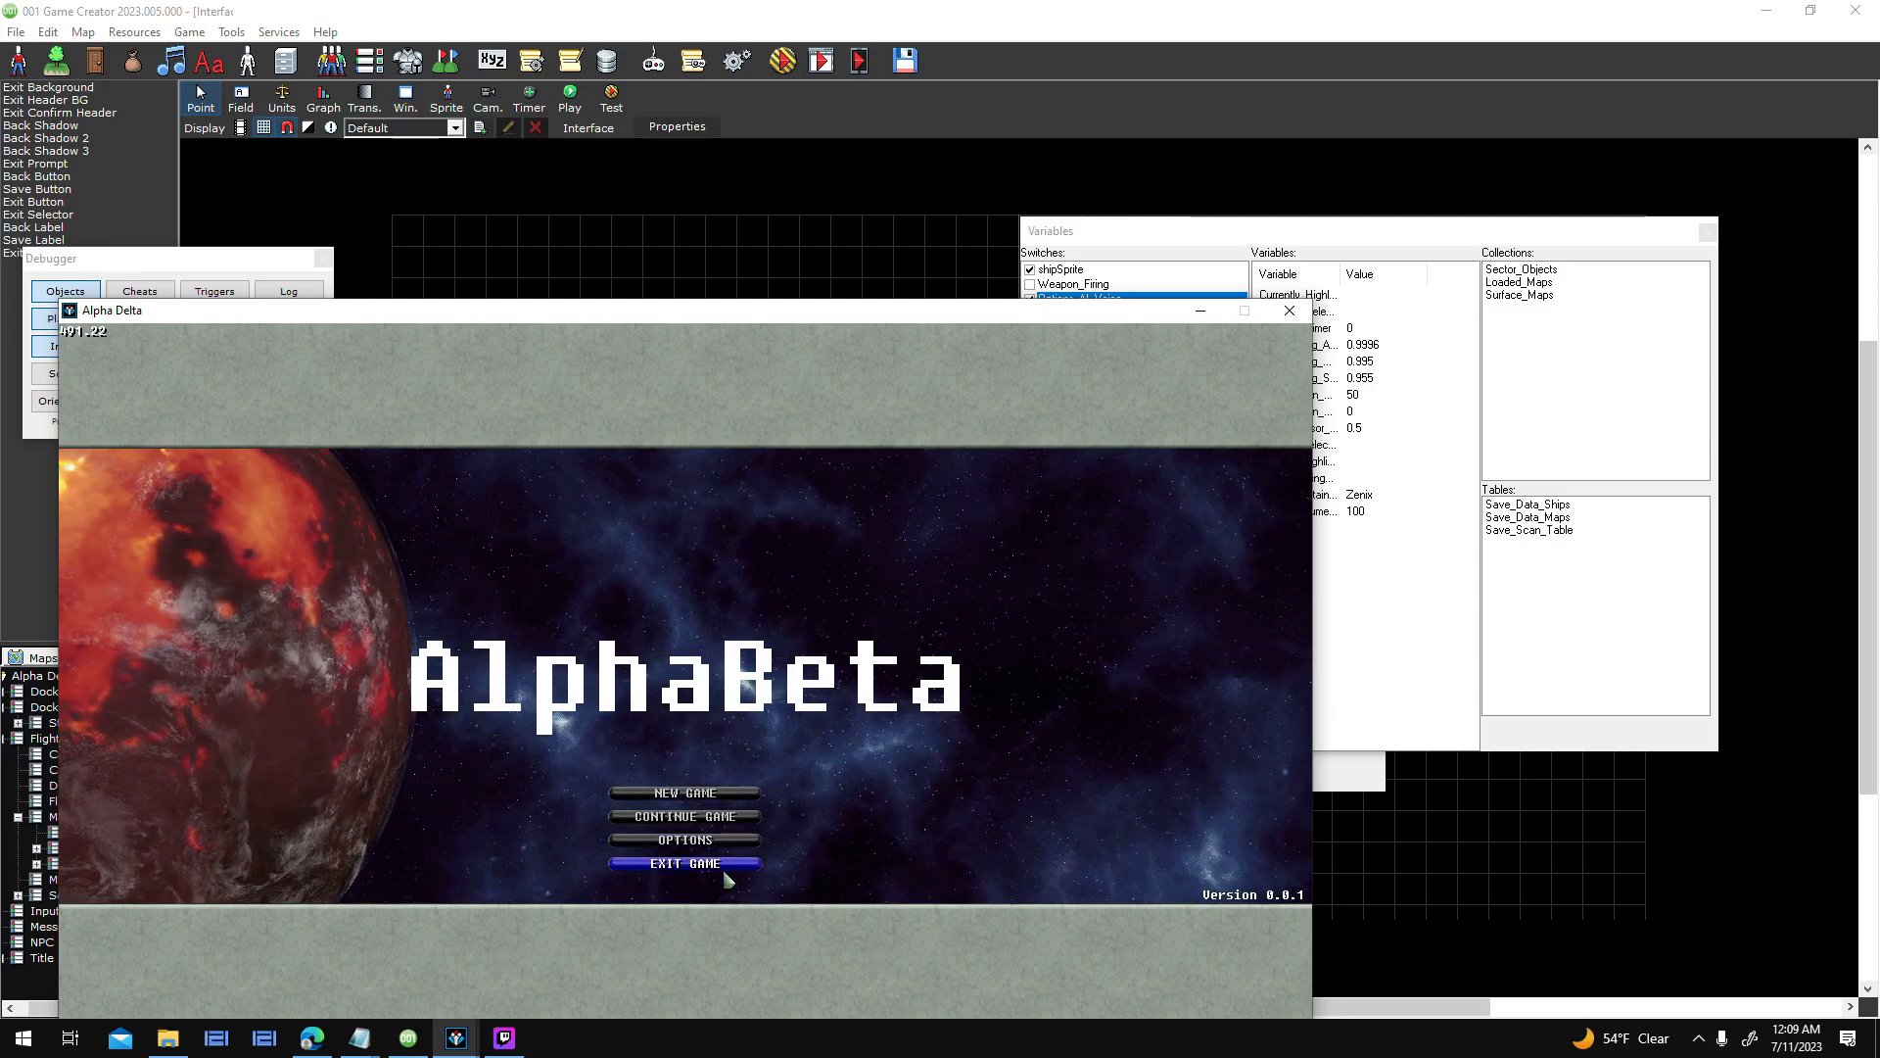
- Continue the game by loading the All Planets Scanned save, and reposition the game window on the desktop
key(XF86AudioRaiseVolume)
key(XF86AudioRaiseVolume)
key(XF86AudioRaiseVolume)
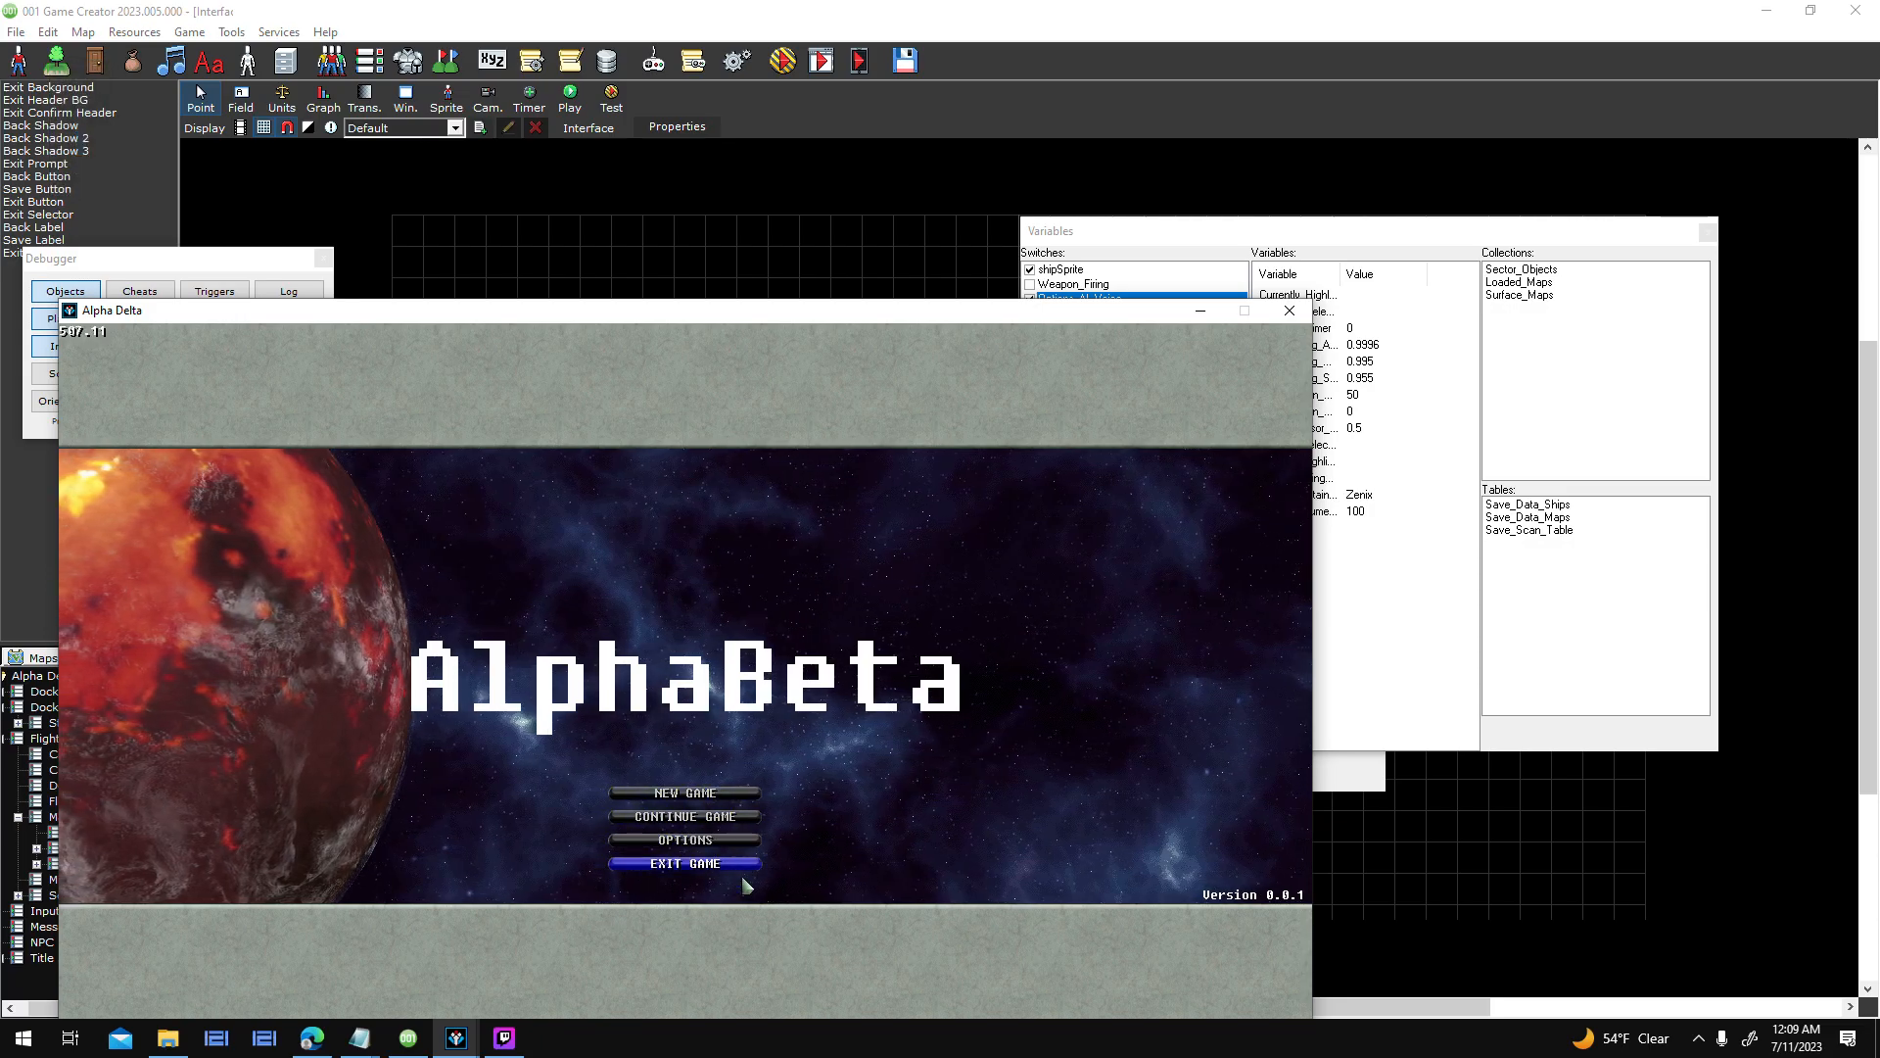
click(746, 817)
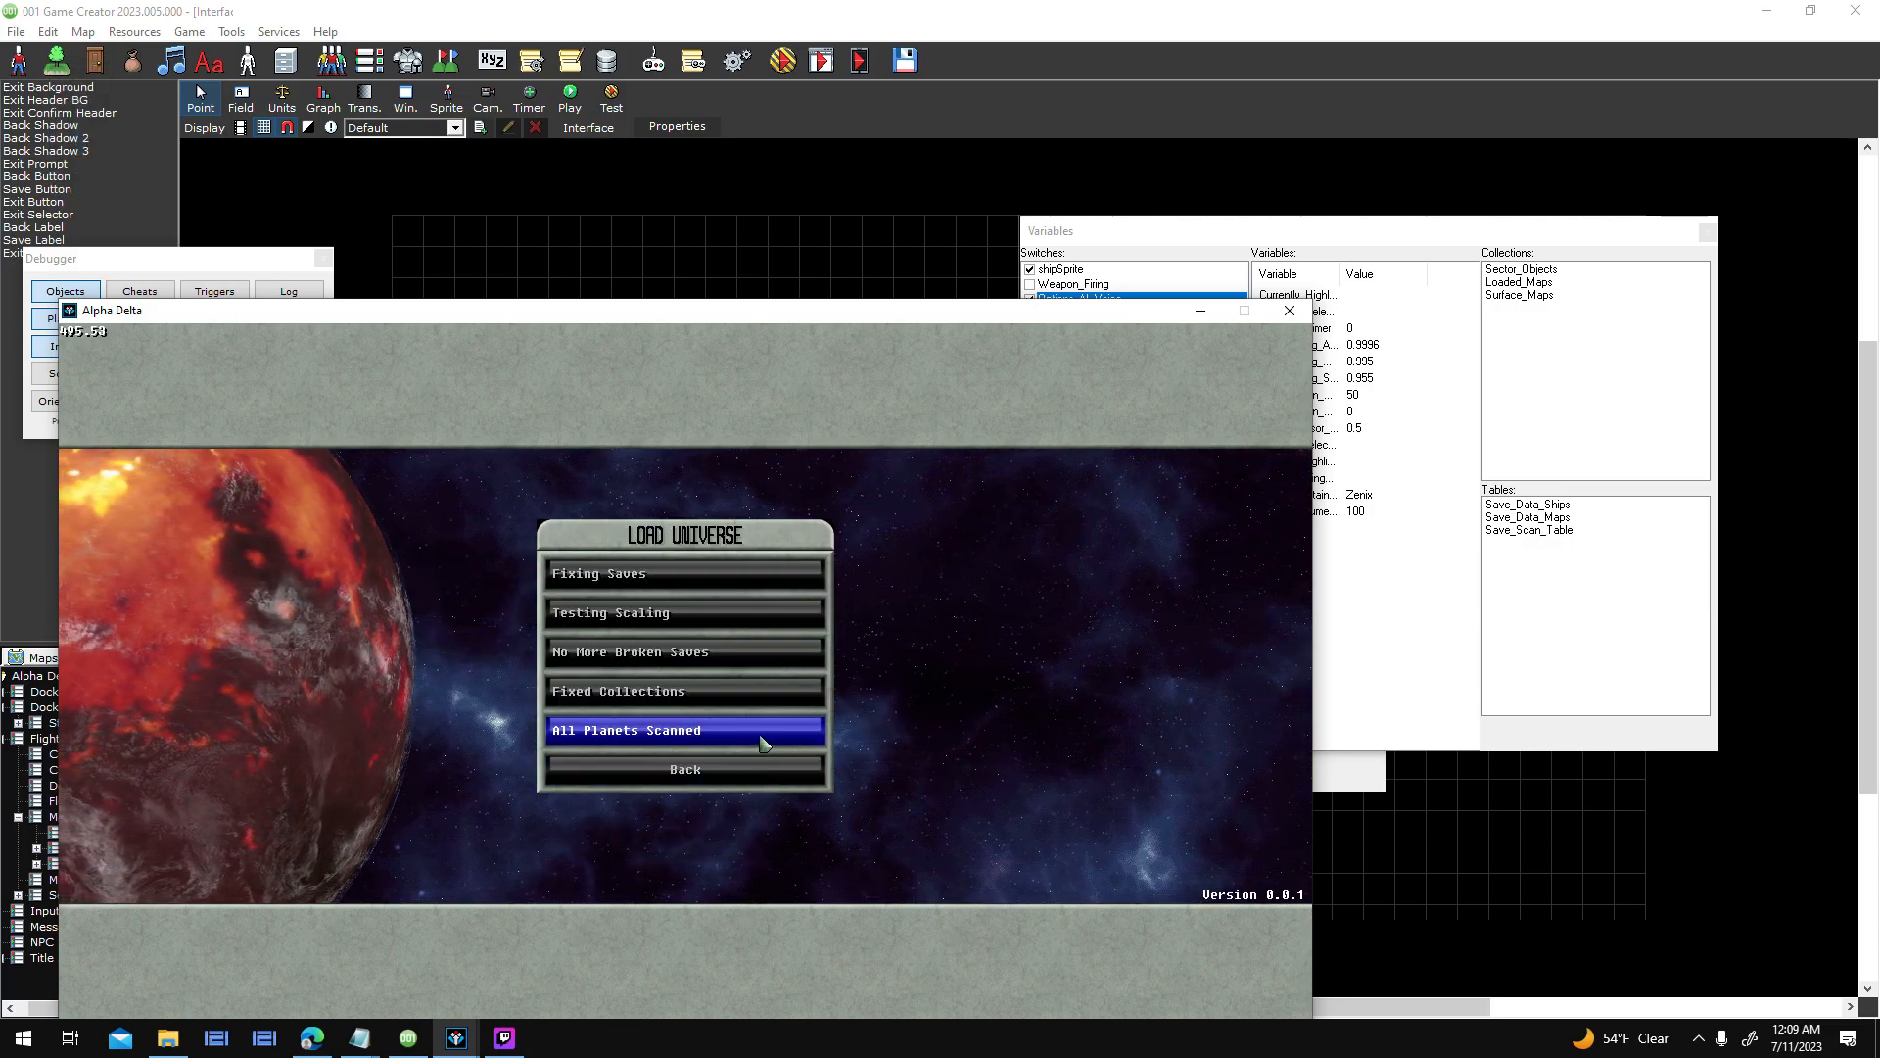
click(756, 730)
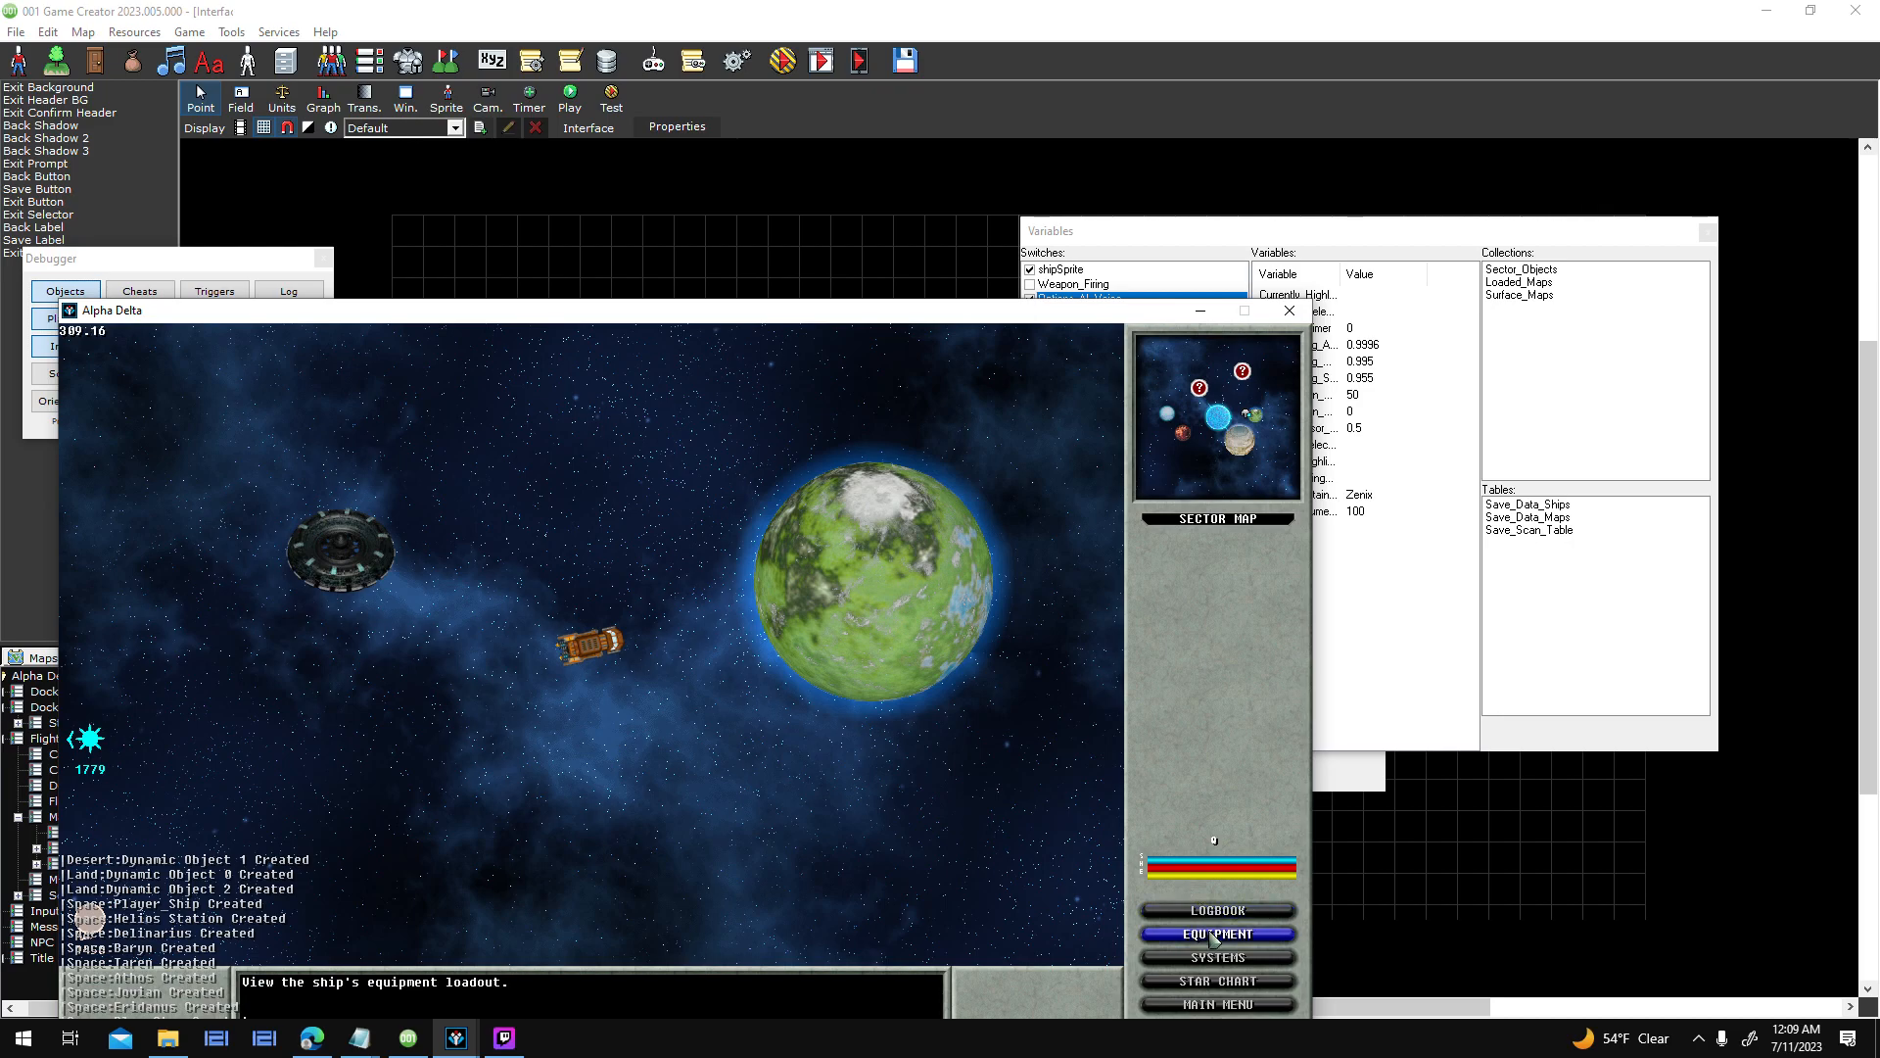
drag(1093, 317, 1224, 200)
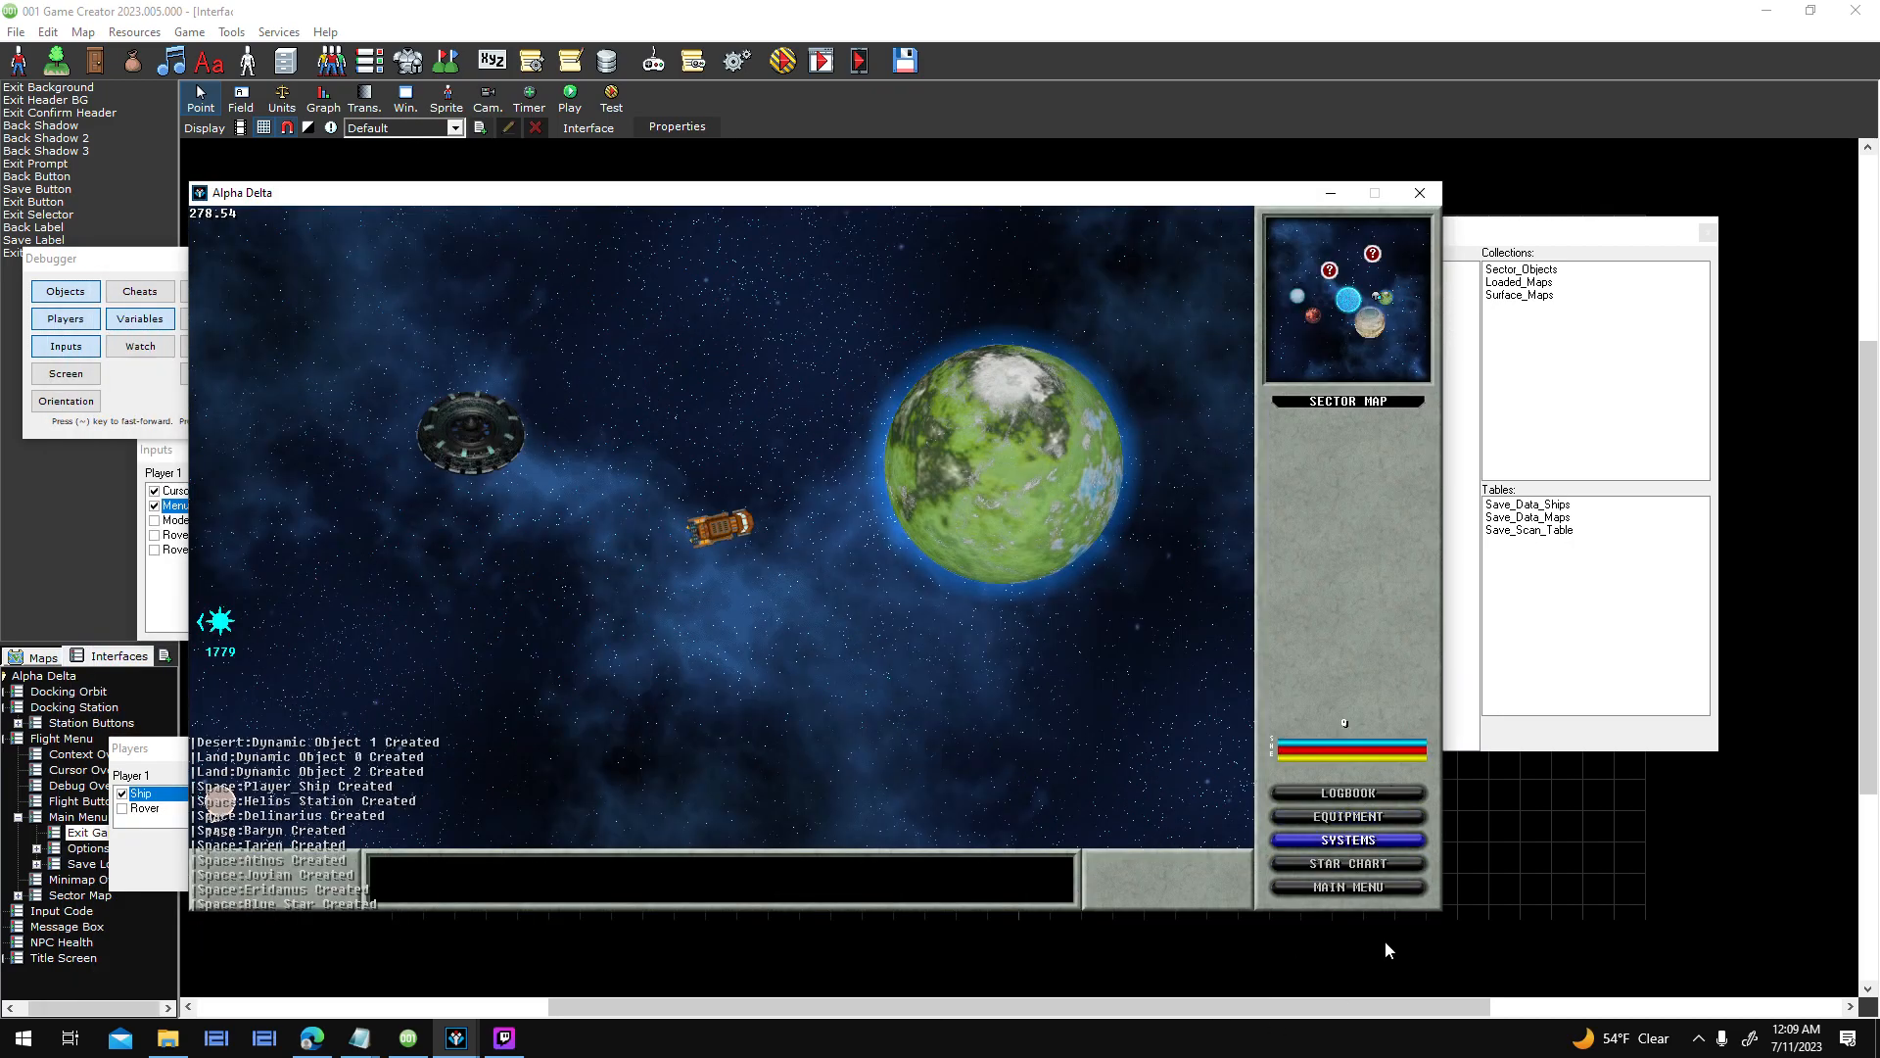
- Test the flight screen's Main Menu button by activating it repeatedly
click(1416, 890)
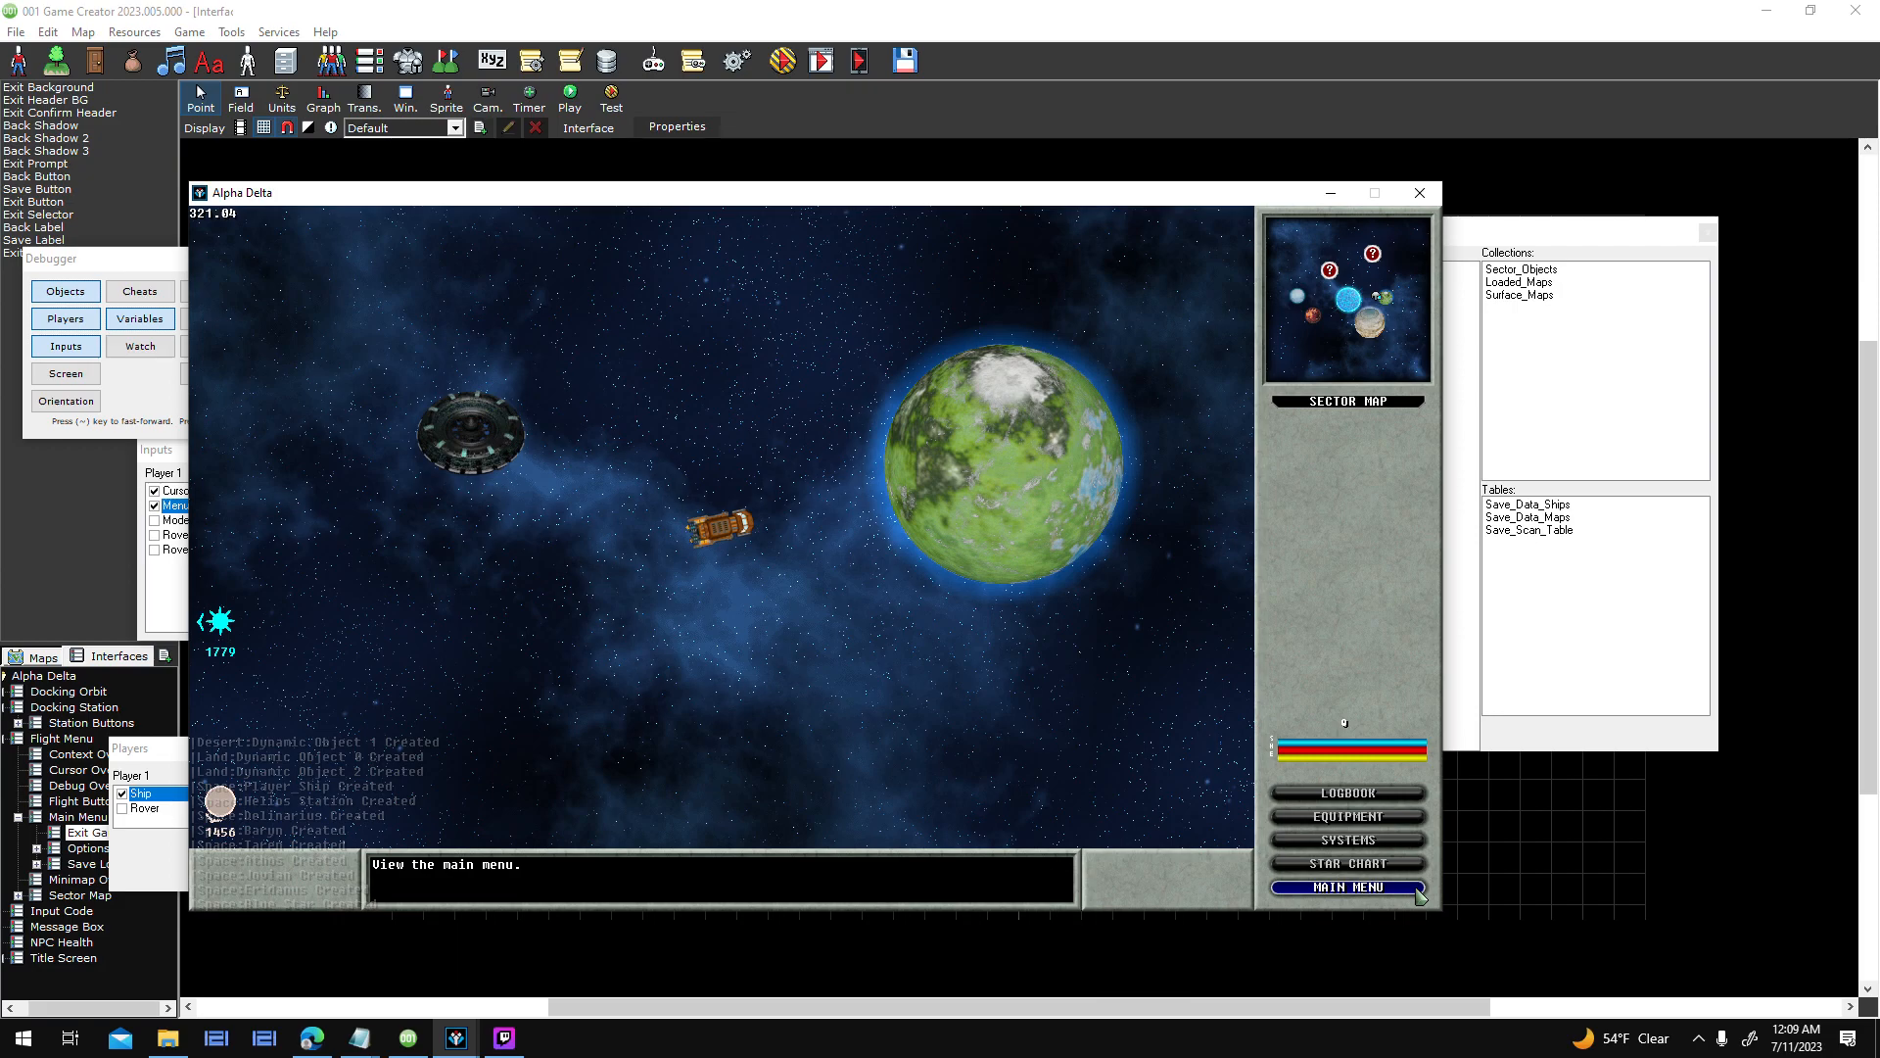
click(1416, 891)
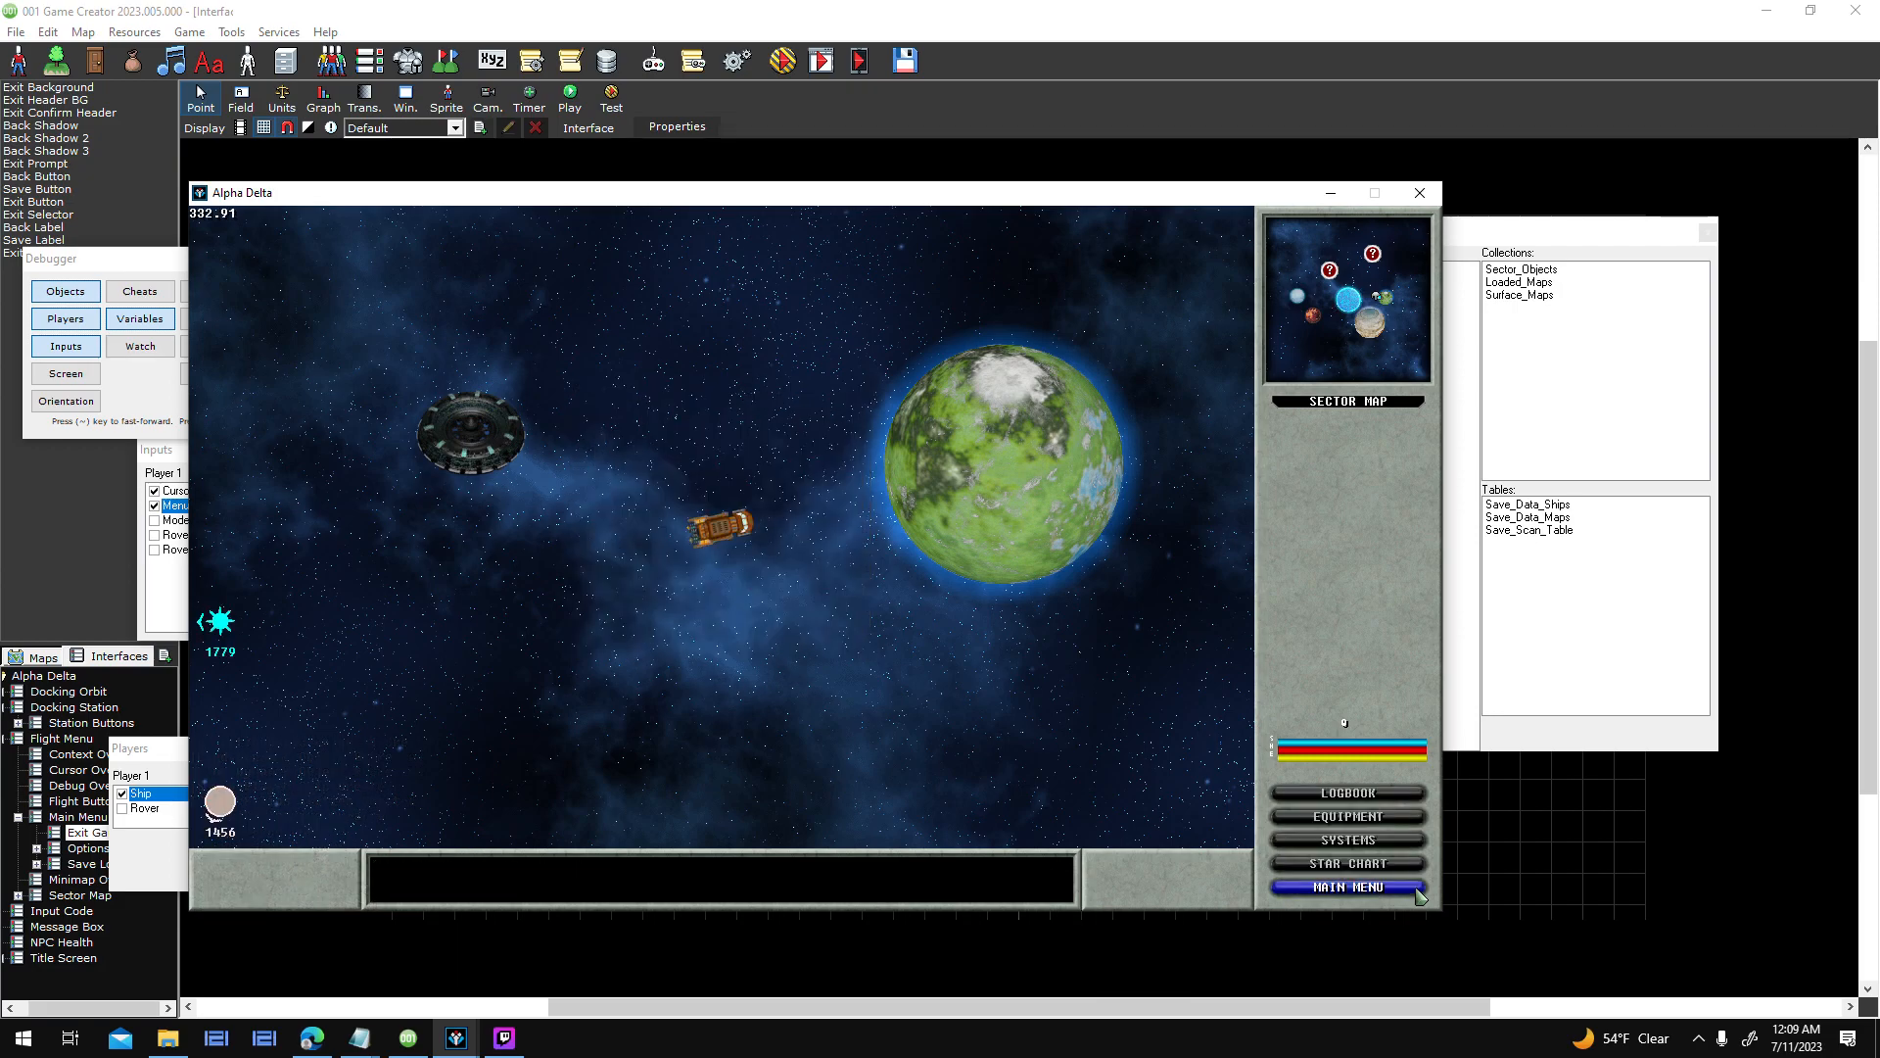
click(1419, 893)
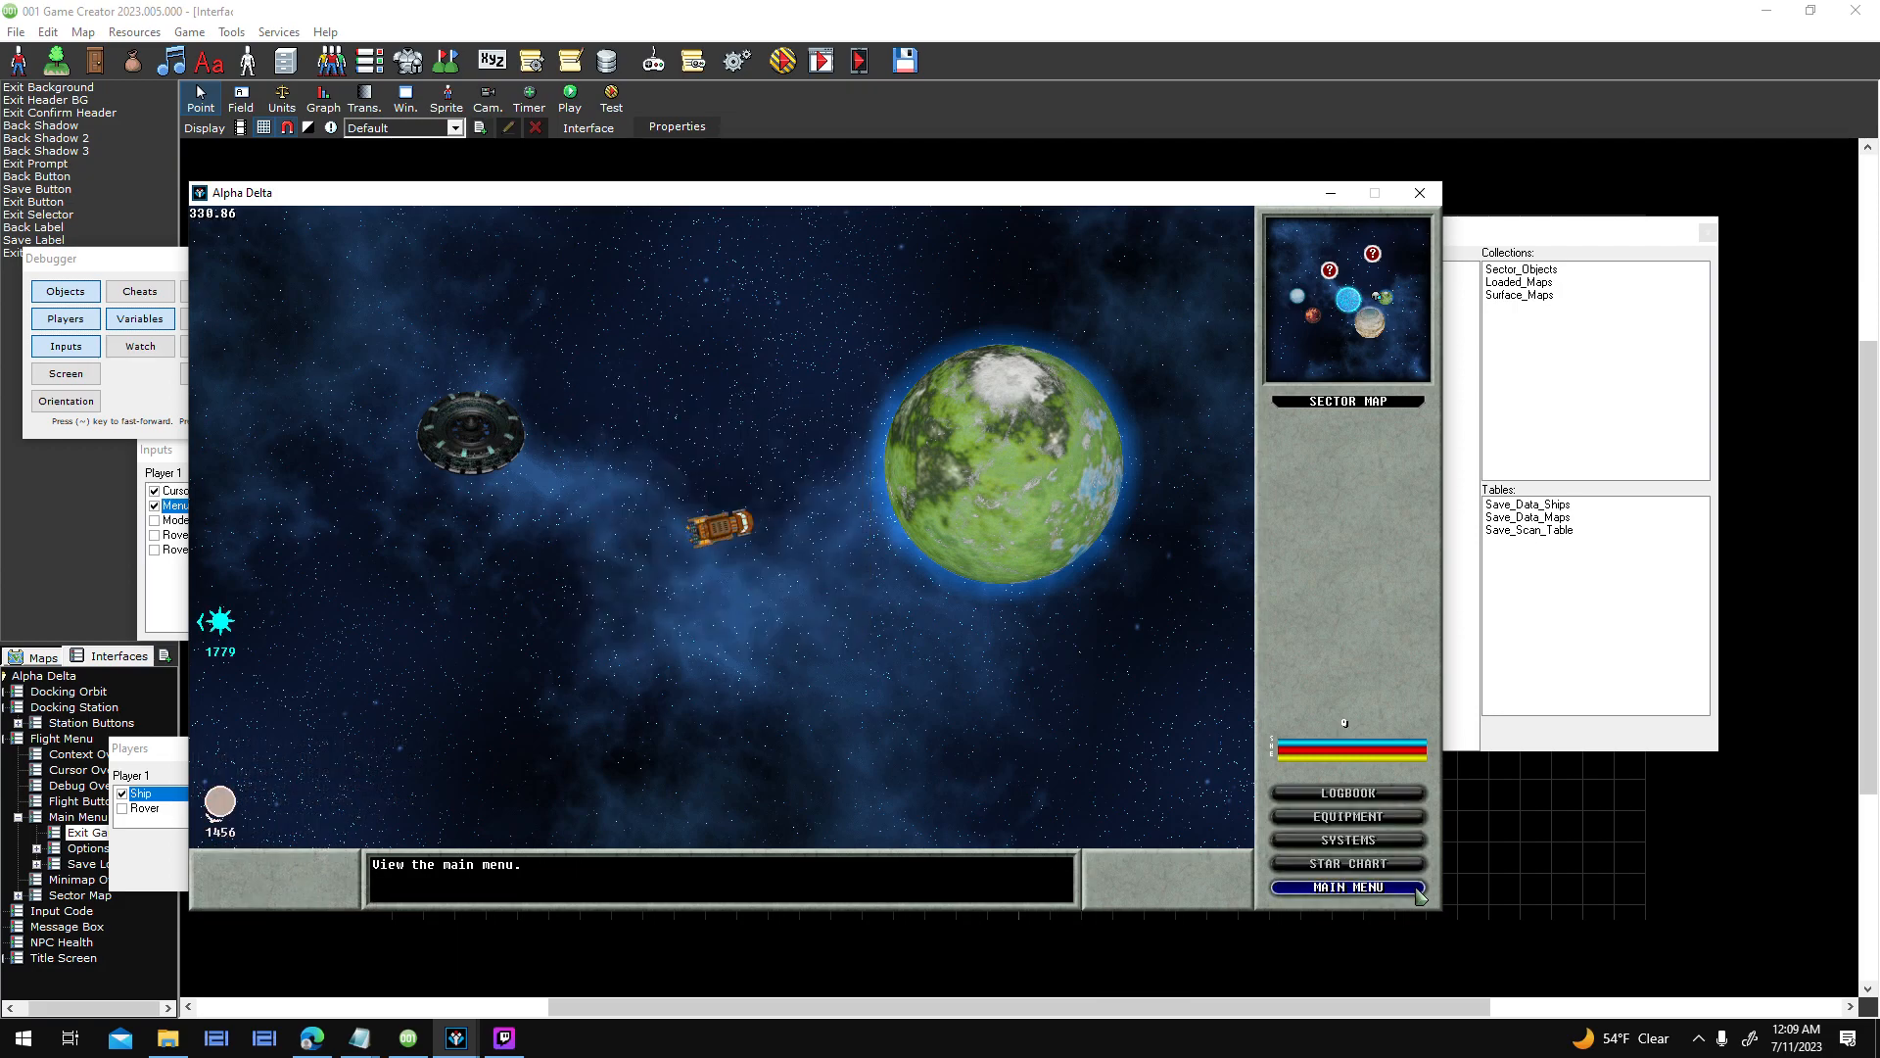
click(1416, 889)
click(1416, 889)
click(1416, 890)
click(1416, 890)
click(1416, 889)
- Test the flight screen's Star Chart button repeatedly and recheck the Main Menu button
click(1410, 862)
click(1410, 862)
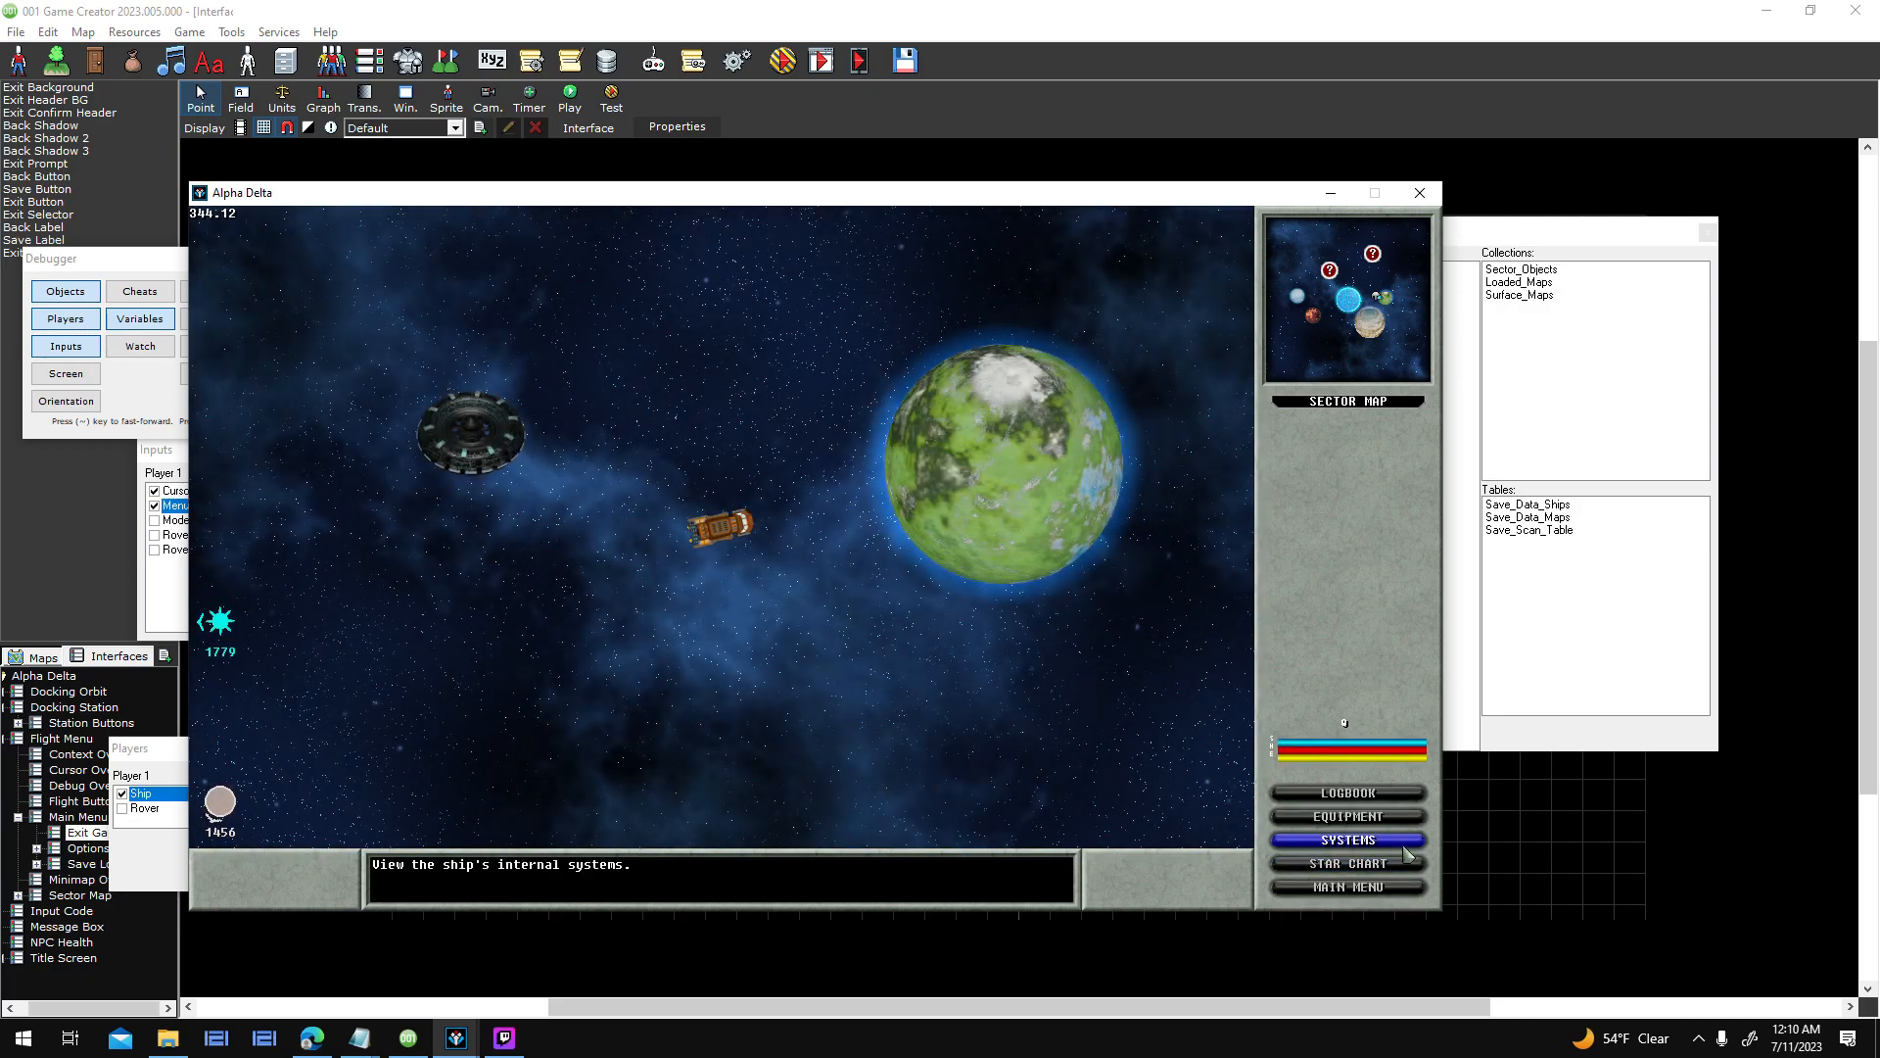
click(1409, 859)
click(1408, 861)
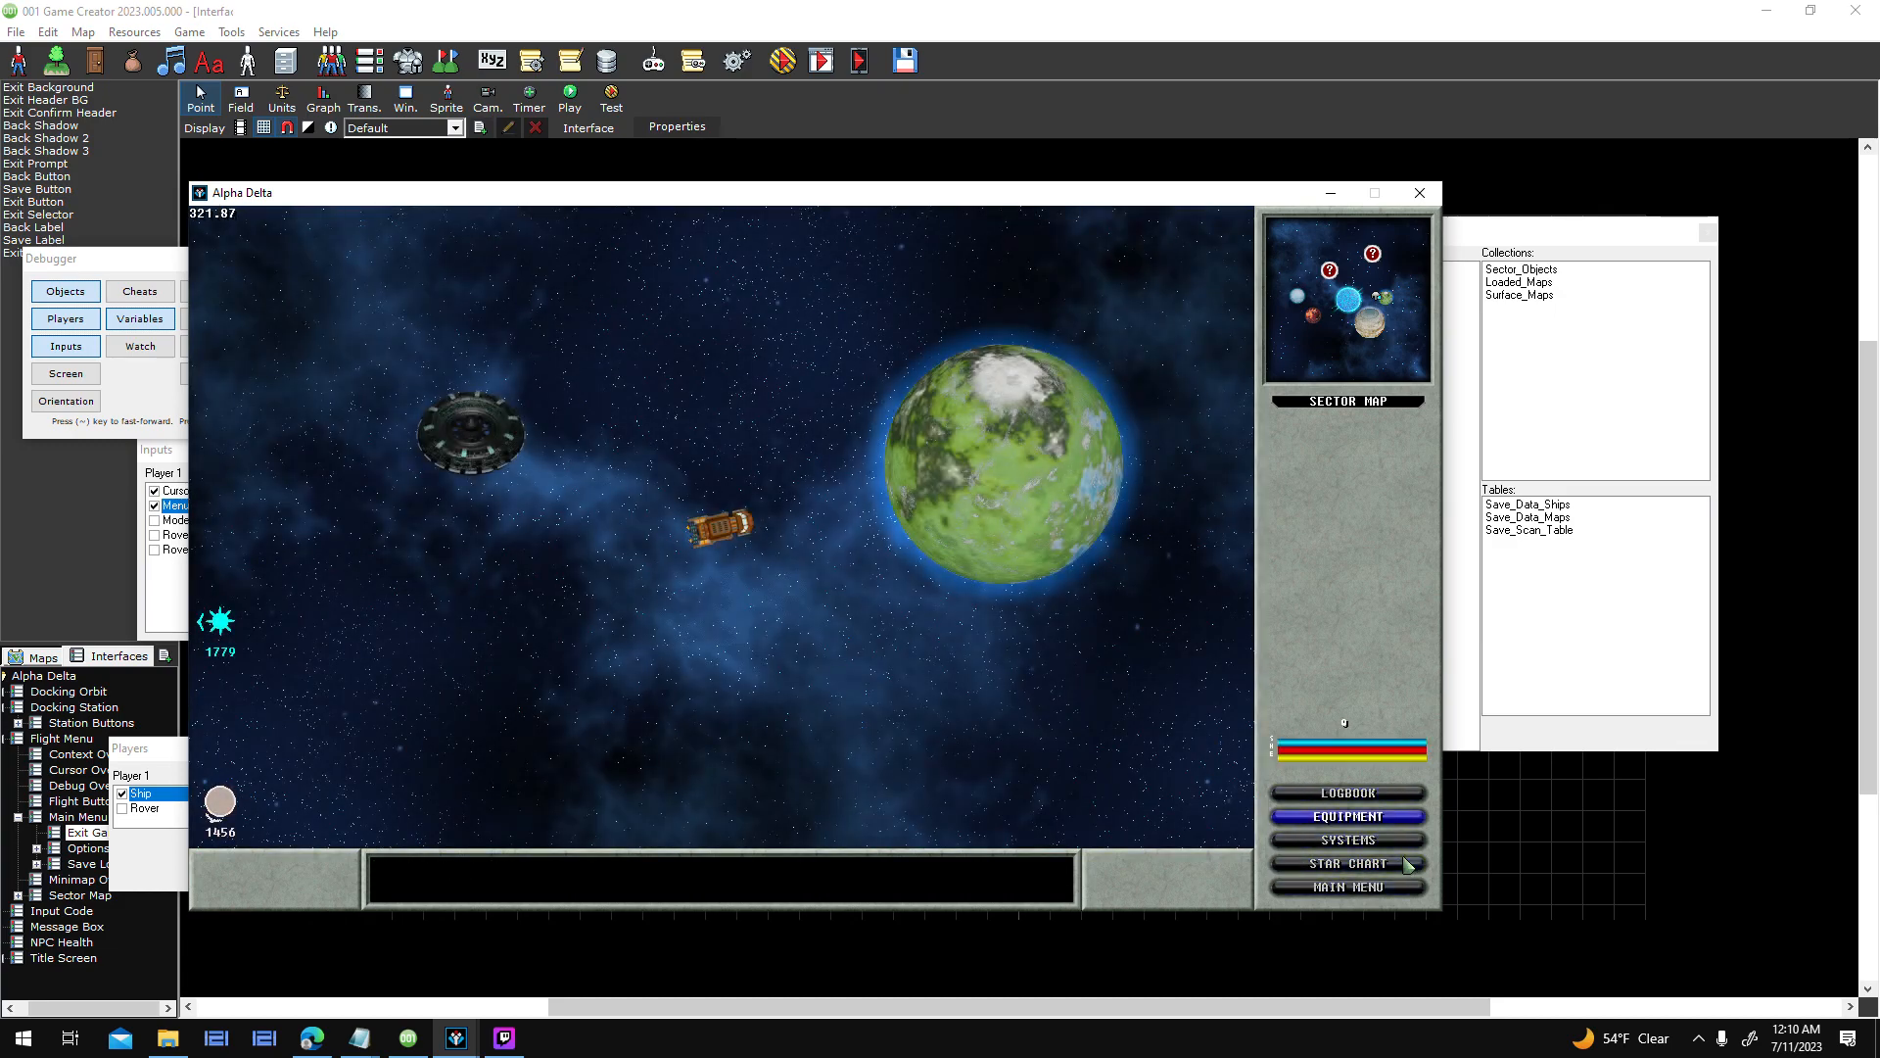
click(1408, 863)
click(1408, 865)
click(1408, 885)
click(1408, 885)
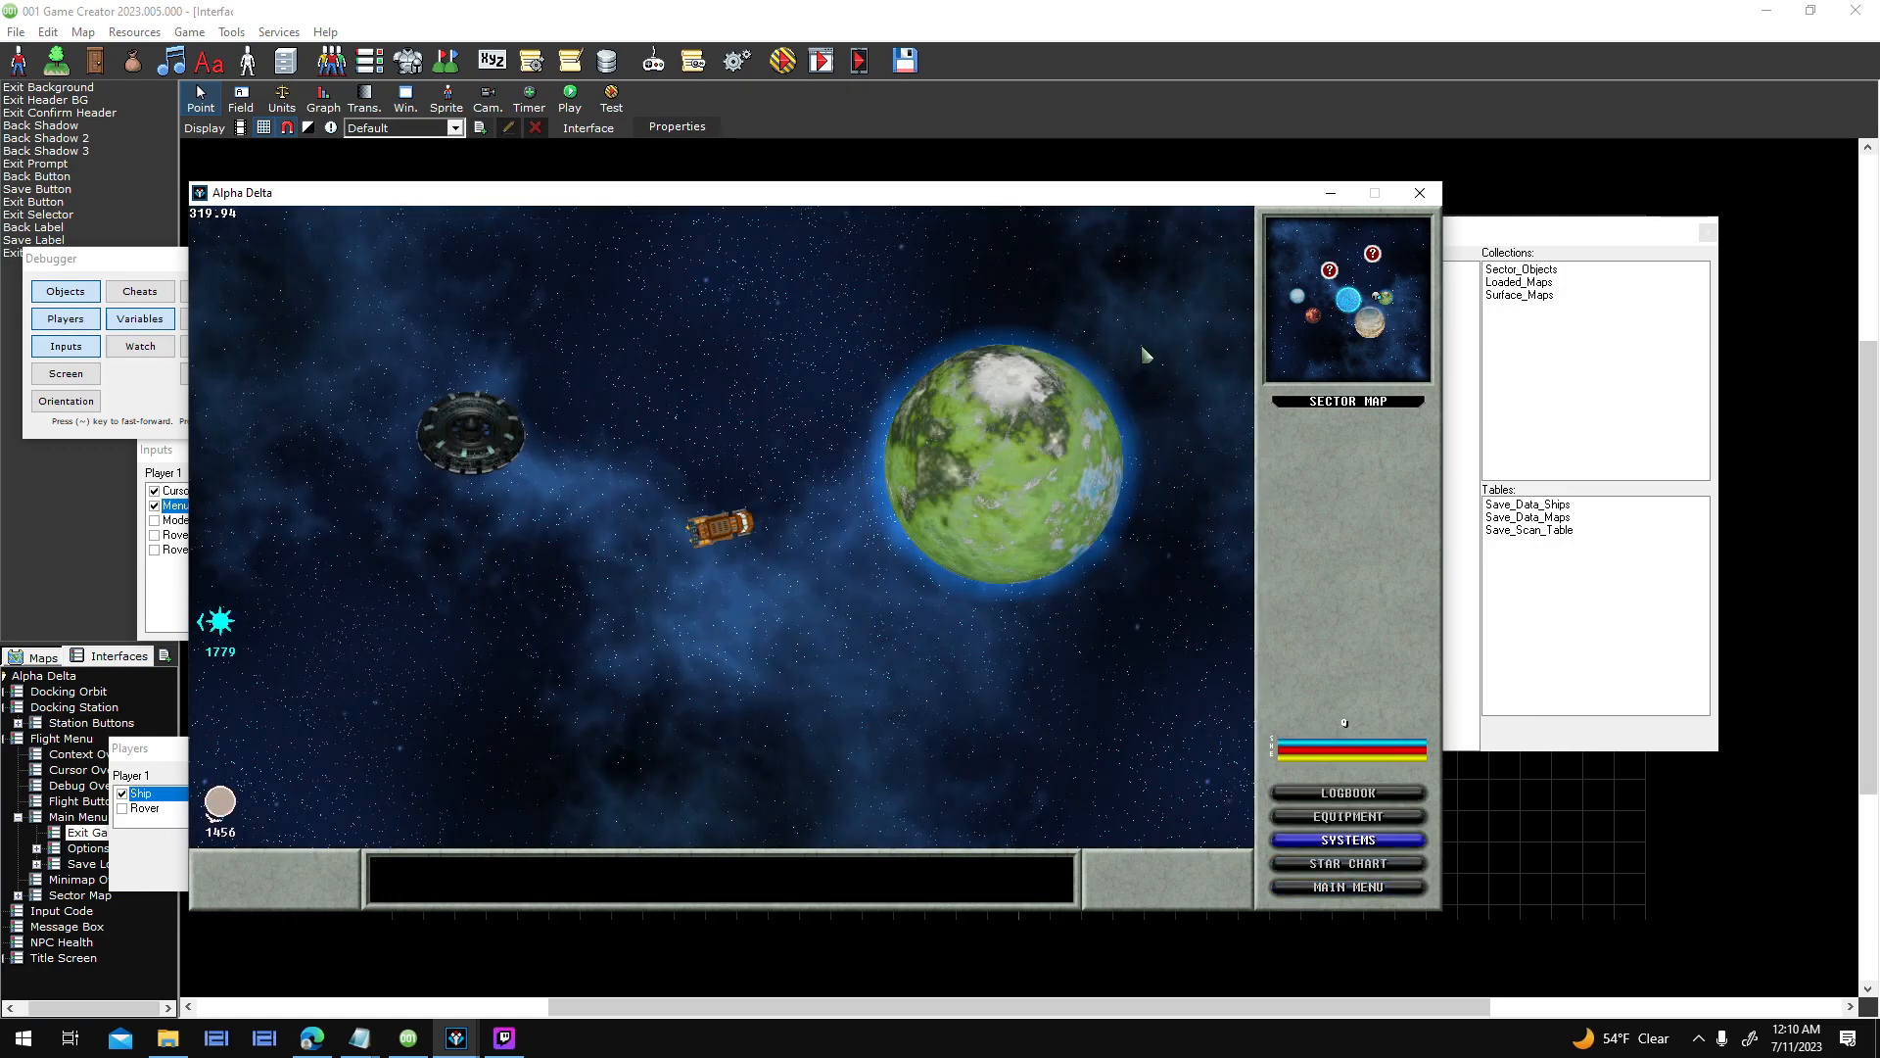
- Reload the All Planets Scanned save twice from the in-game main menu and test the ship's response near the green planet
key(Escape)
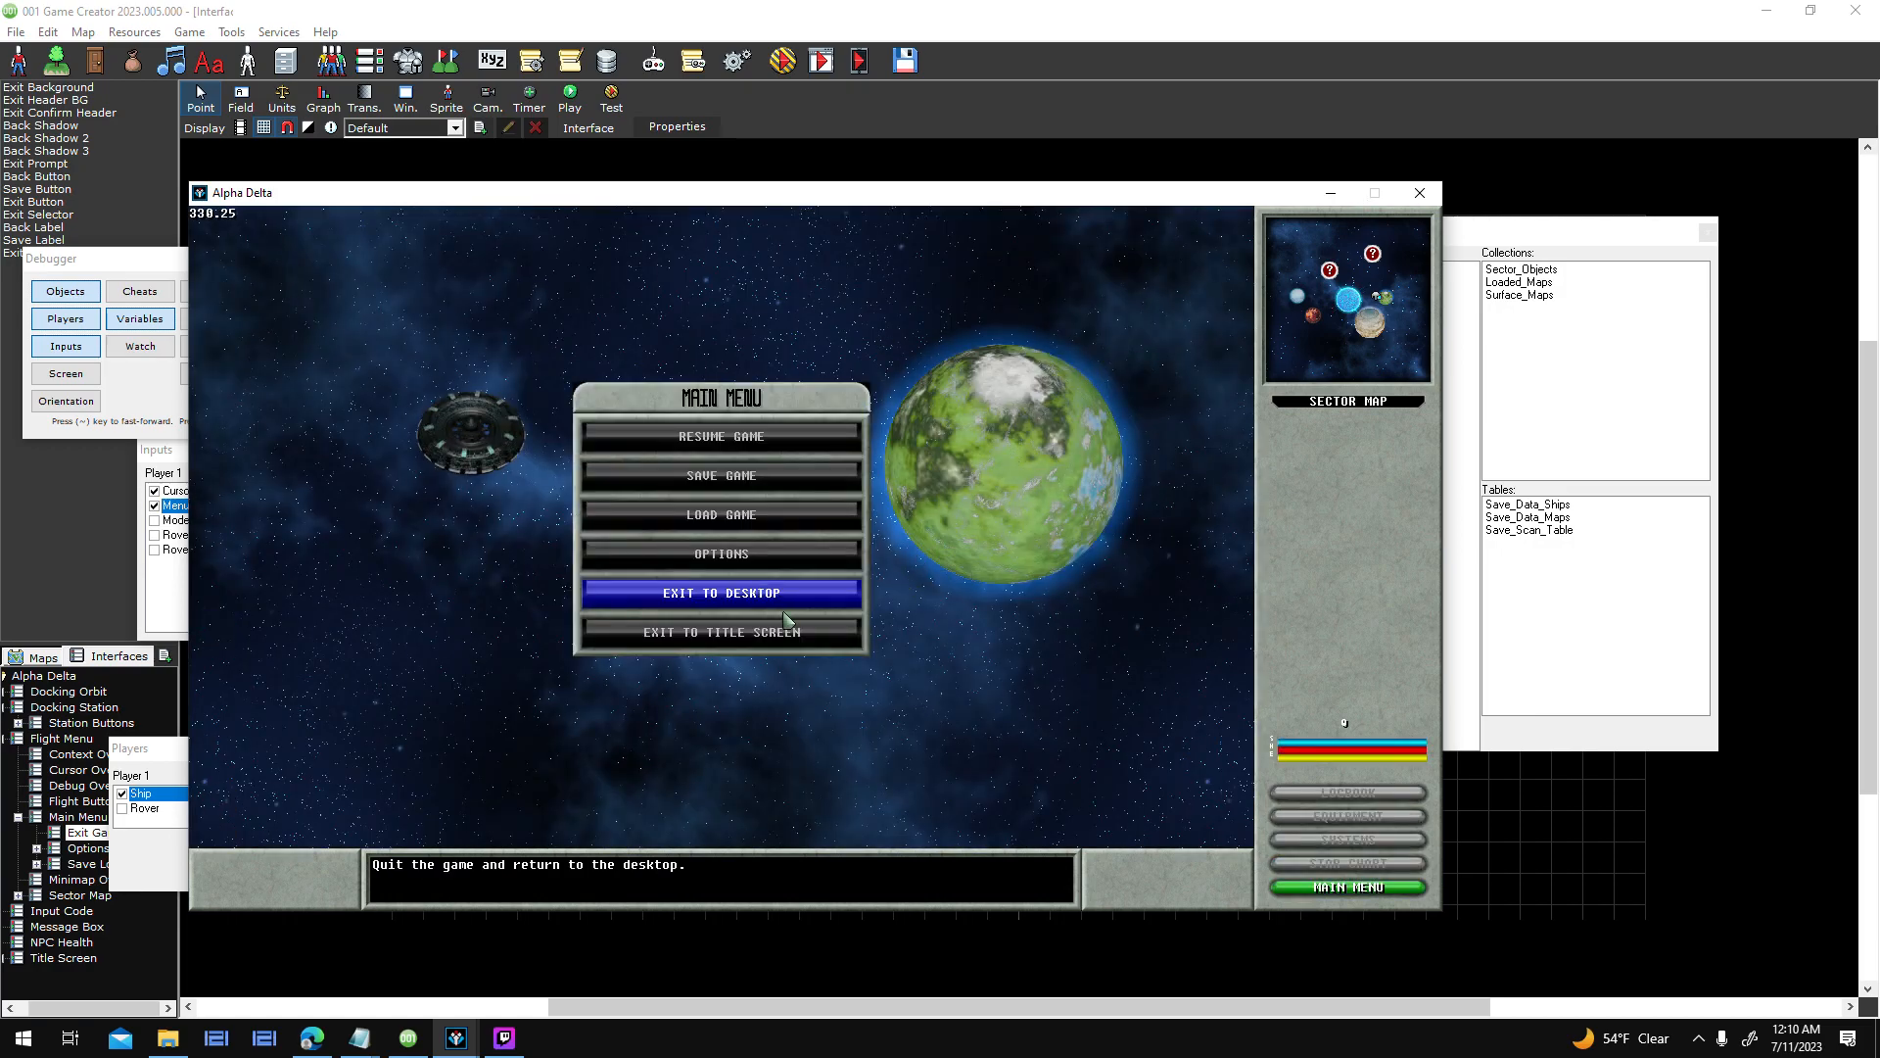
click(750, 515)
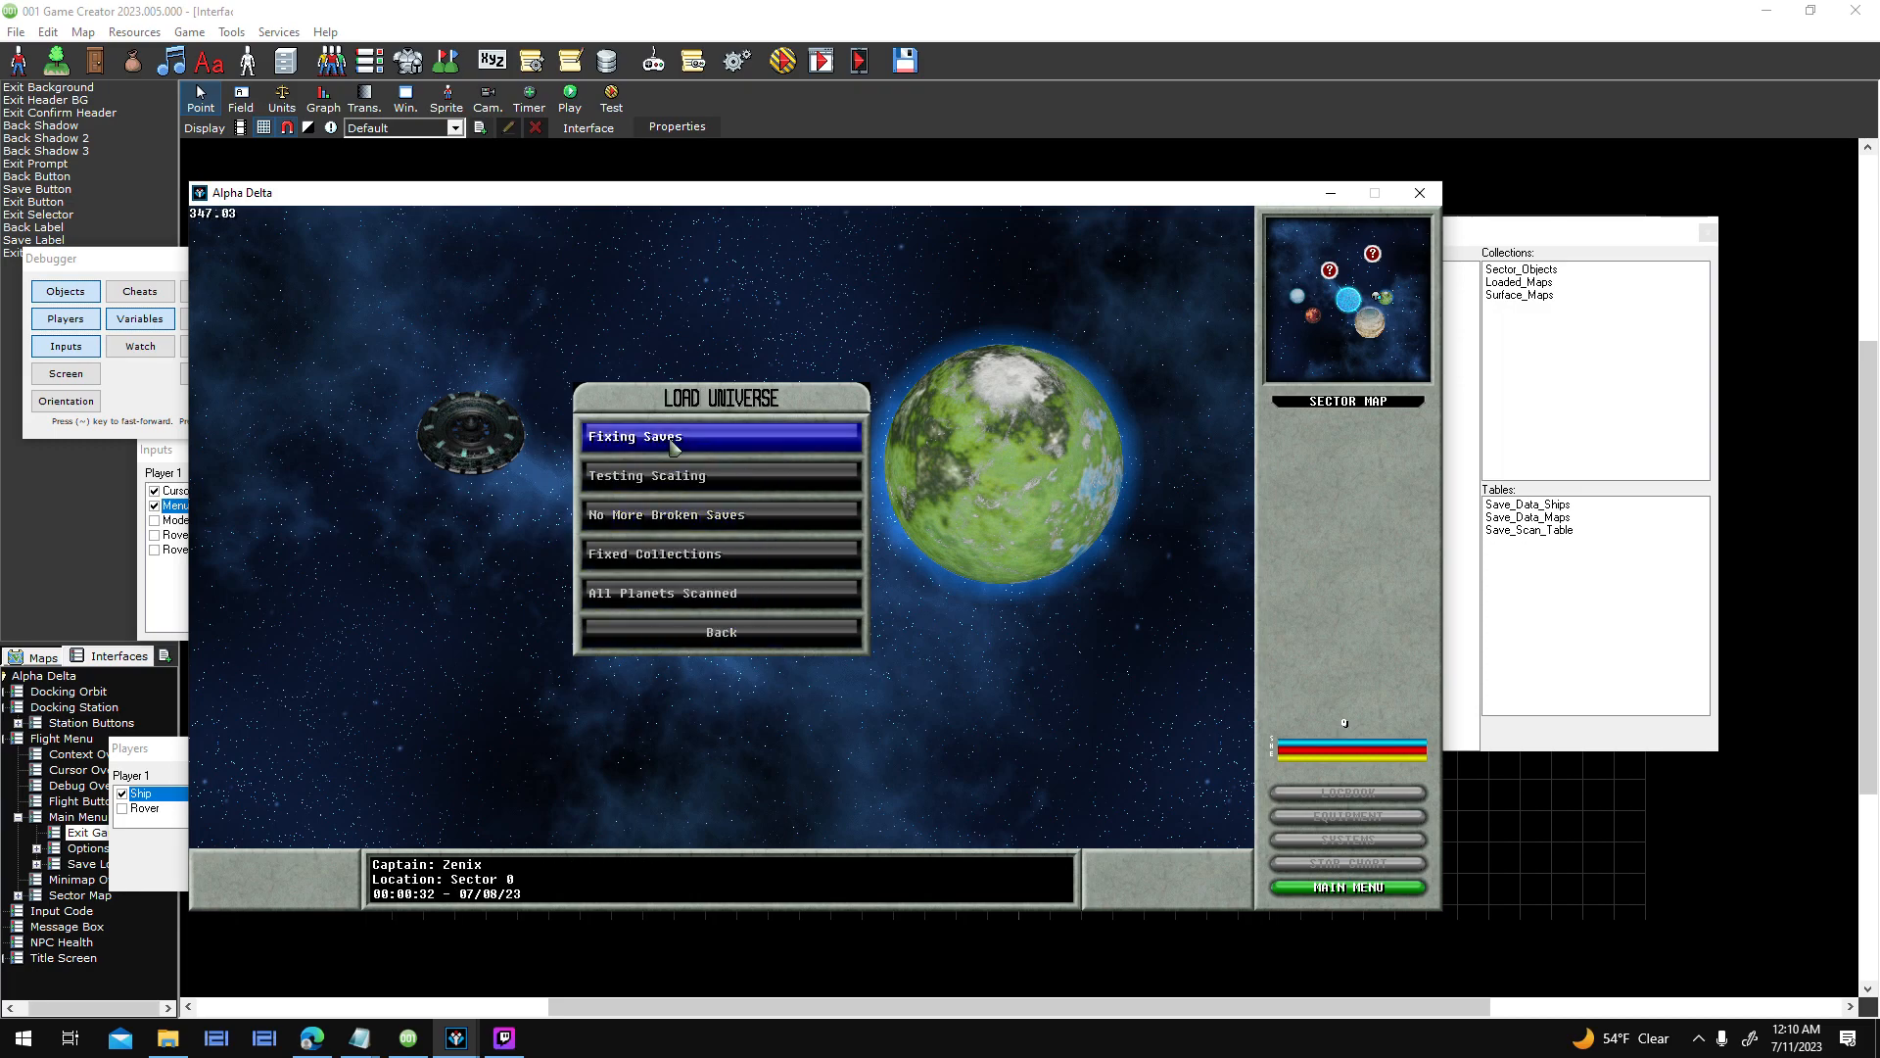
click(735, 593)
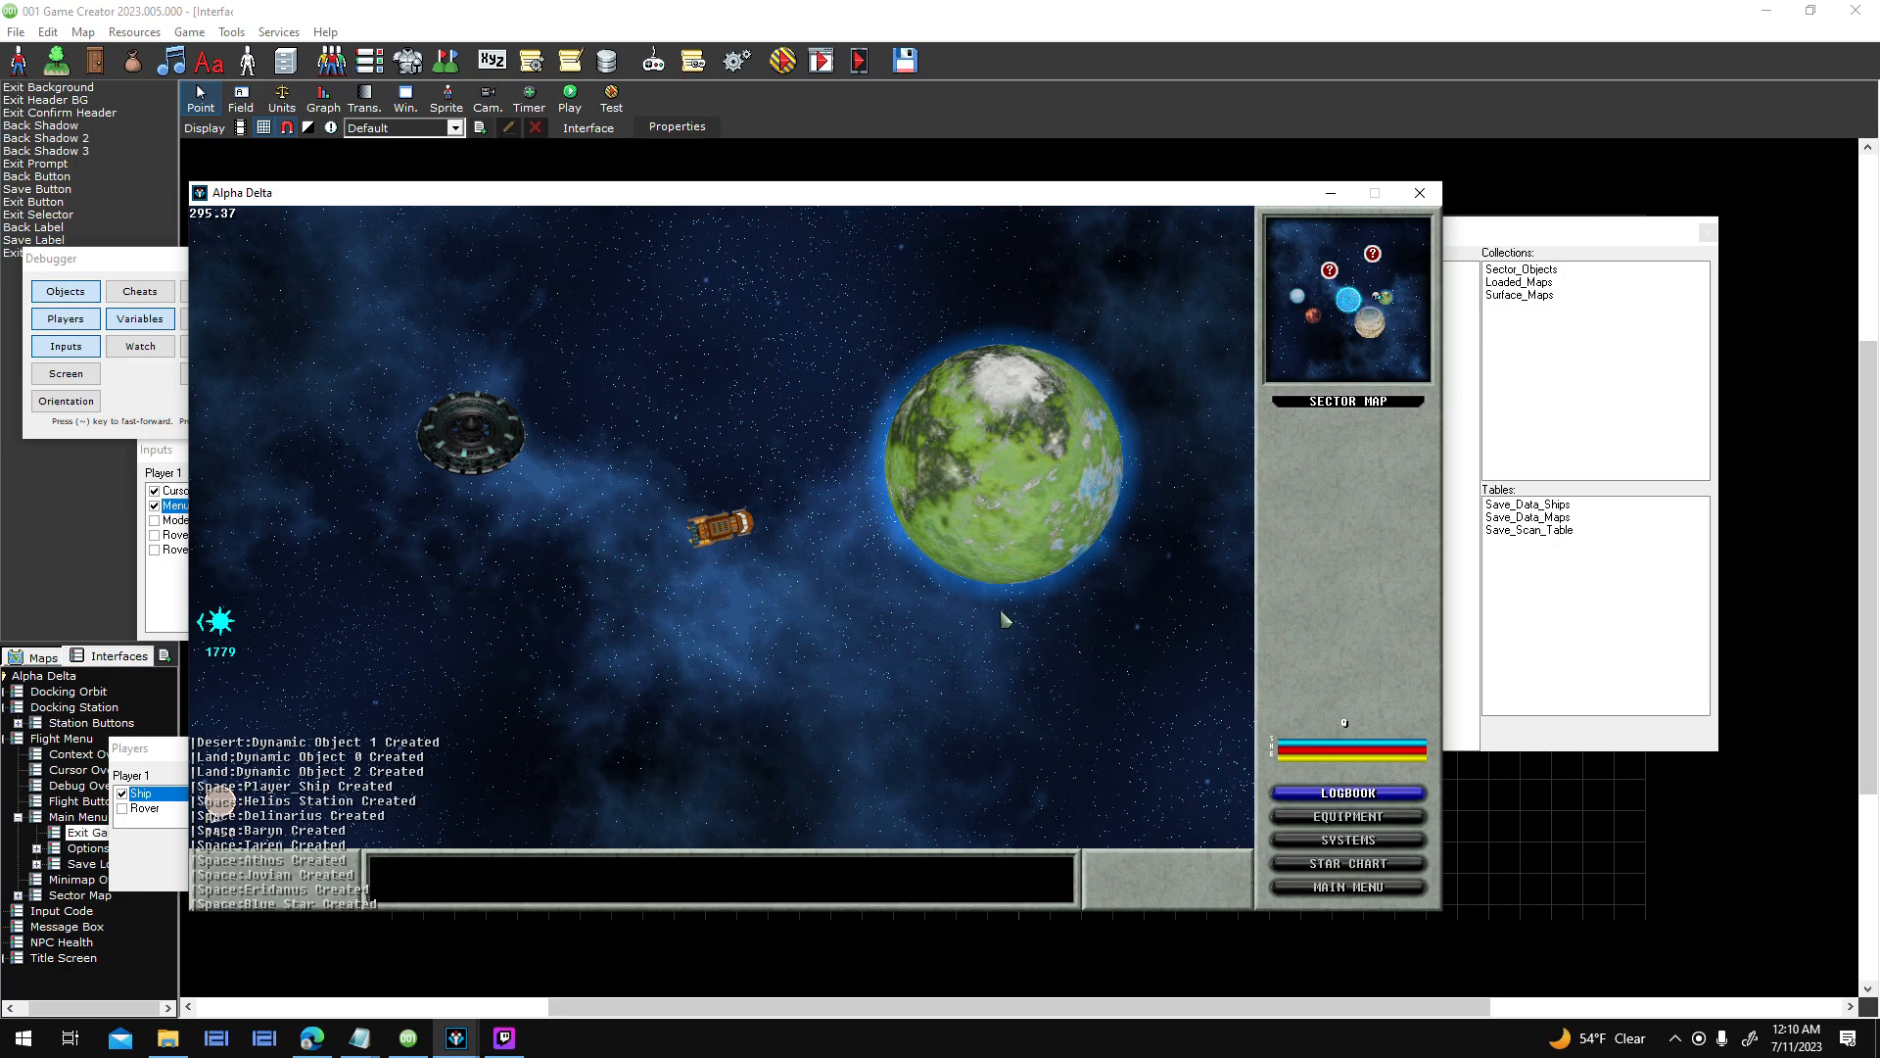
key(Escape)
click(769, 525)
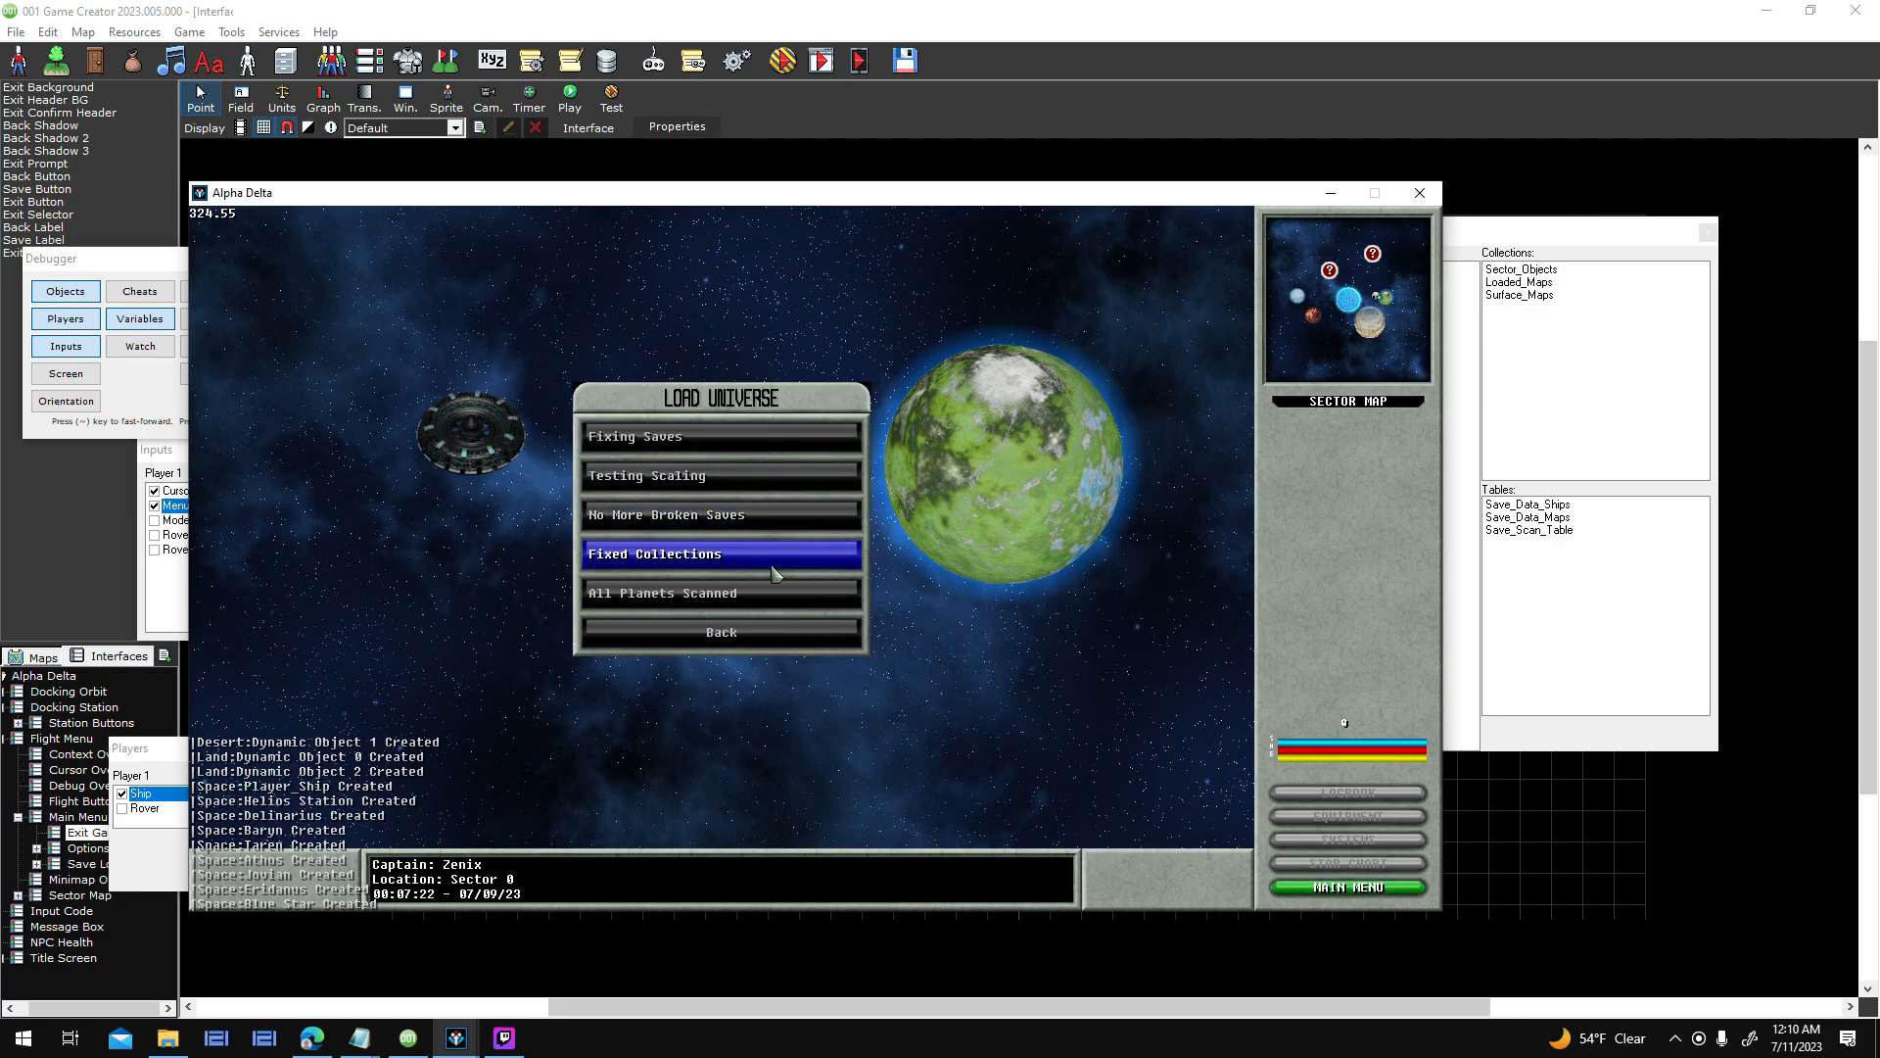
click(777, 590)
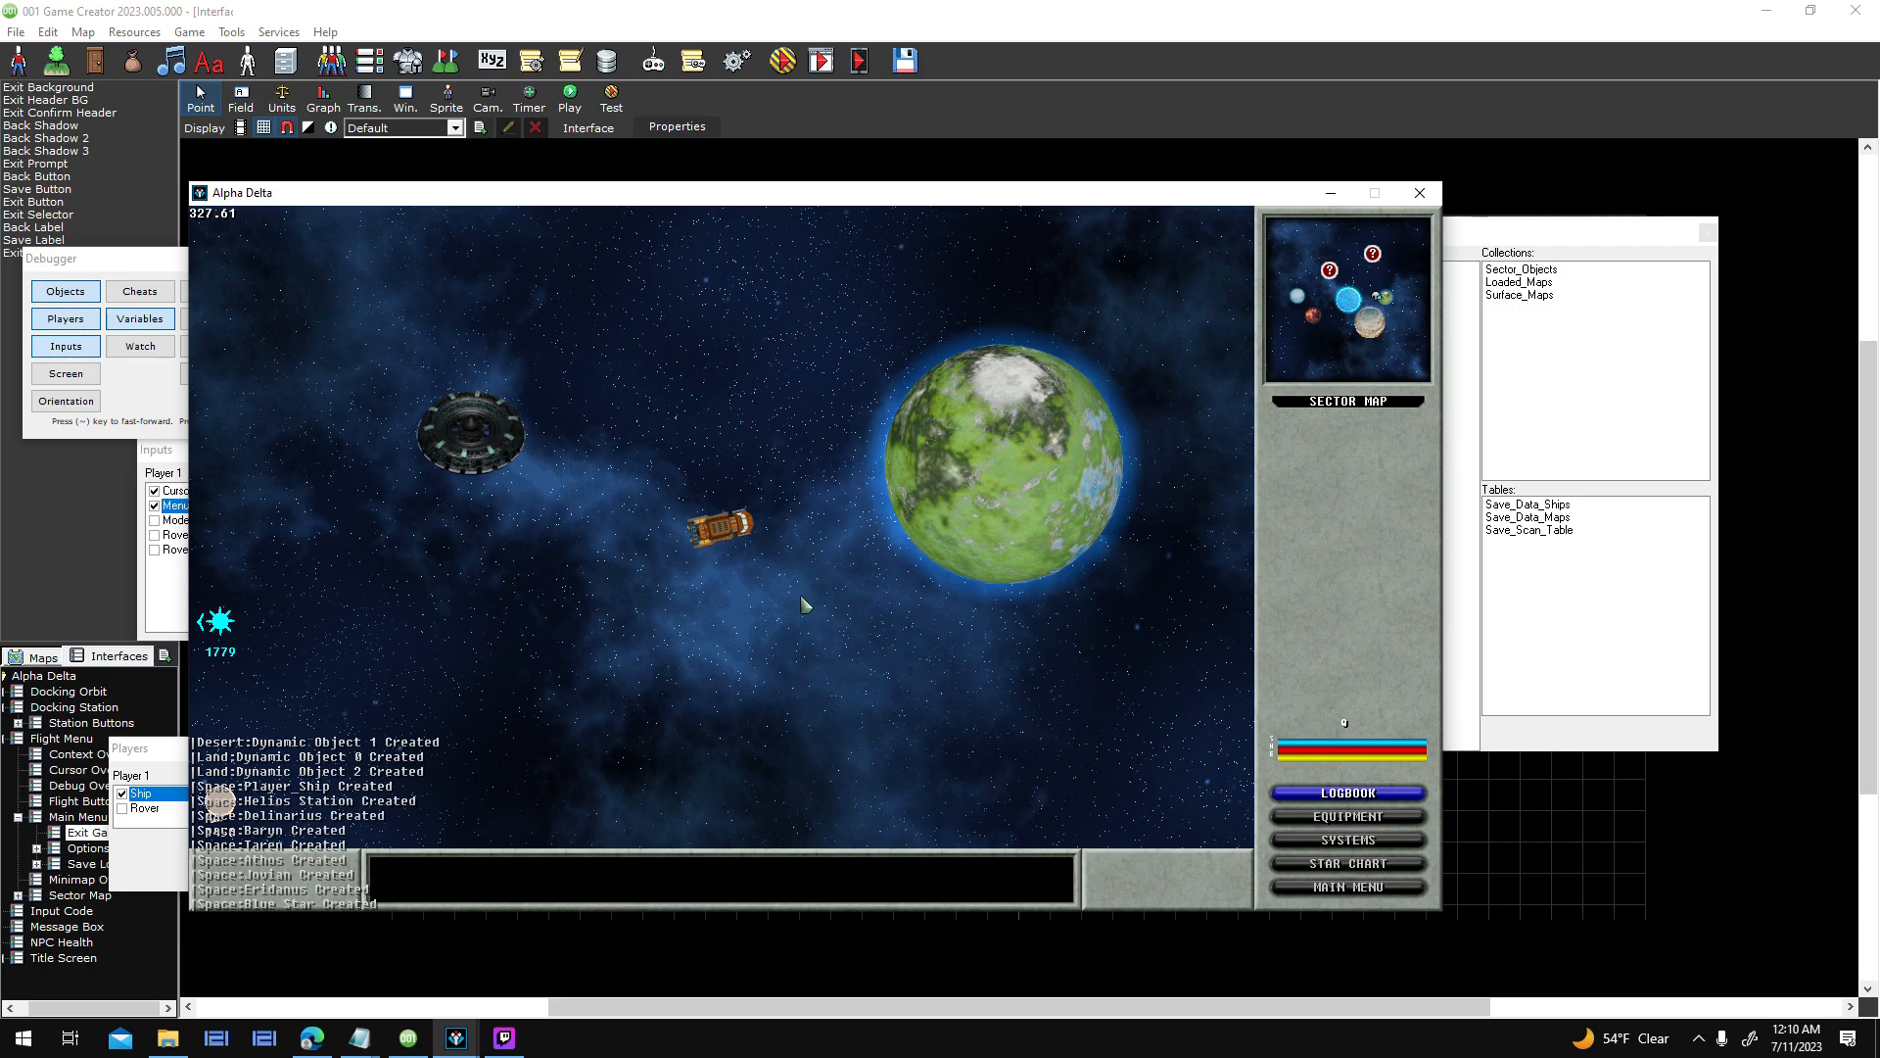
click(1025, 521)
click(948, 689)
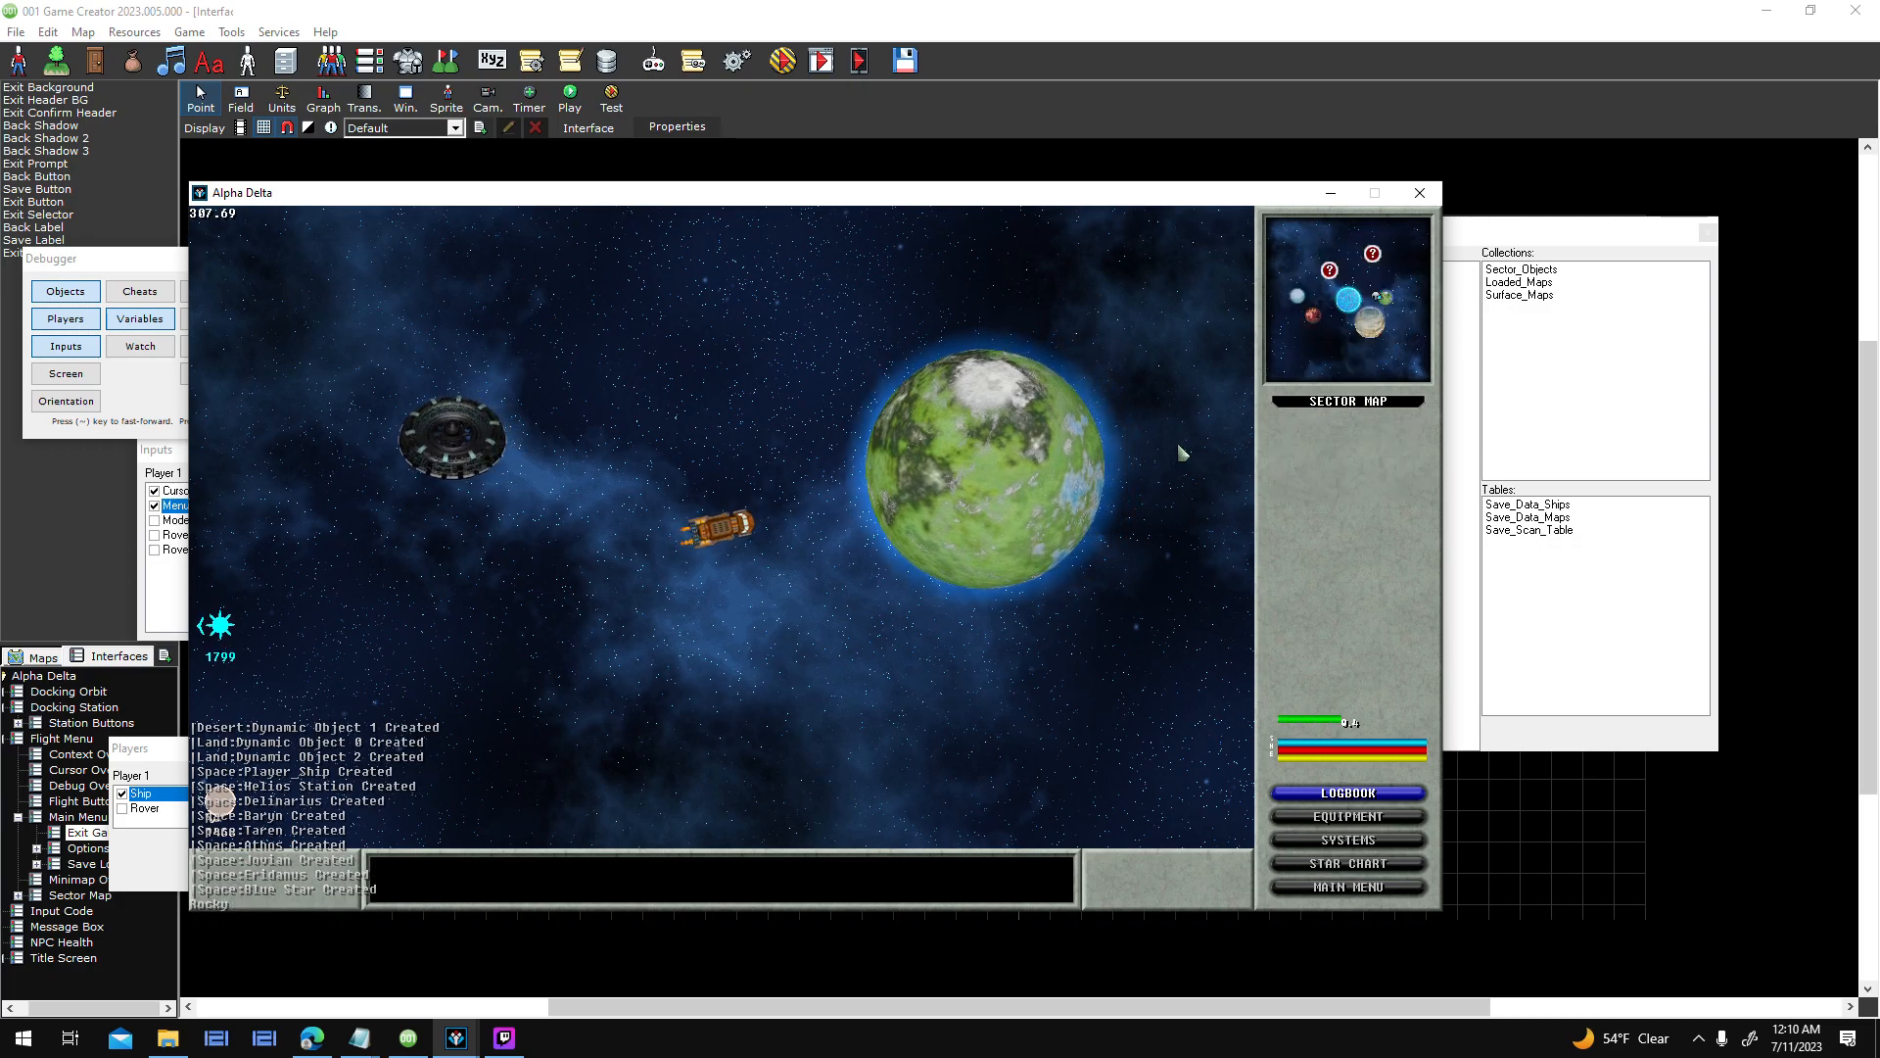
- Close the running game, open the project's Game Settings and confirm them
click(1417, 193)
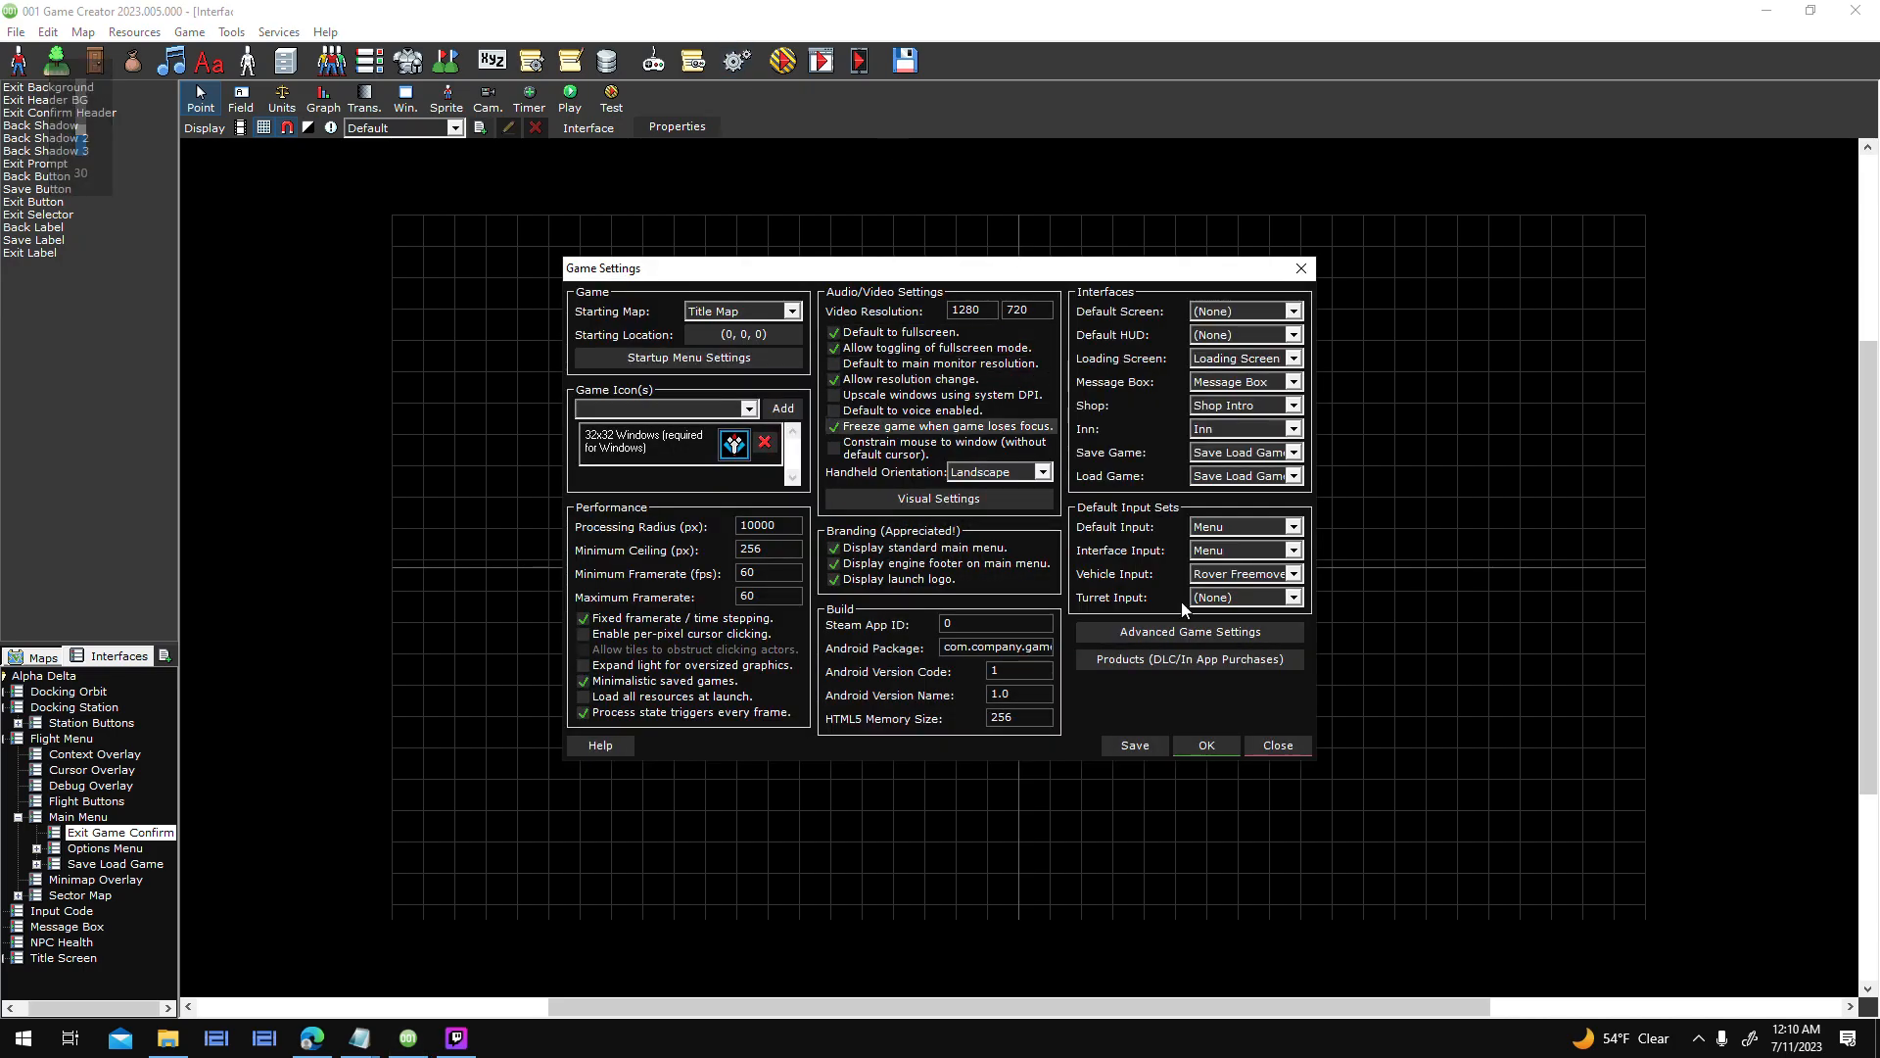
click(1225, 742)
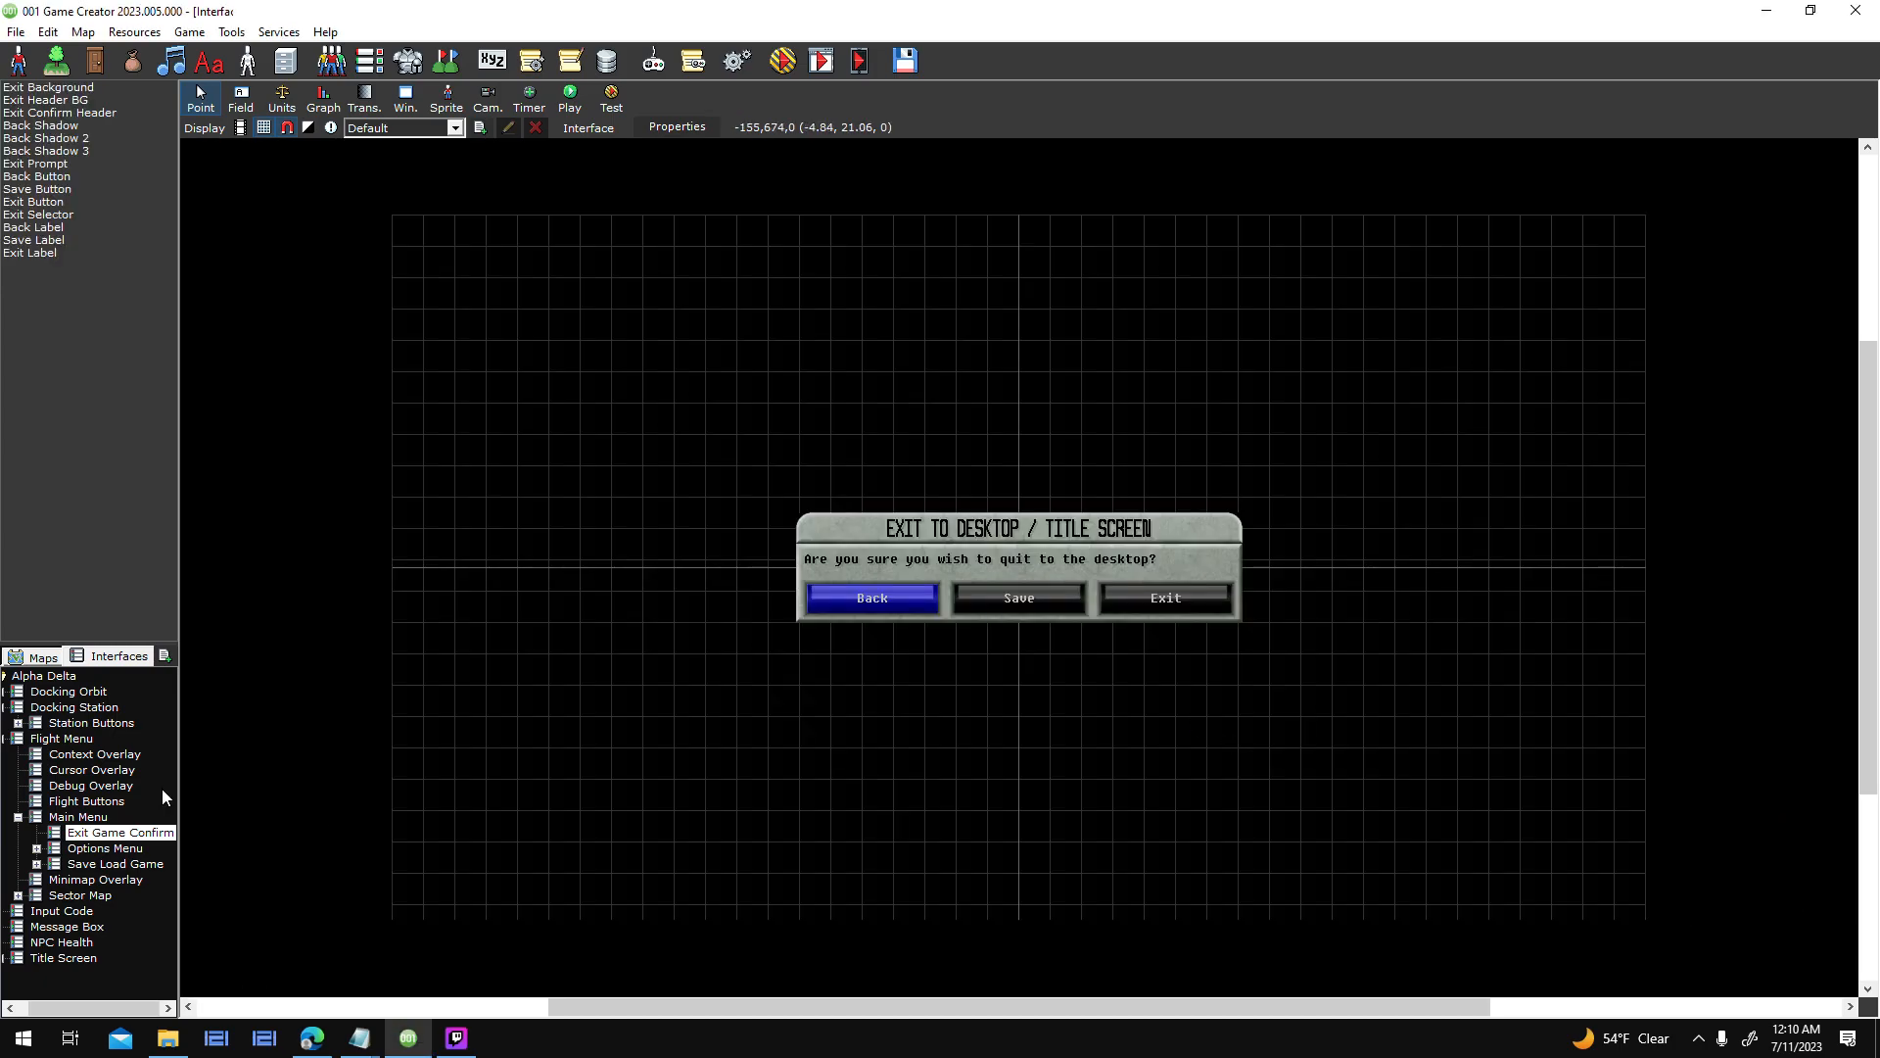
- Examine the layouts of the Docking Station, Flight Menu, Context Overlay, Cursor Overlay and Main Menu interfaces
click(94, 707)
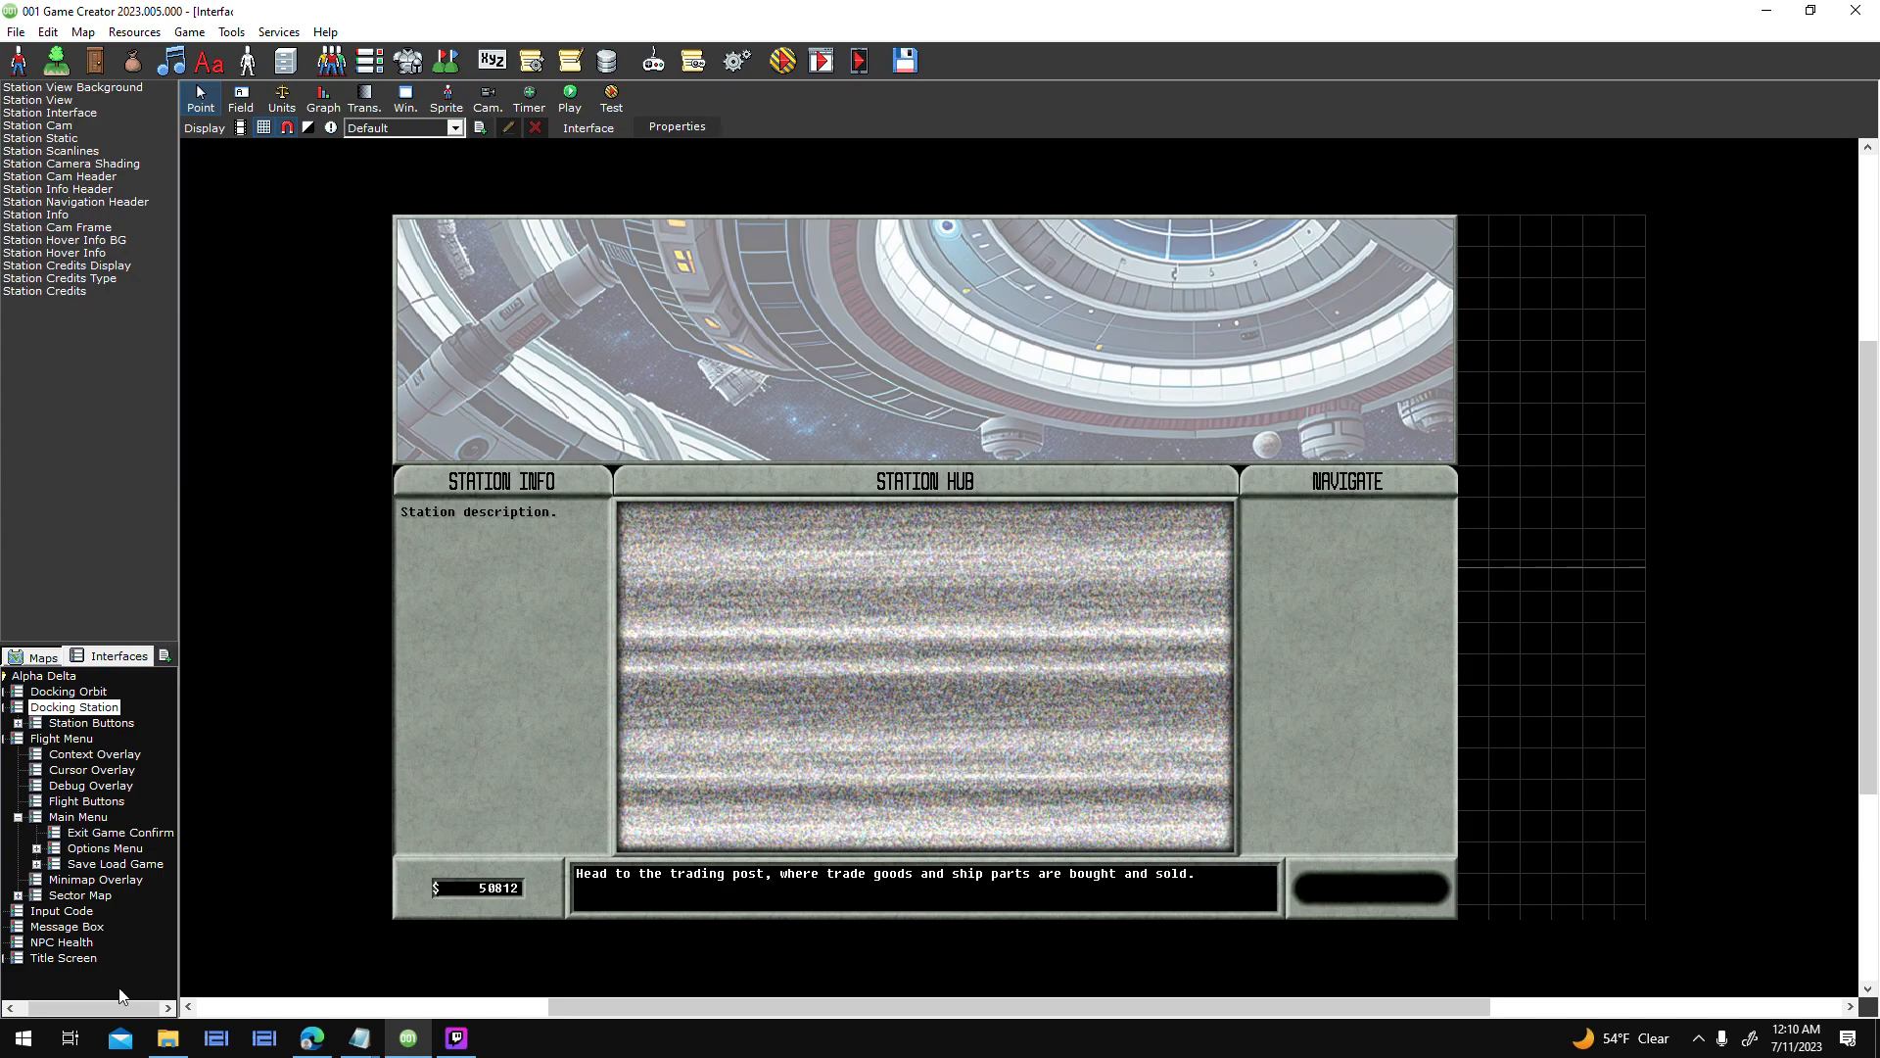
drag(103, 1007, 89, 1008)
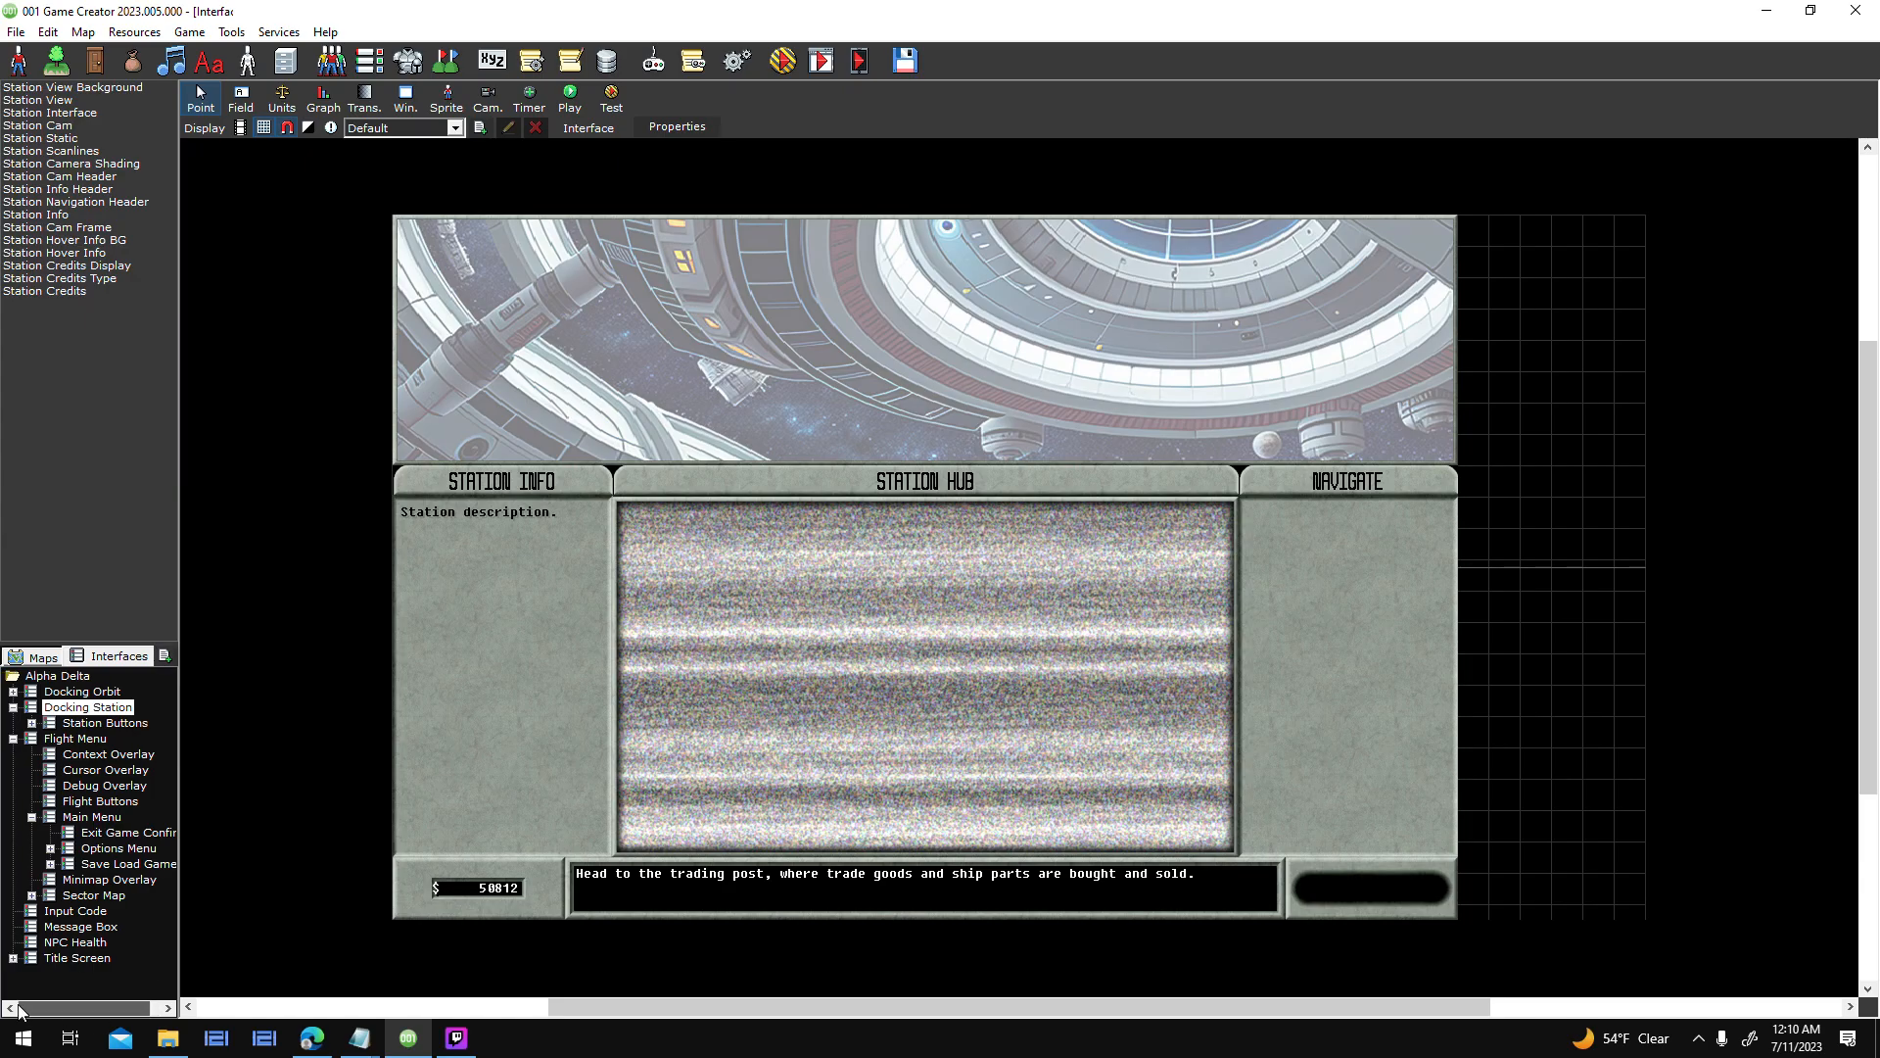
click(80, 691)
click(92, 737)
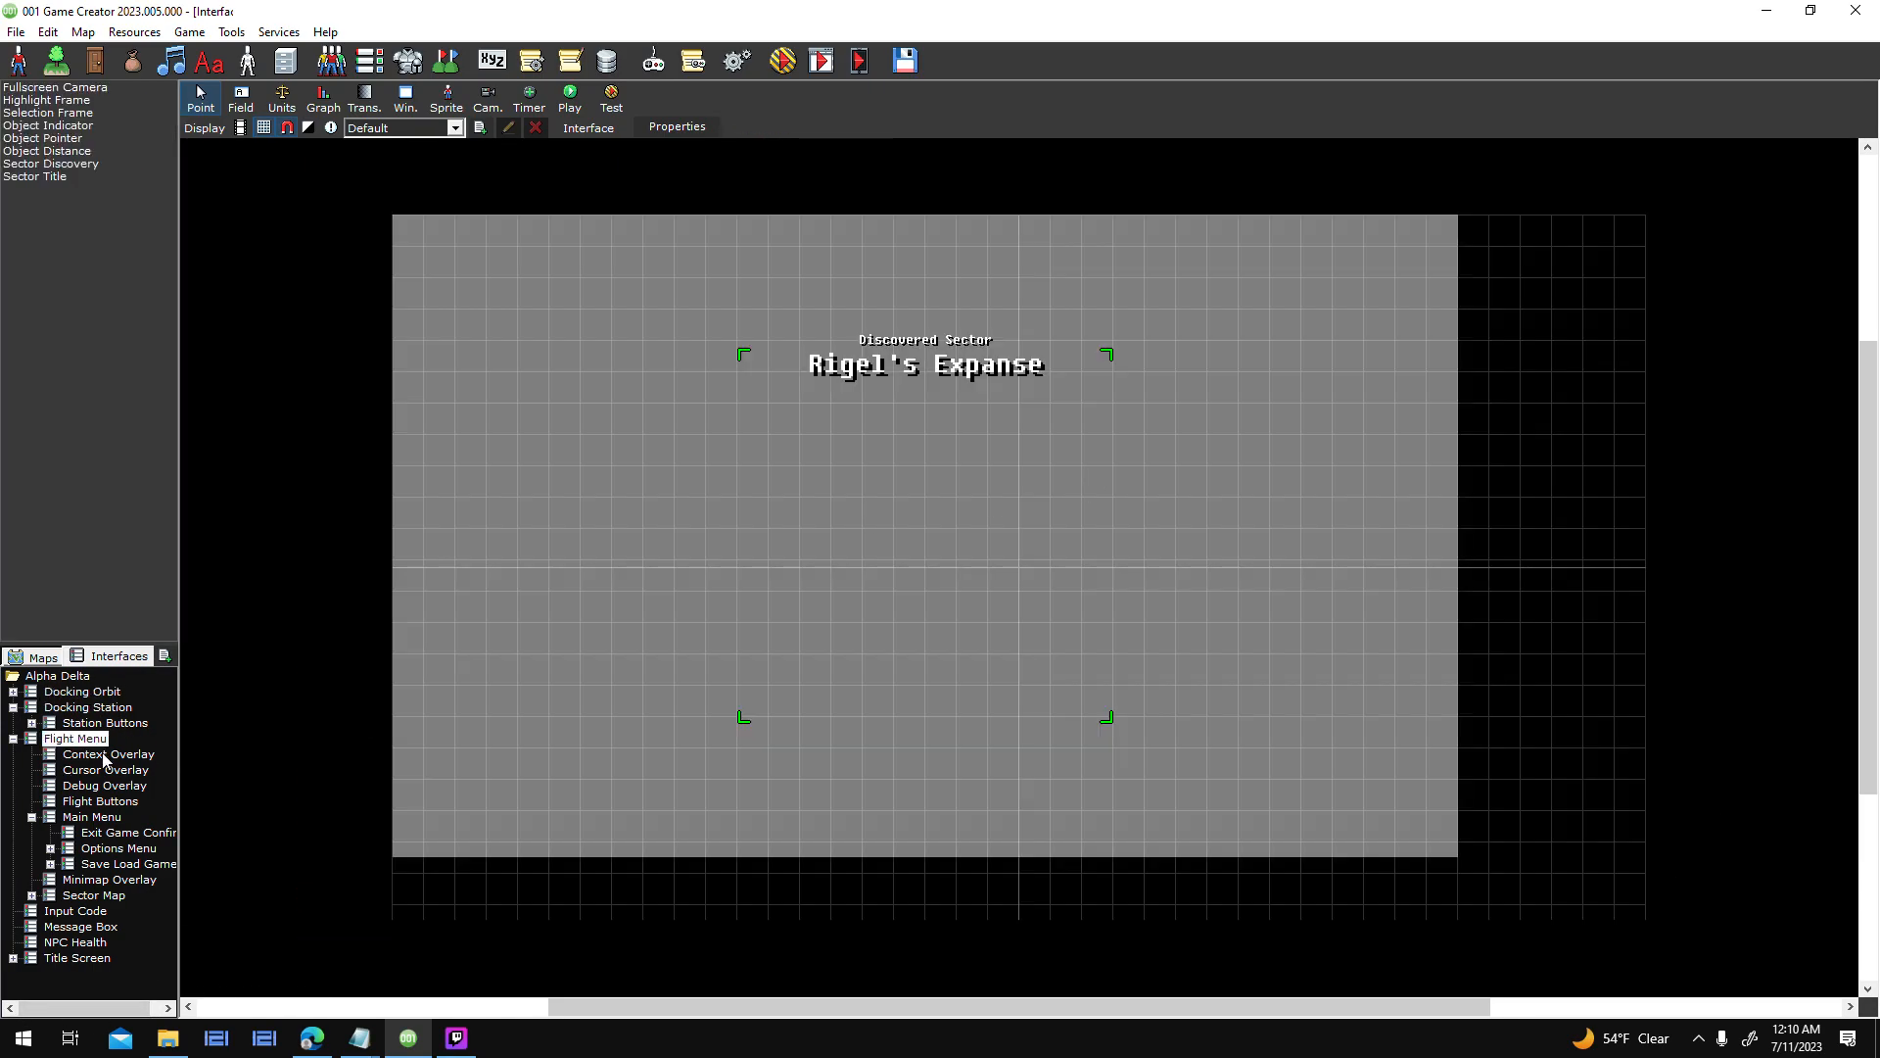
click(105, 754)
click(102, 785)
click(105, 770)
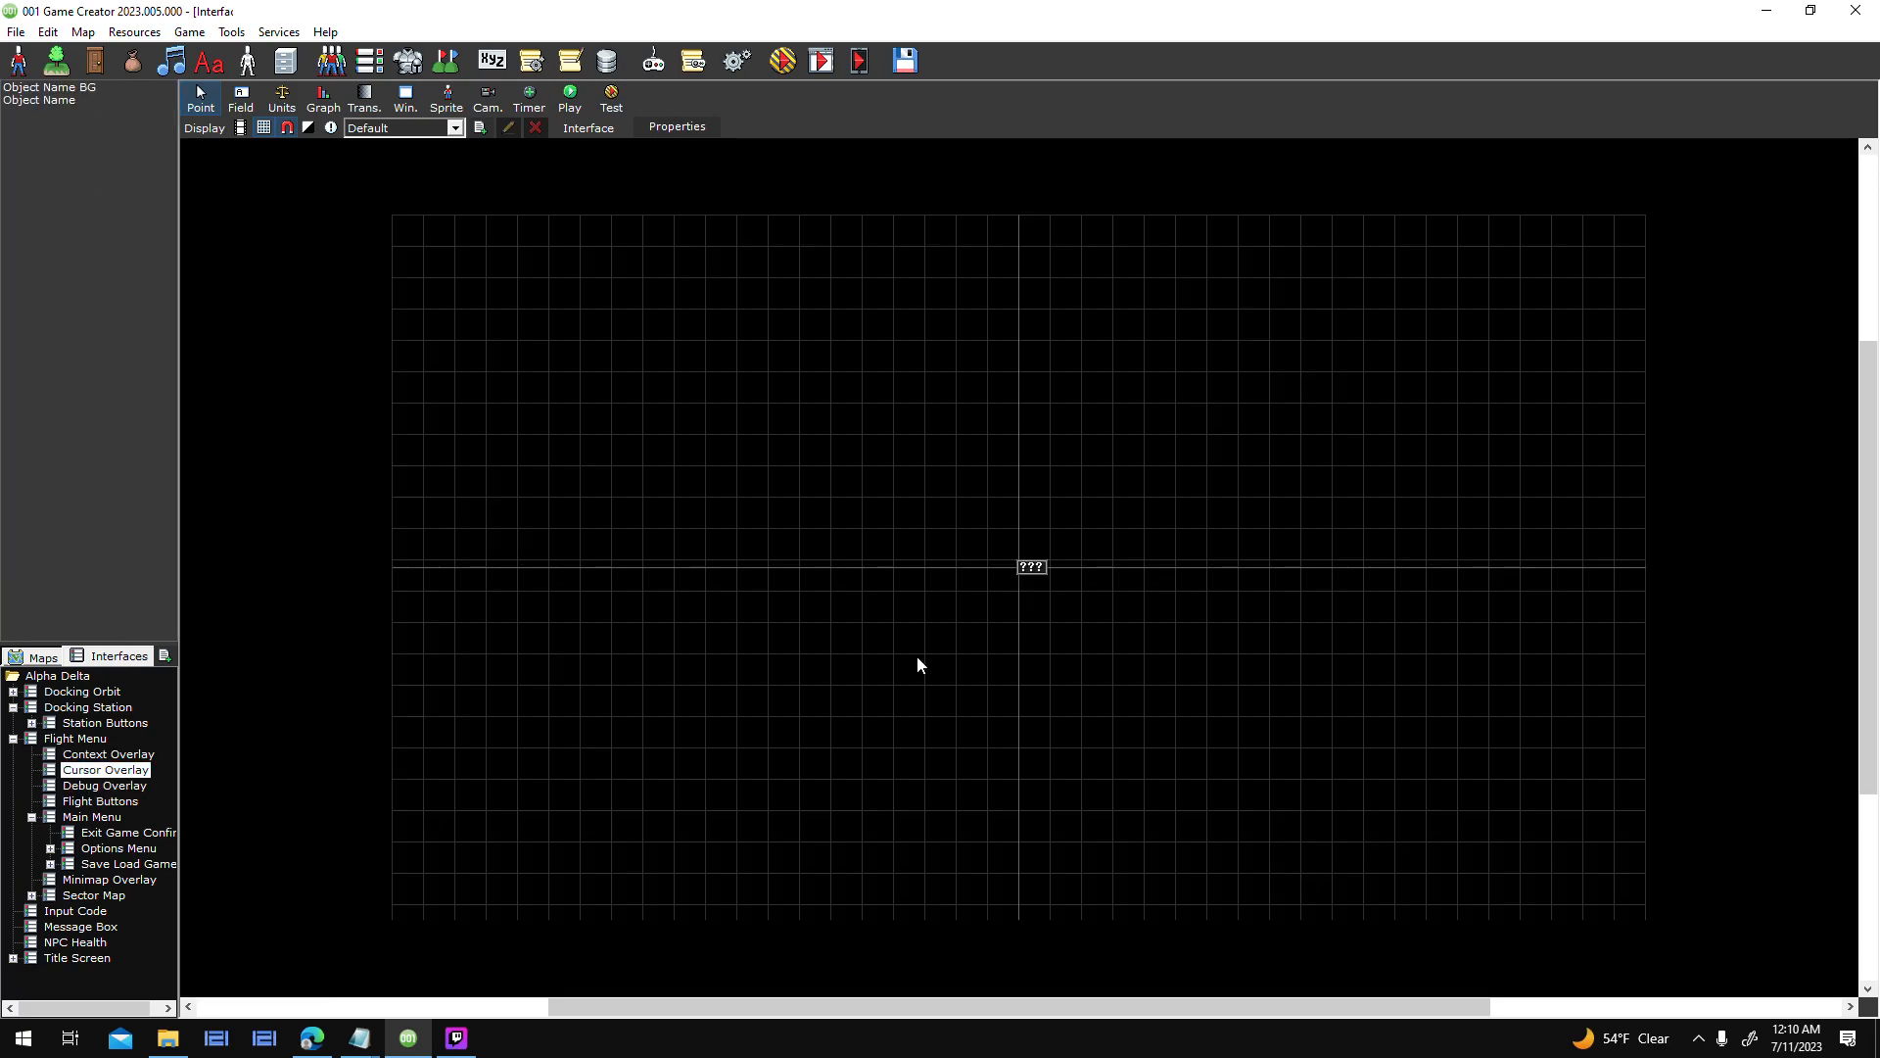
click(92, 817)
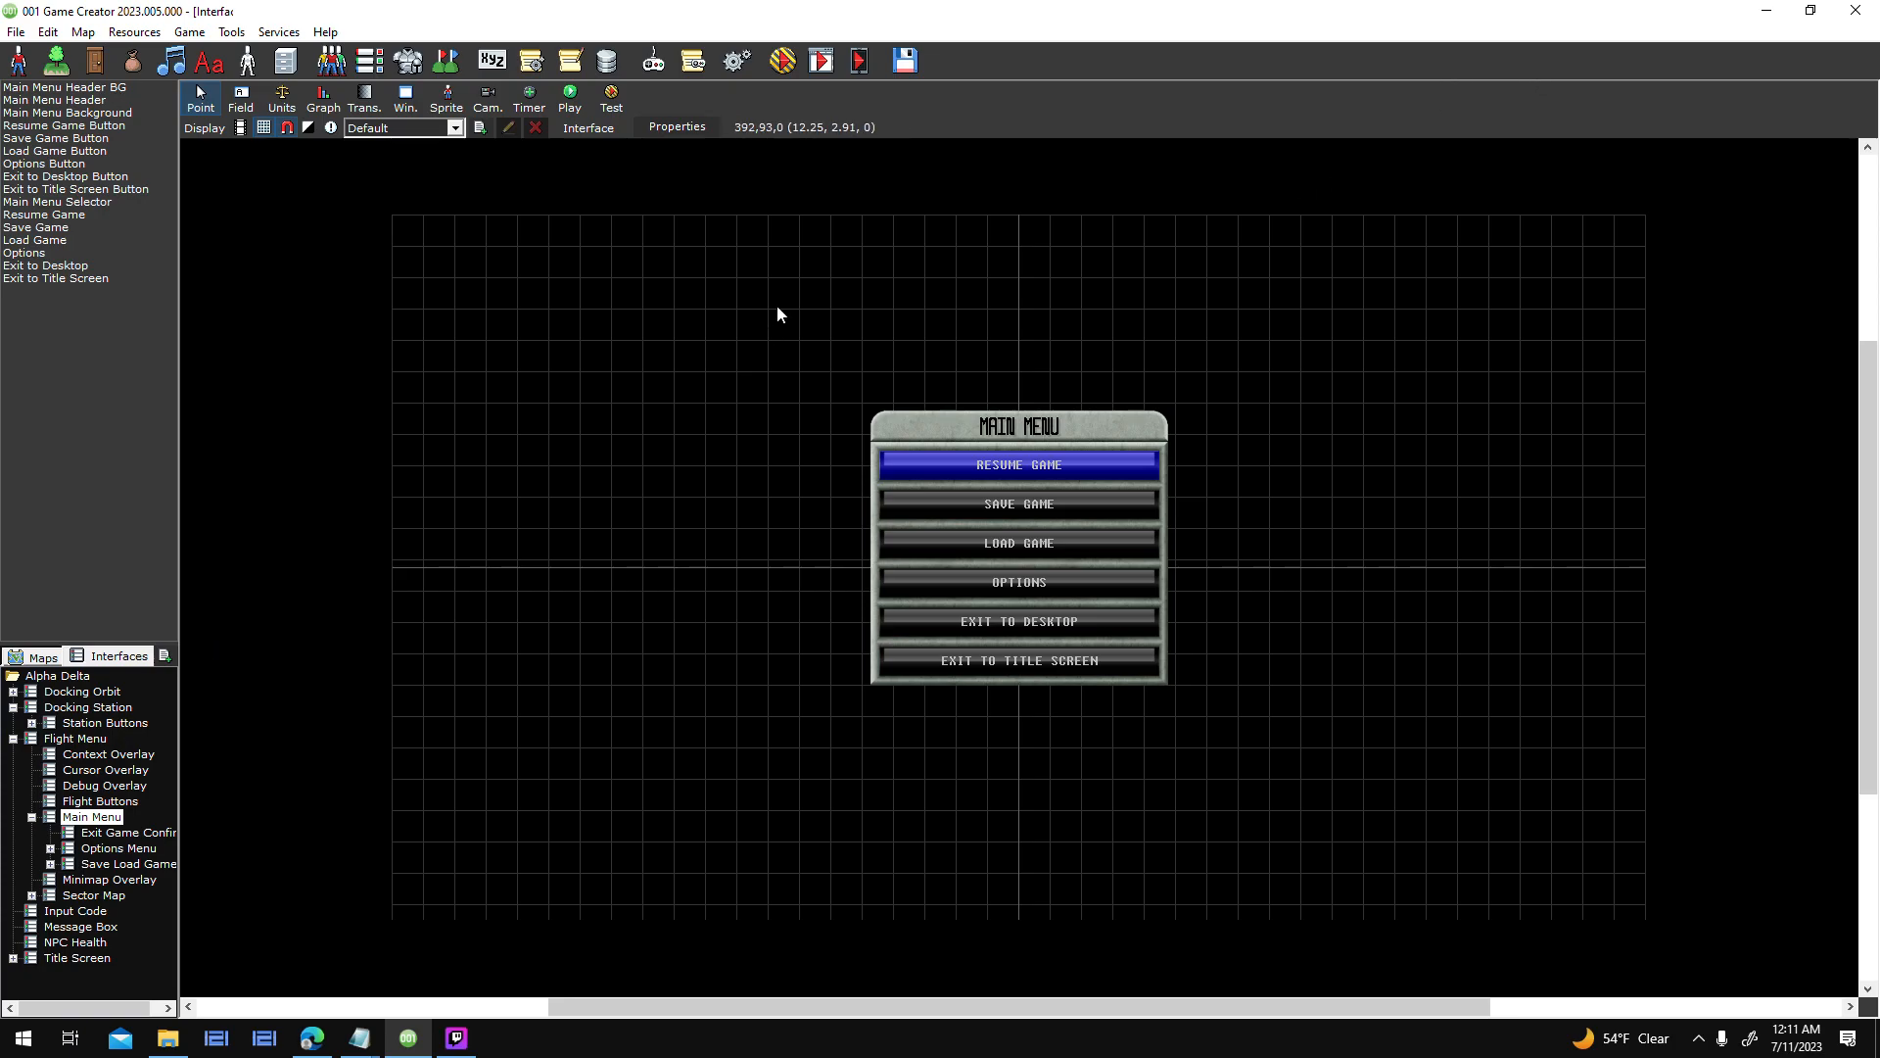
click(78, 739)
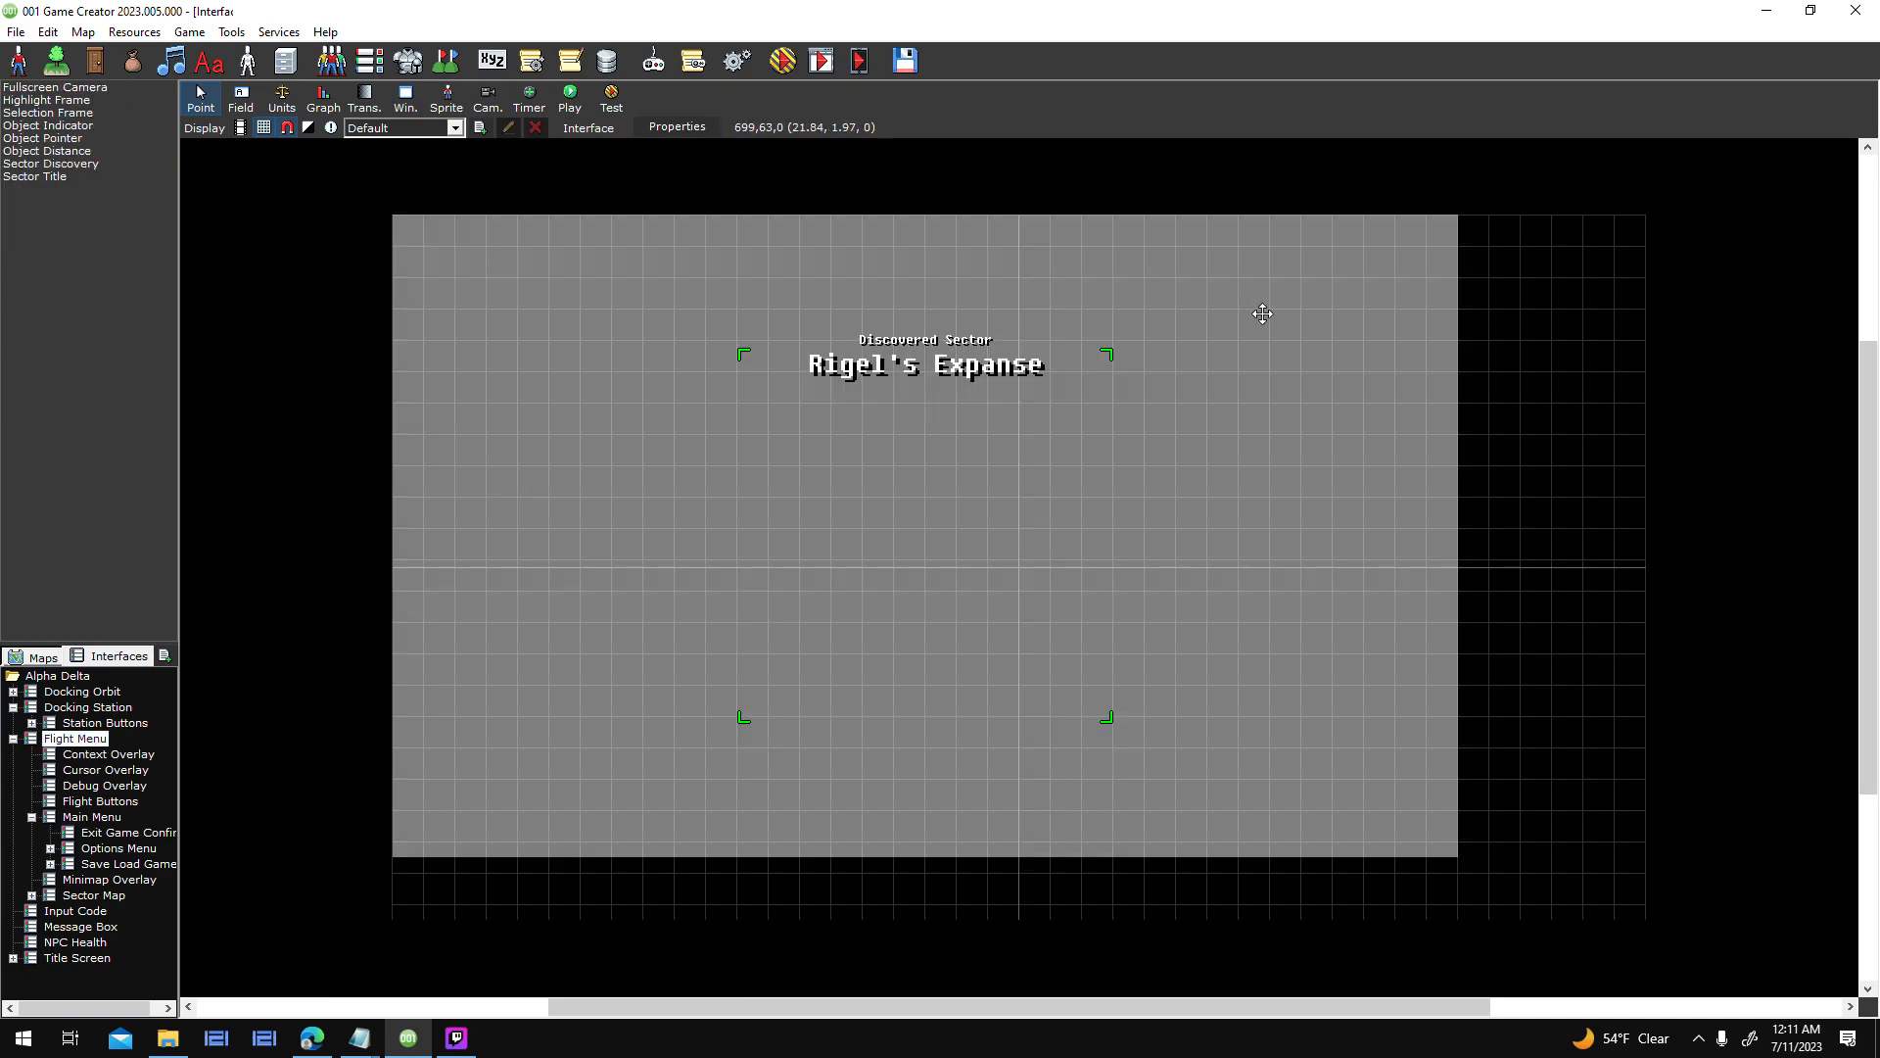
click(70, 754)
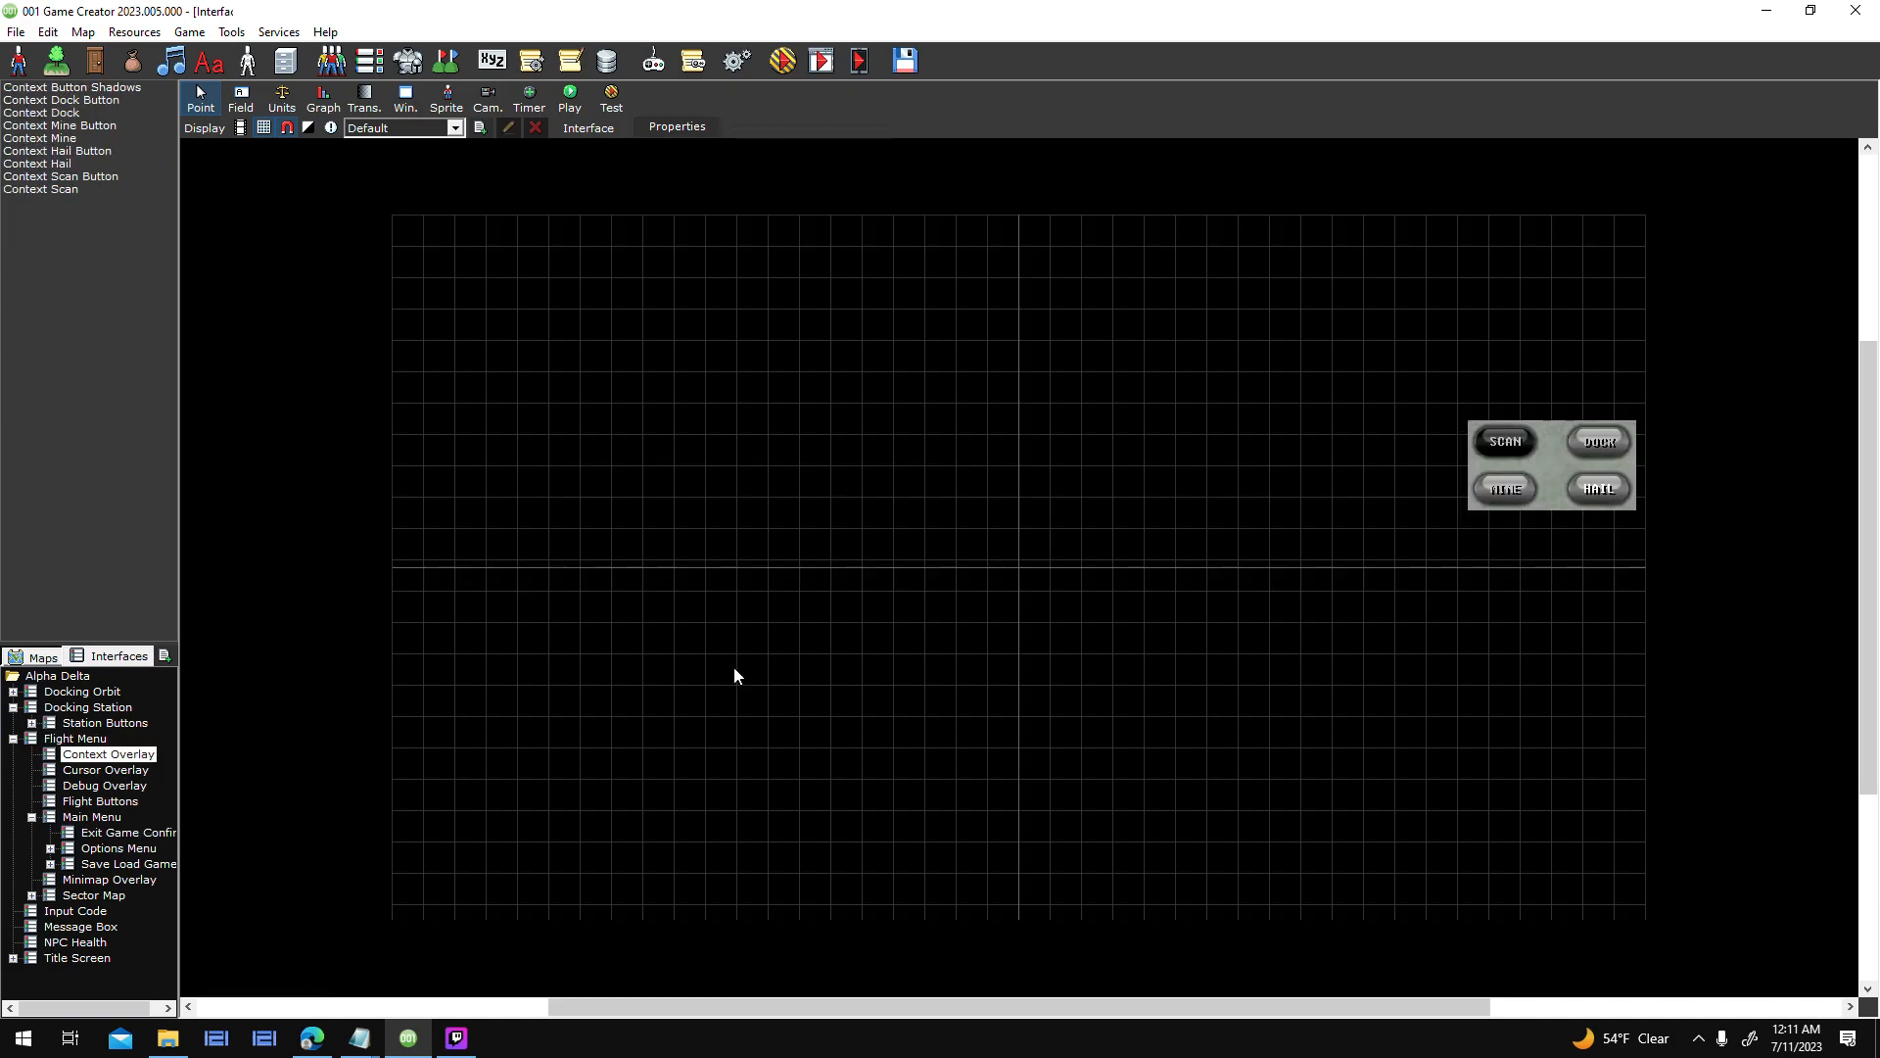
click(75, 739)
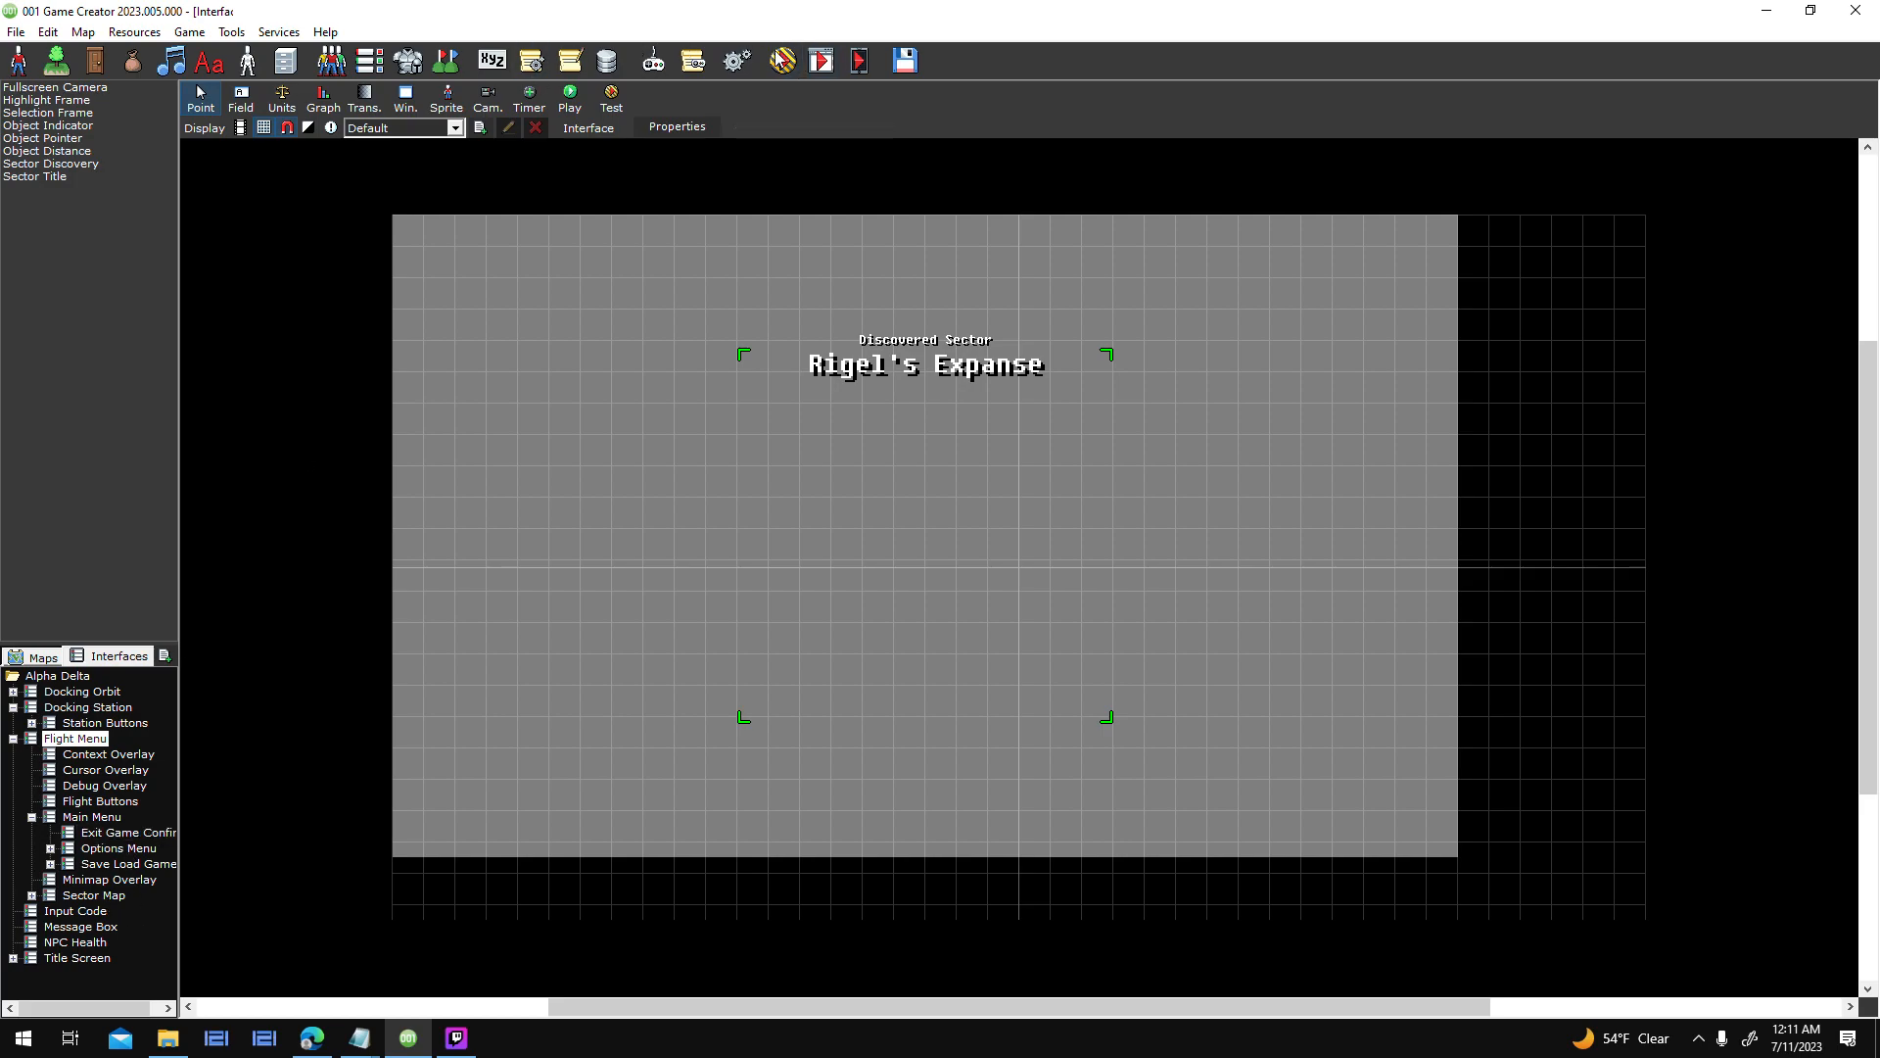
- Test-run the game and check how the title screen adapts to narrowing, maximizing, restoring and widening its window
click(1094, 658)
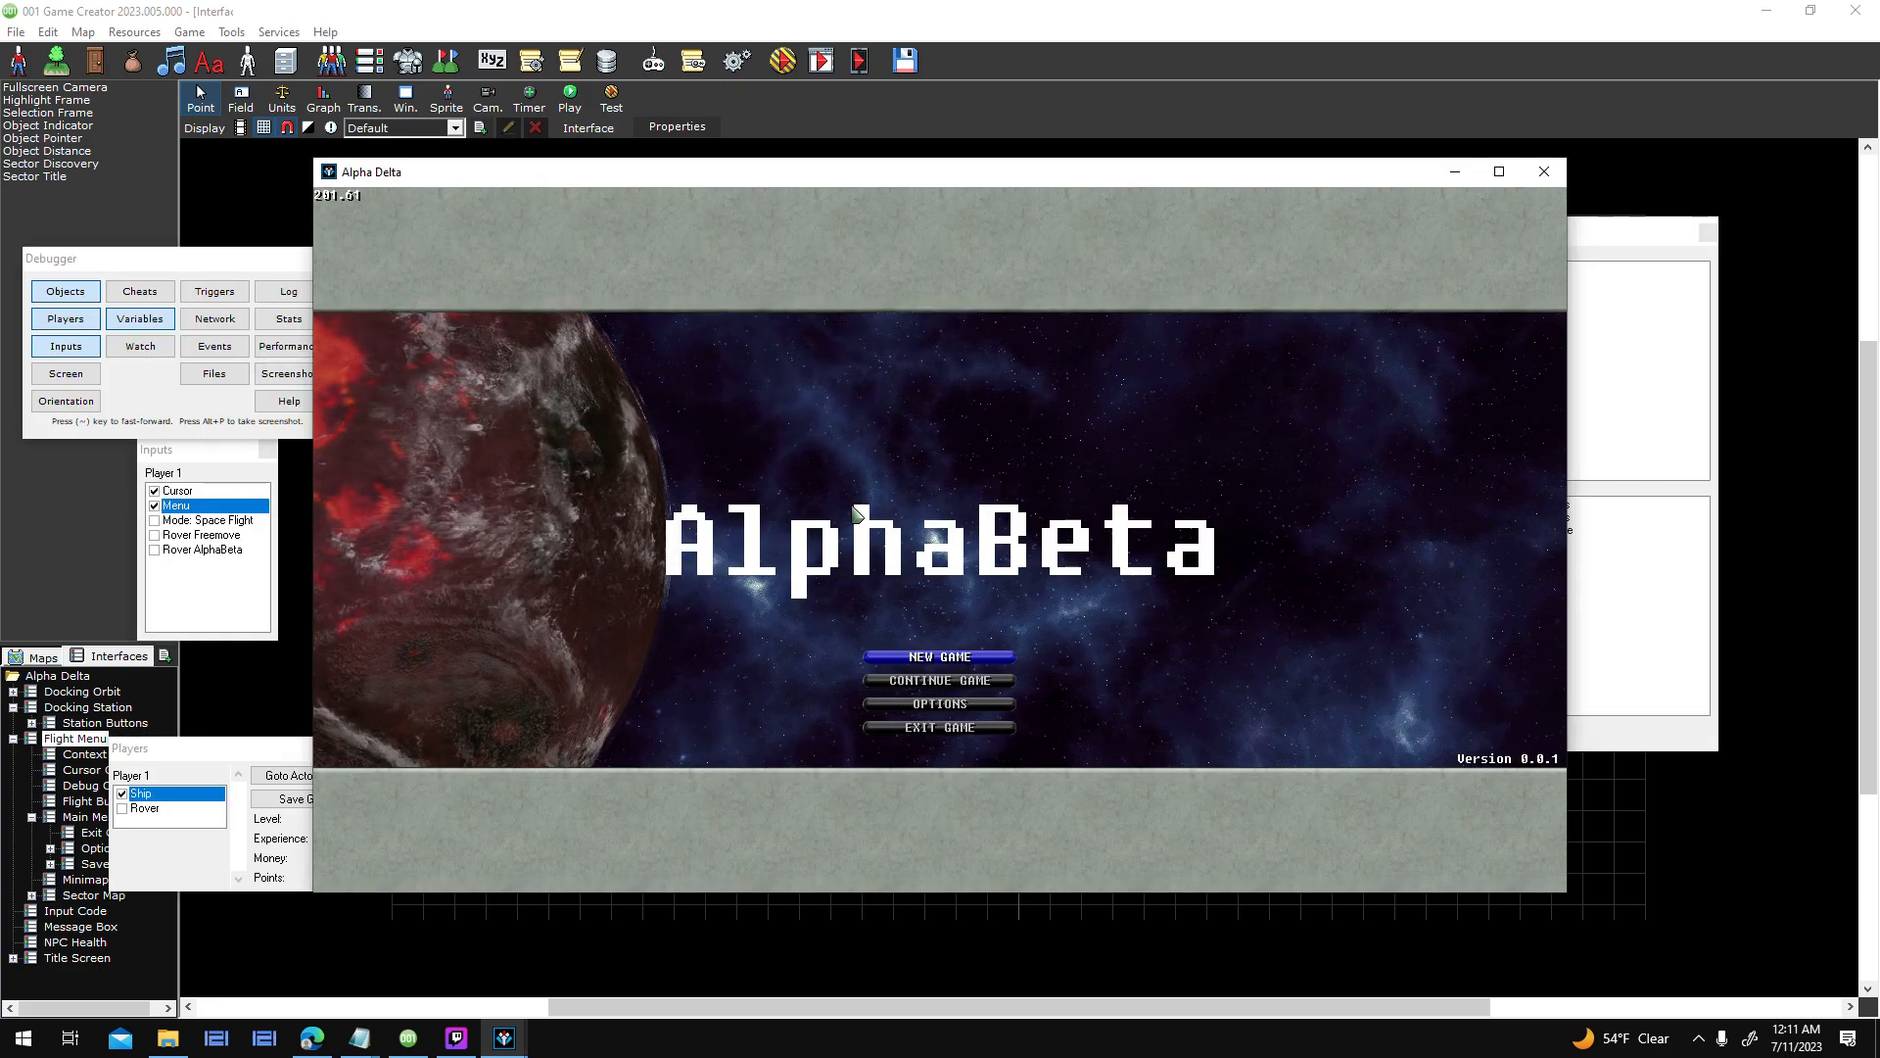
key(XF86AudioLowerVolume)
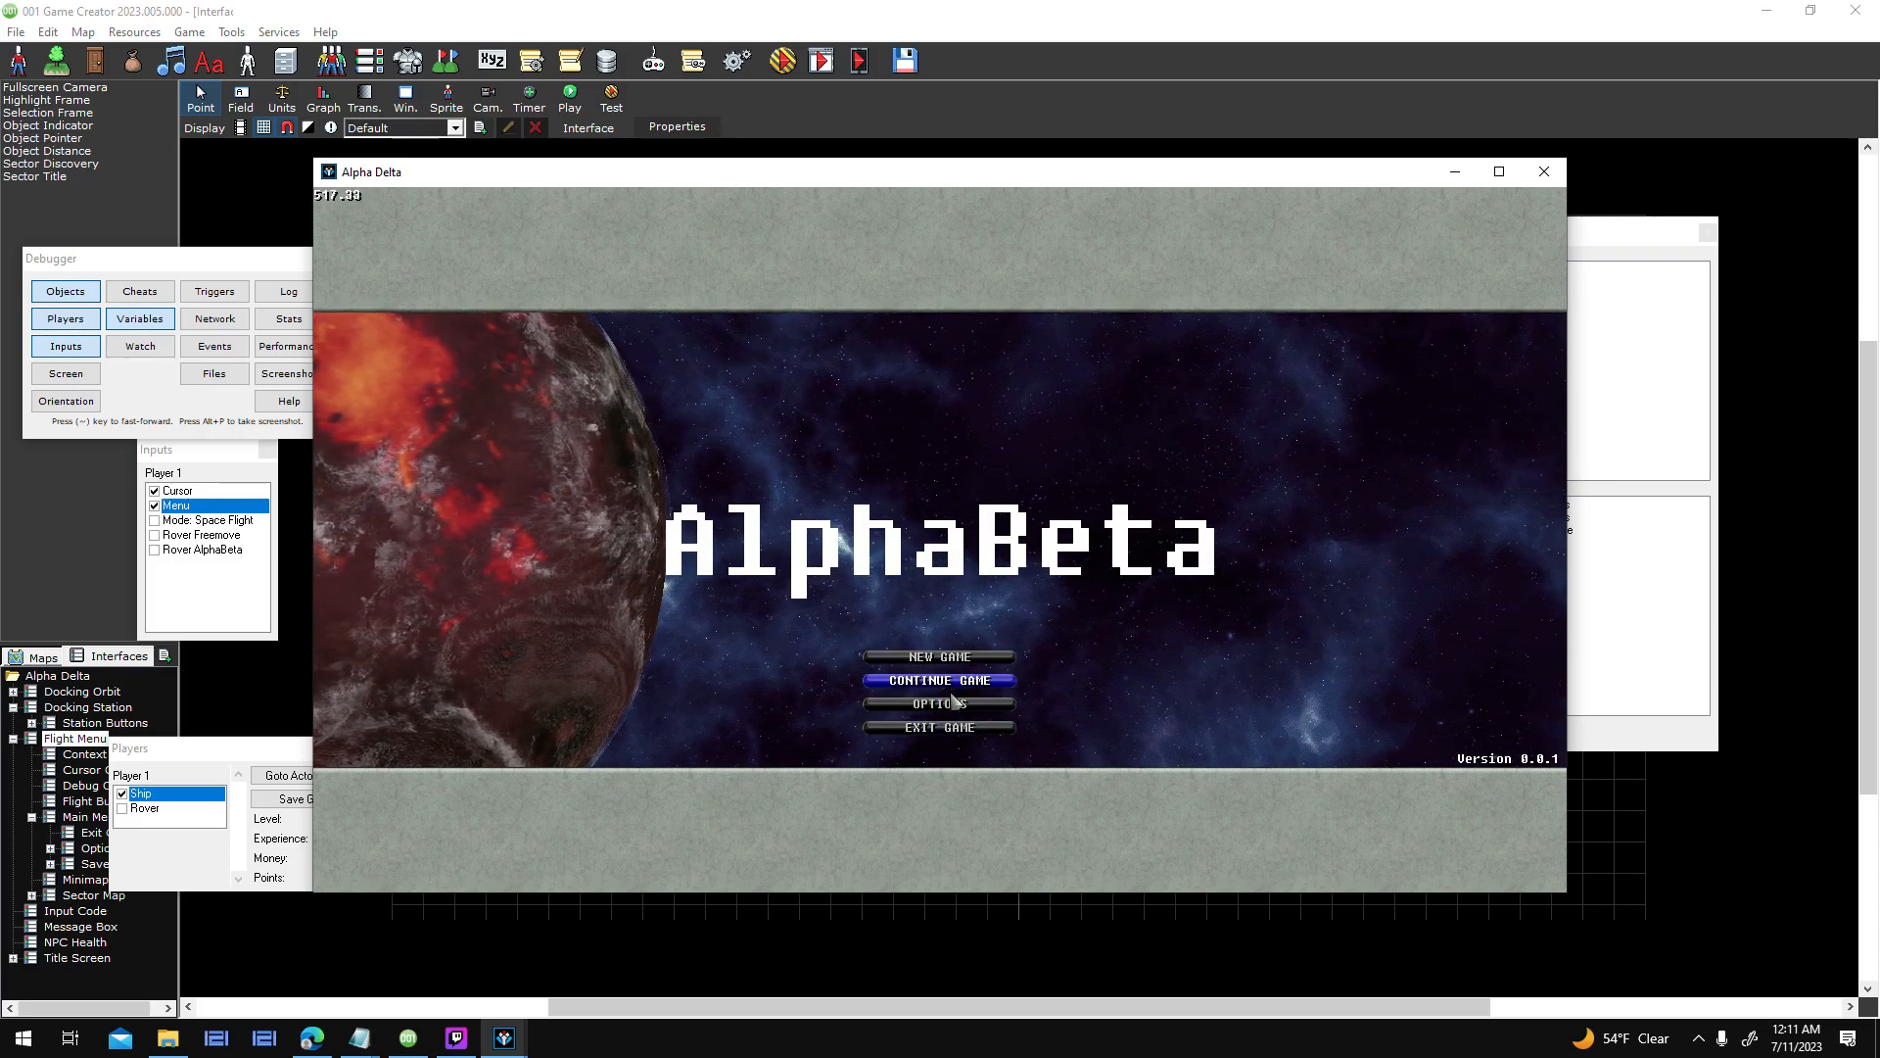
drag(1567, 423, 920, 453)
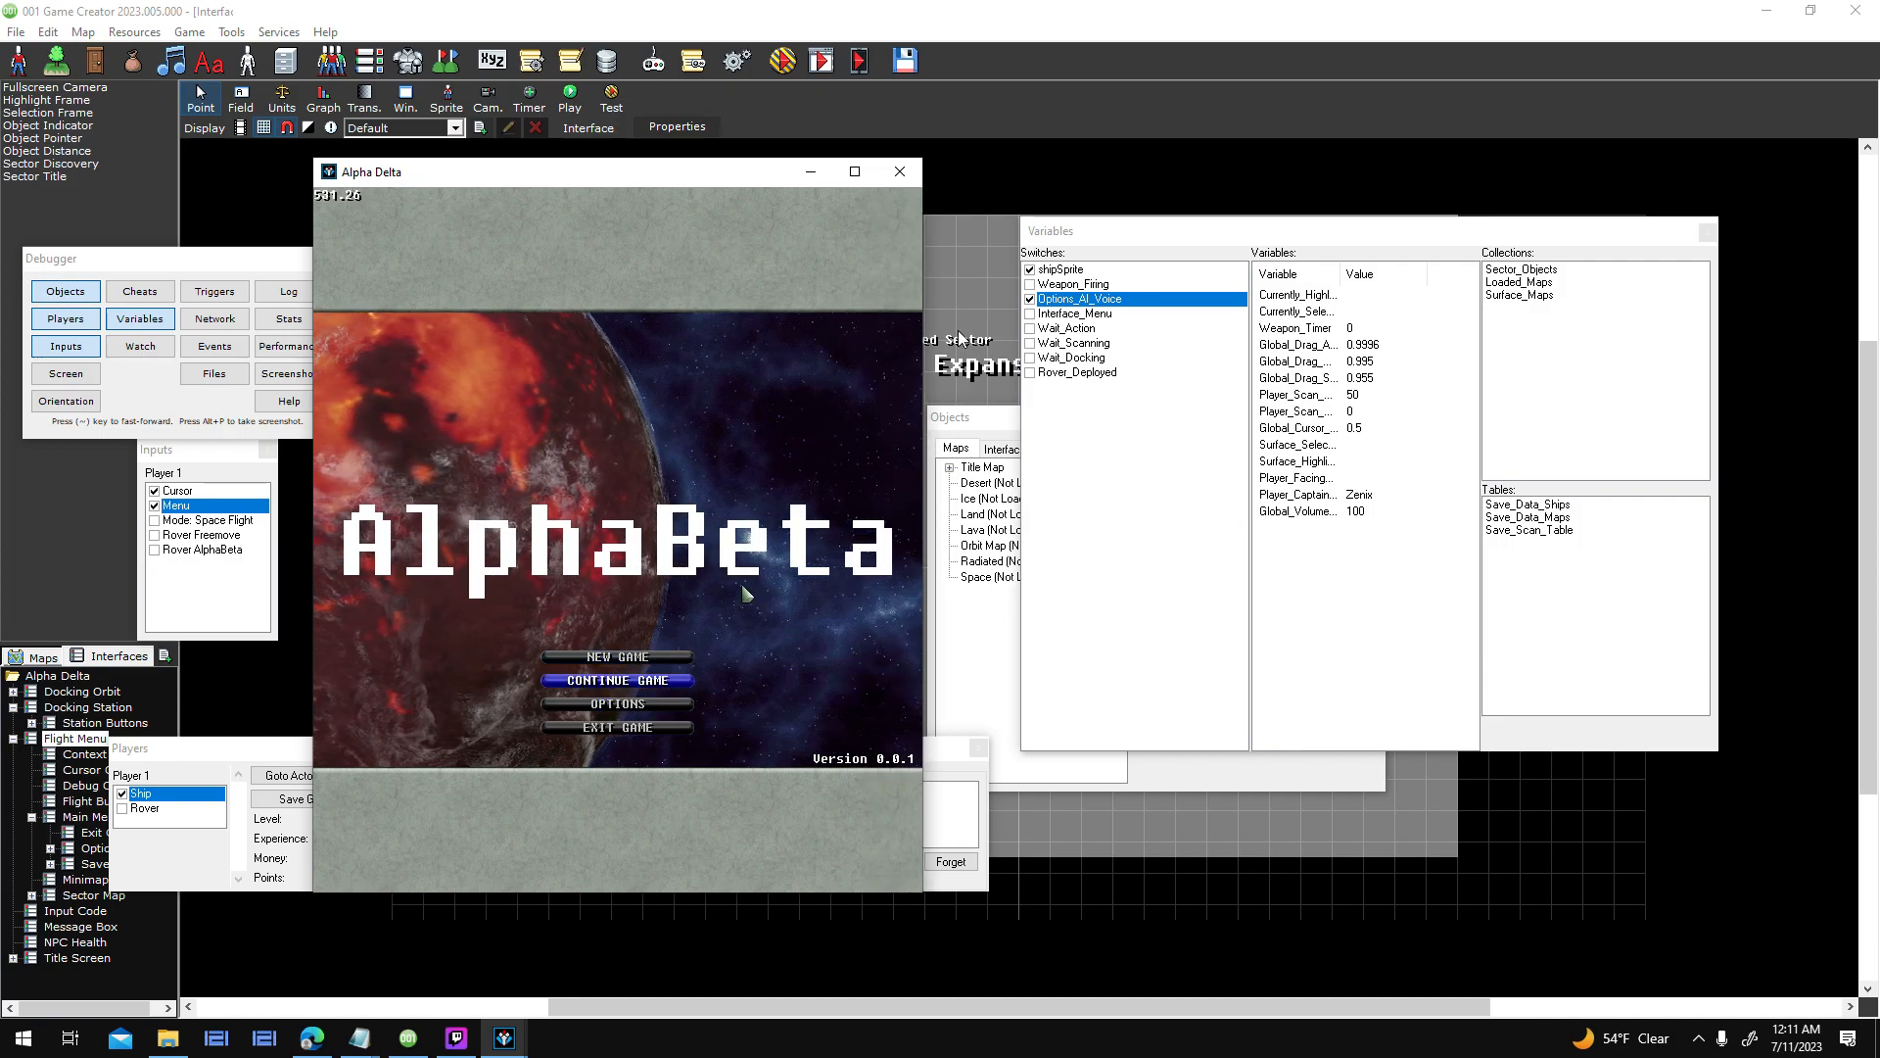
click(854, 172)
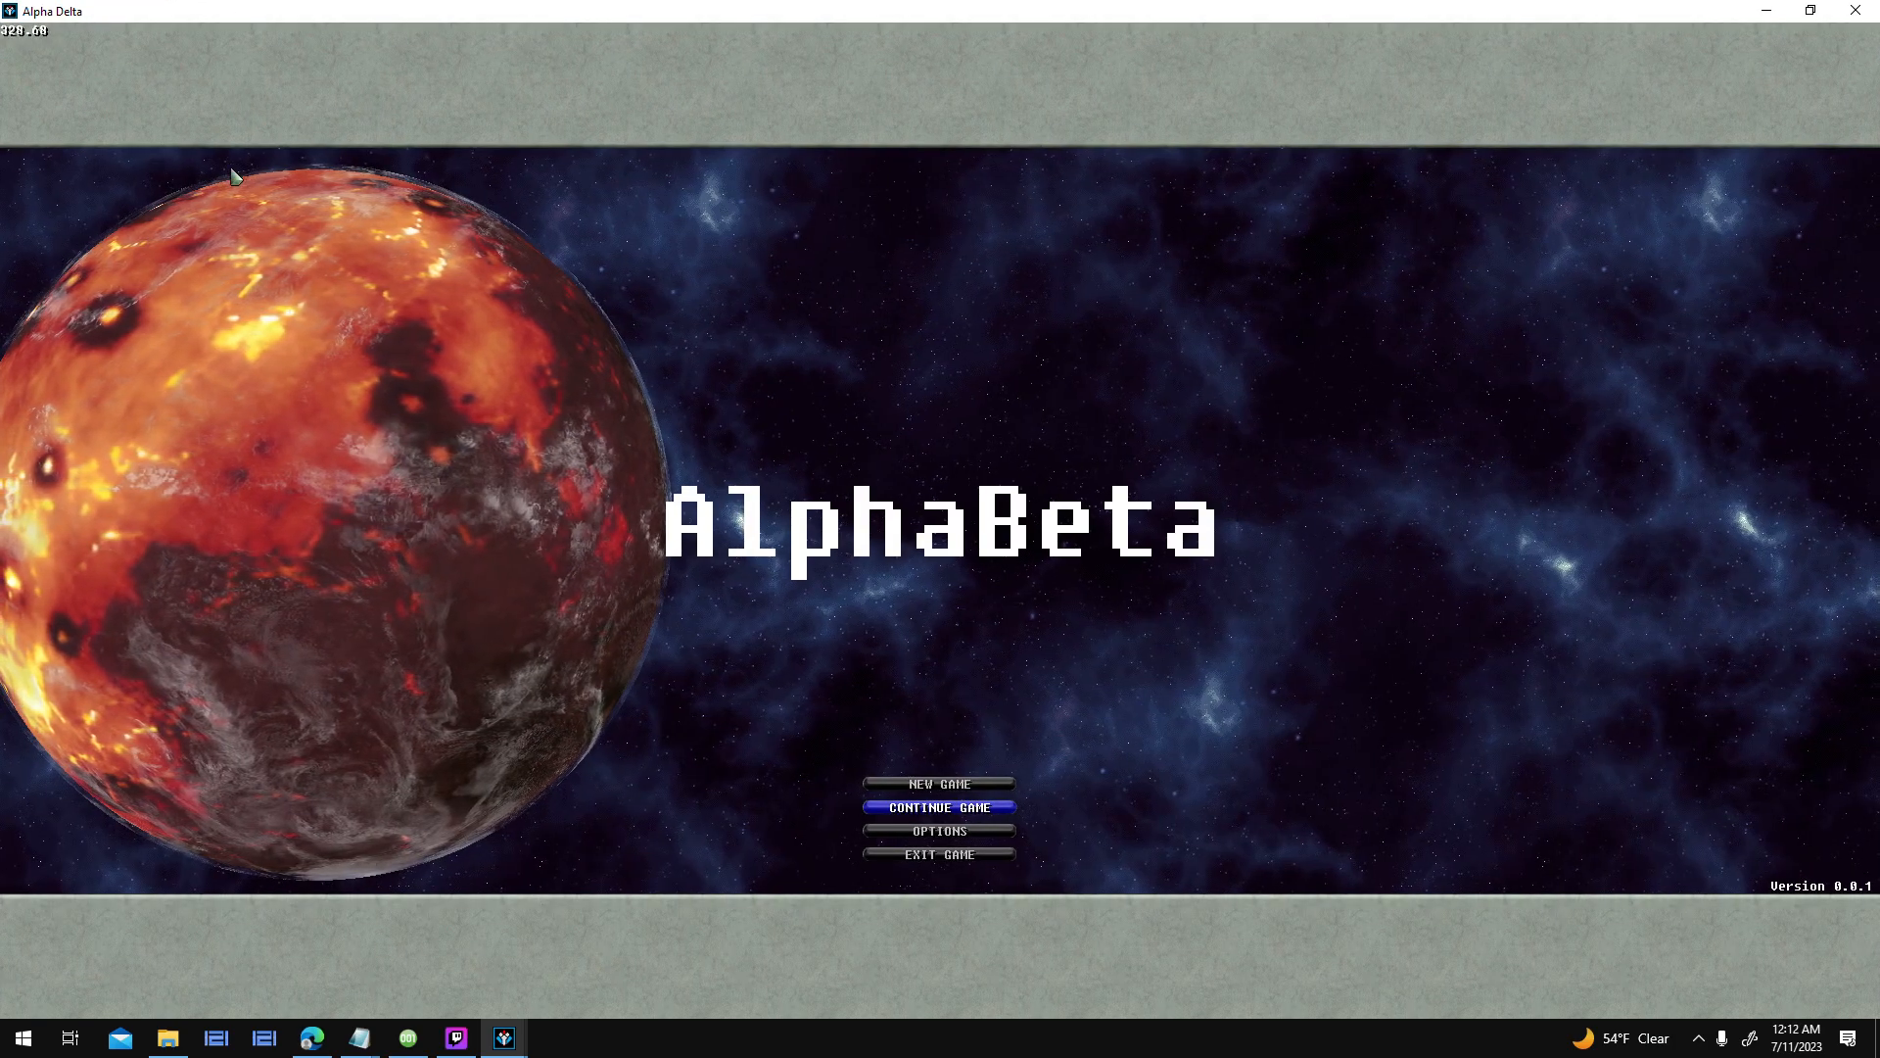
key(Down)
key(Down)
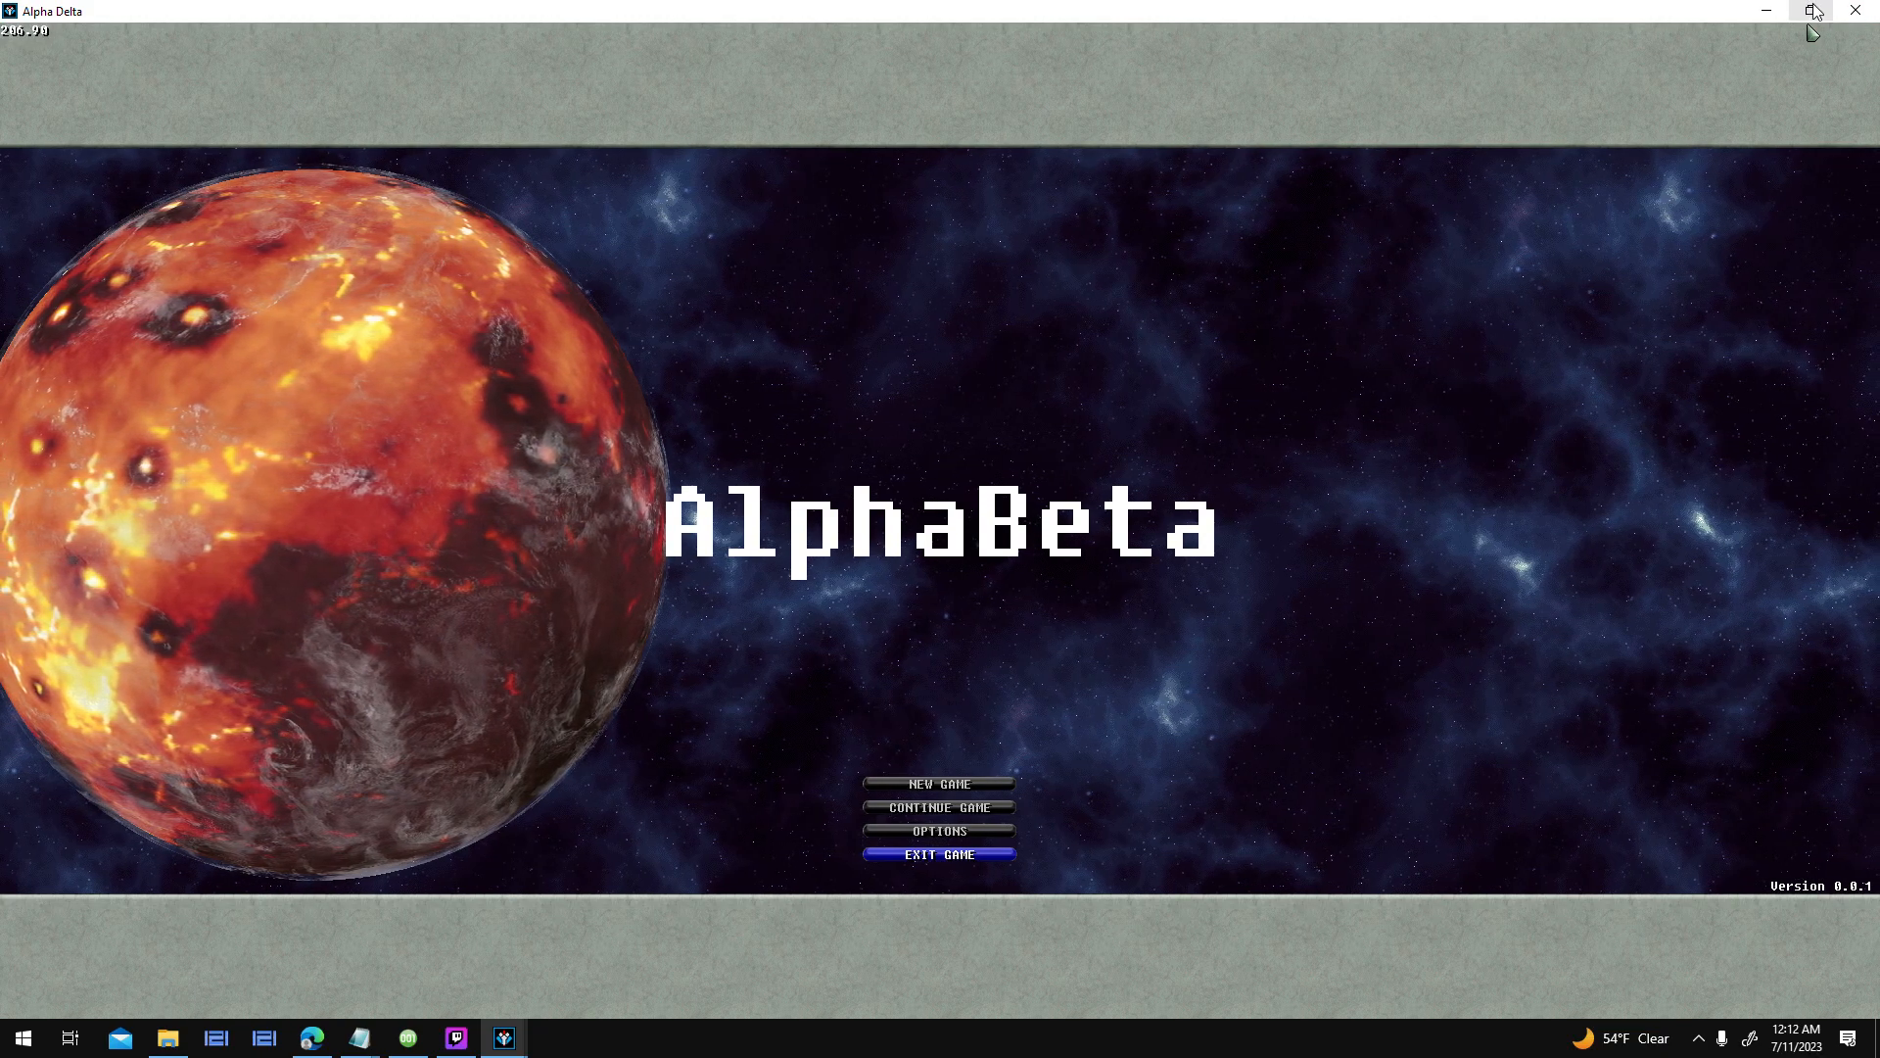
key(super+Down)
drag(922, 238, 1575, 238)
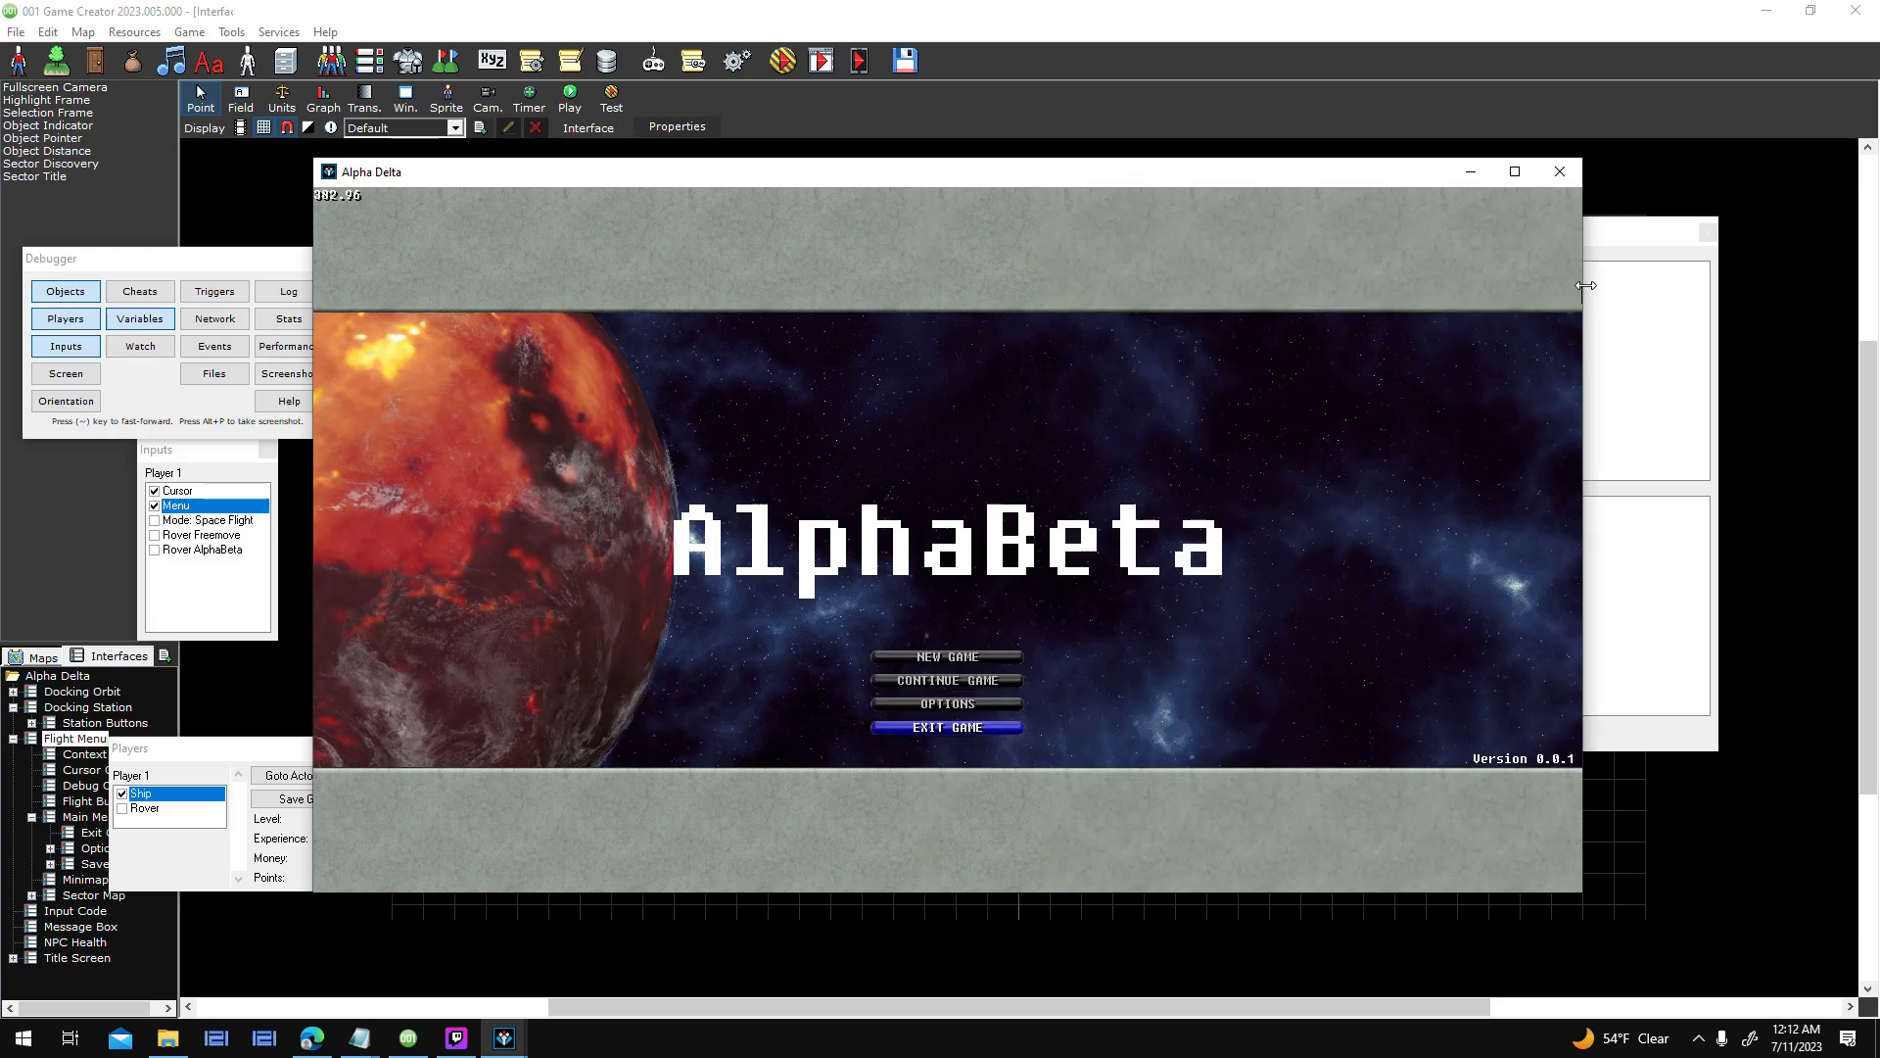
- Restart the game test and load the All Planets Scanned save from the title screen
click(1560, 172)
click(784, 60)
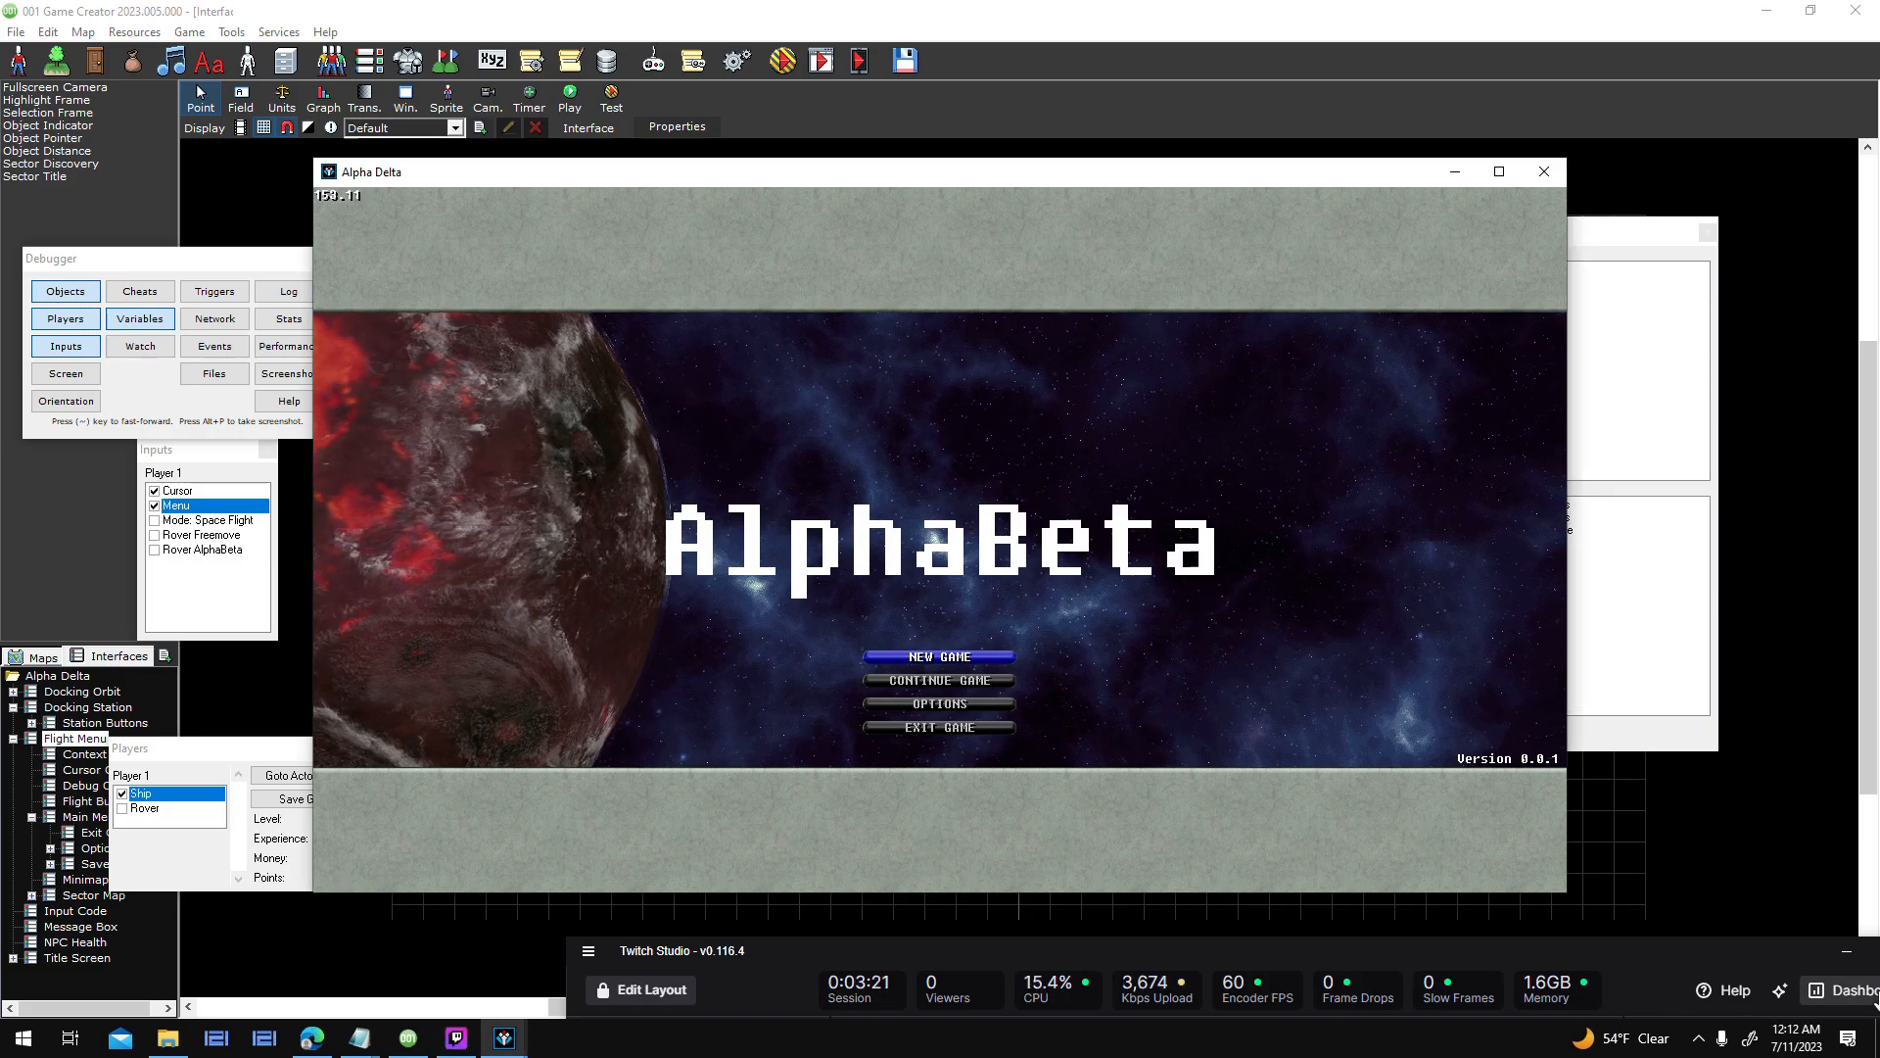
click(973, 683)
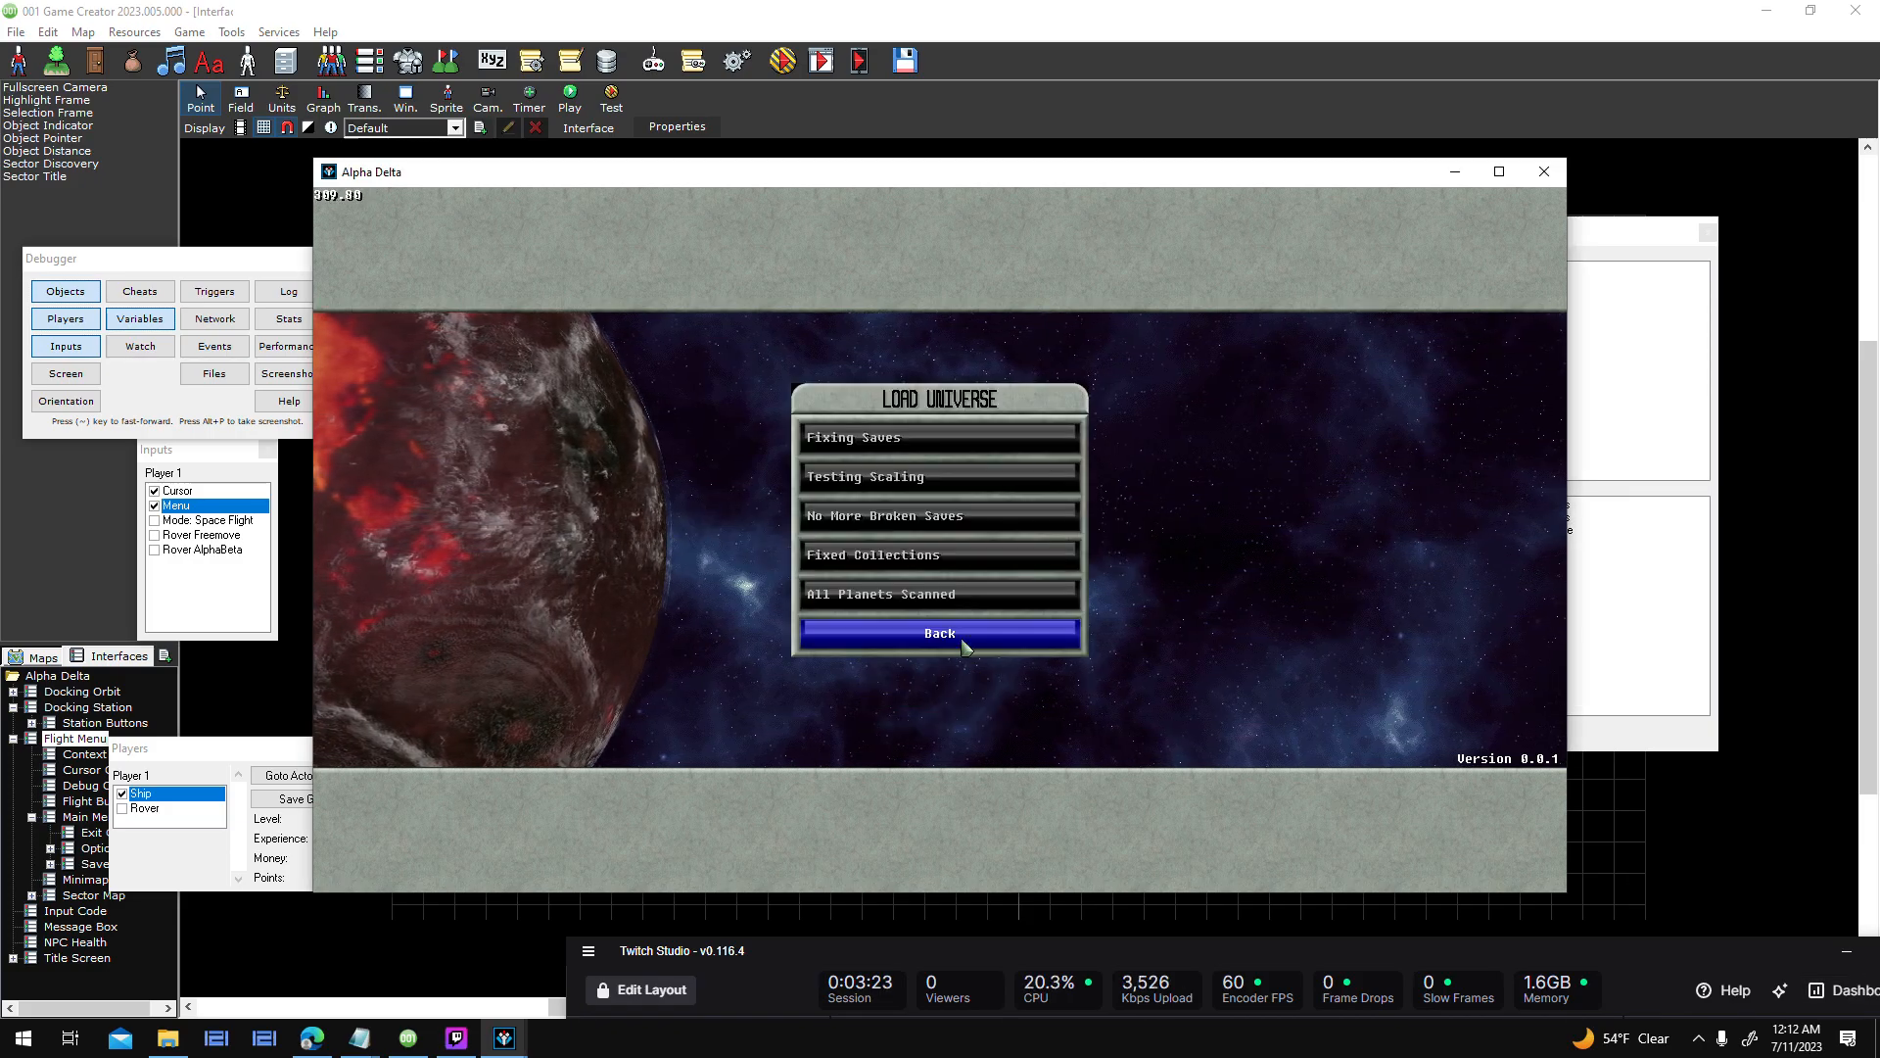
click(963, 599)
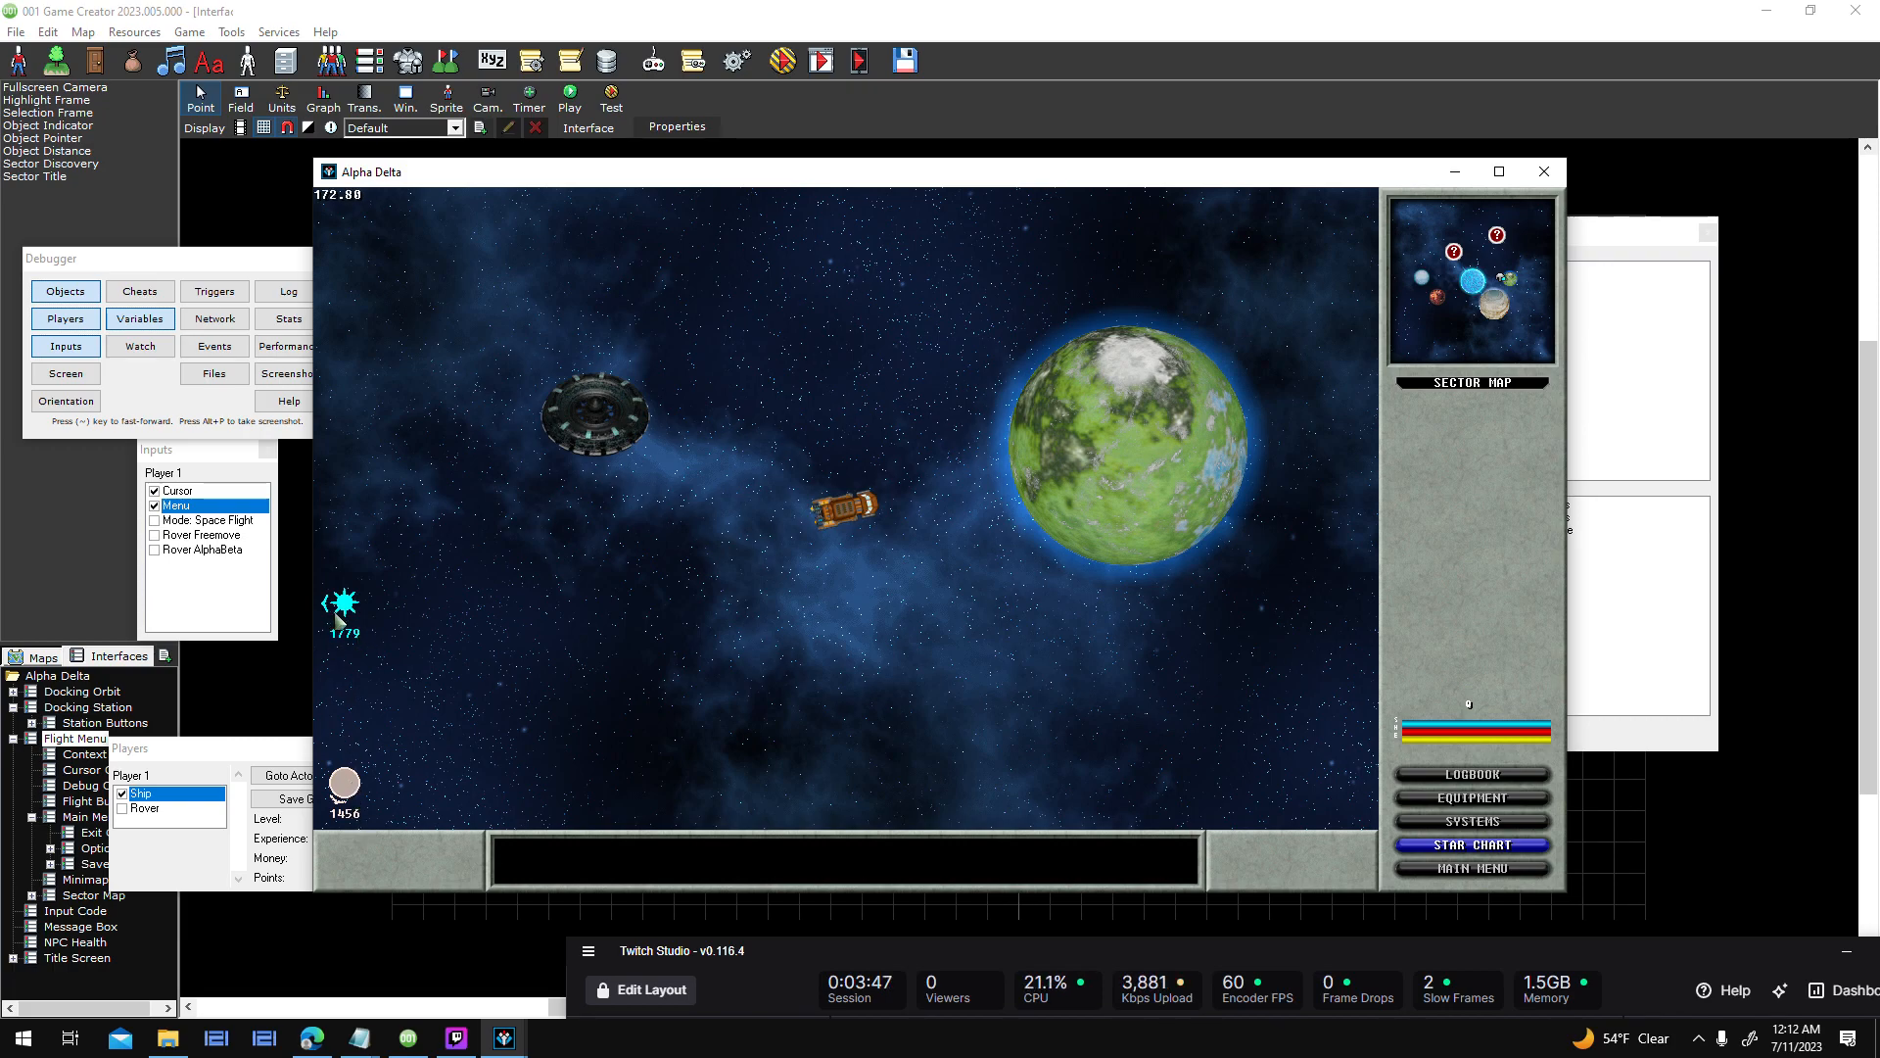
- Steer the ship in the maximized game window and check the selection of planet Athos and Helios Station
key(a)
key(w)
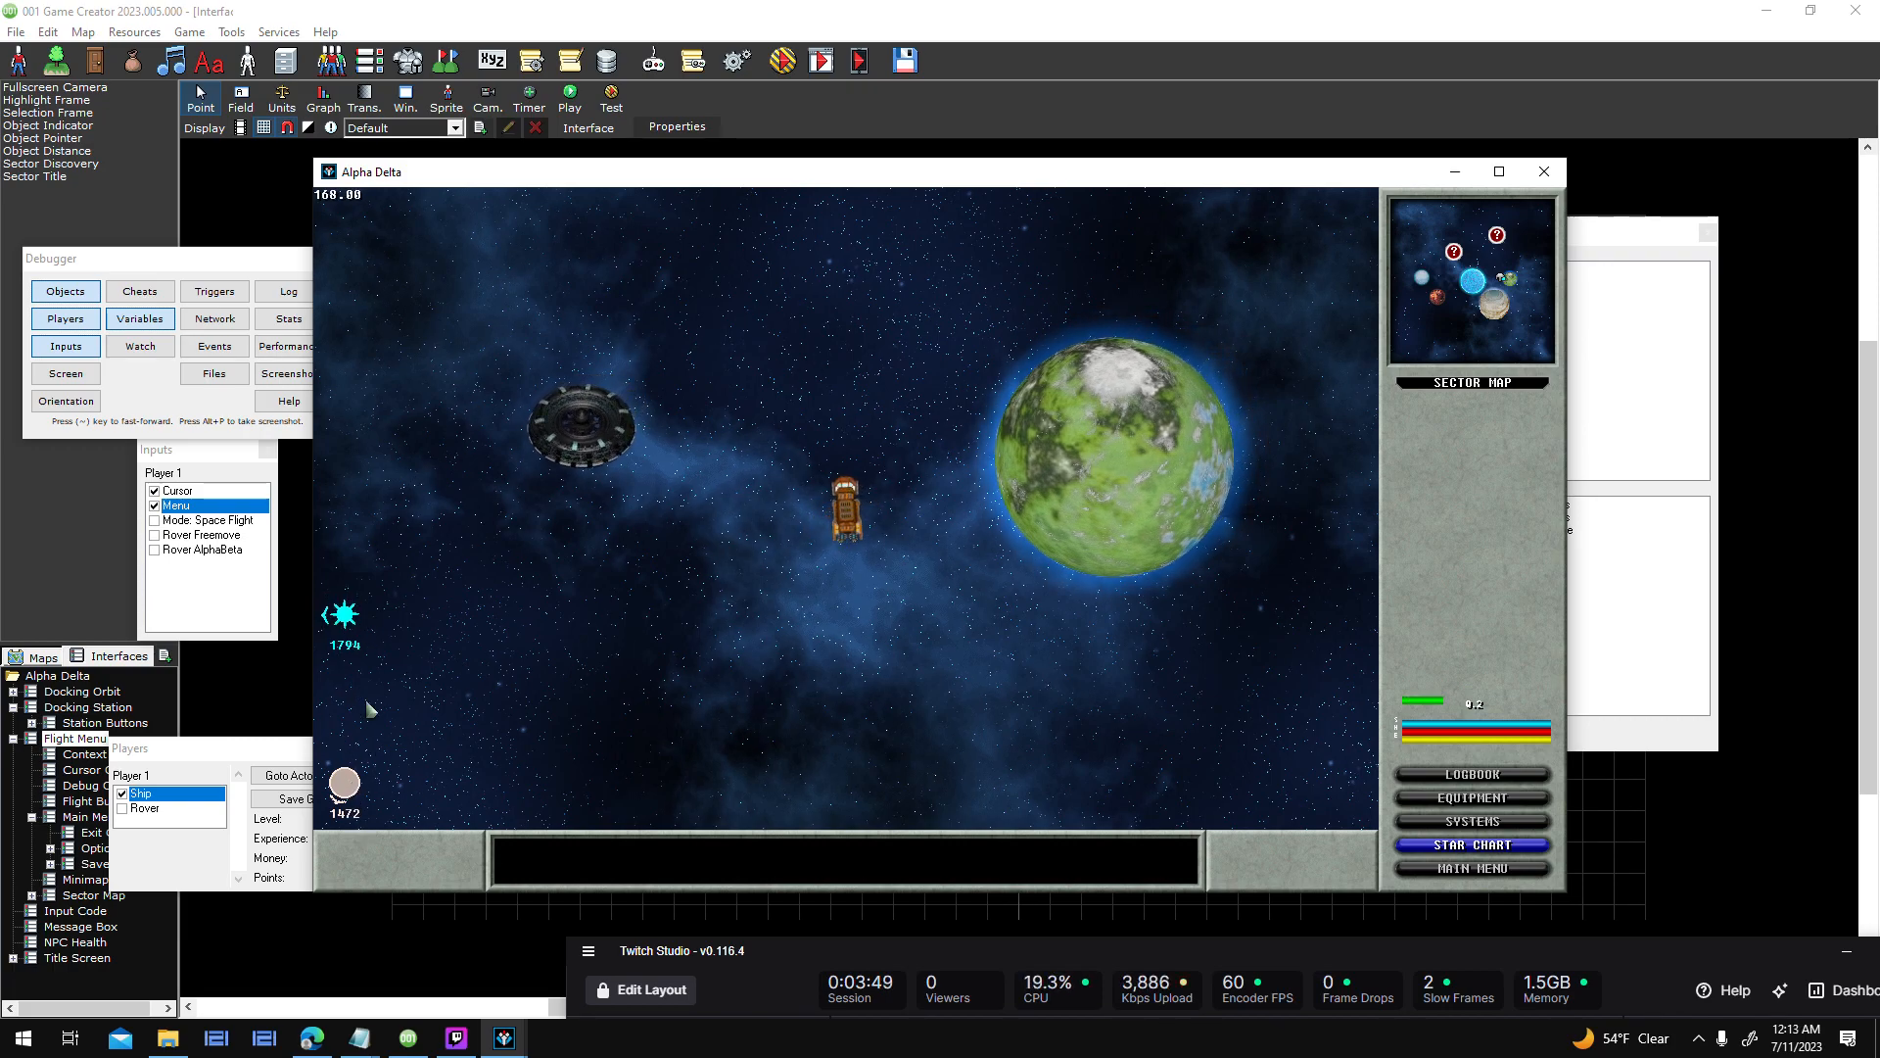
click(1847, 952)
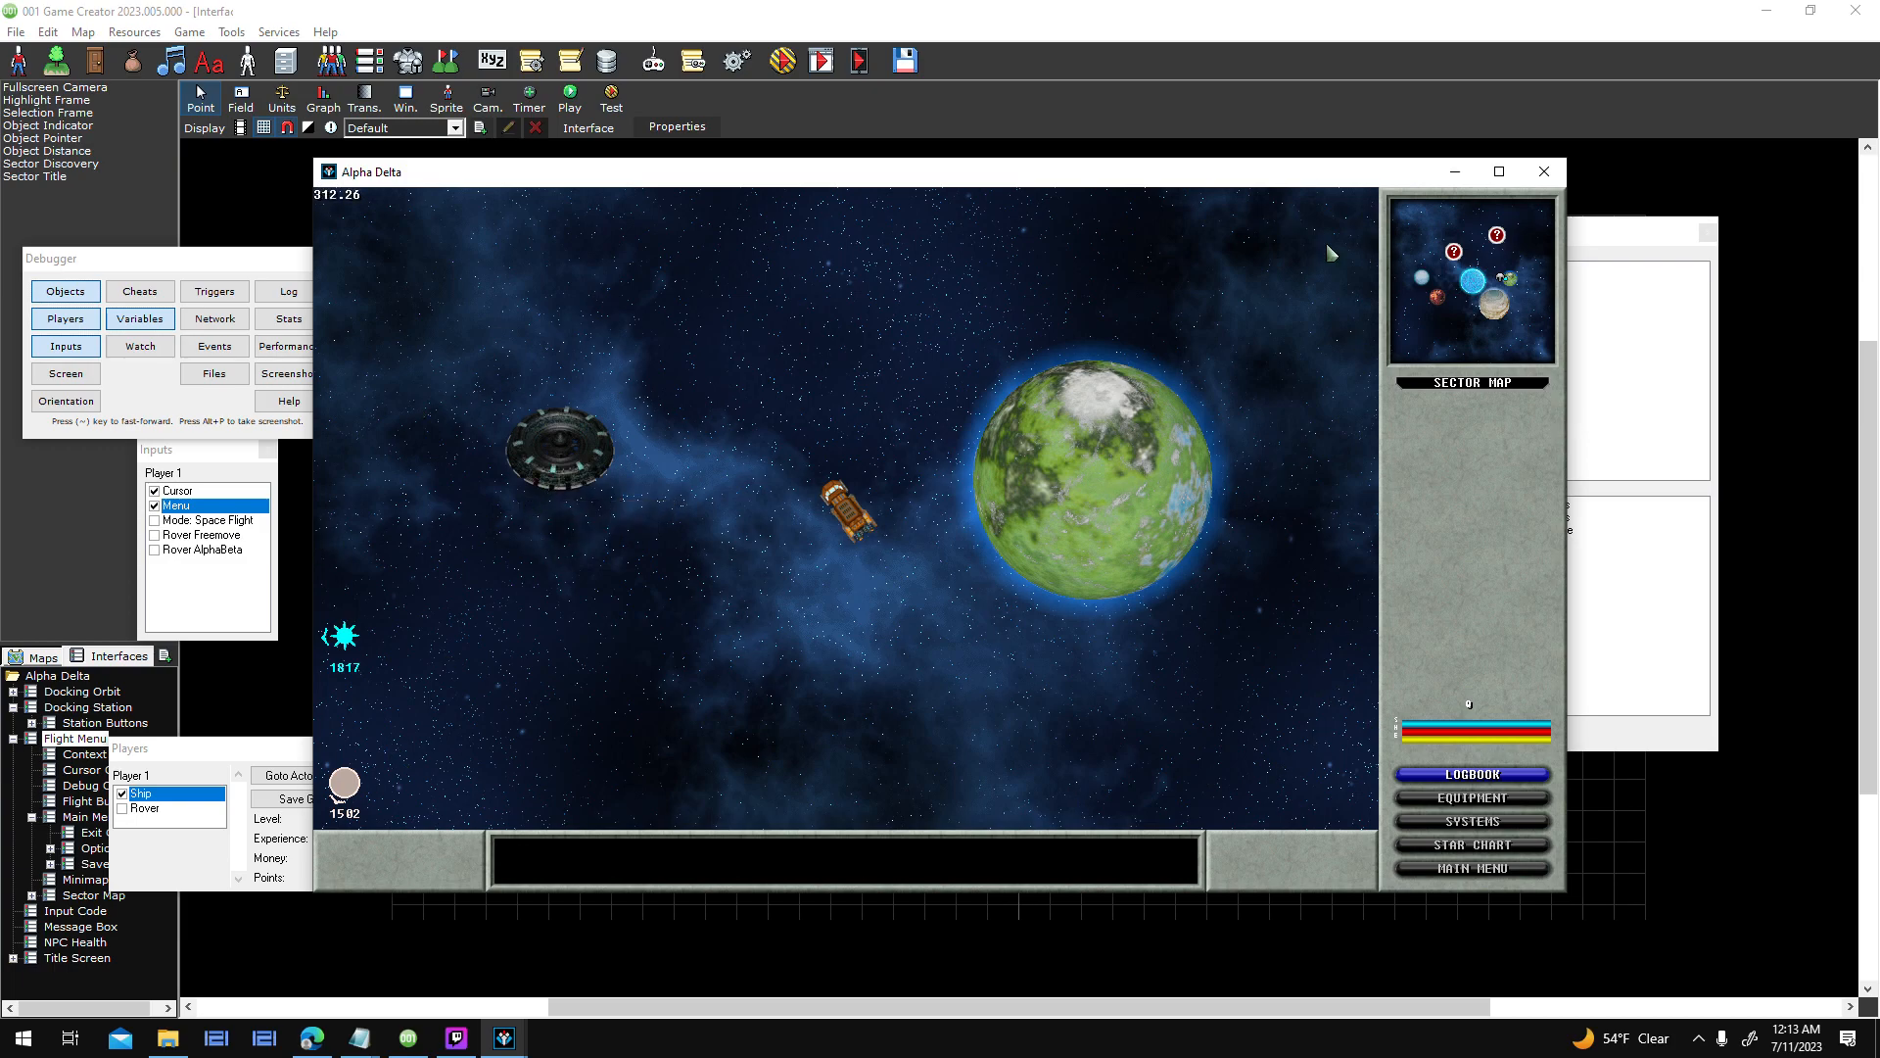
click(1490, 176)
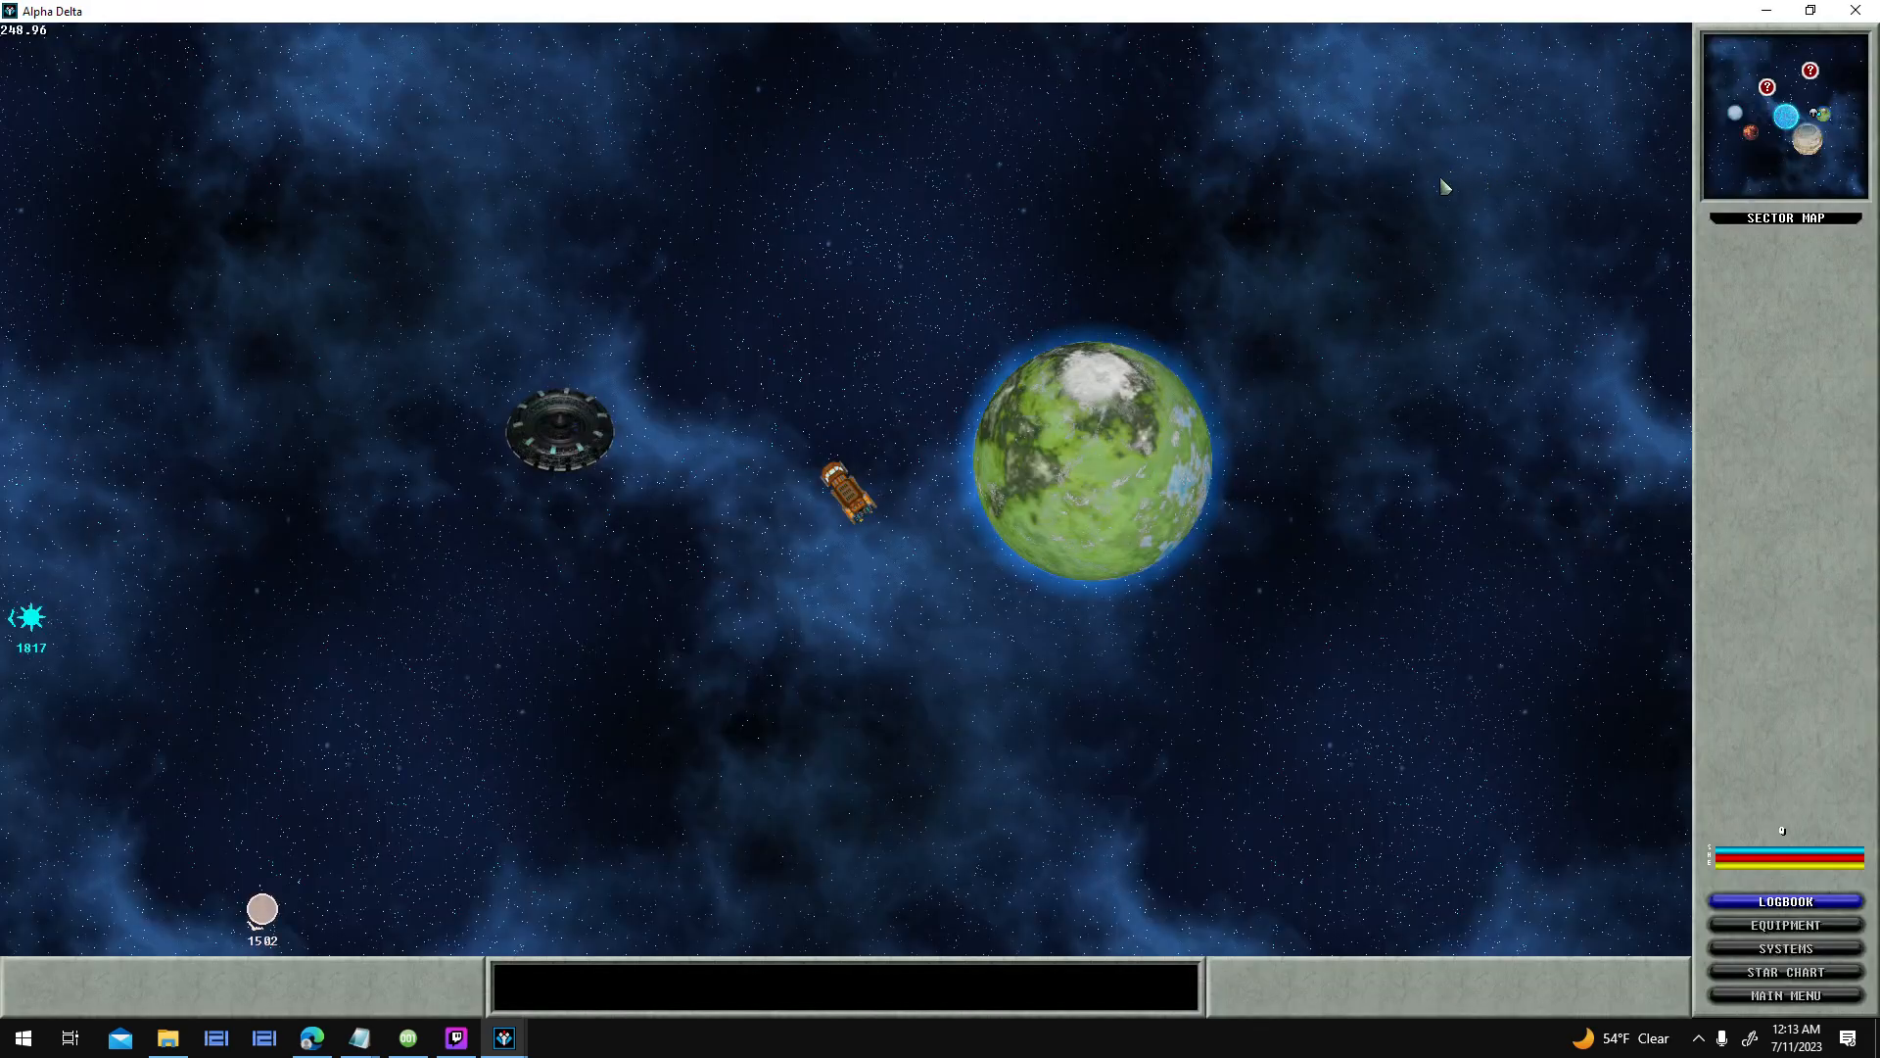
key(a)
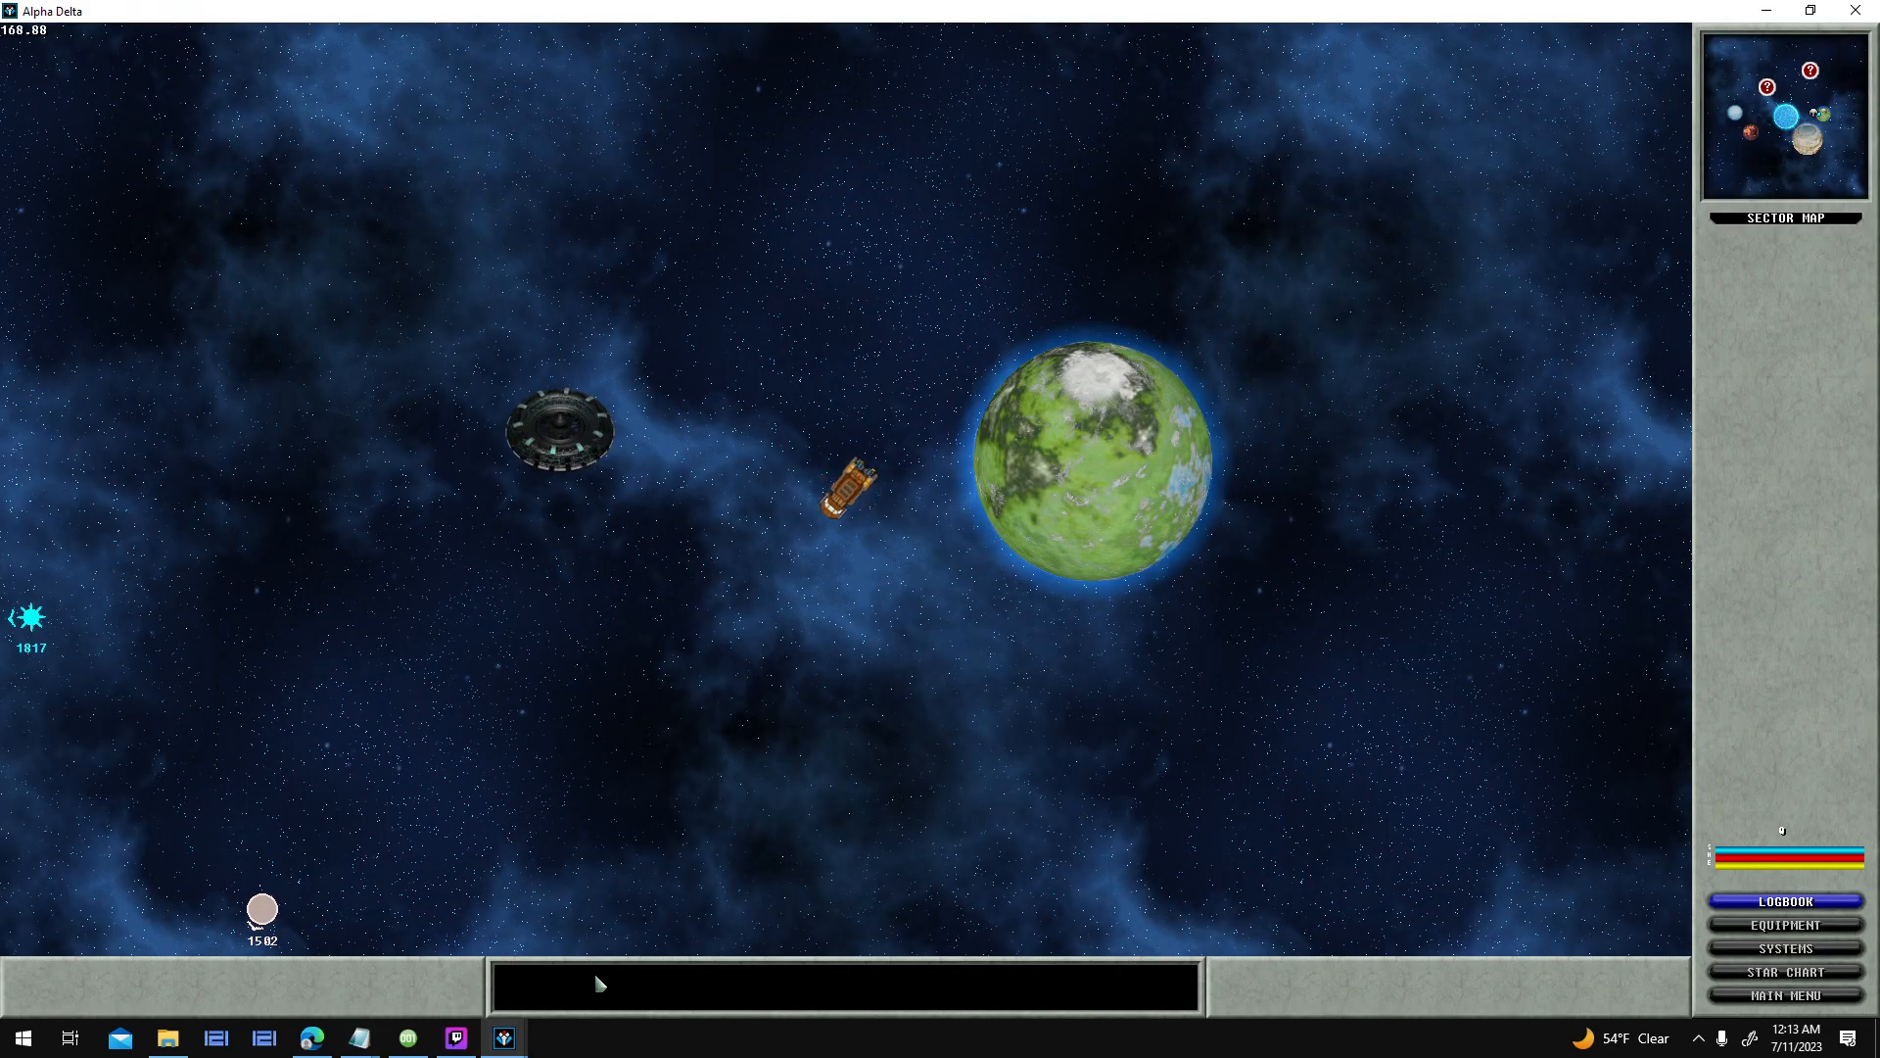
click(1136, 463)
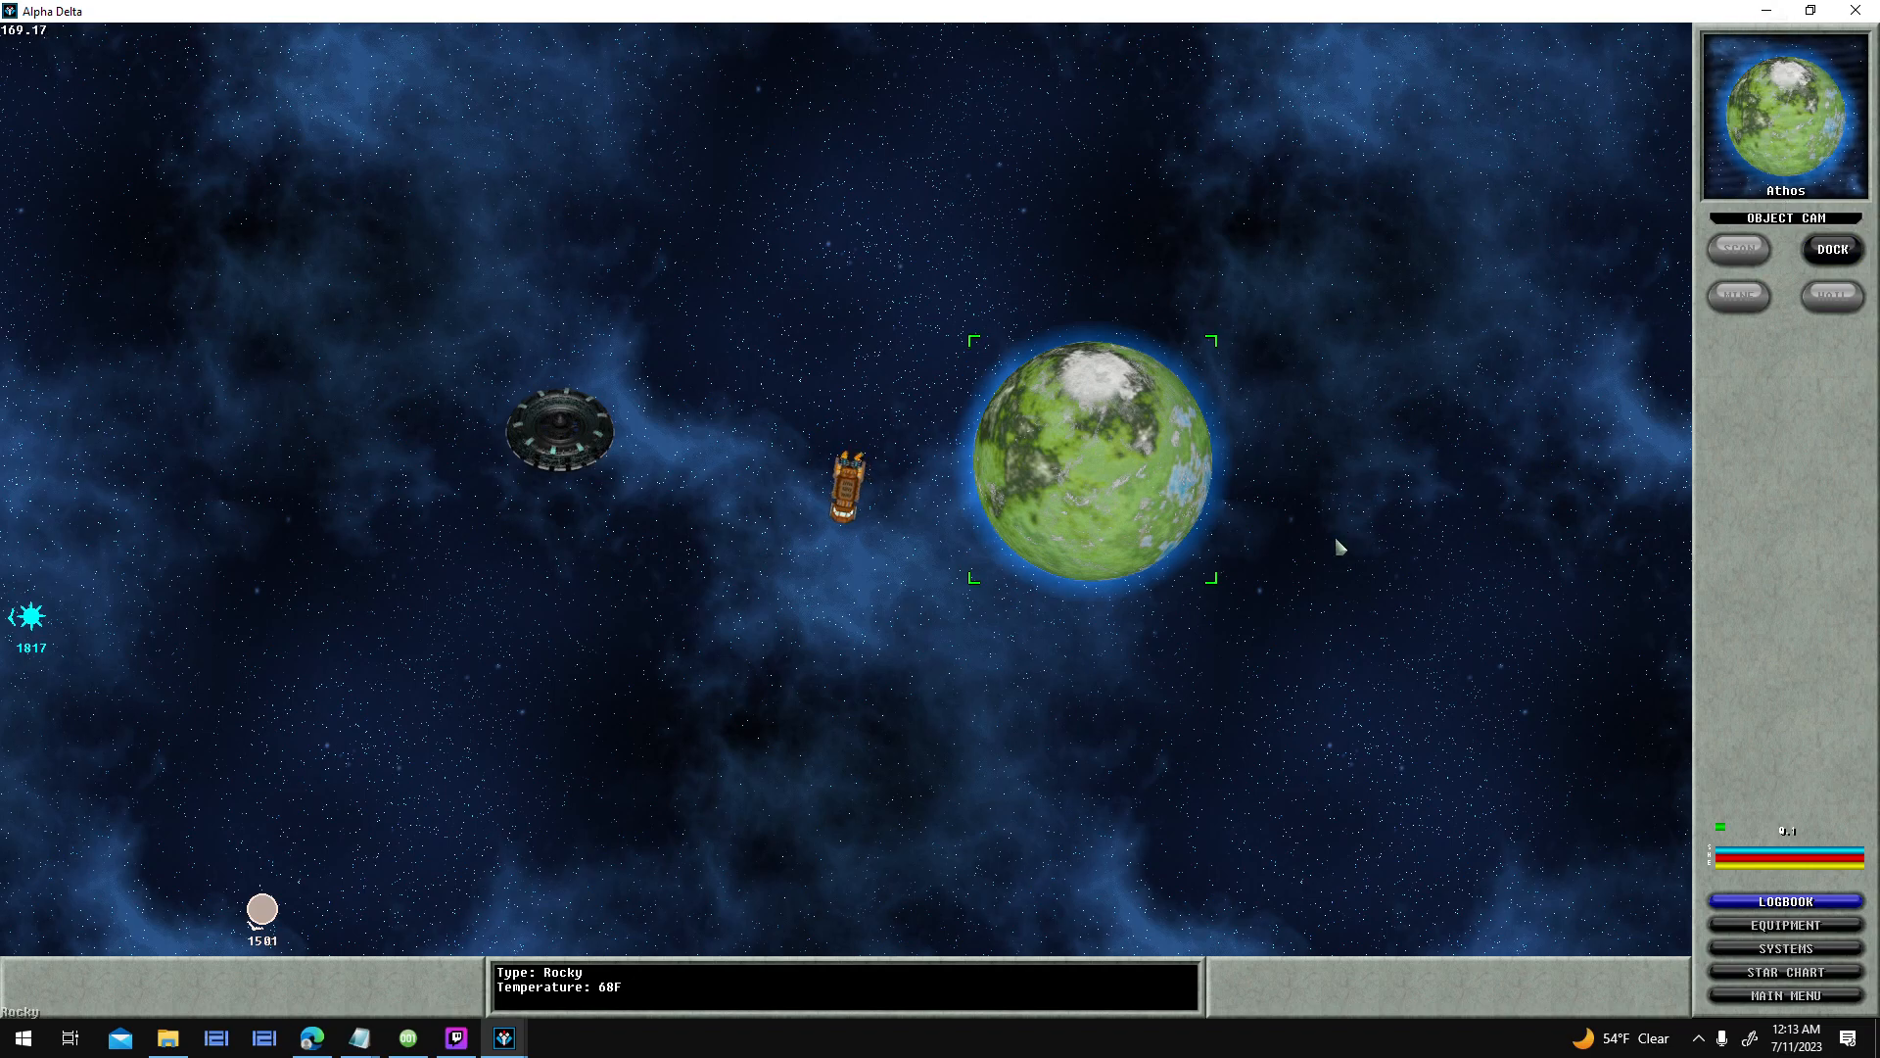
click(586, 409)
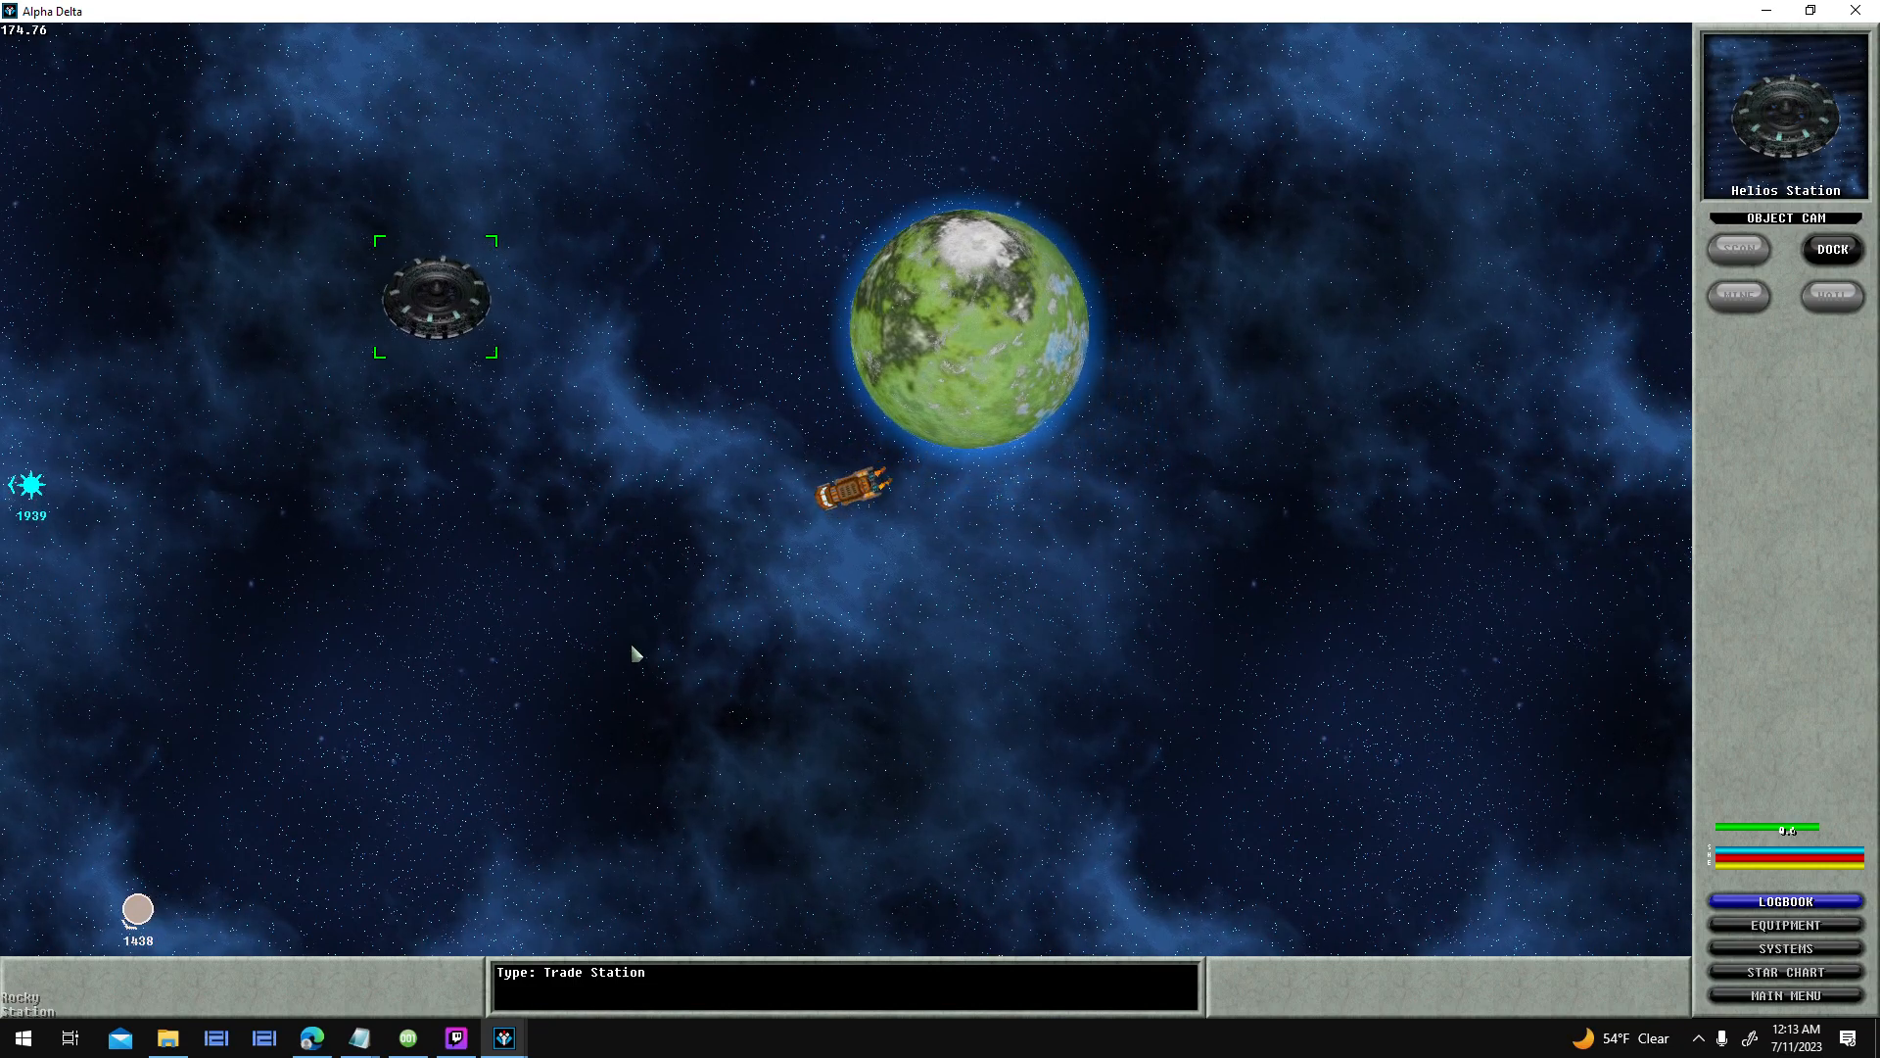
- Check how the game's Main Menu and Star Chart are laid out in the maximized window, and return to flight
click(1796, 995)
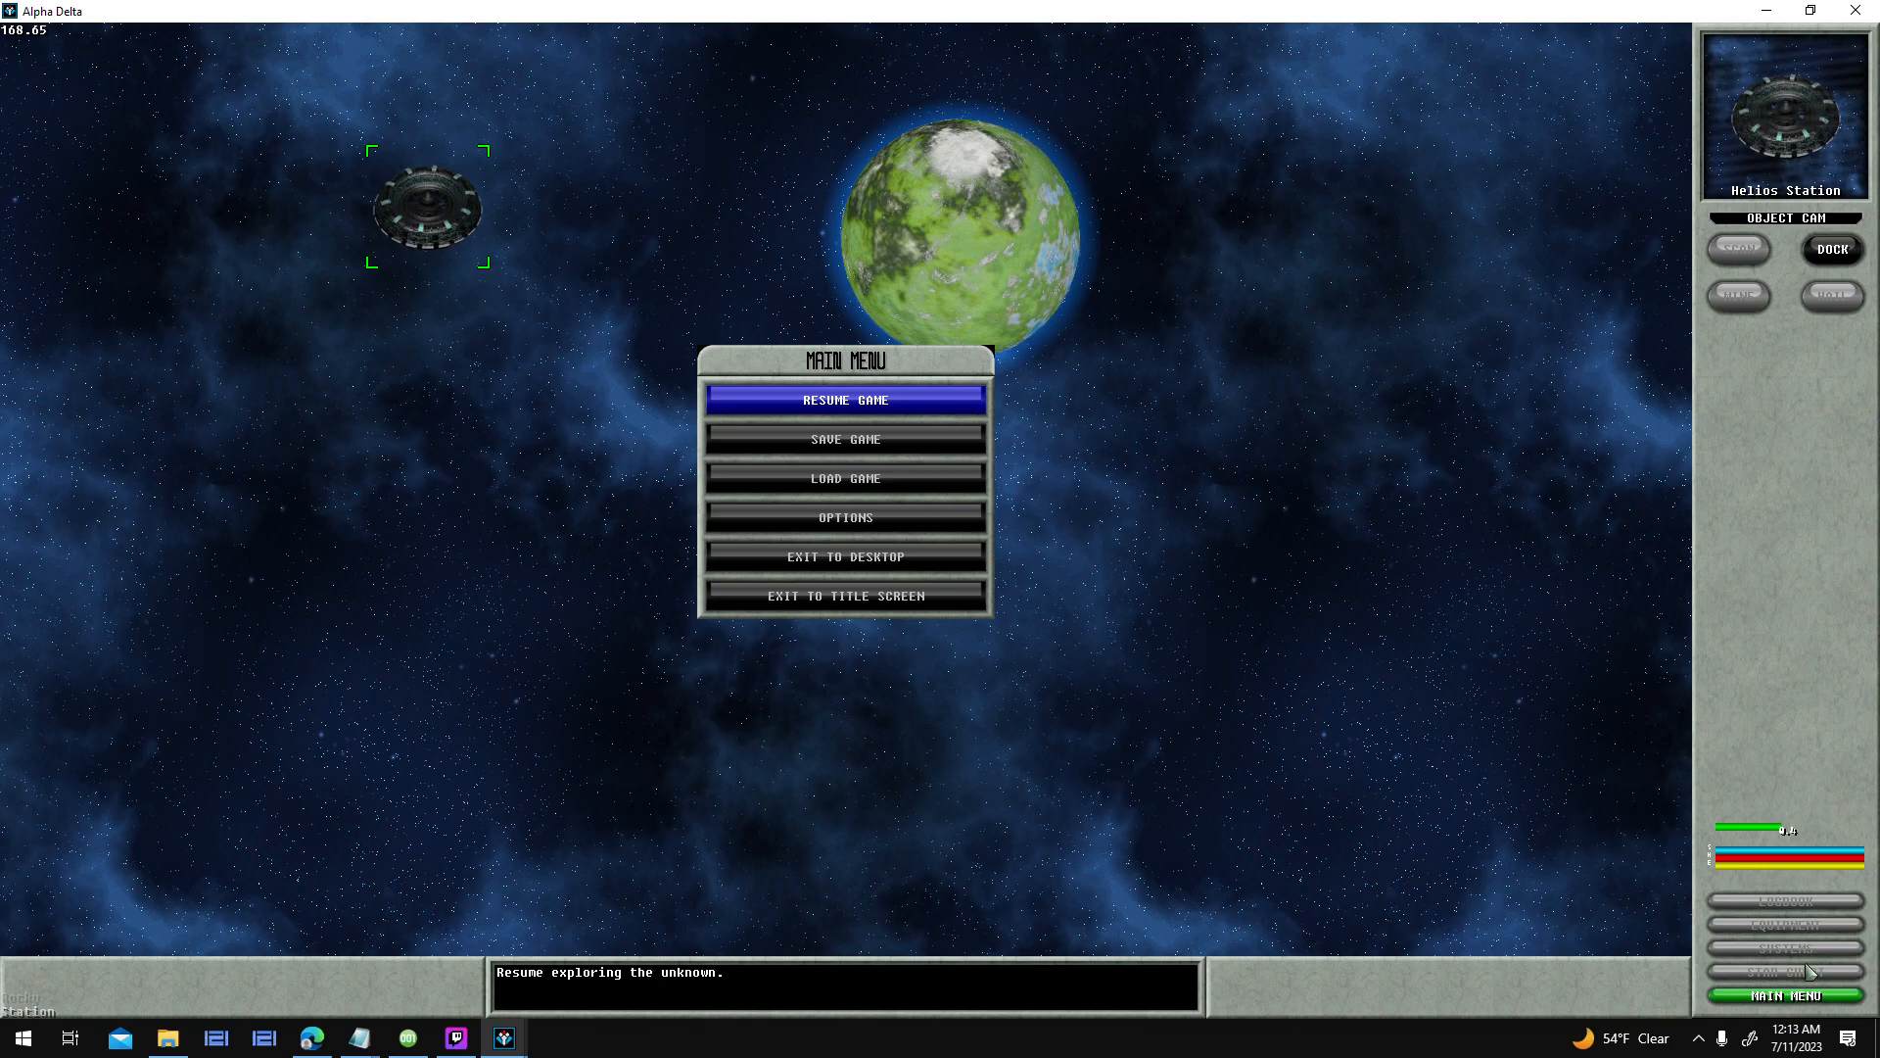
click(1809, 971)
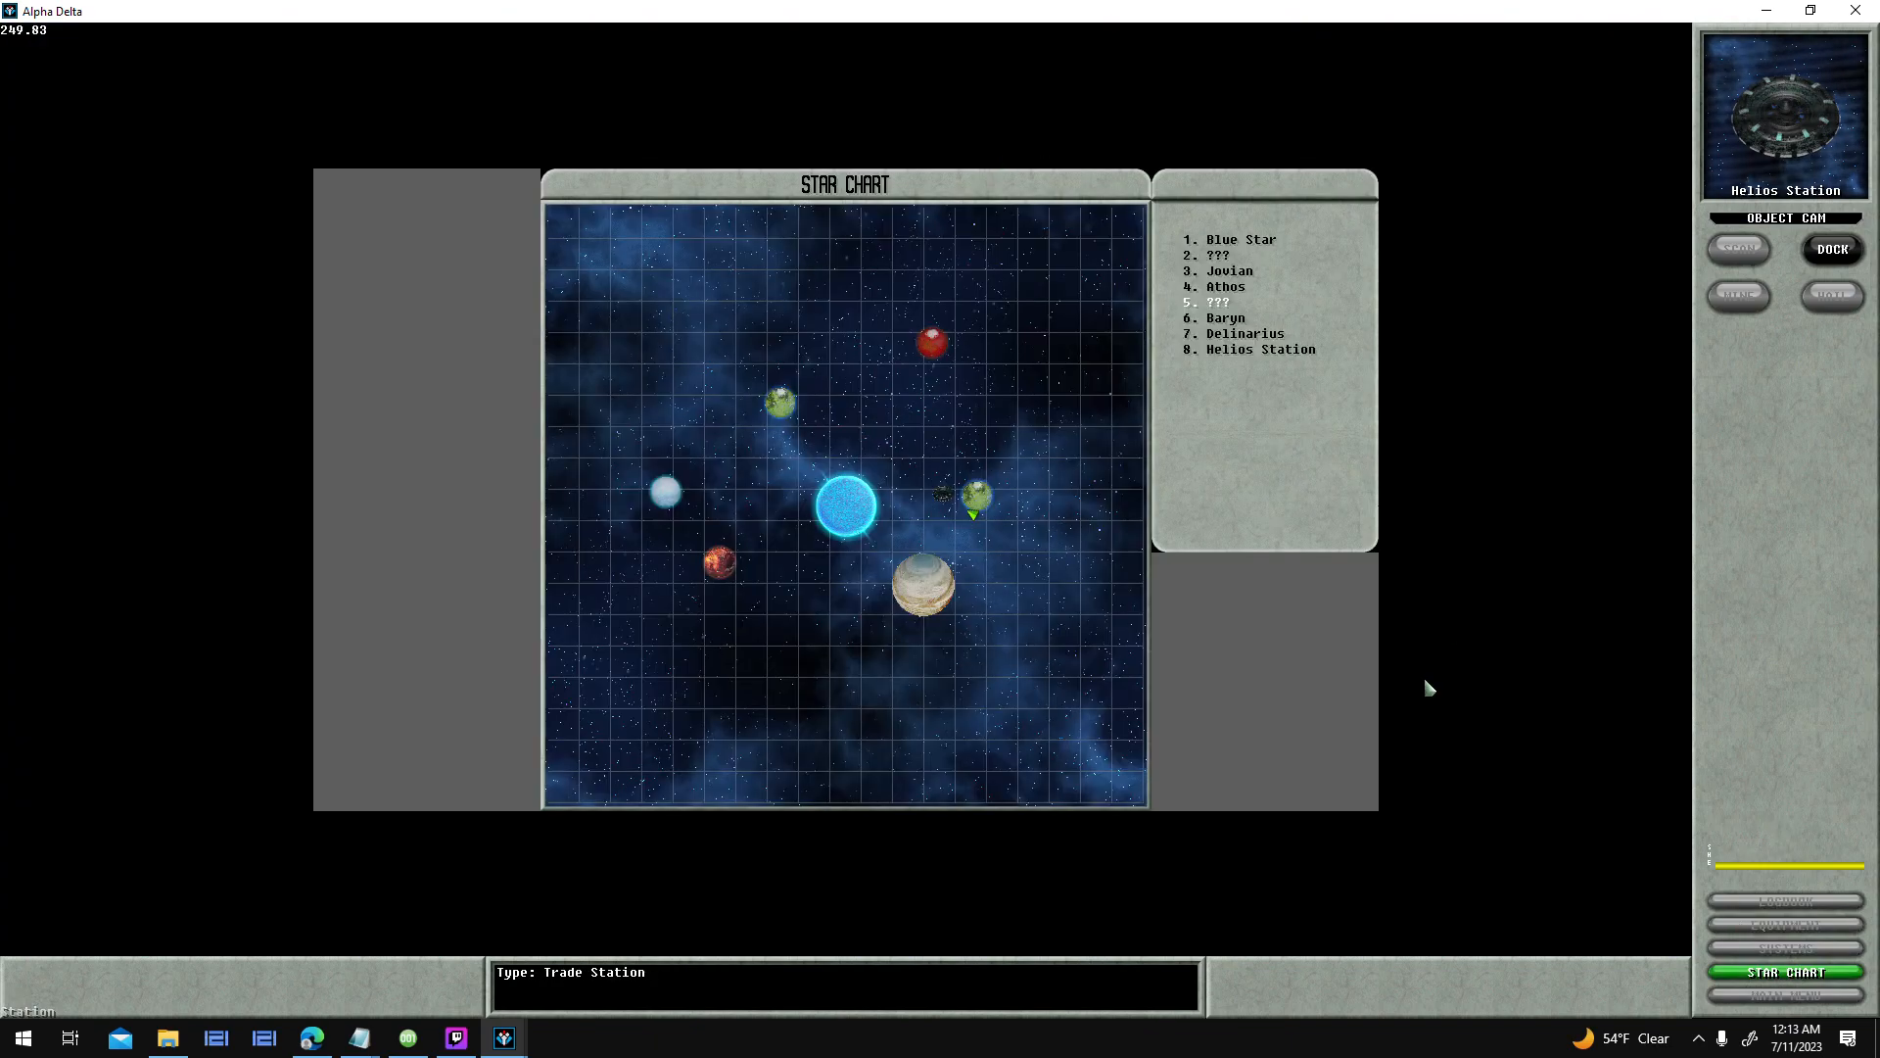
key(Escape)
key(w)
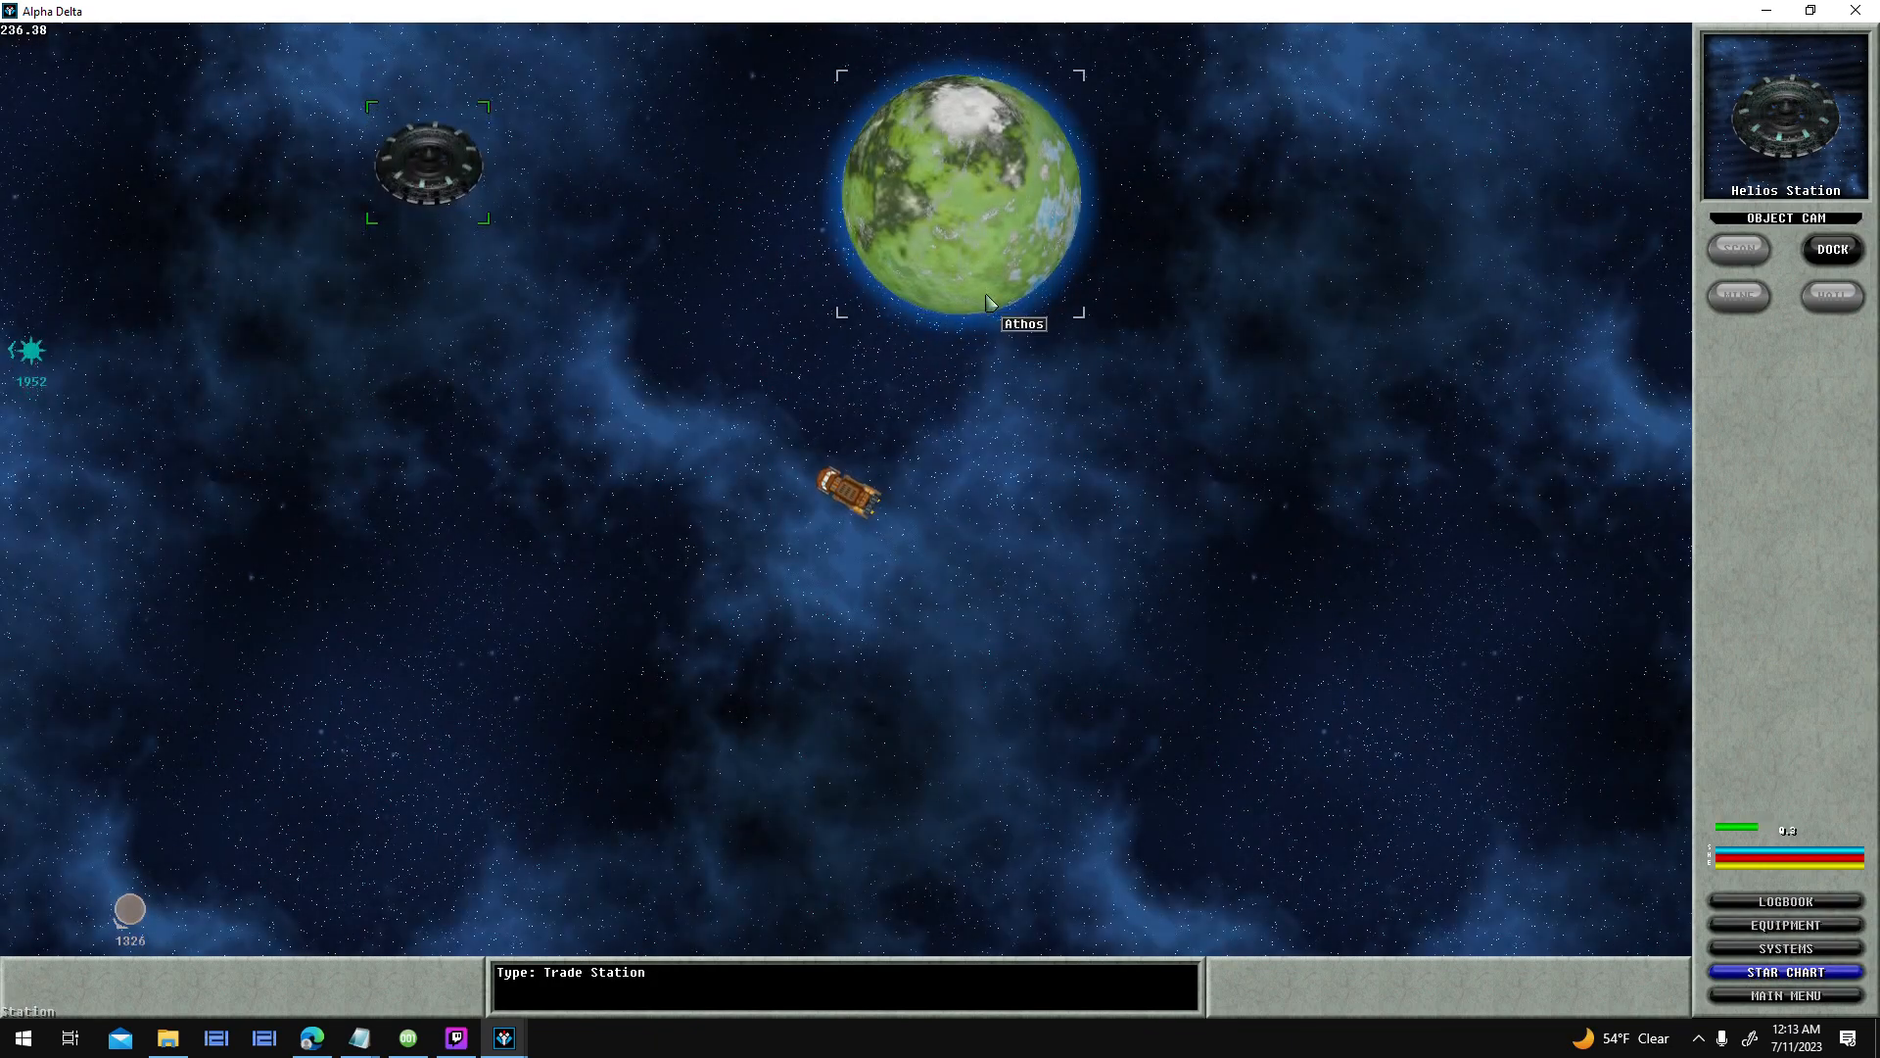
- Select planet Athos, fly the ship onto it and dock to check the planet screen before returning to space
click(989, 298)
key(d)
key(w)
key(d)
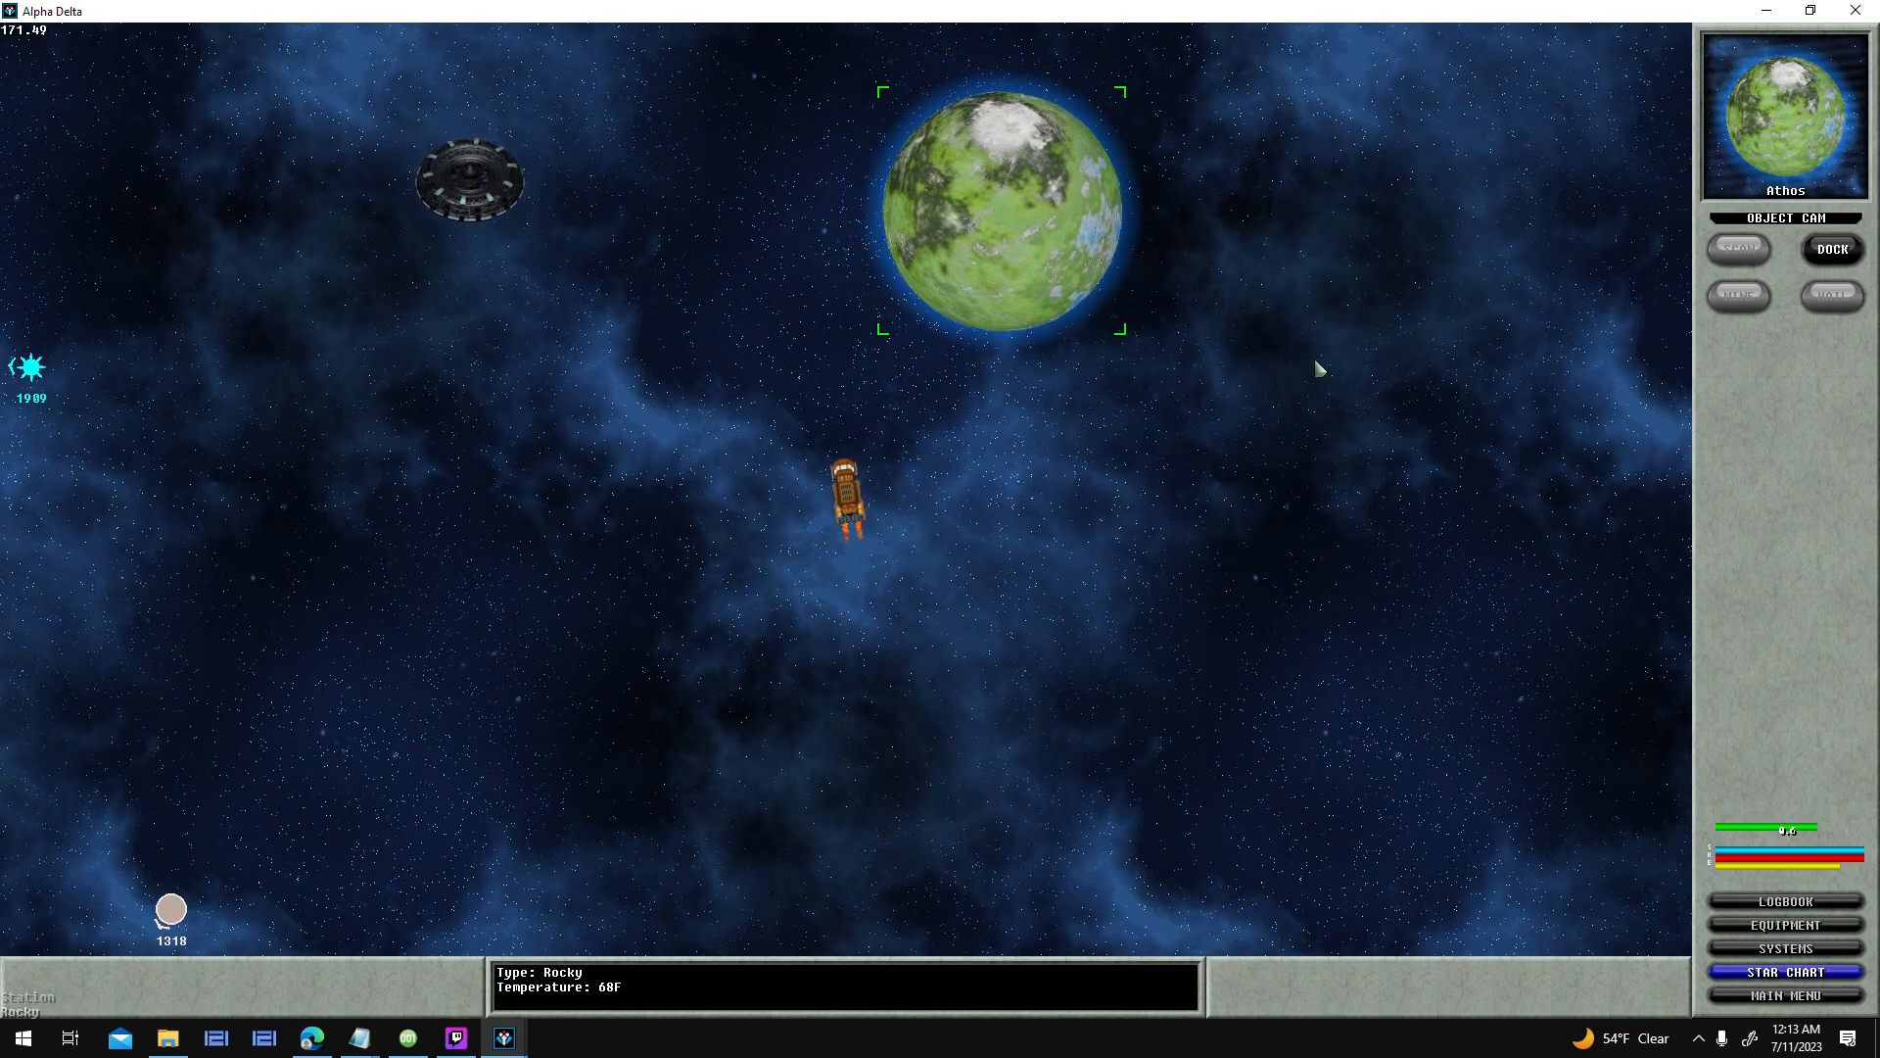
key(d)
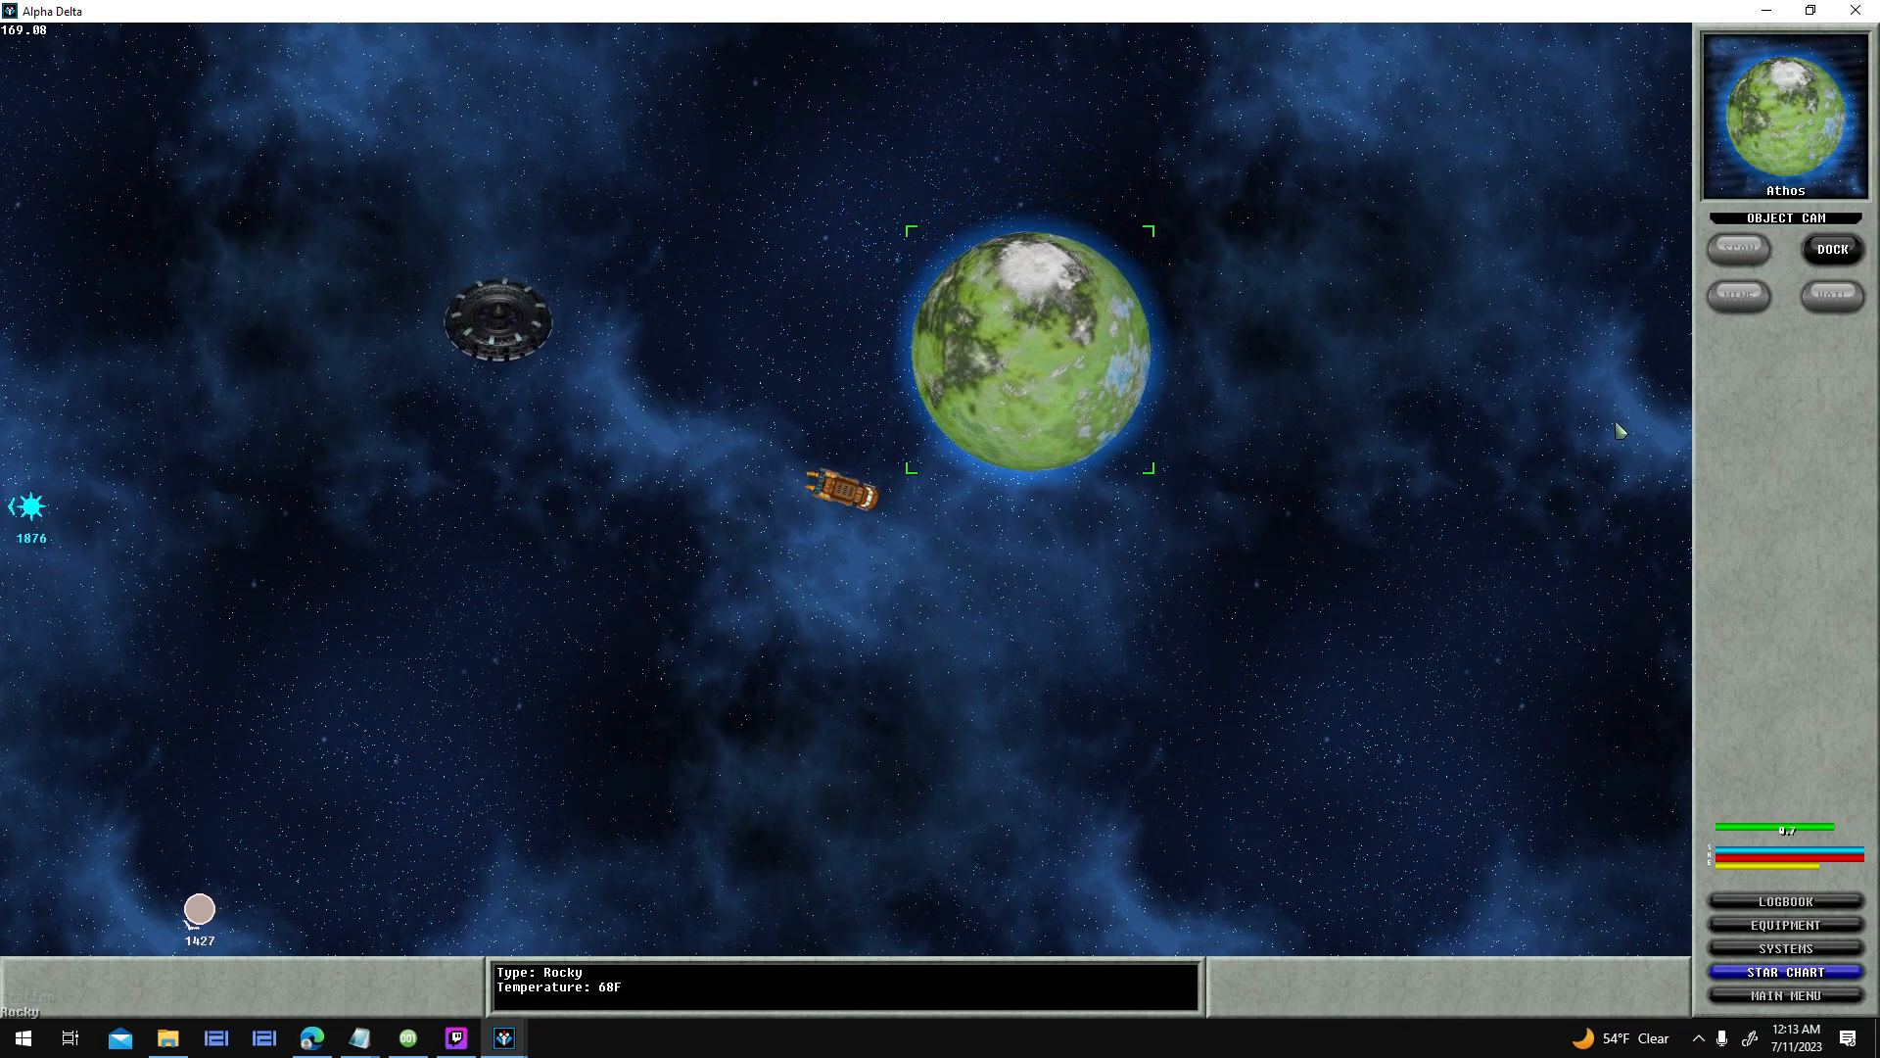
key(a)
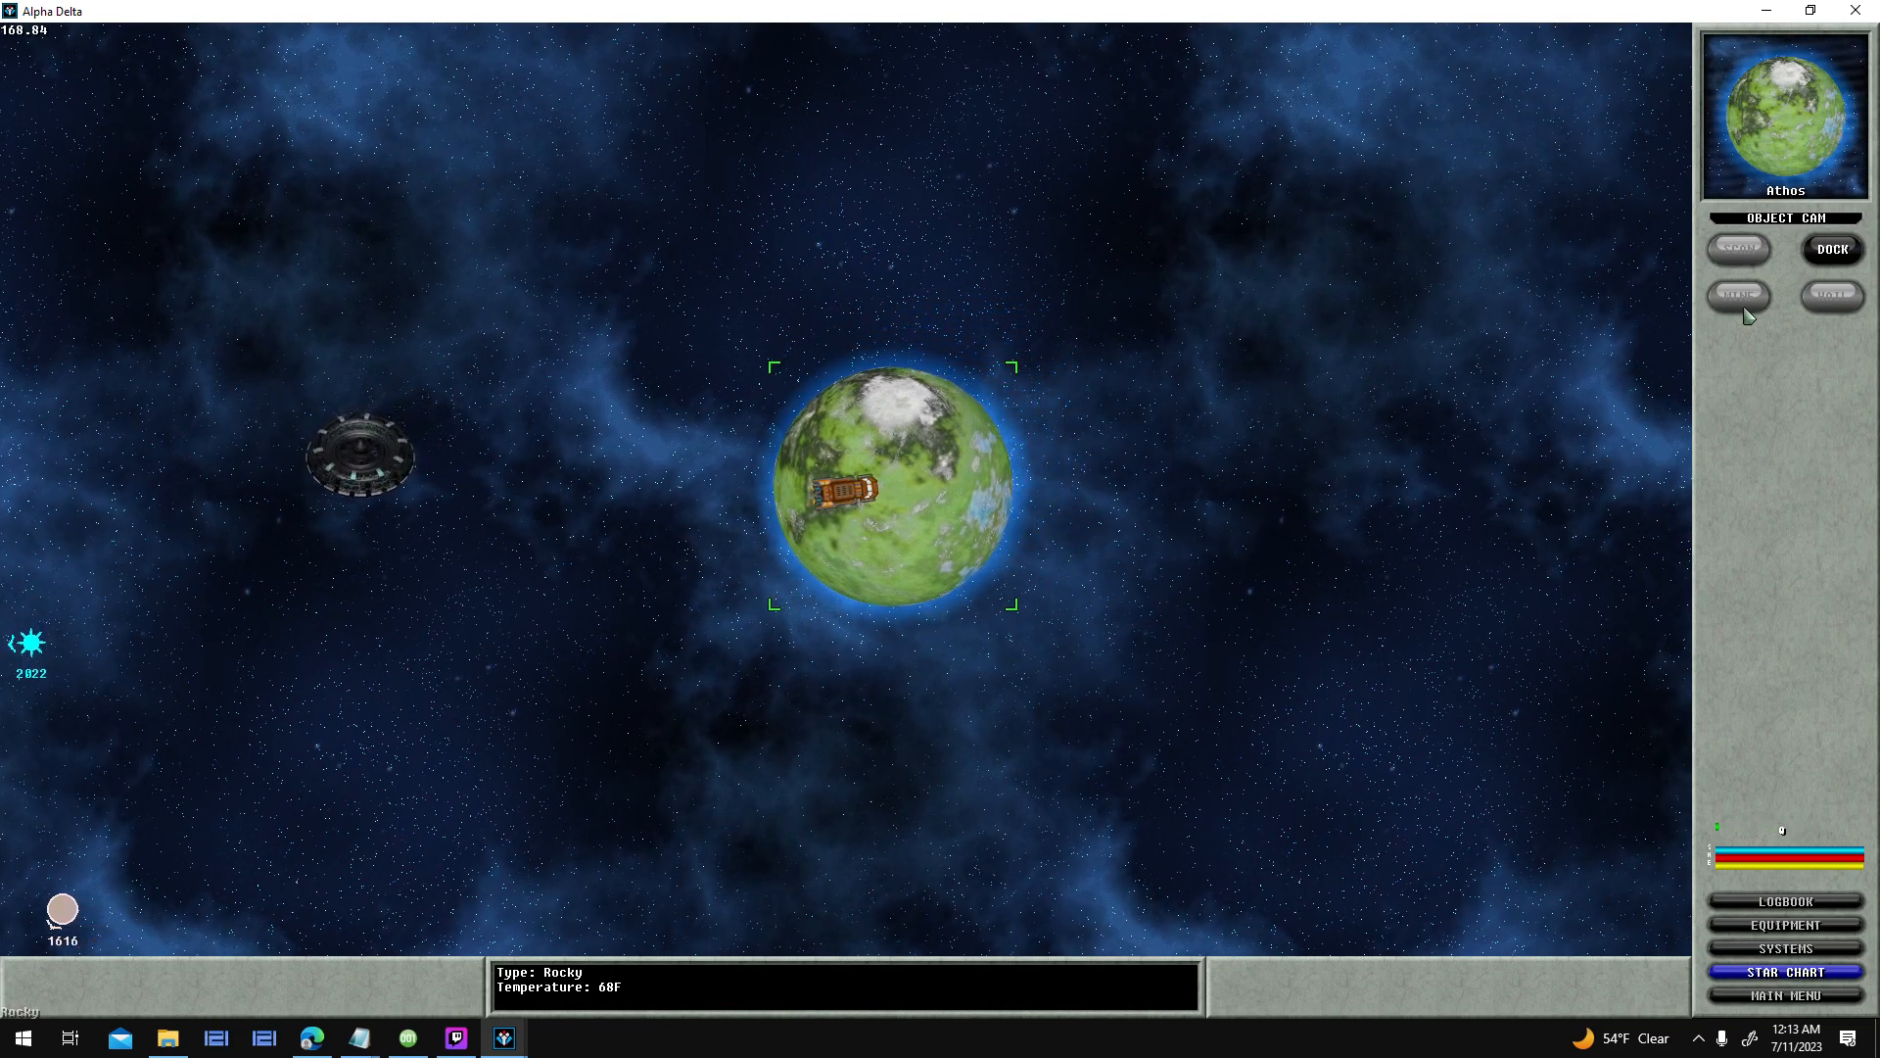
click(1820, 259)
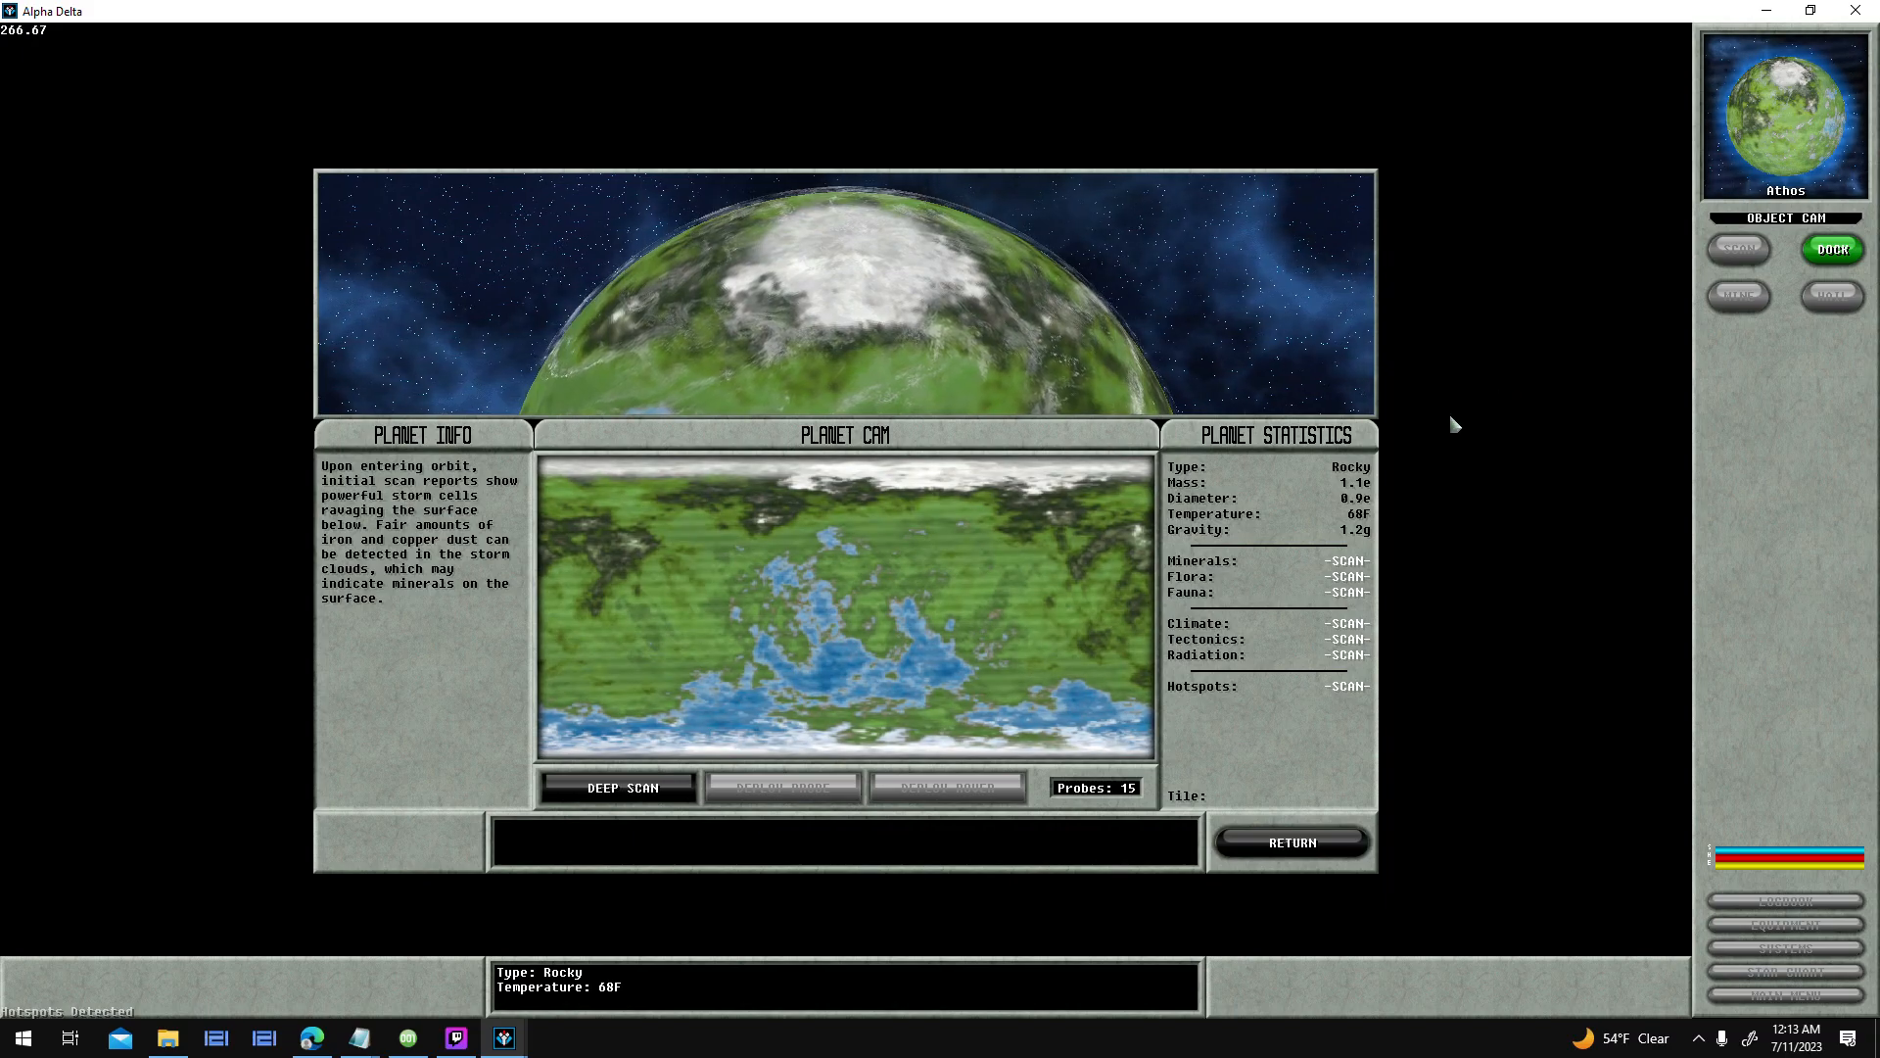
key(Escape)
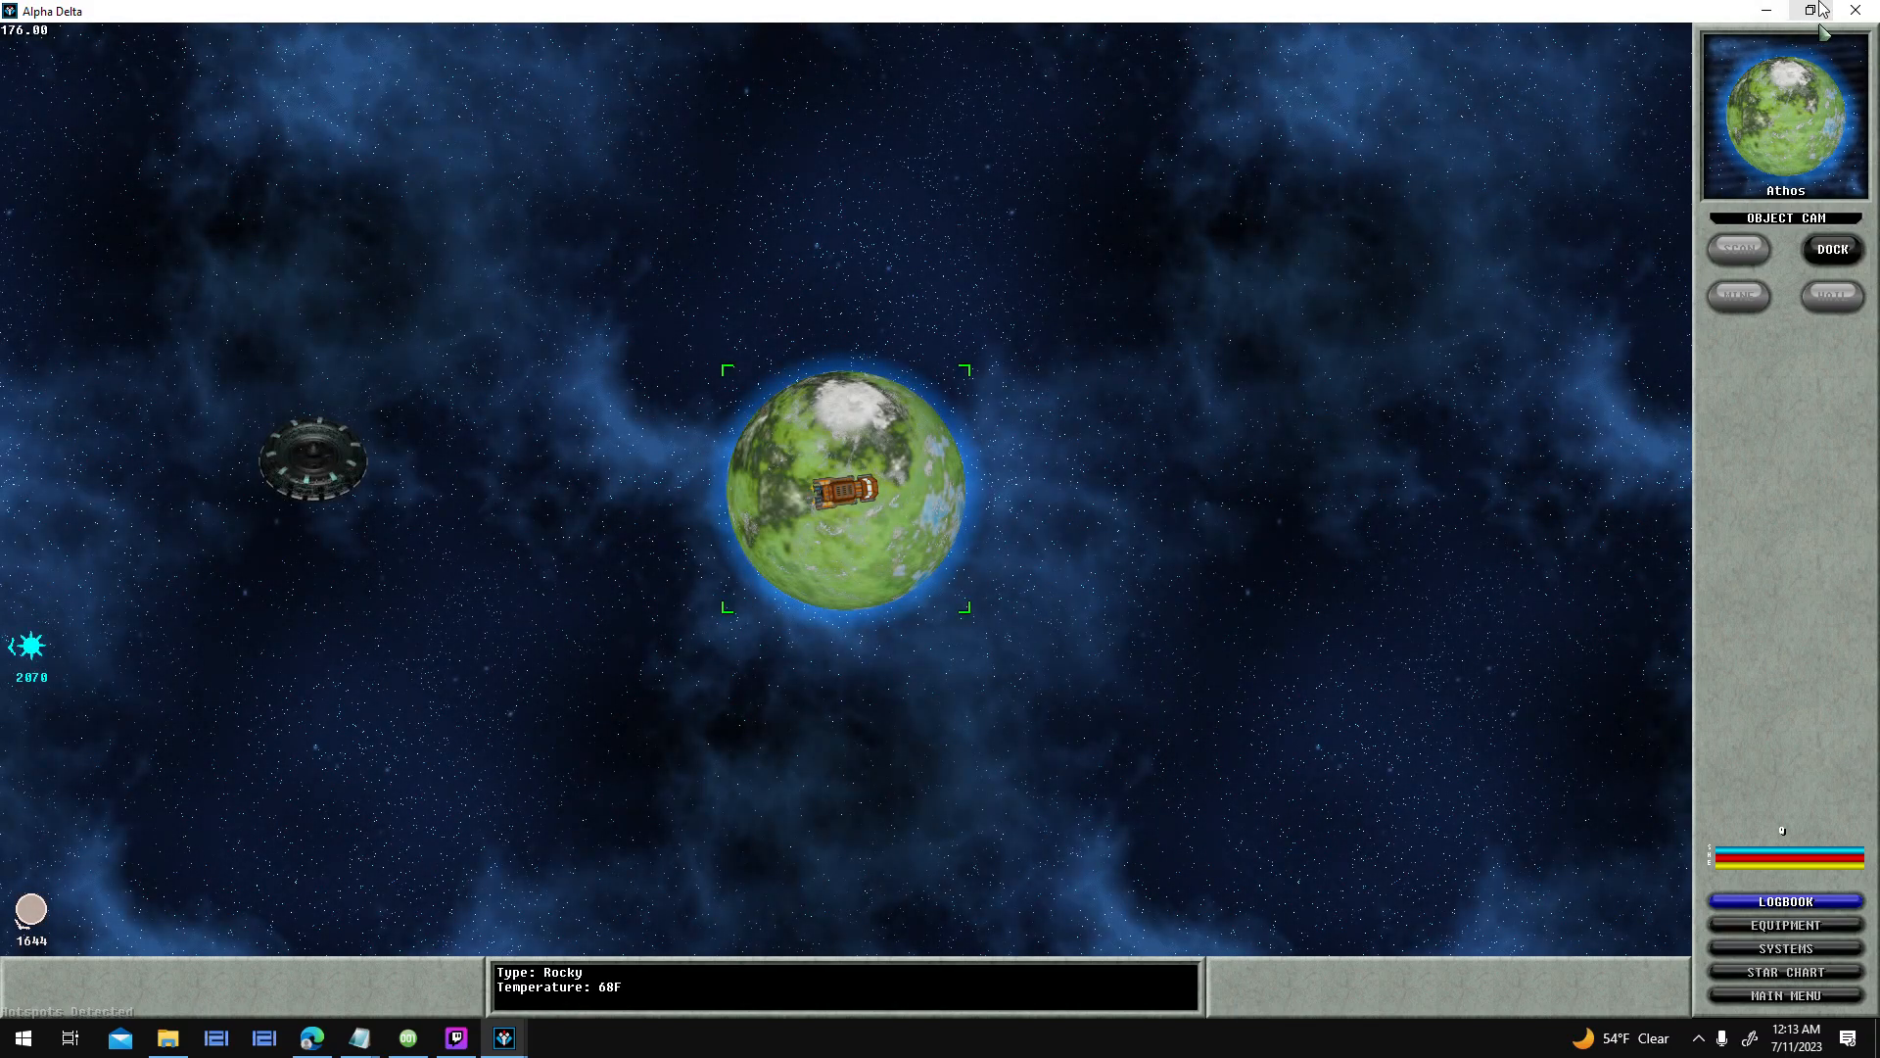
- Check how the in-flight interface adapts to restoring, maximizing and resizing the game window in width and height, and close the game
click(1812, 10)
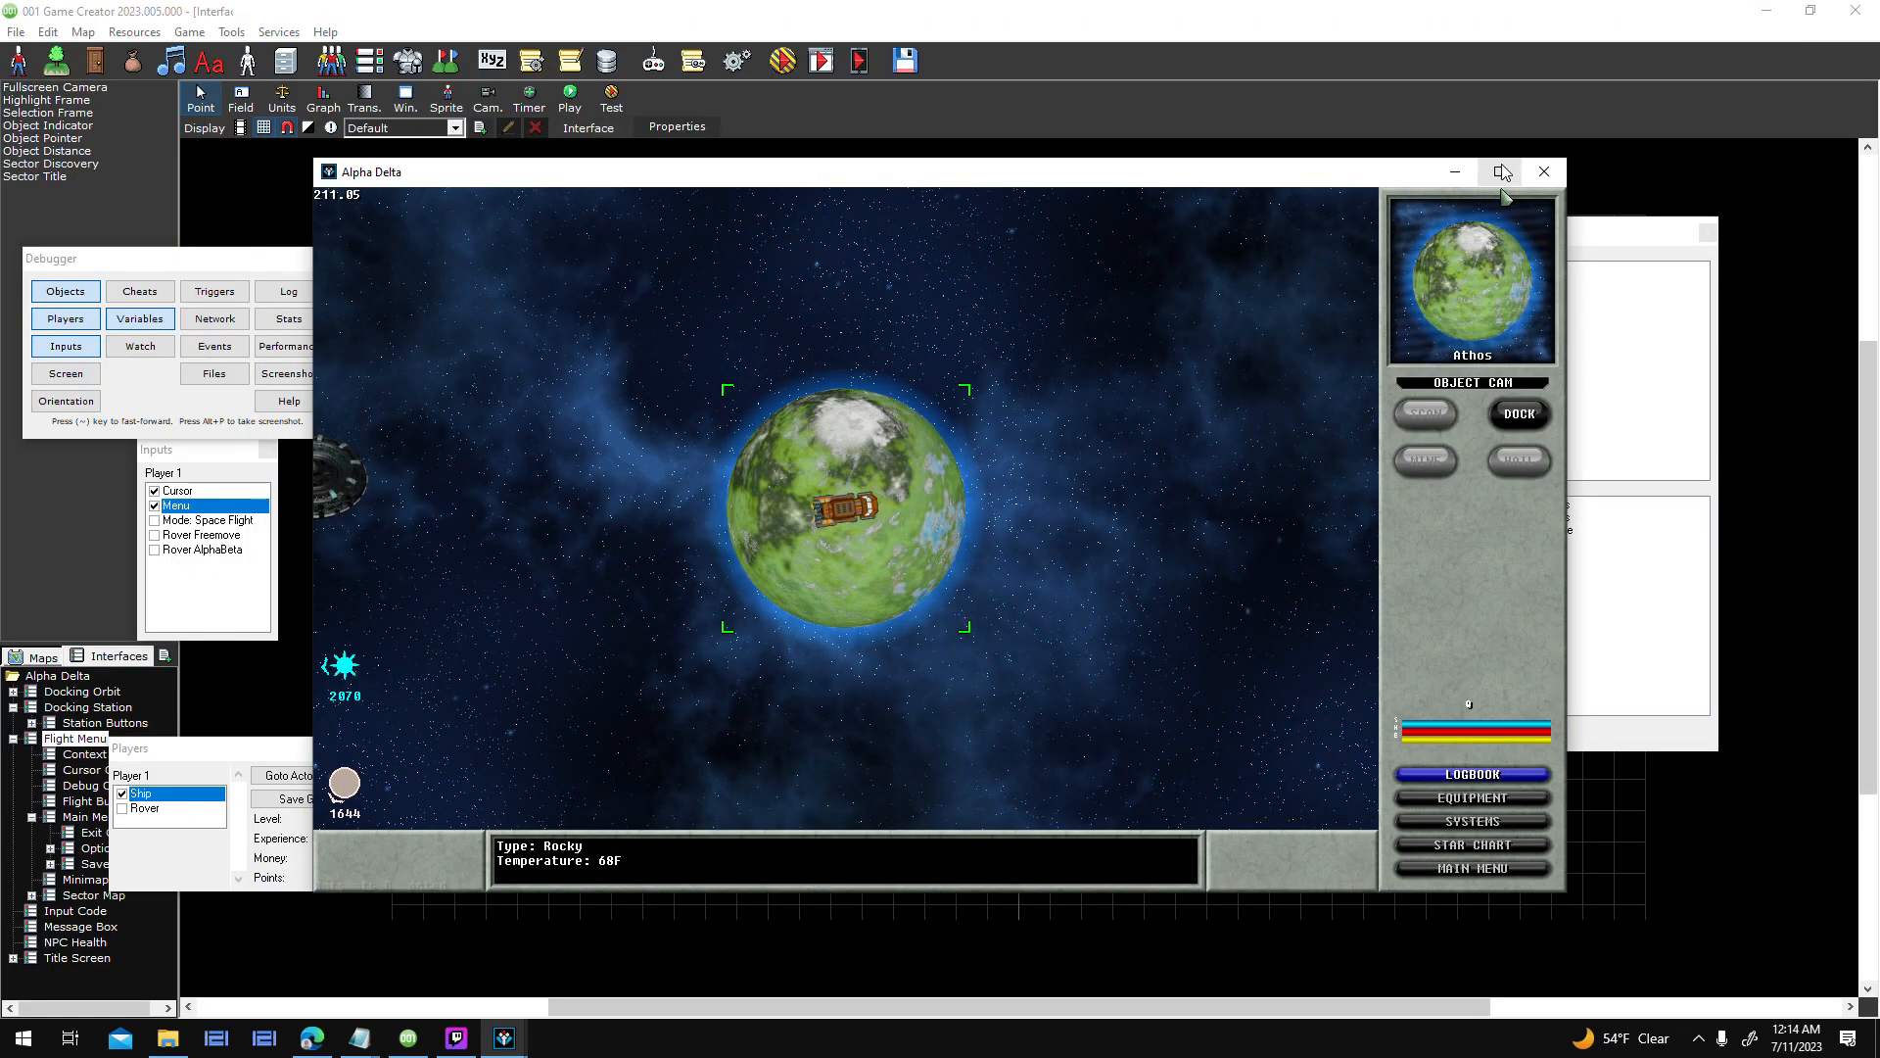
click(1501, 173)
click(1810, 14)
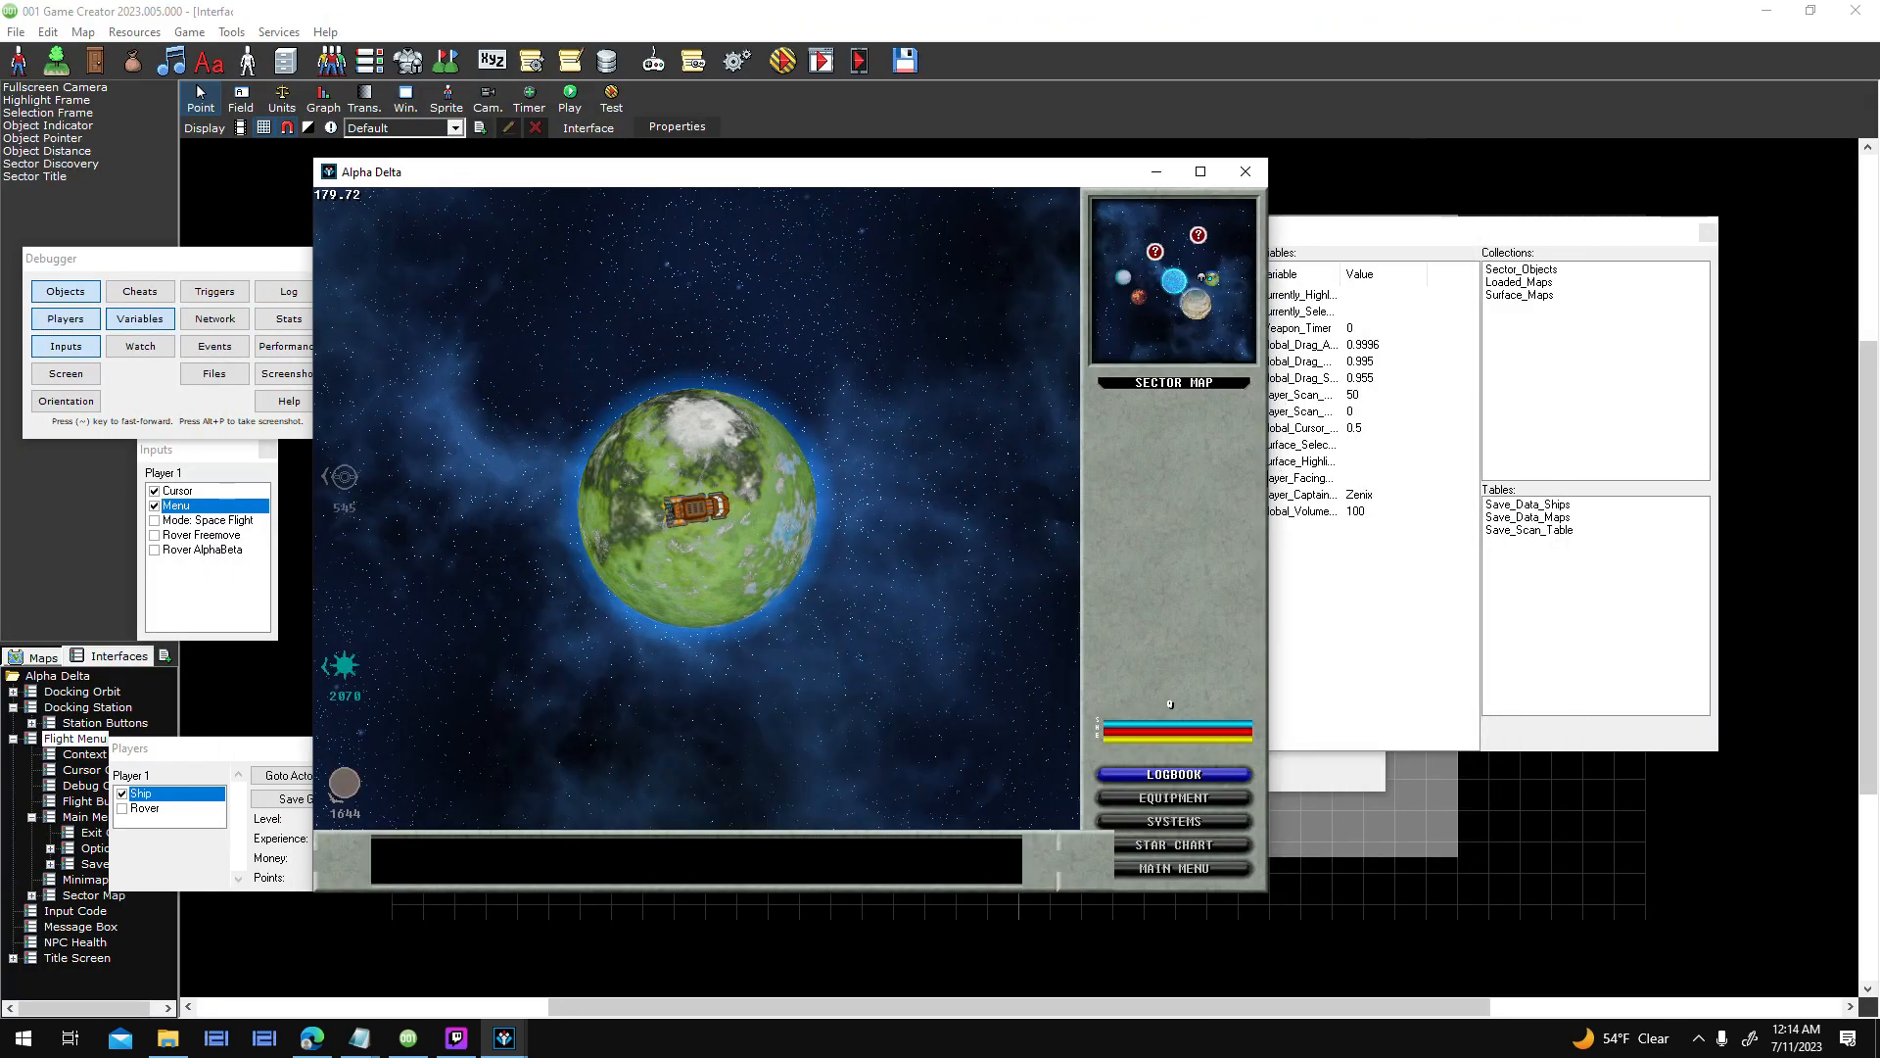
drag(1265, 493, 1568, 490)
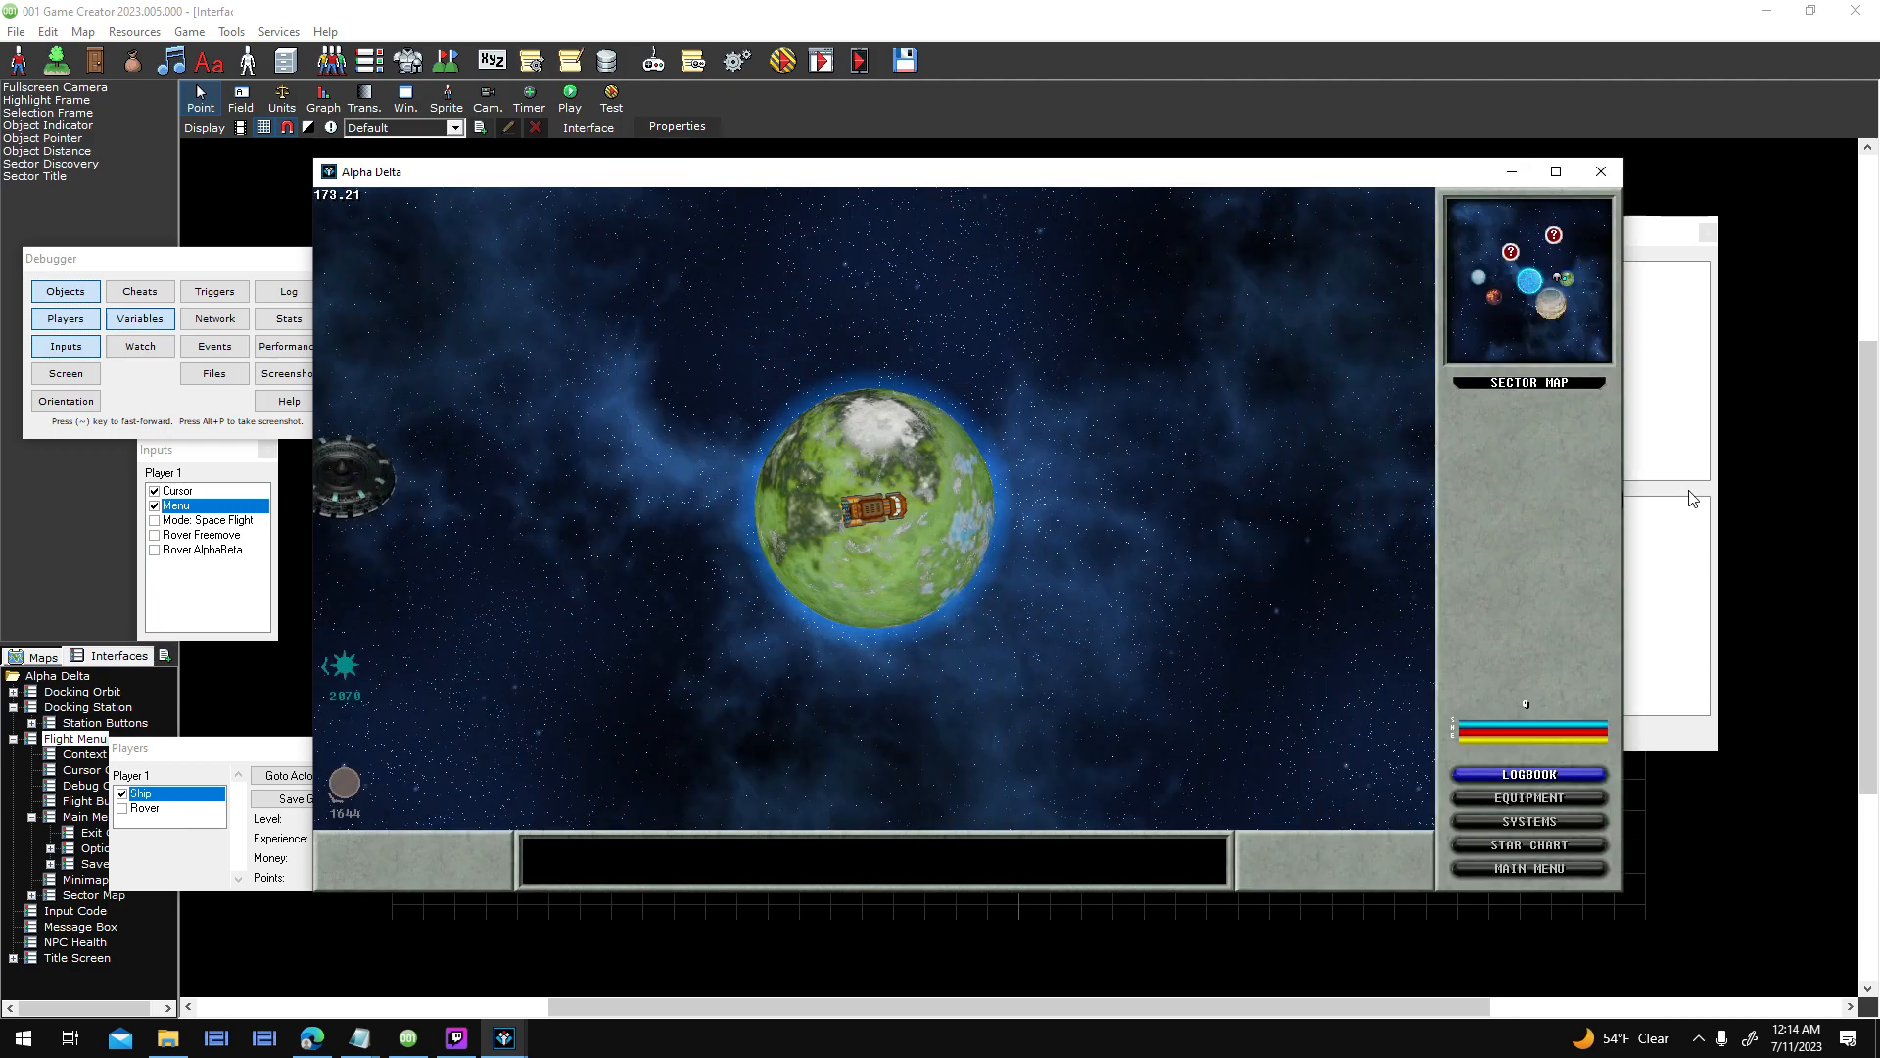
drag(1313, 163, 1314, 402)
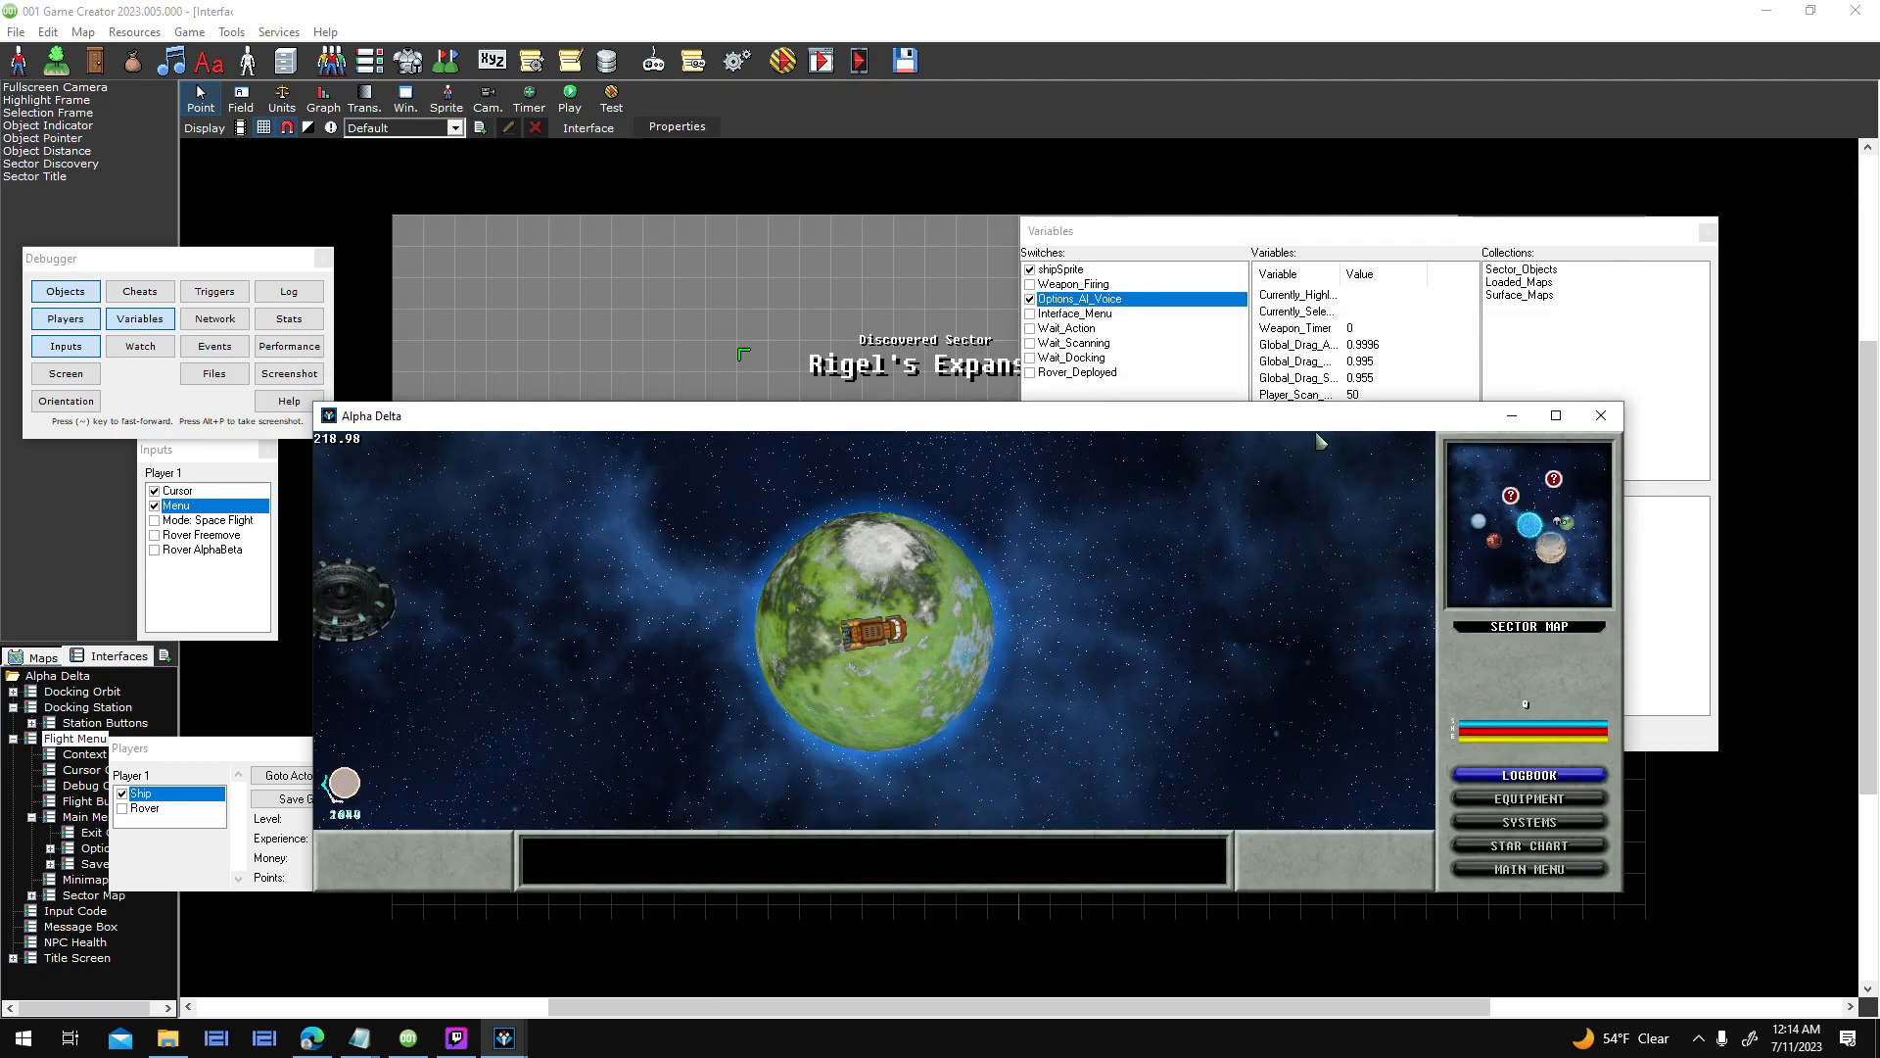
click(975, 649)
drag(998, 402, 997, 434)
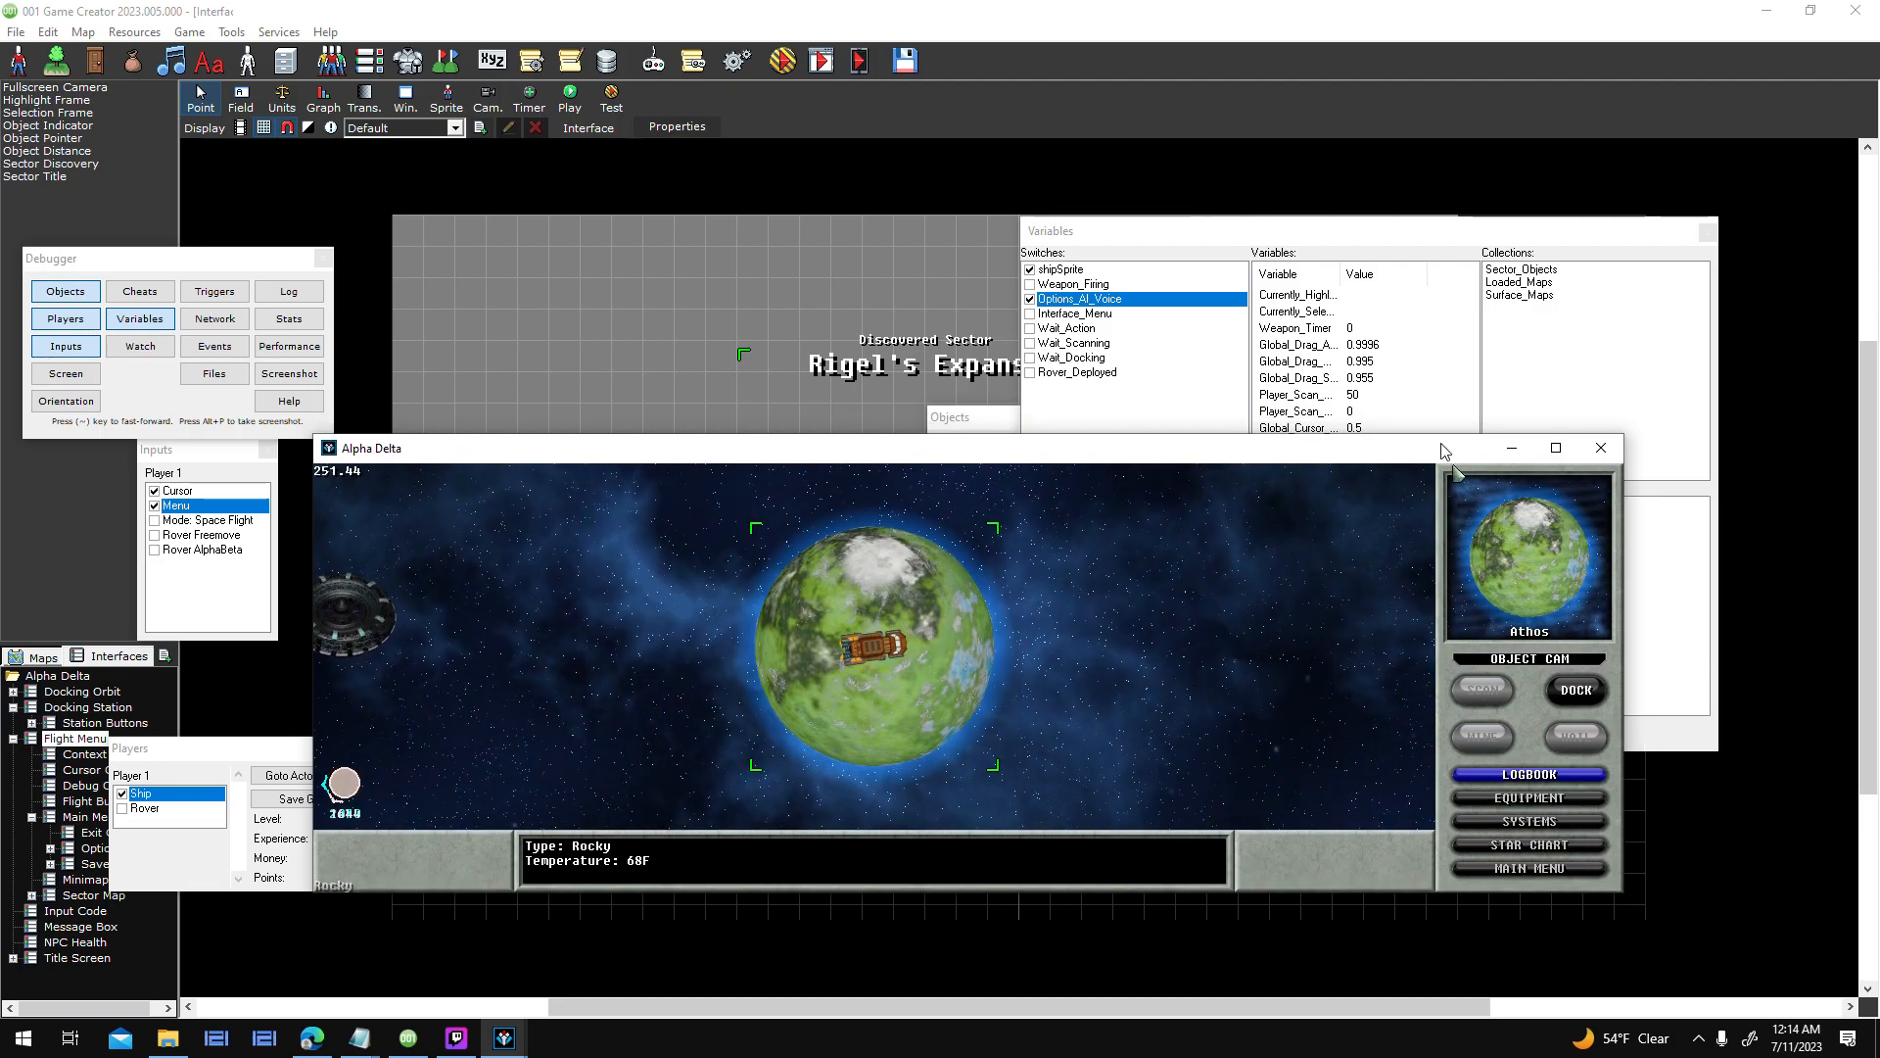
drag(1441, 436, 1441, 87)
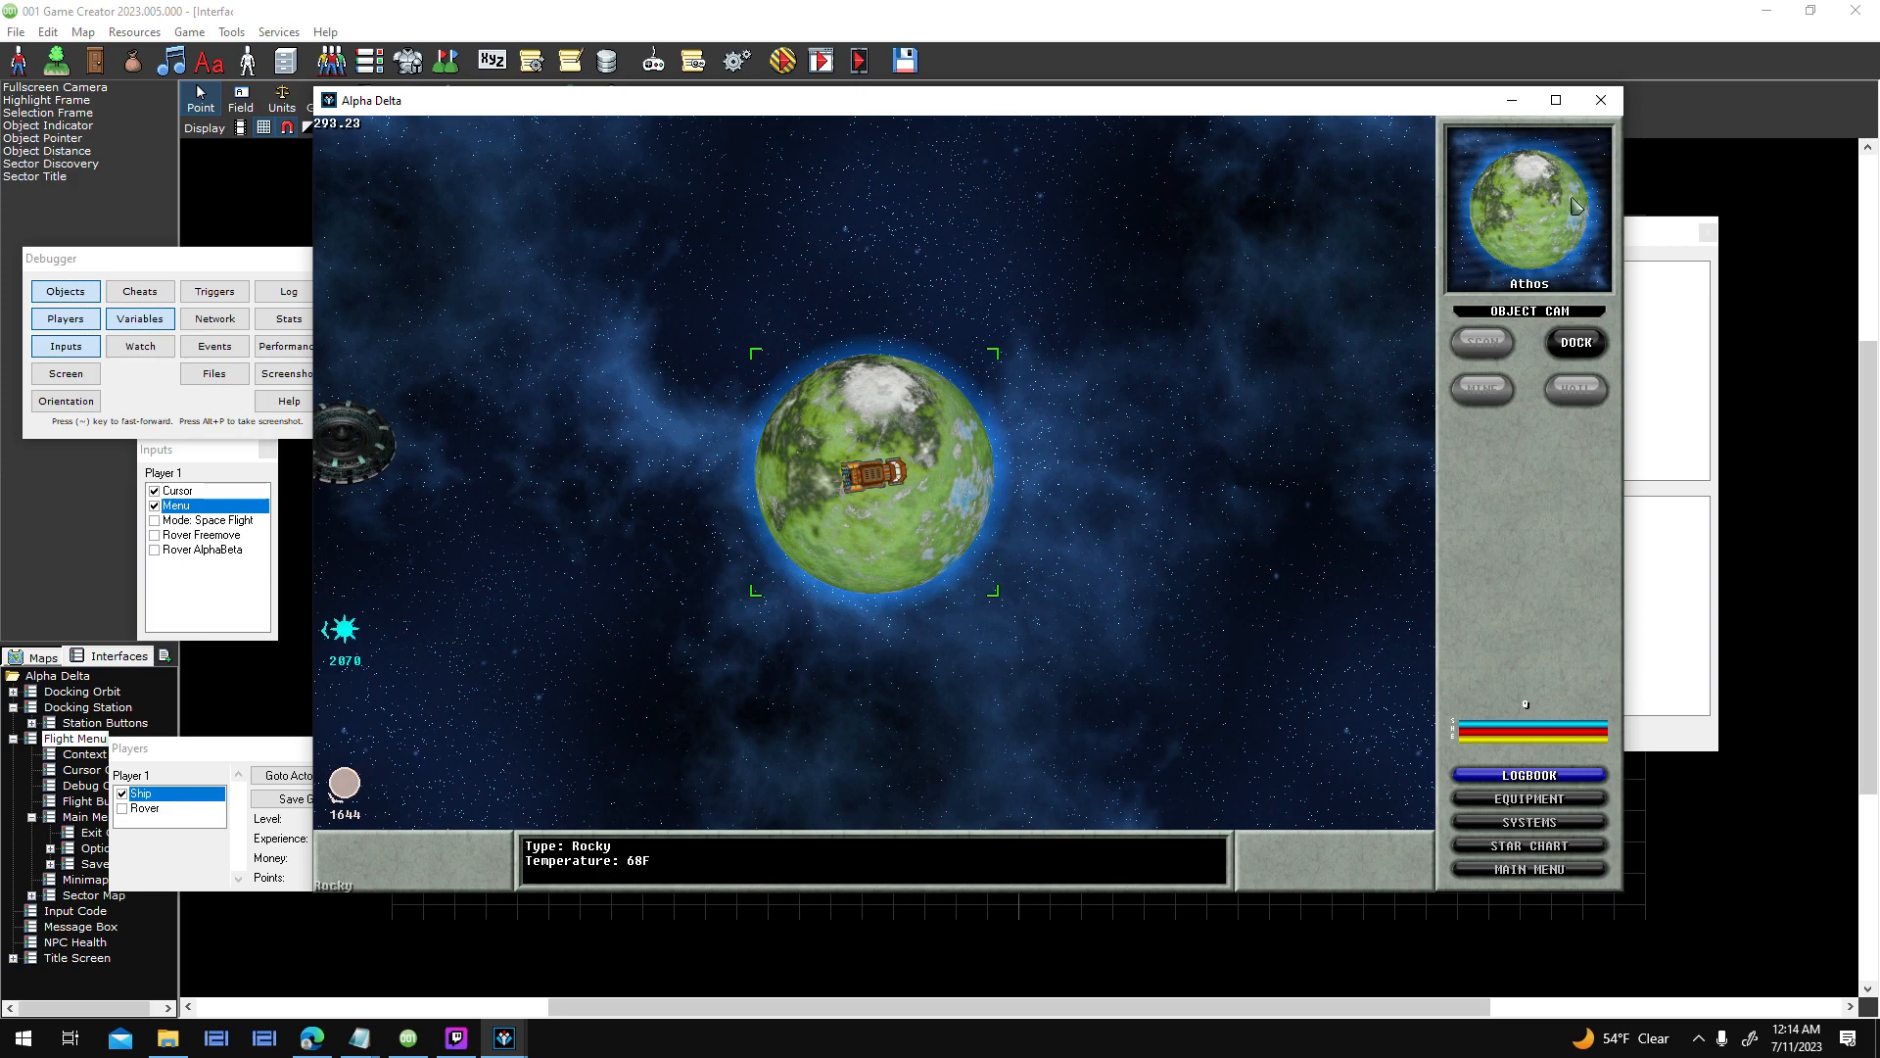
click(1601, 100)
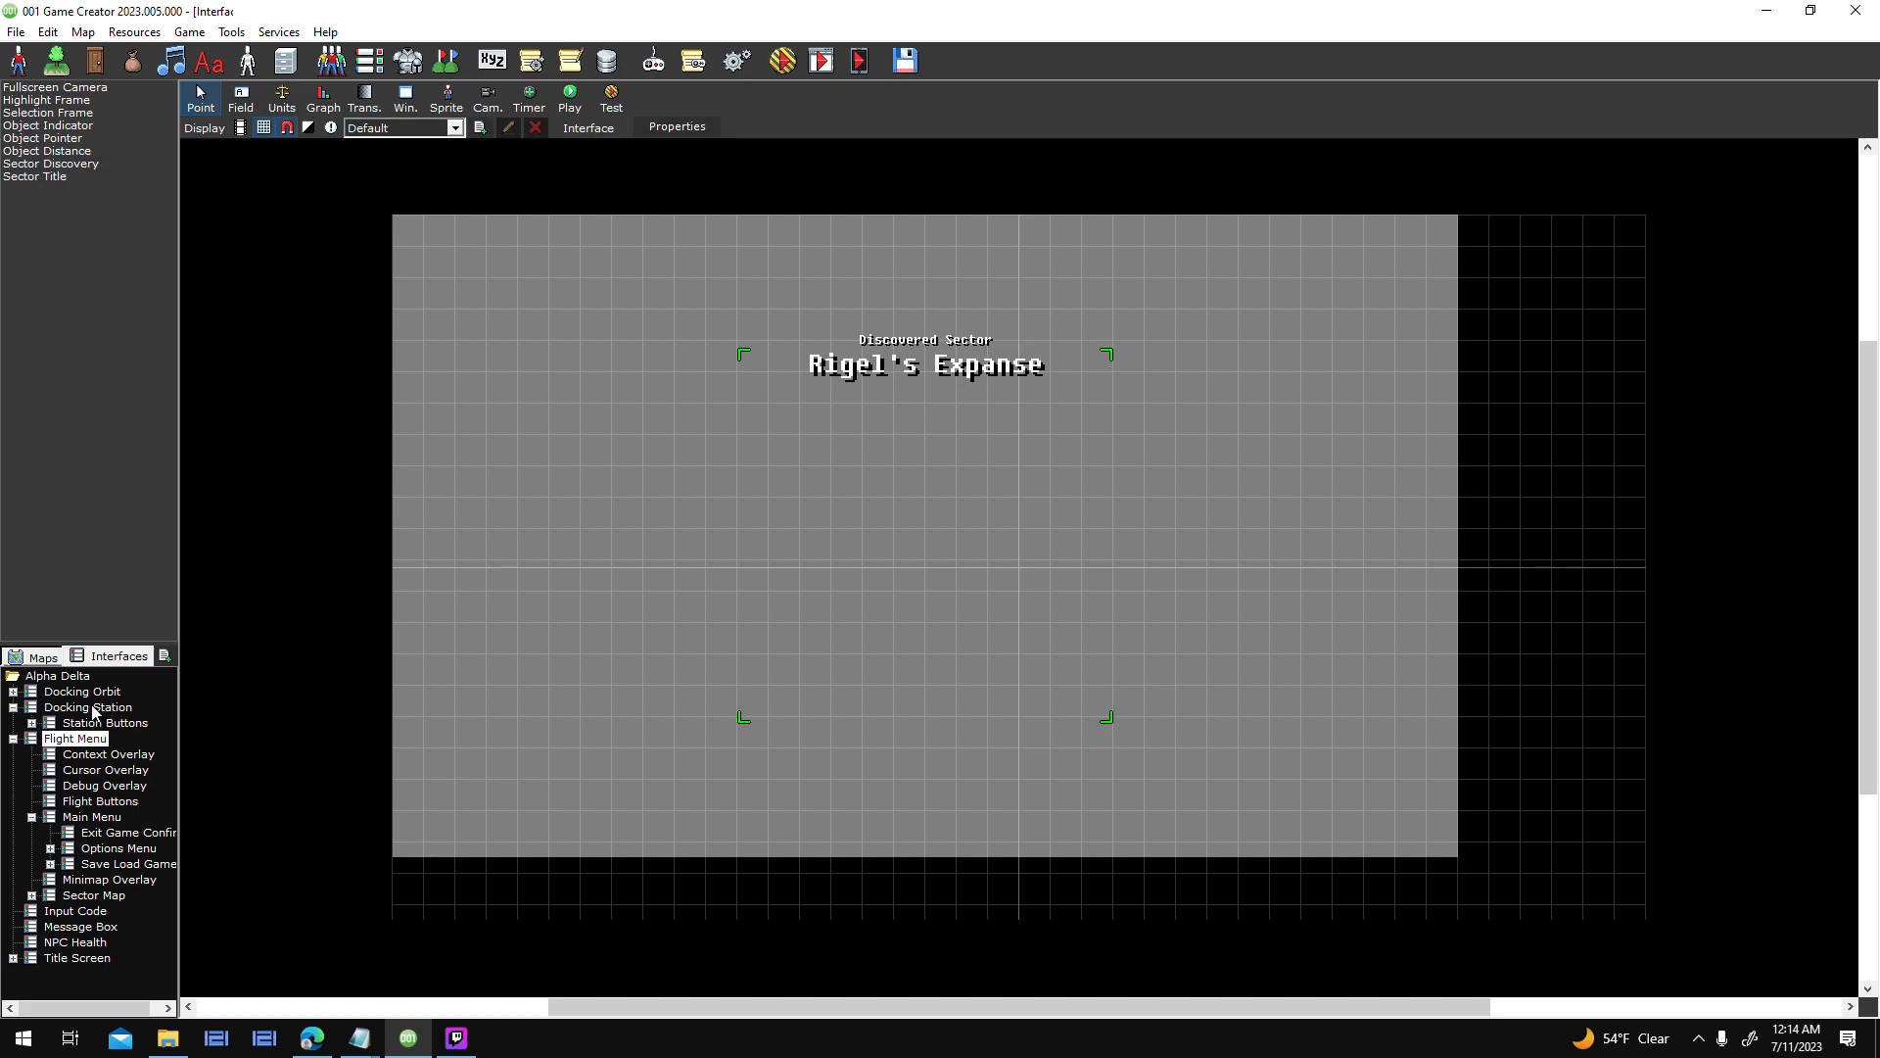
- Open the Flight Buttons interface and examine the settings of its Flight Menu BG and Menu Bottom 3 fields
click(102, 805)
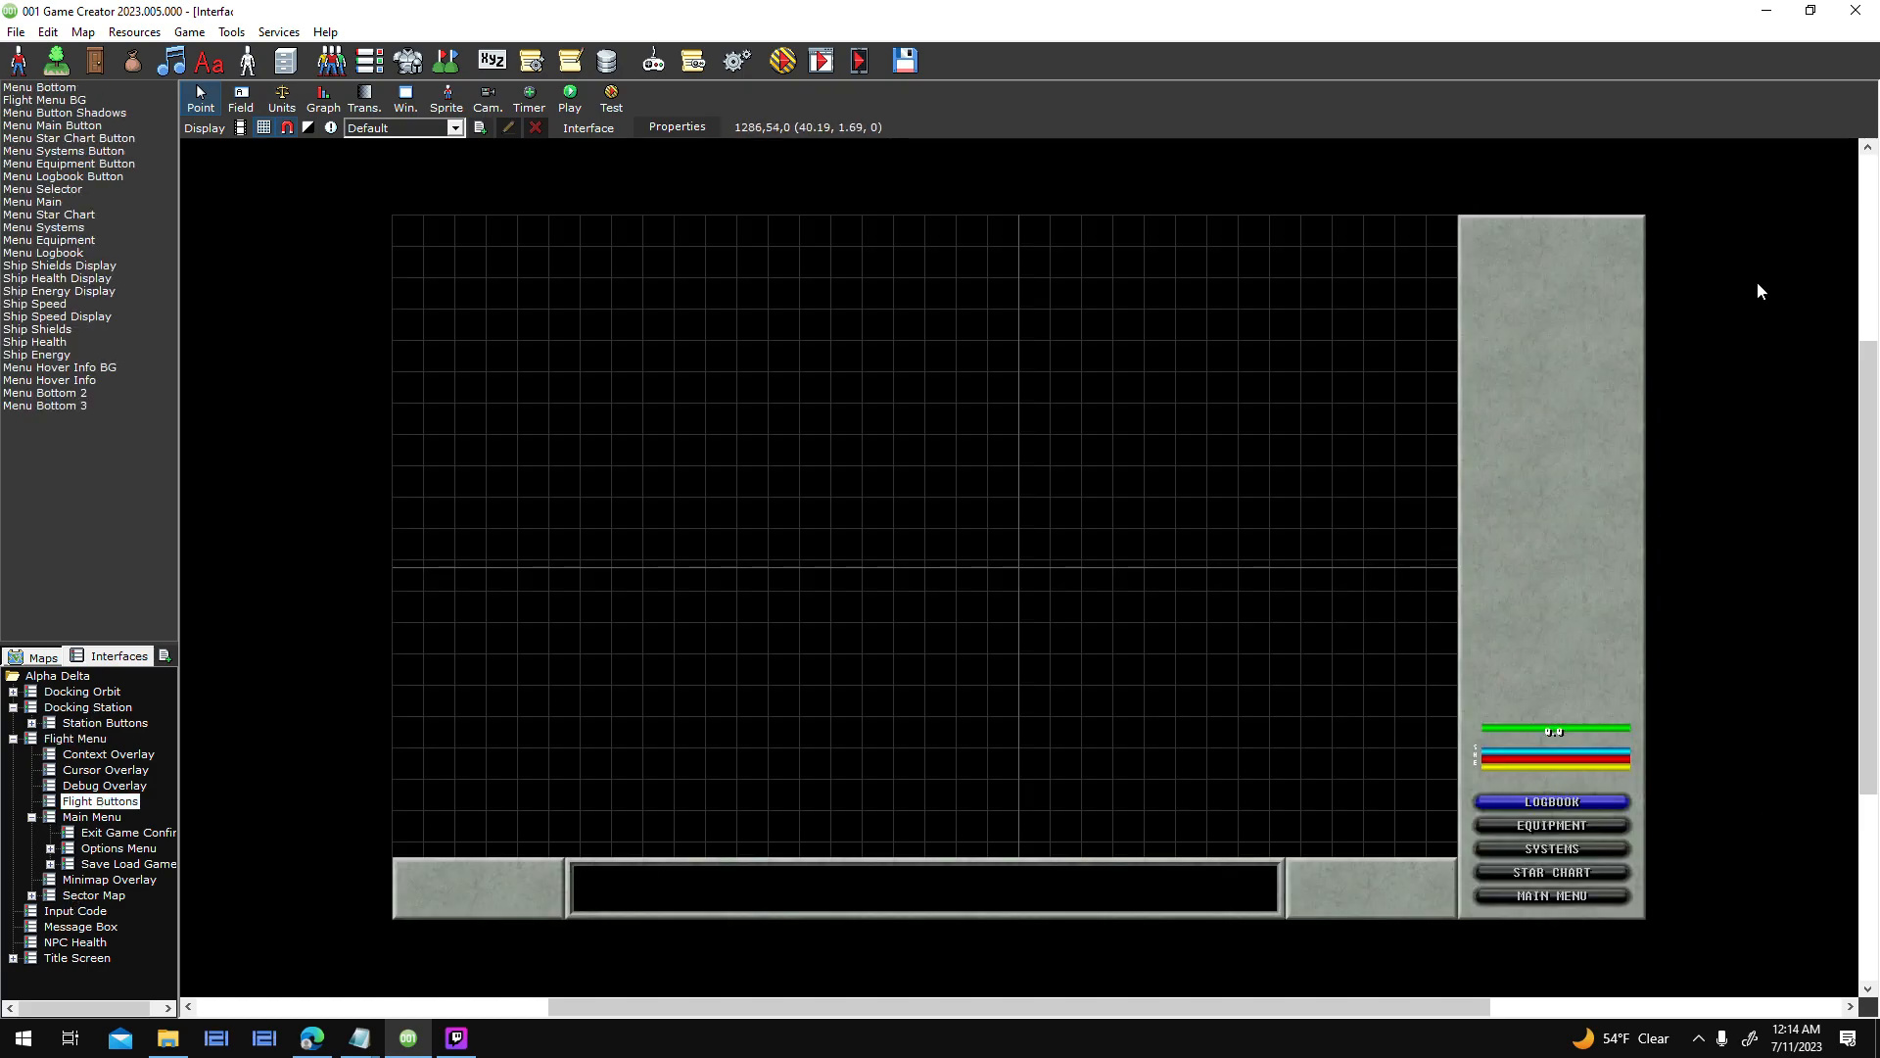
double_click(1528, 282)
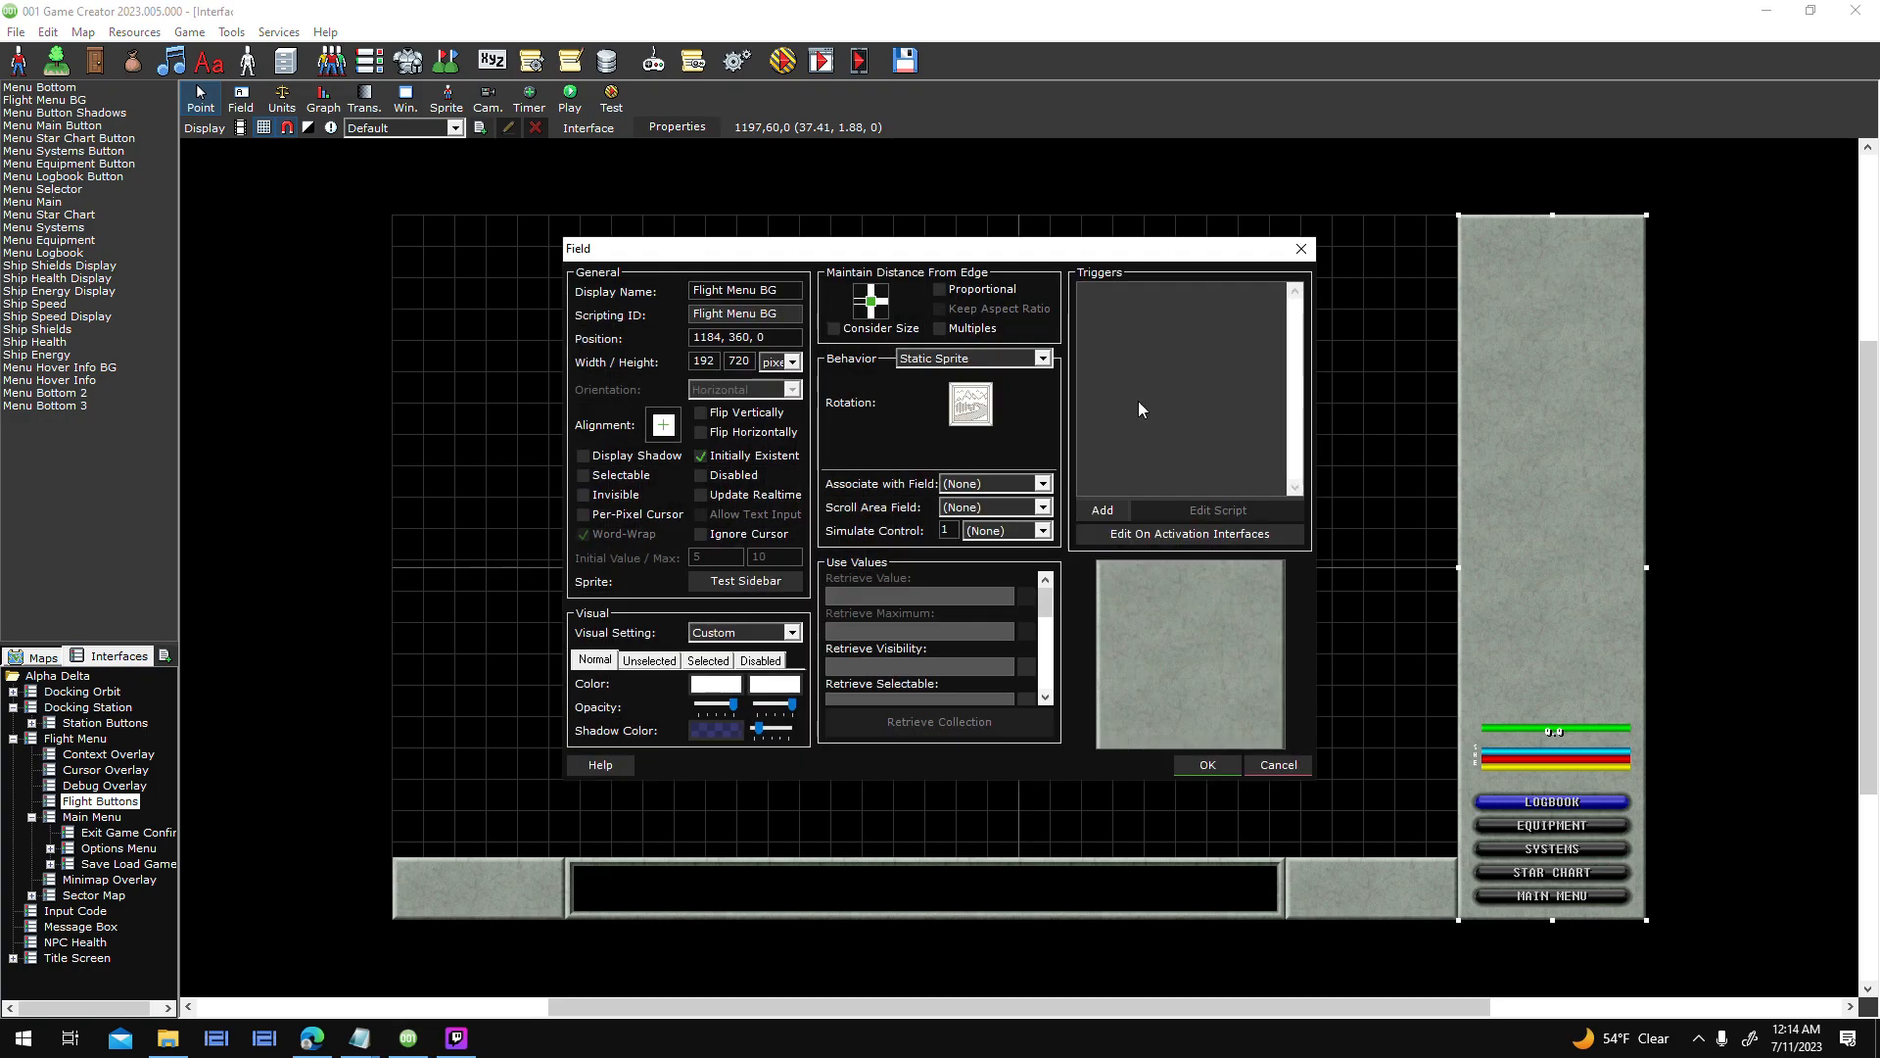
click(1279, 765)
click(1335, 895)
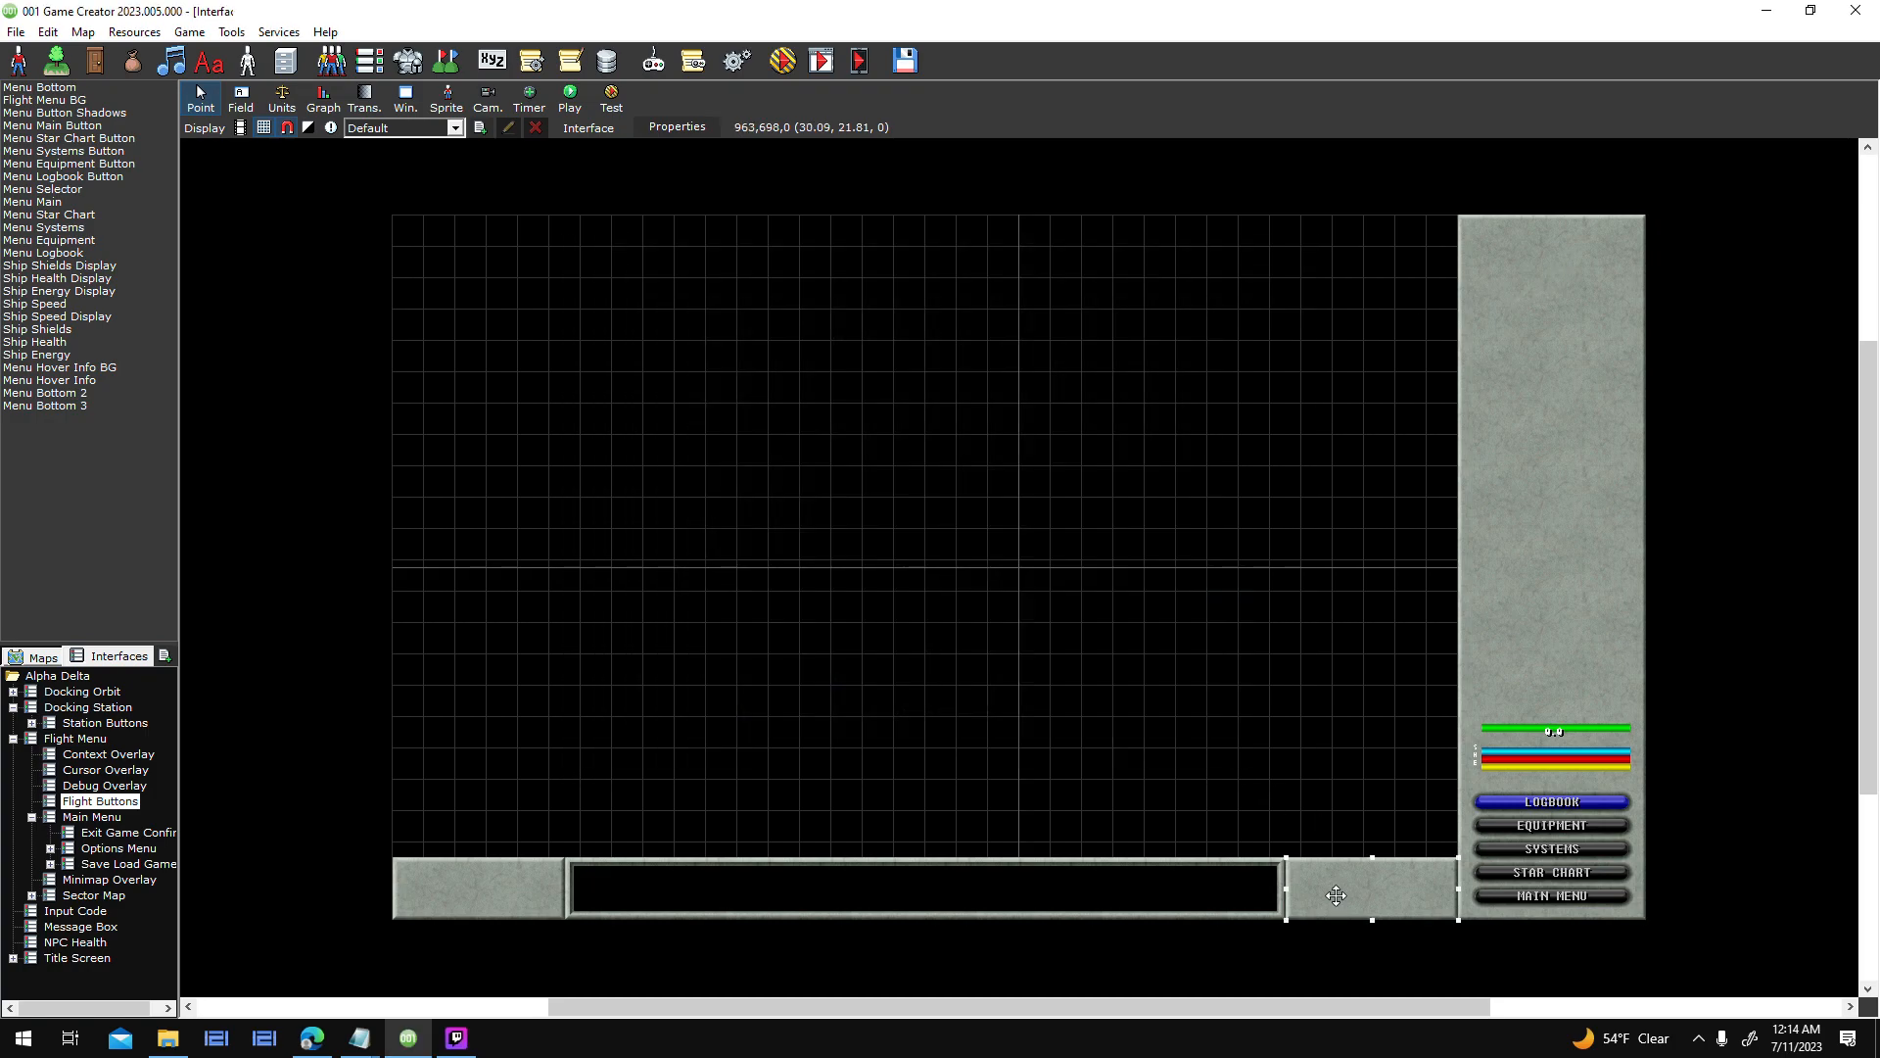
double_click(1313, 901)
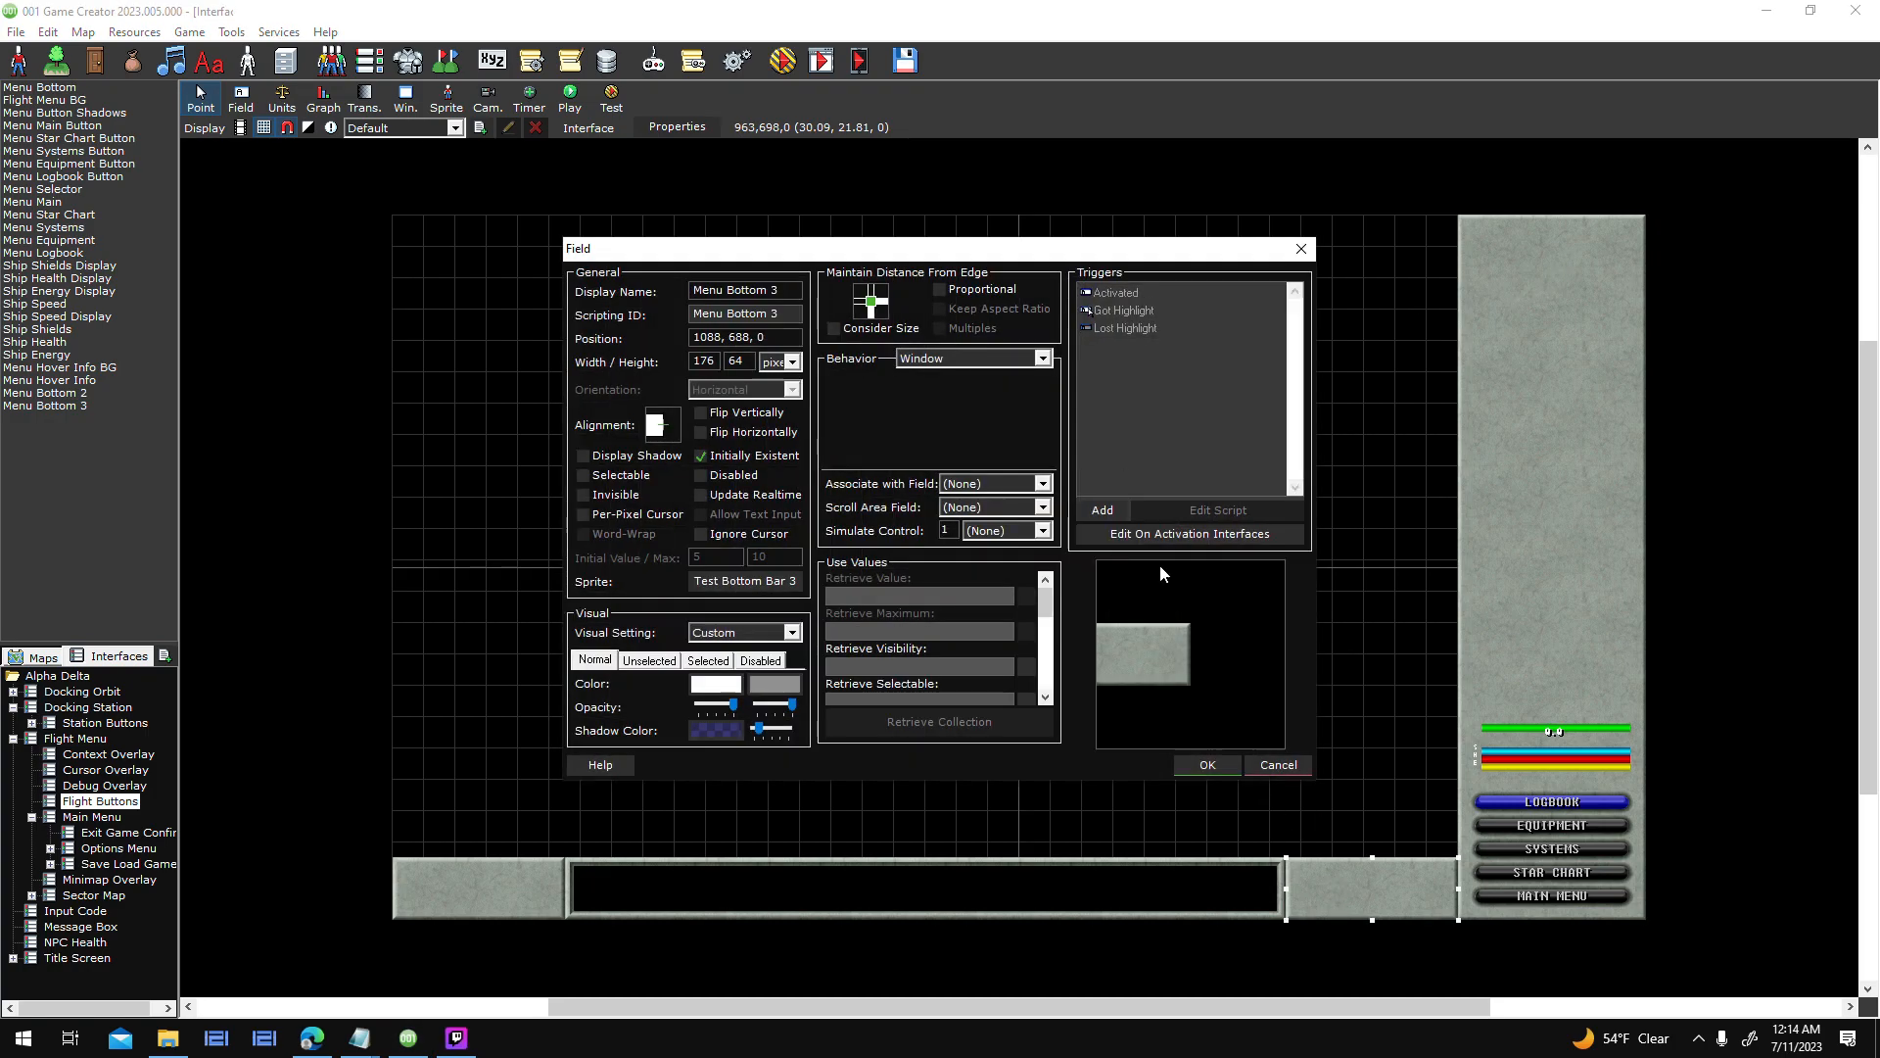
click(1285, 767)
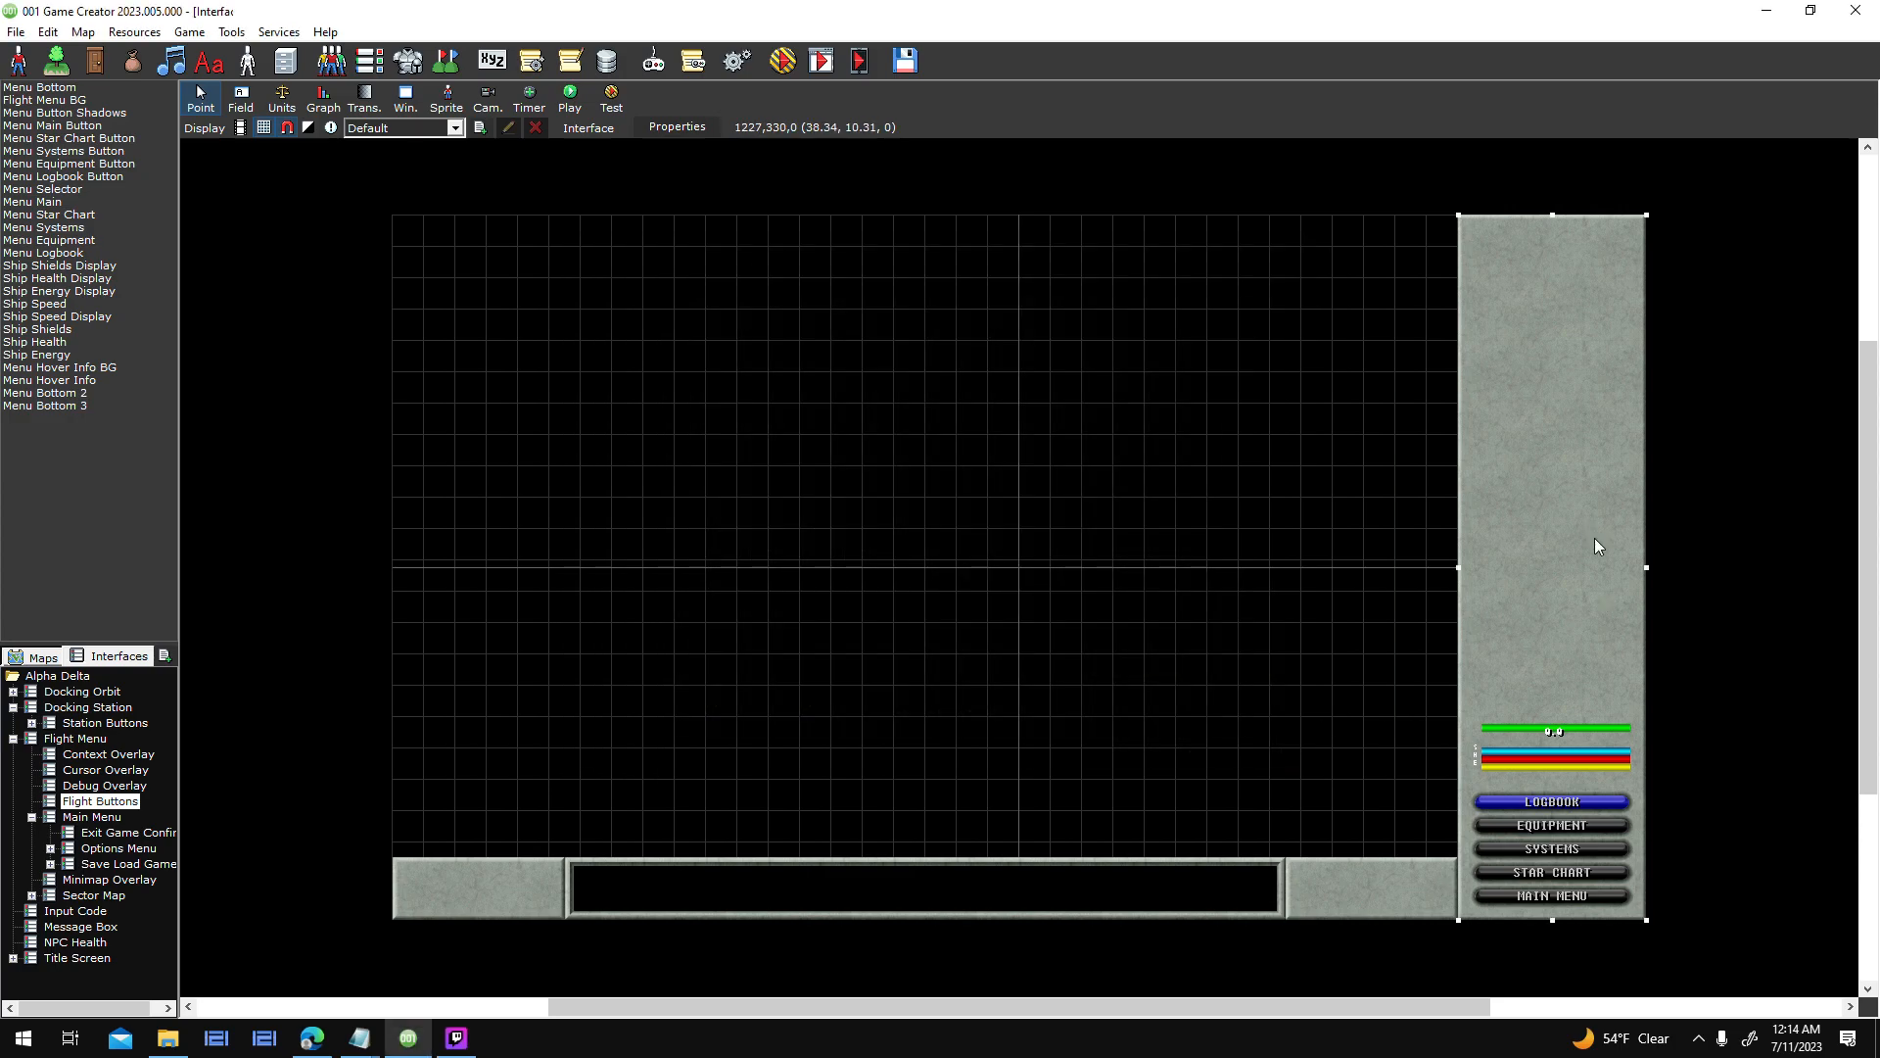
- Change the Flight Menu BG field's behavior to Window and set its size to 192 by 720 pixels
double_click(1594, 545)
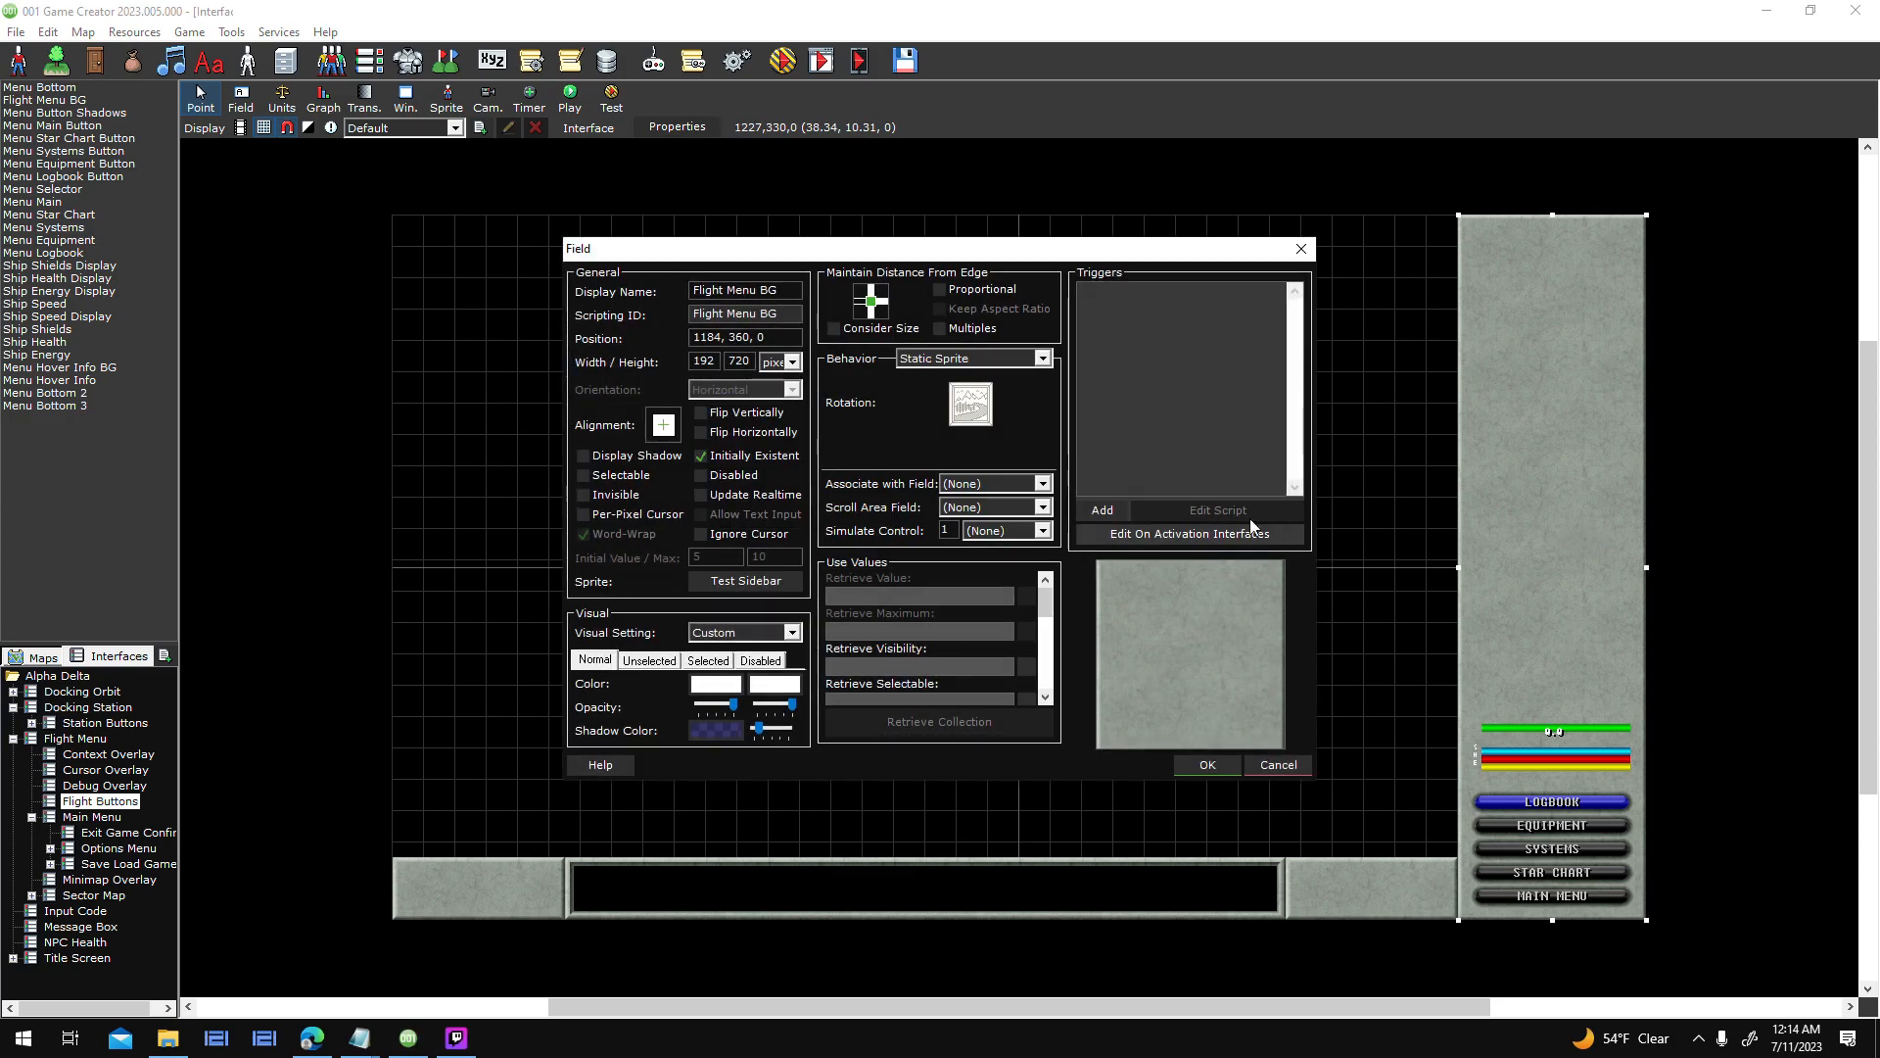
drag(1052, 612, 1065, 547)
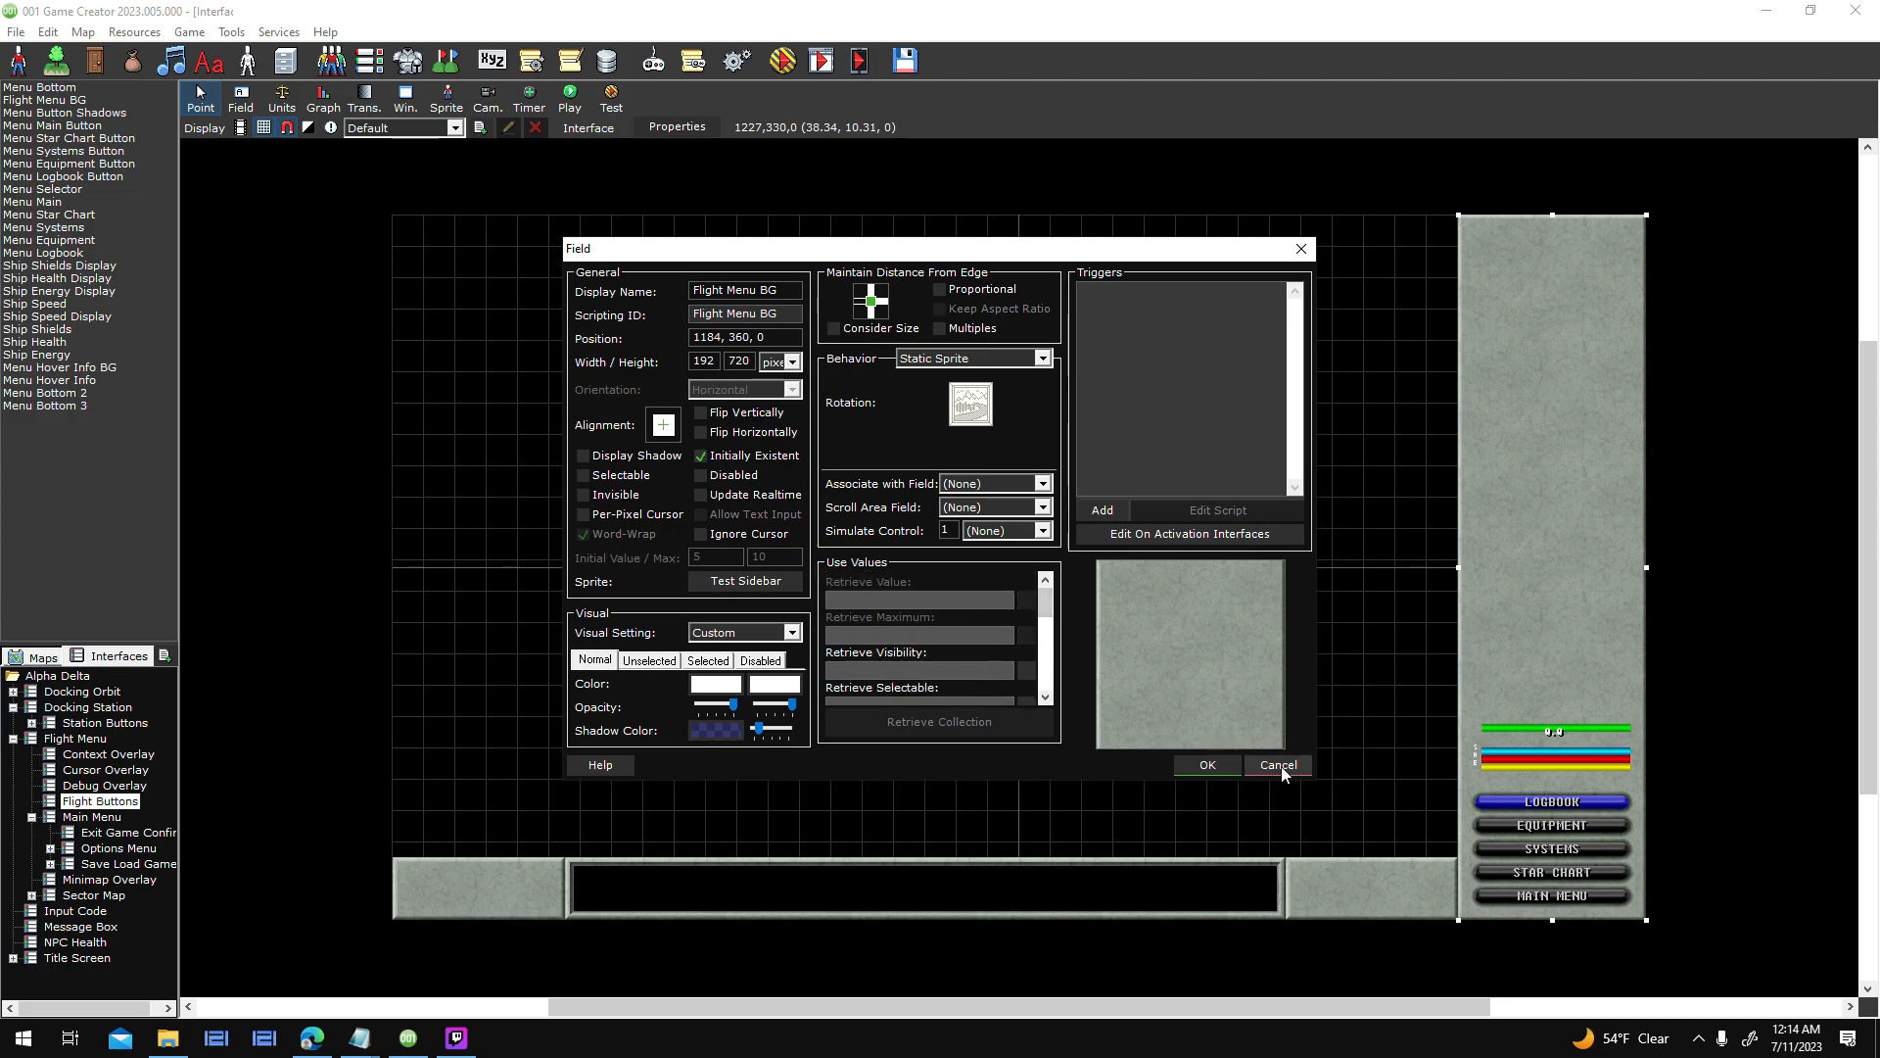
click(1030, 363)
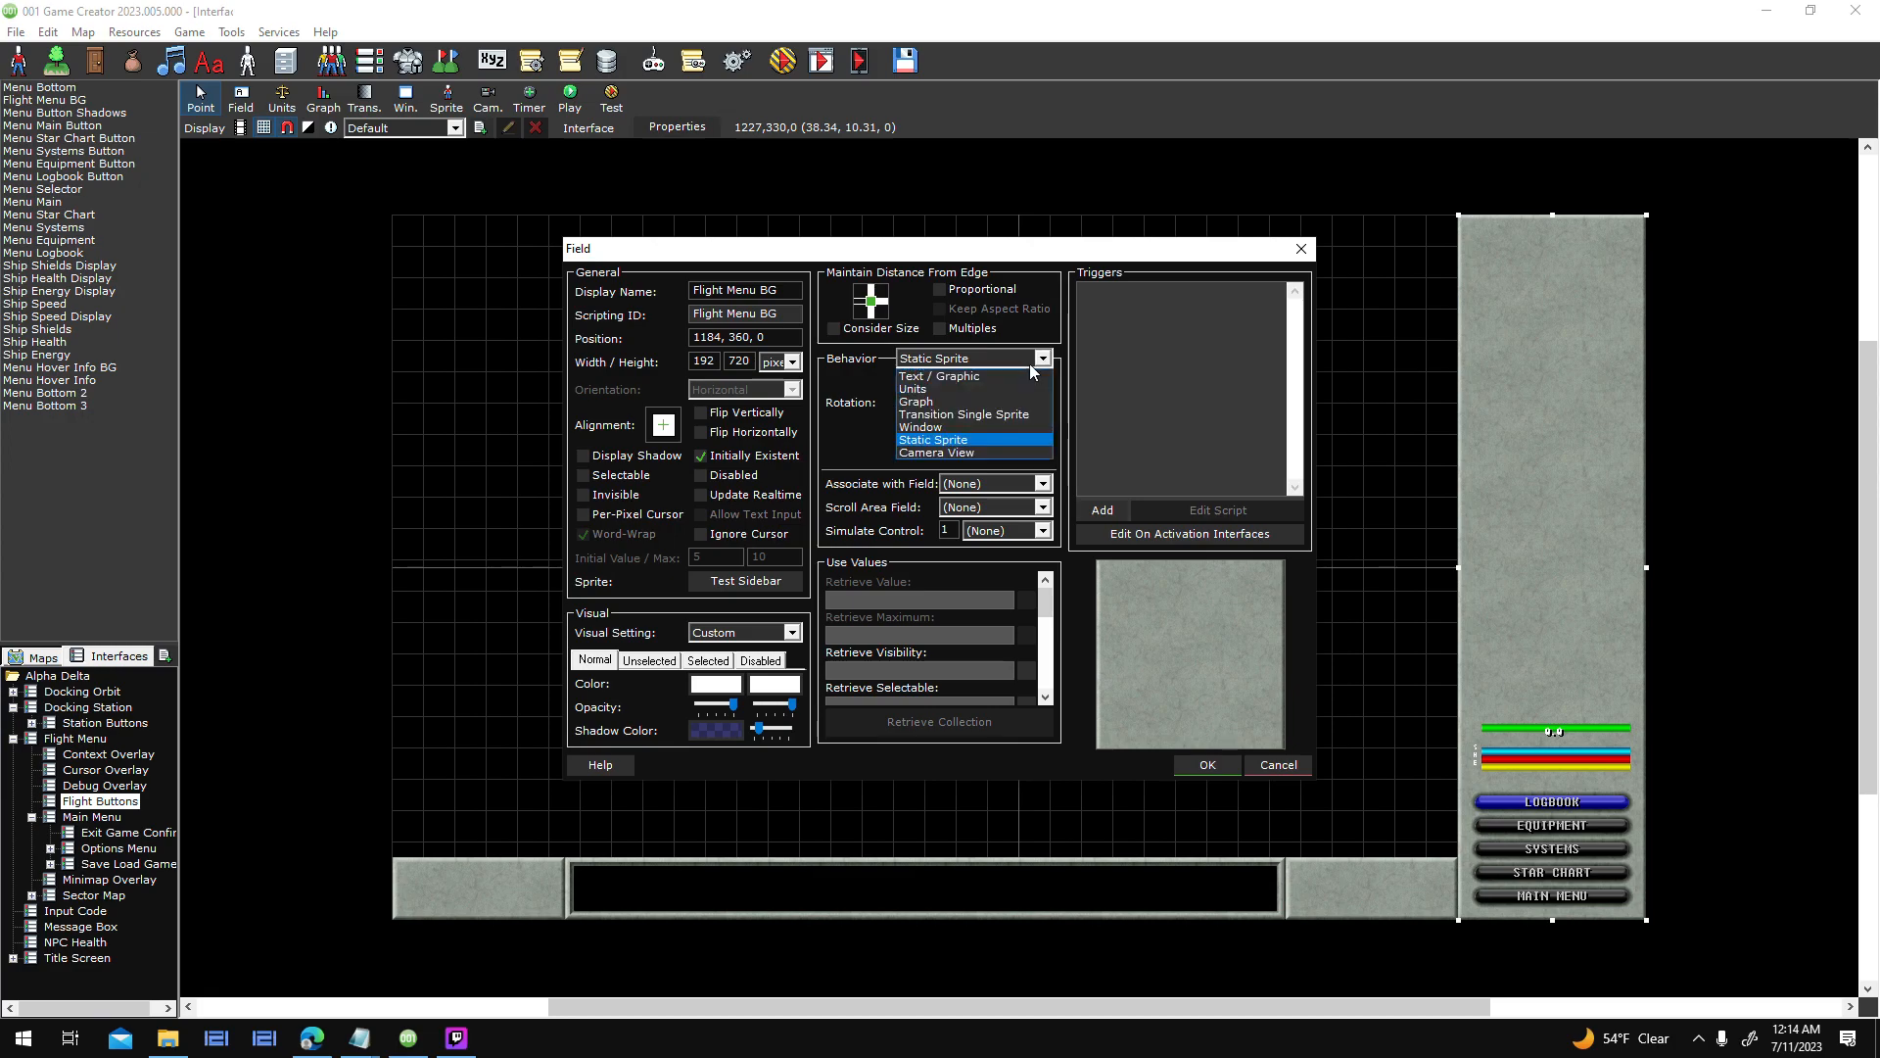
click(1018, 427)
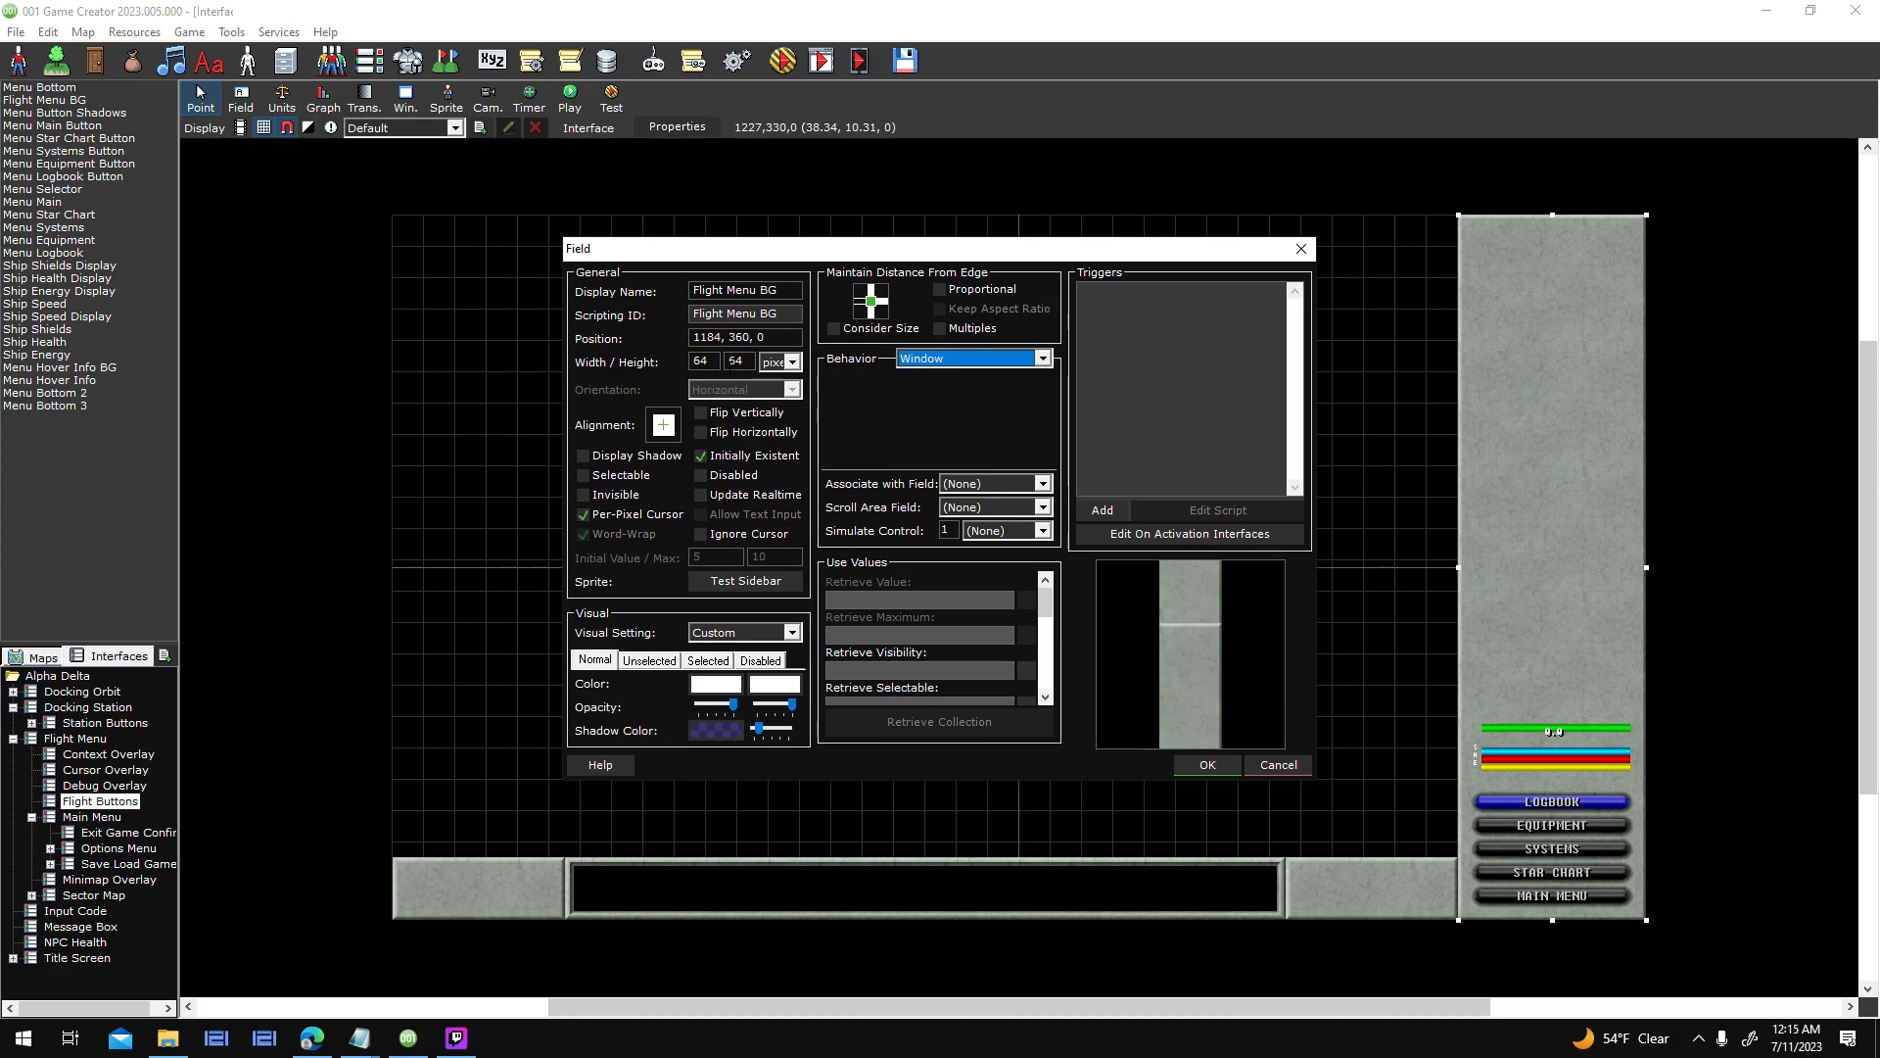
double_click(702, 360)
text(192)
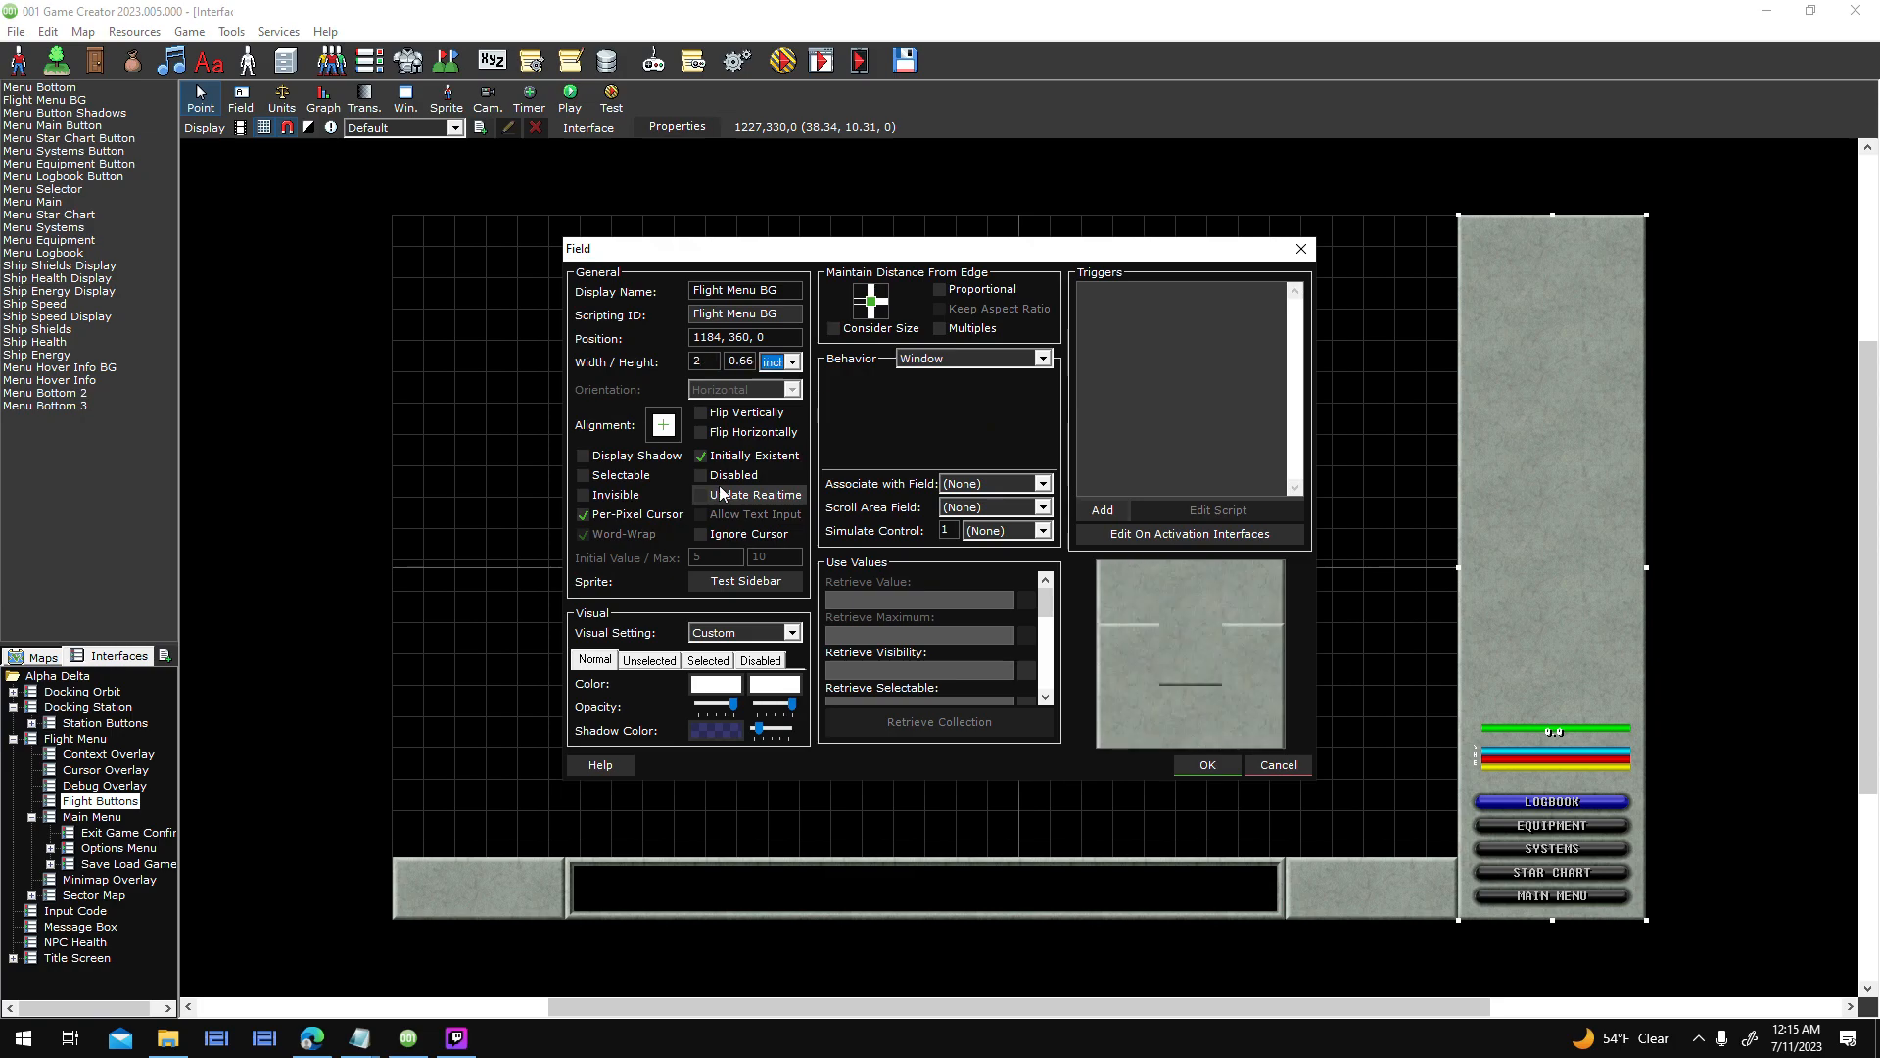
key(BackSpace)
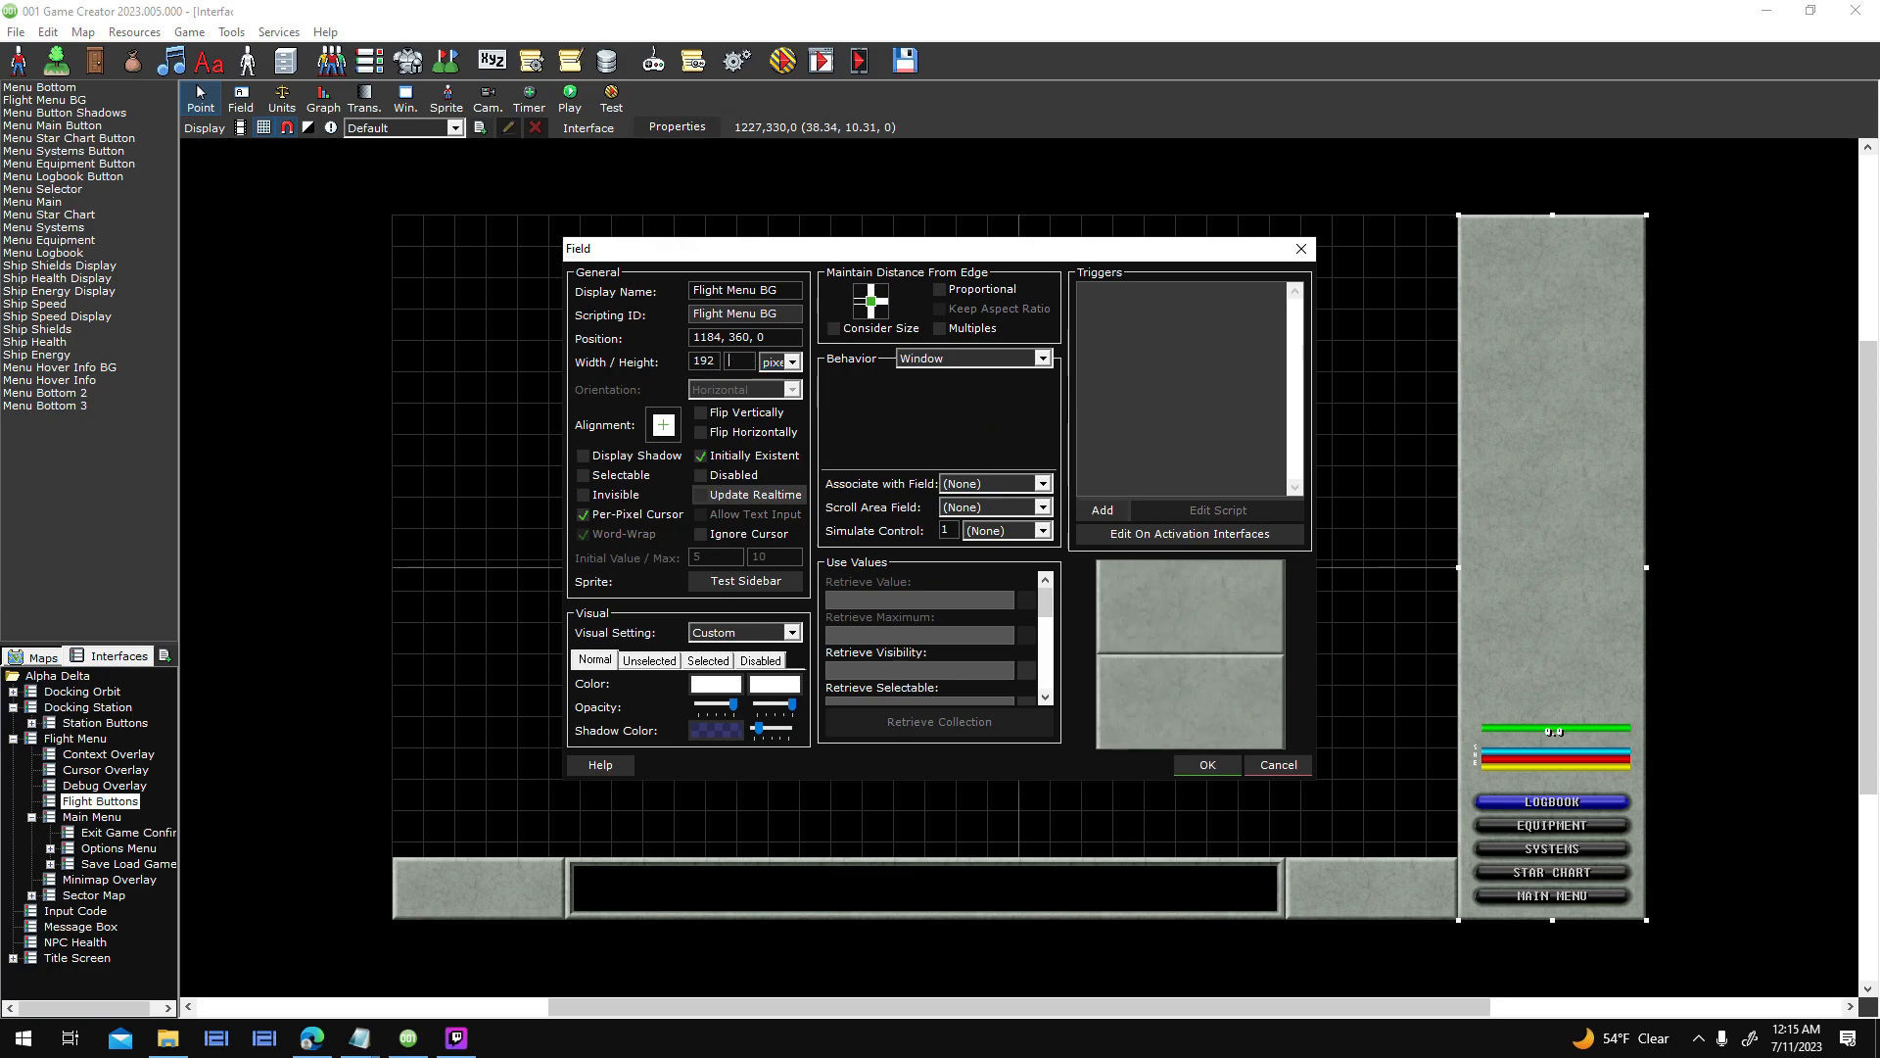
key(Return)
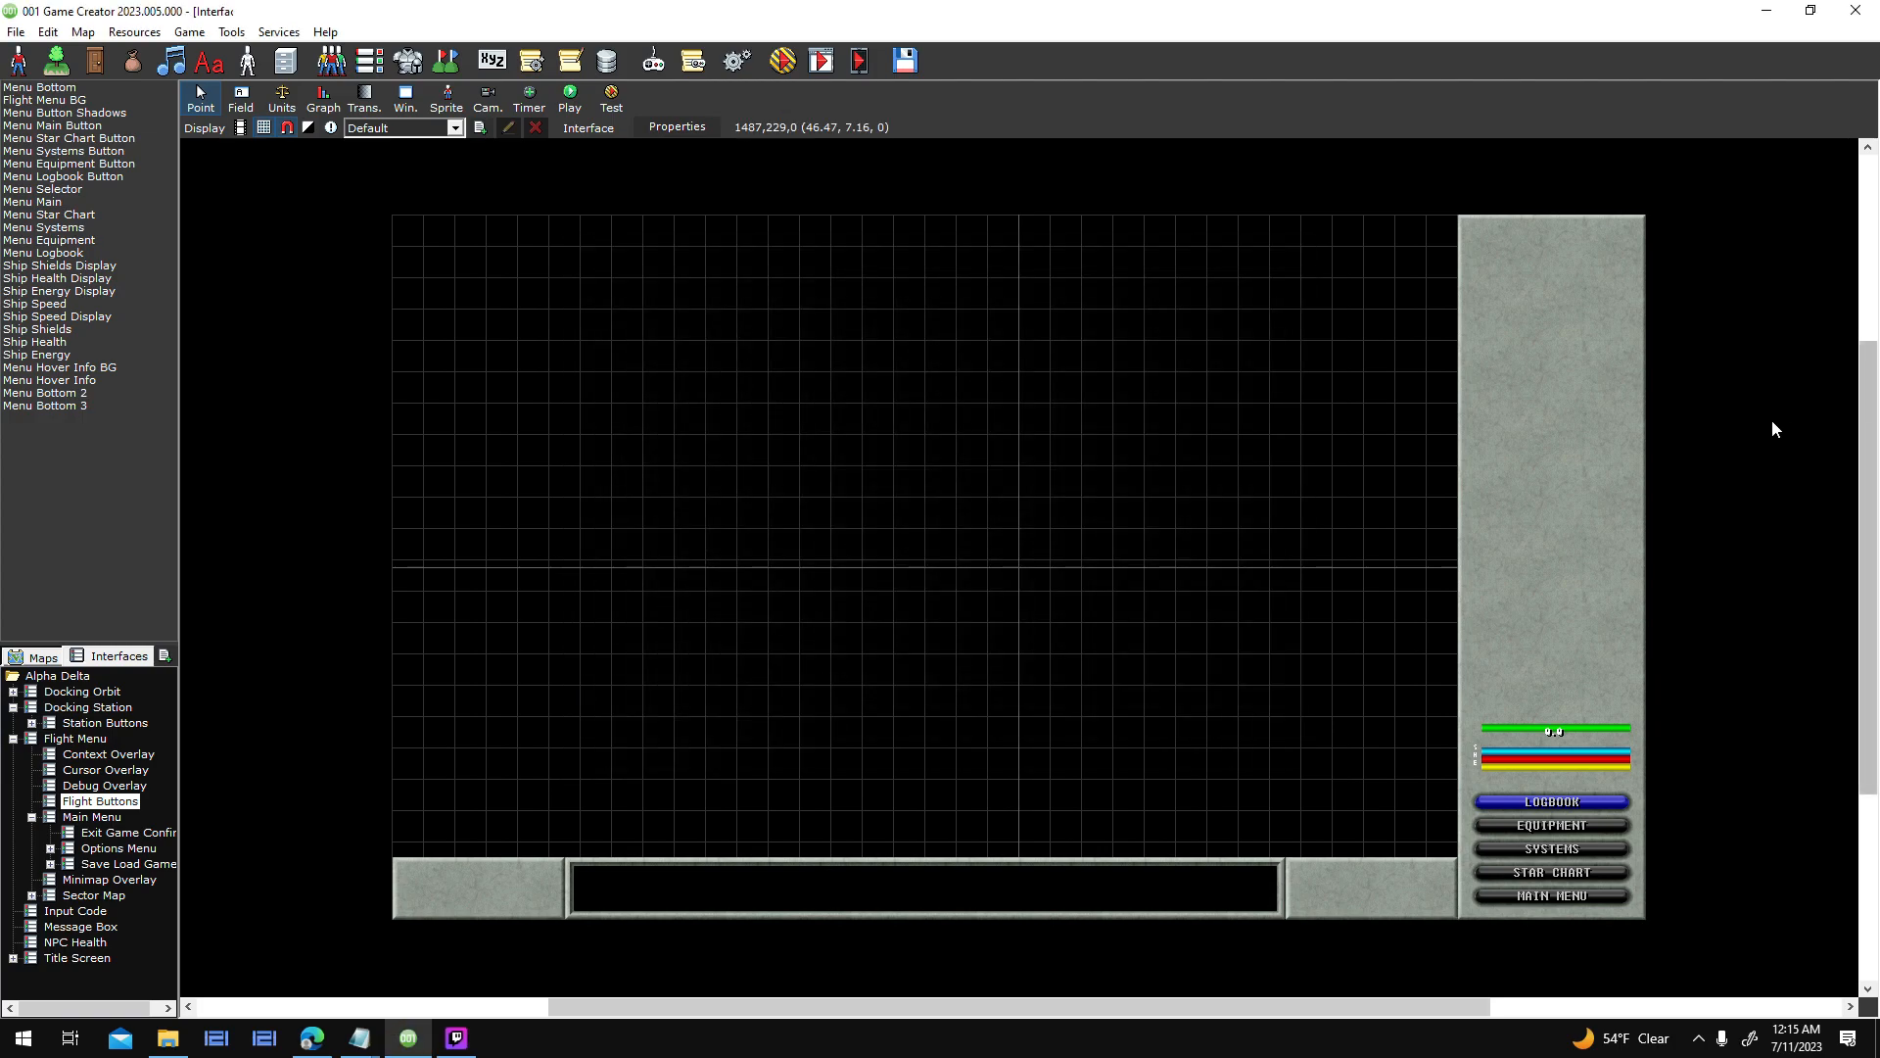
- Shorten the Flight Menu BG field from its lower edge so it ends above the ship status bars
click(1606, 492)
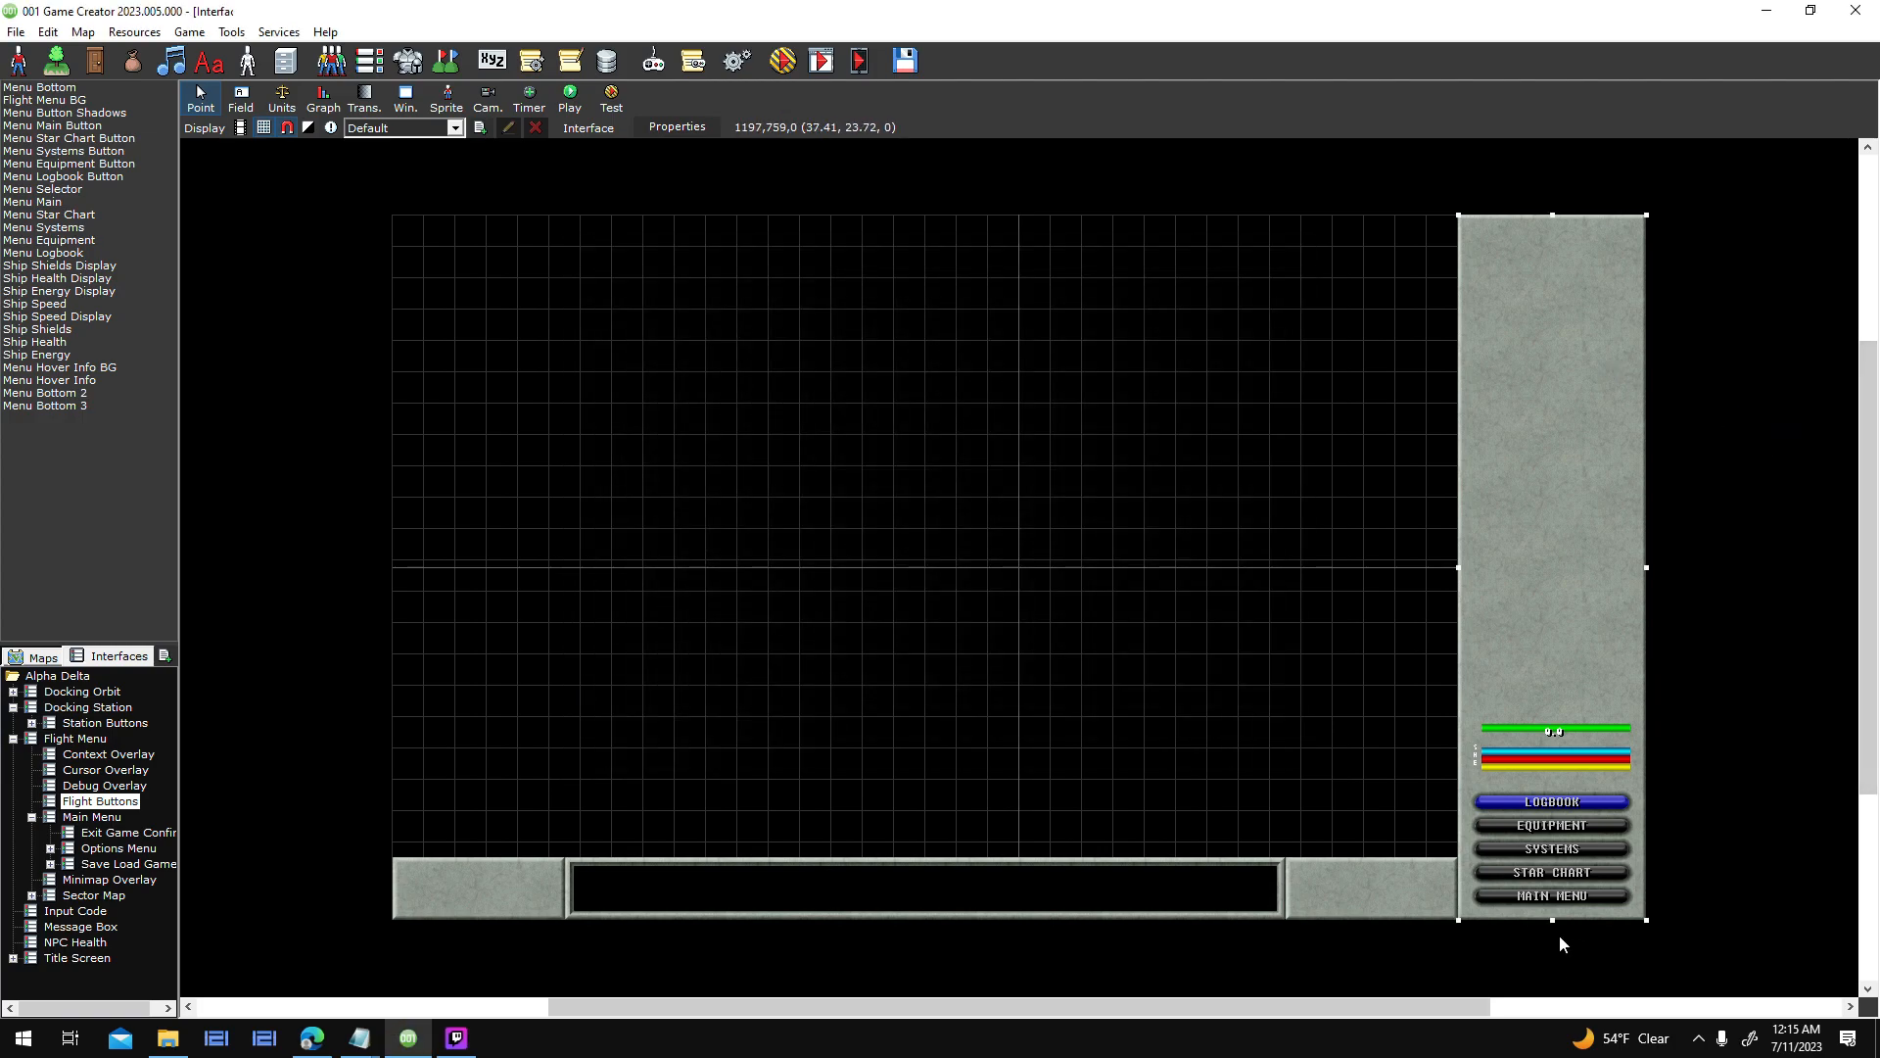
drag(1555, 921, 1584, 646)
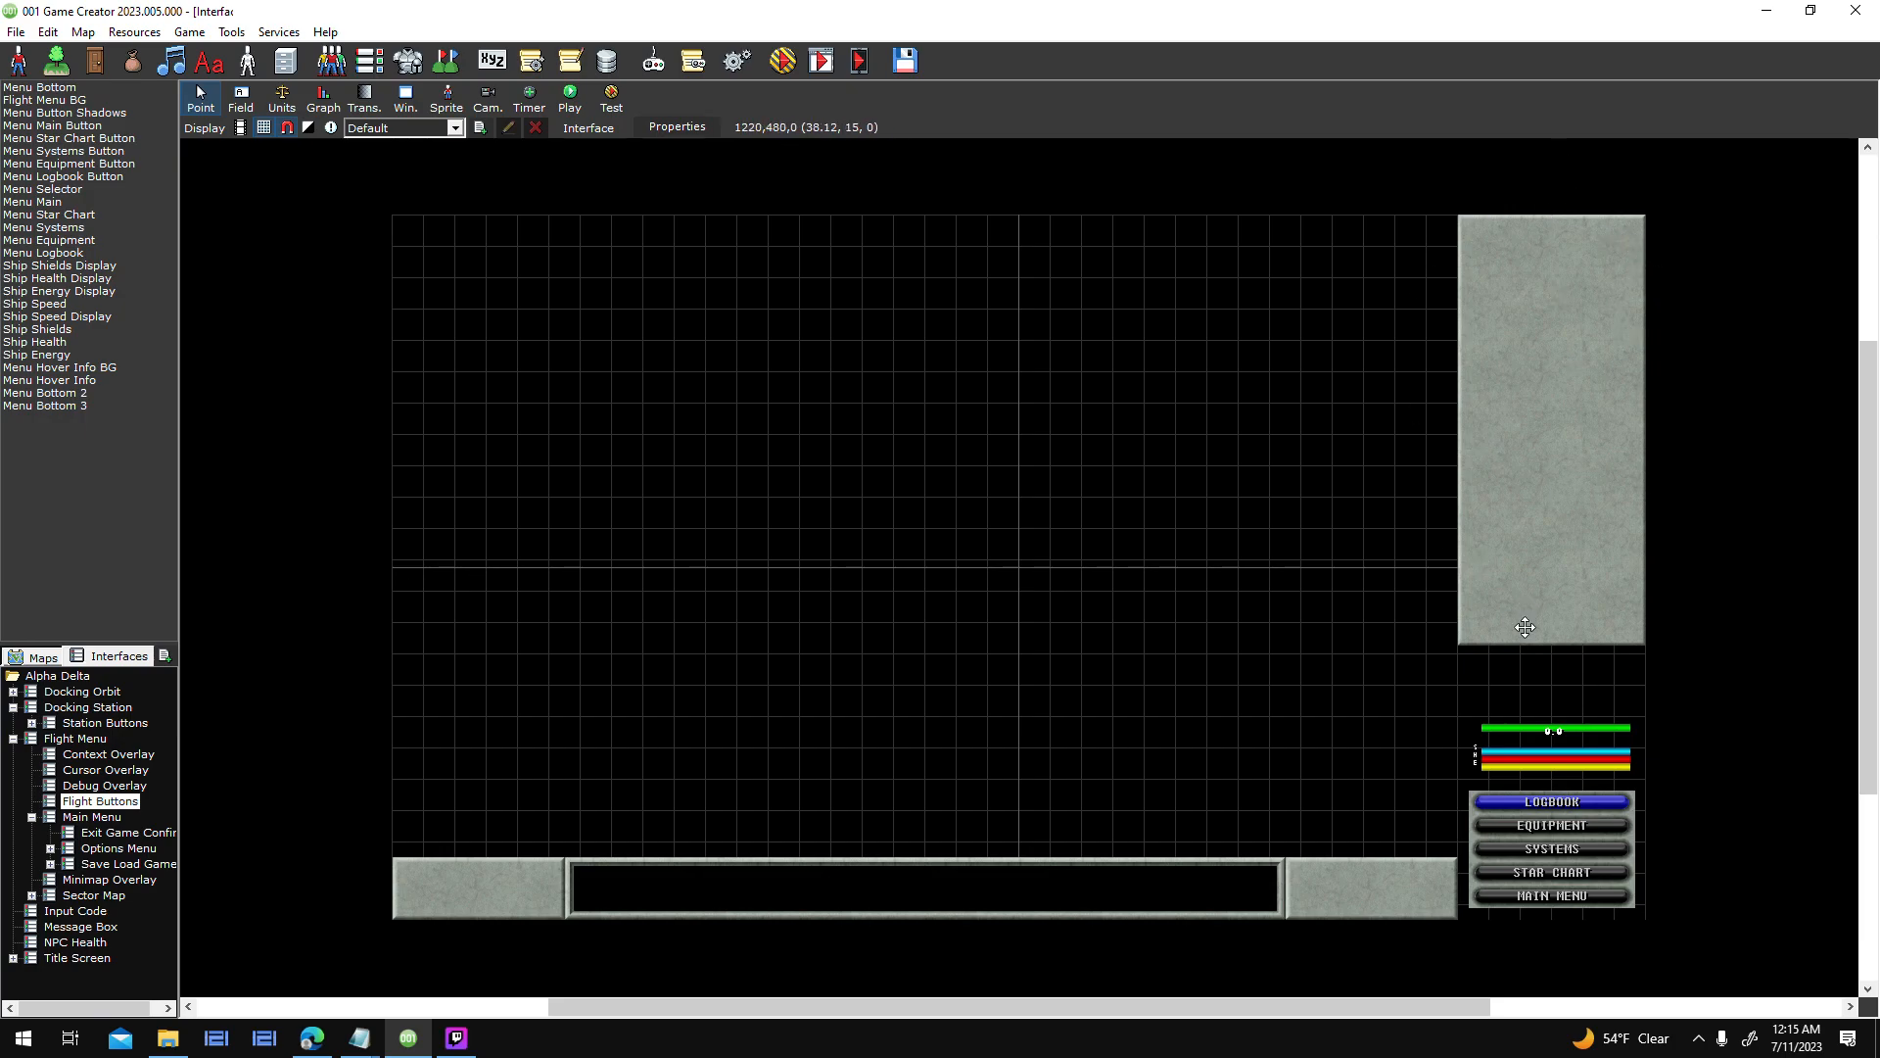
- Try resizing the Flight Menu BG field to end just above the ship status bars, then narrowing and widening it from its outer edge
mouse_move(1553, 648)
mouse_down()
mouse_move(1568, 423)
mouse_move(1568, 638)
mouse_up()
drag(1554, 634, 1554, 716)
key(ctrl+z)
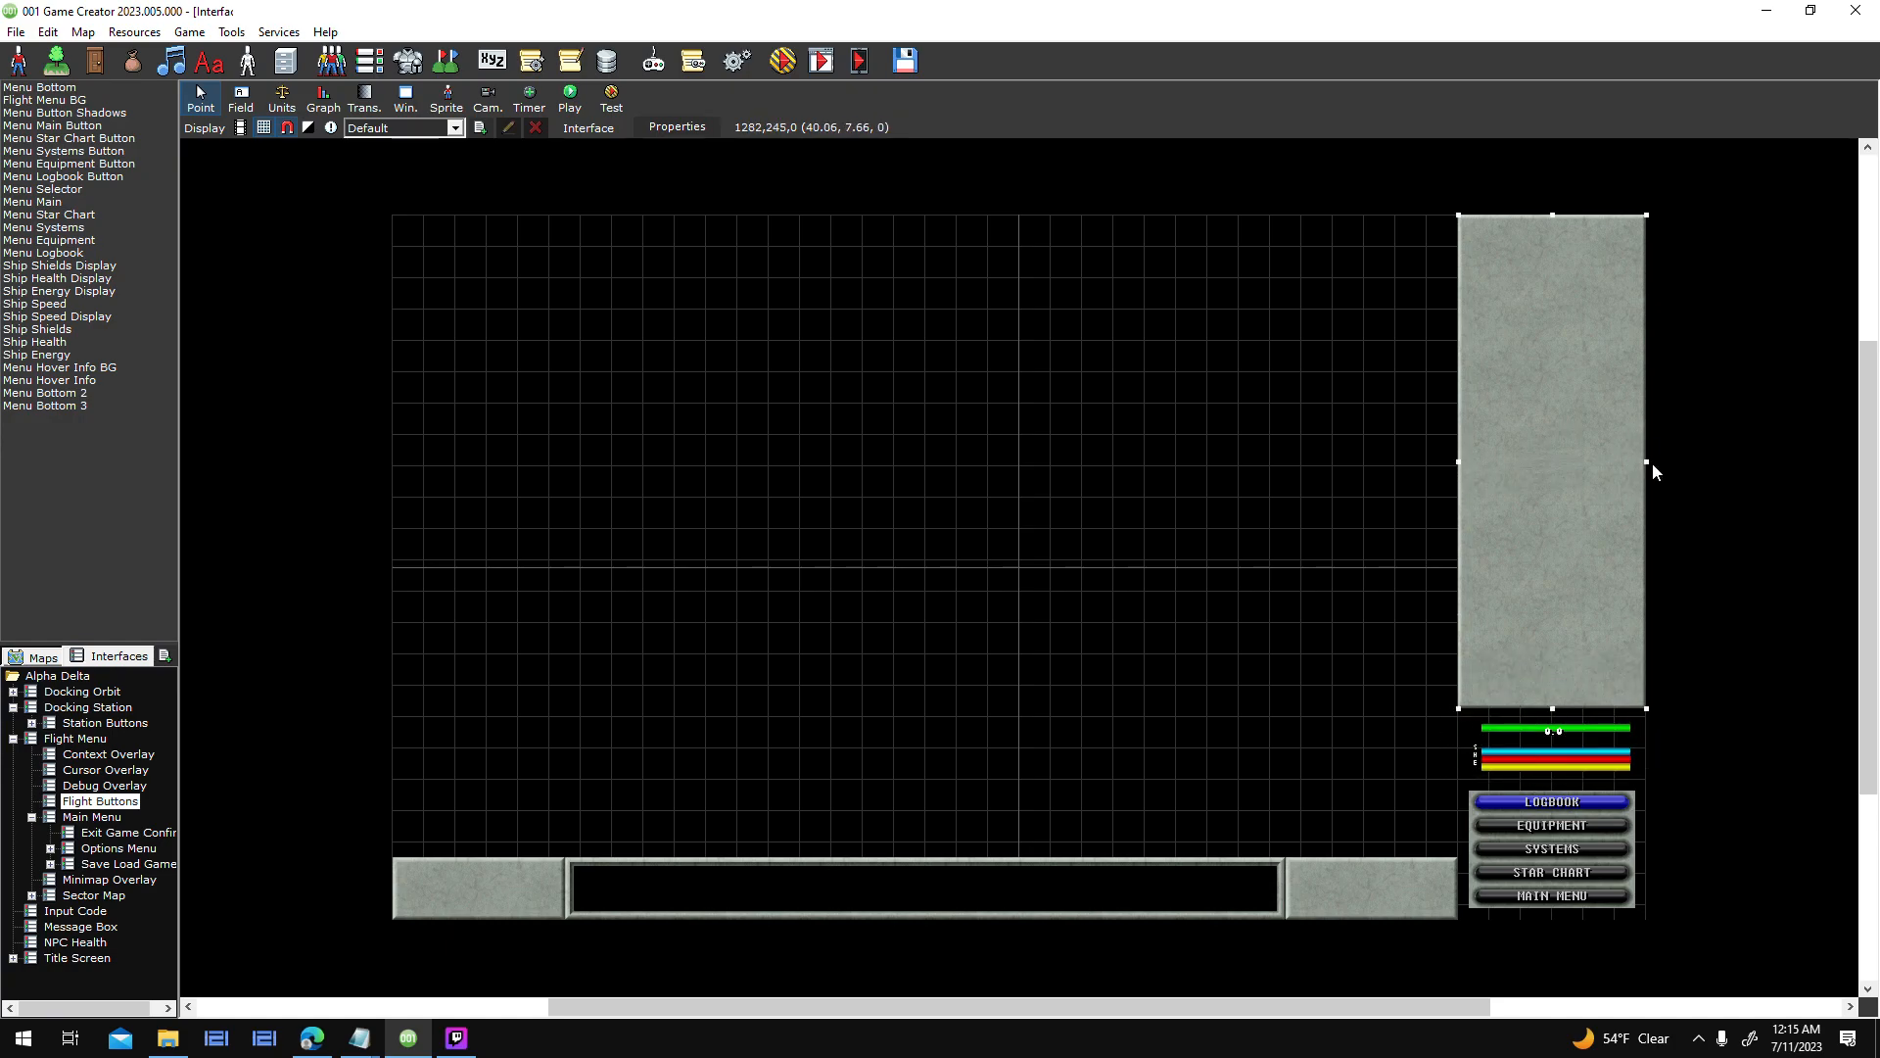
drag(1647, 463, 1586, 483)
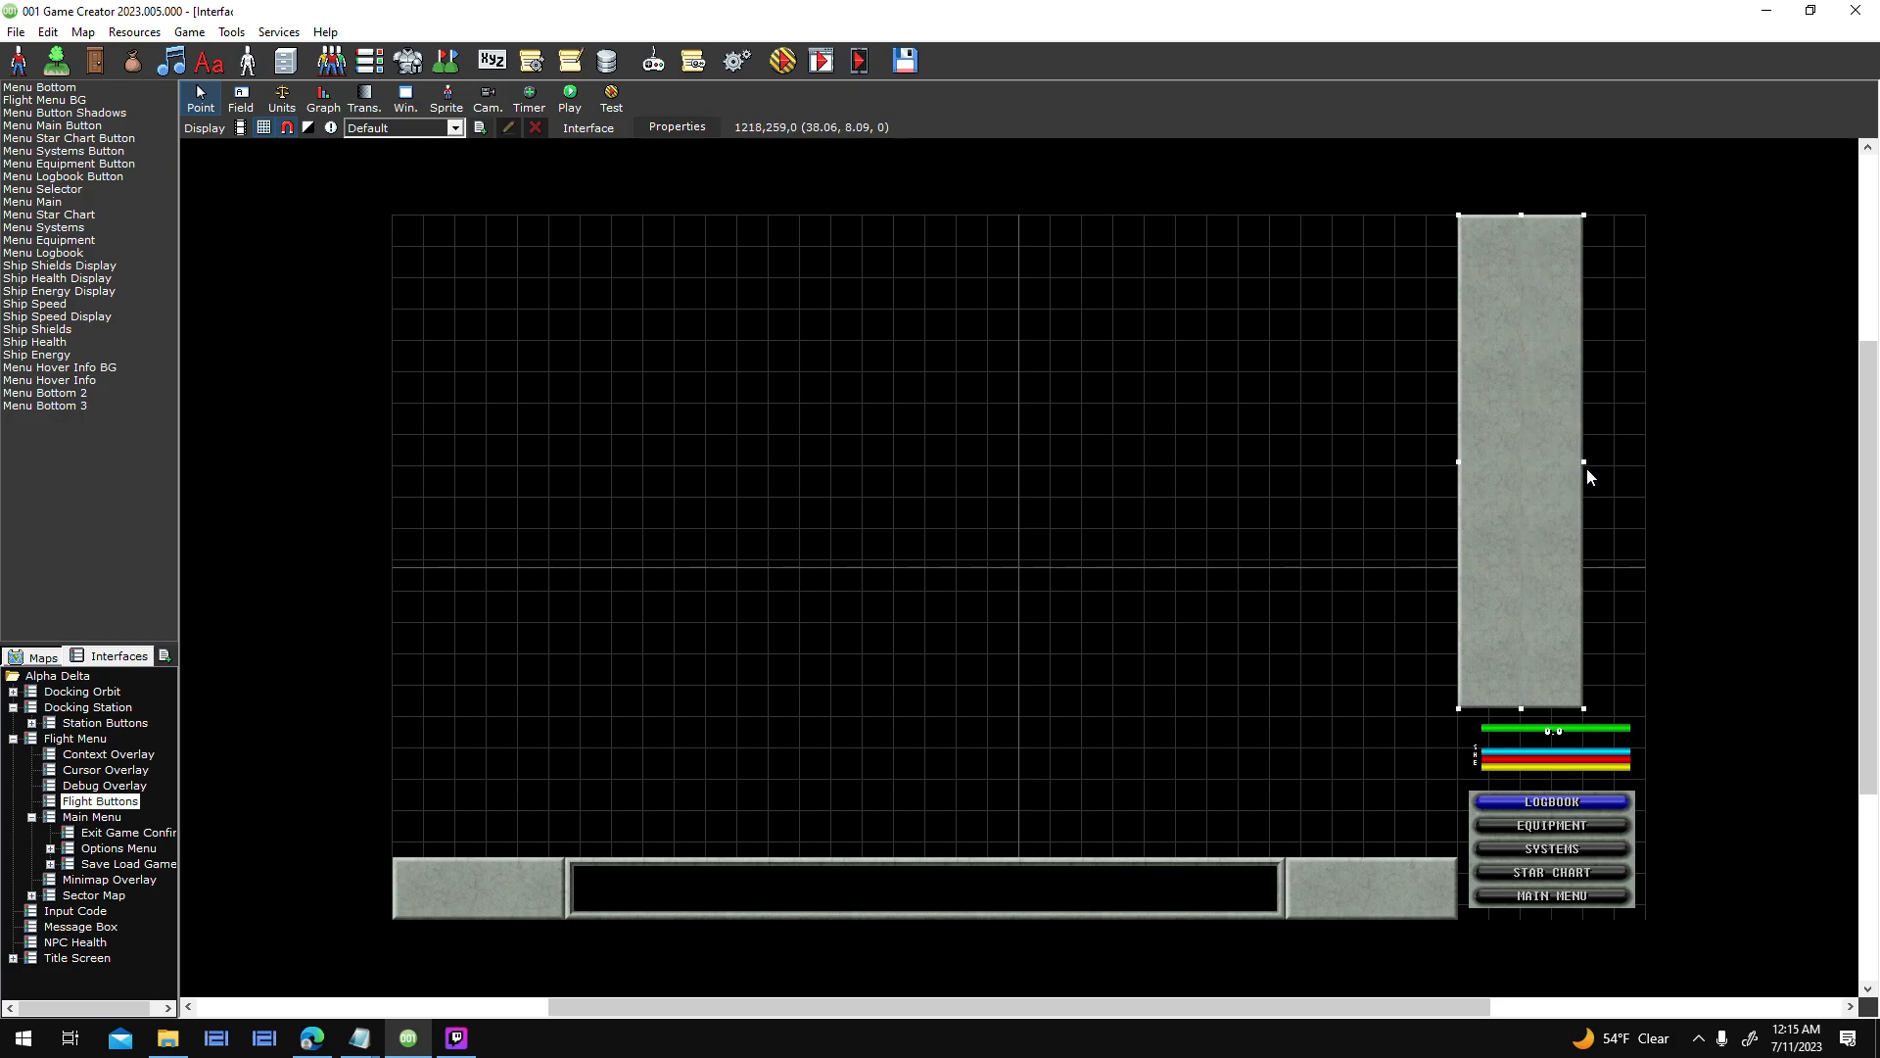
drag(1583, 461, 1644, 471)
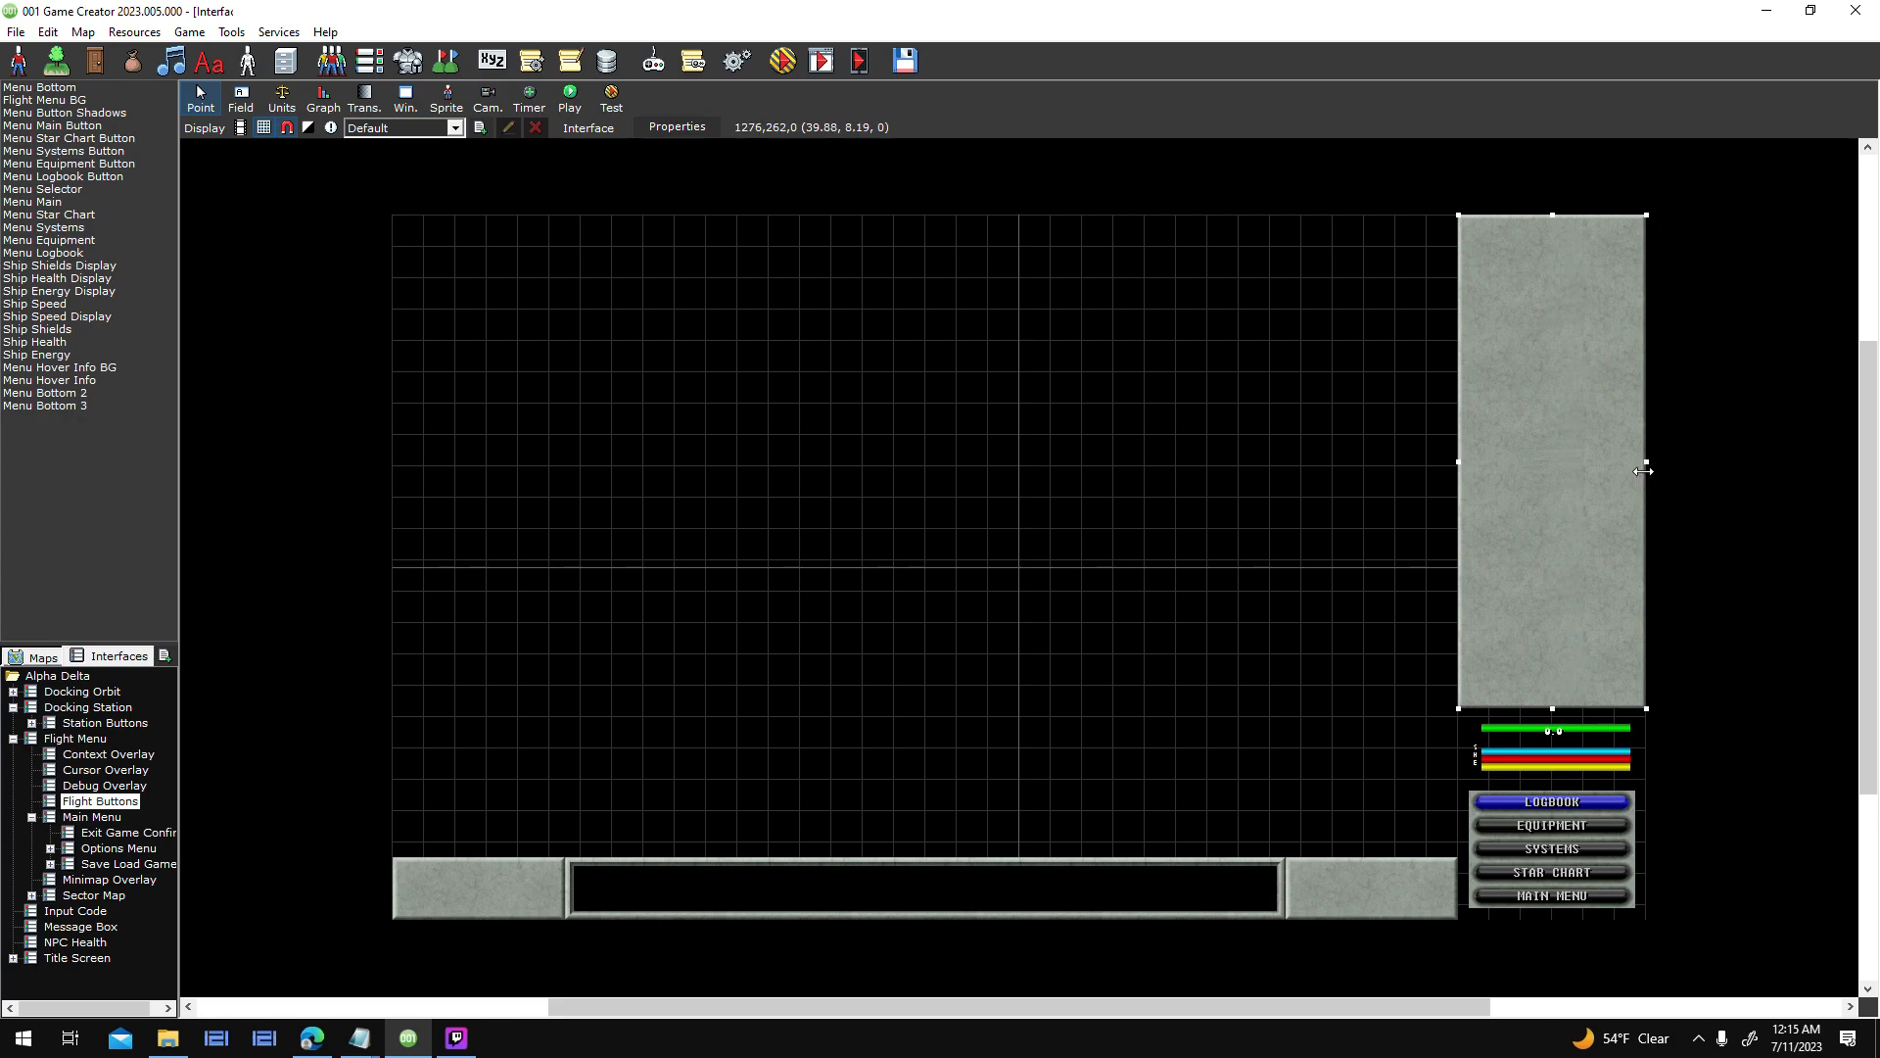
- Undo the trial resizes of the Flight Menu BG field back to its full-height size
key(ctrl+z)
key(ctrl+z)
key(ctrl+z)
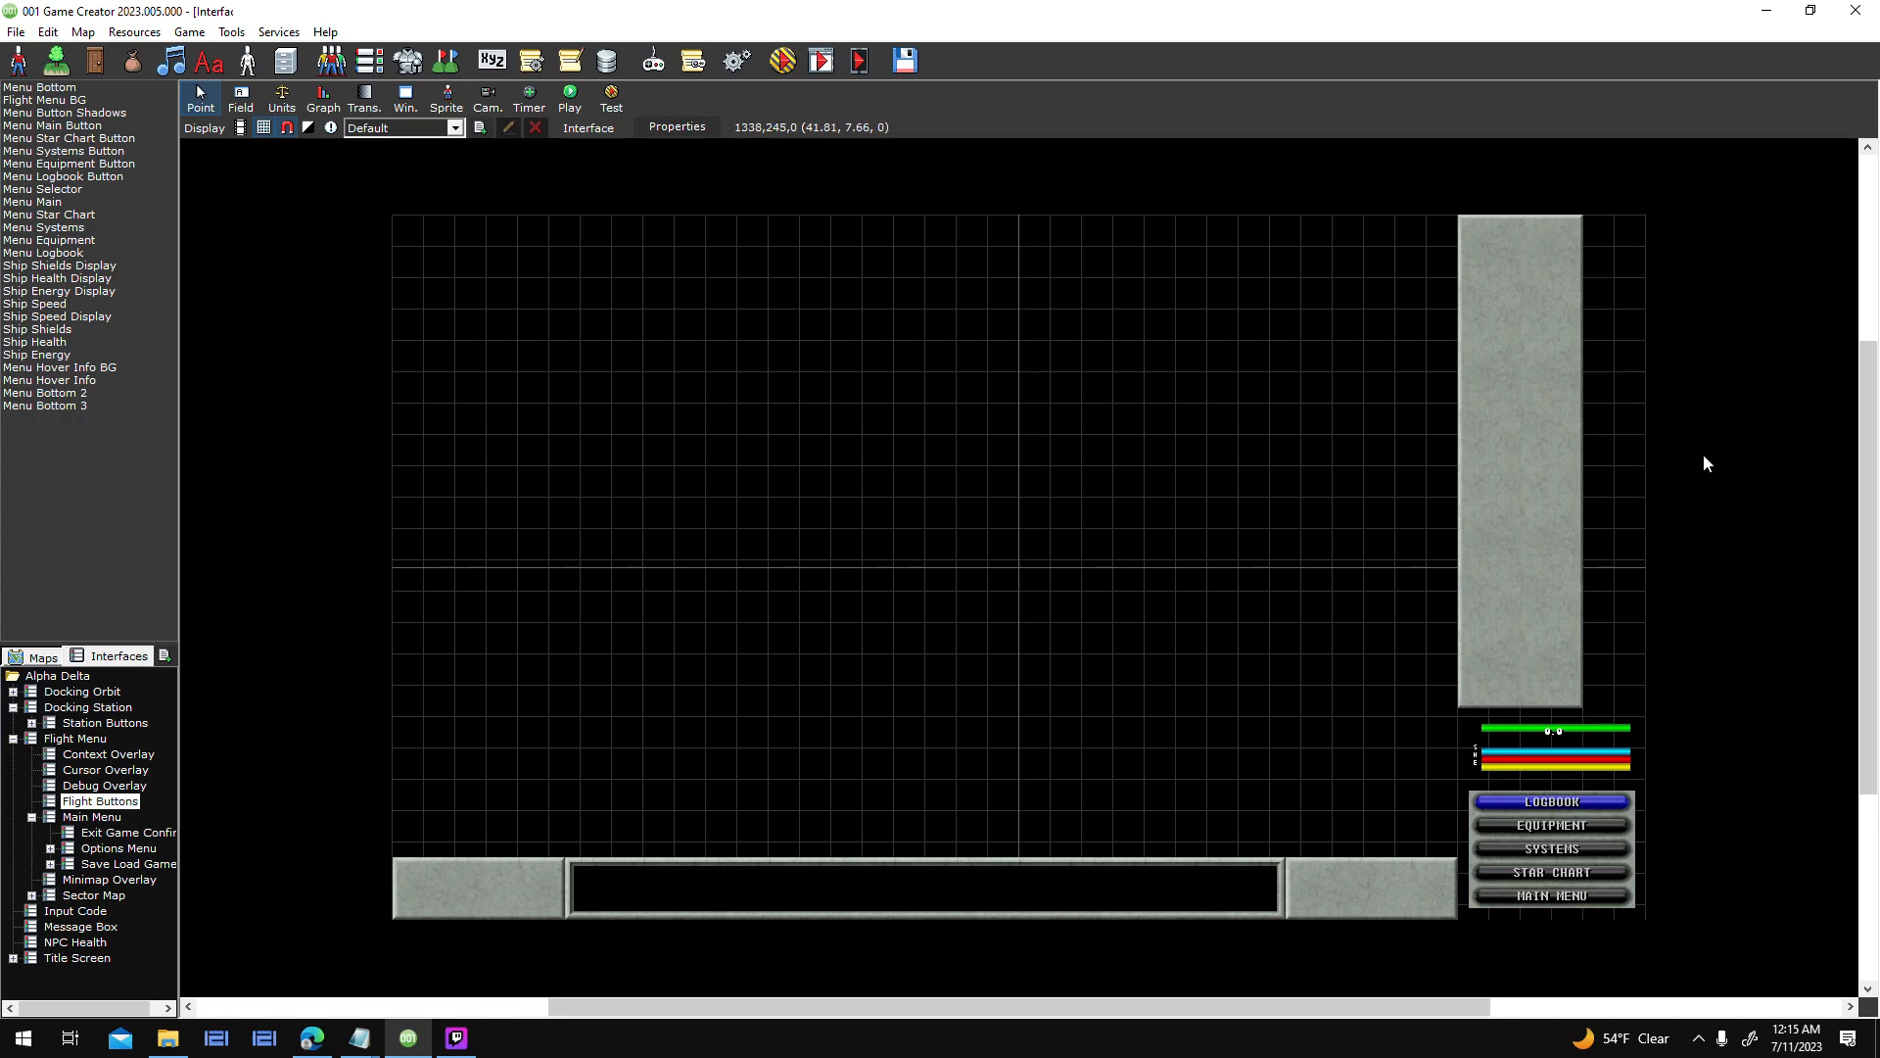
key(ctrl+z)
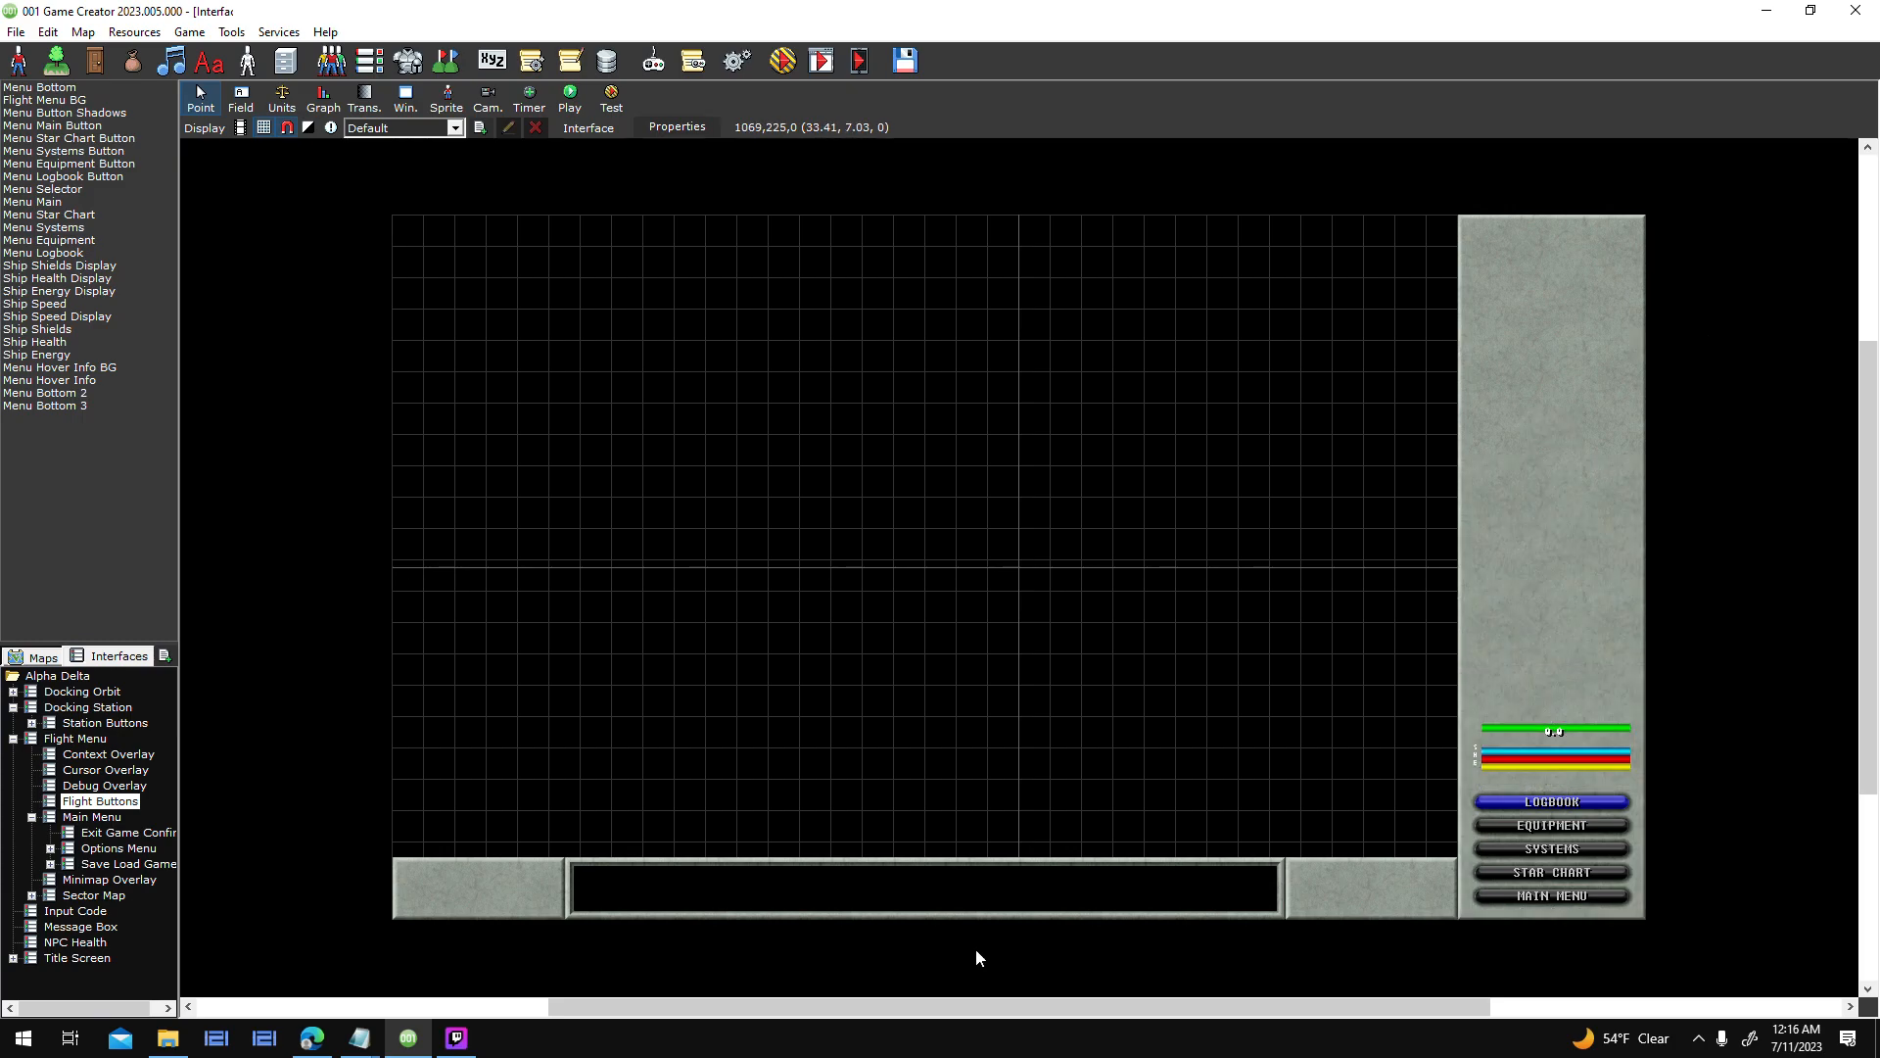
- Save the interface, launch a test of the game and load the "All Planets Scanned" save
click(783, 61)
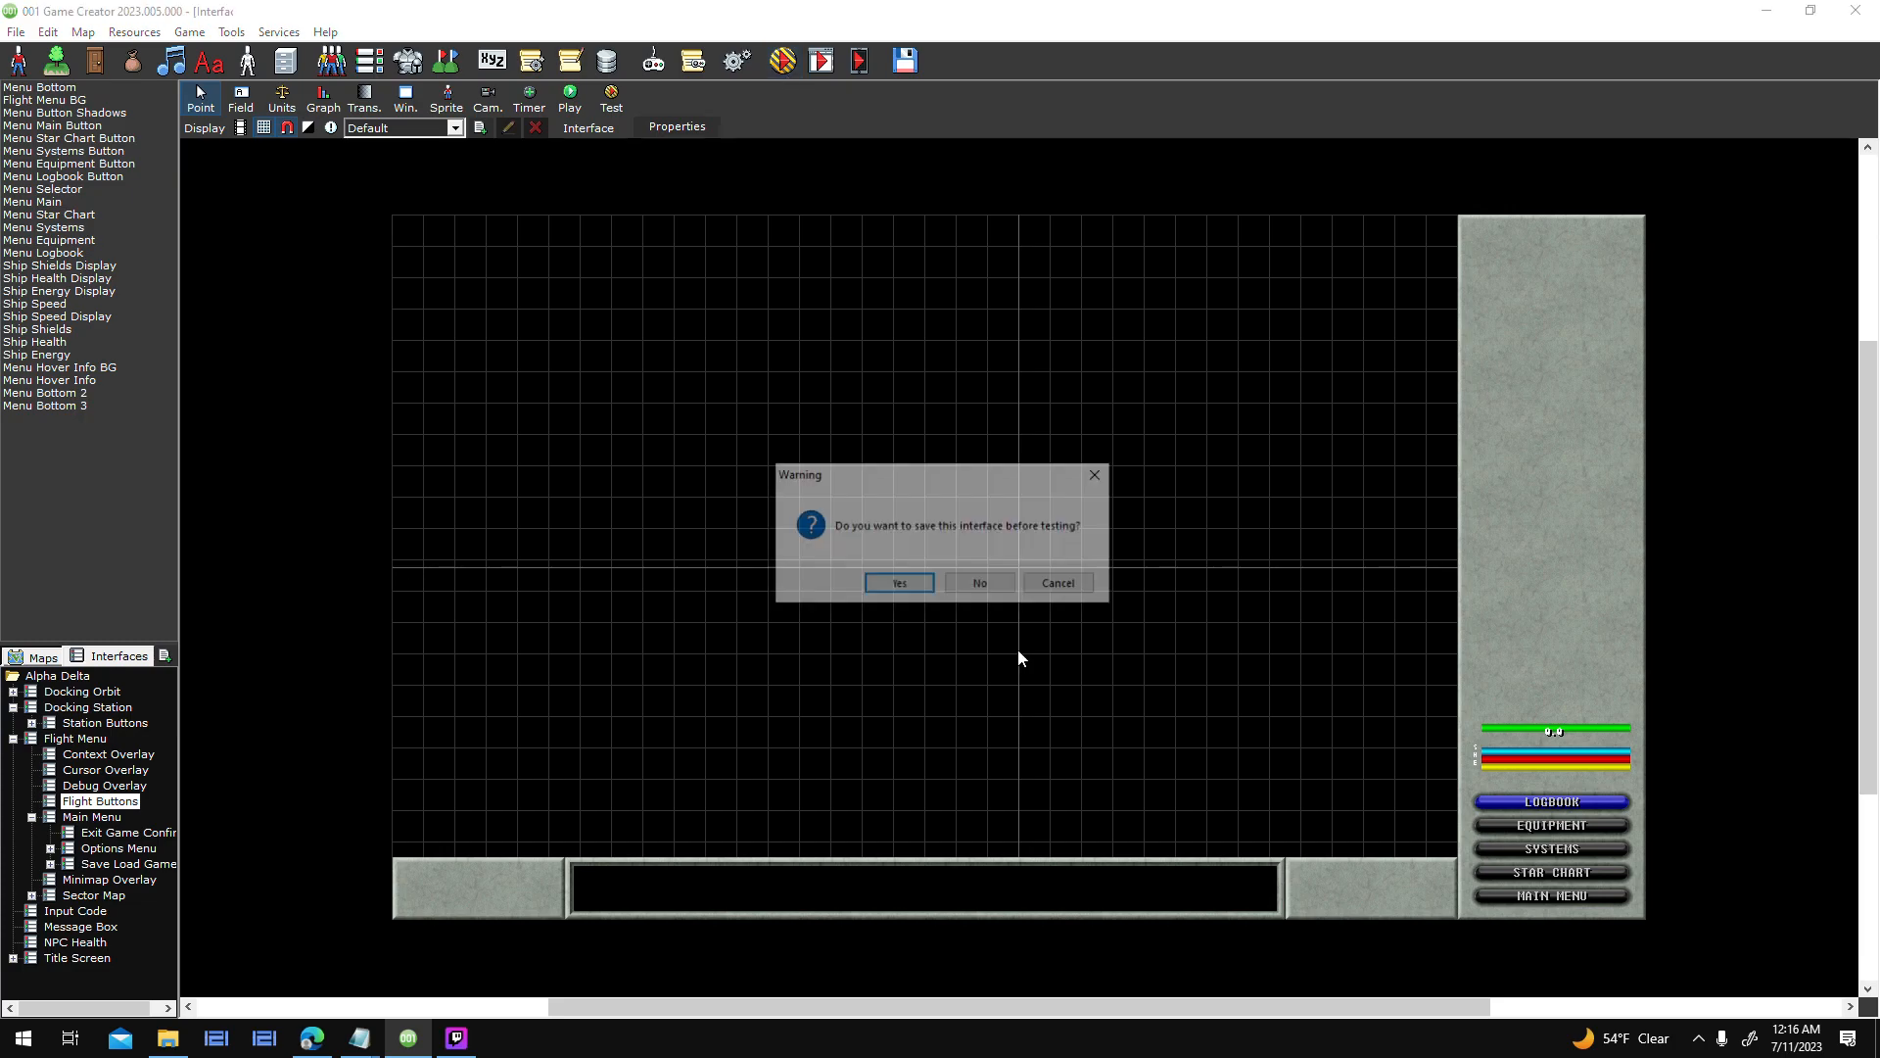
click(894, 583)
click(1097, 657)
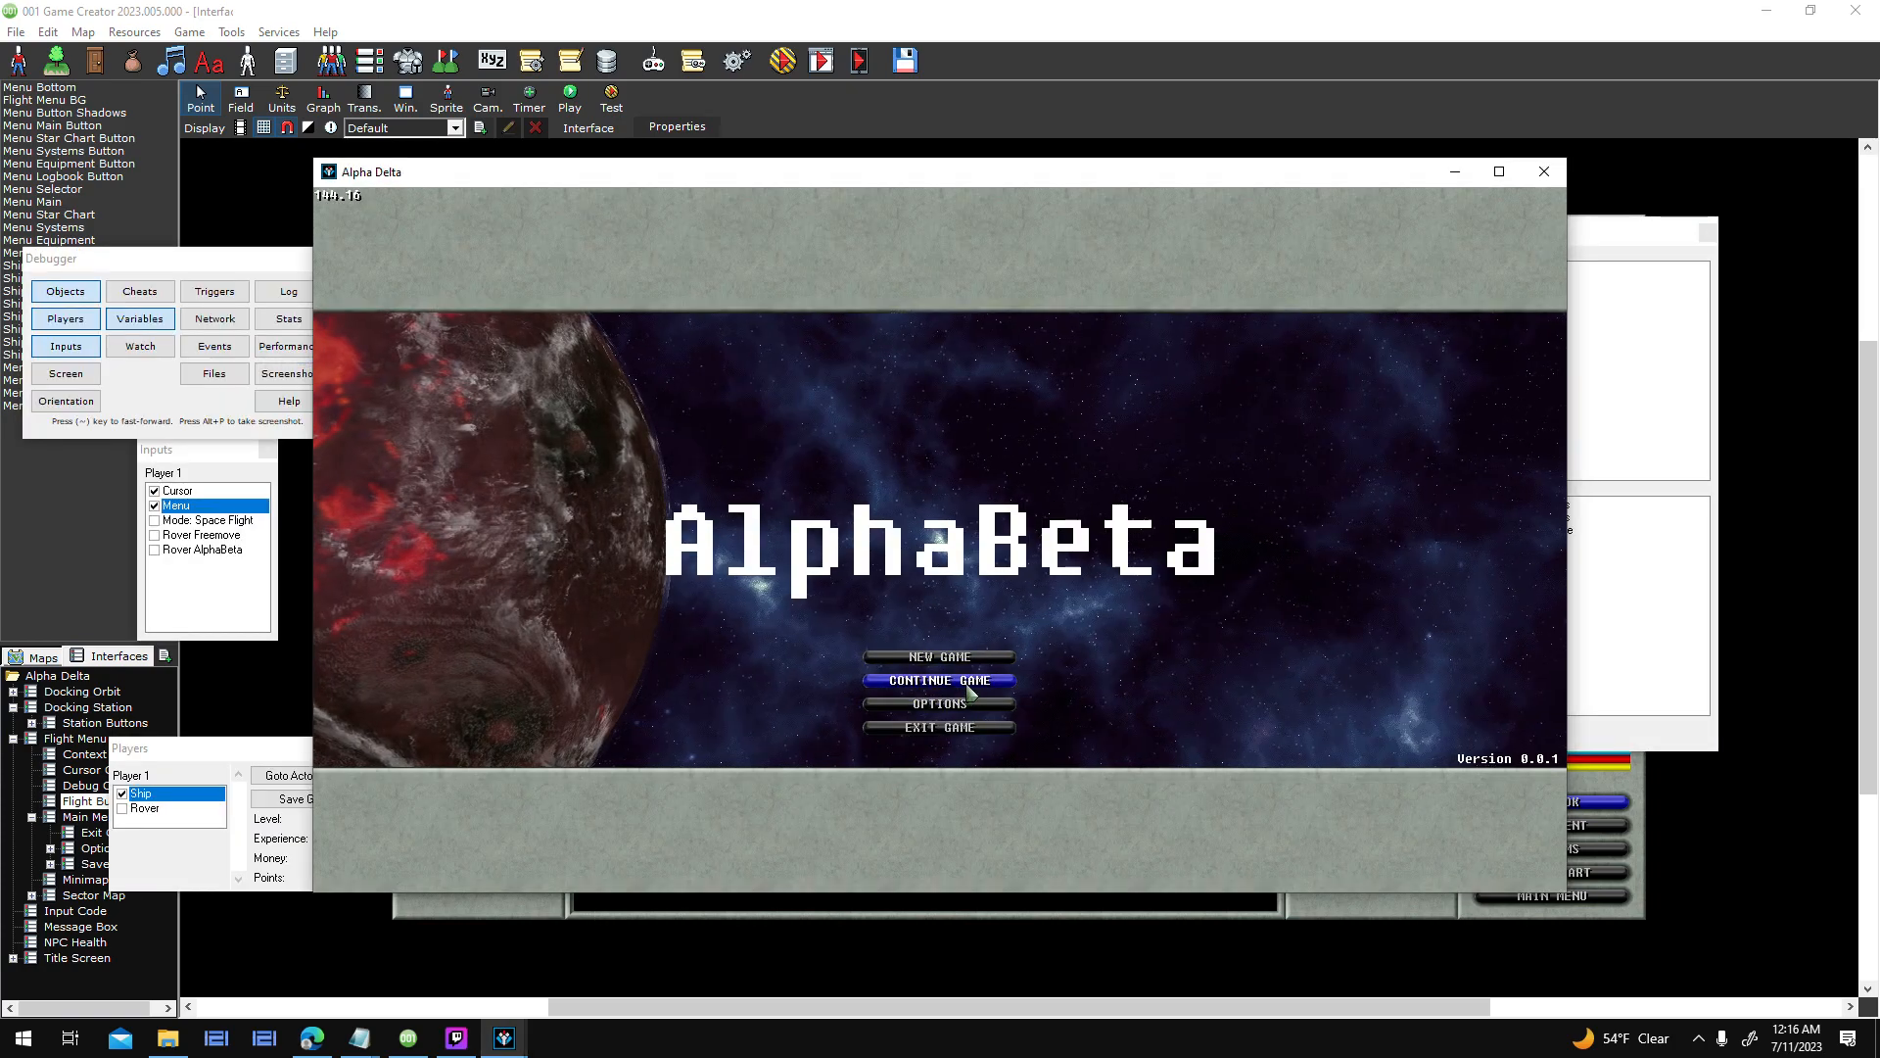
click(969, 683)
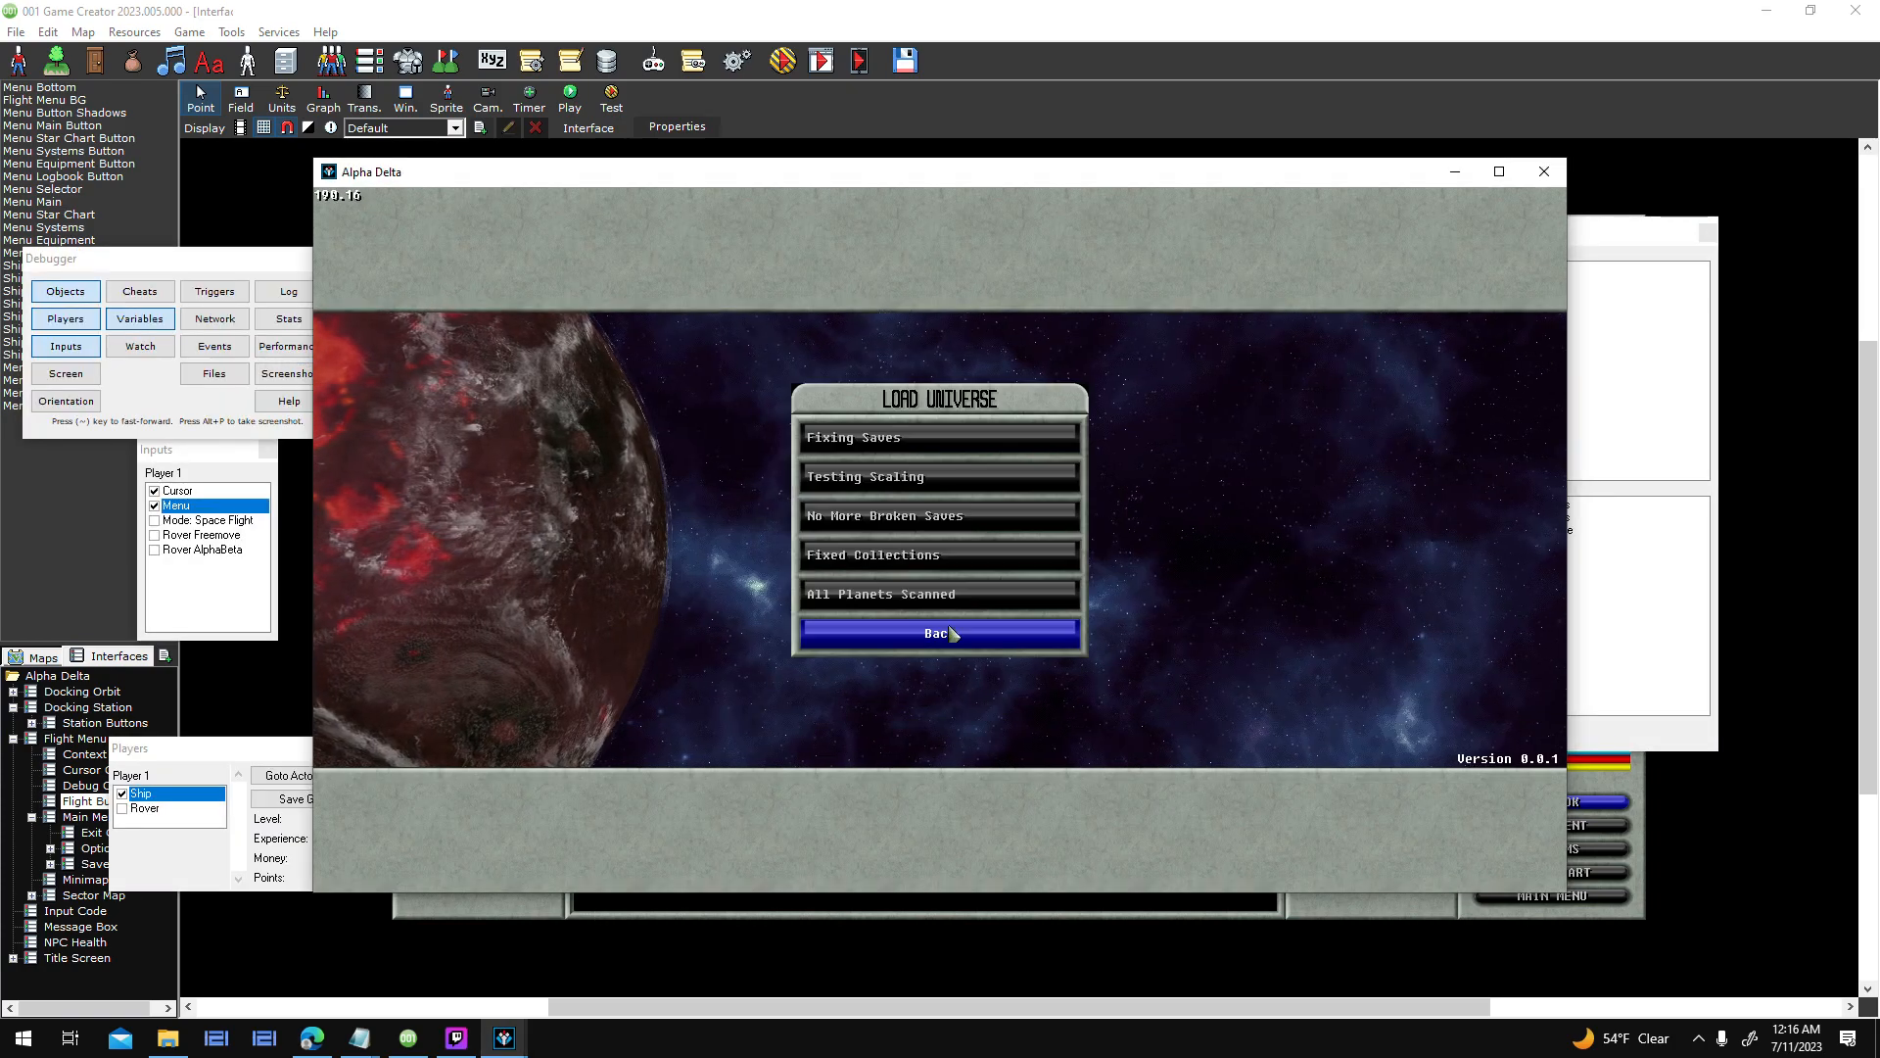
click(948, 594)
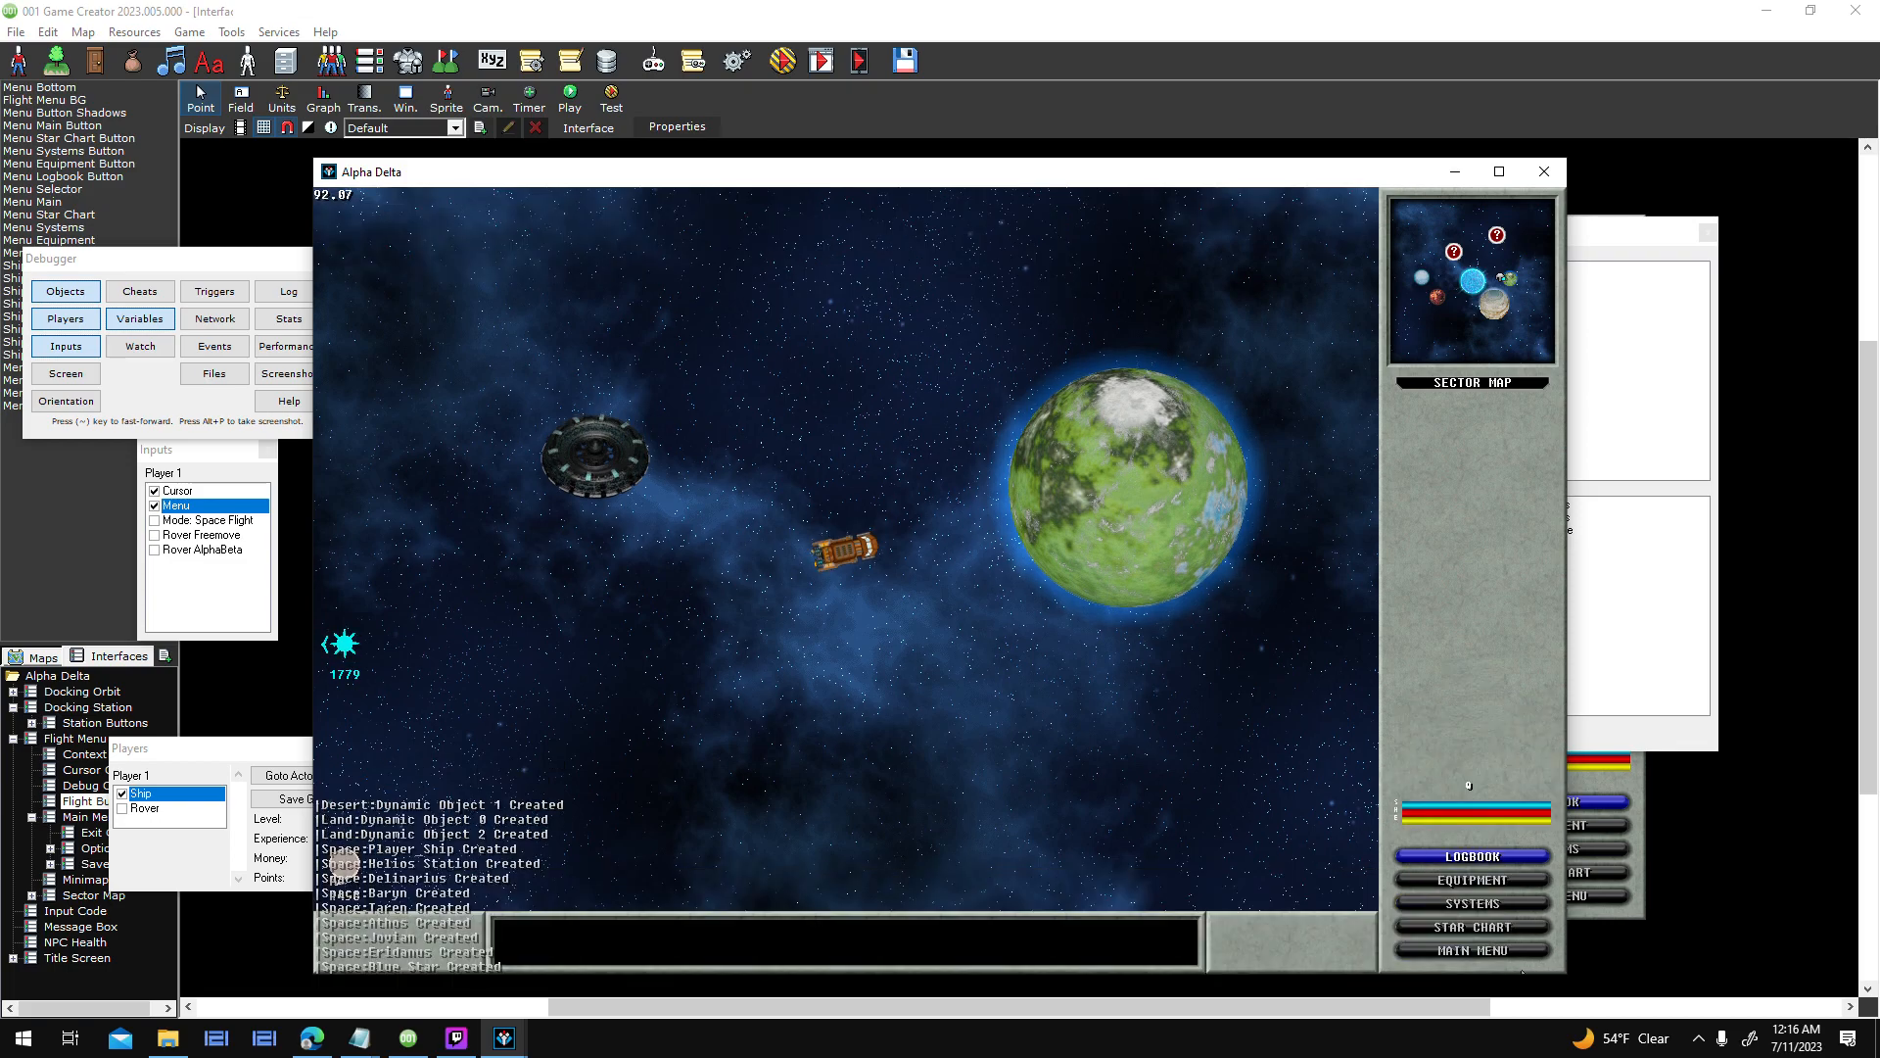
- Check how the in-flight sidebar adapts to a taller and a maximized game window, and close the game
drag(1404, 158, 1401, 0)
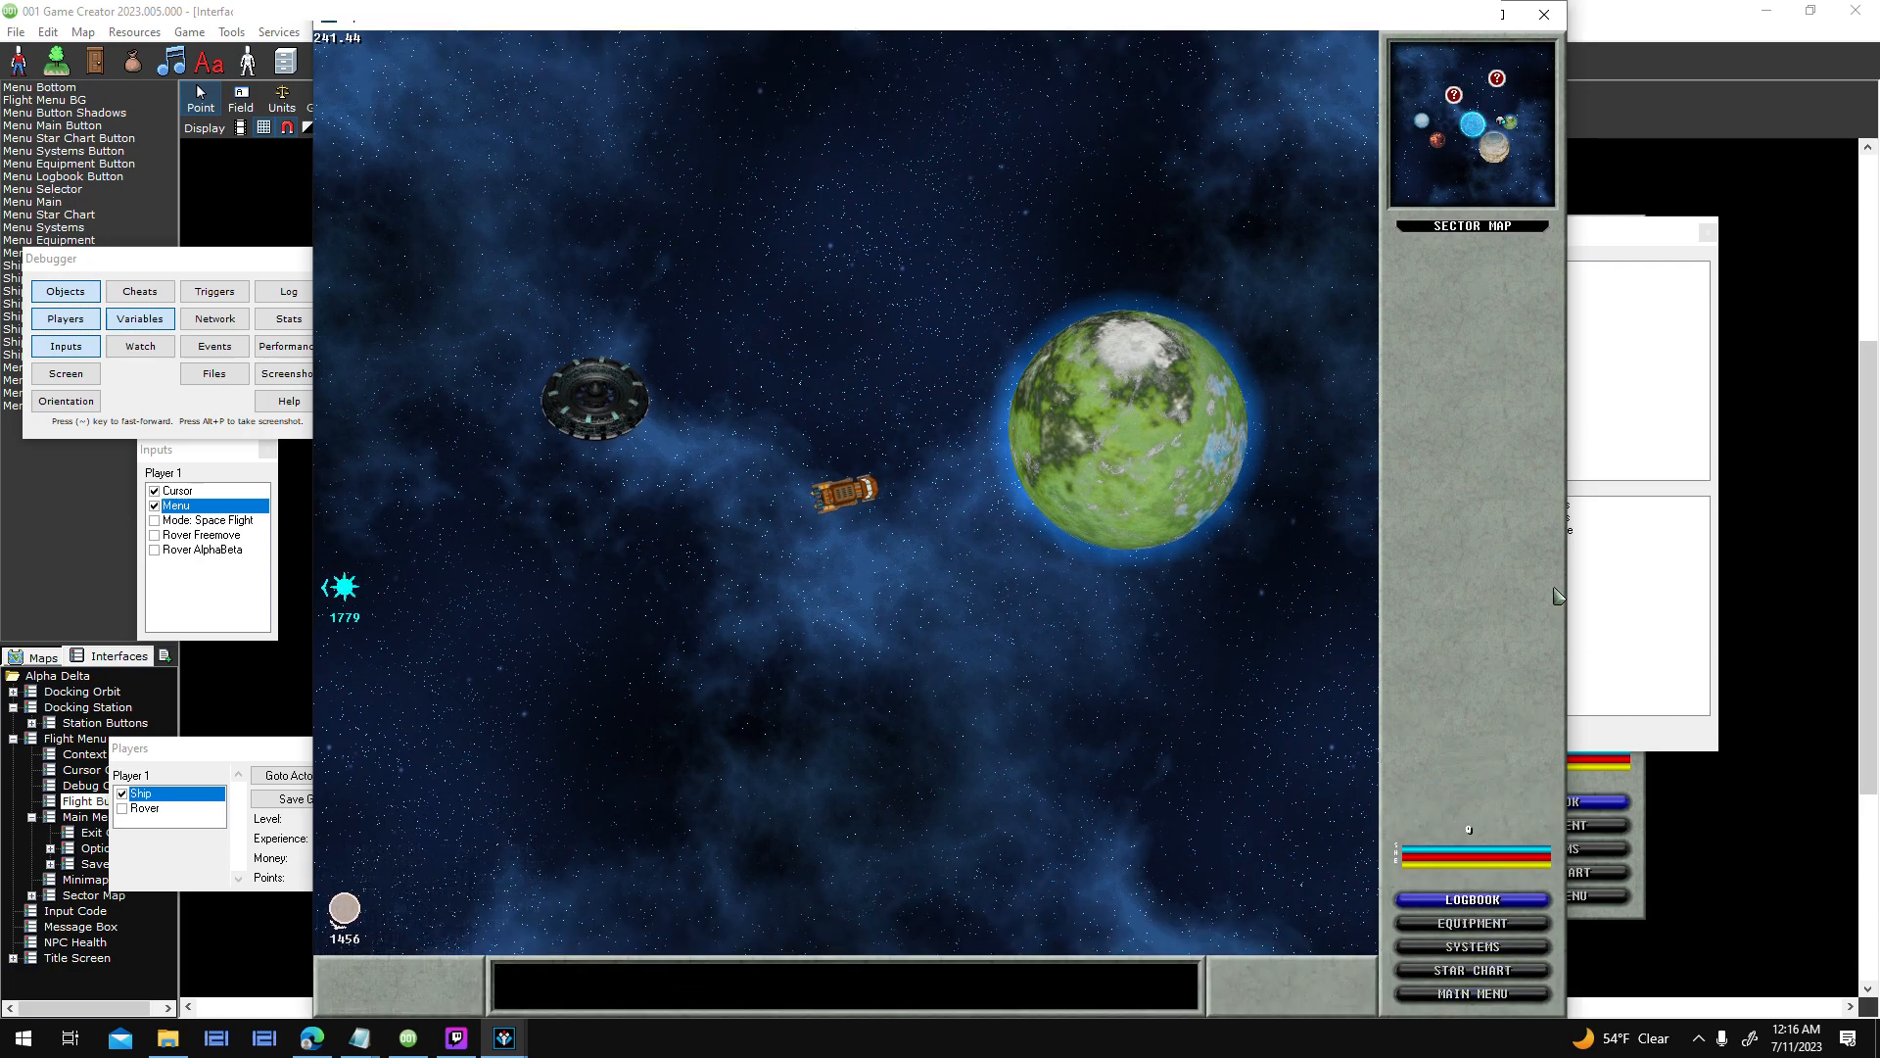
click(1499, 16)
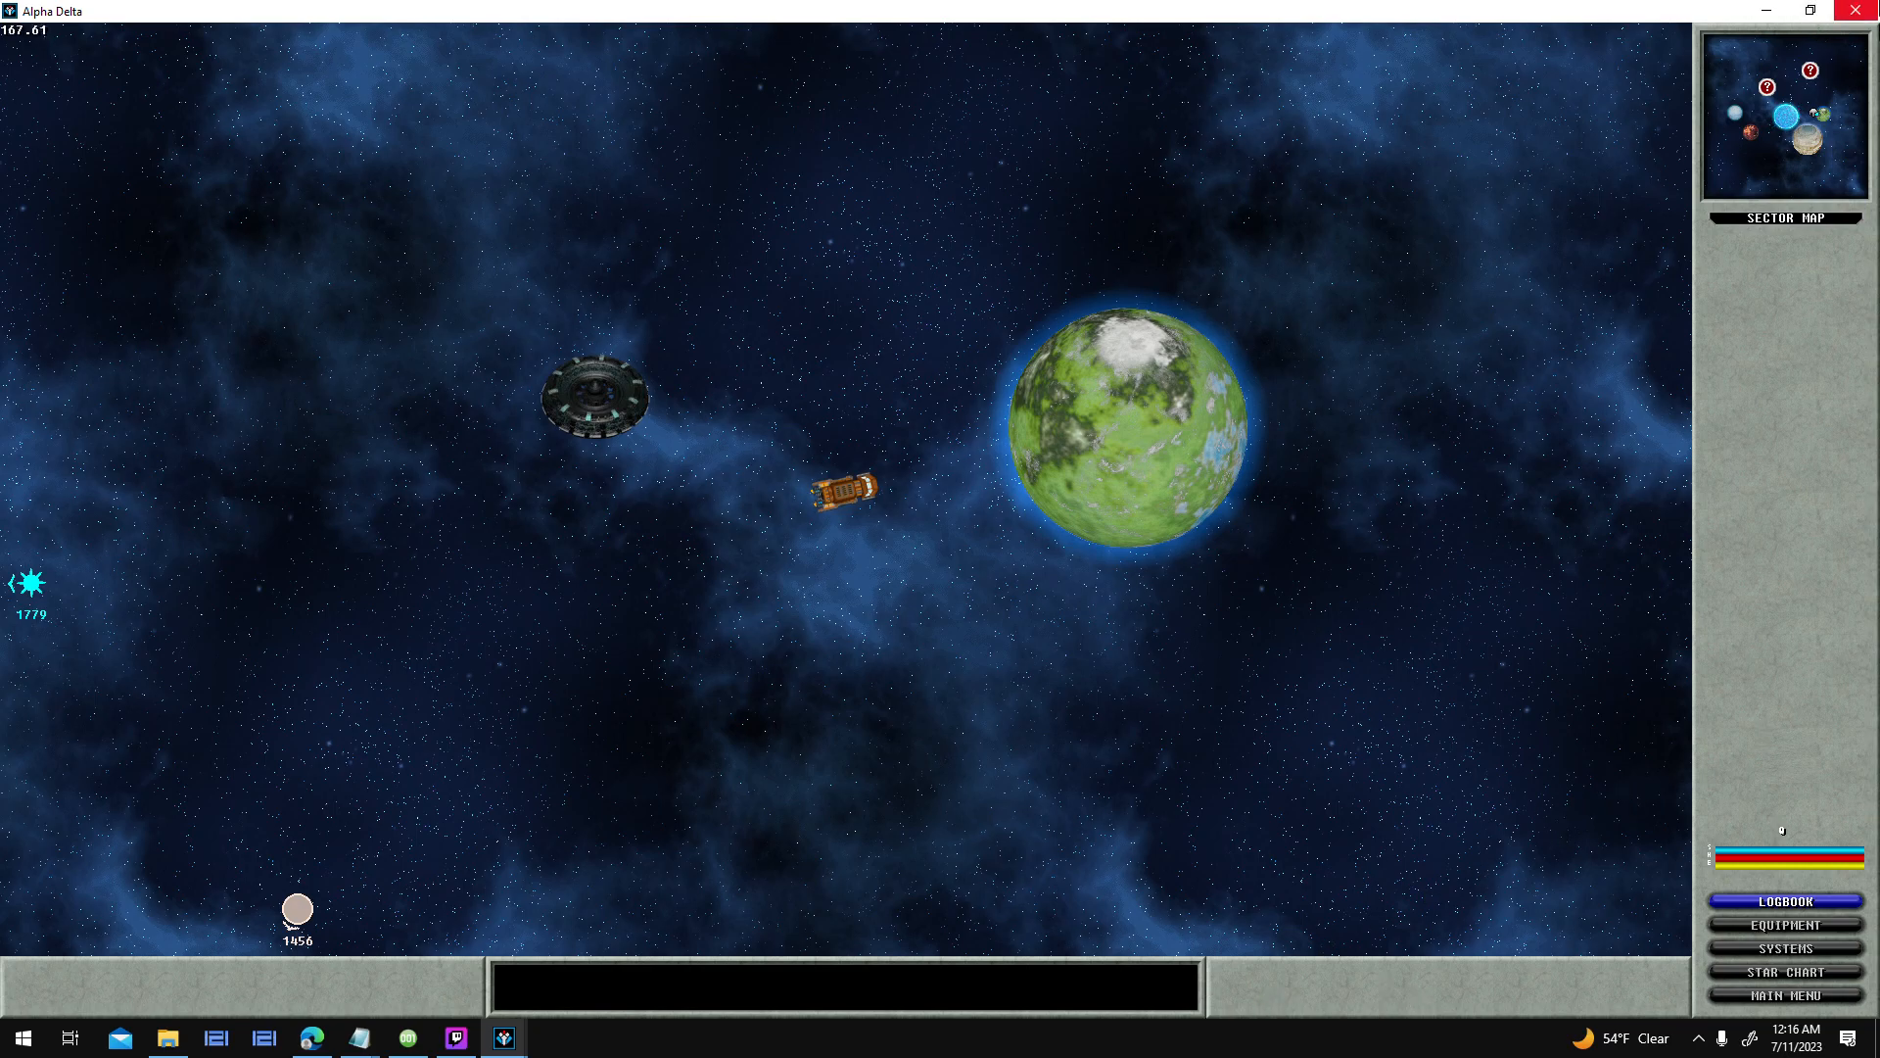
click(1856, 10)
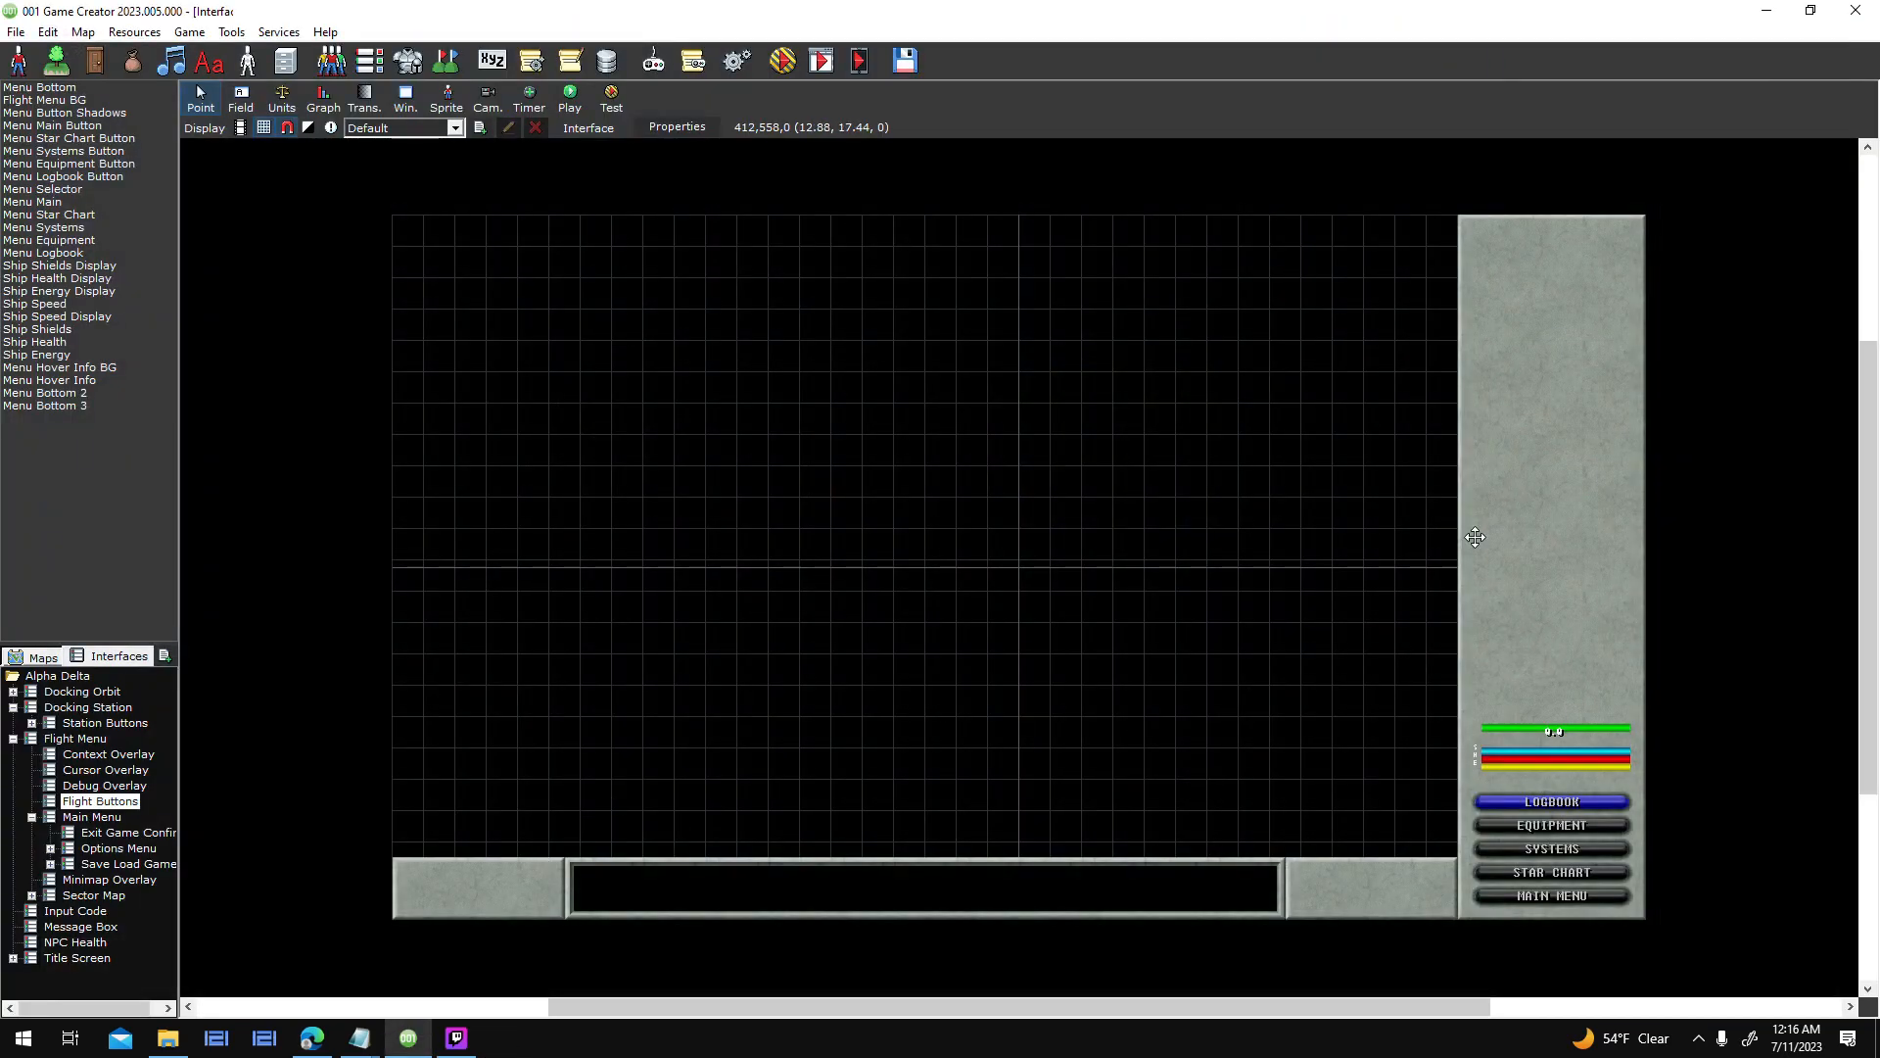
- Clear the Flight Menu BG field's Maintain Distance From Edge anchor, set it again, and confirm the field settings
double_click(1549, 345)
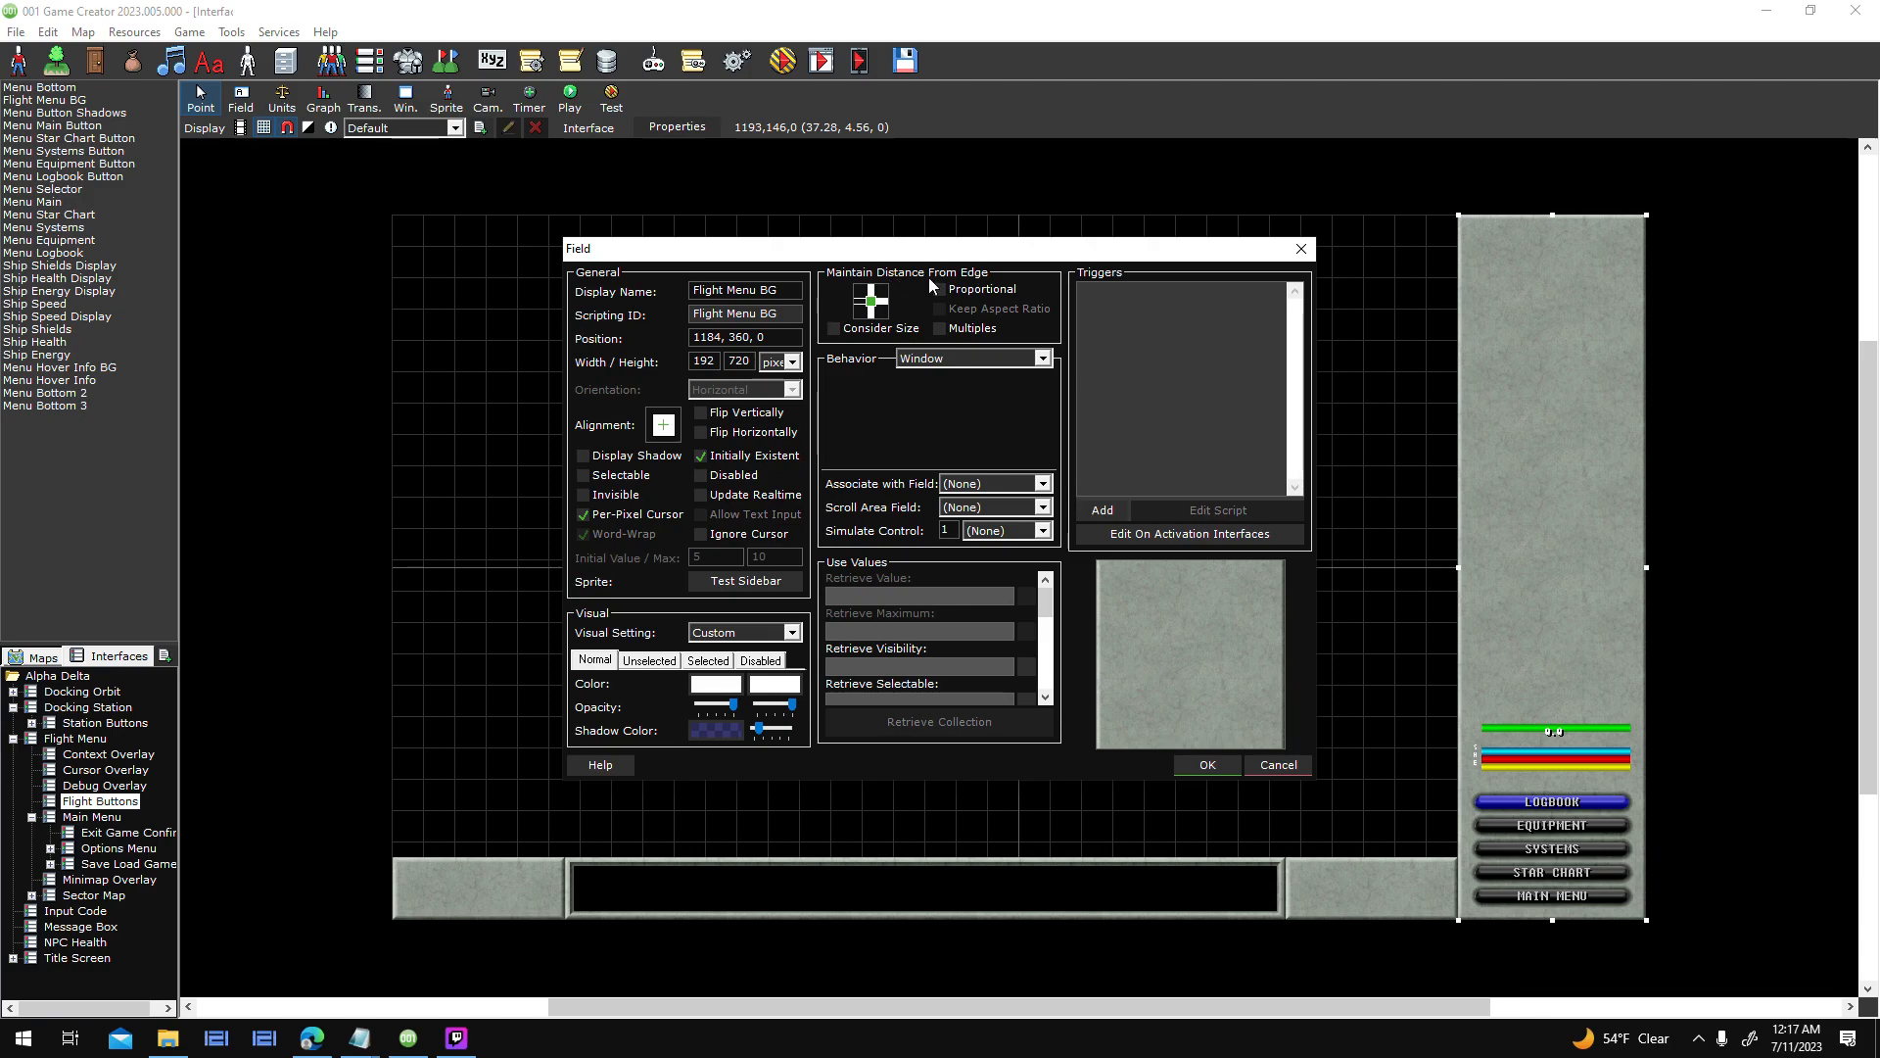
click(884, 310)
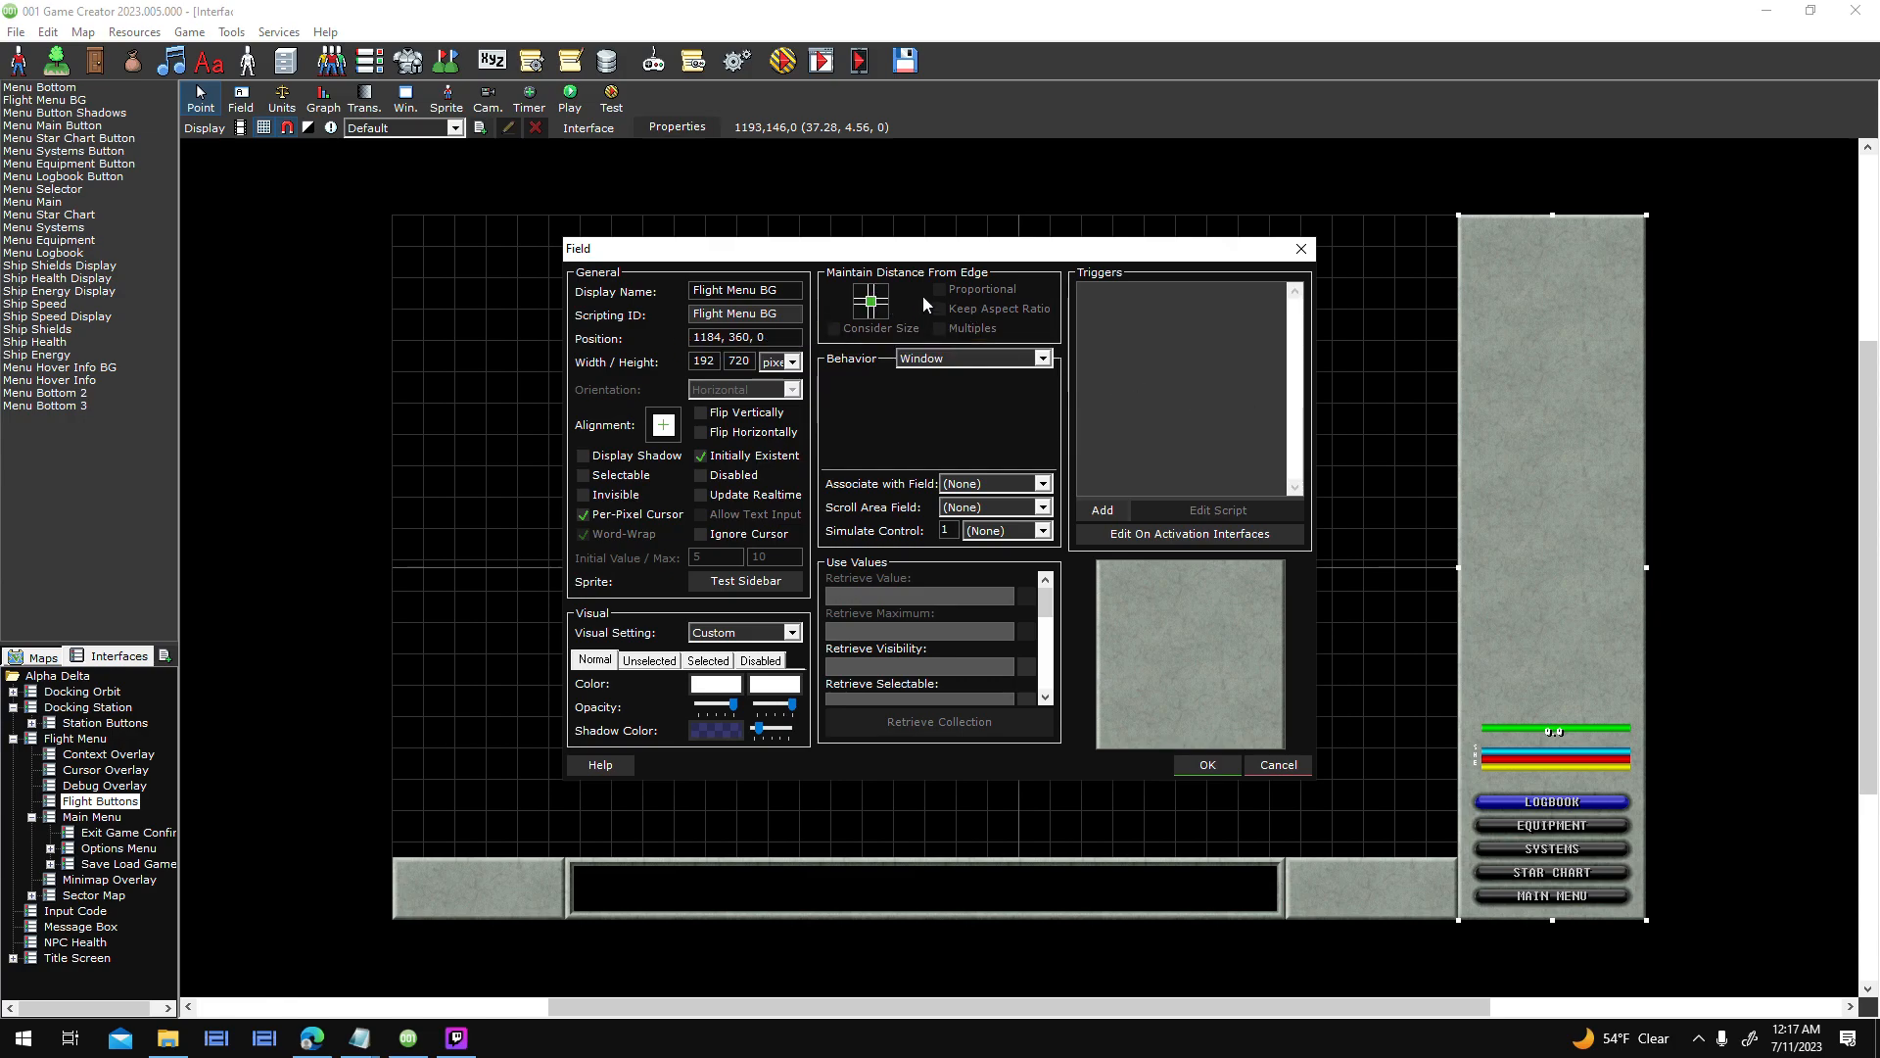
click(870, 299)
click(875, 300)
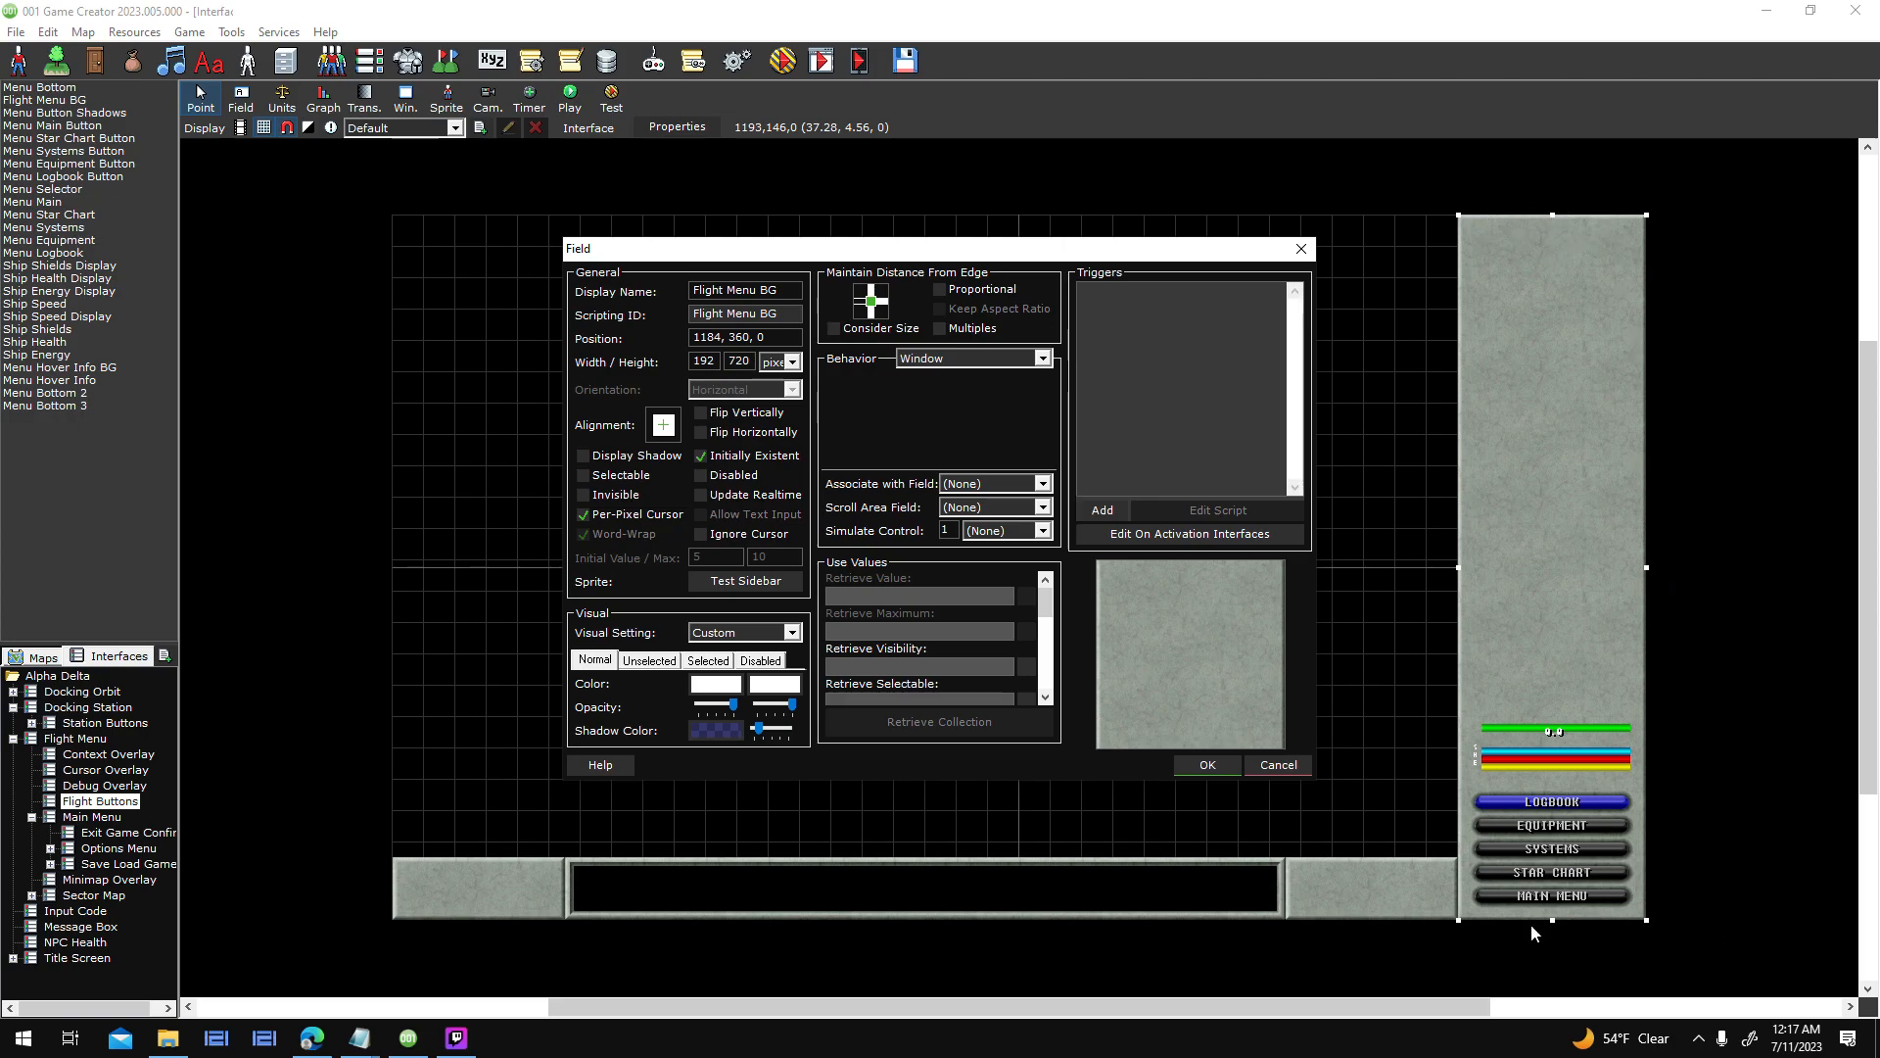
scroll(1048, 612, up, 2)
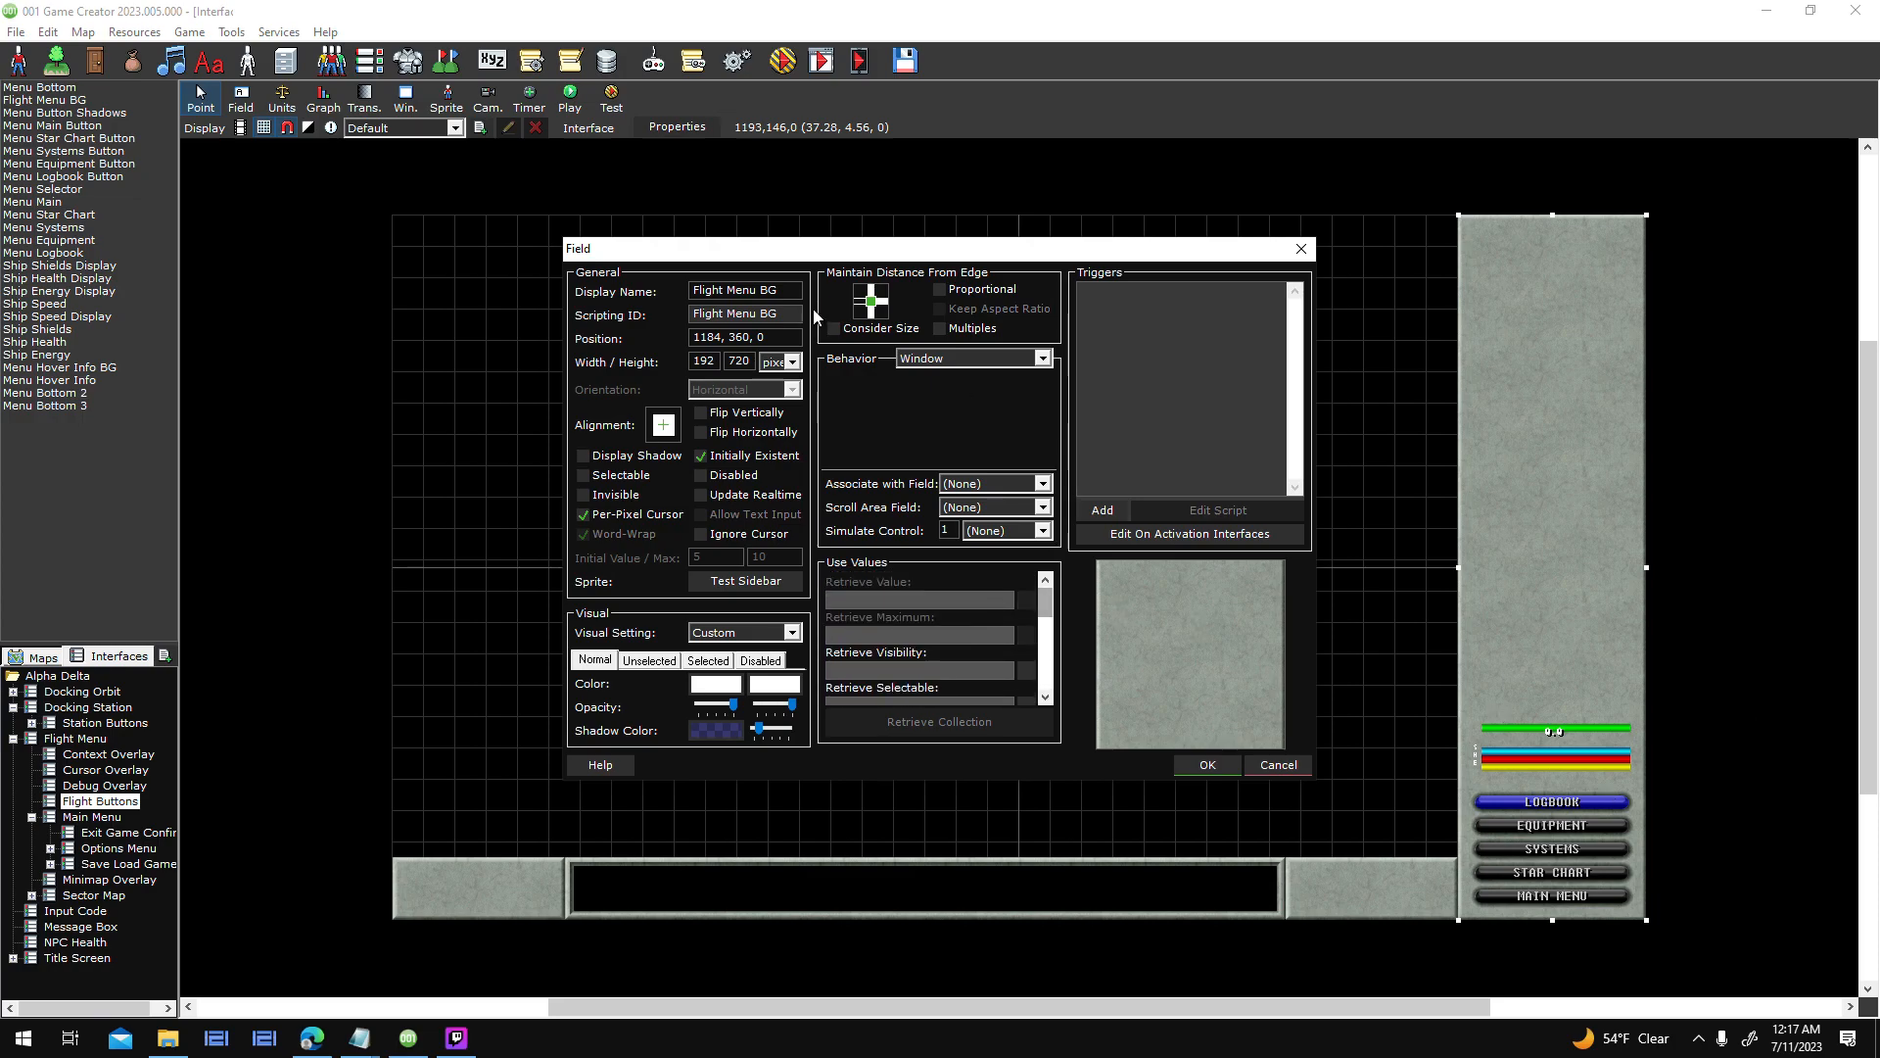
click(1209, 766)
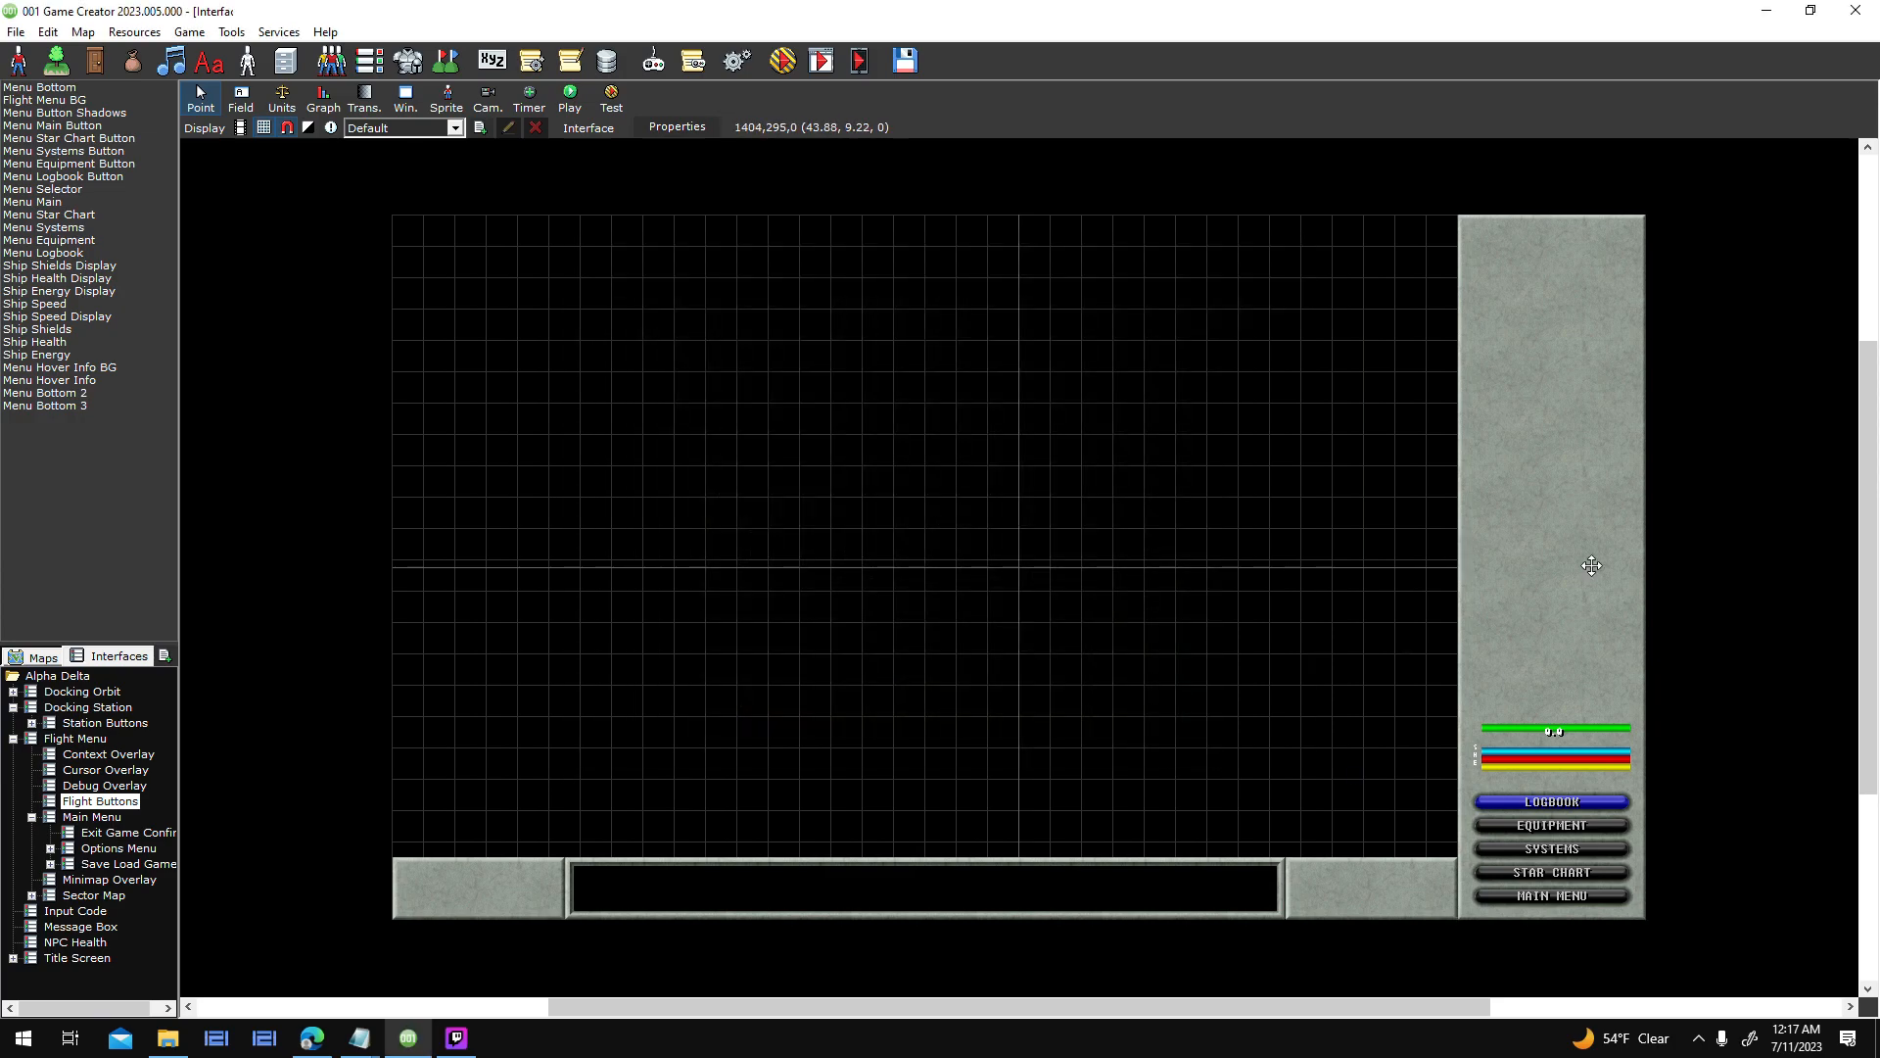
- Show the alignment markers of all fields in the Flight Buttons interface
click(1380, 907)
click(484, 905)
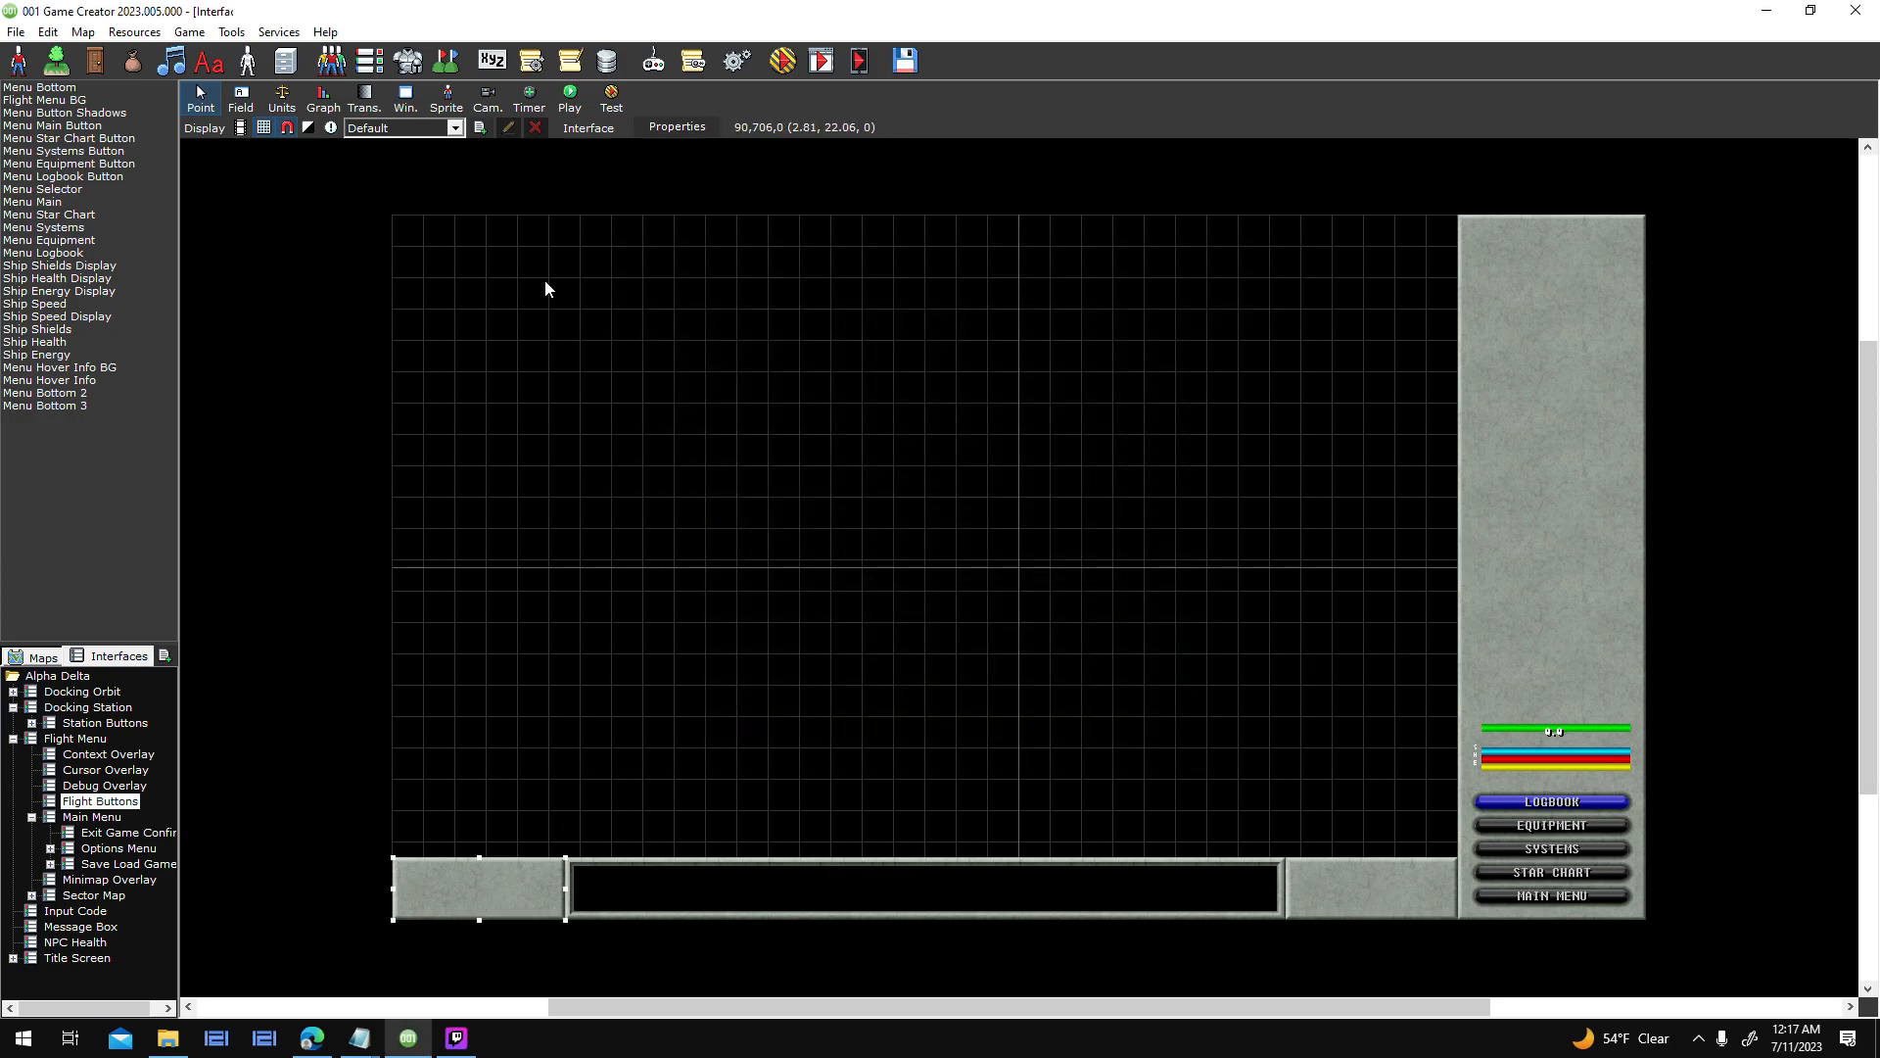
click(332, 128)
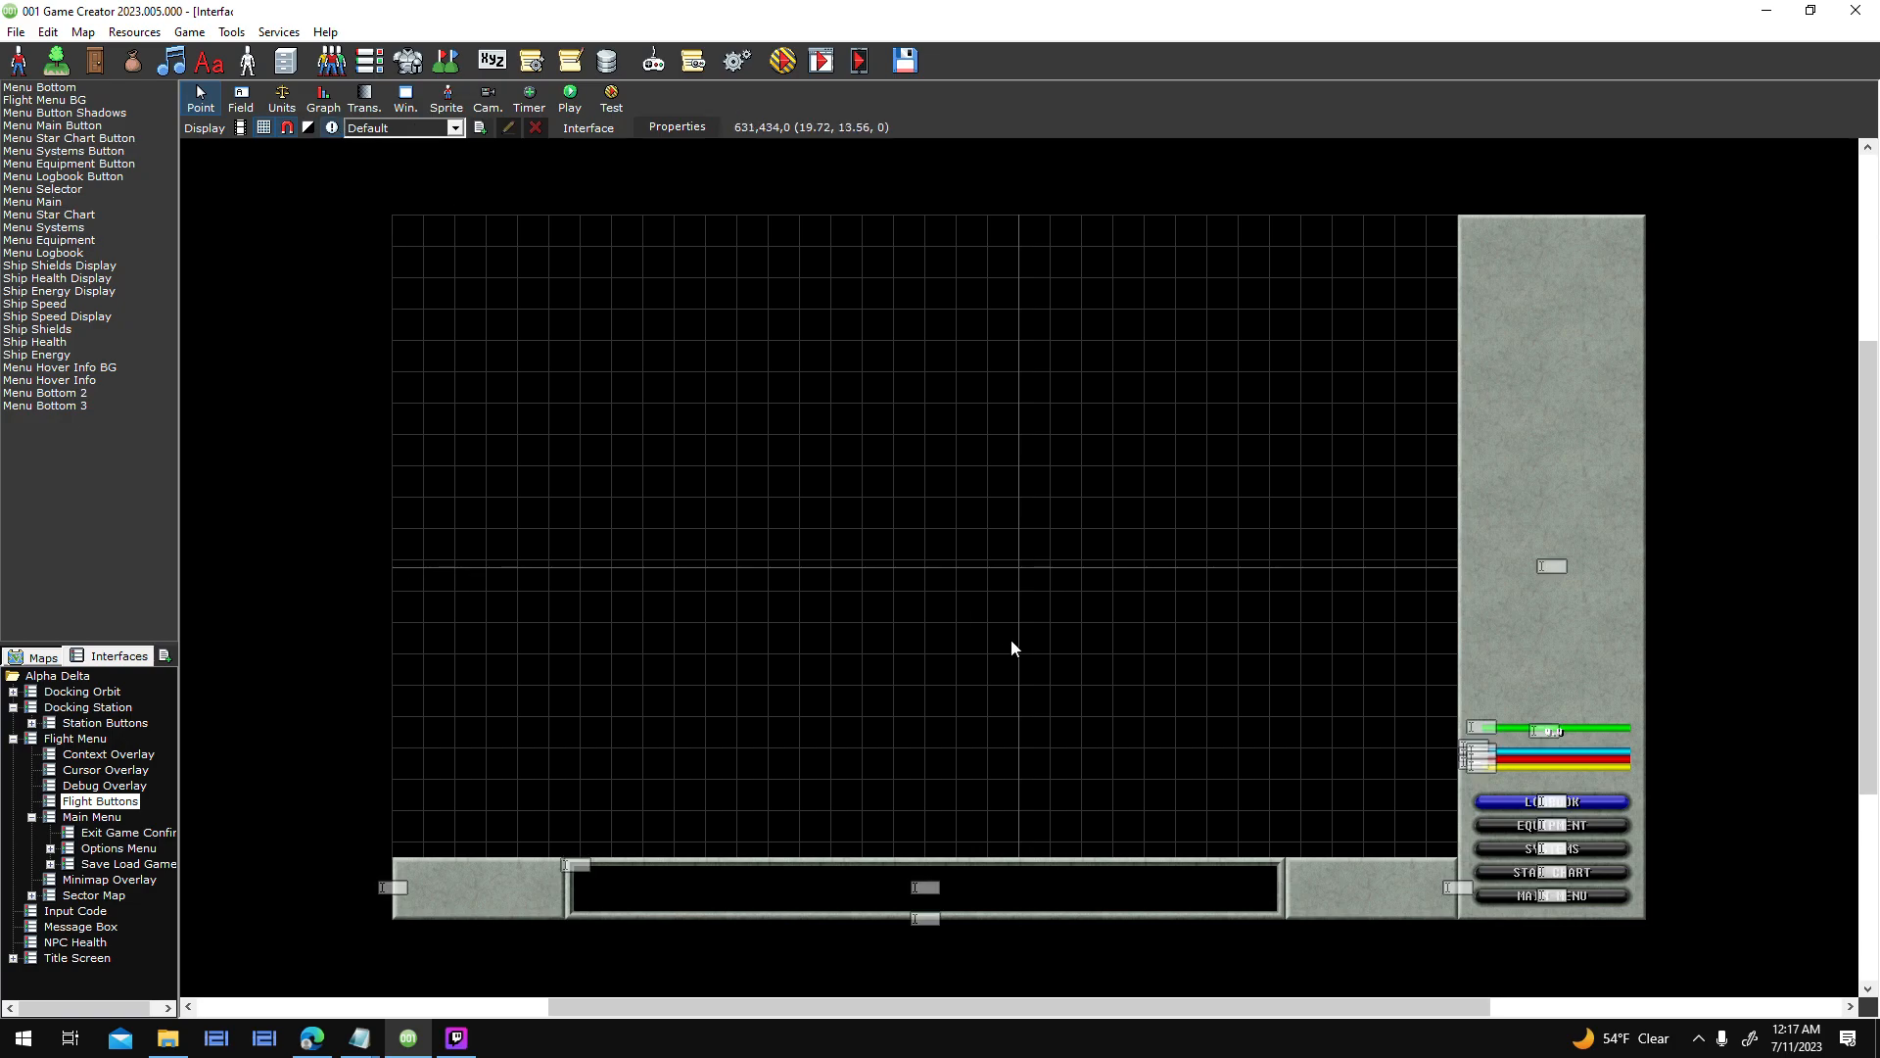
- Examine the alignment and edge-distance settings of the Menu Bottom 3 and Menu Bottom 2 fields without changing them
double_click(1457, 881)
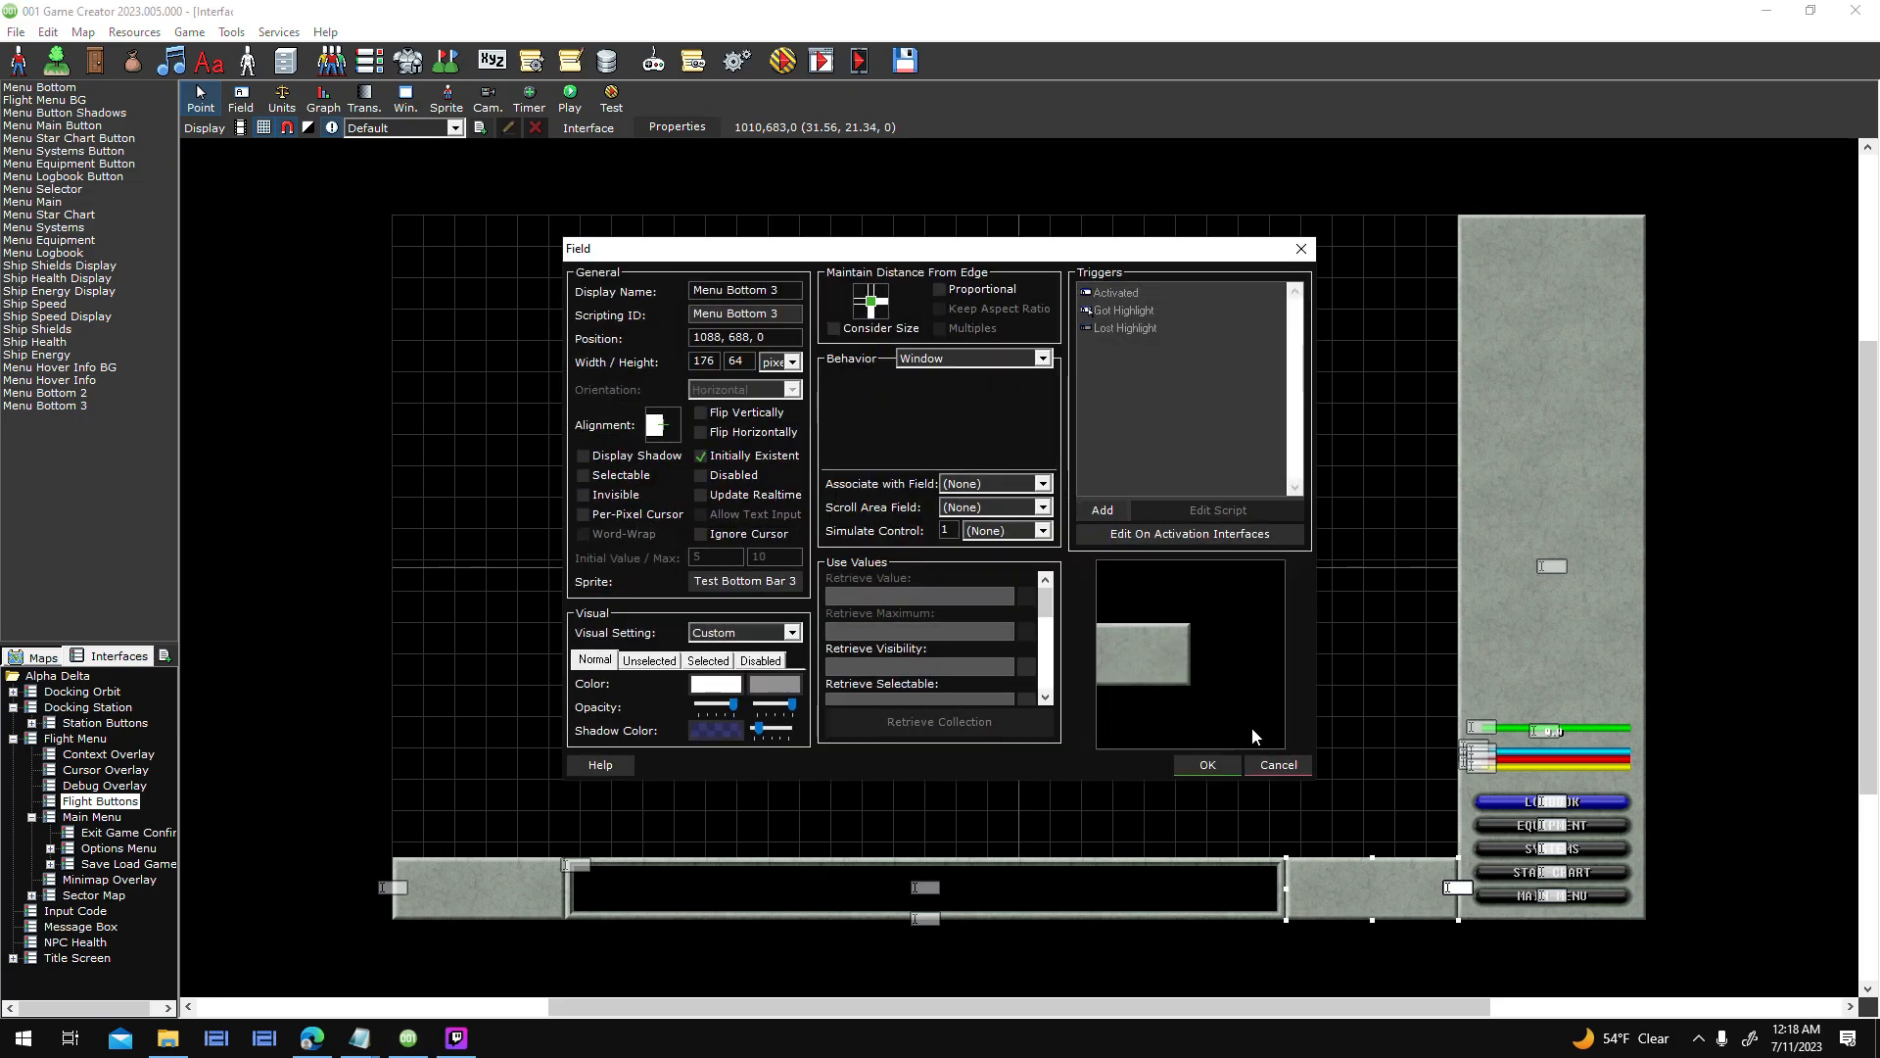
click(1278, 765)
double_click(527, 881)
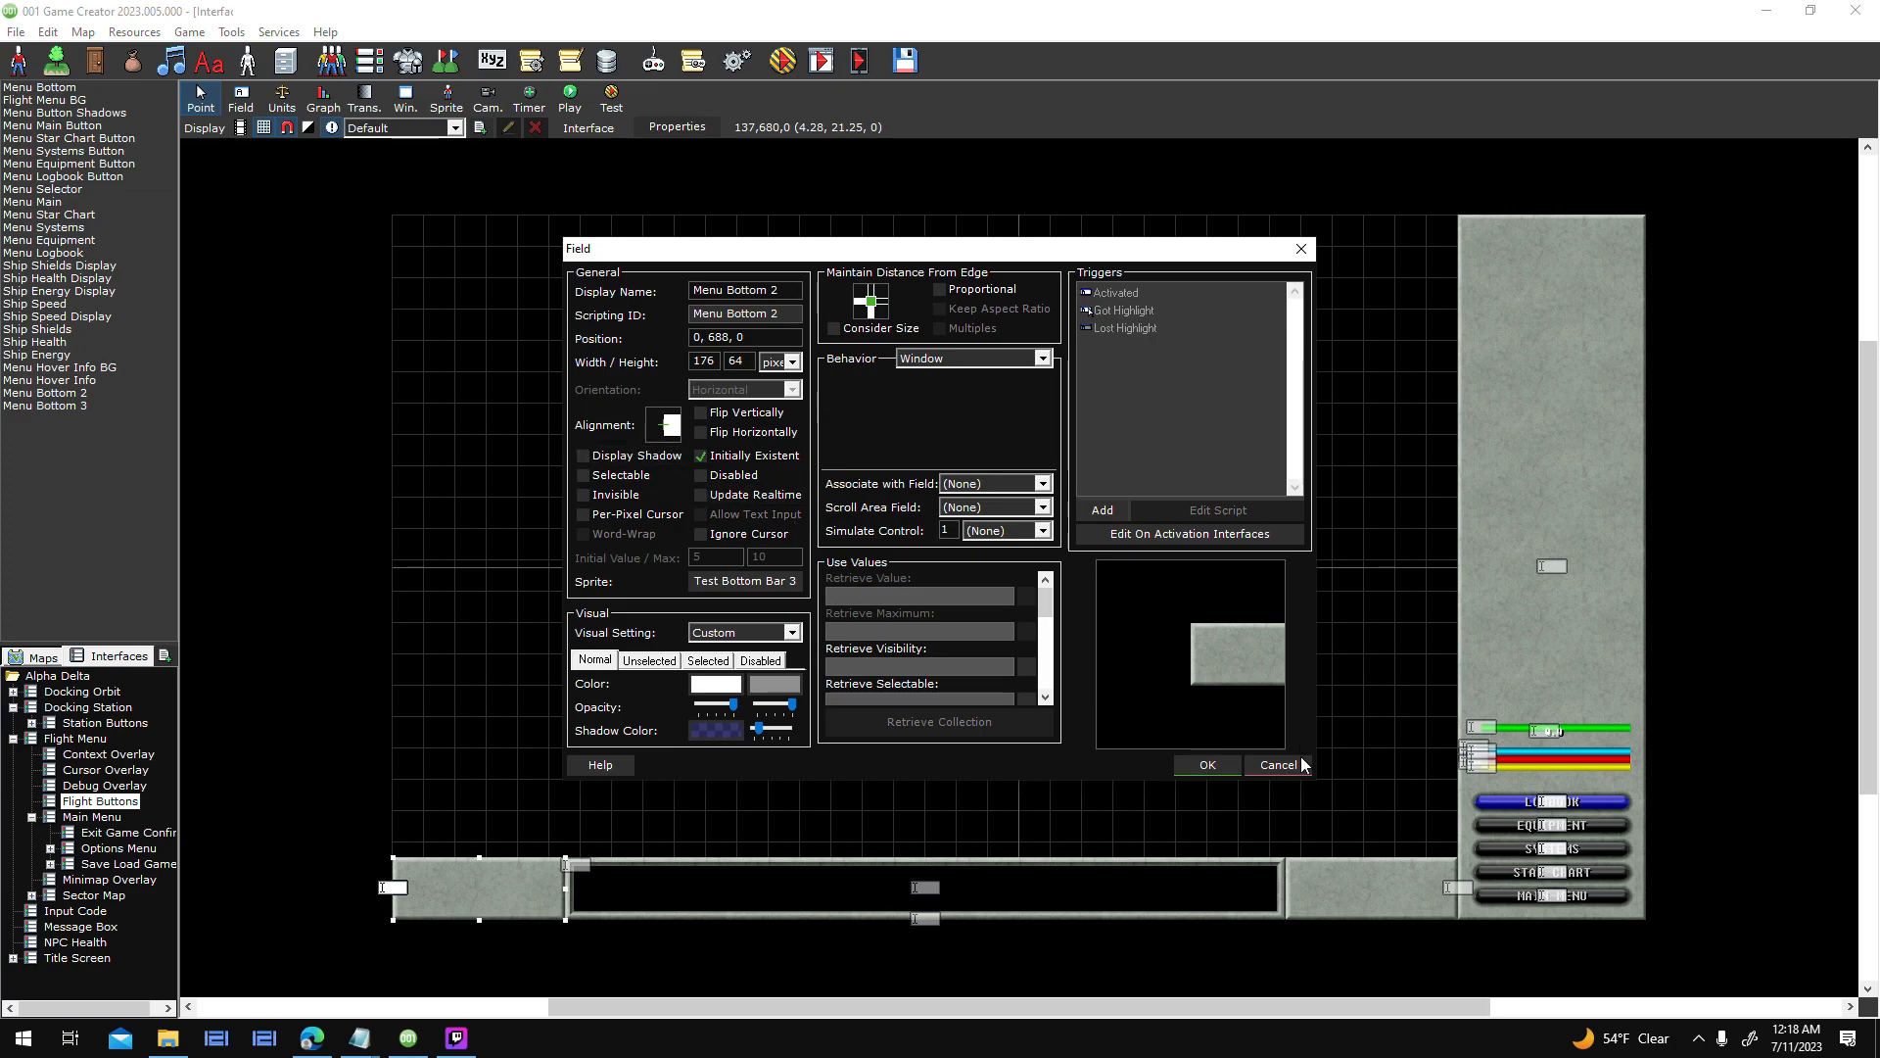
click(1279, 765)
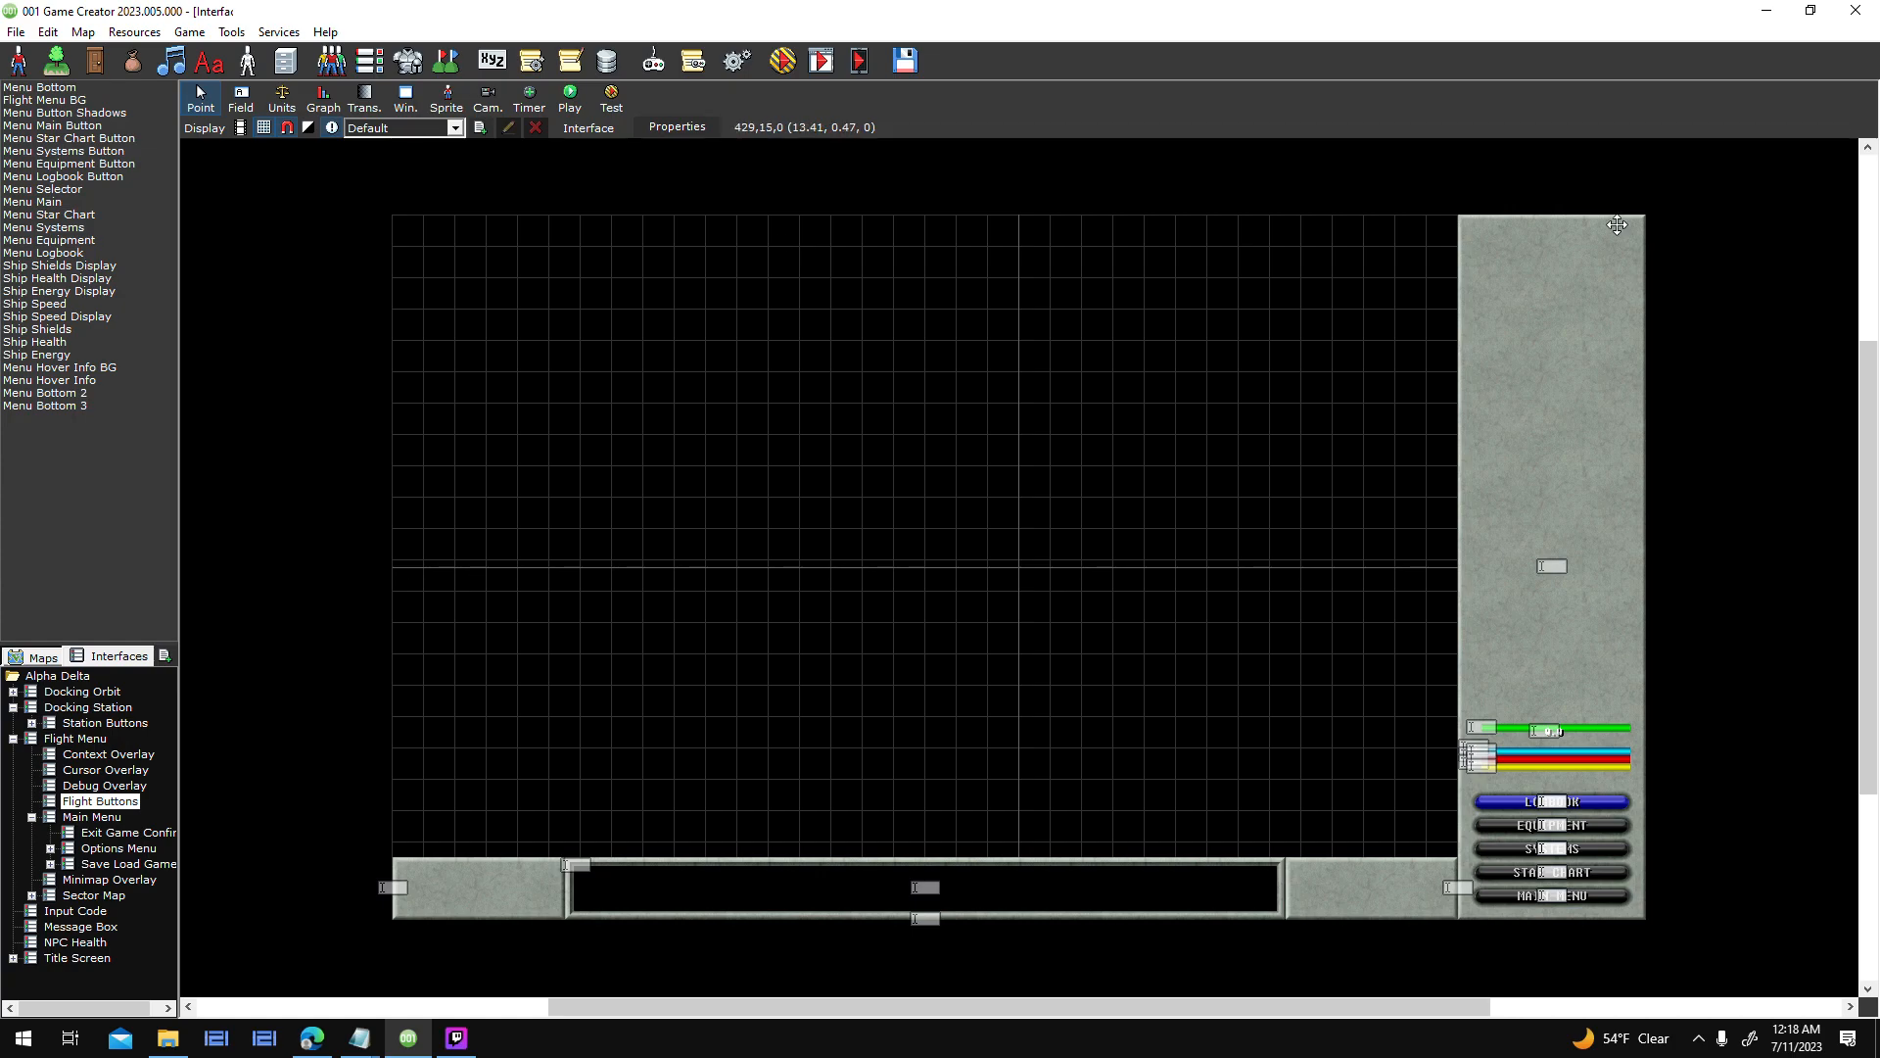
- Open the Retrieve Width script of the Menu Bottom 2 field
double_click(467, 906)
scroll(1033, 666, down, 5)
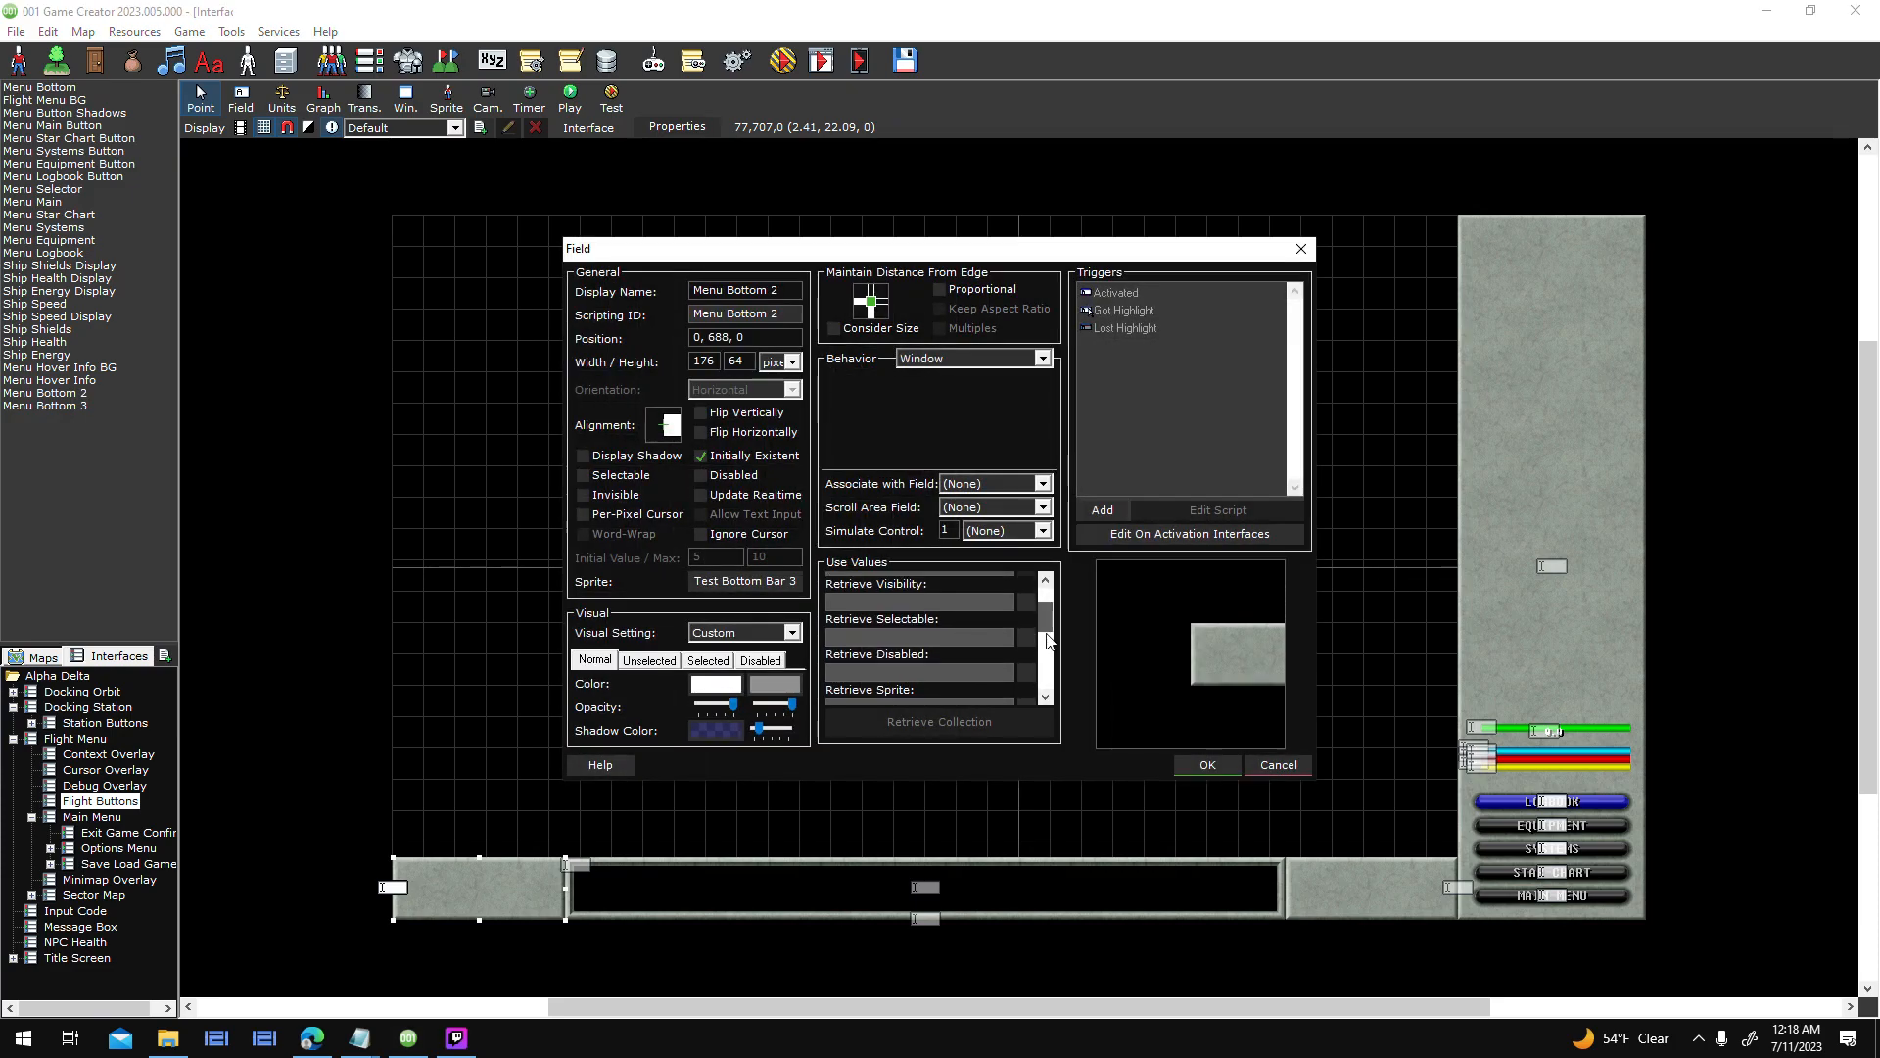
double_click(873, 631)
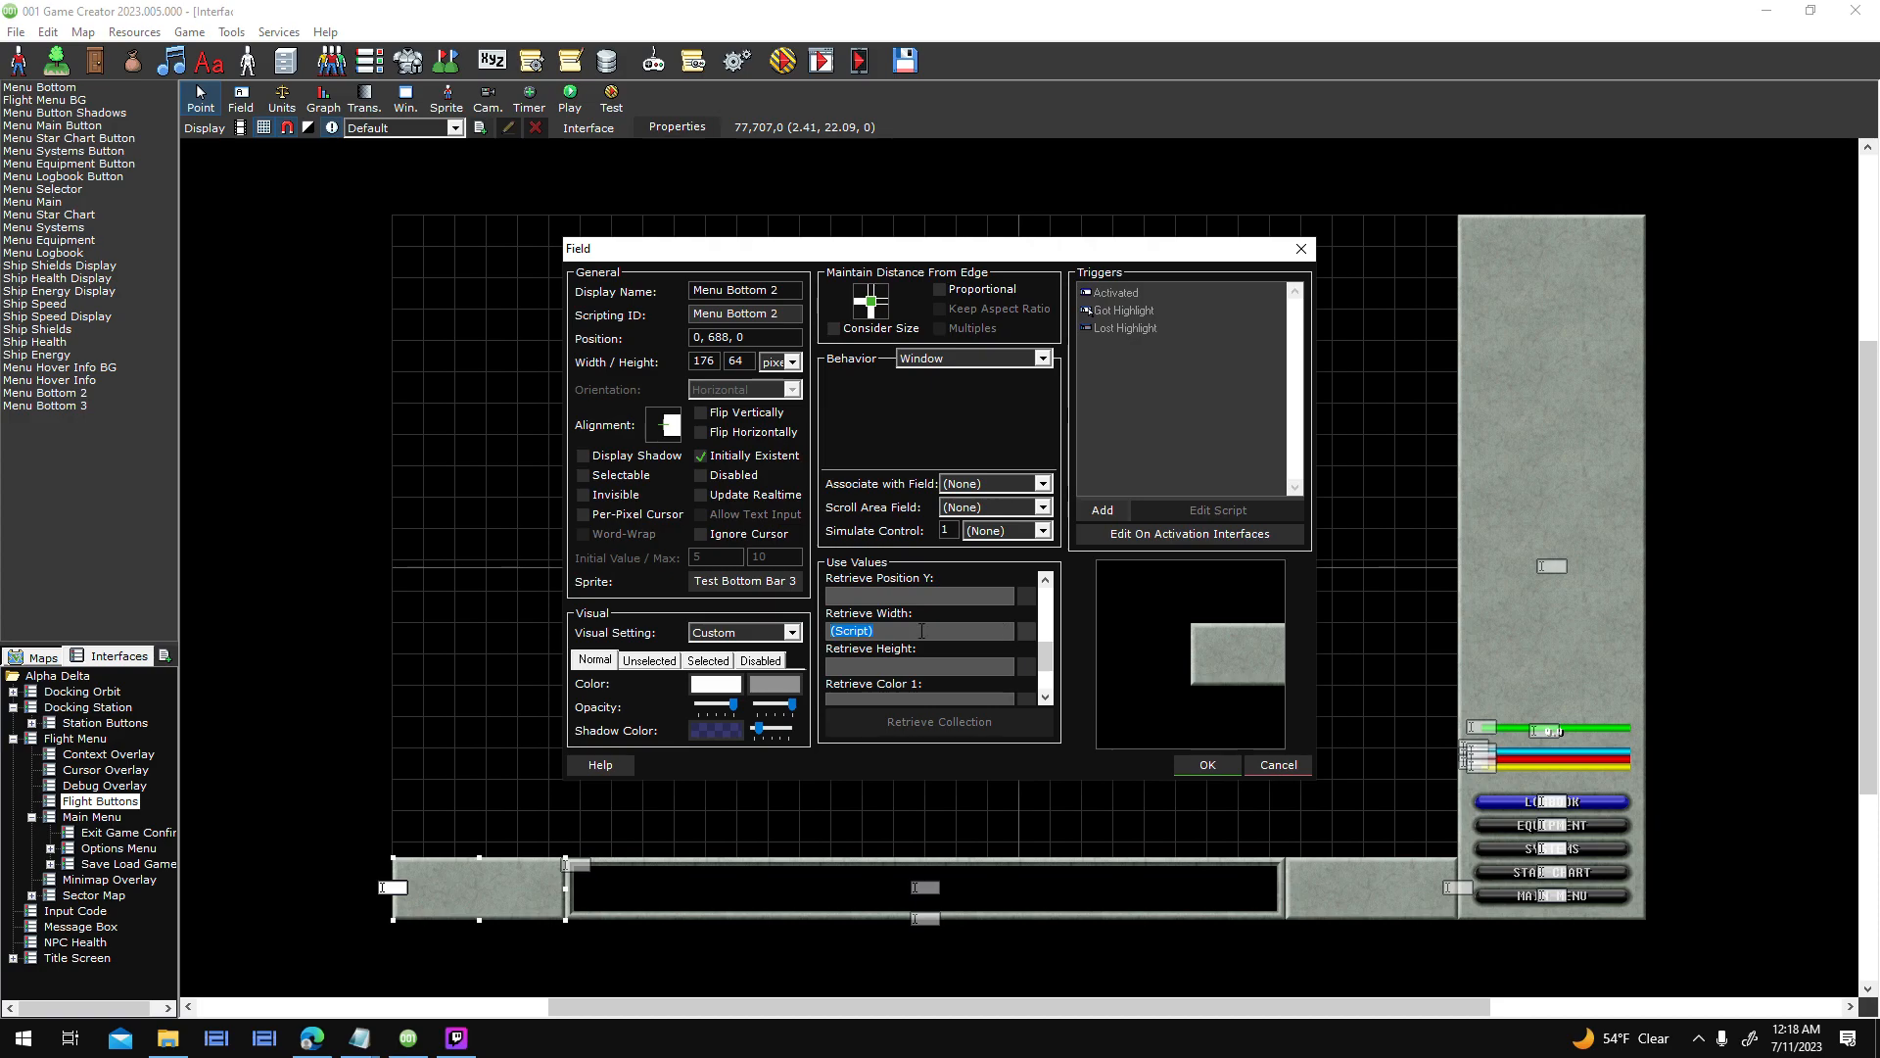
click(1026, 630)
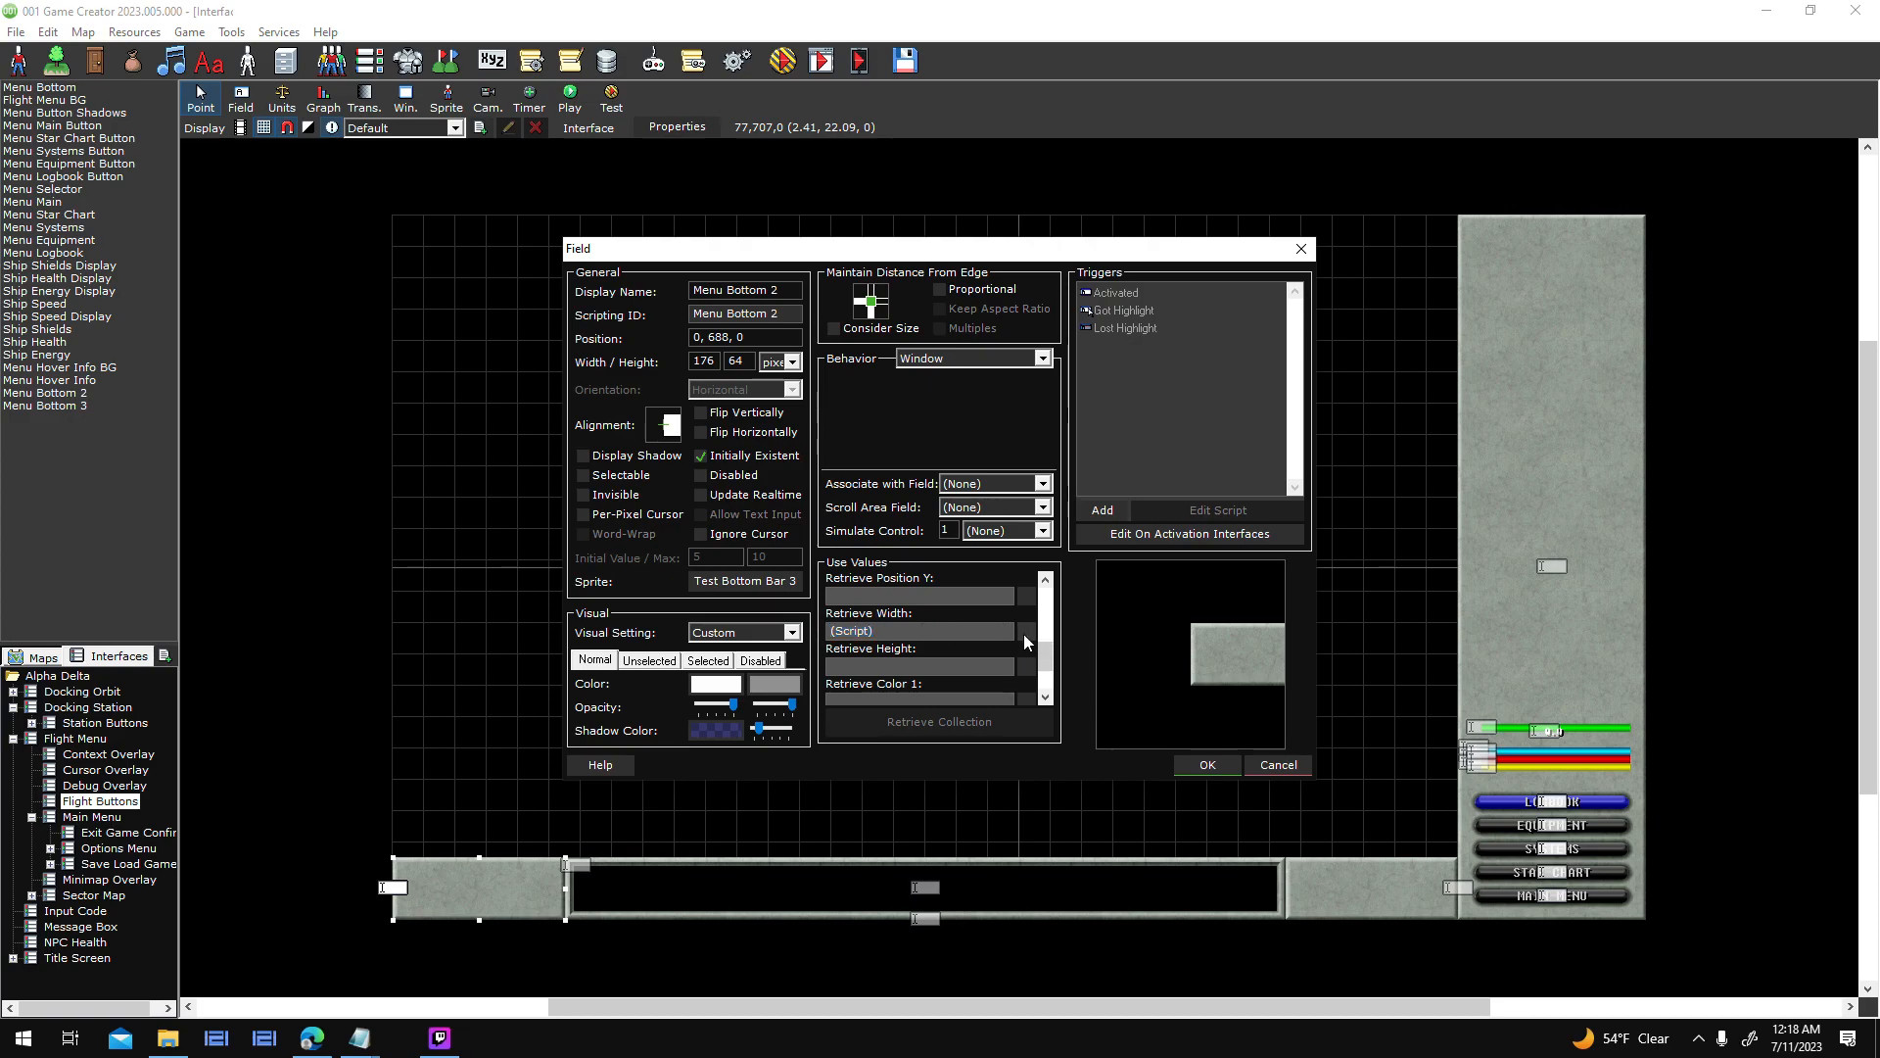
- Delete the two Comparison Branches and the default Return Value of 176, and line up the remaining events below Start
drag(821, 311, 1191, 475)
drag(784, 498, 867, 709)
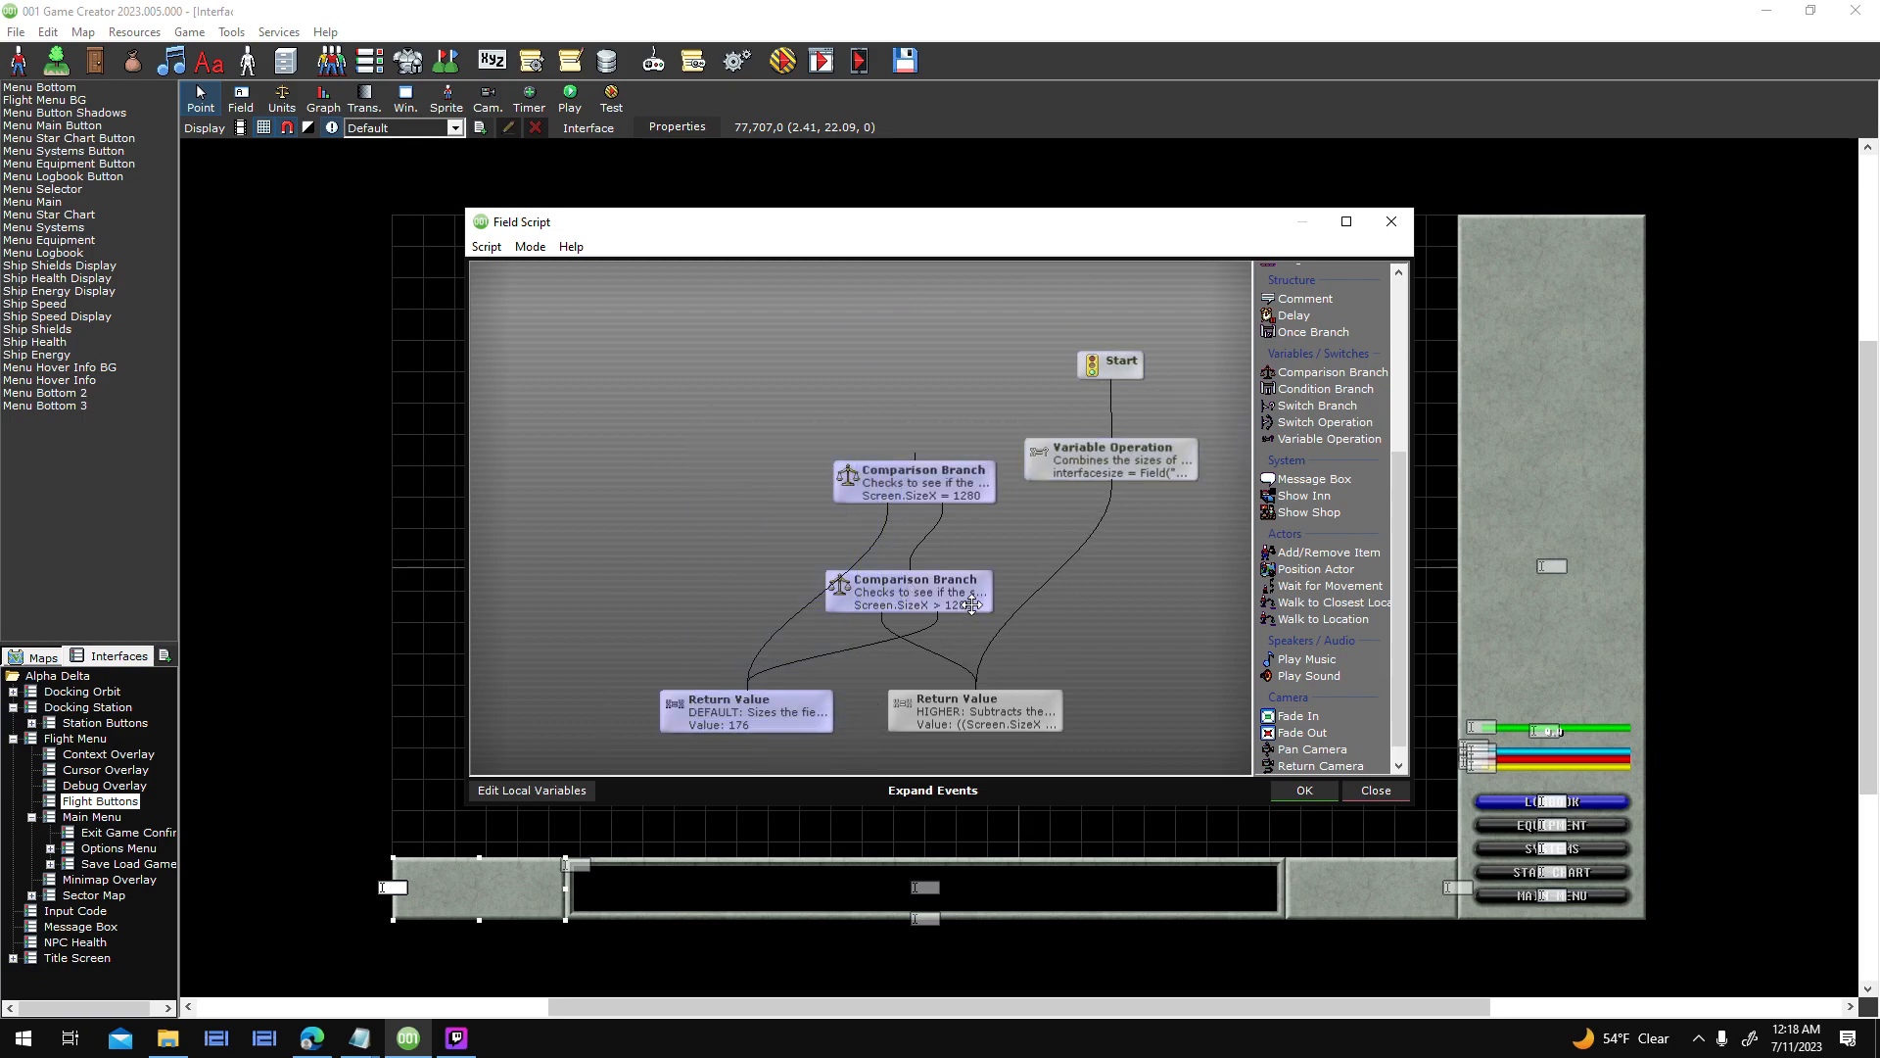
key(Delete)
drag(983, 338, 854, 492)
drag(969, 705, 843, 593)
double_click(913, 590)
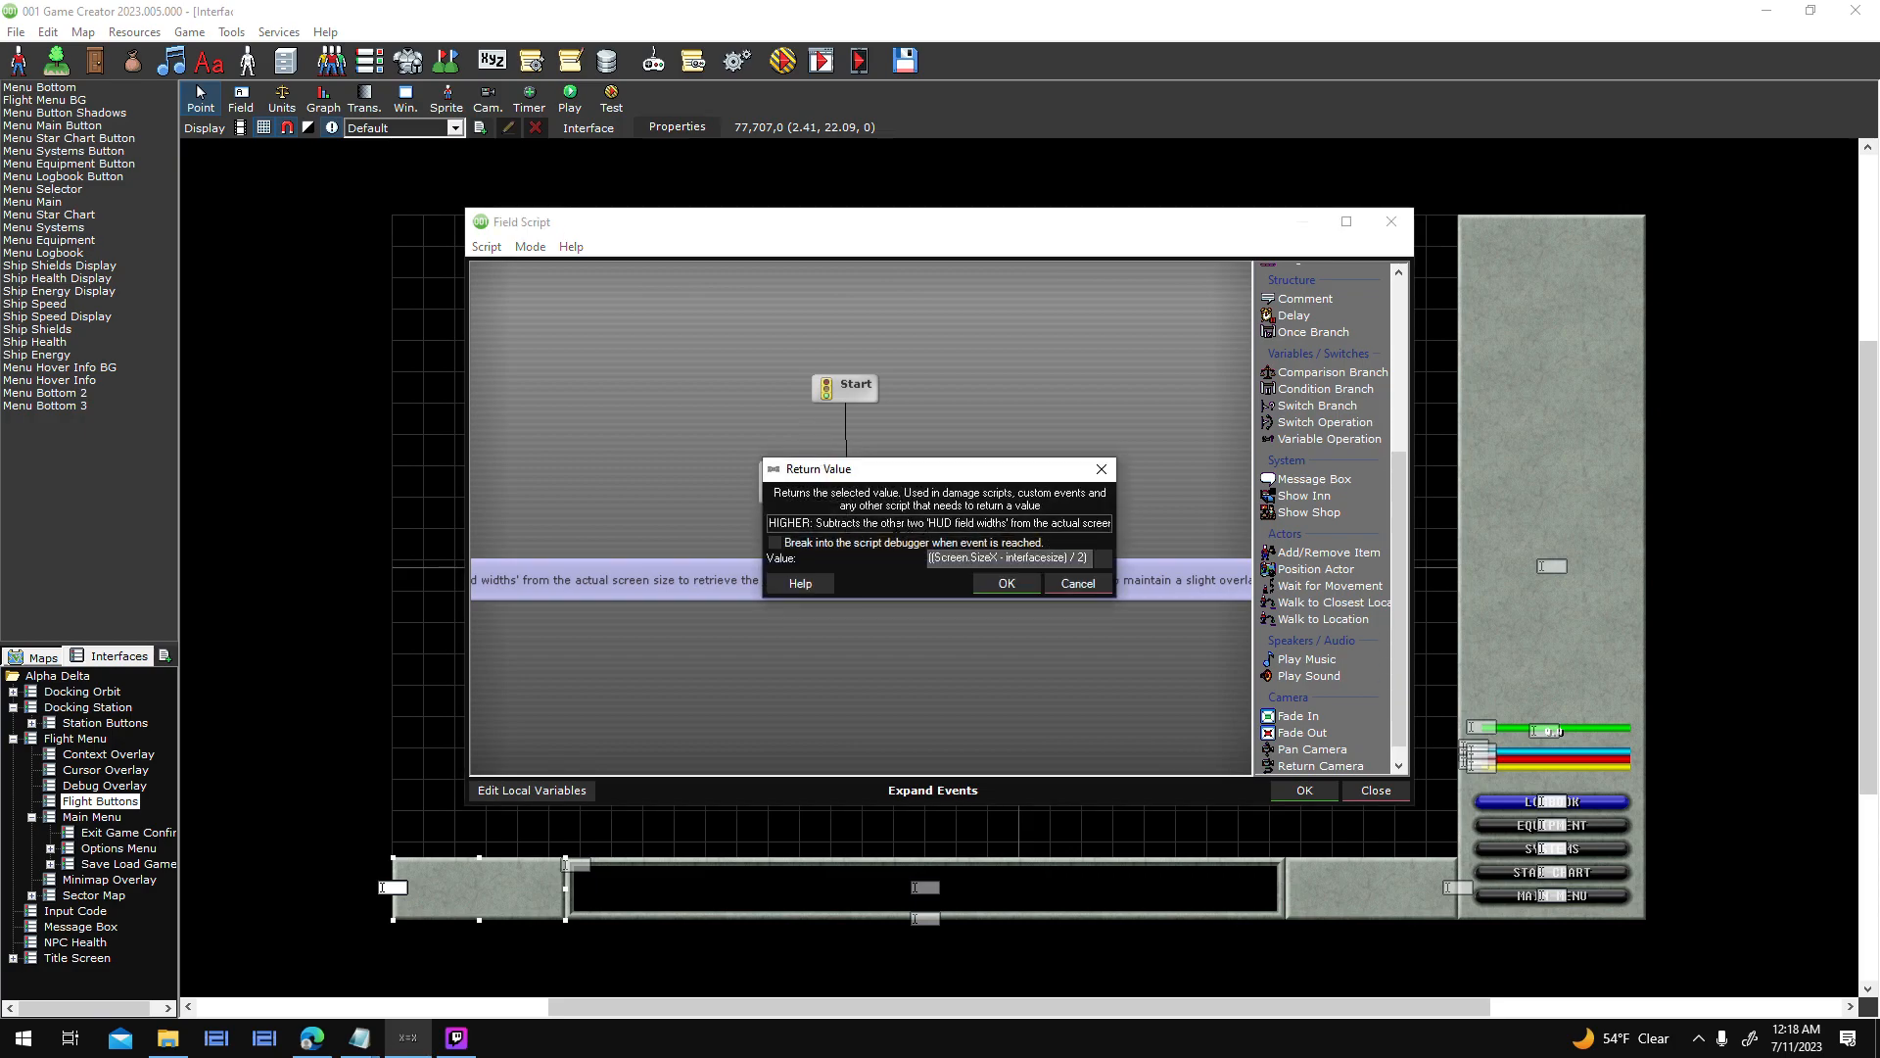
mouse_move(851, 523)
mouse_down()
mouse_move(1117, 524)
mouse_move(852, 524)
mouse_up()
drag(632, 554, 1251, 619)
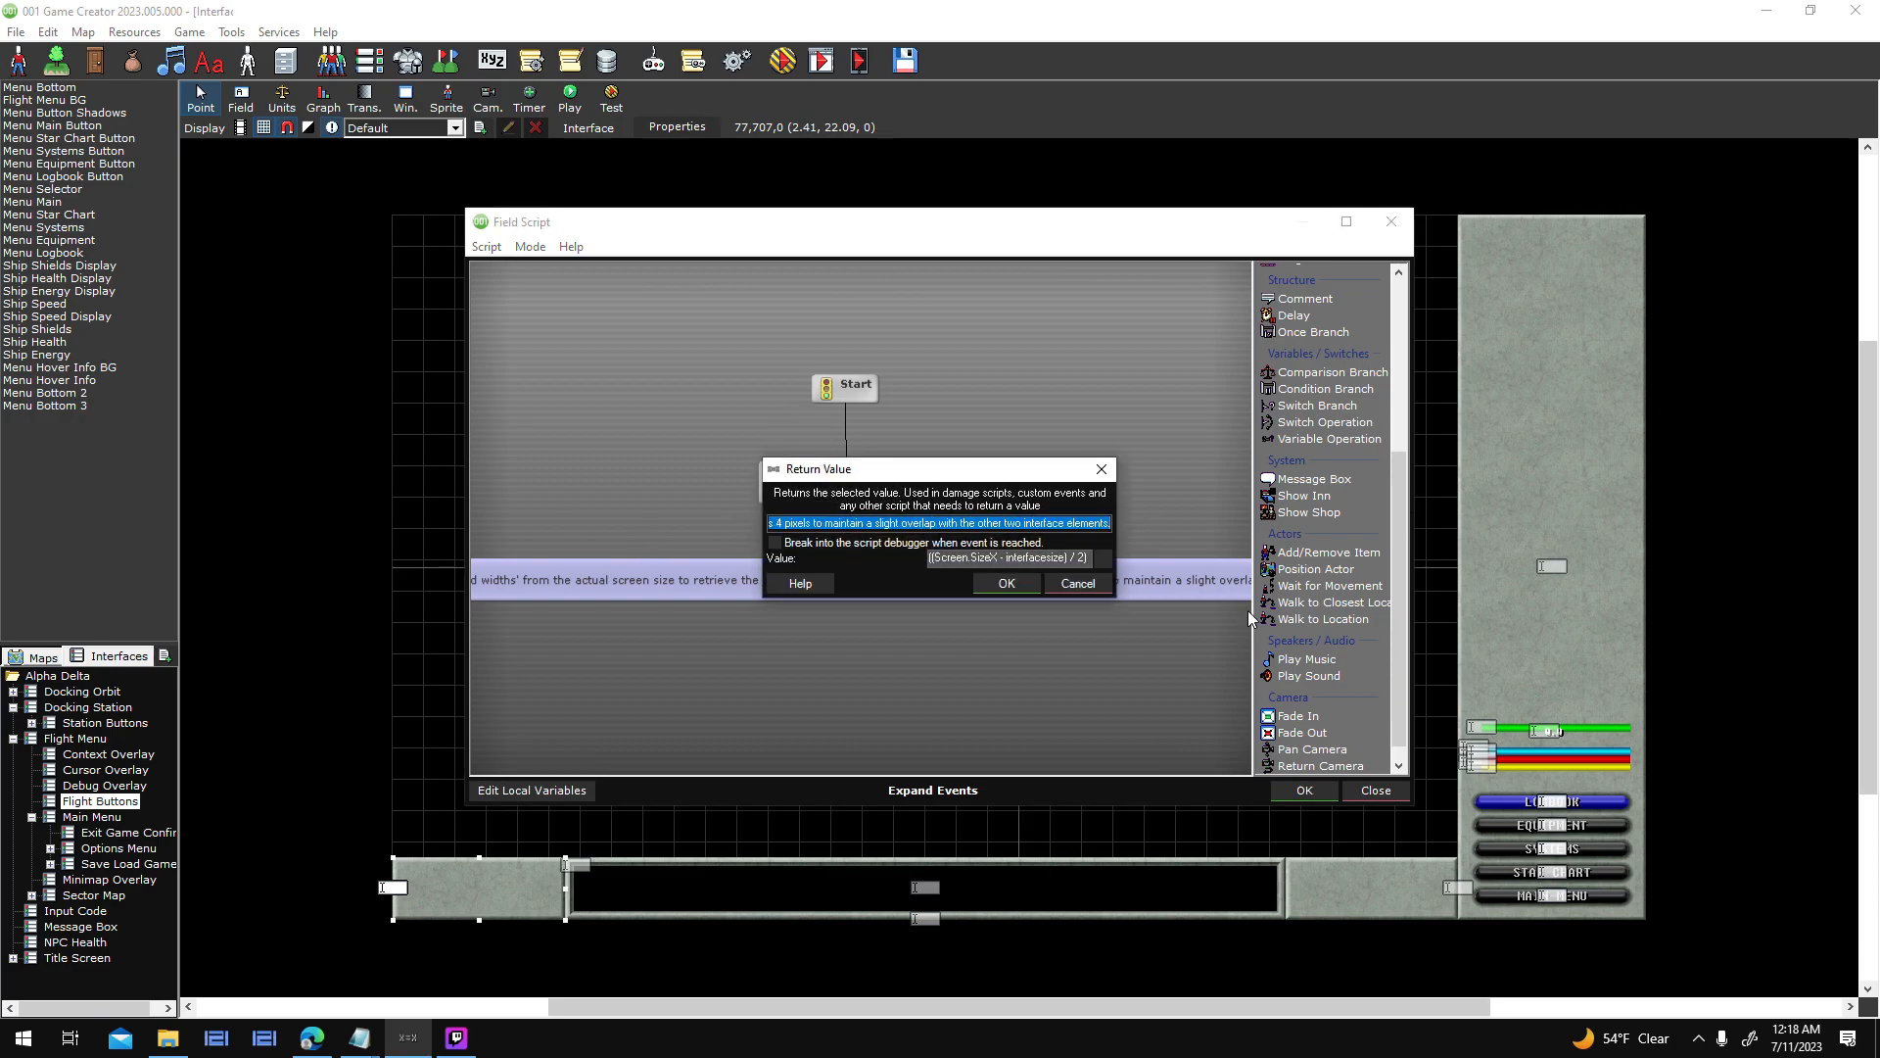
click(1078, 583)
- Remove the description text from the remaining Return Value event, working in the maximized script window
click(1346, 221)
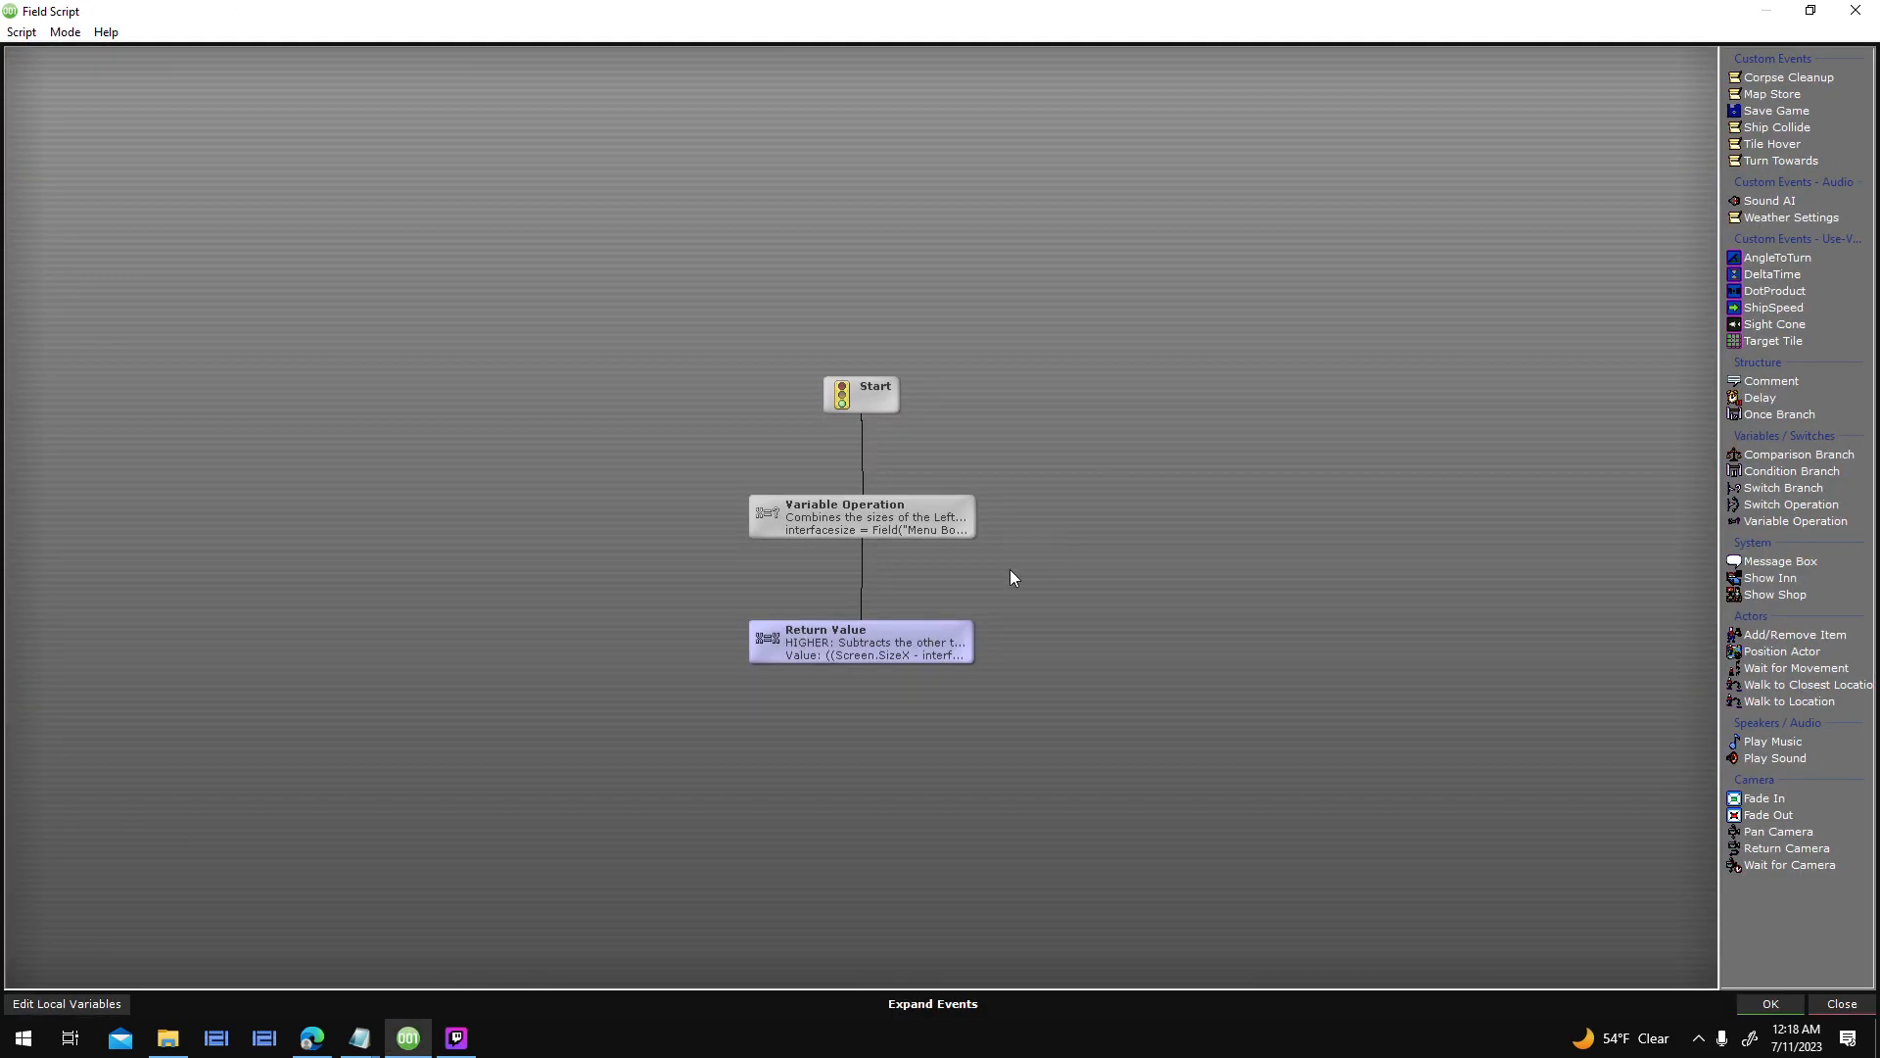
double_click(922, 655)
drag(773, 523, 1111, 537)
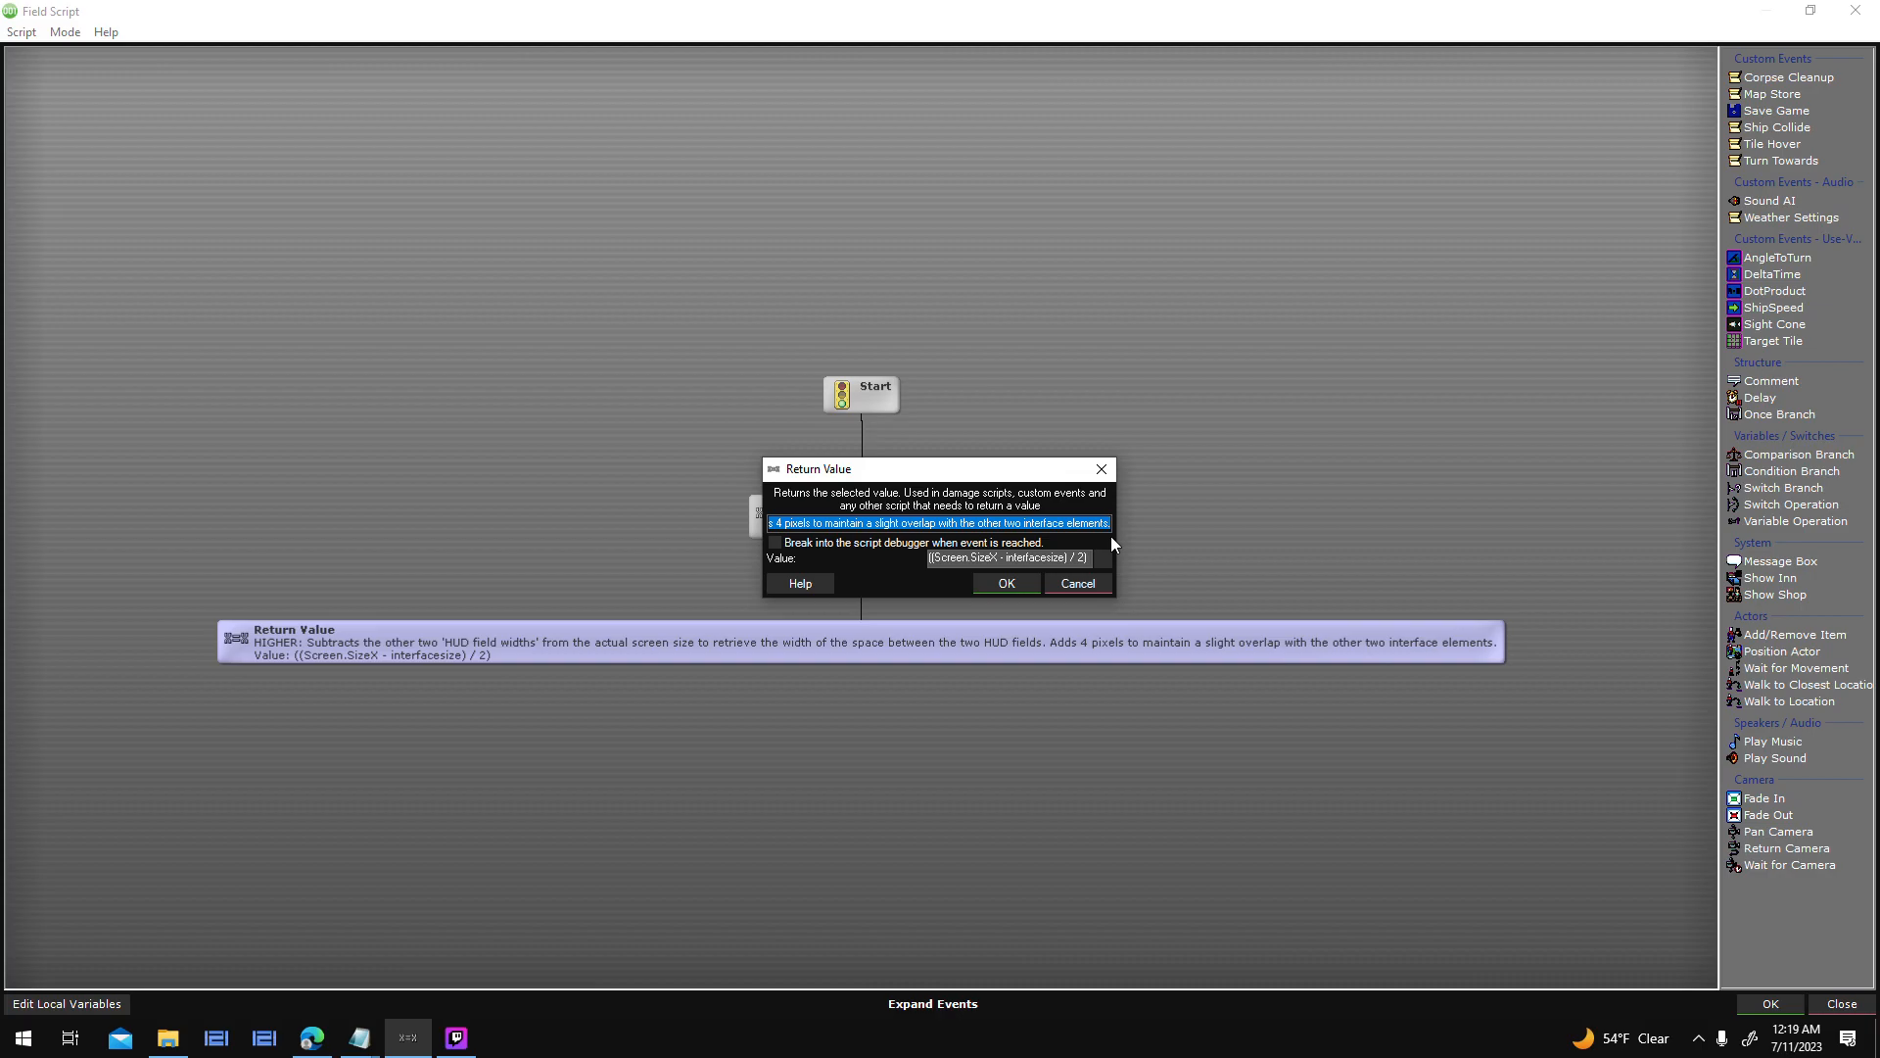
key(Escape)
- Examine the Variable Operation that sets interfacesize to the combined widths of the Menu Bottom and Flight Menu BG fields
click(906, 524)
double_click(940, 516)
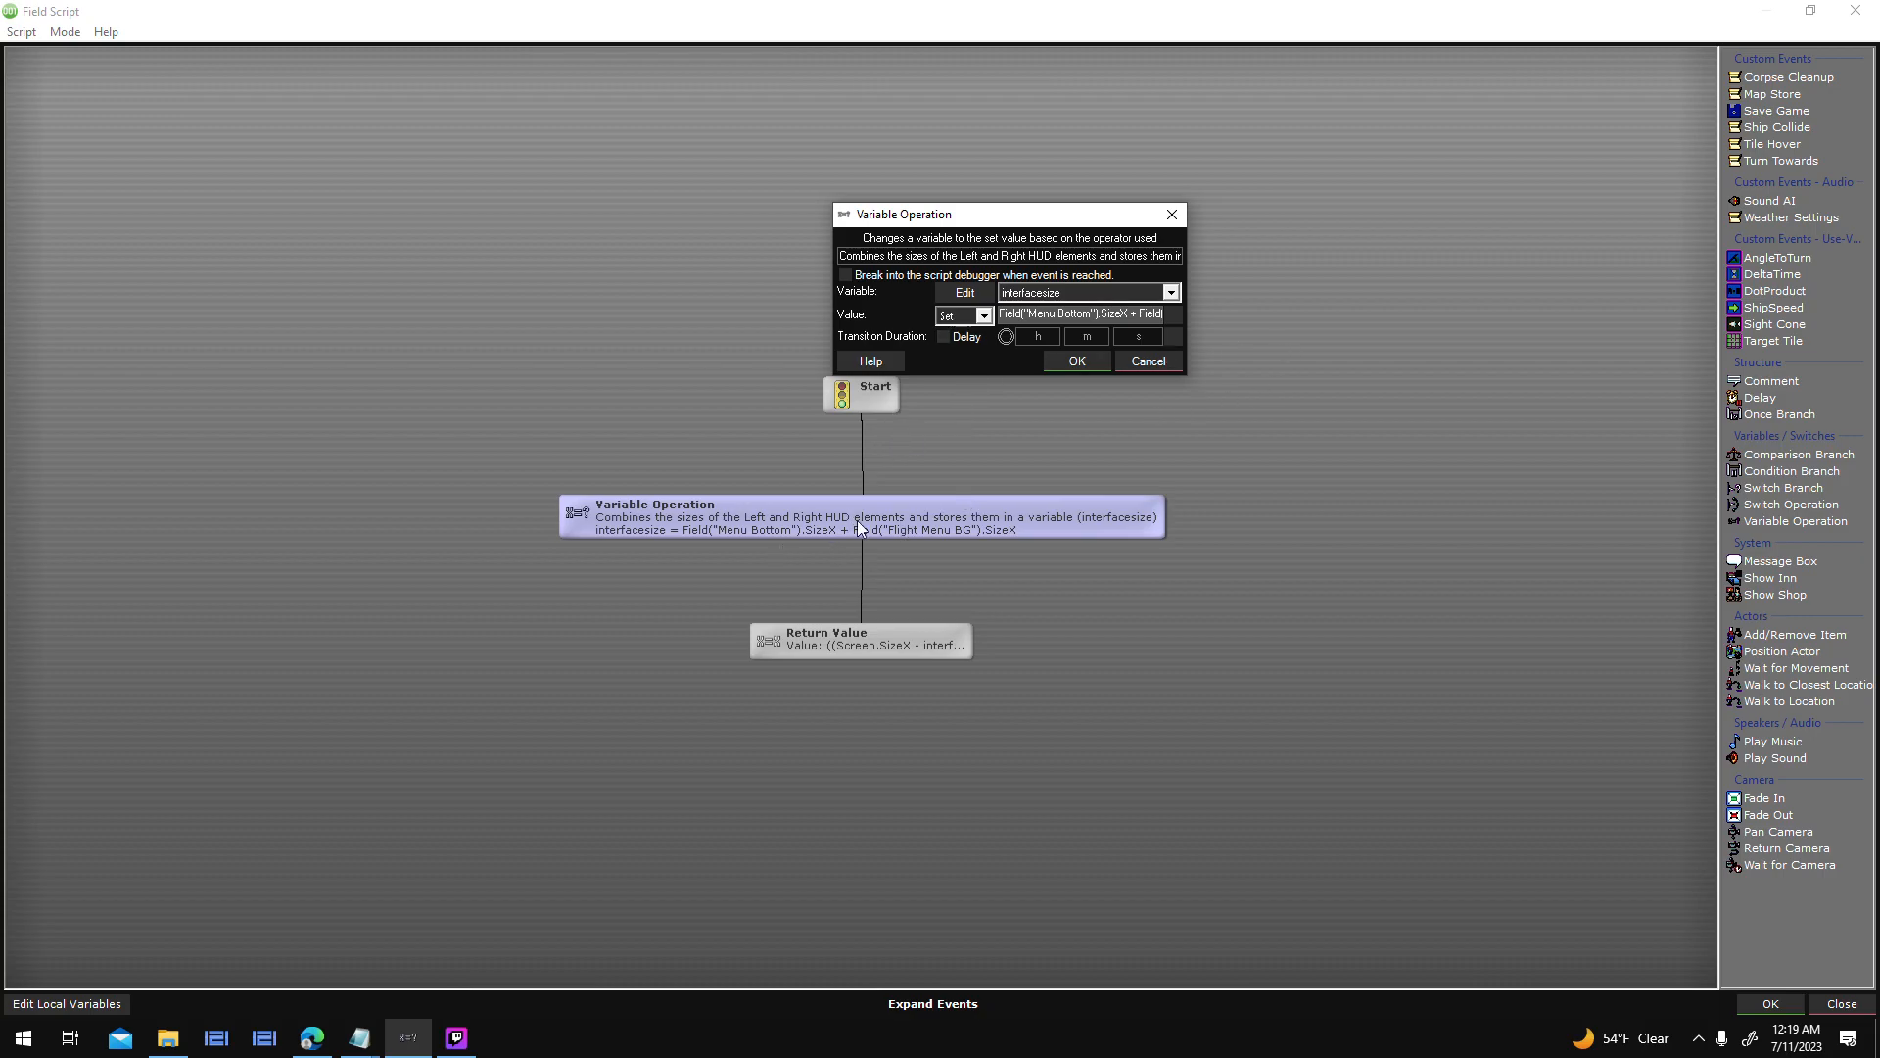
key(Escape)
key(Escape)
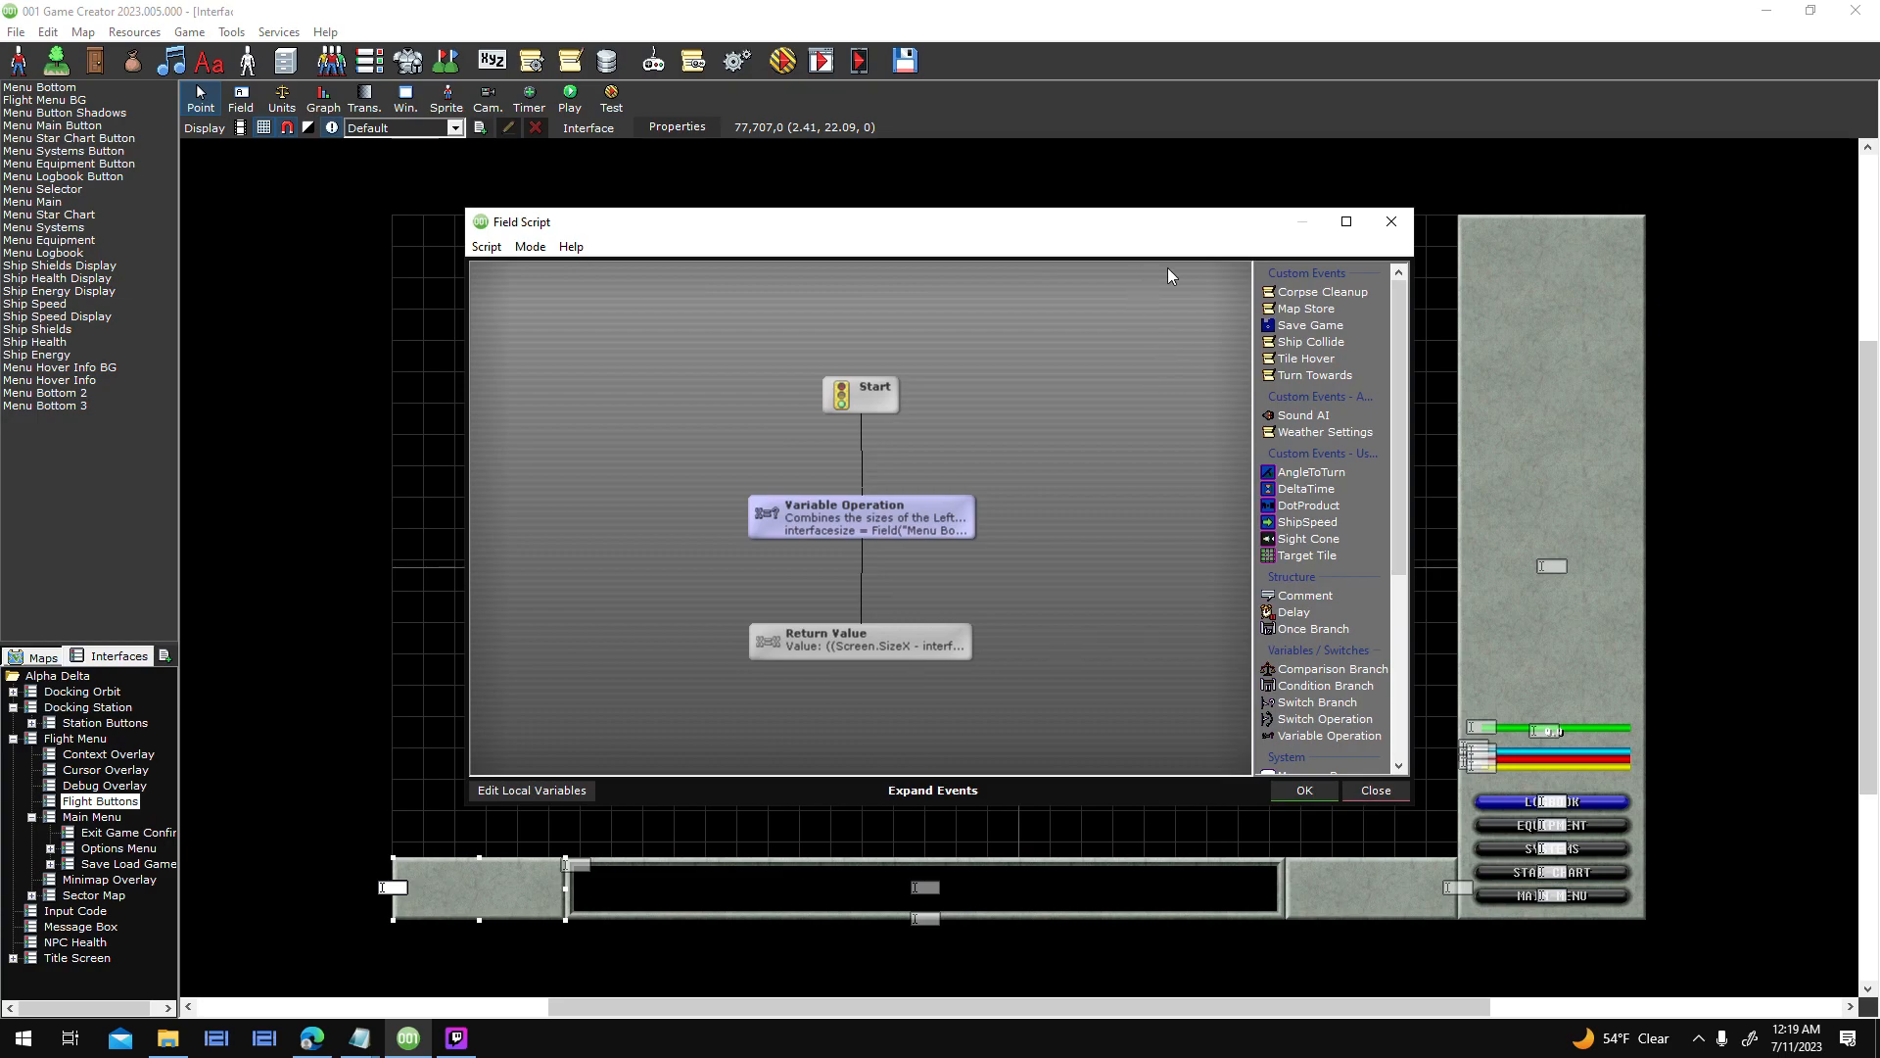
mouse_move(938, 498)
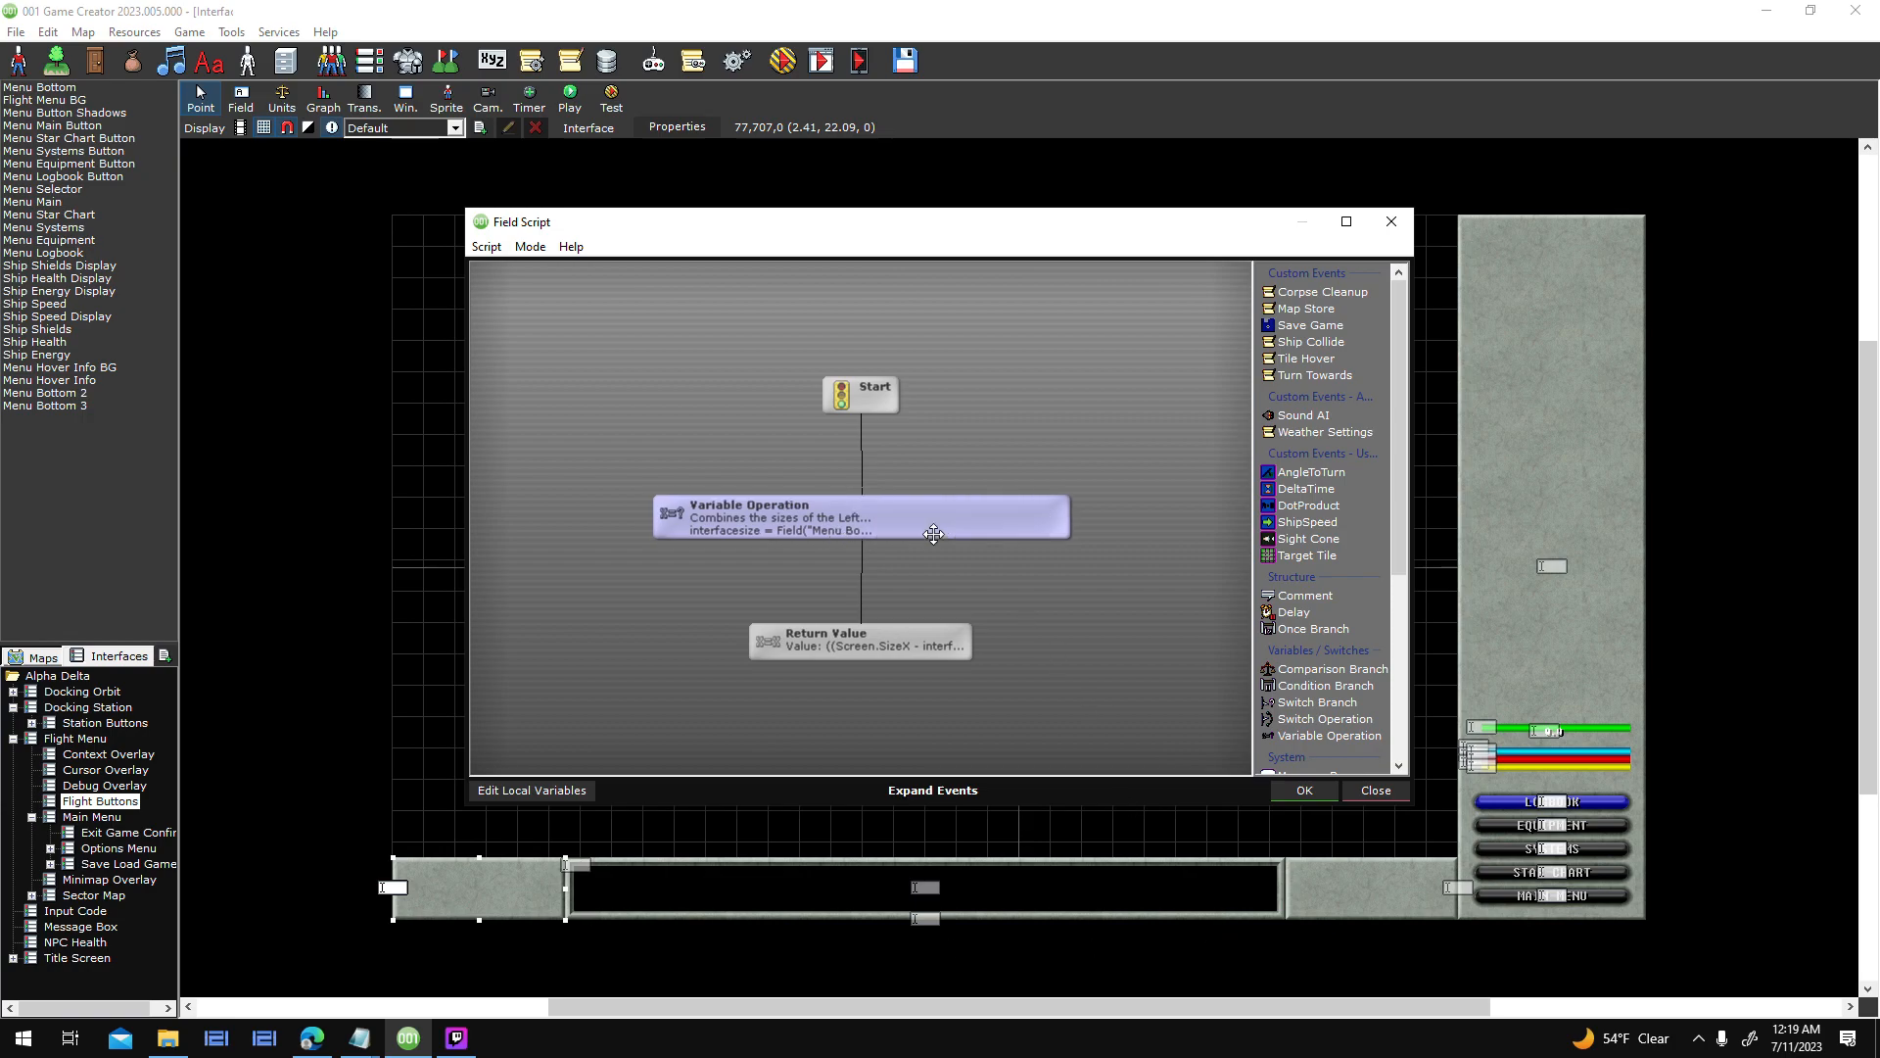
double_click(748, 527)
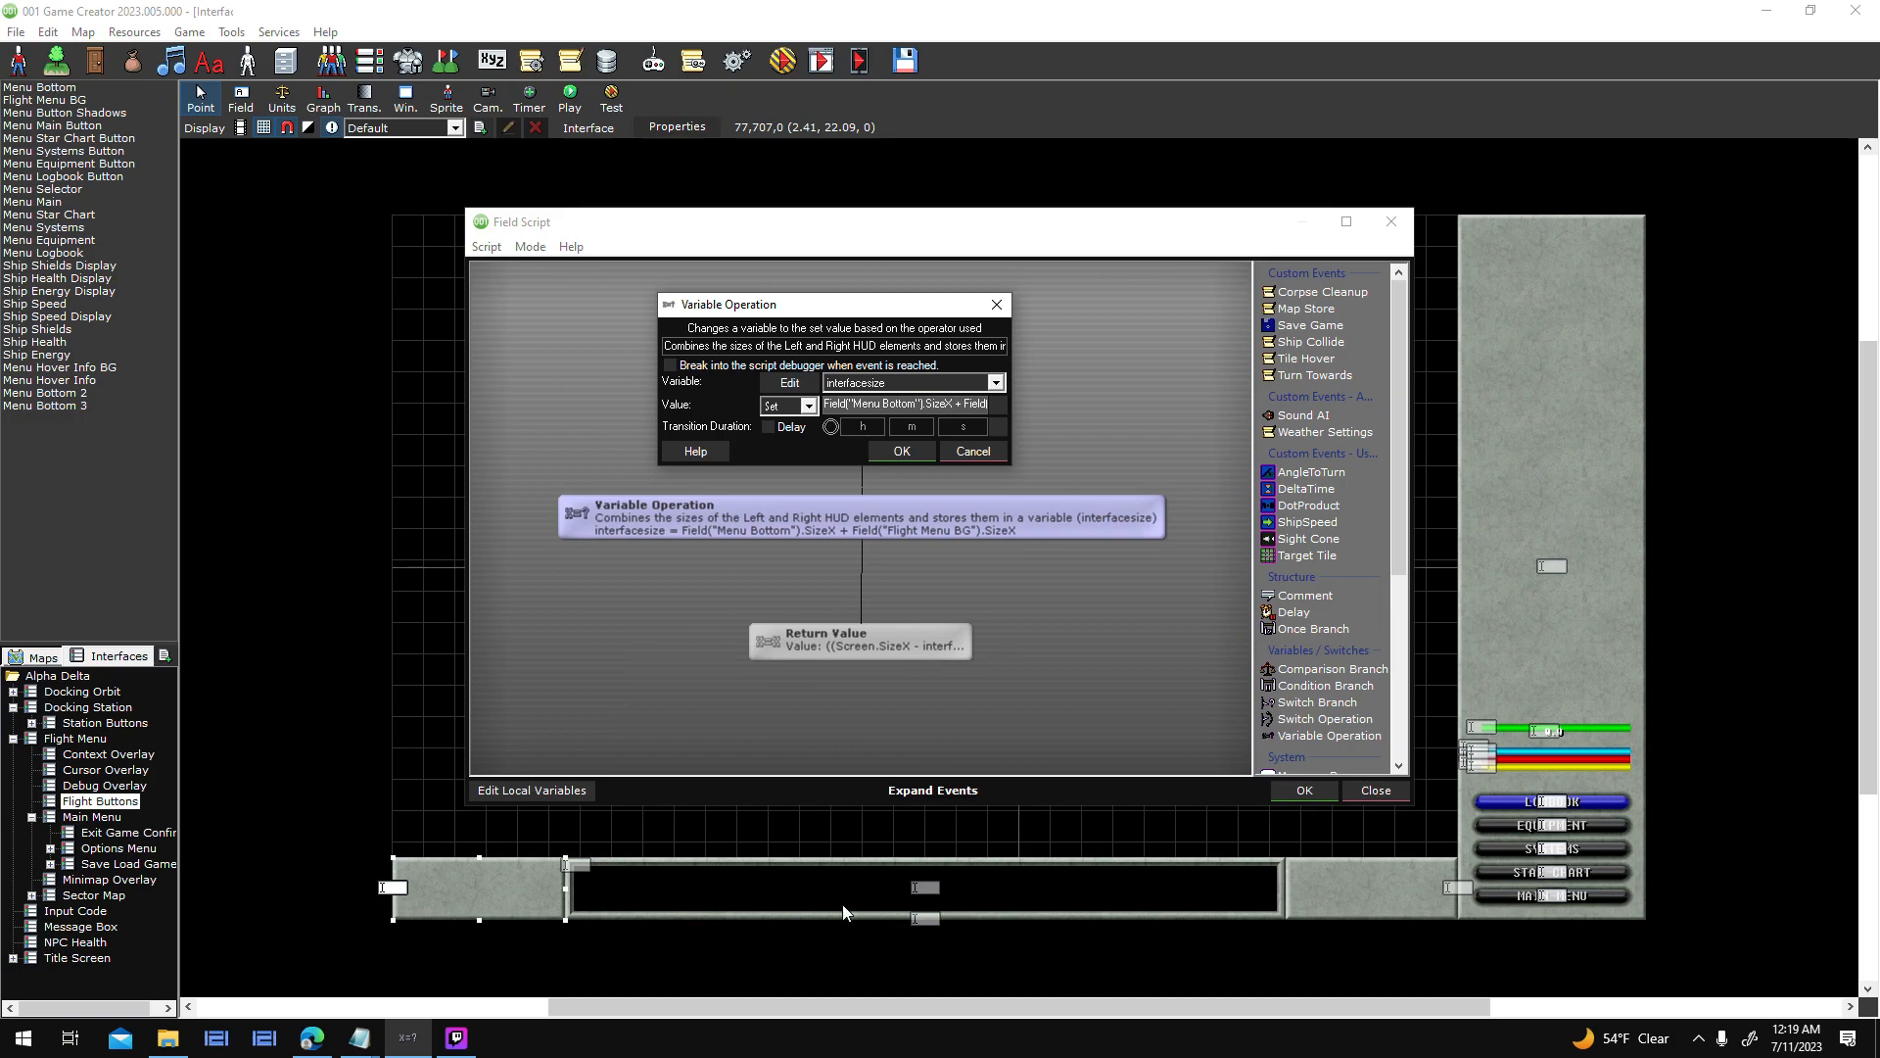
click(901, 452)
mouse_move(850, 527)
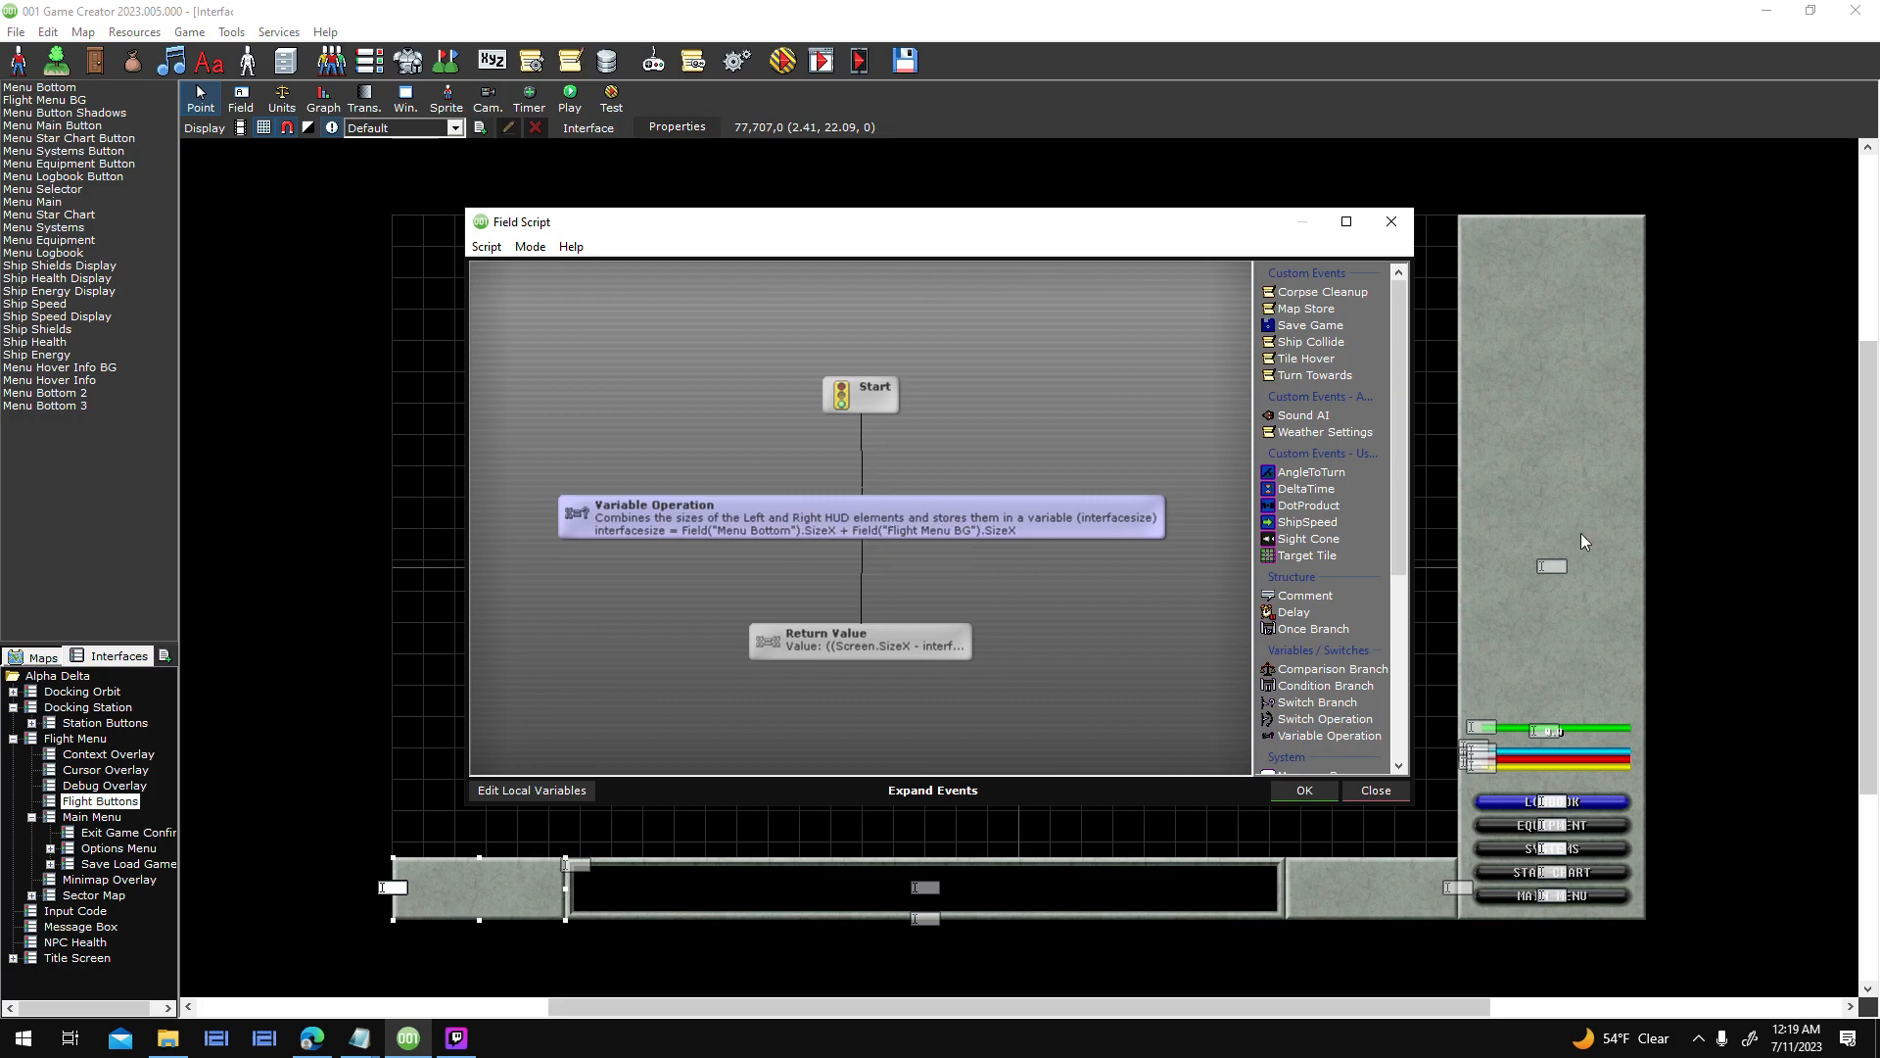
- Examine the Return Value event's expression that subtracts interfacesize from Screen.SizeX and divides by 2
mouse_move(899, 629)
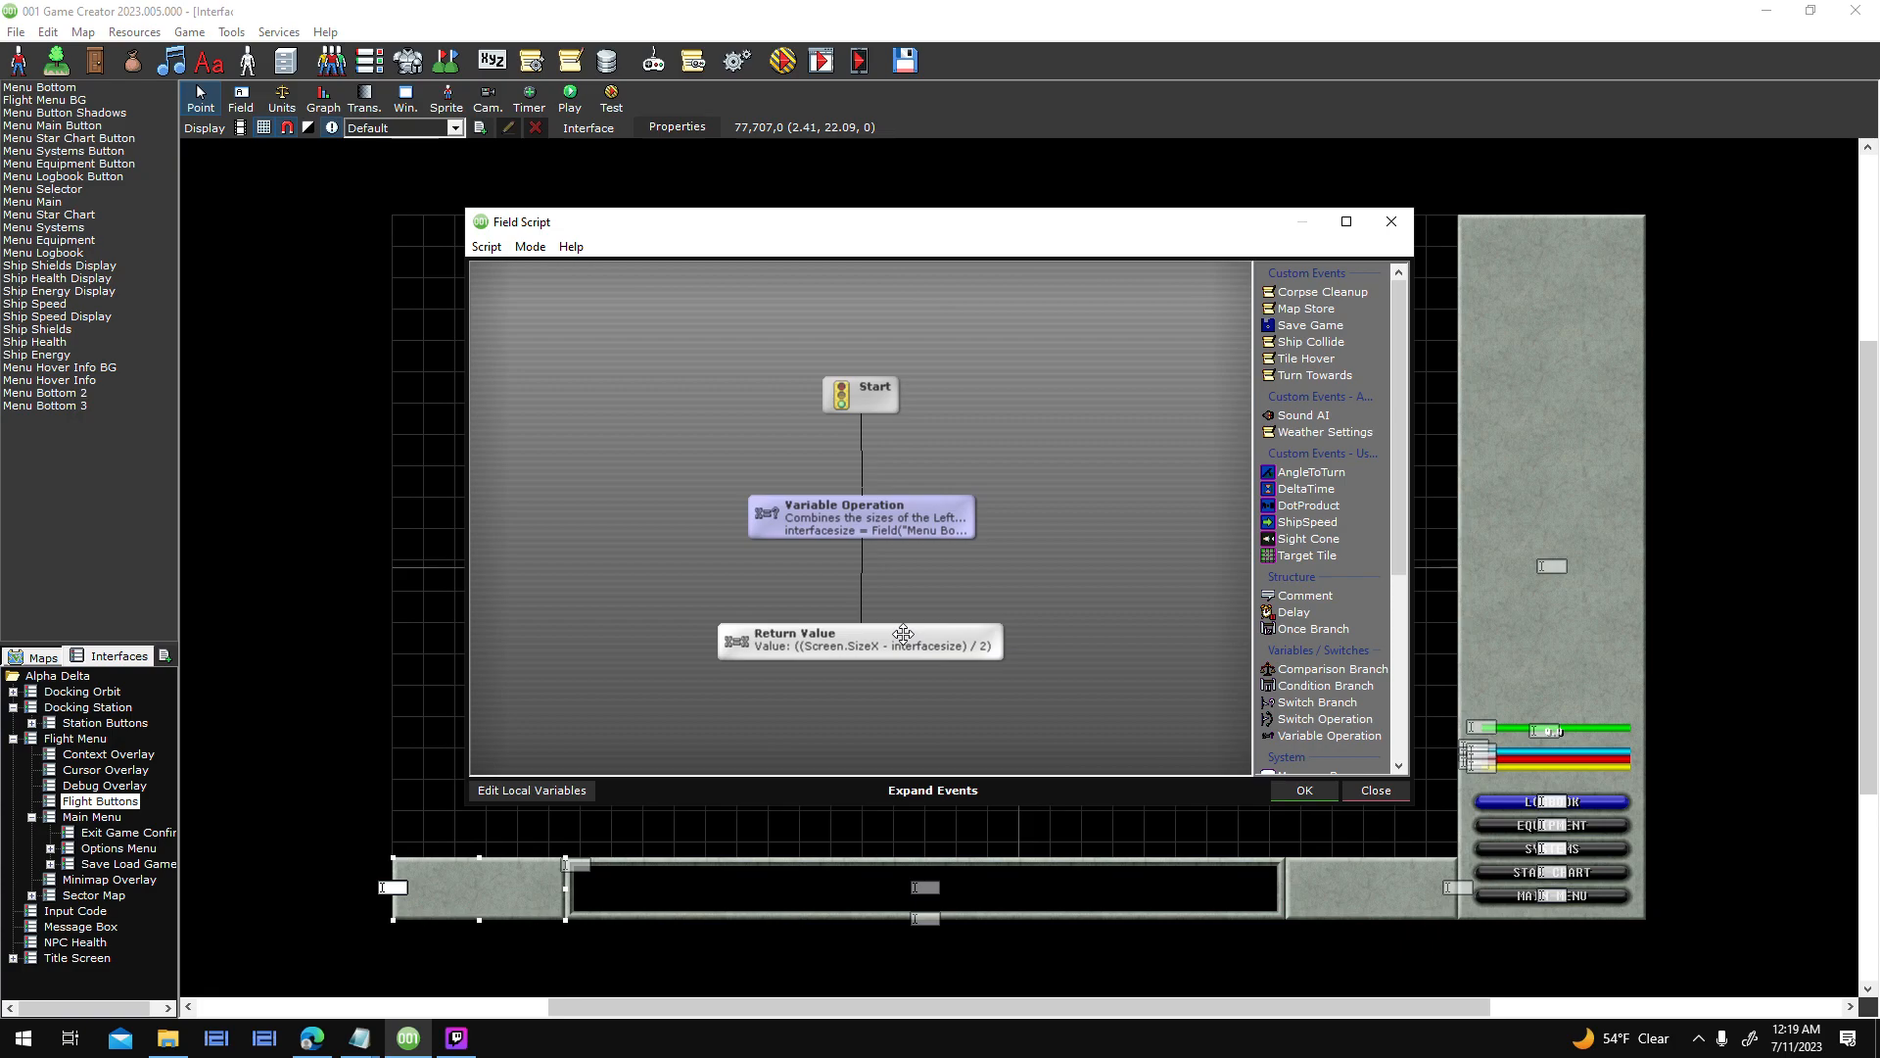
click(903, 634)
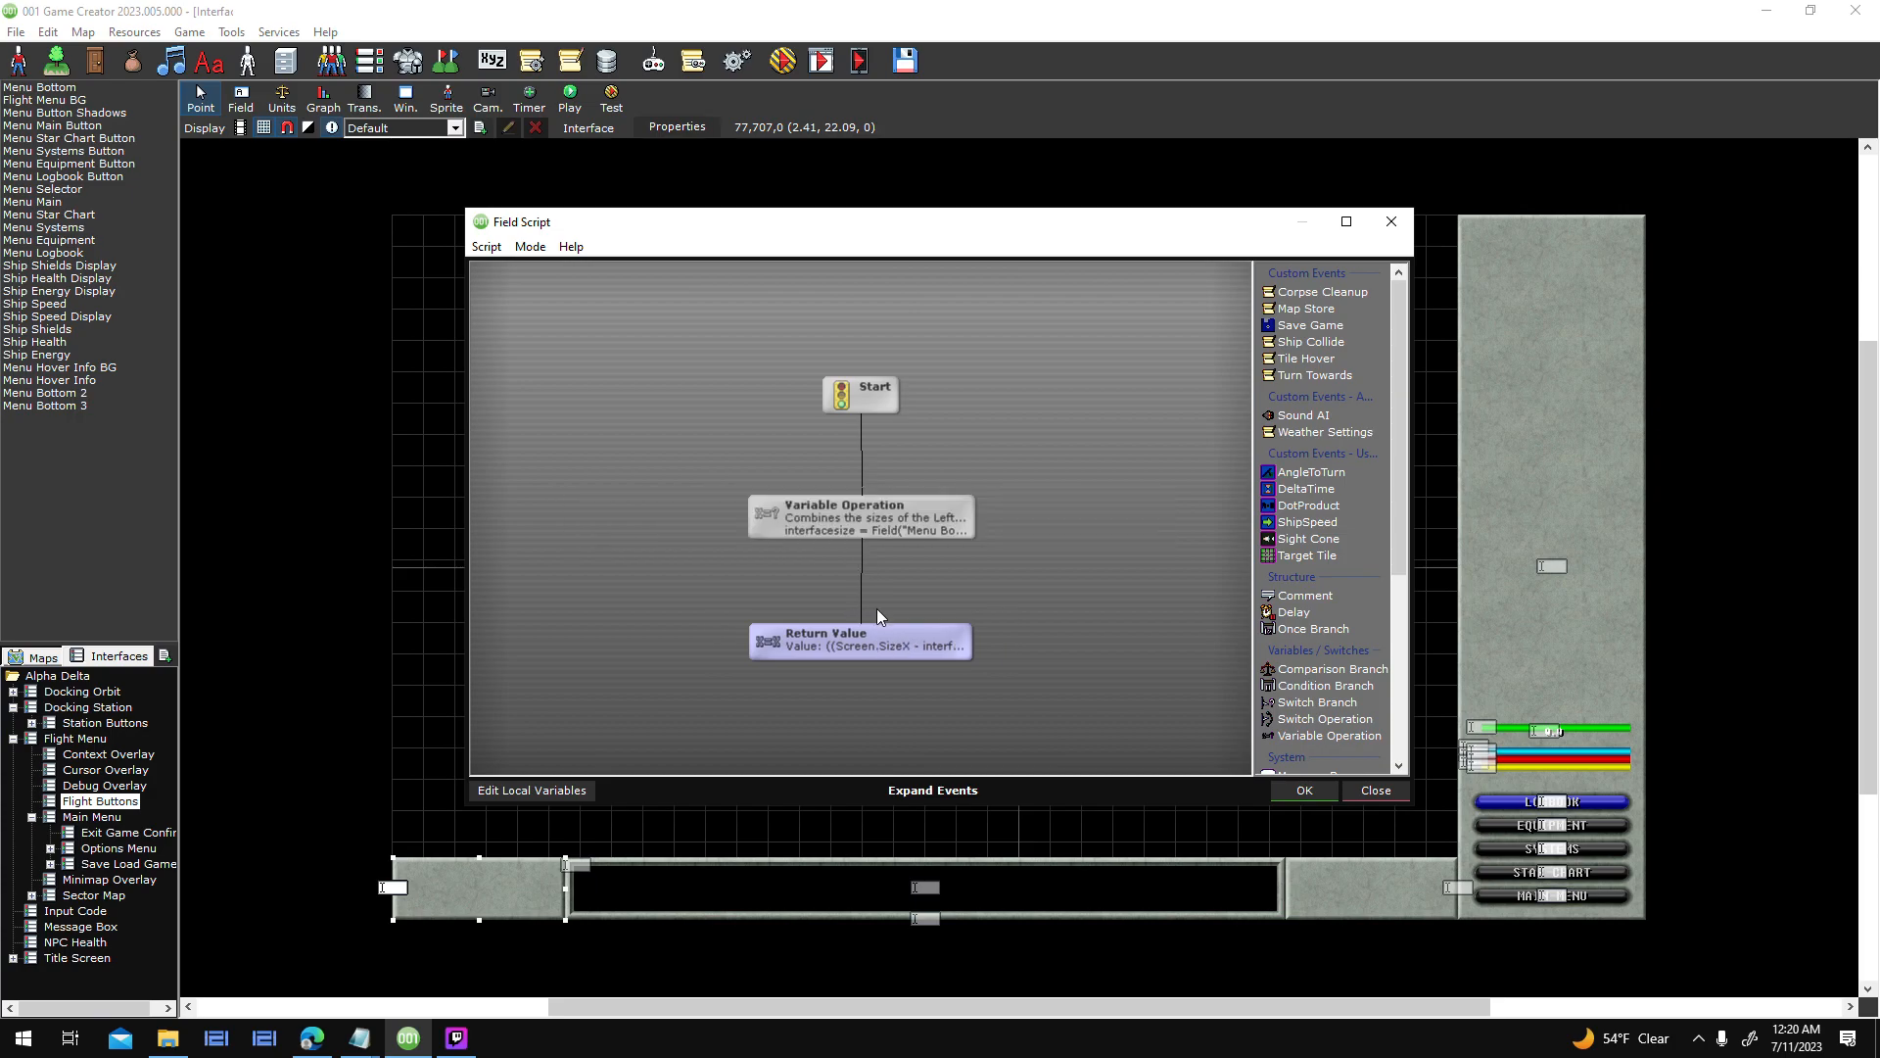
mouse_move(895, 641)
double_click(884, 642)
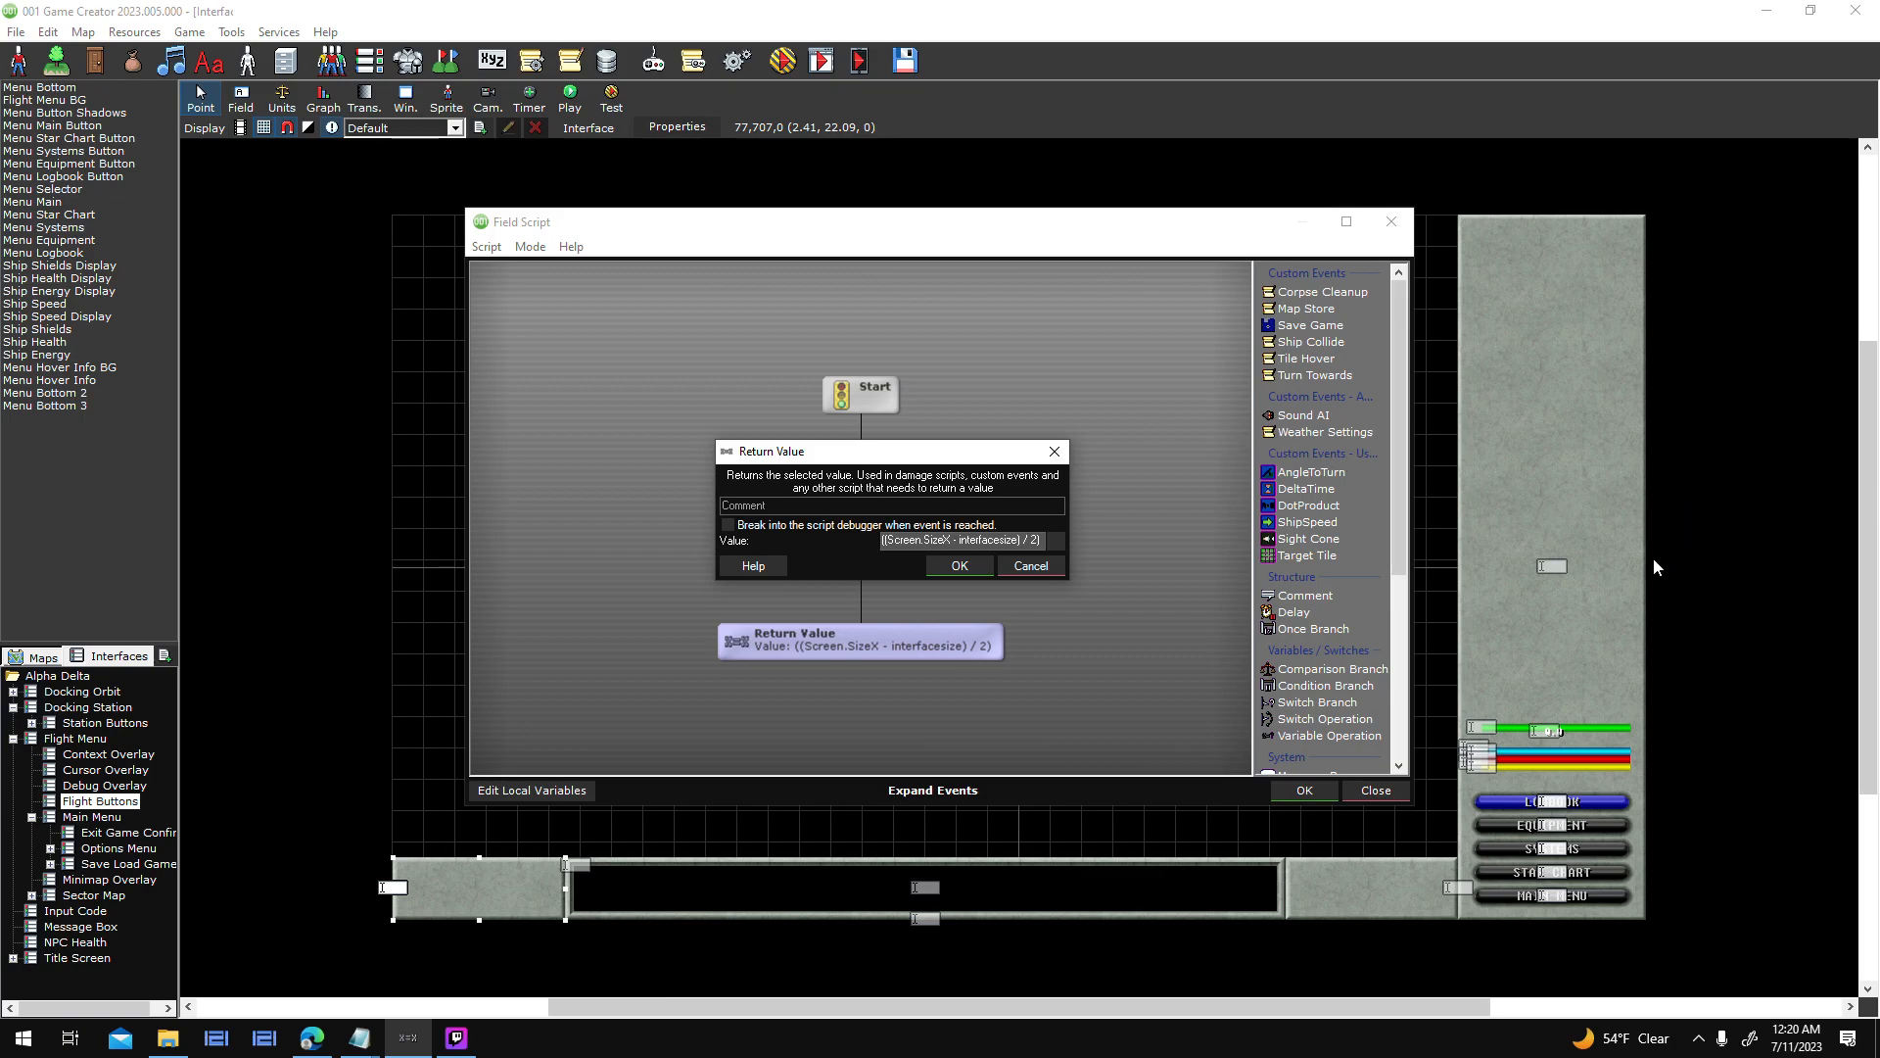
drag(953, 540, 1013, 540)
drag(995, 455, 1094, 229)
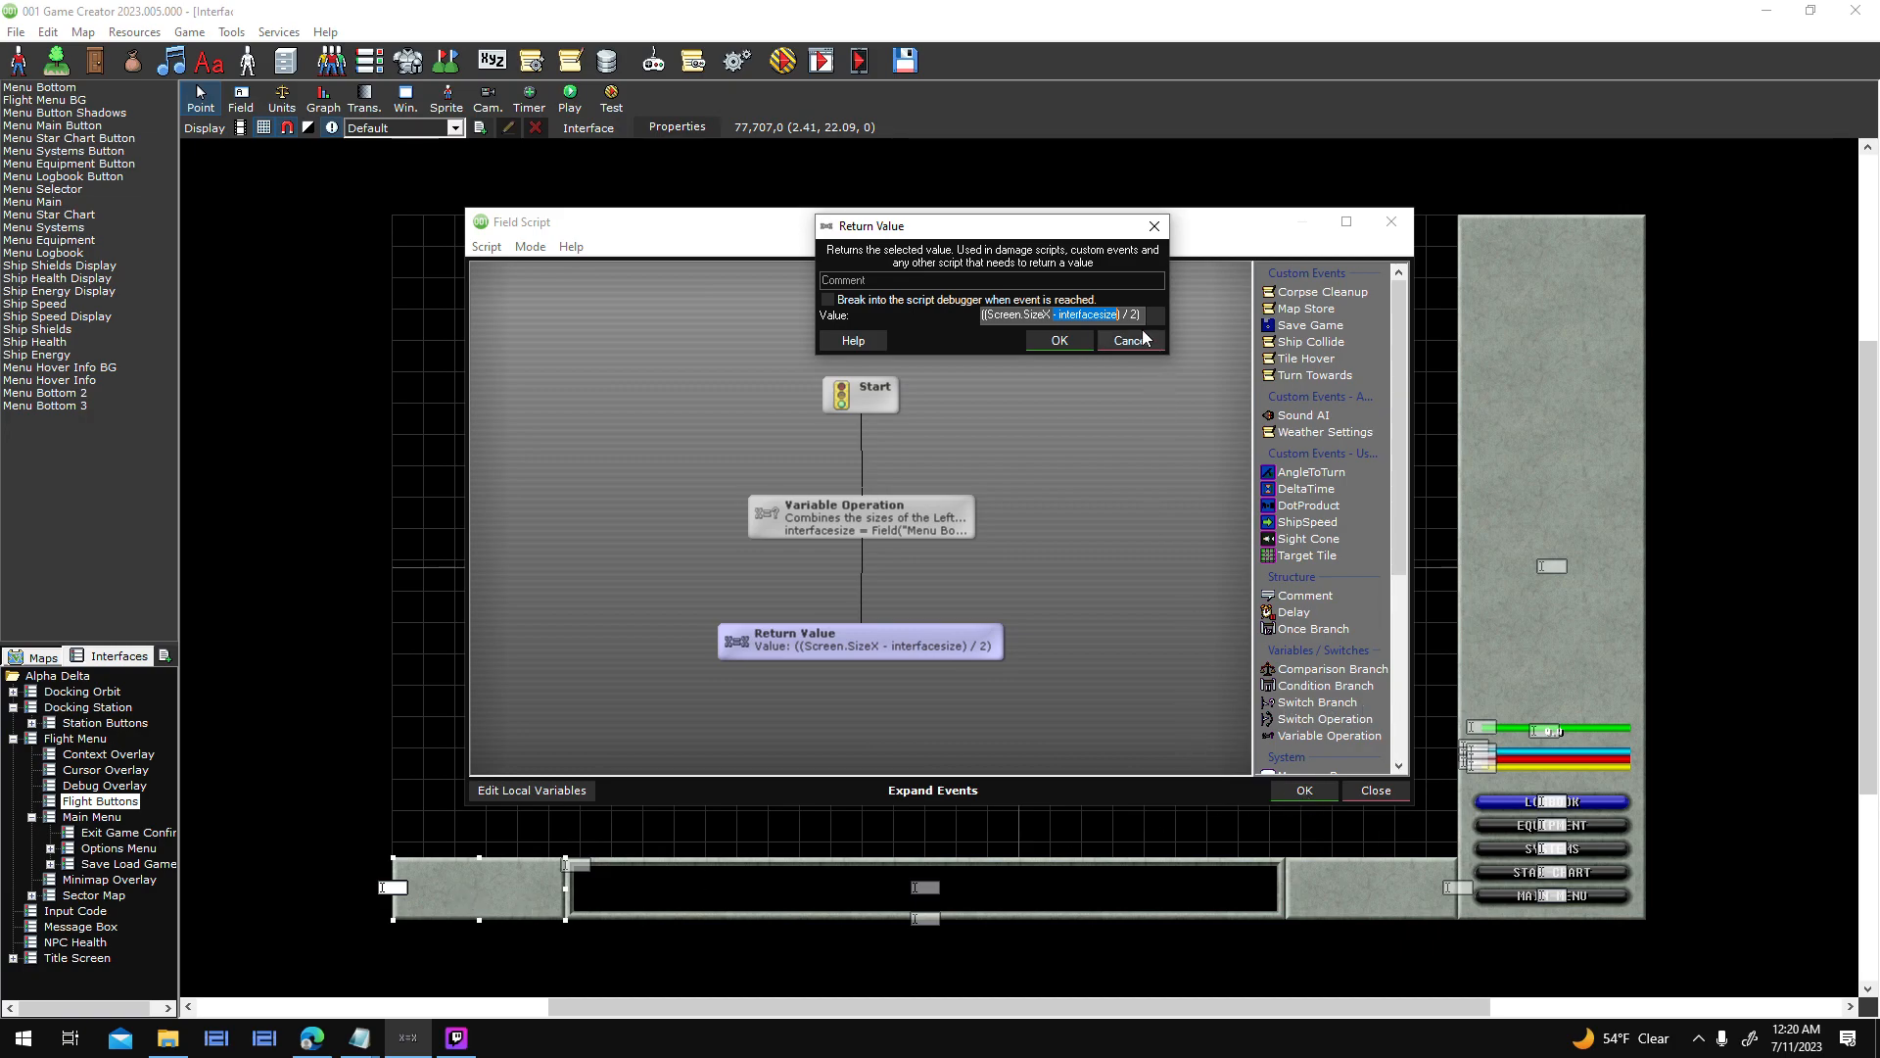
key(Return)
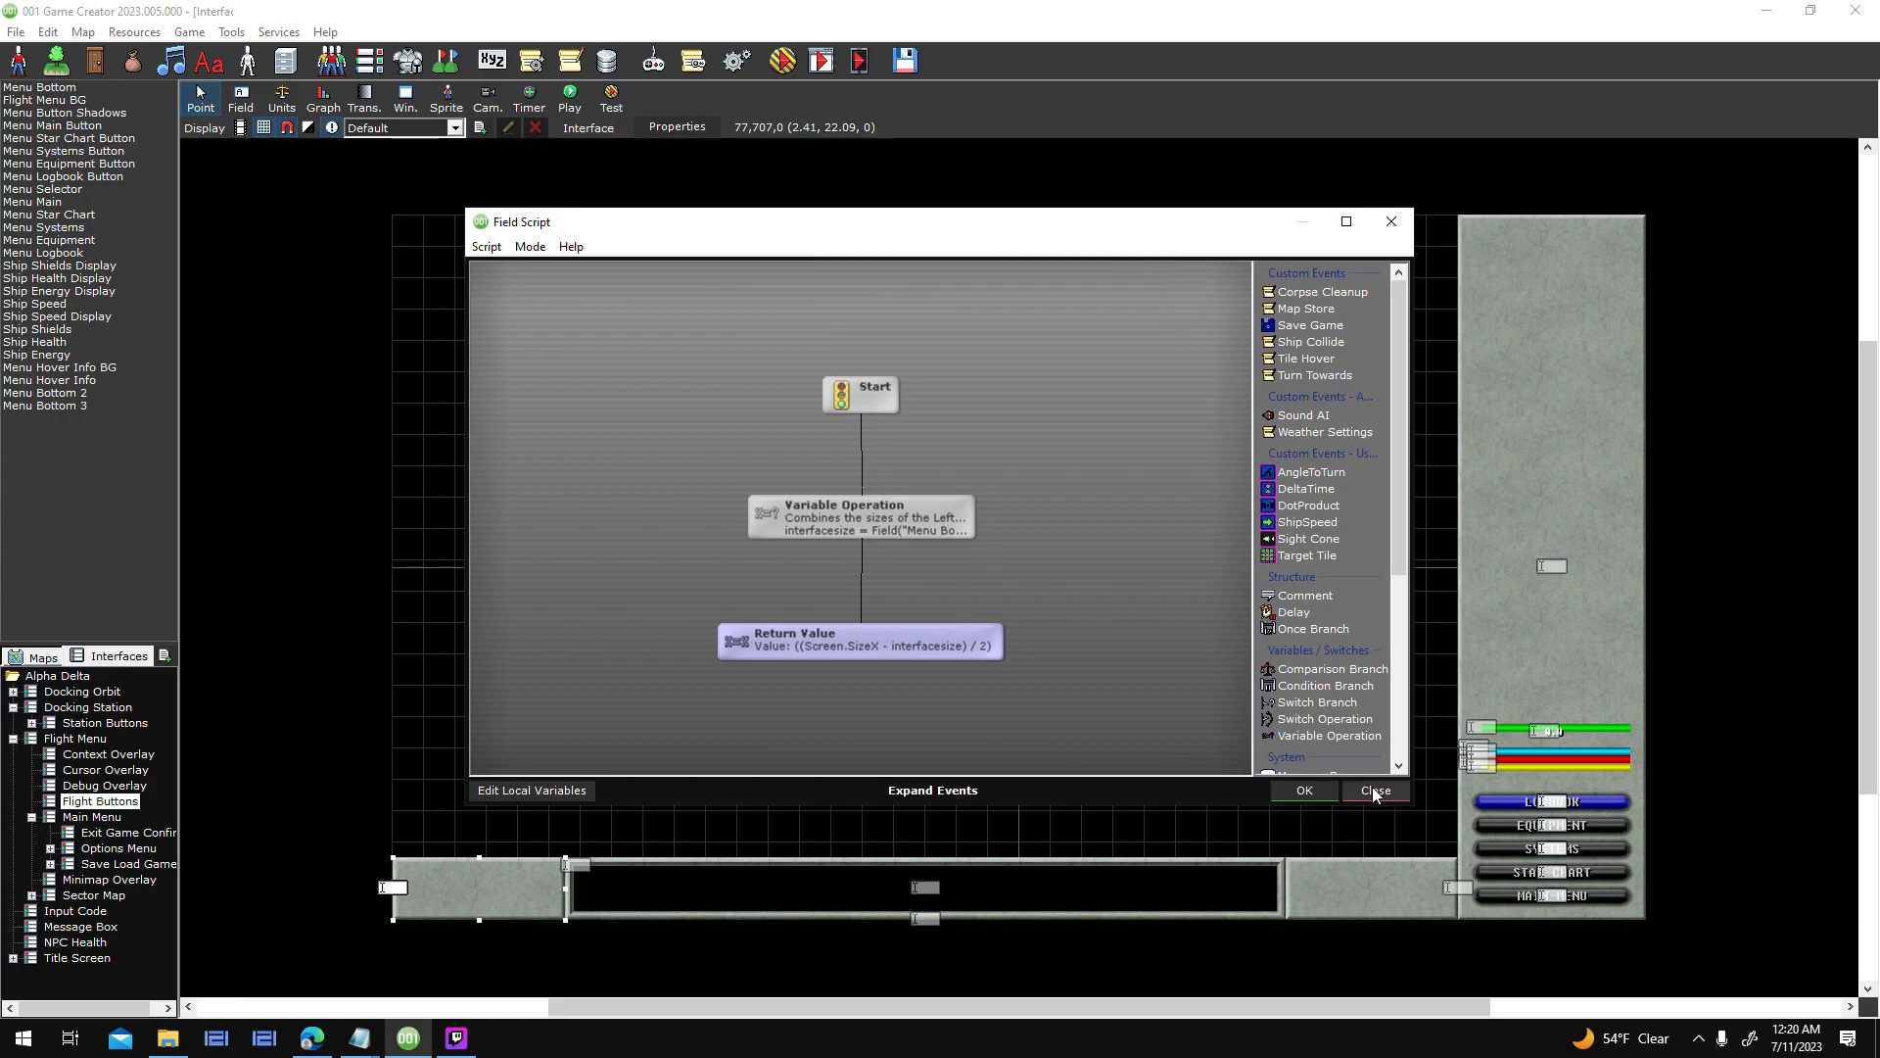
- Save and close the Retrieve Width script and leave the Menu Bottom 2 field's properties
click(1388, 791)
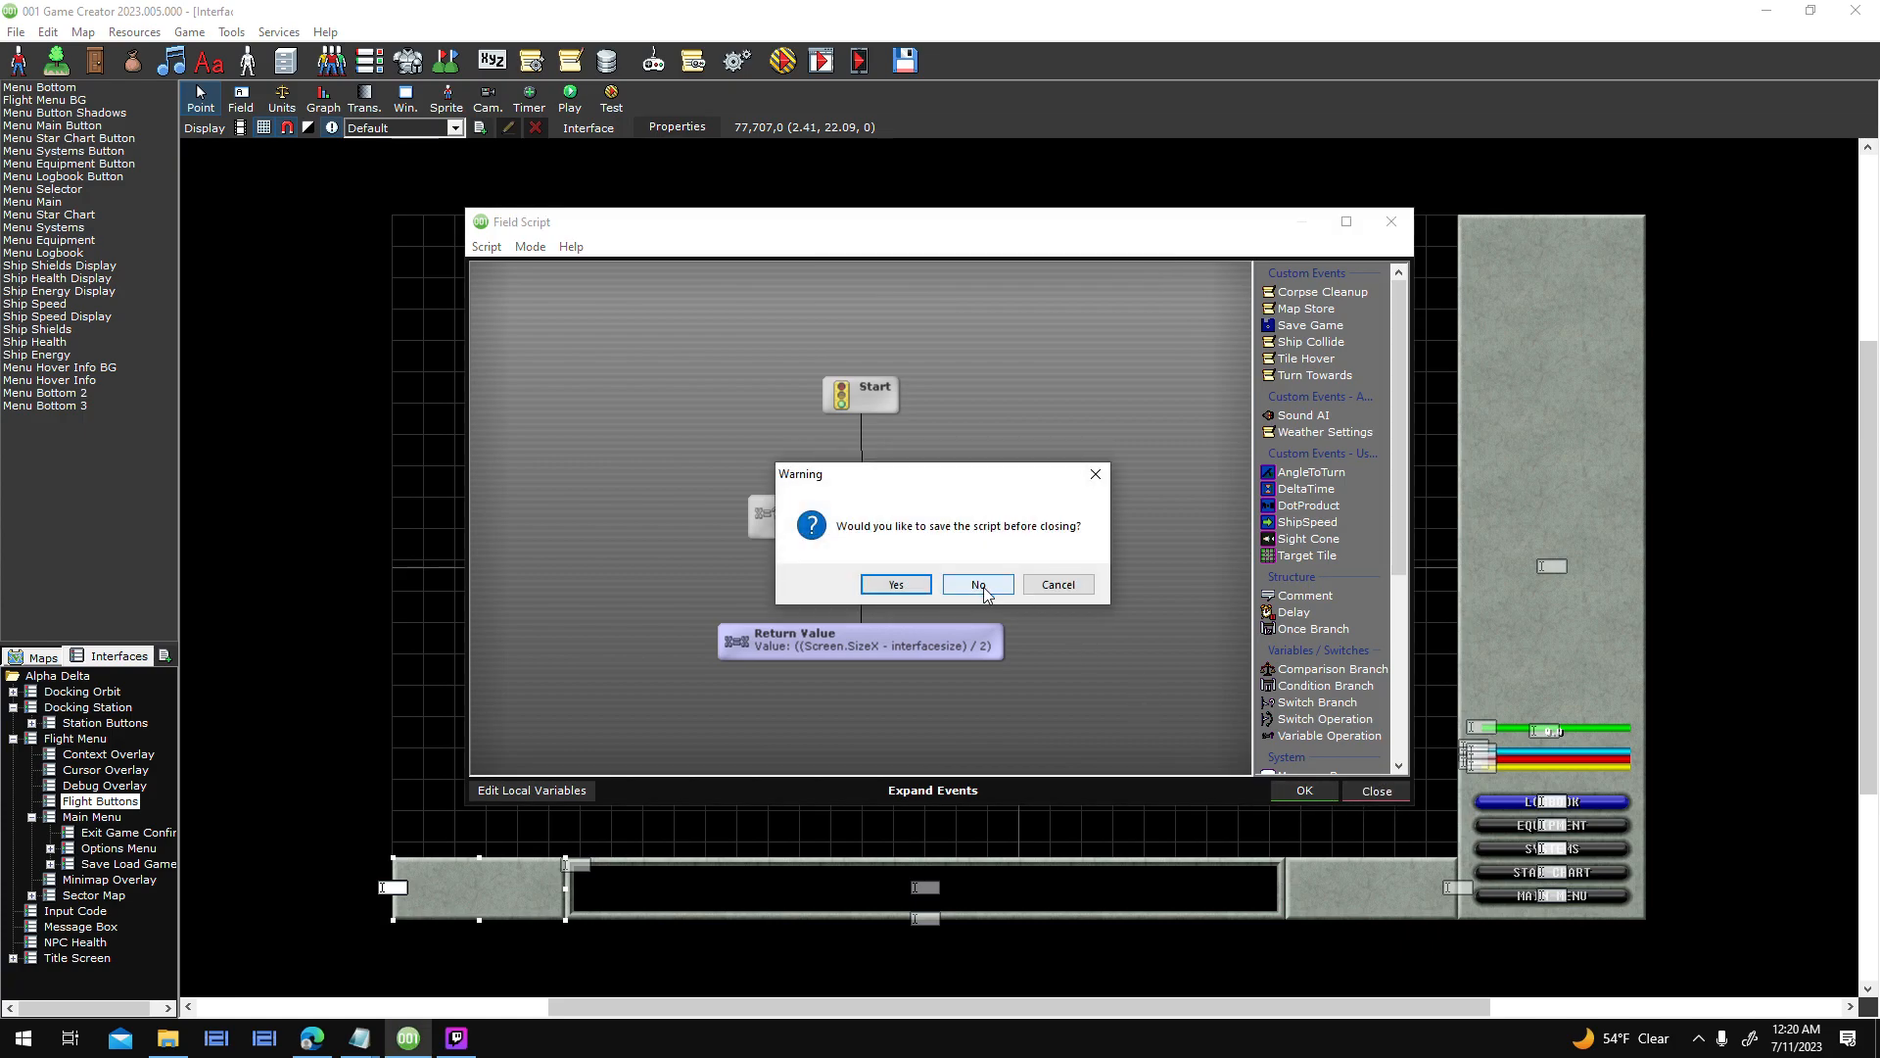
click(896, 585)
click(1241, 767)
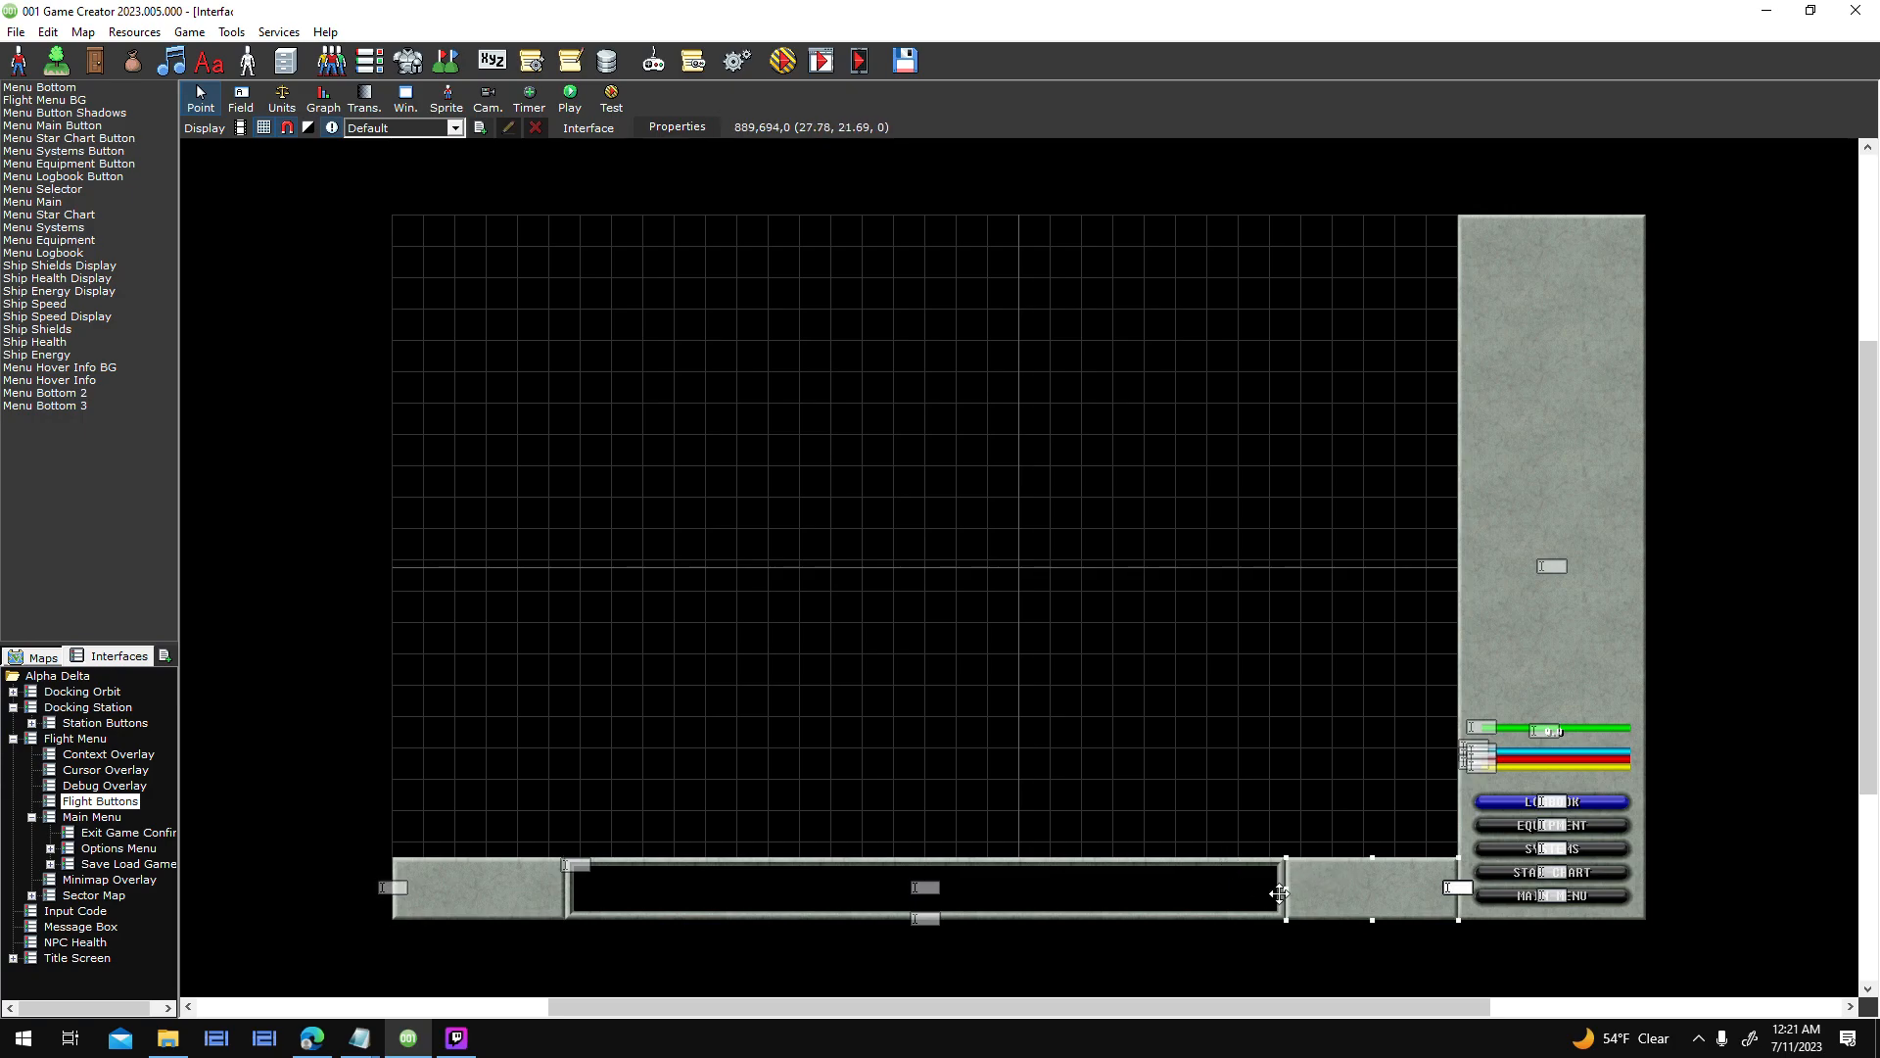
- Move the Menu Bottom 3 and Menu Bottom 2 bars side by side onto the empty middle of the canvas
drag(1316, 880, 1205, 614)
drag(502, 875, 1184, 592)
click(1190, 617)
- Check the width in the Menu Bottom 3 field's properties and leave them unchanged
double_click(1227, 603)
double_click(710, 360)
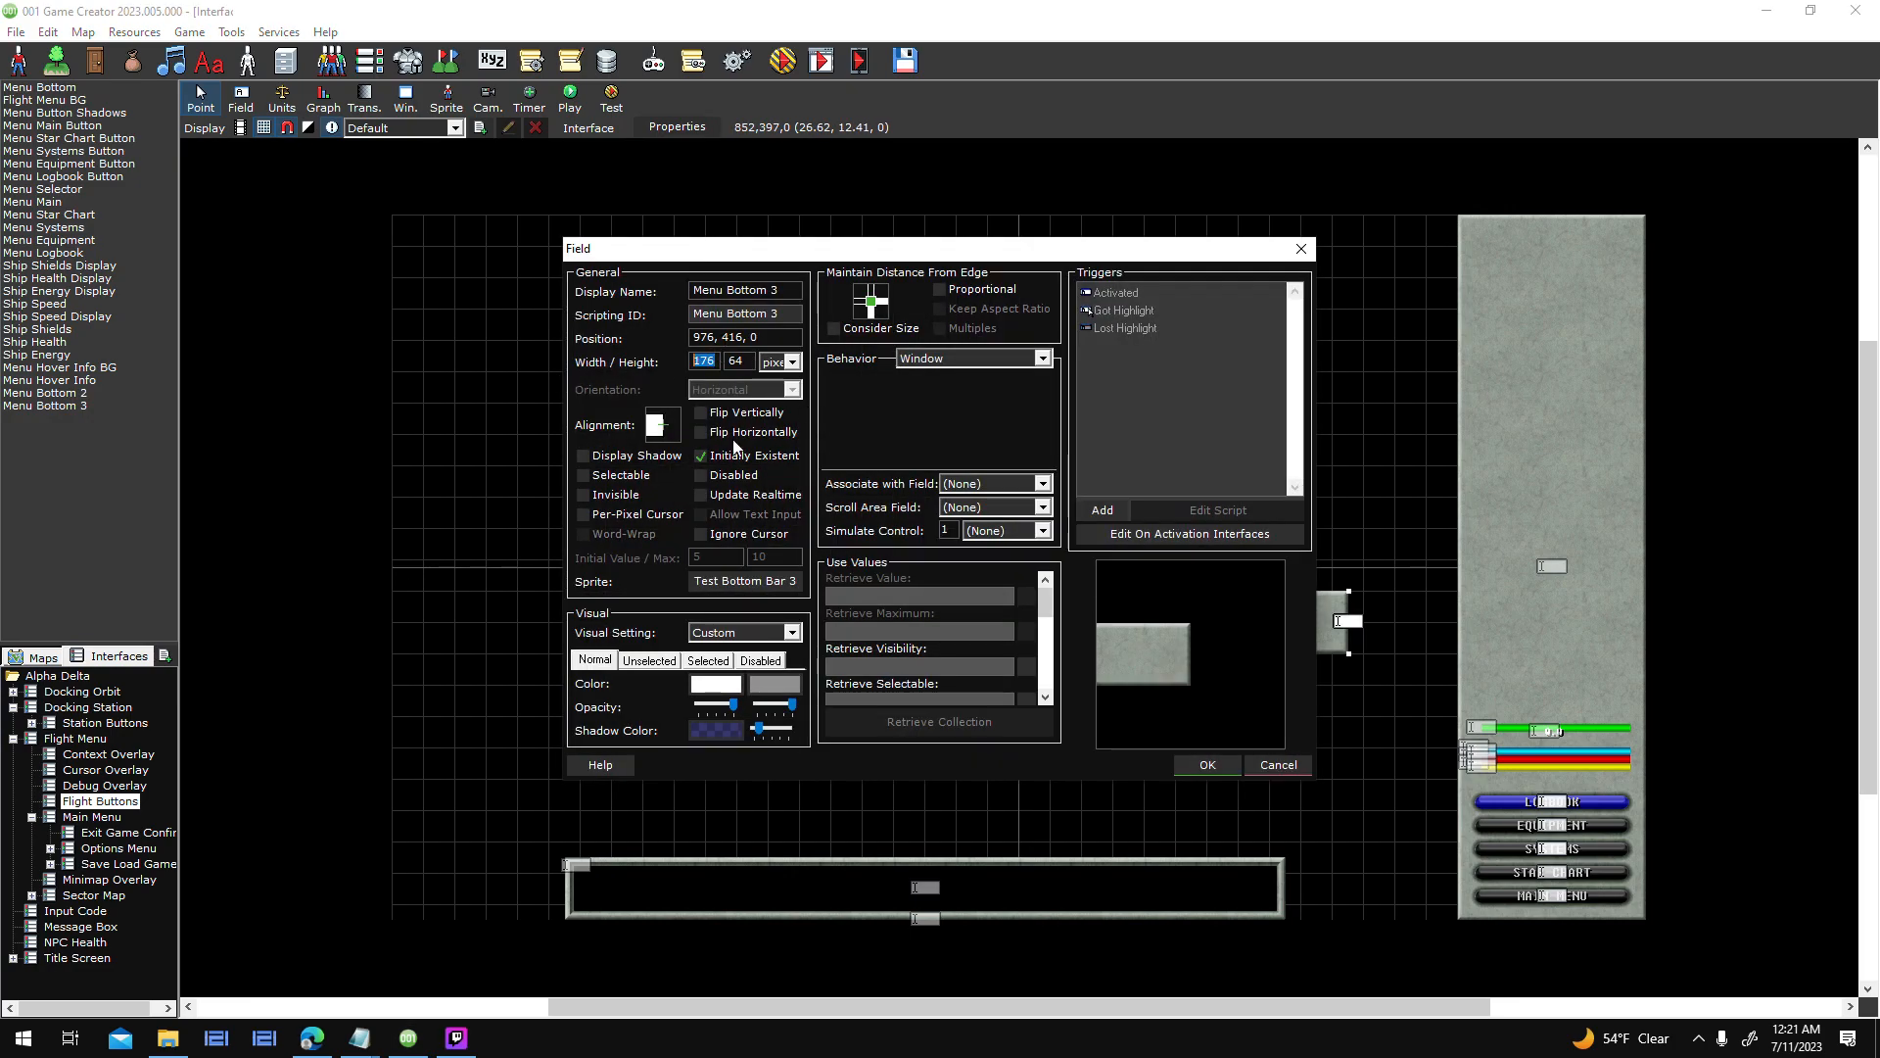
click(1269, 765)
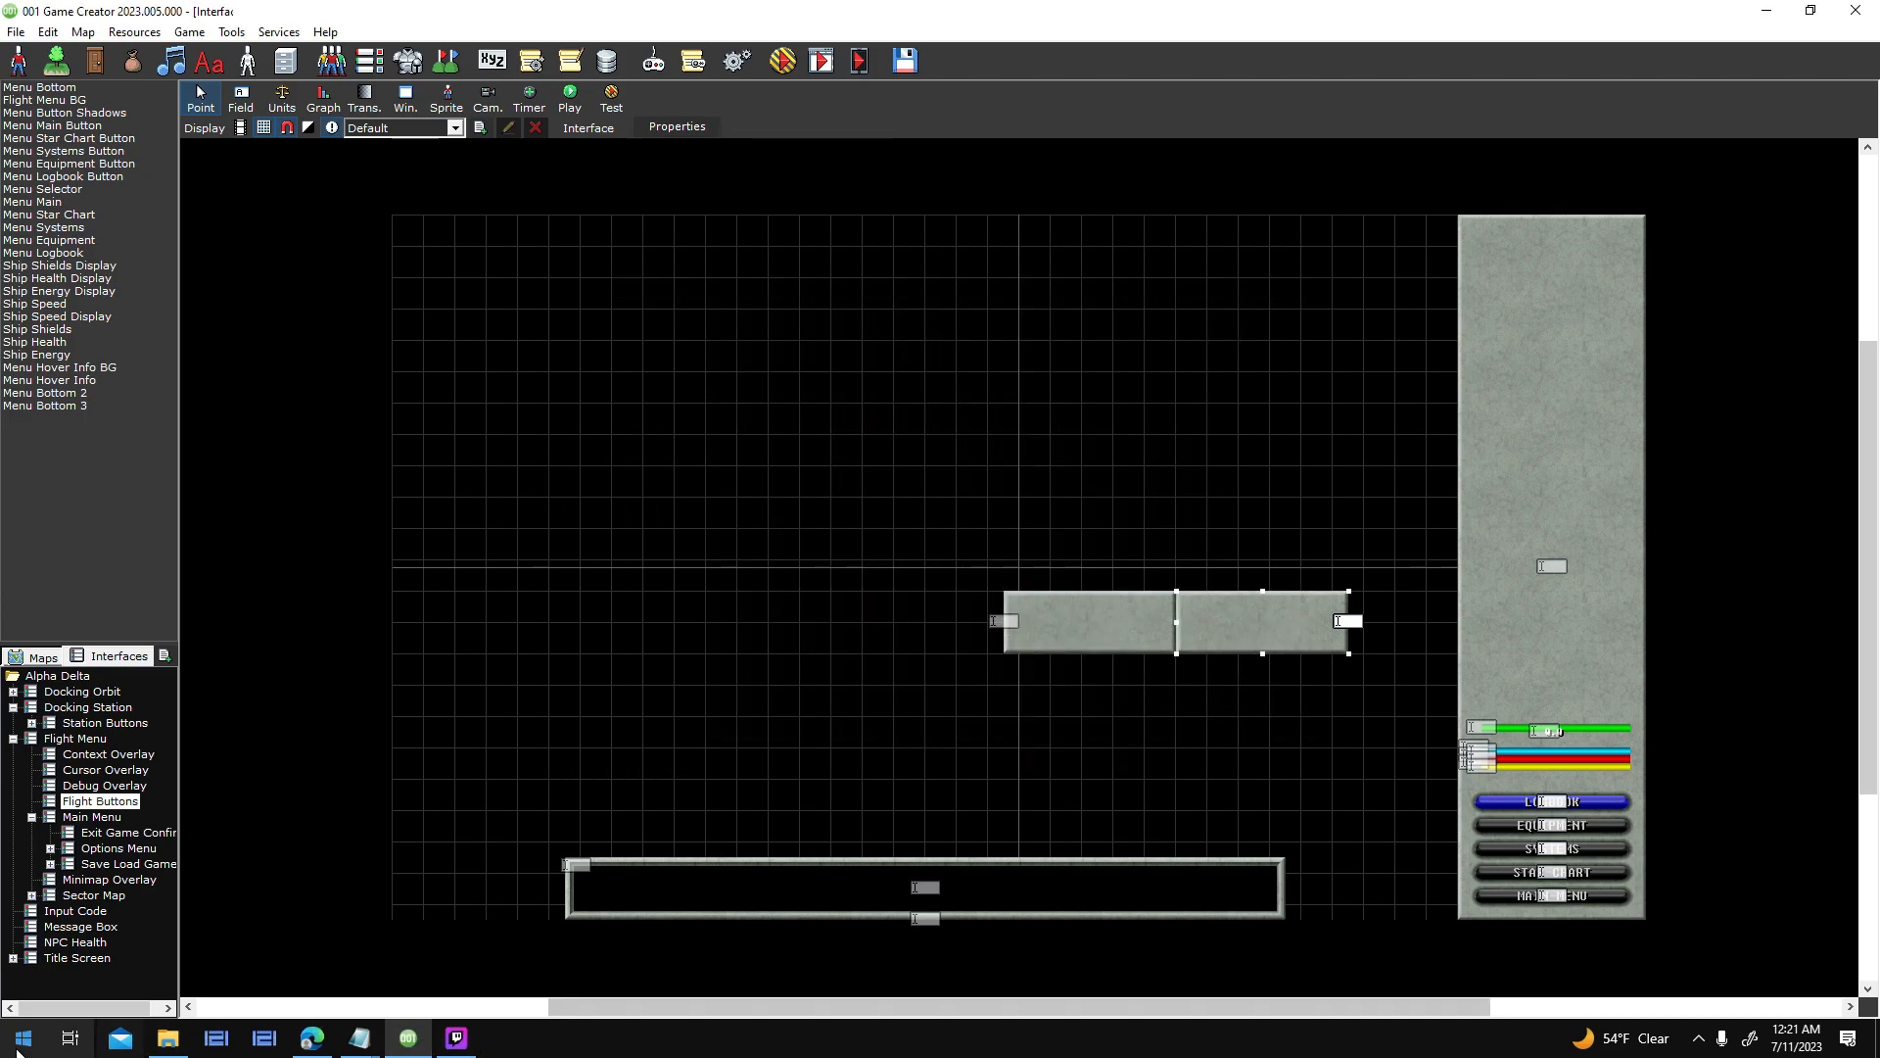
- Open Calculator and multiply the 176 pixel bar width by 2
click(22, 1040)
text(calc)
key(Return)
text(172*2)
key(Return)
key(Escape)
text(176*2)
key(Return)
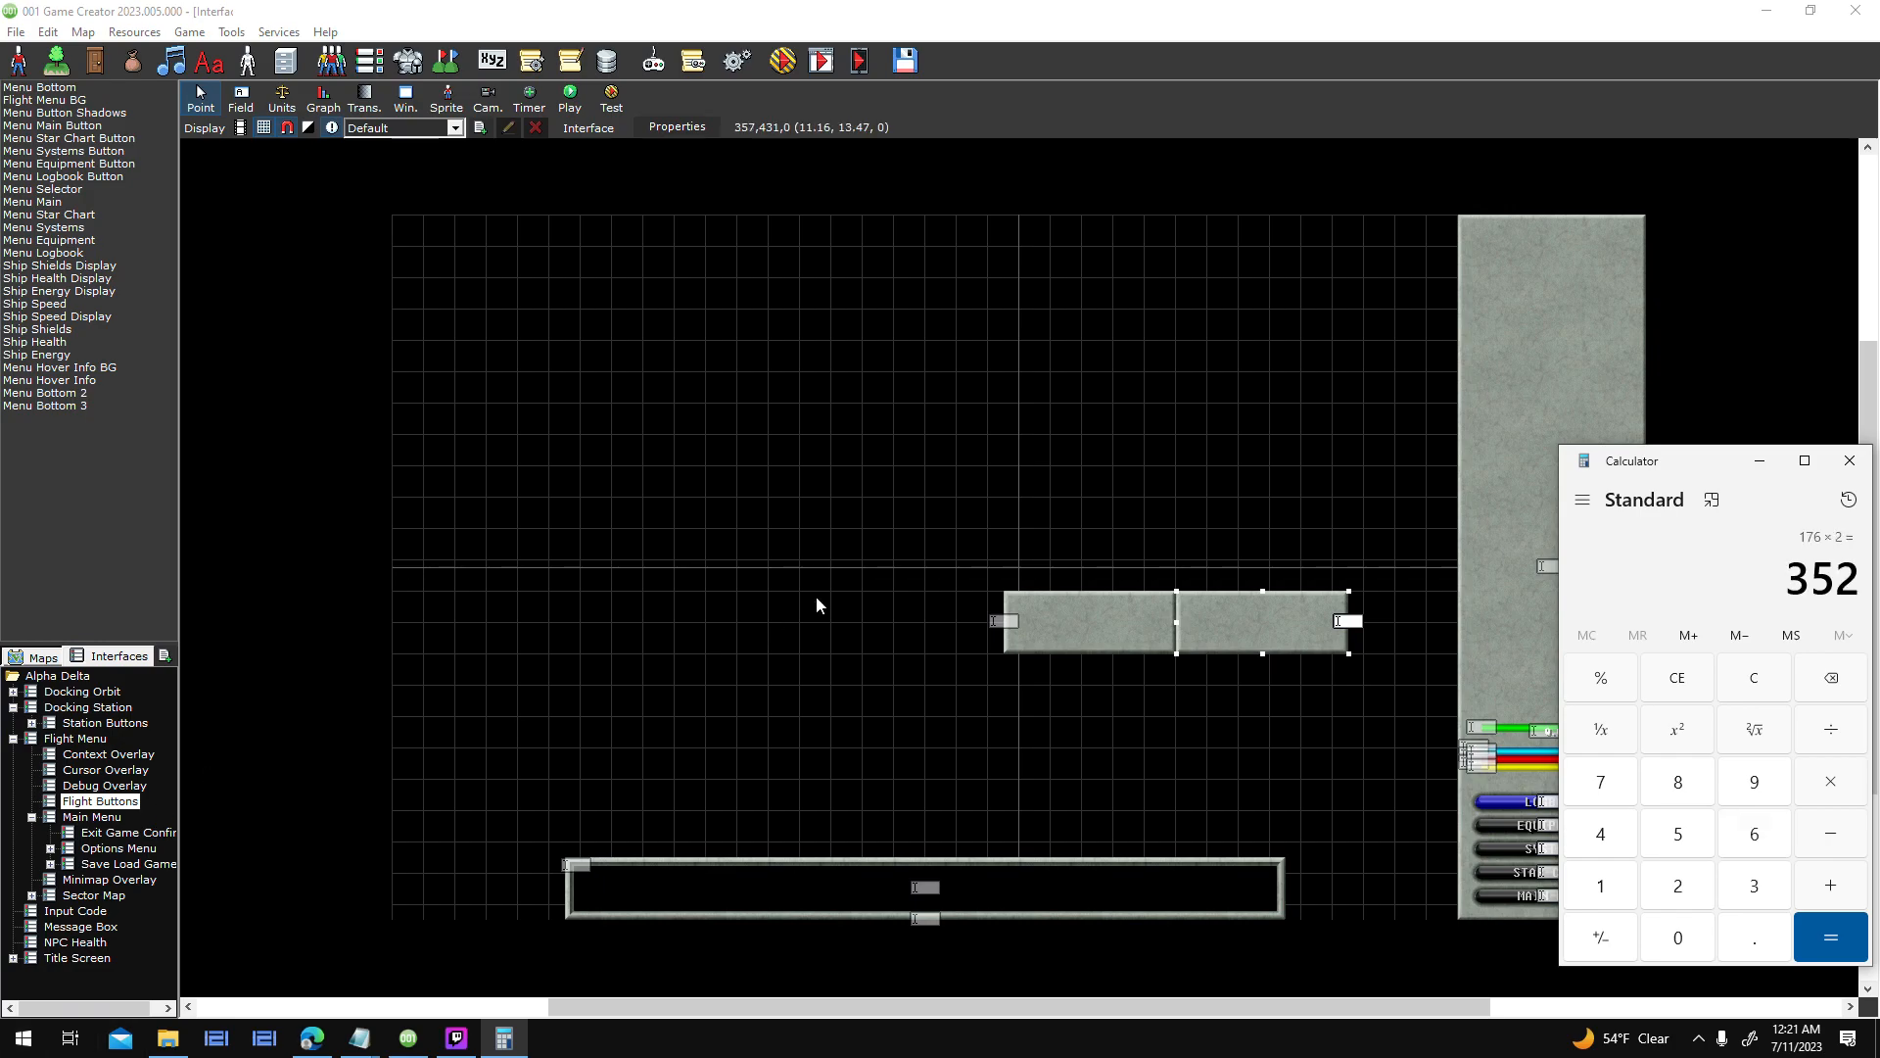
- Move the Menu Bottom 2 bar to the left edge of the canvas, just above the bottom row
click(1075, 619)
click(1264, 617)
drag(1120, 608, 1156, 610)
click(1277, 611)
click(1143, 611)
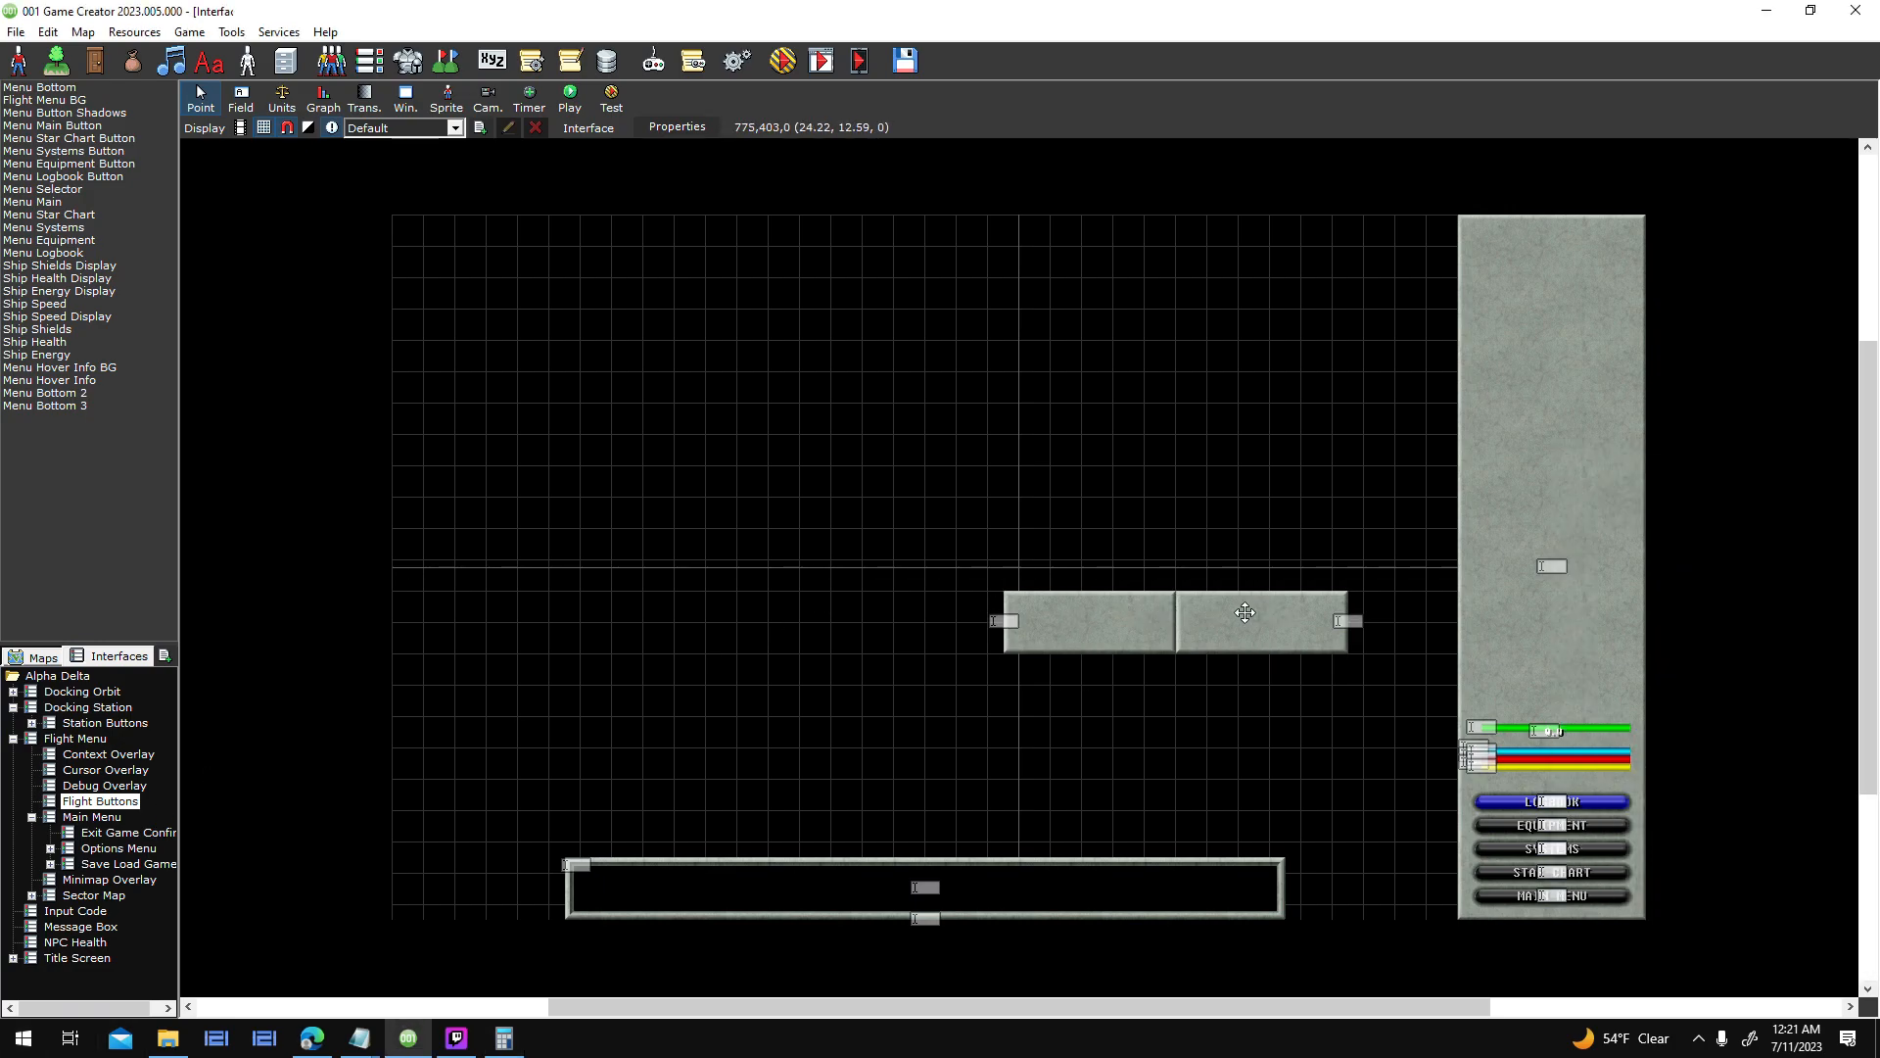
click(522, 1046)
click(1036, 487)
drag(1067, 607, 455, 753)
click(555, 768)
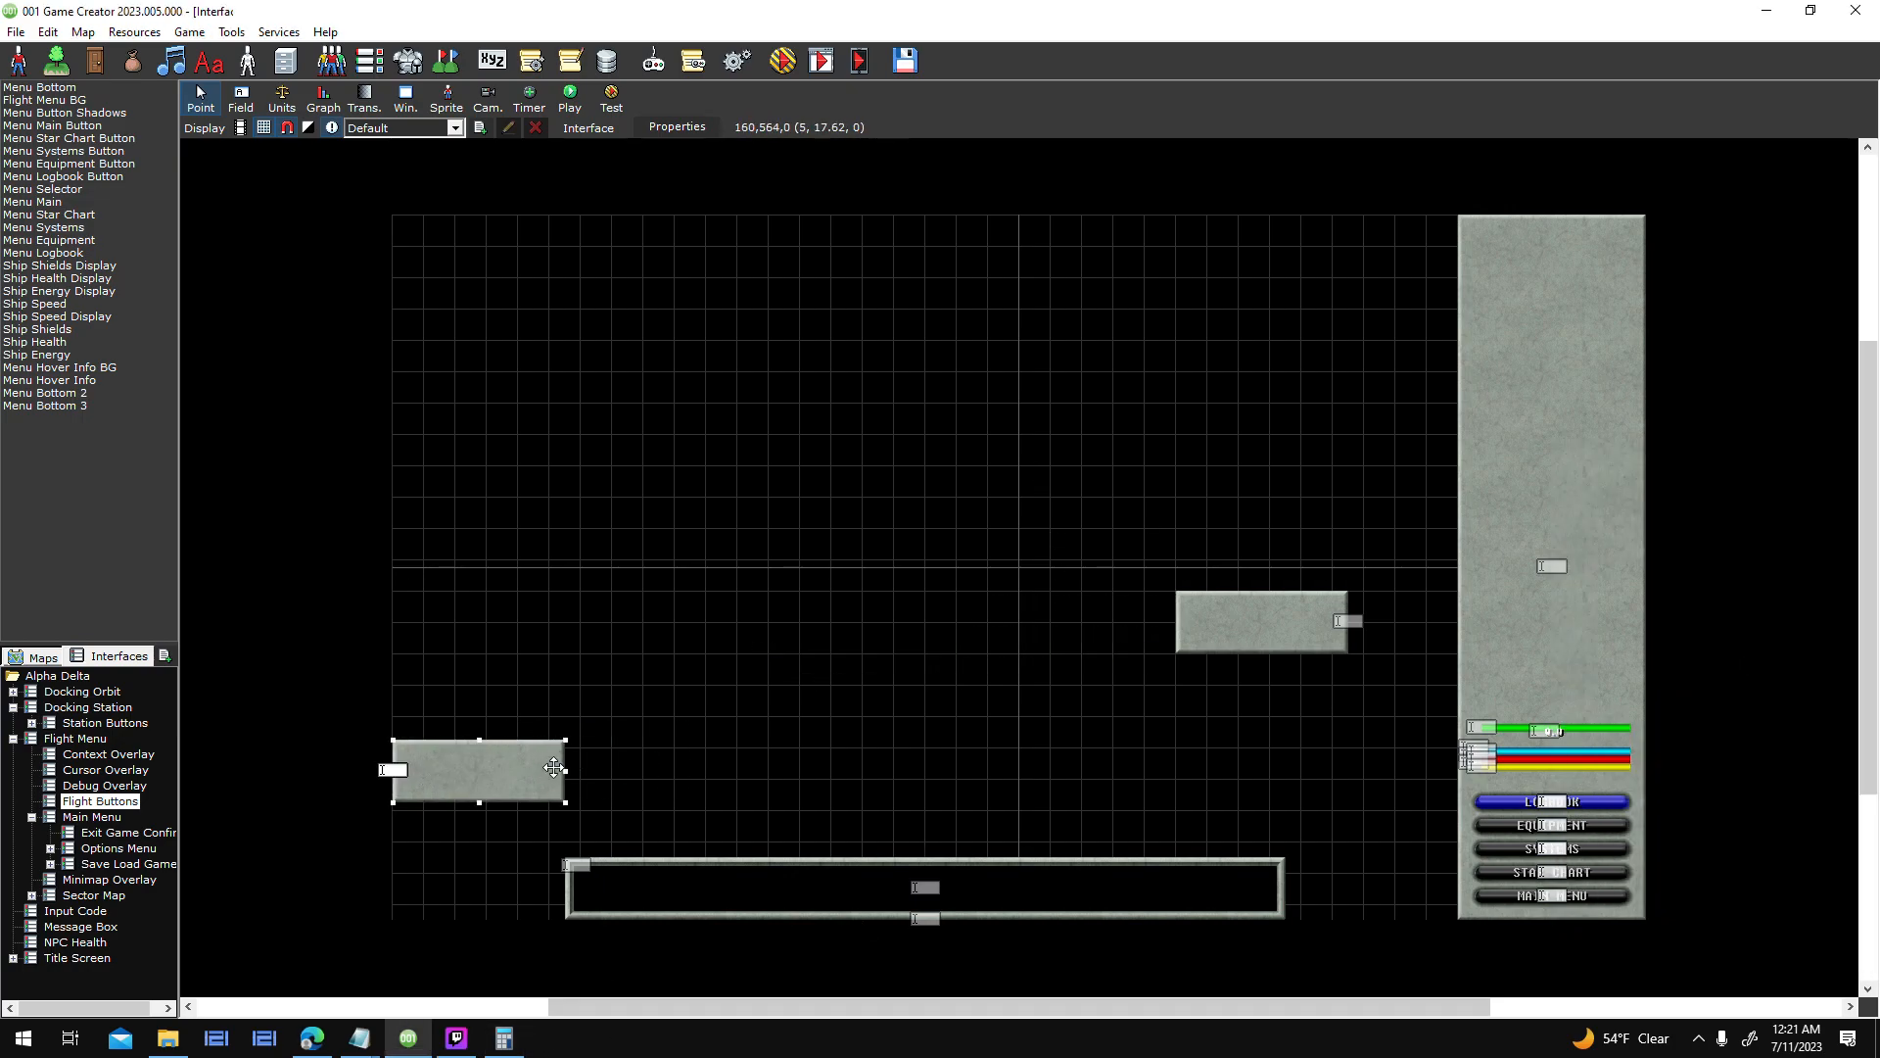
- Bring Menu Bottom 2 back beside Menu Bottom 3 and move the Menu Bottom panel against the Flight Menu BG sidebar
click(639, 881)
click(610, 858)
click(610, 862)
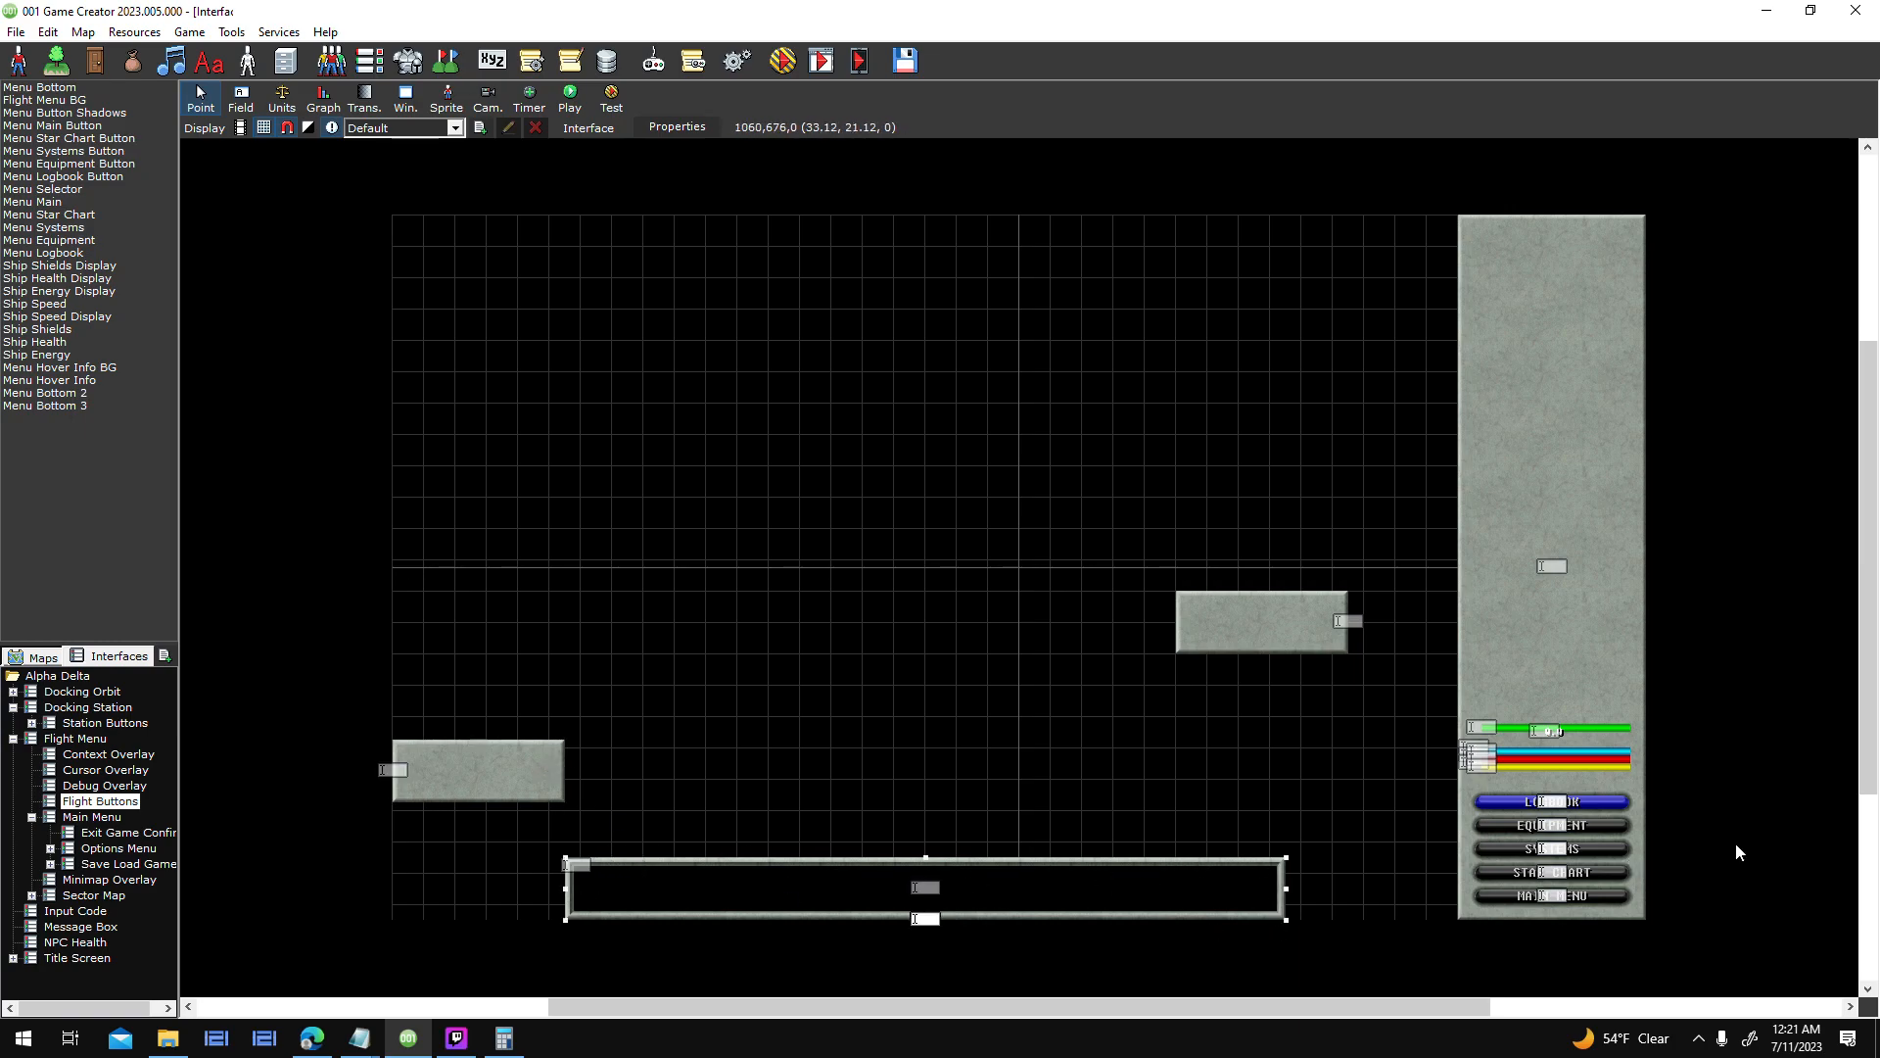
click(1558, 636)
click(636, 680)
drag(486, 776, 1098, 628)
drag(1232, 860, 1402, 856)
click(1533, 671)
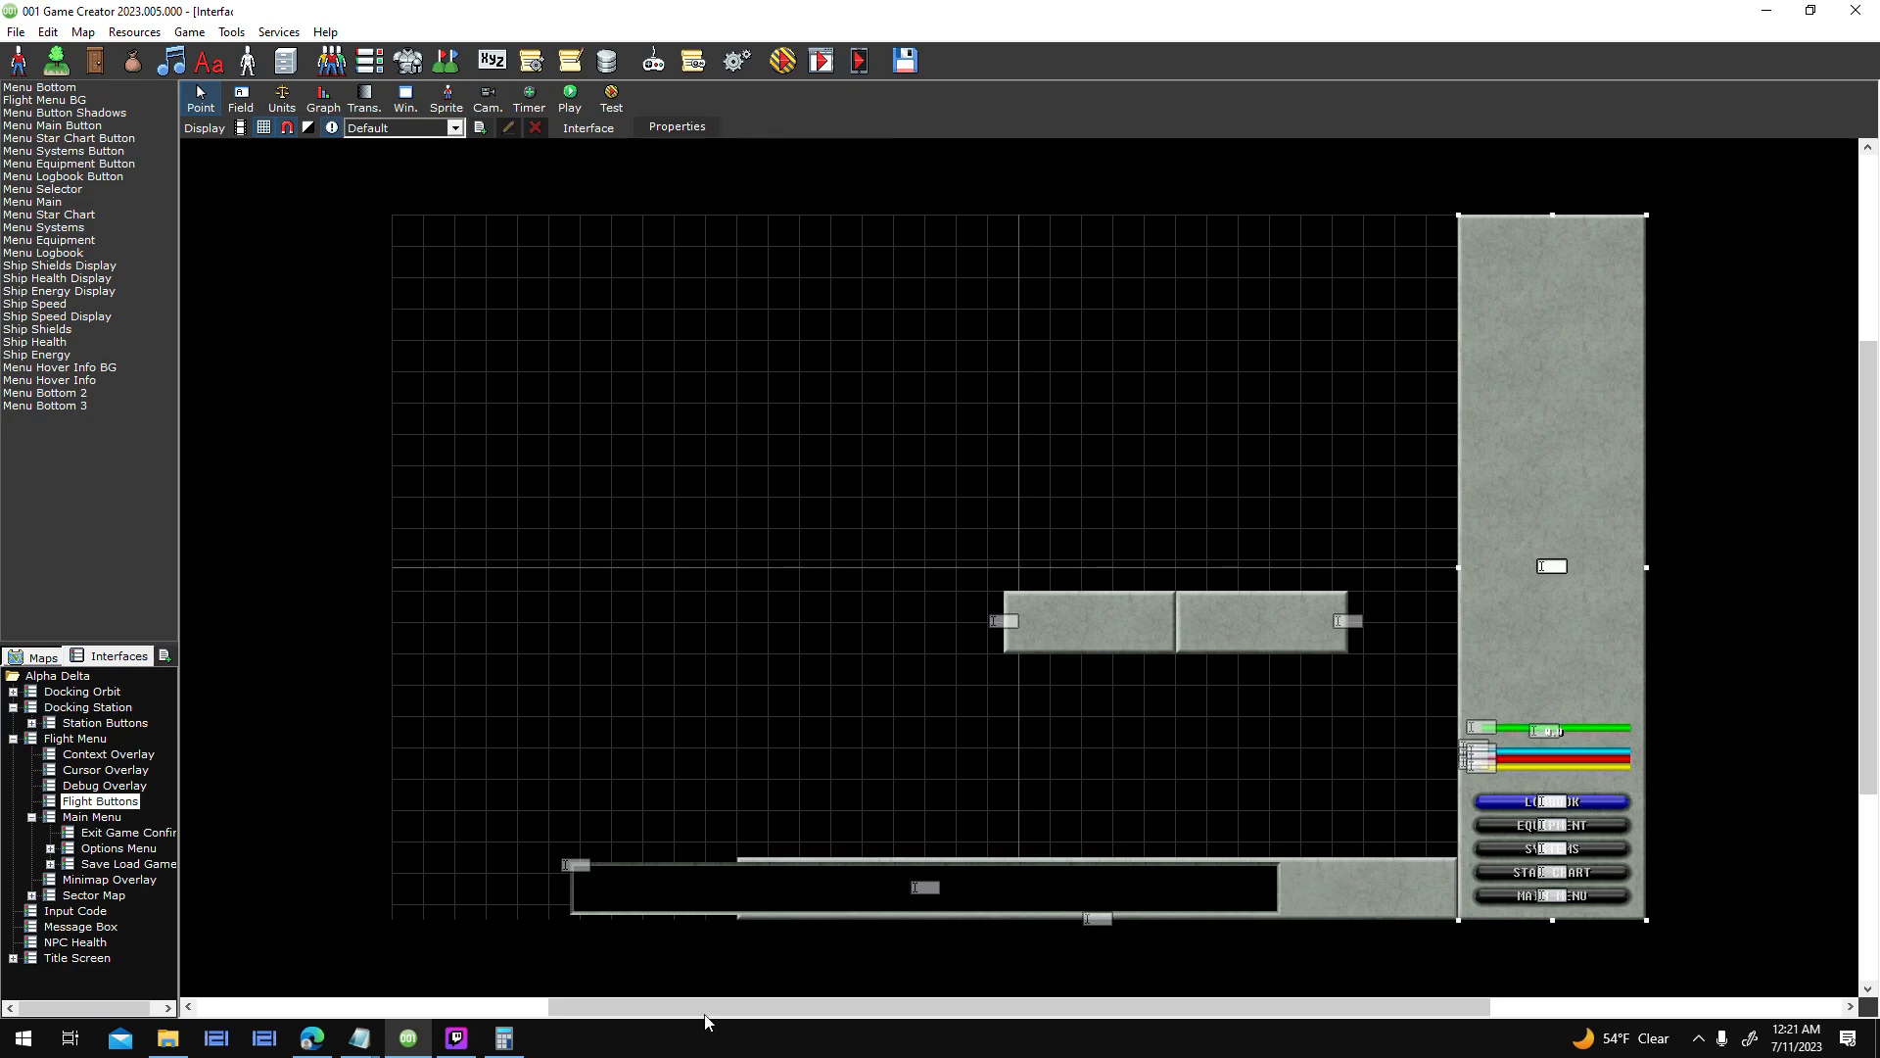
- Add the sidebar's width of 192 and the Menu Bottom field's width of 736 in Calculator
click(505, 1038)
text(192)
key(plus)
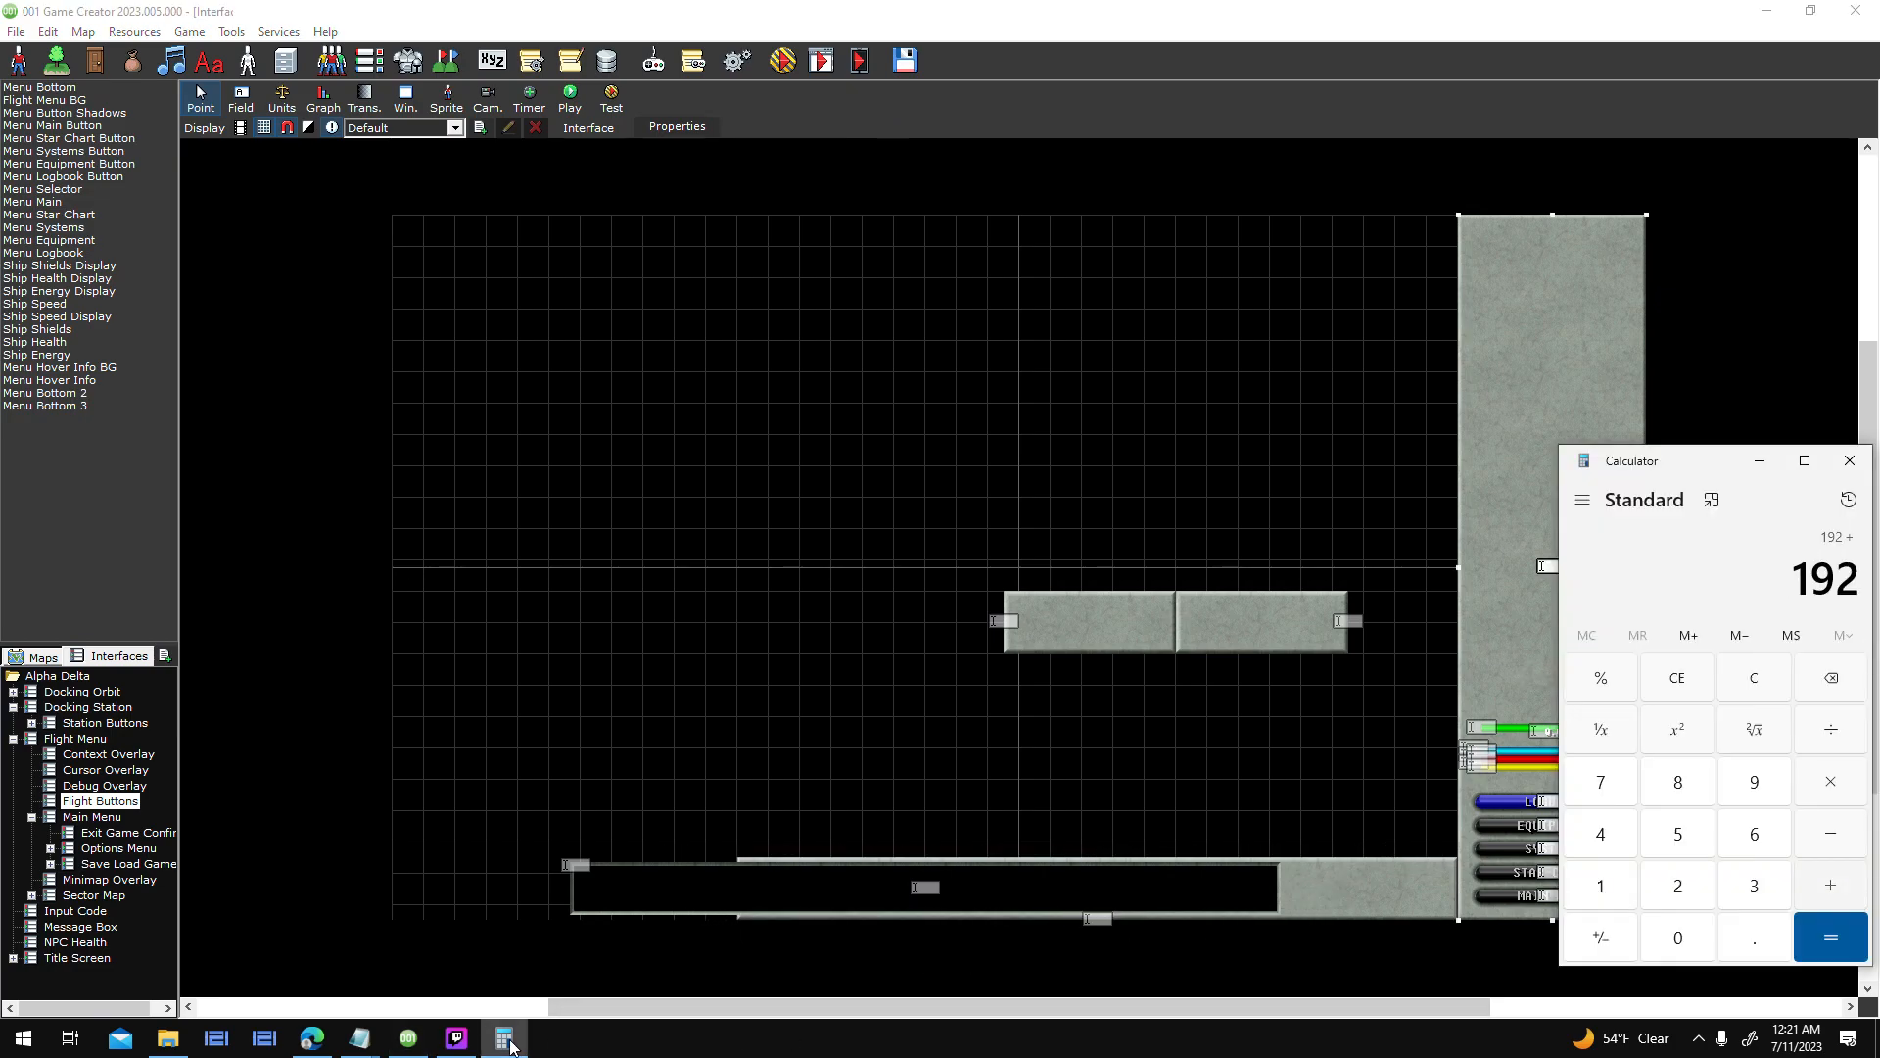
double_click(1395, 901)
key(Escape)
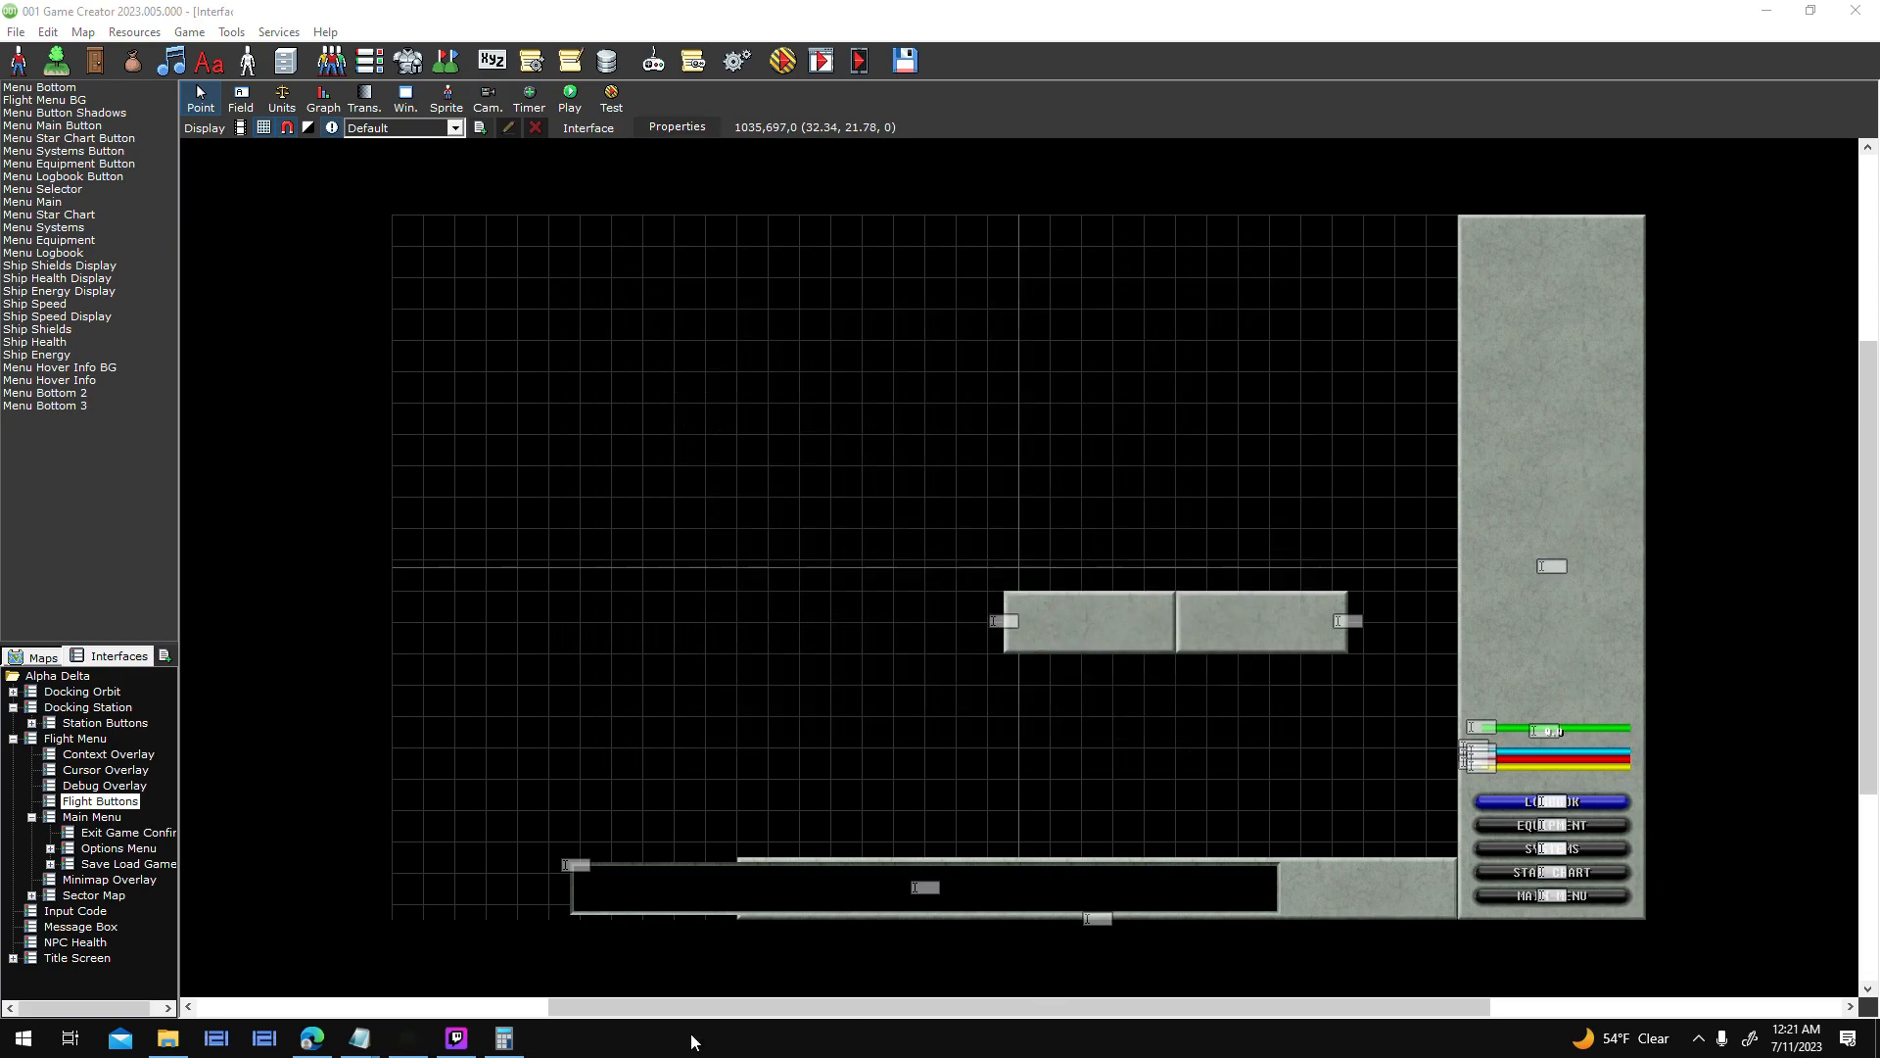
click(504, 1038)
text(736)
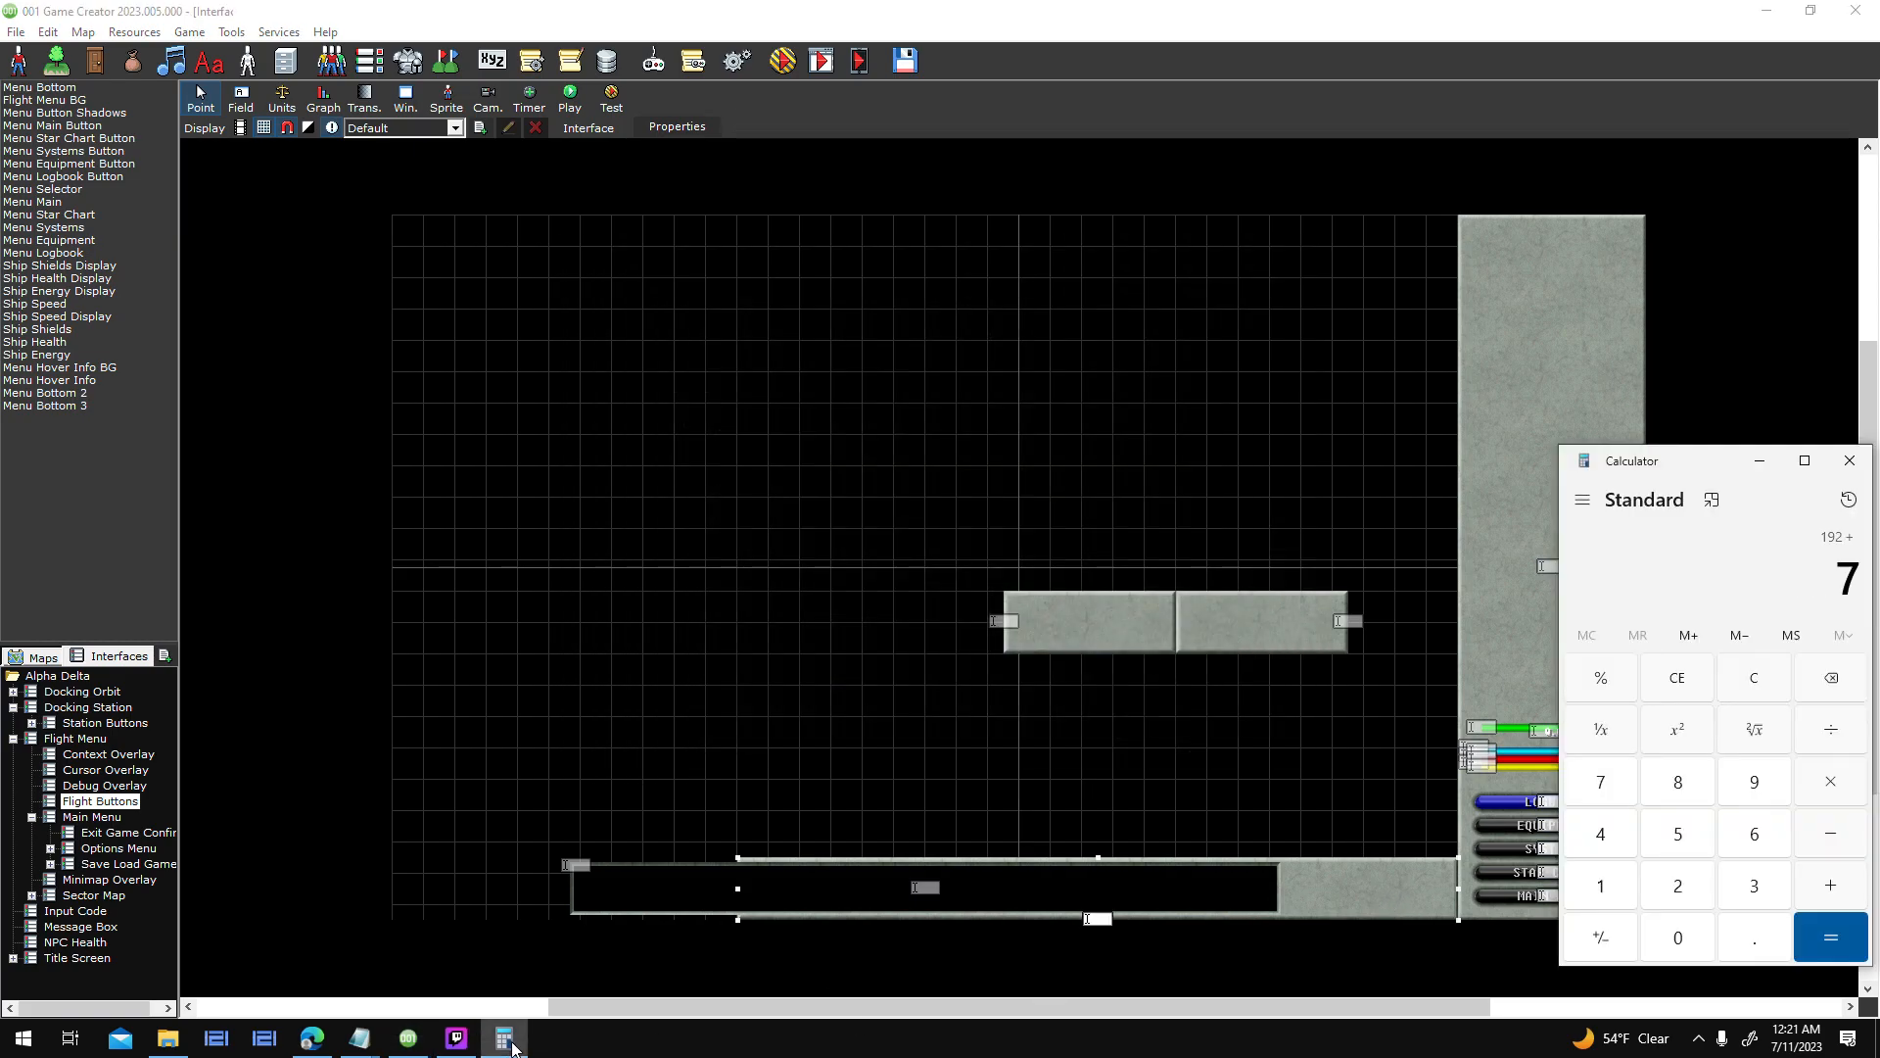
key(Return)
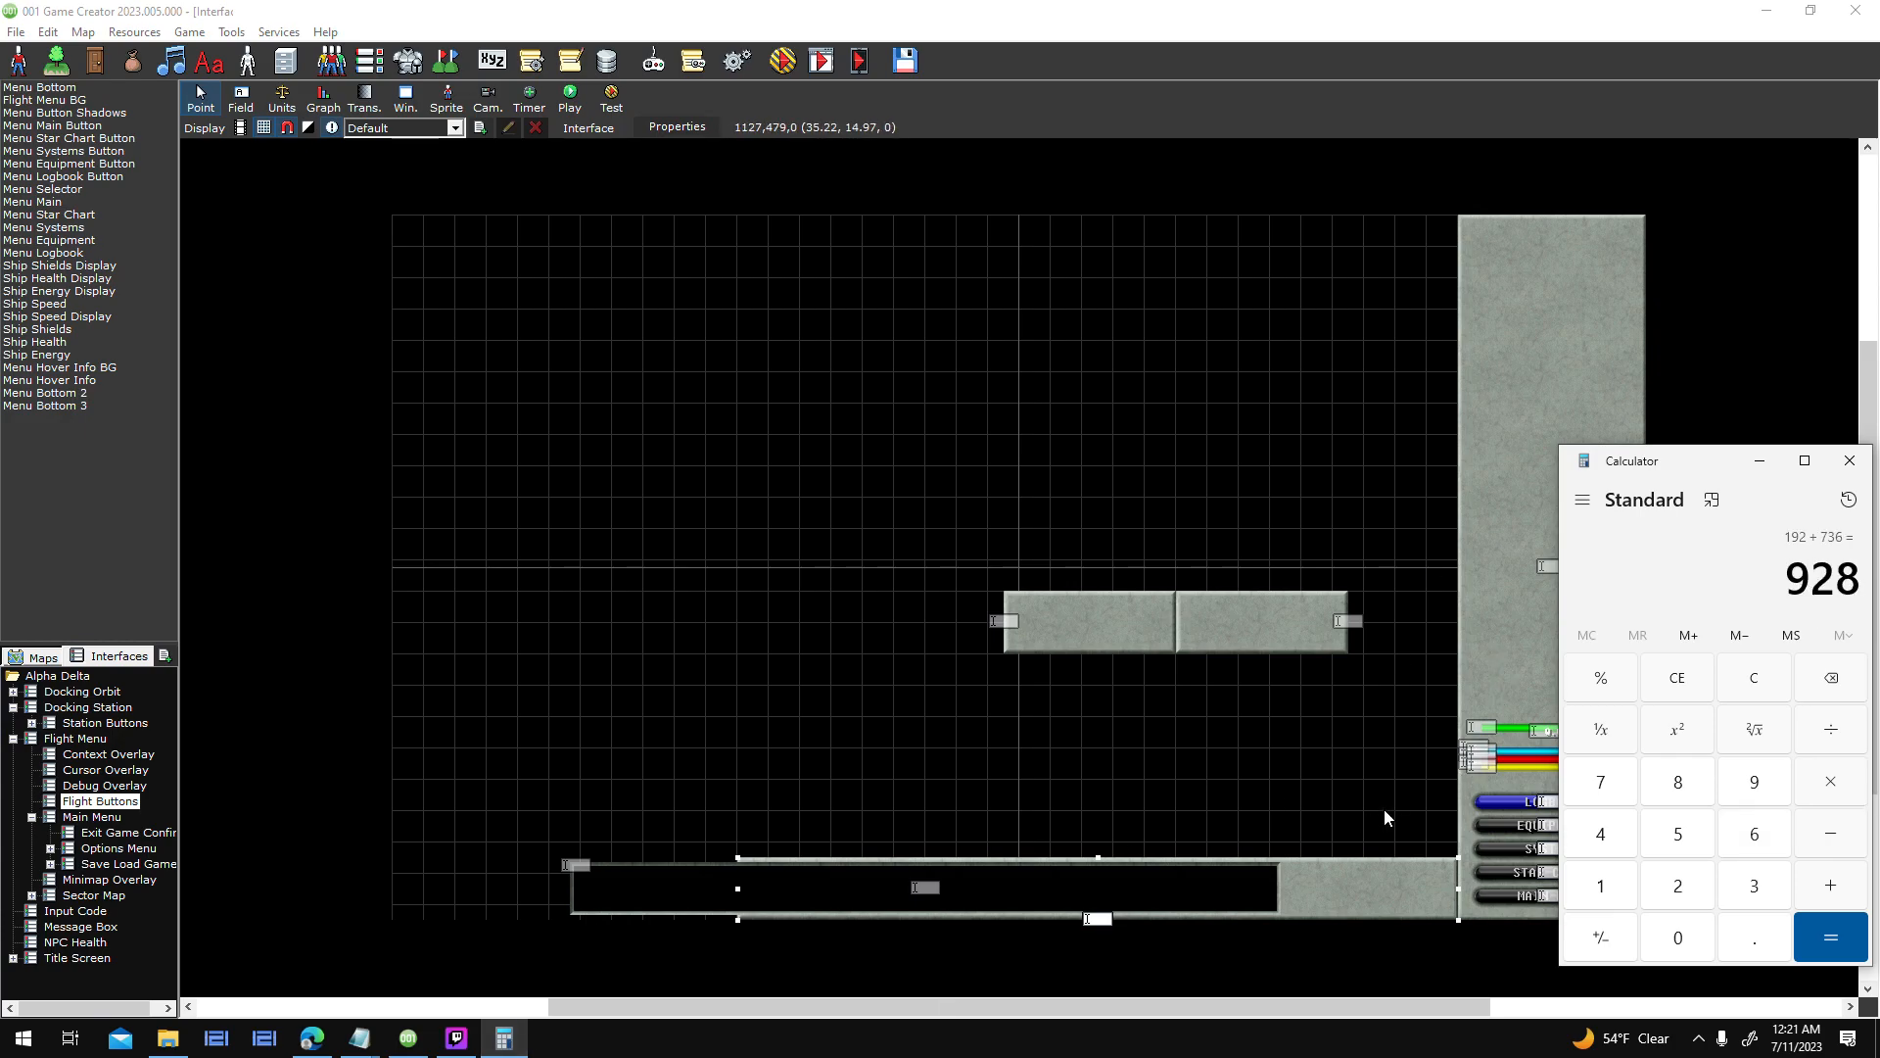
- Subtract 928 from a 2048 pixel screen width in Calculator
text(2048)
key(minus)
text(928)
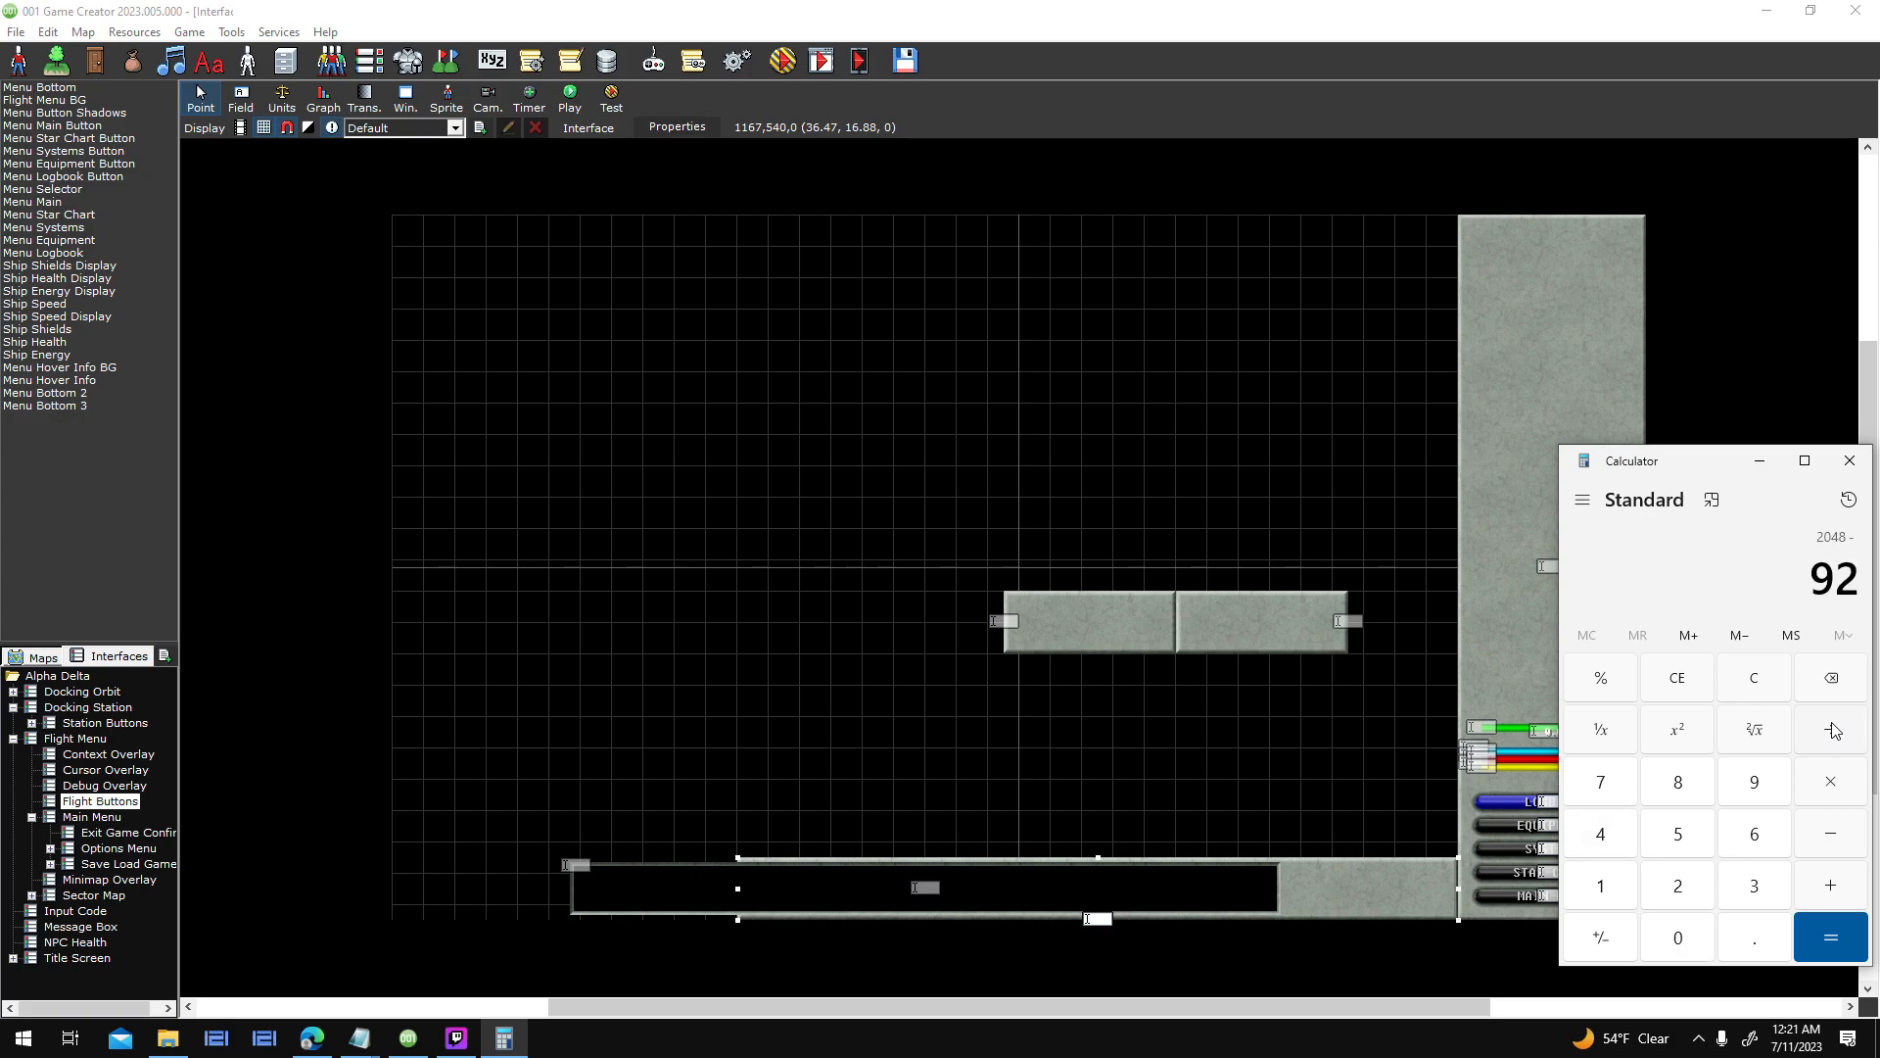
click(1848, 499)
click(1848, 499)
key(ctrl+h)
key(ctrl+h)
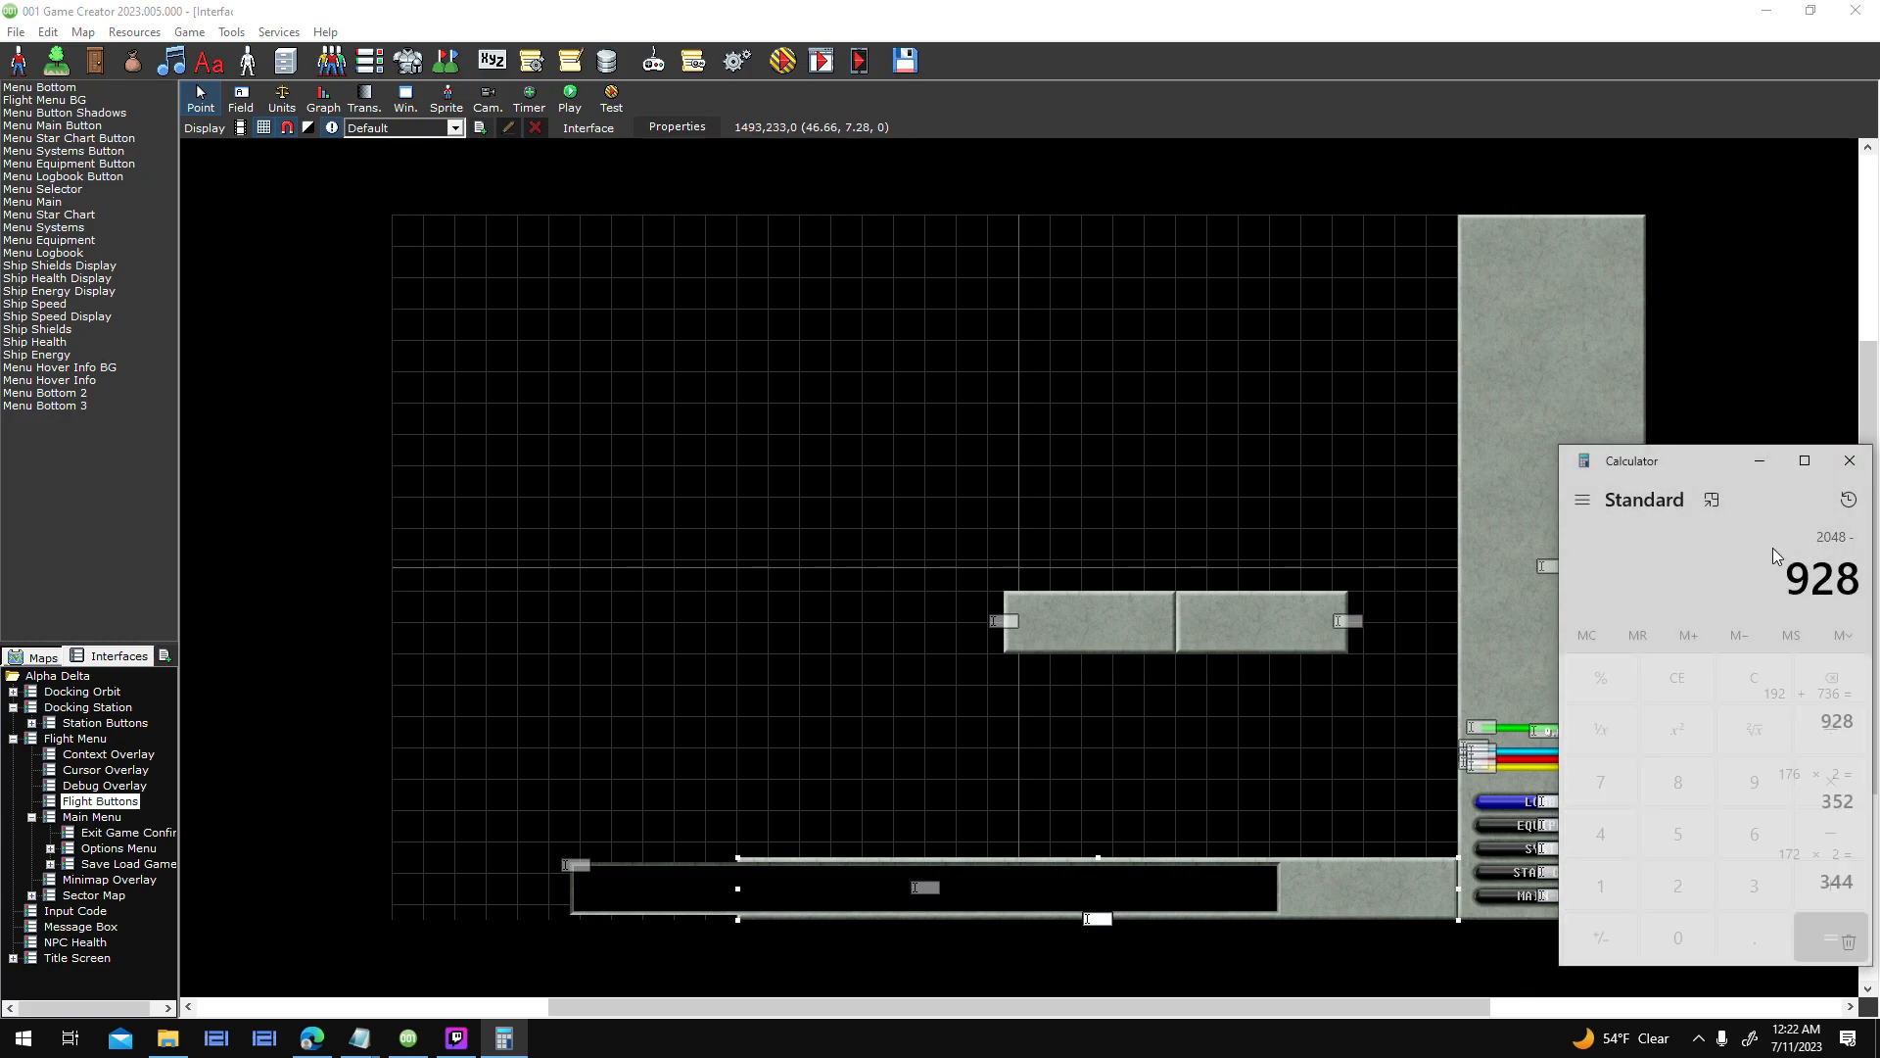
key(Return)
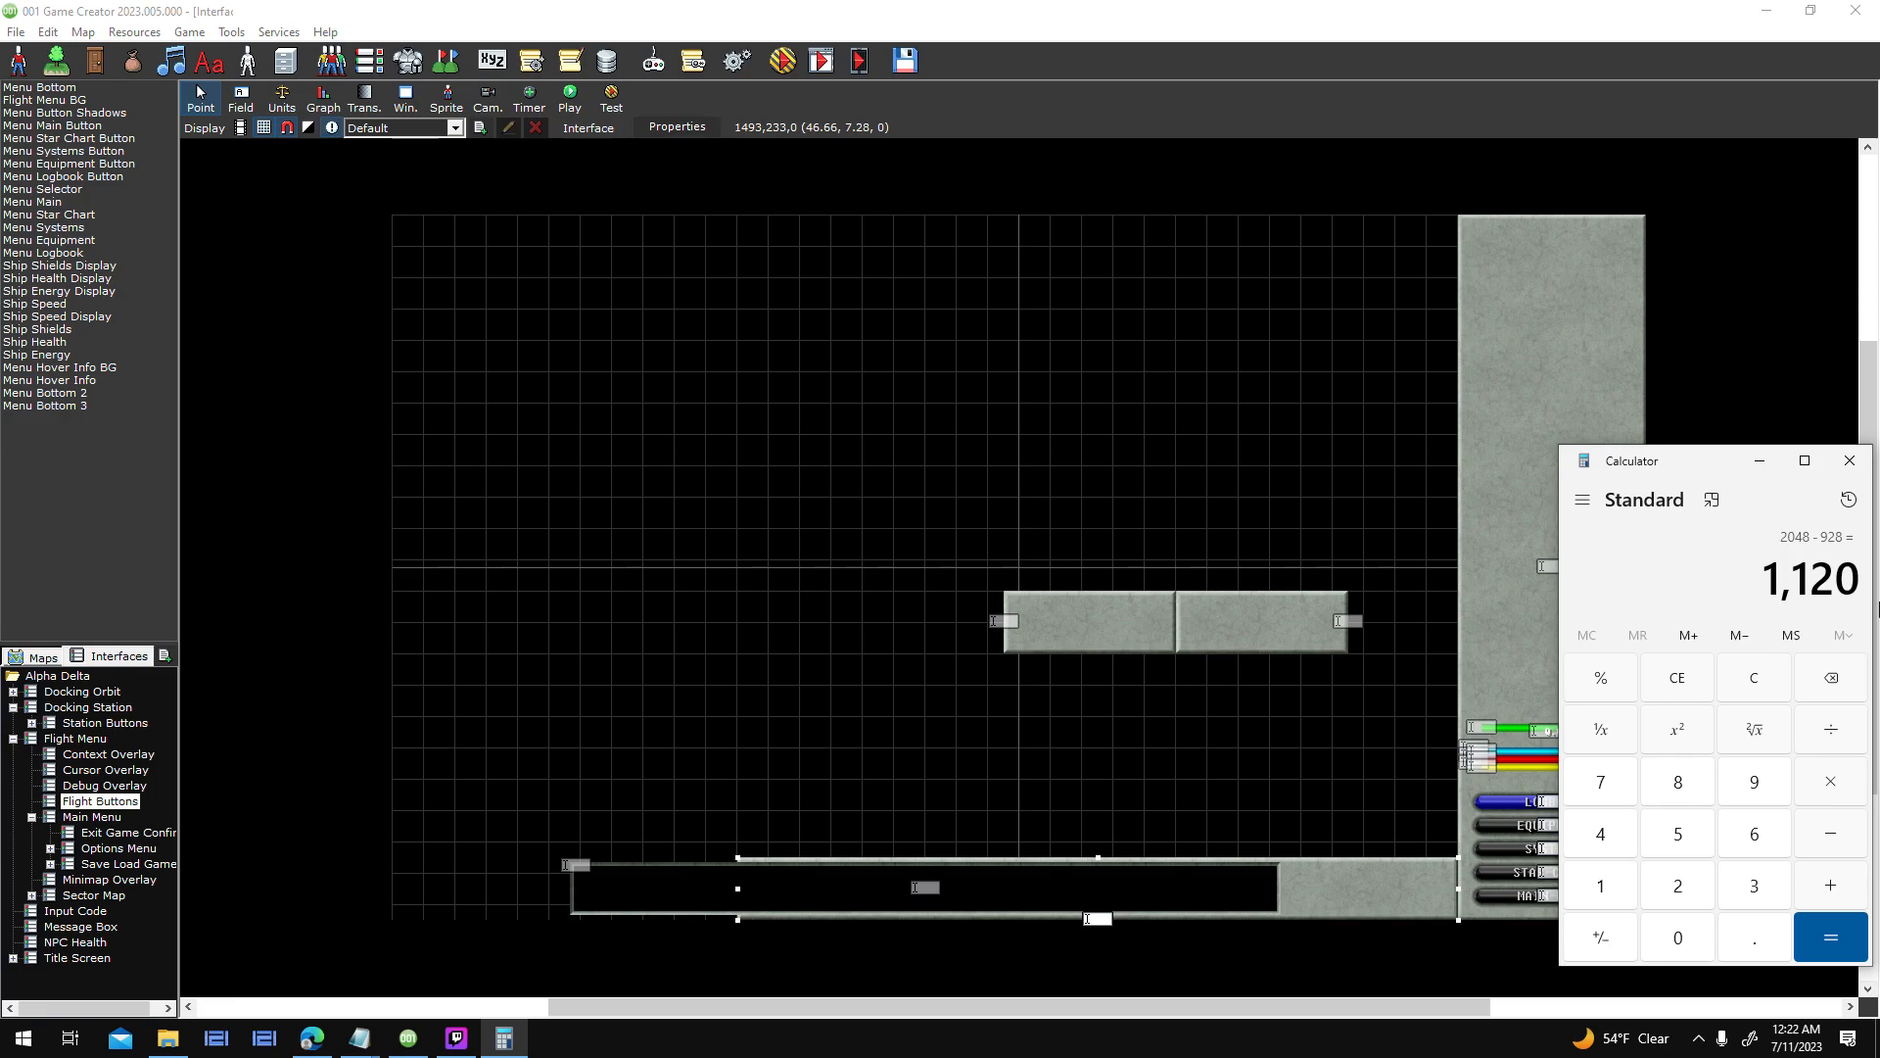
- Place both bars end to end in the bottom row, then lift Menu Bottom 3 out and stretch it wider
click(954, 652)
drag(955, 652, 347, 887)
drag(1264, 614, 646, 880)
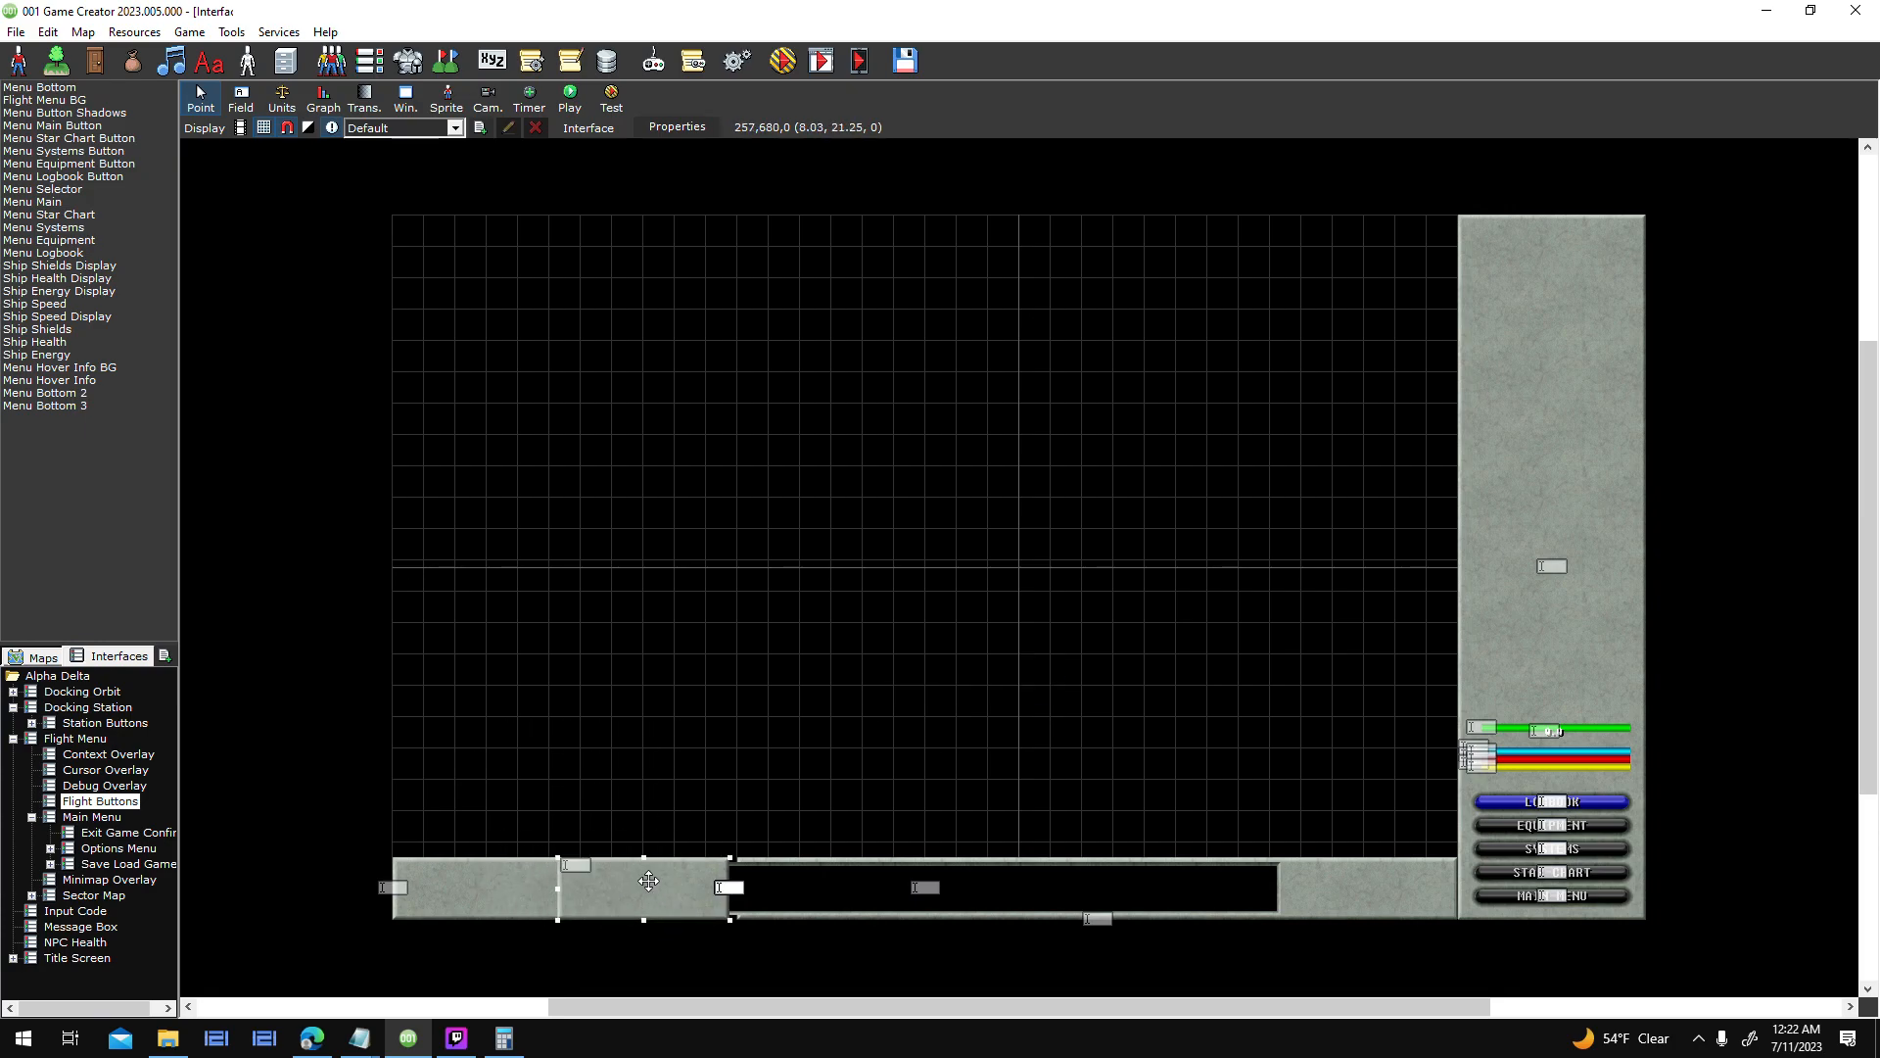
click(564, 881)
drag(648, 889, 447, 639)
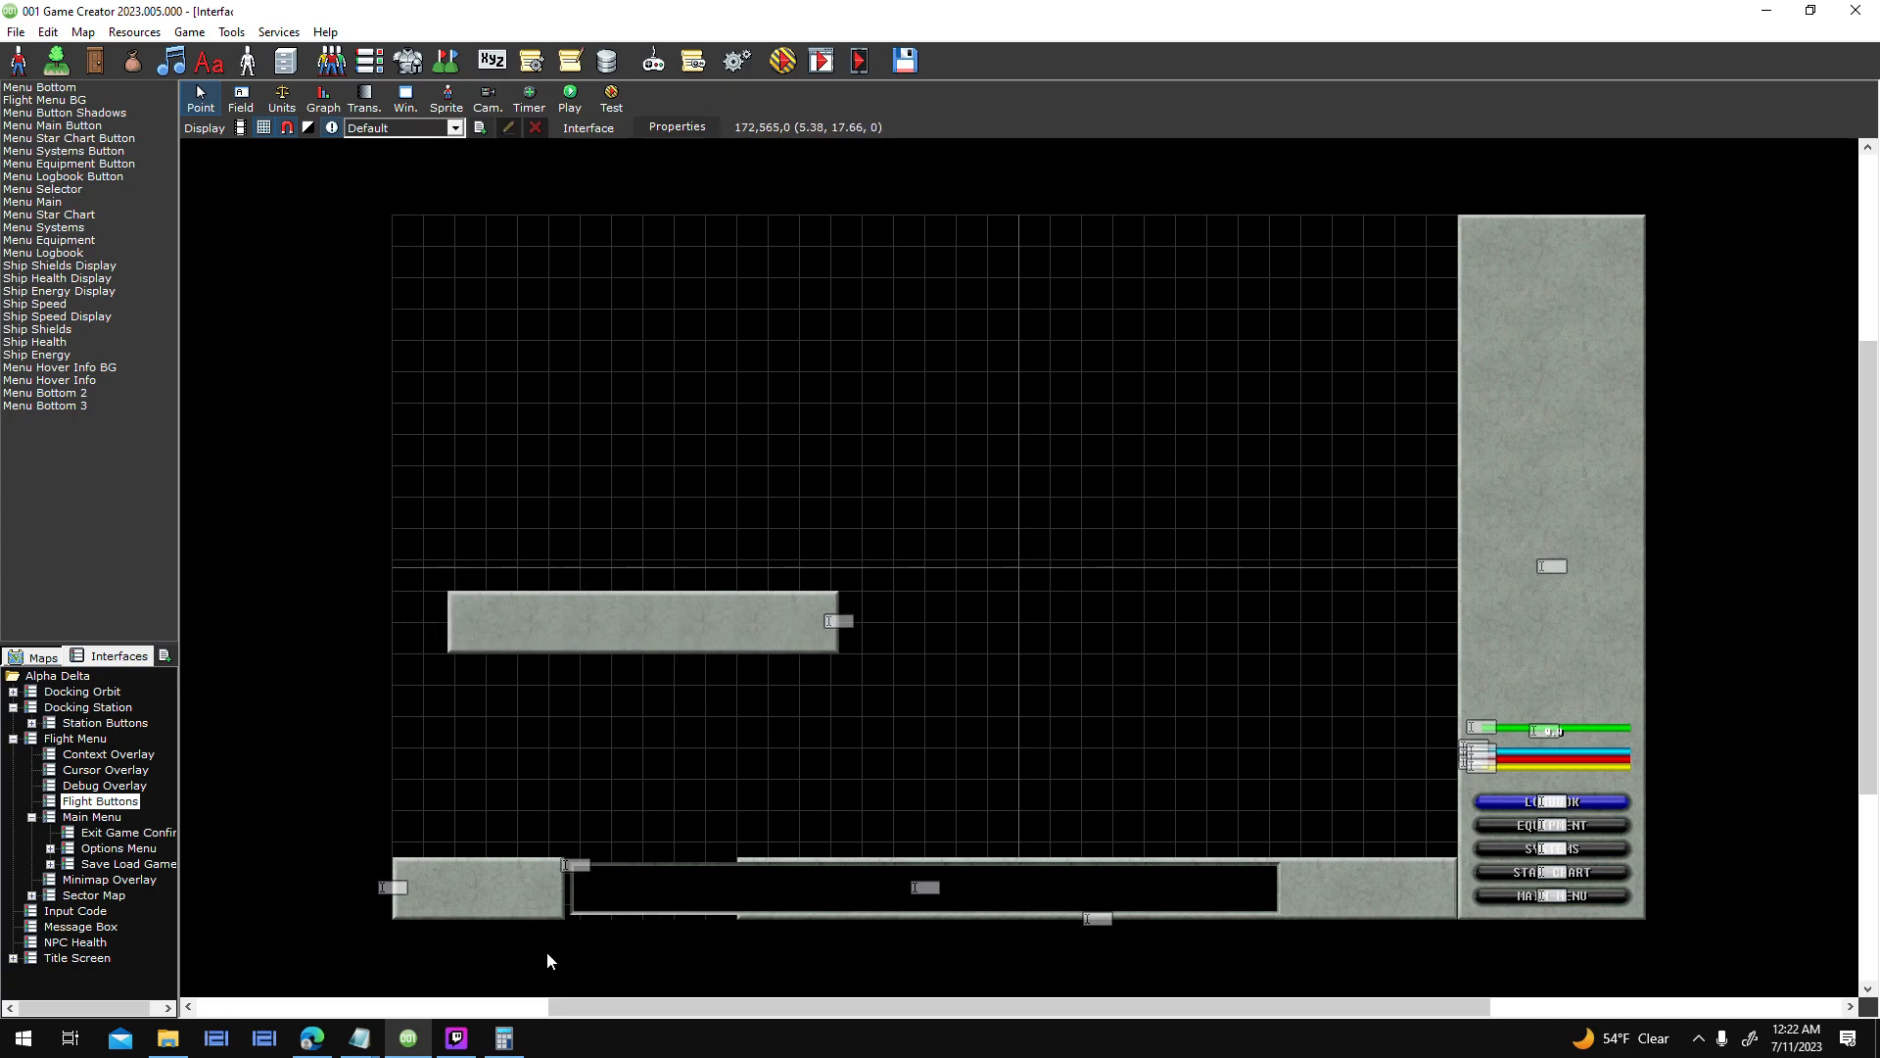
- Divide the remaining 1120 pixels by 2 in Calculator
click(503, 1037)
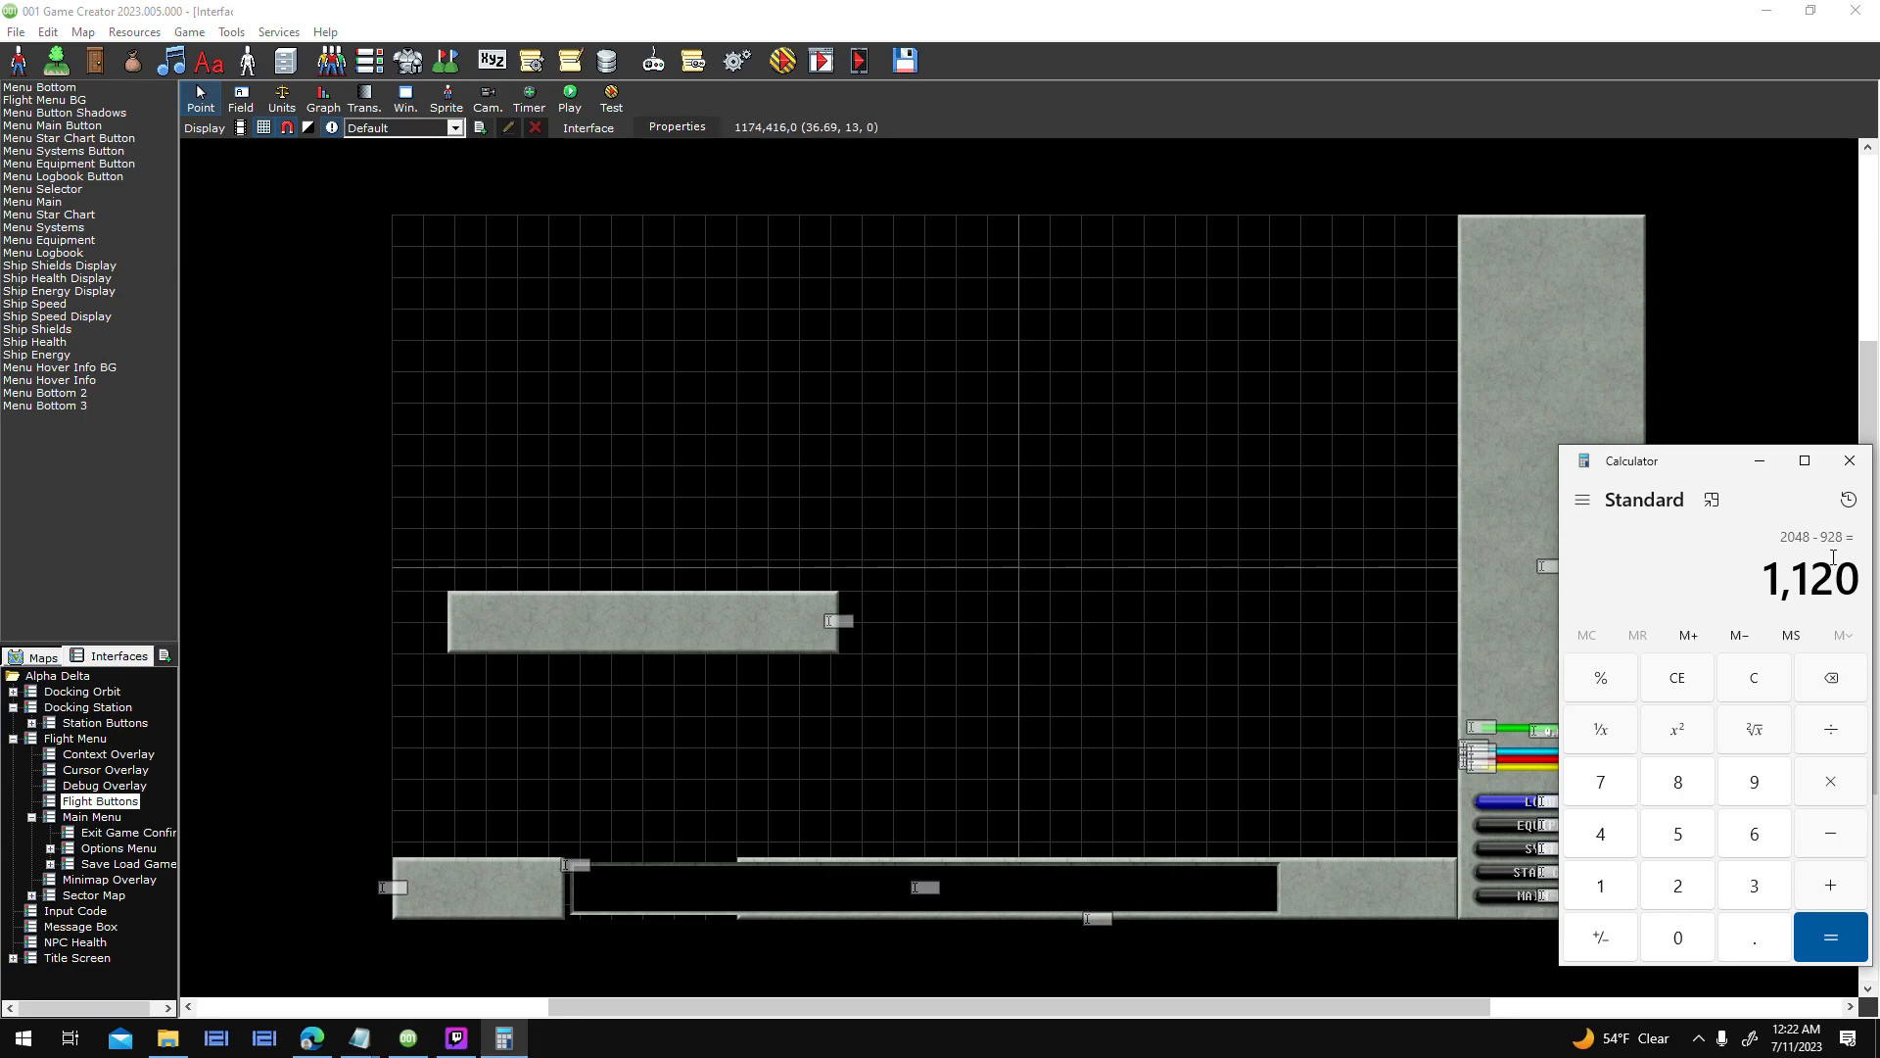
key(slash)
key(2)
key(Return)
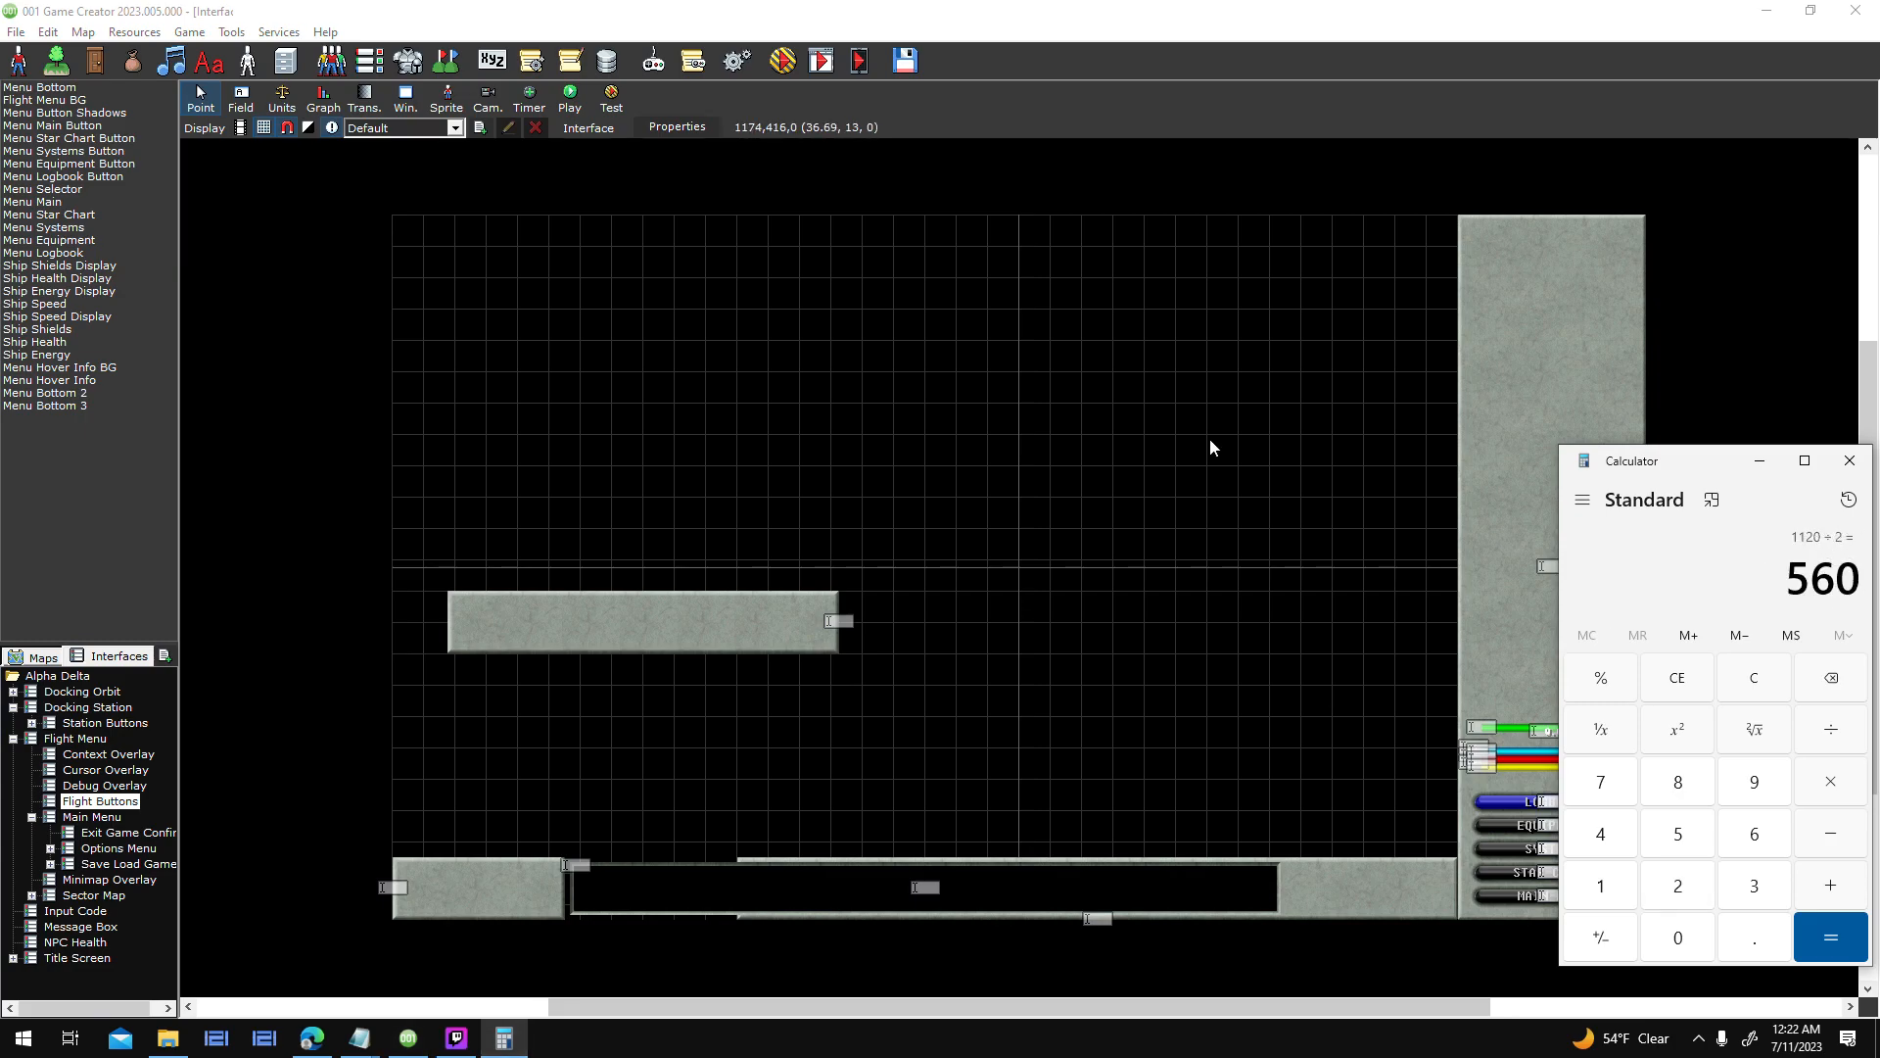
- Move both bars apart in the middle of the canvas and set the Menu Bottom 3 field's width to 560 pixels
drag(635, 610, 1112, 594)
click(435, 879)
drag(436, 693, 436, 560)
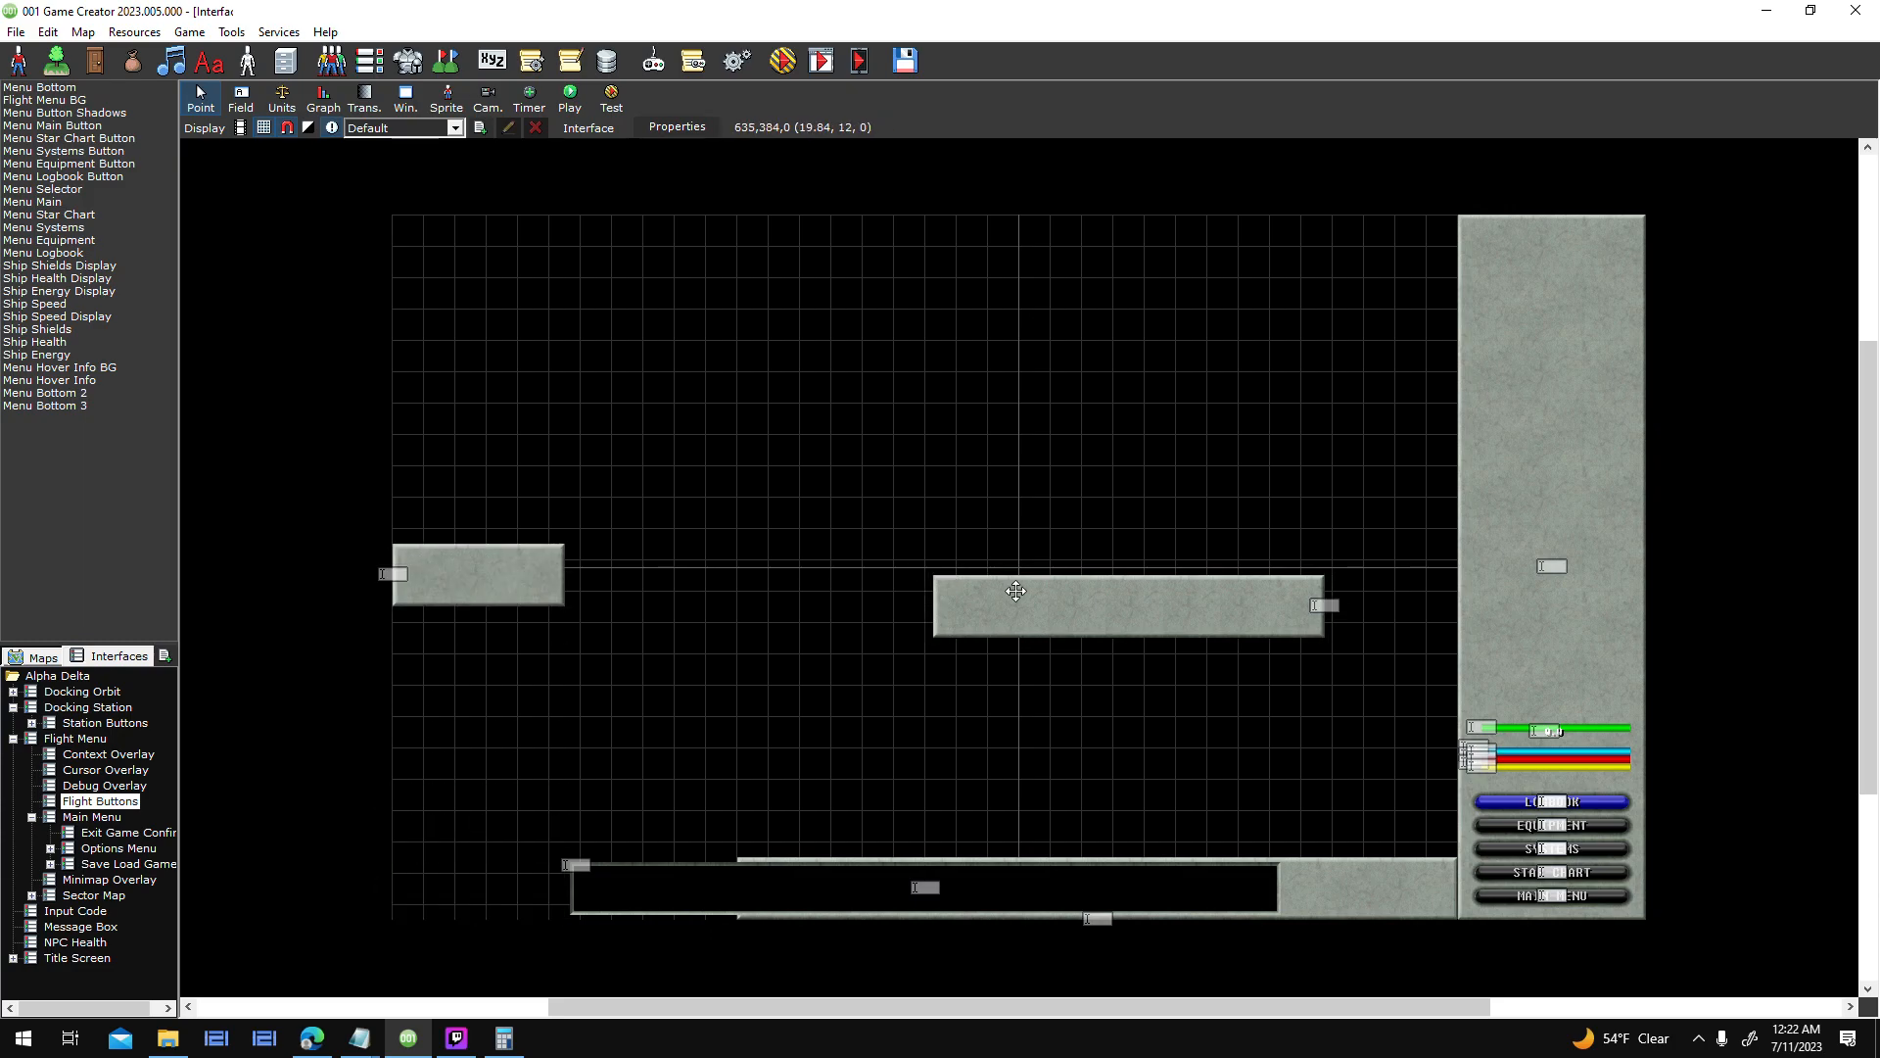
double_click(1015, 591)
double_click(705, 361)
text(560)
key(Return)
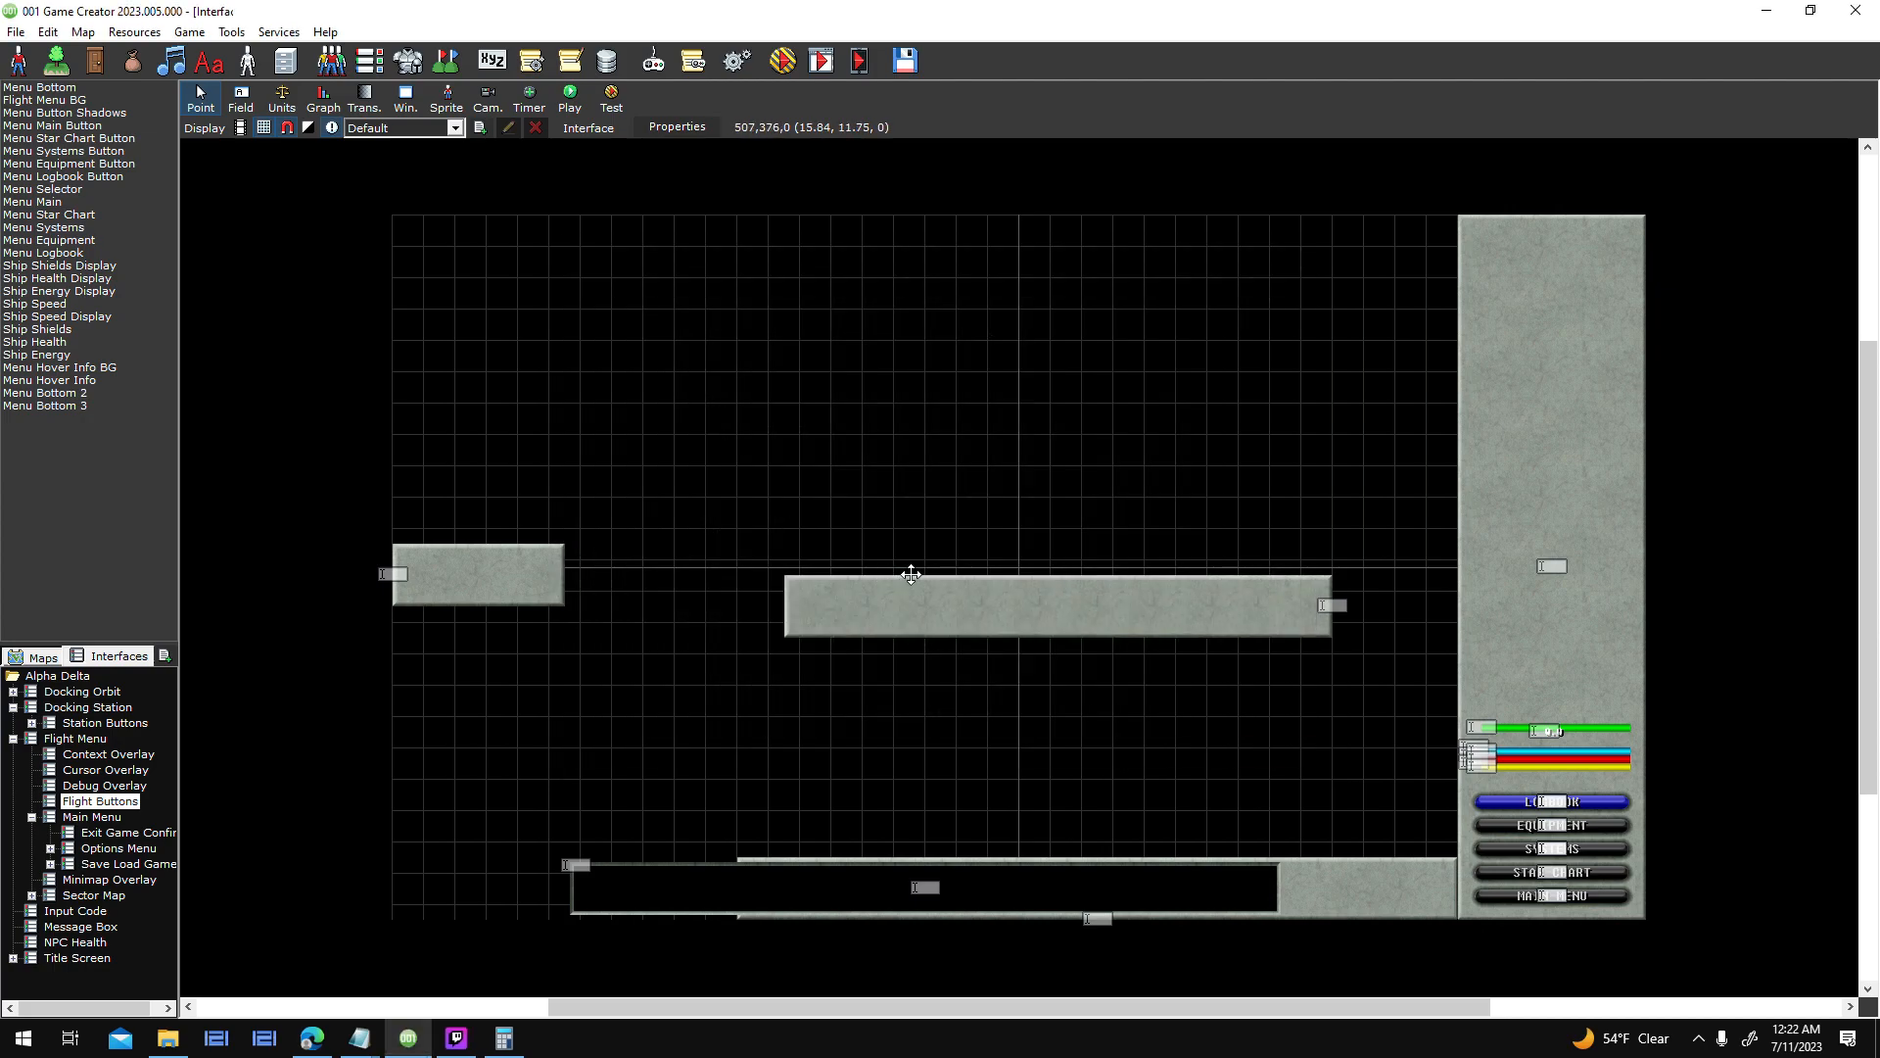
- Move the widened Menu Bottom 3 bar up the canvas and try placing Menu Bottom 2 next to it
drag(910, 576, 991, 482)
drag(493, 561, 879, 535)
drag(735, 544, 726, 841)
- Undo the trial moves and resizing, and return Menu Bottom 2 and Menu Bottom 3 to either side of the Menu Bottom panel
key(ctrl+z)
key(ctrl+z)
key(ctrl+z)
key(ctrl+z)
key(ctrl+z)
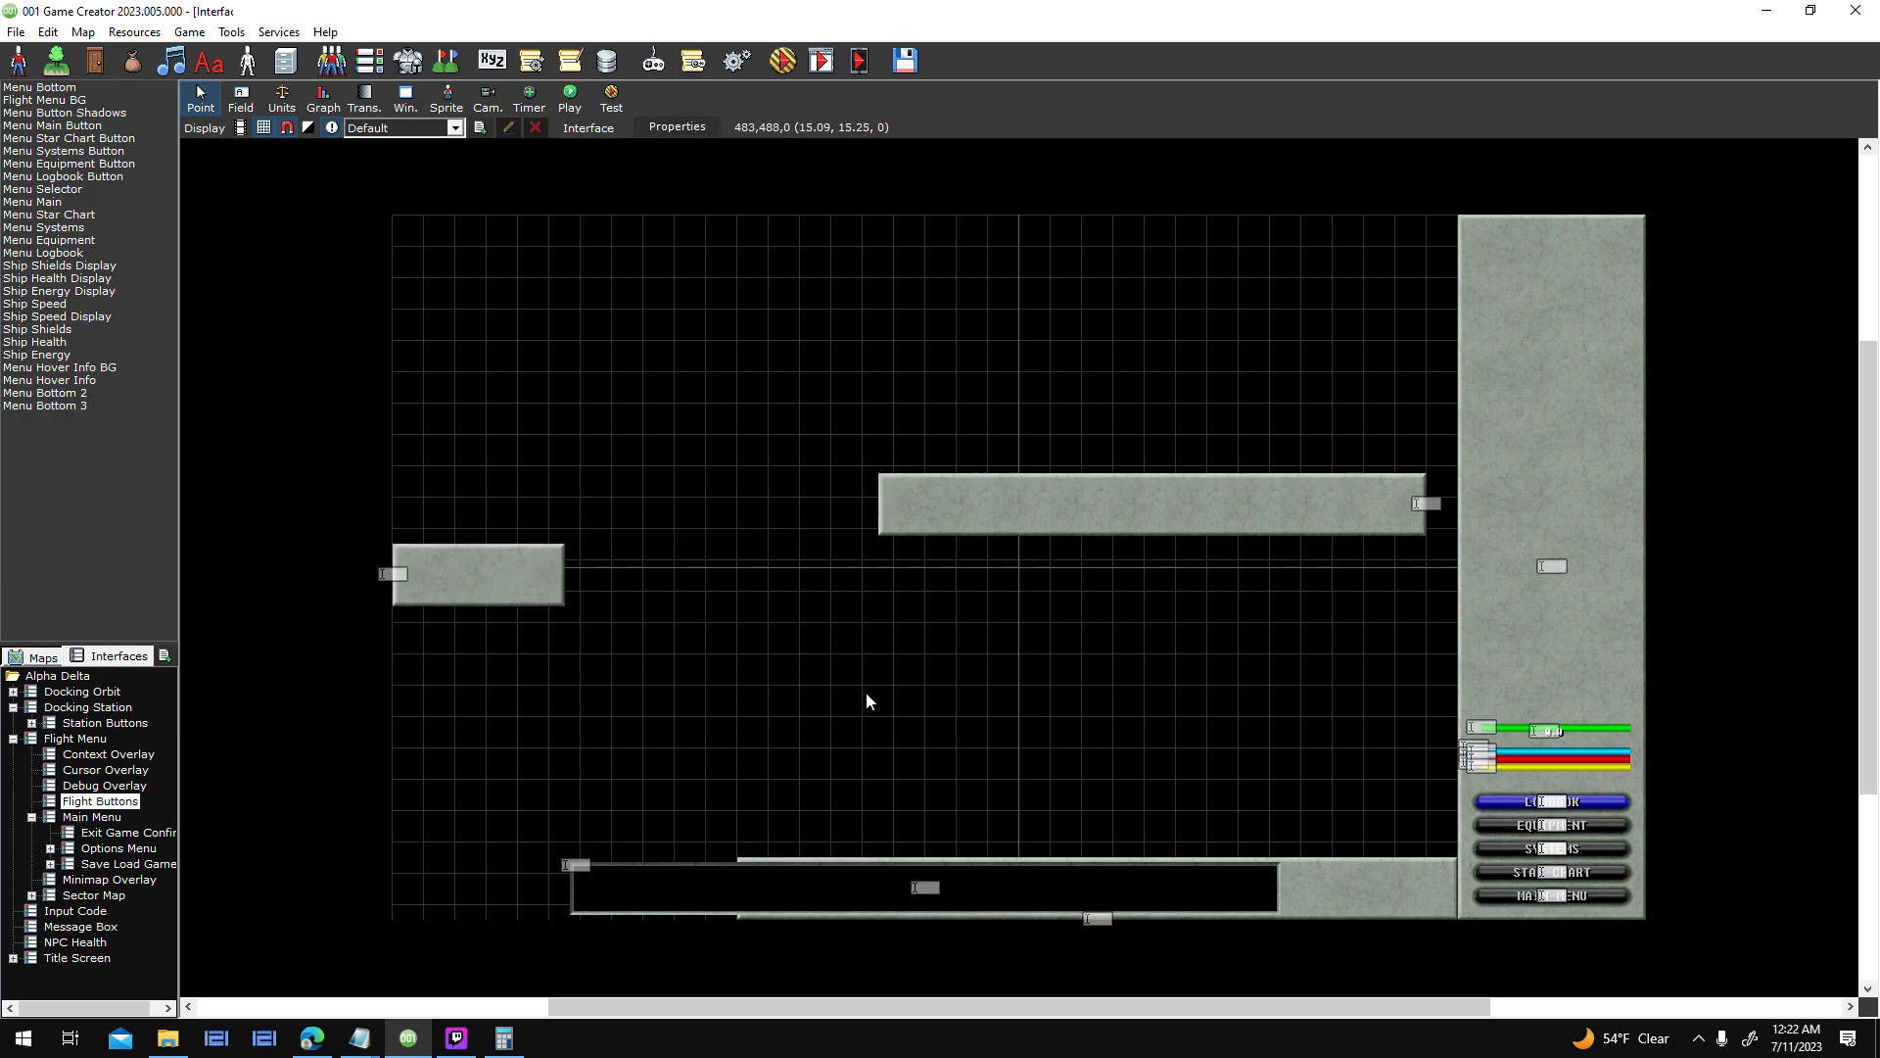
key(ctrl+z)
key(ctrl+z)
key(ctrl+z)
key(ctrl+z)
key(ctrl+z)
key(ctrl+z)
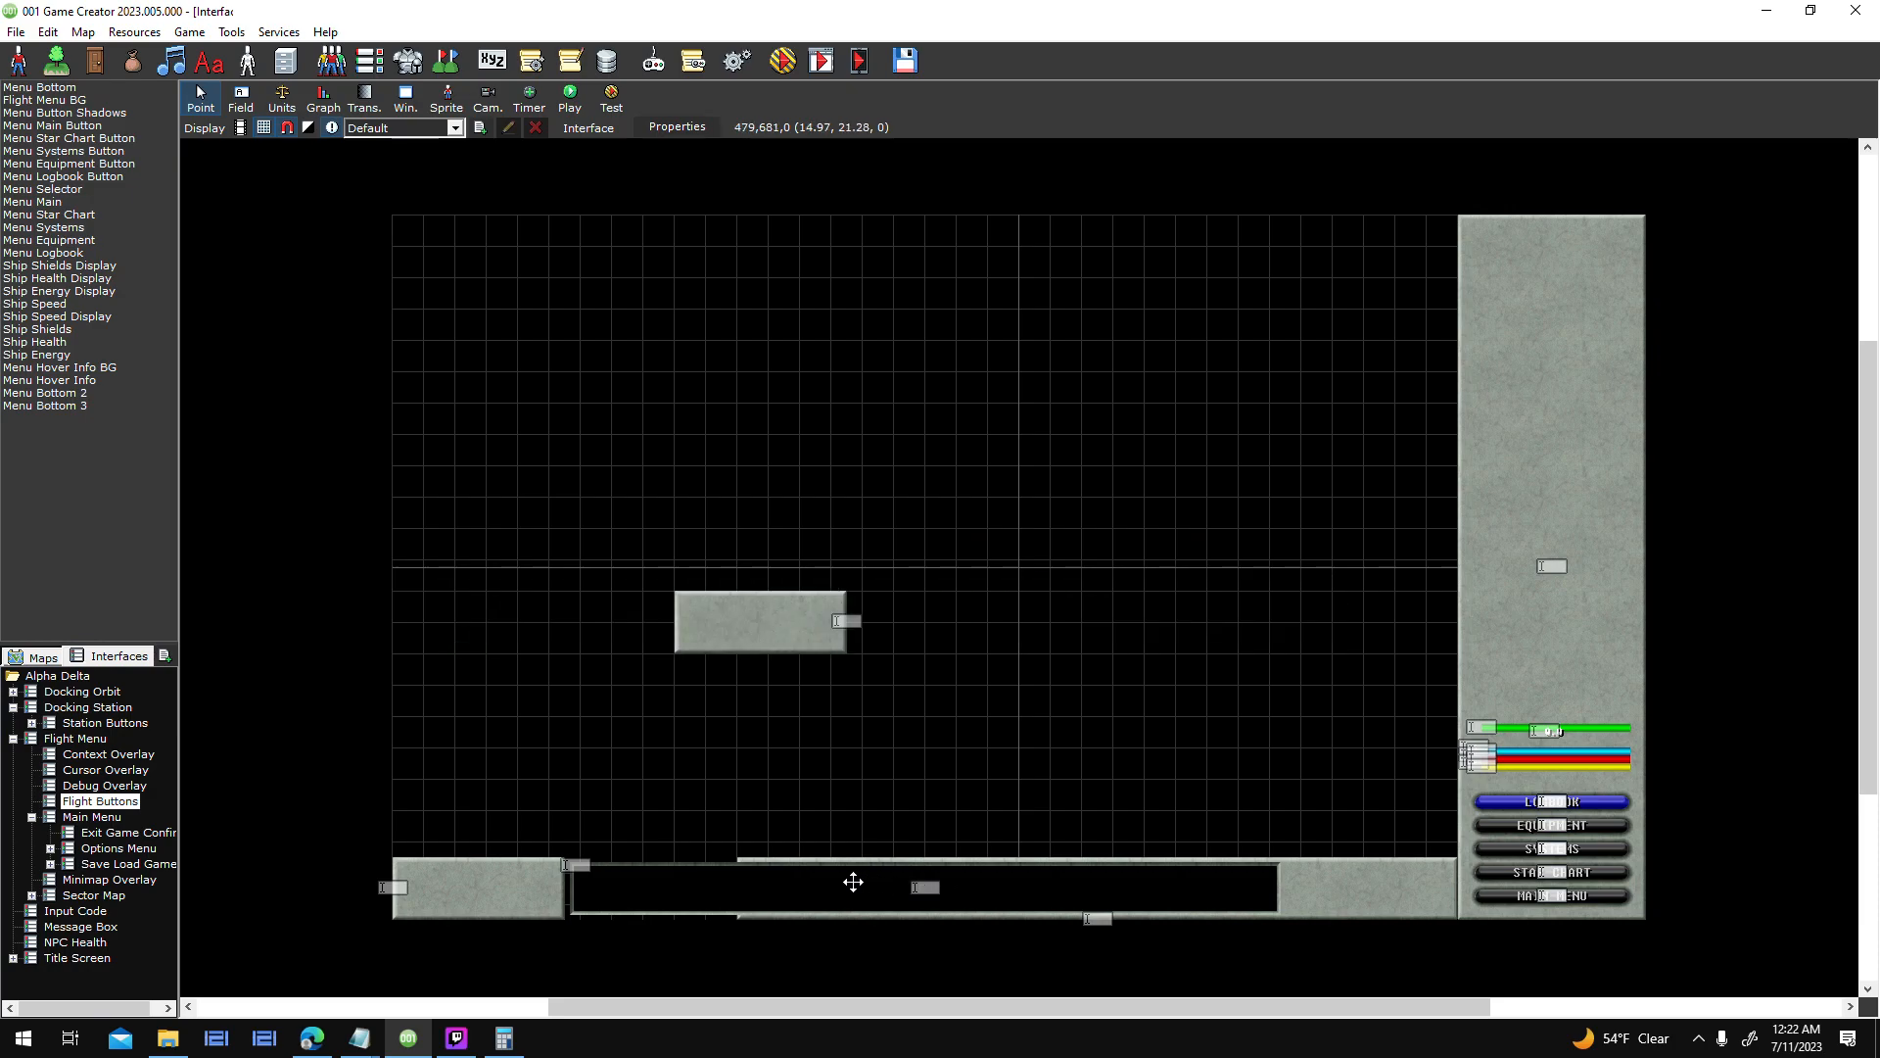
key(ctrl+z)
key(ctrl+z)
key(ctrl+z)
key(ctrl+z)
key(ctrl+z)
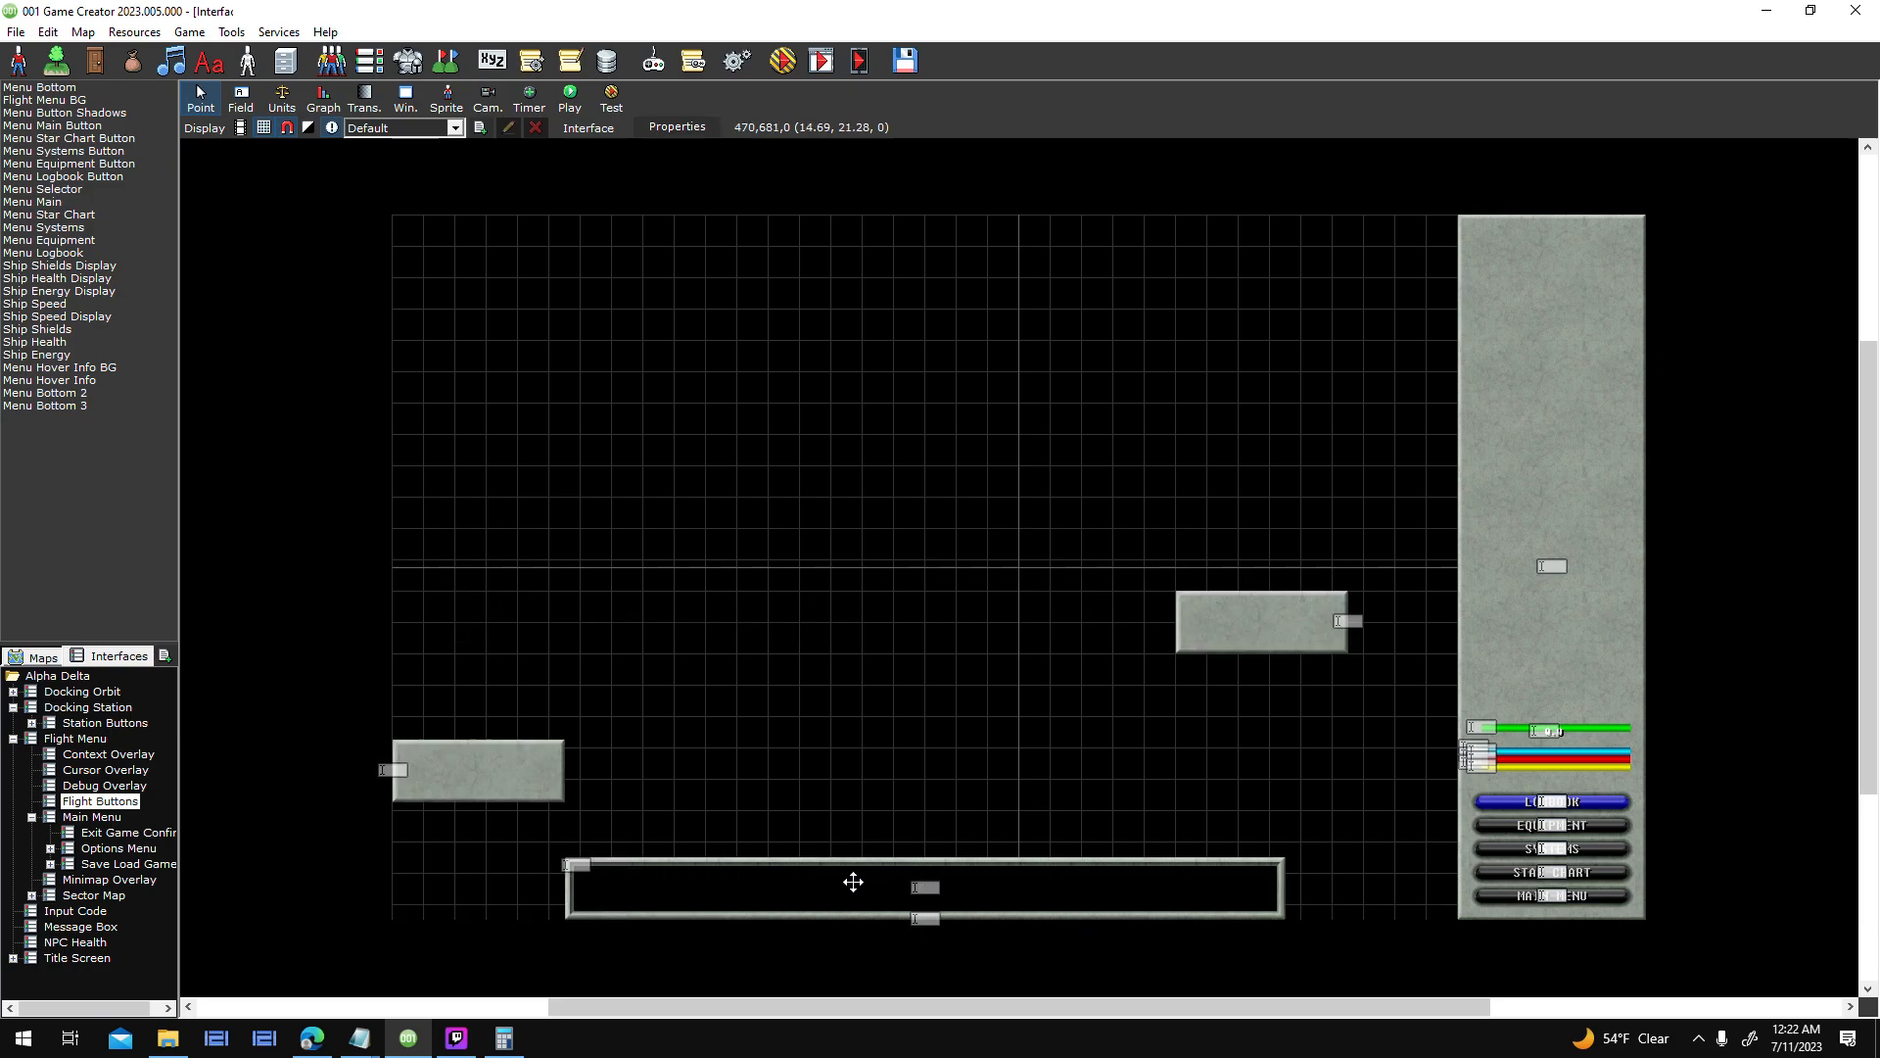
key(ctrl+z)
drag(1106, 631, 495, 898)
drag(1254, 627, 1367, 897)
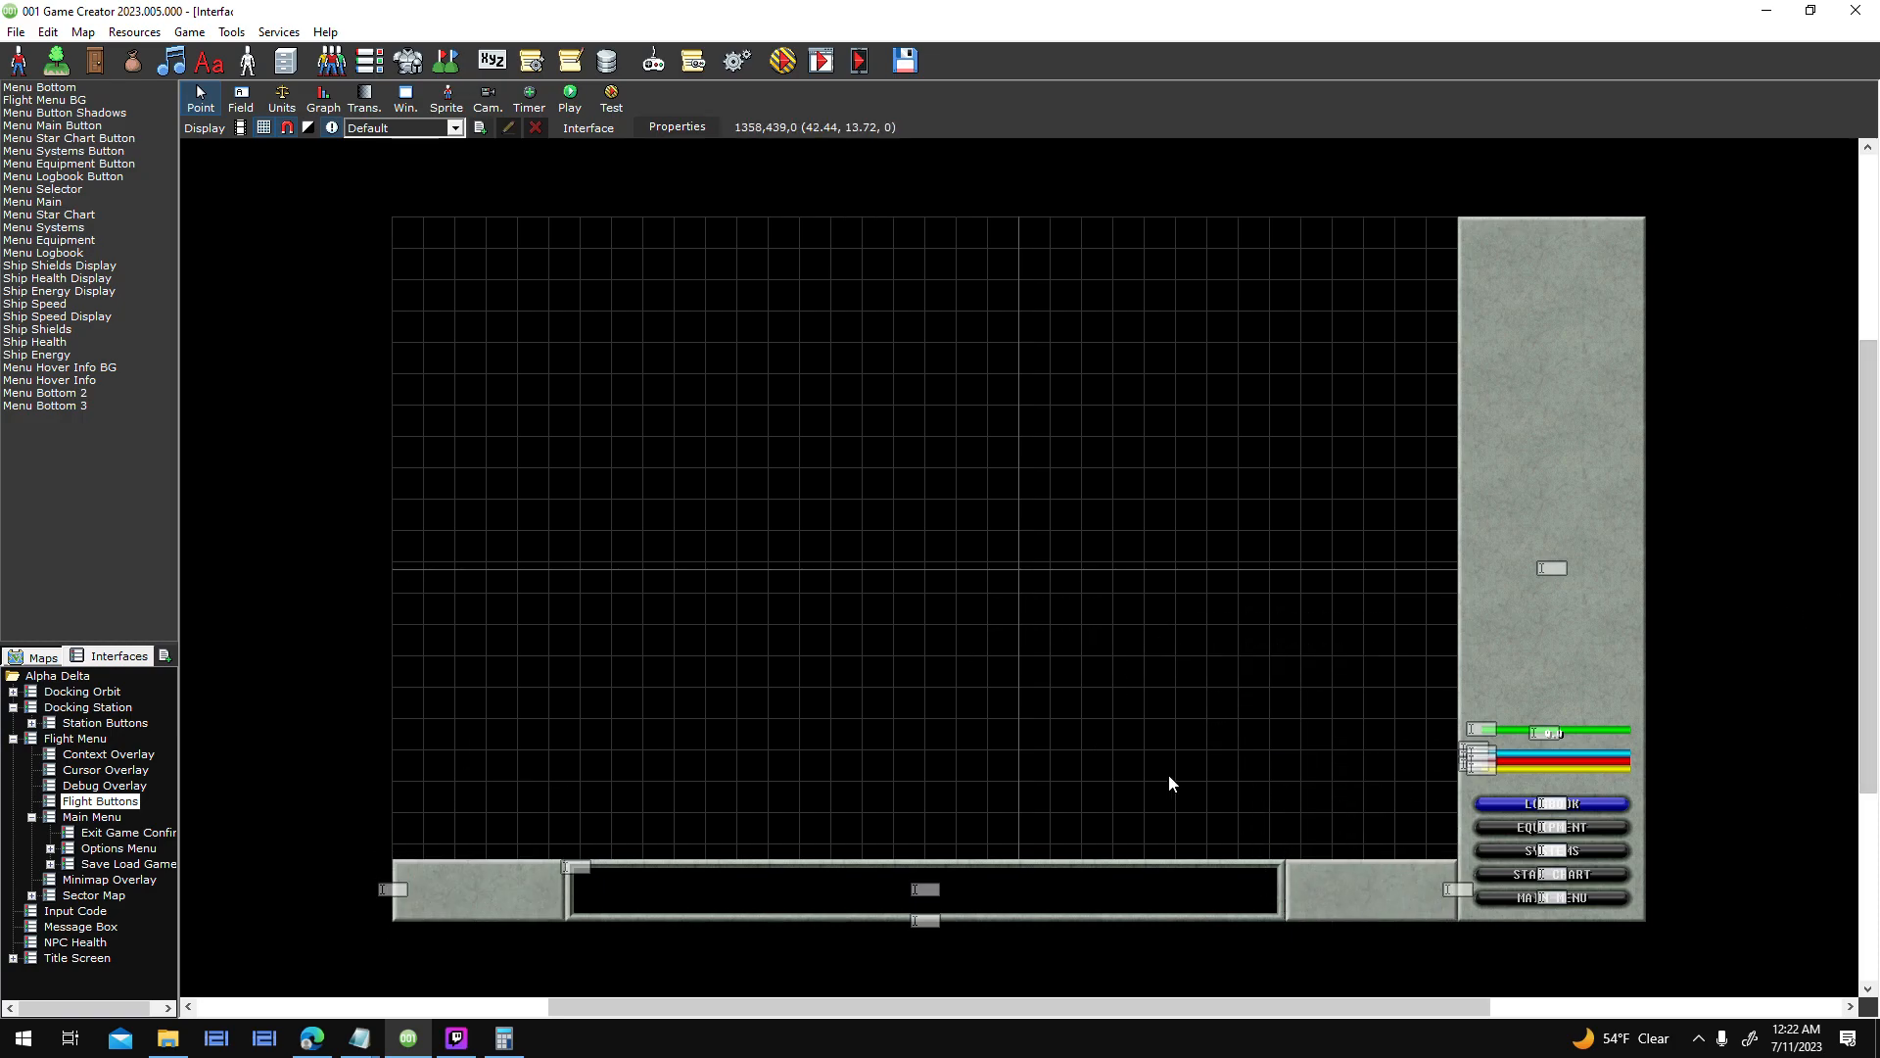
- Open the interface's Screen size/orientation changed script and examine its Condition Branch and Update Interface events
click(691, 130)
double_click(1108, 417)
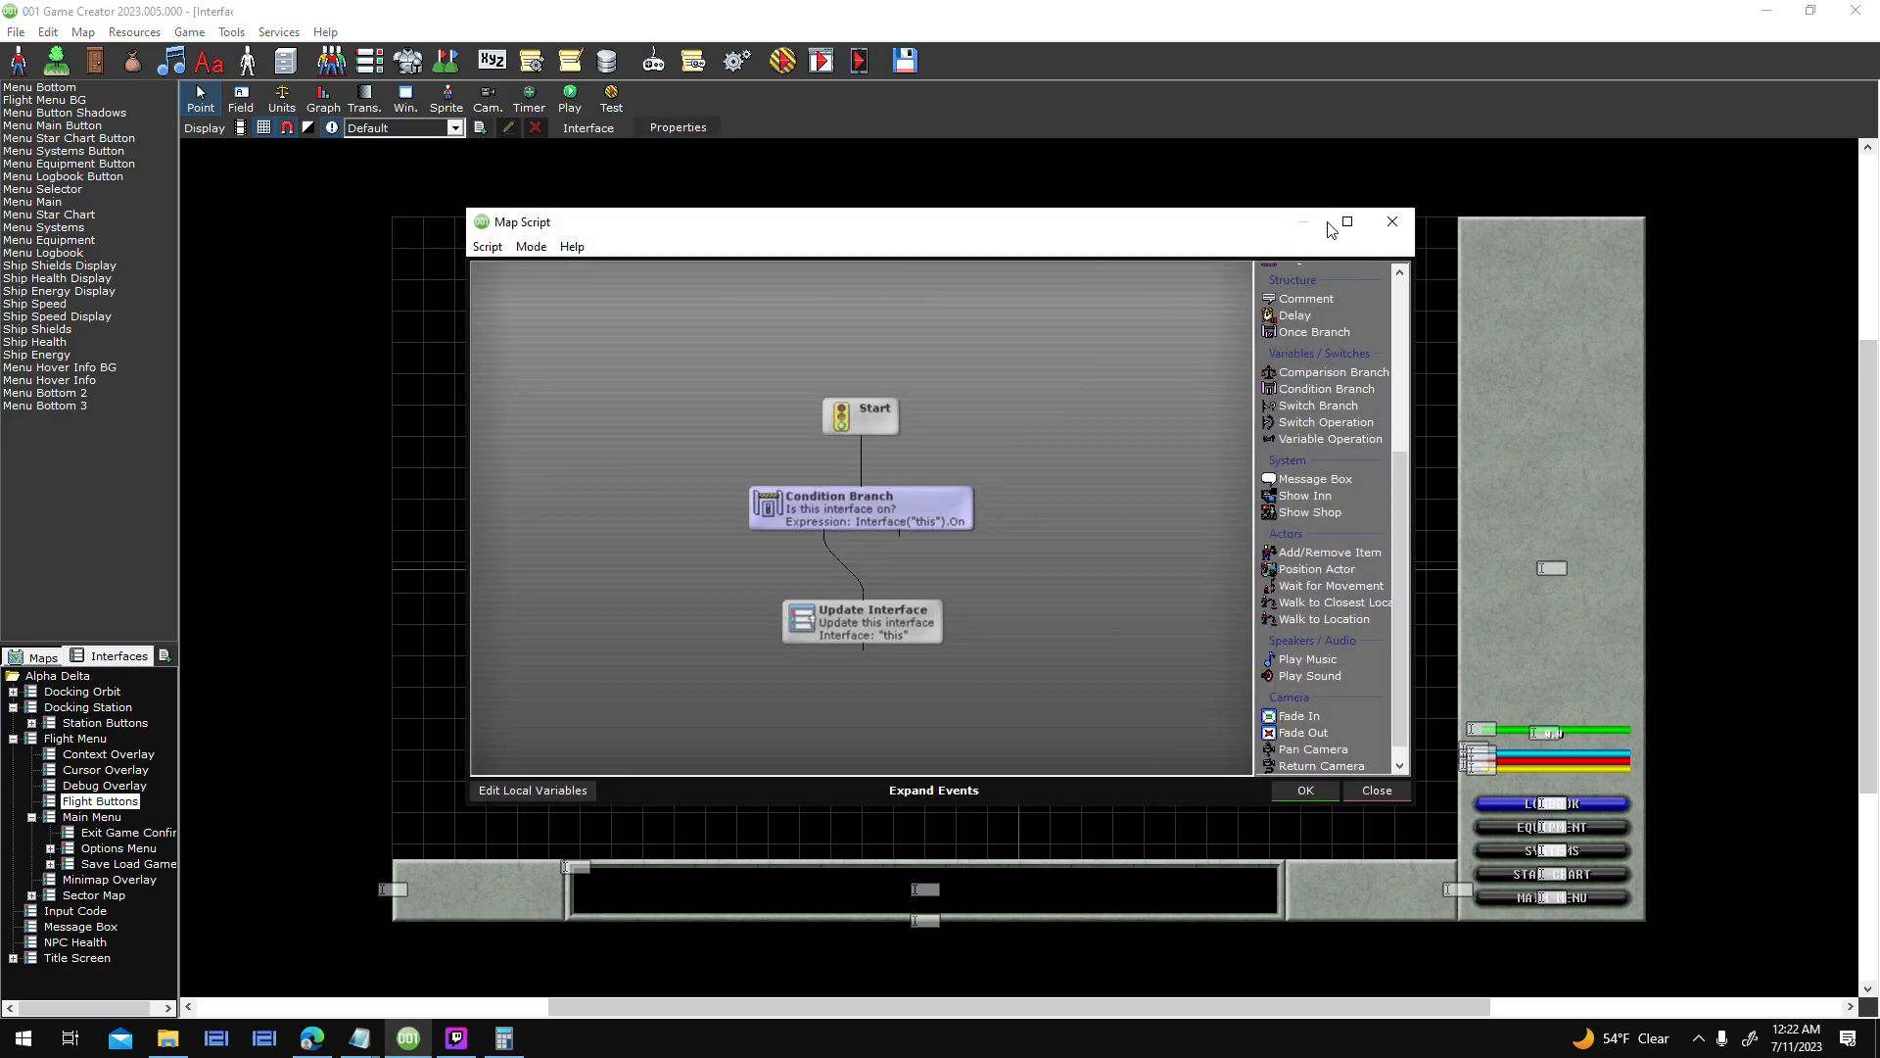
drag(1168, 223, 641, 187)
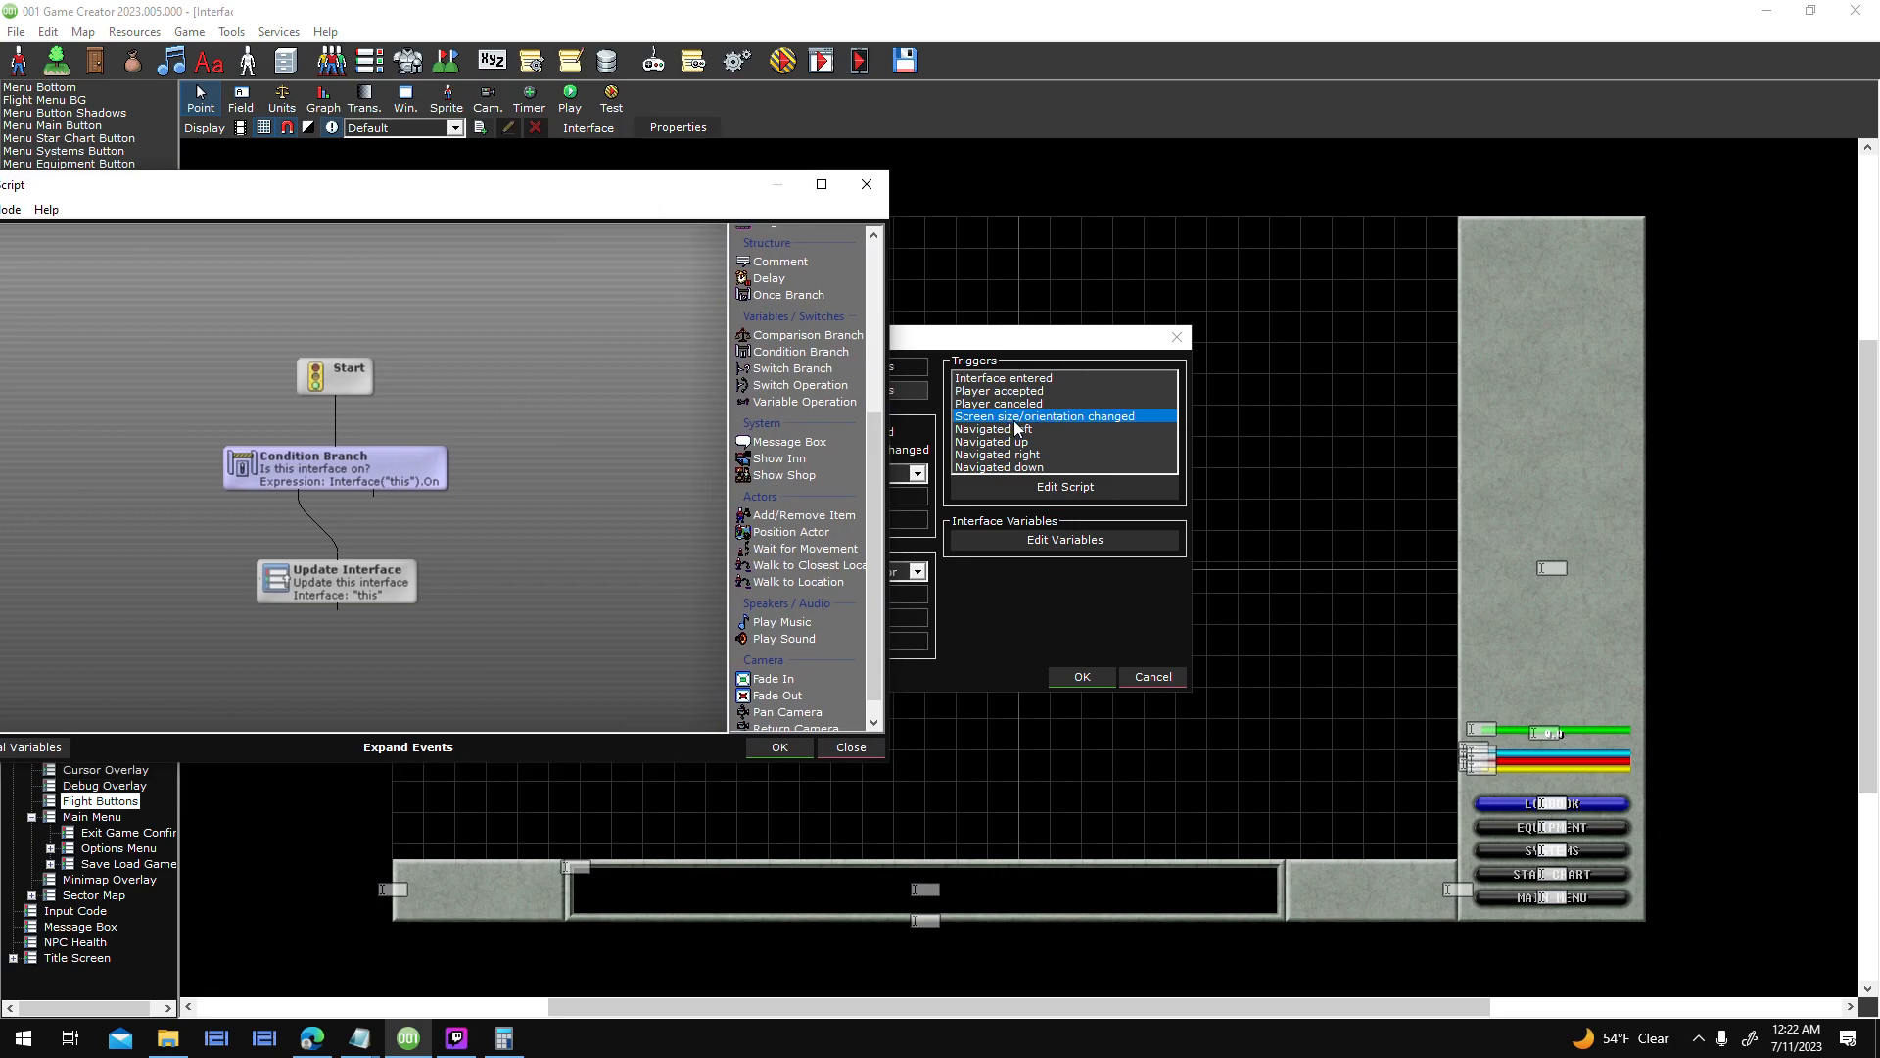
drag(683, 192, 767, 192)
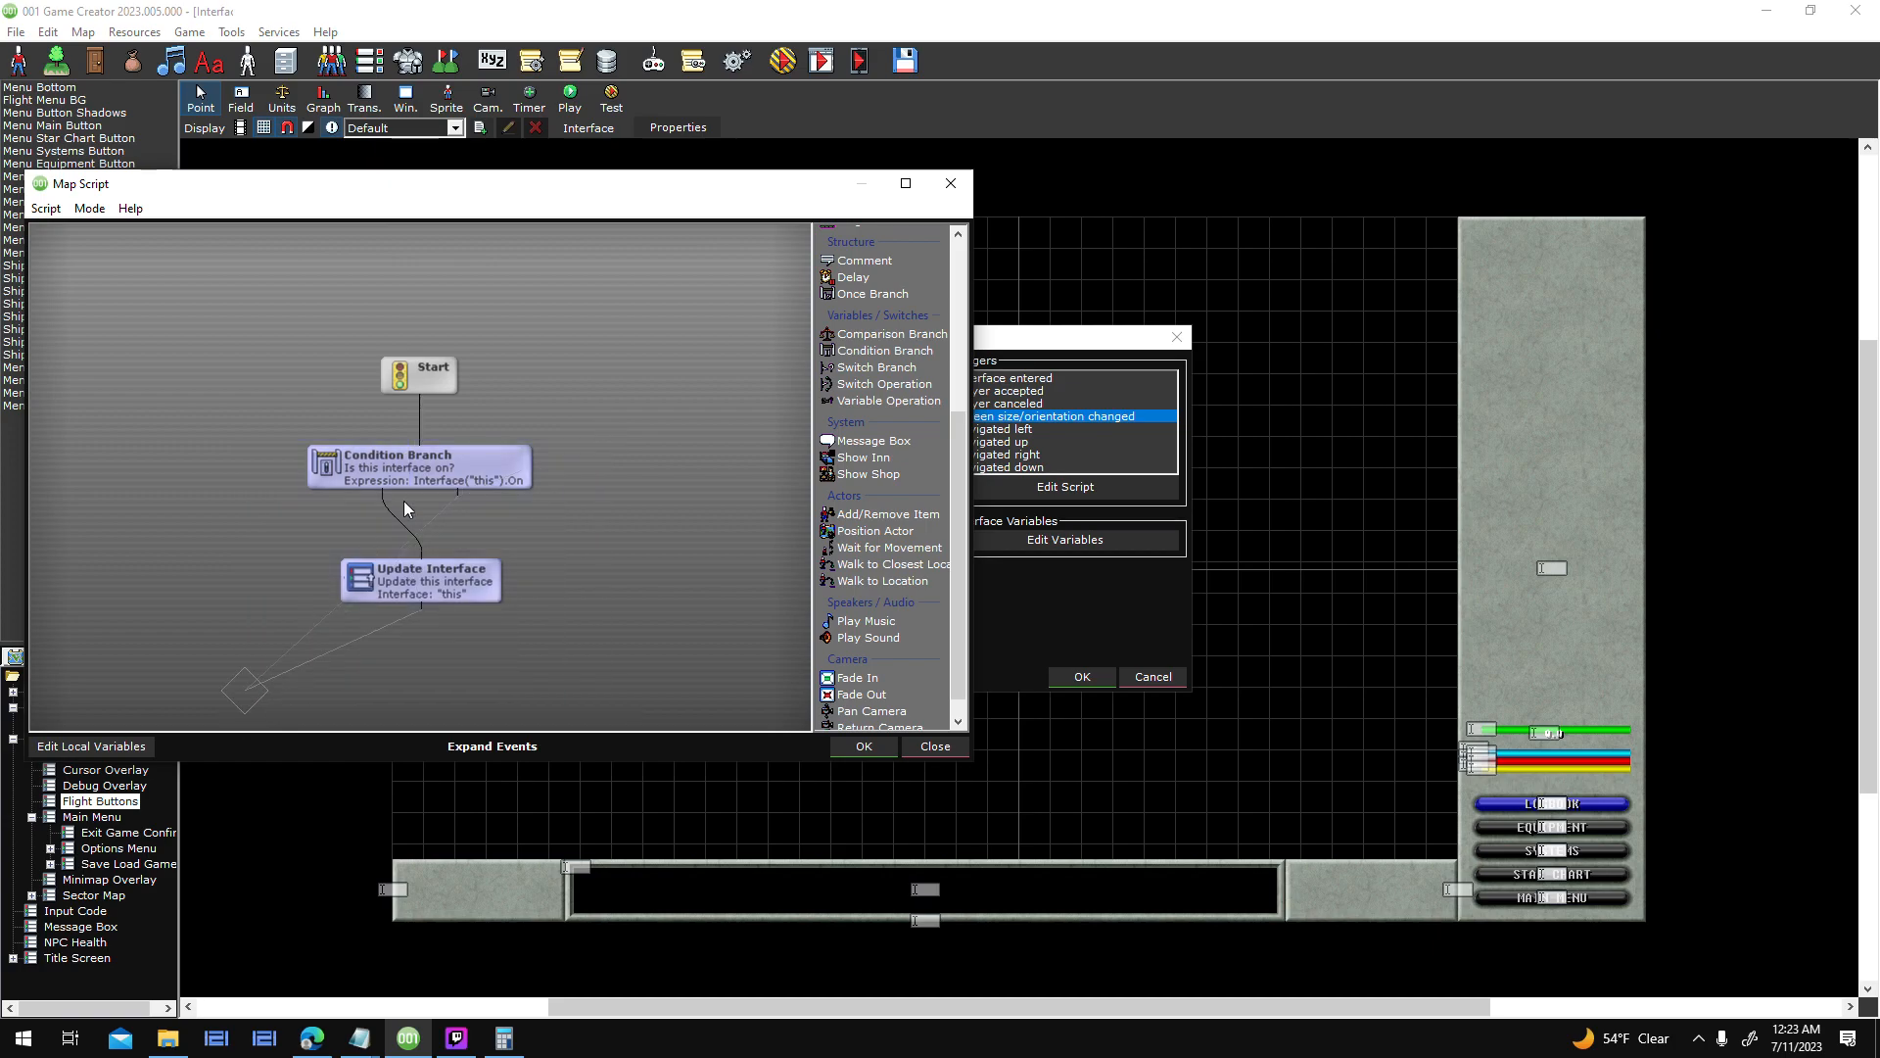
click(457, 578)
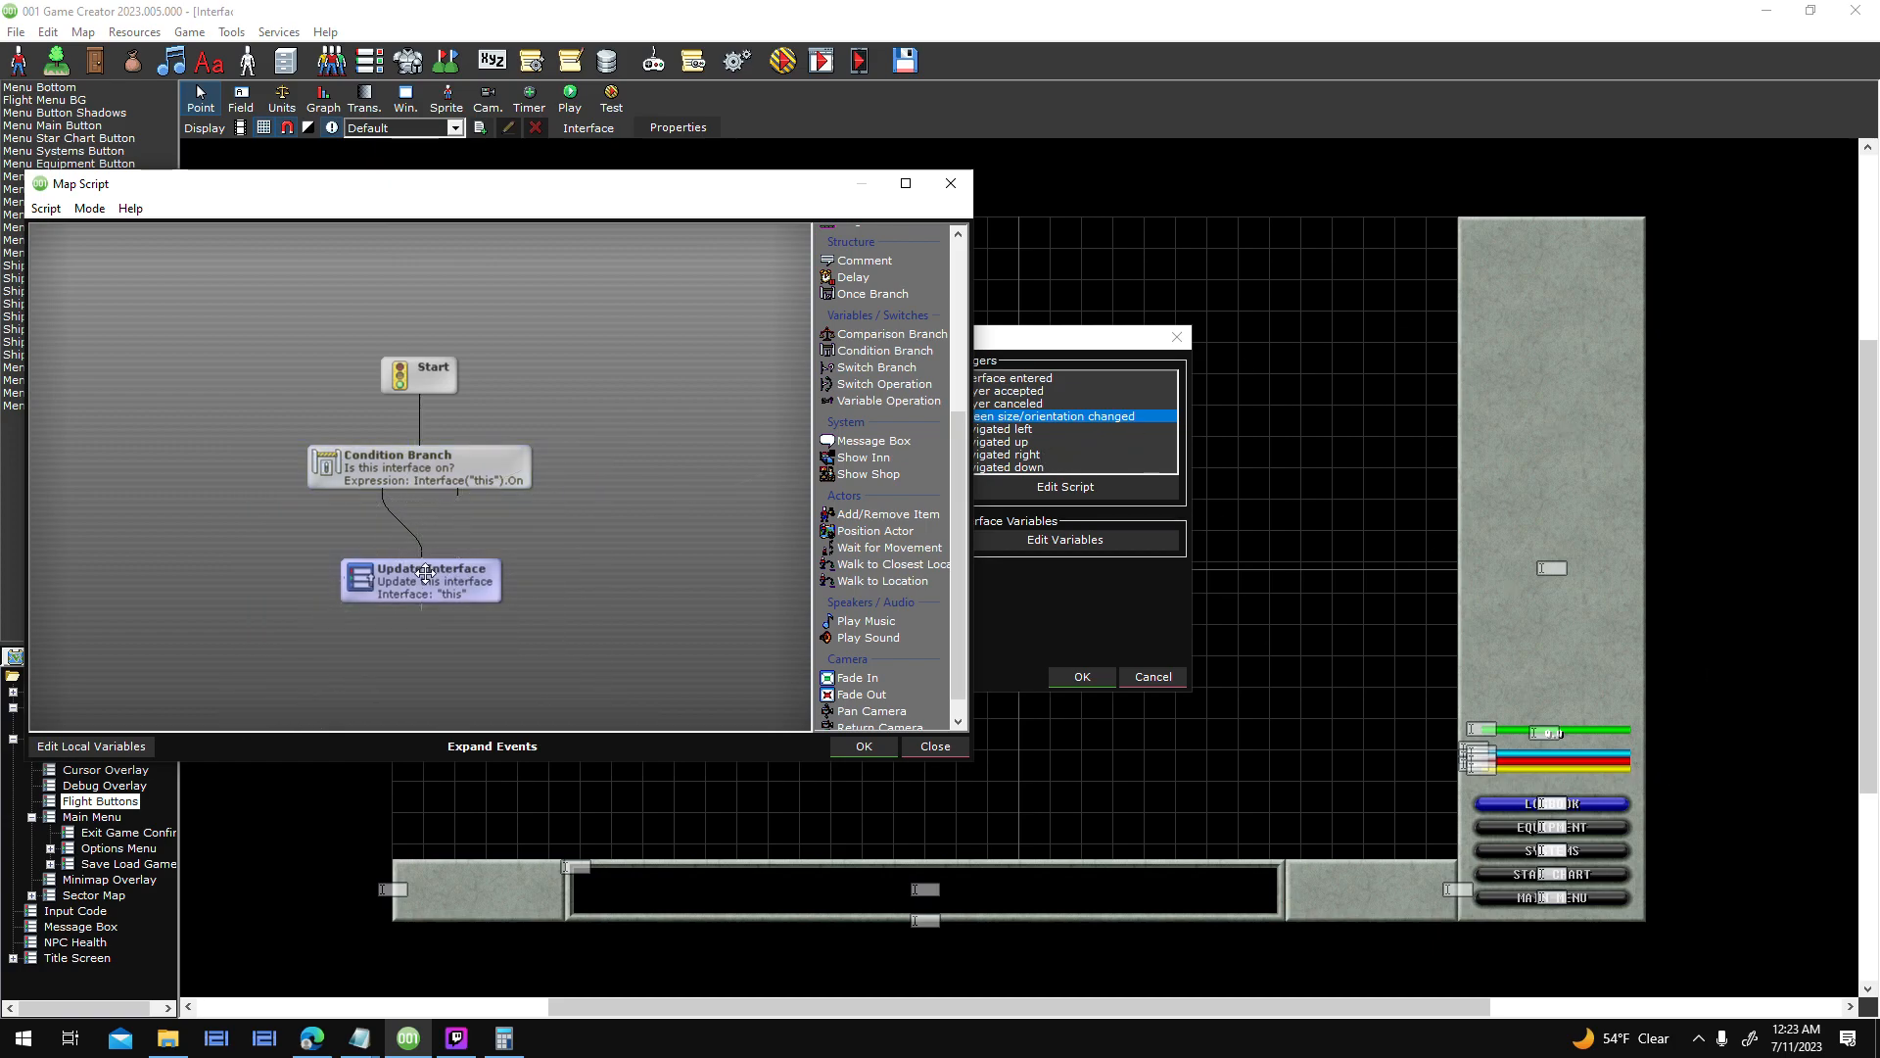
- Accept the interface's script and settings, and examine the Retrieve Width value of the Menu Bottom 2 field
click(862, 747)
click(1076, 680)
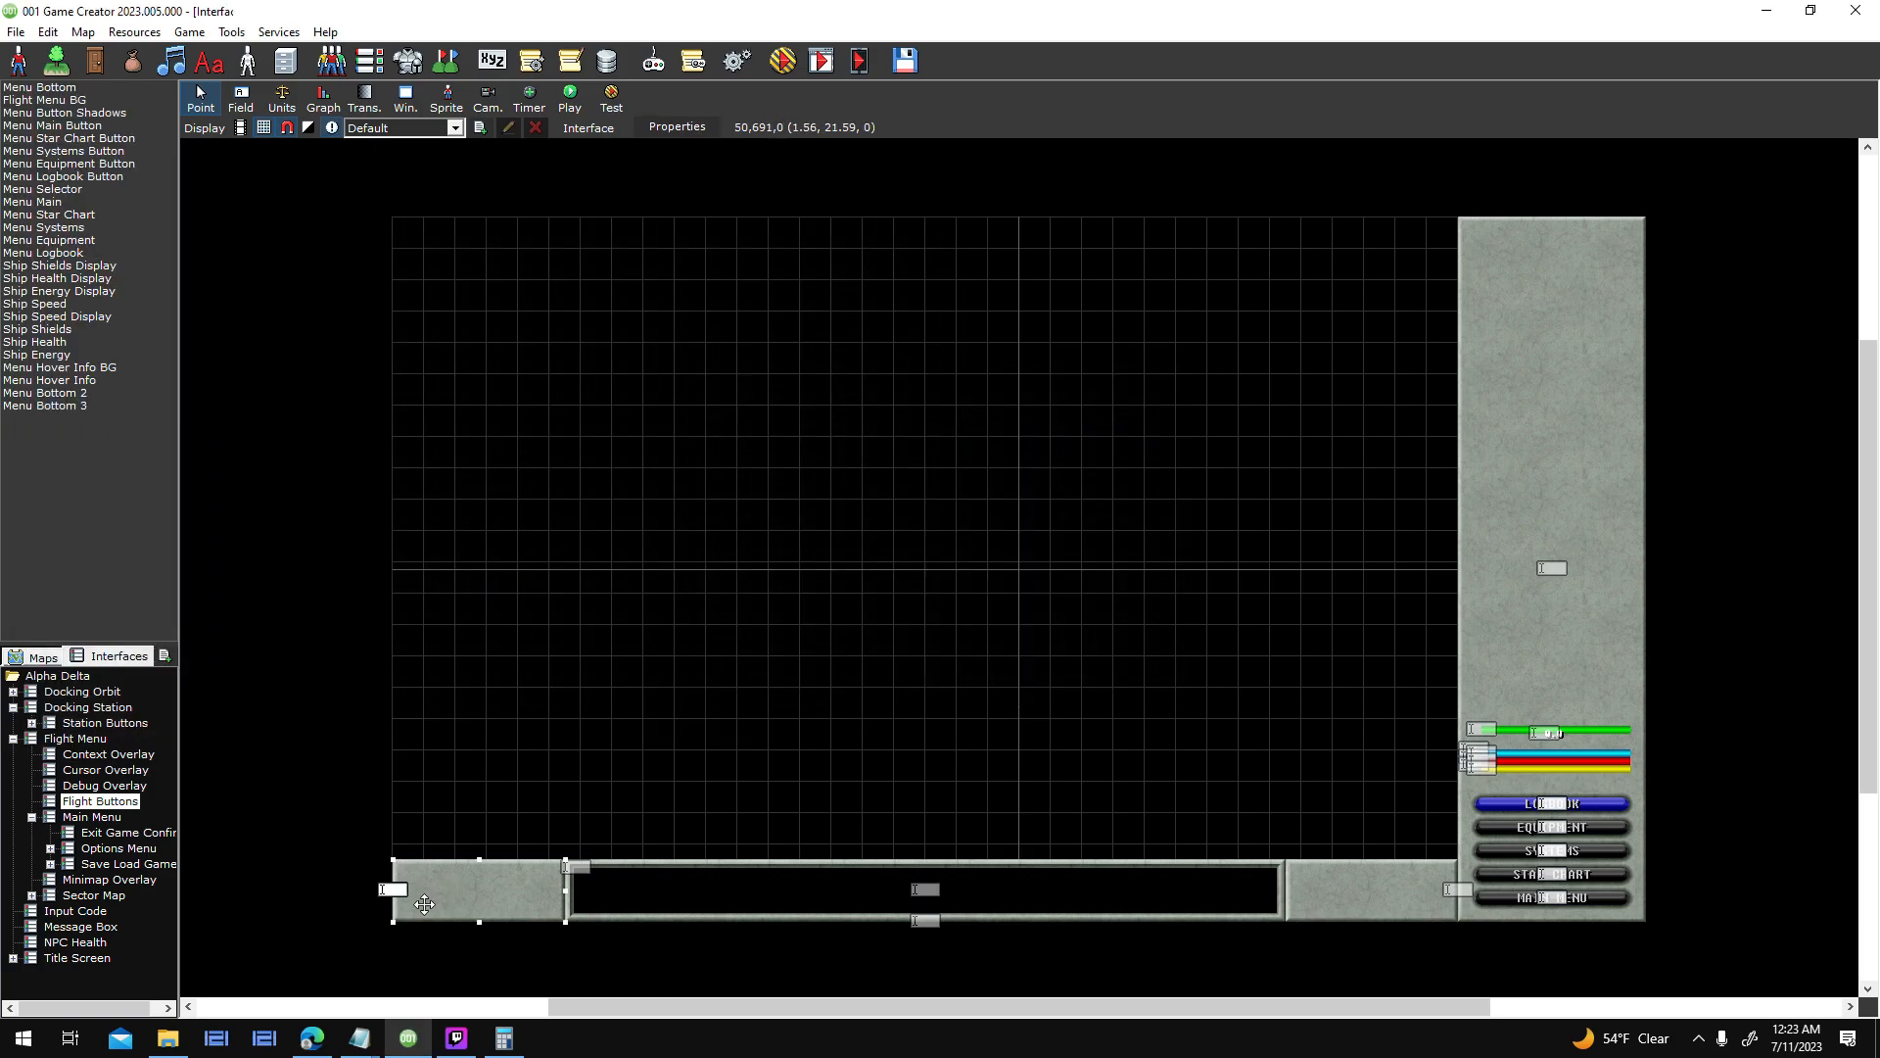
double_click(435, 889)
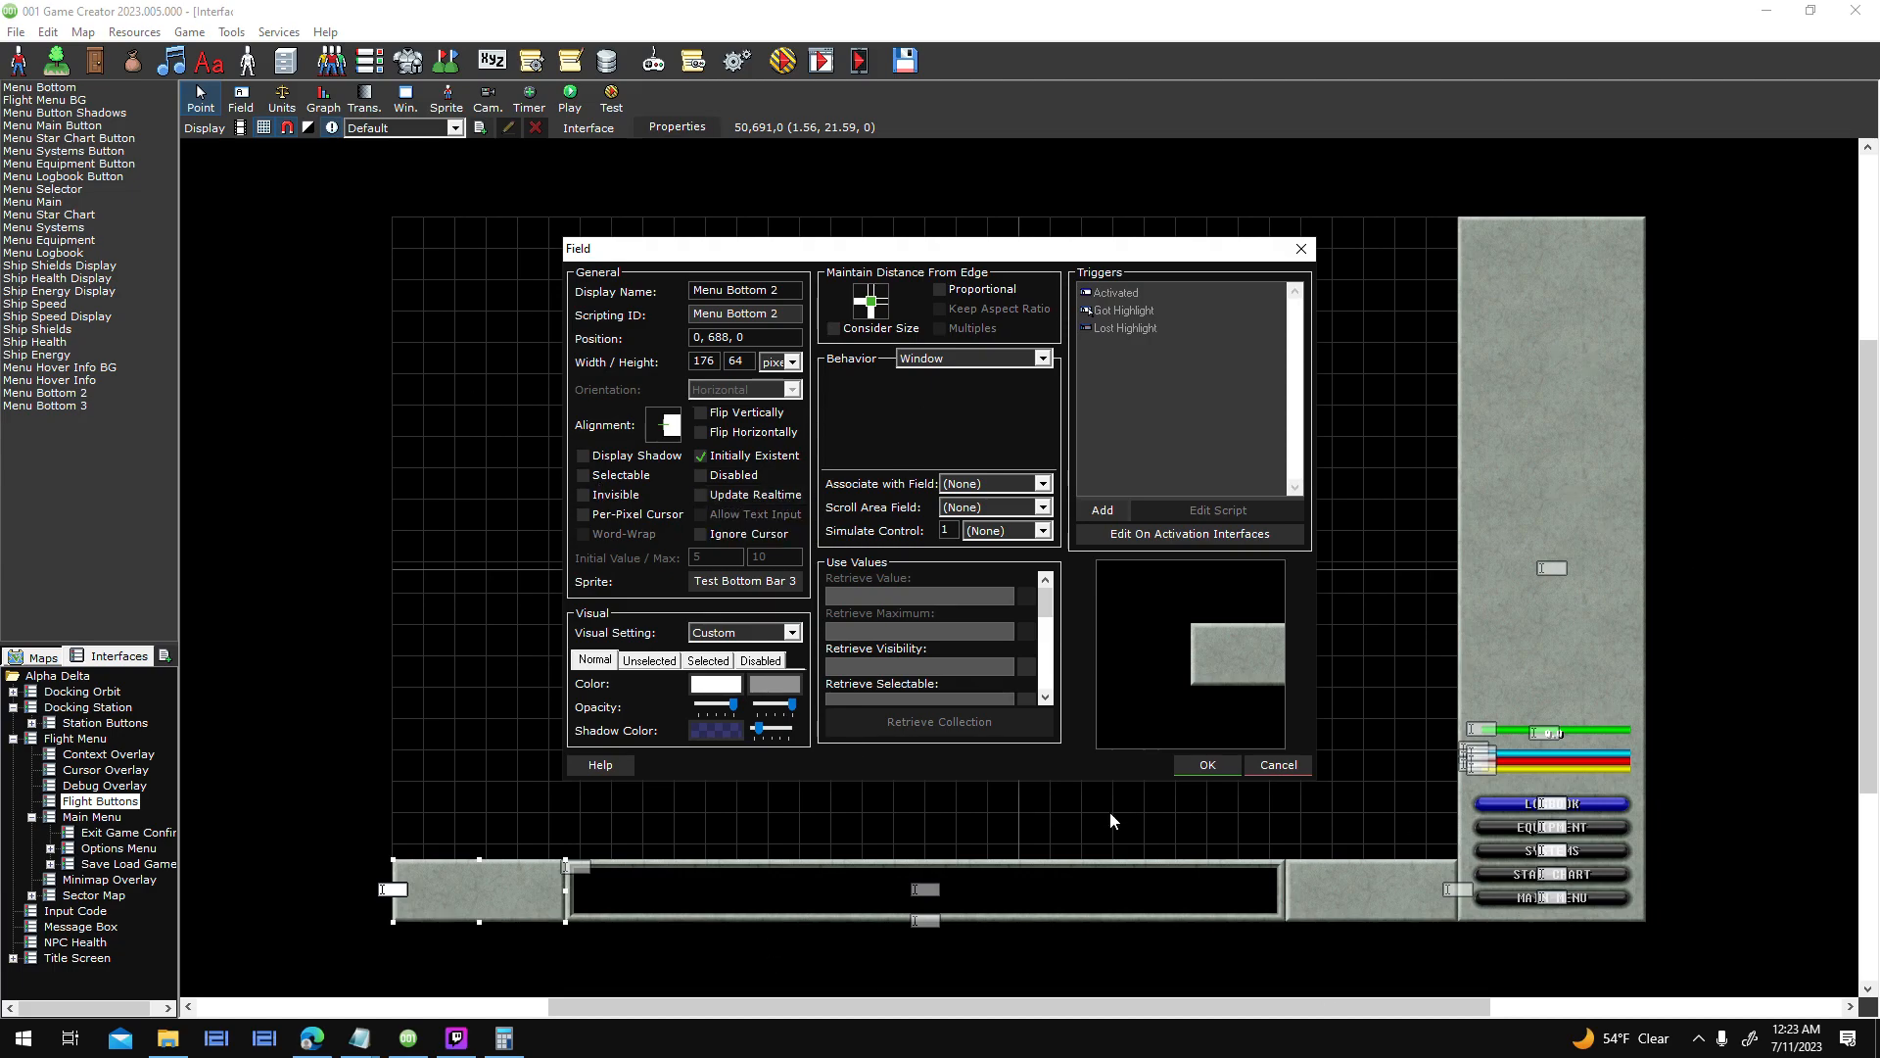
drag(1045, 603, 1044, 652)
drag(921, 659, 752, 662)
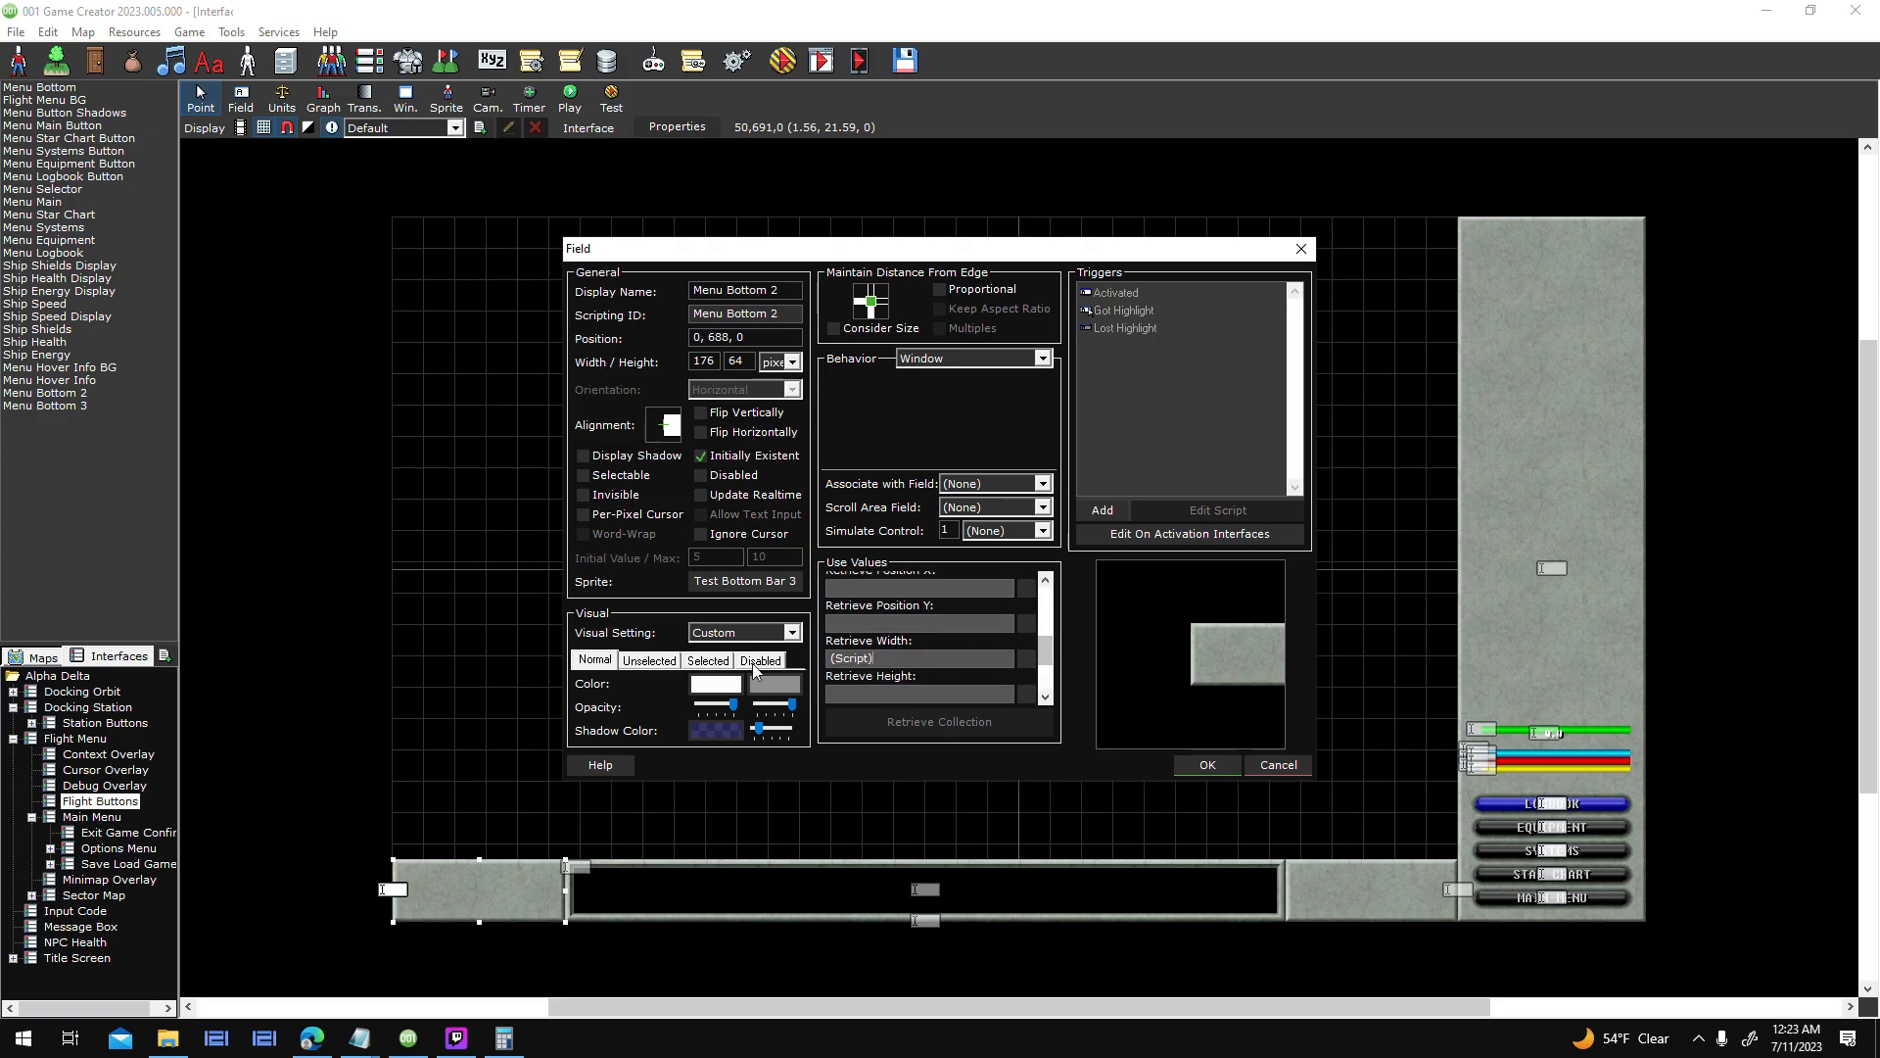
click(1279, 766)
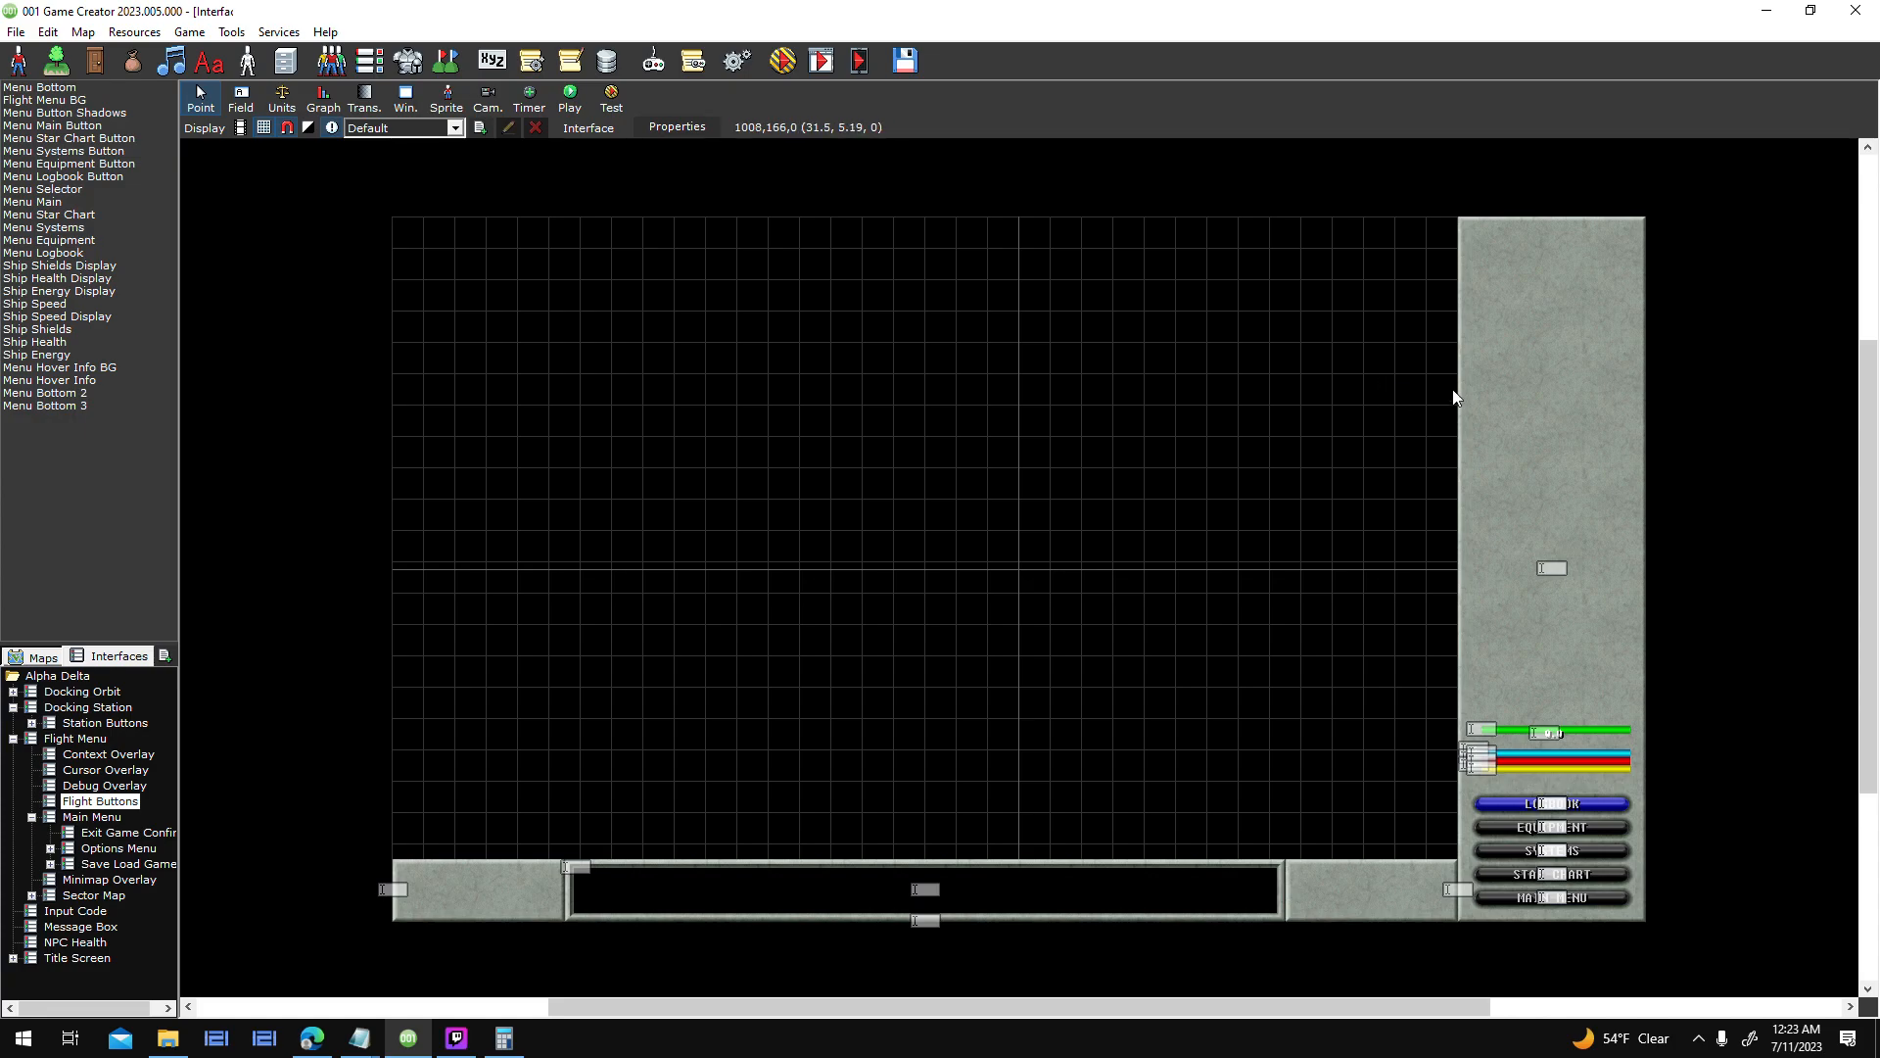
- Open the Flight Menu interface and check the Fullscreen Camera field's Maintain Distance From Edge setting
click(115, 809)
click(871, 586)
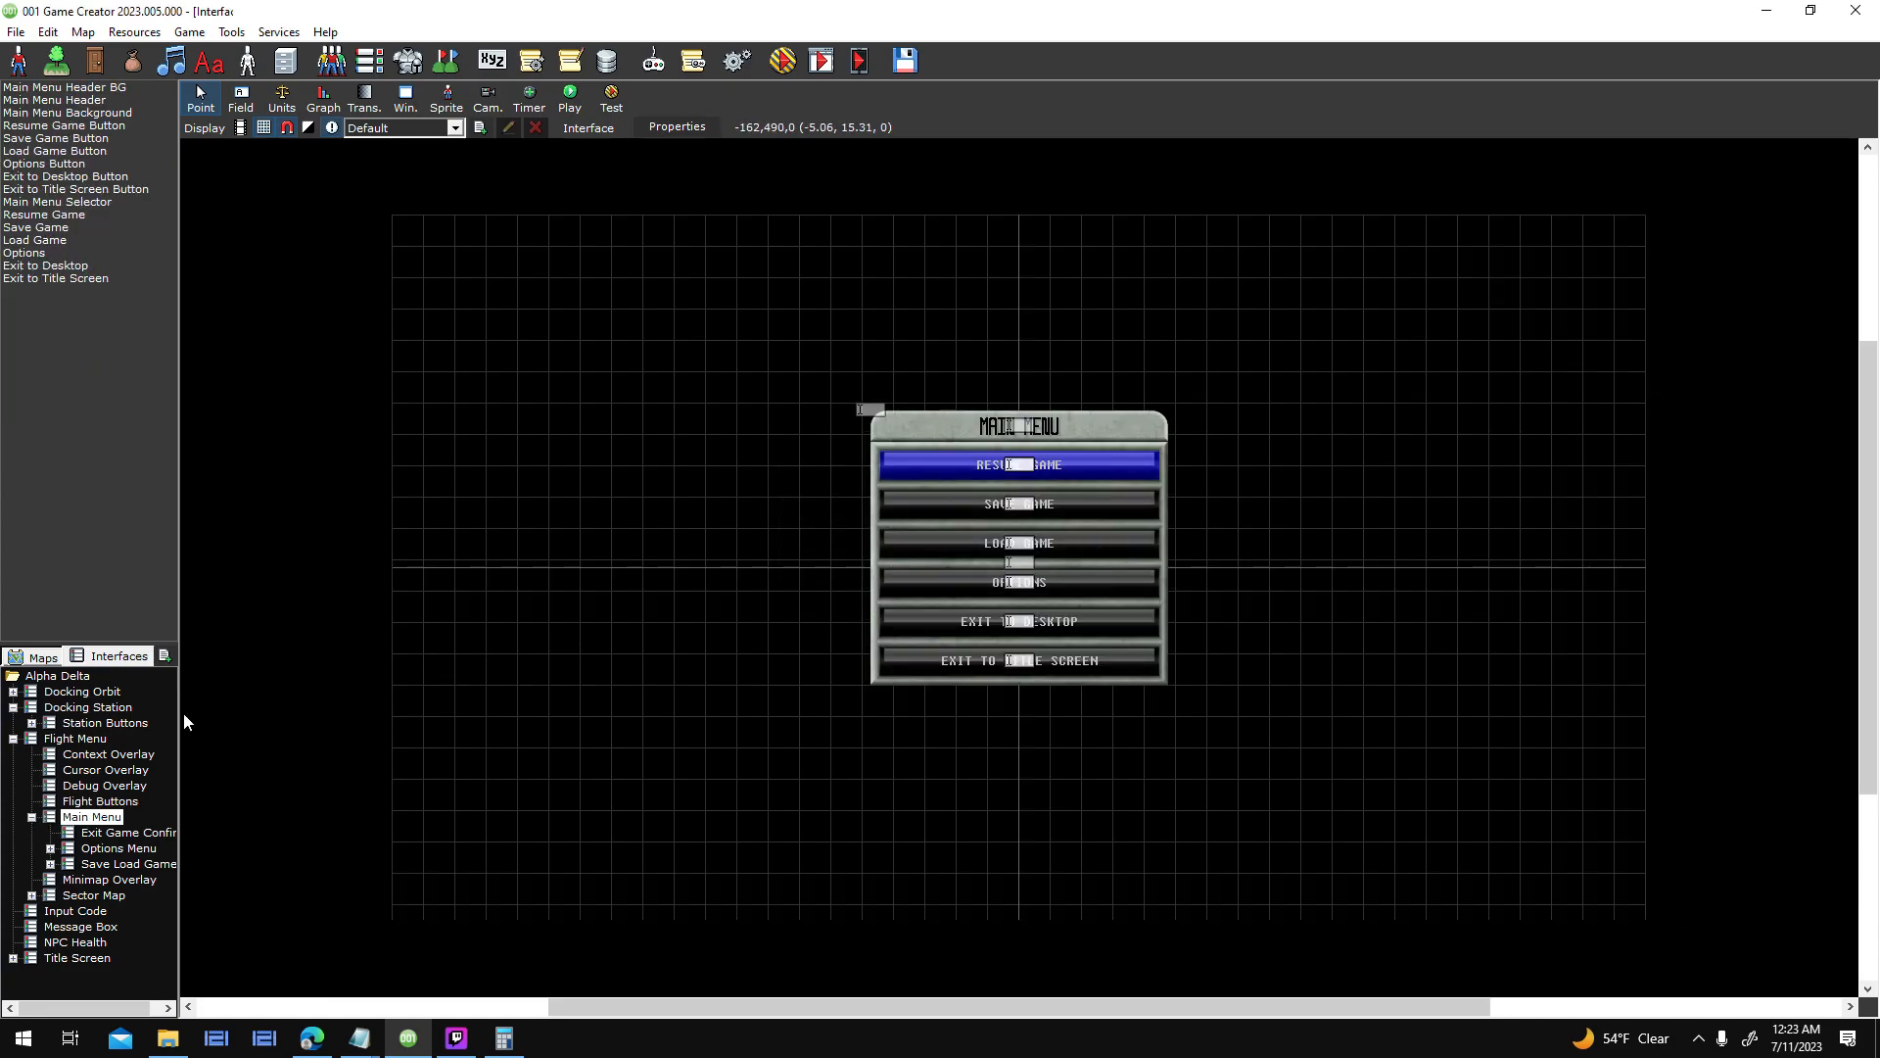
click(106, 737)
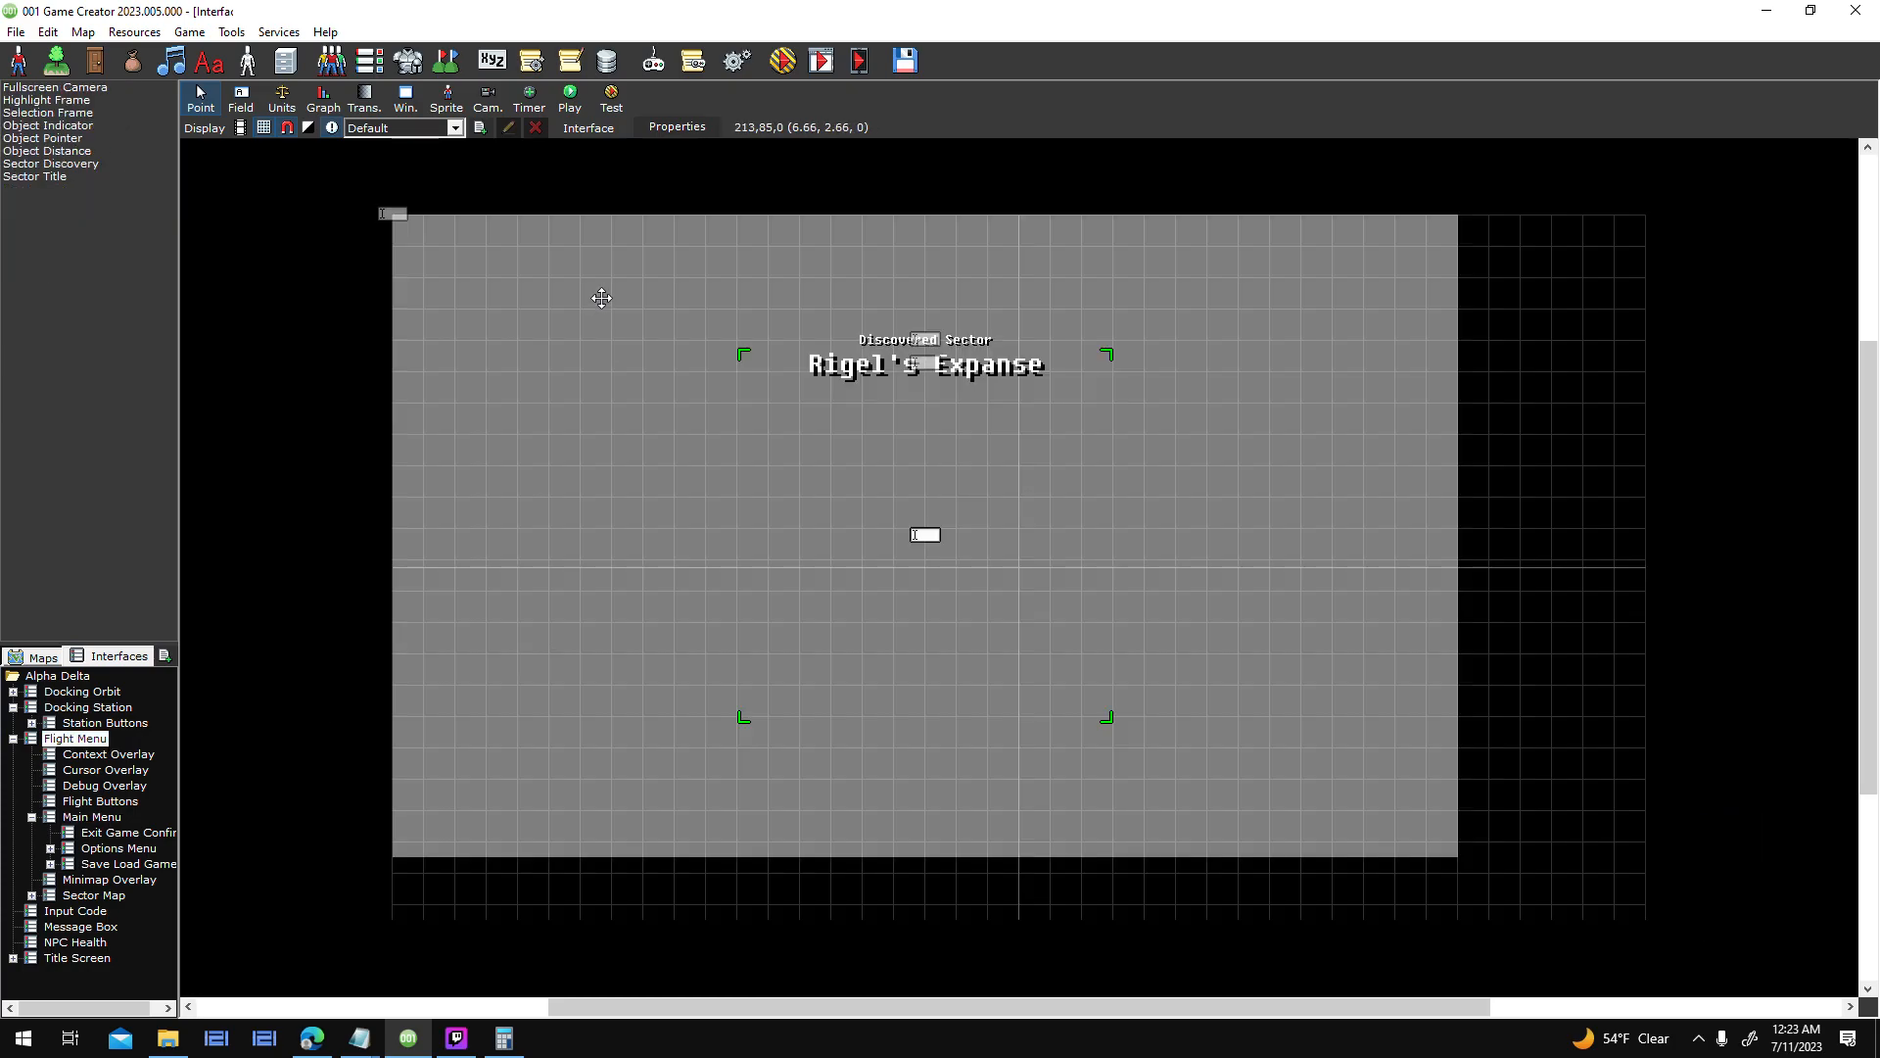
click(601, 297)
double_click(1161, 307)
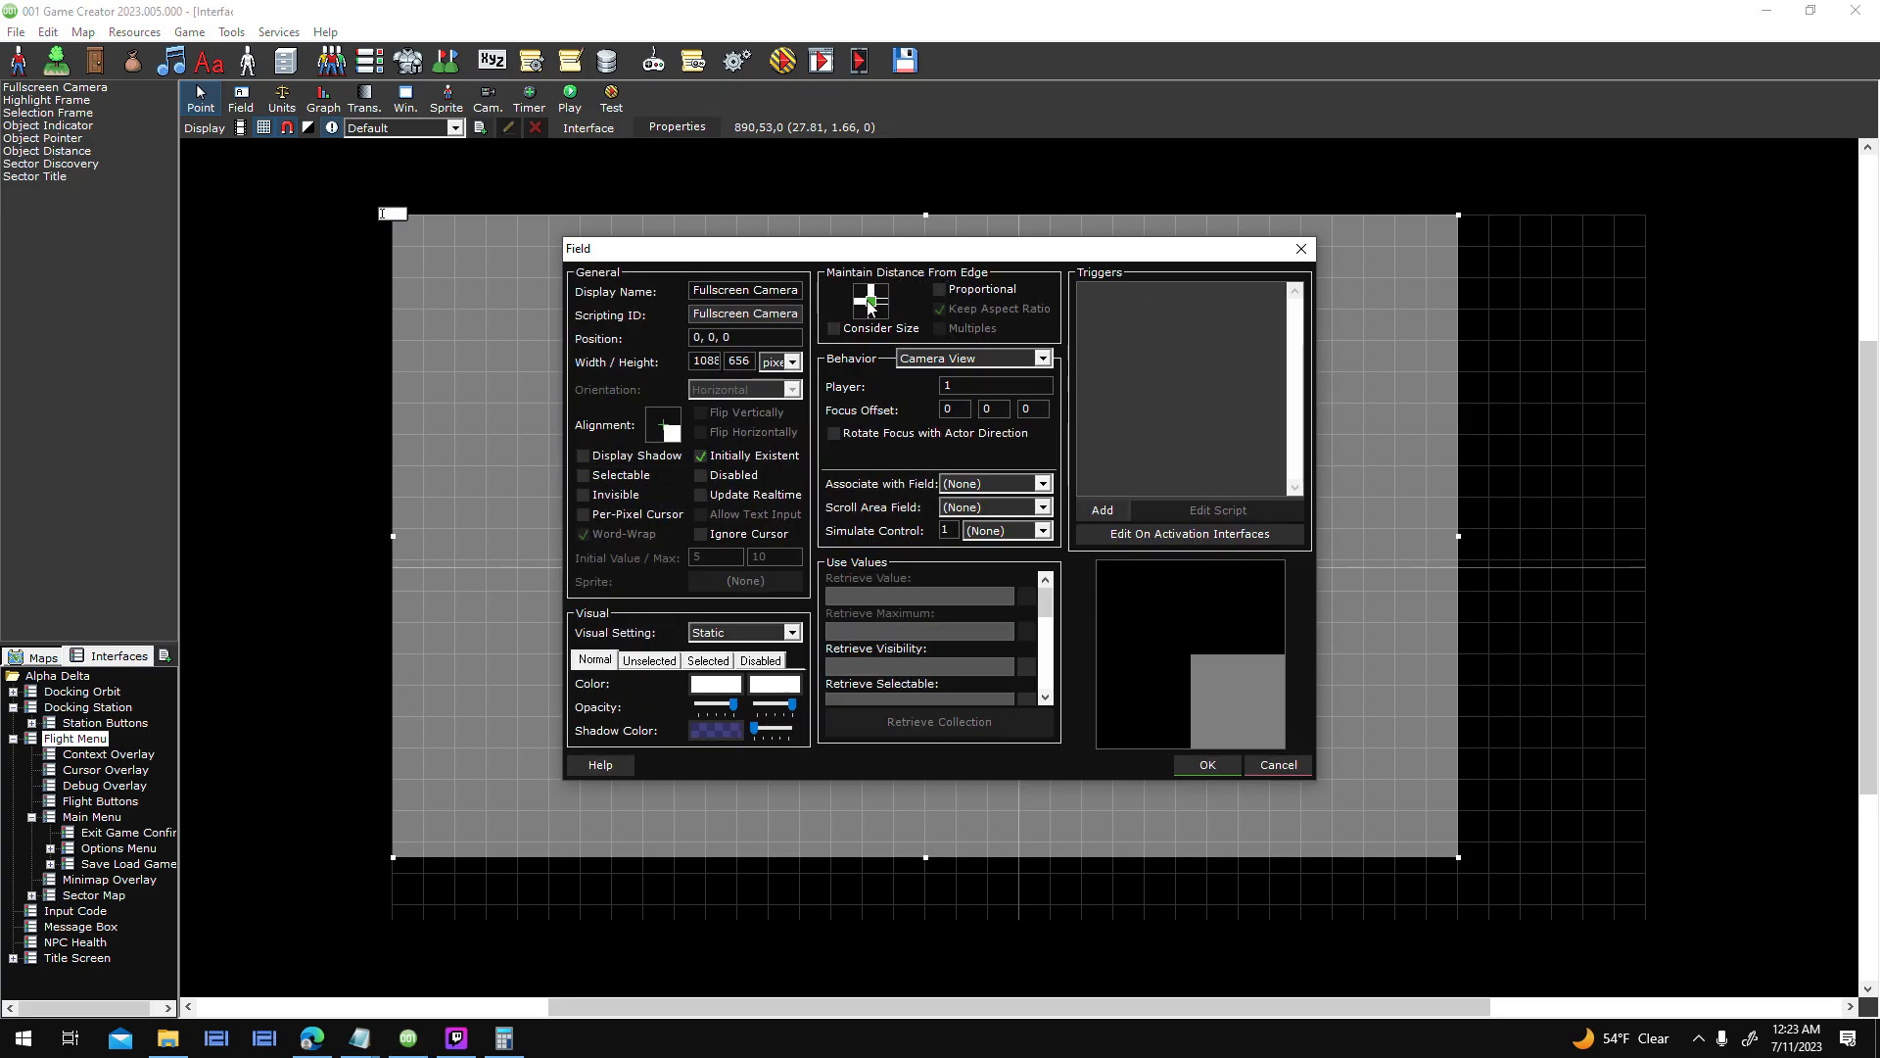
click(1278, 765)
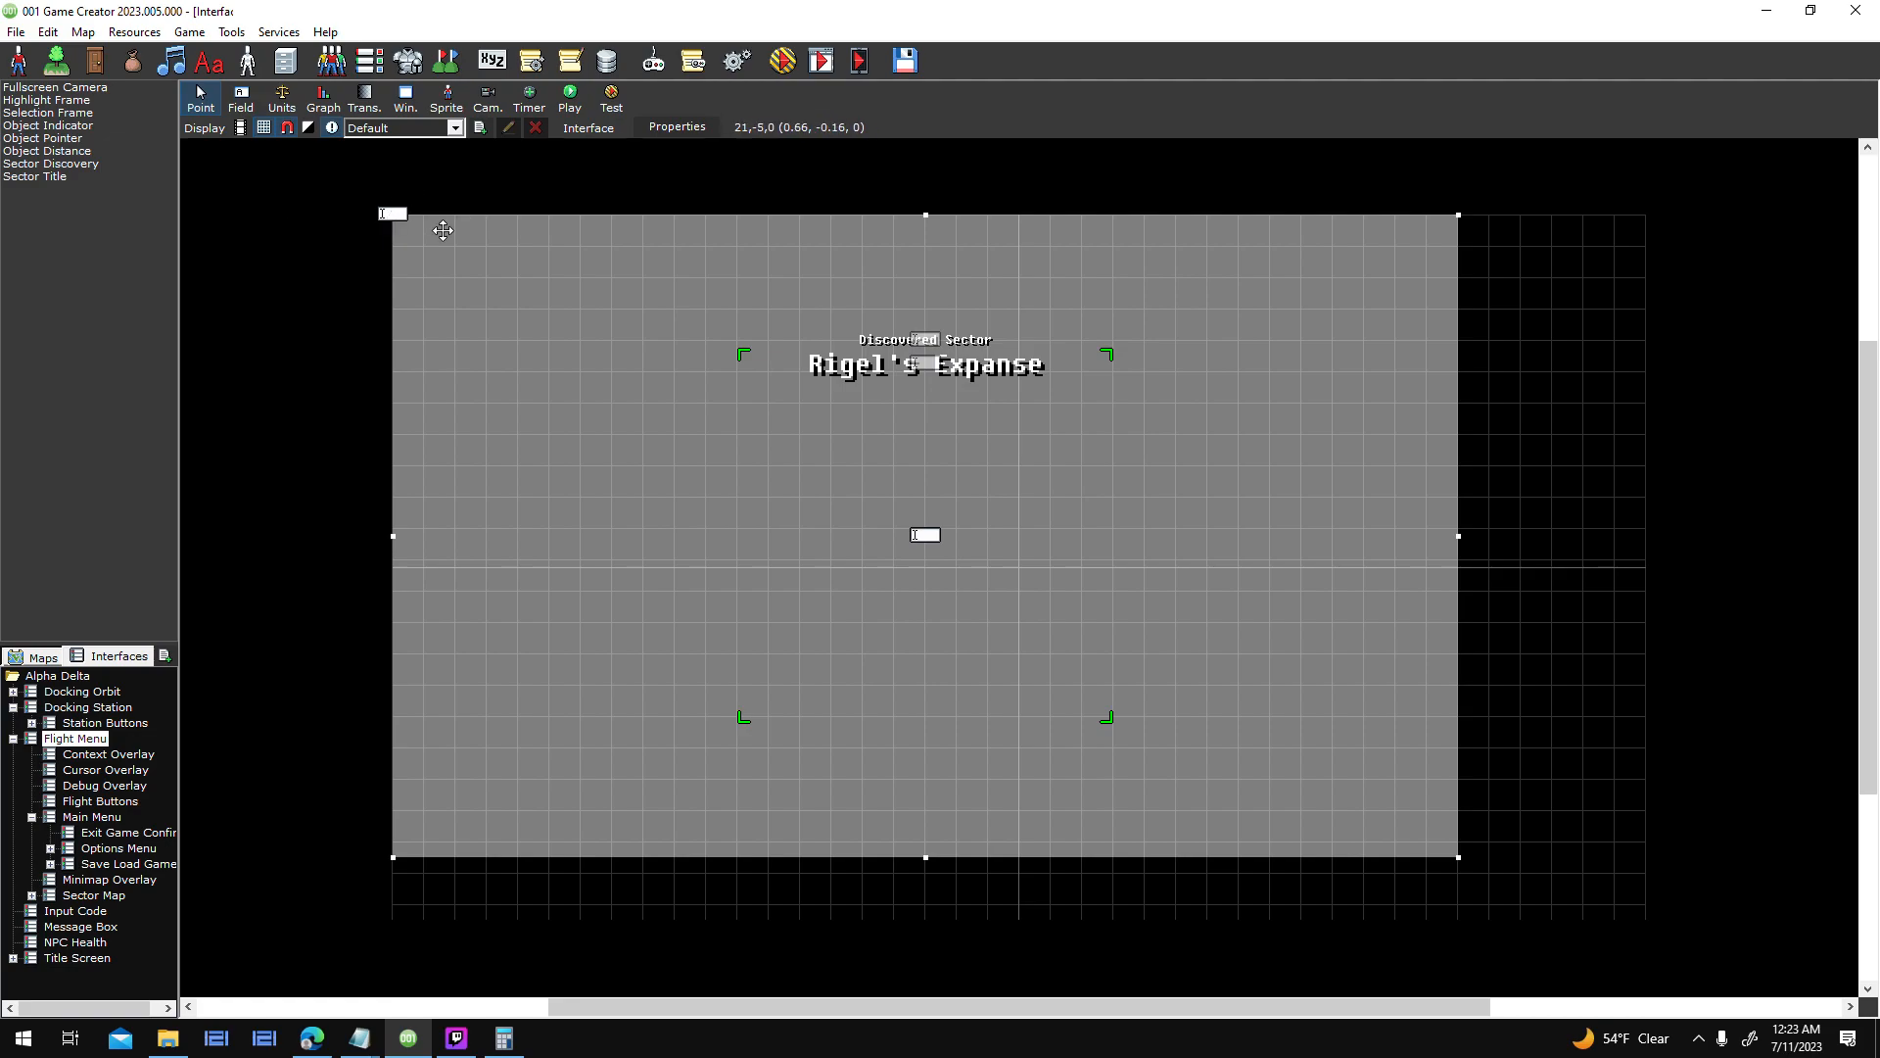
- Copy the Fullscreen Camera's Retrieve Width expression, Screen.SizeX - Field("Flight Menu BG").SizeX, to the end of Ship Statistics.txt in Notepad, and accept the field's settings
right_click(391, 214)
click(432, 253)
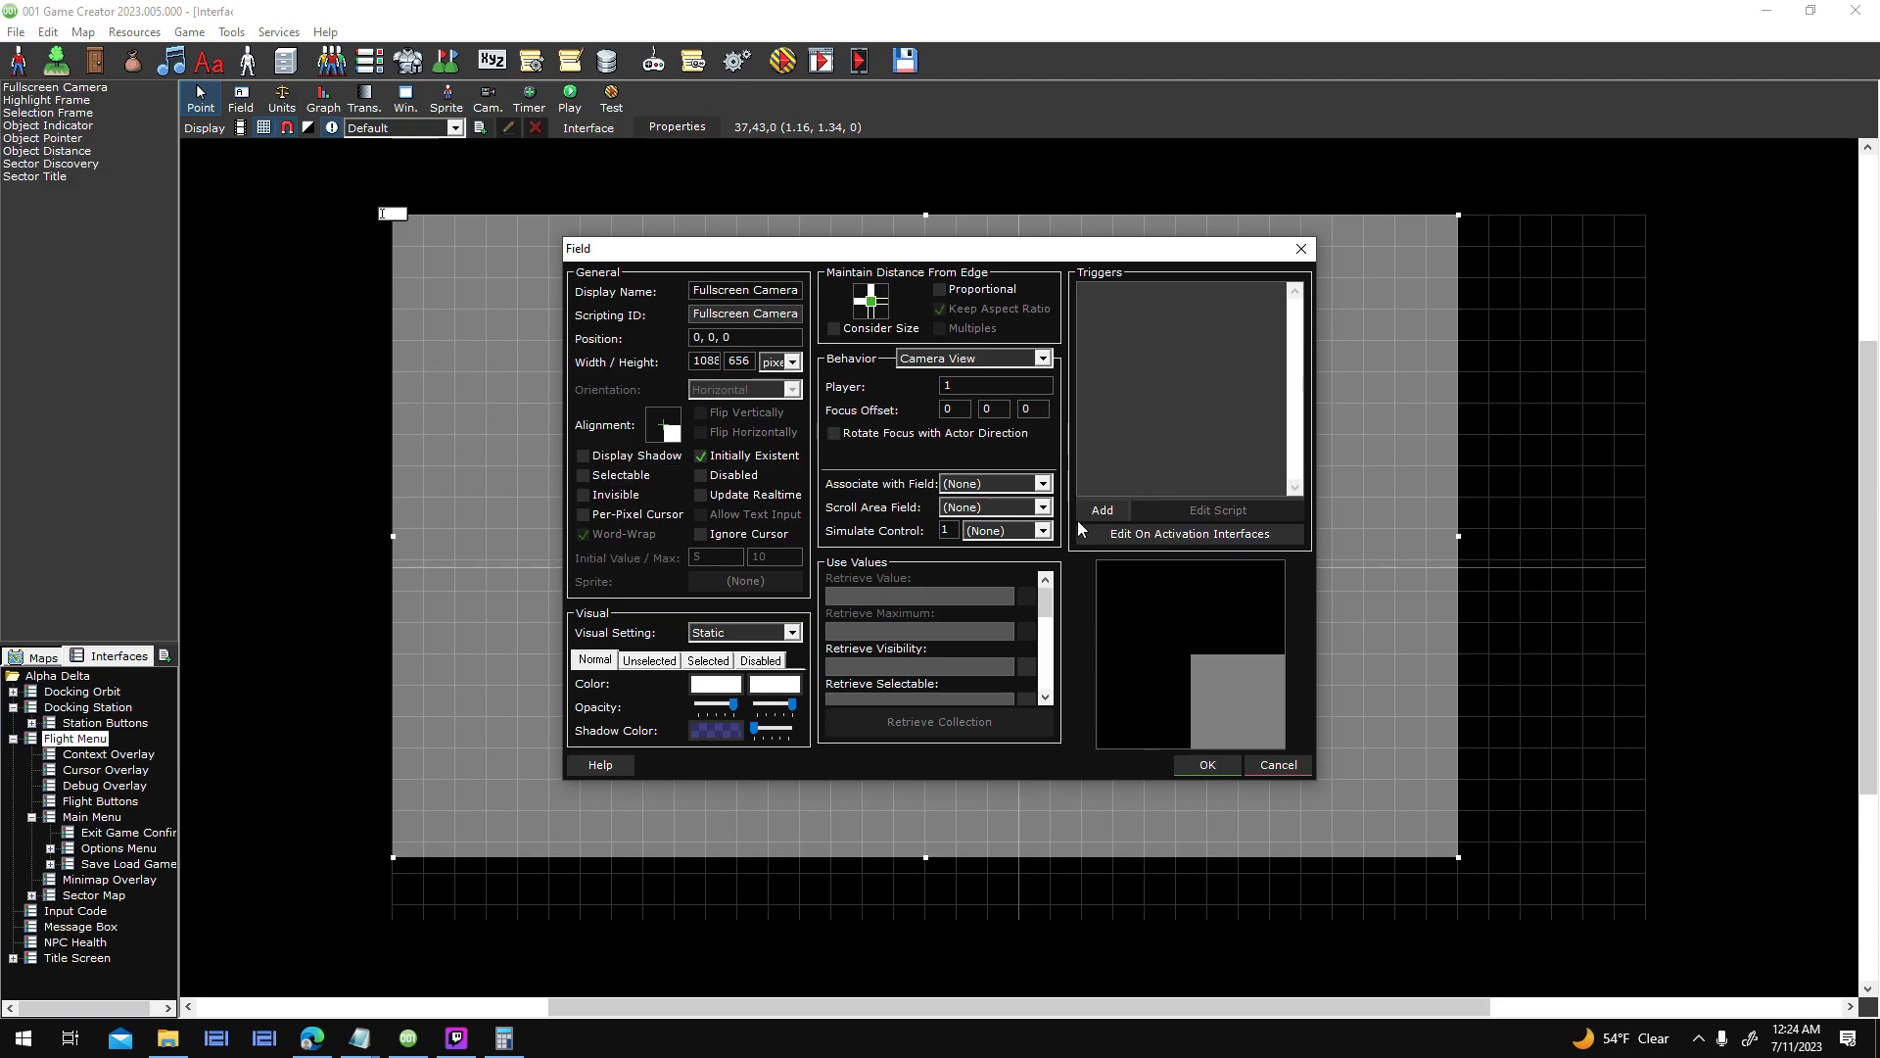
mouse_move(1047, 602)
mouse_down()
mouse_move(1050, 658)
mouse_move(1077, 621)
mouse_up()
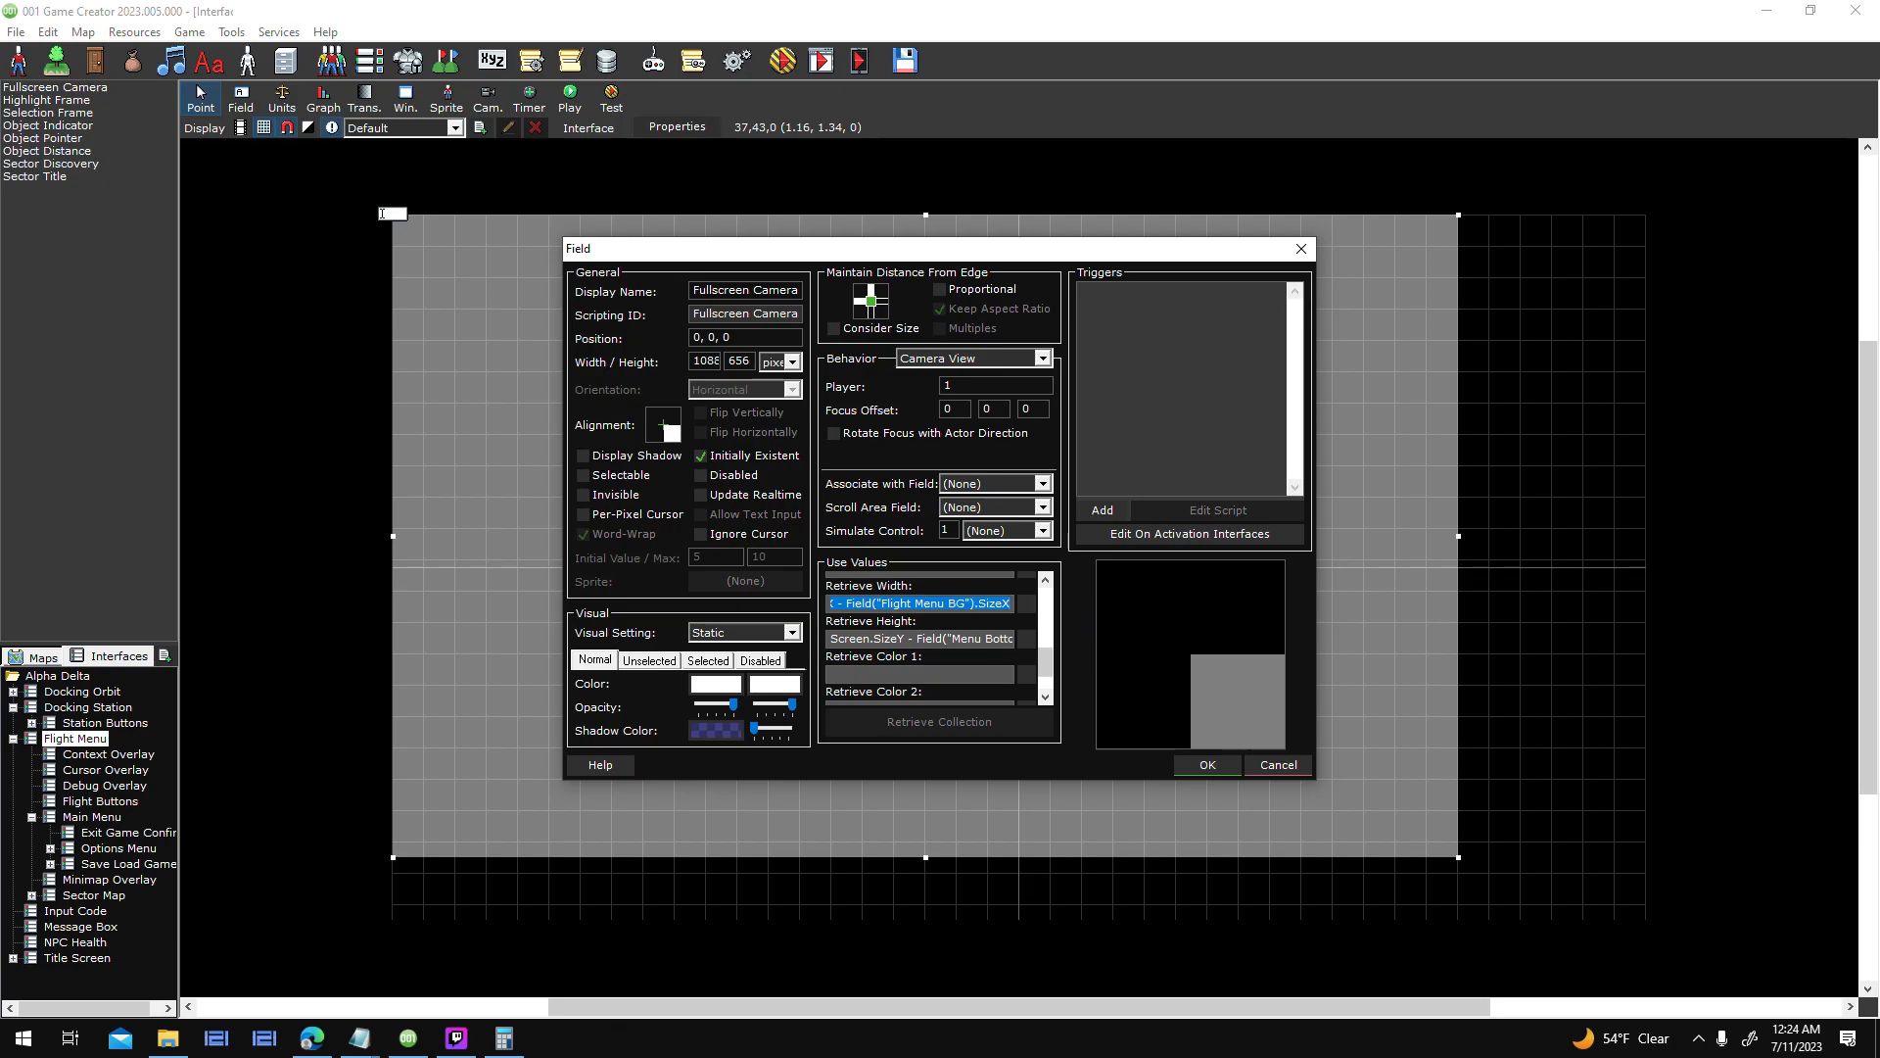
mouse_move(359, 1038)
mouse_move(359, 948)
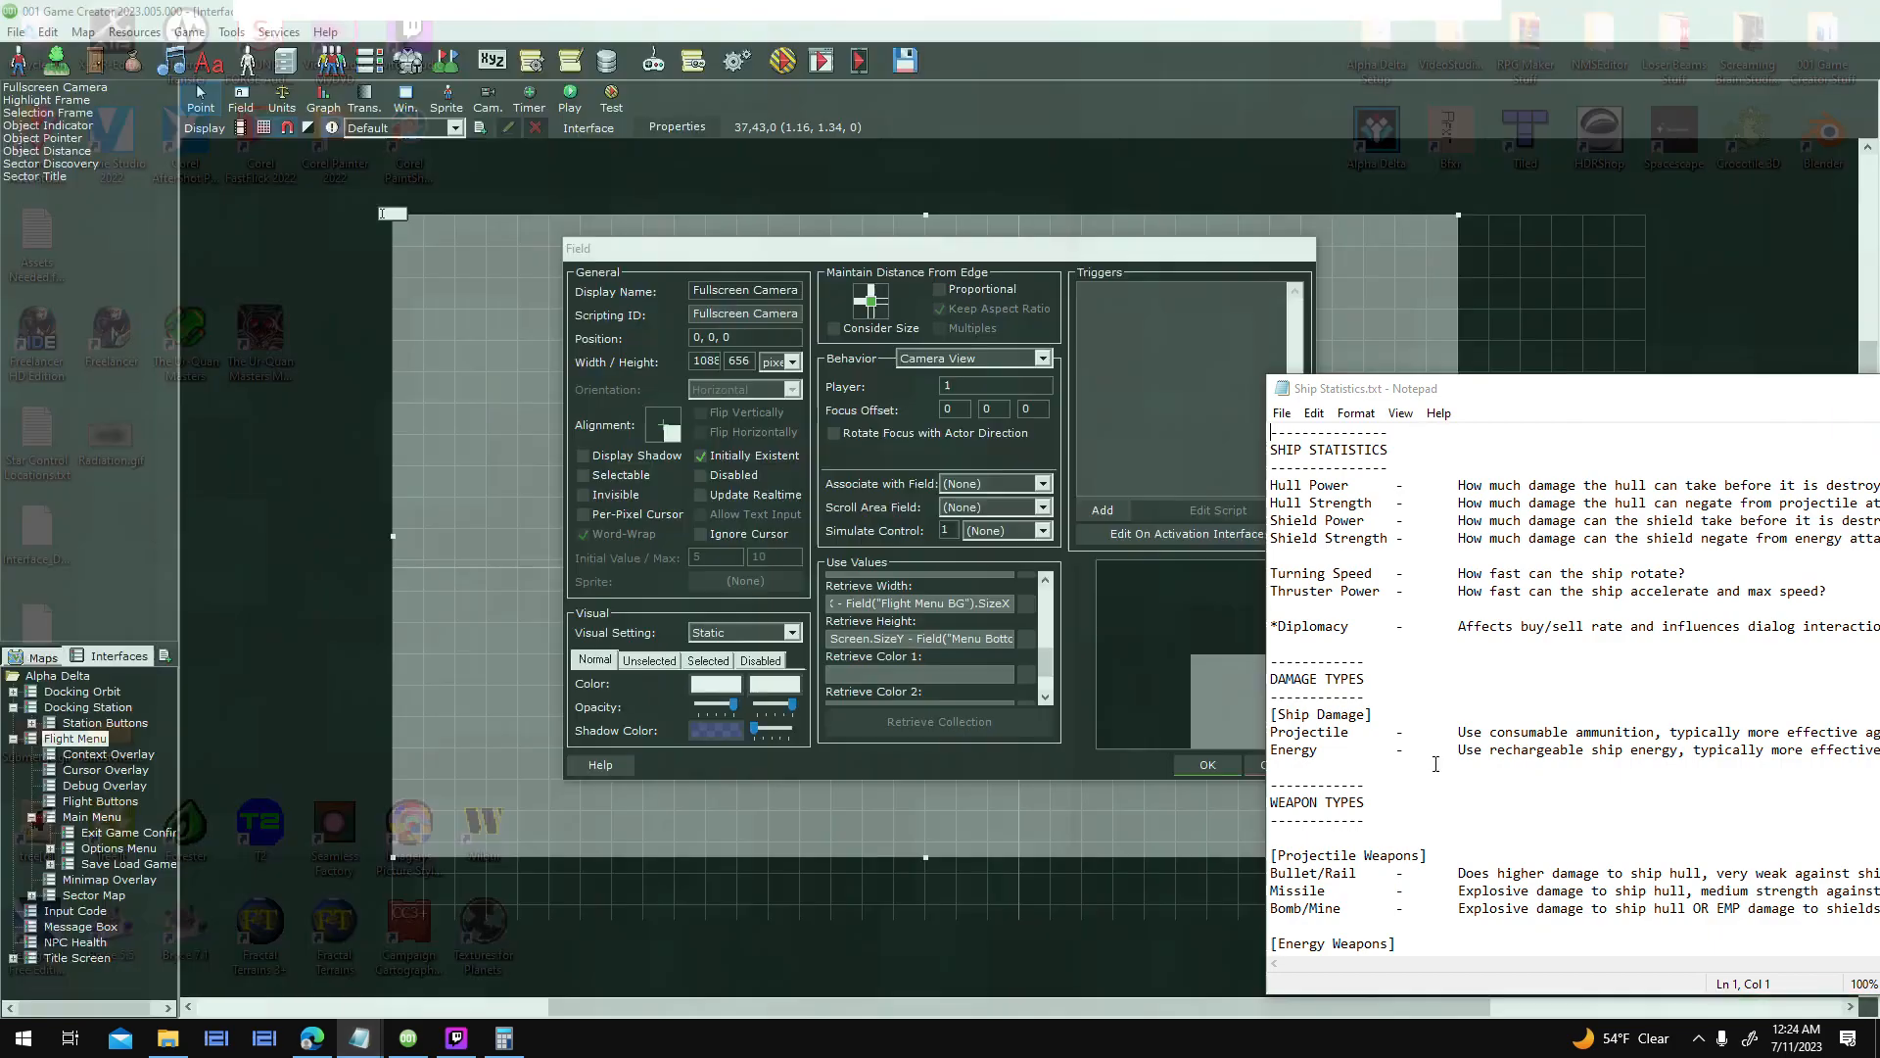
click(359, 948)
scroll(1526, 867, down, 3)
click(1515, 891)
text(Screen.SizeX - Field("Flight Menu BG").SizeX)
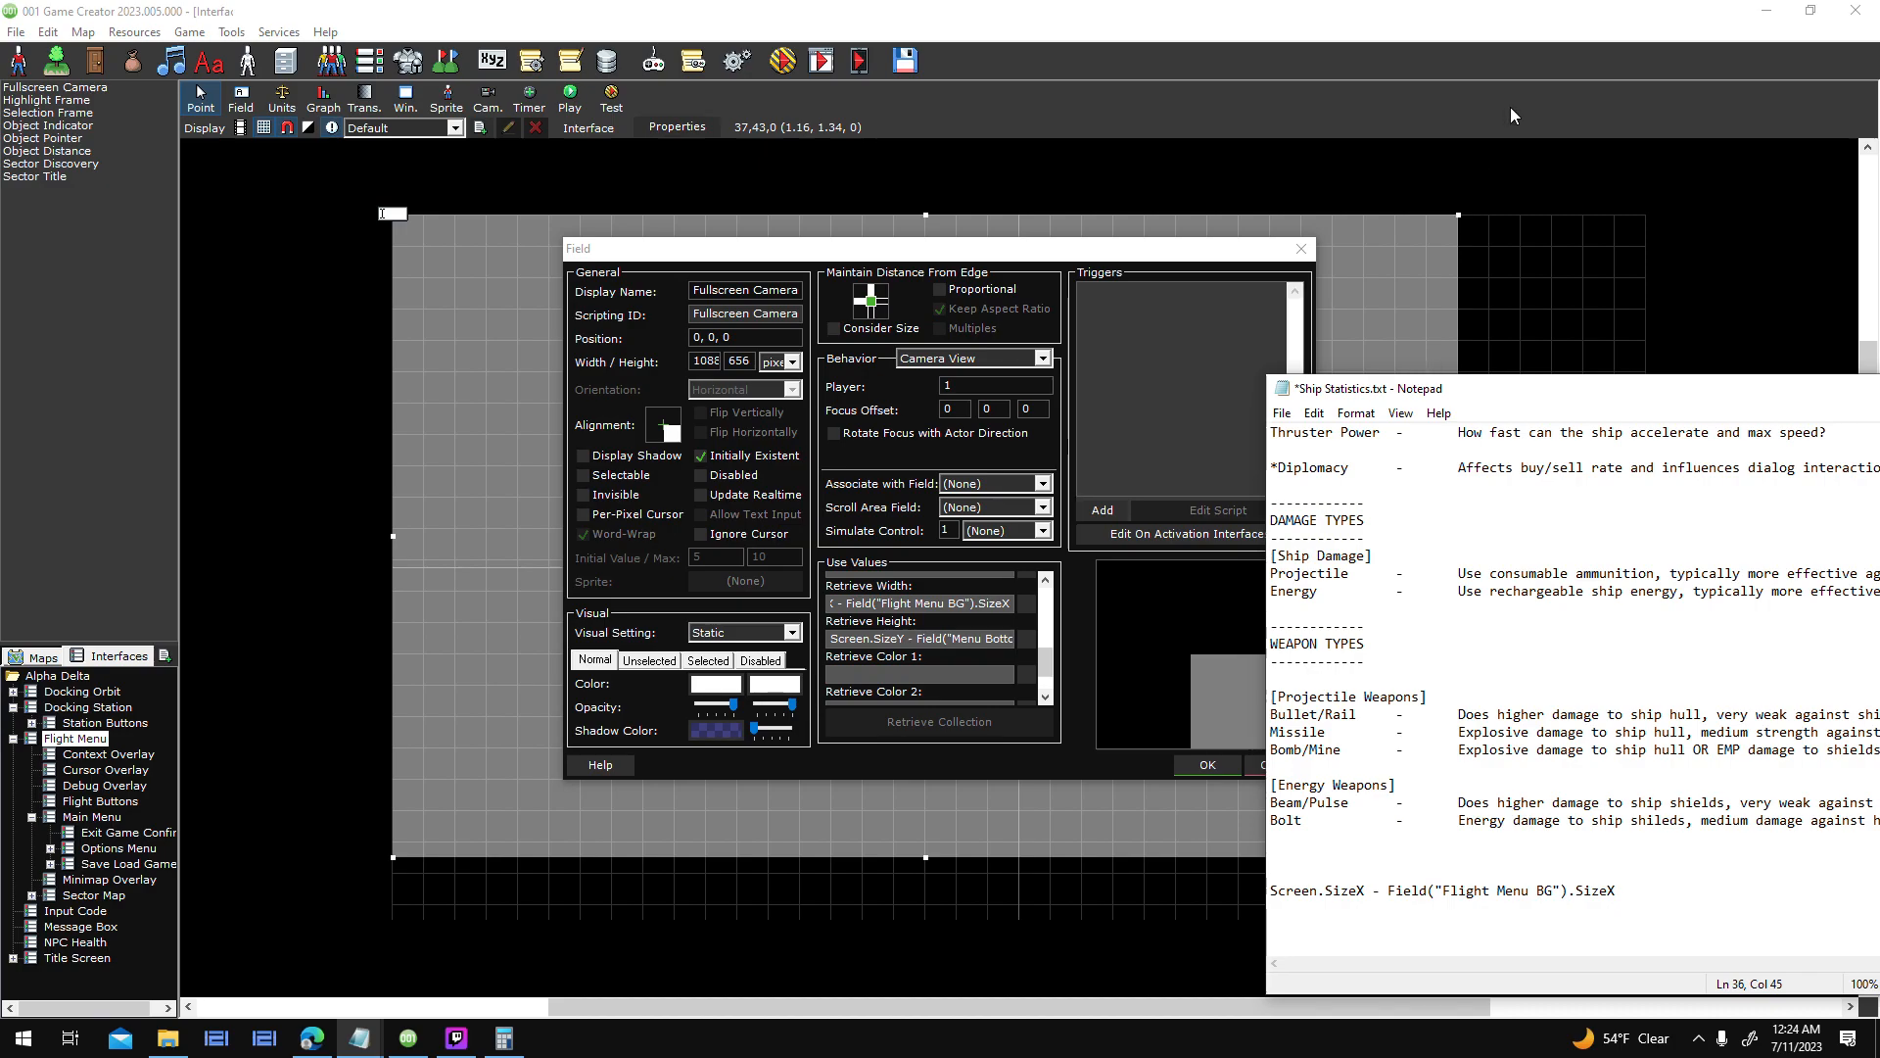
click(1551, 246)
click(1210, 764)
- Show the Flight Buttons interface and calculate 2048 - 192 in Calculator
click(100, 801)
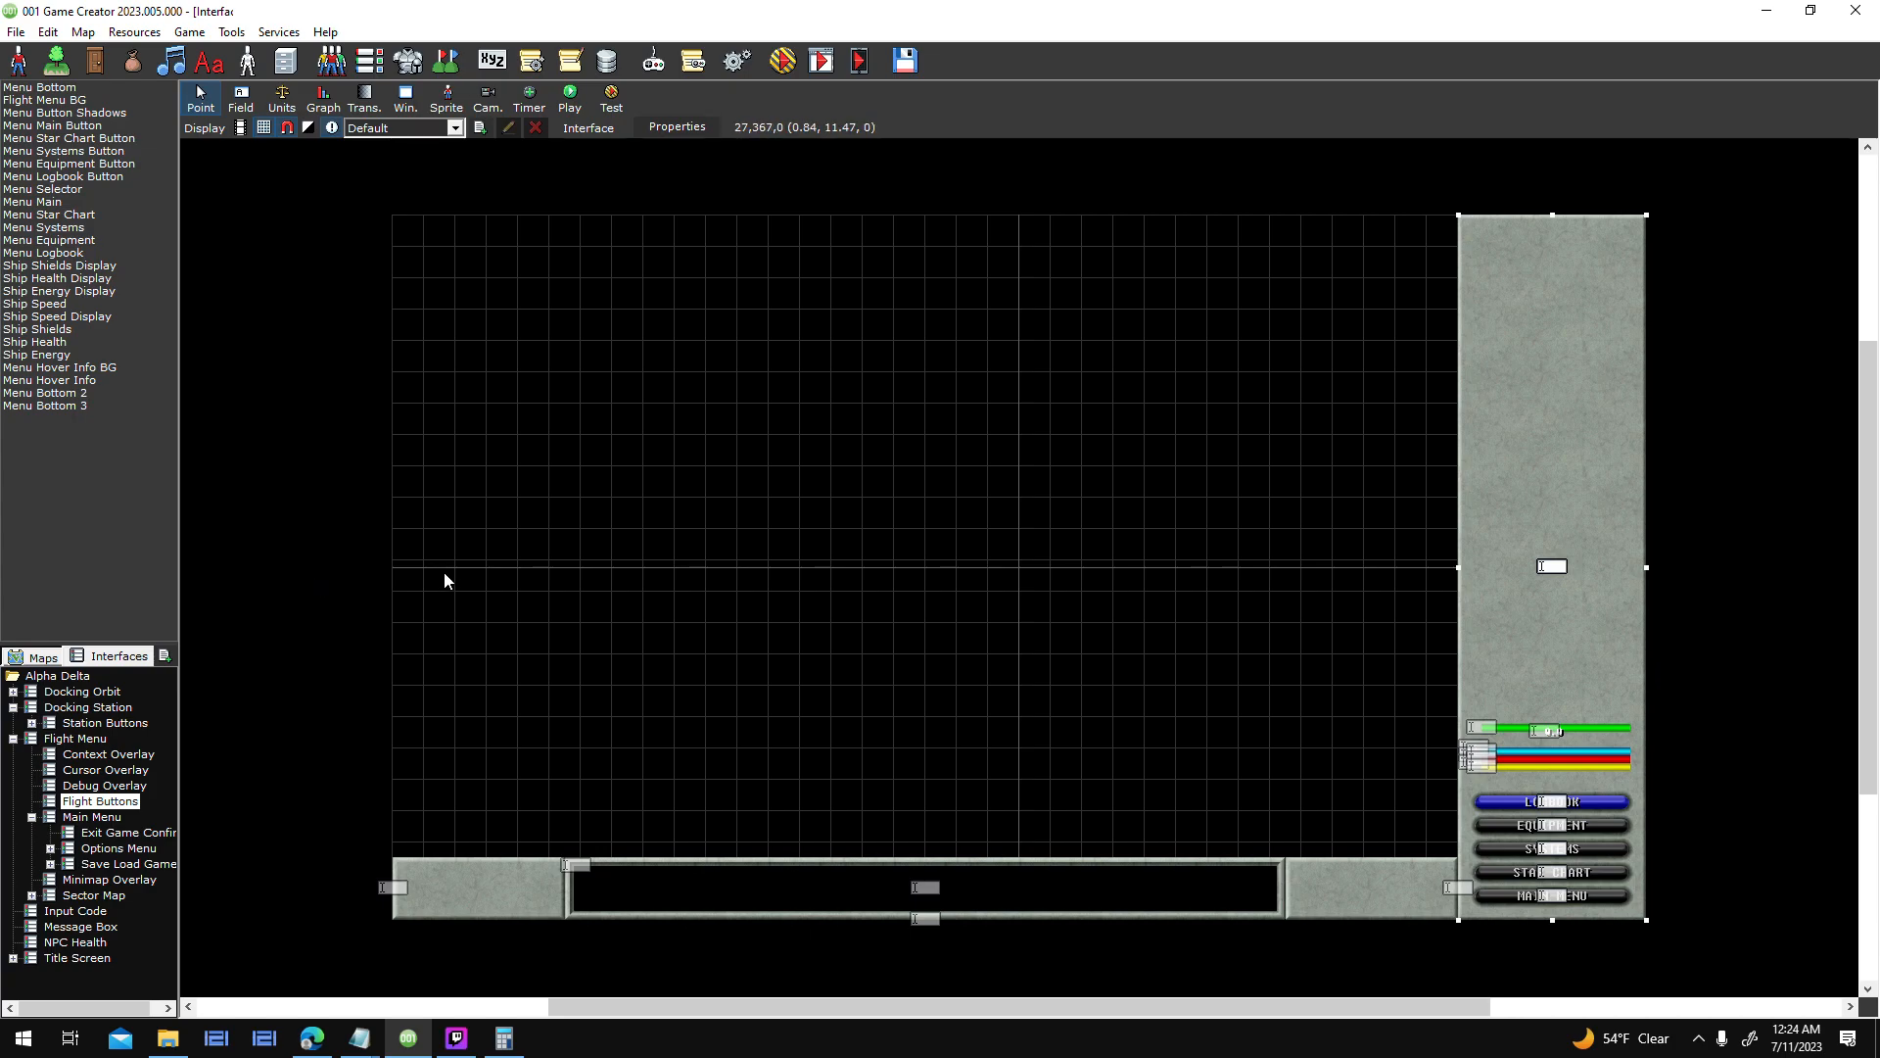
click(505, 1038)
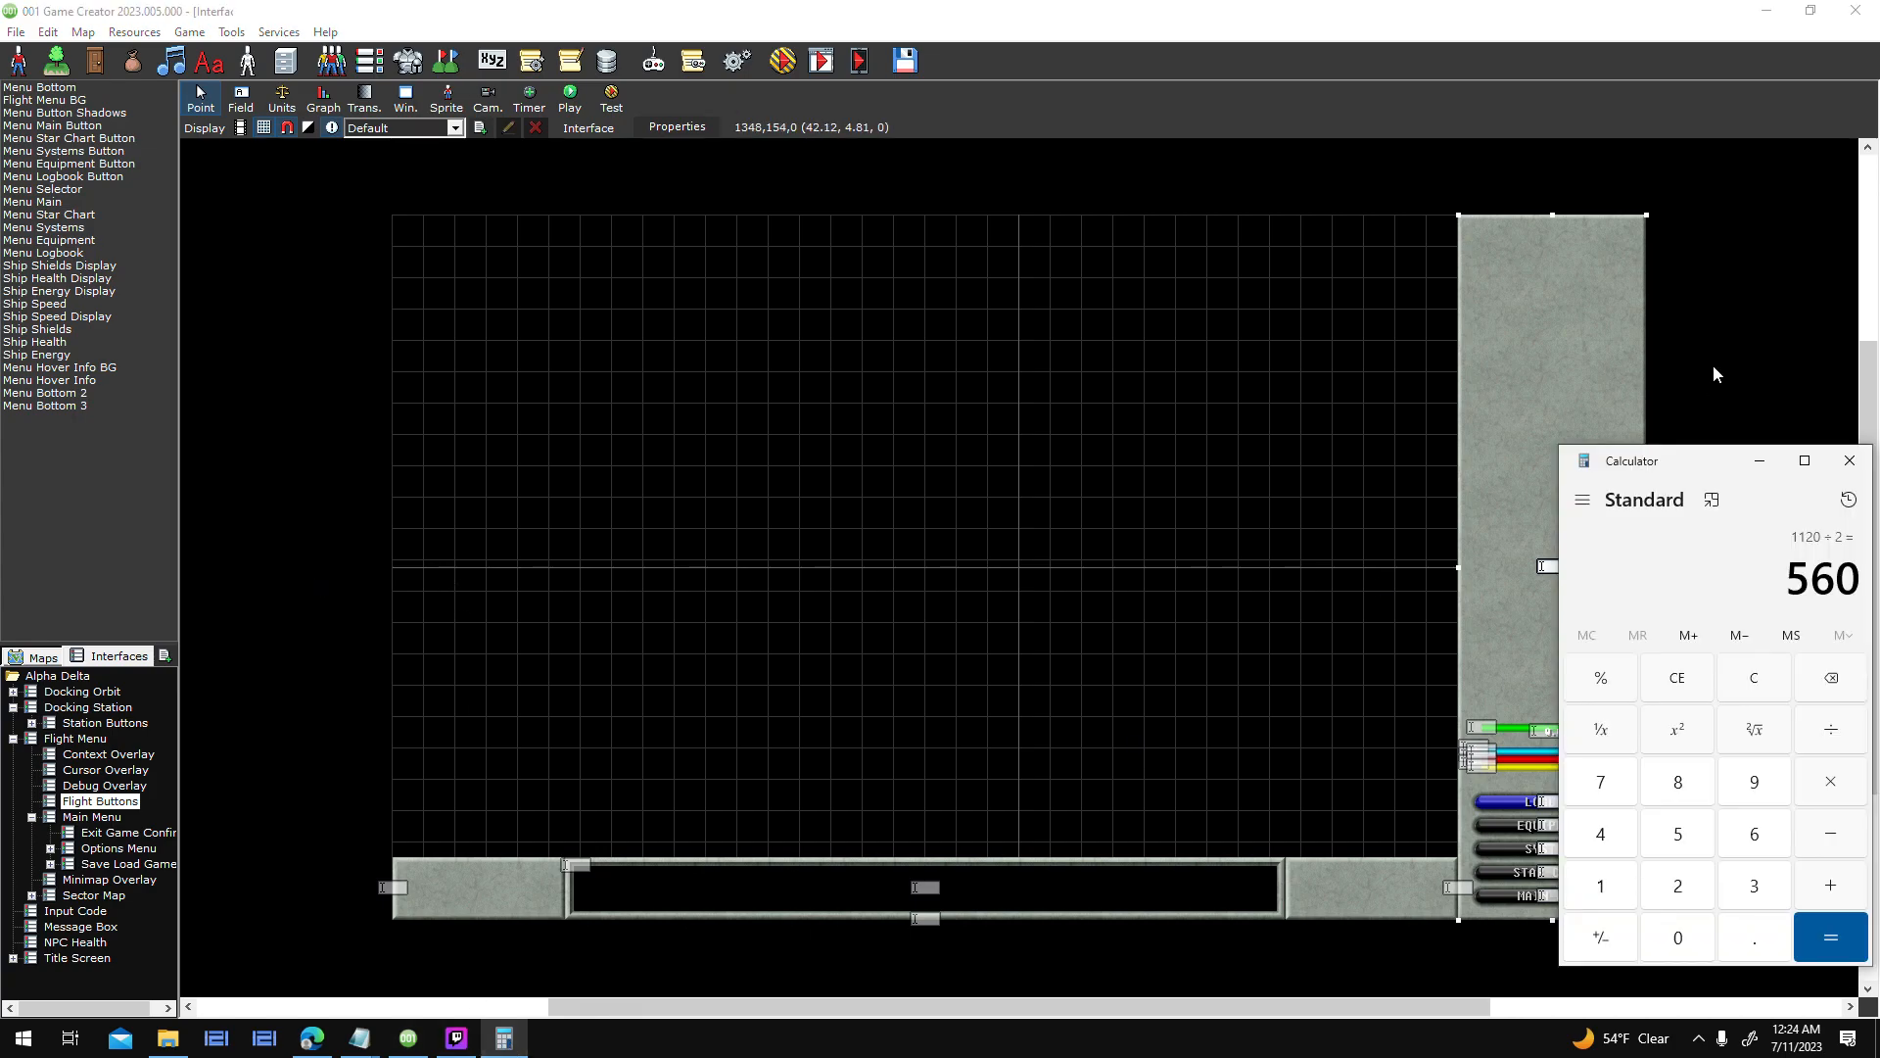
text(2048 )
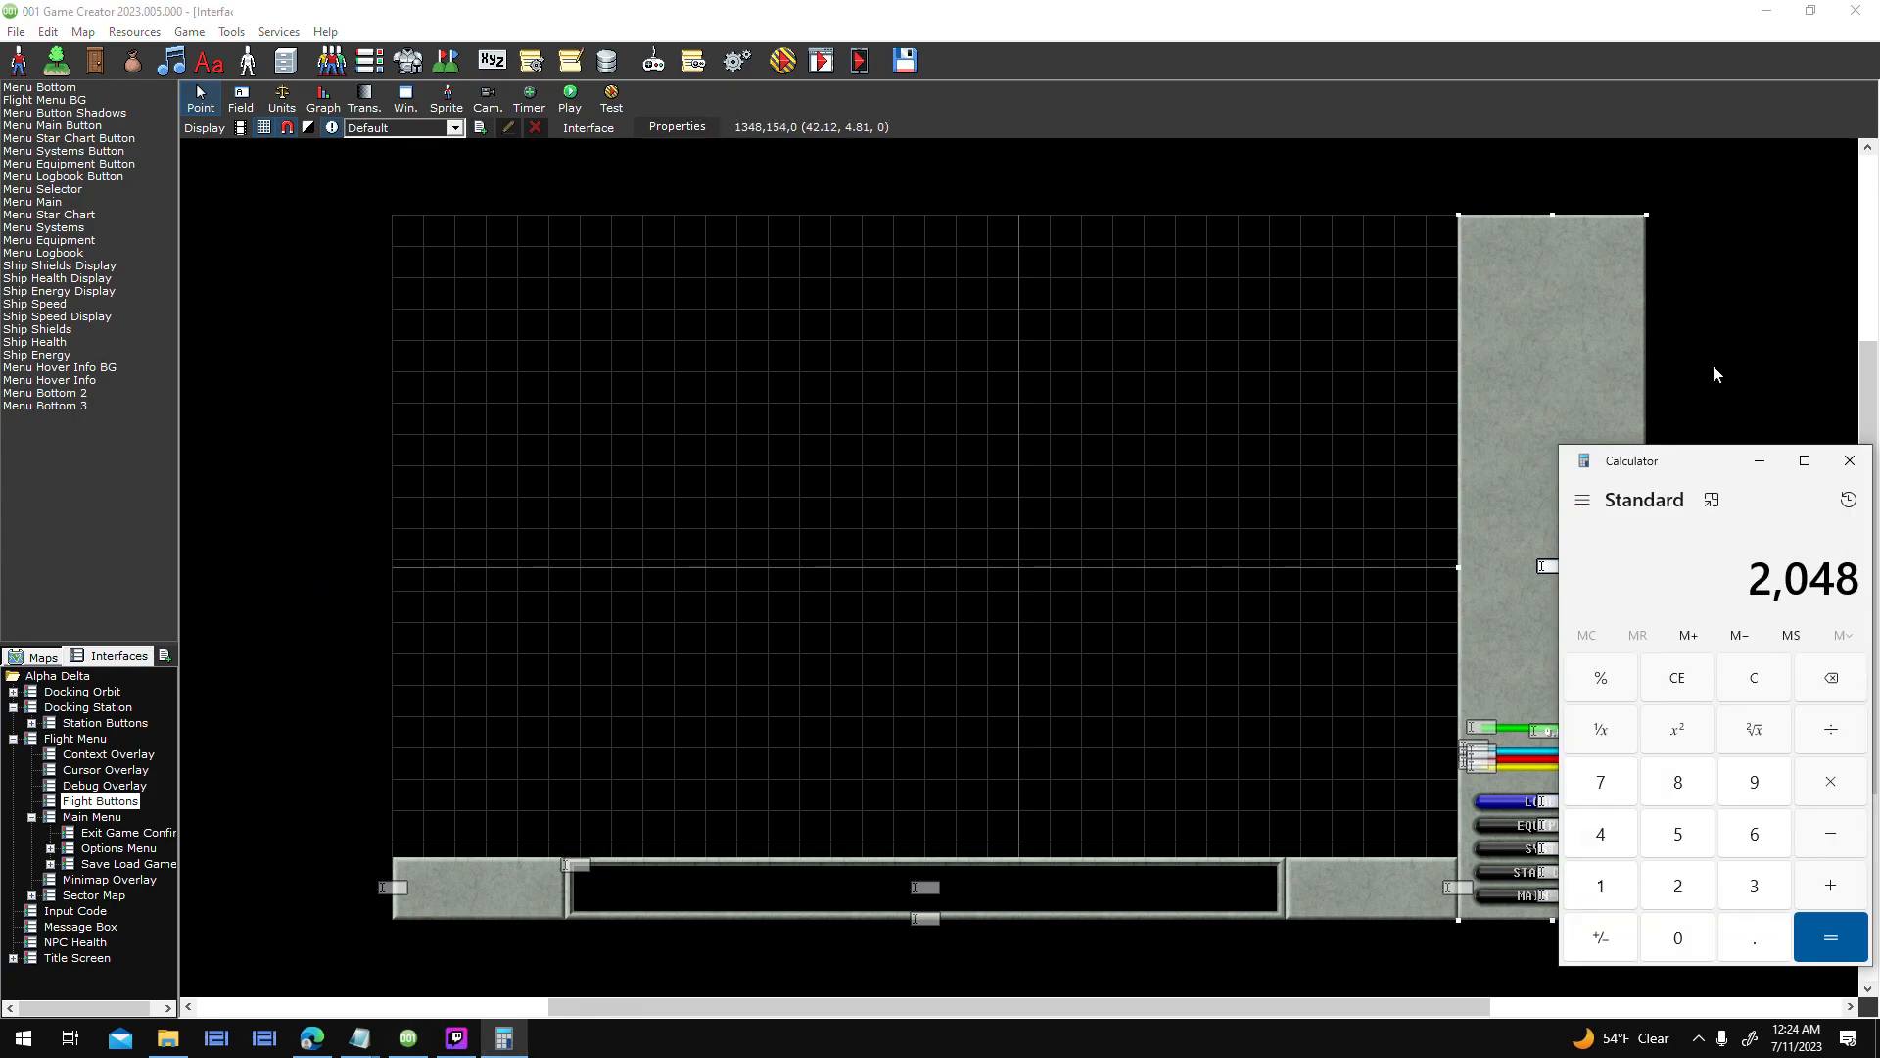
text(- 192)
key(Return)
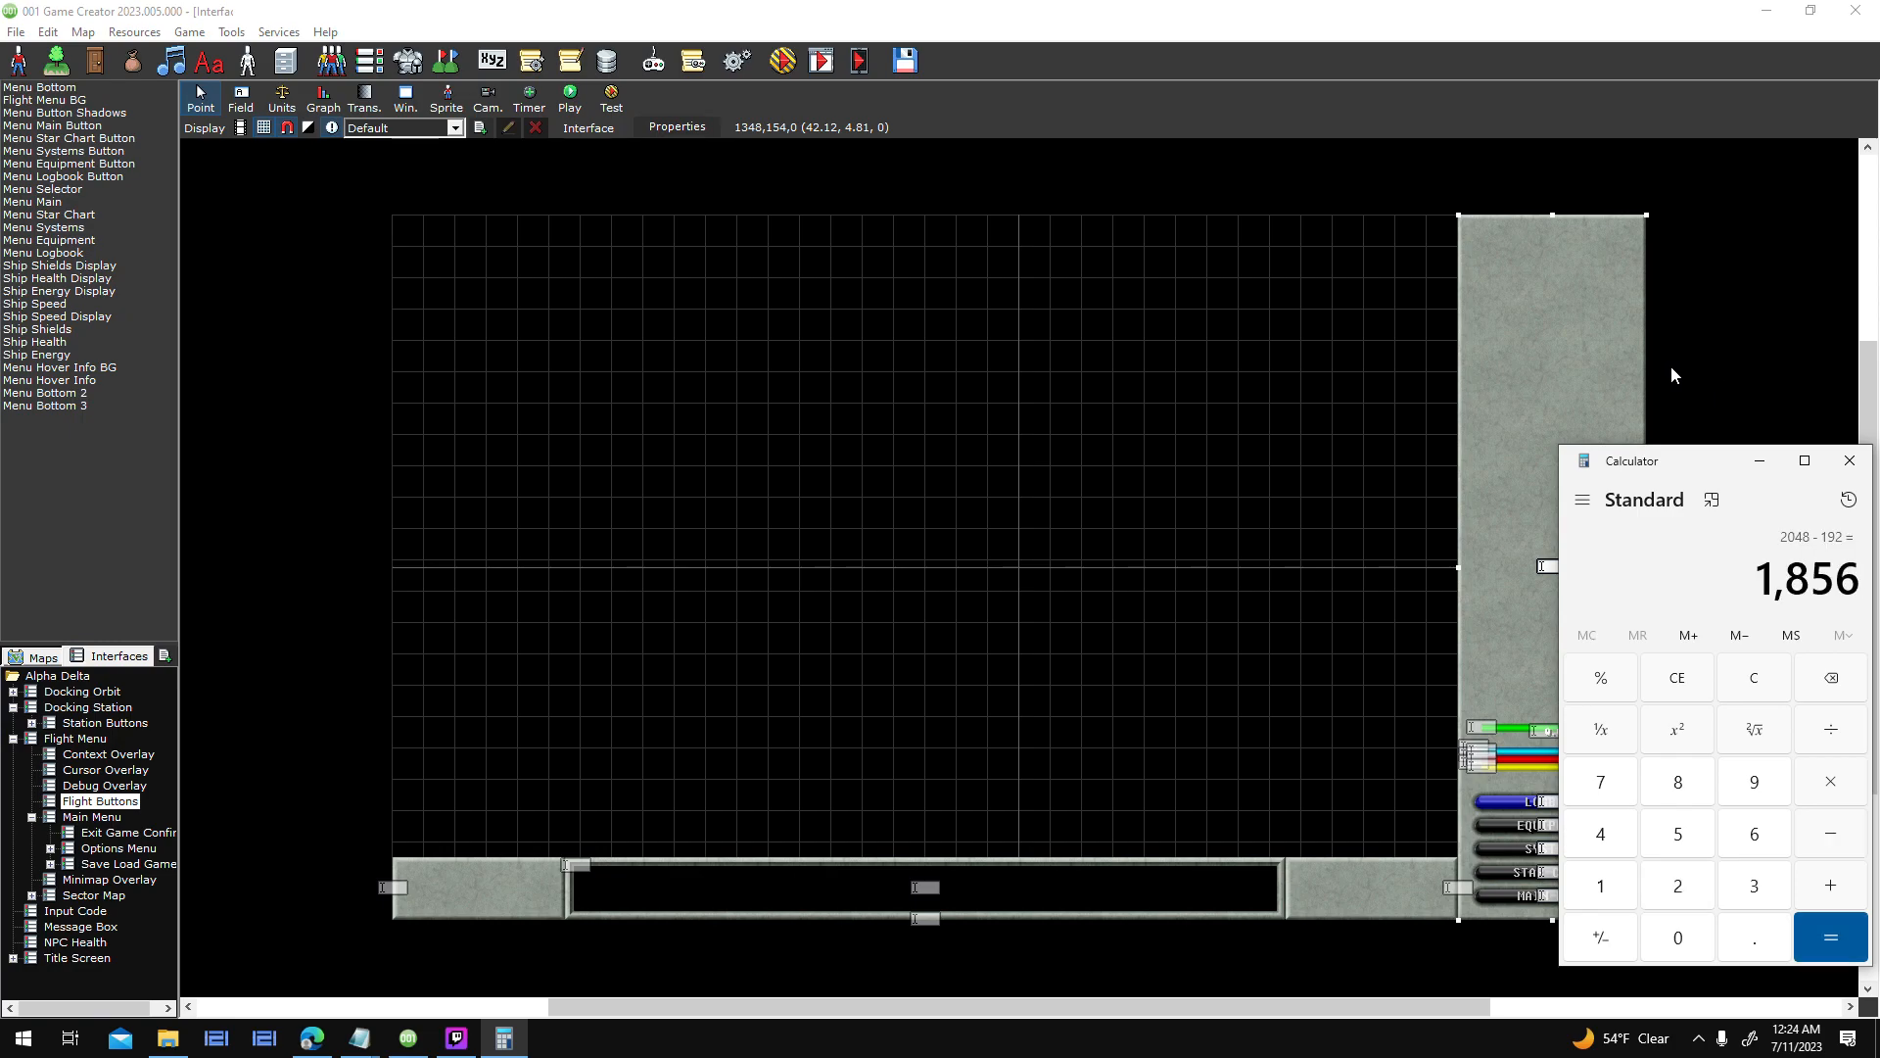
click(1807, 393)
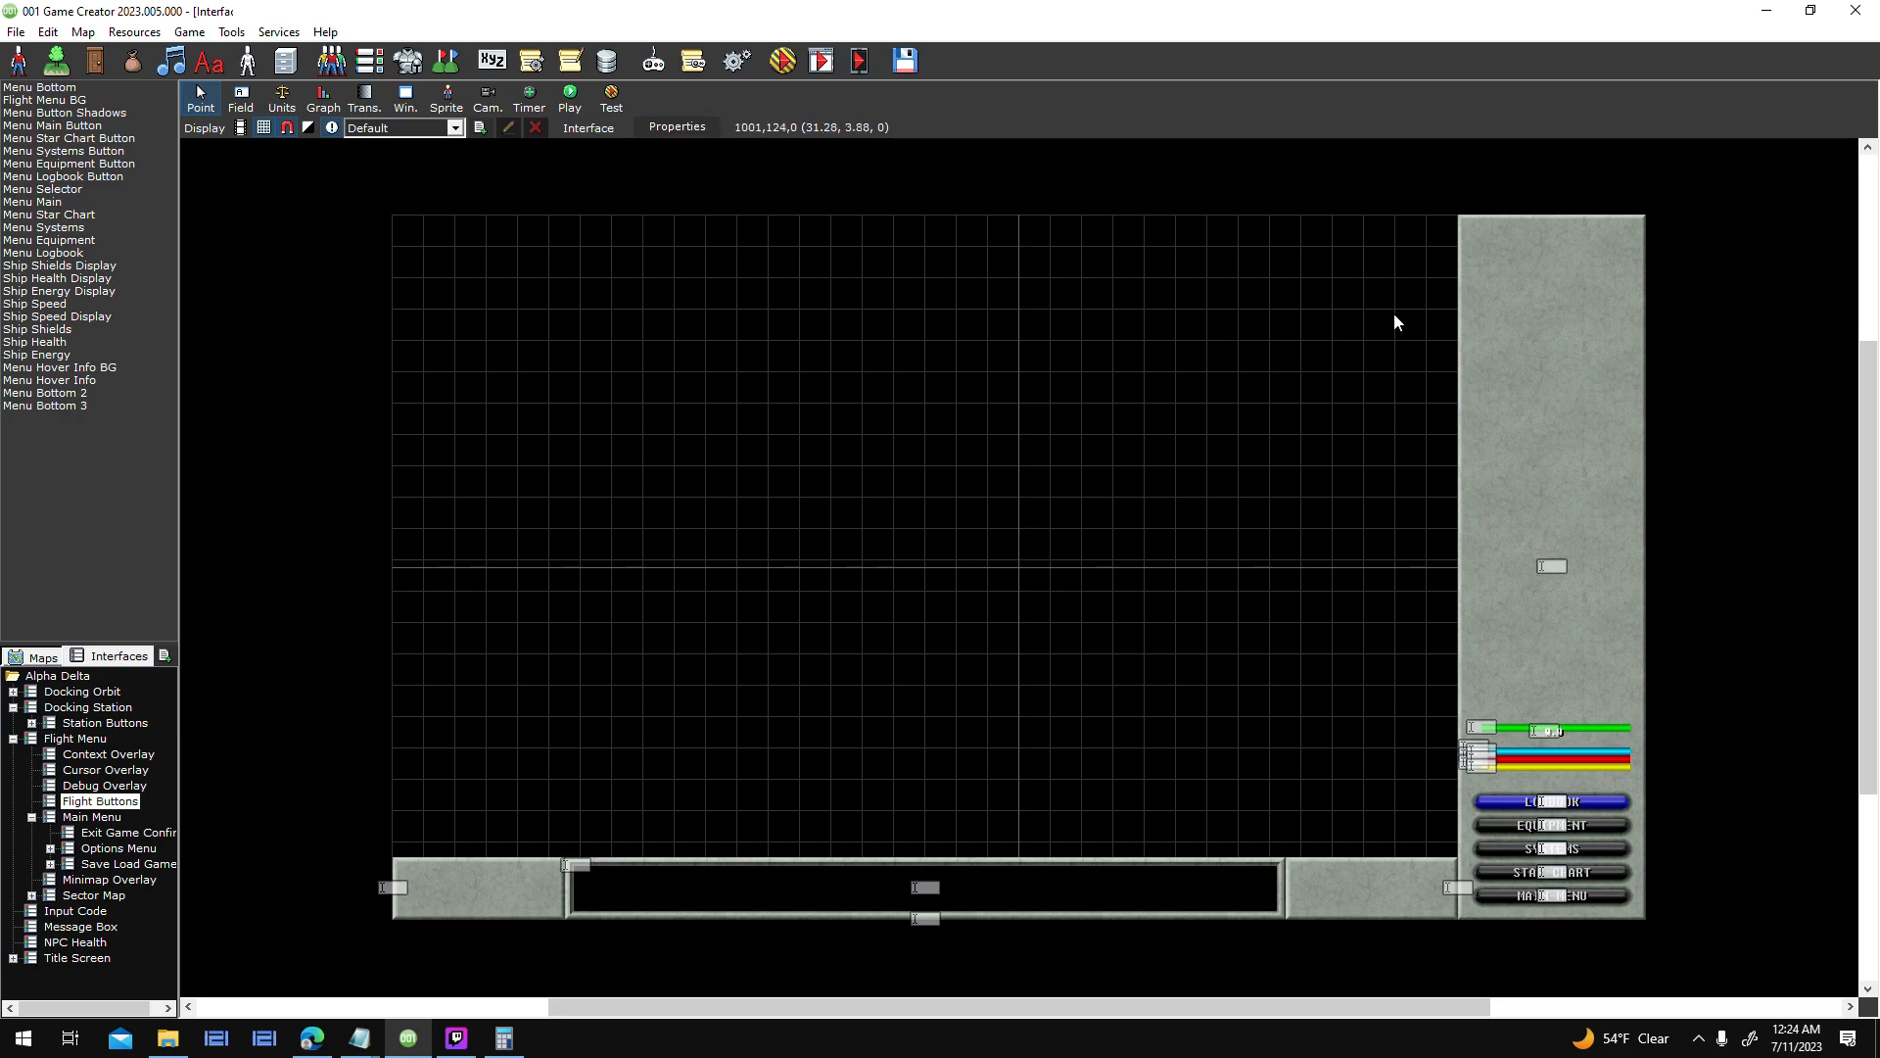
- Try widening the Fullscreen Camera field at its right edge in the Flight Menu interface, and revert the resize
click(79, 739)
click(1252, 421)
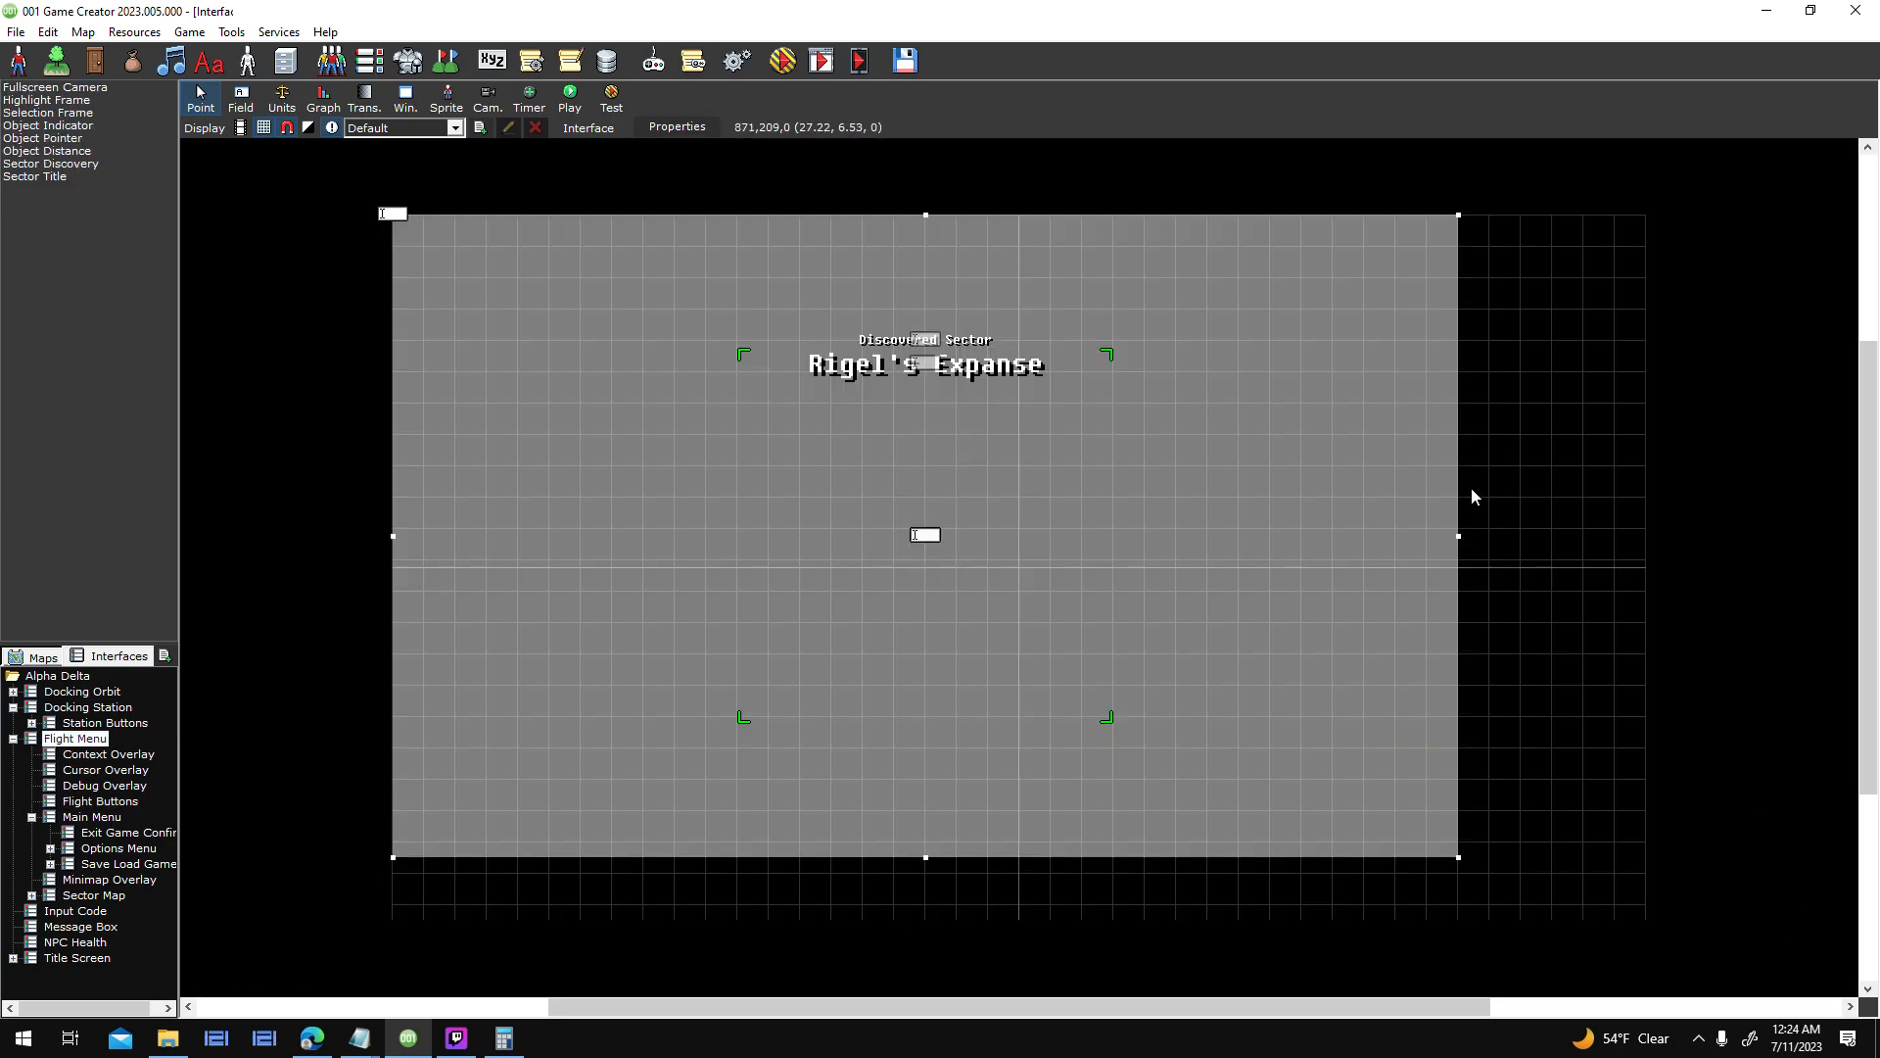
drag(1458, 536, 1646, 537)
key(Escape)
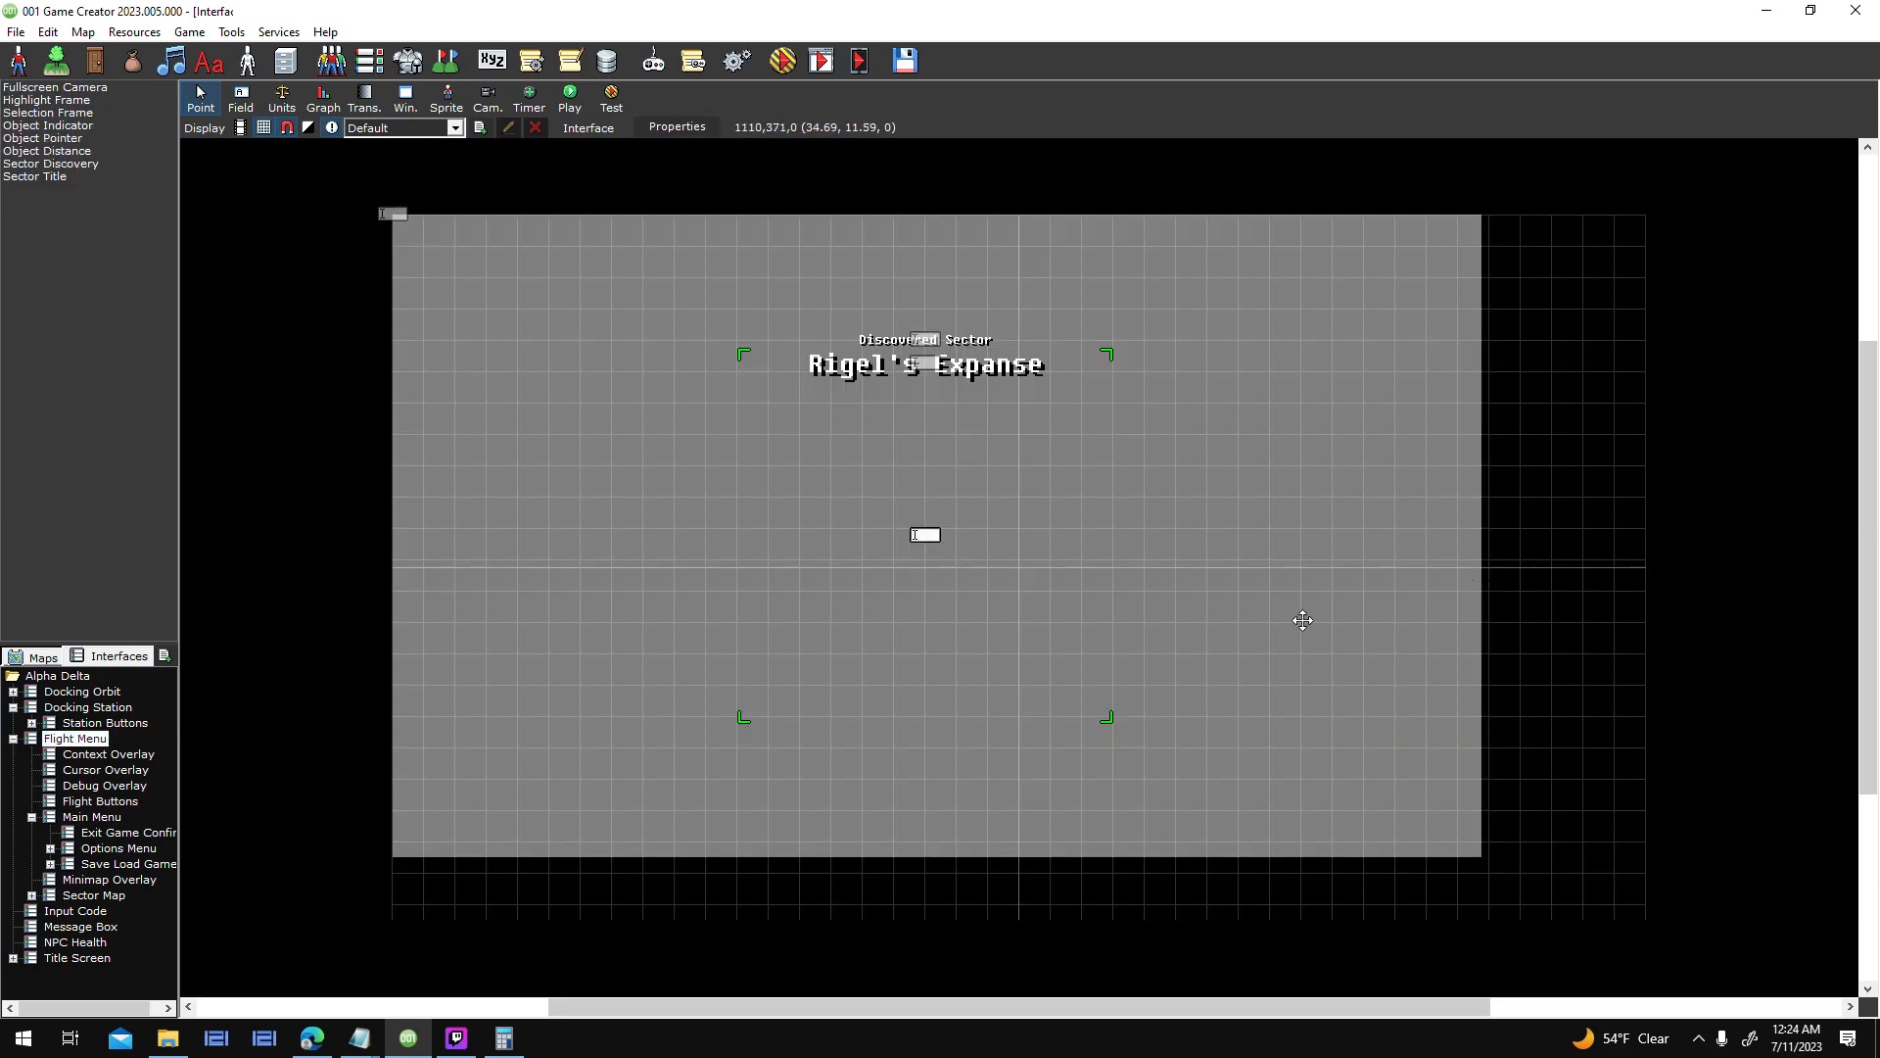
click(516, 1039)
click(519, 1040)
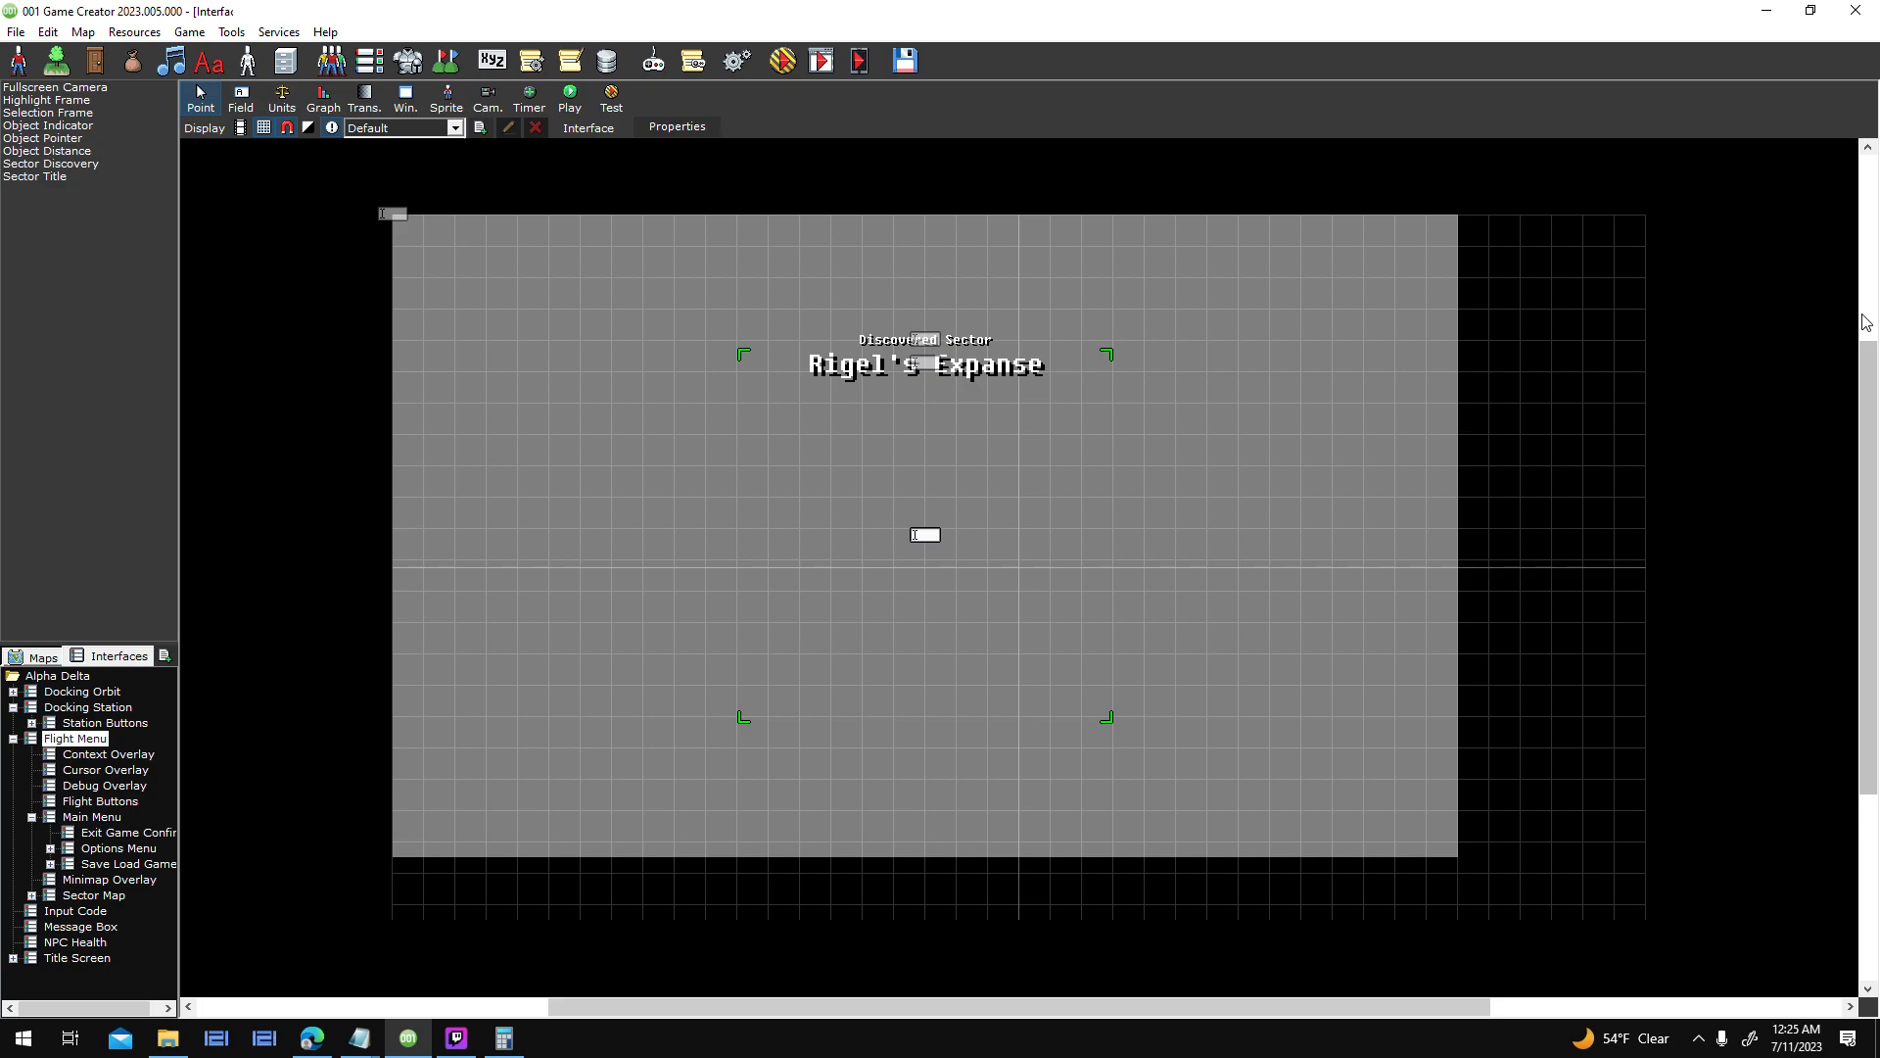
- Examine the Fullscreen Camera's Retrieve Height expression and the Selection Frame field's properties without changing them
double_click(1097, 828)
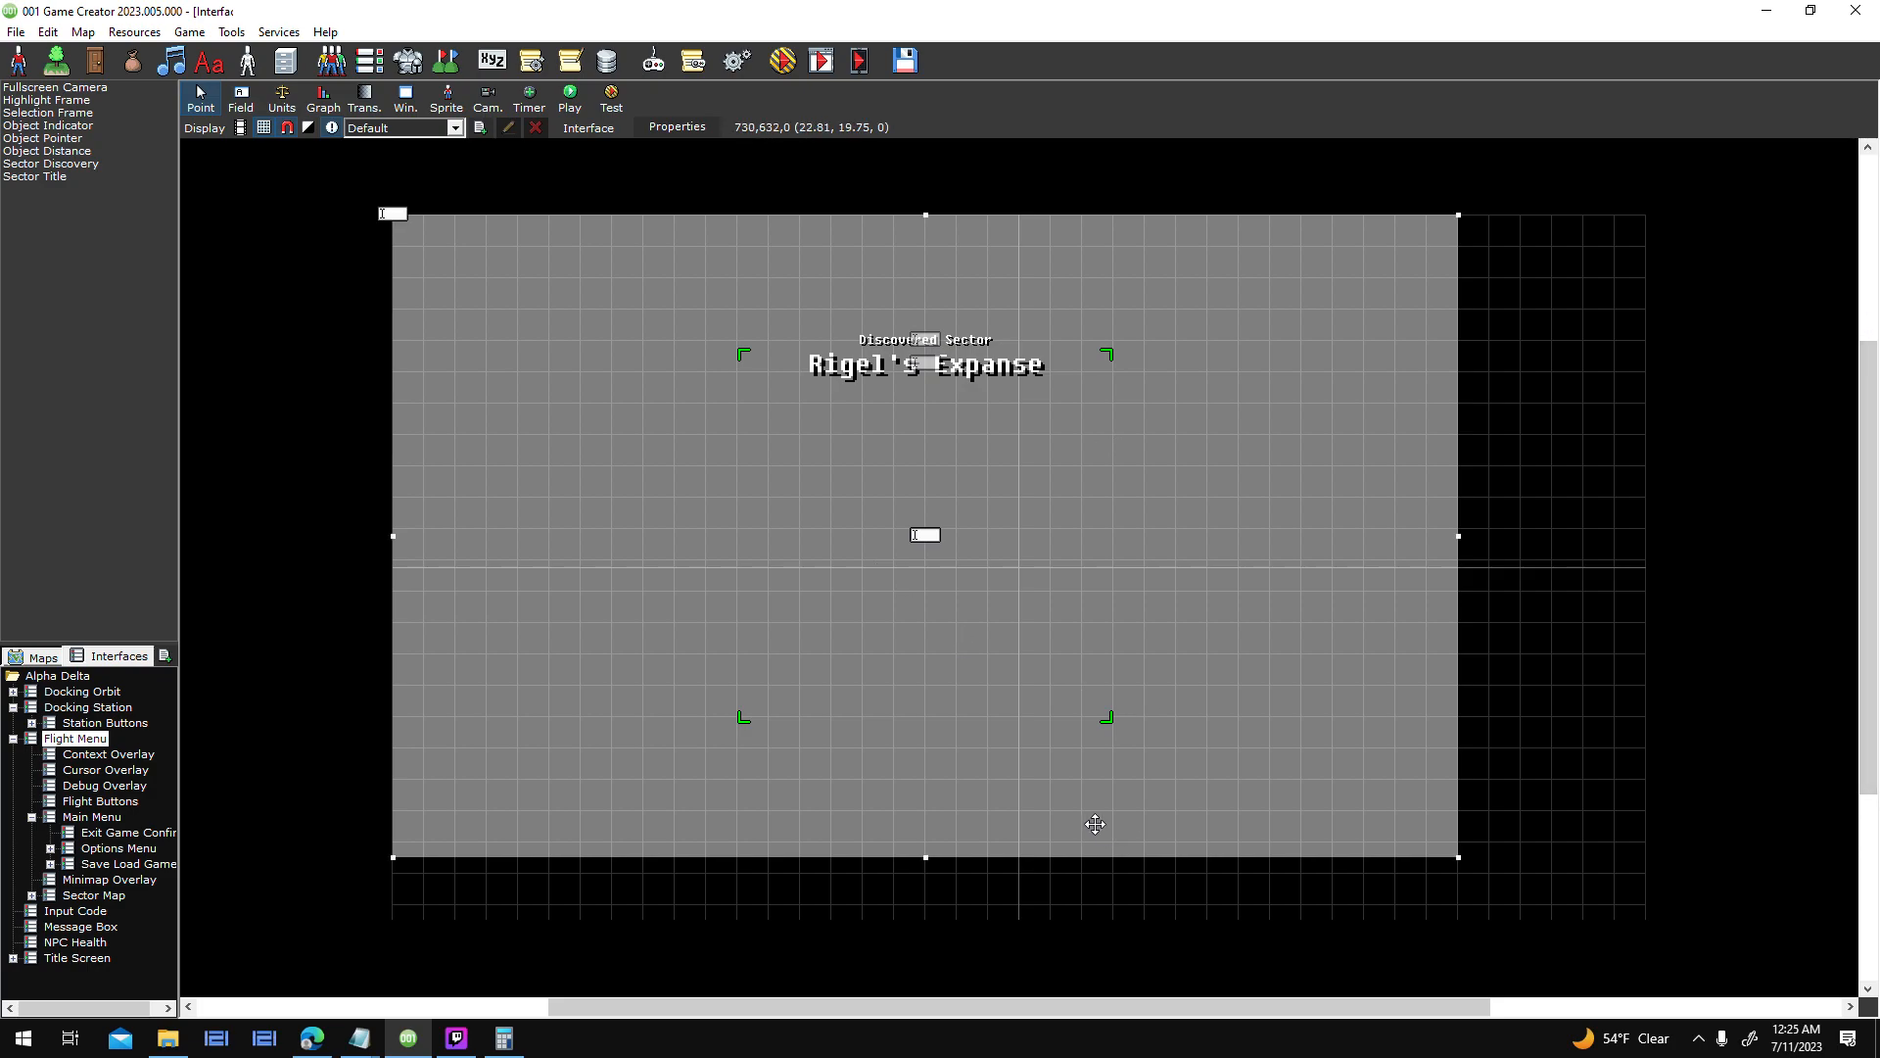
scroll(1050, 668, down, 3)
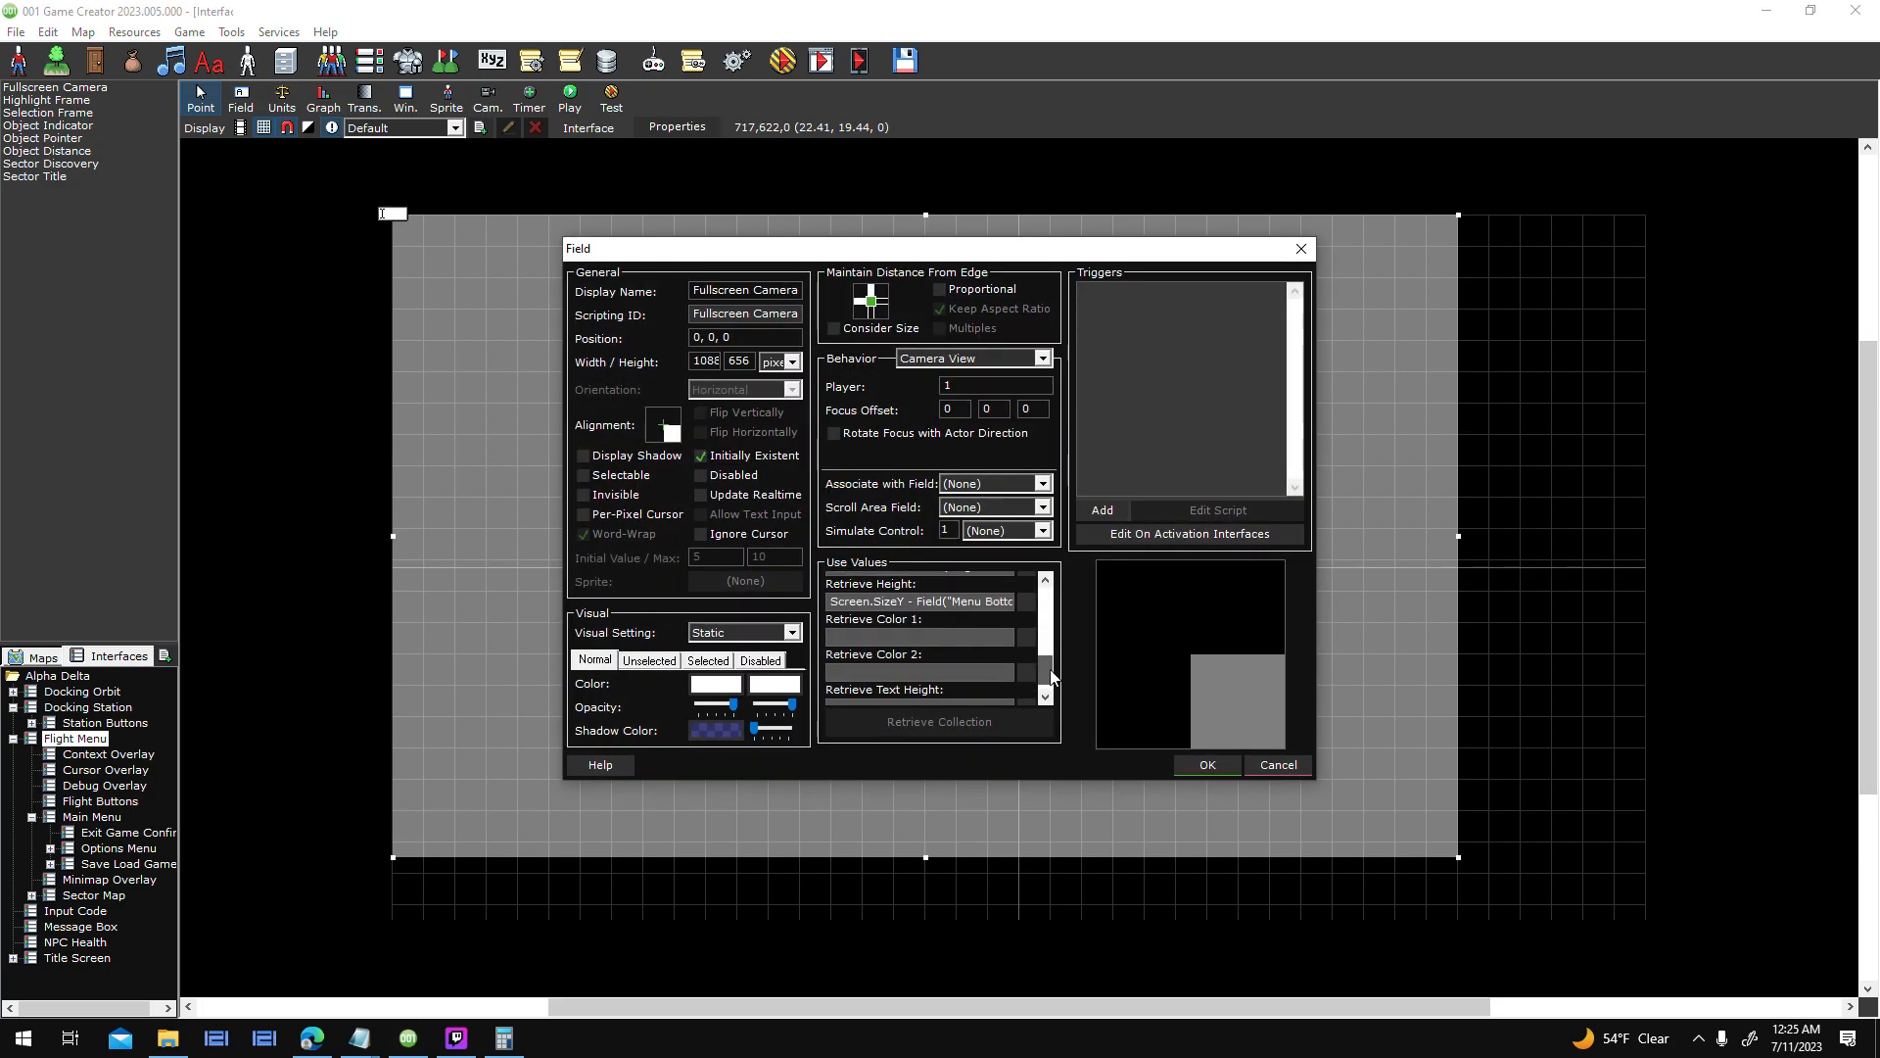
drag(926, 606, 1060, 620)
click(940, 605)
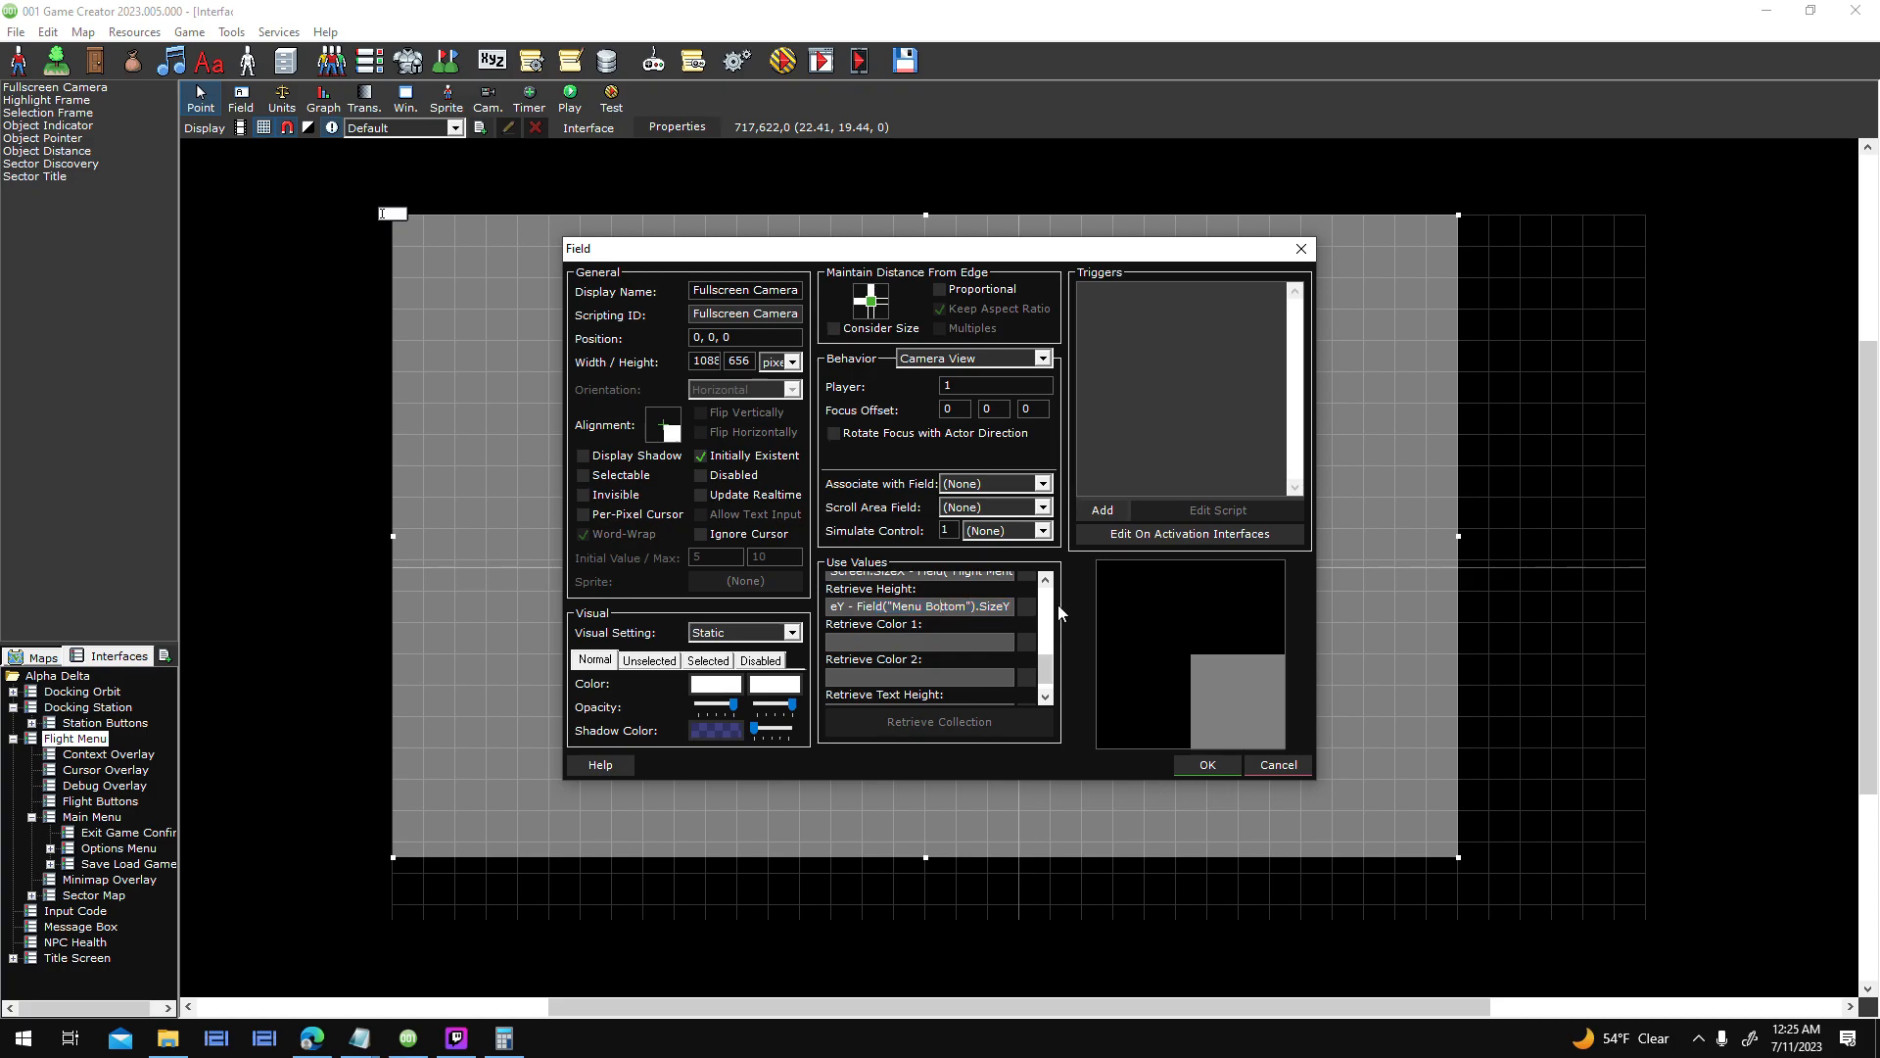
key(Escape)
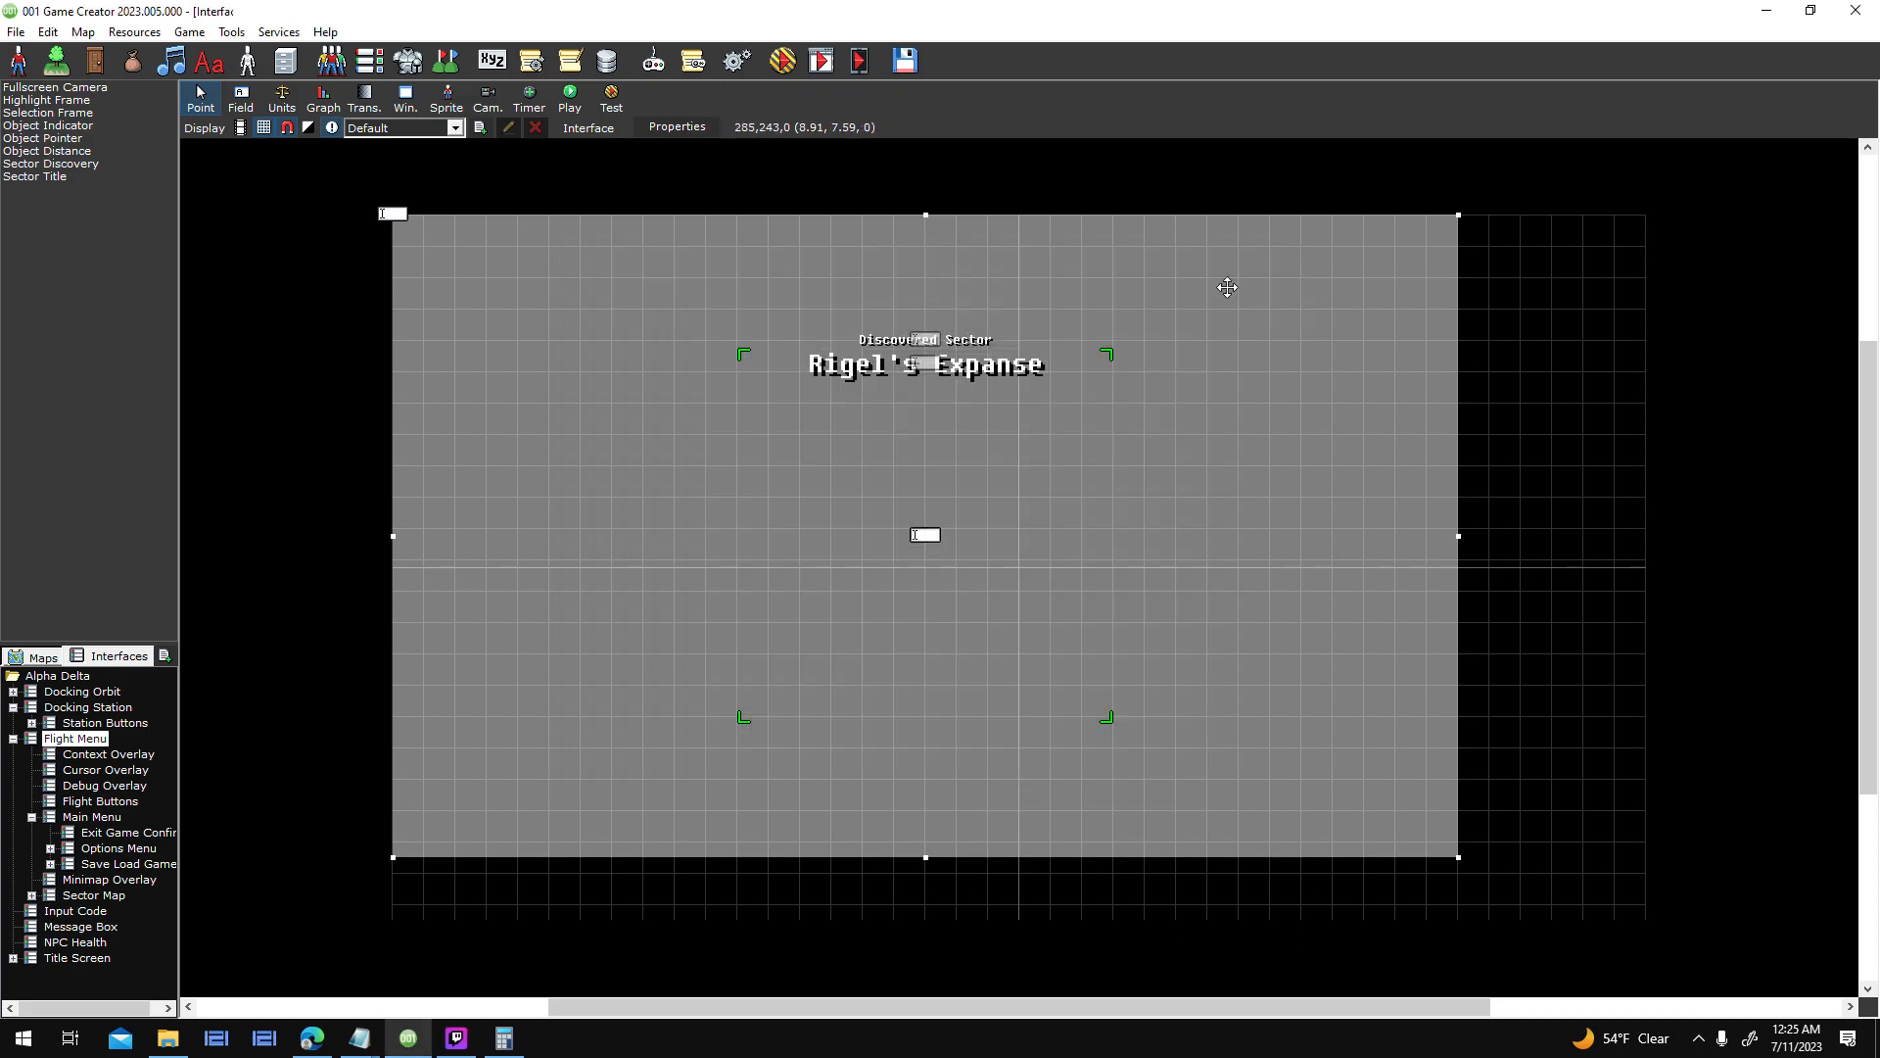
double_click(743, 347)
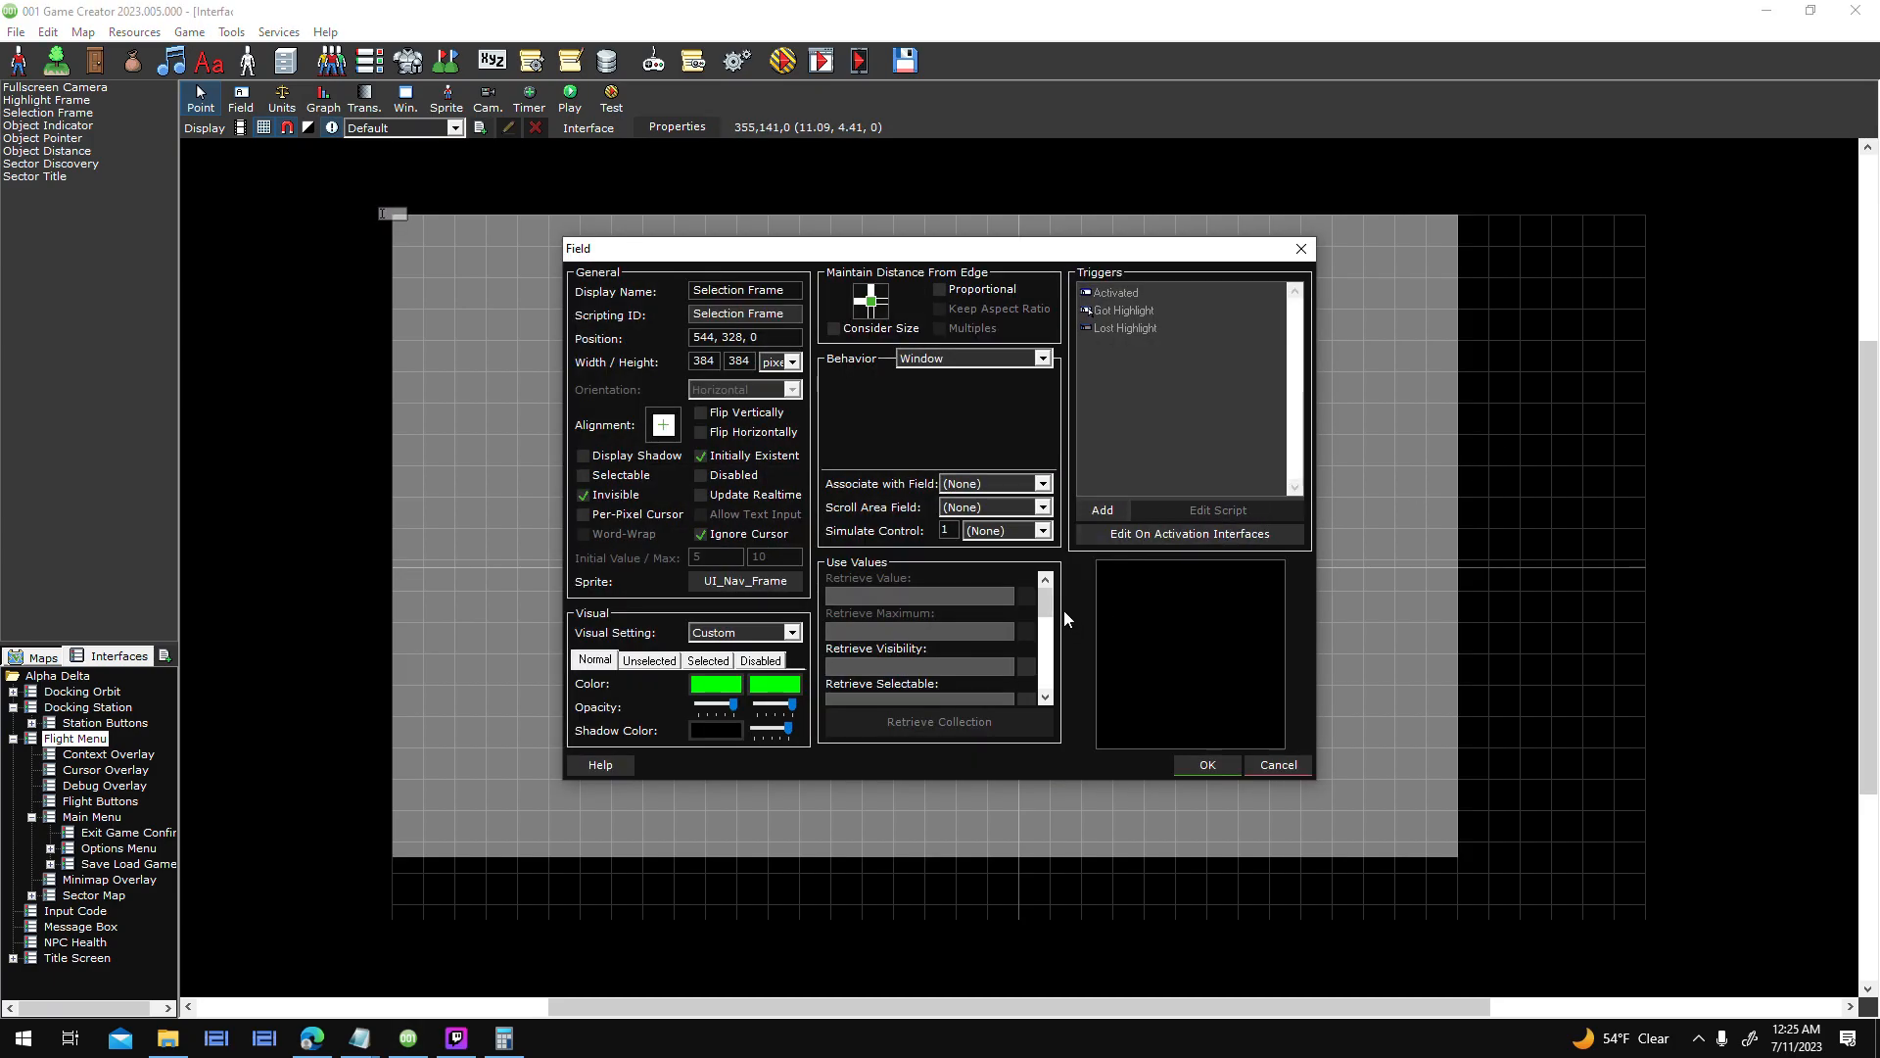
click(1289, 767)
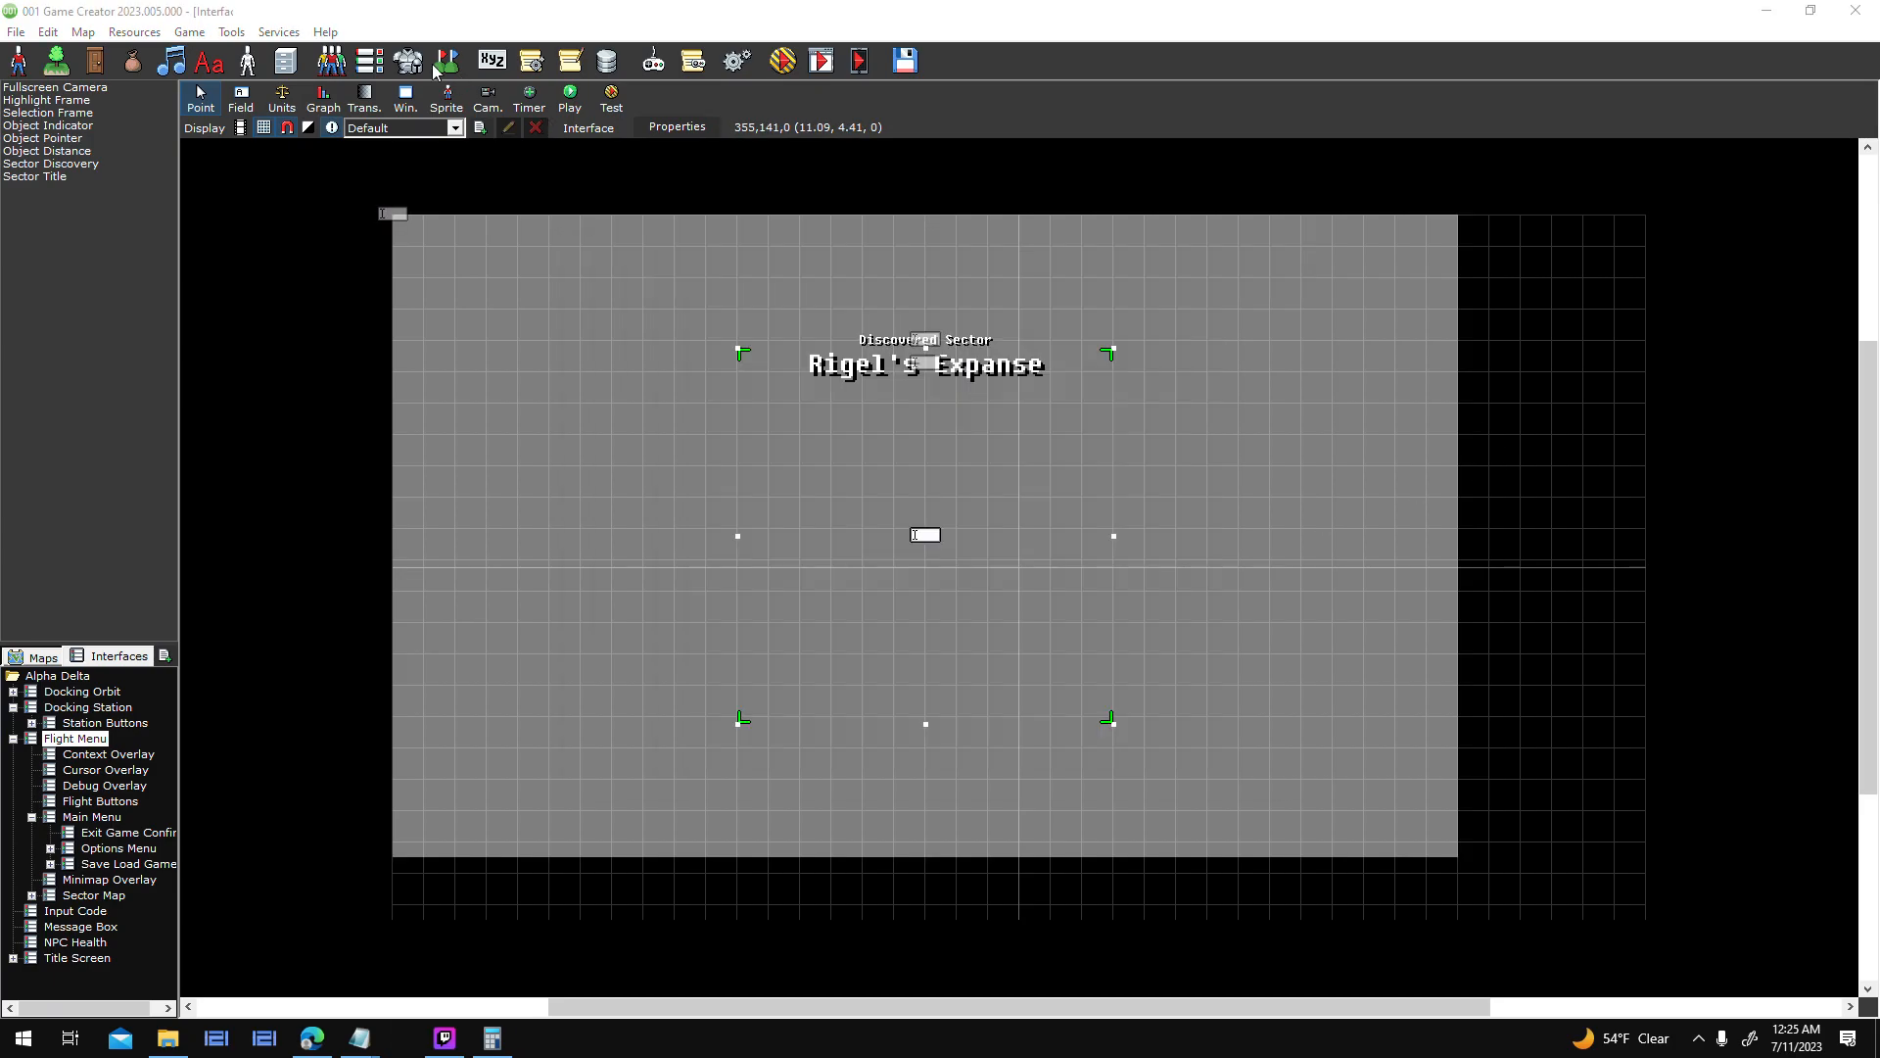
- Open the Mouse/Touch Enter script of the Space Object actor template's base actor
click(247, 61)
scroll(866, 523, down, 2)
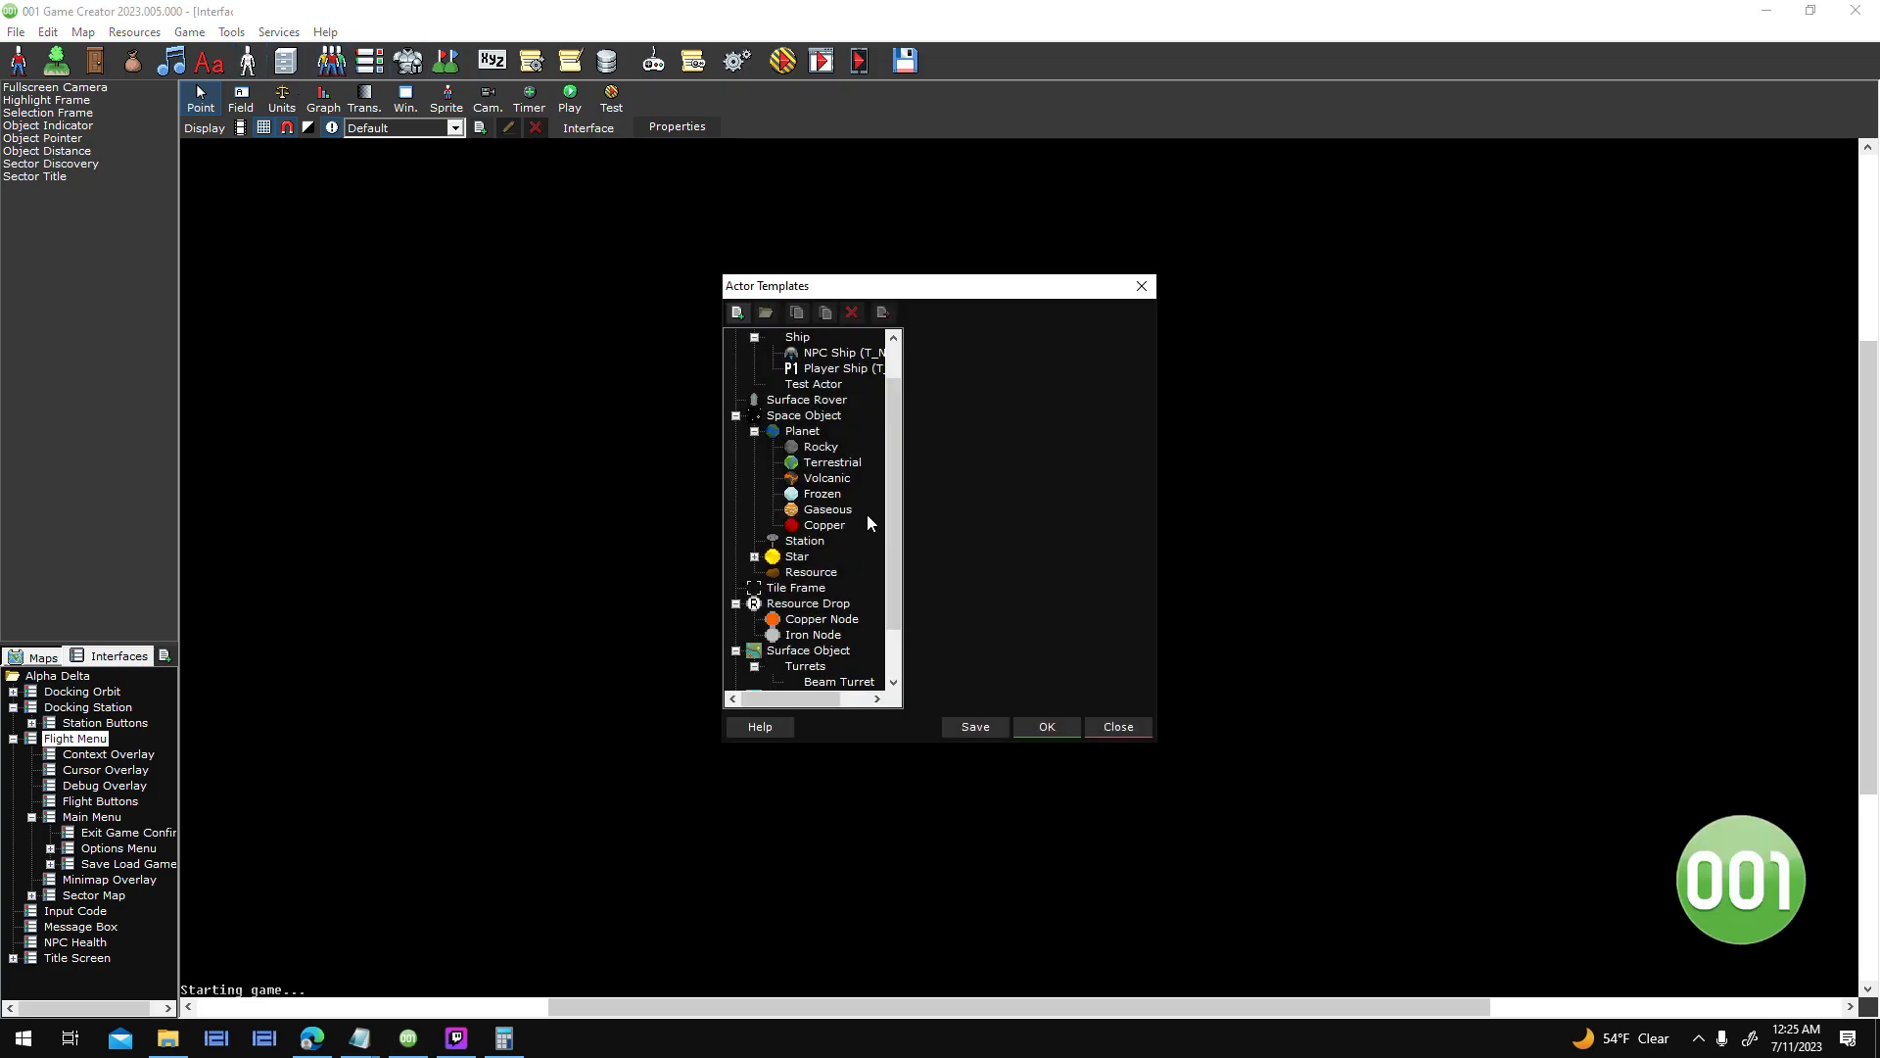
mouse_move(893, 460)
mouse_down()
mouse_move(909, 378)
mouse_move(890, 447)
mouse_up()
click(803, 431)
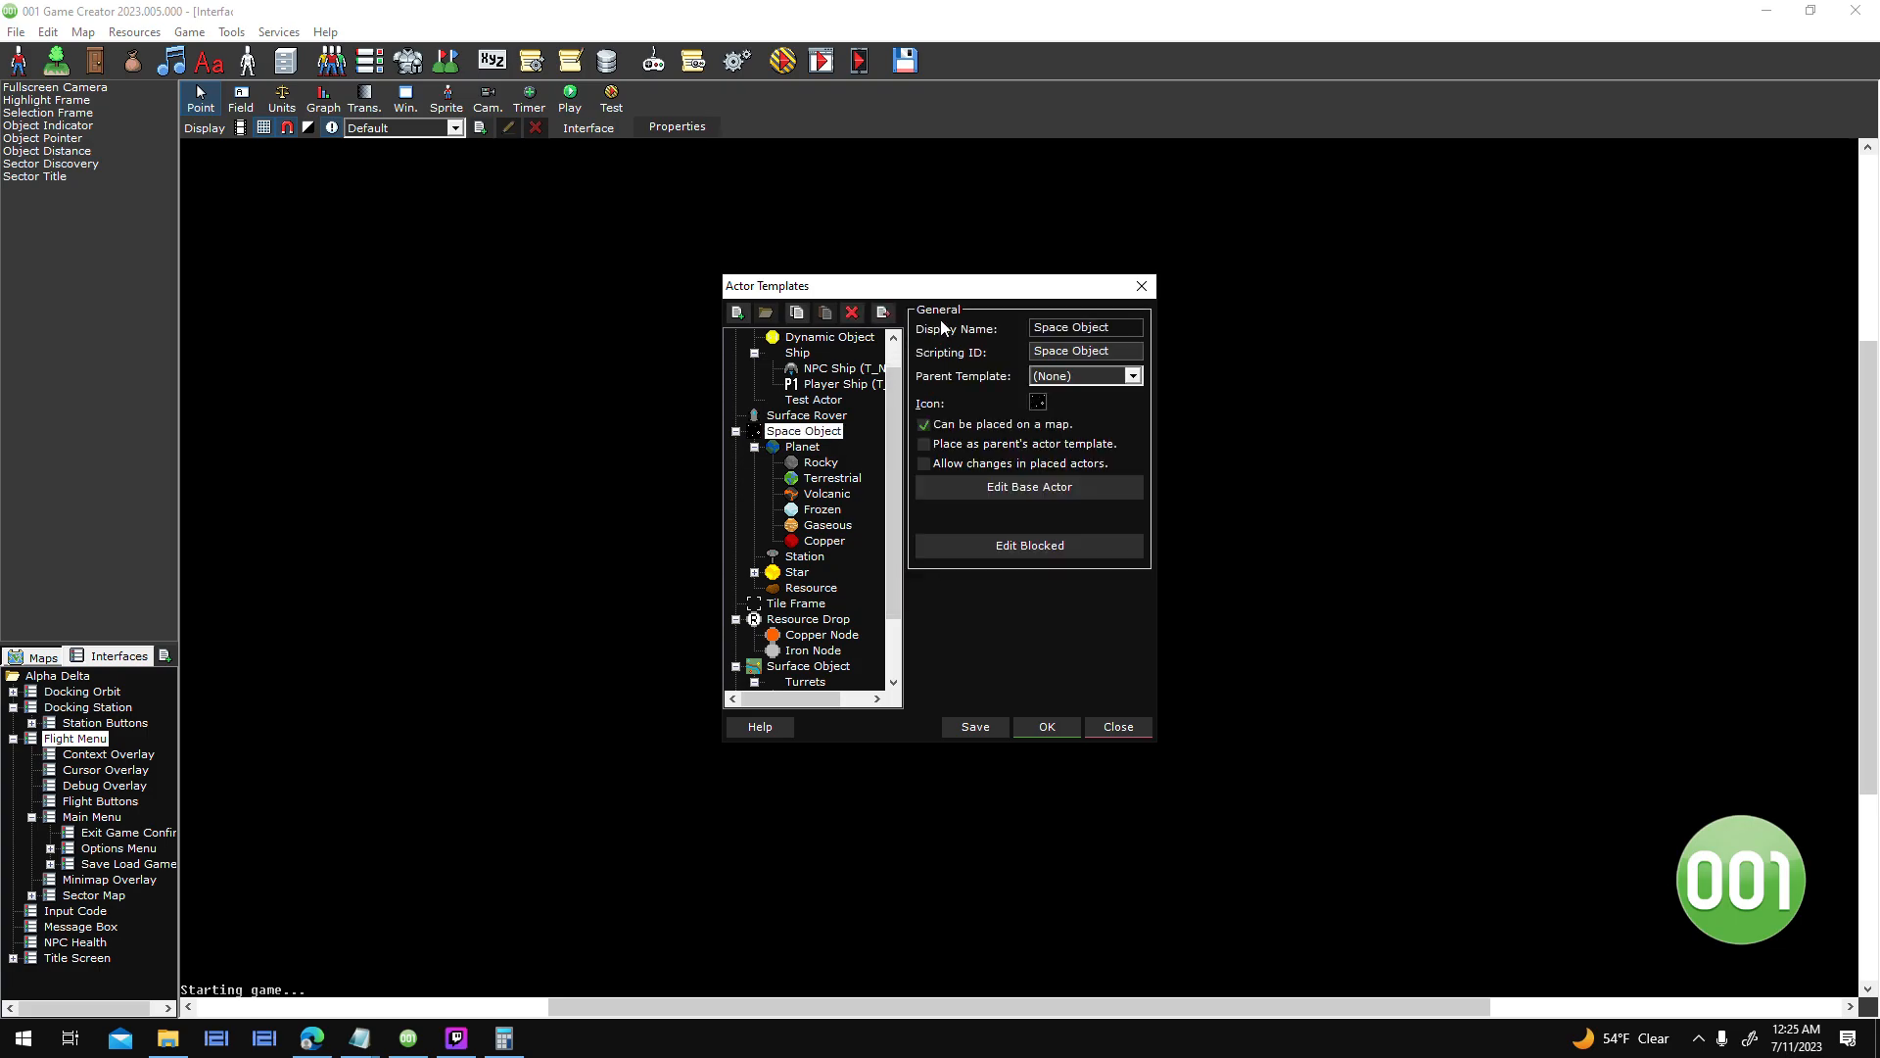
click(1073, 494)
drag(1224, 254, 1455, 289)
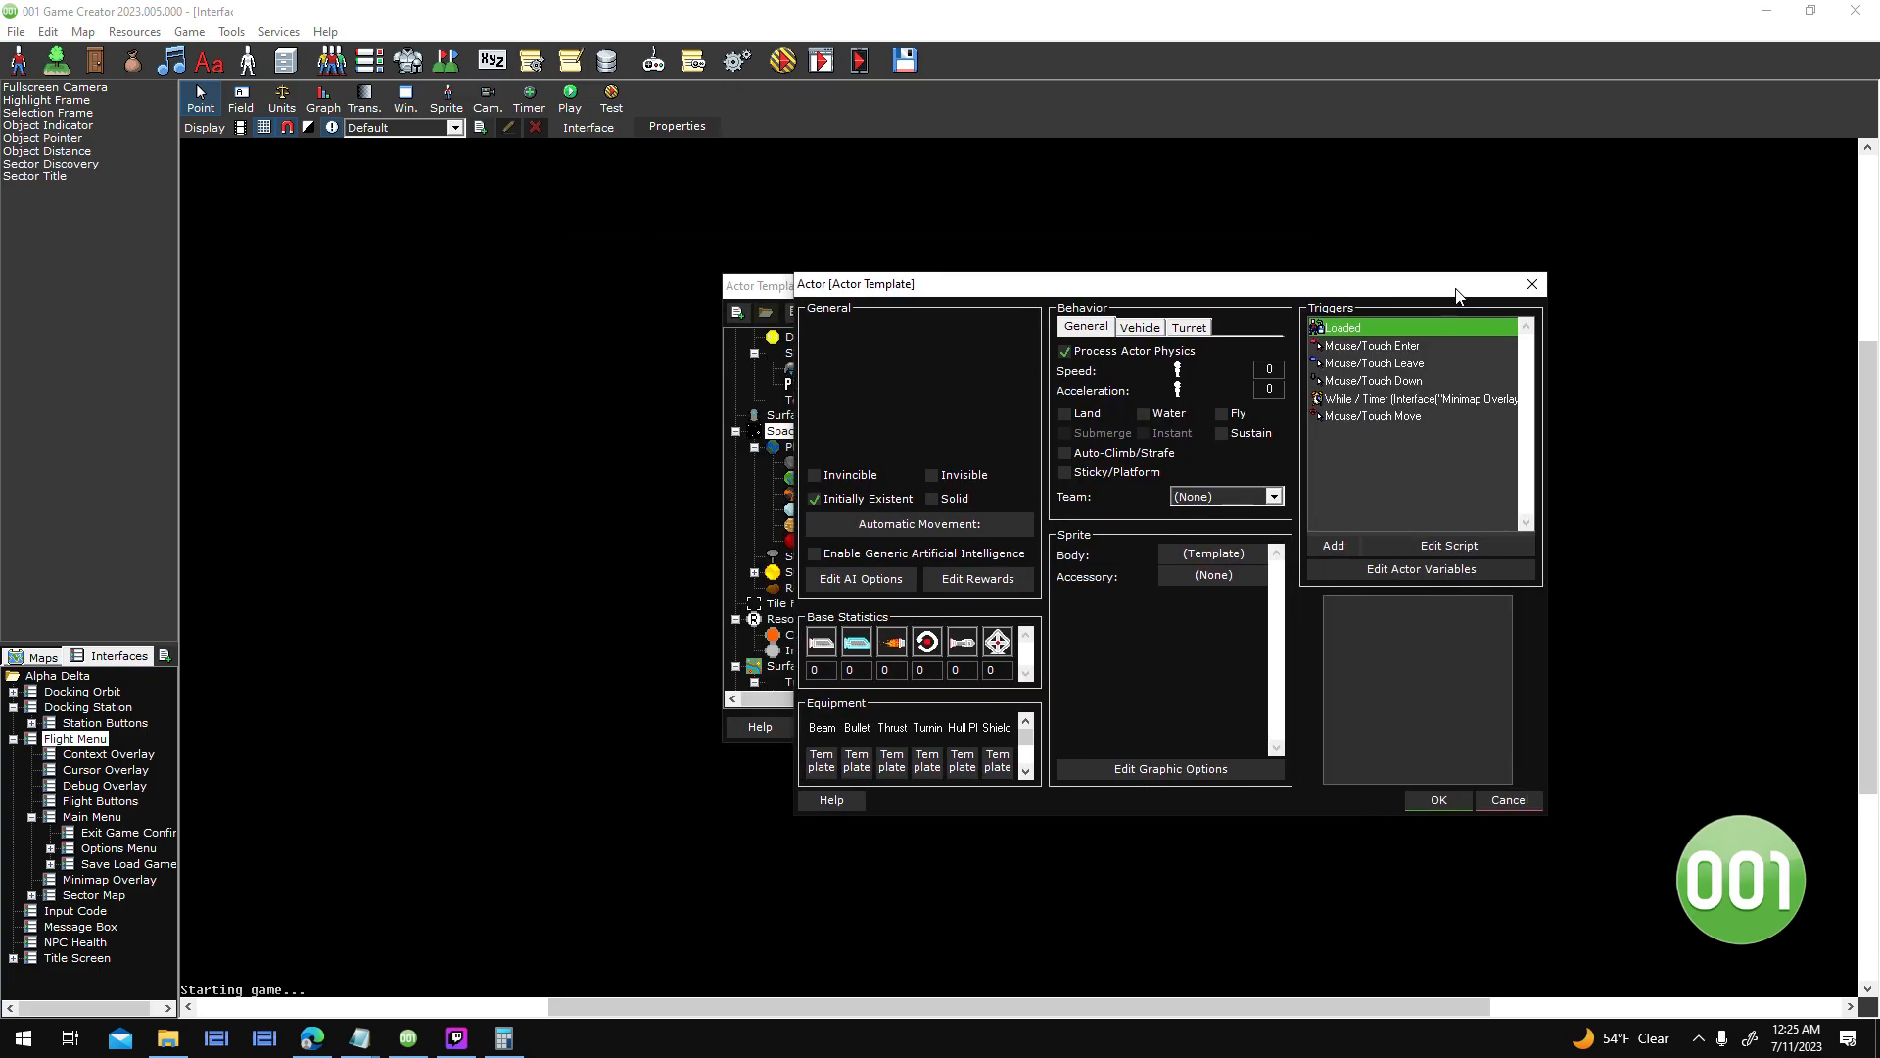
double_click(1418, 348)
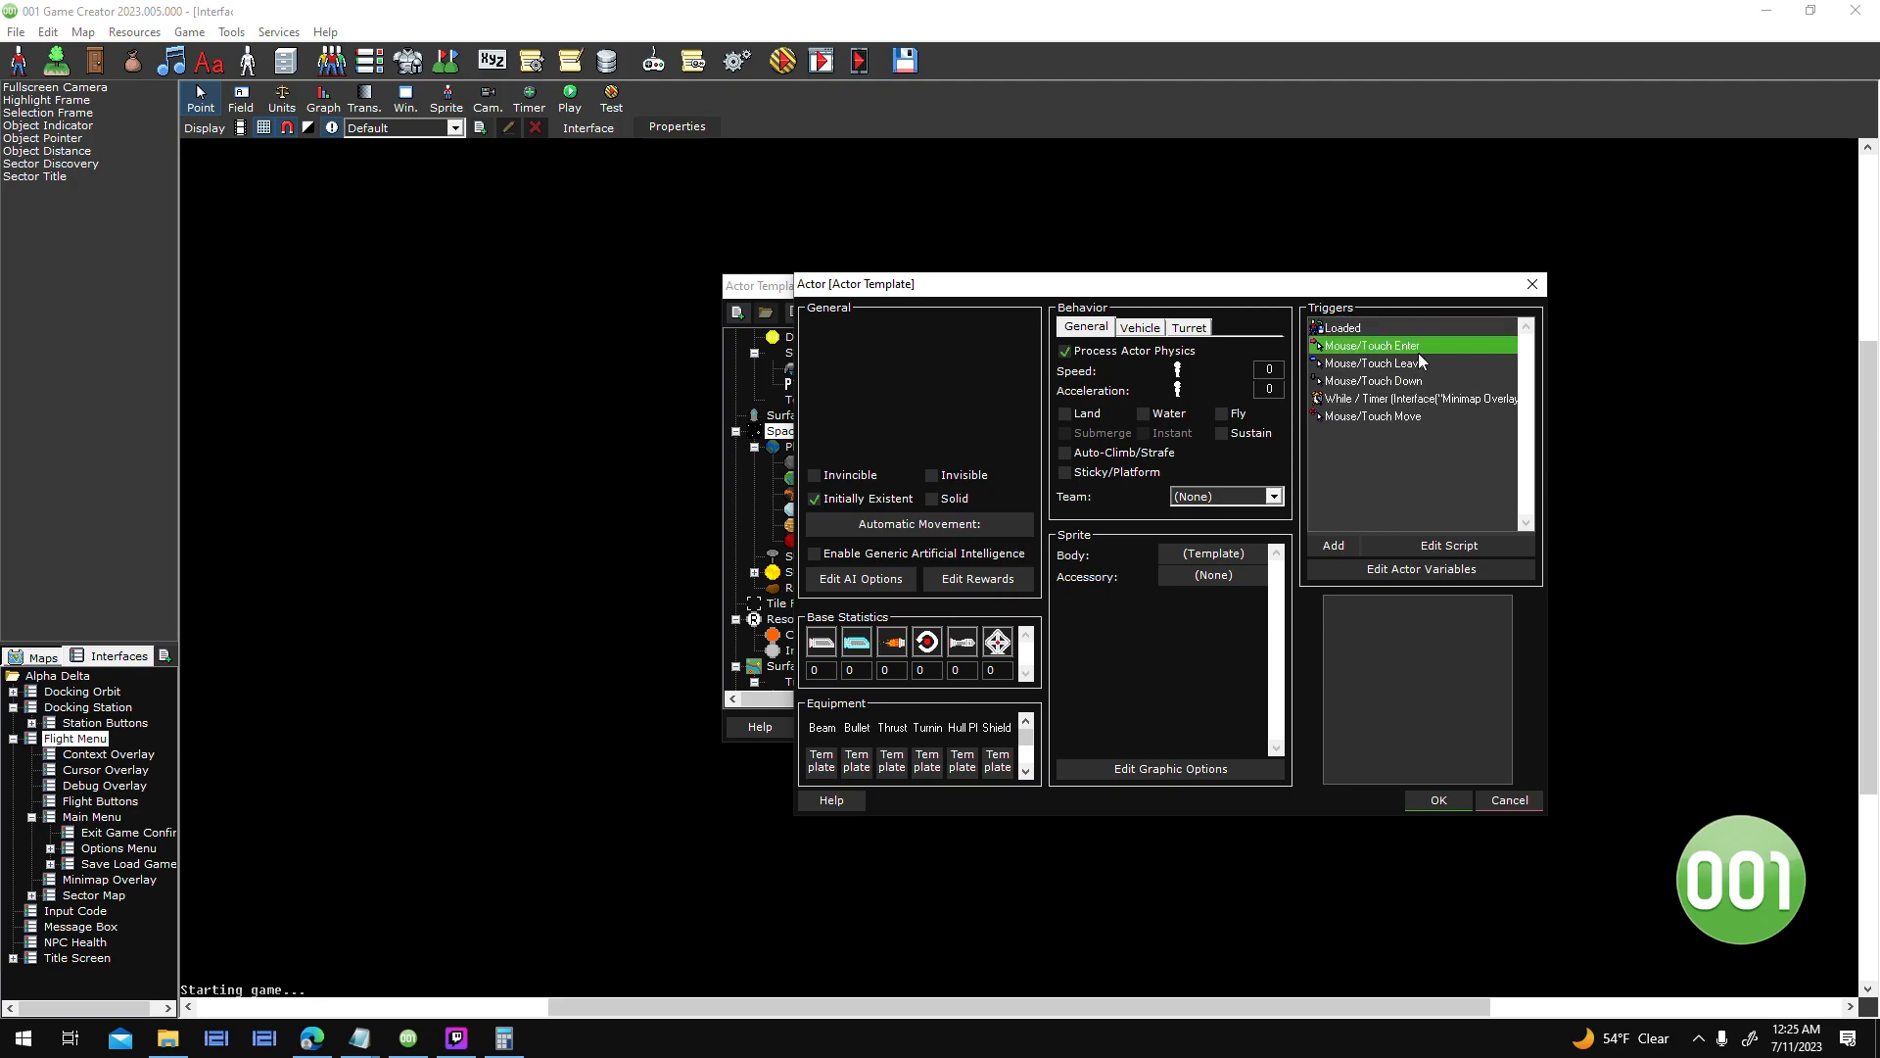
click(1576, 256)
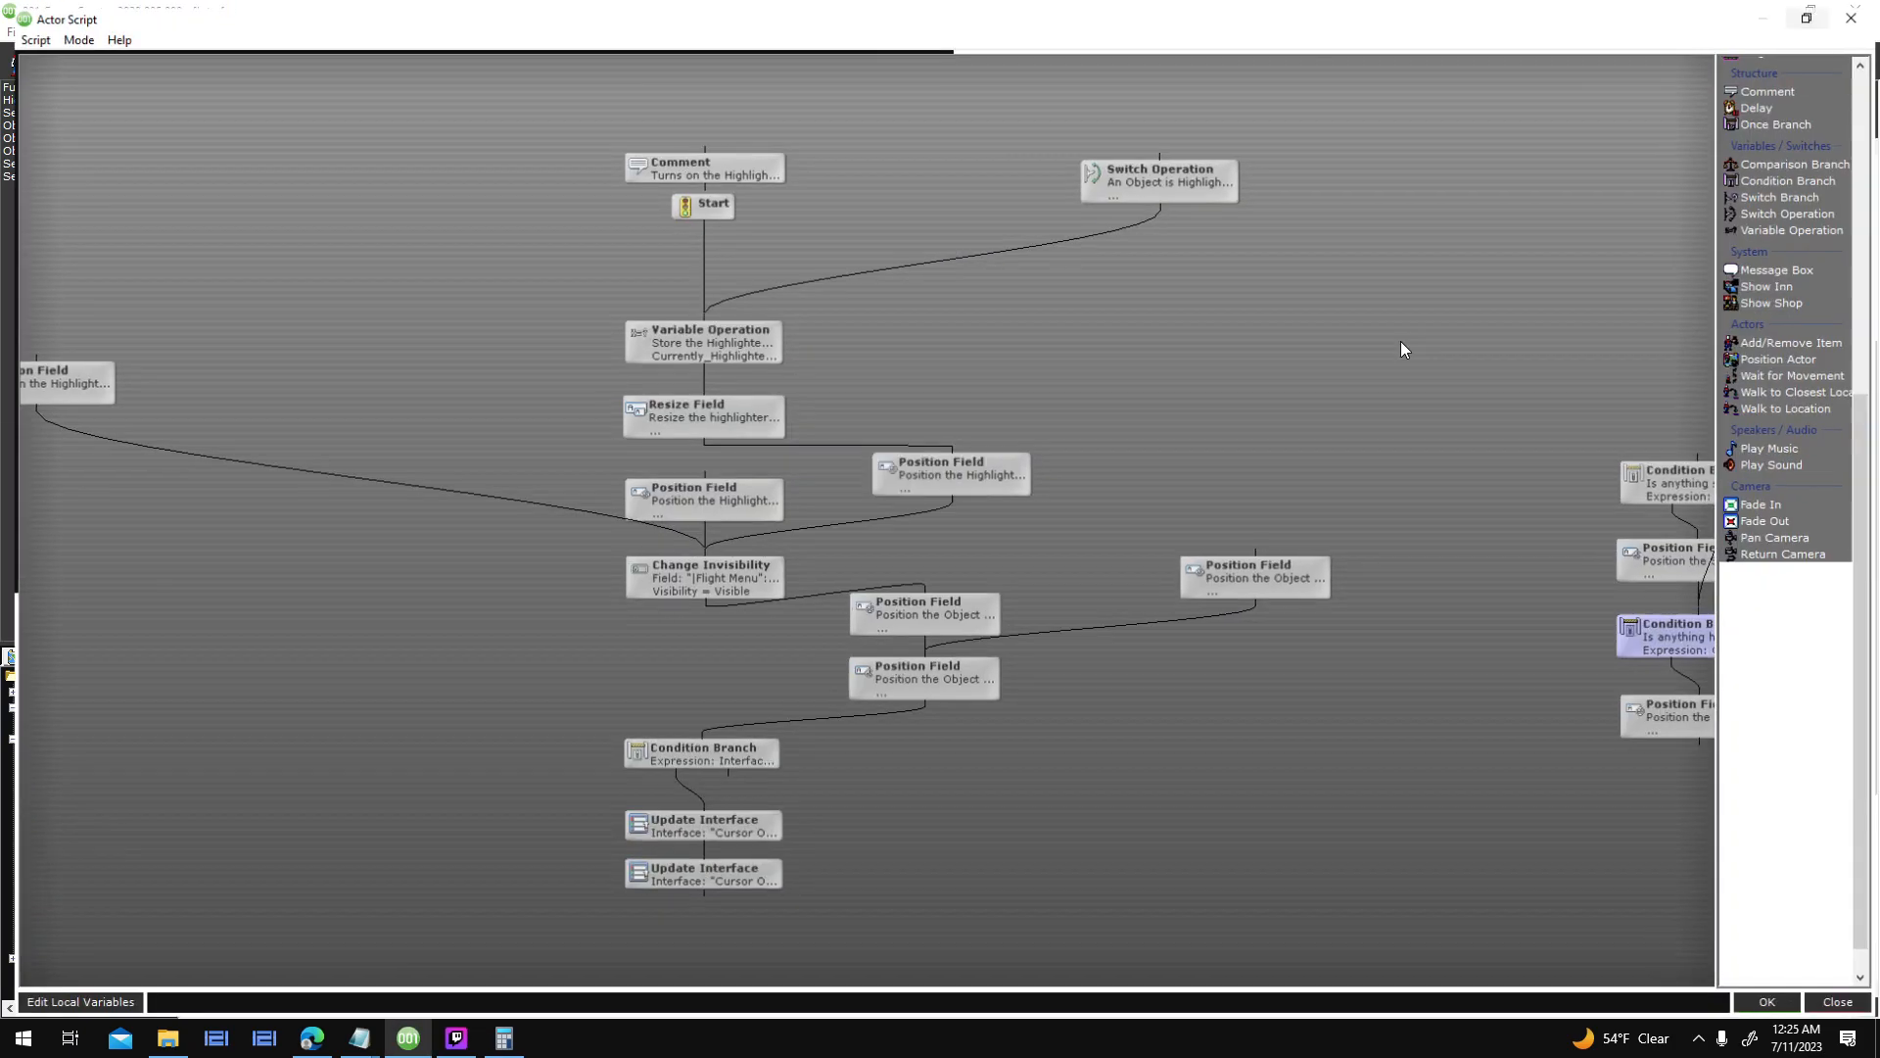
- Move the lower spare highlighter Position Field event and the spare Object Position Field event away from the main script column
drag(695, 488, 10, 422)
drag(1238, 584, 1261, 478)
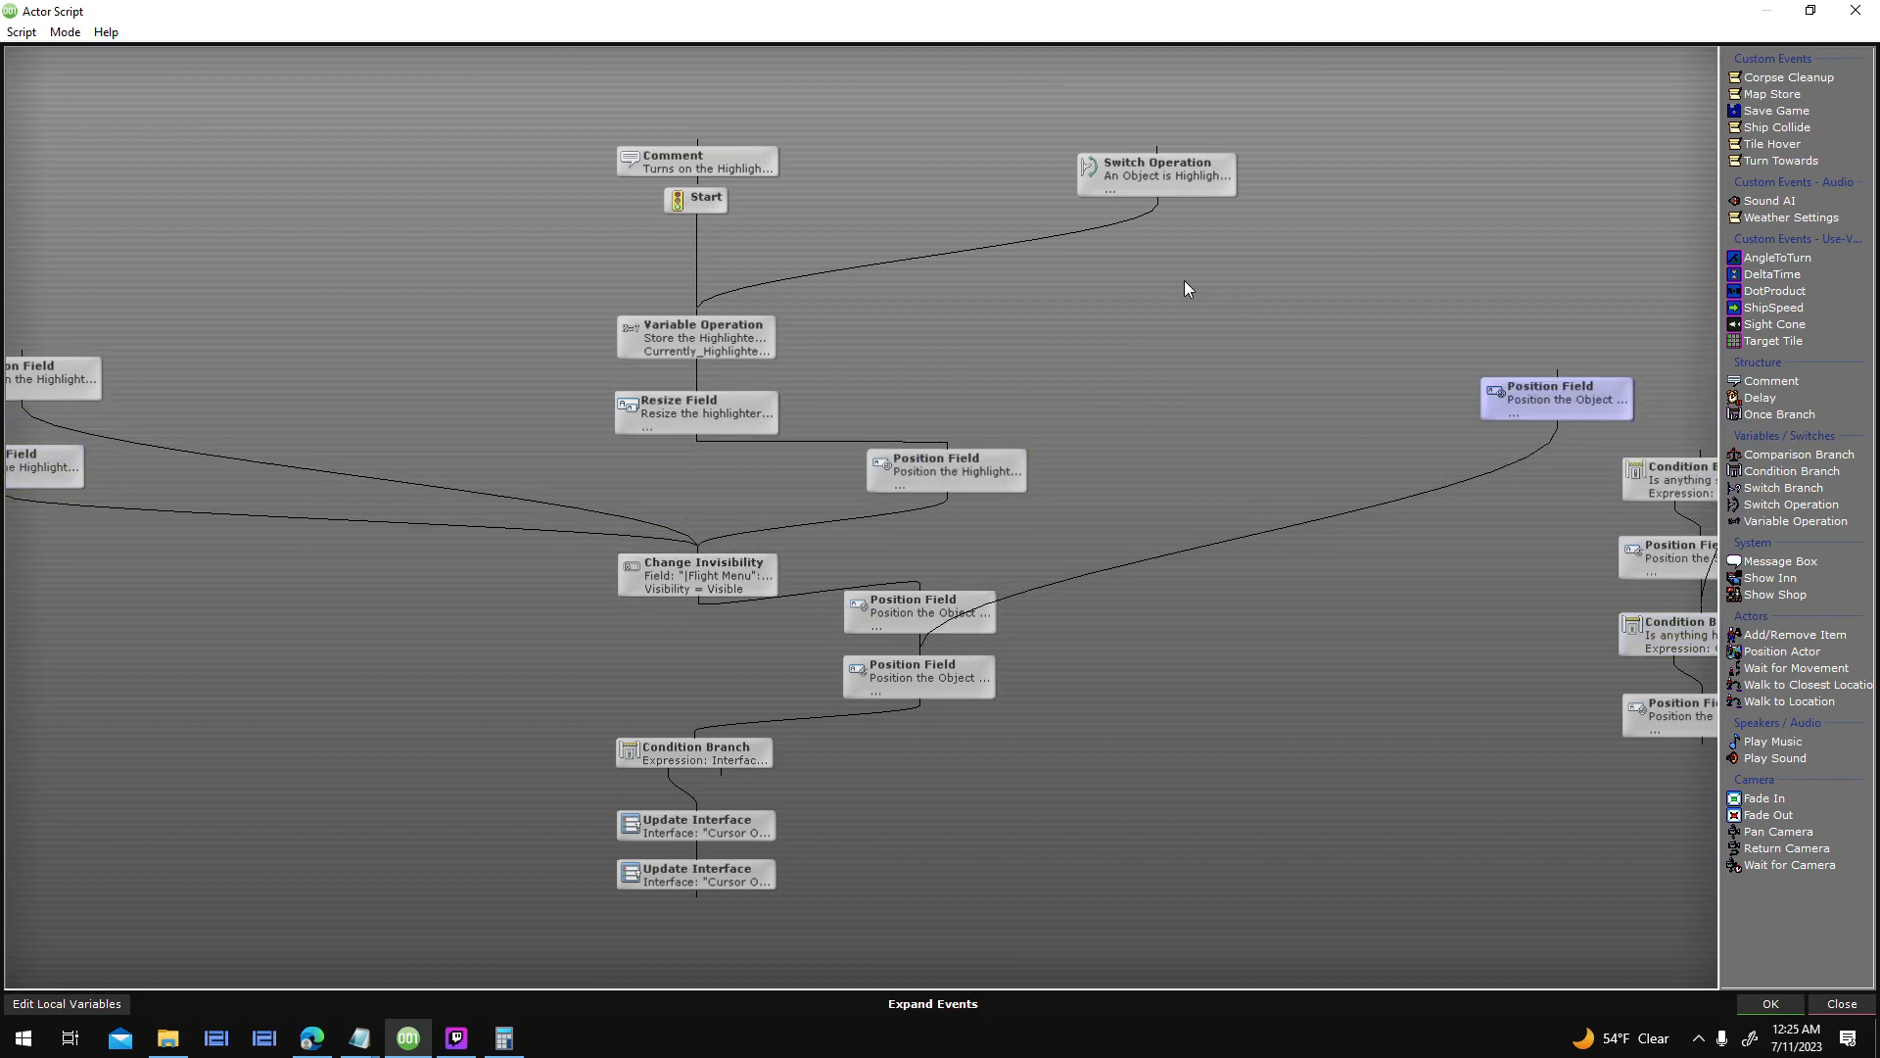
- Examine the X and Y expressions of the connected Position Field event for the Highlight Frame without changing them
double_click(976, 475)
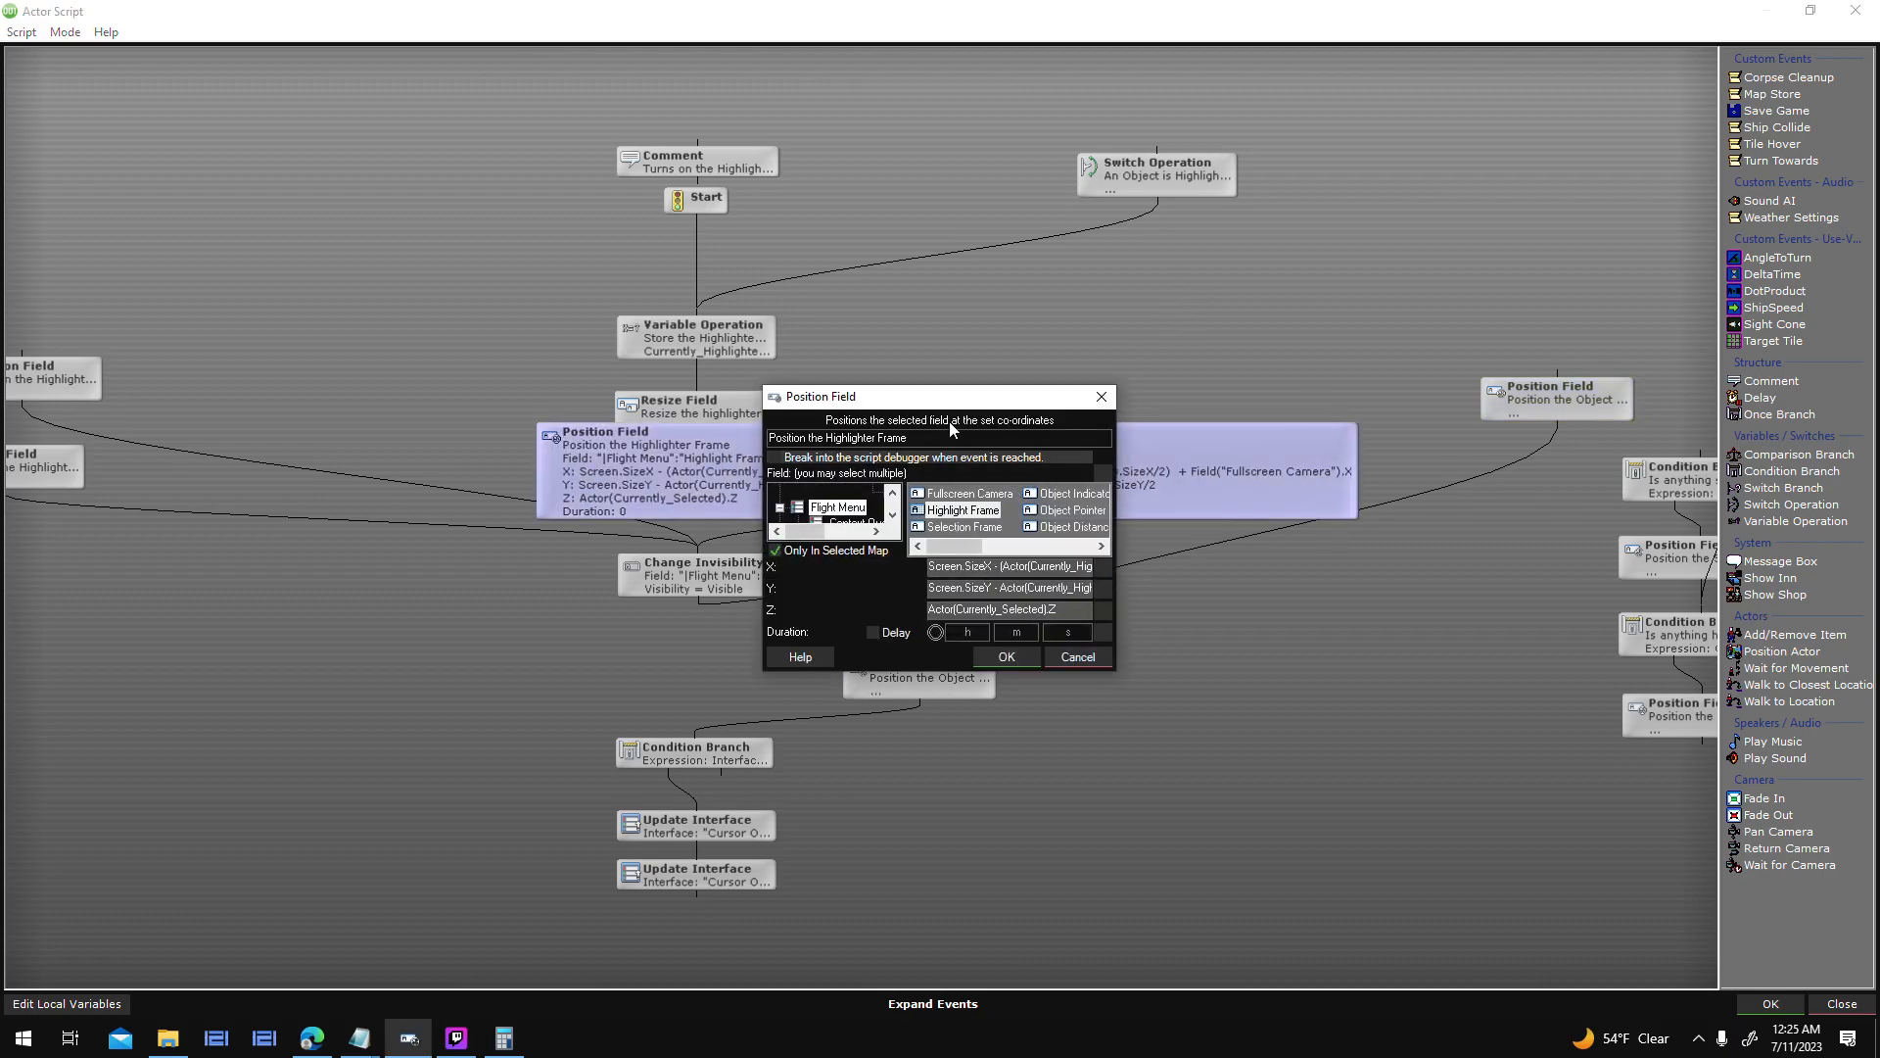
drag(997, 566, 841, 578)
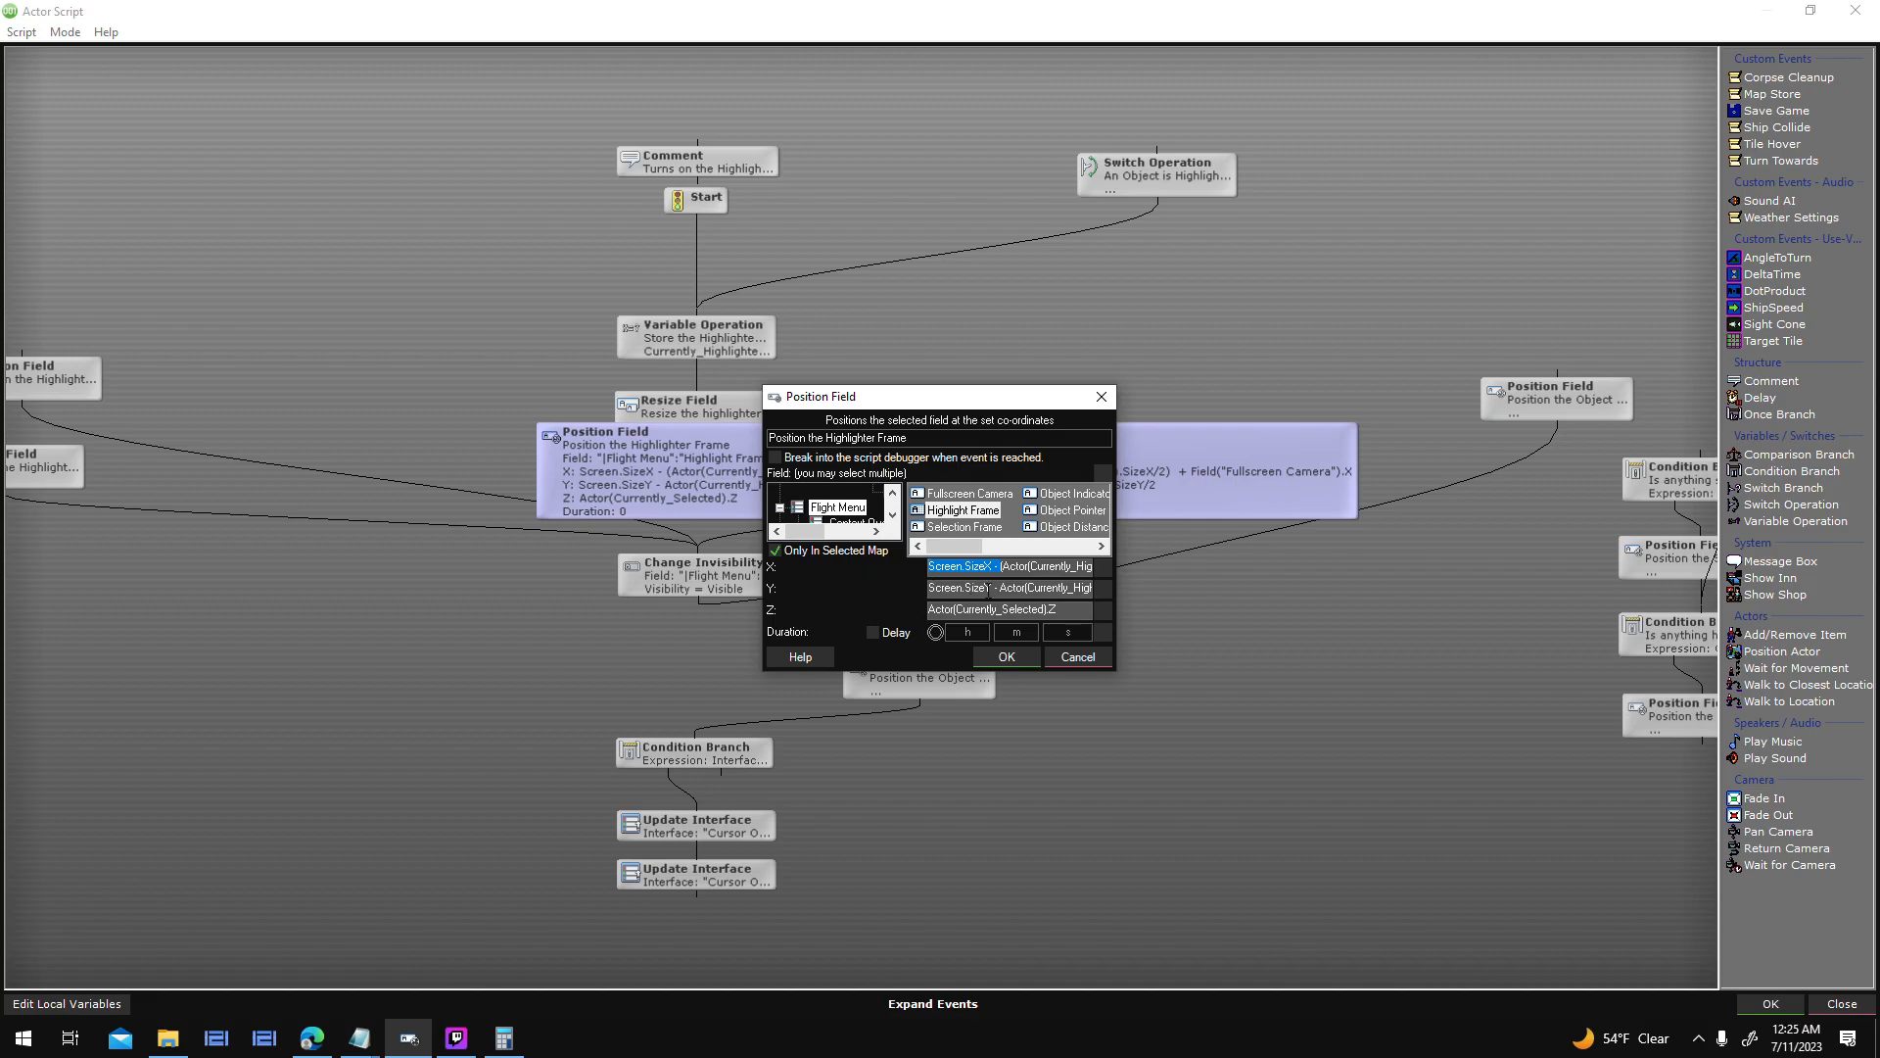
drag(997, 587, 850, 615)
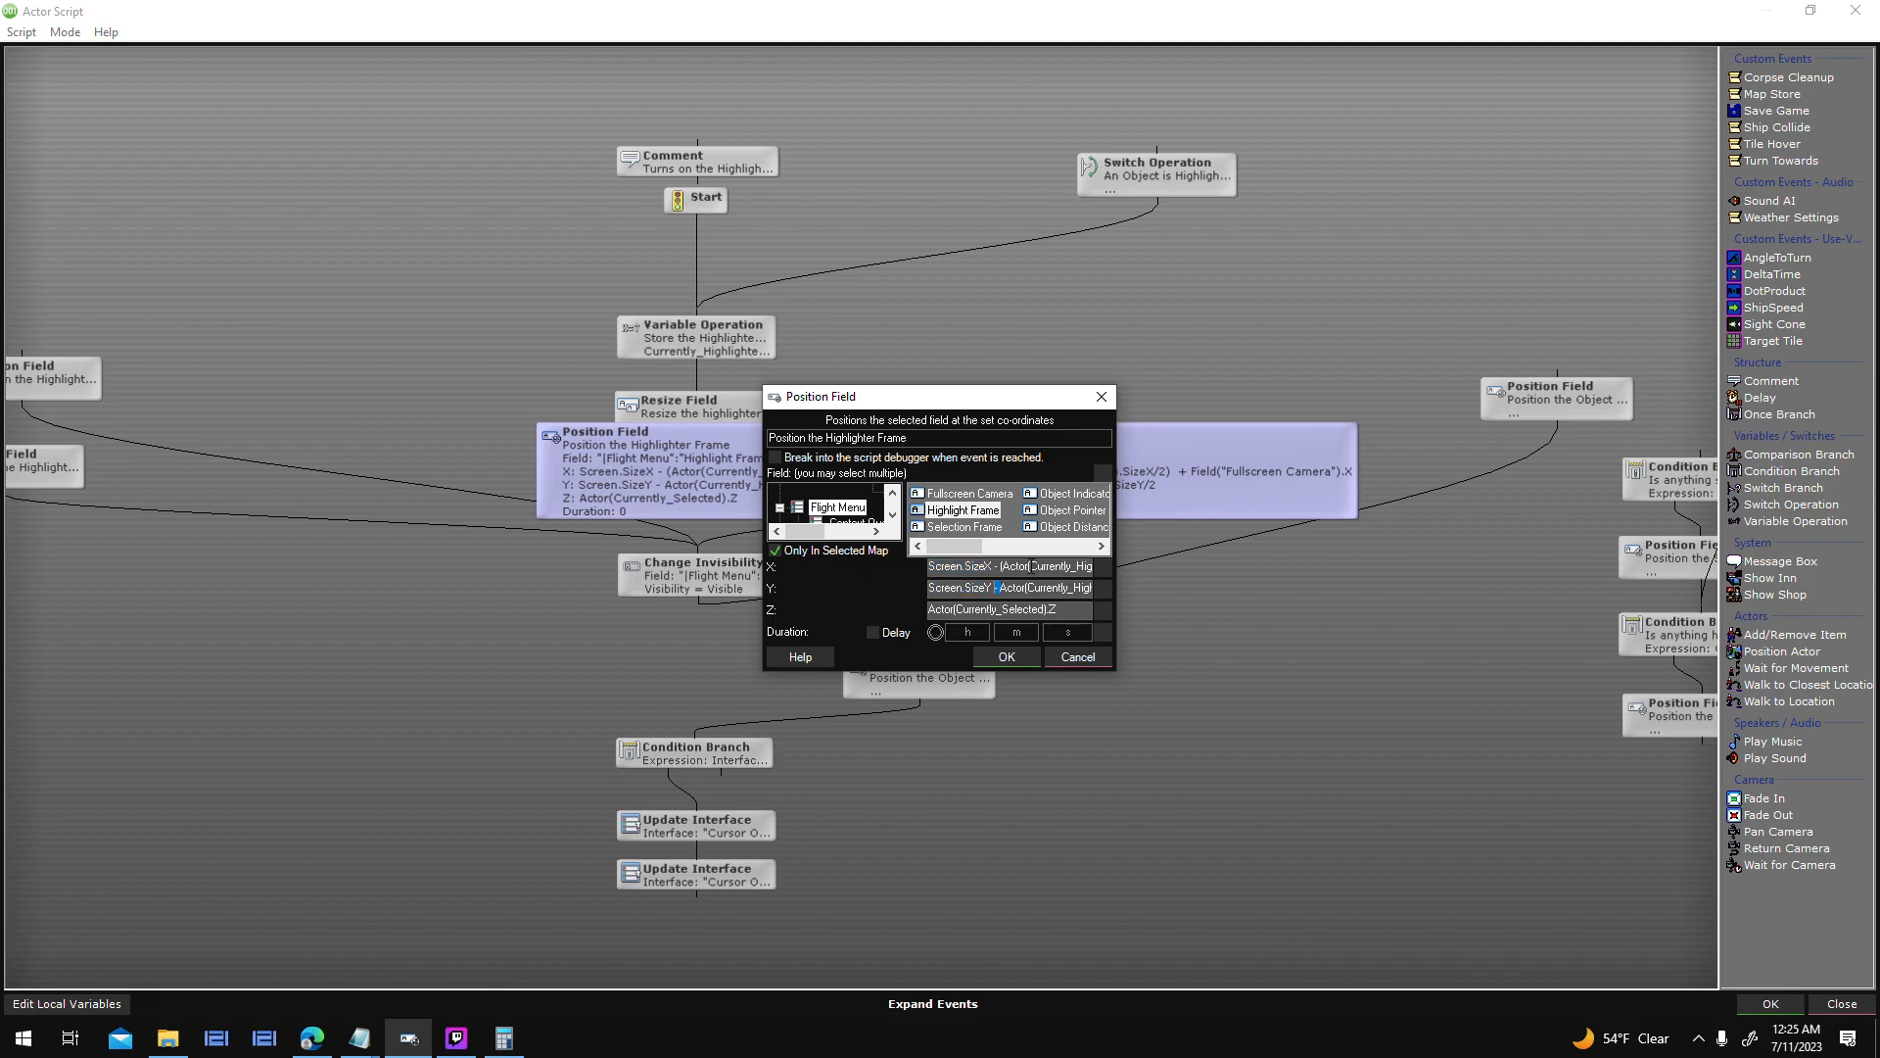
key(ctrl+a)
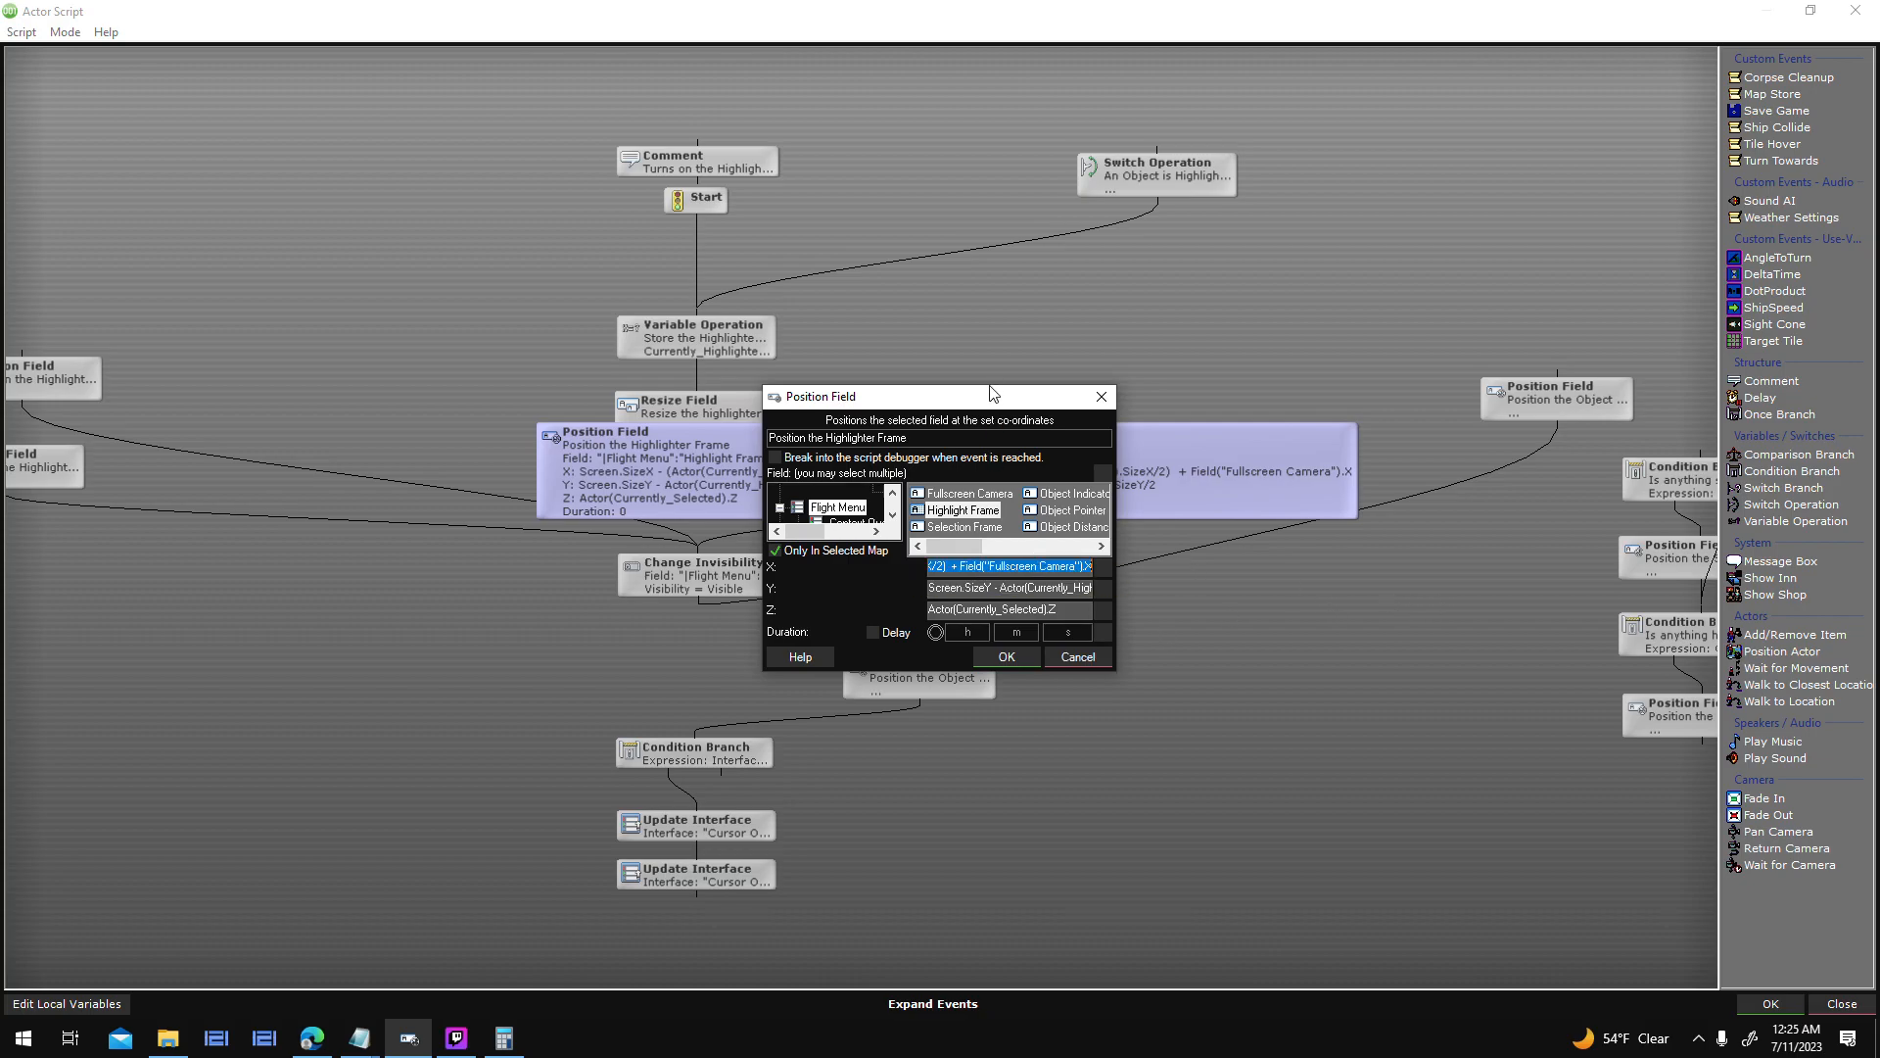
drag(935, 396, 830, 614)
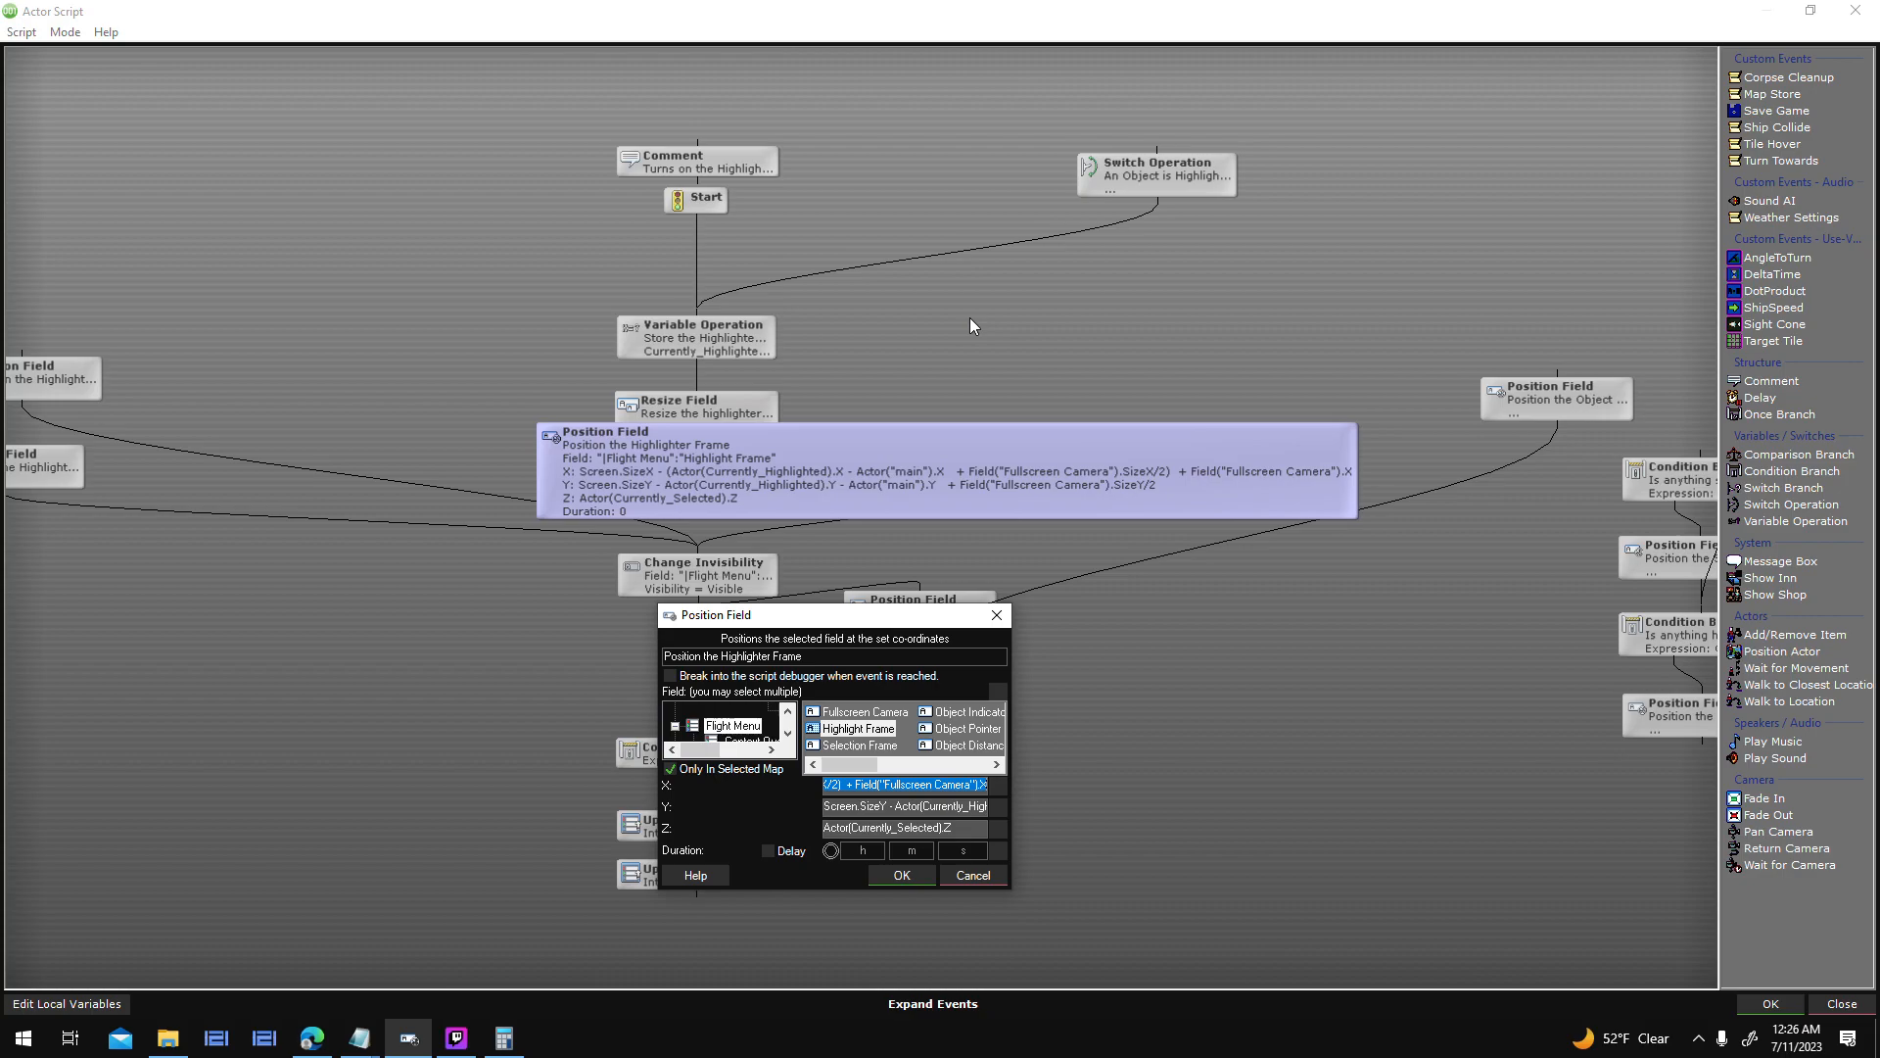
click(974, 875)
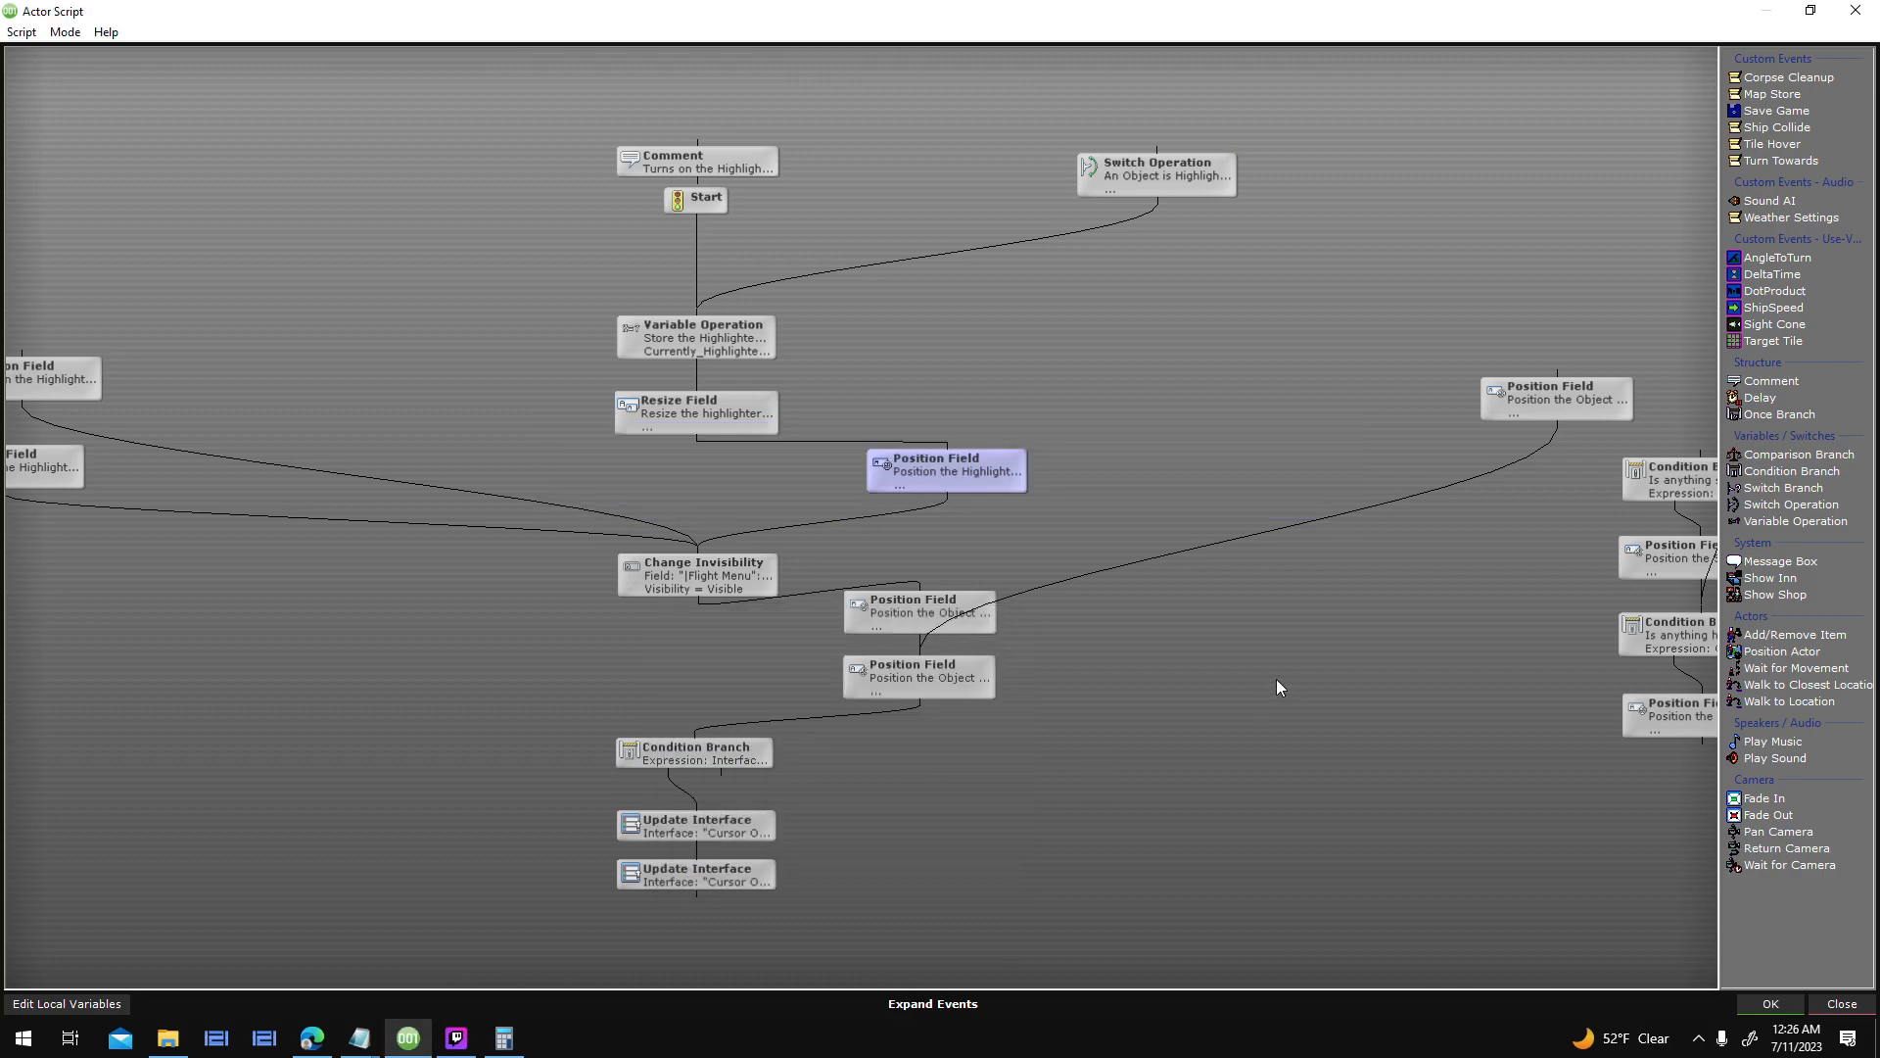
- Align the Variable Operation, Resize Field and highlighter Position Field events in a column under Start, leaving the Switch Operation detached beside it
drag(600, 318, 734, 345)
click(858, 231)
drag(1212, 174, 1179, 267)
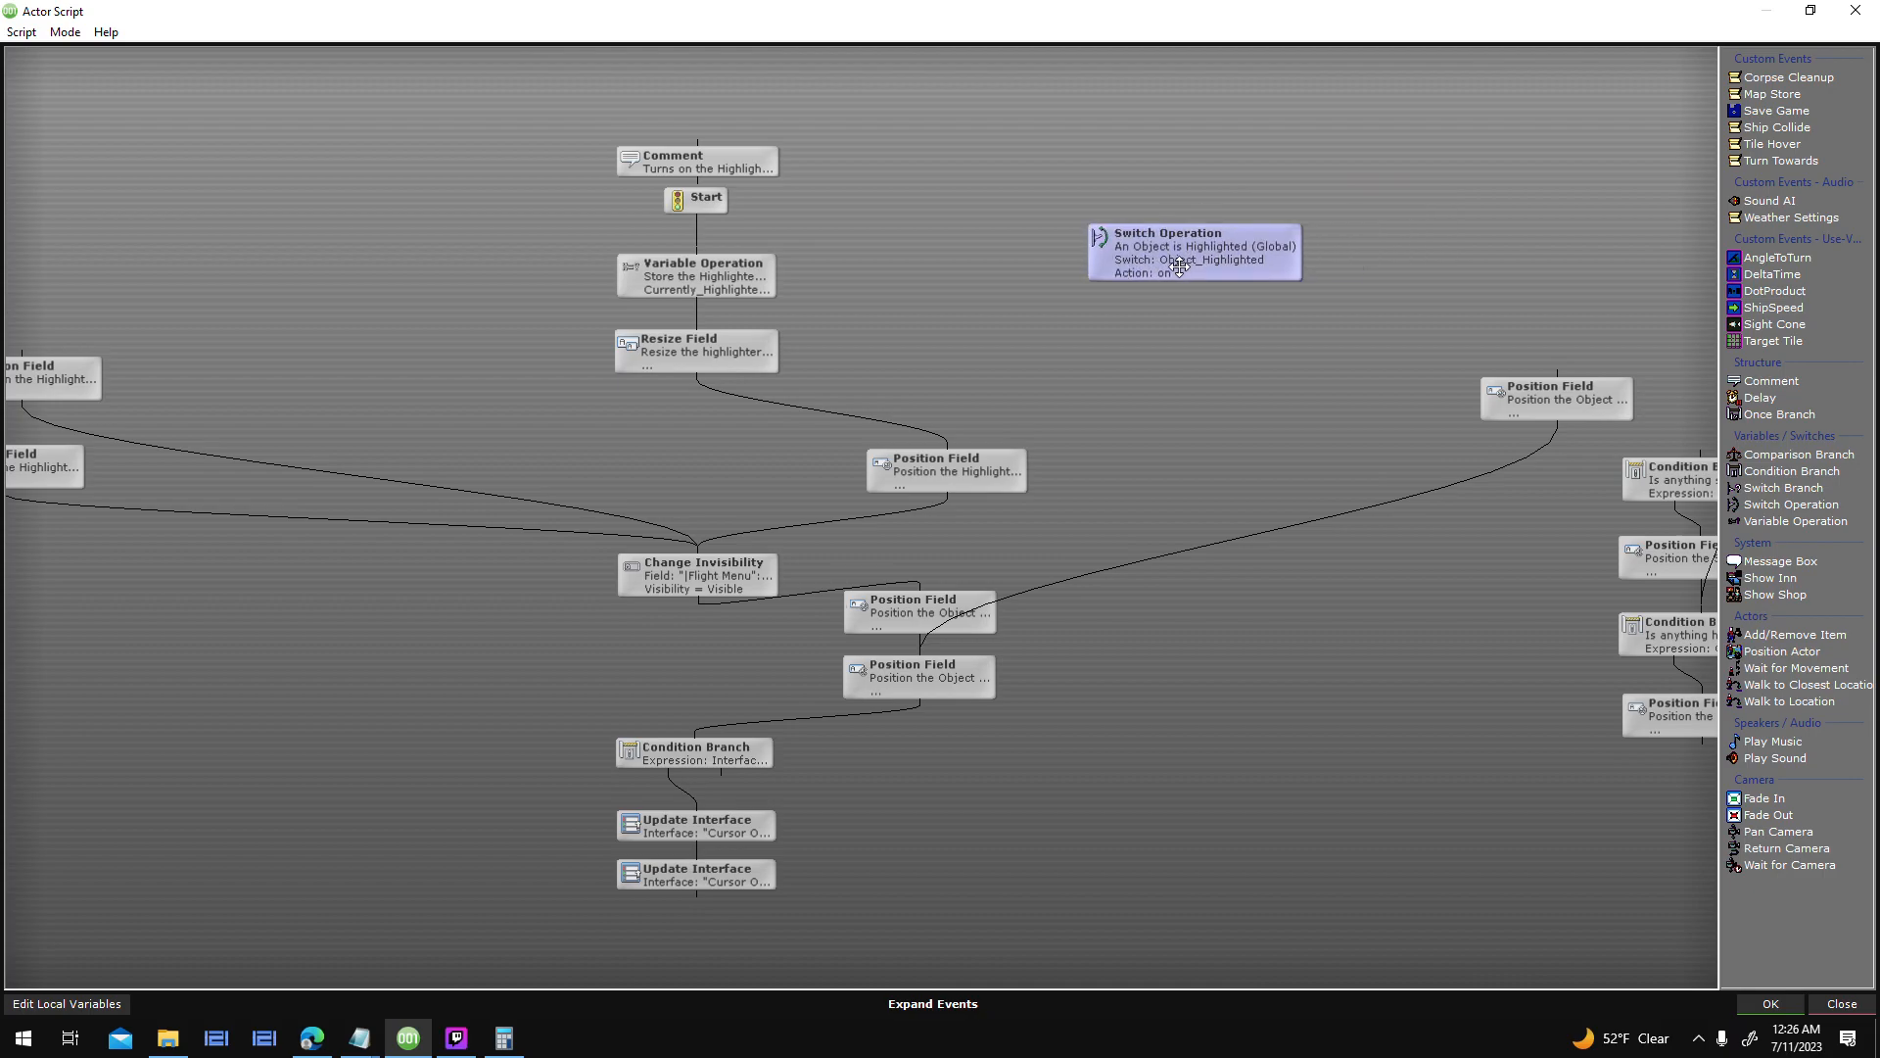
drag(978, 458, 728, 434)
drag(729, 564, 726, 537)
drag(748, 443, 747, 437)
drag(747, 548, 746, 536)
- Align the two connected Object Position Field events below Change Invisibility, and move the last Update Interface event slightly down
drag(1132, 600, 921, 682)
drag(931, 683, 691, 672)
middle_drag(1421, 653, 994, 620)
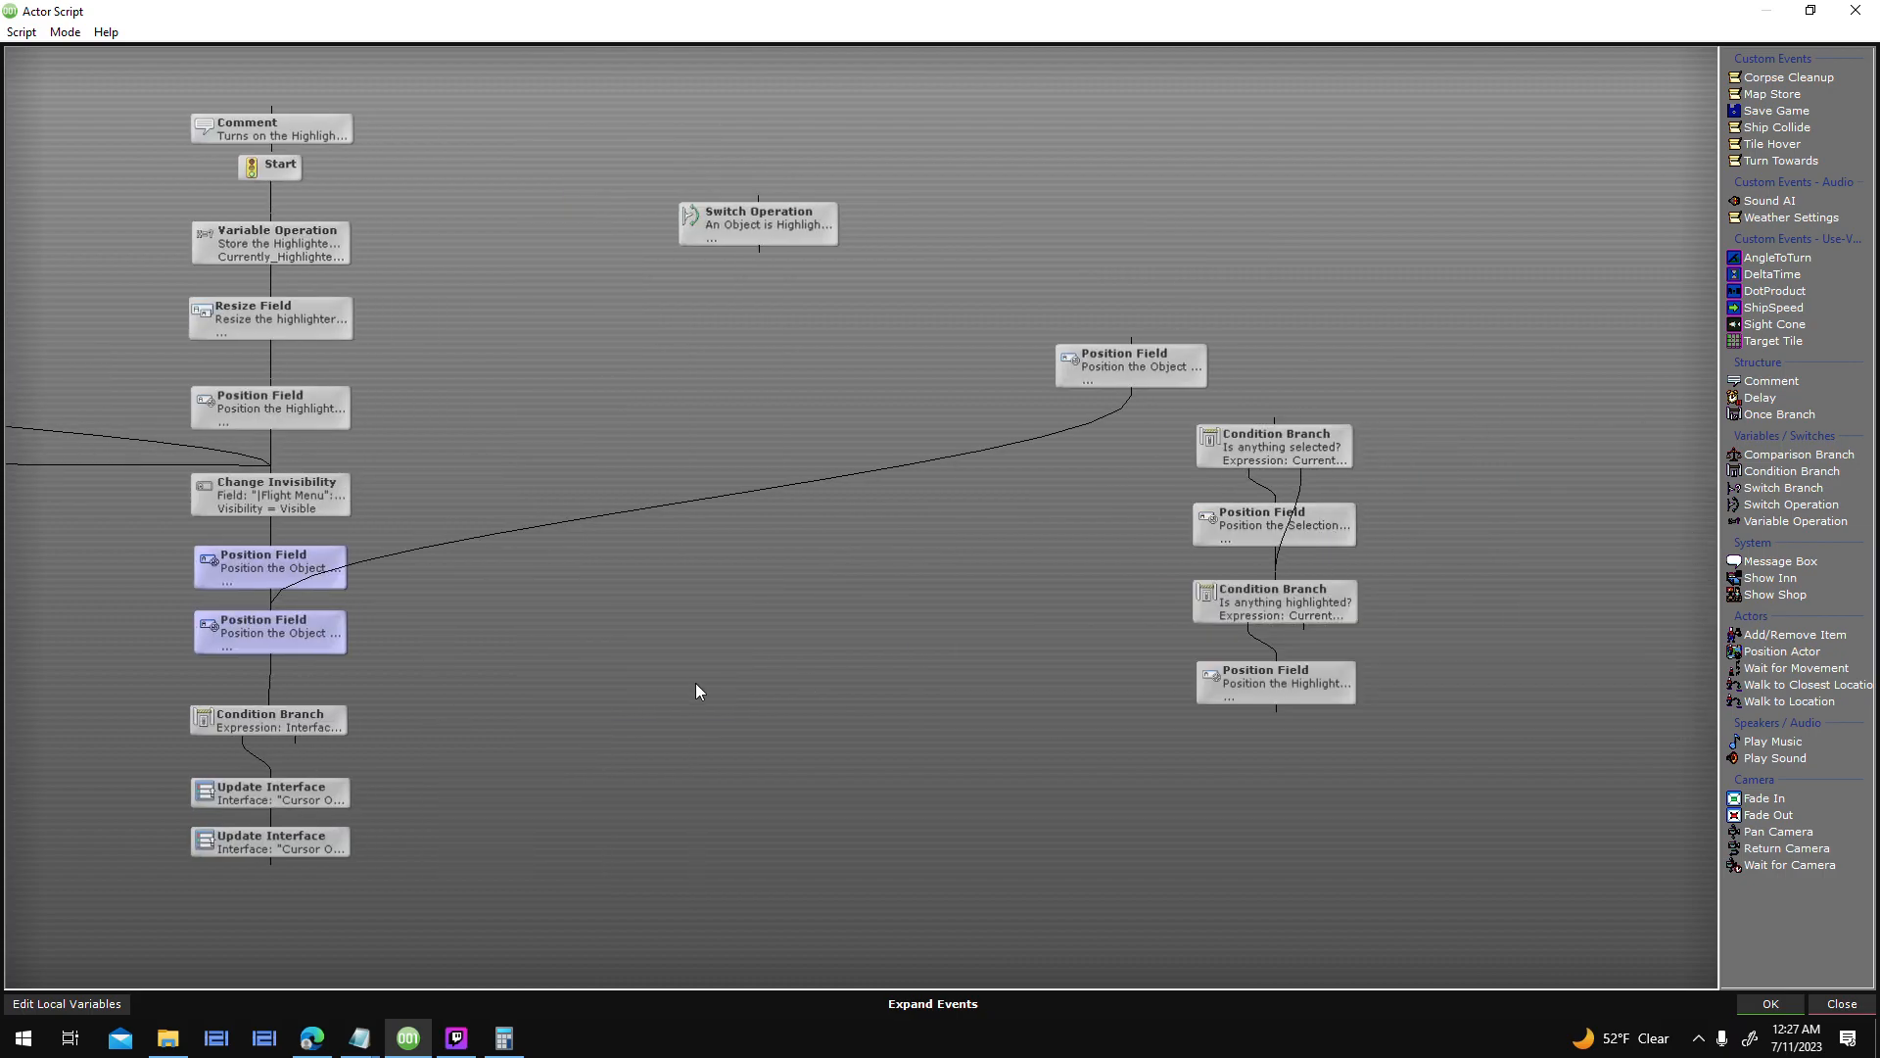
middle_drag(695, 684, 1238, 678)
click(841, 848)
drag(841, 848, 843, 855)
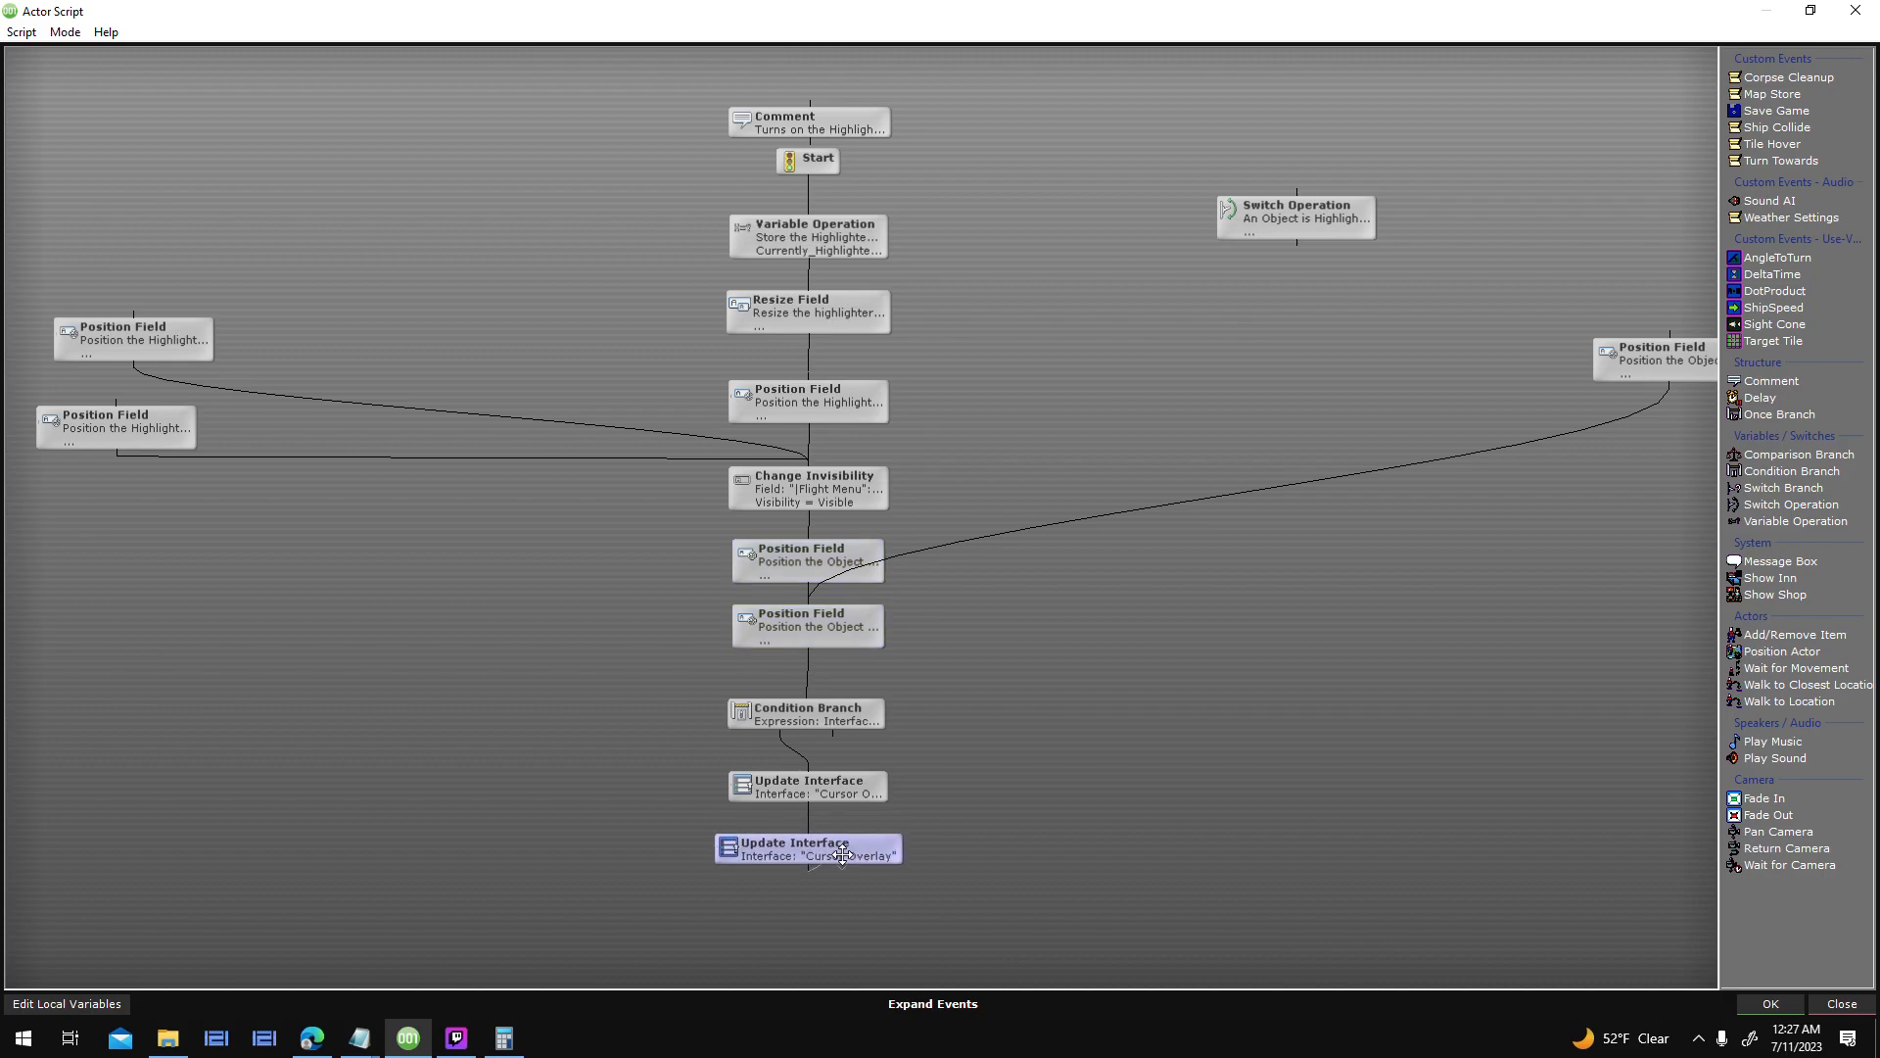
- Accept the Mouse/Touch Enter script and close the actor windows, and switch to the Main Menu interface while saving the Flight Menu
click(1741, 1001)
click(1436, 799)
click(1030, 724)
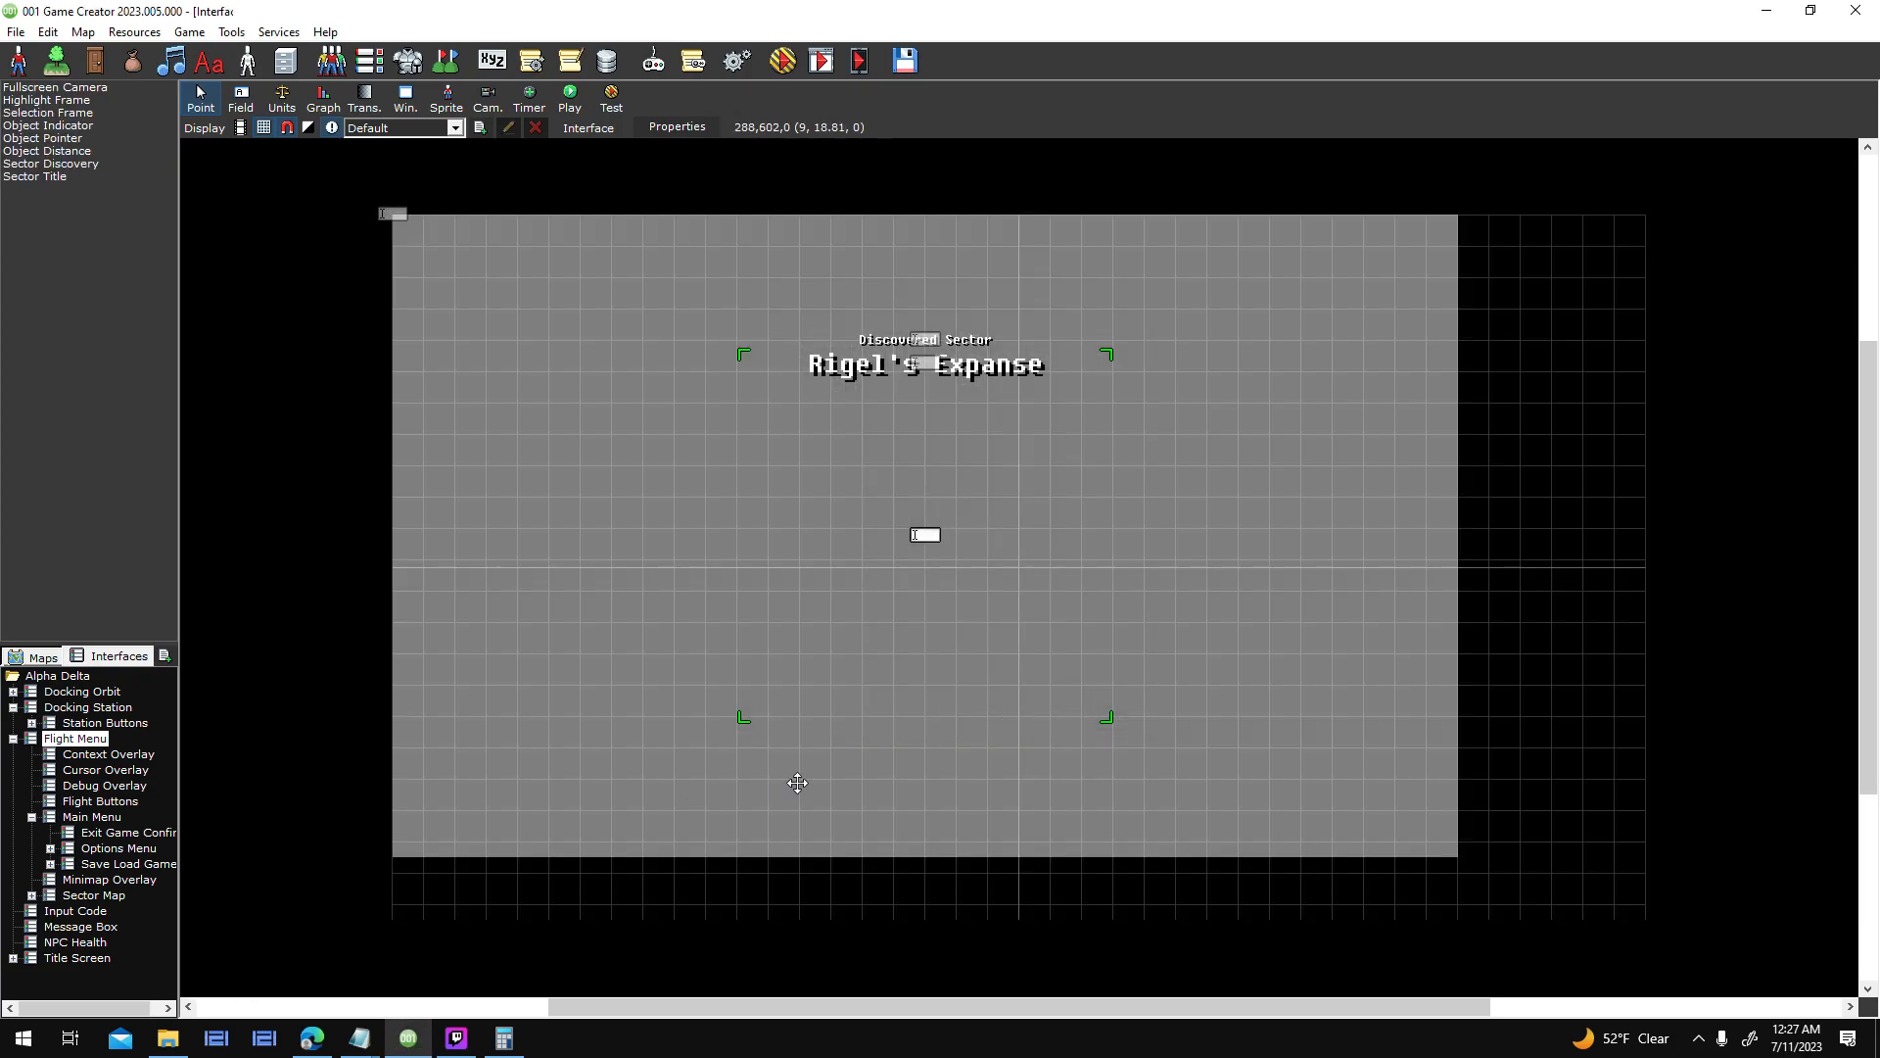
click(99, 817)
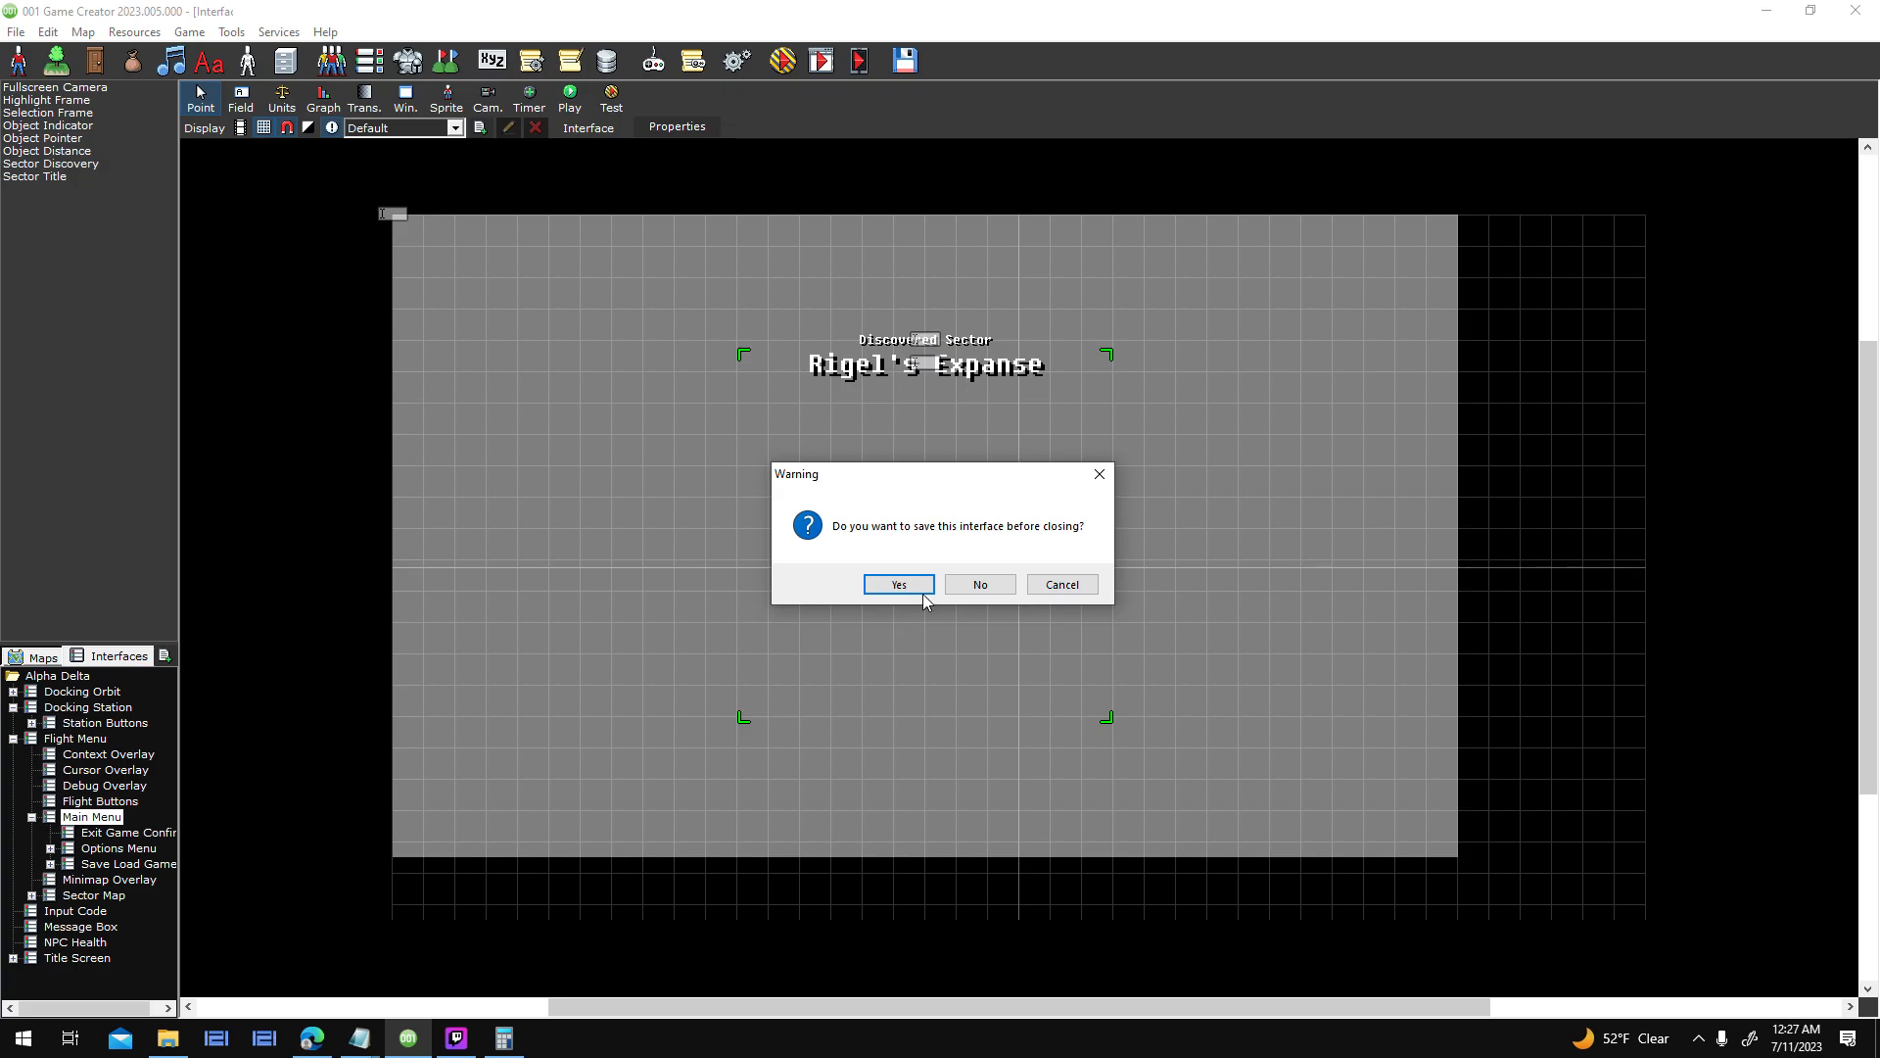
click(895, 586)
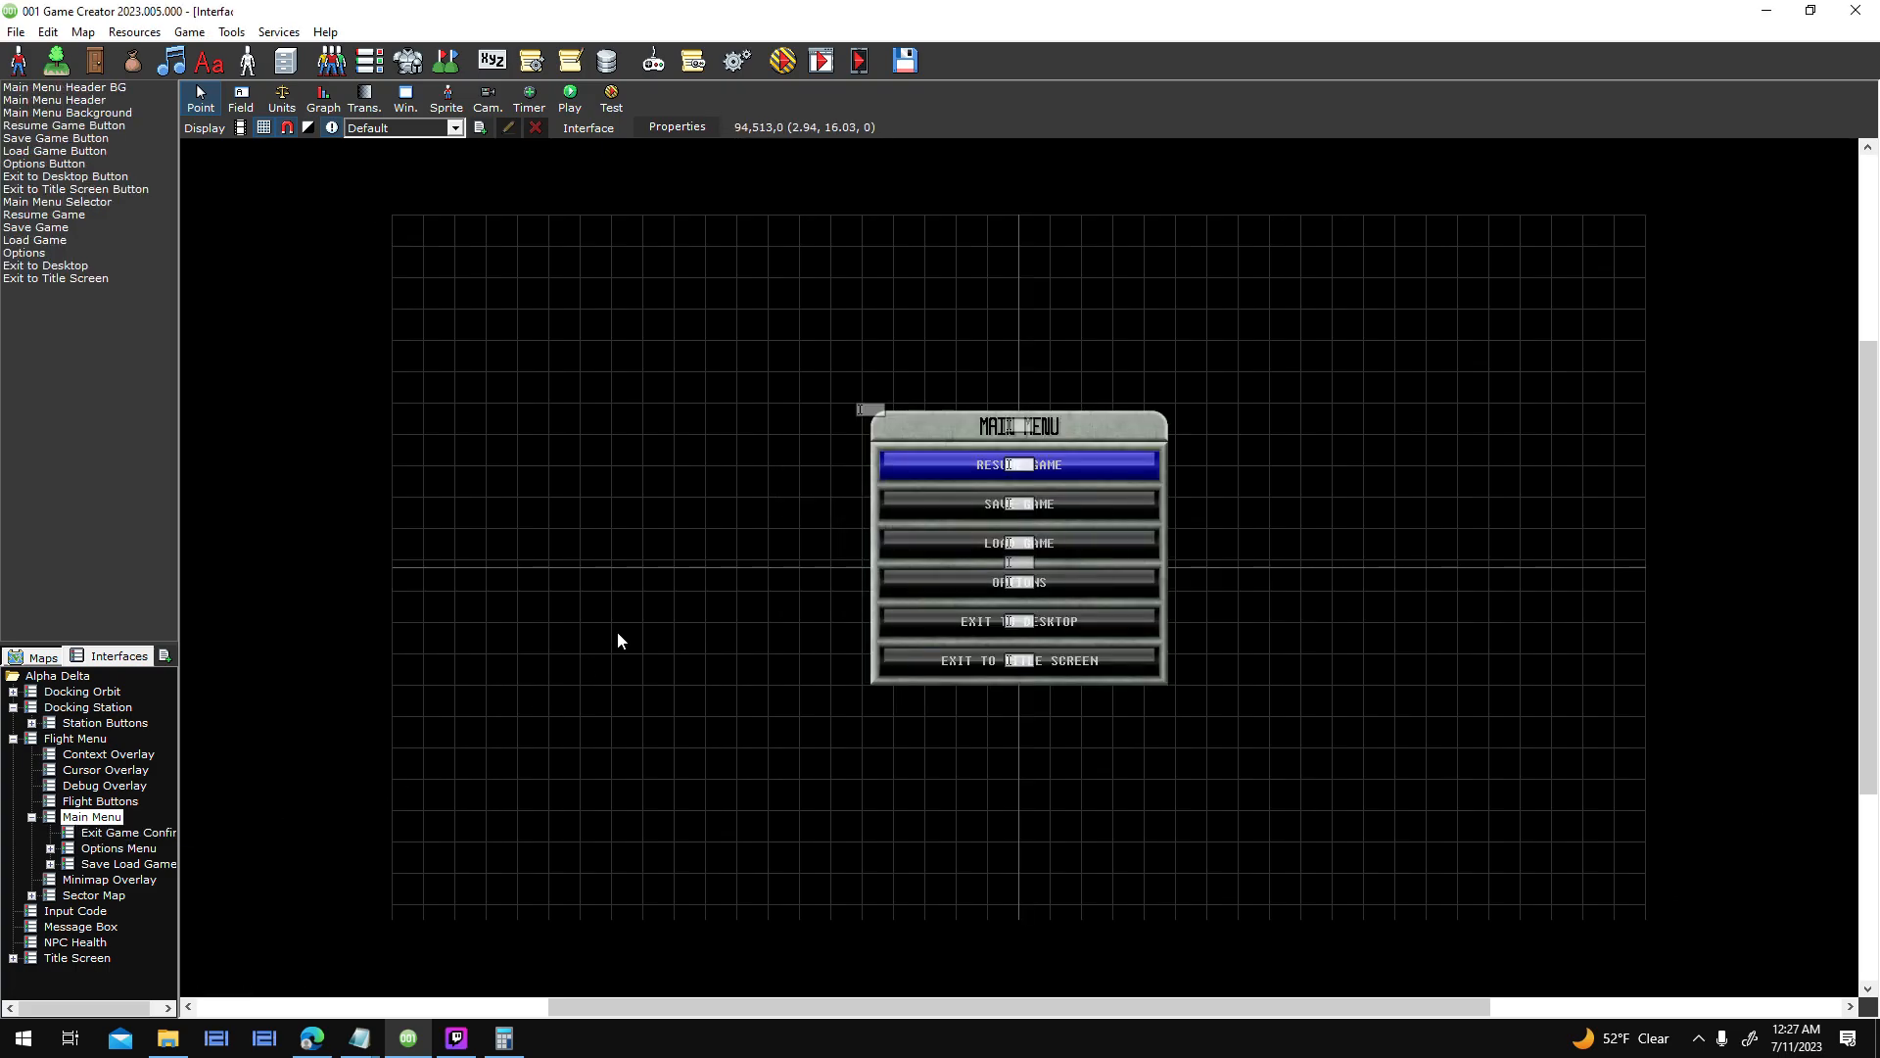
- Examine the Got Highlight script and trigger list of the Main Menu's Resume Game field without changing them
double_click(974, 460)
click(1167, 363)
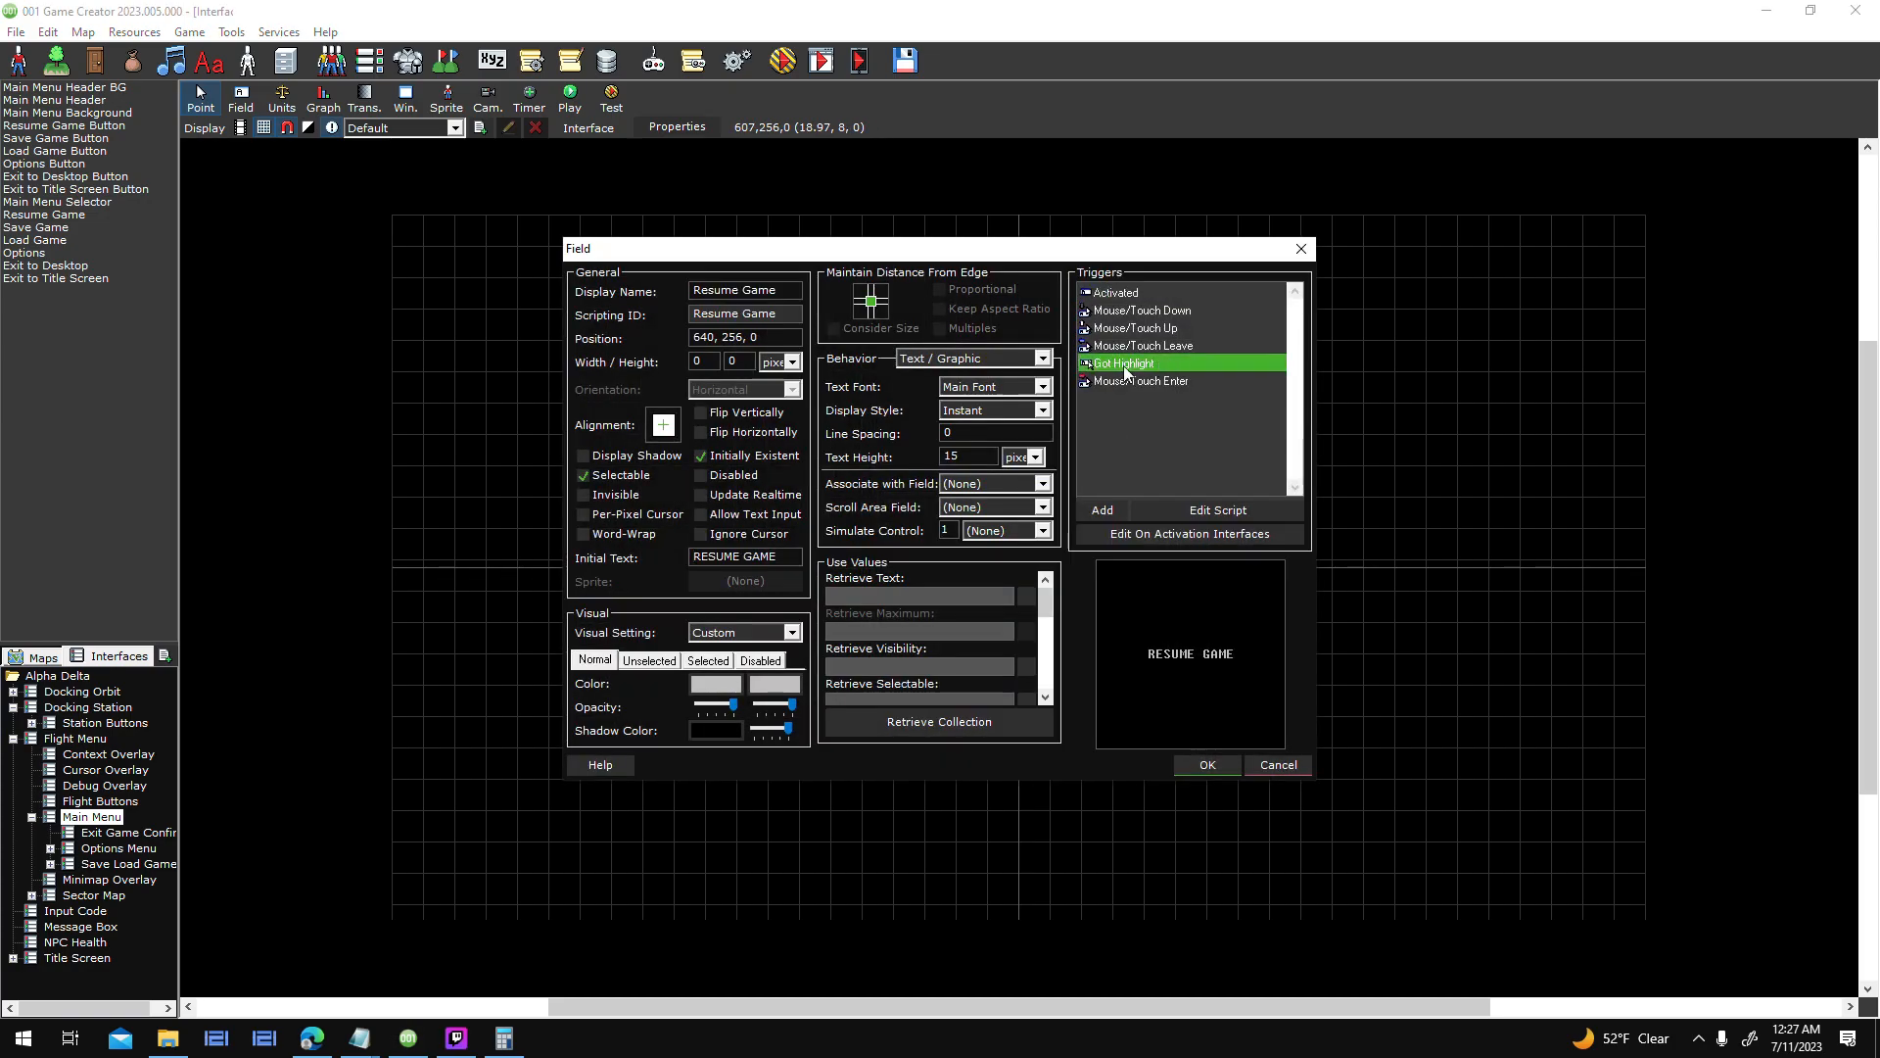
double_click(1175, 368)
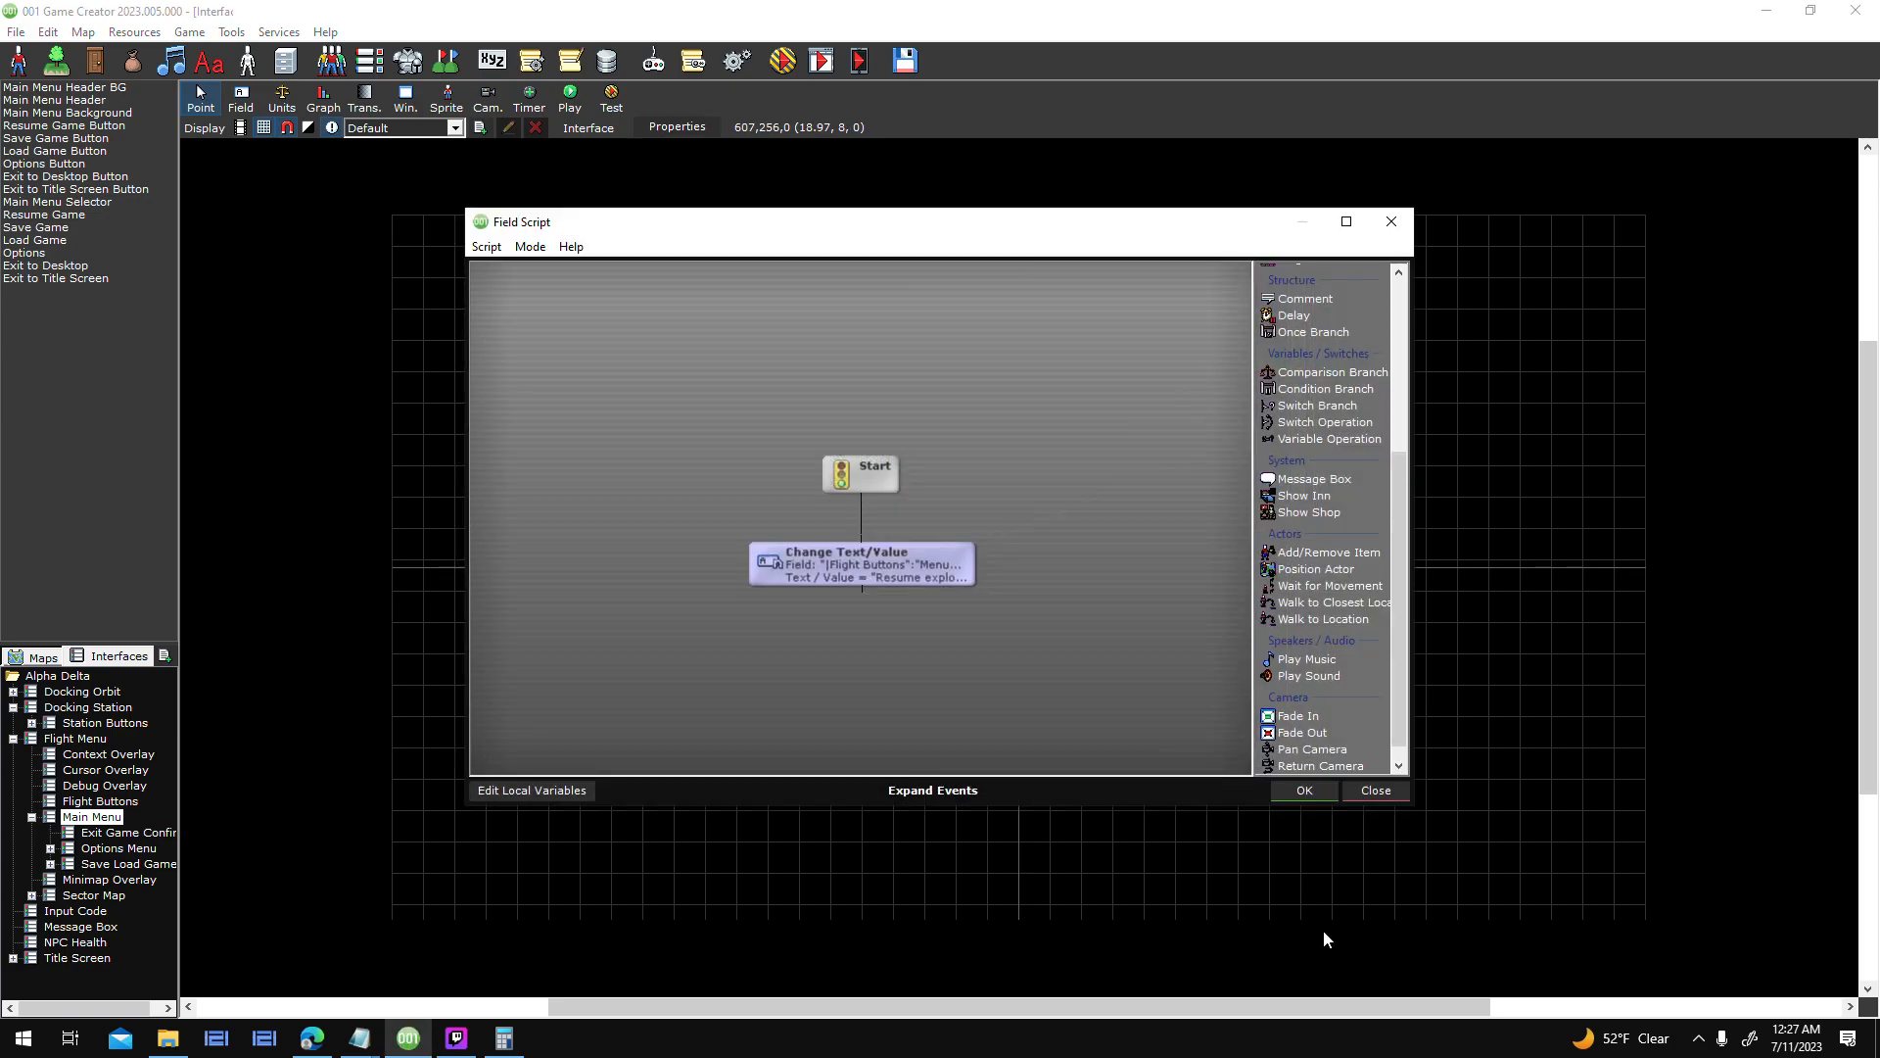
click(1400, 793)
click(1291, 765)
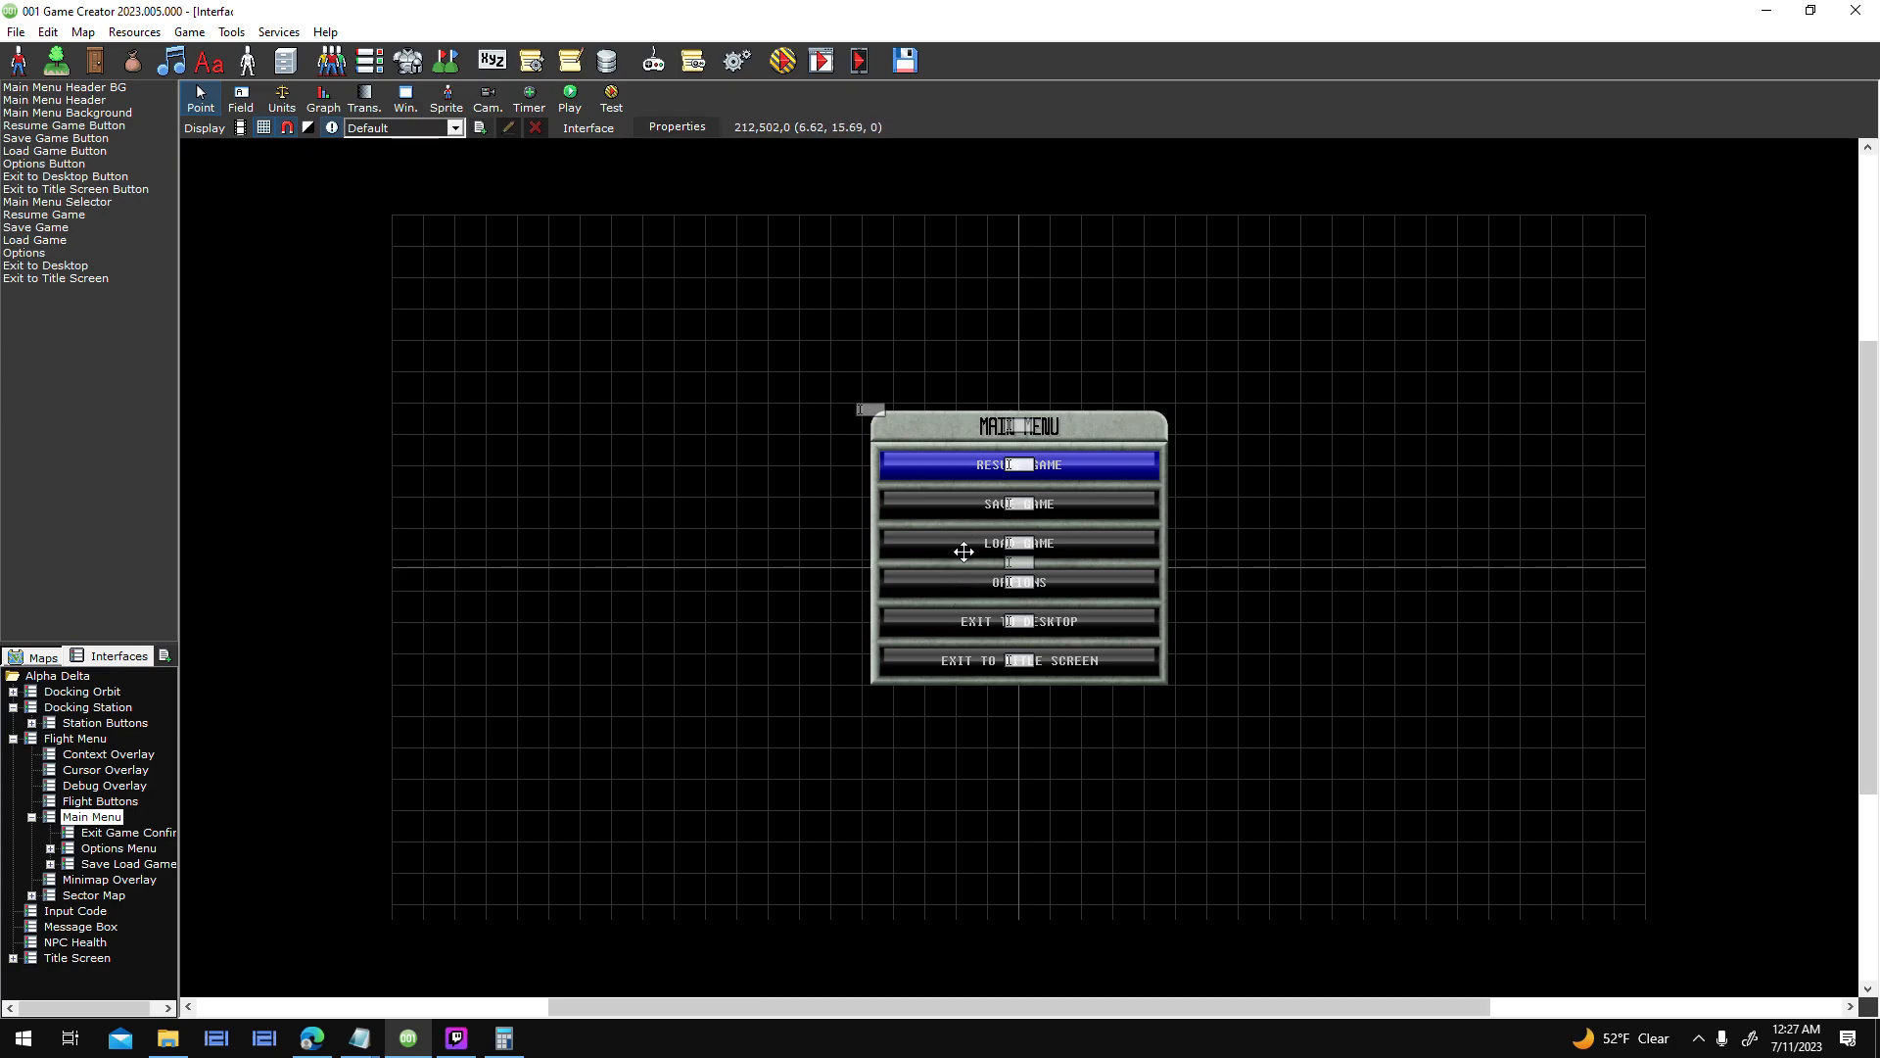
double_click(1048, 463)
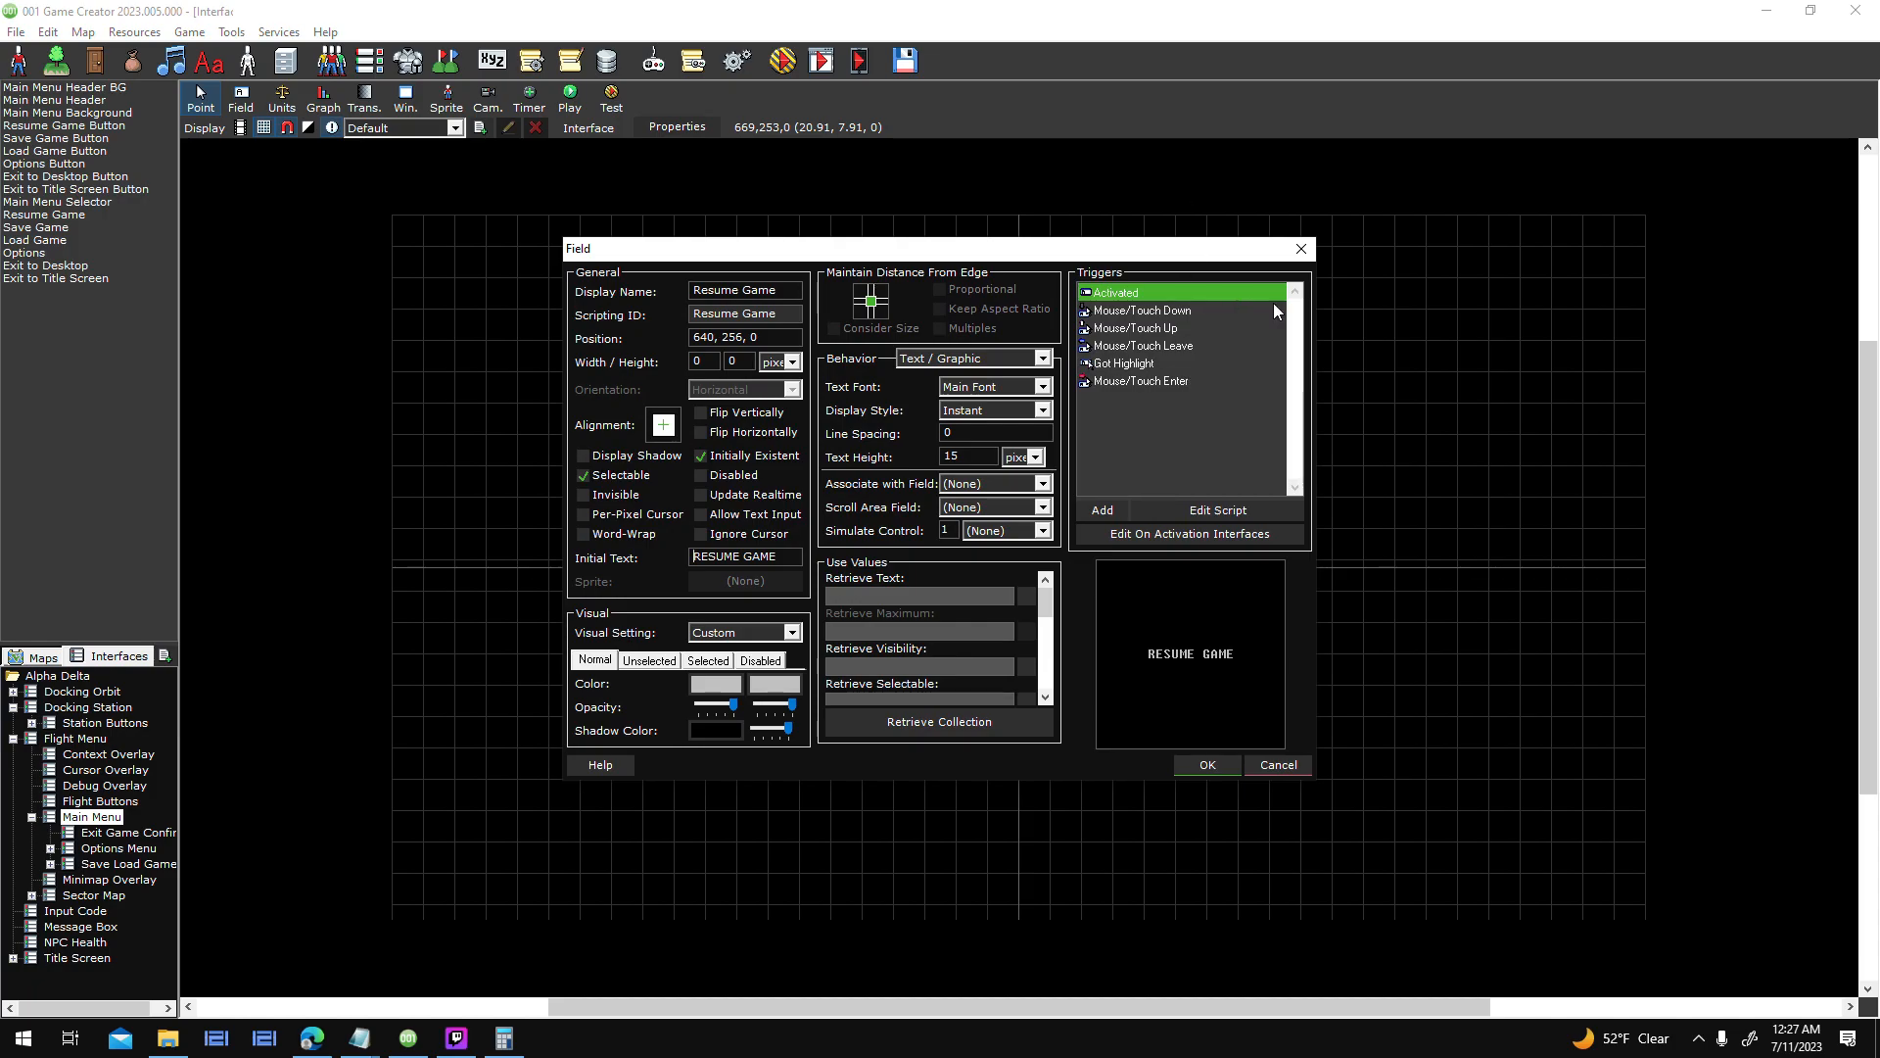
click(1302, 249)
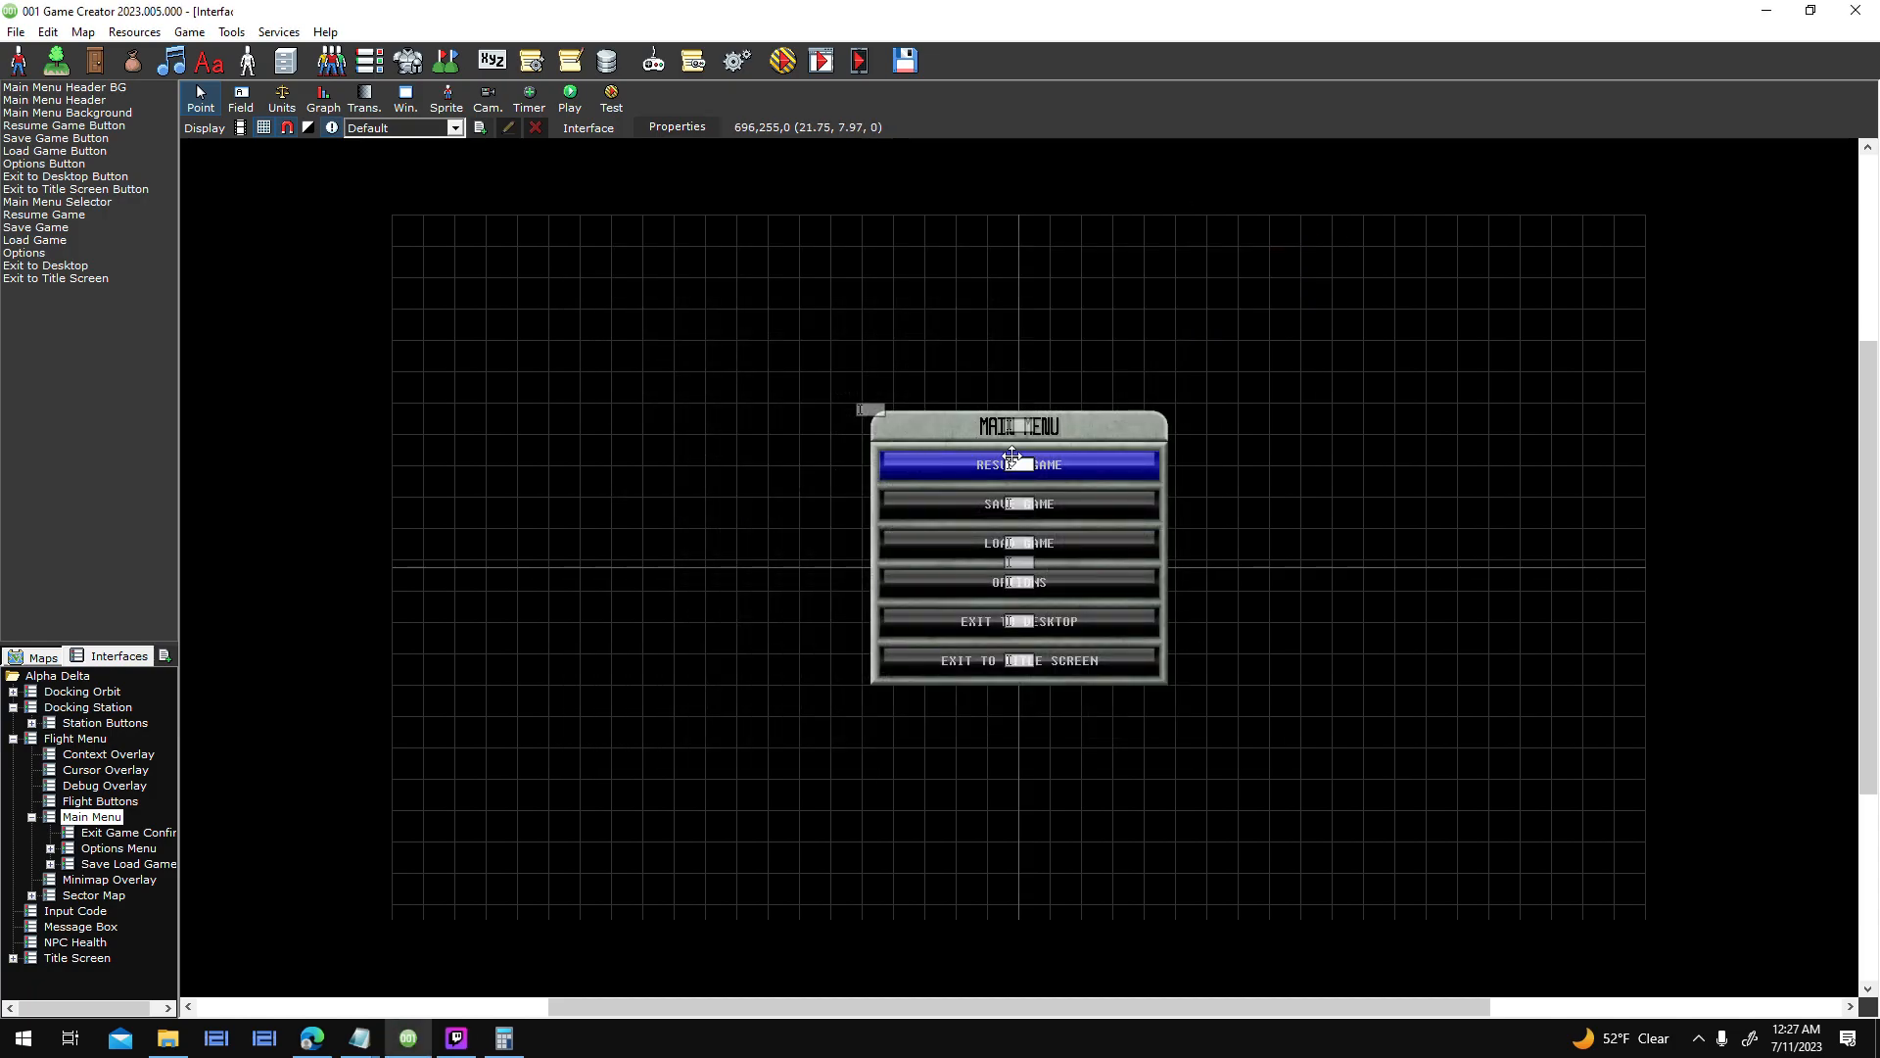
double_click(982, 460)
click(1148, 362)
double_click(1218, 358)
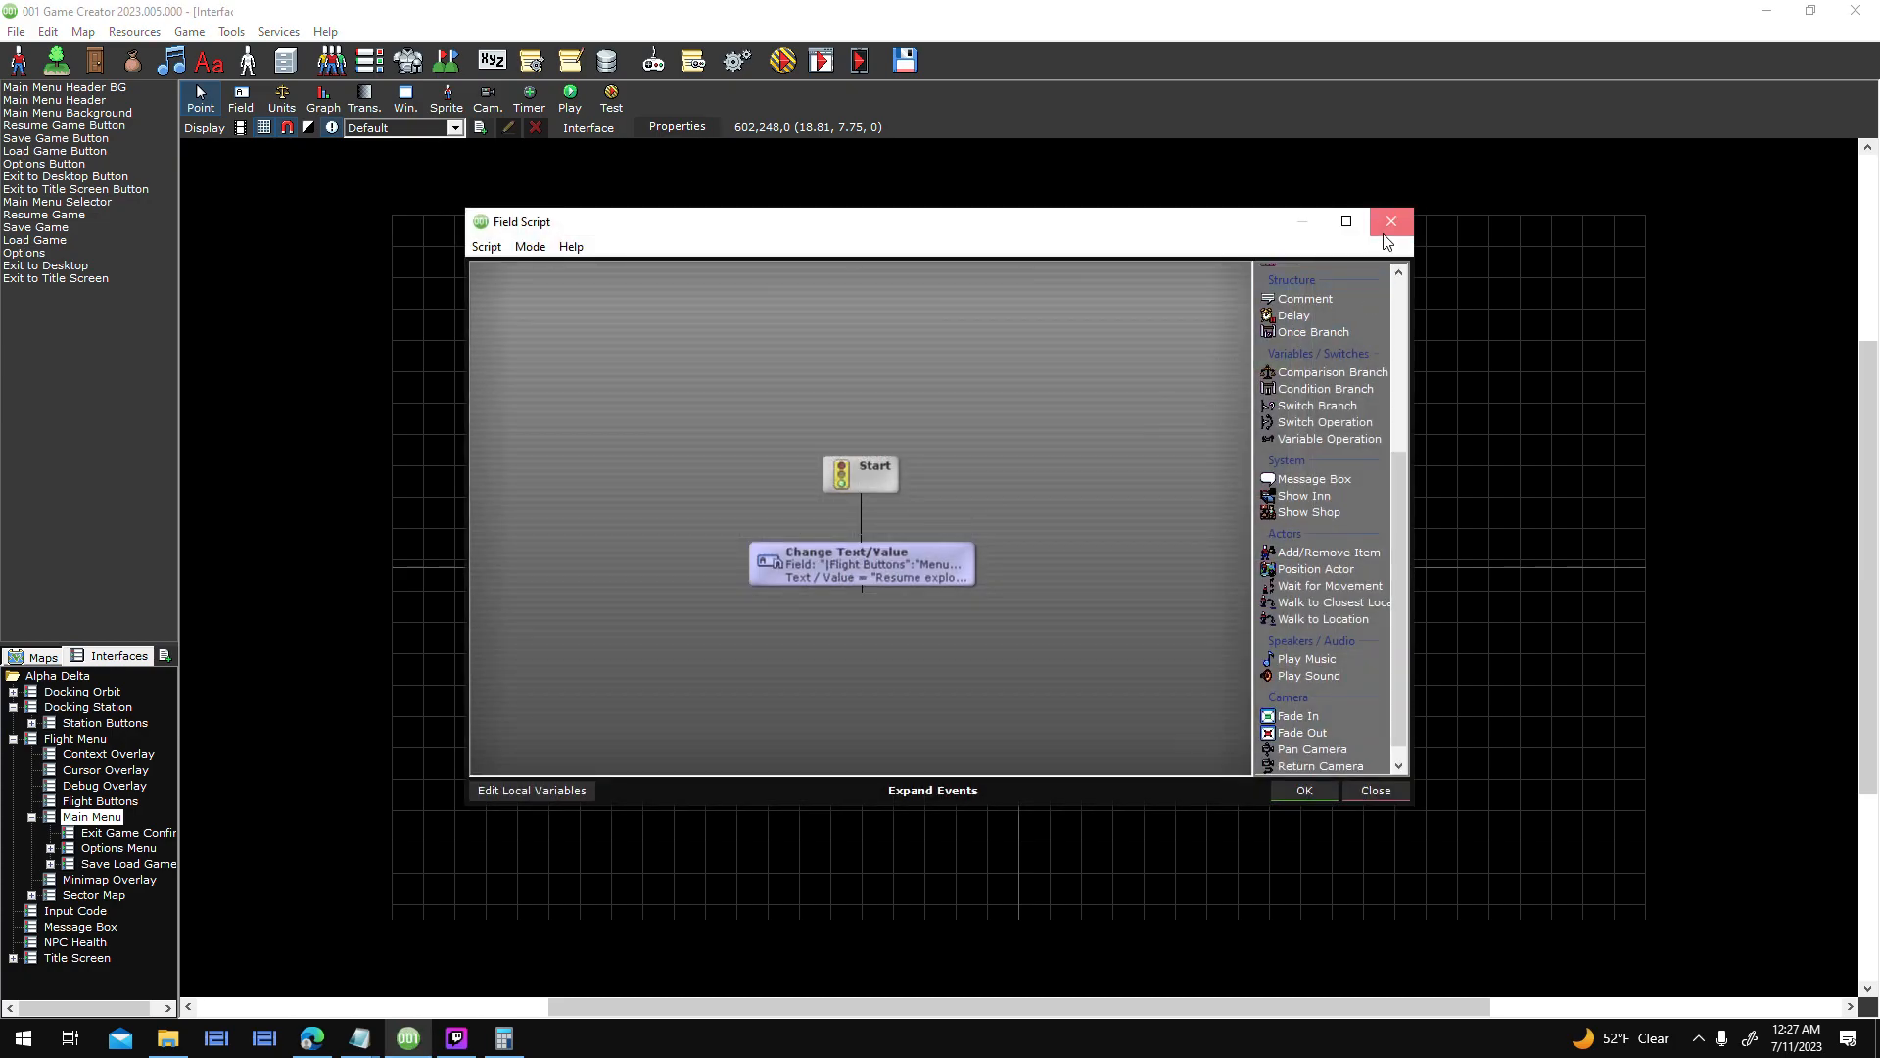
click(1395, 222)
click(1278, 765)
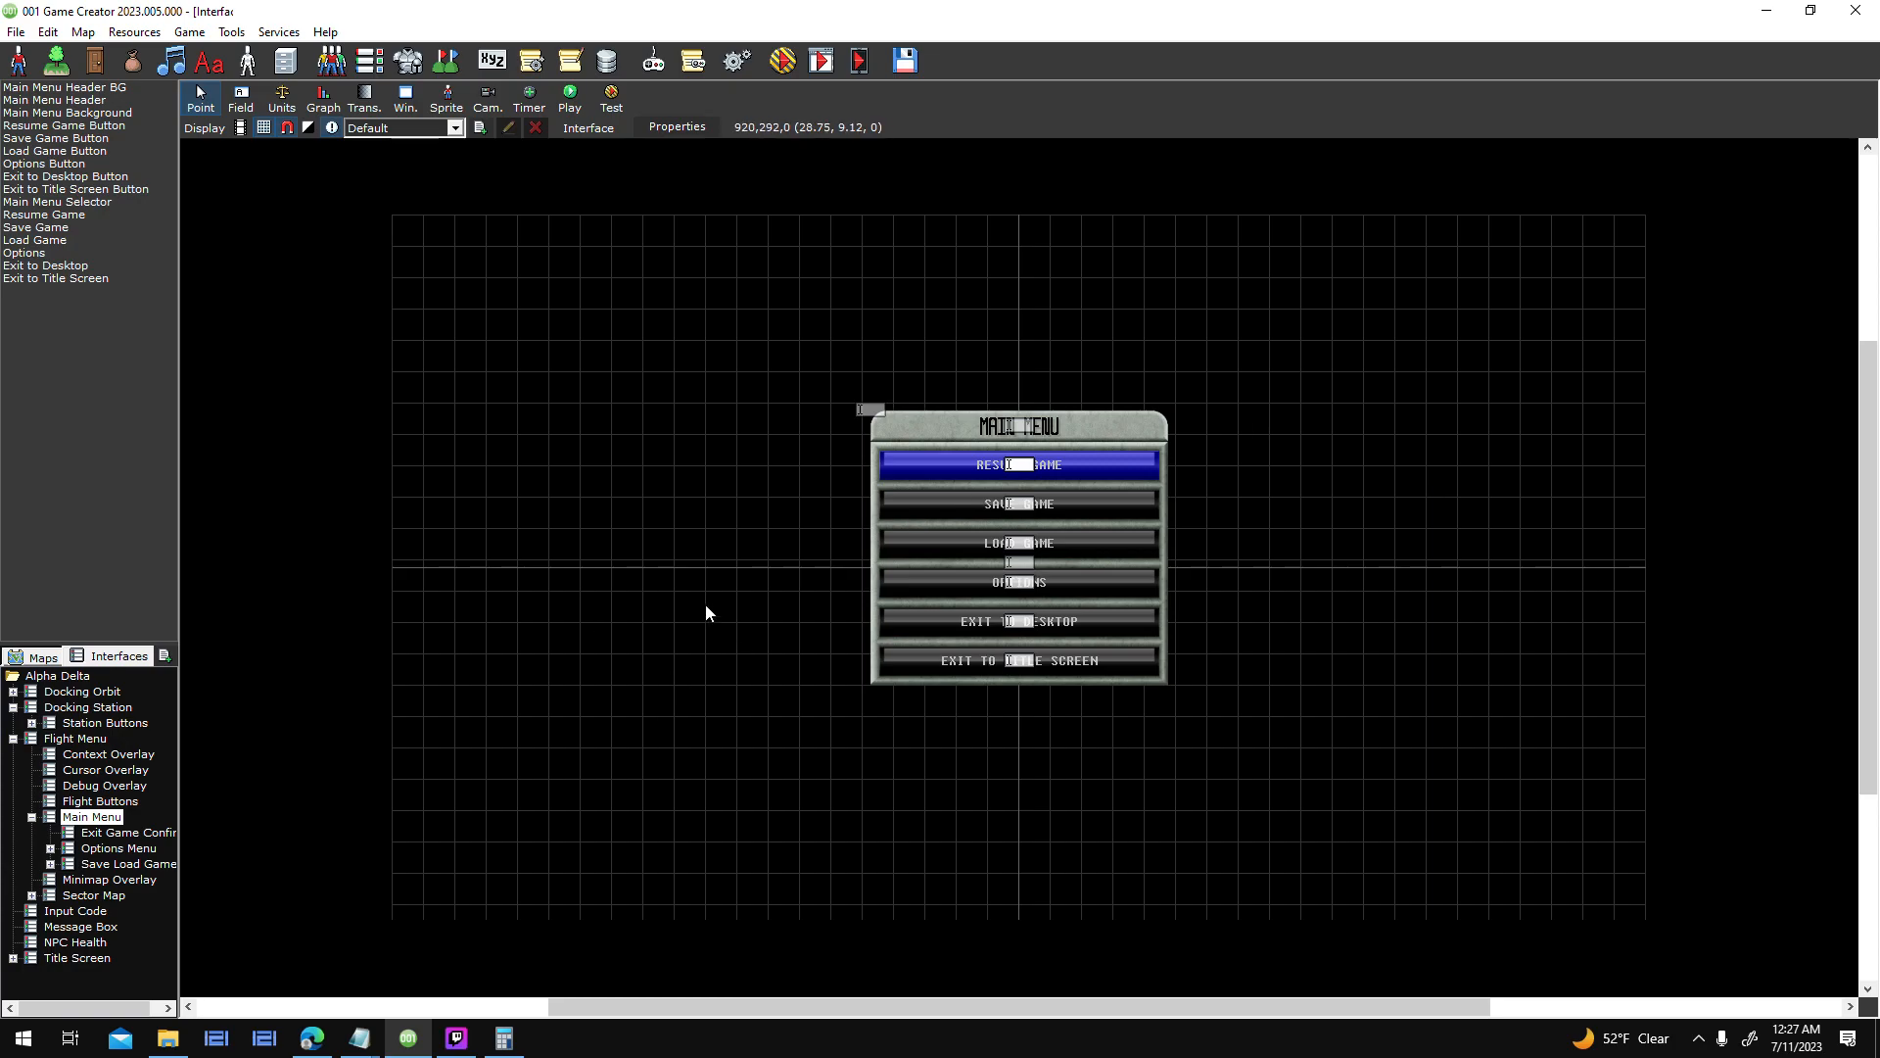
- View the Exit Game Confirm interface, and review the New Game field's properties in the Title Screen interface
click(122, 832)
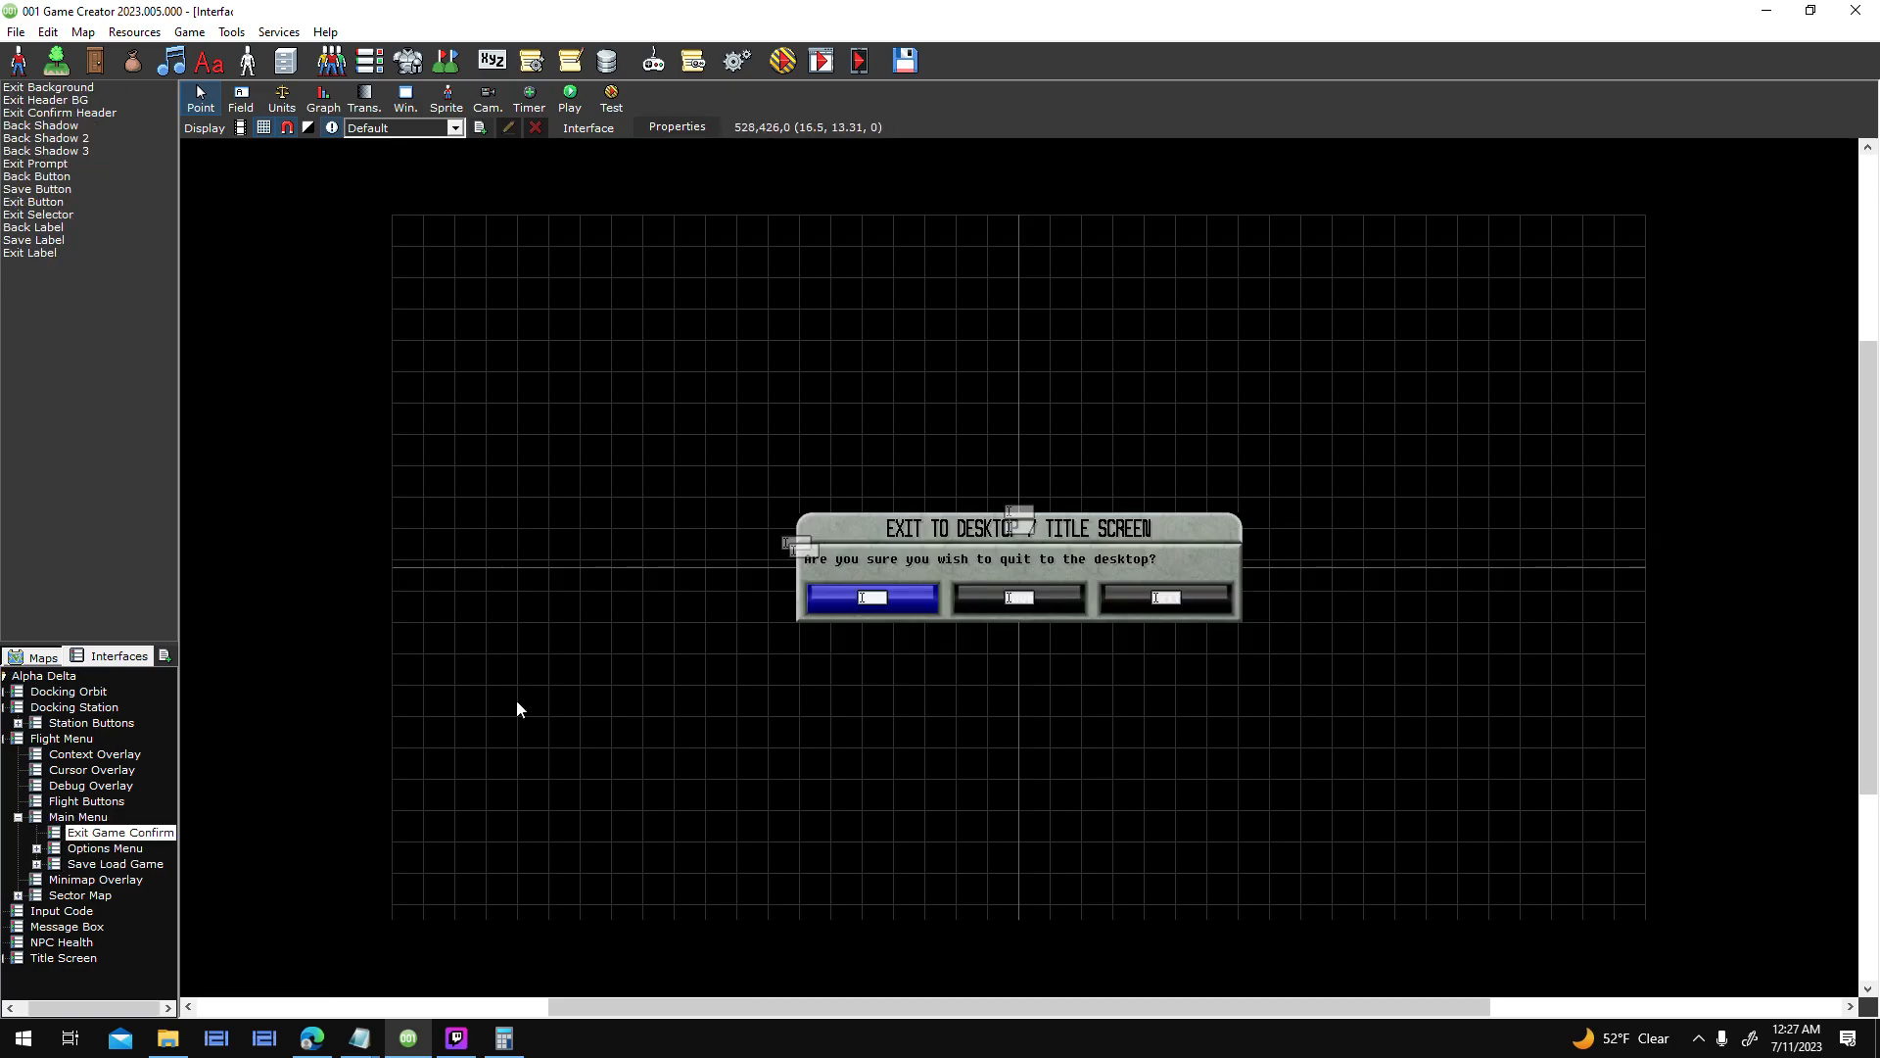
click(79, 817)
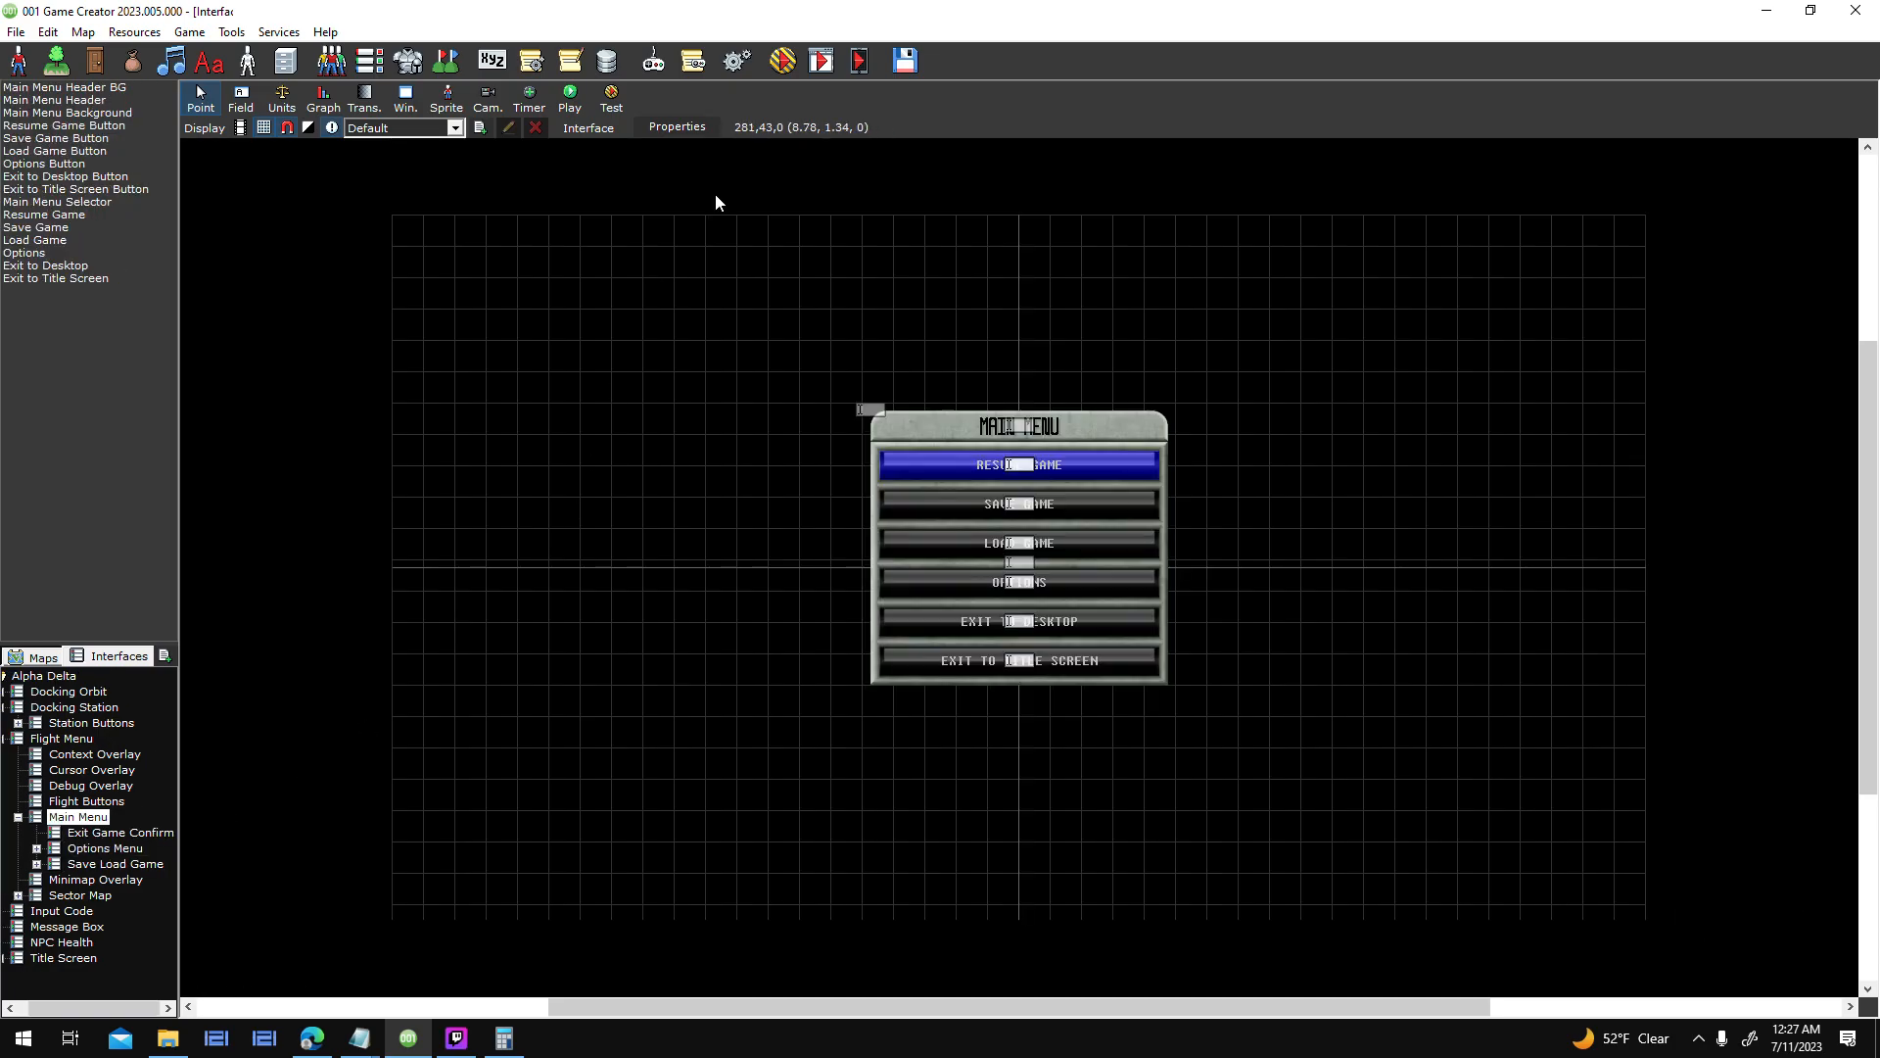
click(63, 957)
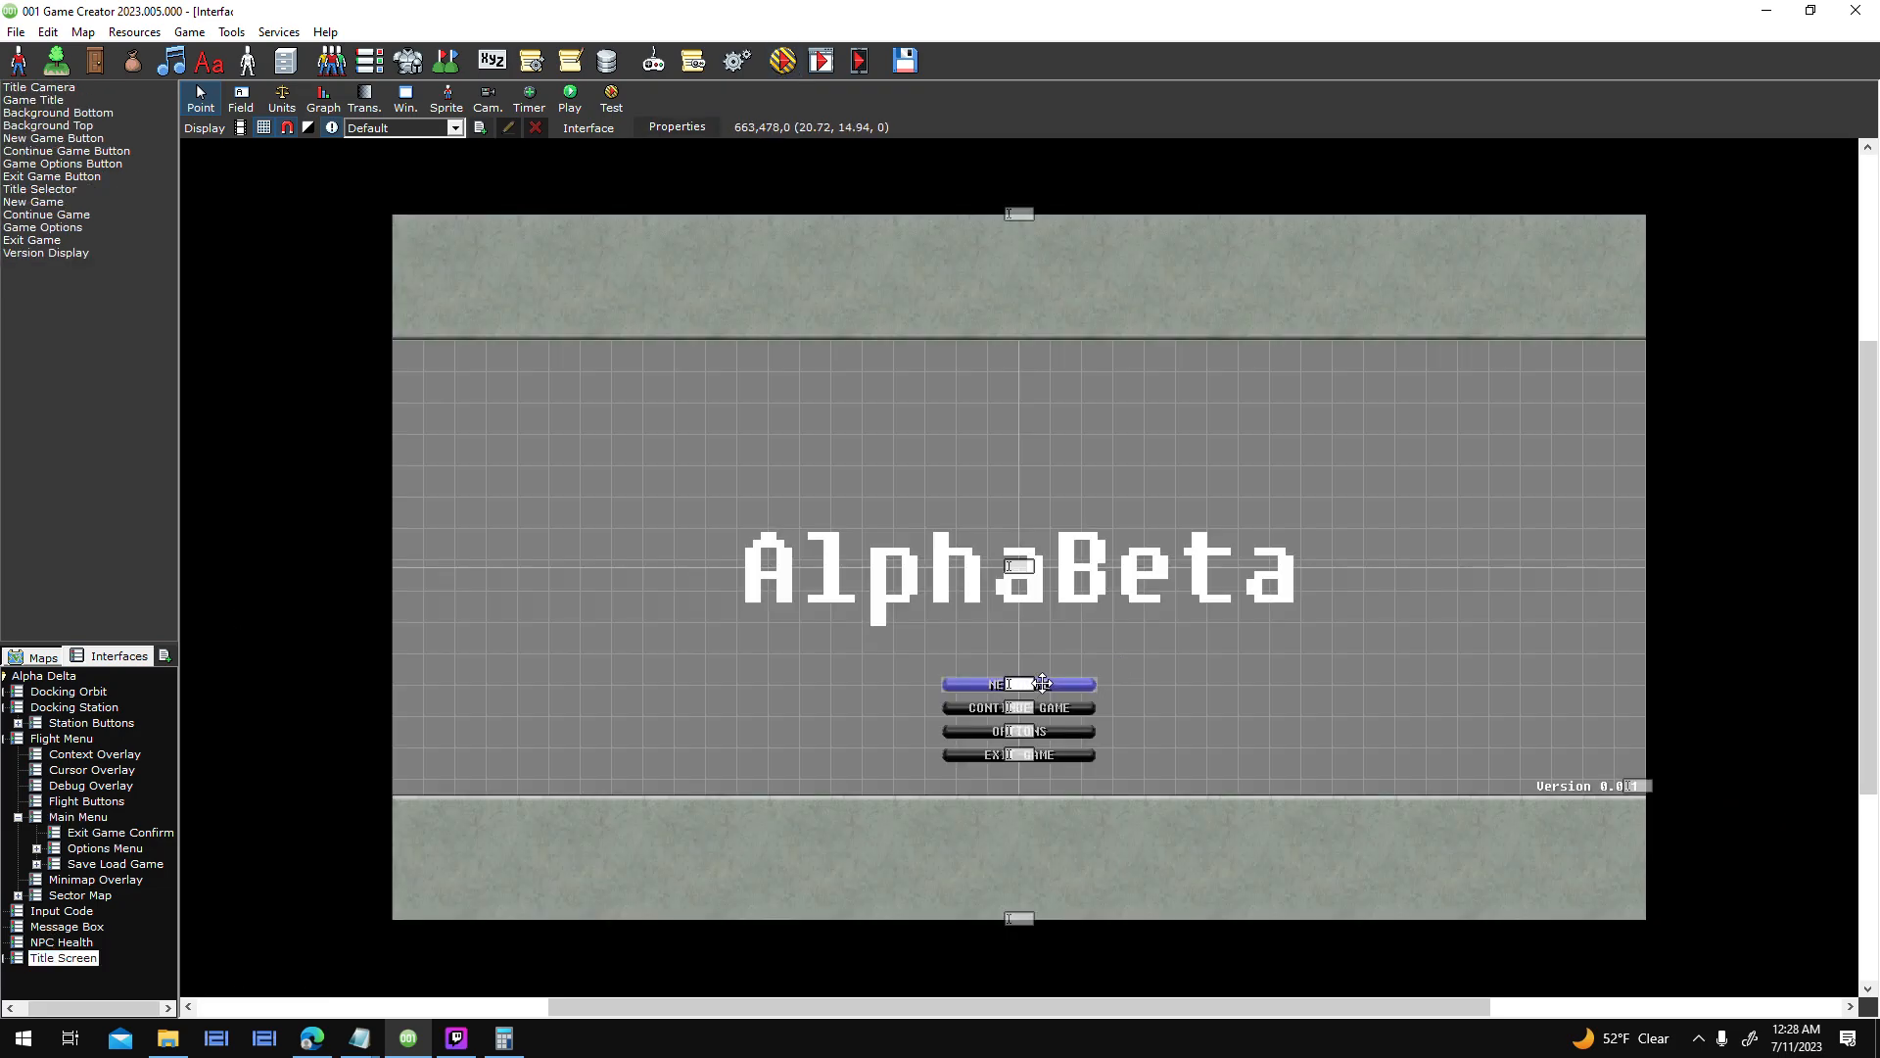
double_click(1038, 685)
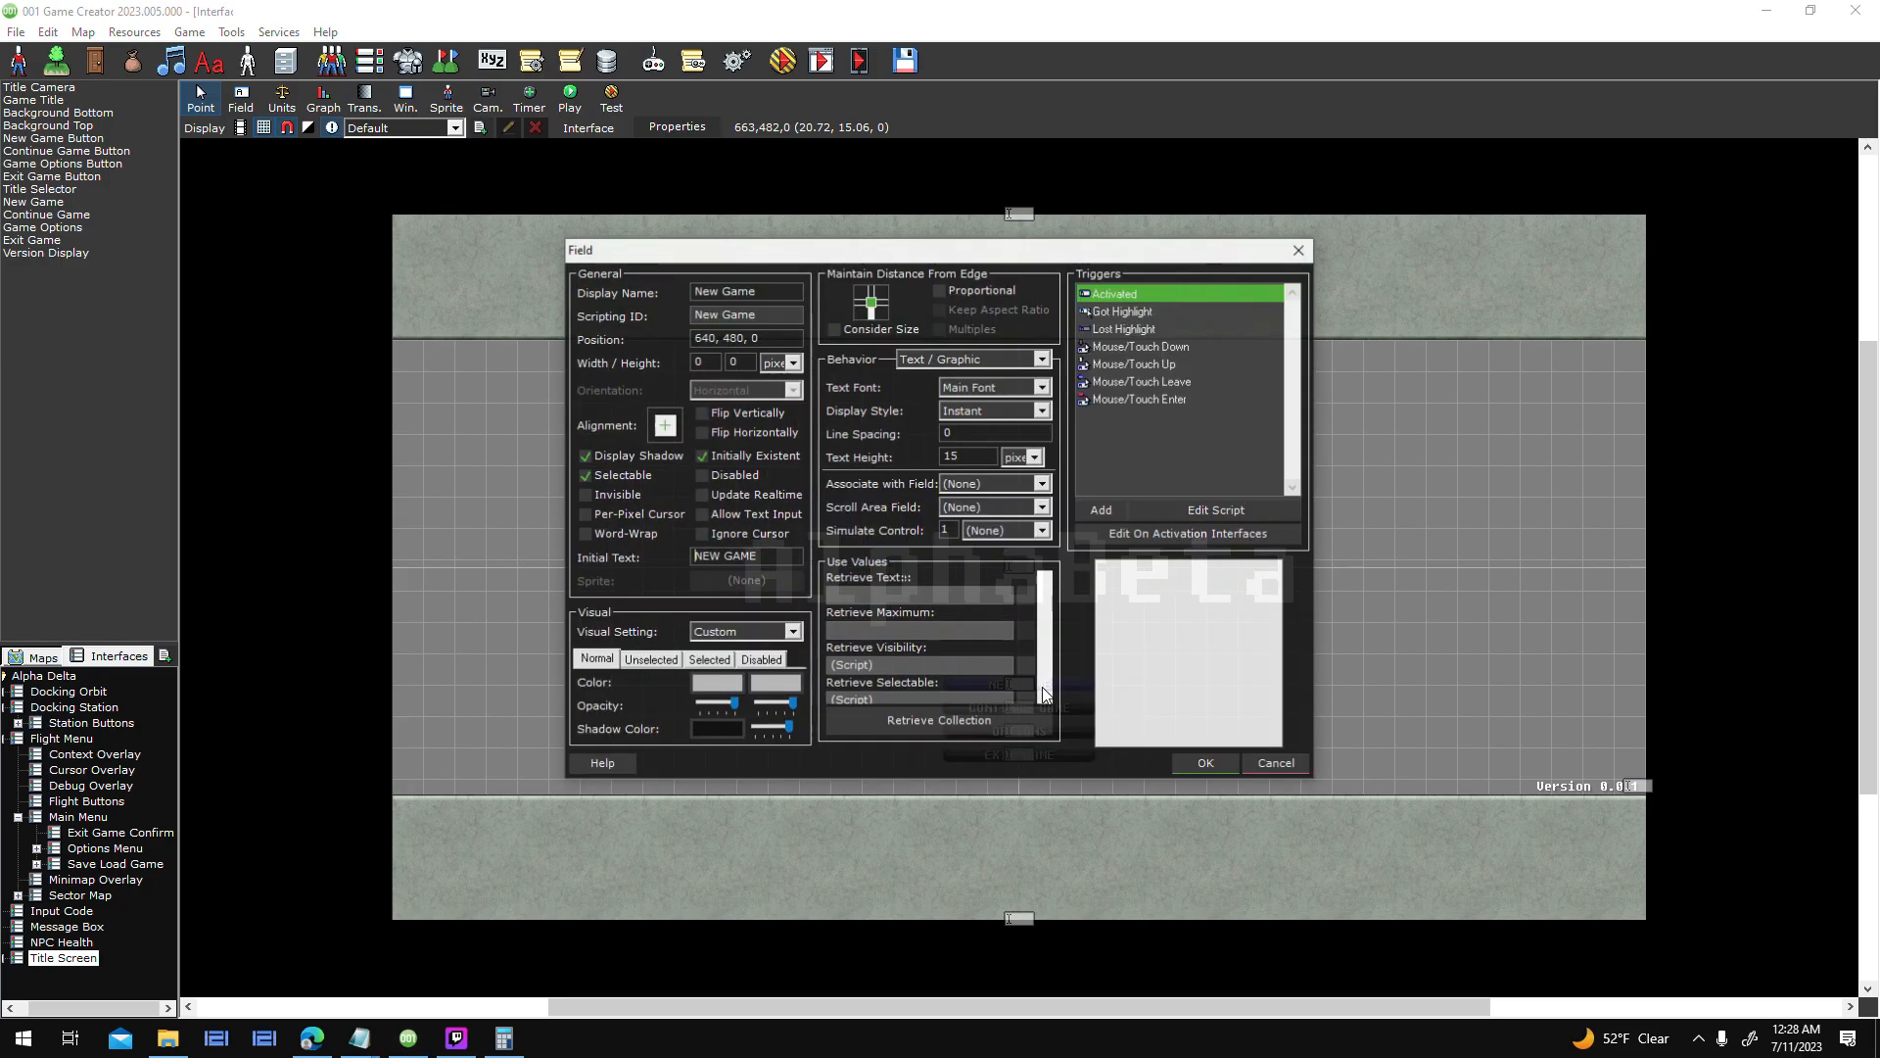
click(1212, 764)
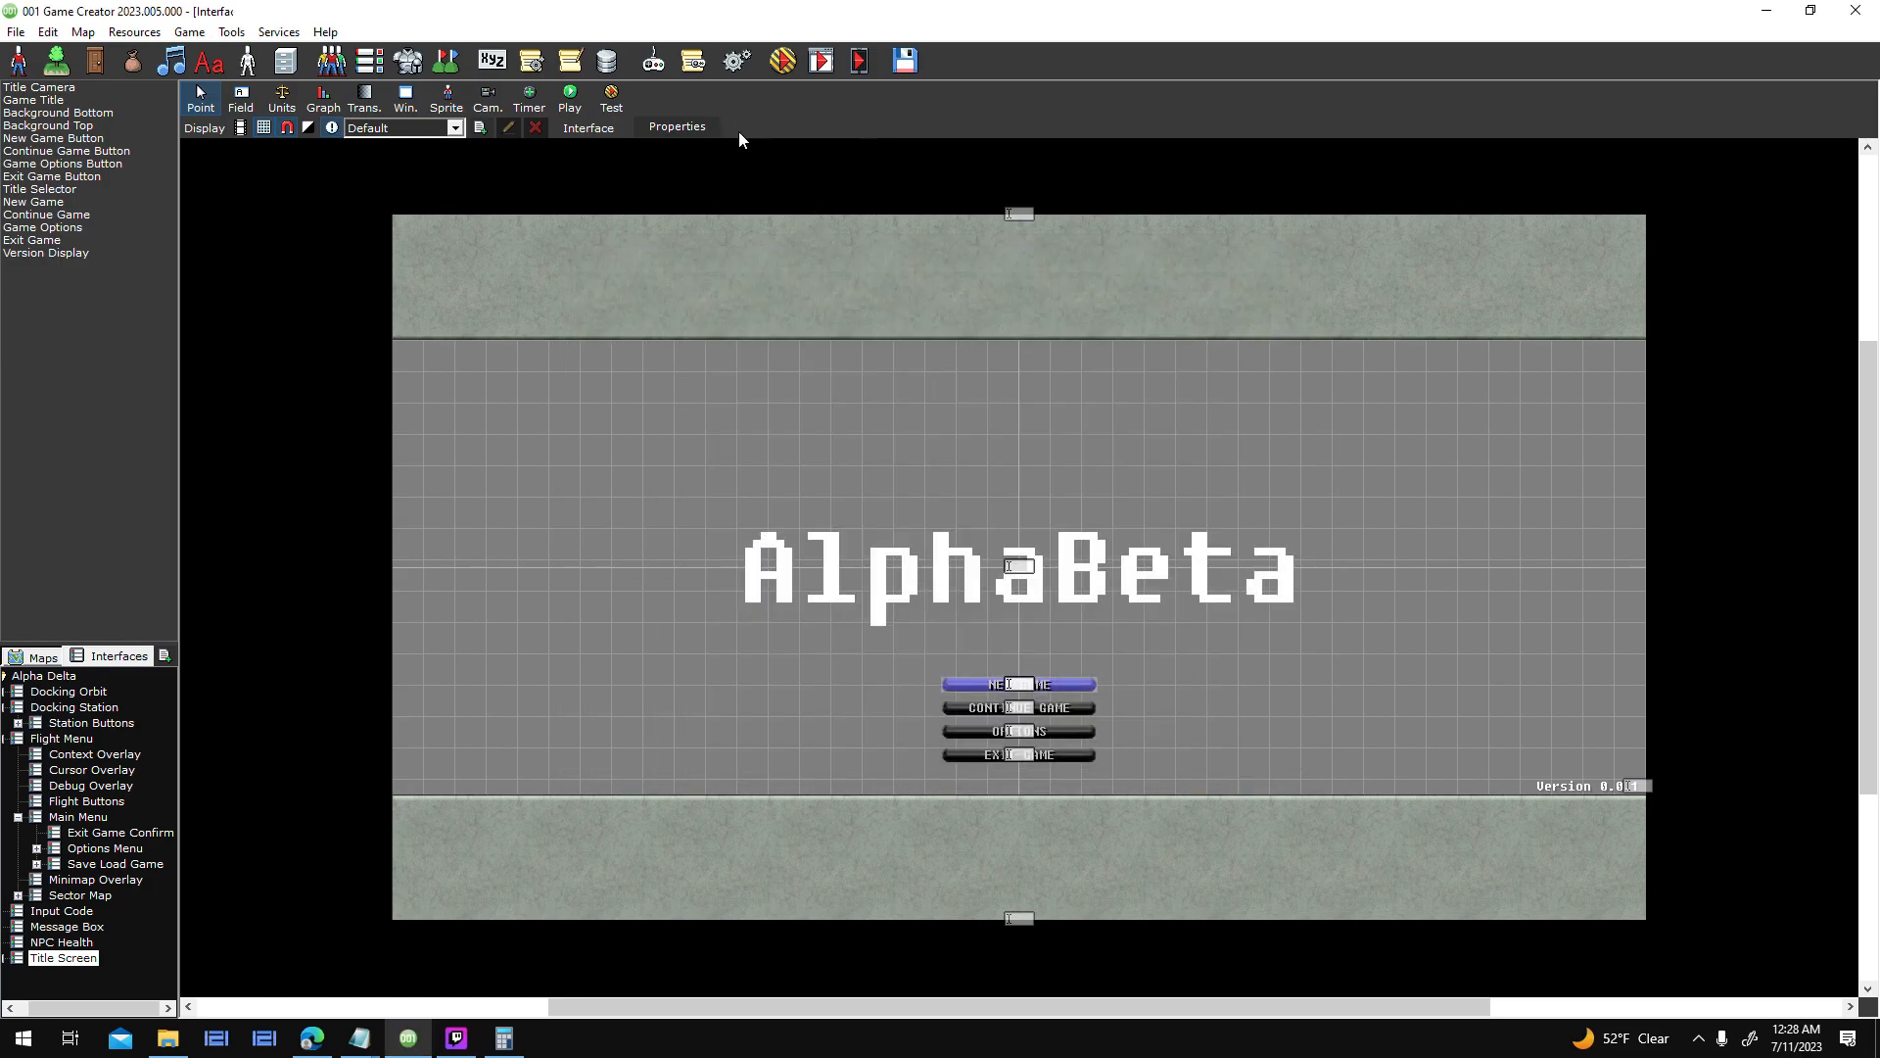
- Examine the Title Screen interface's Navigated up script, which plays the button highlight sound, without changing it
click(711, 132)
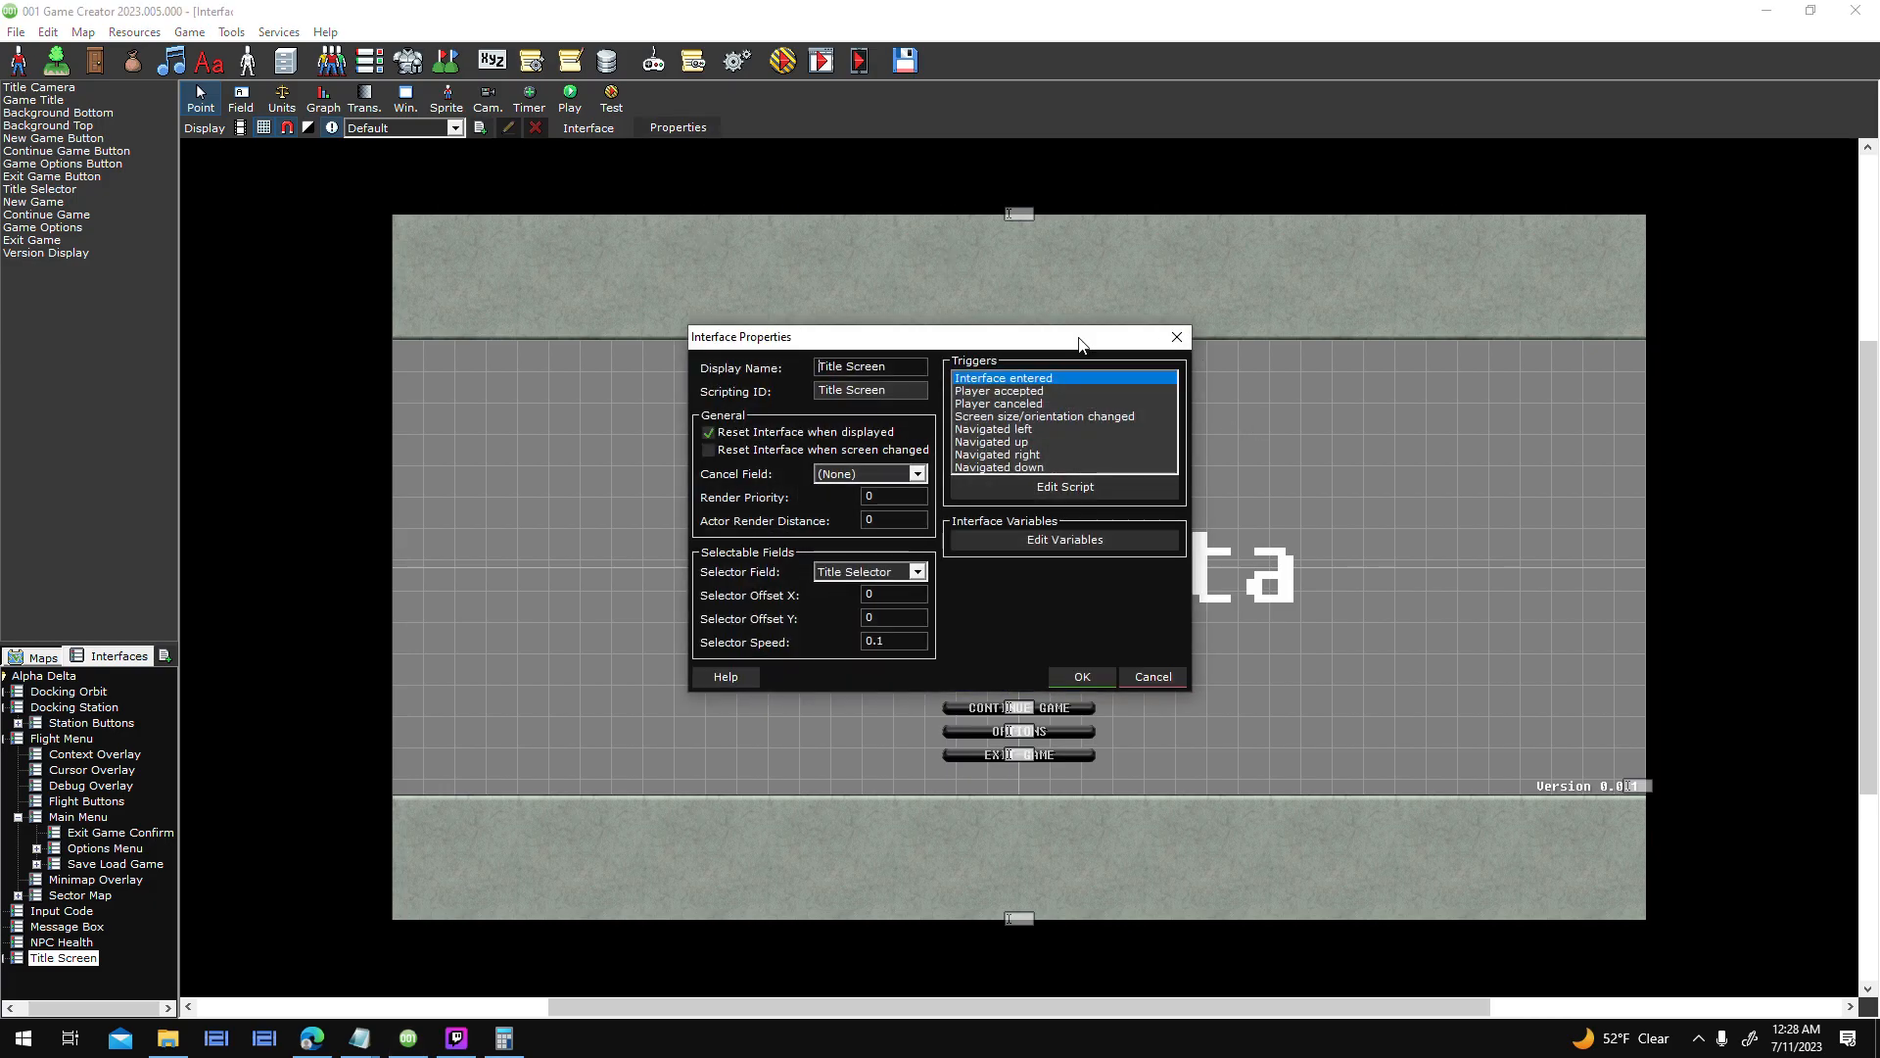
drag(1080, 342, 1480, 328)
double_click(1427, 427)
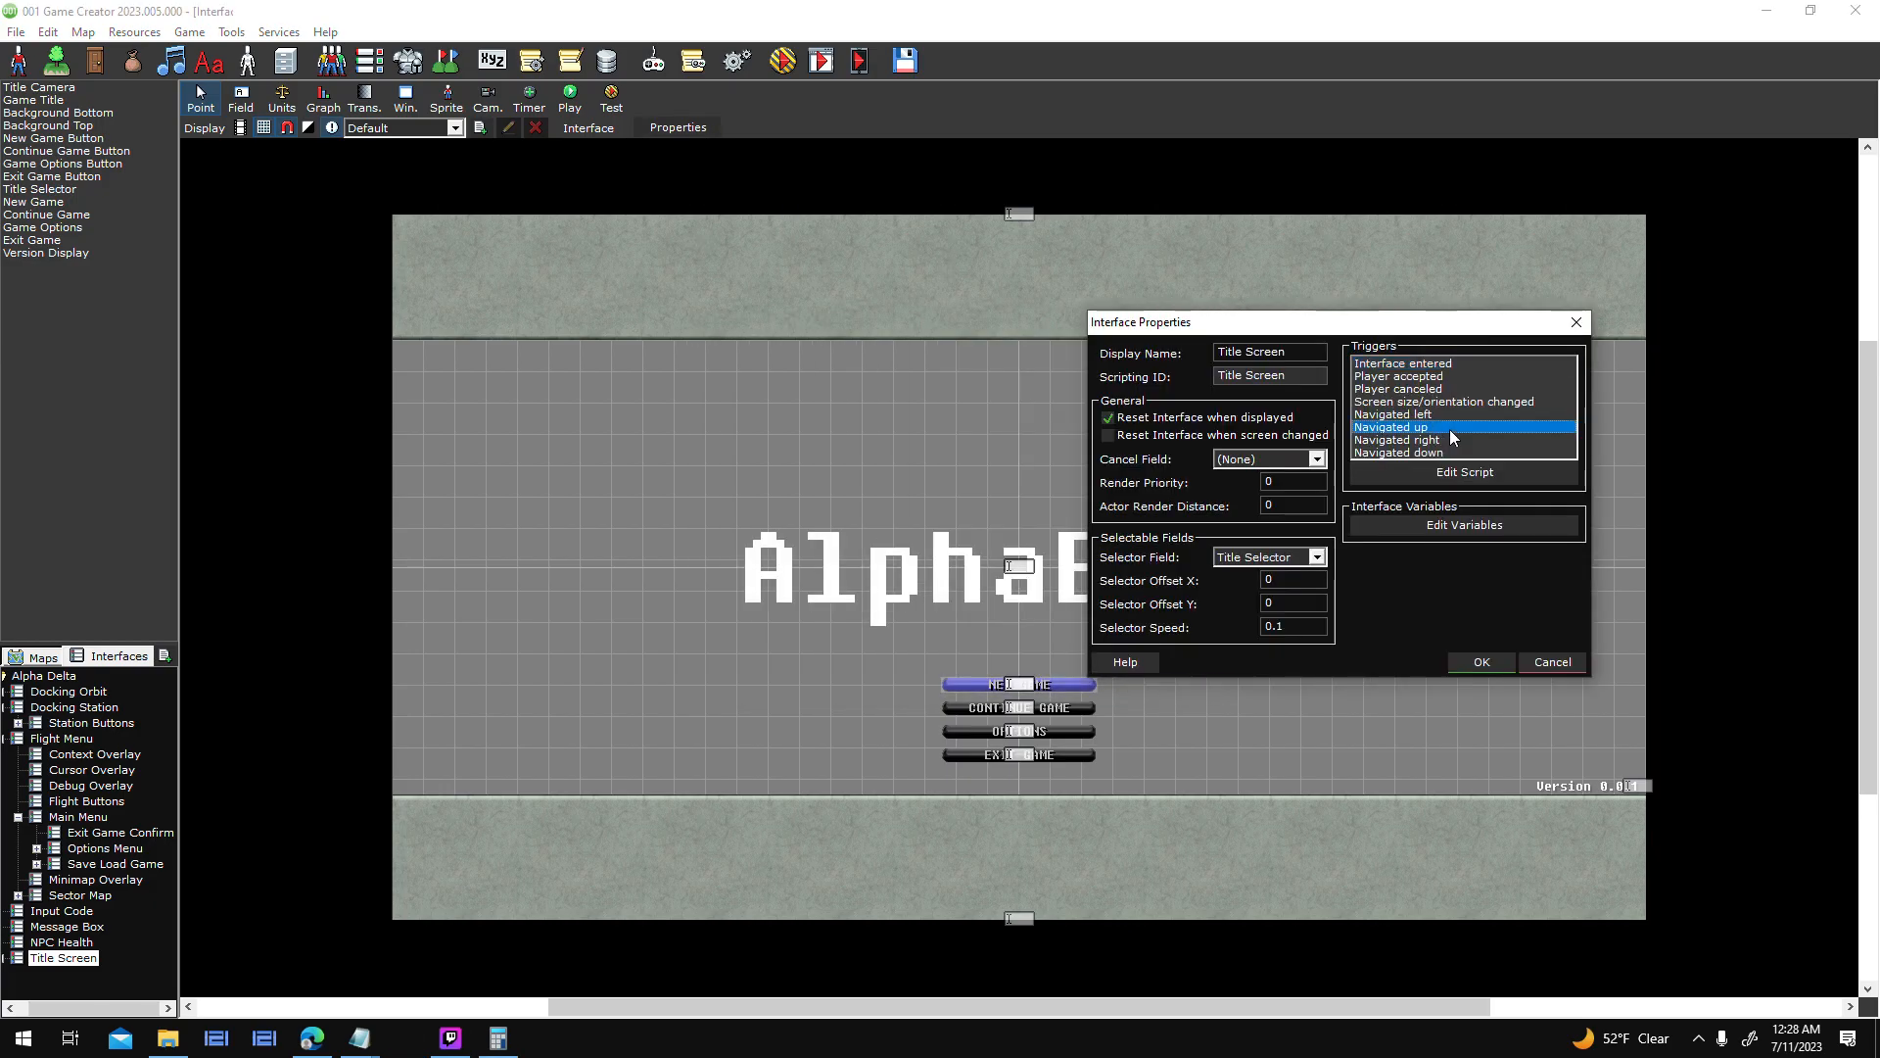
drag(1296, 220, 631, 247)
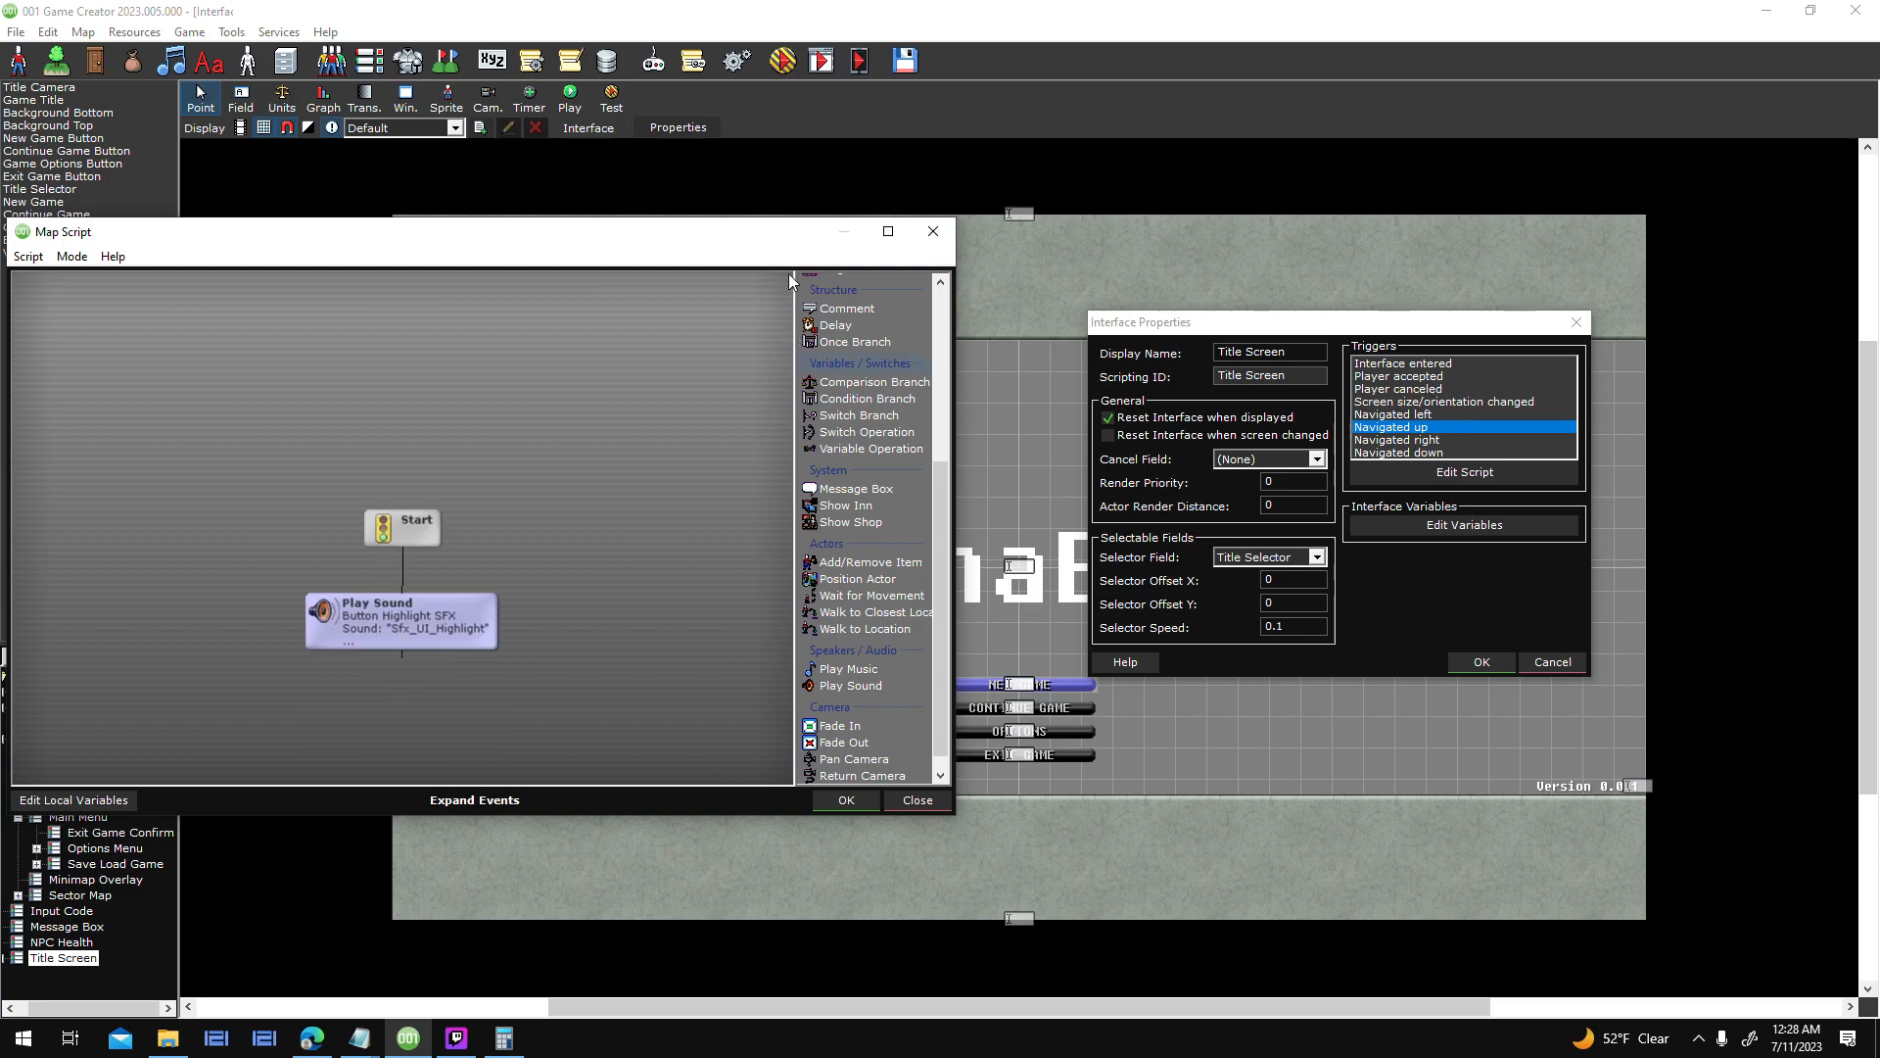
drag(783, 239, 957, 159)
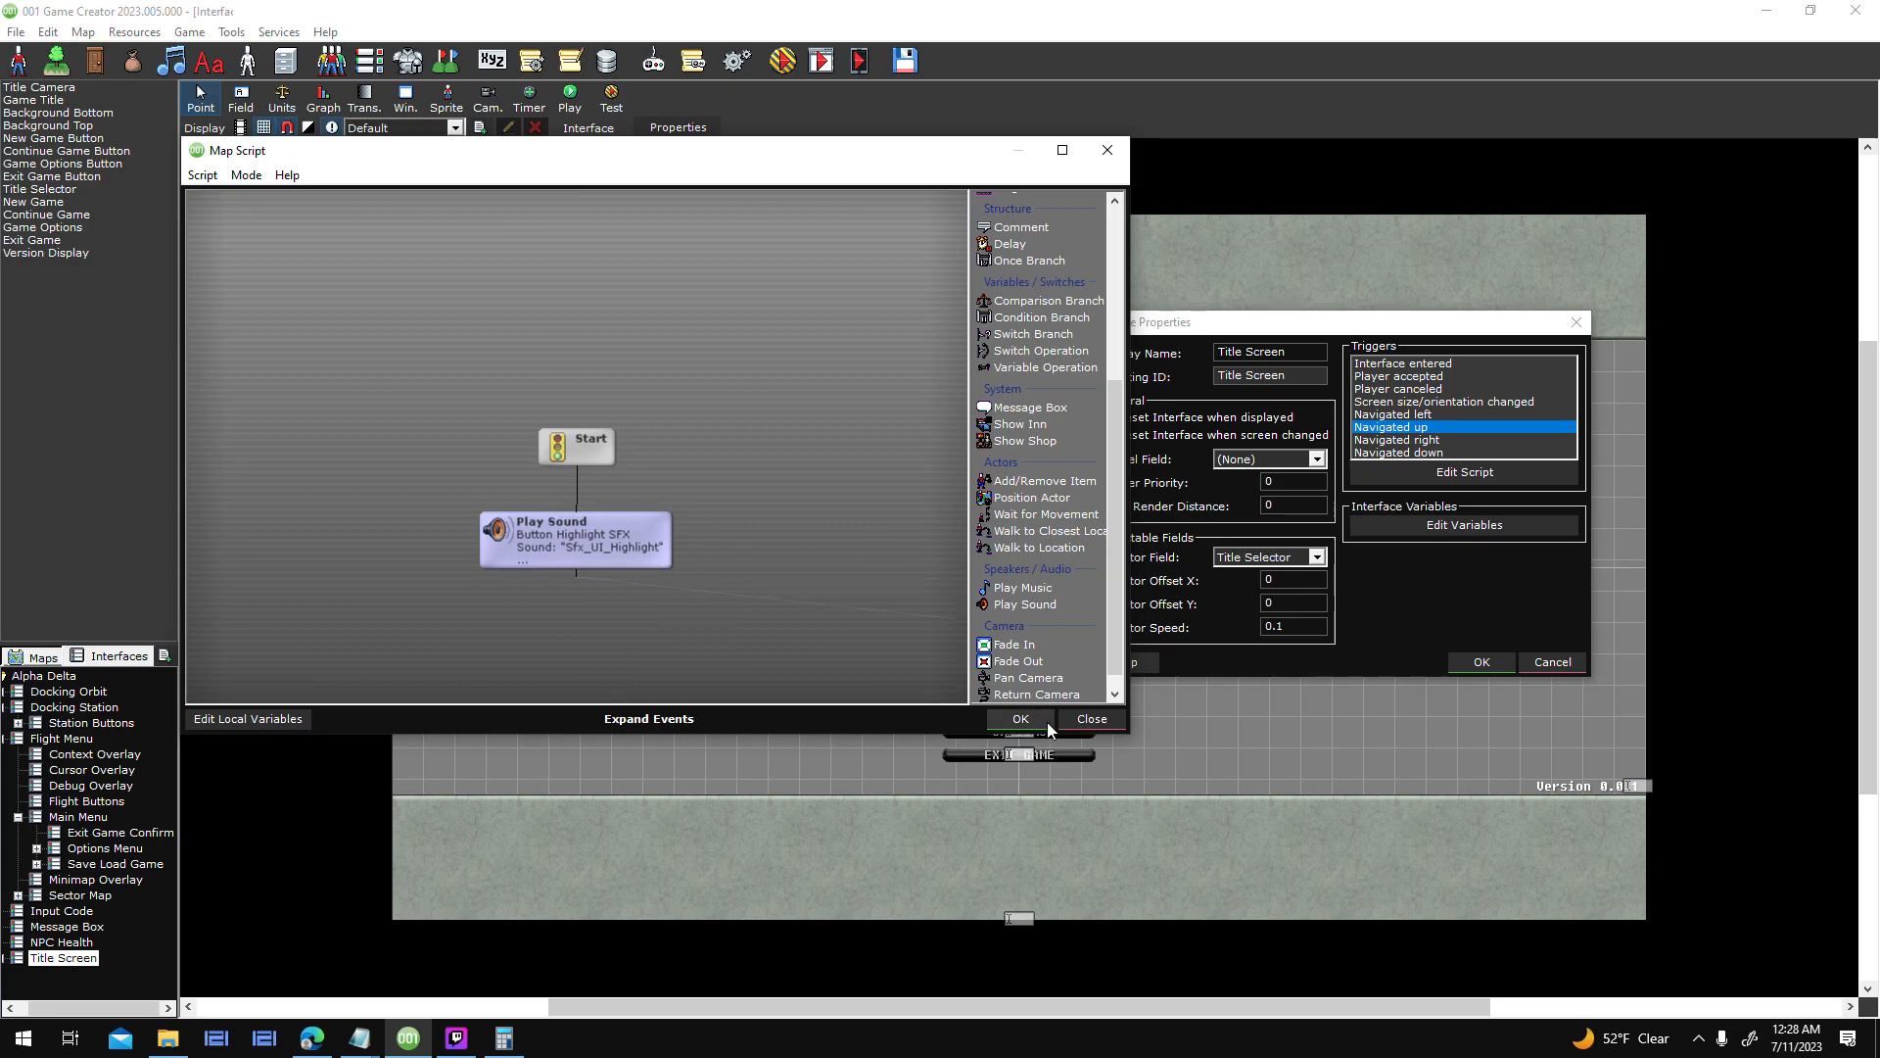
click(1092, 718)
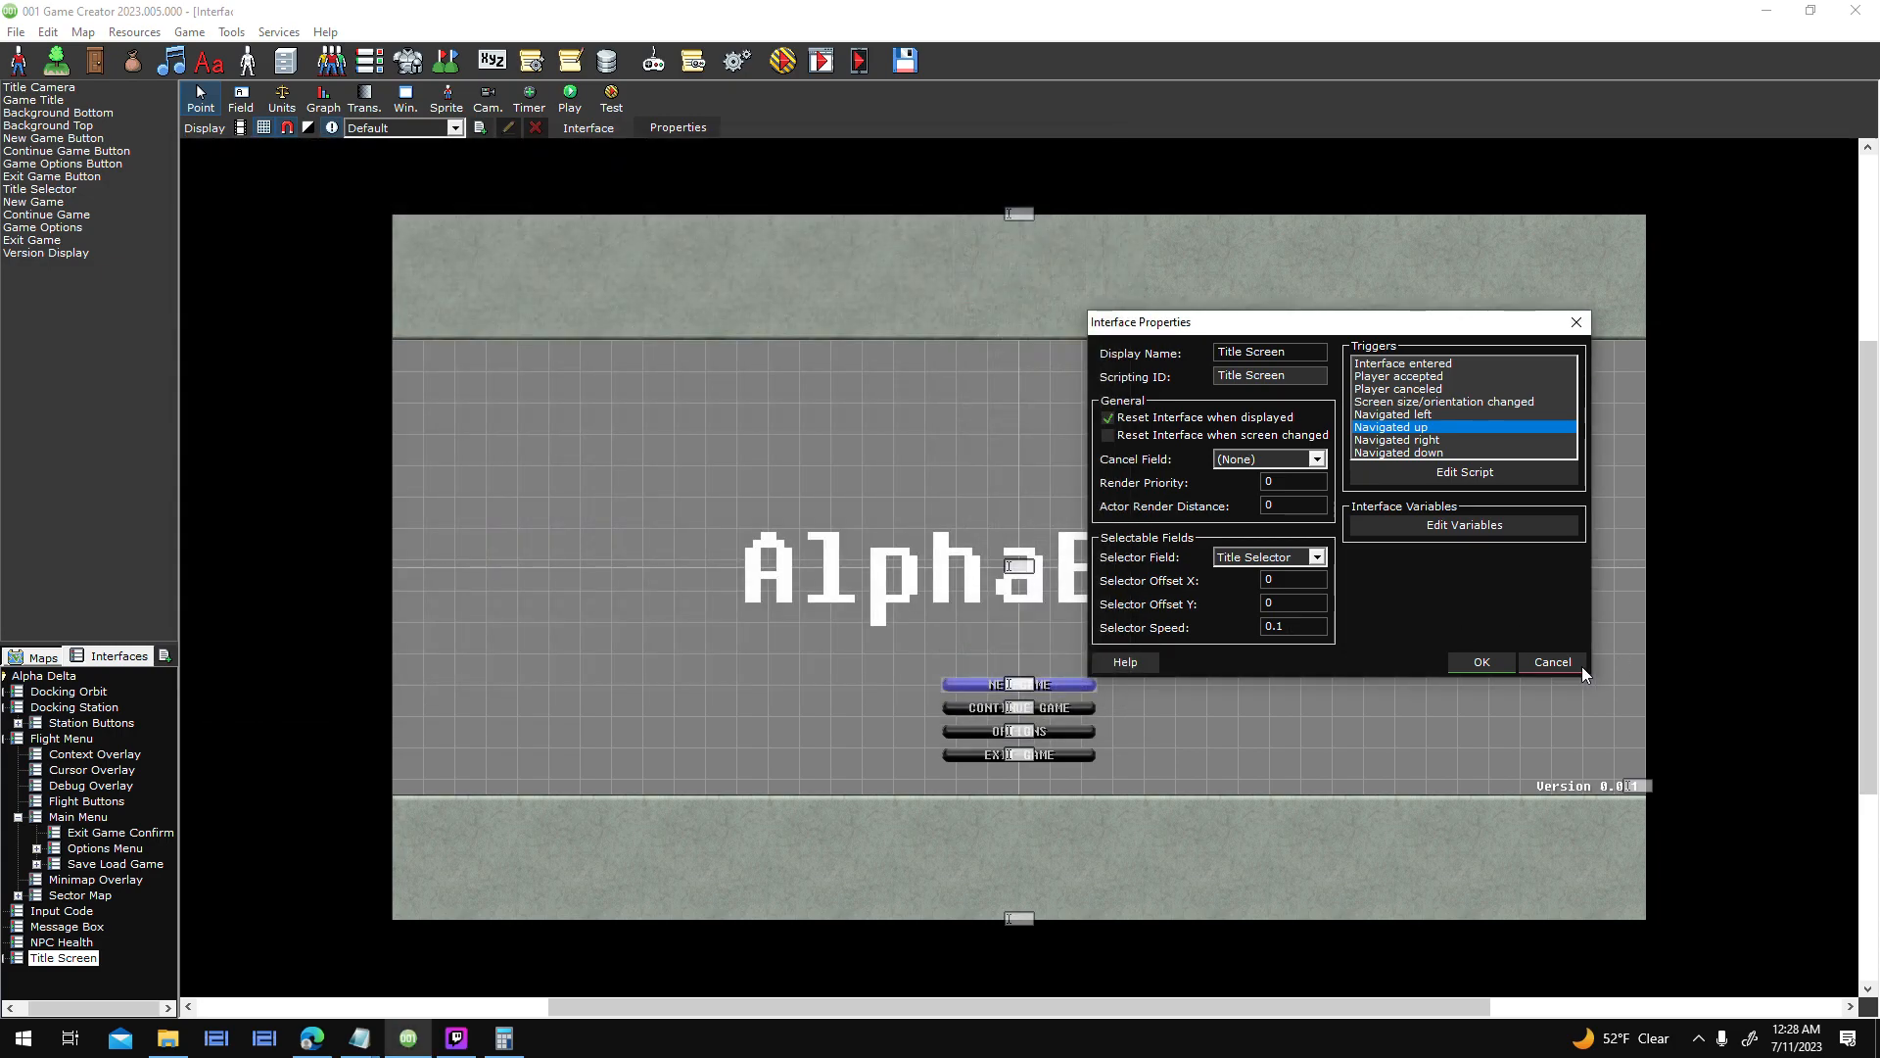
key(Return)
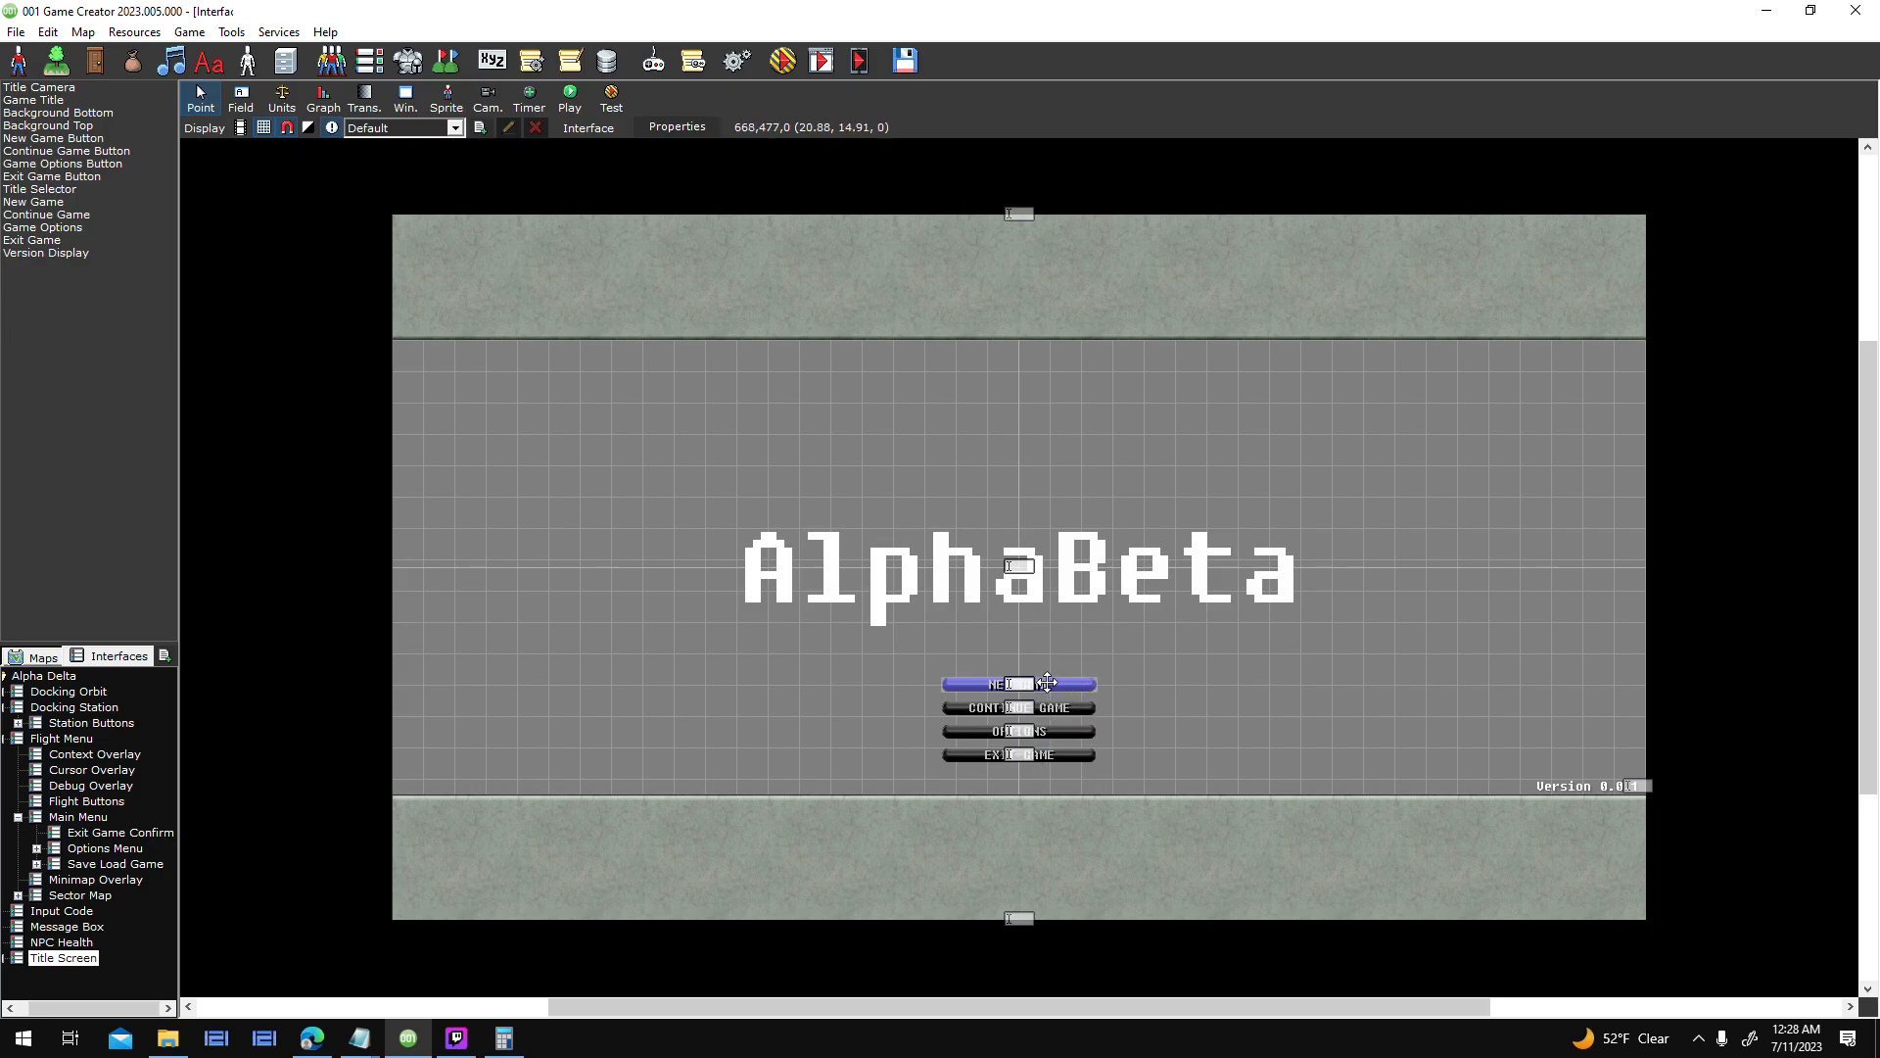
- Inspect the Title Screen's New Game field scripts for the Got Highlight and Mouse/Touch Enter triggers
double_click(1062, 679)
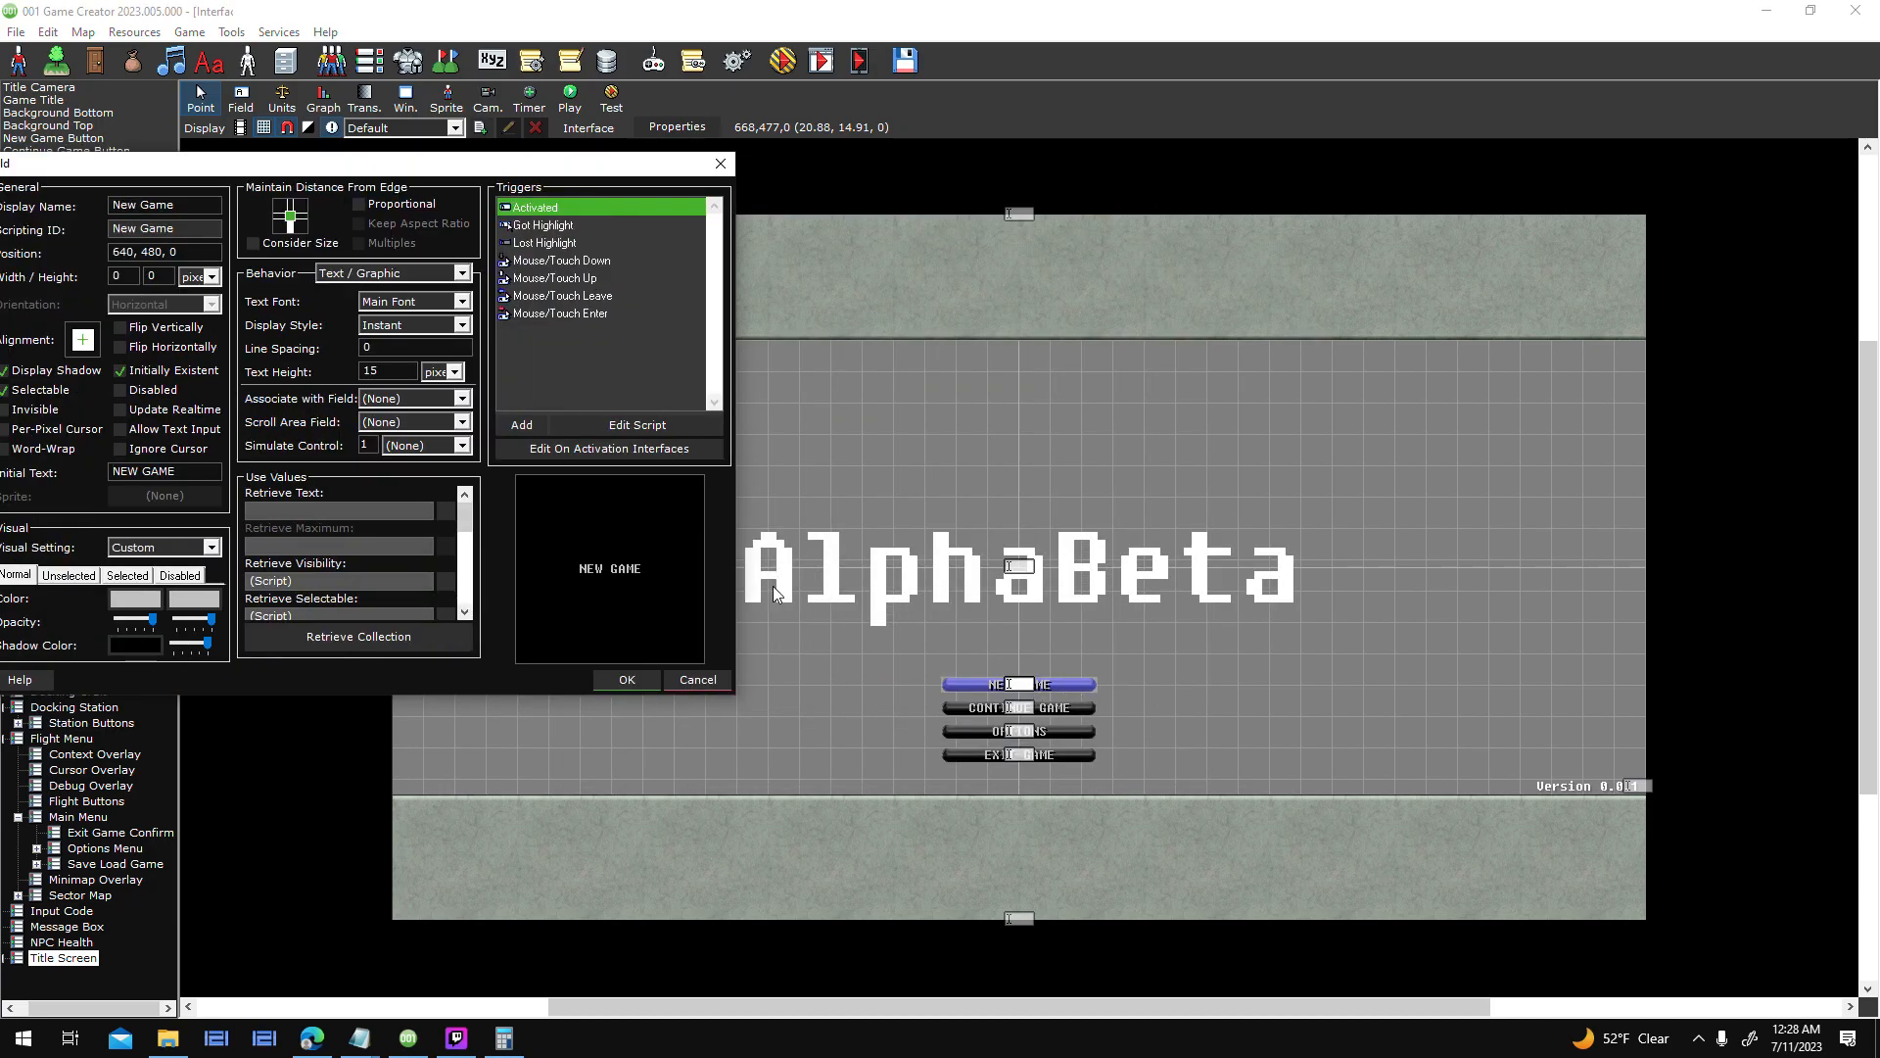
double_click(579, 226)
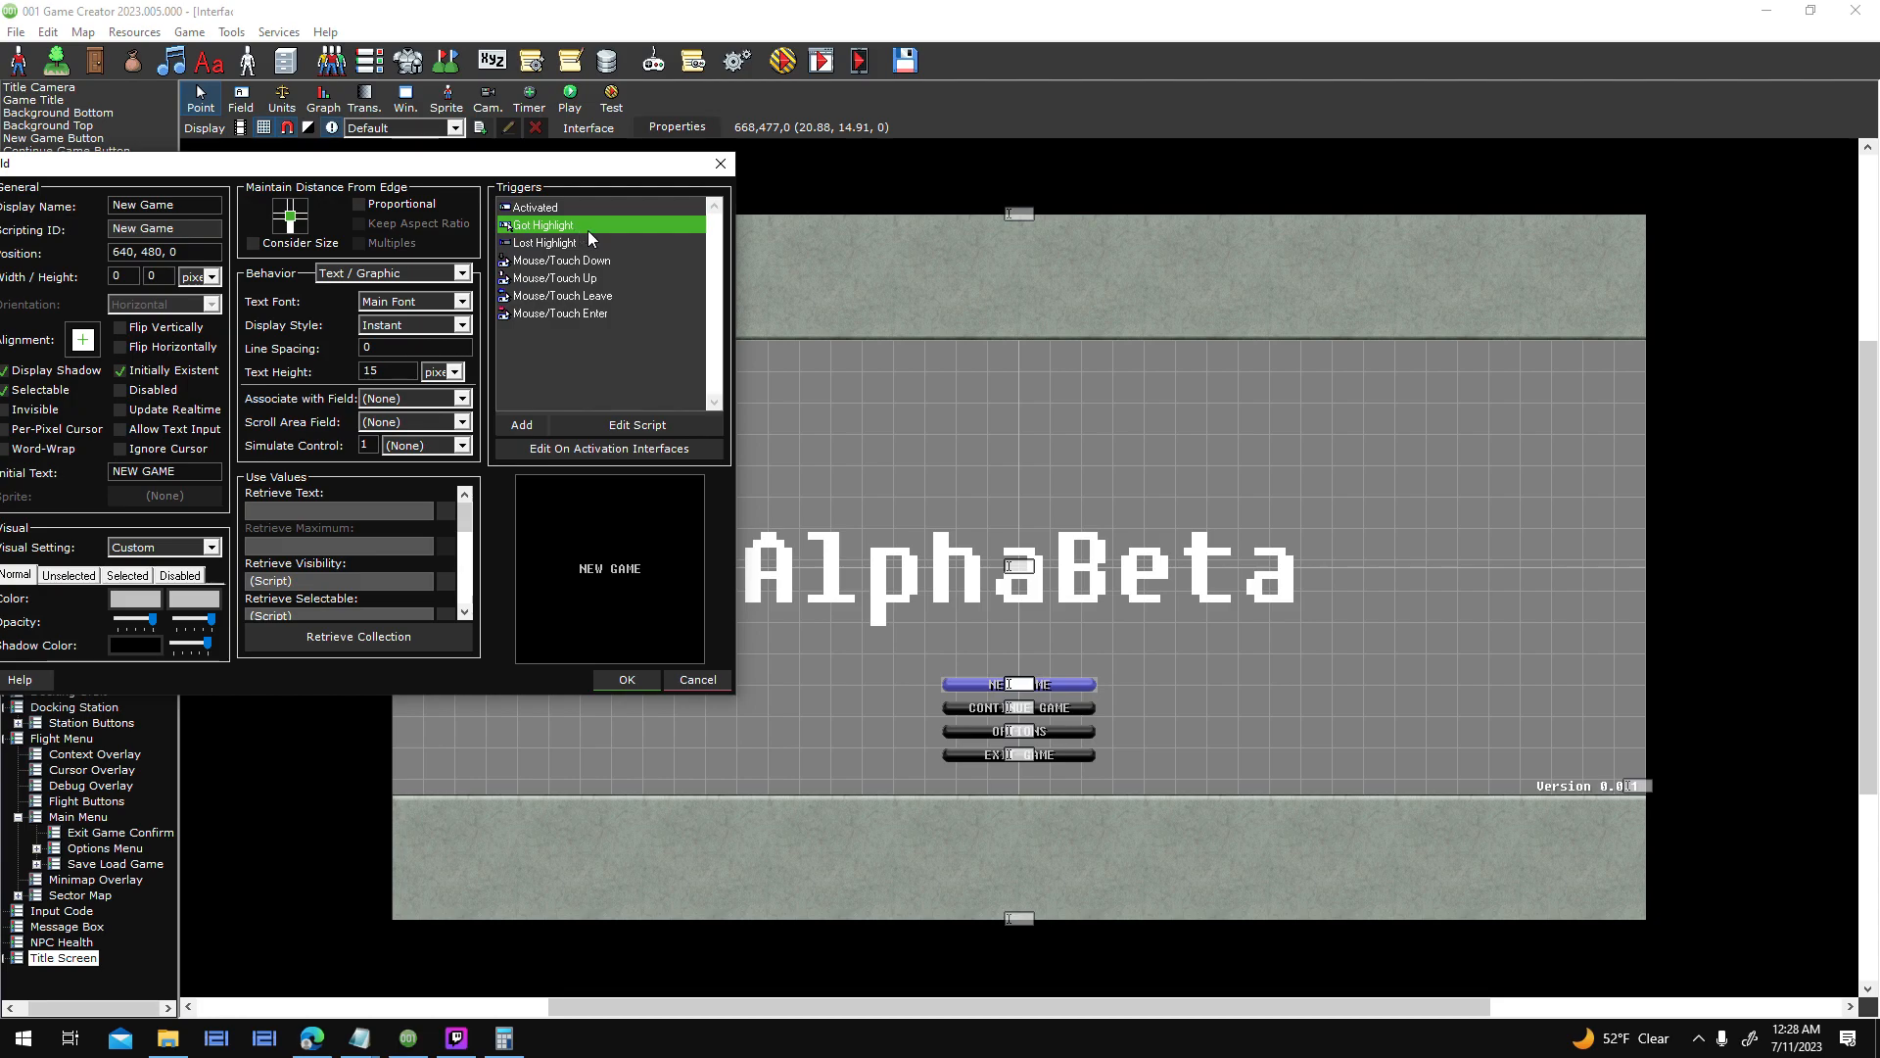
click(934, 137)
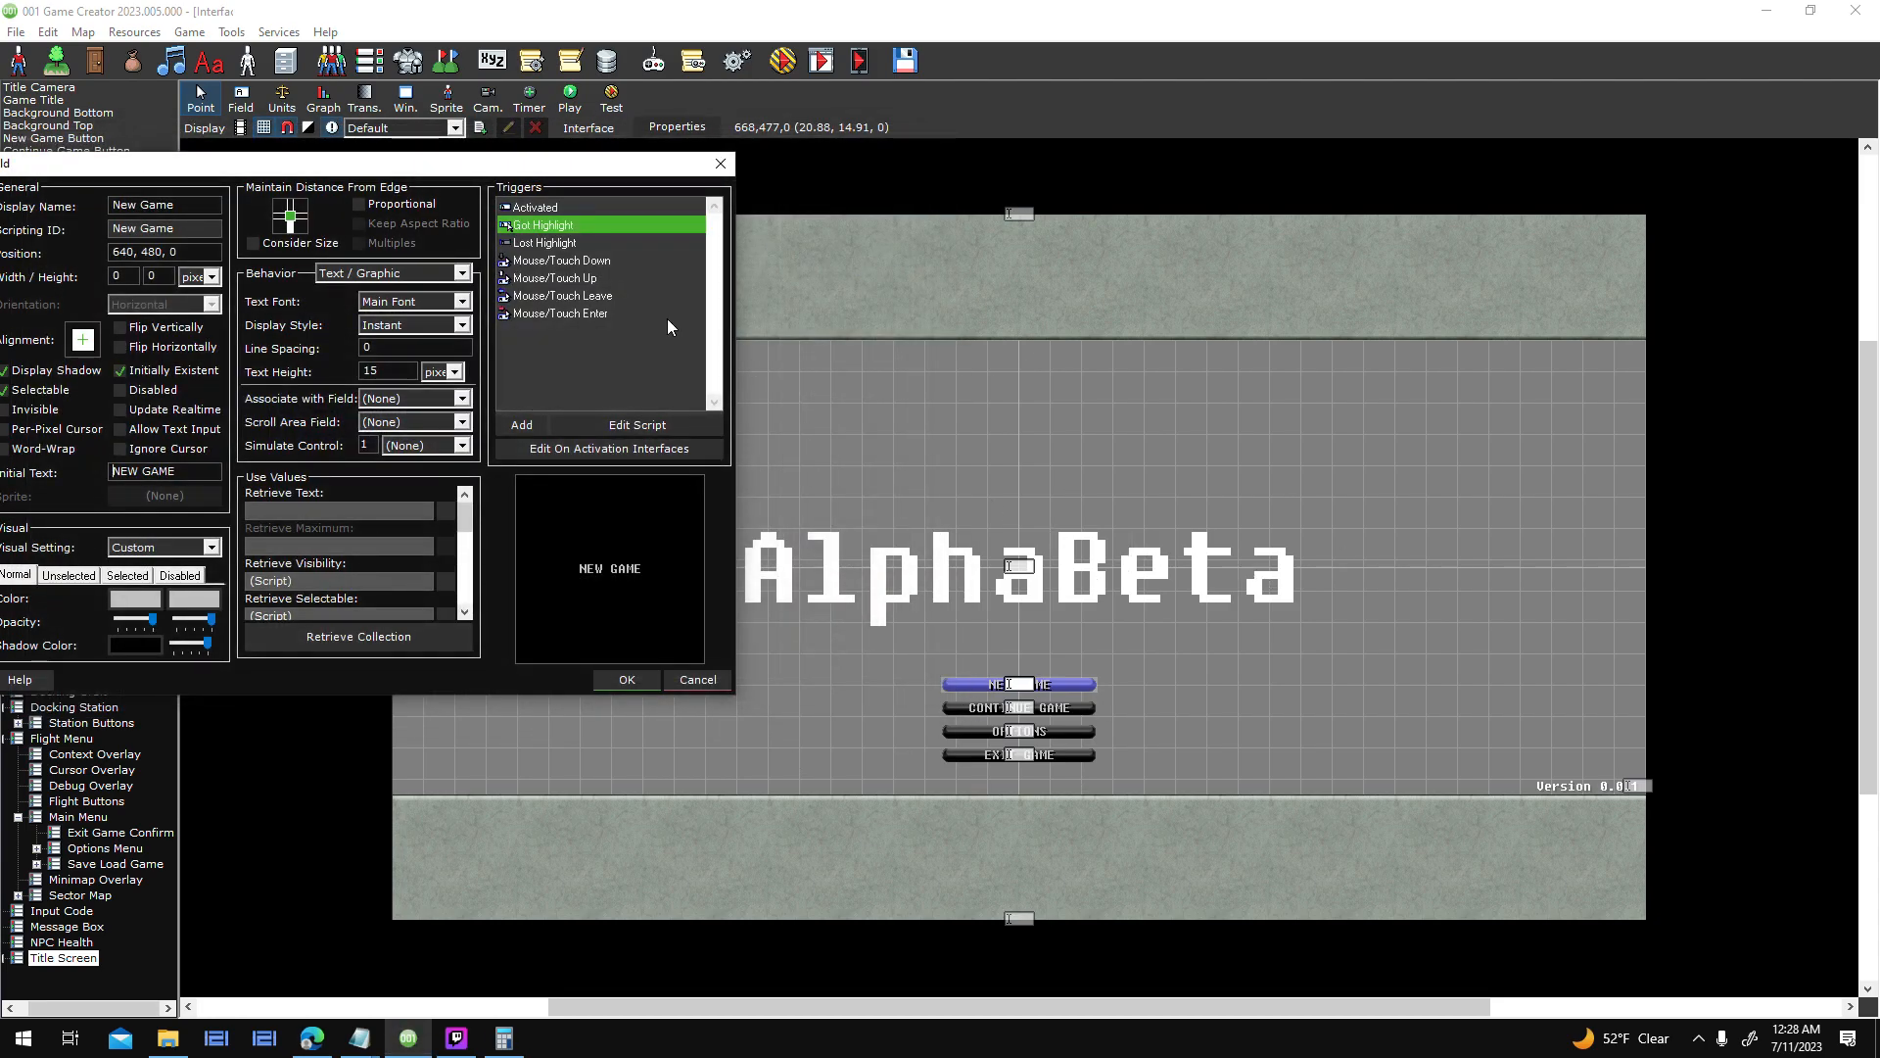
double_click(595, 313)
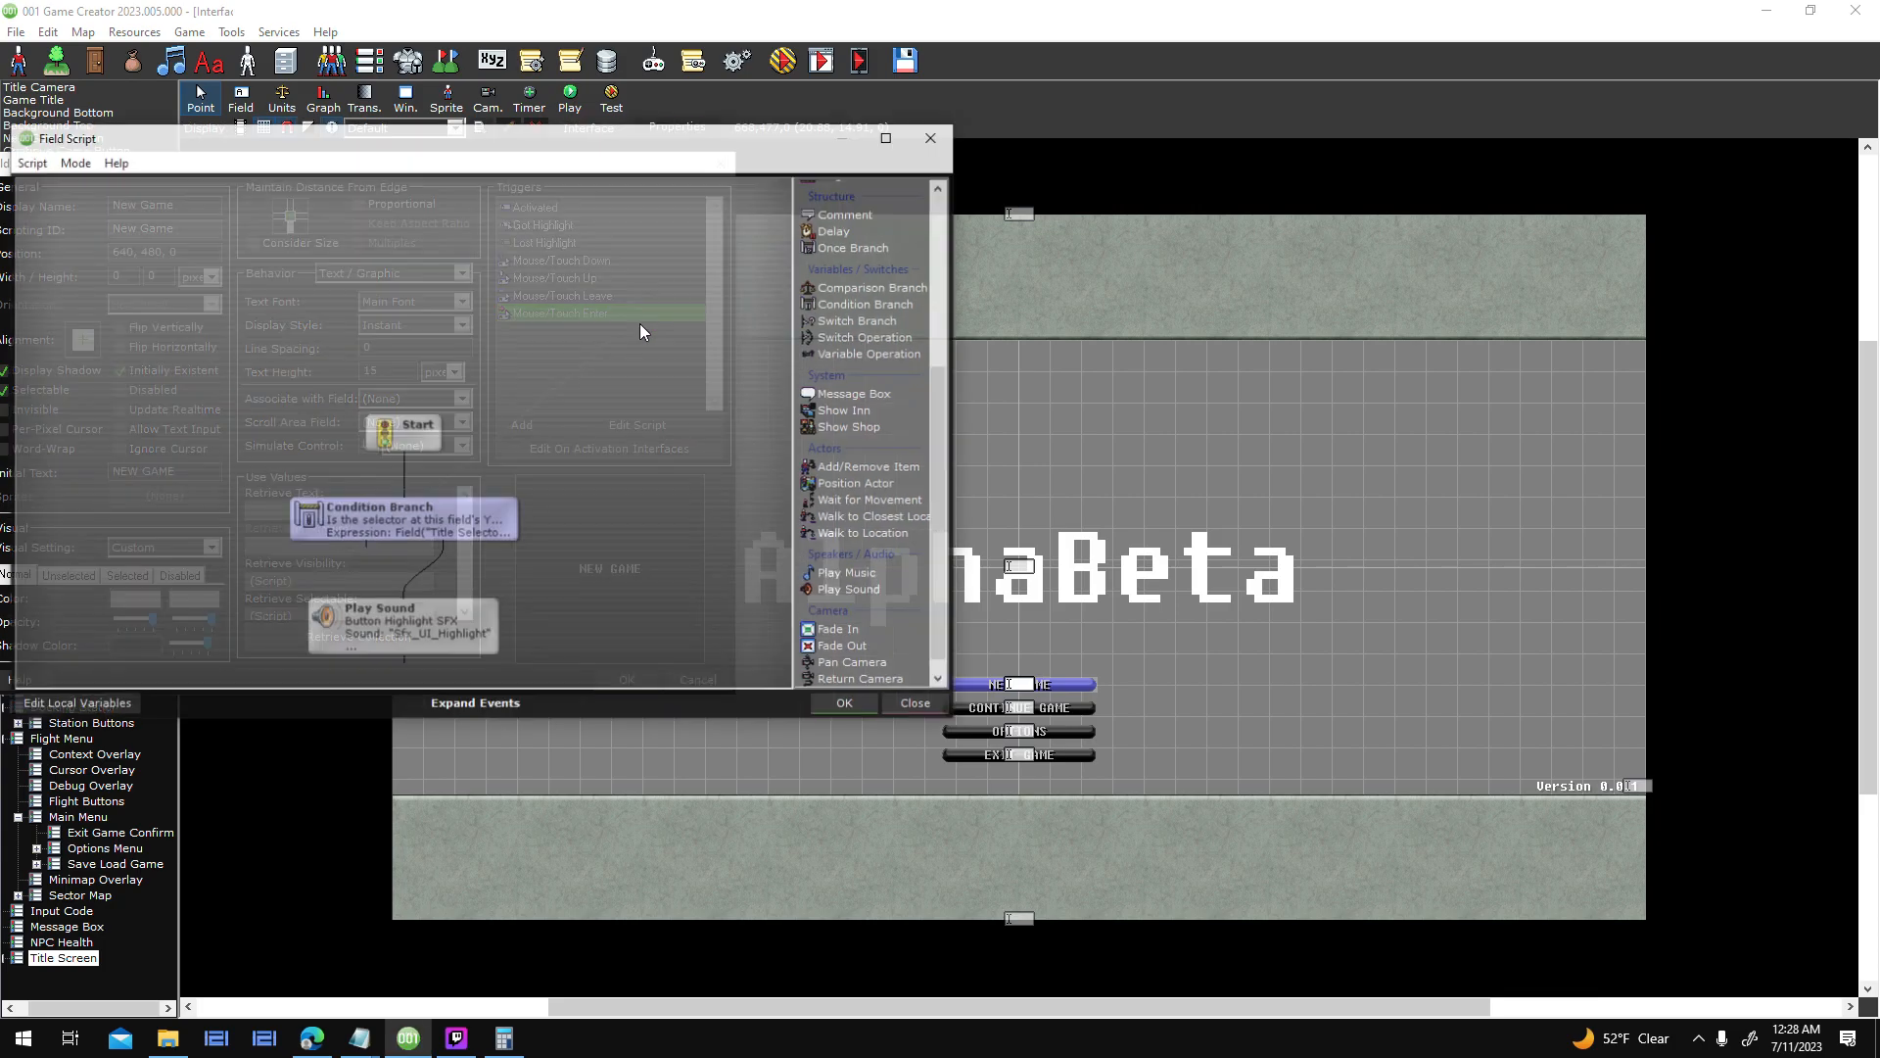
- Examine the Condition Branch and Play Sound events in the New Game field's Mouse/Touch Enter script, leaving the field's settings as they are
drag(772, 137, 1435, 165)
click(1551, 164)
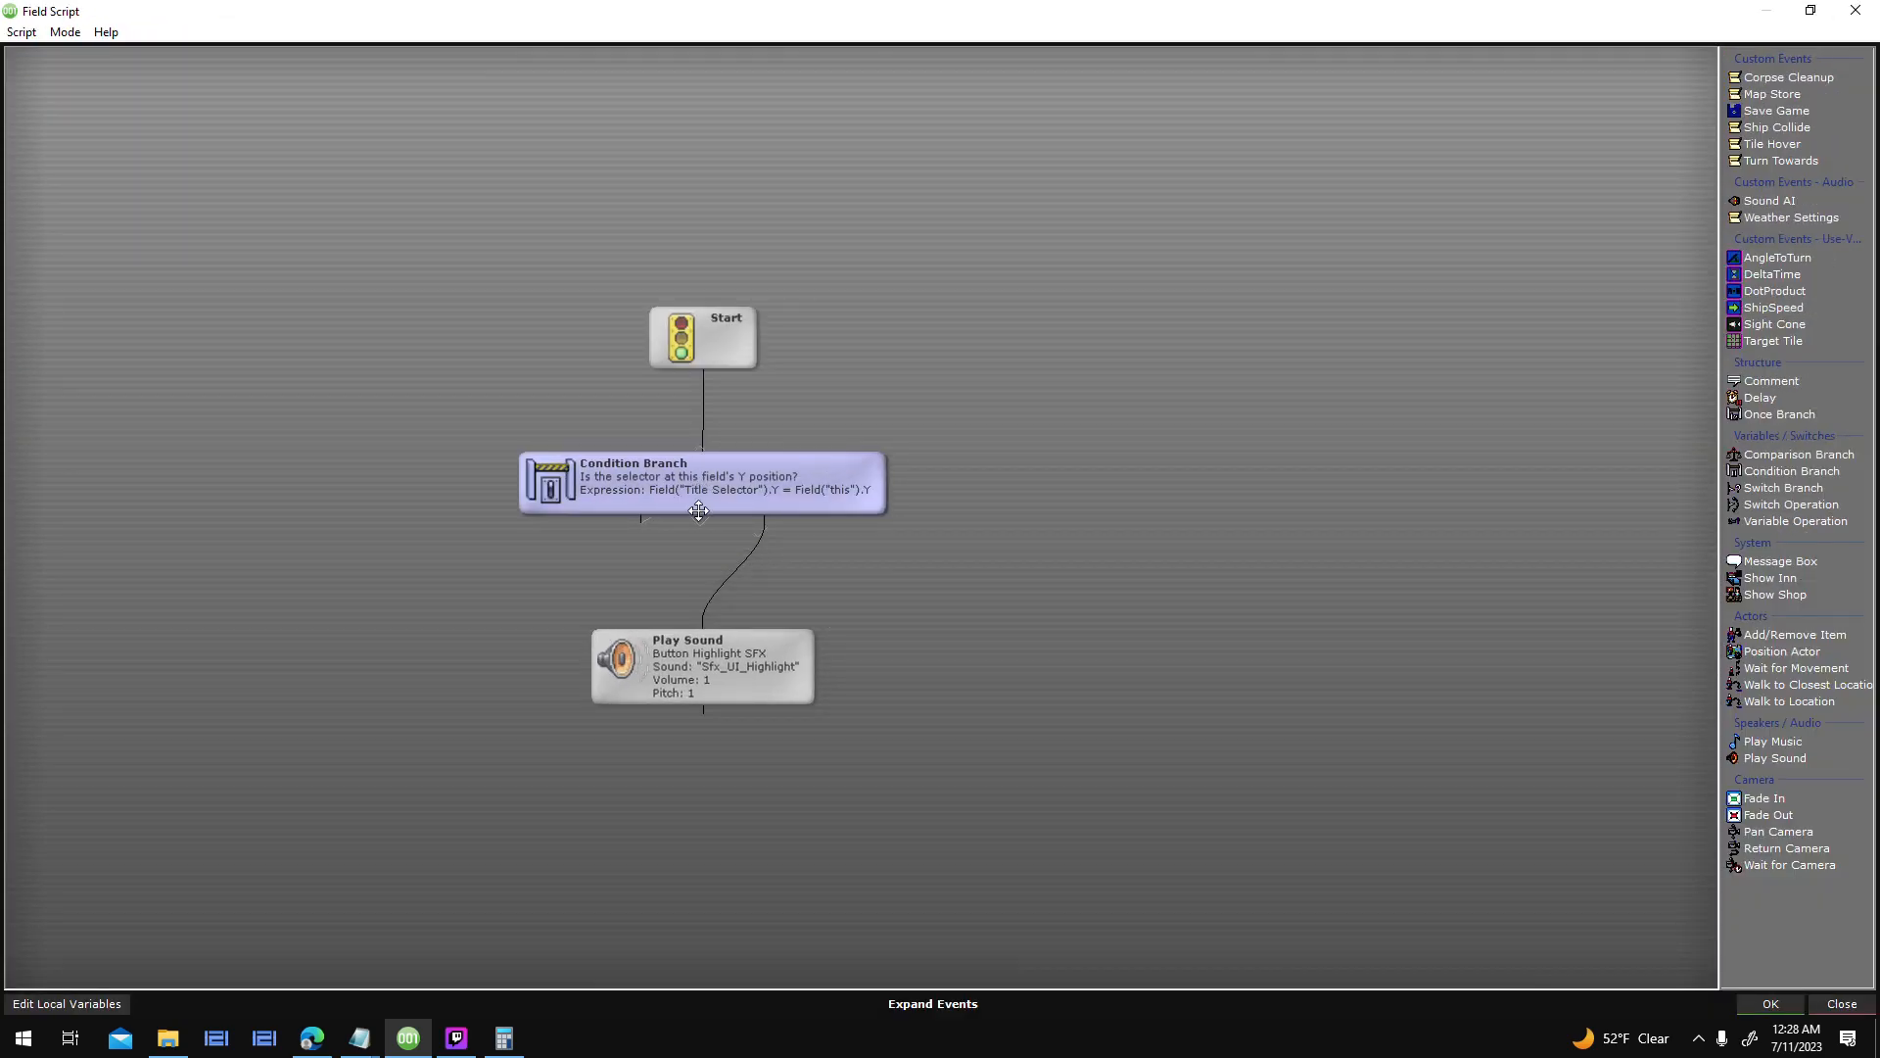
double_click(905, 14)
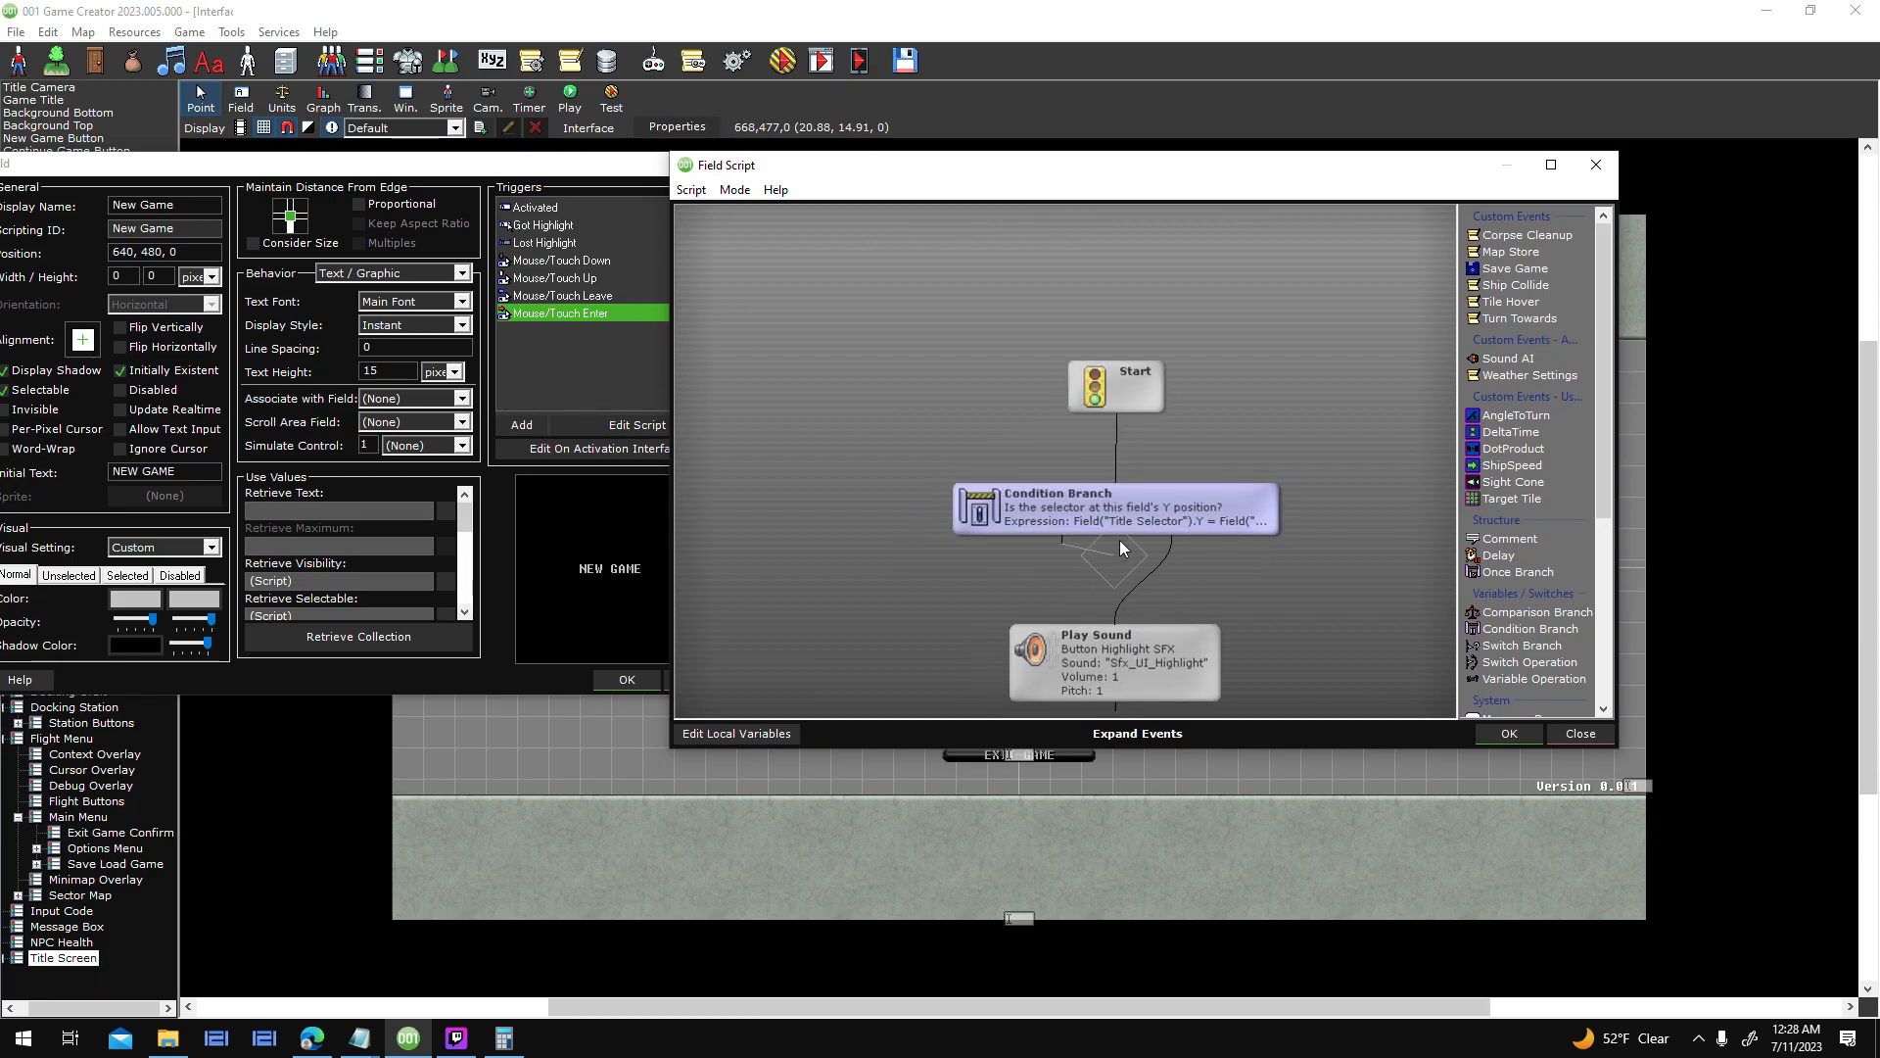
click(609, 186)
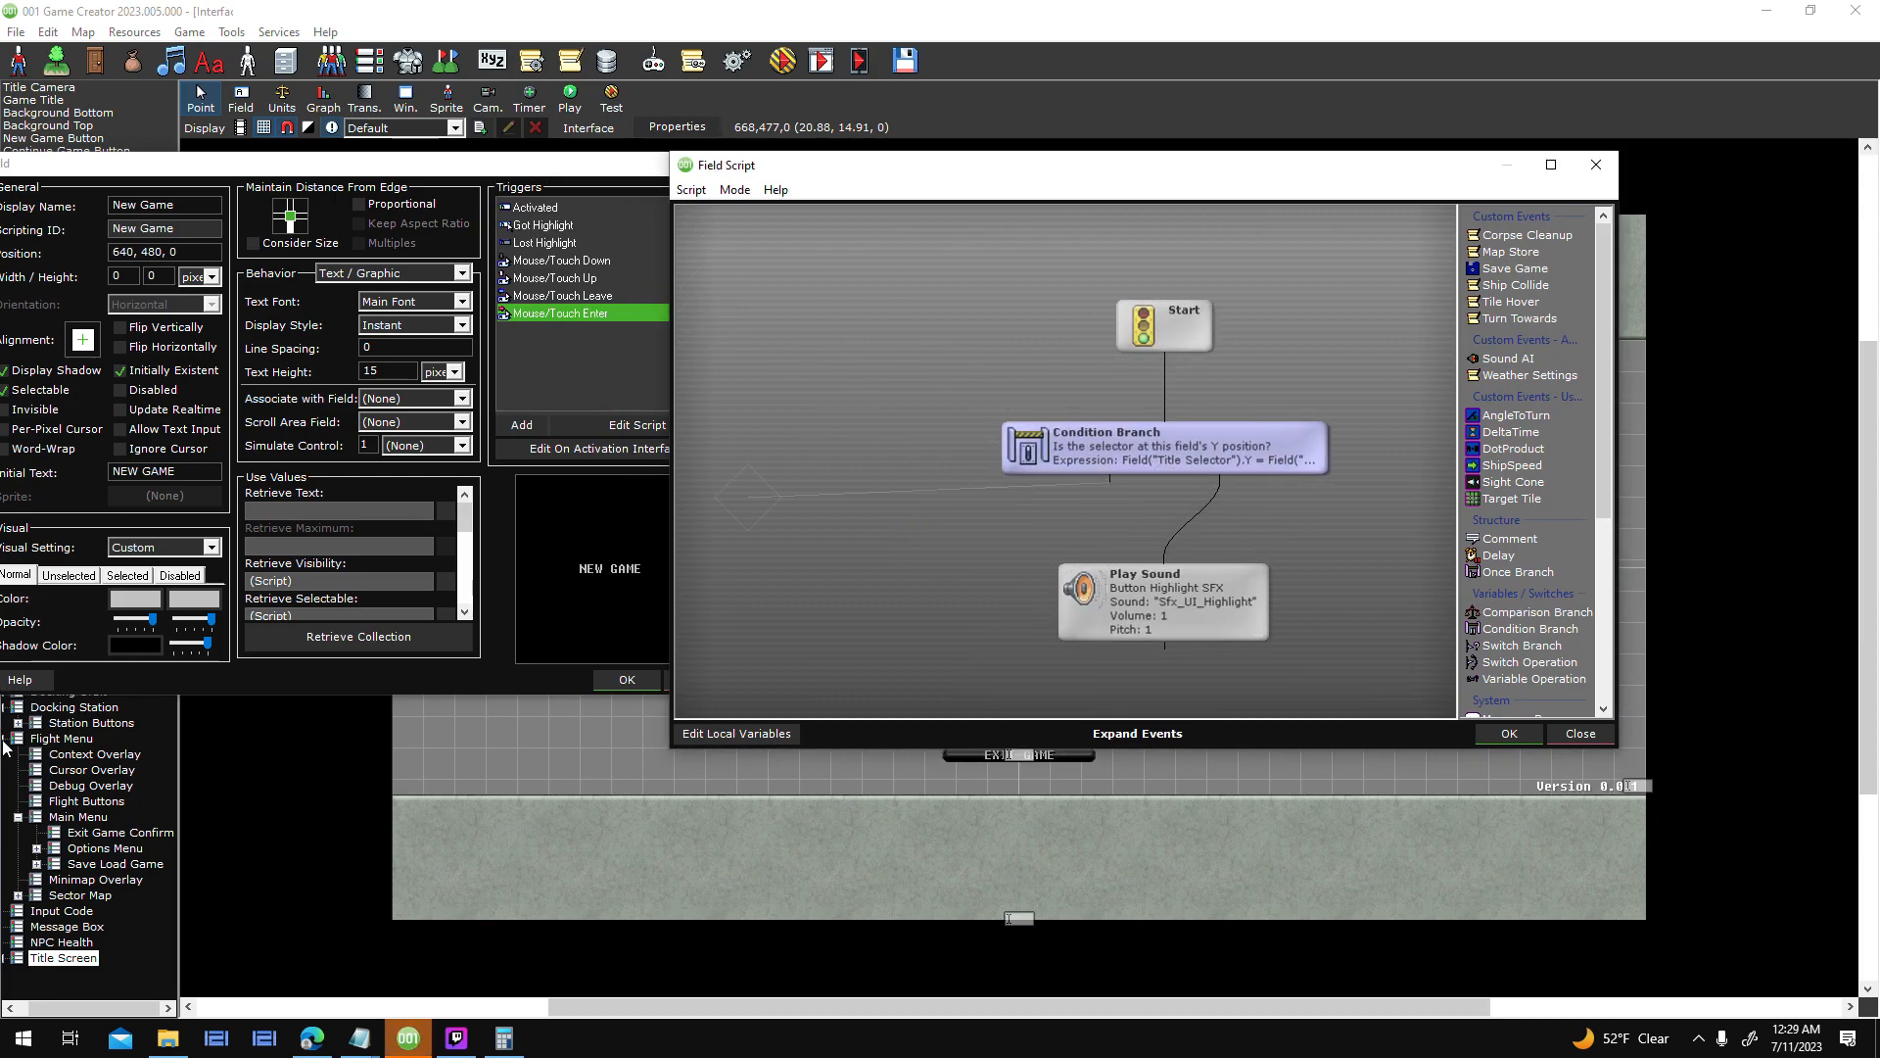
click(844, 173)
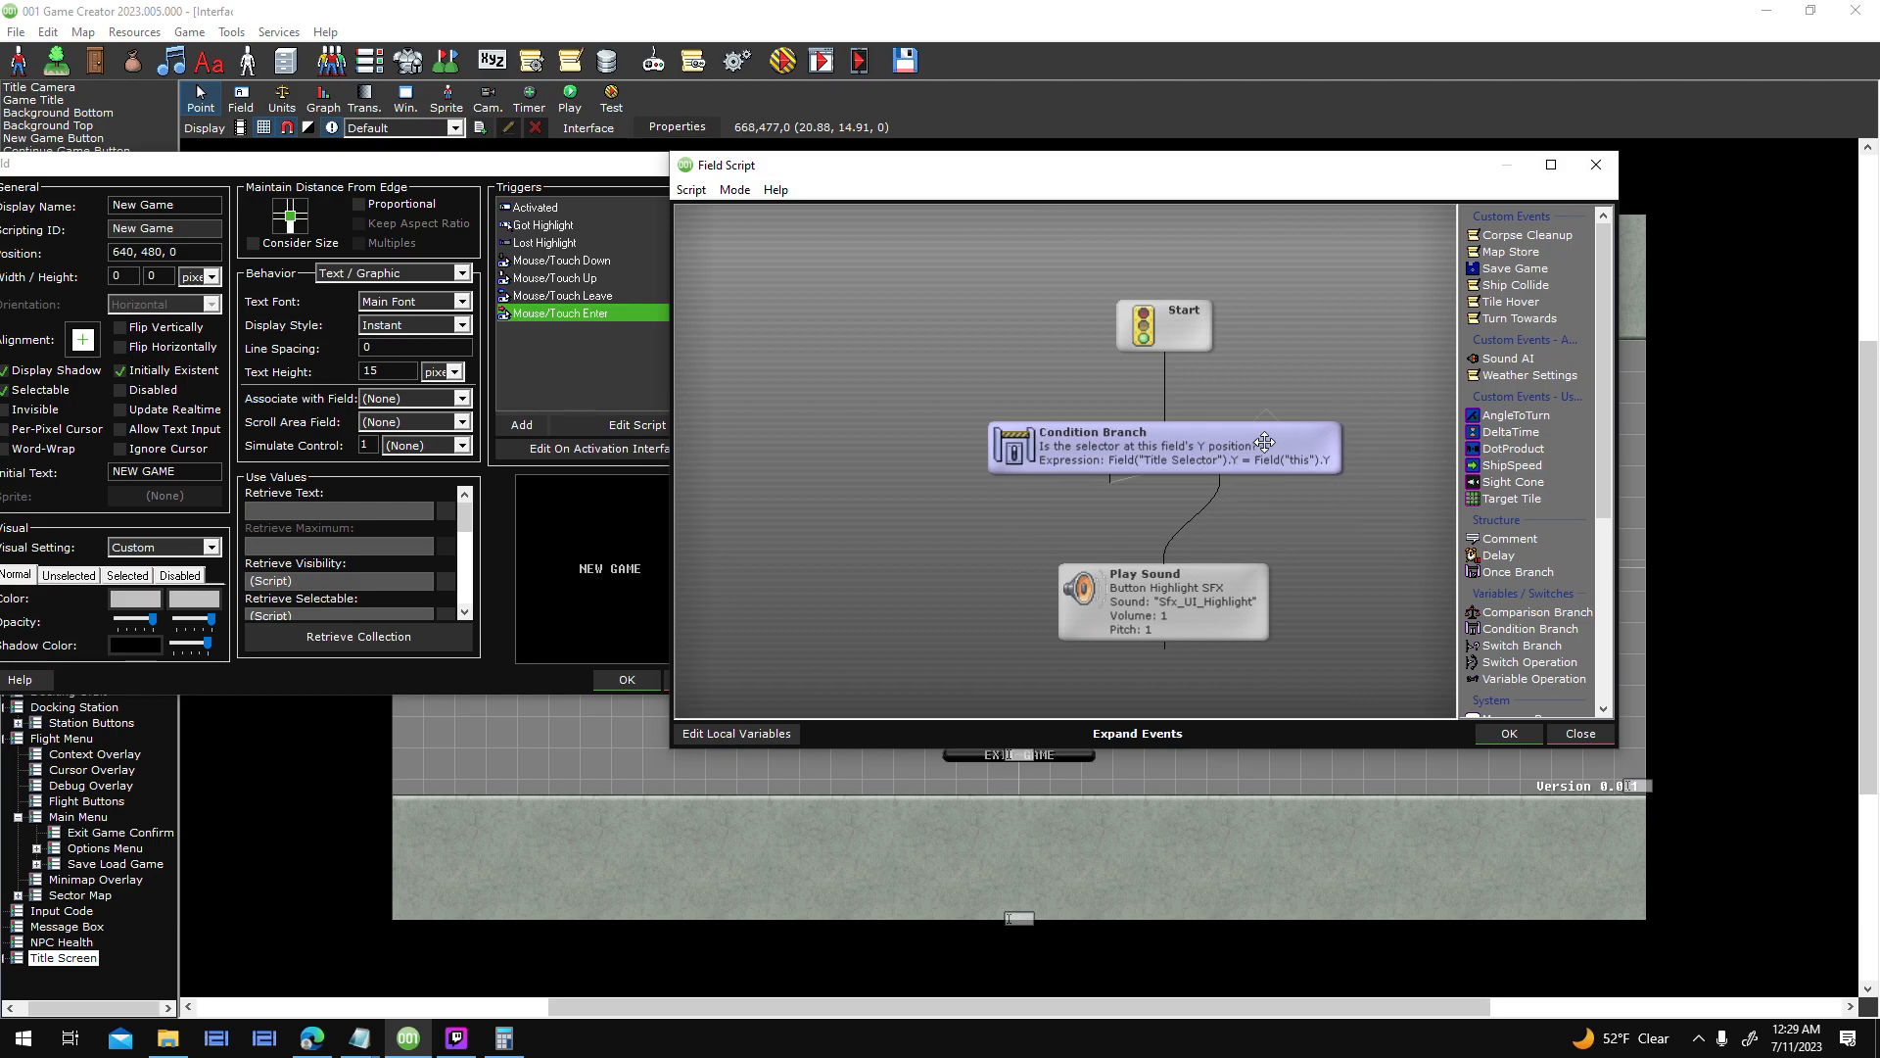
drag(1352, 165, 531, 68)
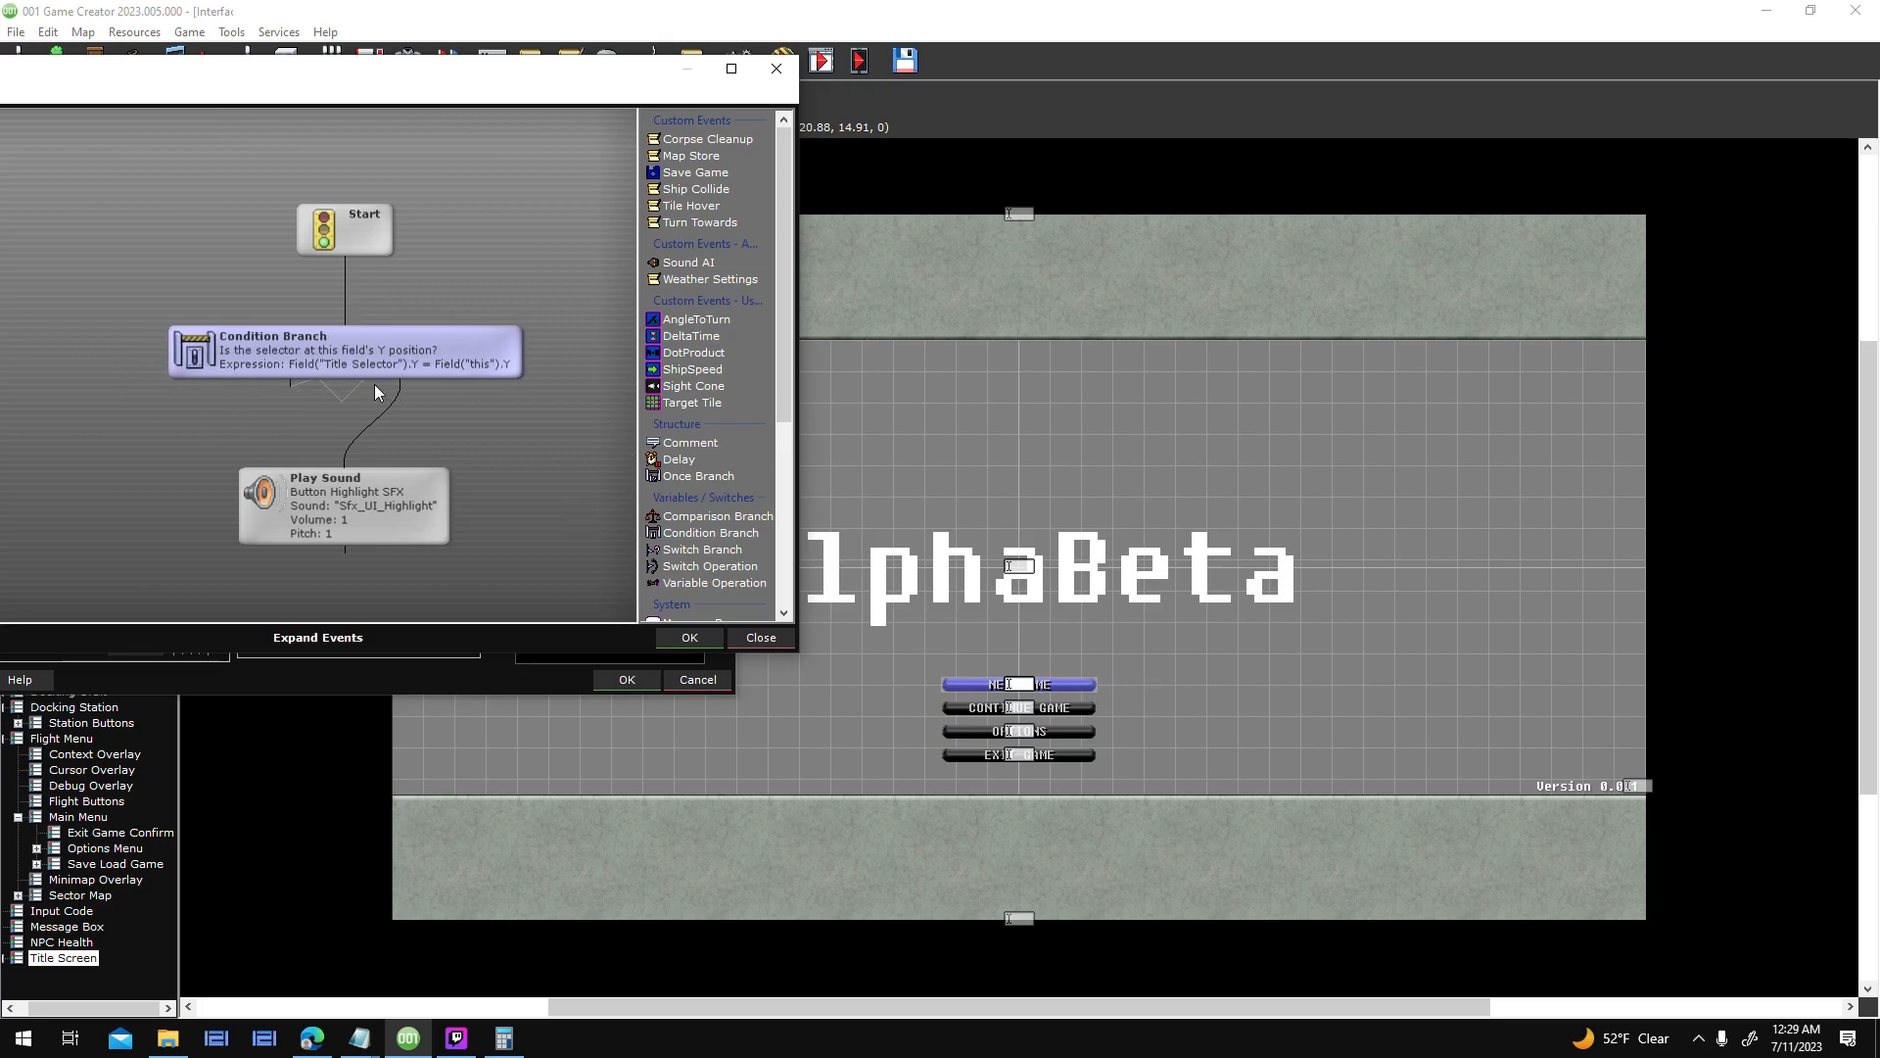
drag(292, 385, 132, 429)
click(679, 633)
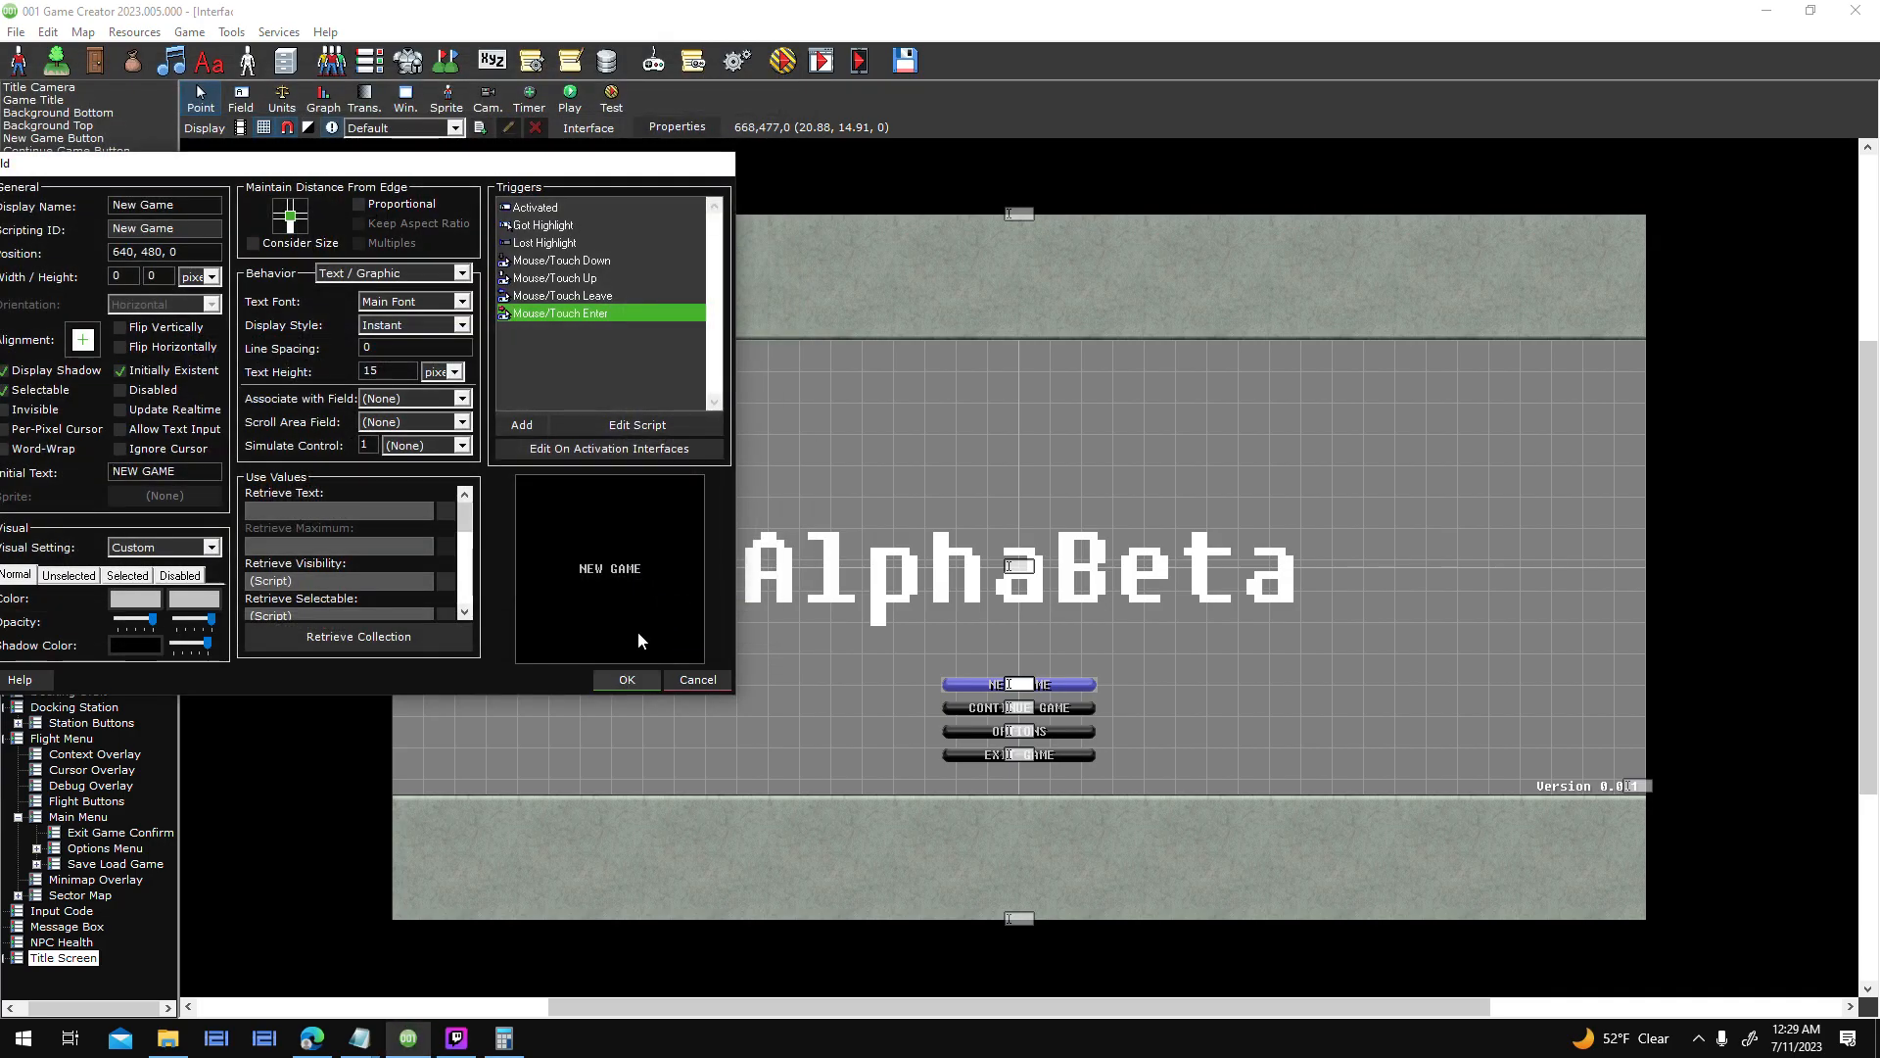
click(627, 679)
- Save the Title Screen interface, launch a windowed test of the game without device emulation, and lower the system volume
click(789, 67)
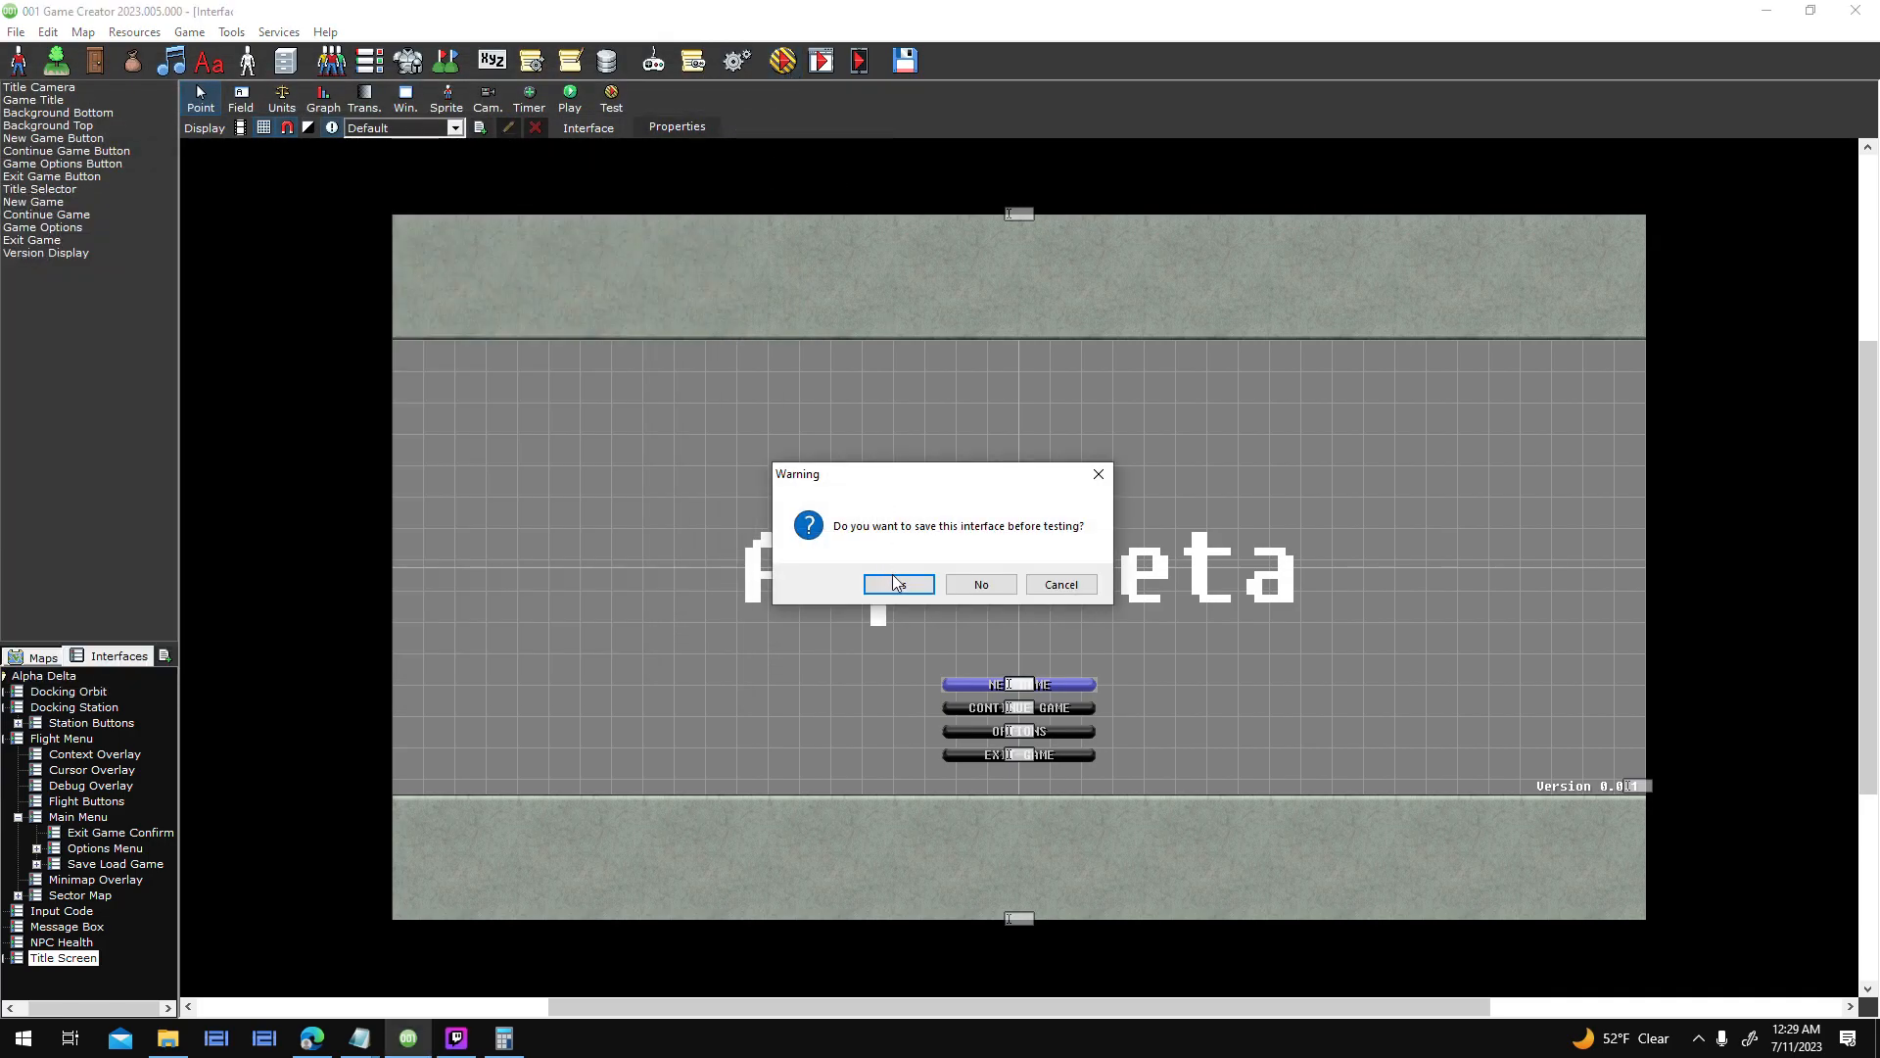
click(893, 583)
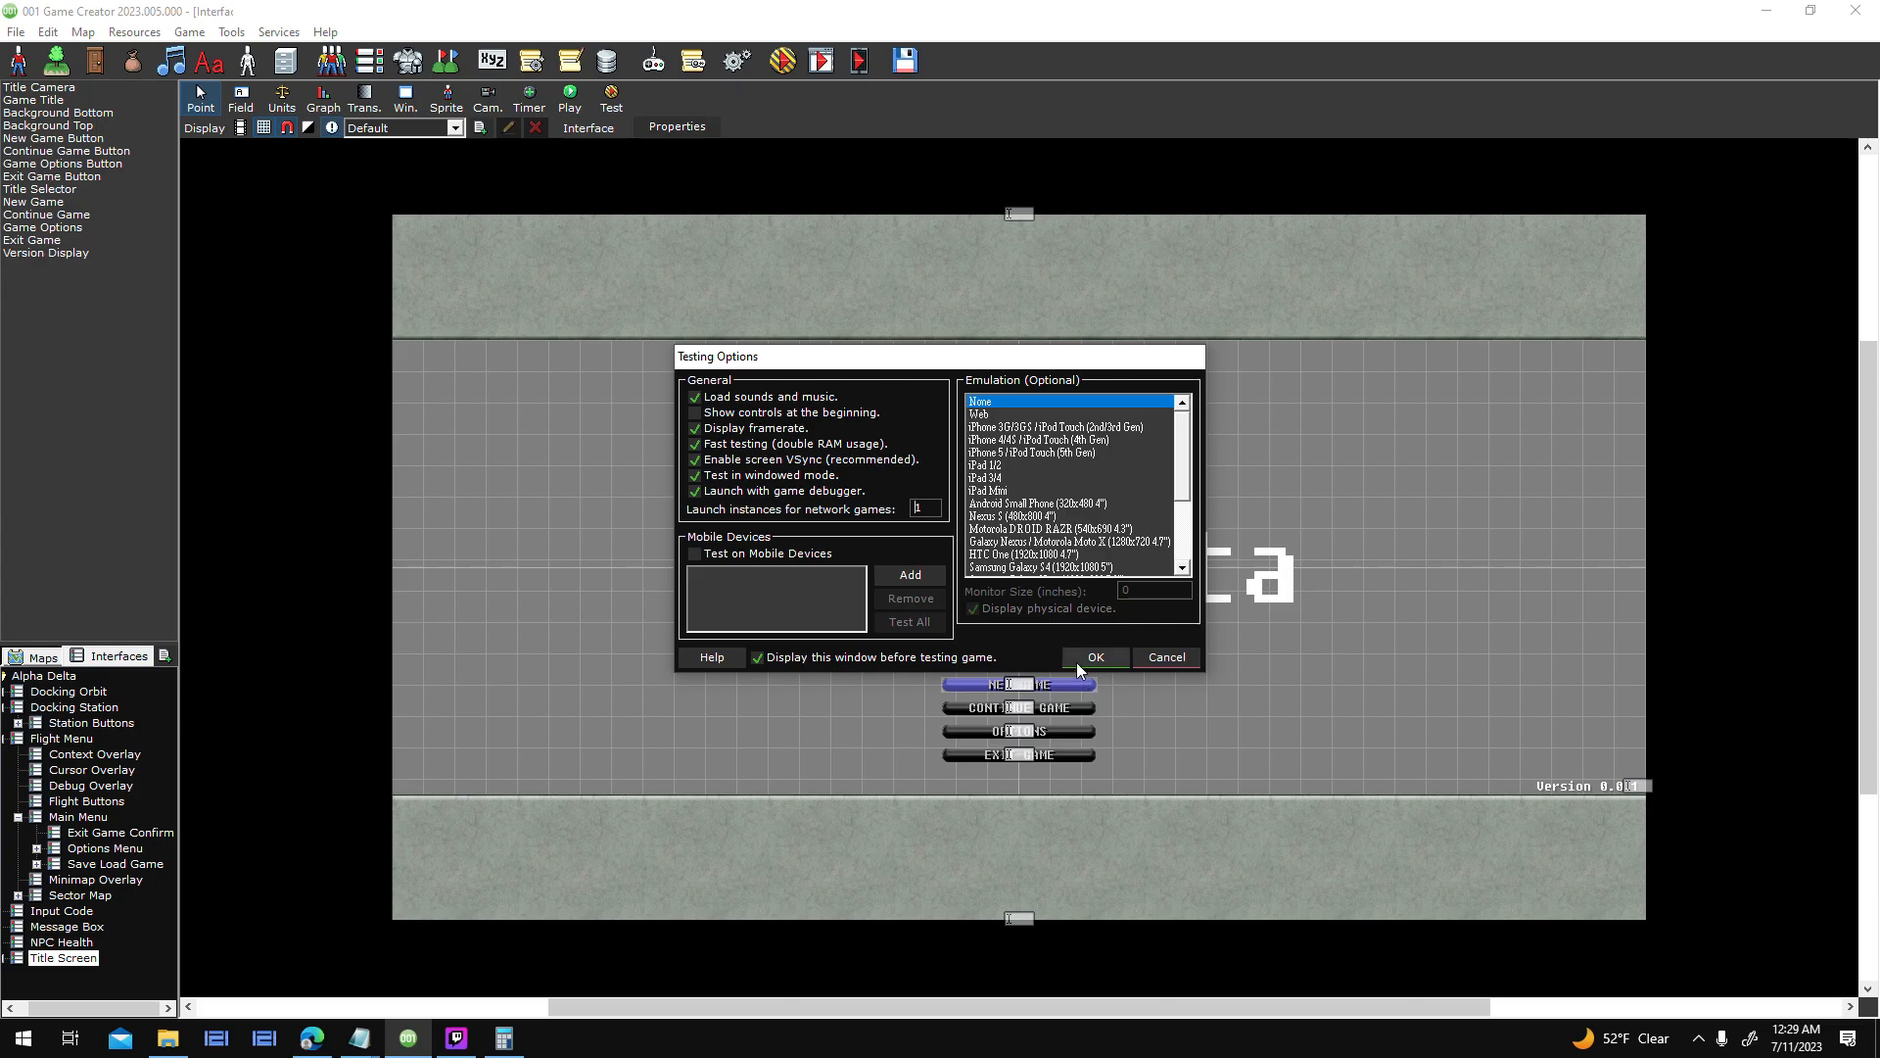
click(1078, 662)
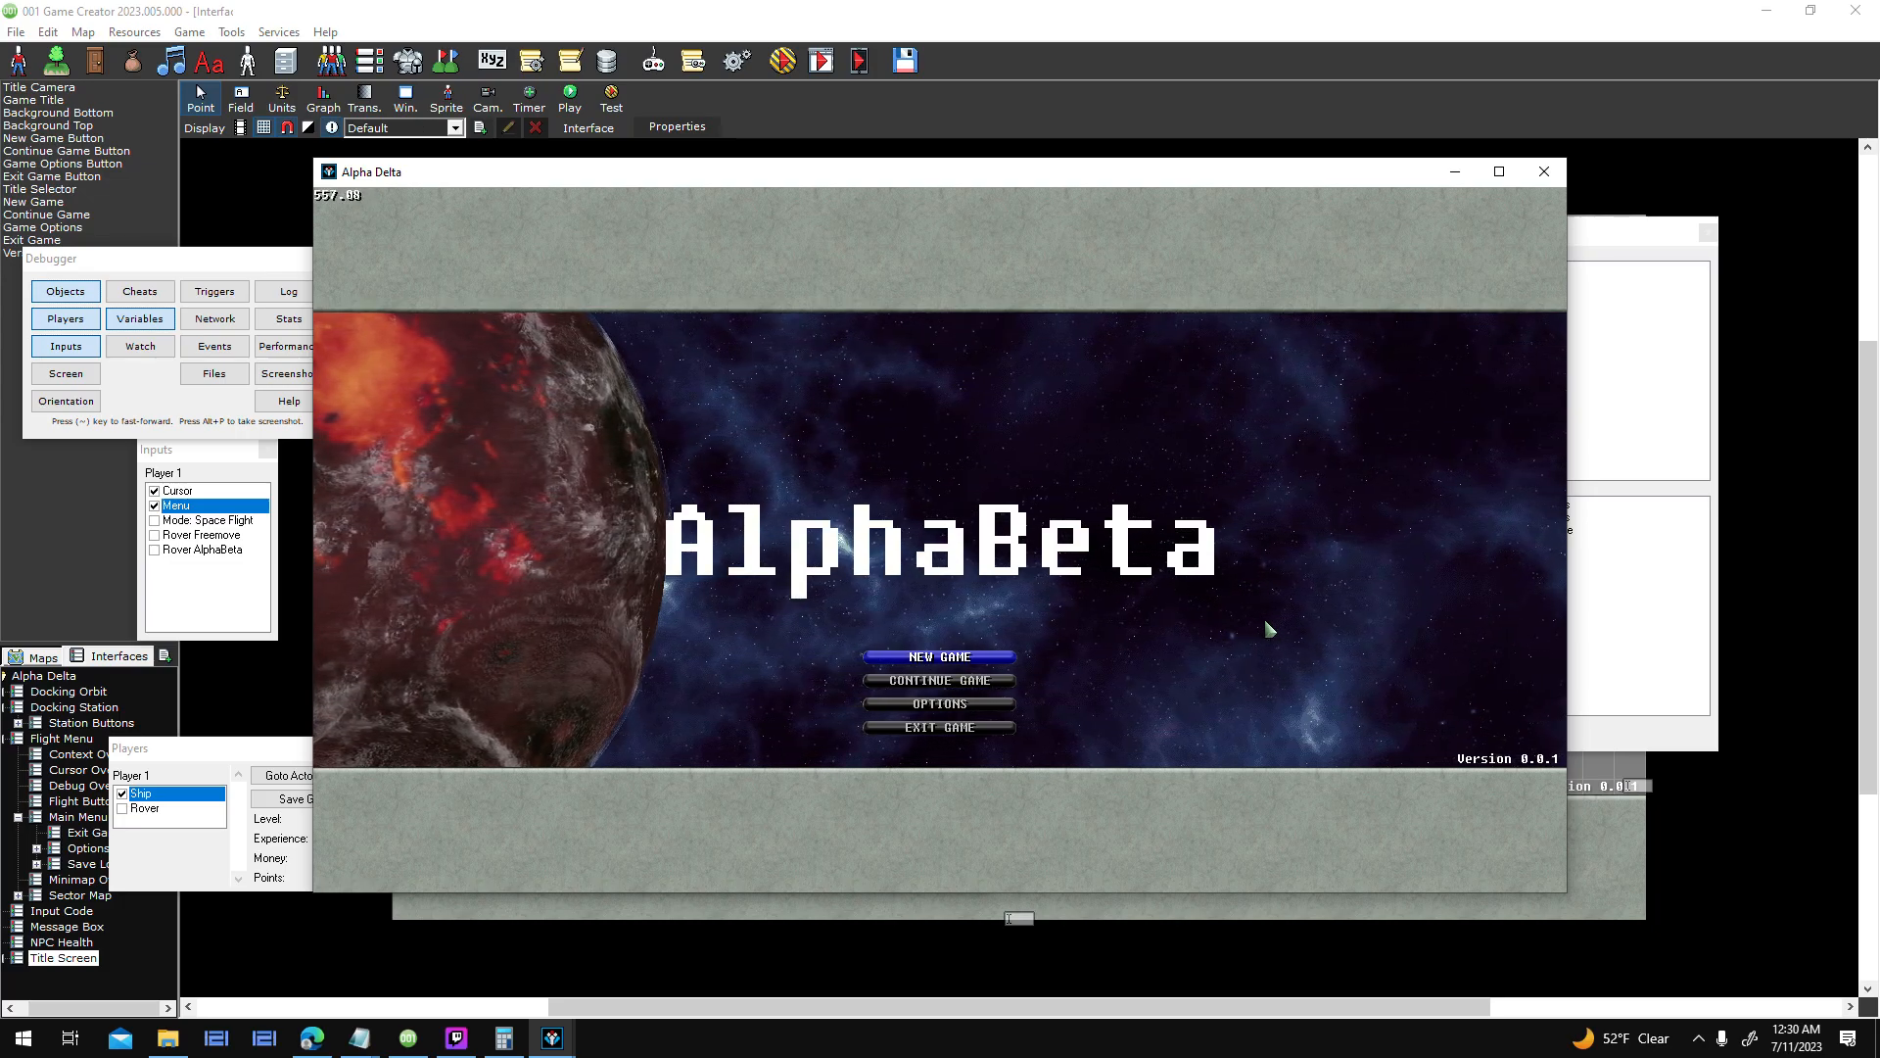
key(XF86AudioLowerVolume)
key(XF86AudioLowerVolume)
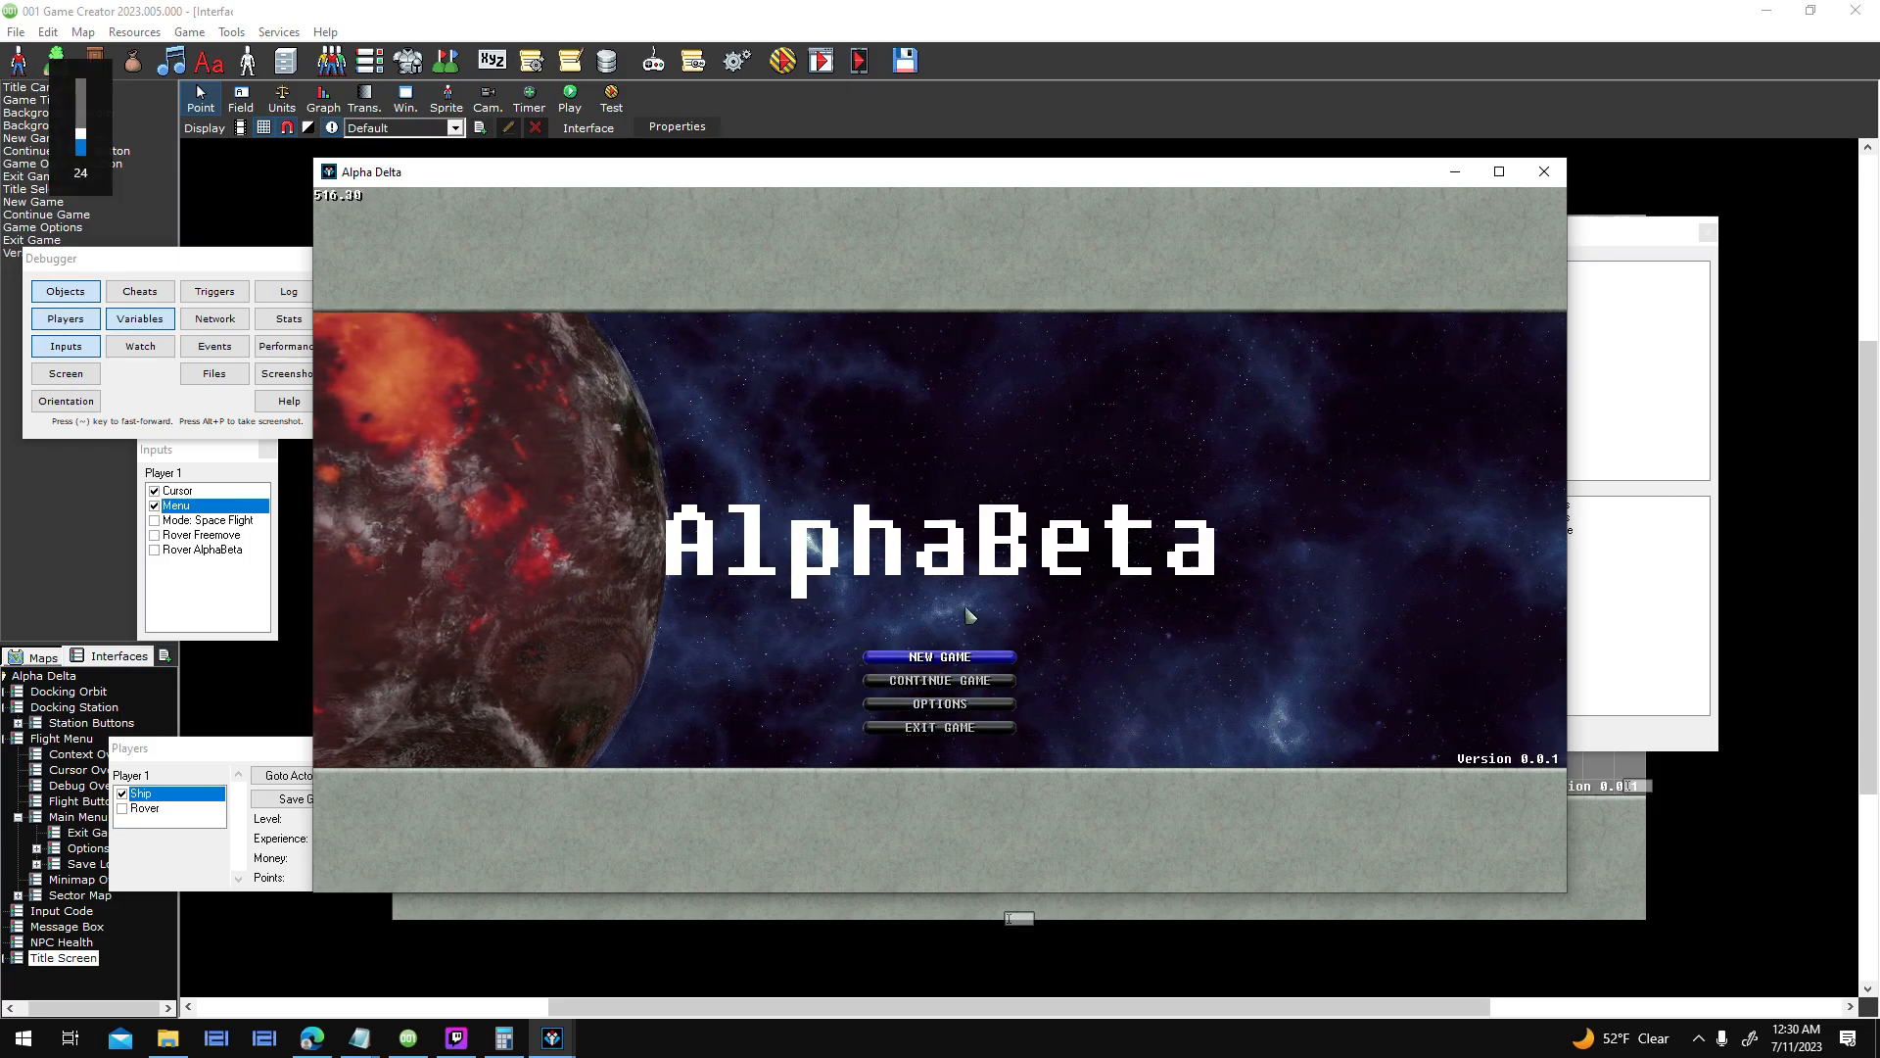
- Load the Fixed Collections save in the test game, check the flight menu buttons and star chart, and end the test
click(984, 686)
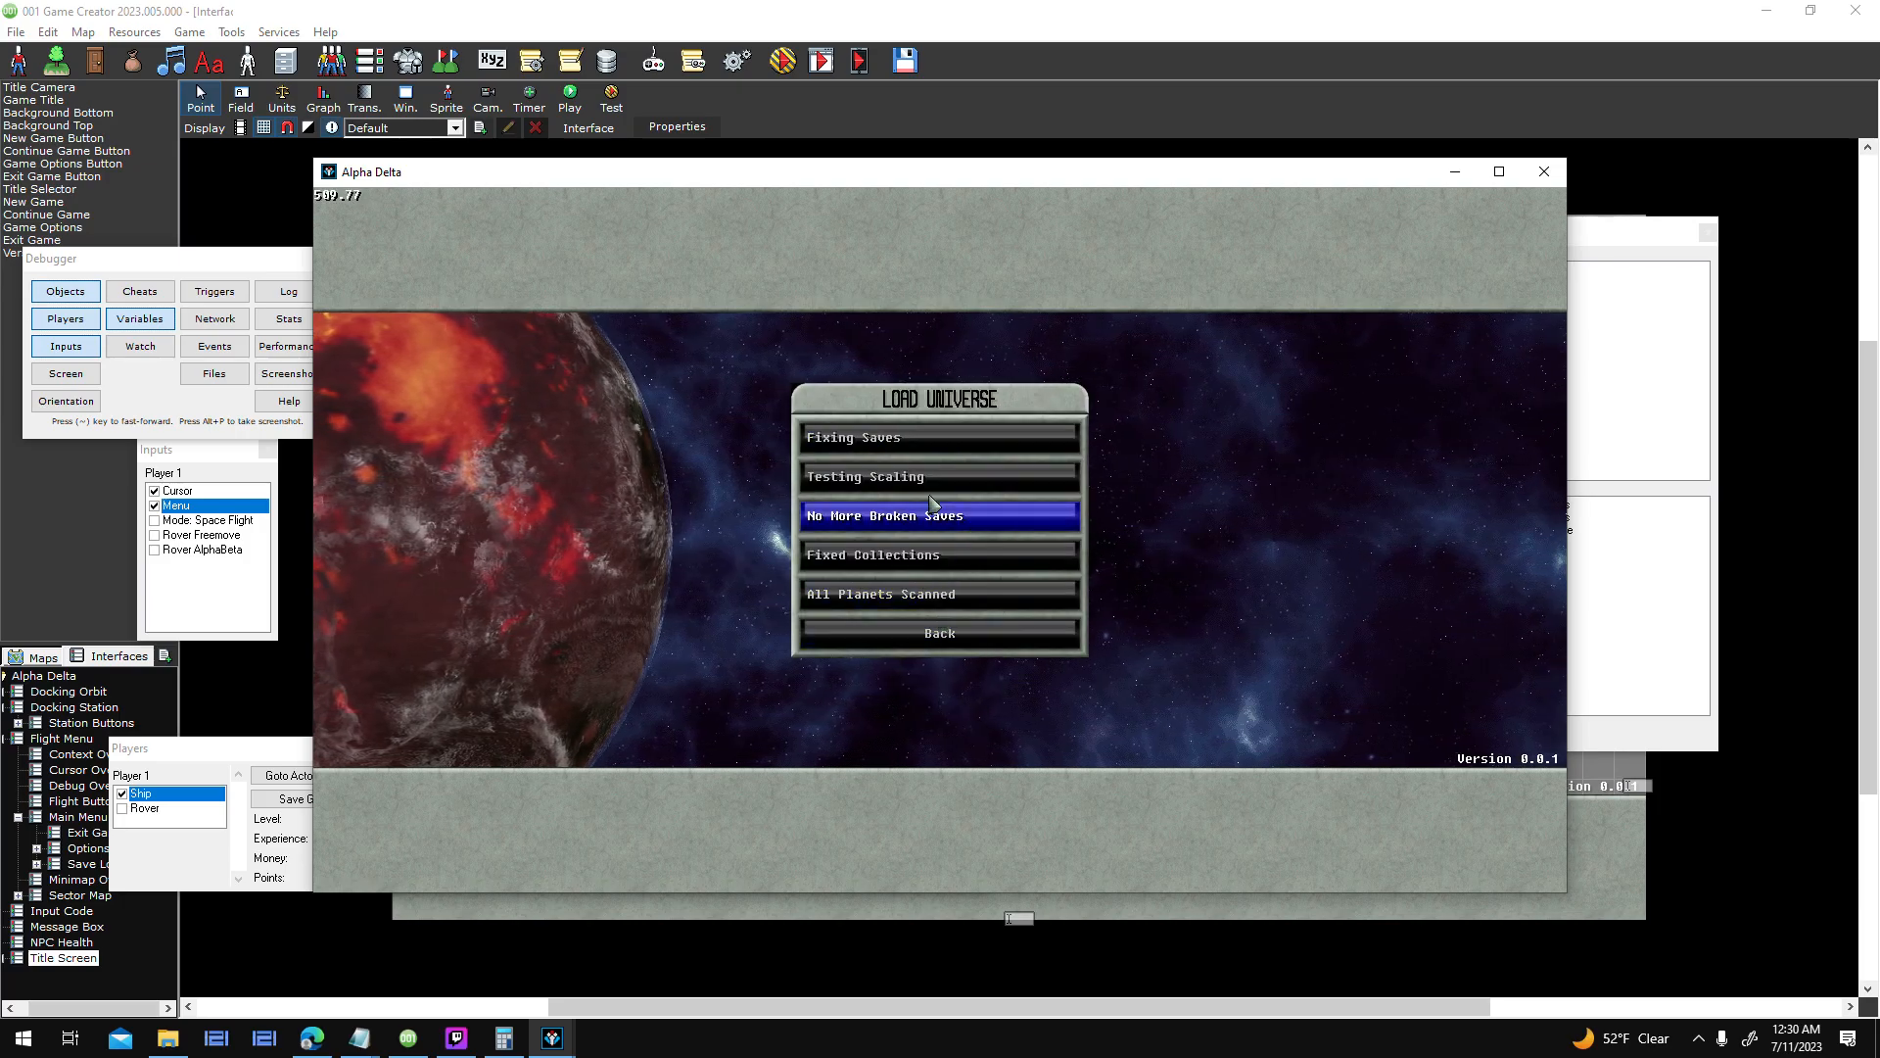
click(931, 555)
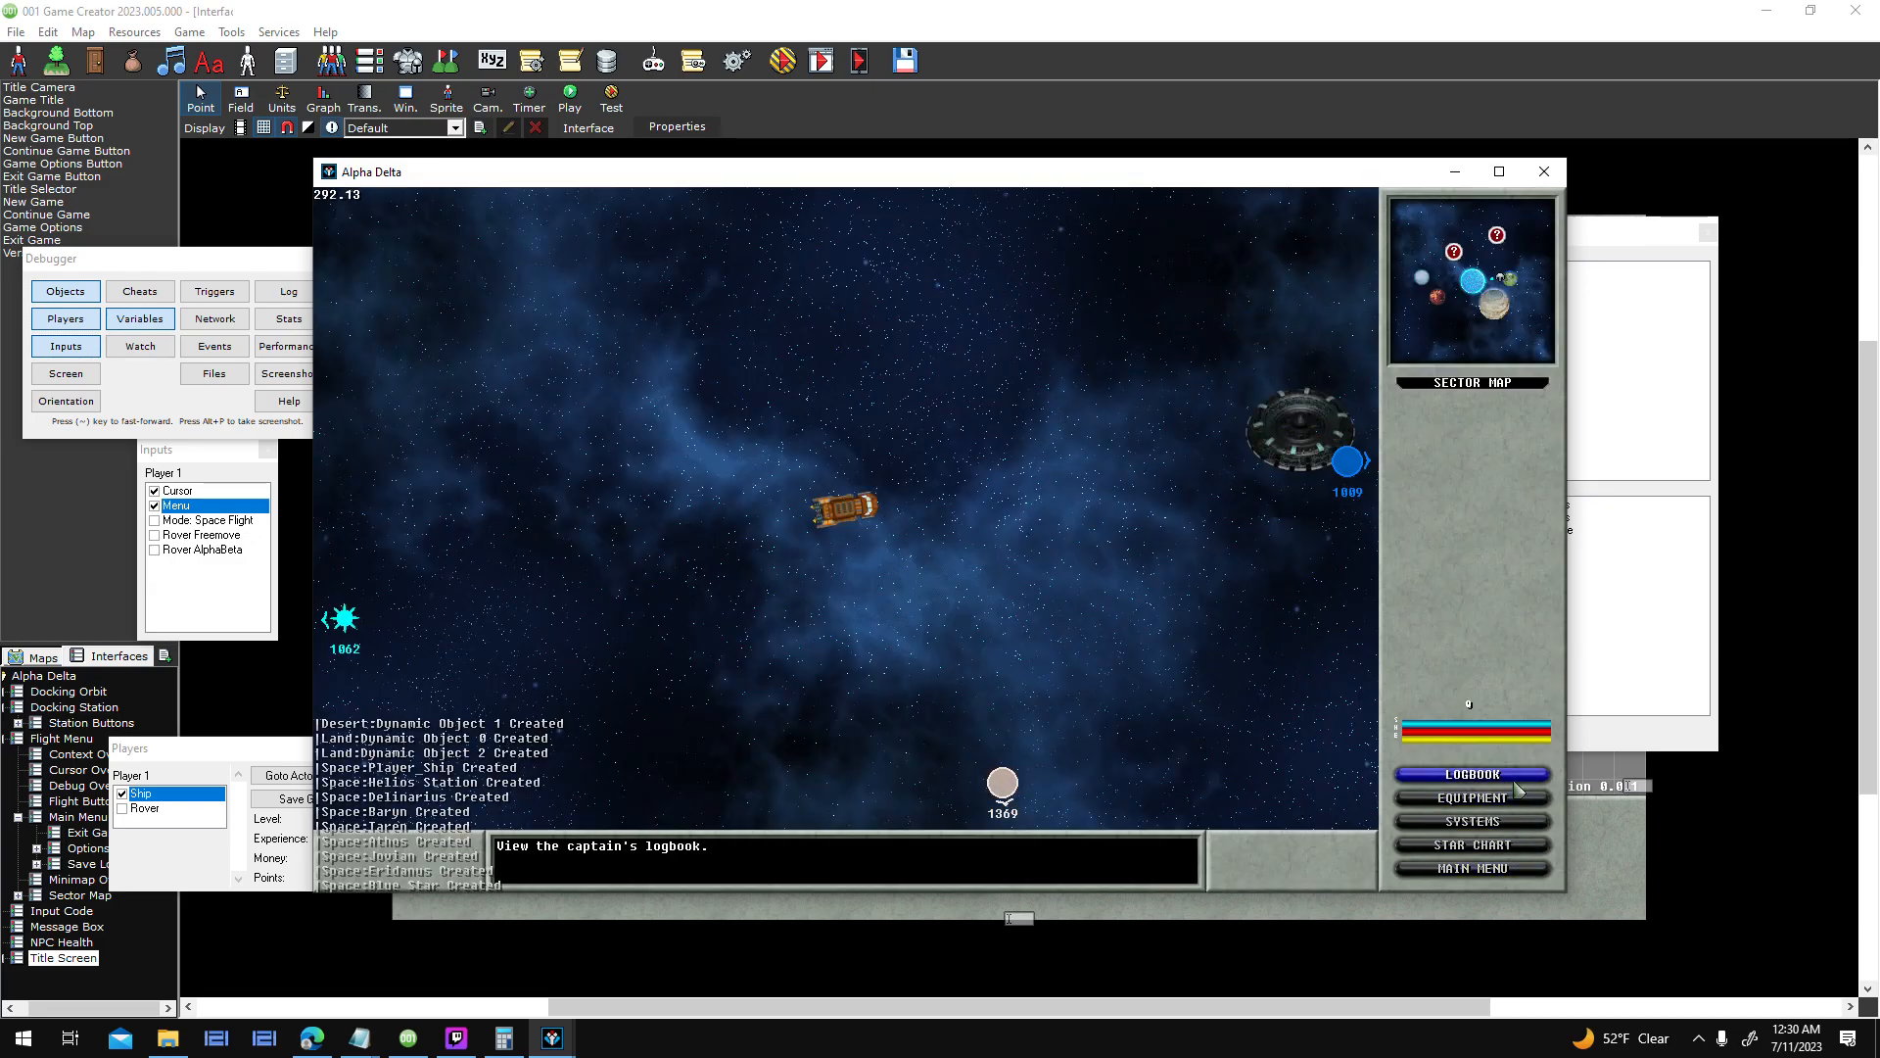
key(XF86AudioLowerVolume)
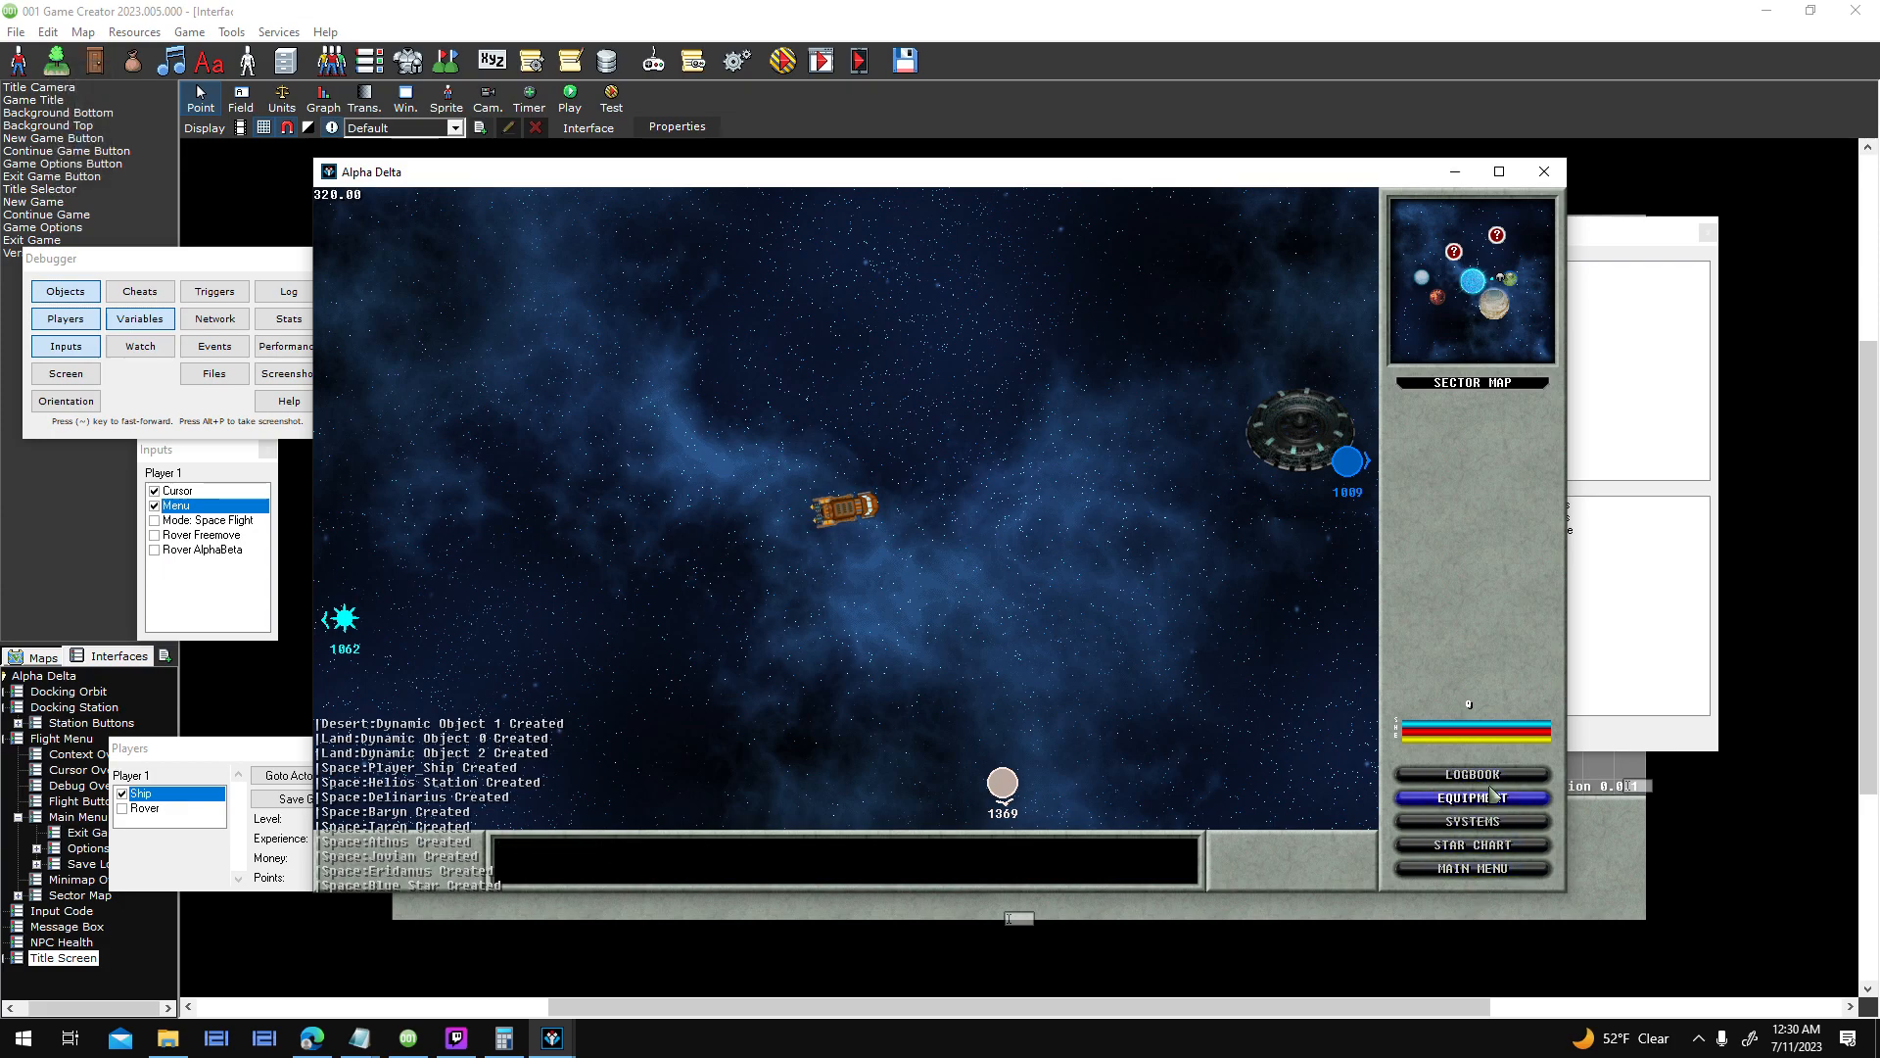
click(1495, 848)
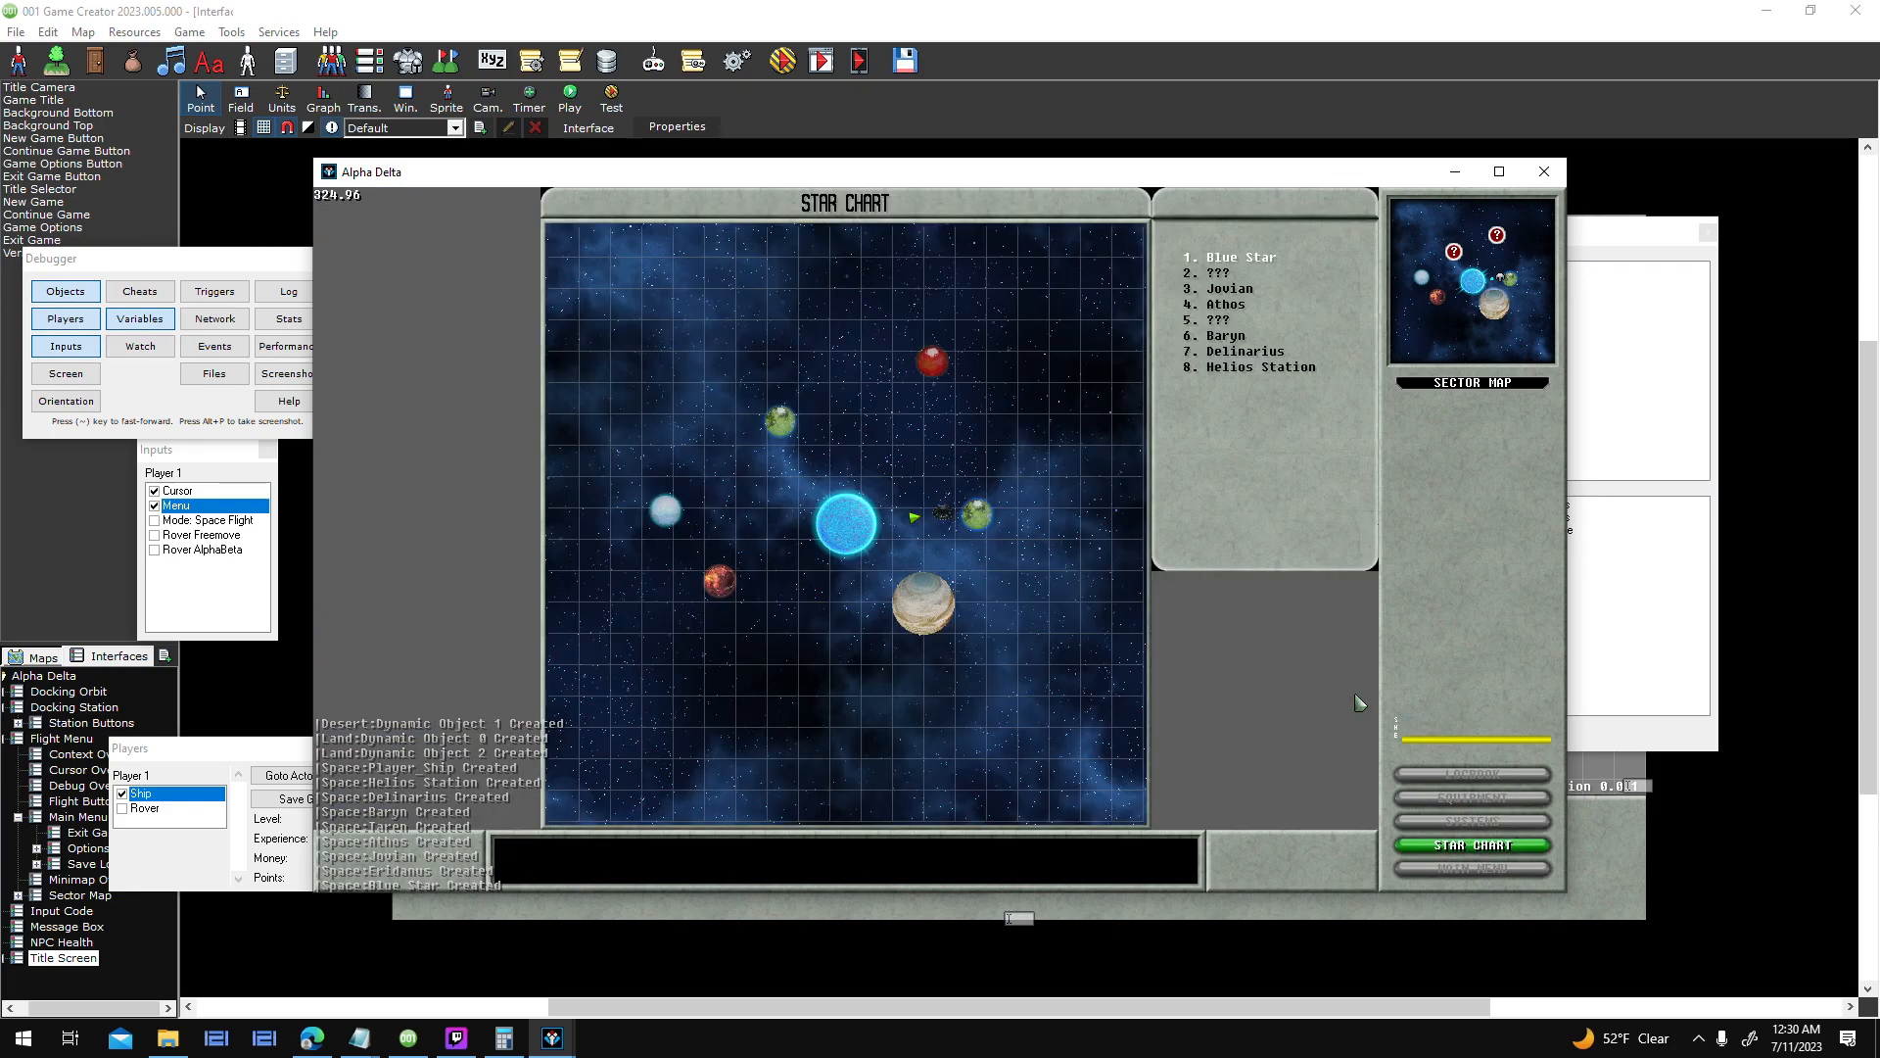
key(Escape)
click(1456, 872)
key(Escape)
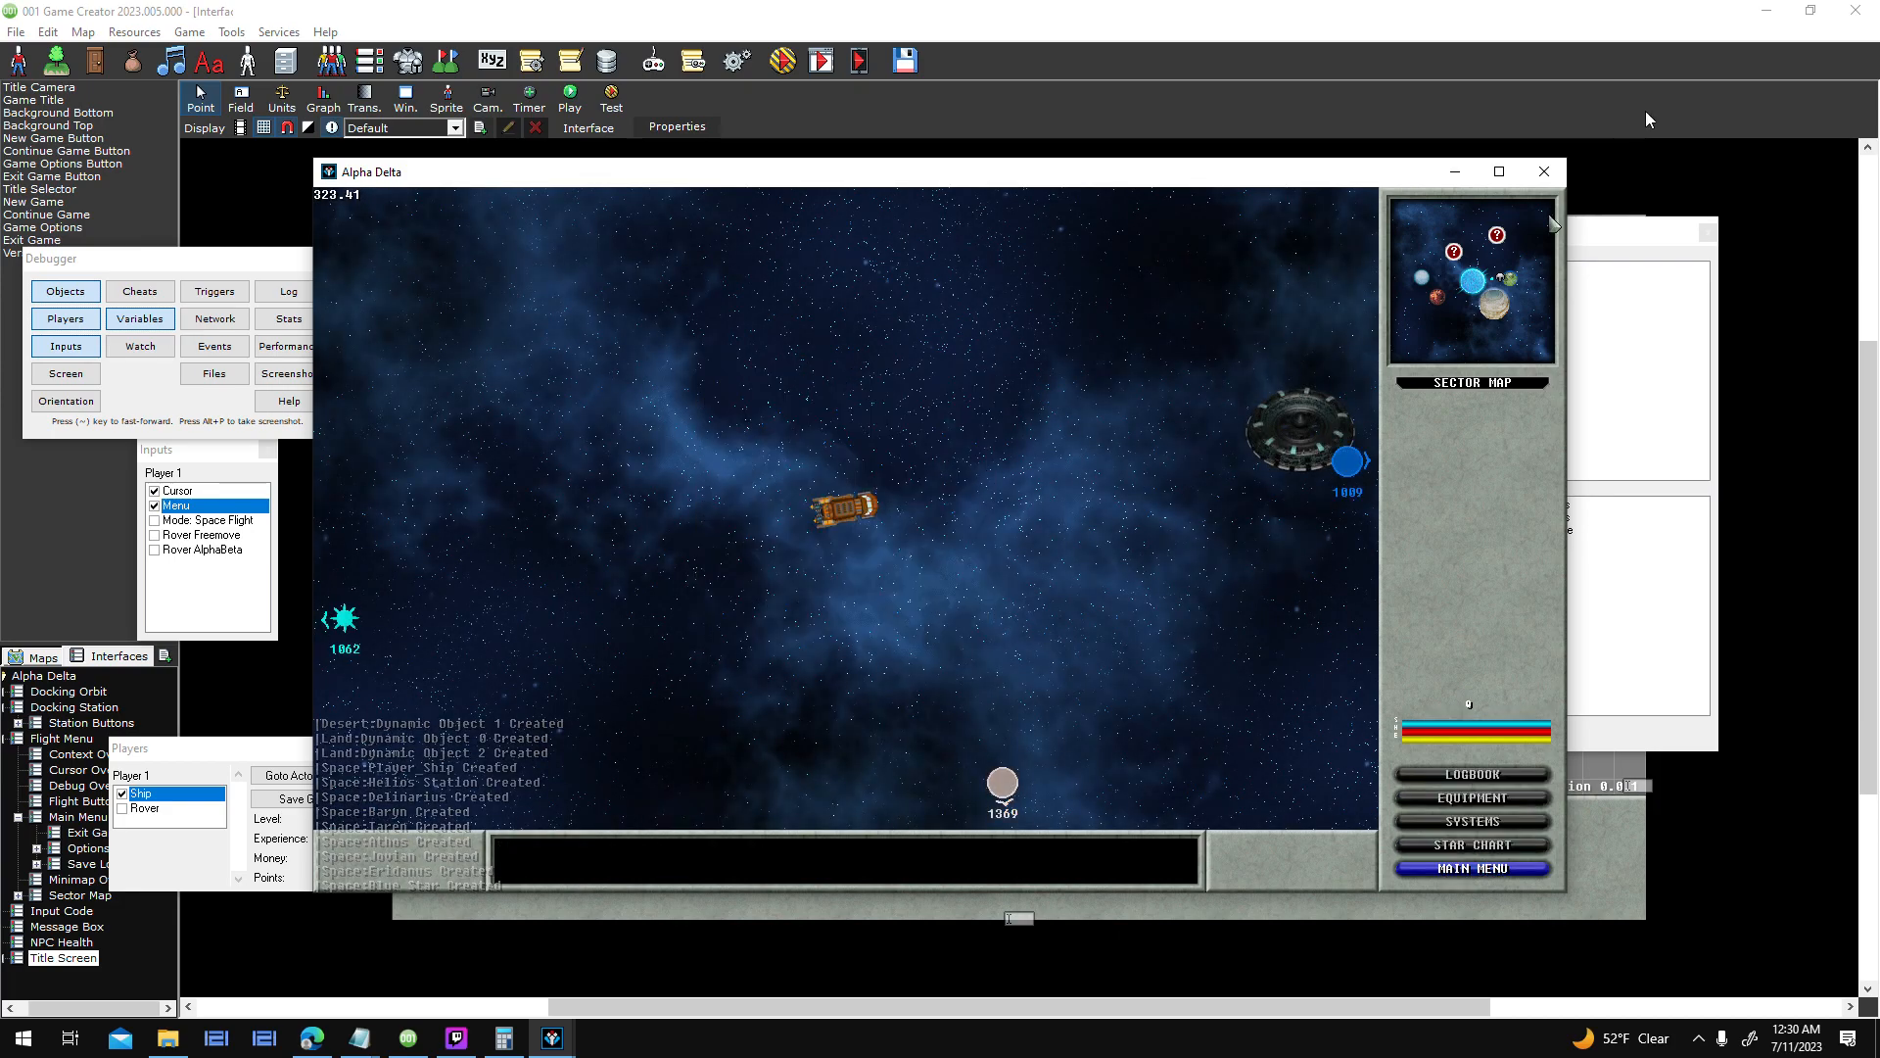
click(1545, 172)
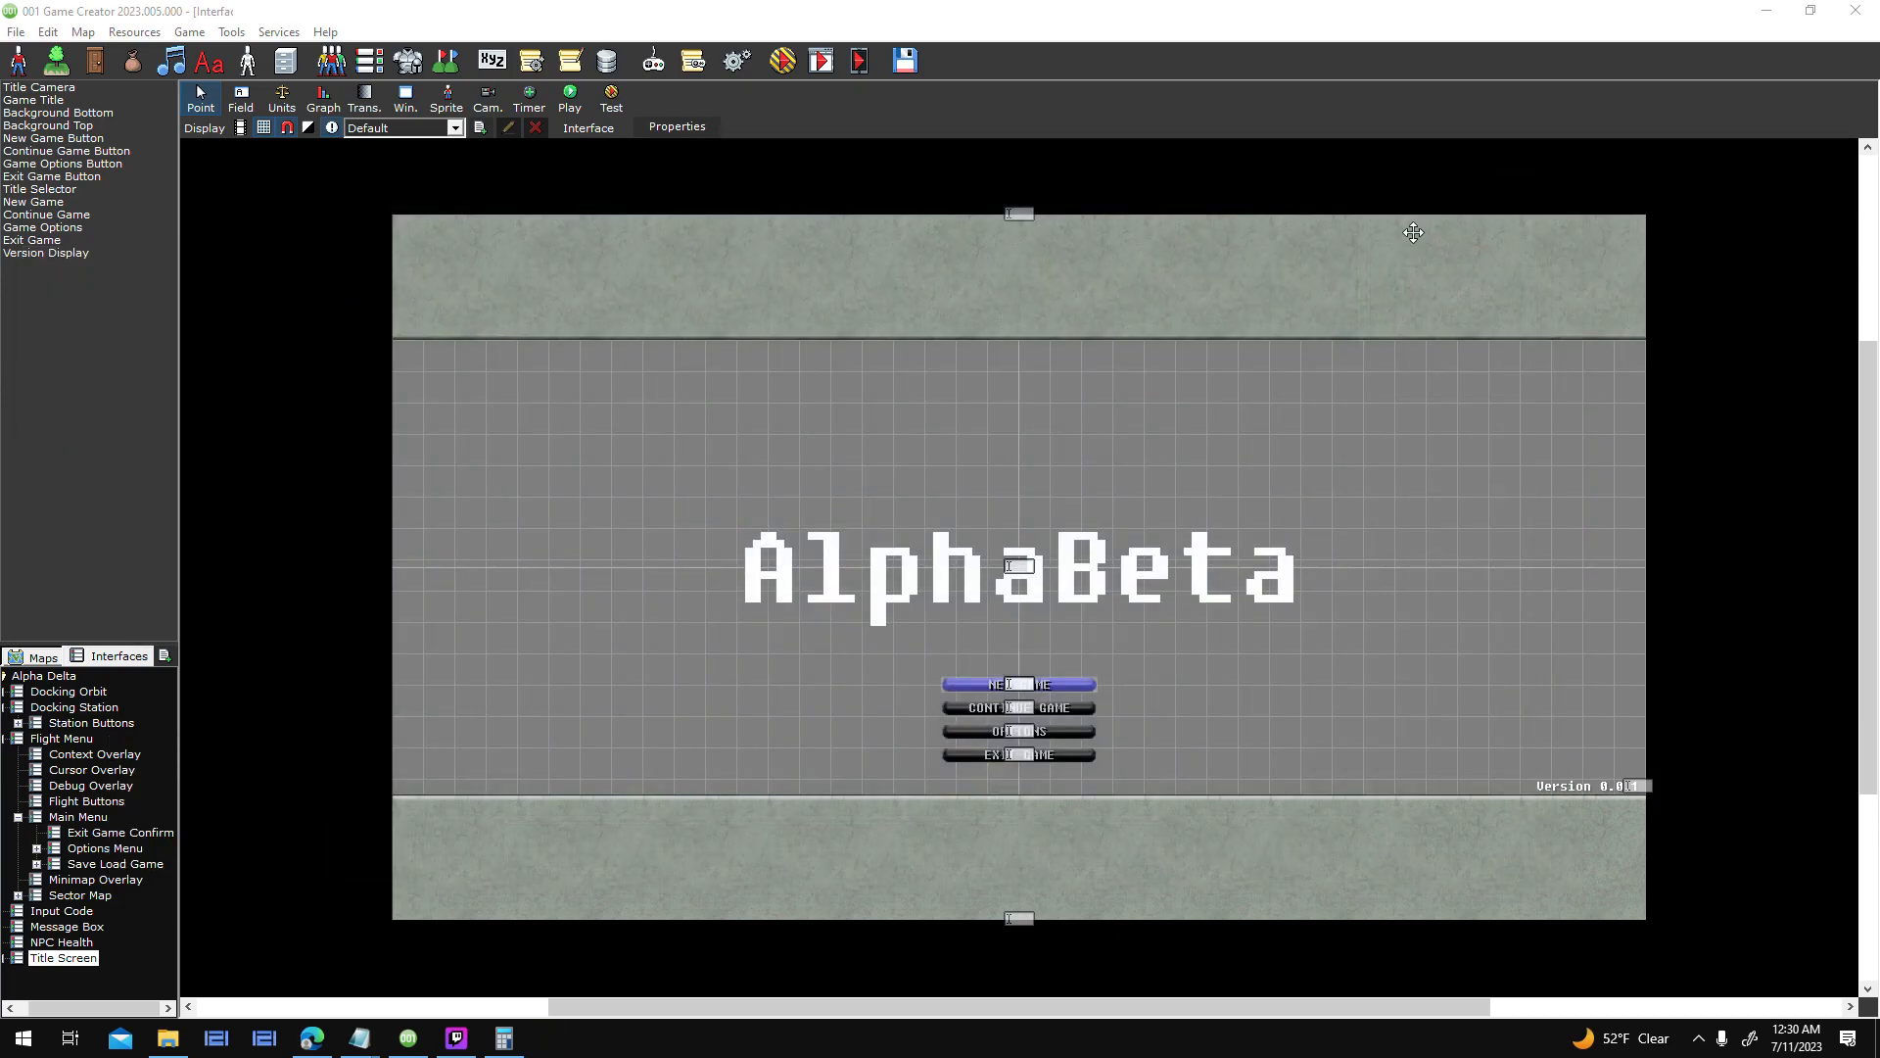
- Copy the Button Press SFX Play Sound event from the Title Screen interface's Player accepted script
click(676, 127)
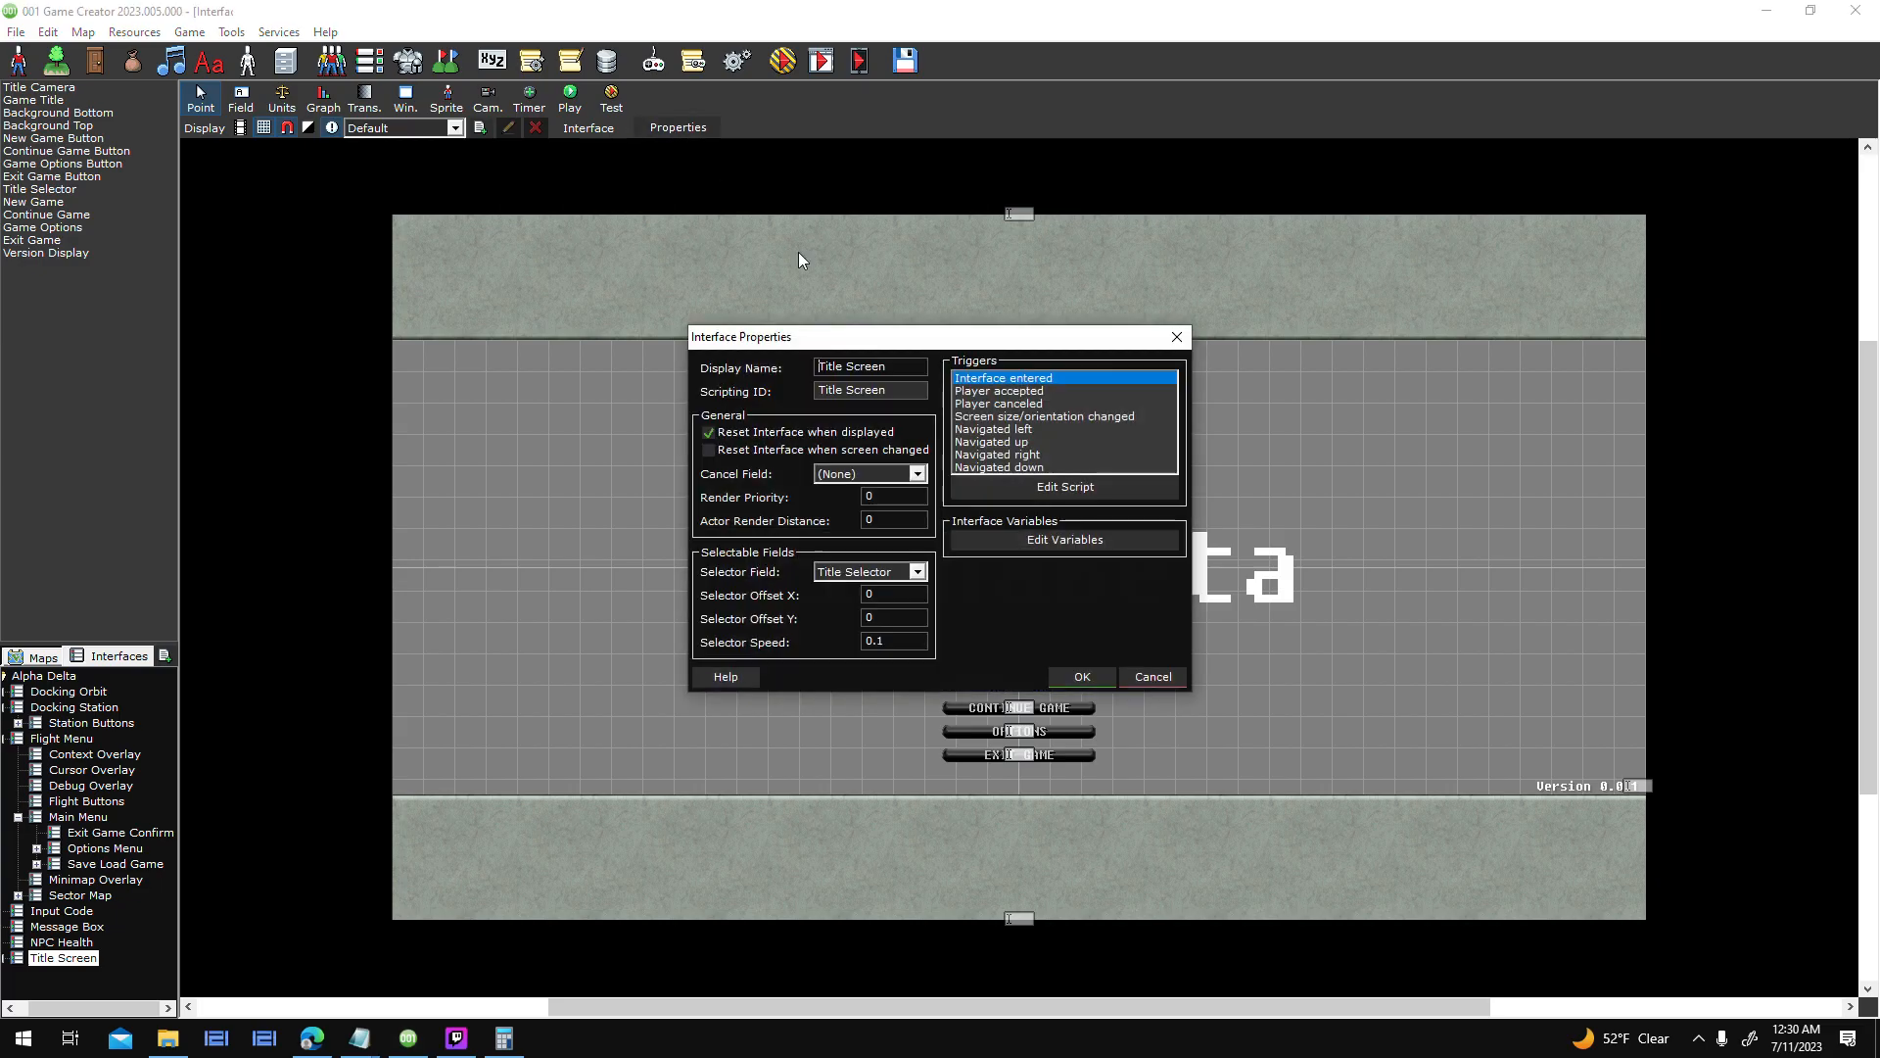
click(1058, 392)
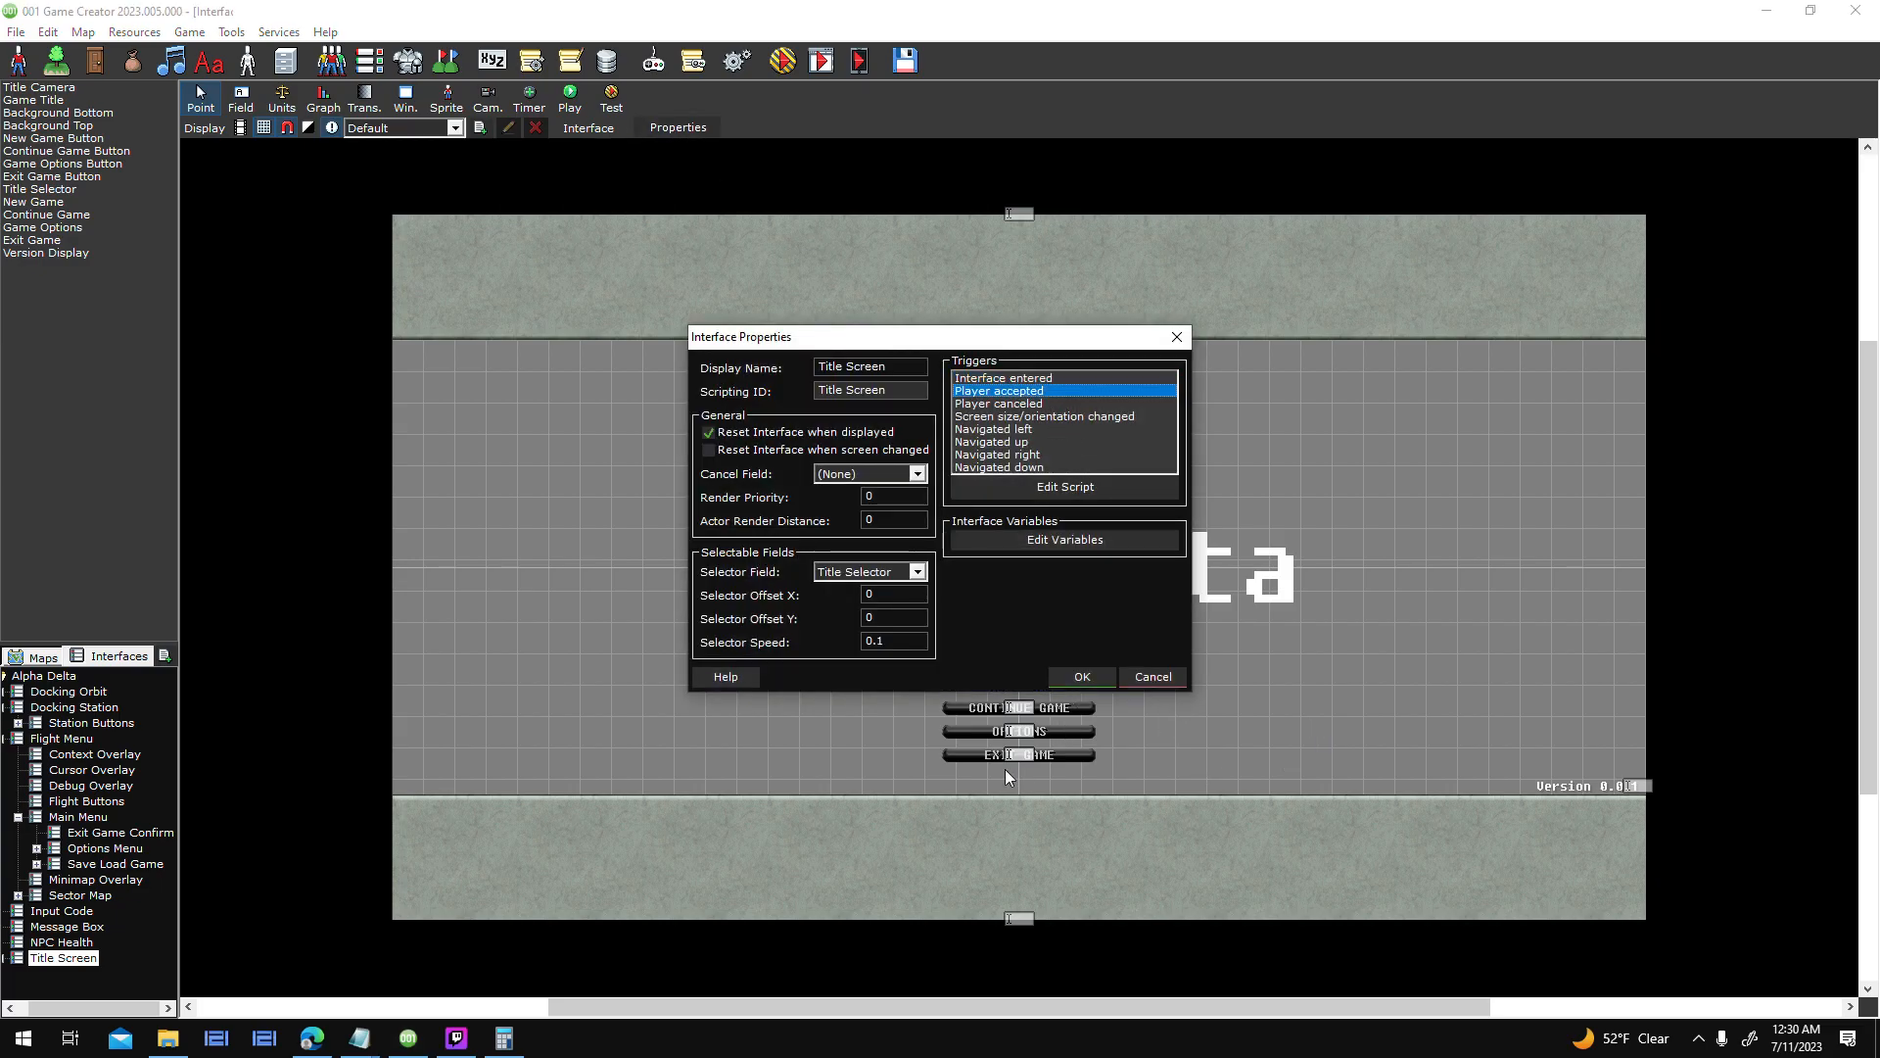
double_click(1084, 396)
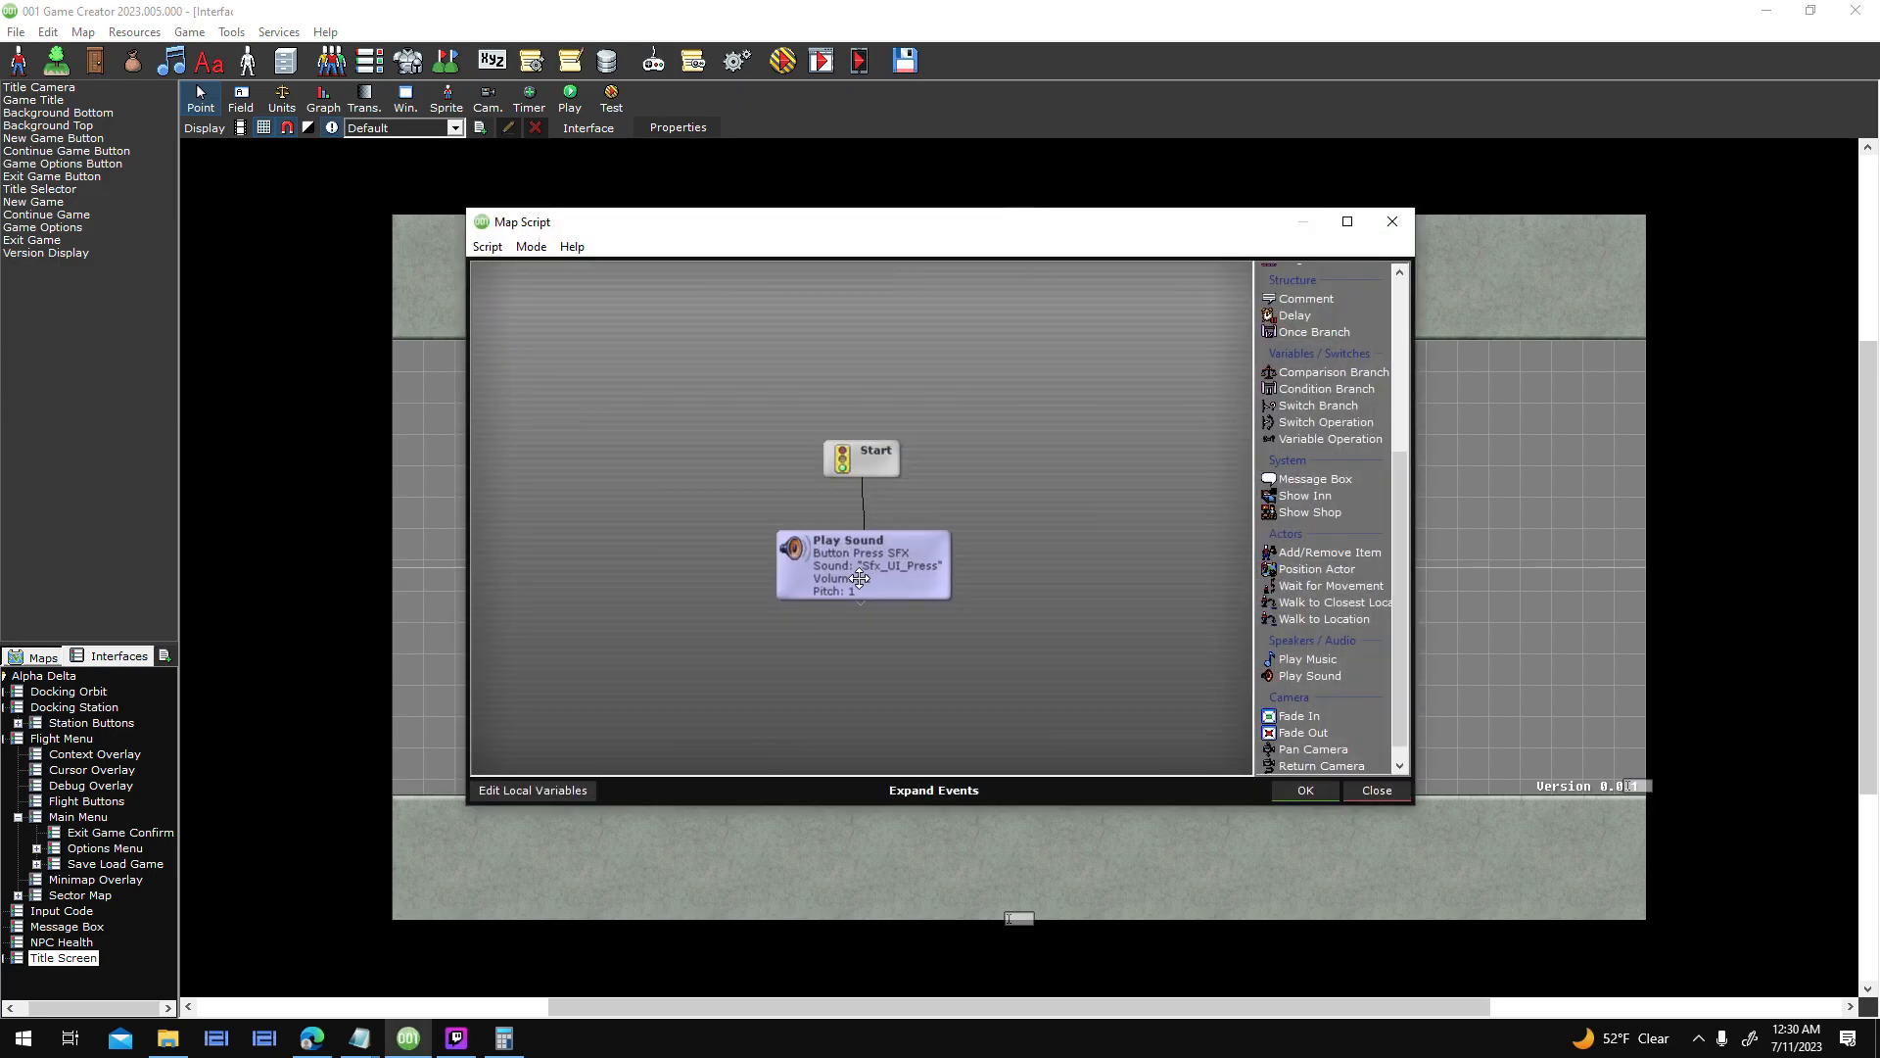
right_click(924, 573)
click(1016, 715)
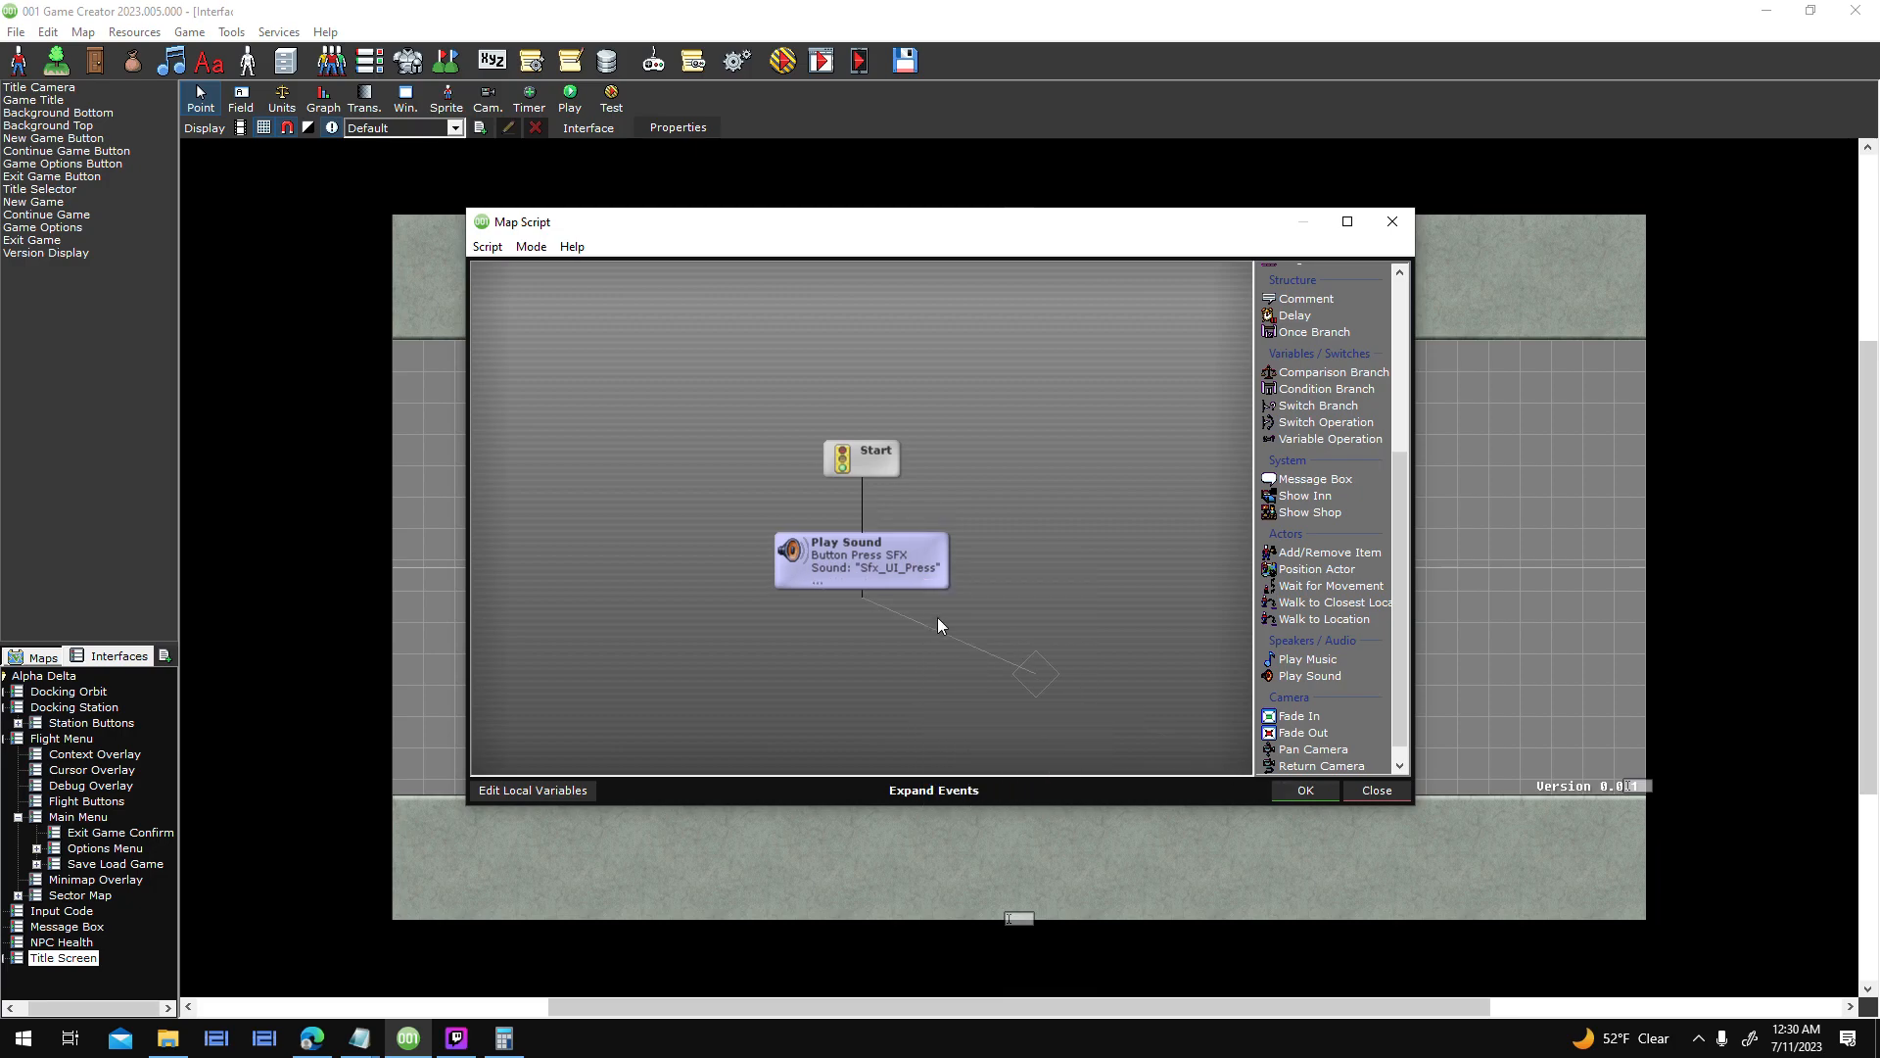
click(1288, 795)
click(1089, 678)
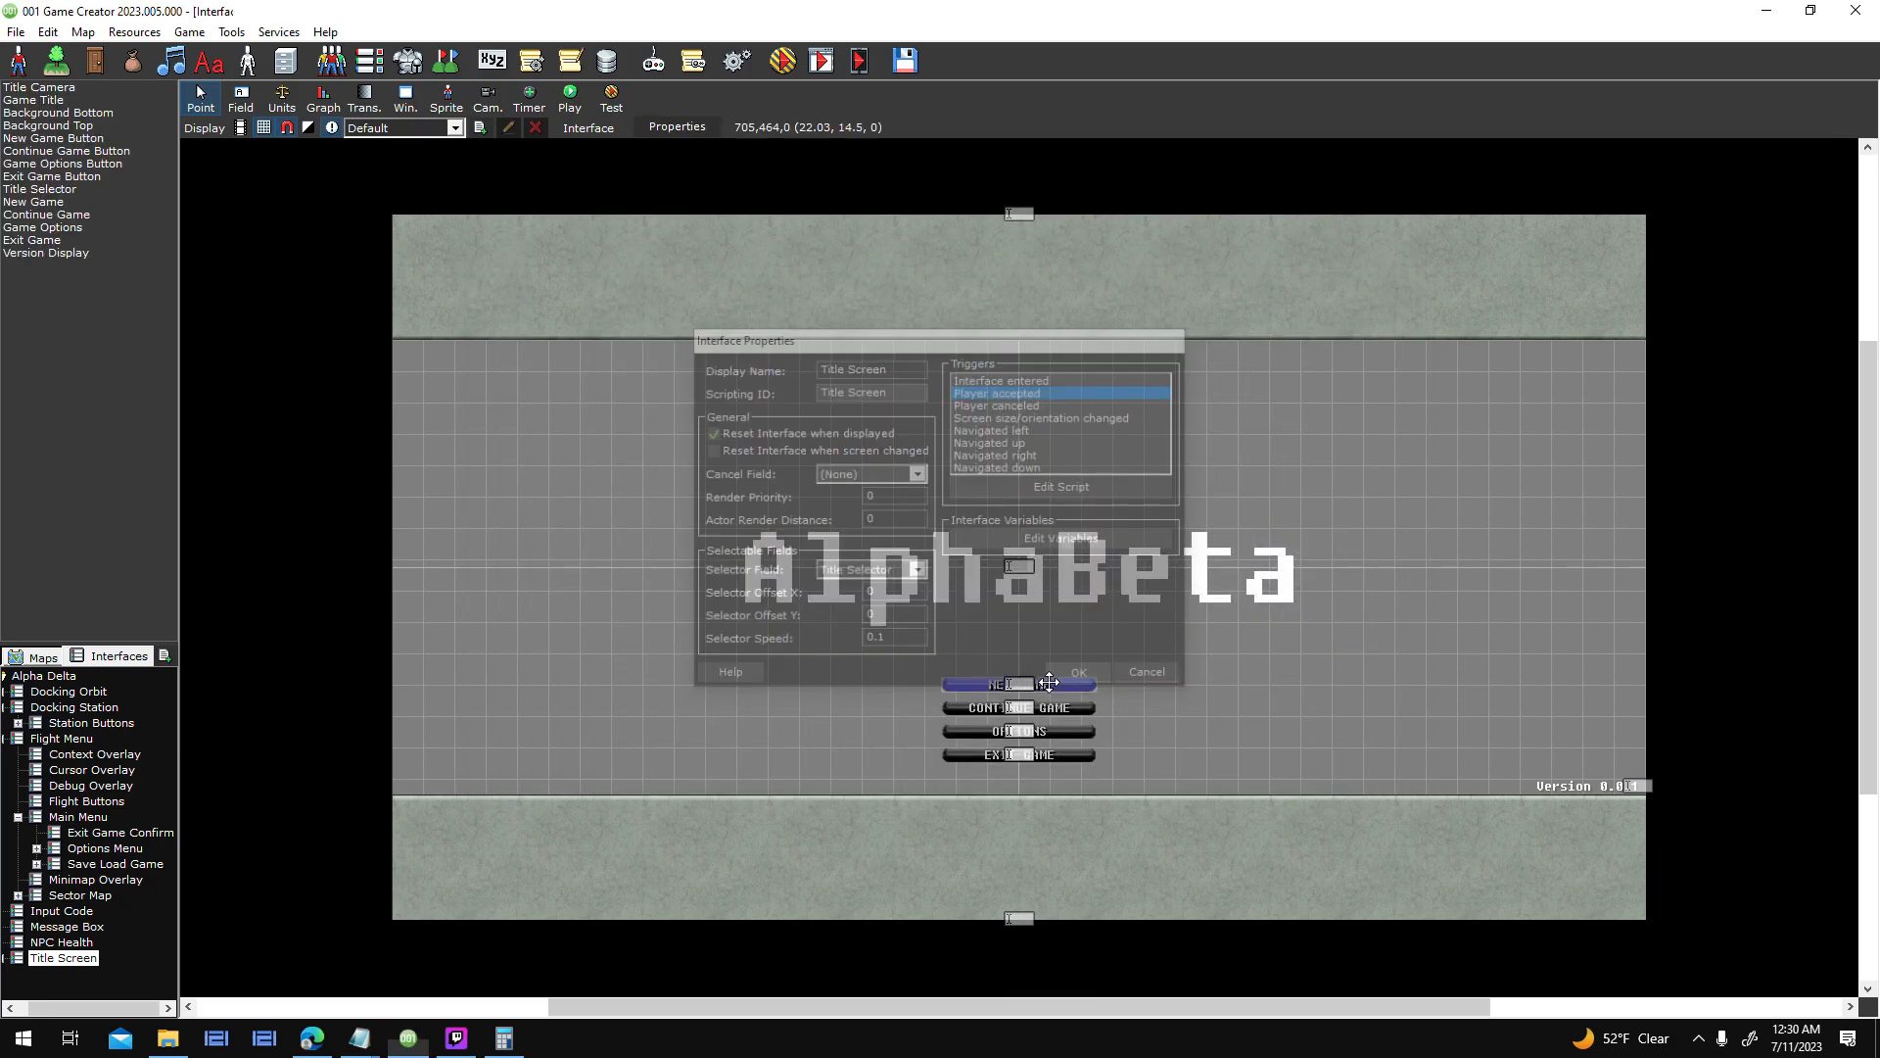
- Examine the Title Screen's New Game field script for the Mouse/Touch Down trigger
double_click(1045, 684)
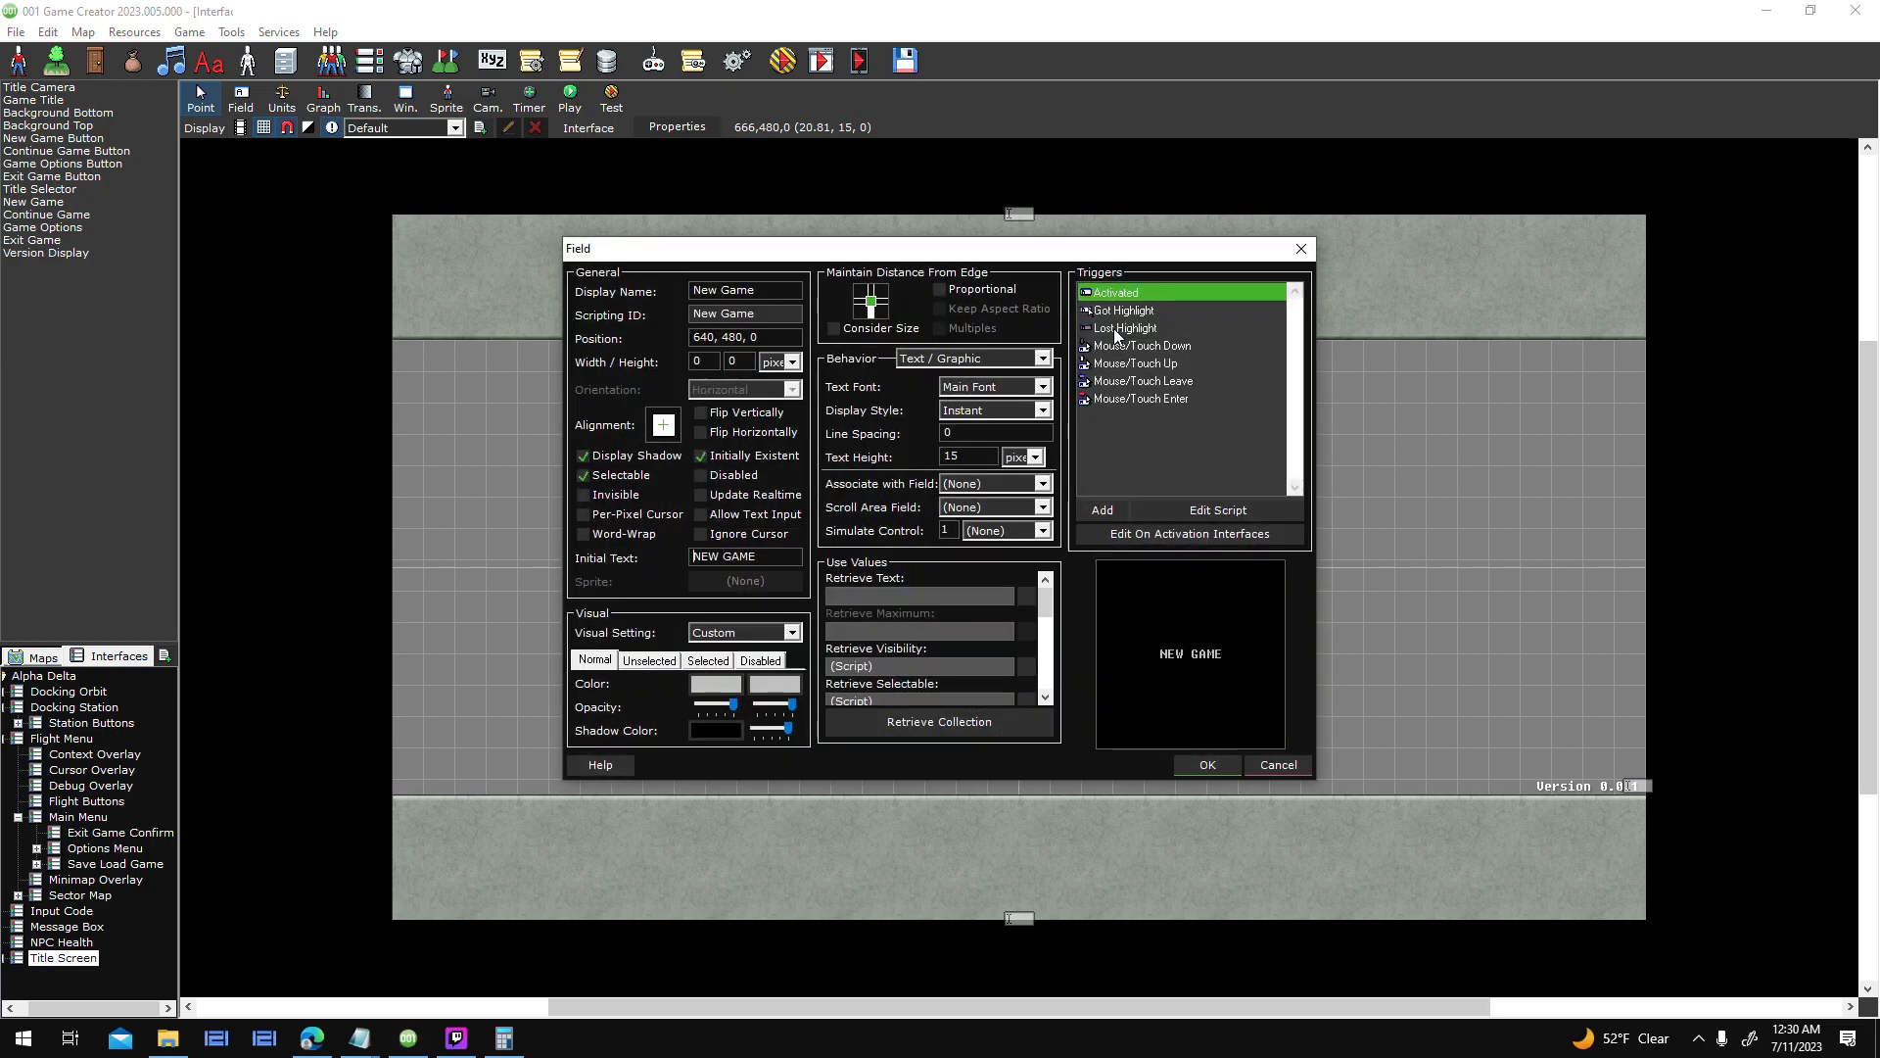
double_click(1201, 345)
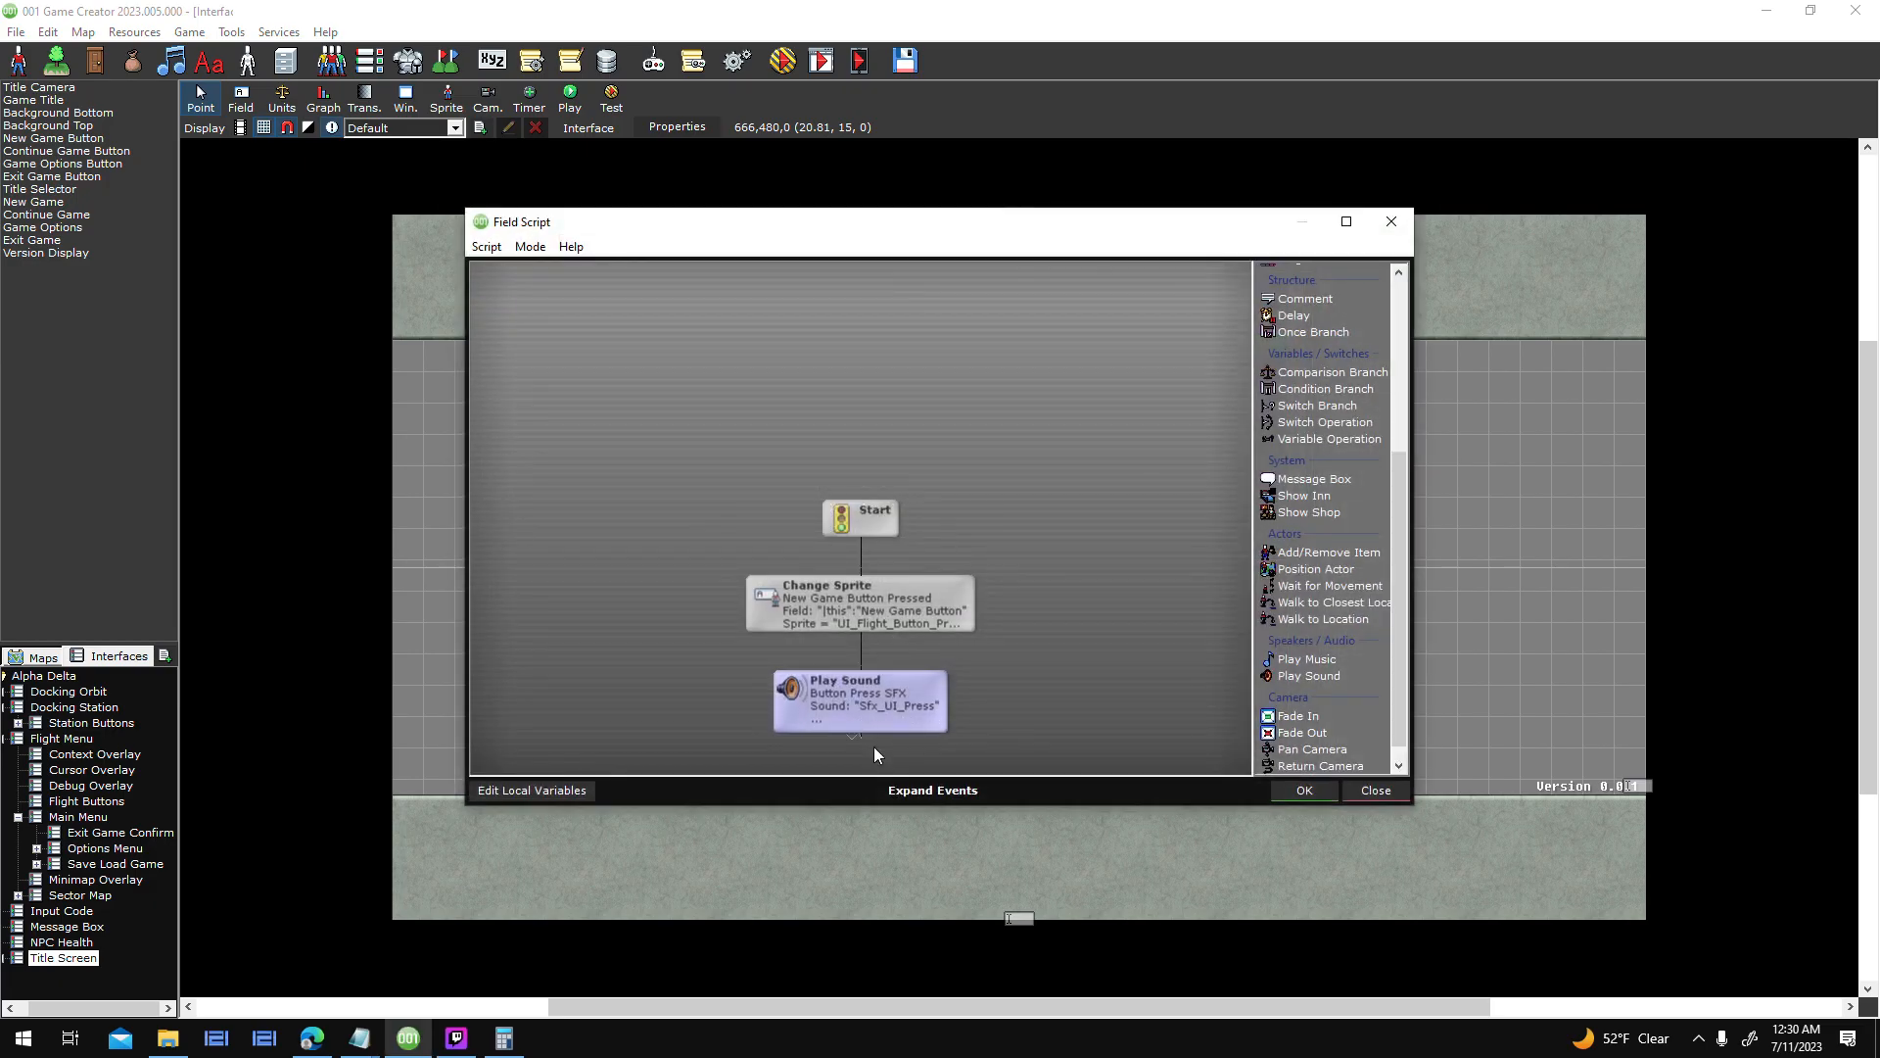
click(1304, 789)
click(1224, 763)
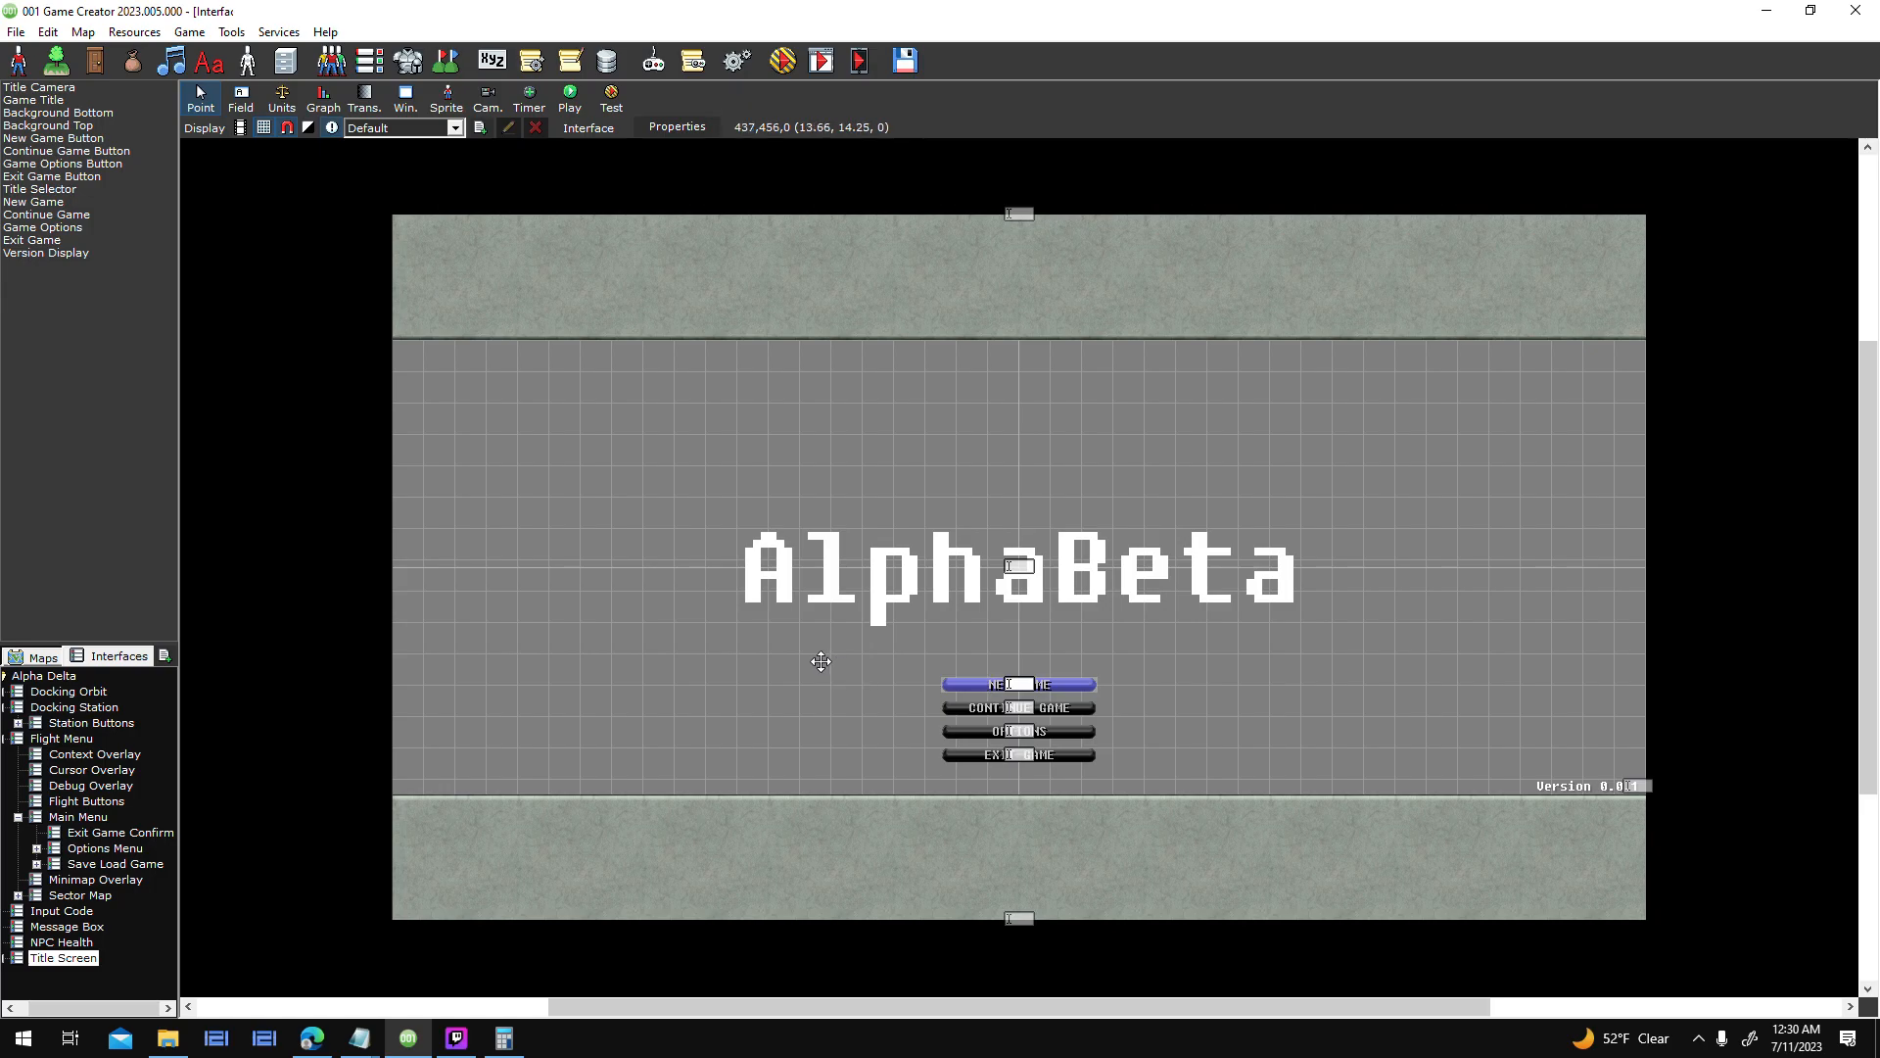
- Expand the Title Screen's sub-interfaces and open the Game Over Menu interface
double_click(16, 959)
drag(118, 1019, 110, 1019)
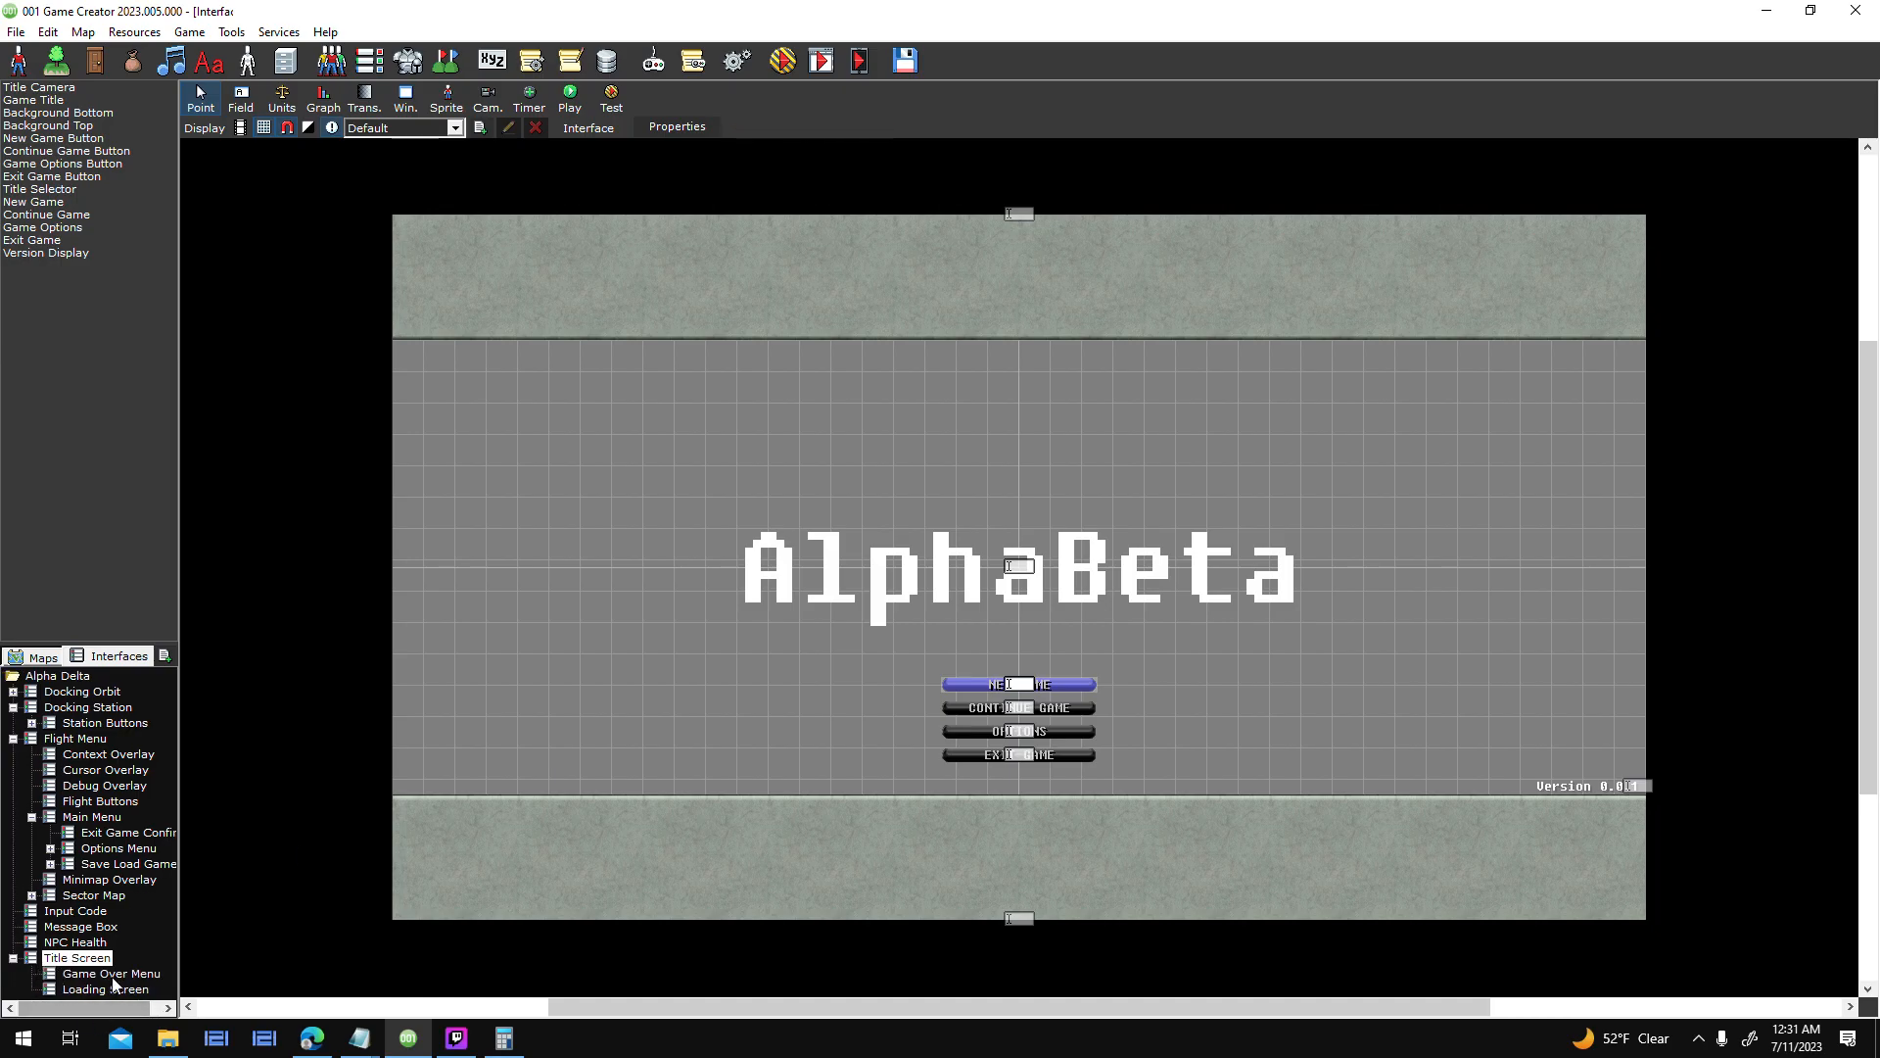
click(111, 974)
click(899, 585)
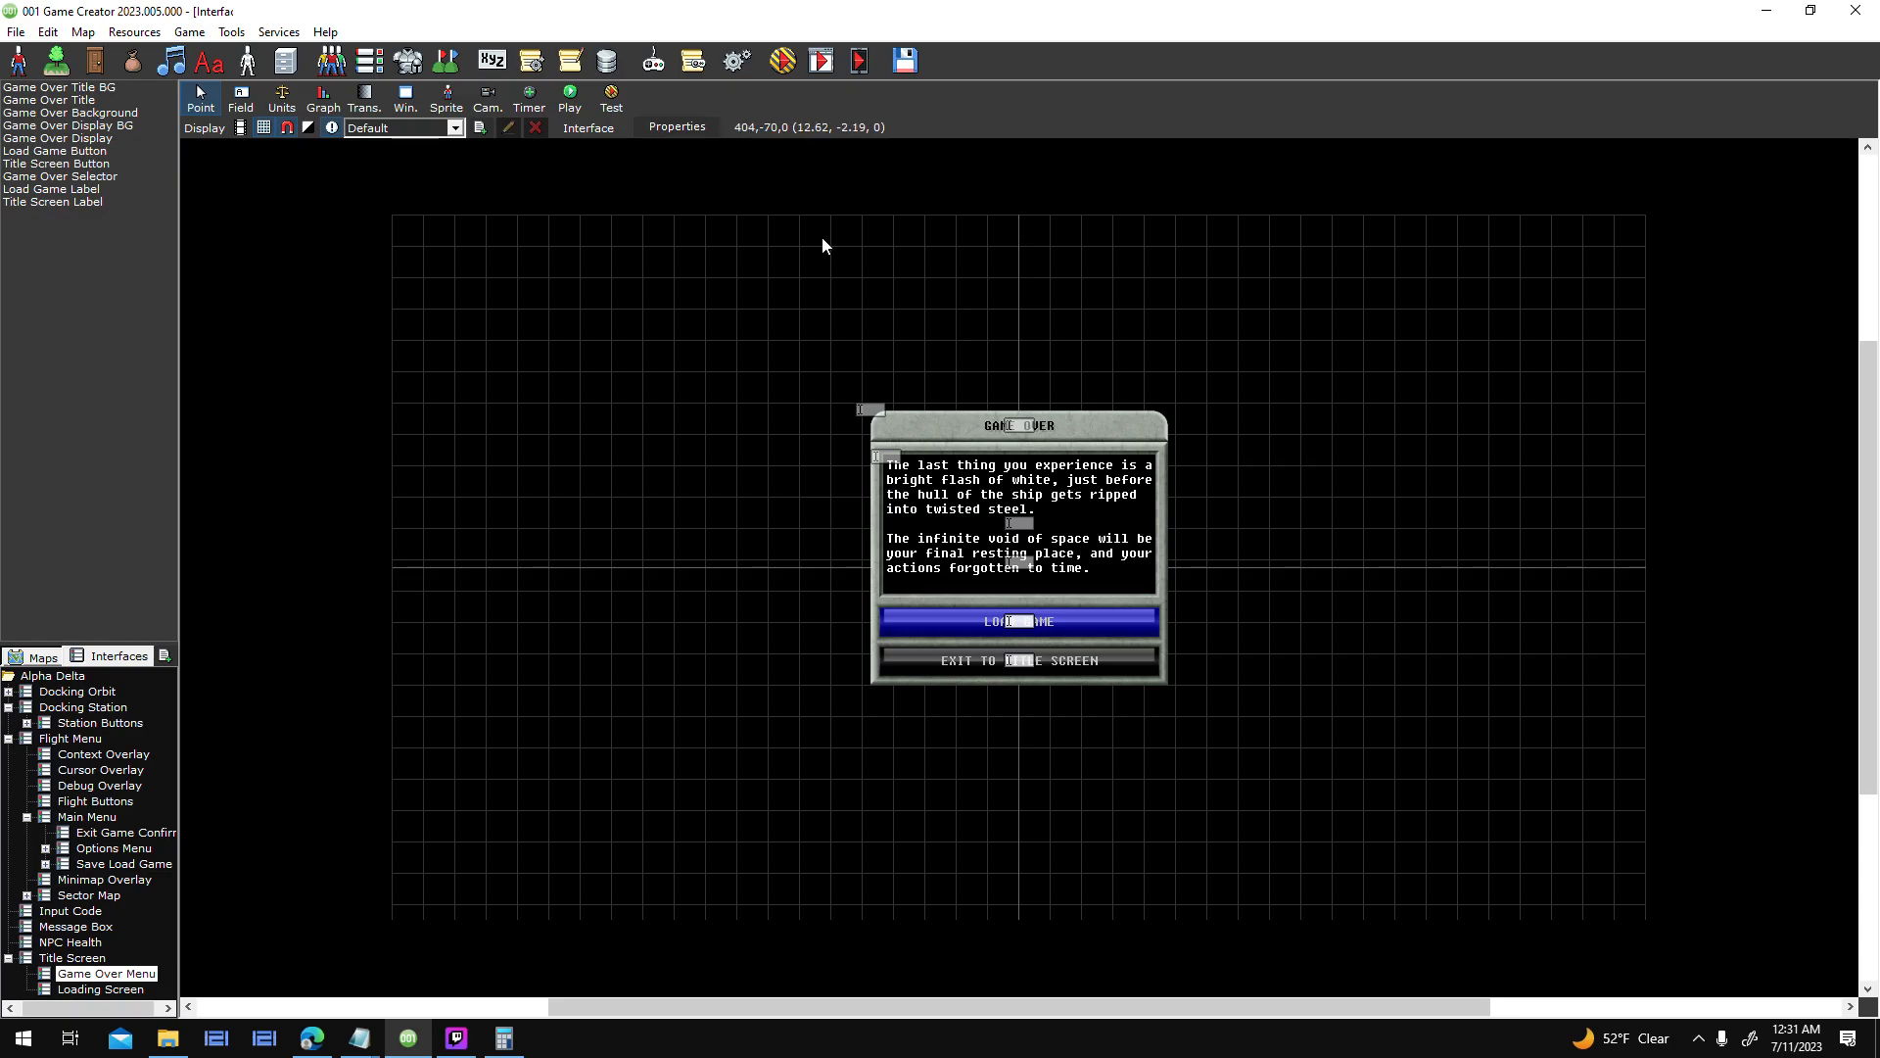
- Examine the Game Over Menu's Load Game label script that changes the button highlight sprite, without changing it
double_click(1068, 615)
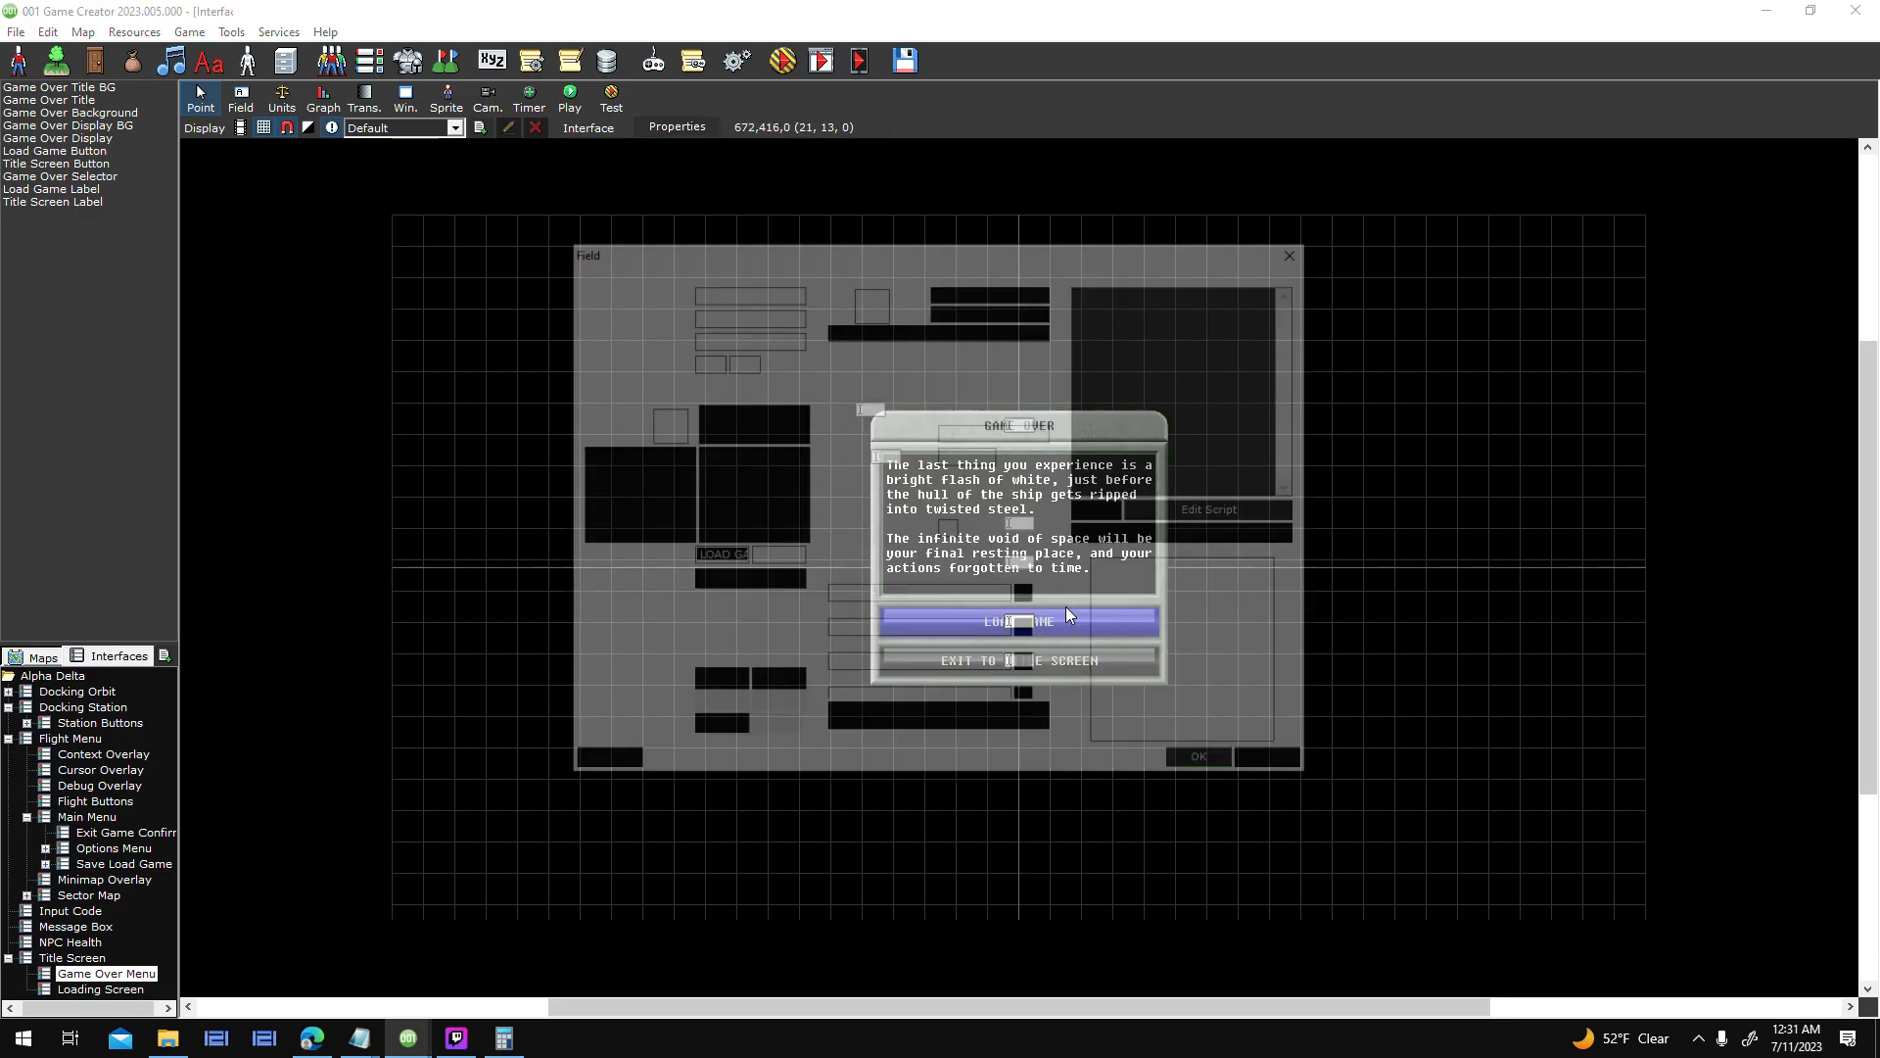
double_click(1161, 362)
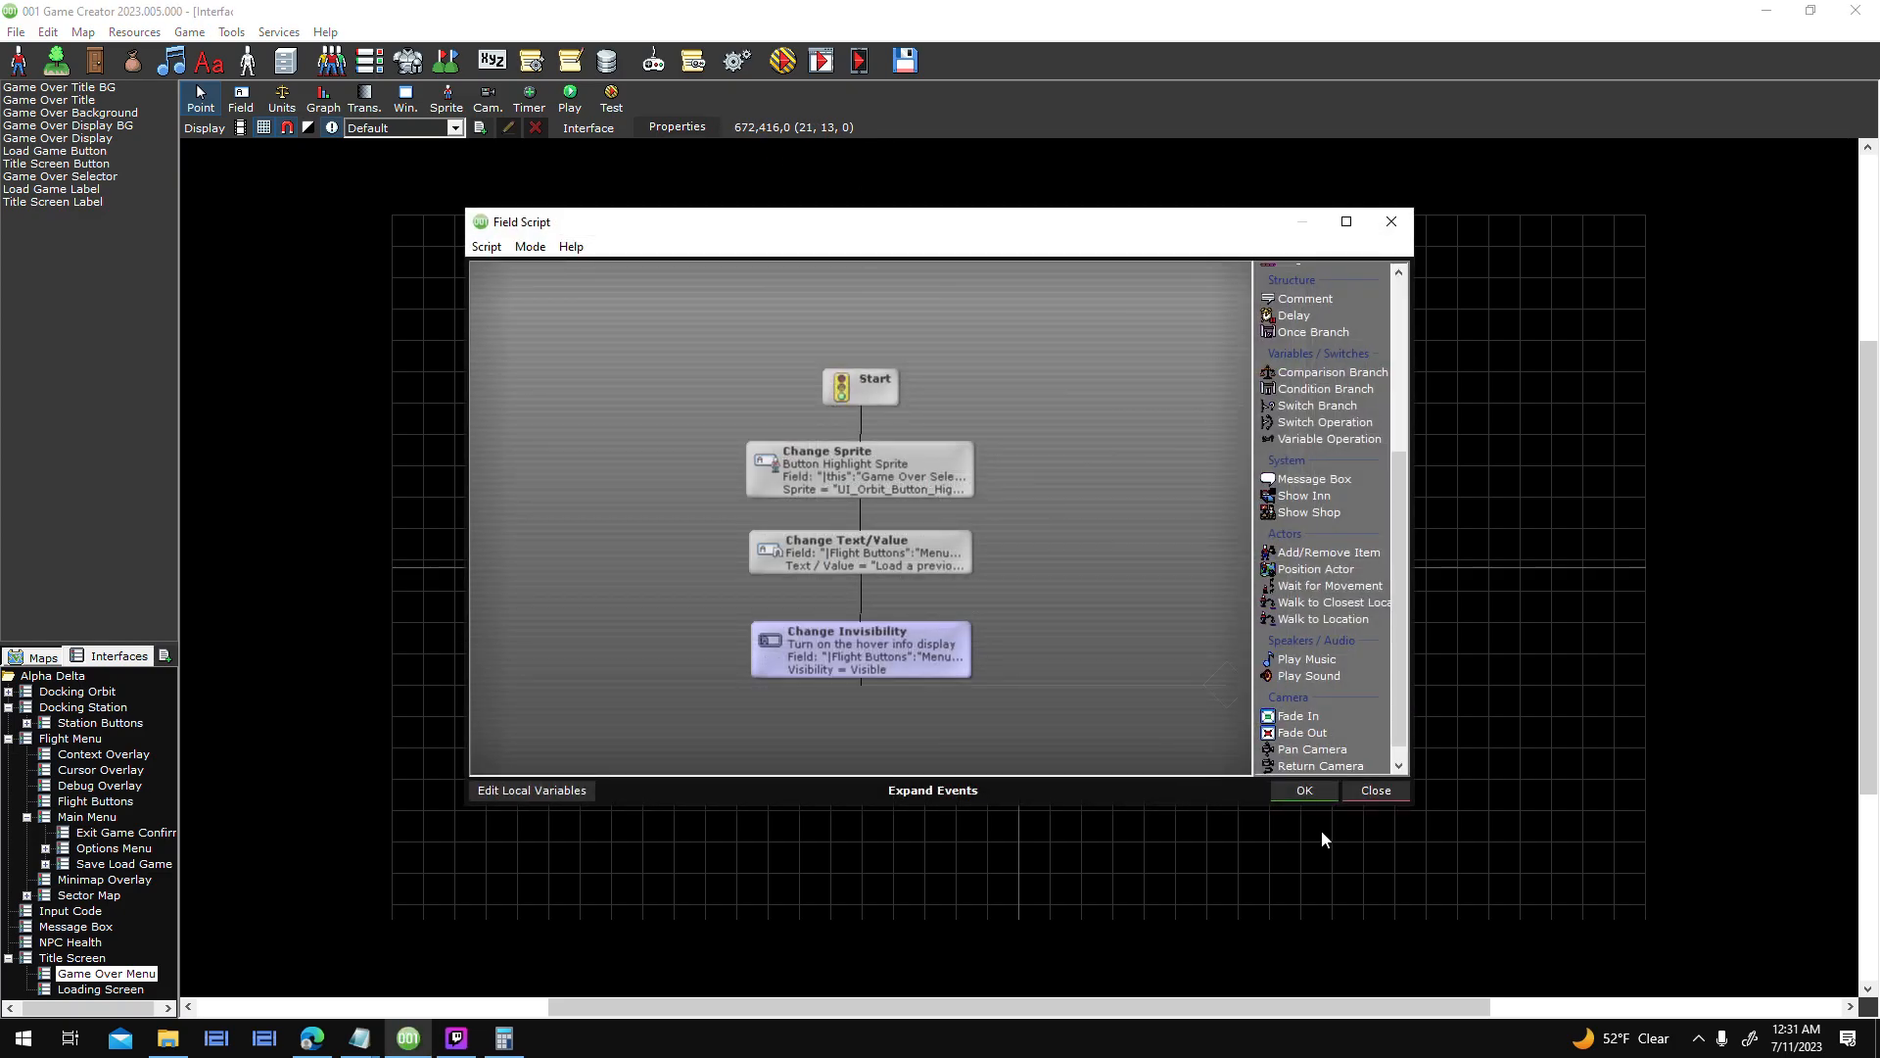
click(1361, 792)
click(1246, 645)
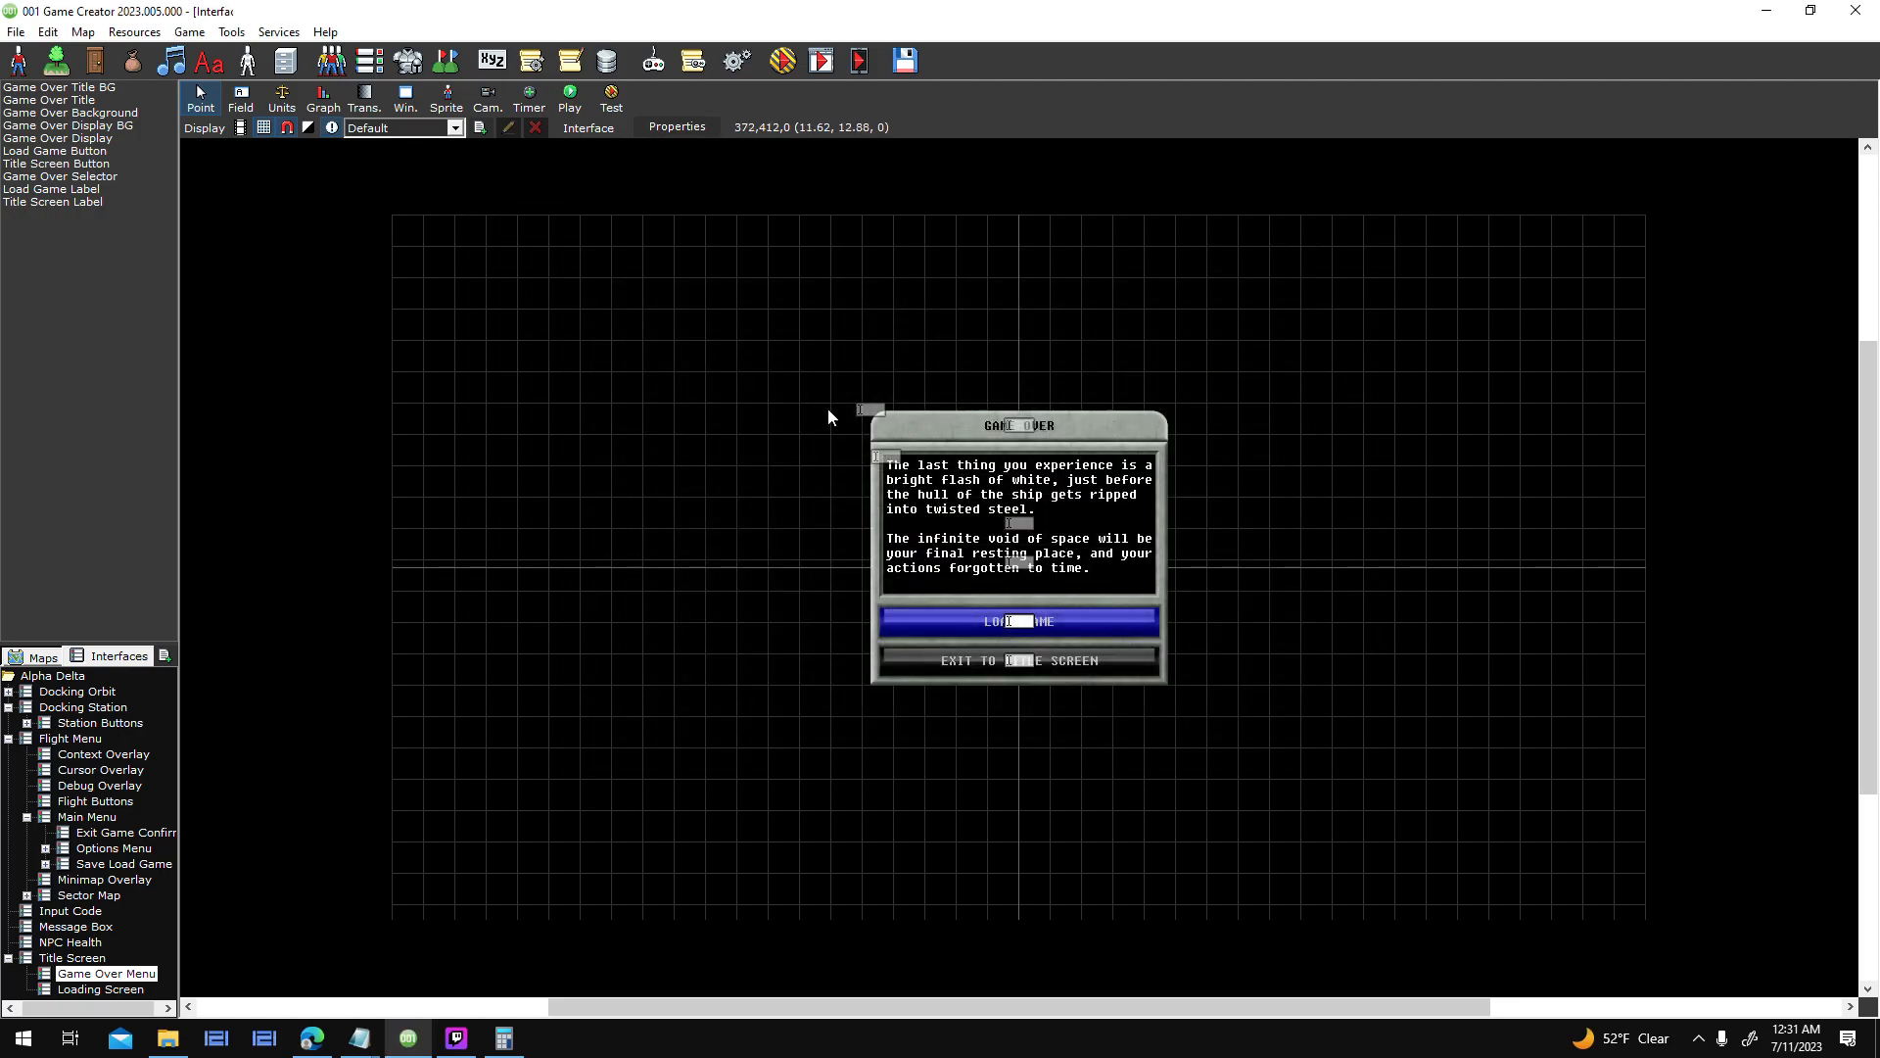
- Check the Game Over Menu interface's Navigated up script and close its properties without changes
double_click(1124, 262)
double_click(1028, 443)
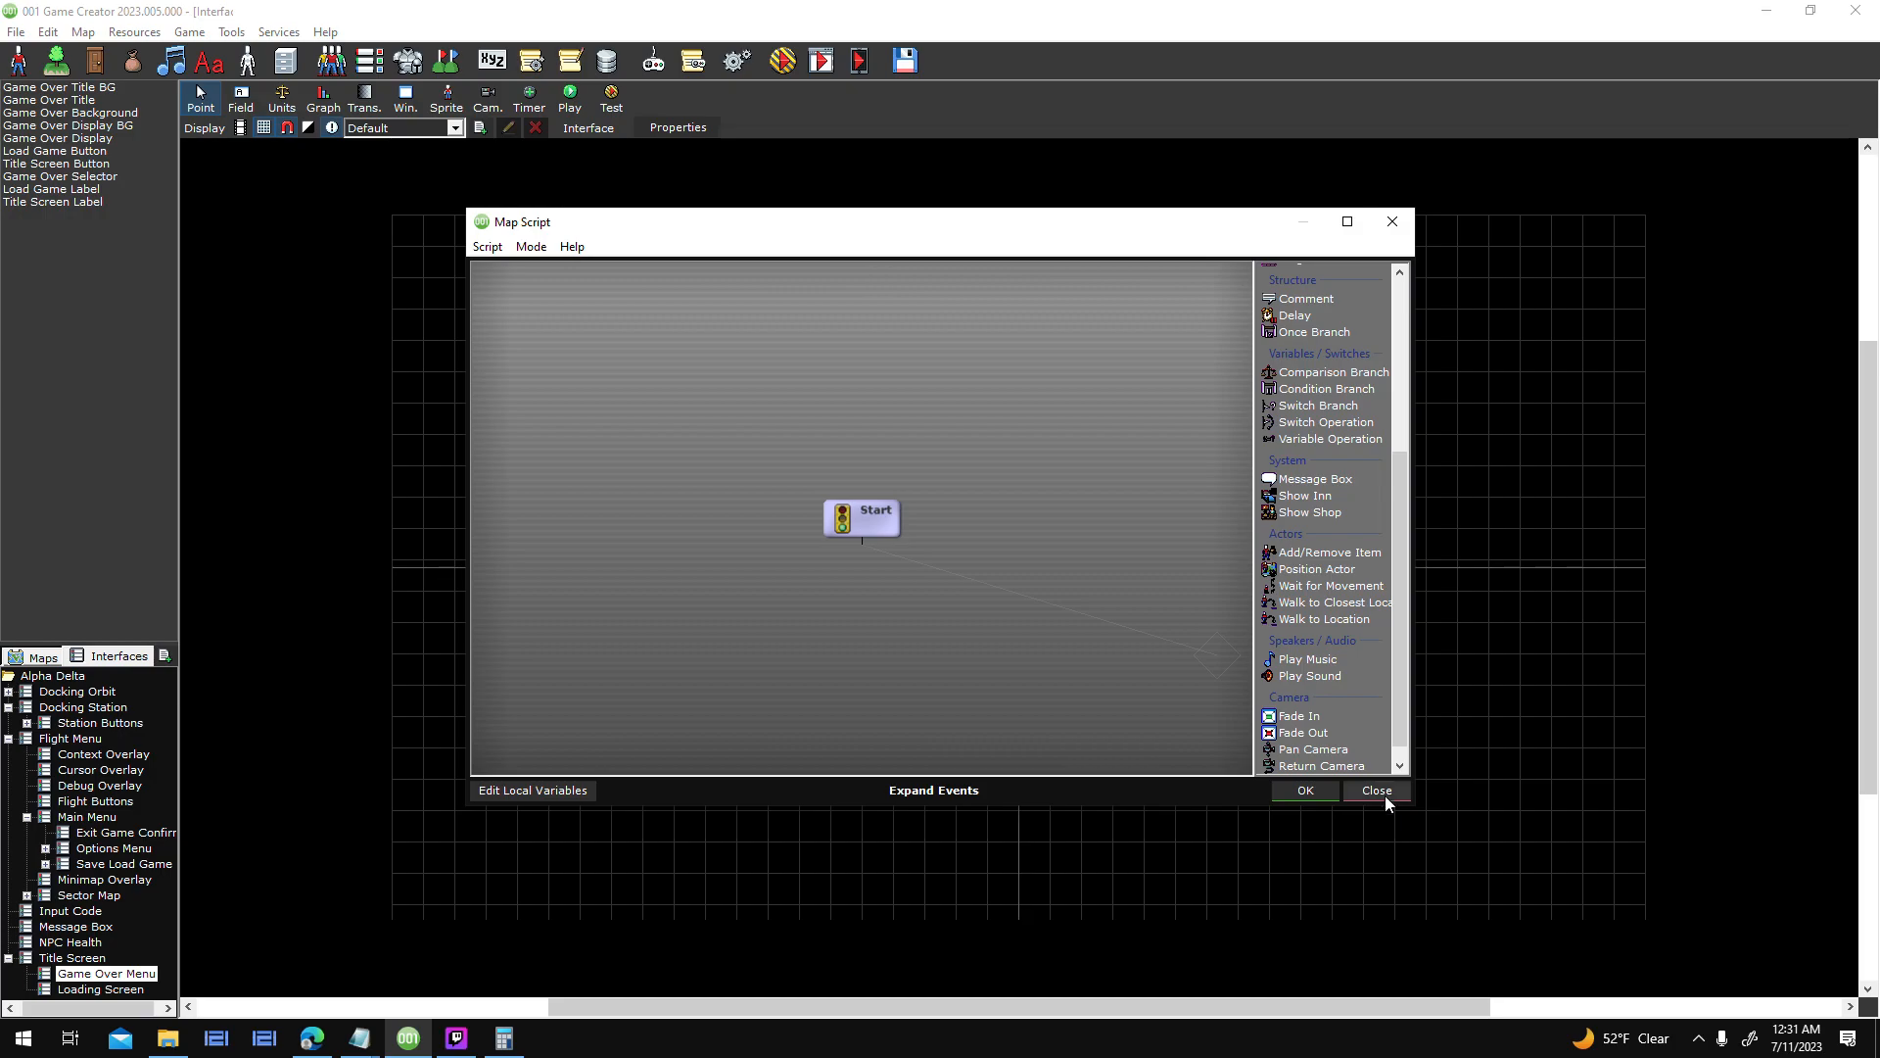
click(1375, 791)
click(1154, 678)
- Paste the Play Sound event into the Game Over Menu's Navigated up script, set its sound to Sfx_UI_Highlight, and link it to Start
click(668, 129)
double_click(1040, 442)
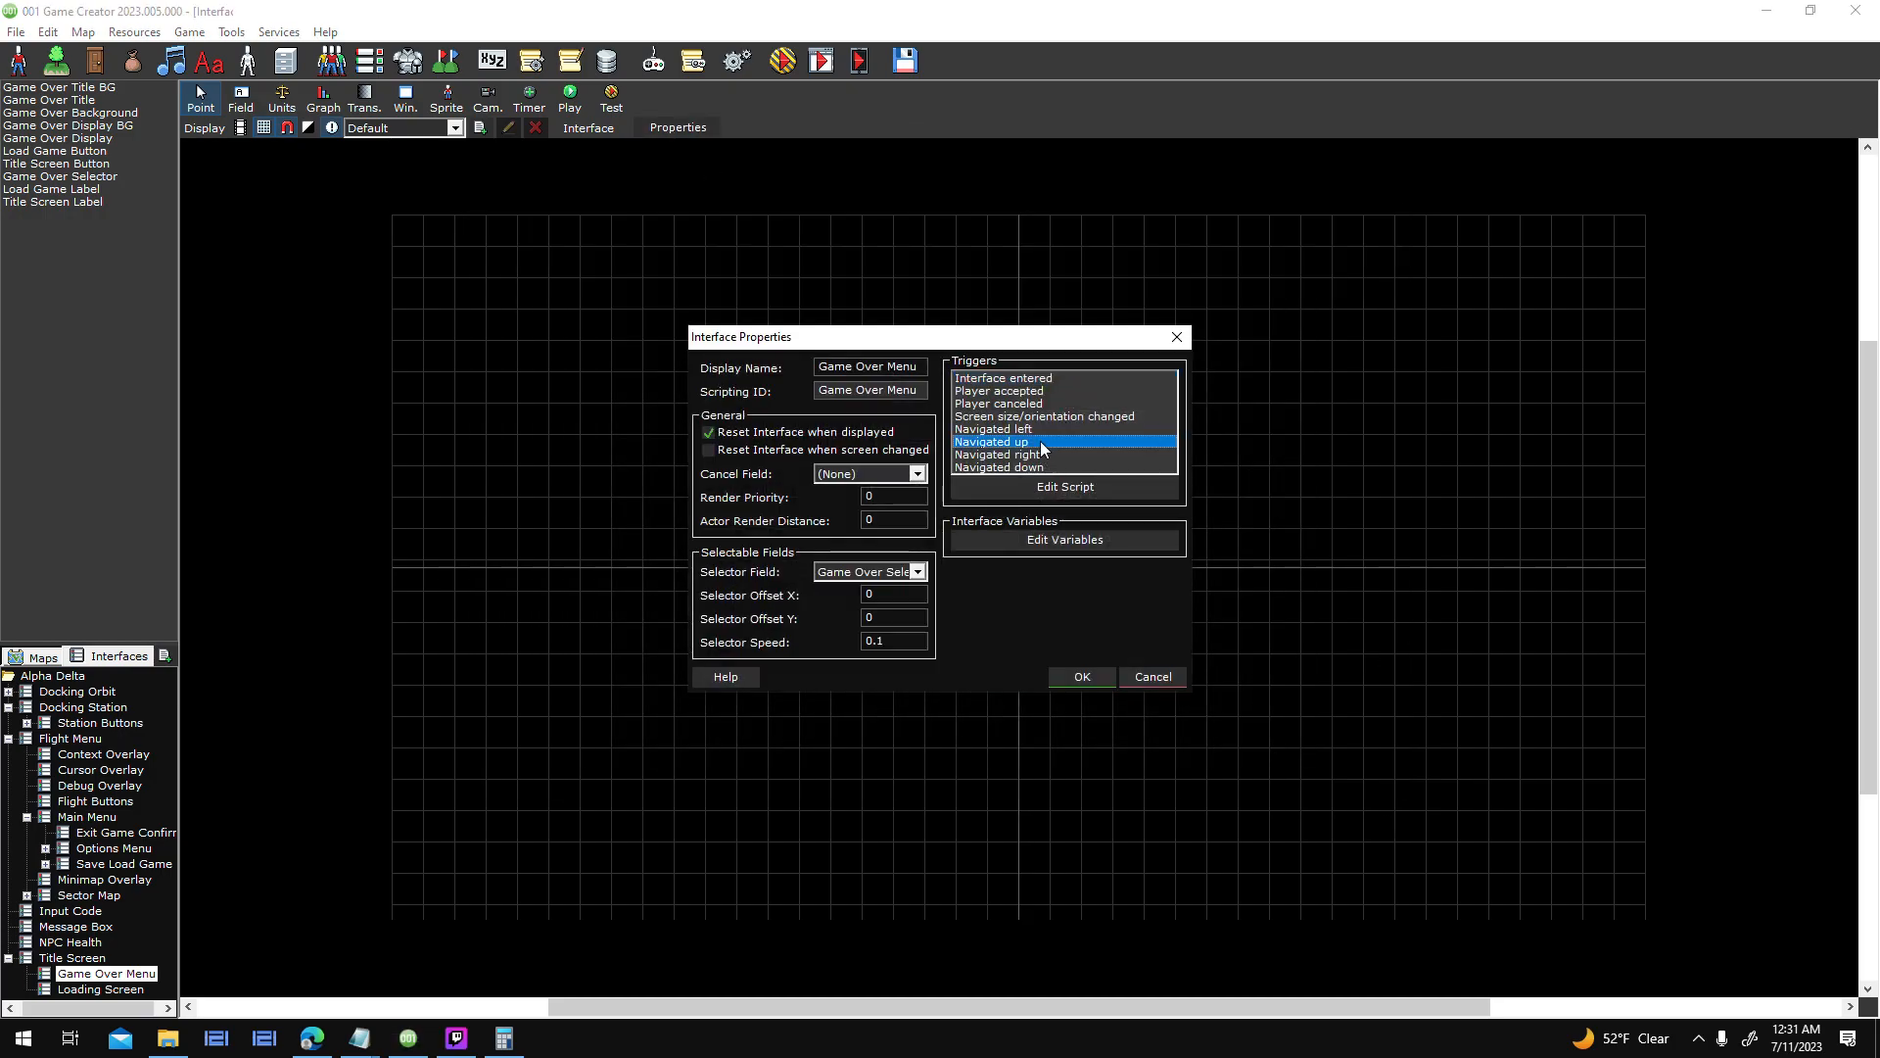
double_click(885, 614)
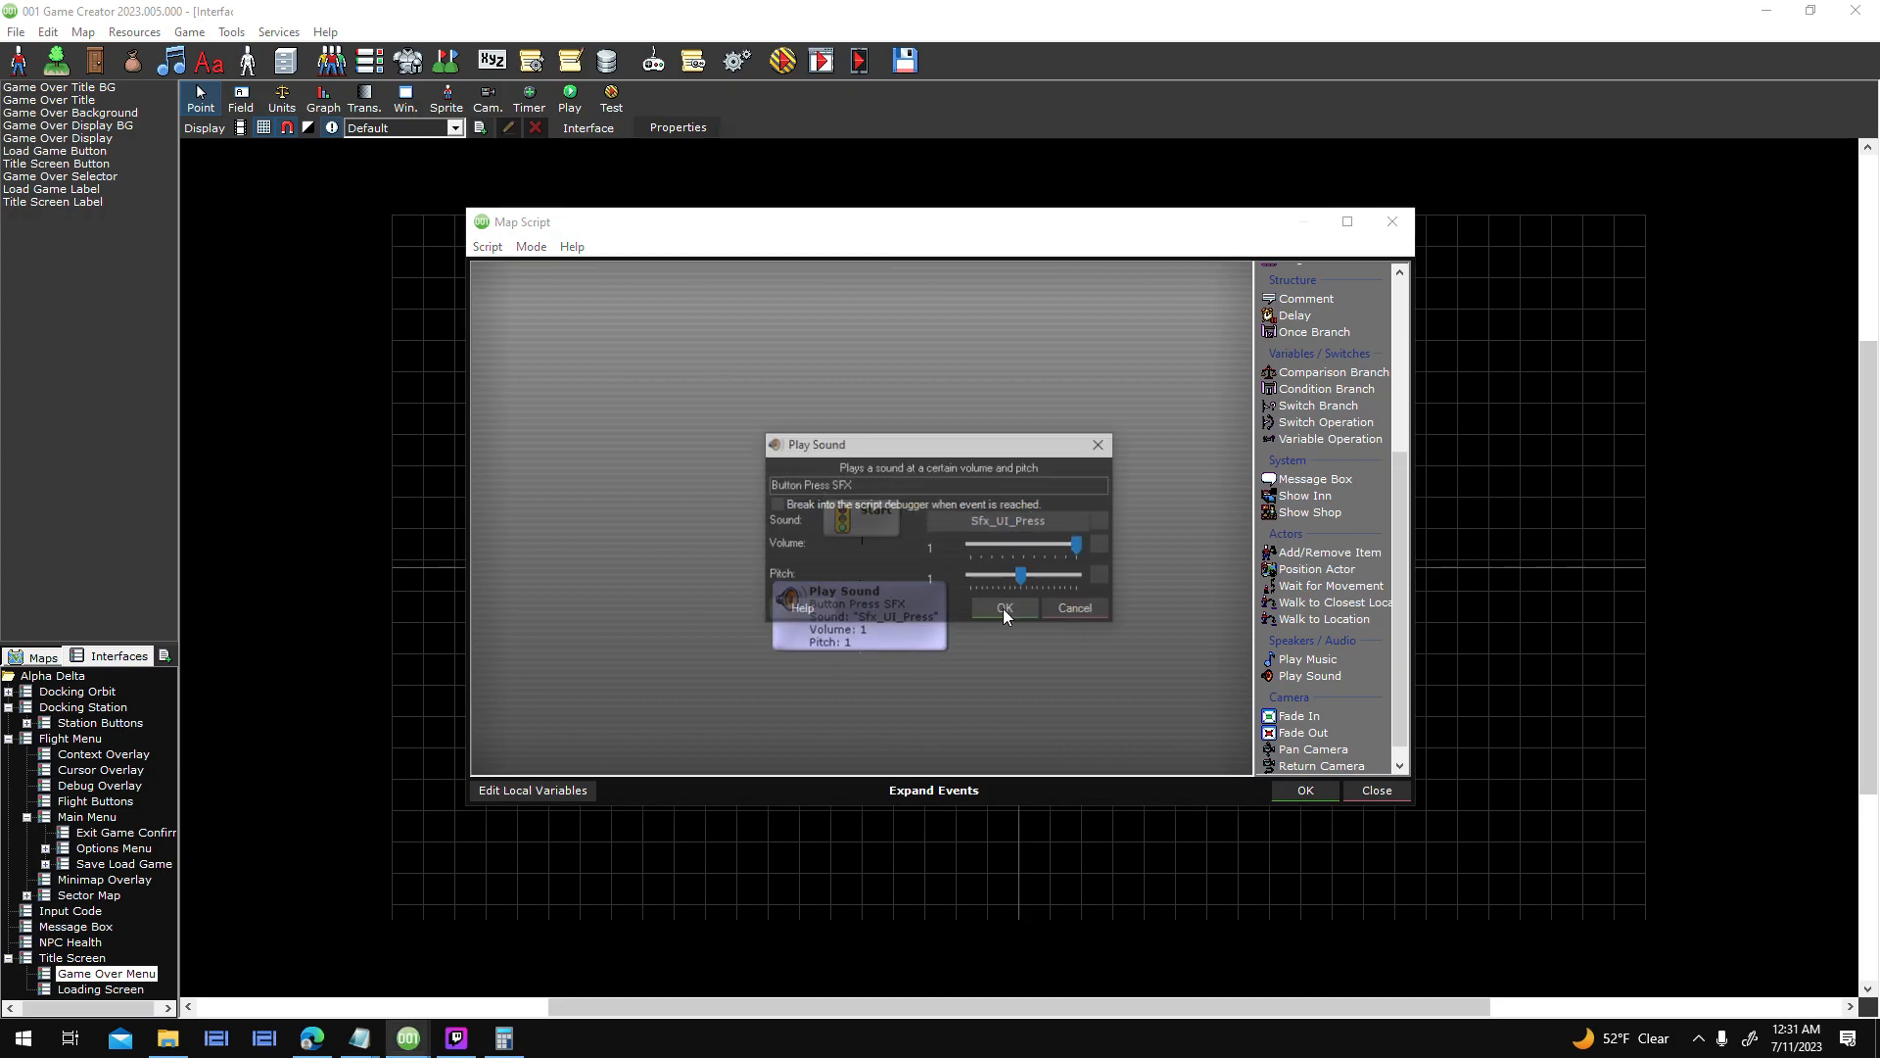
click(1008, 521)
click(1199, 383)
click(1185, 727)
click(1014, 610)
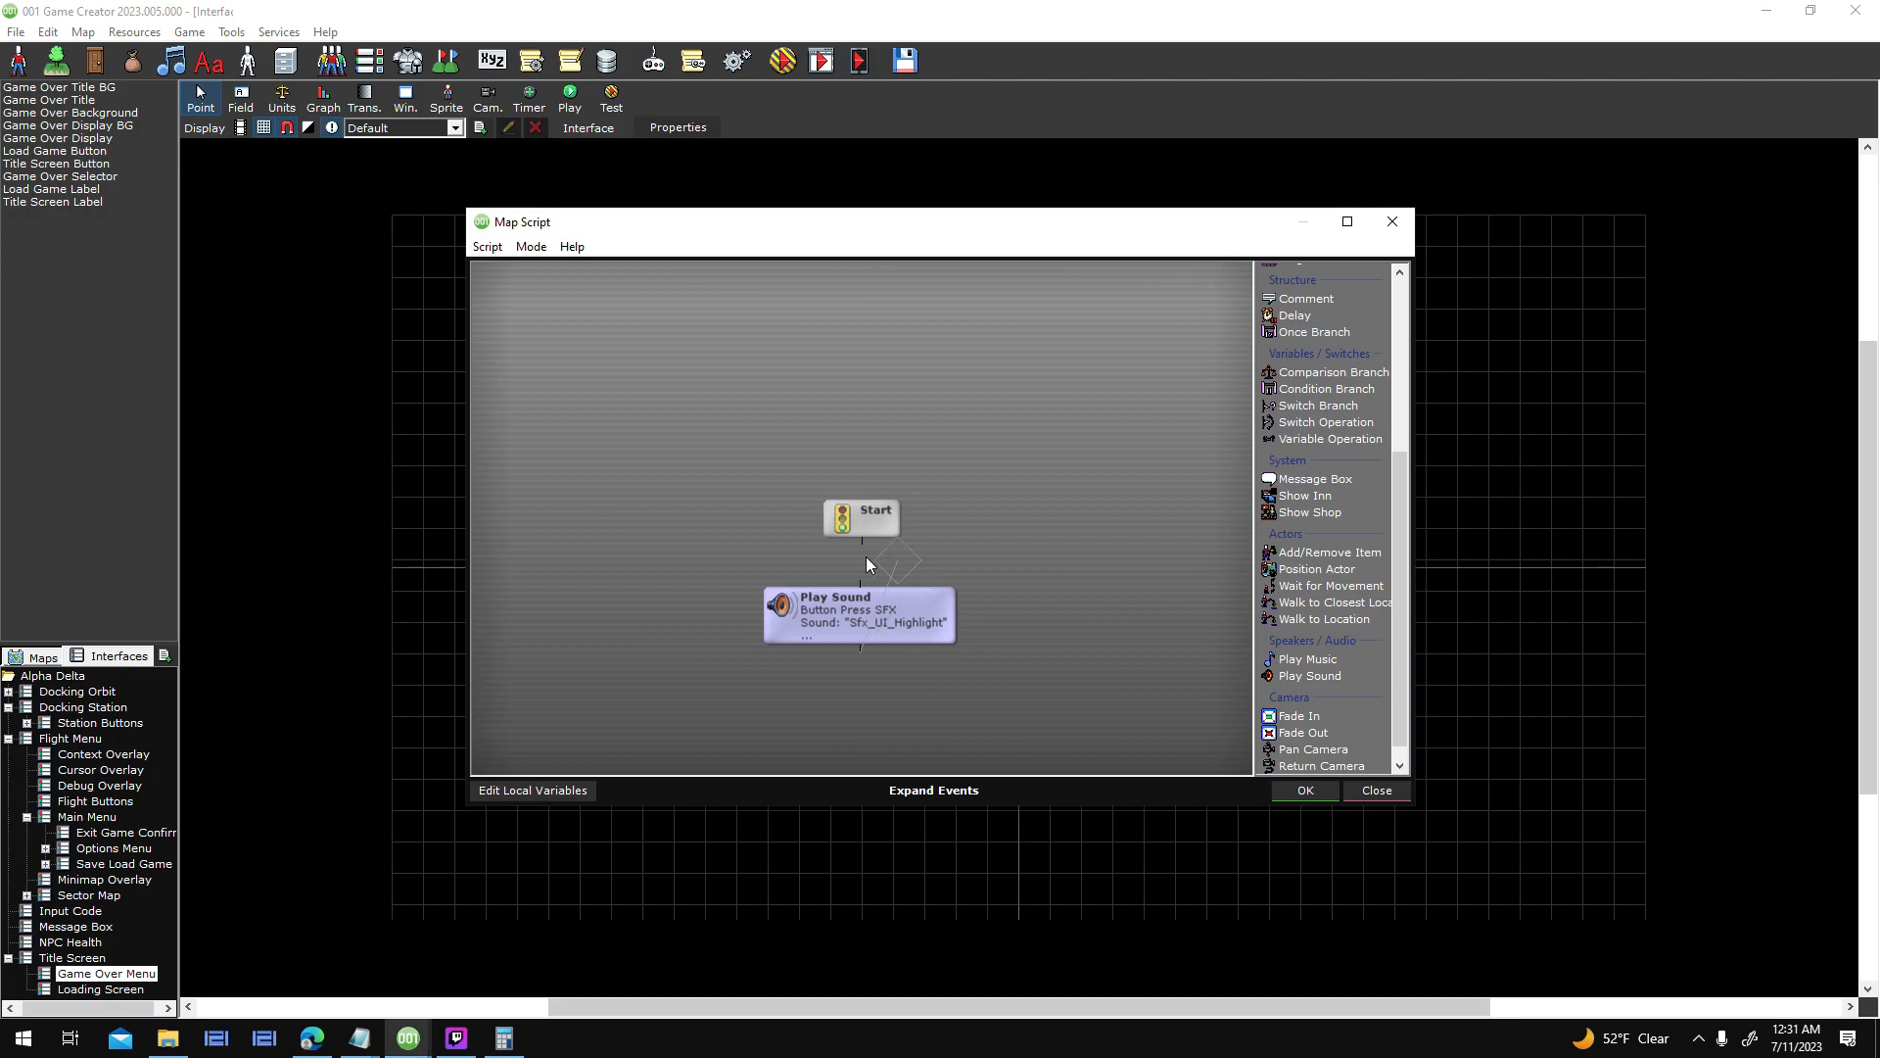
drag(861, 551, 886, 637)
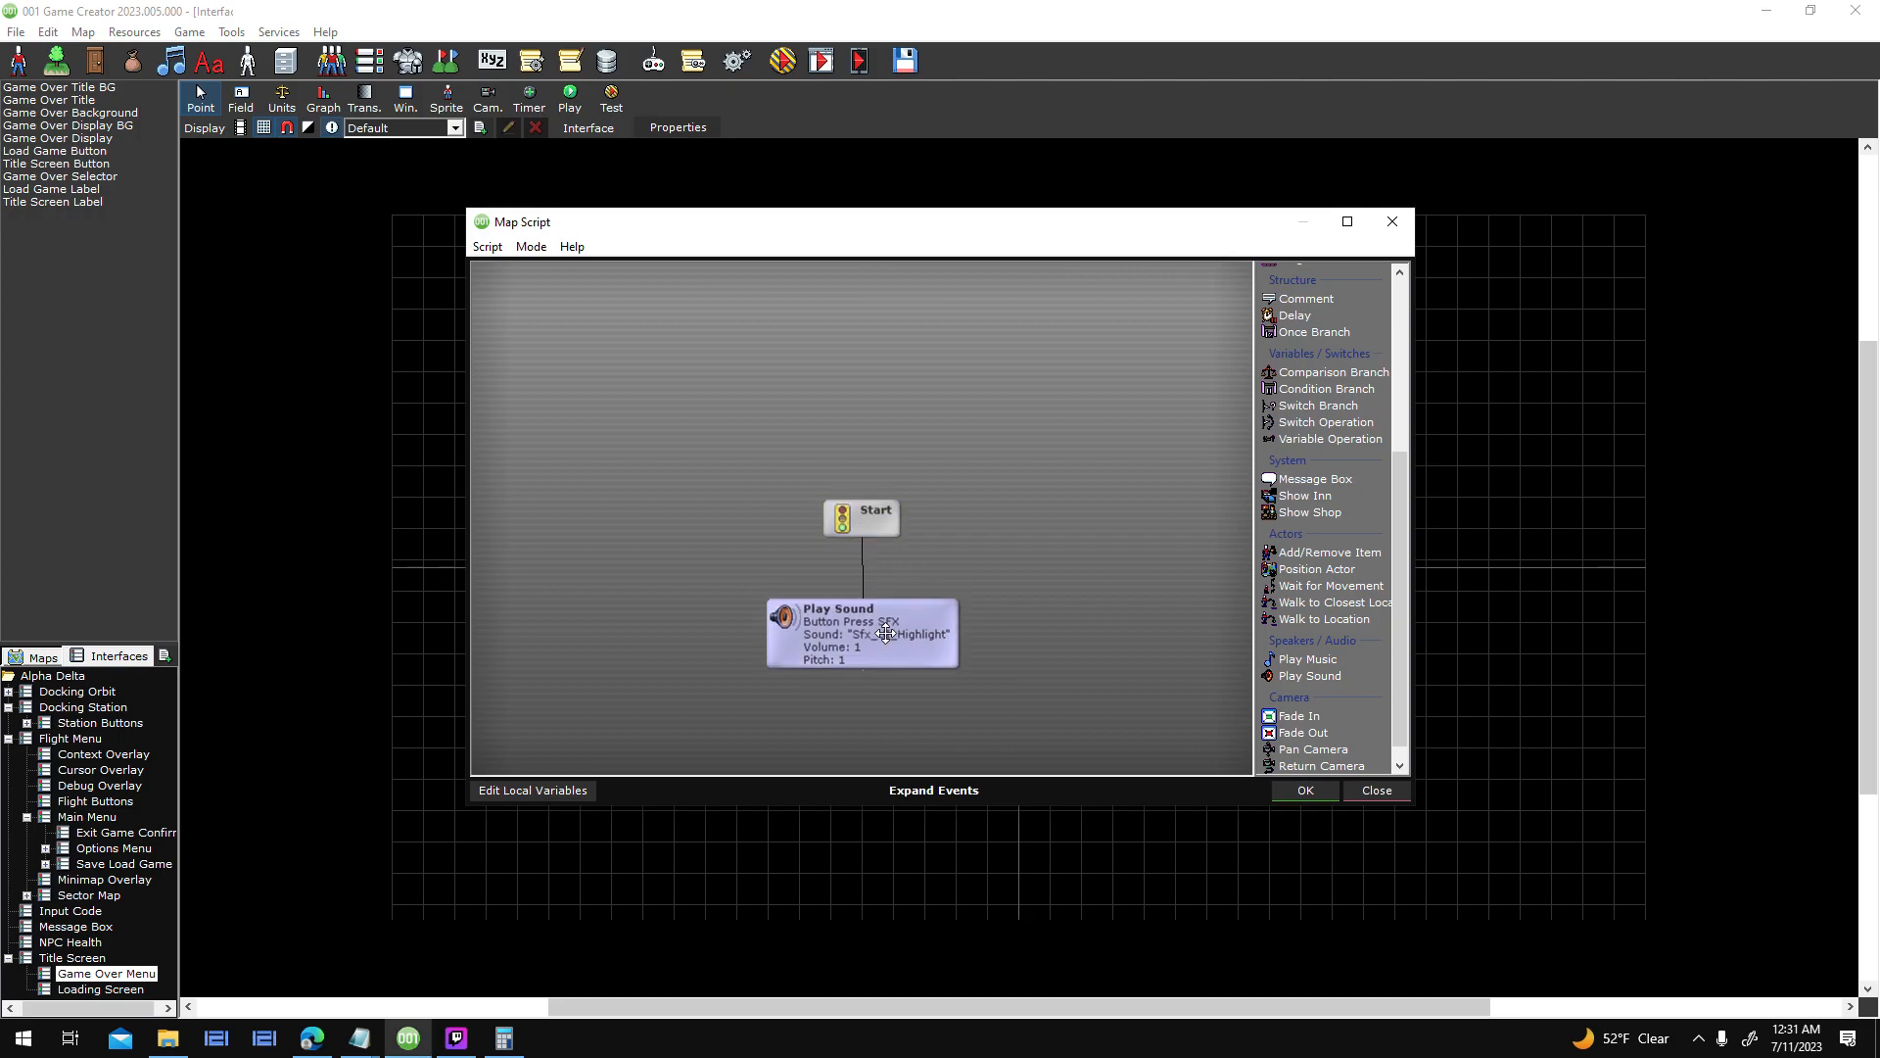
click(1304, 791)
- In the Navigated down script, link the Sfx_UI_Highlight Play Sound event to Start and change its comment to Button Highlight SFX
double_click(1020, 472)
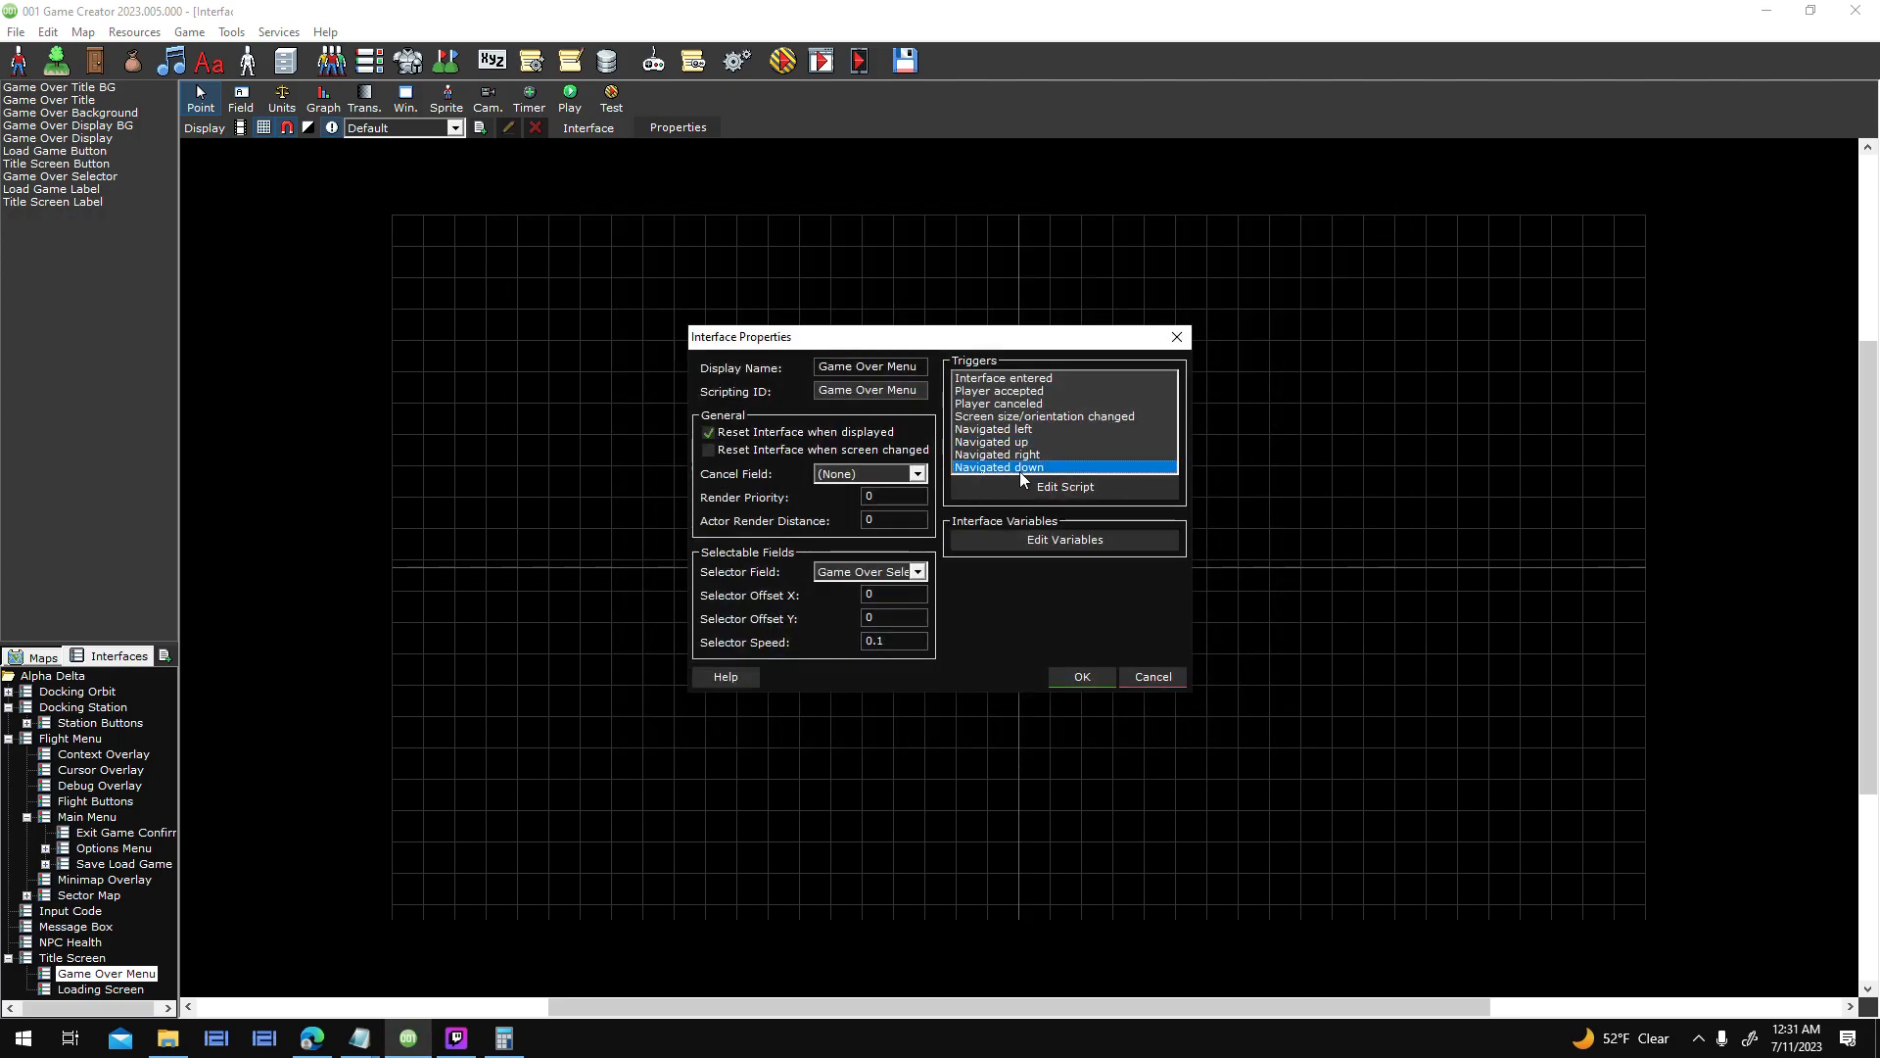
mouse_move(866, 548)
mouse_down()
mouse_move(870, 662)
mouse_move(869, 617)
mouse_up()
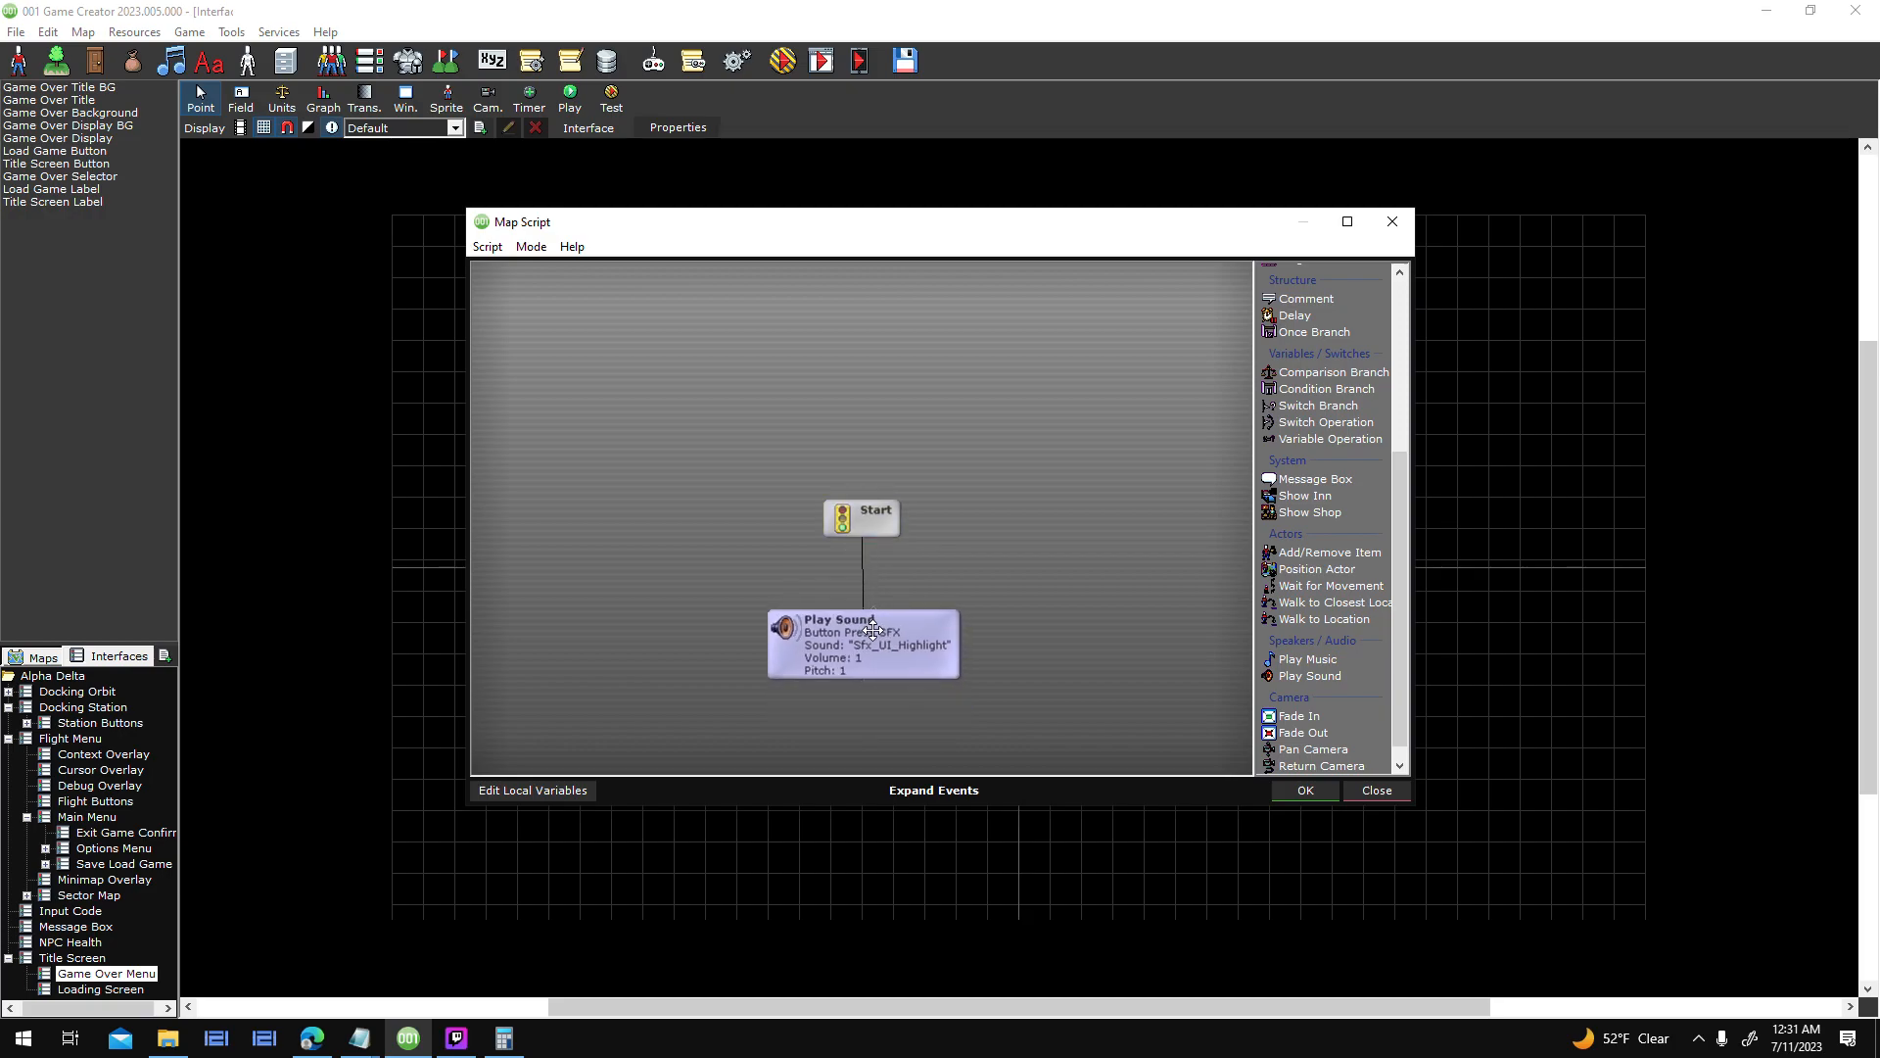
double_click(861, 641)
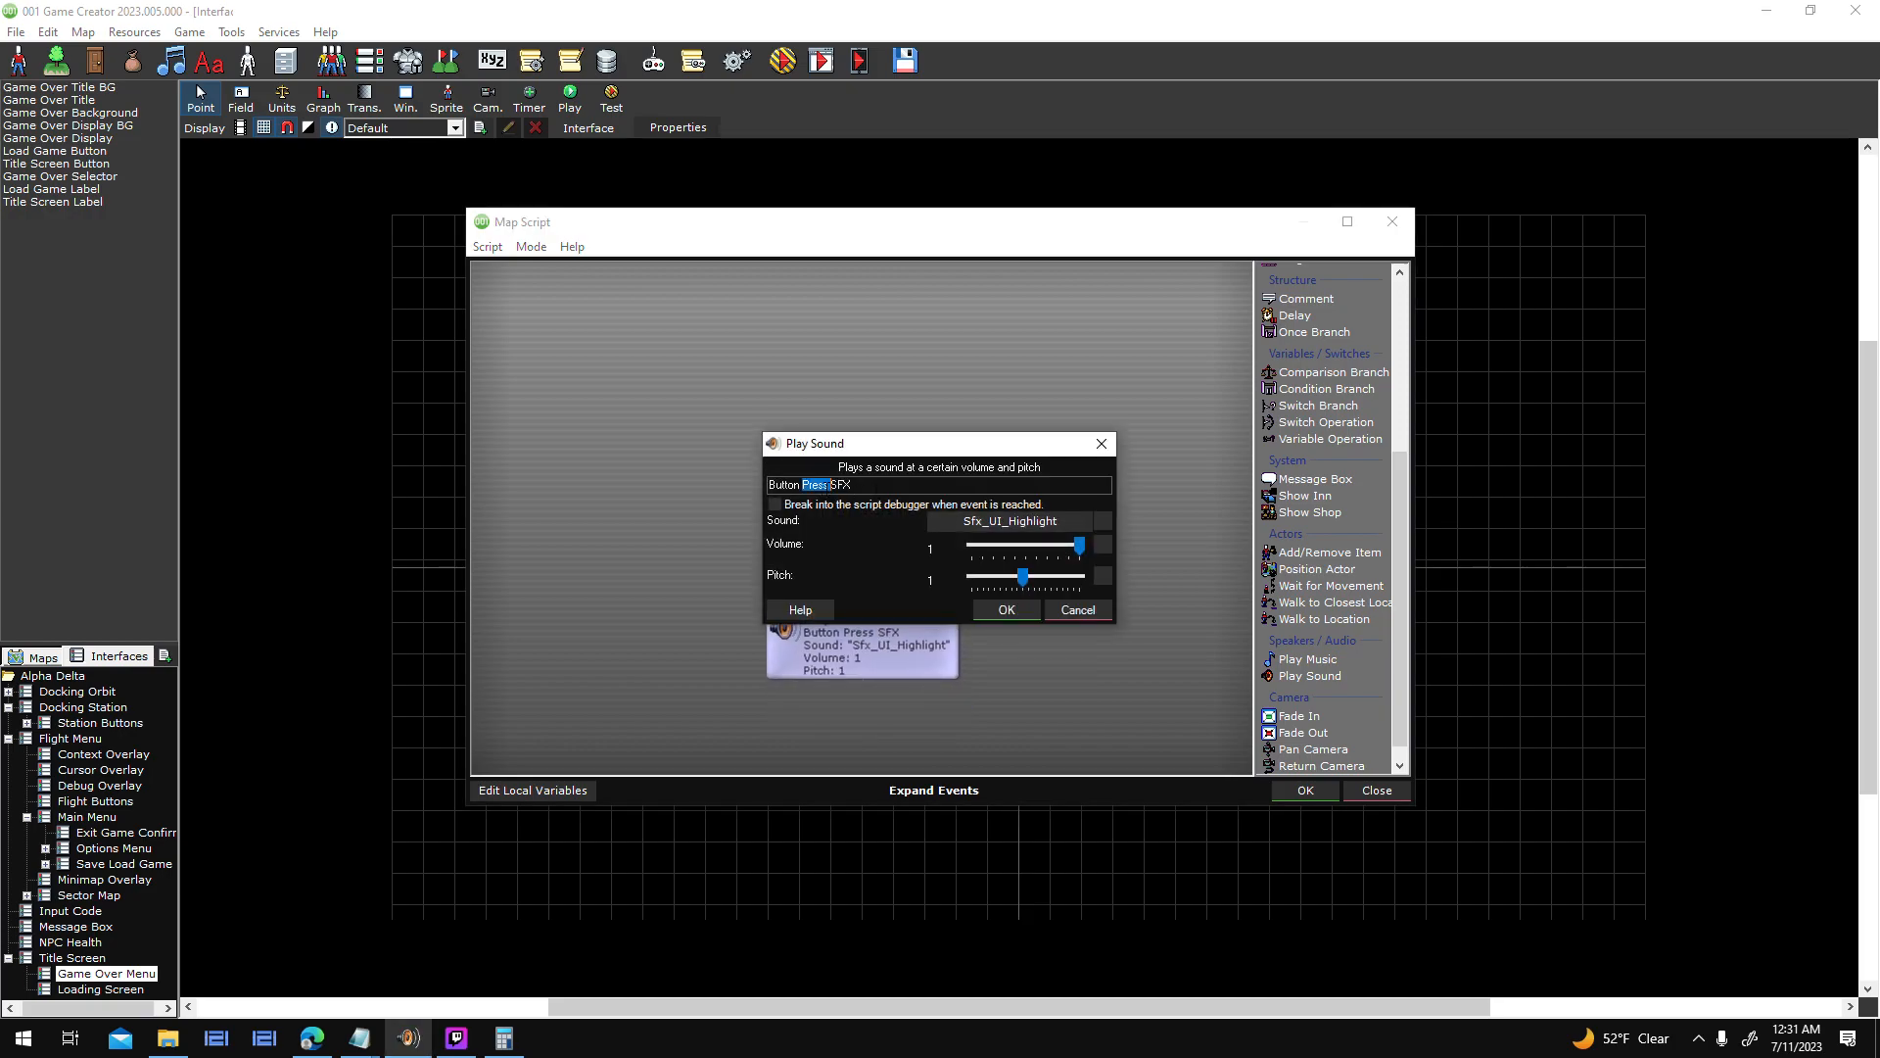
text(Highlight)
key(Return)
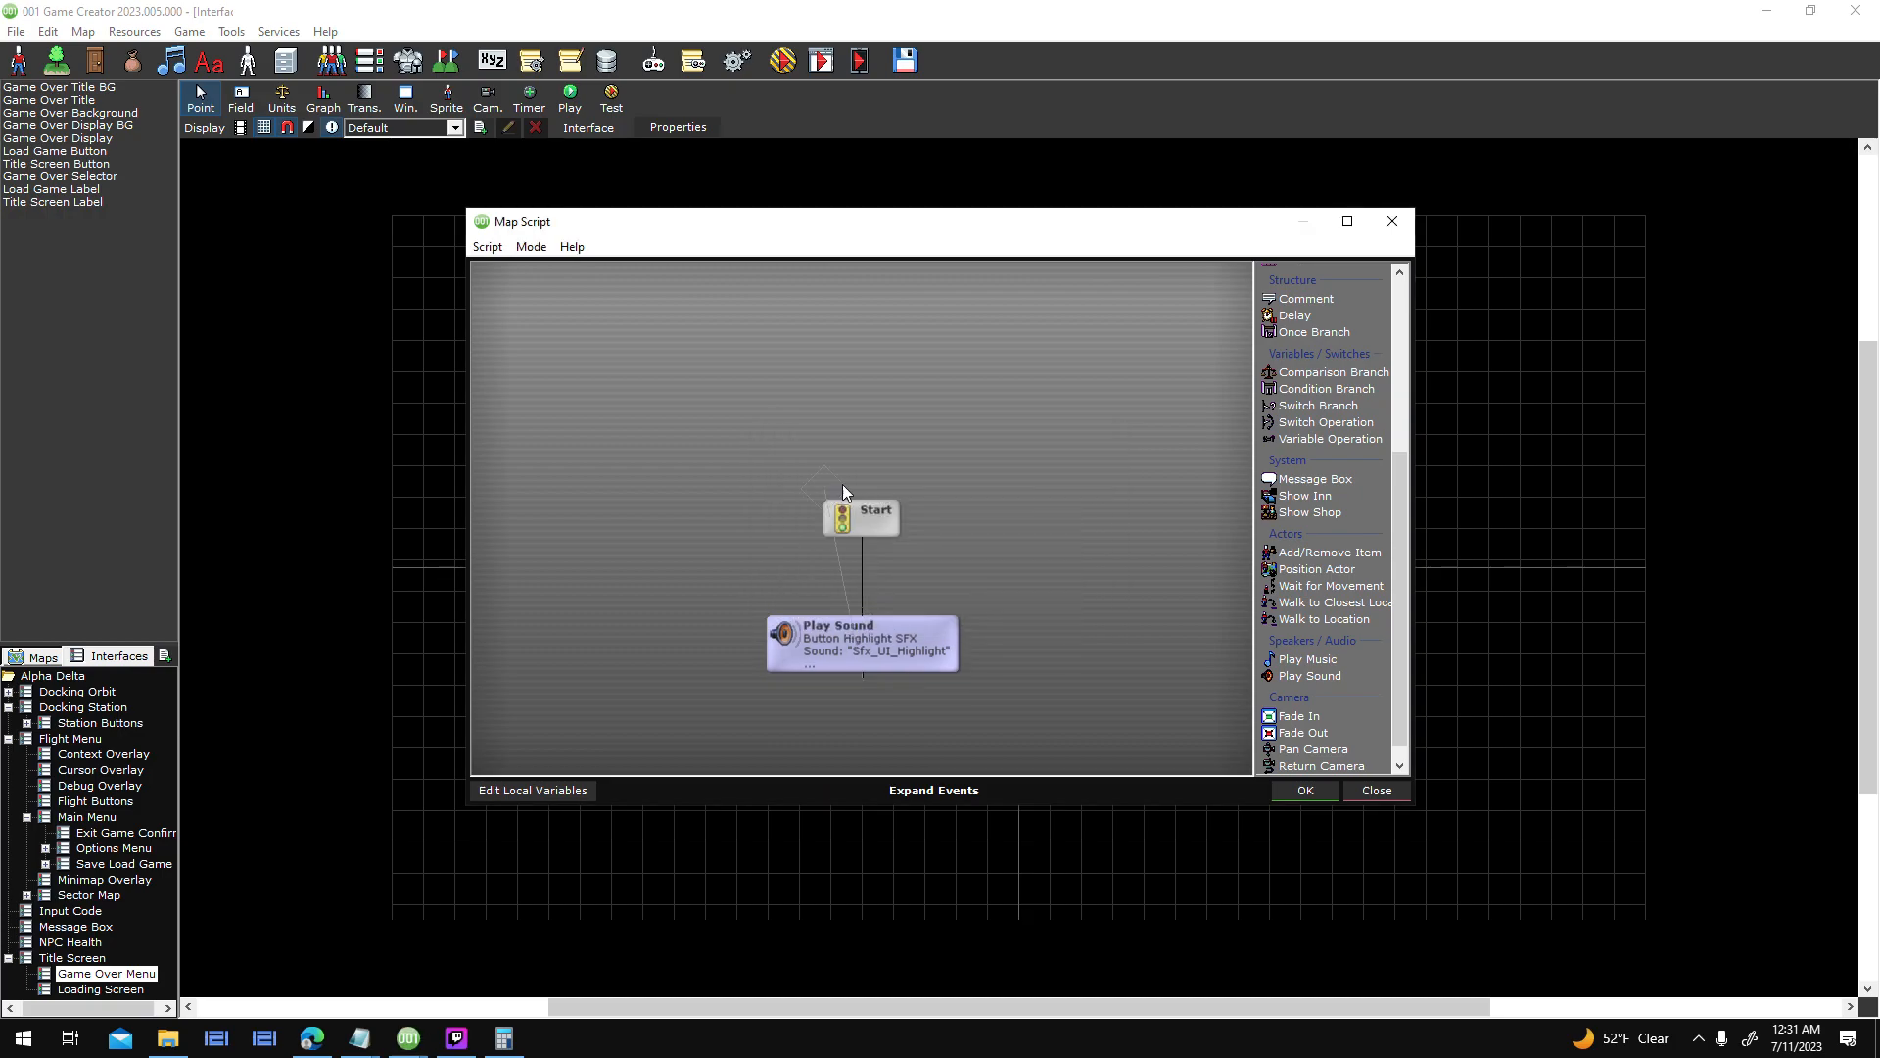
click(1309, 790)
- Change the Play Sound comment in the Navigated up script to Button Highlight SFX and save the interface properties
click(1057, 455)
double_click(1057, 441)
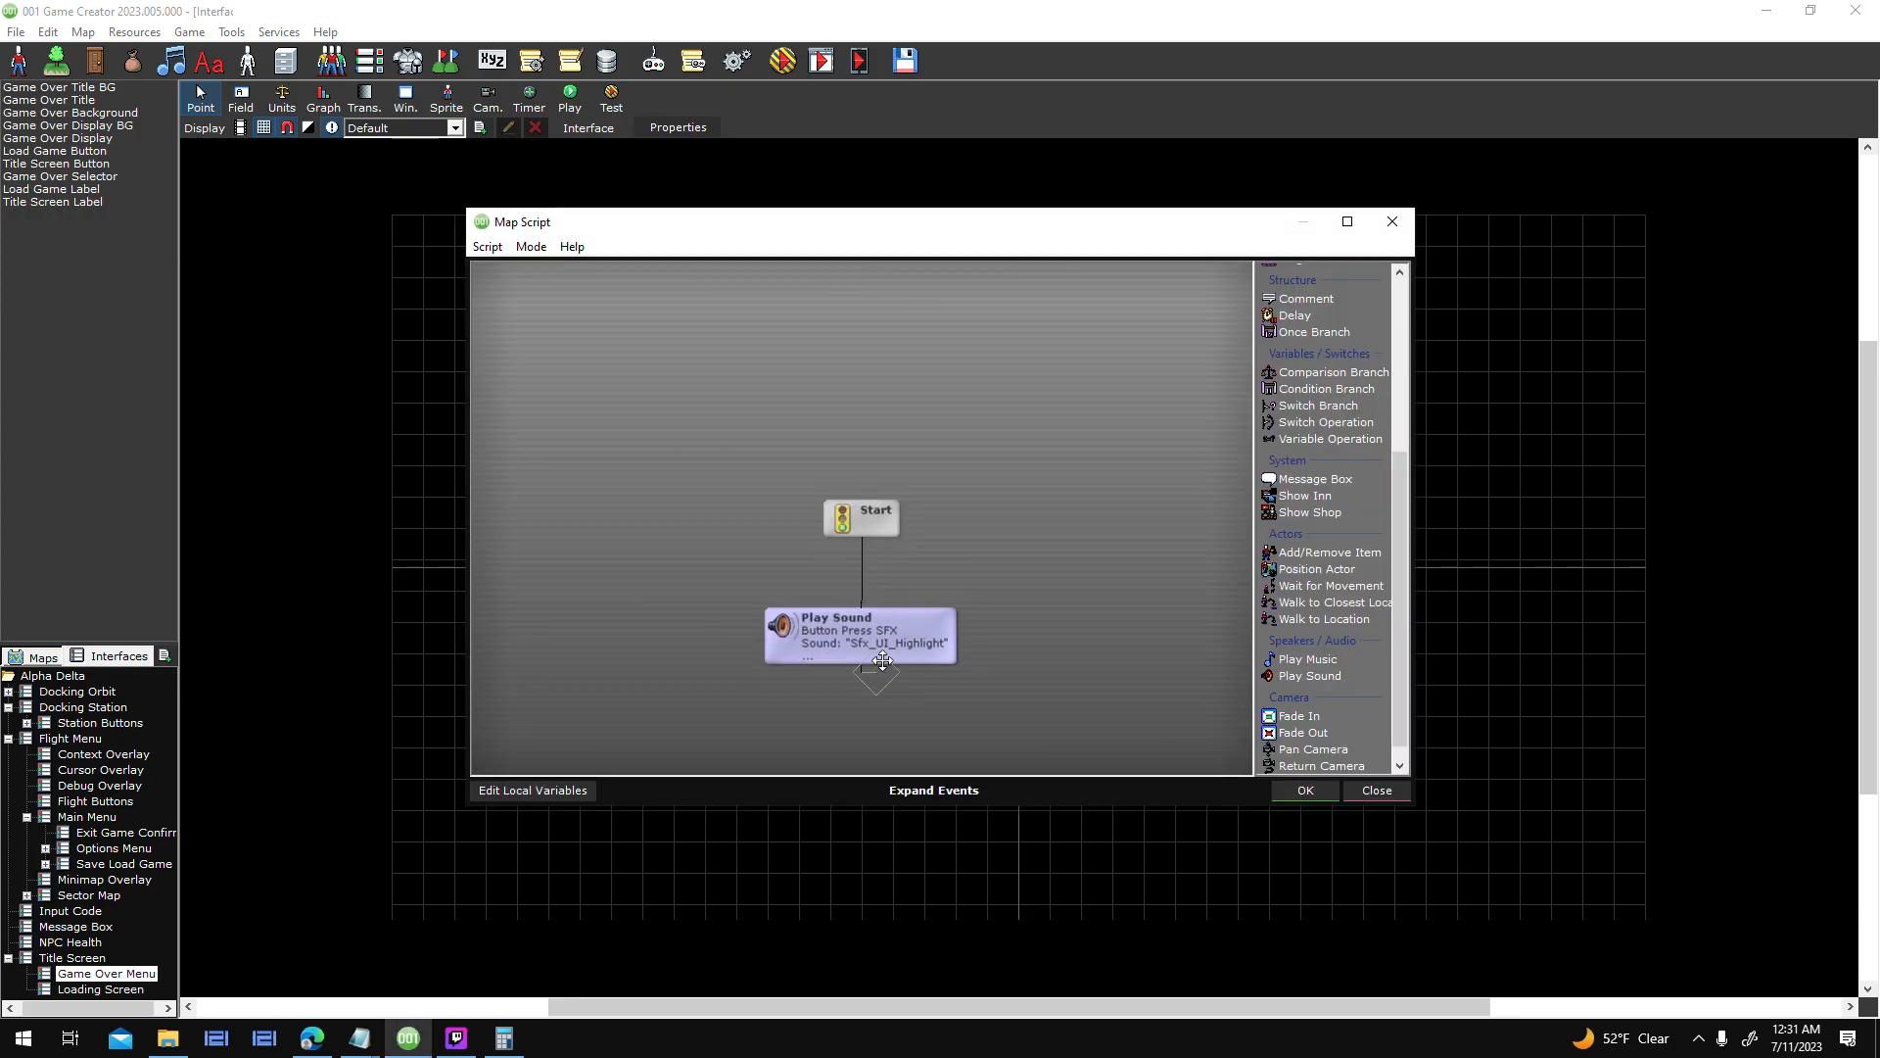
double_click(879, 647)
double_click(815, 484)
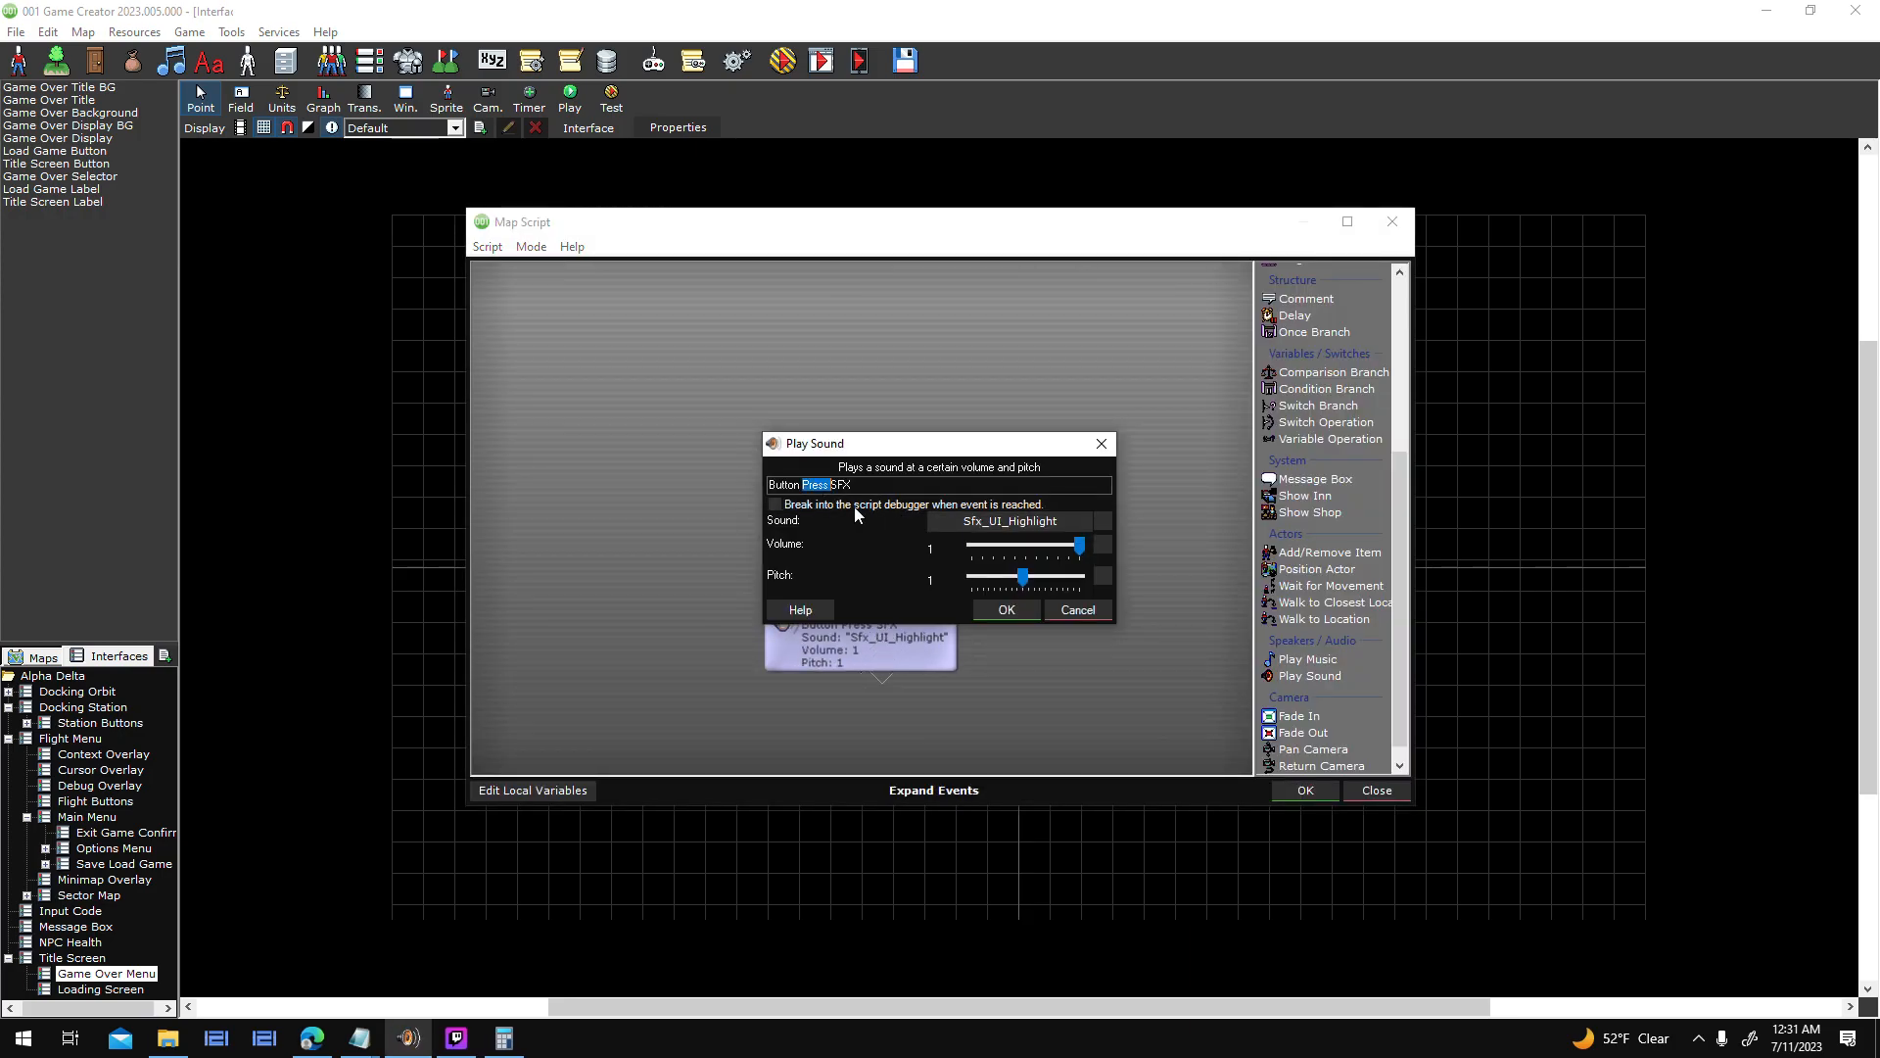
text(Highlight)
key(Return)
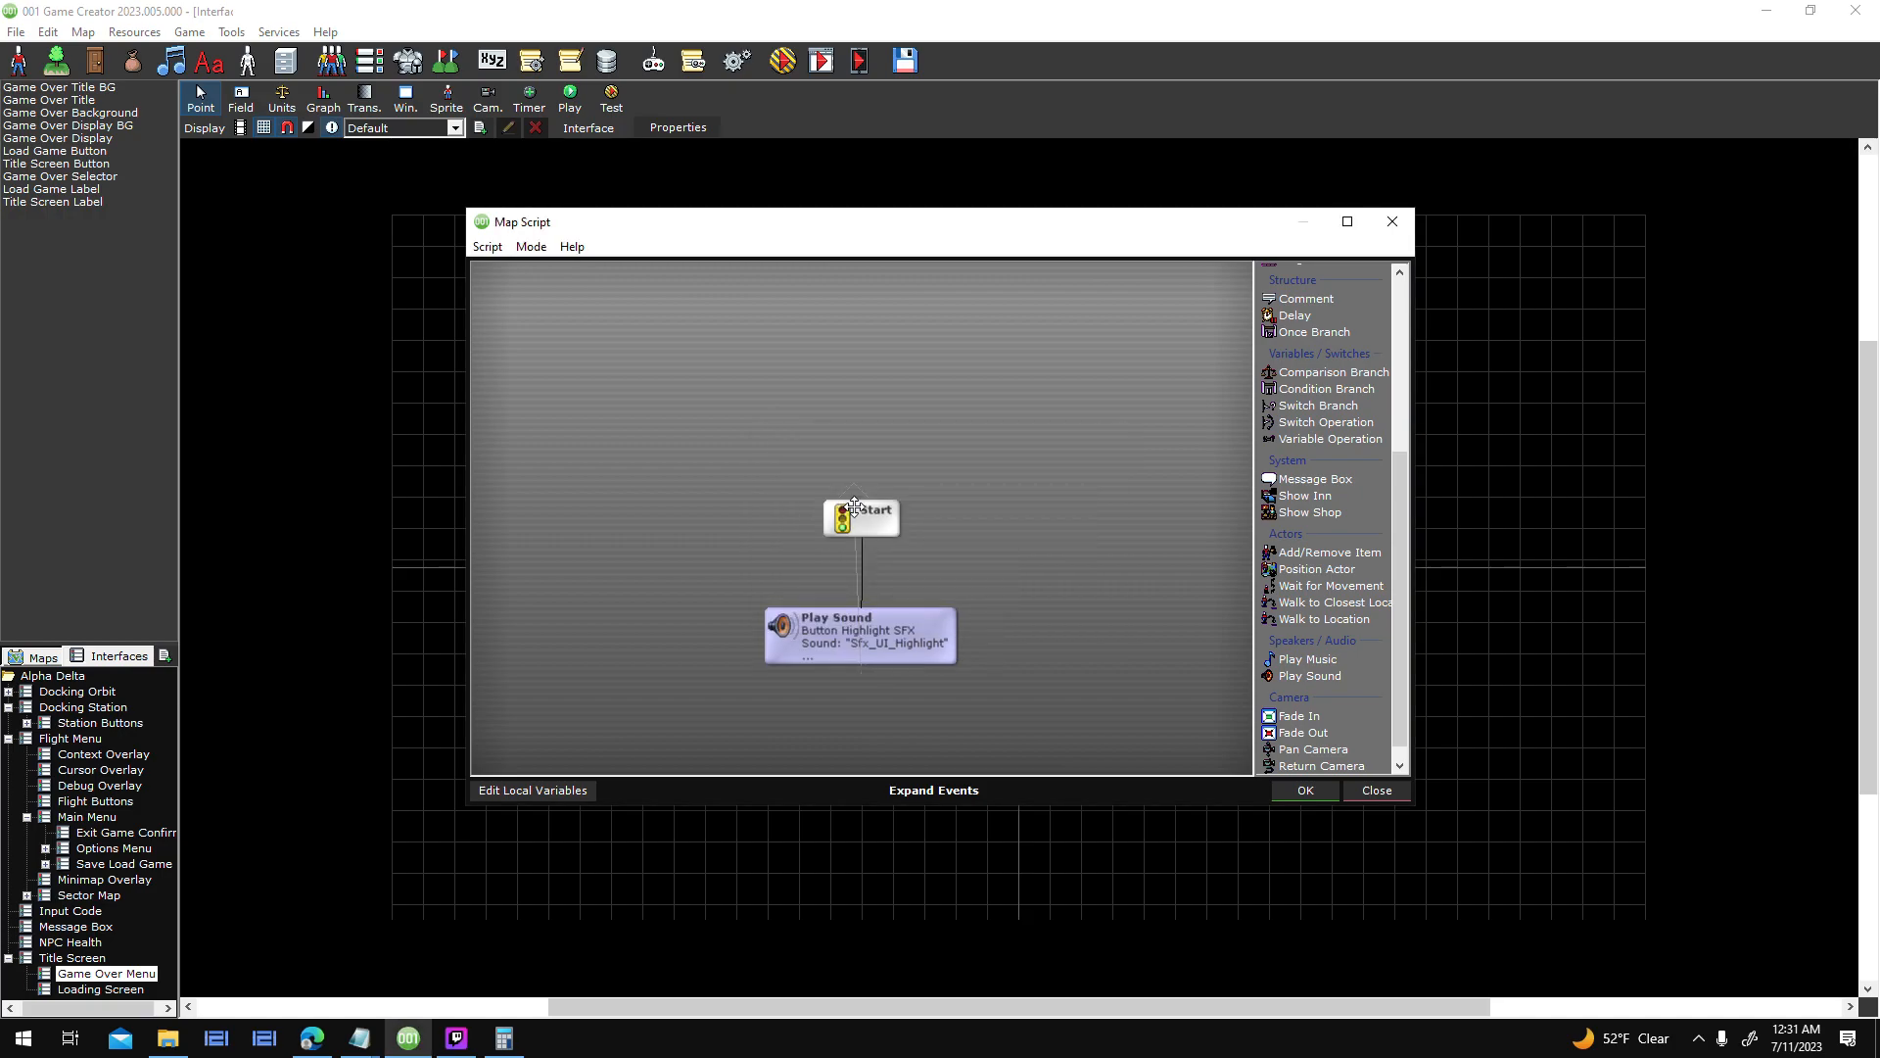
click(1301, 794)
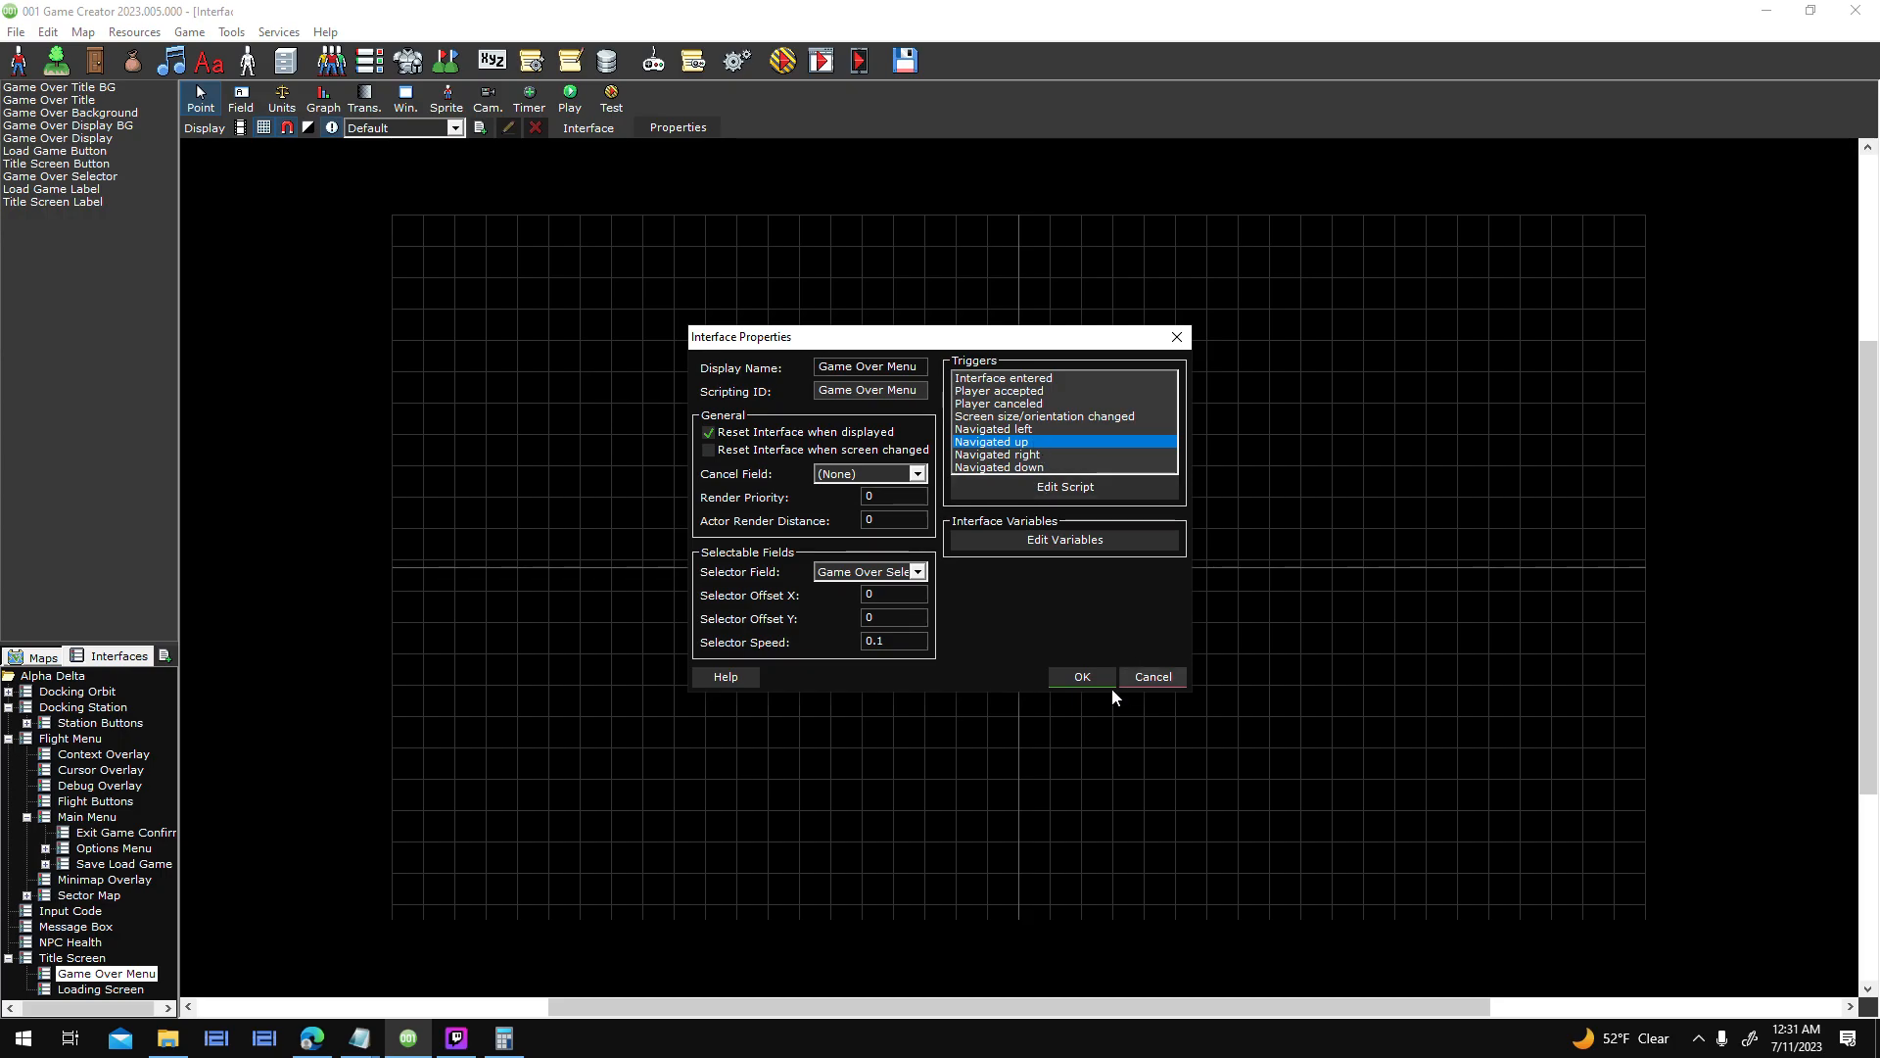
click(1081, 677)
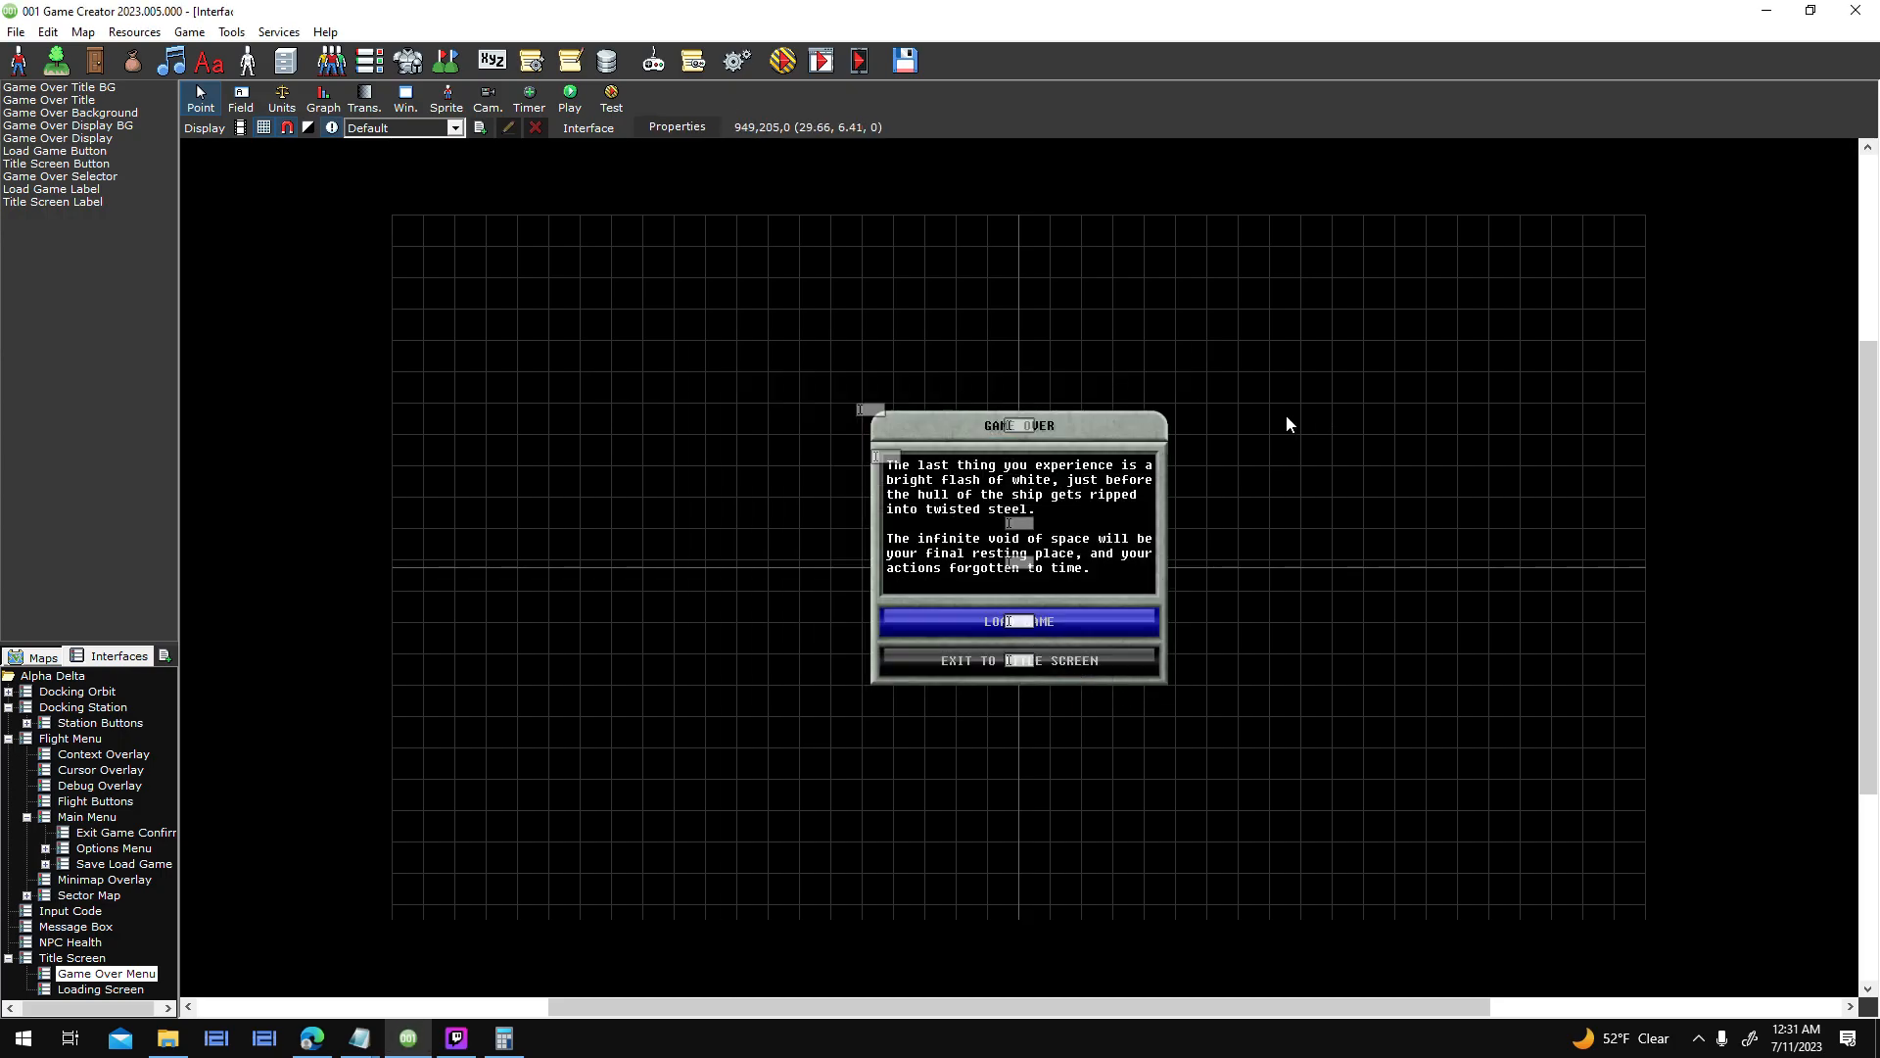
- Open the Load Game label's Mouse/Touch Enter script, move Start up for room, and add a Condition Branch after it
double_click(1167, 558)
double_click(1208, 366)
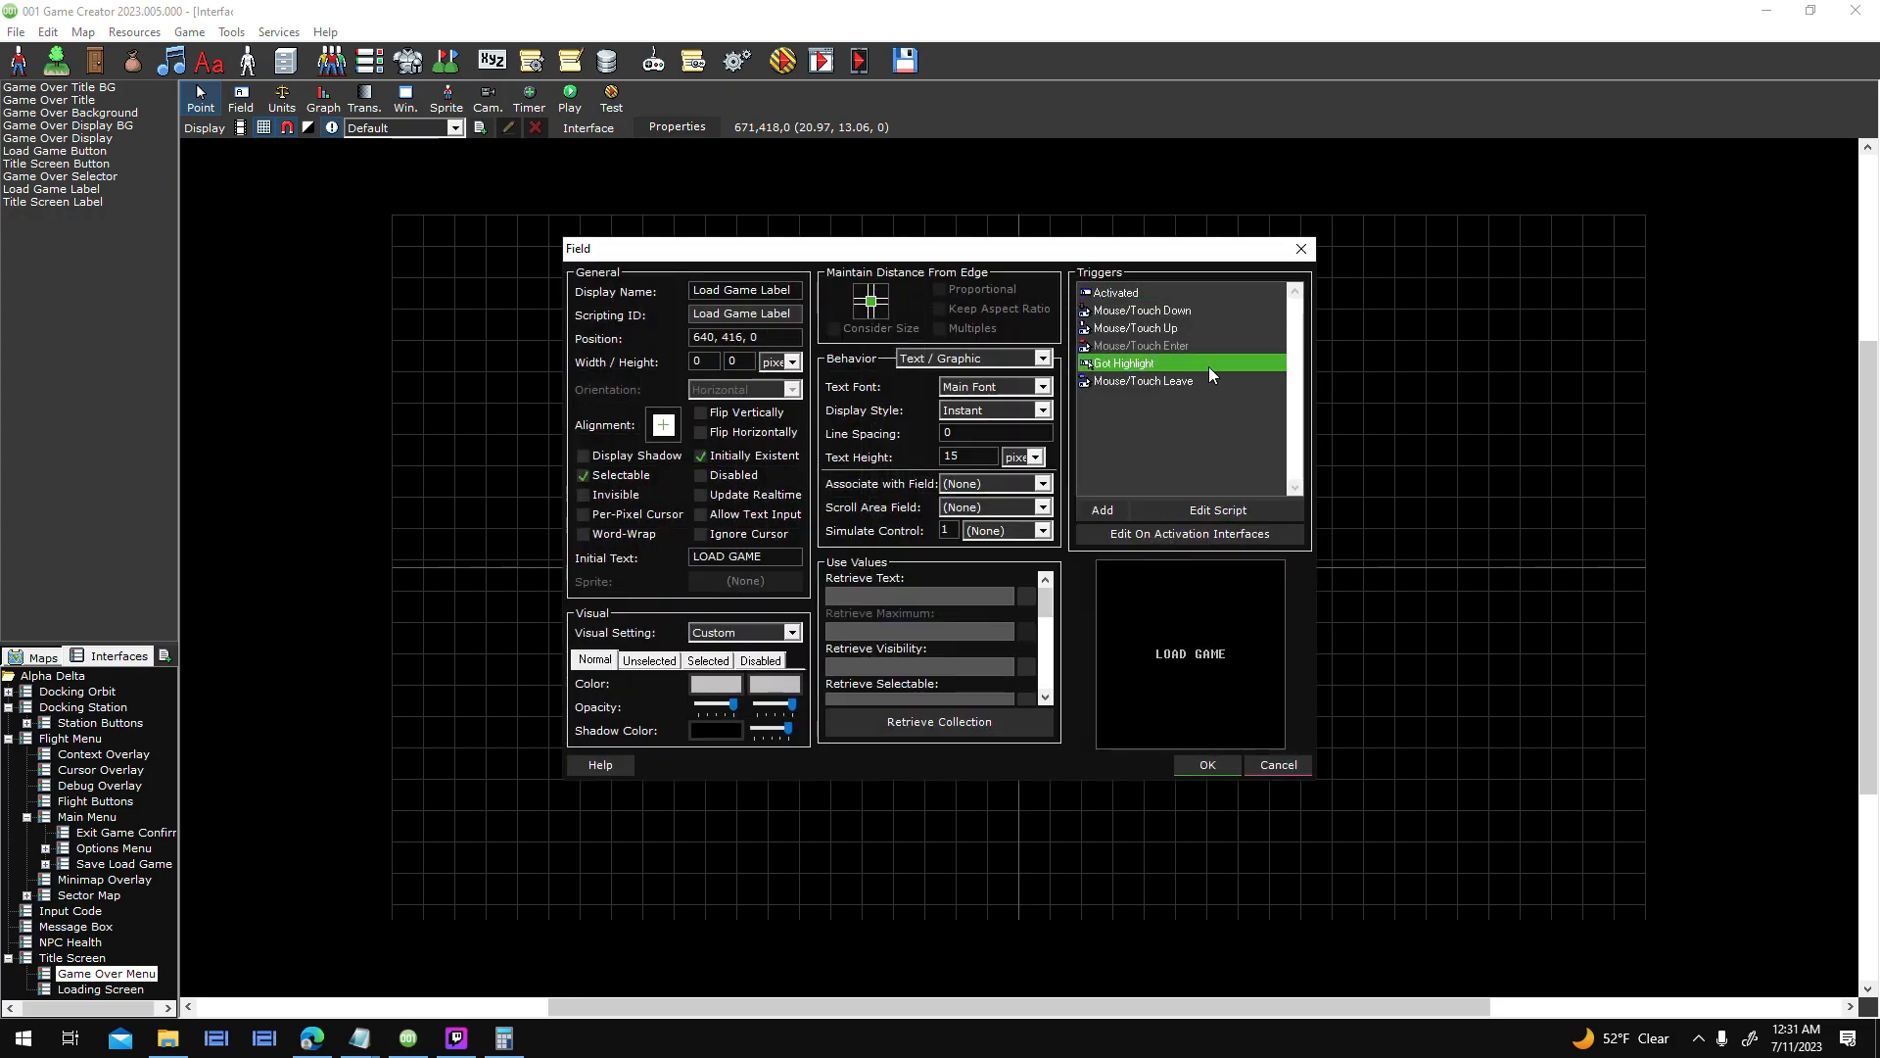
click(1353, 790)
double_click(1195, 347)
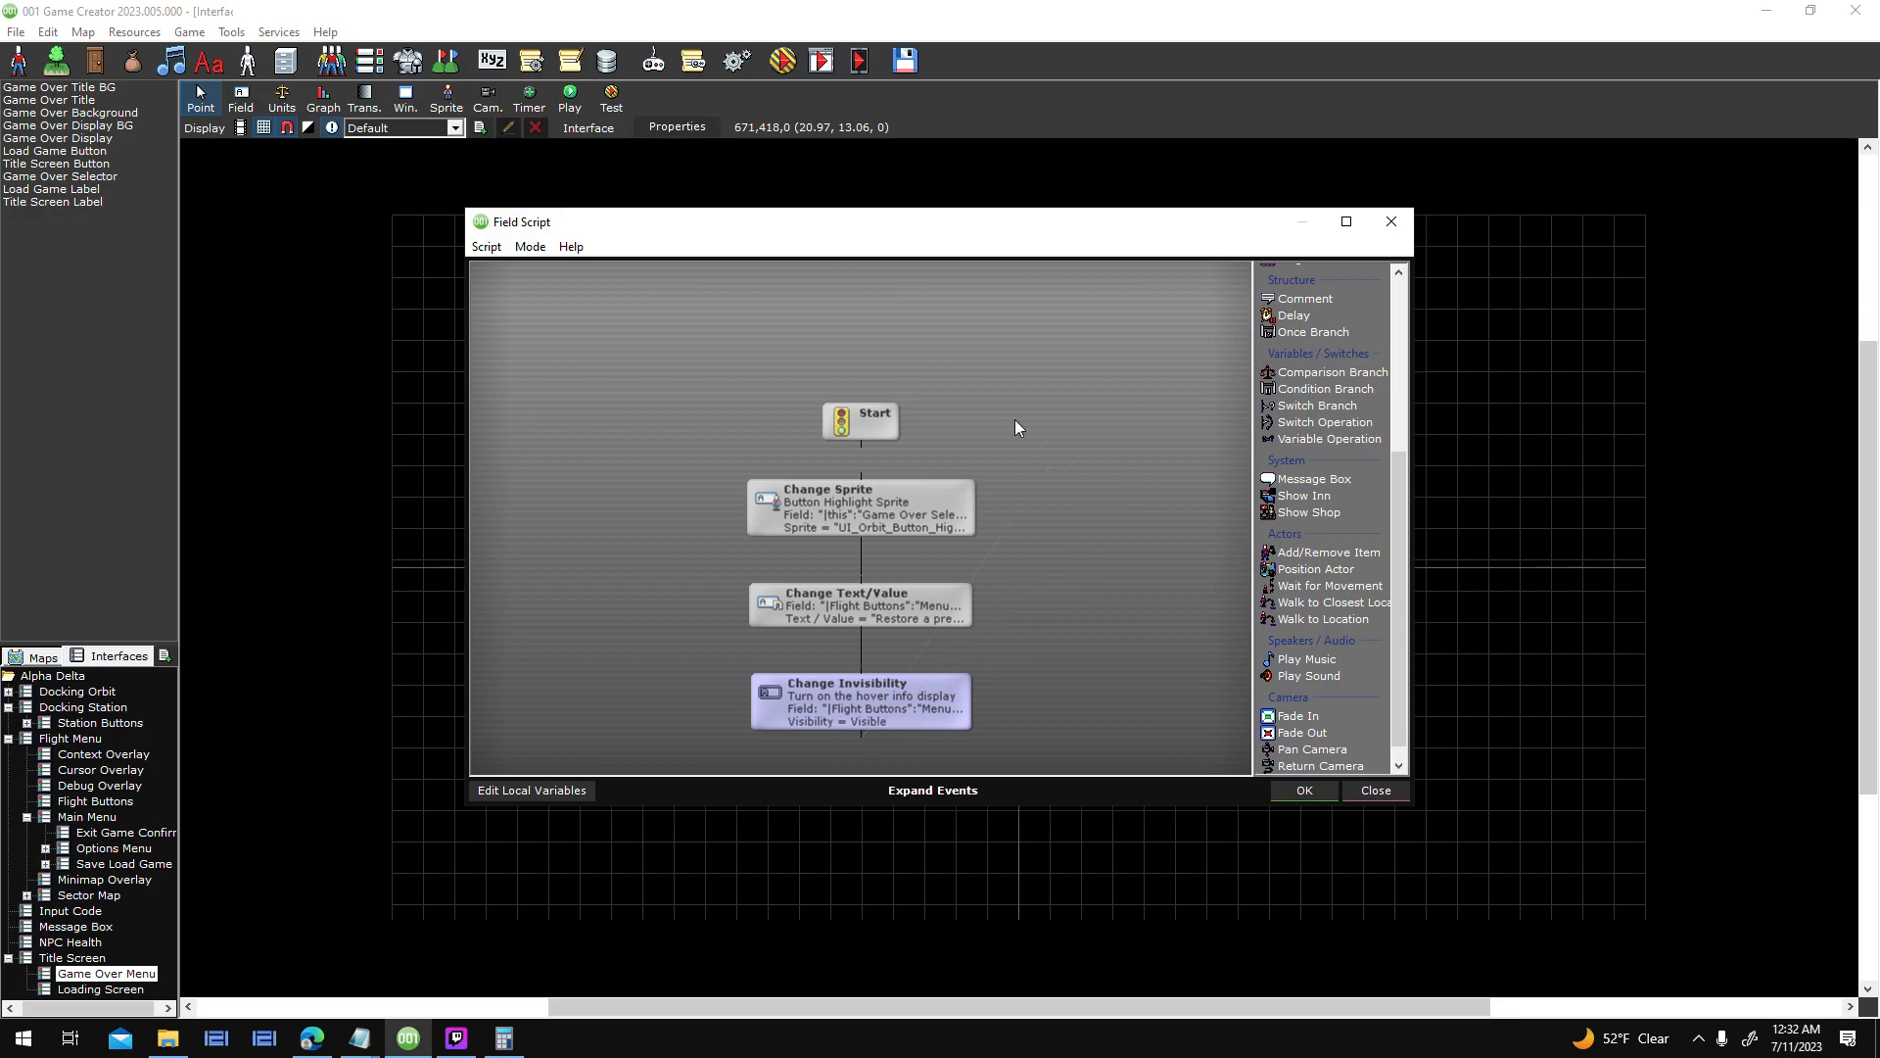
drag(877, 419, 877, 299)
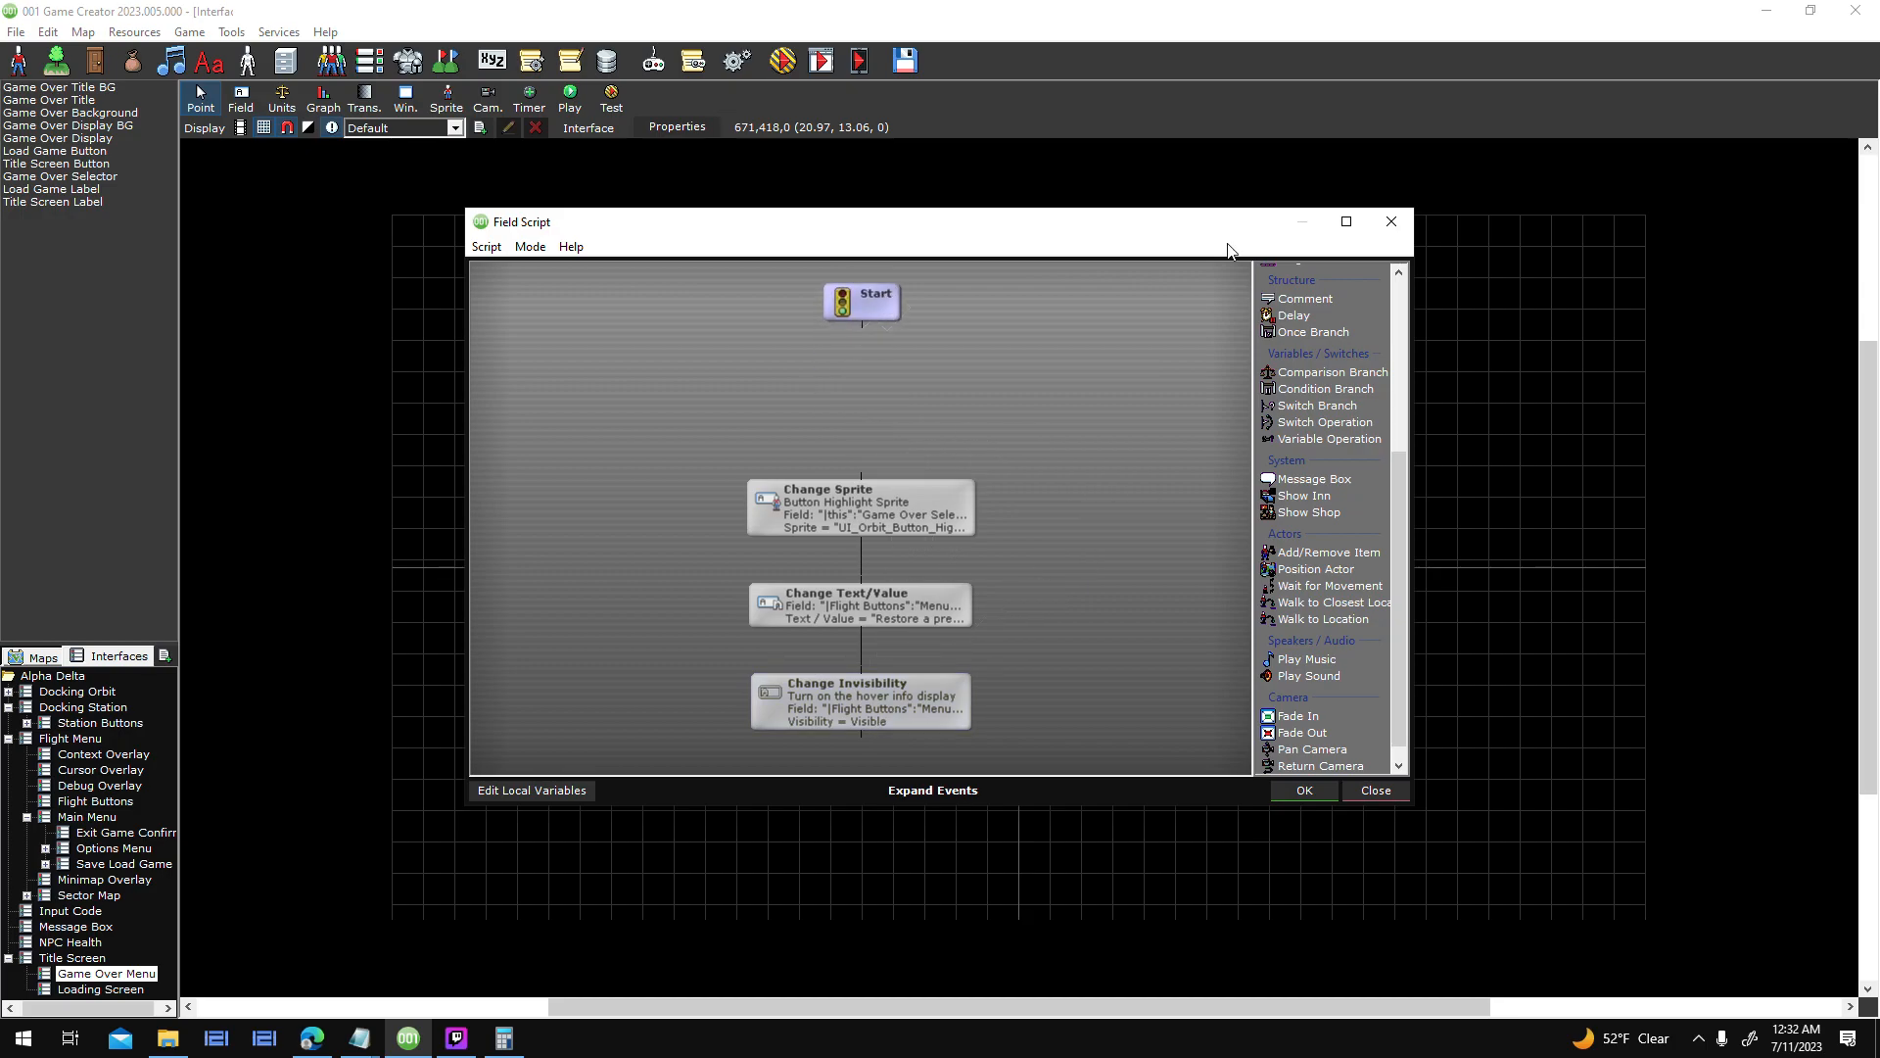
click(1358, 222)
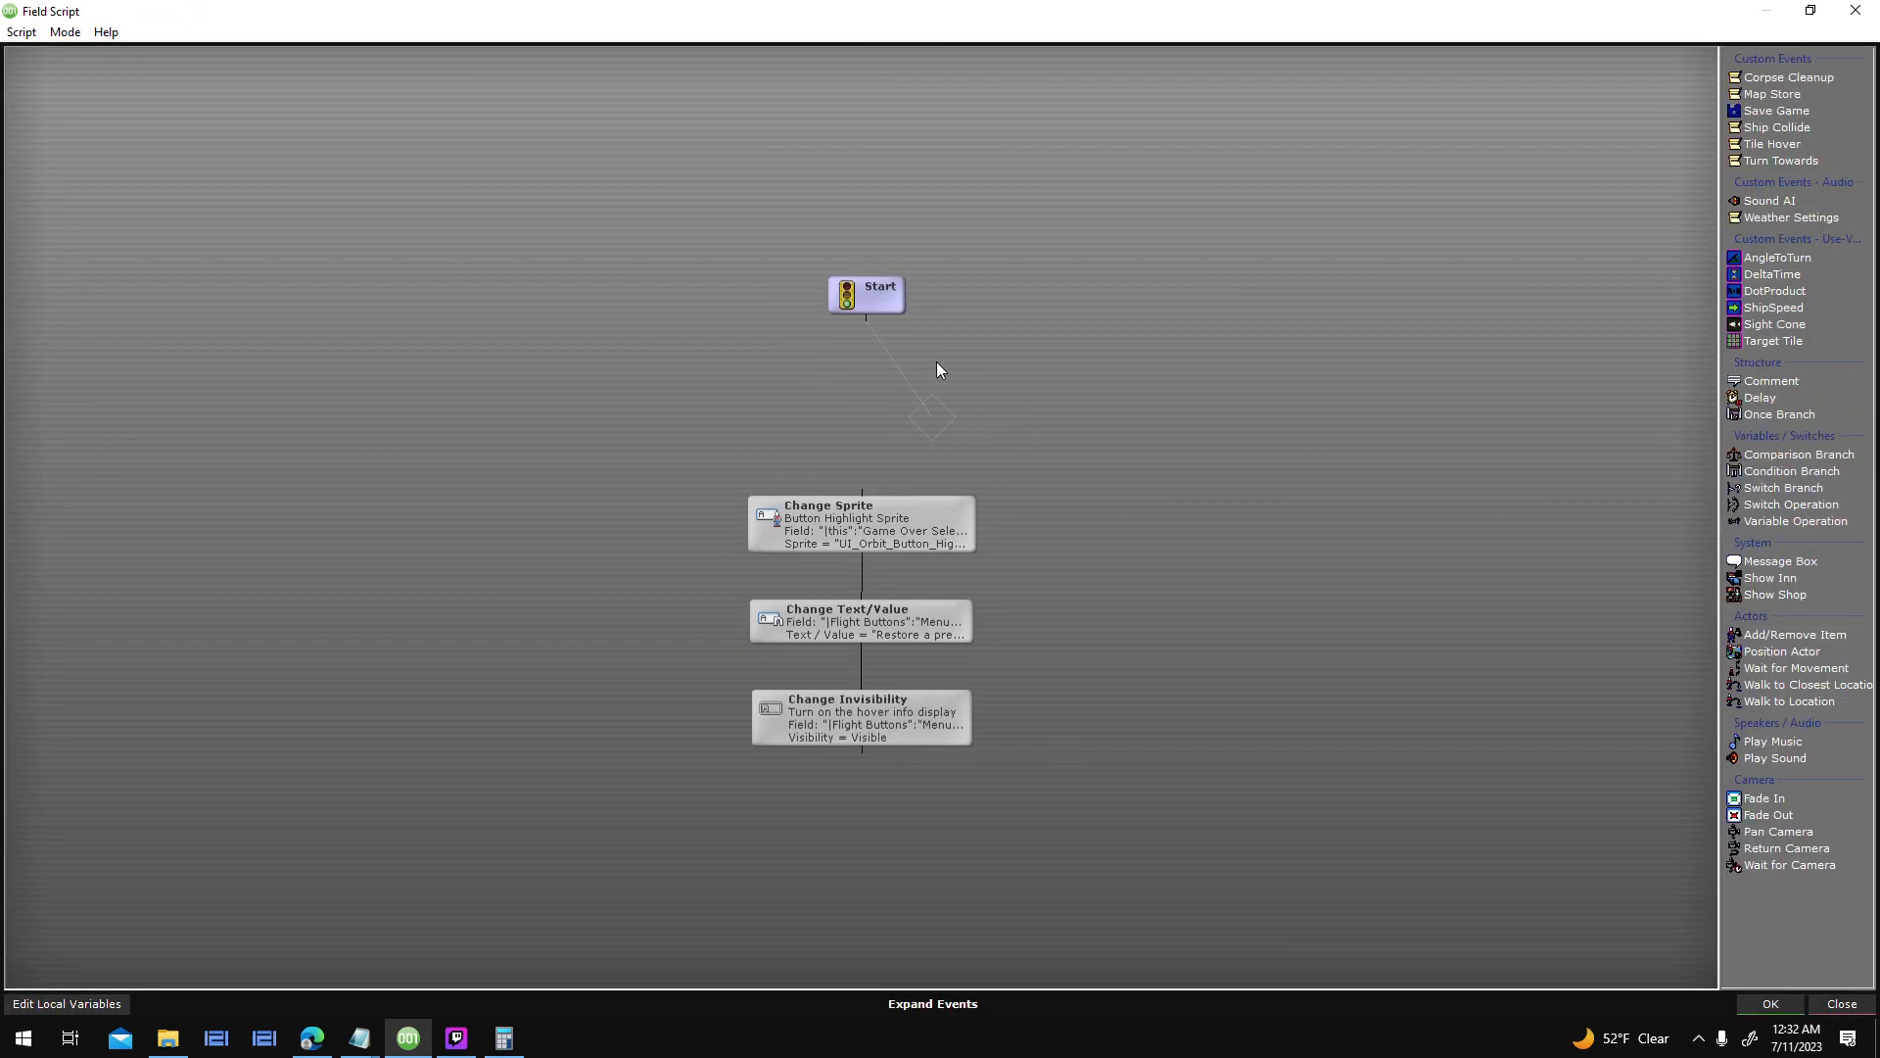
click(899, 352)
text(cond)
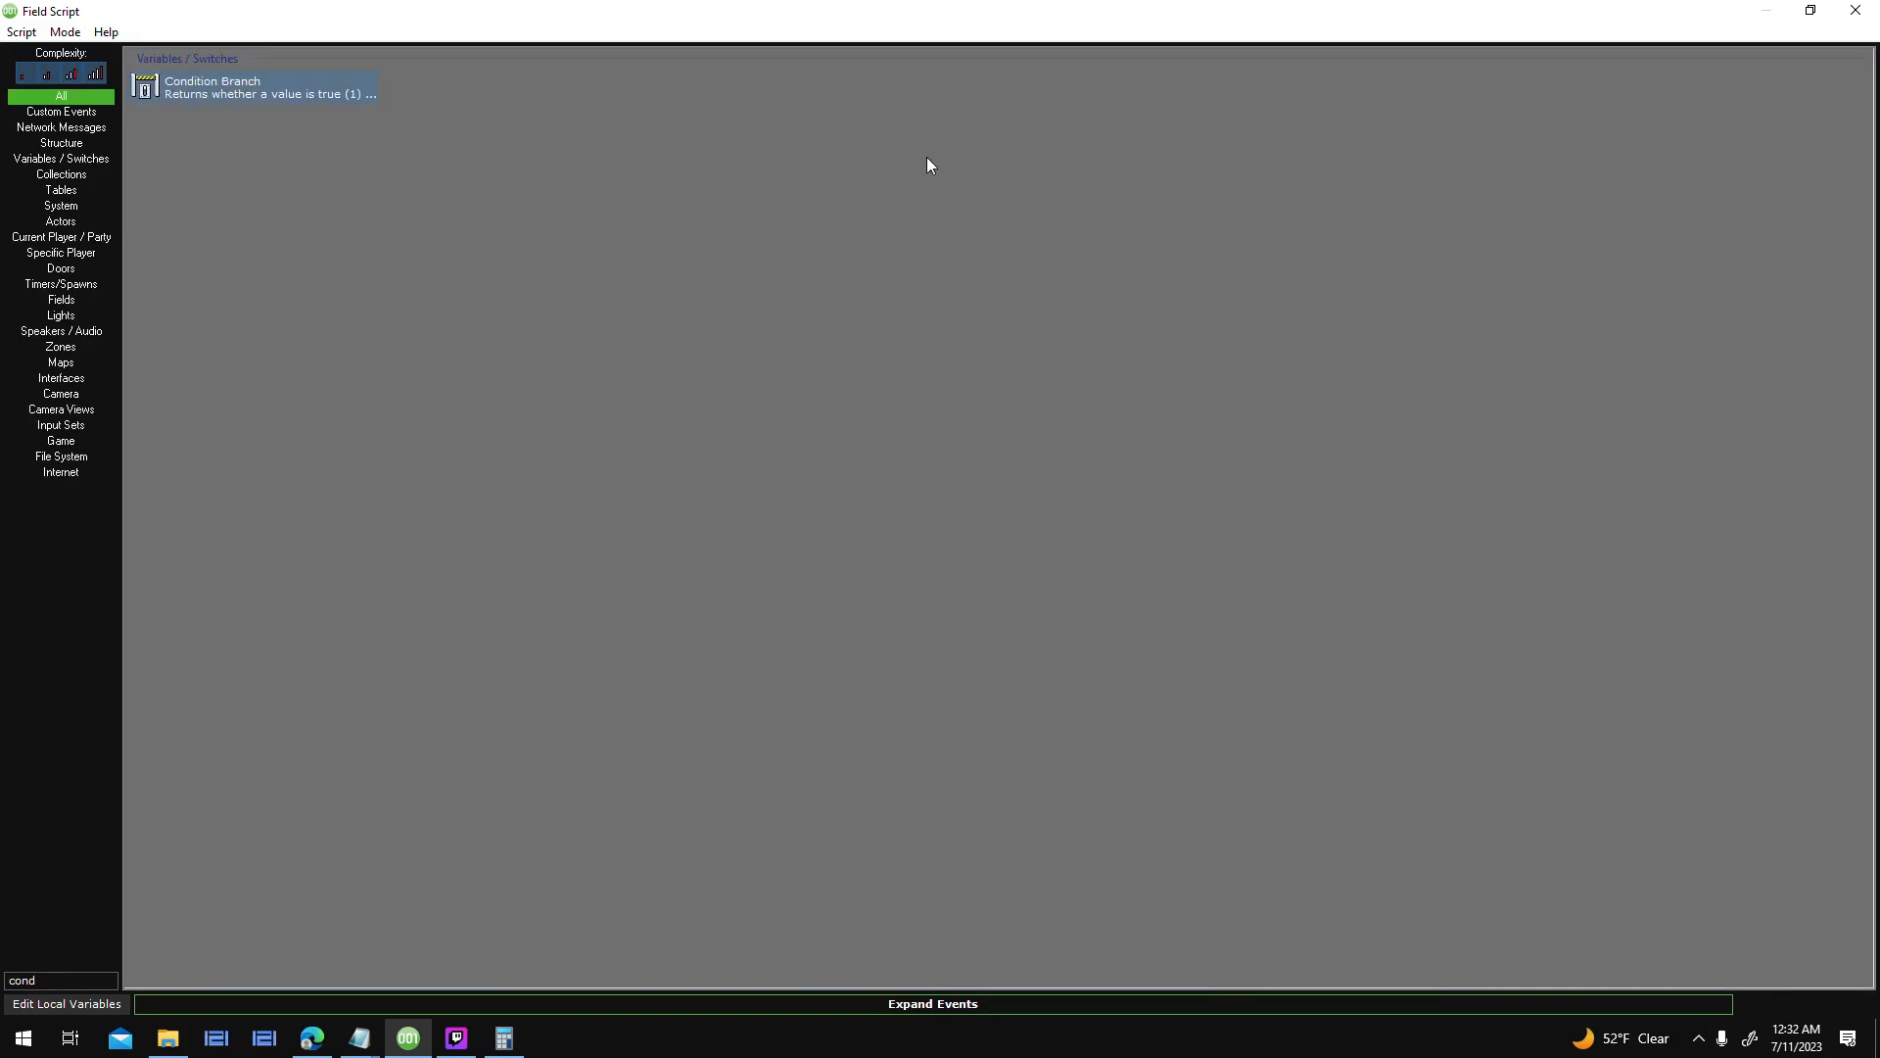
click(370, 86)
click(999, 578)
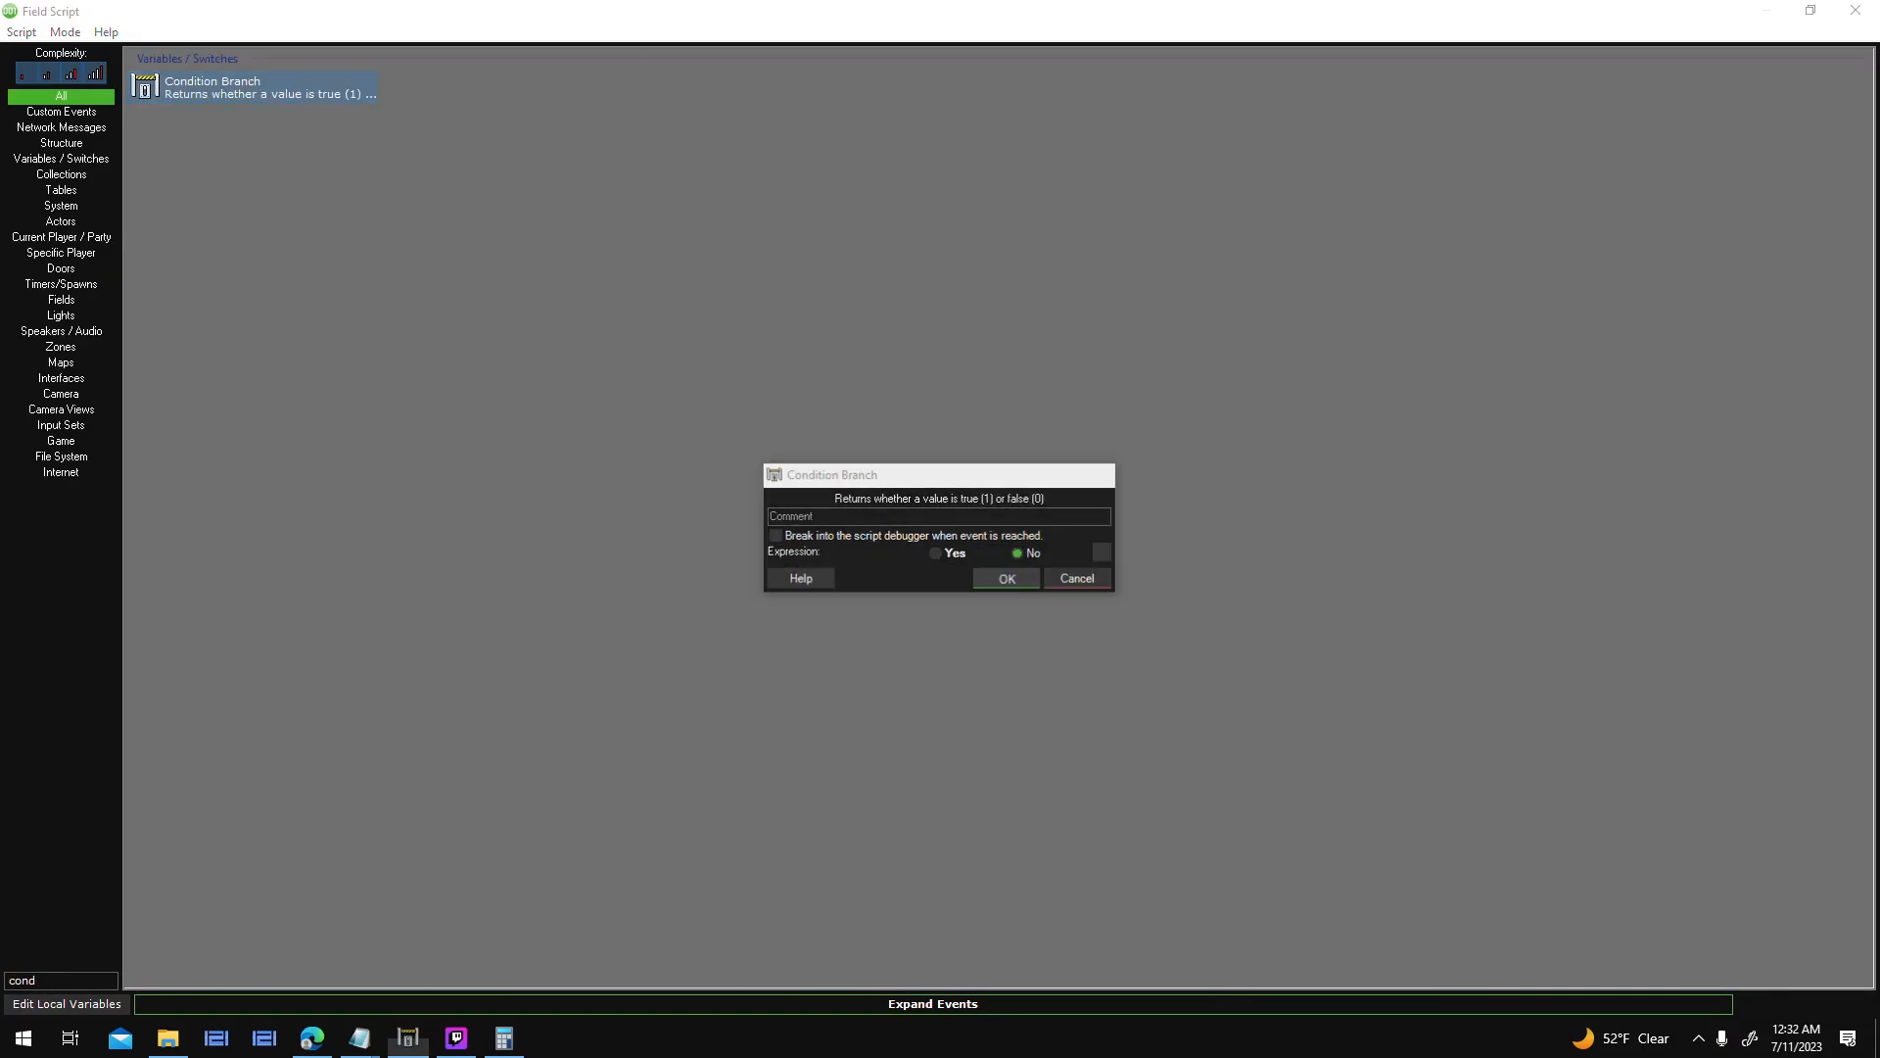
double_click(996, 14)
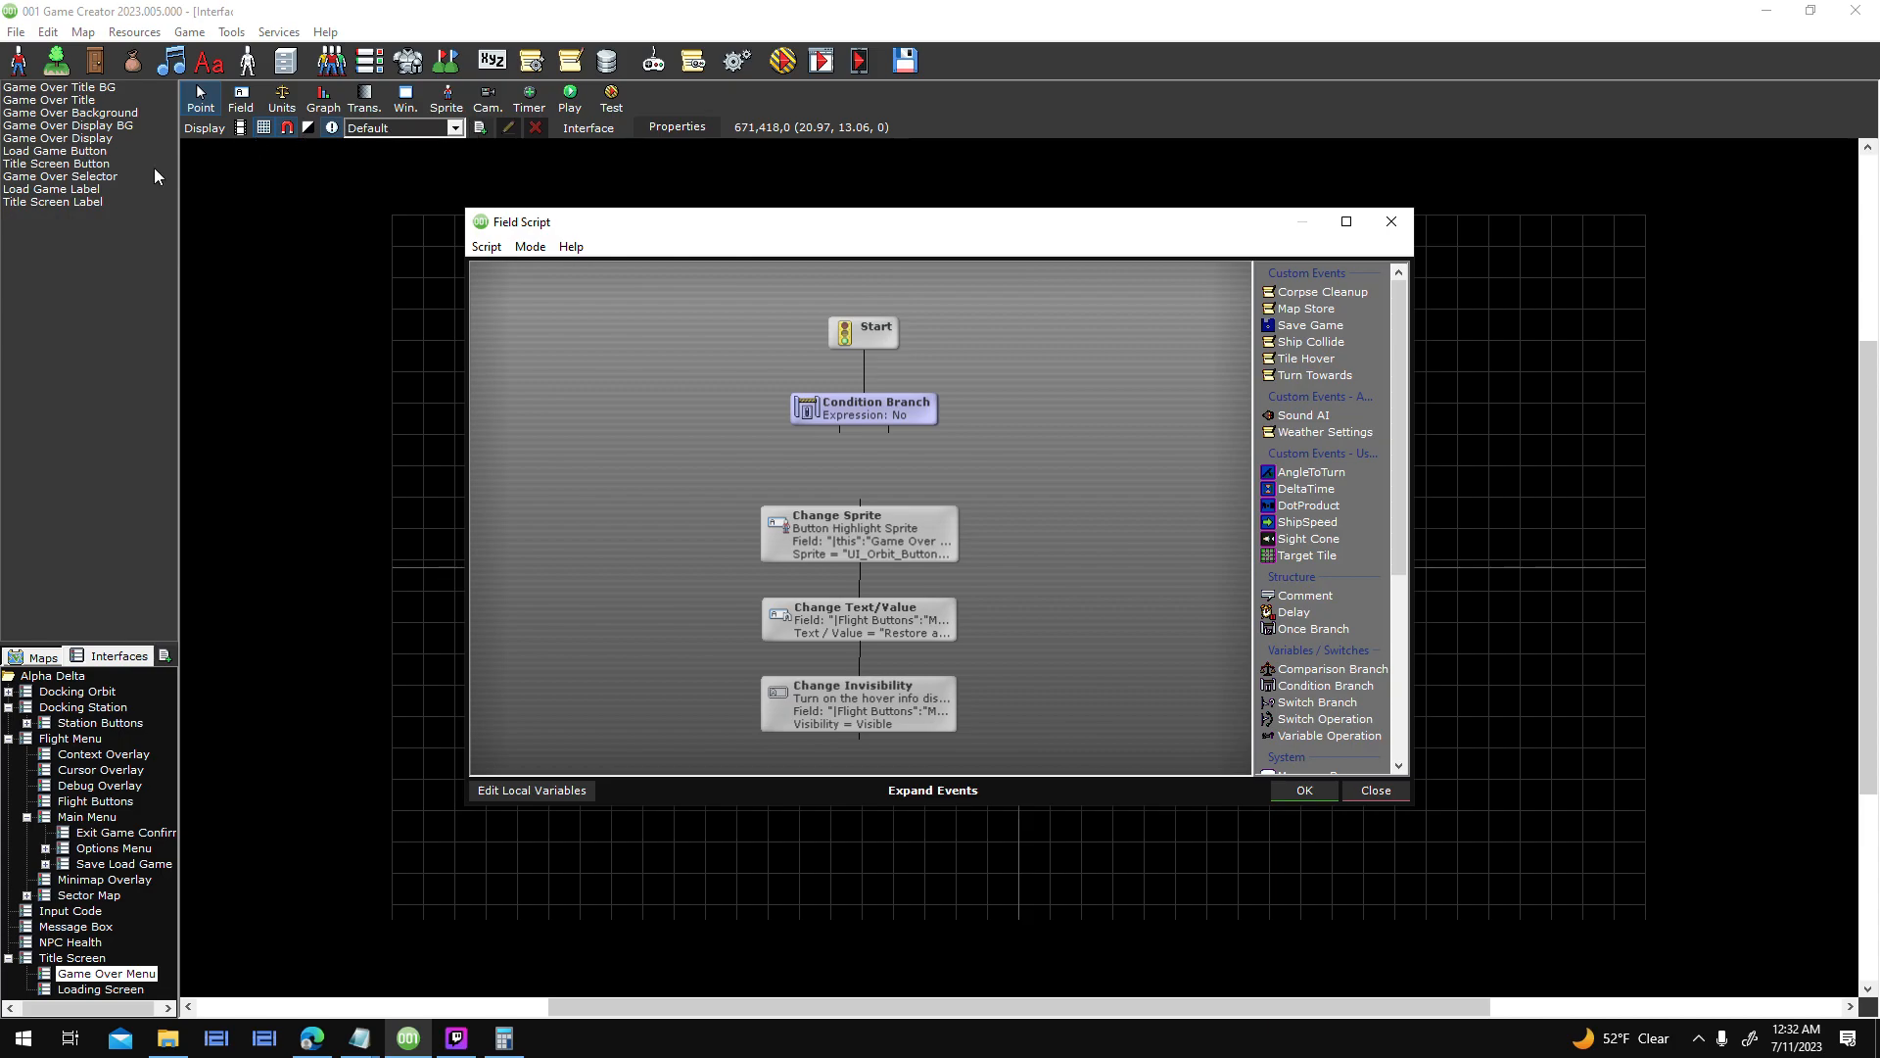
- Set the Condition Branch expression to Field("Game Over Selector").Y = Field("this").Y
double_click(914, 416)
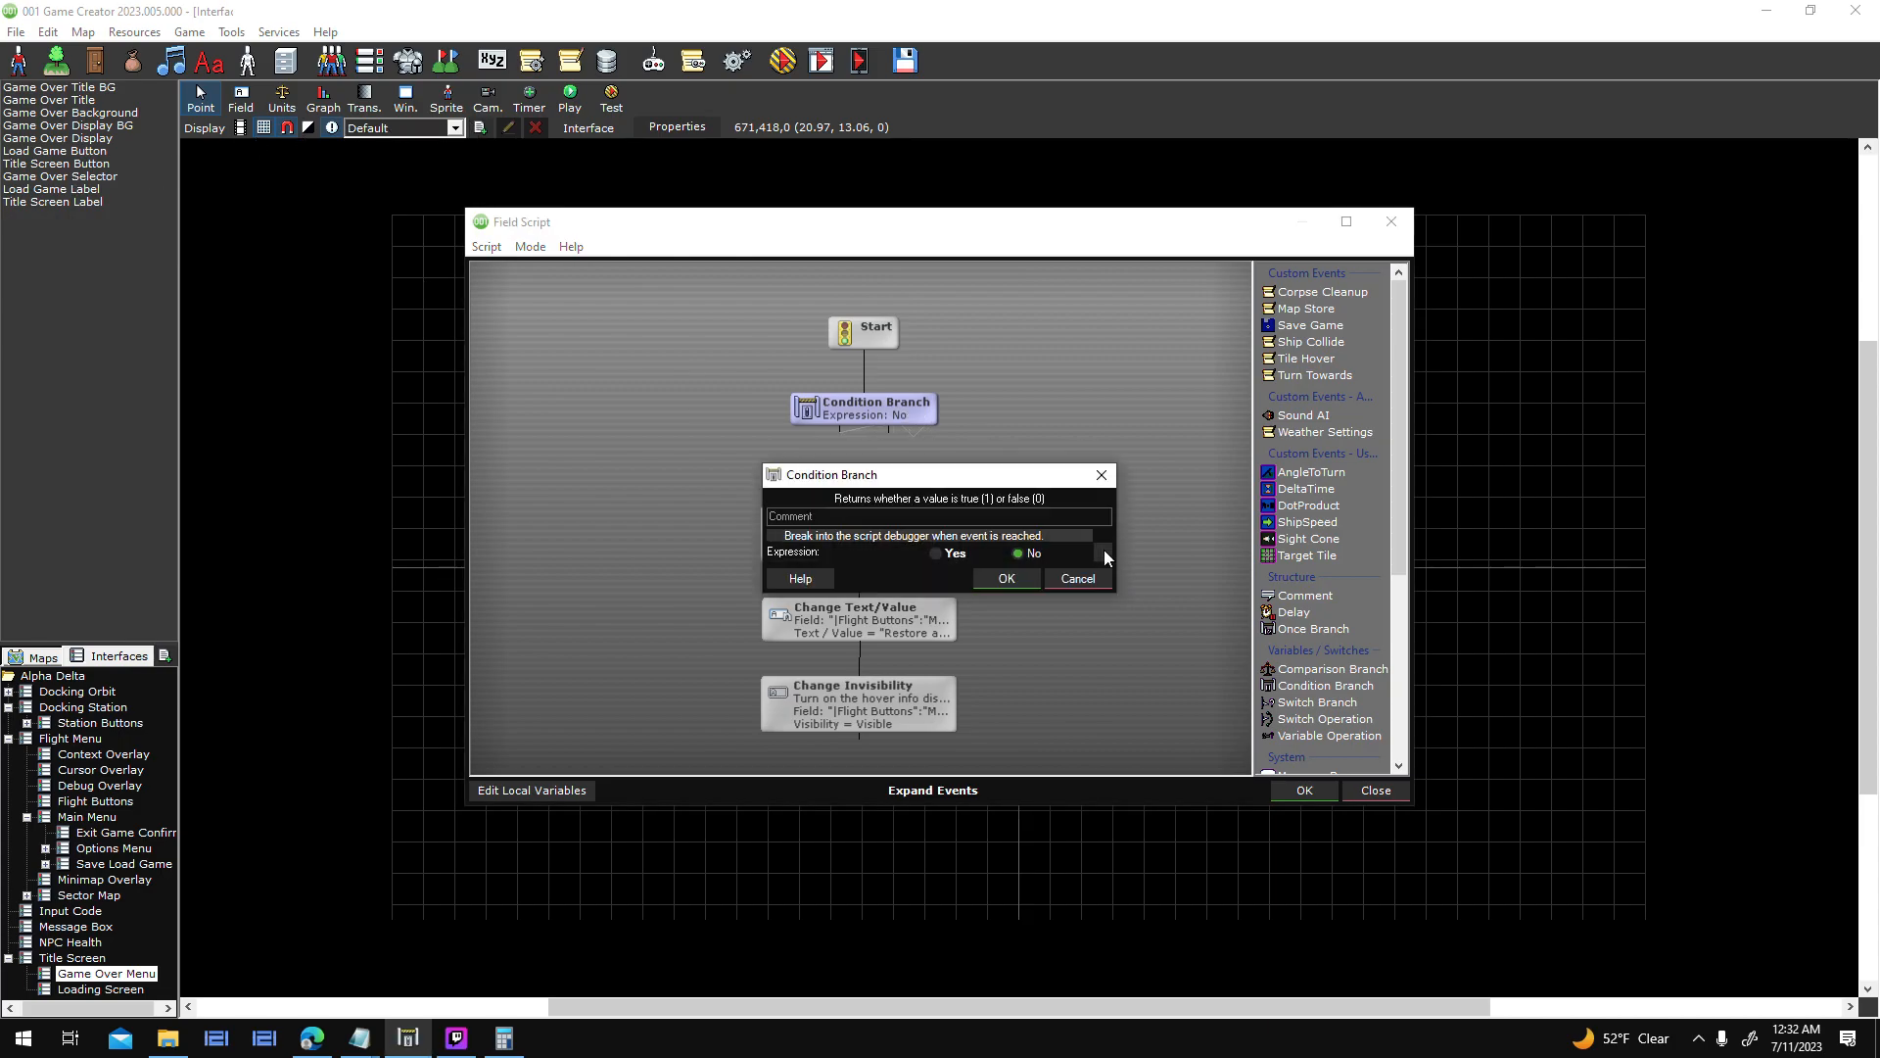
click(1103, 551)
double_click(862, 344)
text(Field(')
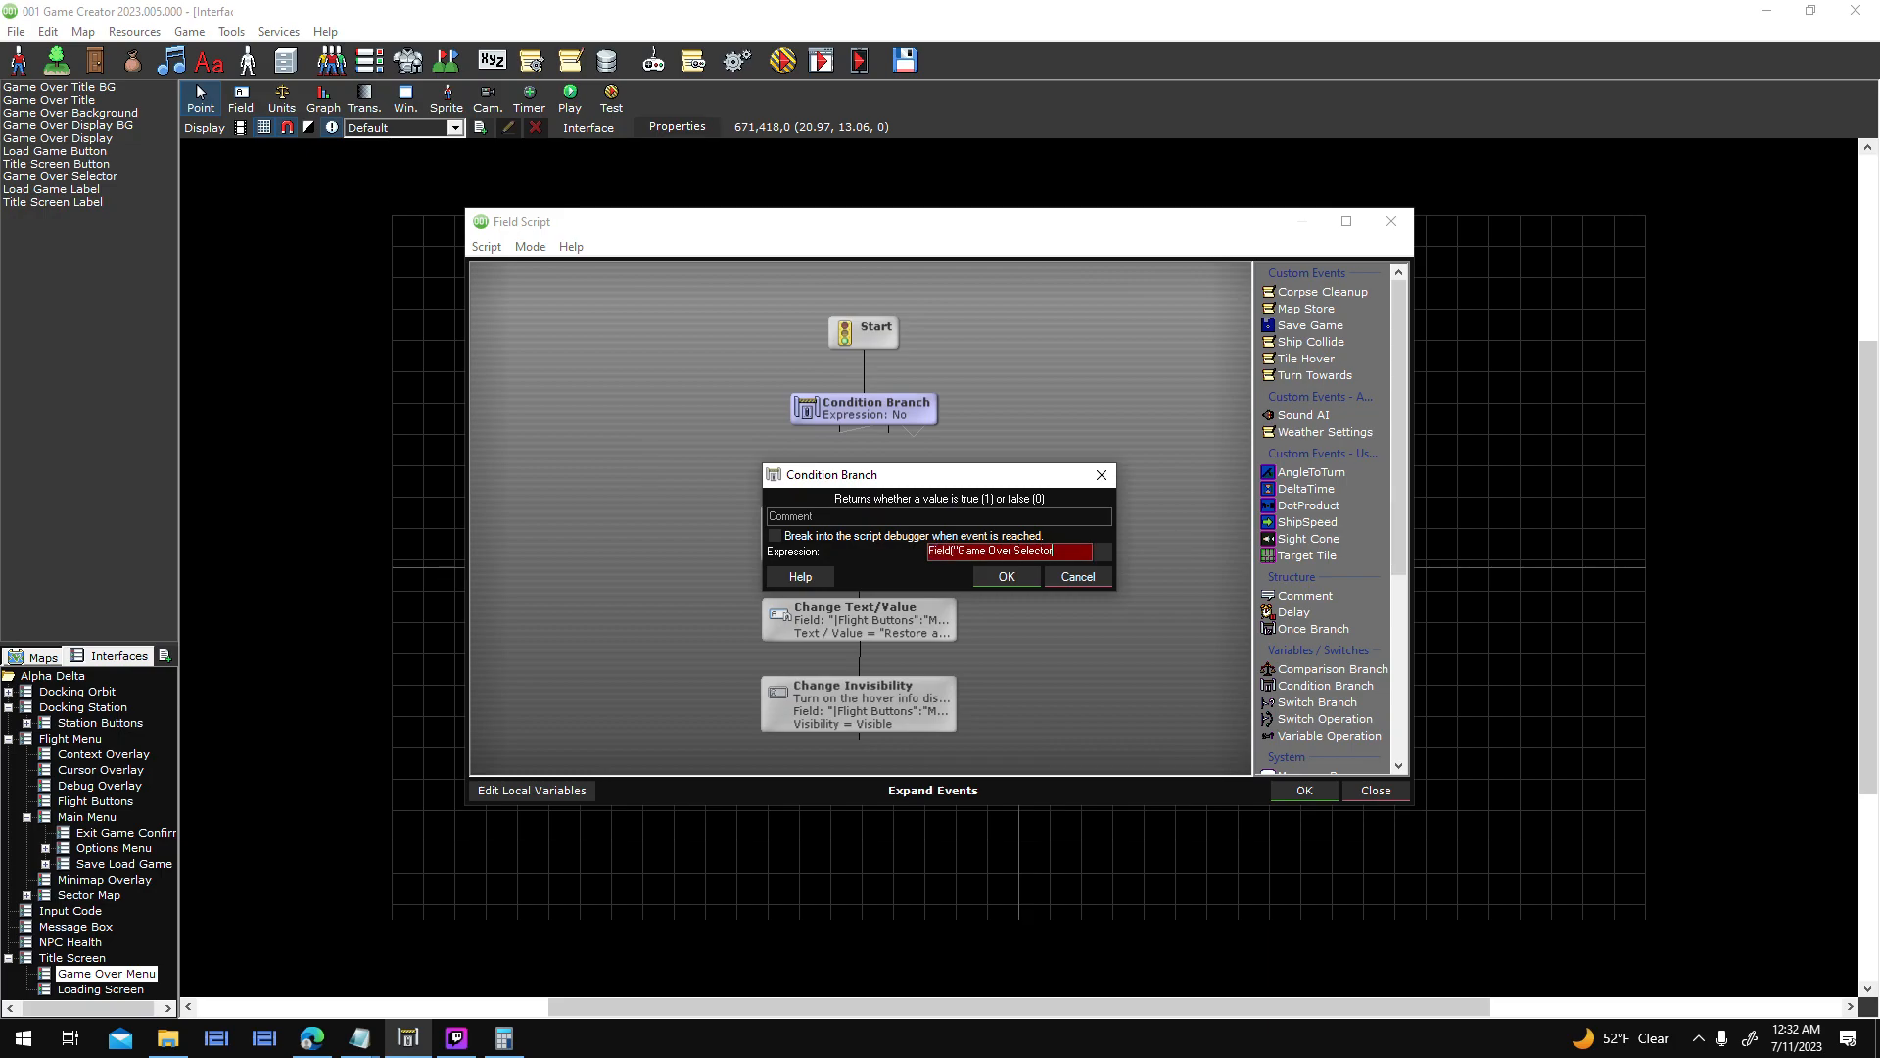
text(Game Over Selector"))
text(.Y = Field(")
text(this")
text().Y)
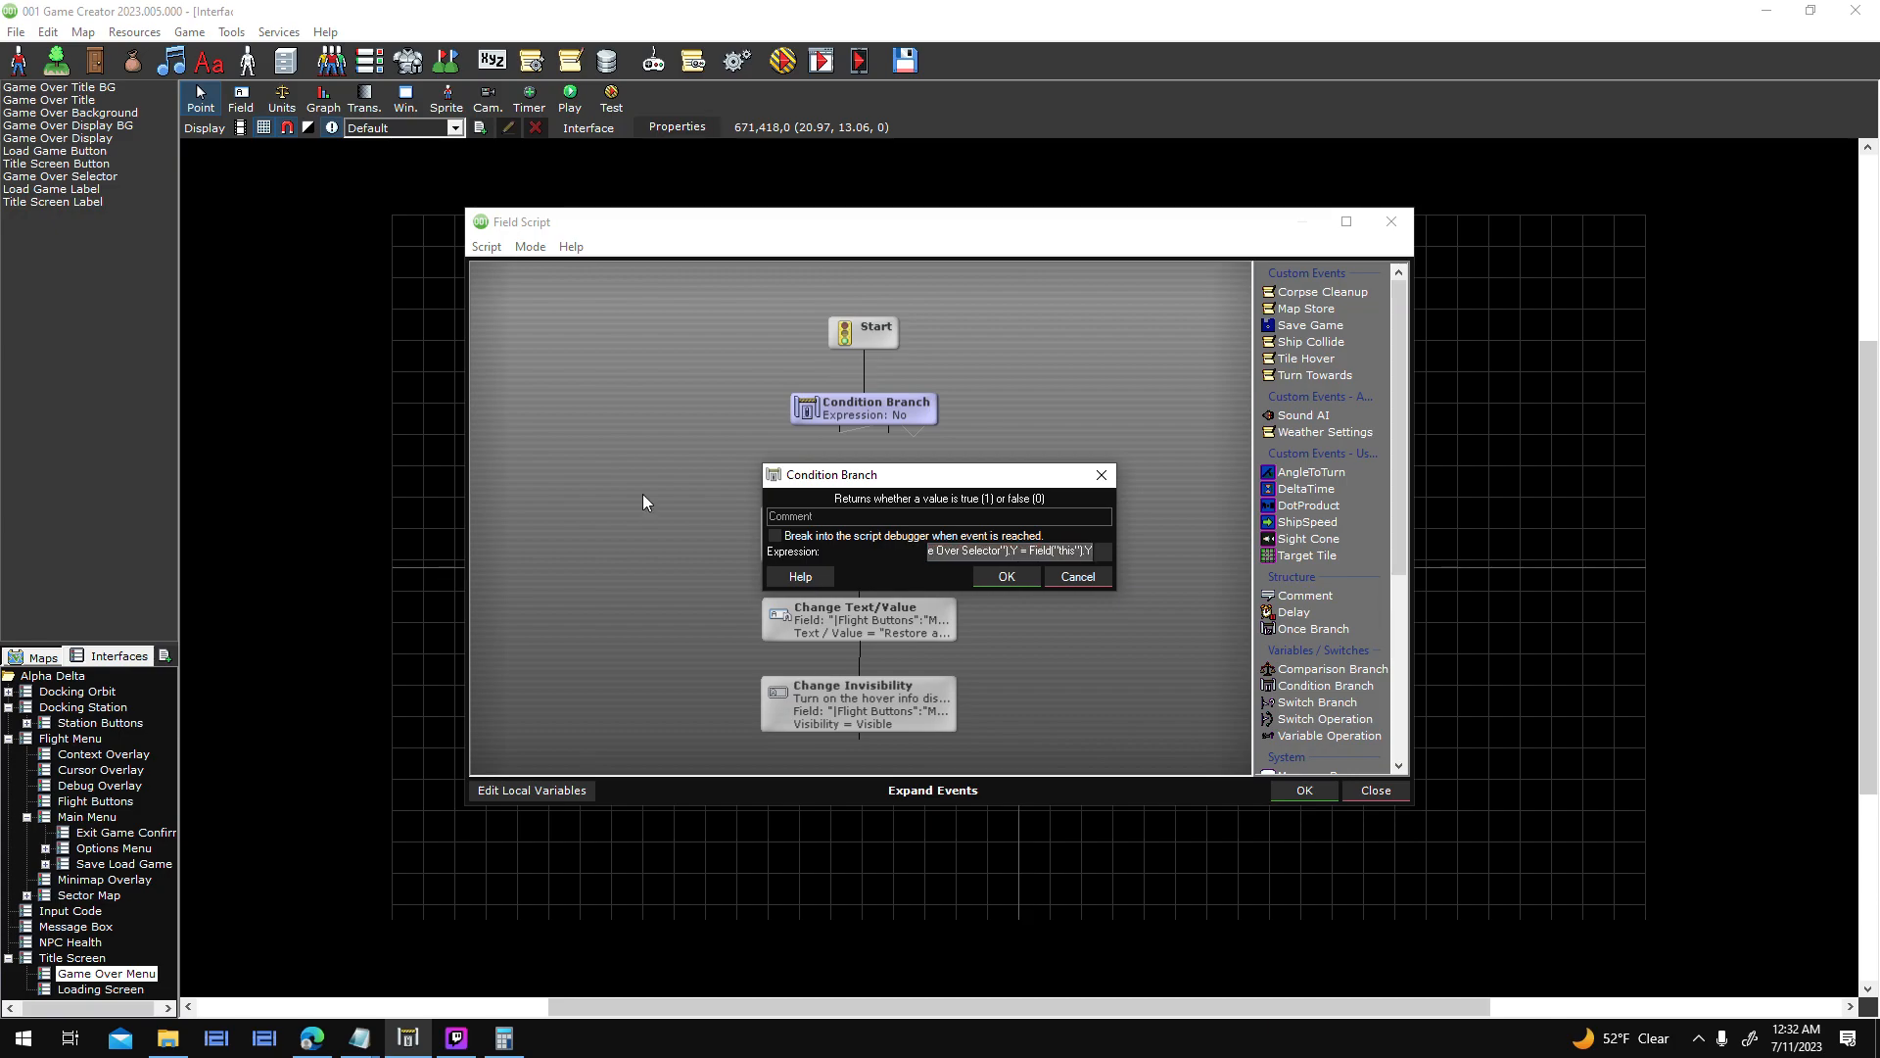
click(1027, 574)
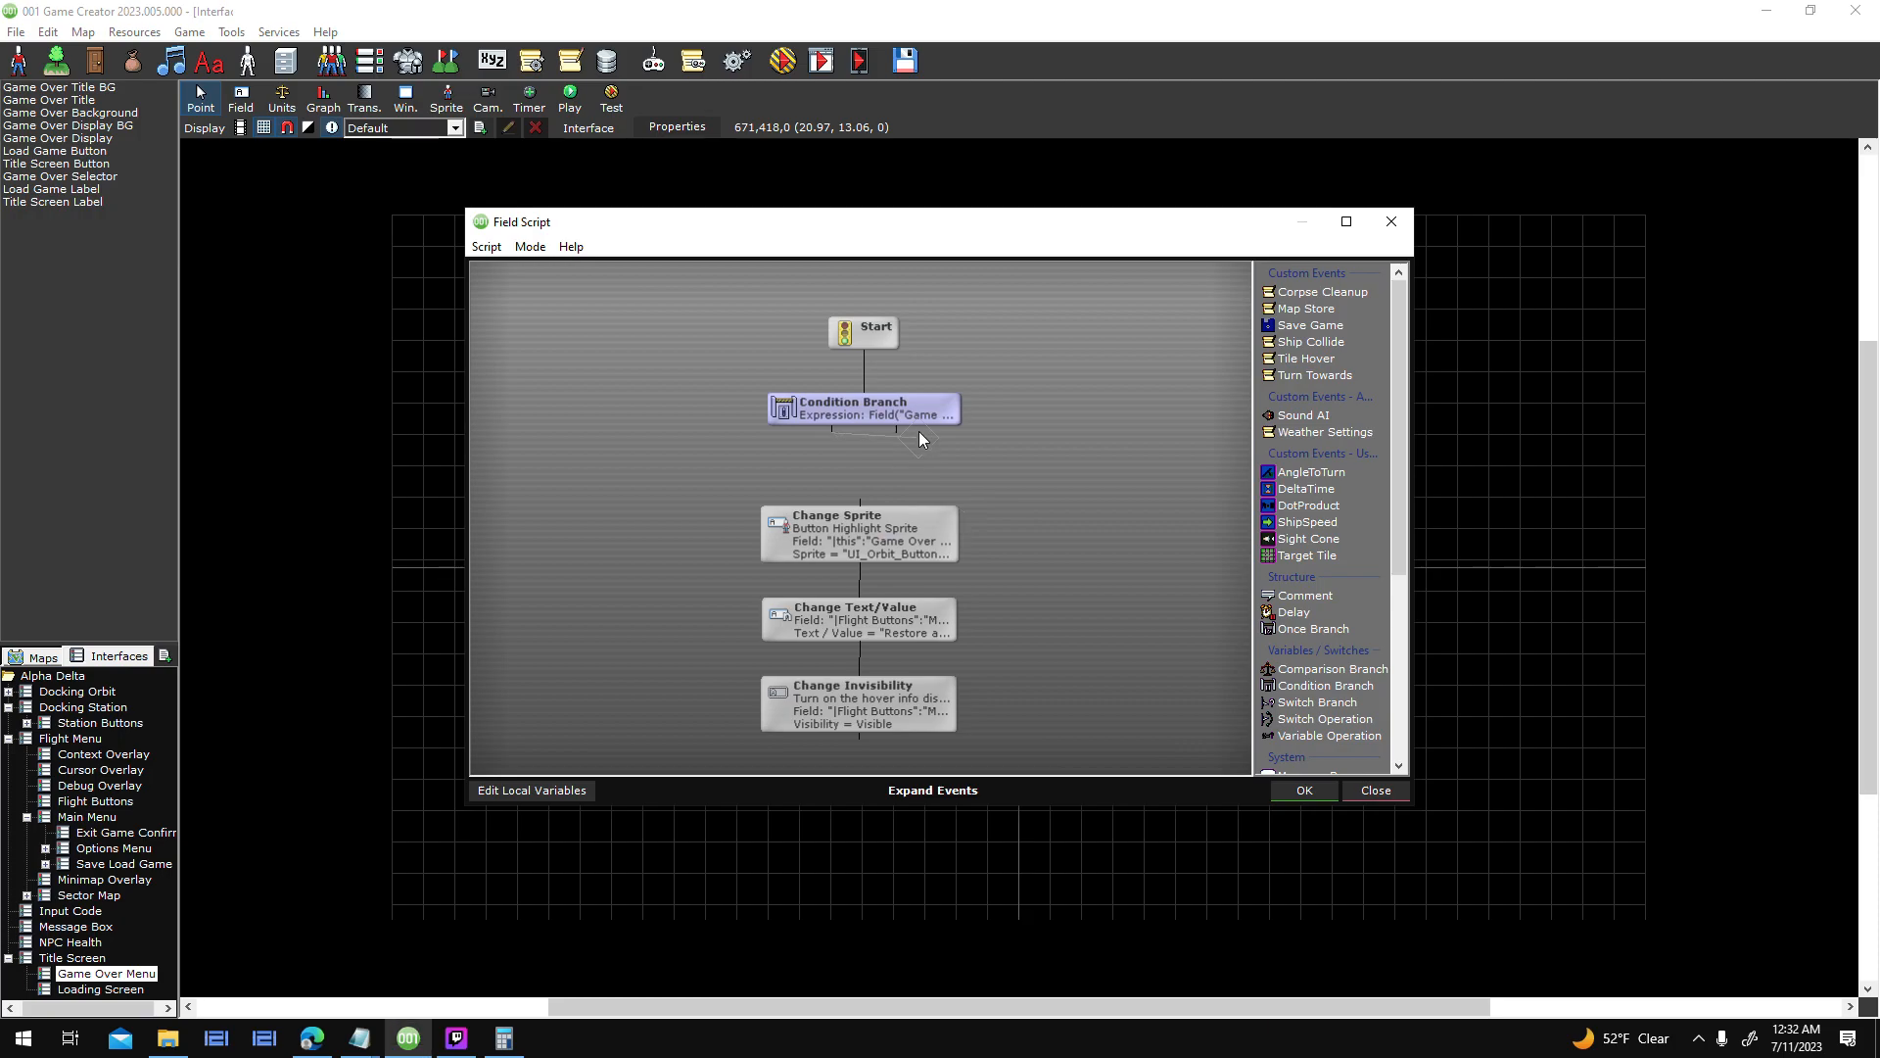
- Paste the Sfx_UI_Highlight Play Sound event, link it to the Condition Branch, rearrange the events, and save the script
key(ctrl+v)
double_click(1089, 481)
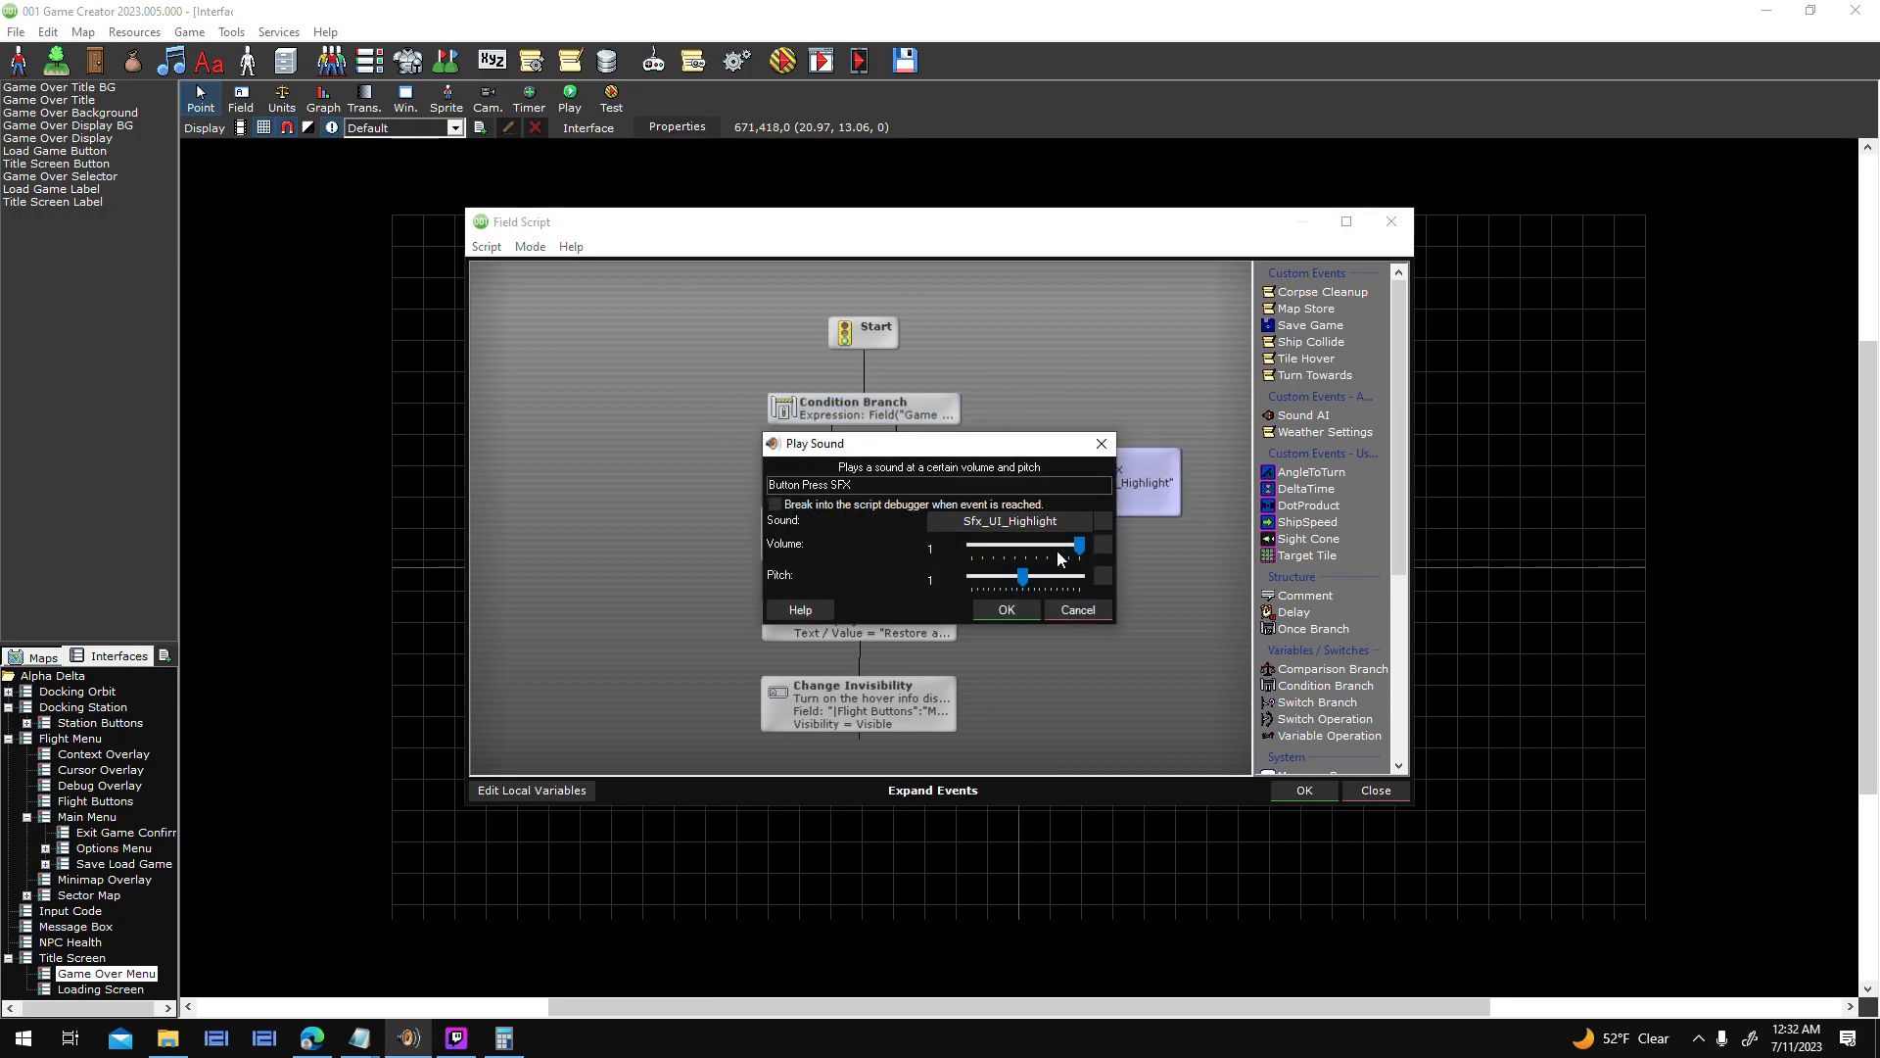
click(1013, 605)
drag(896, 429, 1156, 502)
drag(832, 429, 999, 771)
drag(921, 689, 567, 701)
drag(1136, 488, 899, 512)
click(1306, 791)
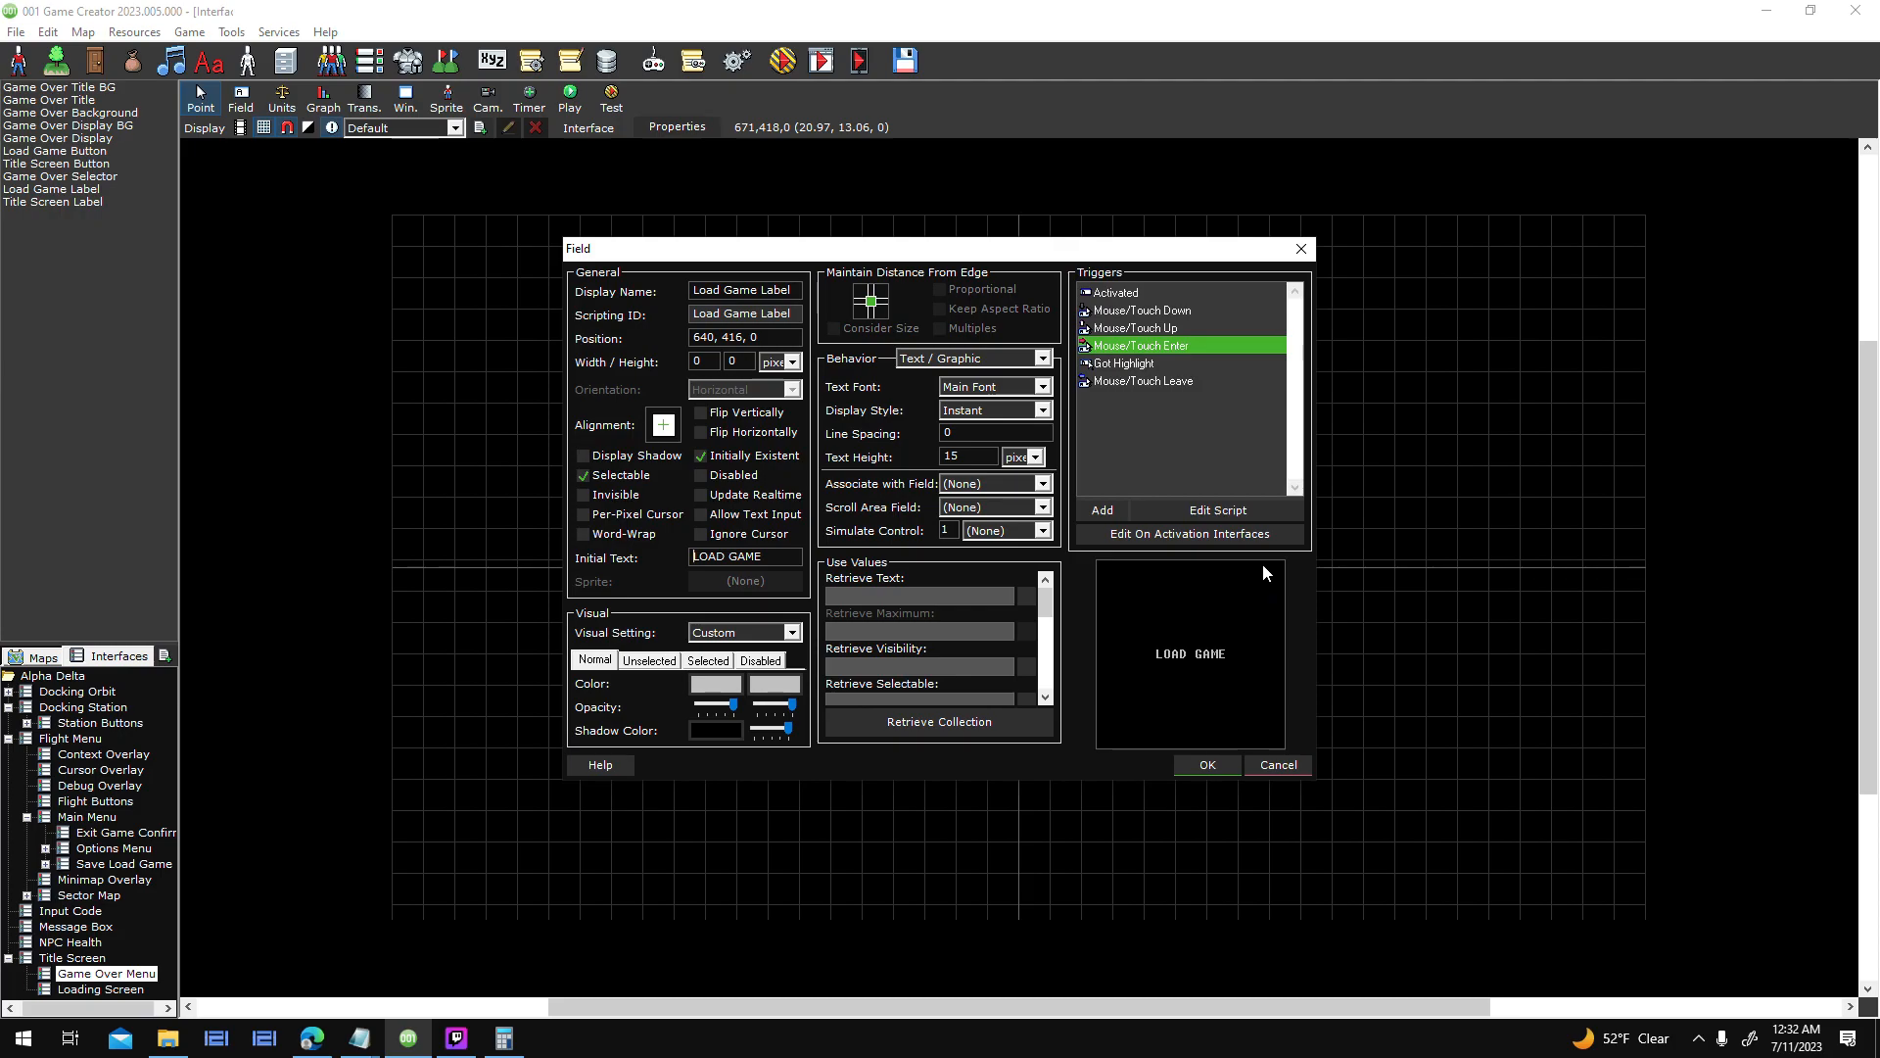
- Copy the Load Game label's Mouse/Touch Enter trigger and replace the Title Screen label's Mouse/Touch Enter trigger with it
right_click(1161, 344)
click(1228, 483)
click(1208, 767)
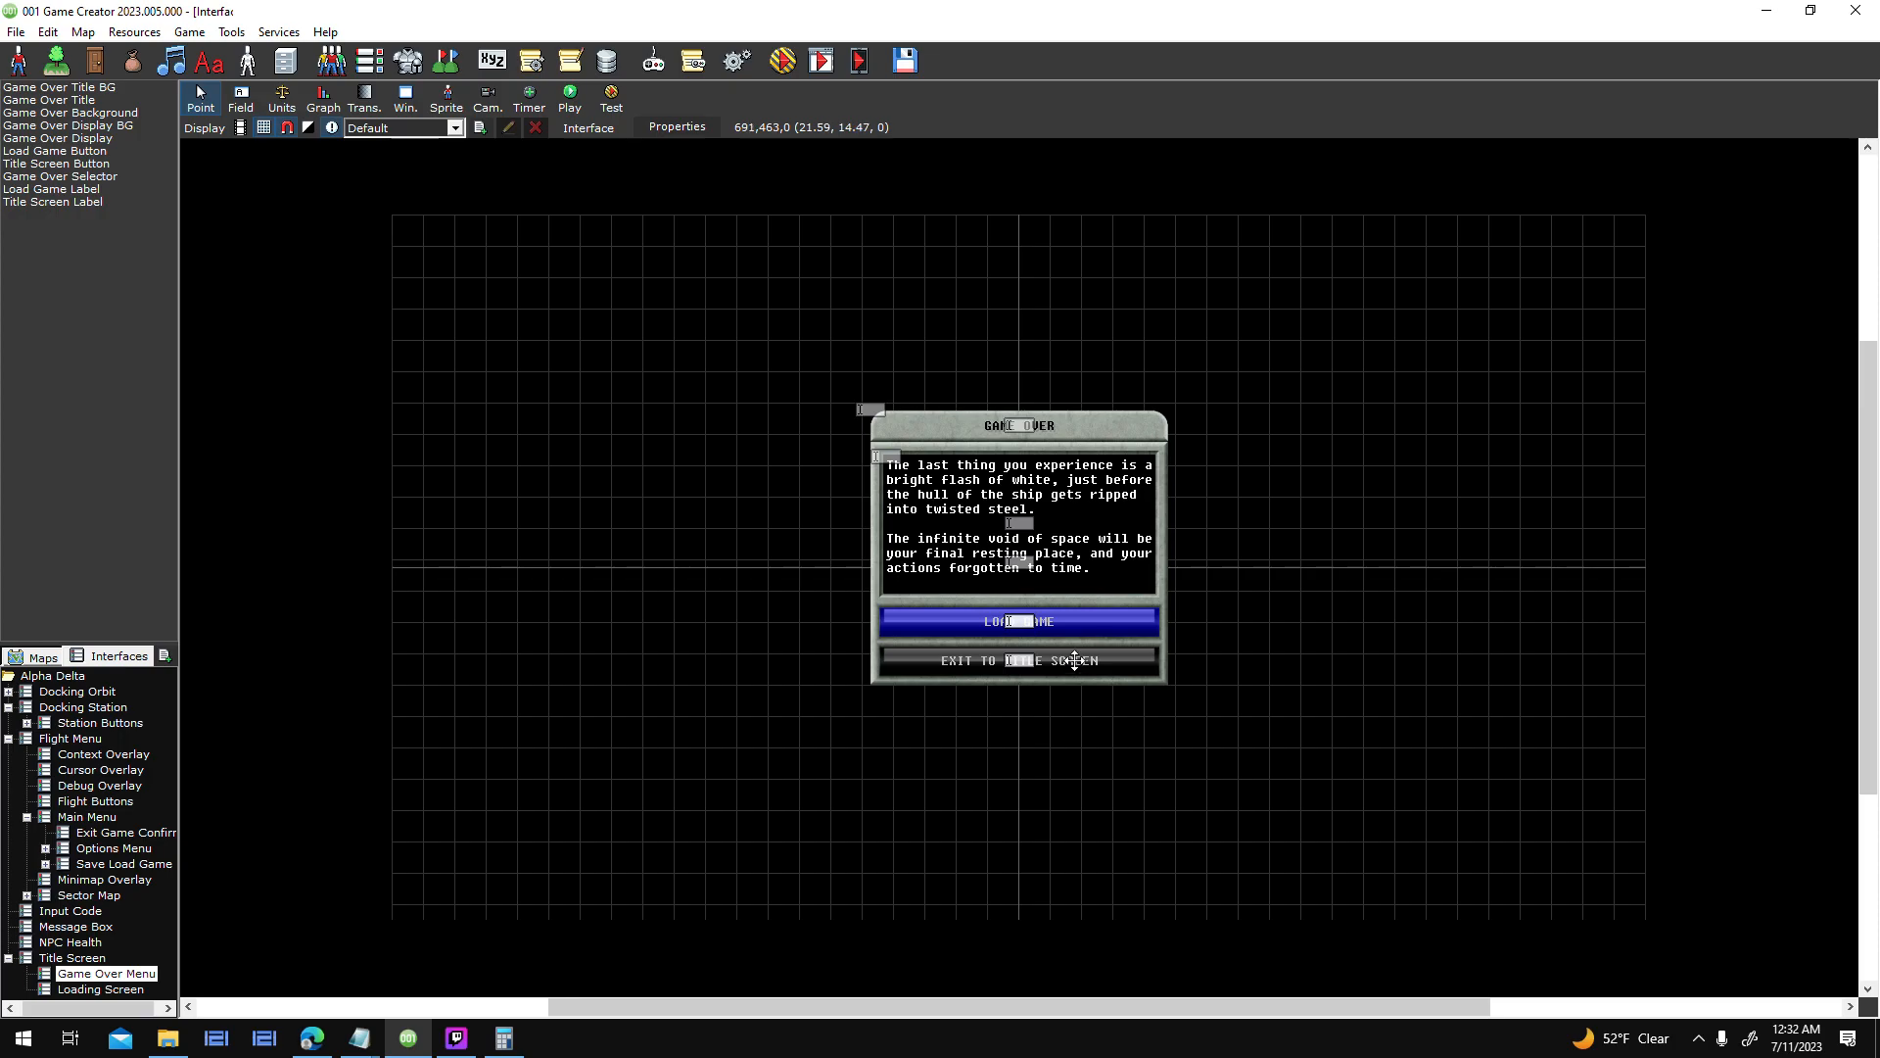
double_click(1126, 630)
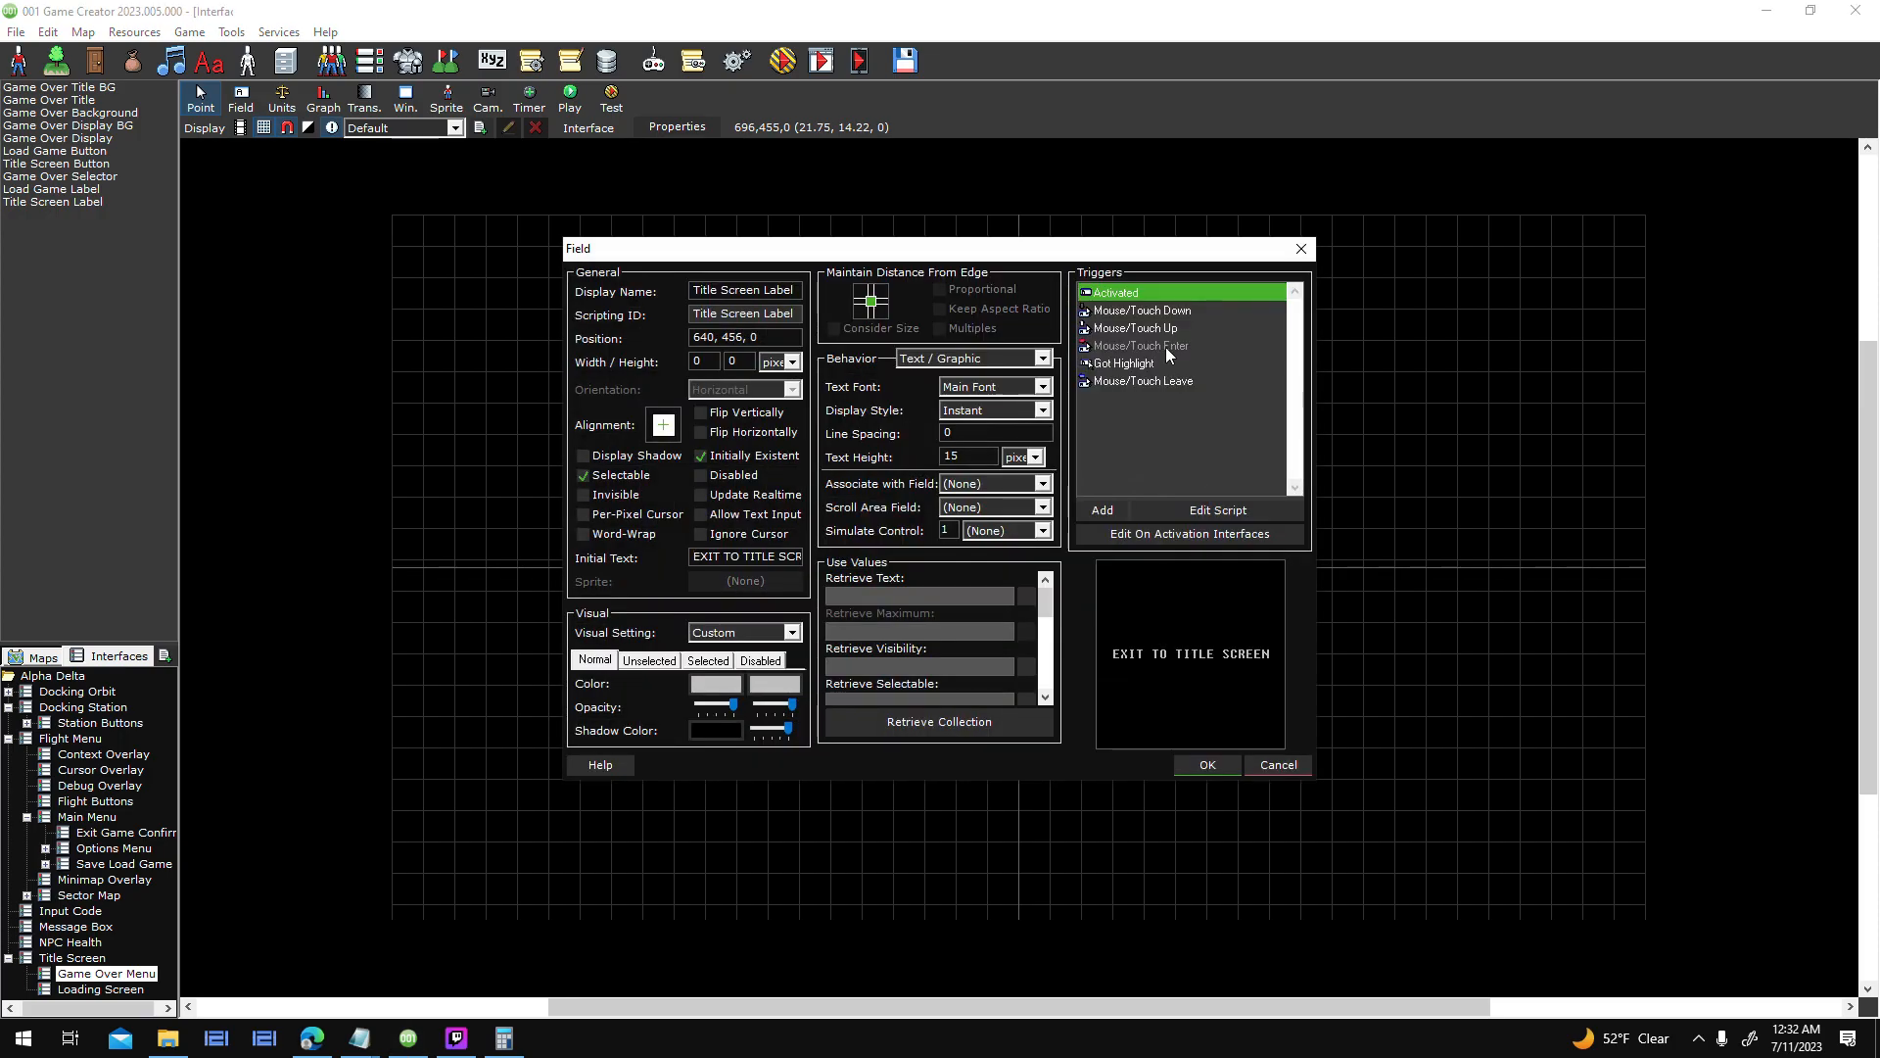
click(1165, 347)
key(Delete)
right_click(1111, 405)
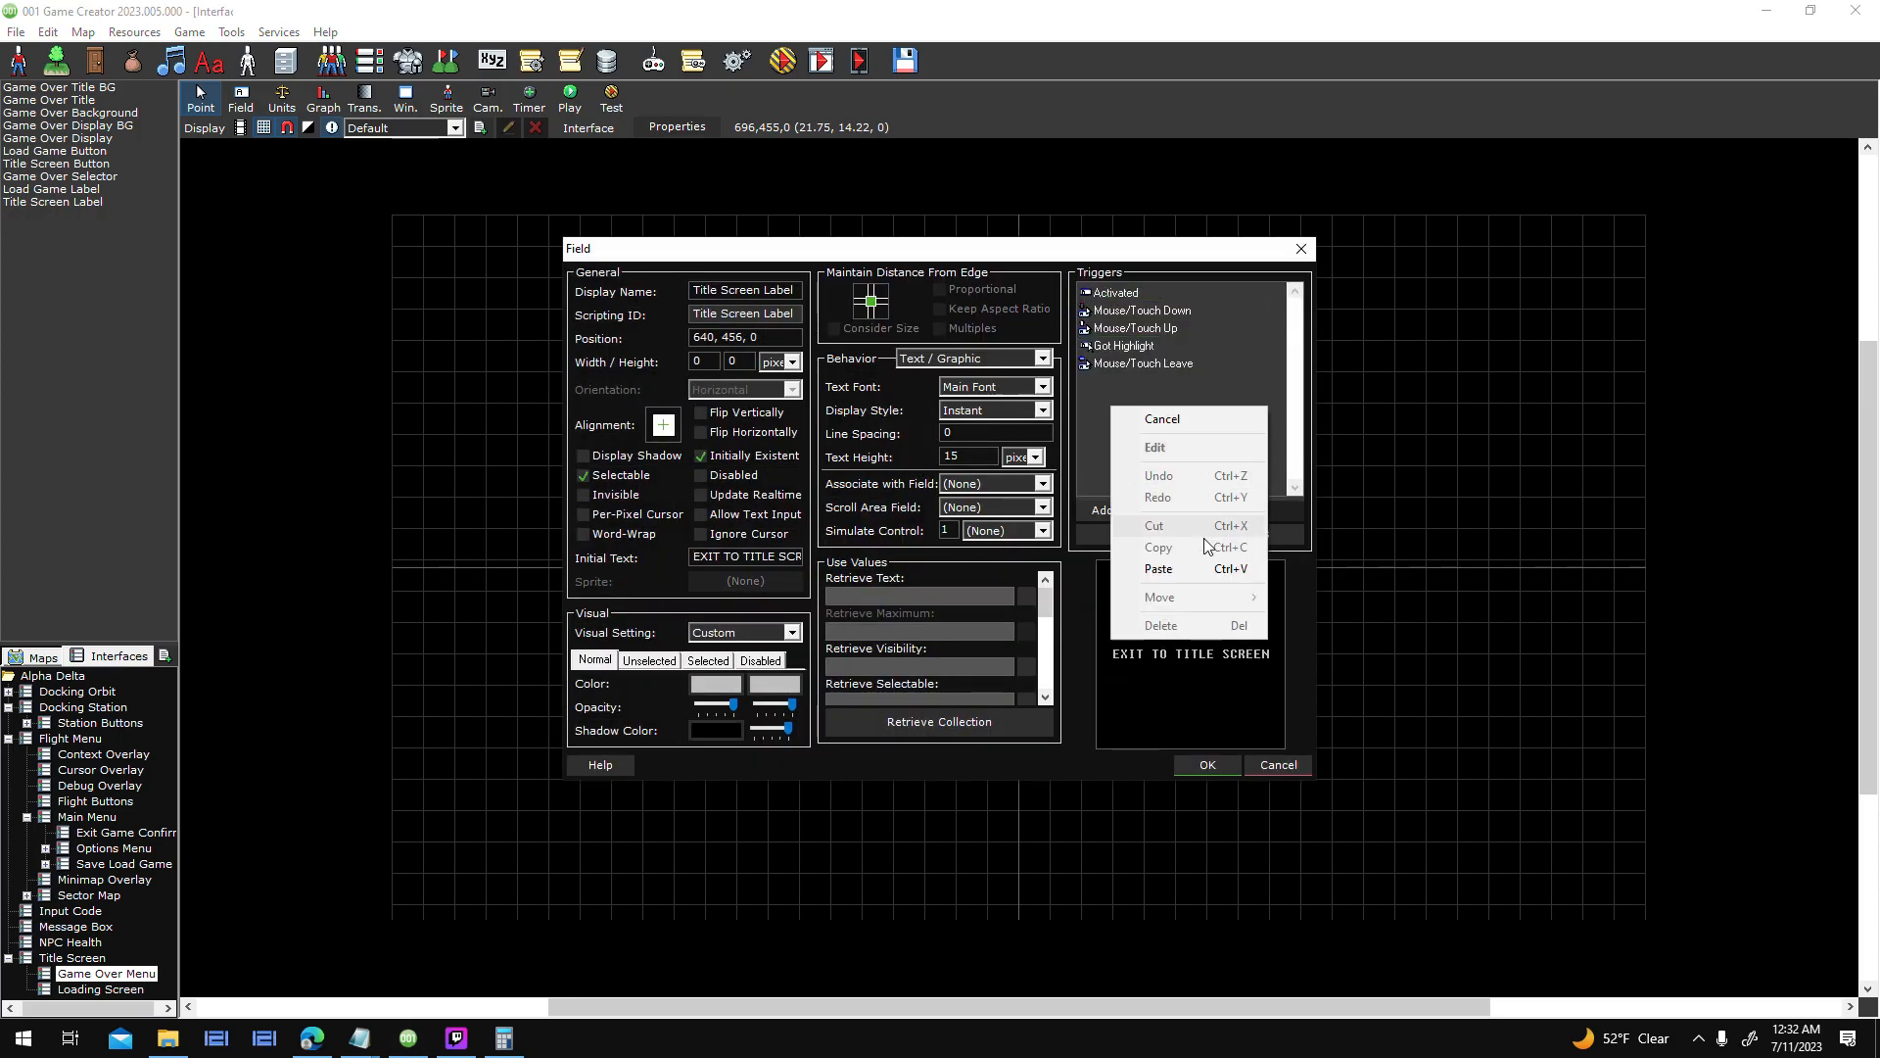
click(1210, 568)
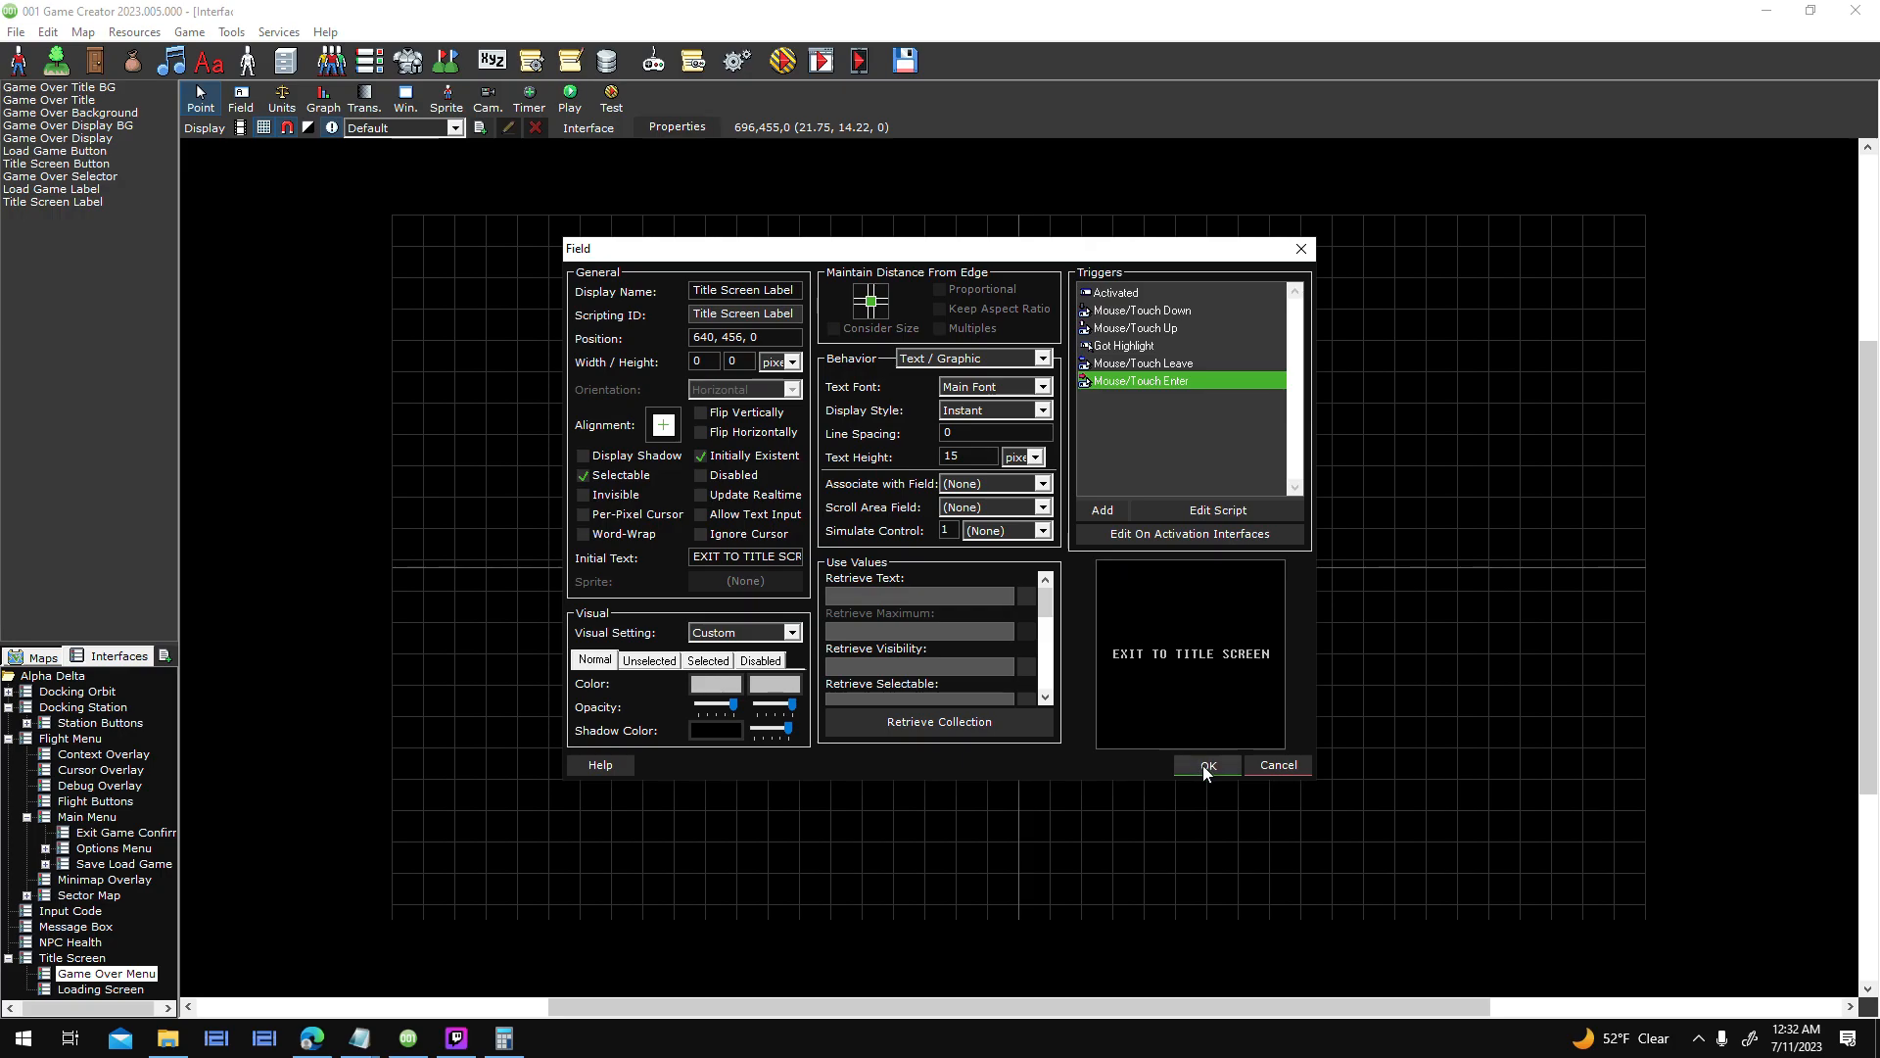
click(1205, 765)
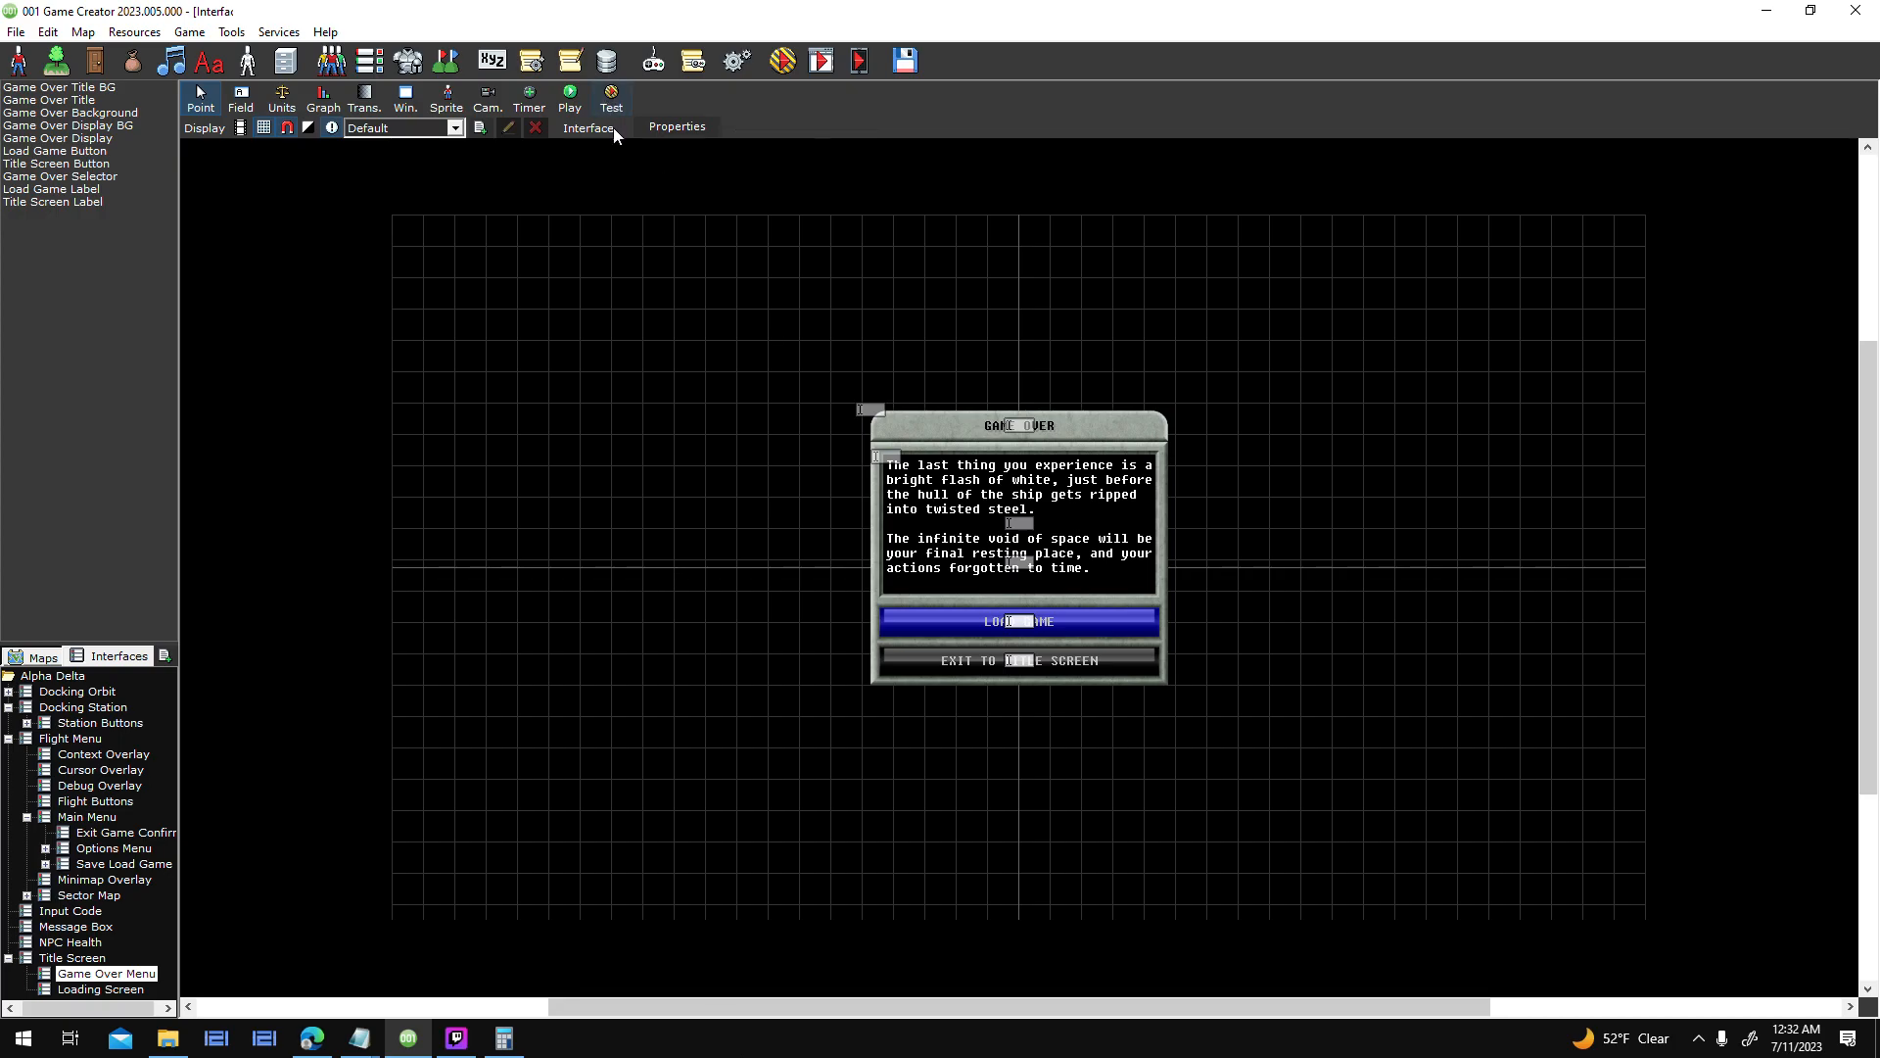
- Add a Play Sound event using Sfx_UI_Press to the Game Over Menu's Player accepted script and save the interface properties
click(666, 124)
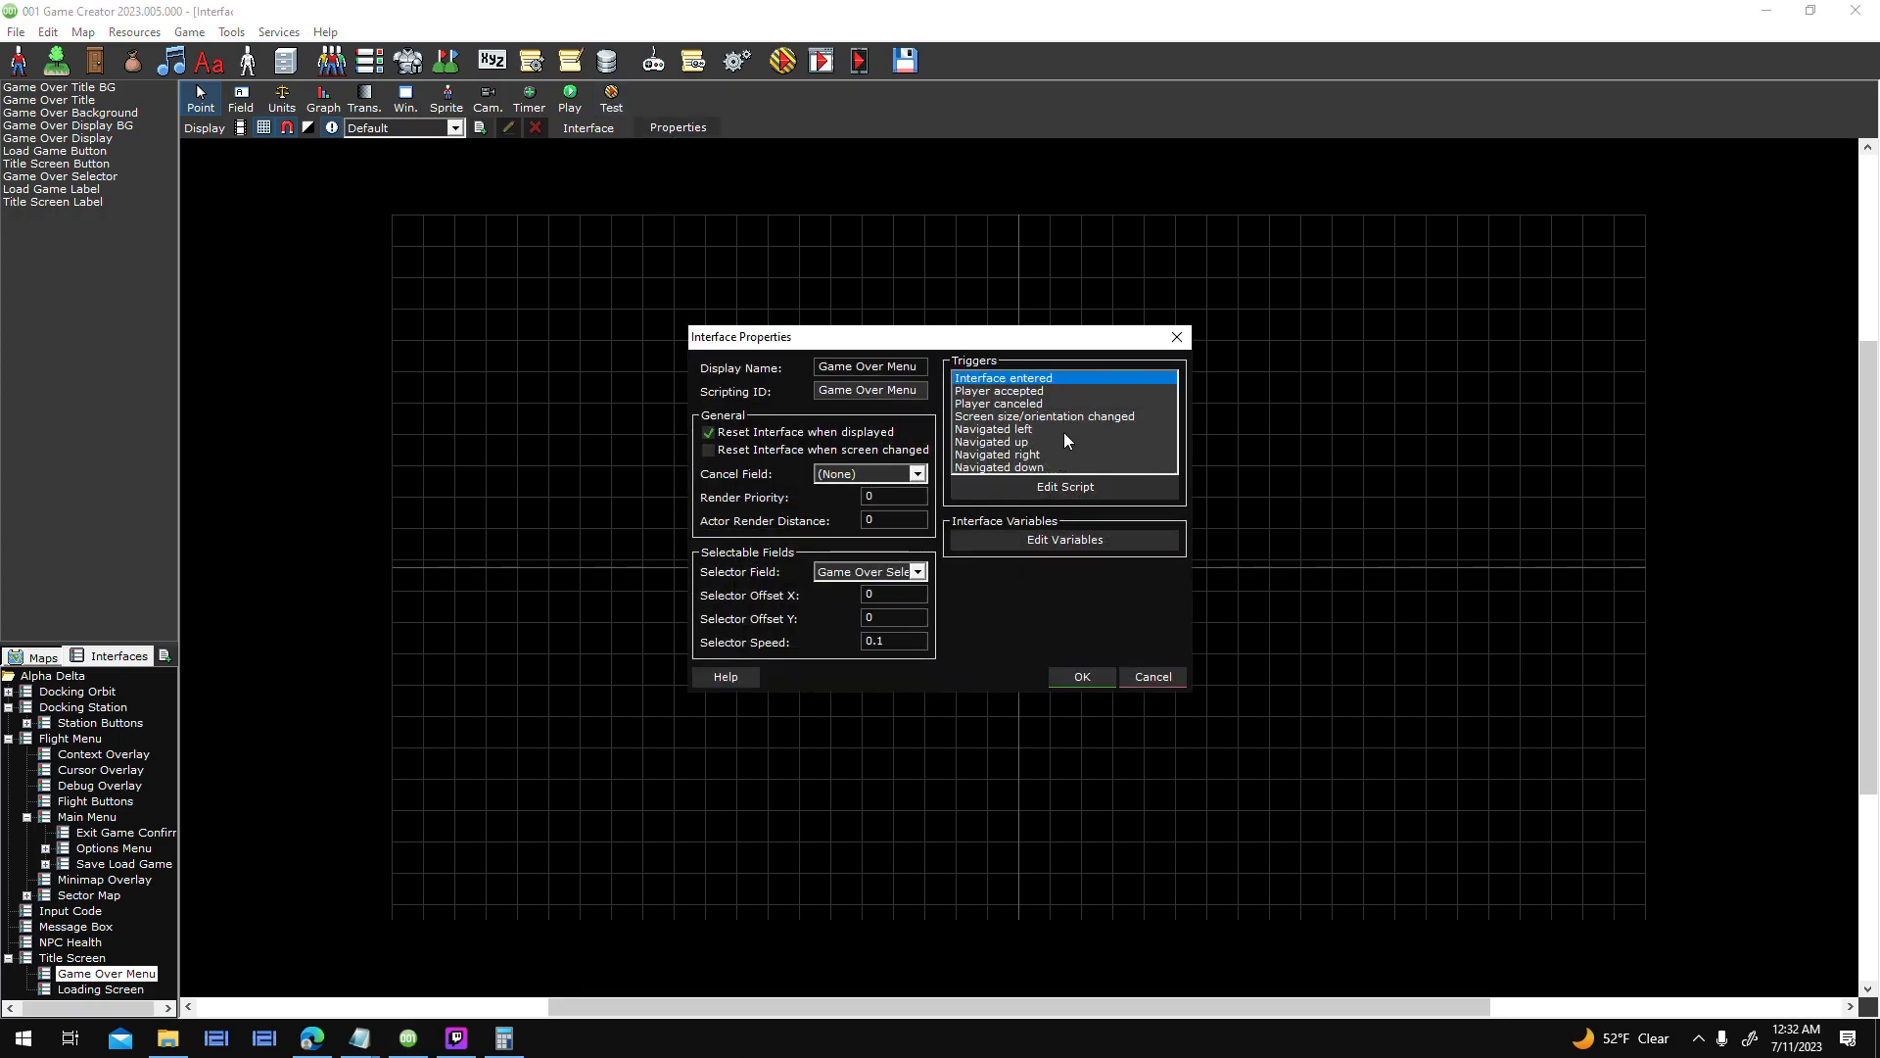
double_click(1067, 391)
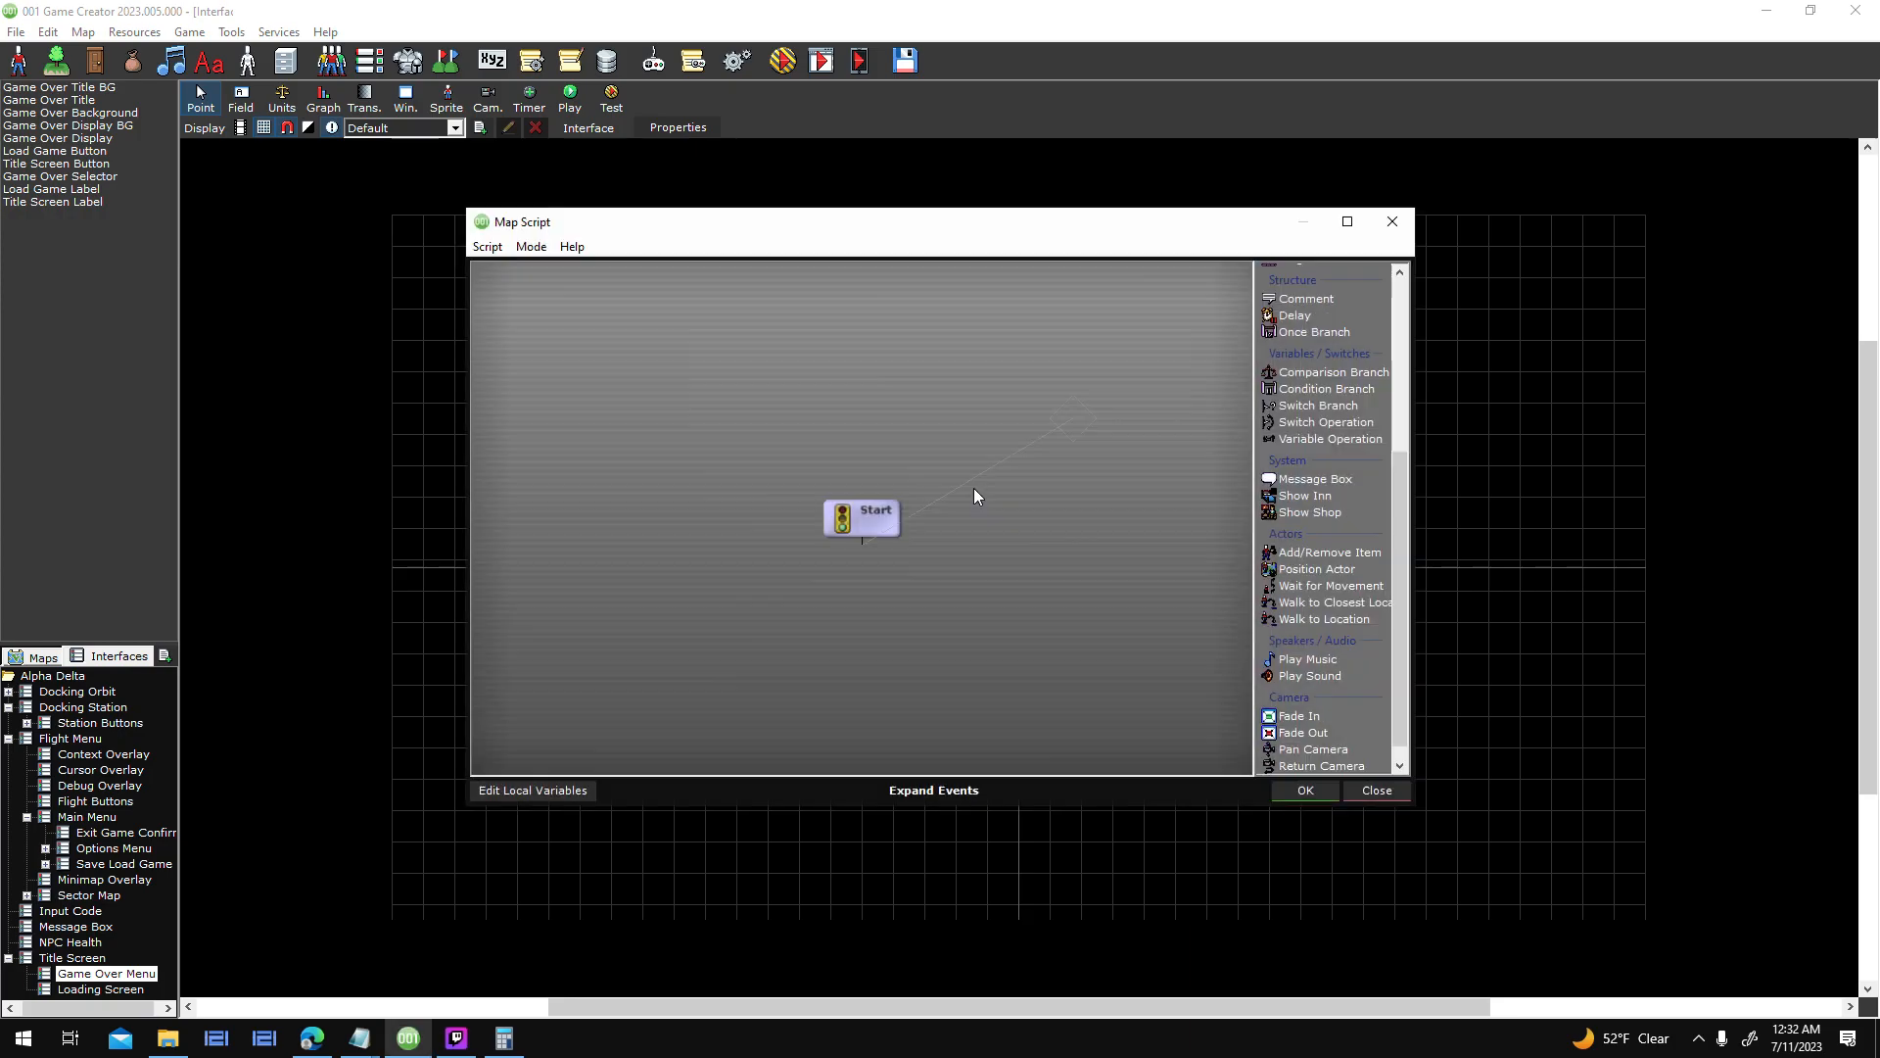
click(871, 654)
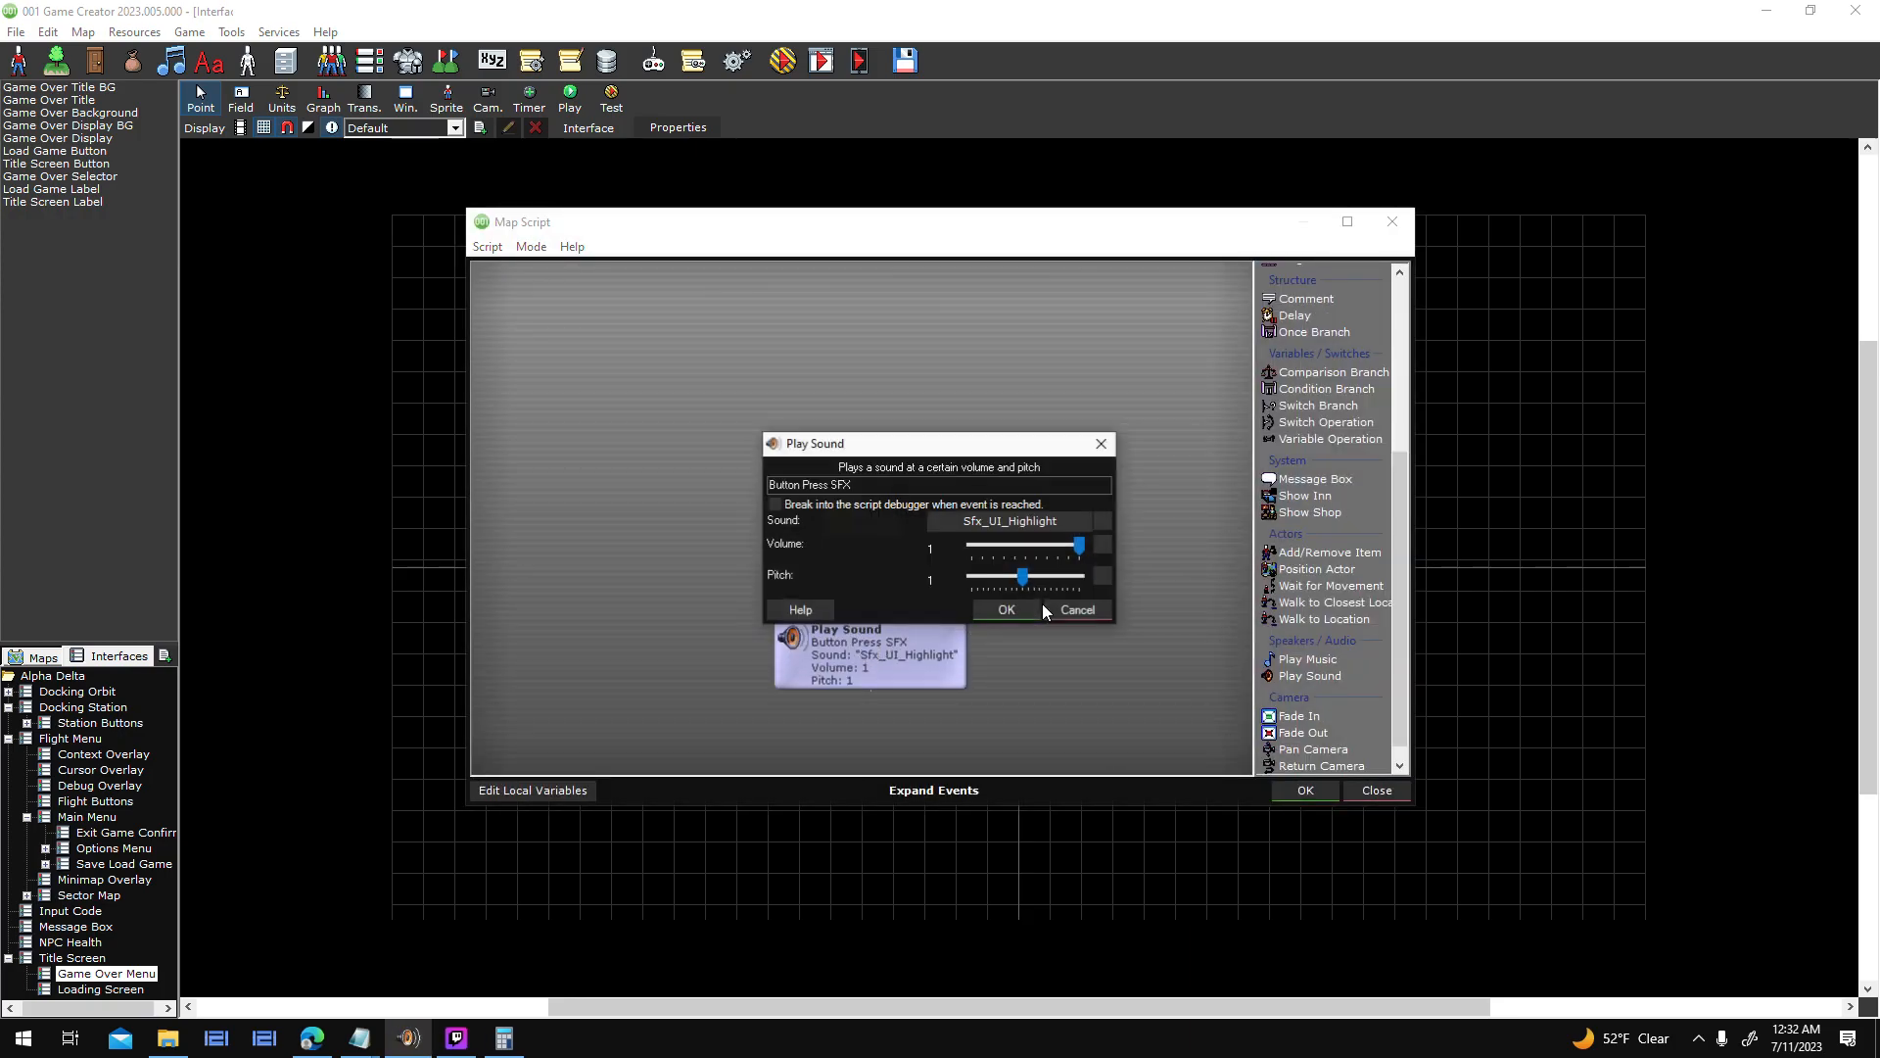
click(1004, 521)
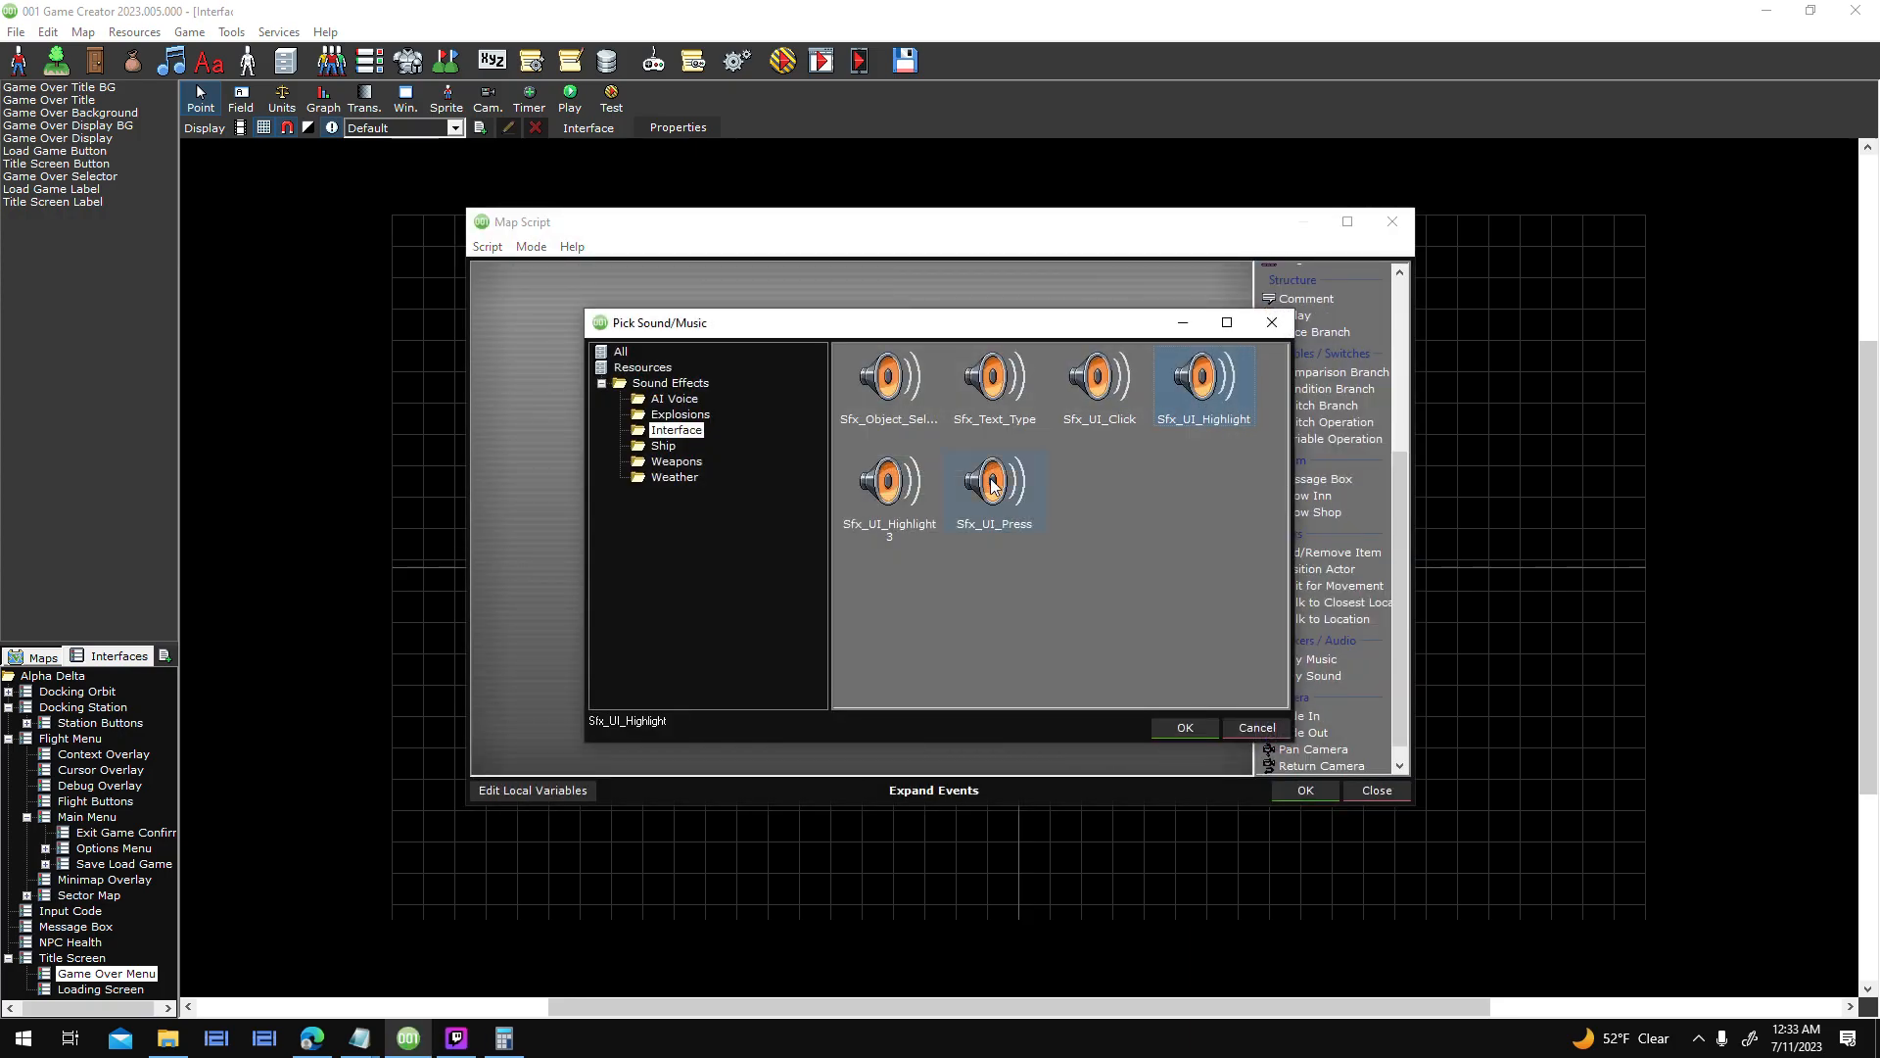
click(1180, 726)
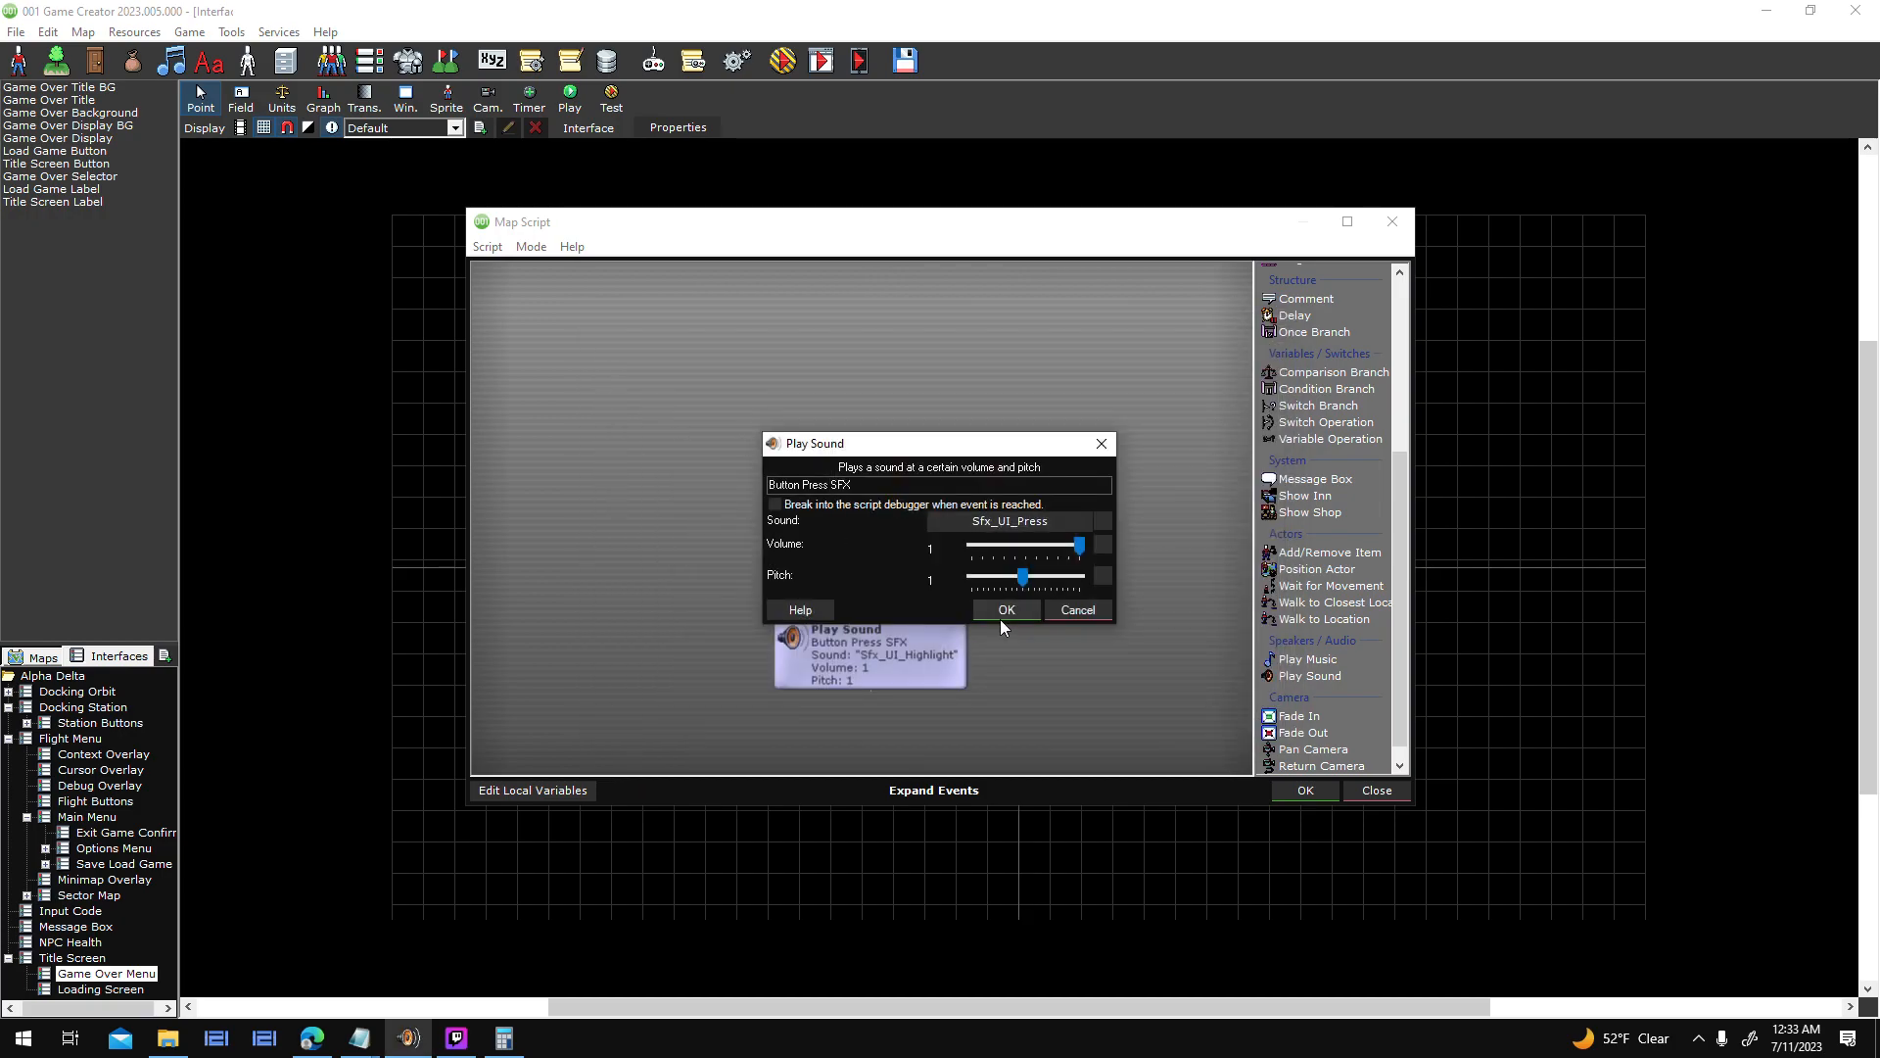
click(1001, 611)
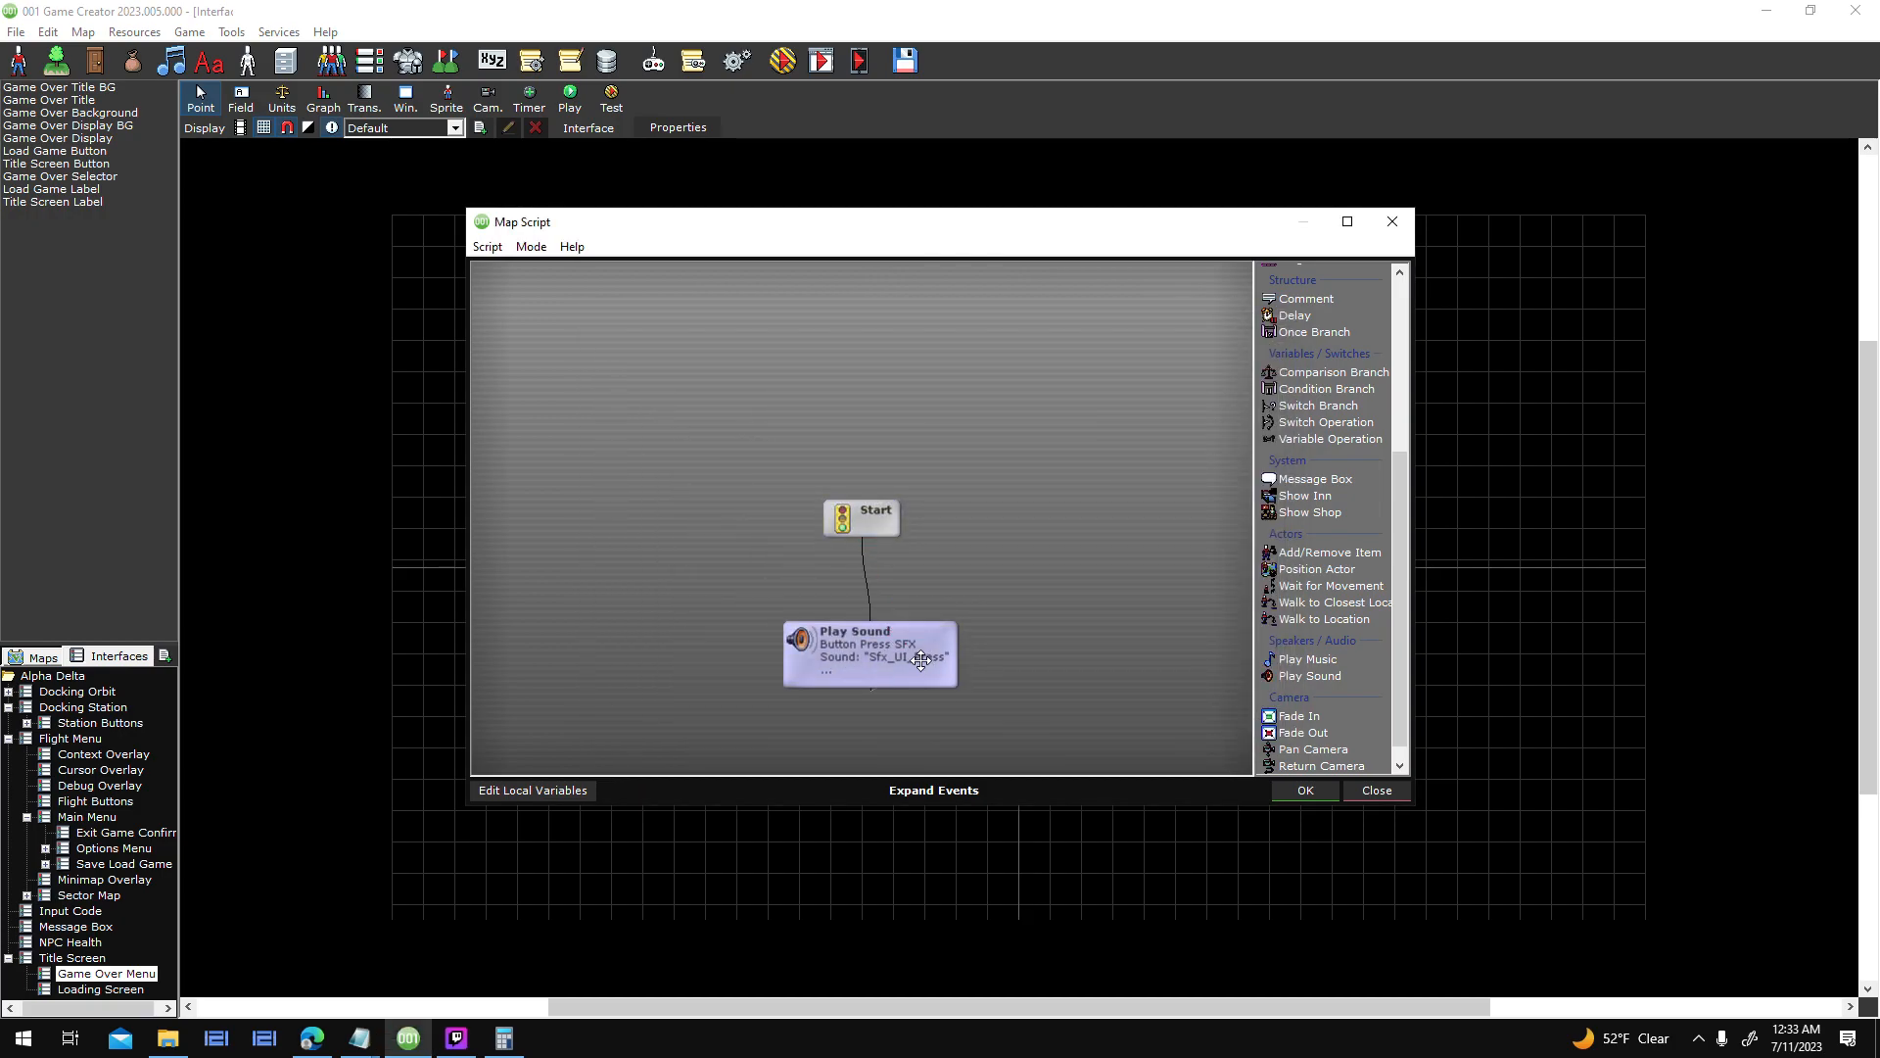
double_click(928, 627)
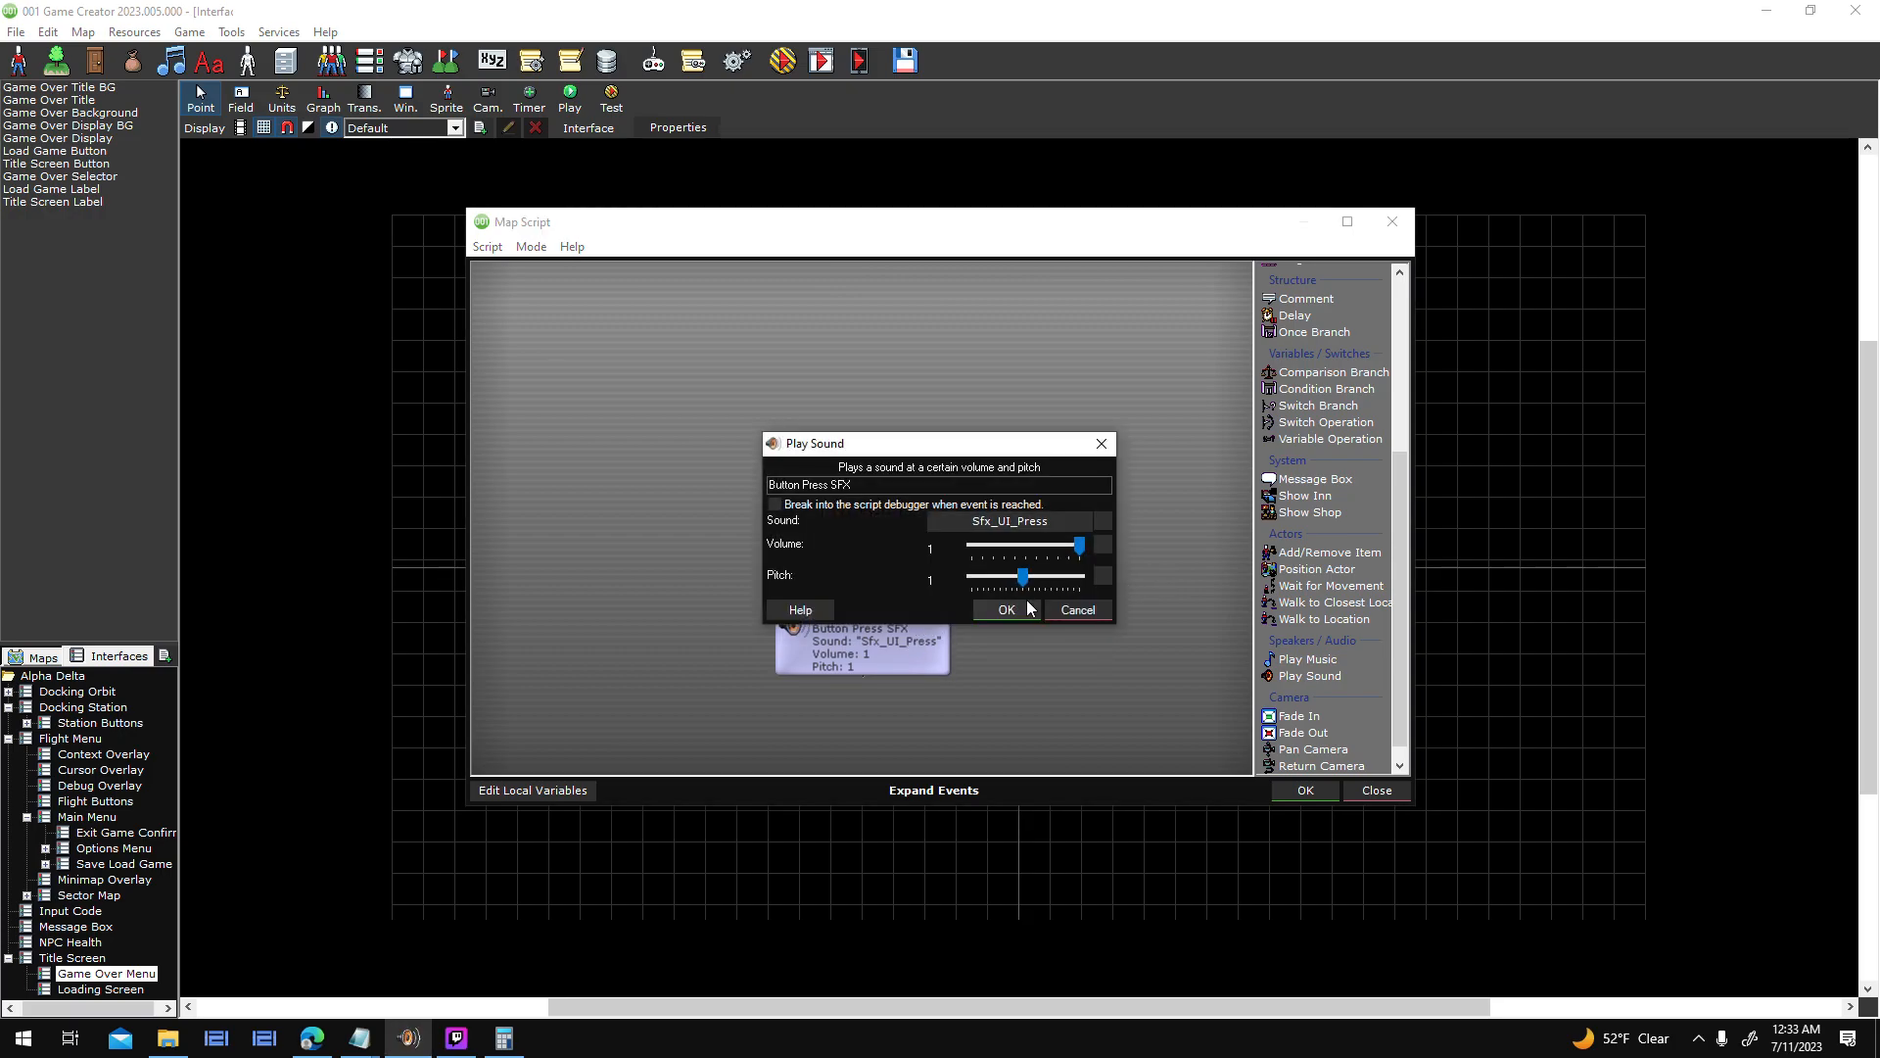
key(Return)
click(1312, 790)
click(1083, 678)
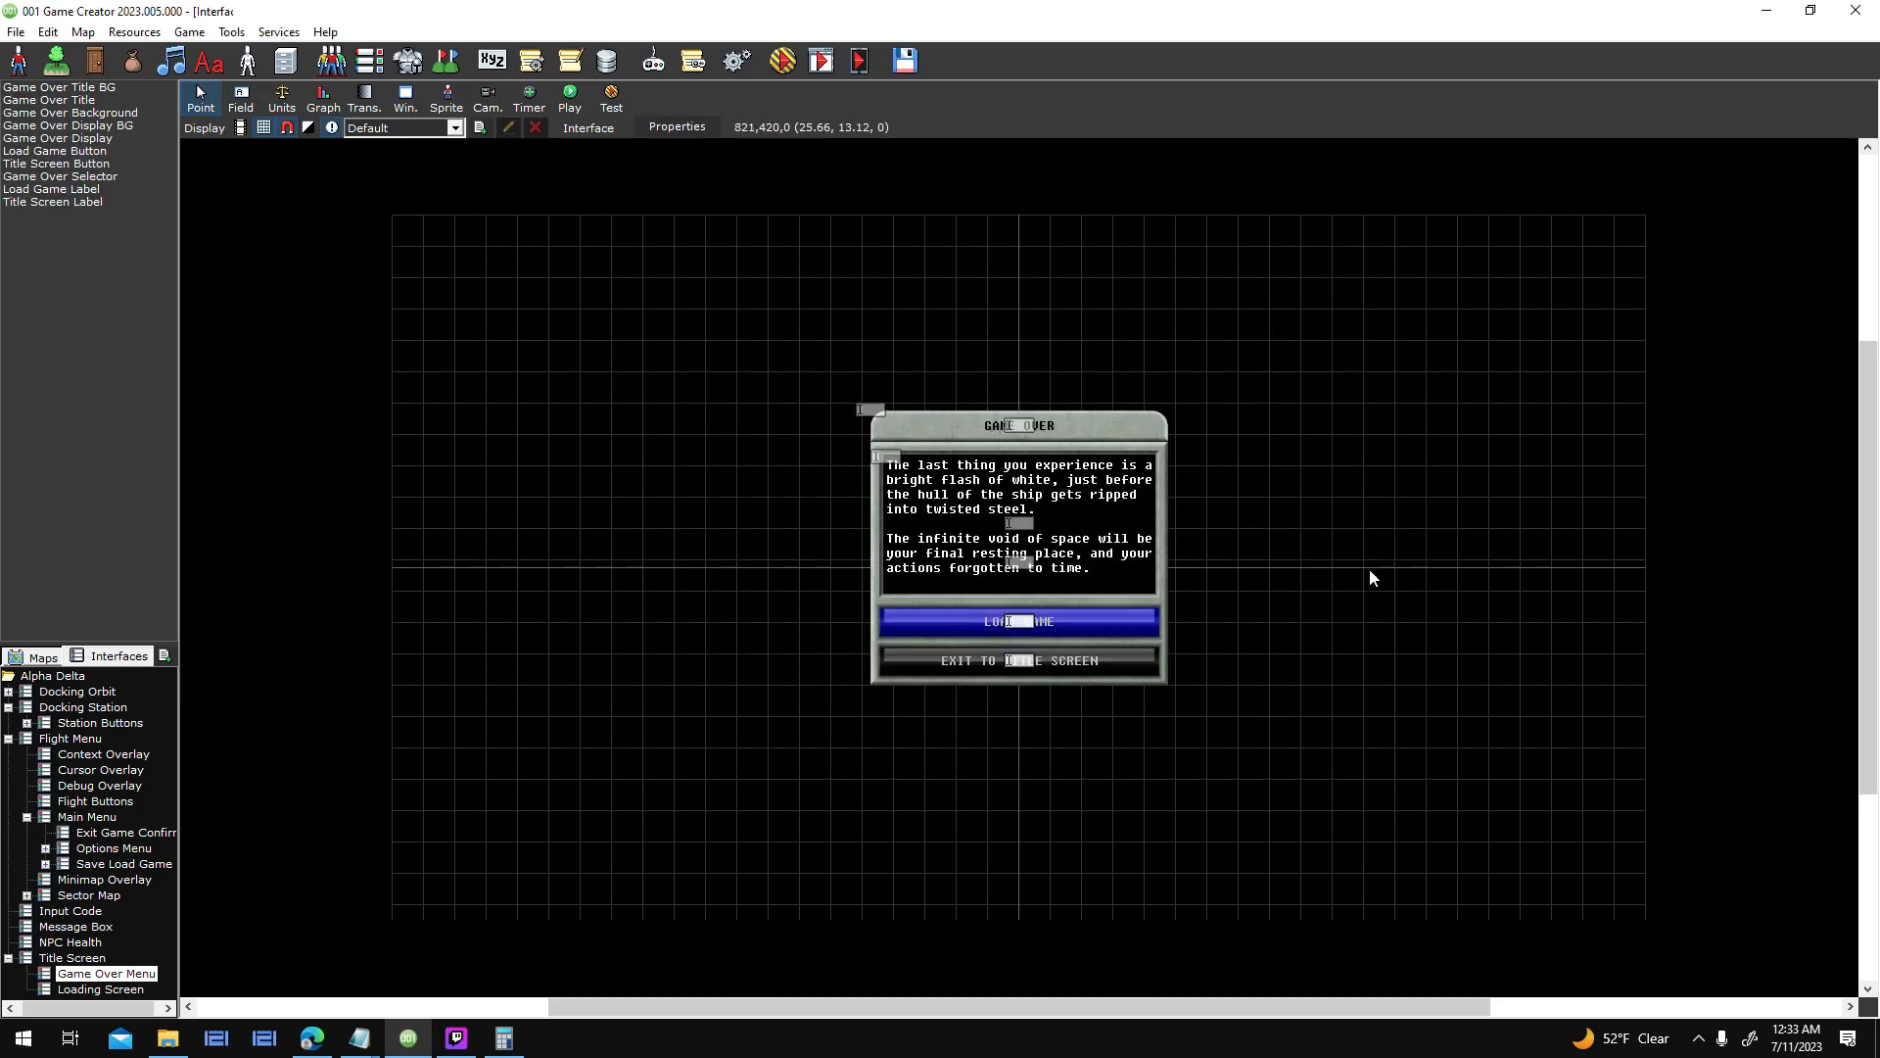
- Add the Sfx_UI_Press Play Sound event at pitch 0.7 to the Load Game Label's Mouse/Touch Down script, linked after Change Sprite
double_click(1064, 610)
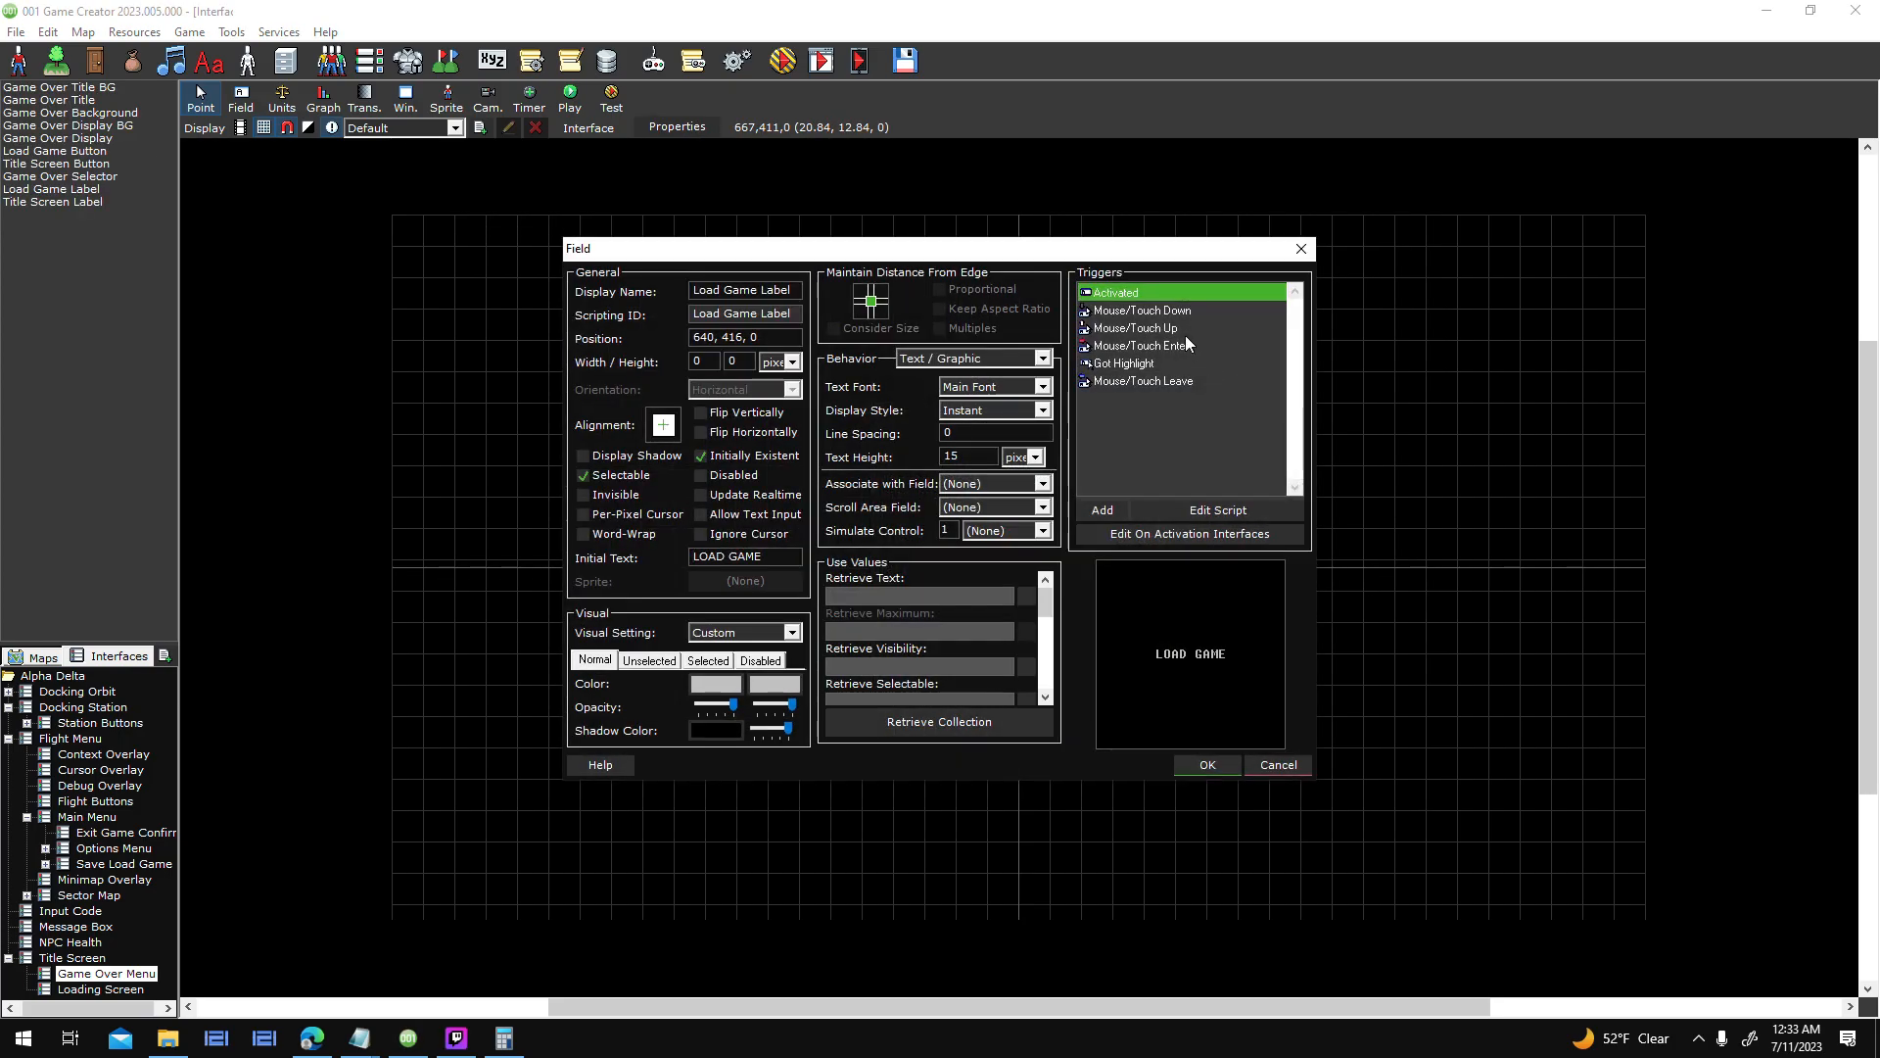
double_click(1189, 309)
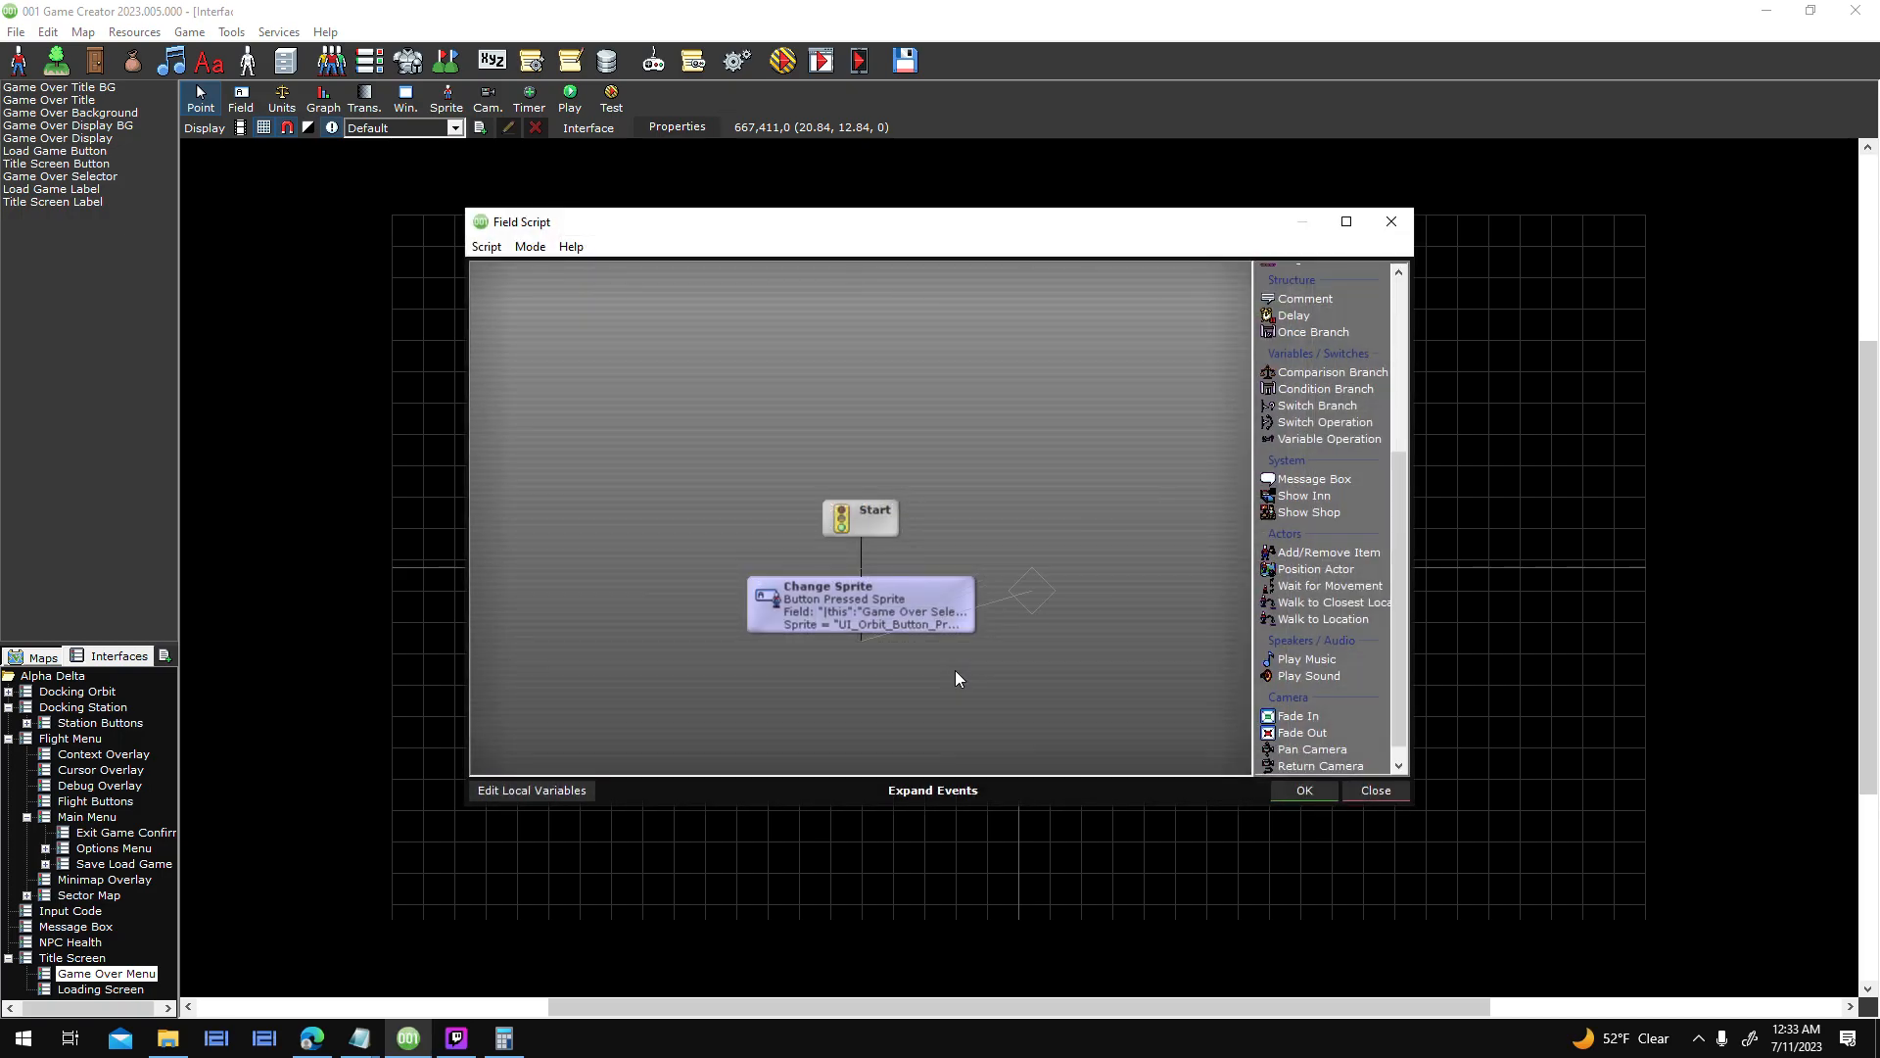
click(904, 701)
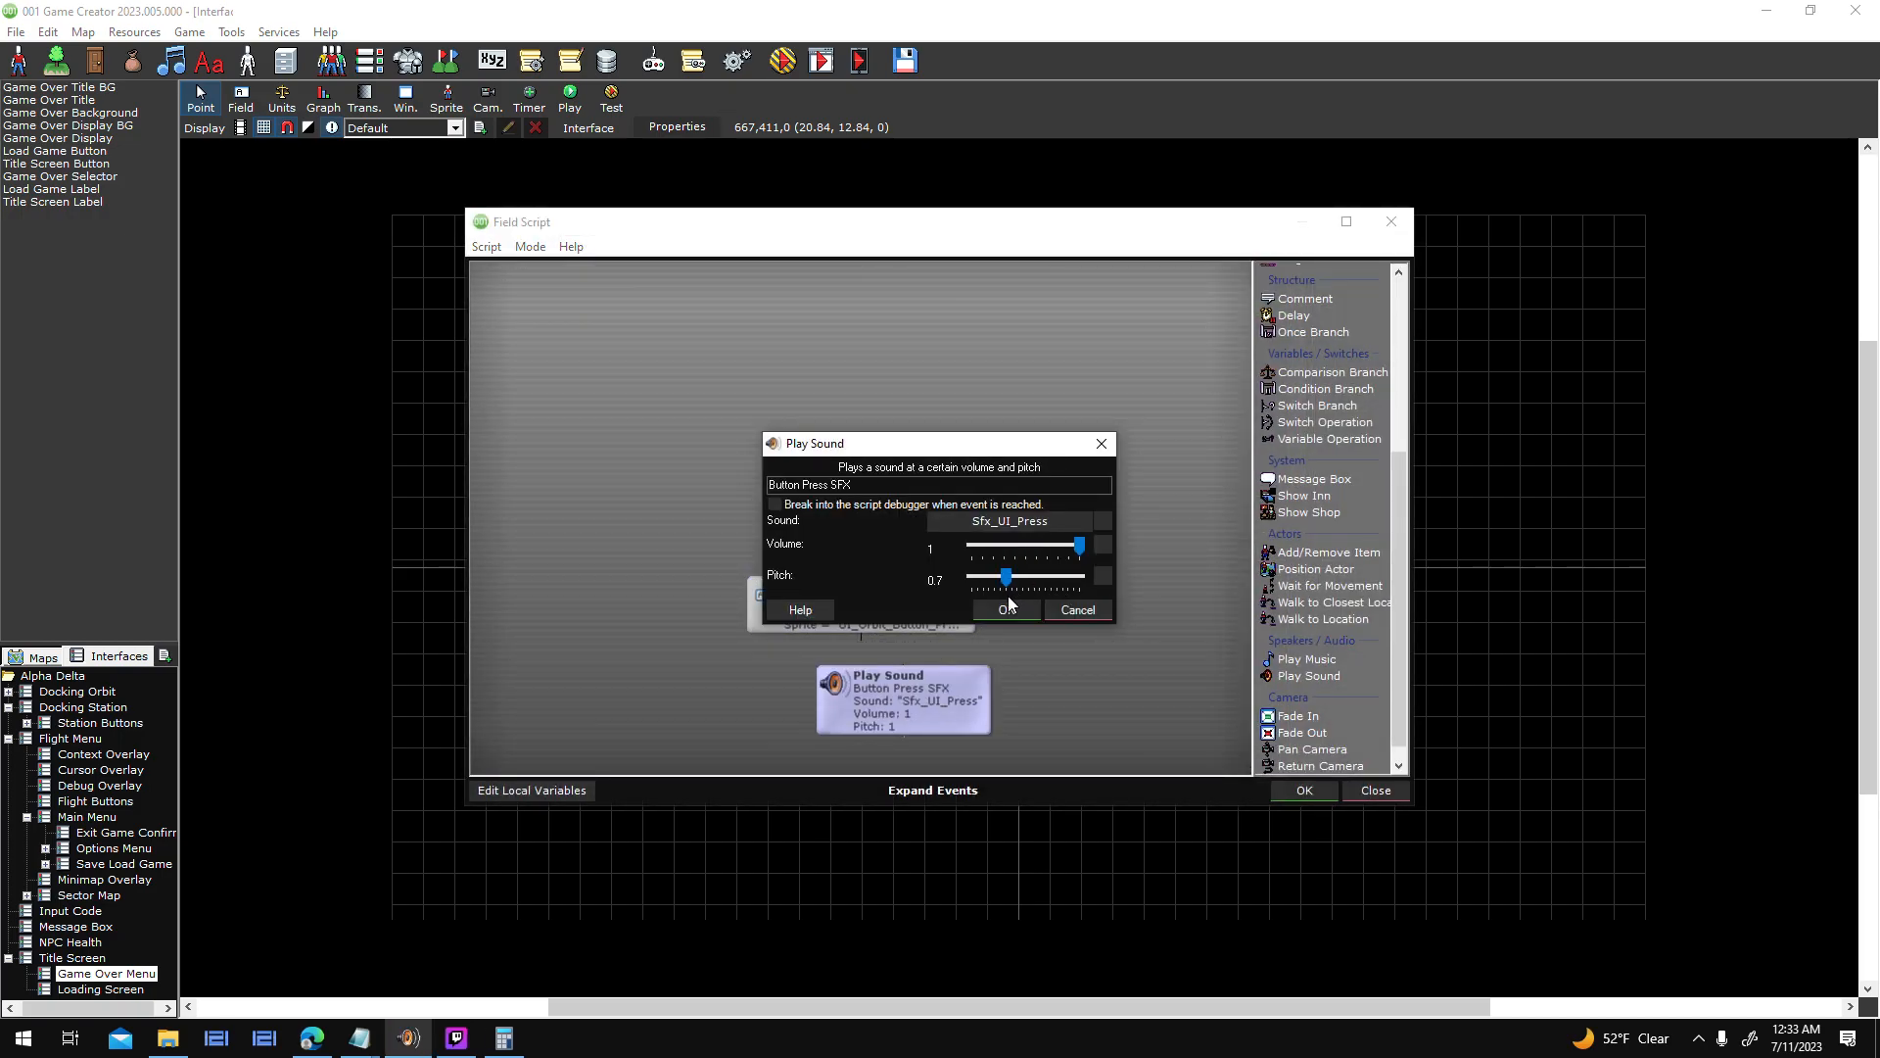
click(1005, 610)
drag(859, 644, 886, 690)
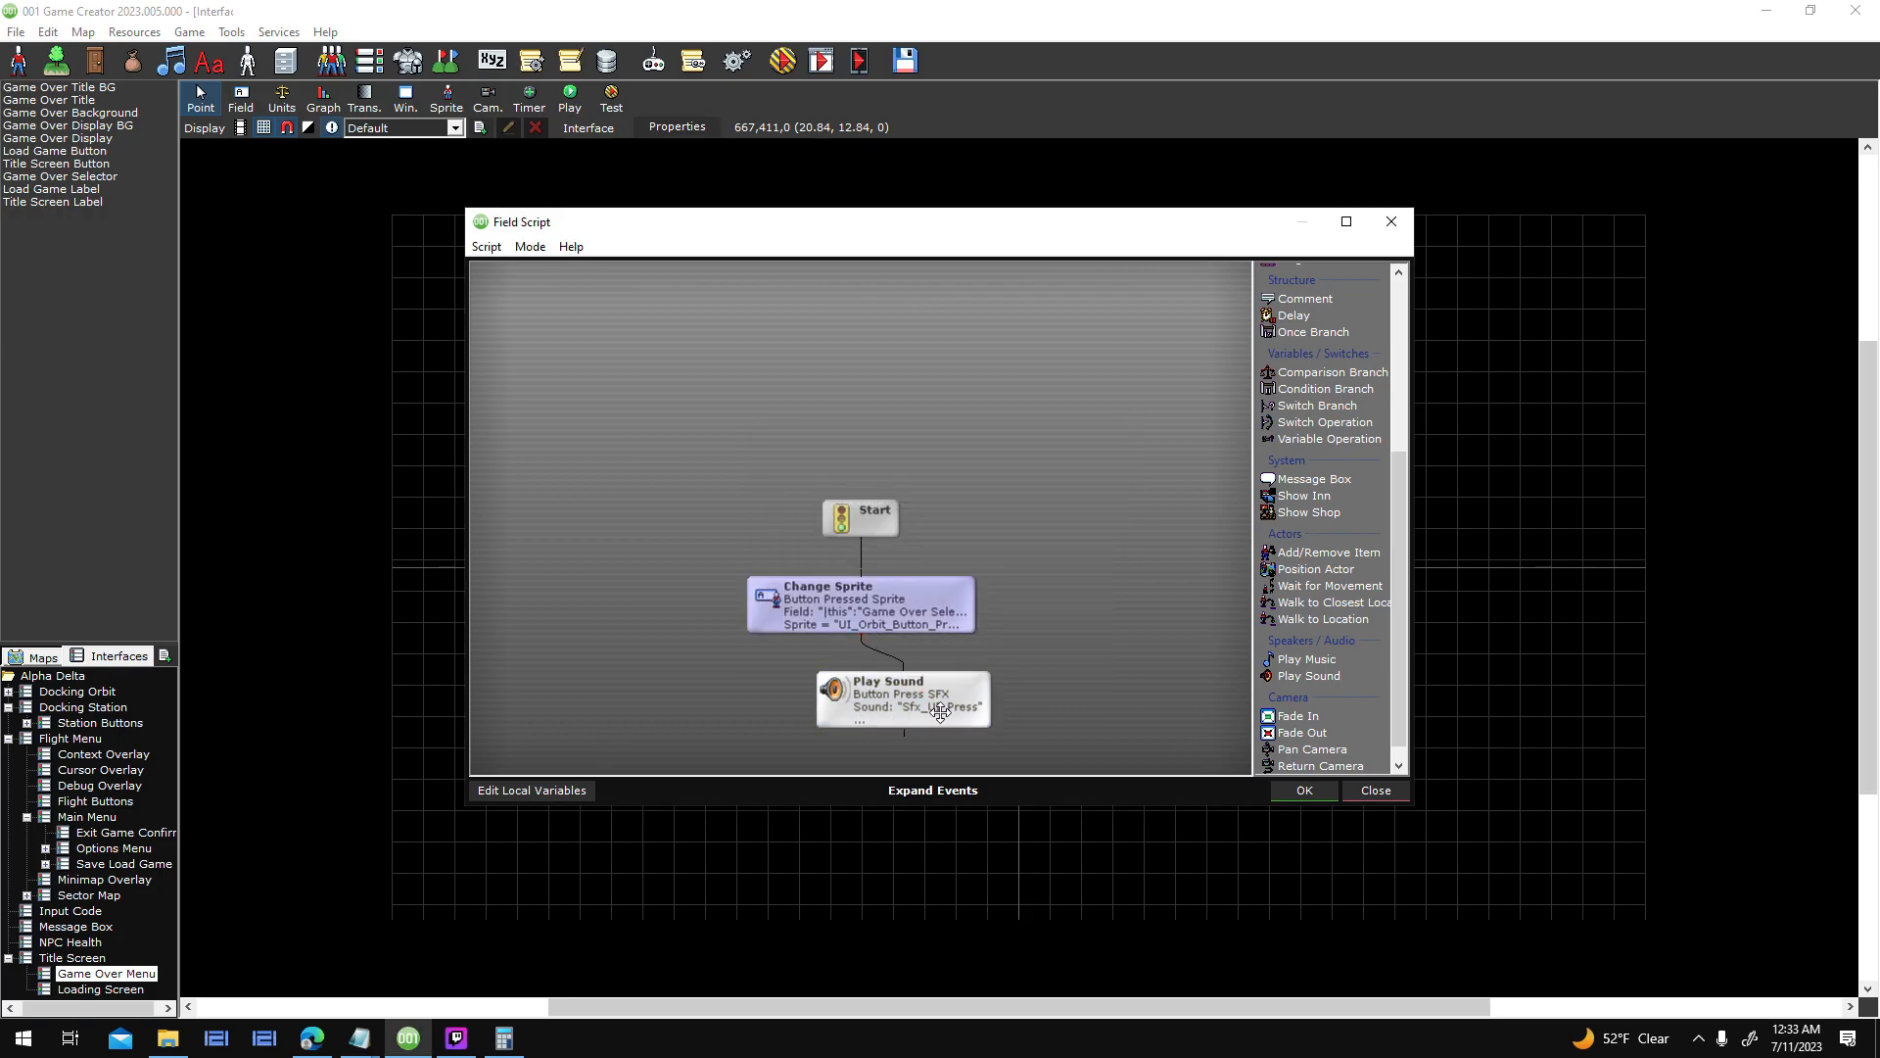
click(1304, 791)
click(1208, 765)
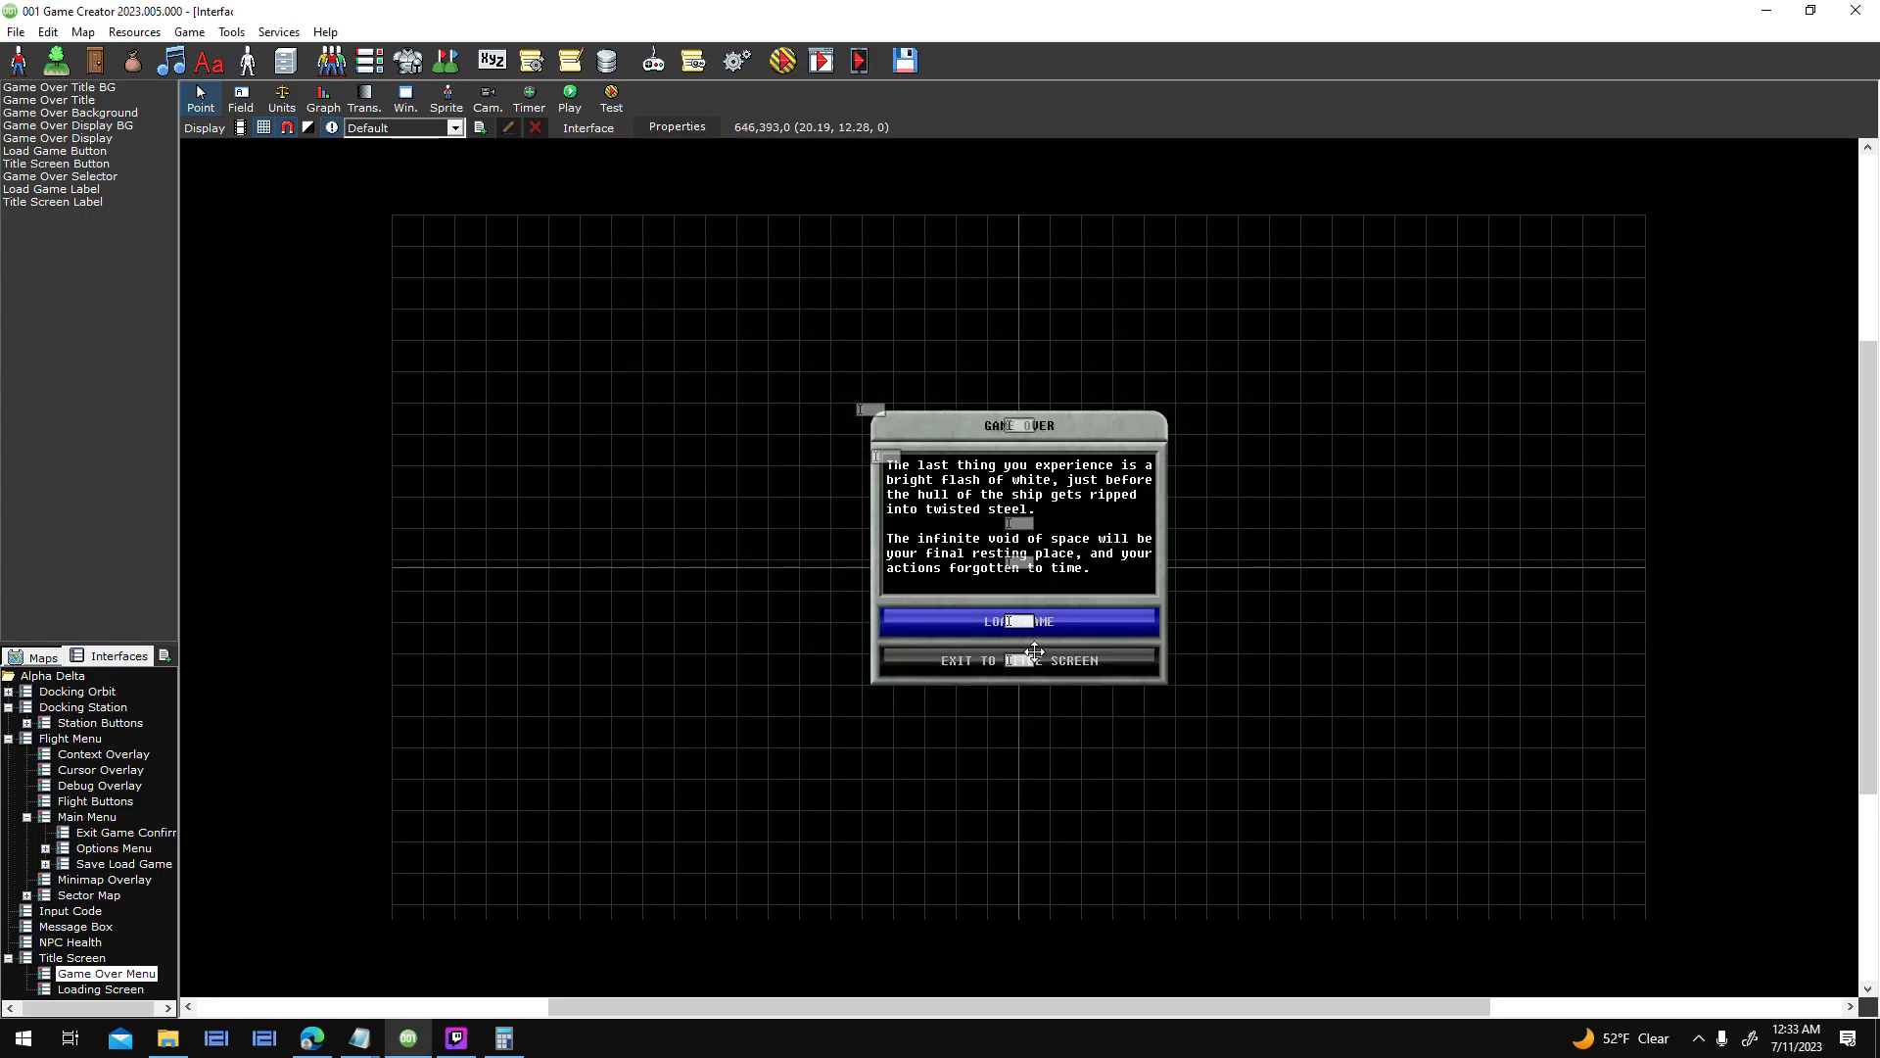
- Link a Button Press SFX Play Sound event after Change Sprite in the Title Screen Label's Mouse/Touch Down script and save it
double_click(1219, 517)
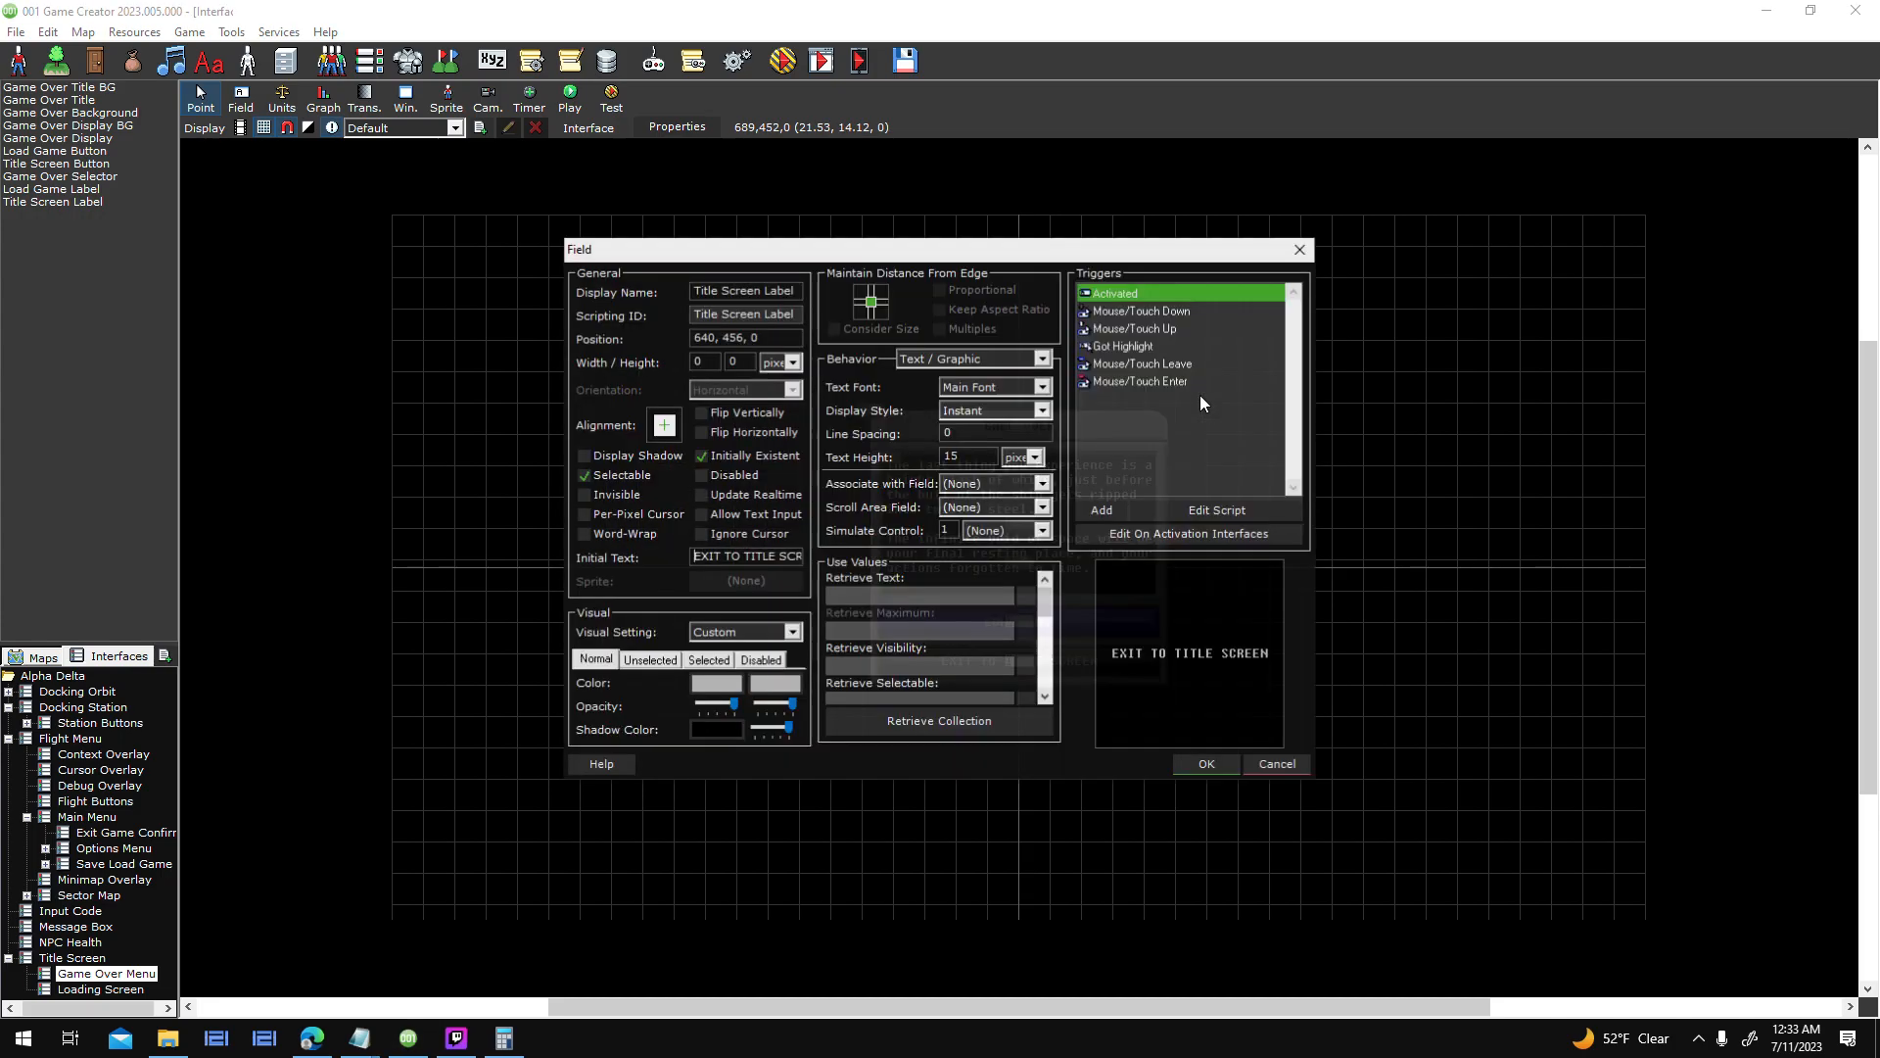
click(1191, 309)
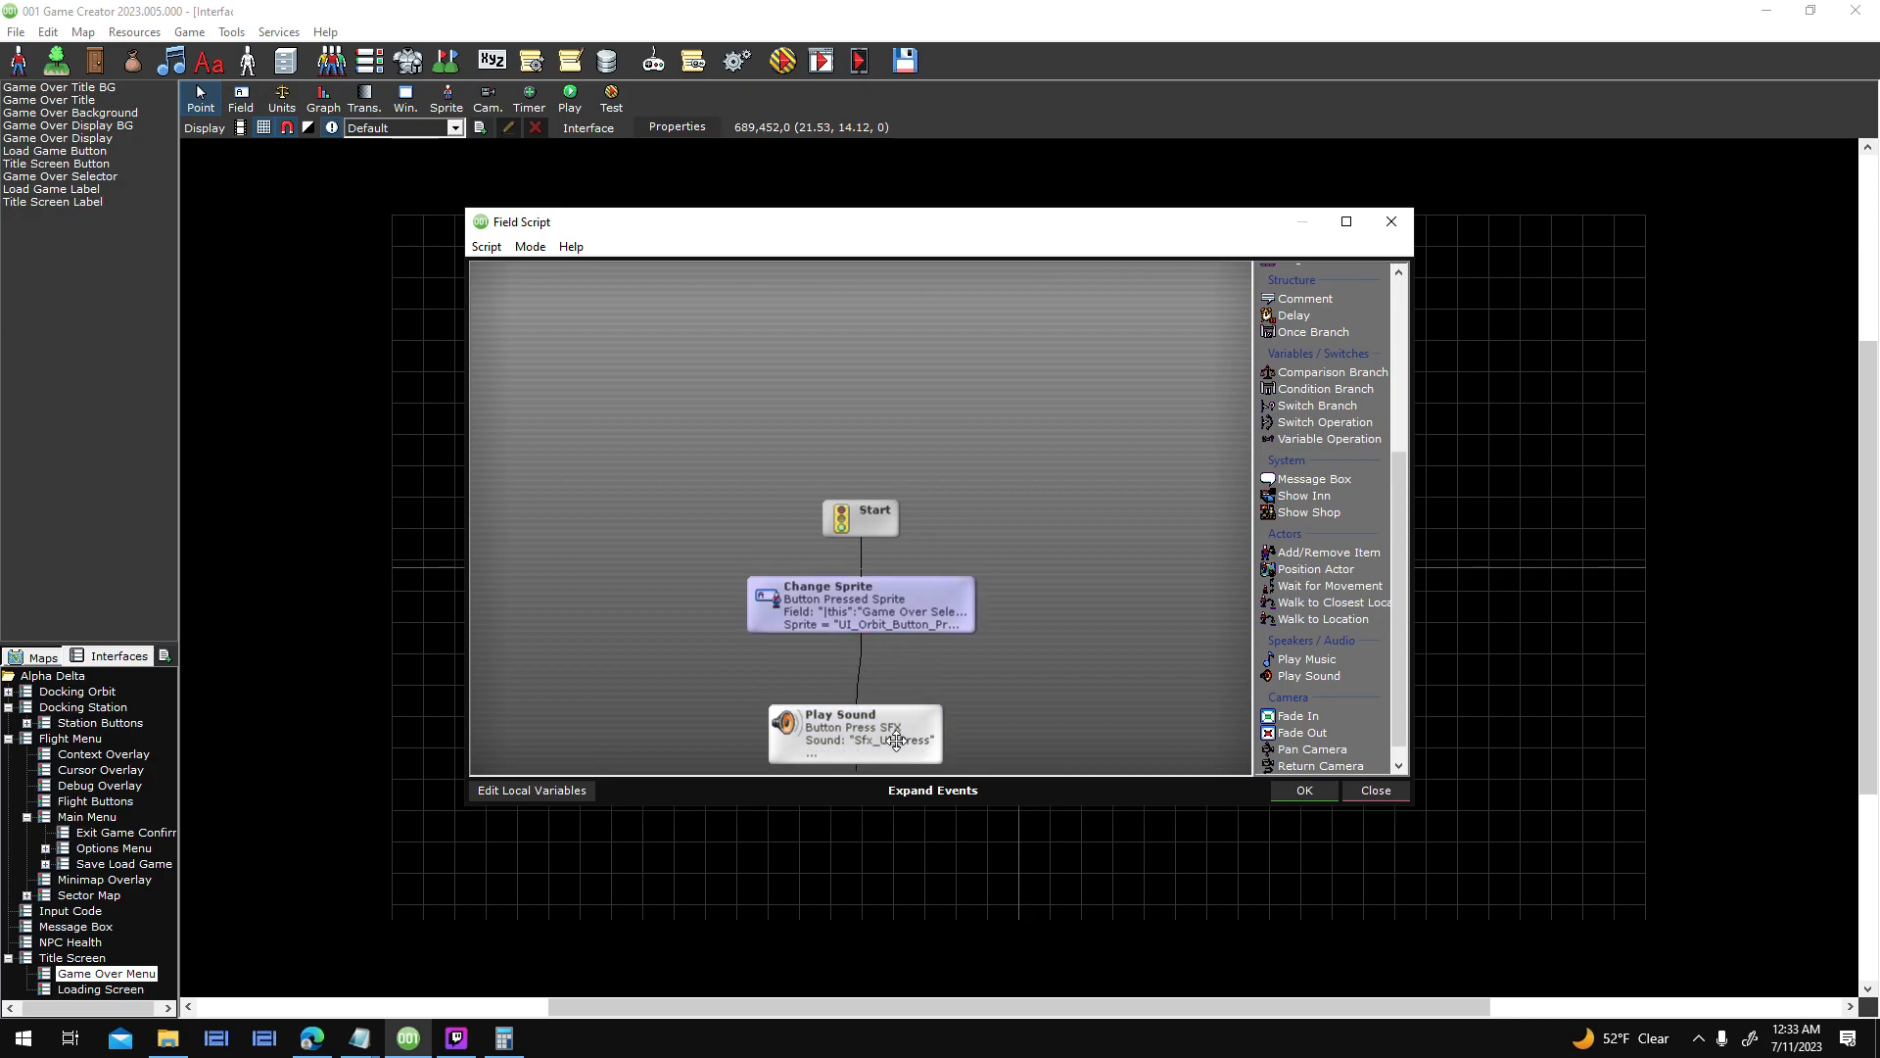
click(1336, 791)
key(Return)
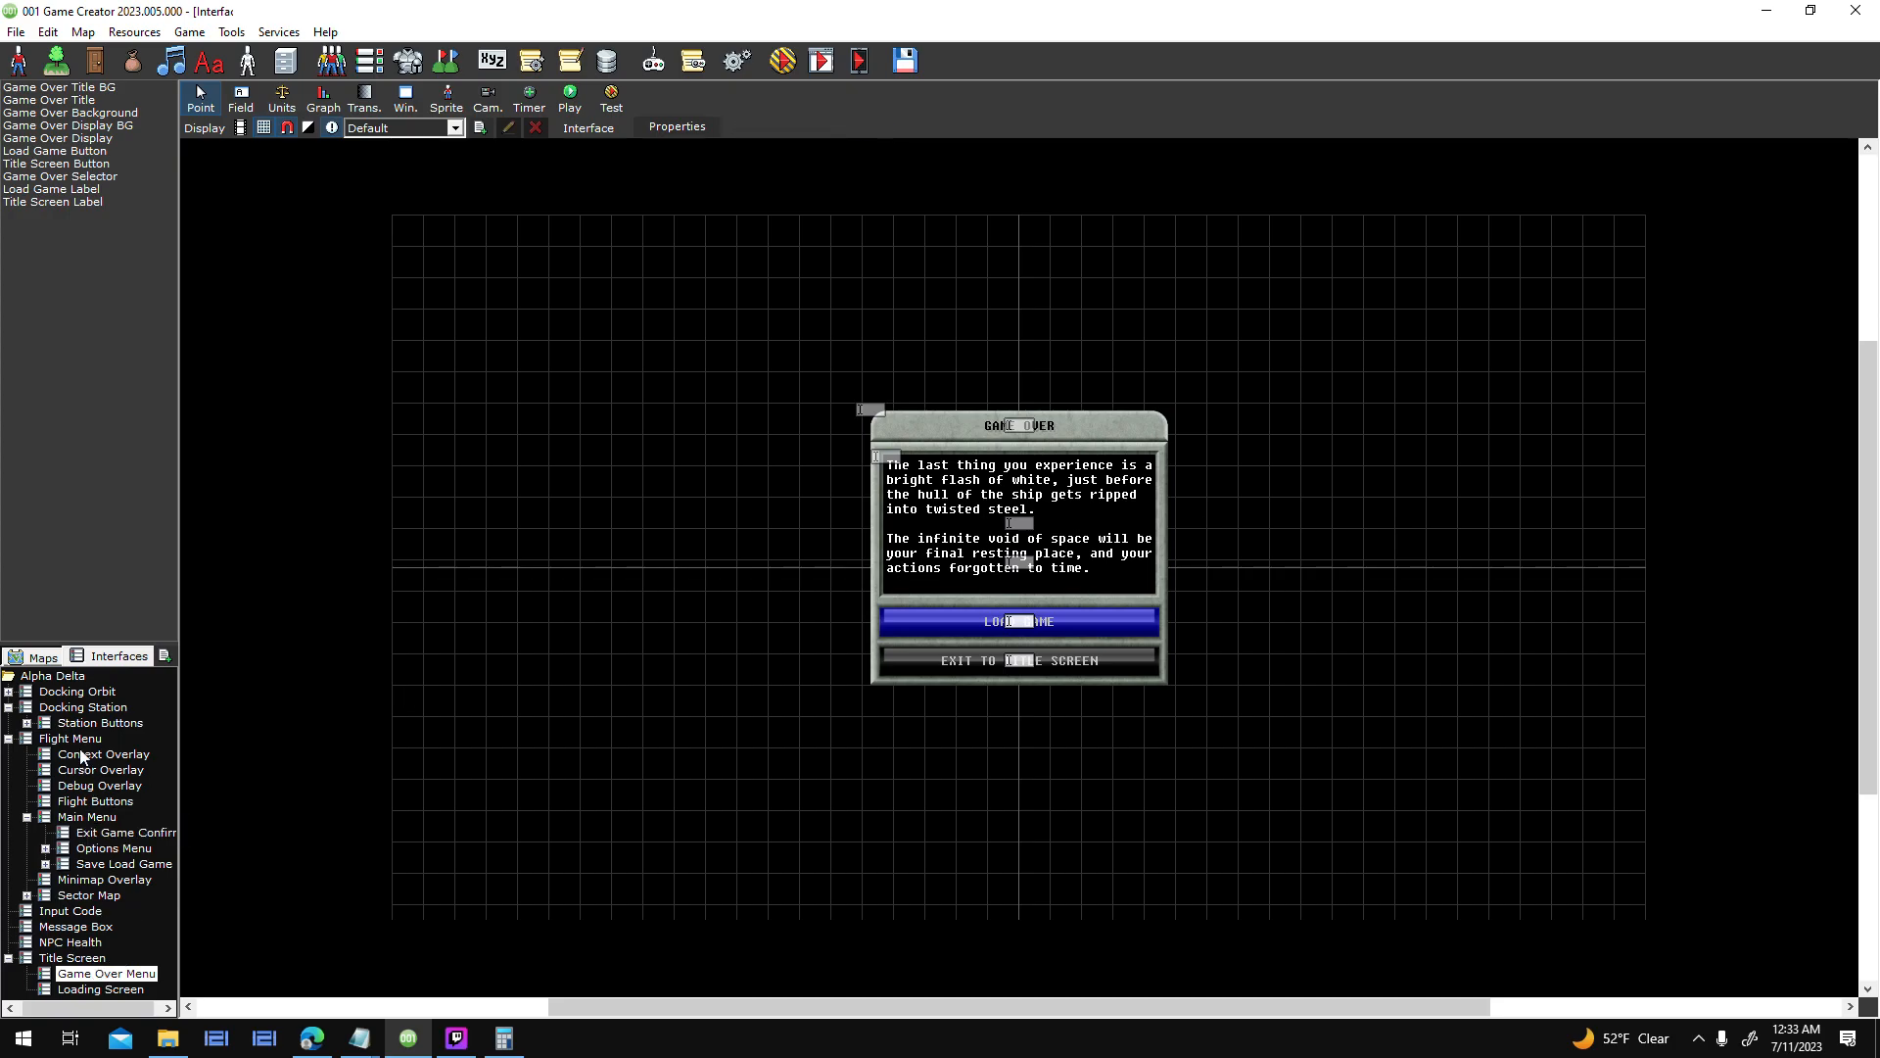
- Save the Game Over Menu and set the Button Press SFX pitch to 0.8 in Main Menu's Resume Game Mouse/Touch Down script
double_click(89, 817)
click(891, 585)
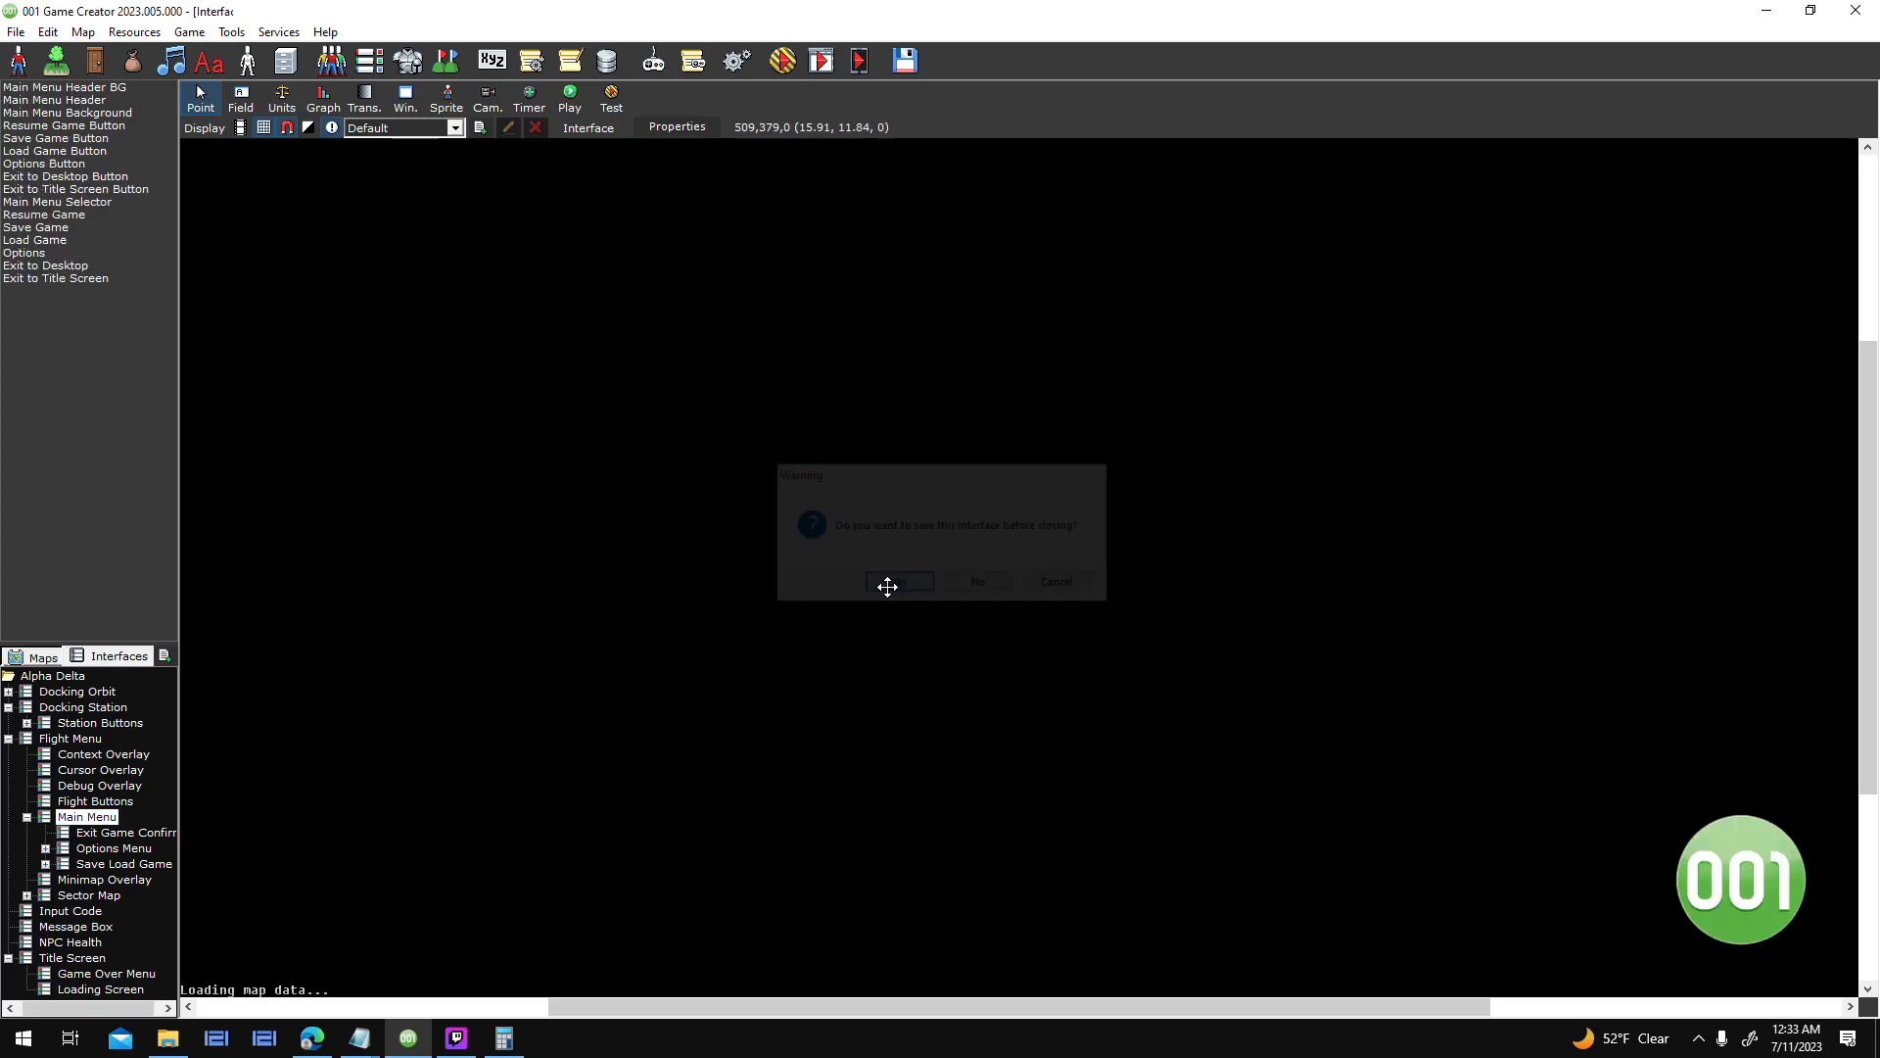
double_click(1066, 462)
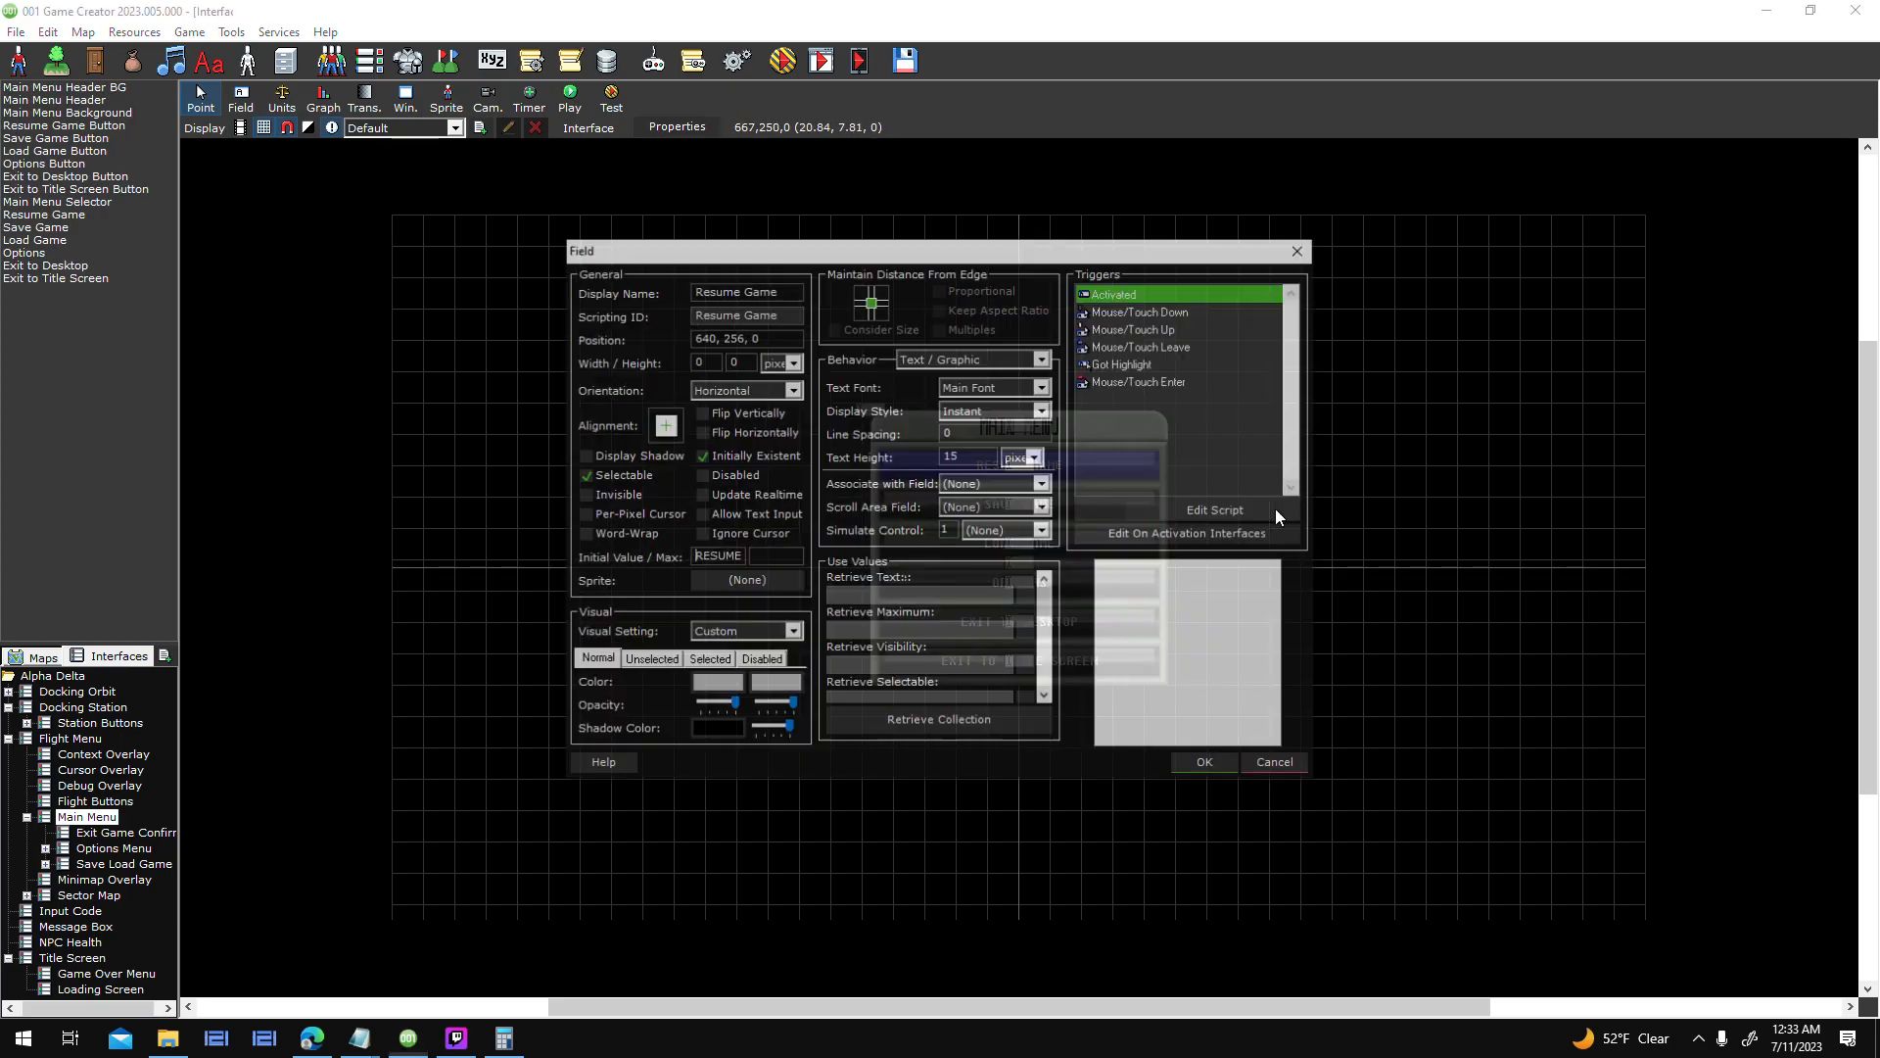
double_click(1191, 313)
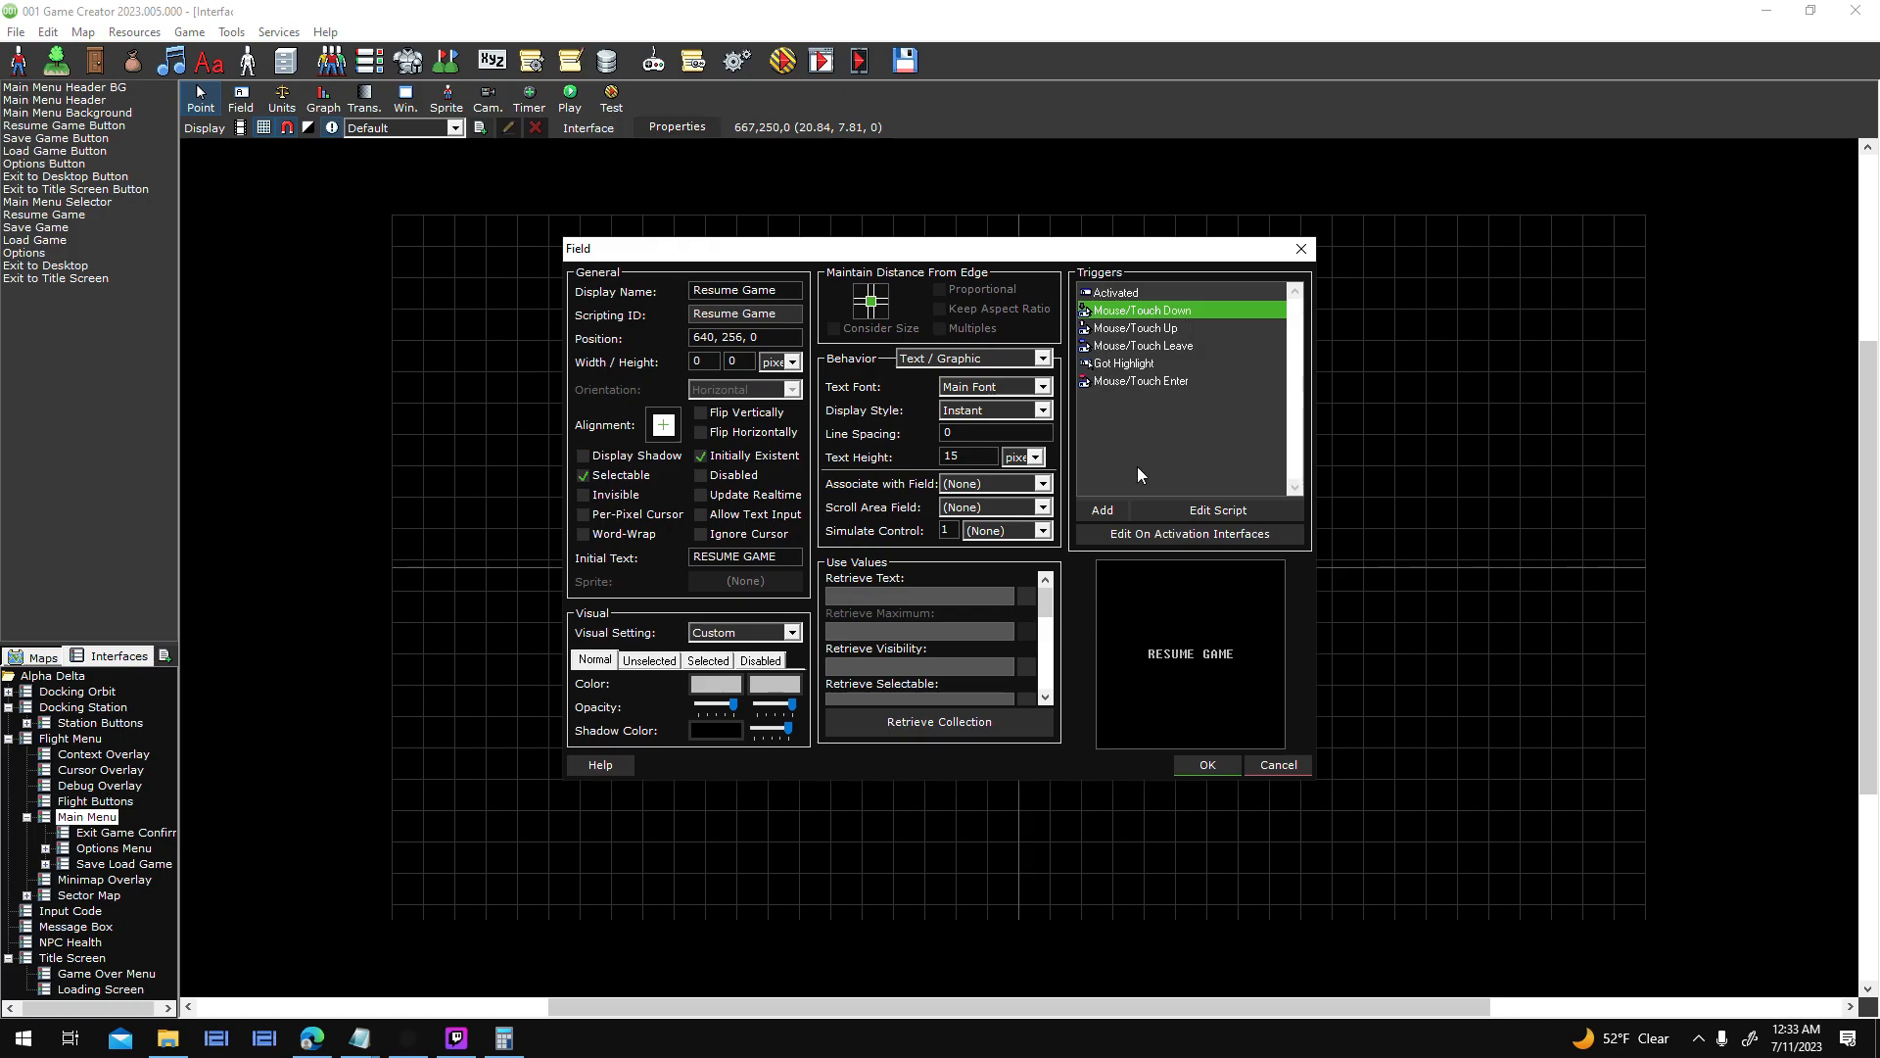
double_click(894, 608)
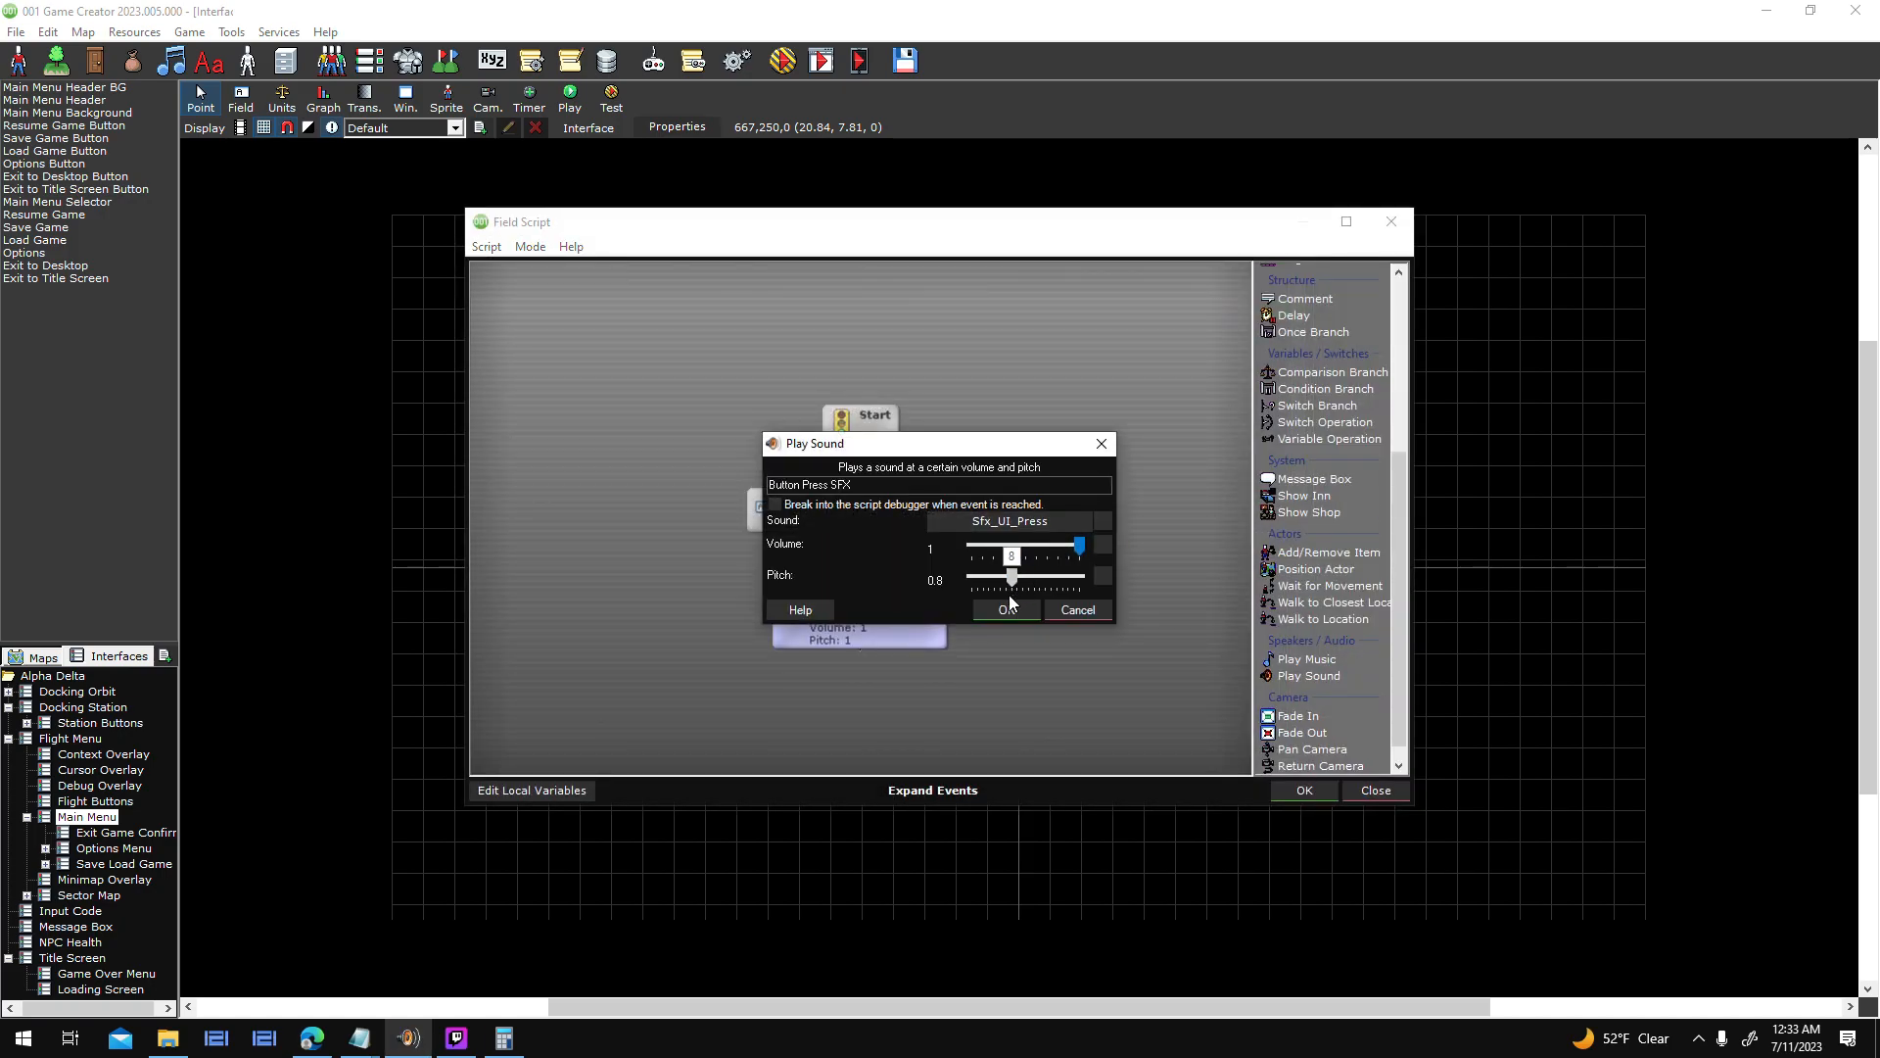
click(1008, 609)
click(1302, 789)
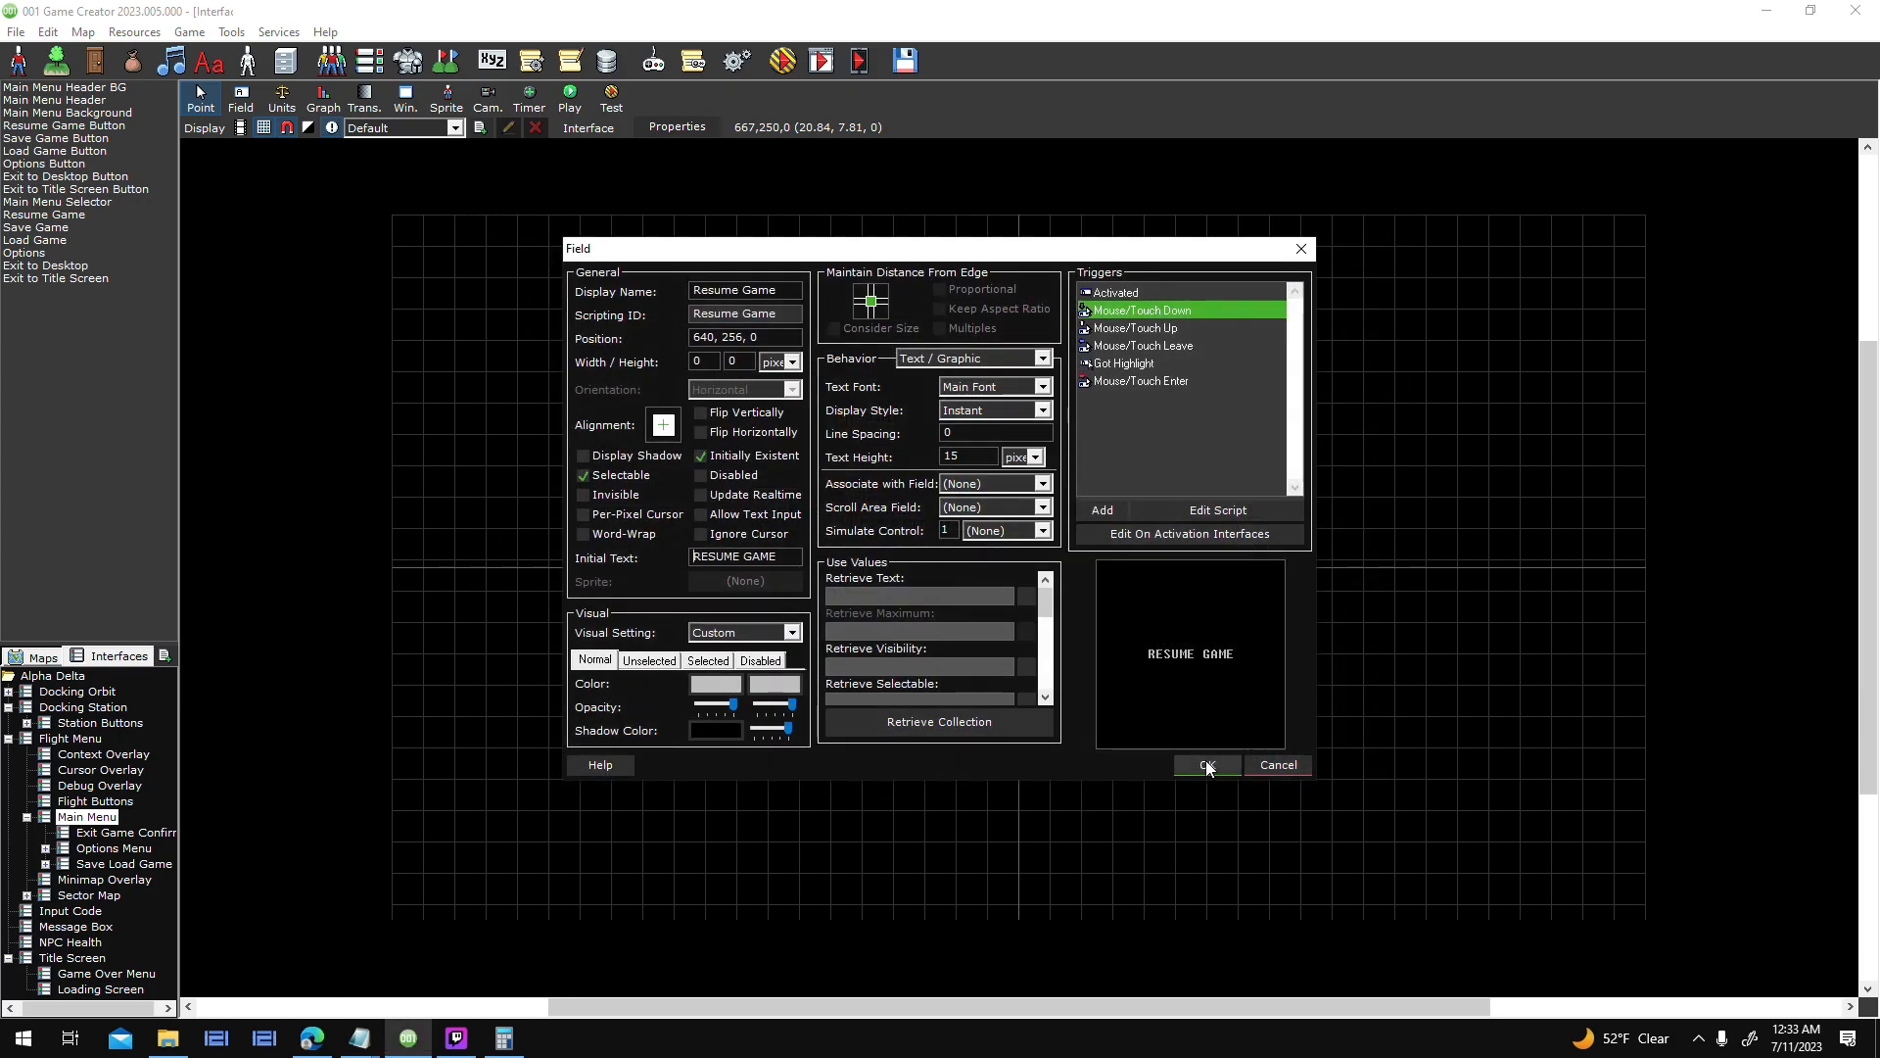
click(1205, 763)
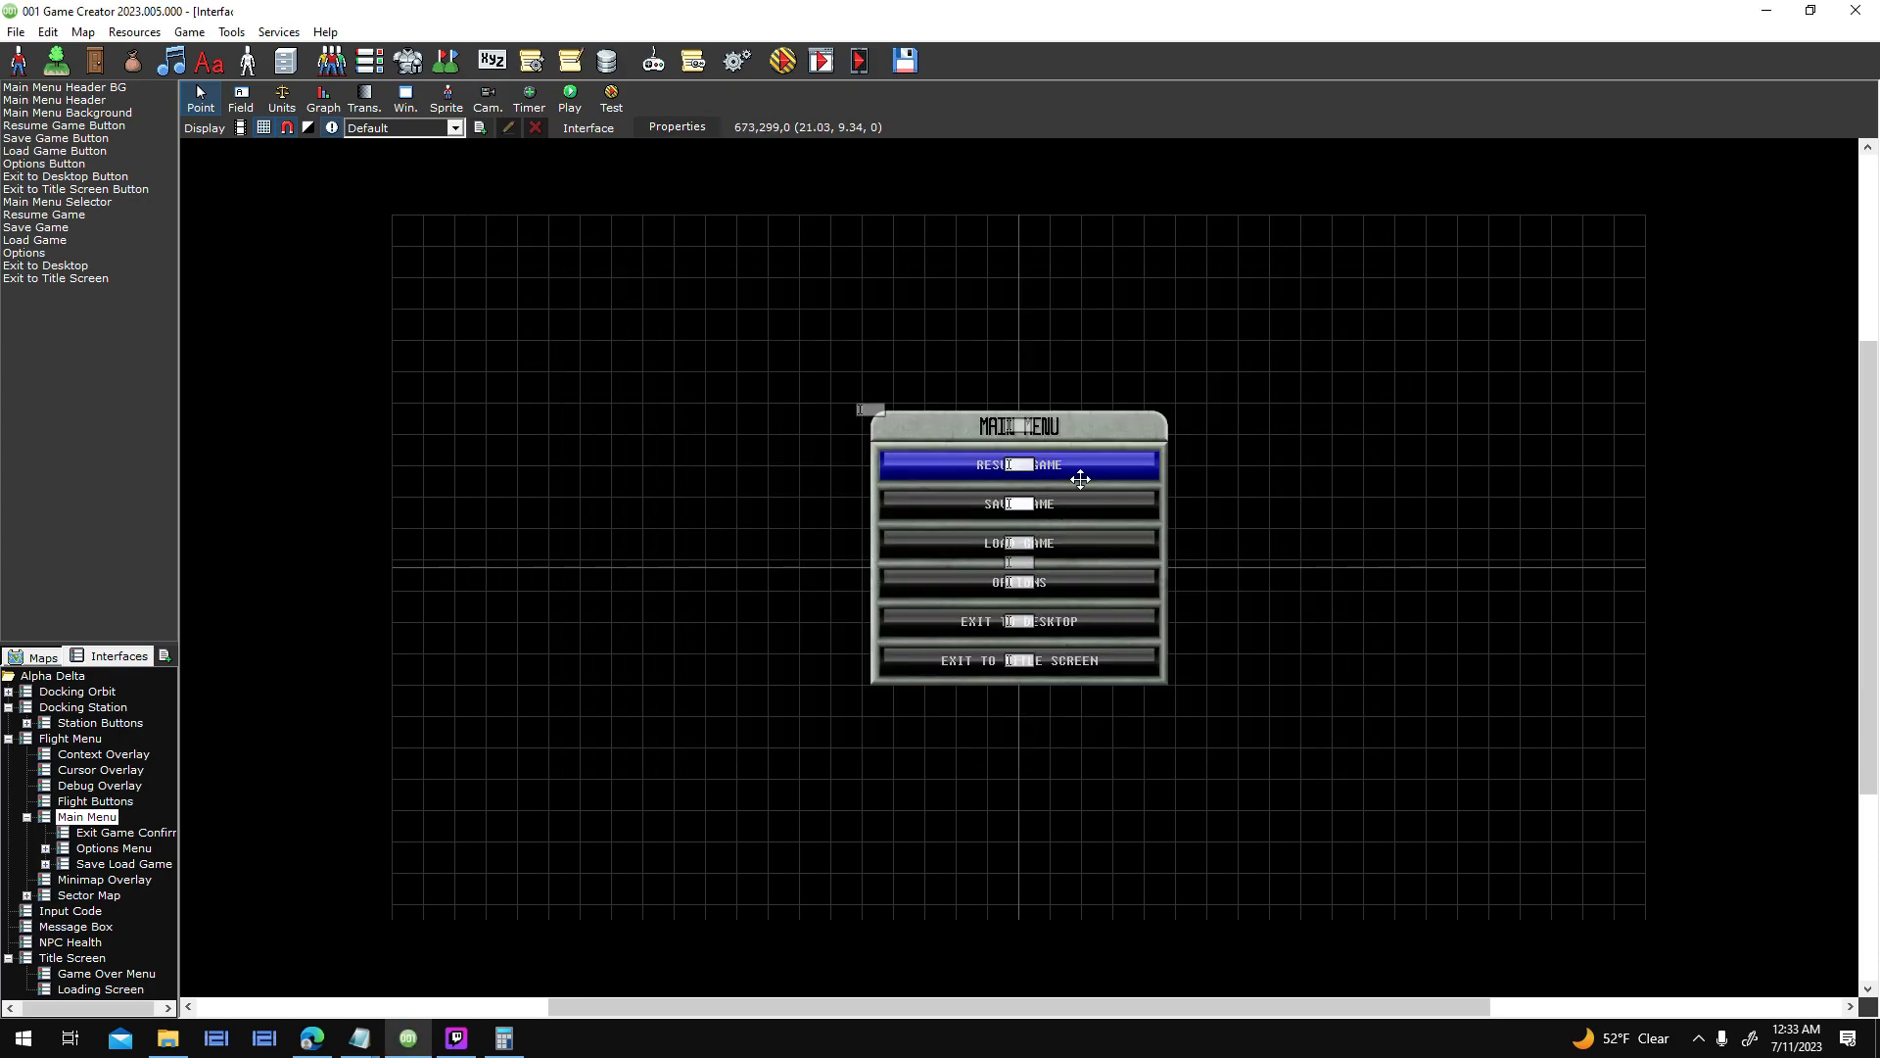
- Set the Button Press SFX pitch to 0.7 in the Save Game field's Mouse/Touch Down script and save the field
double_click(1055, 507)
double_click(1192, 306)
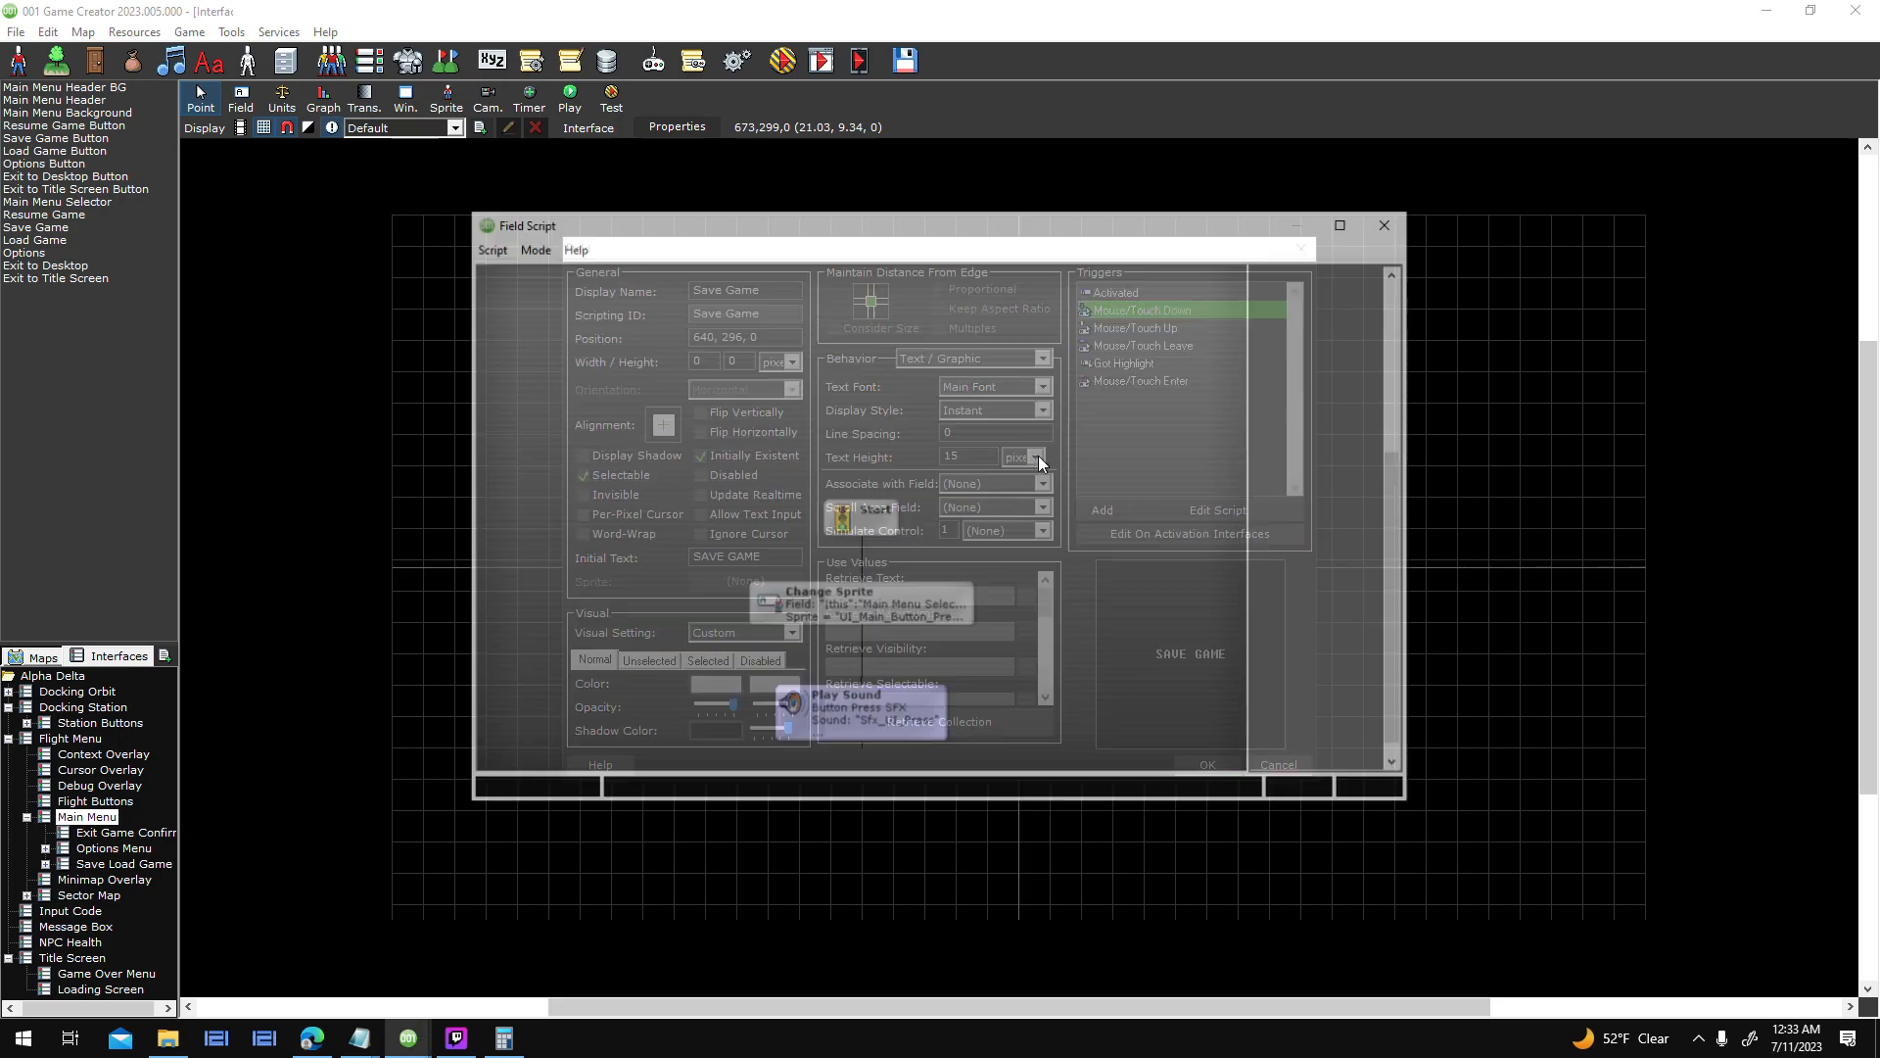
double_click(910, 692)
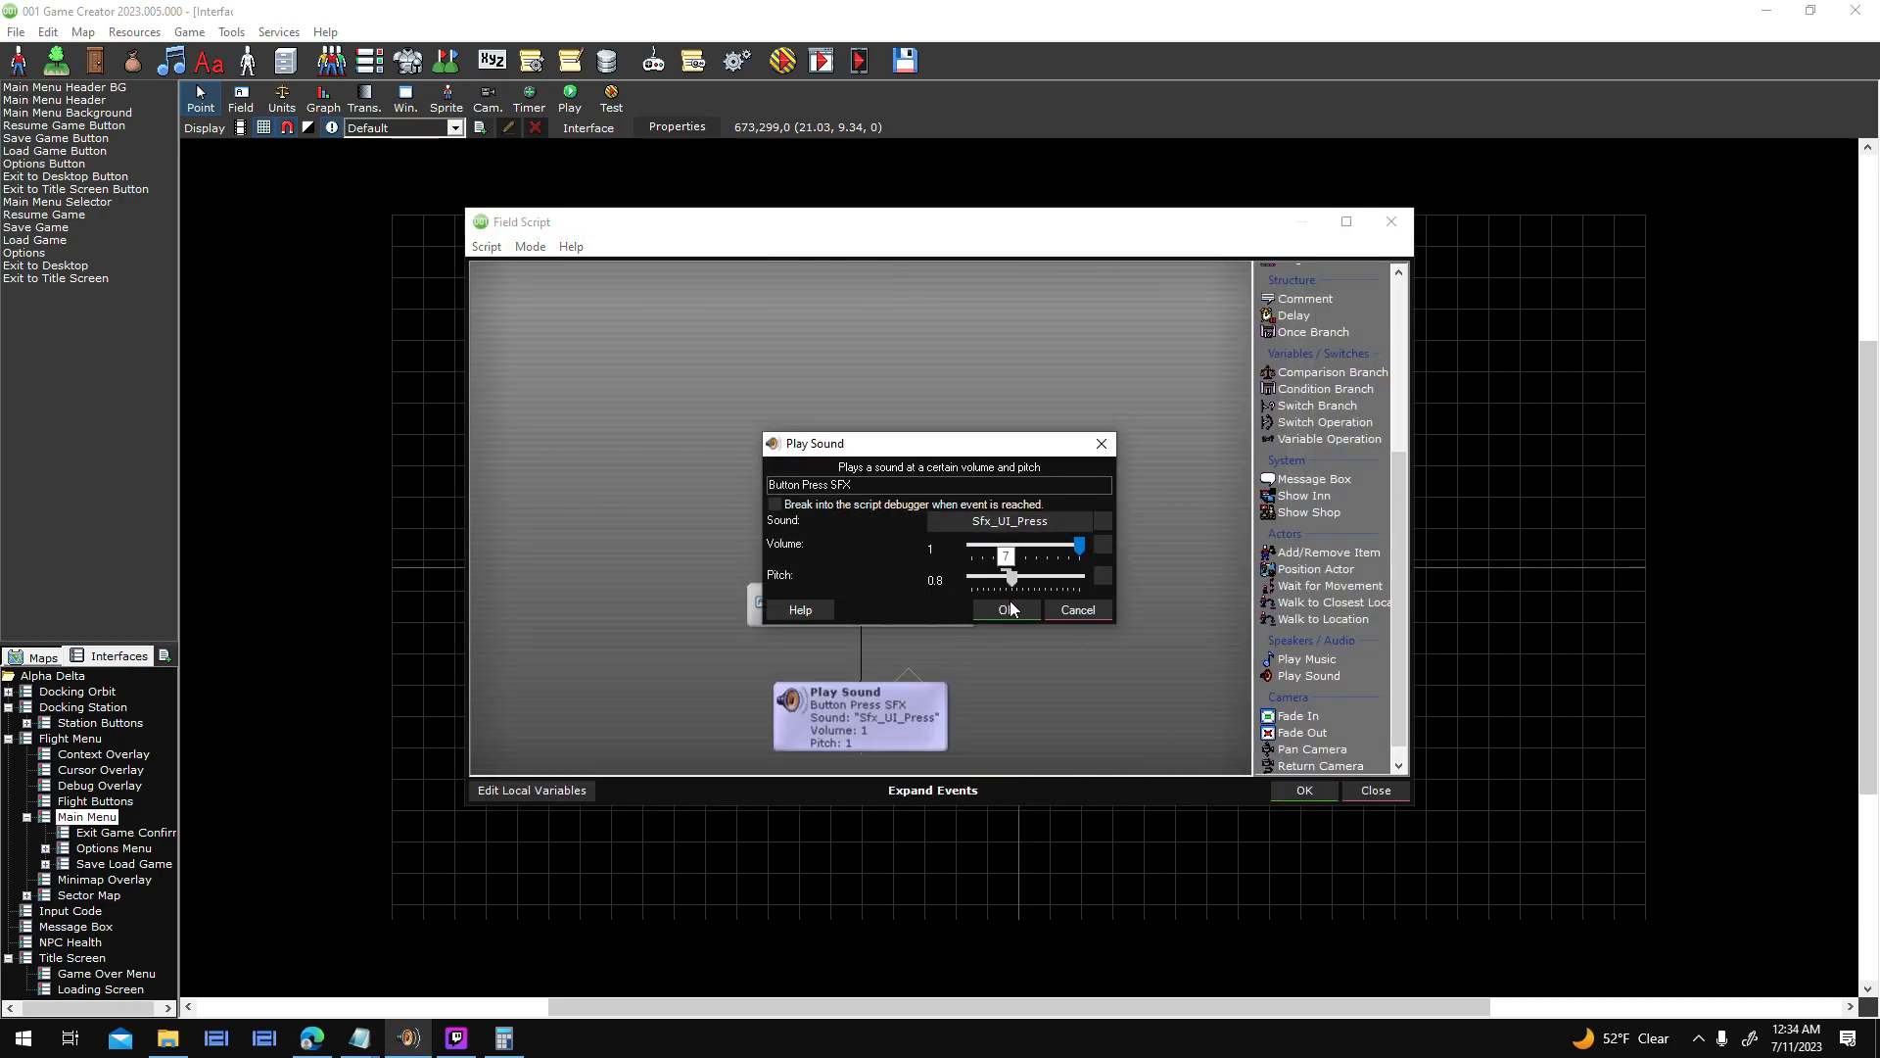
click(1008, 607)
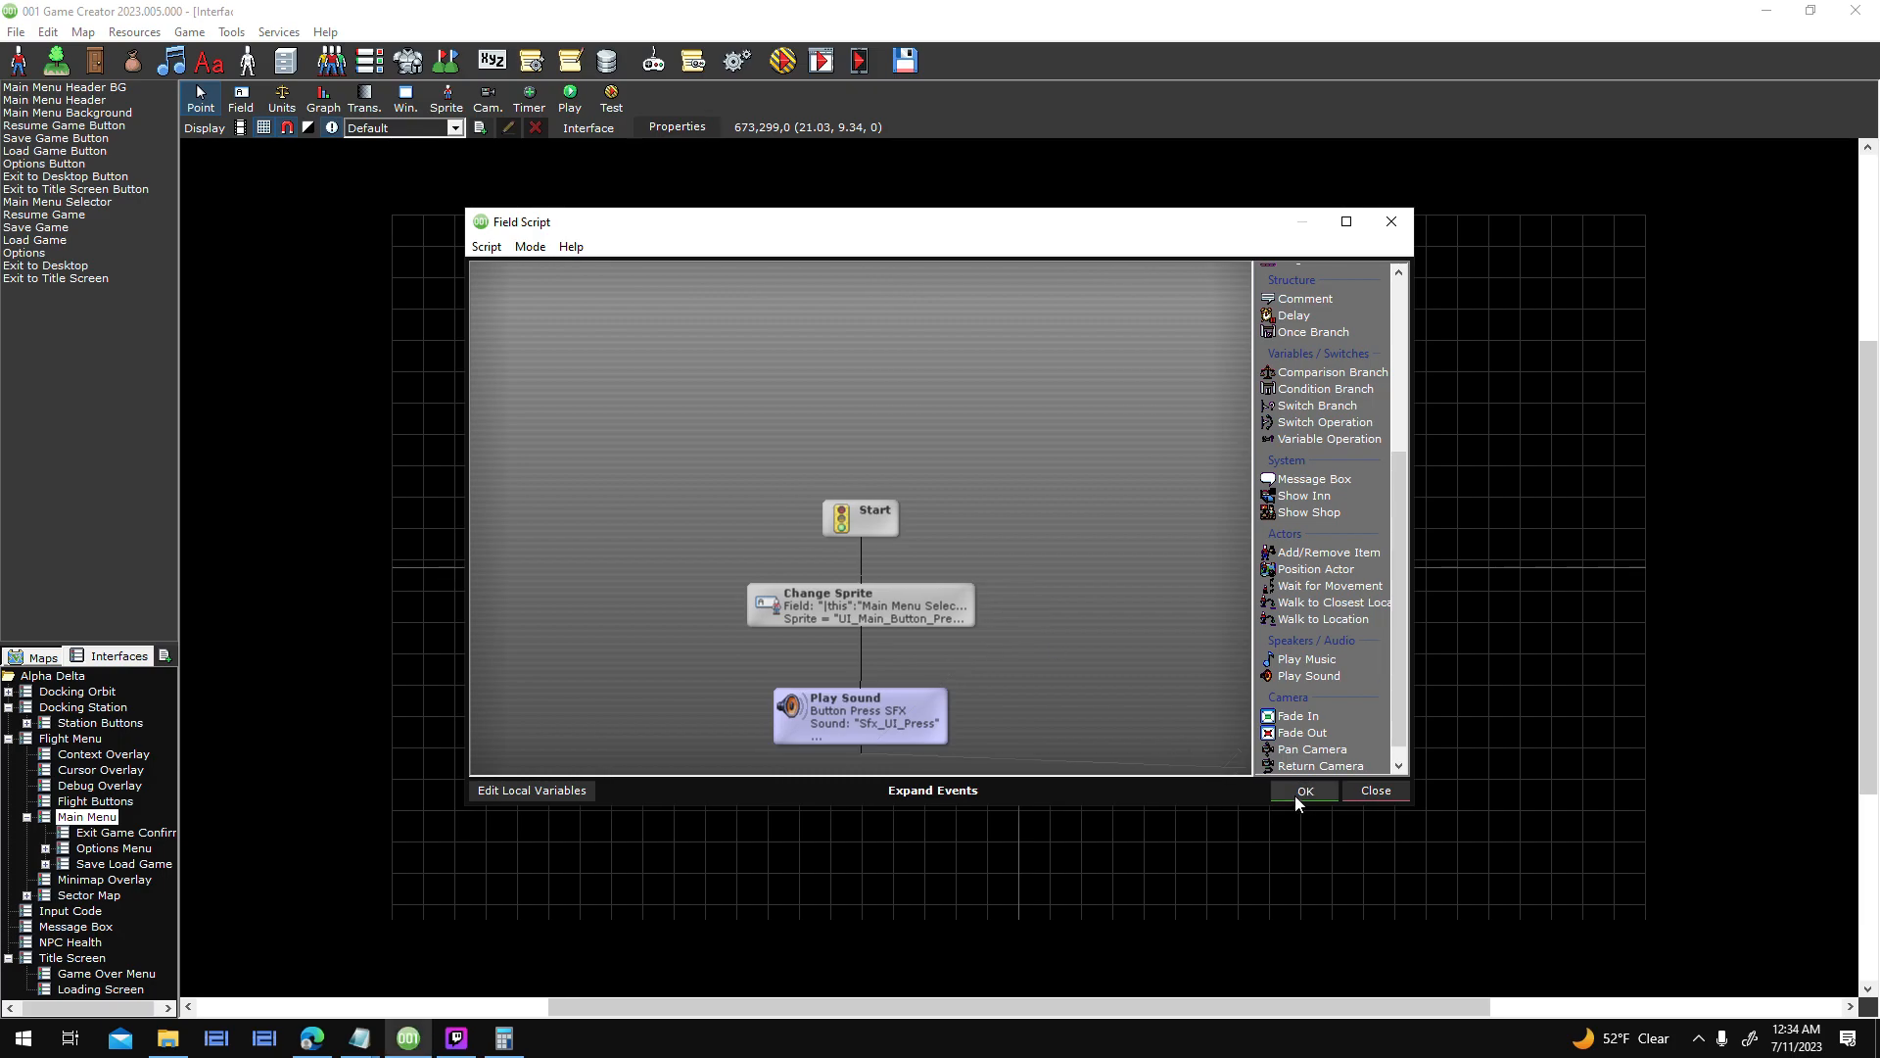
click(1304, 790)
click(1207, 765)
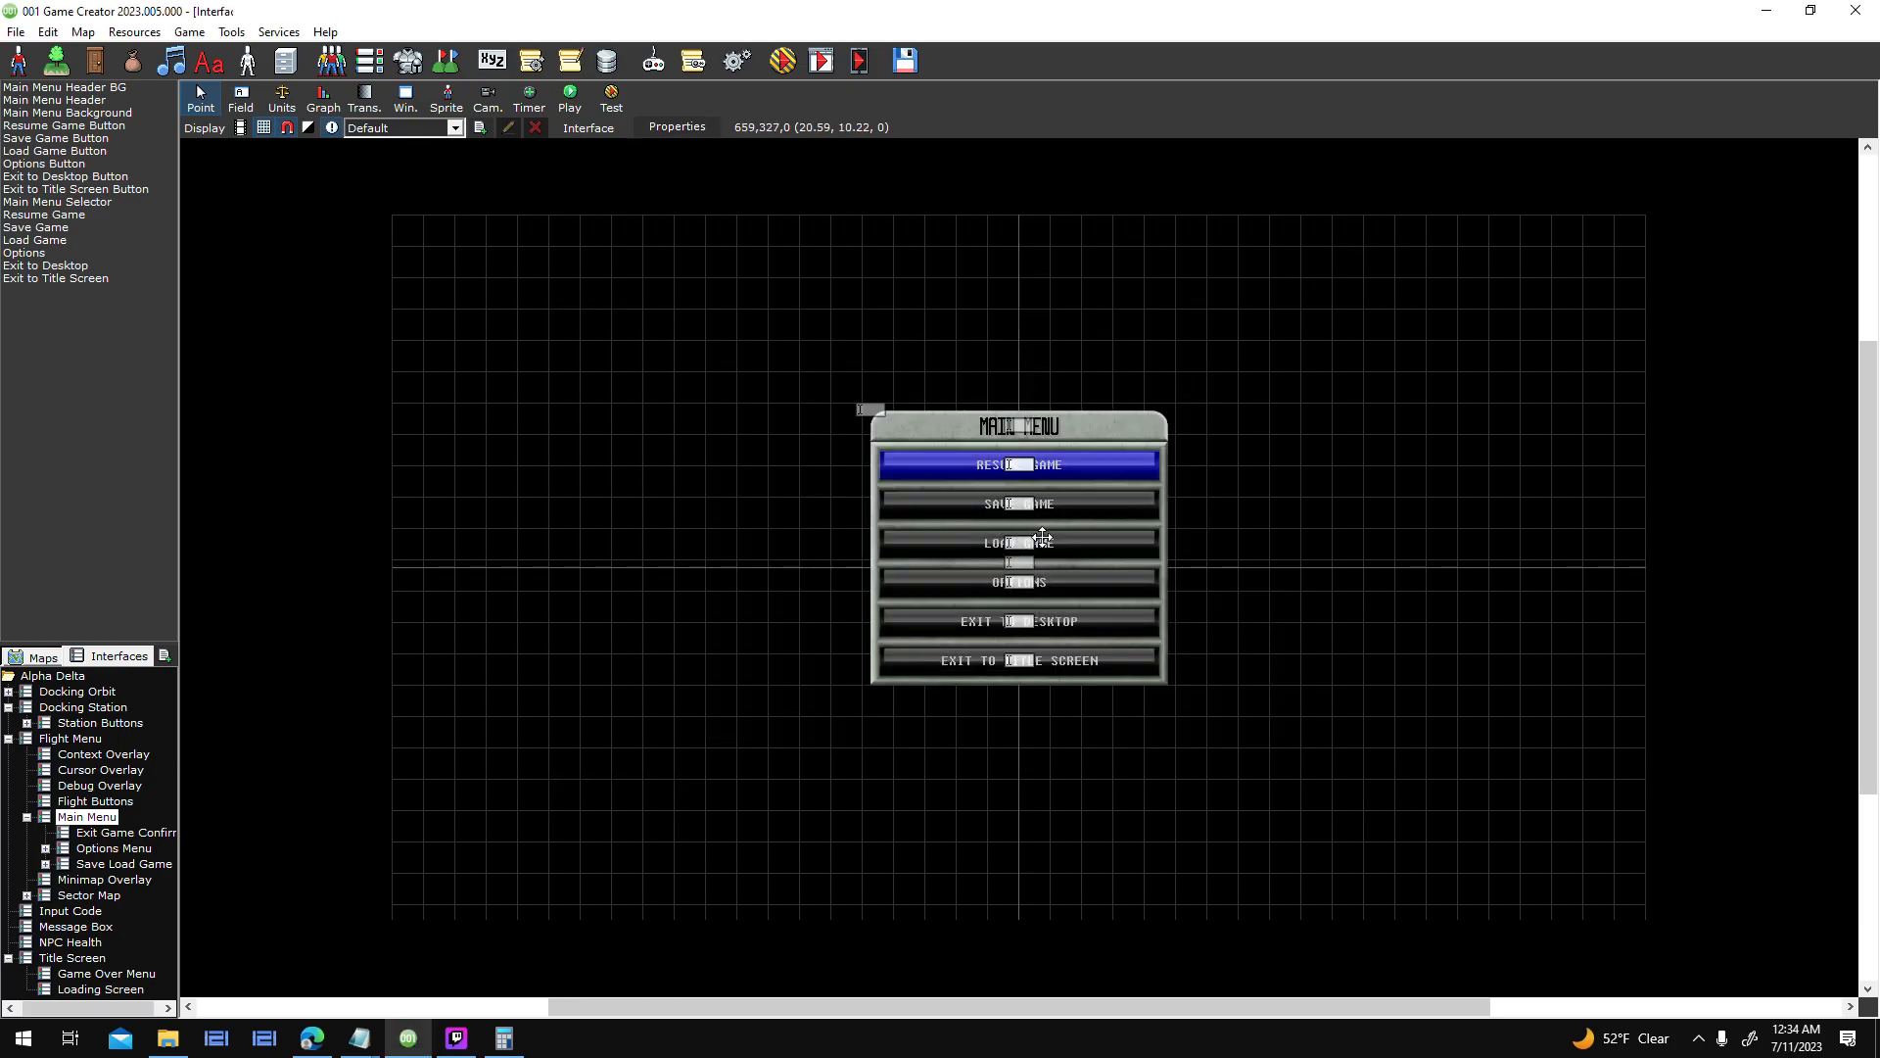
- Adjust the Button Press SFX pitch in the Load Game field's Mouse/Touch Down script and save the field
double_click(1165, 315)
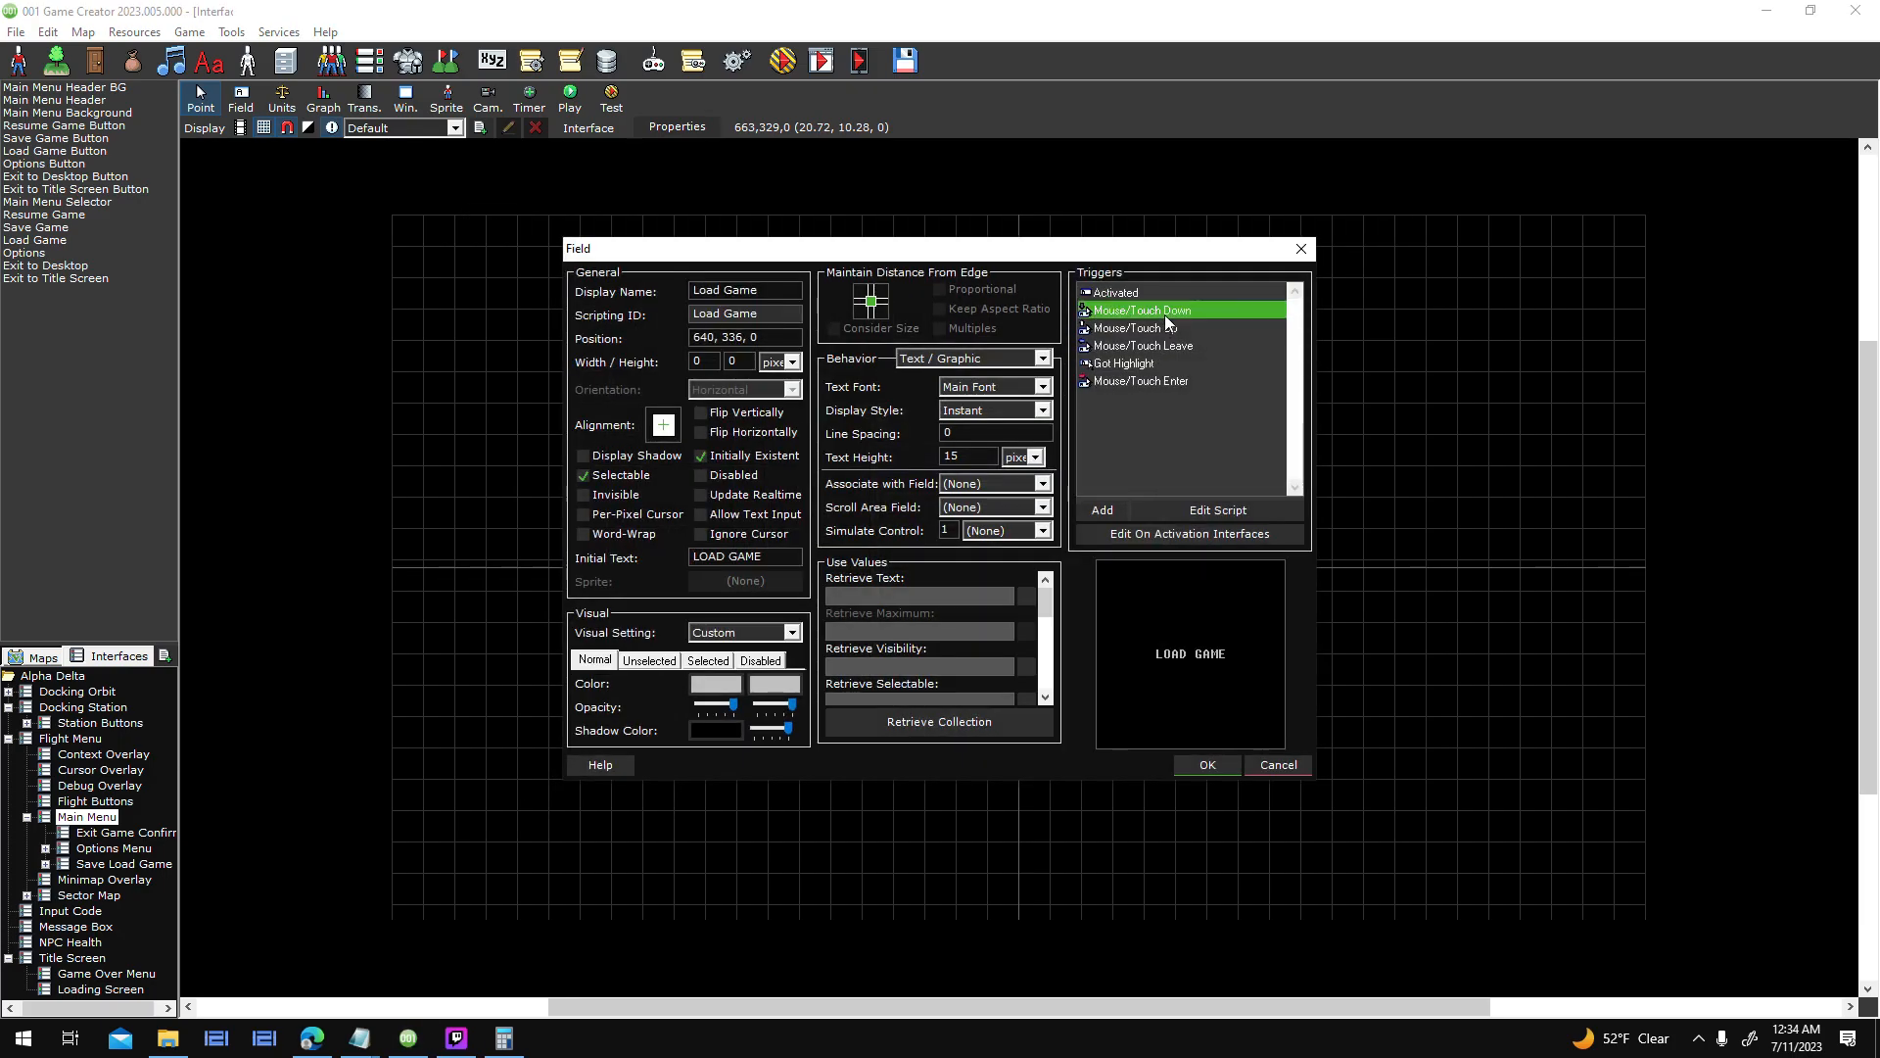
double_click(879, 729)
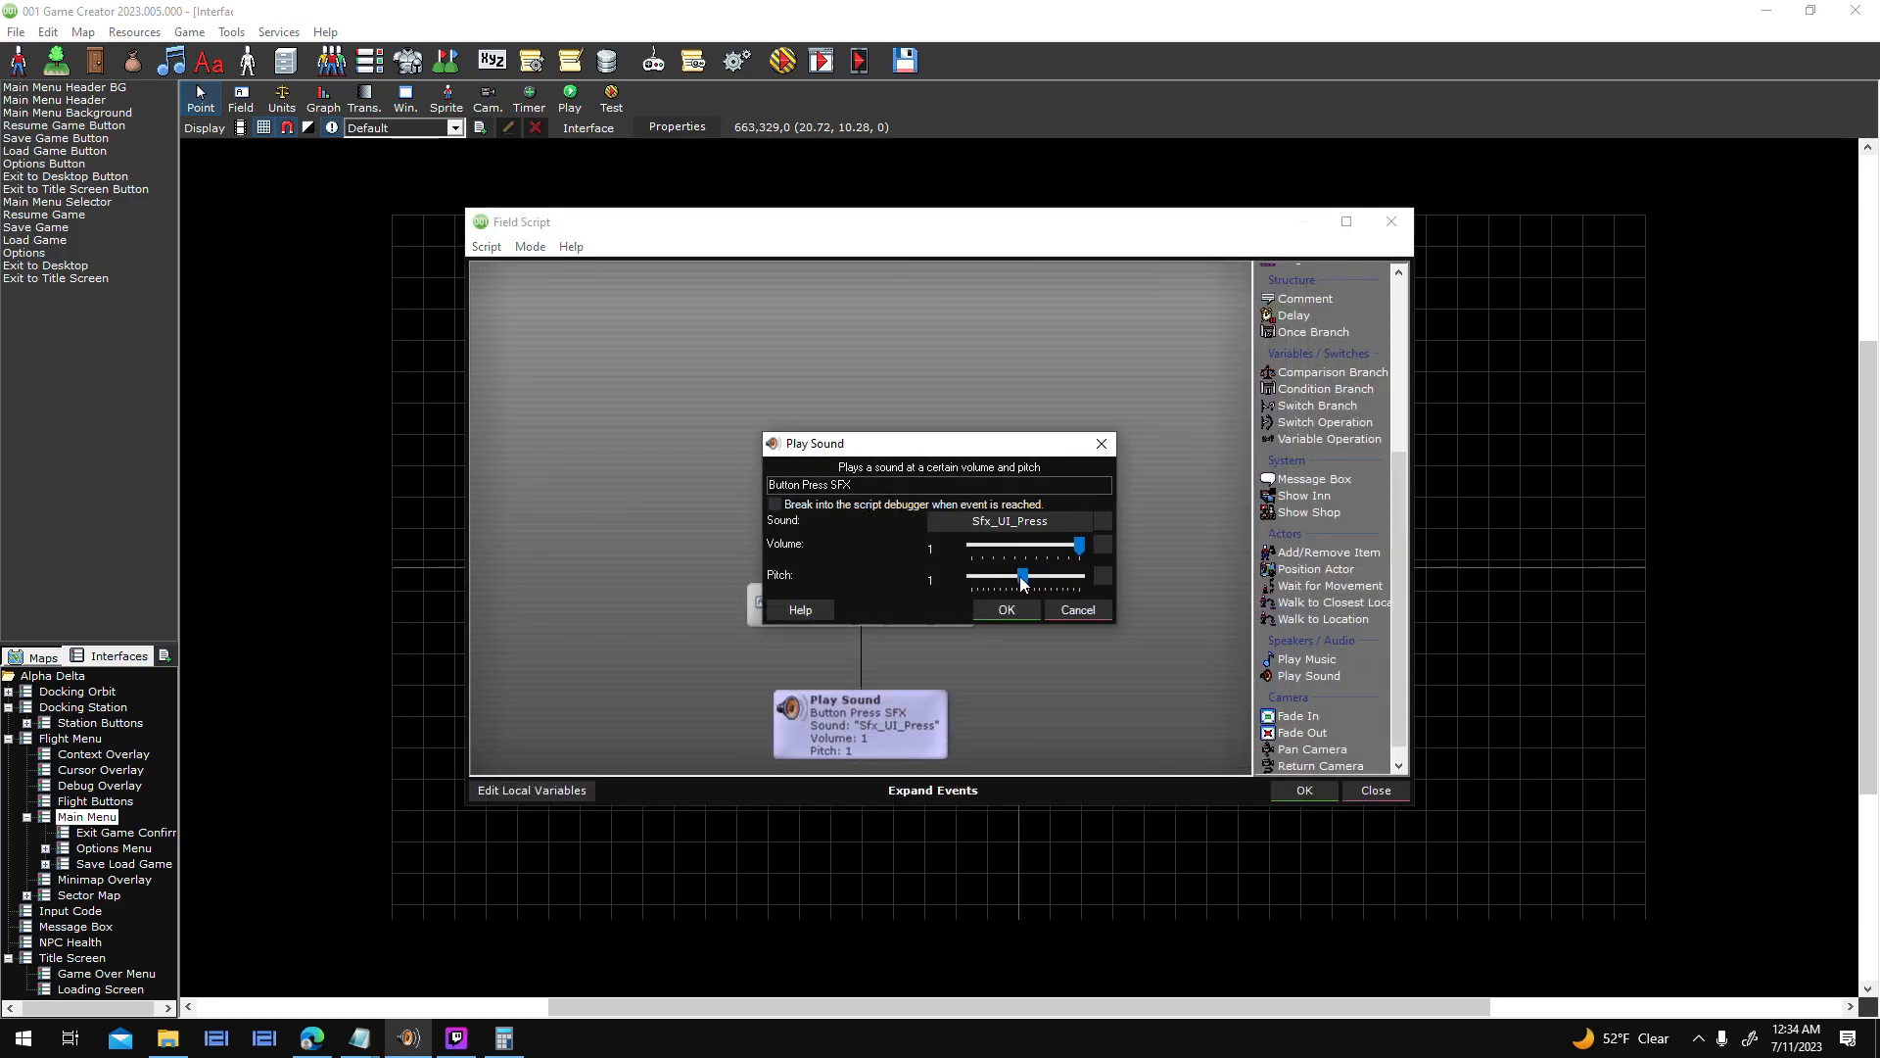
click(1007, 609)
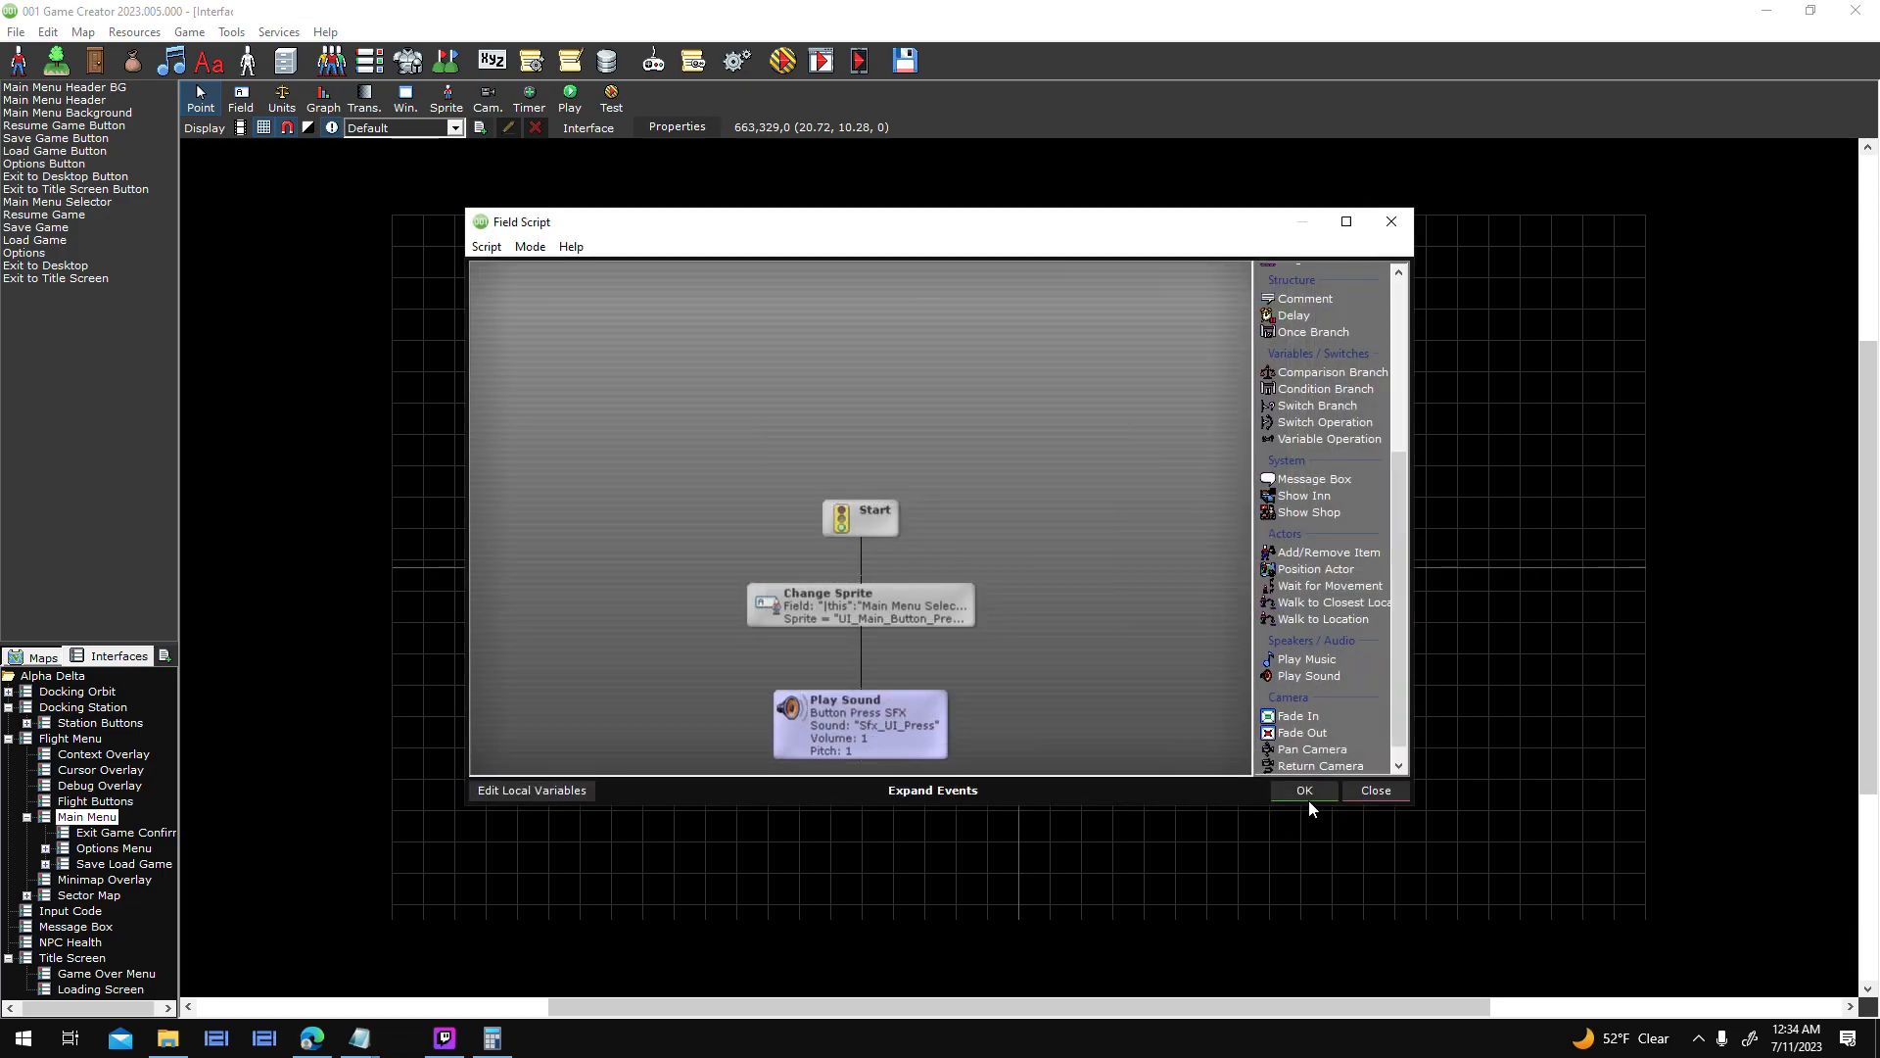
click(1304, 790)
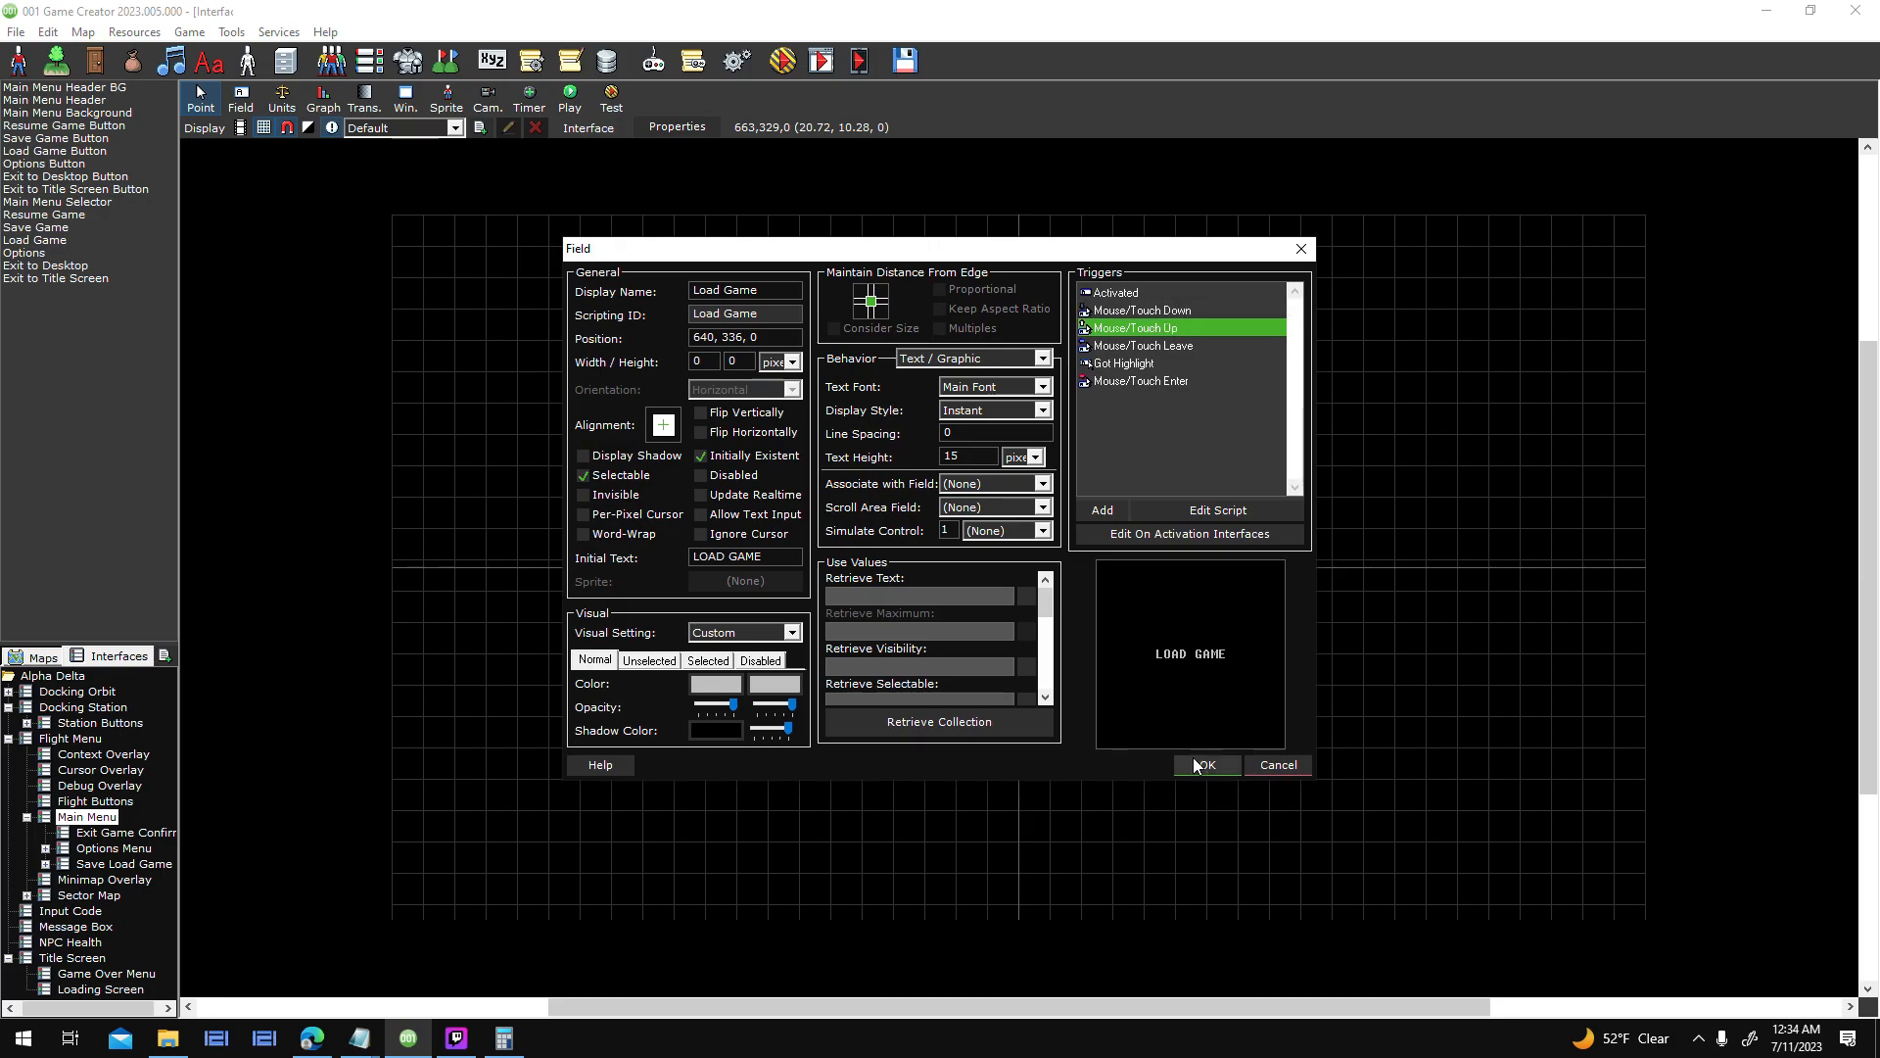
click(1200, 762)
- Set the Button Press SFX pitch to 0.7 in the Options field's Mouse/Touch Down script and save the field
double_click(1038, 565)
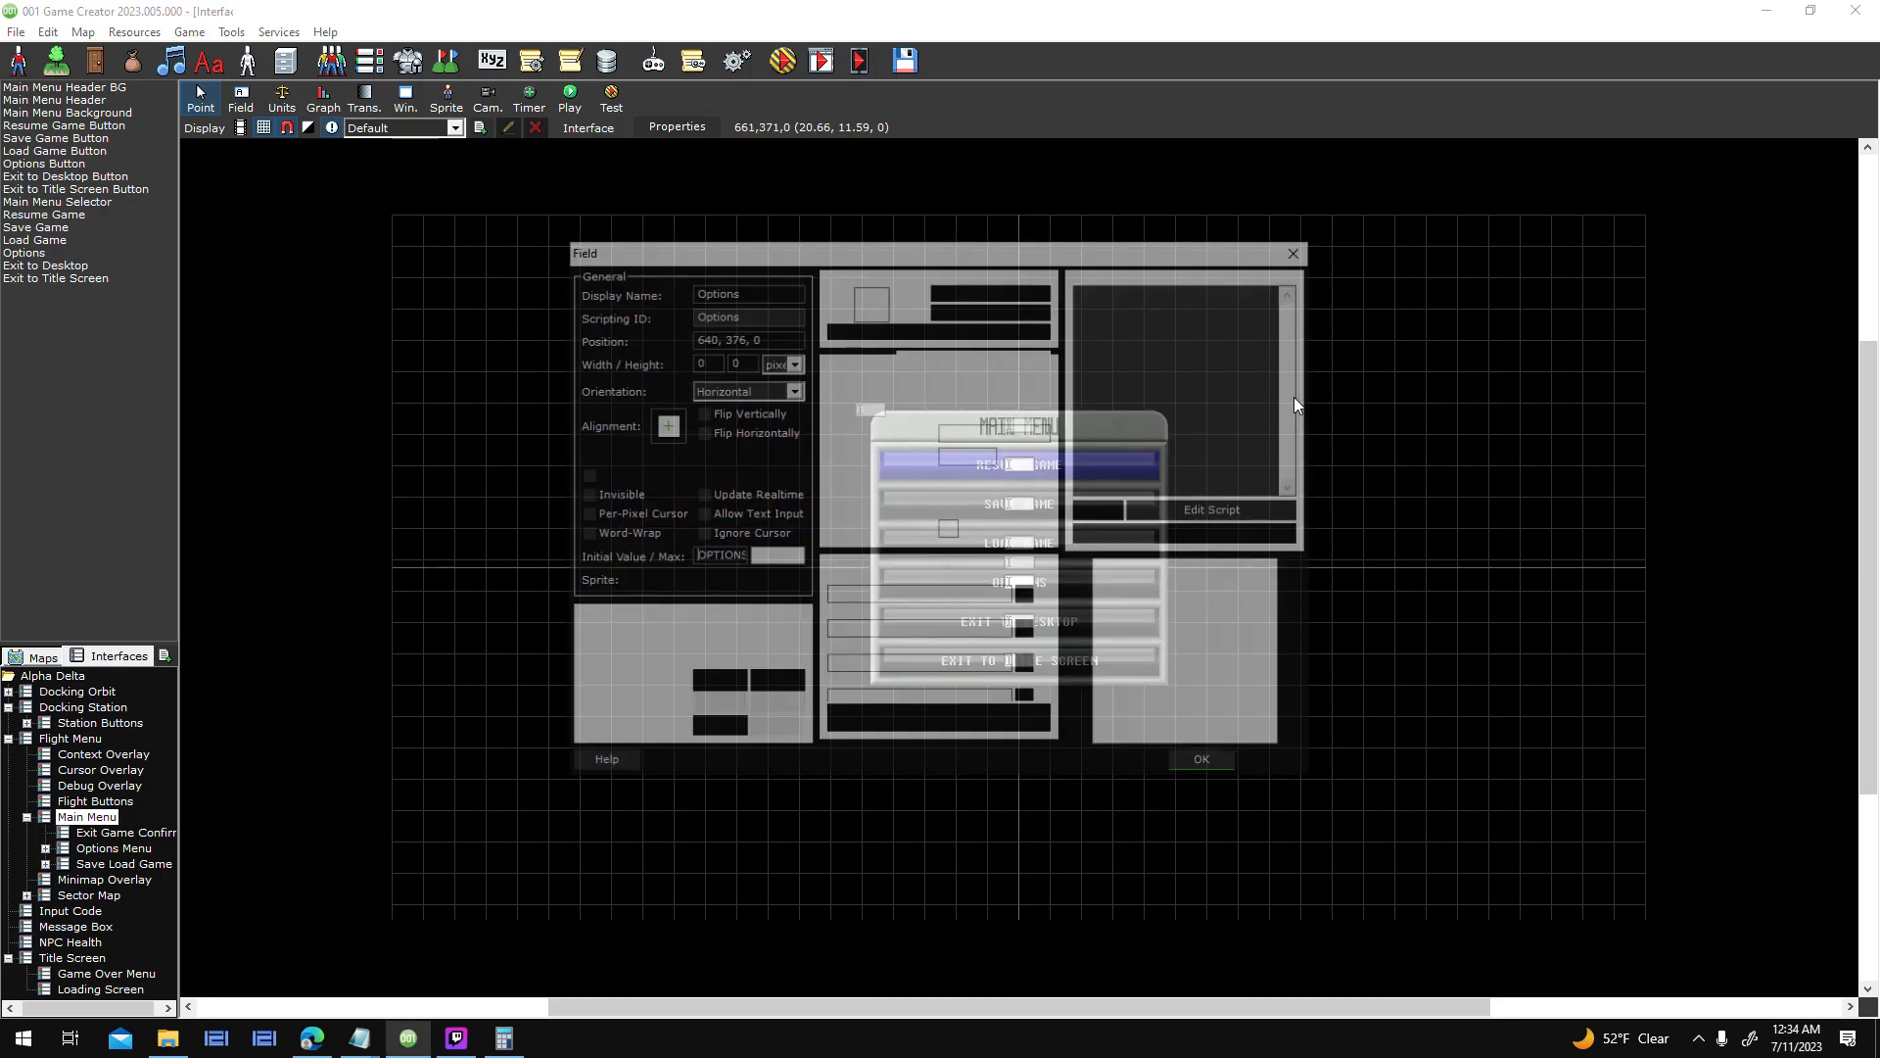
double_click(1200, 309)
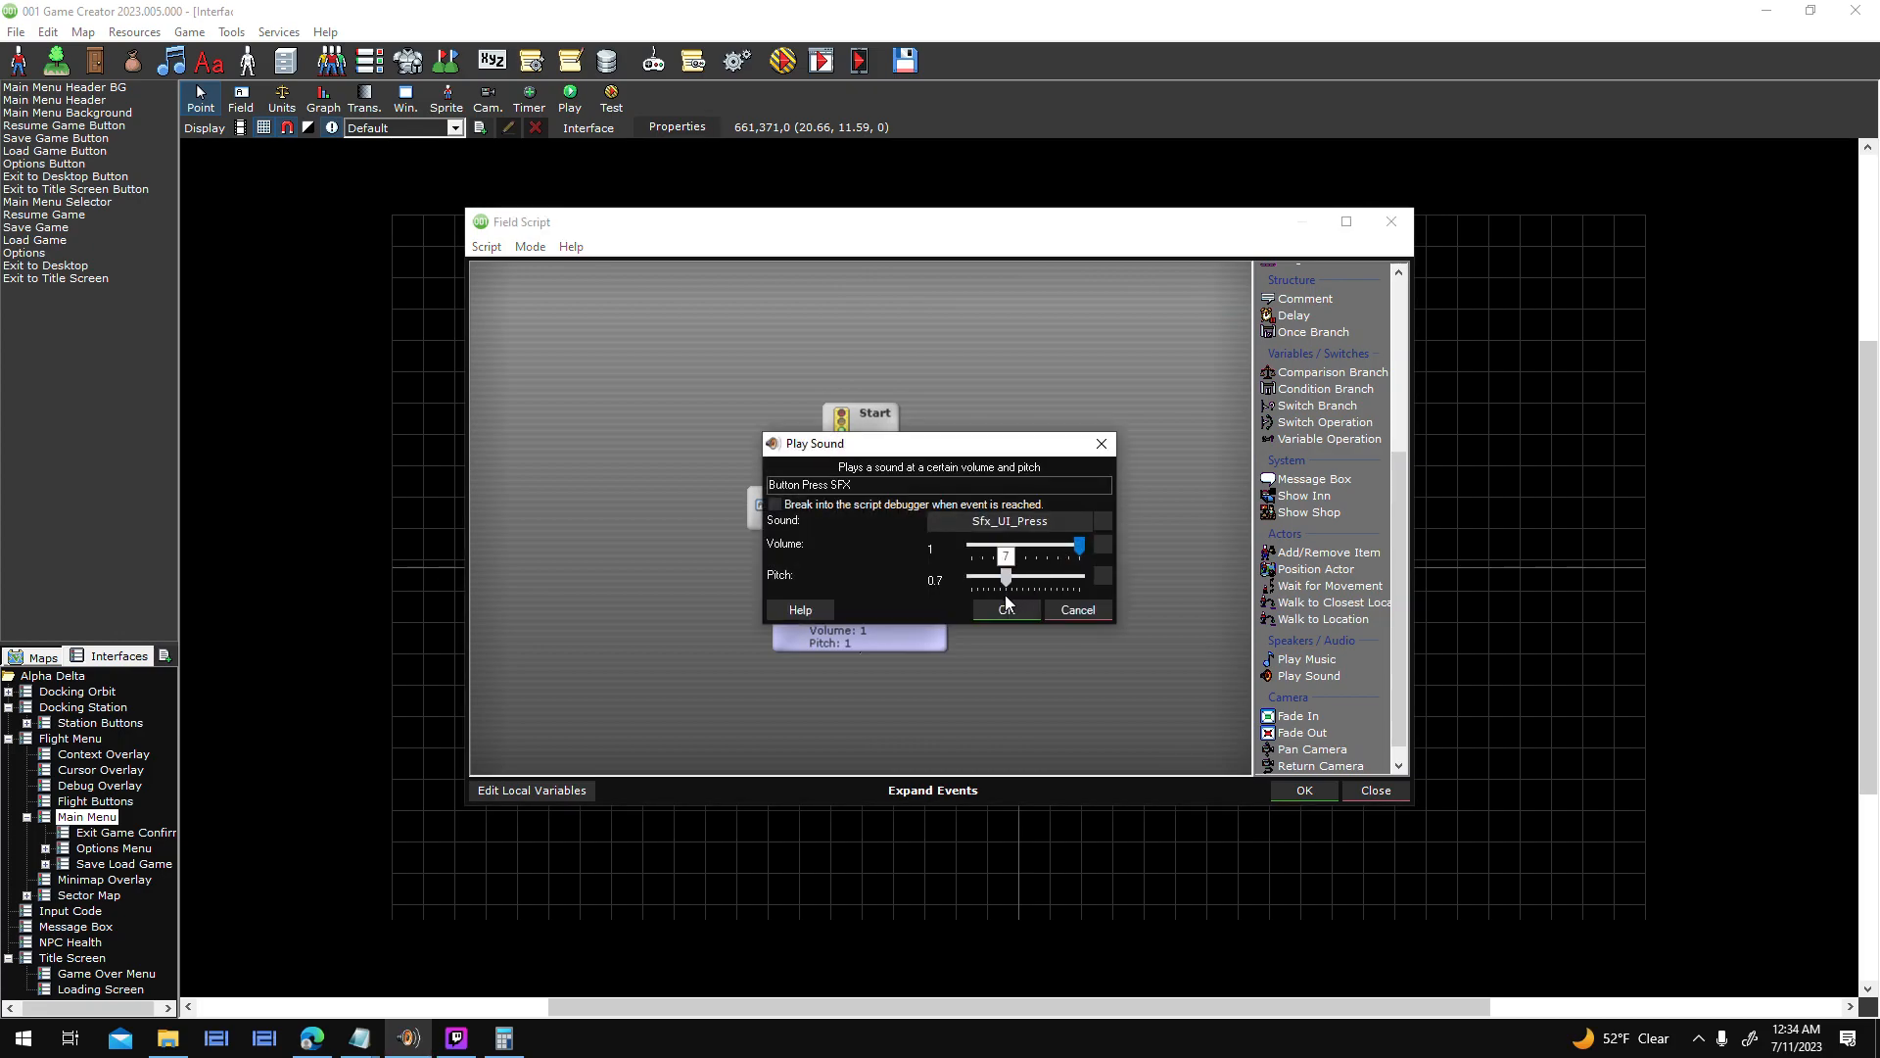
click(1006, 609)
click(1305, 789)
click(1209, 765)
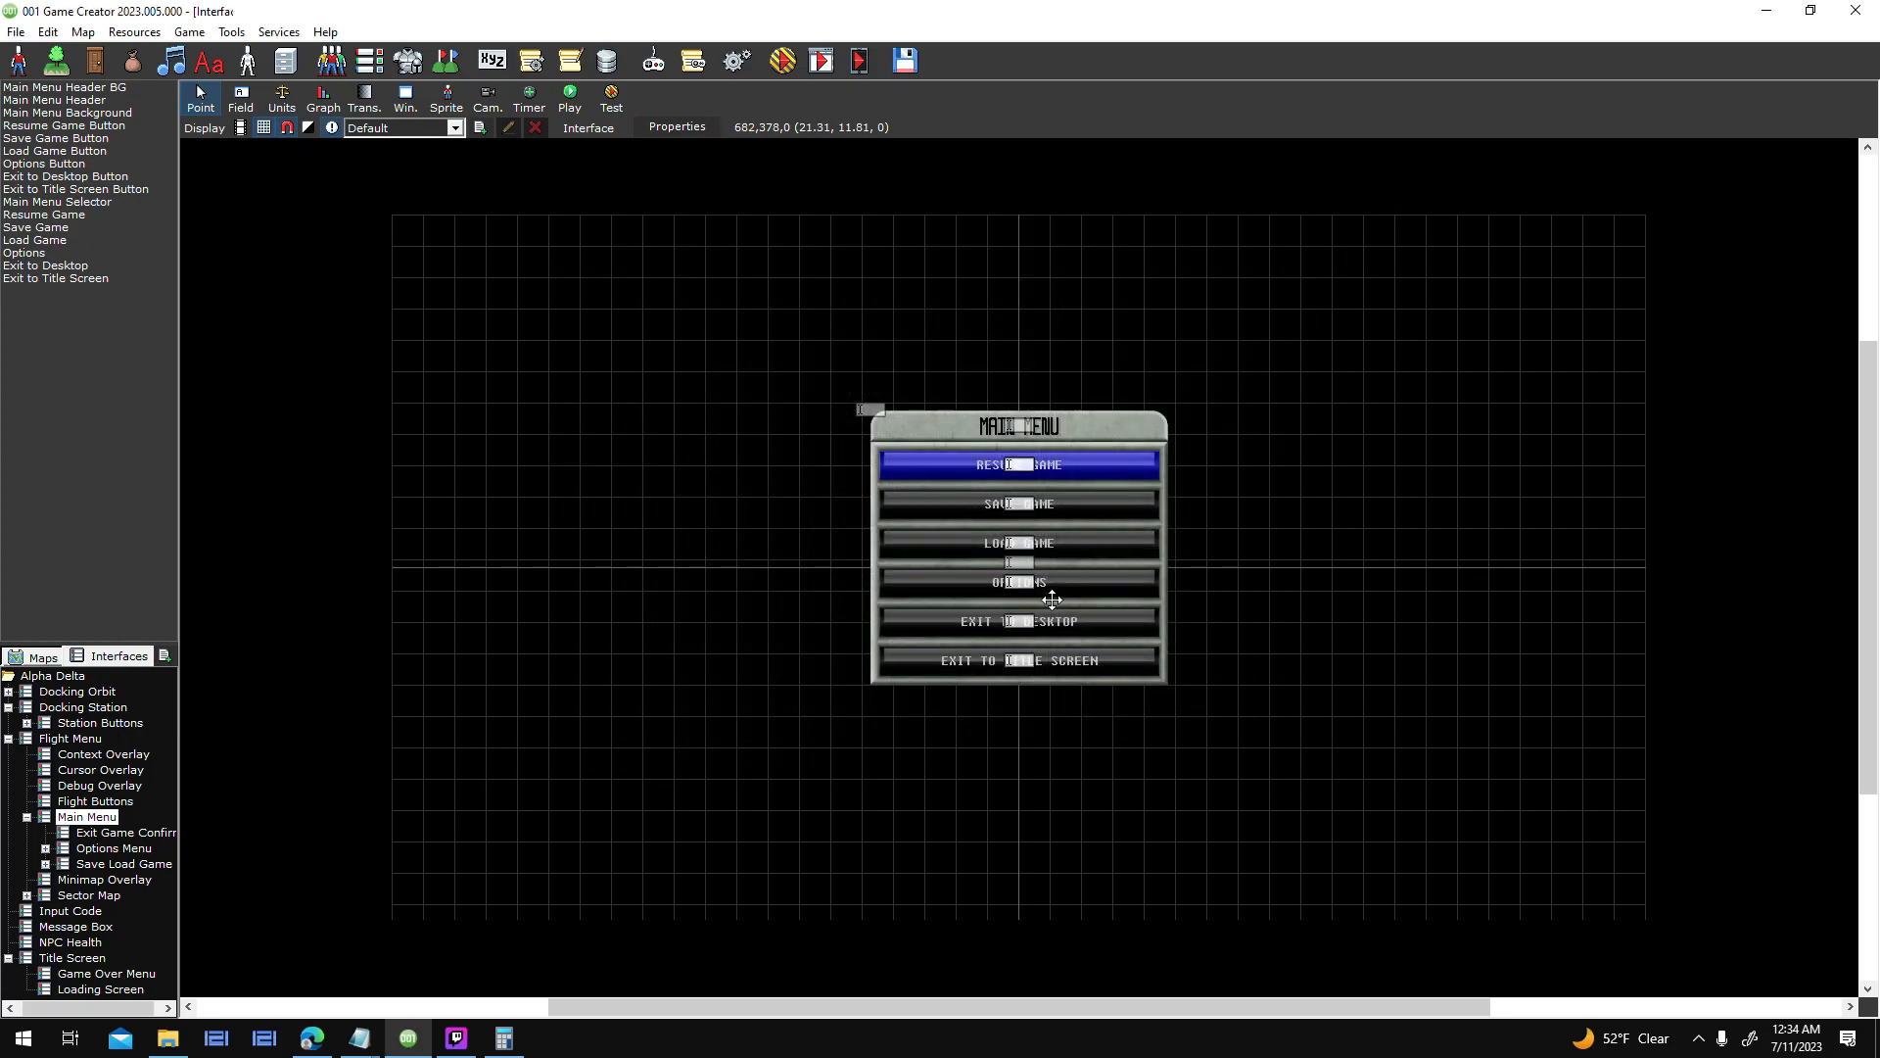
- Set the Button Press SFX pitch to 0.7 in the Exit to Desktop field's Mouse/Touch Down script and save the field
key(Return)
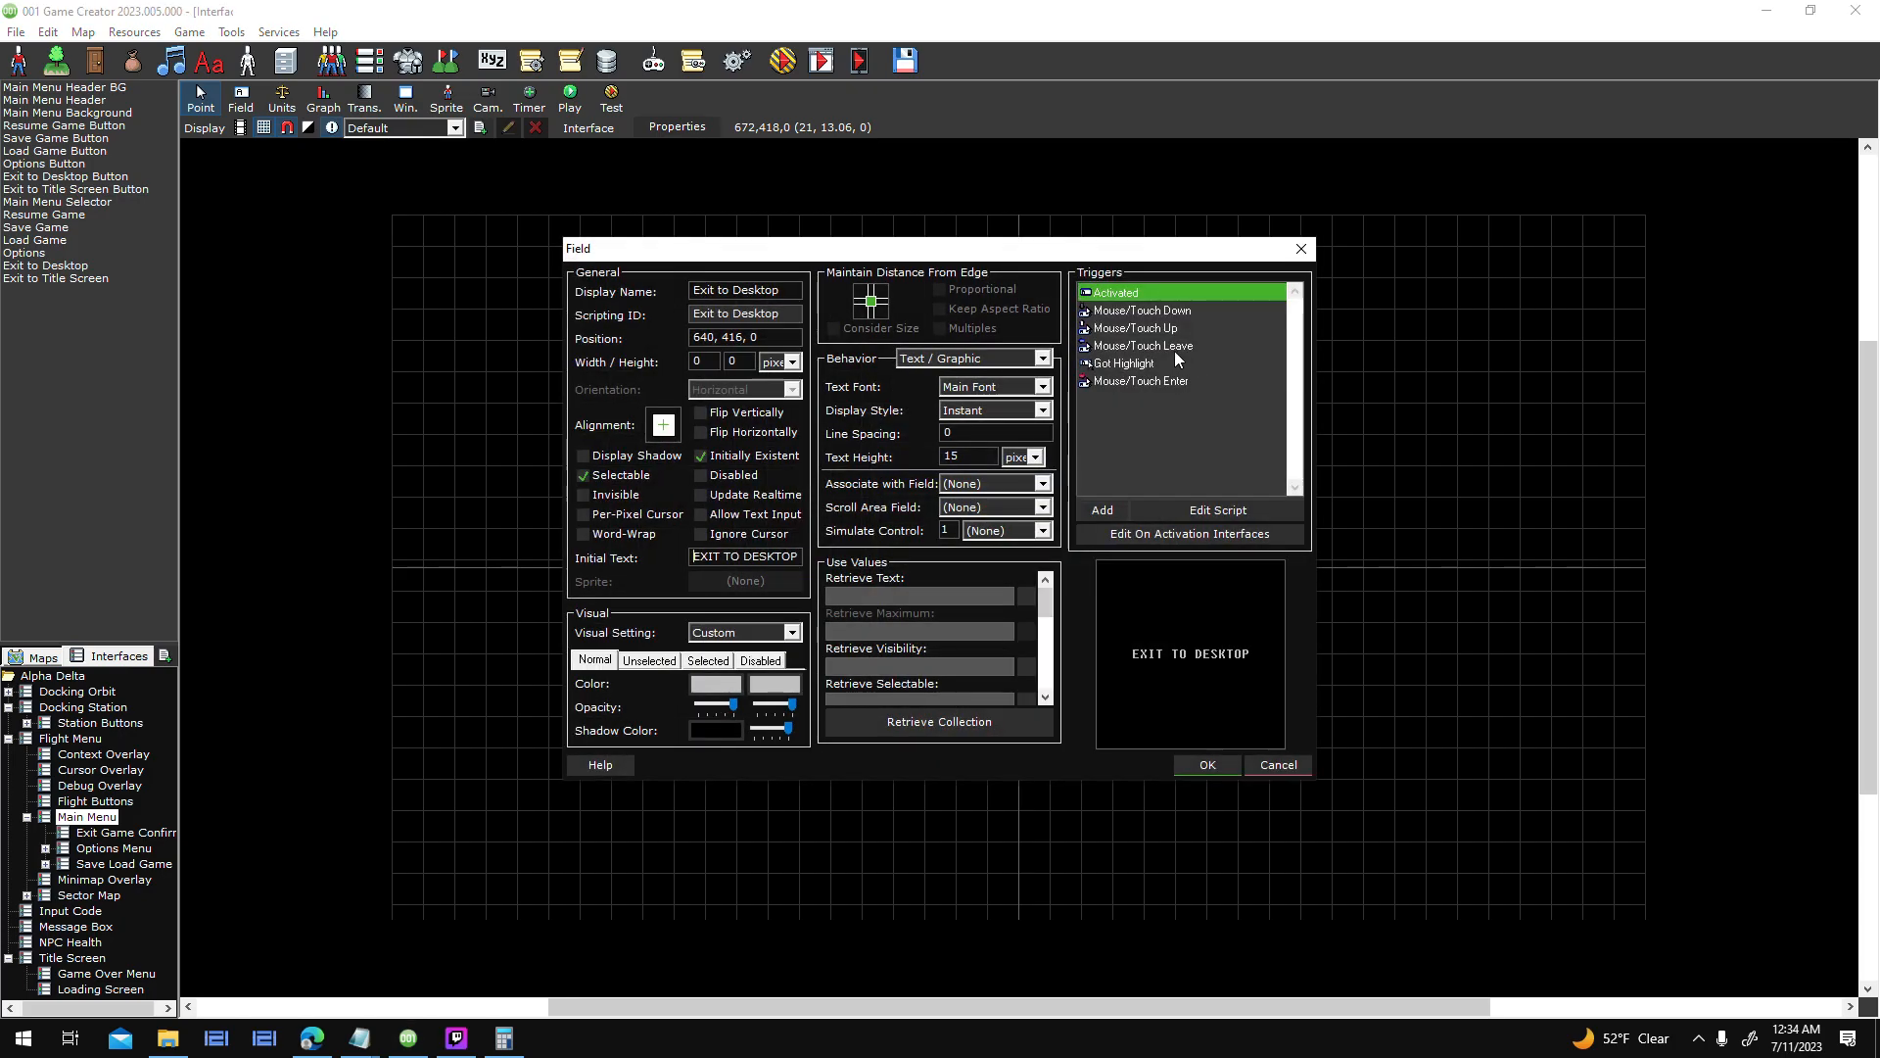
double_click(1167, 313)
double_click(935, 637)
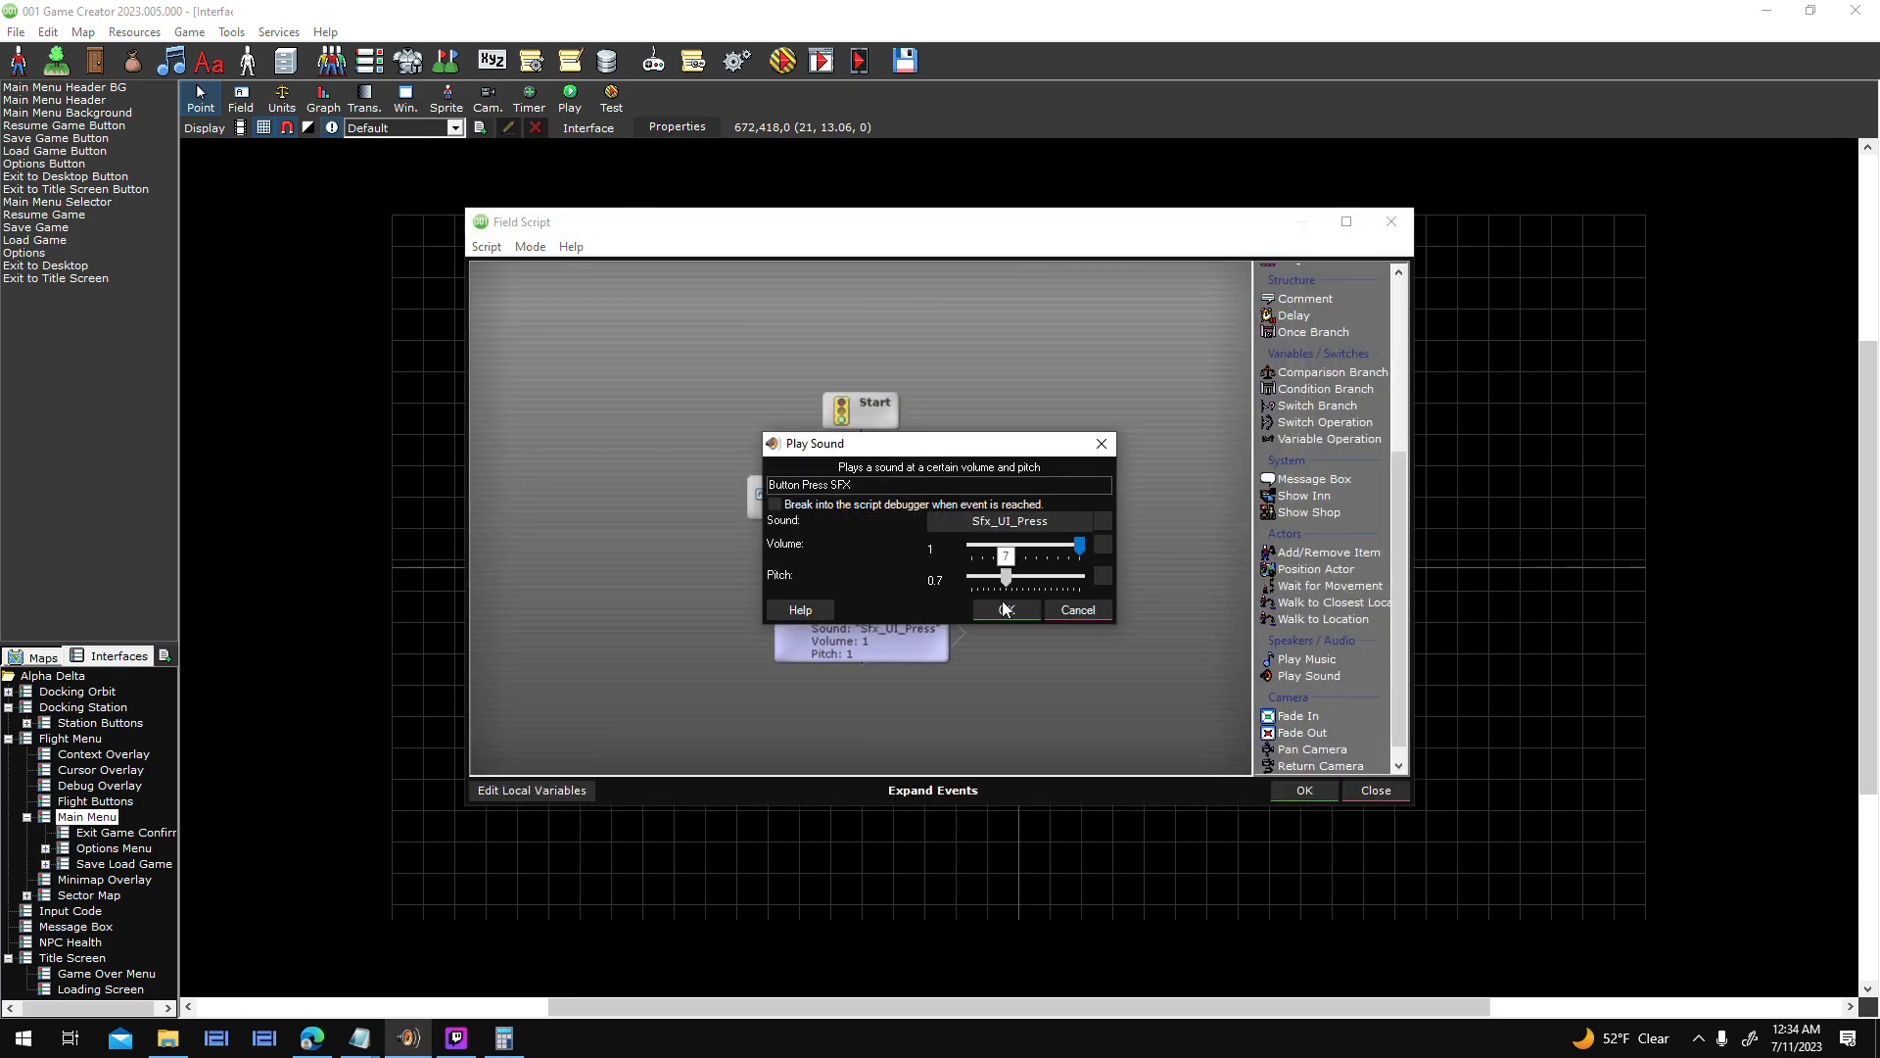
click(1006, 608)
key(Return)
key(Return)
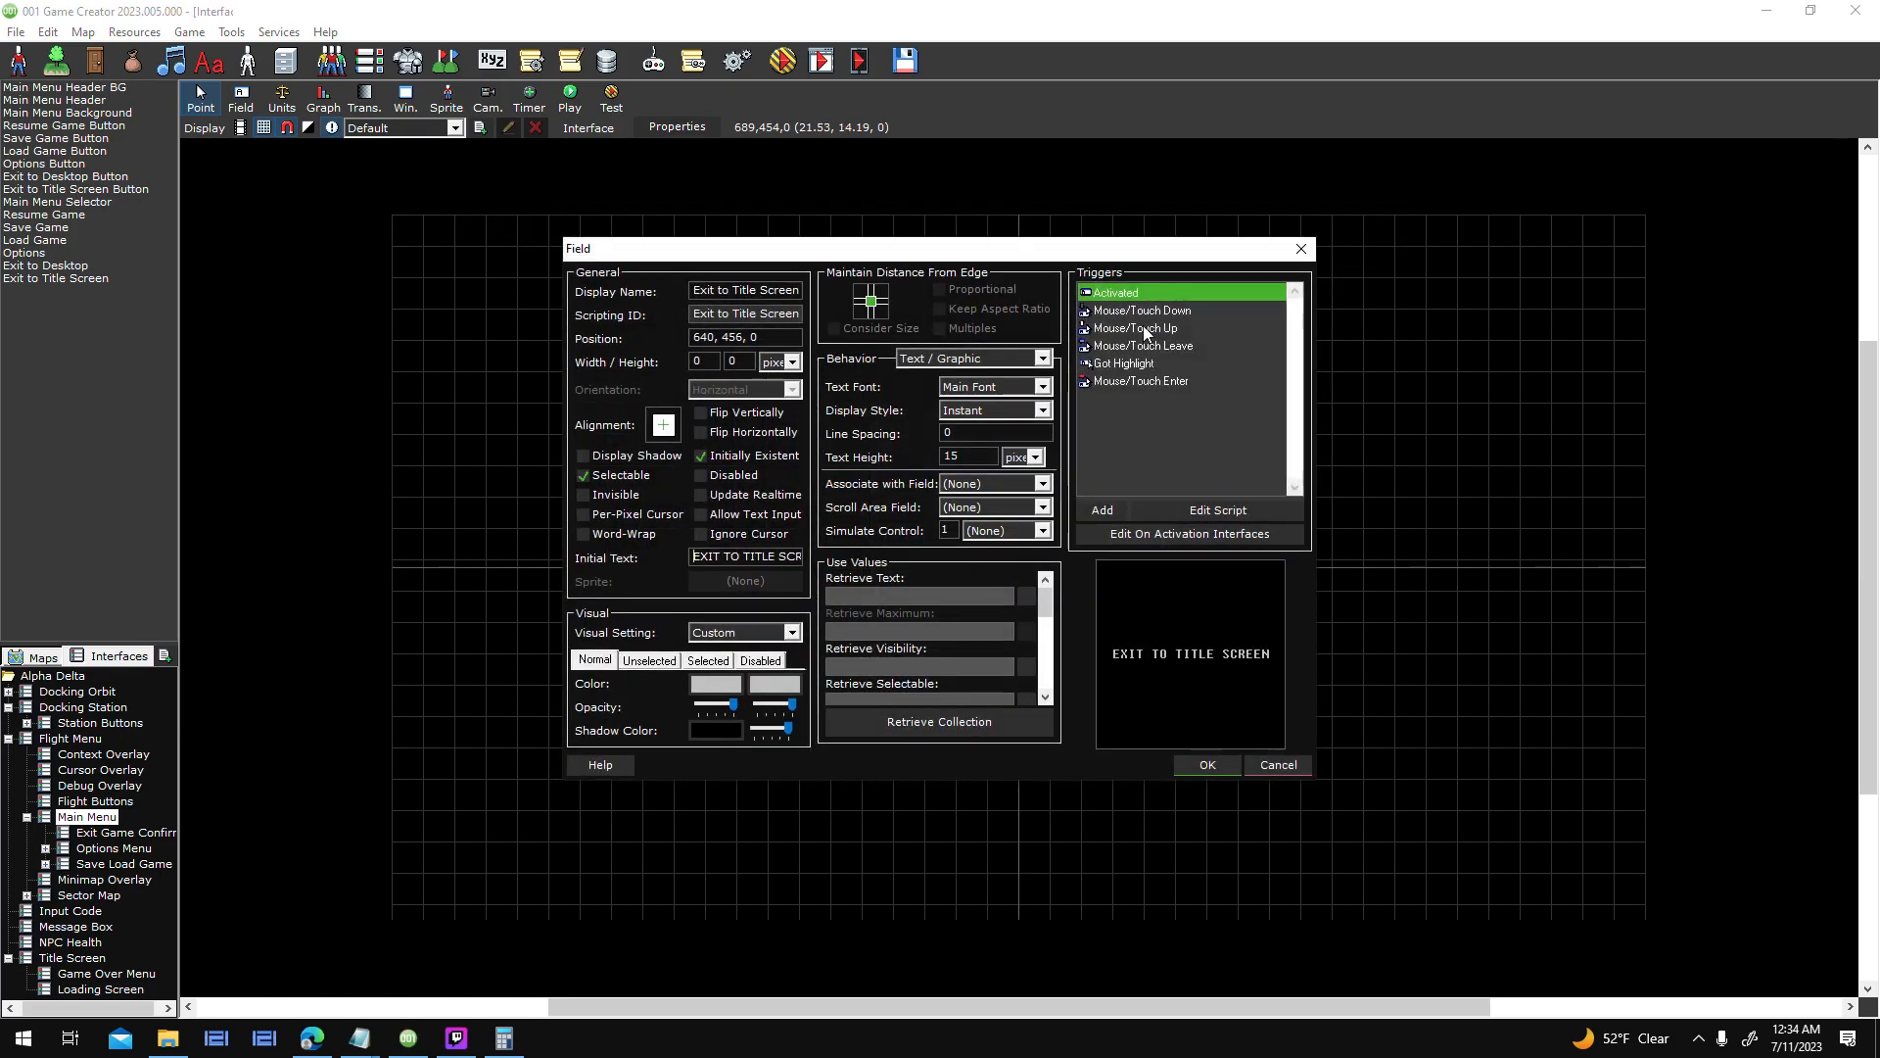
- Adjust the Button Press SFX pitch in the Exit to Title Screen field's Mouse/Touch Down script and close the field's properties
double_click(1190, 313)
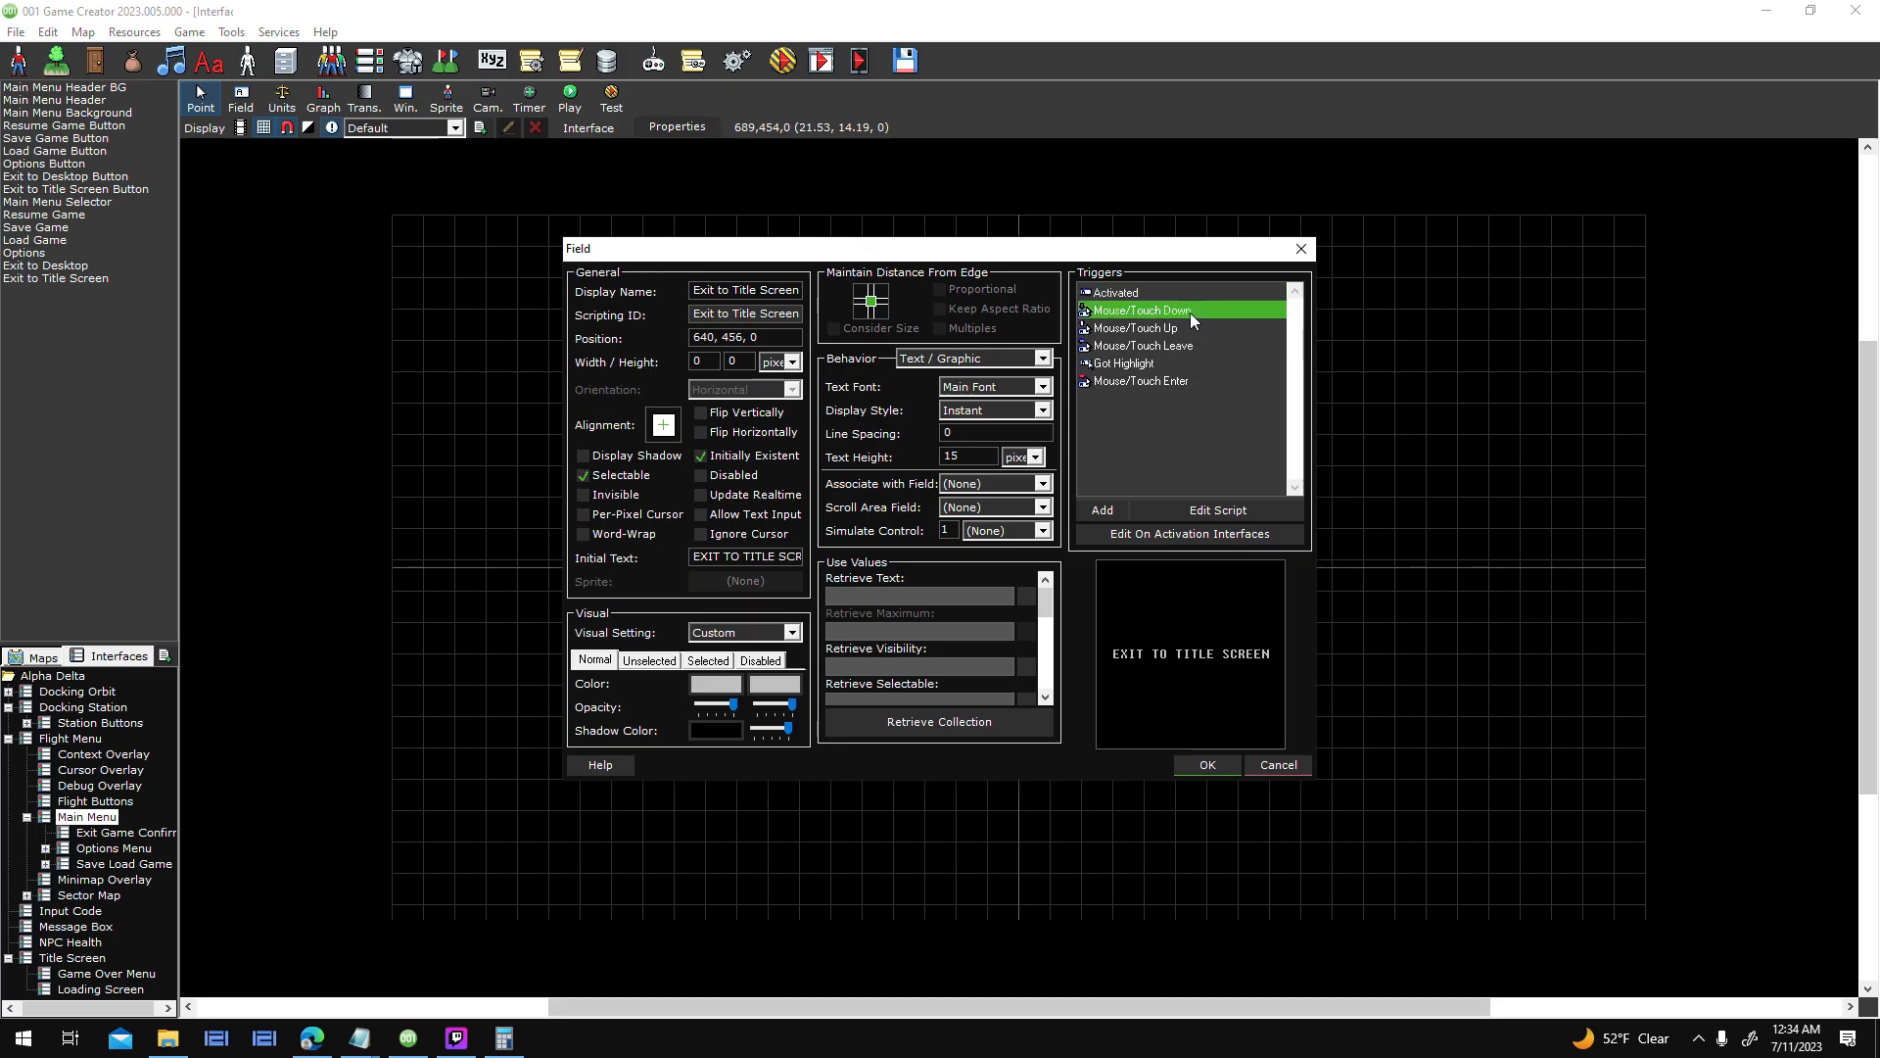
double_click(923, 612)
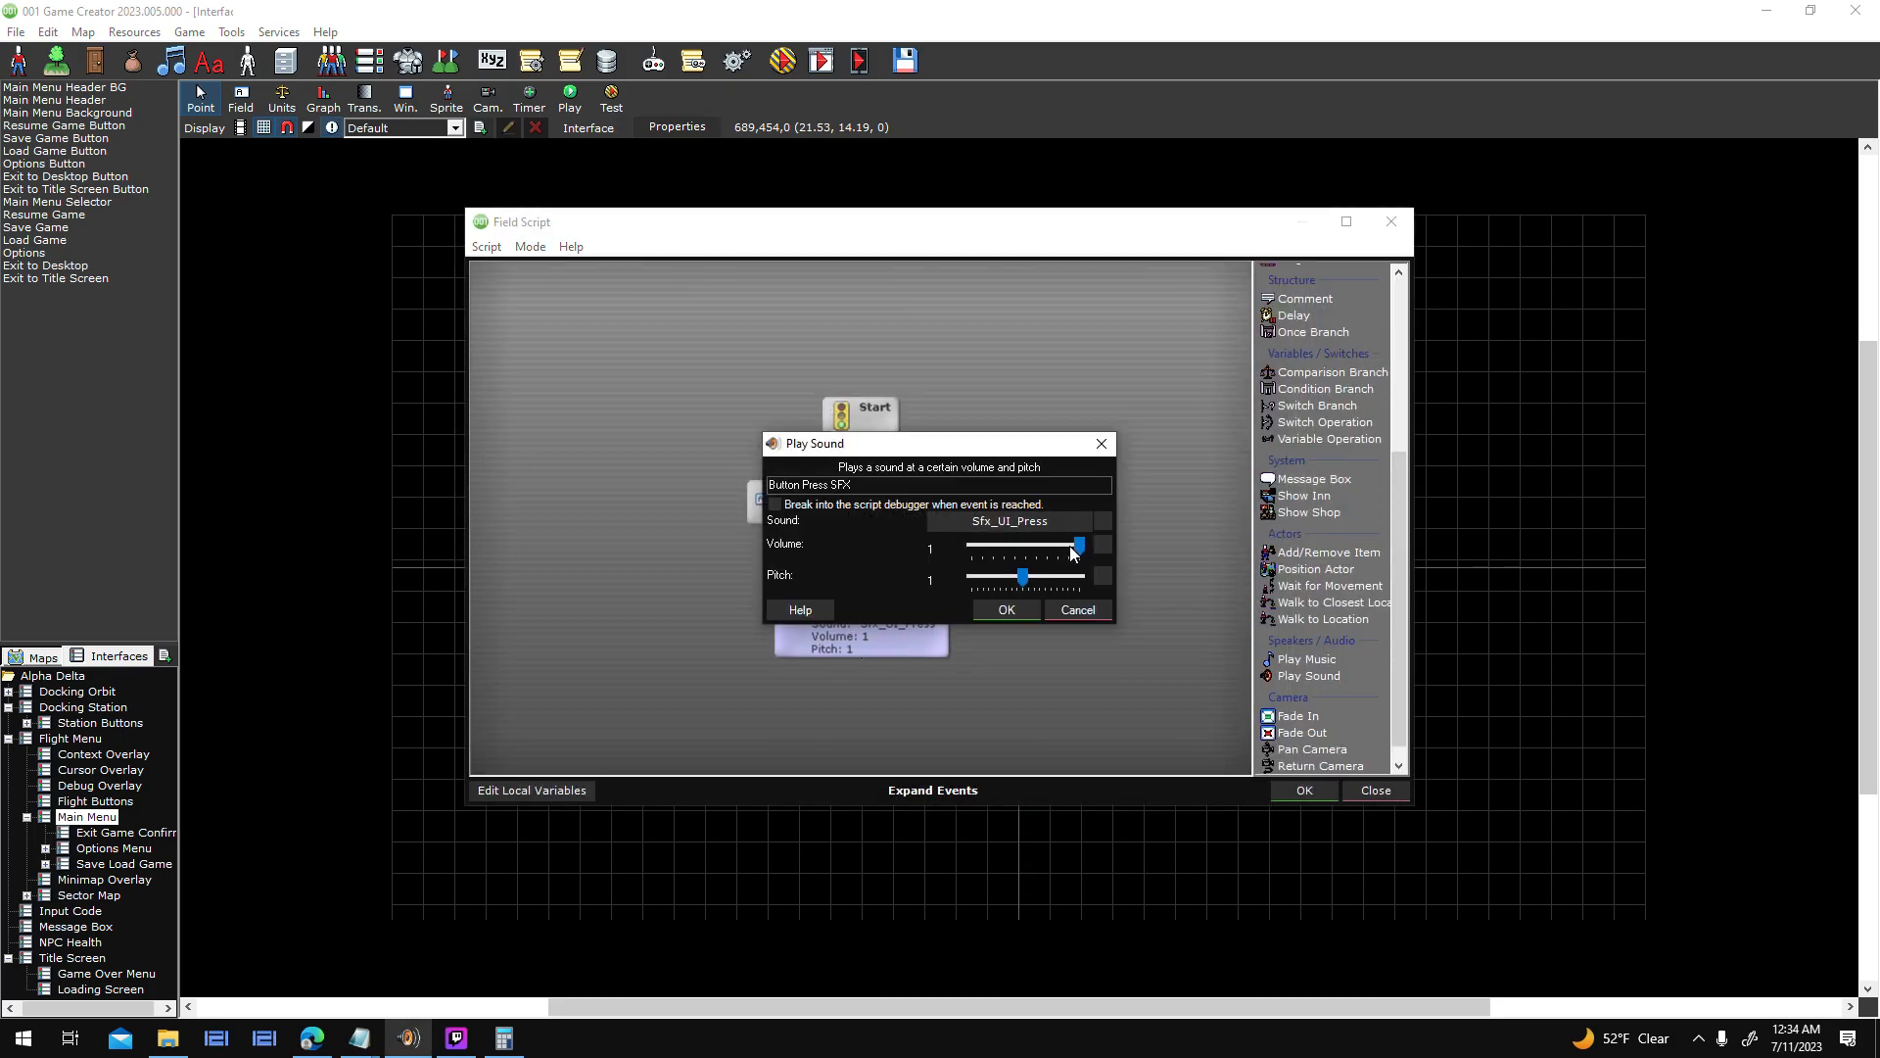
click(1009, 607)
click(1374, 791)
click(1226, 757)
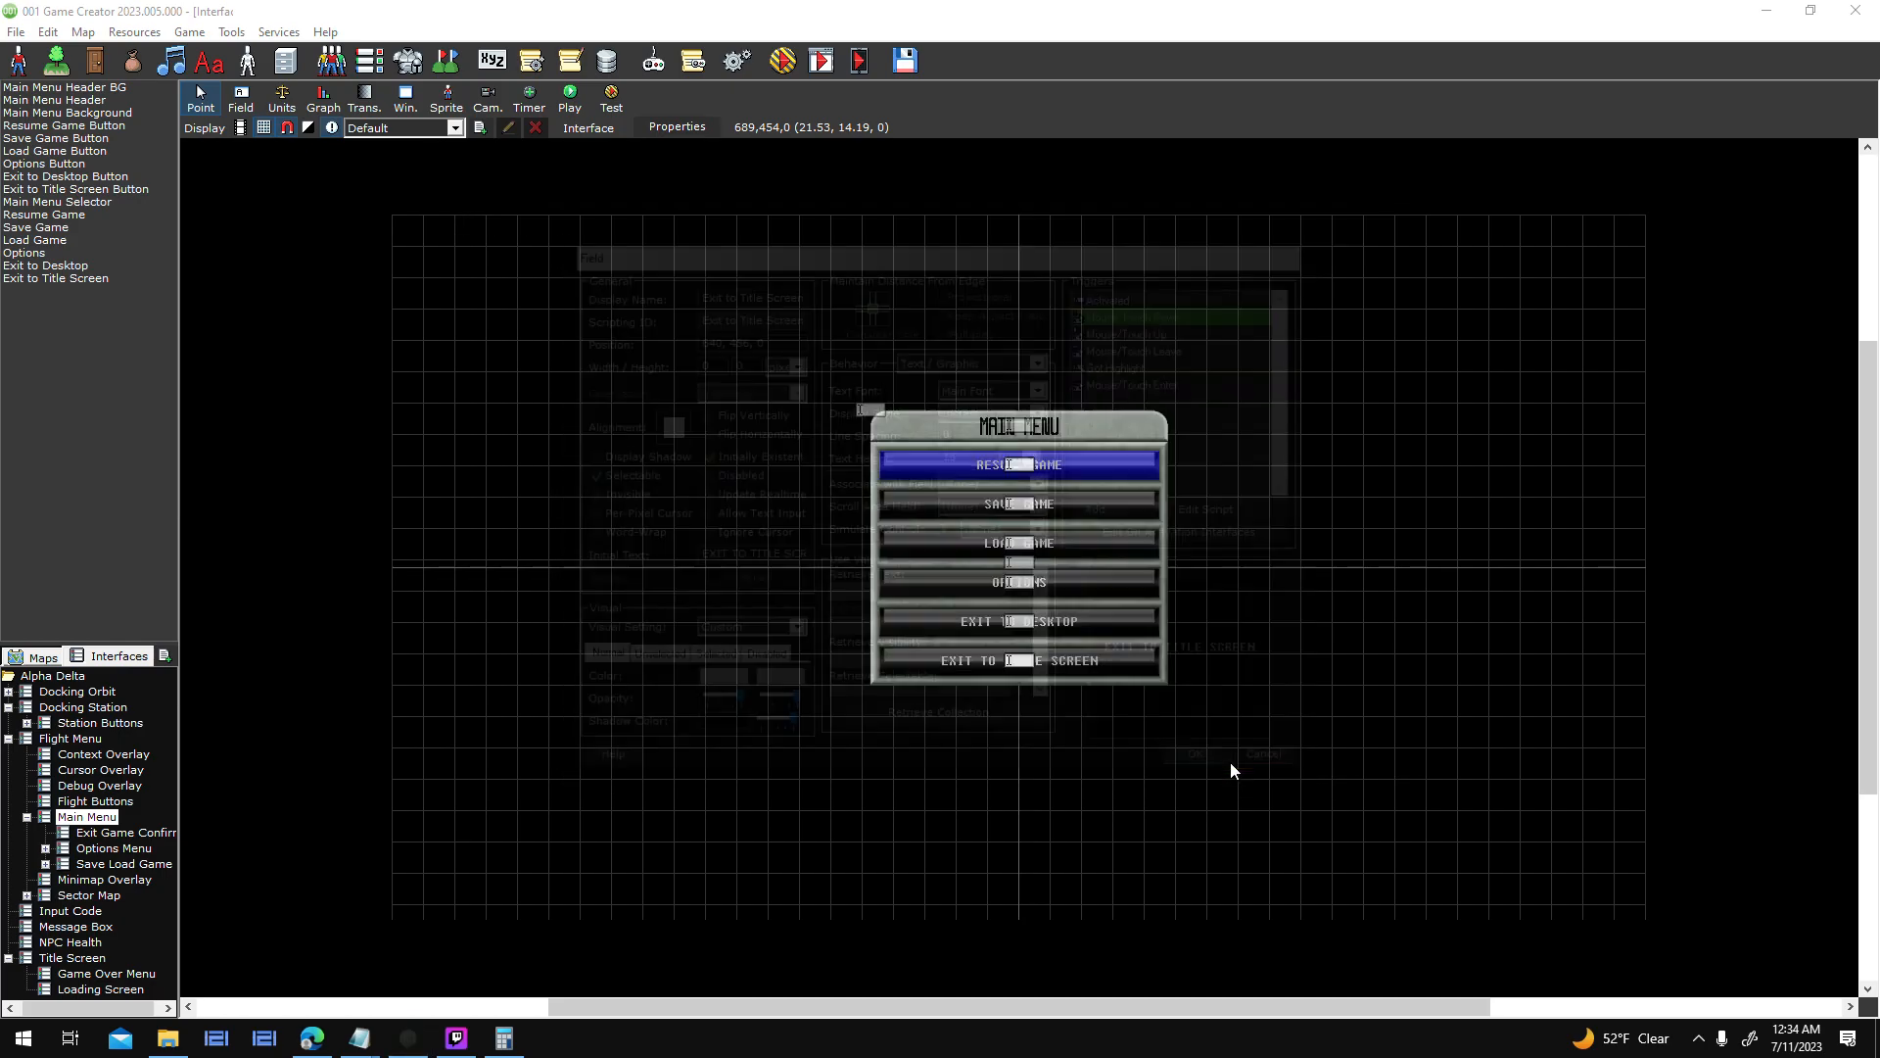
- Save the Main Menu, check the Exit Label's triggers in Exit Game Confirm, and open the Options Menu interface
click(125, 832)
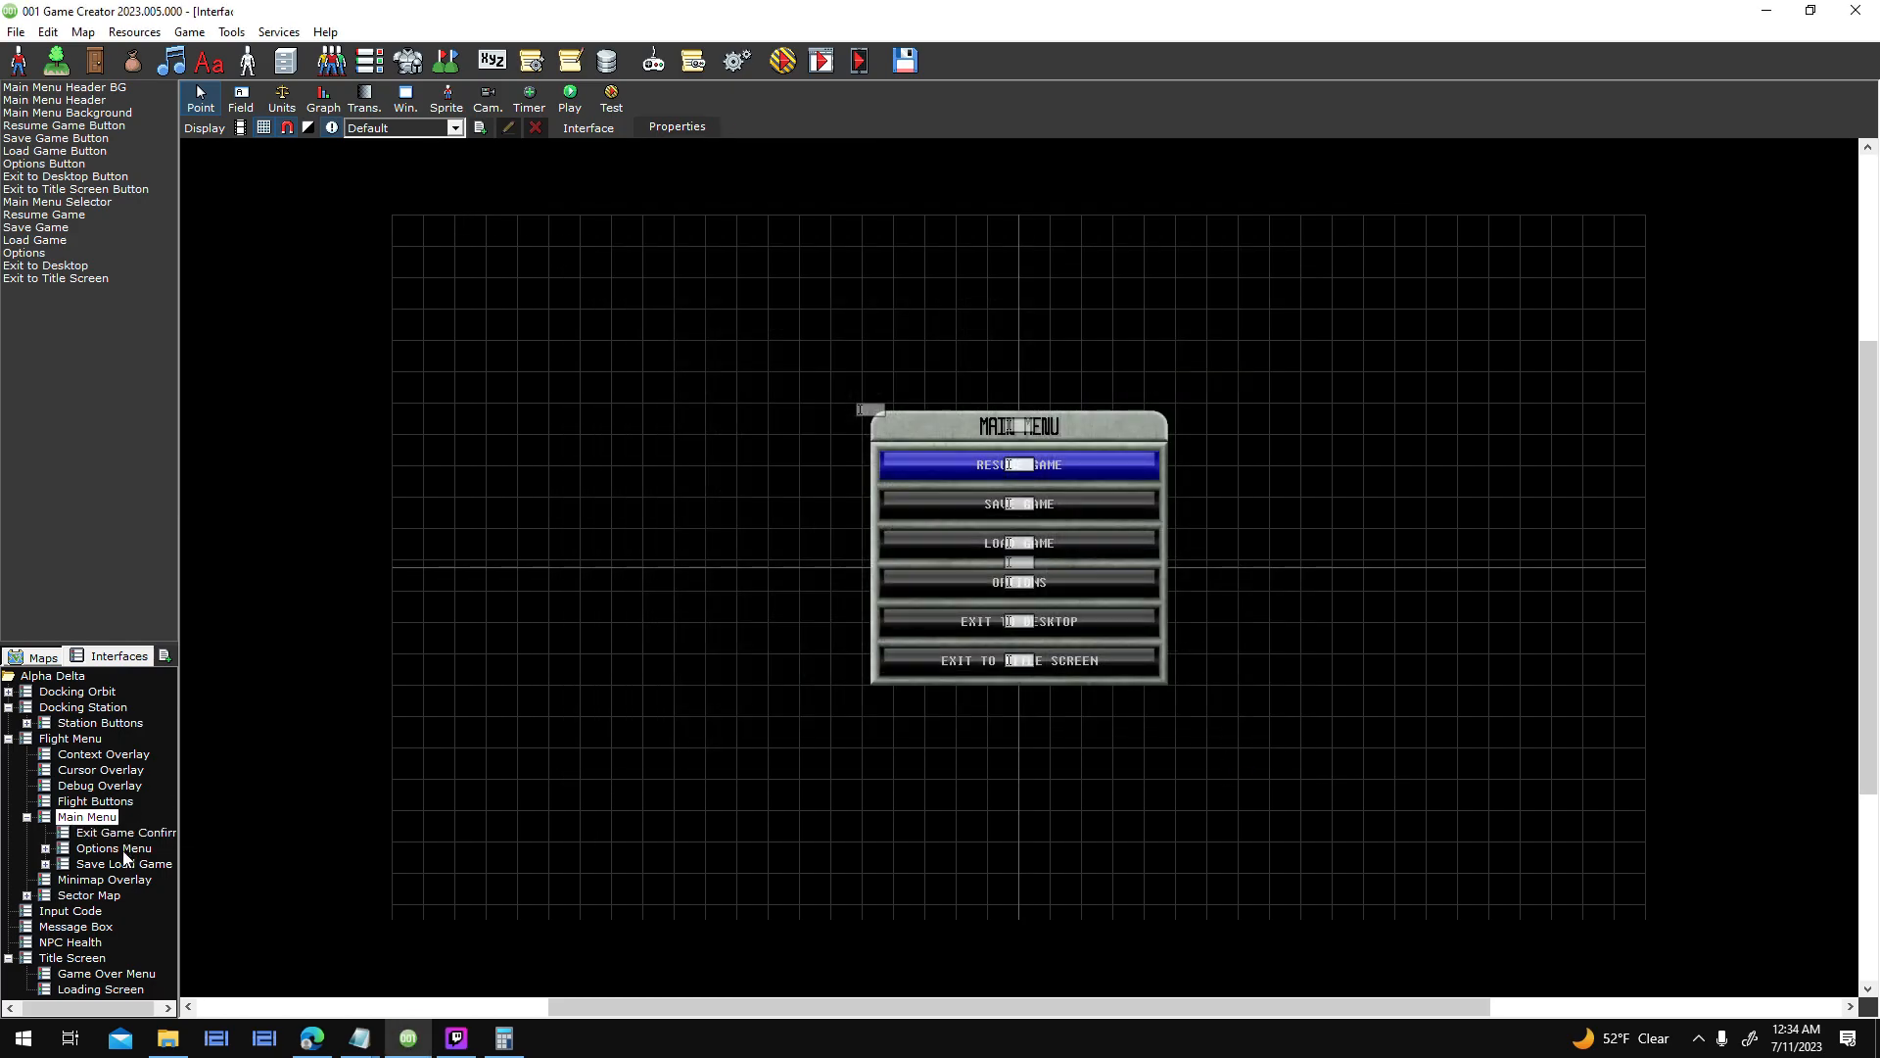
click(898, 584)
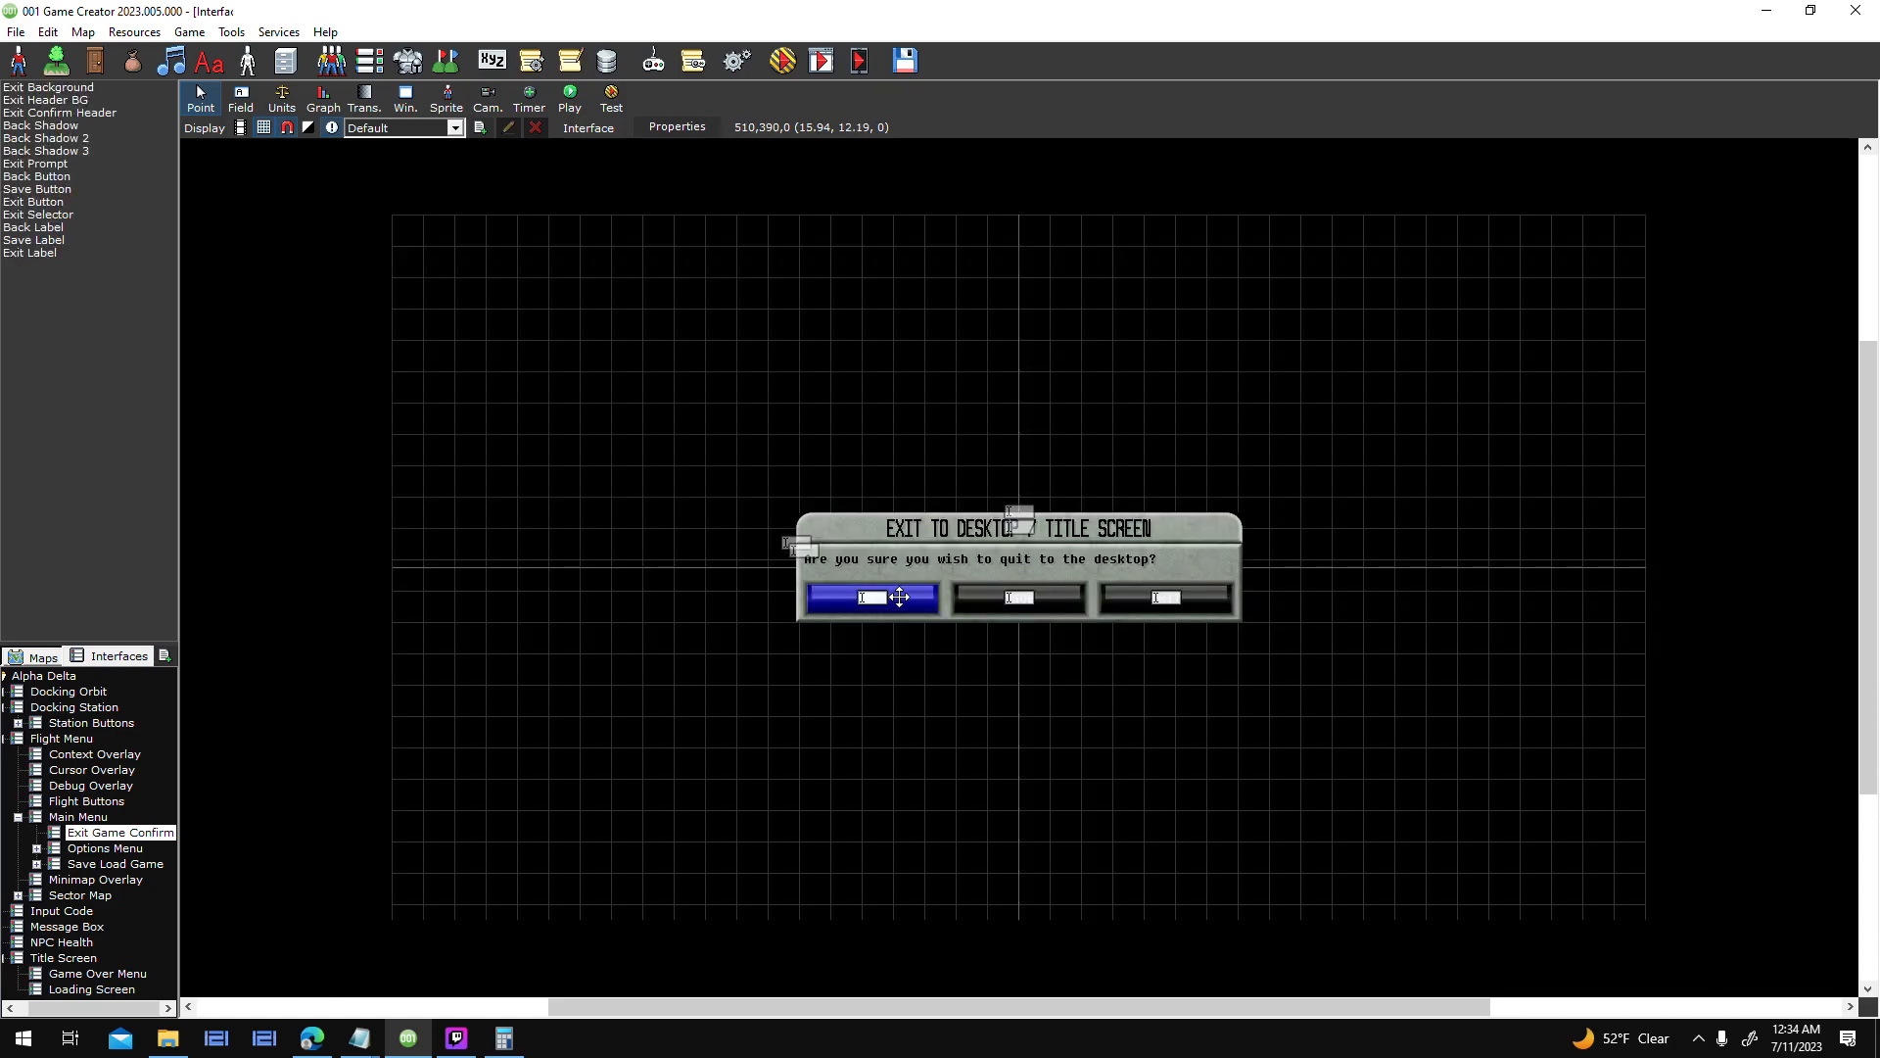
click(72, 253)
double_click(965, 382)
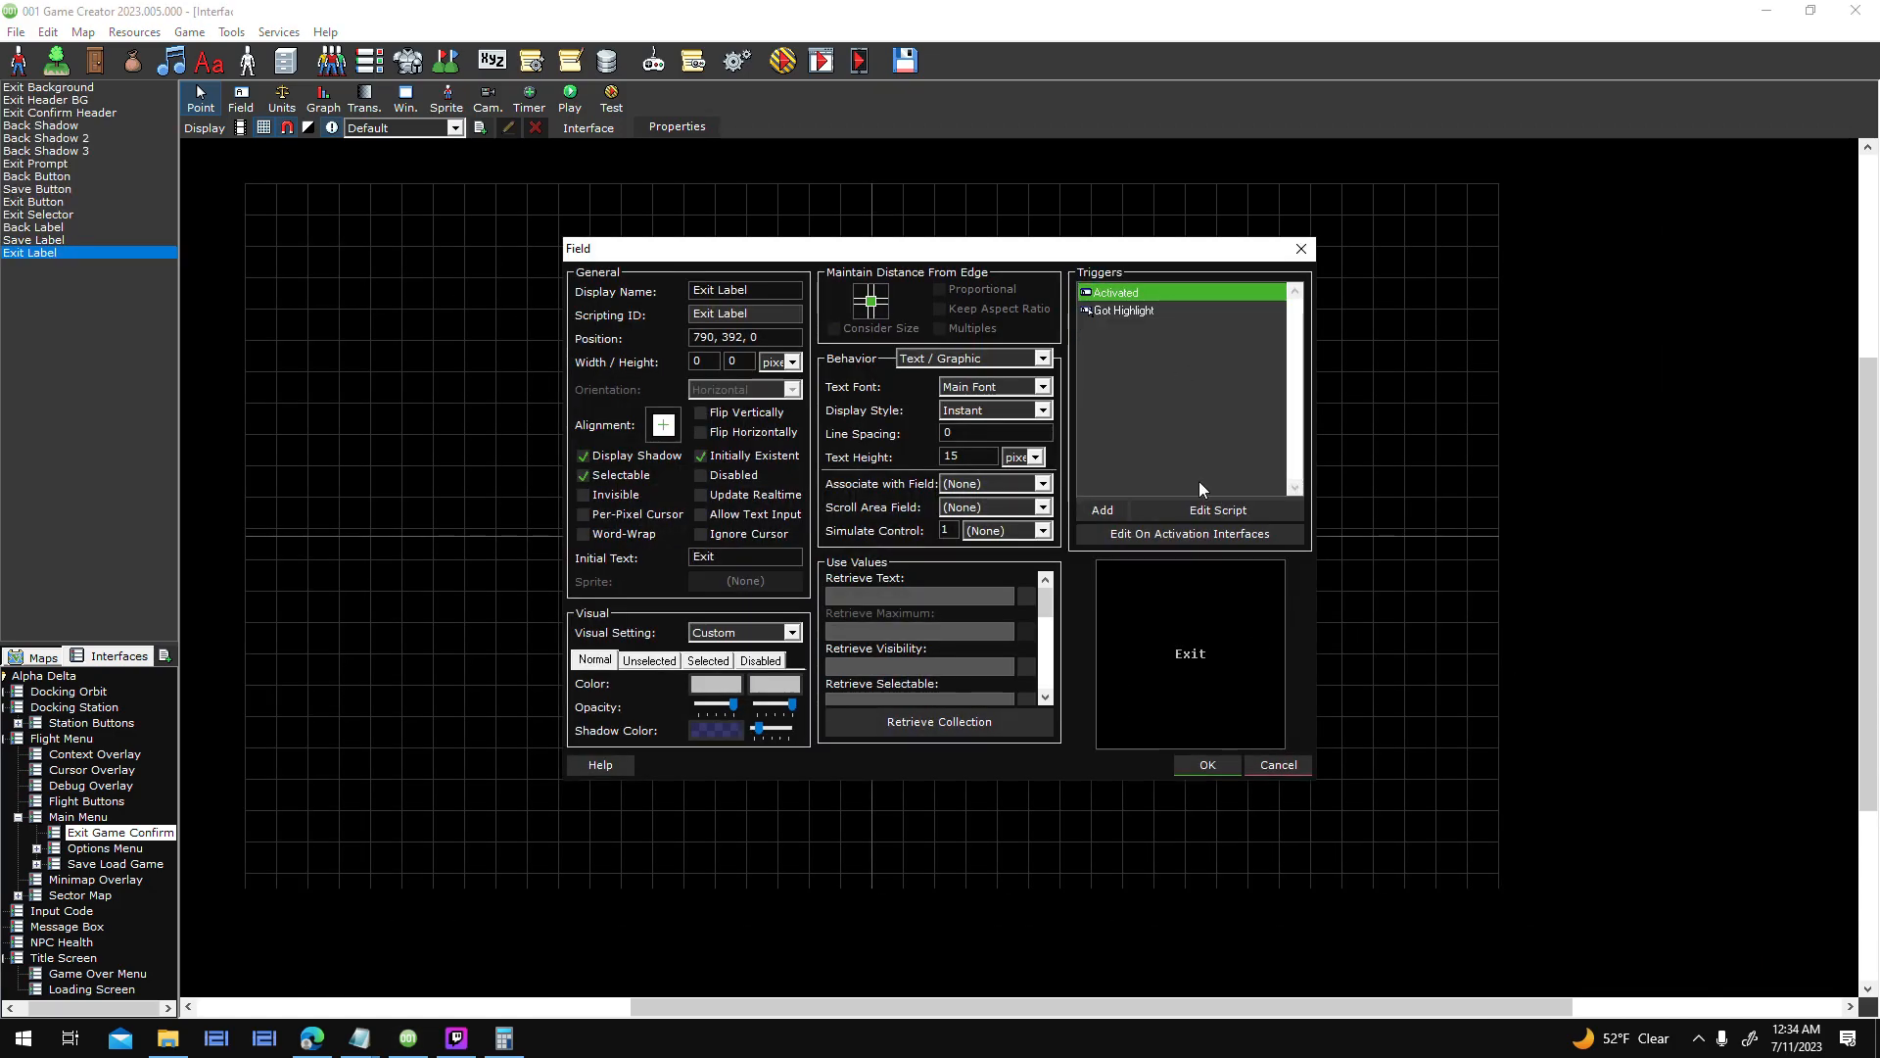
click(1281, 764)
click(105, 848)
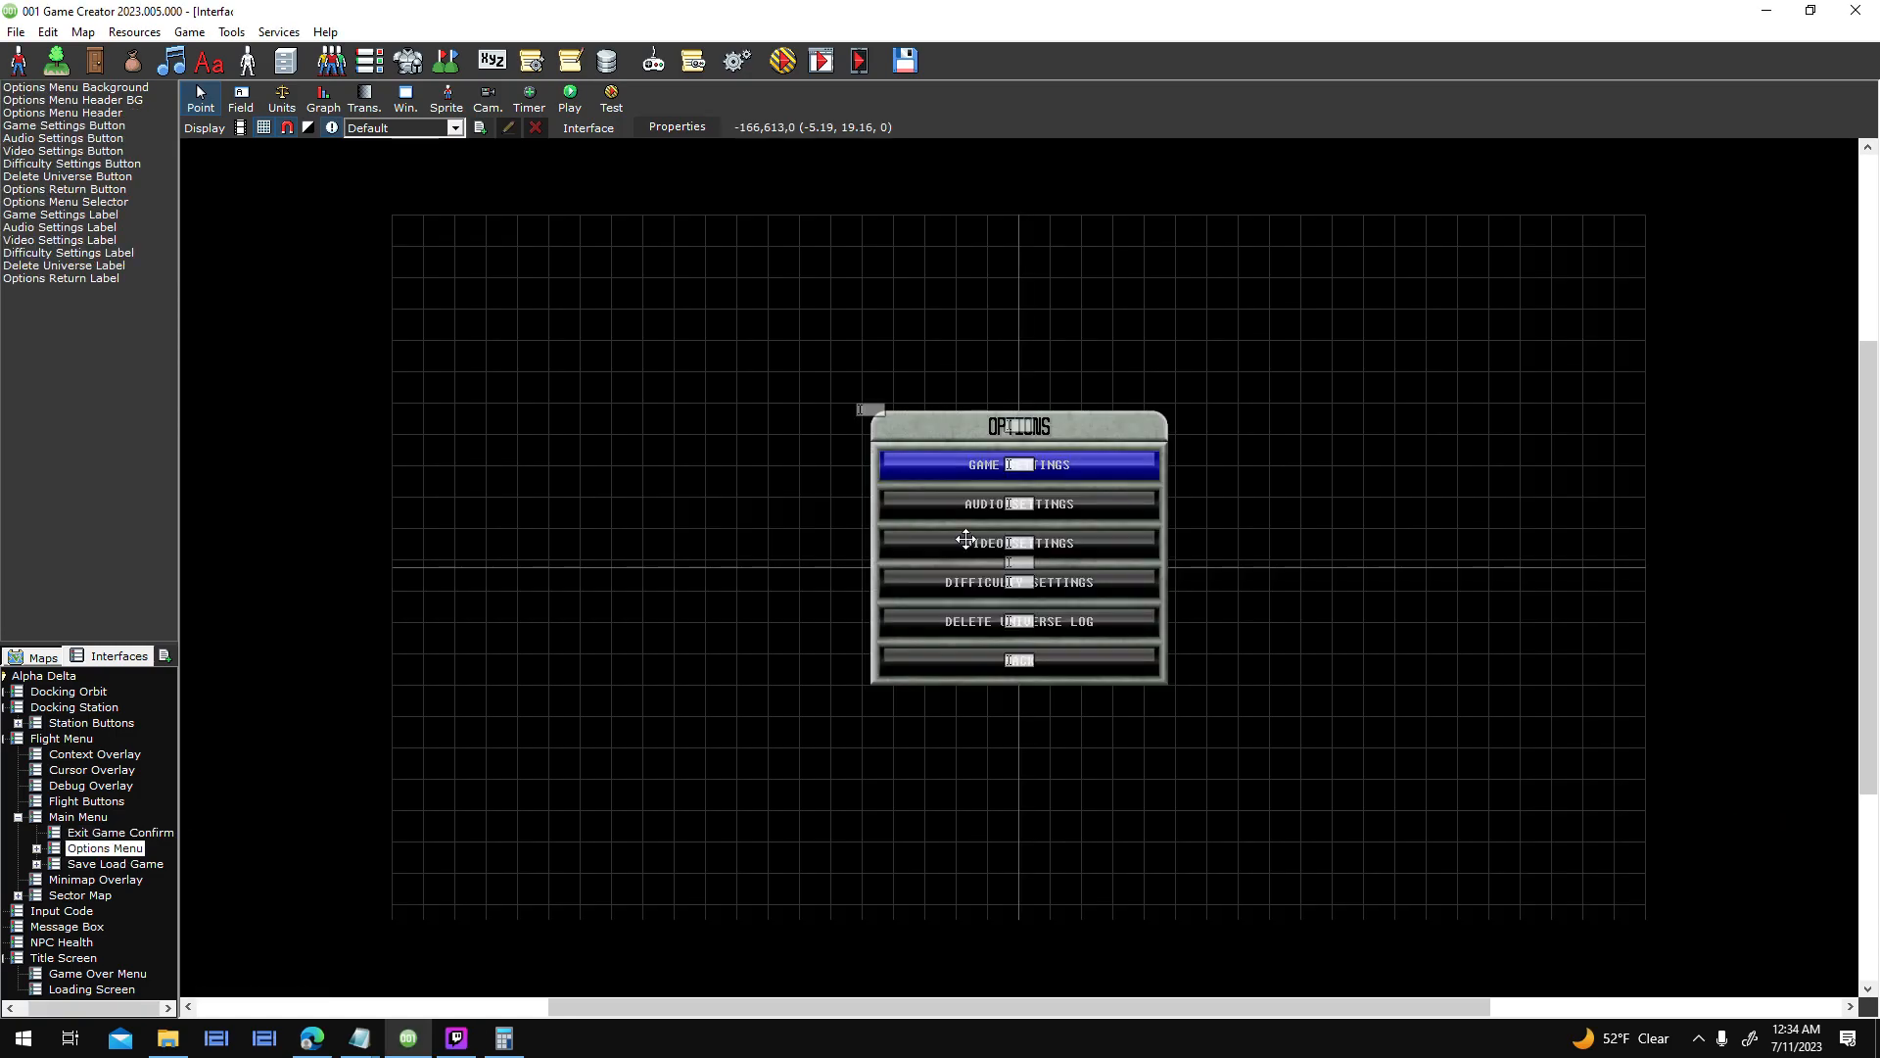
- Add a Mouse/Touch Down trigger playing the Button Press SFX to the Options Return Label, save it, and open the Delete Universe Label
double_click(1149, 440)
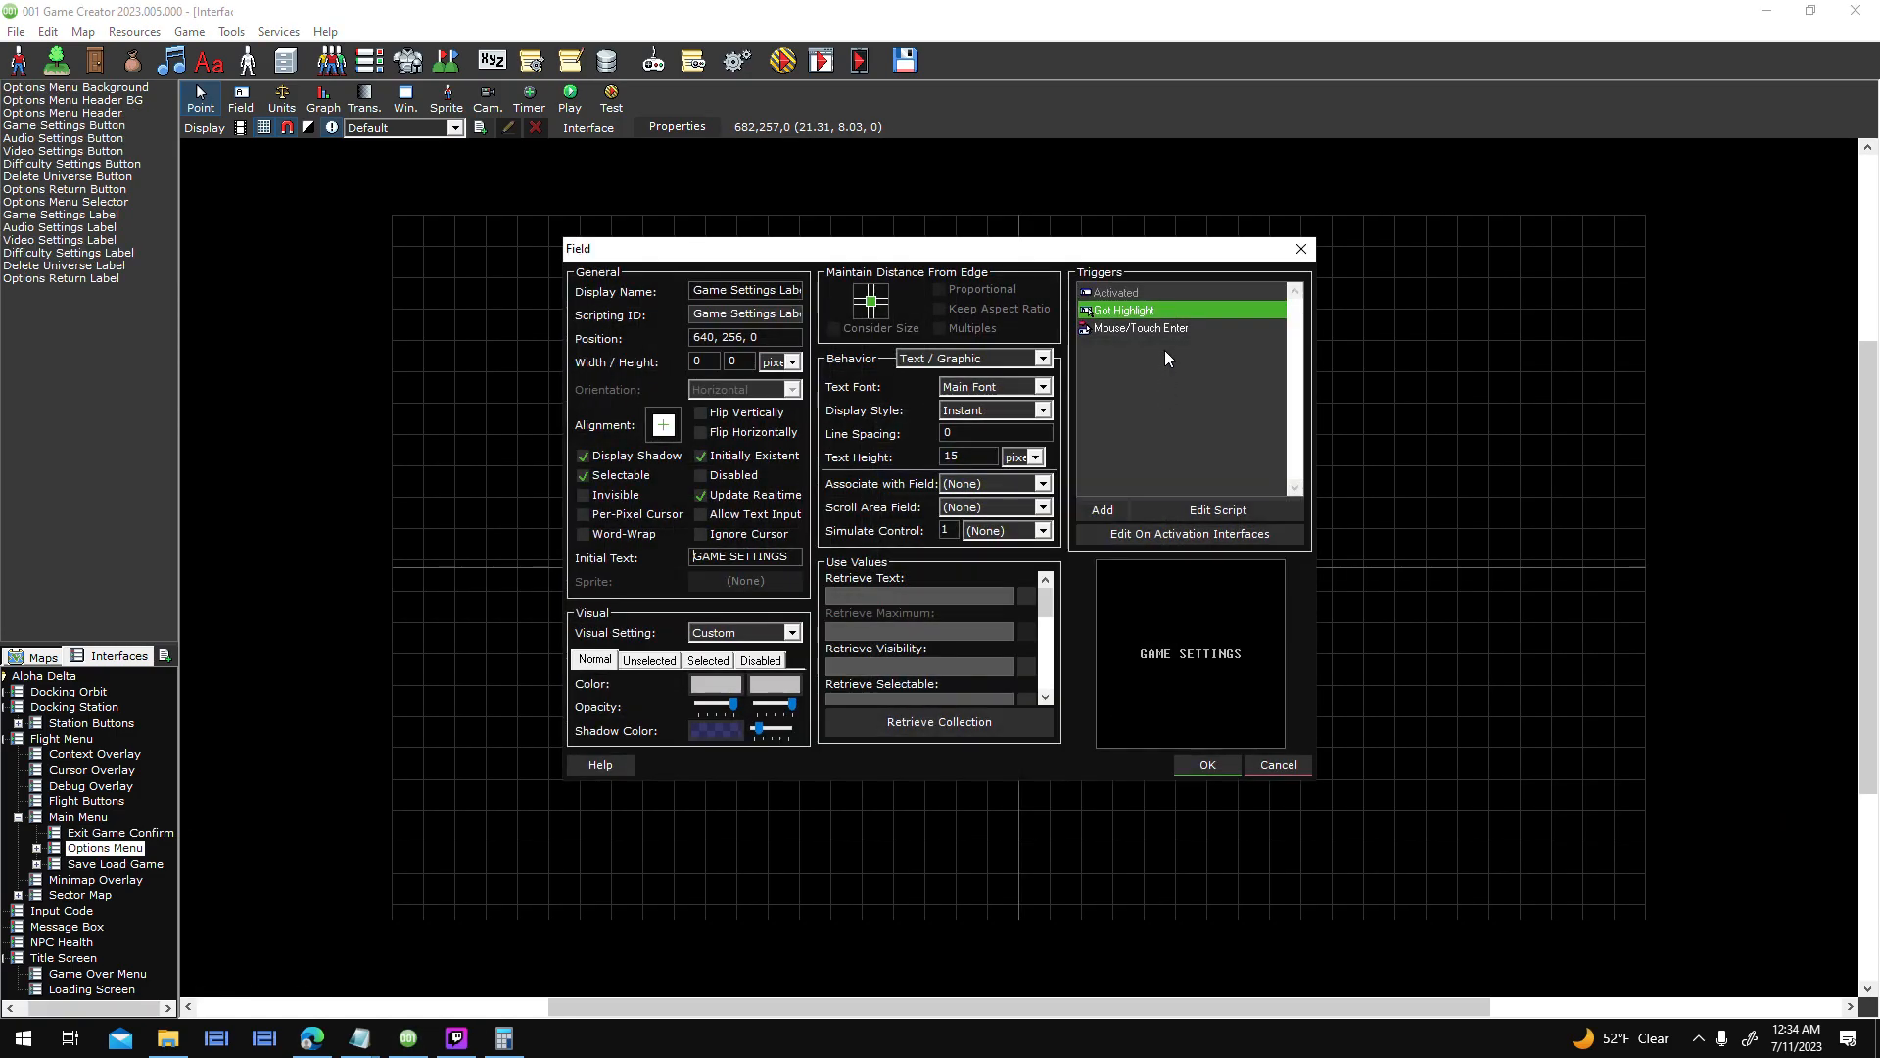
click(1275, 769)
double_click(1142, 656)
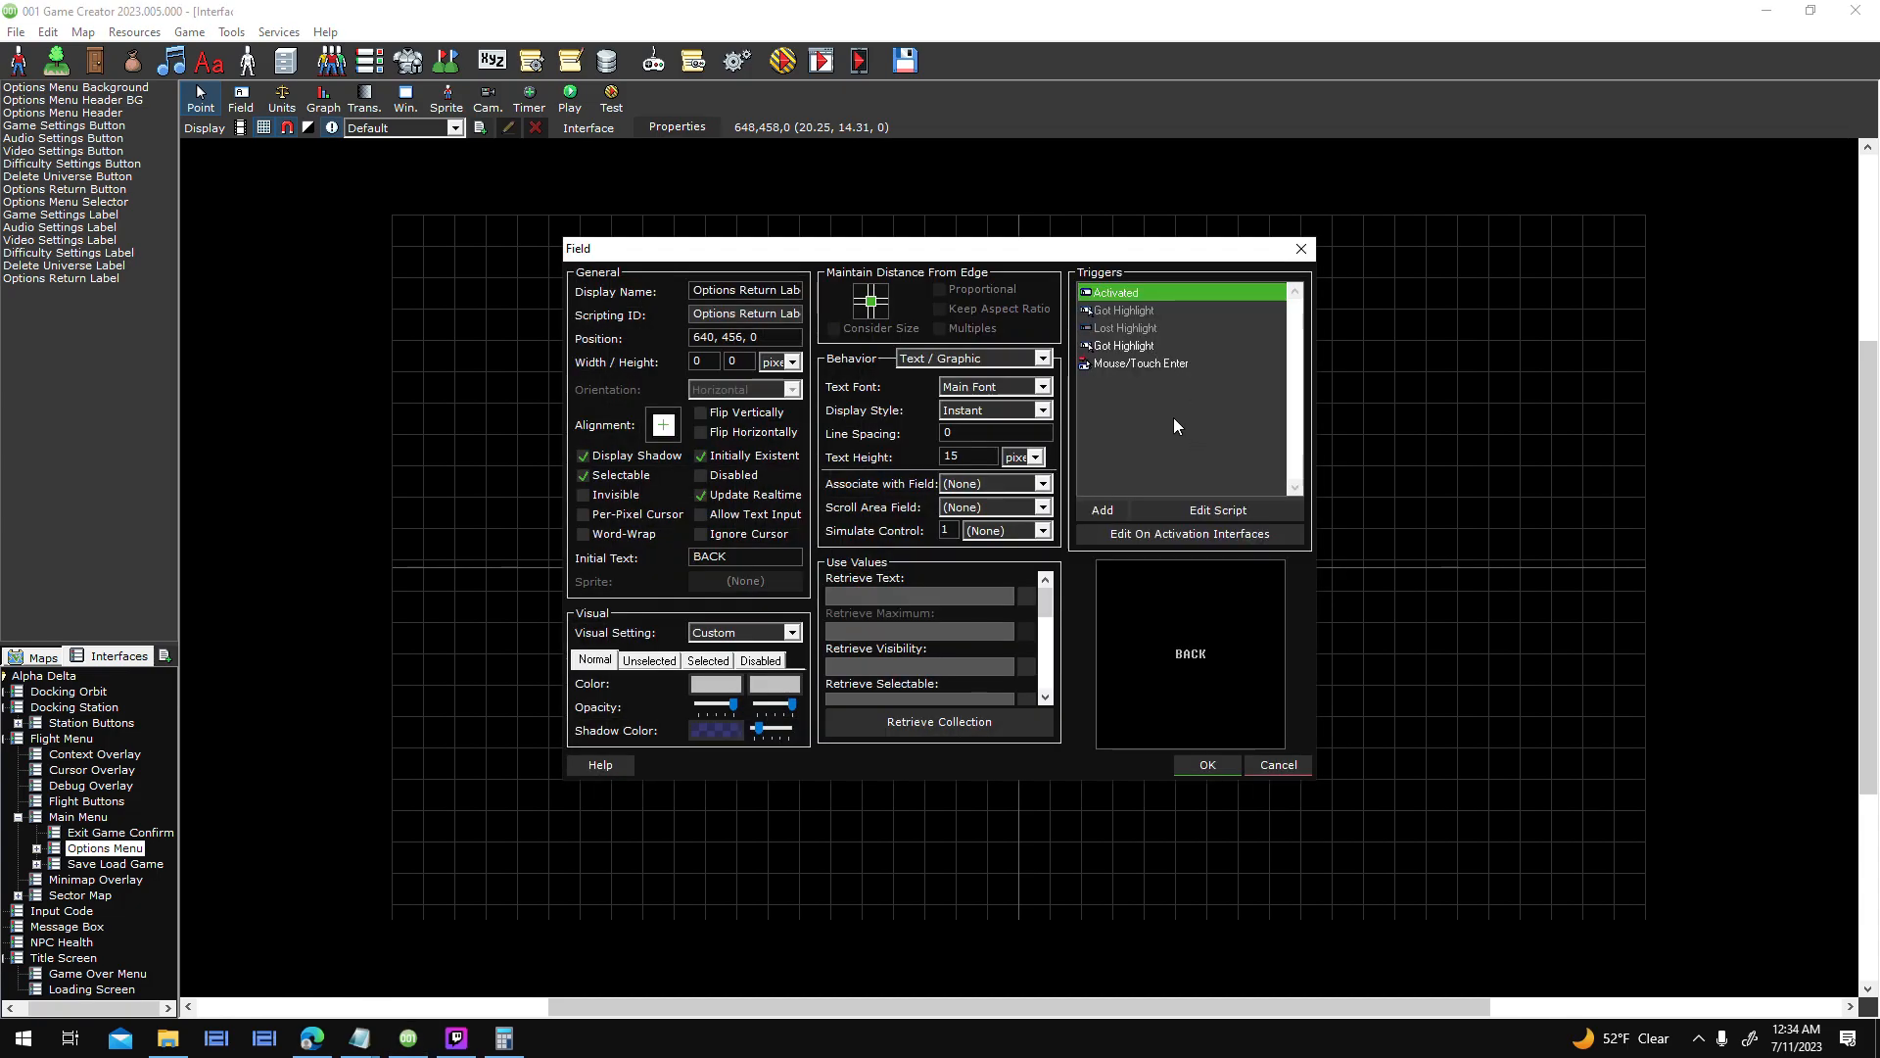
click(1110, 510)
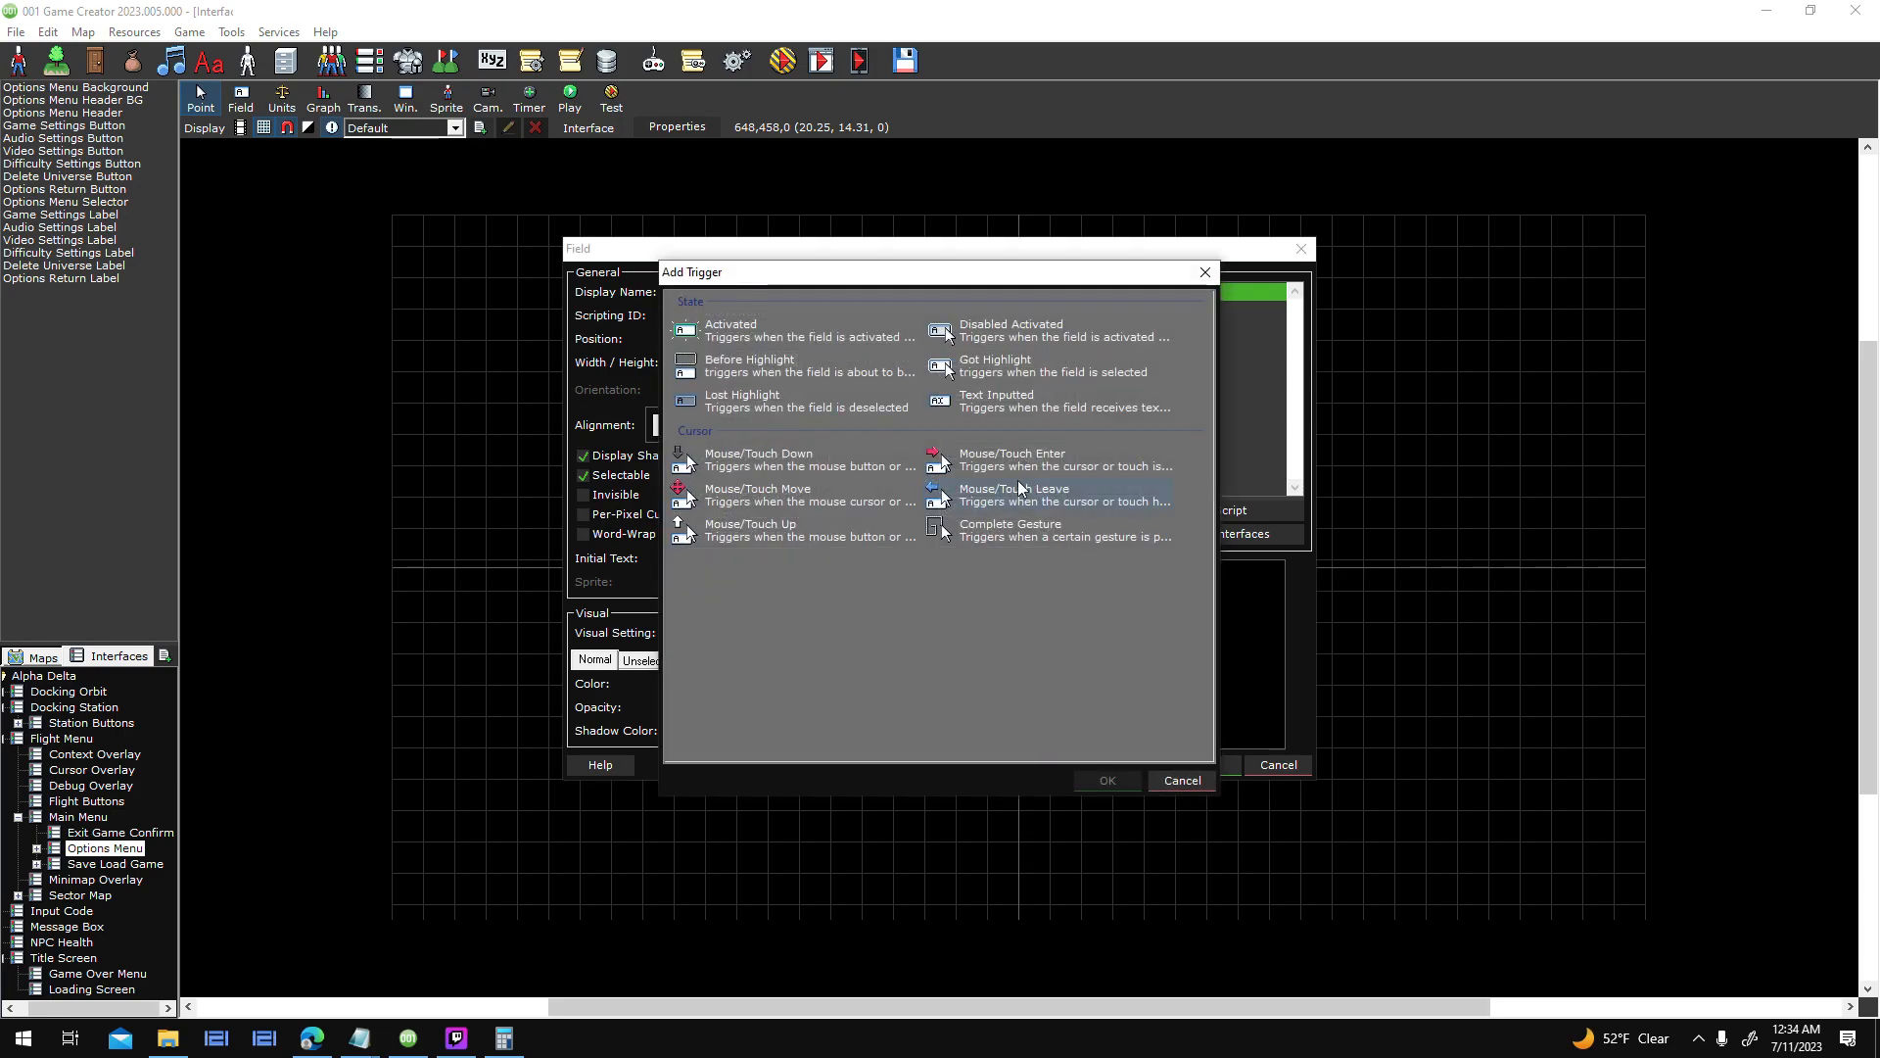
double_click(850, 454)
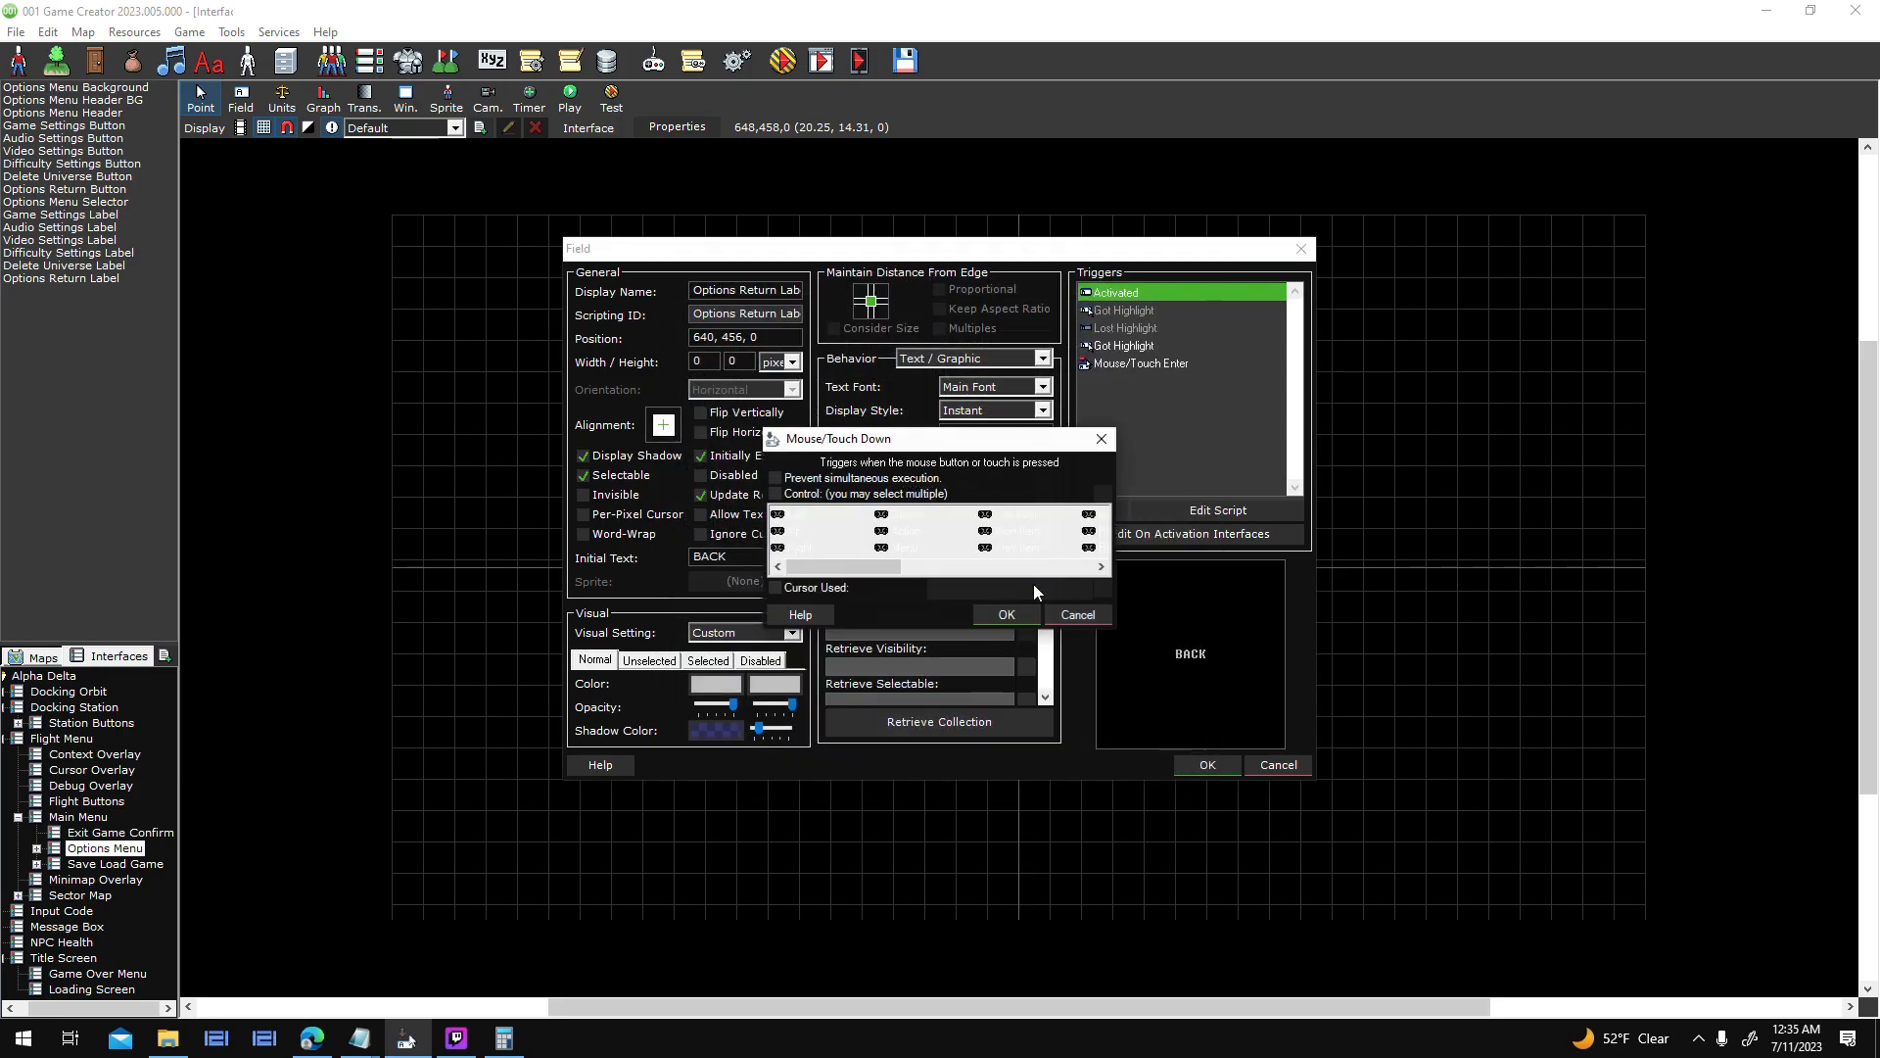
click(1048, 639)
double_click(1146, 365)
click(878, 617)
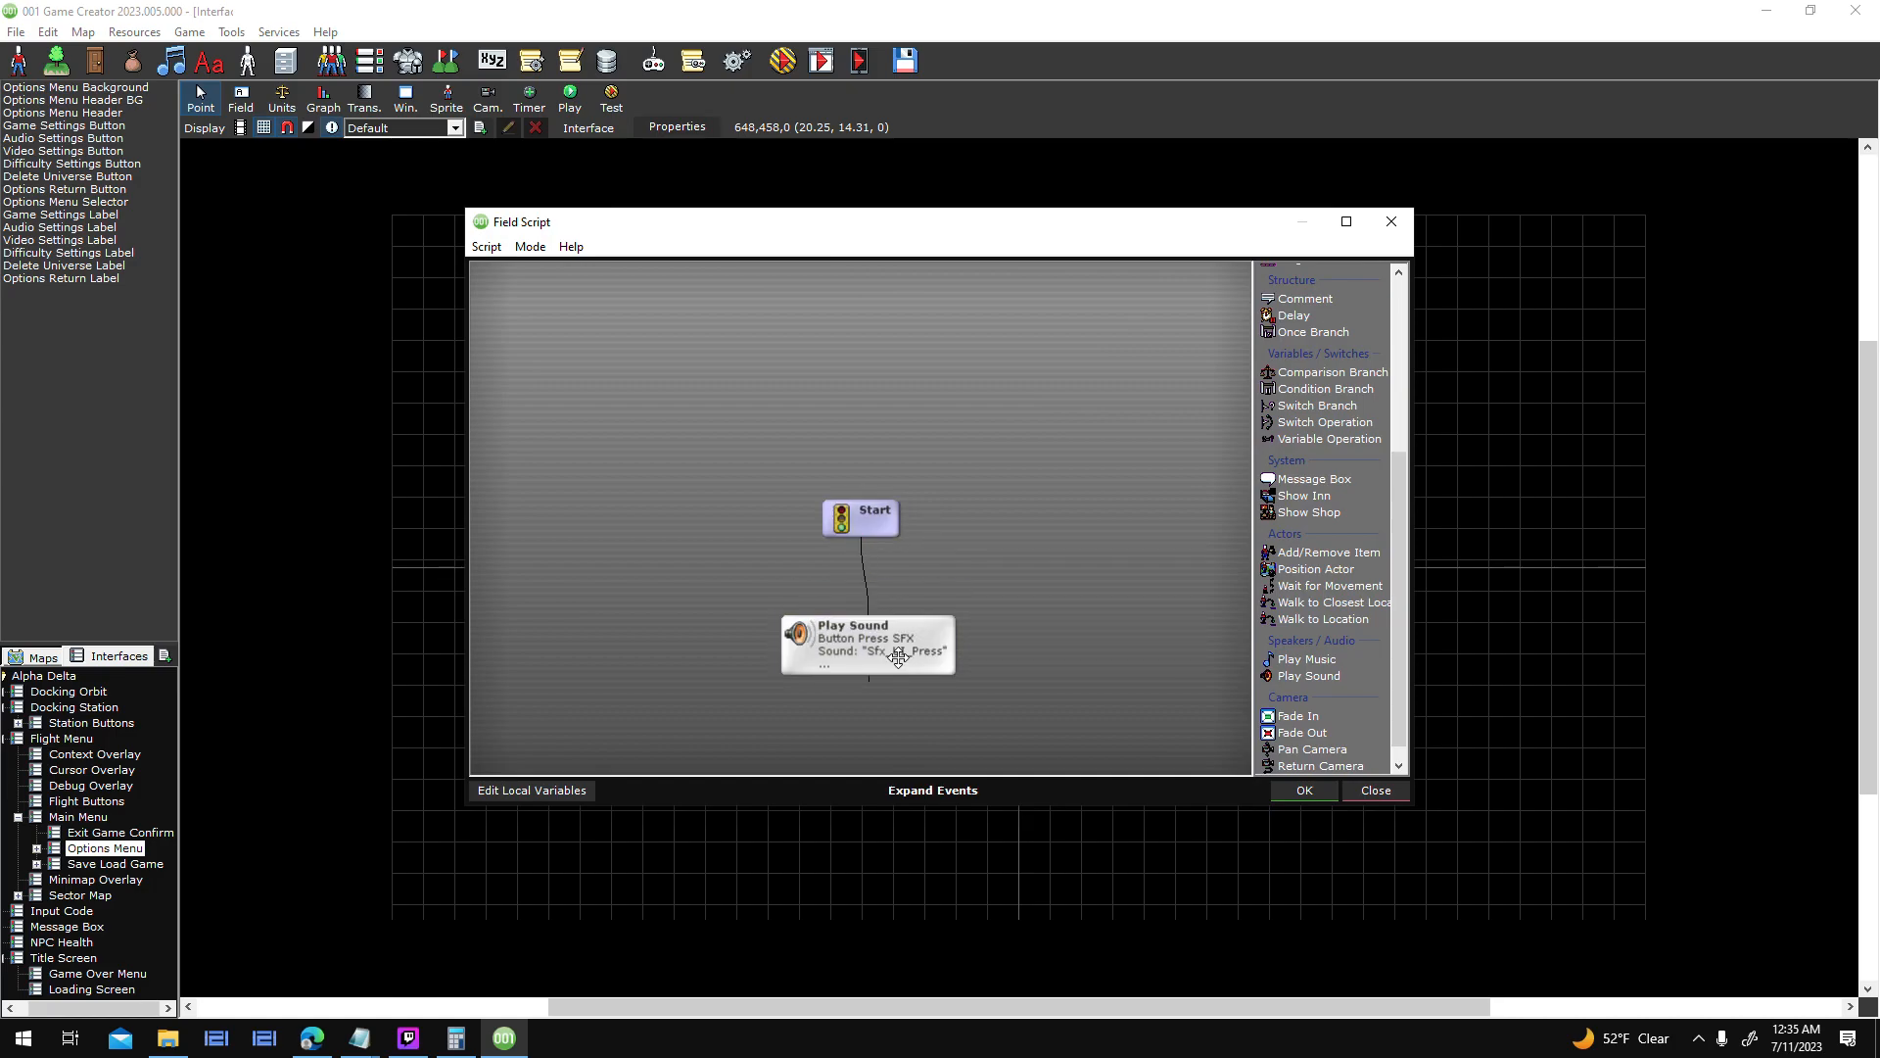
click(1290, 791)
click(1207, 766)
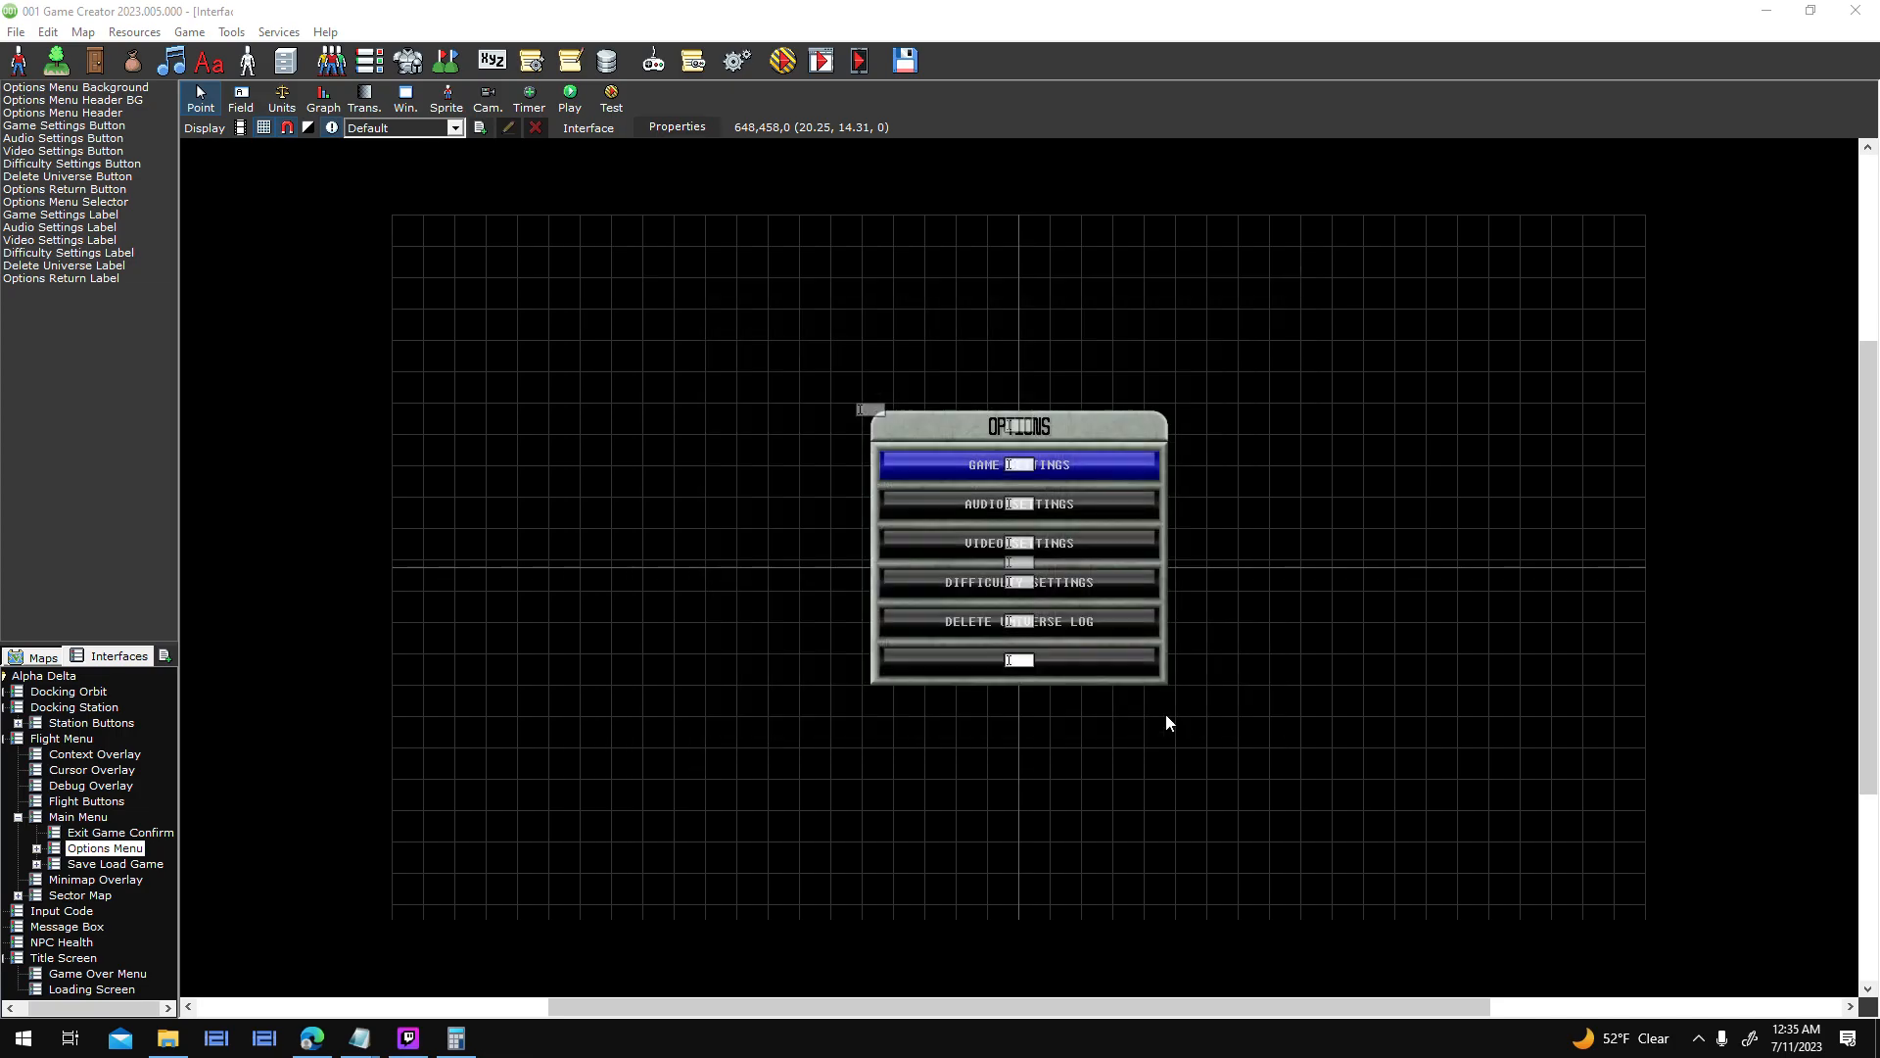
double_click(1096, 615)
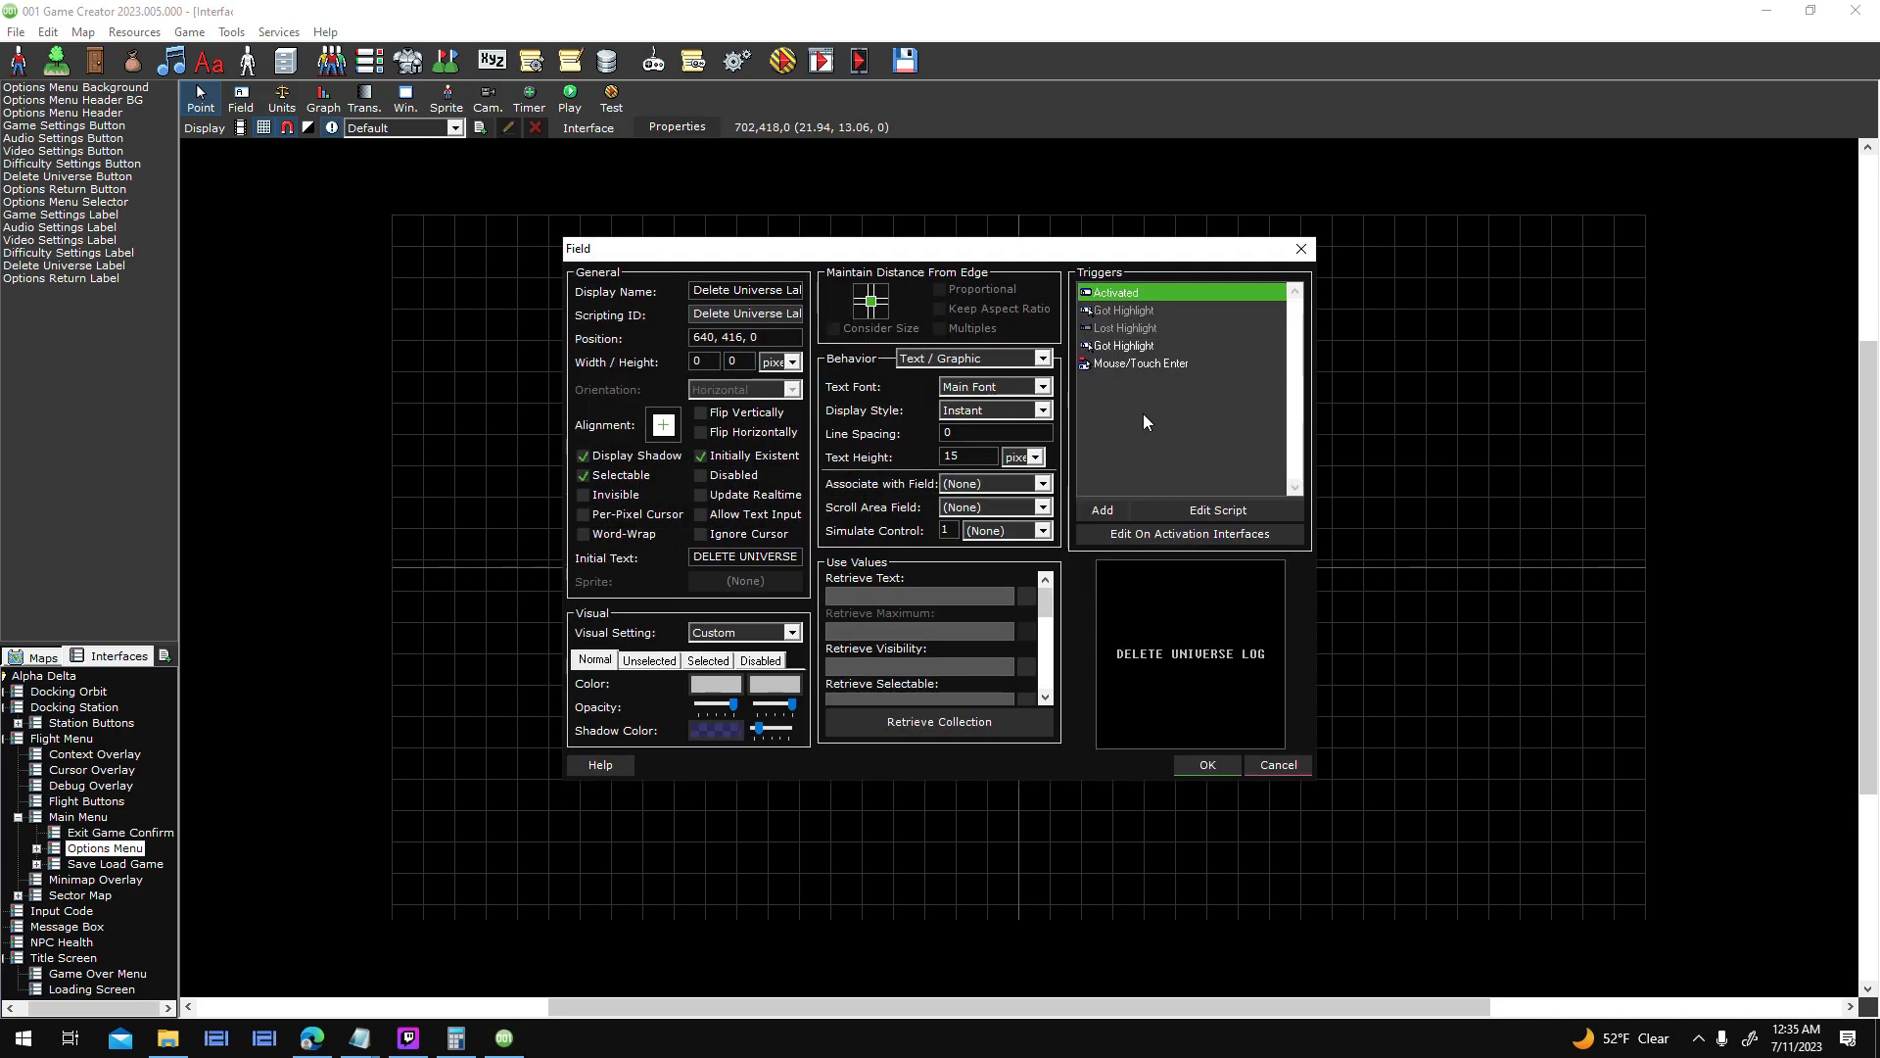
key(ctrl+v)
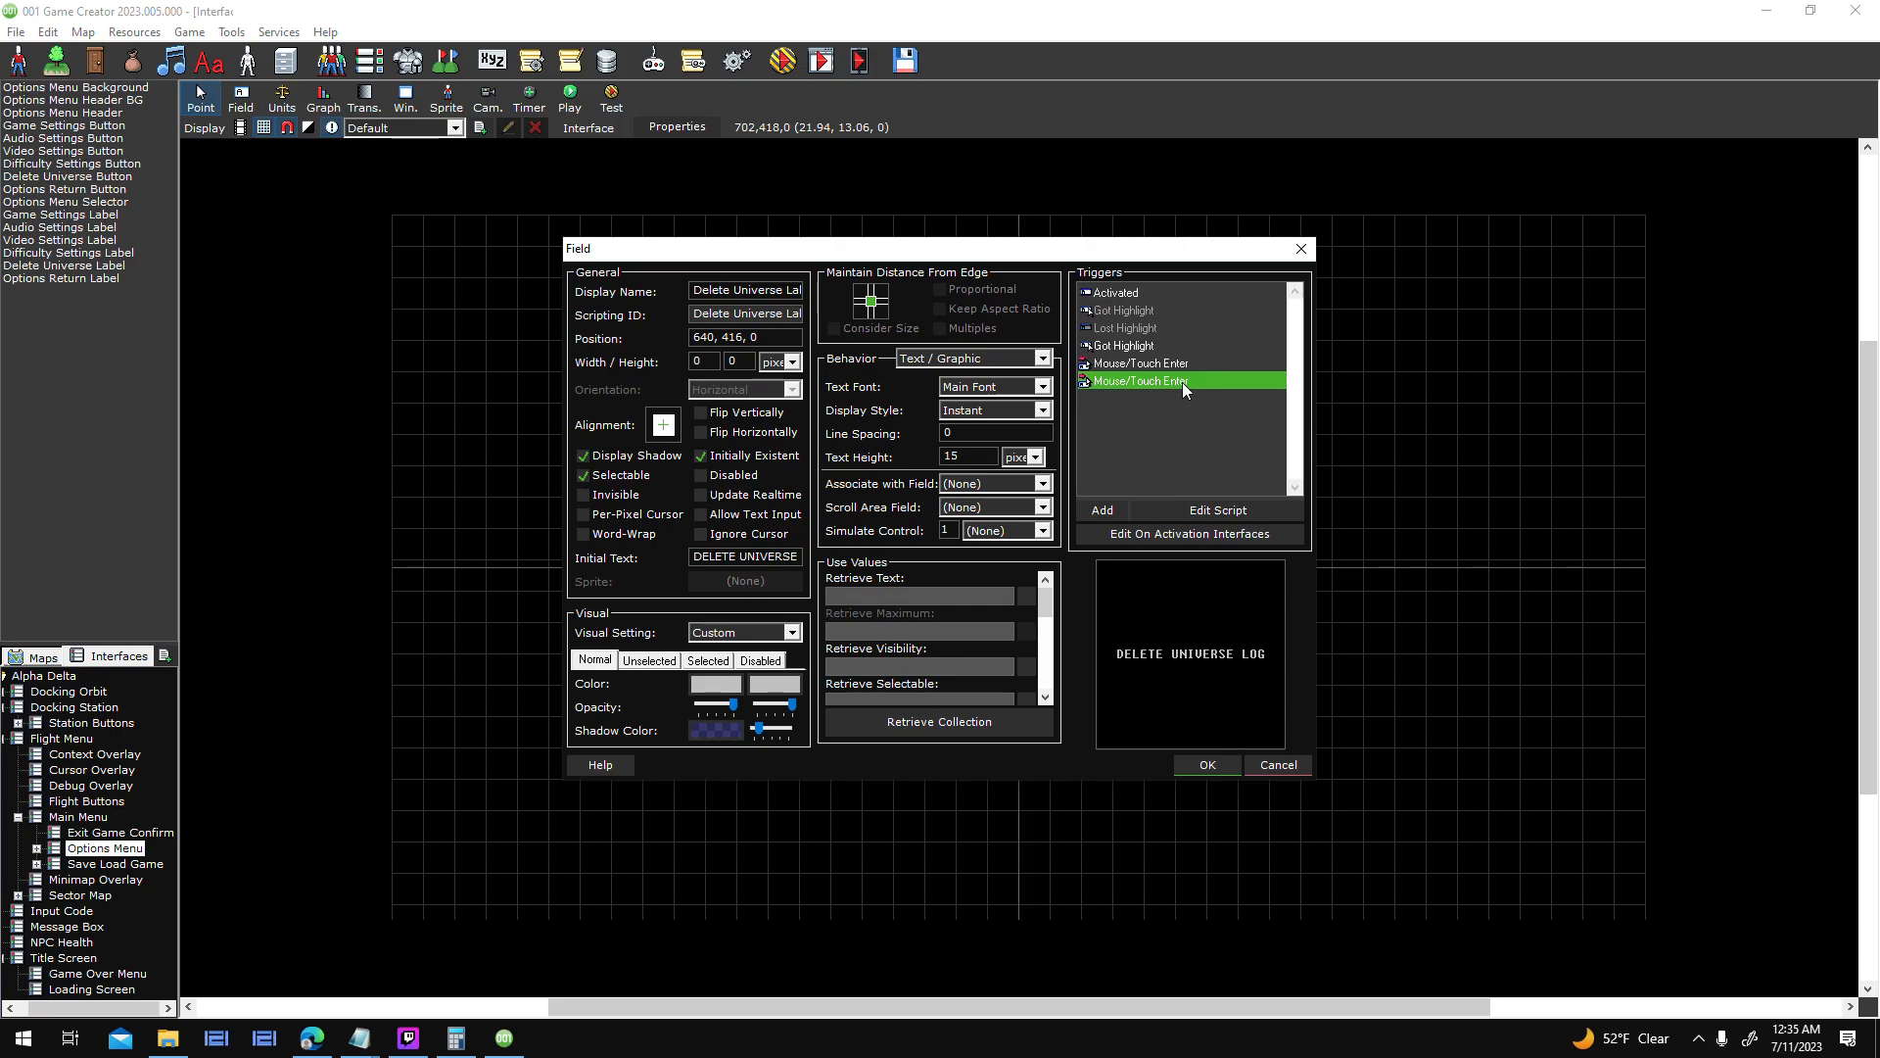
right_click(1193, 384)
click(1280, 601)
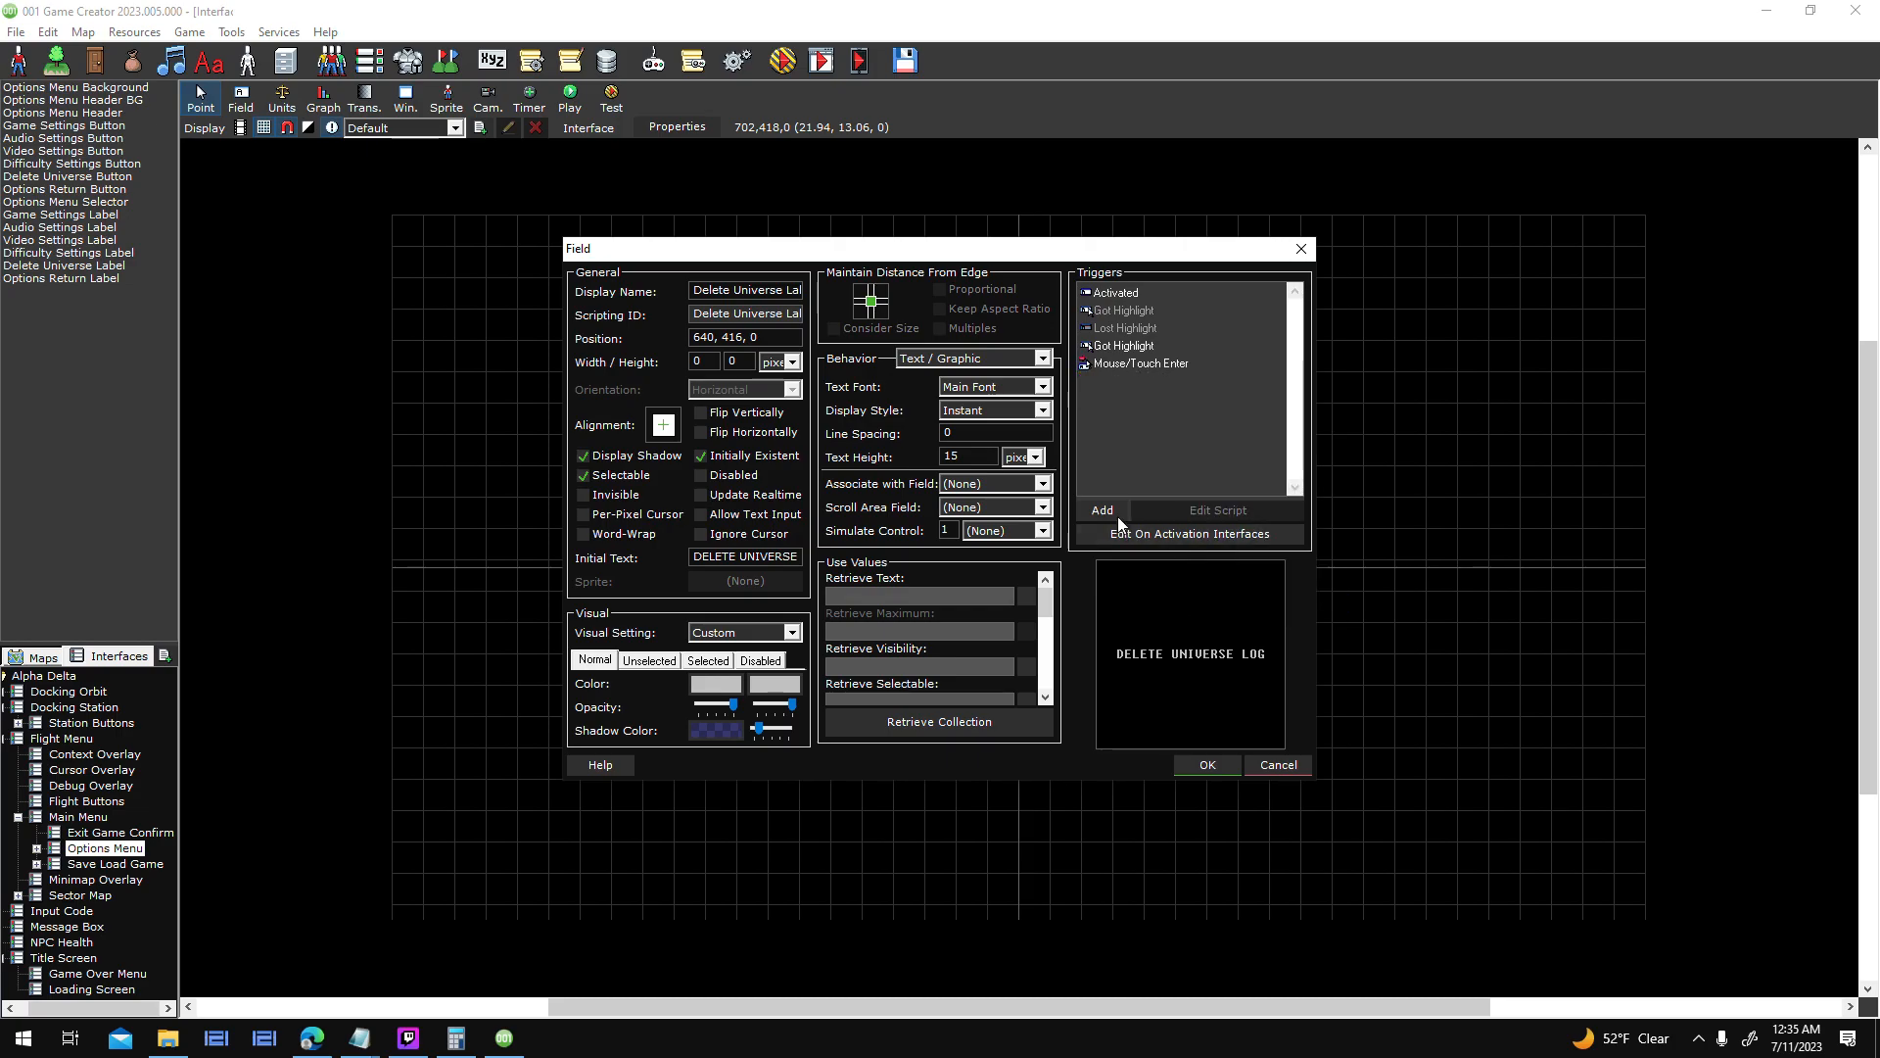
- Add a Mouse/Touch Down trigger playing the Button Press SFX to the Delete Universe Label and save the field
click(1112, 512)
double_click(842, 466)
click(999, 614)
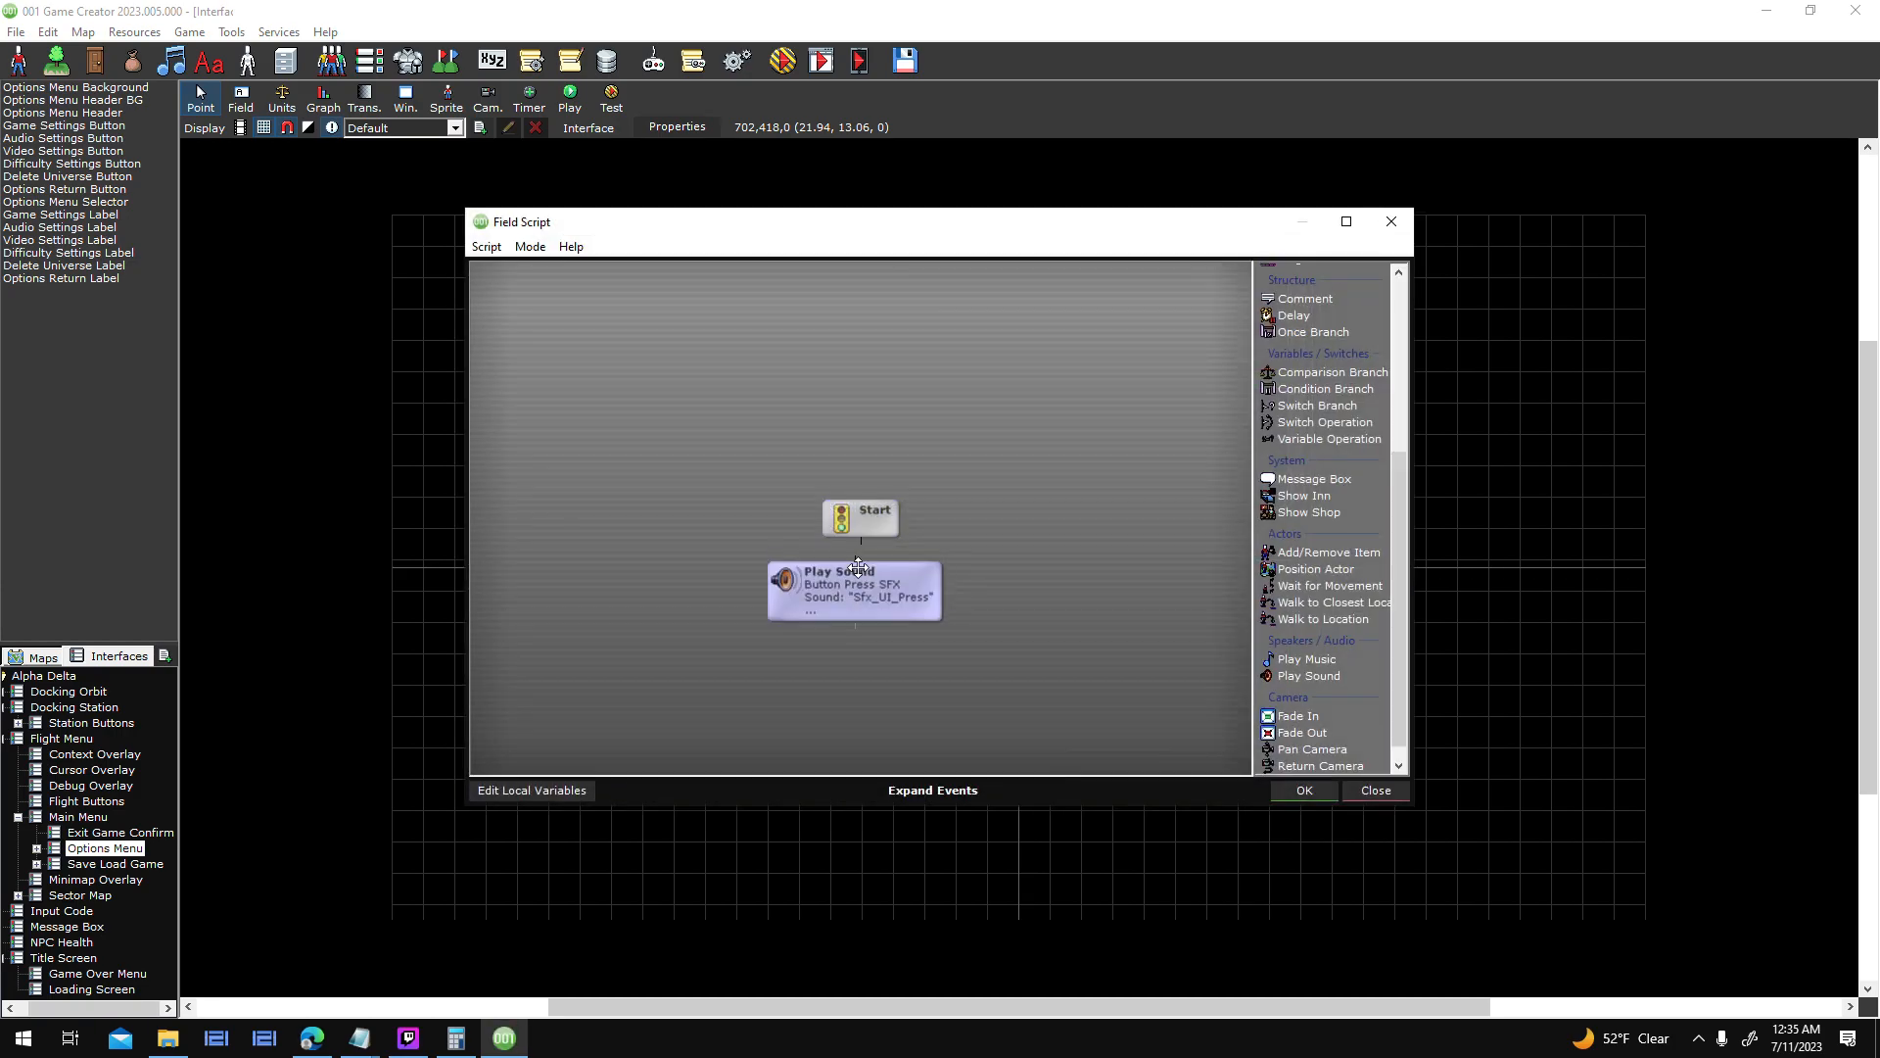
drag(861, 552, 855, 587)
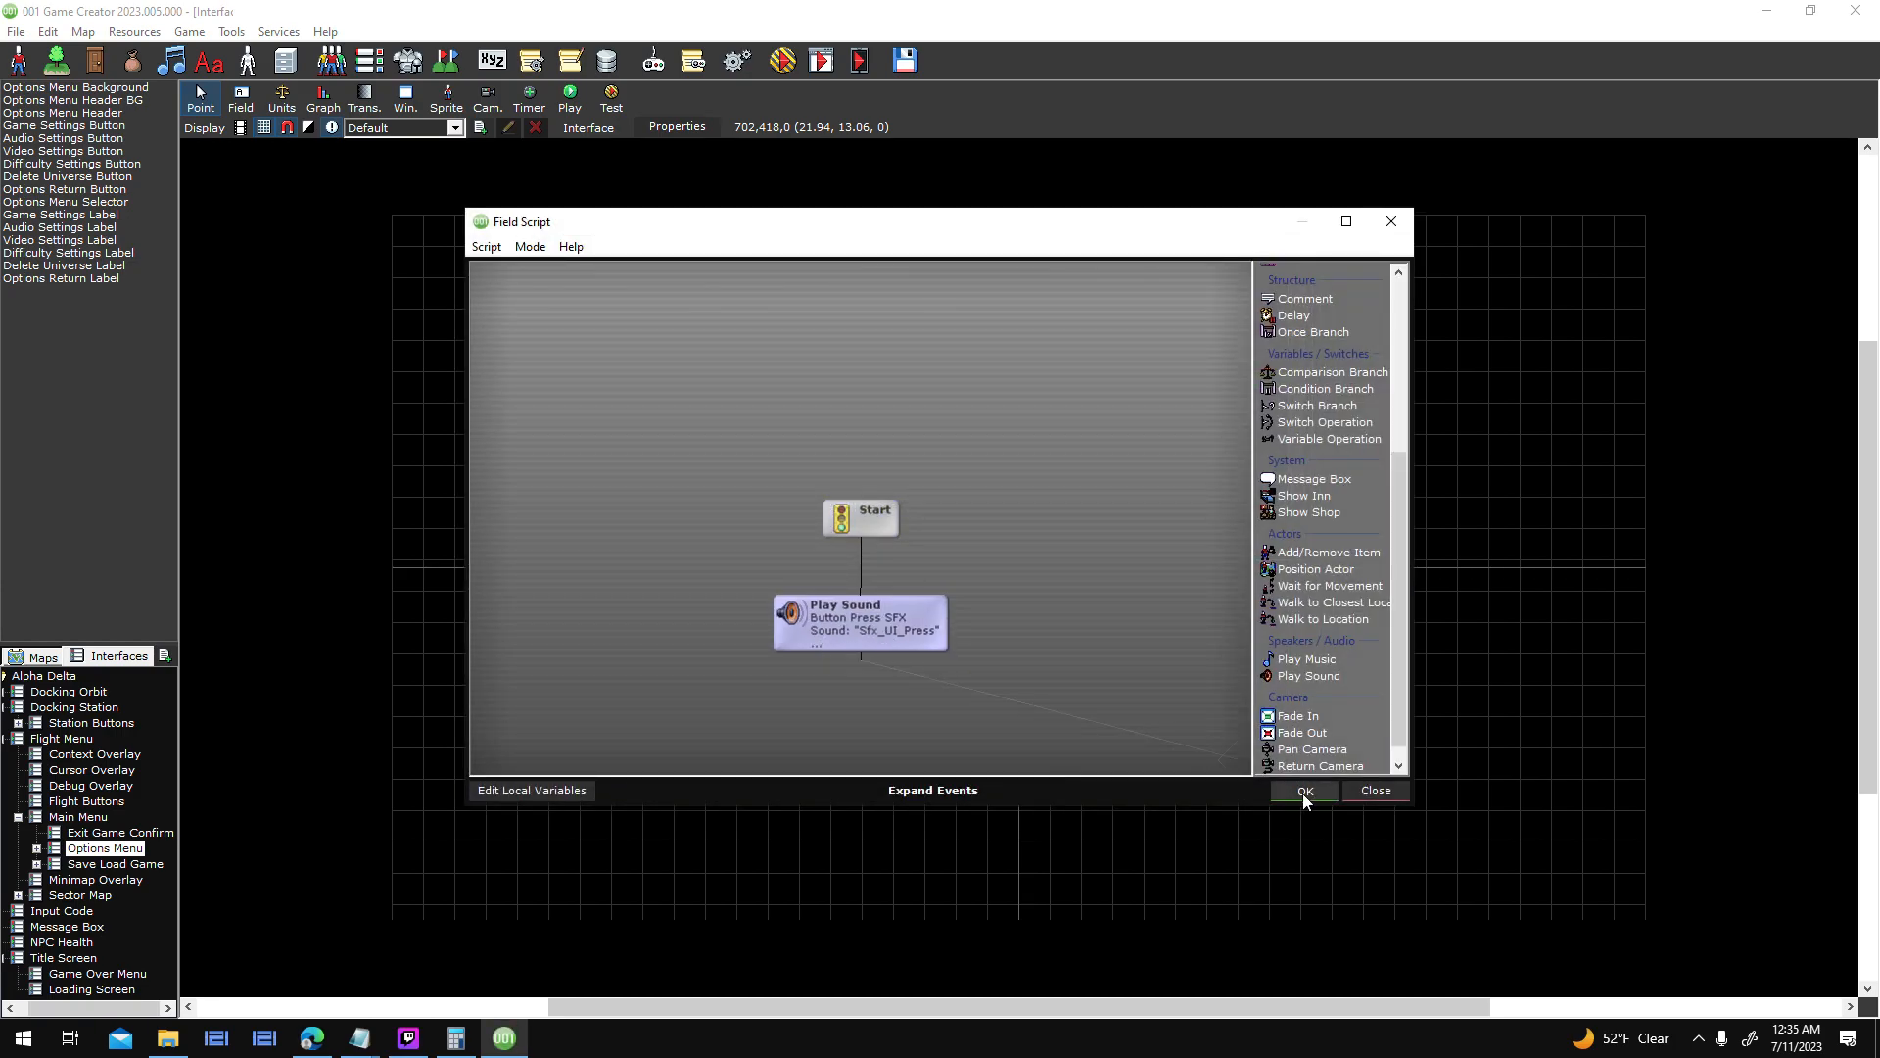
click(1304, 790)
click(1207, 765)
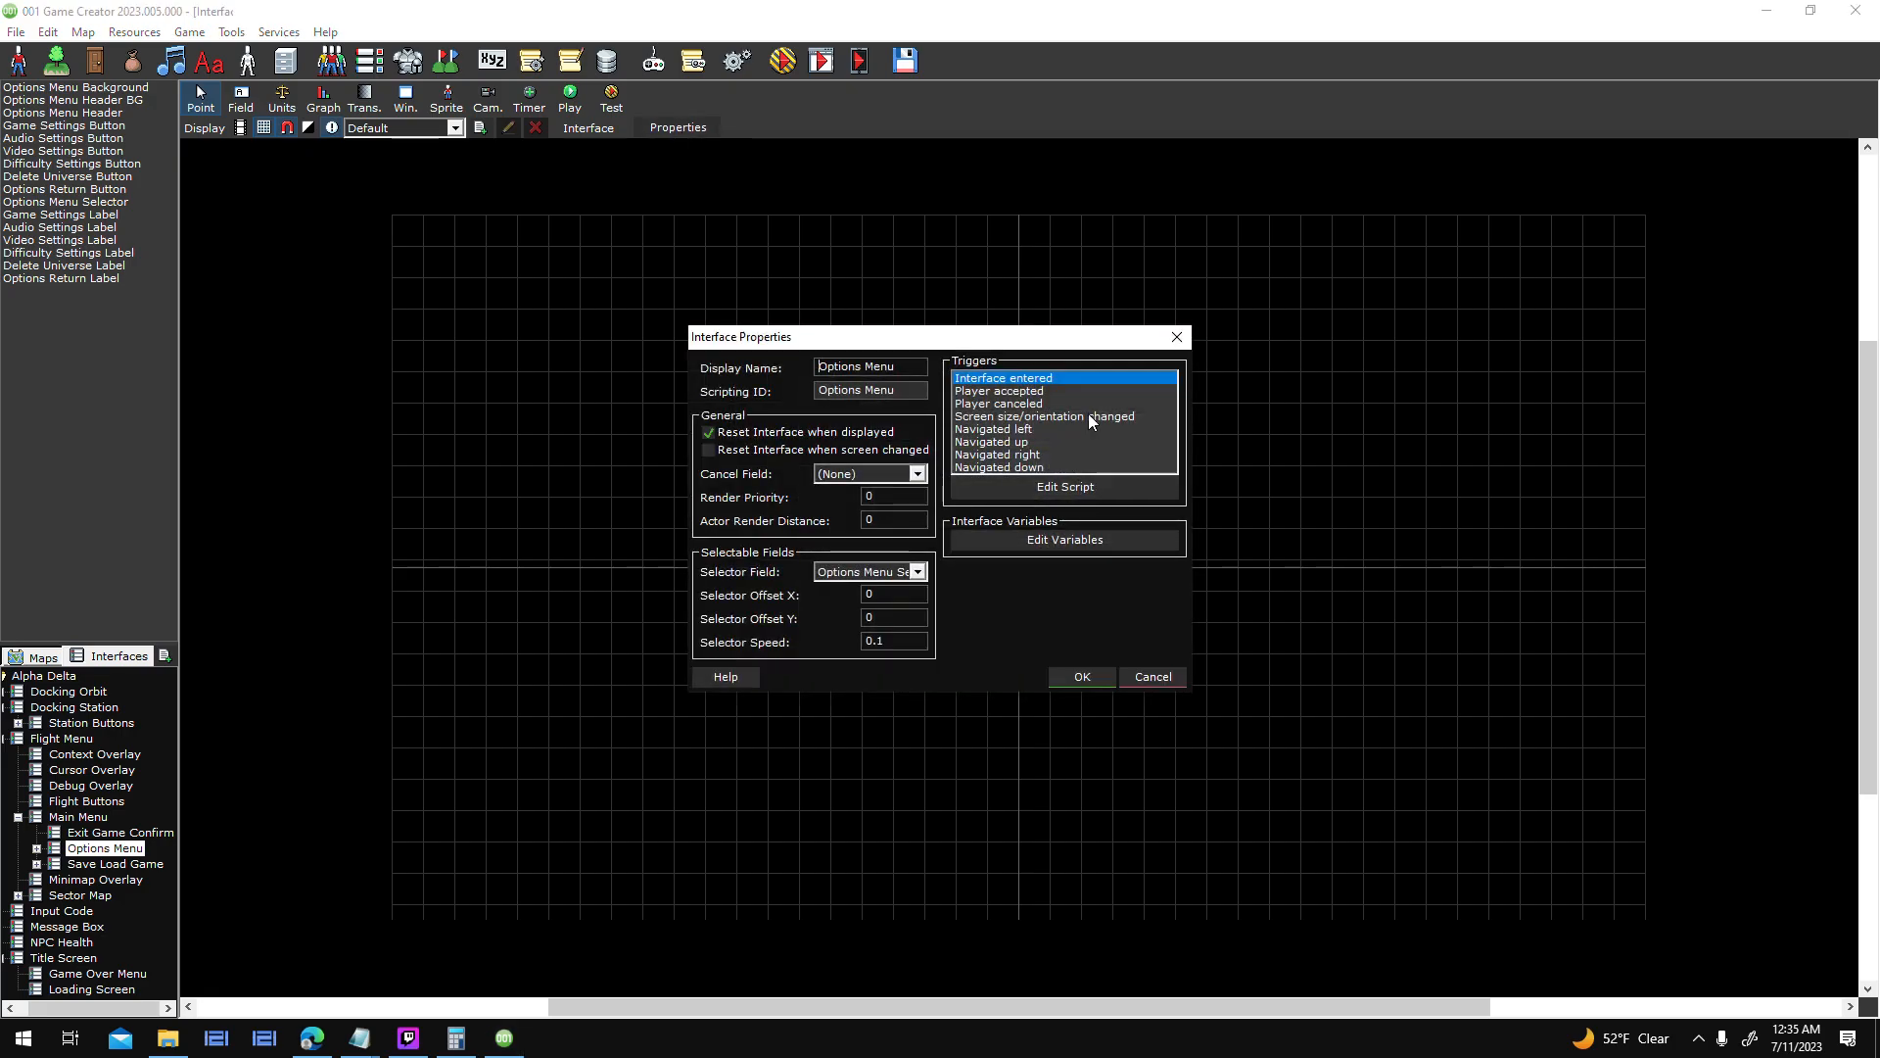
- Check the Options Menu's Player accepted script, save the interface, and open the Save Load Game interface
double_click(1081, 394)
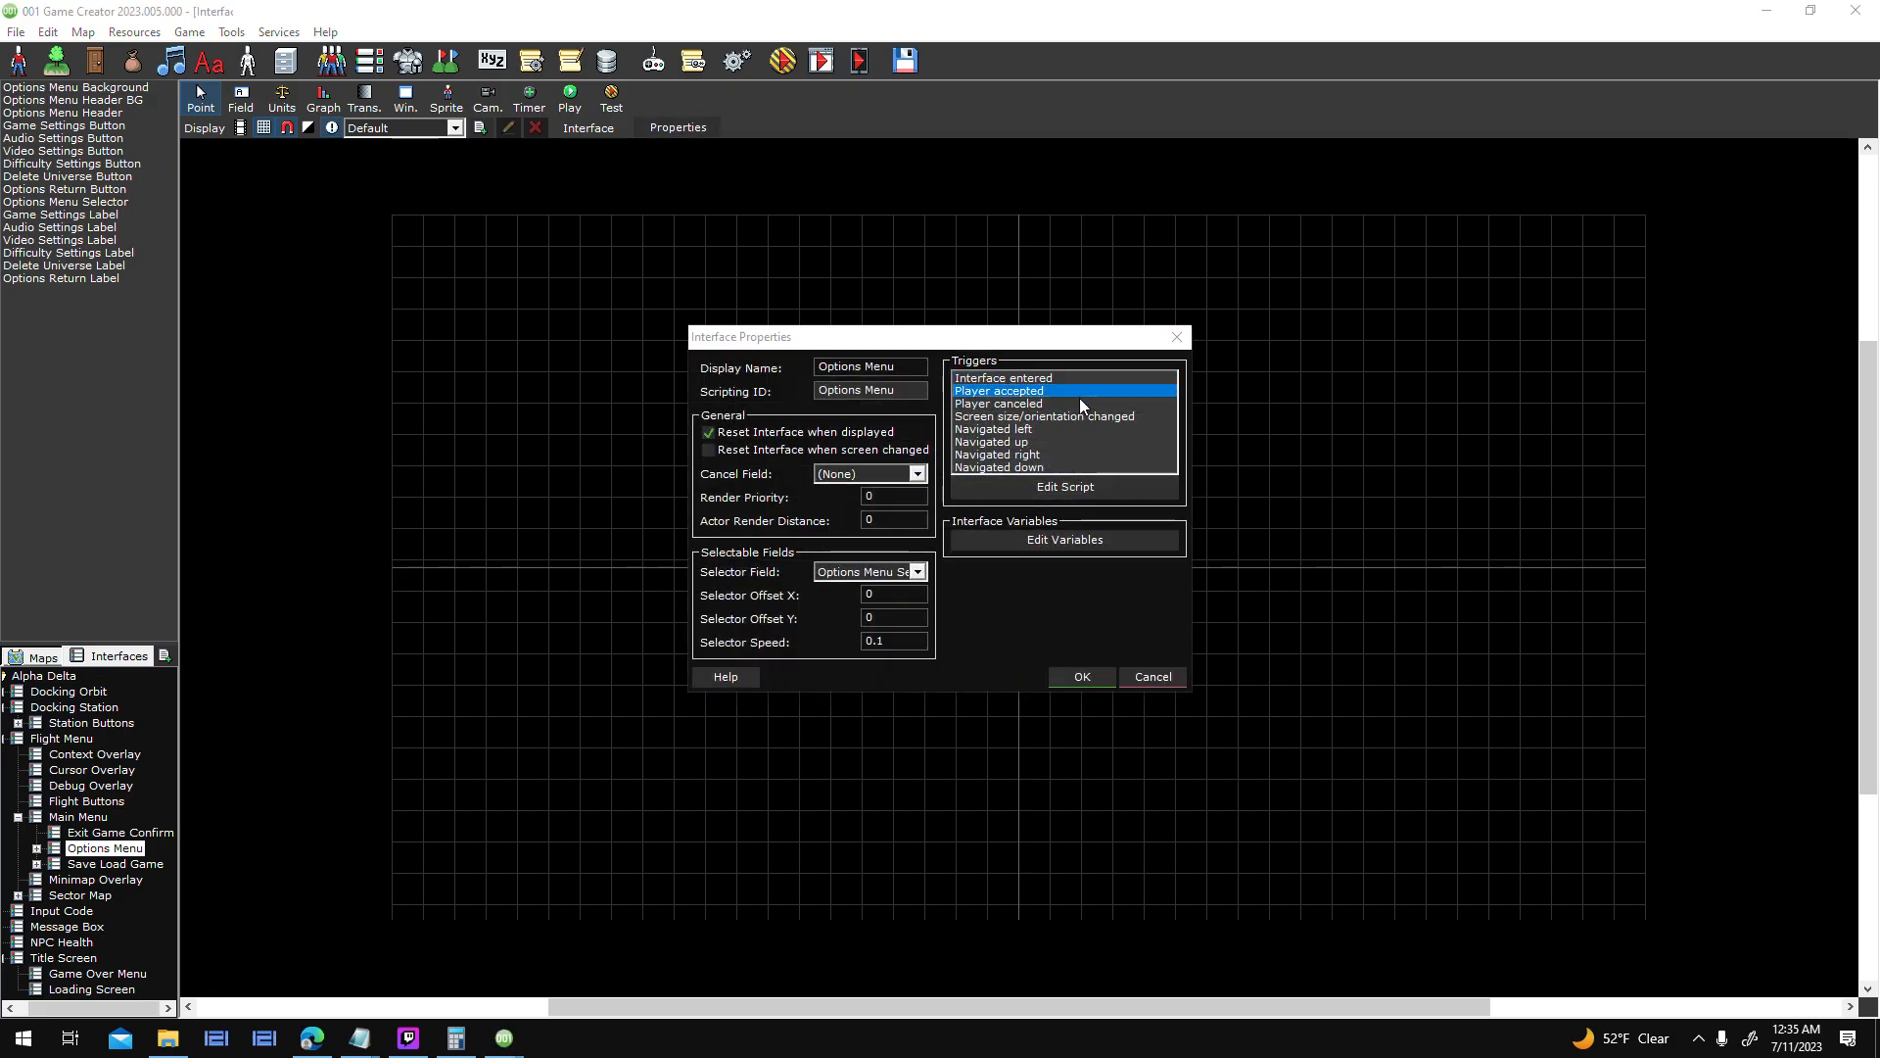
click(1284, 789)
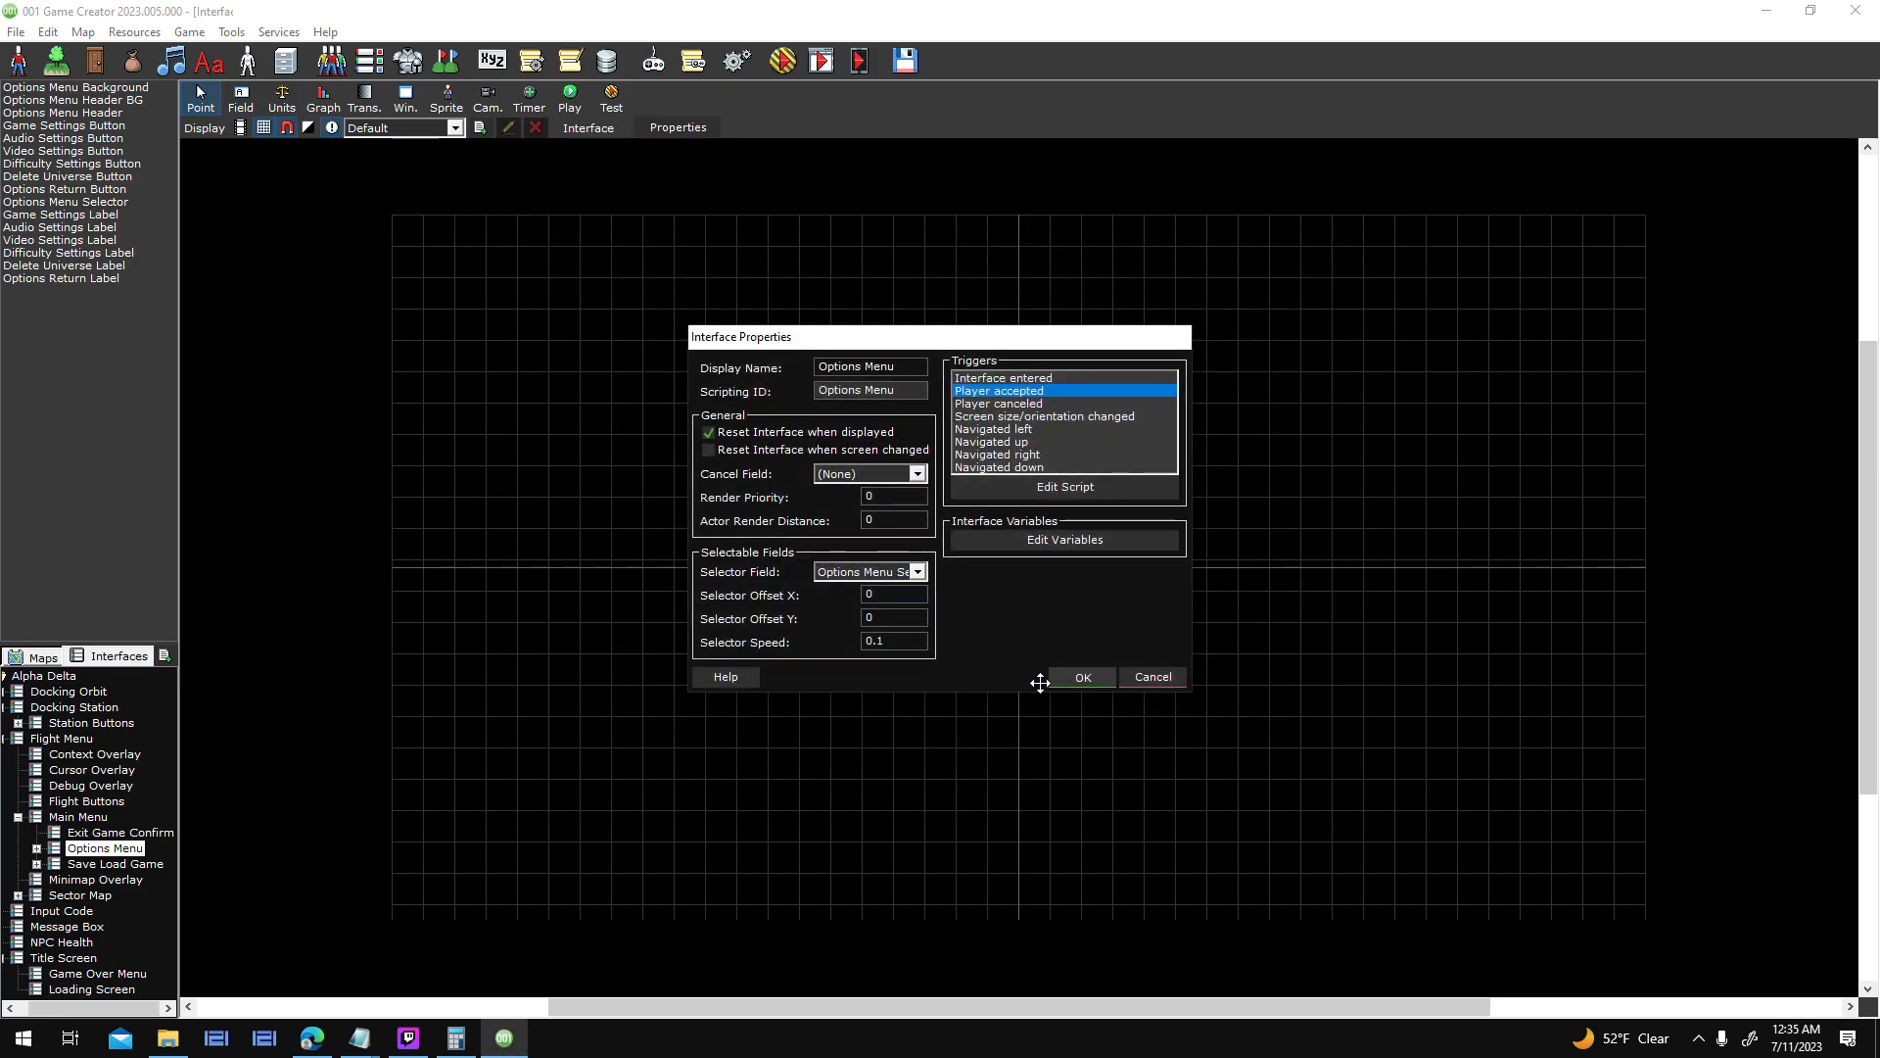
click(1079, 676)
click(115, 864)
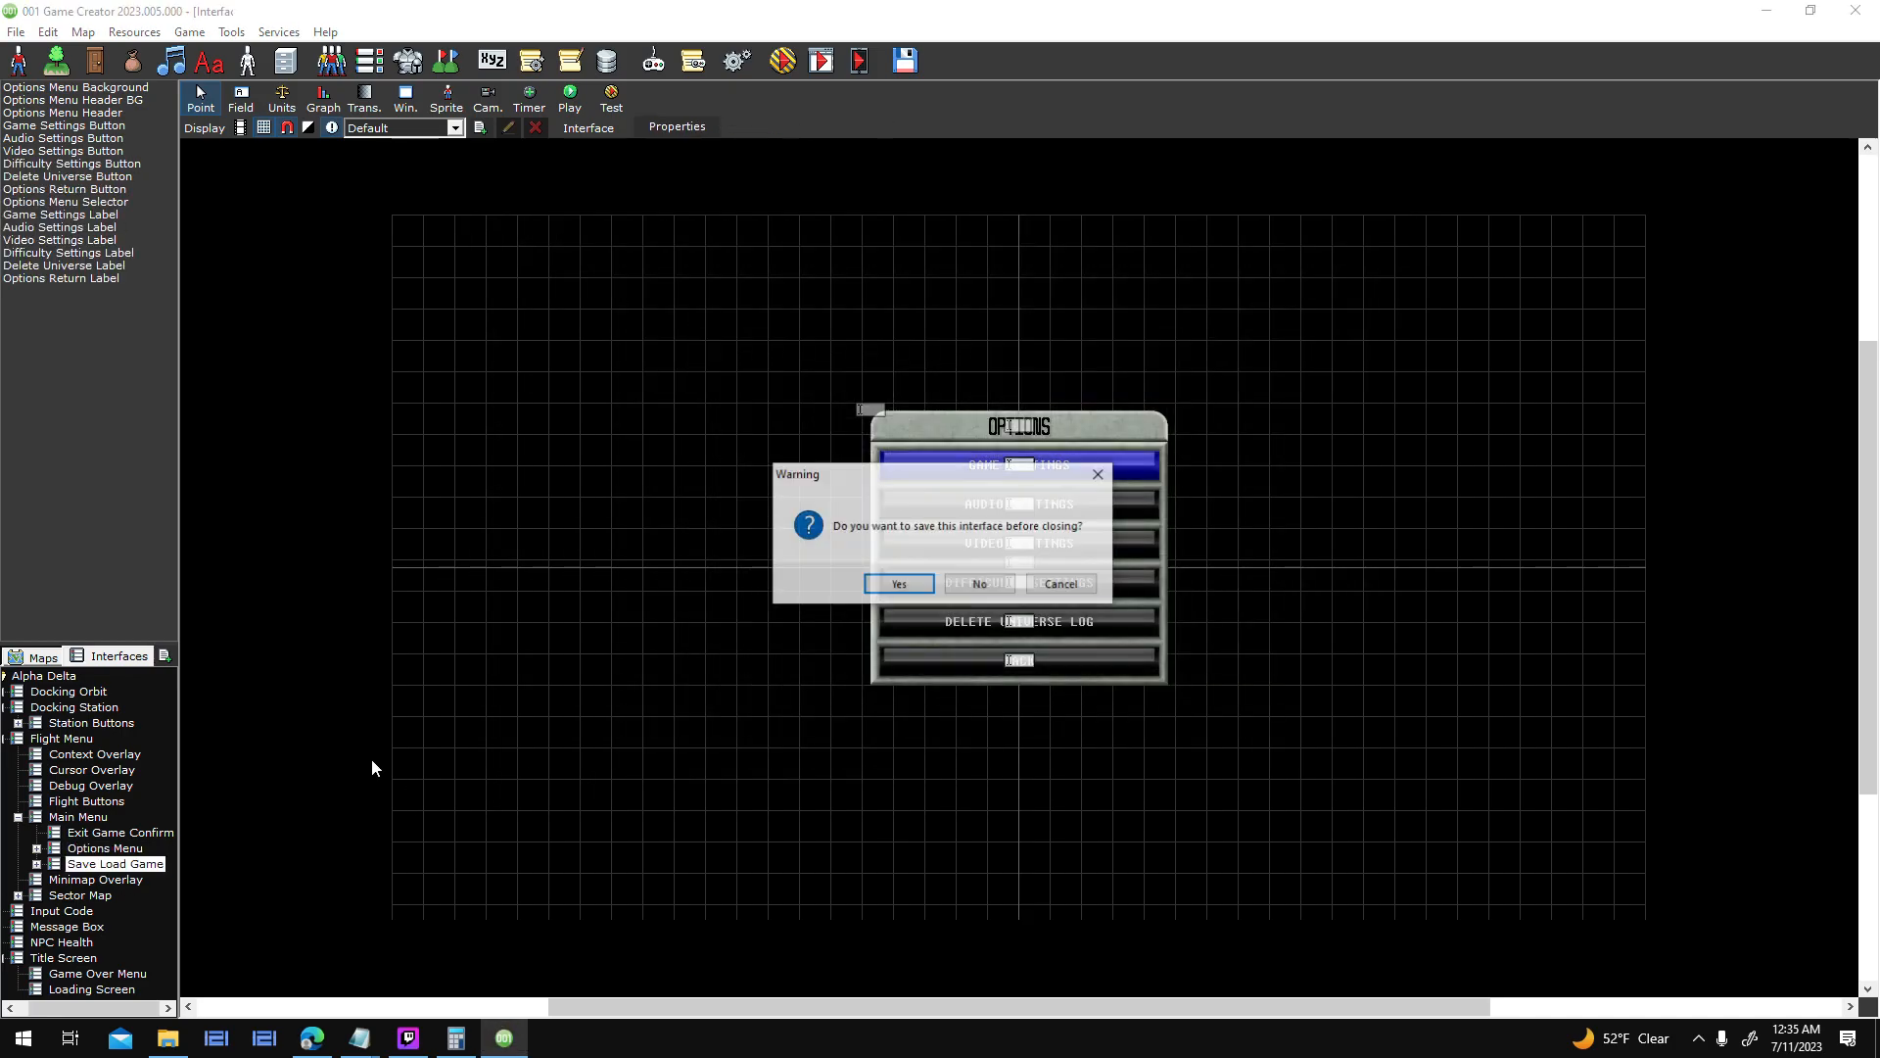
click(893, 582)
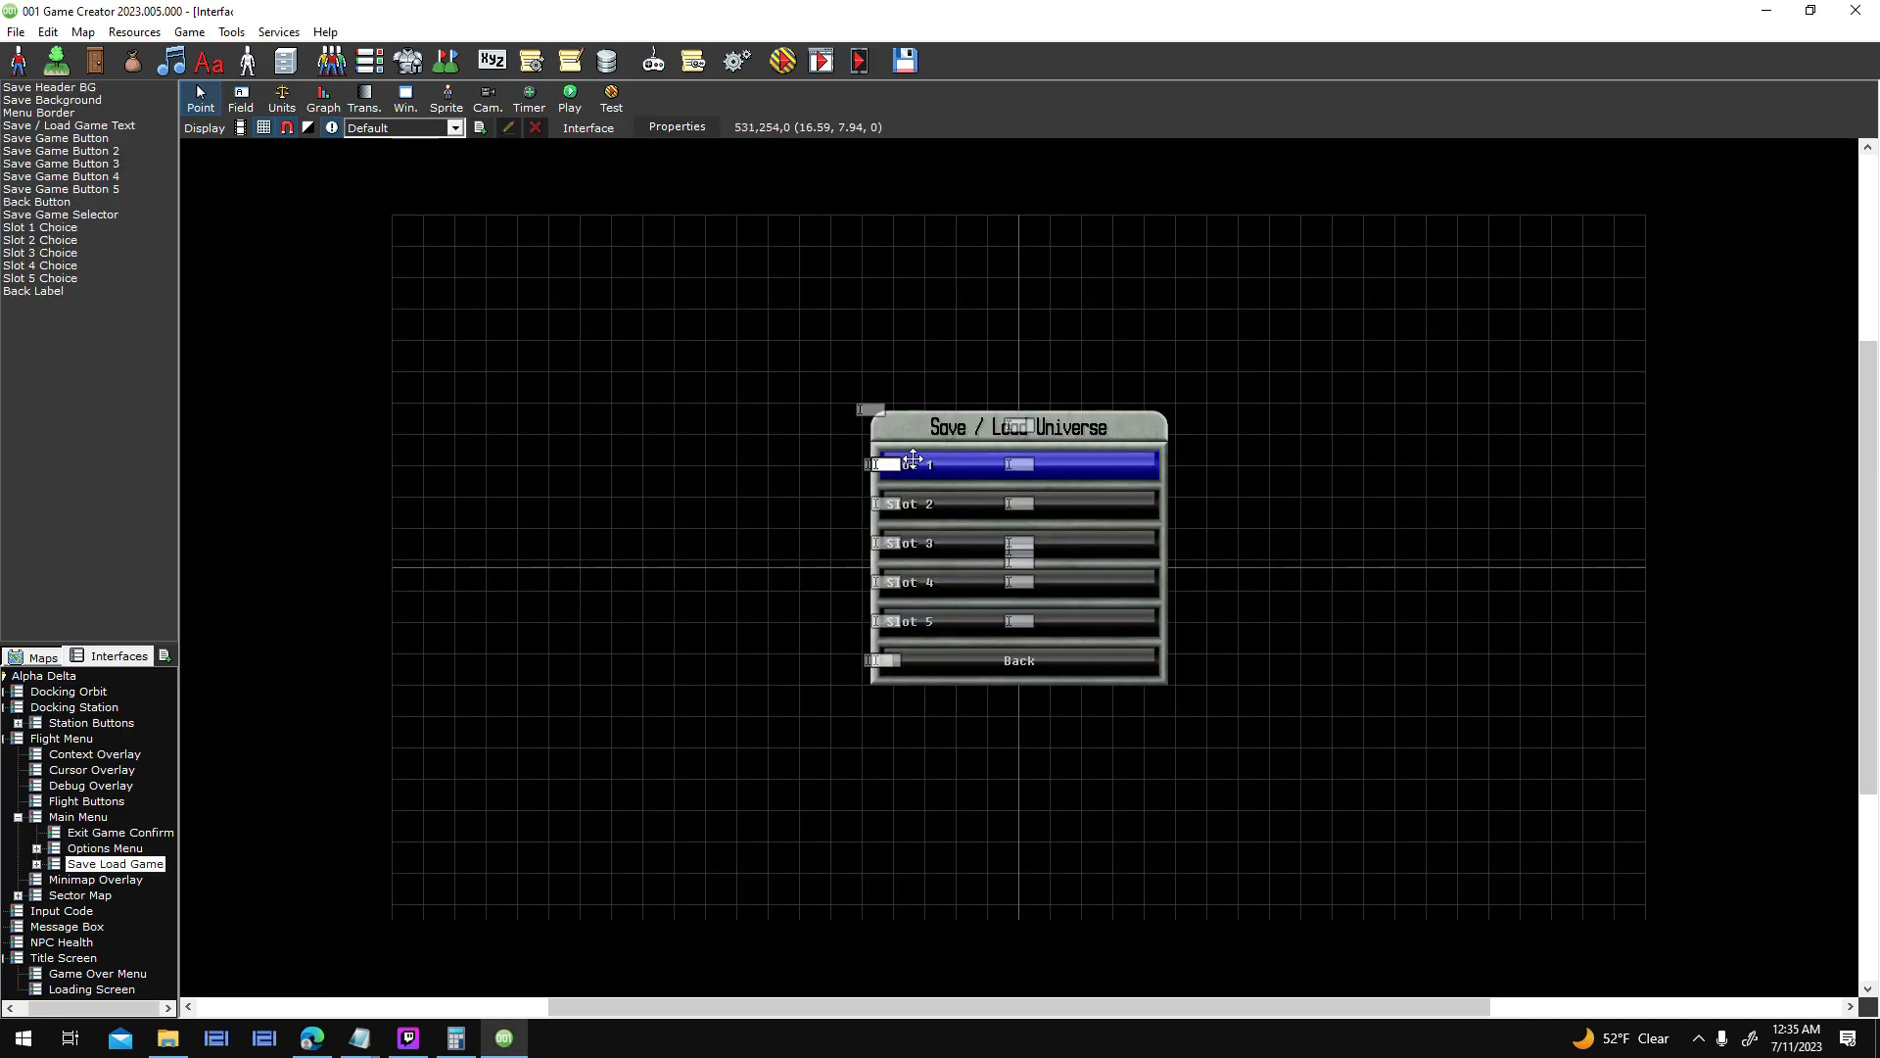
- Adjust the Button Press SFX pitch in the Slot 1 Choice field's Mouse/Touch Down script and save the field
double_click(913, 464)
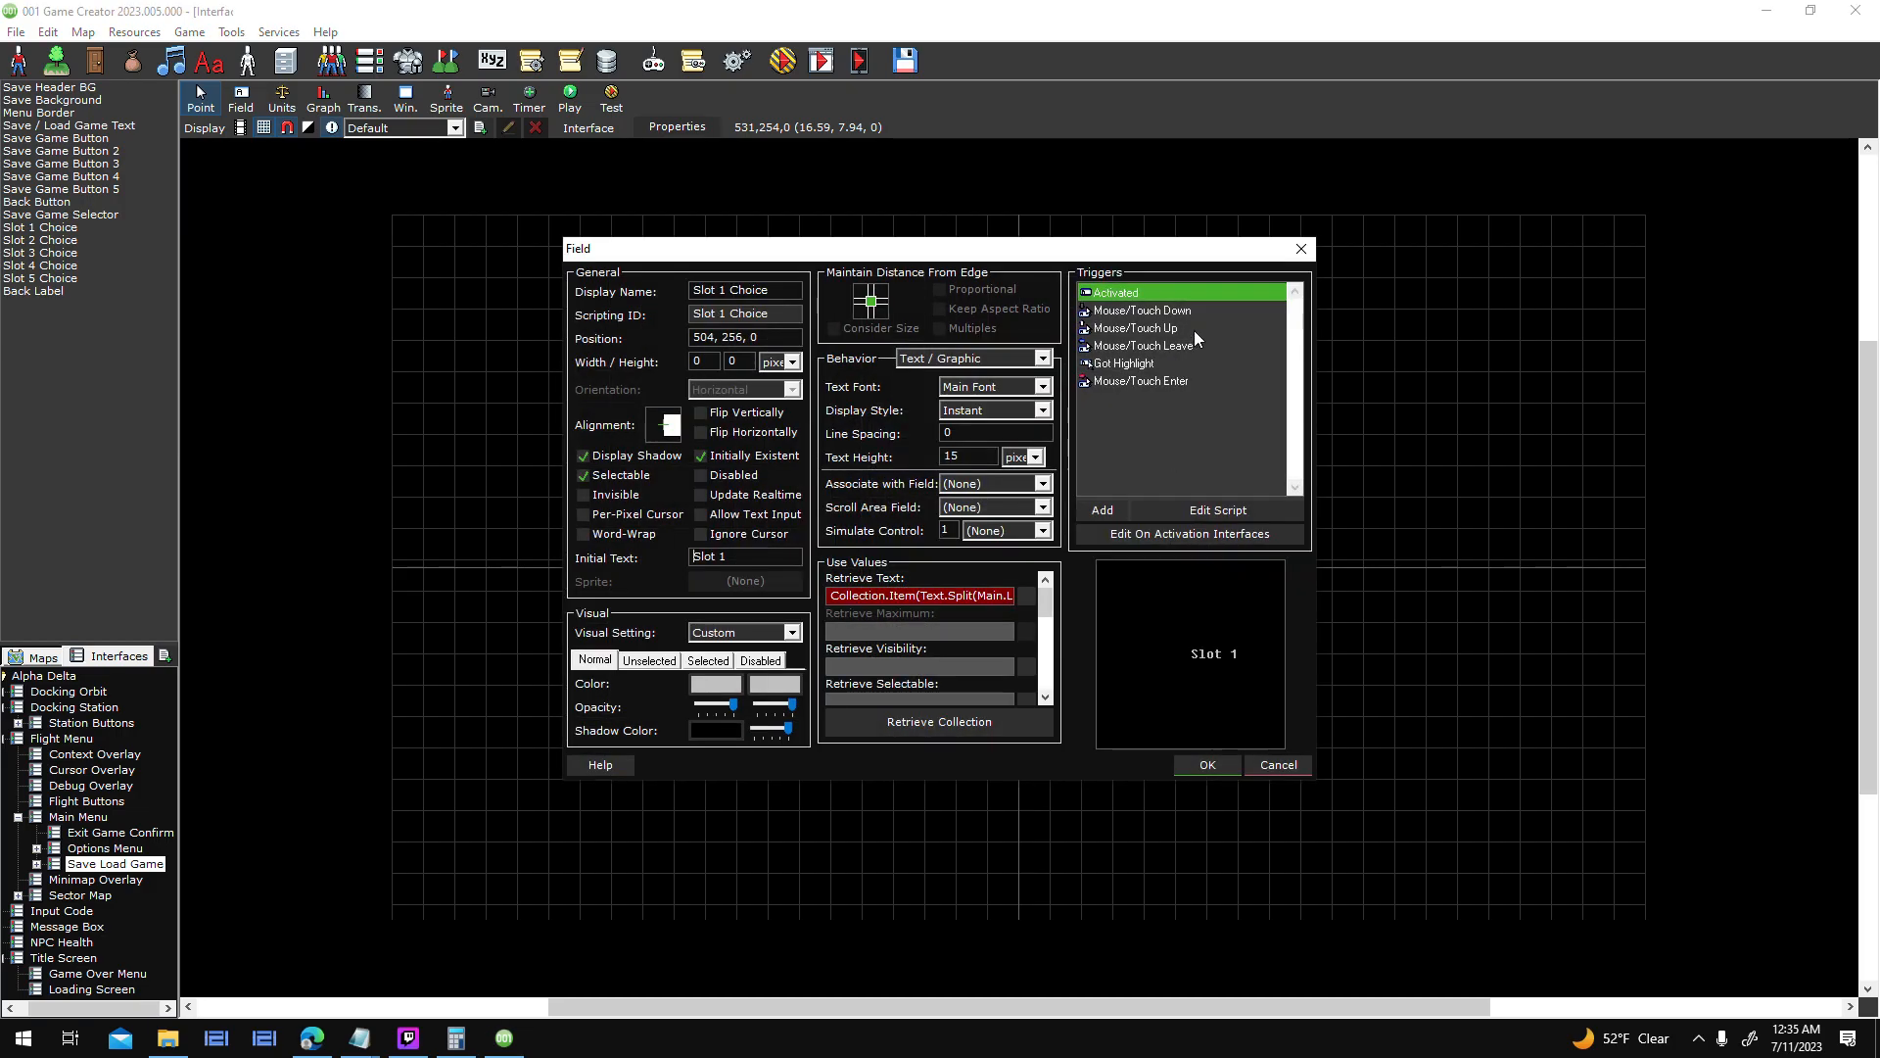
double_click(1197, 313)
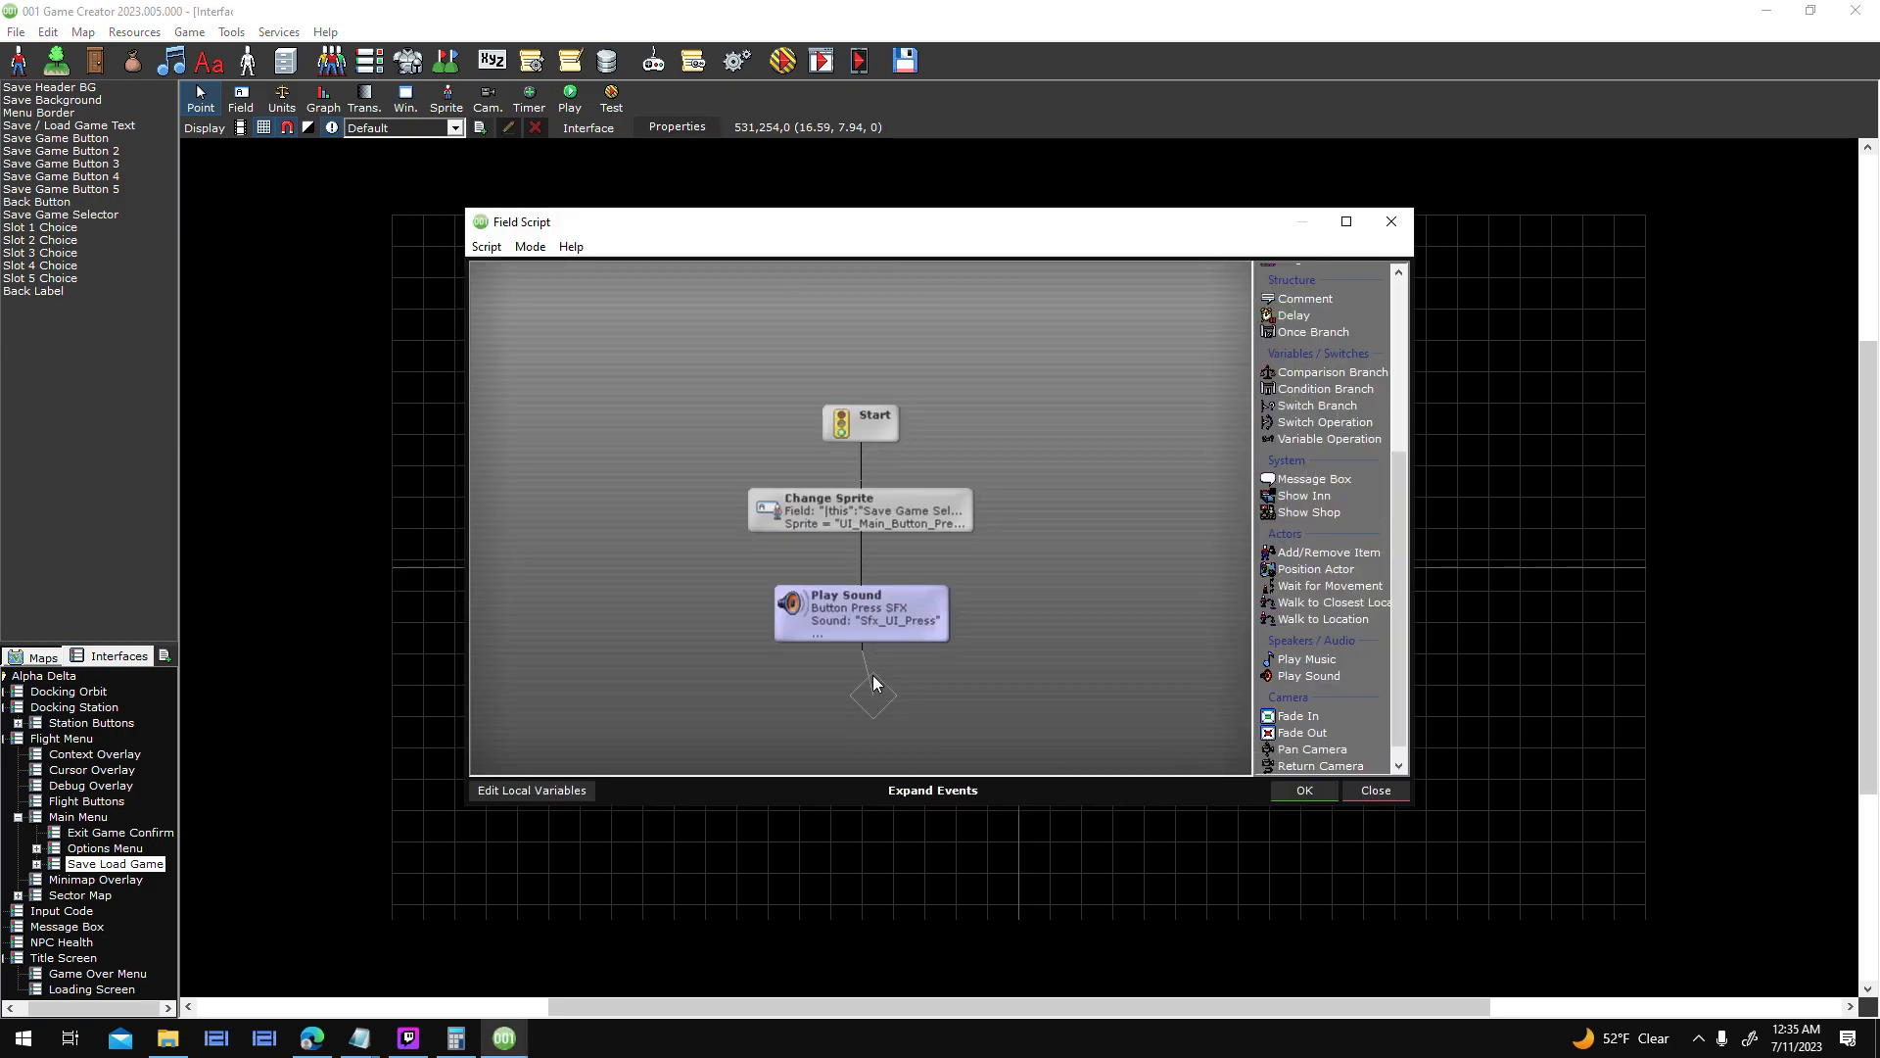
double_click(894, 607)
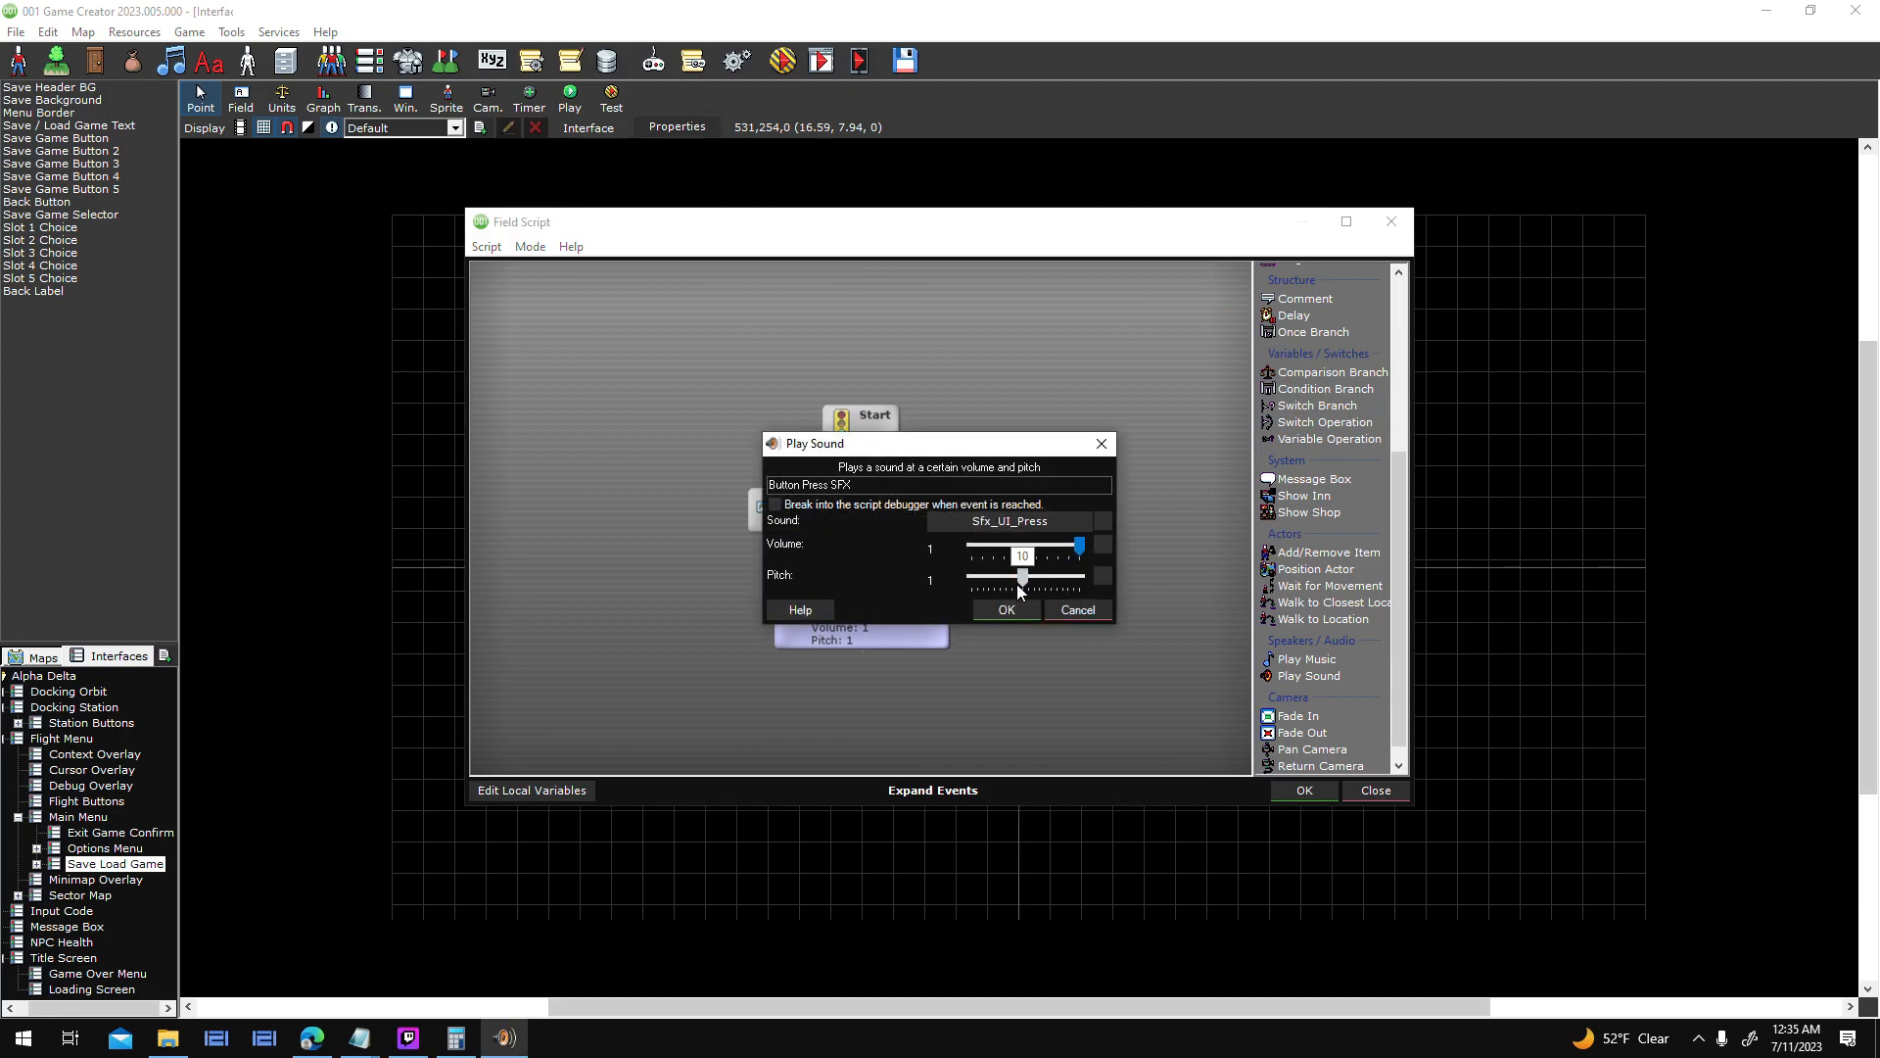
click(1006, 607)
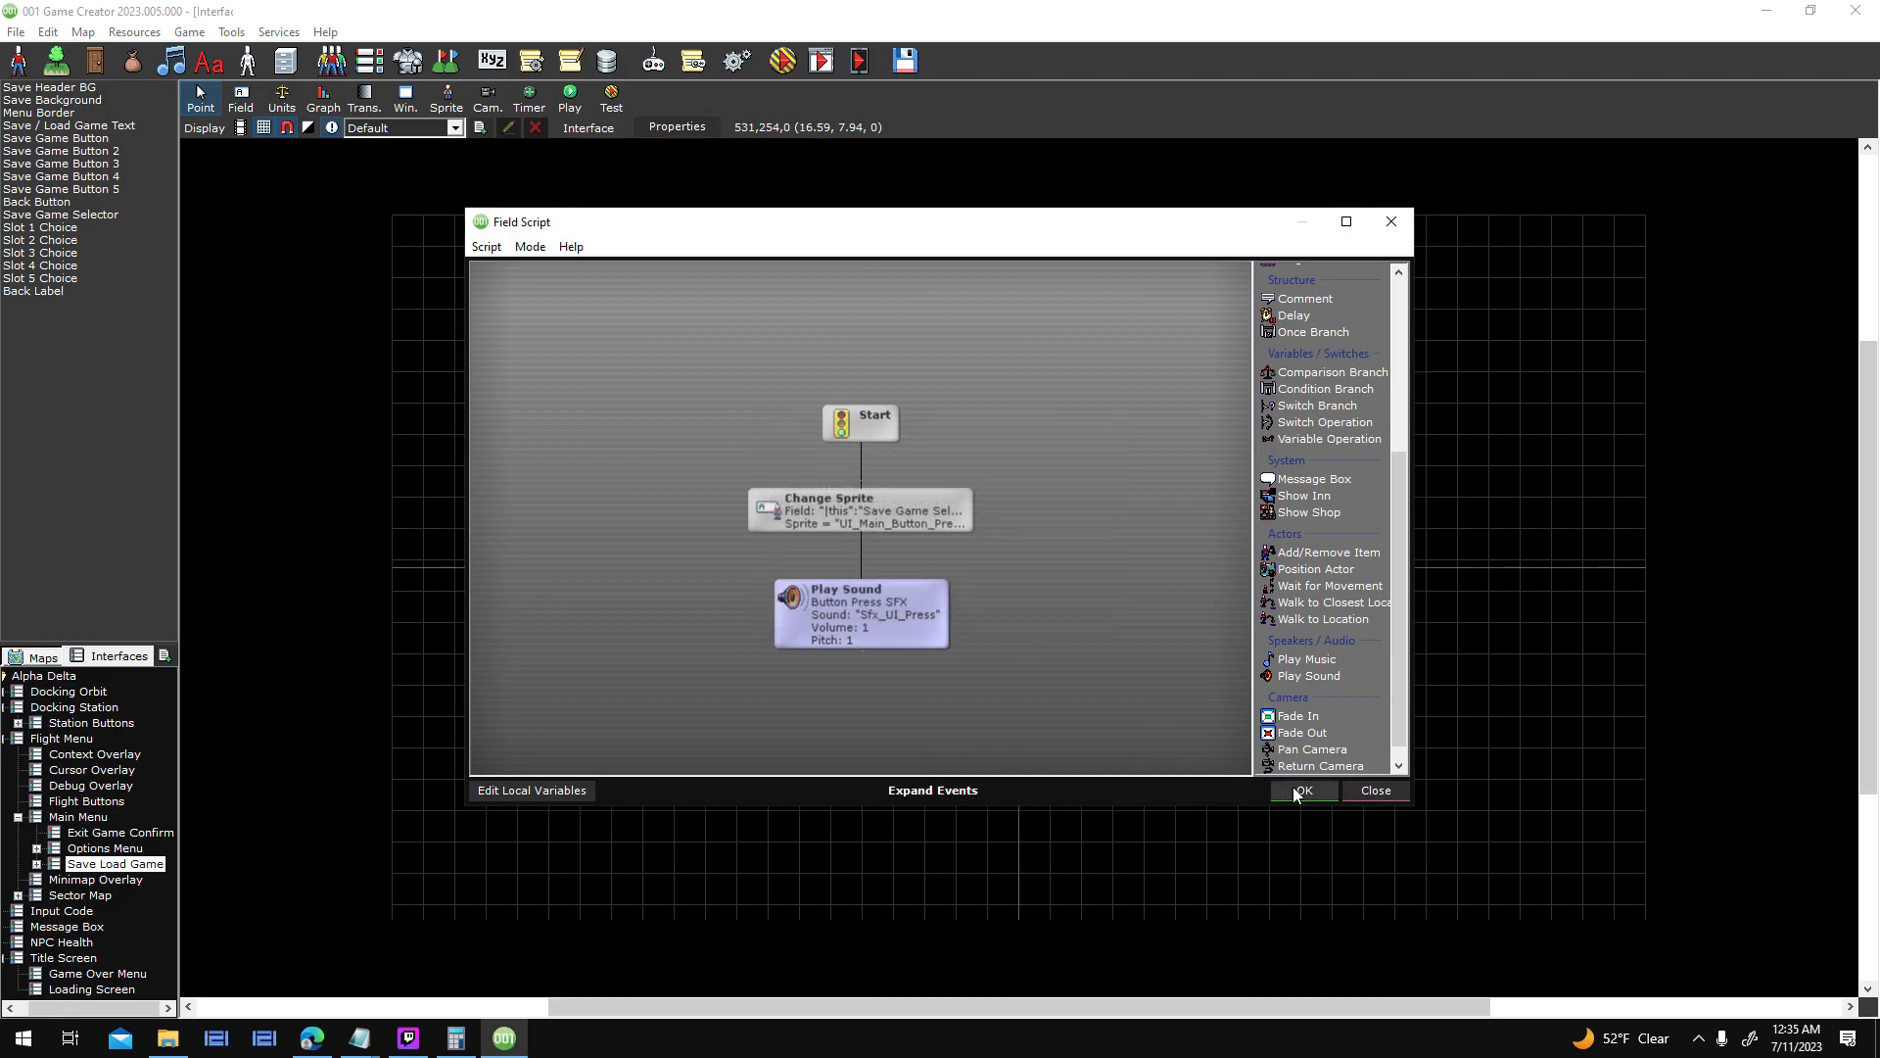
click(1304, 790)
click(1210, 763)
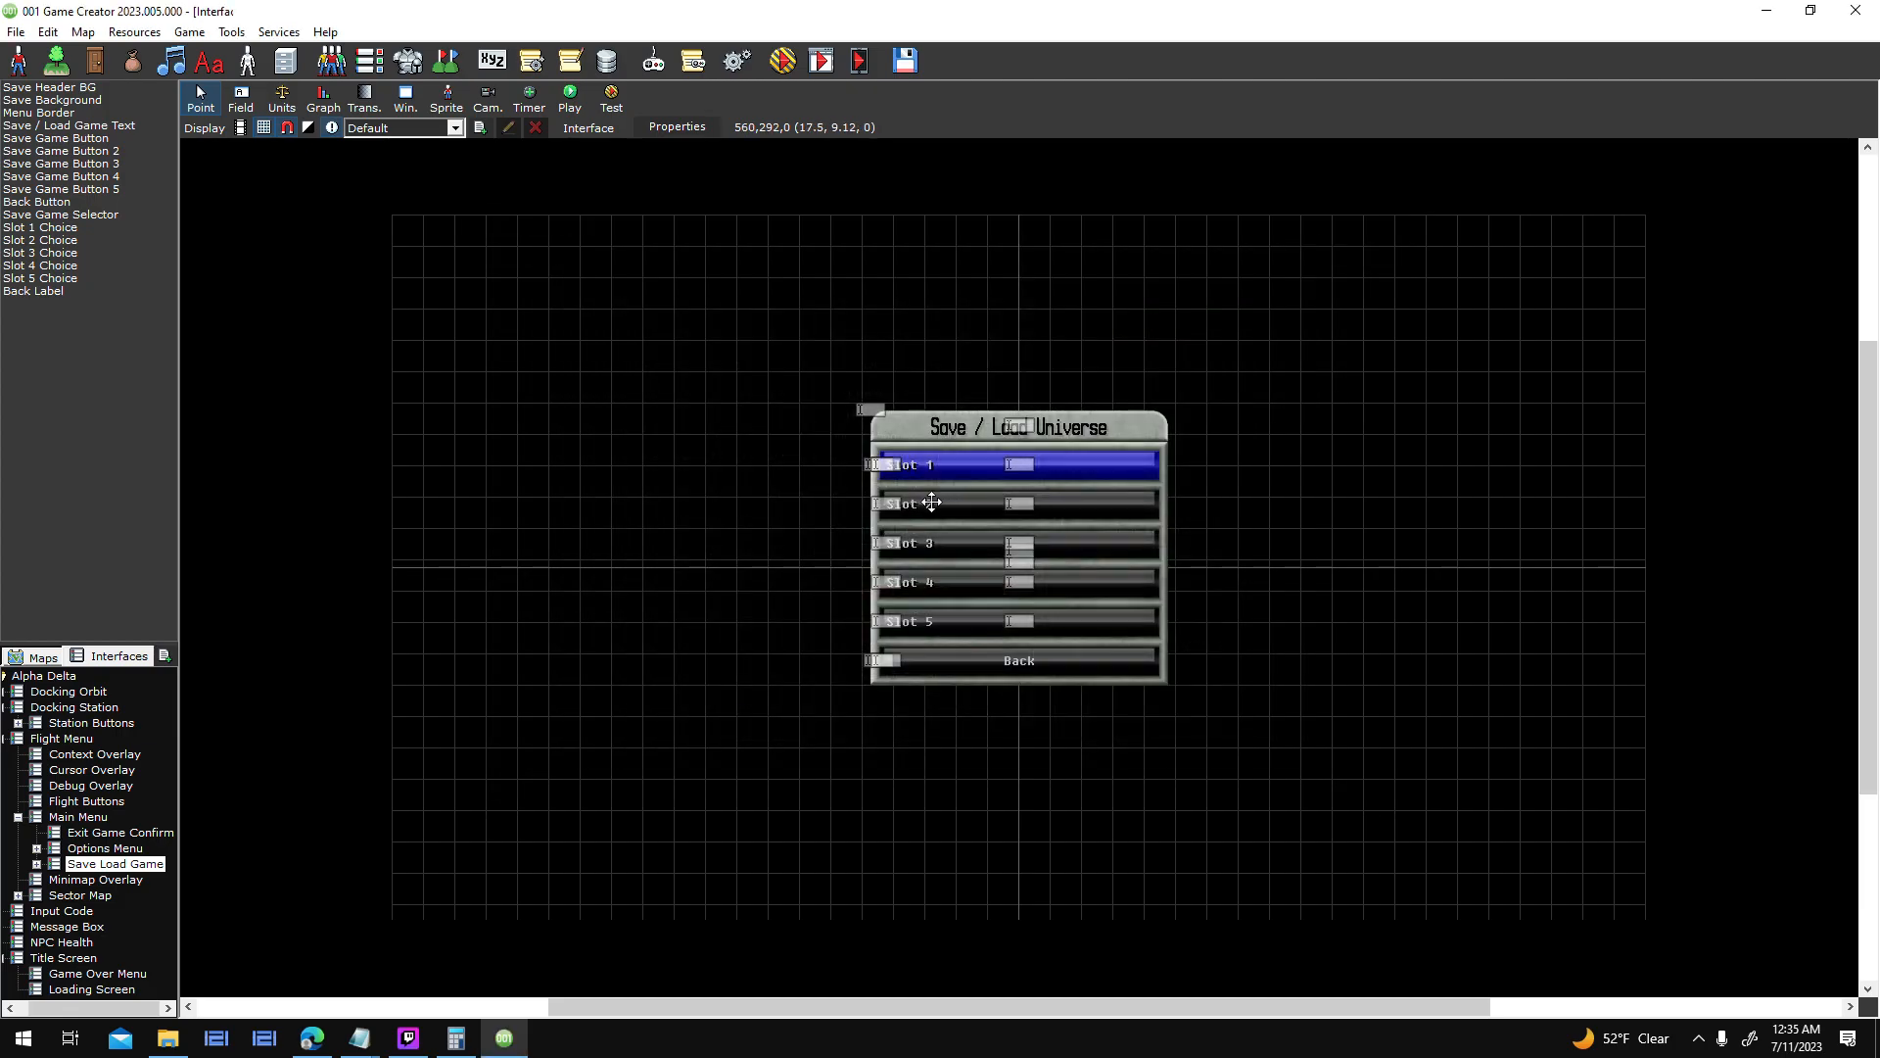
- Set the Button Press SFX pitch to 0.7 in the Slot 2 Choice field's Mouse/Touch Down script and save the field
double_click(1019, 506)
double_click(1191, 314)
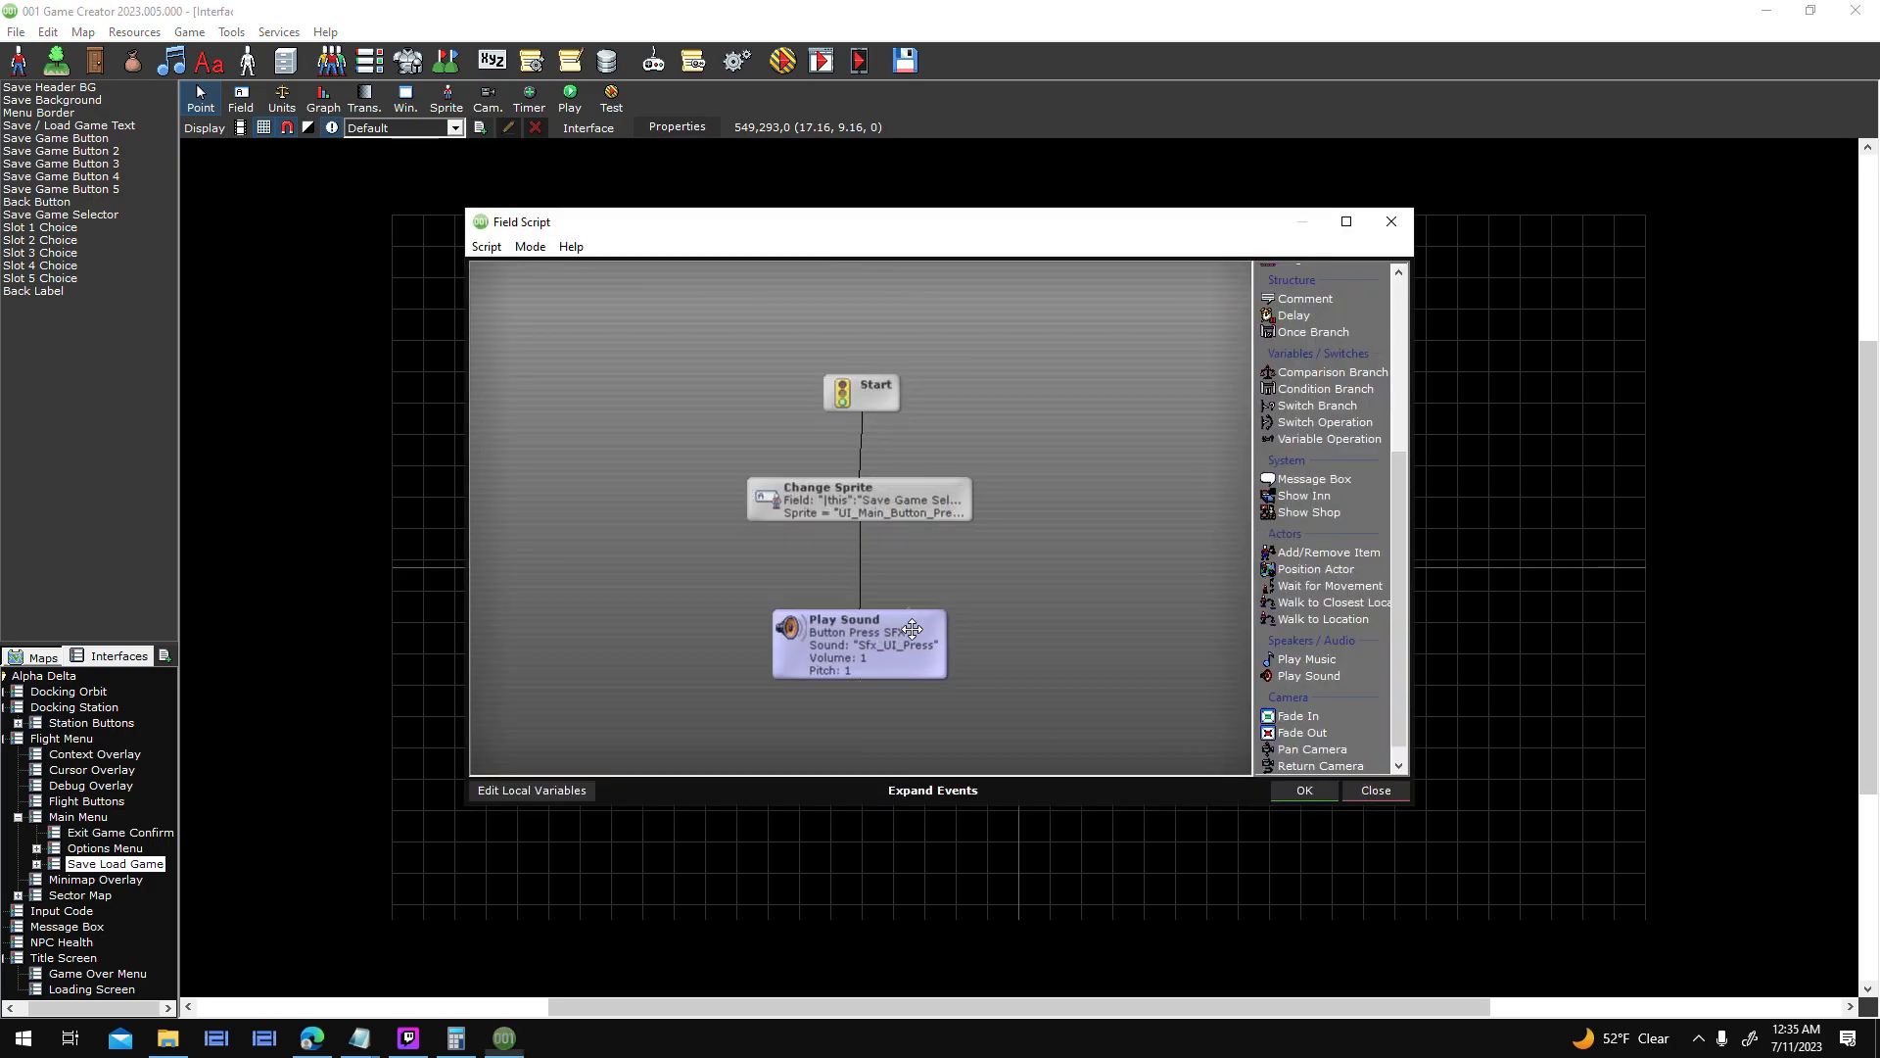
double_click(911, 628)
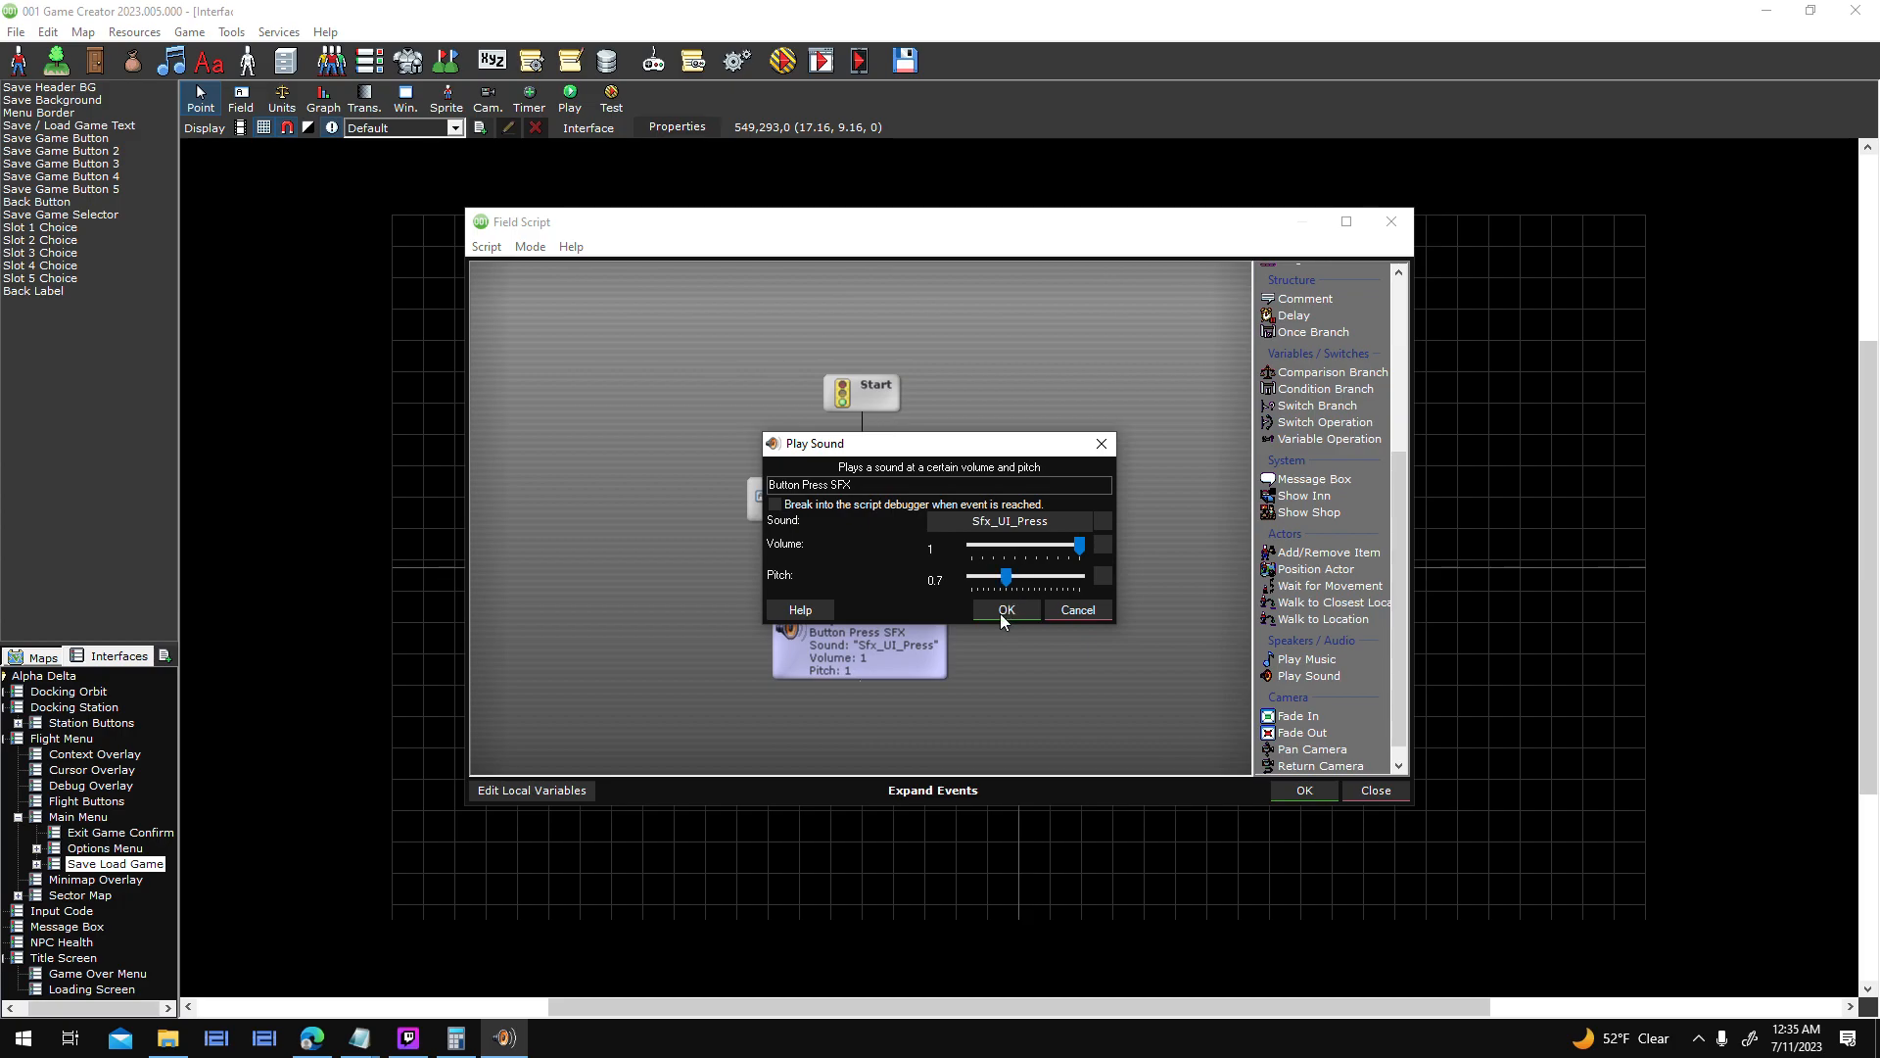
click(1010, 605)
click(1290, 789)
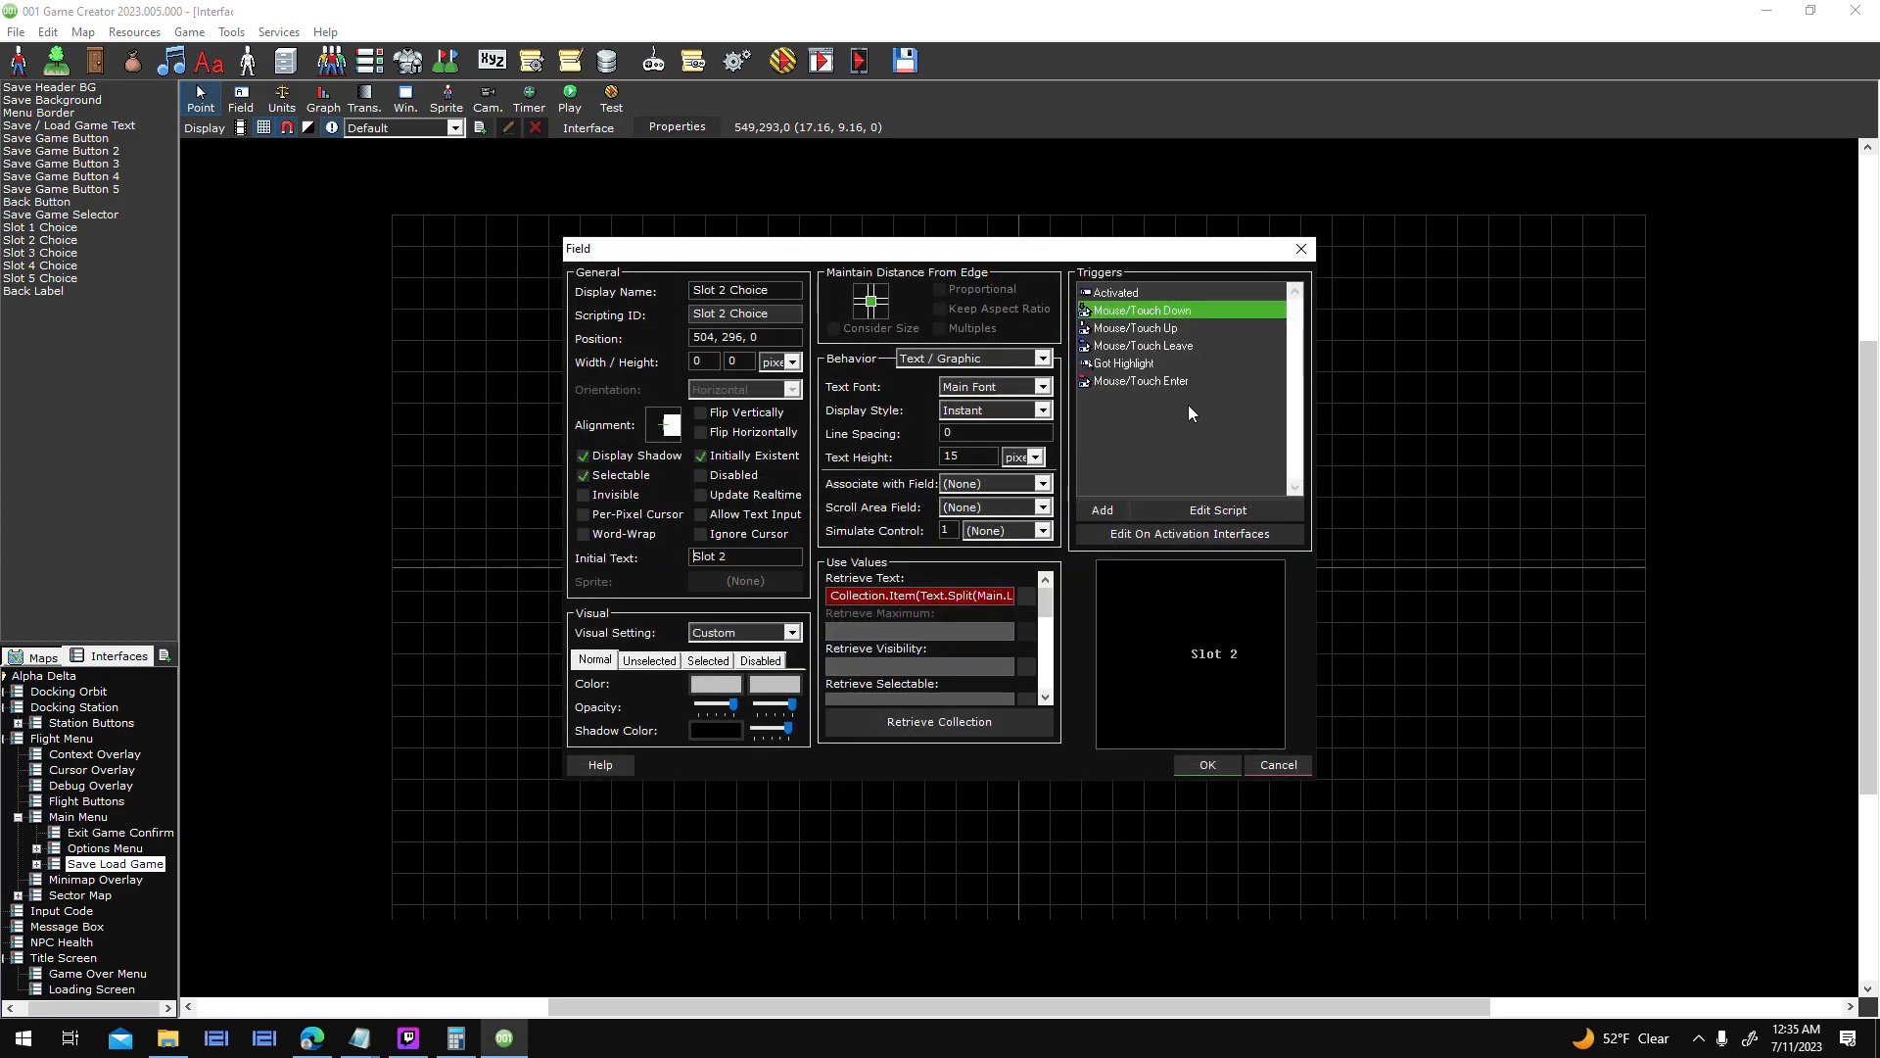
click(1207, 767)
- Lower the Button Press SFX pitch in the Slot 3 Choice field's Mouse/Touch Down script and save the field
double_click(922, 543)
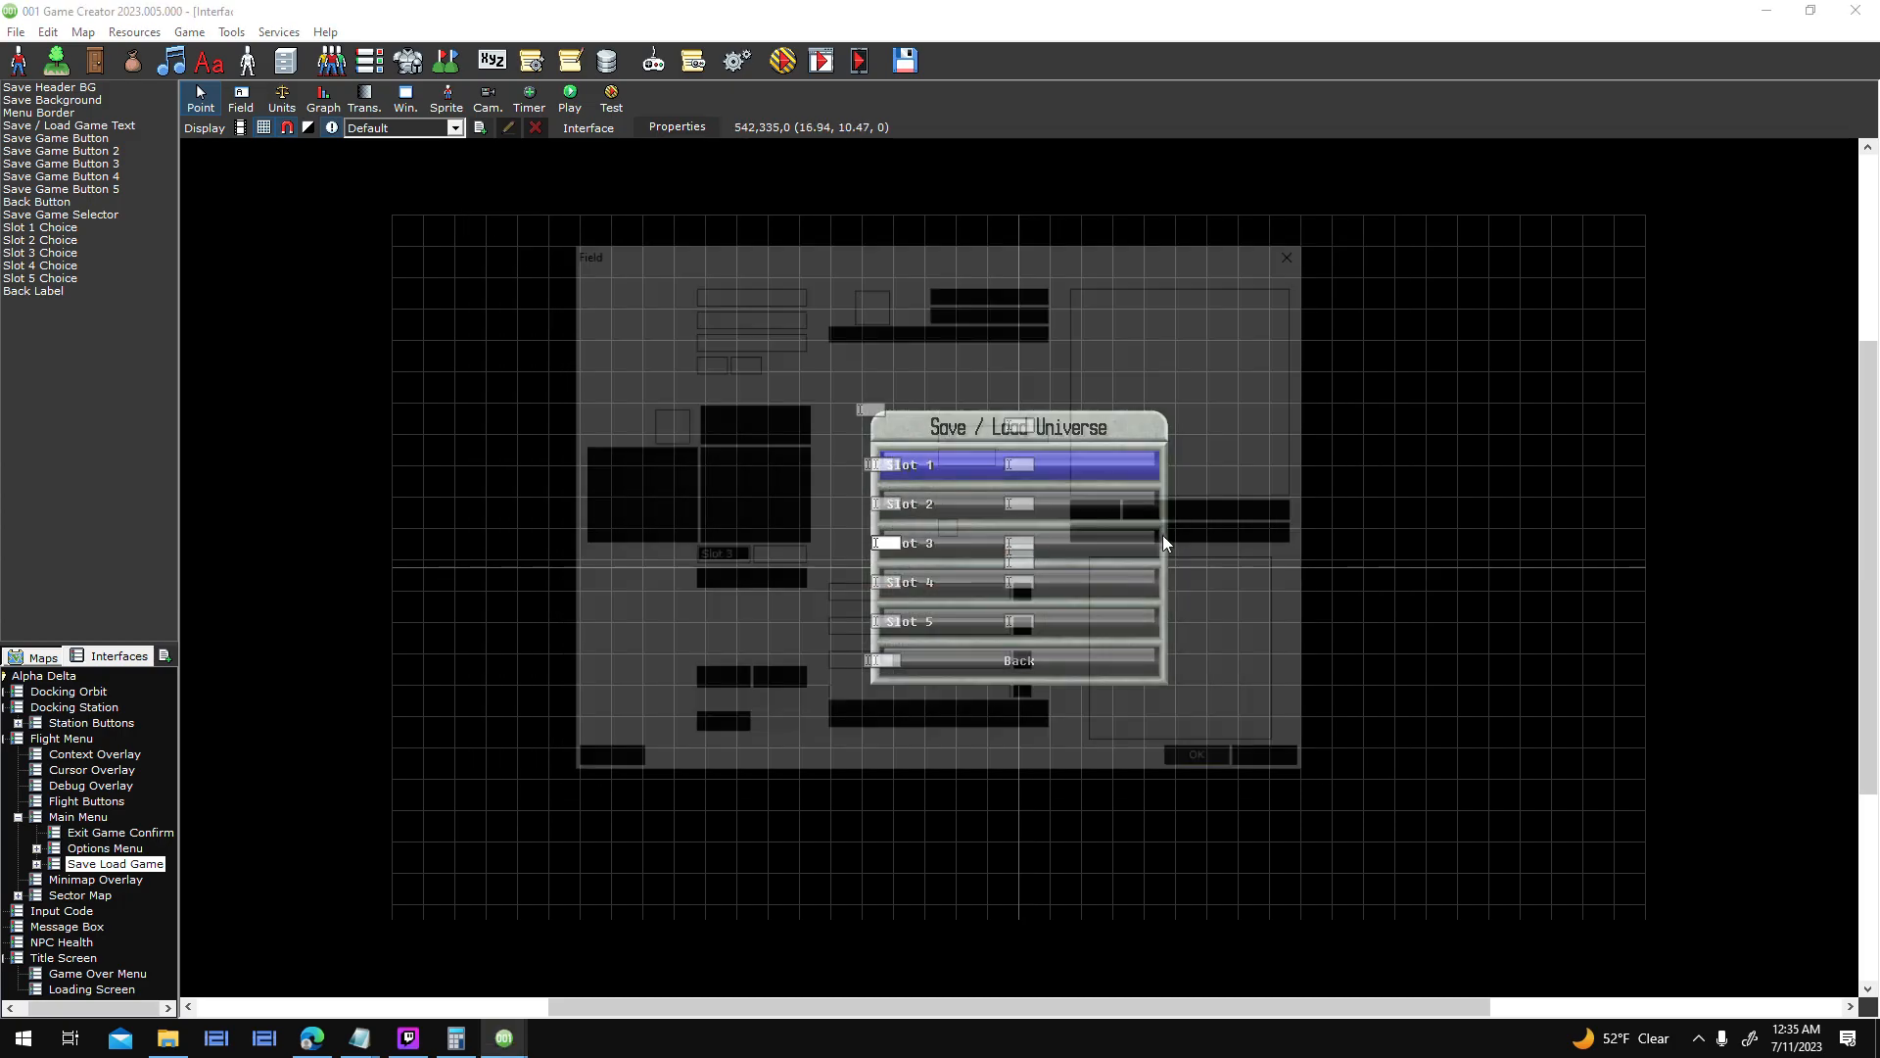
double_click(1189, 309)
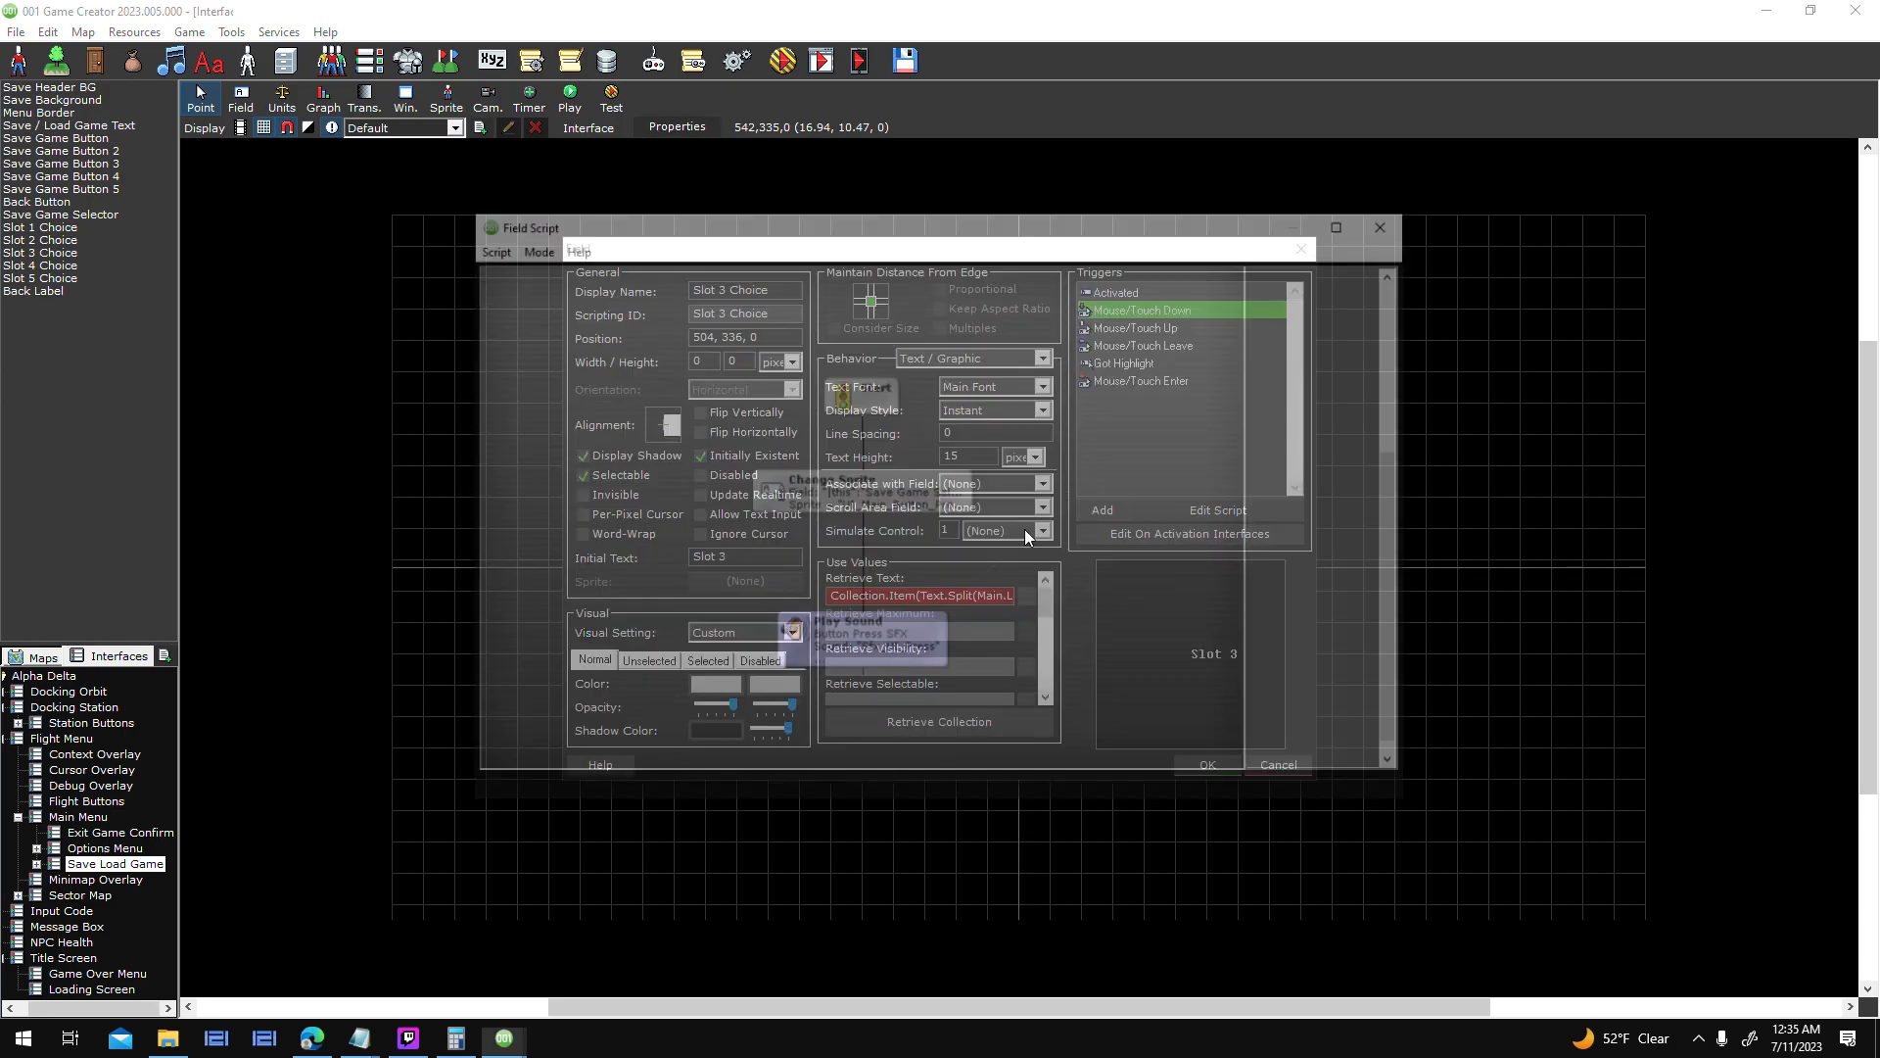
double_click(923, 630)
drag(1020, 582, 1007, 601)
click(1007, 609)
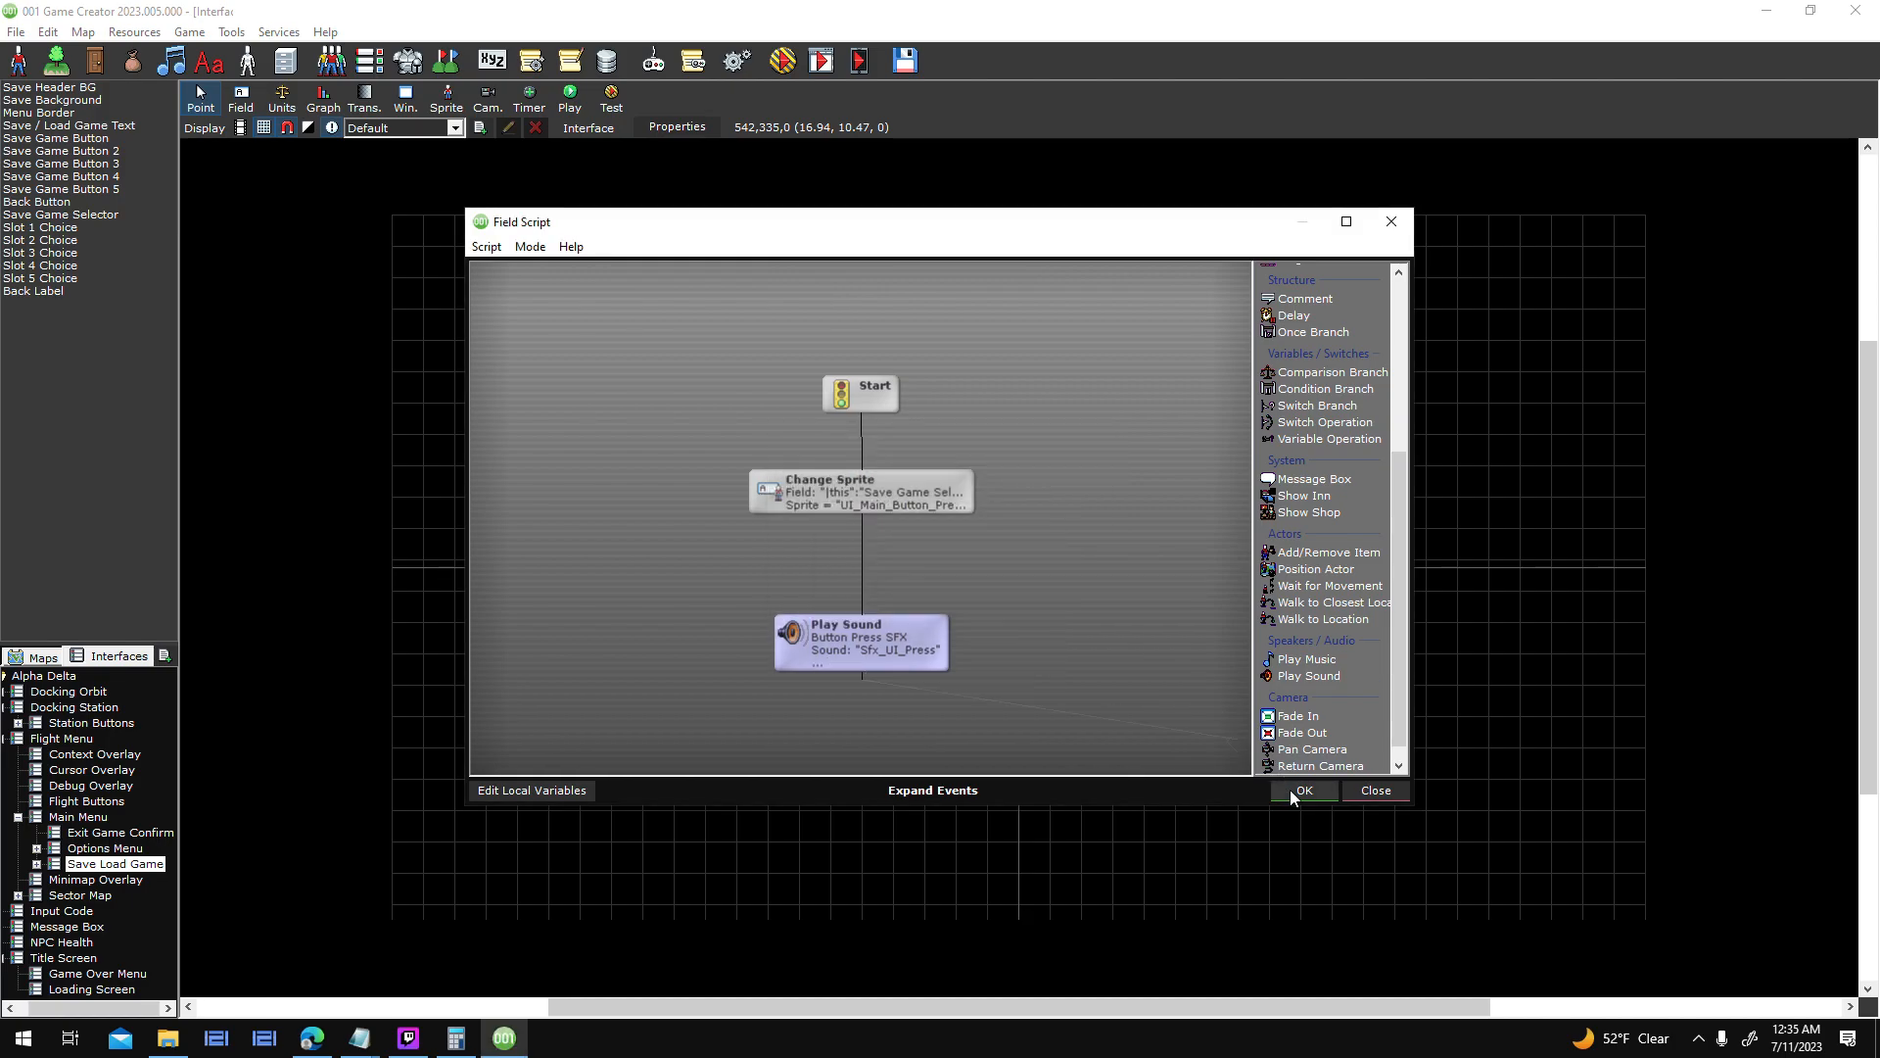
click(1302, 789)
click(1209, 763)
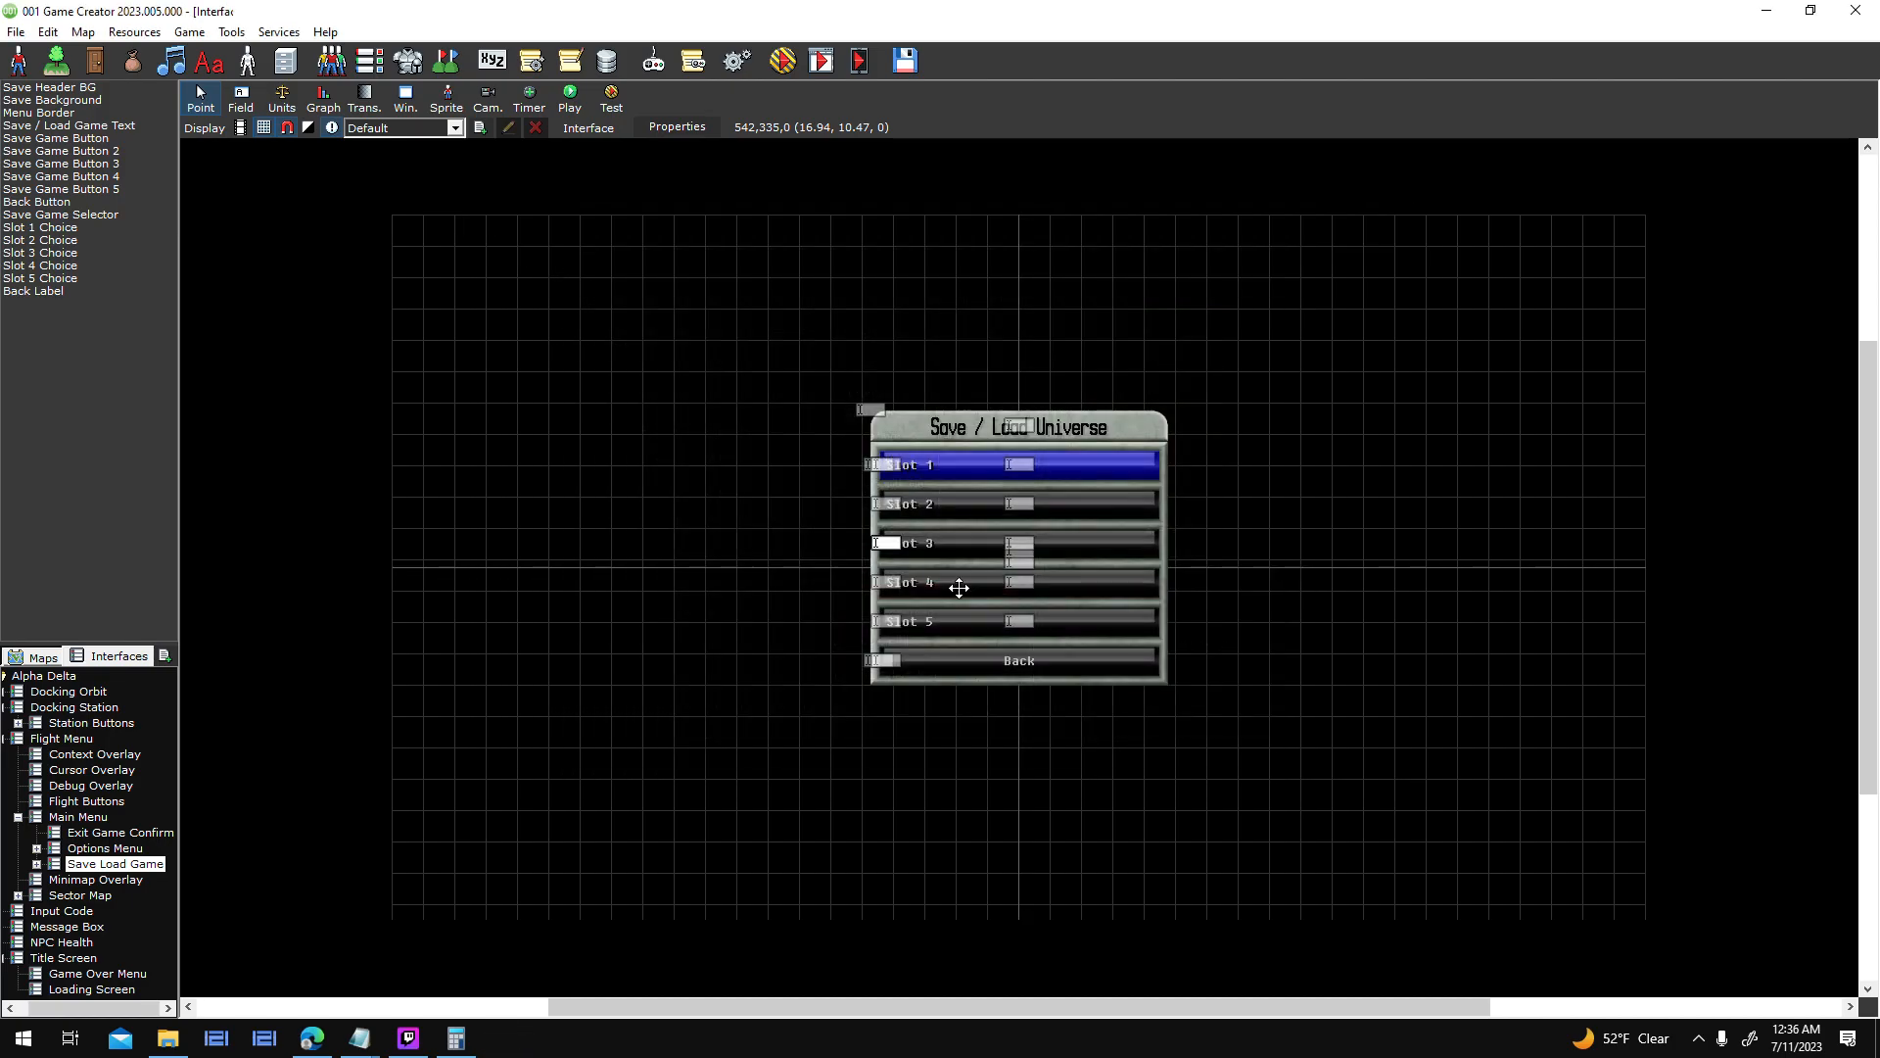
- Adjust the Button Press SFX pitch in the Slot 4 Choice field's Mouse/Touch Down script and save the field
double_click(959, 577)
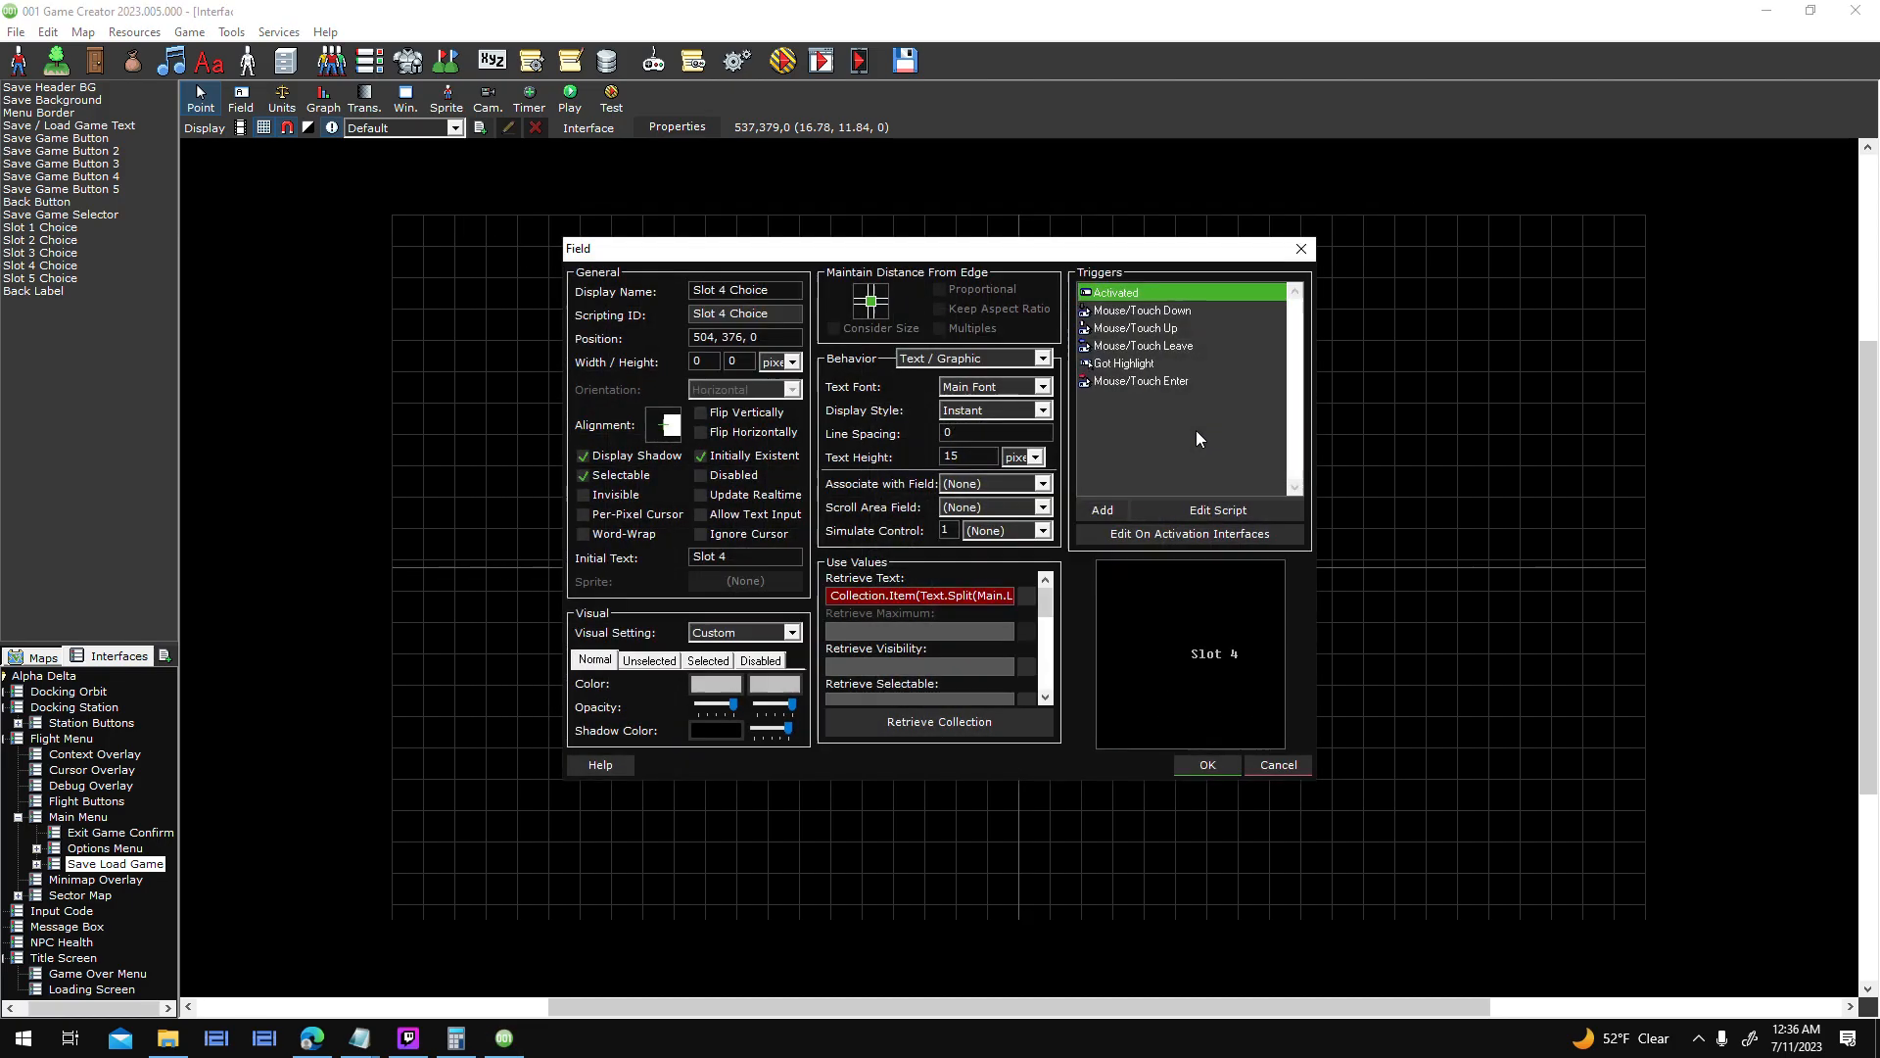
double_click(1190, 312)
double_click(916, 628)
click(1005, 609)
click(1293, 788)
click(1204, 763)
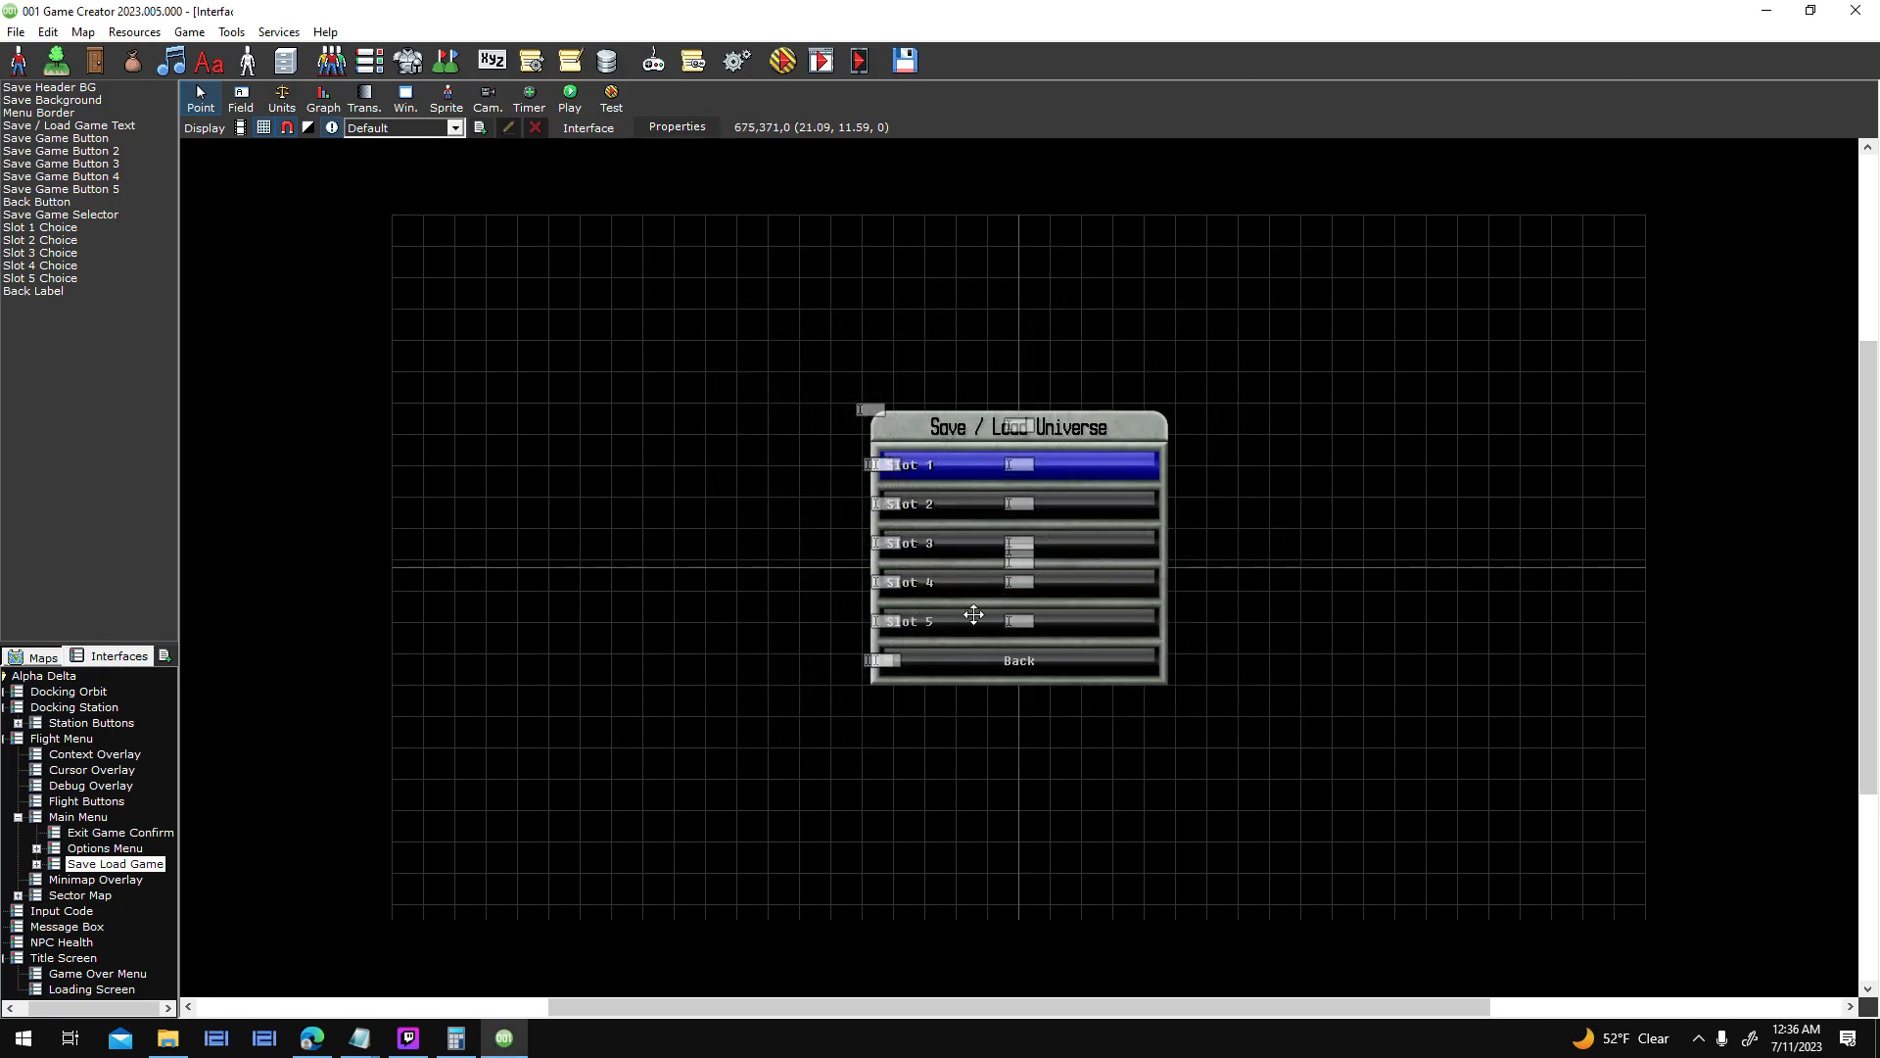
- Lower the Button Press SFX pitch in the Slot 5 Choice field's Mouse/Touch Down script and save the field
double_click(966, 515)
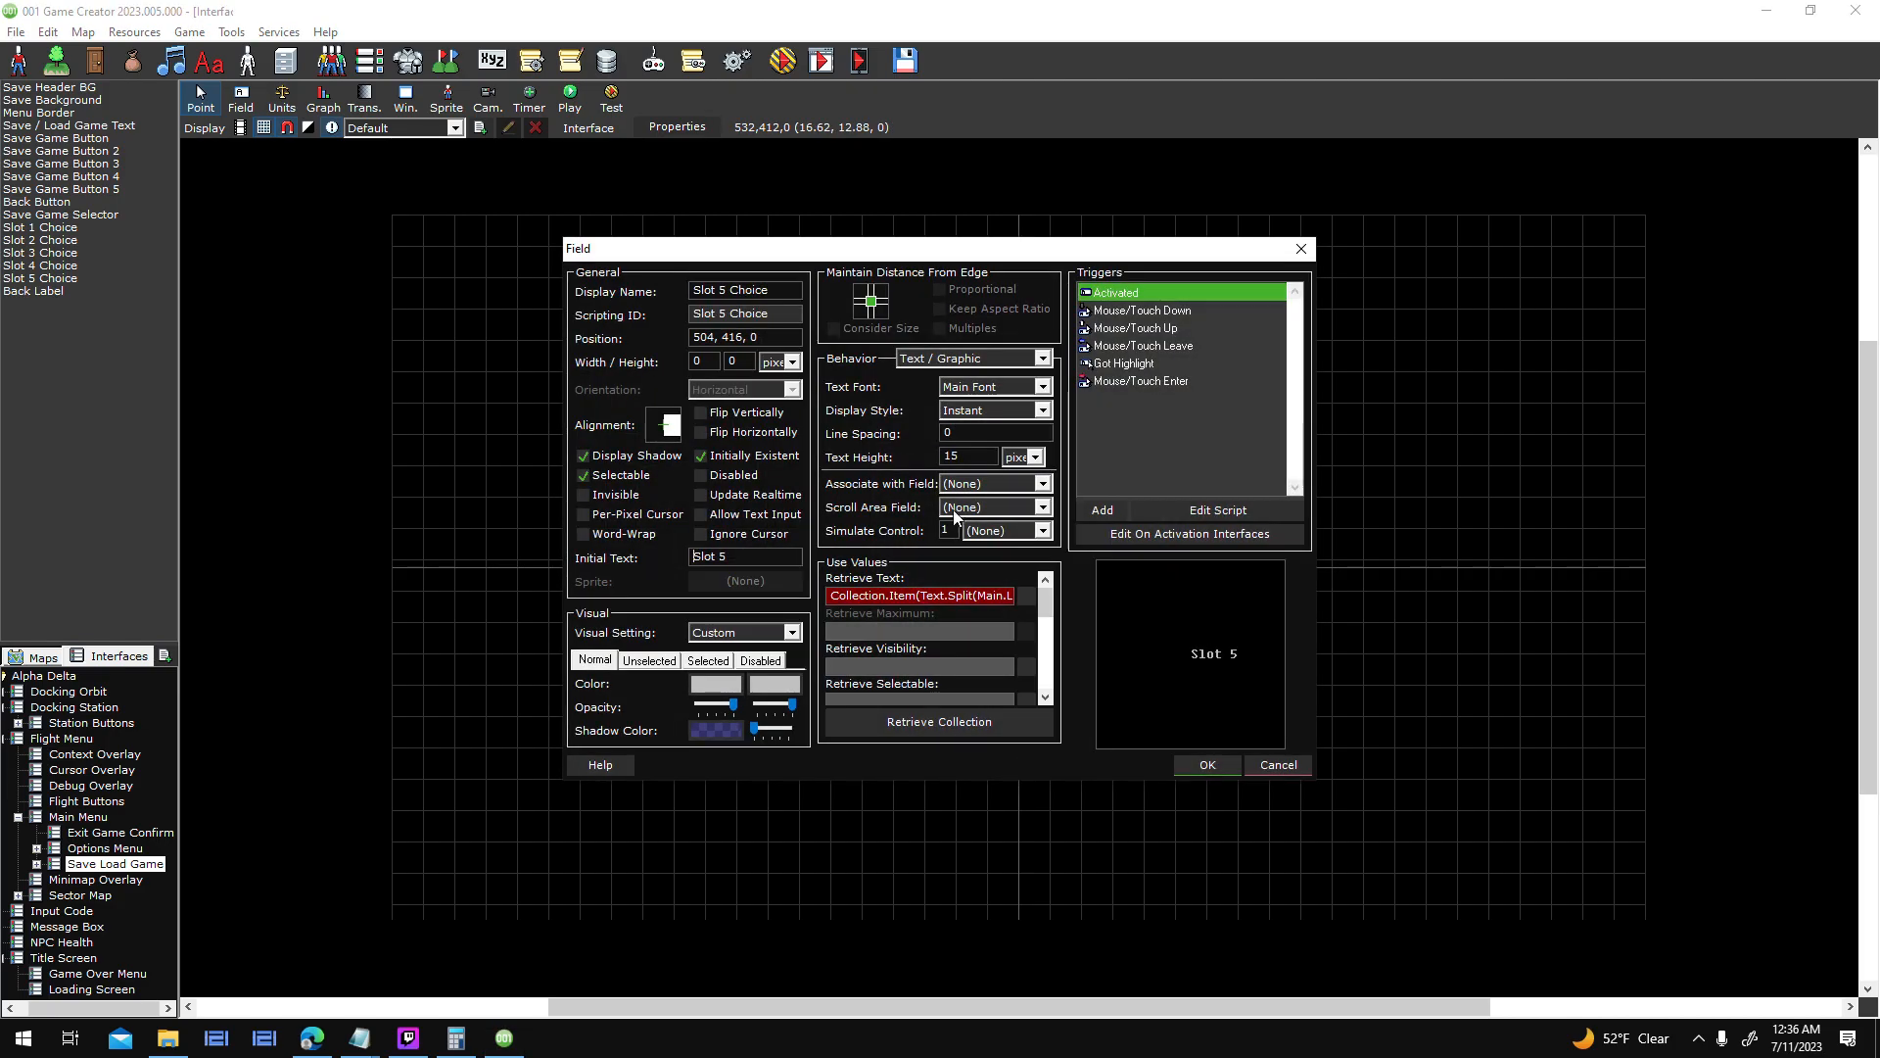
double_click(1196, 310)
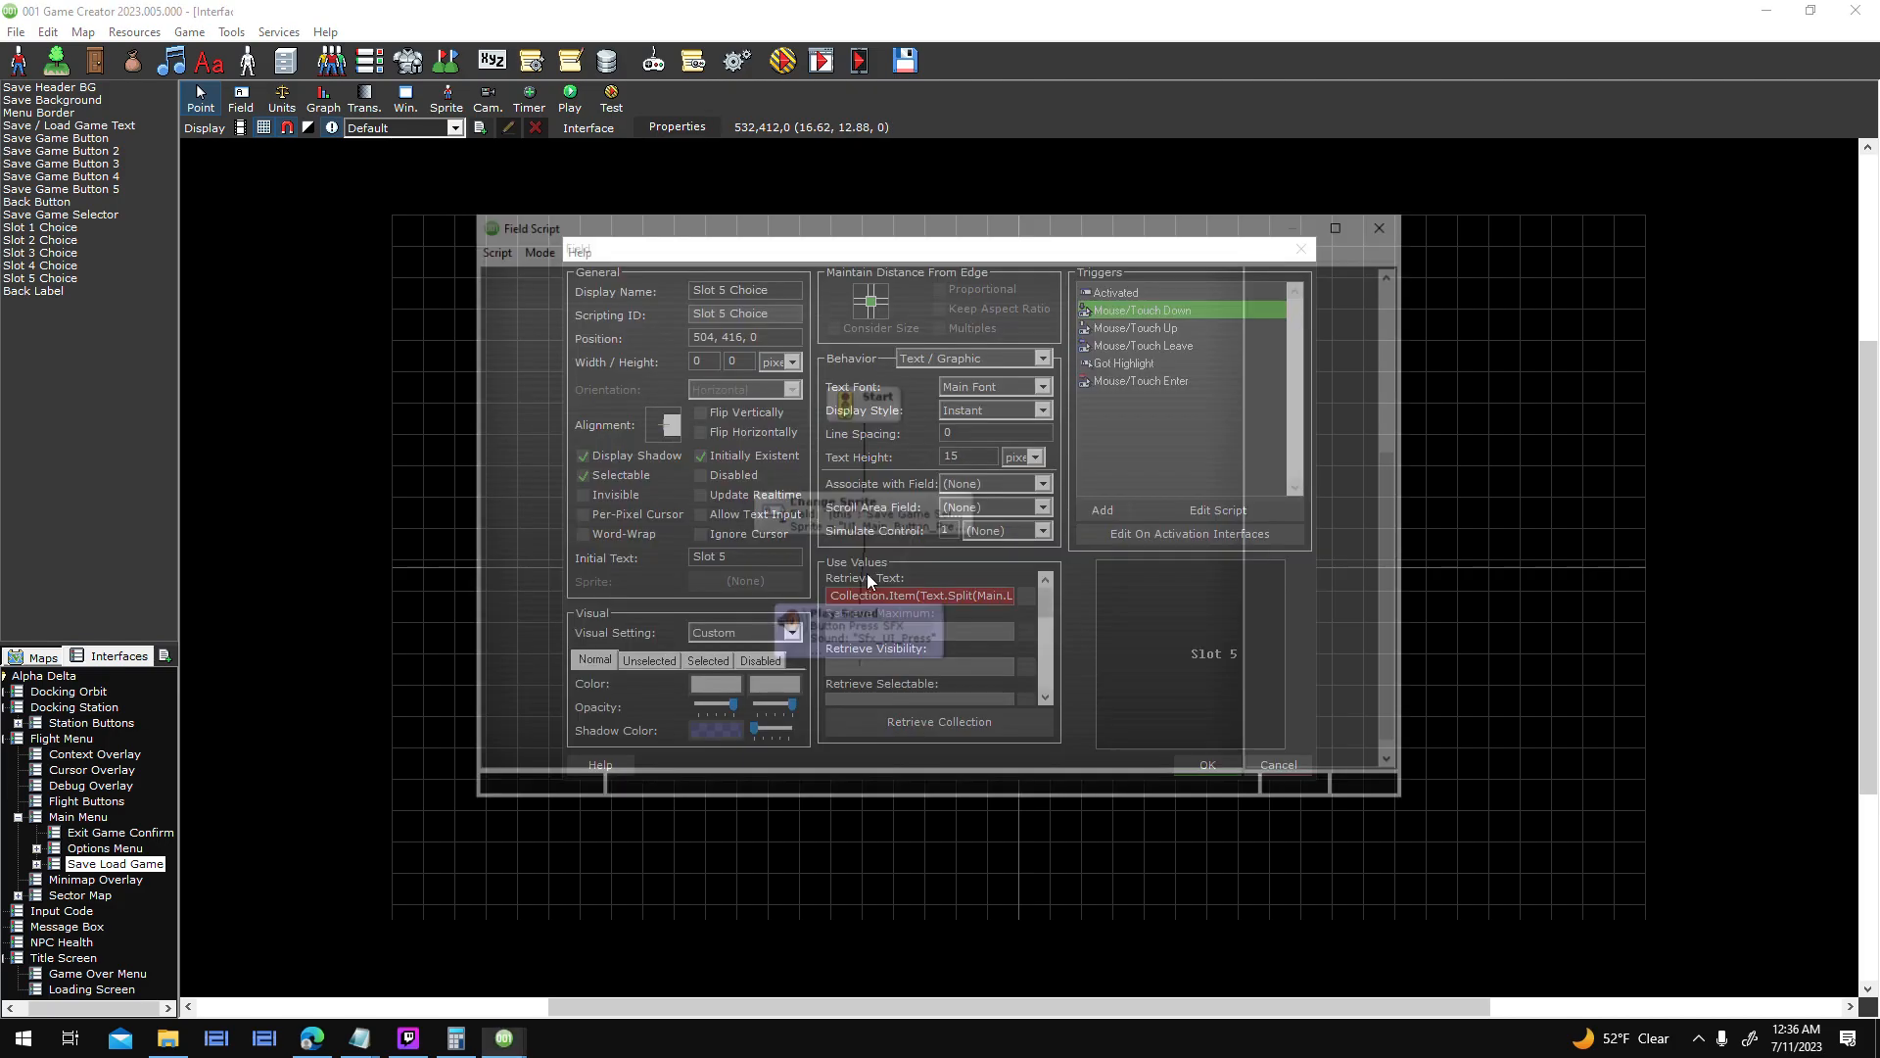
click(873, 607)
click(997, 789)
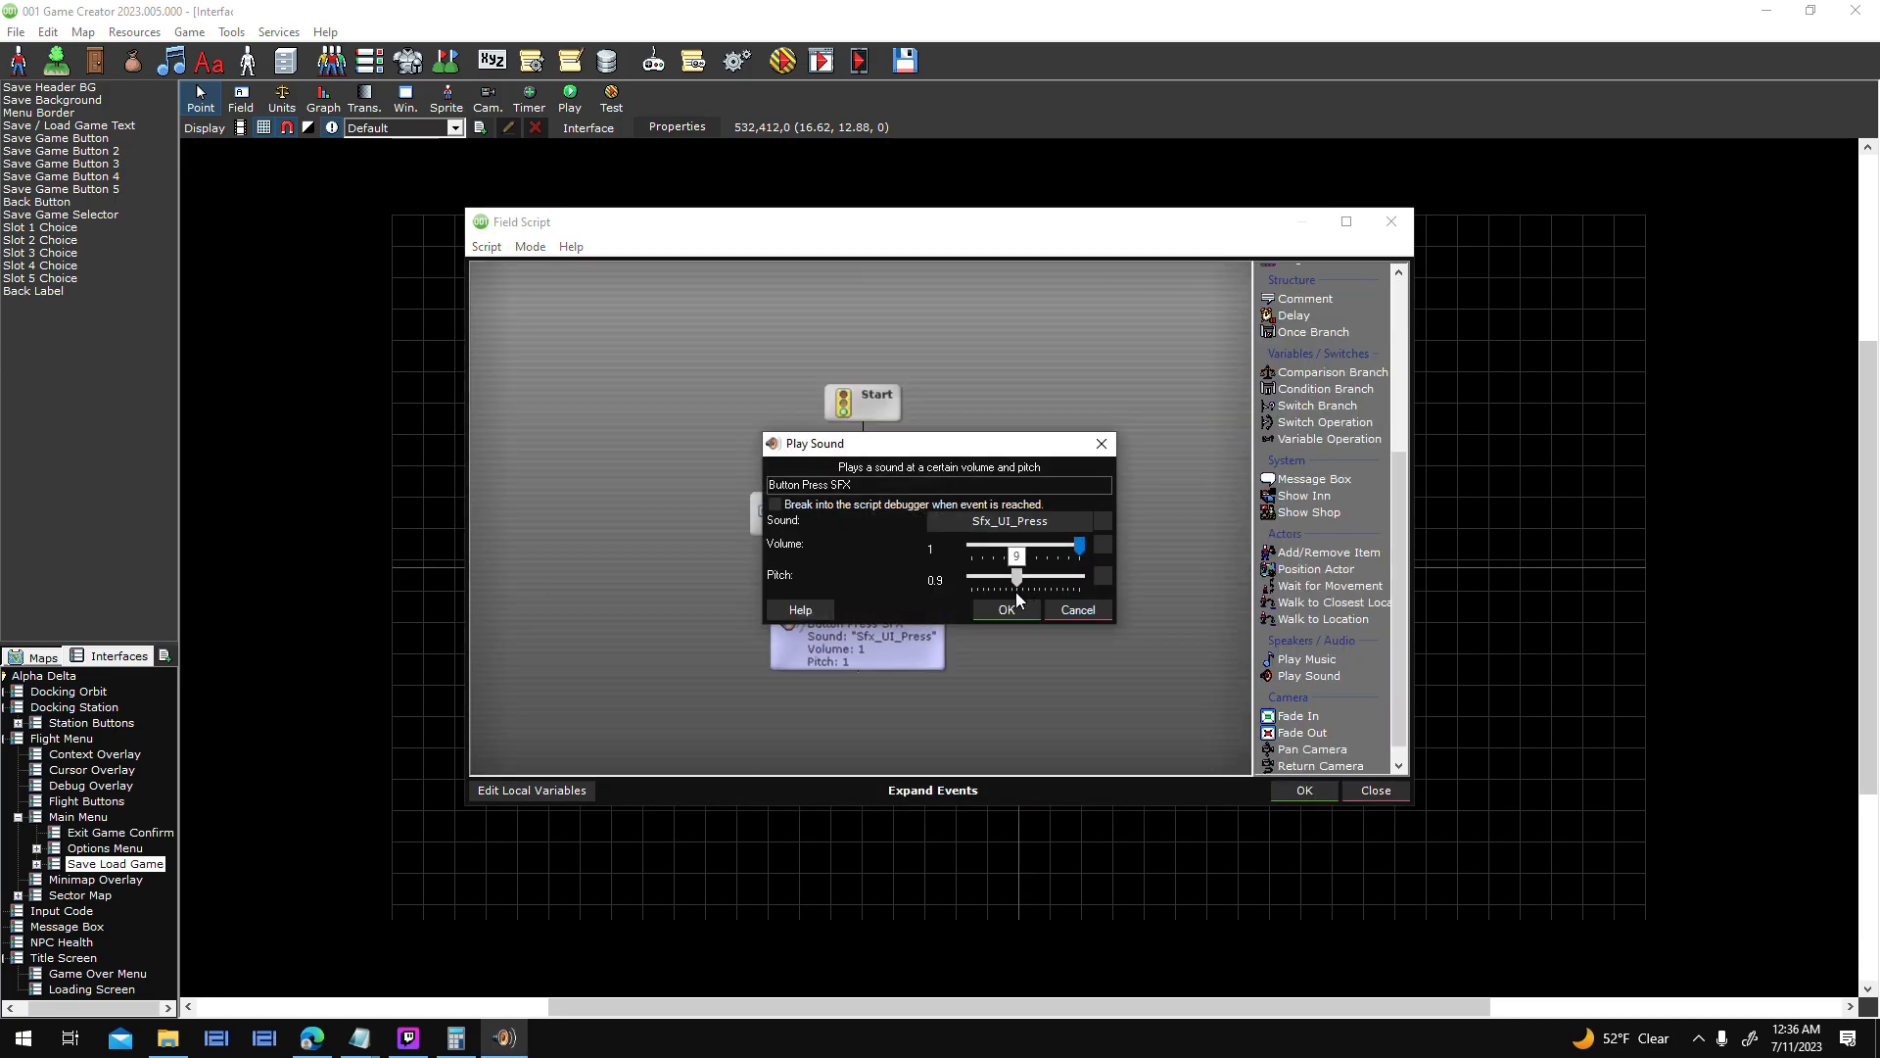
click(1004, 604)
click(1323, 796)
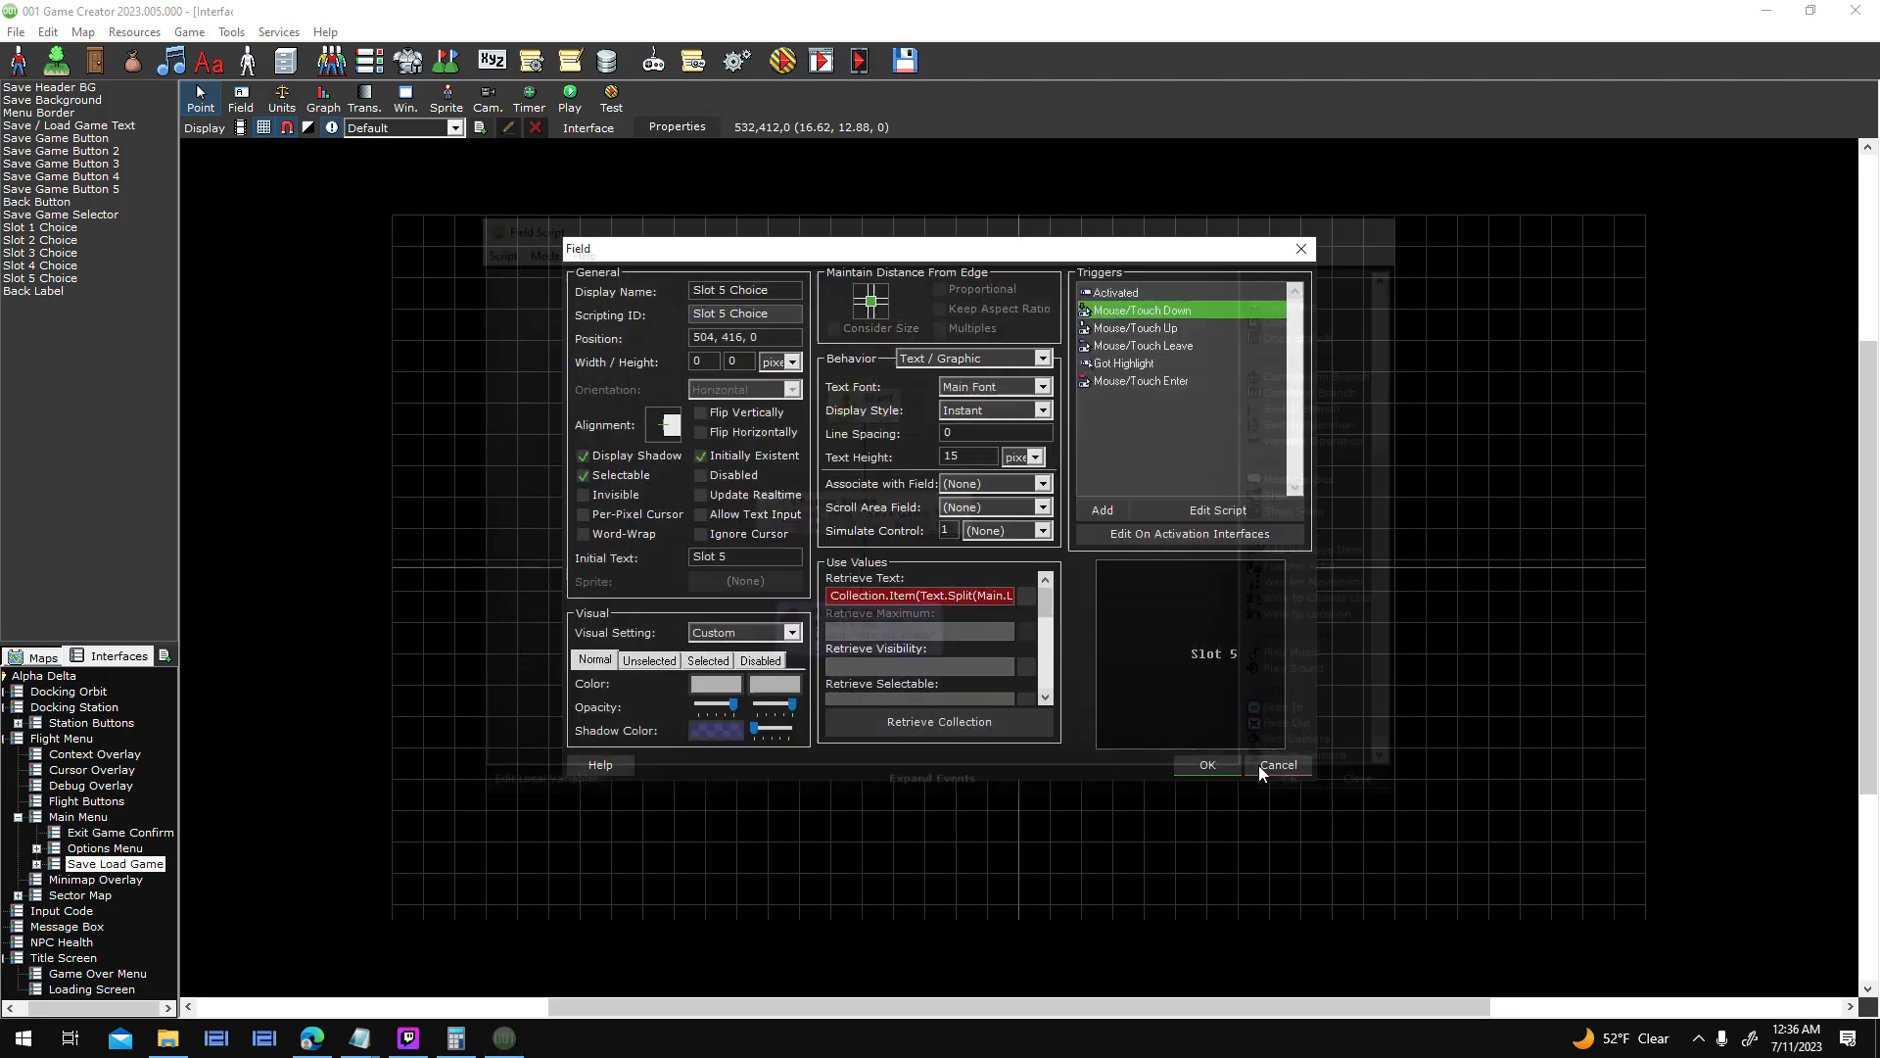
click(1195, 763)
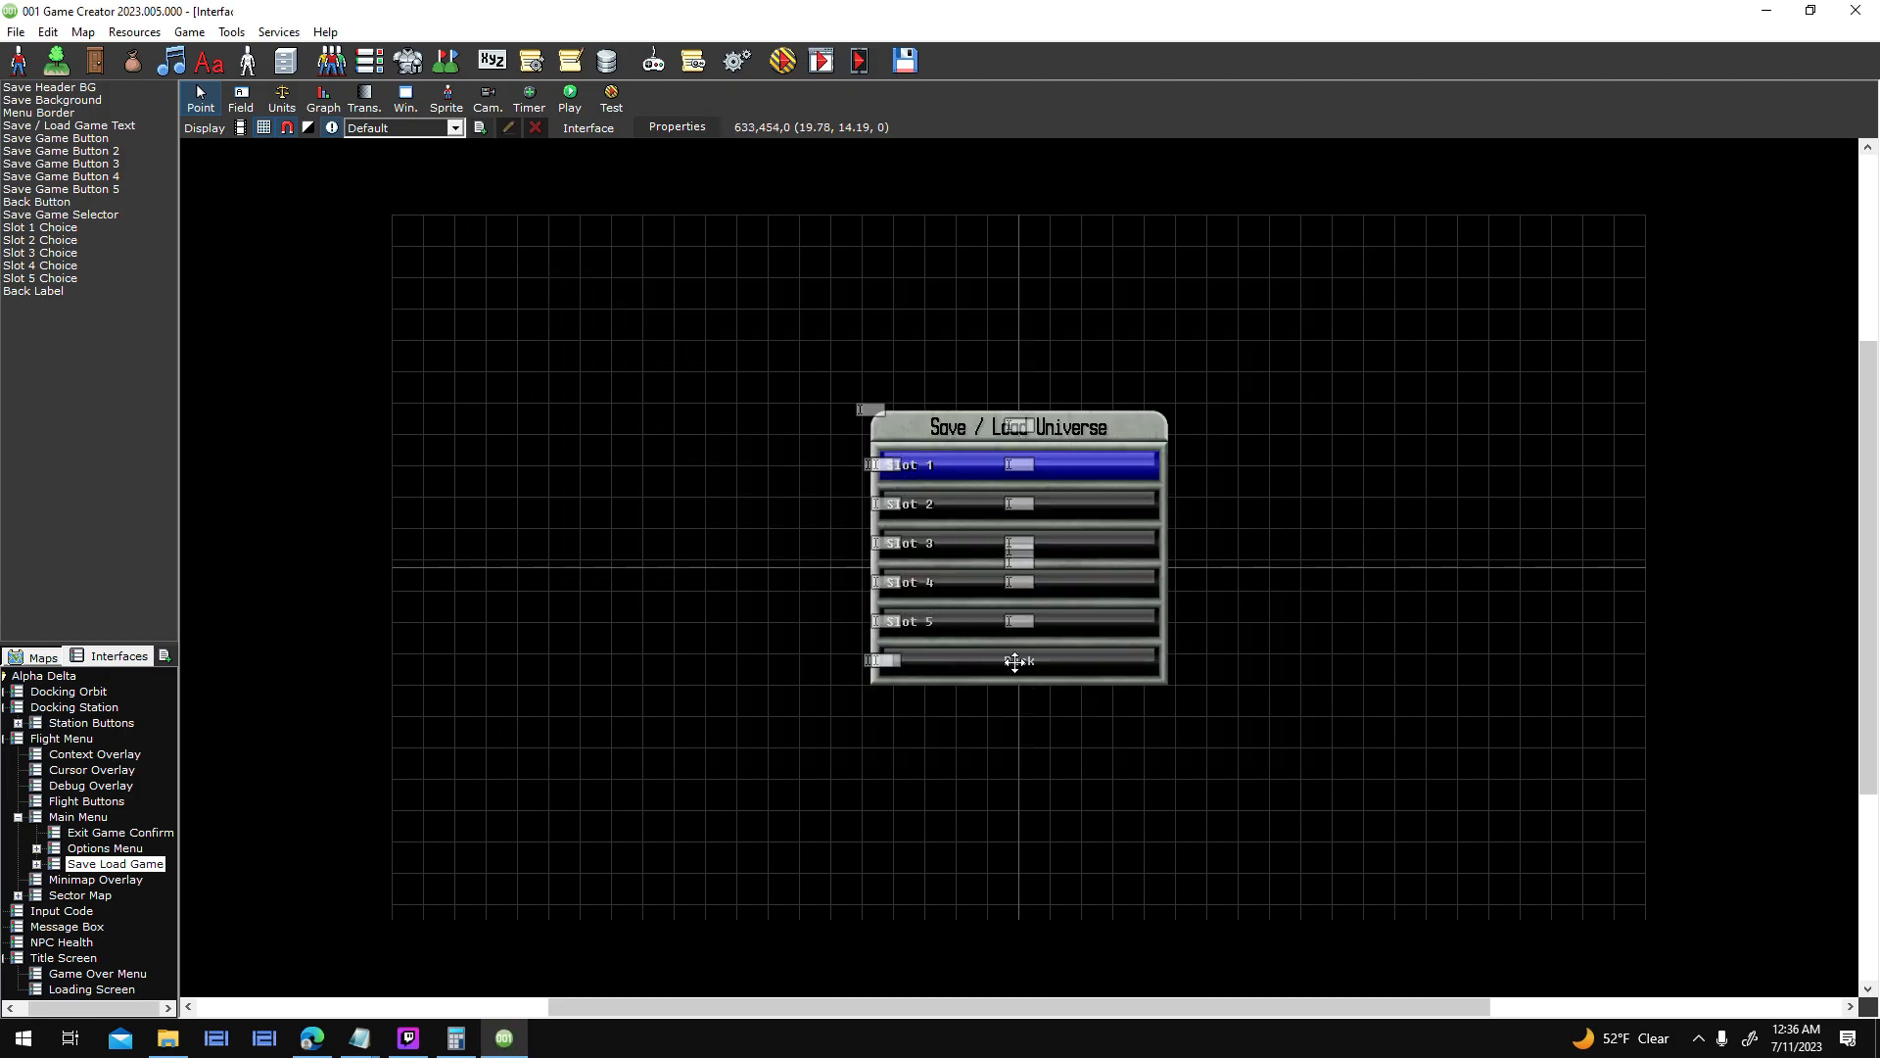
- Set the Button Press SFX pitch to 0.7 in the Back Label field's Mouse/Touch Down script and save the field
double_click(1075, 642)
click(1202, 328)
double_click(1202, 328)
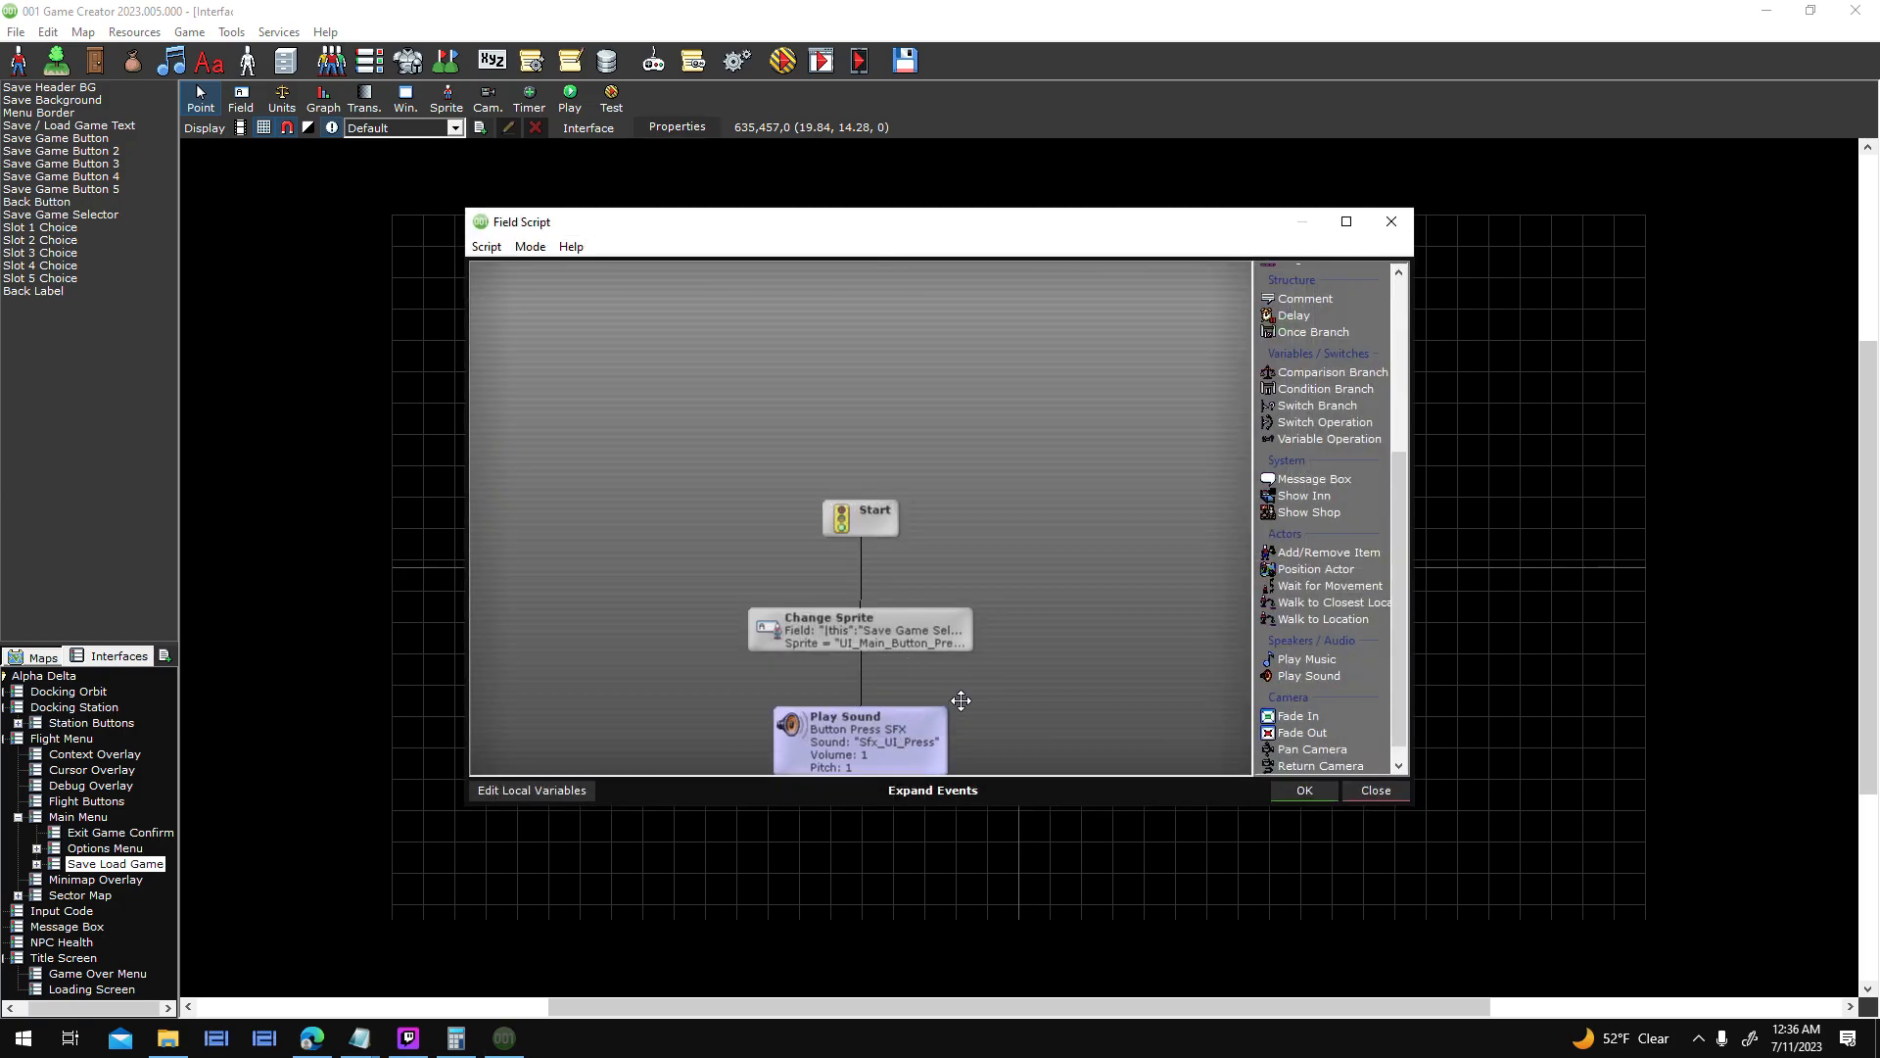
double_click(862, 737)
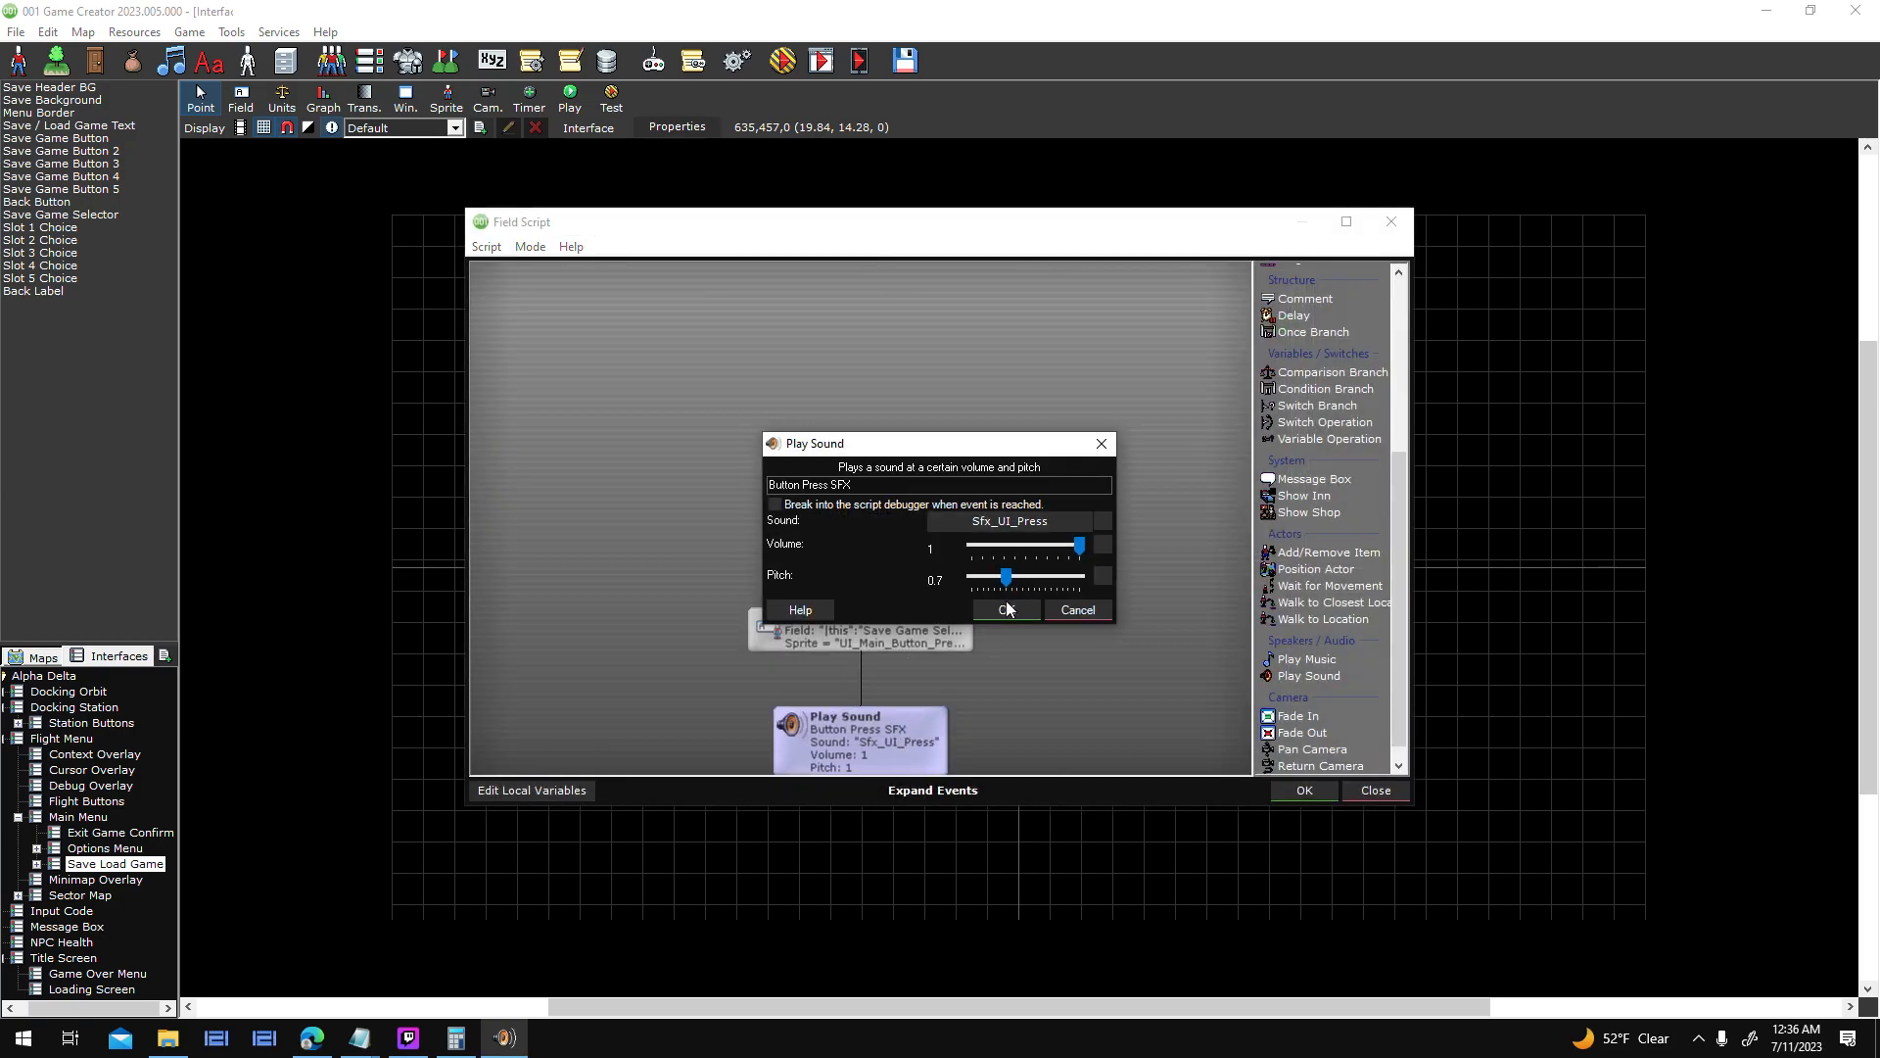
click(1007, 607)
click(1285, 789)
click(1187, 760)
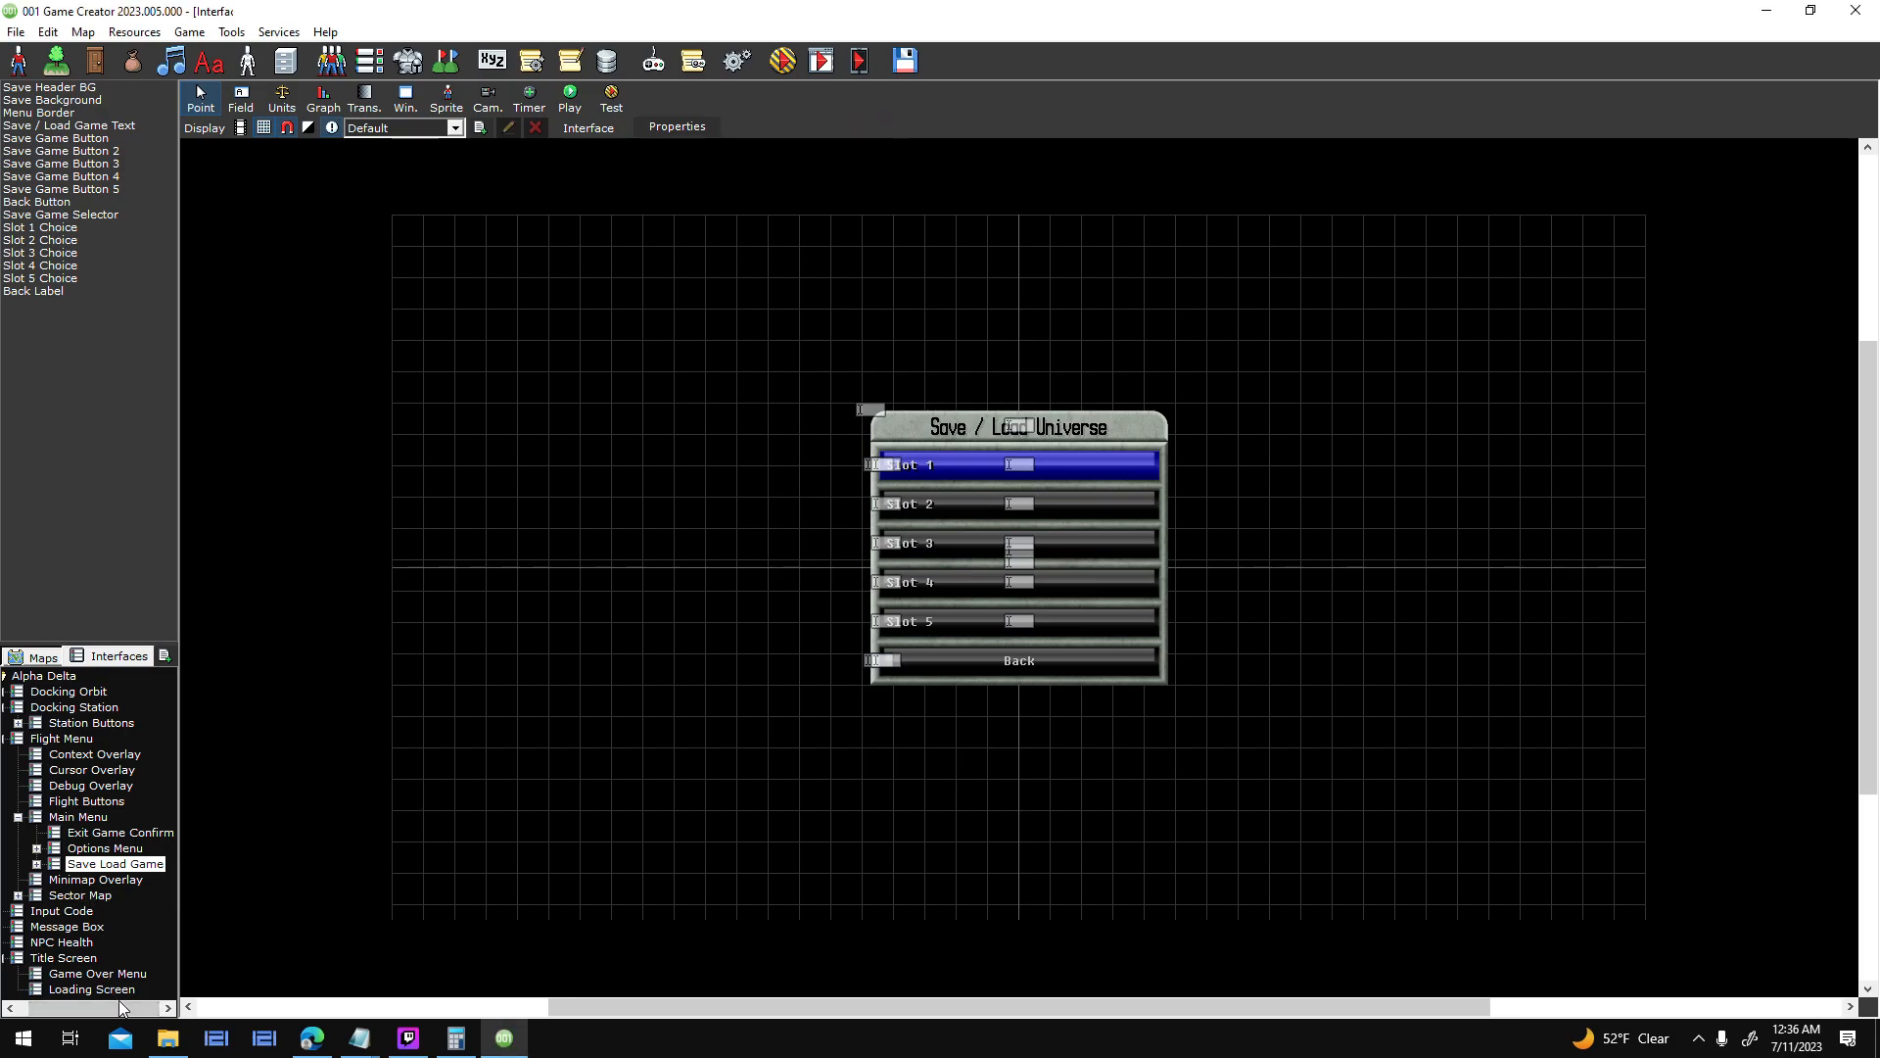
- Save the Save Load Game interface and open the Station Buttons interface under Docking Station
click(76, 927)
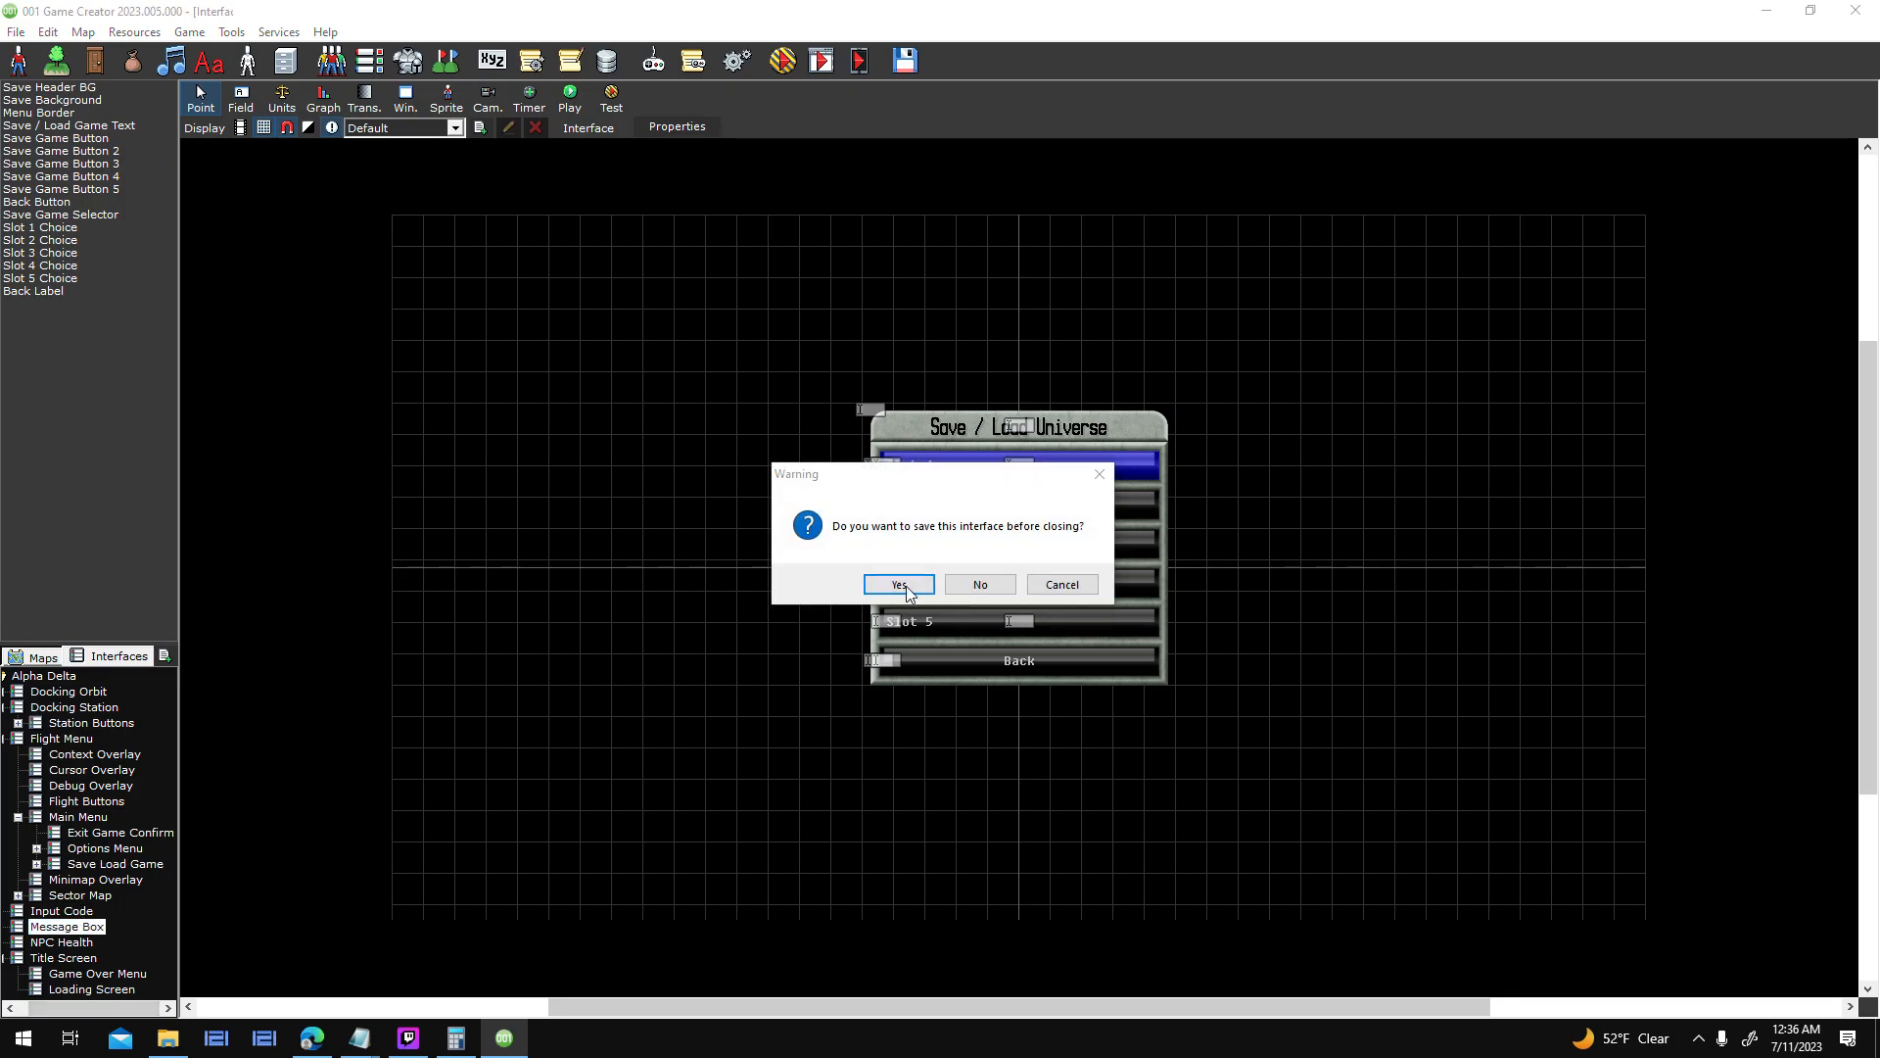
click(894, 585)
click(80, 896)
click(81, 974)
click(91, 960)
click(99, 972)
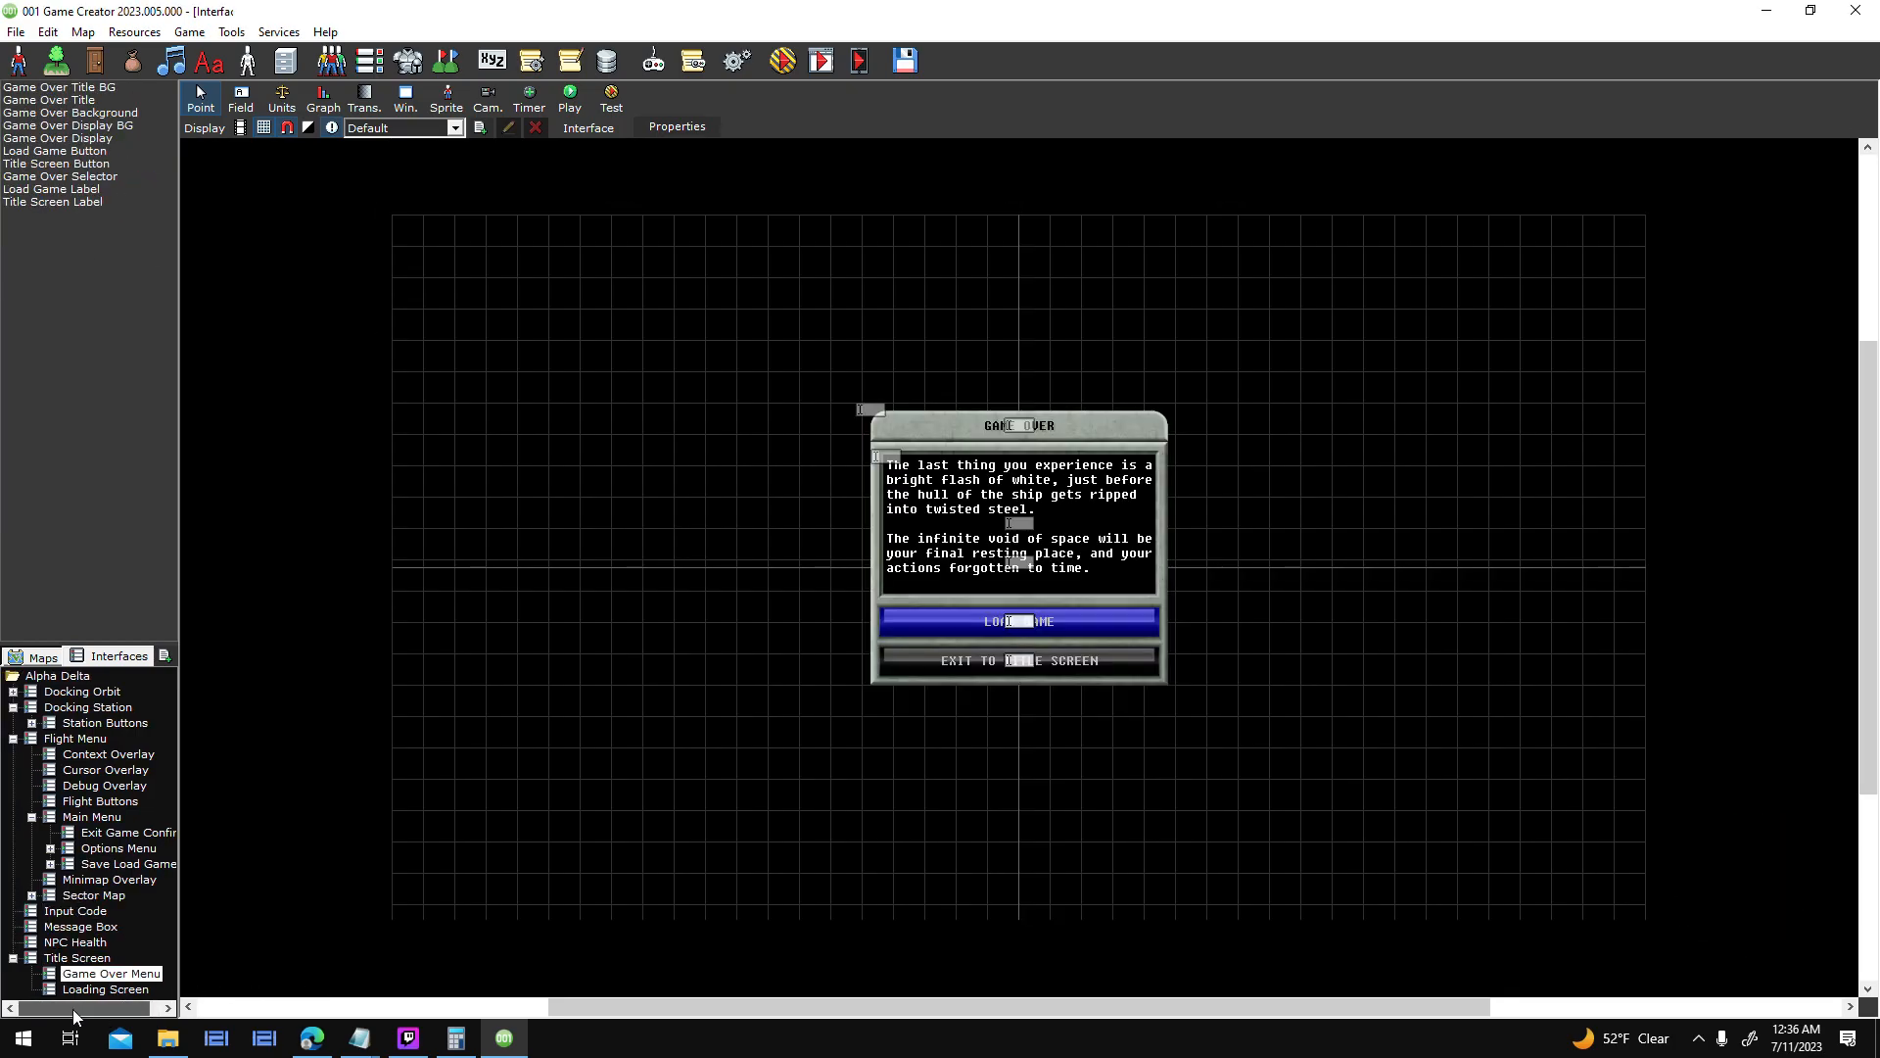
click(112, 722)
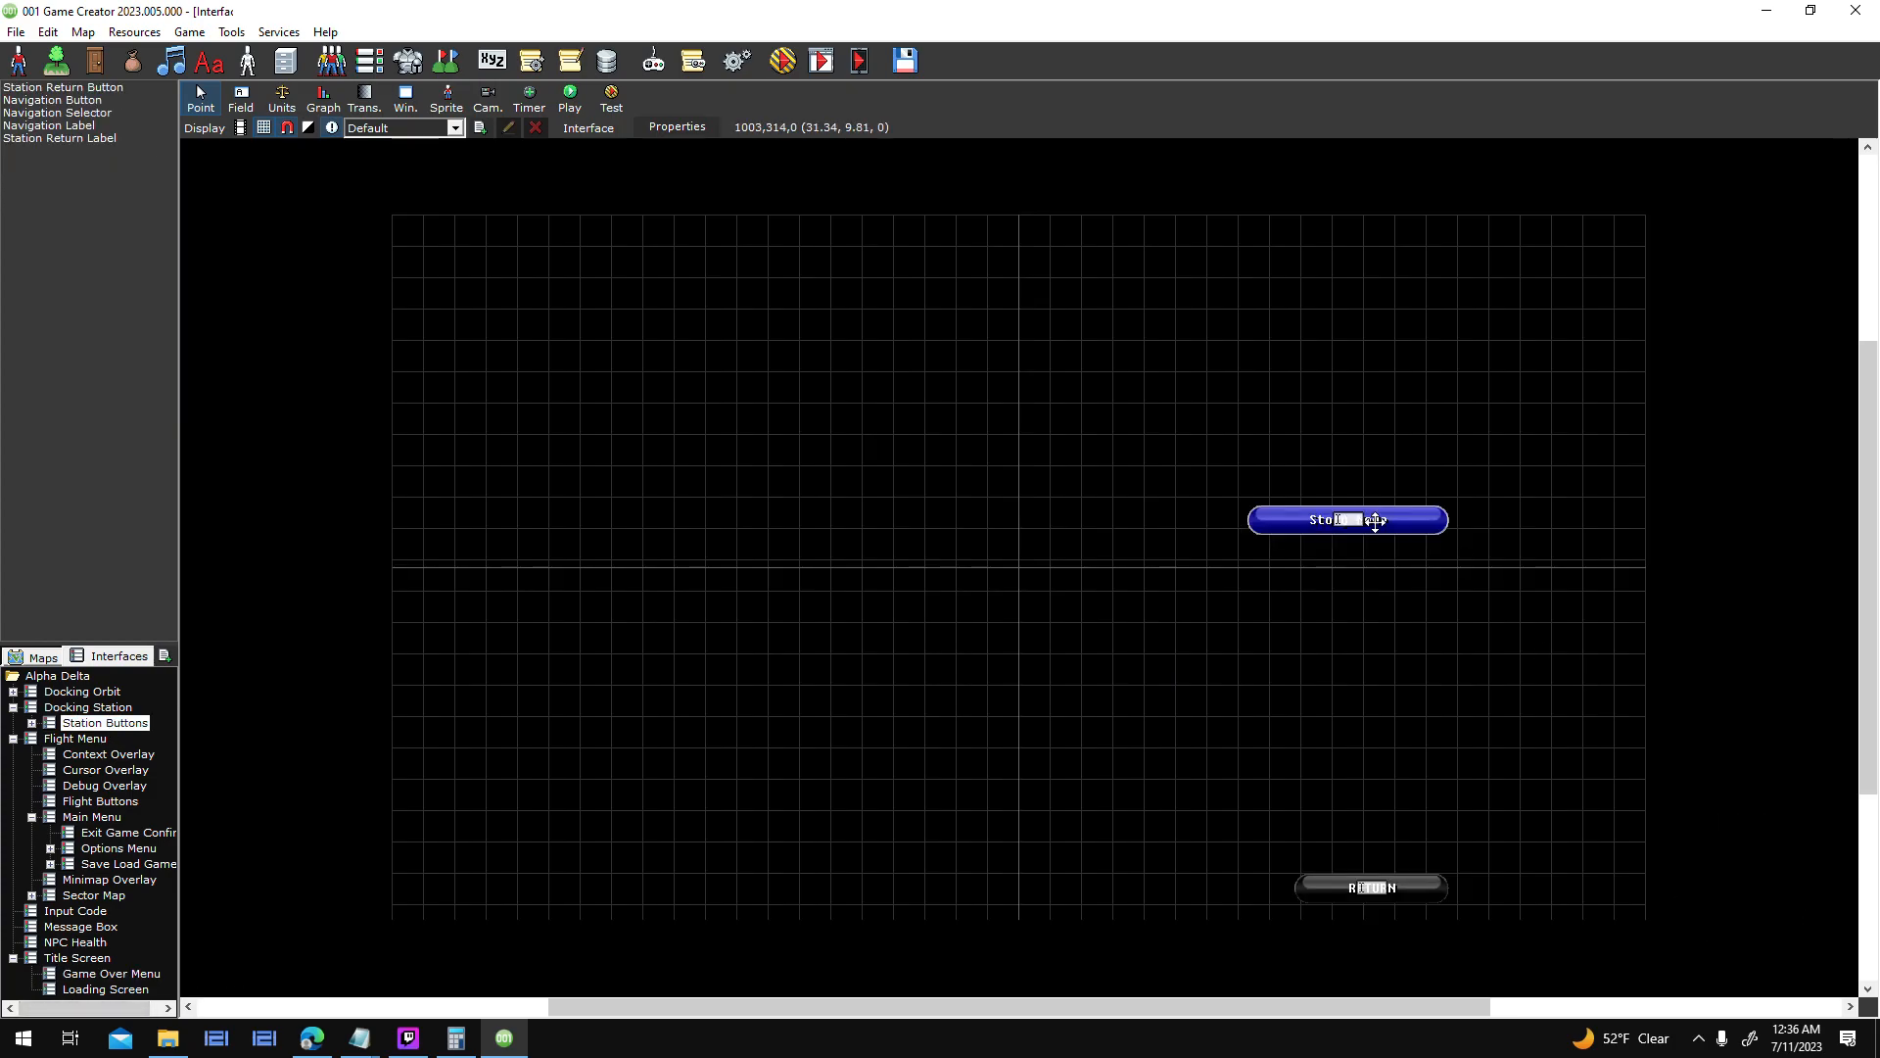
- Set the Button Press Sound pitch to 0.7 in the Navigation Label field's Mouse/Touch Down script and save the field
double_click(1373, 522)
double_click(1203, 311)
double_click(908, 732)
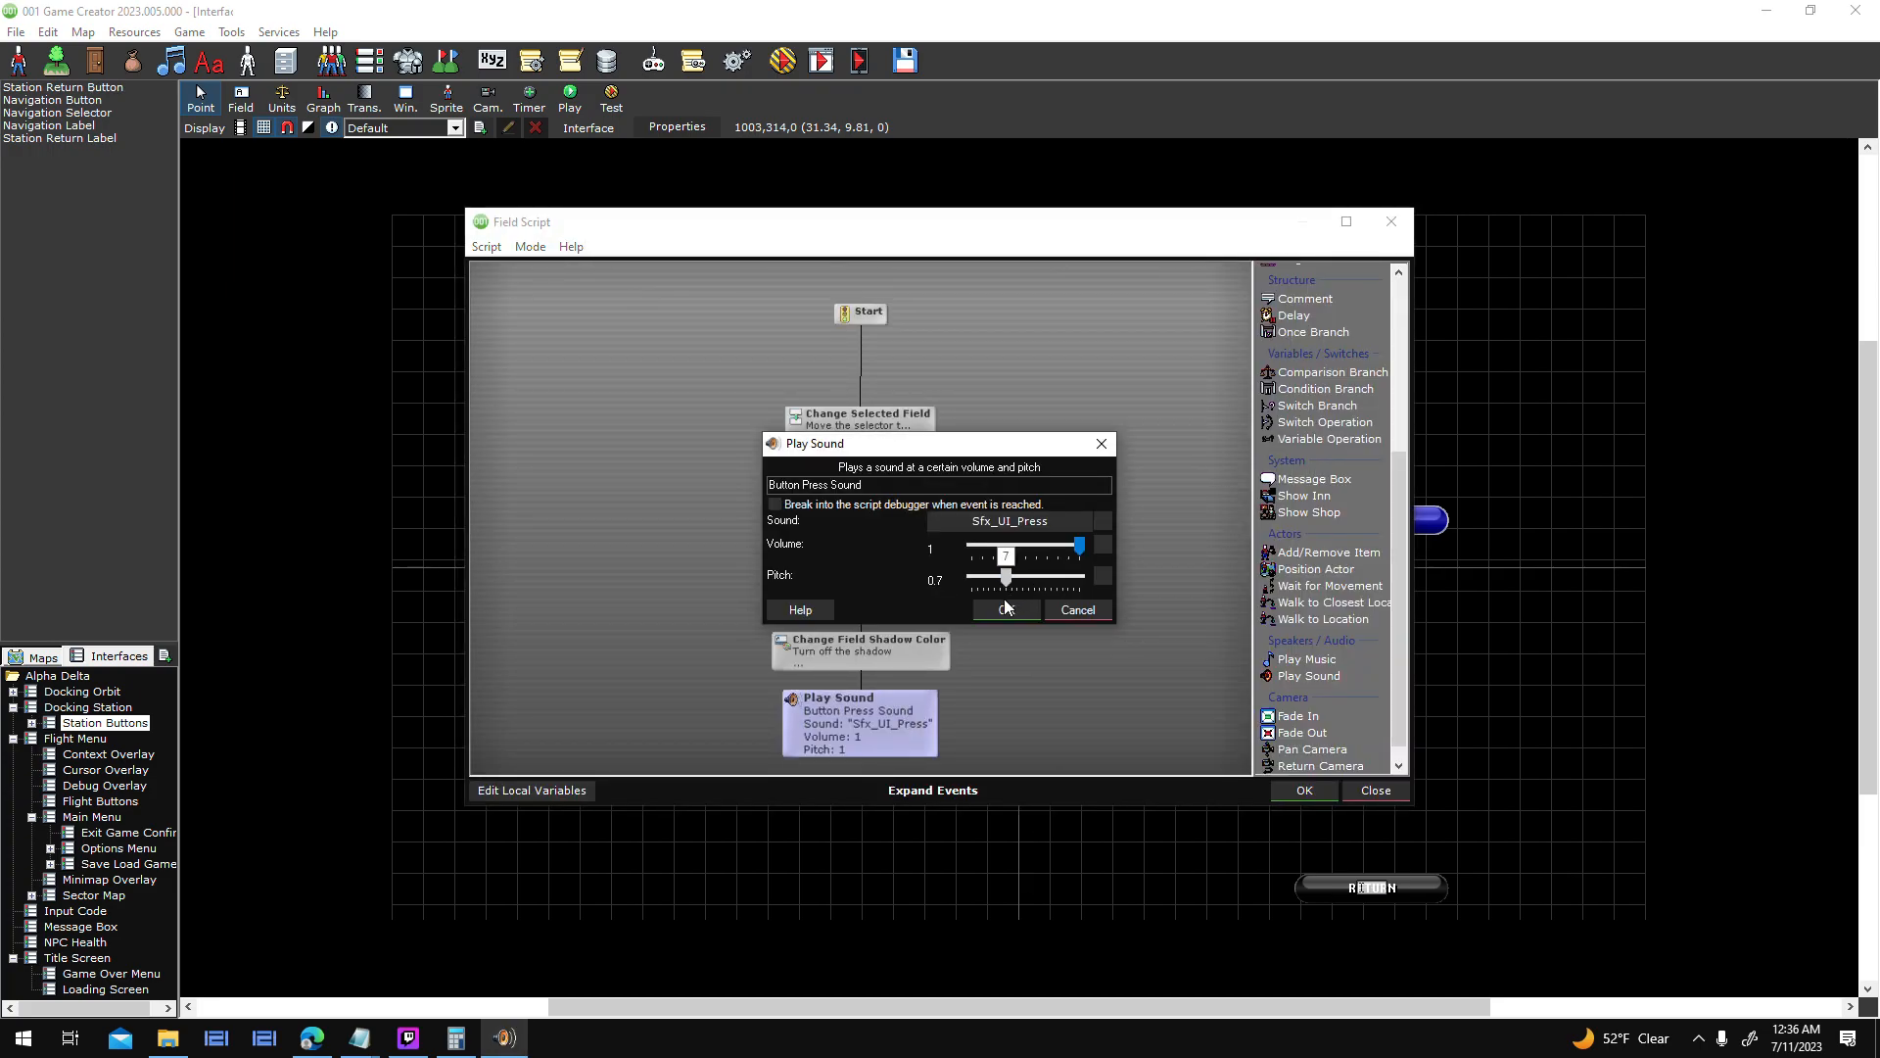
click(1007, 609)
click(1304, 789)
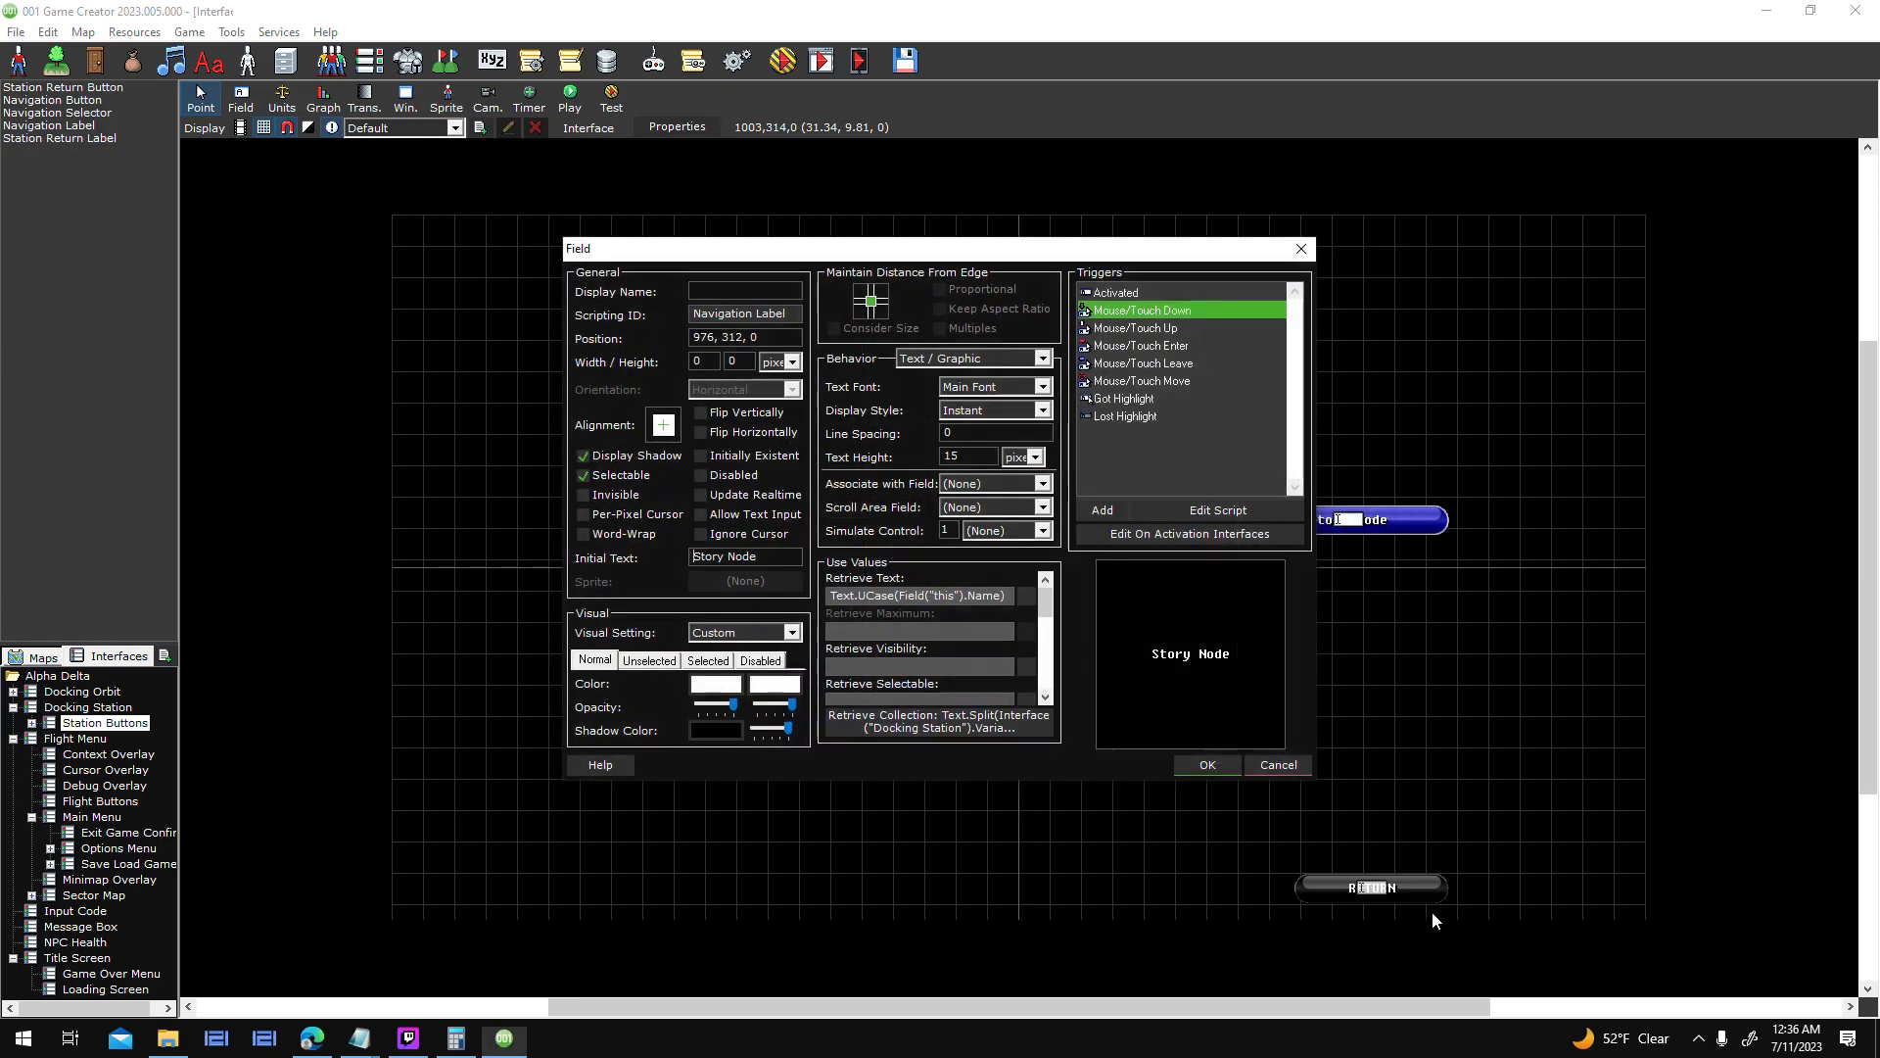
click(1212, 768)
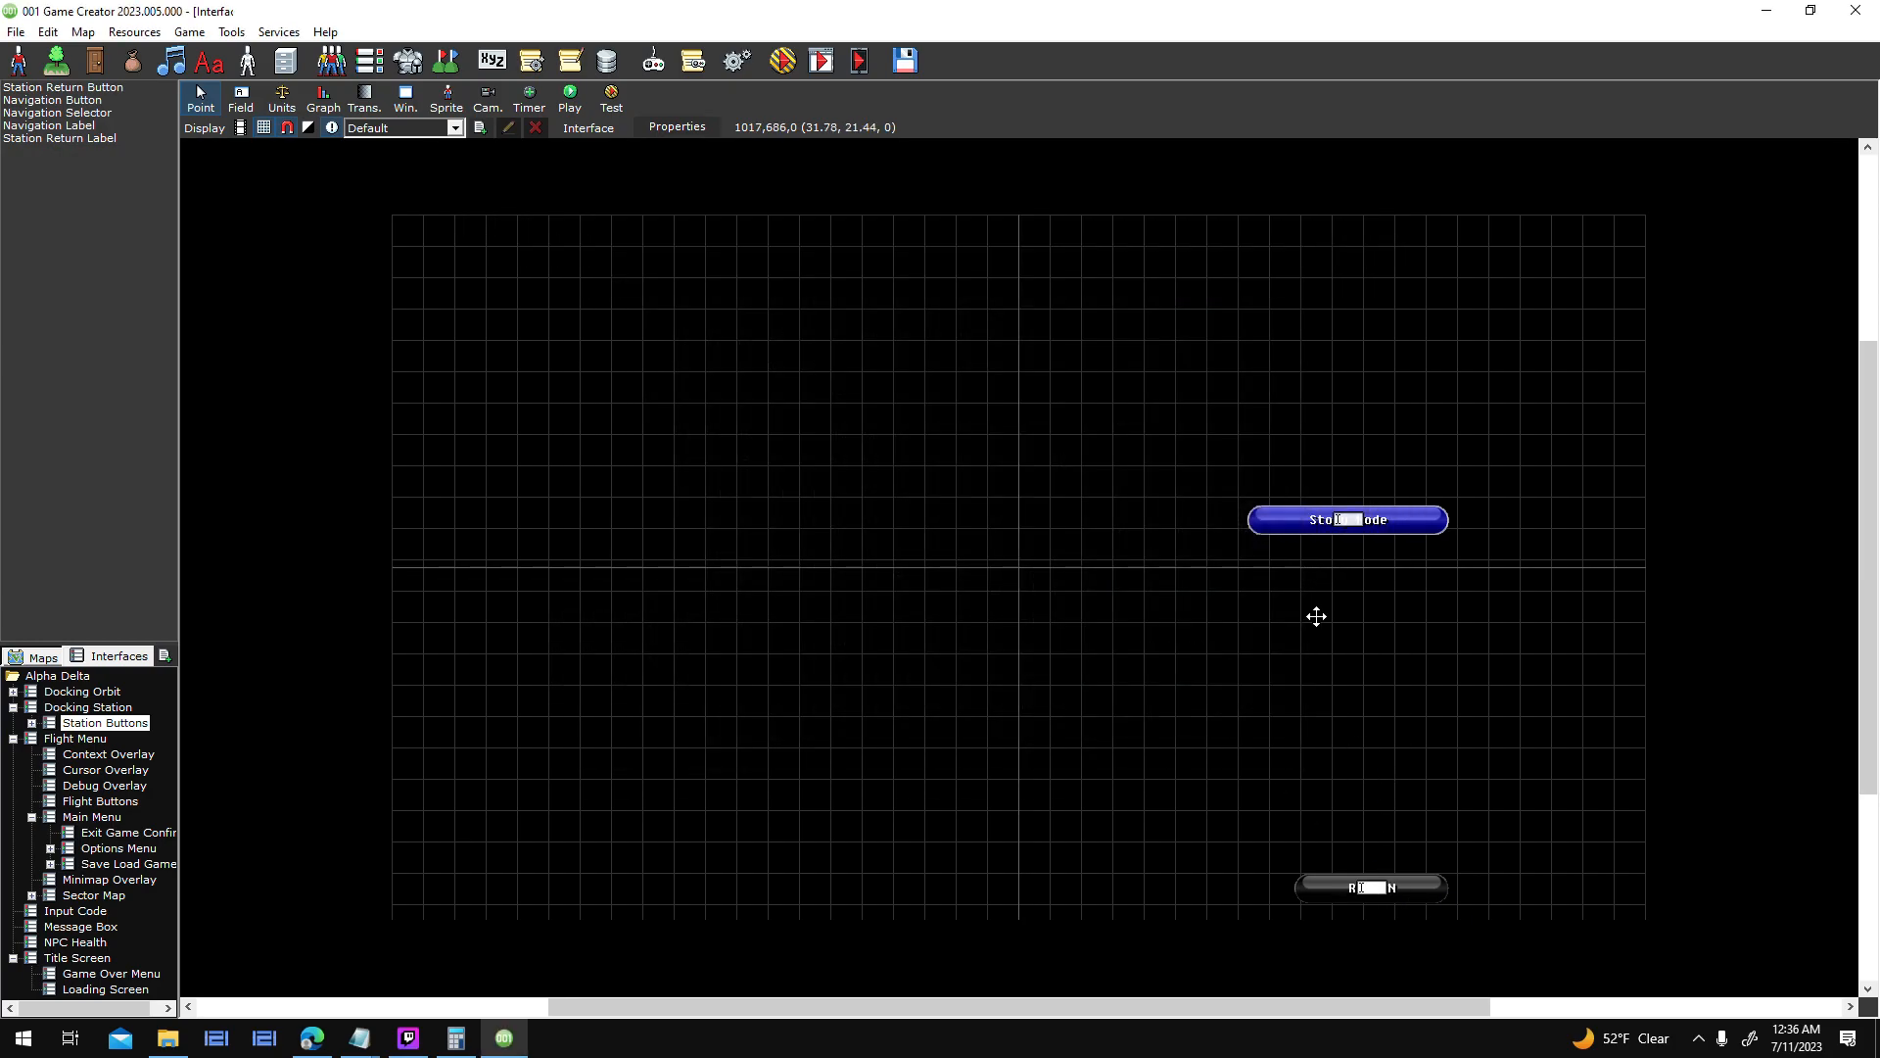
- Set the Sfx_UI_Press pitch to 0.7 in the Station Return Label field's Mouse/Touch Down script and save the field
double_click(1202, 315)
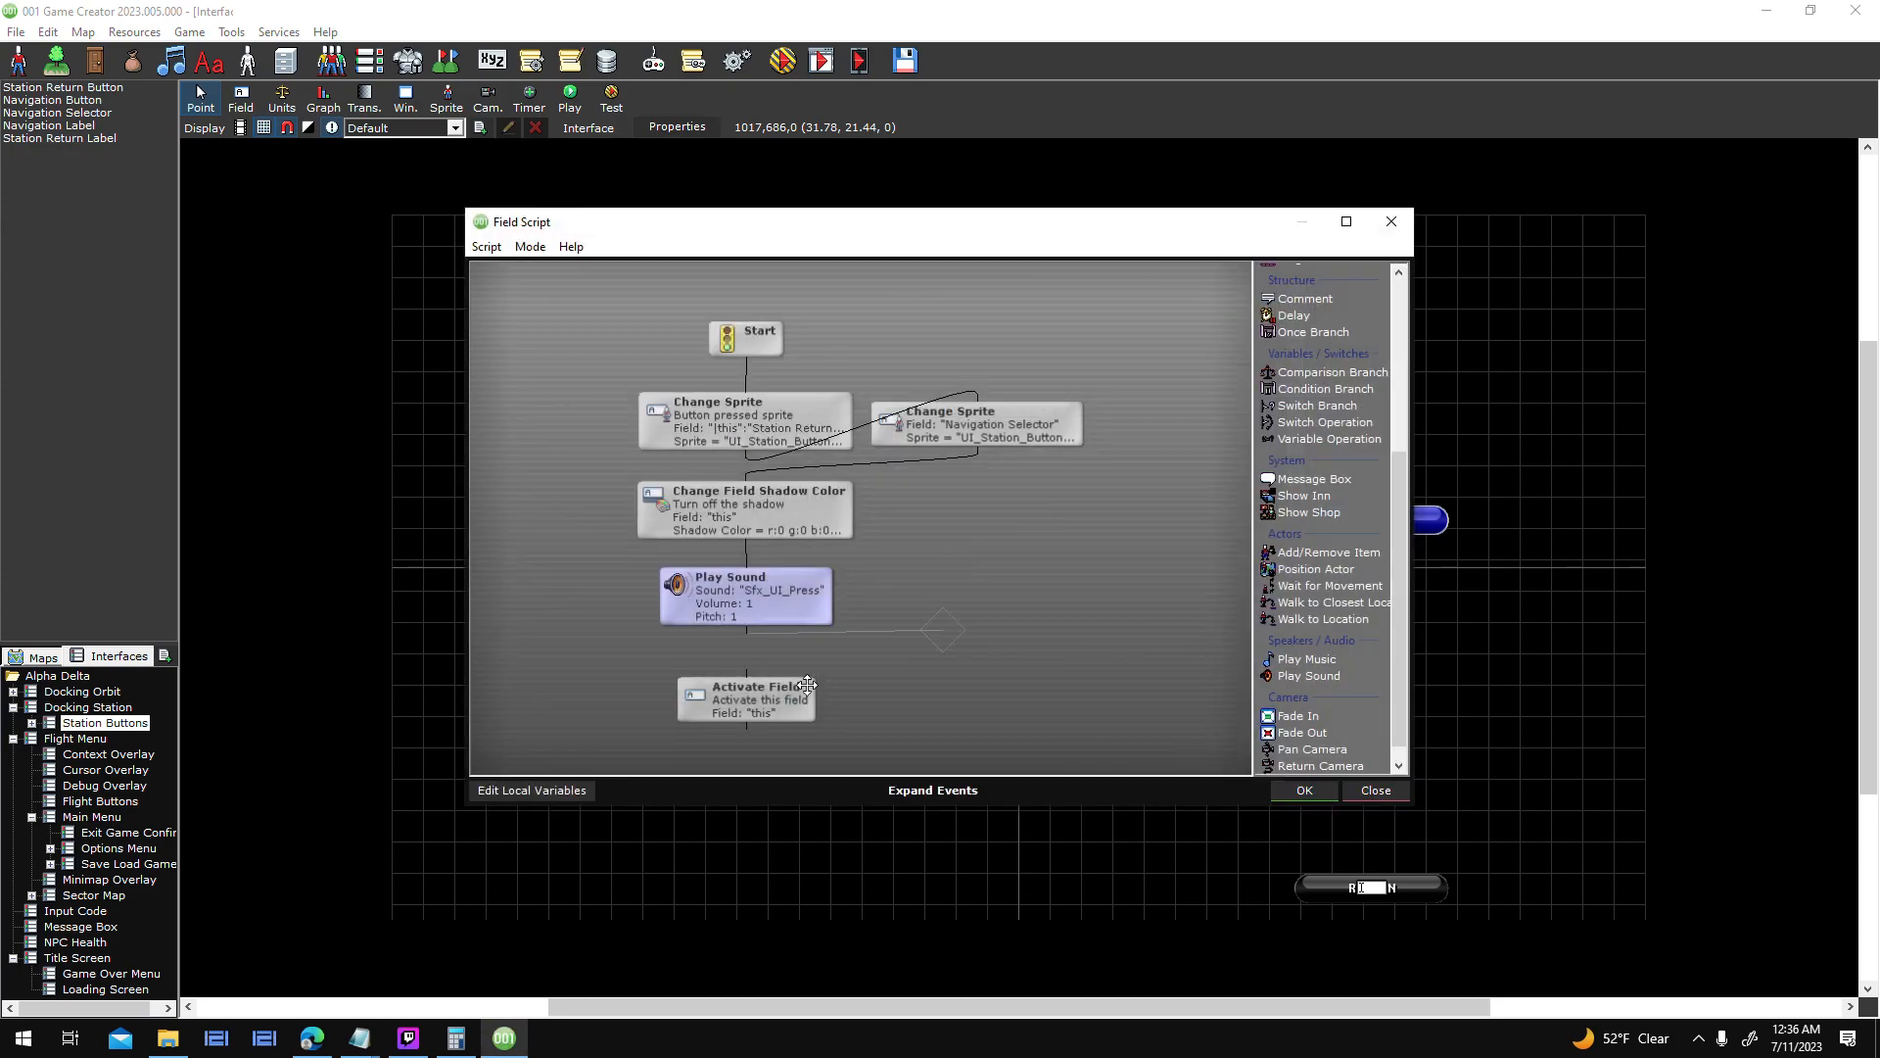
double_click(821, 615)
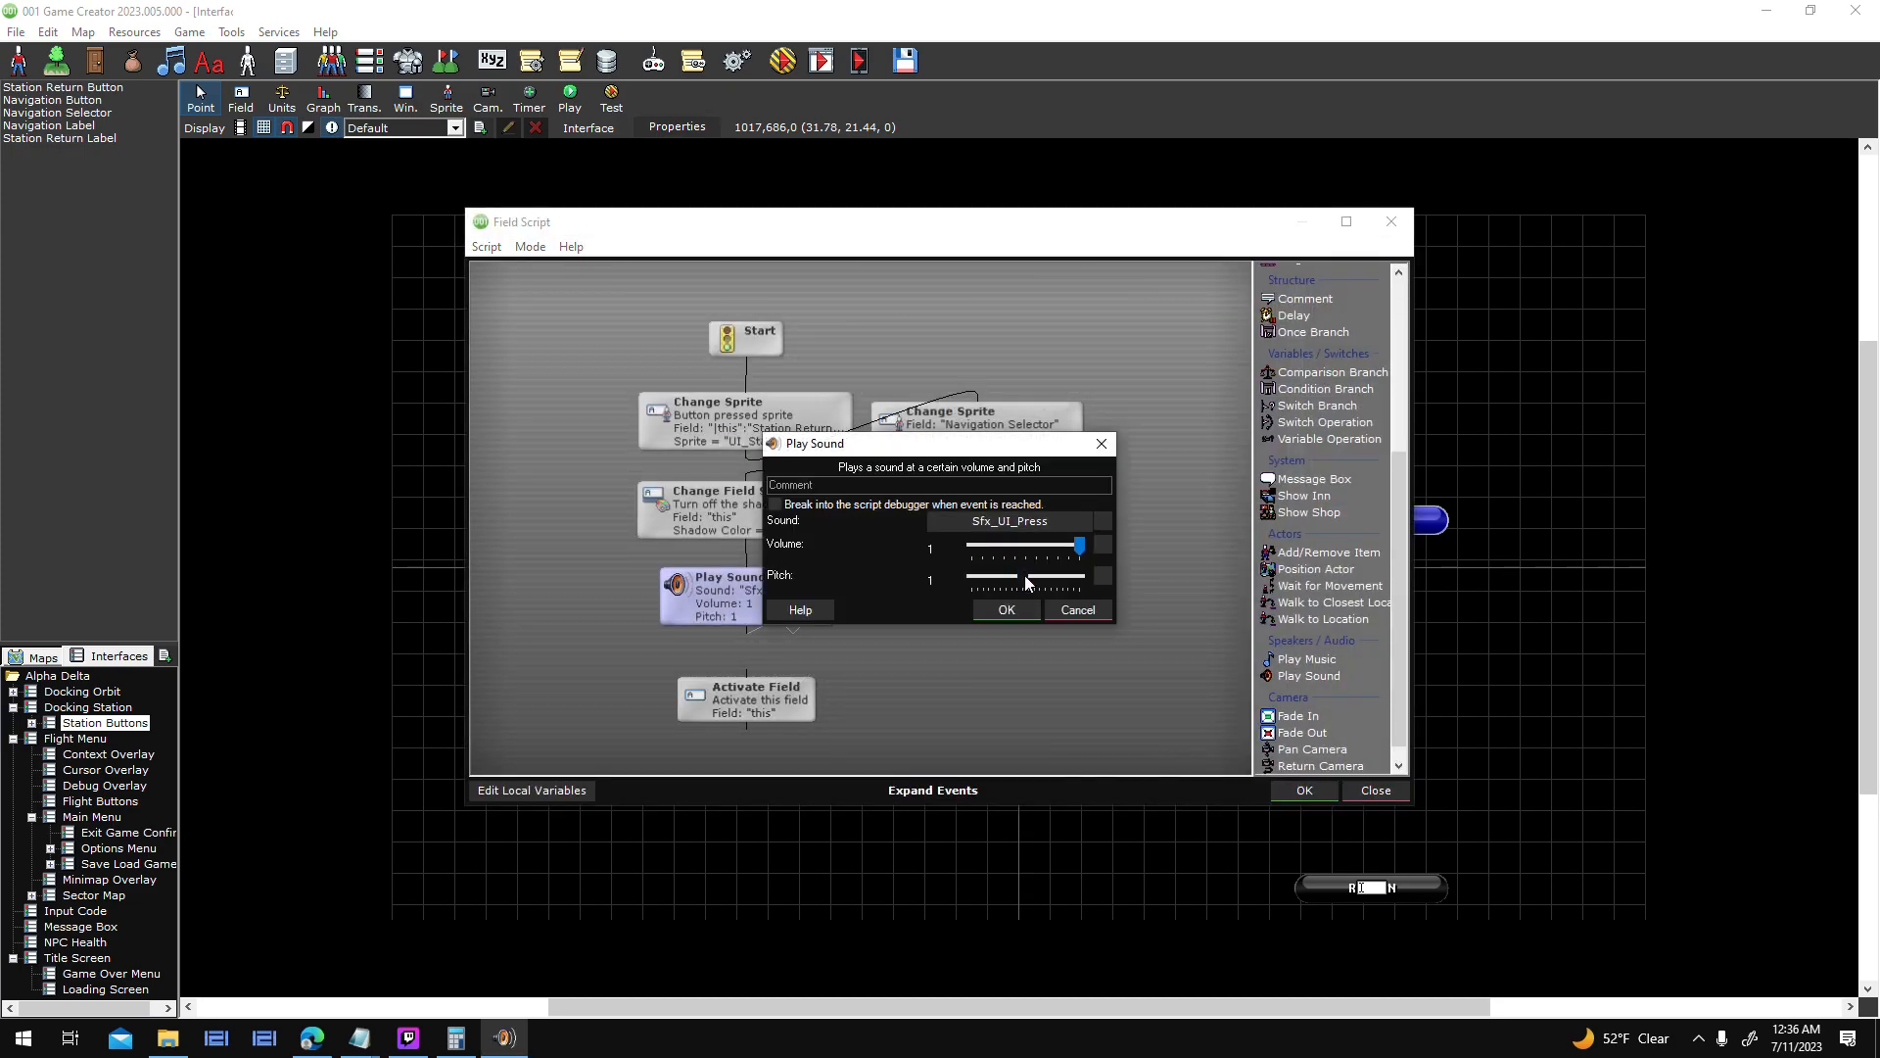
click(1006, 609)
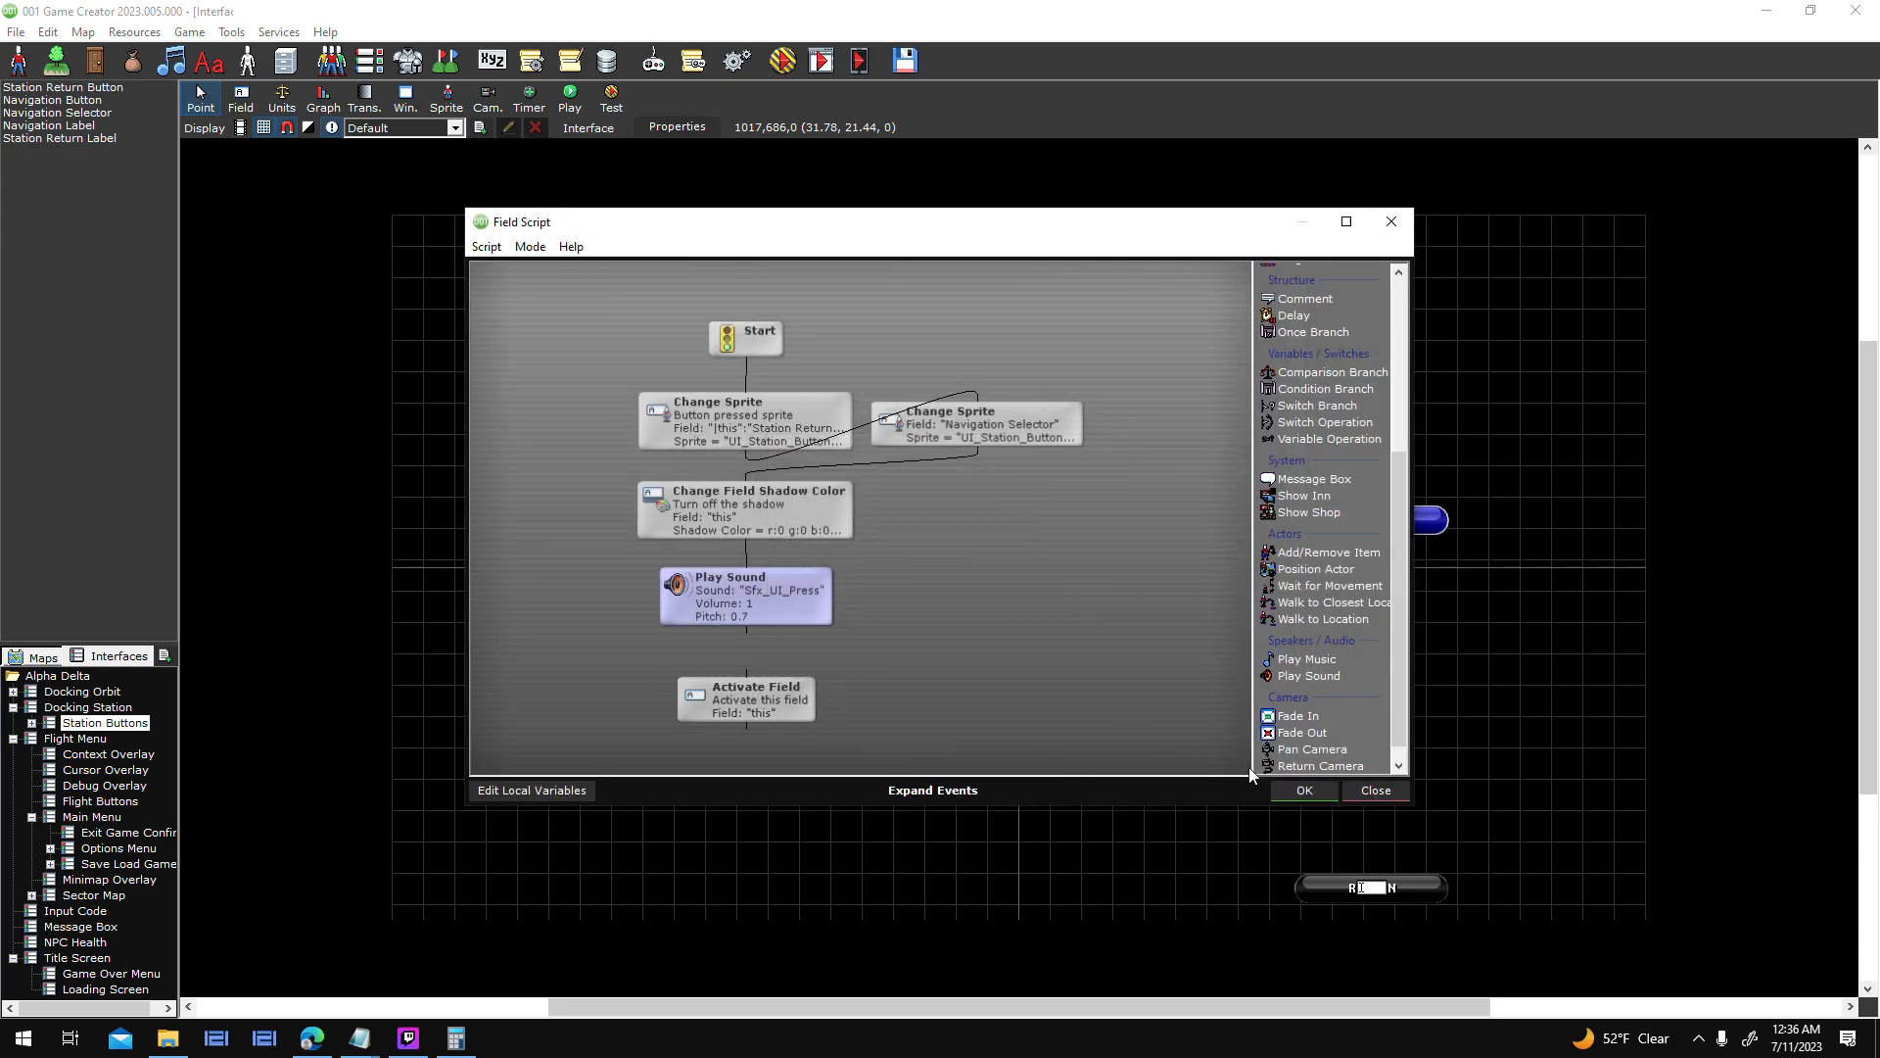
click(1305, 789)
click(1181, 762)
- Add the Button Press SFX Play Sound event at pitch 1 after Start in the Station Buttons interface's Player accepted script
click(681, 129)
double_click(1060, 392)
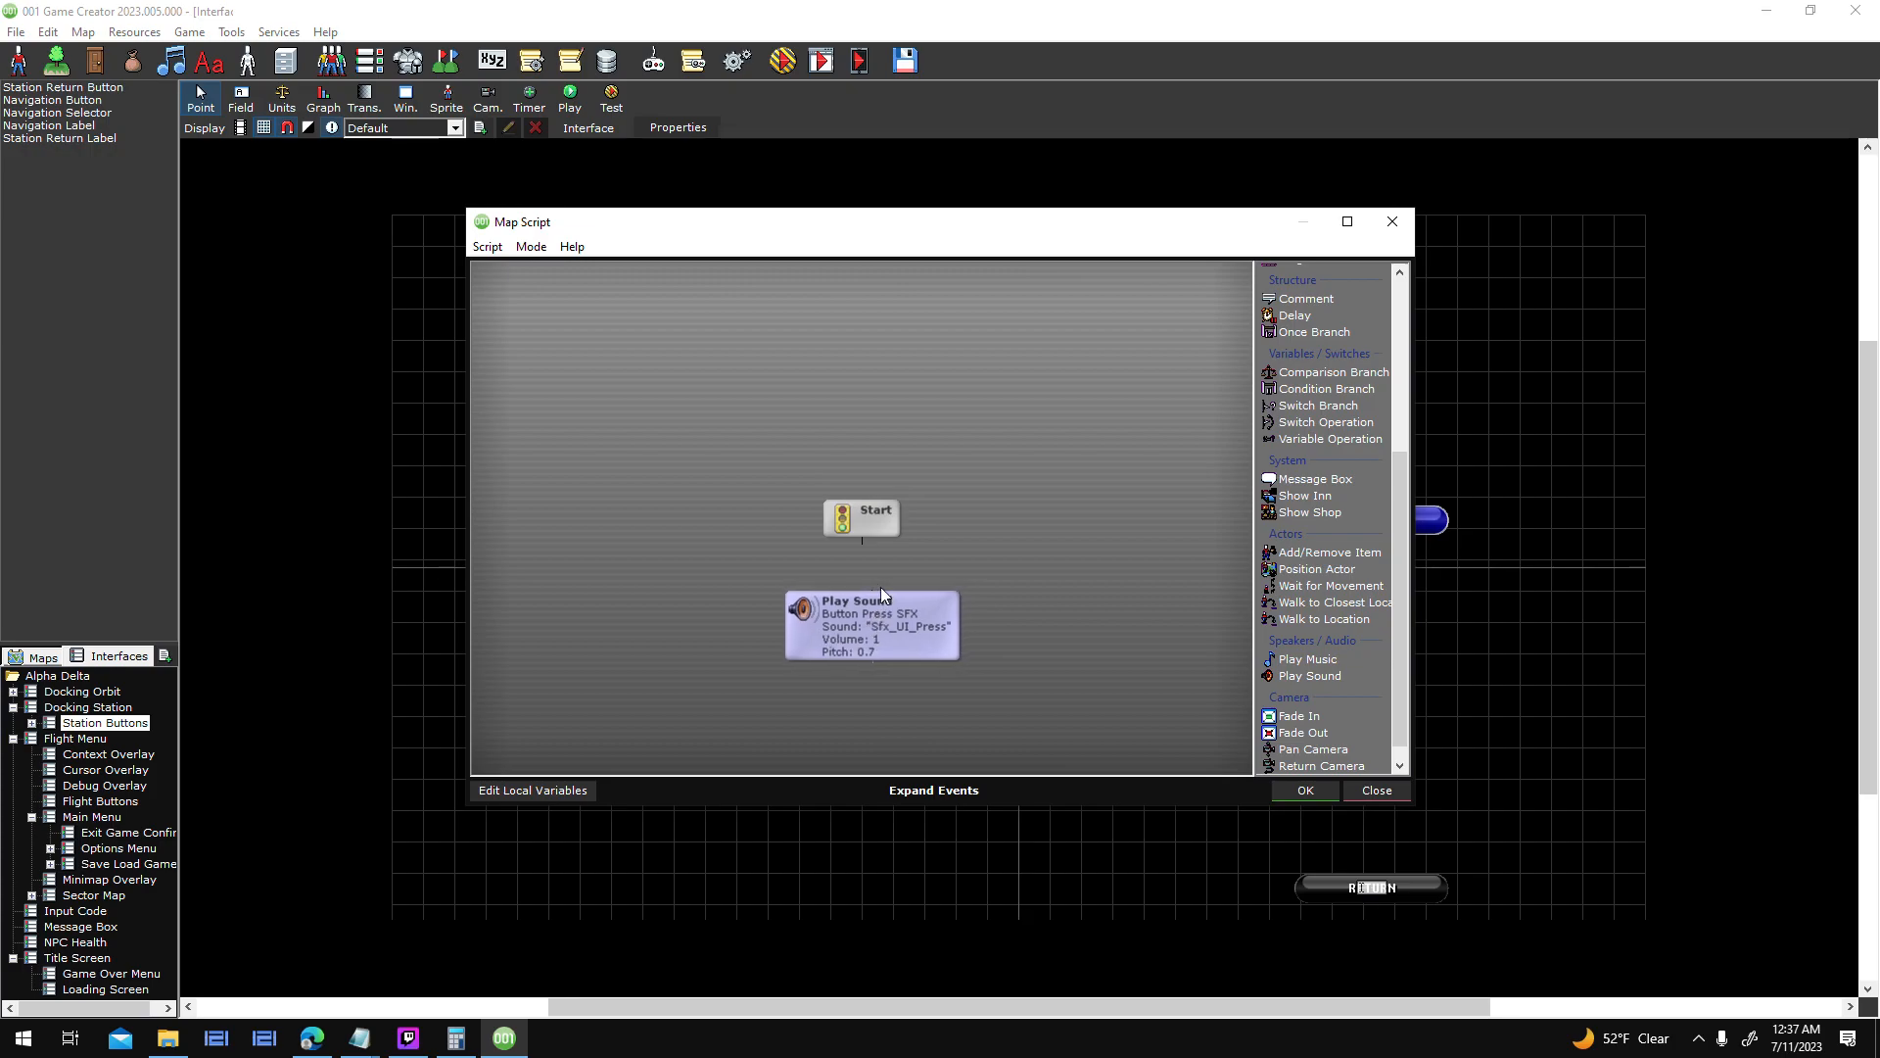
double_click(893, 619)
drag(1013, 580, 1022, 587)
click(1006, 607)
drag(864, 549, 893, 649)
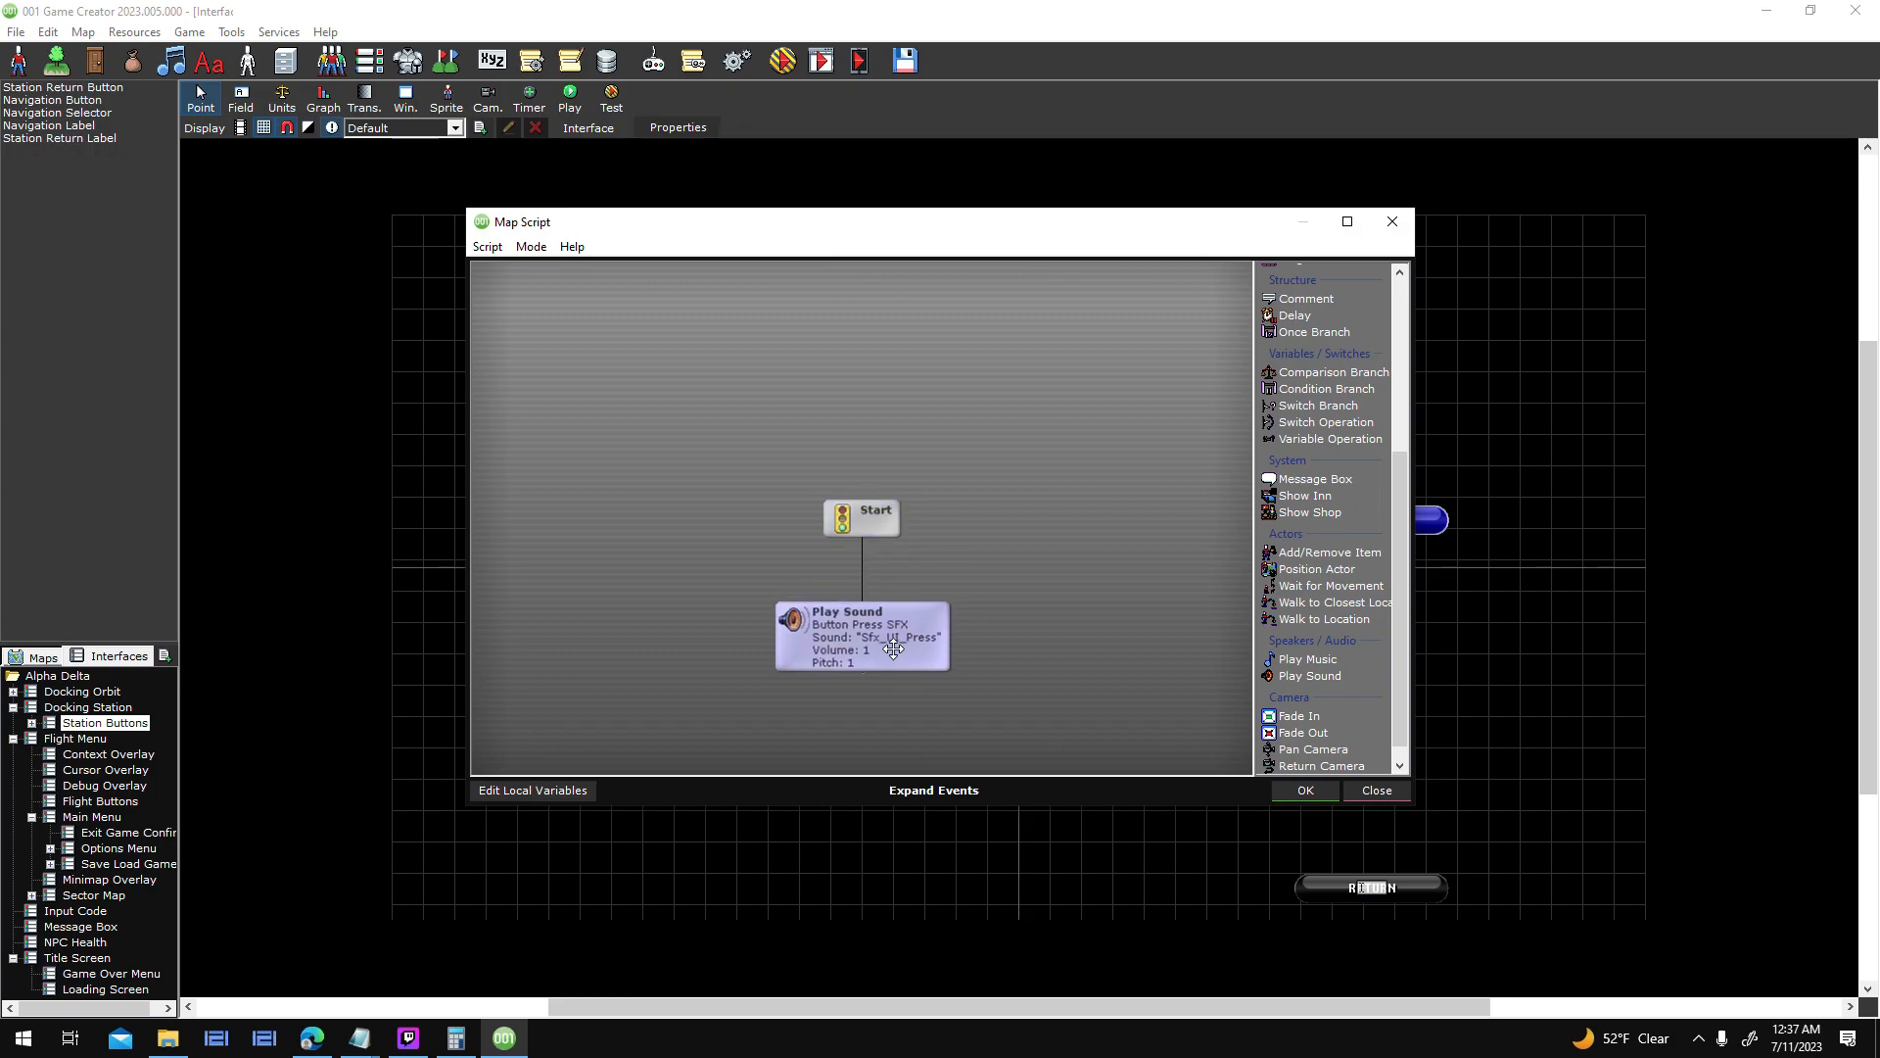
click(1278, 789)
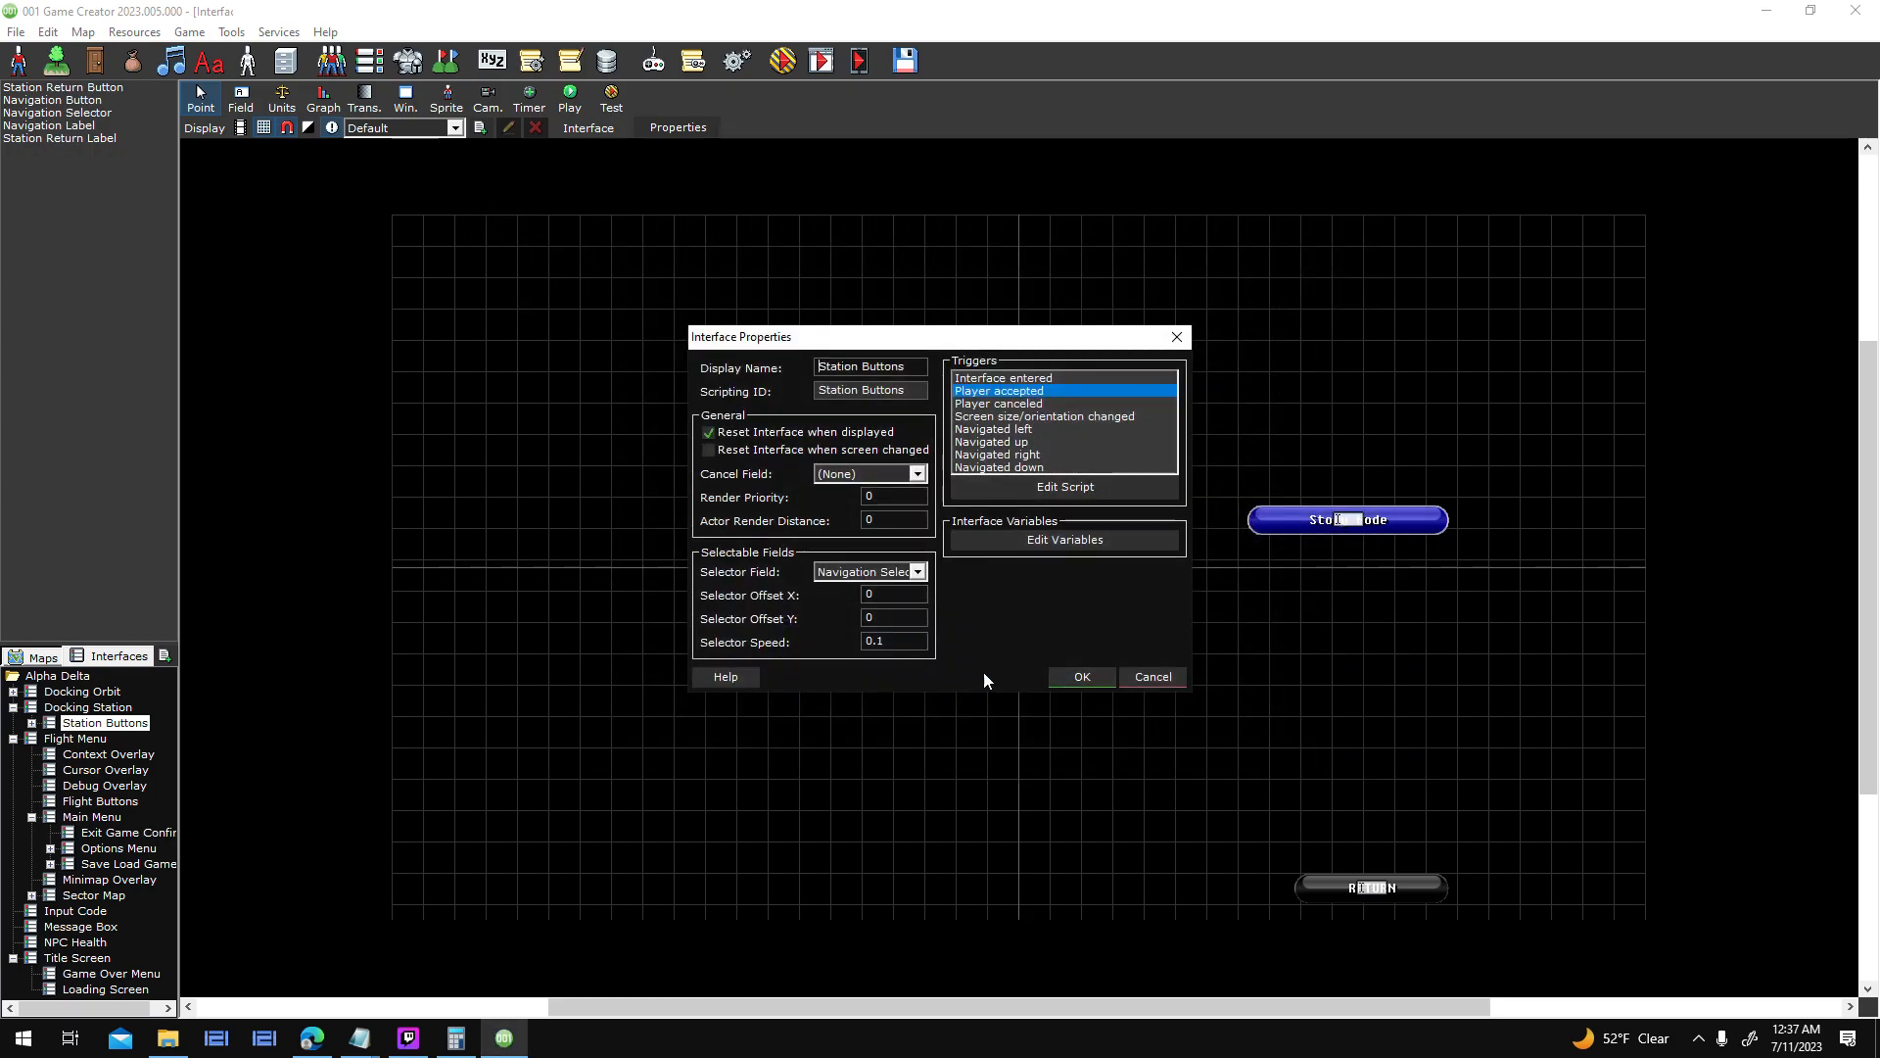
click(1074, 675)
- Open the Orbit Buttons interface under Docking Orbit, saving the Station Buttons changes
click(31, 721)
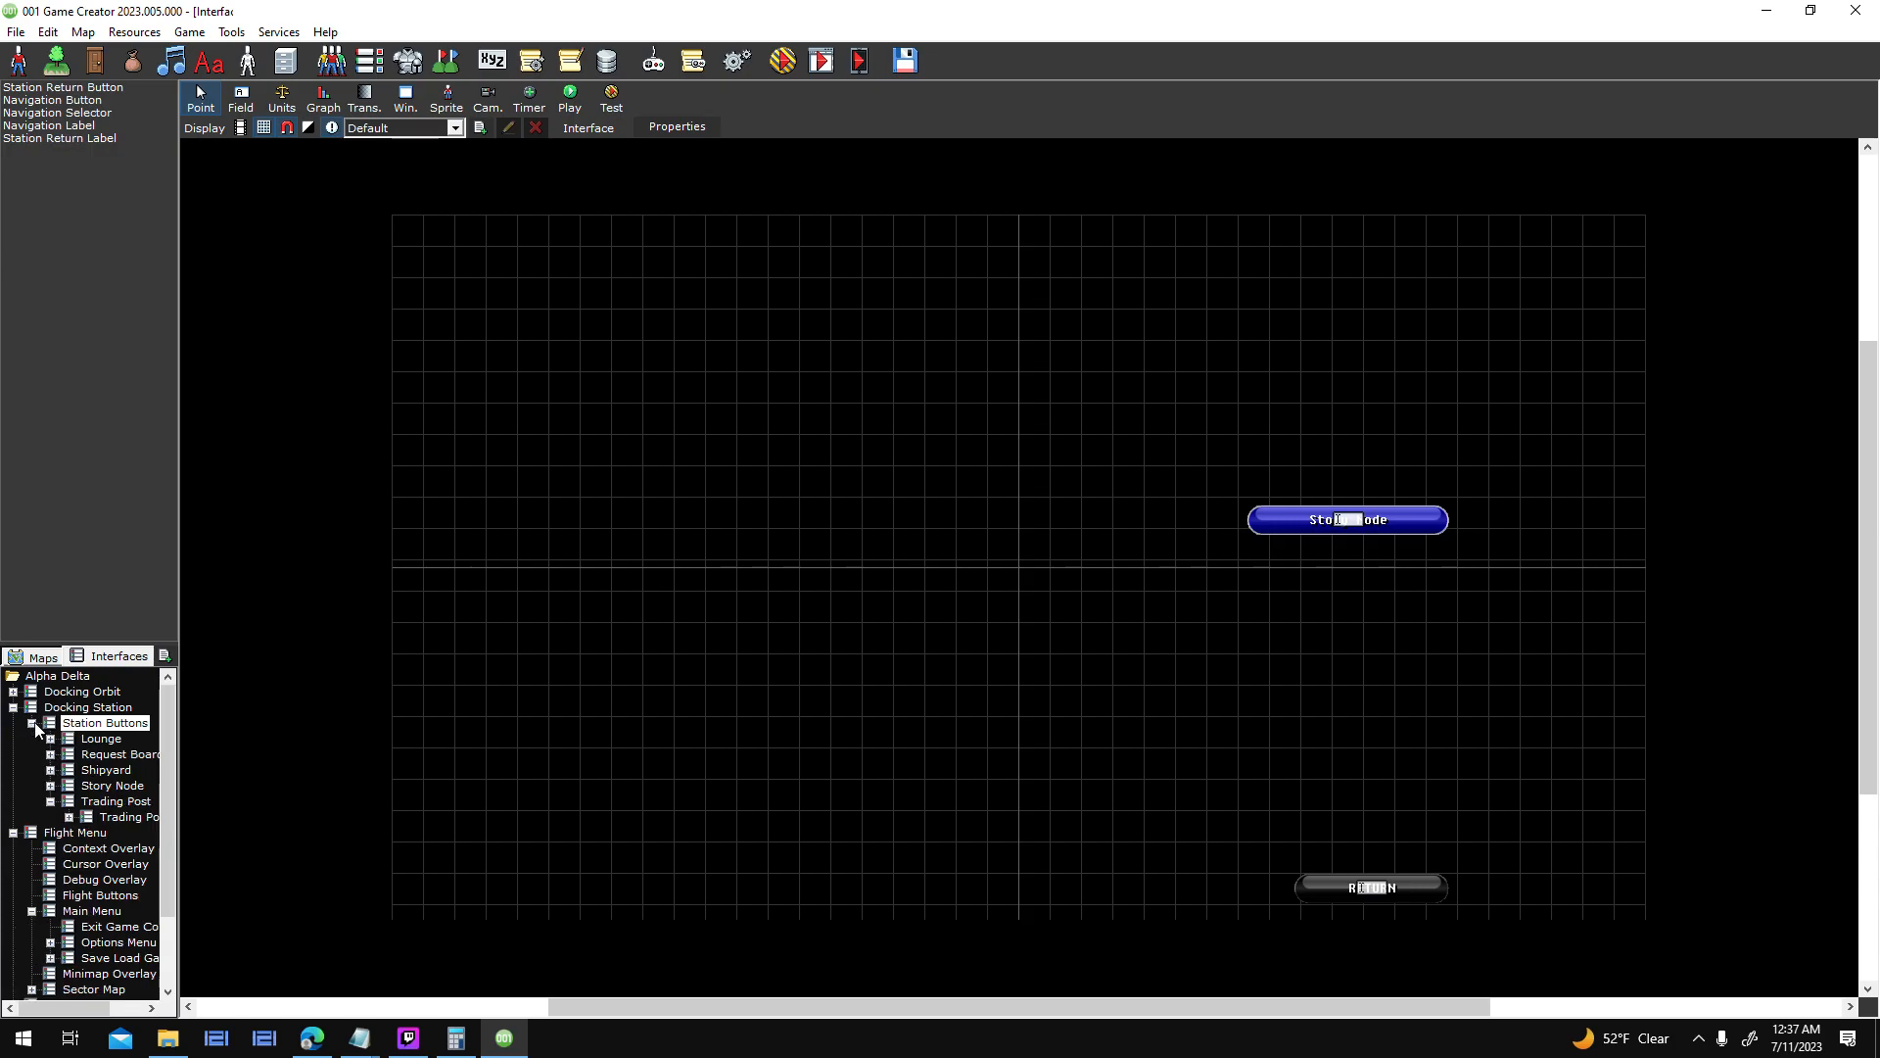
click(34, 723)
click(13, 692)
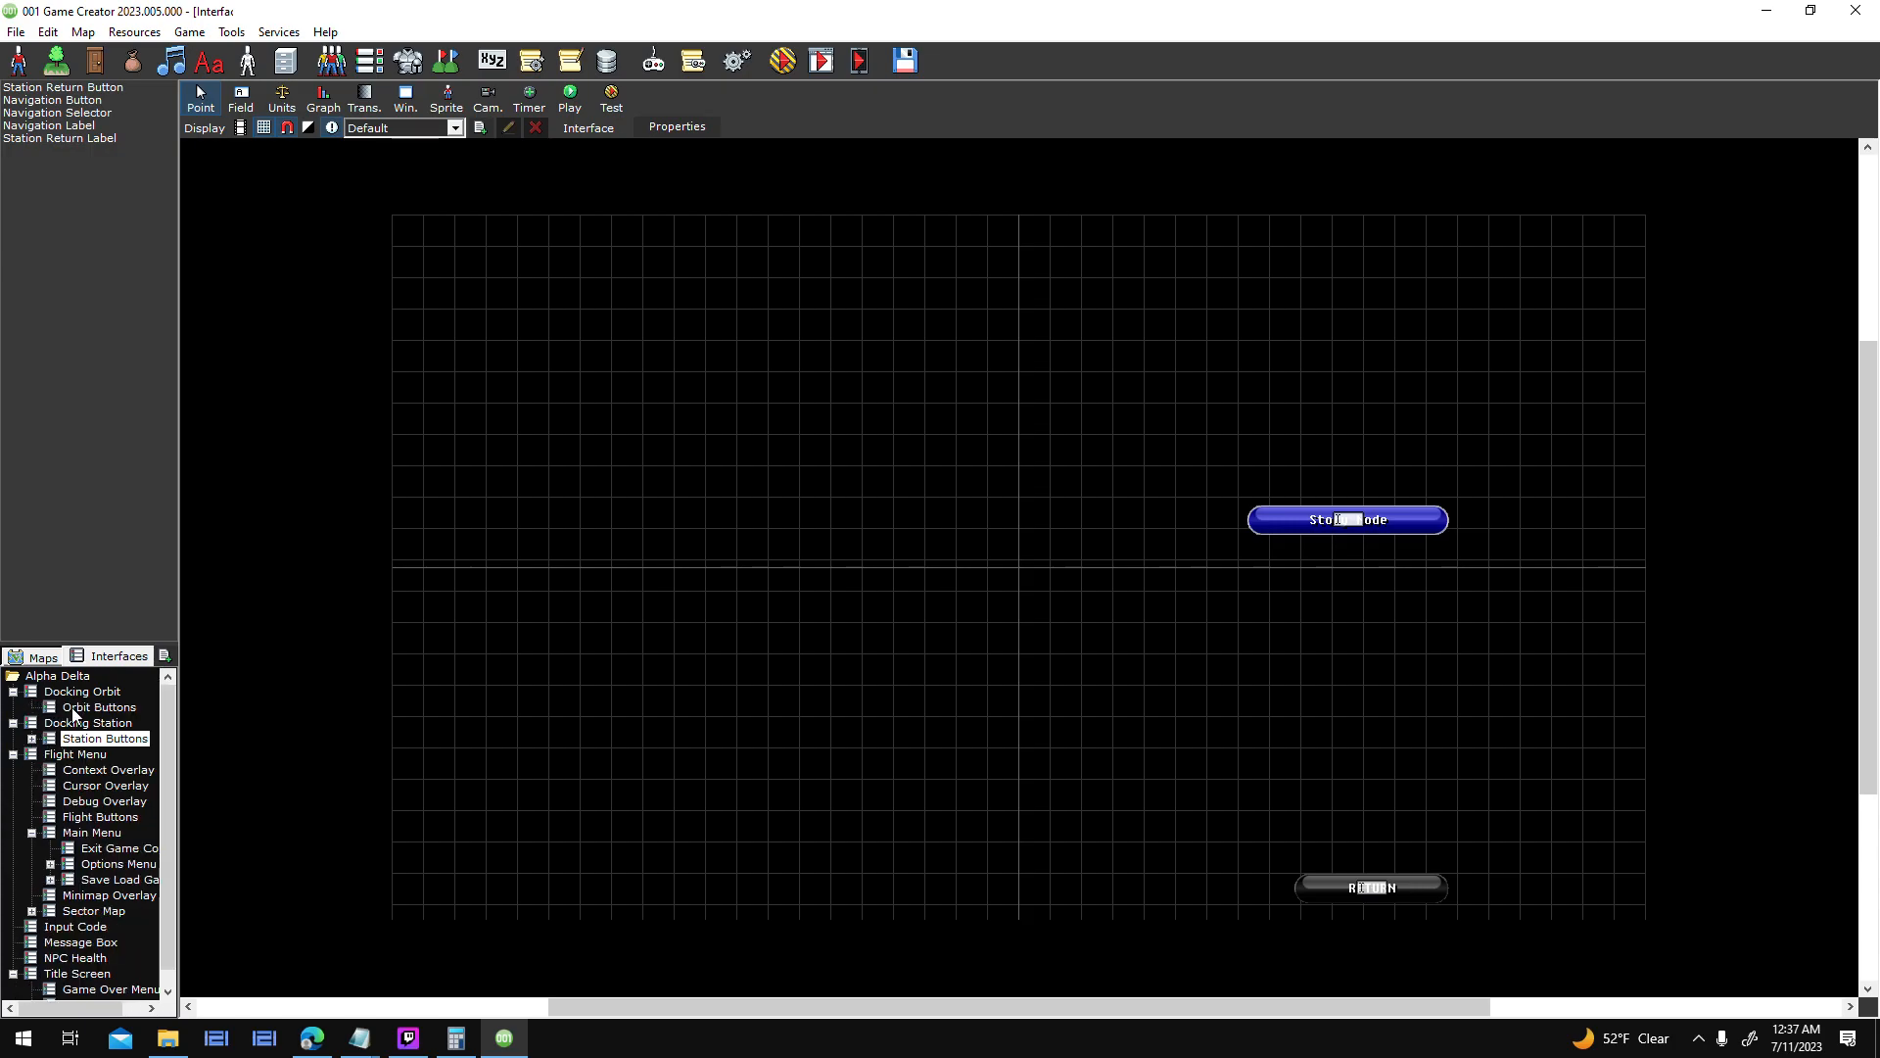
double_click(98, 707)
click(899, 585)
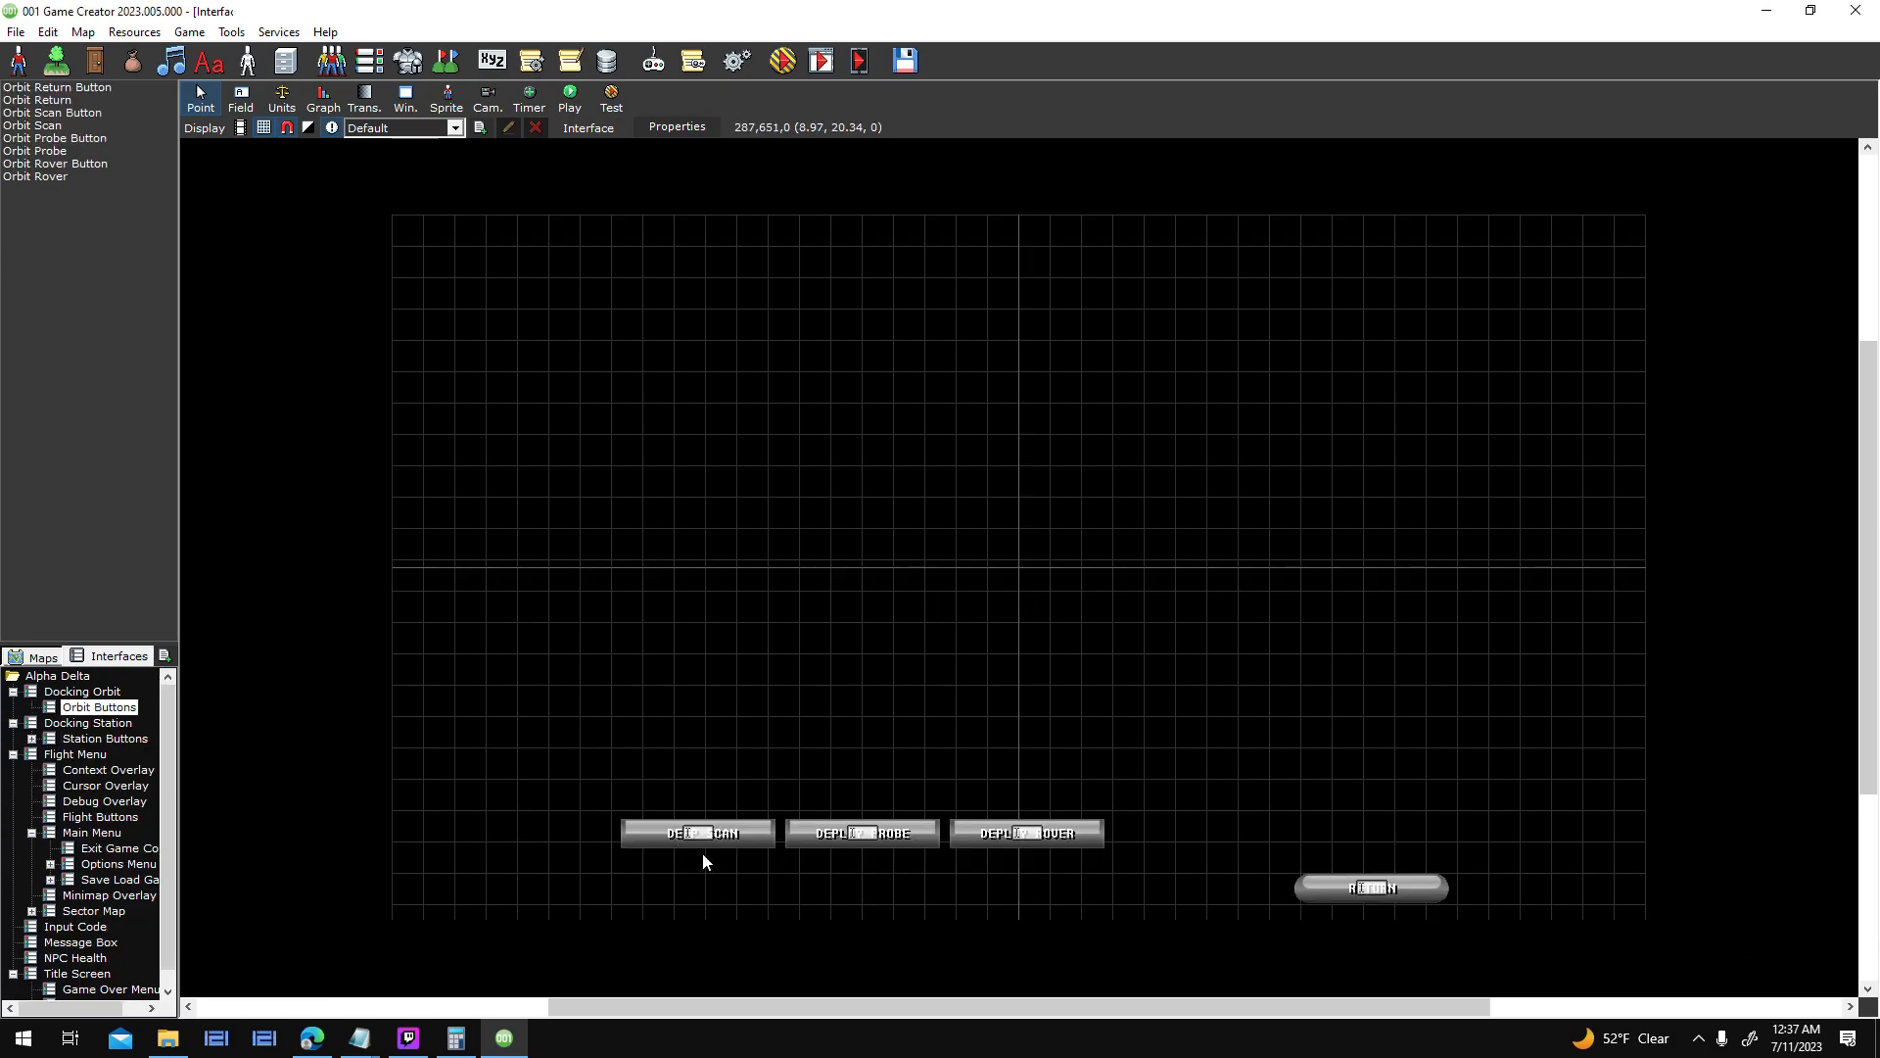
- Set the Sfx_UI_Press pitch to 0.7 in the Orbit Return field's Mouse/Touch Down script and save the field
double_click(114, 99)
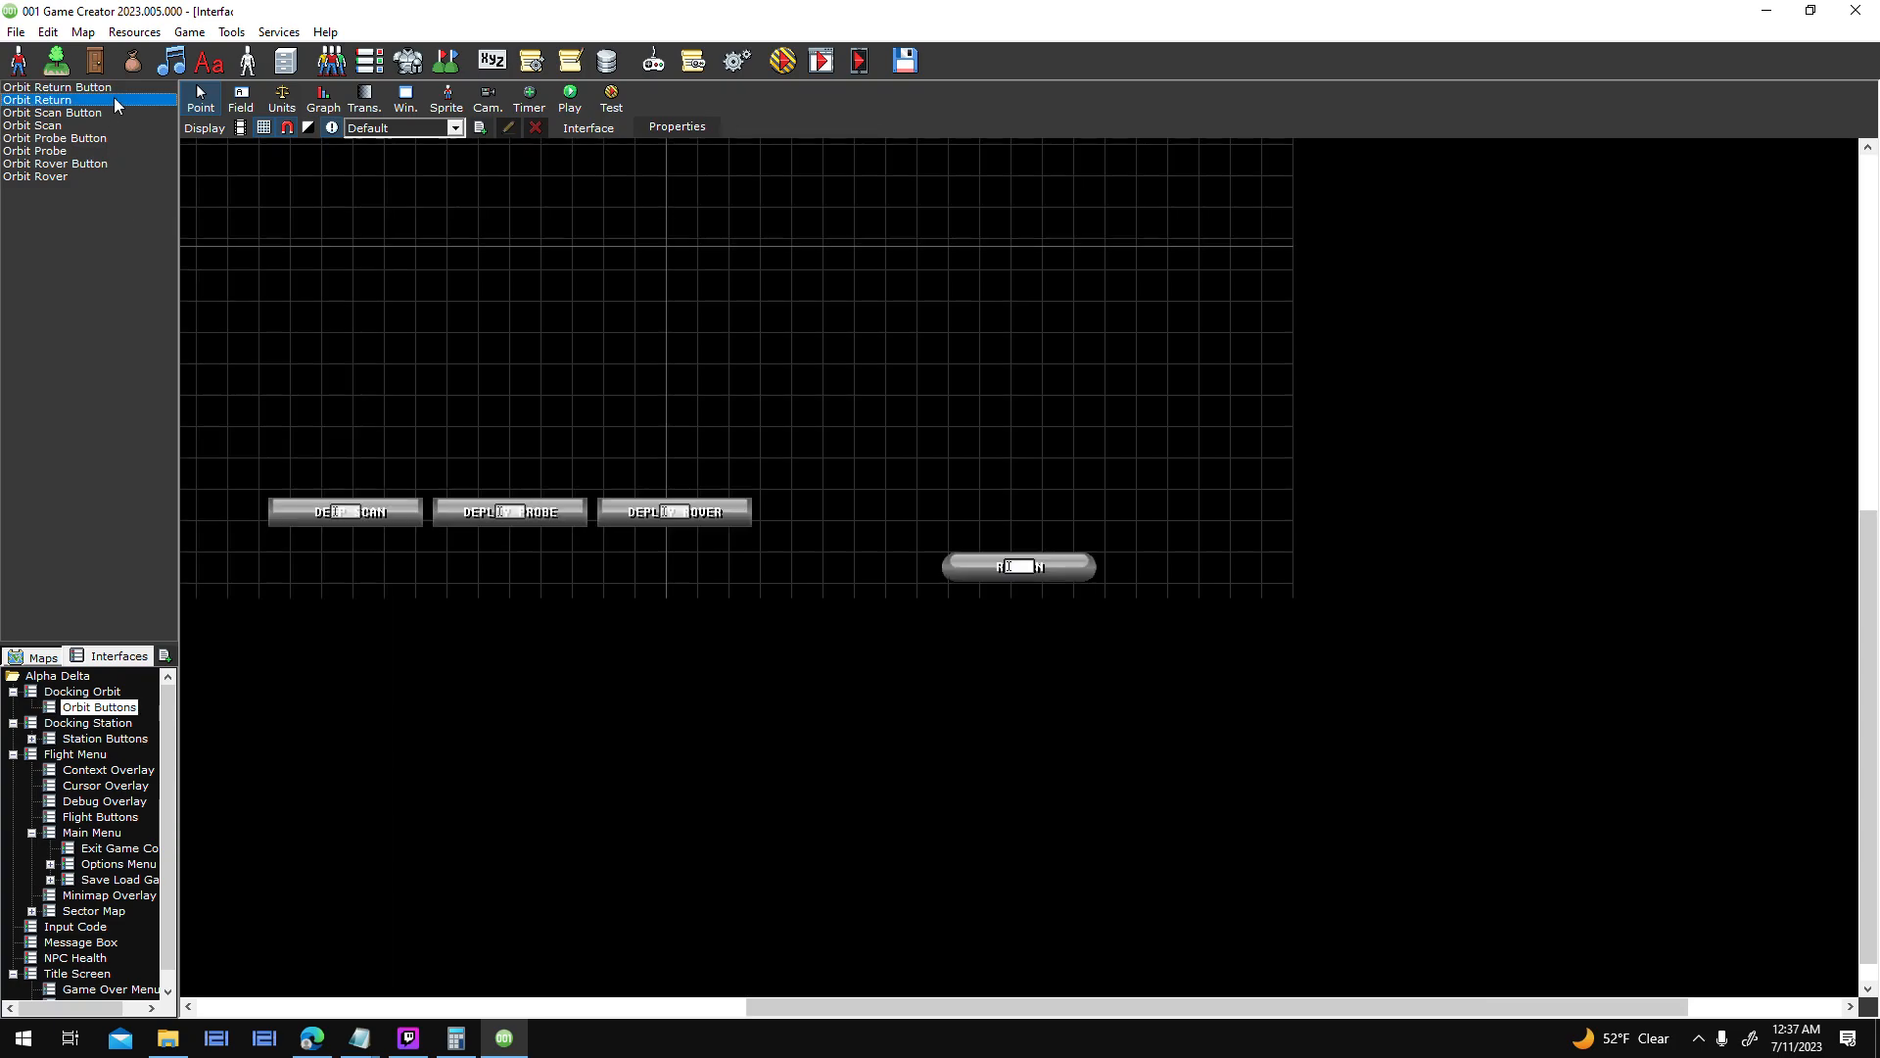
double_click(1178, 314)
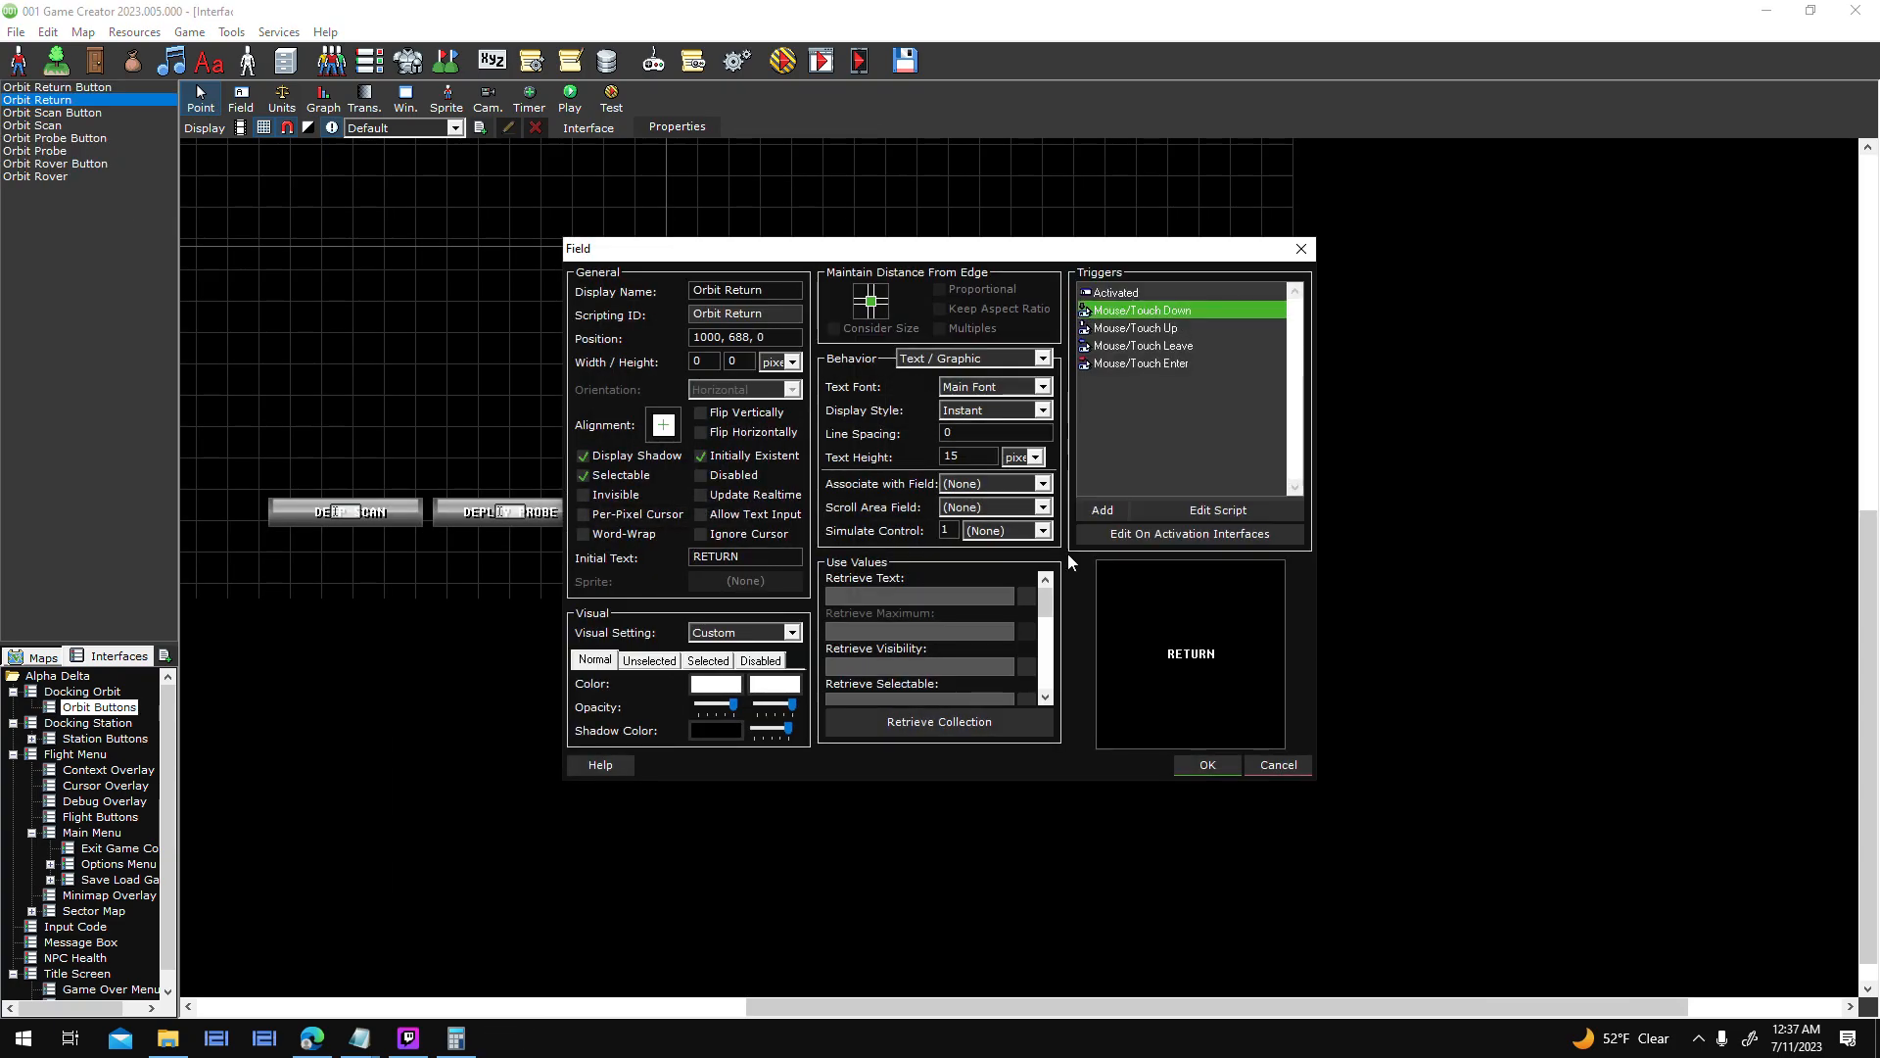
double_click(931, 572)
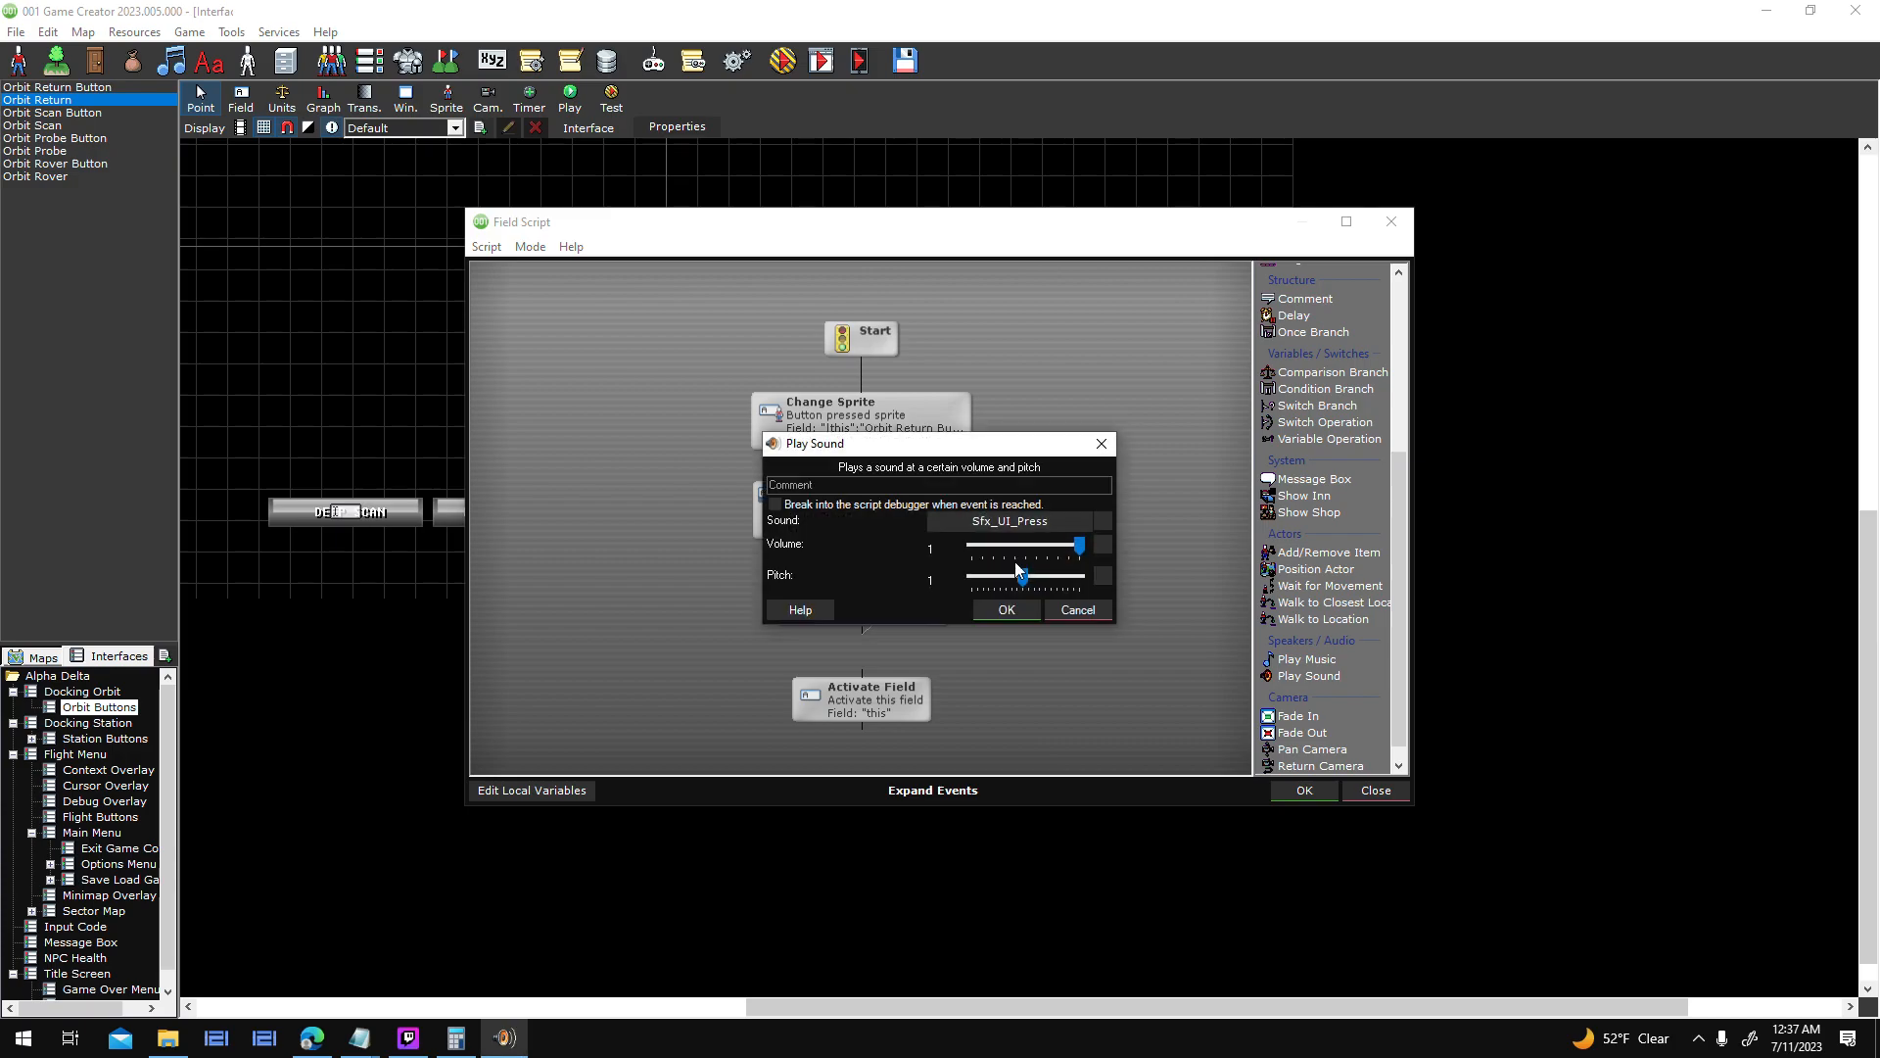
click(1007, 609)
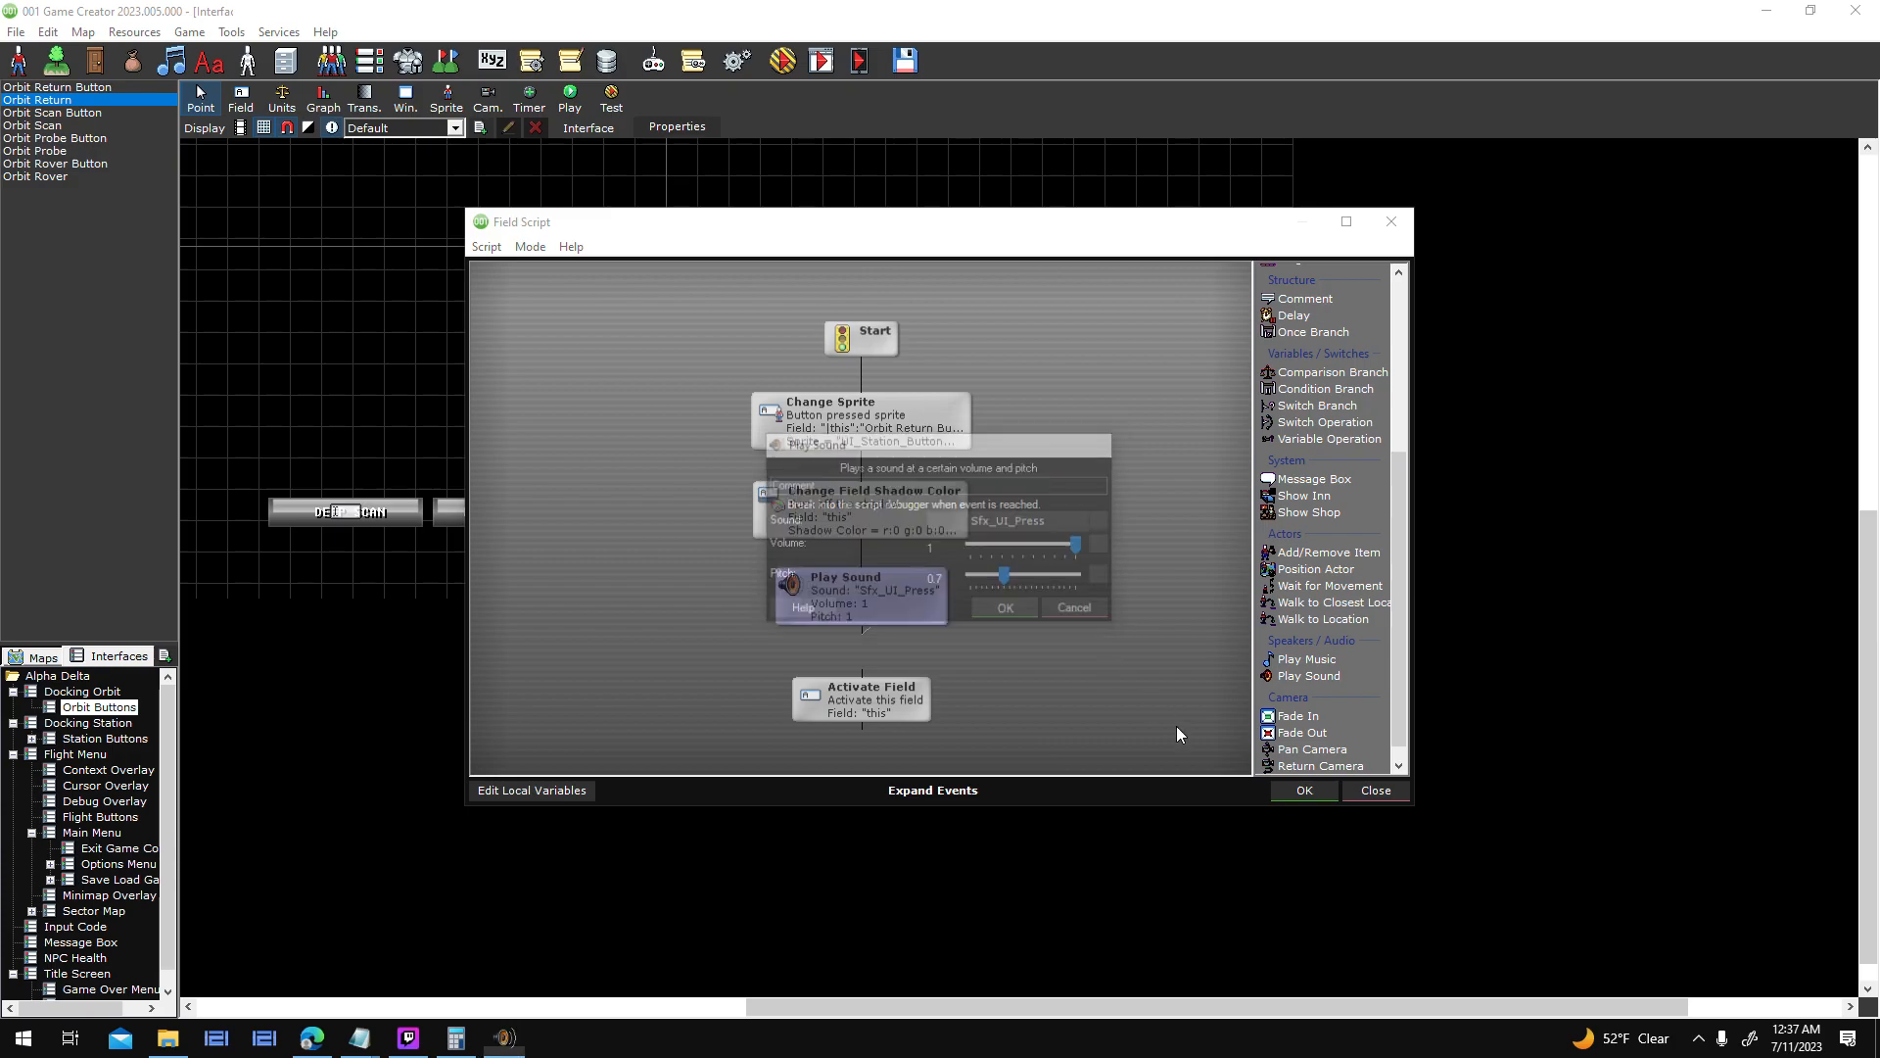
click(1306, 791)
click(1208, 765)
- Add the Button Press SFX Play Sound event with a raised pitch after Start in the Orbit Buttons interface's Player accepted script
click(674, 128)
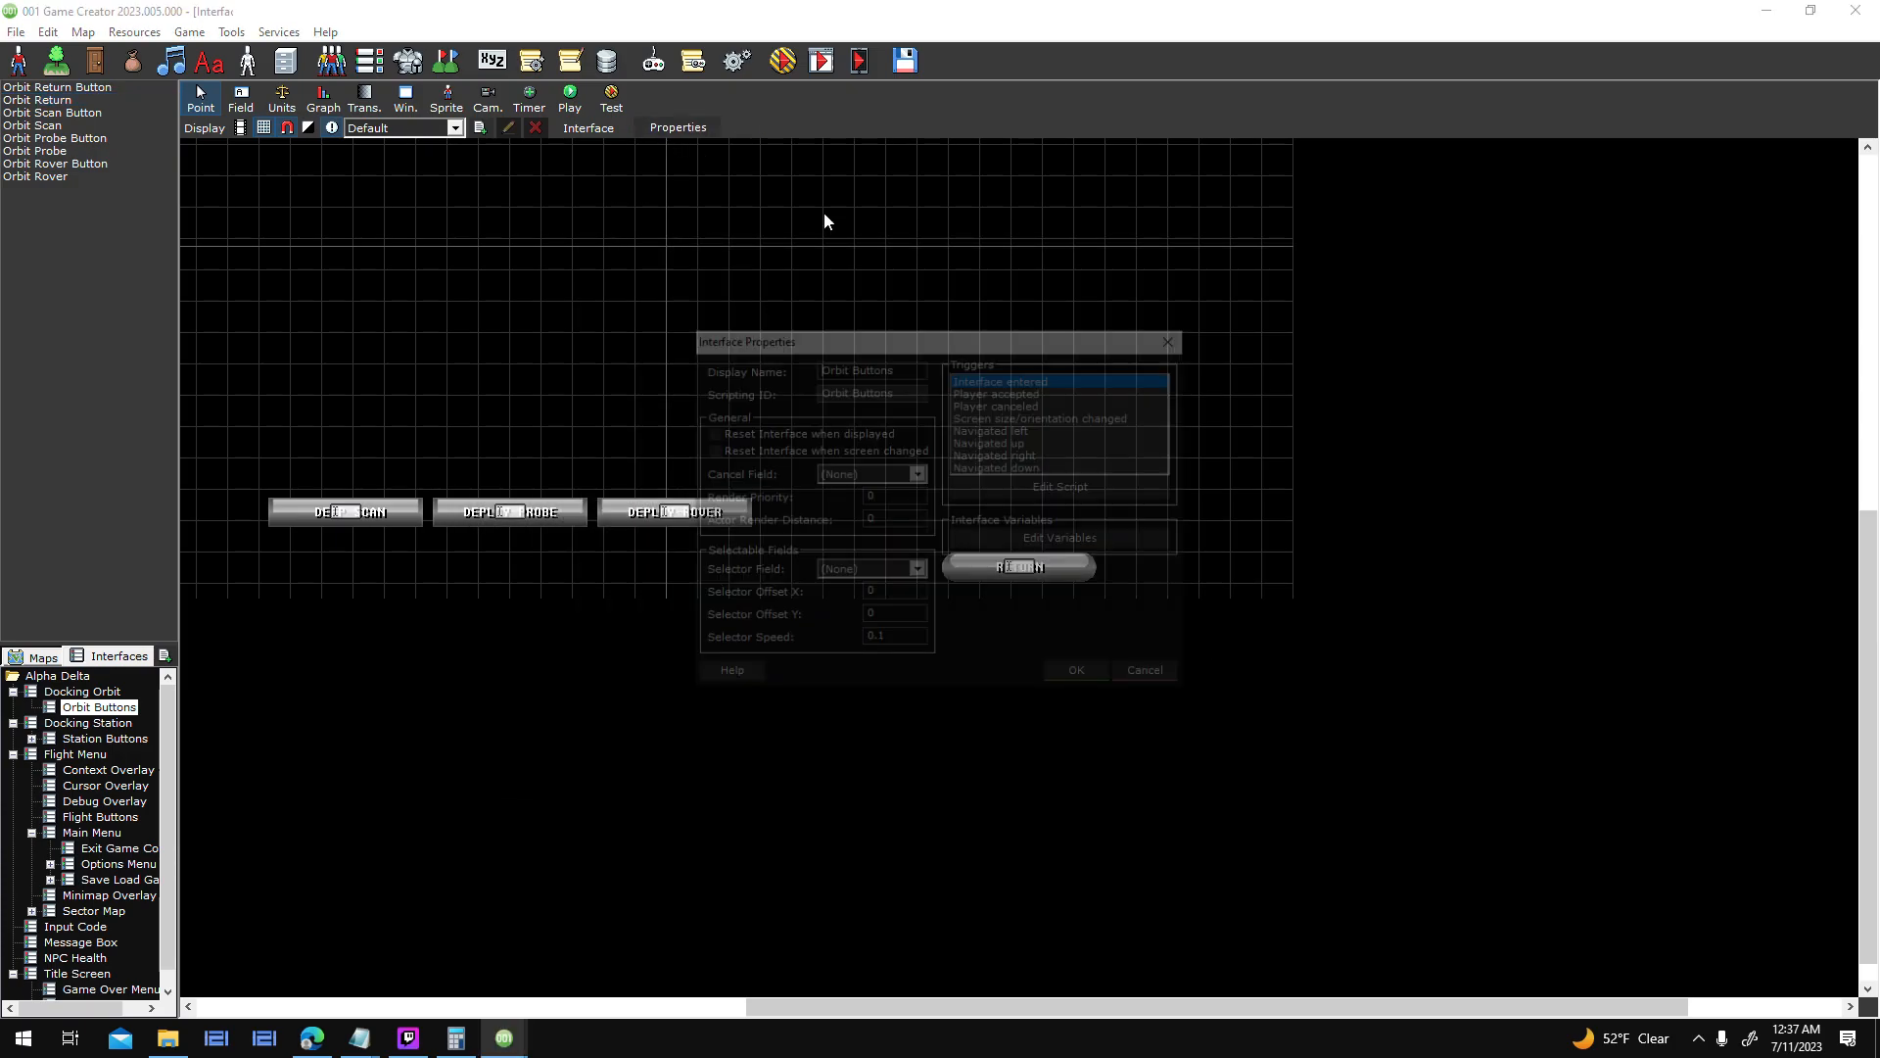
click(1040, 392)
click(1042, 491)
double_click(849, 660)
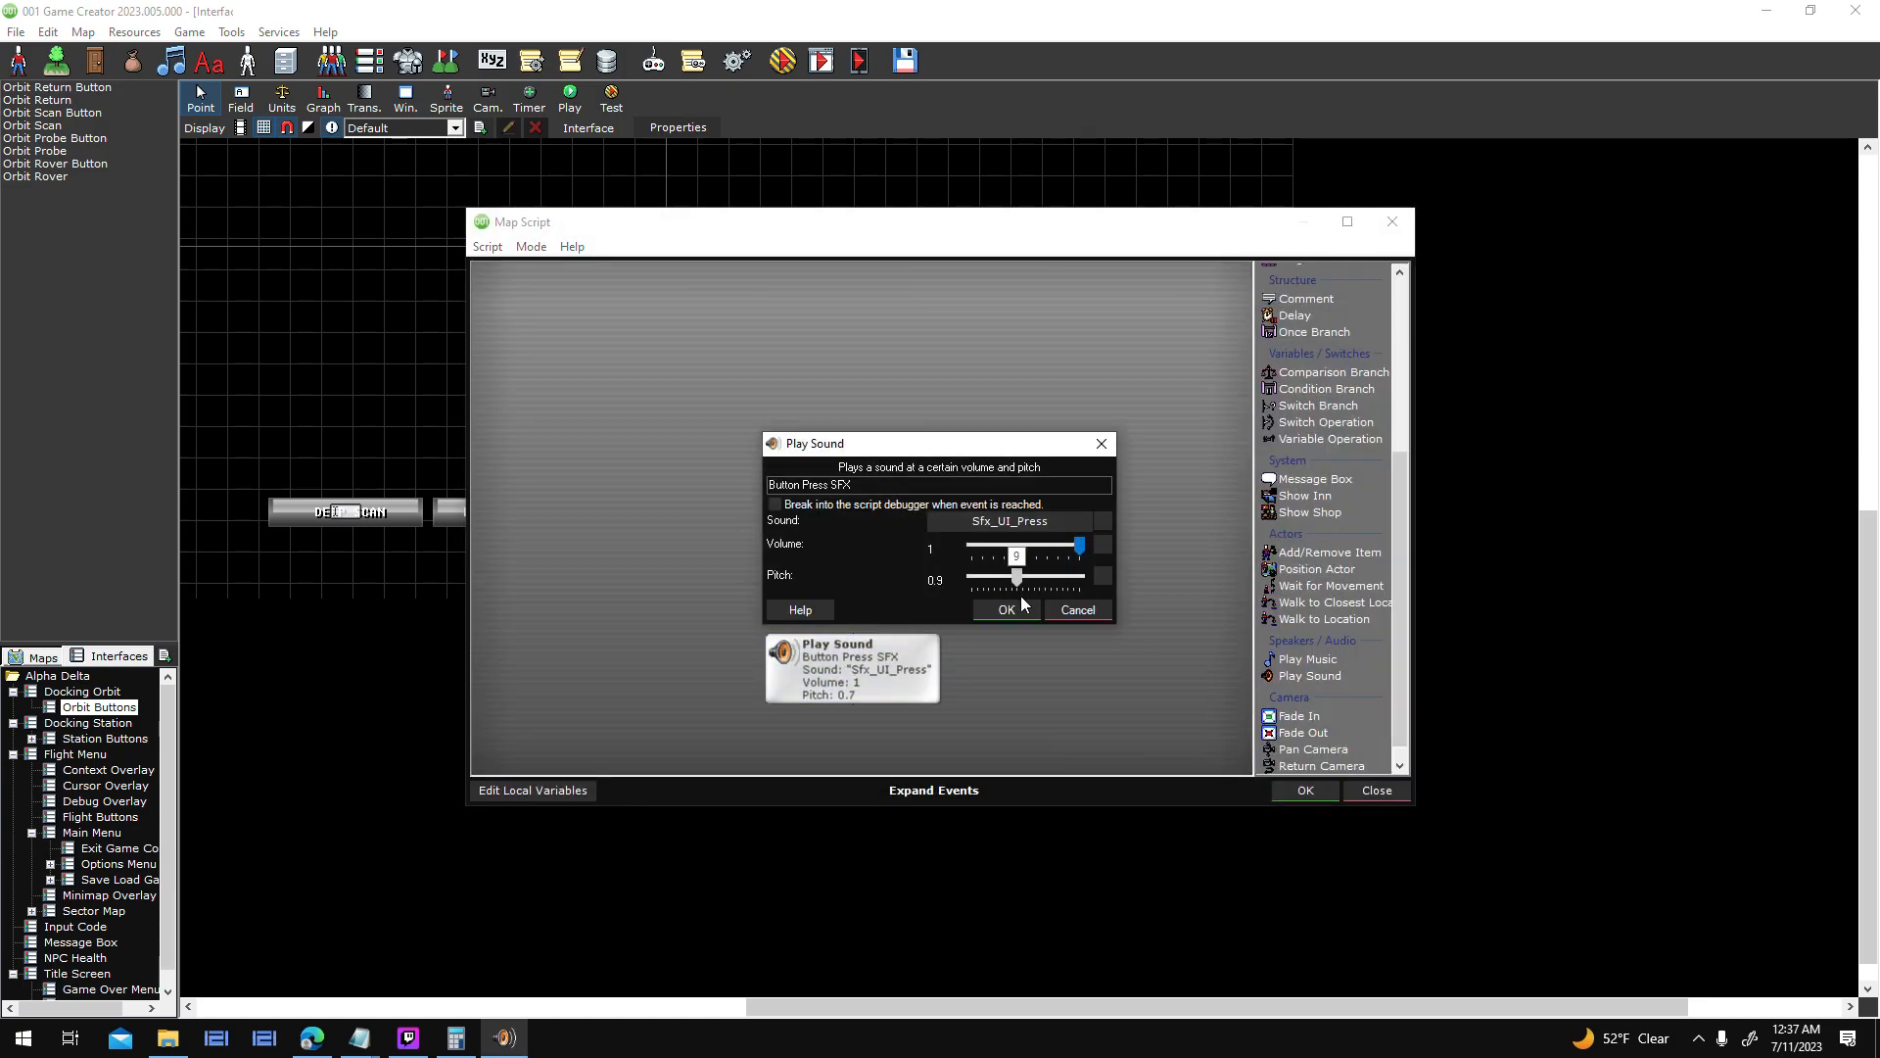
click(1009, 607)
drag(870, 664, 869, 665)
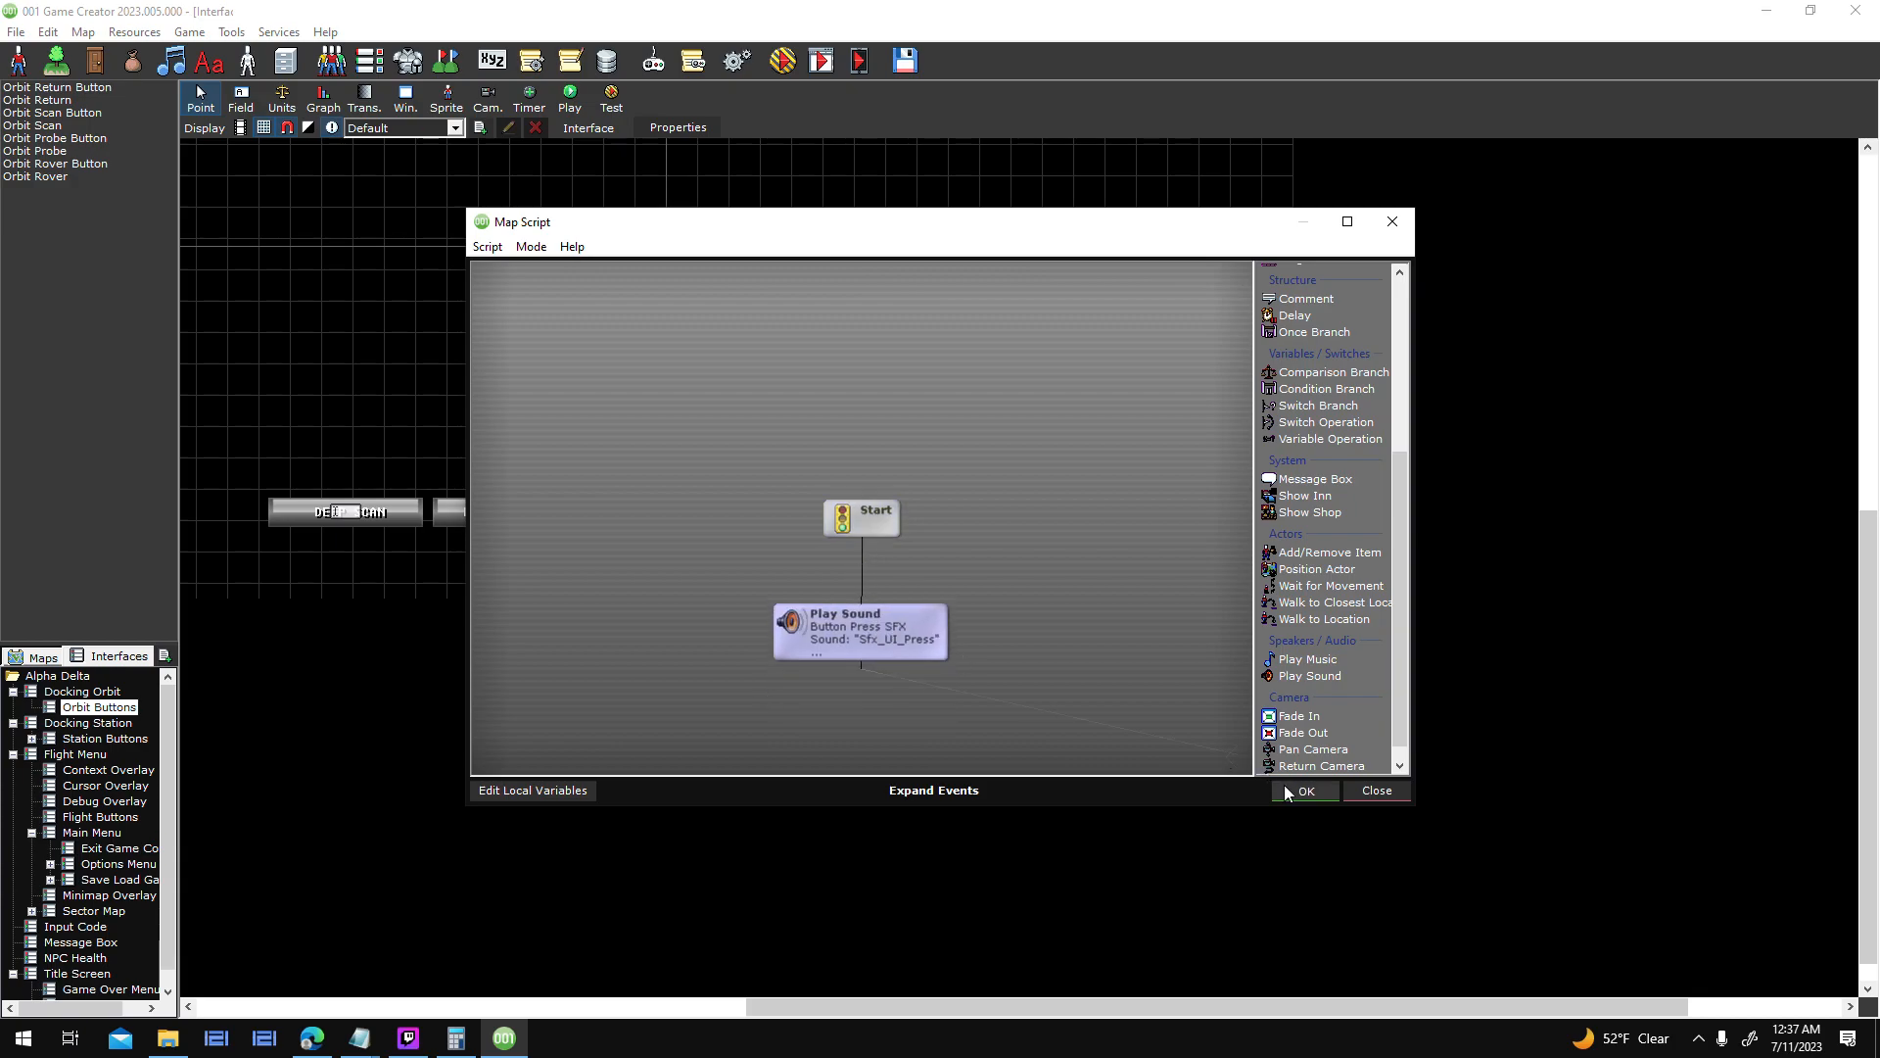
click(1284, 785)
click(1089, 680)
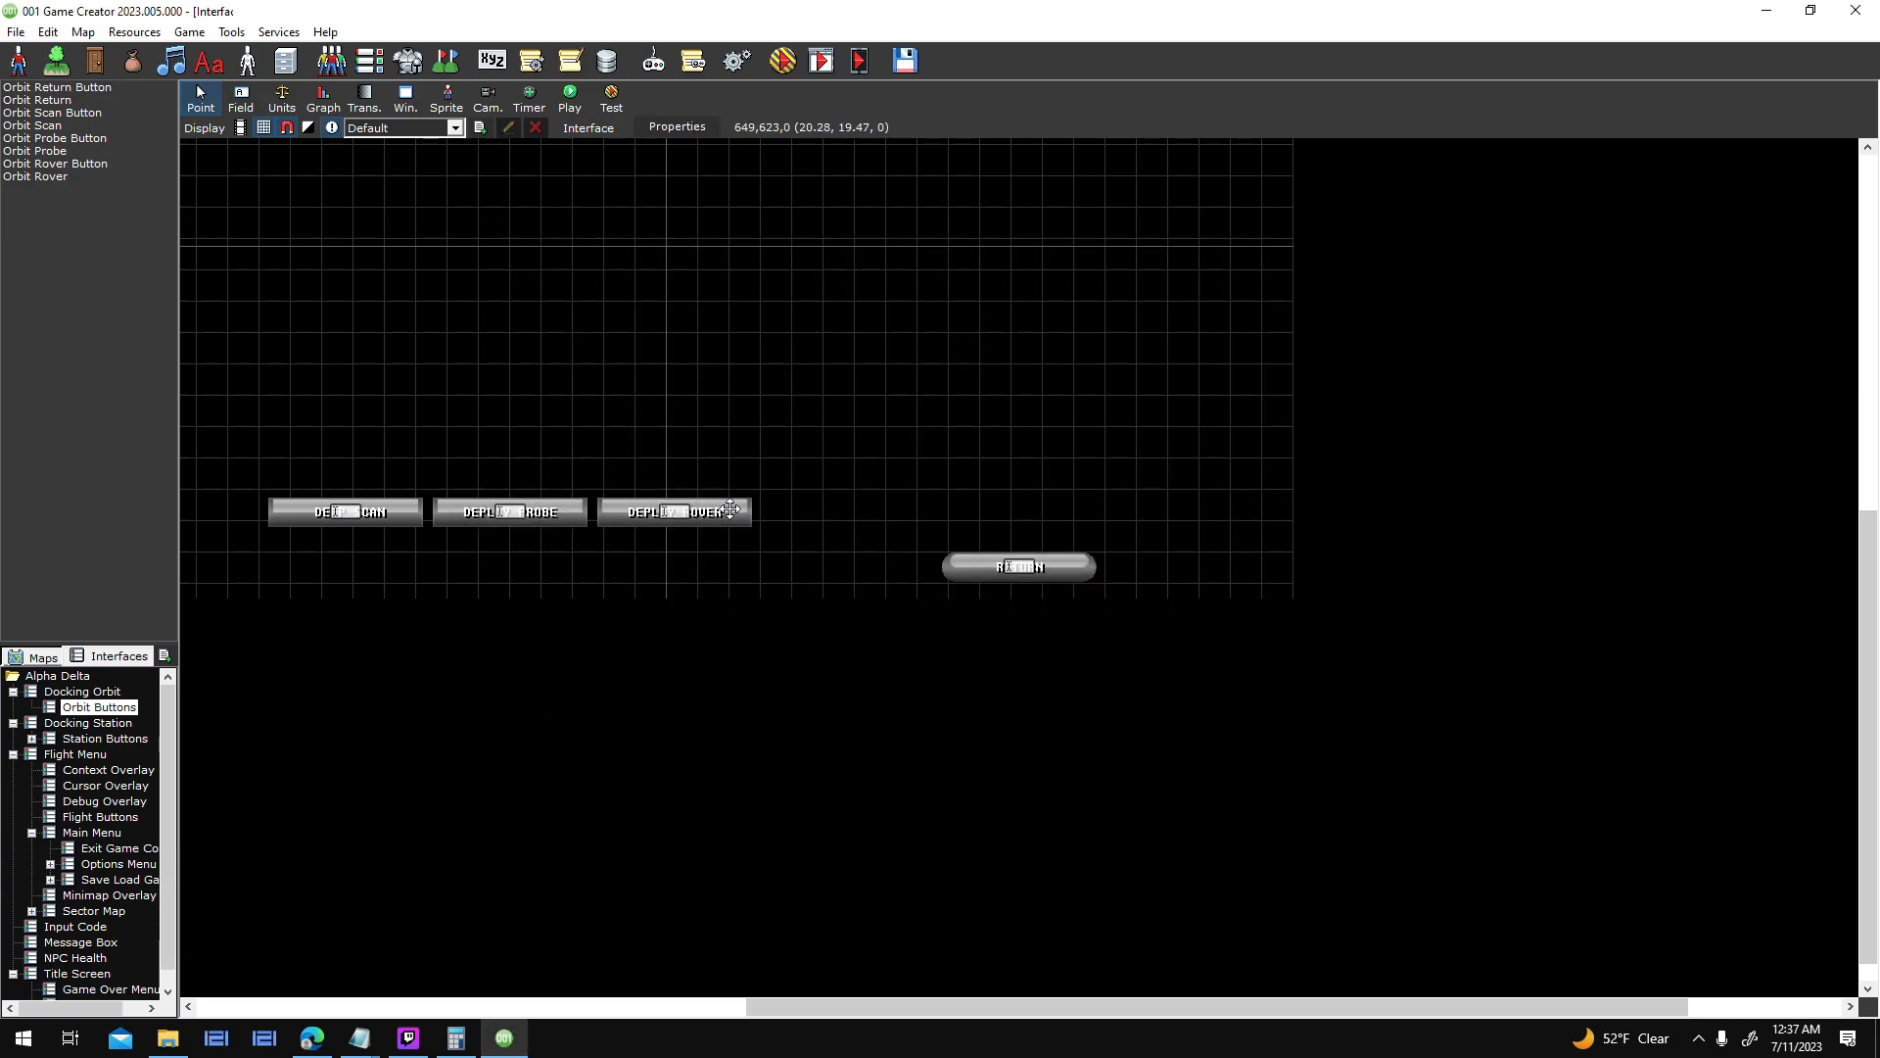
- Adjust the Sfx_UI_Press pitch in the Orbit Rover field's Mouse/Touch Down script
double_click(734, 505)
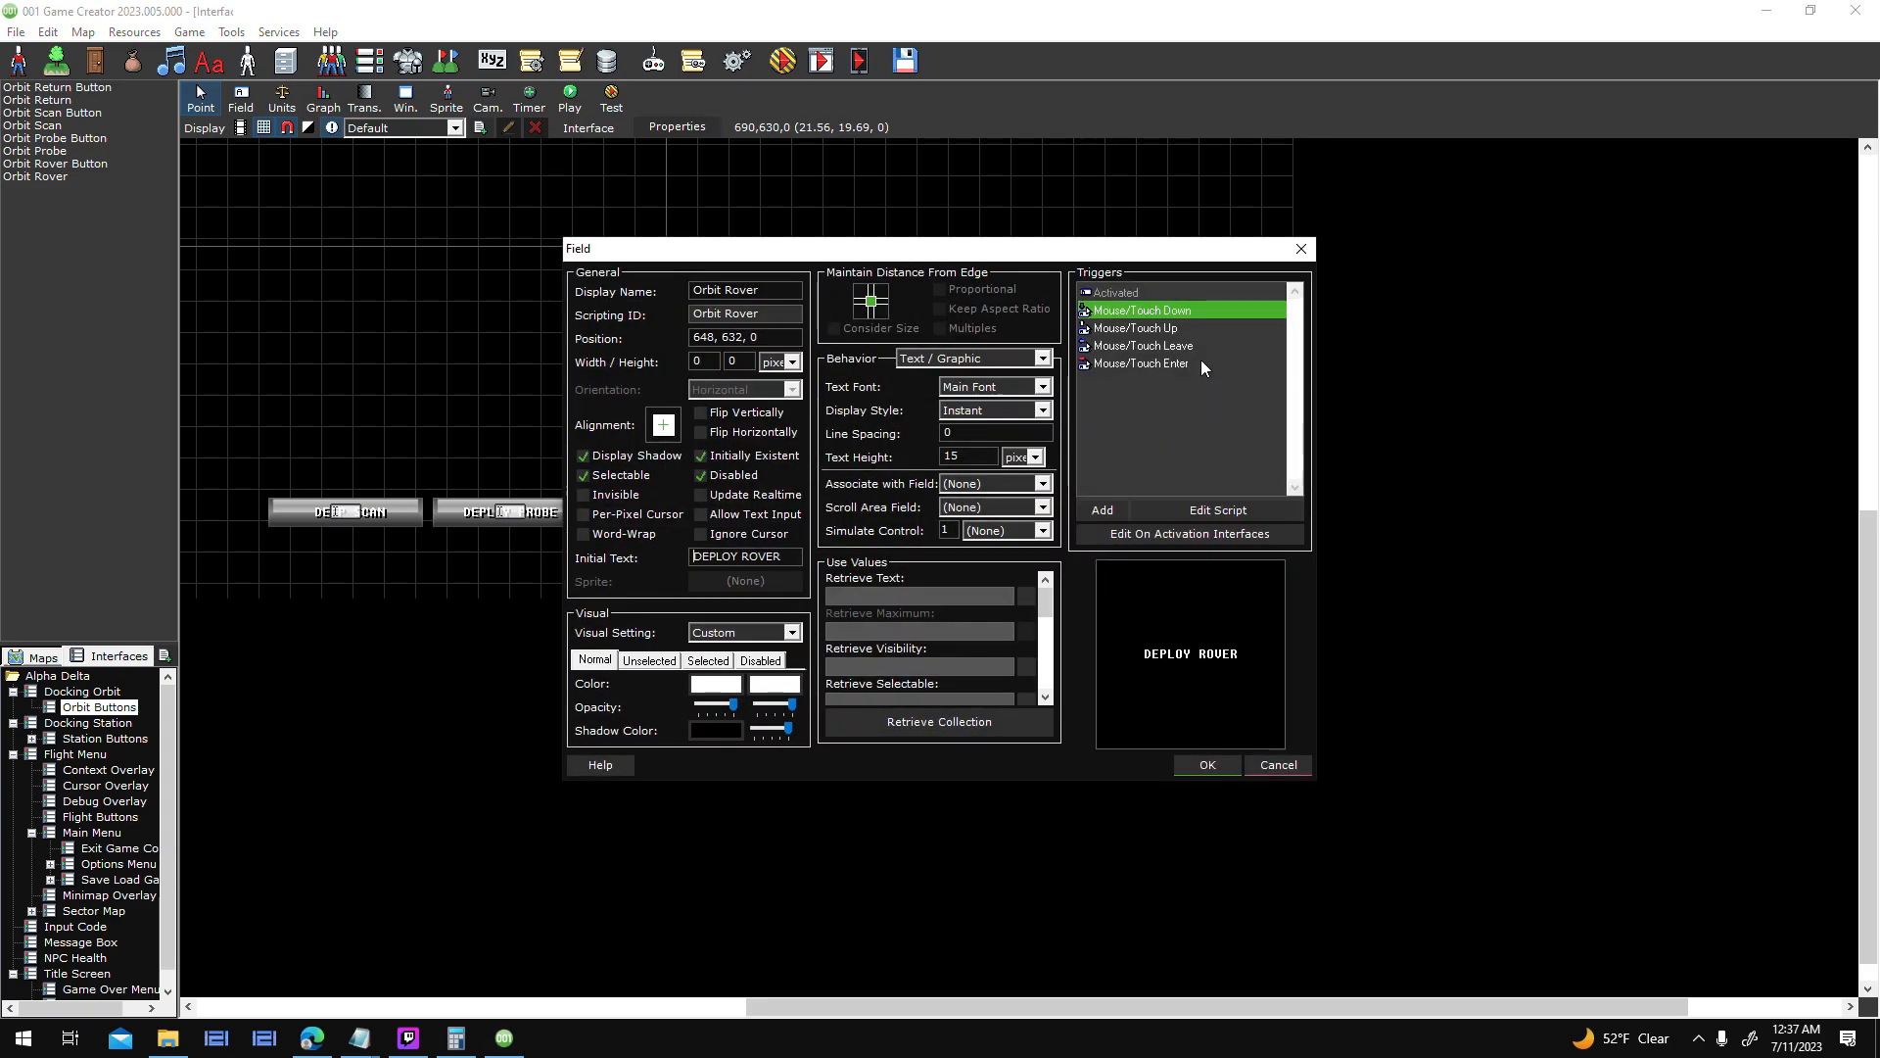
double_click(773, 622)
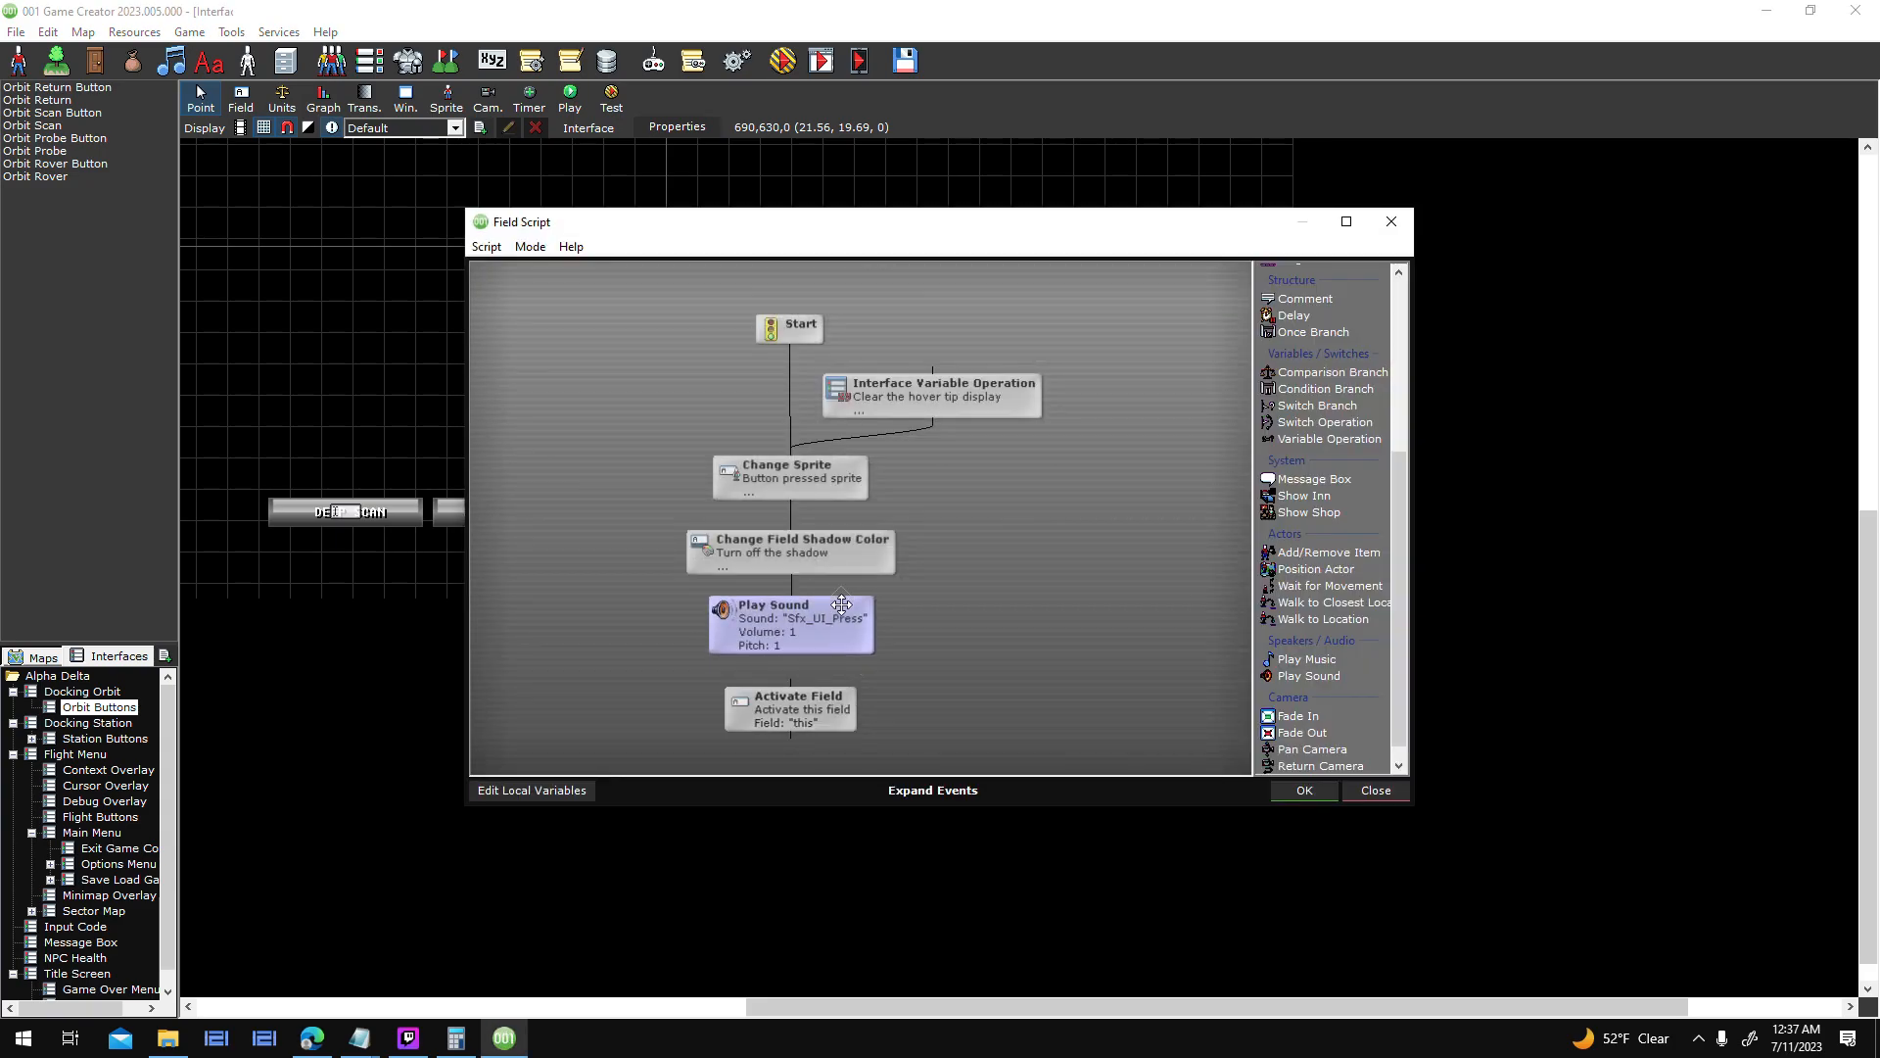
click(1006, 609)
click(1304, 789)
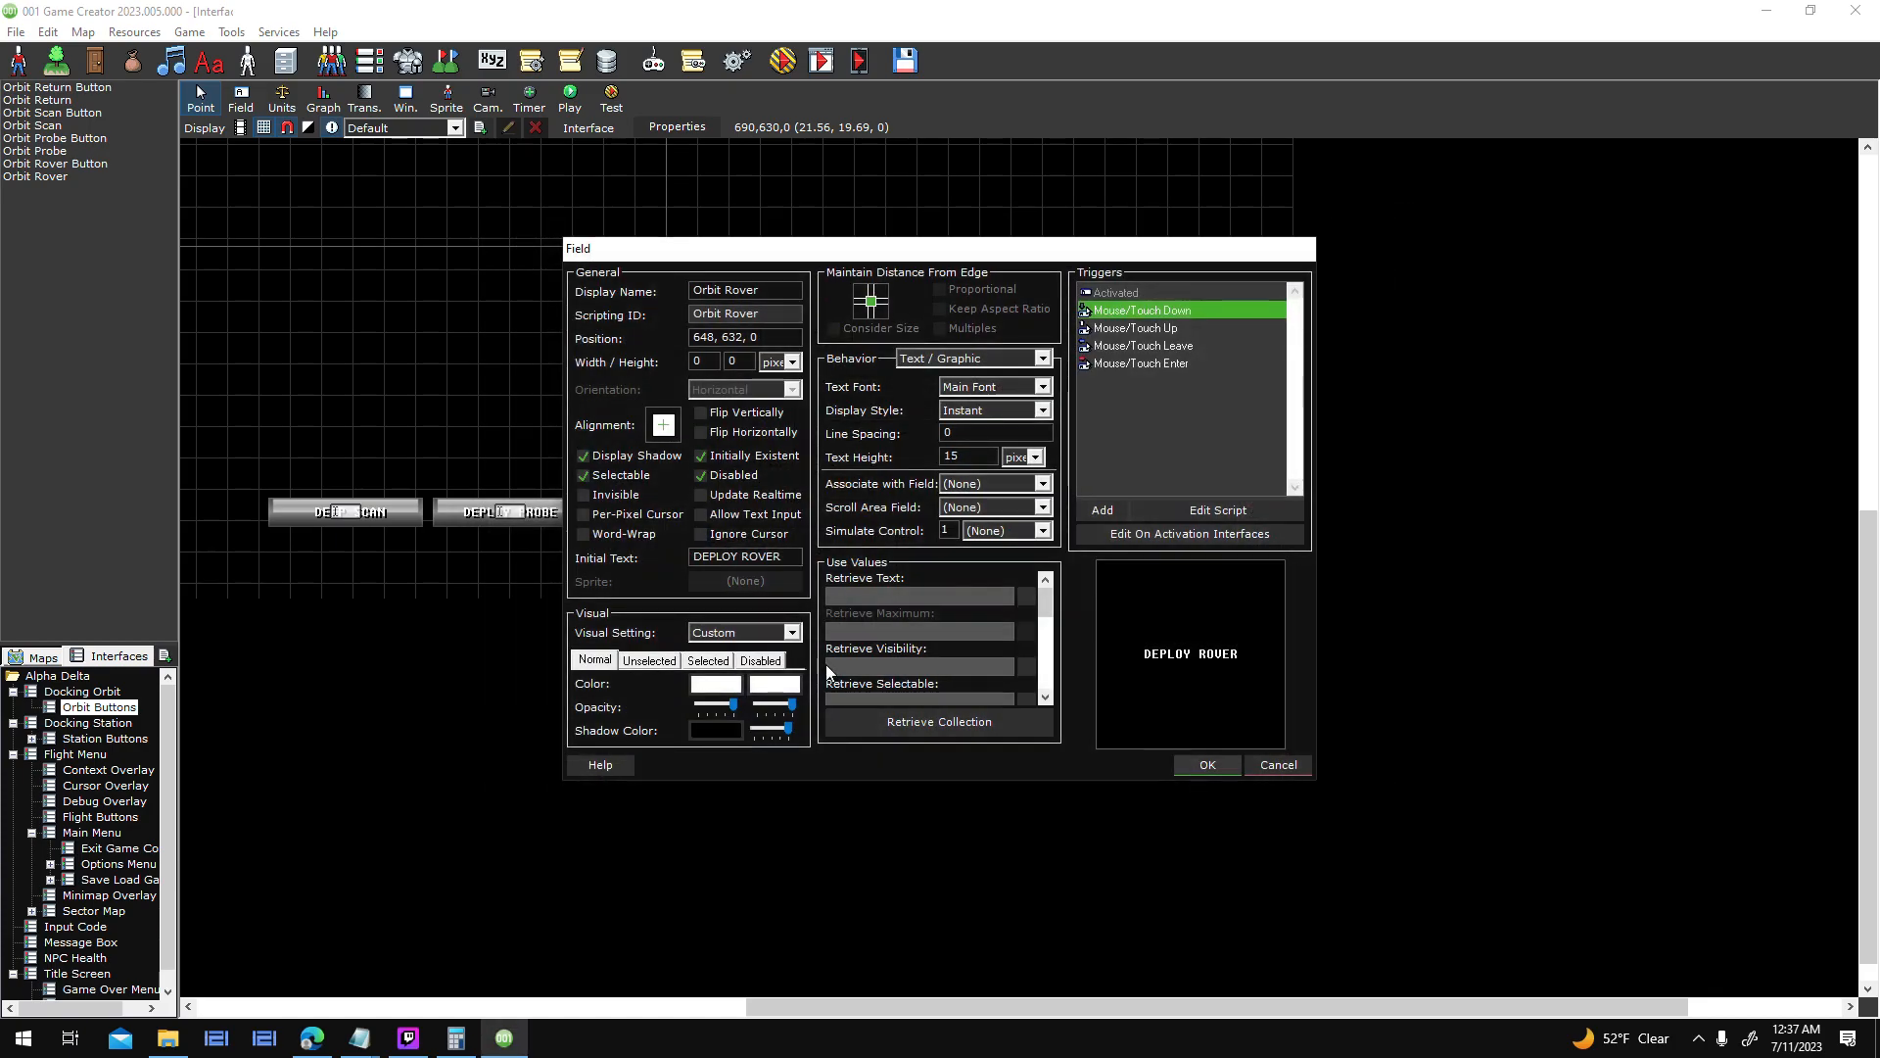
- Set the Sfx_UI_Press pitch to 0.8 in the Orbit Probe field's Mouse/Touch Down script and save the field
double_click(510, 511)
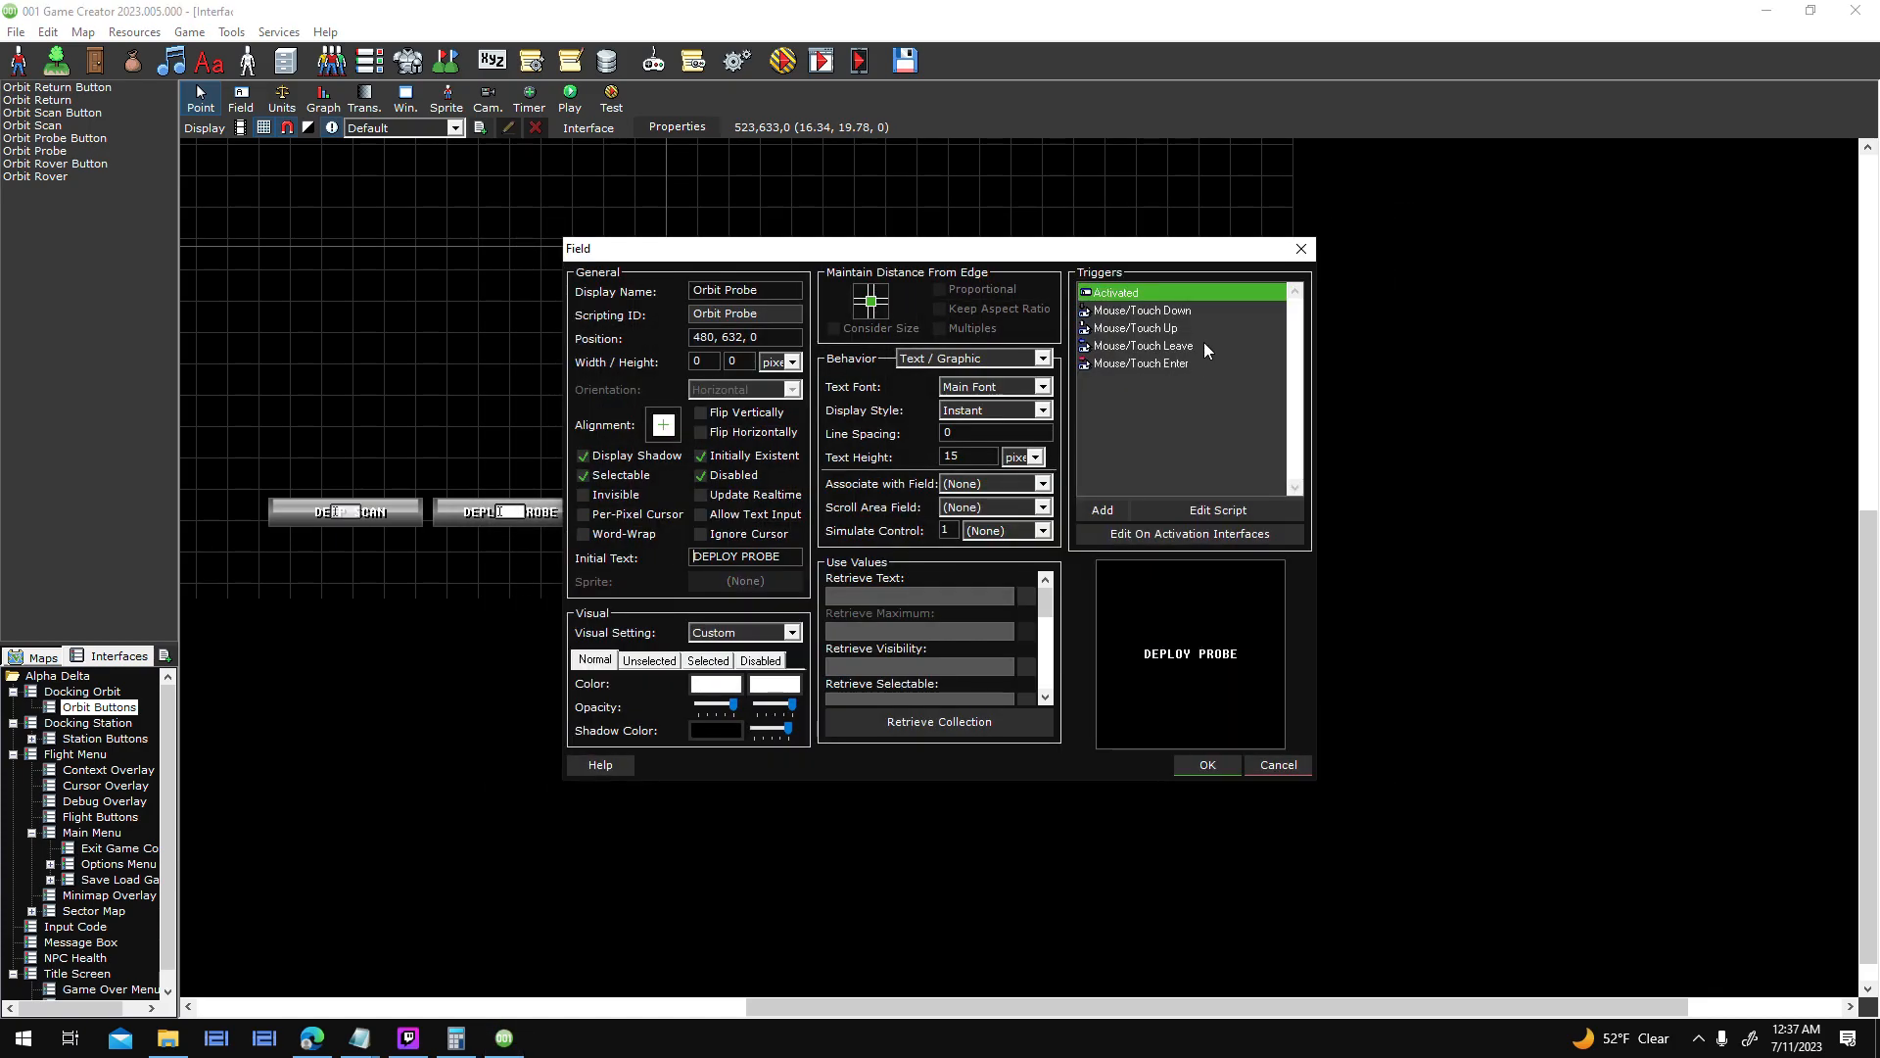
double_click(1190, 309)
double_click(774, 623)
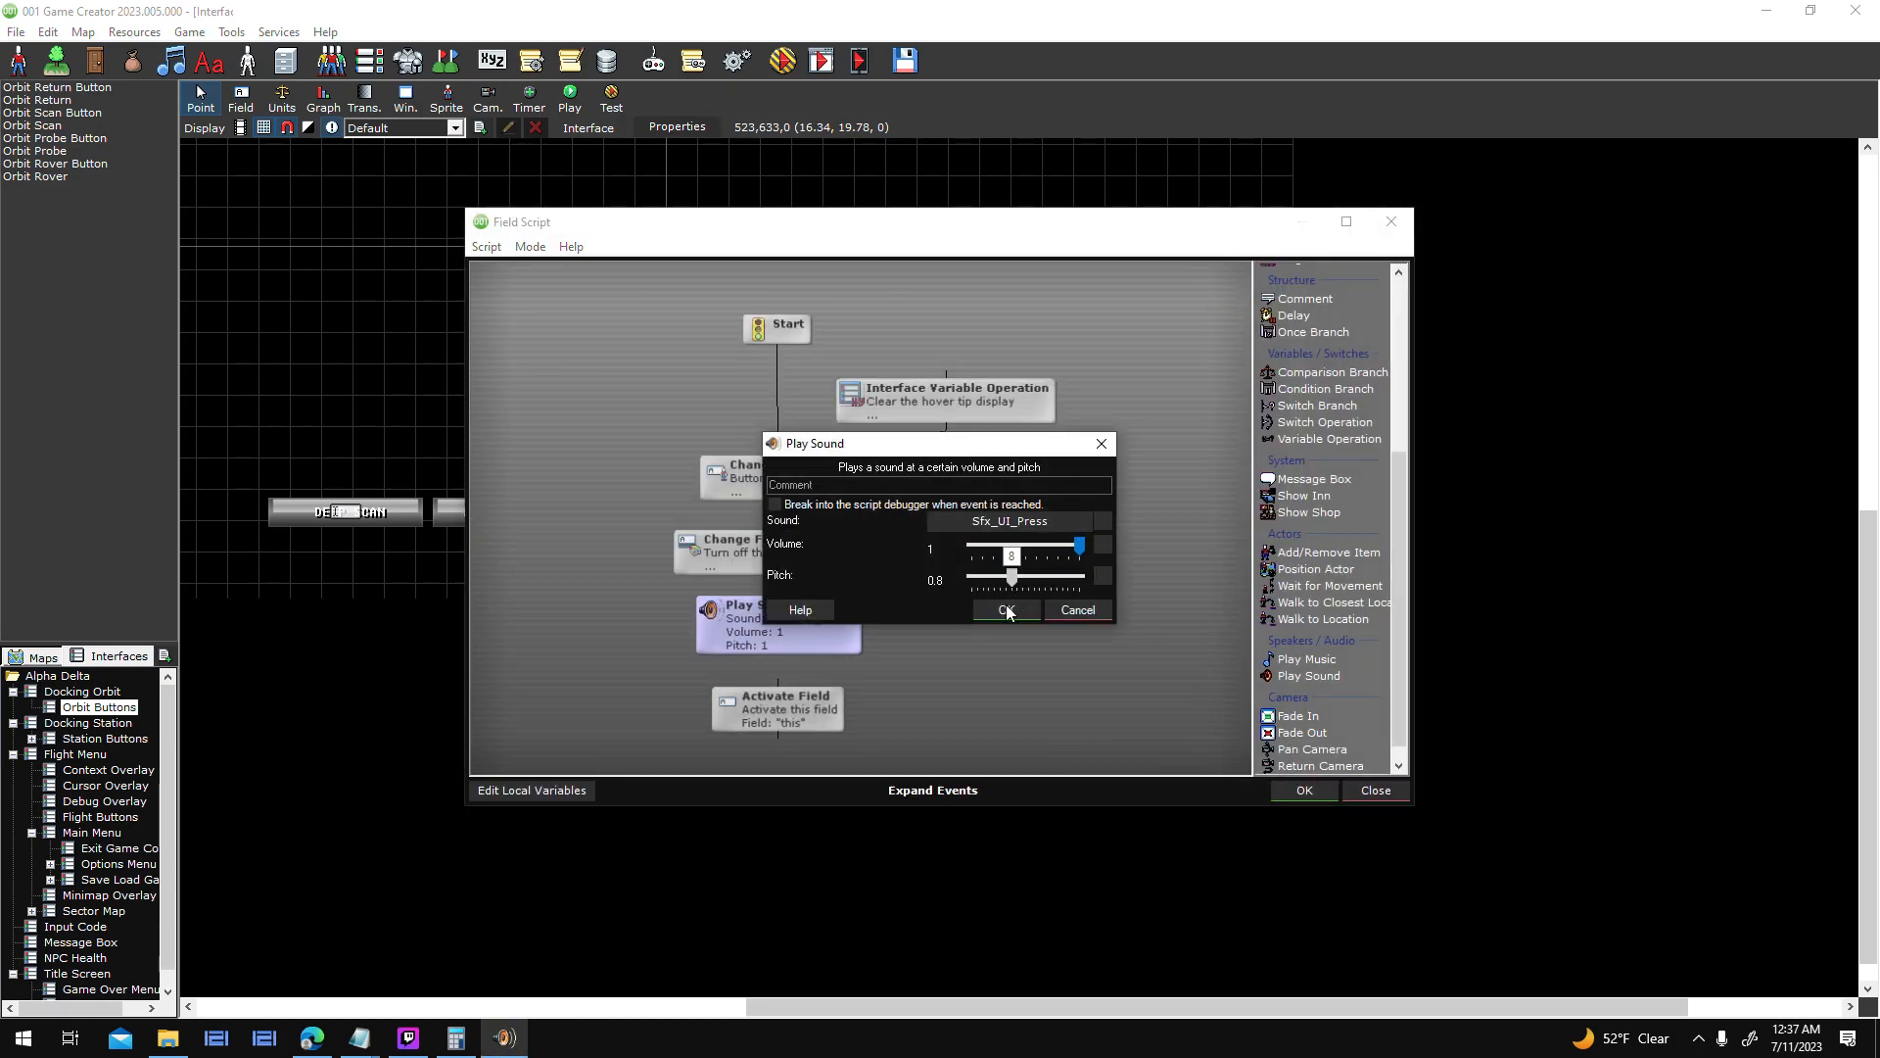
click(1006, 610)
mouse_move(1040, 381)
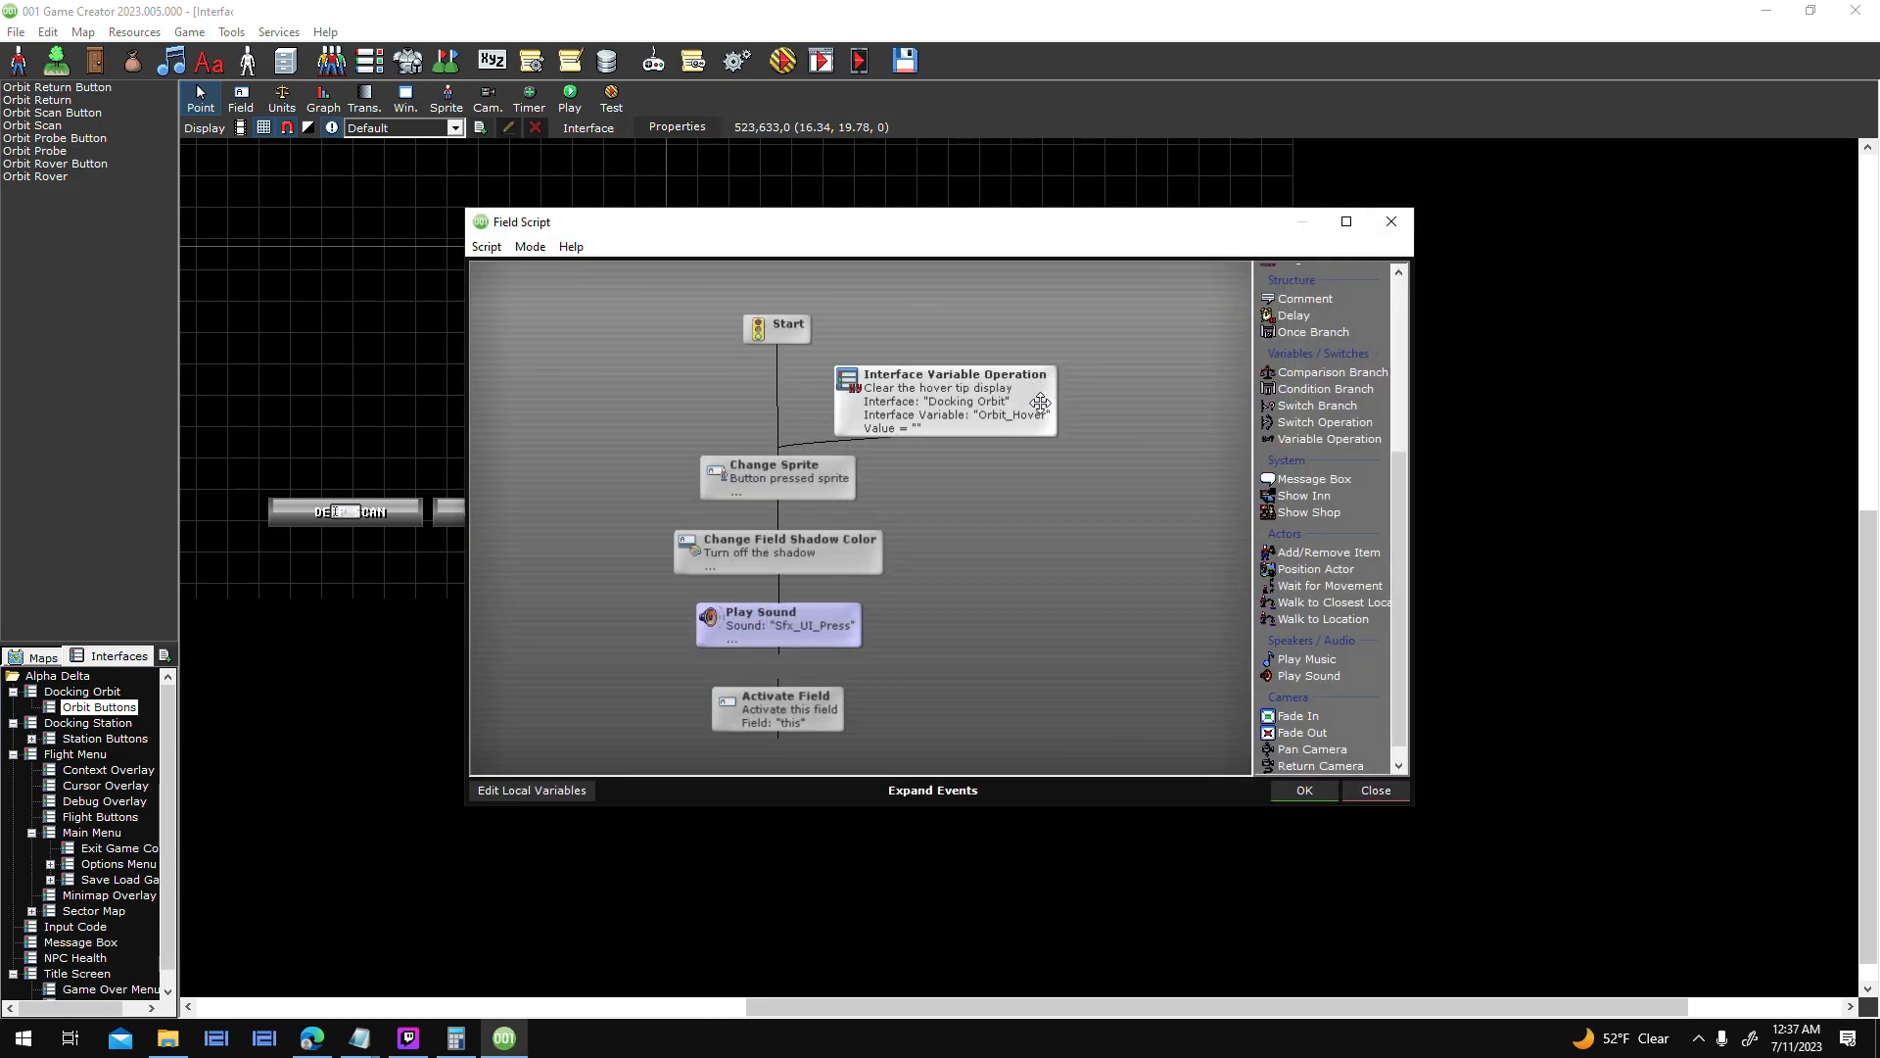
click(1304, 790)
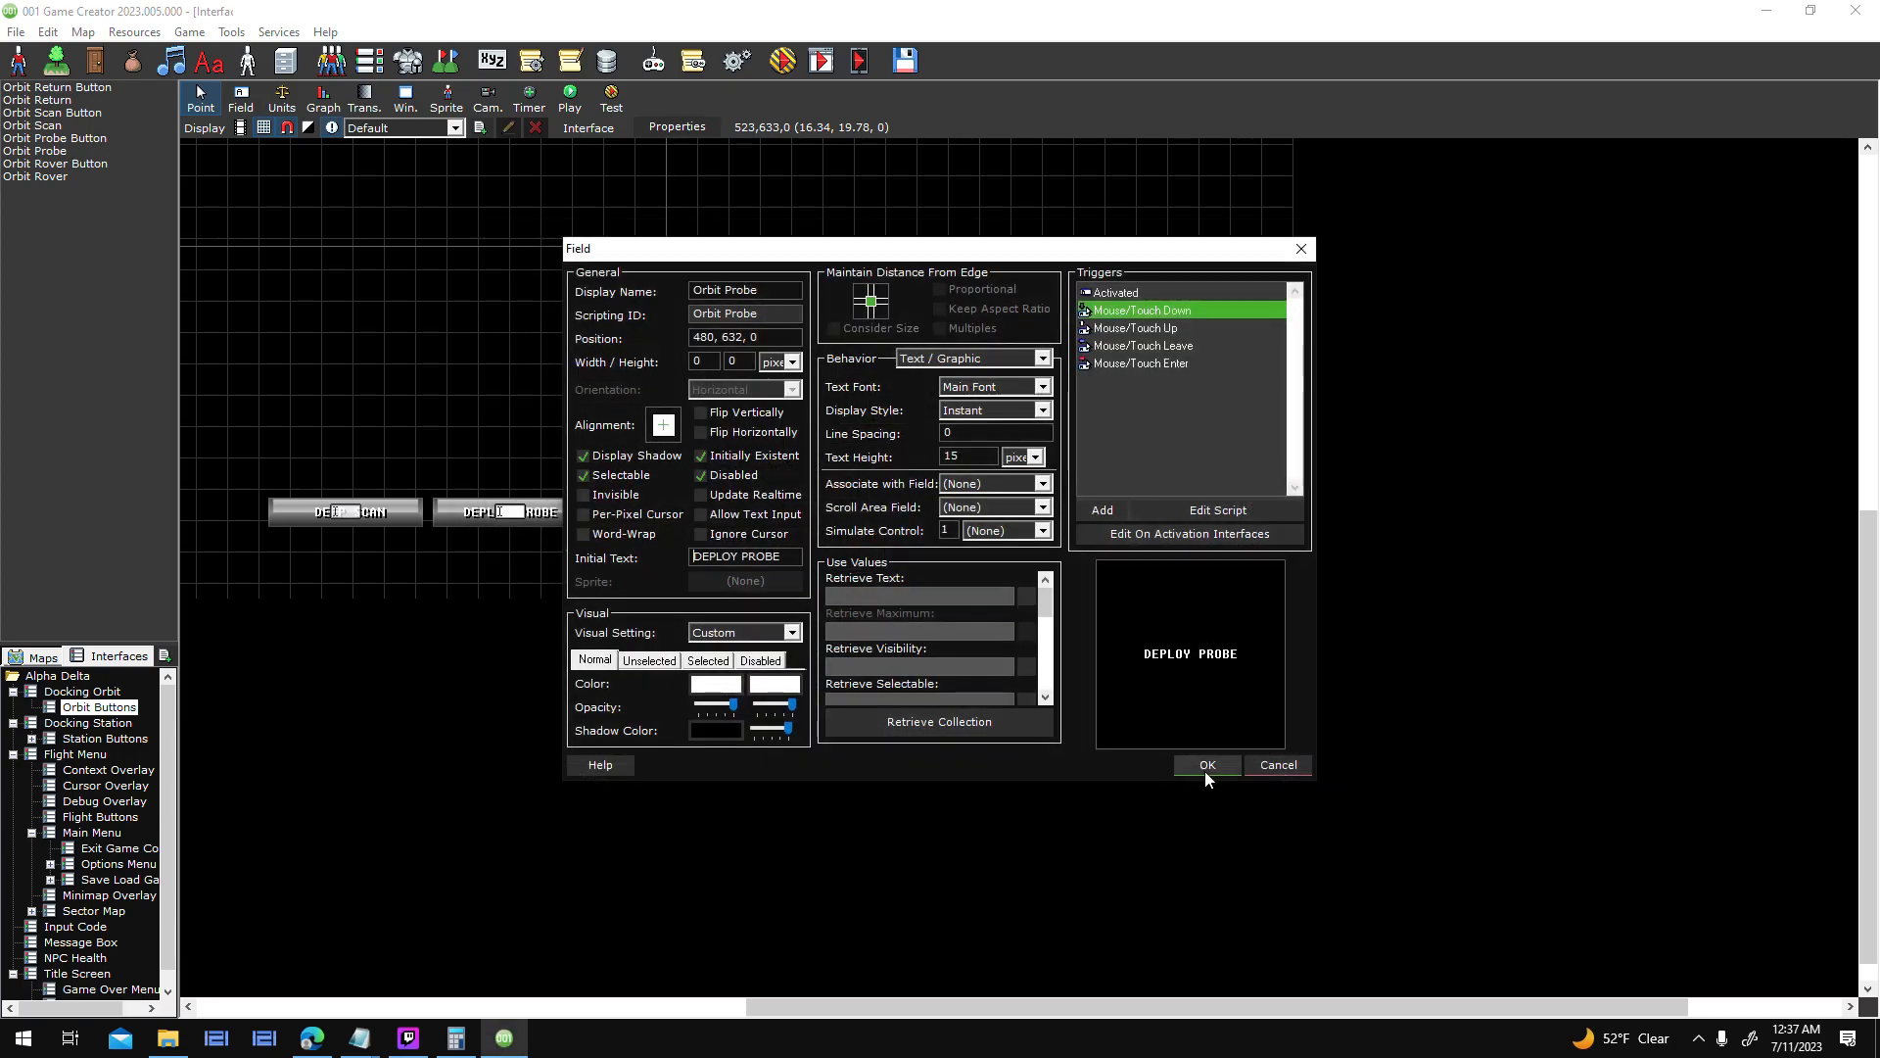
click(1205, 772)
- Set the Sfx_UI_Press pitch to 0.7 in the Orbit Scan field's Mouse/Touch Down script and save the field
double_click(677, 478)
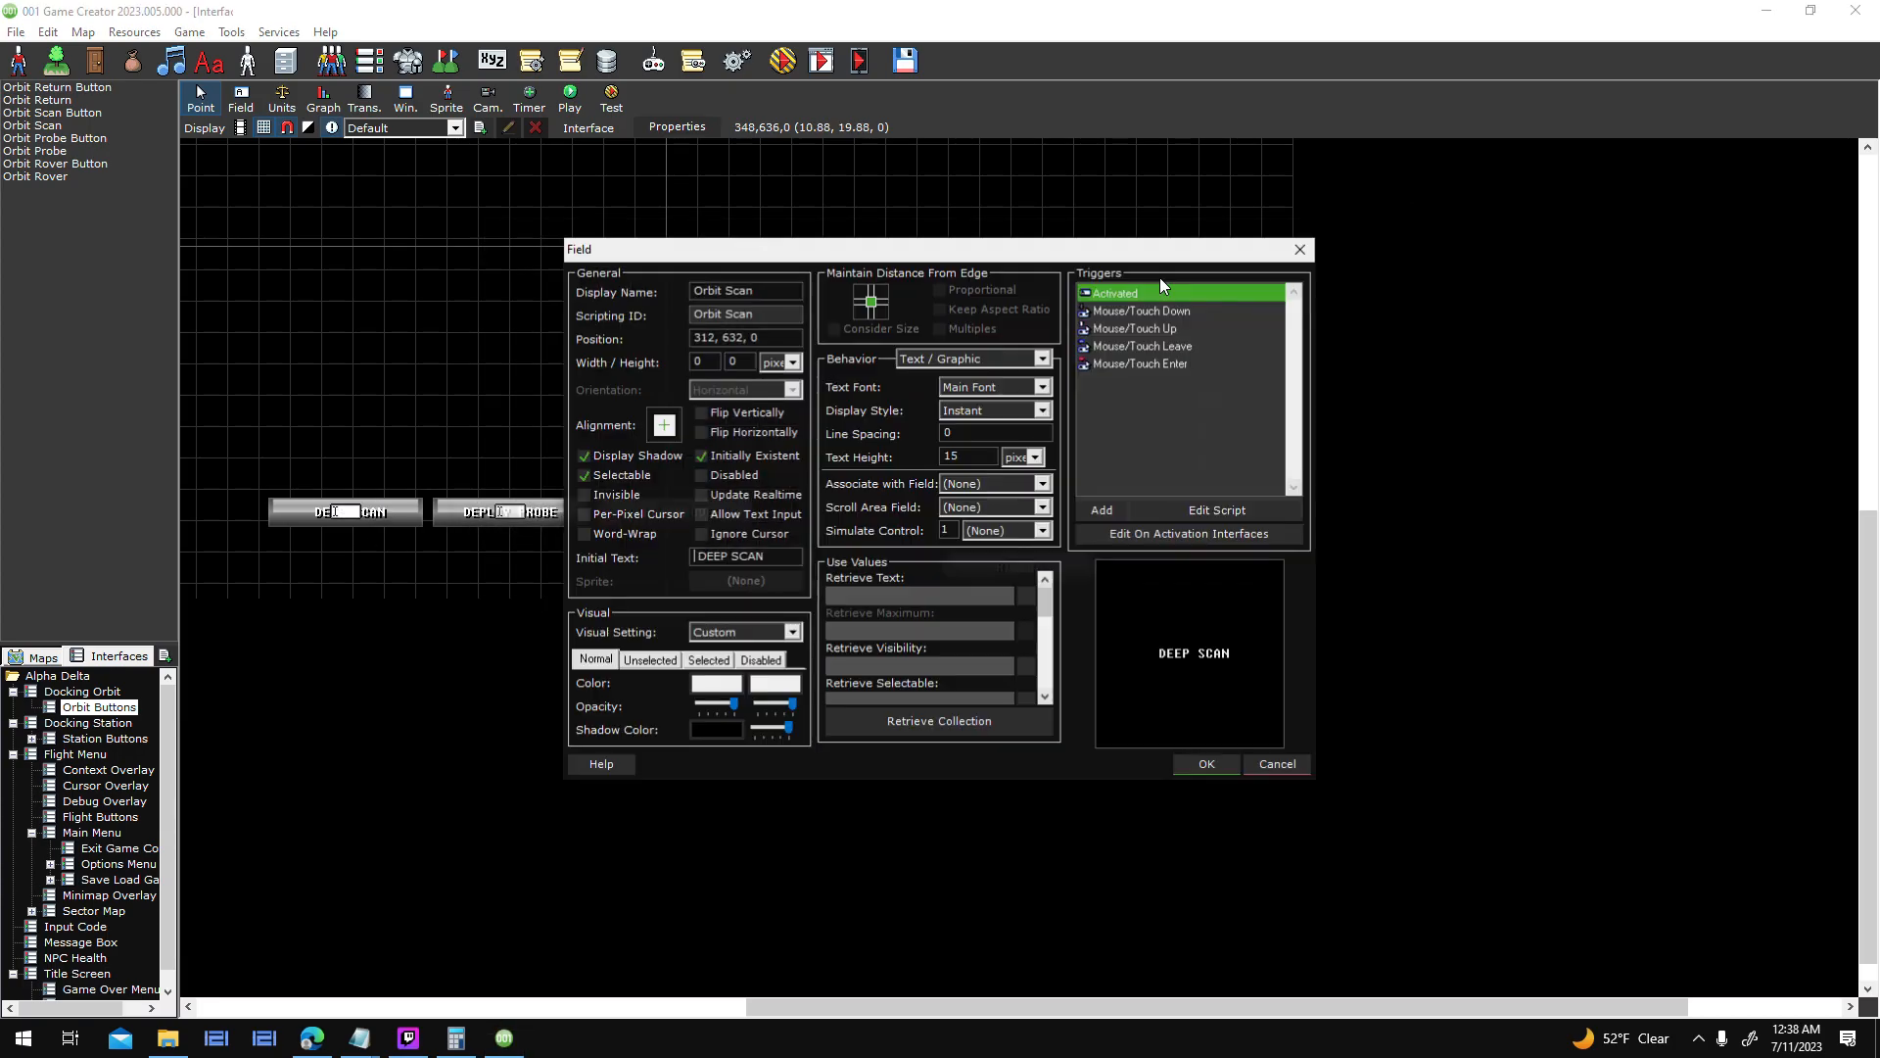
double_click(1183, 315)
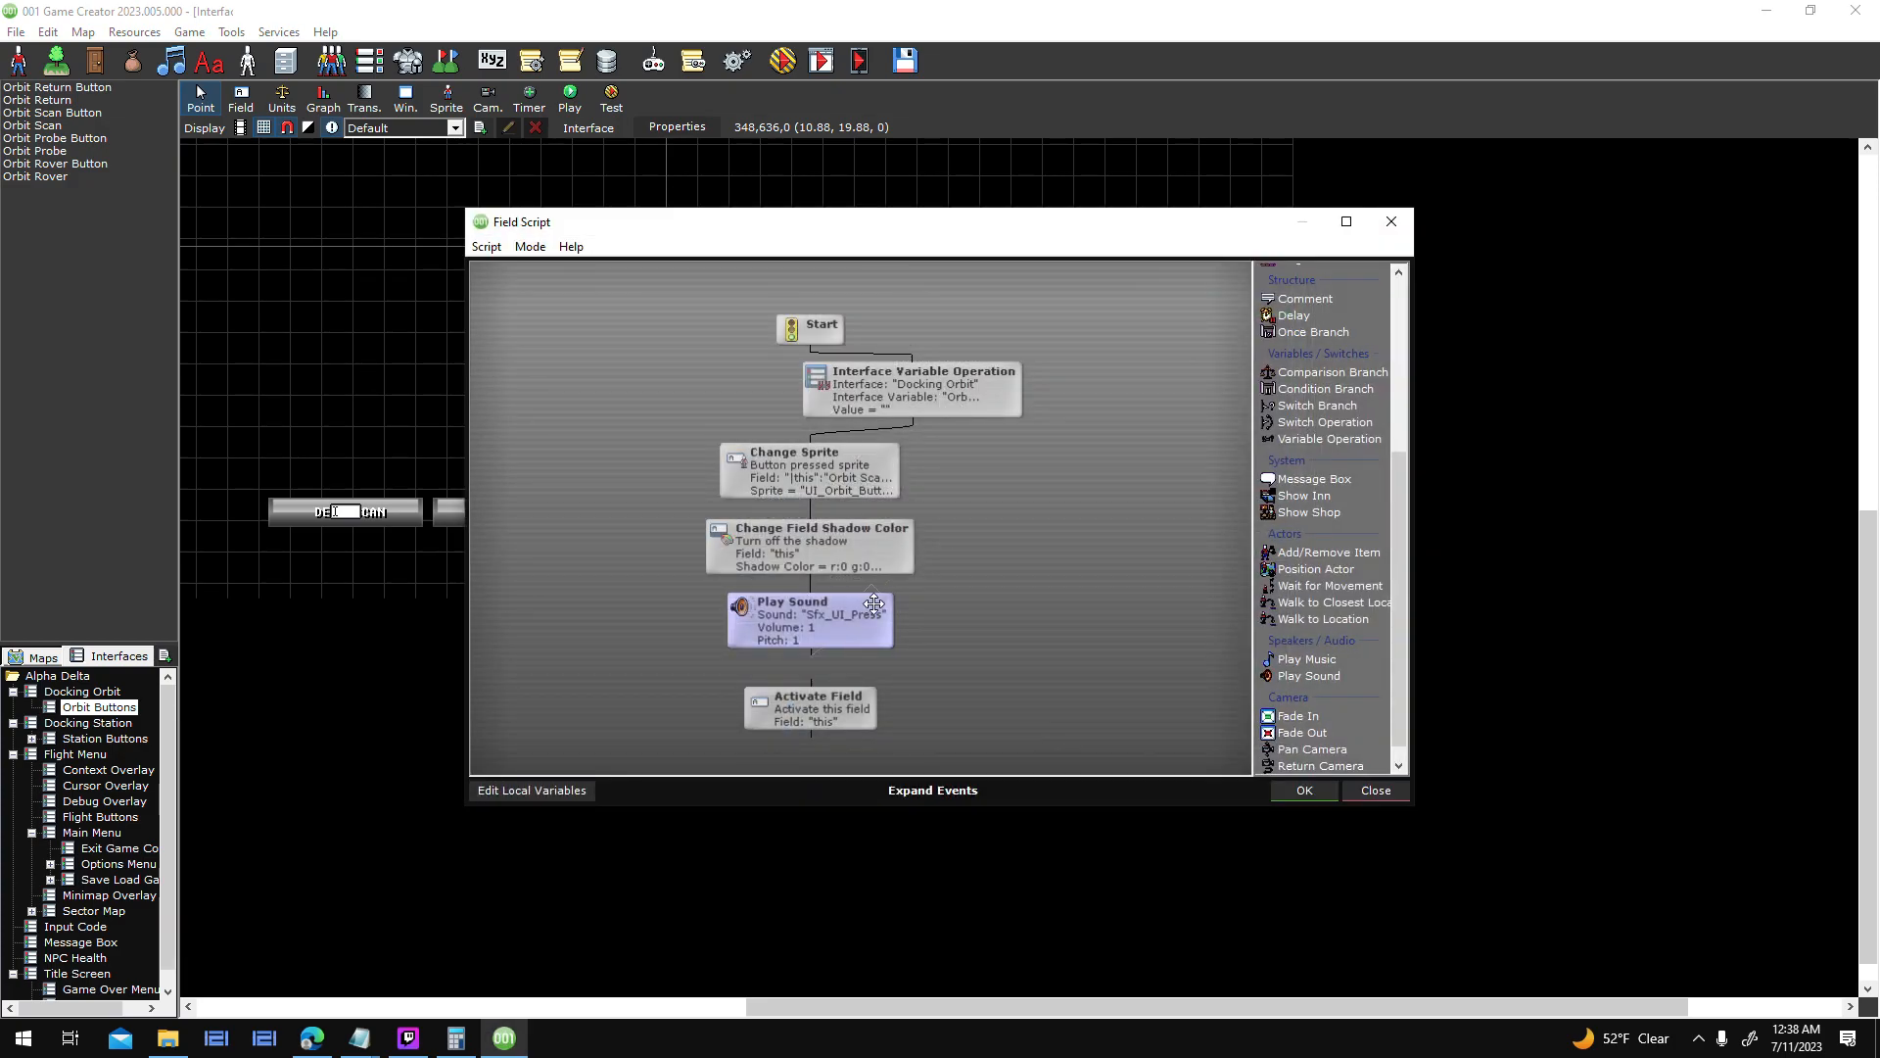
double_click(873, 602)
drag(1025, 578, 1012, 580)
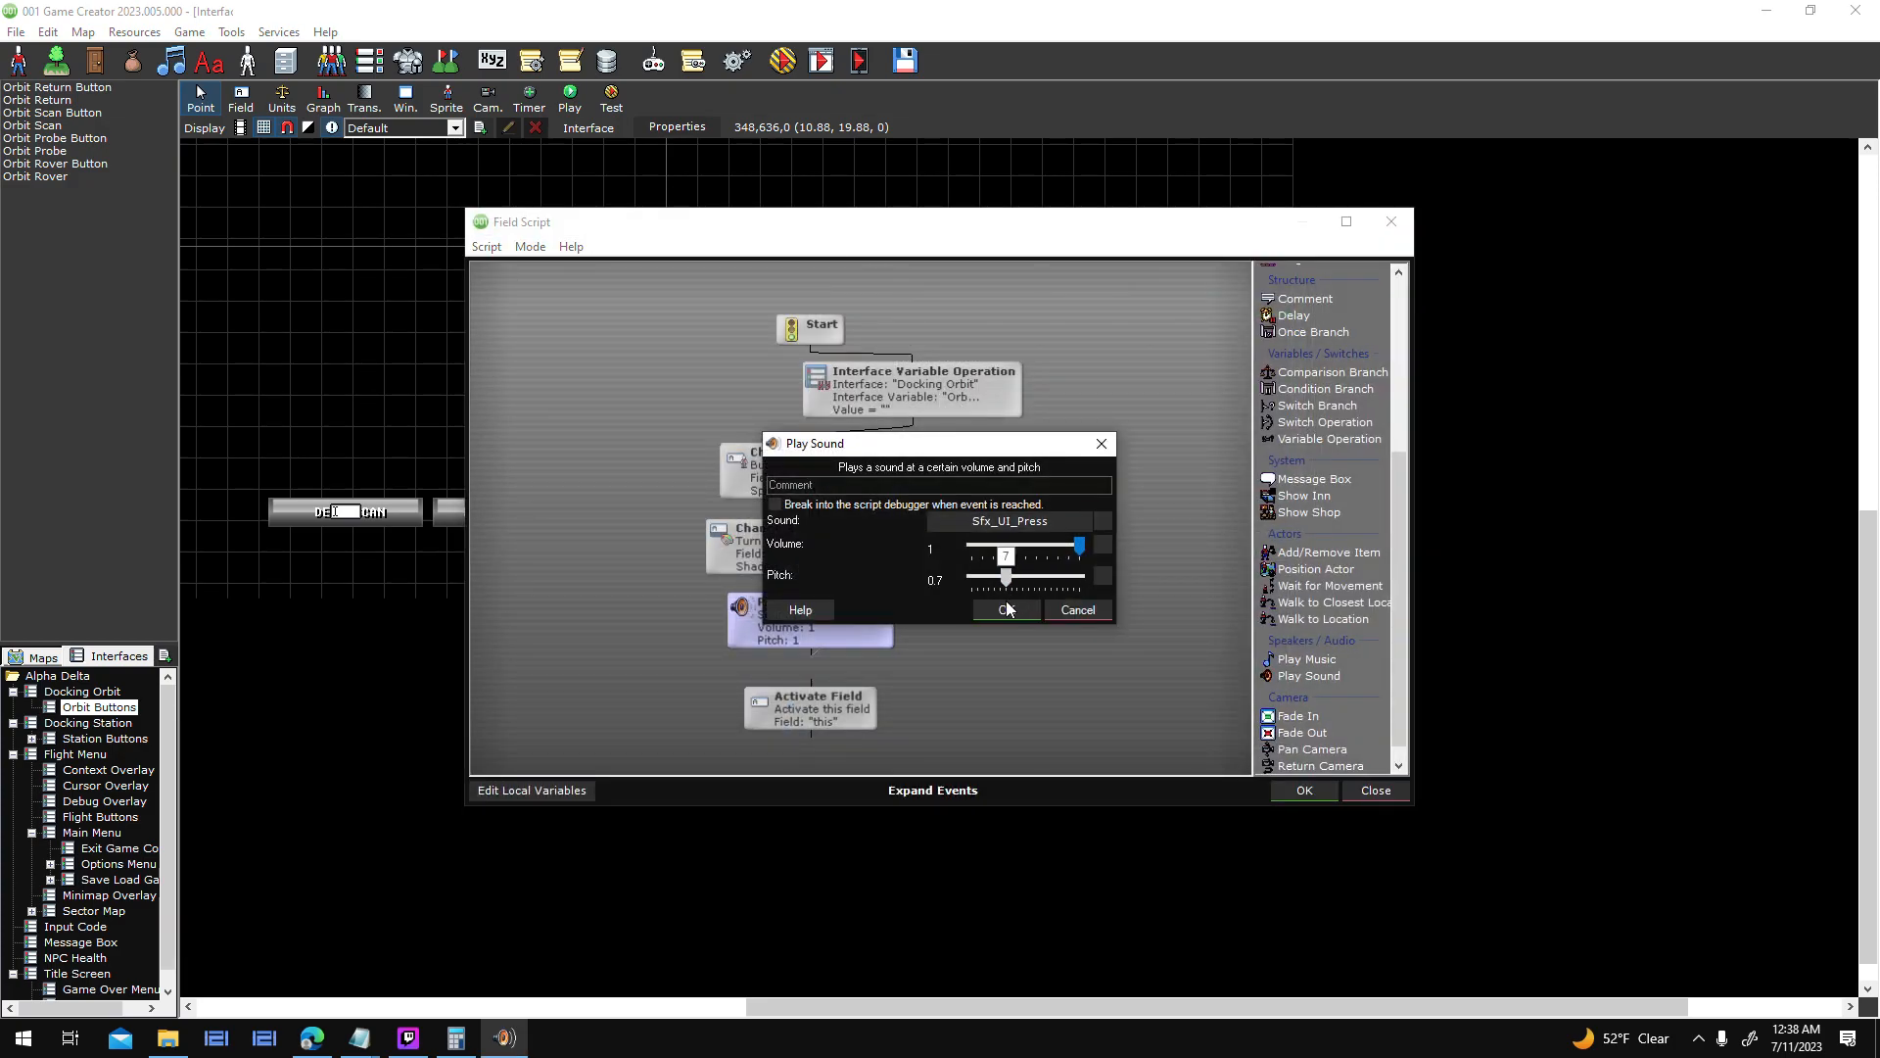
click(1005, 609)
click(1305, 789)
click(1205, 764)
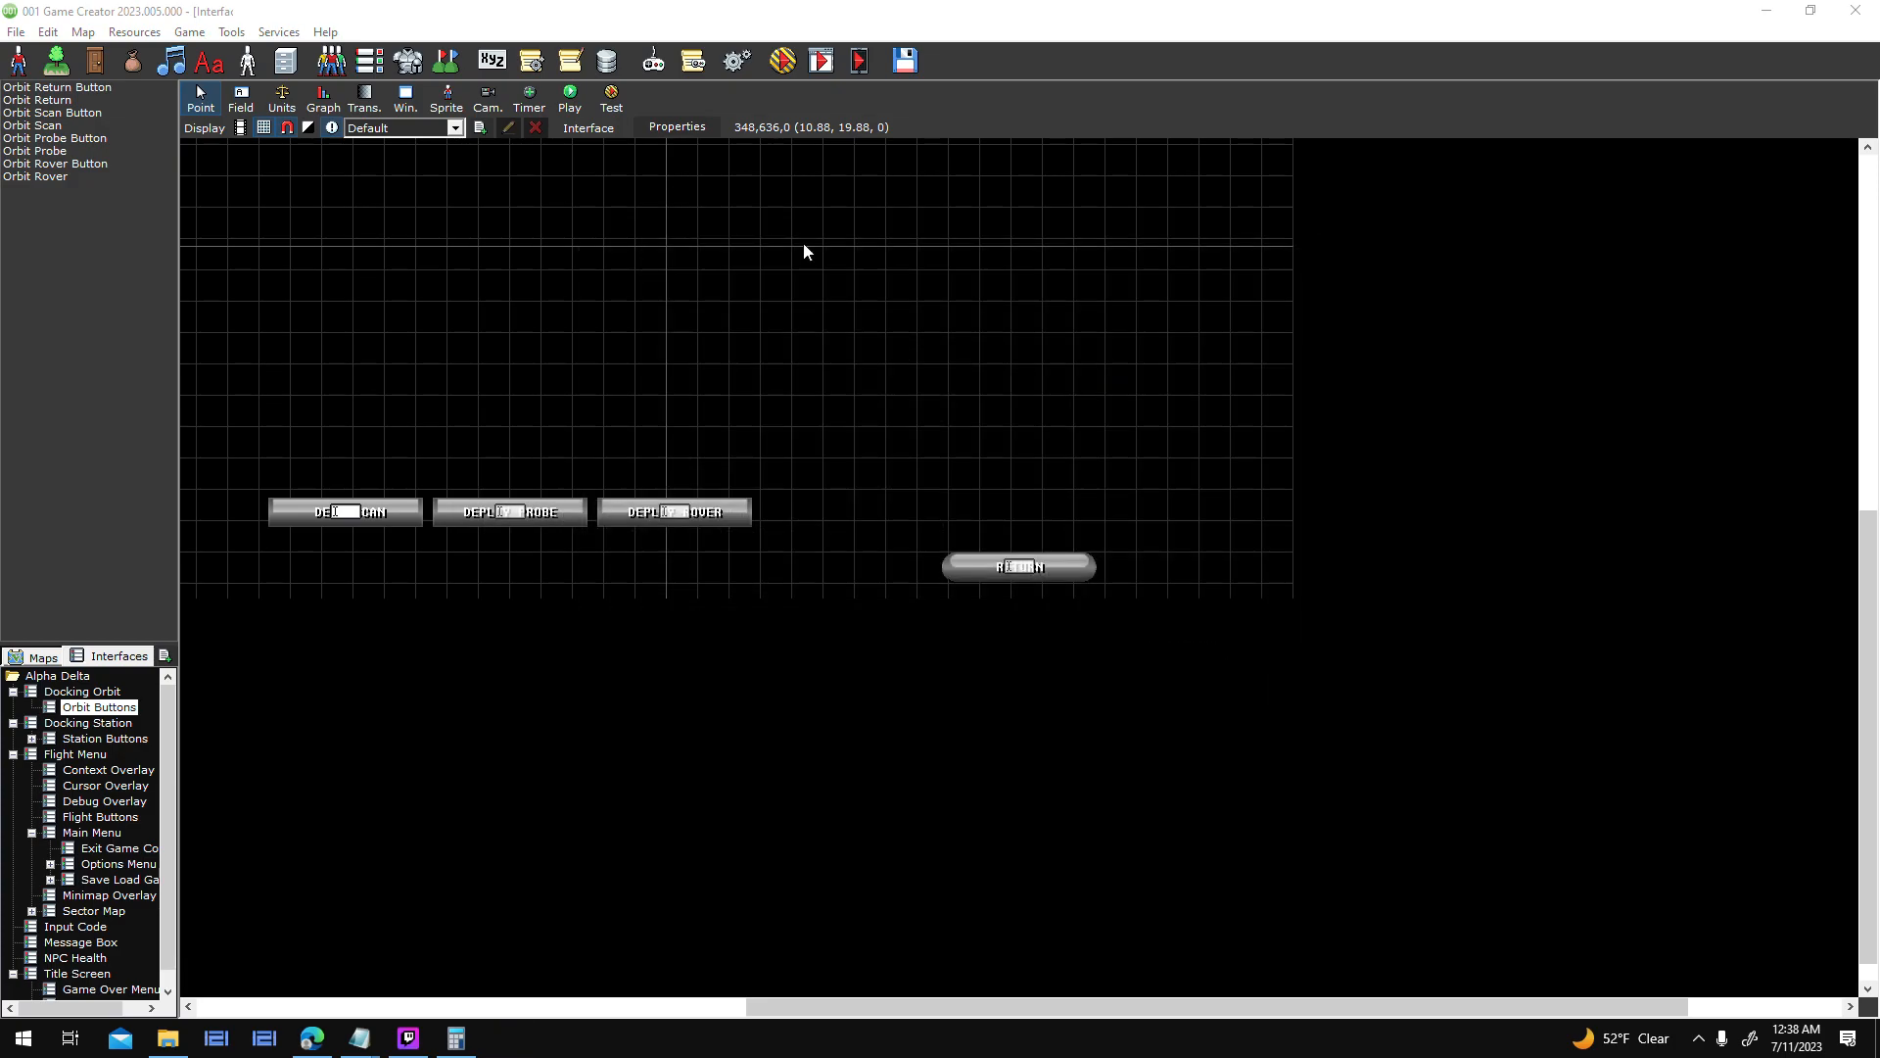
- Check the Button Press SFX event in the Orbit Buttons interface's Player accepted script
click(696, 131)
double_click(1053, 391)
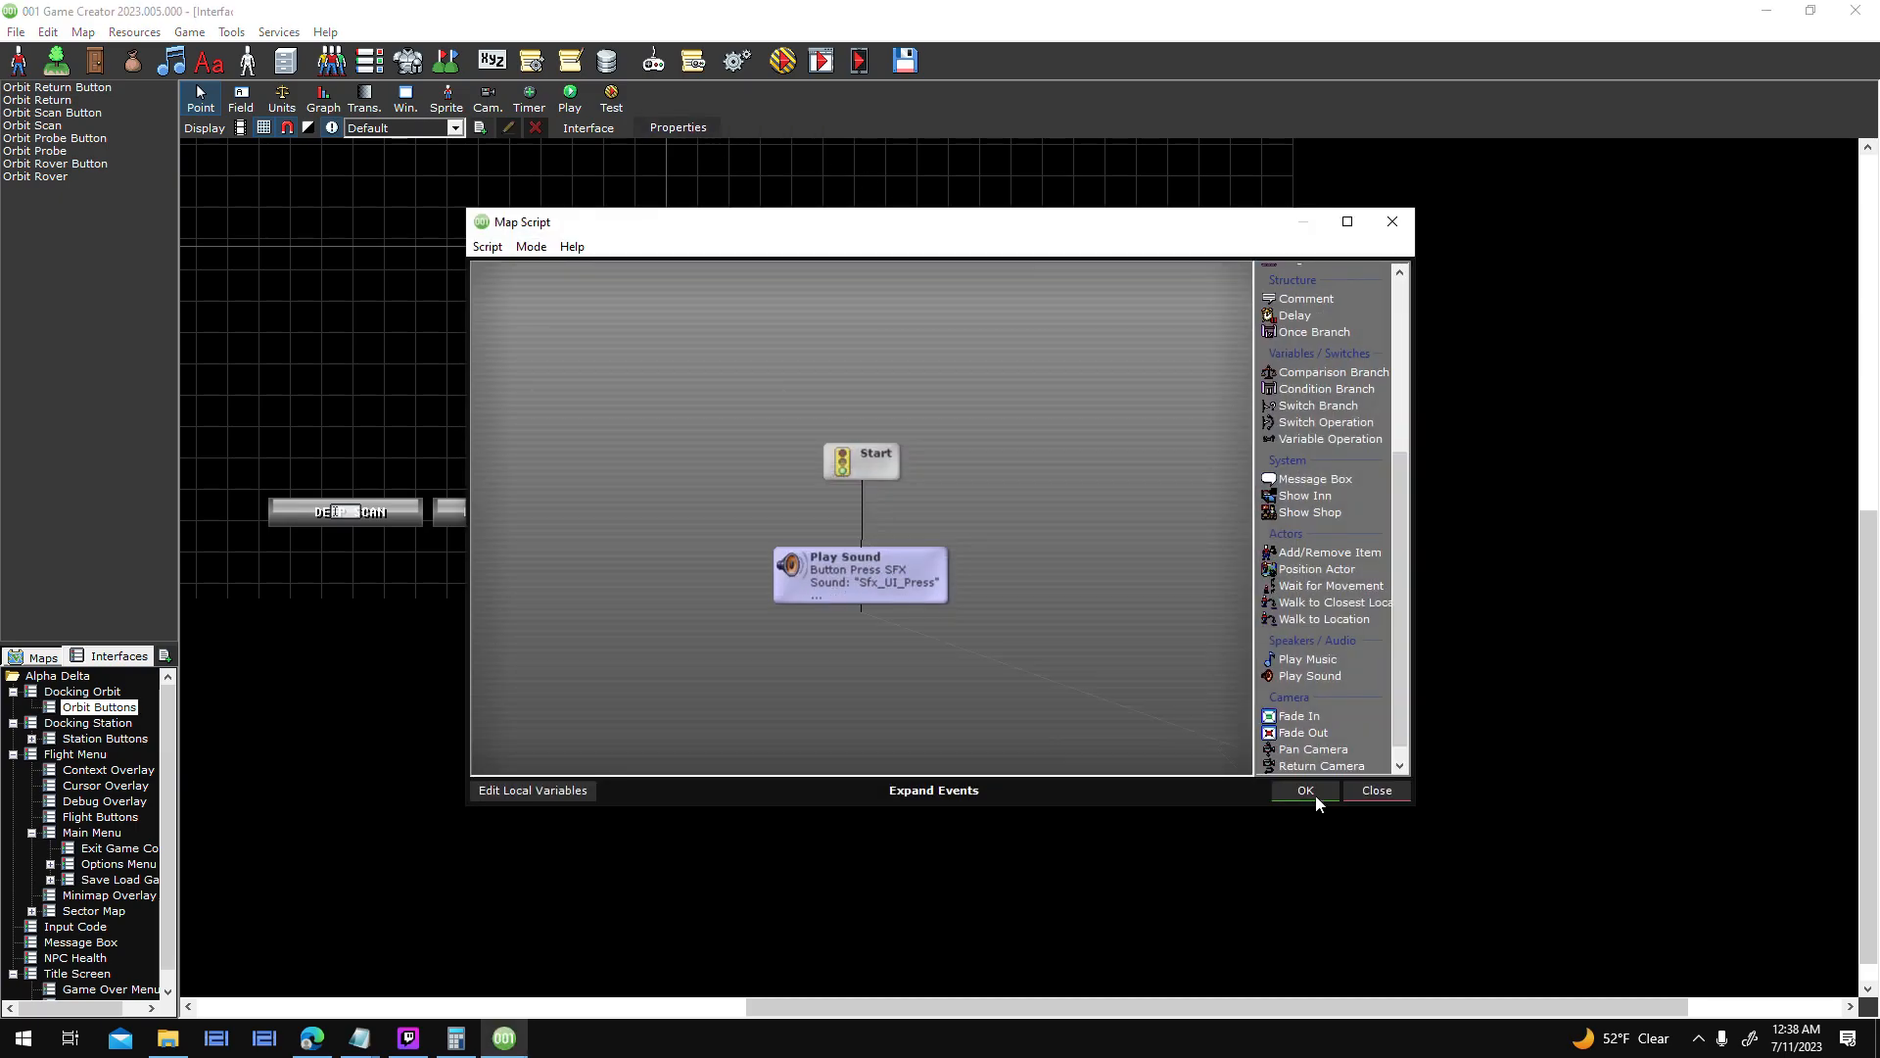
click(1293, 795)
click(1079, 675)
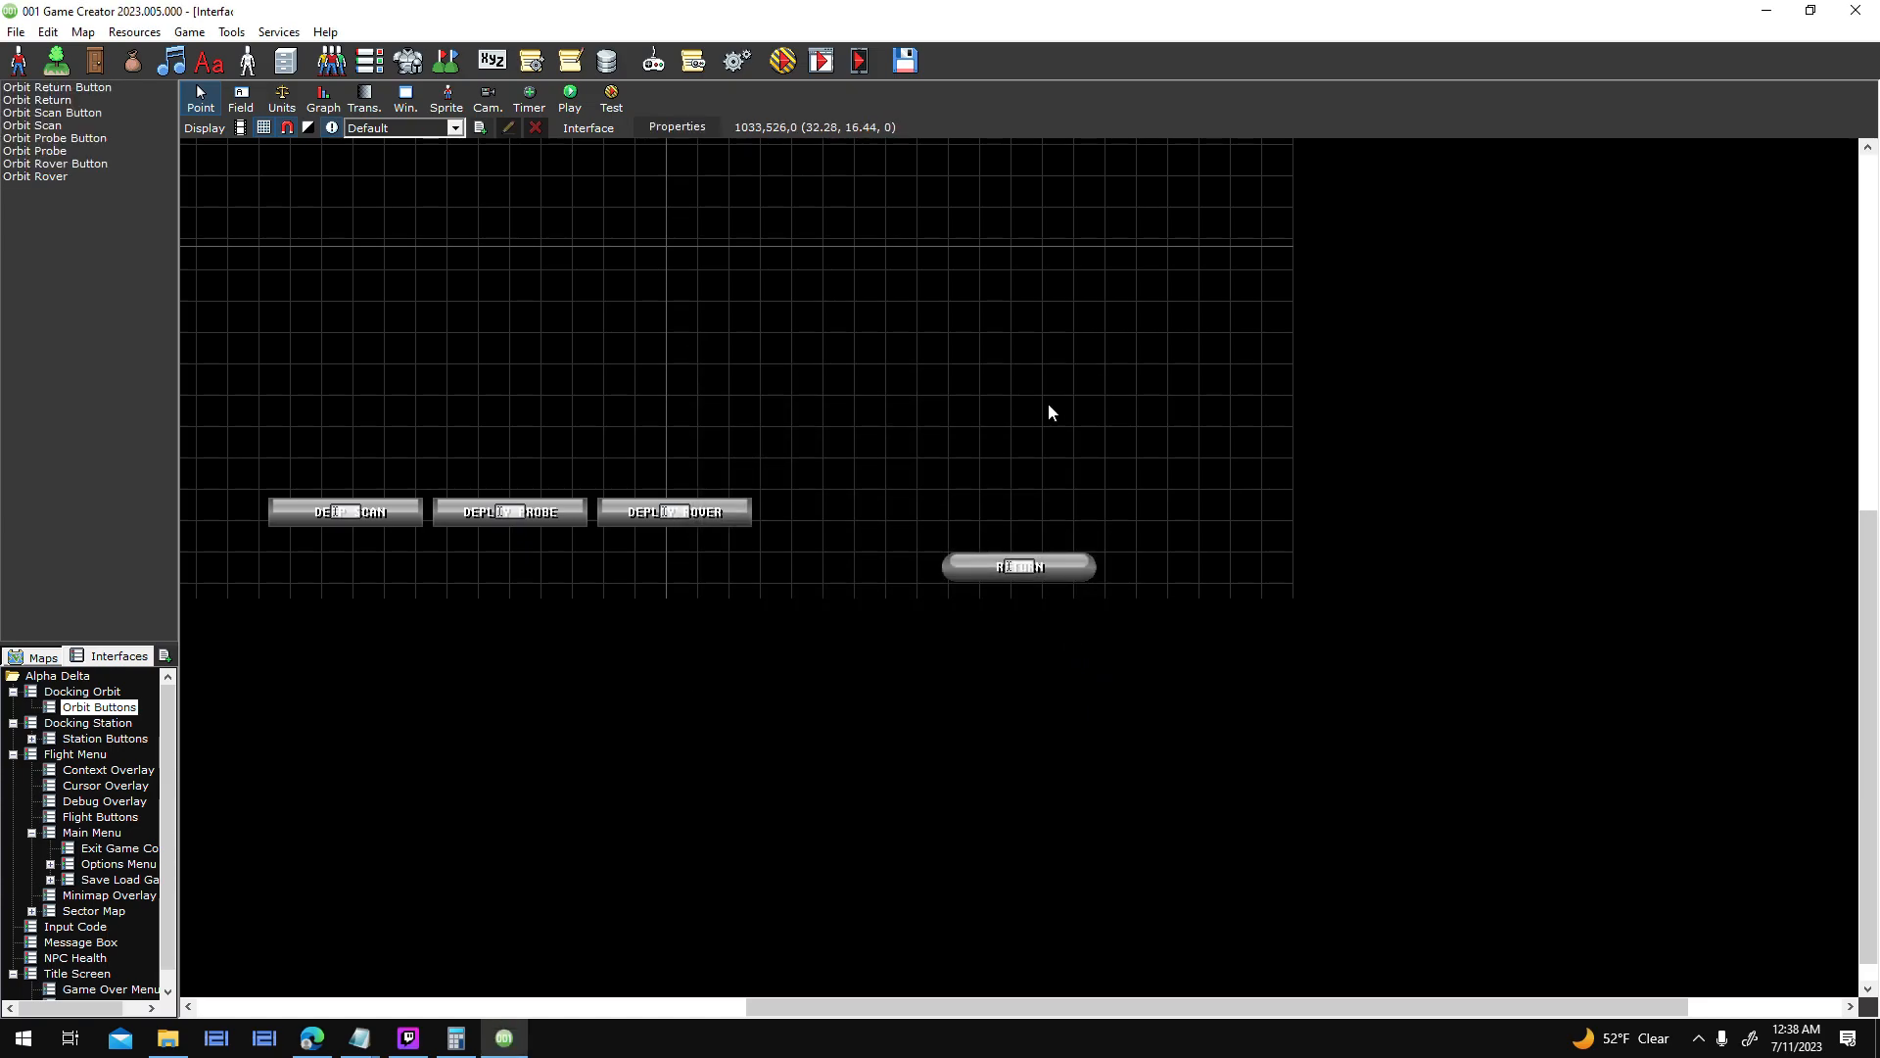
- Start a test run of the Alpha Delta game, skip its intro and open the title screen's Options menu
click(773, 69)
key(Return)
key(Escape)
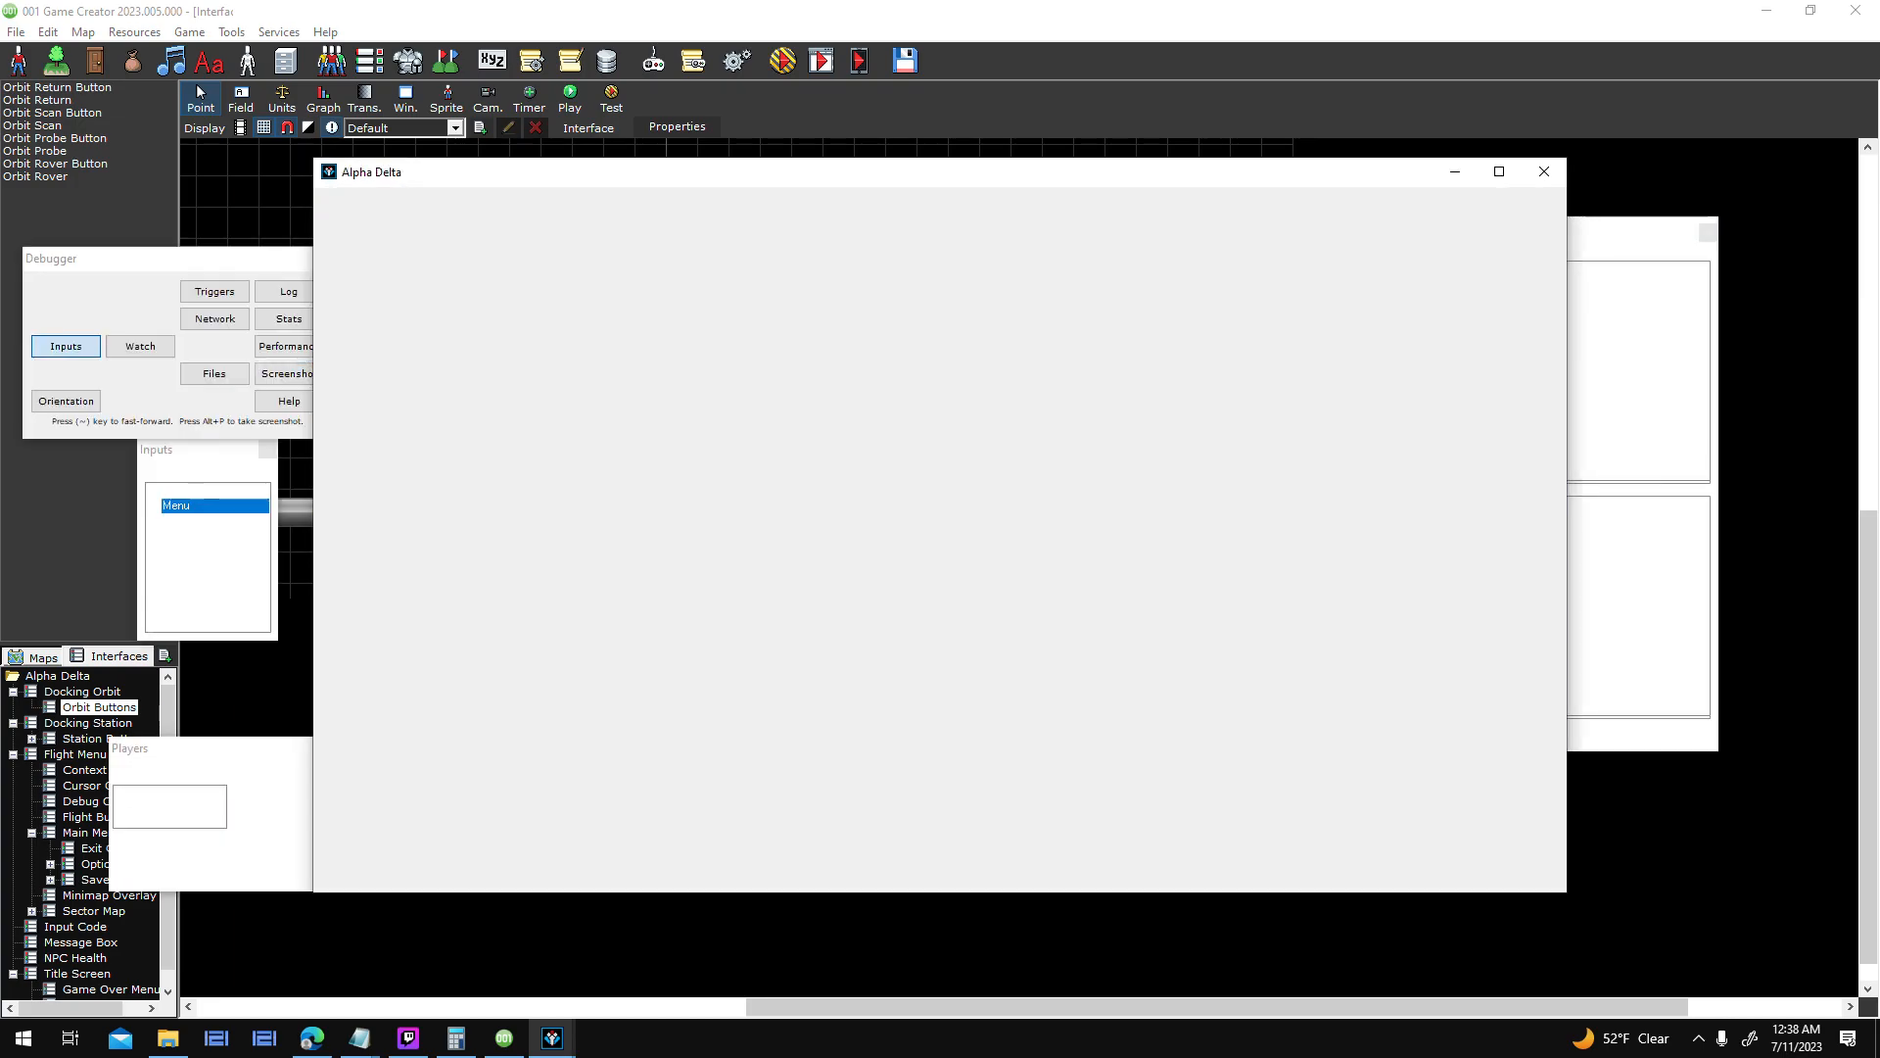
click(960, 720)
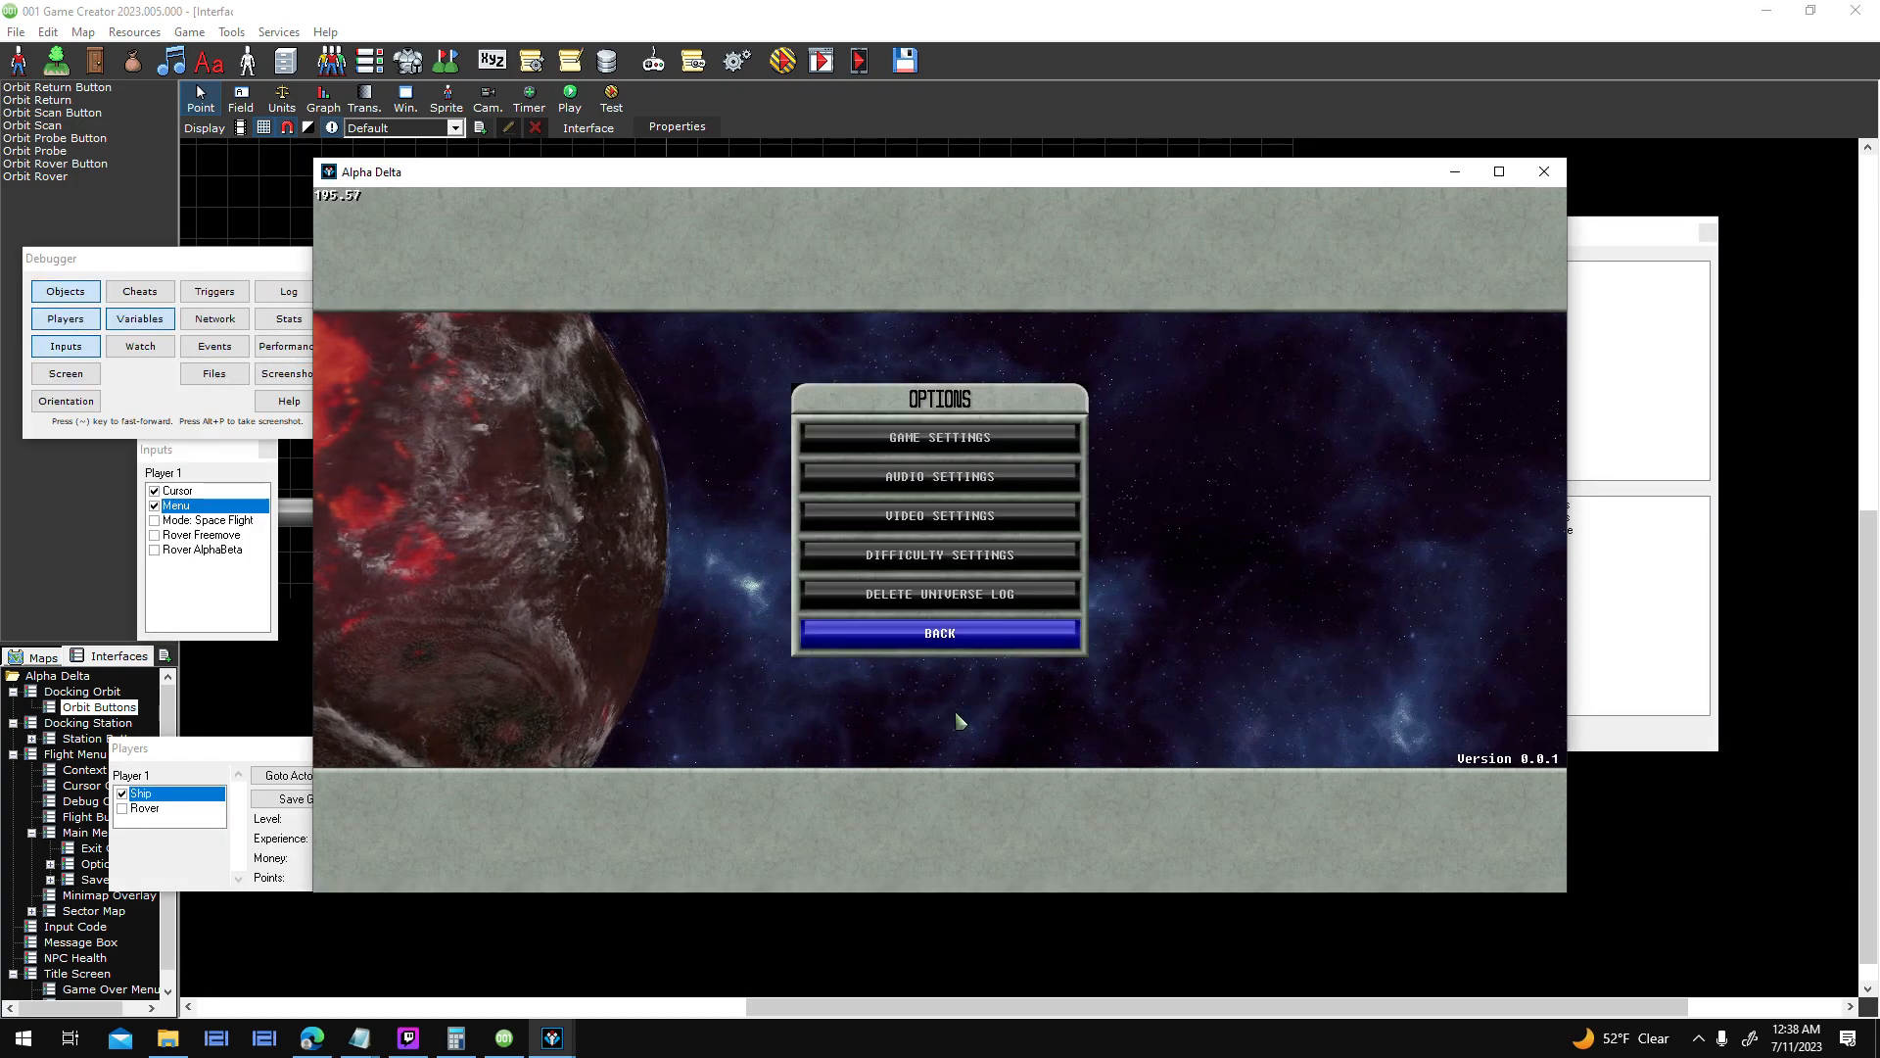
- Test the title screen's menu navigation by leaving and reopening Options, and entering and leaving Audio Settings
click(1003, 639)
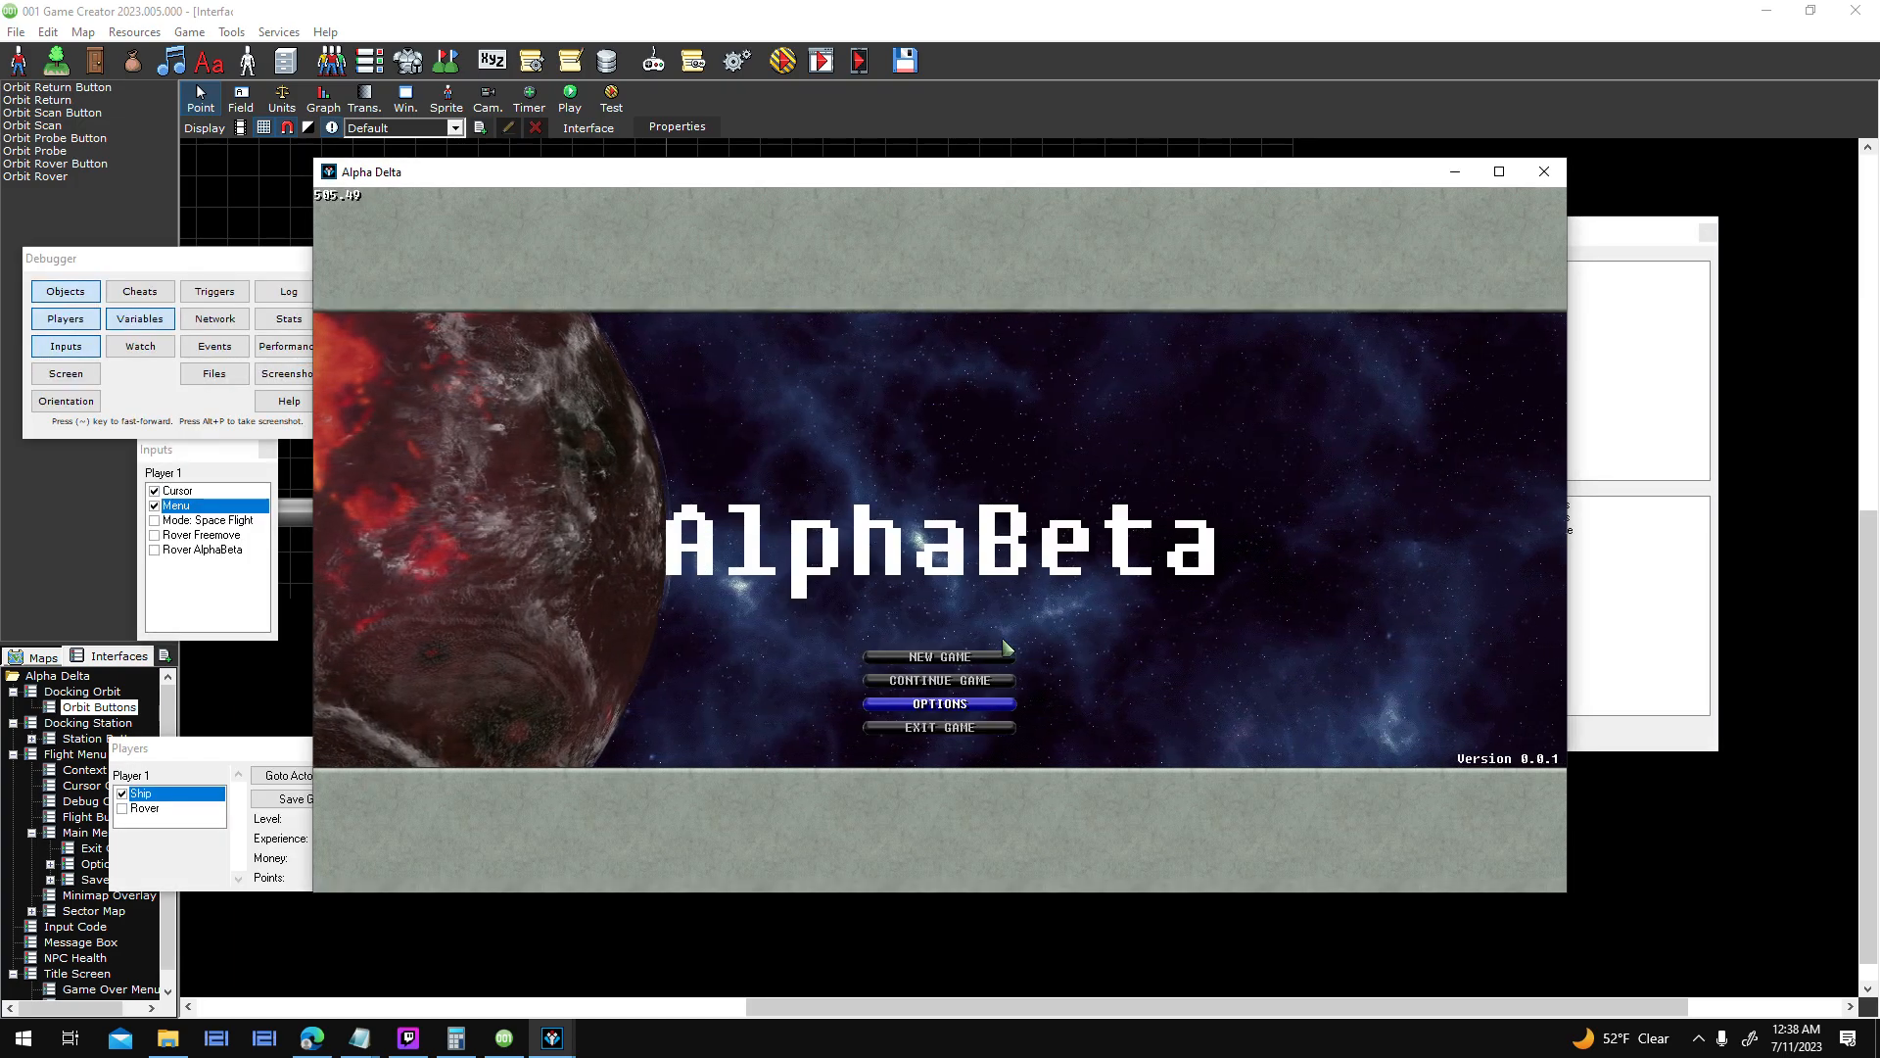
click(1009, 709)
click(1019, 472)
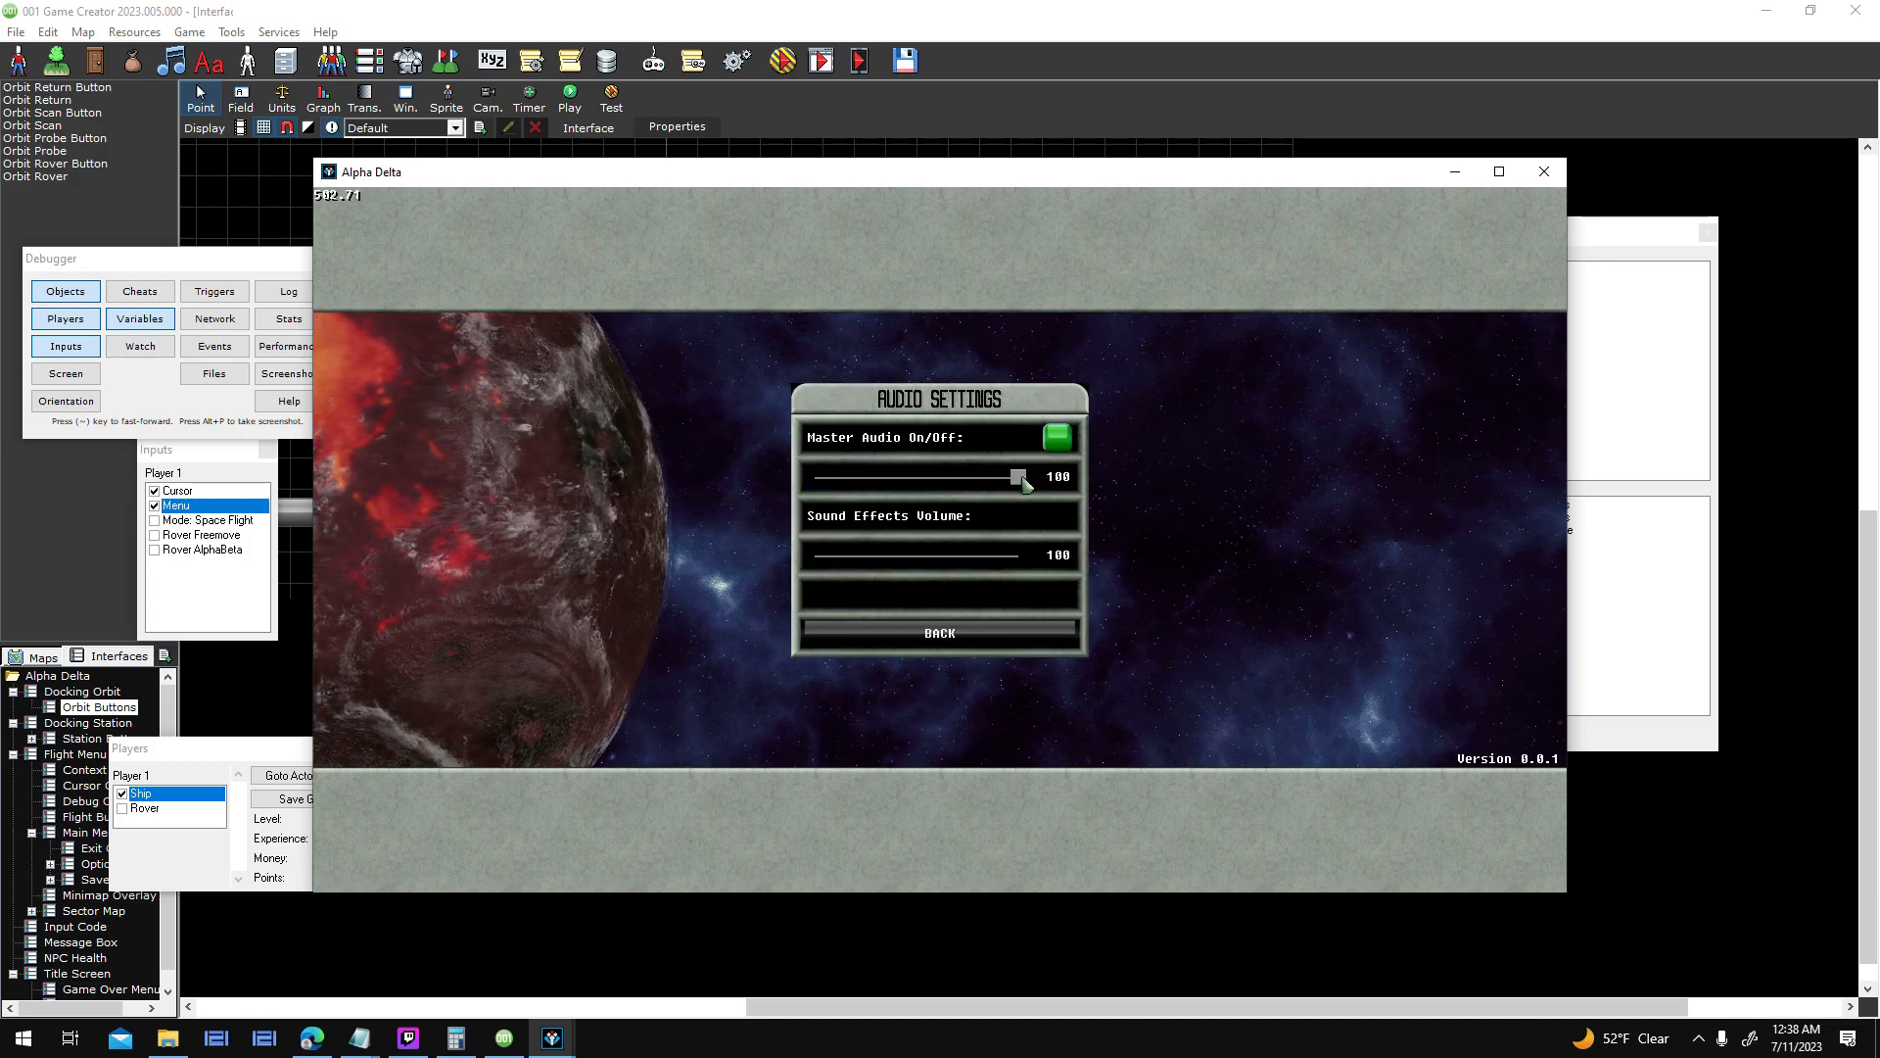
click(999, 641)
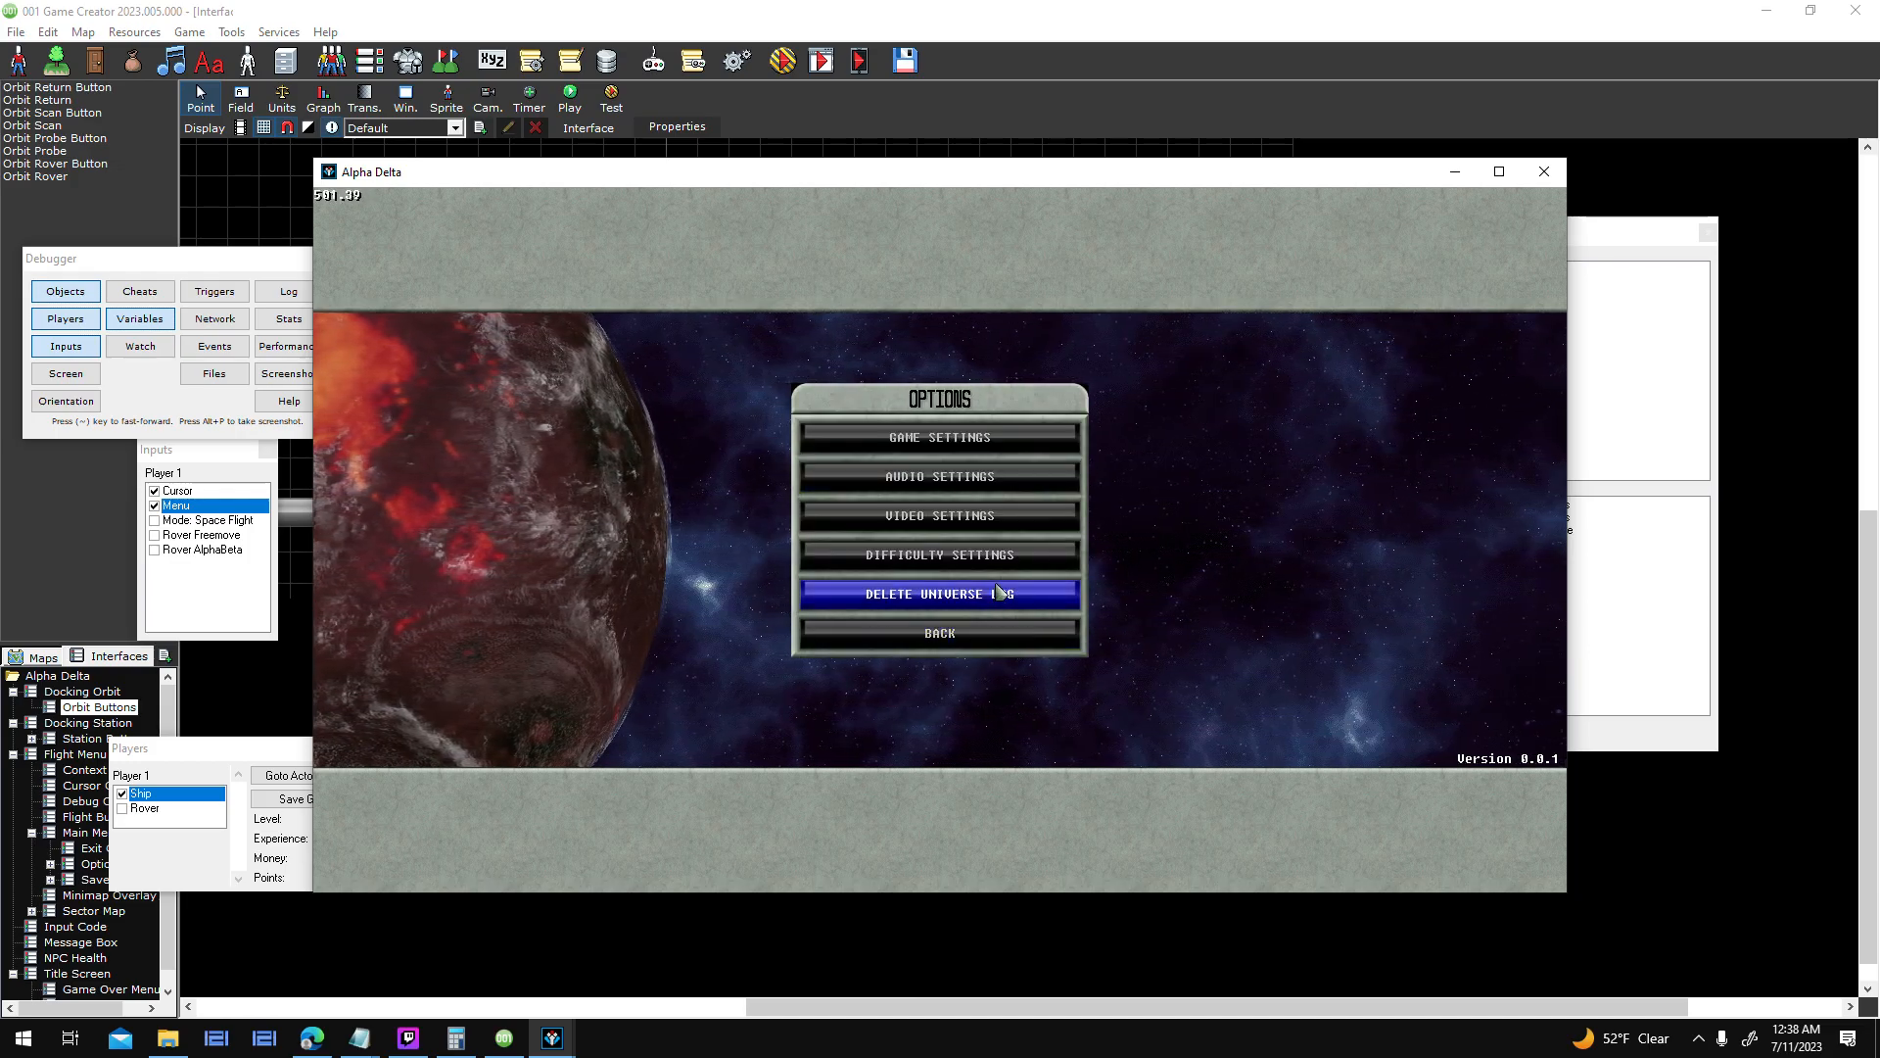
- Repeatedly enter and leave Delete Universe Log from Options to test the button transitions, ending on the Delete Universe list
click(1004, 595)
click(991, 635)
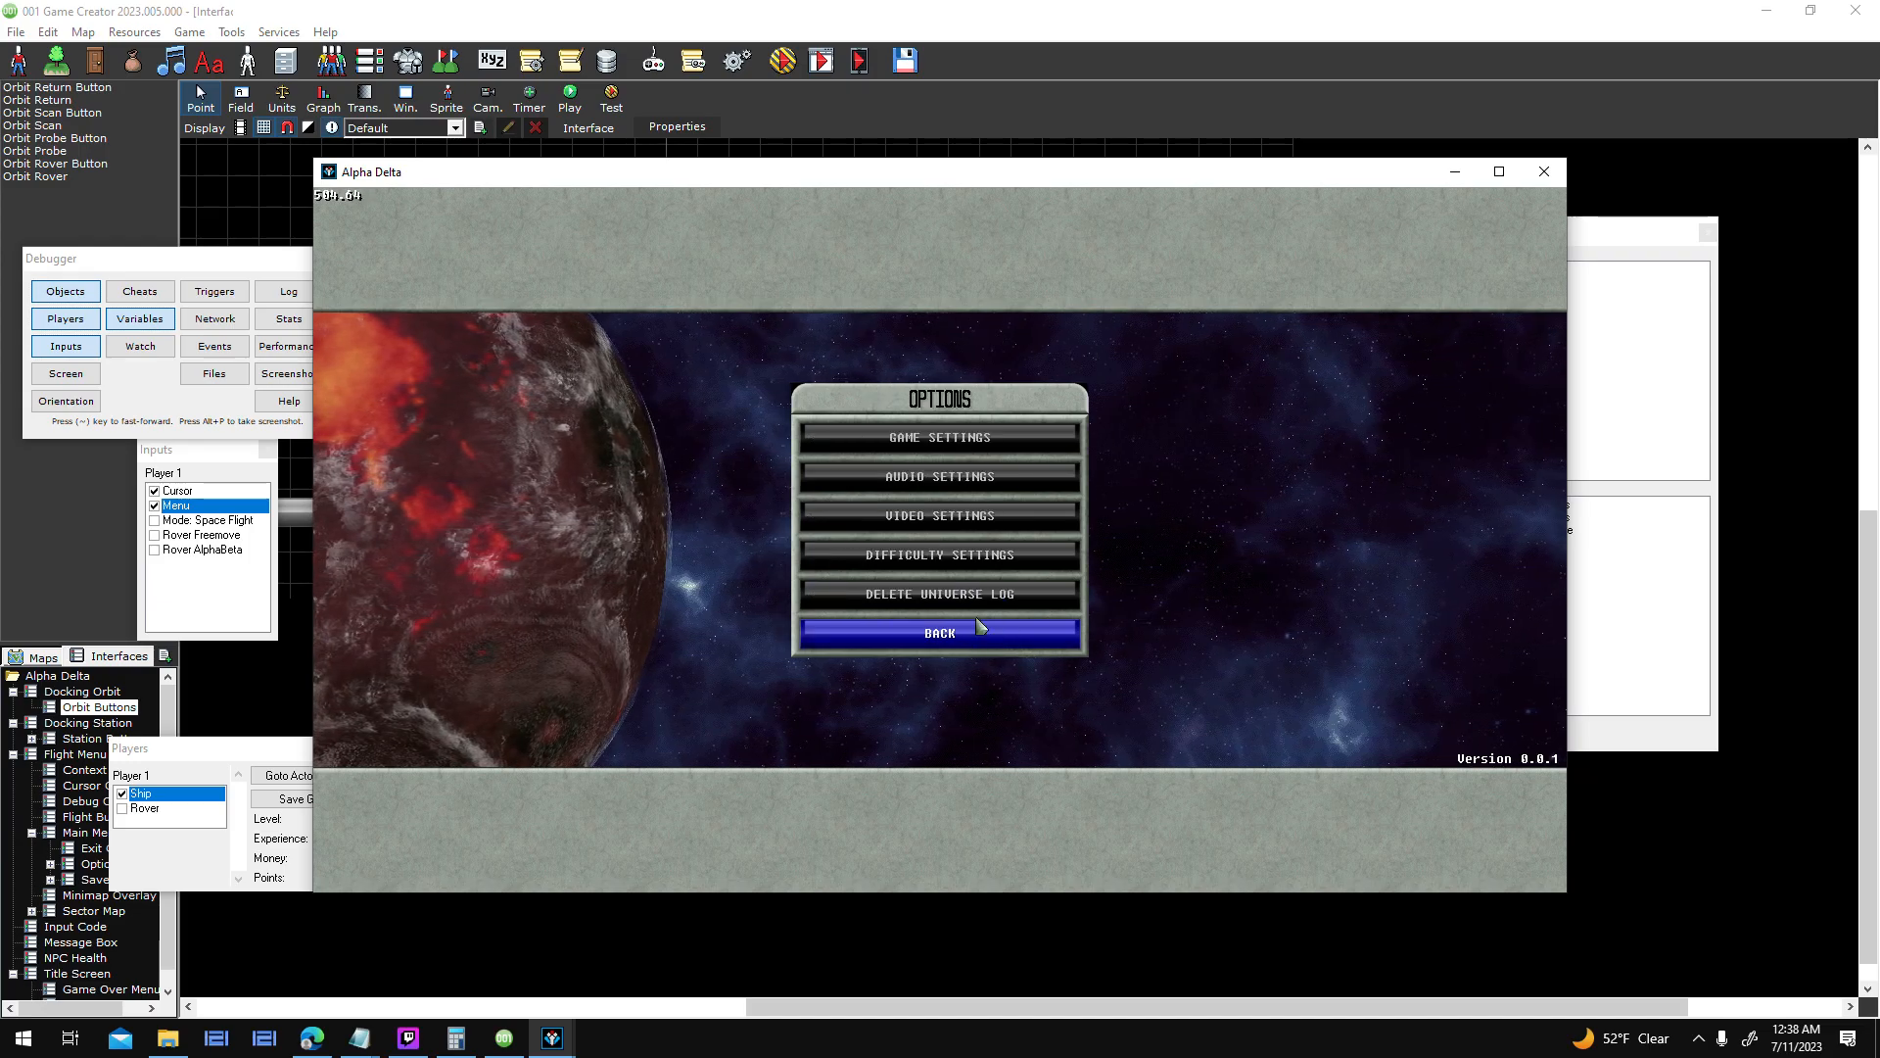
click(993, 602)
click(989, 632)
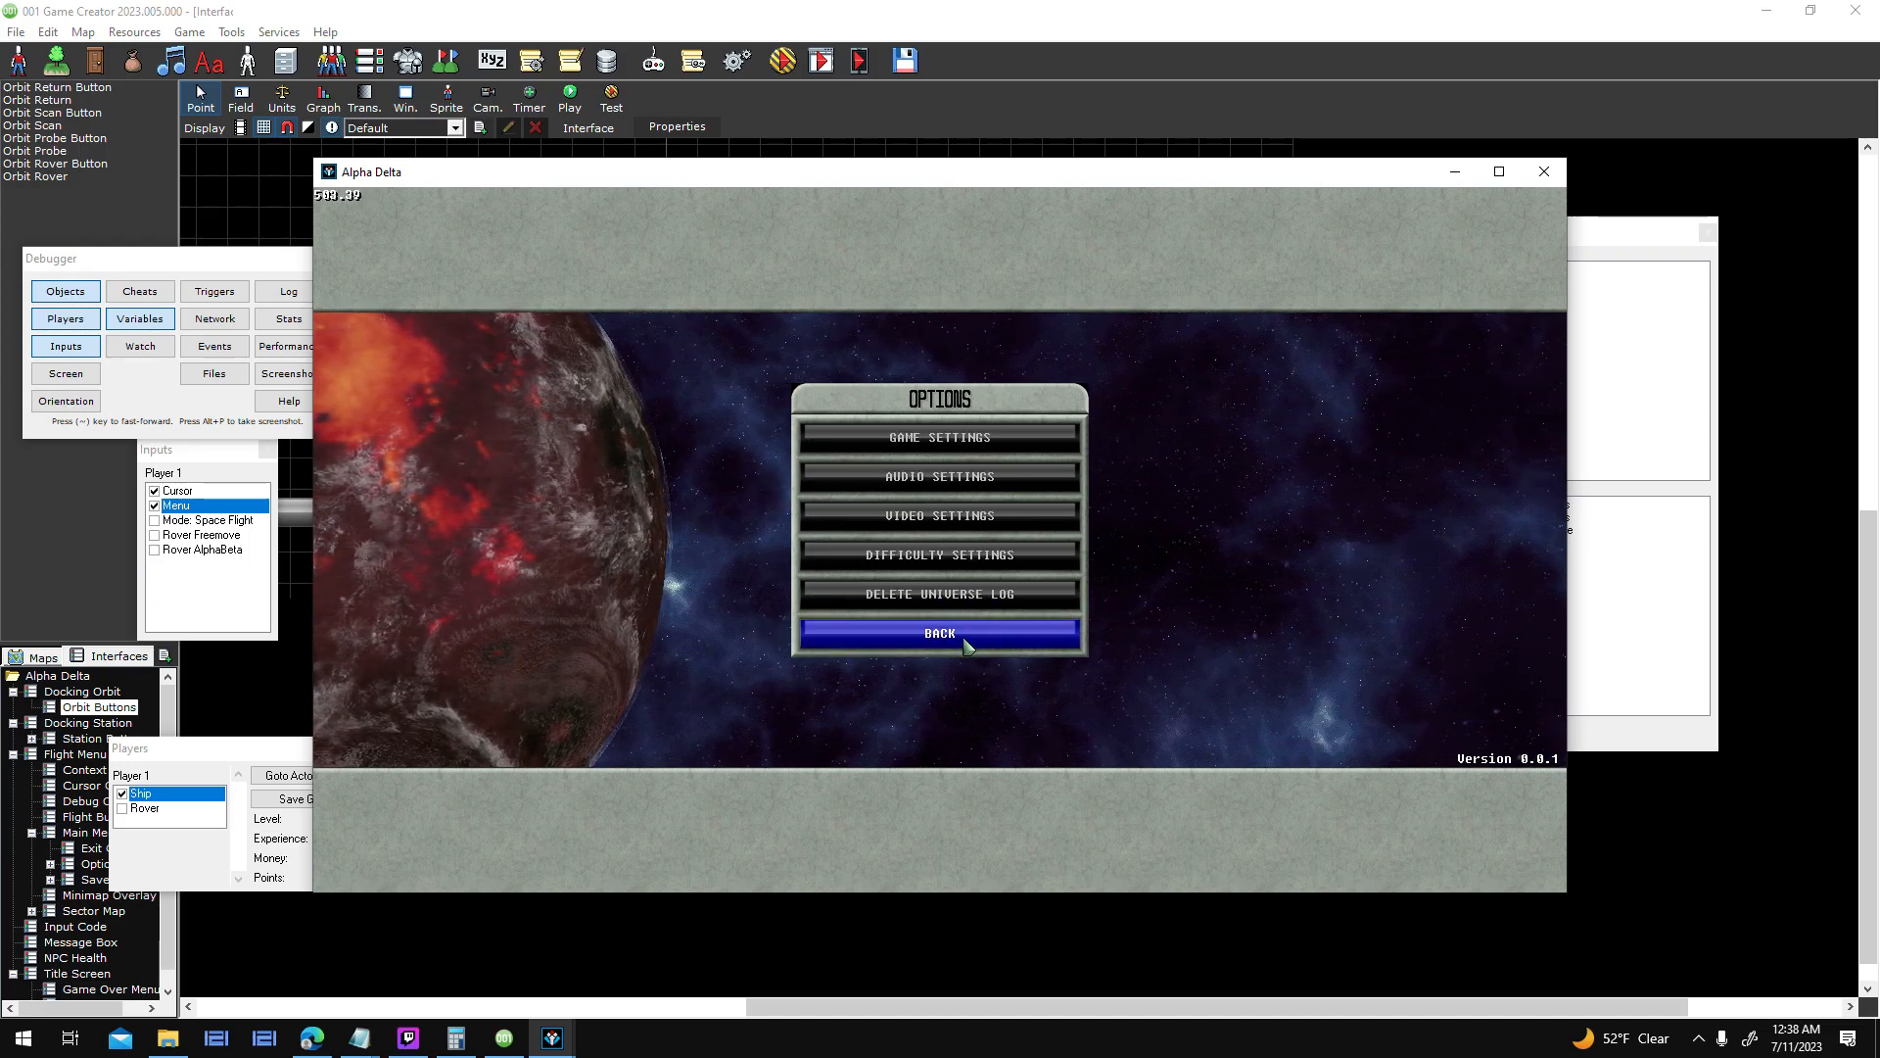
click(991, 599)
click(1004, 632)
click(1008, 597)
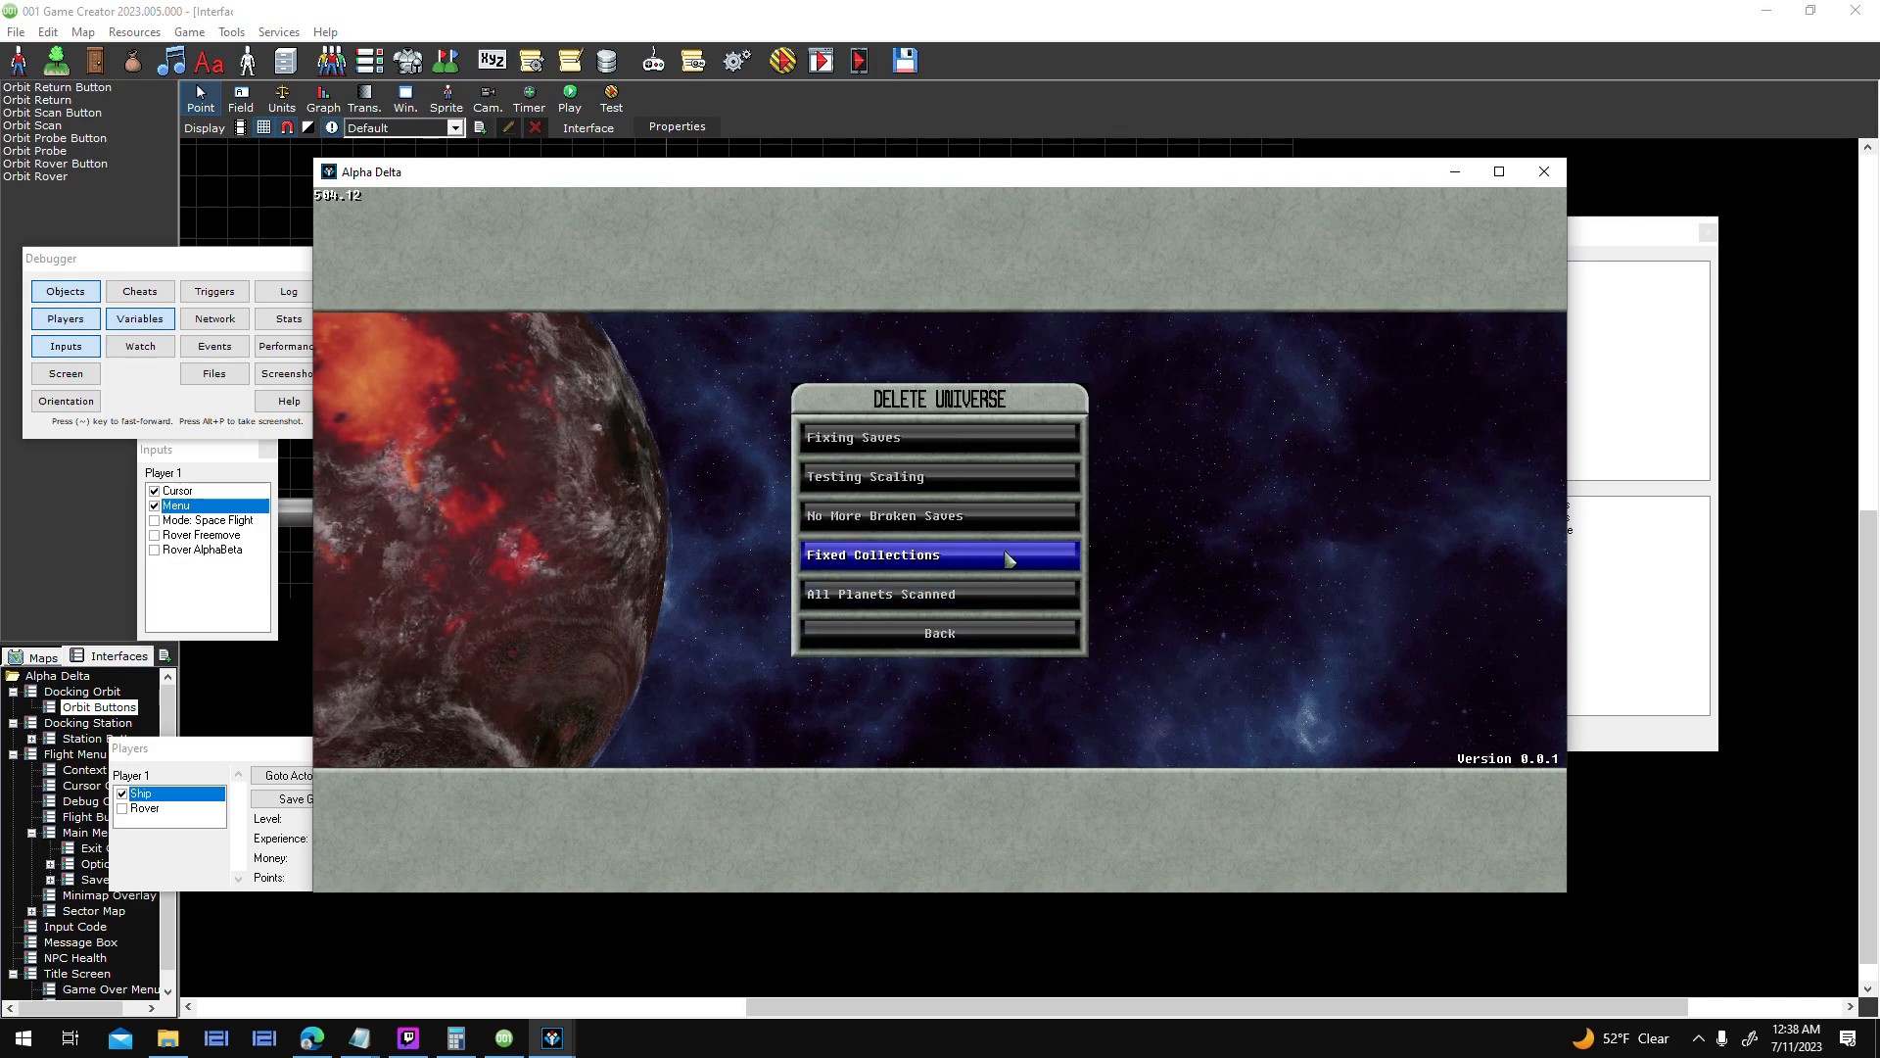
- Select the Fixing Saves log for deletion, cancel the deletion and return to the title screen
click(970, 446)
click(915, 576)
click(991, 636)
click(991, 637)
- Load the All Planets Scanned universe from Continue Game, and test opening the main menu and resuming the game
click(983, 681)
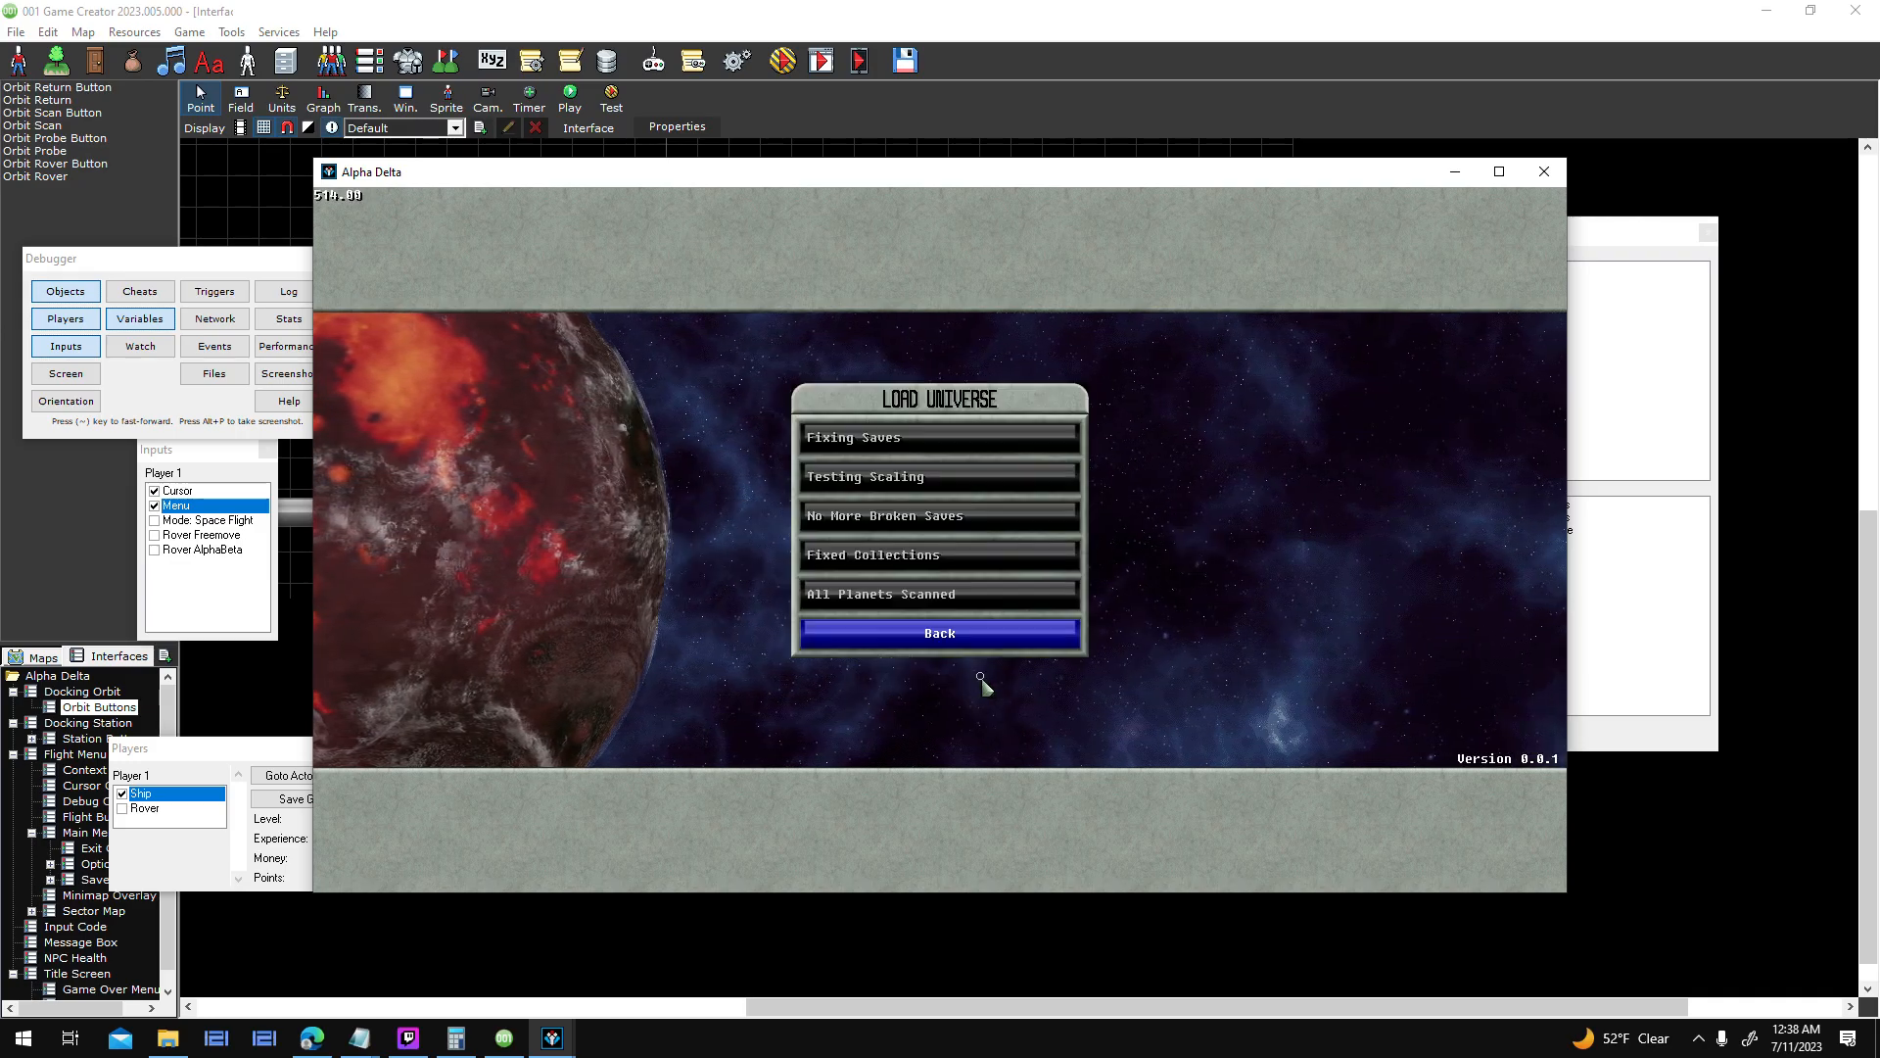
click(1008, 595)
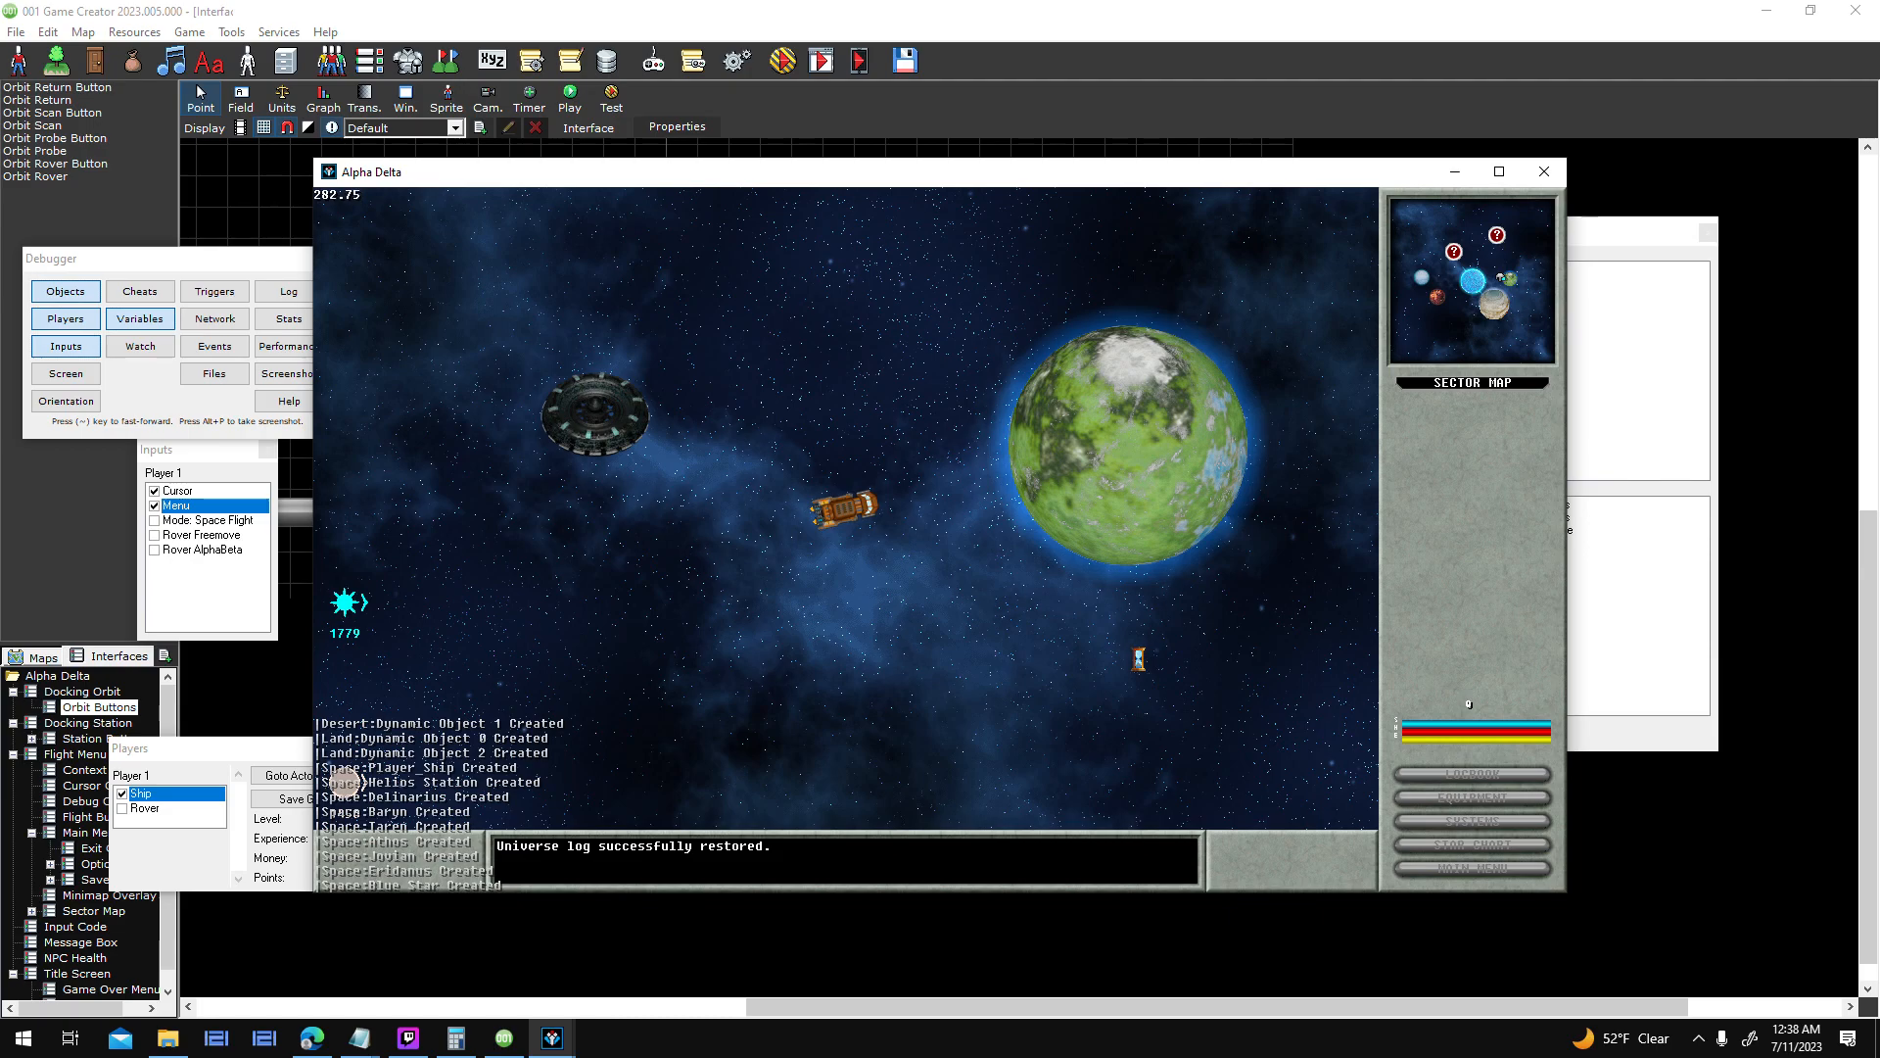
click(1472, 868)
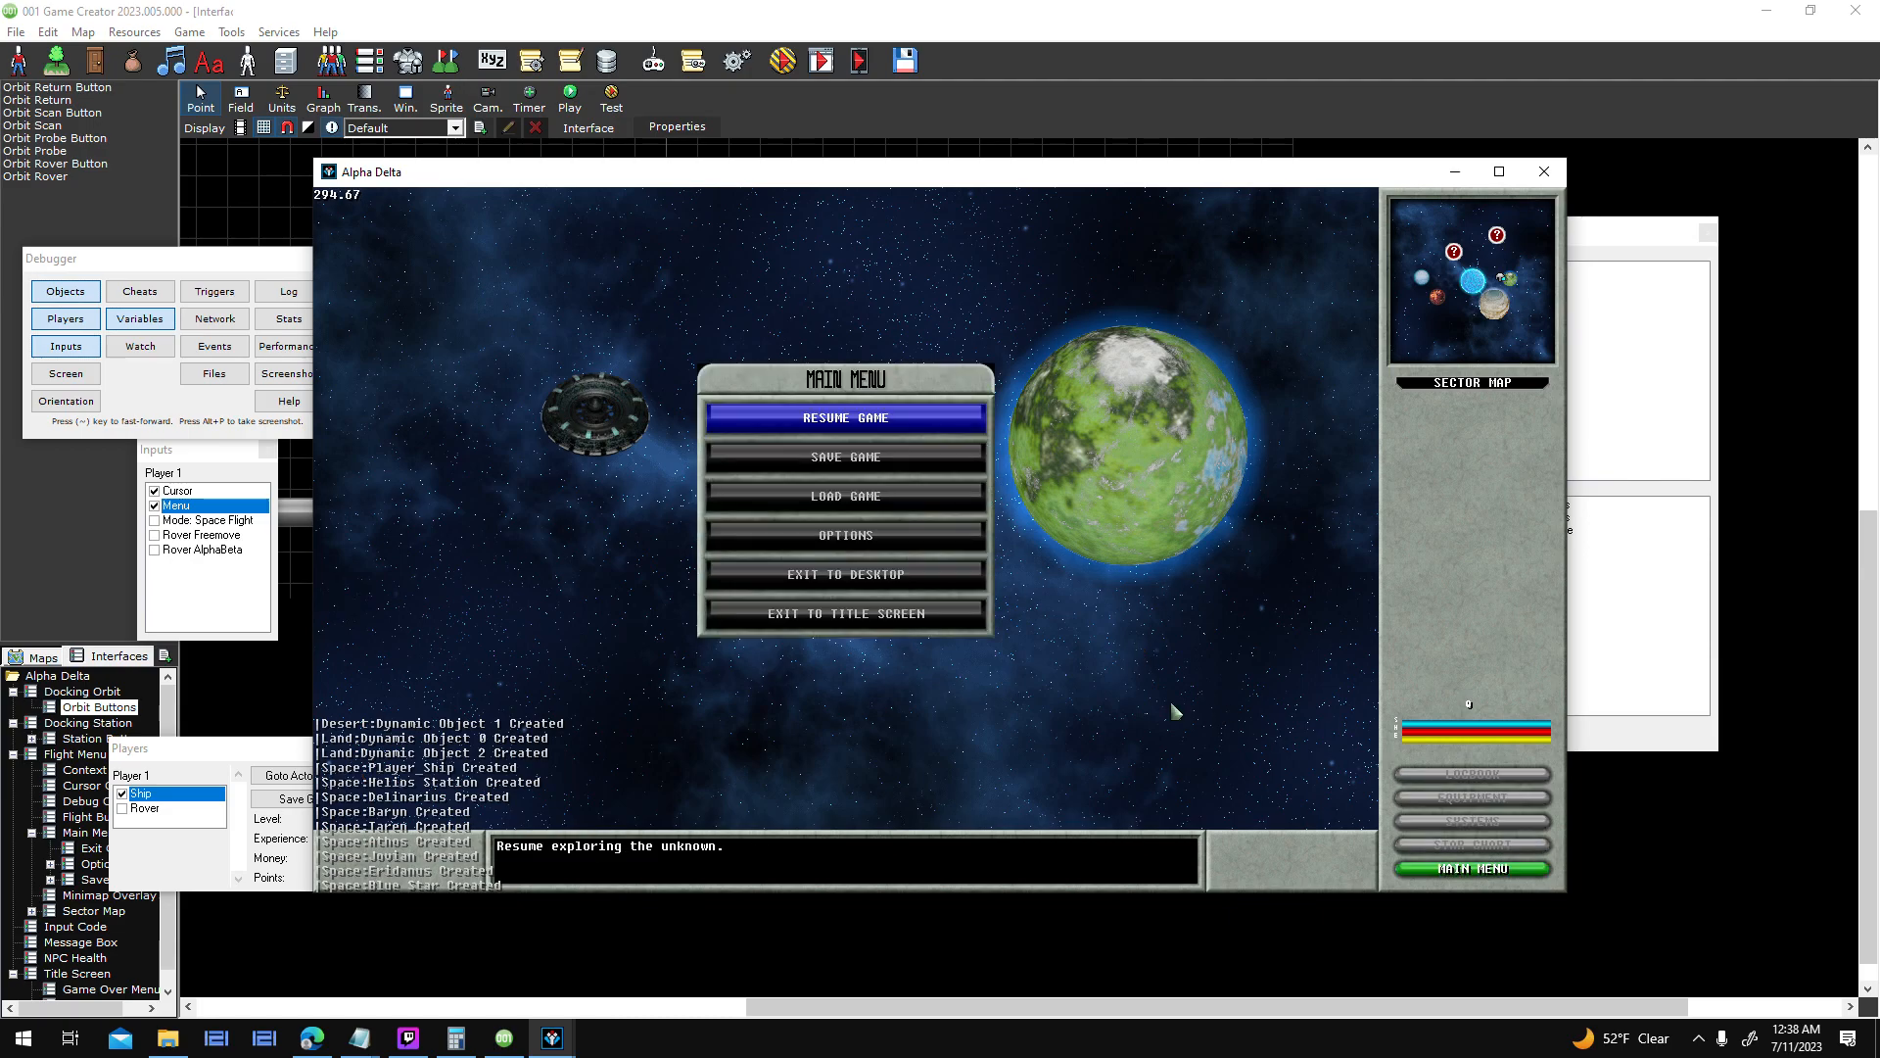
click(965, 419)
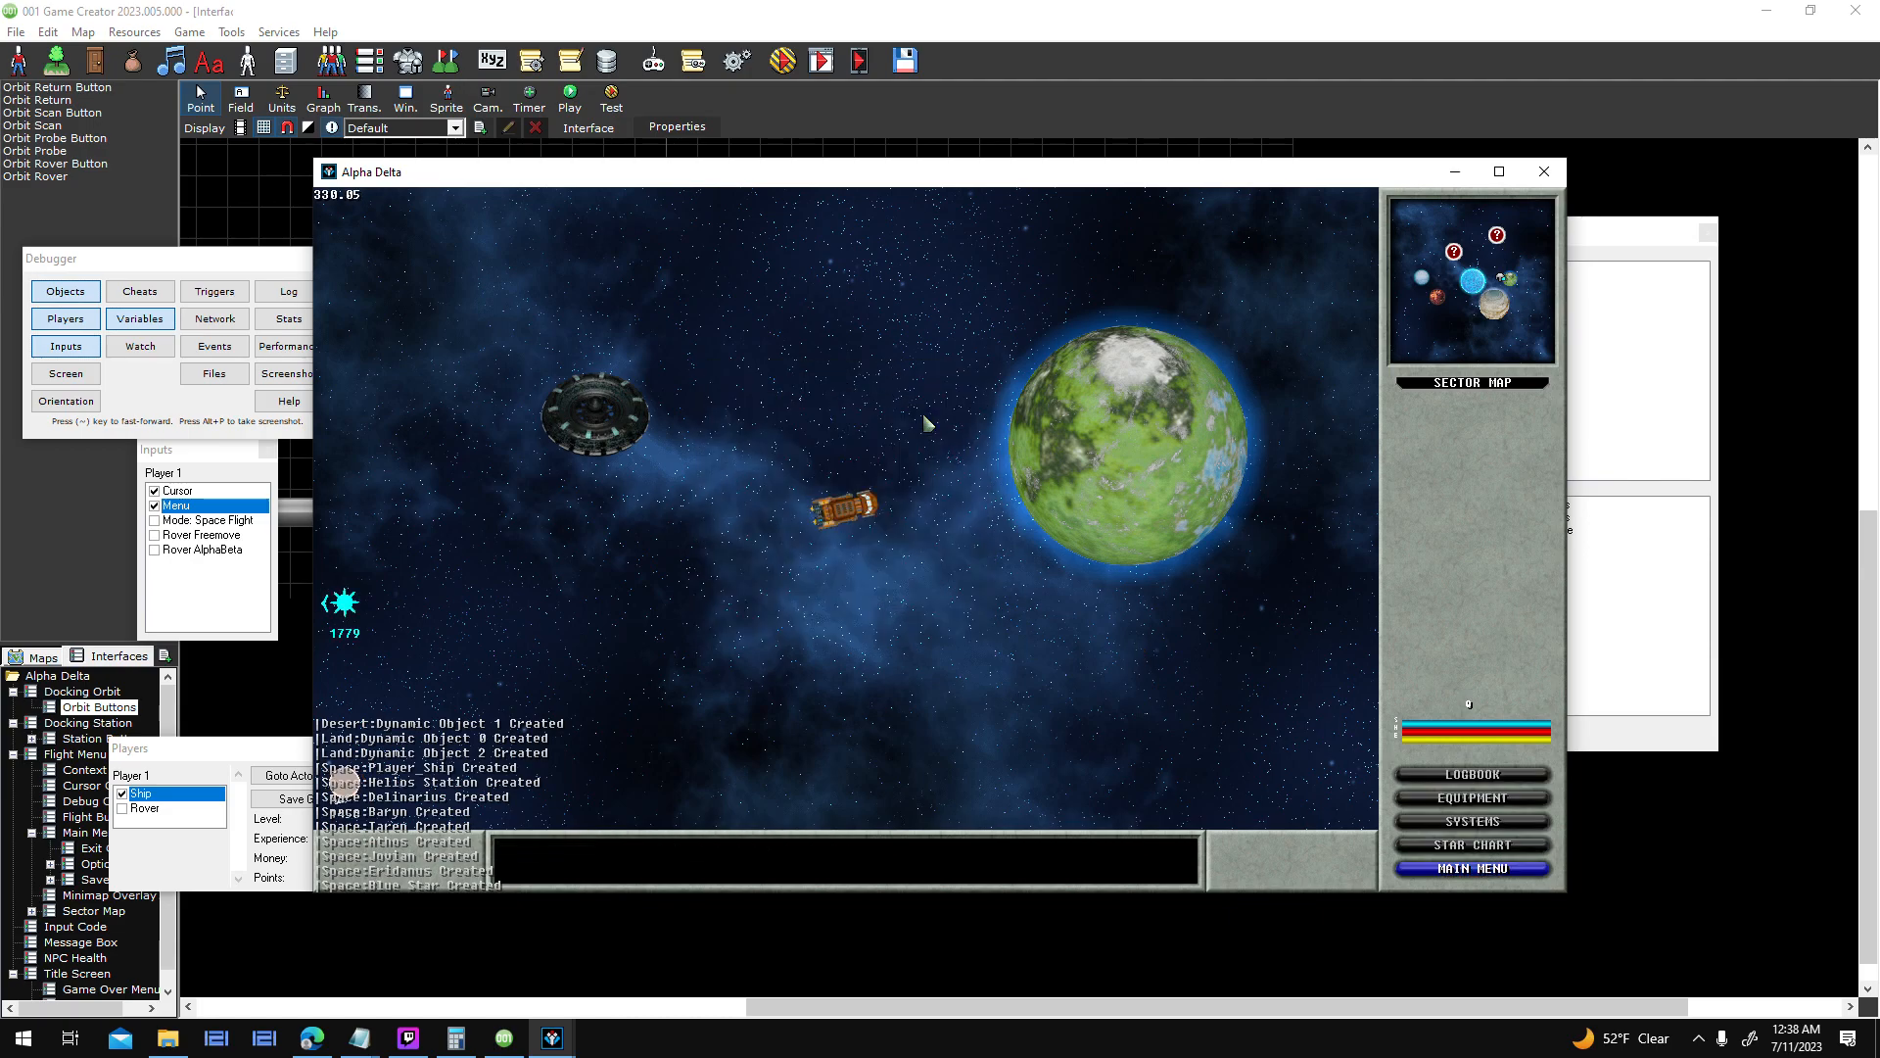
click(1467, 856)
click(1467, 856)
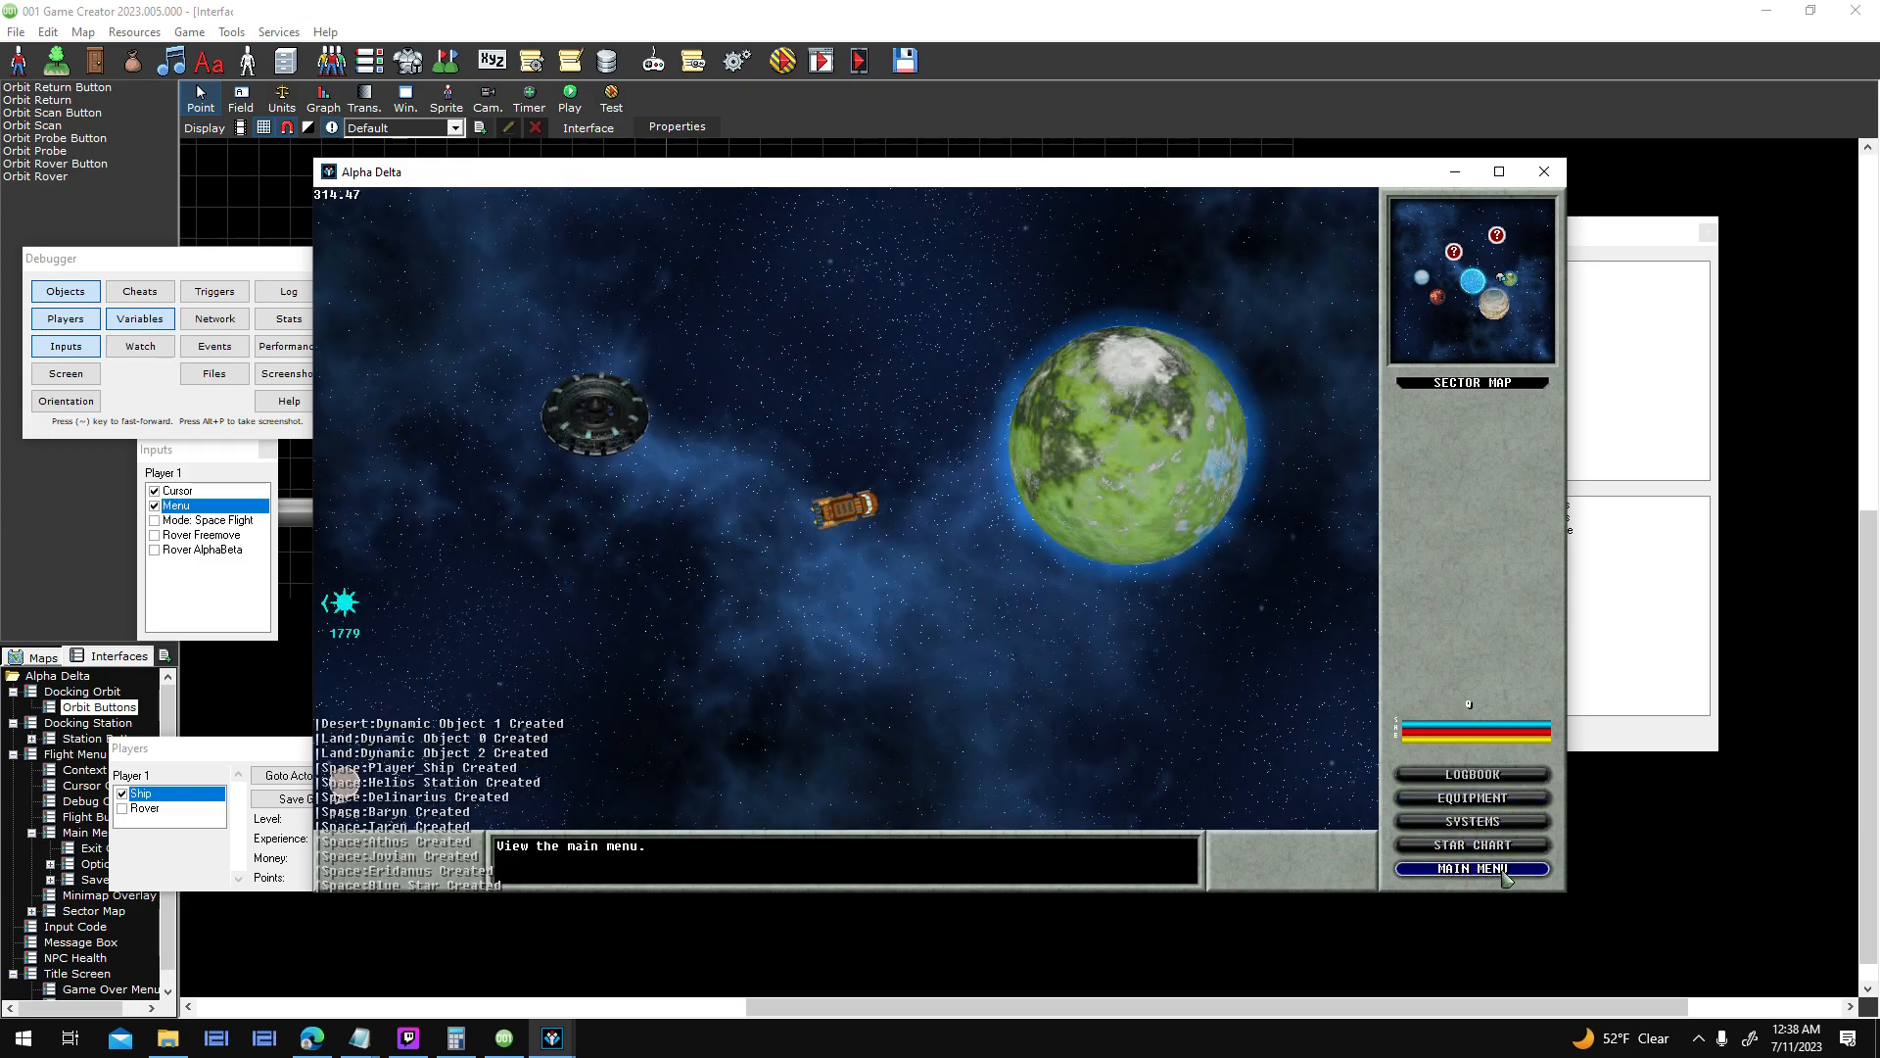
- From the in-game main menu, enter and back out of Save Game, Load Game and Options to test their buttons
click(1506, 874)
click(948, 464)
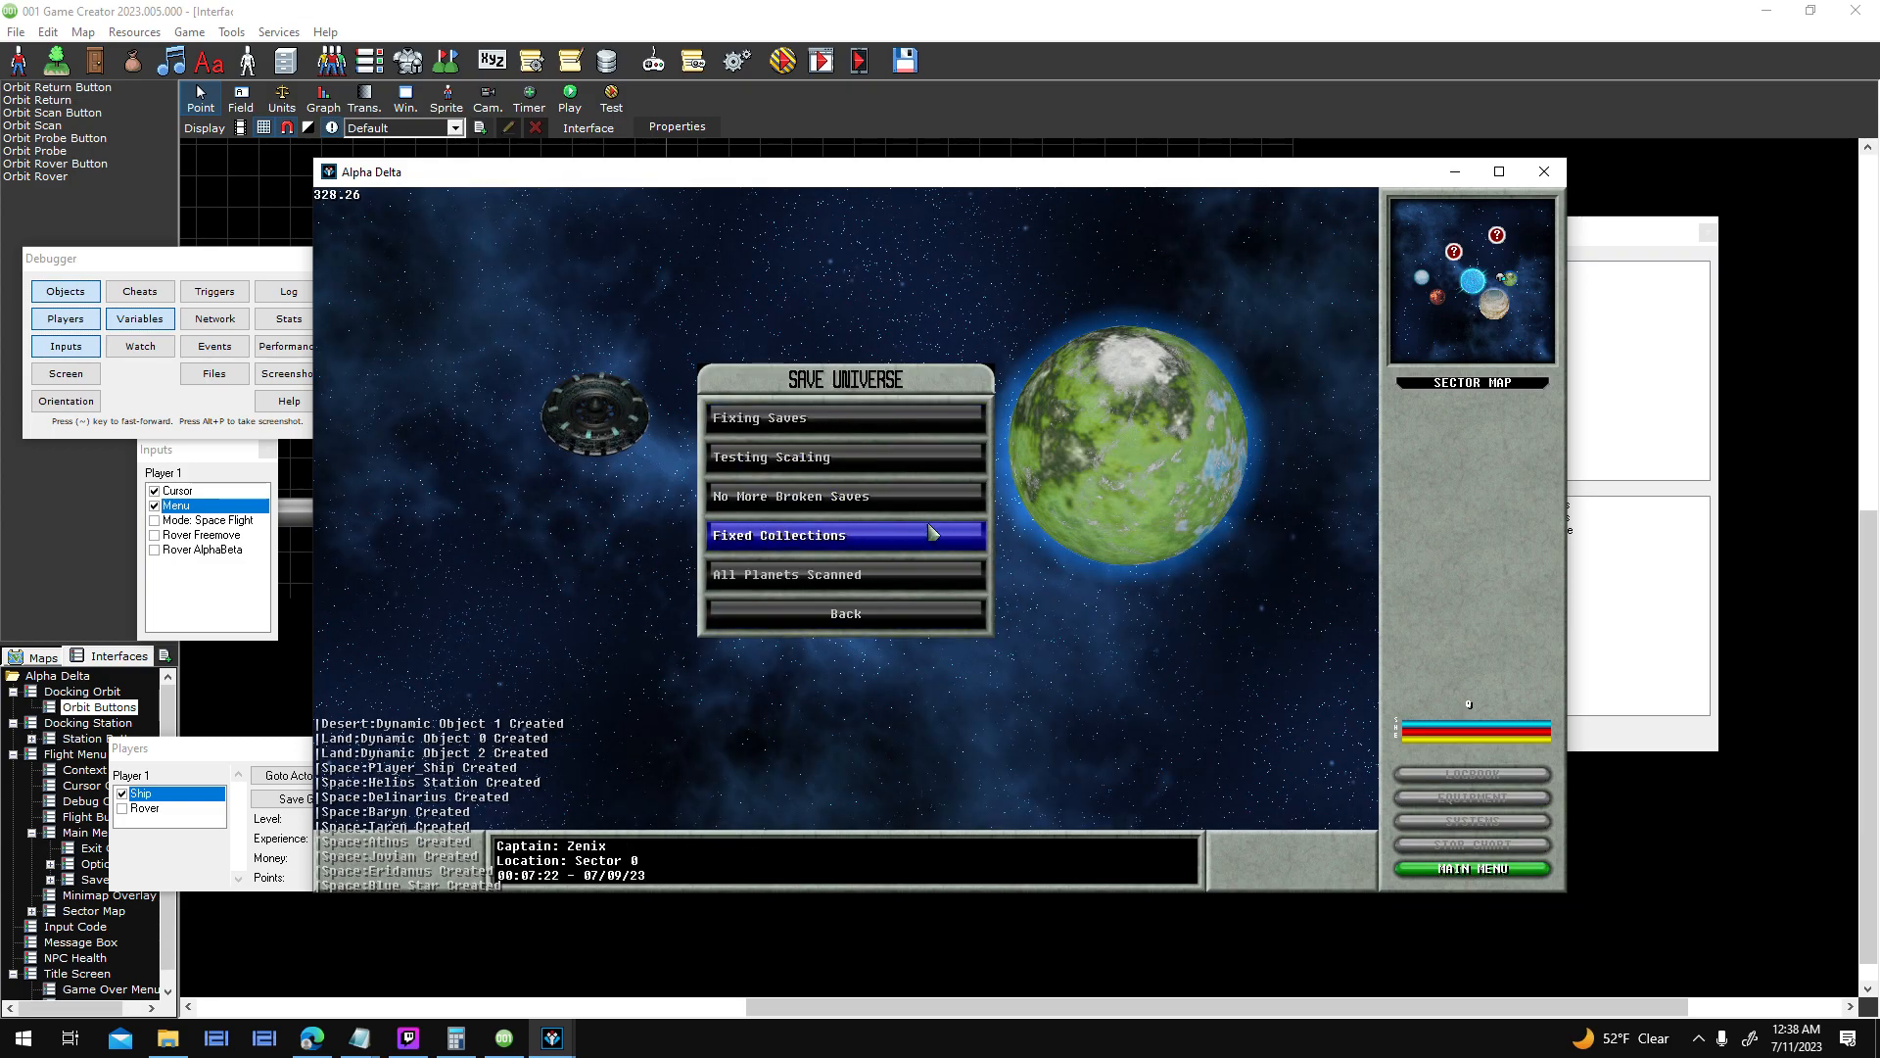
click(931, 611)
click(925, 497)
click(937, 607)
click(944, 536)
click(955, 611)
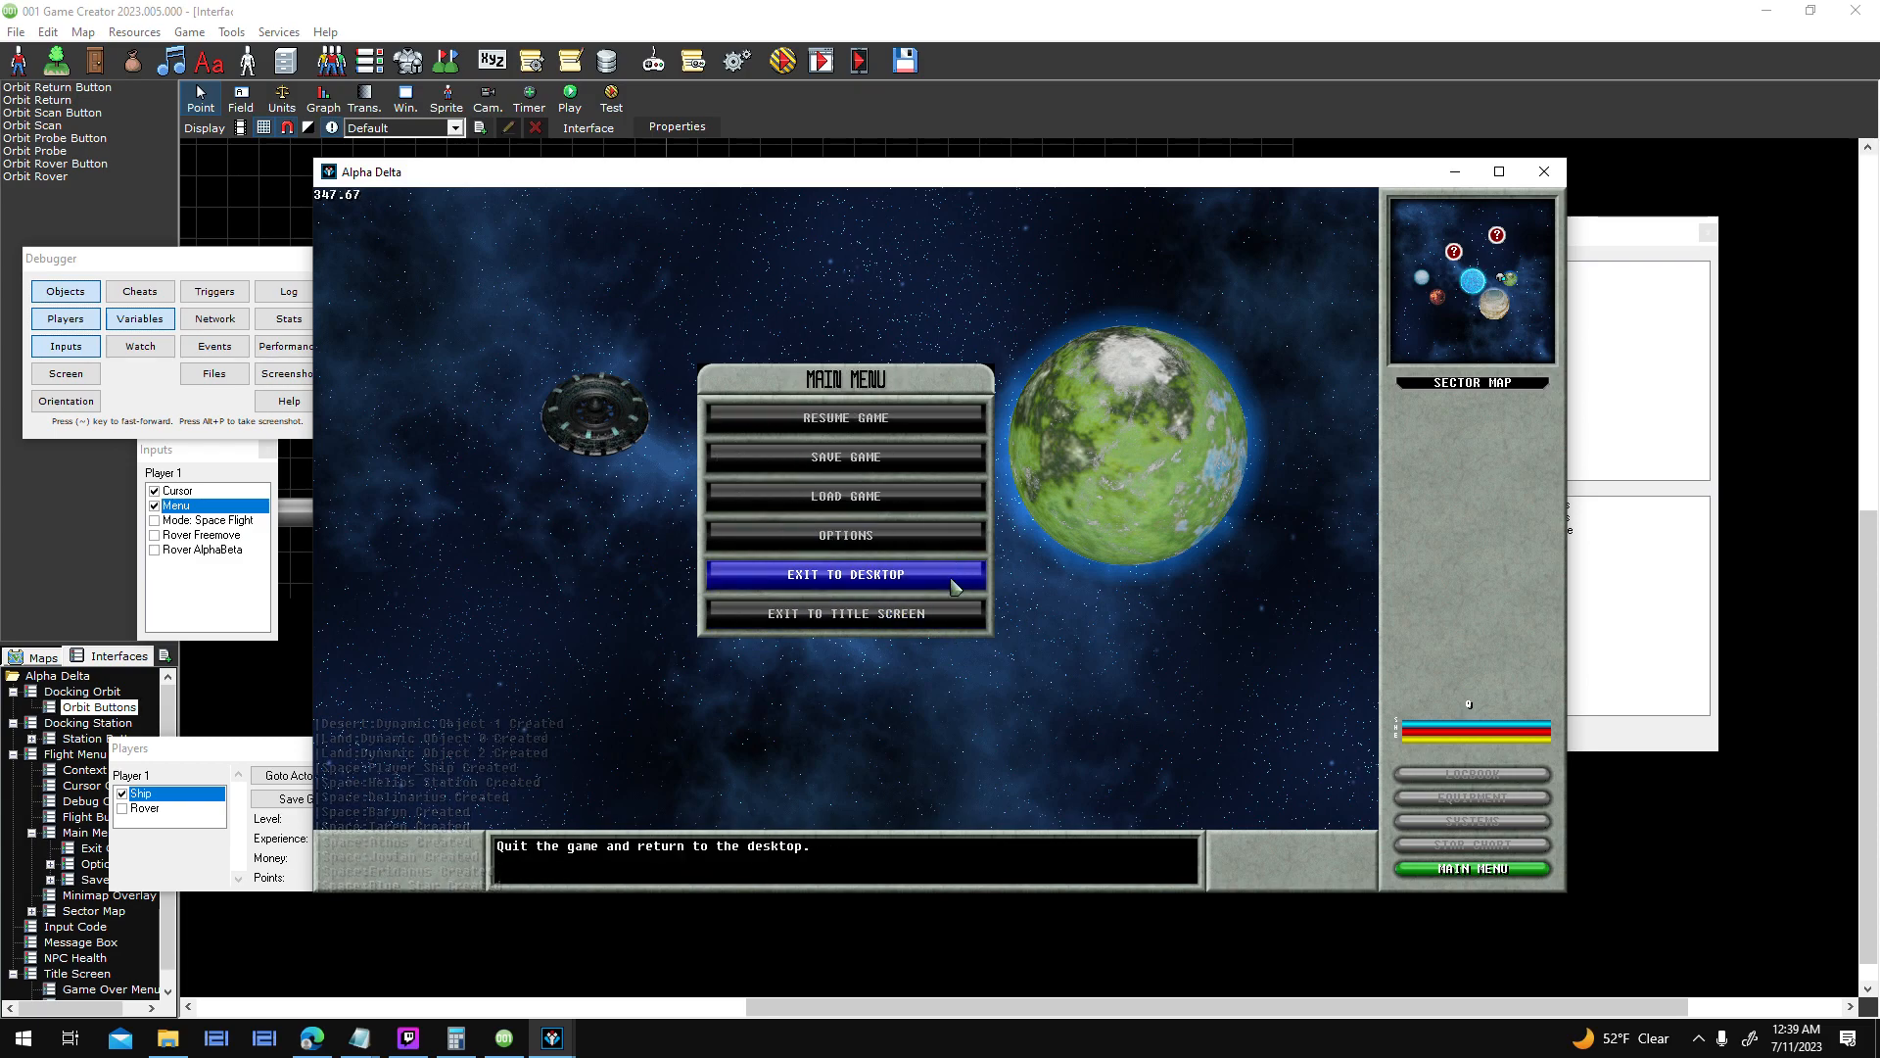
- Open and cancel the Exit to Desktop prompt, and enter and leave the in-game Options menu
click(955, 578)
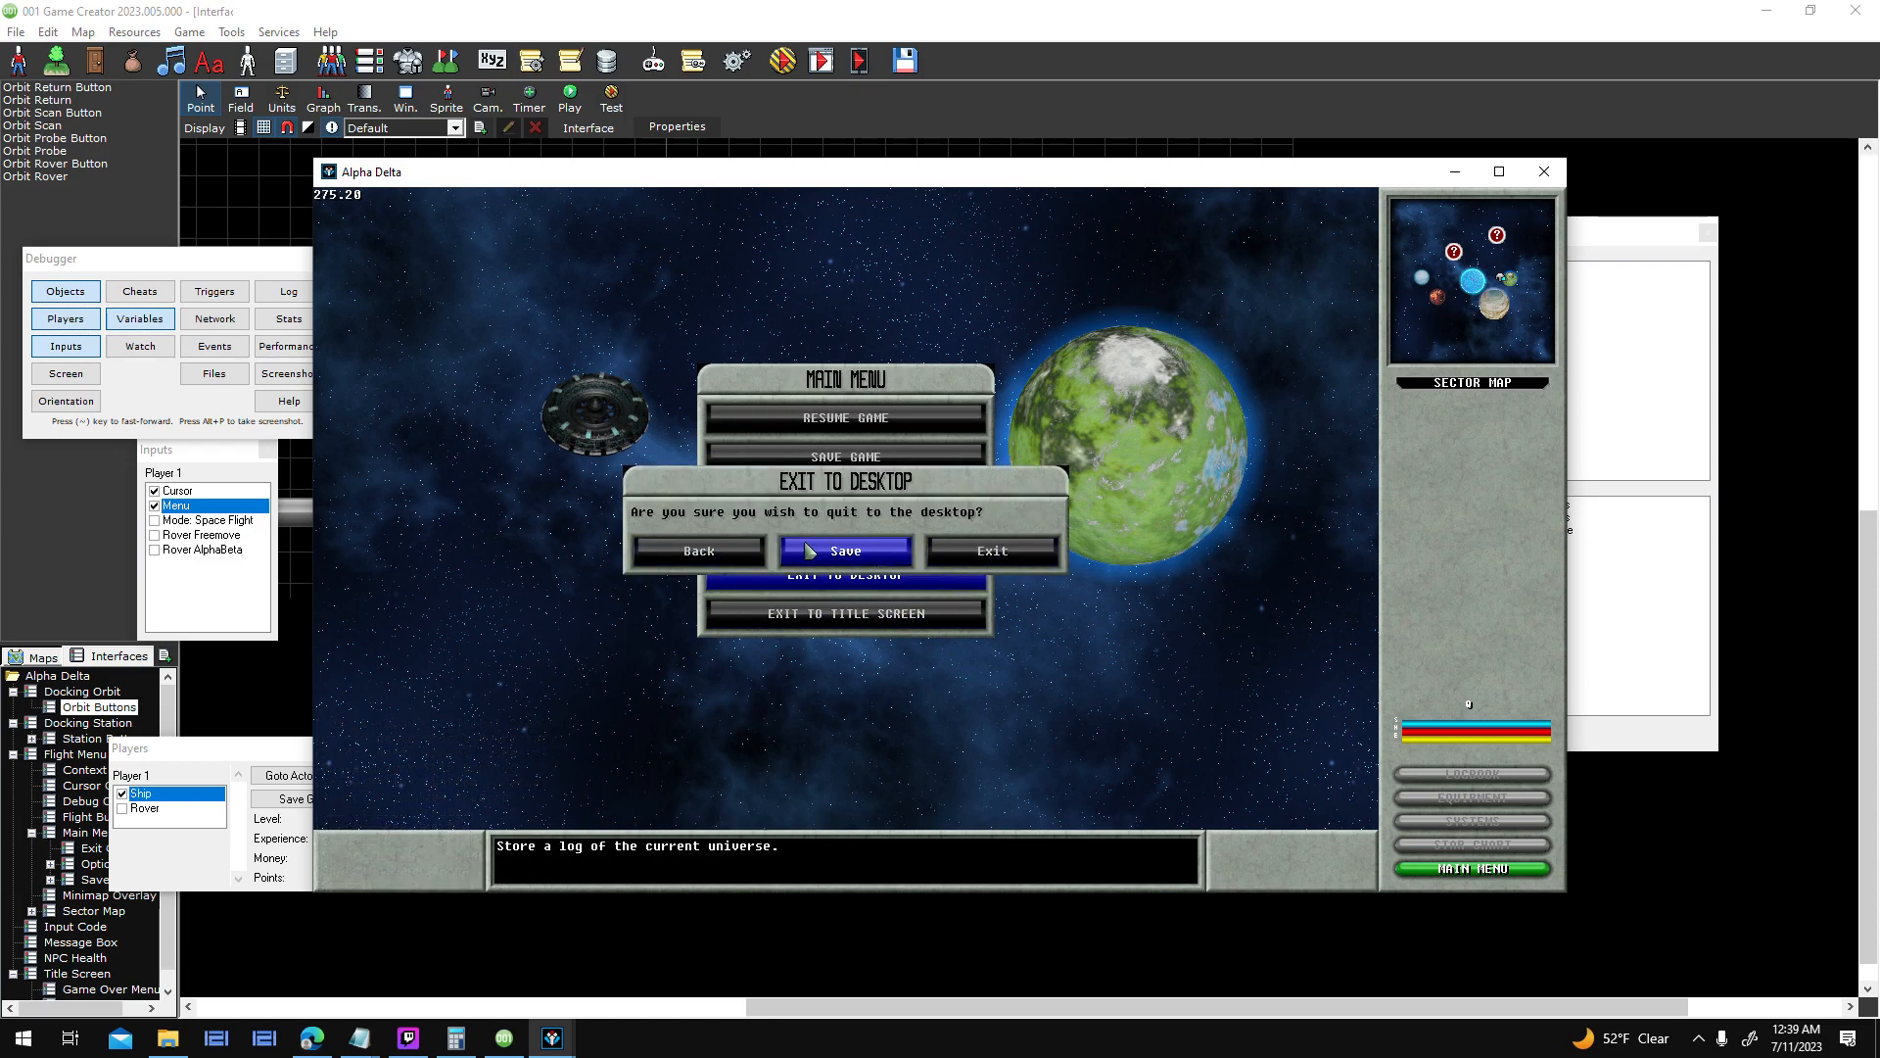
click(698, 550)
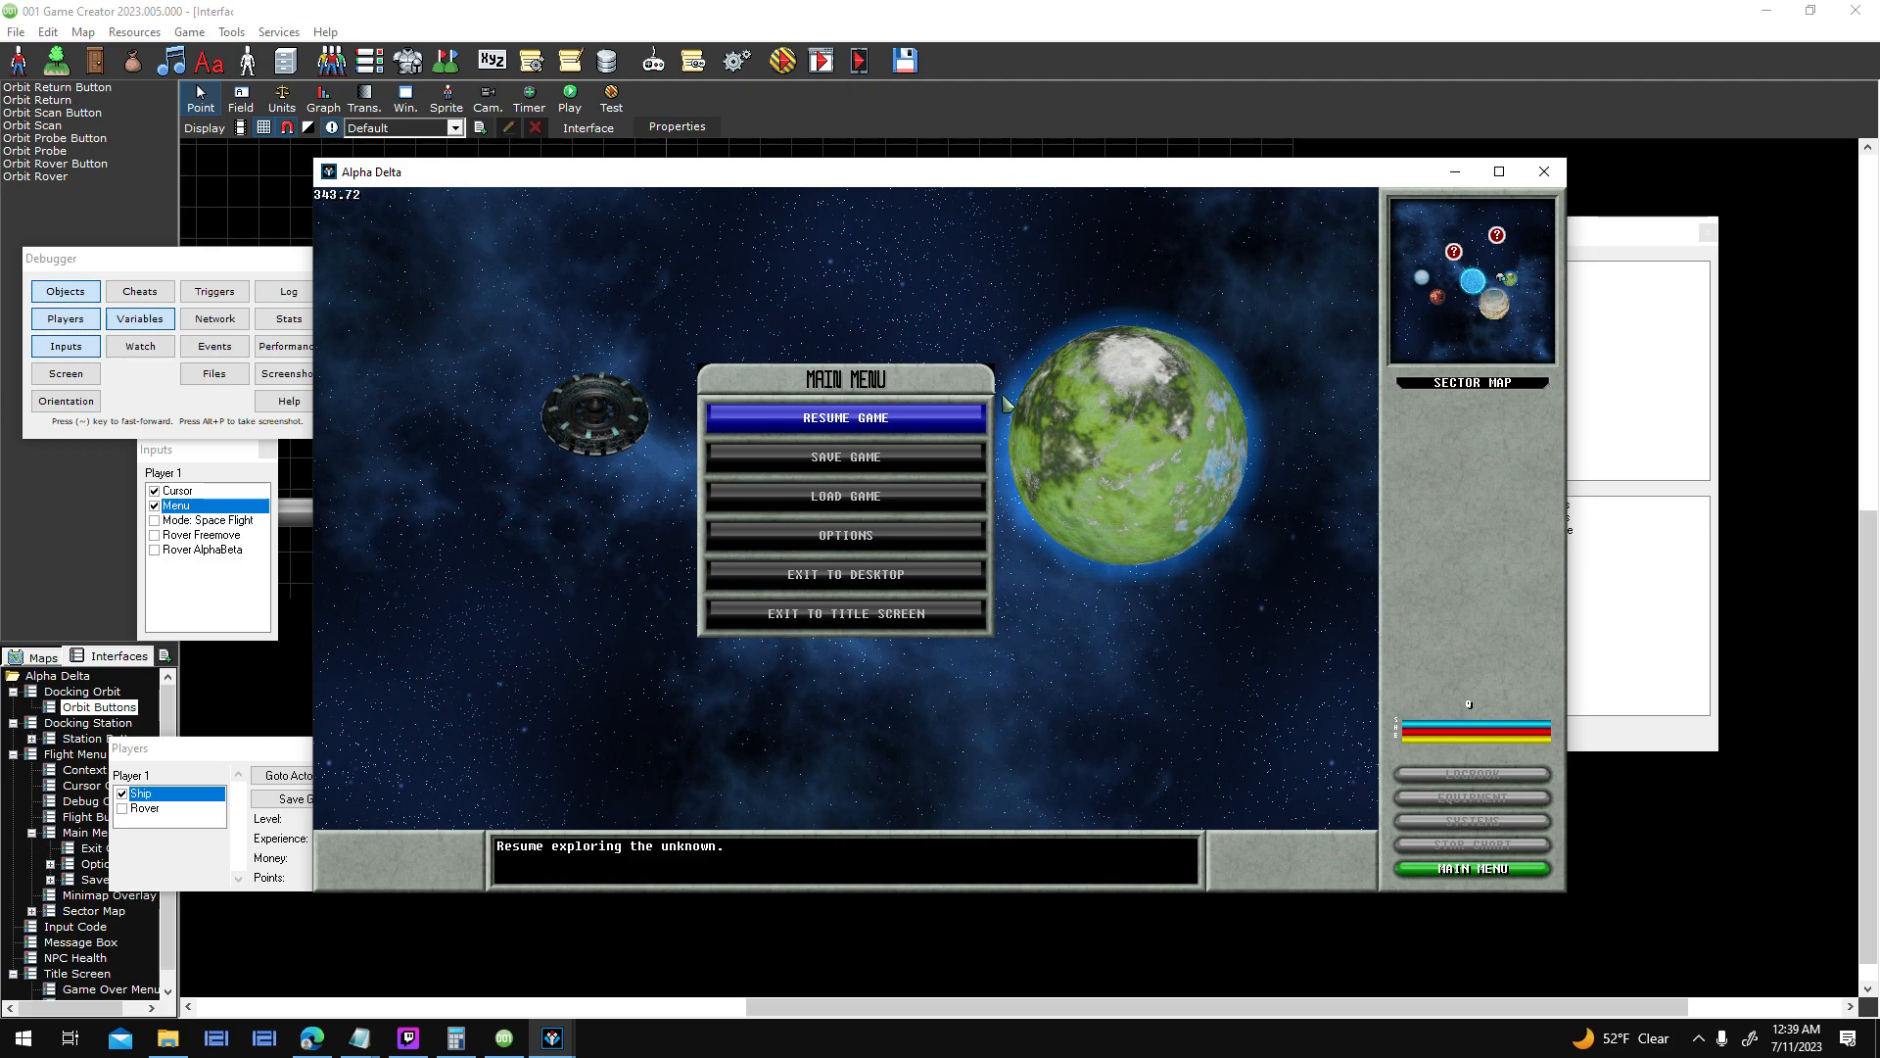
click(915, 537)
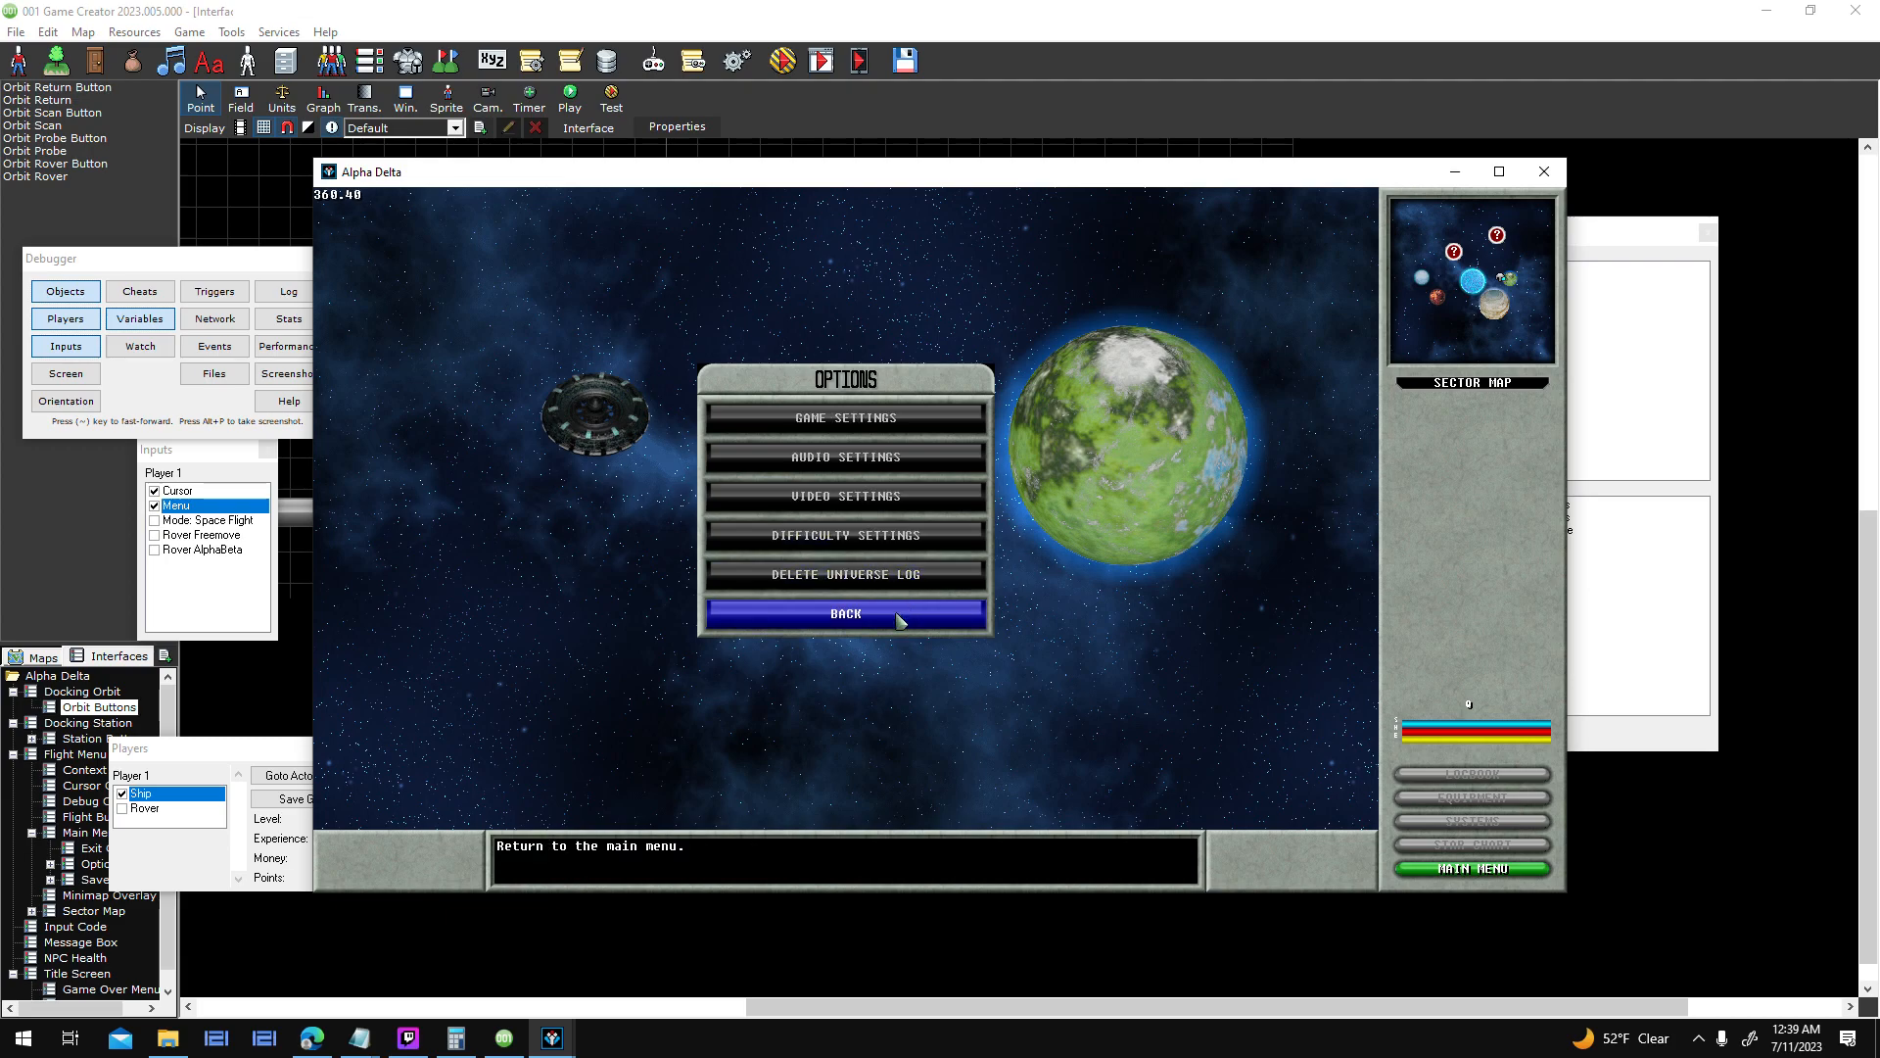
click(897, 619)
- Reopen the Exit to Desktop prompt and cycle the selection repeatedly through Back, Save and Exit
click(895, 574)
key(Right)
key(Right)
key(Right)
key(Right)
key(Right)
key(Right)
key(Right)
key(Right)
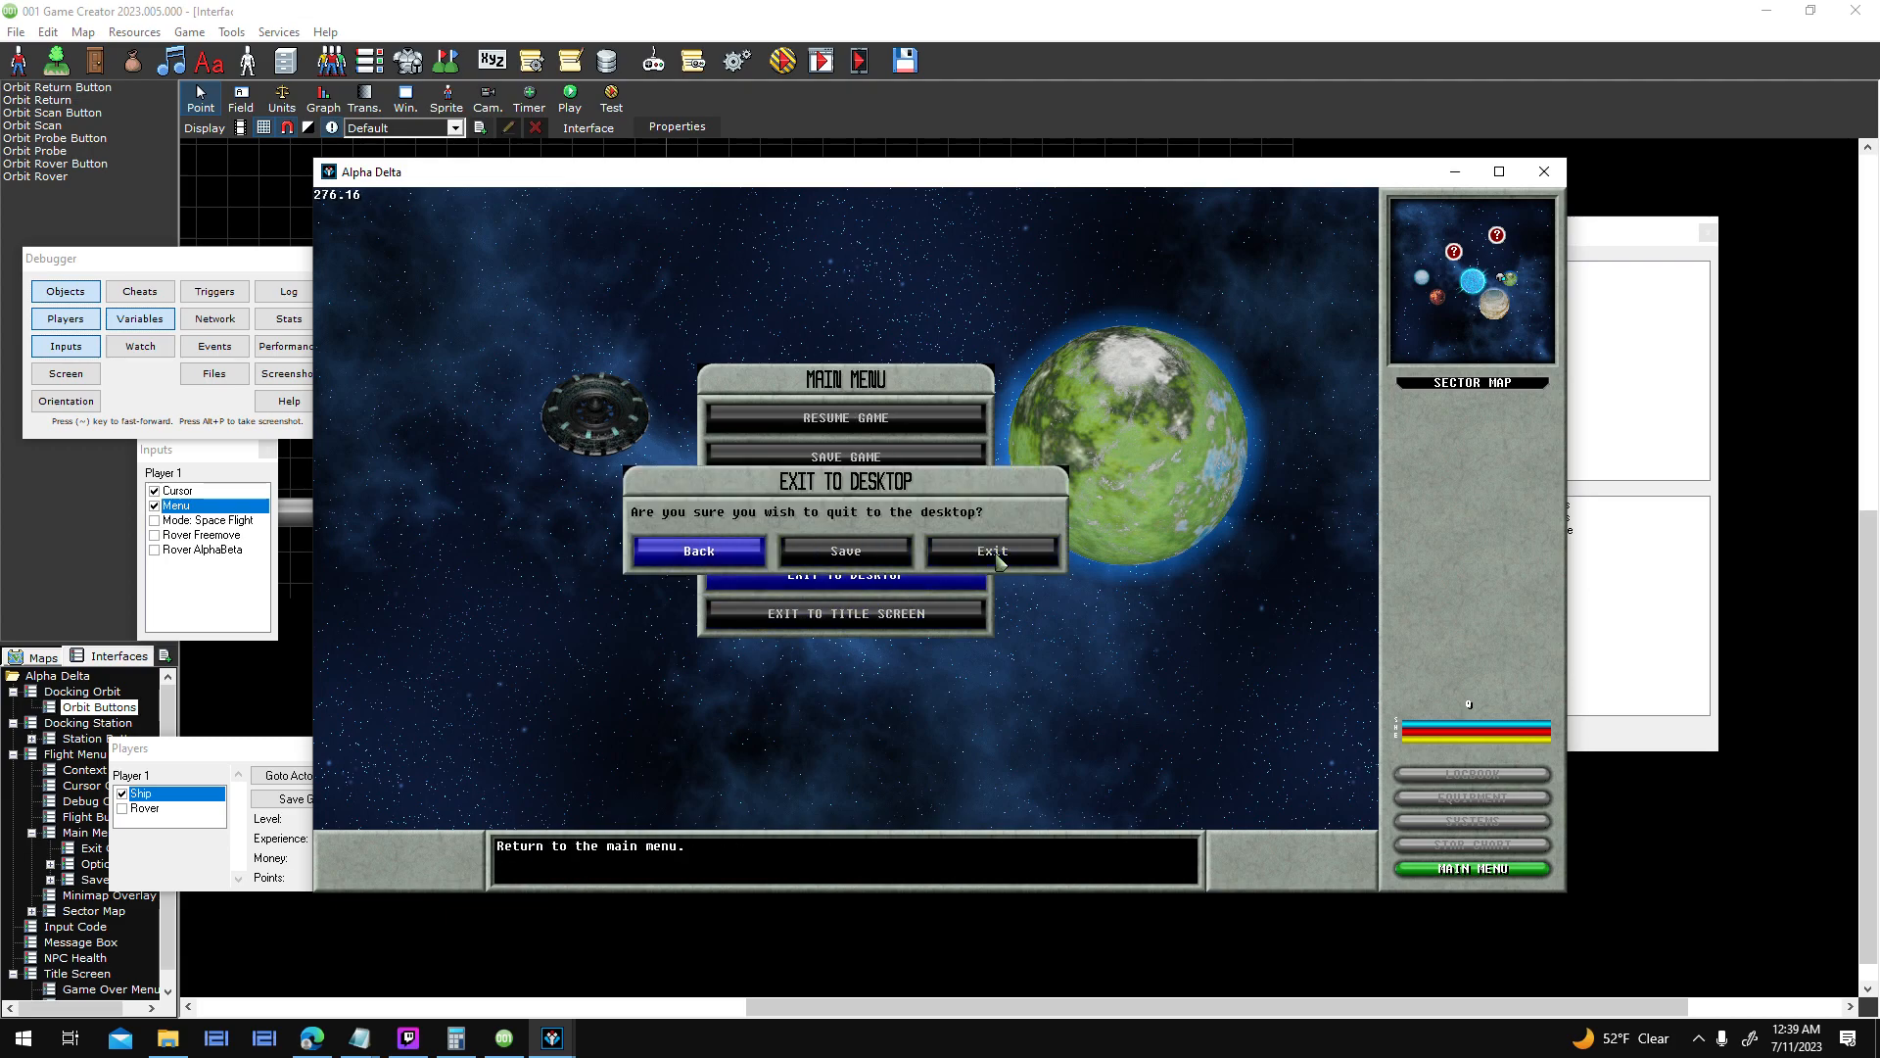
key(Right)
key(Right)
key(Right)
key(Right)
key(Right)
key(Right)
key(Right)
key(Right)
key(Right)
key(Right)
key(Right)
key(Right)
key(Right)
key(Right)
key(Right)
key(Right)
key(Right)
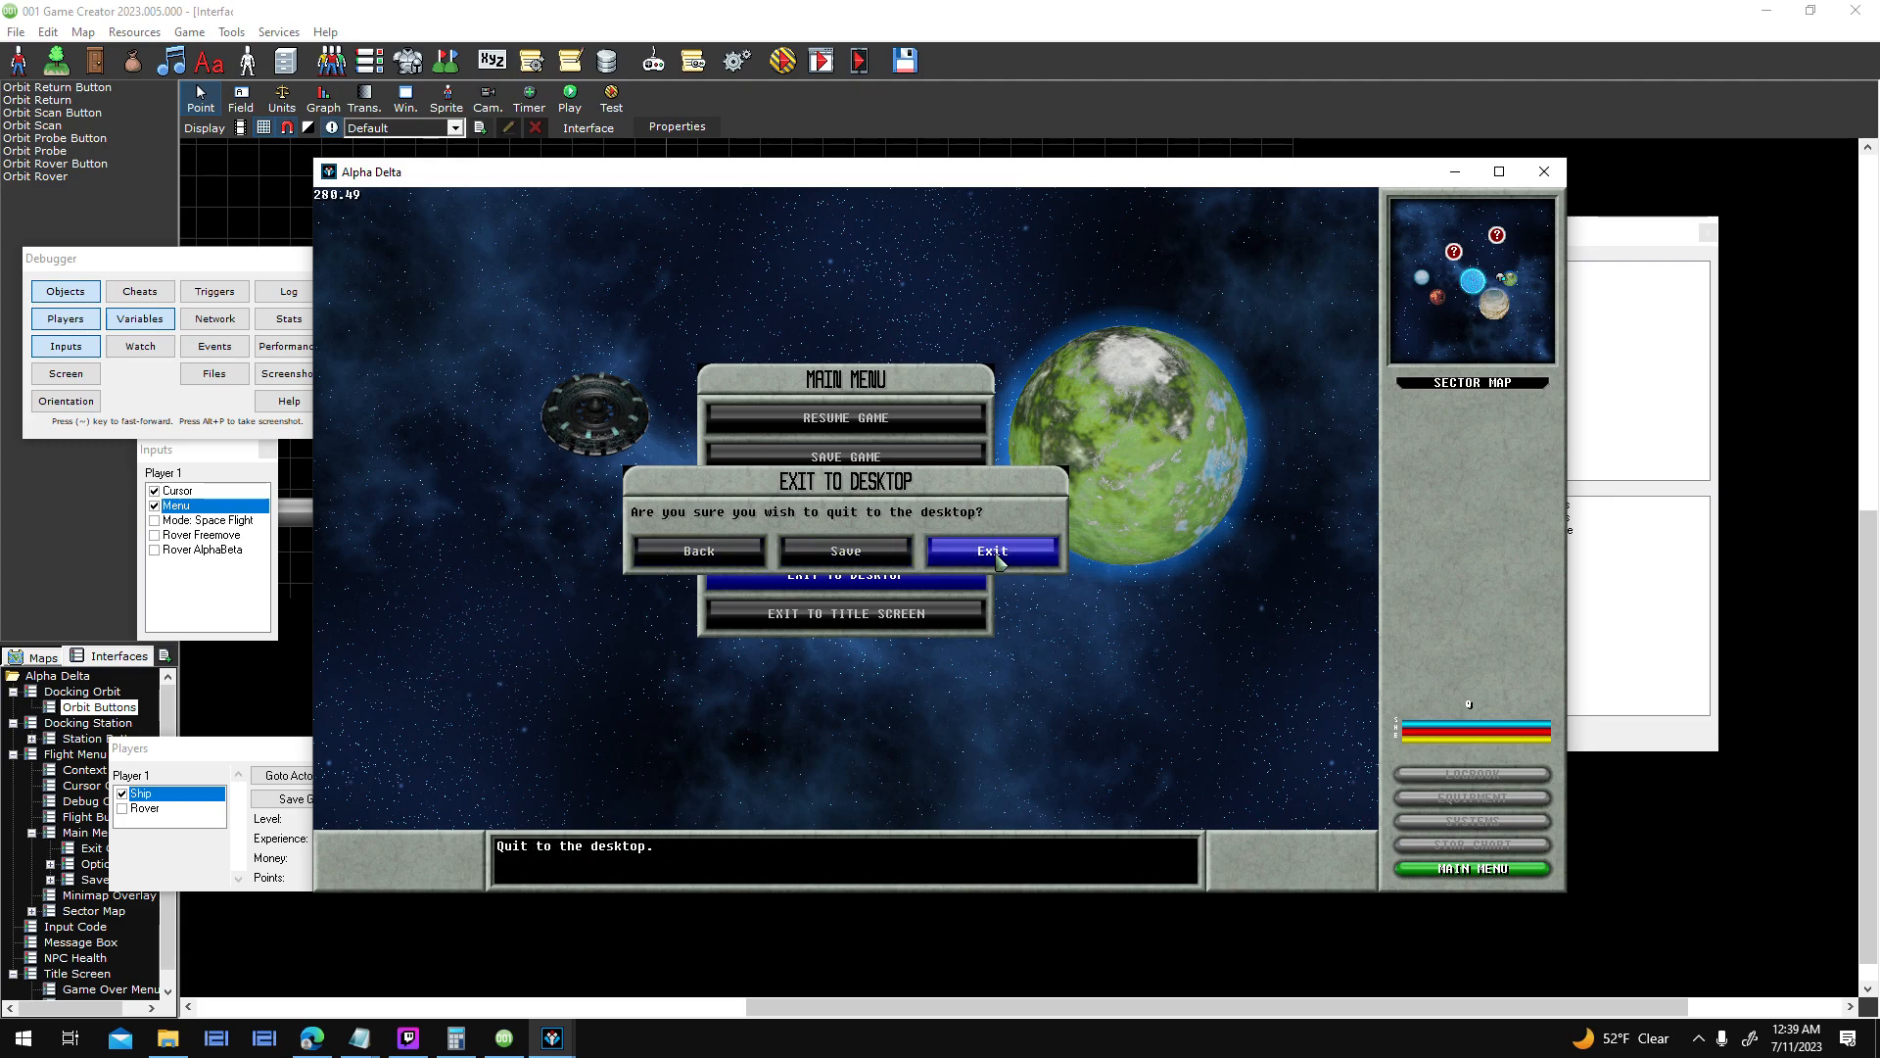
- Dismiss the exit prompt and main menu, and close the test game to return to the editor
key(Escape)
key(Escape)
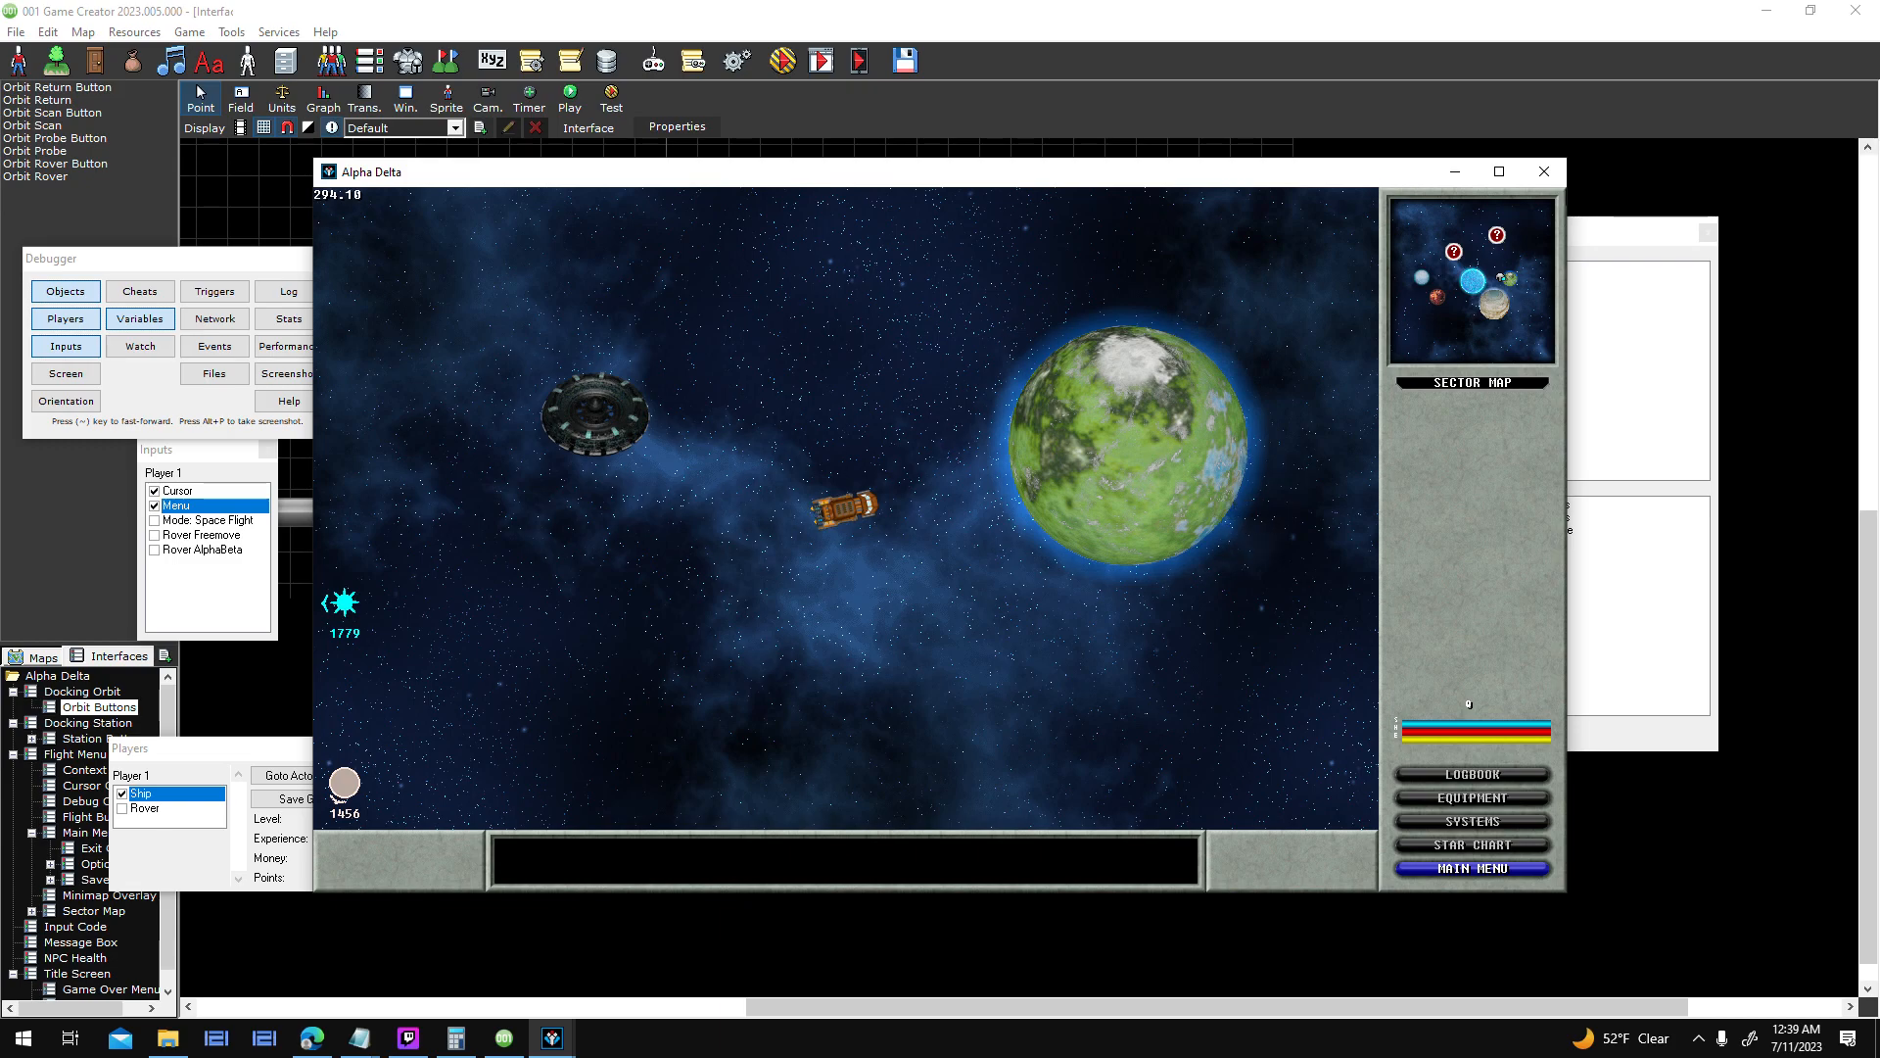
click(1545, 172)
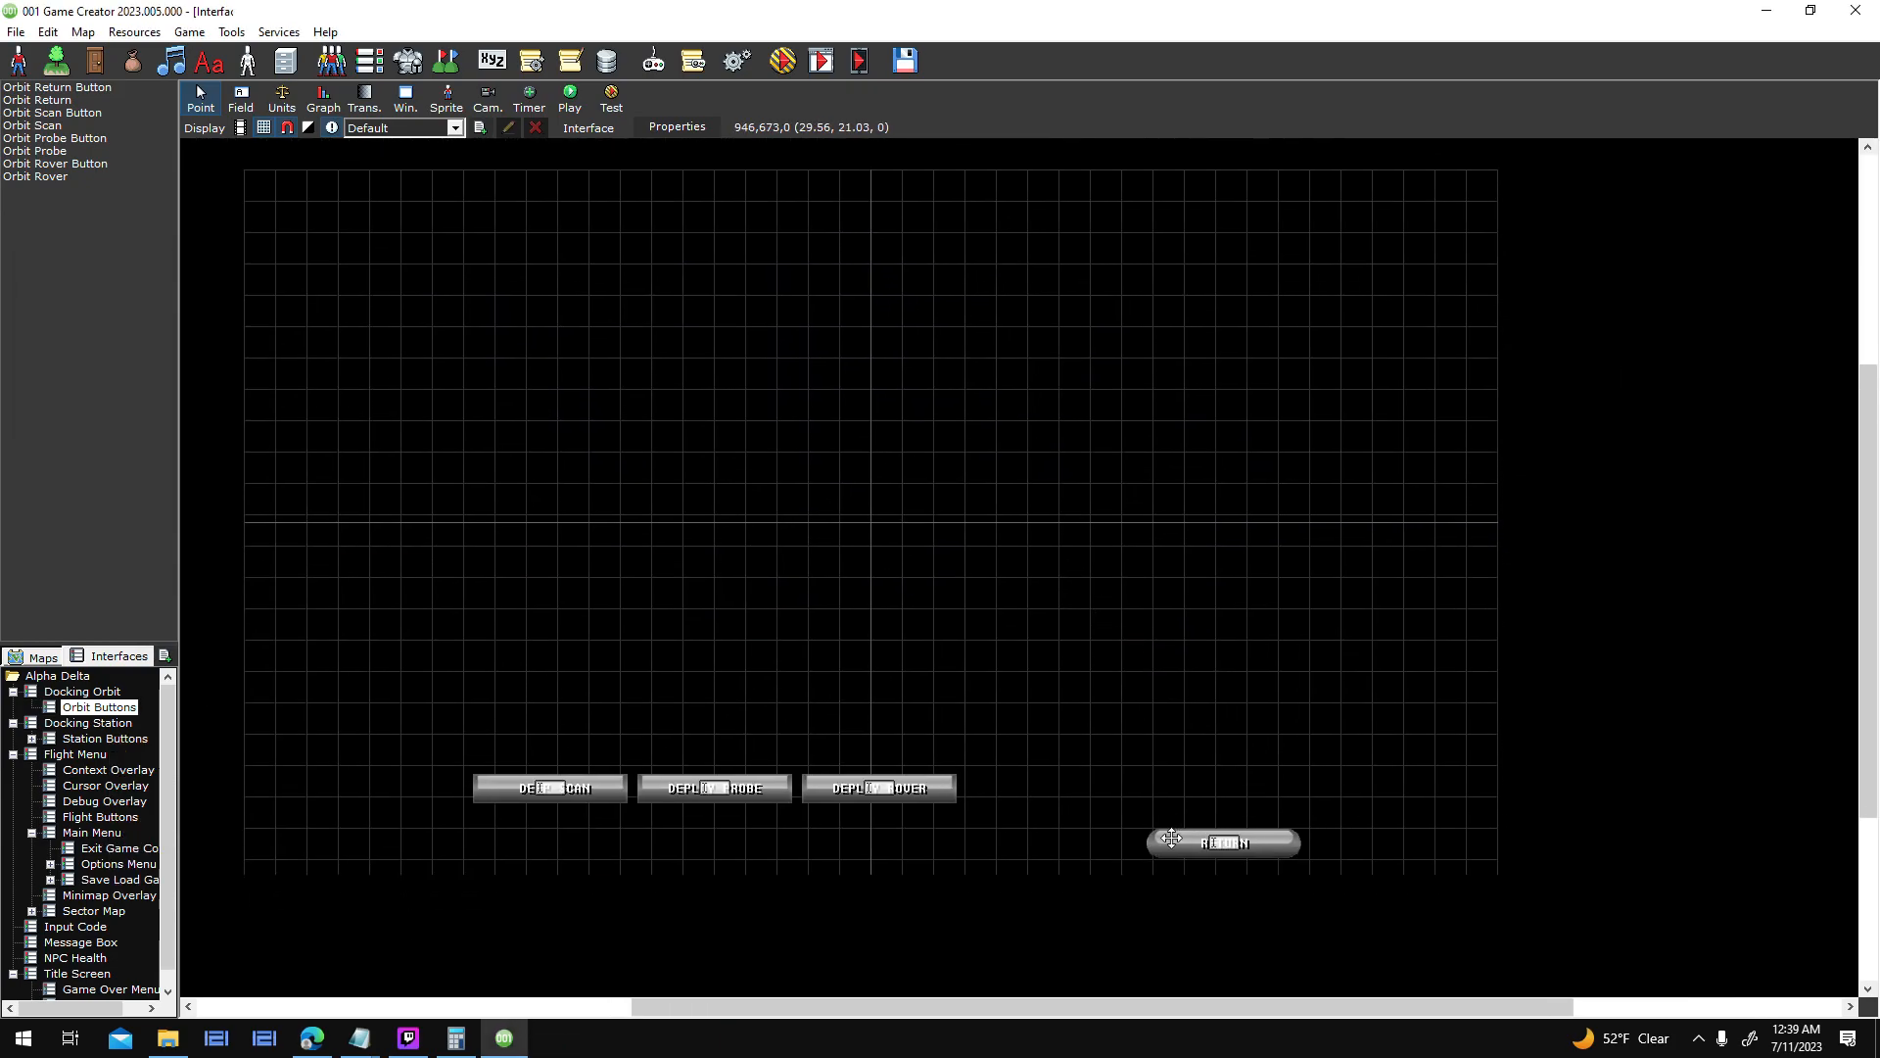
- View the Docking Orbit and Context Overlay interfaces, and check the Context Scan field's properties
click(58, 692)
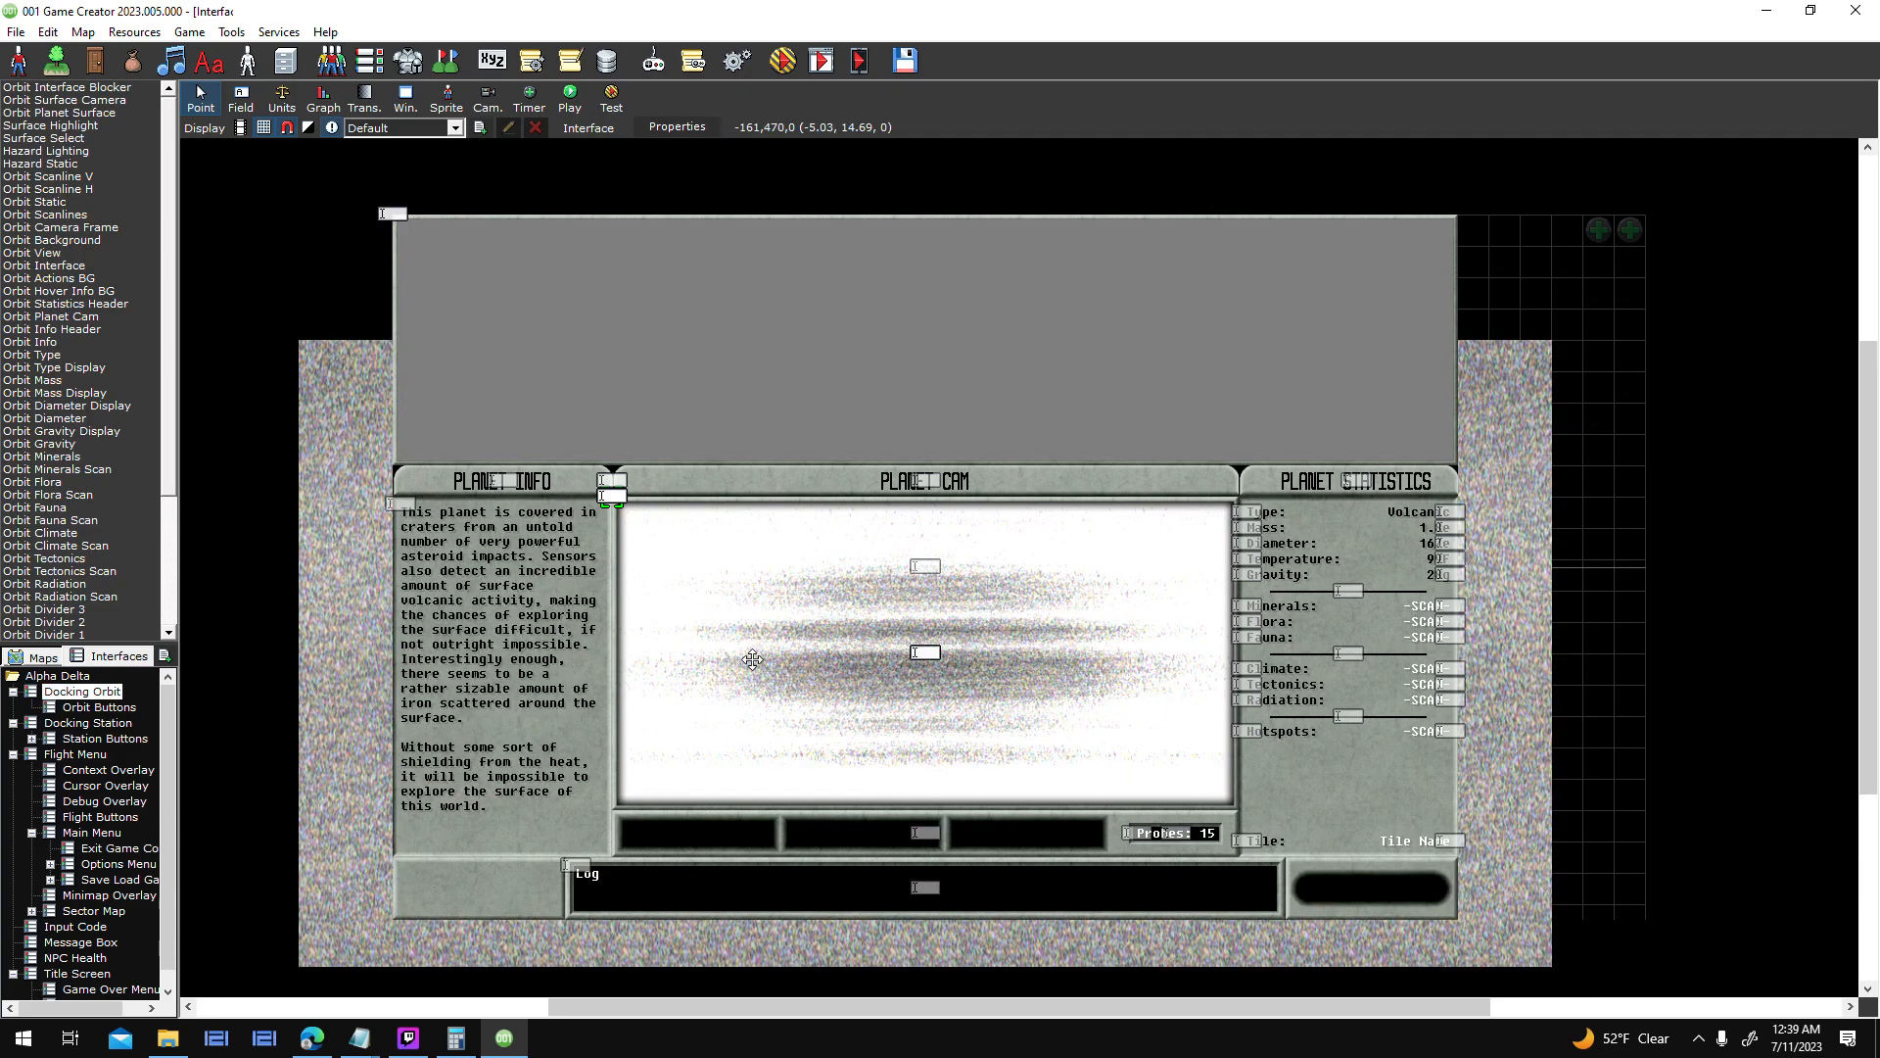
click(107, 770)
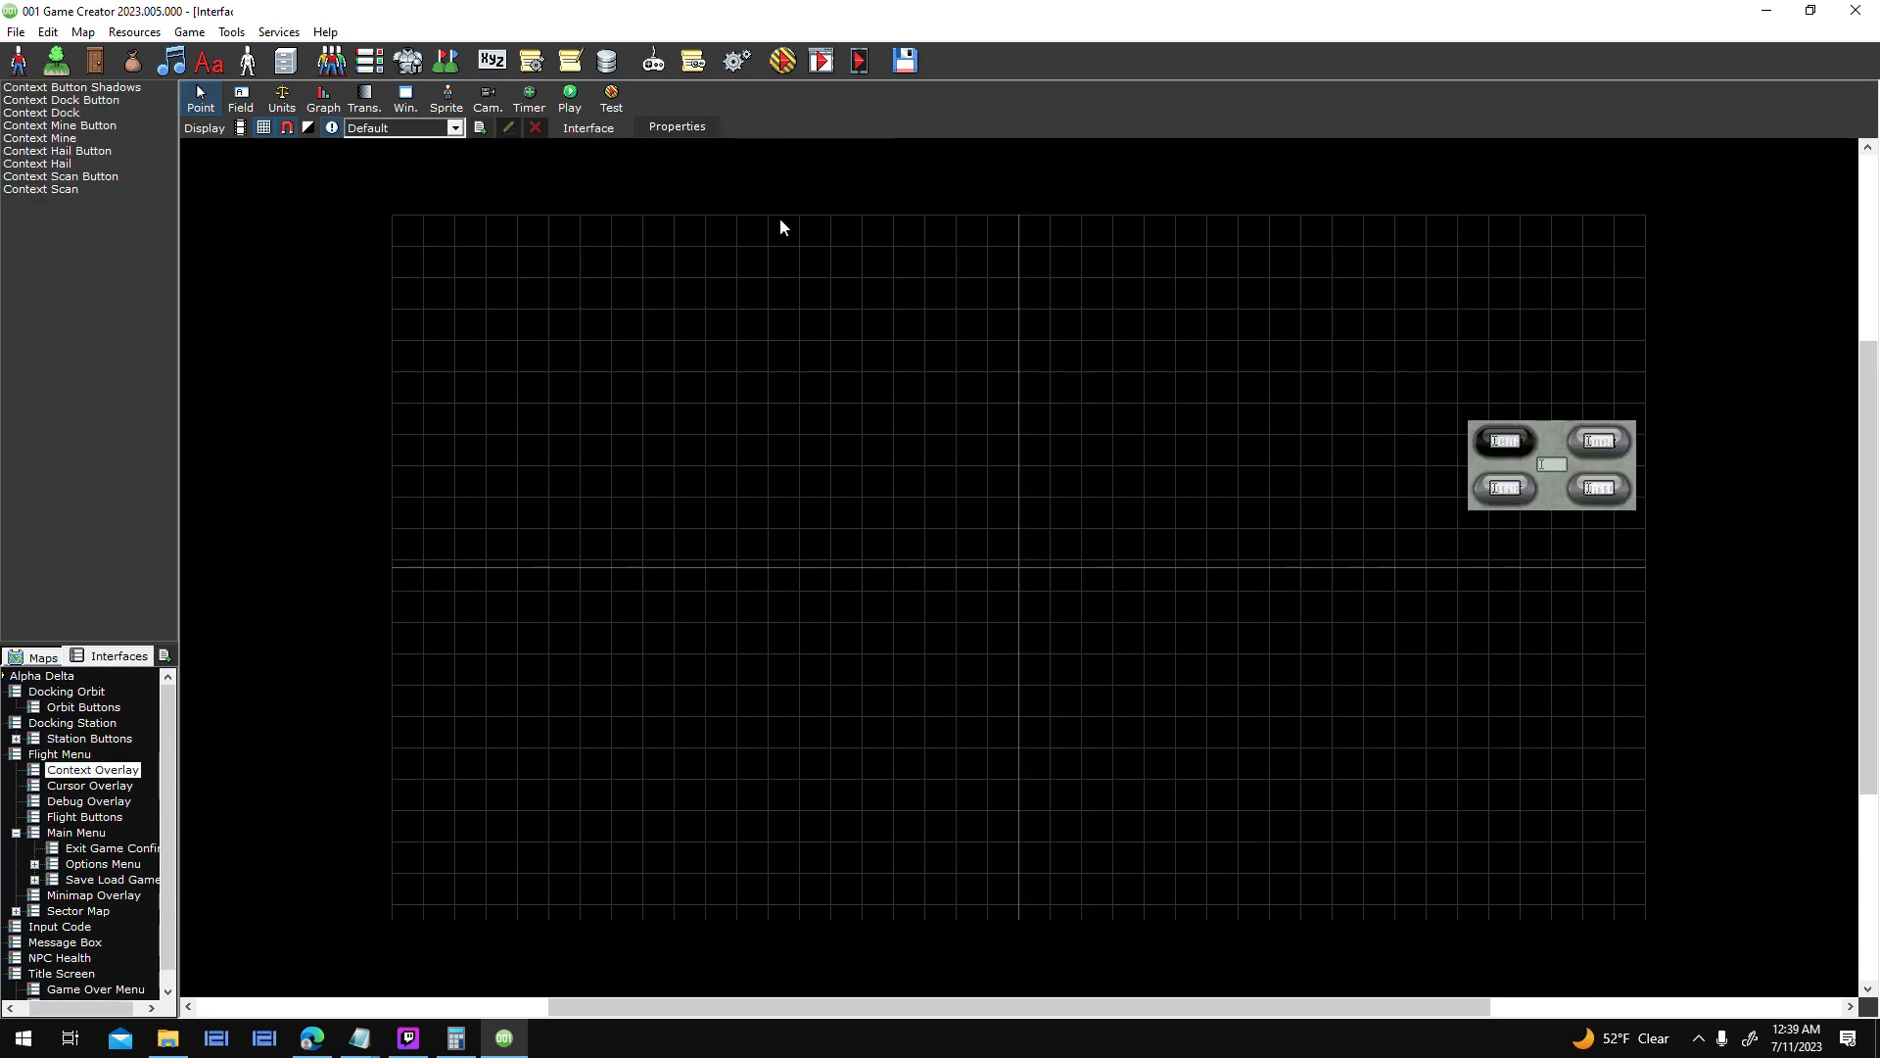
double_click(1509, 438)
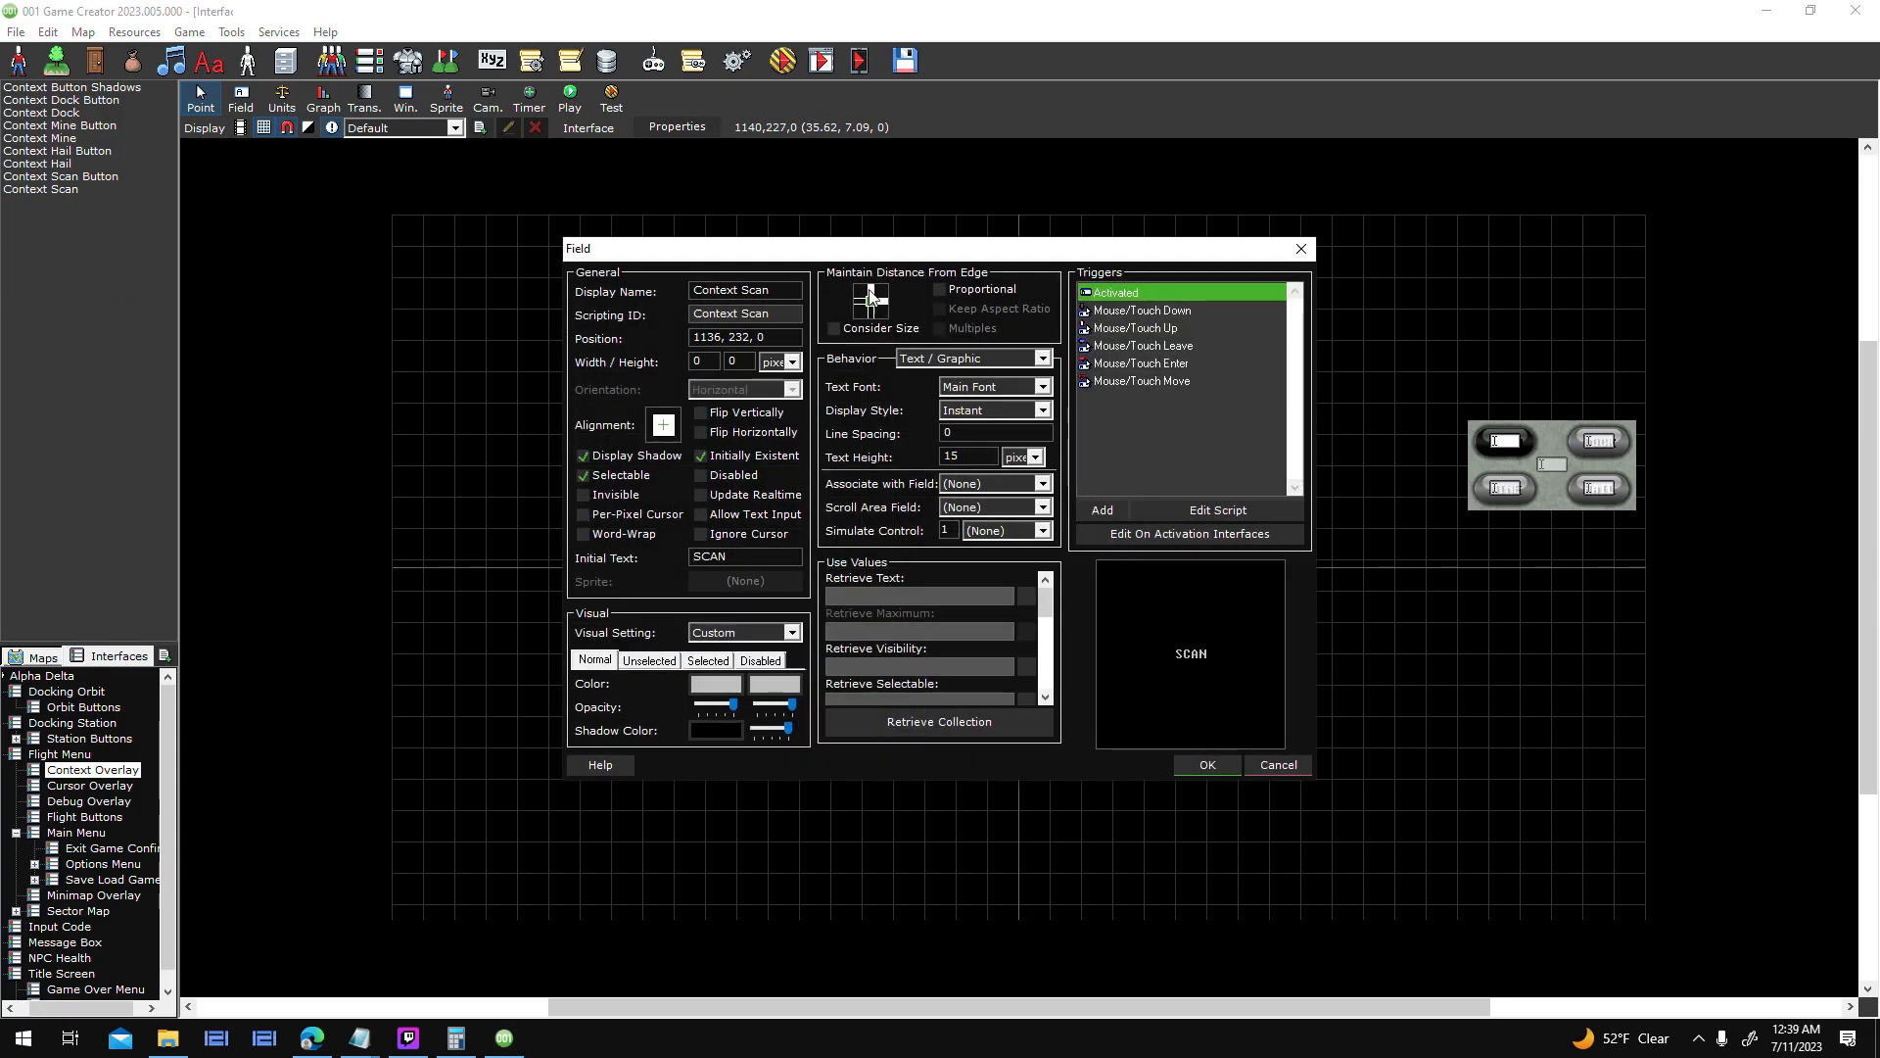
click(1208, 765)
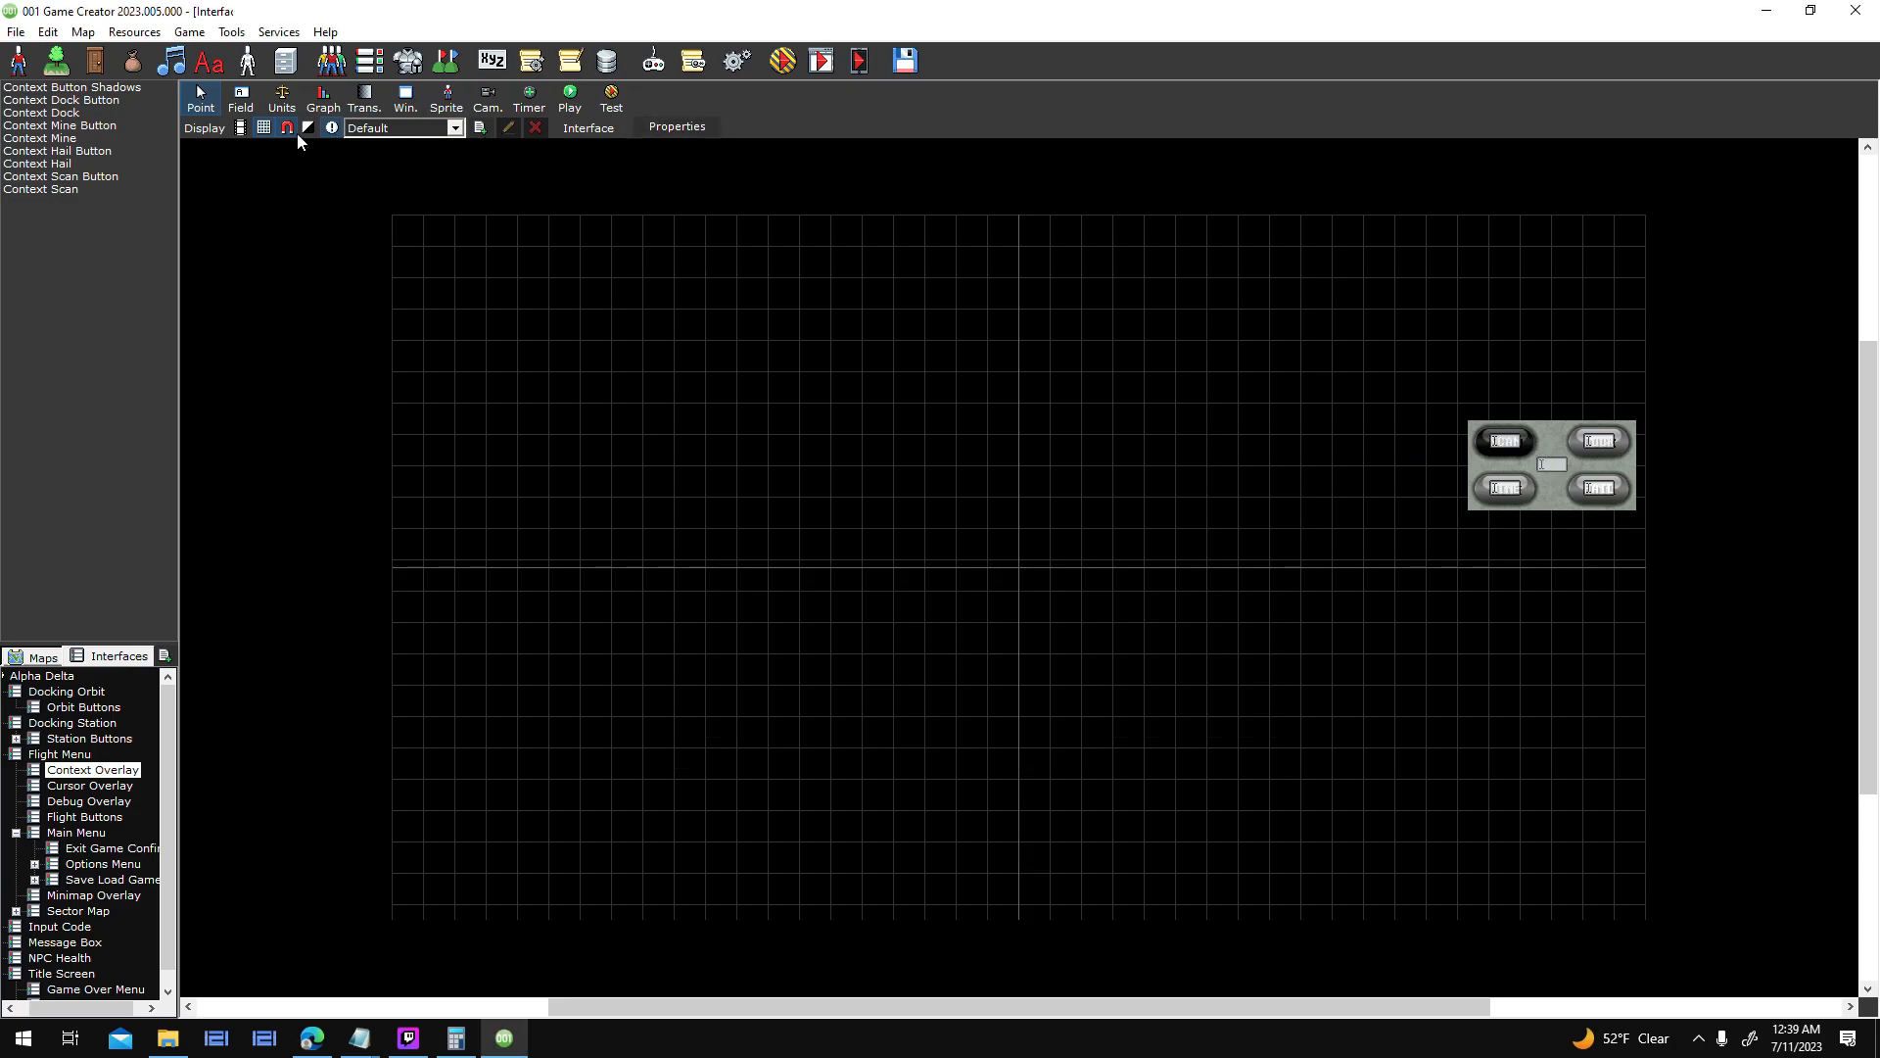
- Check the sound, volume and pitch of the Play Sound event in Context Scan's Mouse/Touch Down script, and confirm the dialogs
click(109, 189)
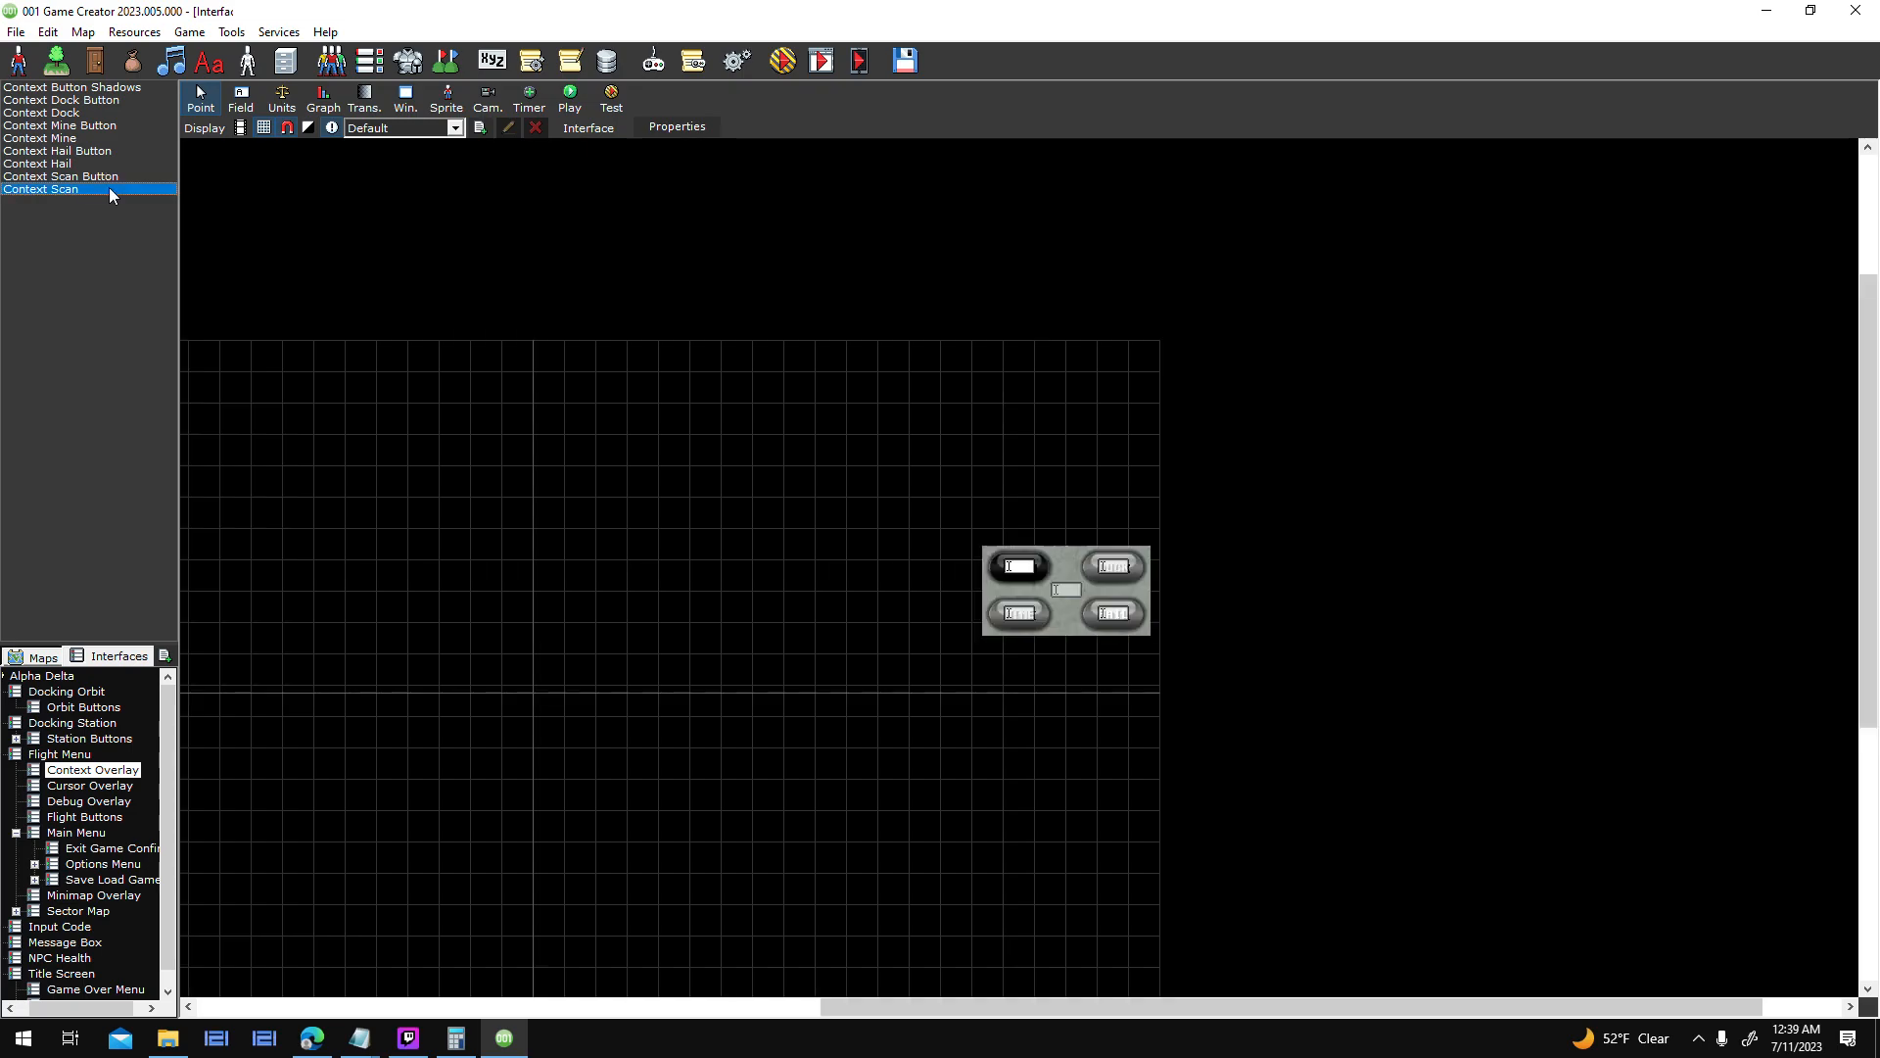
double_click(1190, 310)
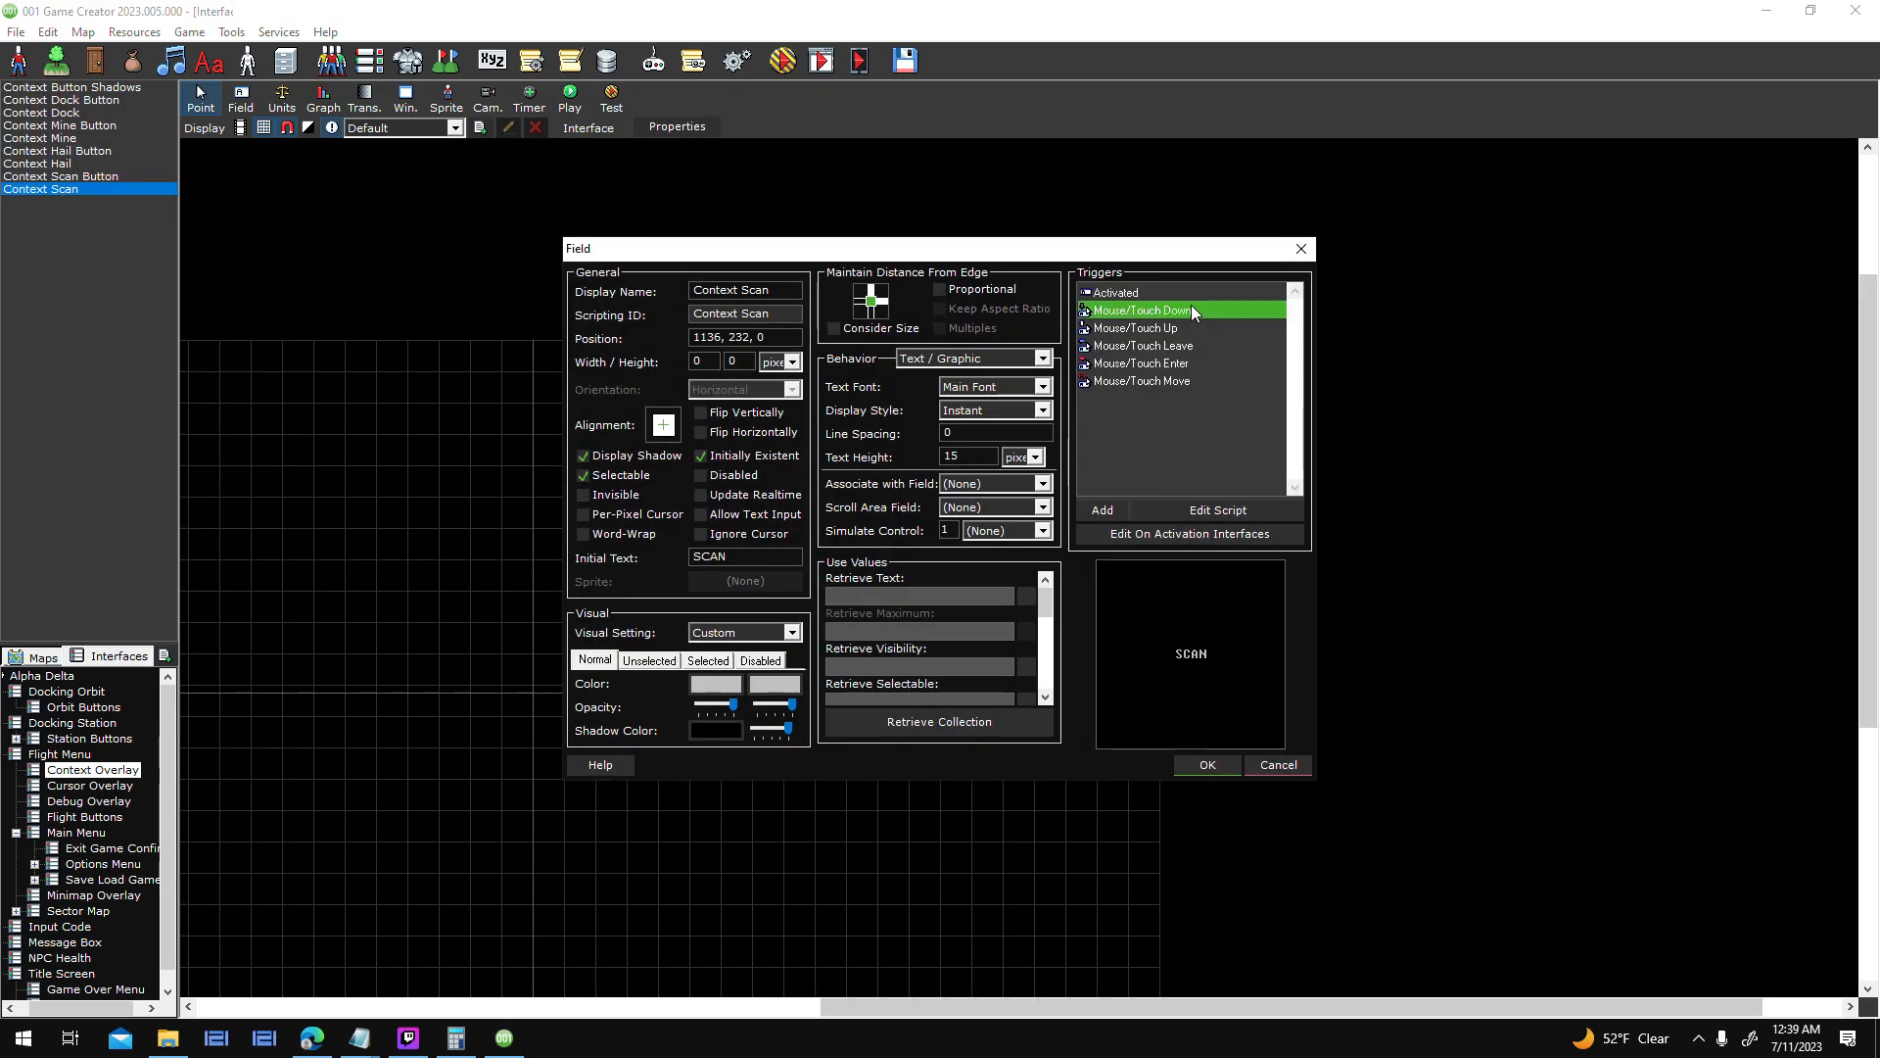
double_click(918, 642)
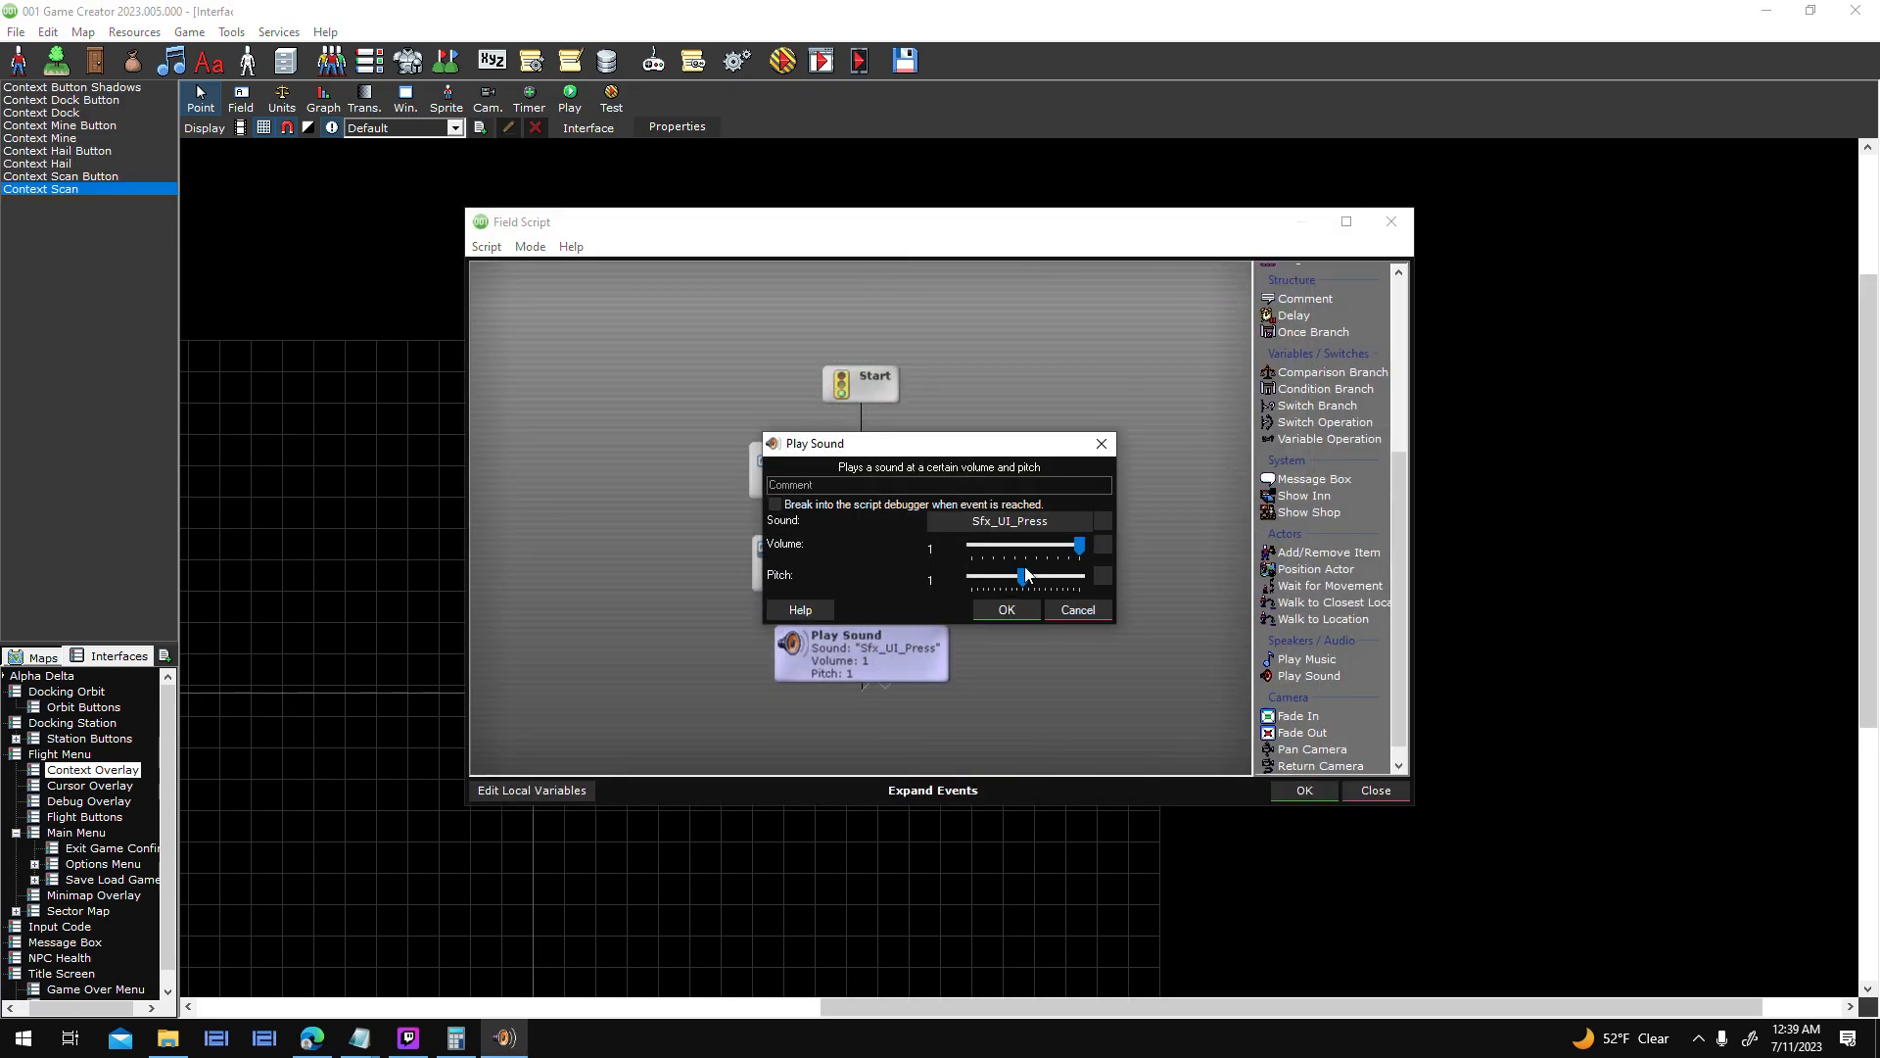
drag(1022, 580, 1010, 586)
click(1008, 611)
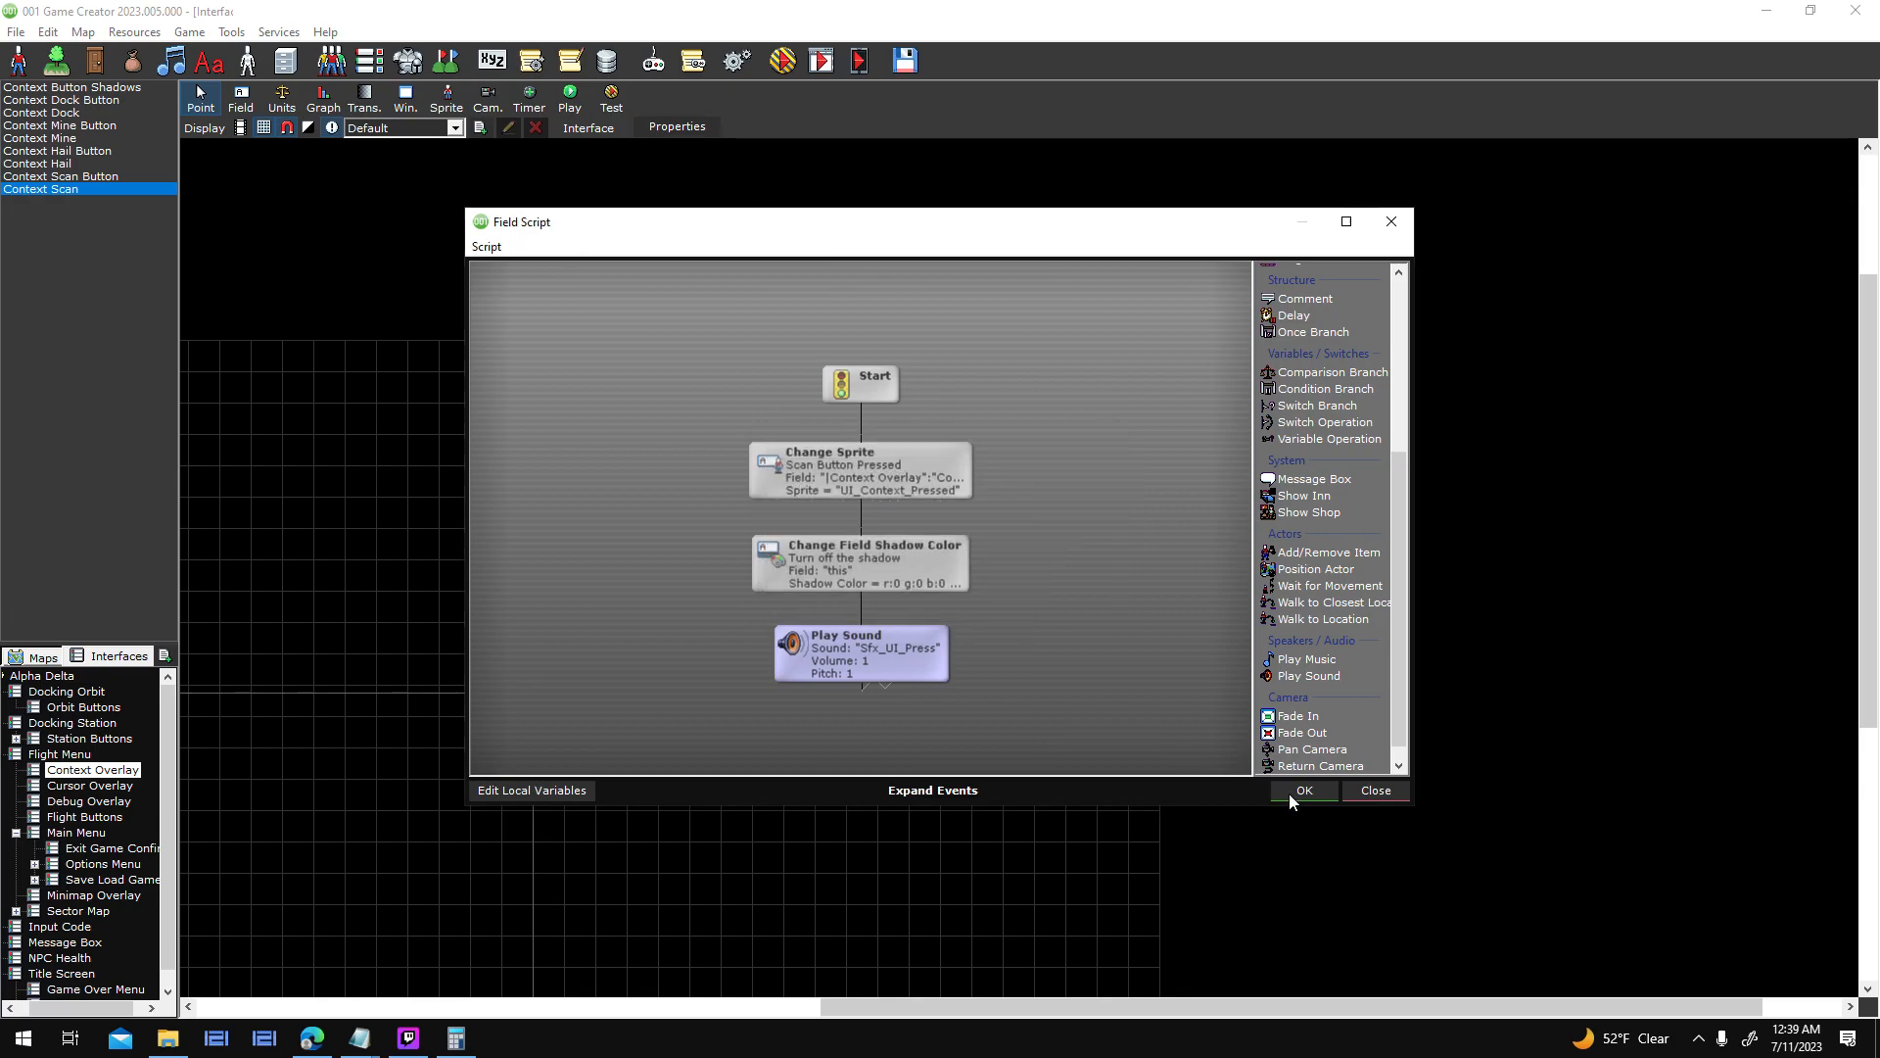
click(1292, 793)
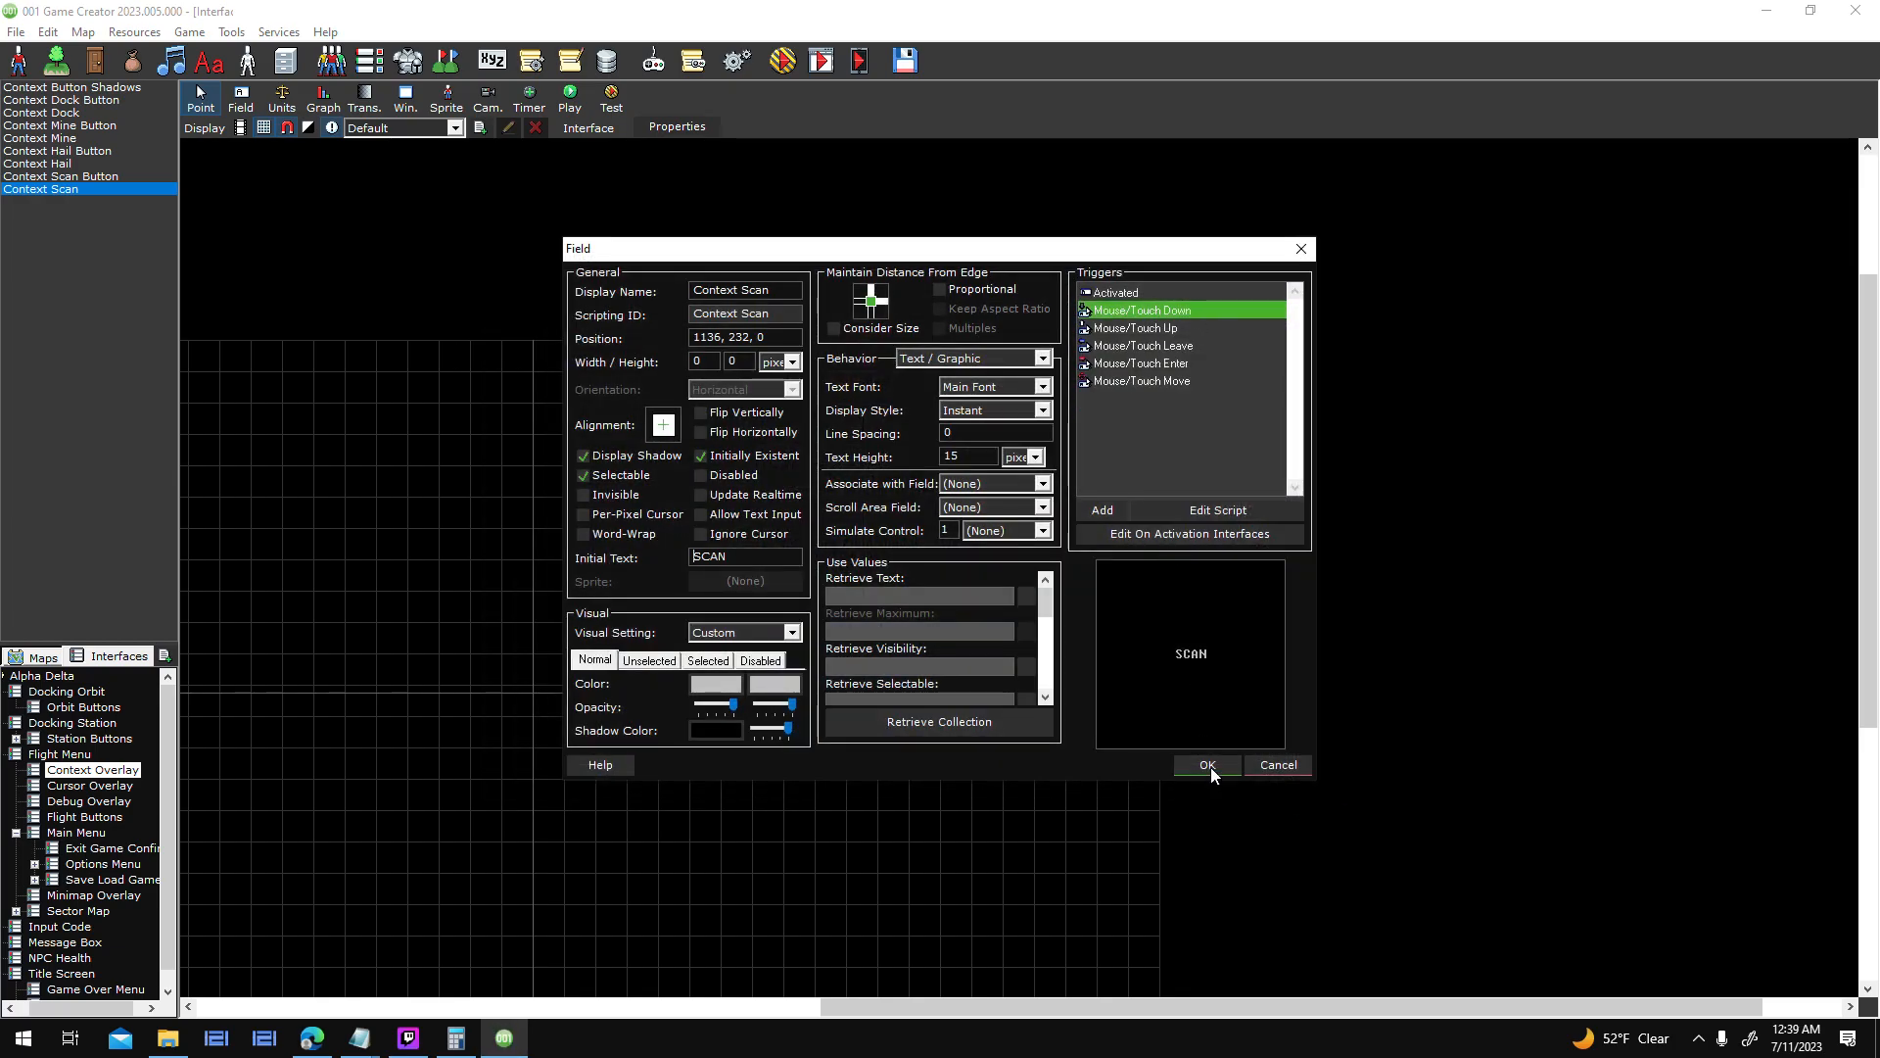
click(1208, 770)
- Check the Context Hail field's triggers, cancel its dialog and select the Context Mine field
click(117, 163)
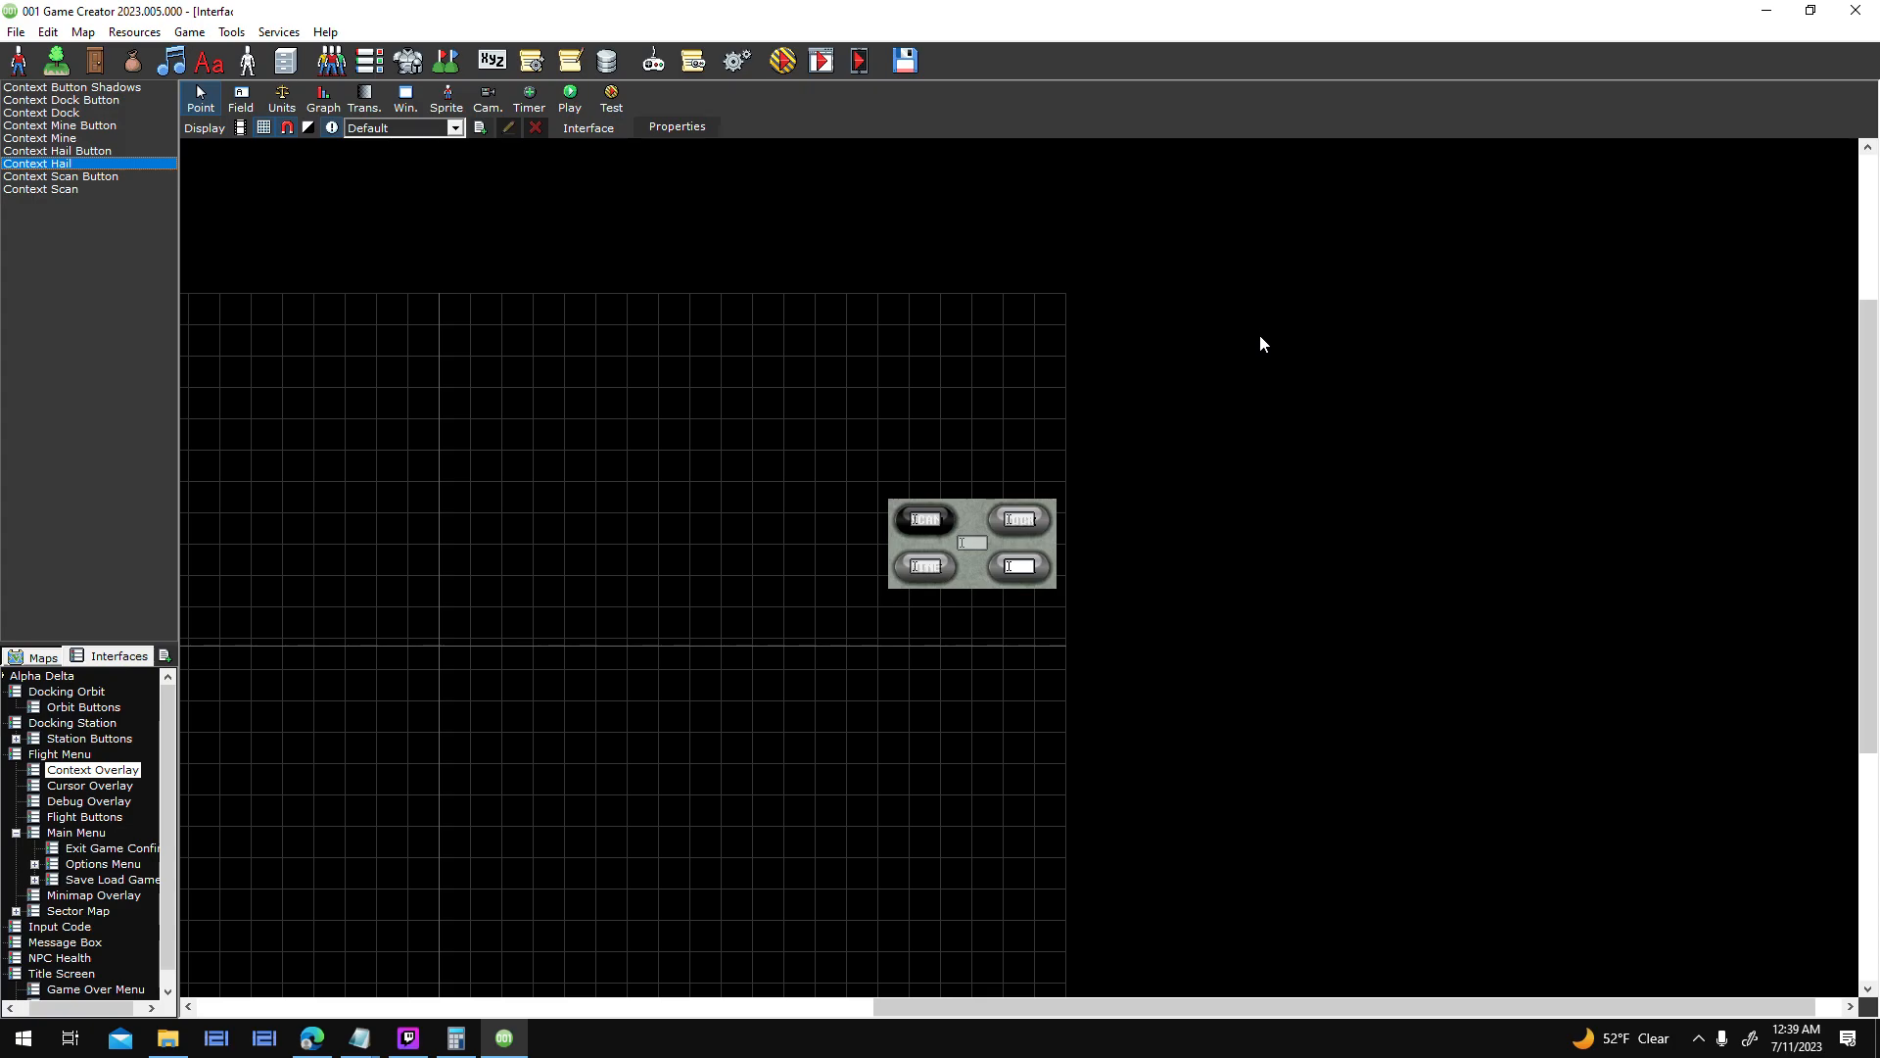
double_click(1260, 337)
click(1277, 766)
click(85, 138)
- Check the sound, volume and pitch of the Play Sound event in Context Dock's Mouse/Touch Down script, and confirm the event and script
click(79, 112)
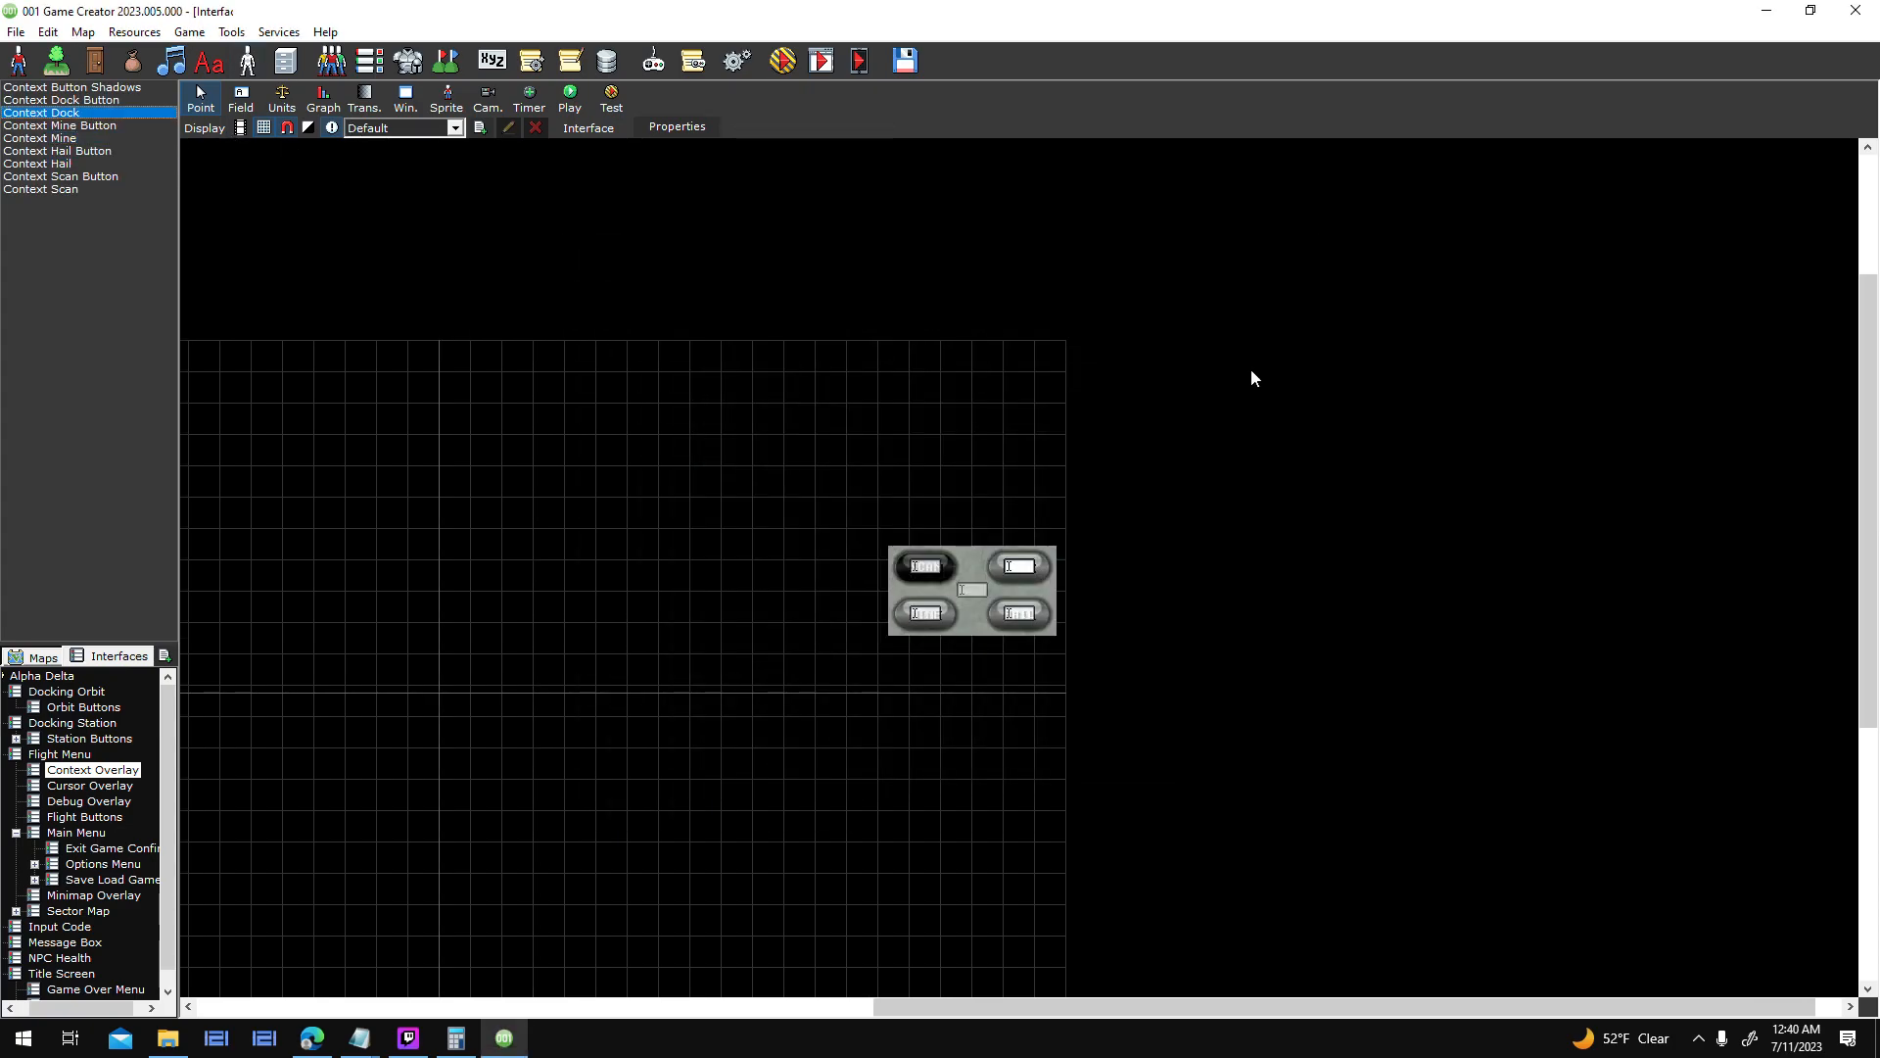
double_click(1183, 310)
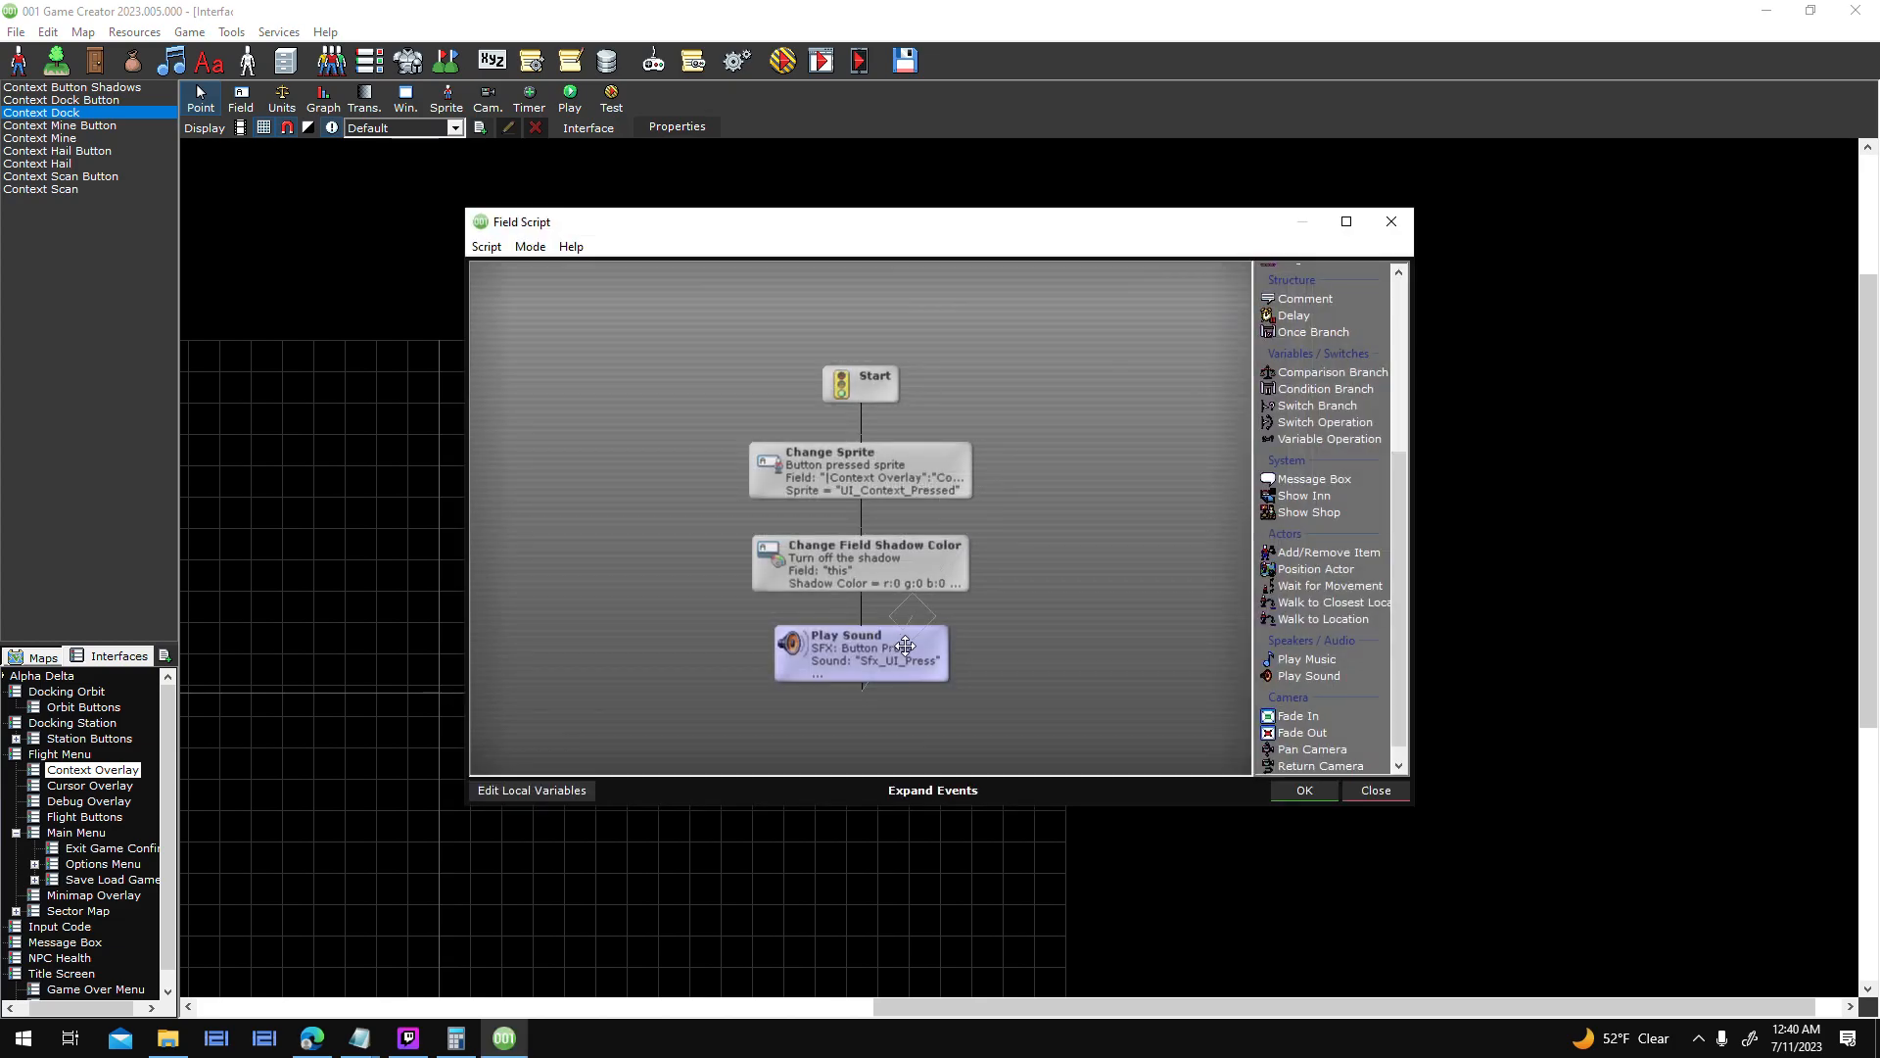
double_click(905, 647)
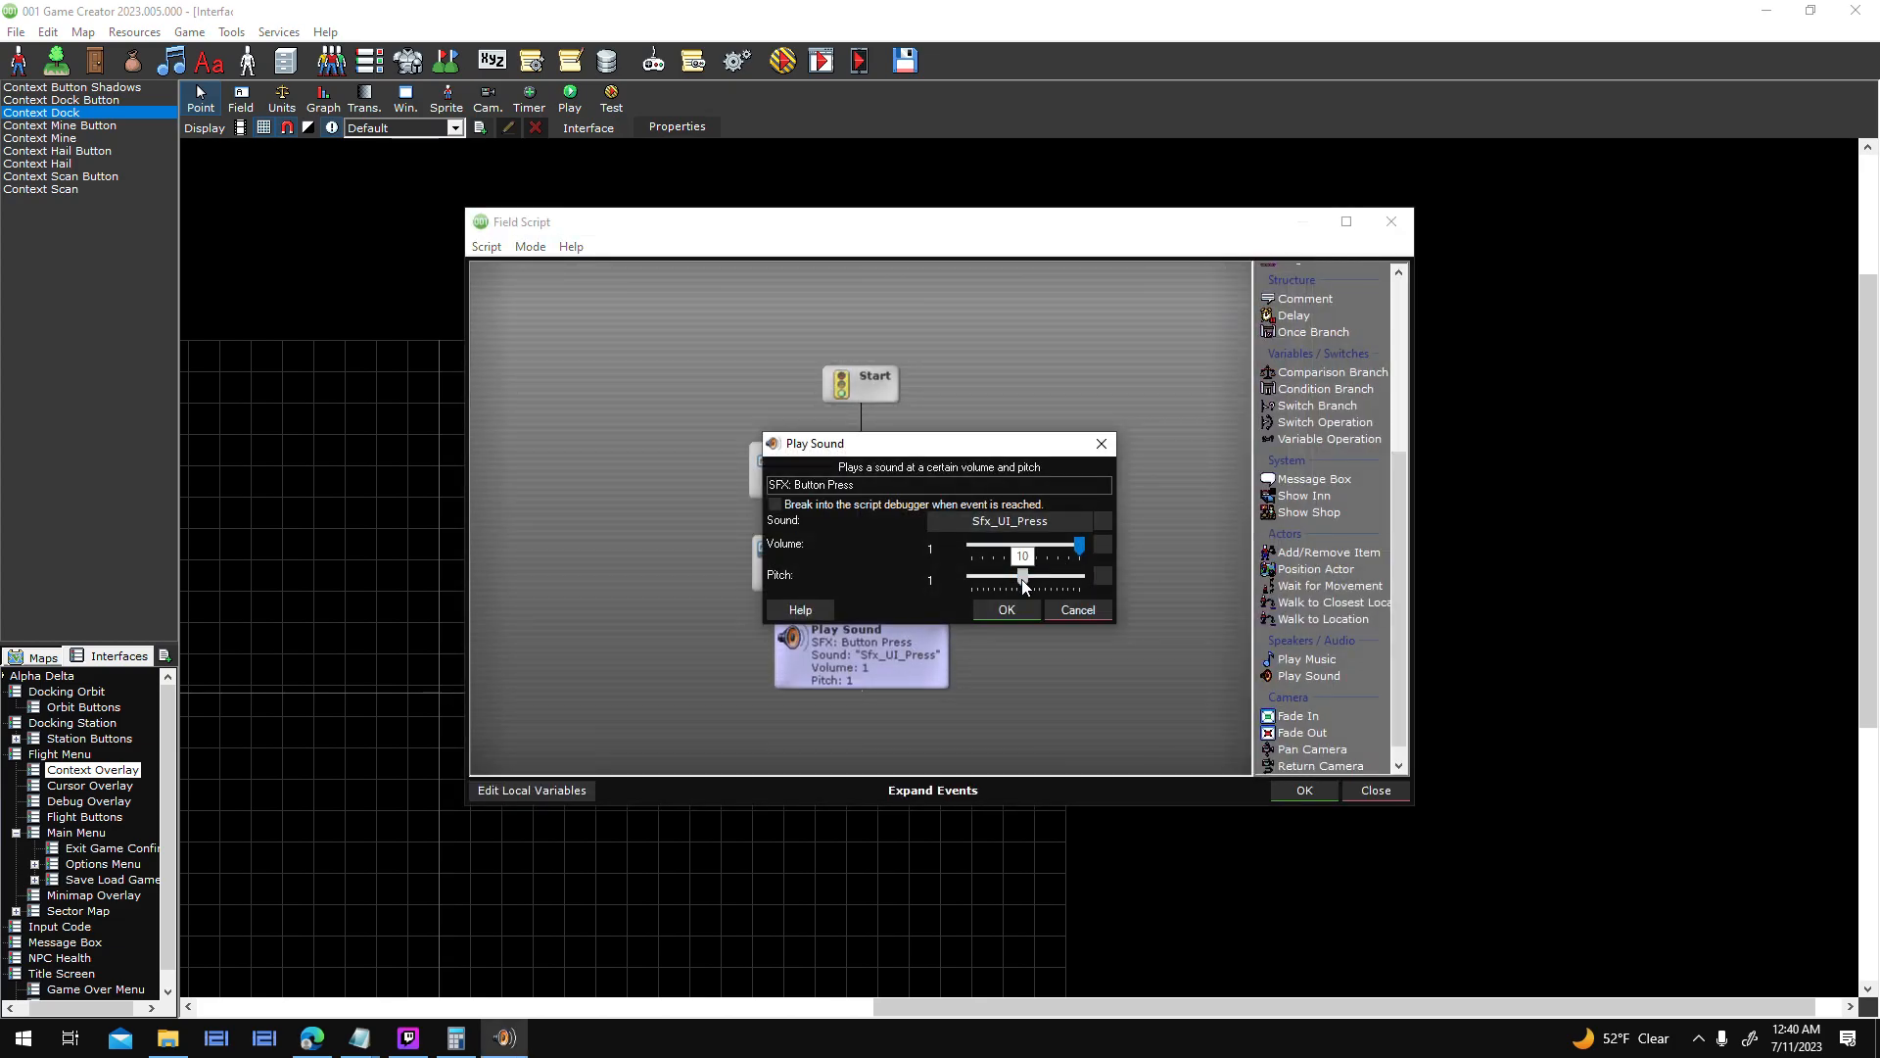
click(1005, 608)
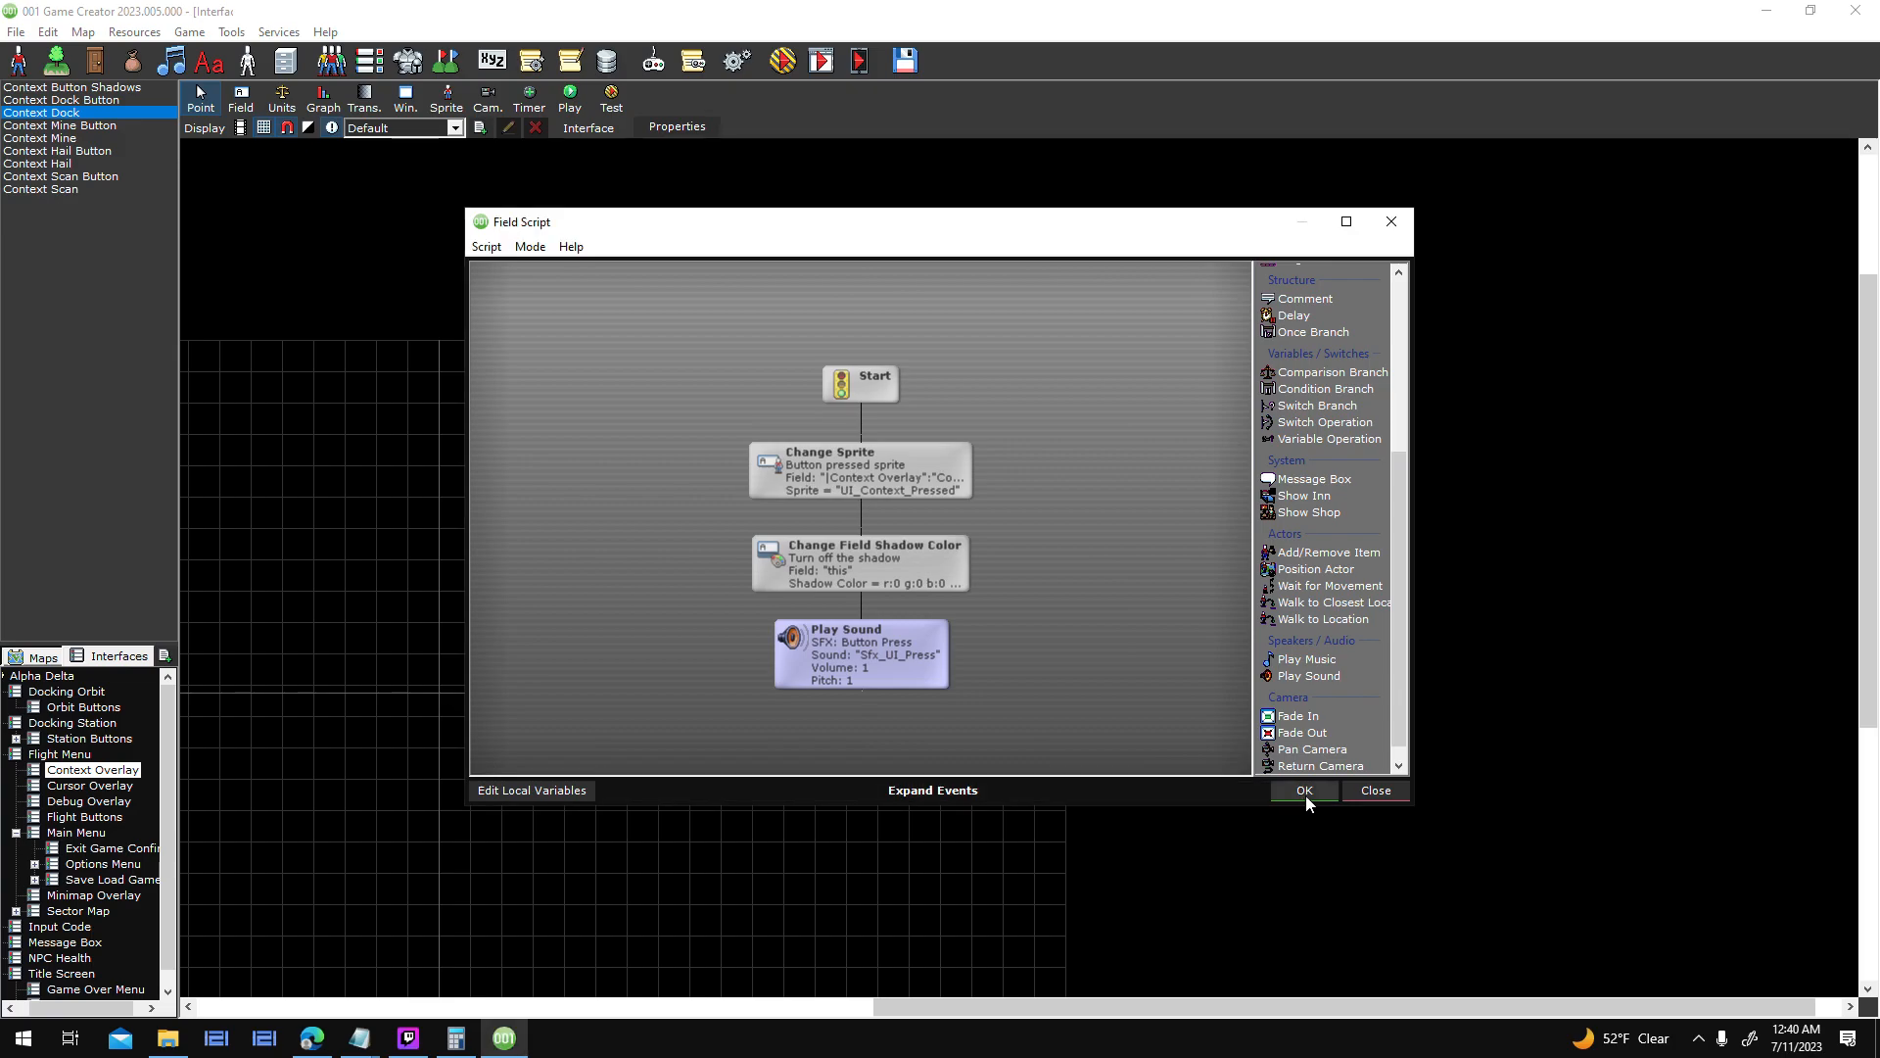
click(1306, 791)
- Switch to Twitch Studio to check the stream, reposition and minimize its window, and confirm the Context Dock field's dialog
click(408, 1038)
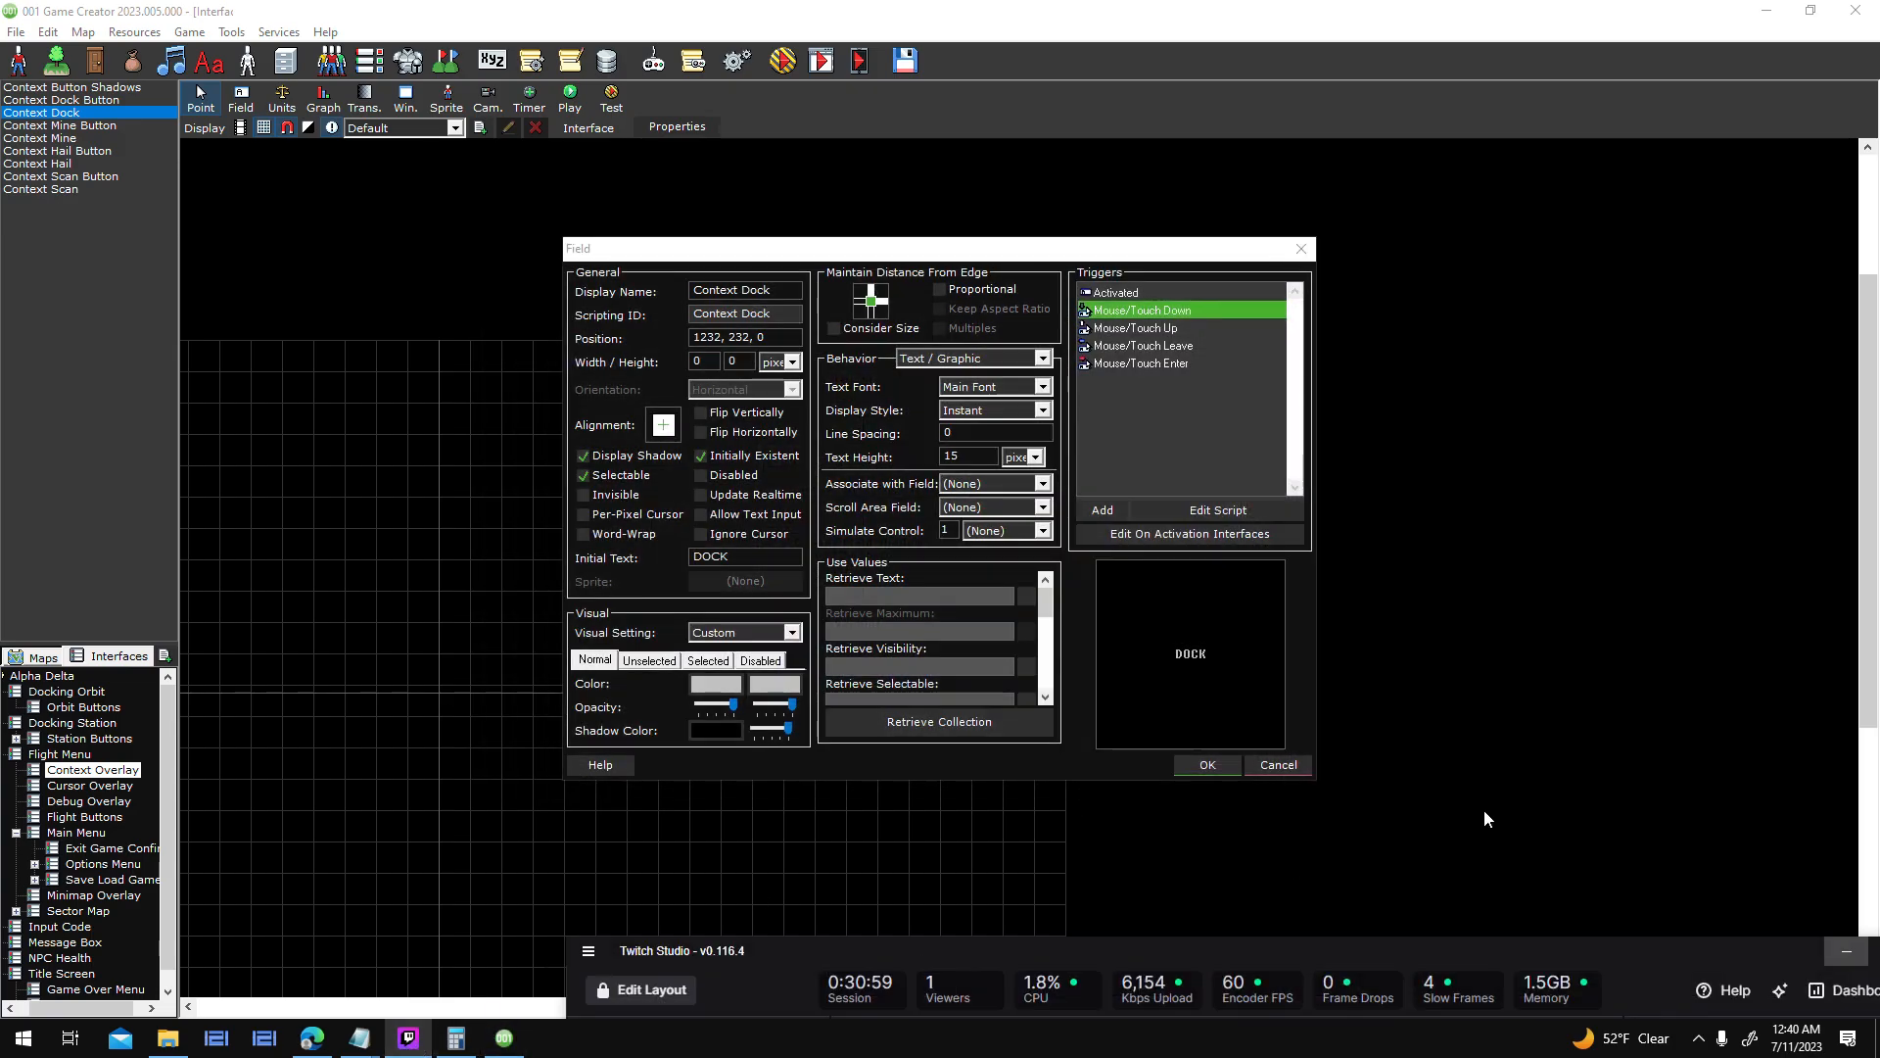
click(1843, 955)
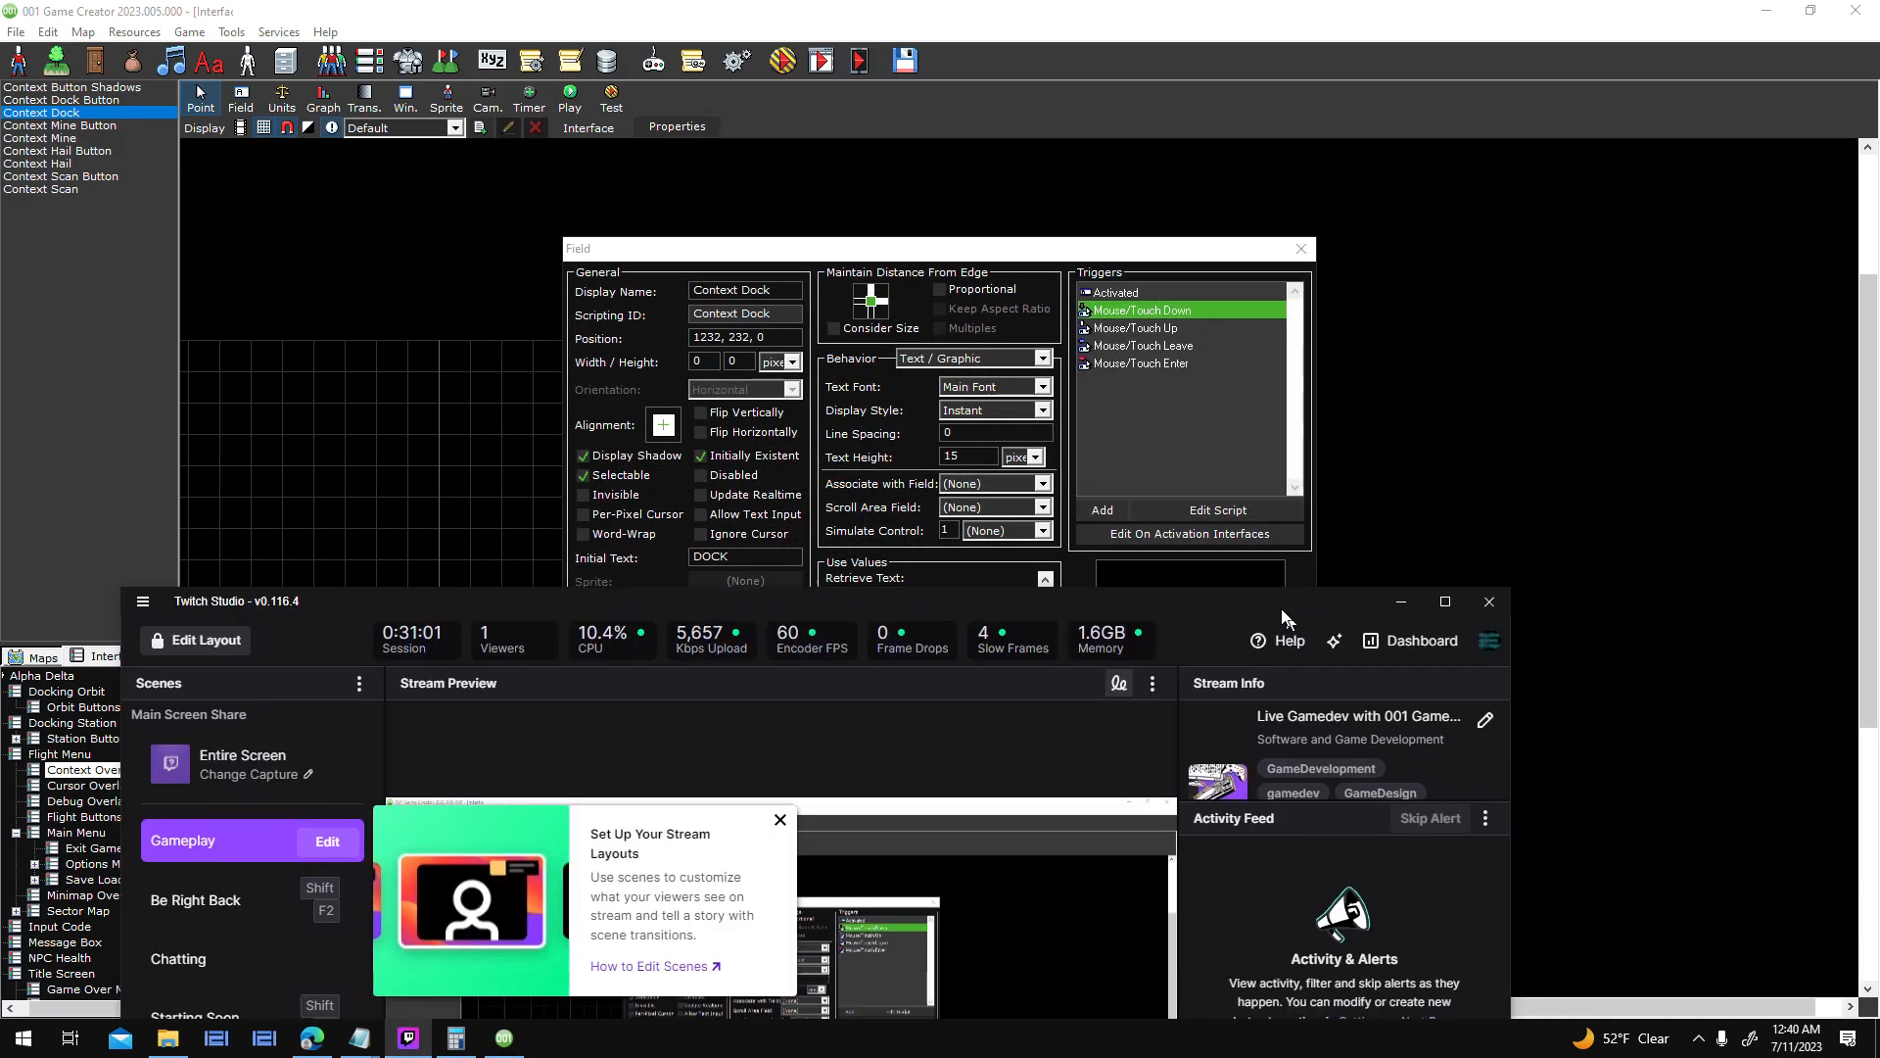
drag(1406, 543, 1679, 954)
click(1794, 945)
click(1220, 766)
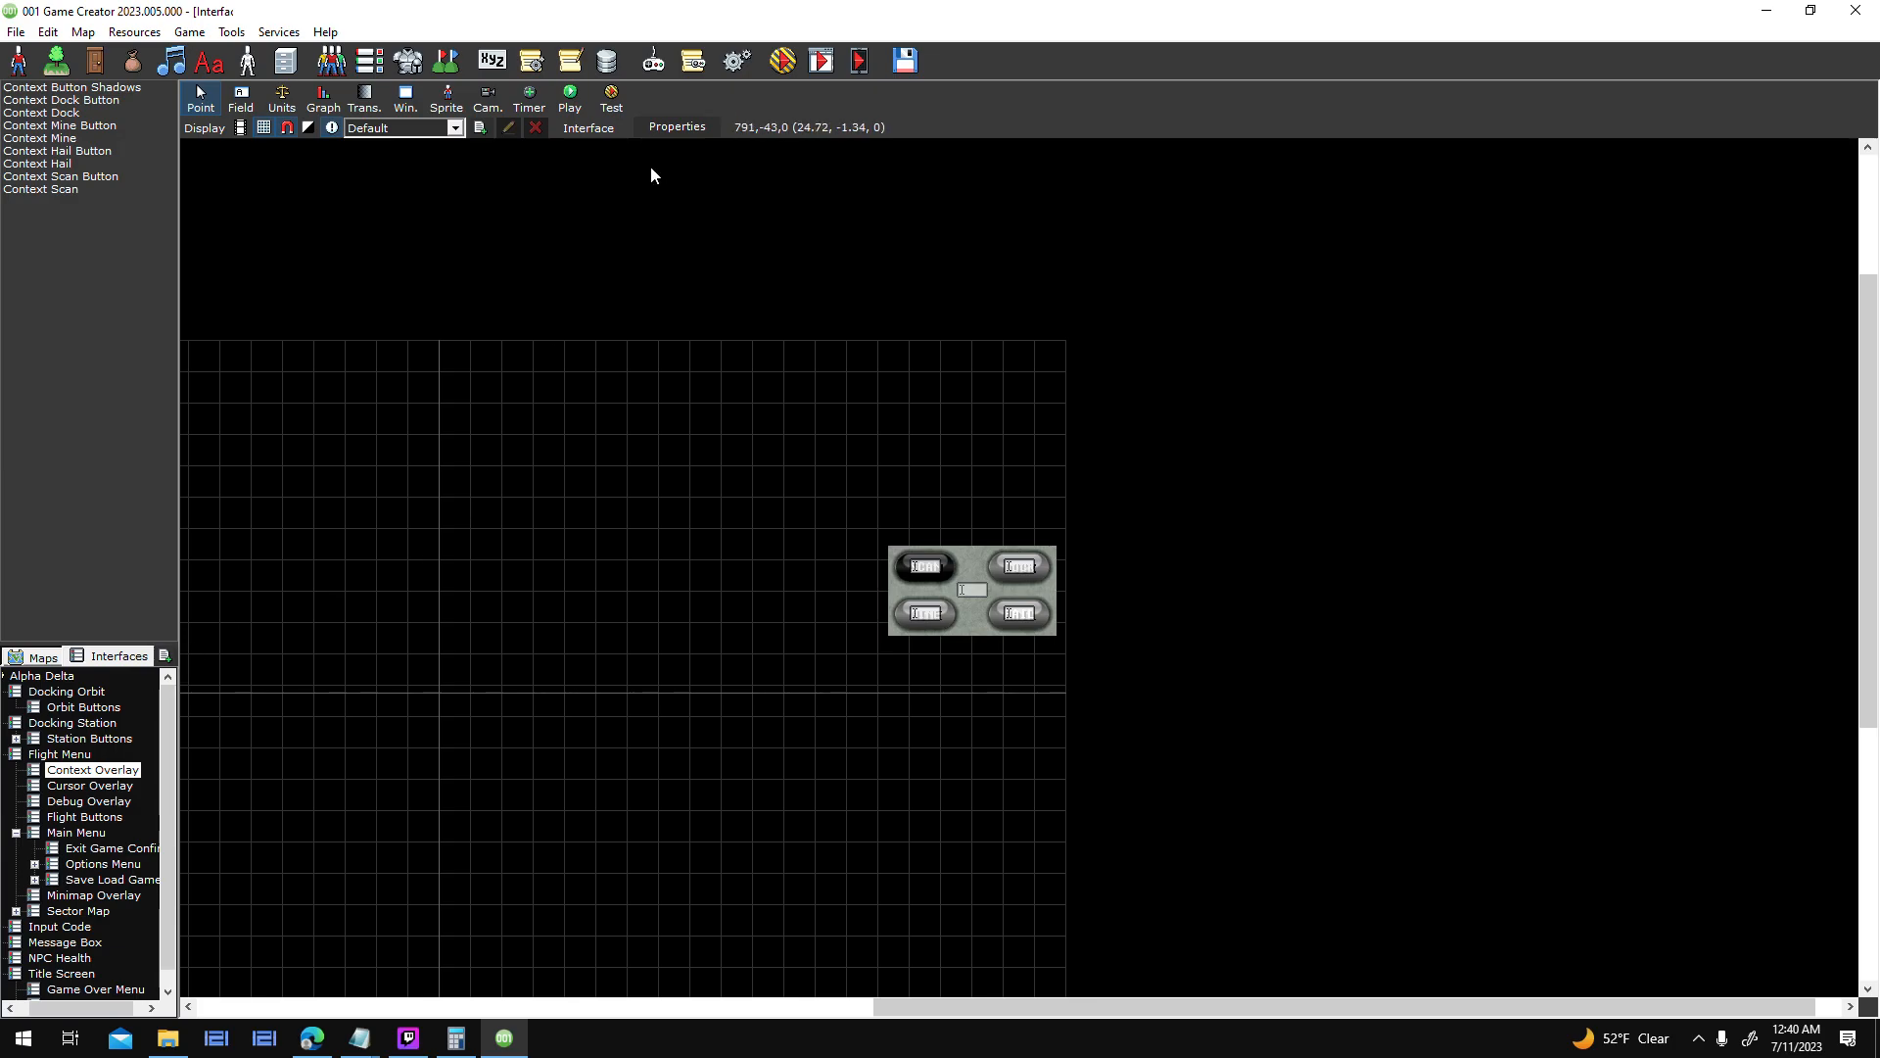
- Paste the copied Button Press SFX Play Sound event into the Context Overlay interface's Player accepted script, and check its sound, volume and pitch
click(676, 128)
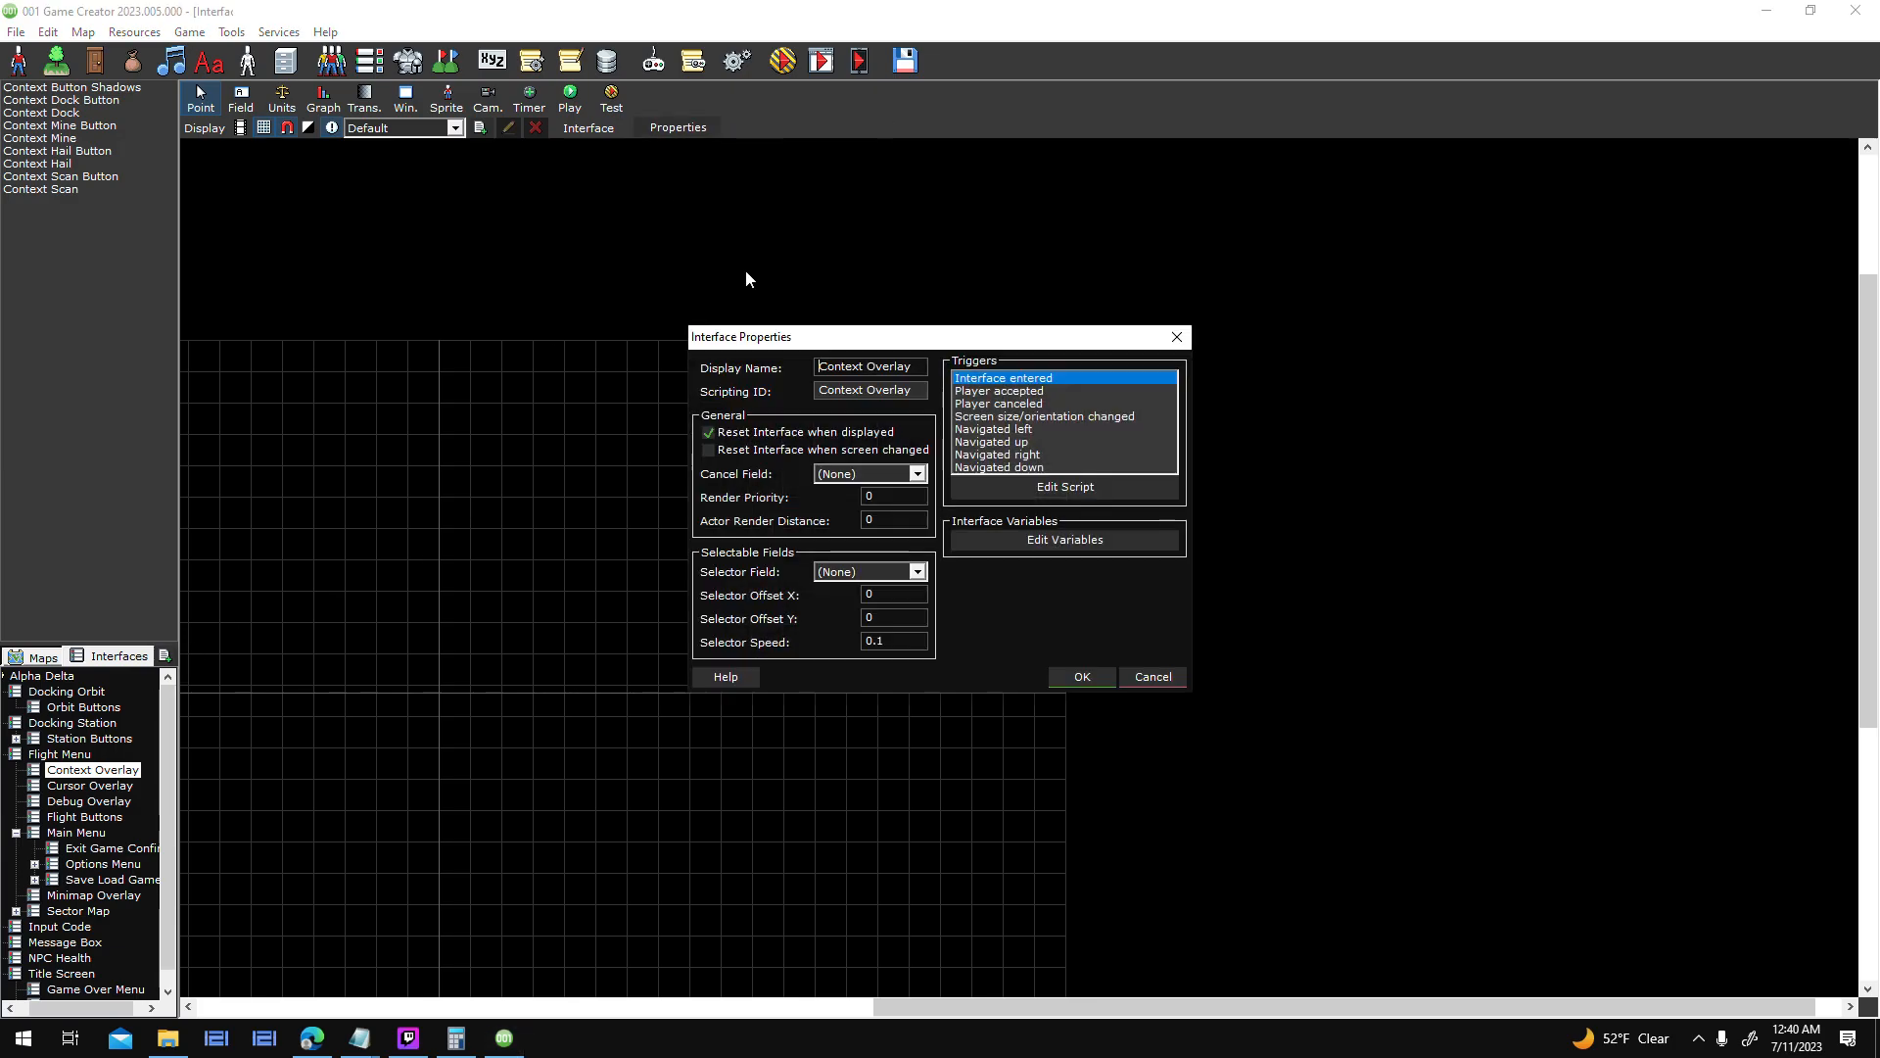
double_click(1059, 390)
right_click(821, 629)
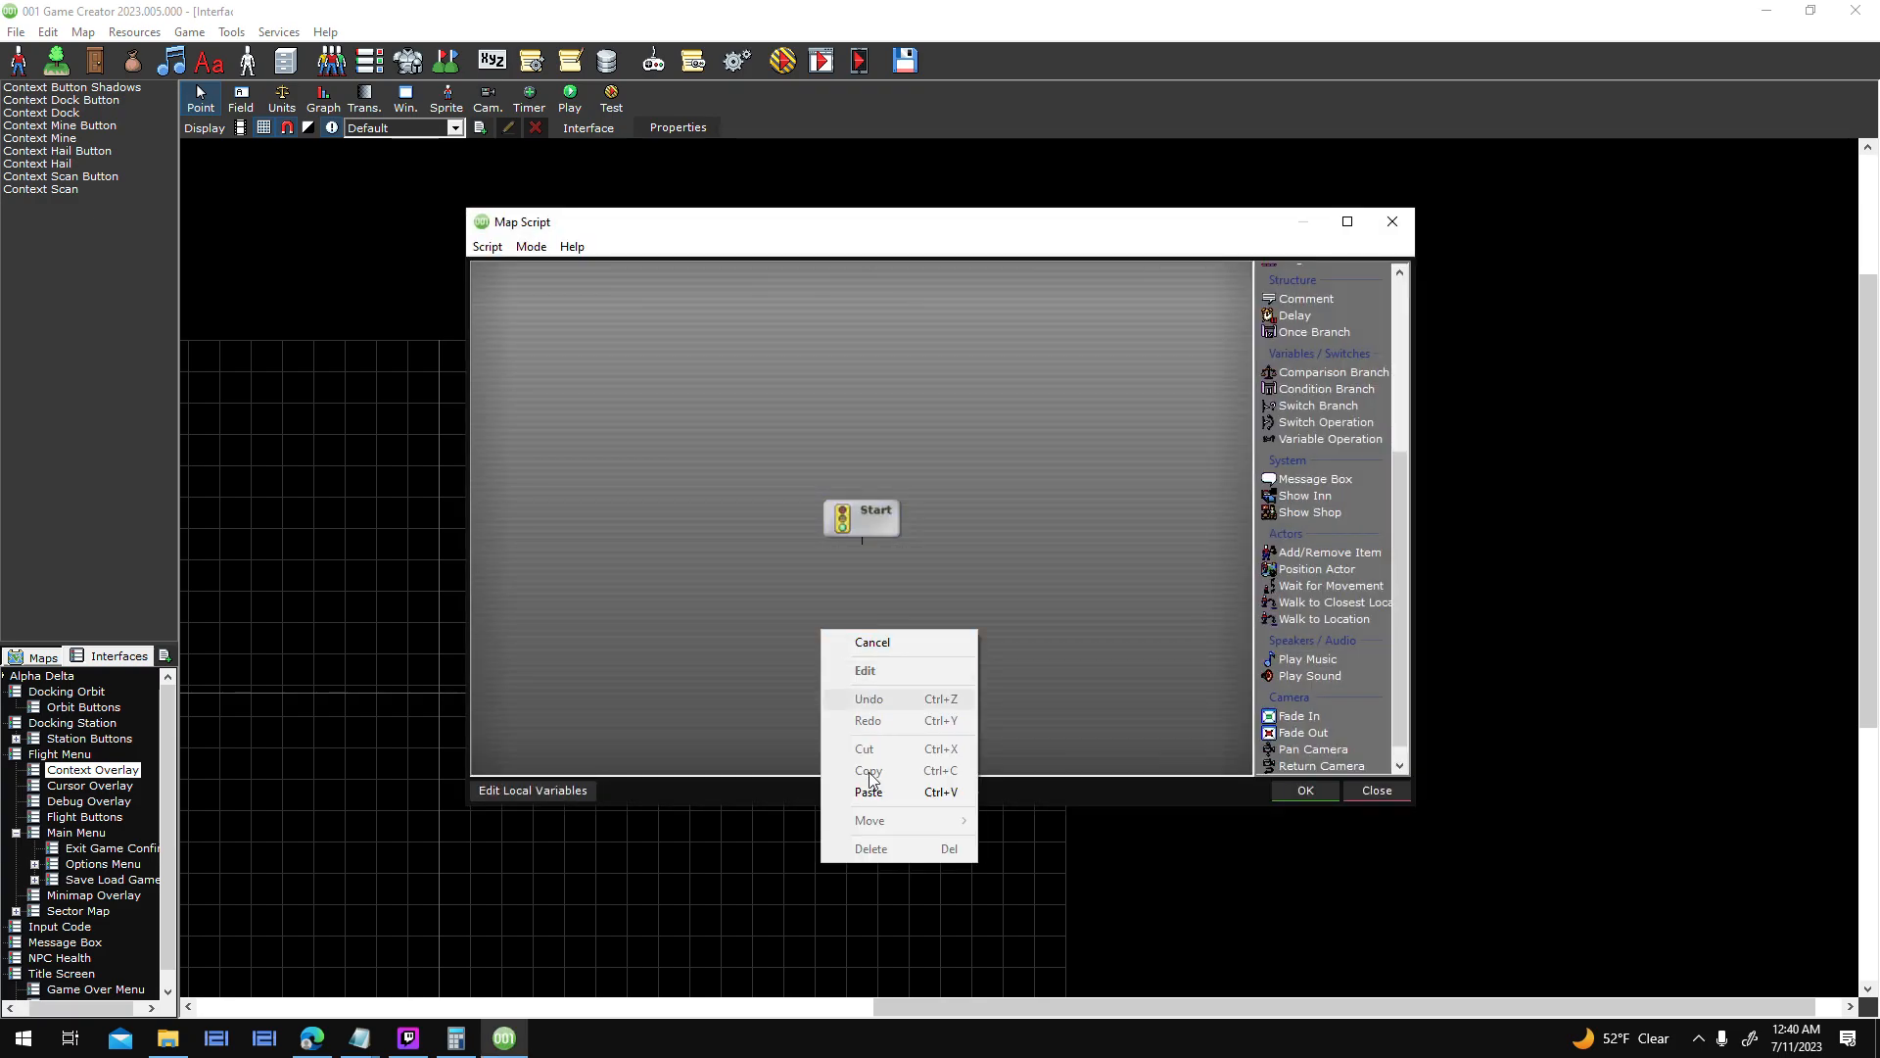
click(874, 792)
double_click(883, 633)
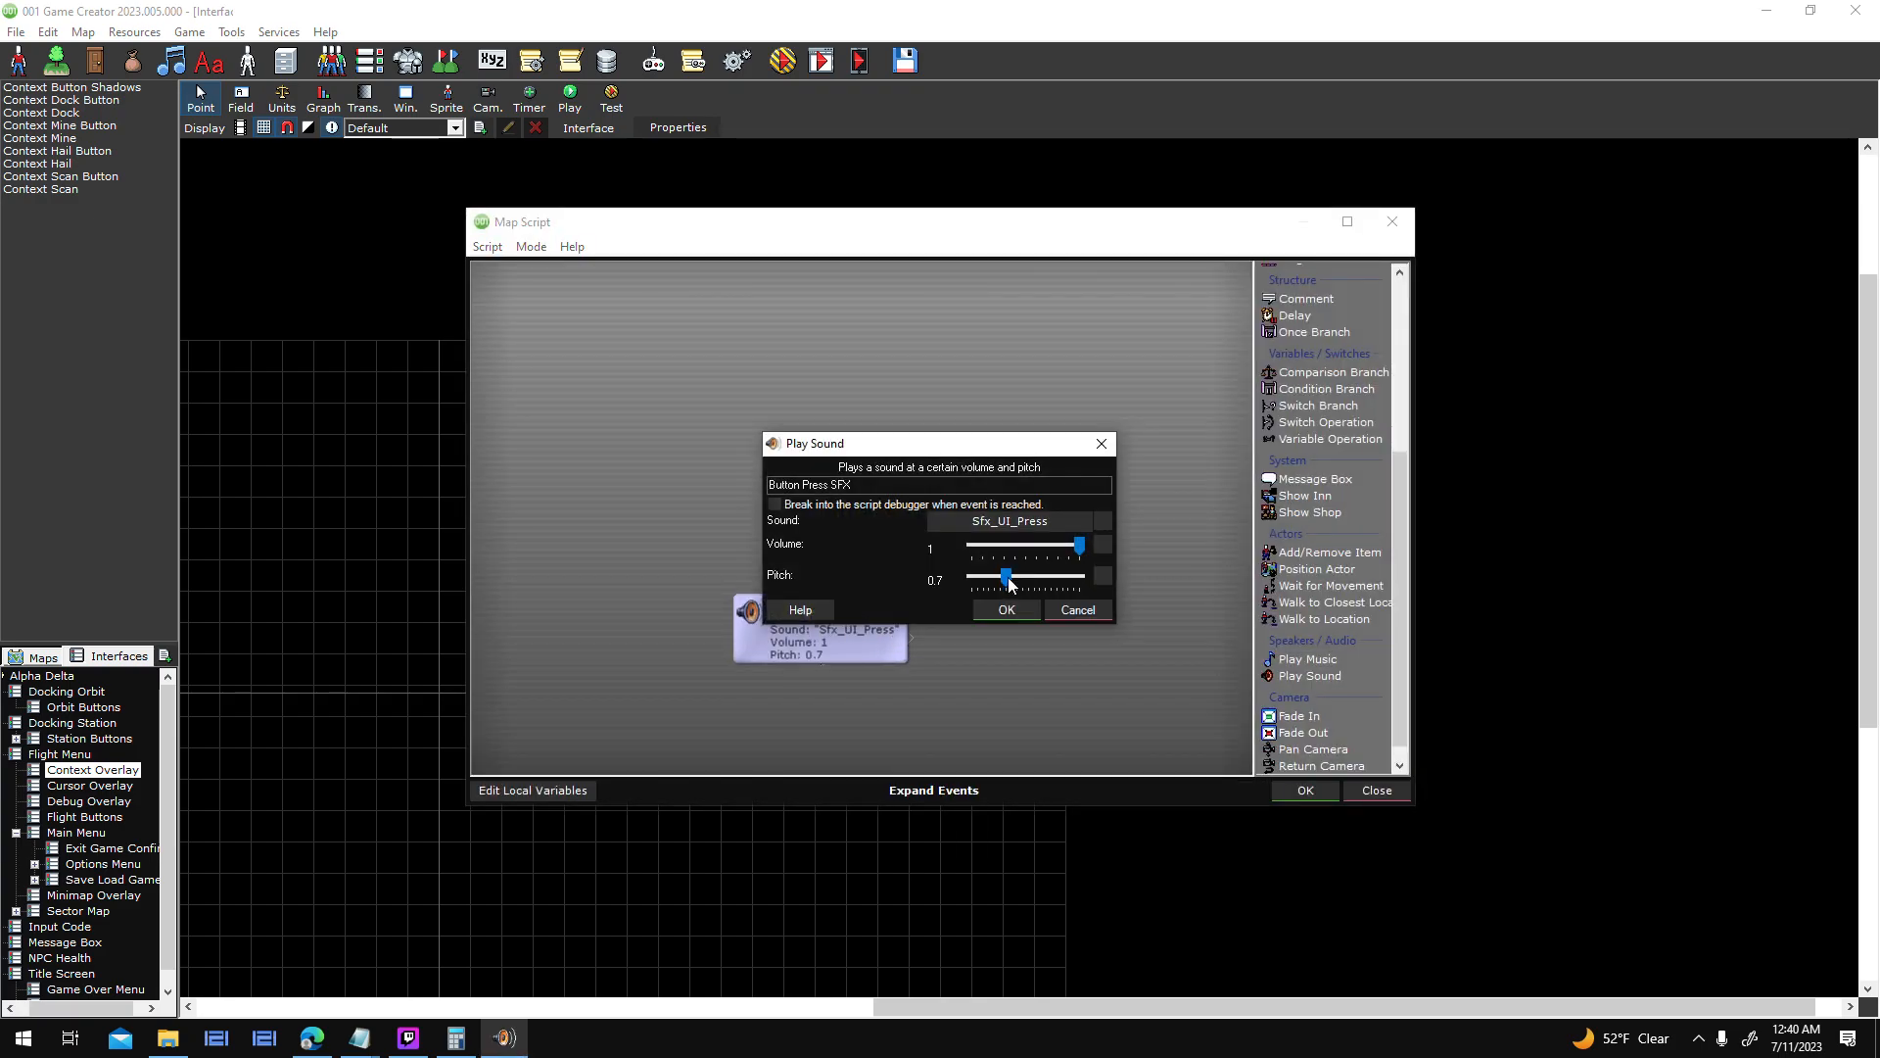
click(1012, 609)
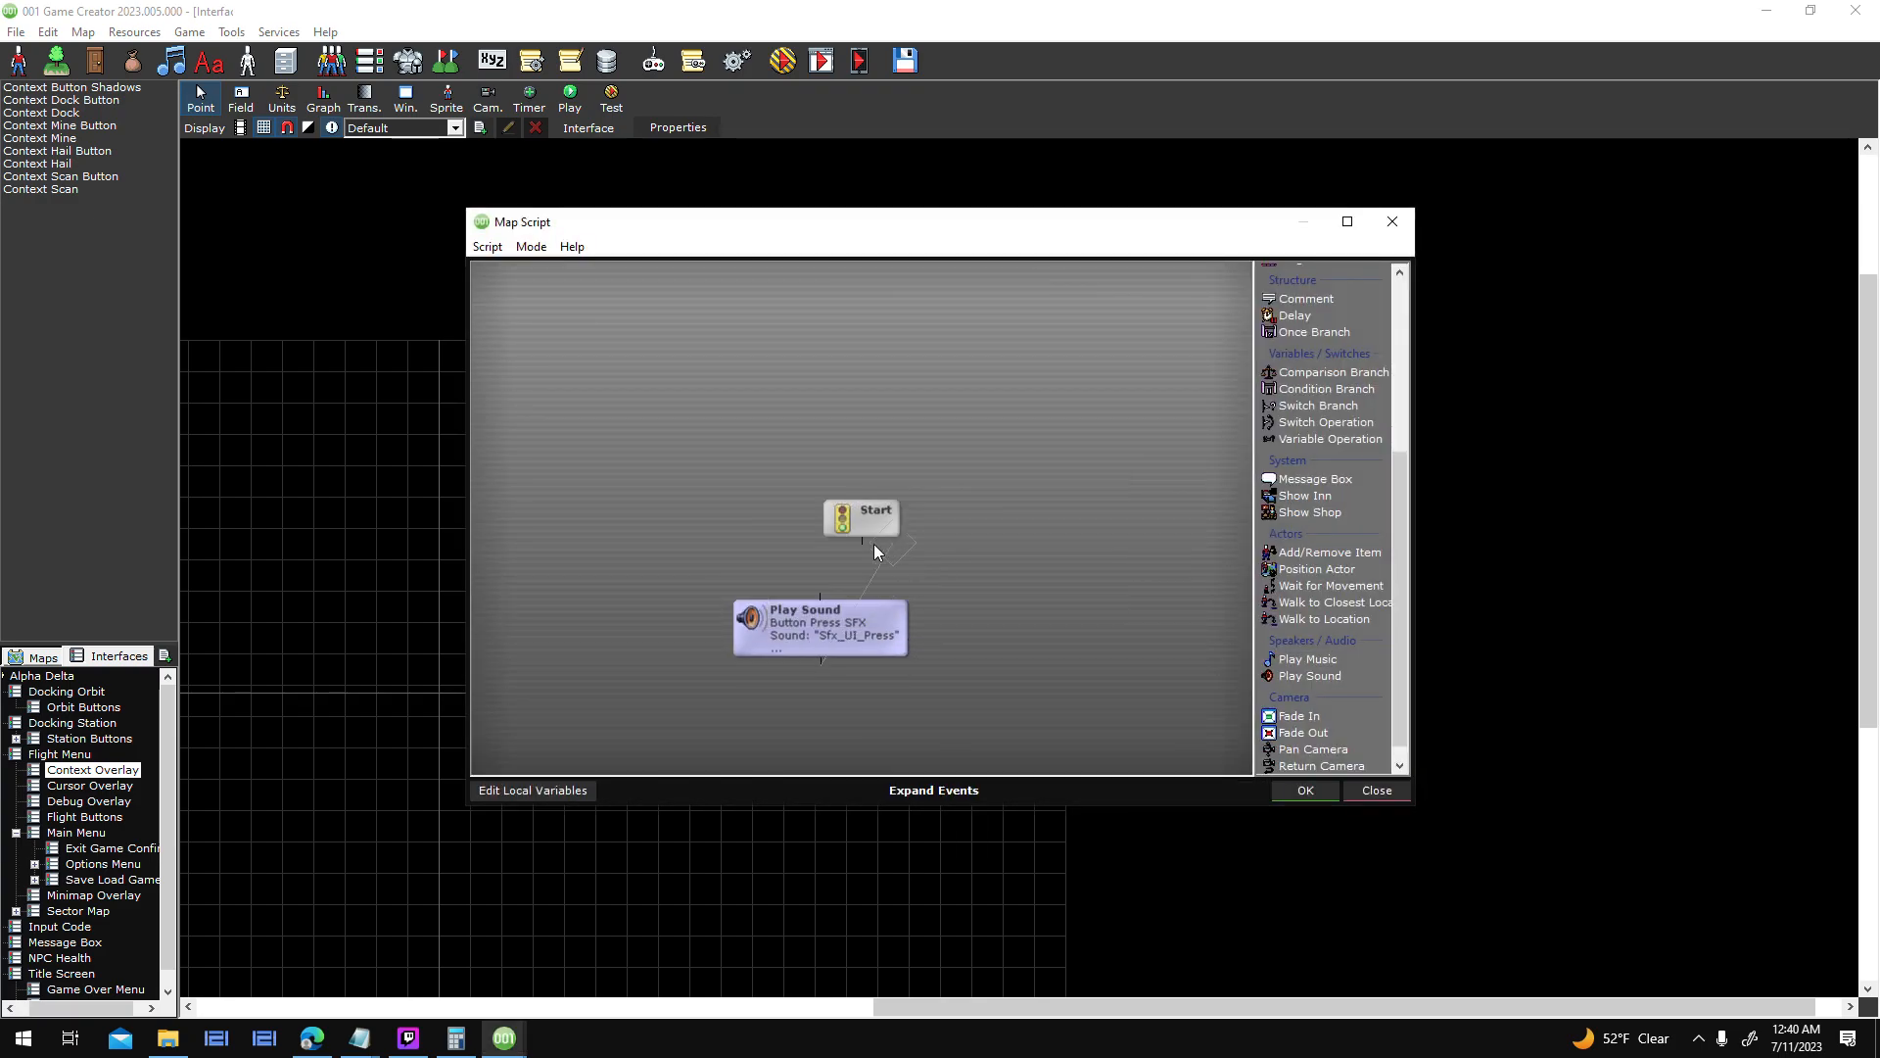
- Connect Start to the pasted Play Sound event, align the event beneath it, and confirm the script and interface properties
drag(867, 542, 823, 600)
drag(836, 636, 875, 630)
click(1291, 788)
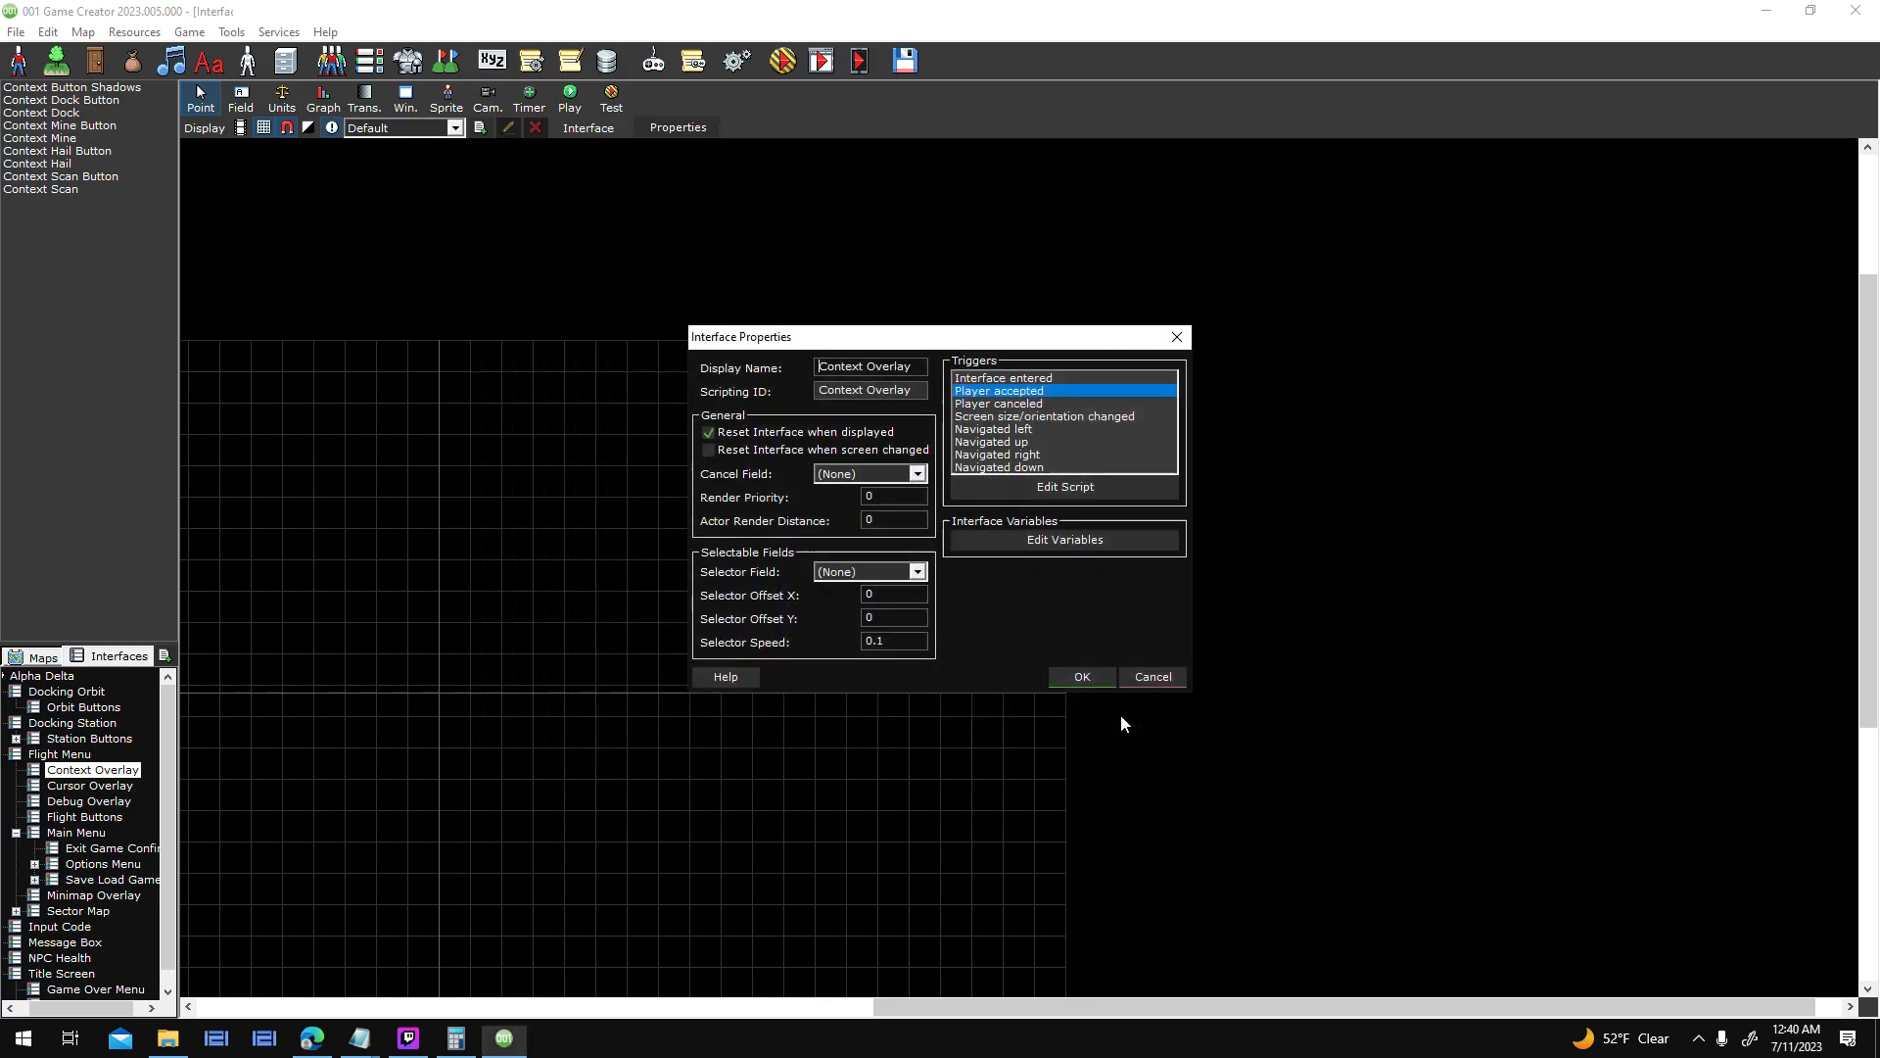
key(Return)
- Launch the test game and continue the saved game
click(783, 61)
key(Return)
key(Return)
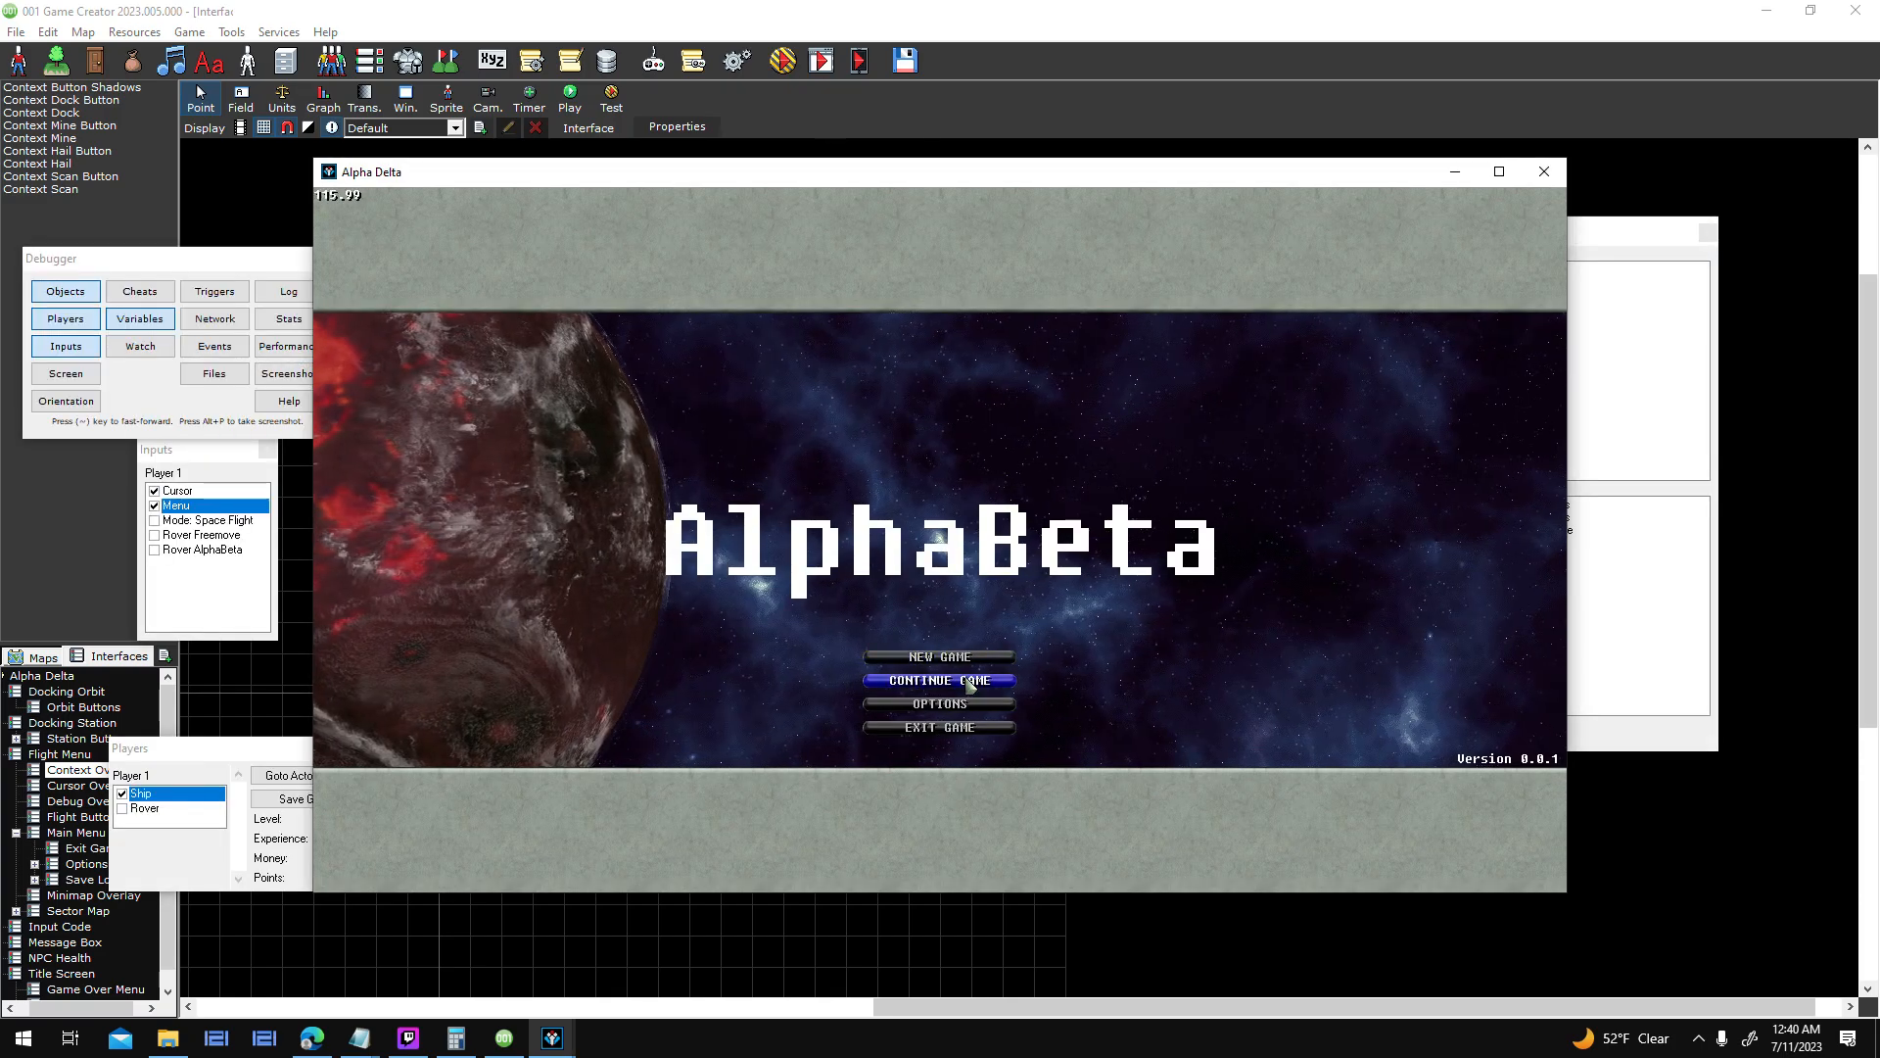
click(965, 692)
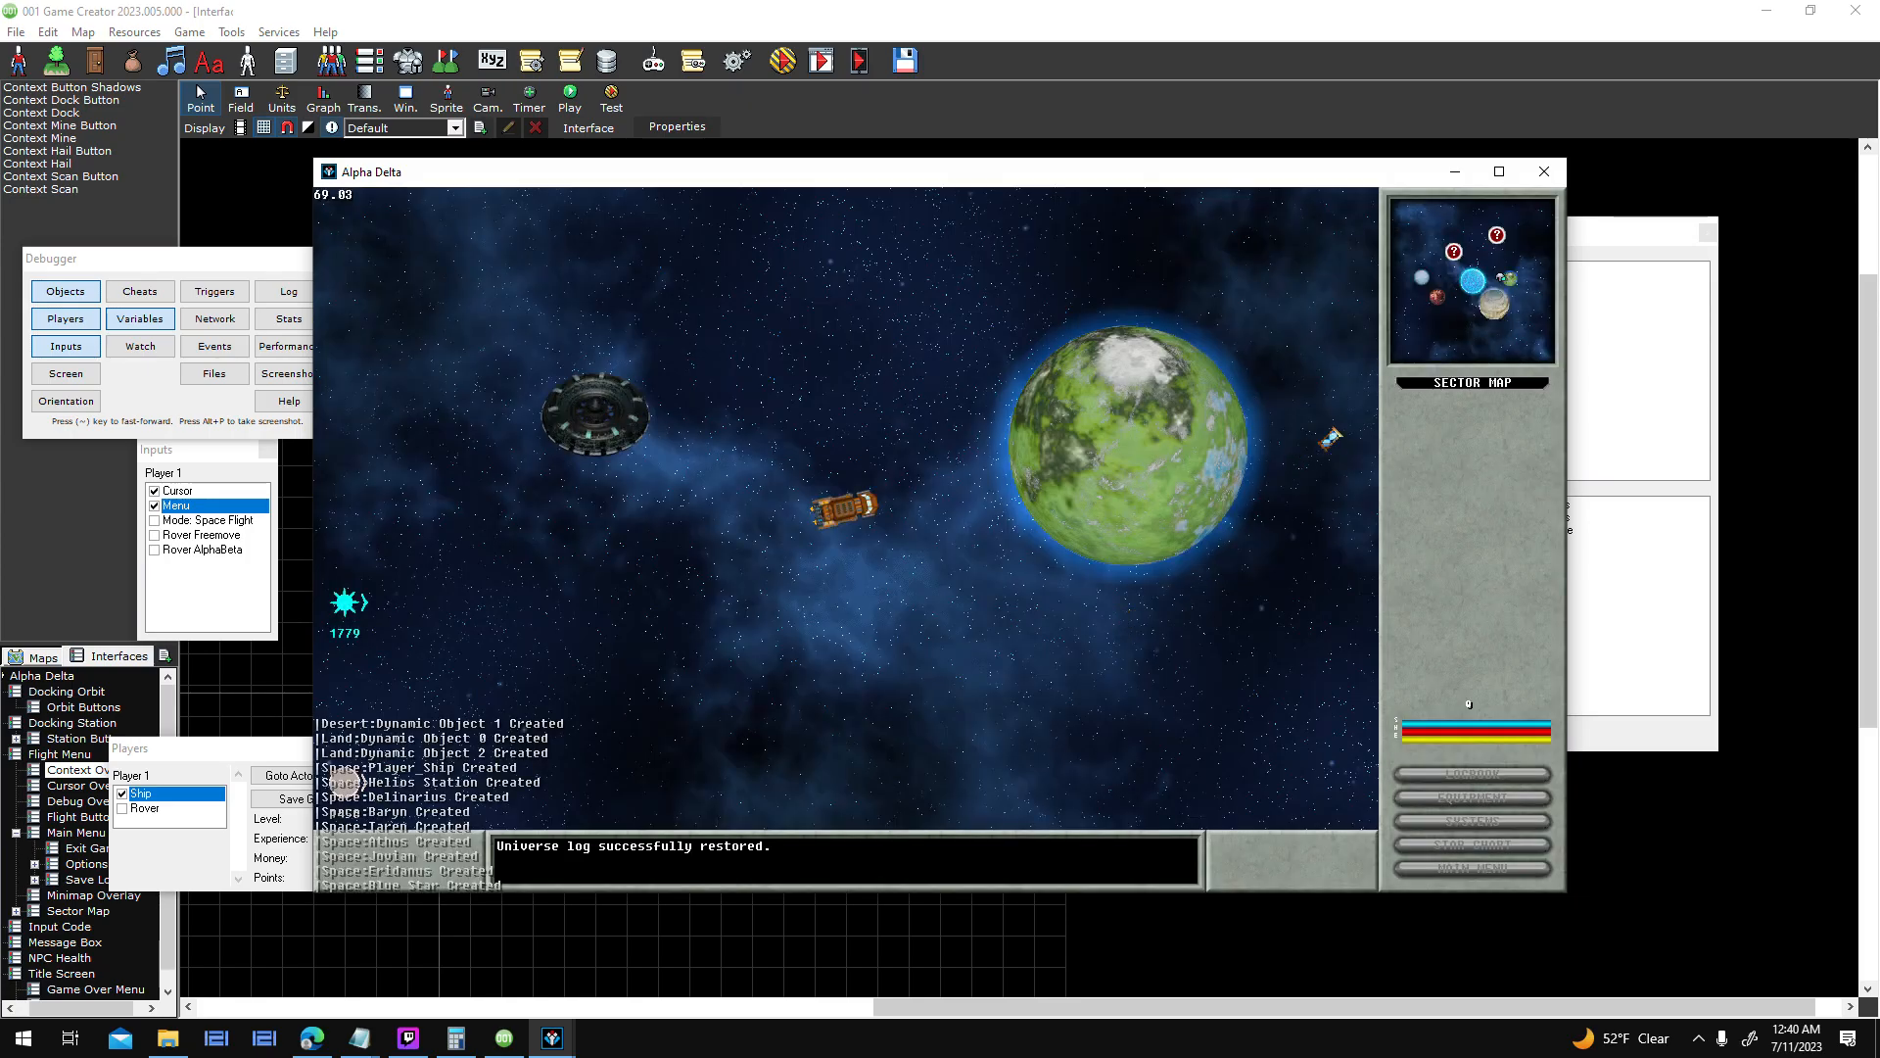
- Select the planet Athos, open and leave the Star Chart, and test activating the Main Menu flight button
click(1203, 419)
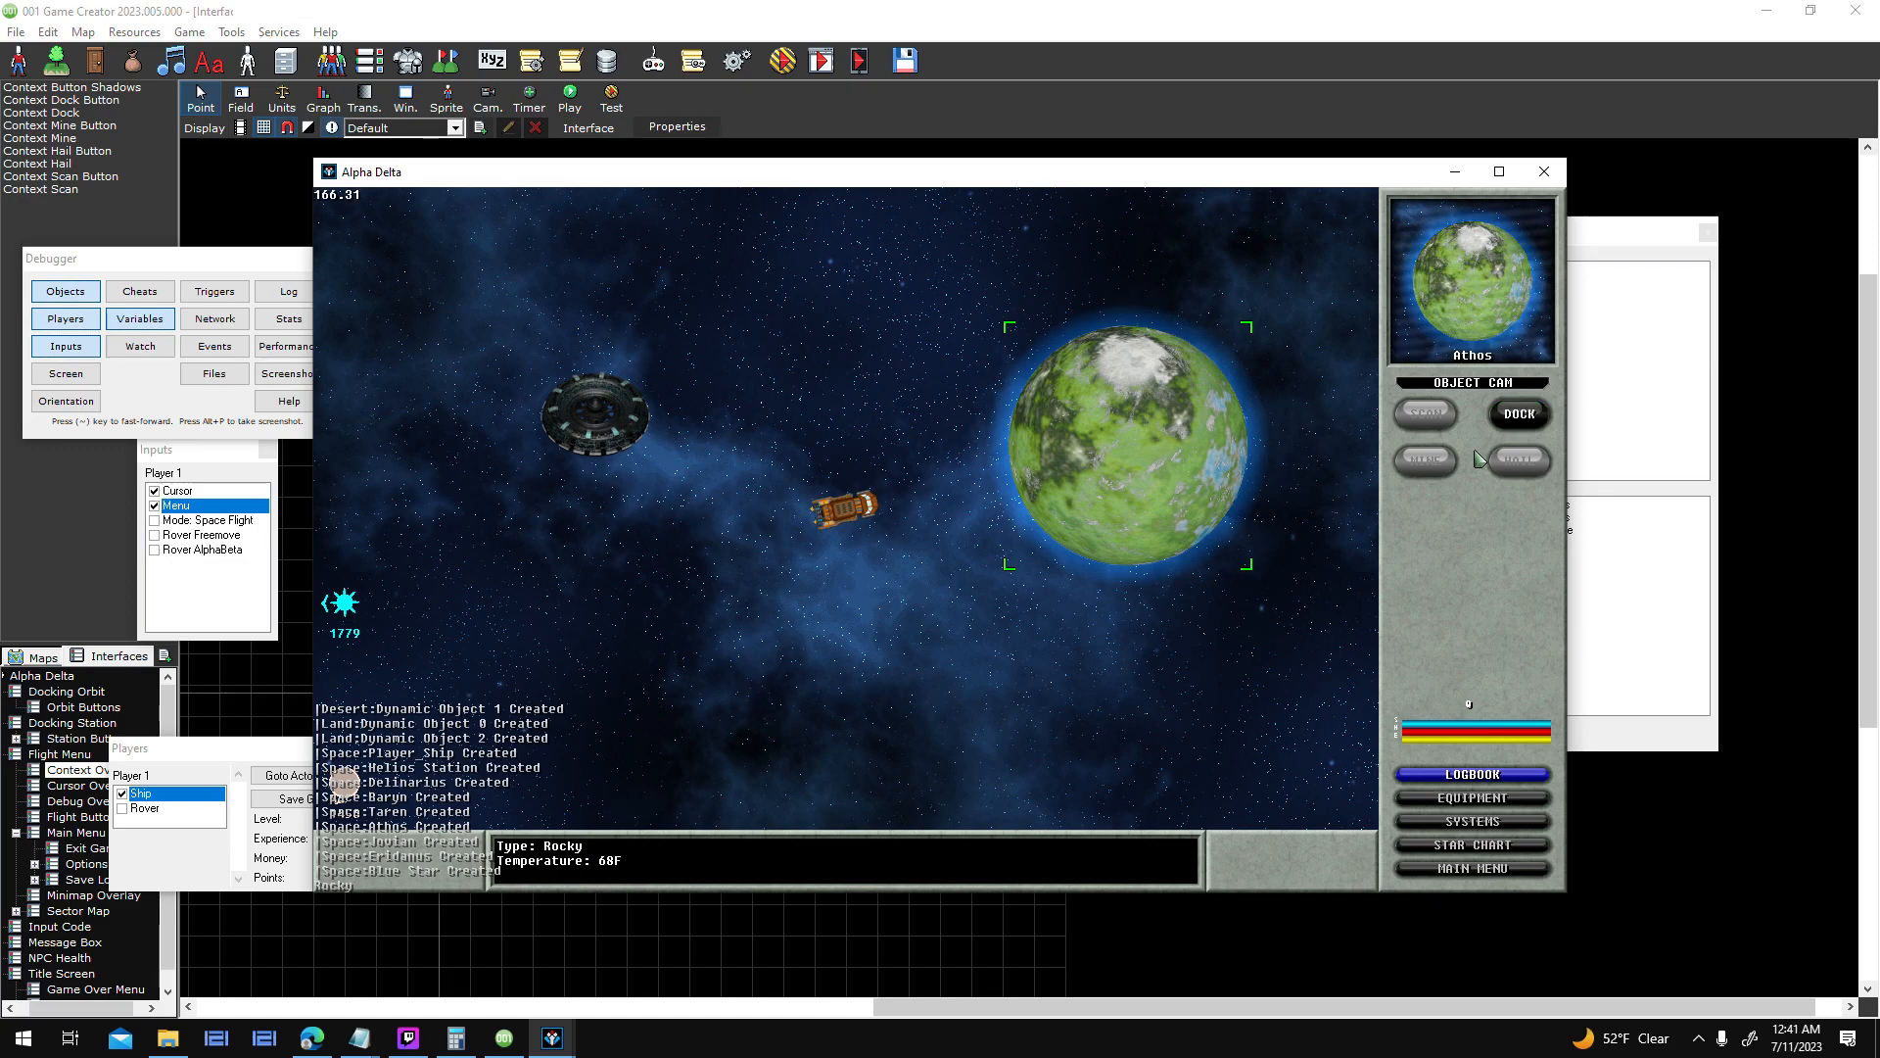
key(Down)
key(Down)
key(Down)
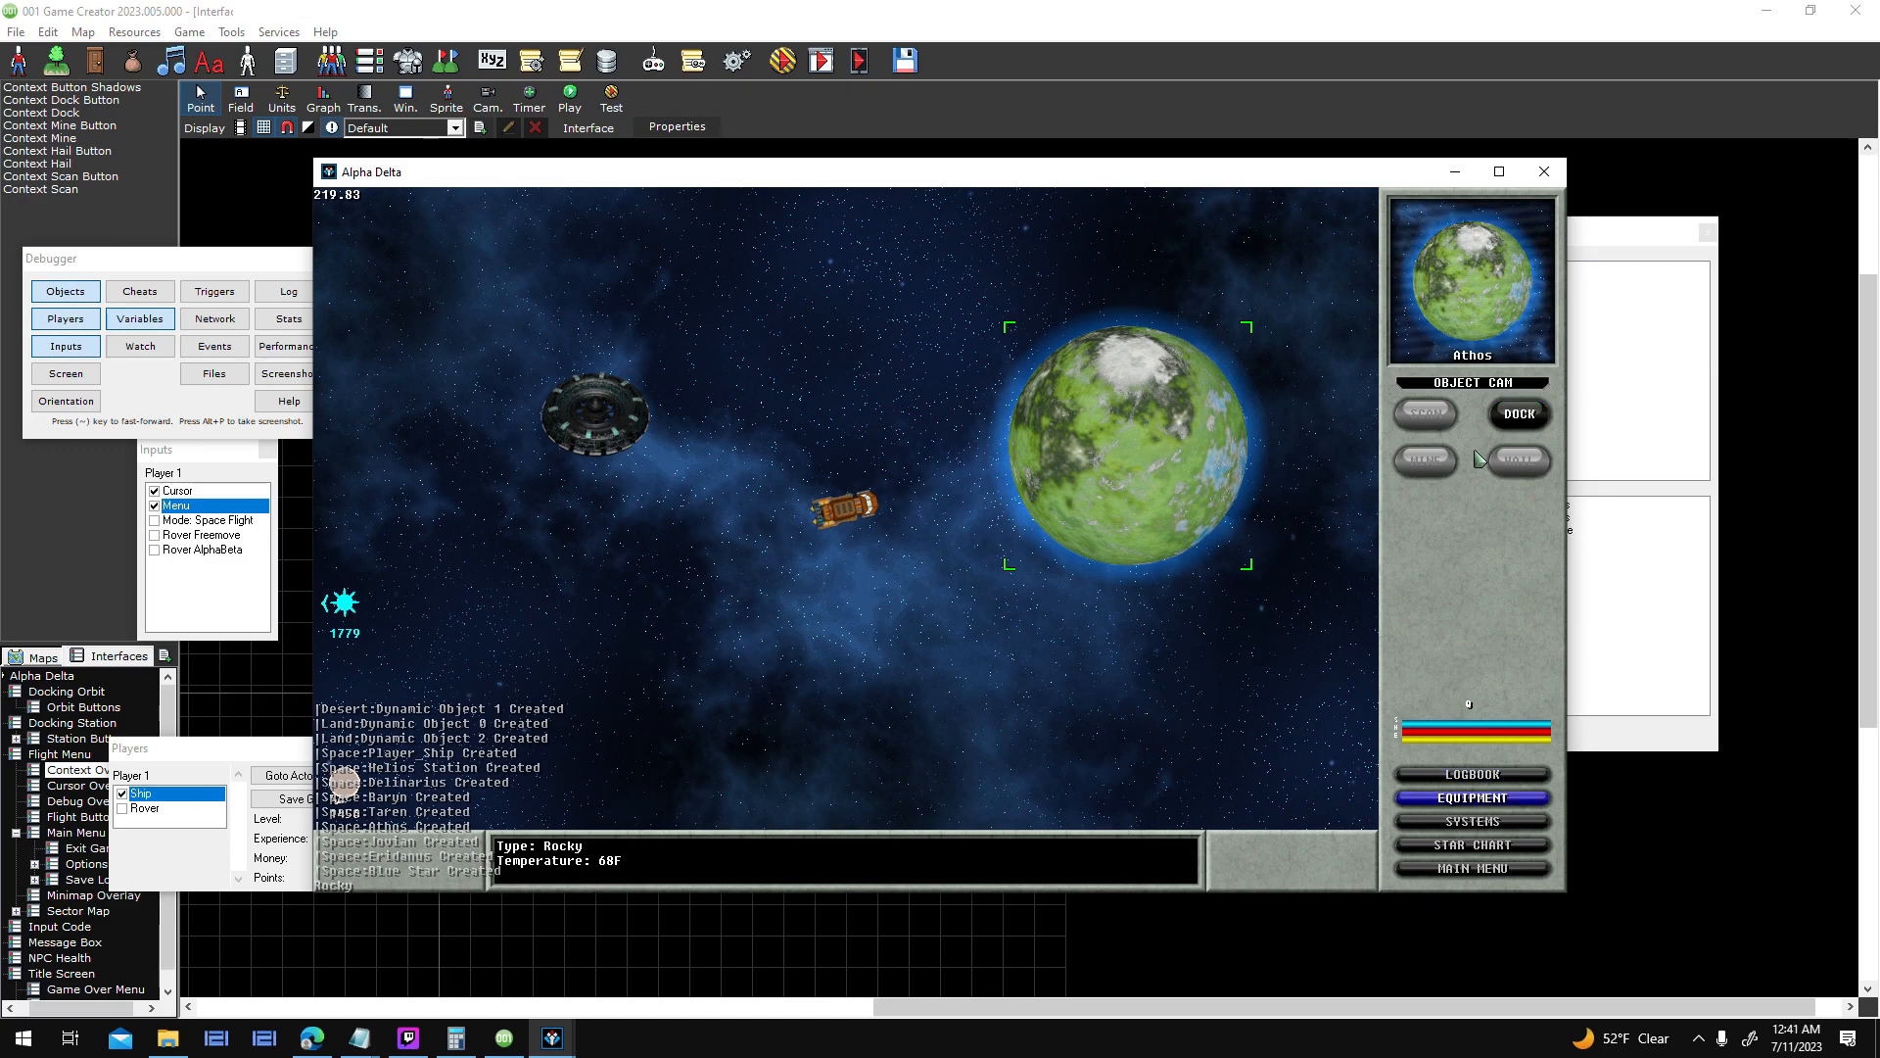
key(Return)
key(Escape)
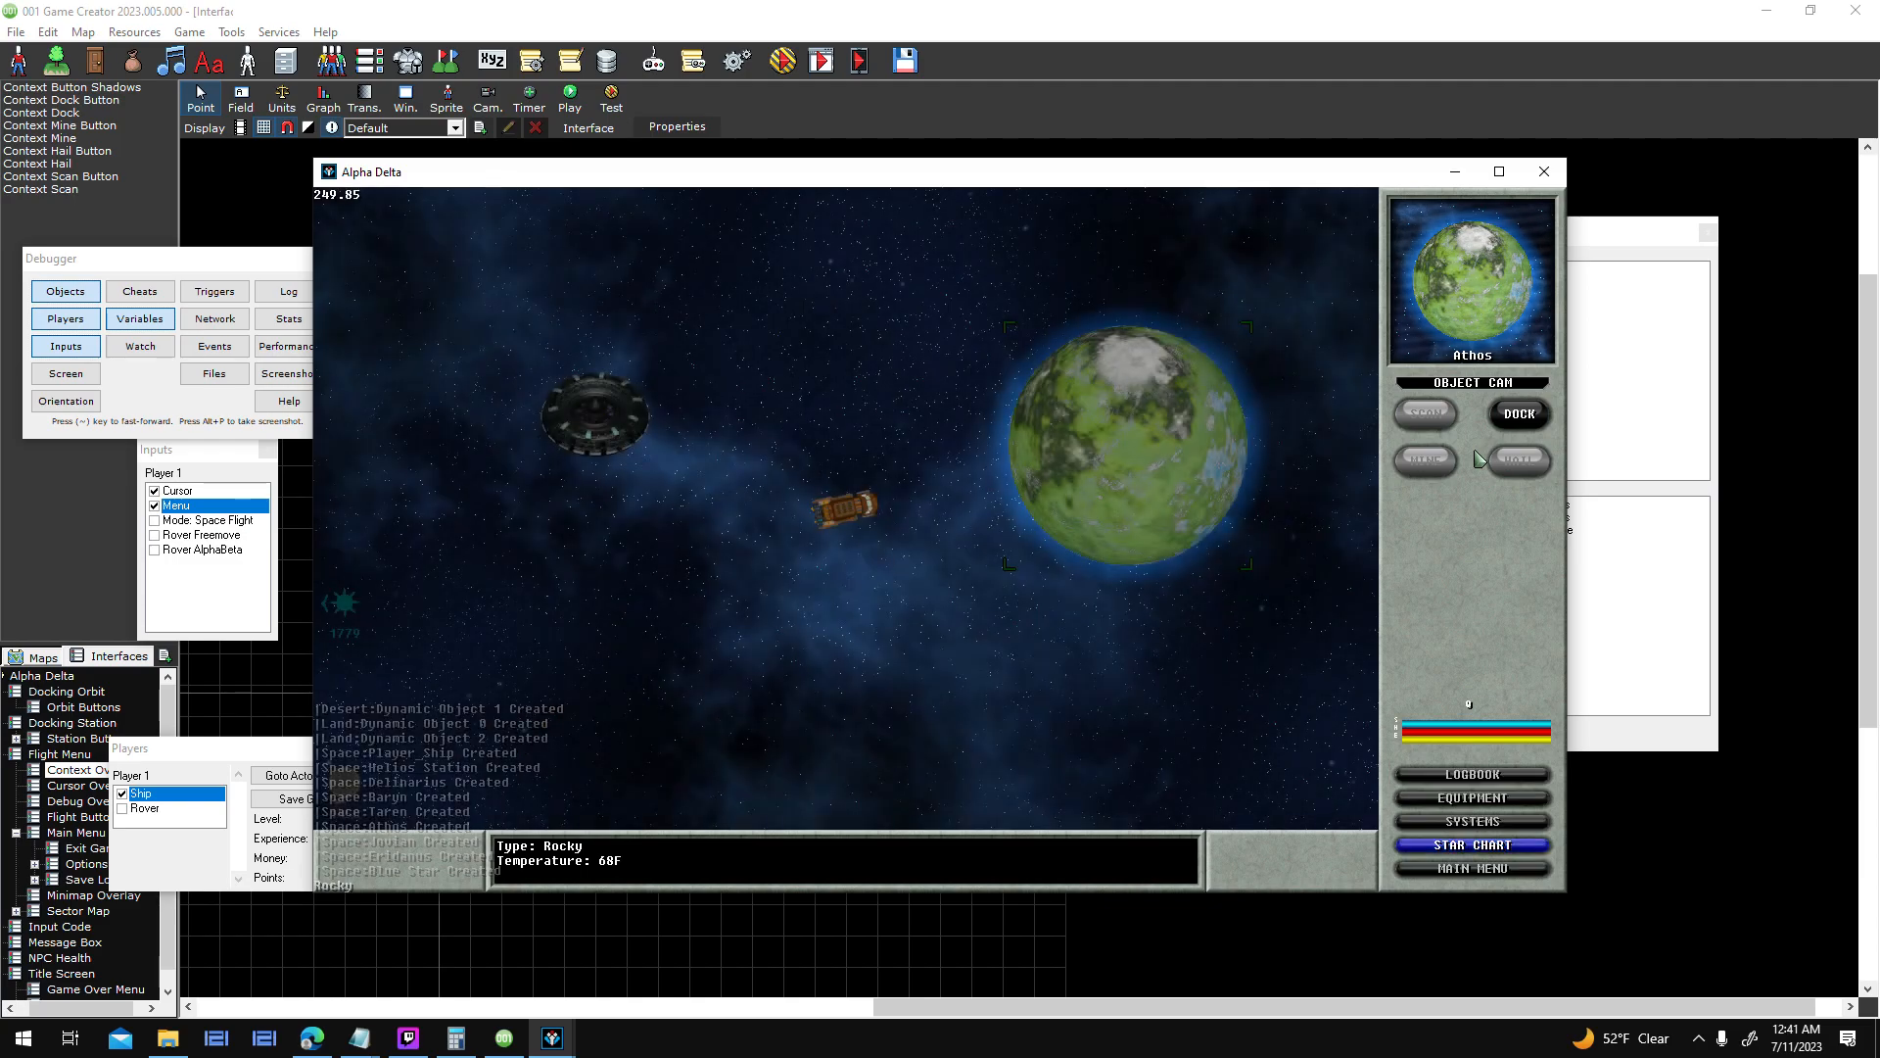
key(Down)
key(Return)
key(Return)
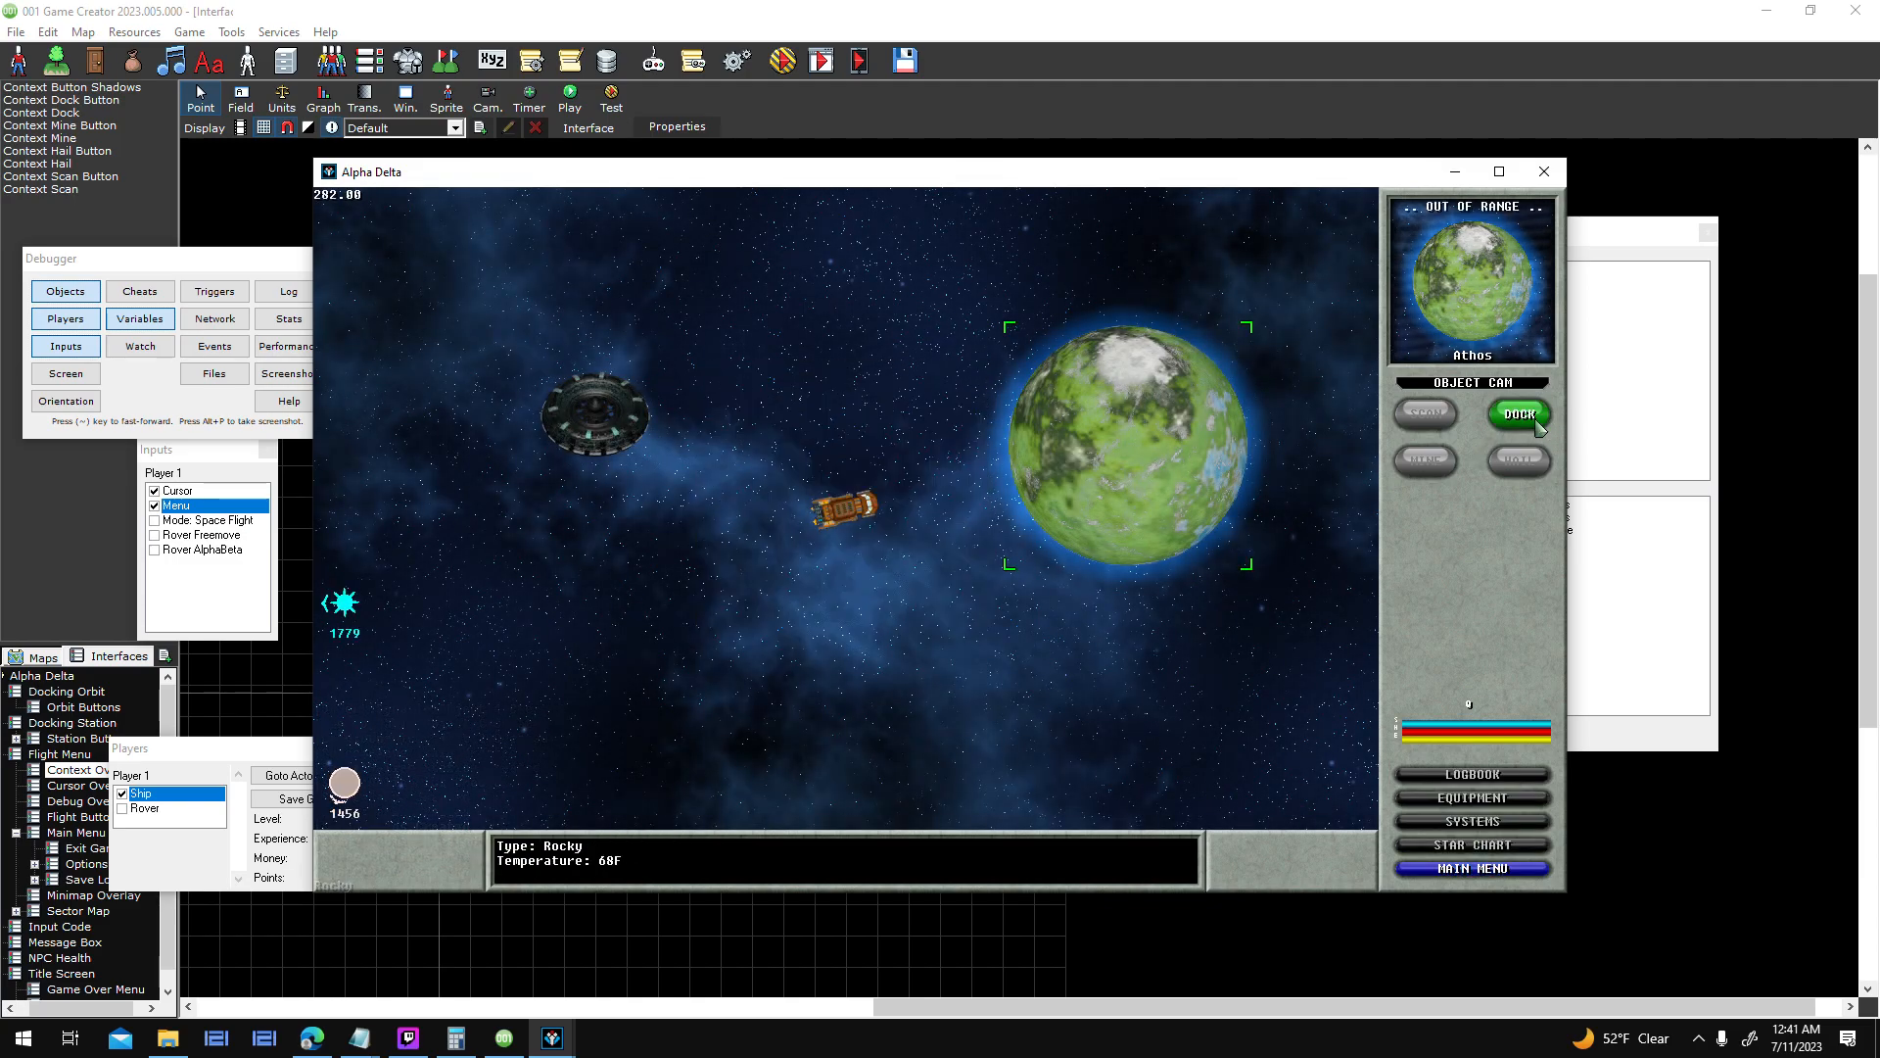
- Select Helios Station and try to dock with it while flying the ship towards it
click(598, 421)
click(1519, 415)
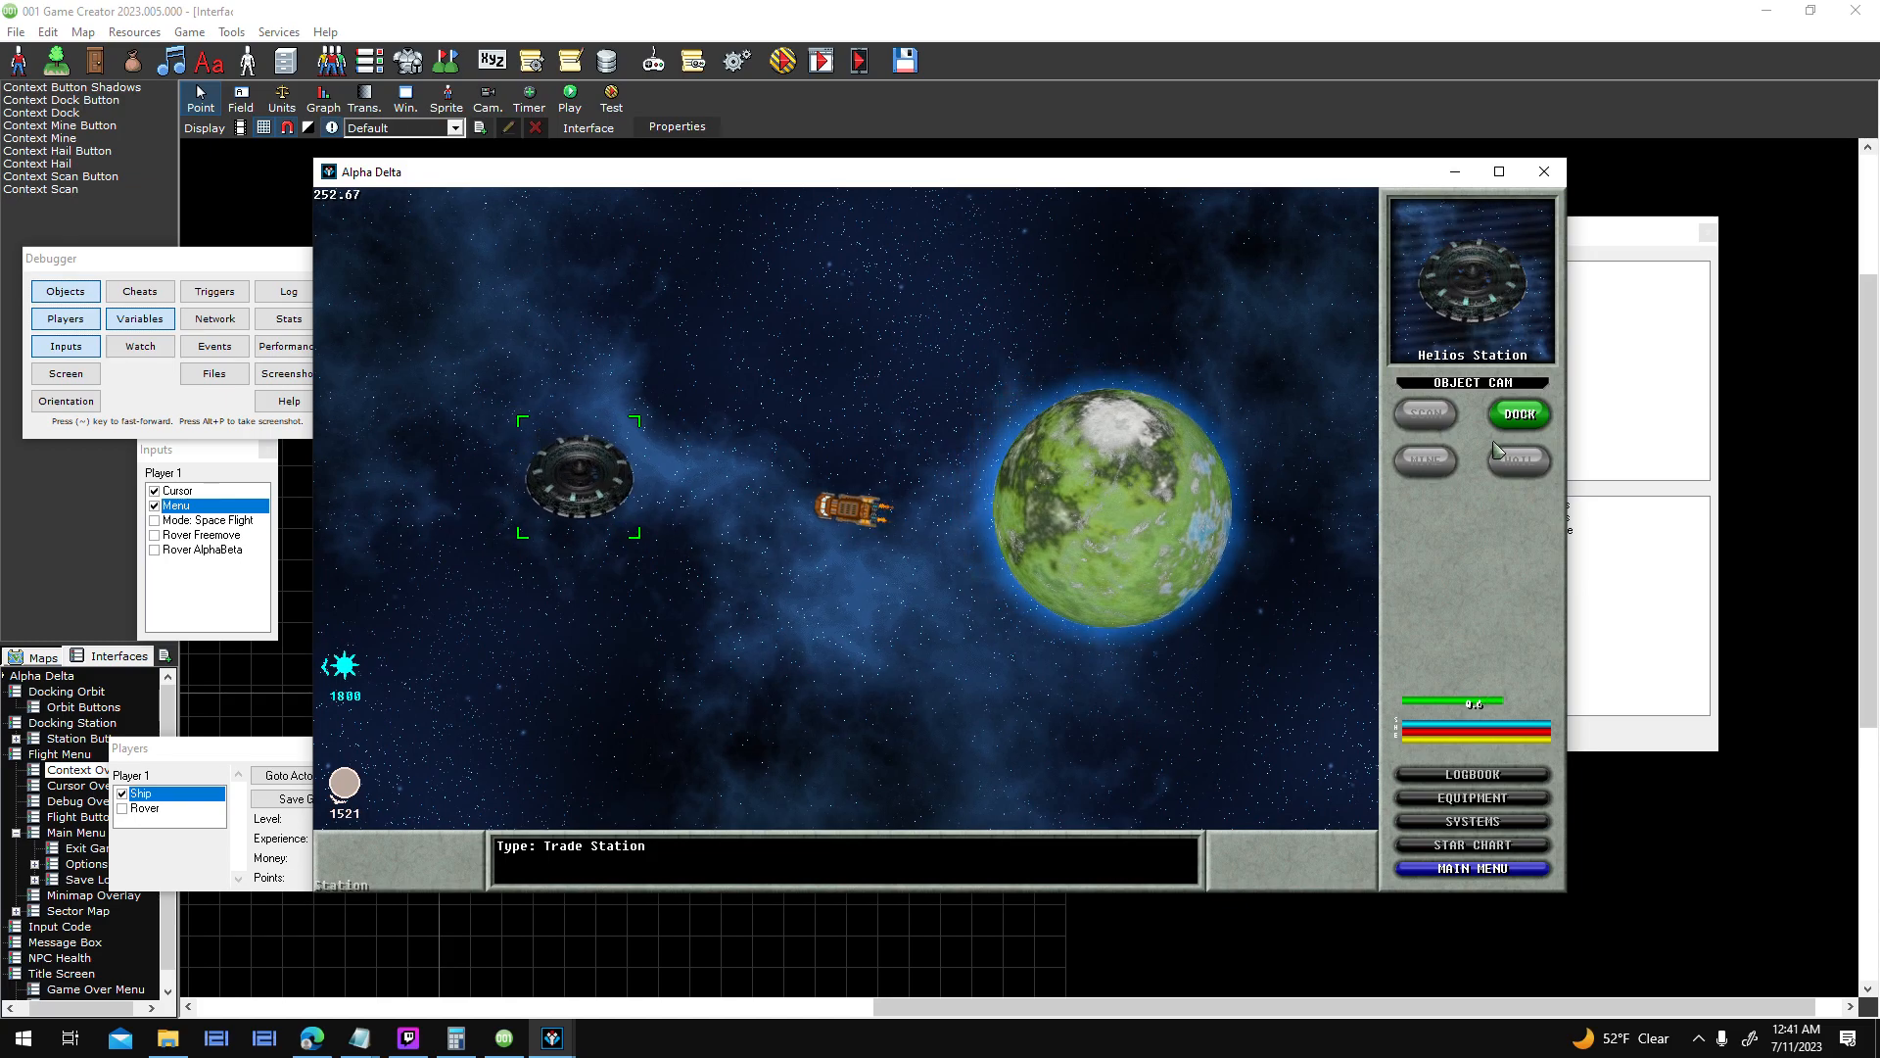
click(1516, 421)
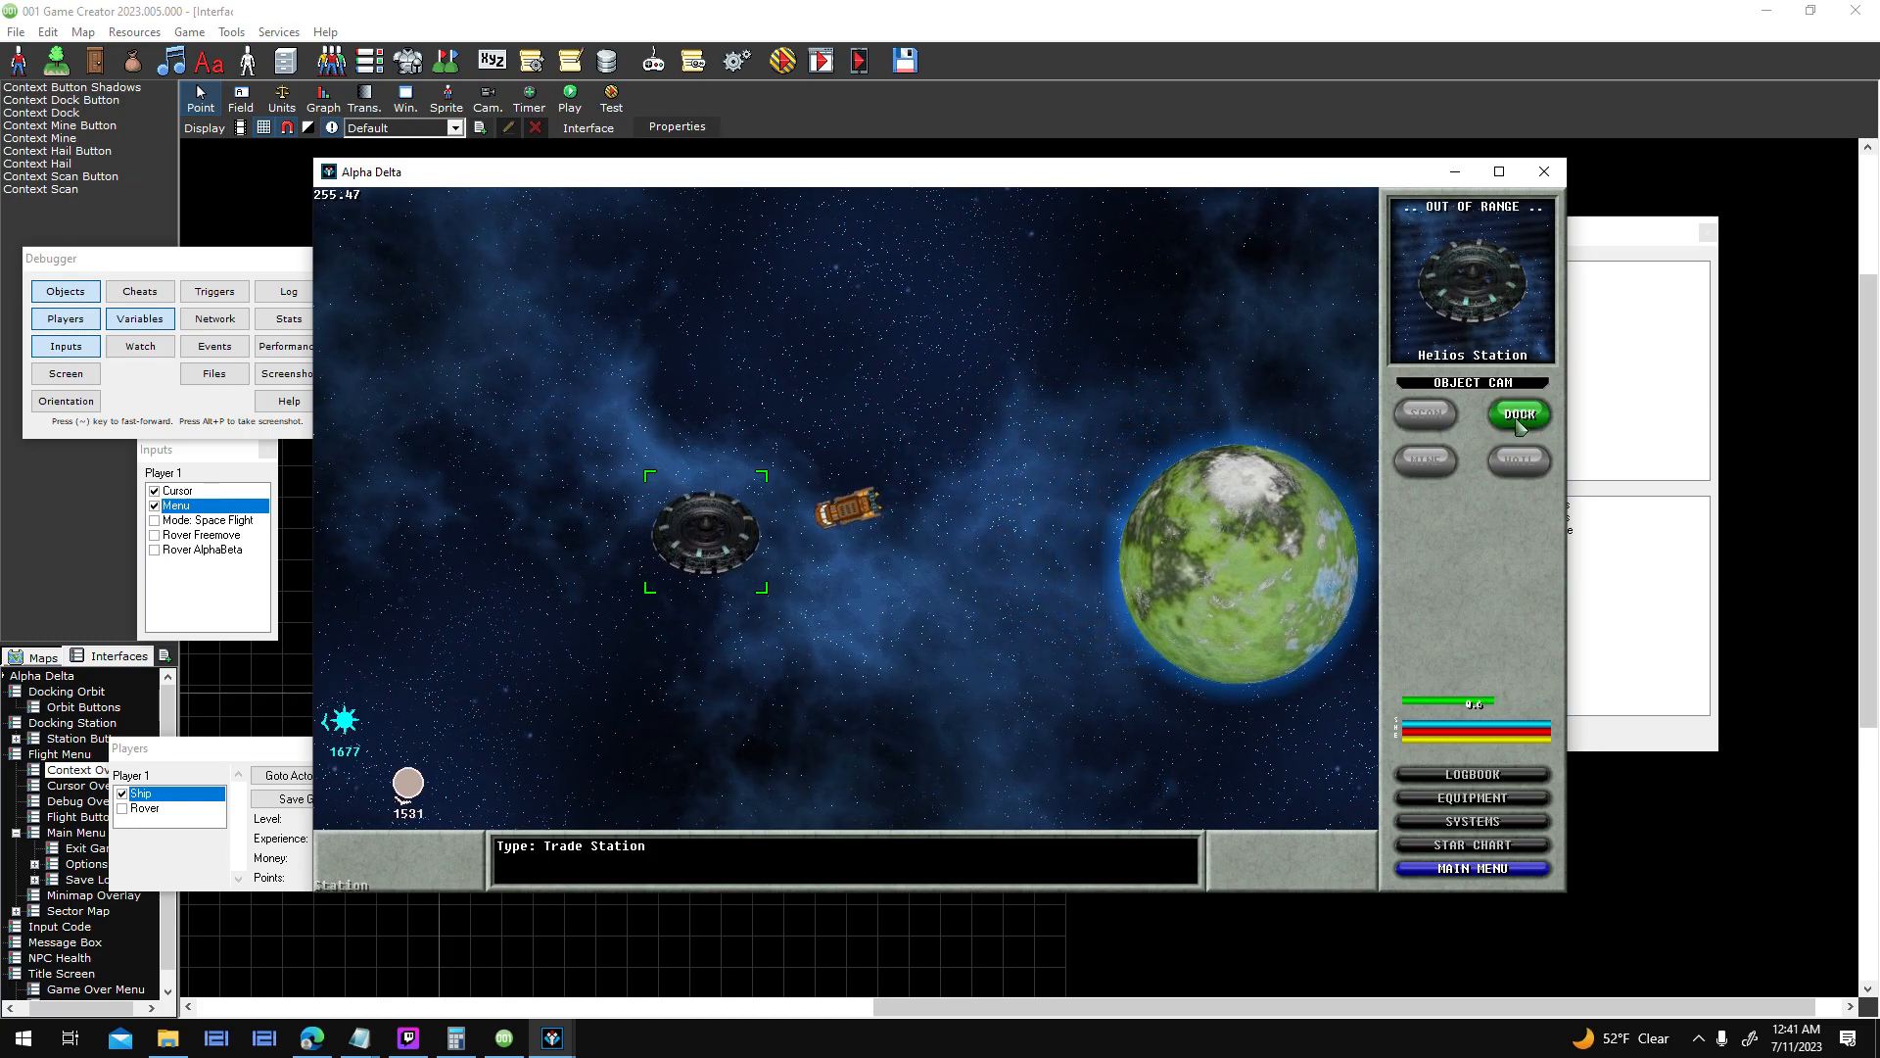
click(1517, 421)
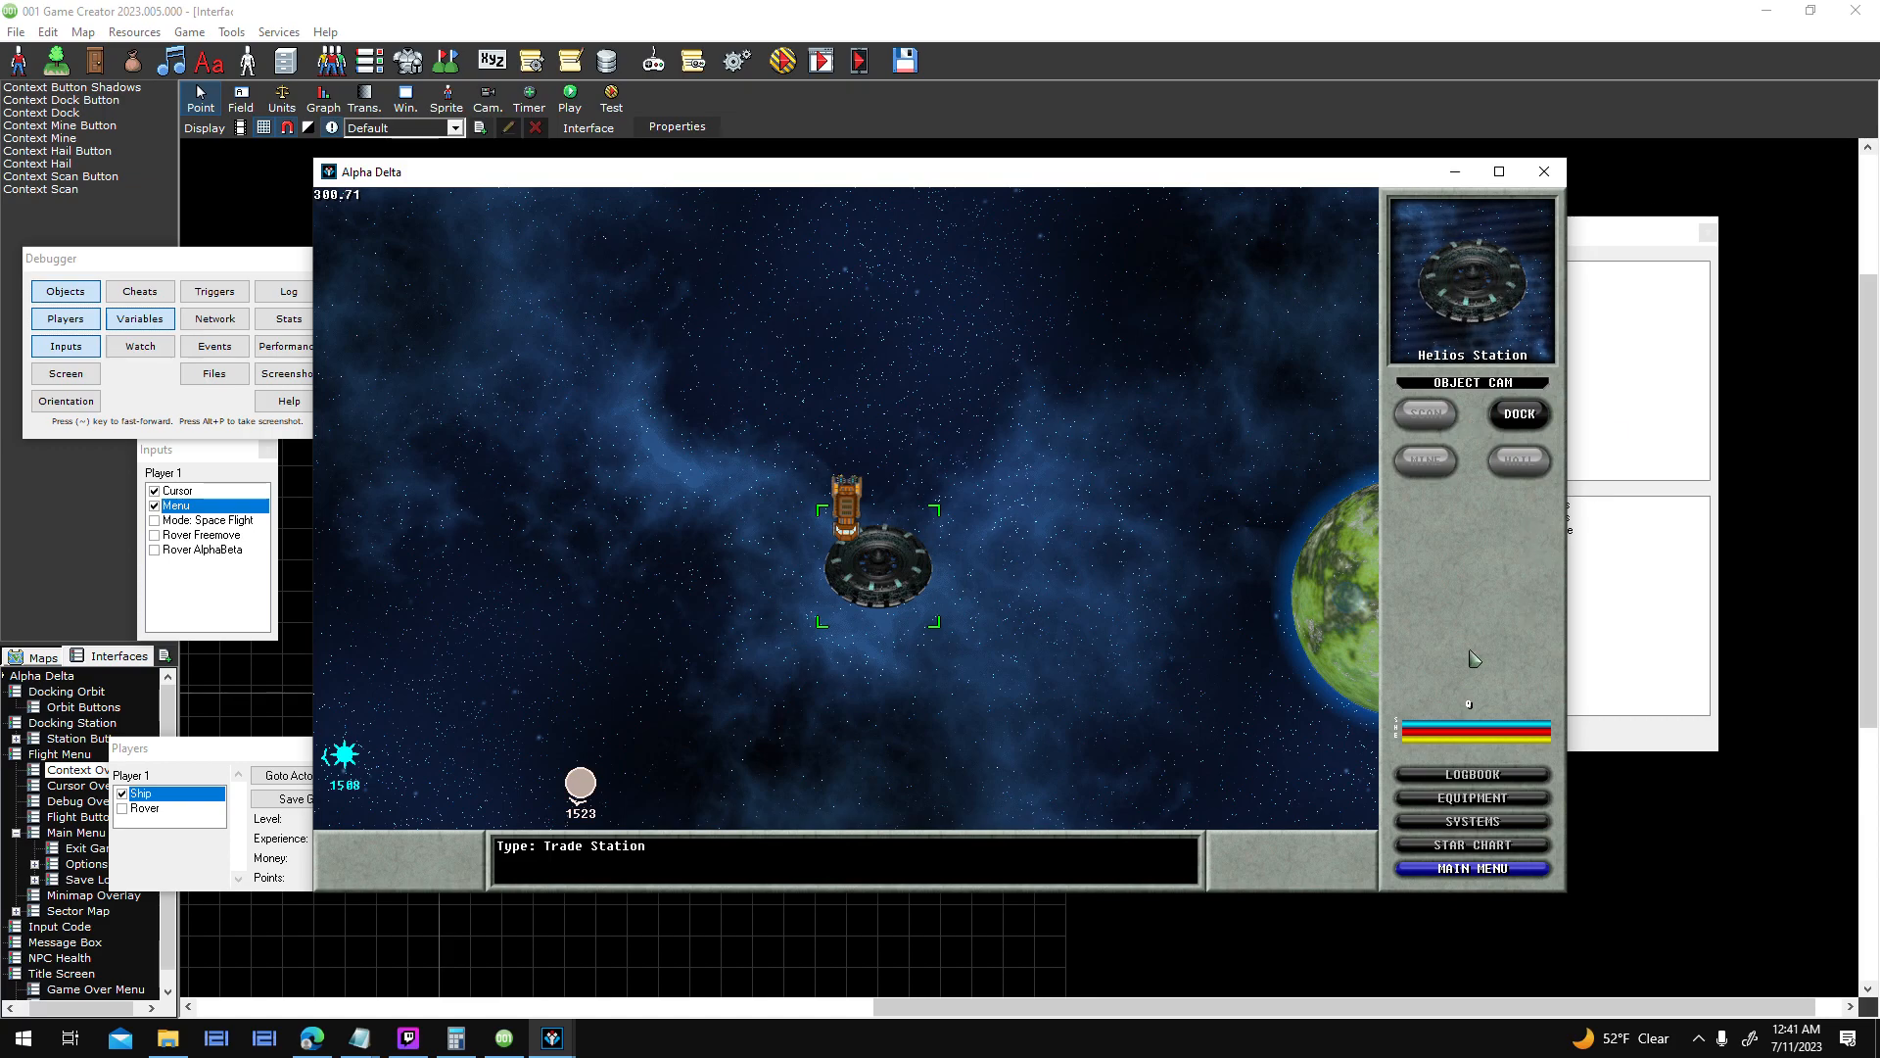
- Deselect Helios Station, test moving between the flight buttons, reselect the station and dock with it
click(656, 707)
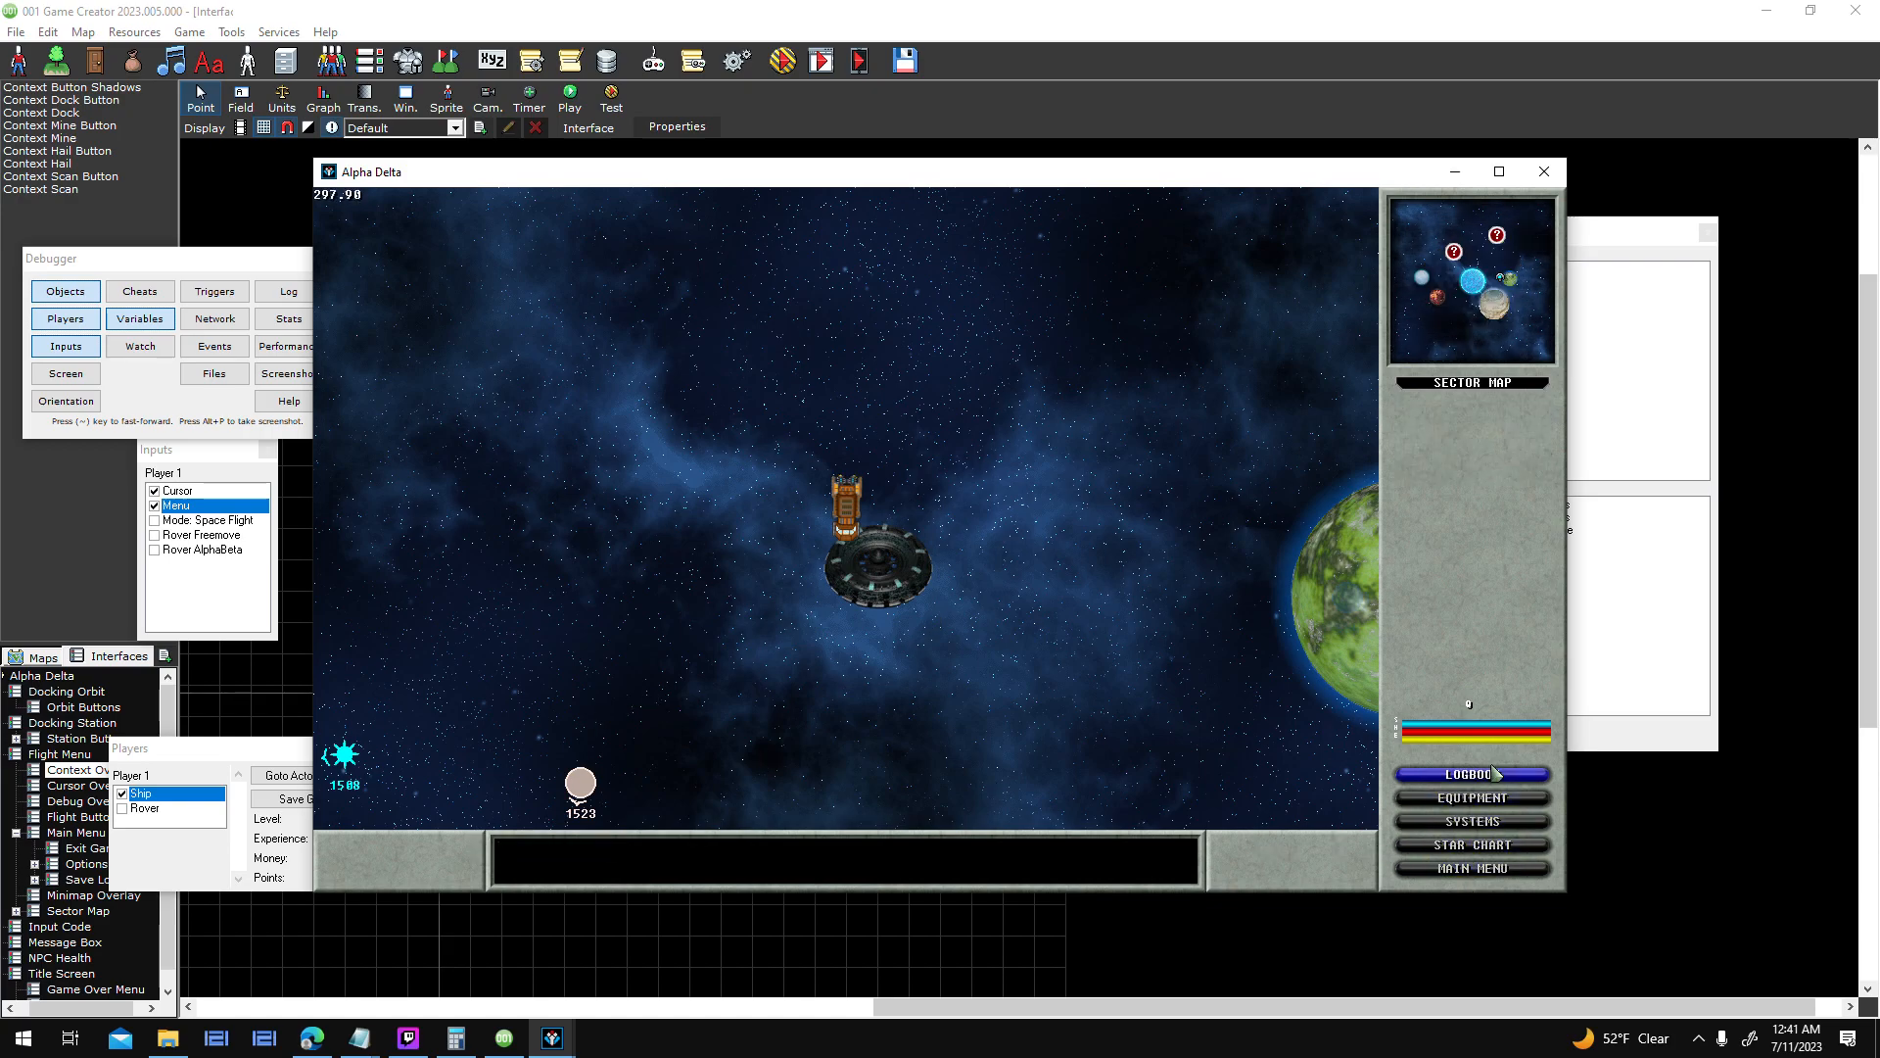
key(Down)
key(Up)
key(Up)
click(973, 568)
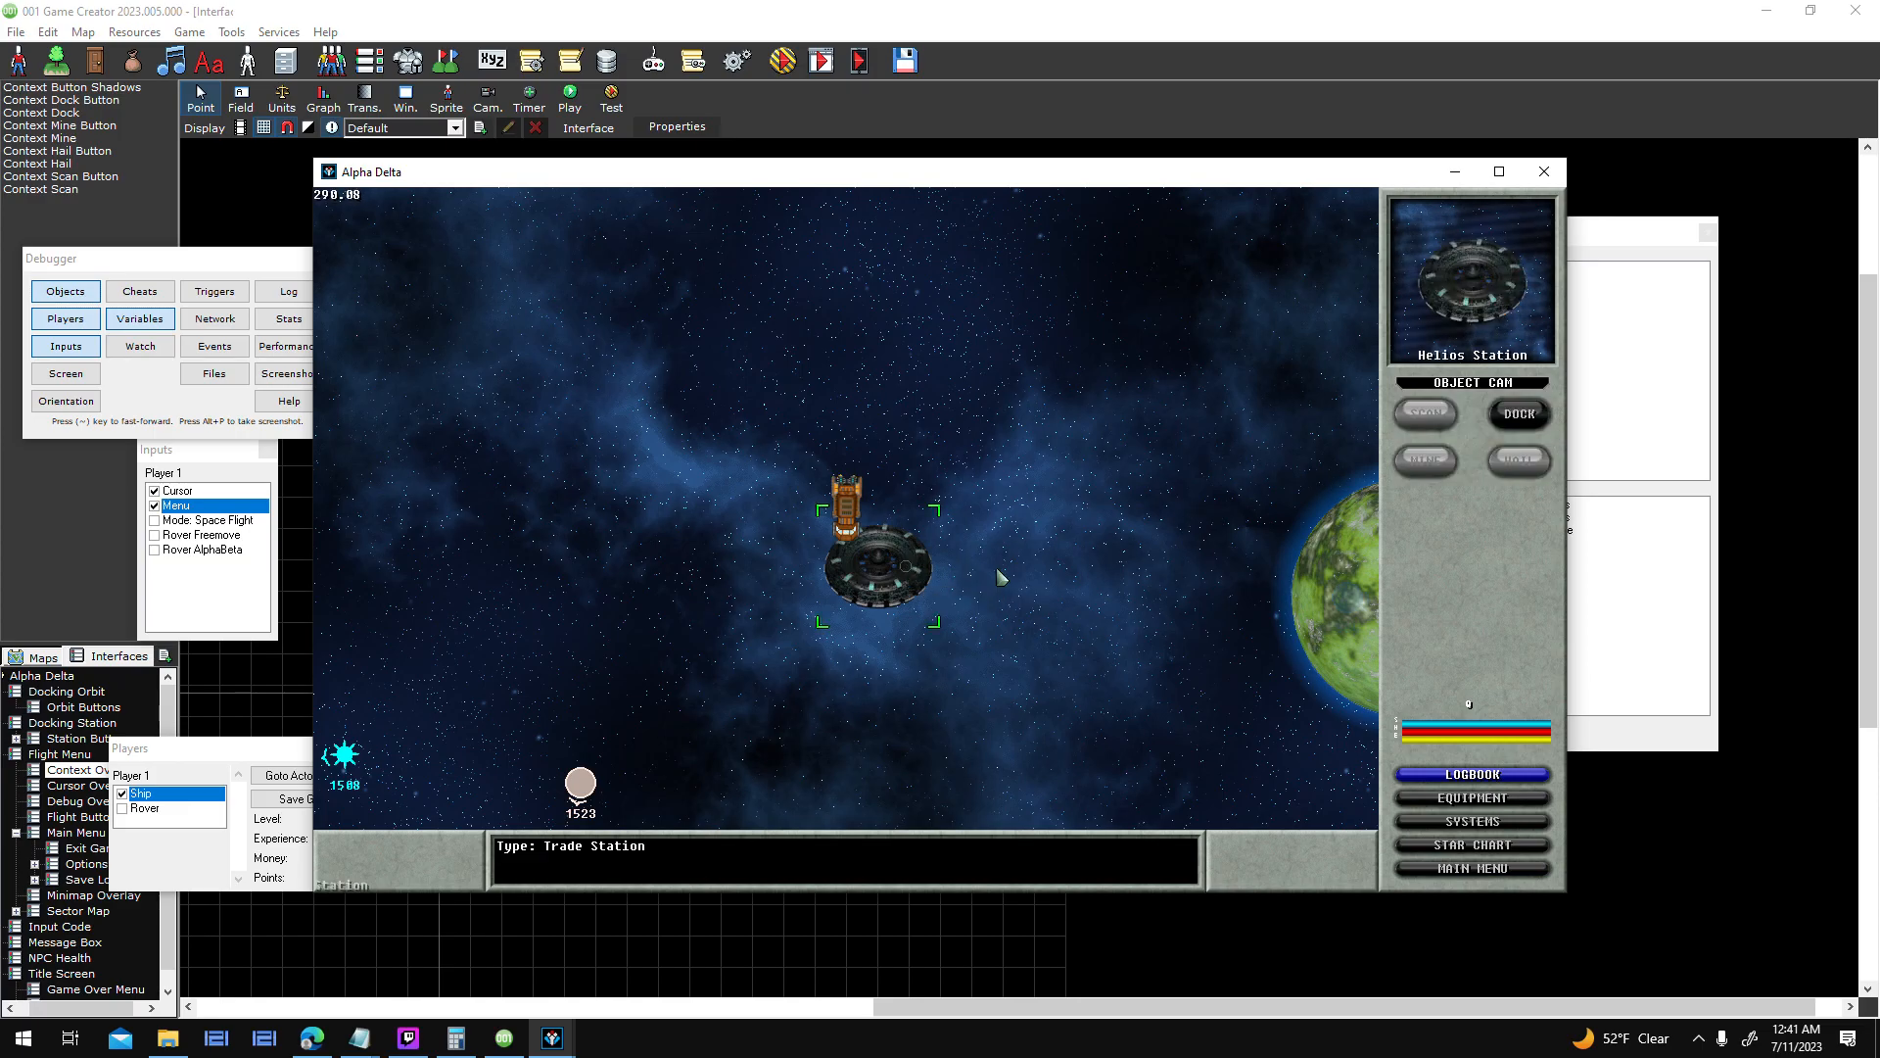
key(Return)
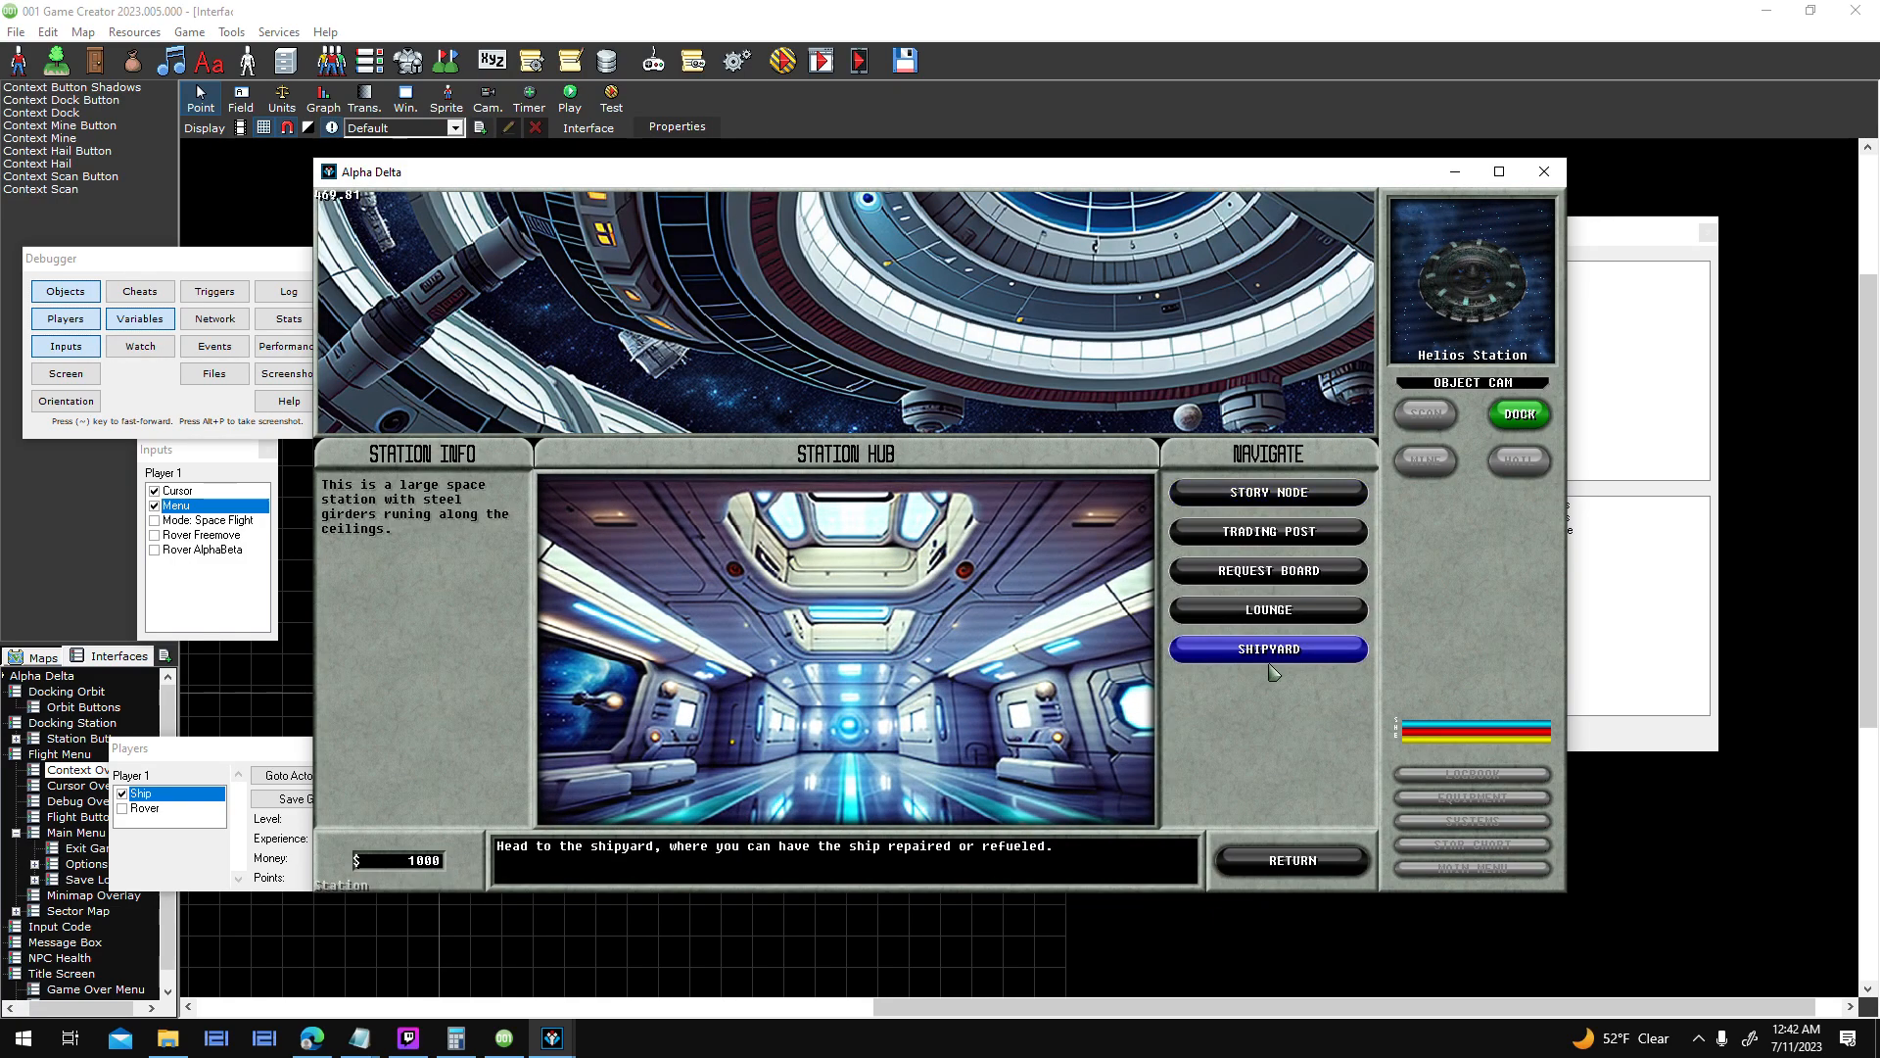
- Enter the station's Story Node, return to the Station Hub and close the test game
click(1315, 502)
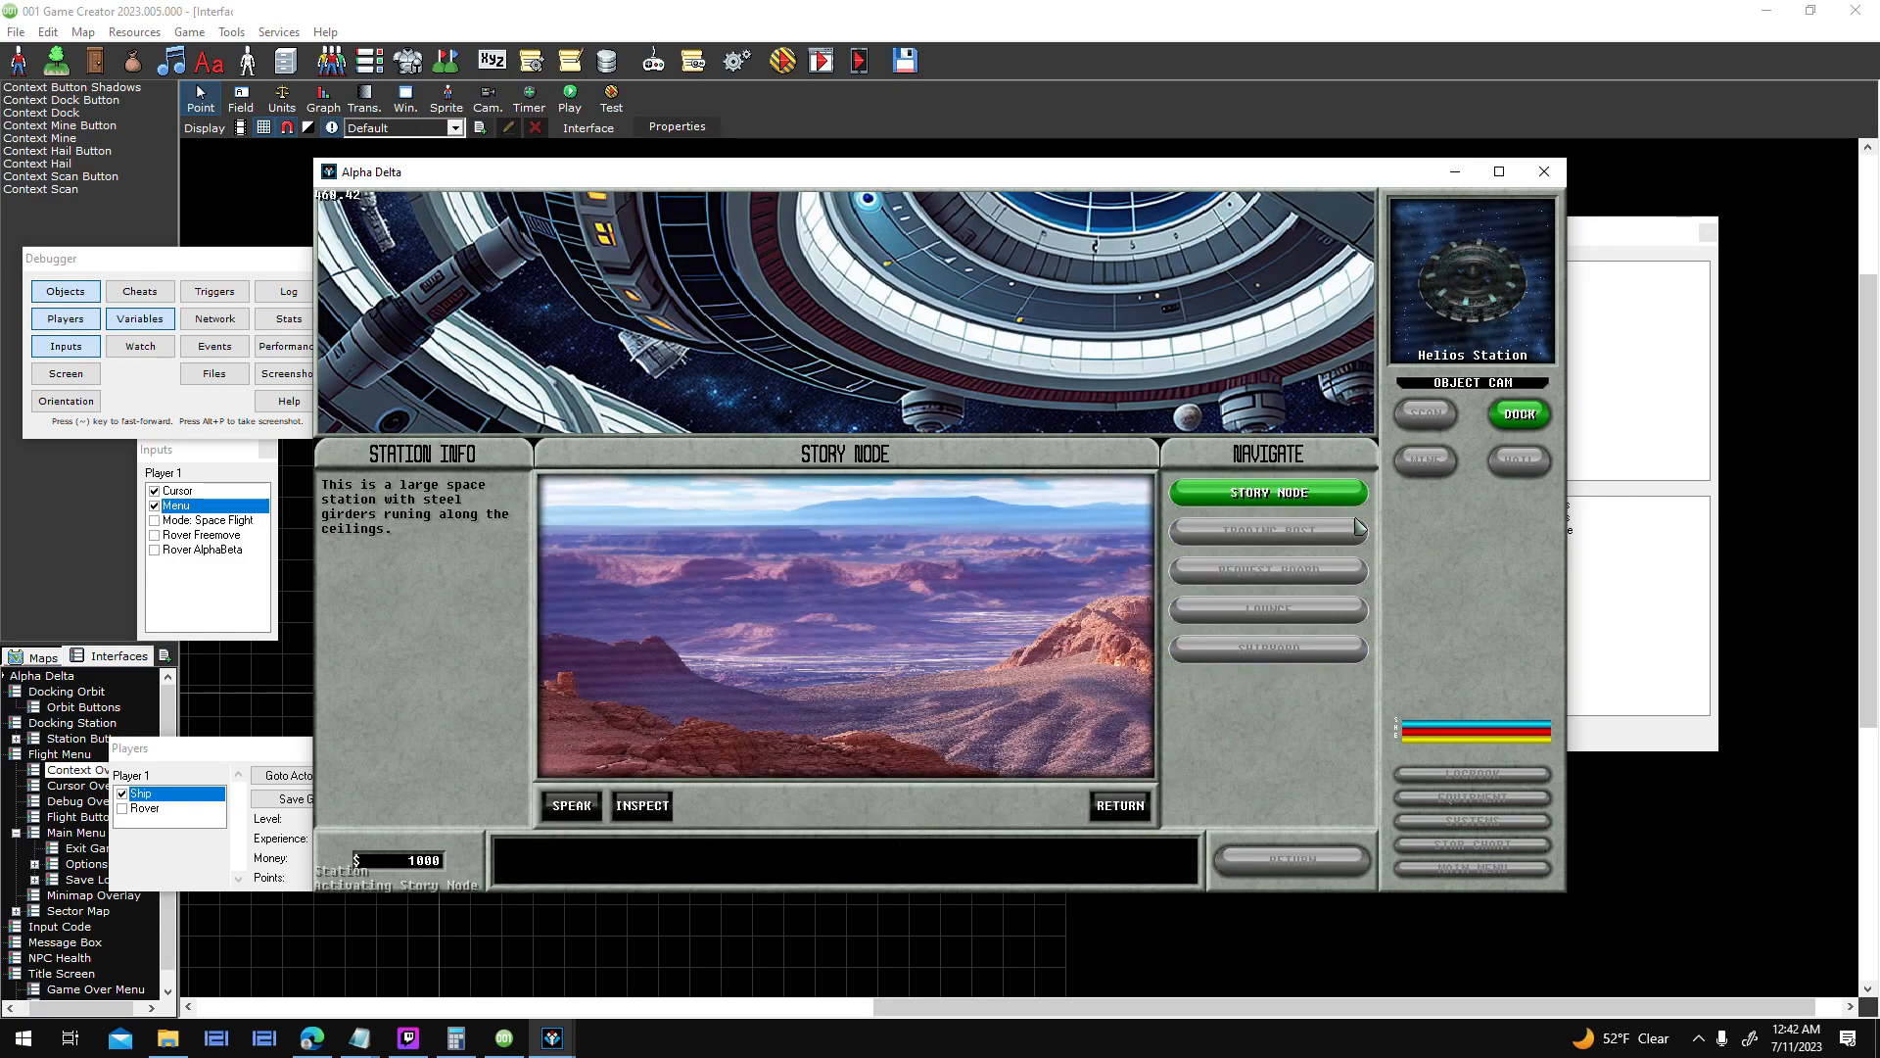
click(1318, 499)
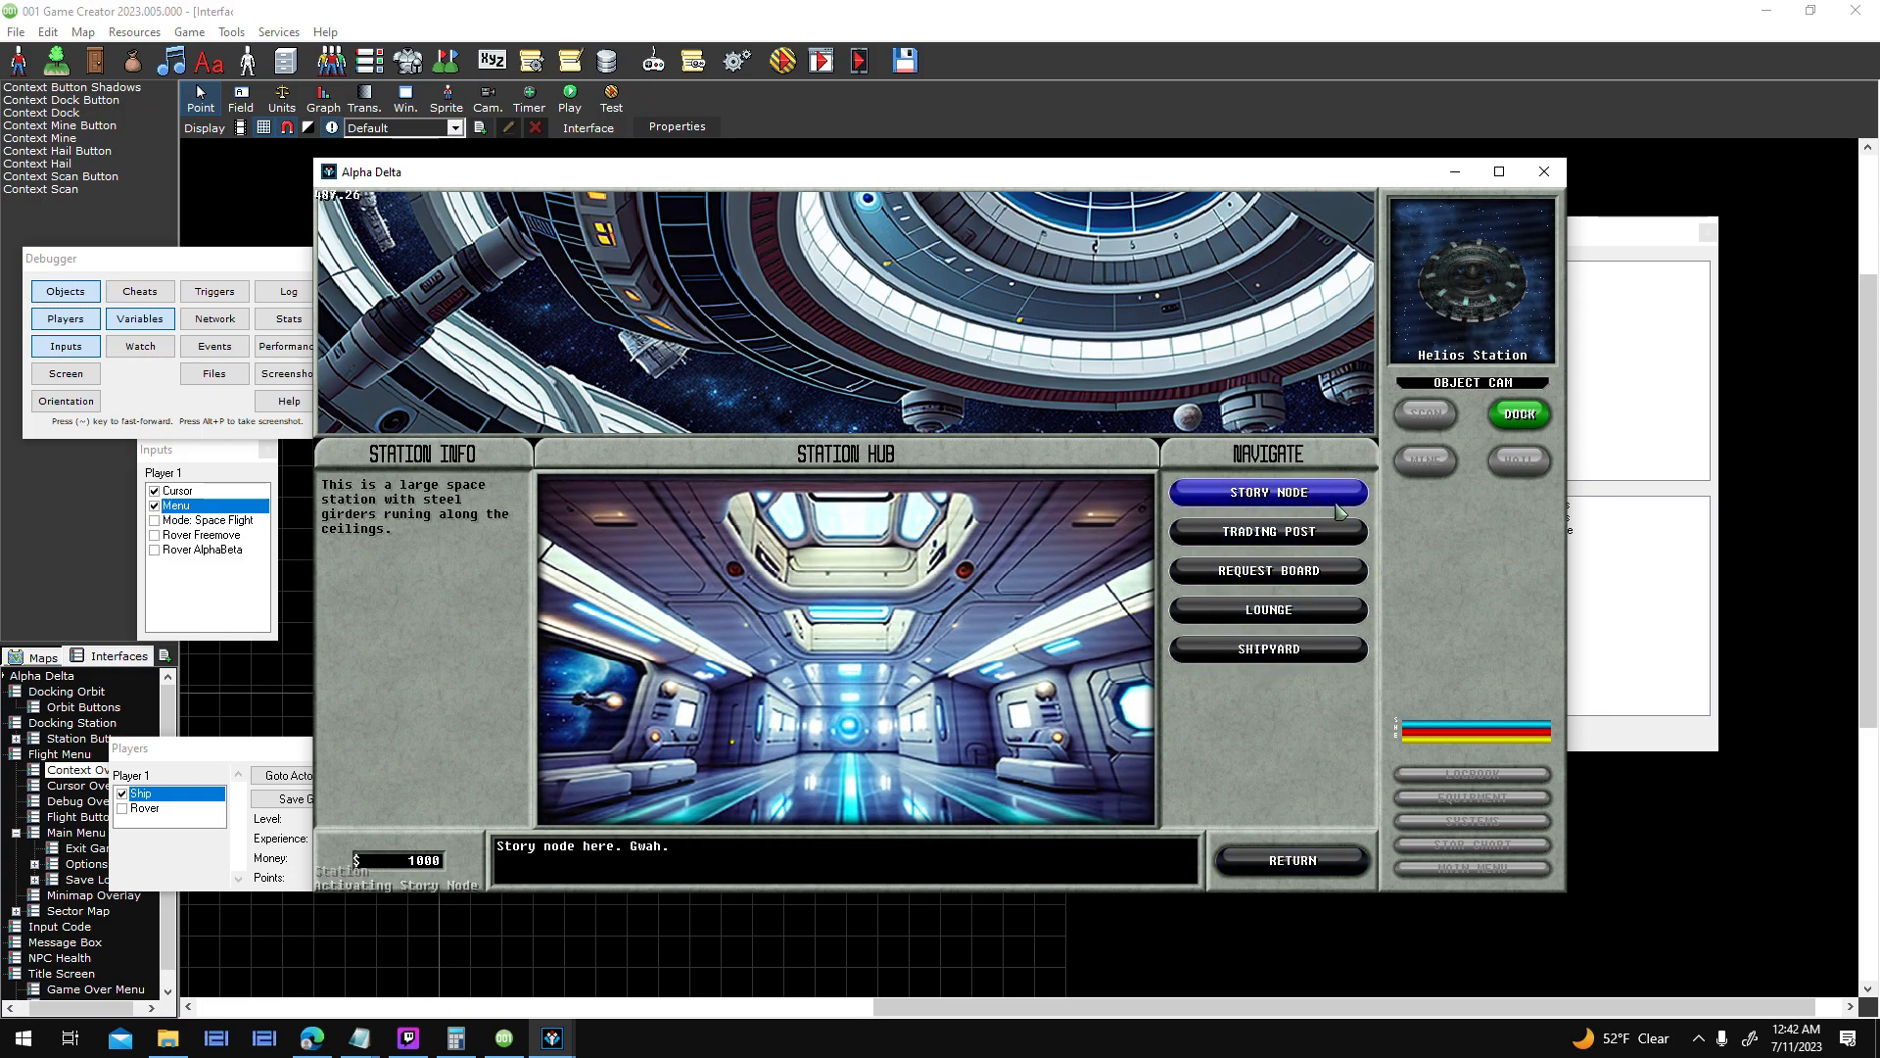
click(1545, 171)
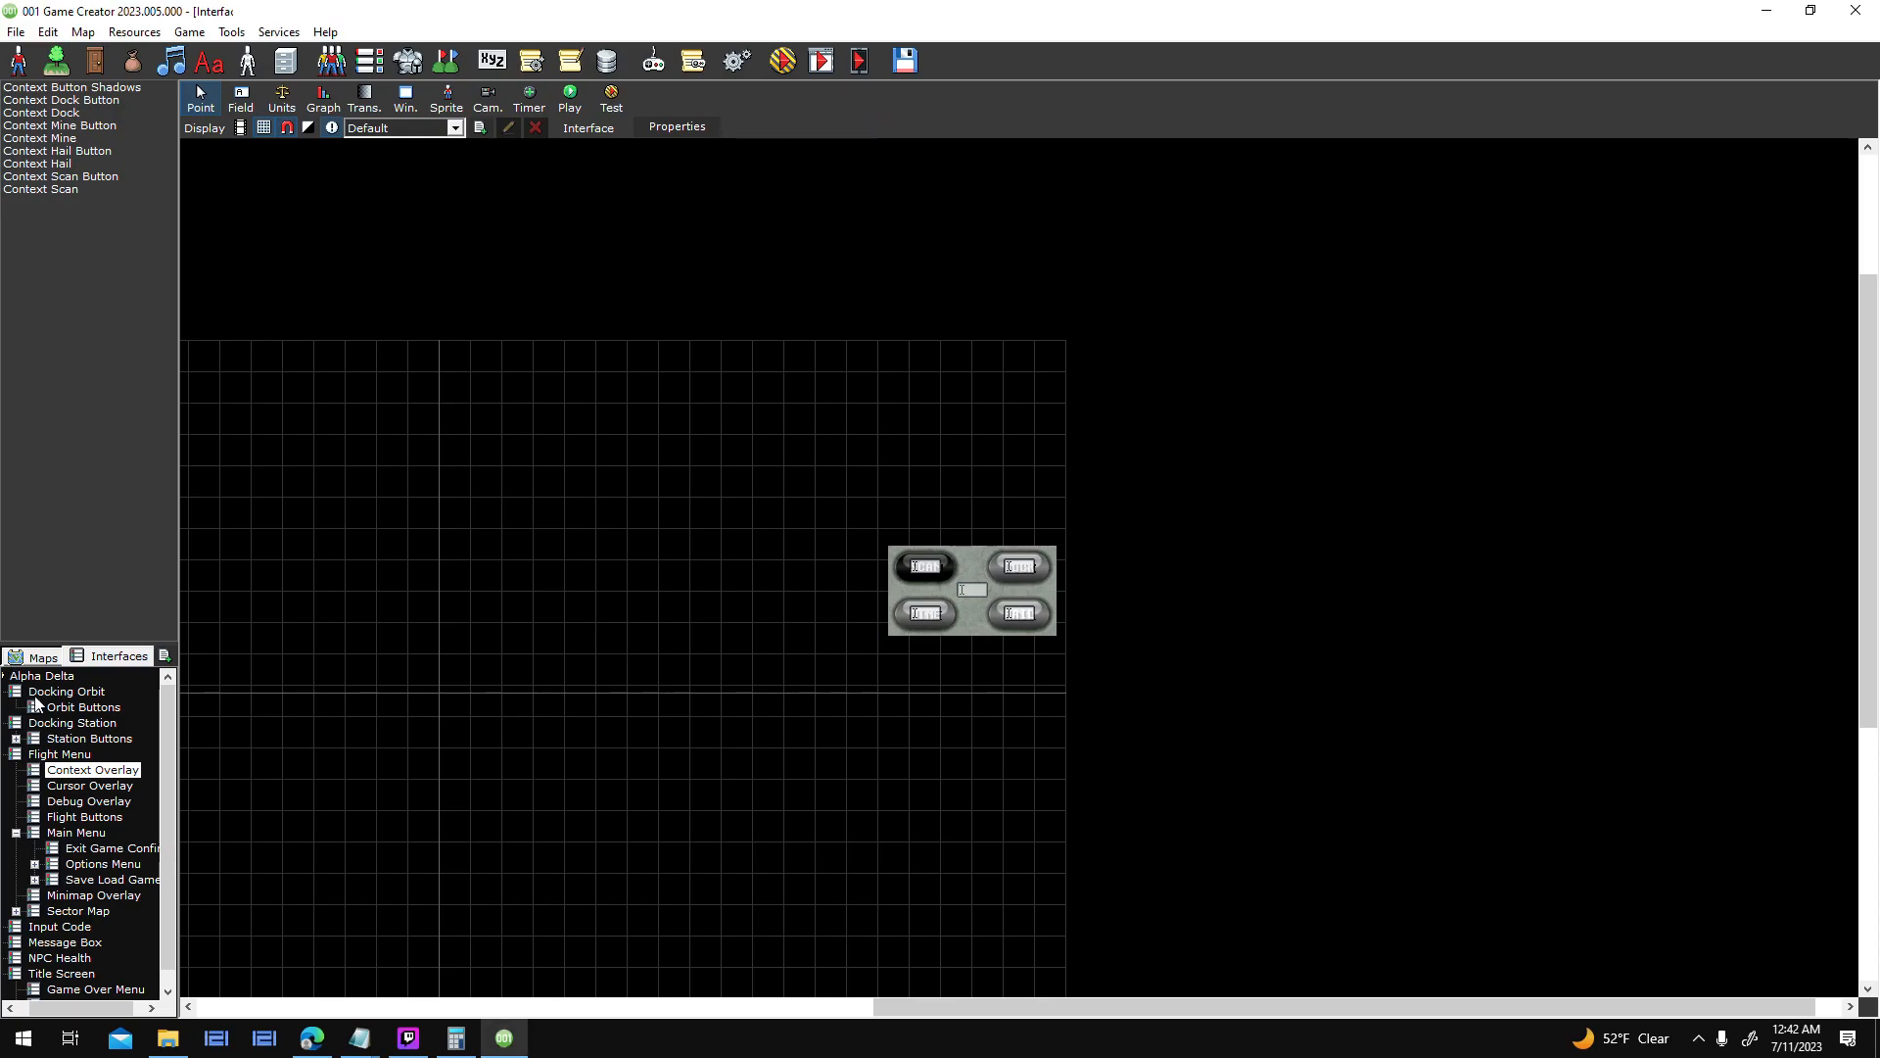
- Open the Station Return Label field in the Station Buttons interface and review its Mouse/Touch Enter script
click(96, 739)
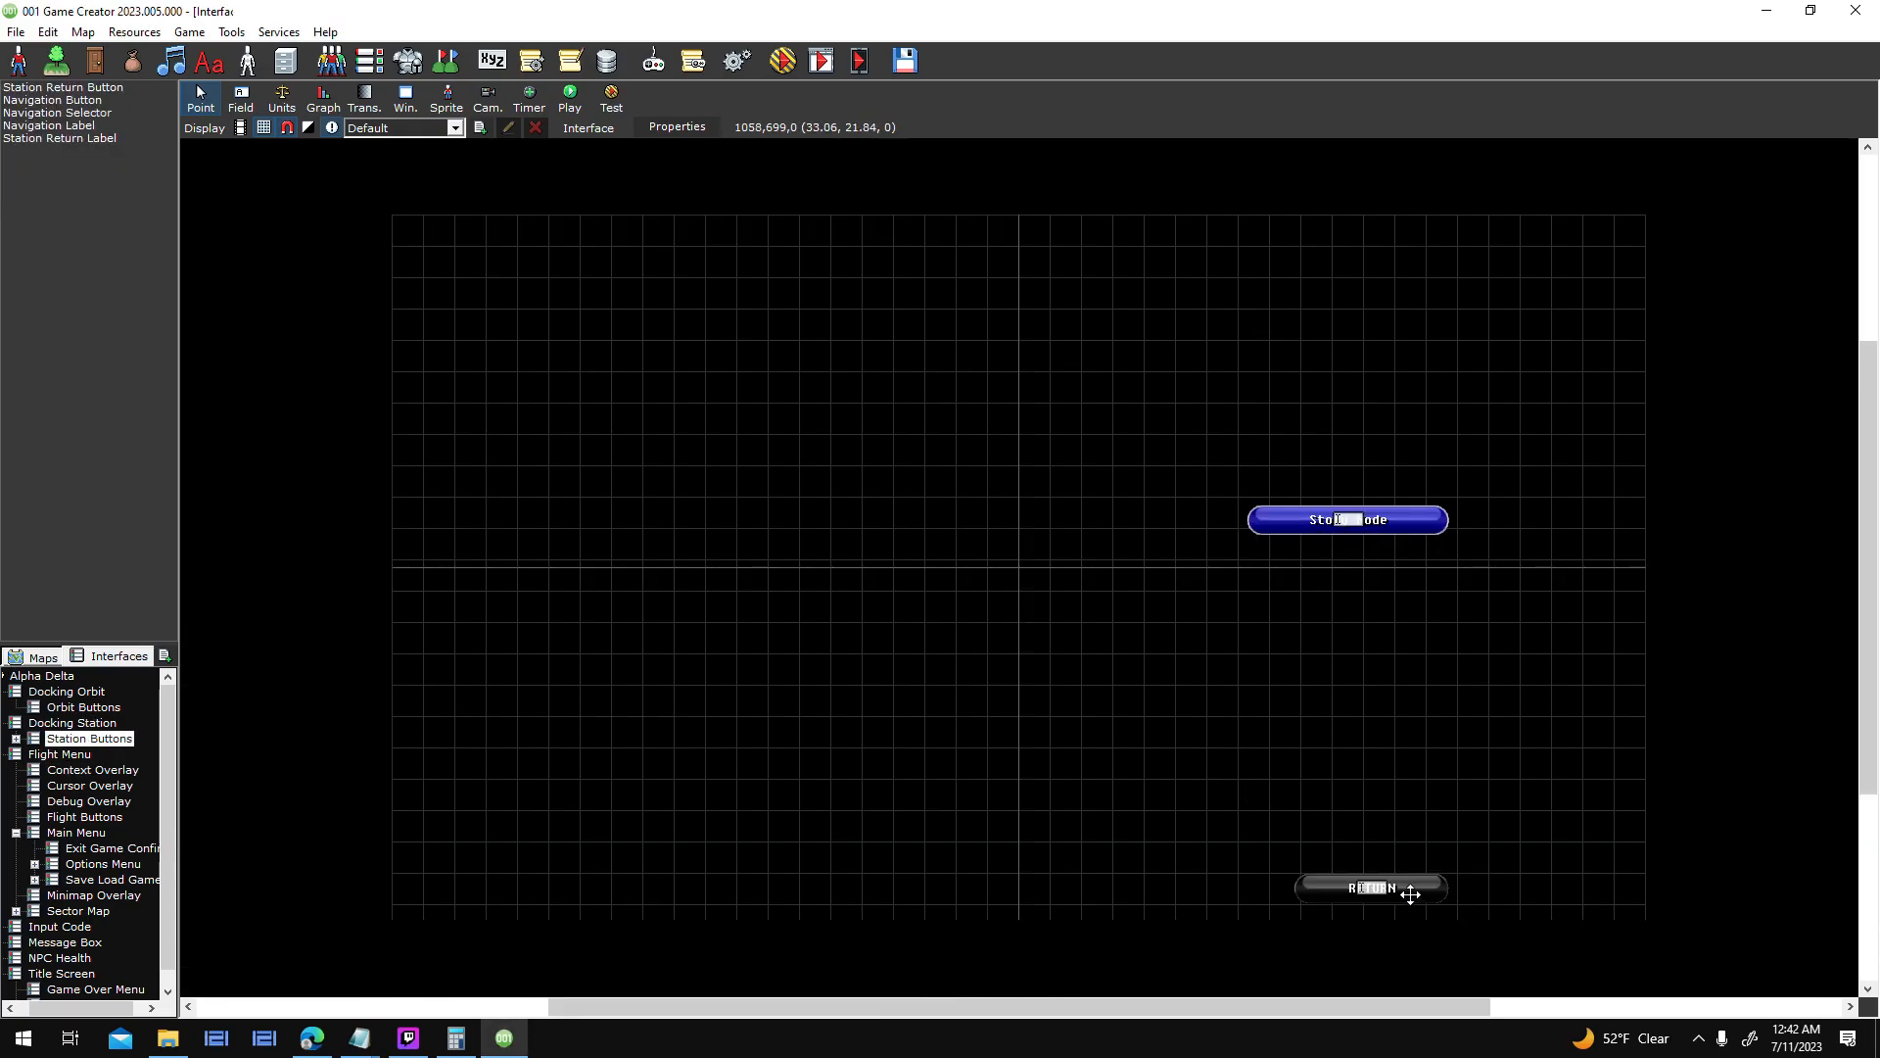
double_click(1369, 838)
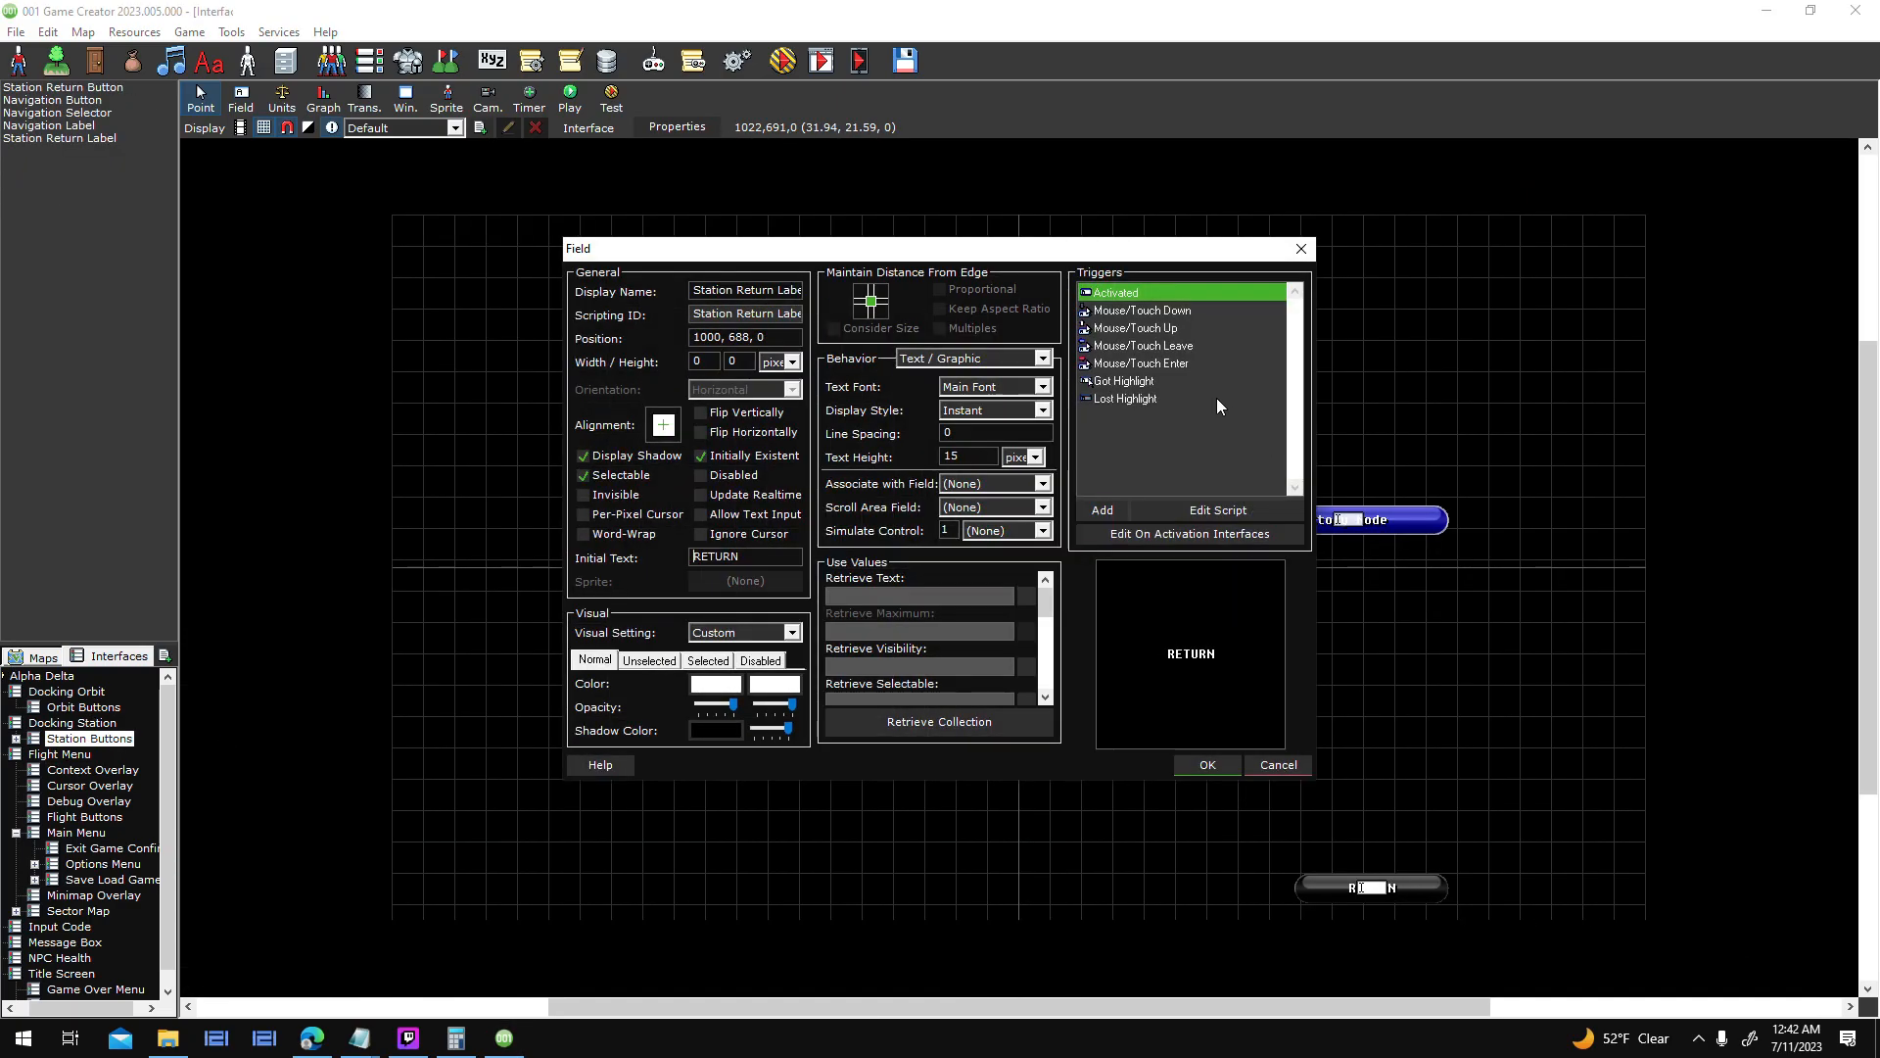
click(1141, 363)
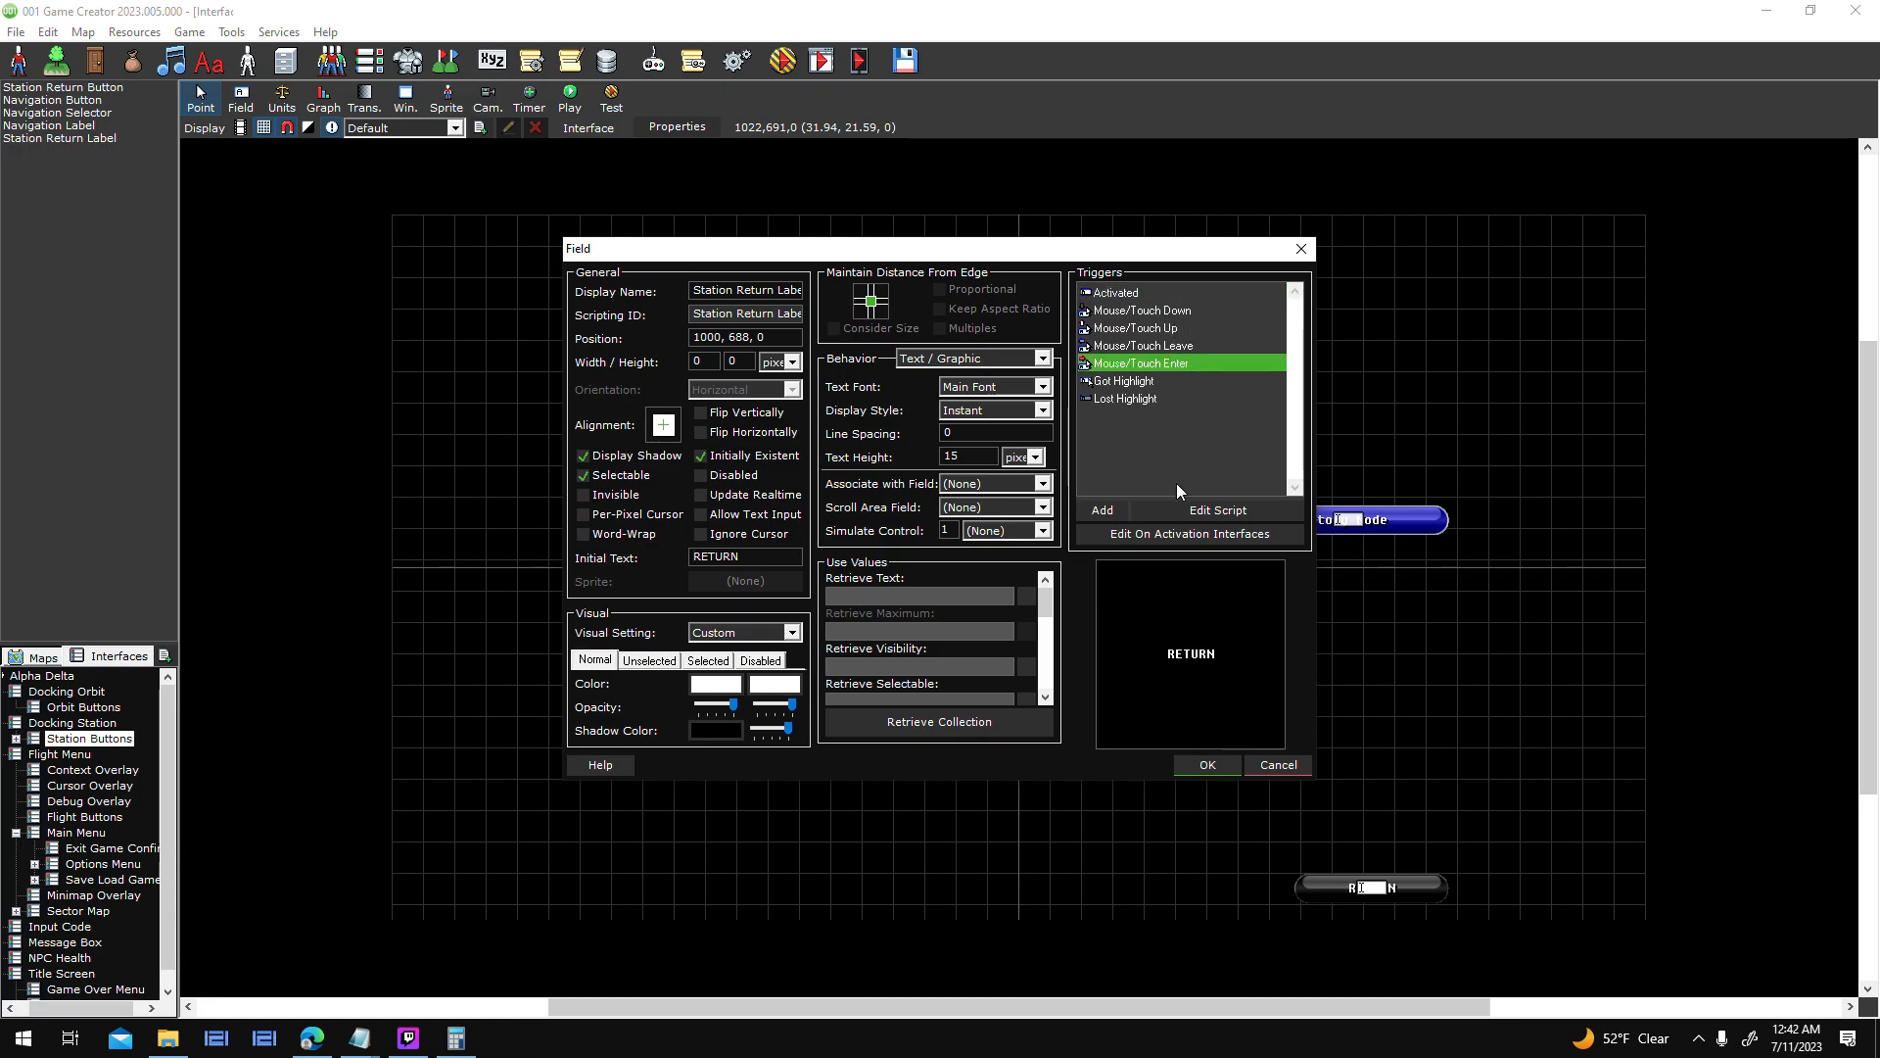
click(1217, 510)
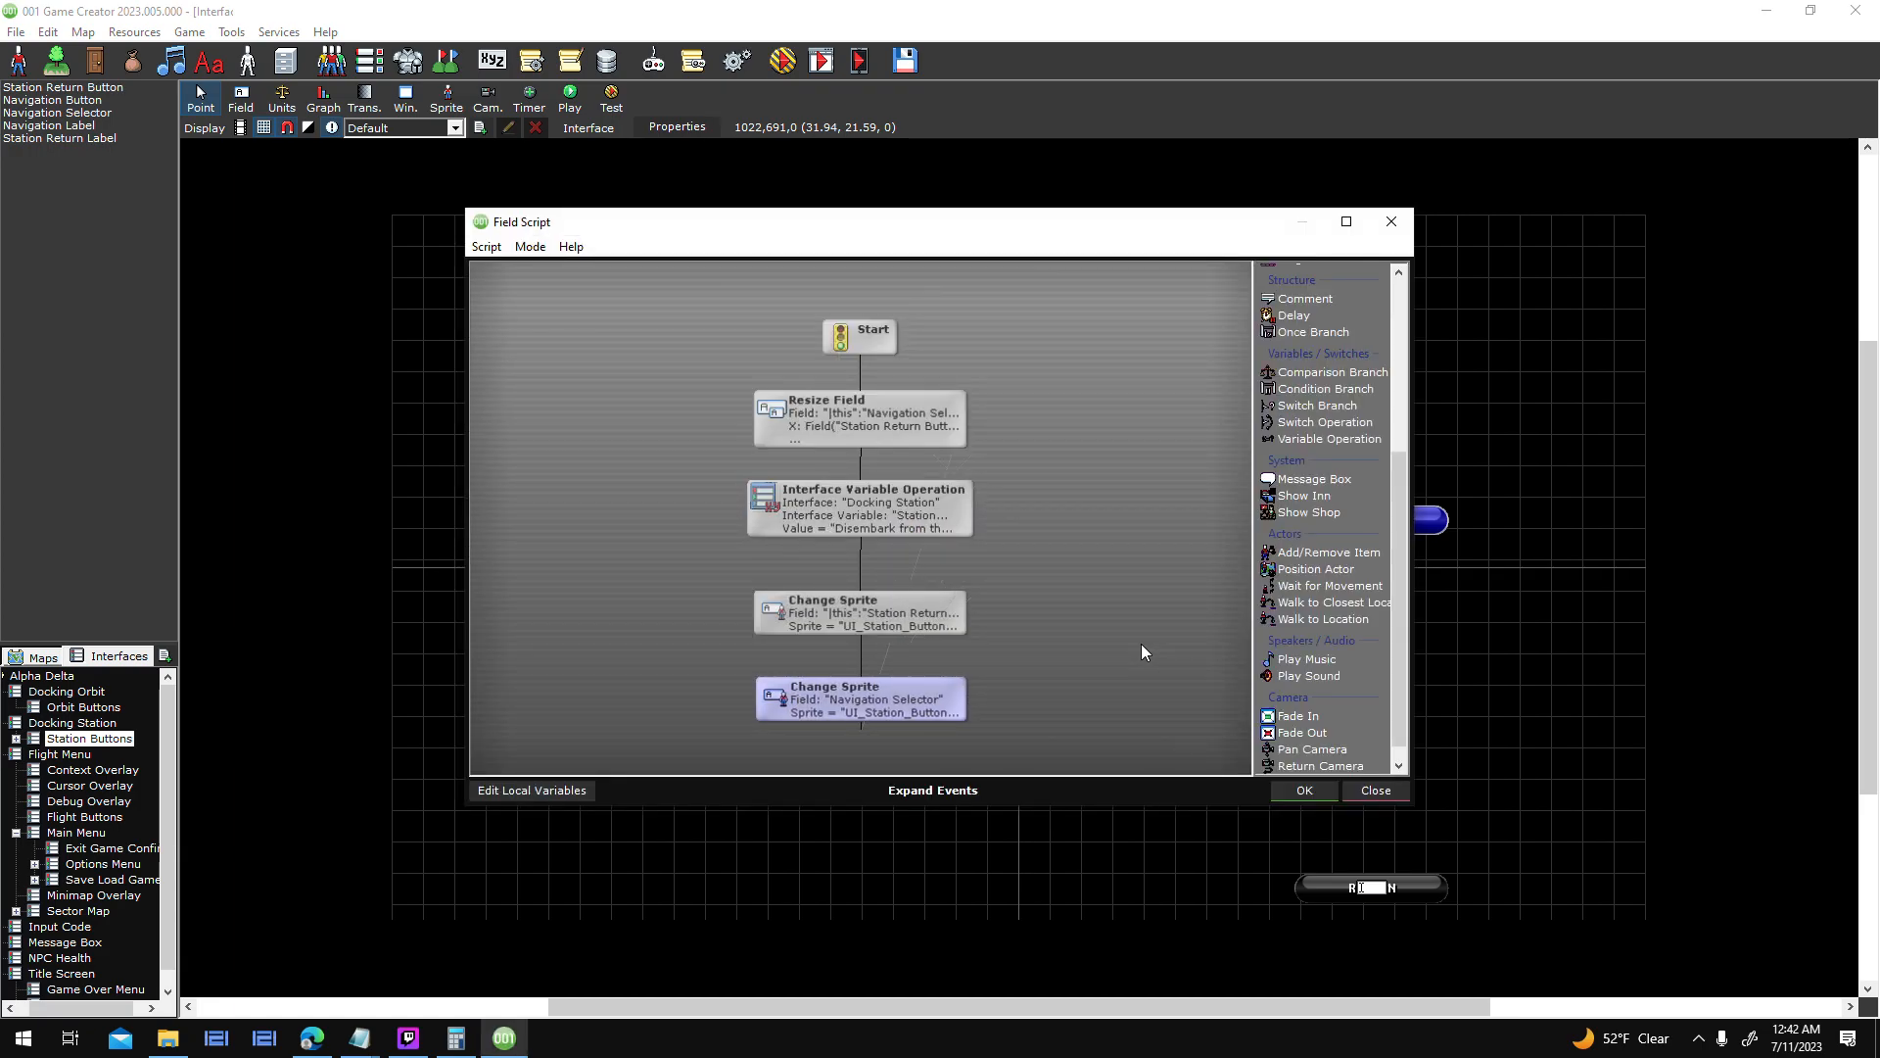
click(1366, 786)
- Cut the Play Sound event from Station Return Label's Got Highlight script and confirm the script
double_click(1161, 385)
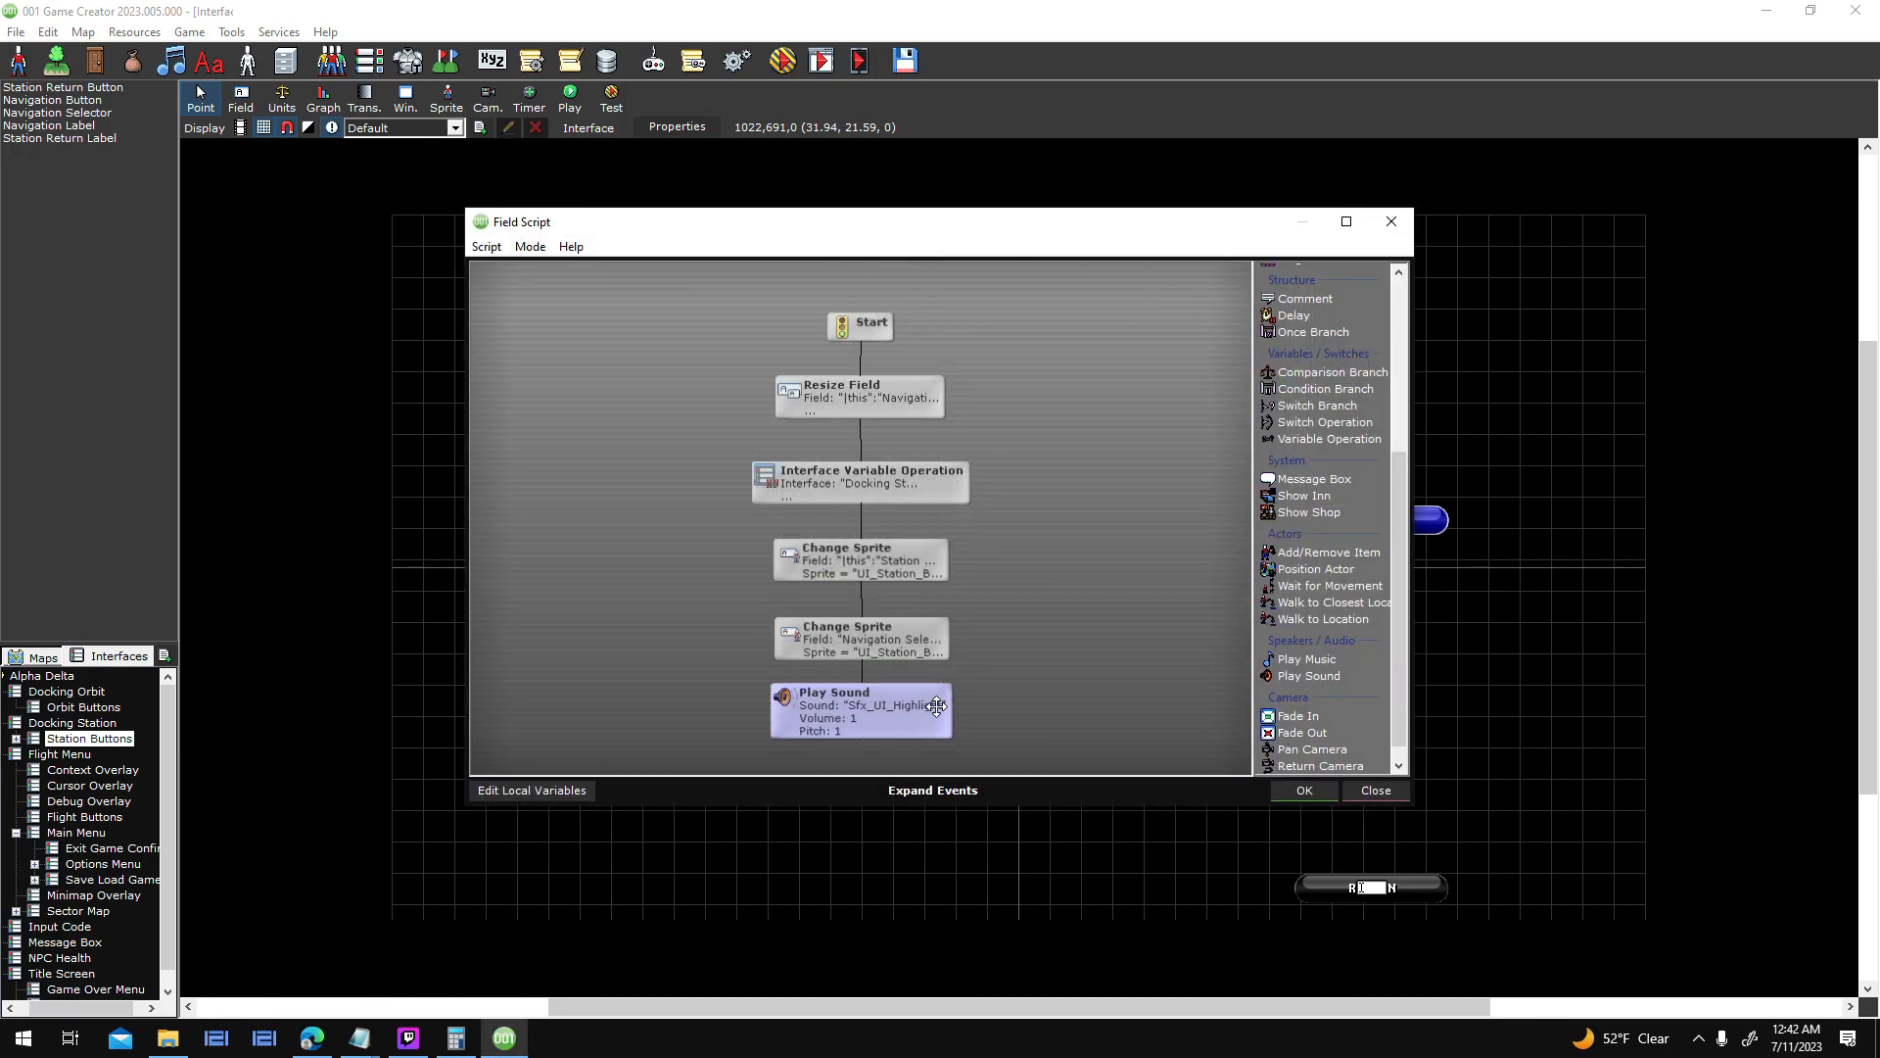
drag(943, 706, 1265, 766)
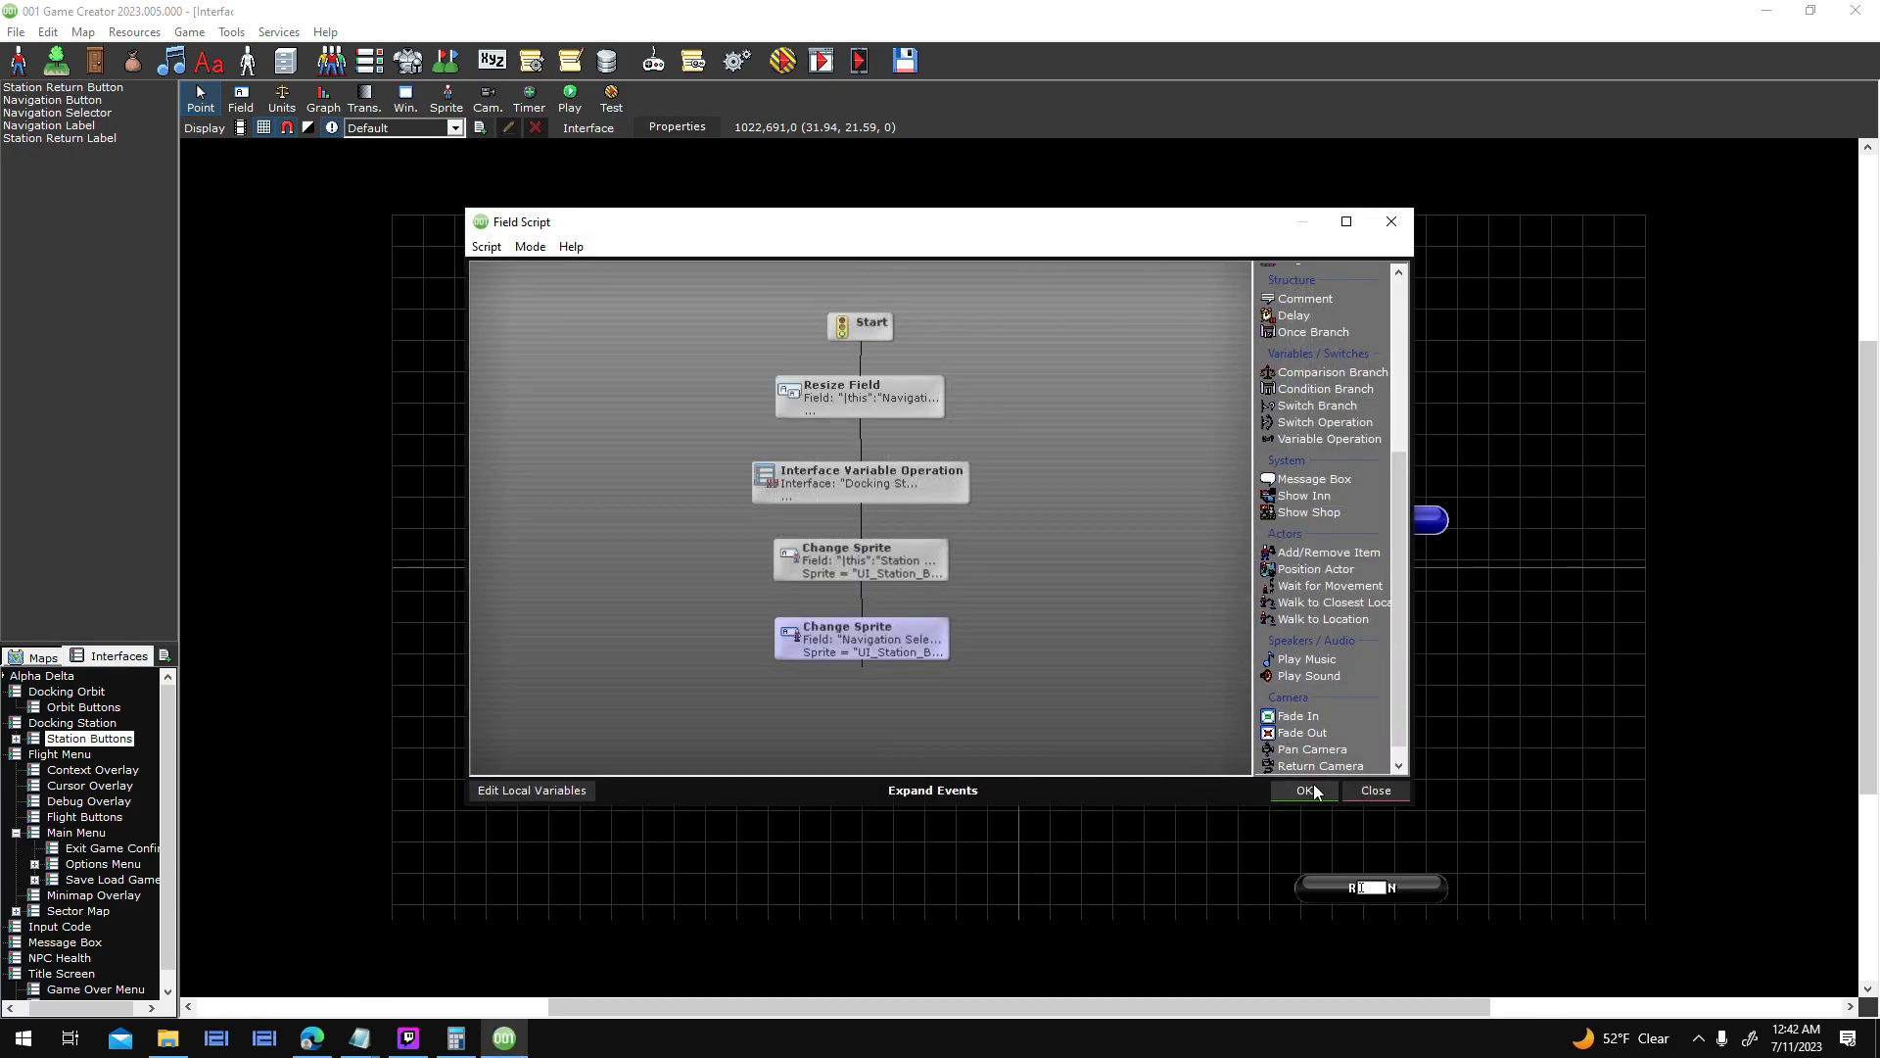
click(1308, 791)
- Paste the highlight Play Sound event into the Mouse/Touch Enter script in a maximized editor, attach it after the last Change Sprite event and confirm
double_click(1190, 364)
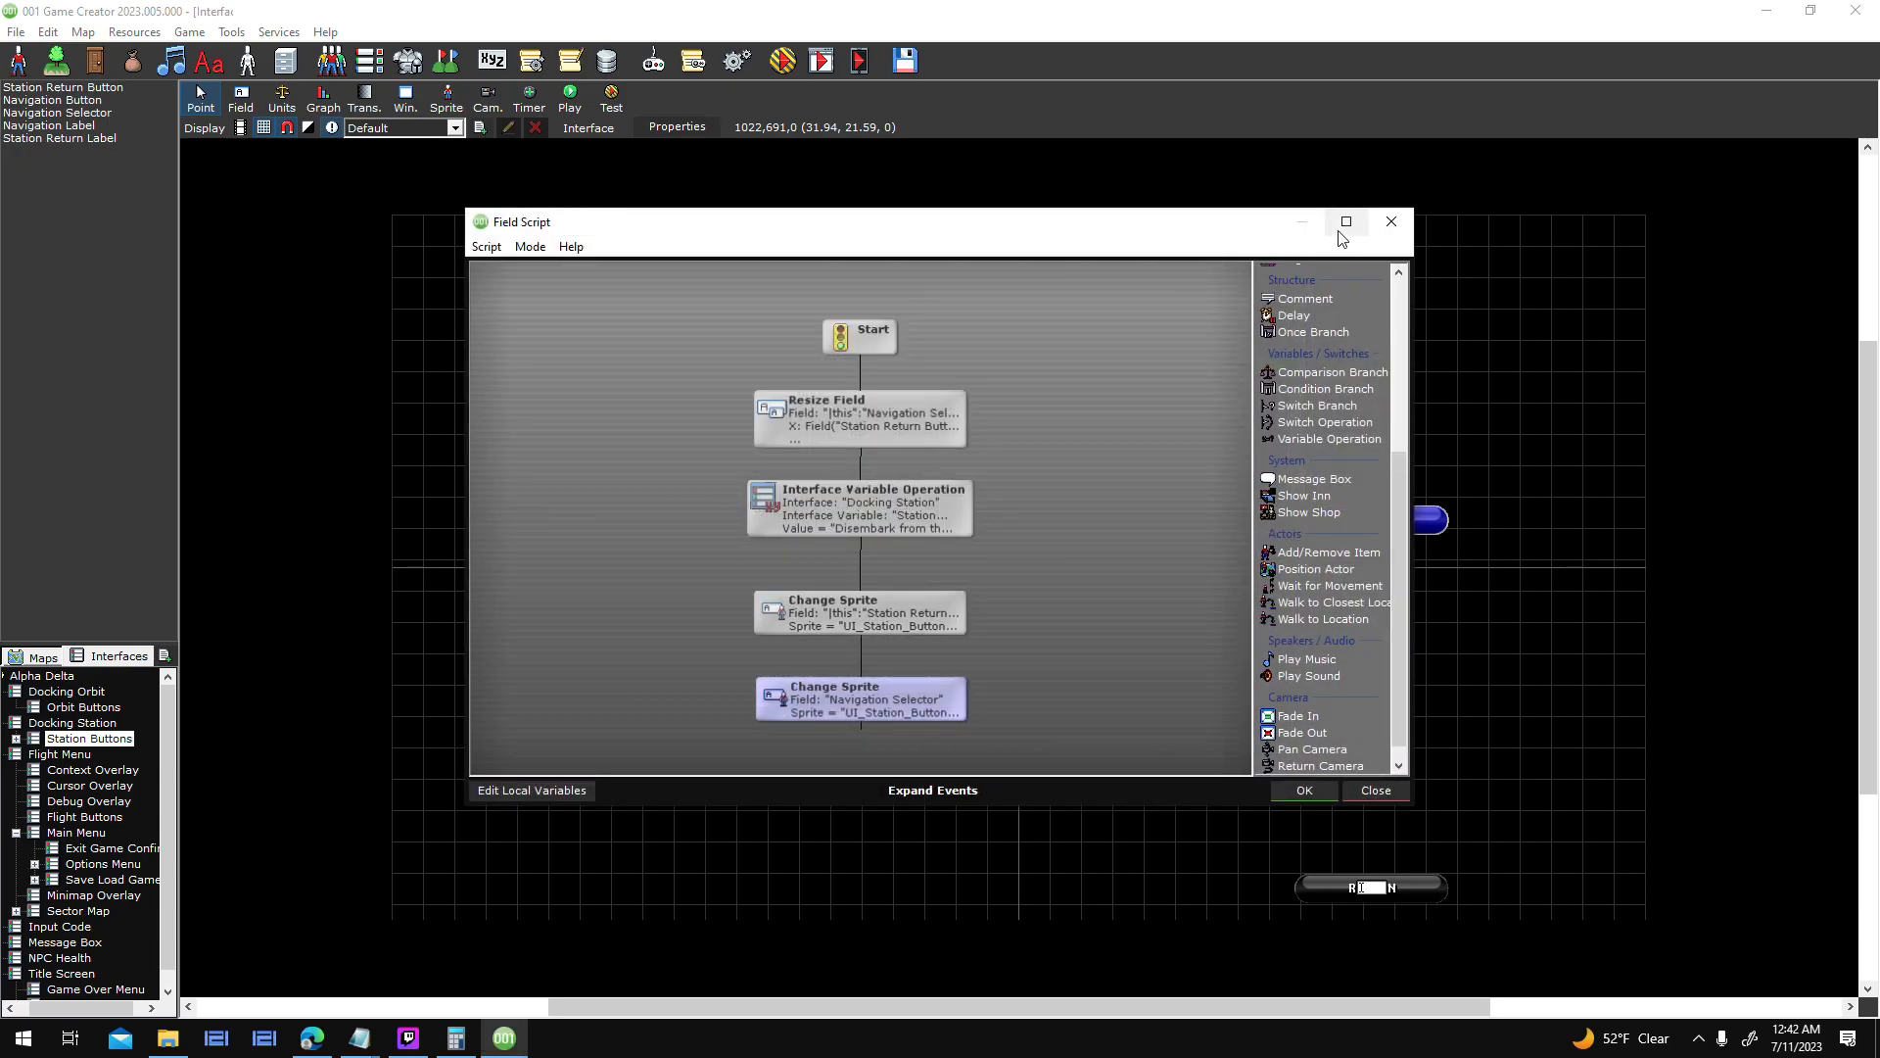
click(1346, 221)
key(ctrl+v)
drag(875, 687, 903, 771)
click(1772, 1006)
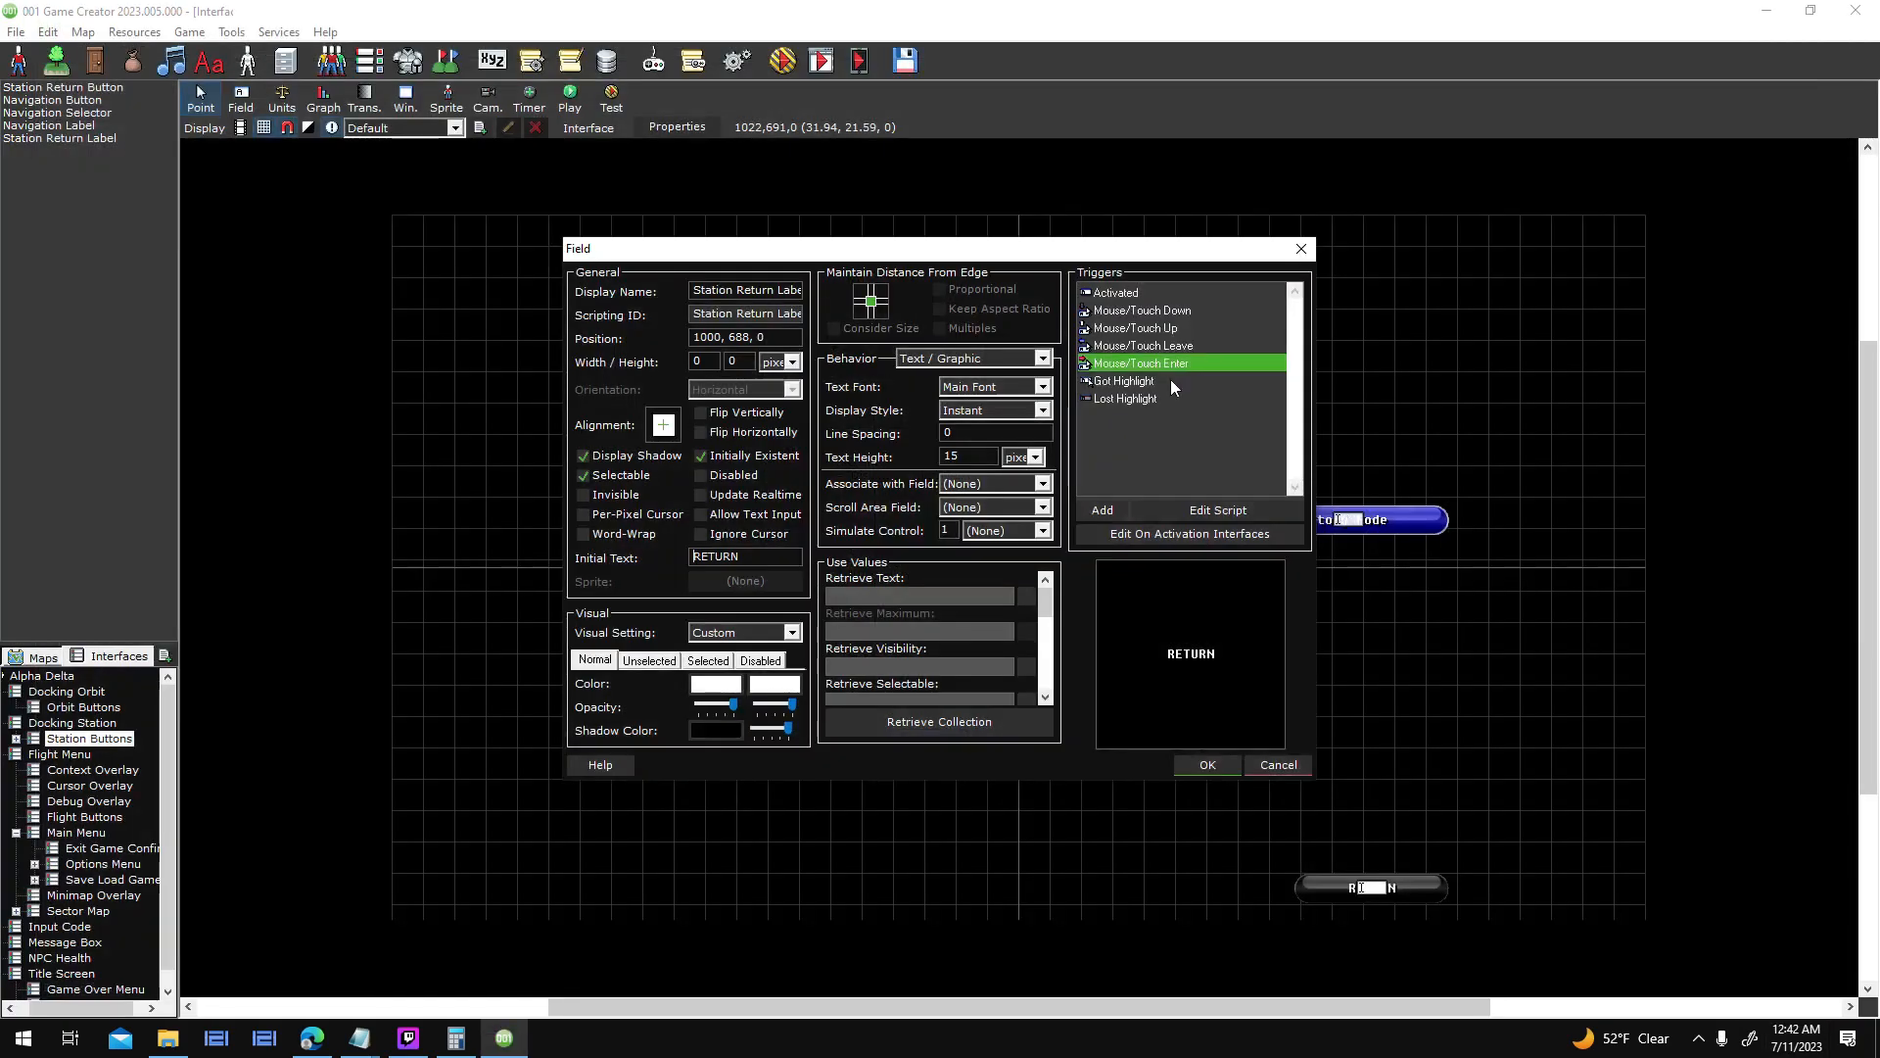
- In Station Return Label's Mouse/Touch Enter script, detach the Play Sound event and add a Condition Branch after the last Change Sprite event
double_click(1220, 362)
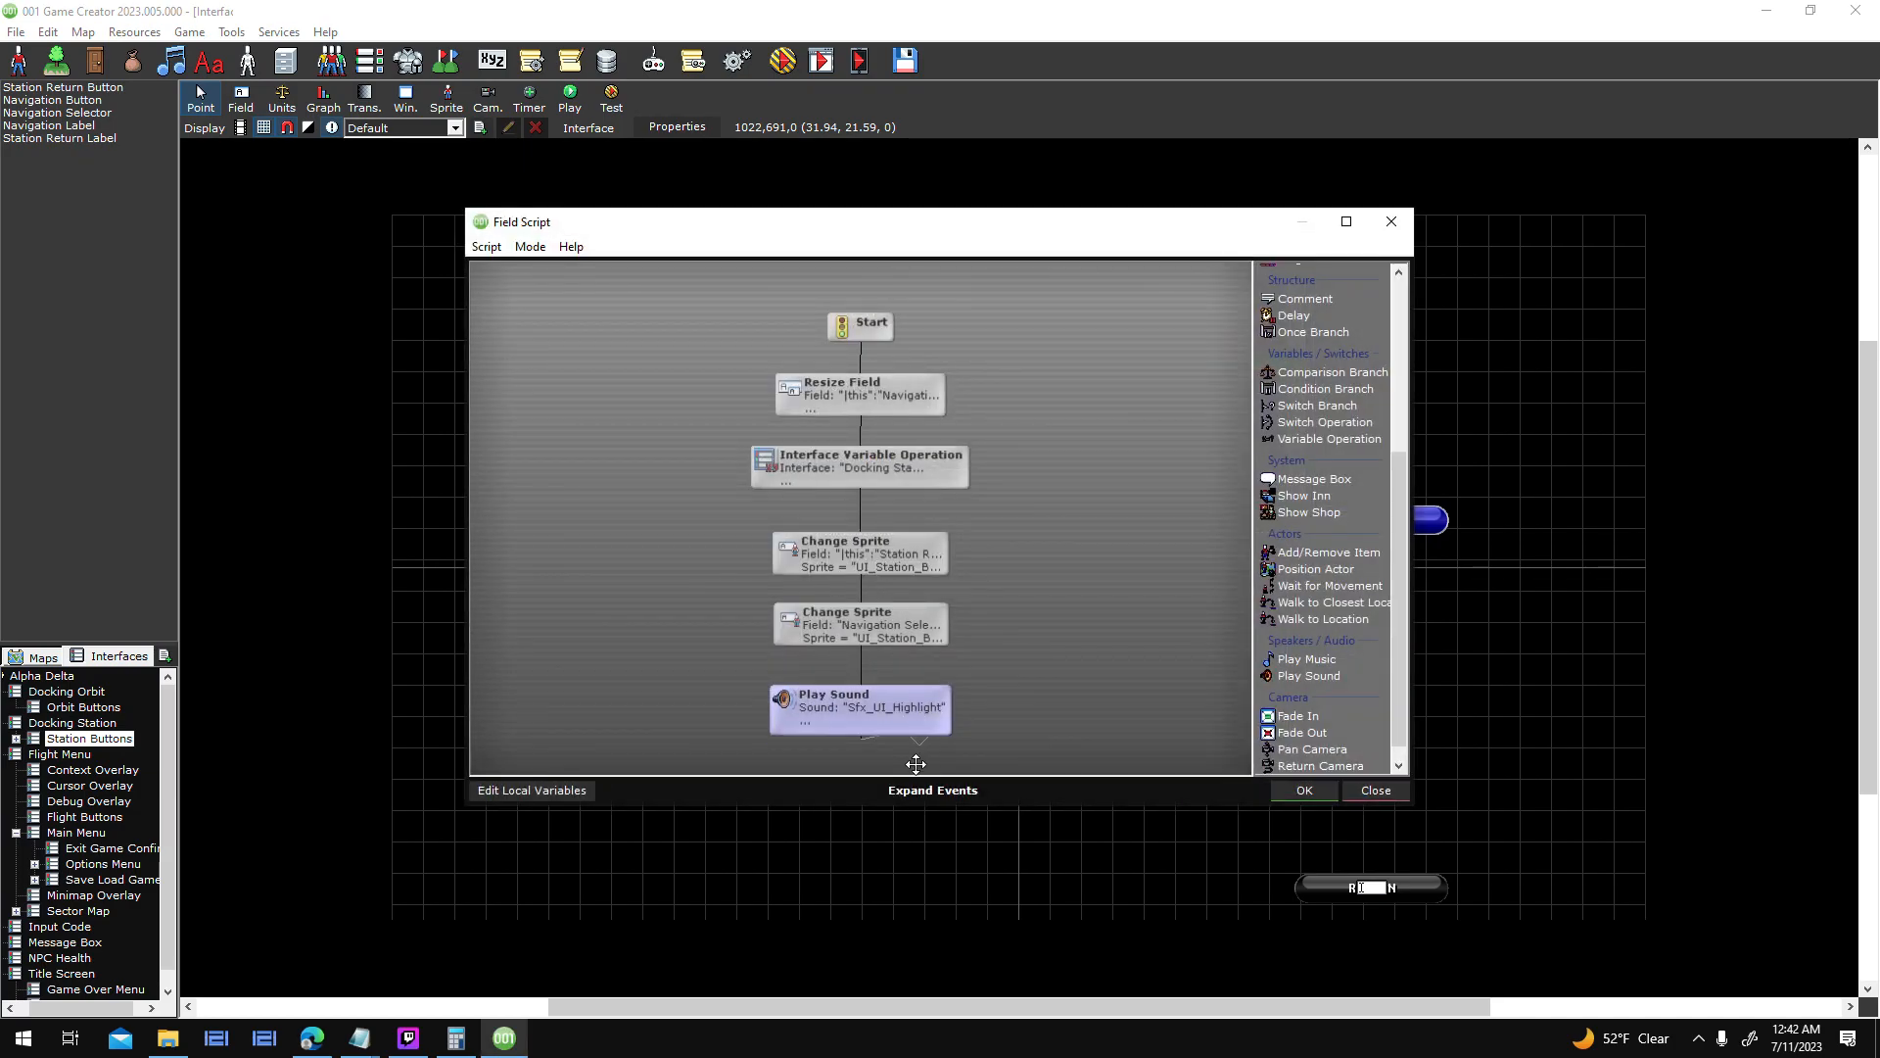
click(1347, 222)
right_click(871, 720)
click(869, 720)
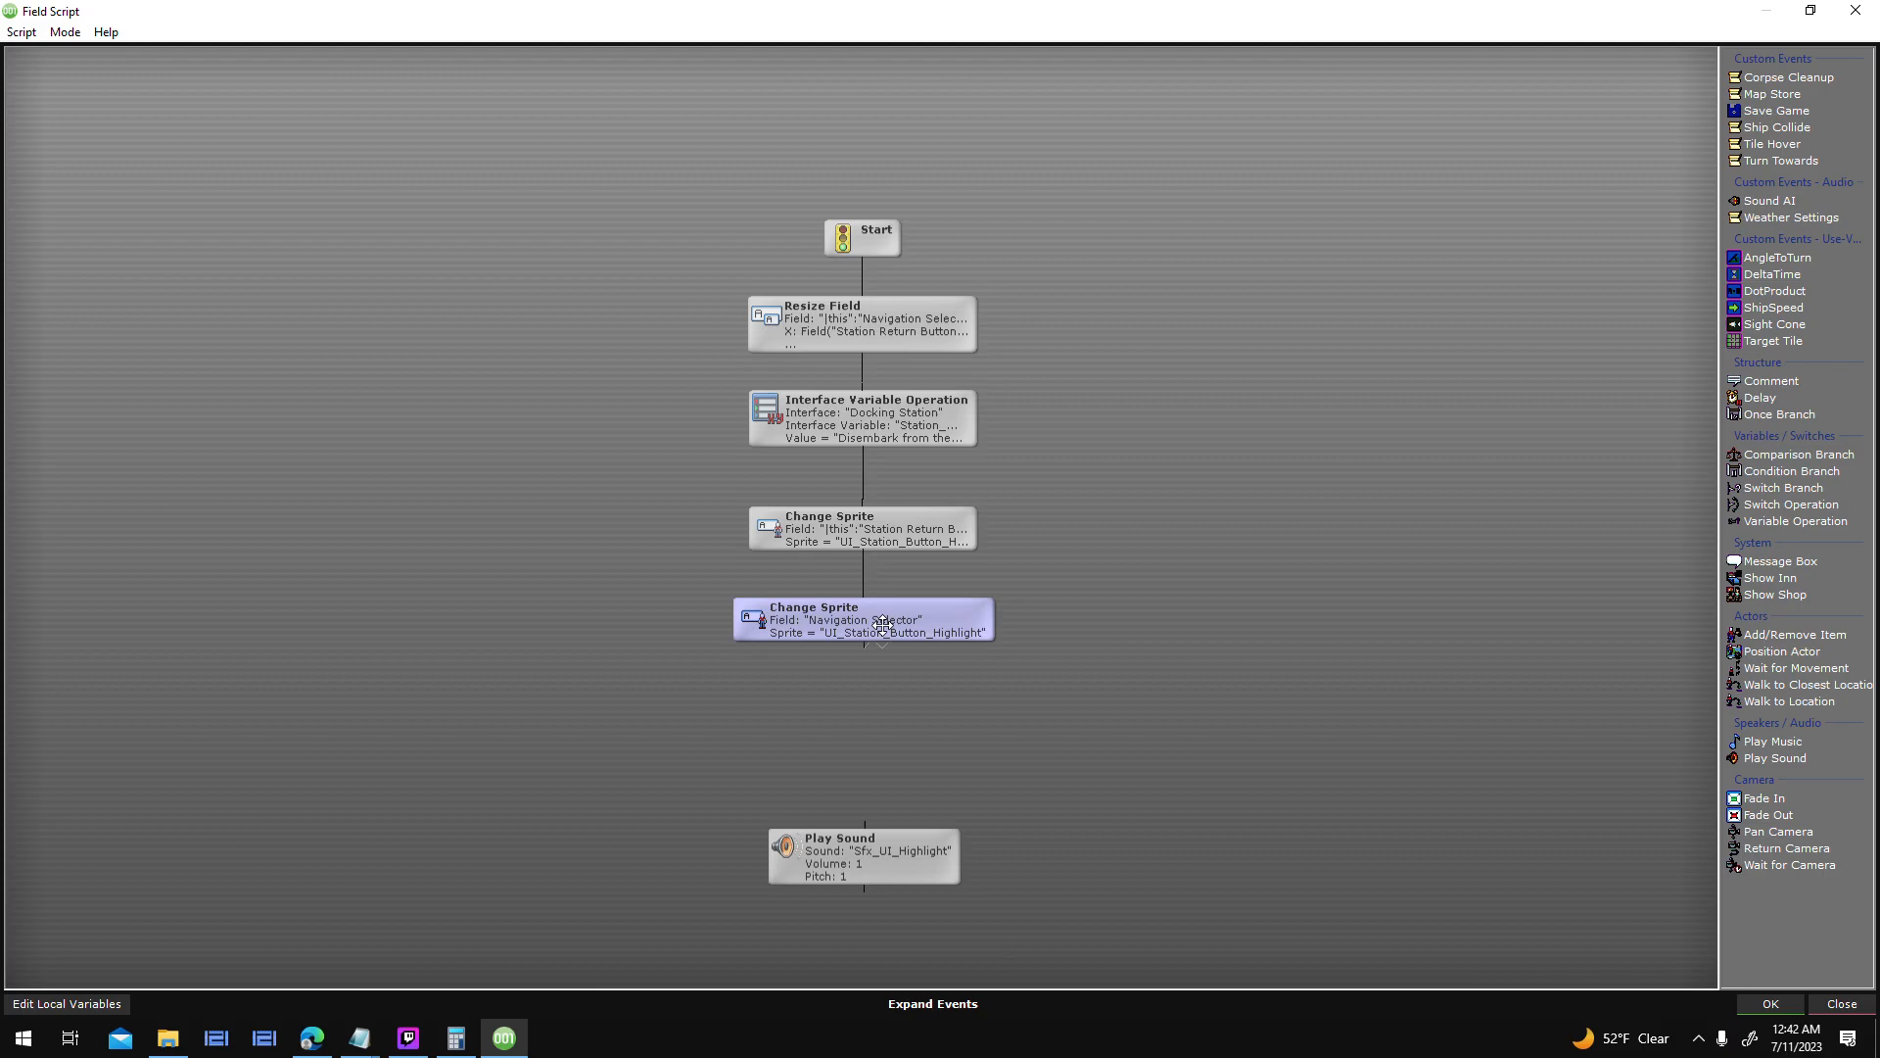
text(cond)
click(336, 89)
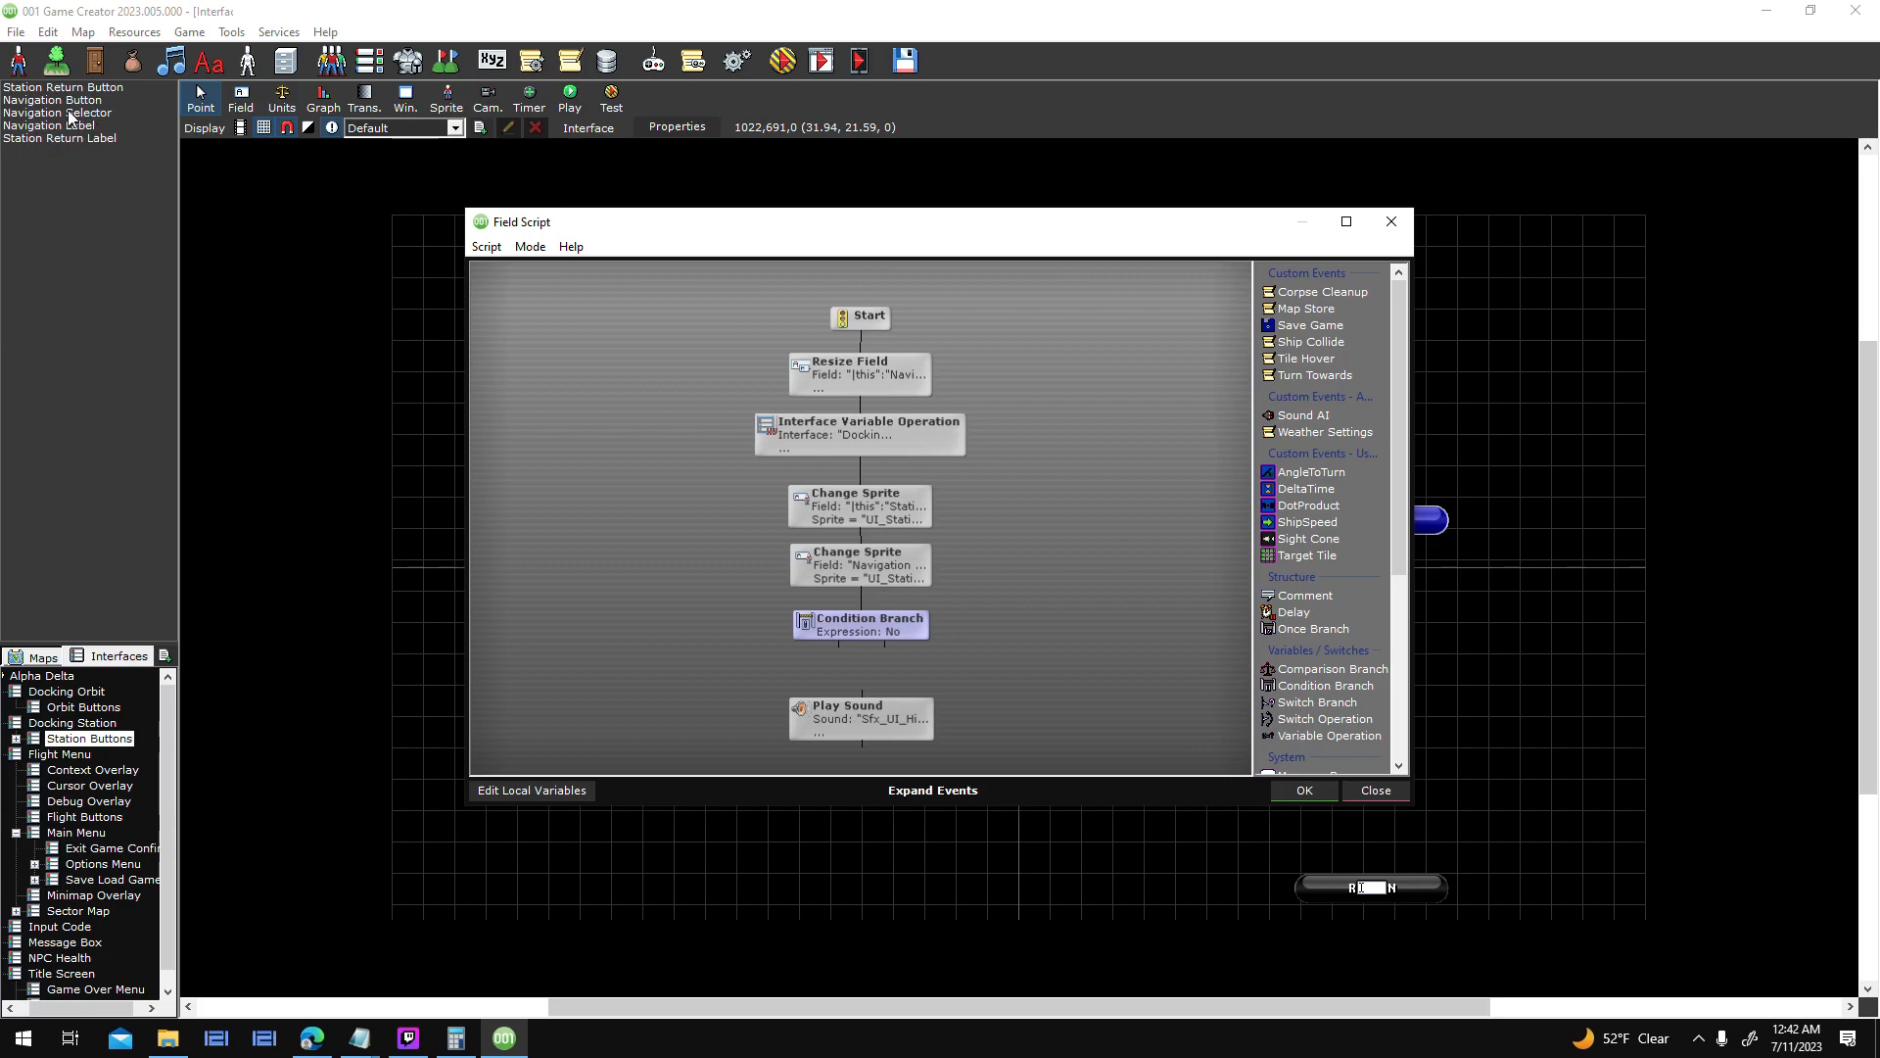
scroll(1049, 609, down, 2)
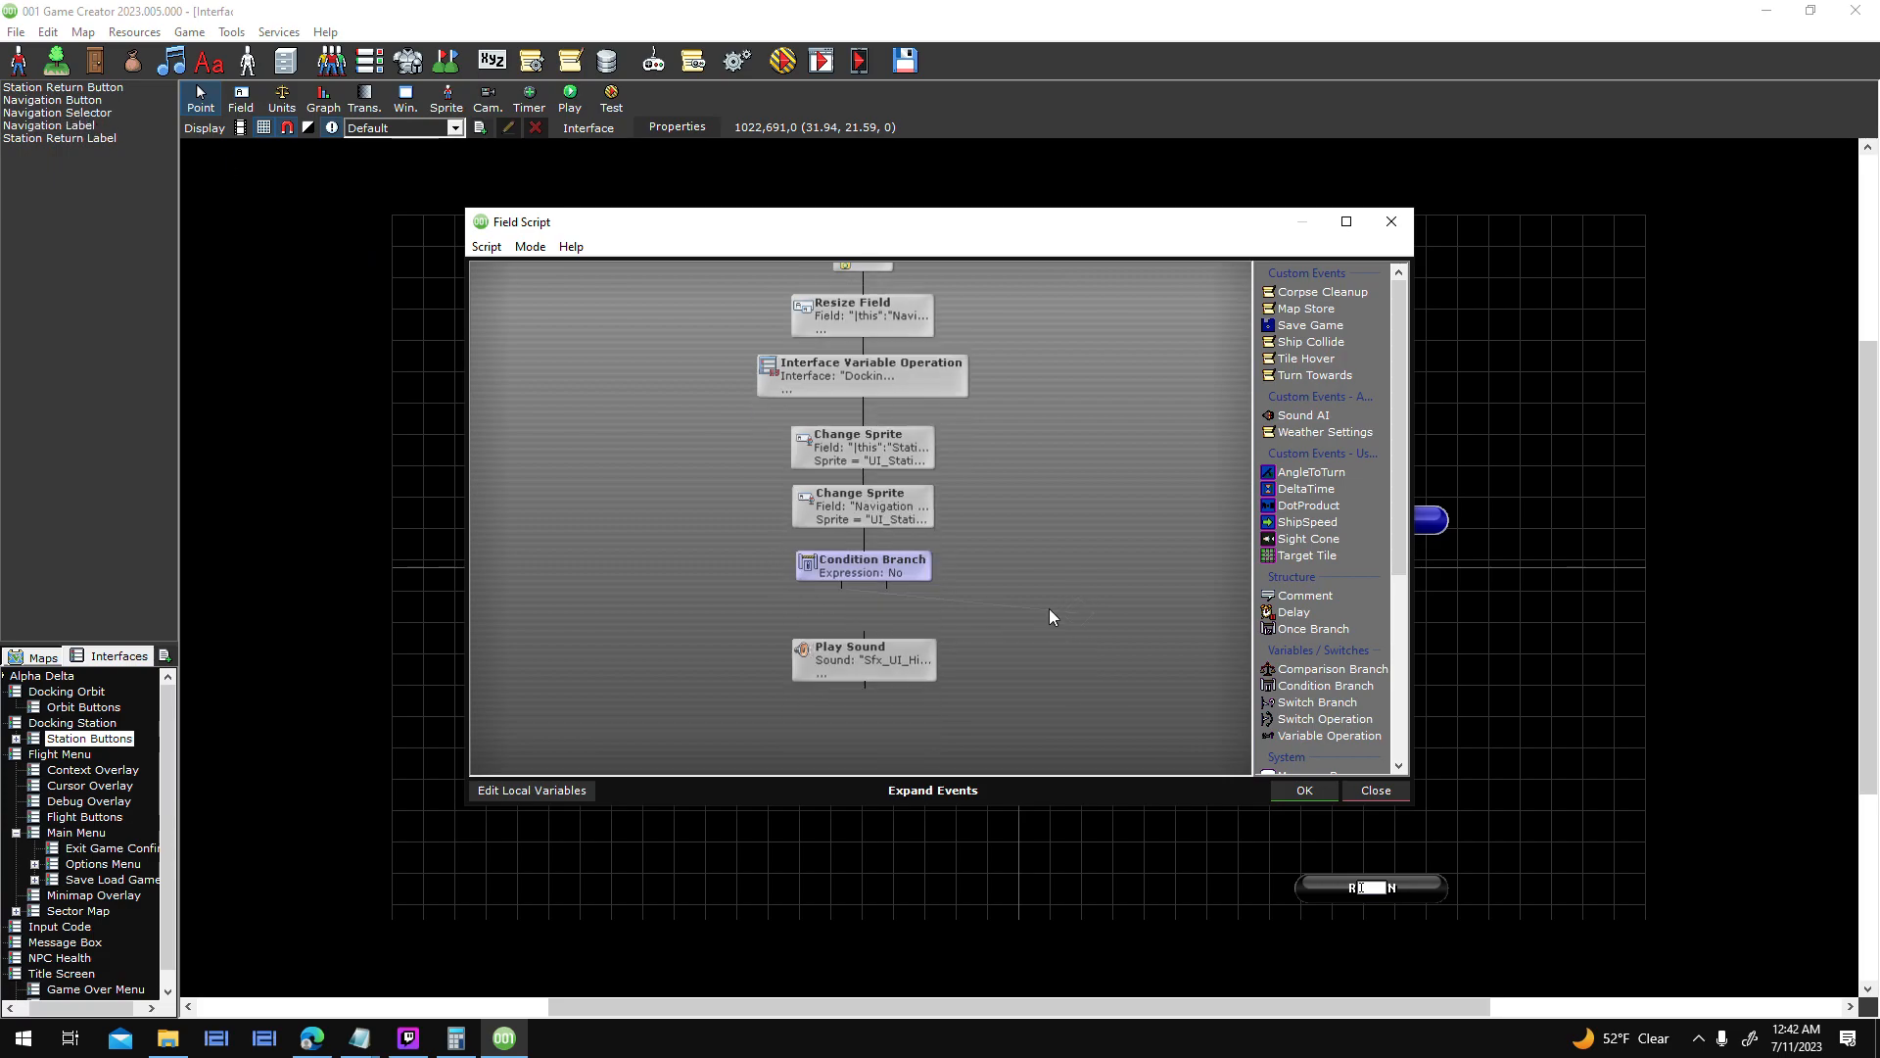
- Set the new Condition Branch's expression to Field("Navigation Selector").Y = Field("this").Y
double_click(869, 542)
click(1098, 557)
double_click(869, 345)
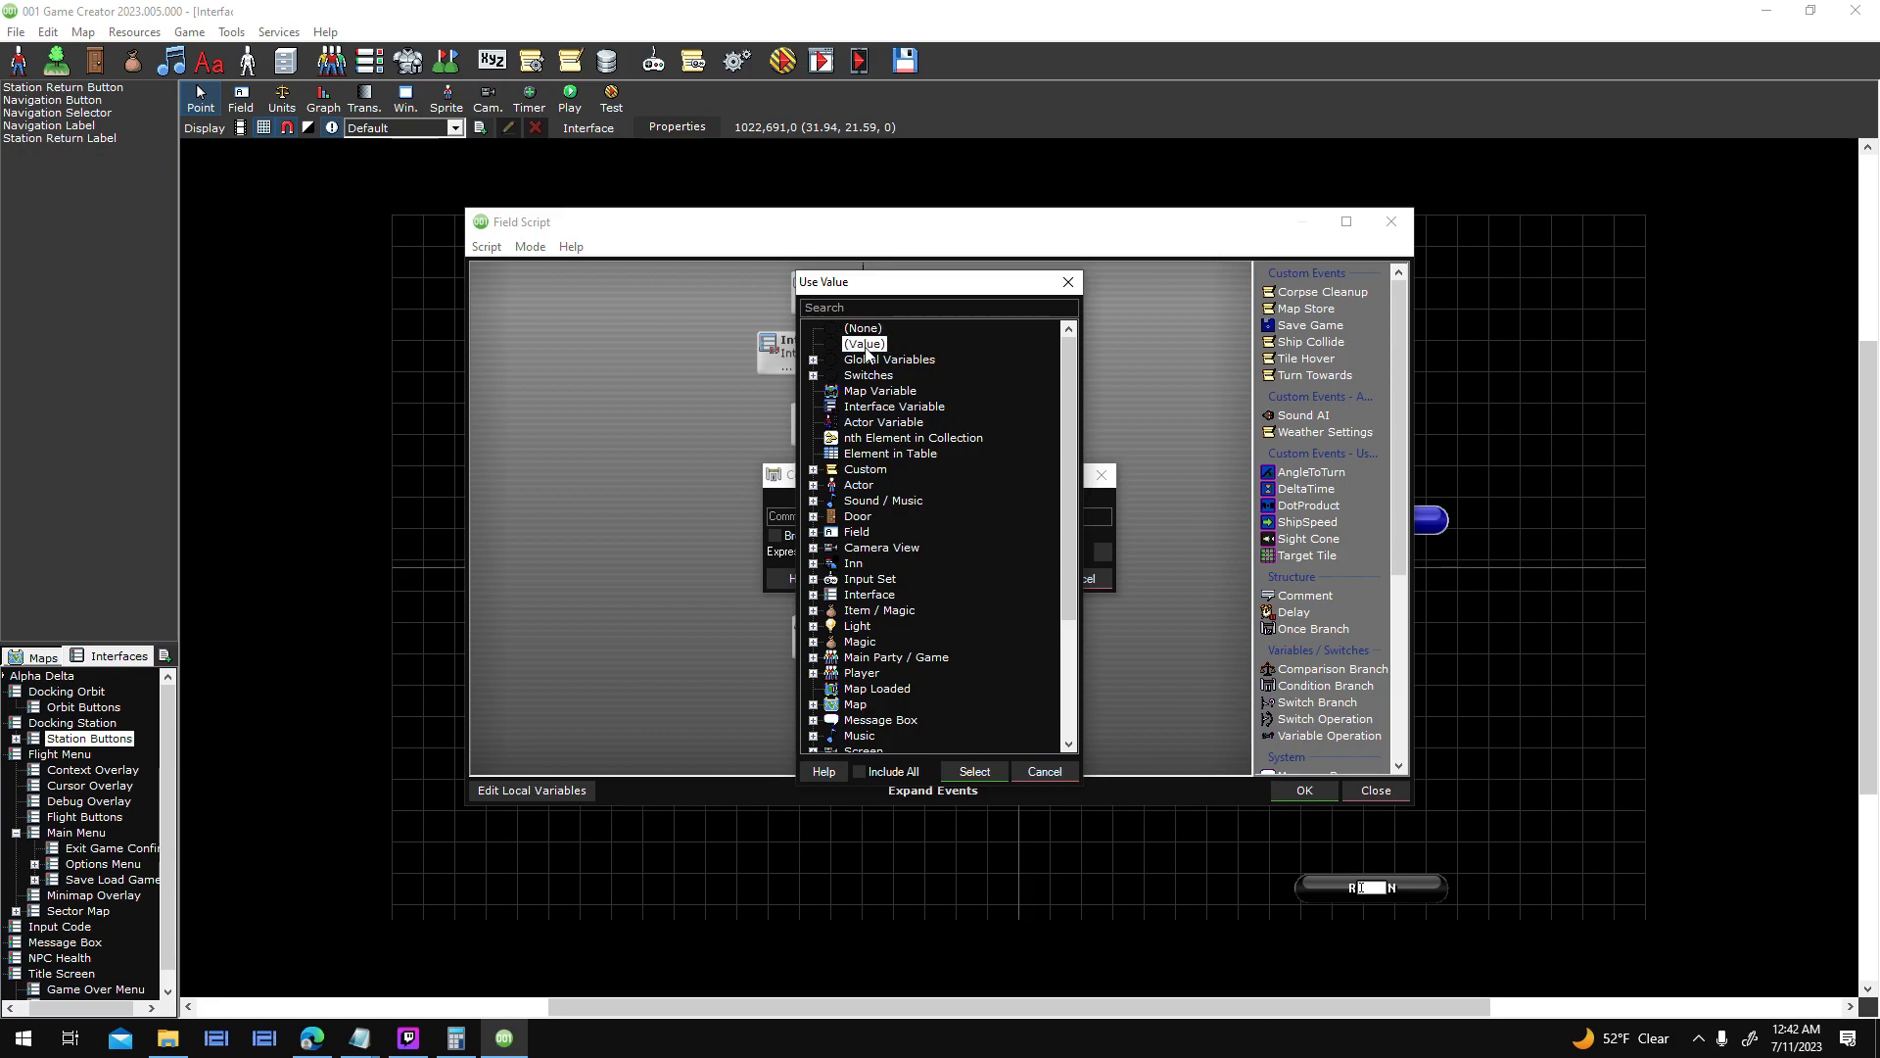
text(Field("Navigation Se)
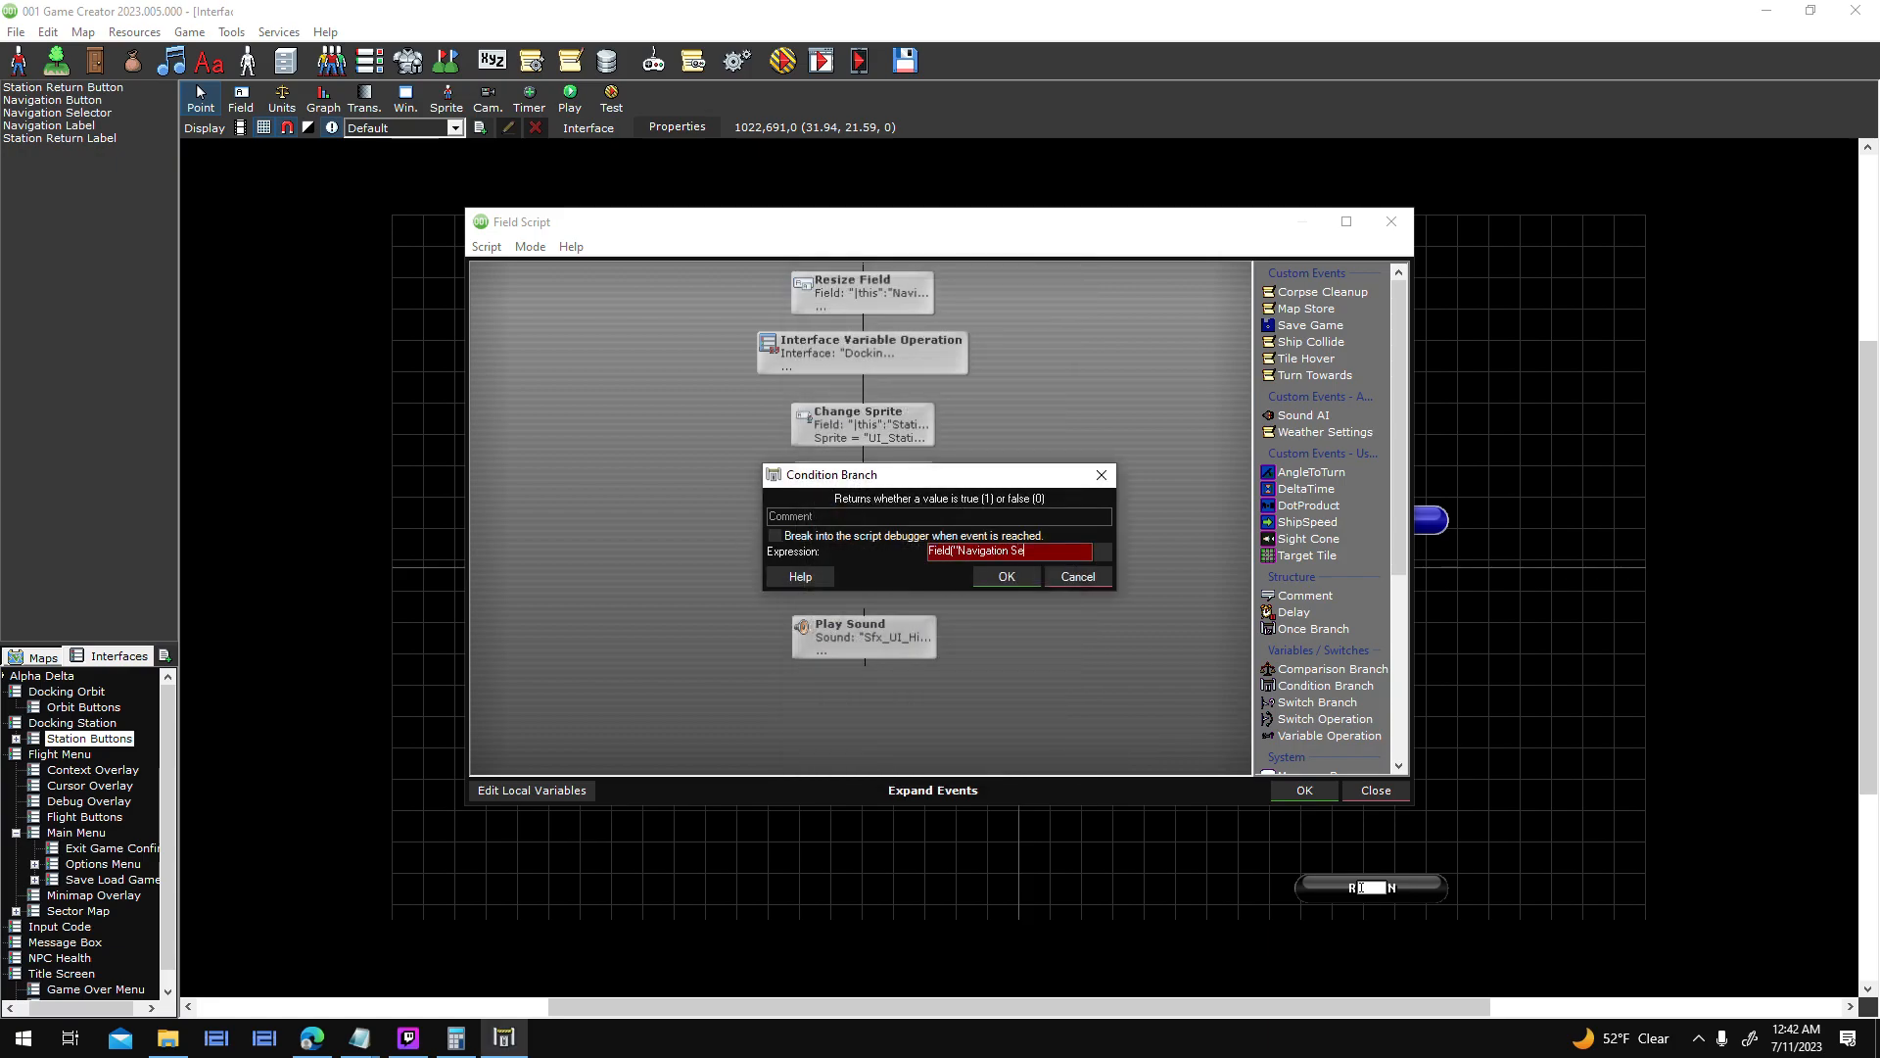
text(lector").Y = Fie)
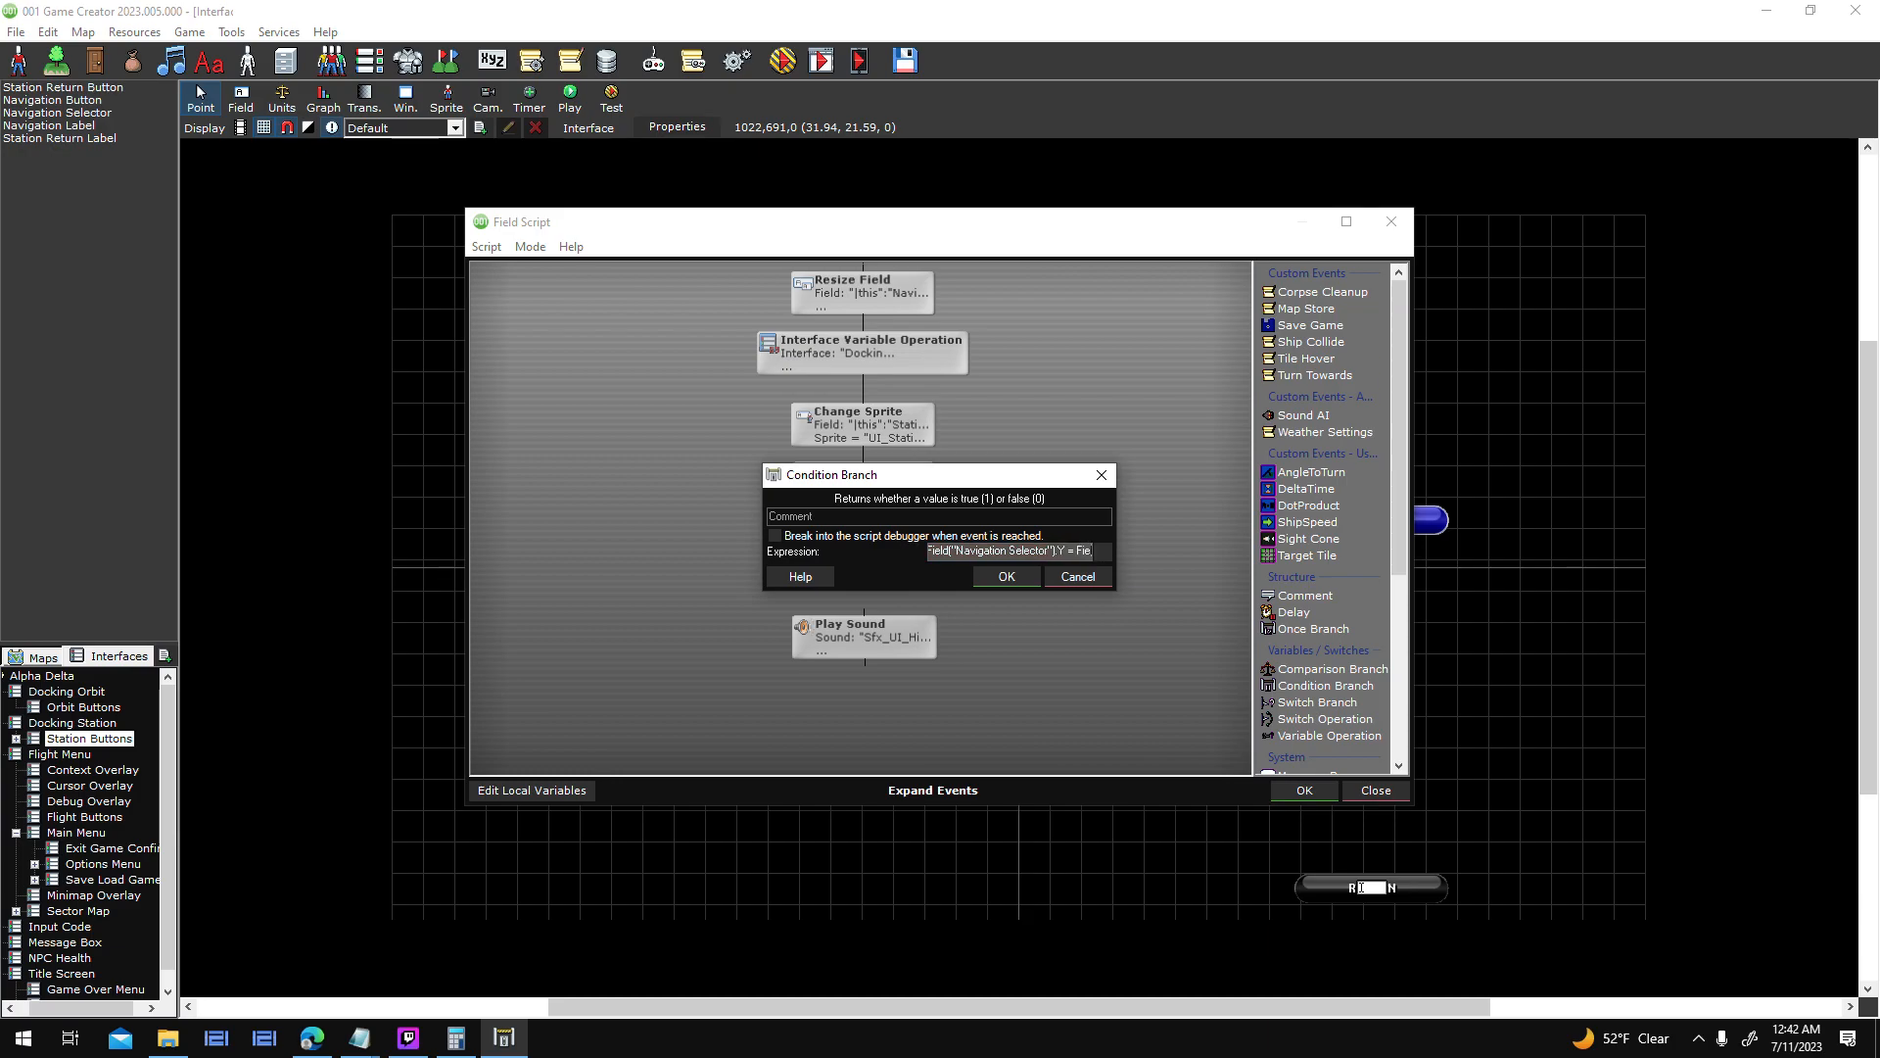
text(ld("this").Y)
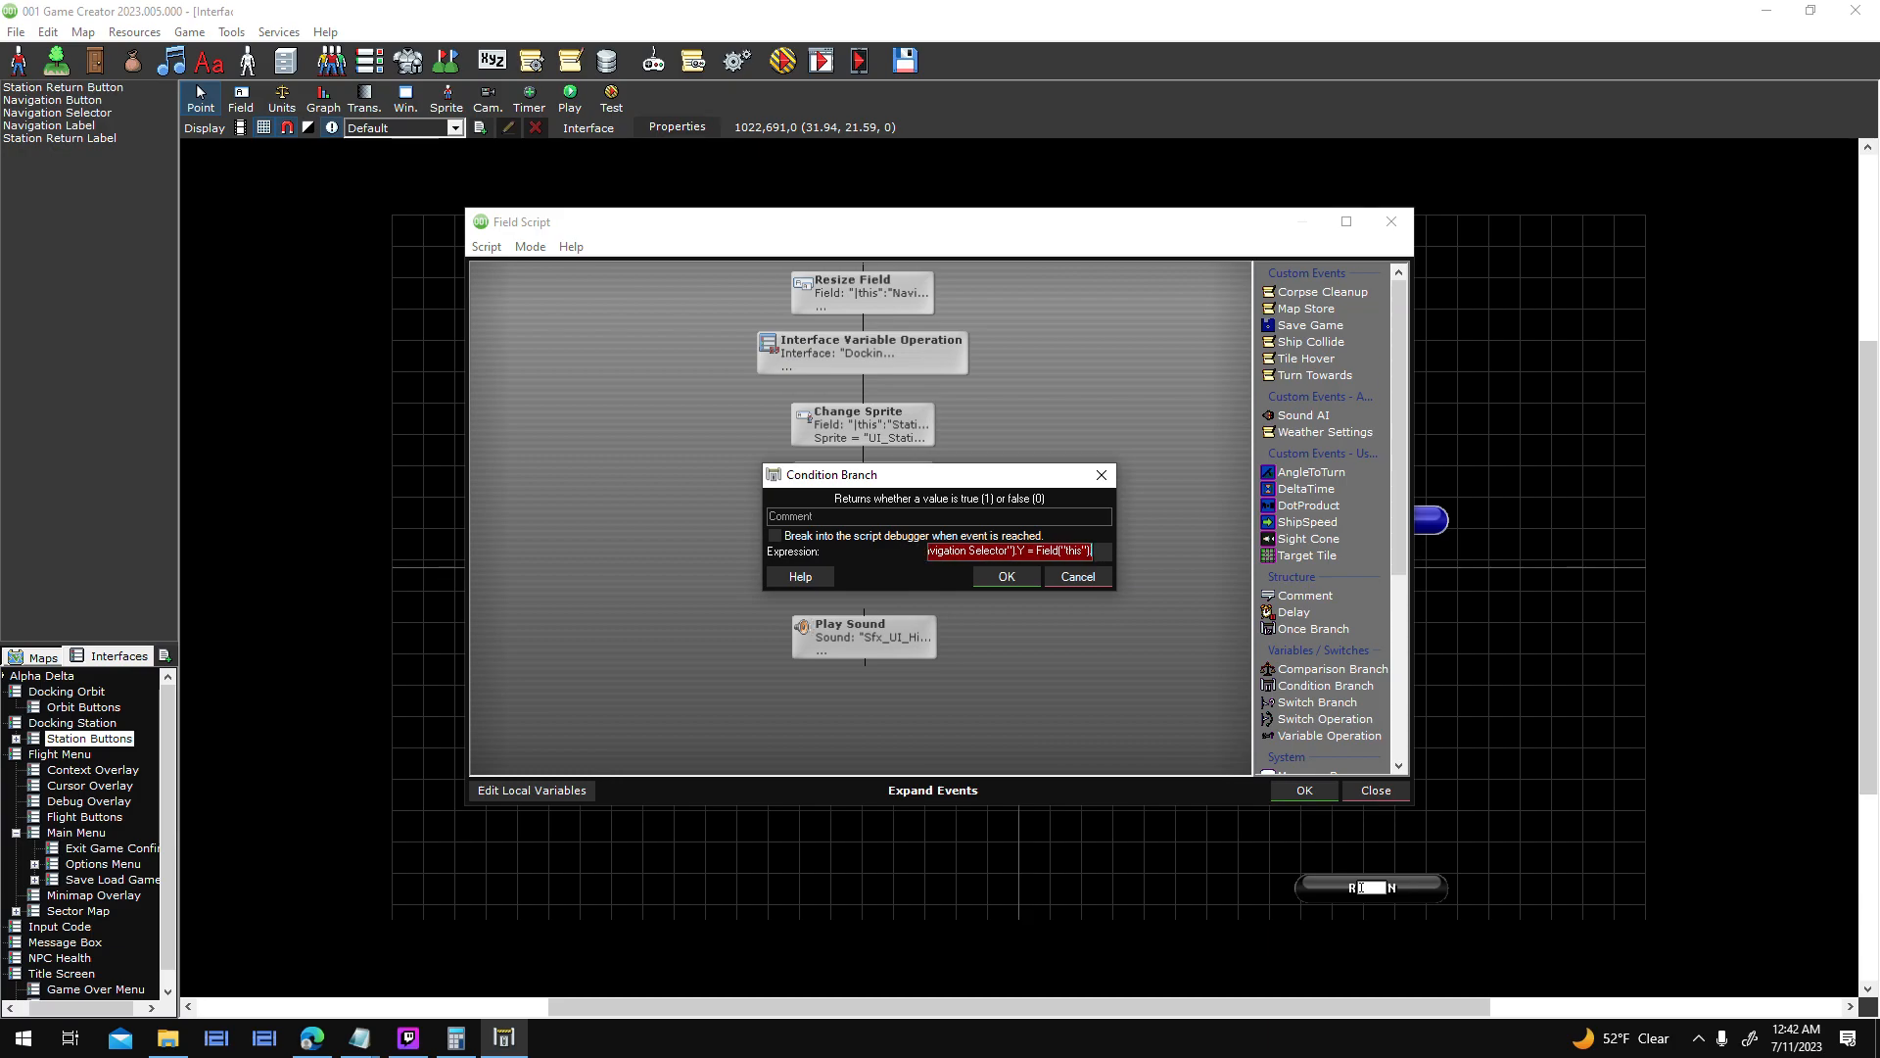
click(1005, 576)
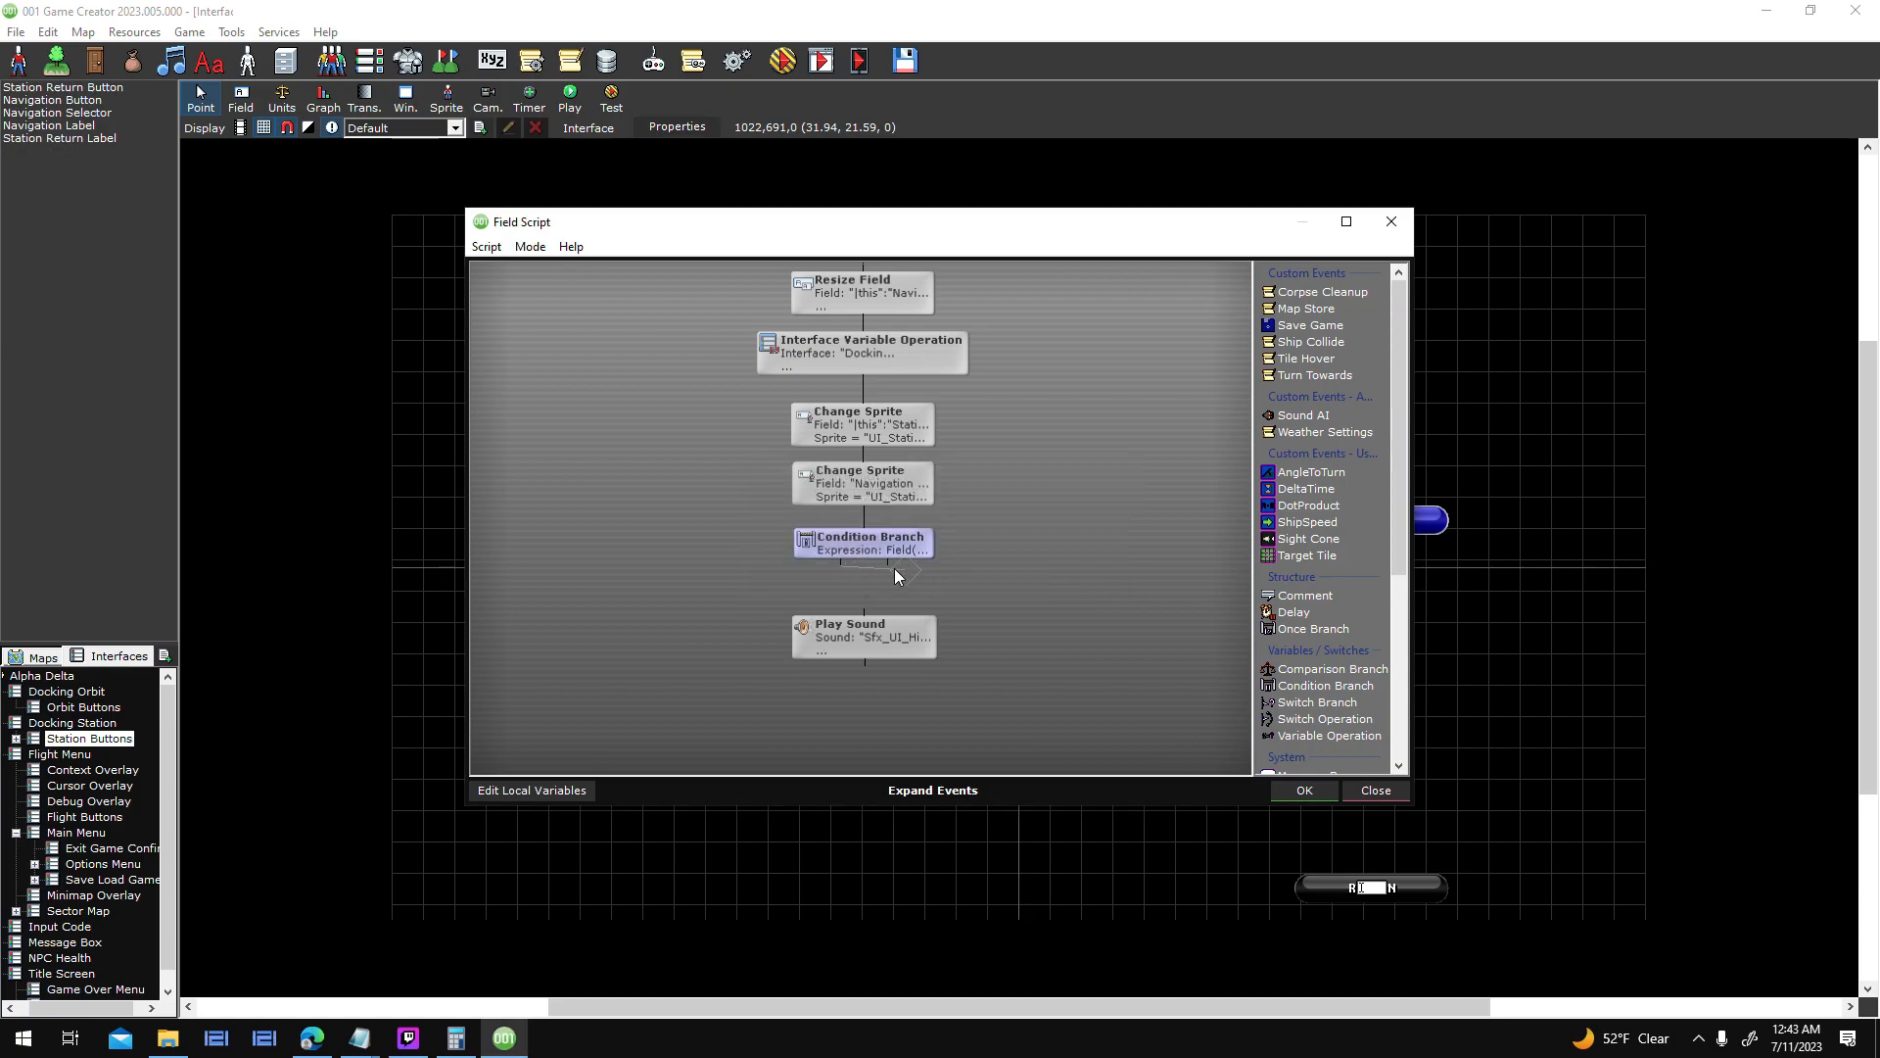
- Connect the Sfx_UI_Highlight Play Sound event to the Condition Branch's second output and confirm the script and the field
double_click(866, 639)
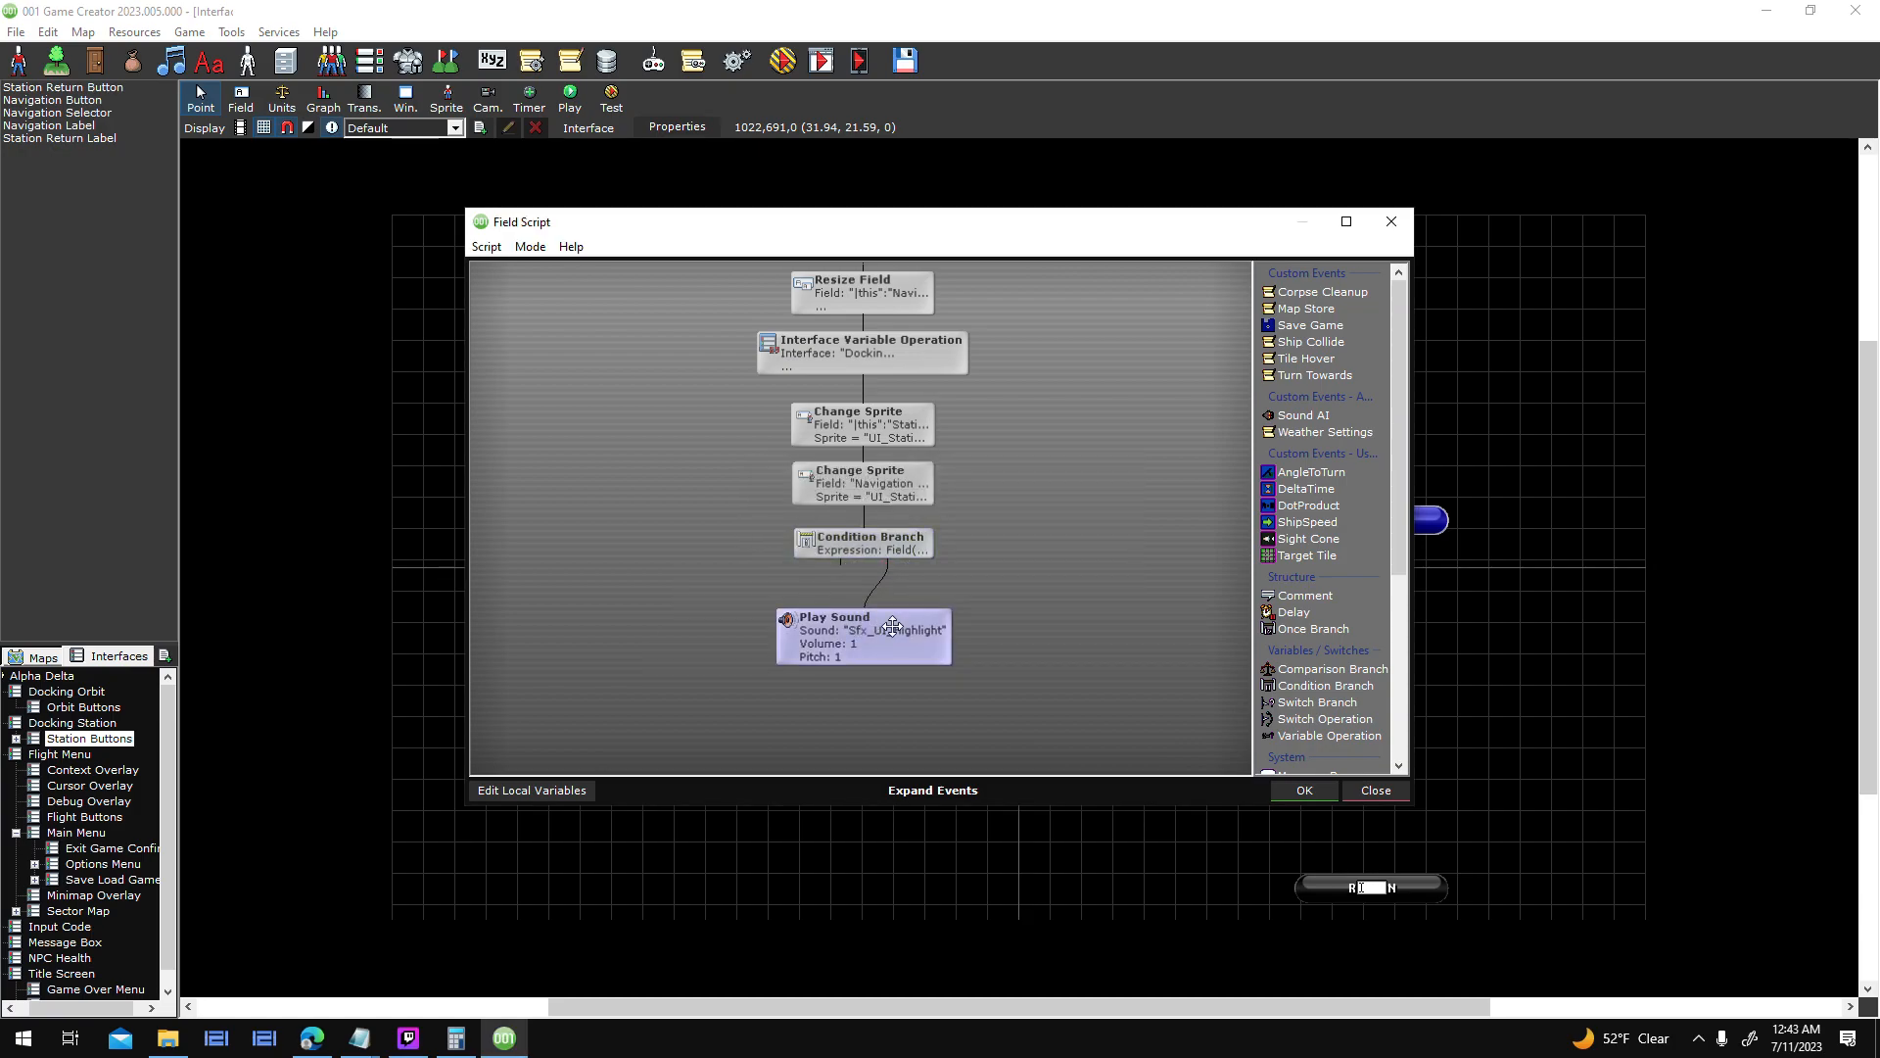
key(Return)
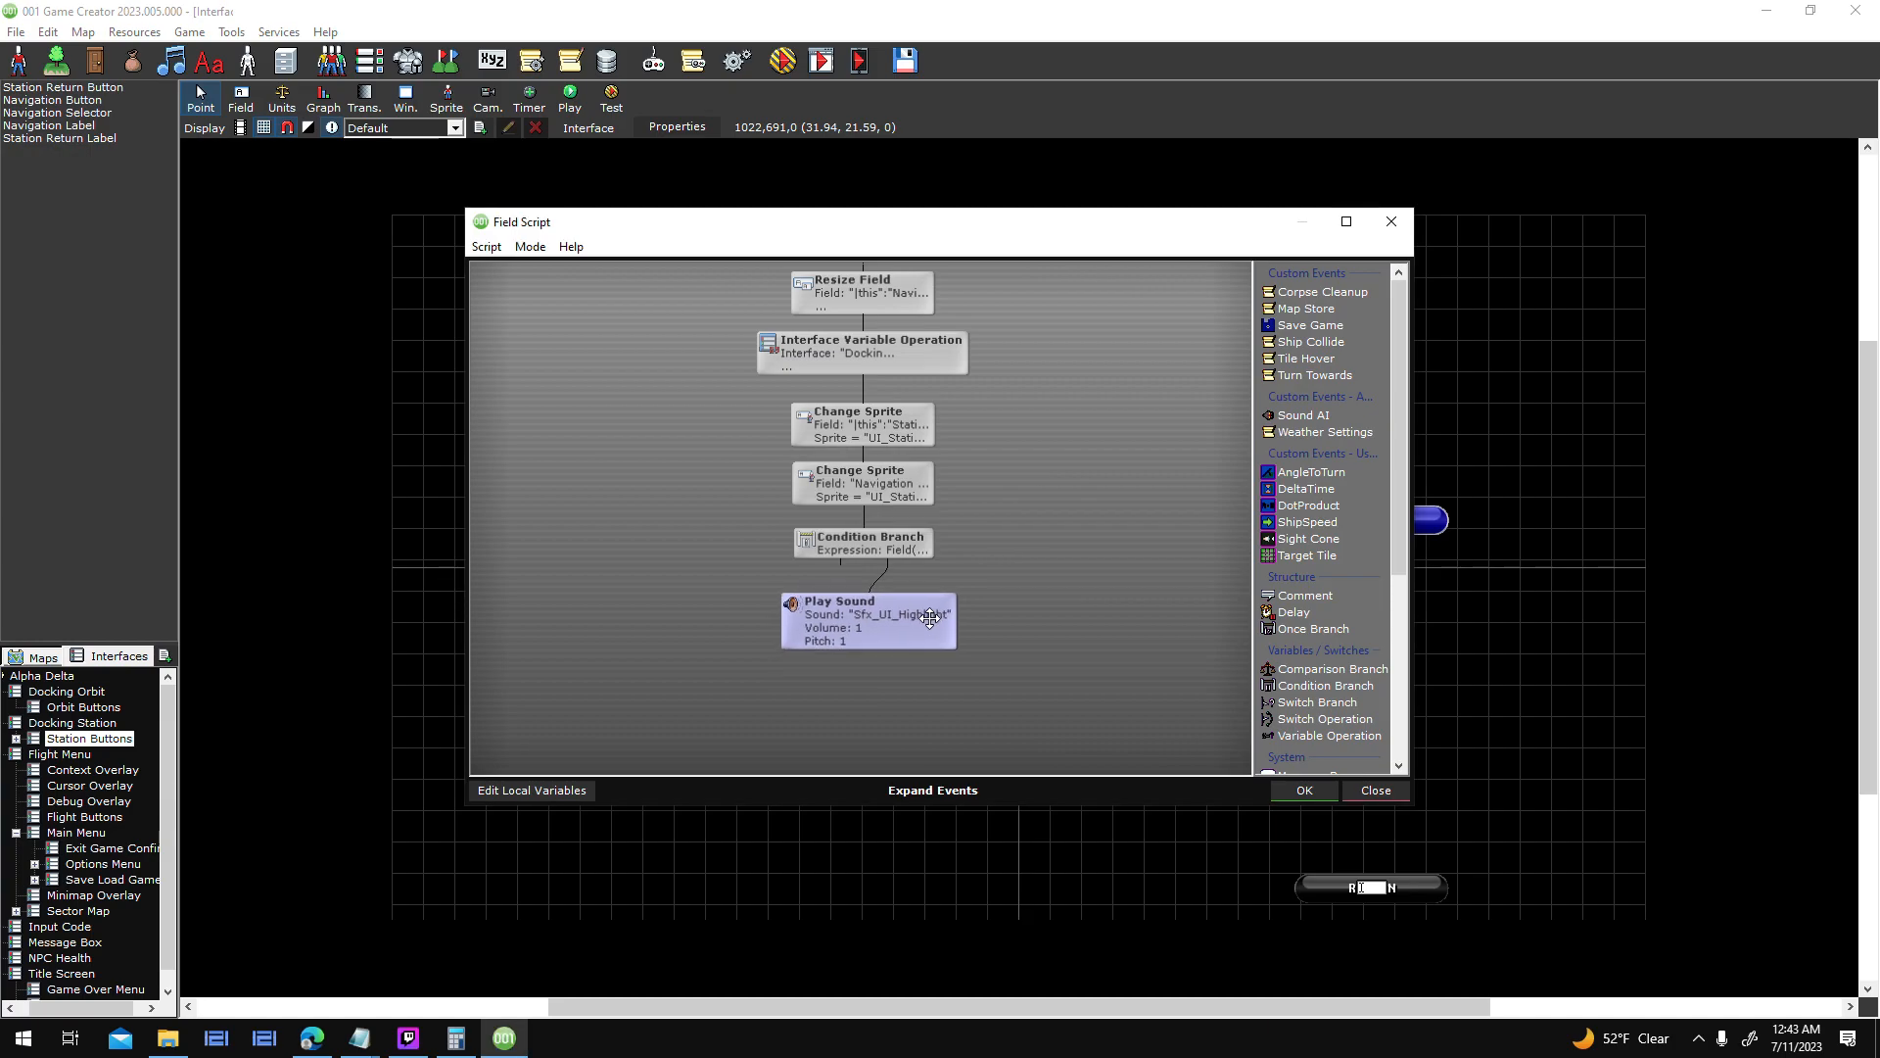
drag(970, 535, 834, 643)
click(1304, 792)
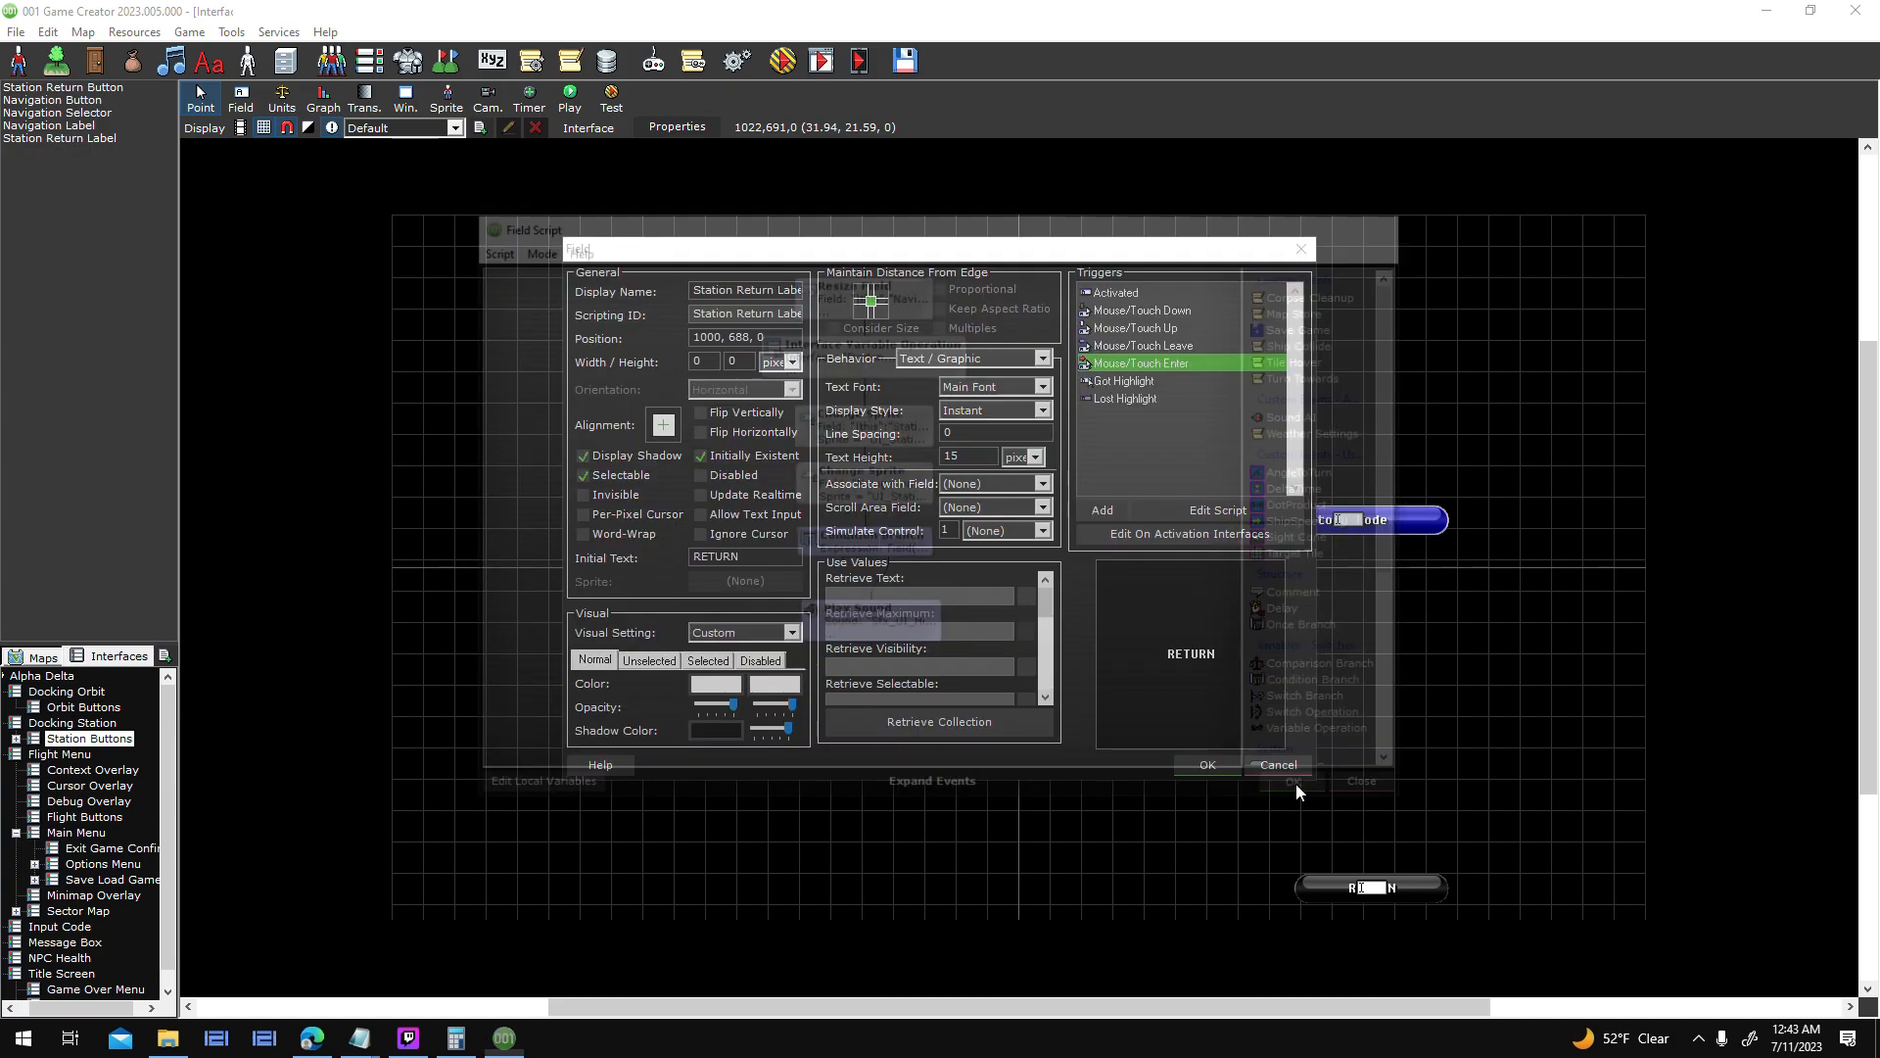
click(1213, 762)
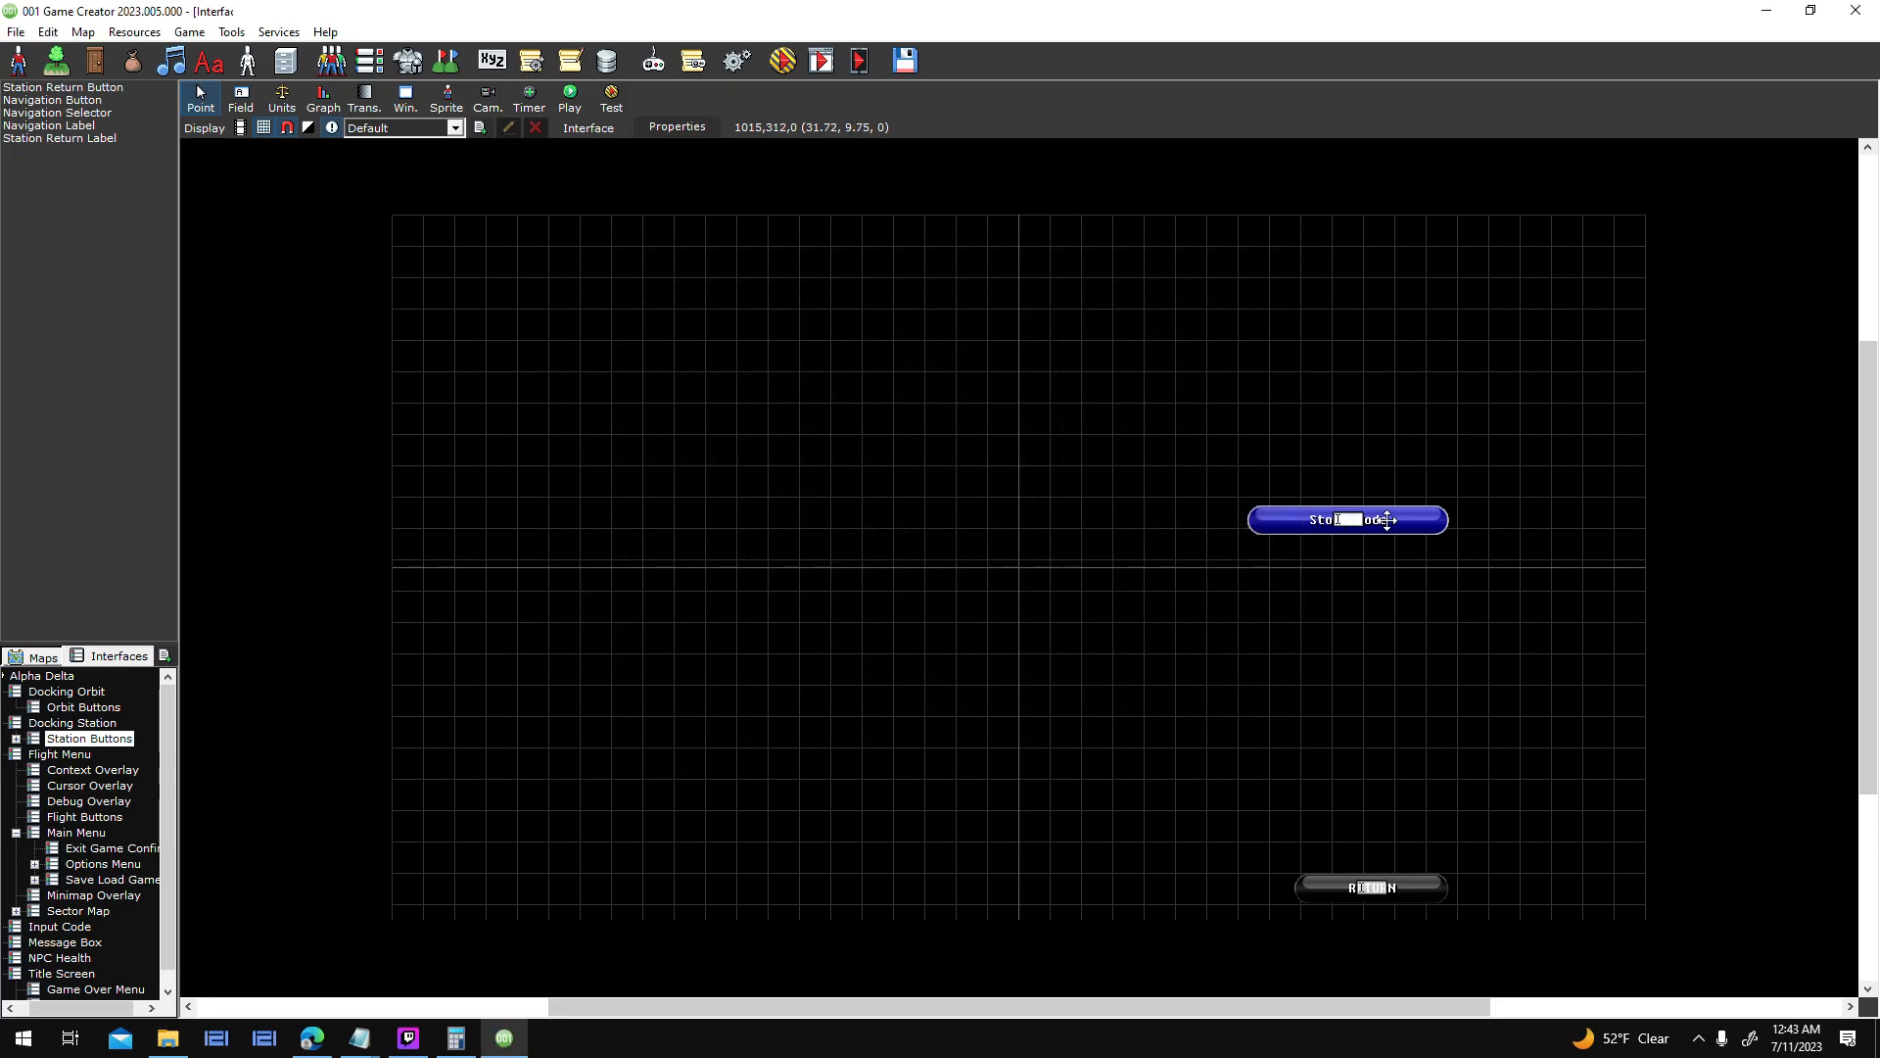
- In Navigation Label's Mouse/Touch Enter script, set the "Is this field already selected?" Condition Branch's expression to Field("Navigation Selector").Y = Field("this").Y
double_click(1384, 512)
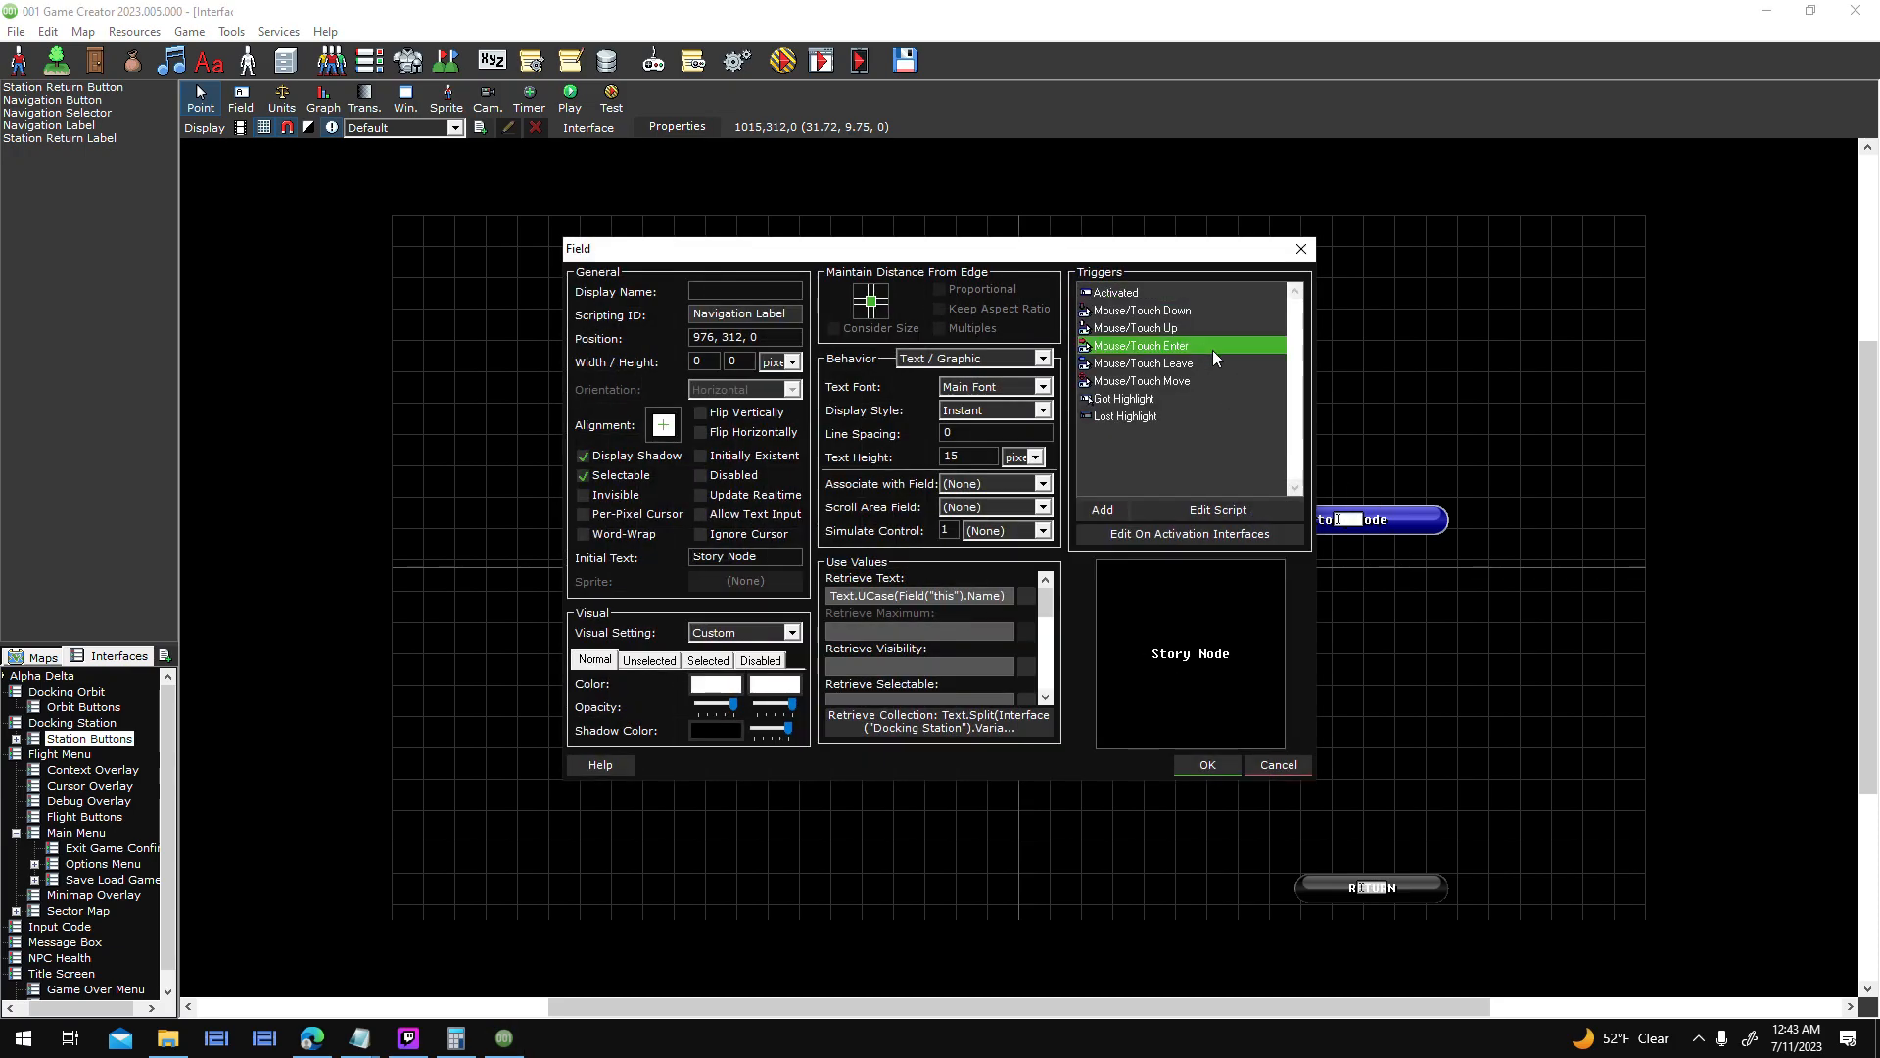
double_click(1213, 349)
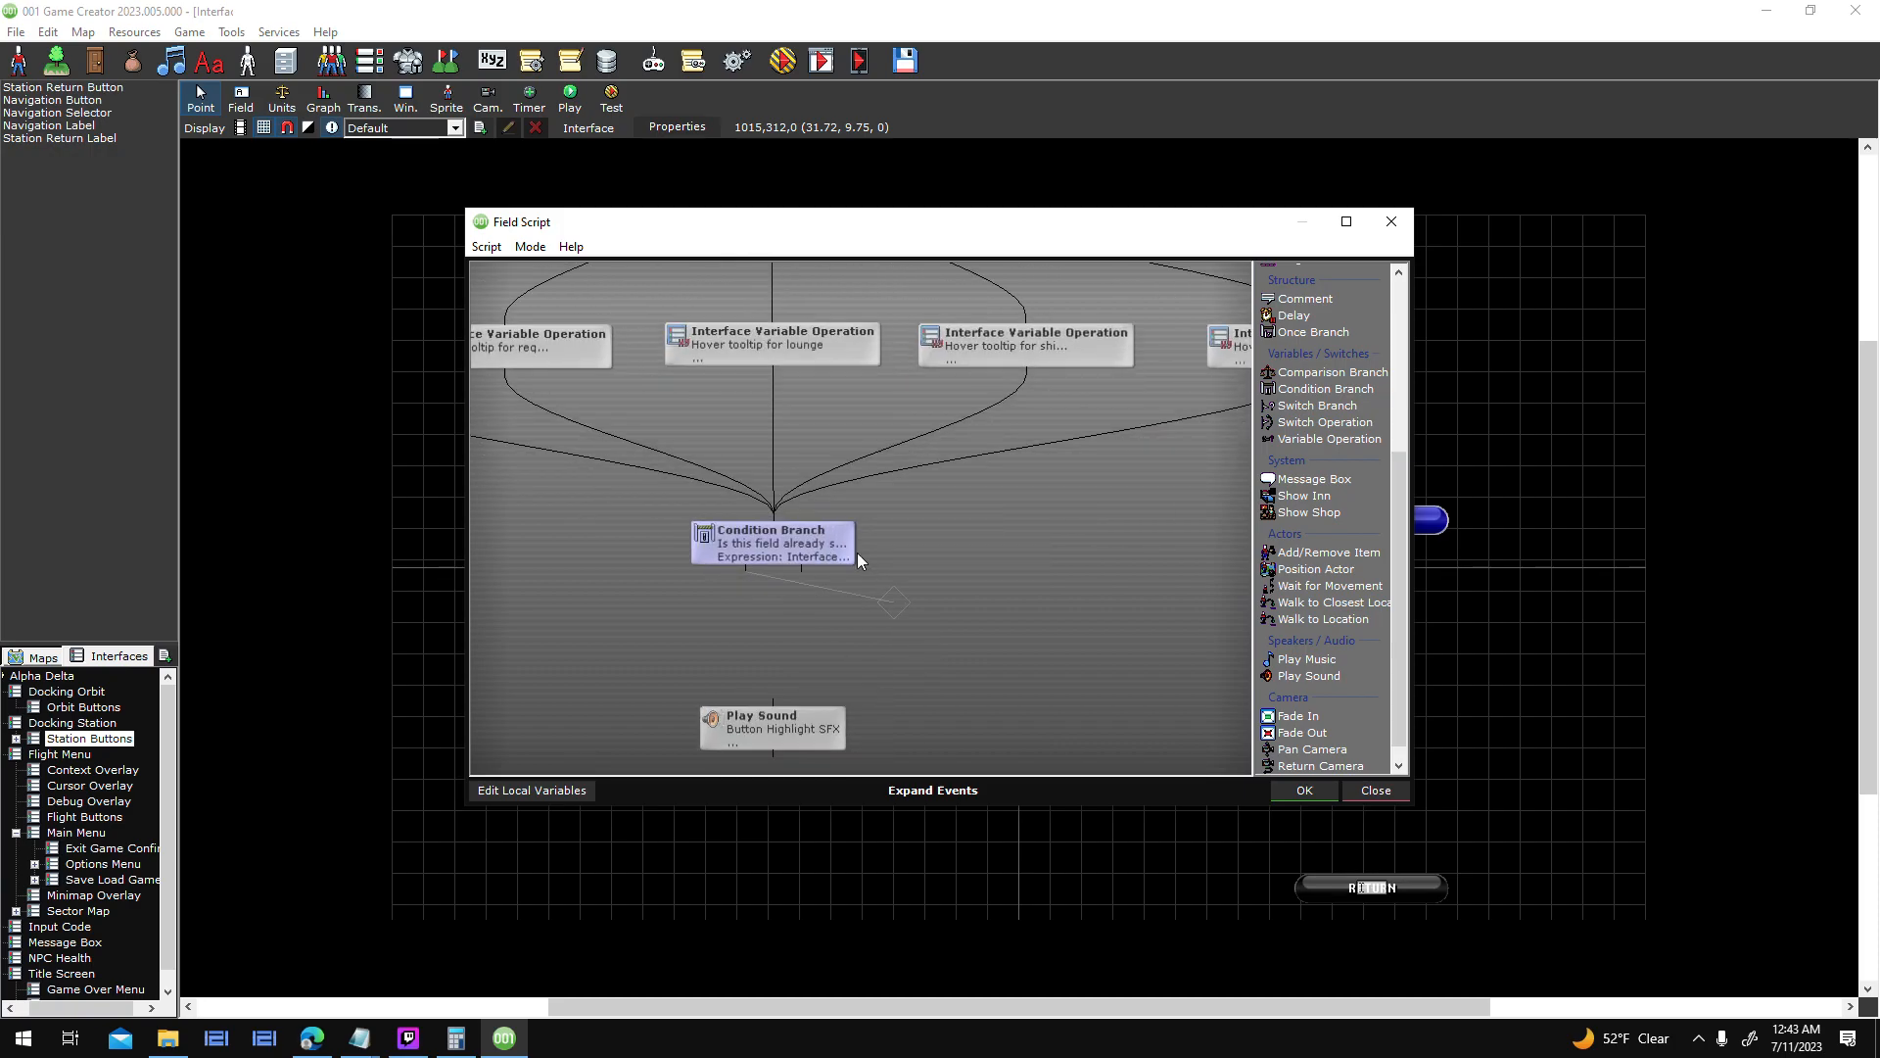
double_click(848, 545)
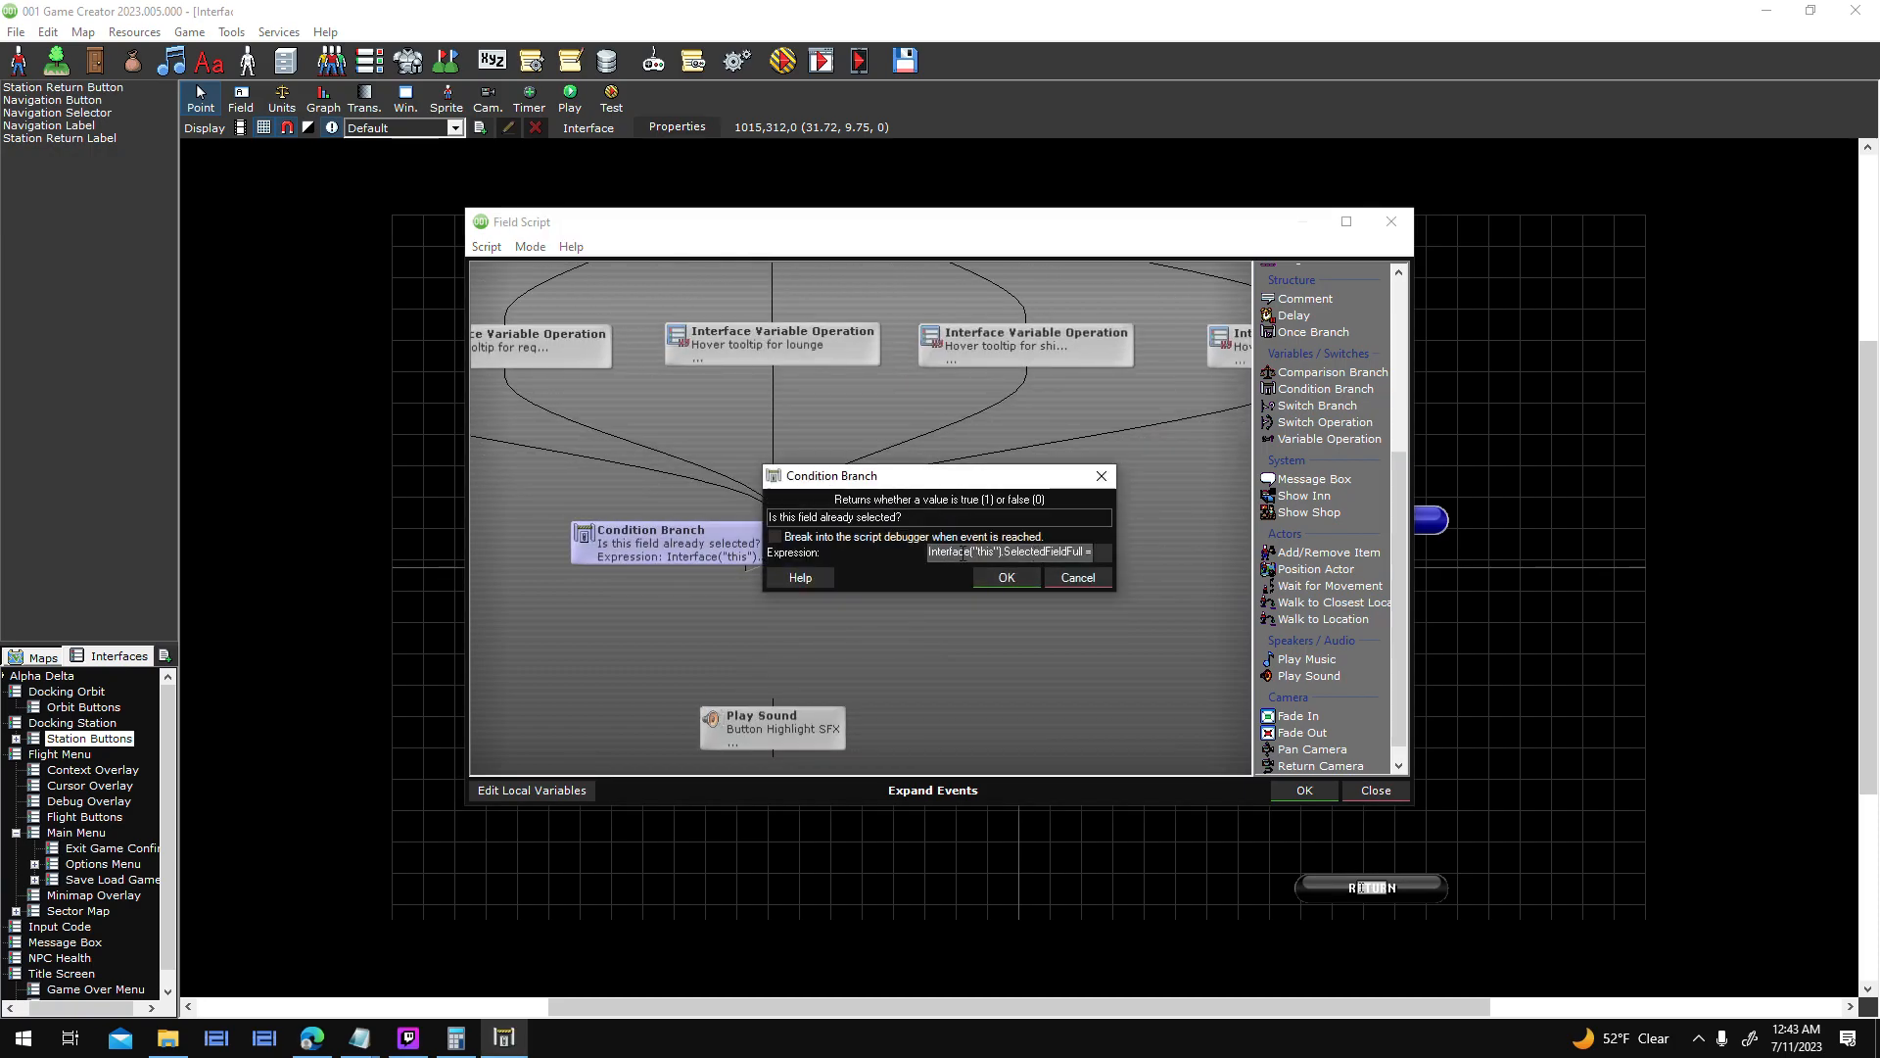
text(Int)
text(("Navigation Selecto)
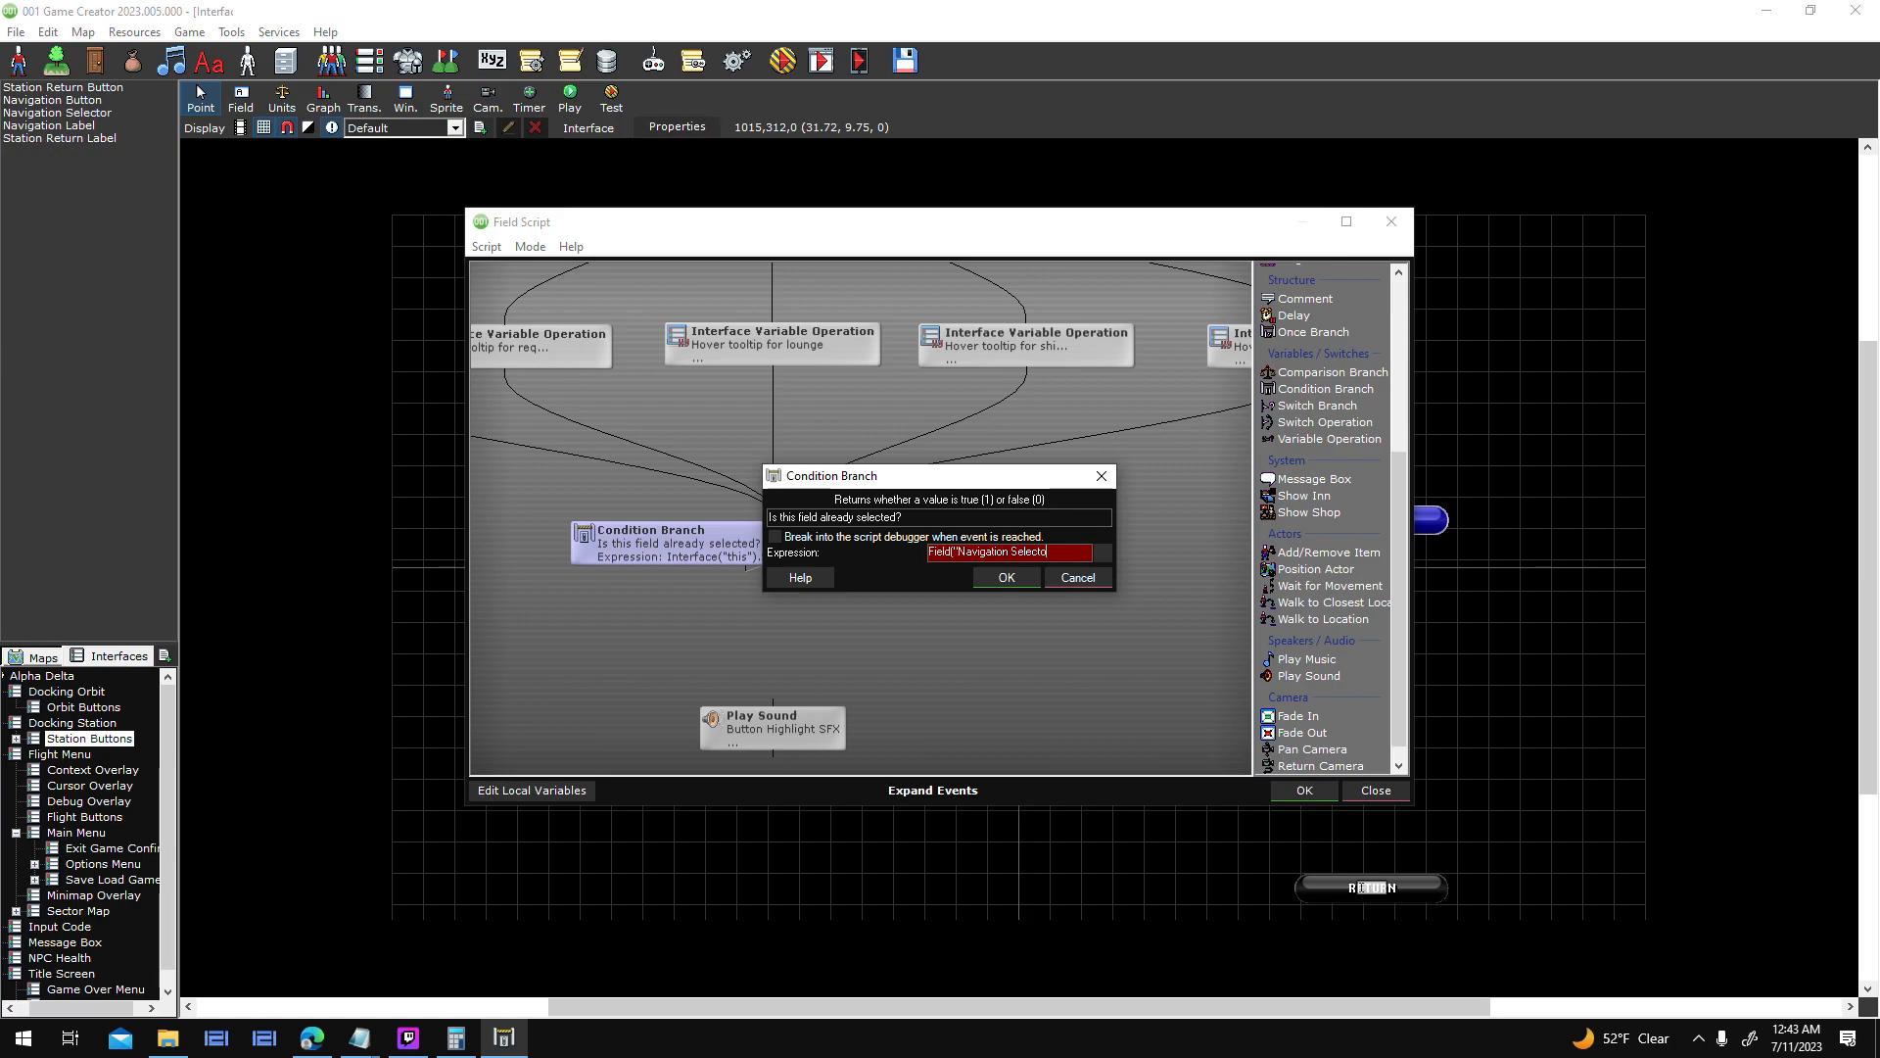
text(r").Y = Fi)
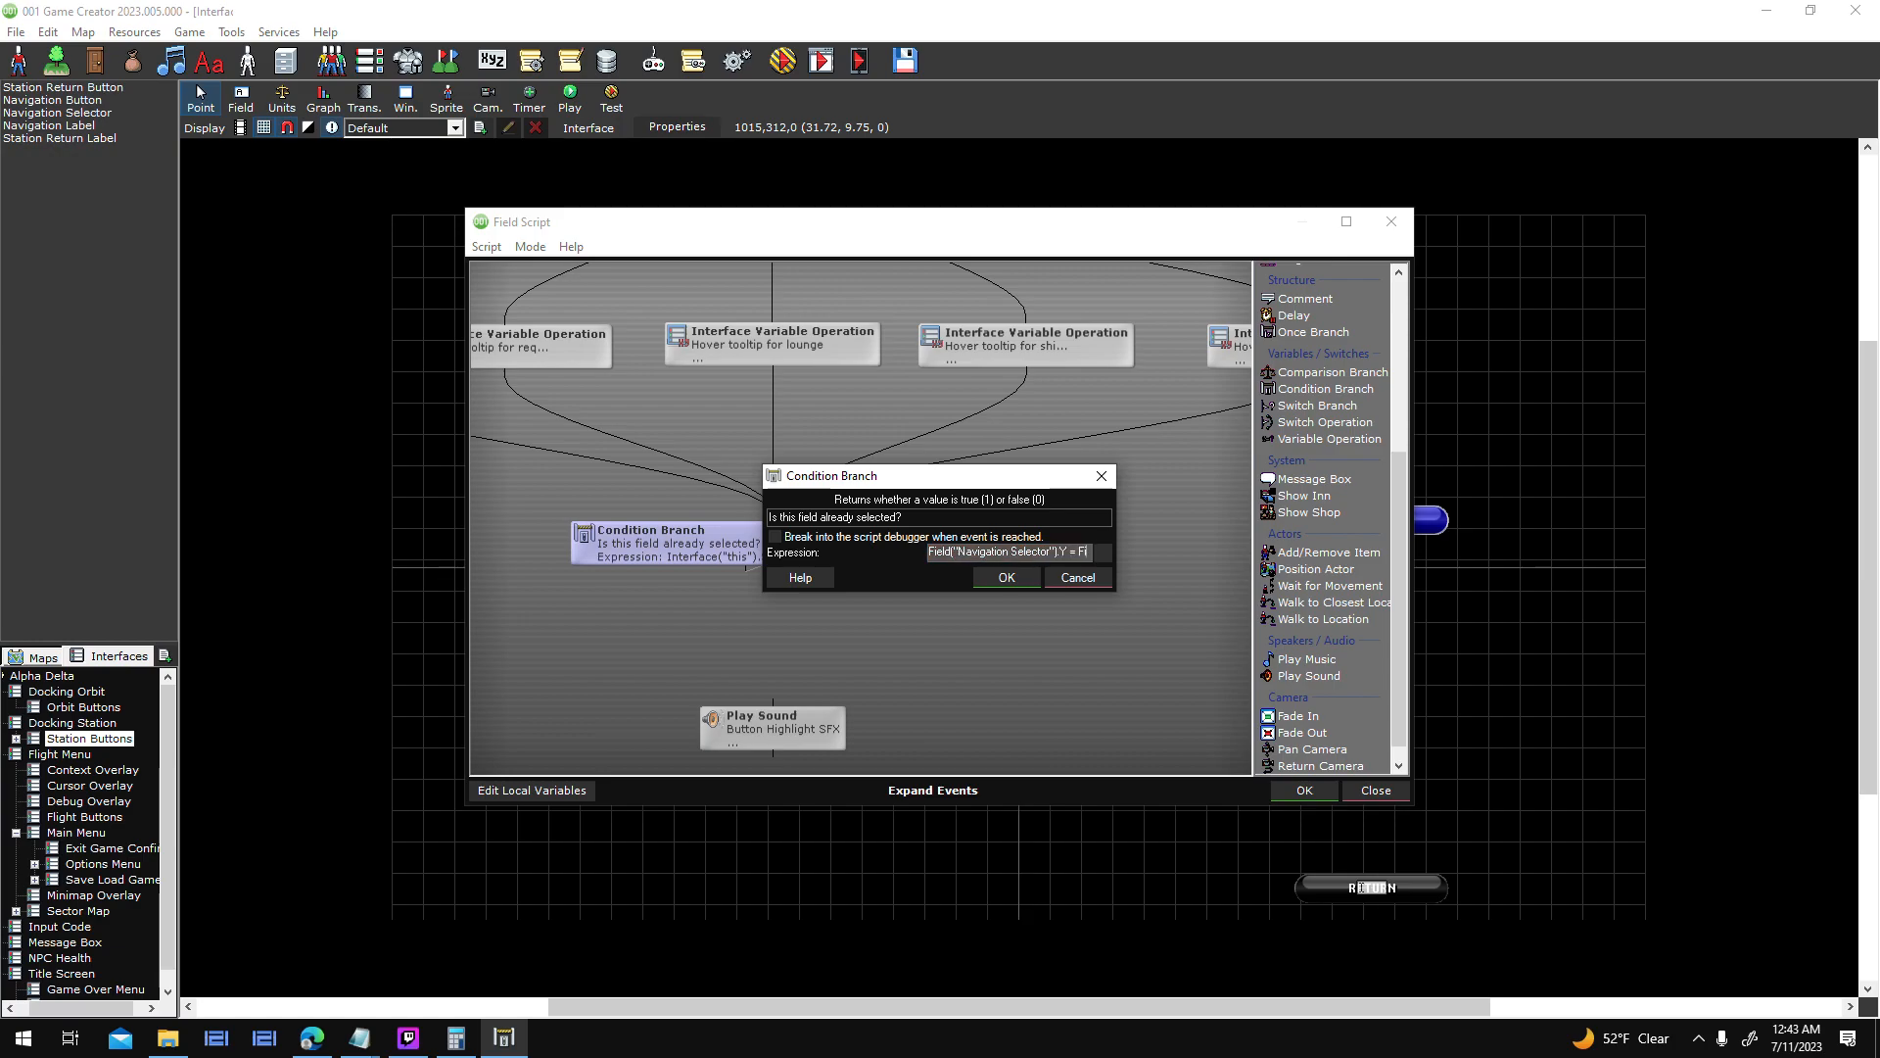
text(eld("th)
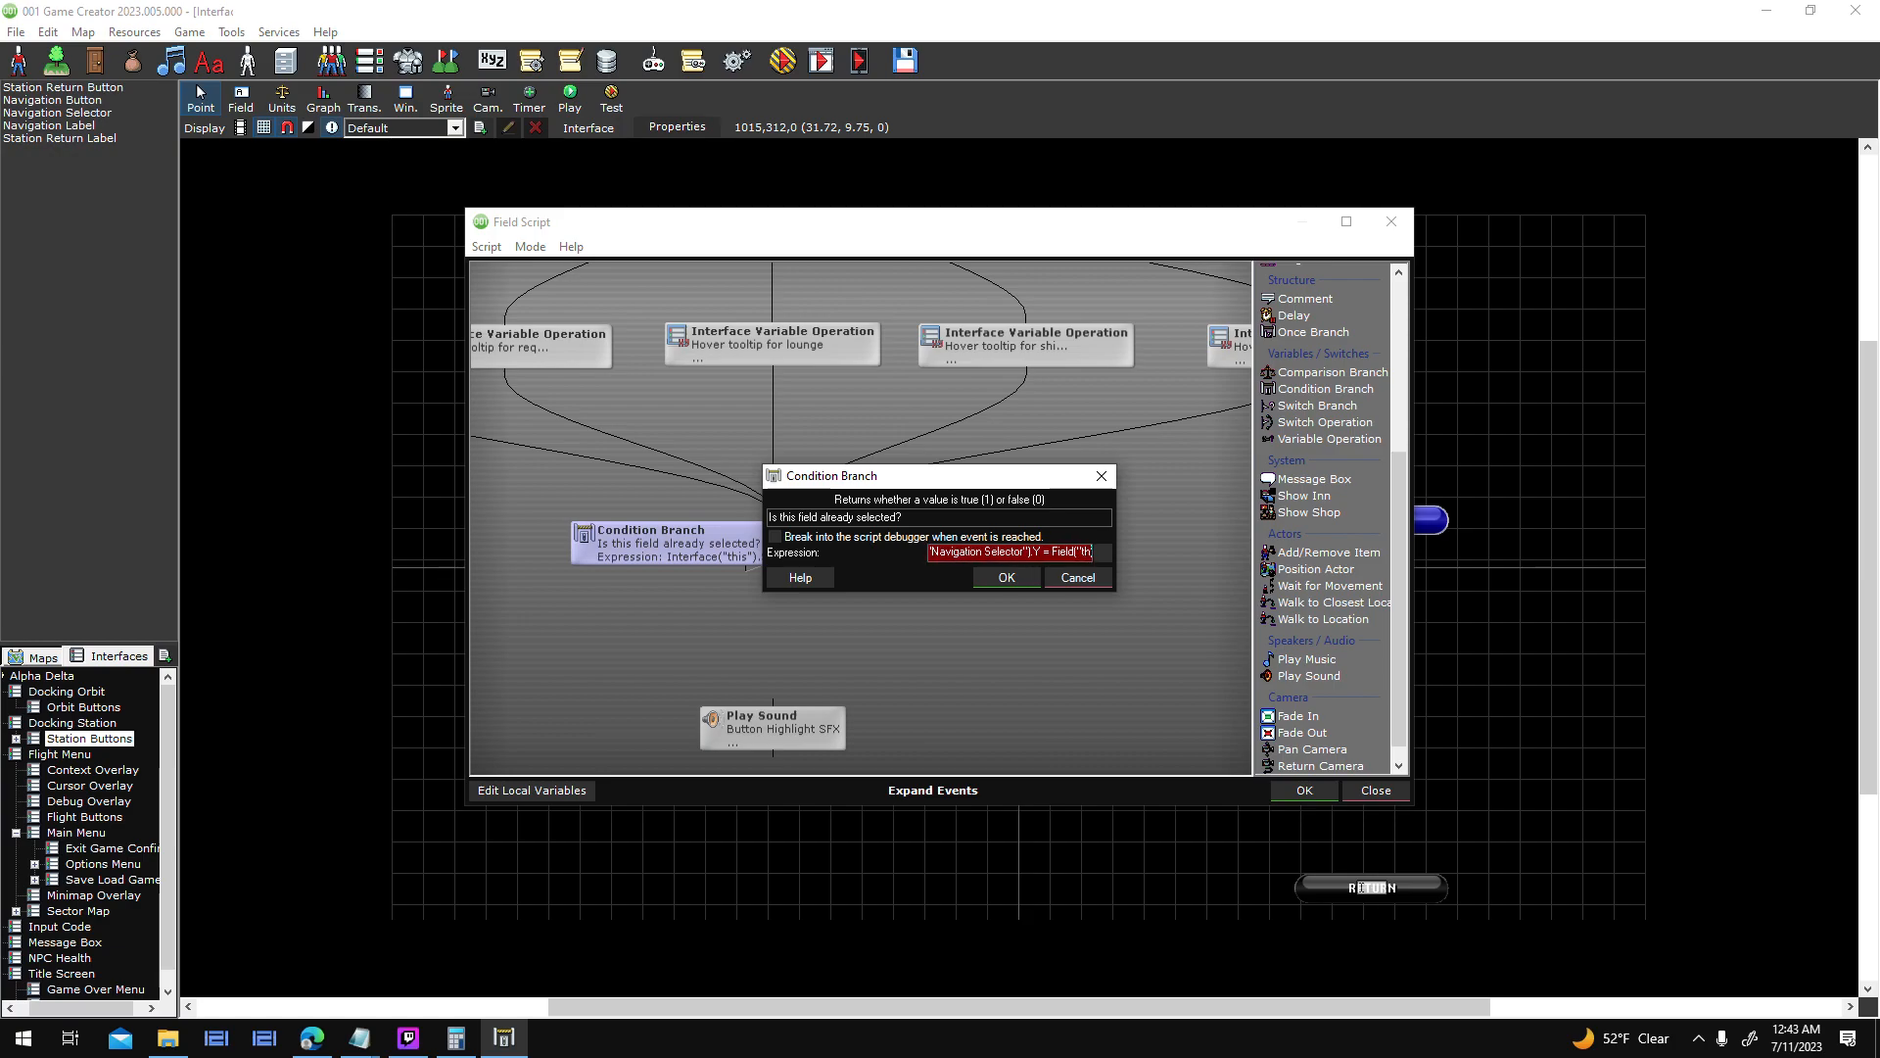
text(is").Y)
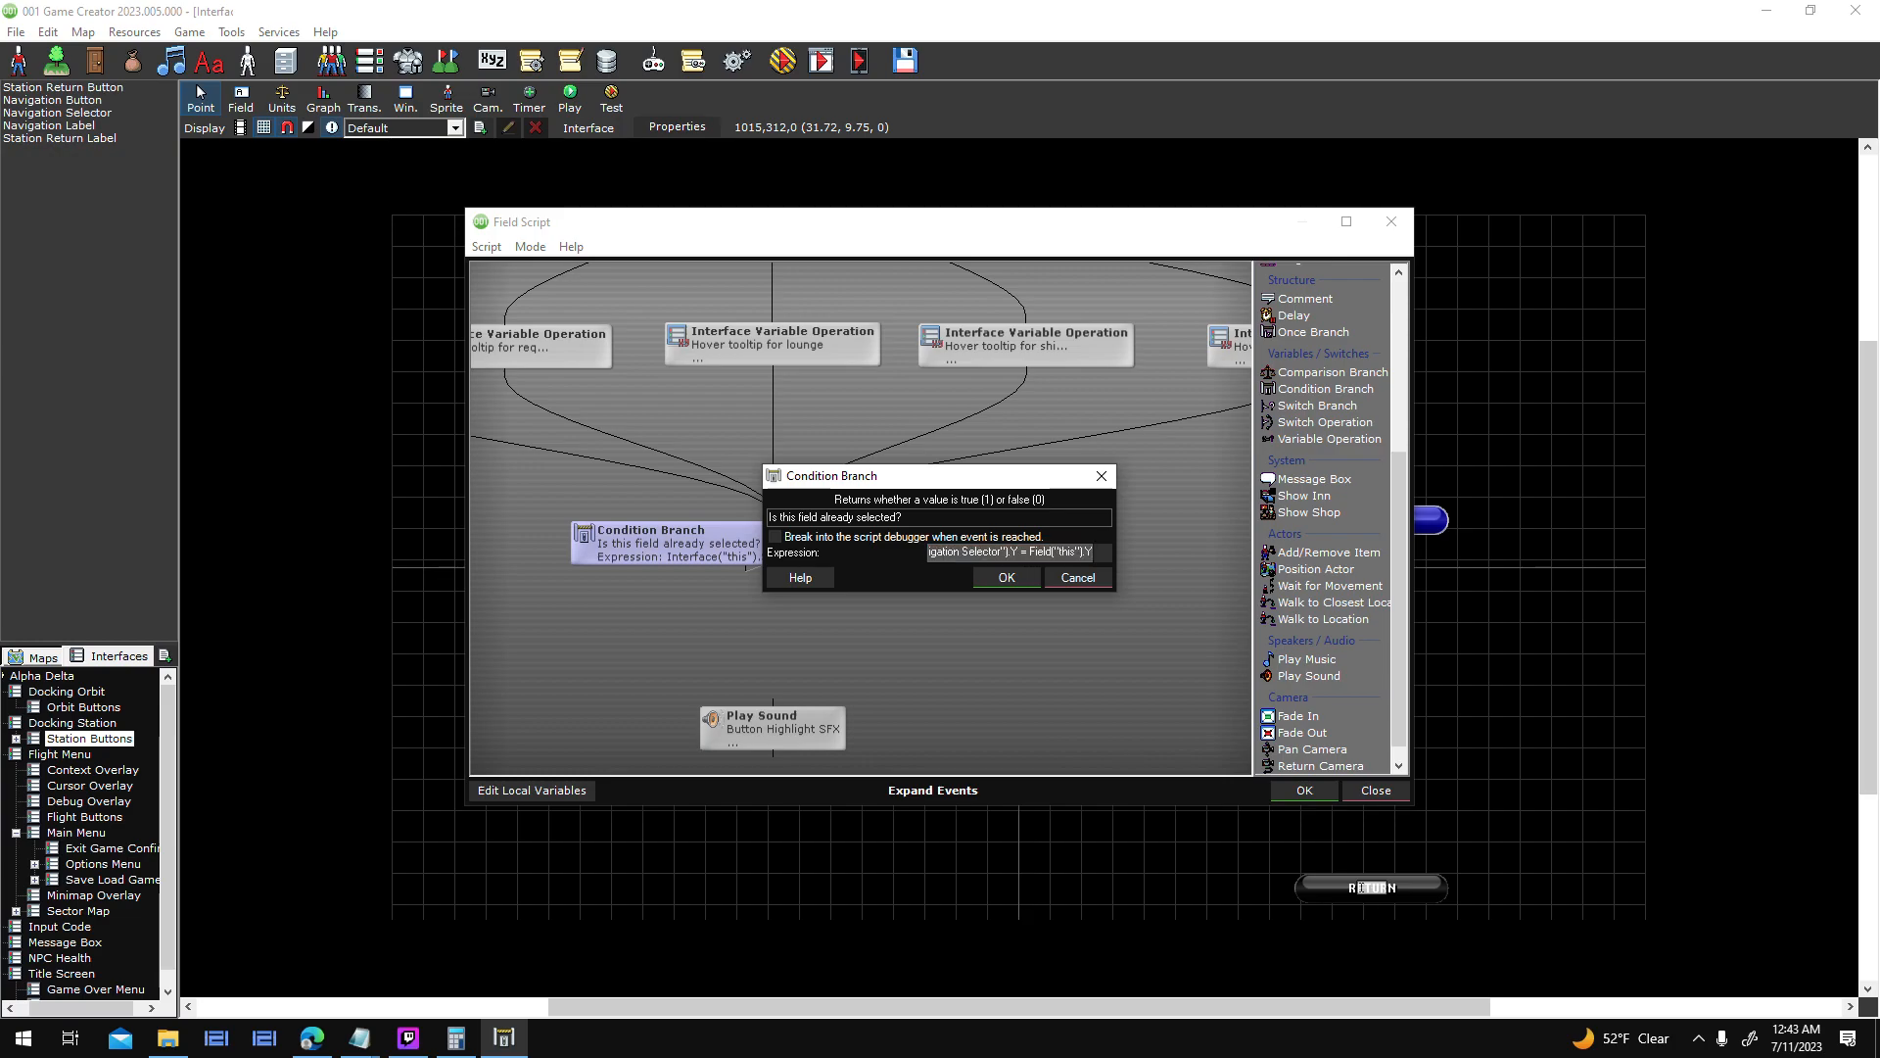
key(Return)
- Attach the Button Highlight SFX Play Sound event to the second output of Navigation Label's Condition Branch and confirm the script and field
drag(821, 730, 825, 673)
drag(801, 570, 780, 654)
drag(788, 669, 787, 638)
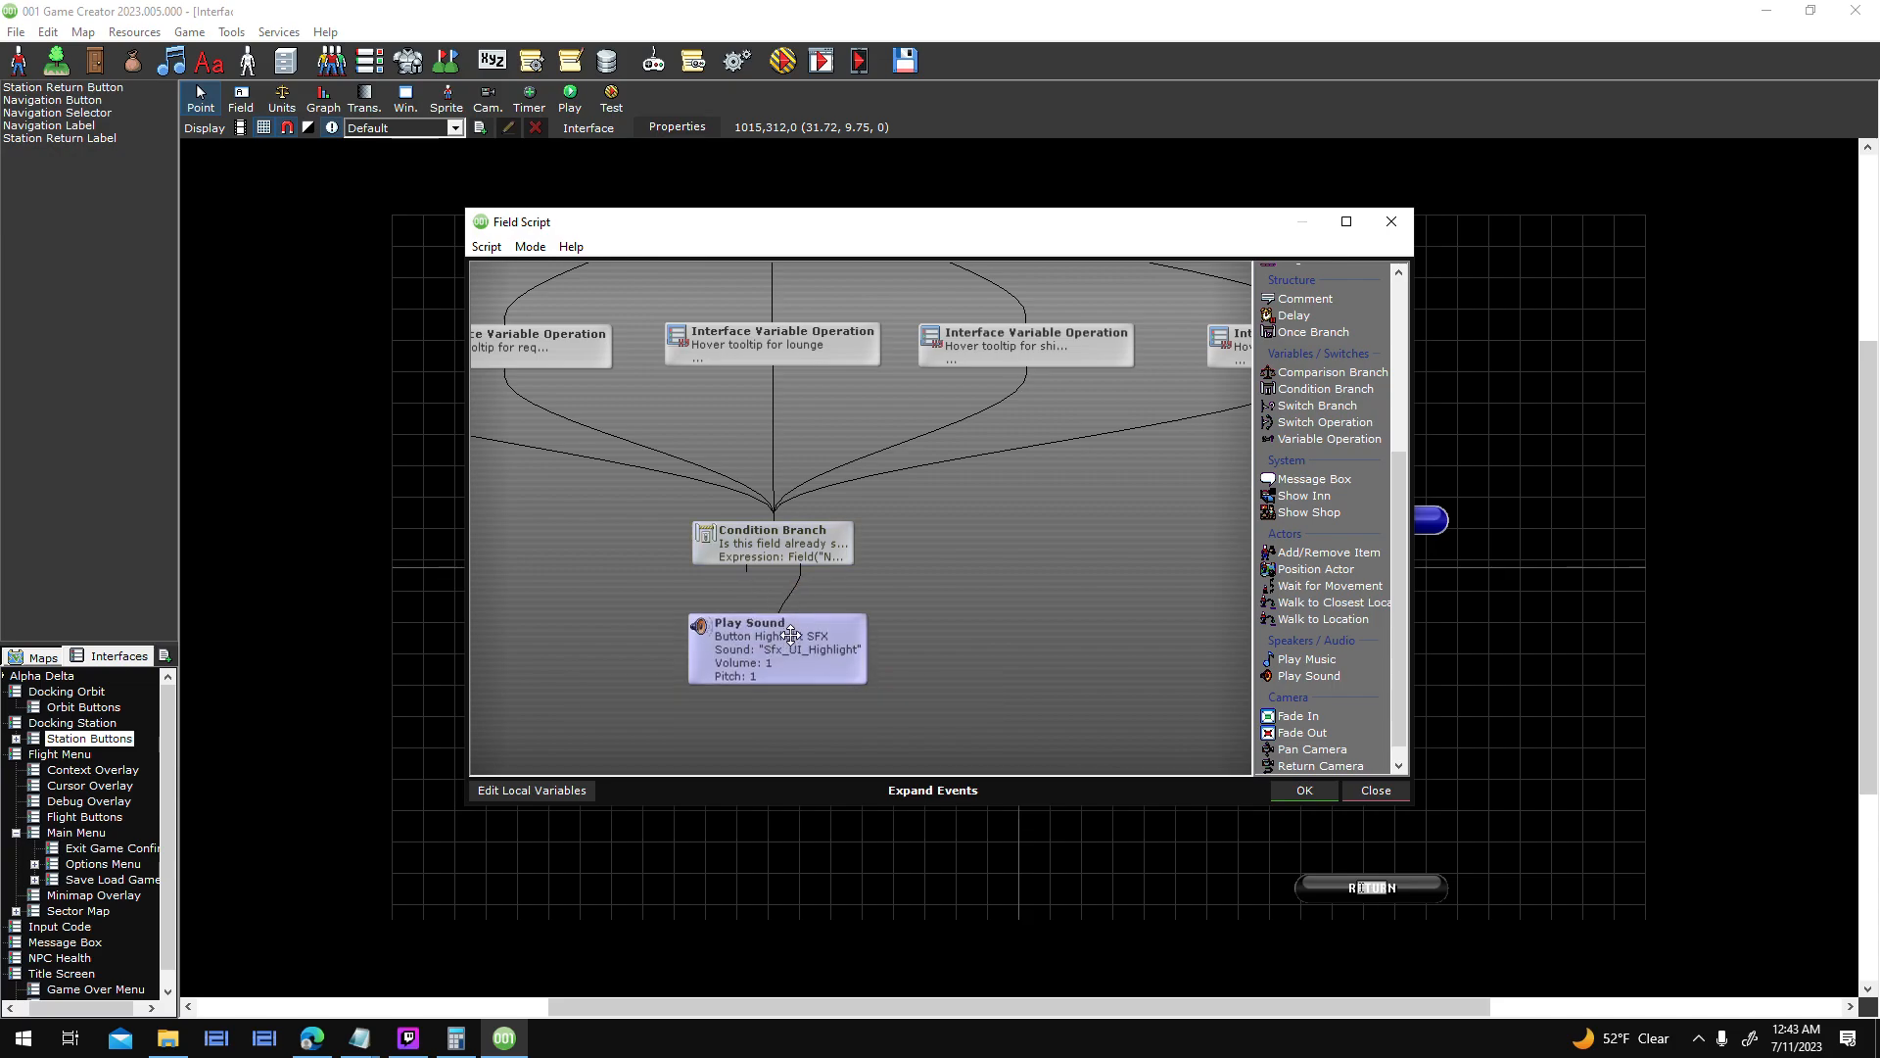
click(1323, 795)
click(1212, 765)
- Run the Alpha Delta test game and start play from the title screen
click(795, 54)
key(Return)
key(Return)
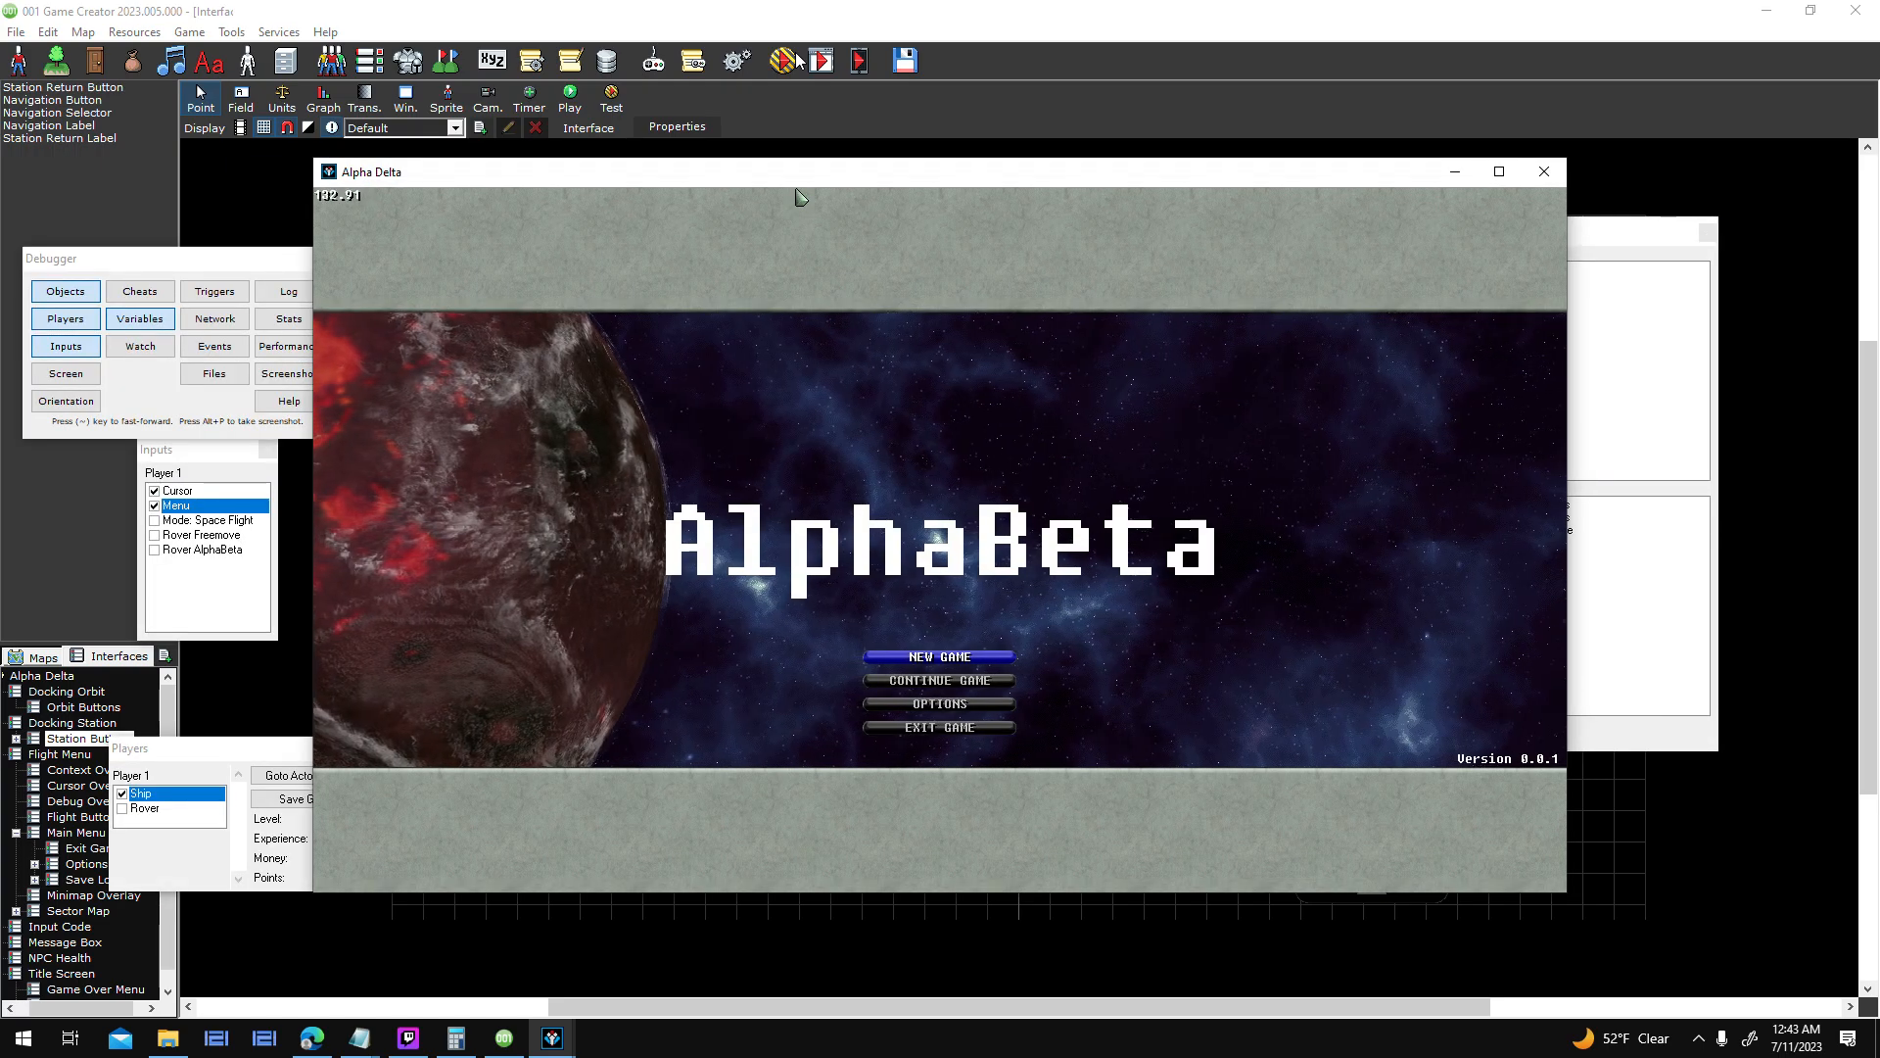
key(Return)
key(Down)
key(Return)
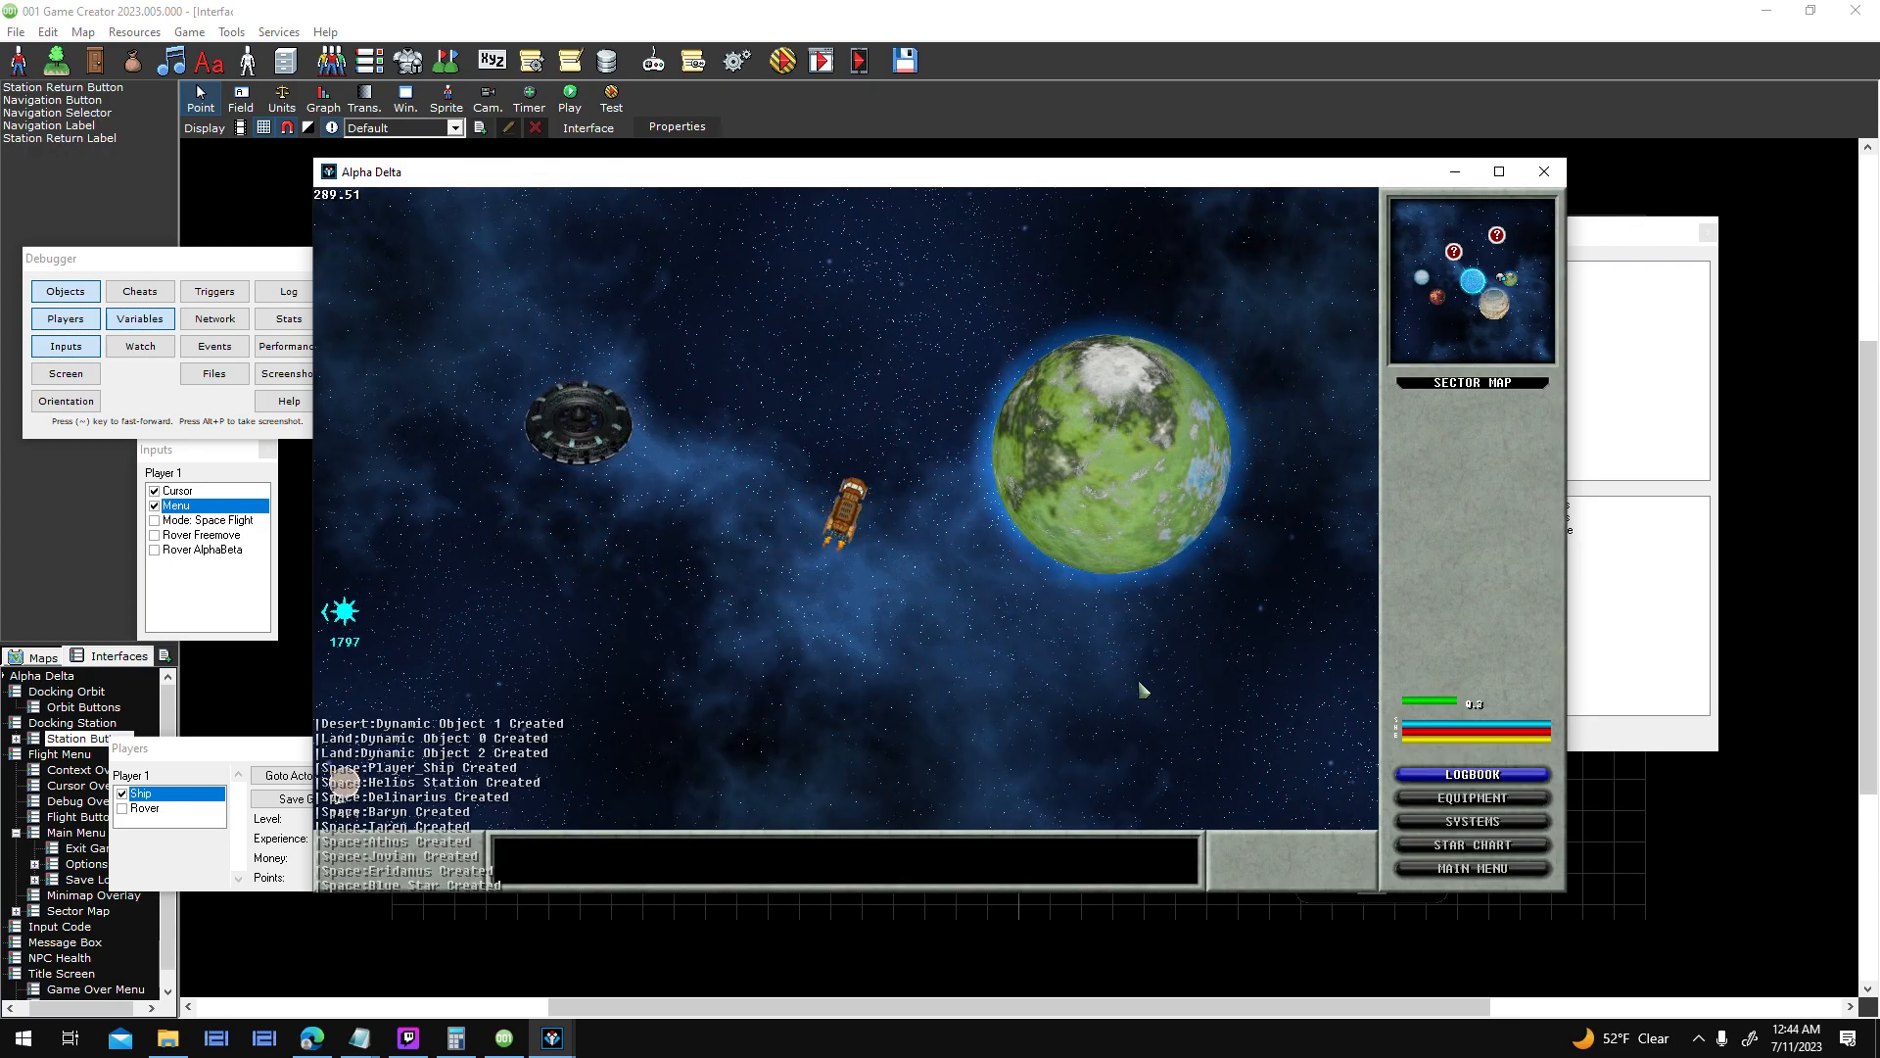
- Turn the ship toward Helios Station, target the station and dock at it
key(a)
key(w)
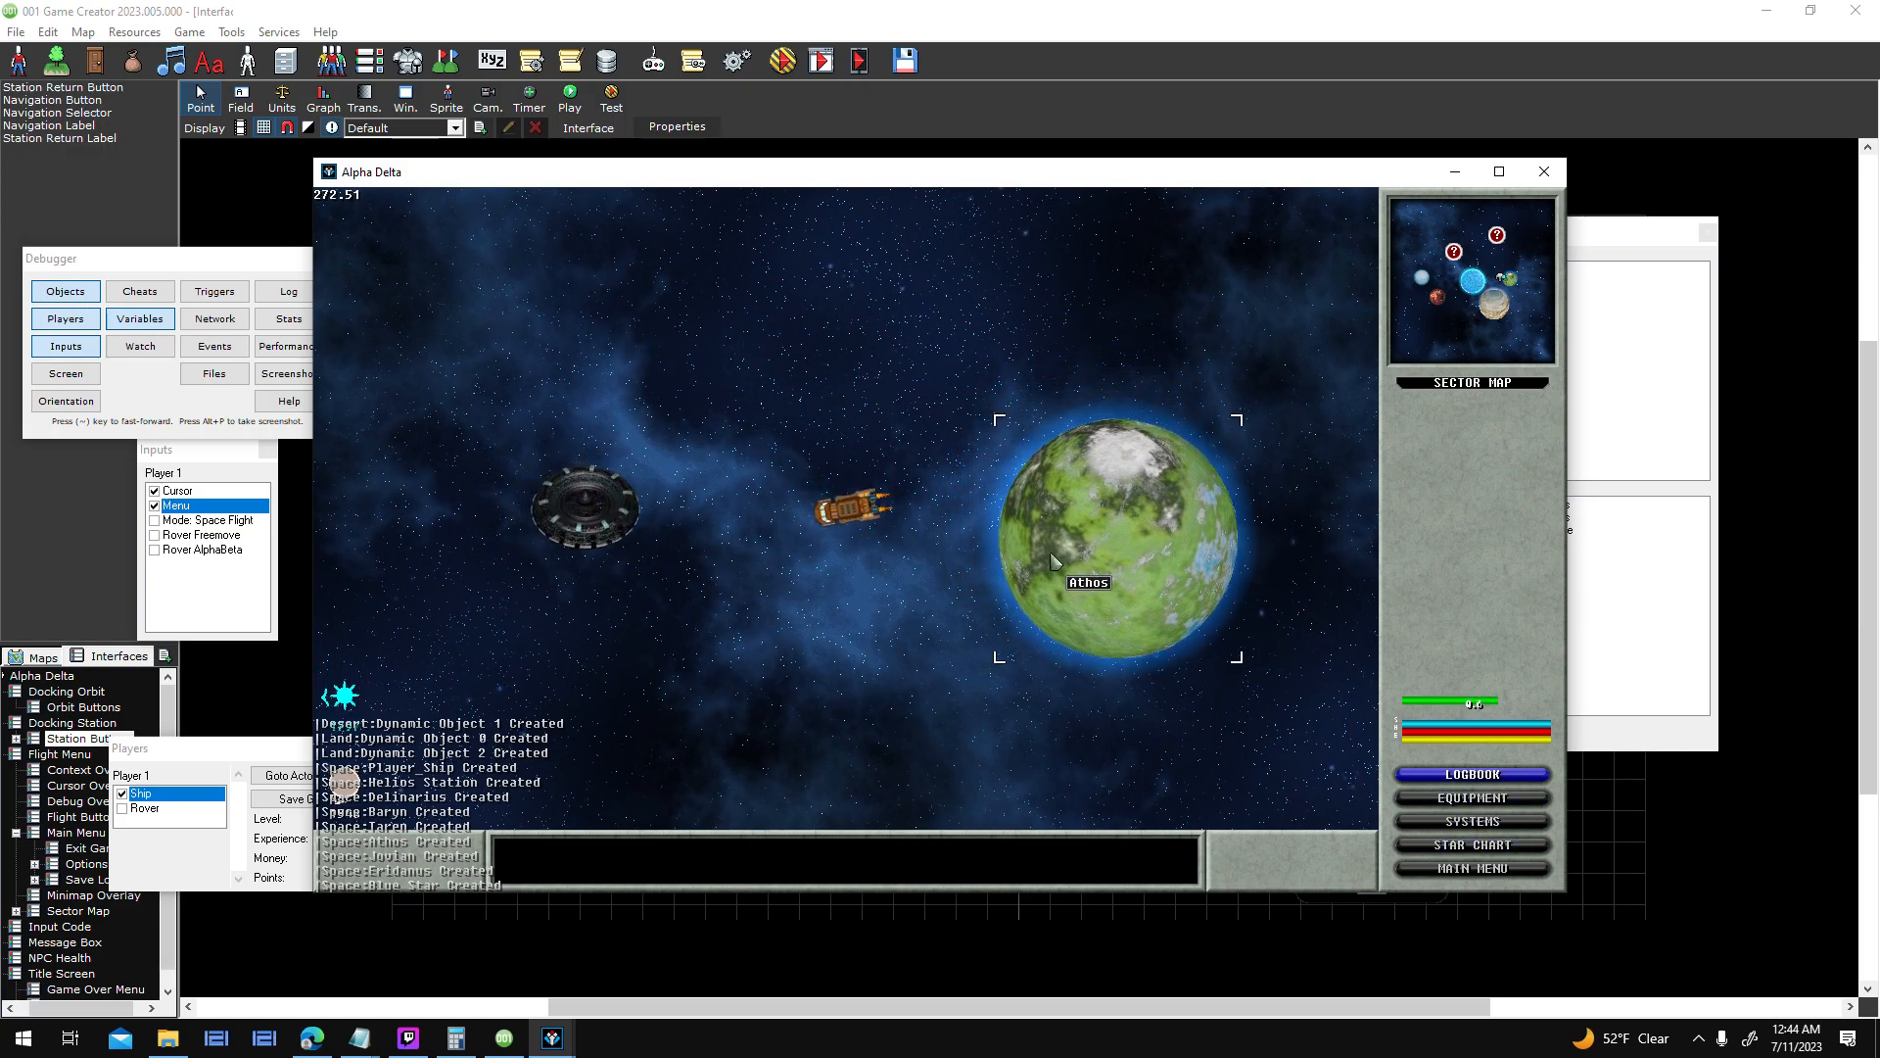
click(646, 490)
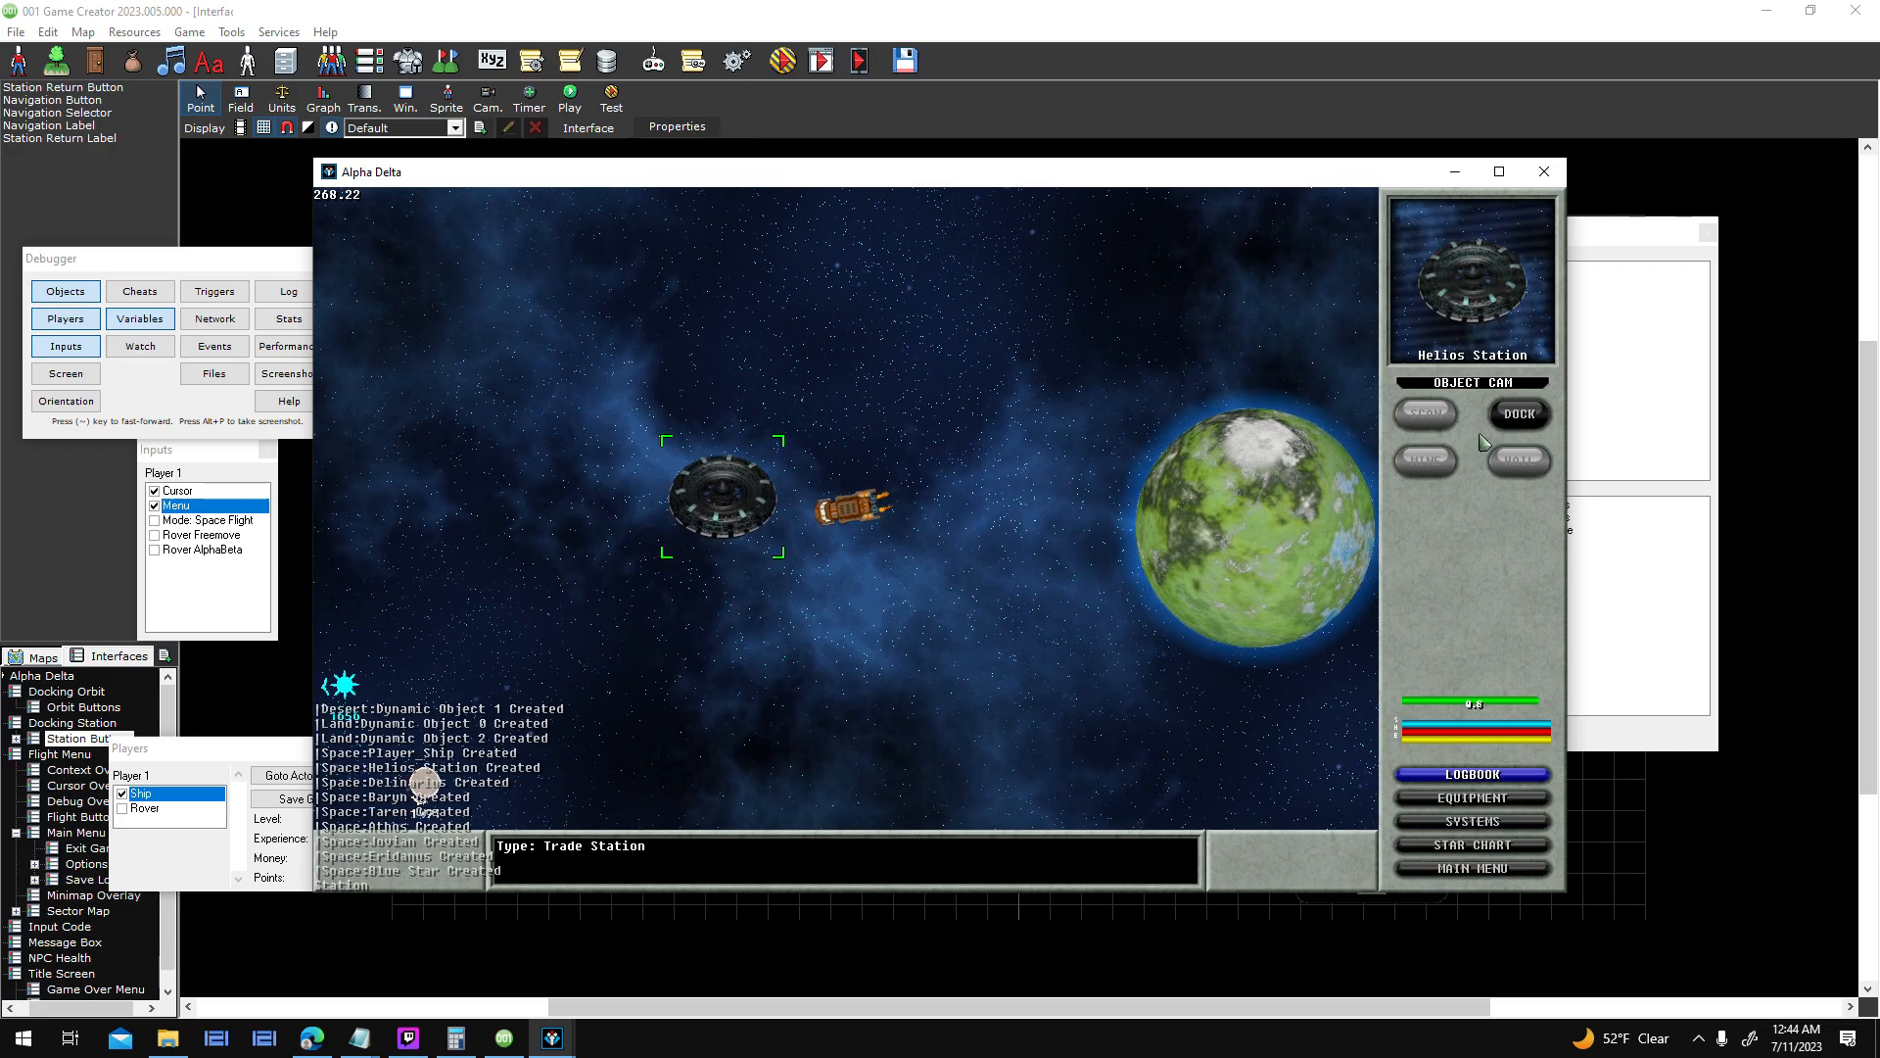
click(1513, 419)
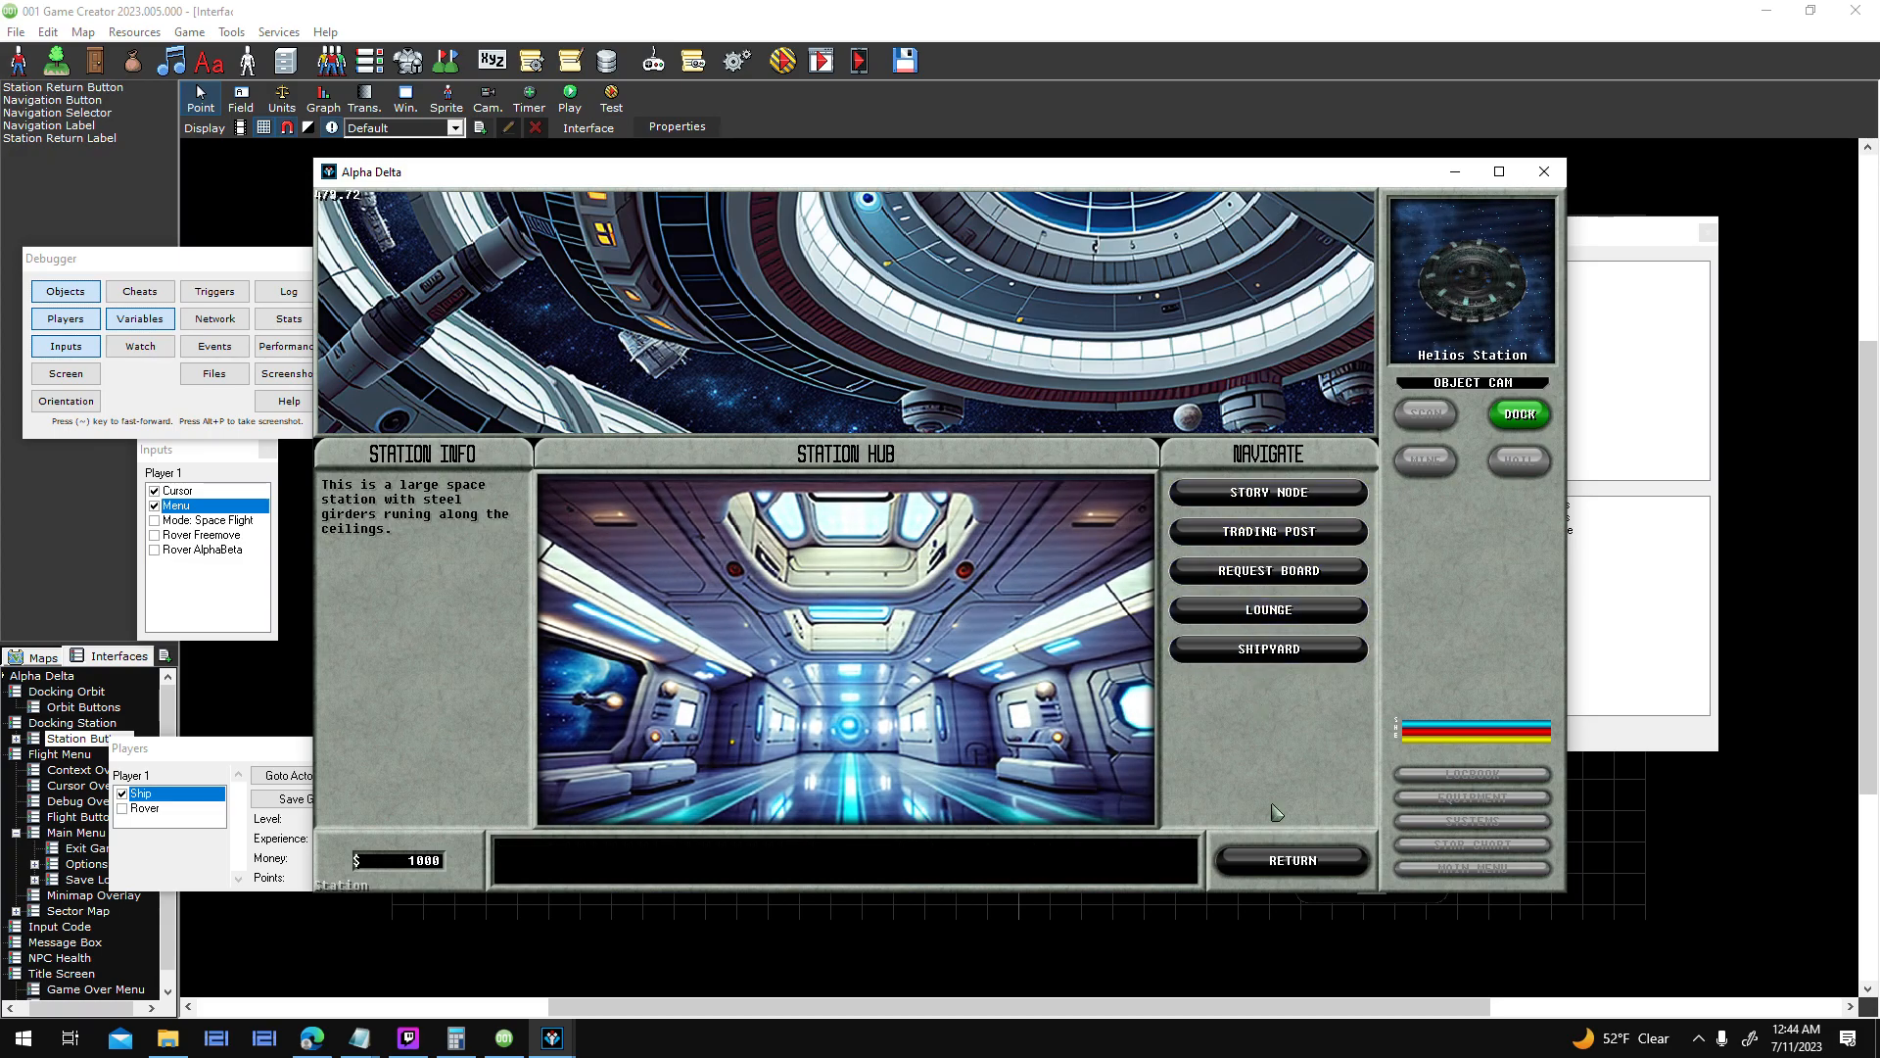
- Move the highlight up and down through the Station Hub's Navigate buttons to check the highlight sound
key(Down)
key(Down)
key(Down)
key(Down)
key(Down)
key(Down)
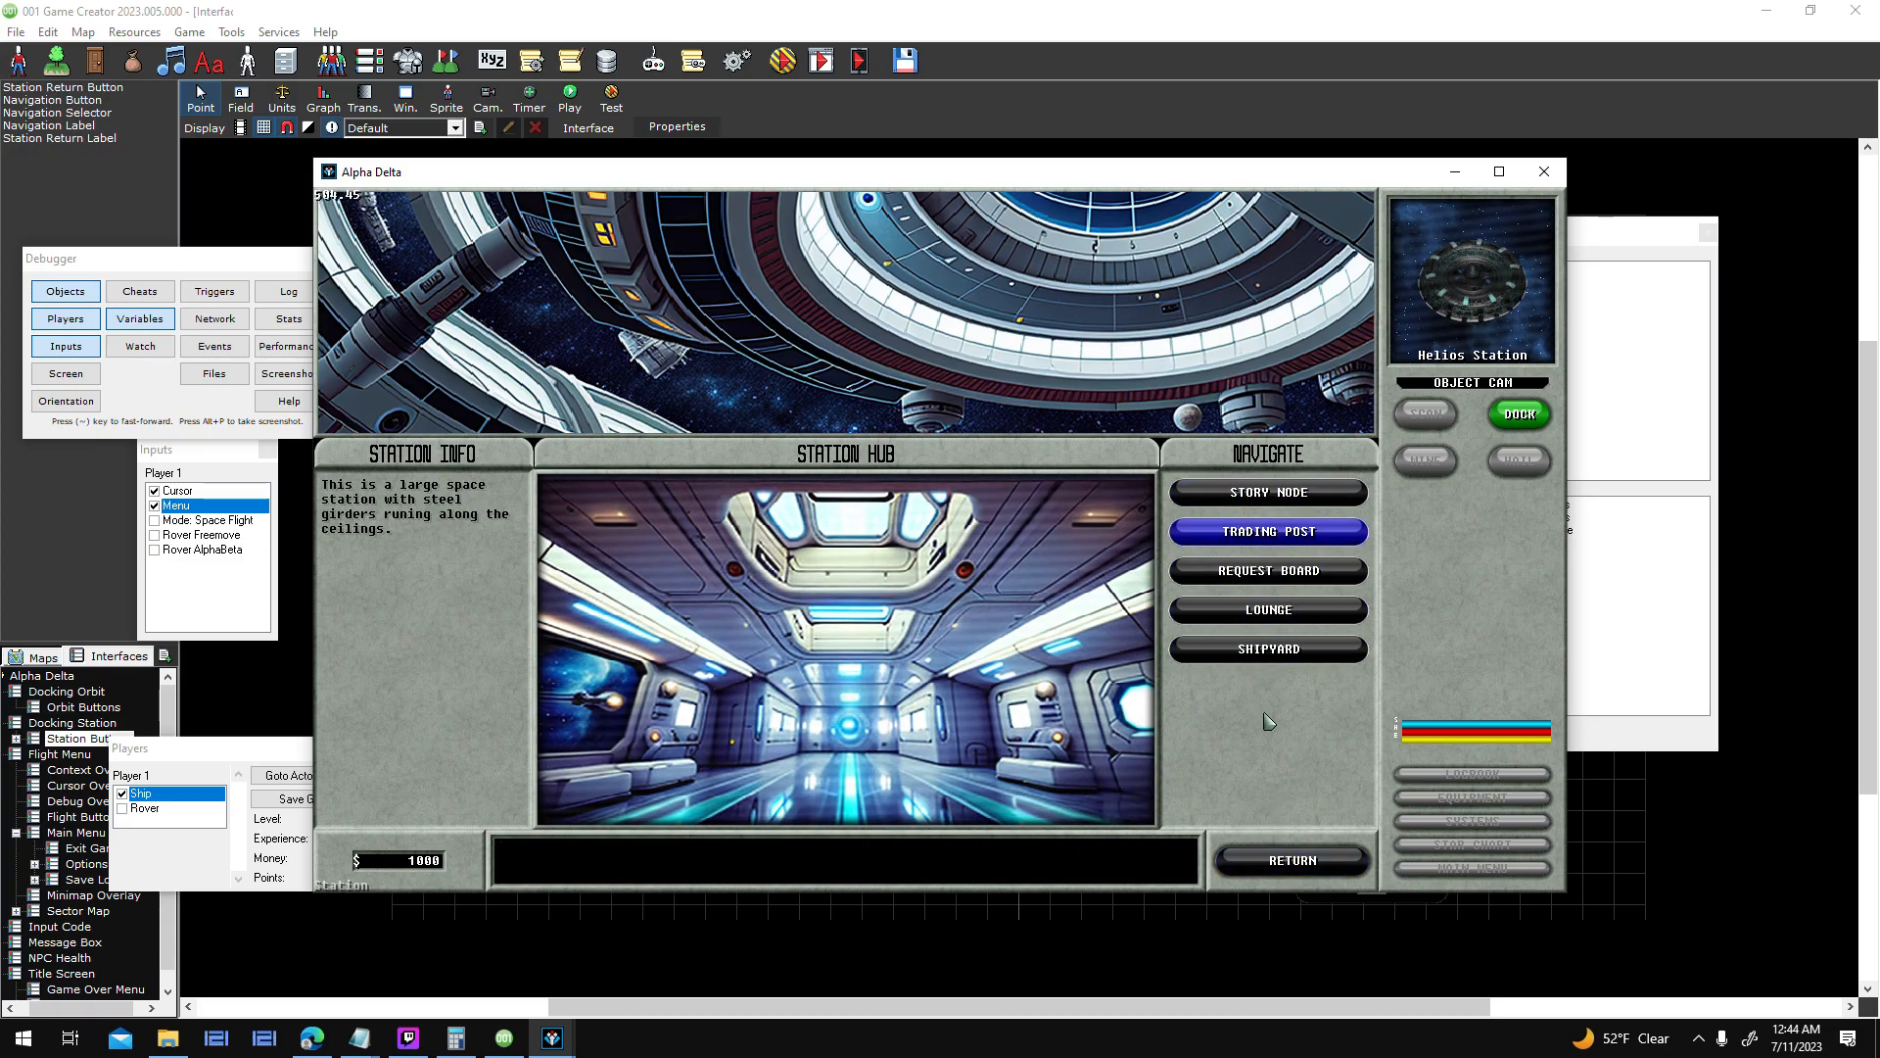
key(Up)
key(Up)
key(Up)
key(Down)
key(Down)
key(Down)
key(Up)
key(Up)
key(Up)
- Enter the Story Node, the Lounge and the Story Node again, returning to the Station Hub each time
click(1270, 494)
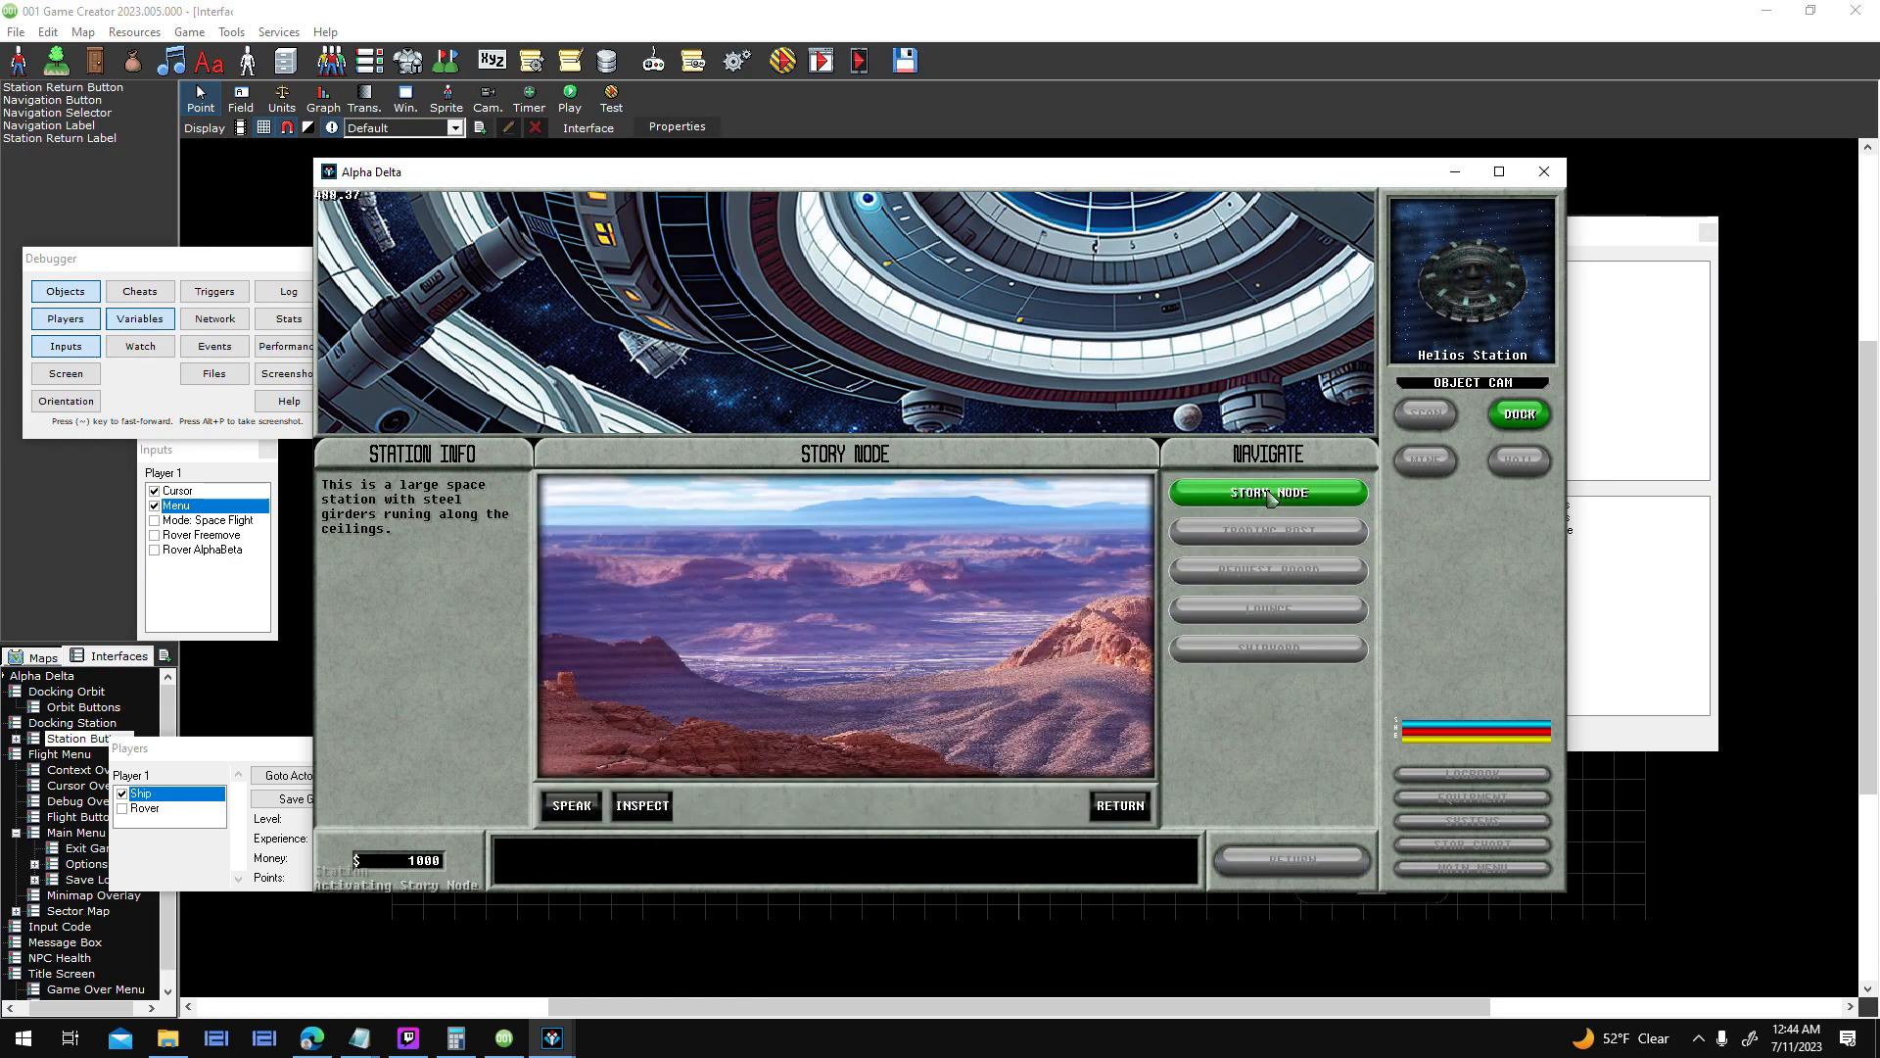
click(1120, 797)
click(1294, 627)
click(1146, 793)
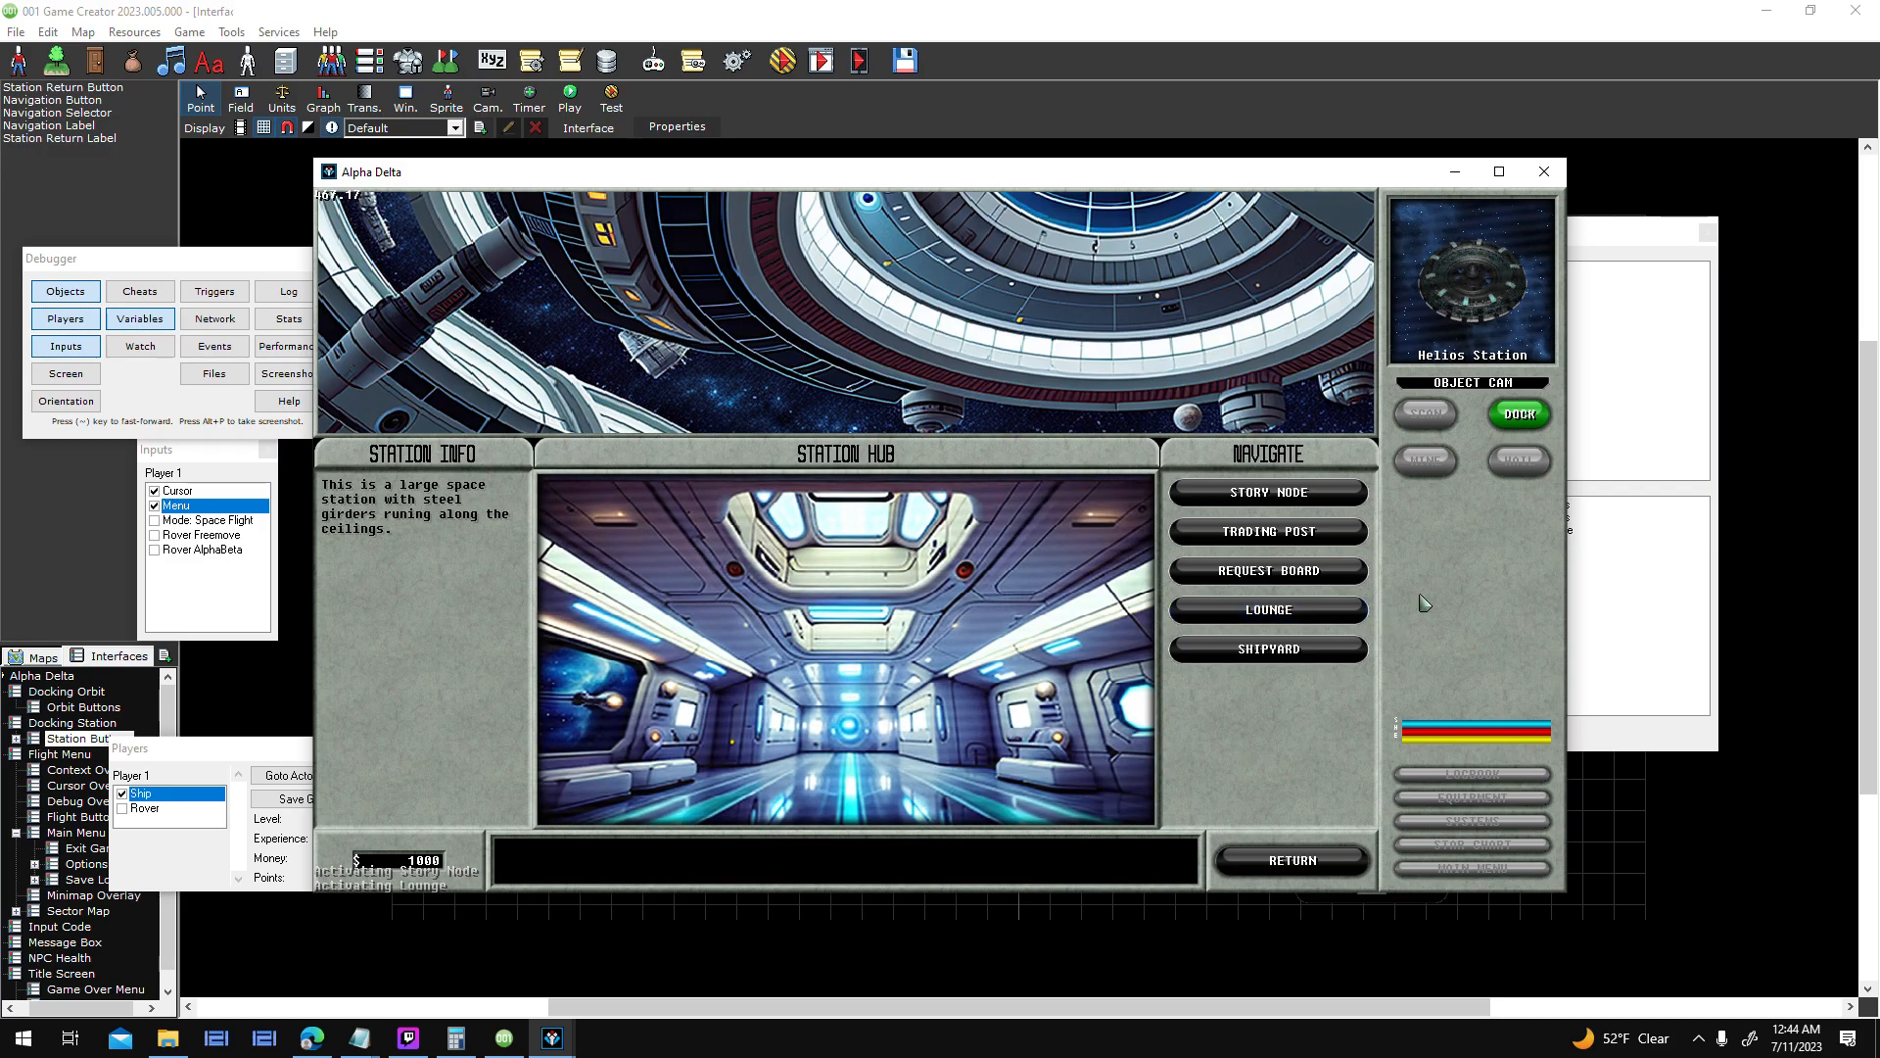
click(1349, 487)
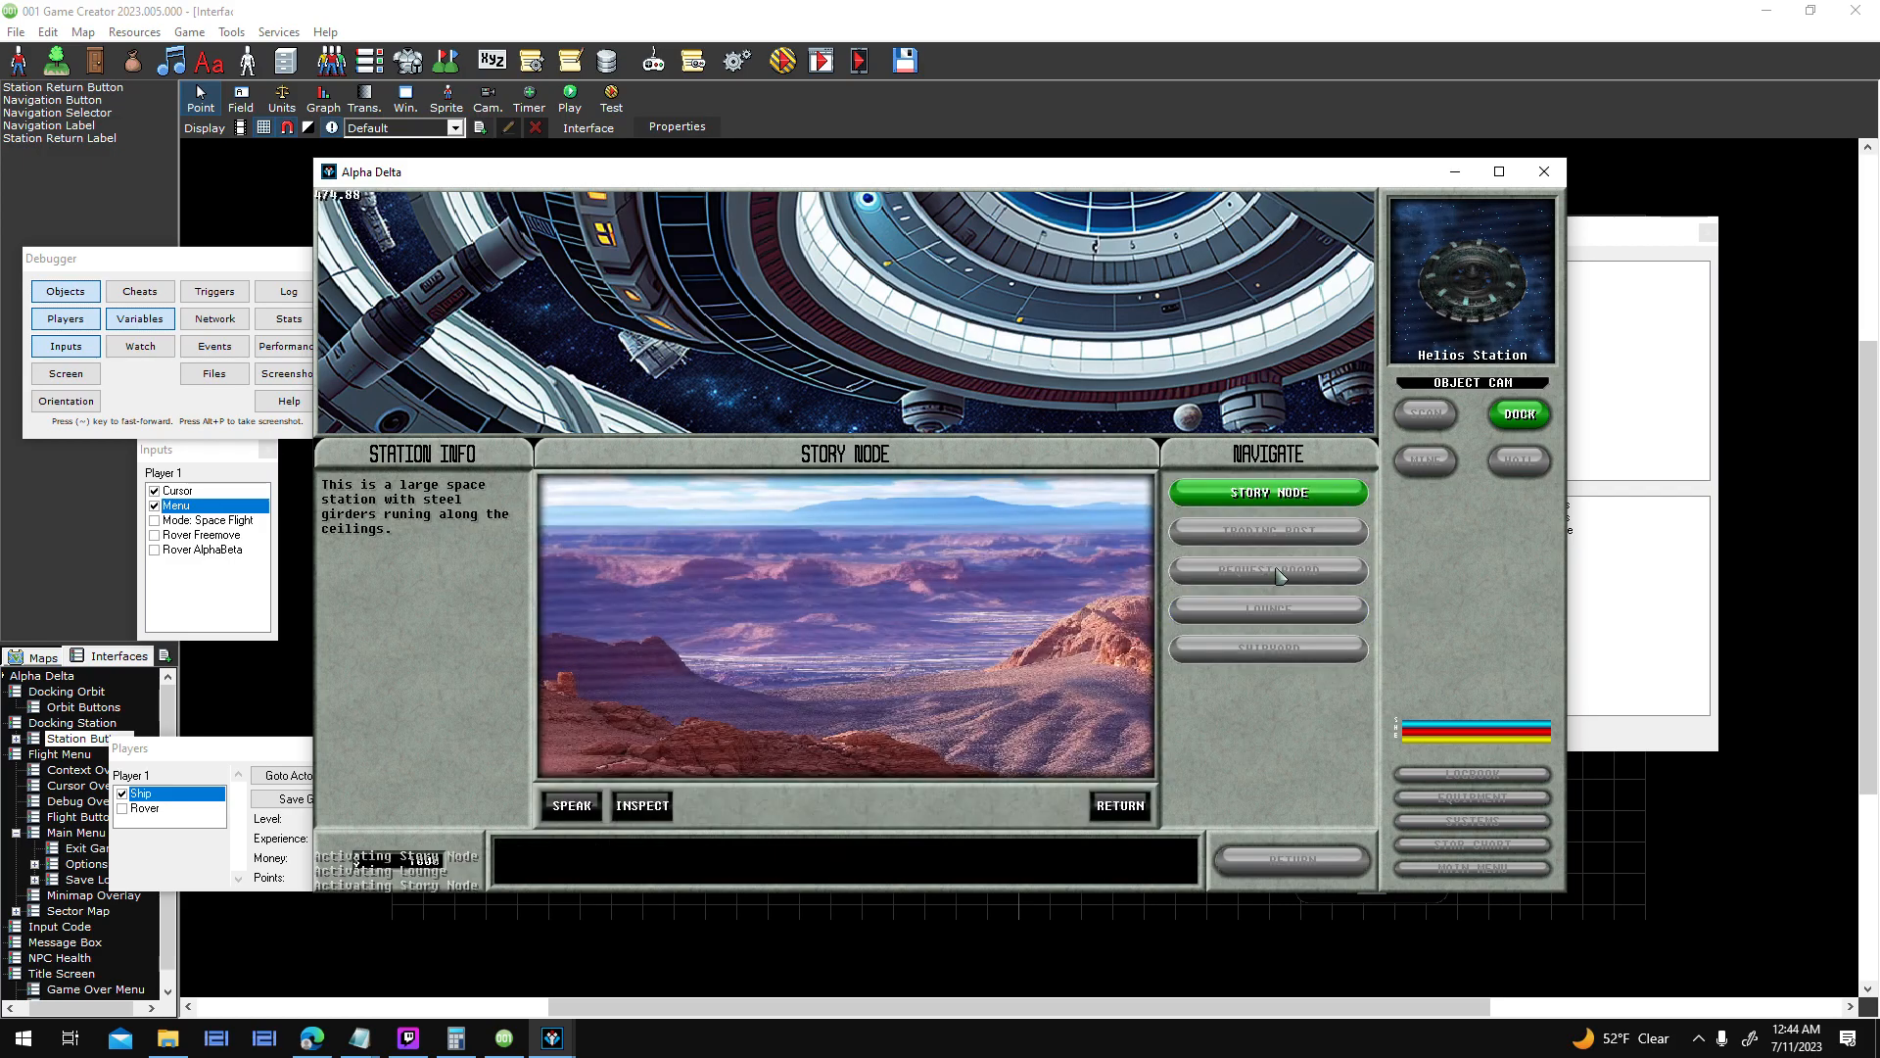
click(1113, 808)
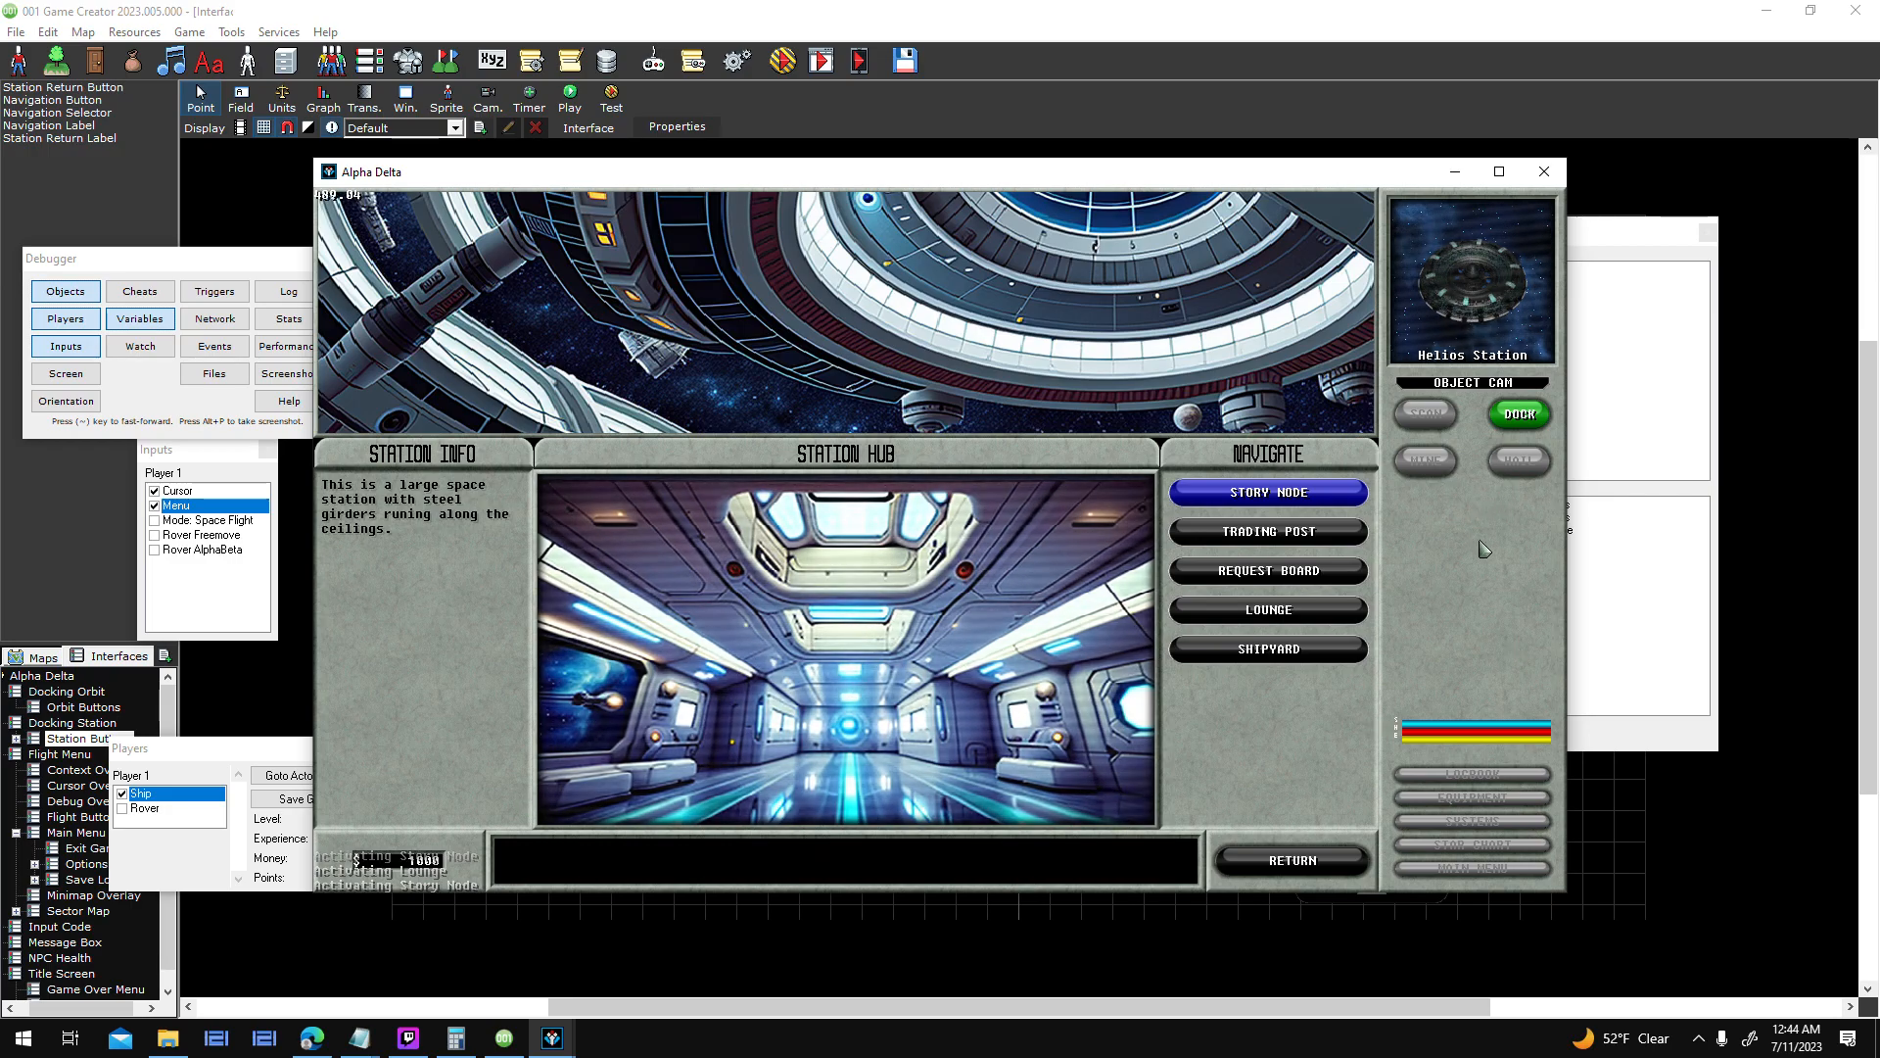
- Leave Helios Station, clear the target in space flight and close the test game
key(Escape)
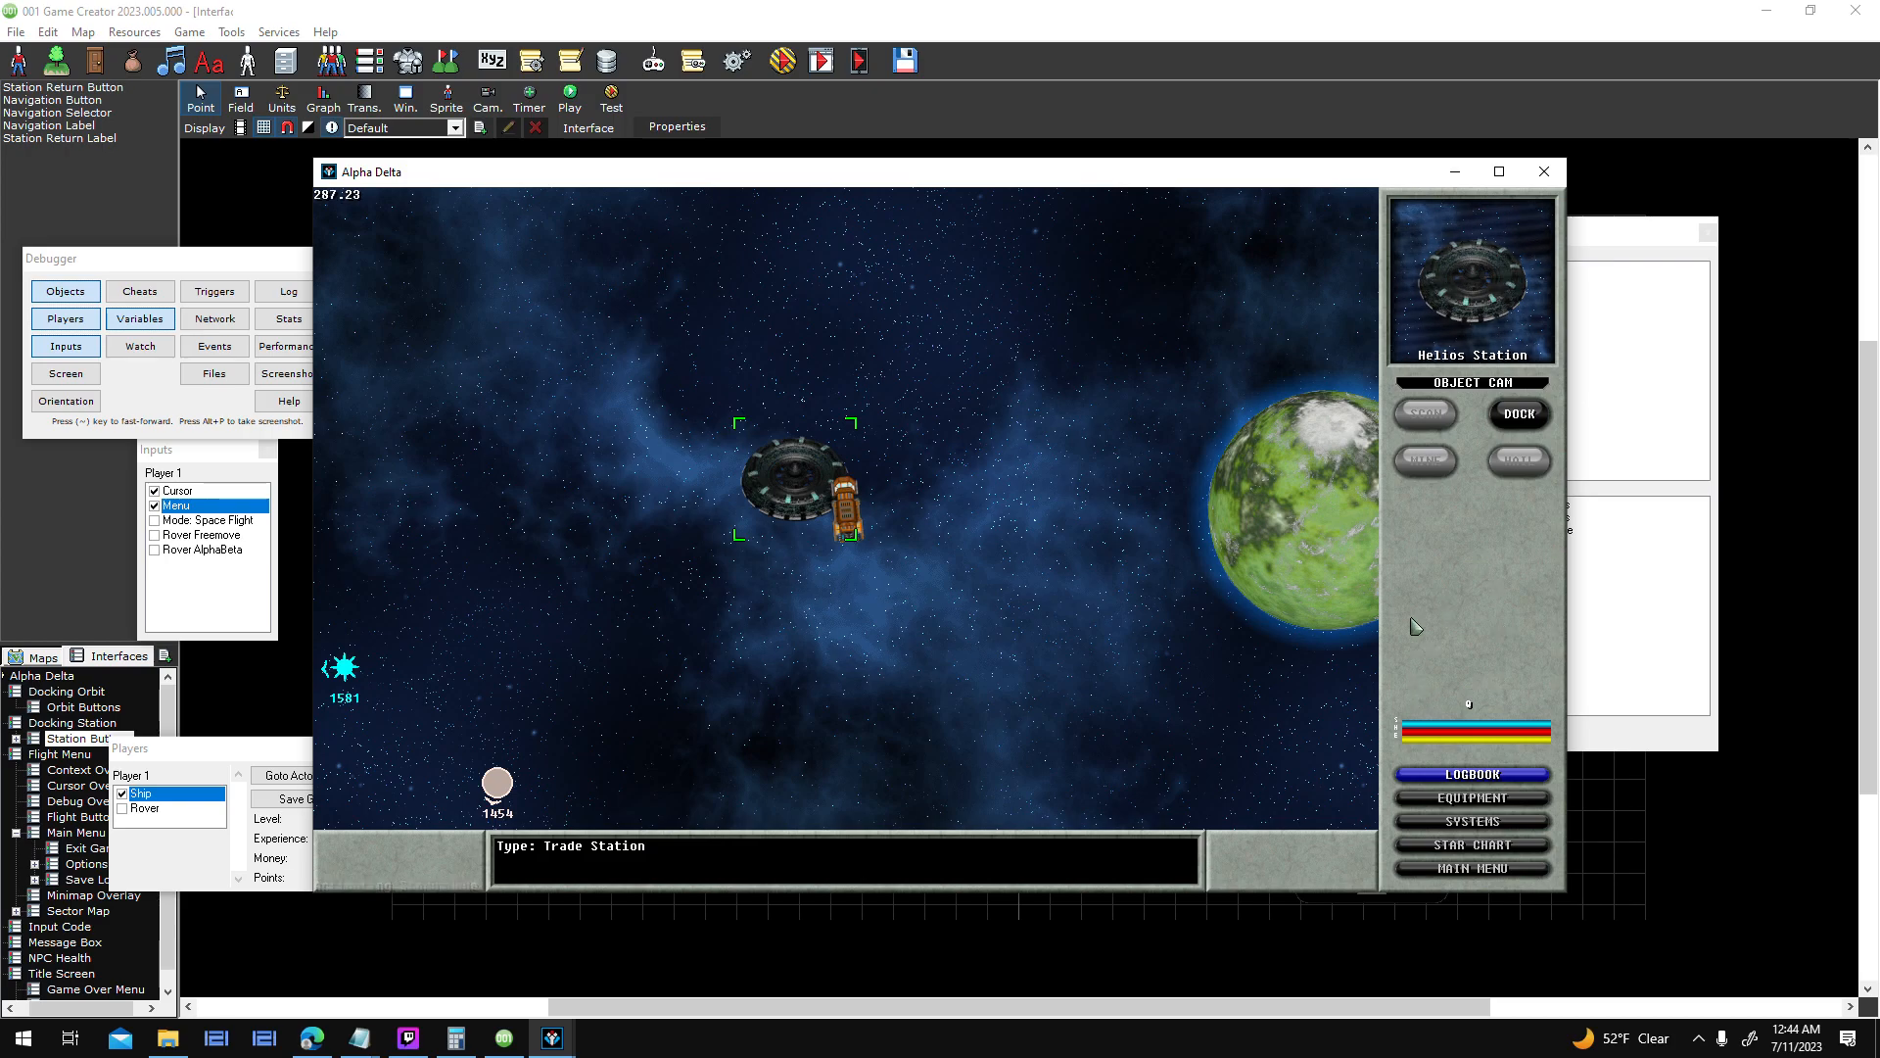
click(1190, 627)
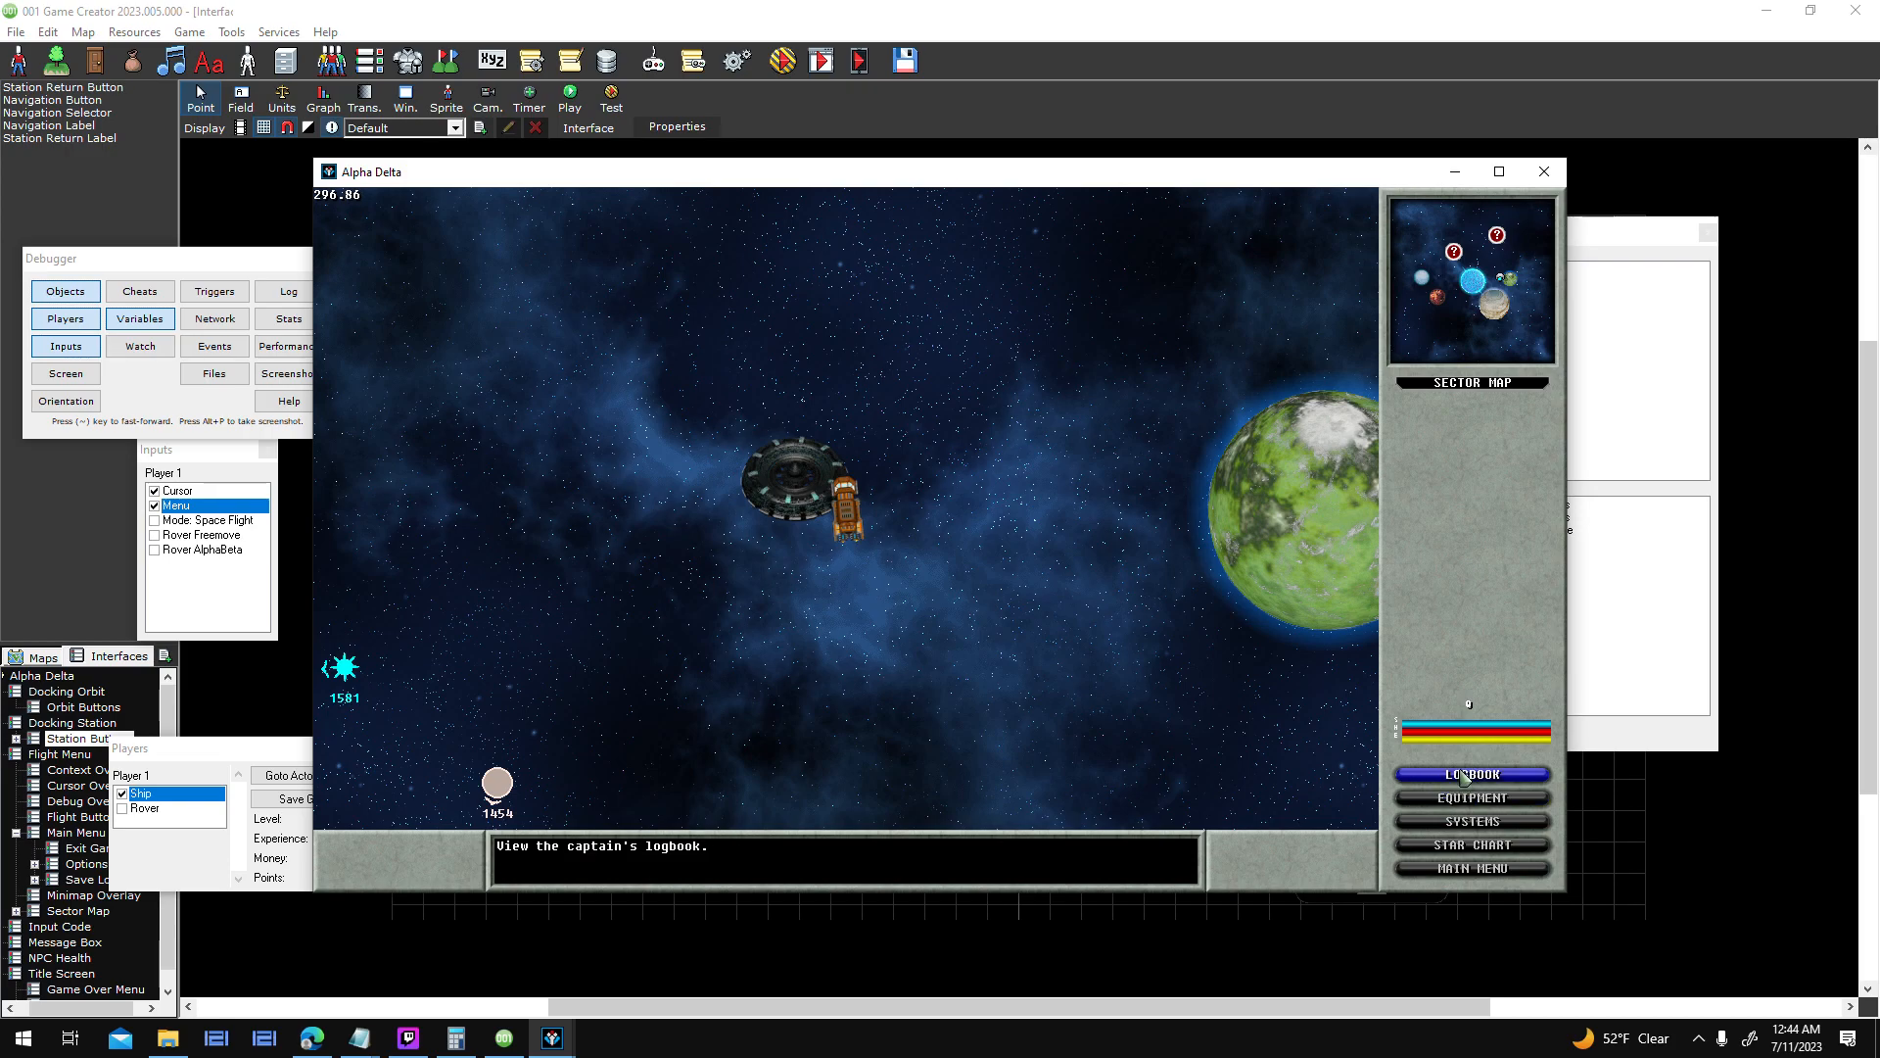
click(1545, 172)
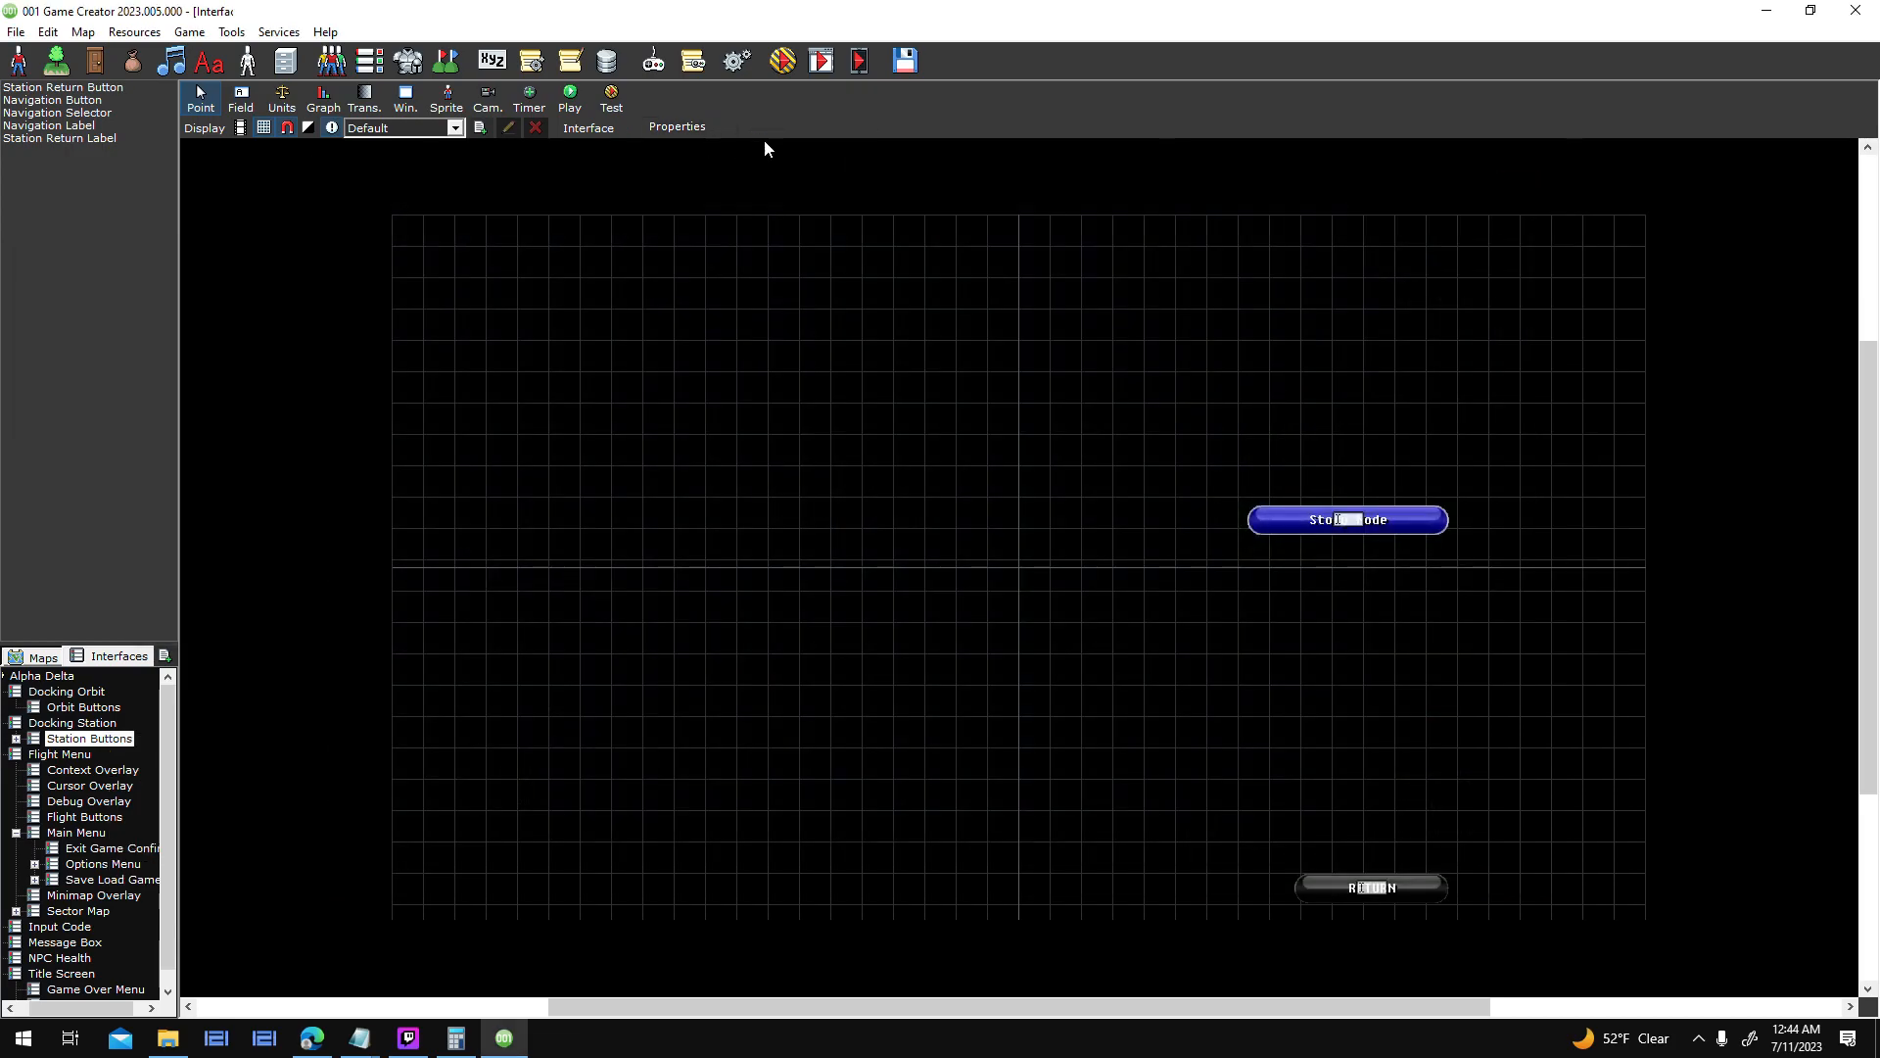
- Open the Flight Menu interface for editing
click(59, 754)
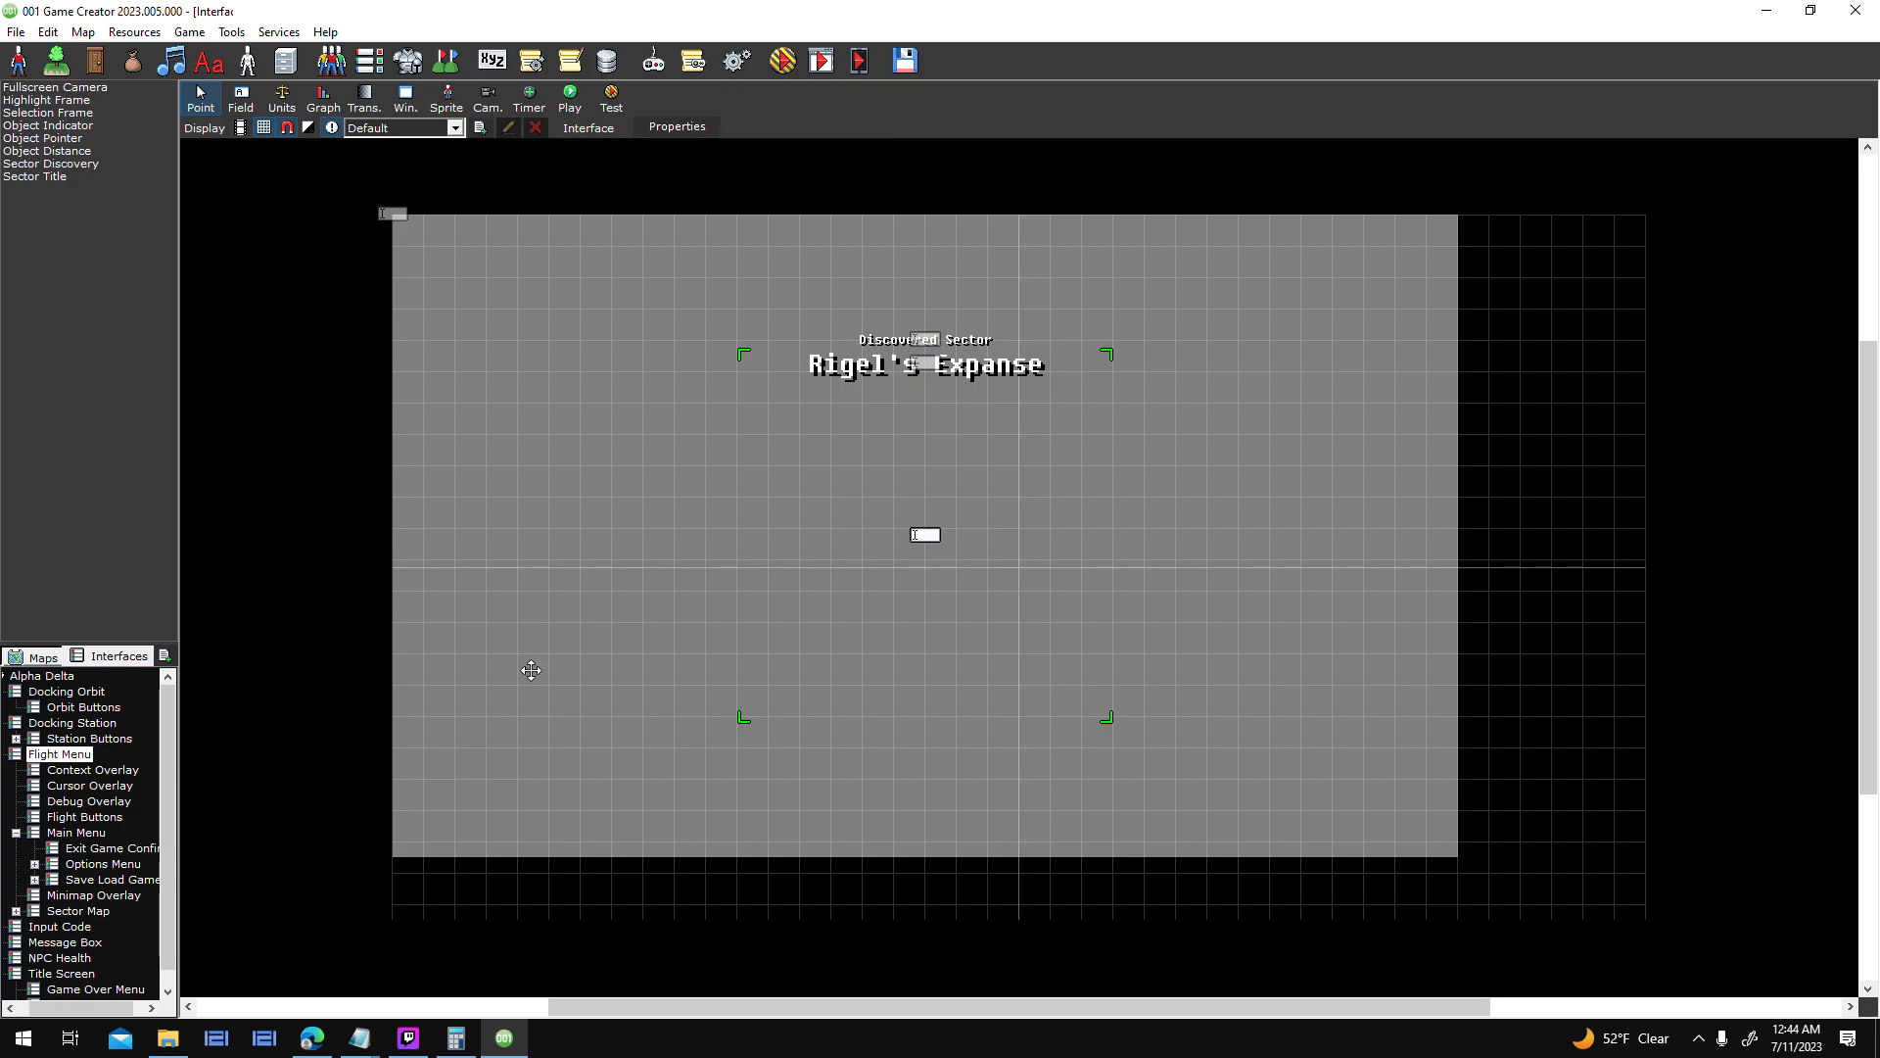
- Open the Flight Buttons interface and the Mouse/Touch Leave script of its Menu Logbook field for editing
click(89, 819)
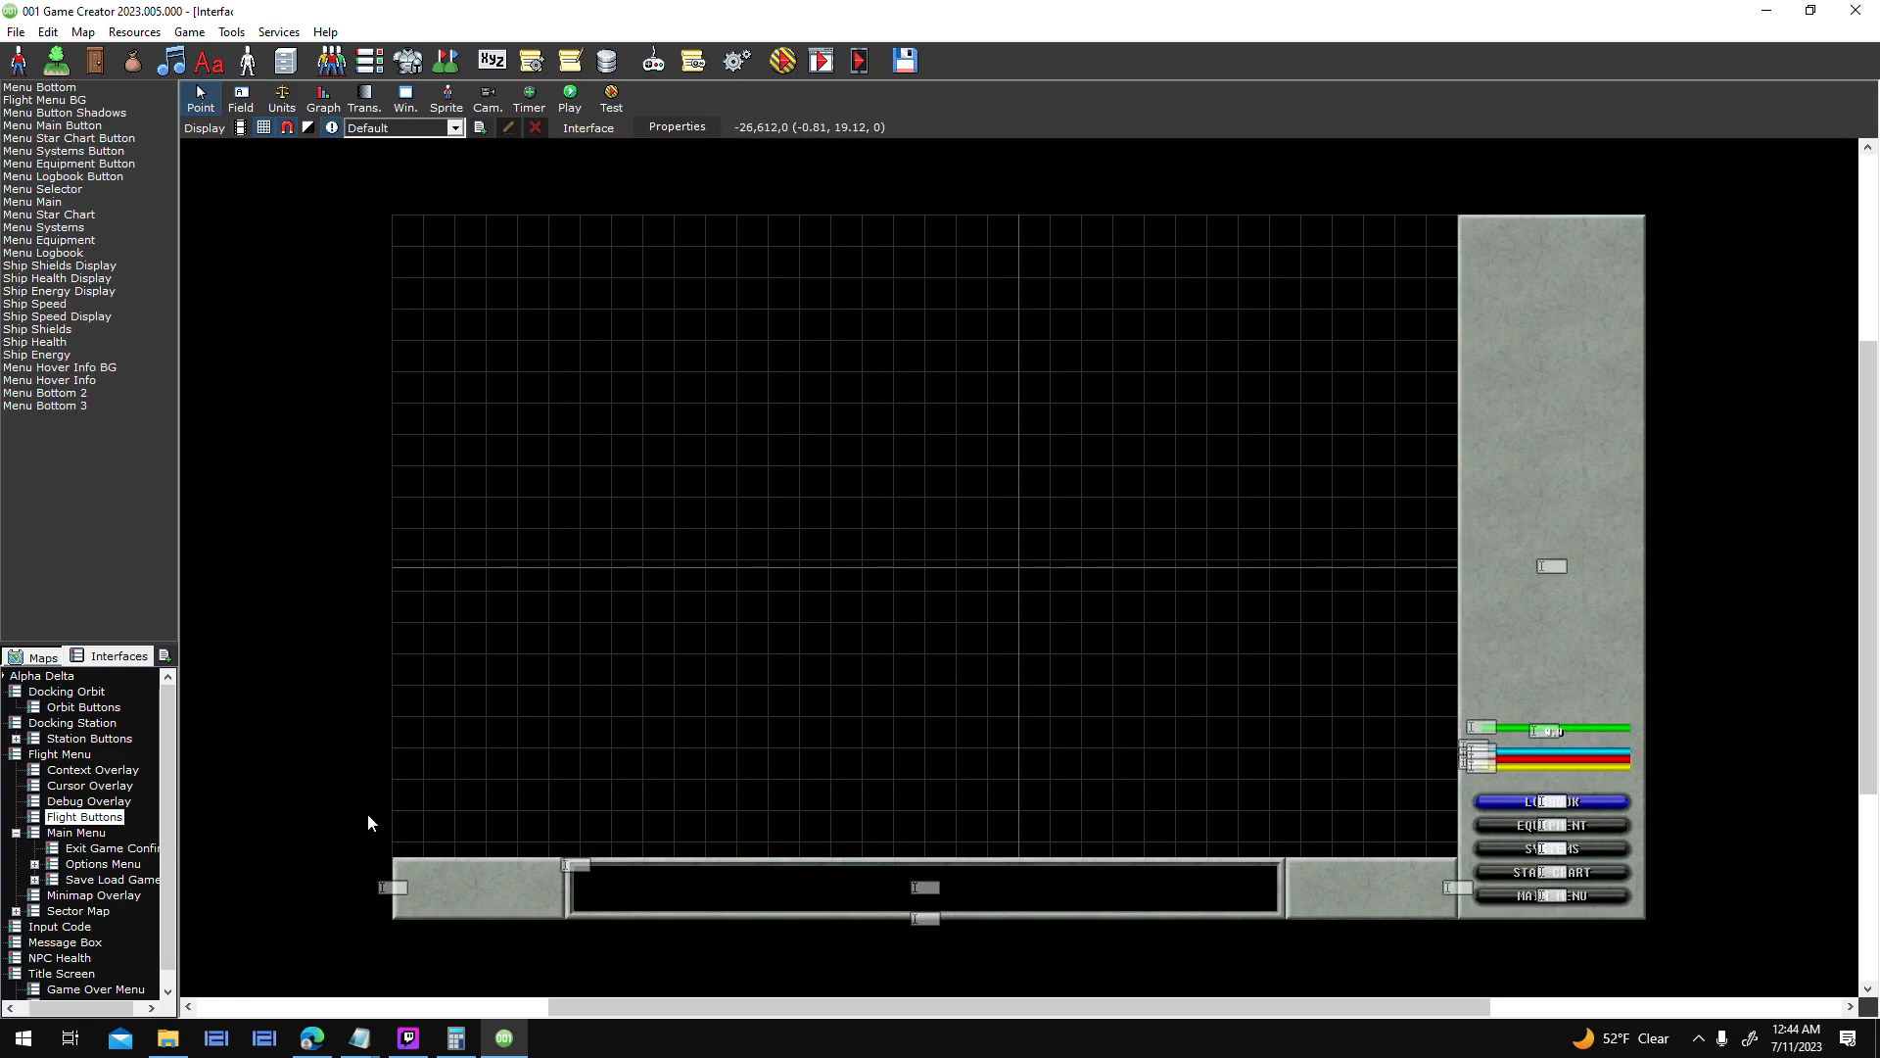
click(678, 127)
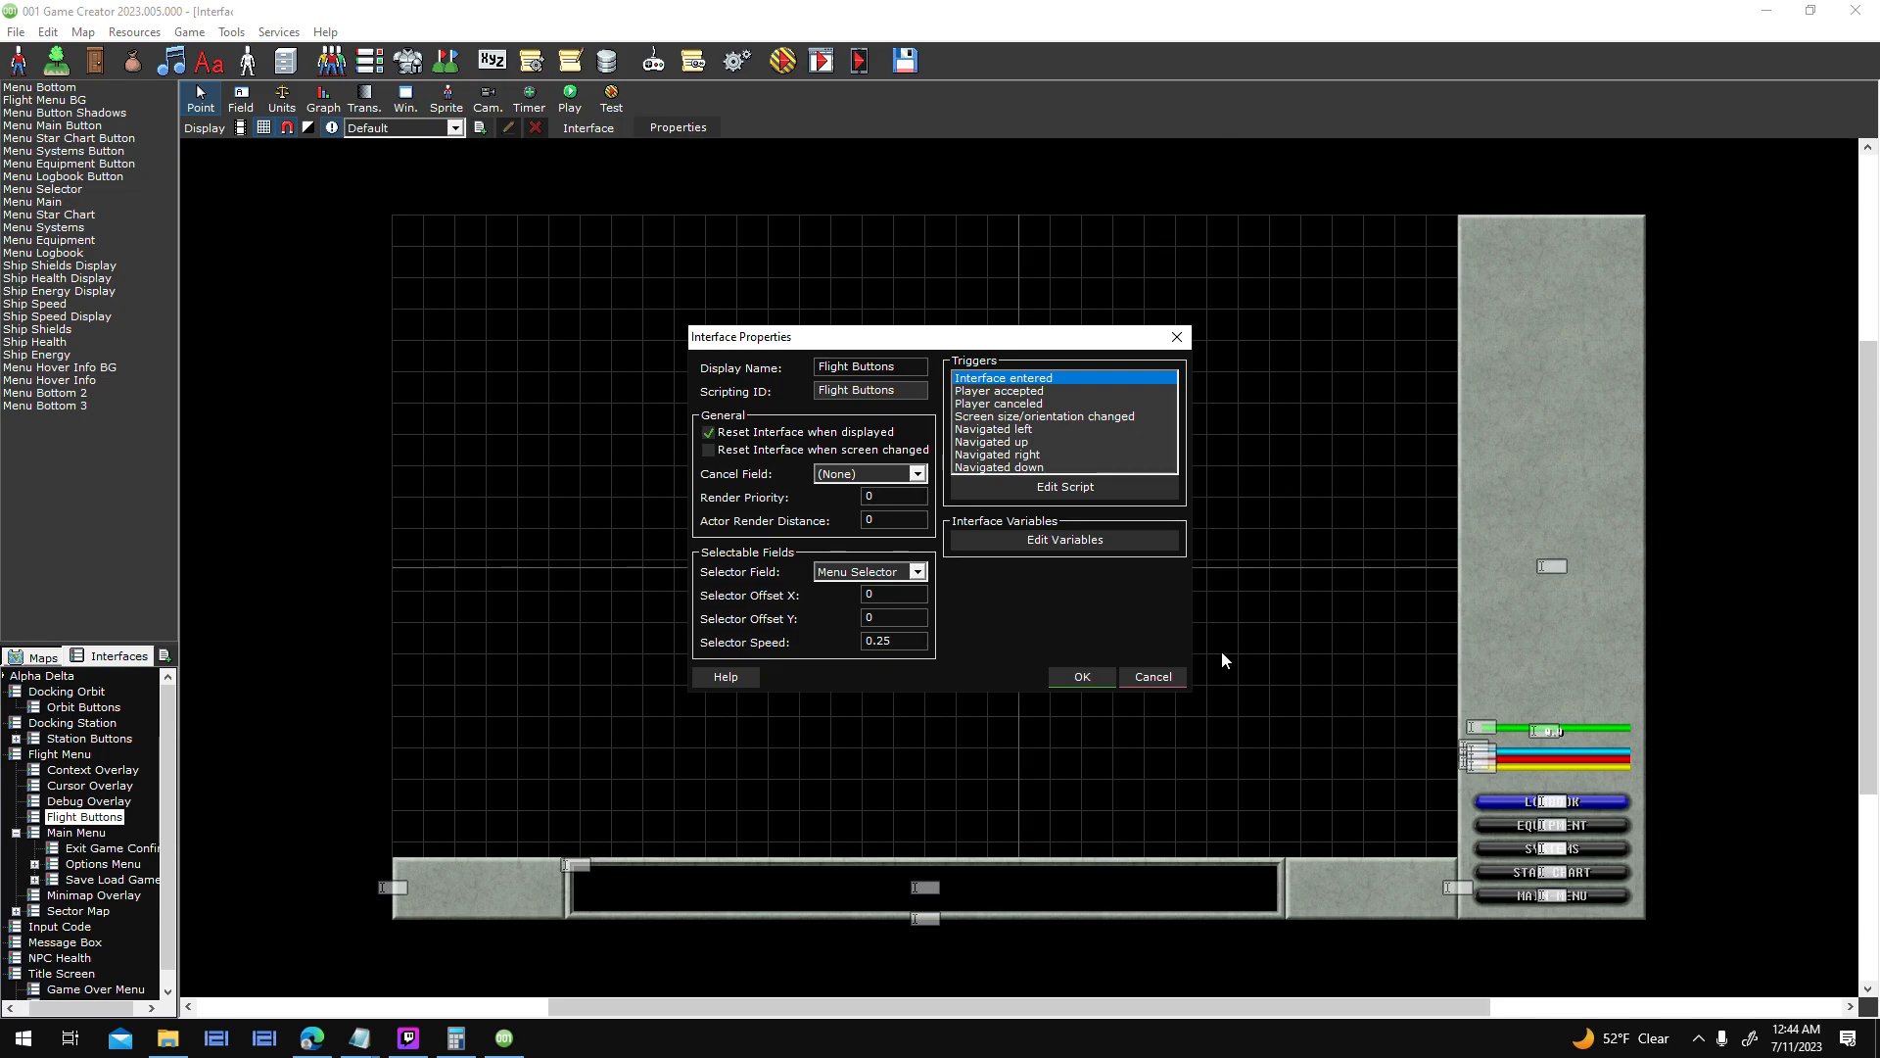
key(Escape)
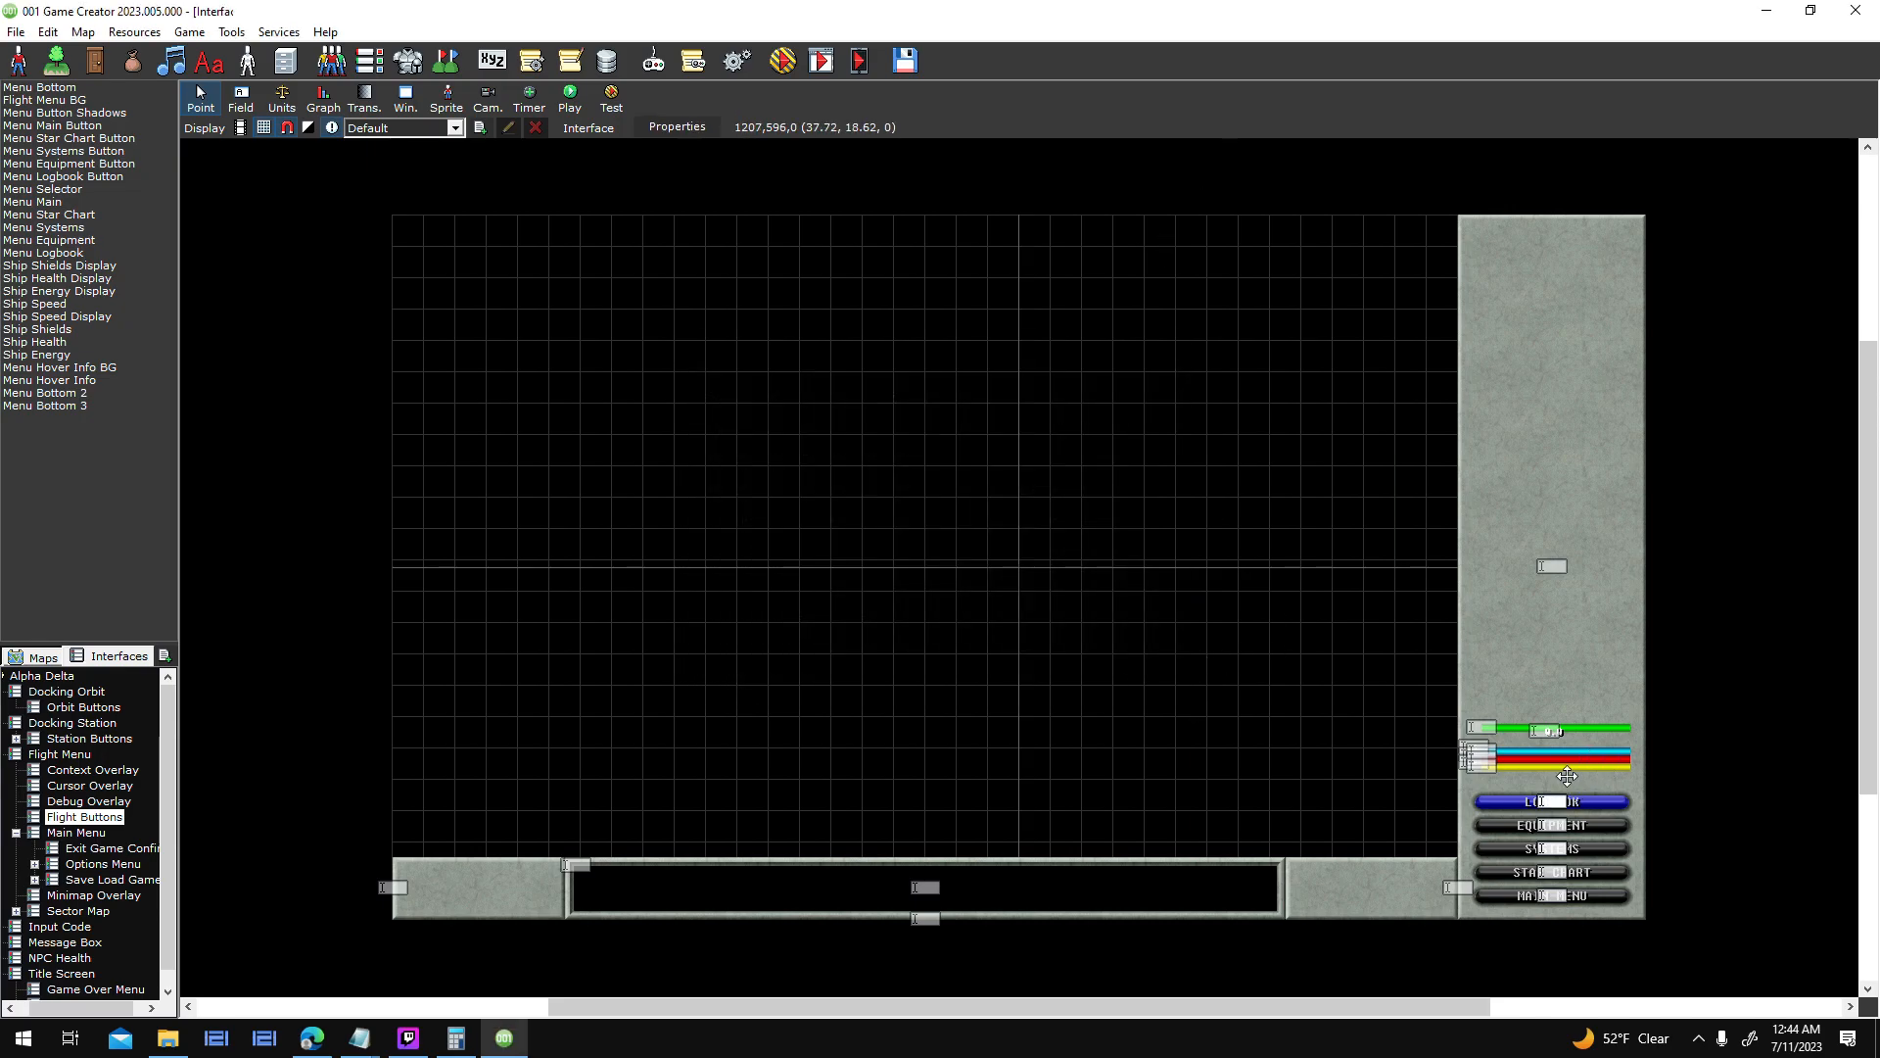
double_click(1567, 776)
double_click(1196, 345)
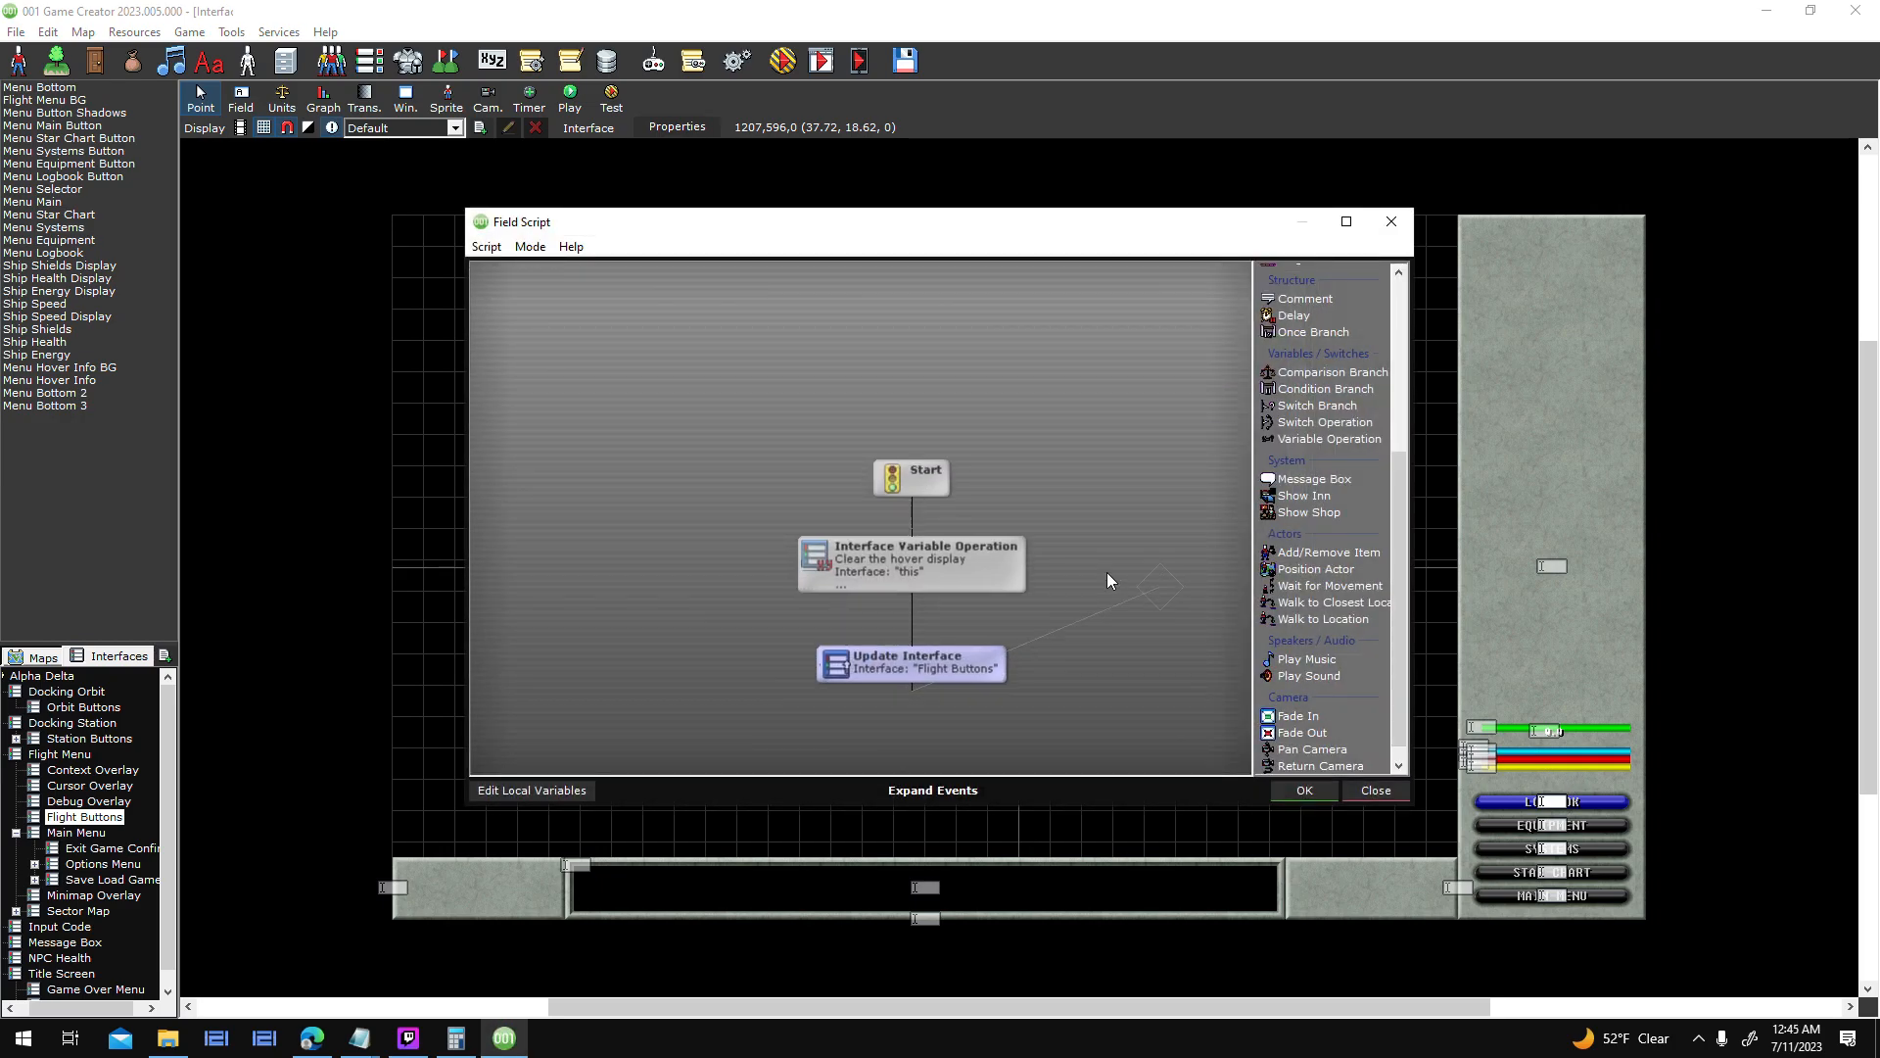
click(1347, 221)
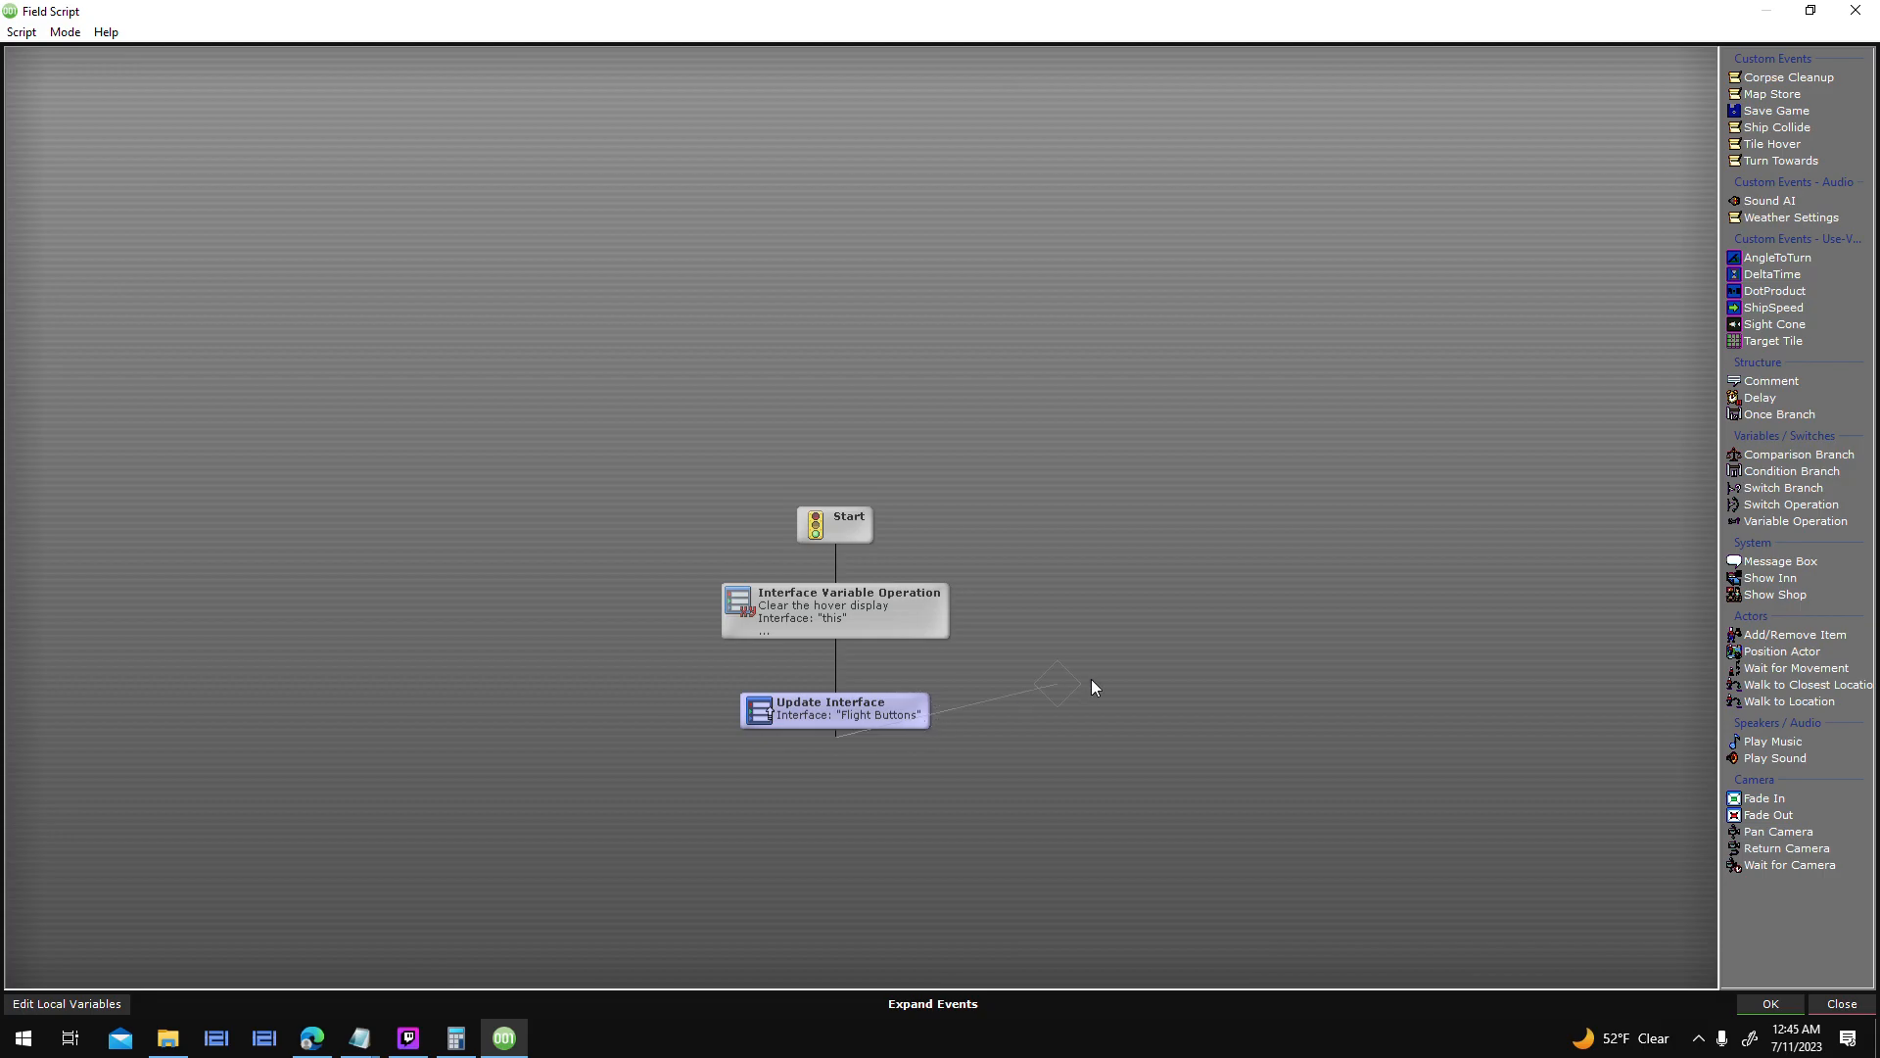
- Add a Change Selected Field event for the Flight Buttons interface with field (None) to the Menu Logbook script and save the field
text(sele)
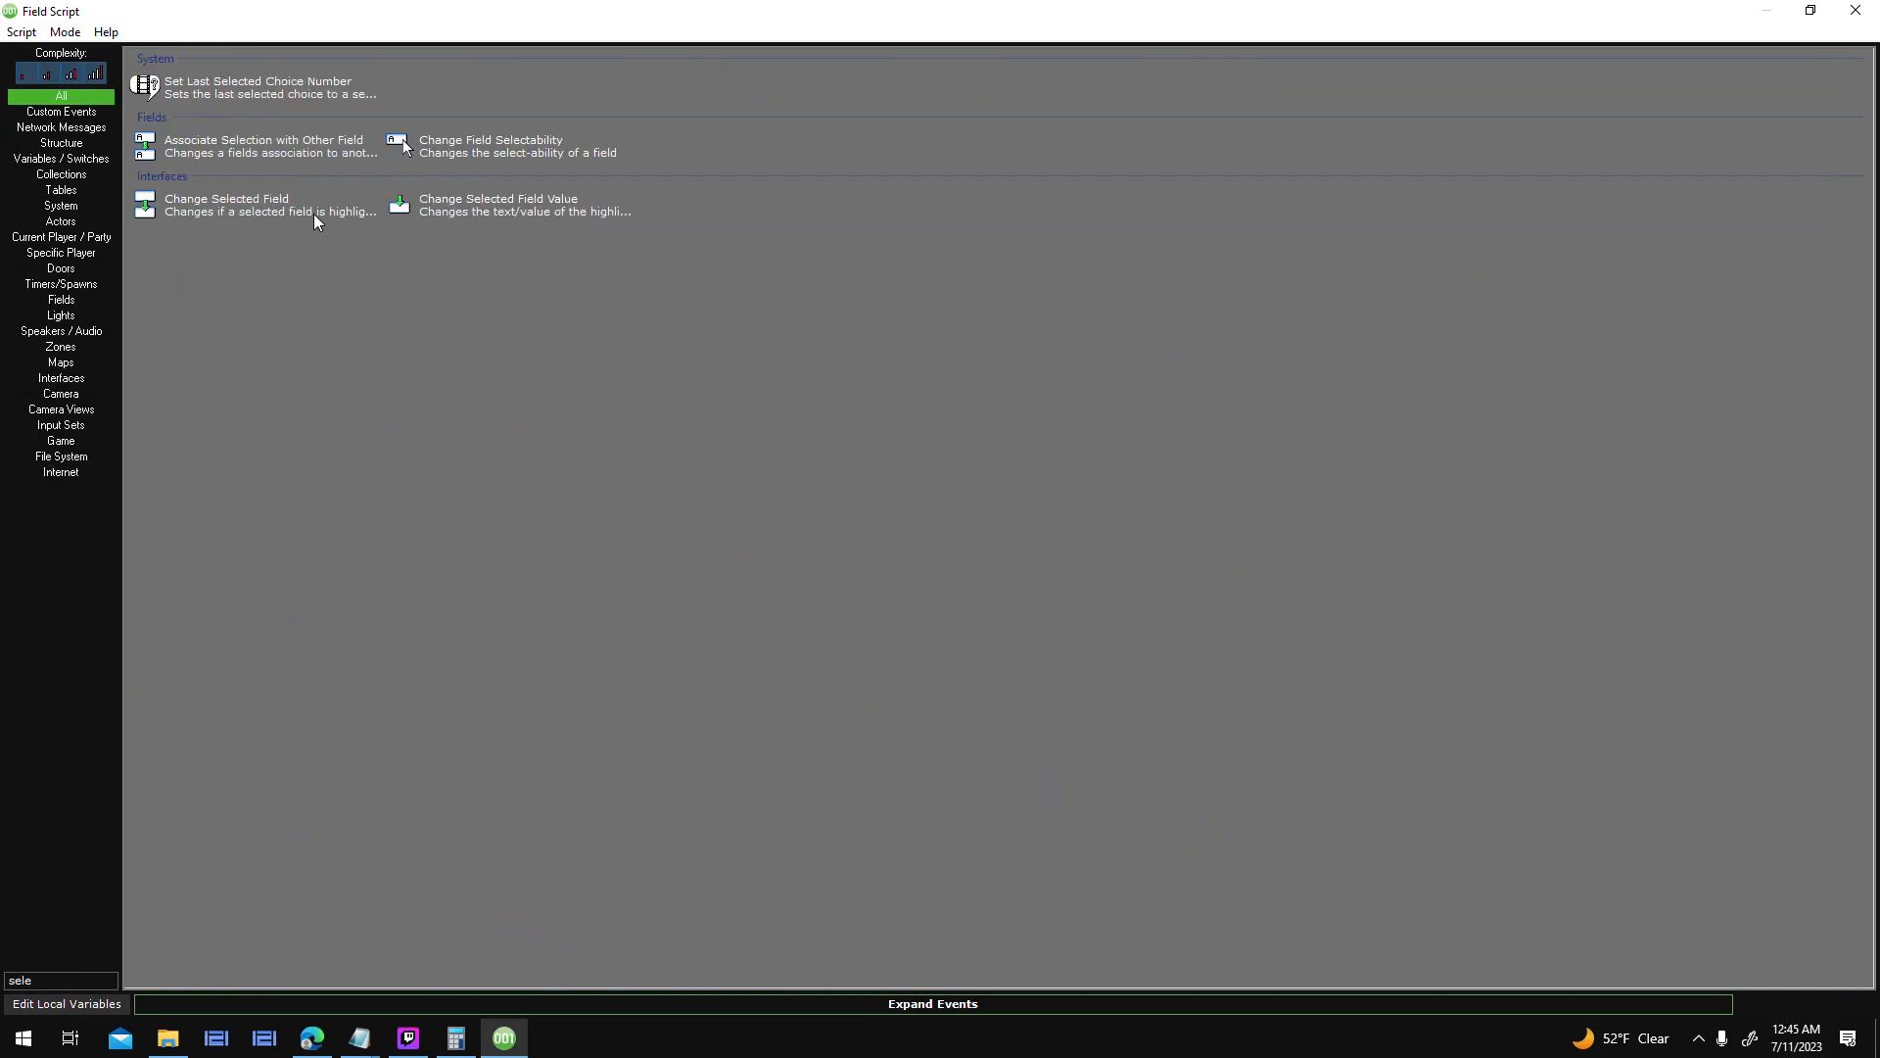
double_click(315, 217)
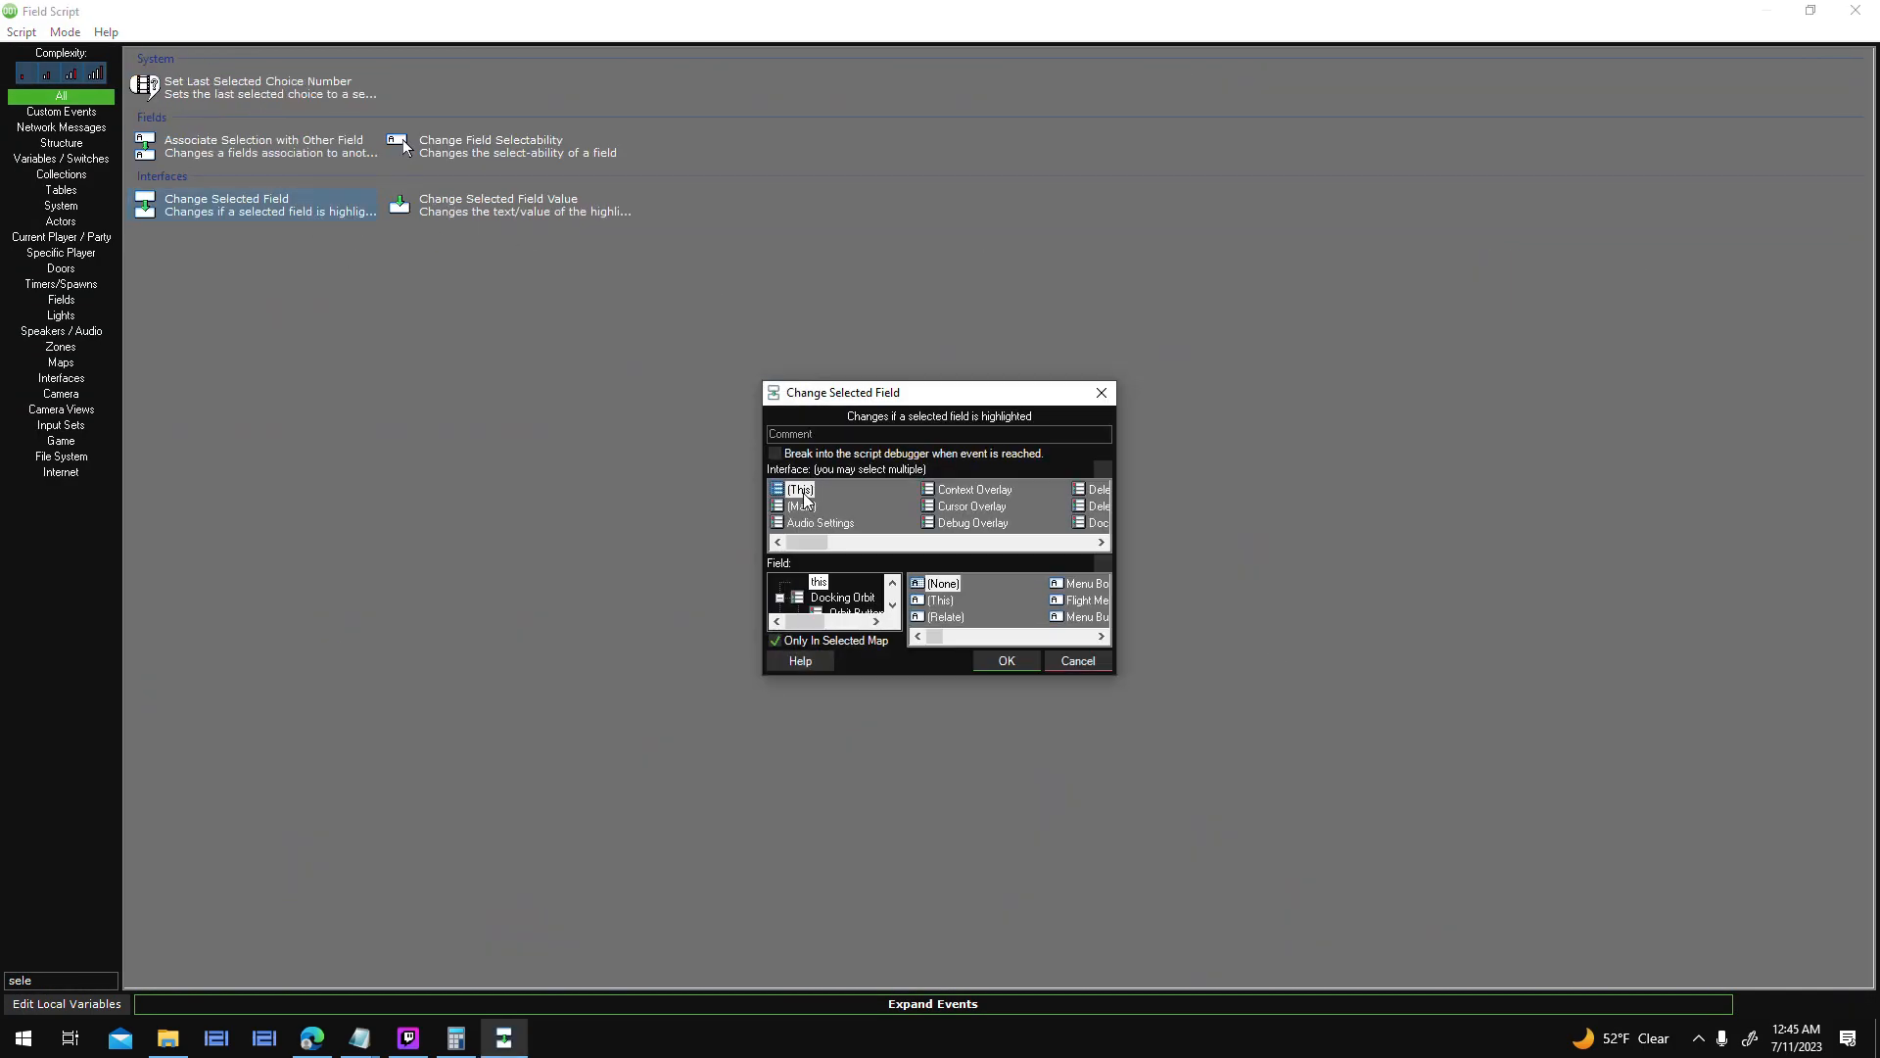
click(908, 539)
click(819, 521)
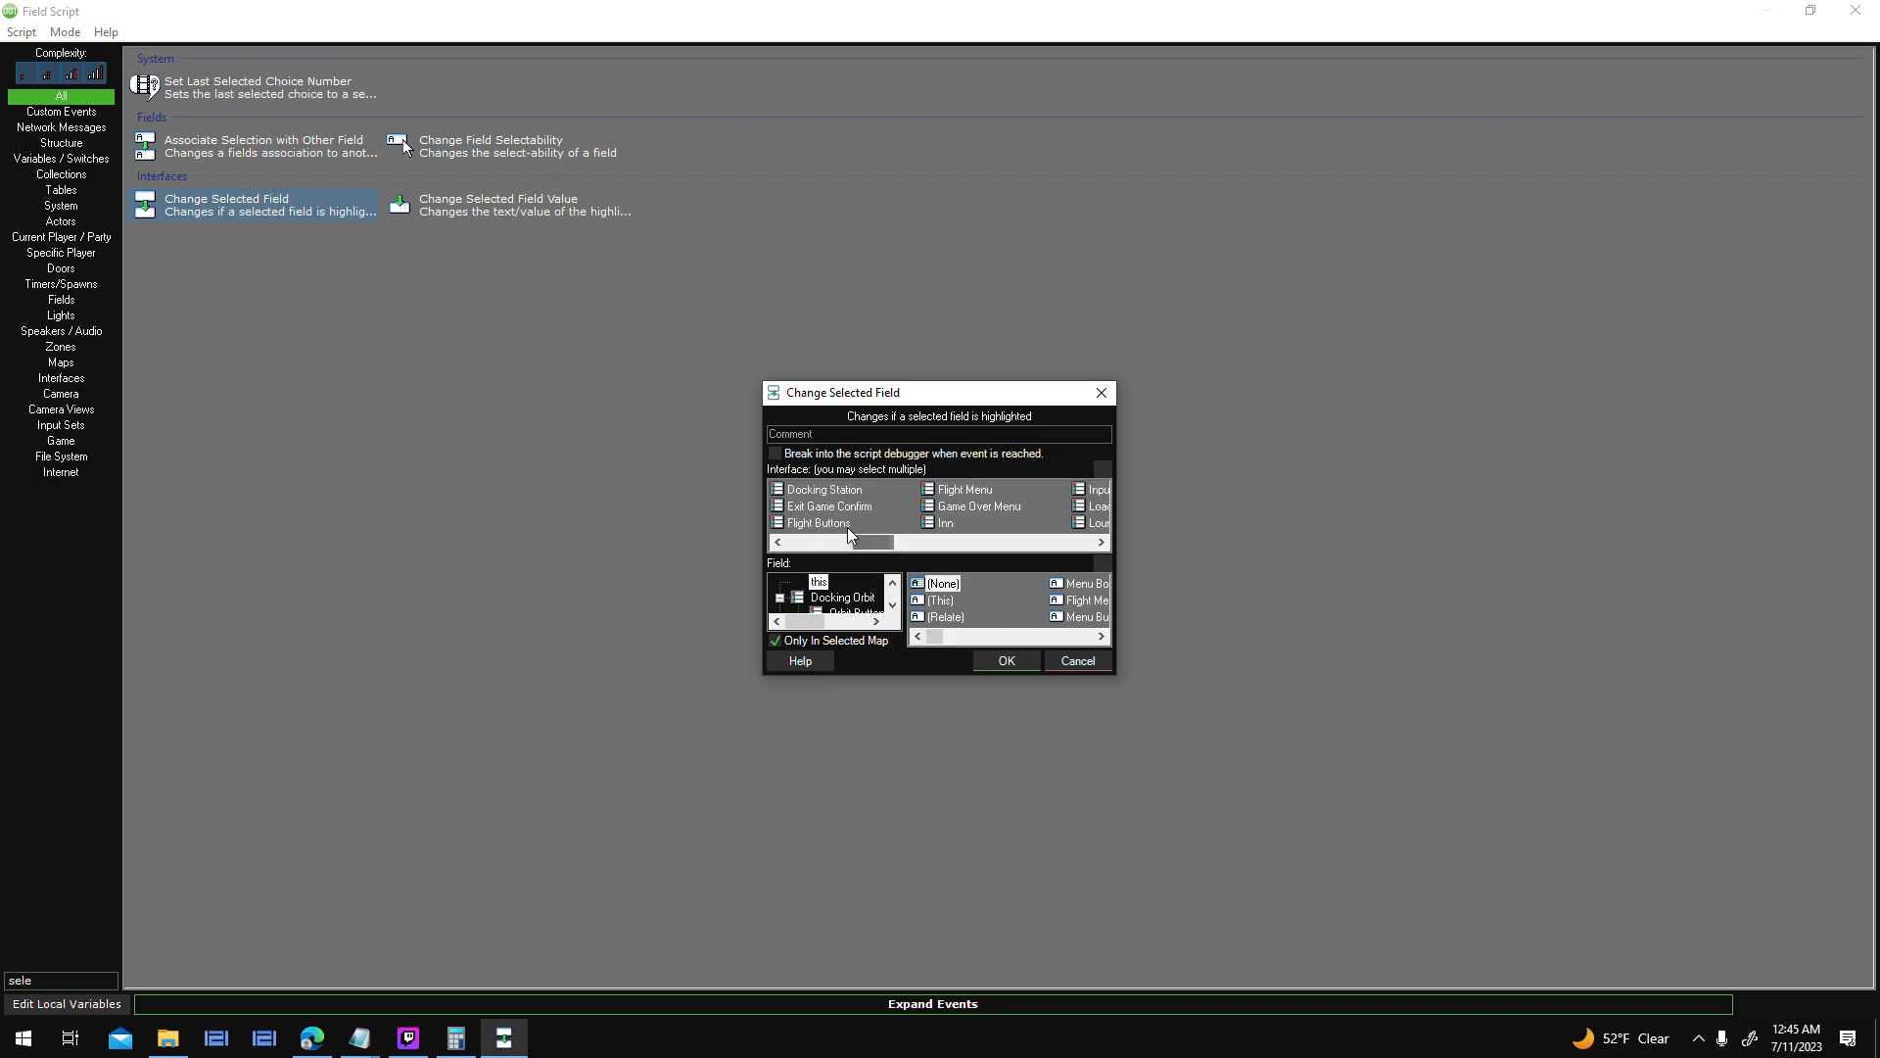
click(943, 585)
click(1007, 661)
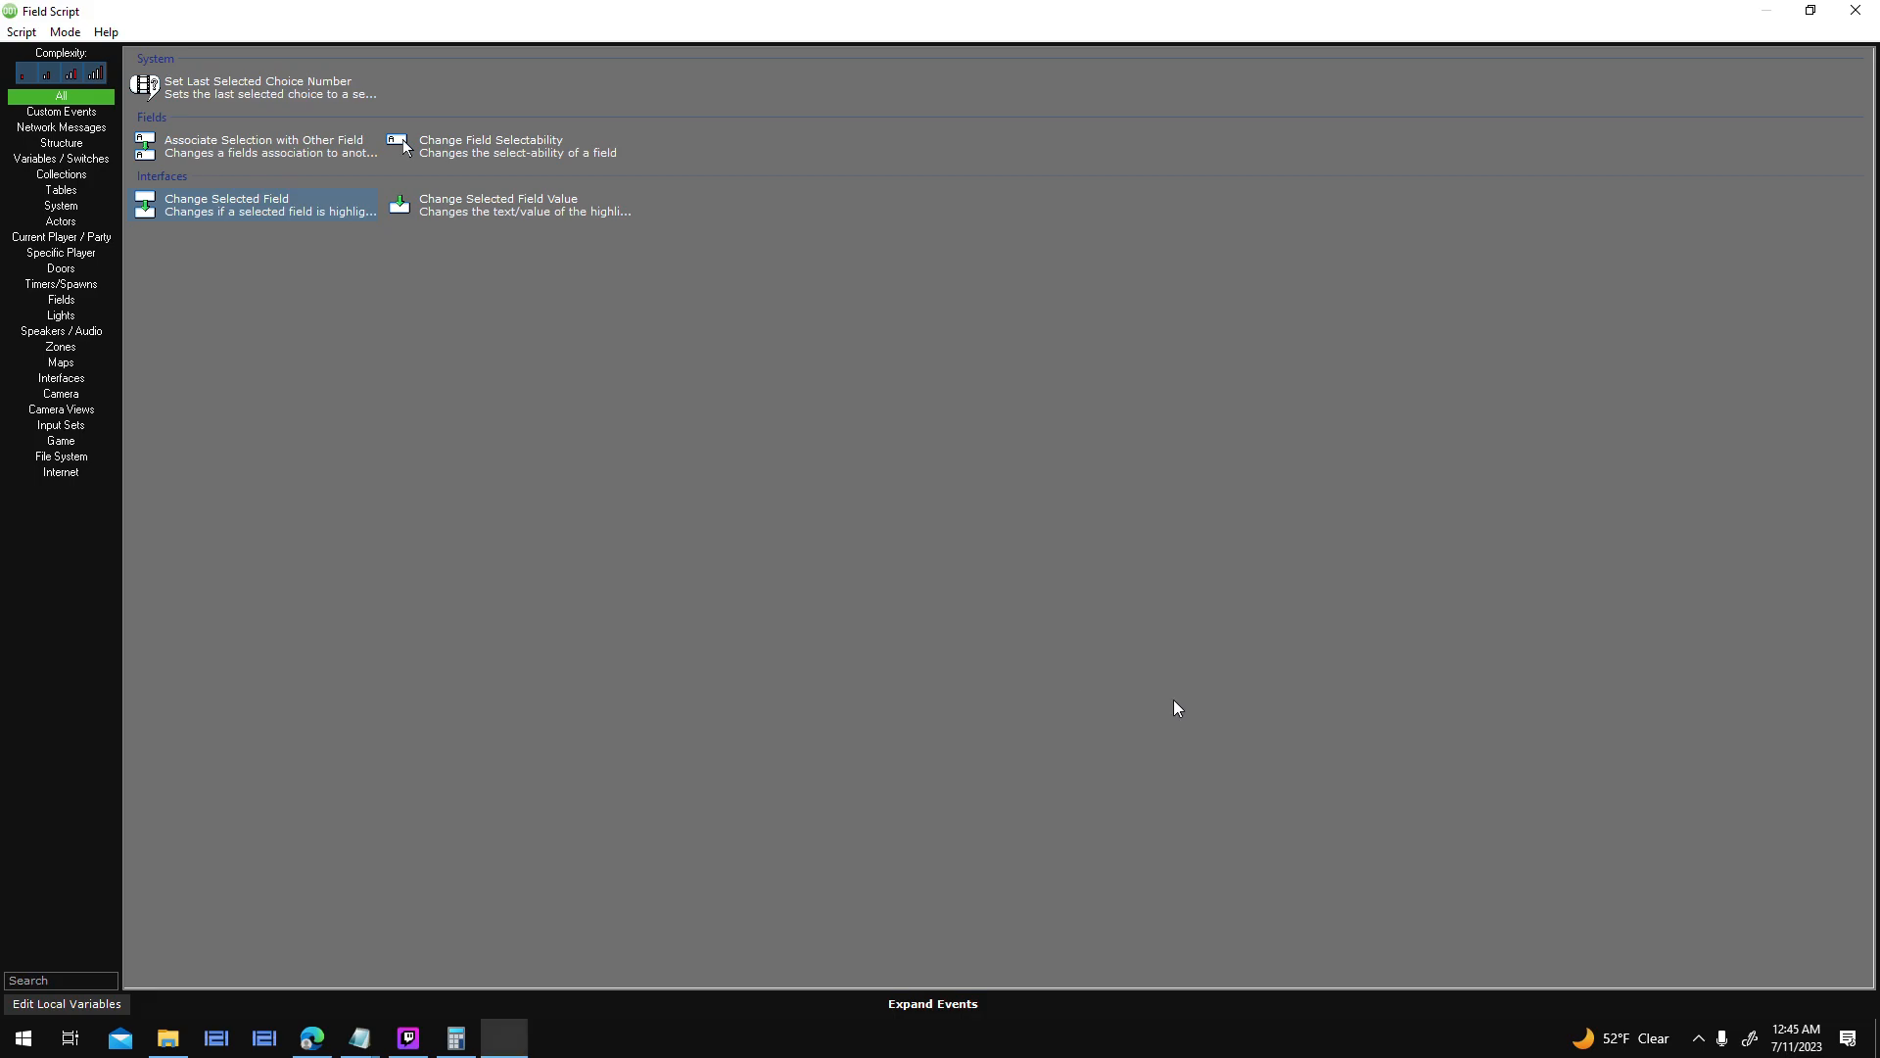
click(1771, 1006)
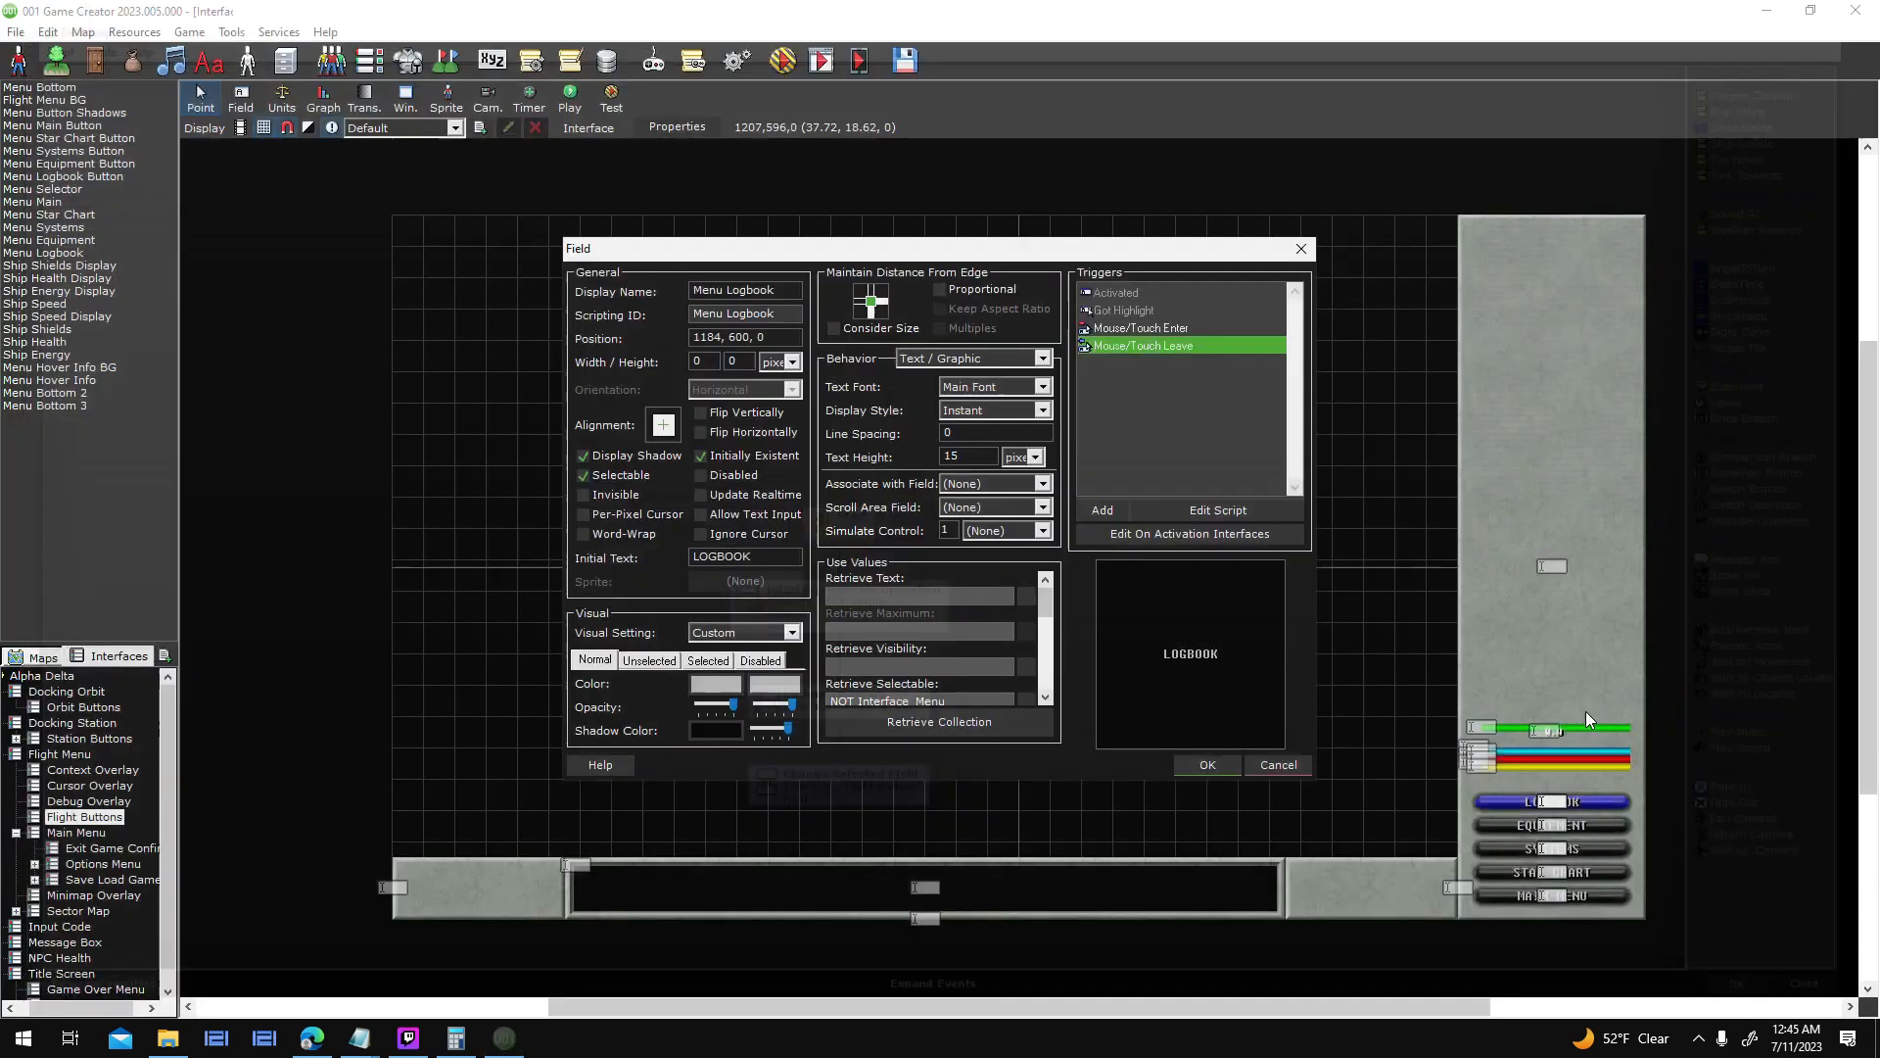
click(1208, 765)
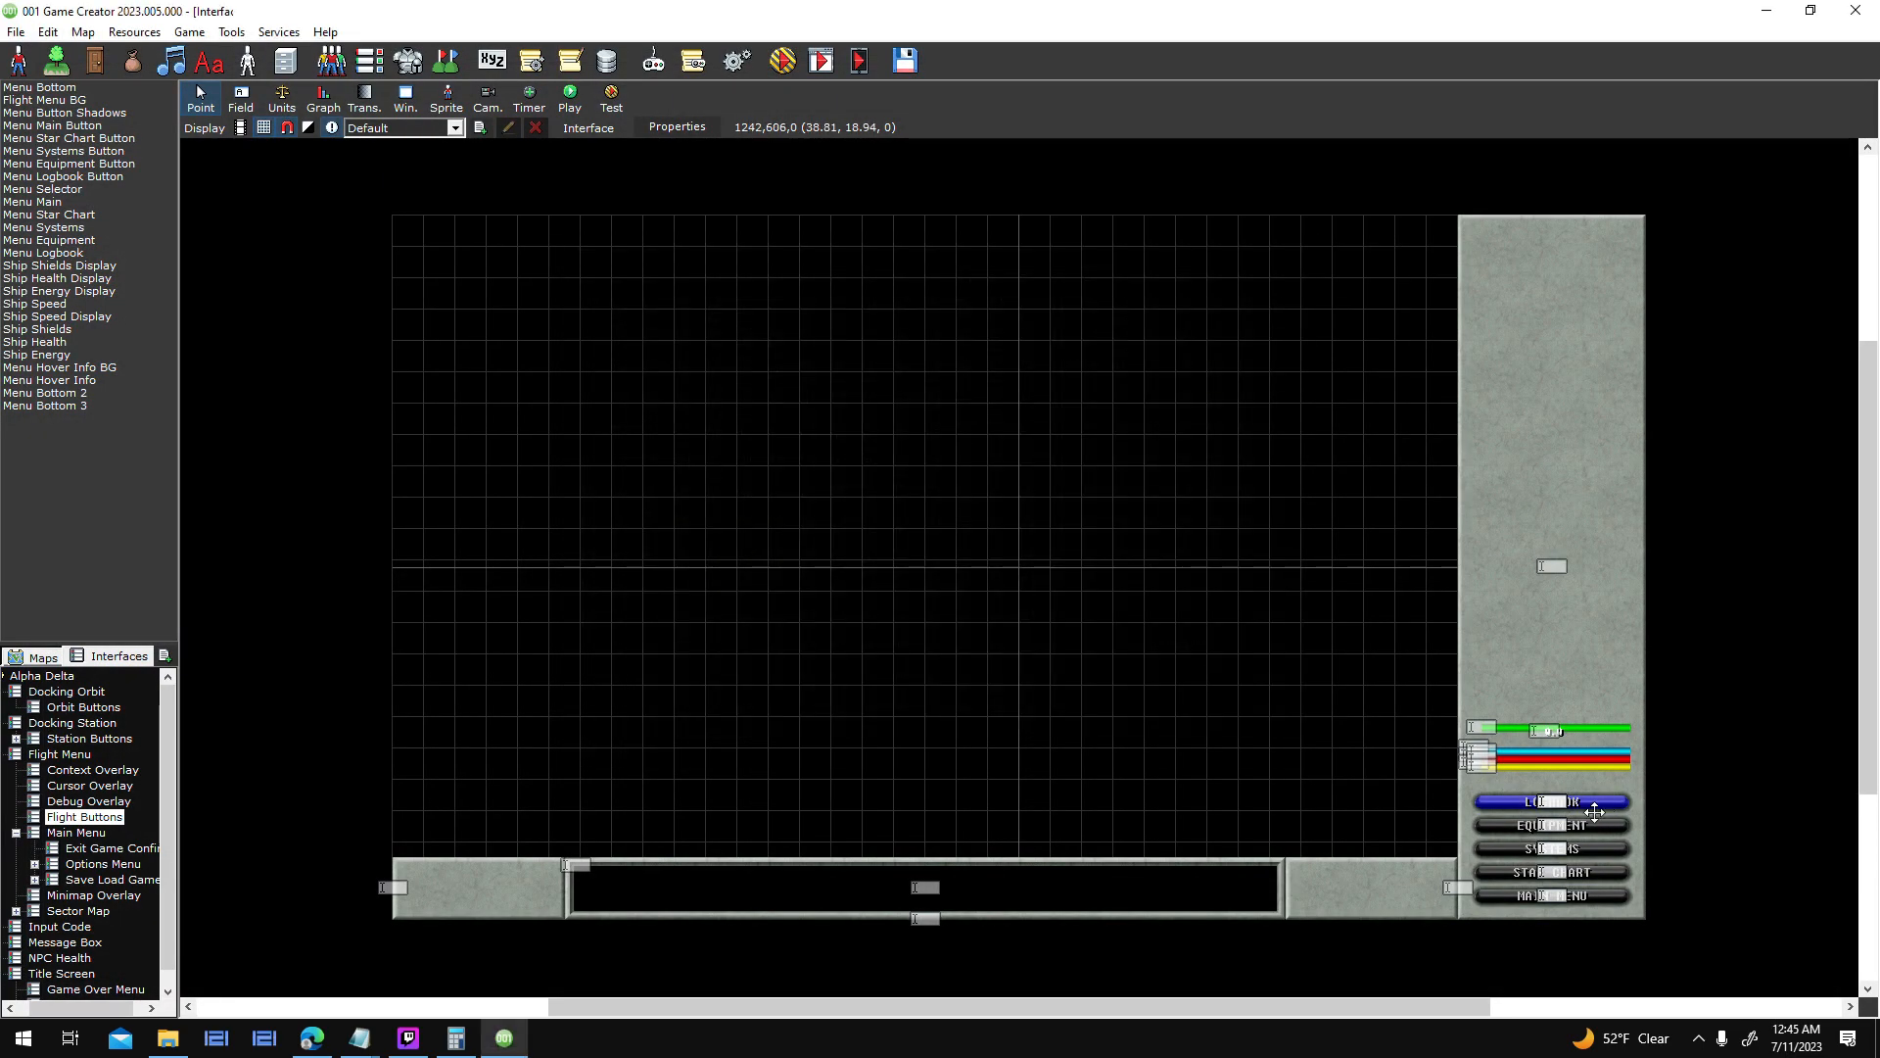
- Add the same Change Selected Field event after Update Interface in the Menu Equipment field's Mouse/Touch Leave script and save the field
double_click(1156, 495)
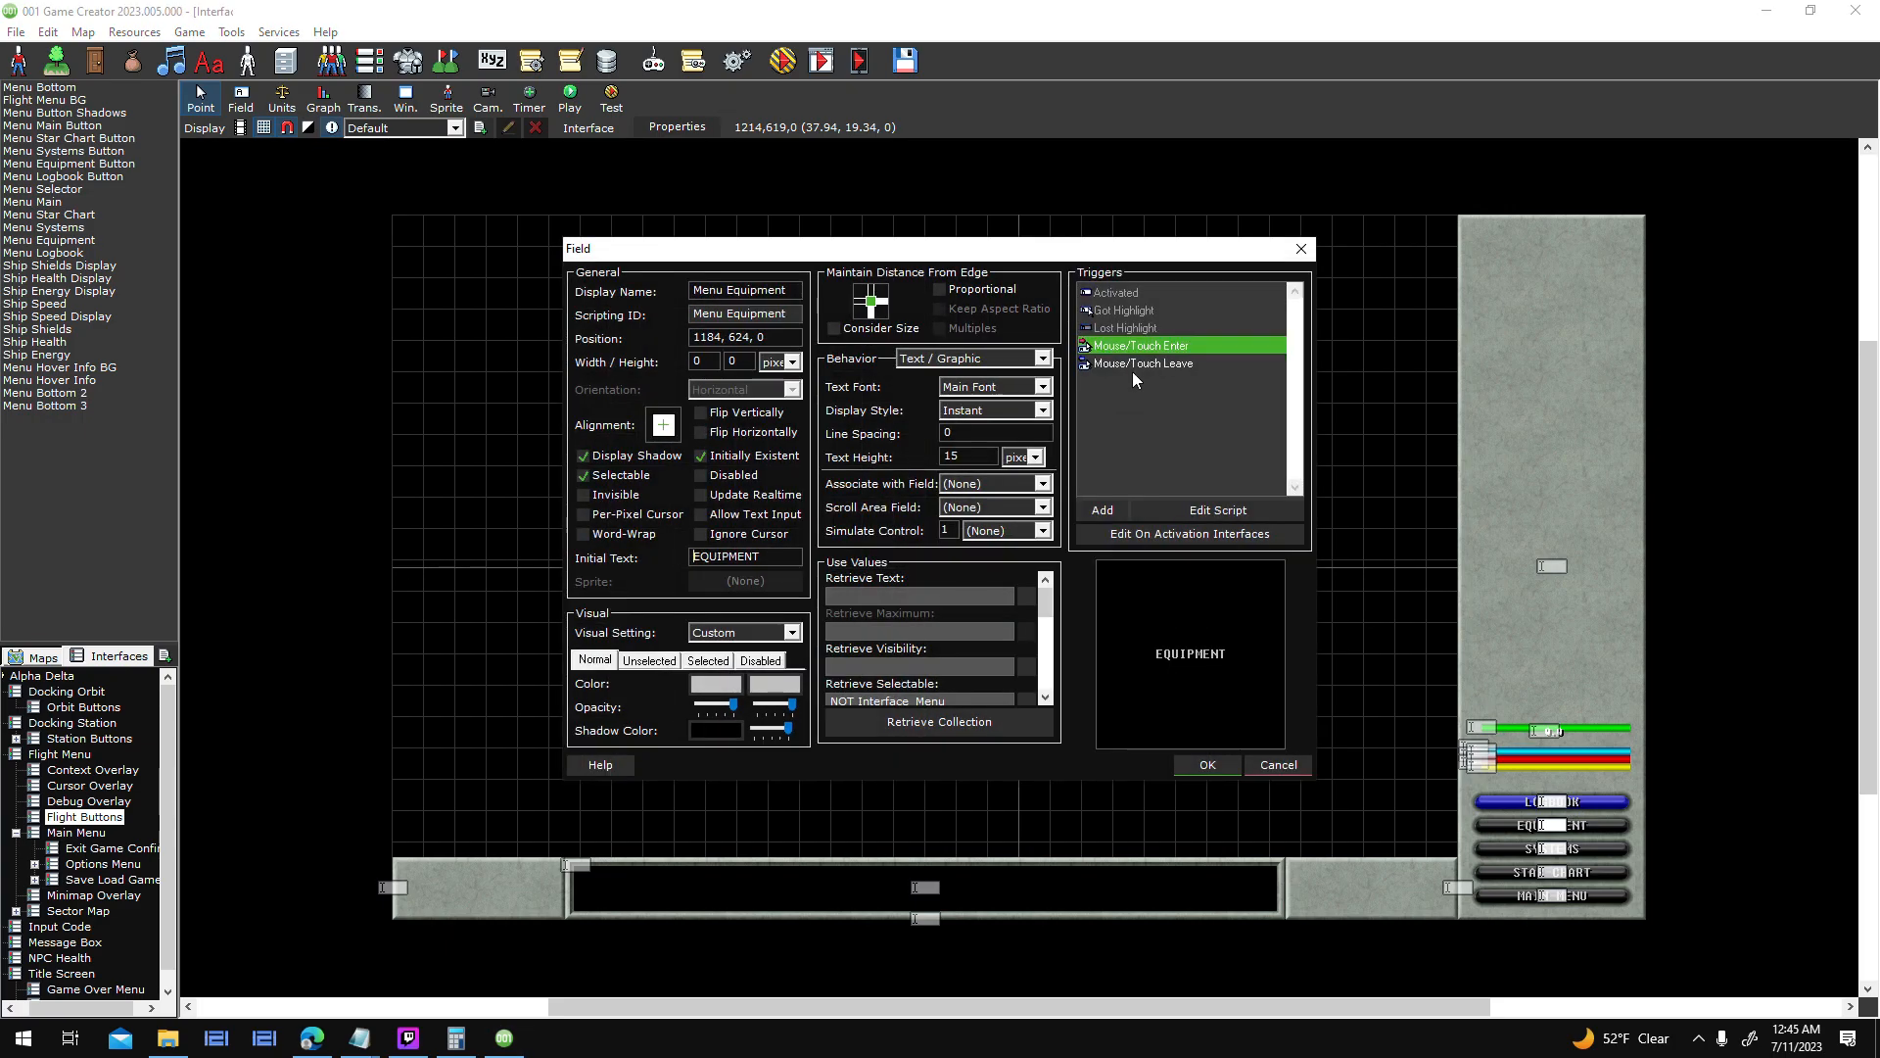
double_click(1203, 362)
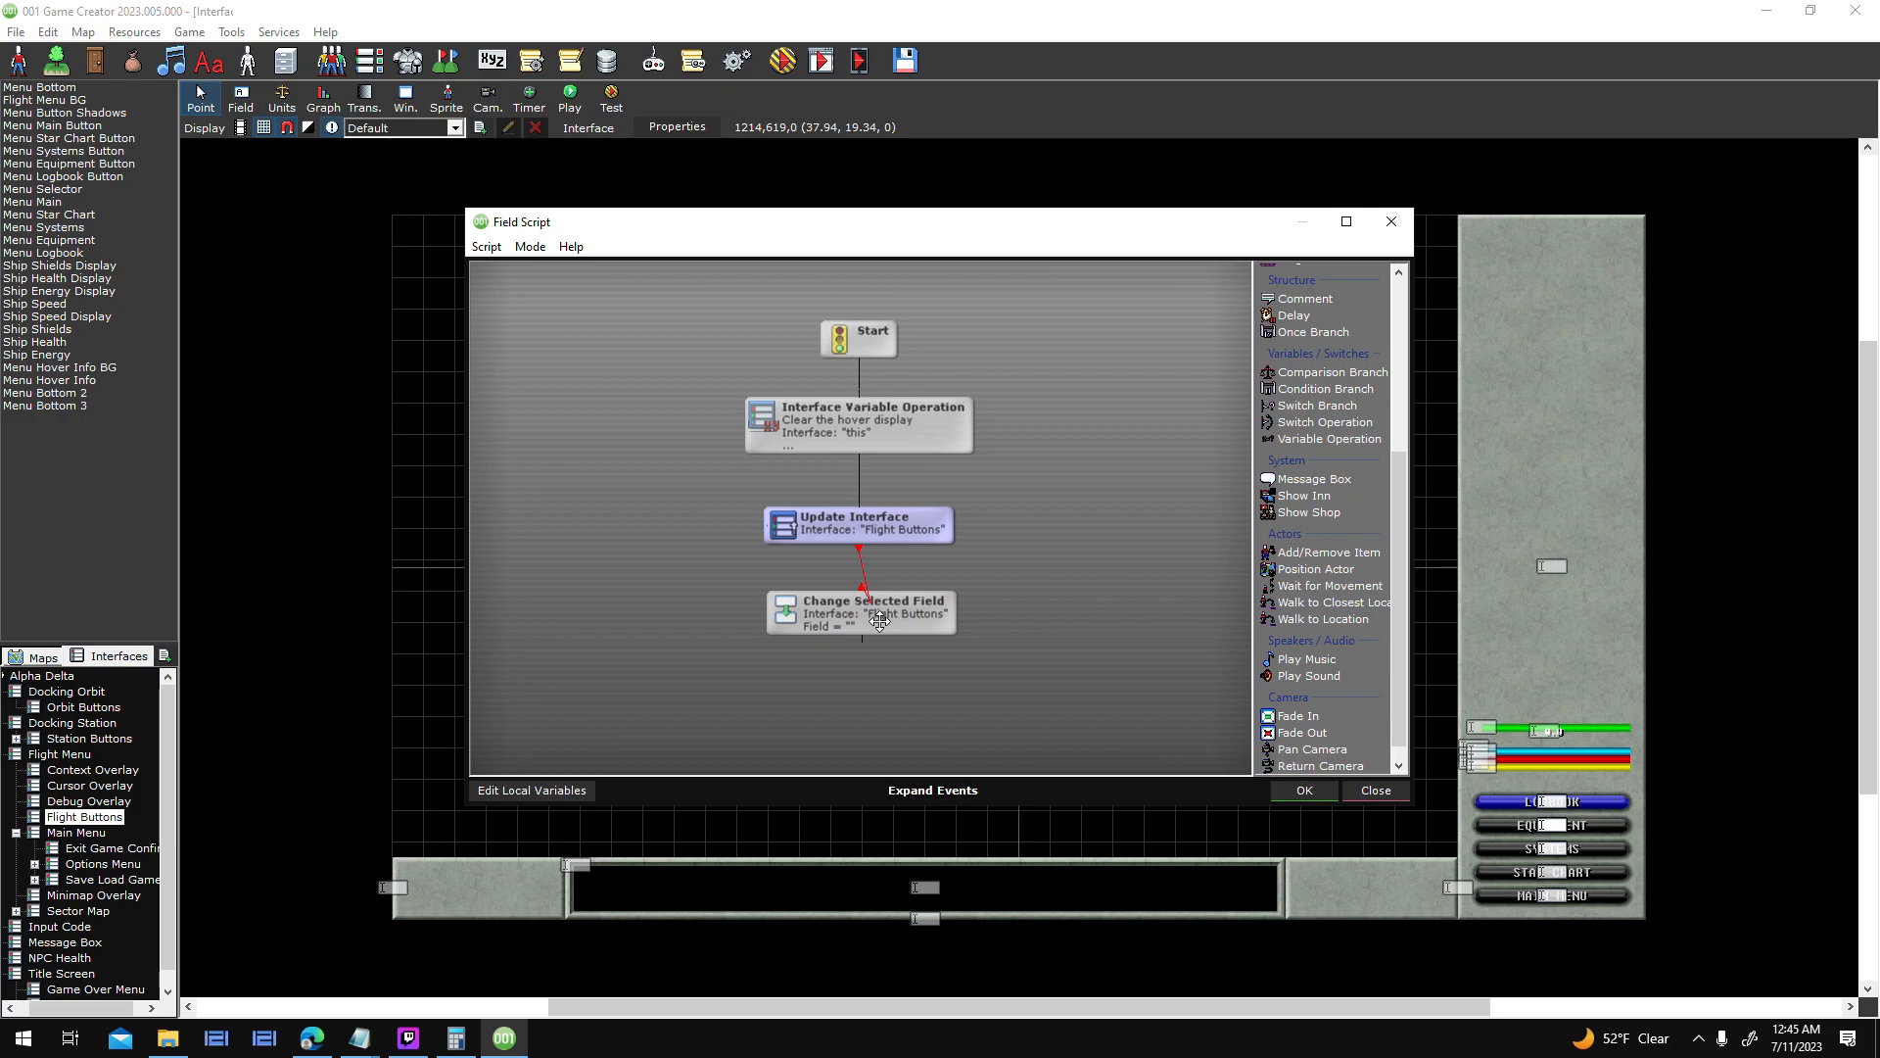
click(1306, 790)
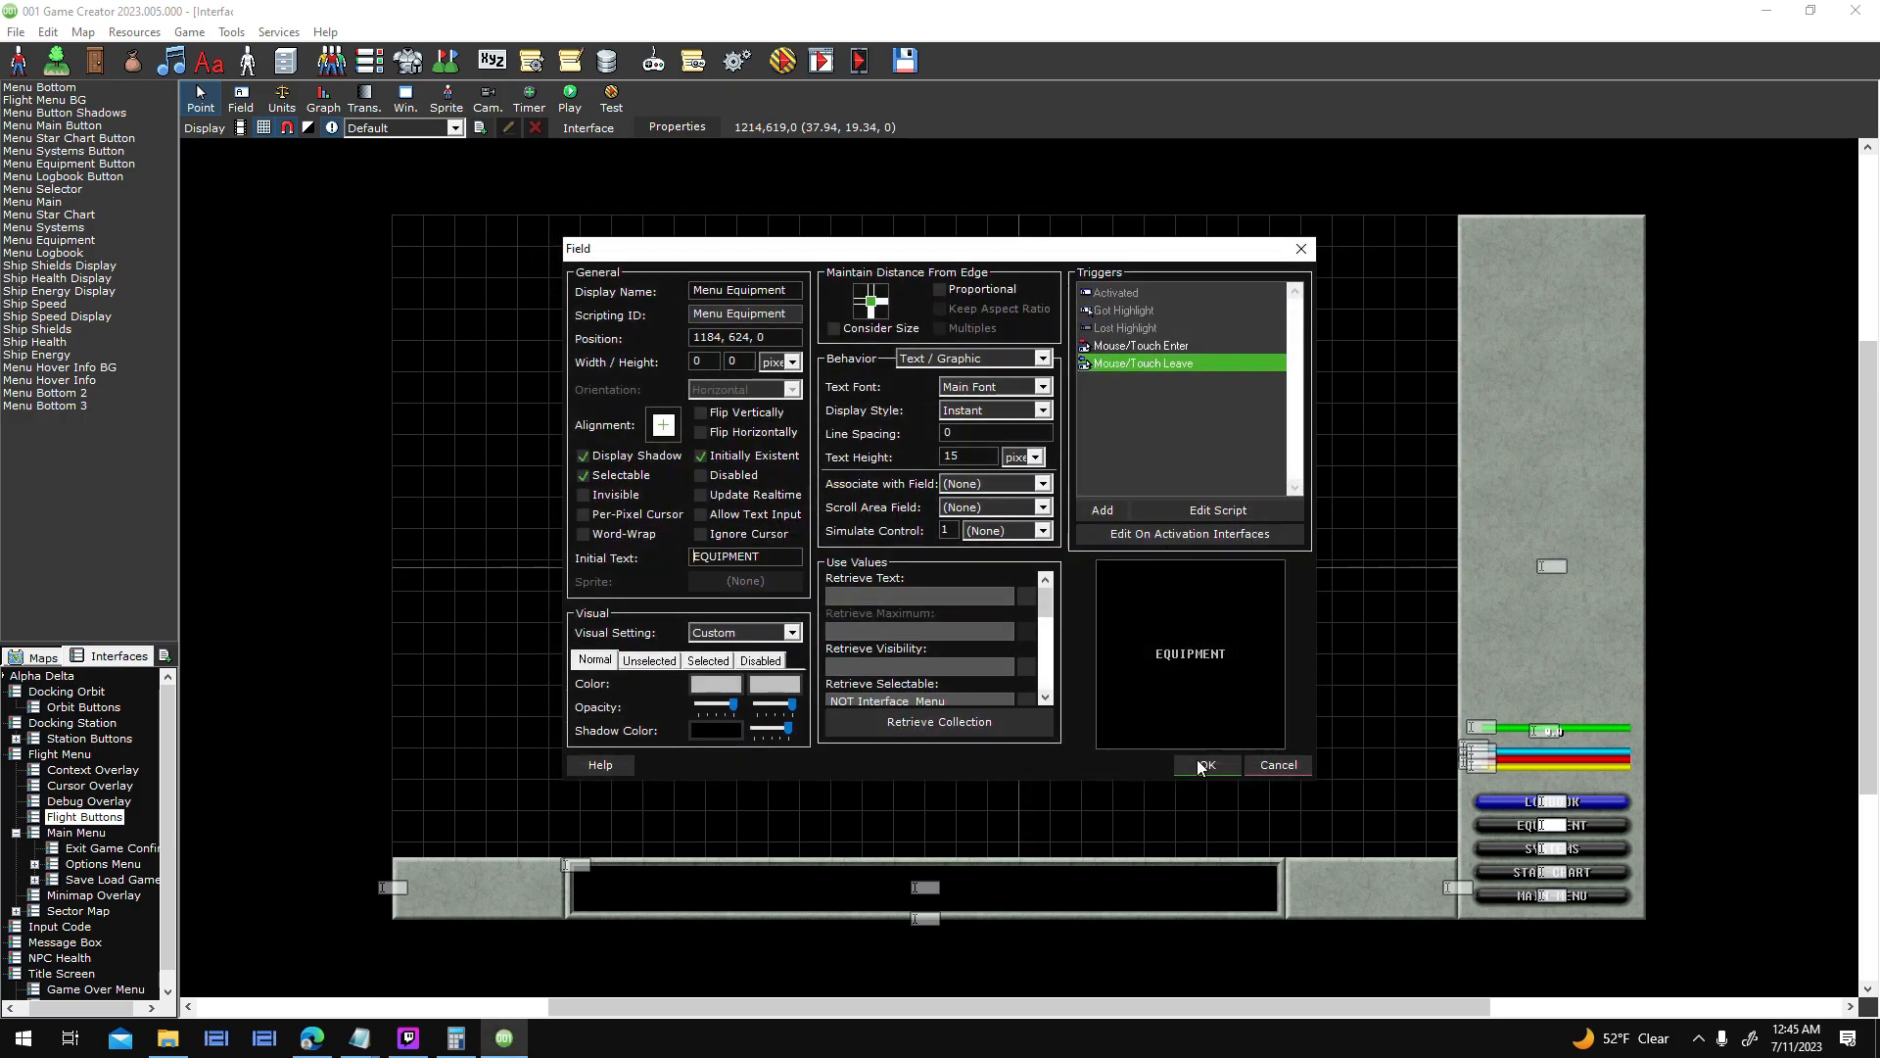
key(Return)
- Add the Flight Buttons Change Selected Field event at the end of the Menu Systems field's Mouse/Touch Leave script and save it
double_click(1127, 596)
double_click(1184, 363)
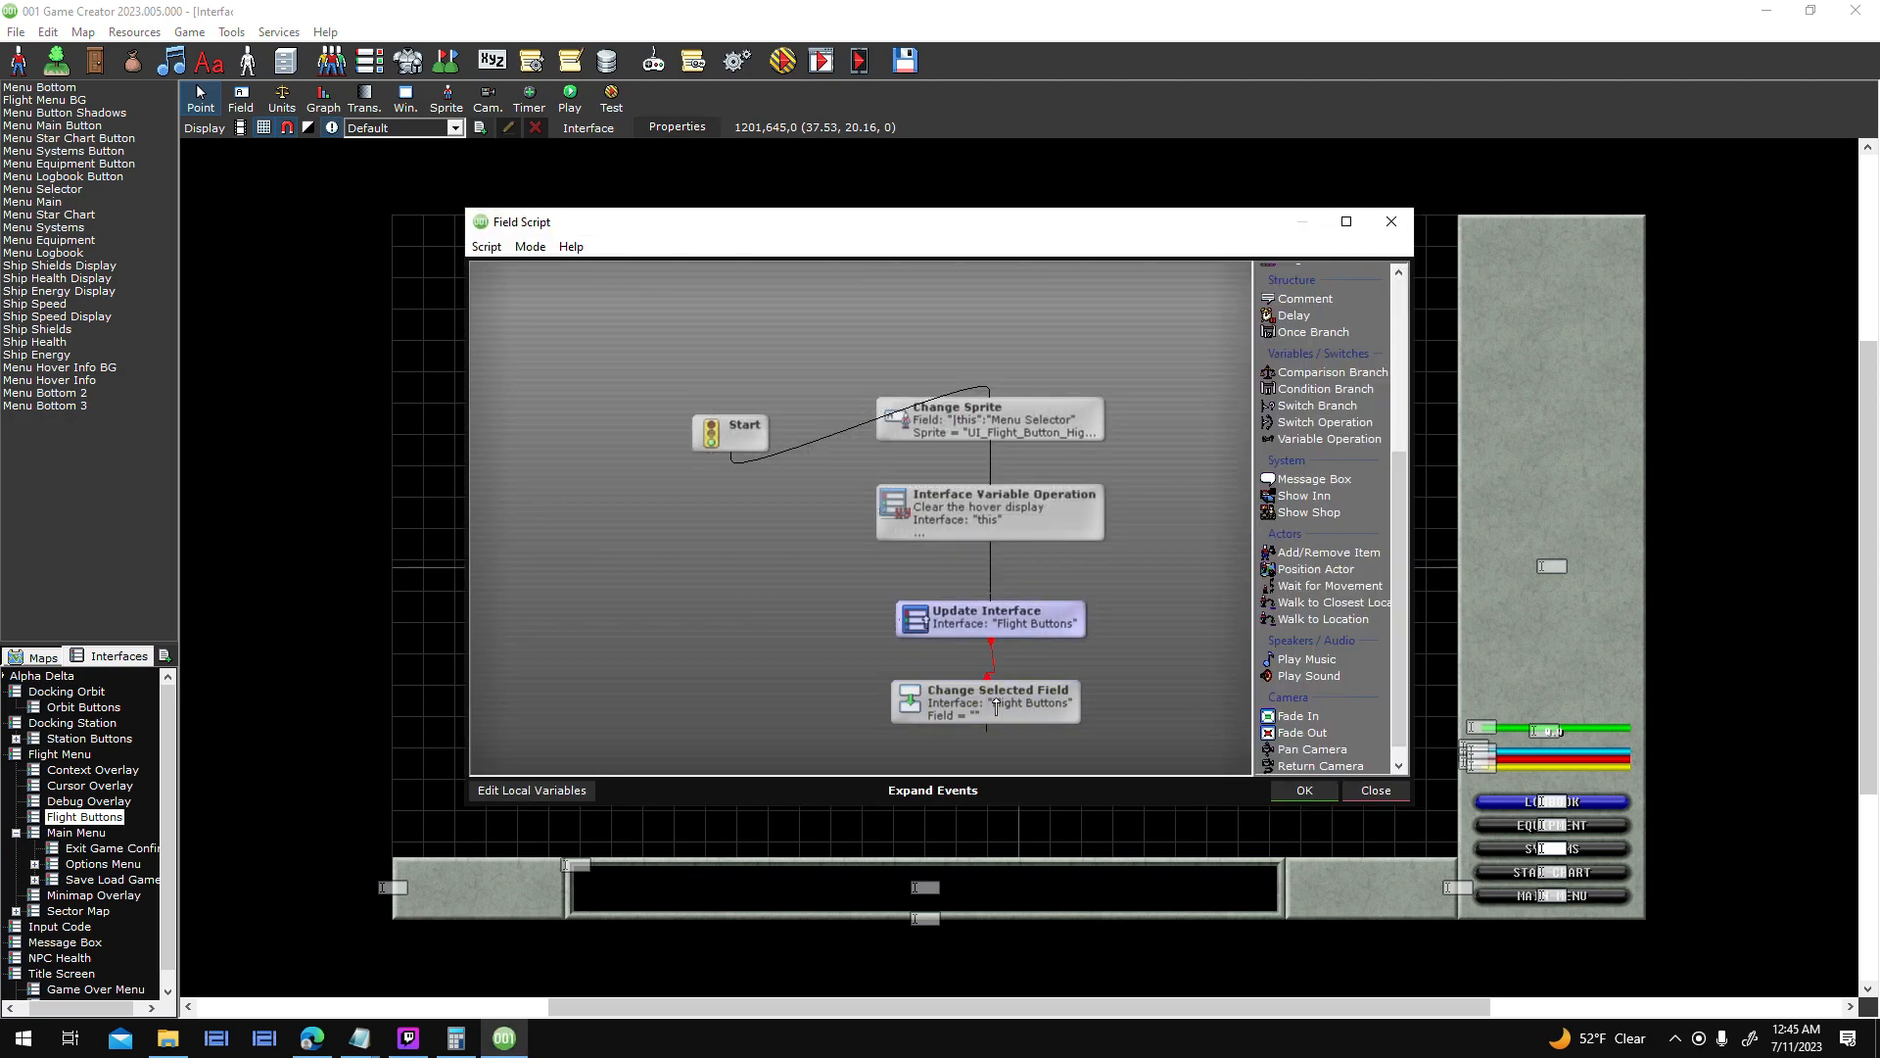
click(1294, 785)
key(Return)
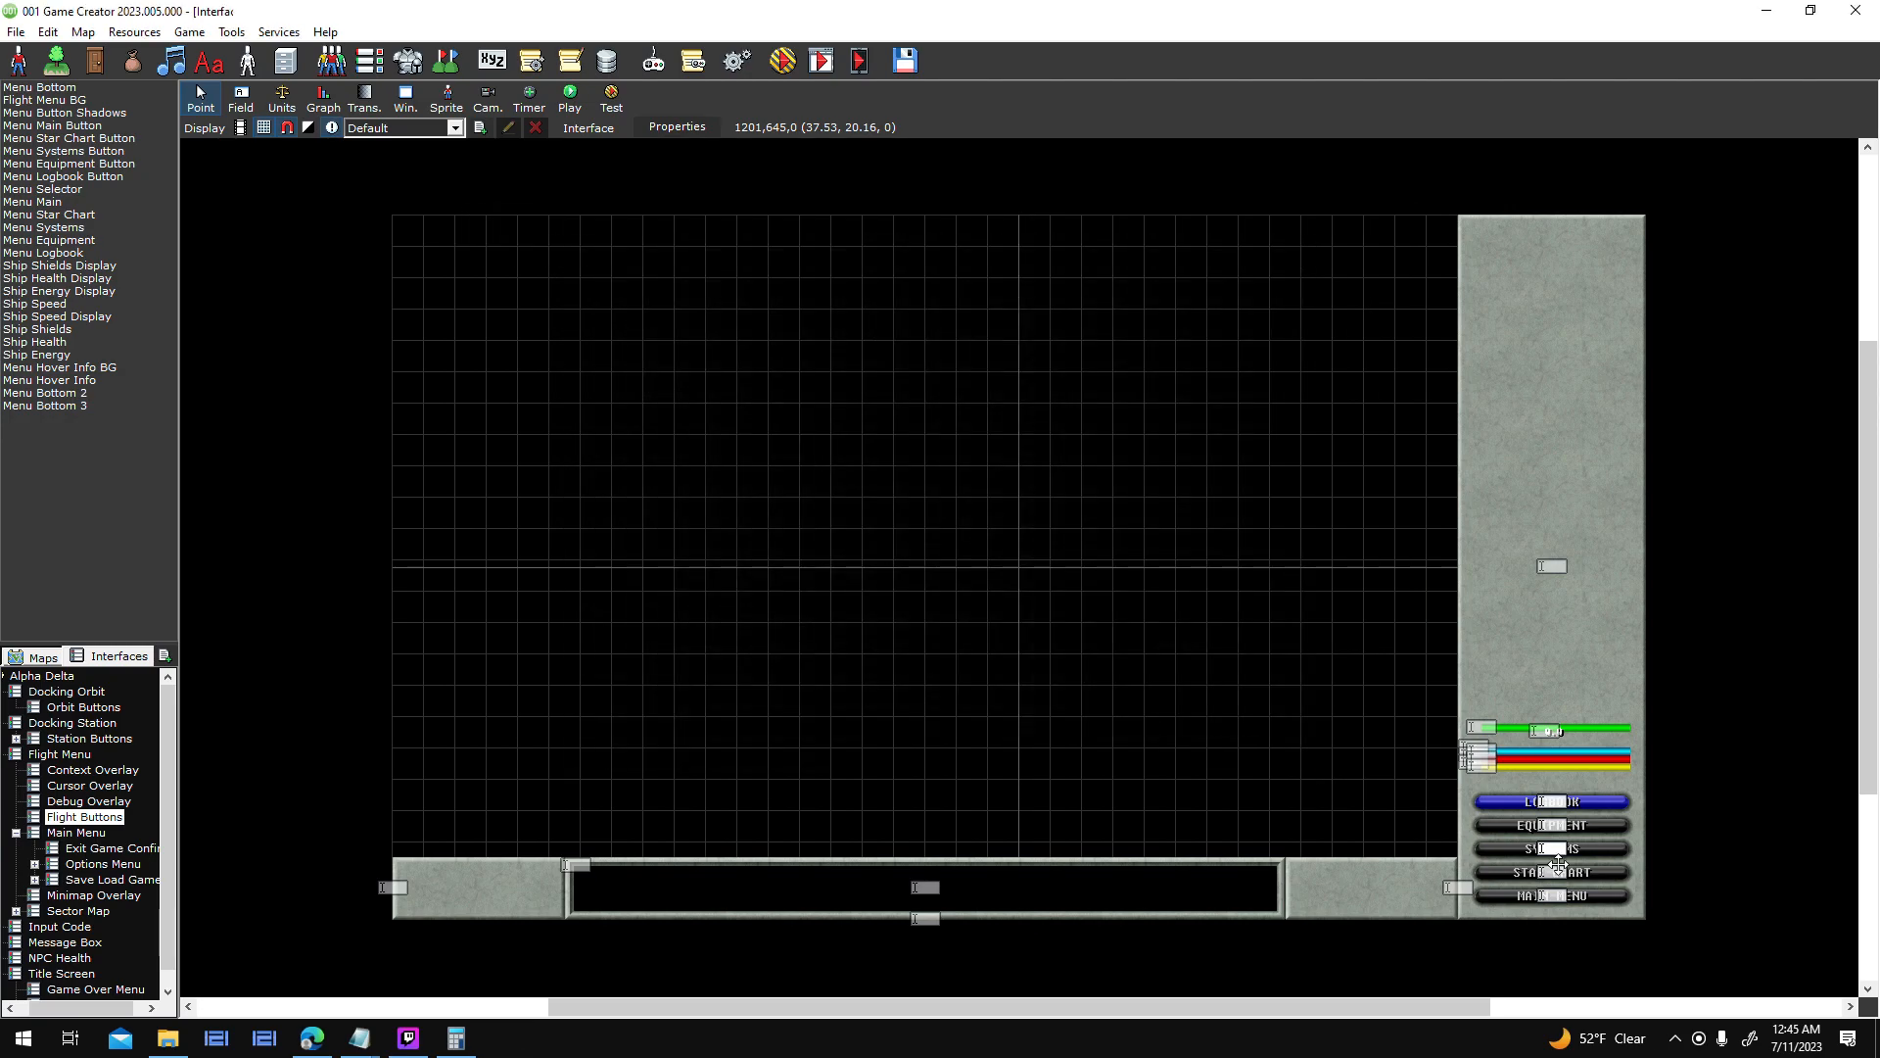
- Add the Change Selected Field event below Update Interface in the Menu Star Chart field's Mouse/Touch Leave script and save it
double_click(1312, 534)
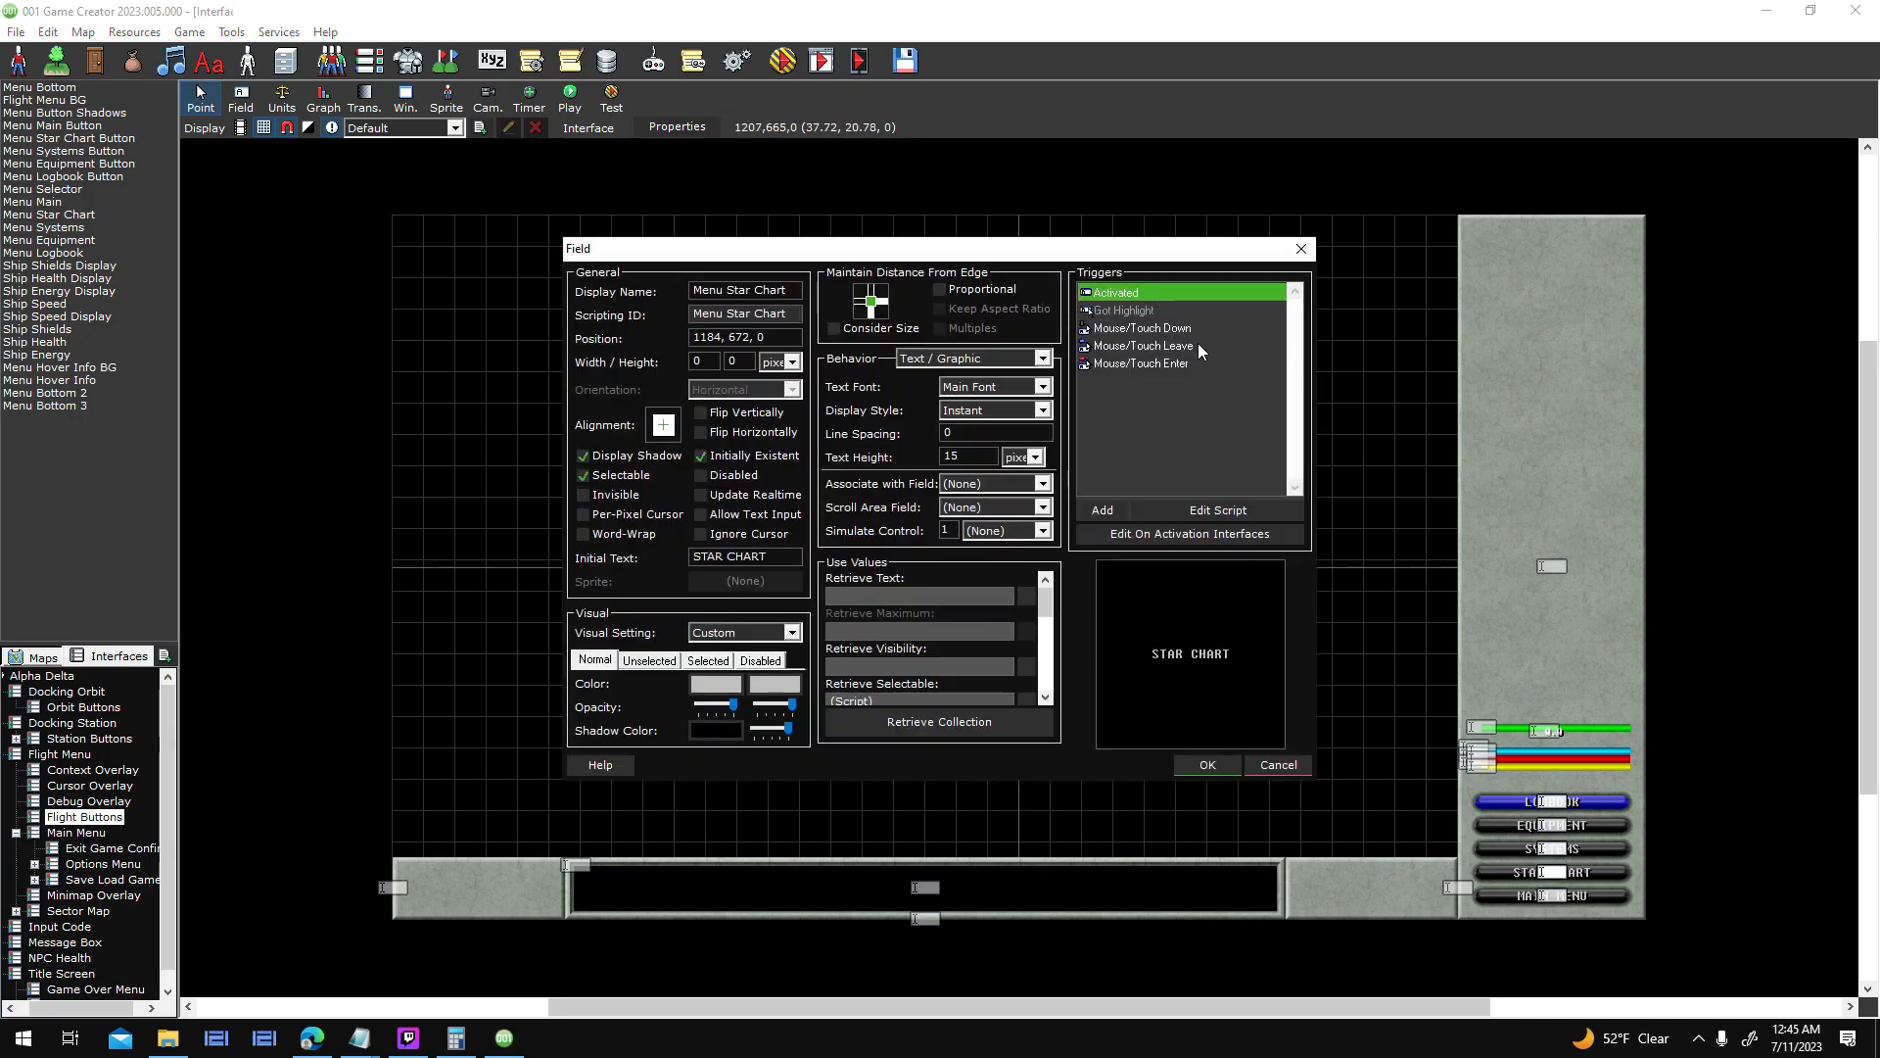
double_click(1183, 347)
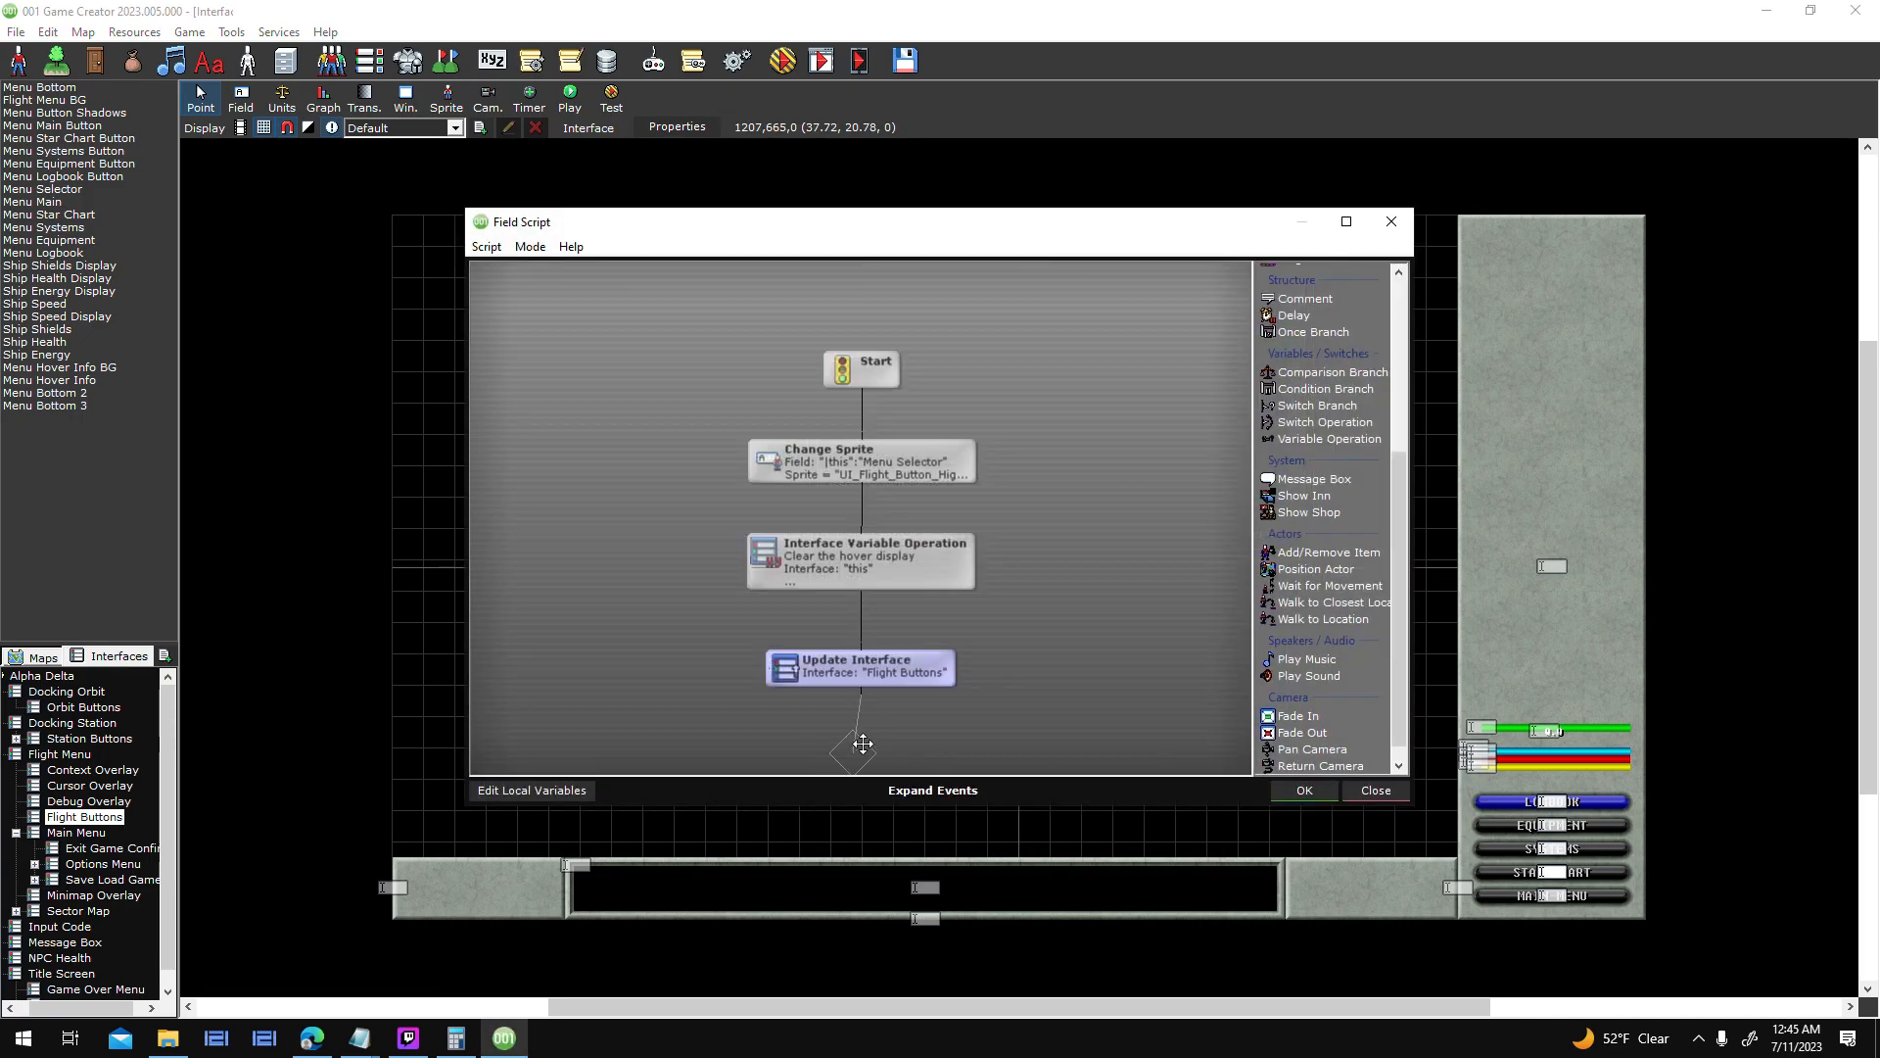
click(1305, 790)
click(1201, 765)
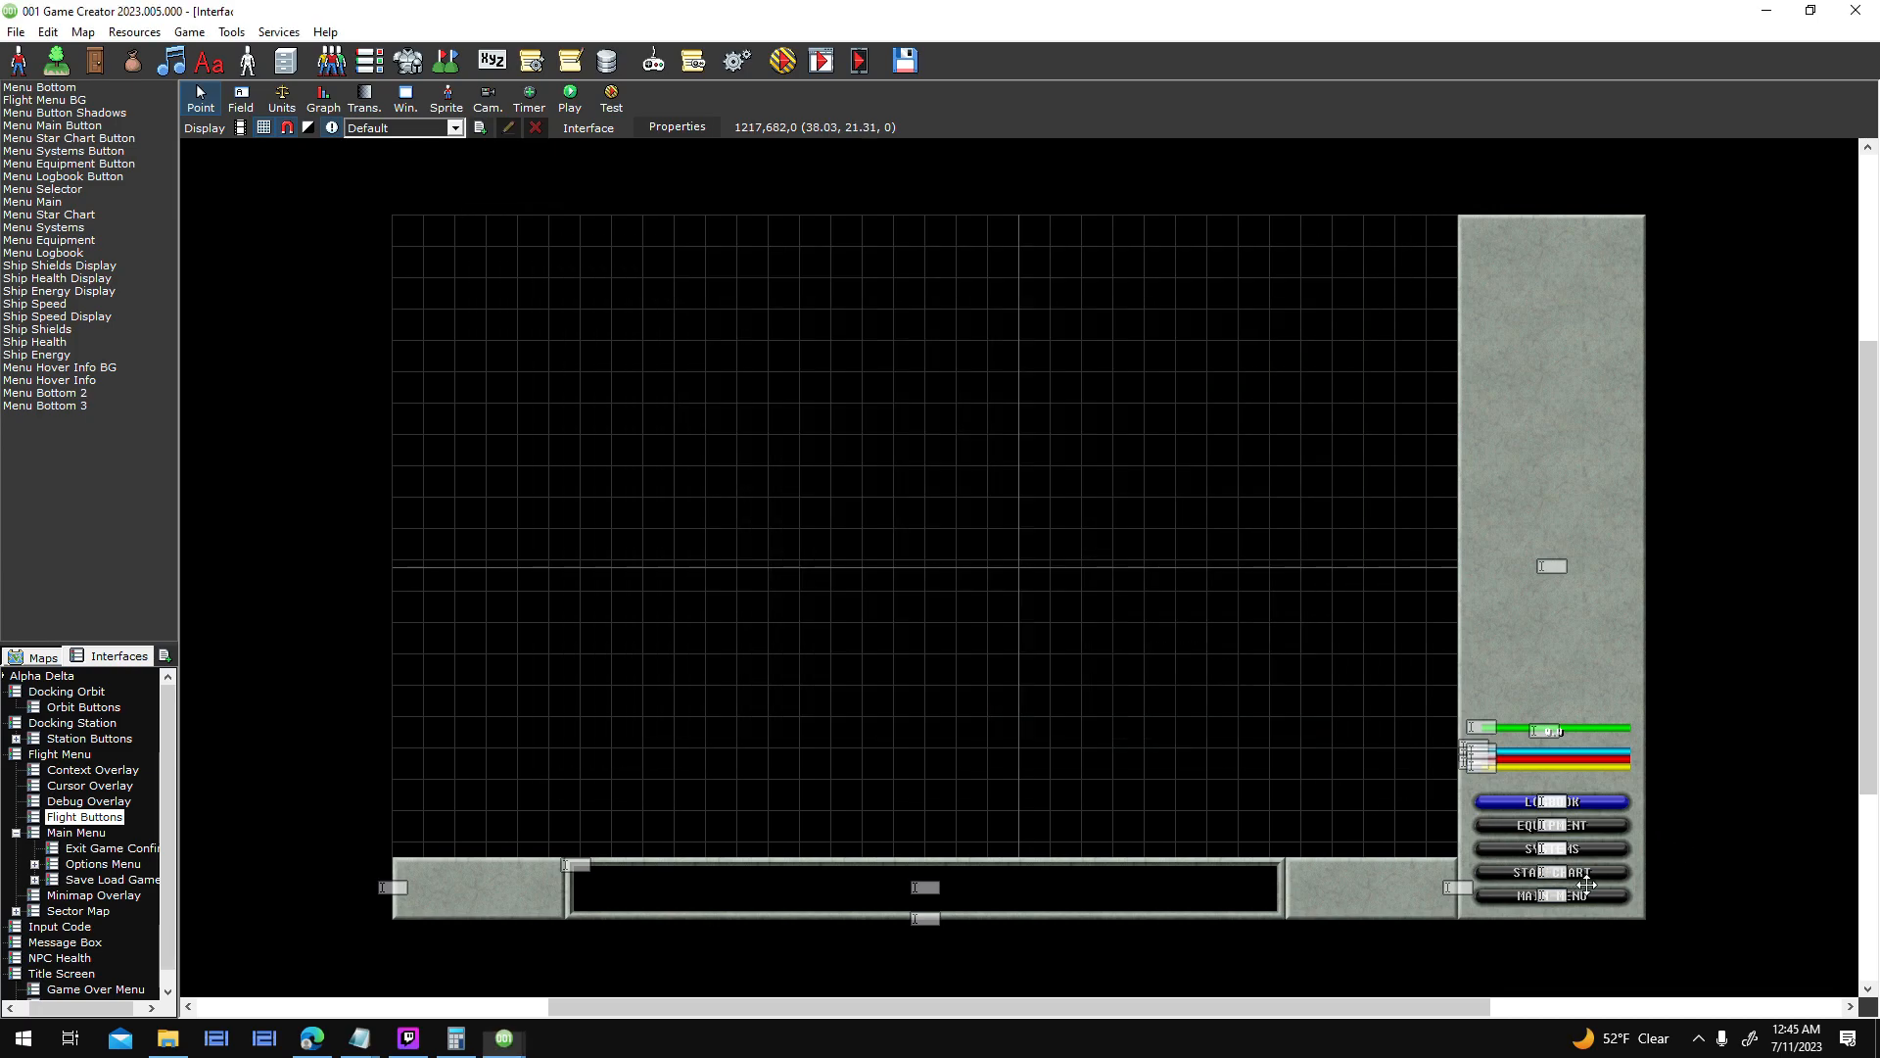
- Paste the Change Selected Field event below Update Interface in the Menu Main field's Mouse/Touch Leave script and save the field
double_click(1606, 825)
double_click(1171, 329)
scroll(880, 676, down, 2)
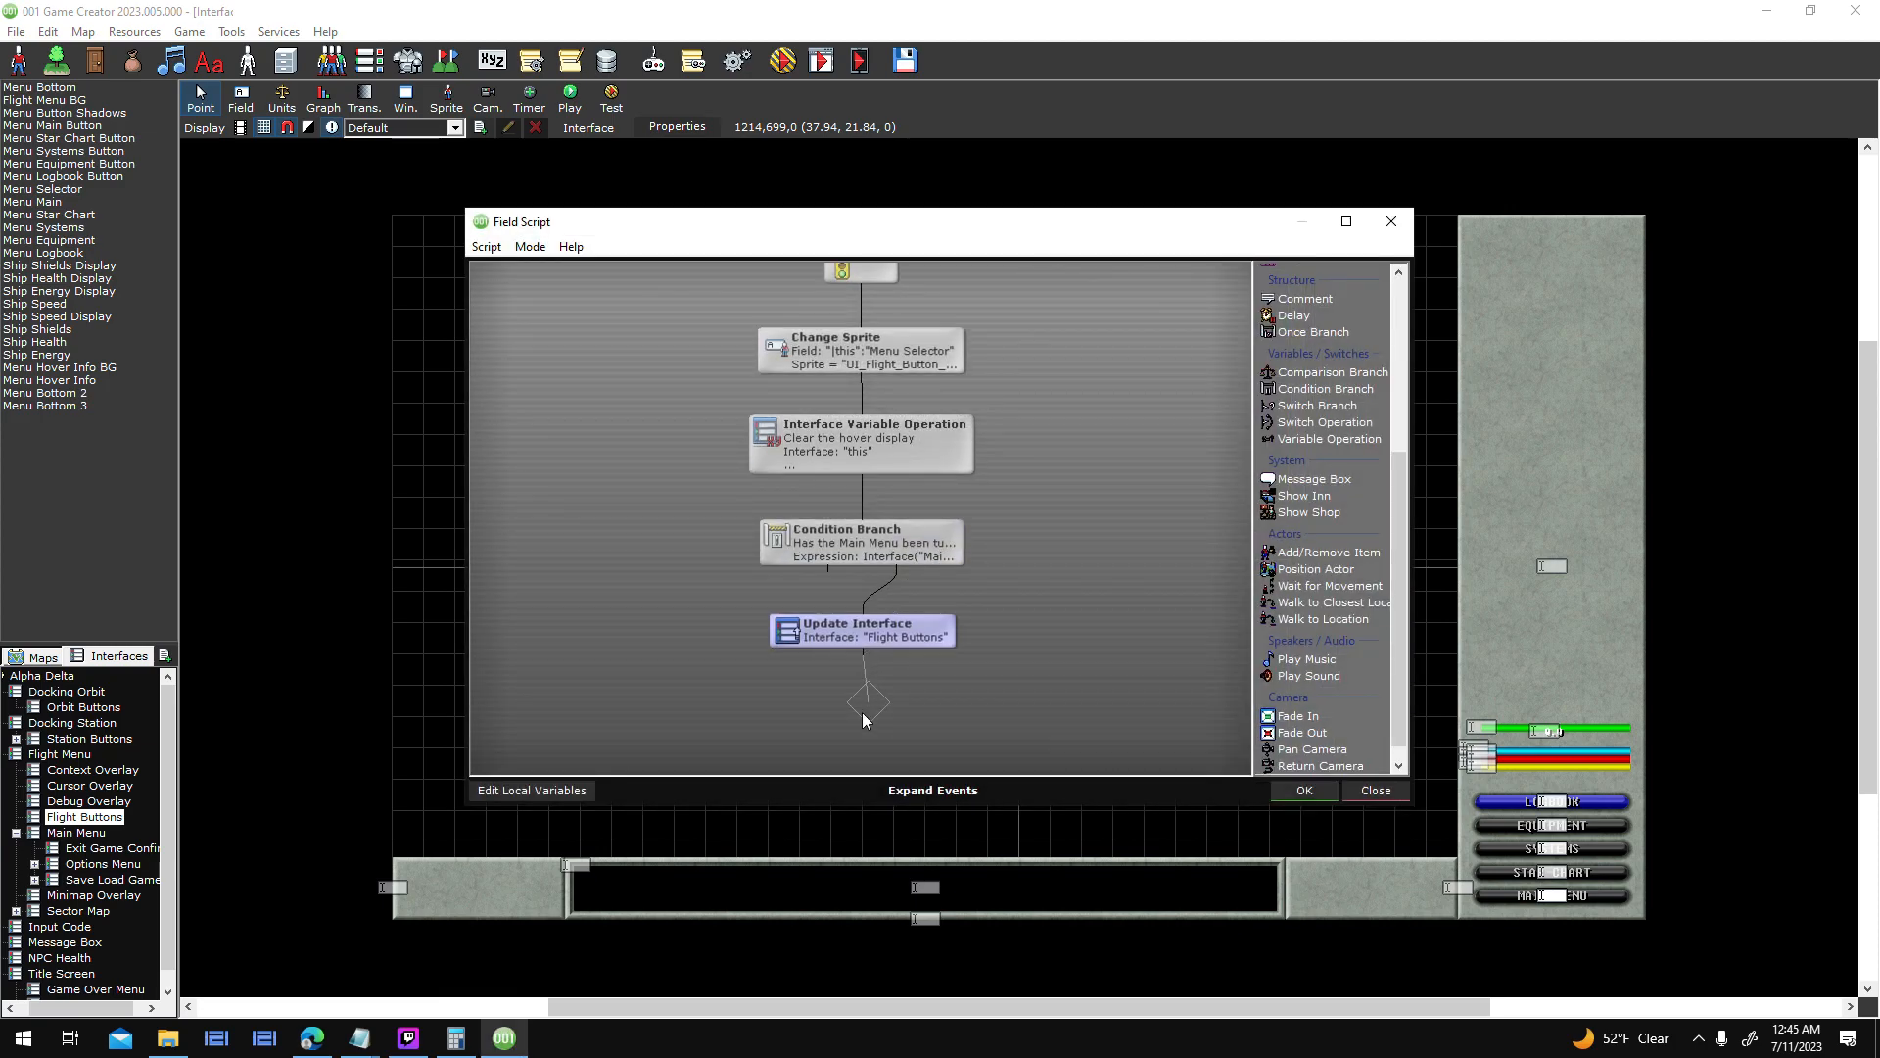
key(ctrl+v)
drag(848, 711, 844, 712)
right_drag(844, 712, 825, 572)
drag(857, 720, 860, 730)
click(1306, 790)
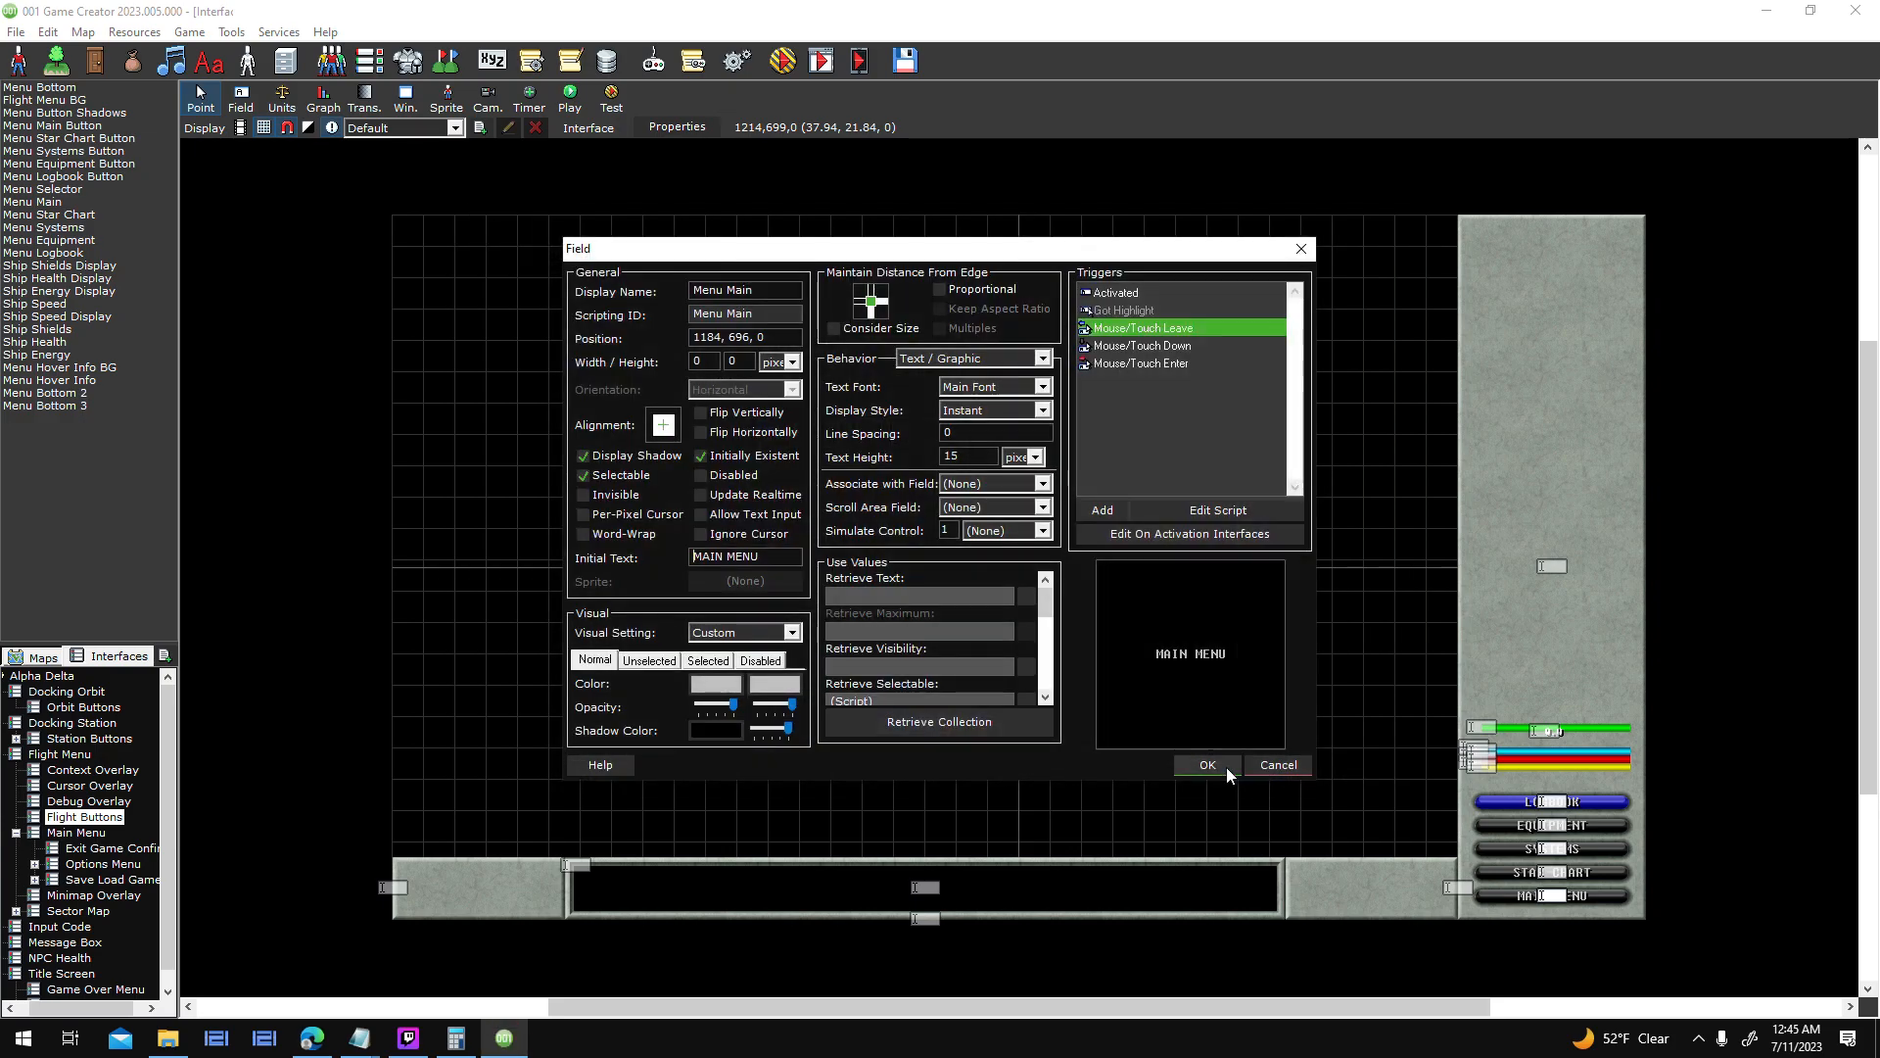
click(1226, 767)
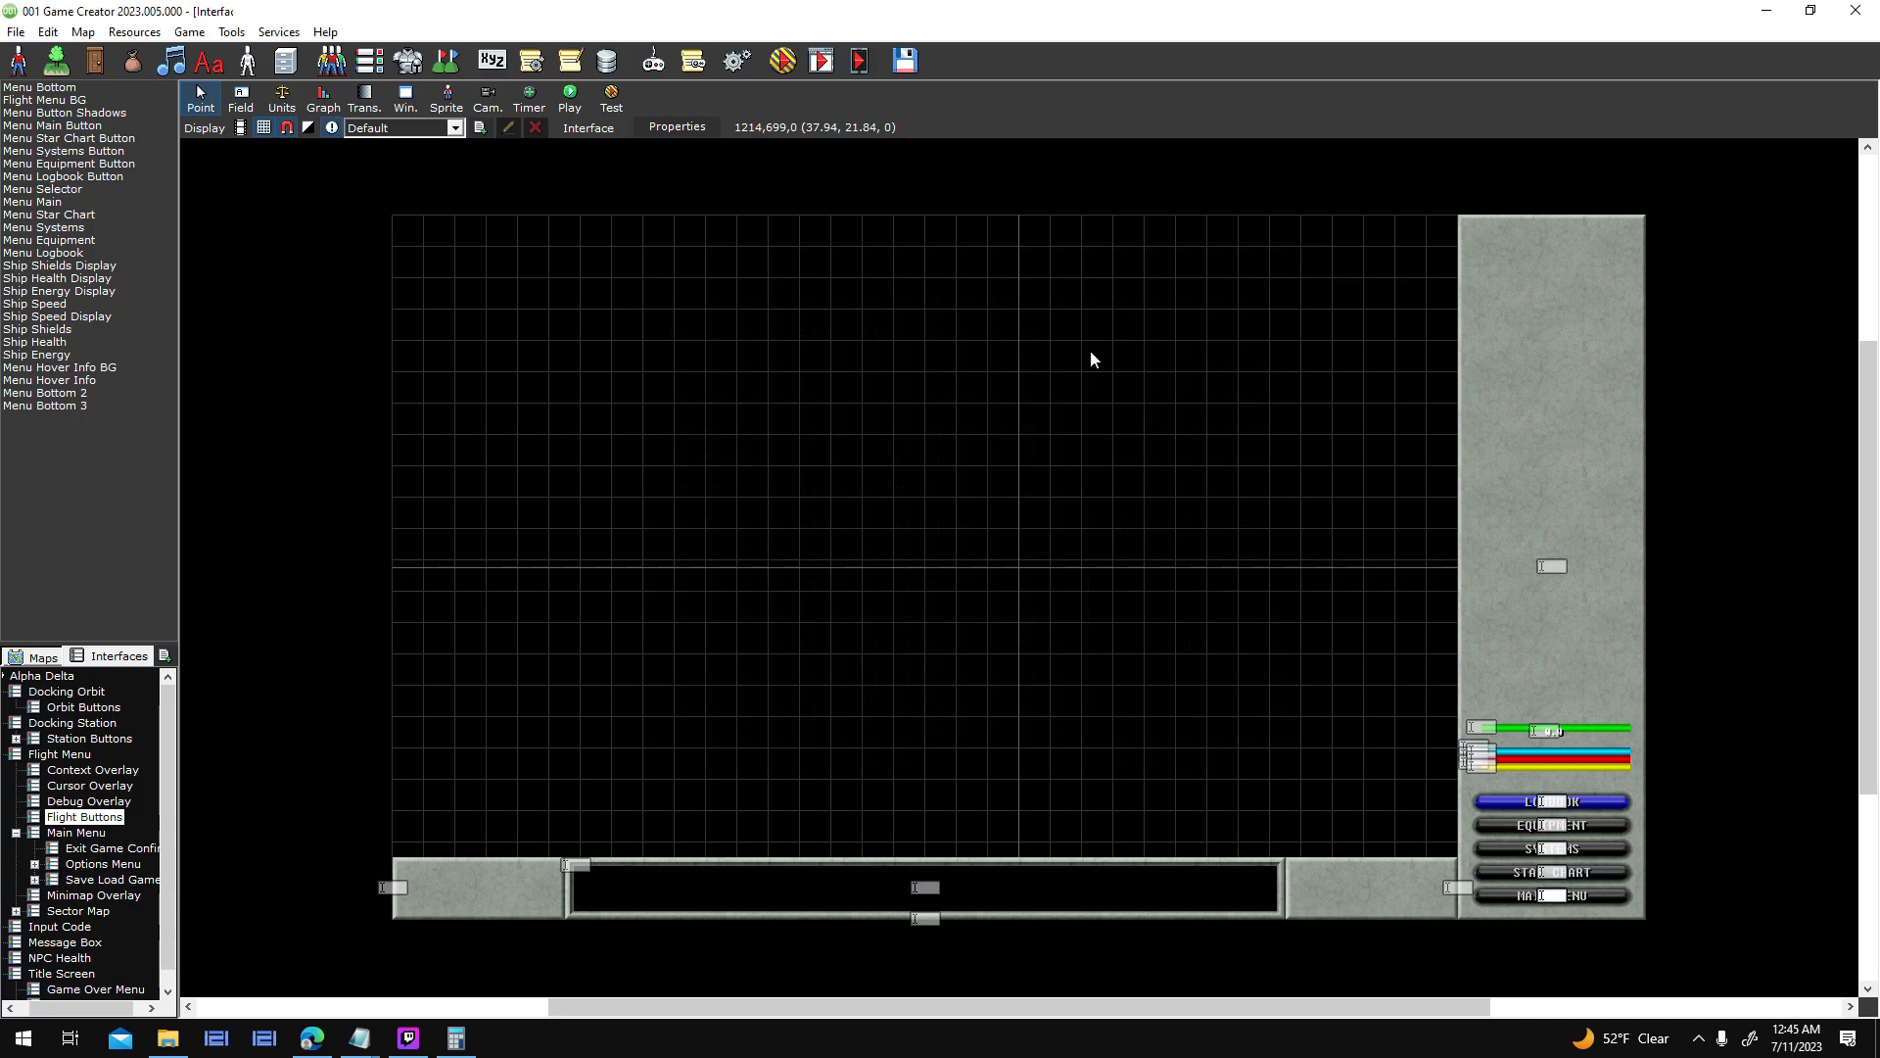
- Open the Flight Buttons interface's Player accepted script and disconnect the Play Sound event from Start
click(676, 127)
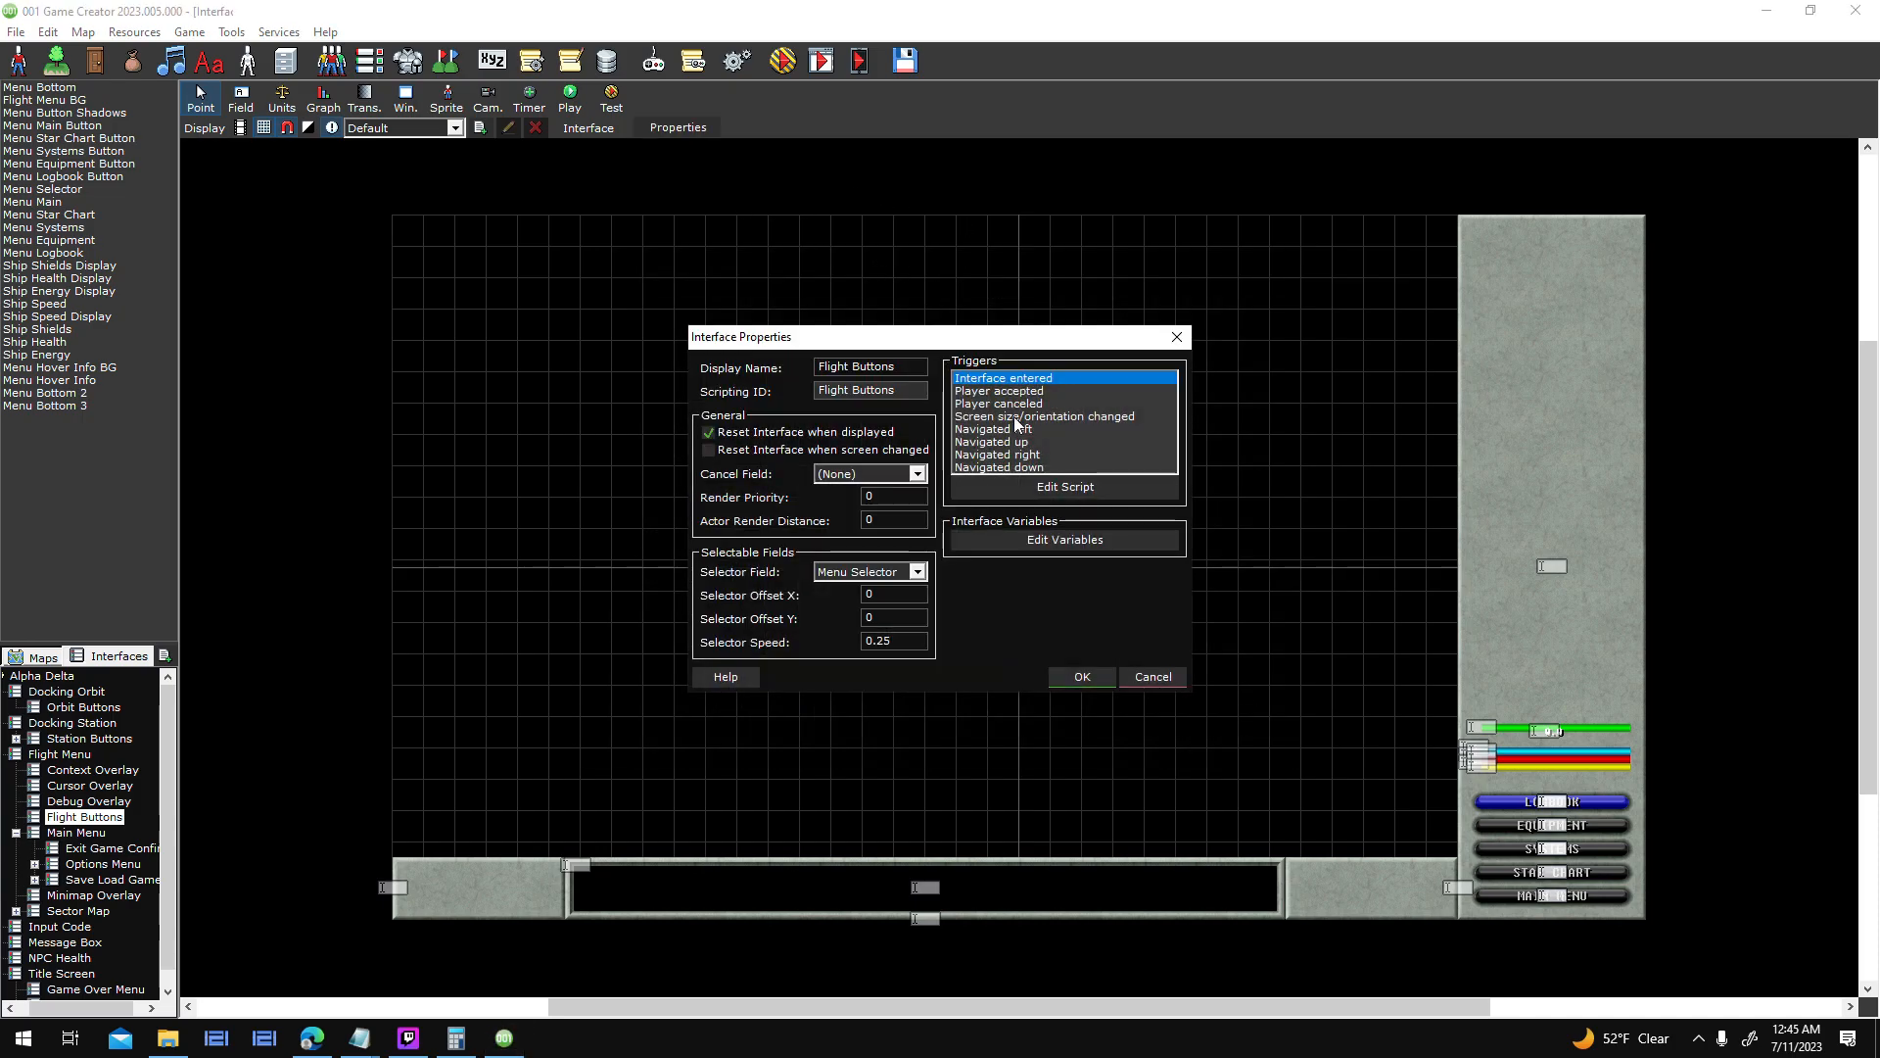
double_click(1028, 390)
drag(887, 513, 888, 418)
right_click(856, 490)
click(886, 556)
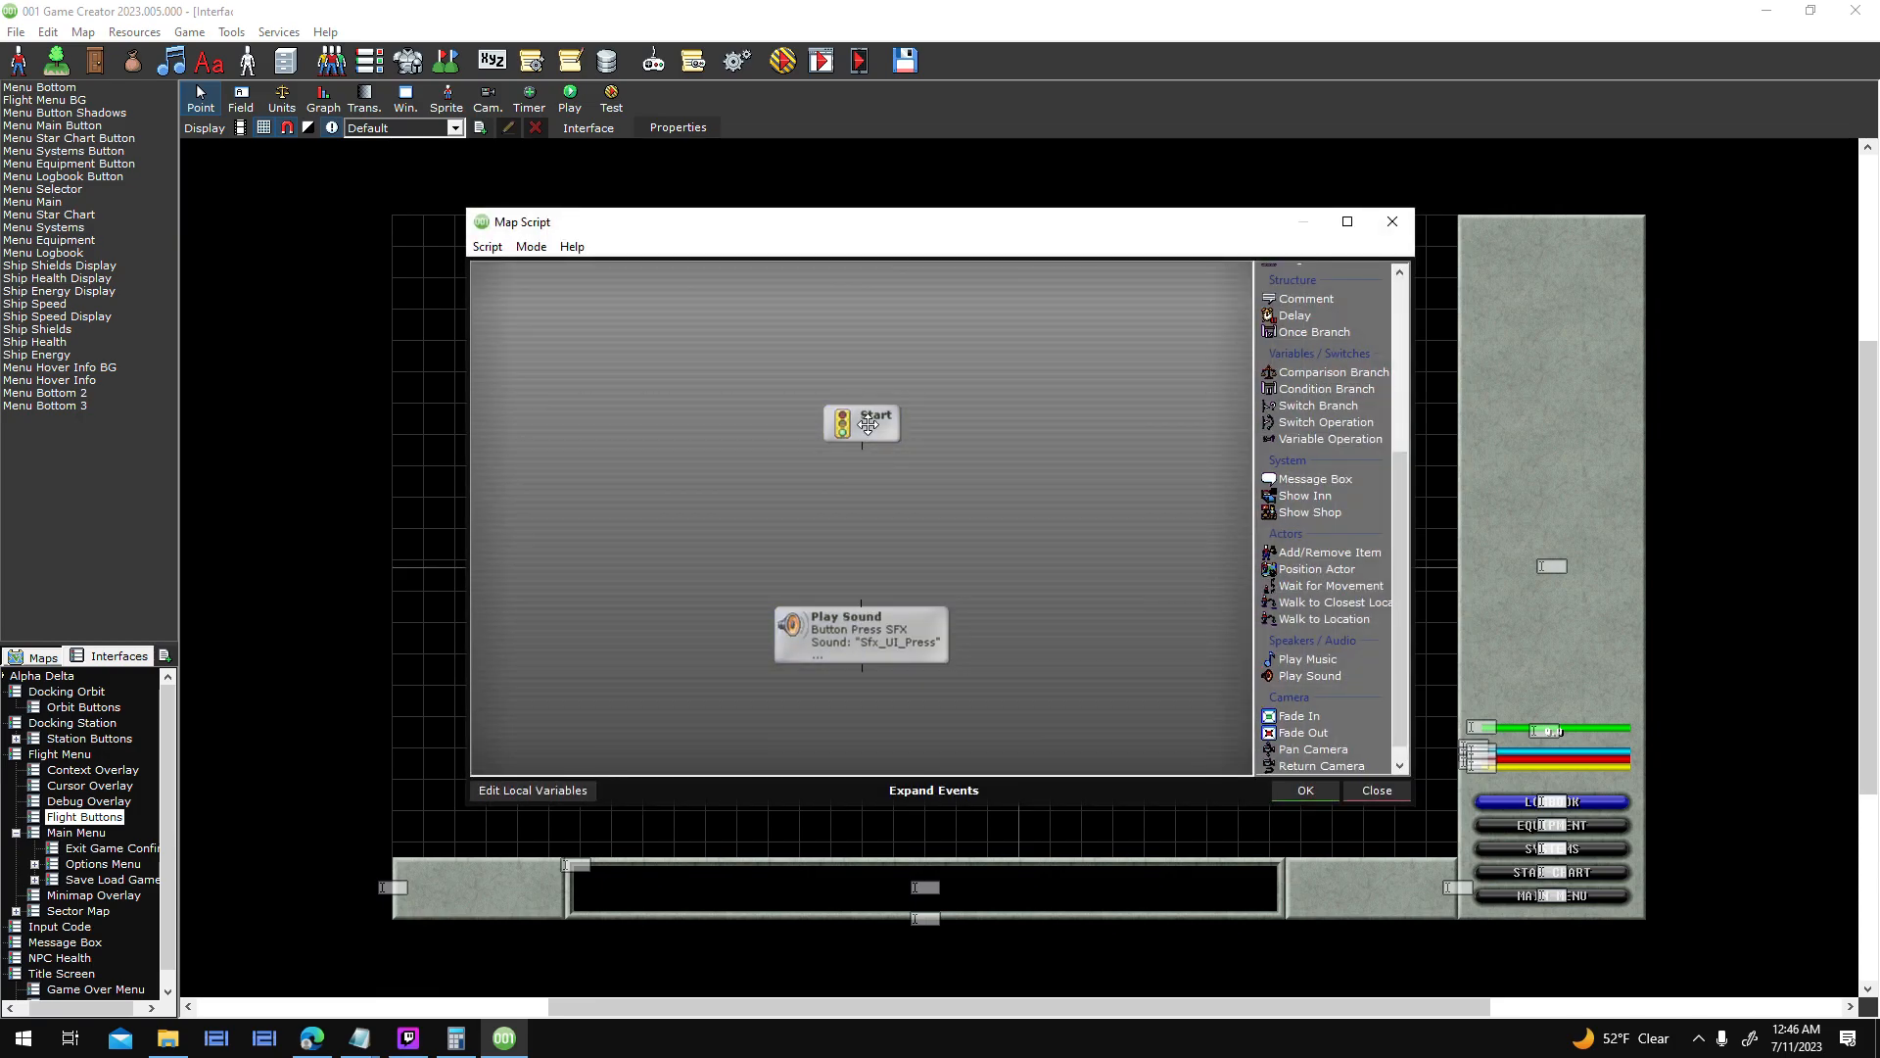
- Add a Condition Branch after Start, using the Selected Field value of this interface as its expression
double_click(1156, 384)
text(cond)
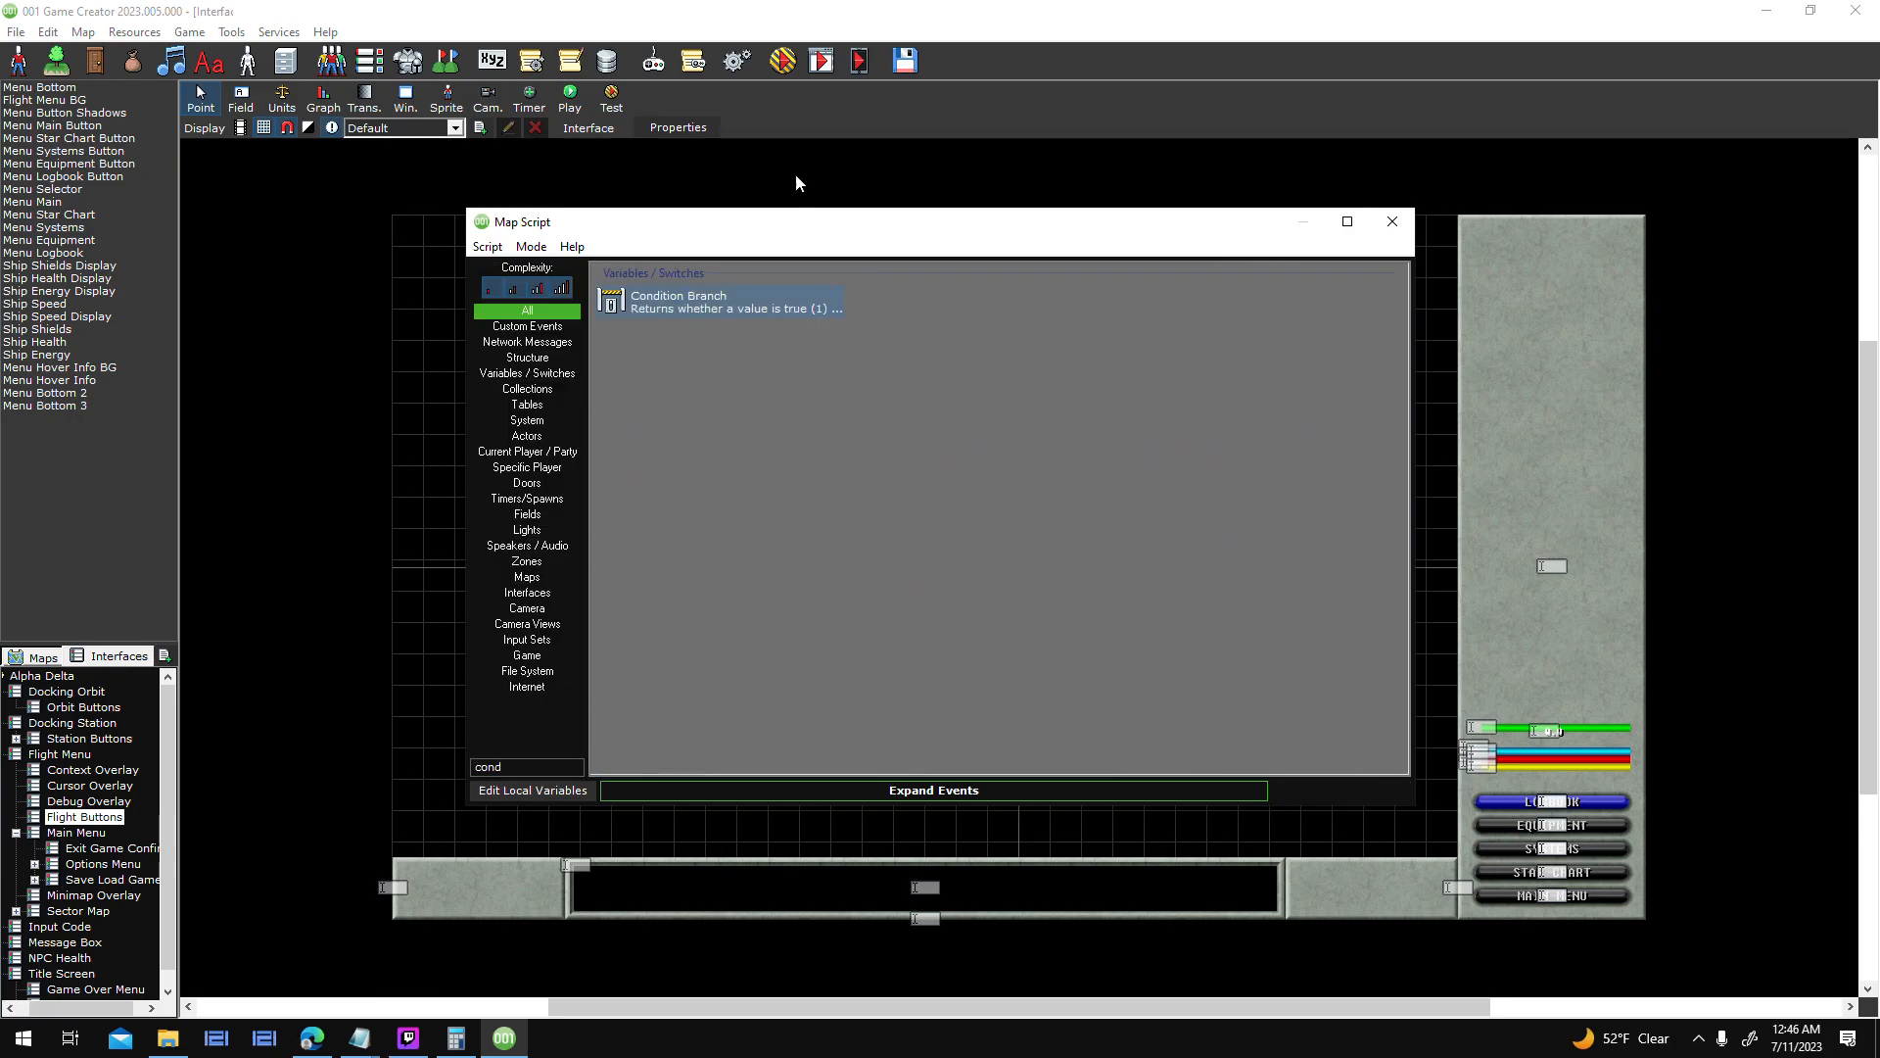
double_click(790, 295)
click(1095, 551)
text(s)
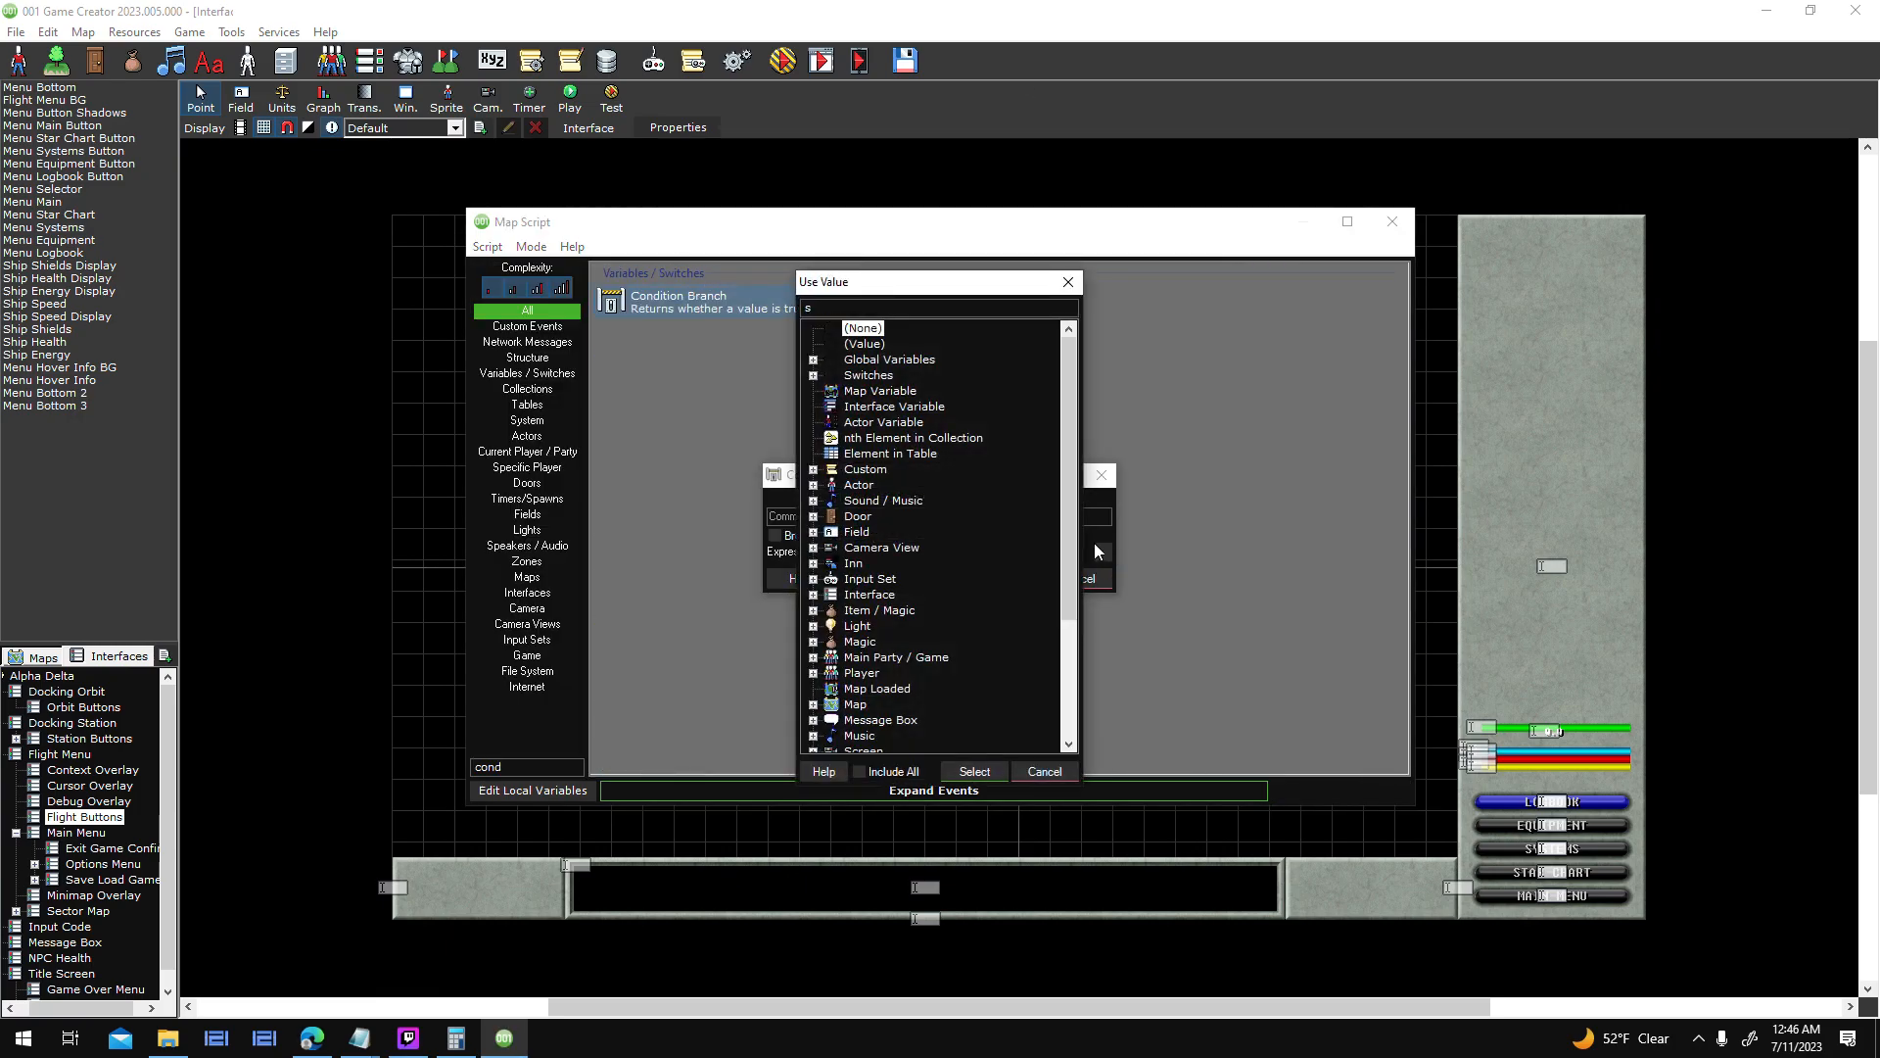
text(el)
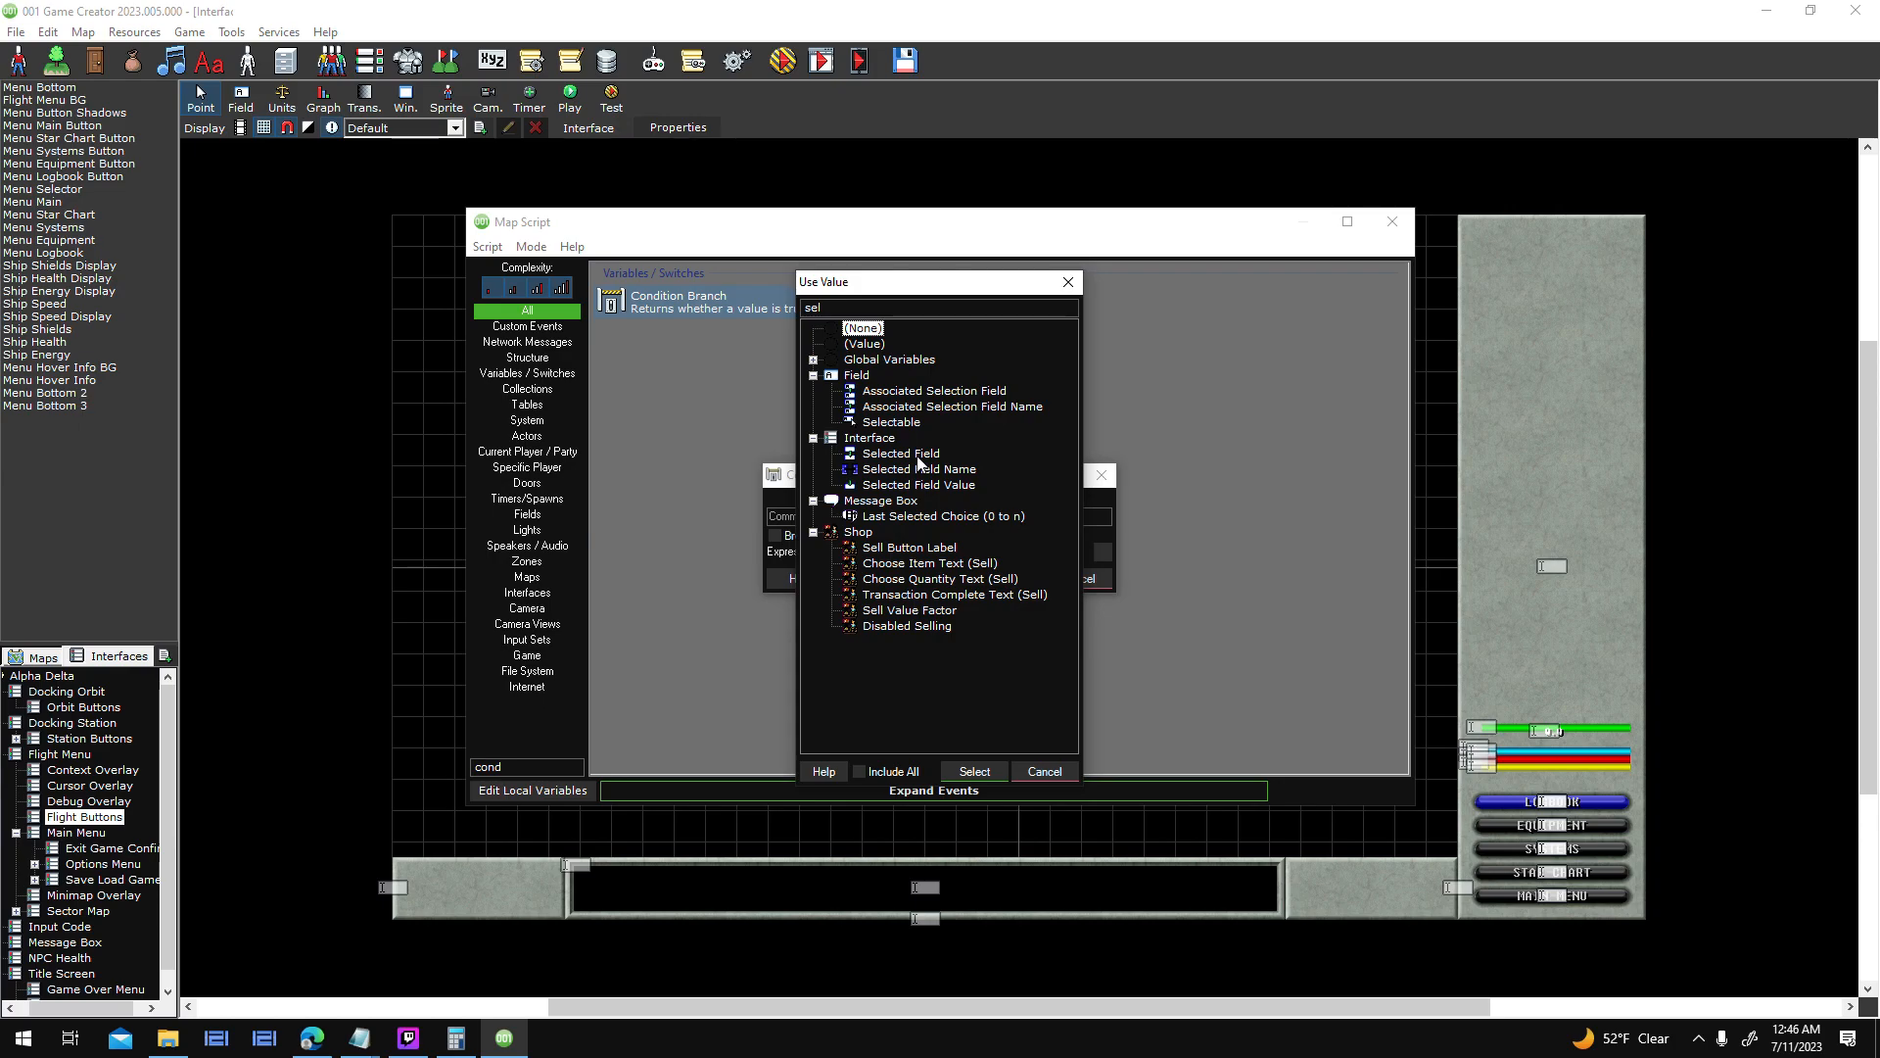
click(918, 455)
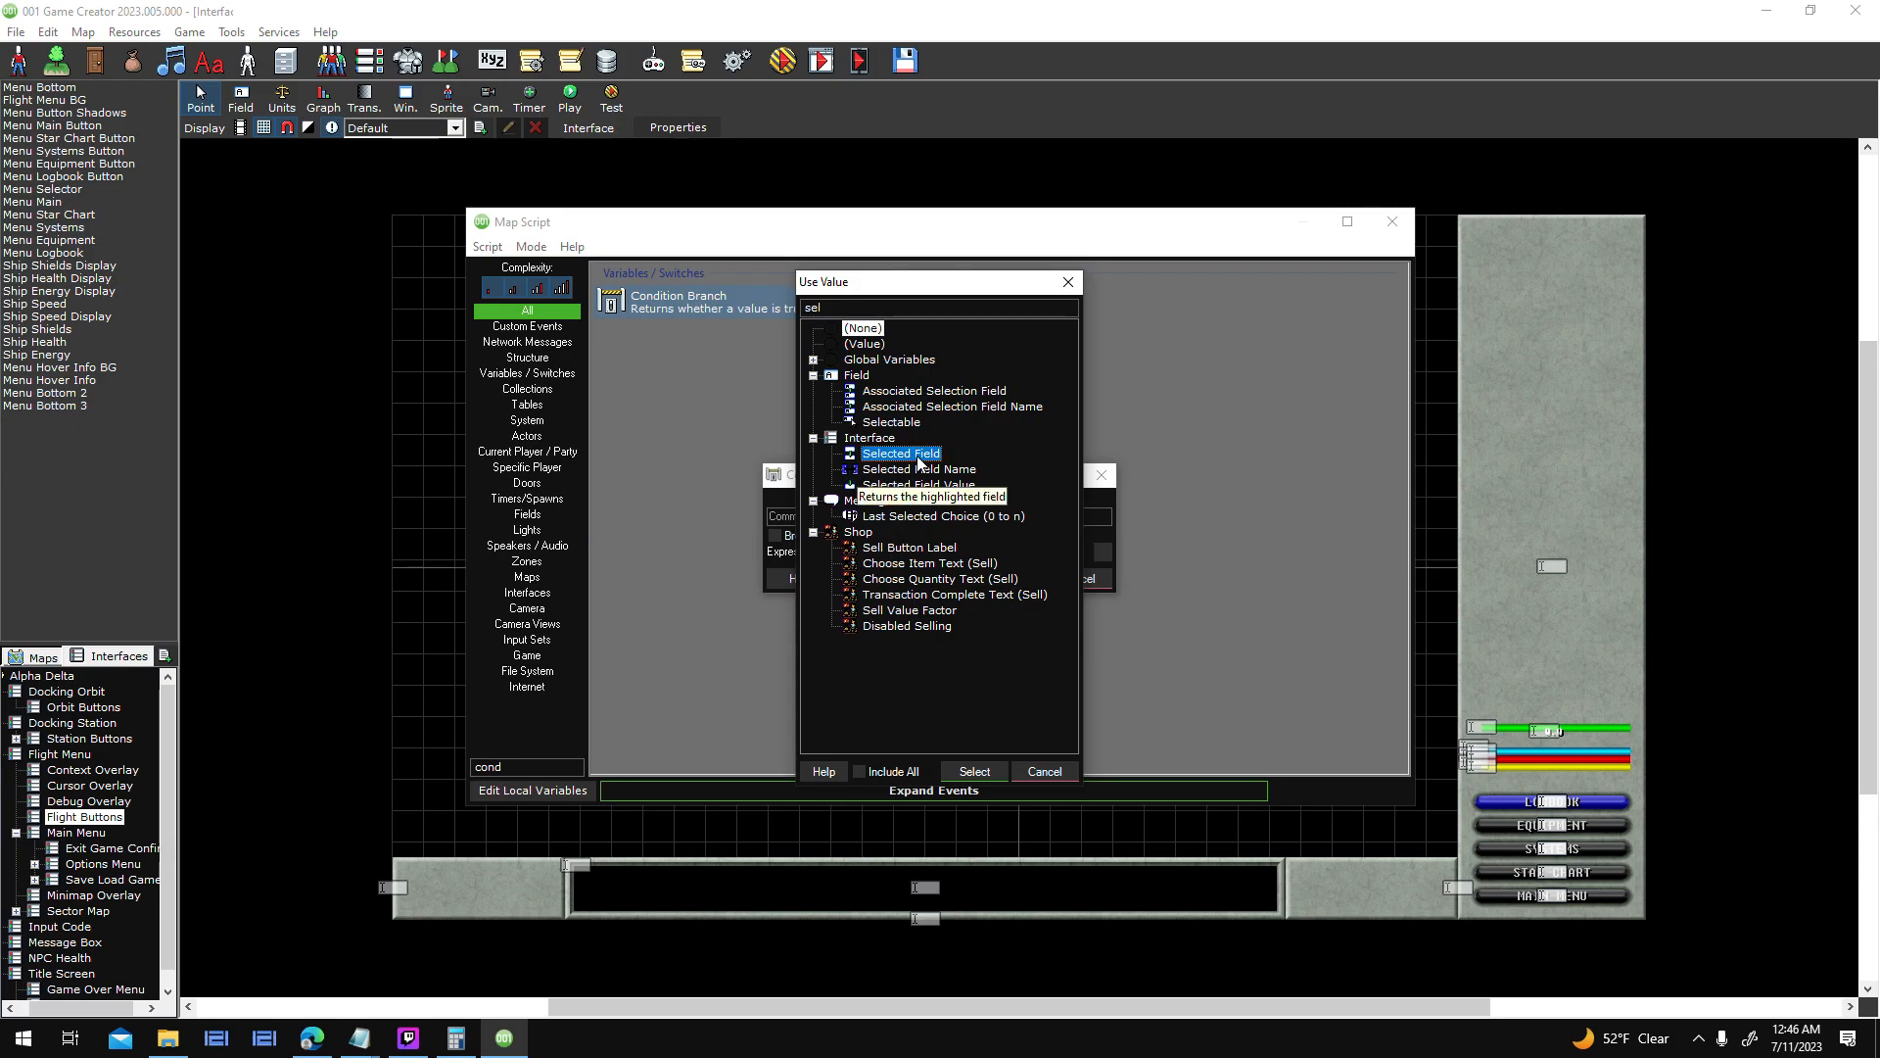
double_click(917, 456)
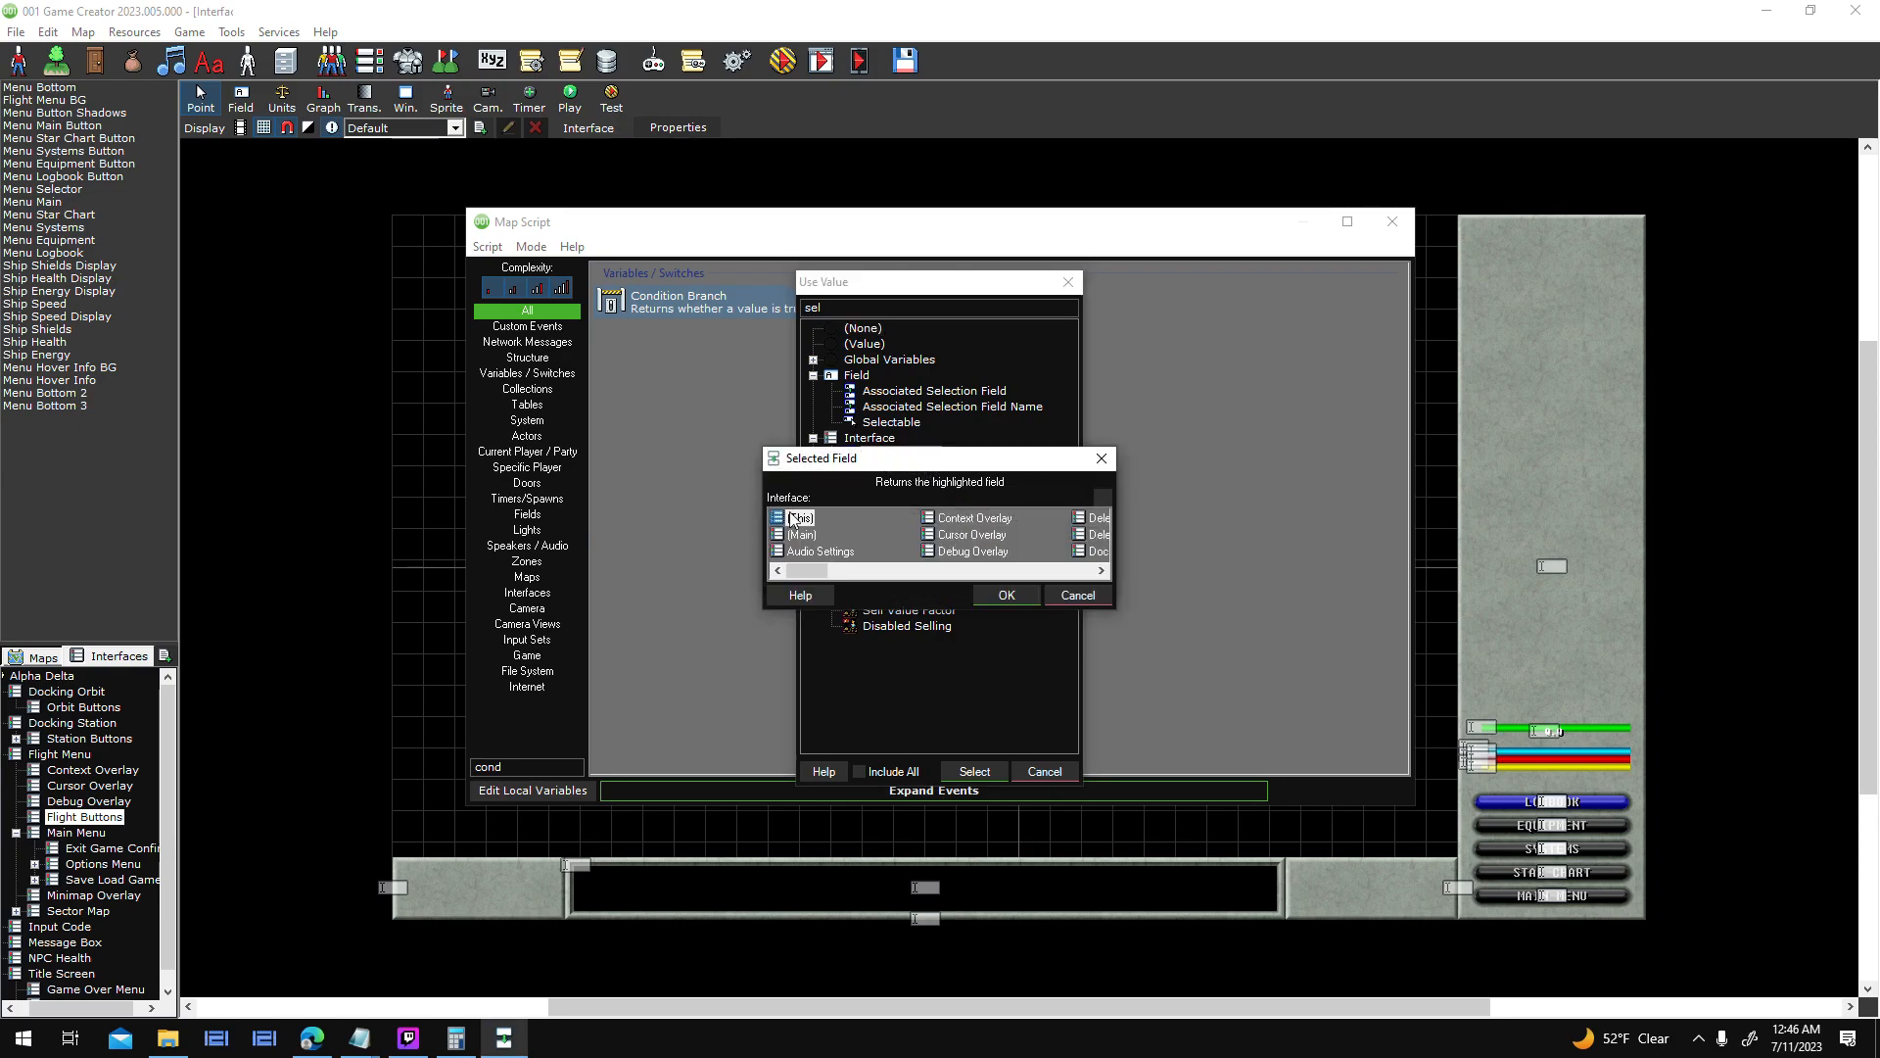
click(999, 595)
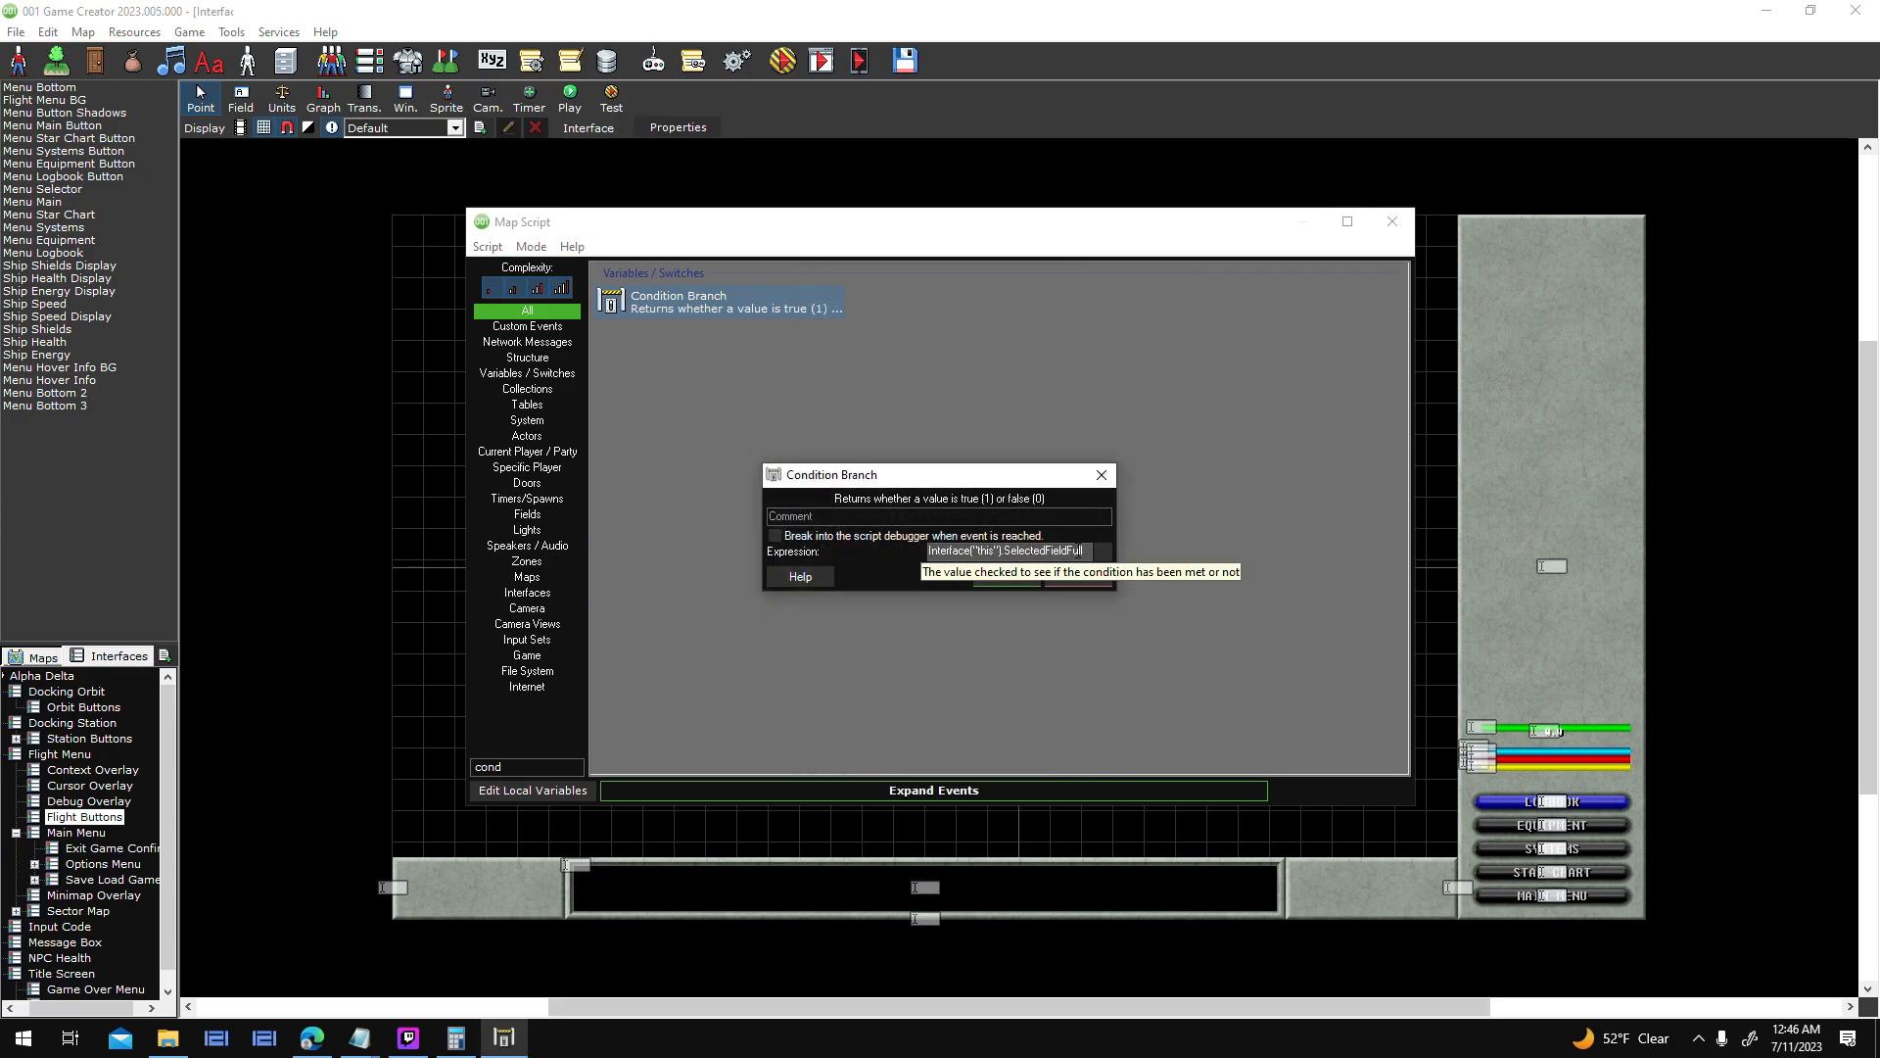
- Change the branch expression to Interface("this").SelectedField <> "" and connect its true output to the Button Press SFX Play Sound event
key(BackSpace)
key(BackSpace)
key(BackSpace)
key(BackSpace)
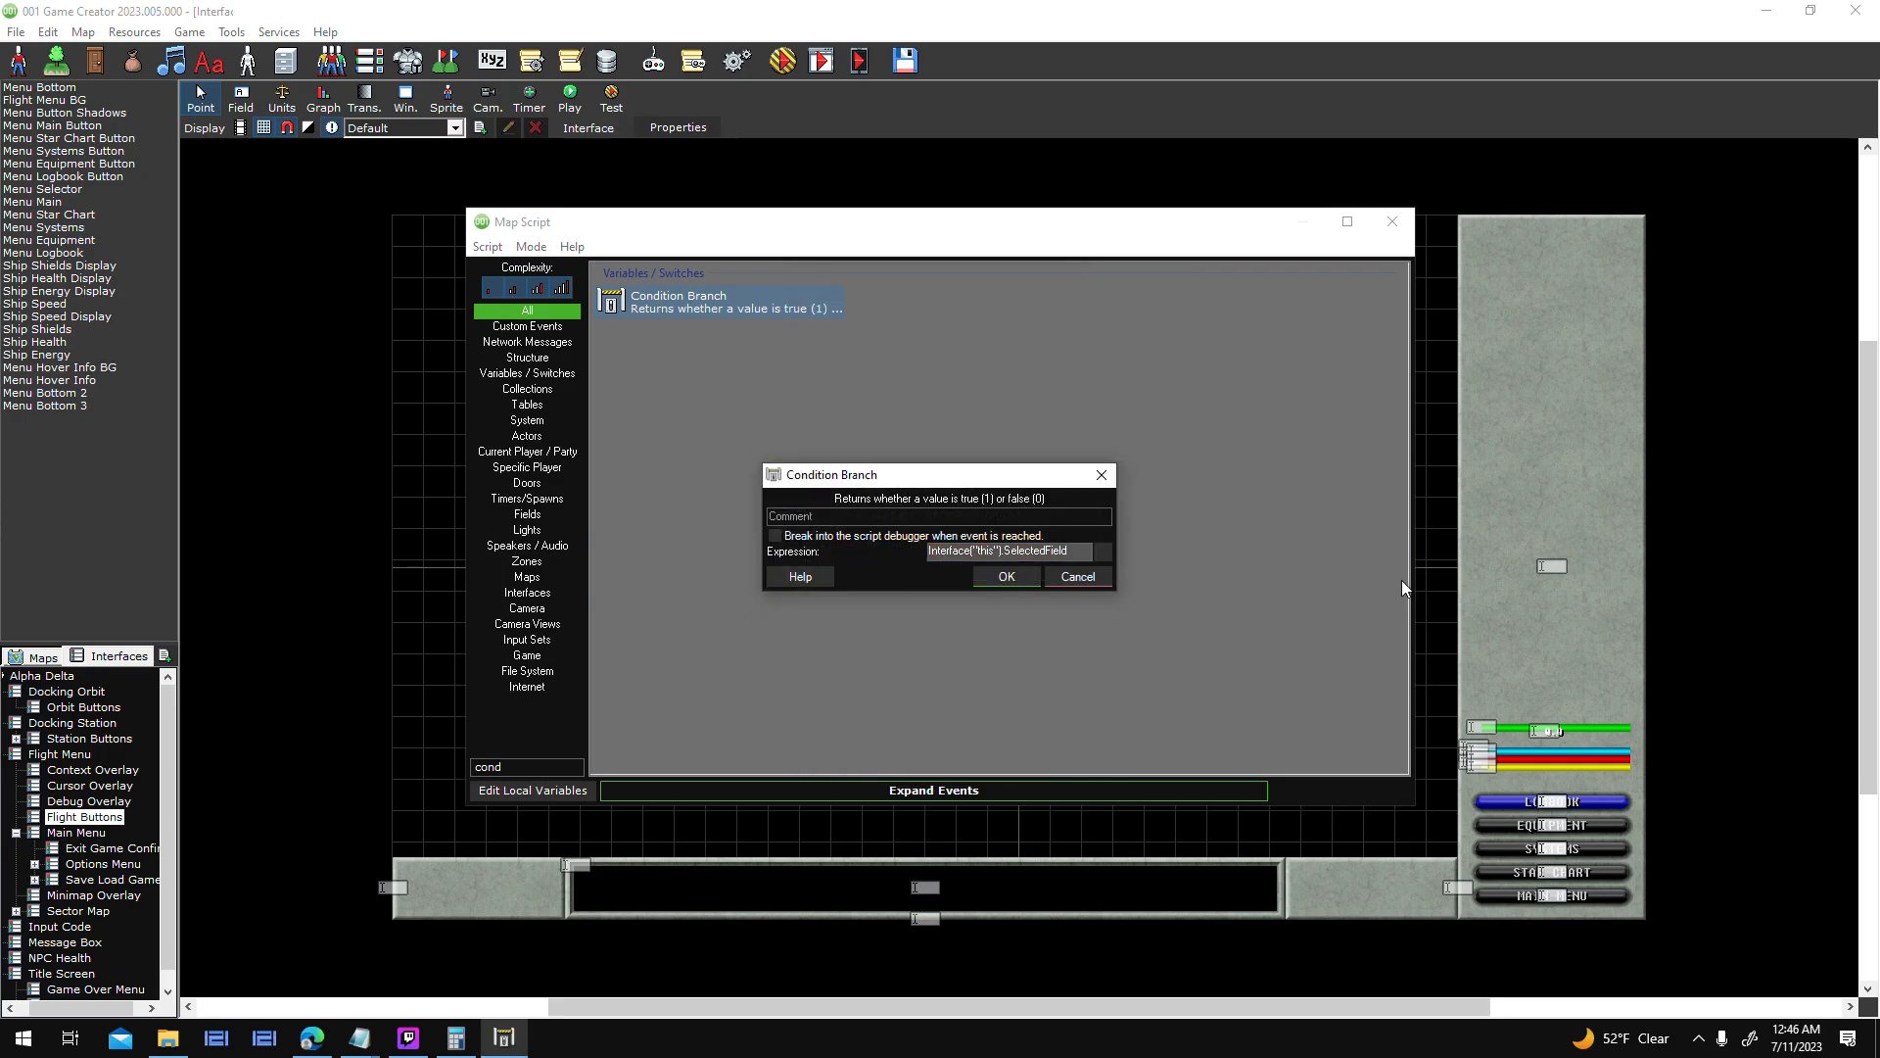
text(<)
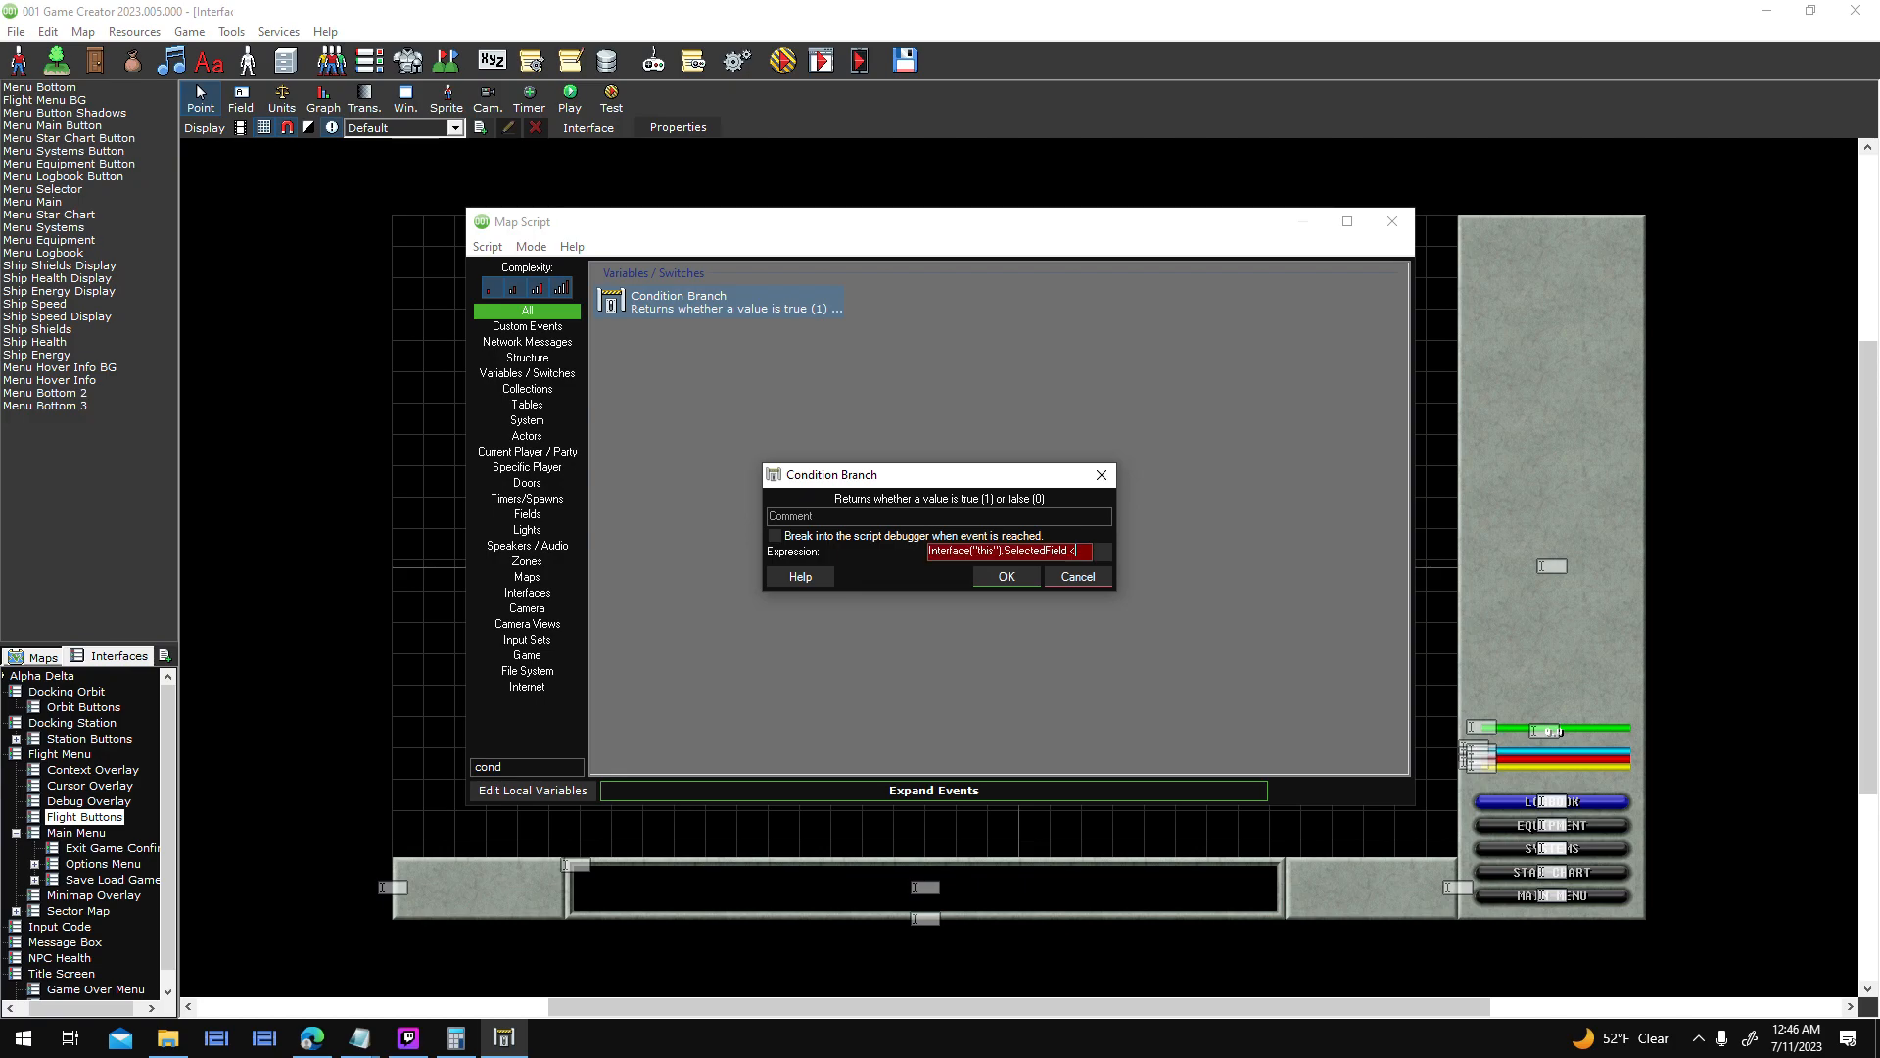
text(> "")
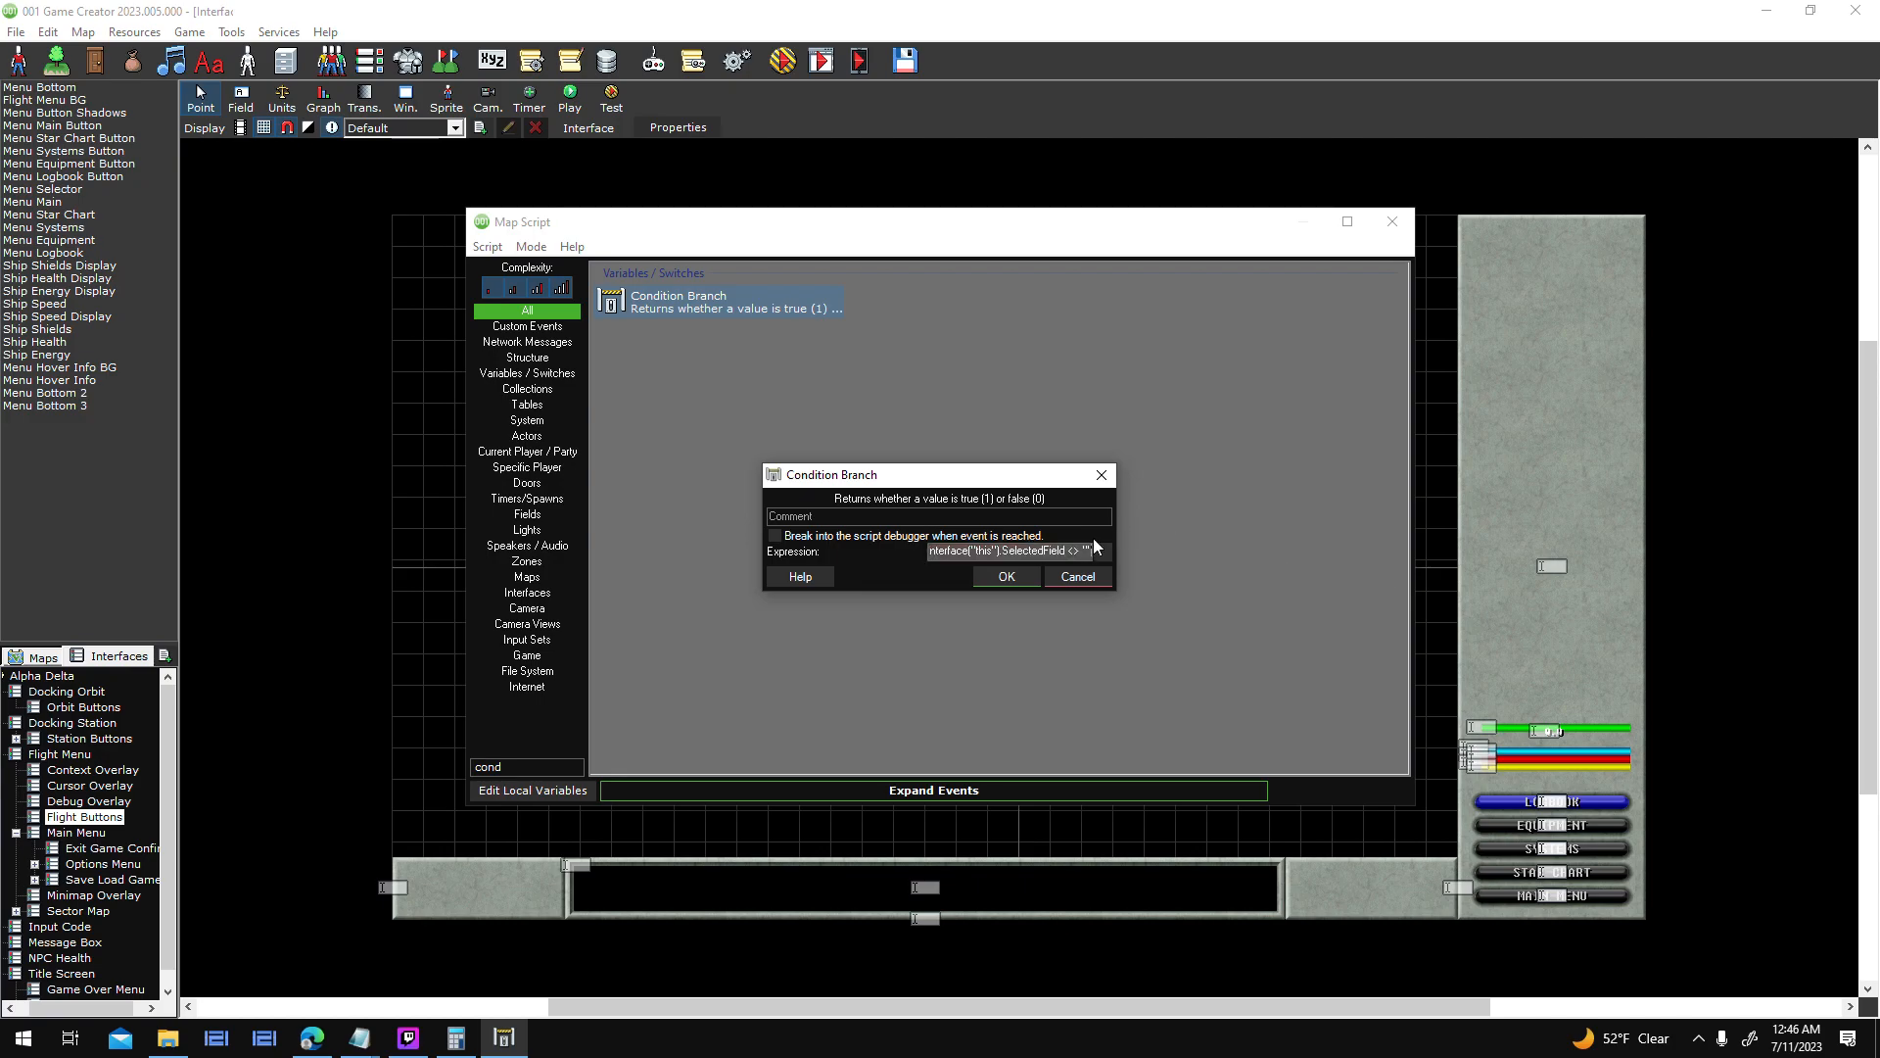
click(1030, 580)
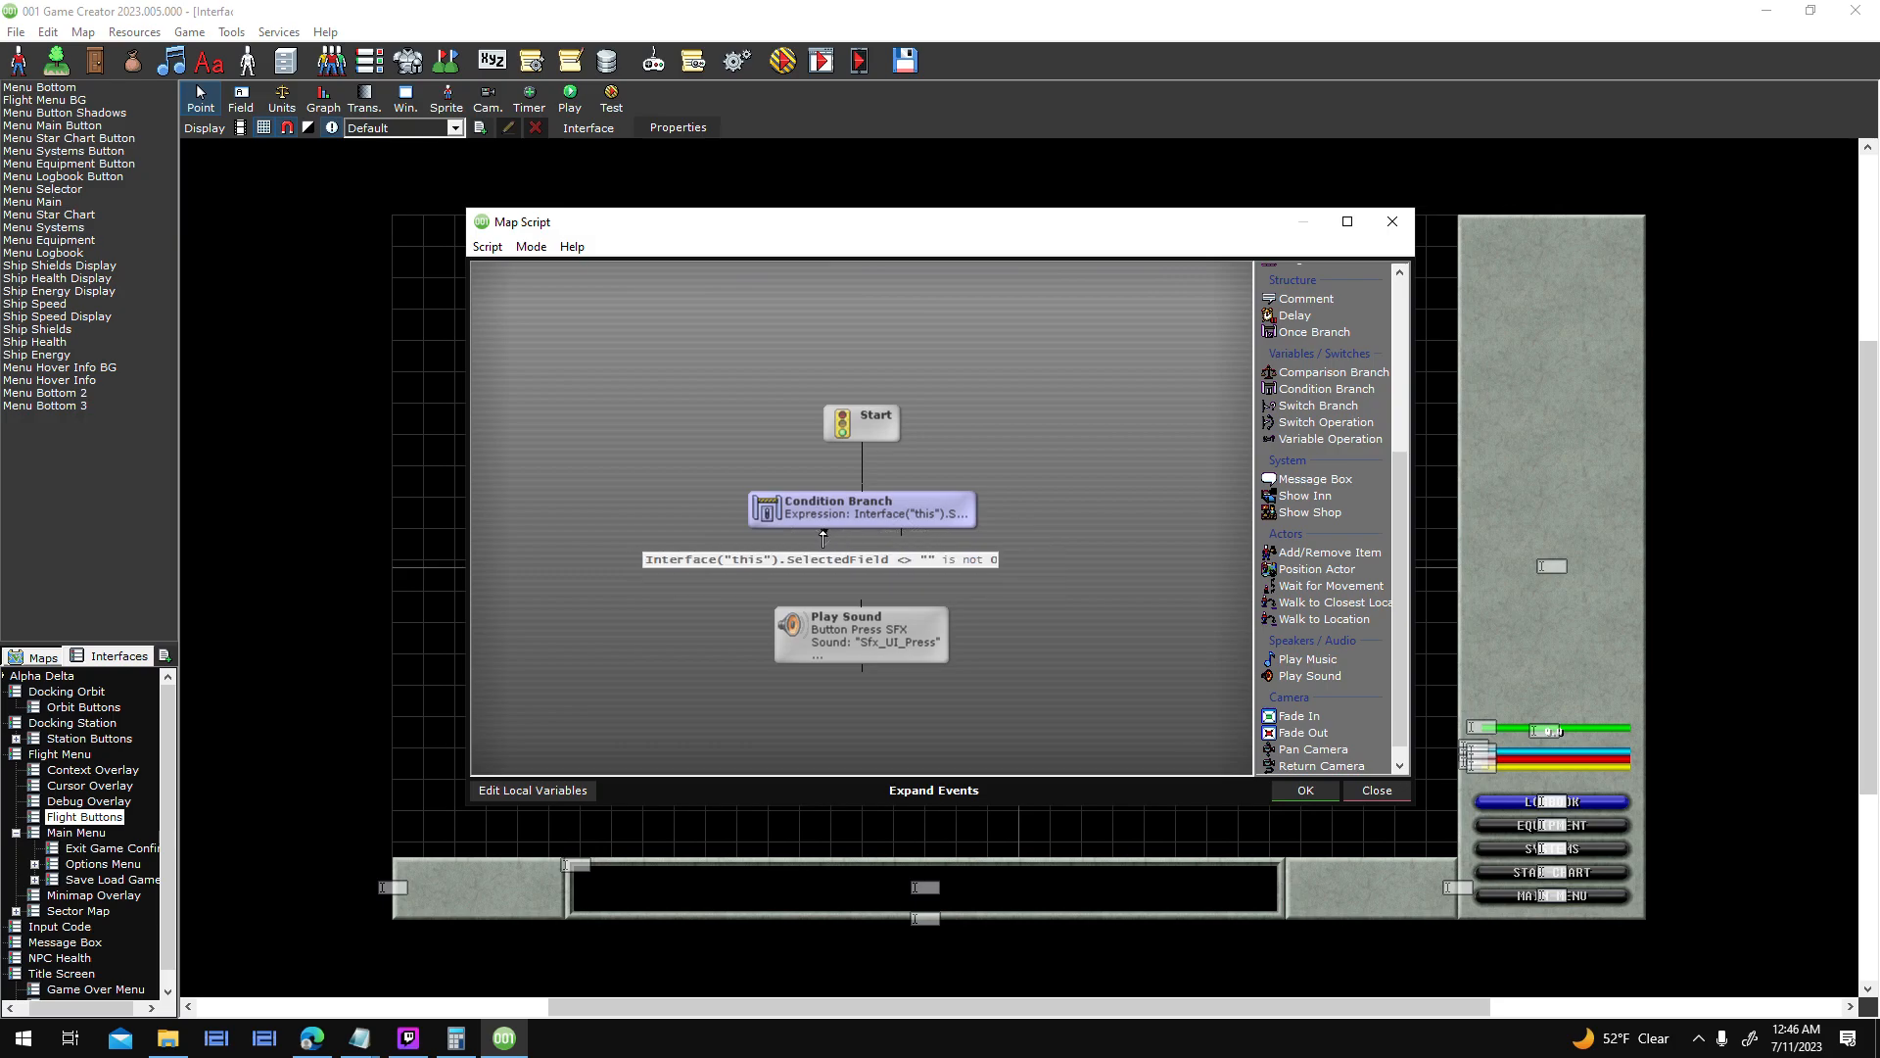
drag(823, 537, 862, 627)
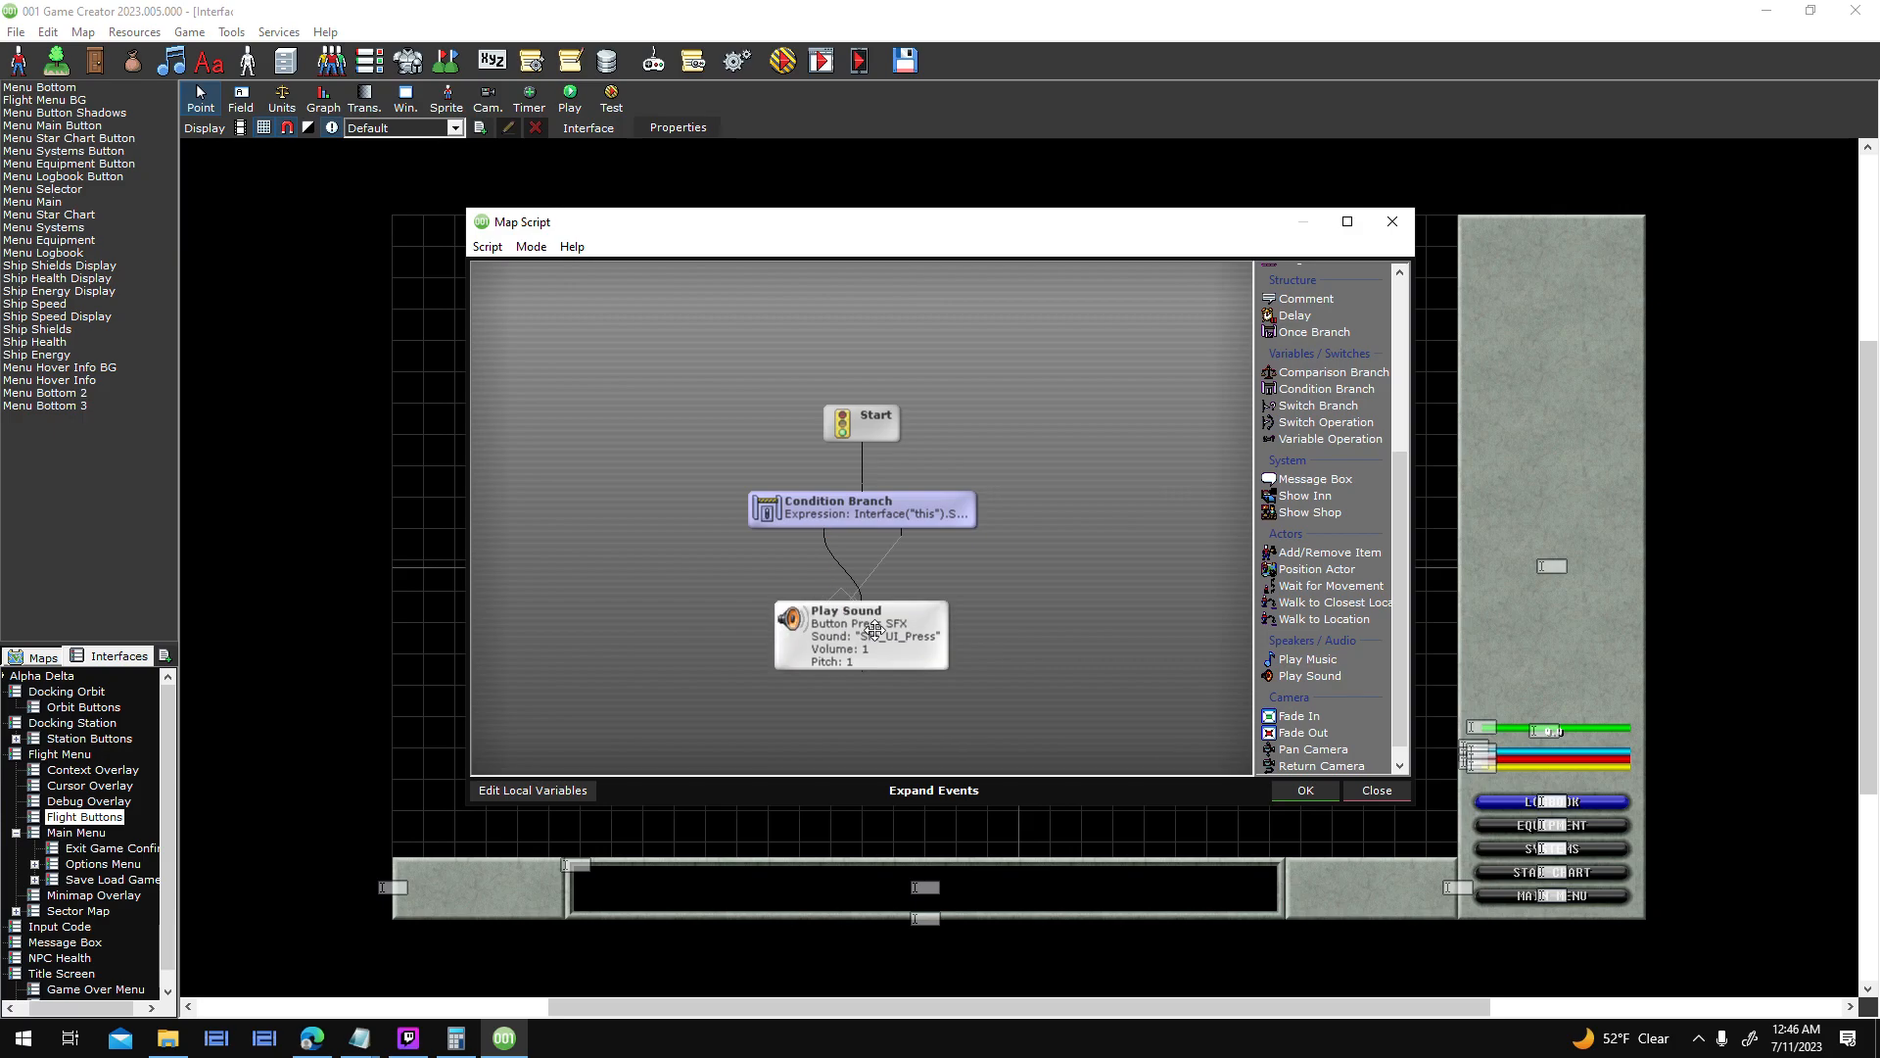
- Save the Player accepted script and the Flight Buttons interface properties, and launch a windowed test of the game with the debugger
click(1308, 790)
click(1097, 685)
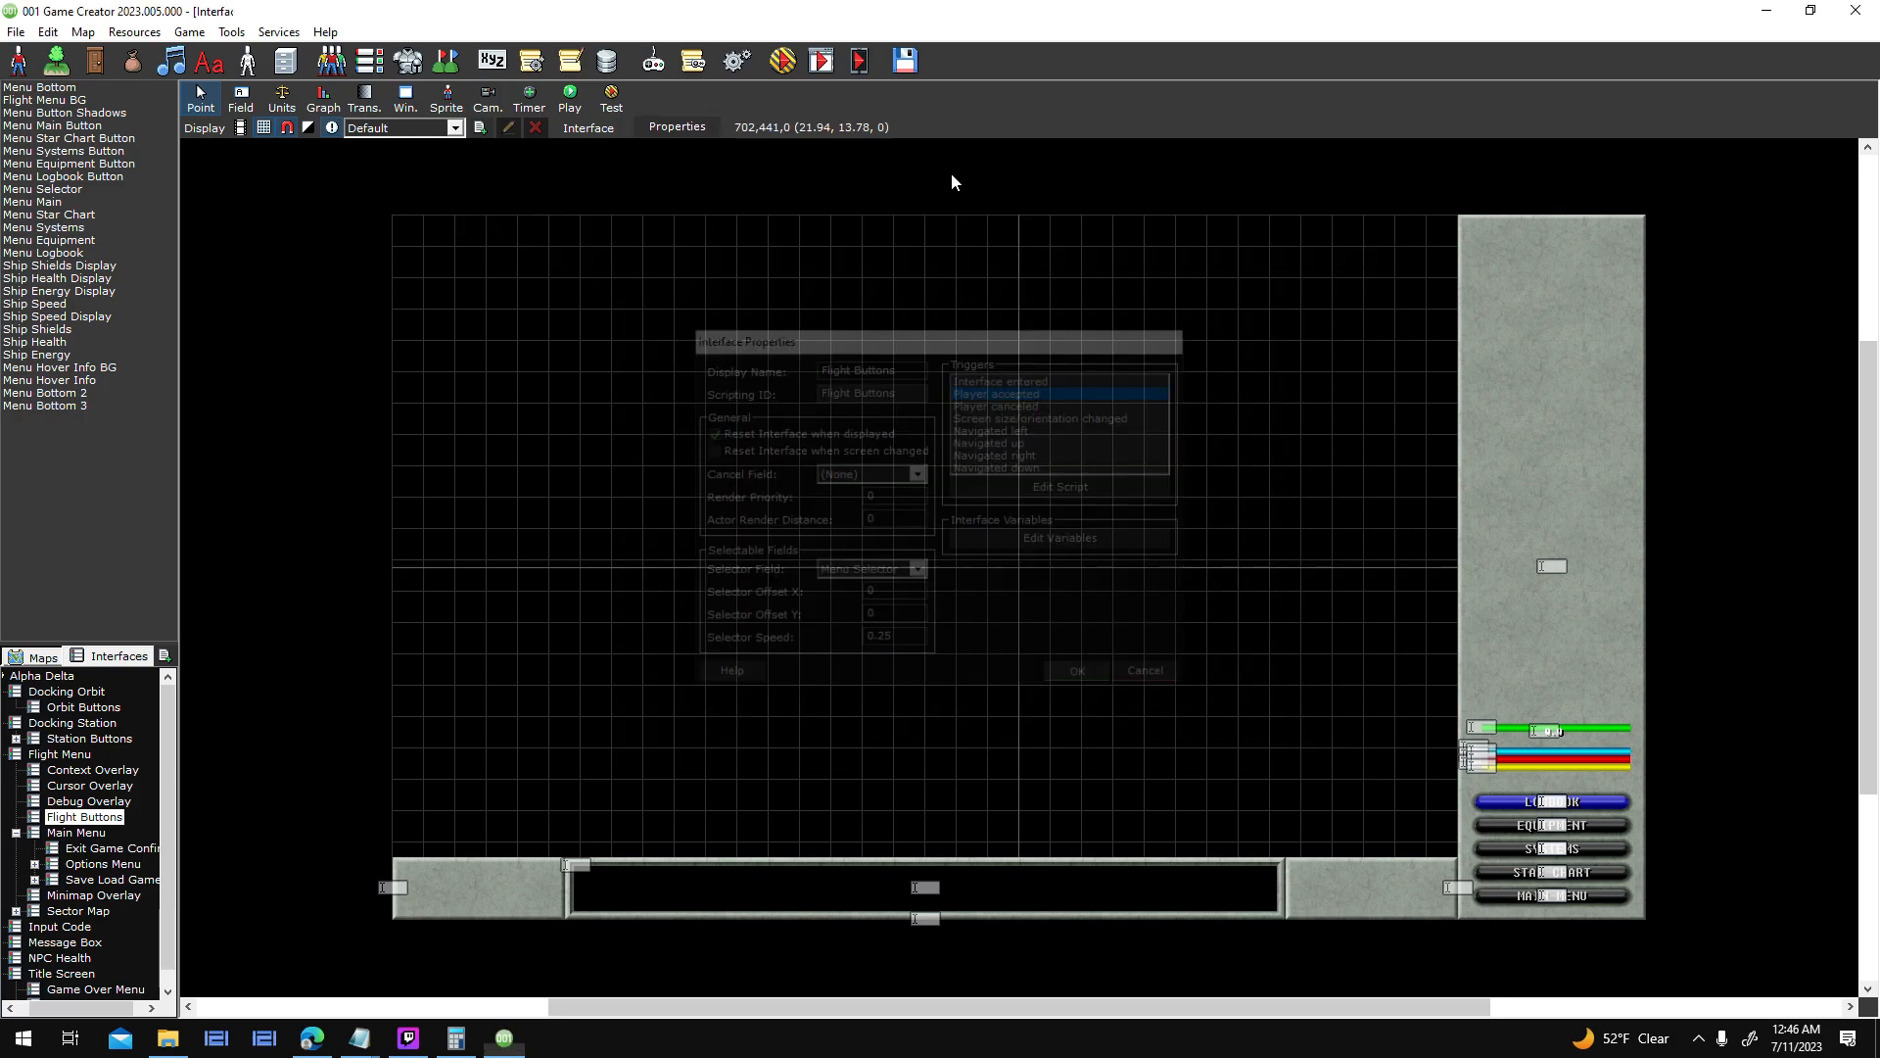
click(784, 61)
click(899, 583)
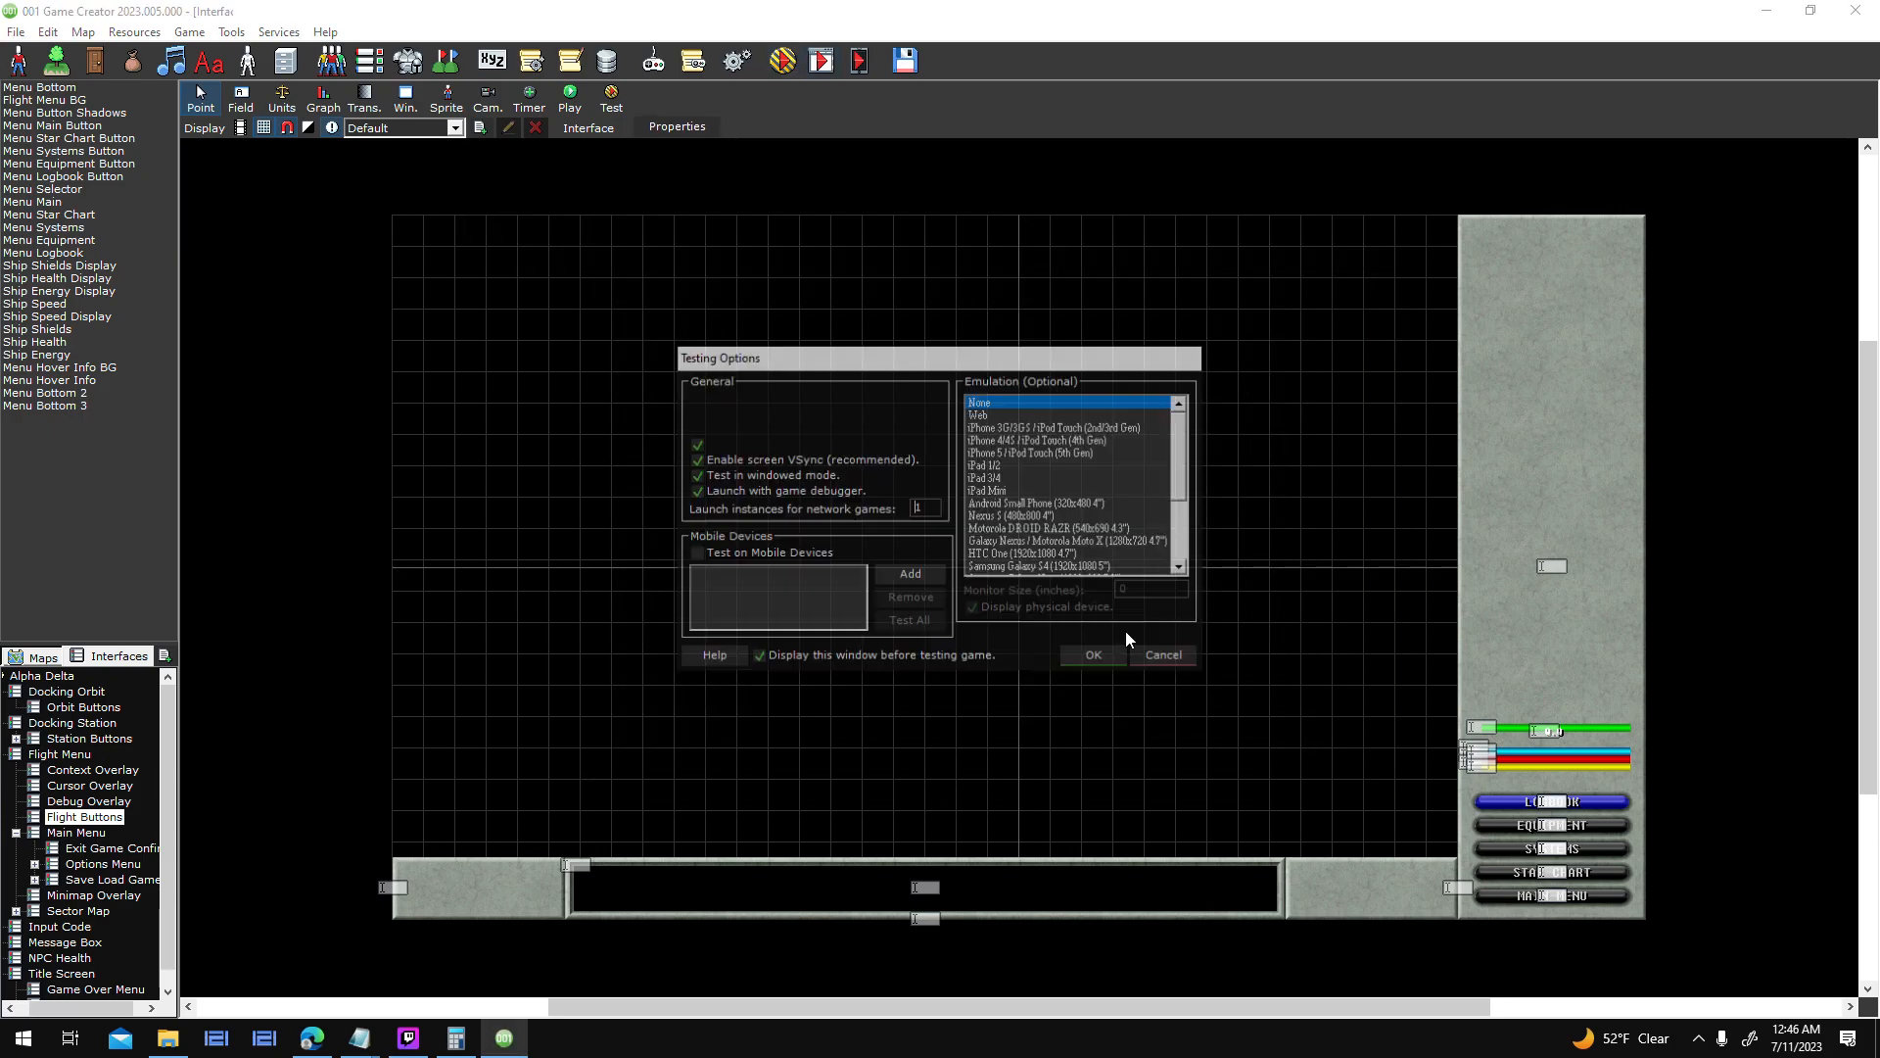
click(1097, 650)
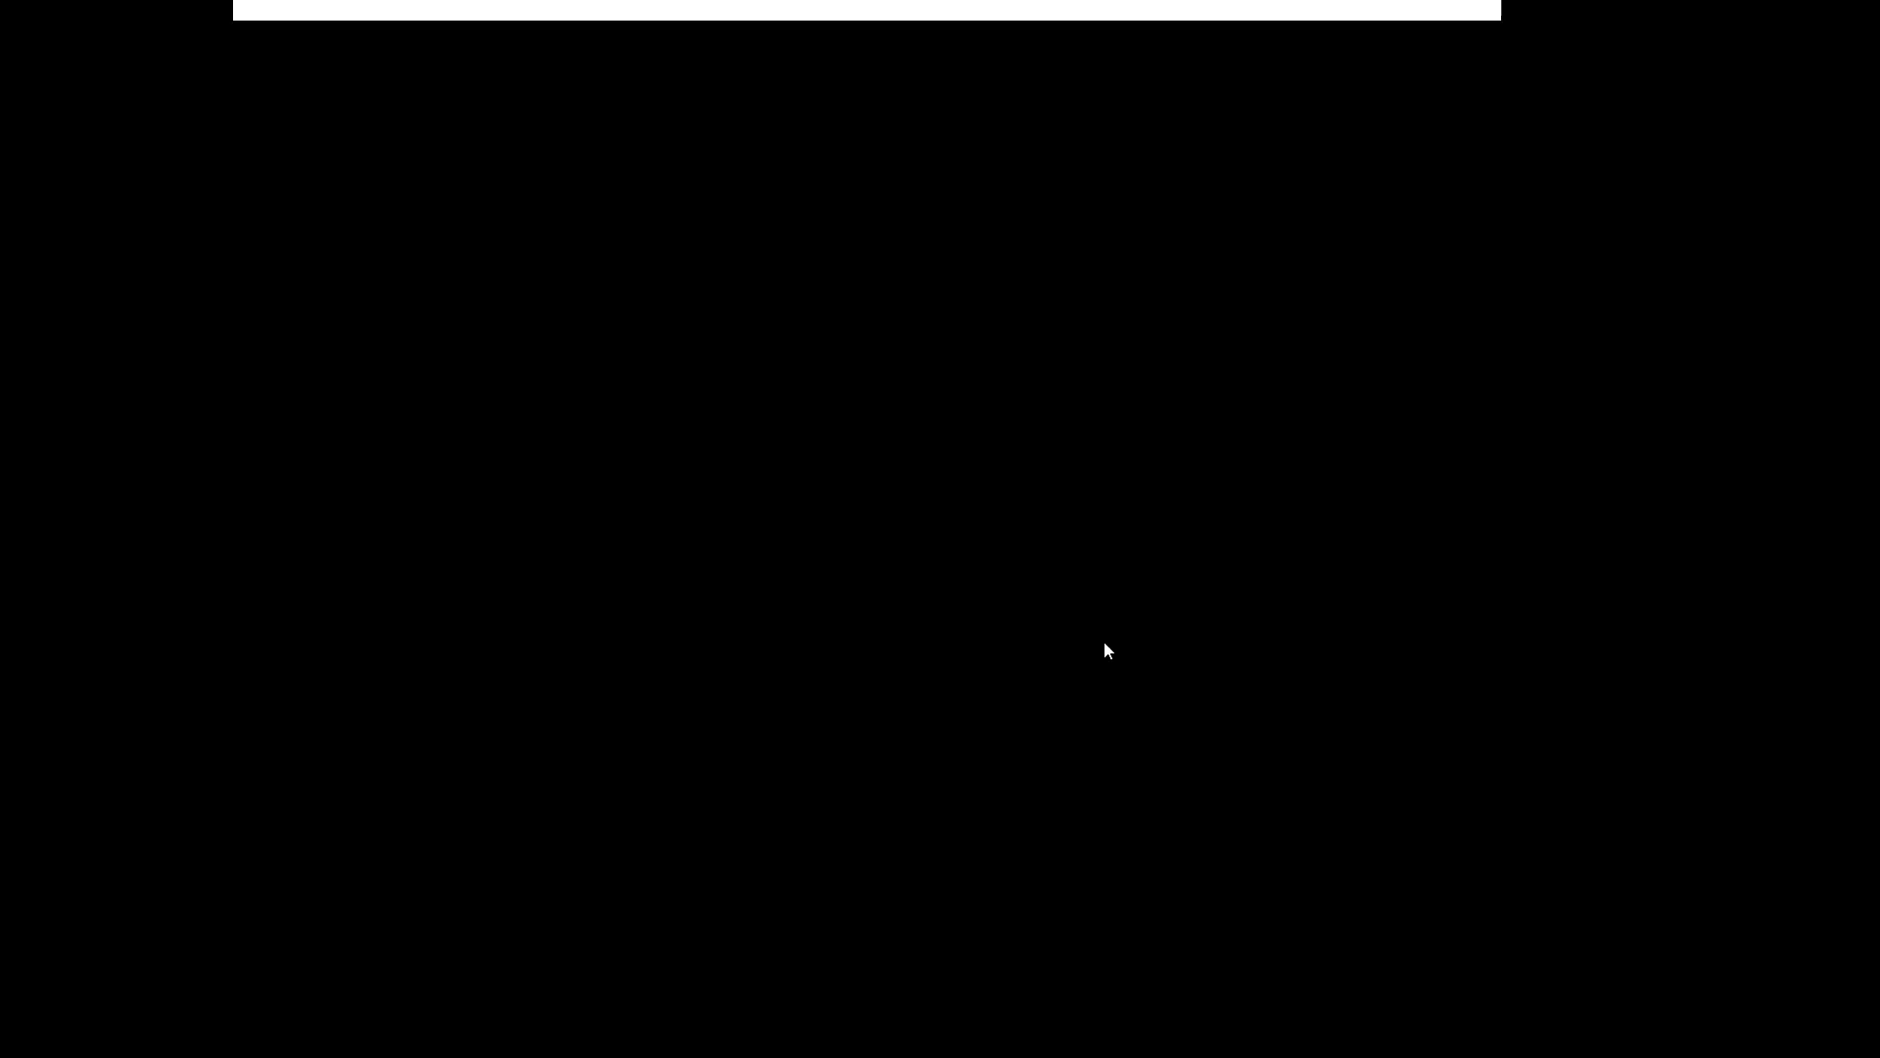
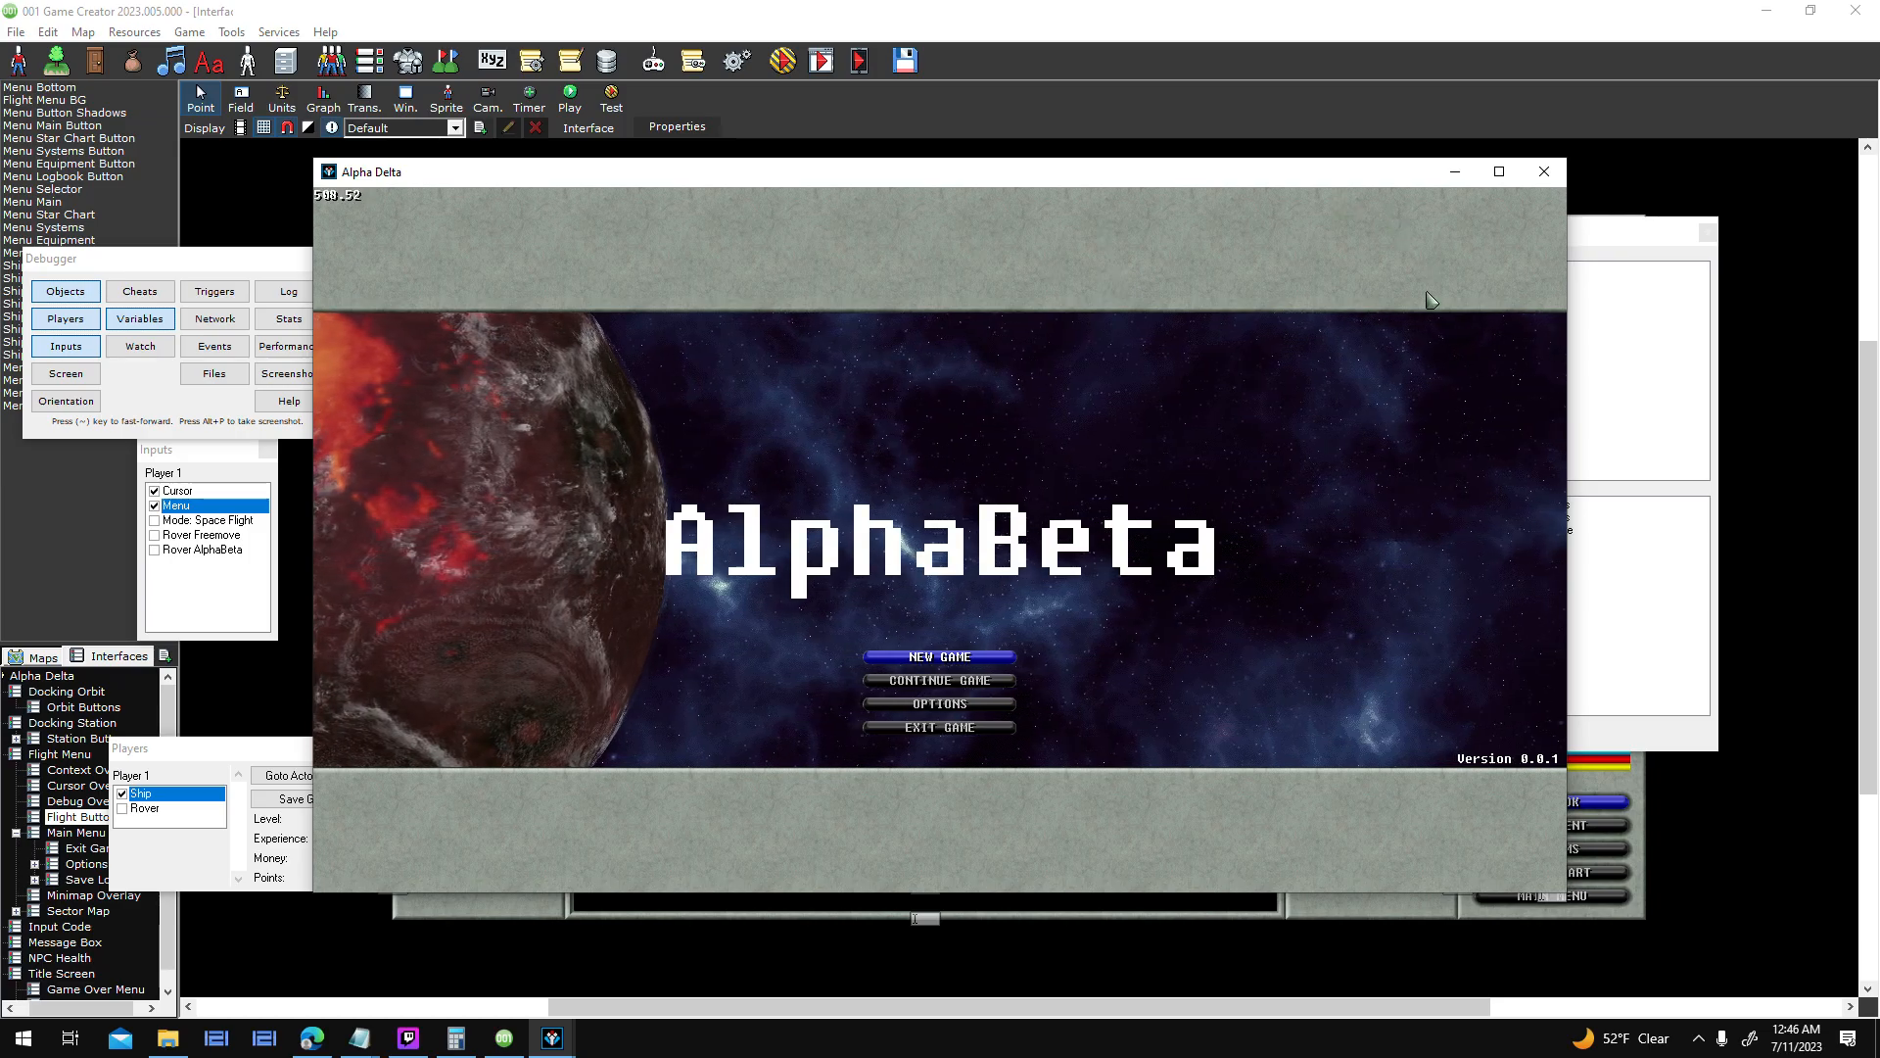
- Continue a saved game, test moving the selection among the flight menu buttons with the mouse on and off them, and close the game
click(987, 677)
click(987, 591)
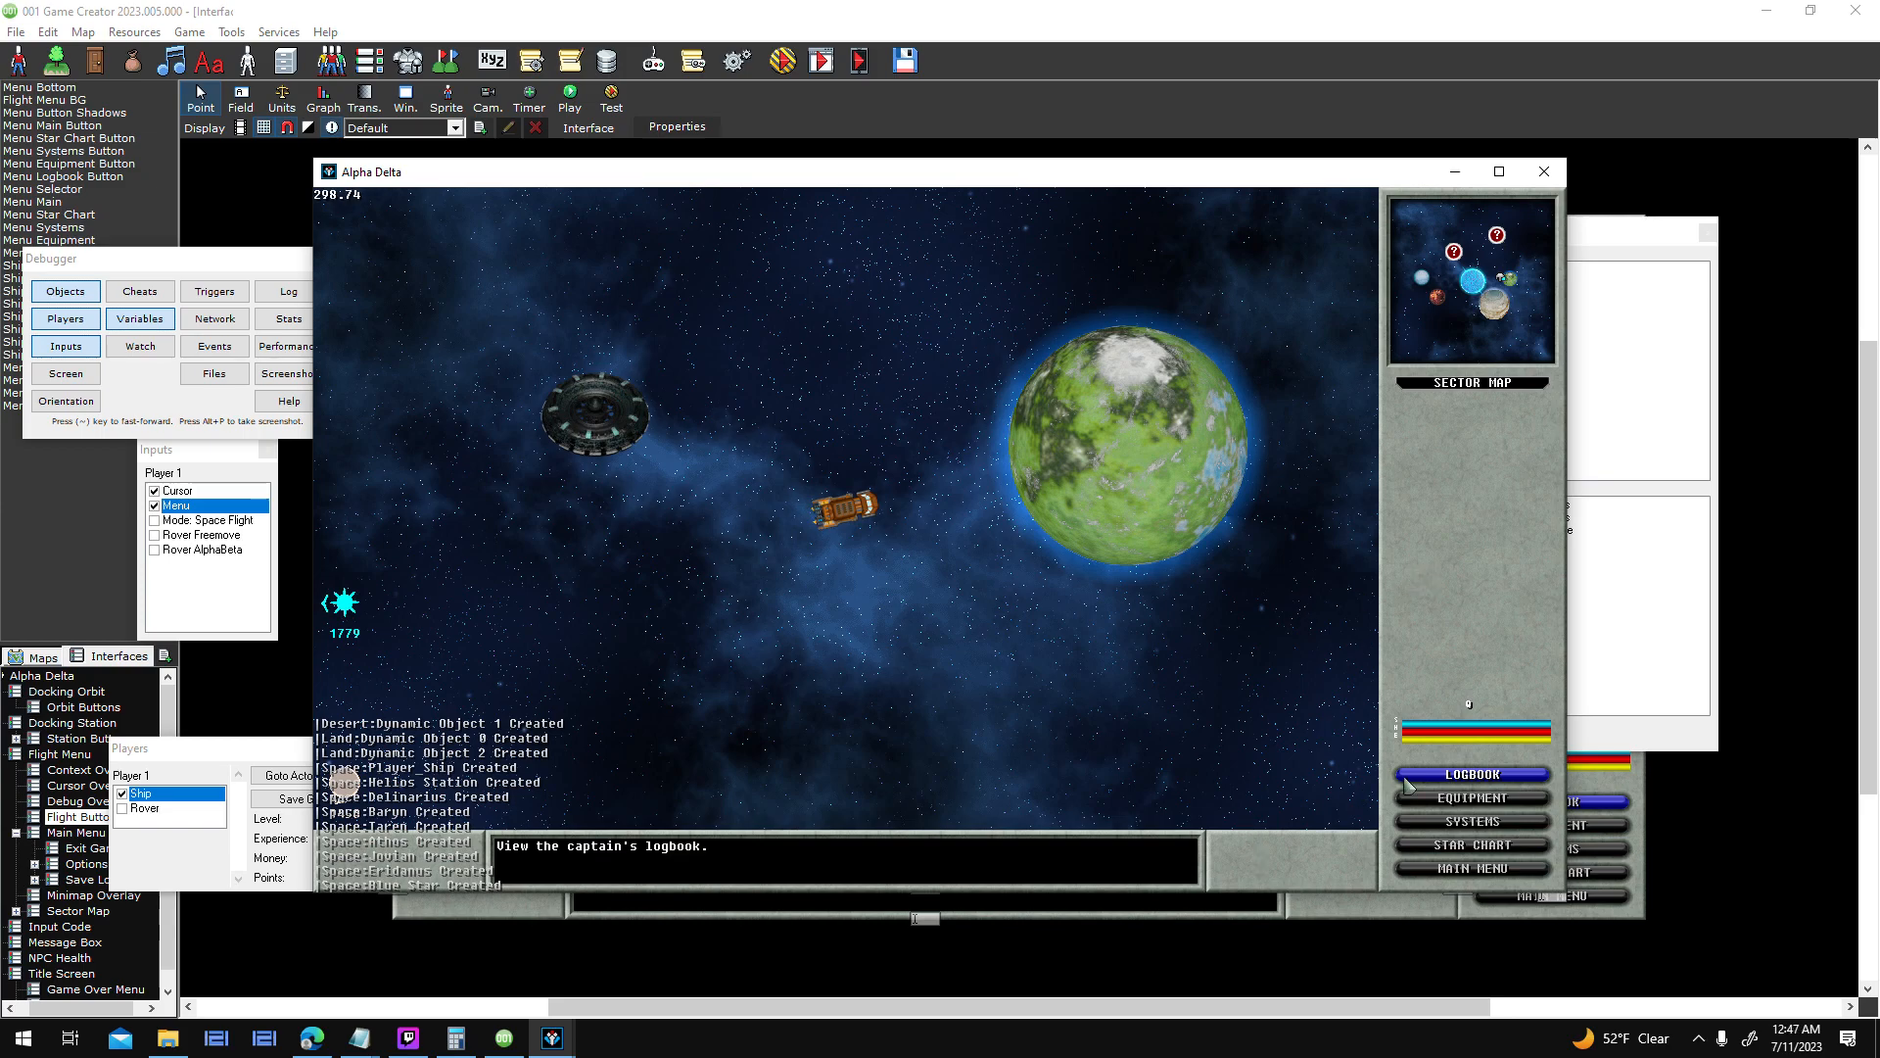
key(Down)
key(Down)
key(Down)
key(Down)
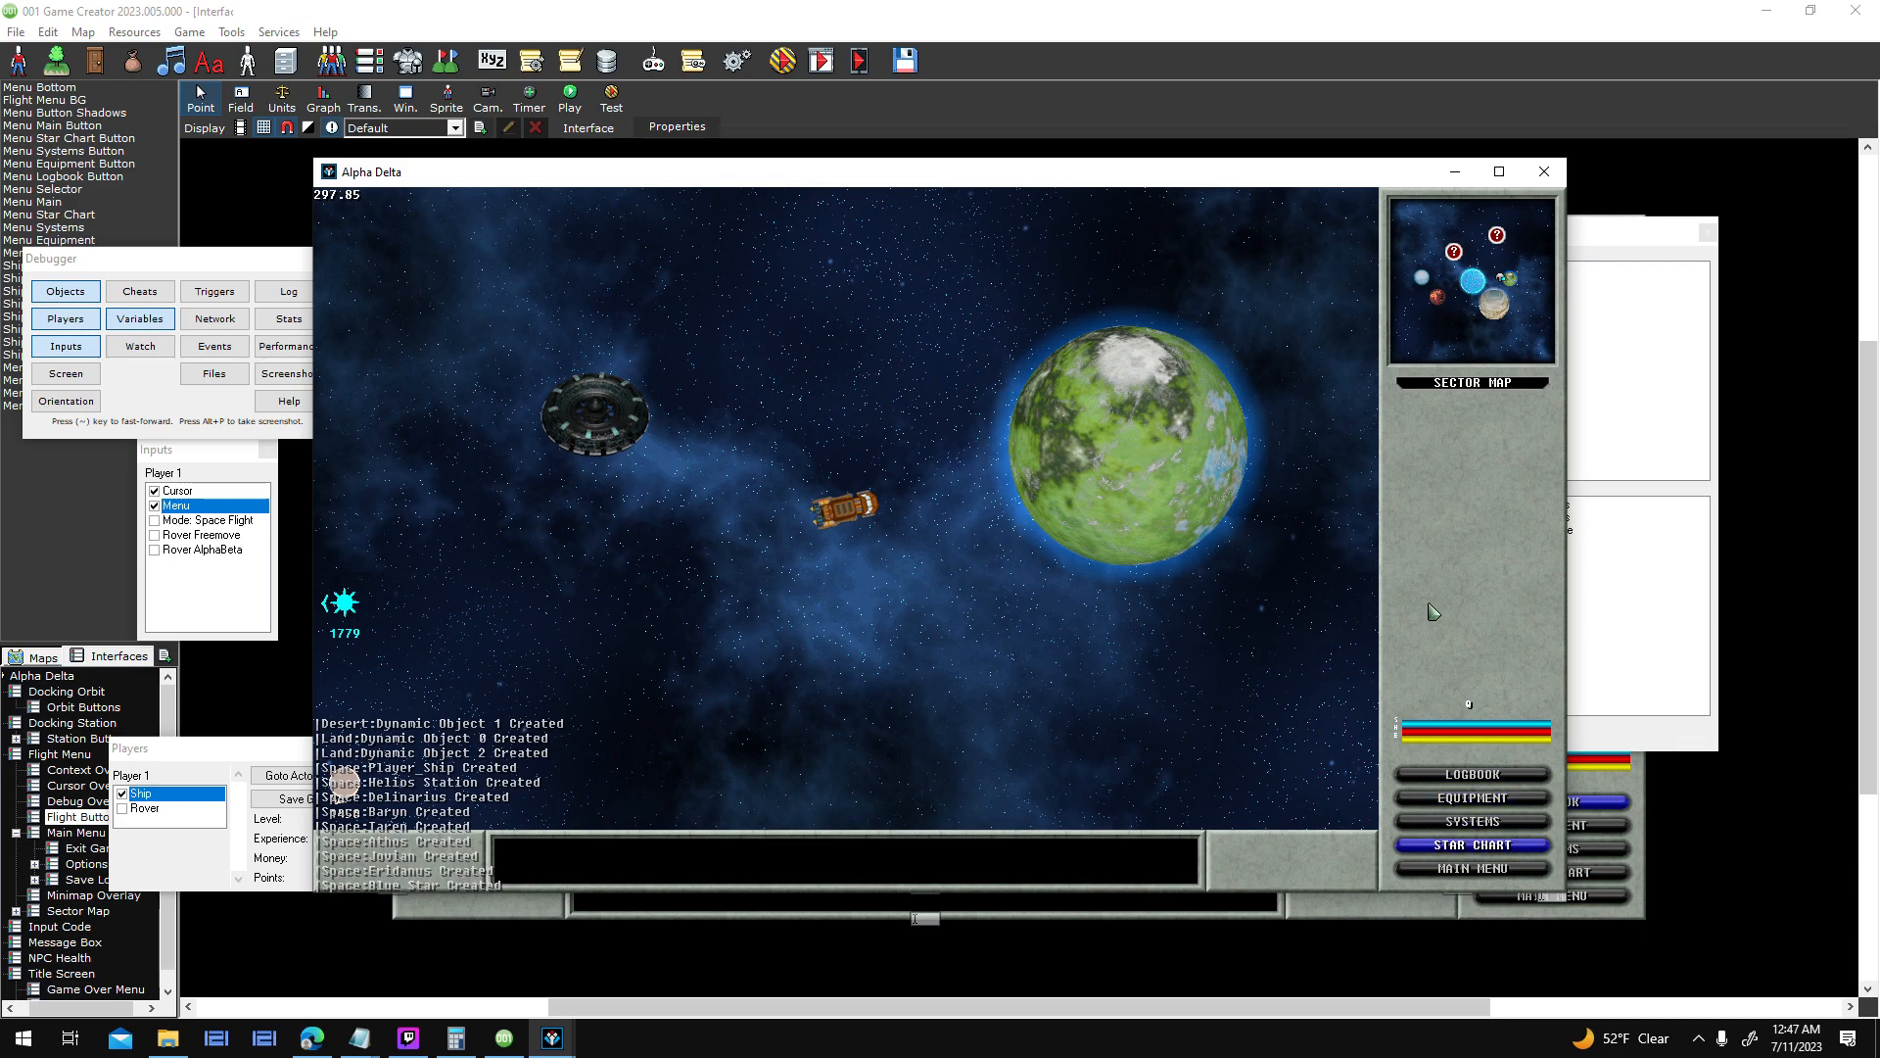
key(Up)
key(Up)
key(Up)
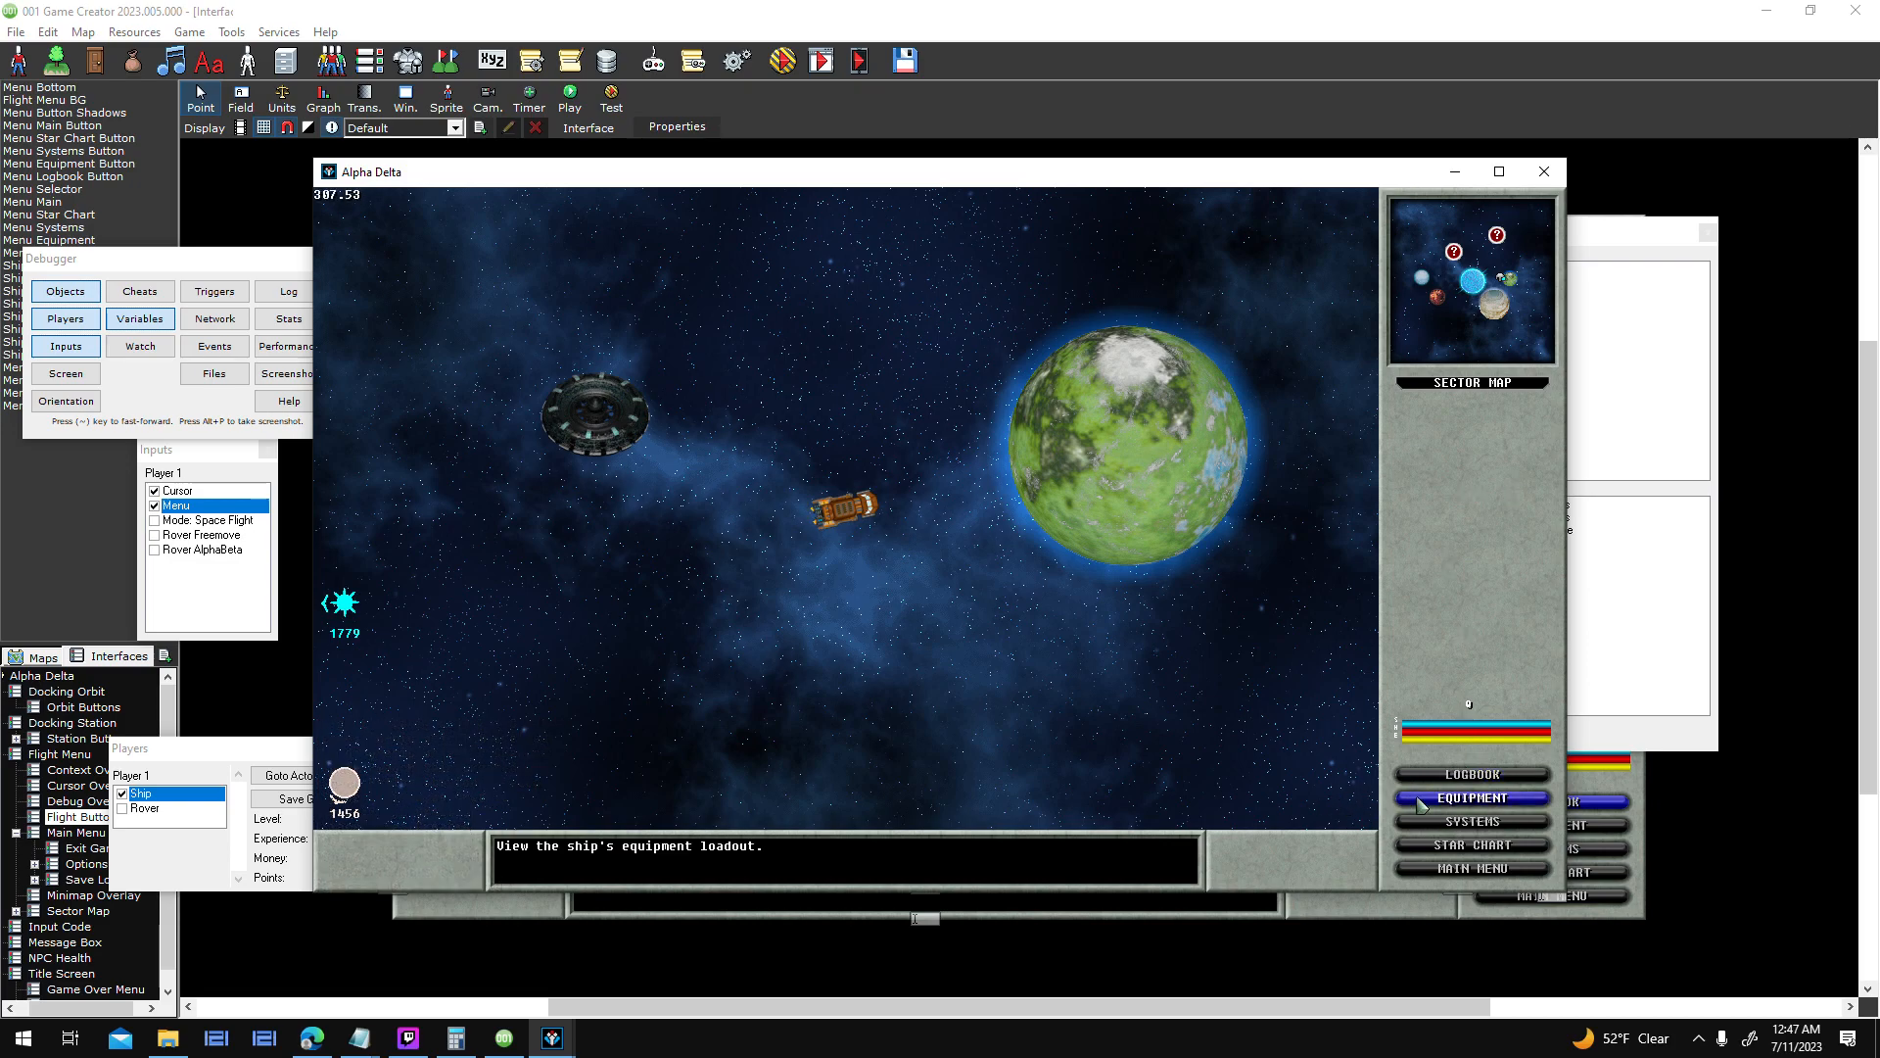
key(Down)
key(Down)
key(Down)
key(Down)
key(Down)
key(Down)
key(Down)
key(Down)
key(Down)
key(Down)
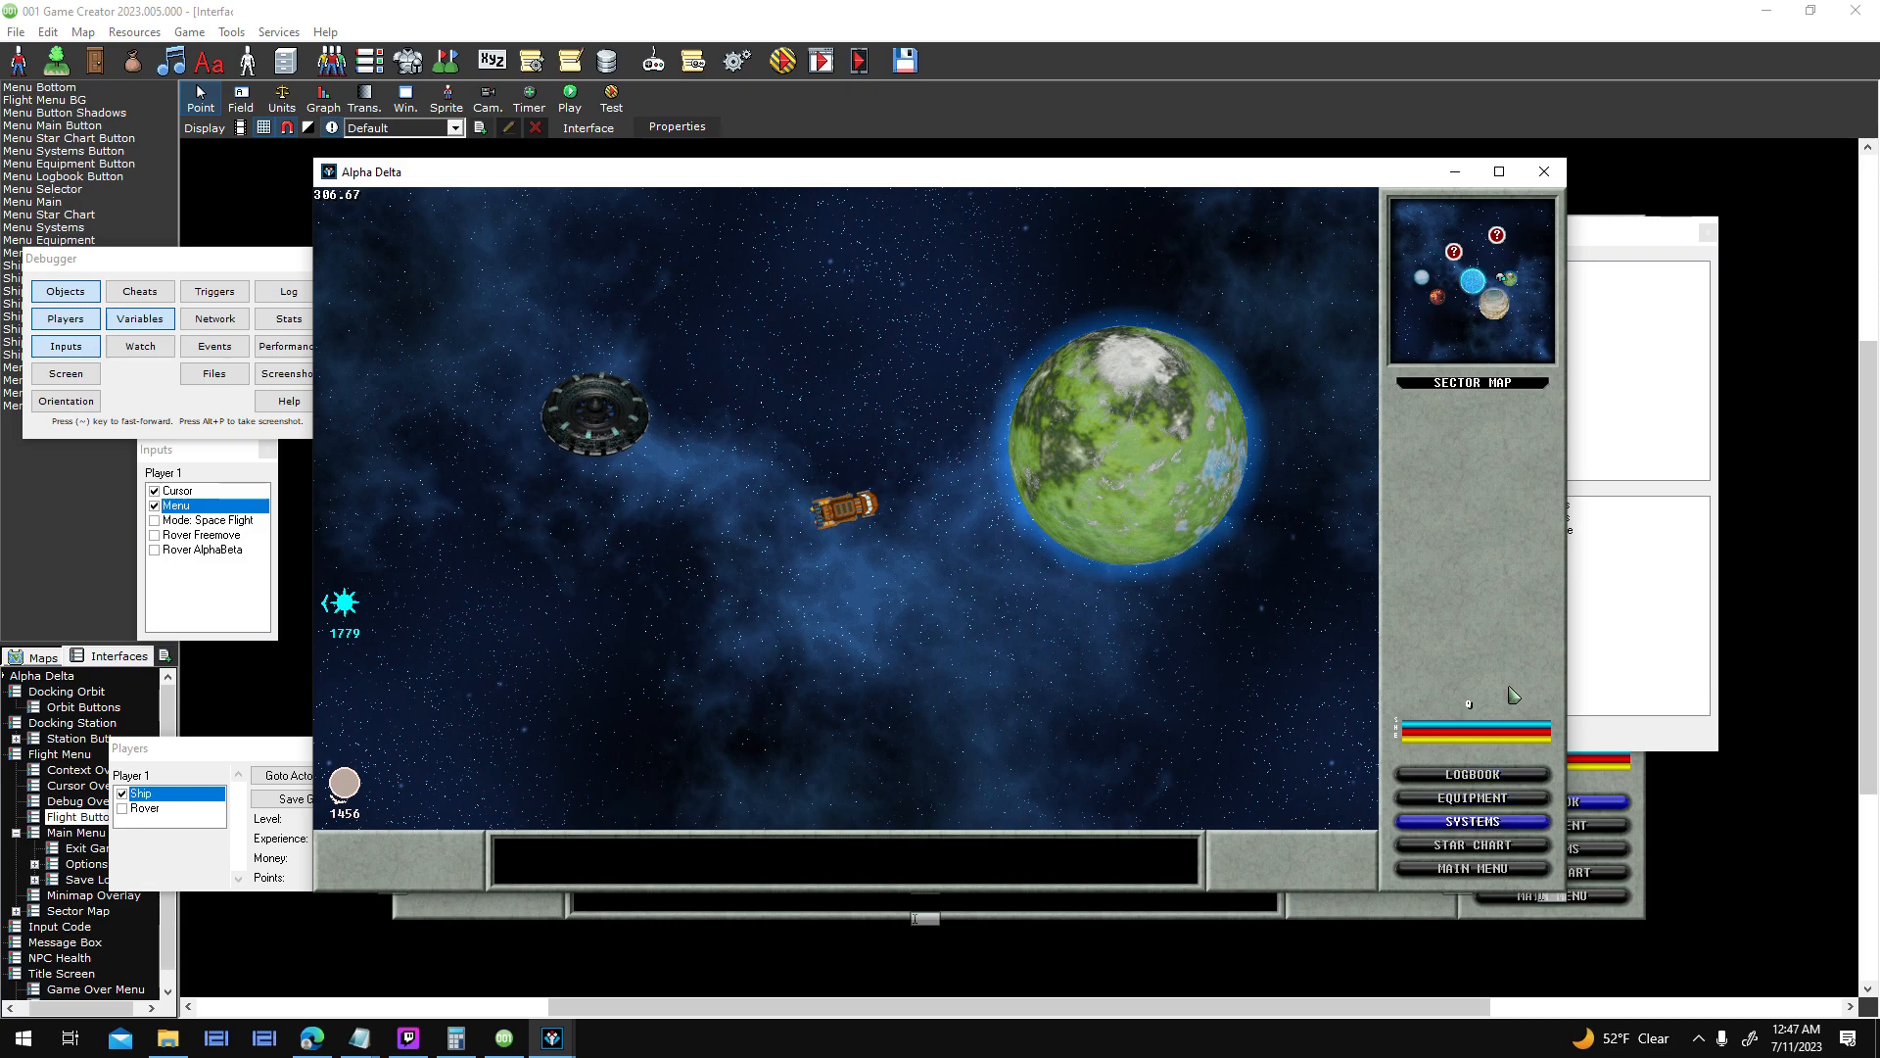
key(Up)
key(Up)
key(Down)
key(Down)
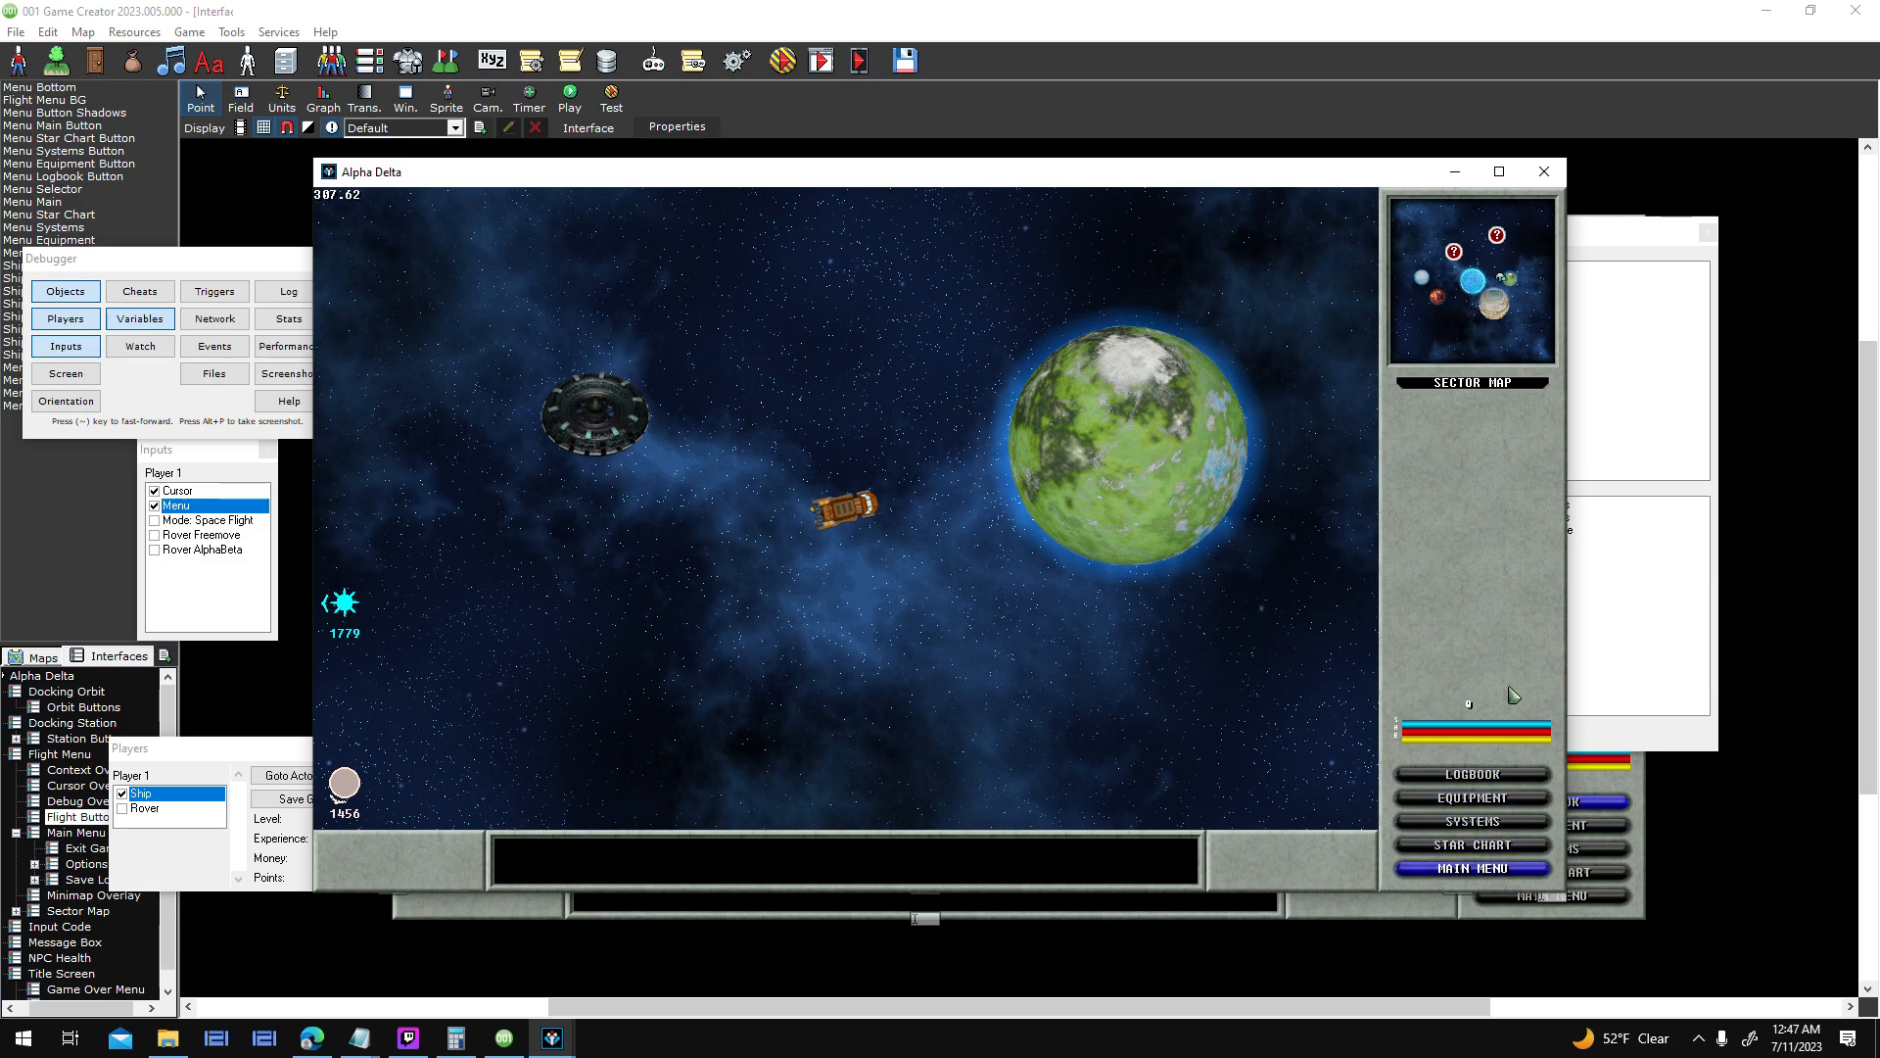
click(1545, 171)
- Delete the Change Selected Field event from the Menu Logbook field's Mouse/Touch Leave script and save the script
double_click(1567, 801)
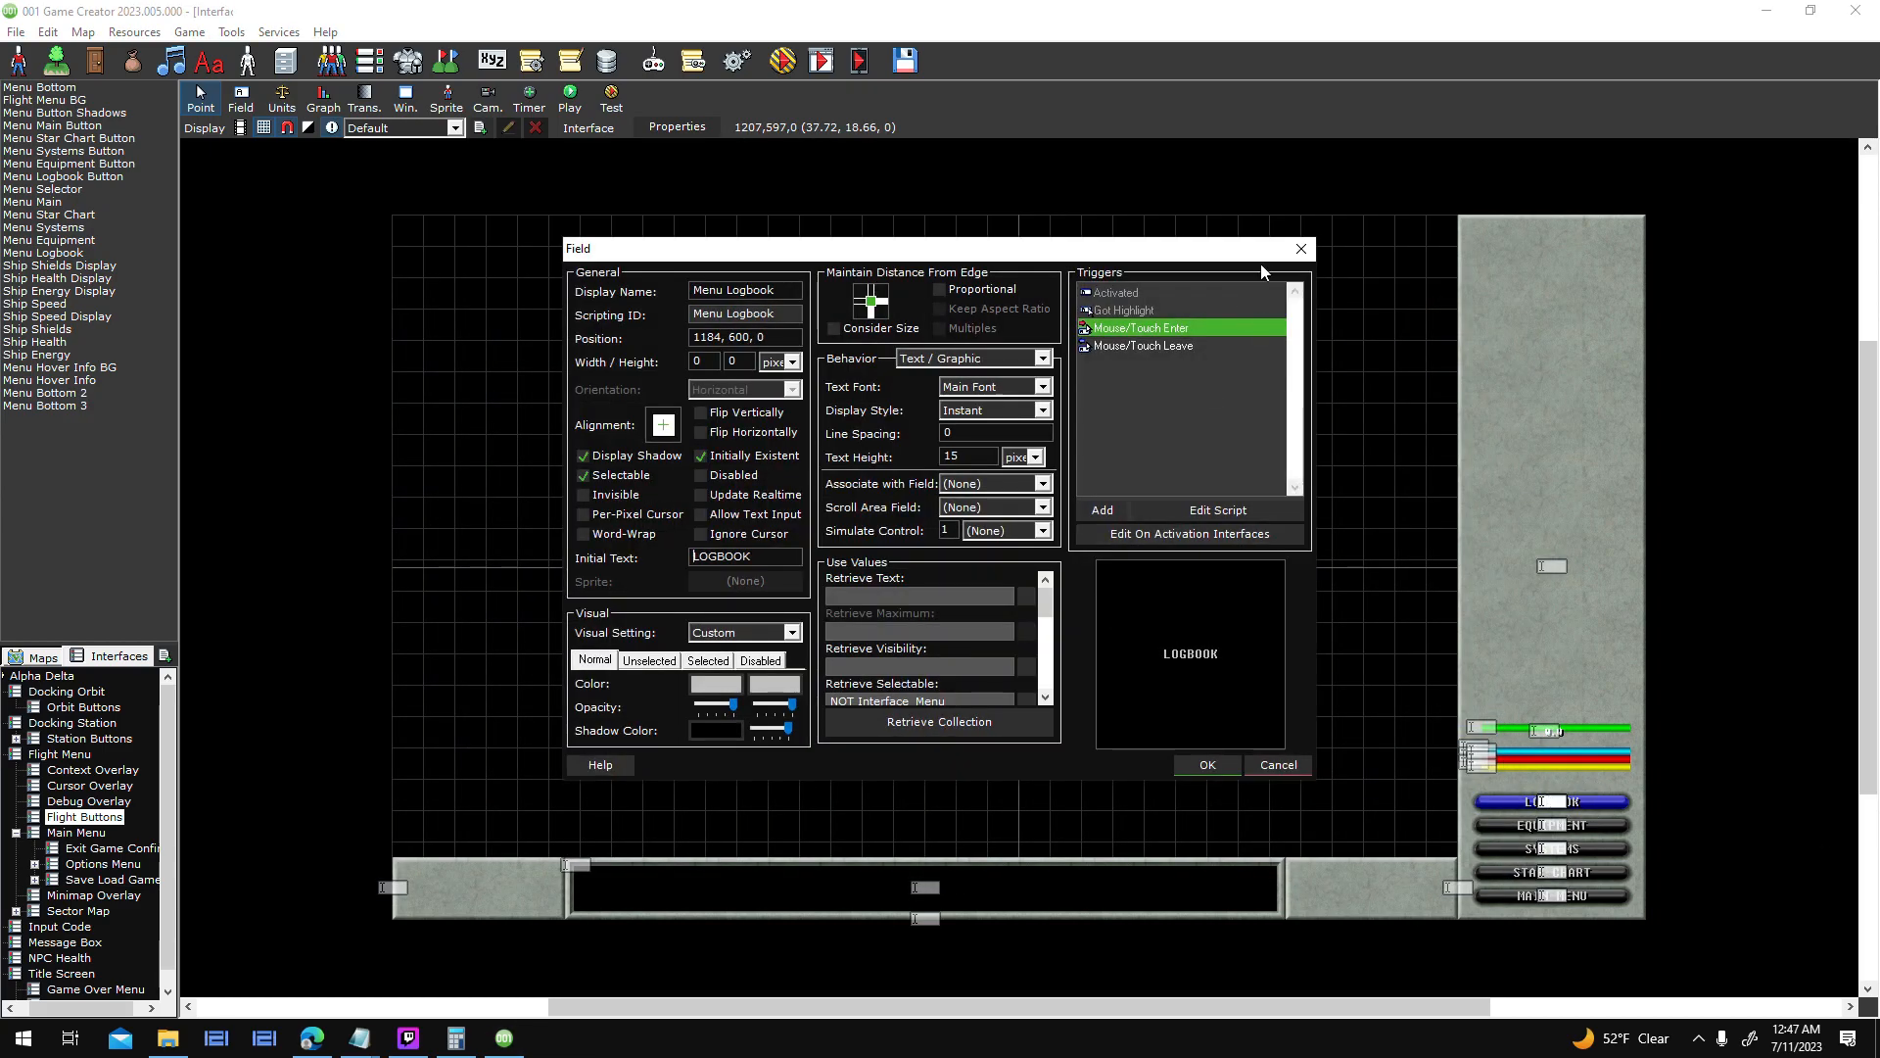
double_click(1232, 327)
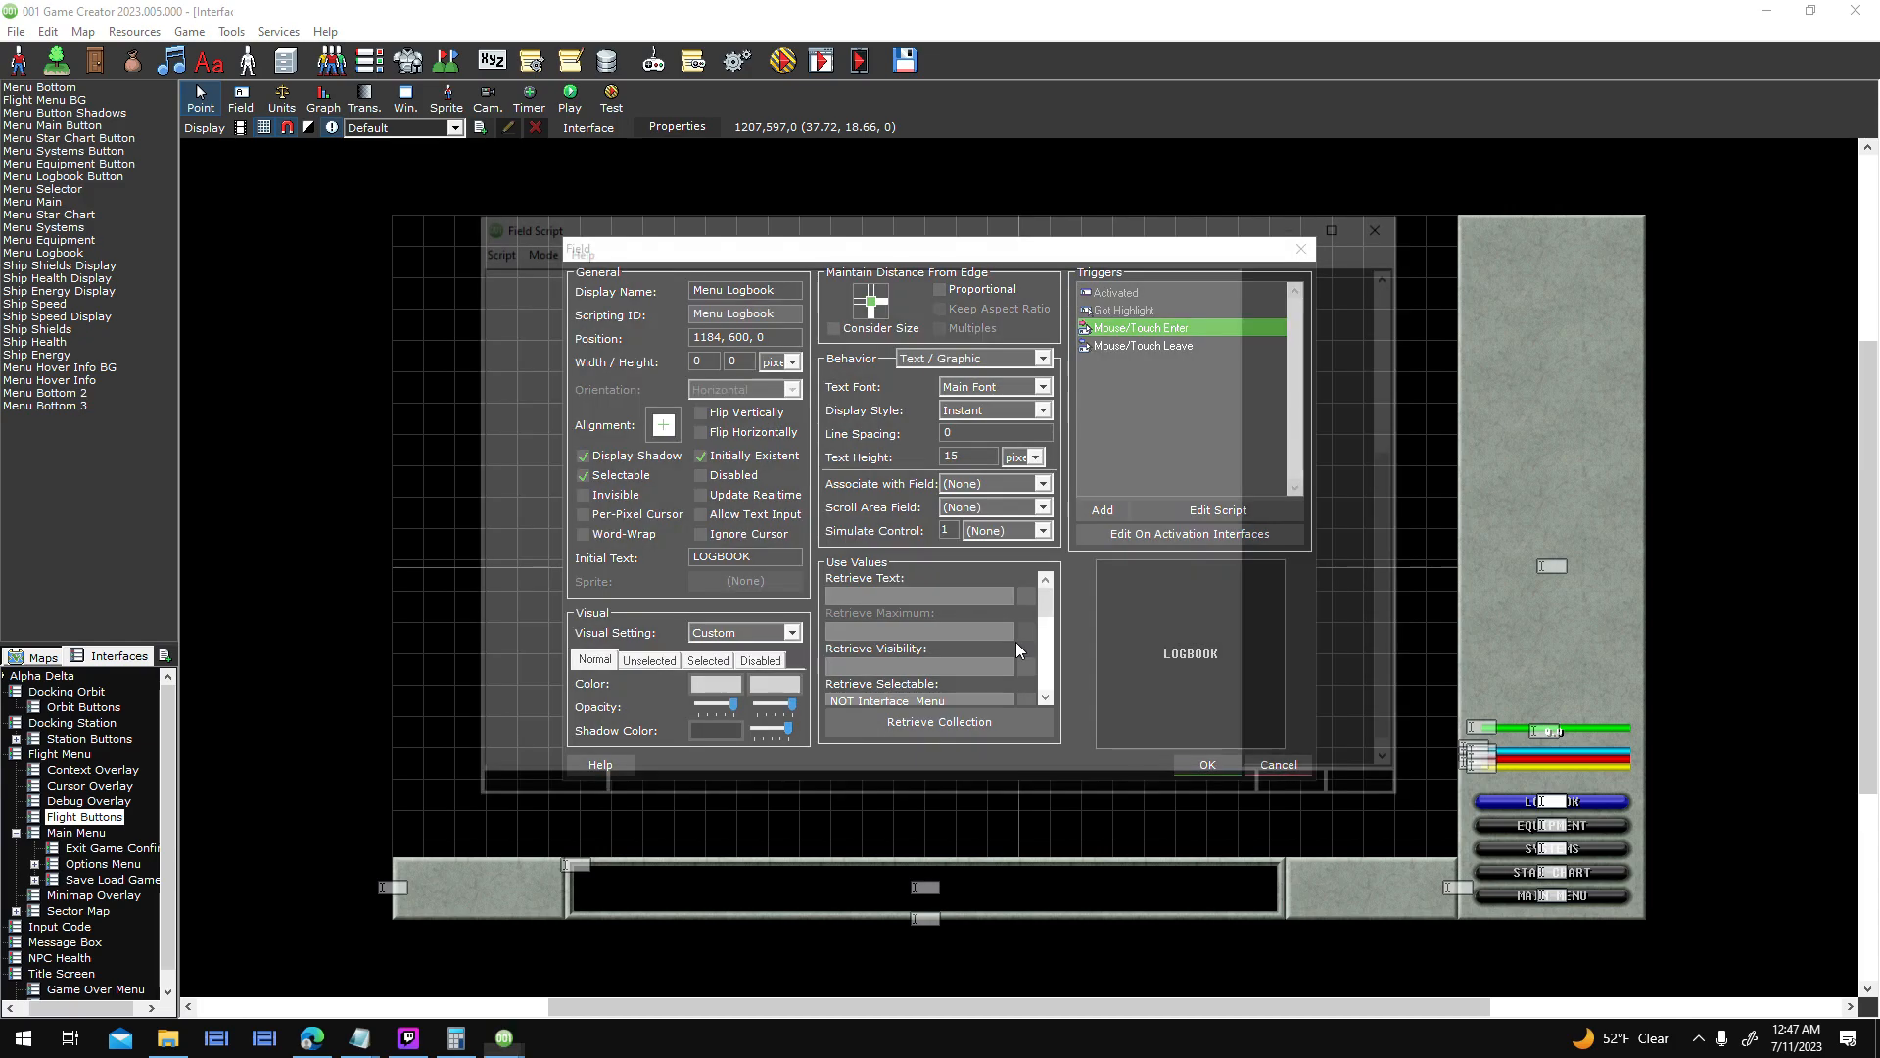
click(1363, 788)
double_click(1216, 347)
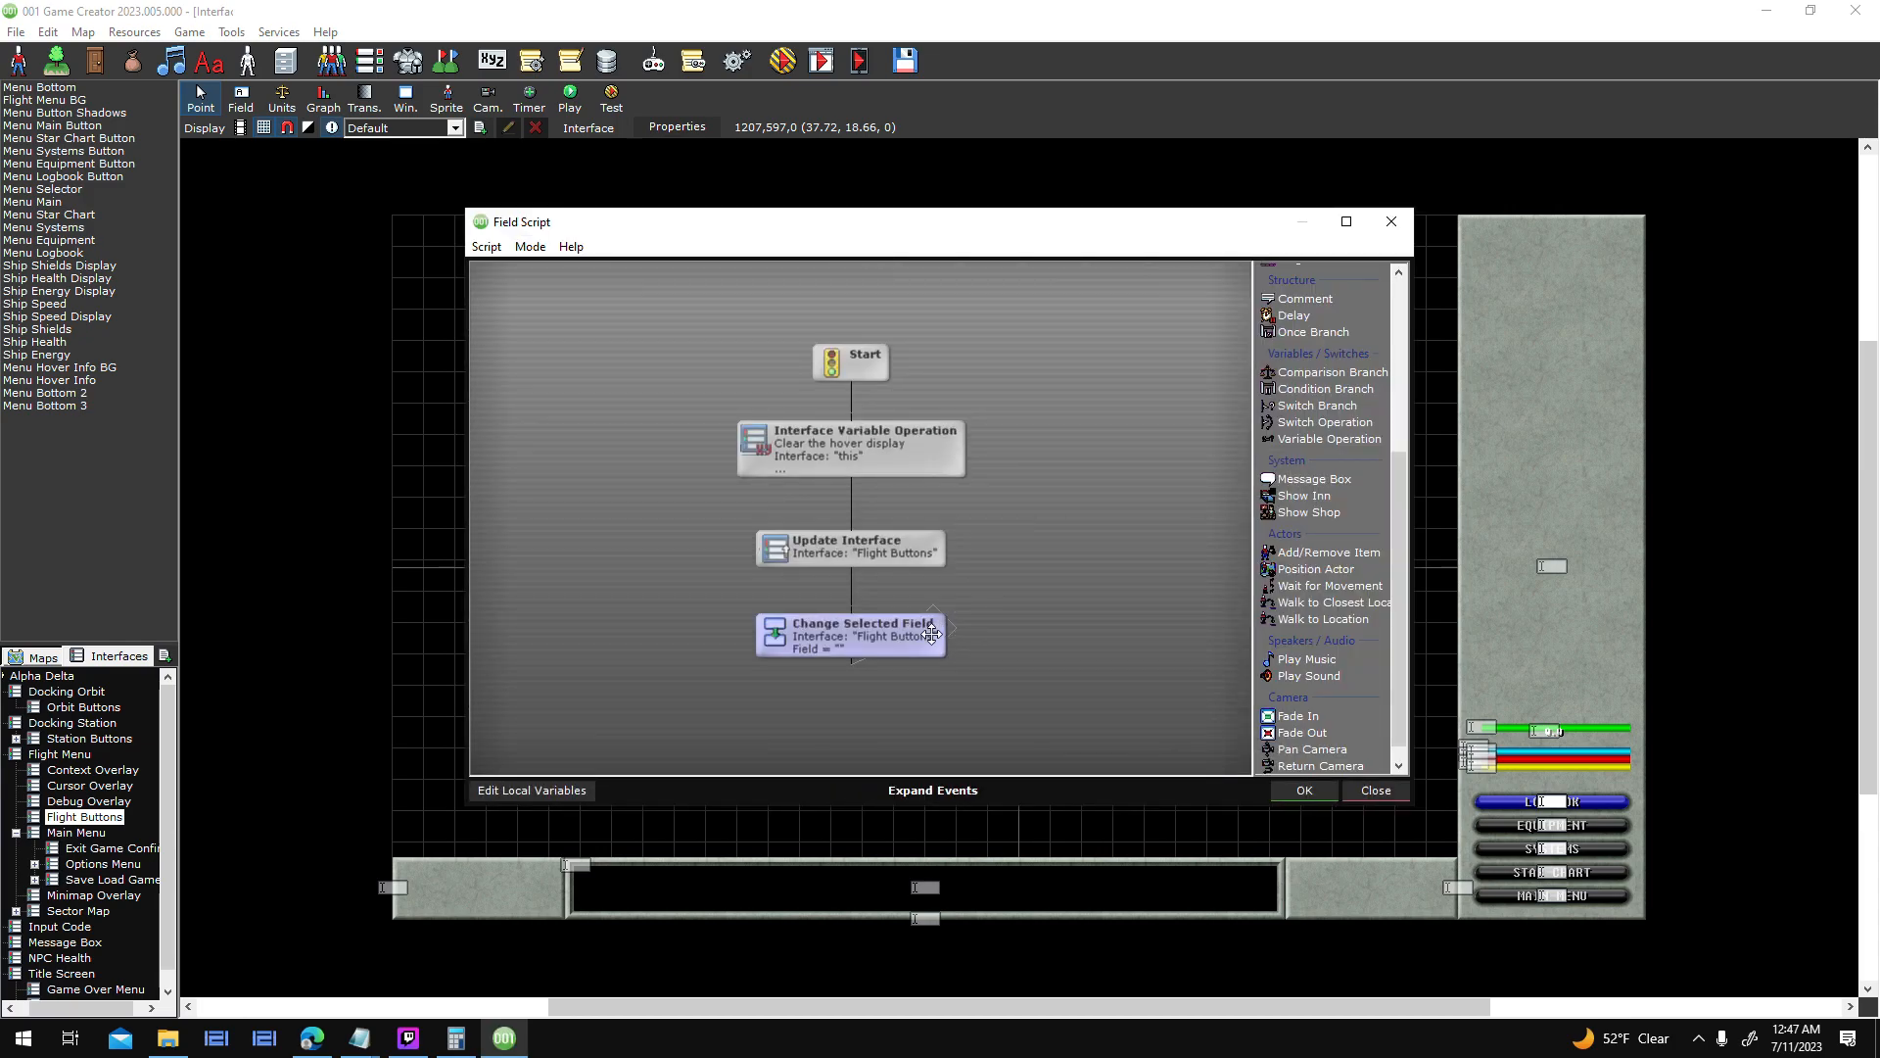
drag(931, 634, 1117, 627)
key(Delete)
click(1316, 796)
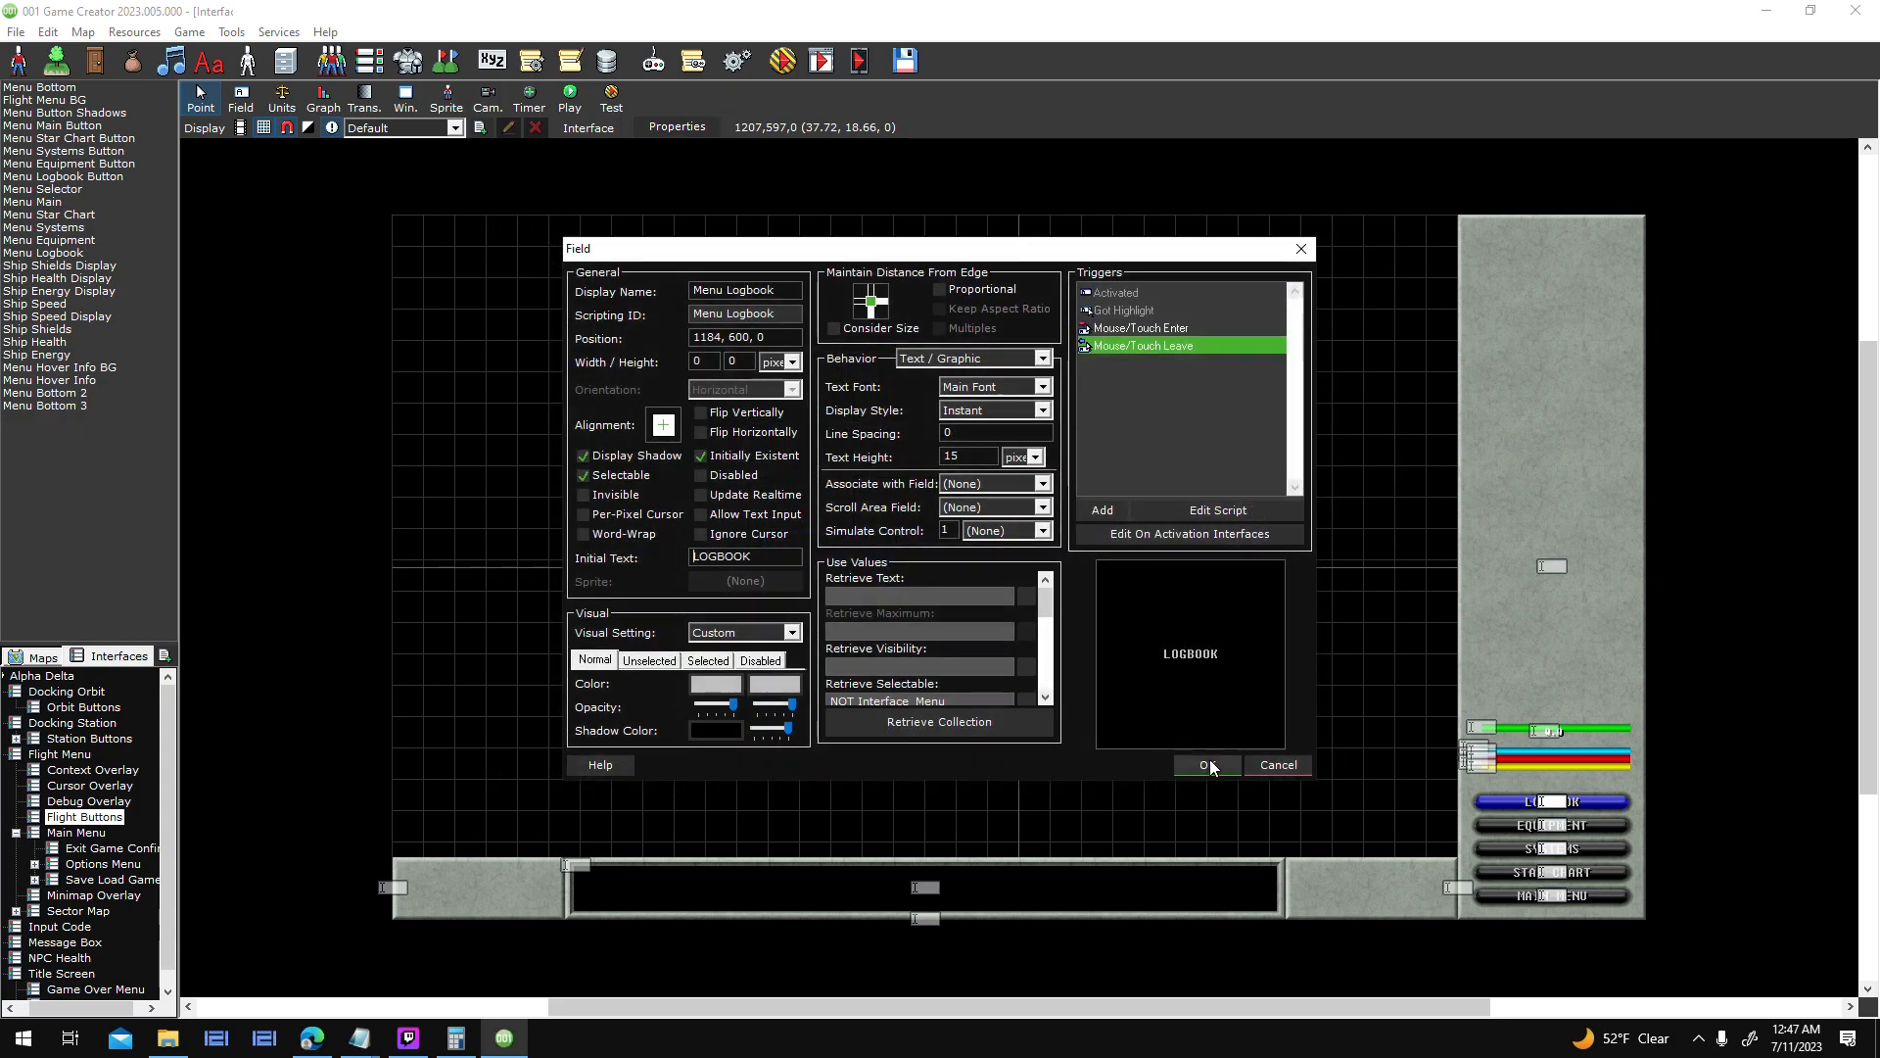
- Remove the Change Selected Field event from the Menu Equipment field's Mouse/Touch Leave script and save the field
double_click(1550, 823)
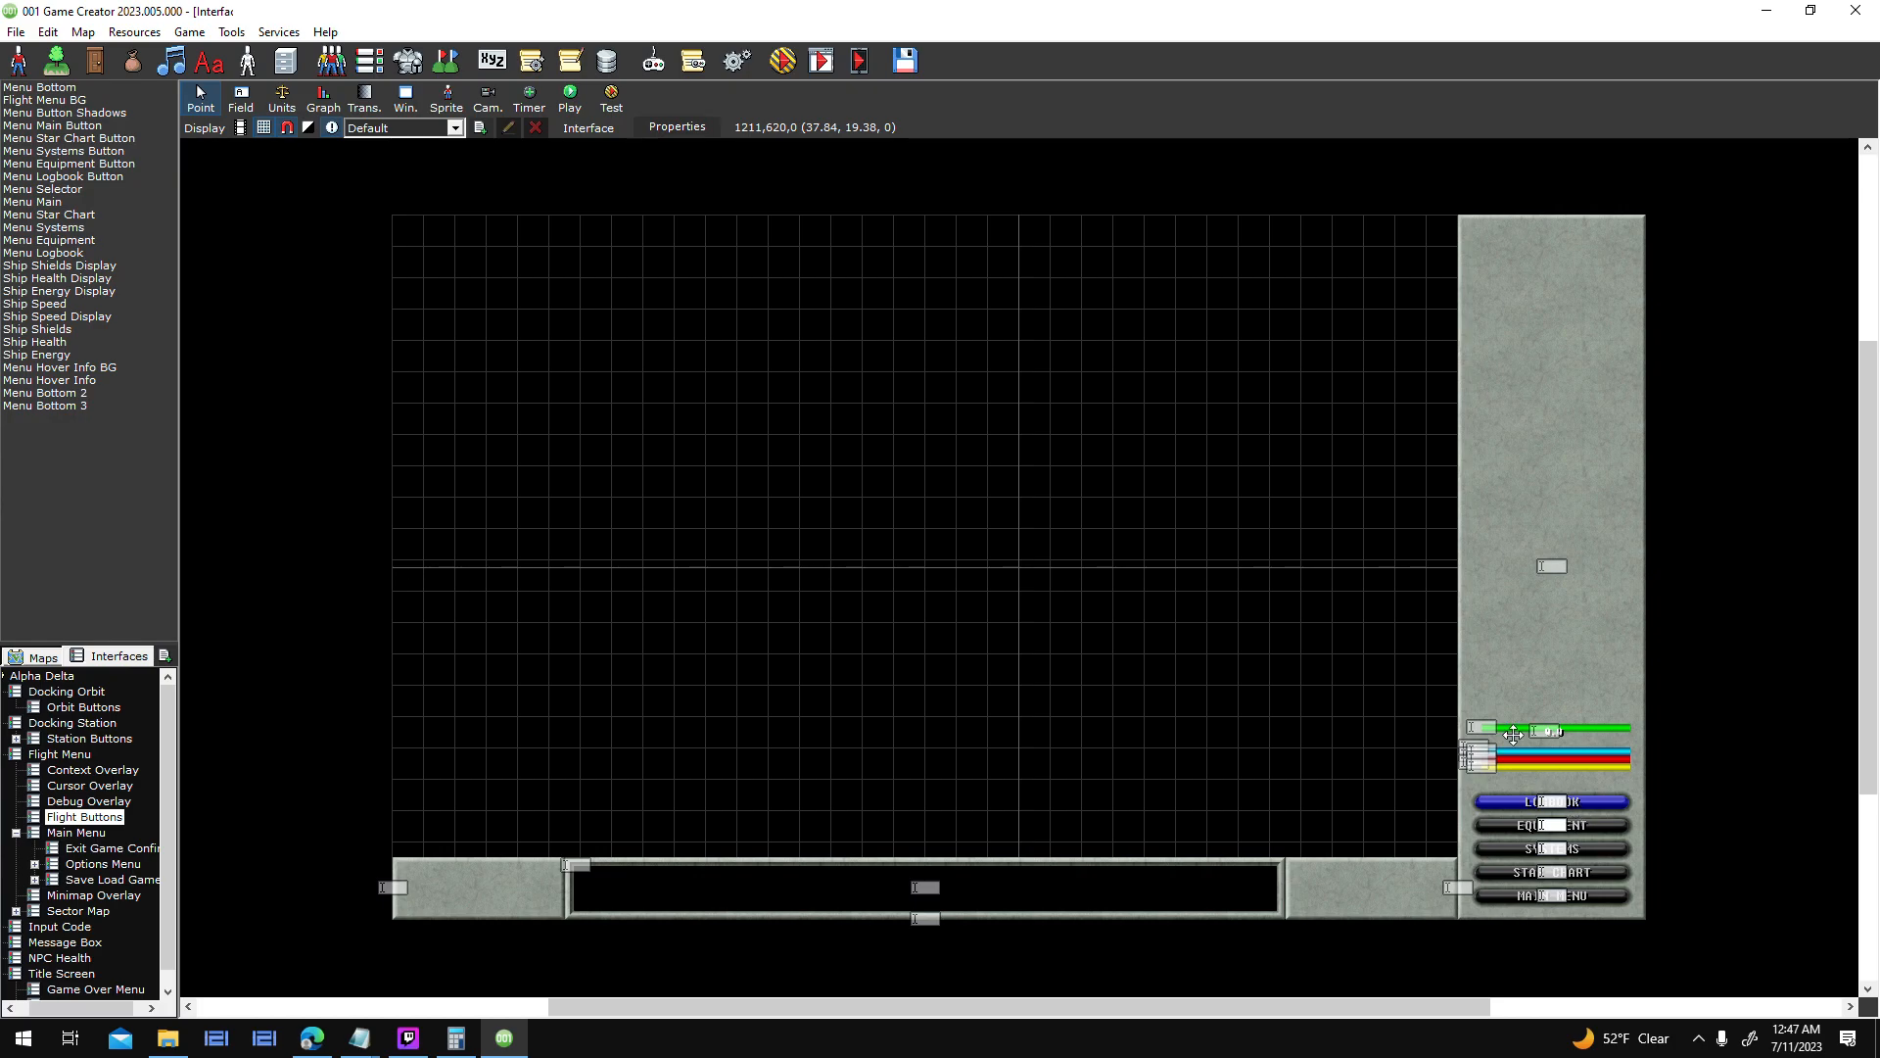
double_click(1196, 360)
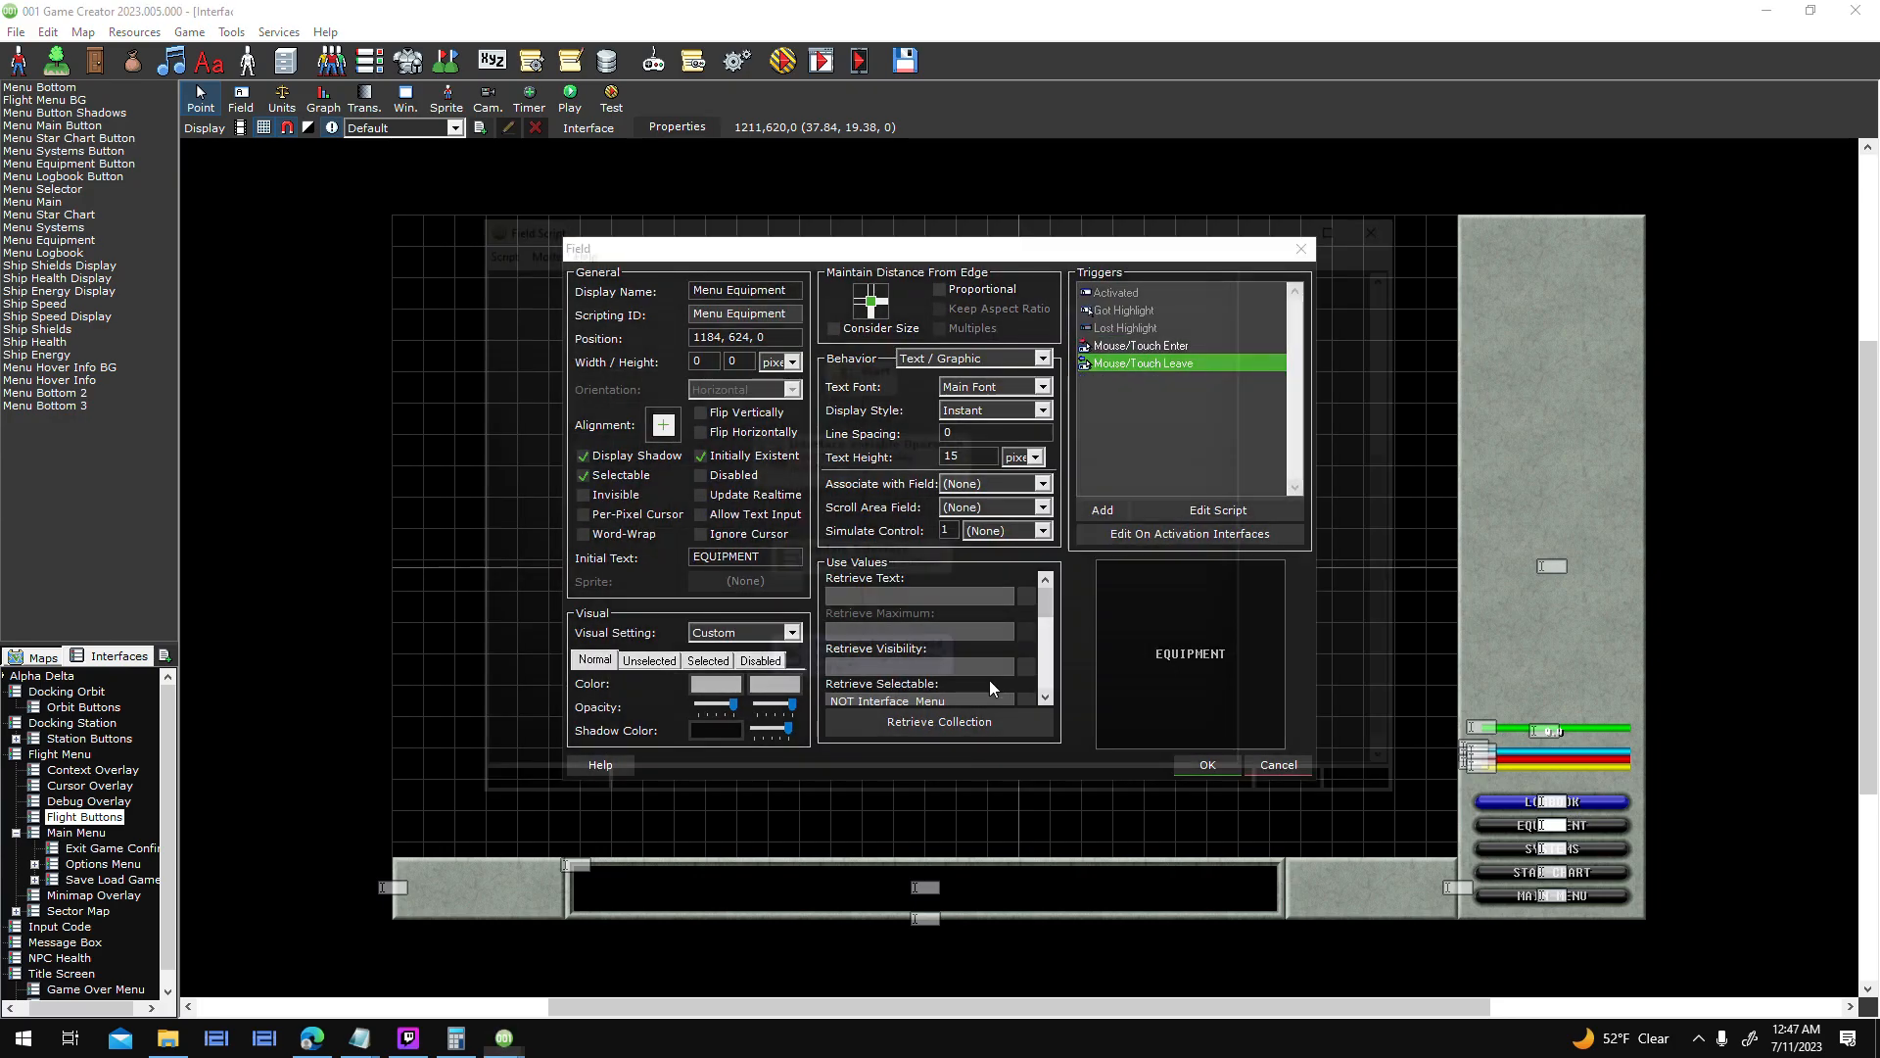
key(Delete)
click(1318, 785)
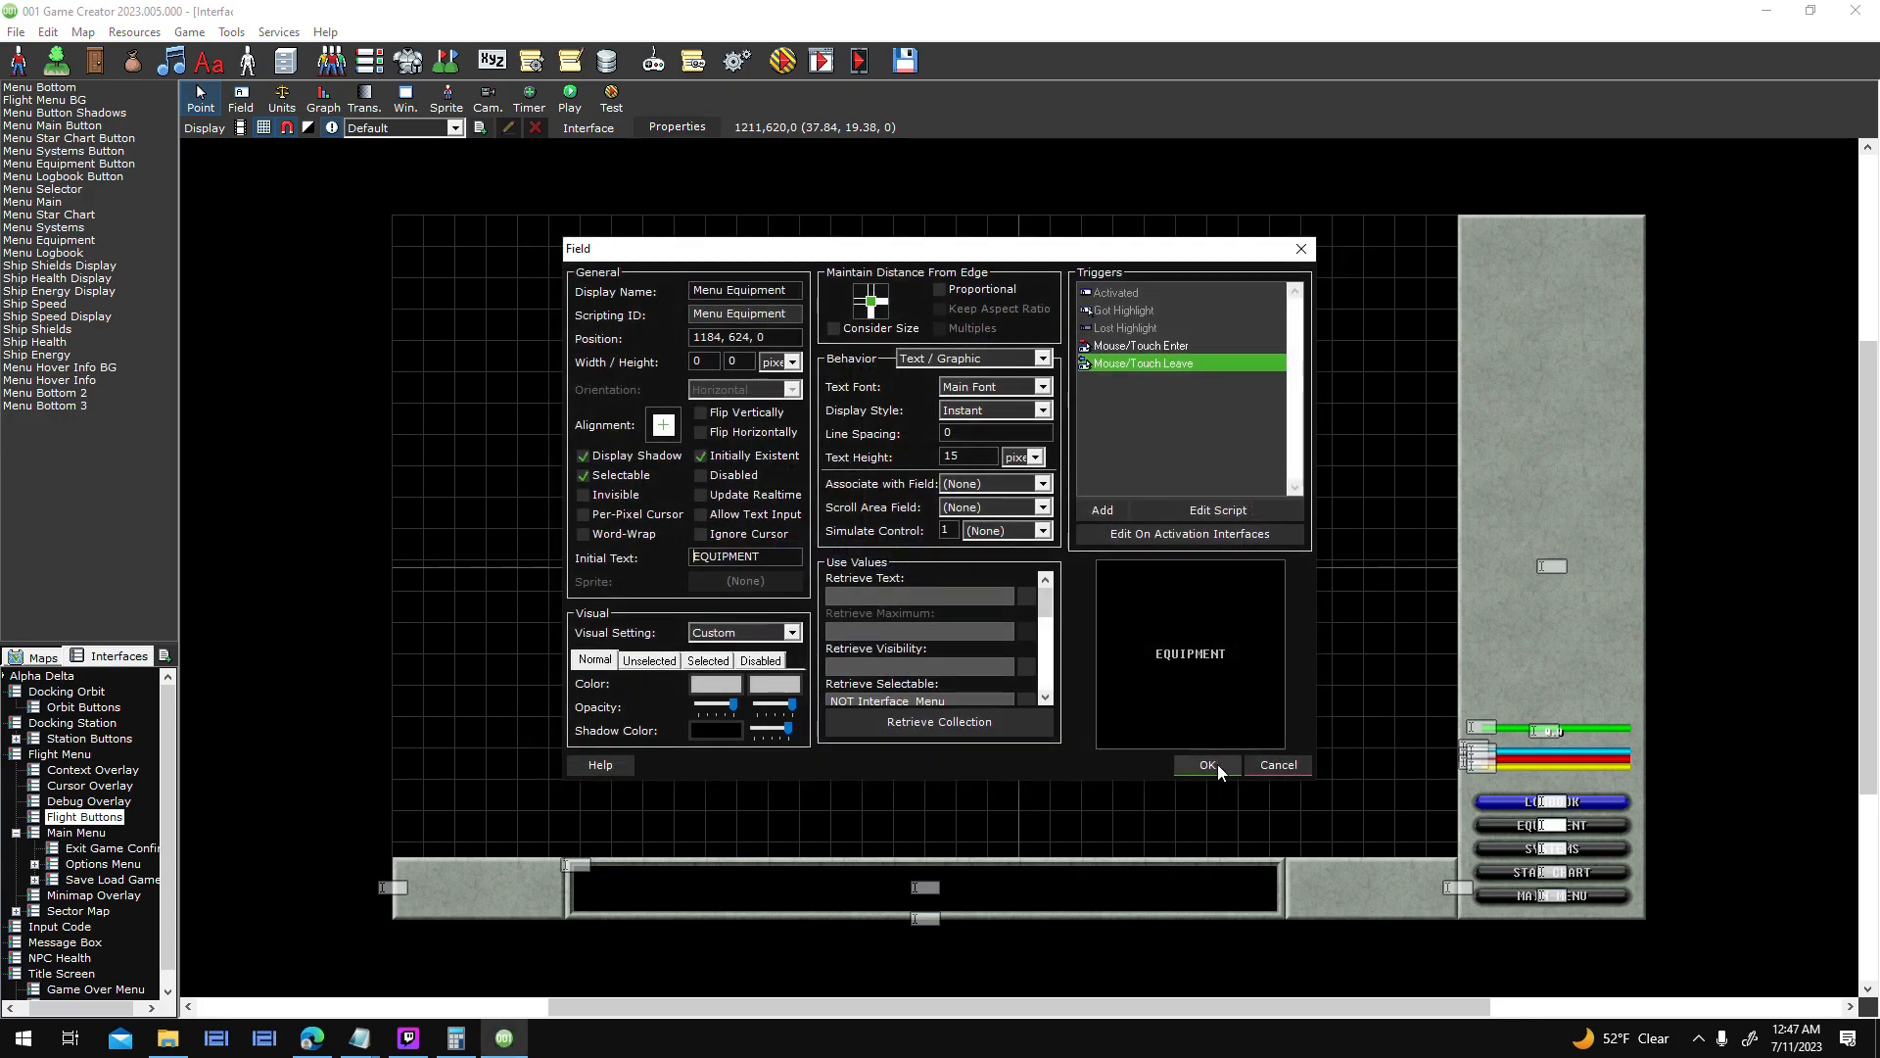
click(1218, 764)
- Delete the Change Selected Field event from the Menu Systems field's Mouse/Touch Leave script and save the field
double_click(1552, 848)
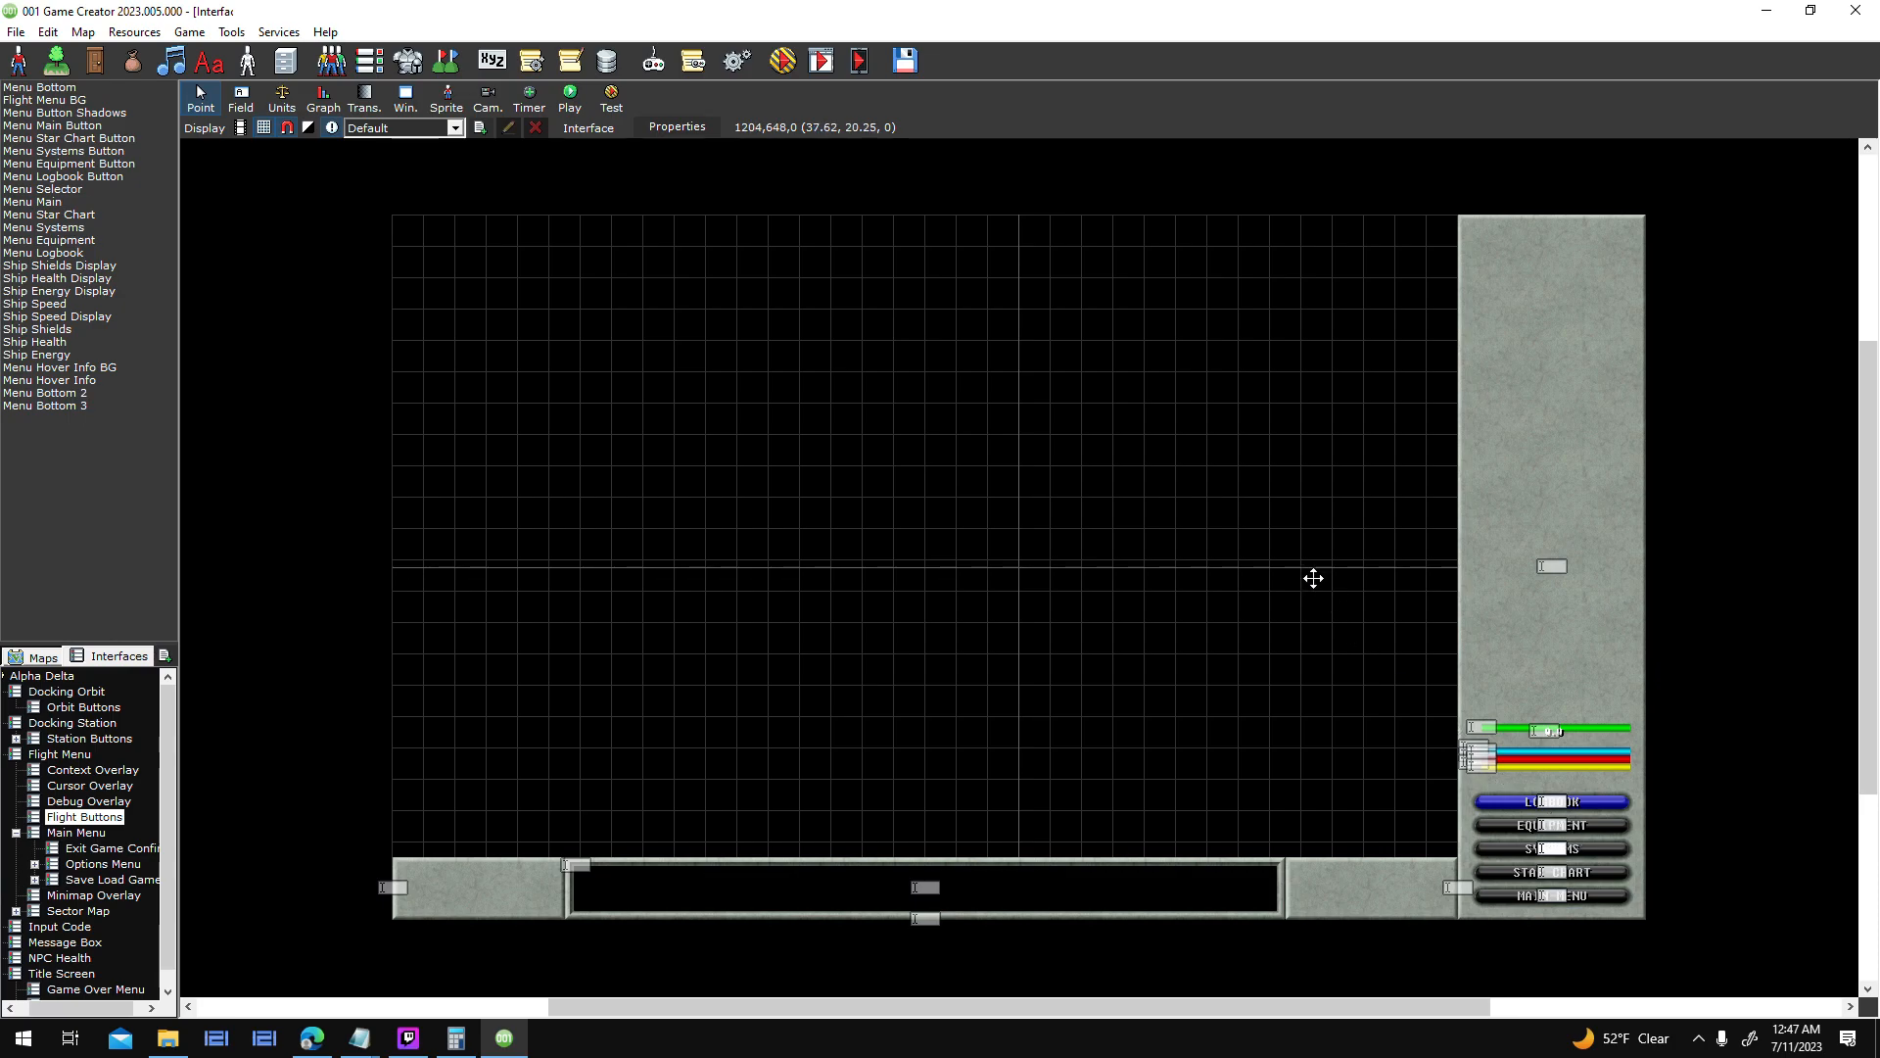
double_click(1171, 366)
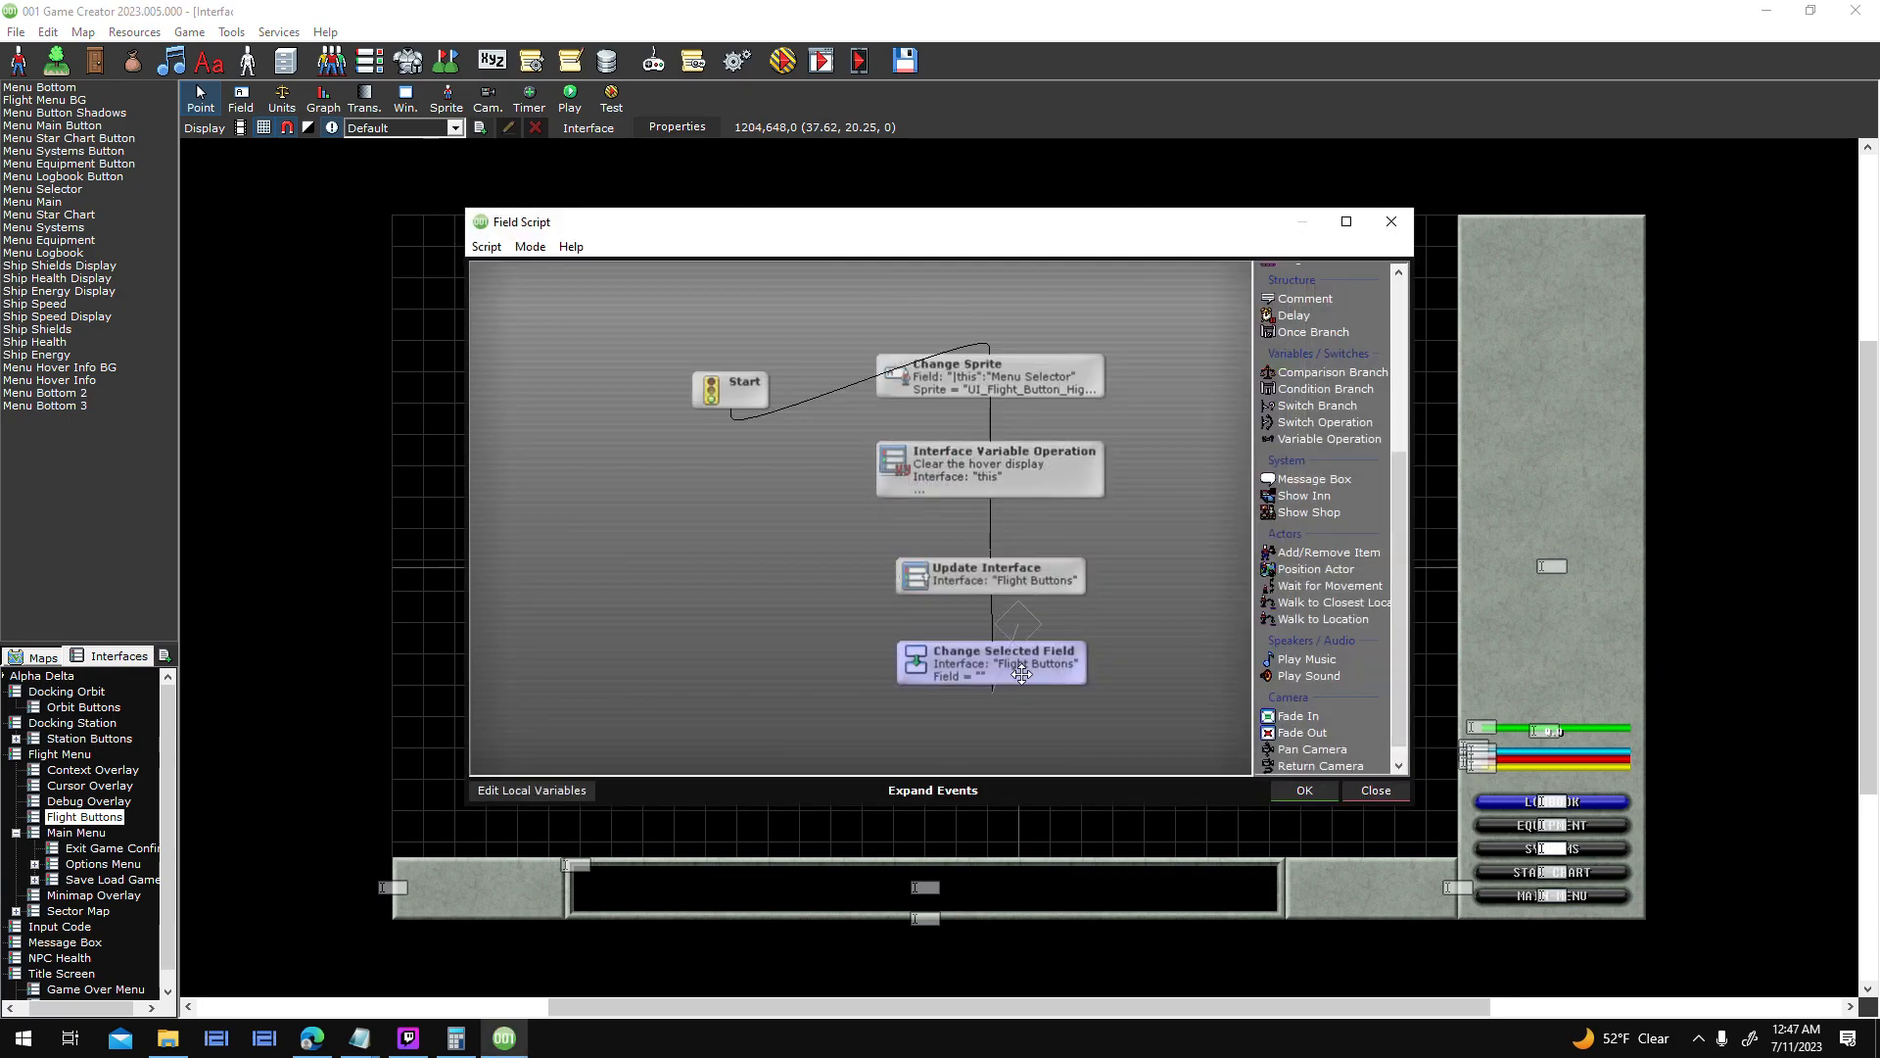
key(Delete)
click(1304, 789)
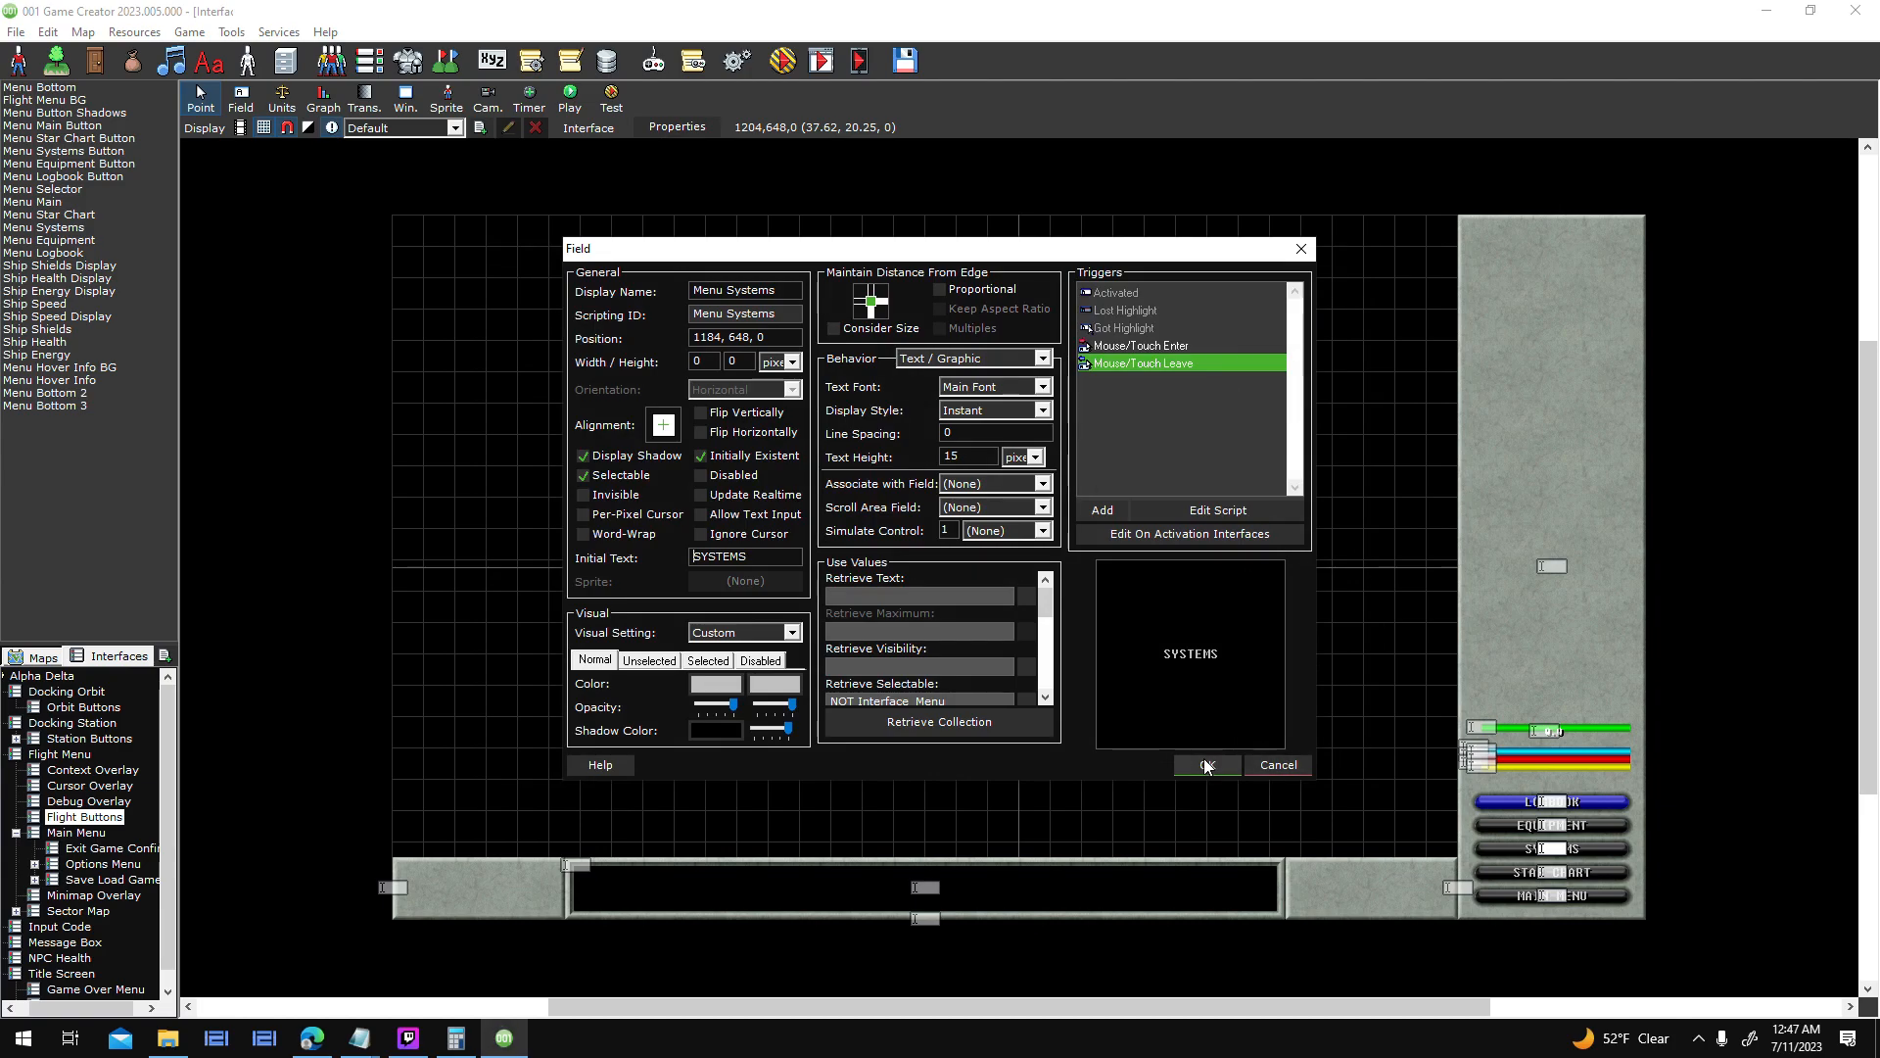
click(1218, 763)
- Remove the Change Selected Field event from the Menu Star Chart field's Mouse/Touch Leave script and close the field
double_click(1553, 871)
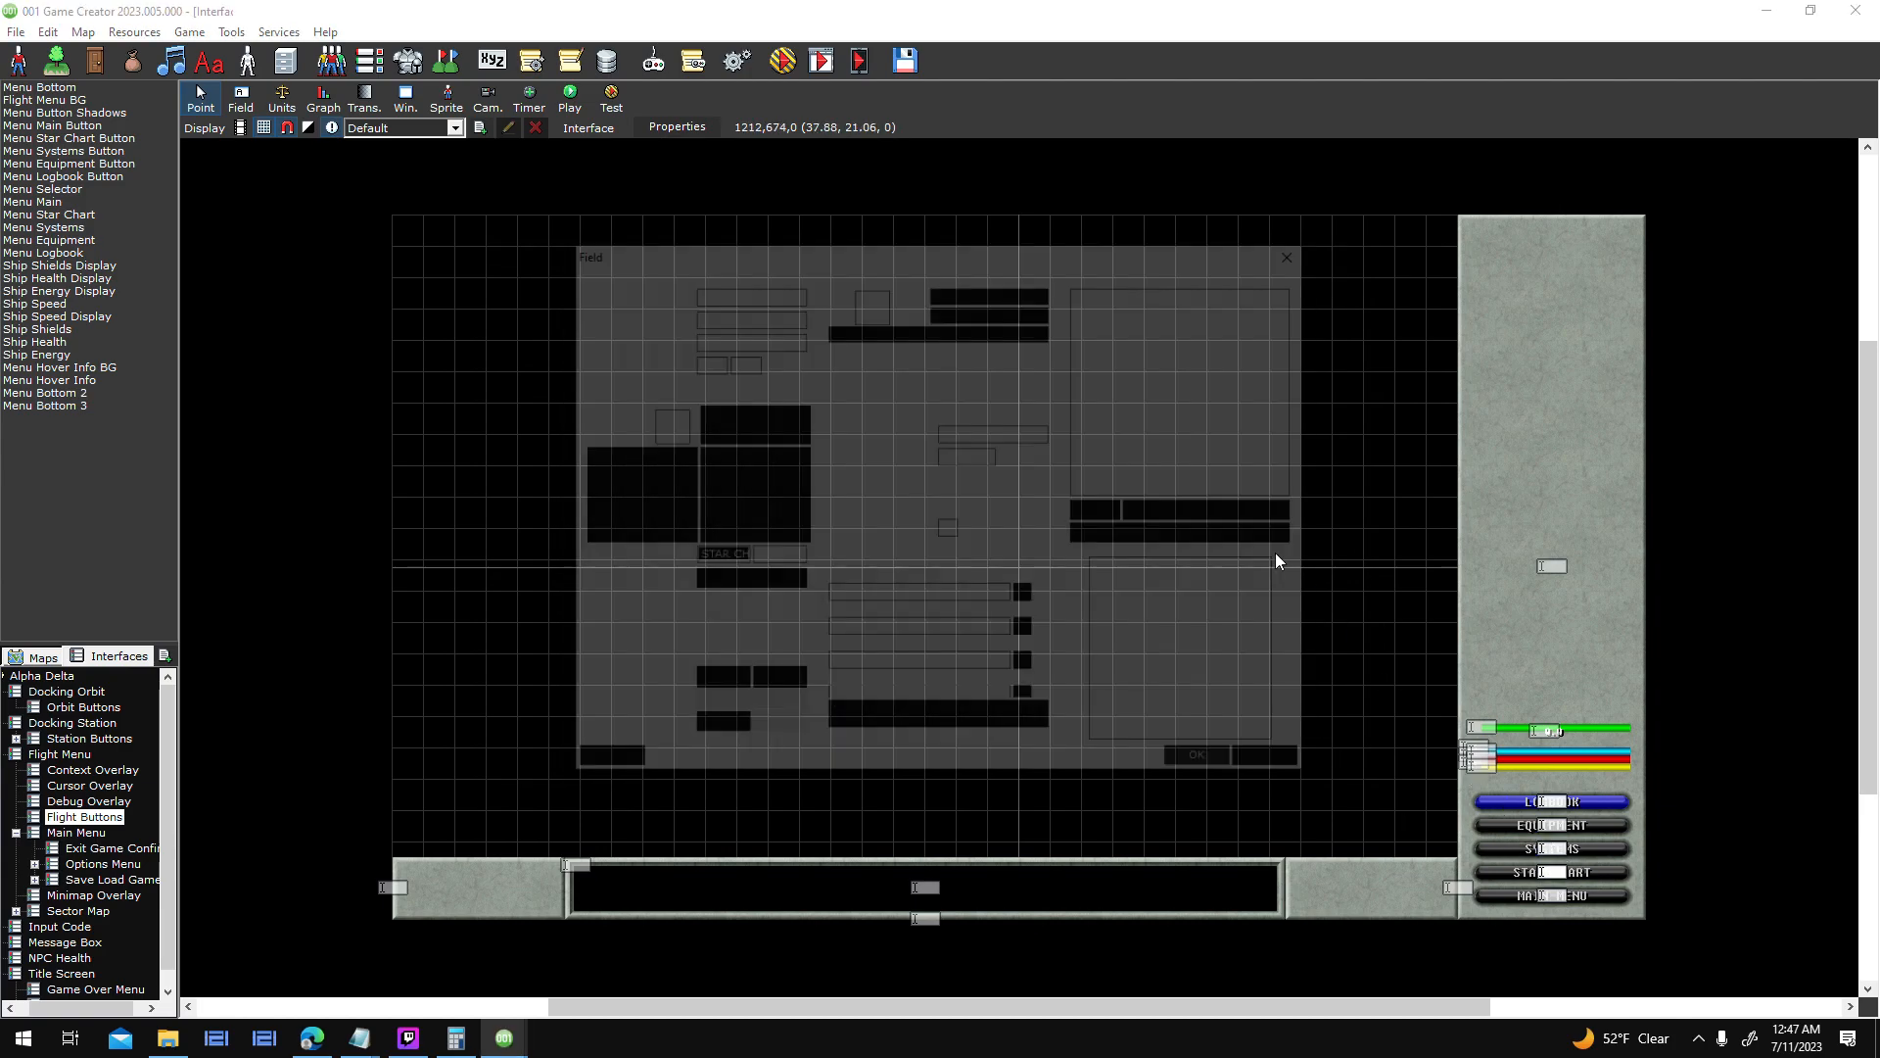
double_click(1171, 362)
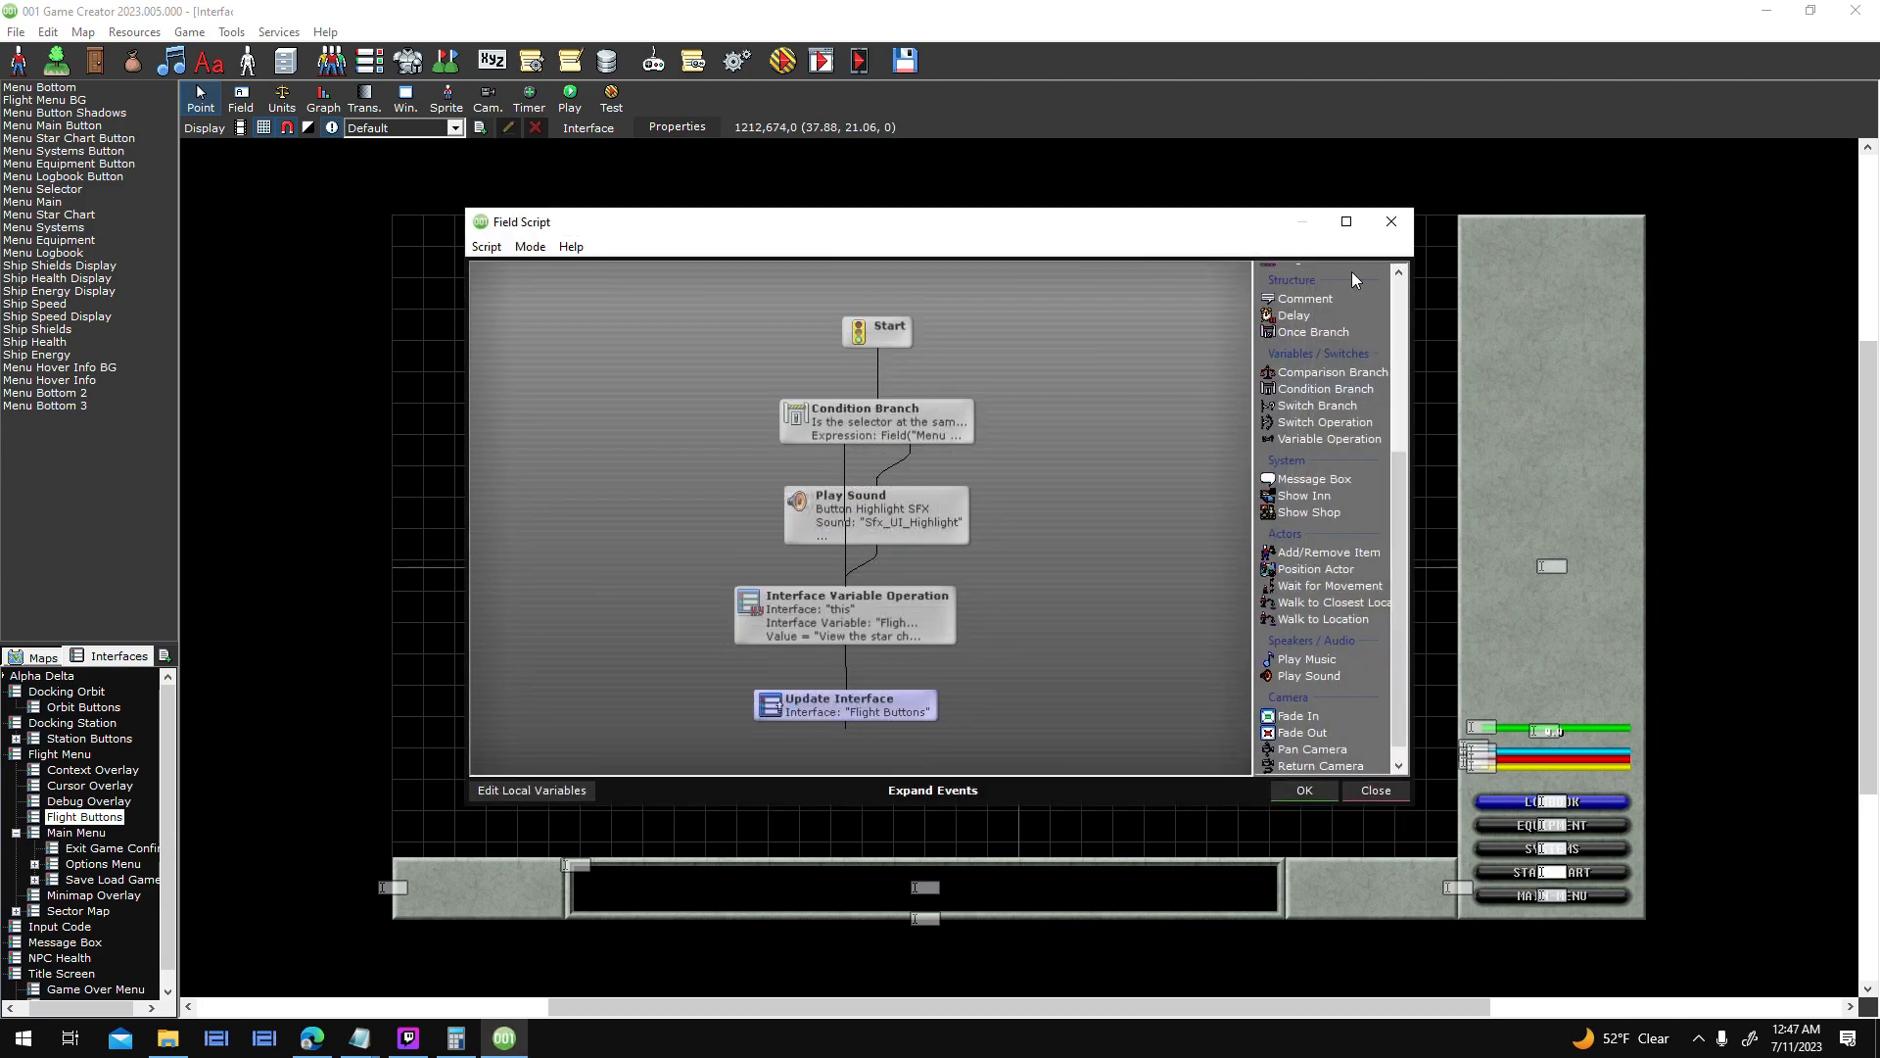
click(1391, 222)
double_click(1185, 341)
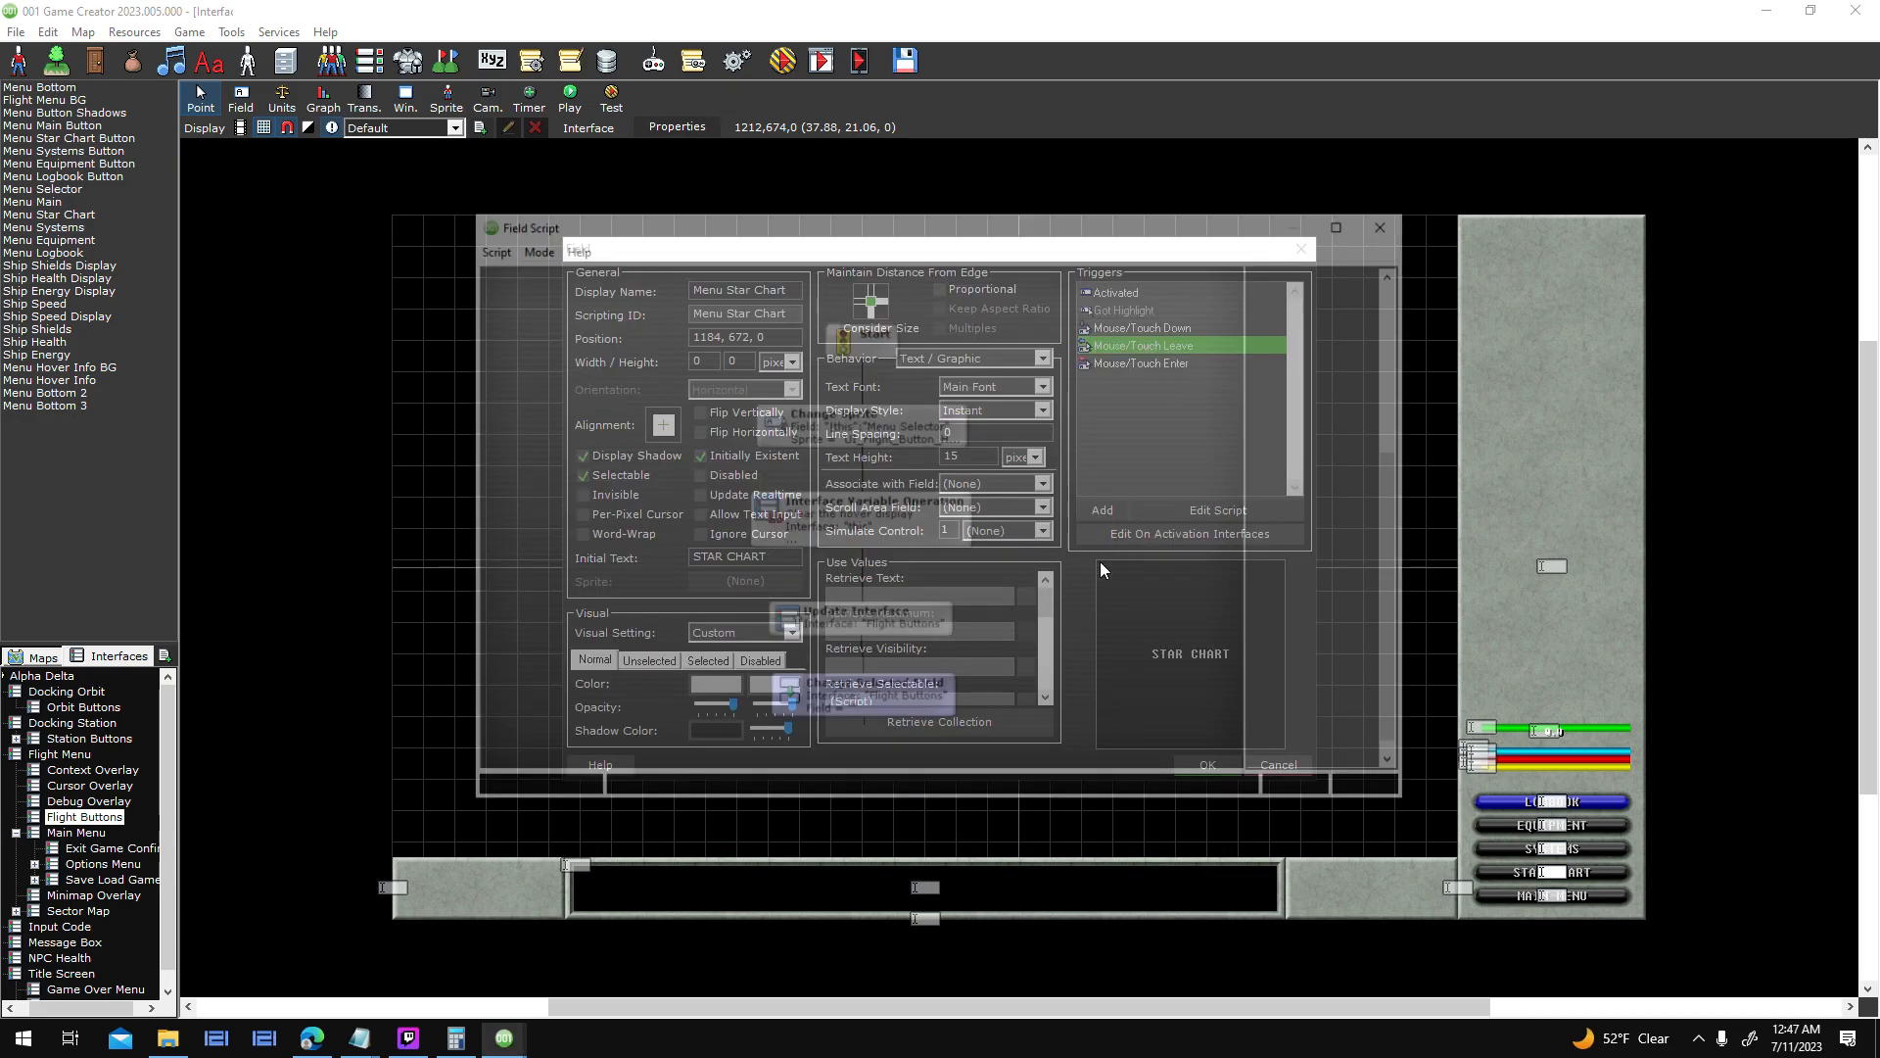
click(1287, 792)
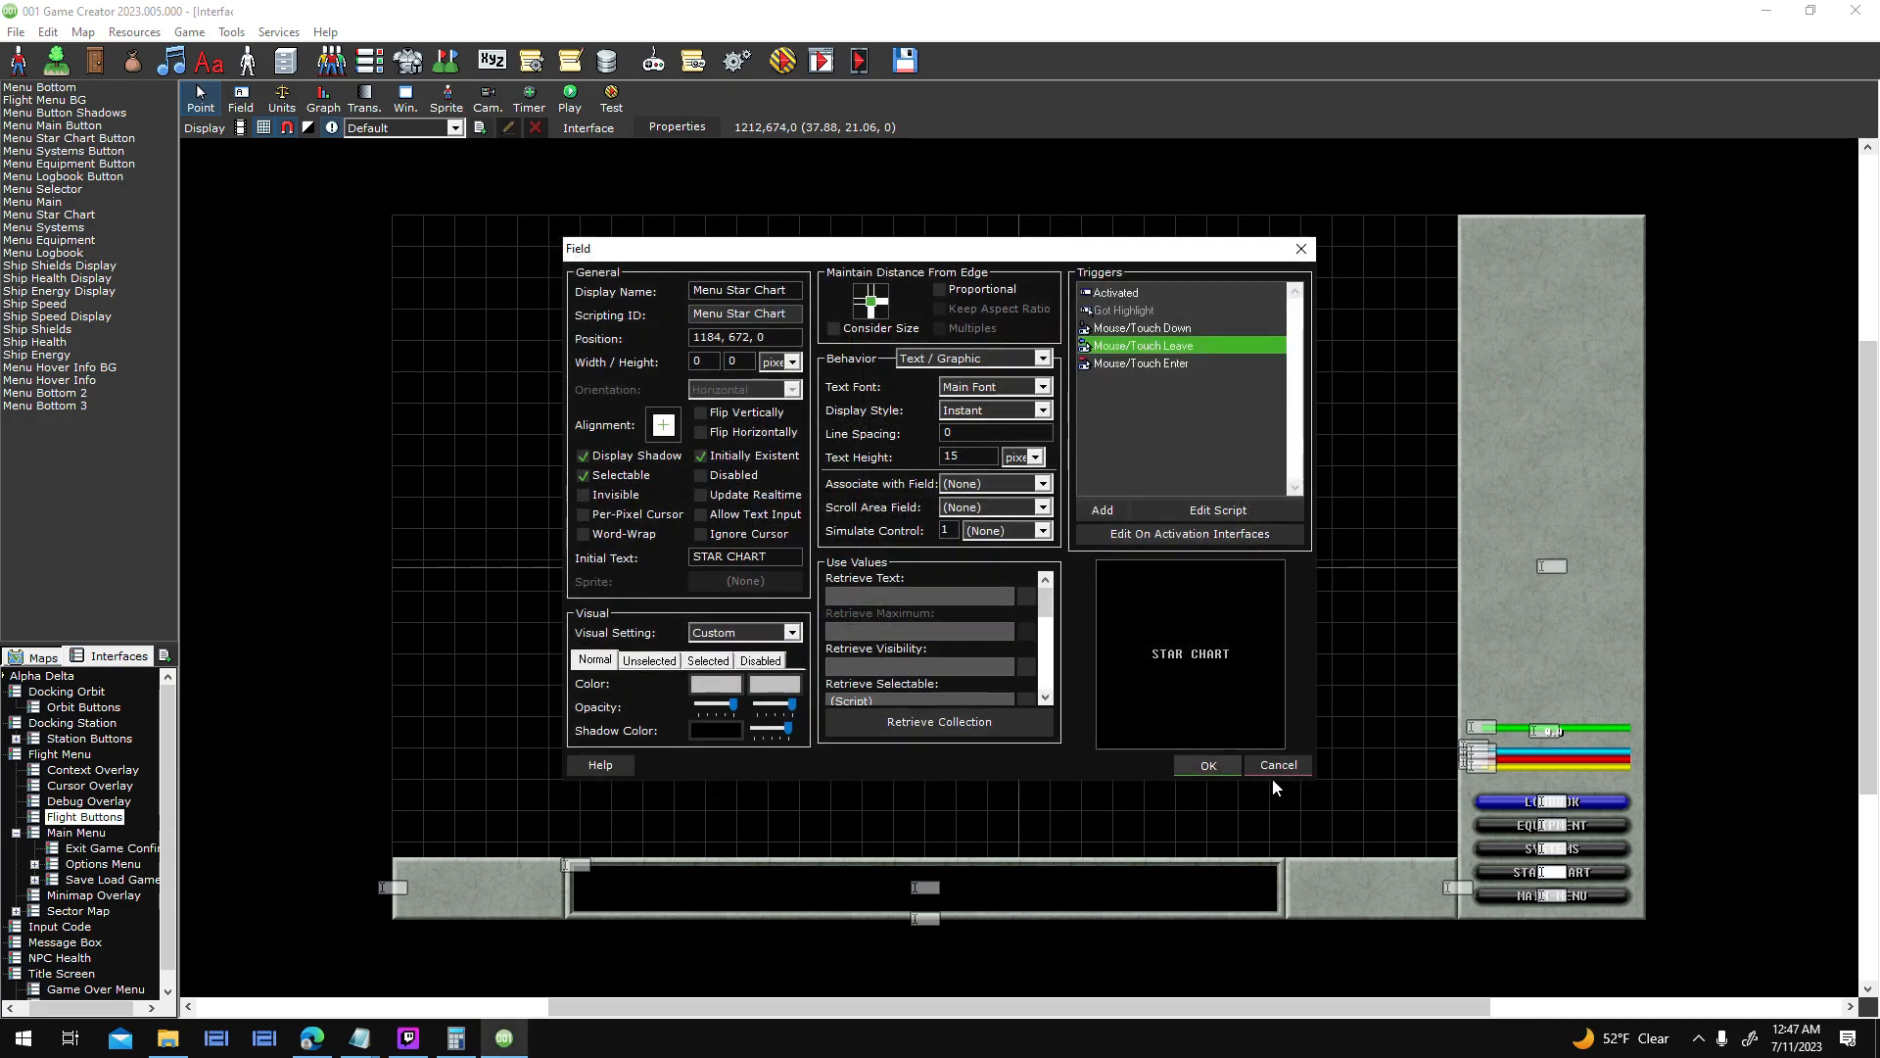
click(1272, 770)
- Delete the Change Selected Field event below Update Interface in the Menu Main field's Mouse/Touch Leave script and save the field
double_click(1555, 895)
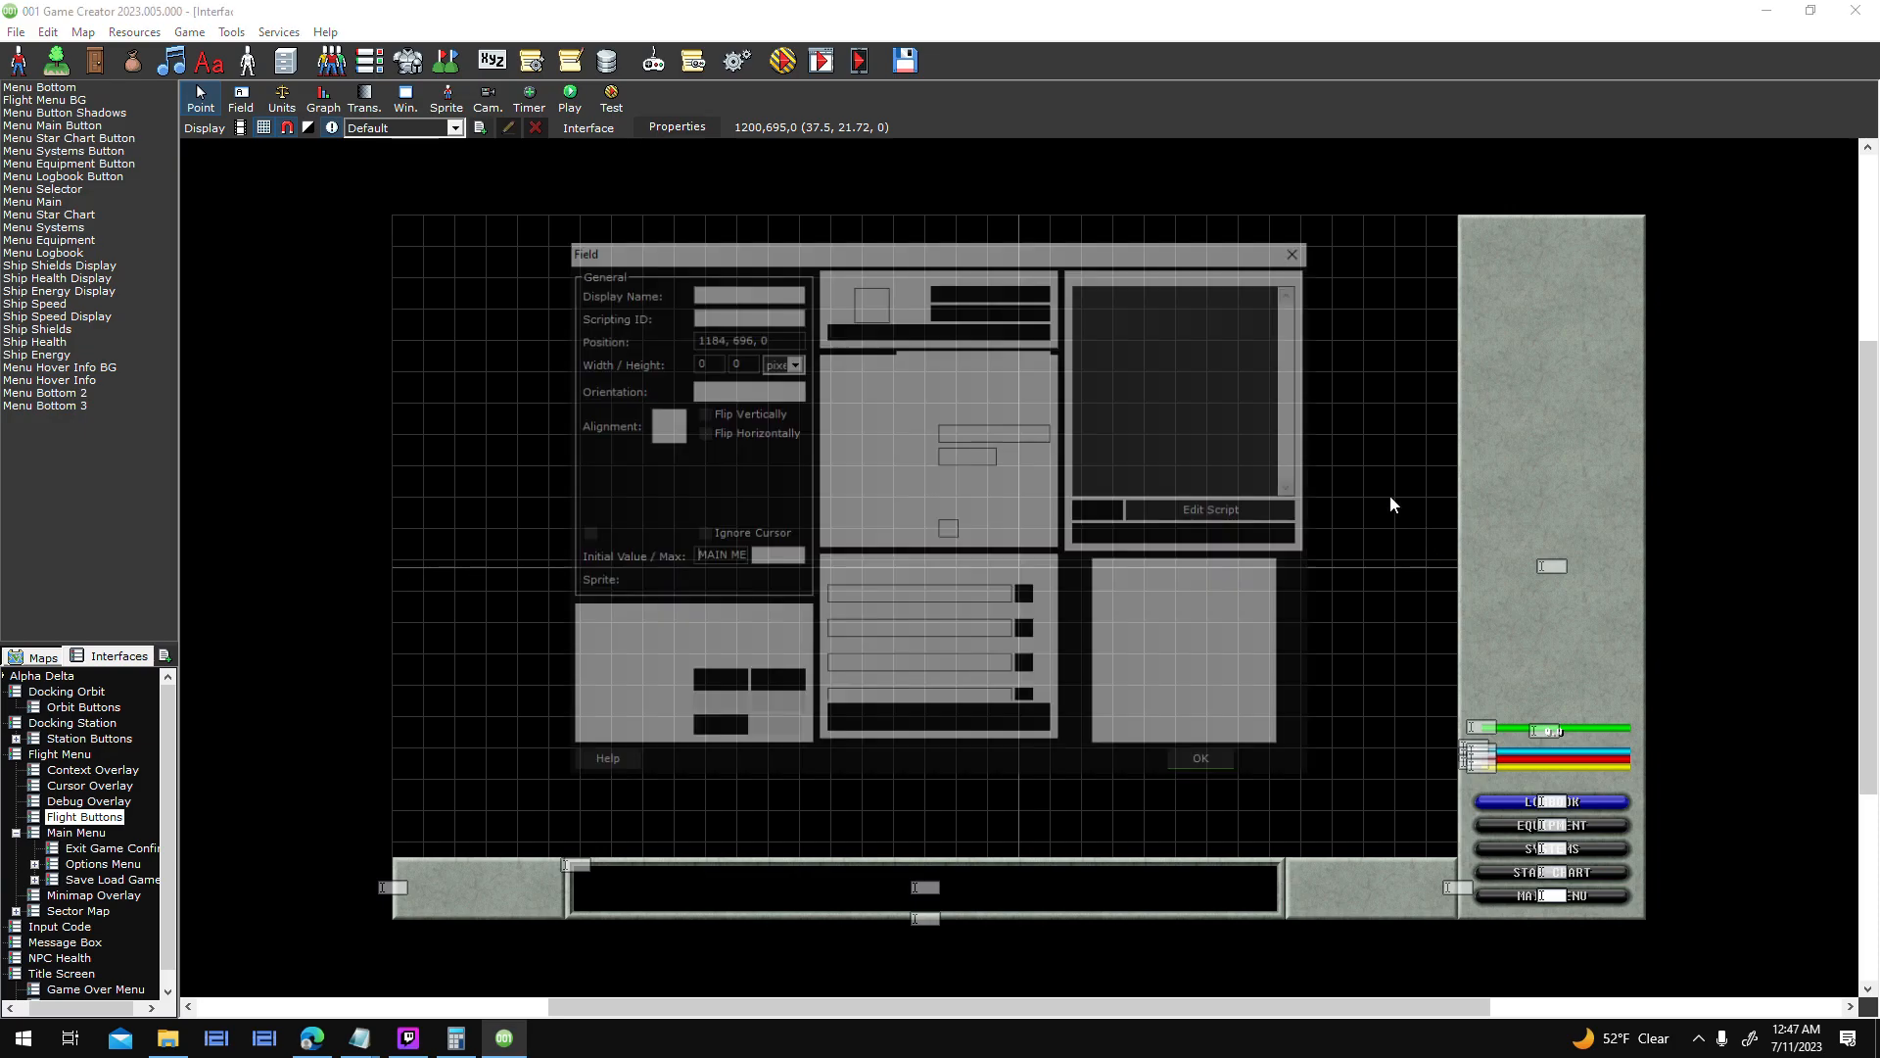
double_click(1202, 332)
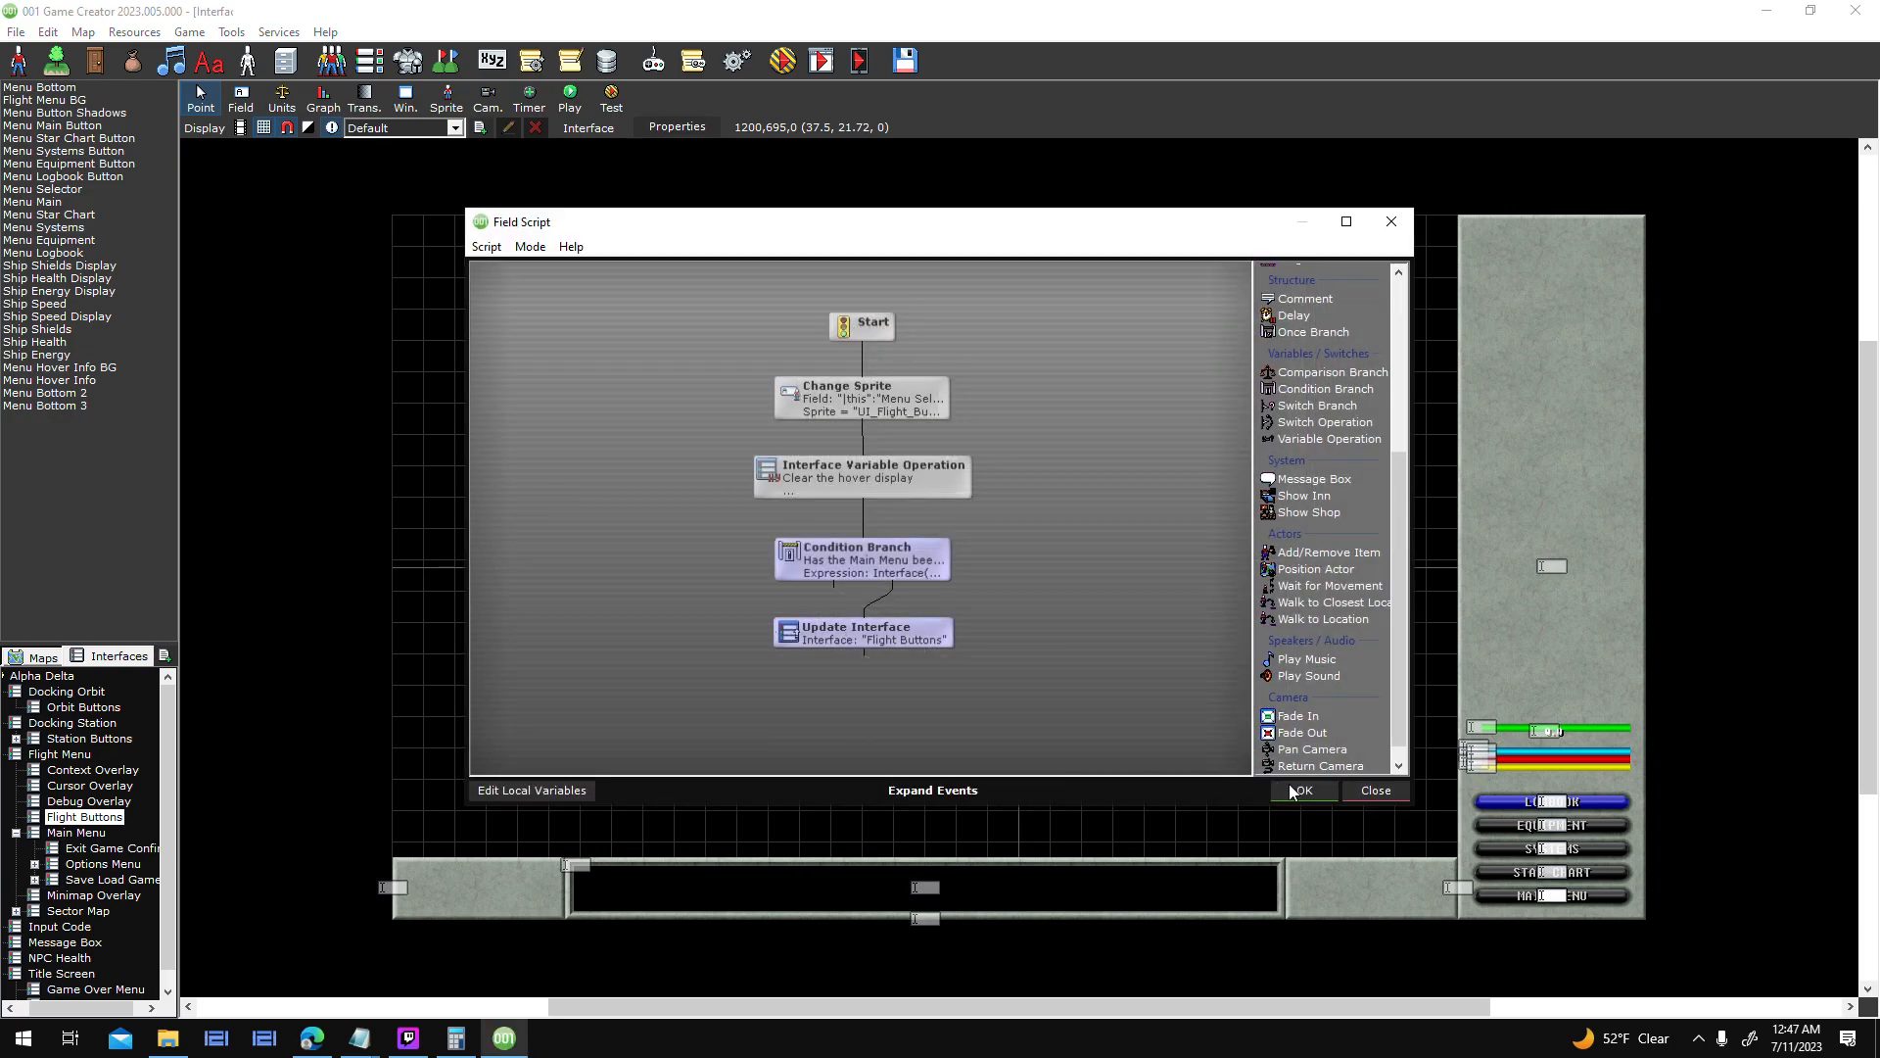
click(1287, 783)
click(1185, 767)
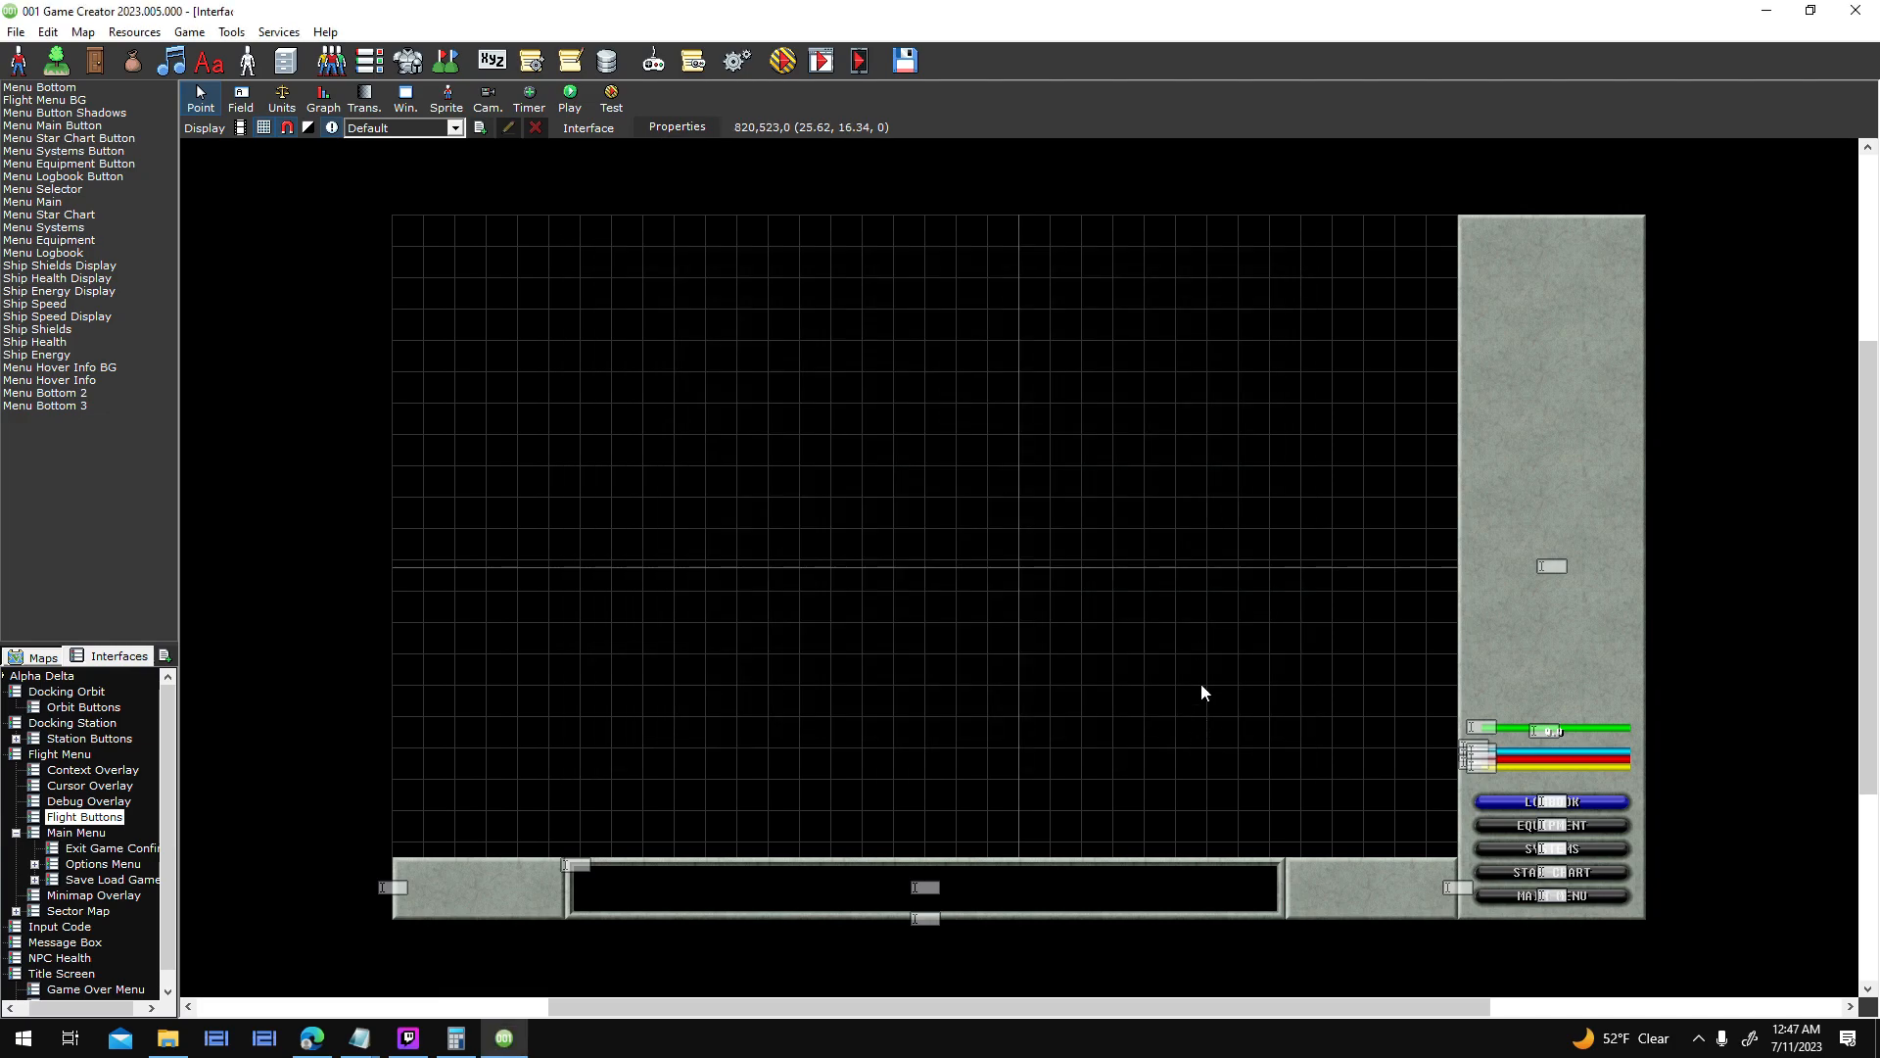
- Review the hover display events in the Menu Logbook field's Mouse/Touch Enter and Mouse/Touch Leave scripts
double_click(1546, 801)
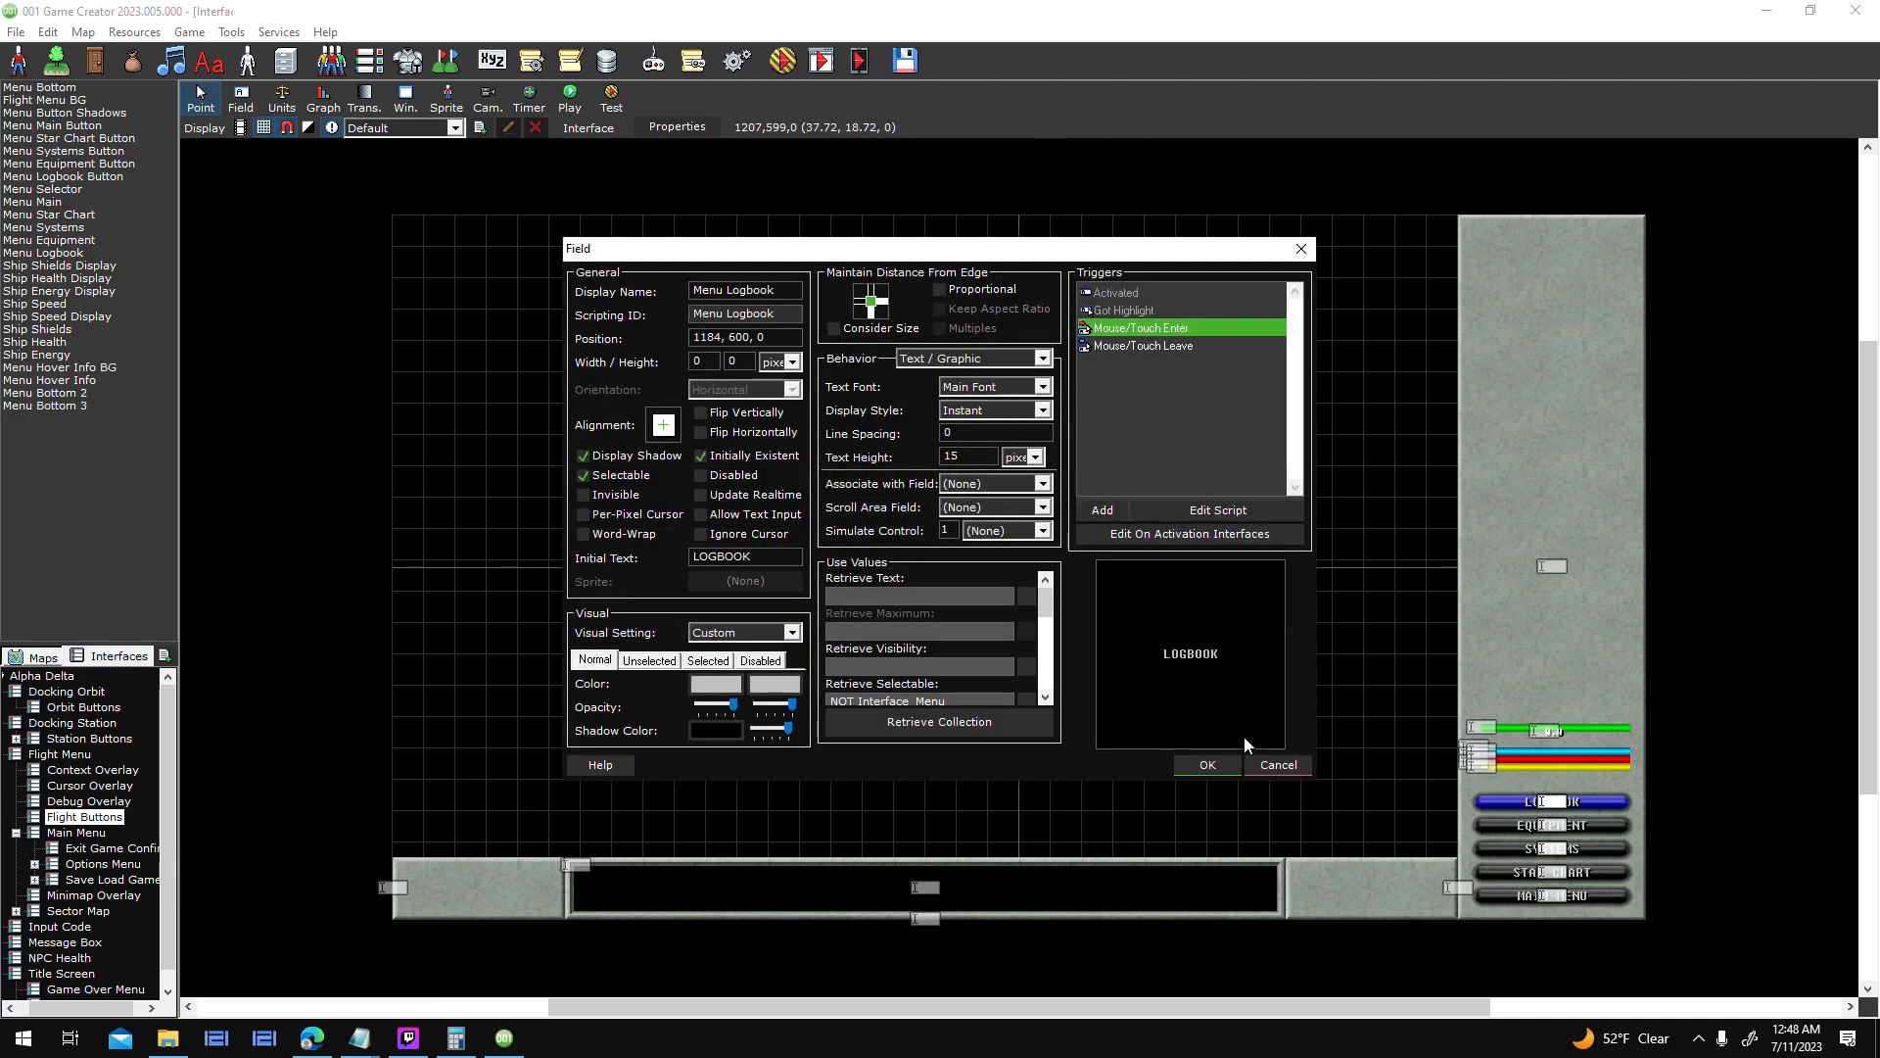
double_click(1208, 329)
click(902, 599)
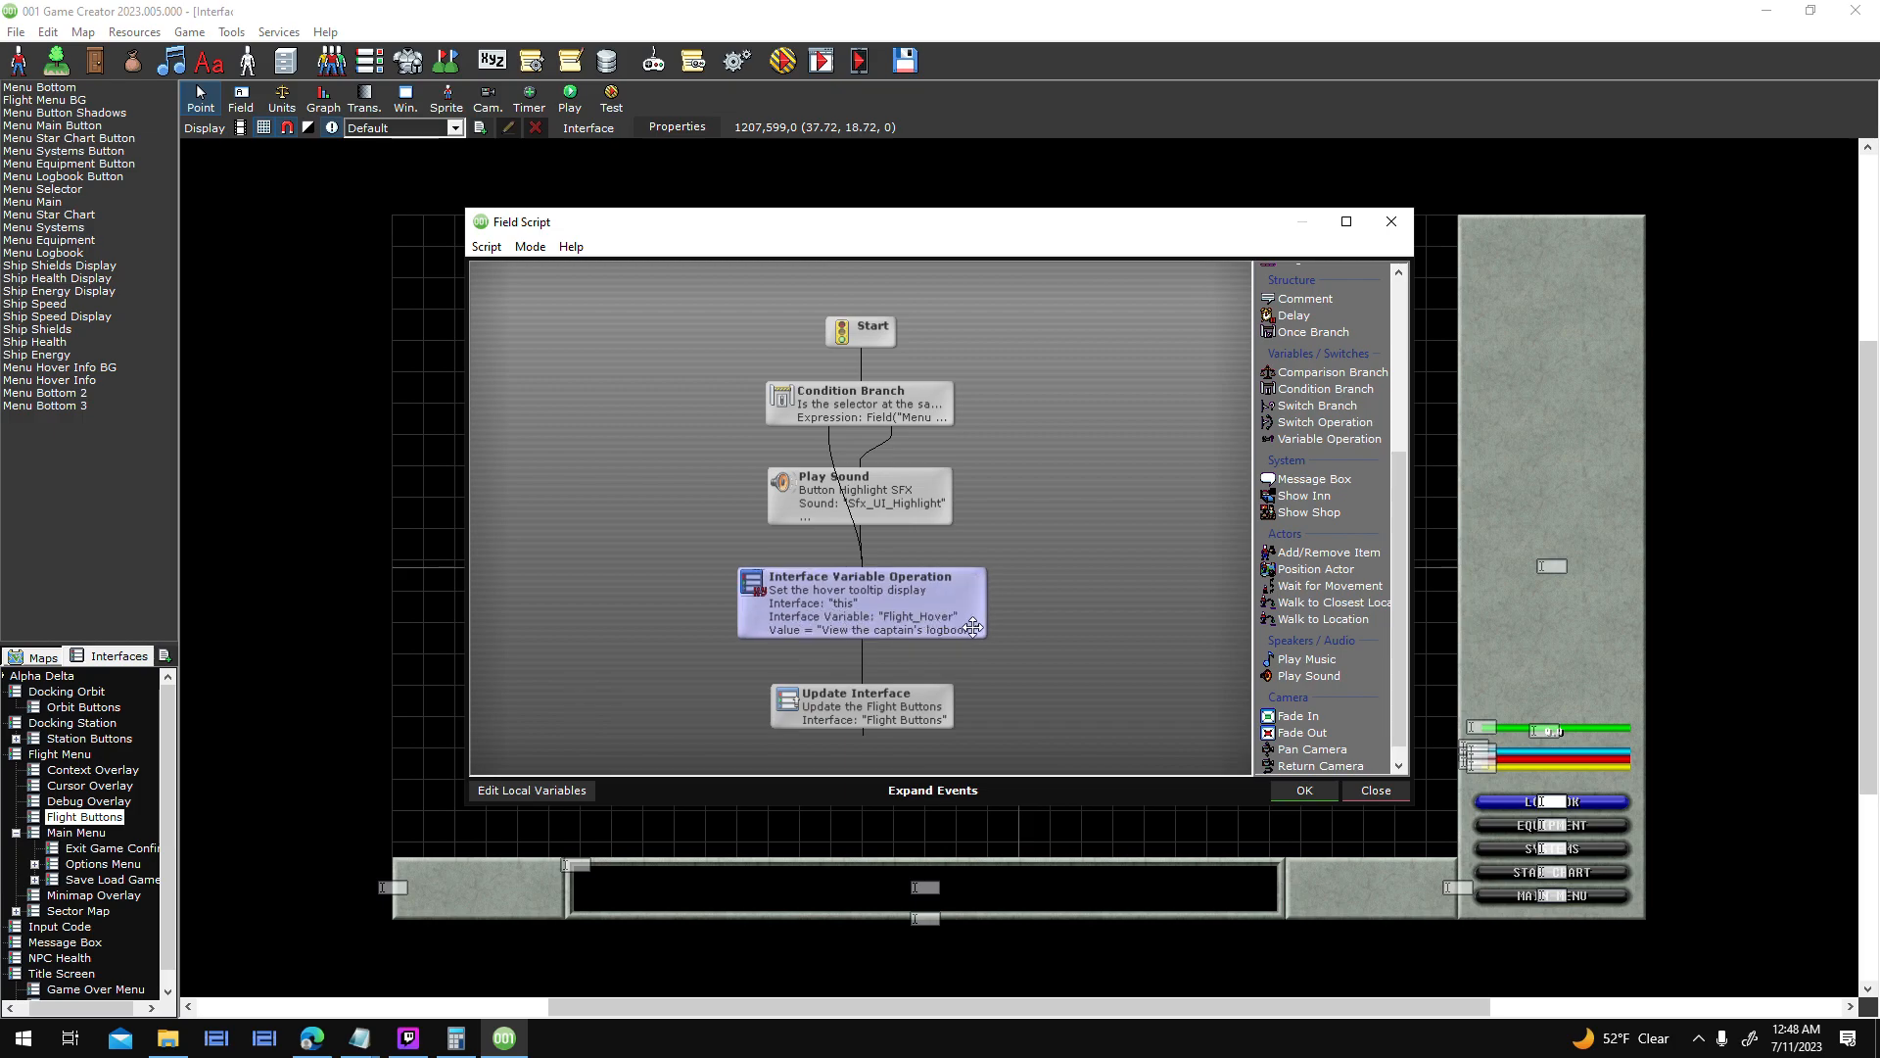
click(1304, 791)
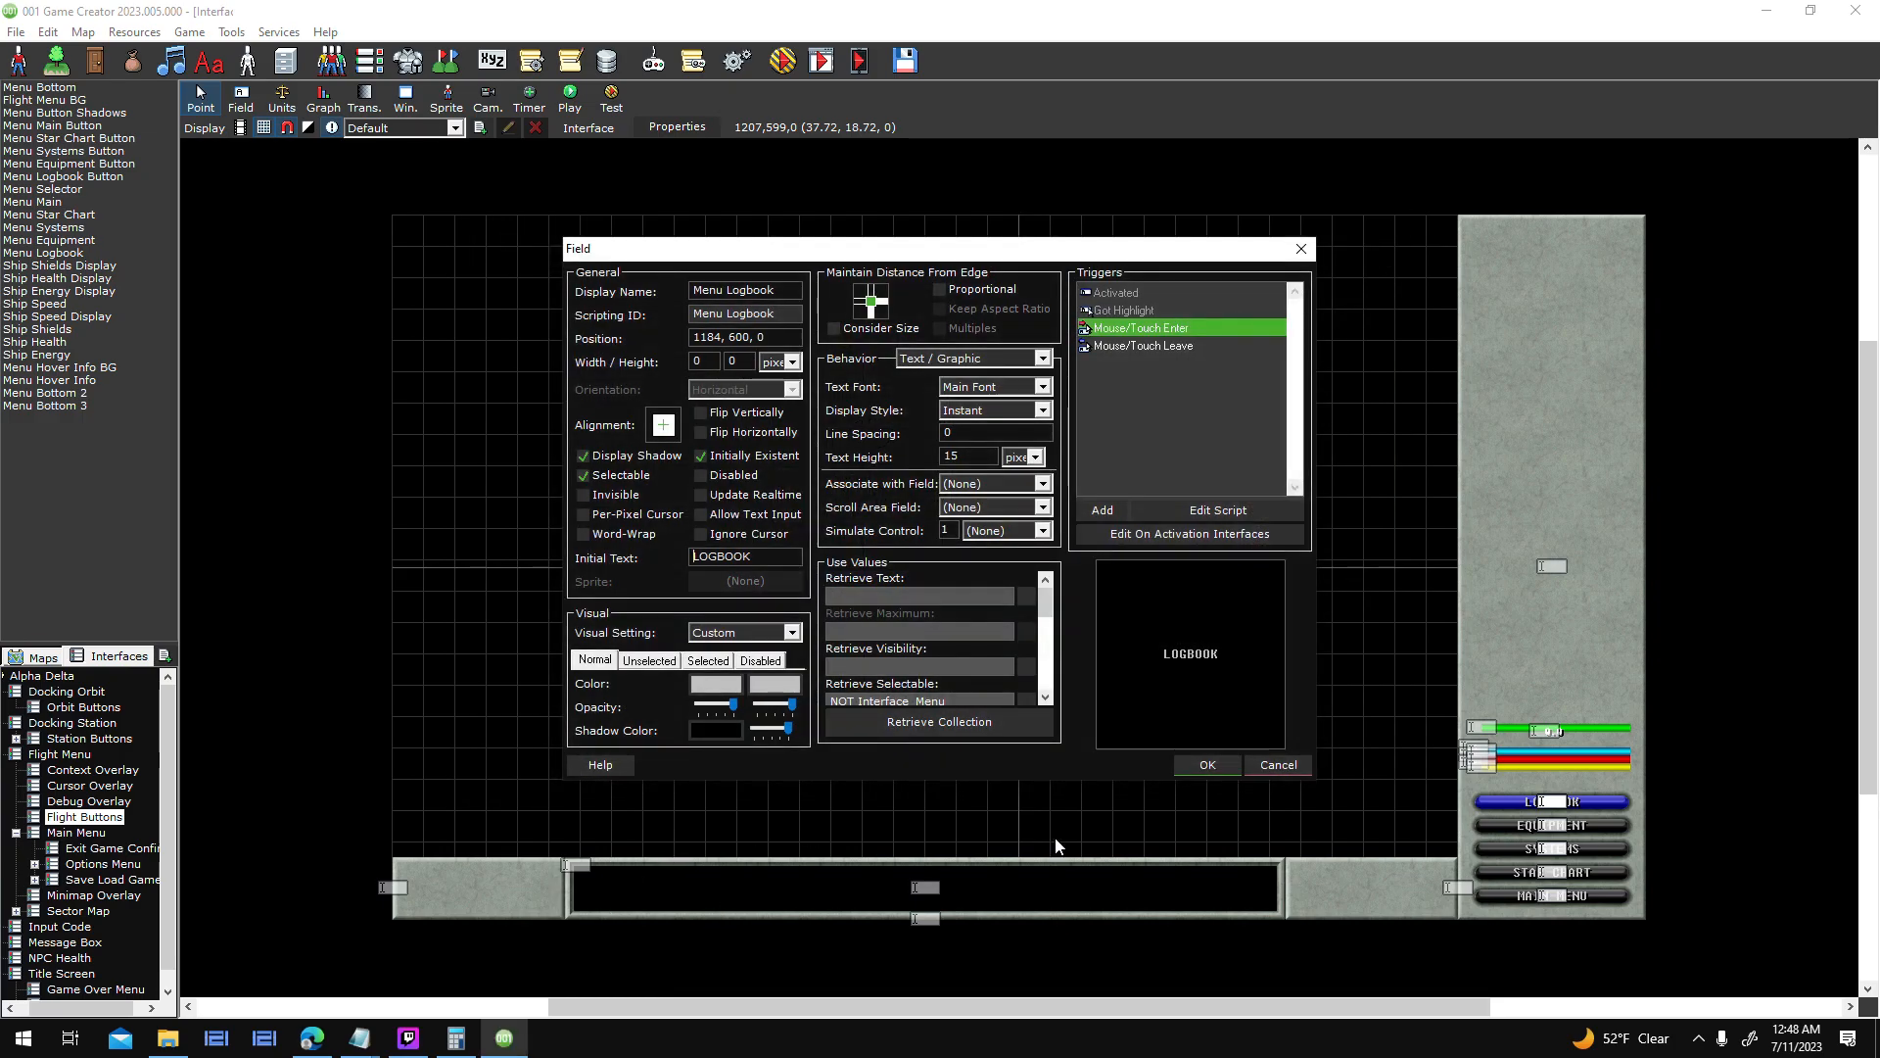
double_click(1144, 347)
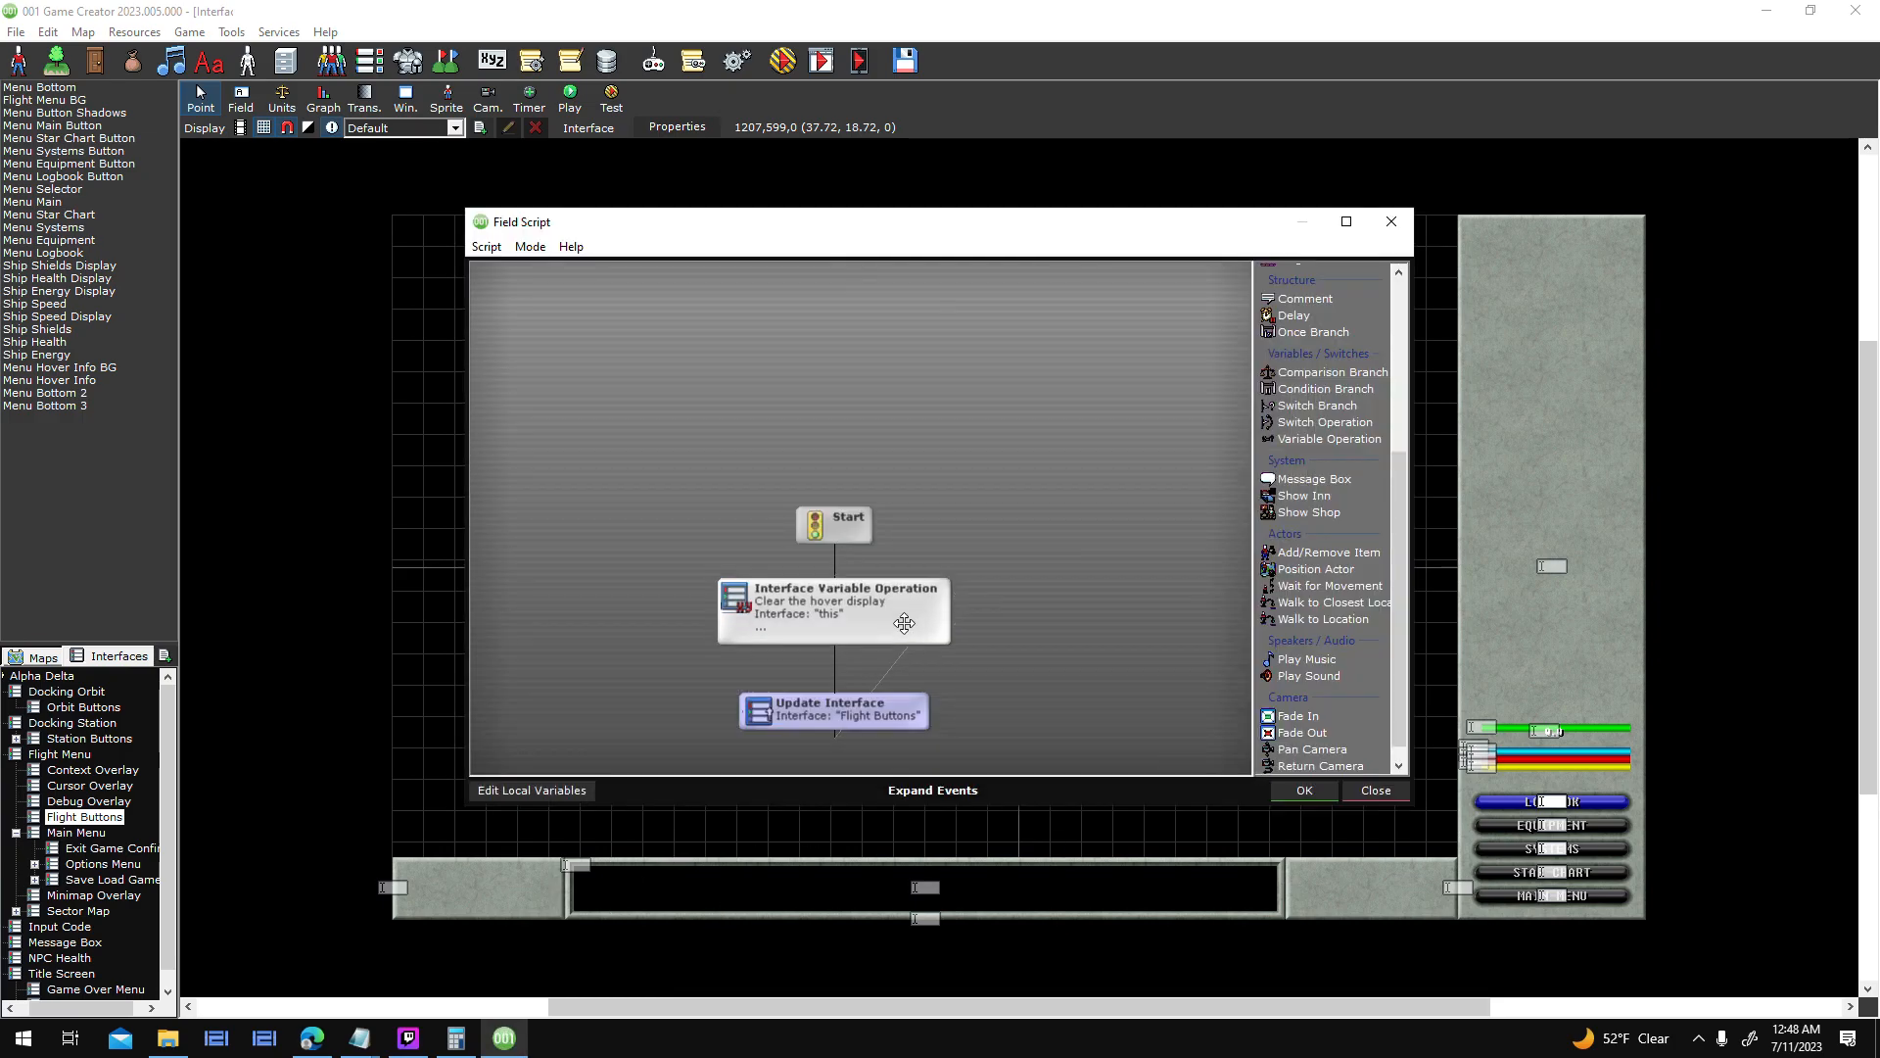
click(1291, 791)
click(1205, 766)
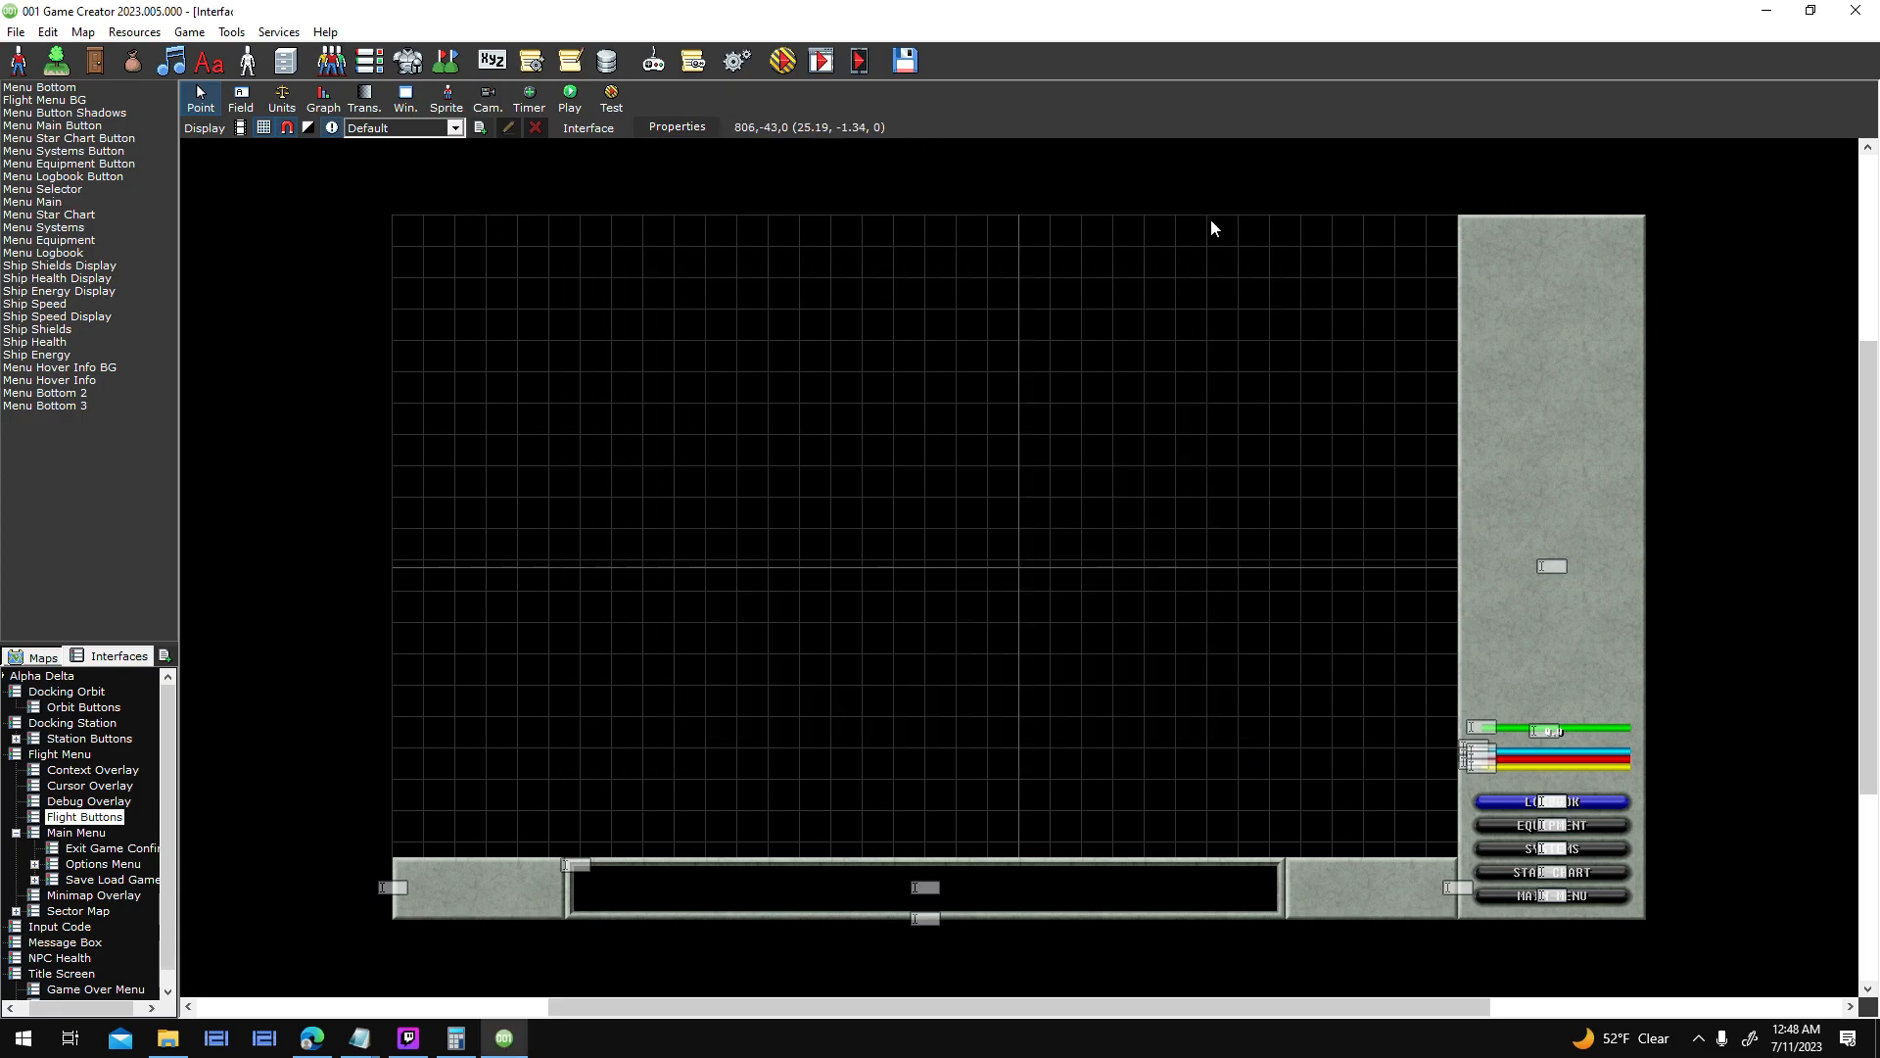
- Open the Flight Buttons interface's variables and check the default value of Flight_Hover
click(695, 125)
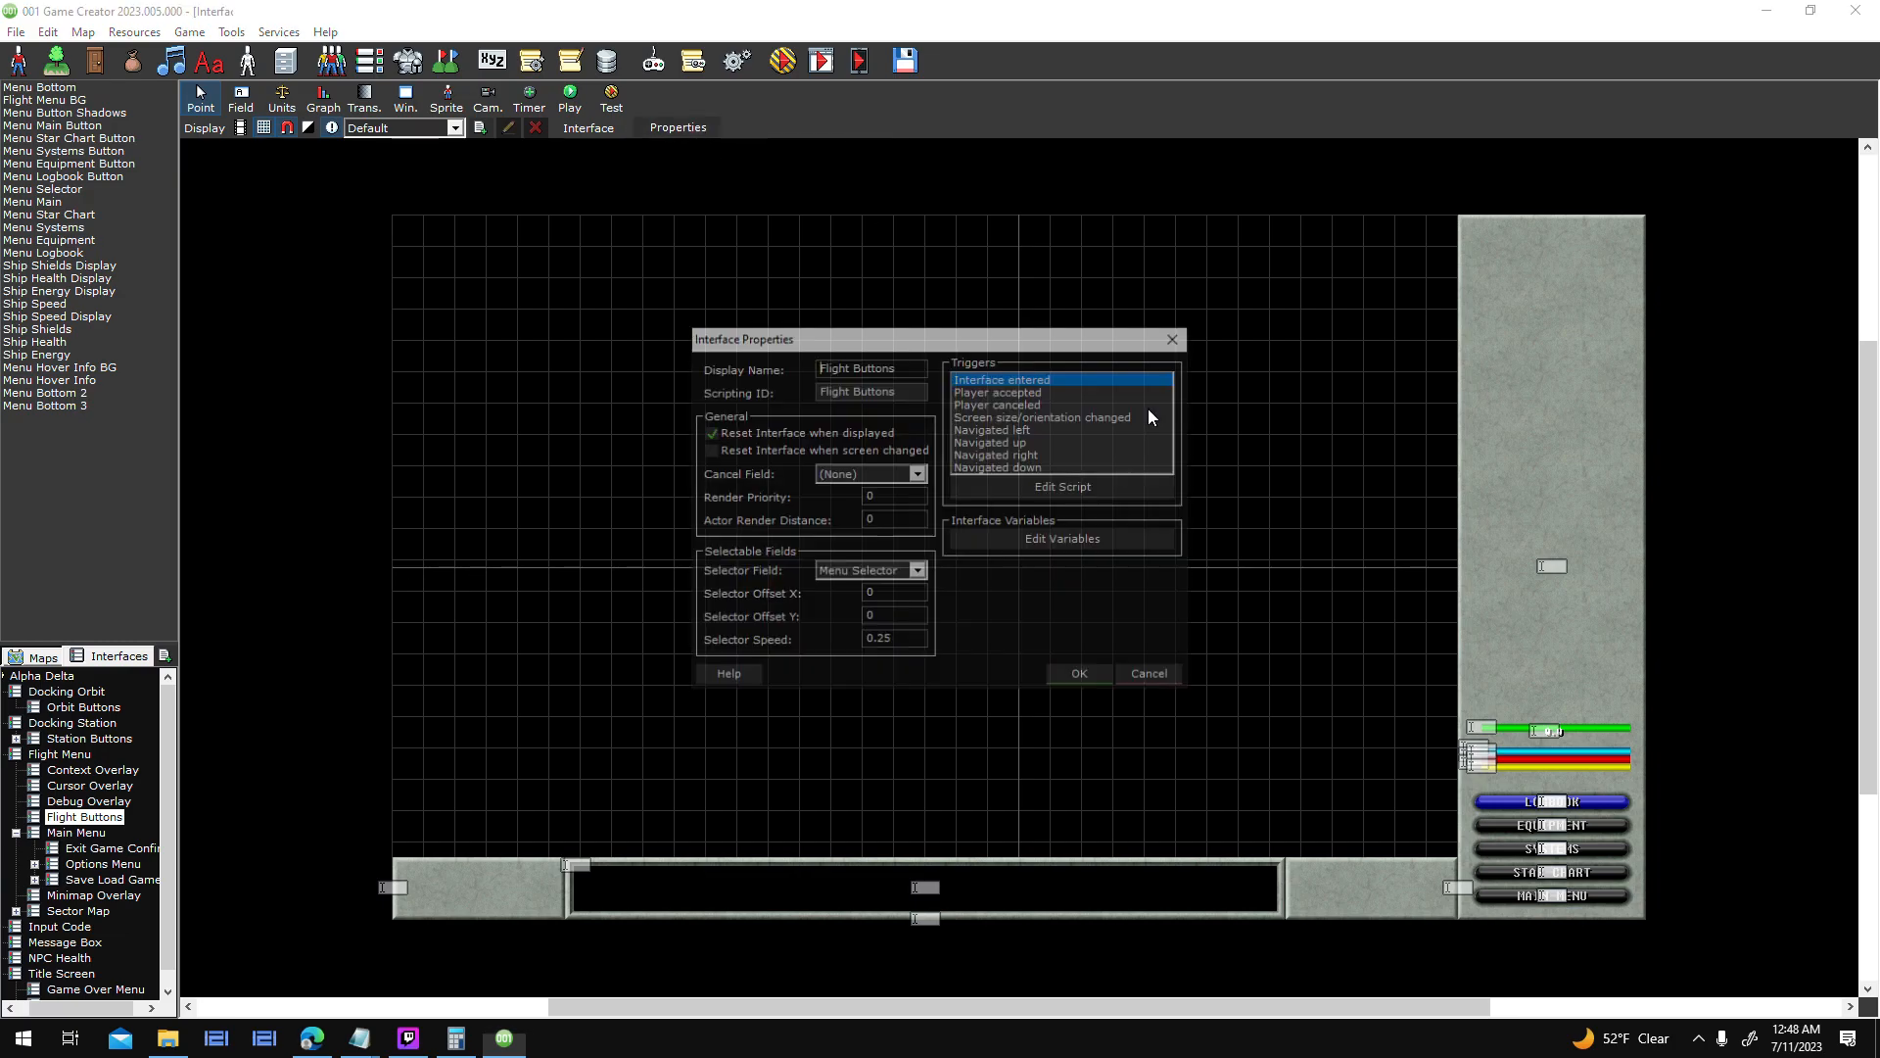
click(1119, 542)
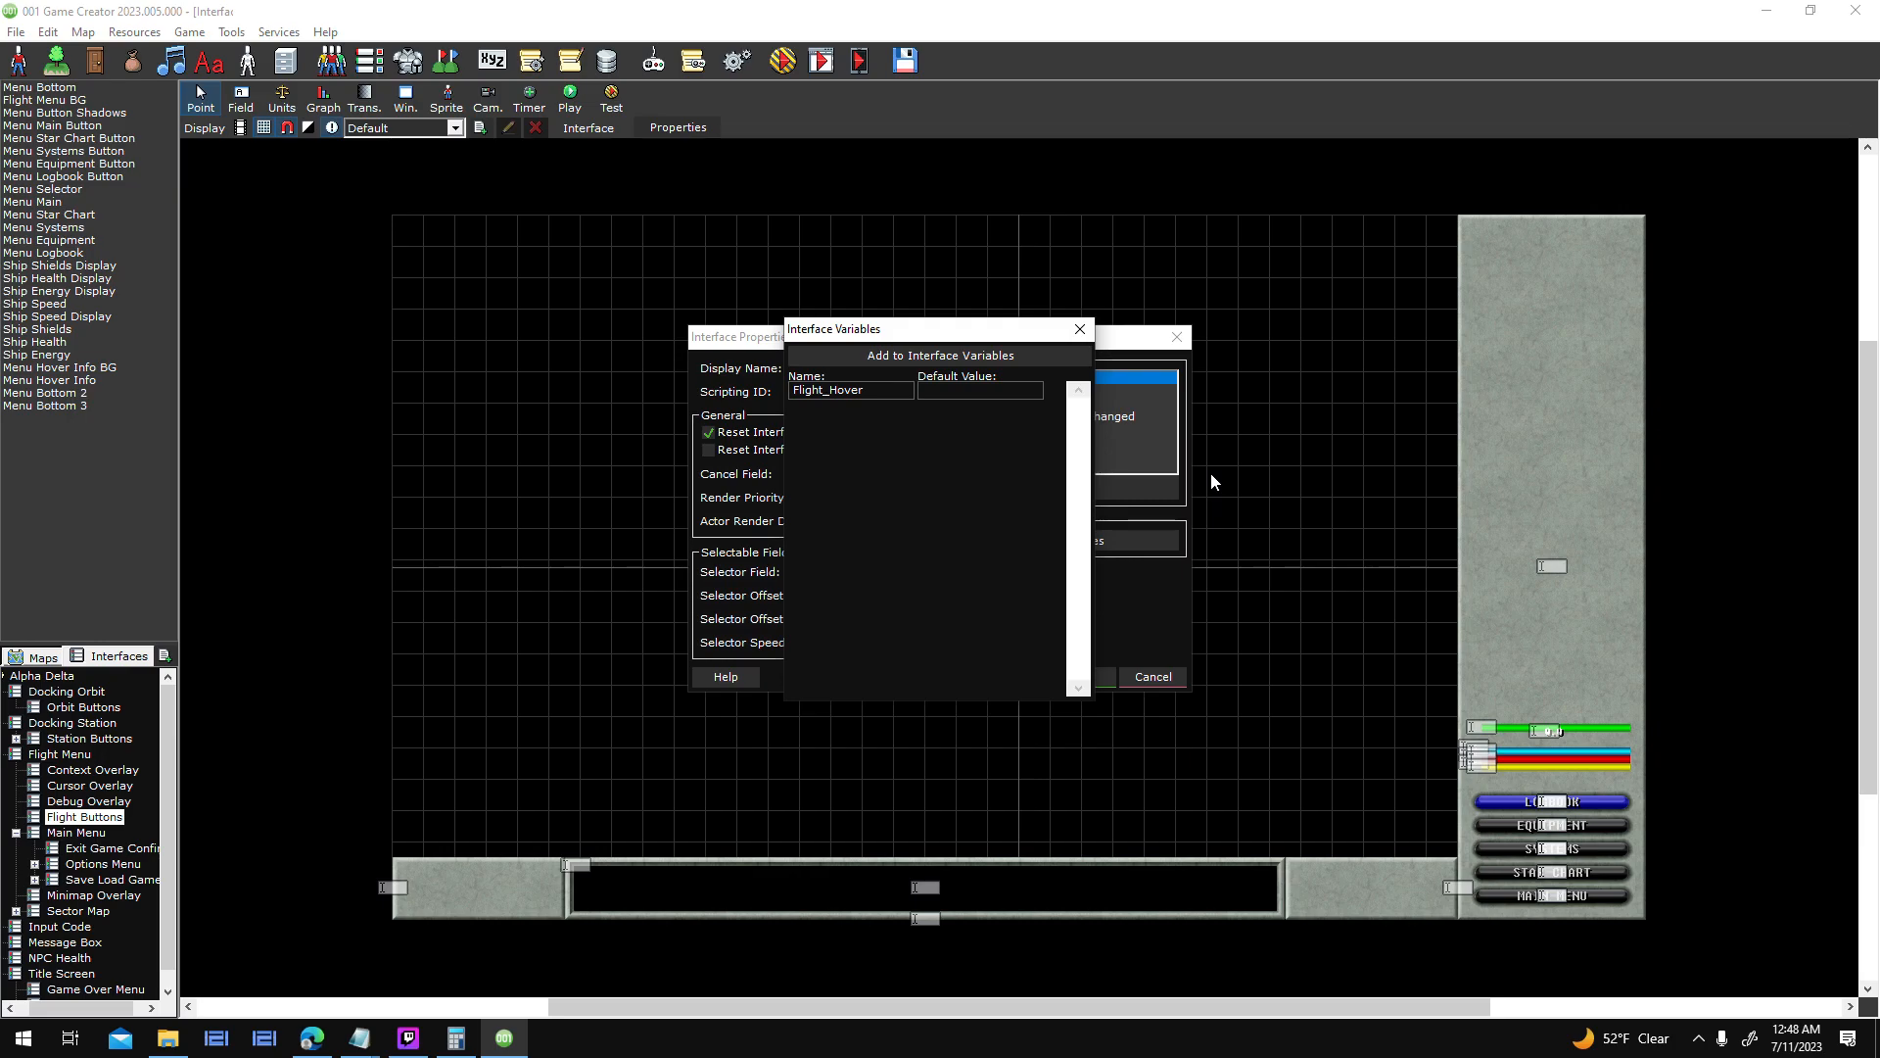
click(980, 390)
key(BackSpace)
key(BackSpace)
key(BackSpace)
key(BackSpace)
key(BackSpace)
key(BackSpace)
click(1077, 333)
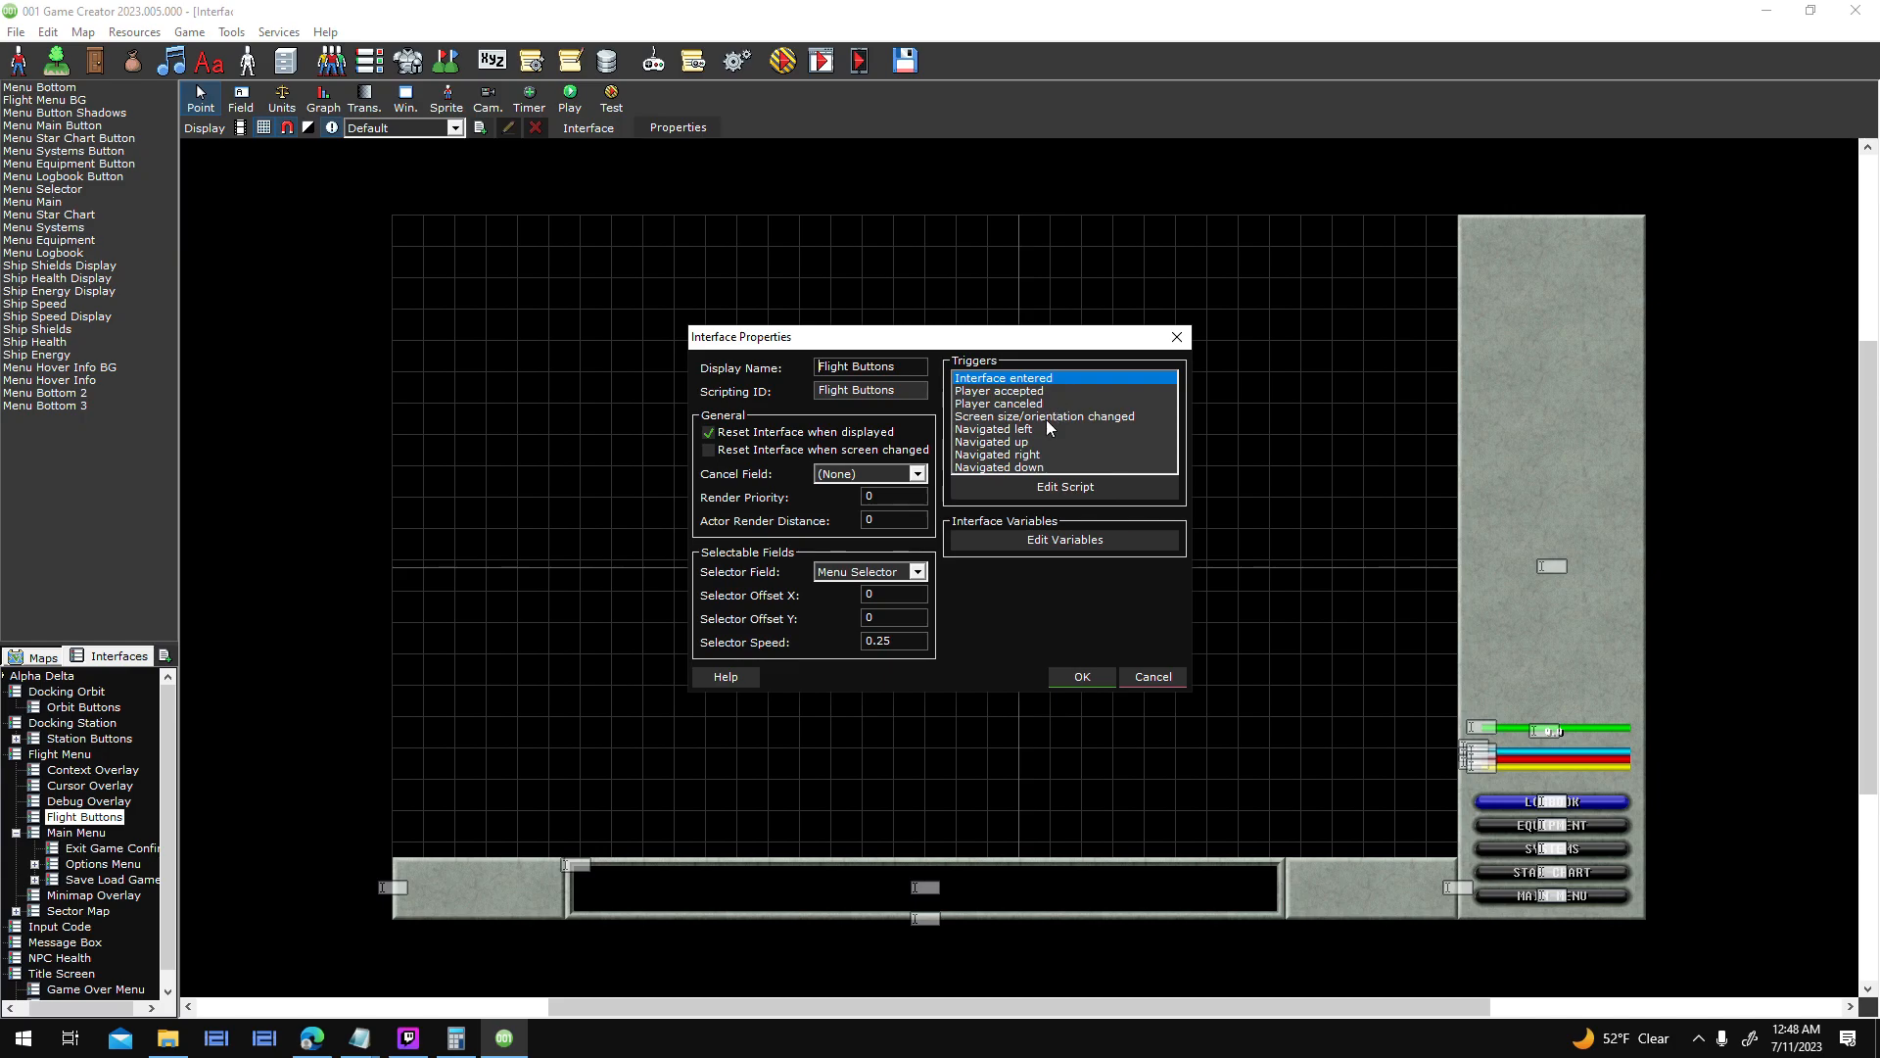
- Set the Player accepted script's Condition Branch on Flight Buttons to check this interface's Flight_Hover variable <> "", and save the interface properties
double_click(1052, 390)
double_click(954, 502)
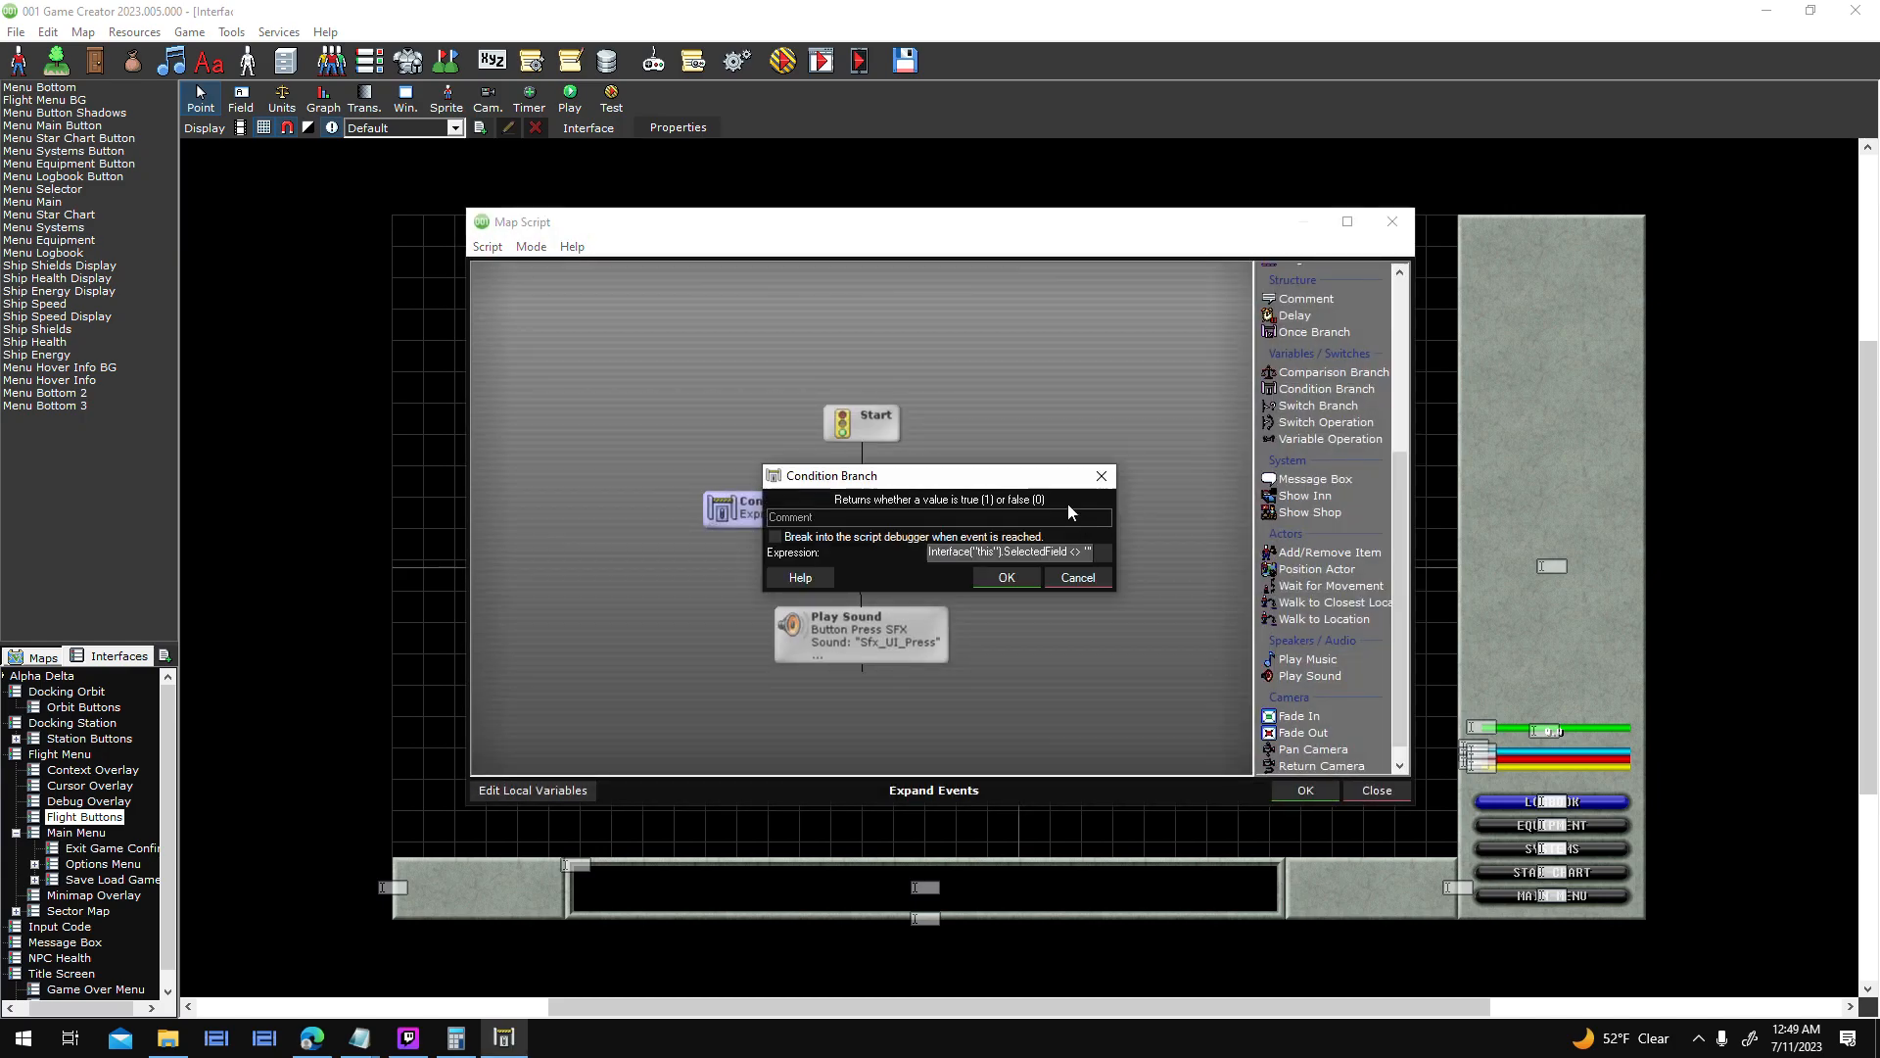
click(1098, 550)
click(845, 423)
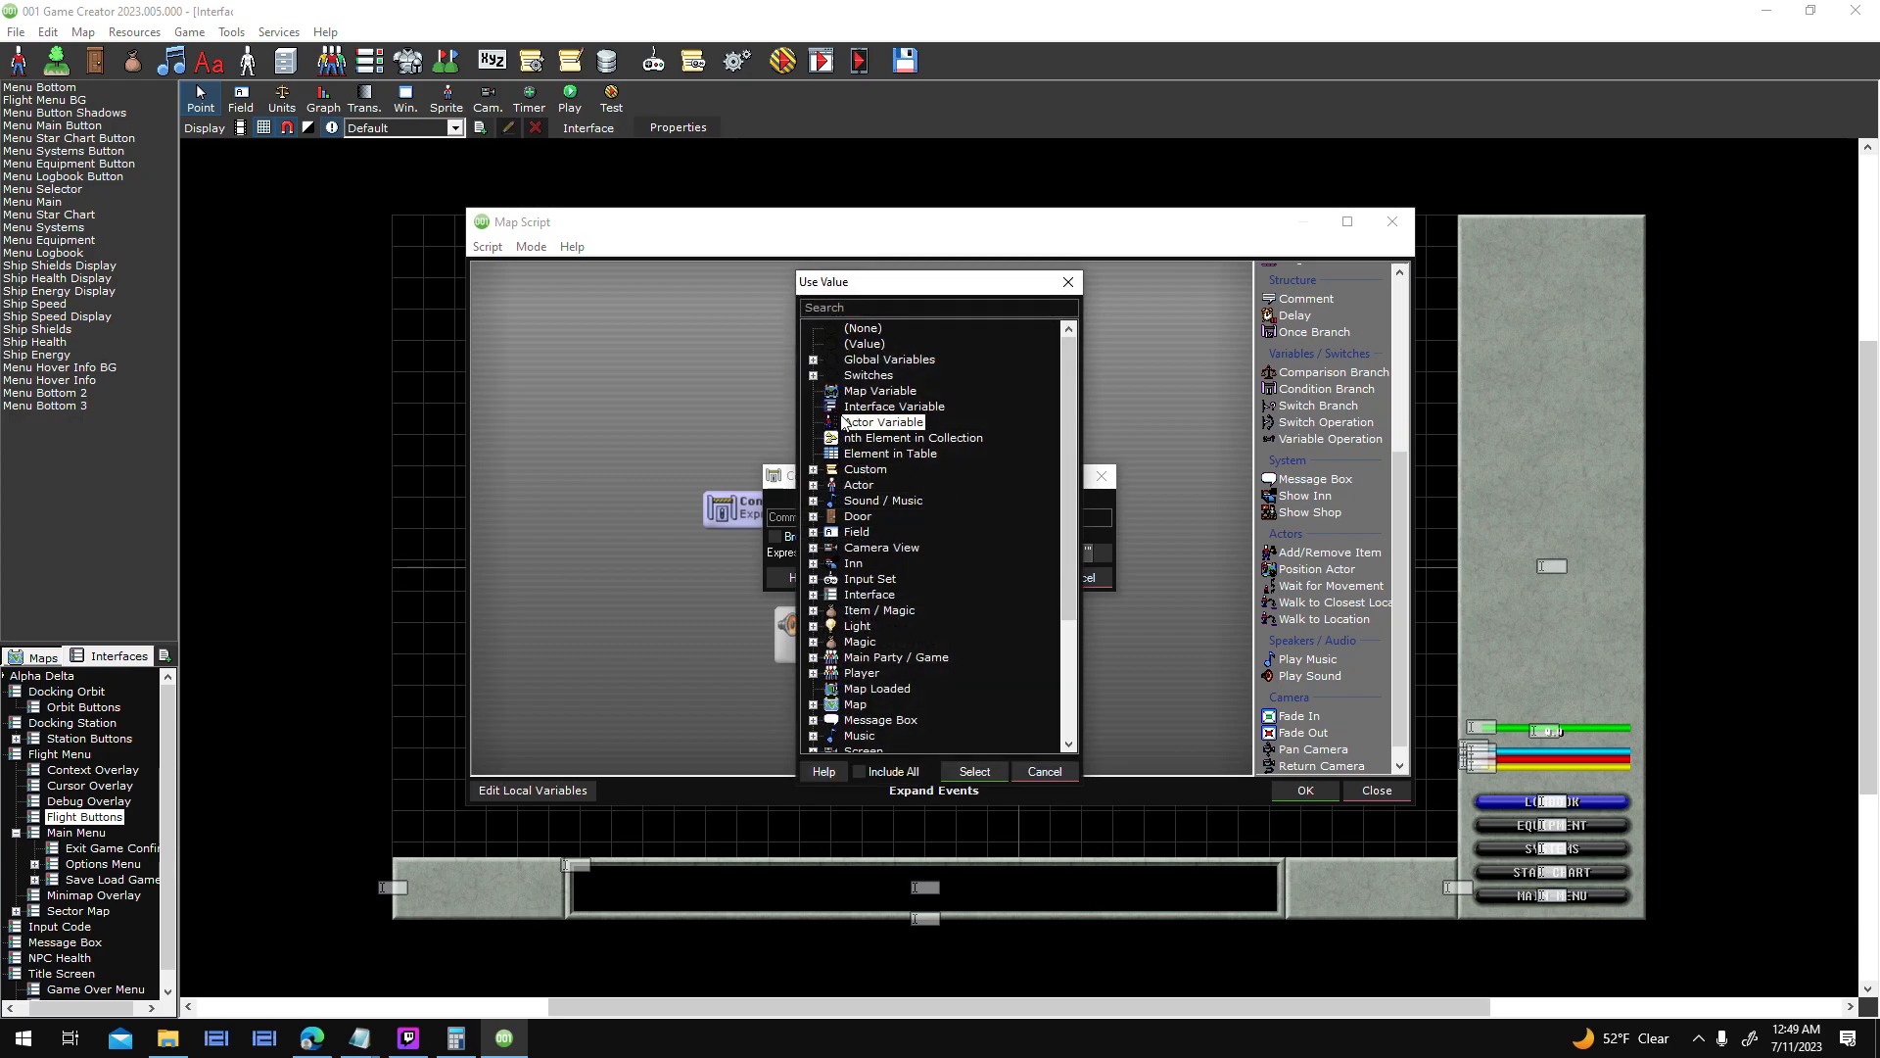
double_click(862, 406)
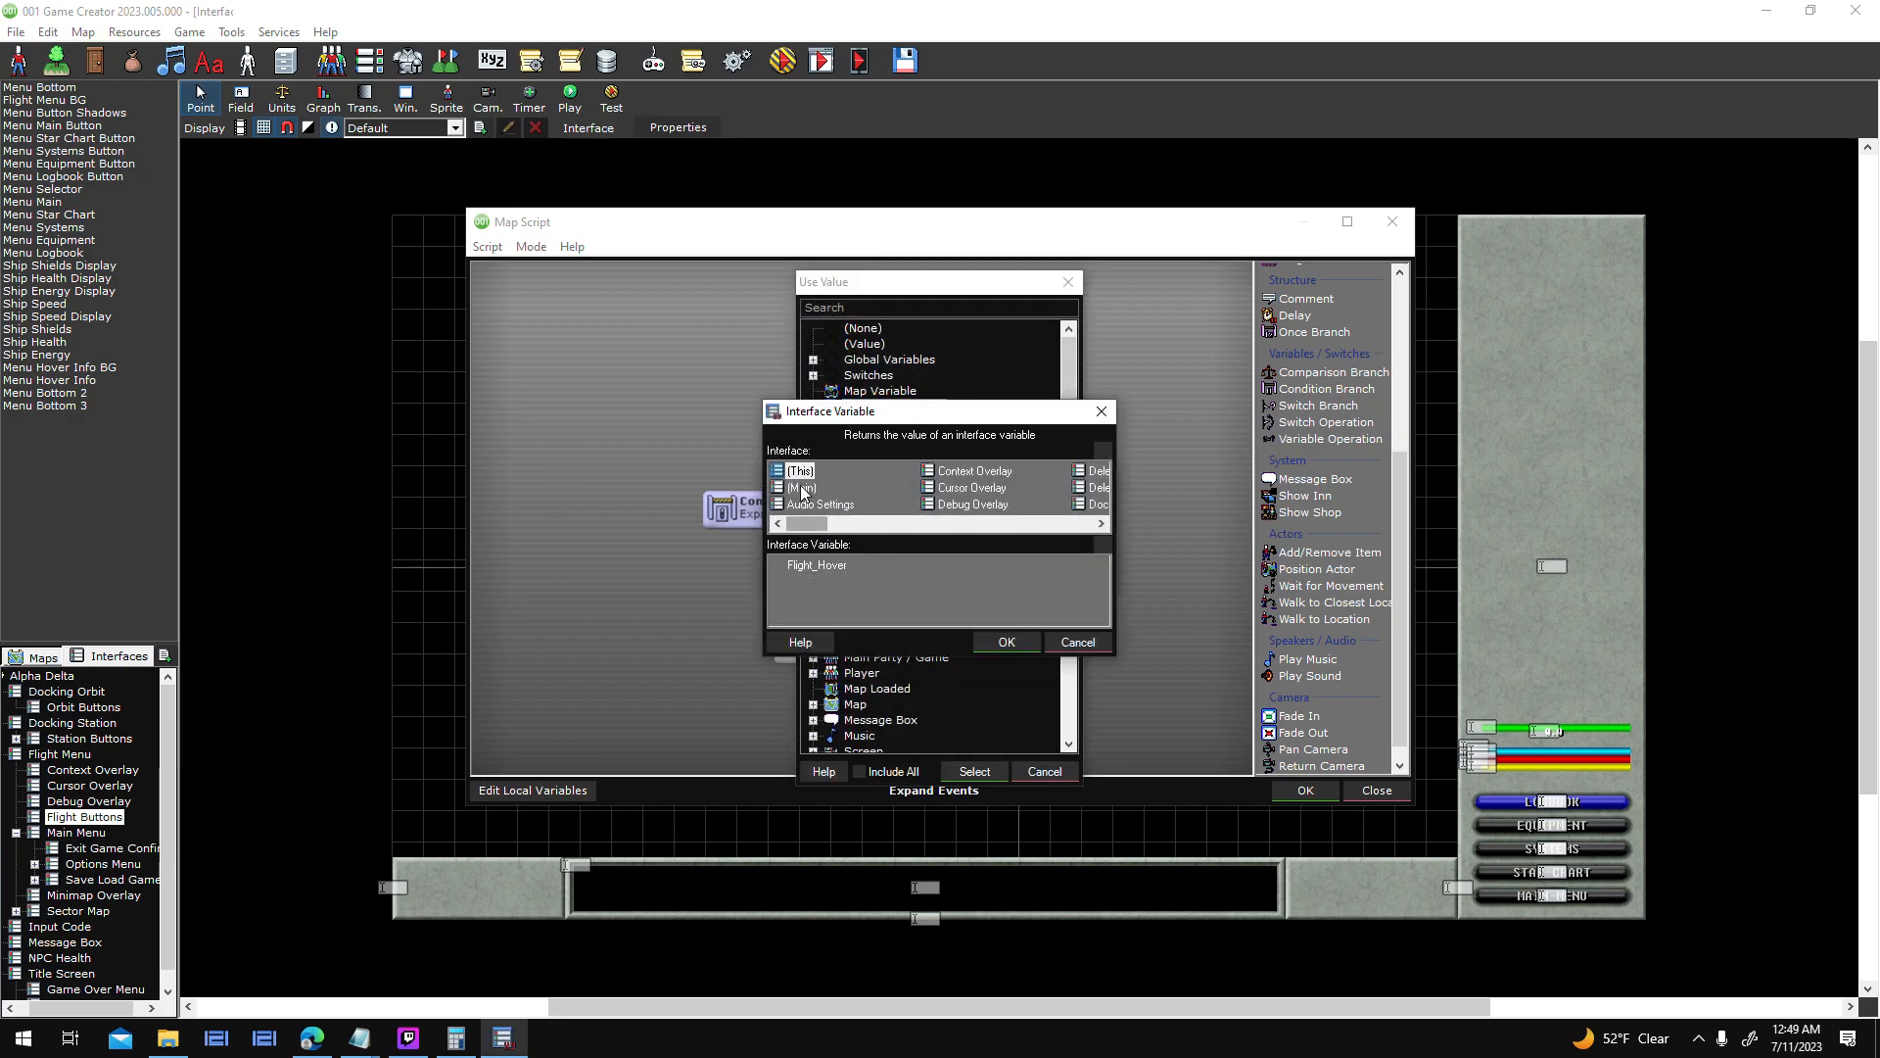
click(820, 564)
click(995, 643)
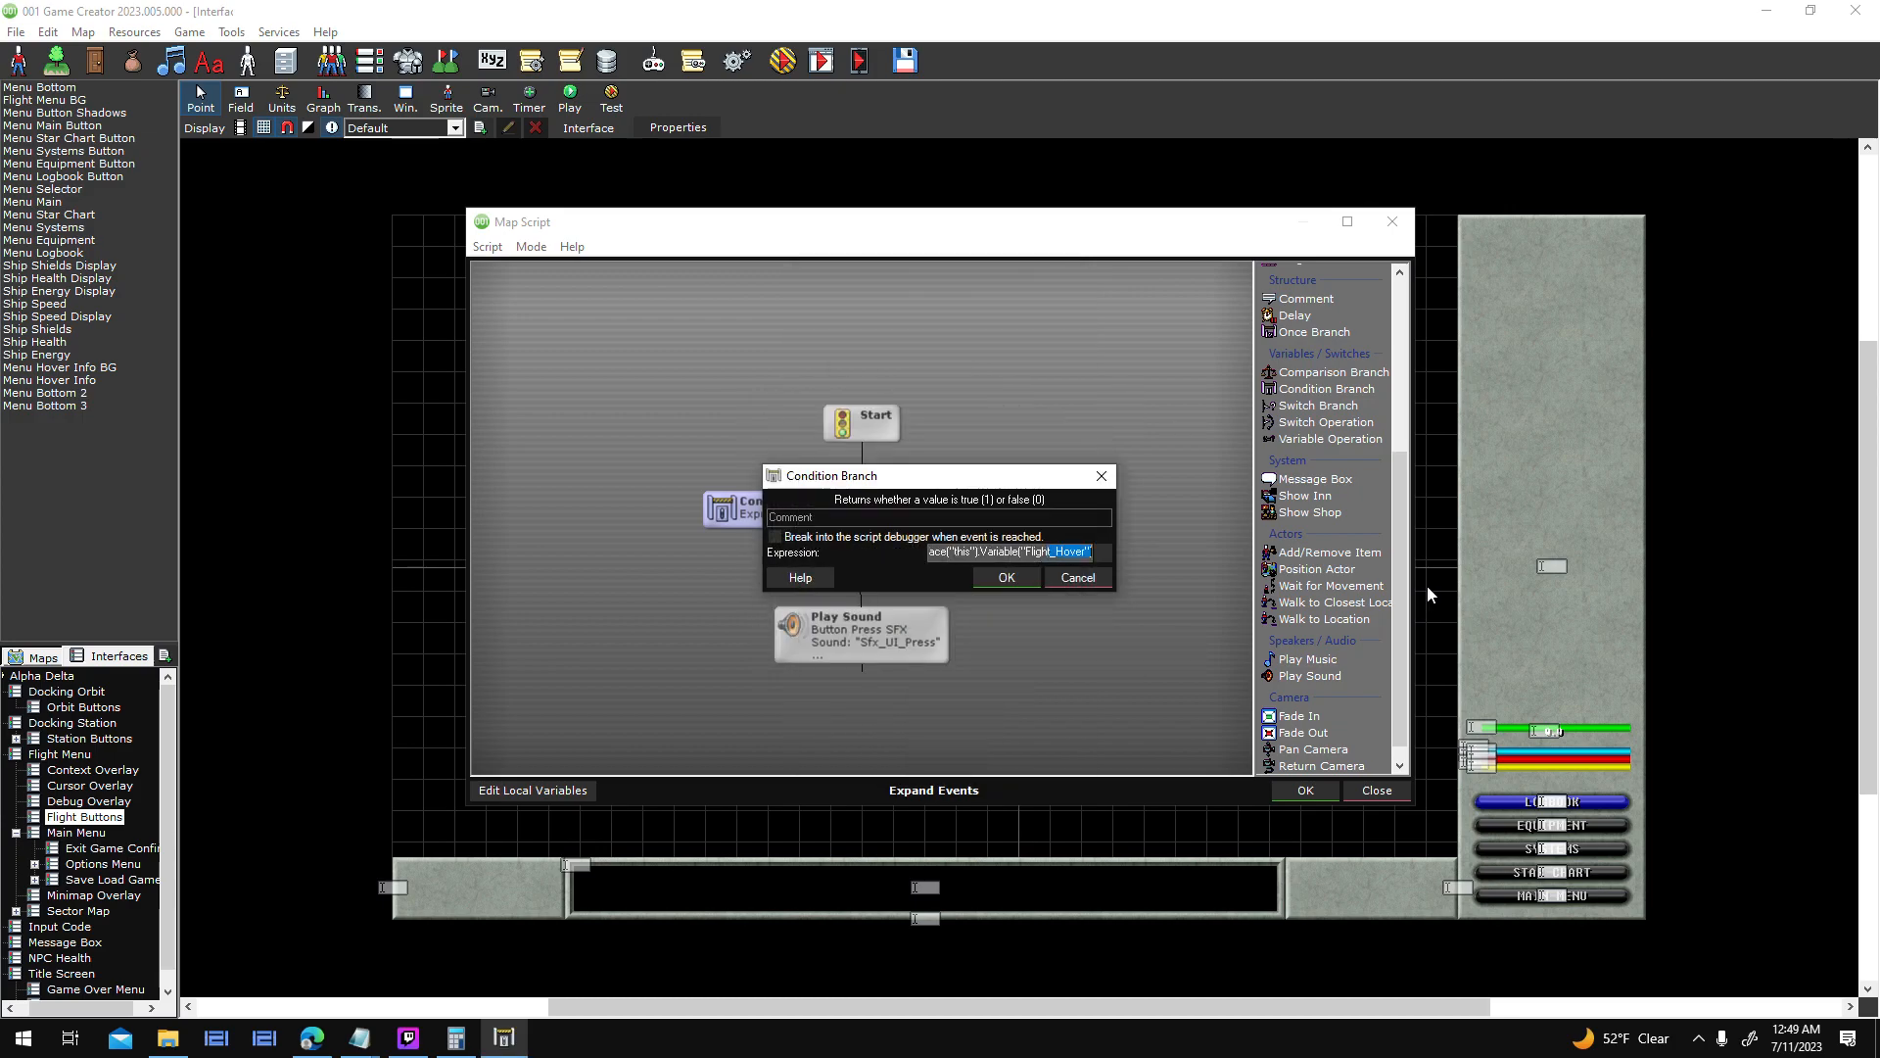
key(End)
text(<> "")
key(Return)
click(1306, 791)
click(1107, 676)
- Start a test run of the game and continue from the saved game
click(783, 61)
click(900, 584)
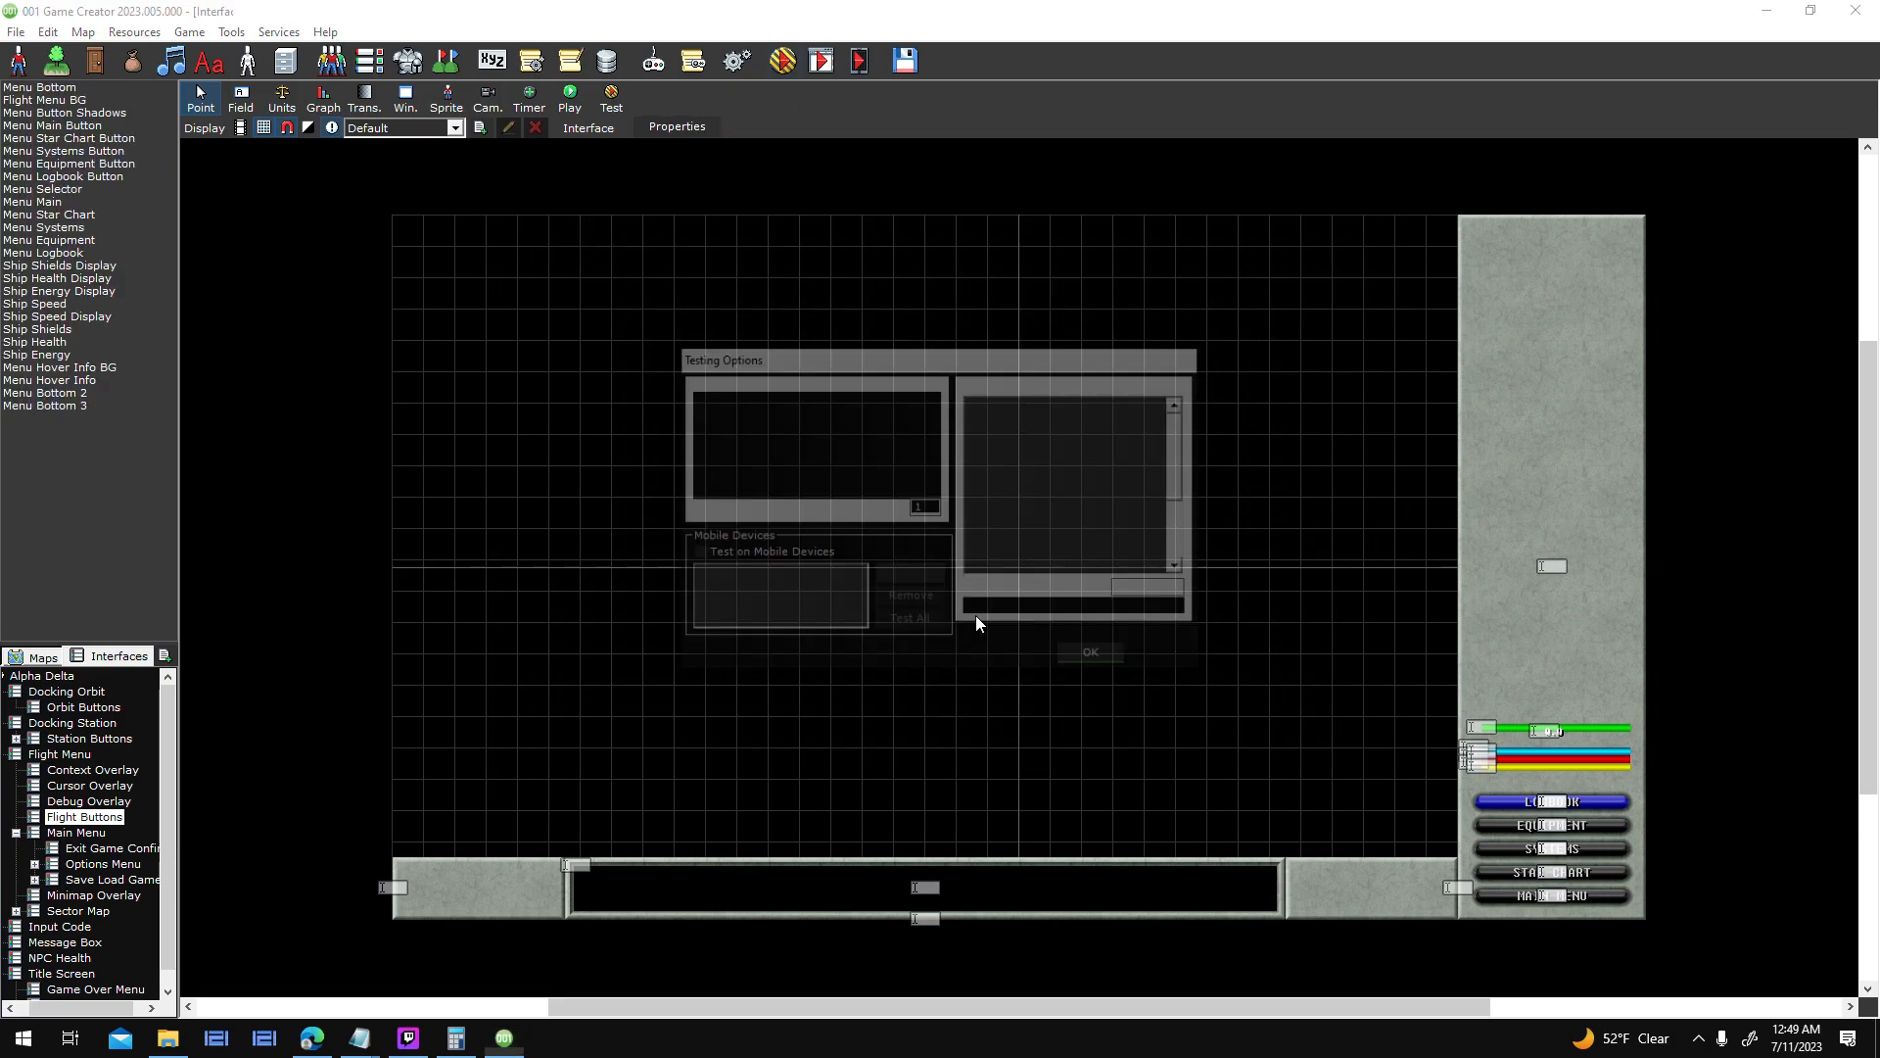
click(1096, 657)
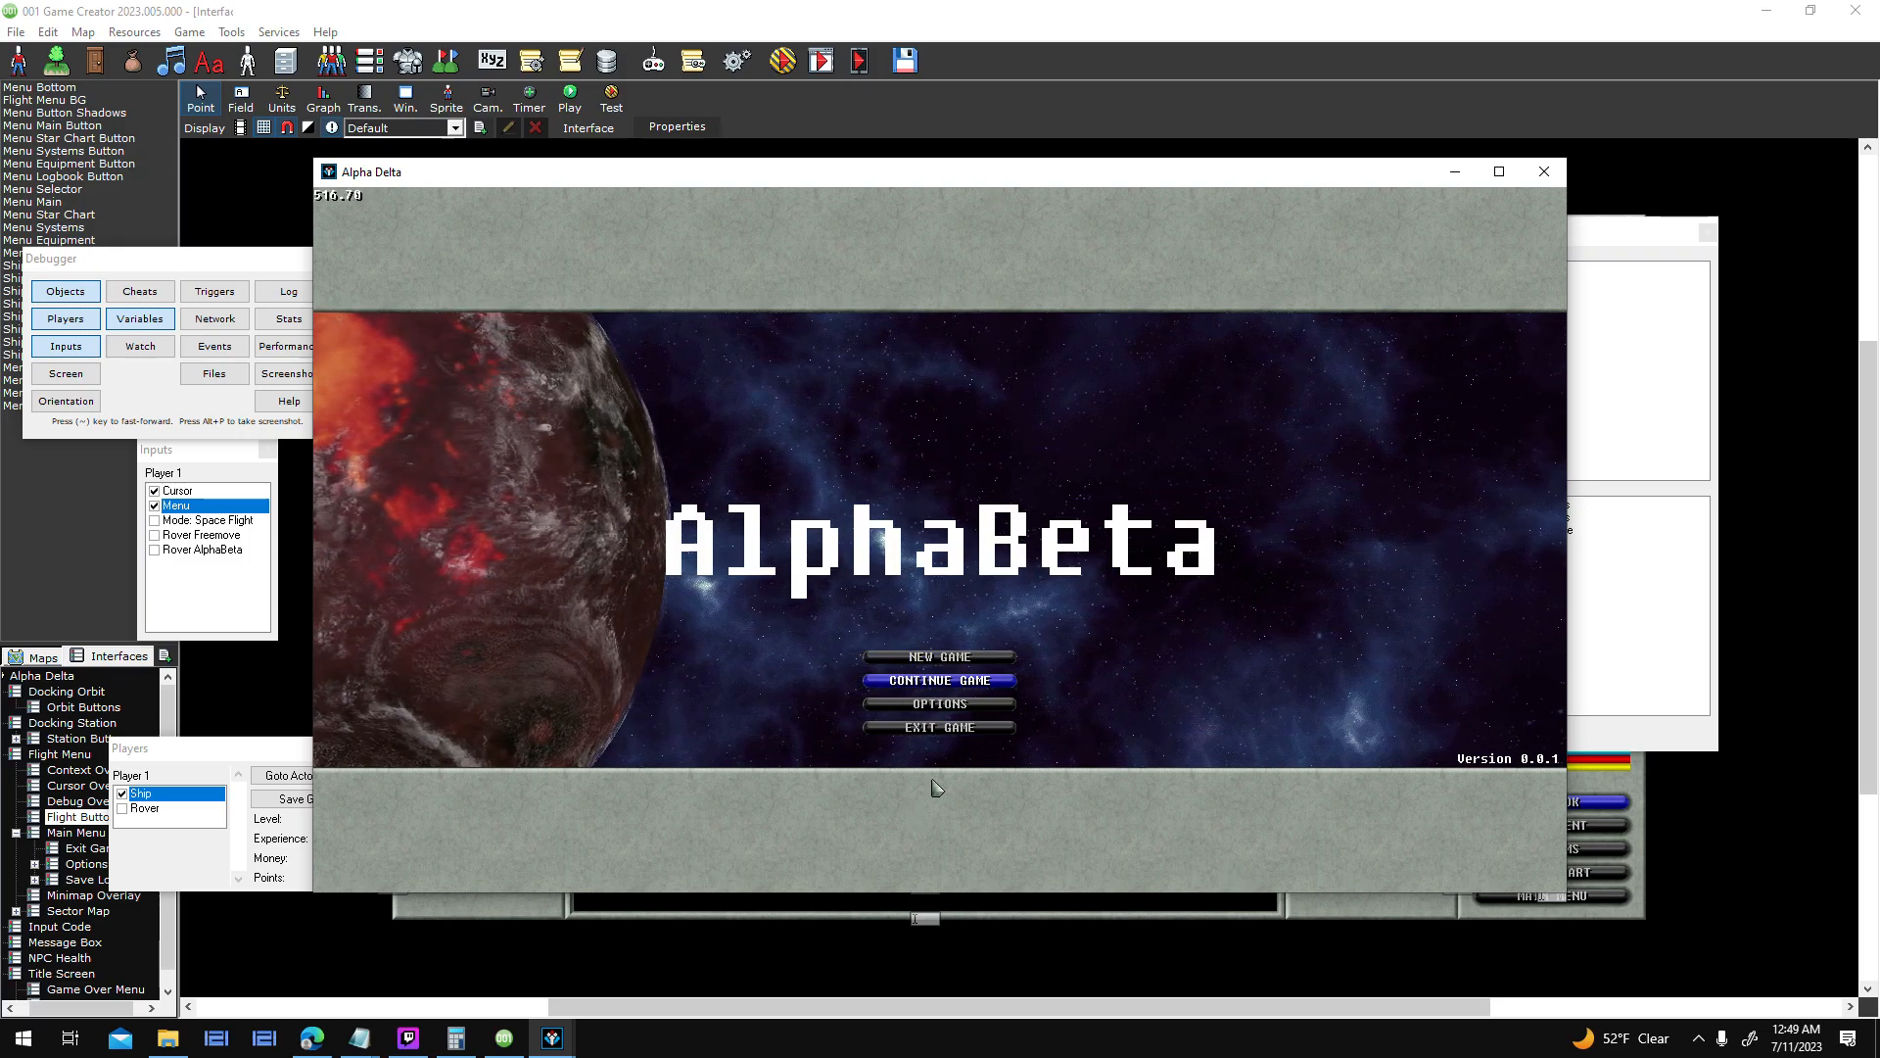
click(983, 681)
click(974, 598)
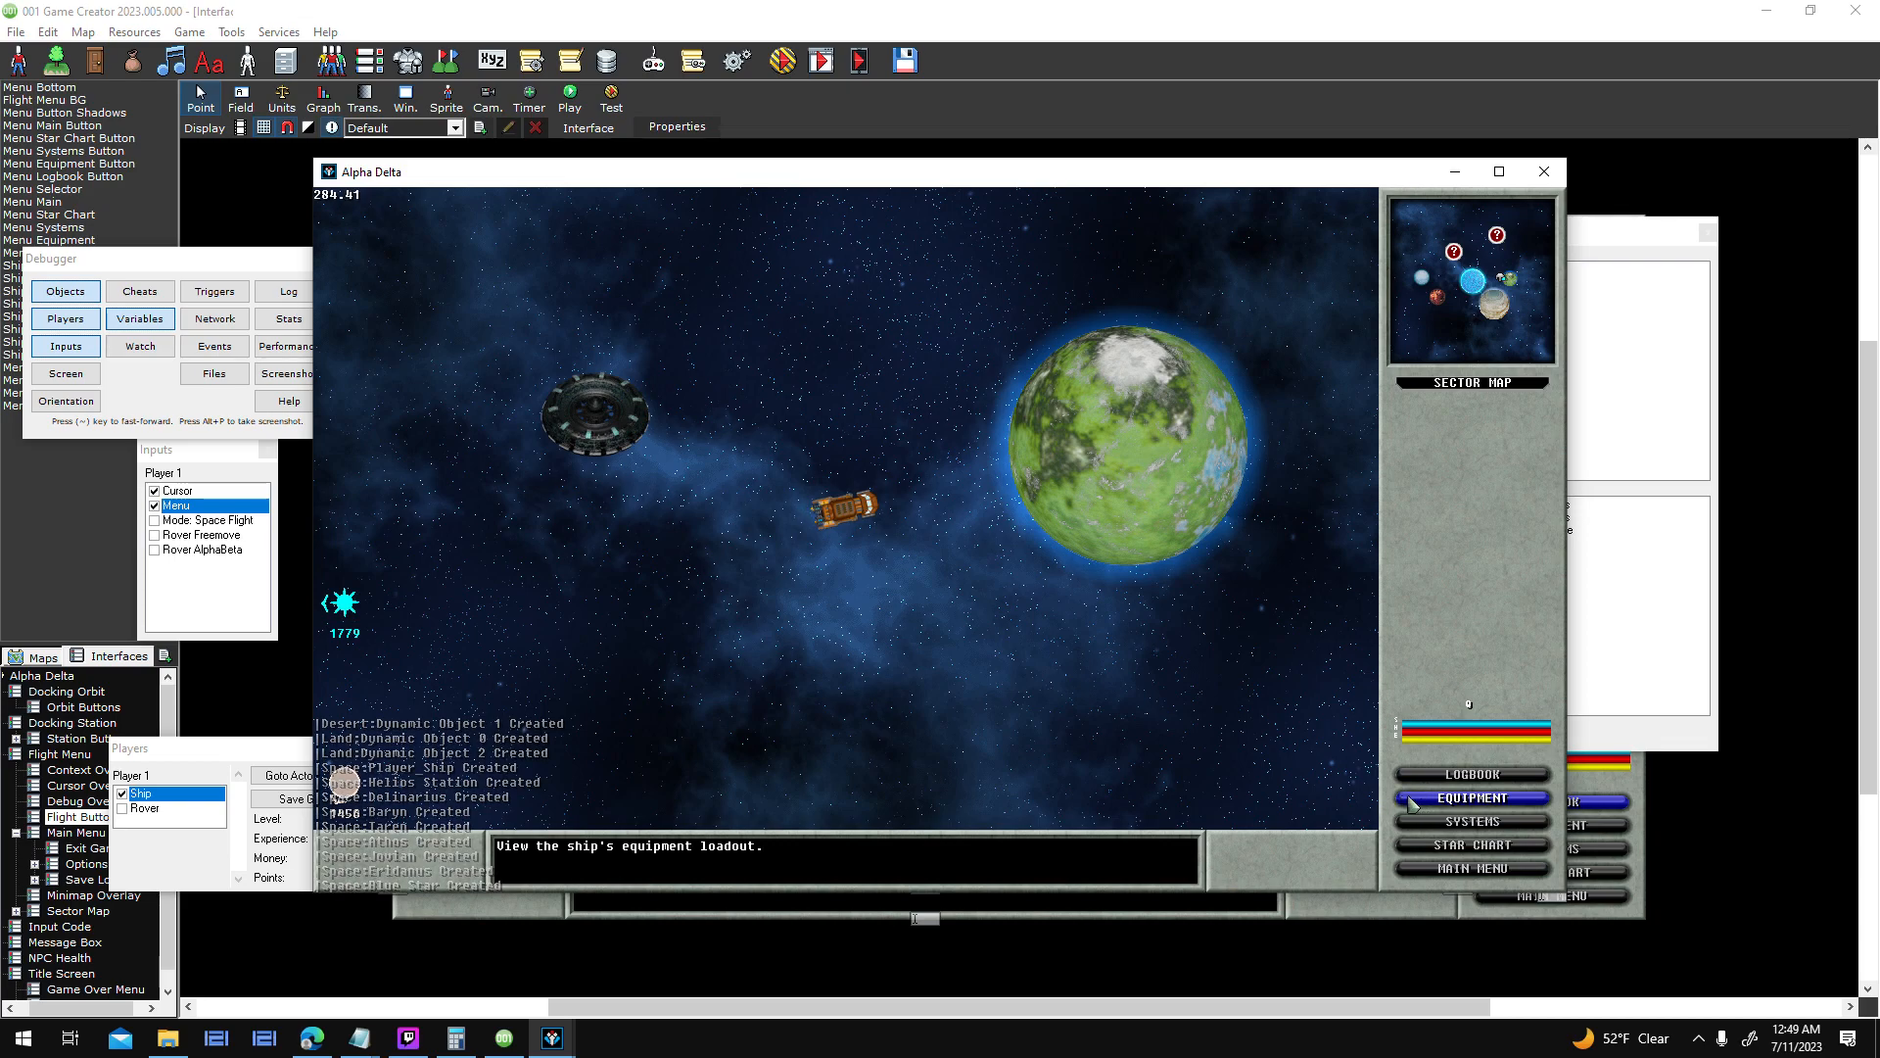
- Test the flight menu's Main Menu button by repeatedly opening the main menu and resuming the game
click(1473, 873)
click(950, 418)
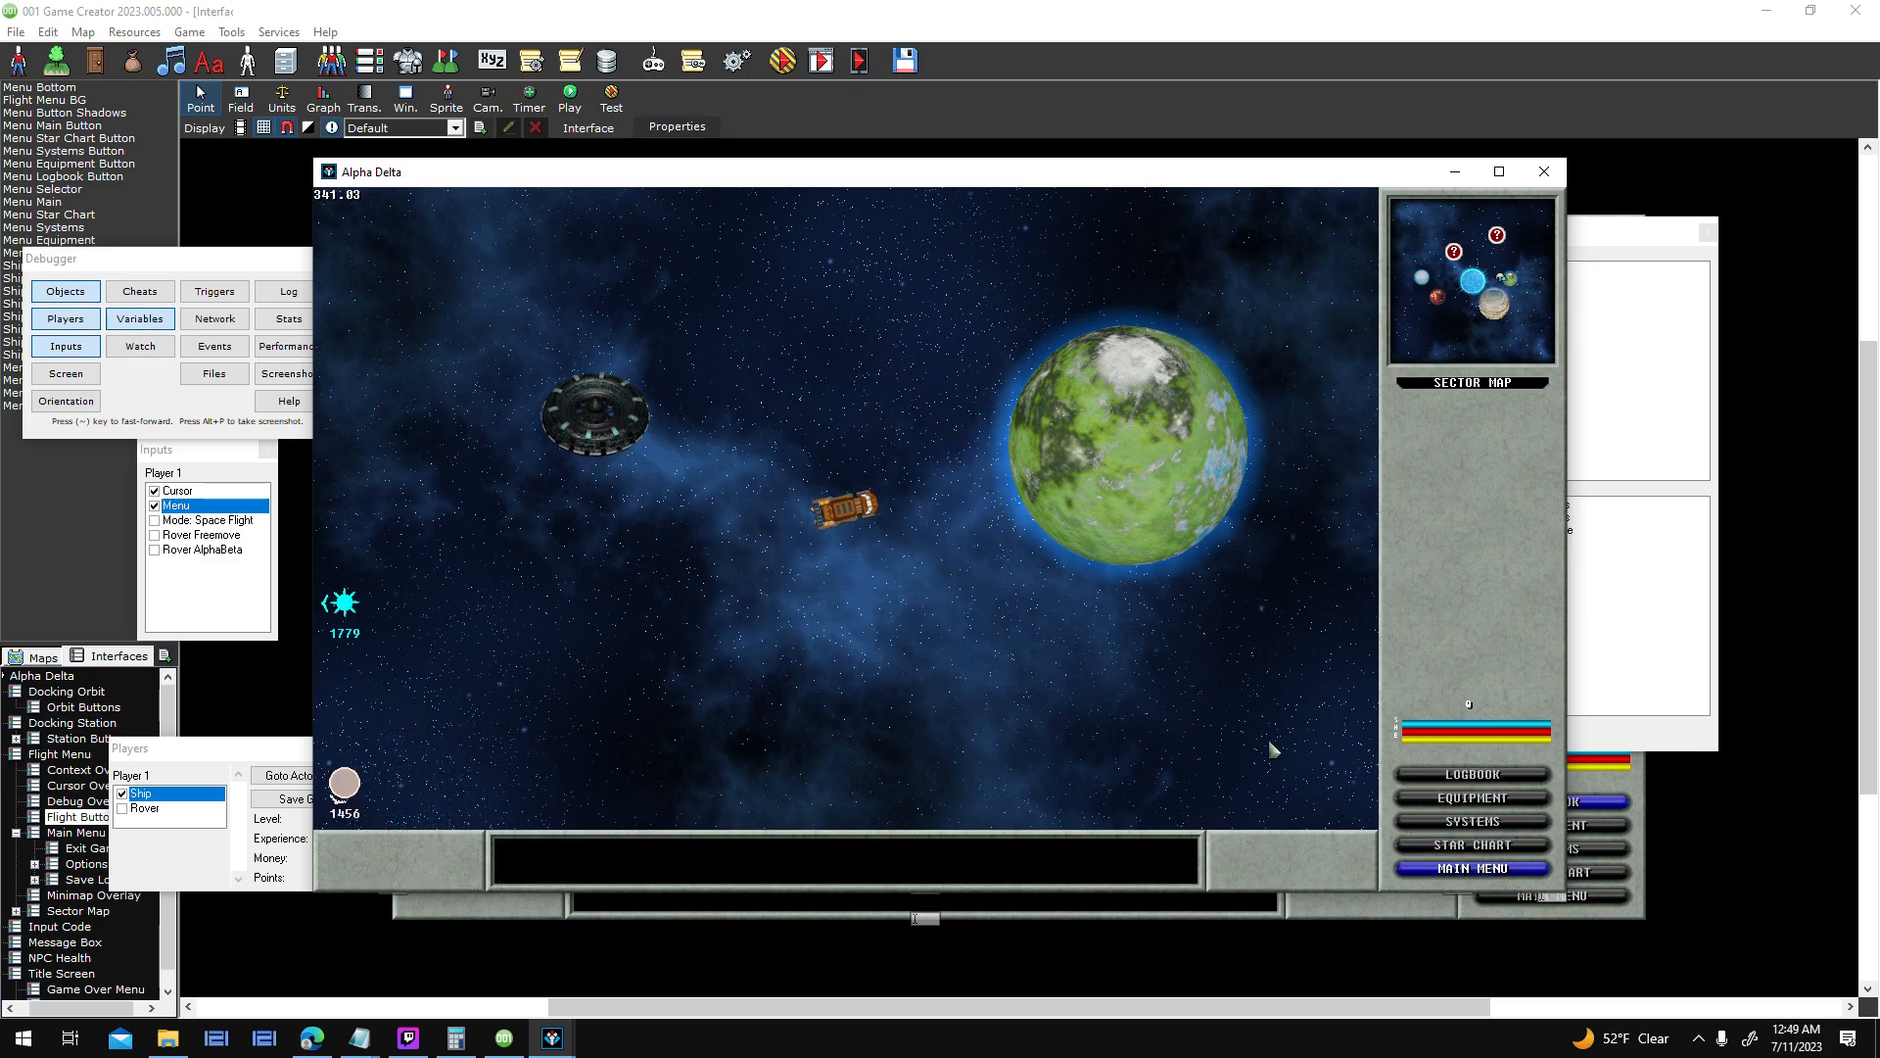
click(1439, 877)
click(862, 418)
click(1474, 870)
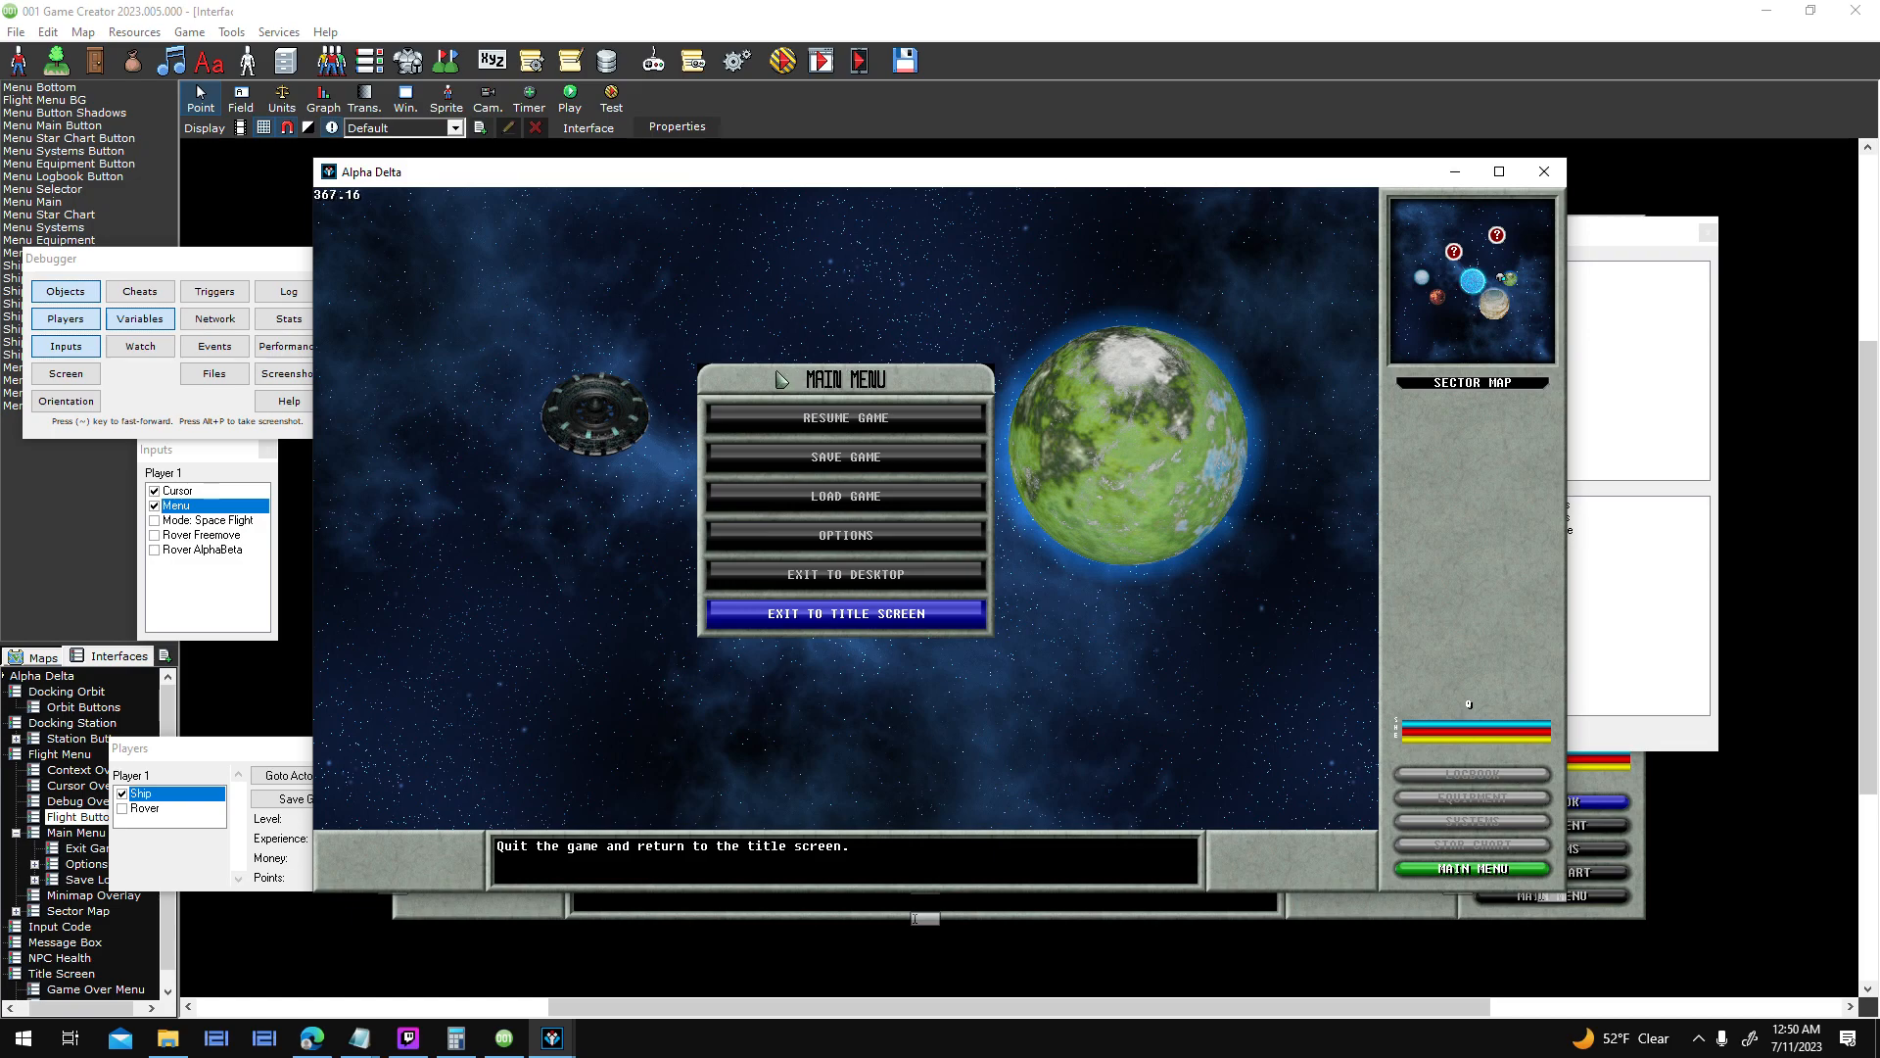
- Cycle the highlight up and down through the in-game main menu entries to test keyboard navigation
key(Down)
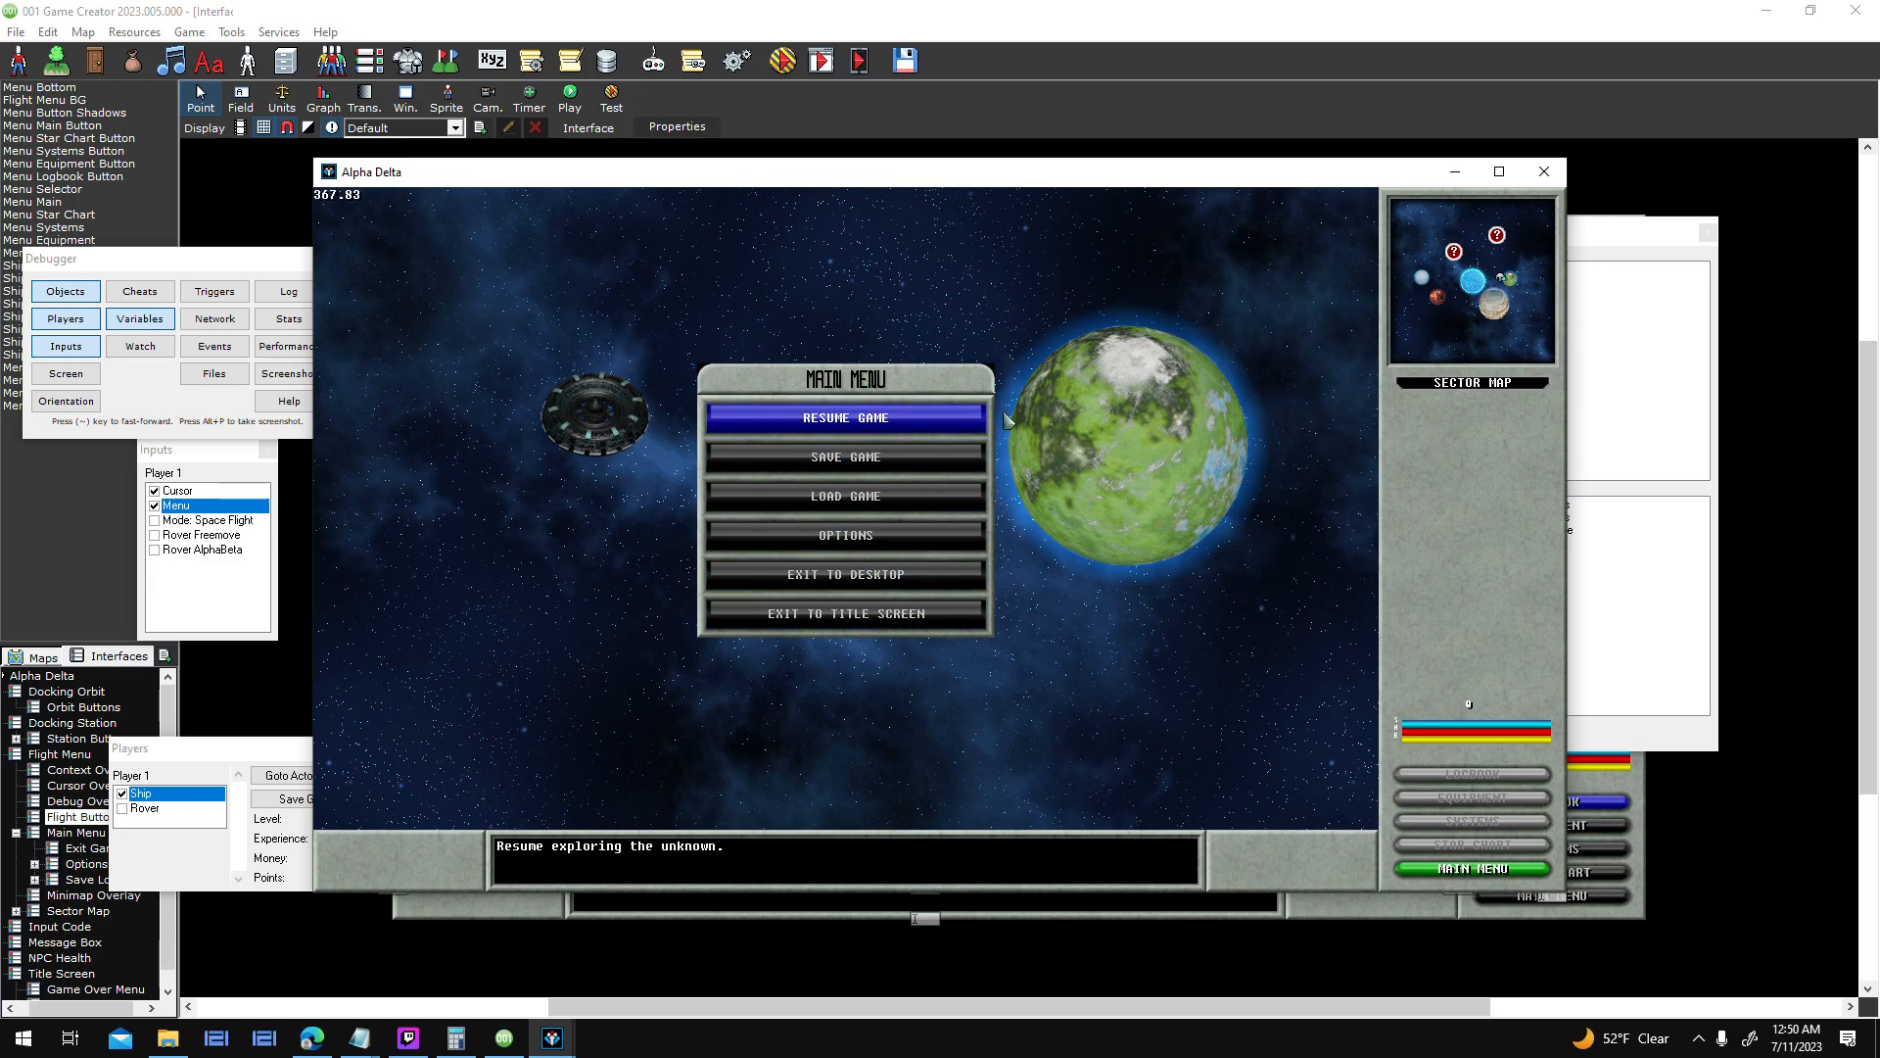
key(Up)
key(Down)
key(Down)
key(Down)
key(Down)
key(Down)
key(Down)
key(Down)
key(Down)
key(Down)
key(Down)
key(Down)
key(Down)
key(Down)
key(Down)
key(Down)
key(Down)
key(Down)
key(Down)
key(Down)
key(Down)
key(Down)
key(Down)
key(Down)
key(Down)
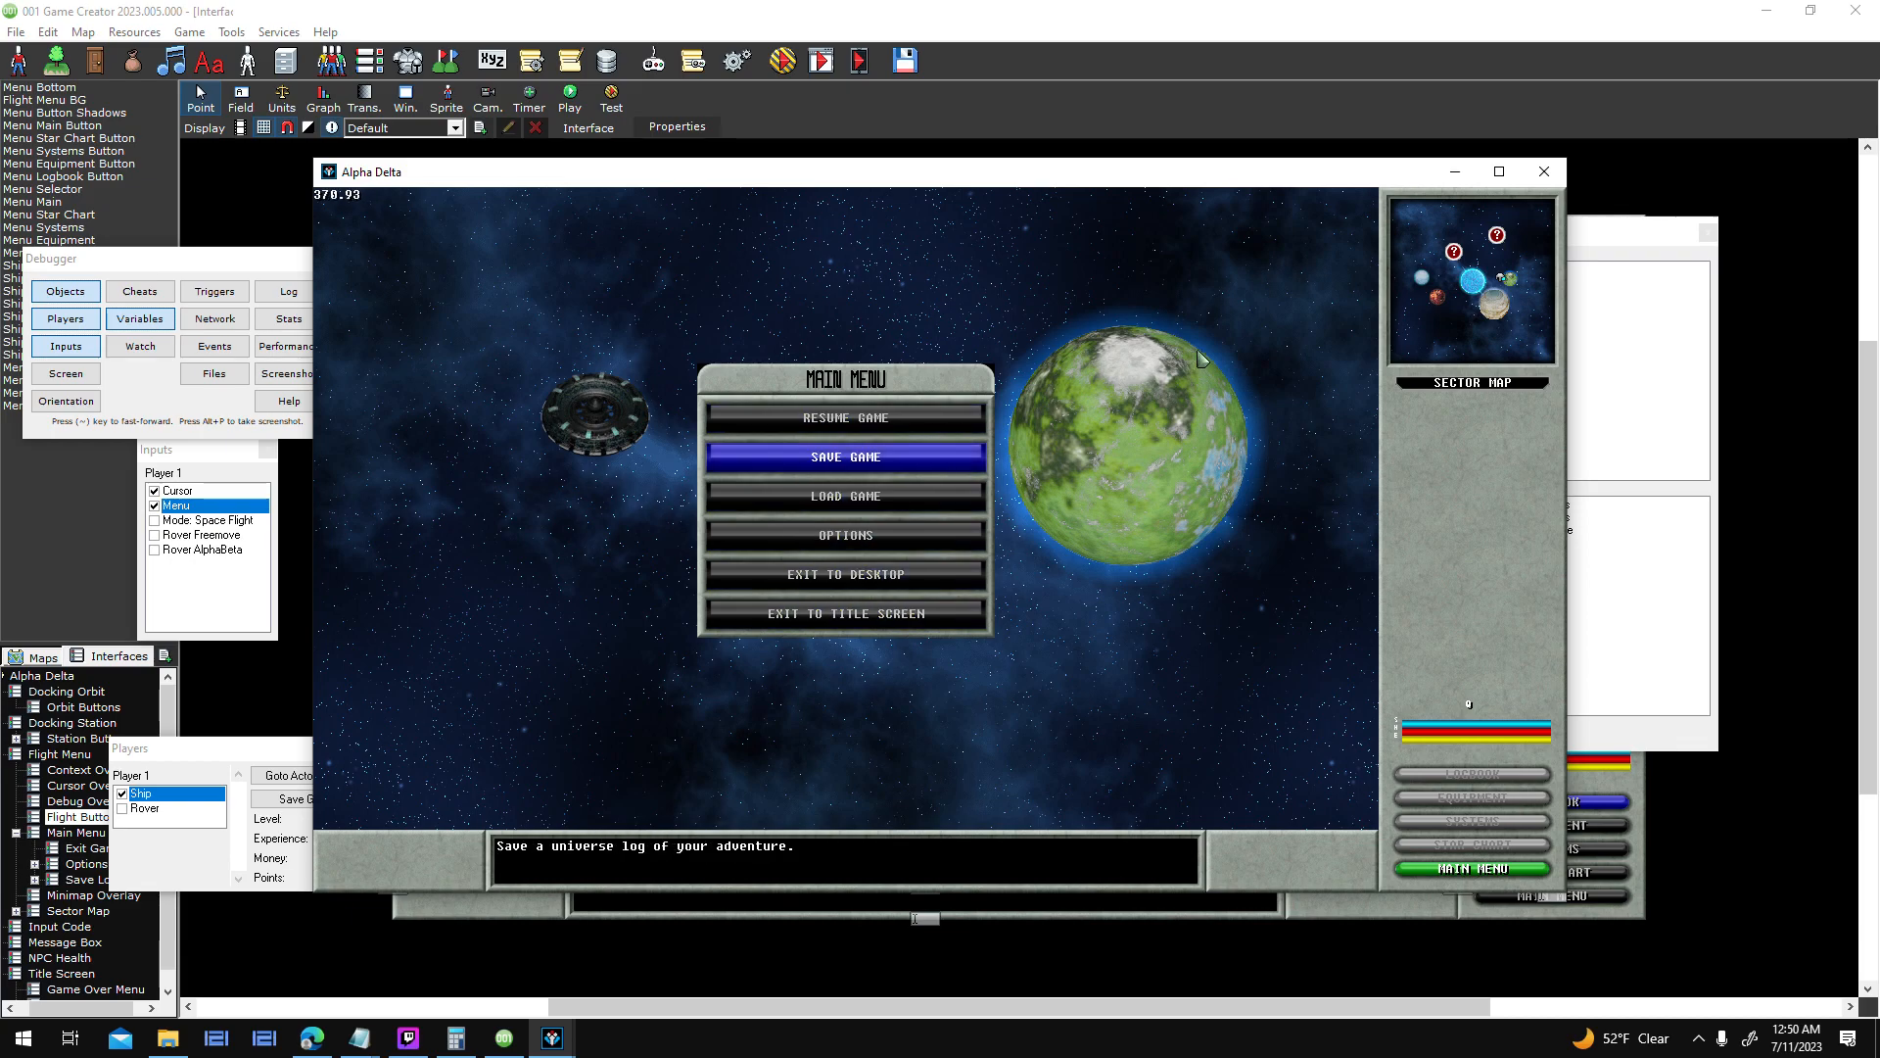
key(Up)
key(Up)
key(Up)
key(Up)
key(Up)
key(Up)
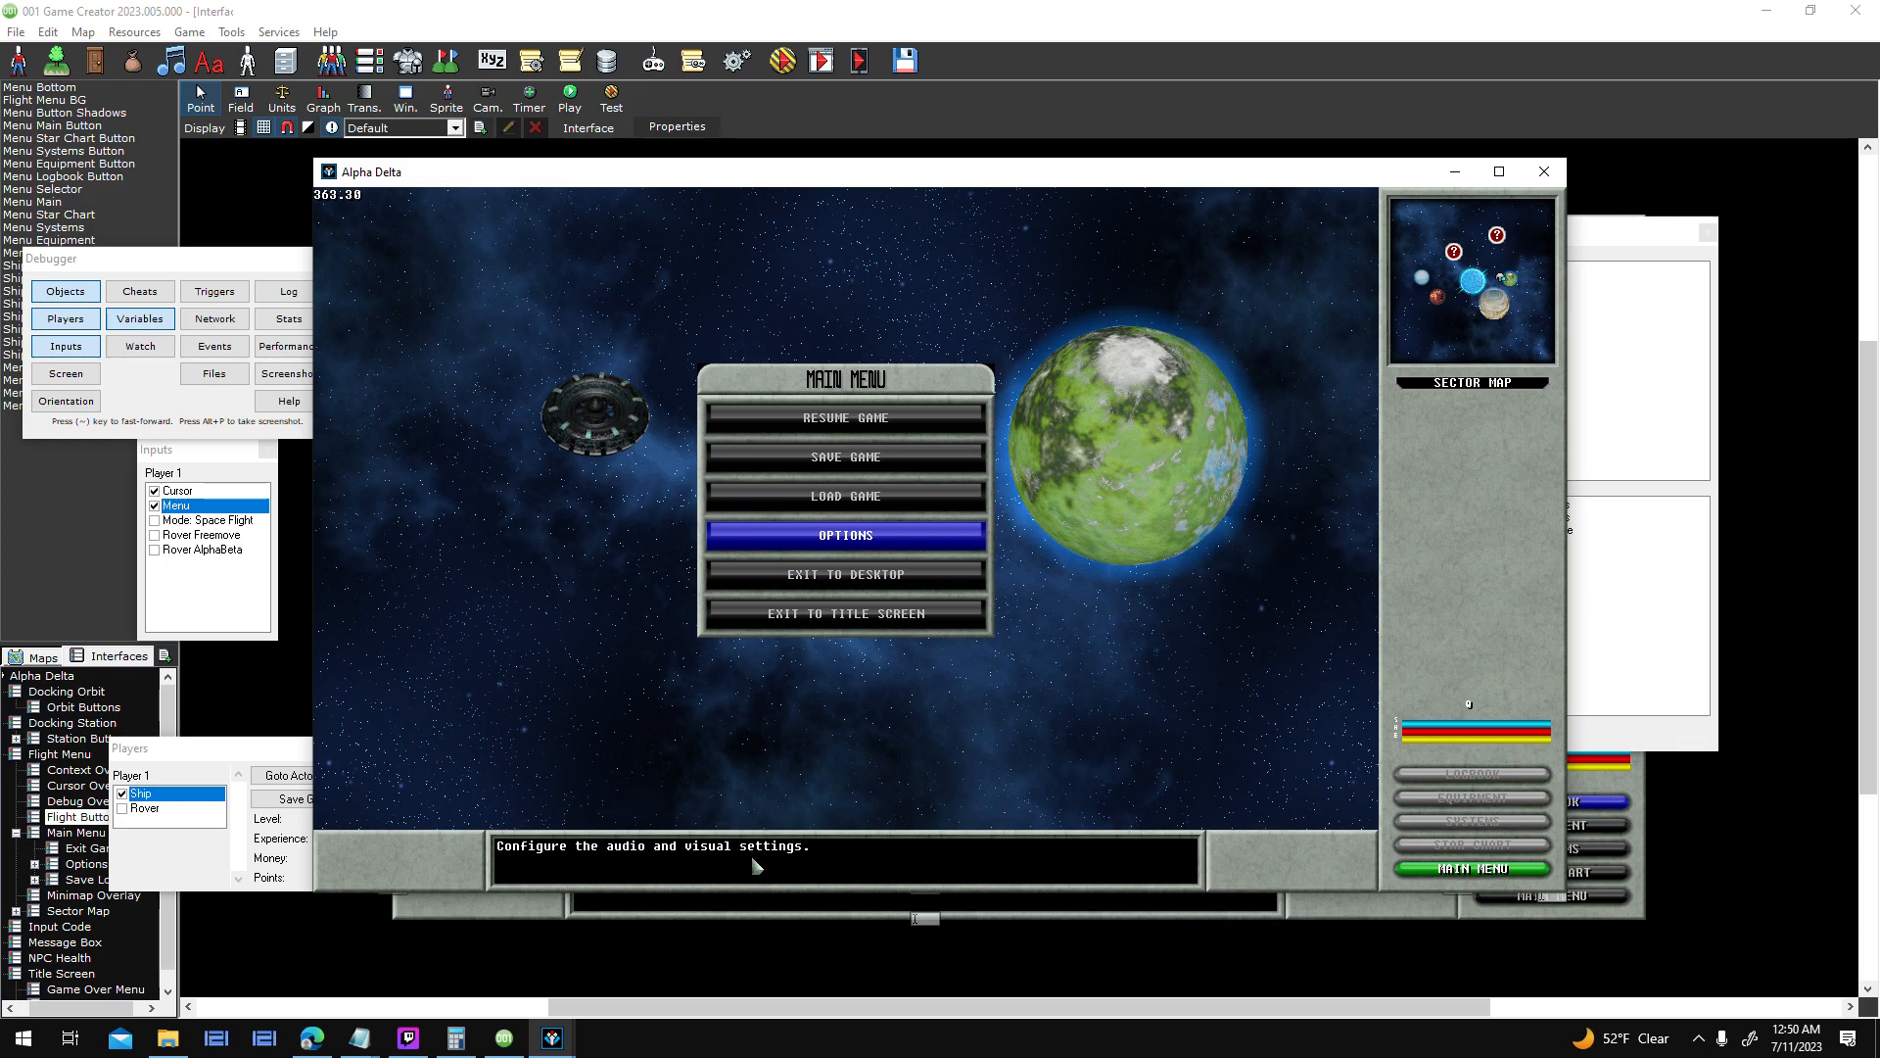
key(Down)
key(Down)
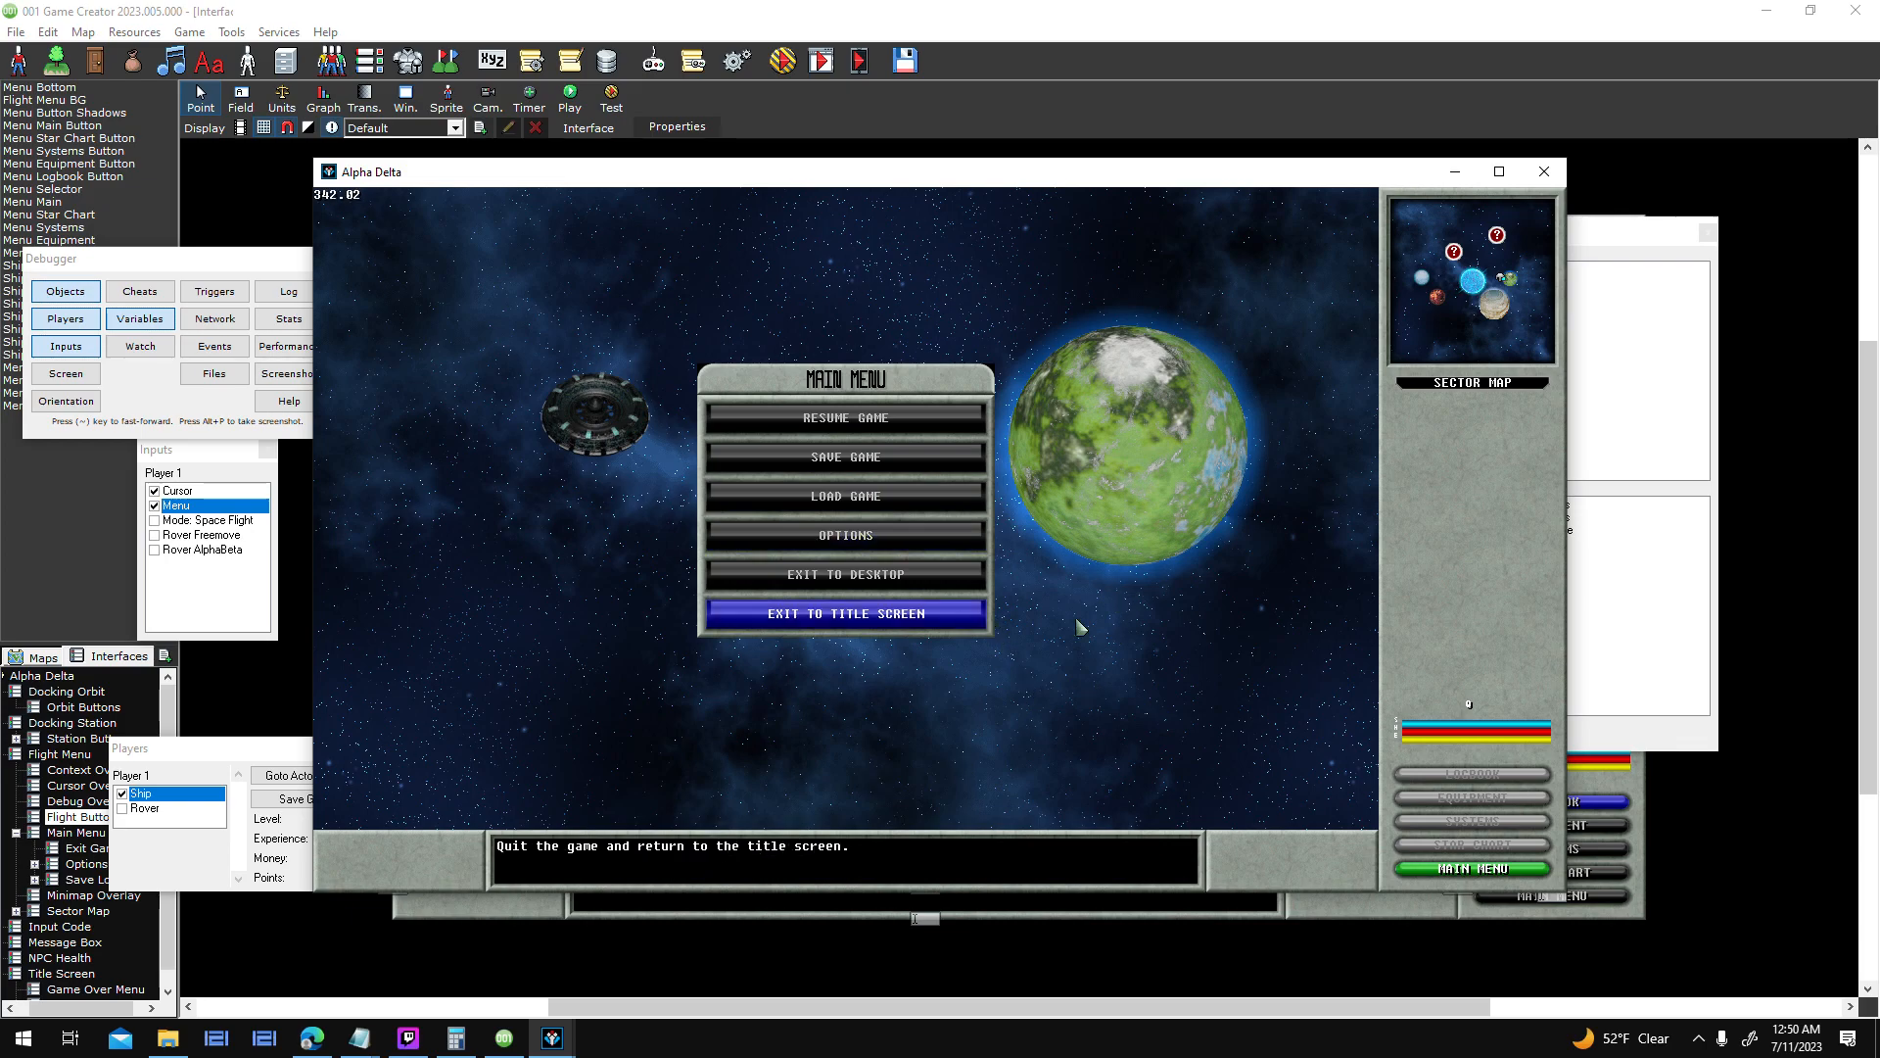
key(Down)
key(Down)
key(Down)
key(Down)
key(Up)
key(Up)
key(Up)
key(Up)
key(Down)
key(Down)
key(Down)
key(Down)
key(Down)
key(Down)
key(Down)
key(Down)
key(Down)
key(Down)
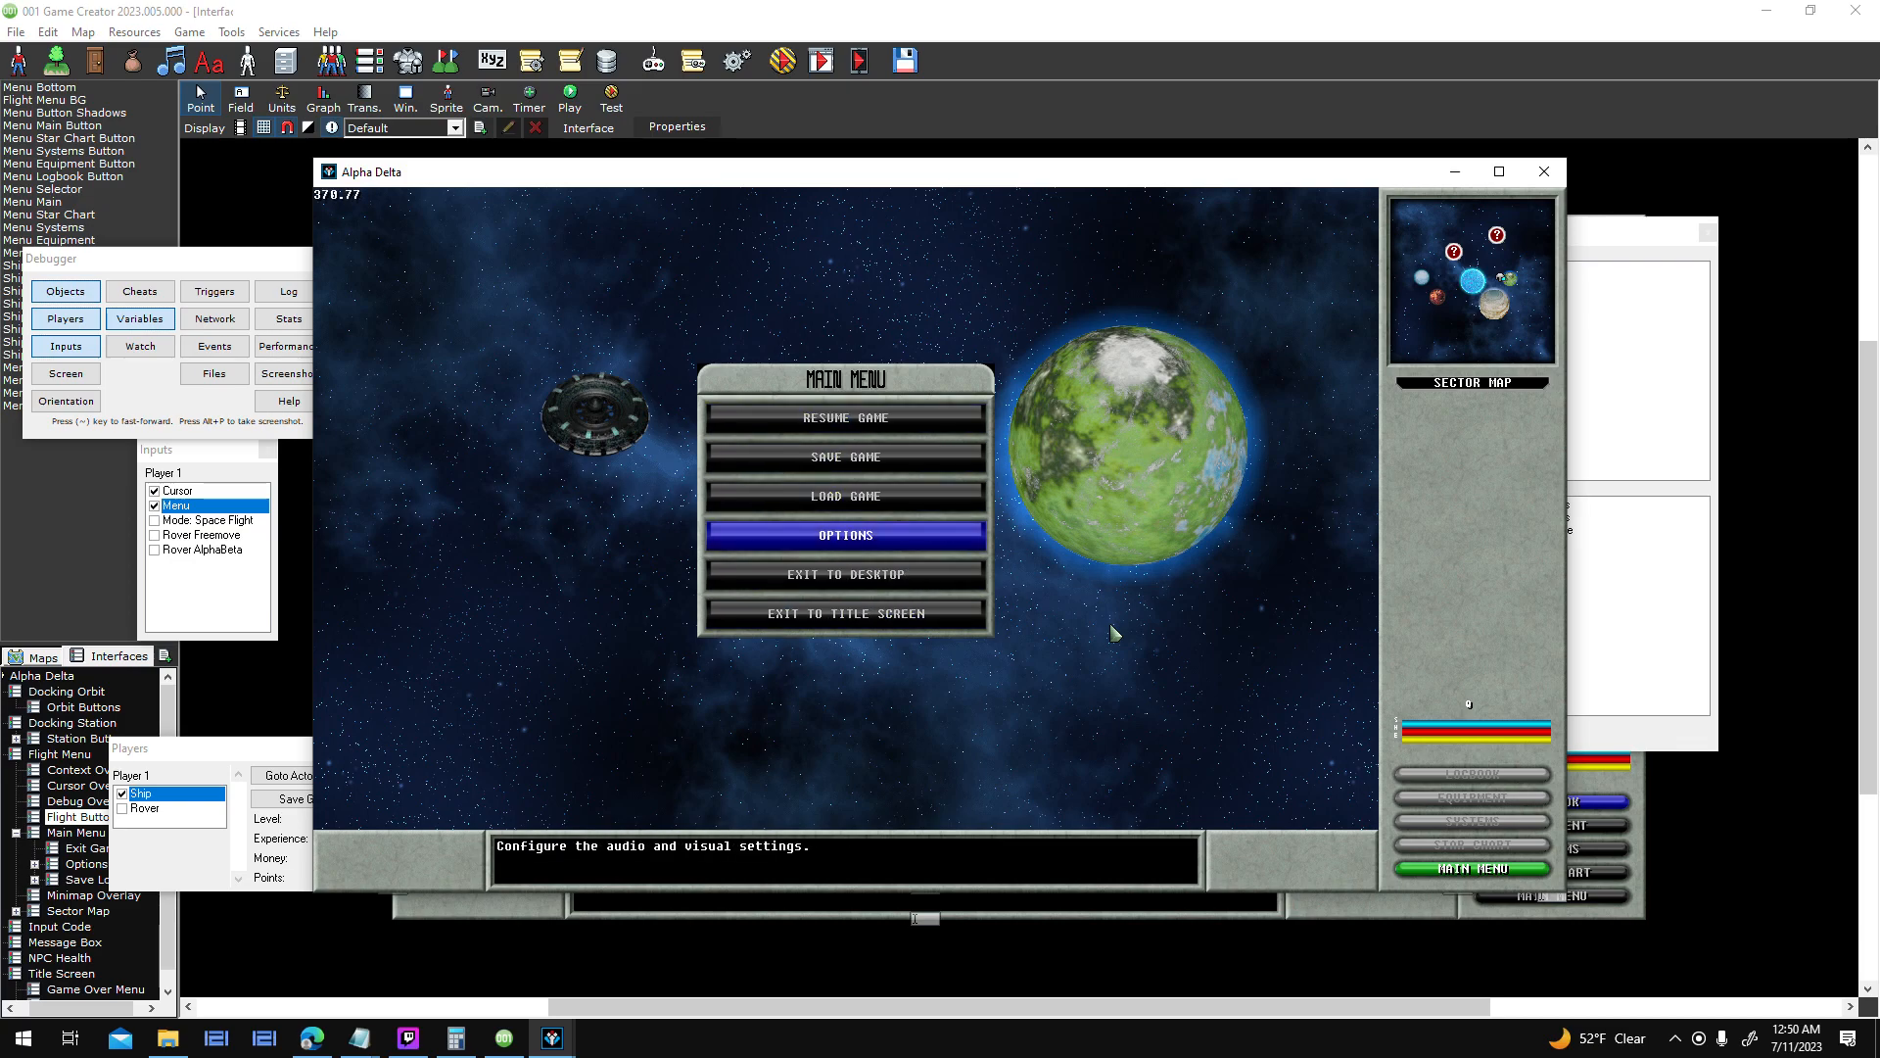
key(Up)
key(Up)
key(Up)
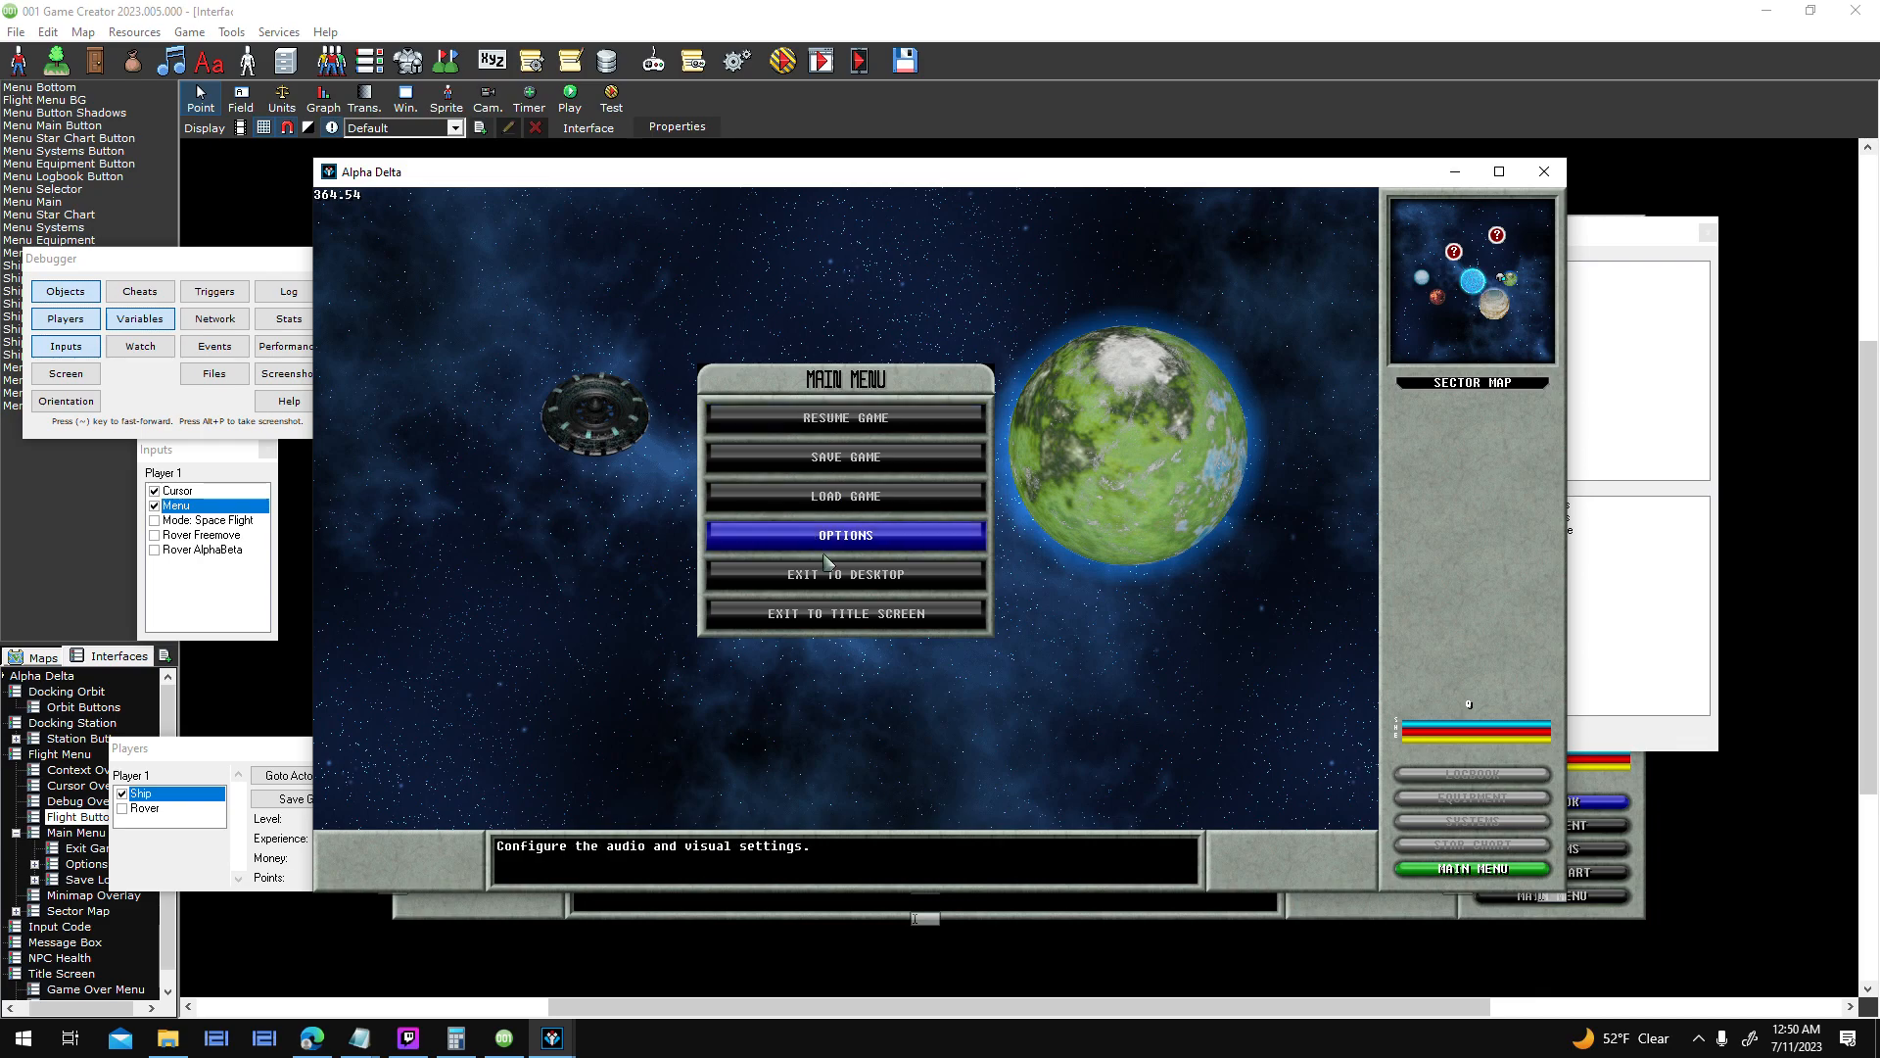
- Test the Options and Exit to Desktop entries, back out of each, and close the in-game main menu
click(931, 551)
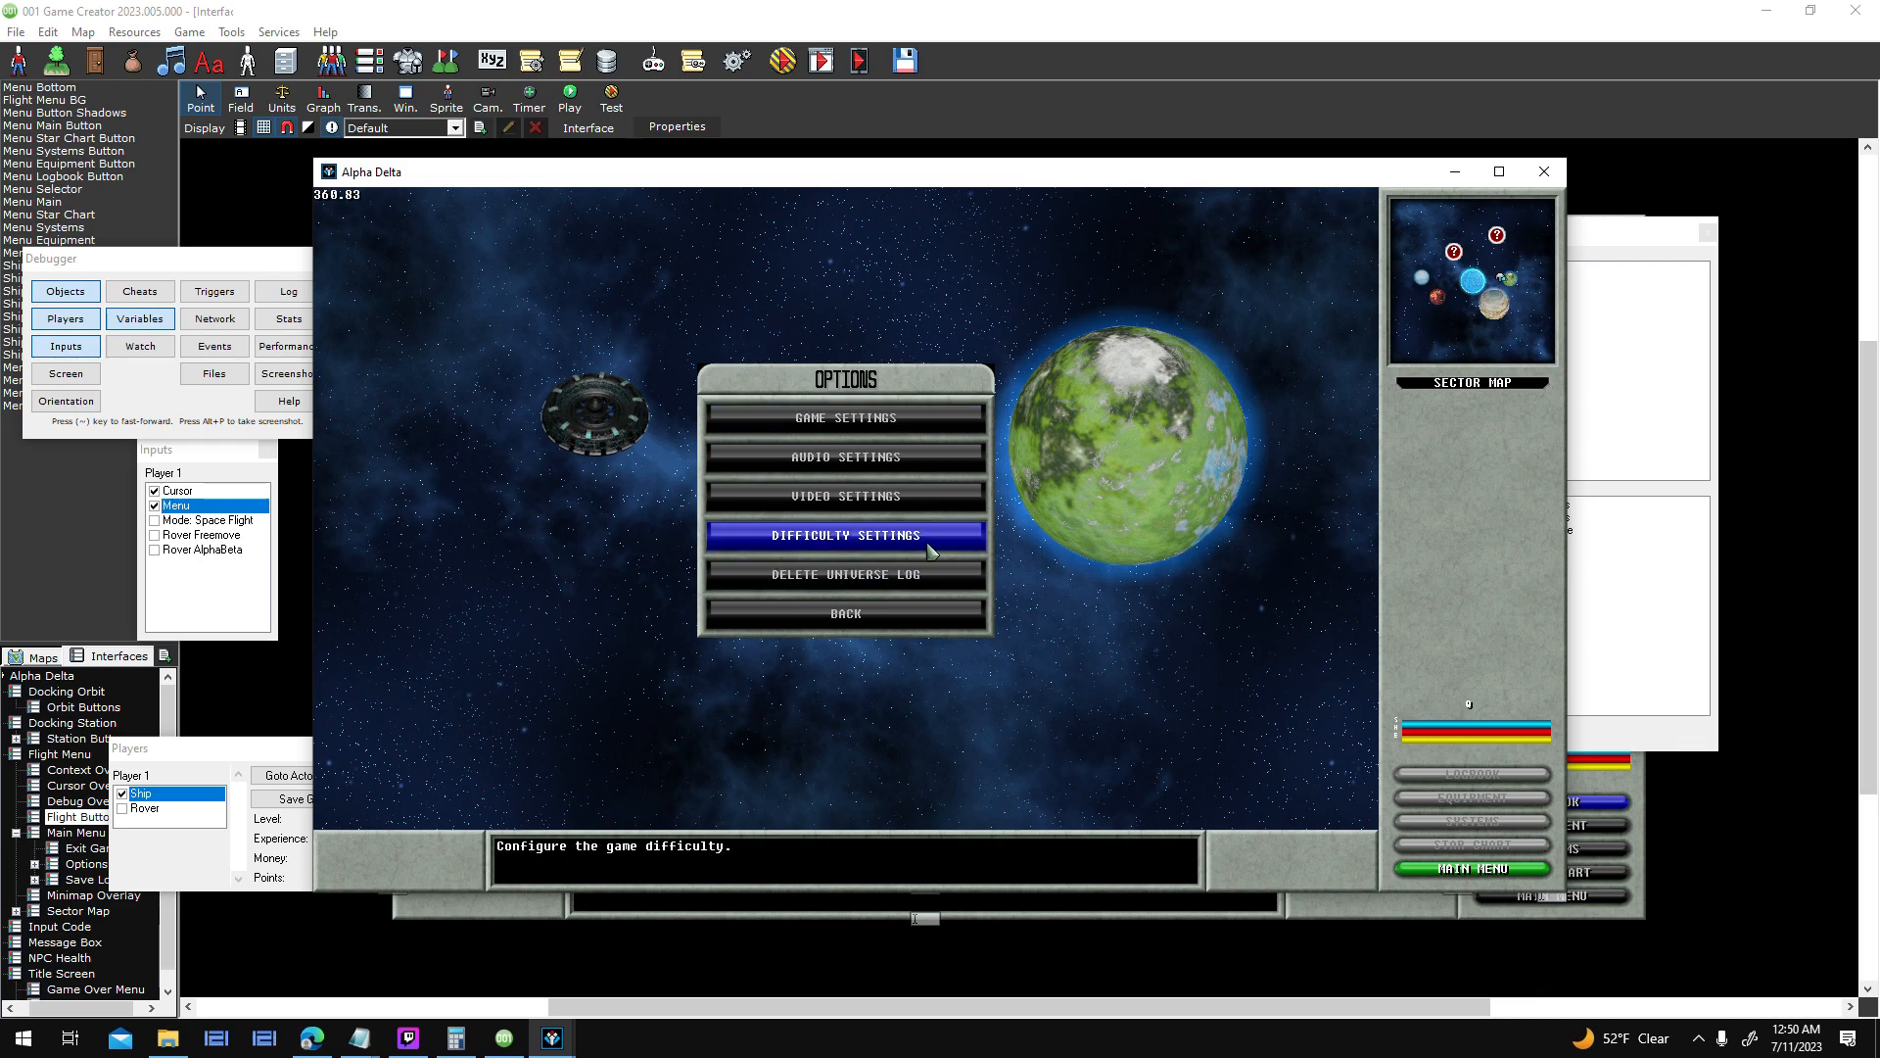
click(910, 617)
click(907, 582)
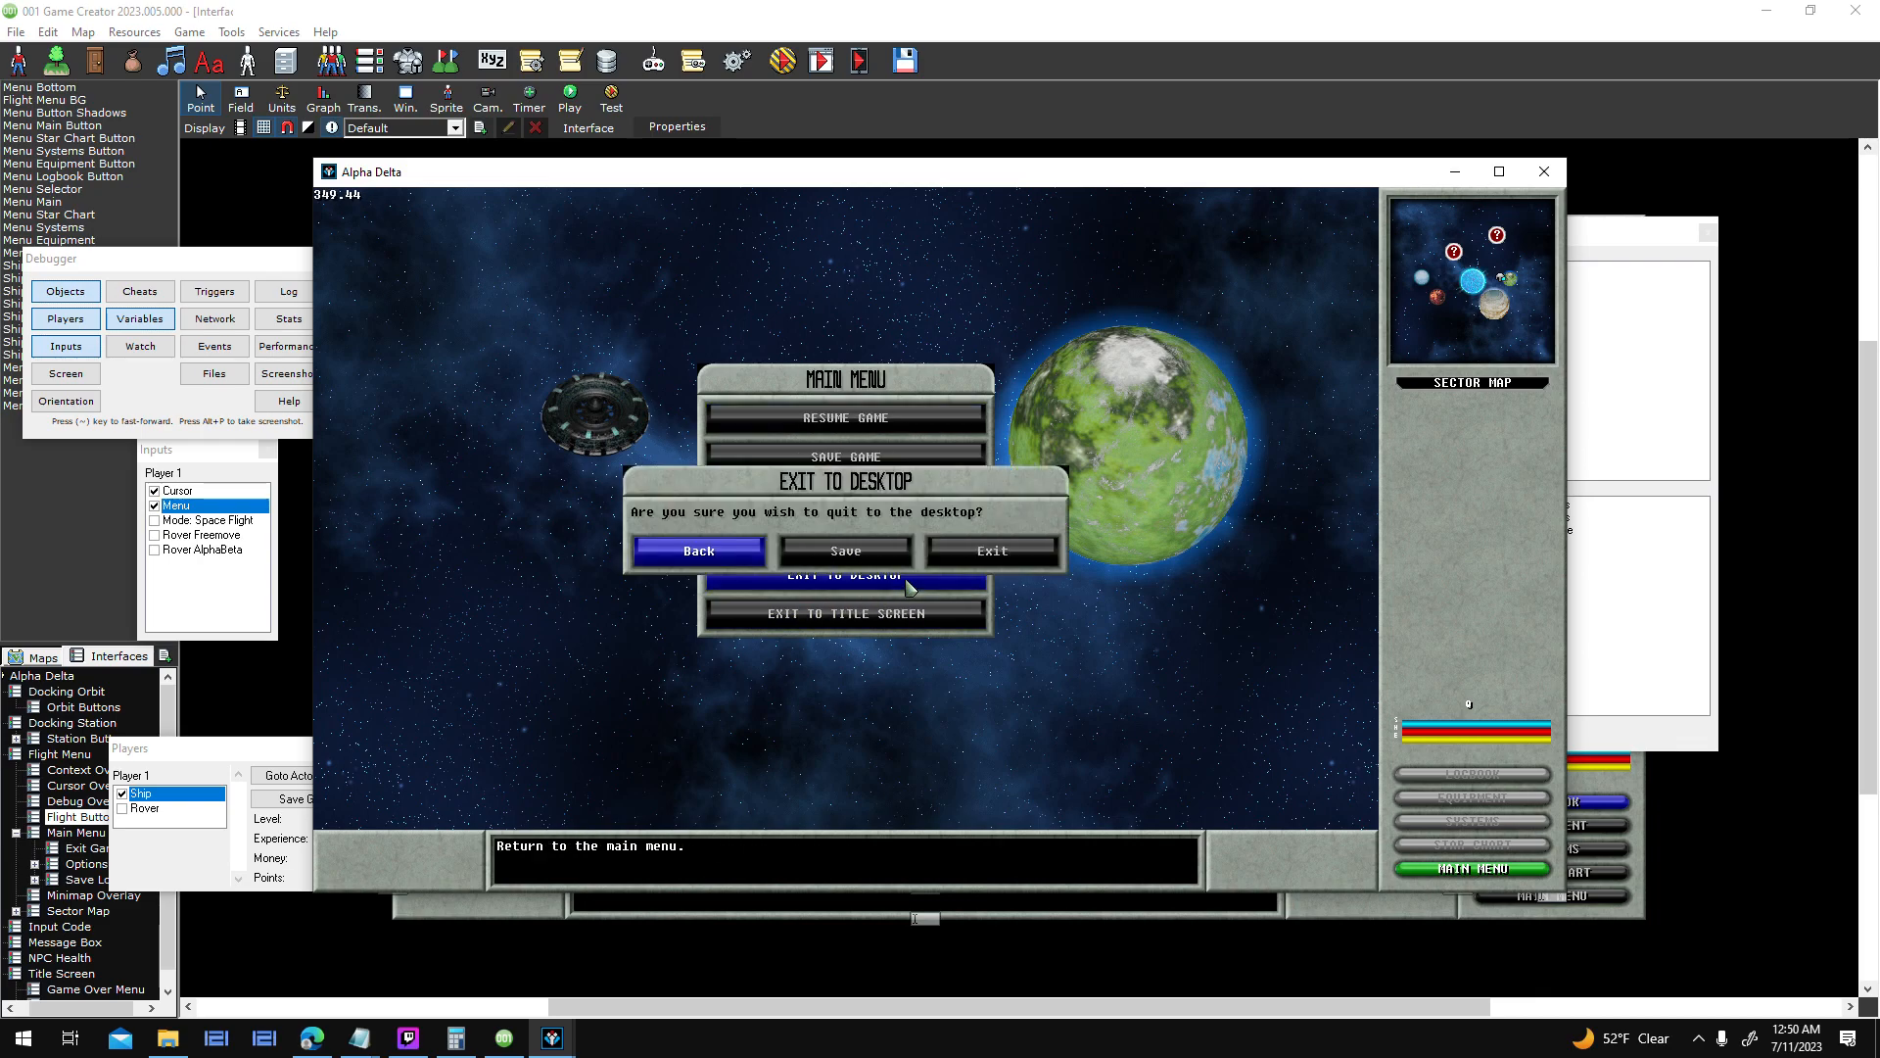
click(719, 562)
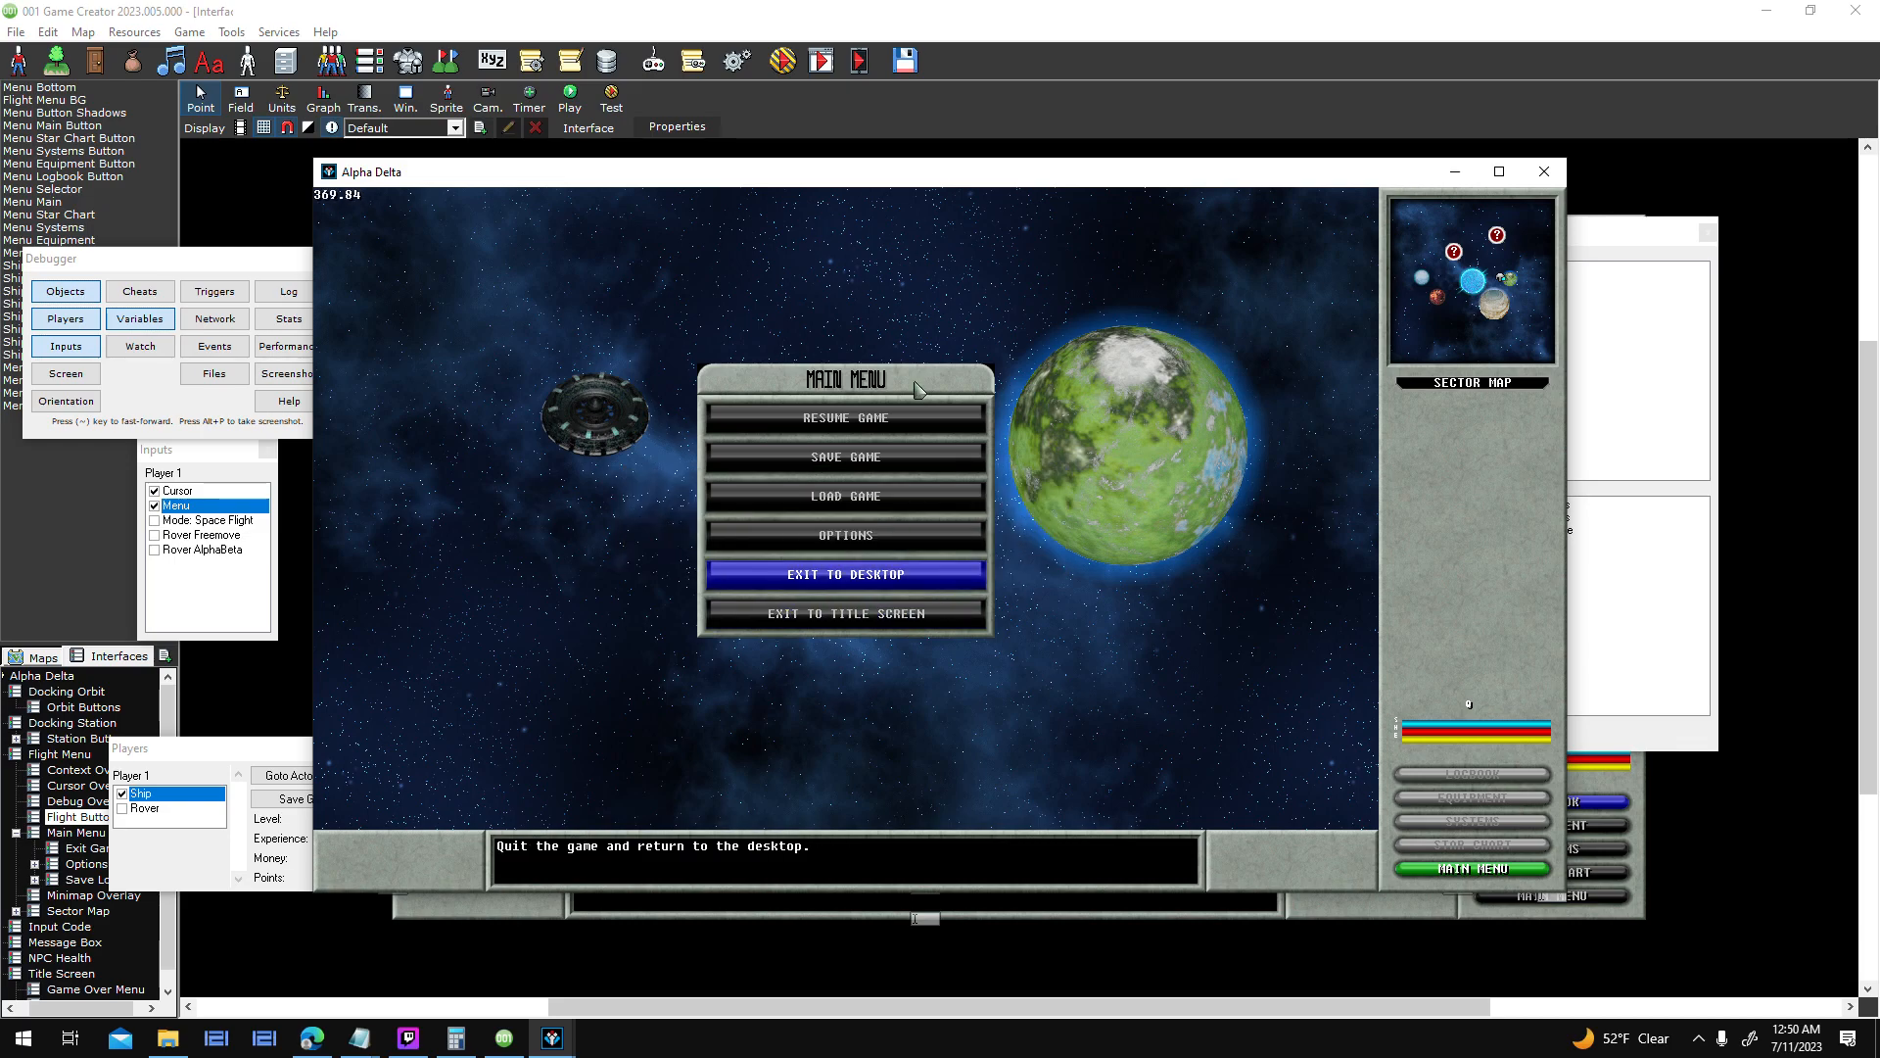
key(Escape)
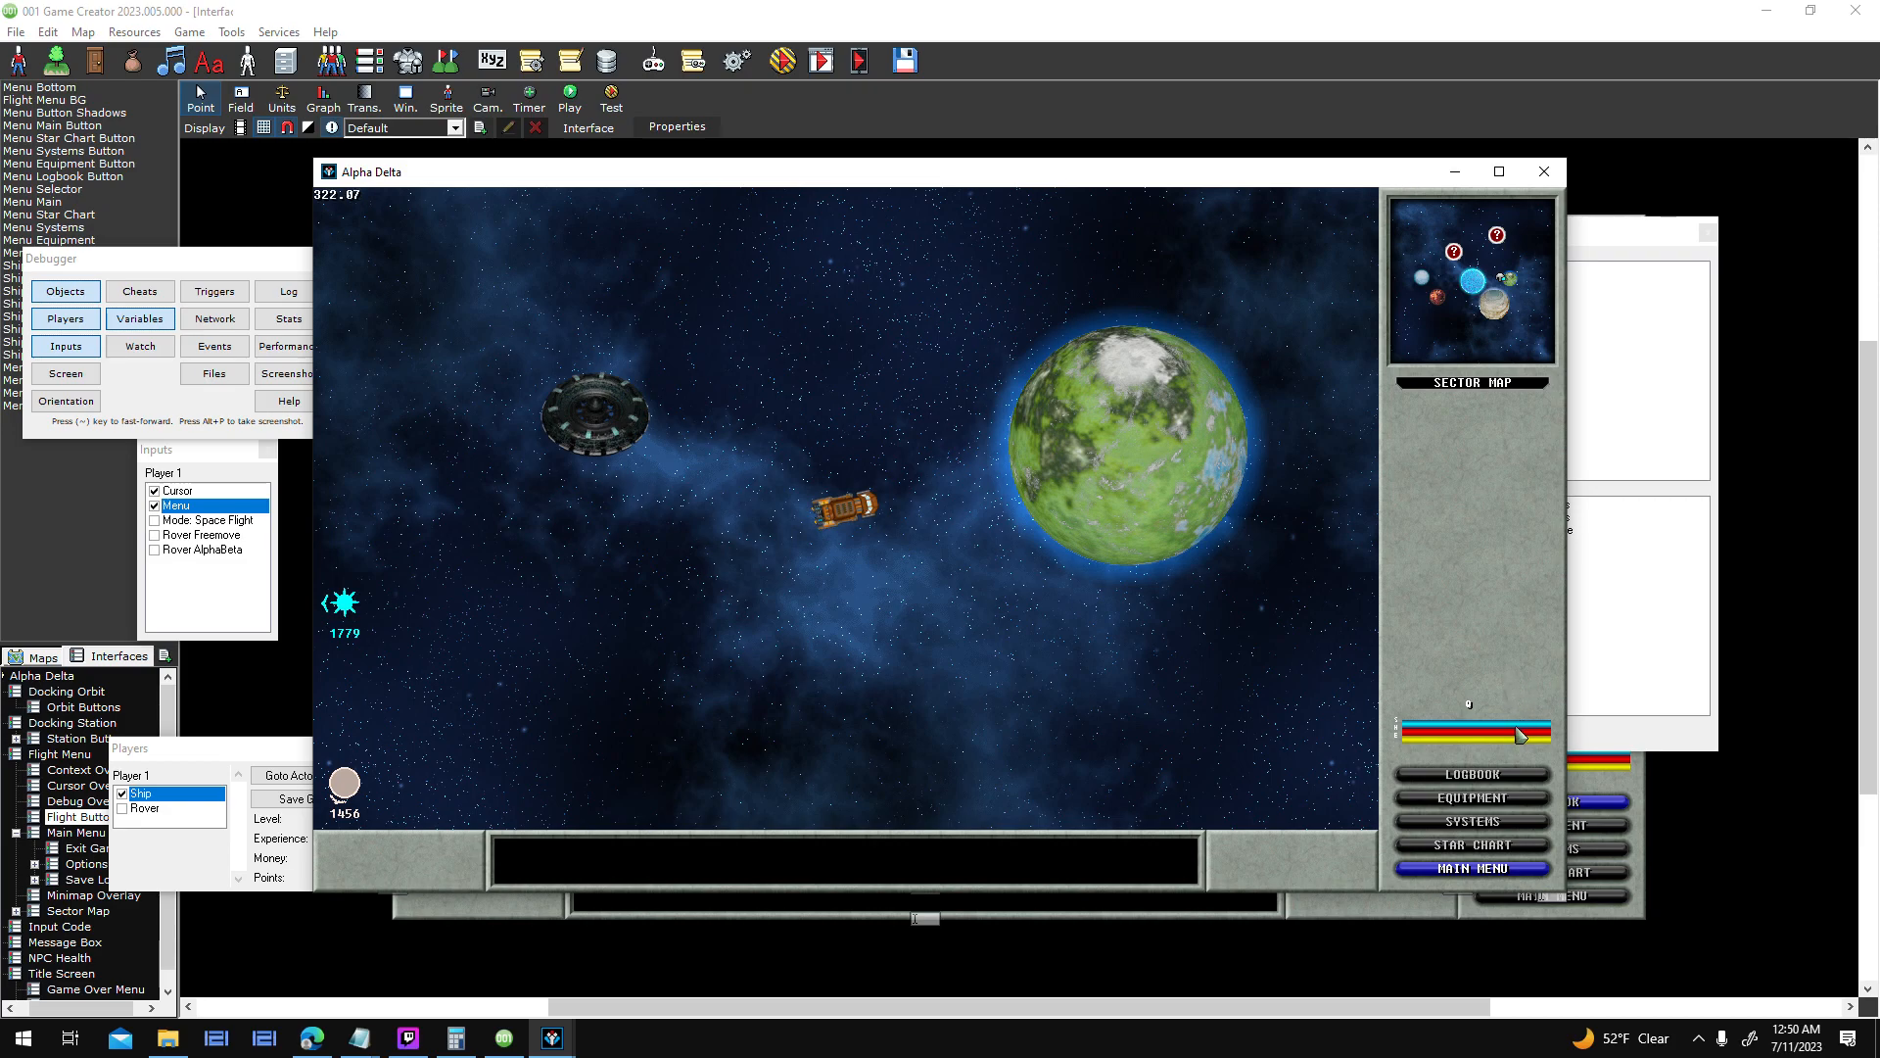
- Target the planet Athos, fly the ship over it to test the context buttons, and close the test game
click(1214, 456)
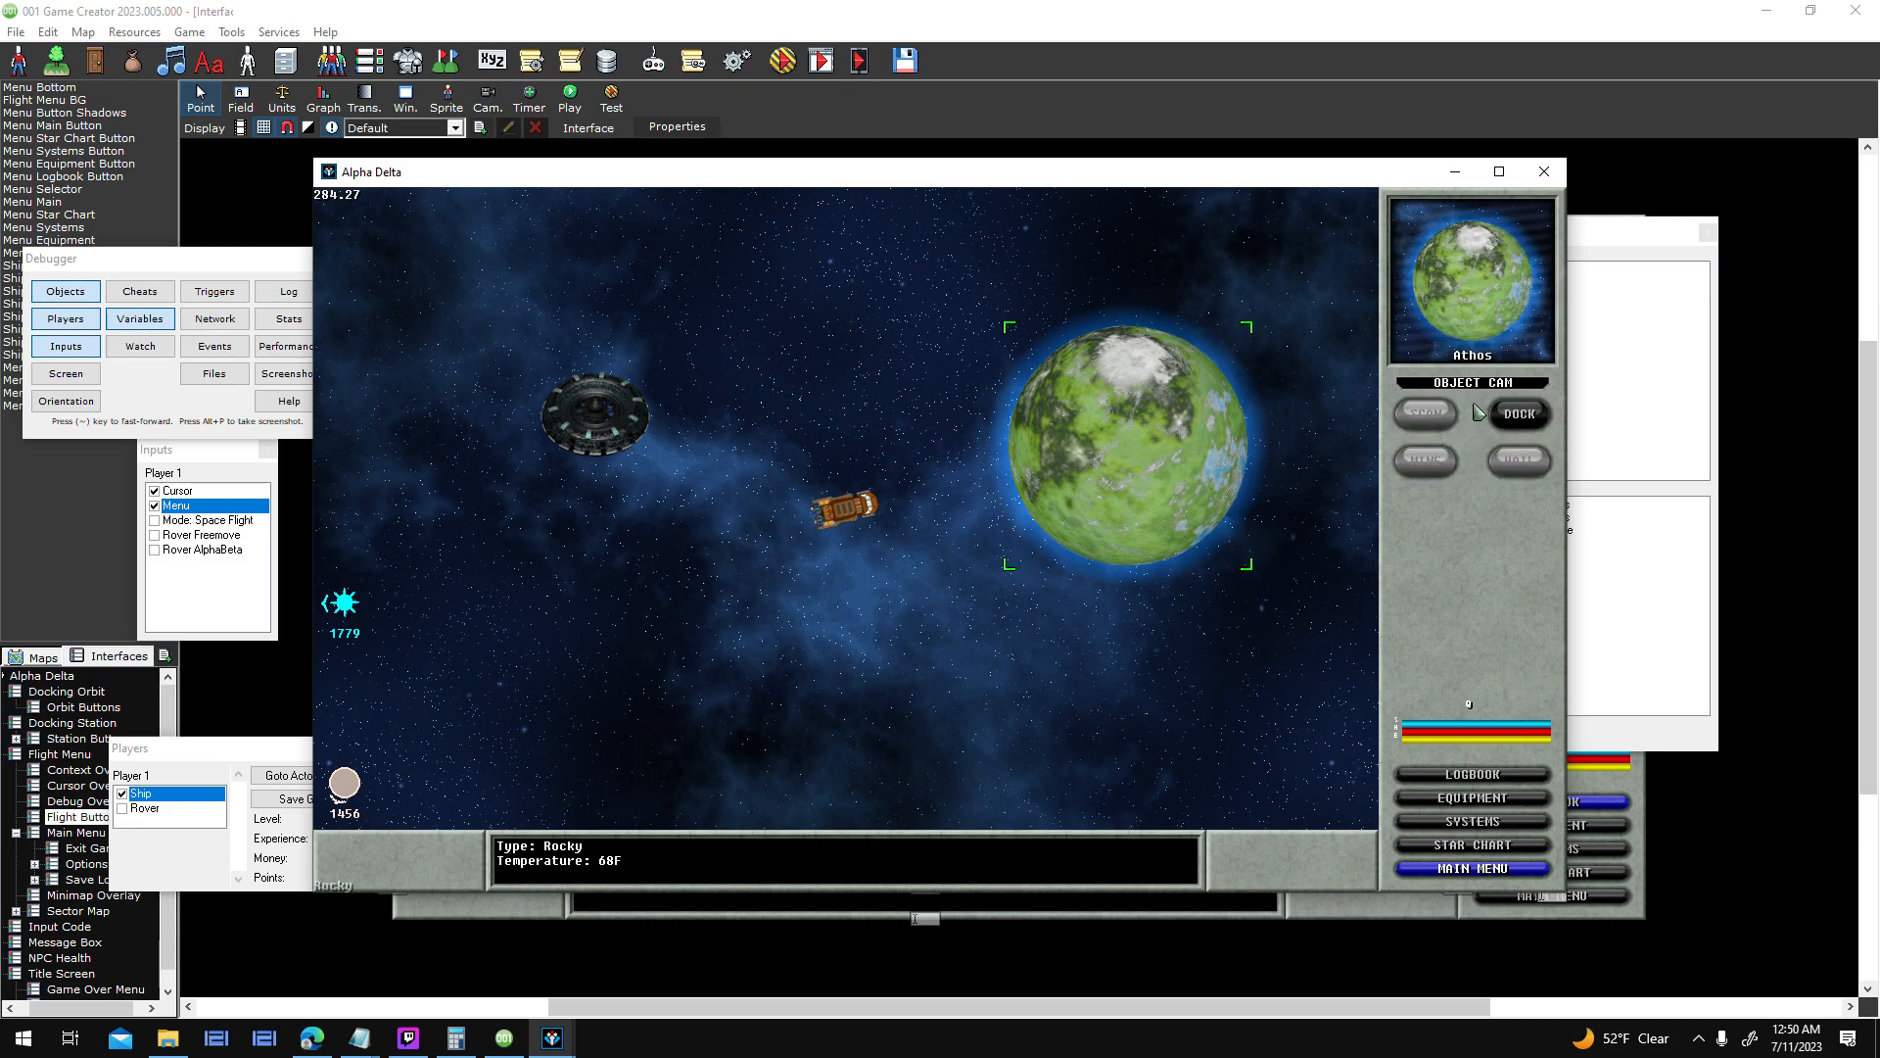
key(Up)
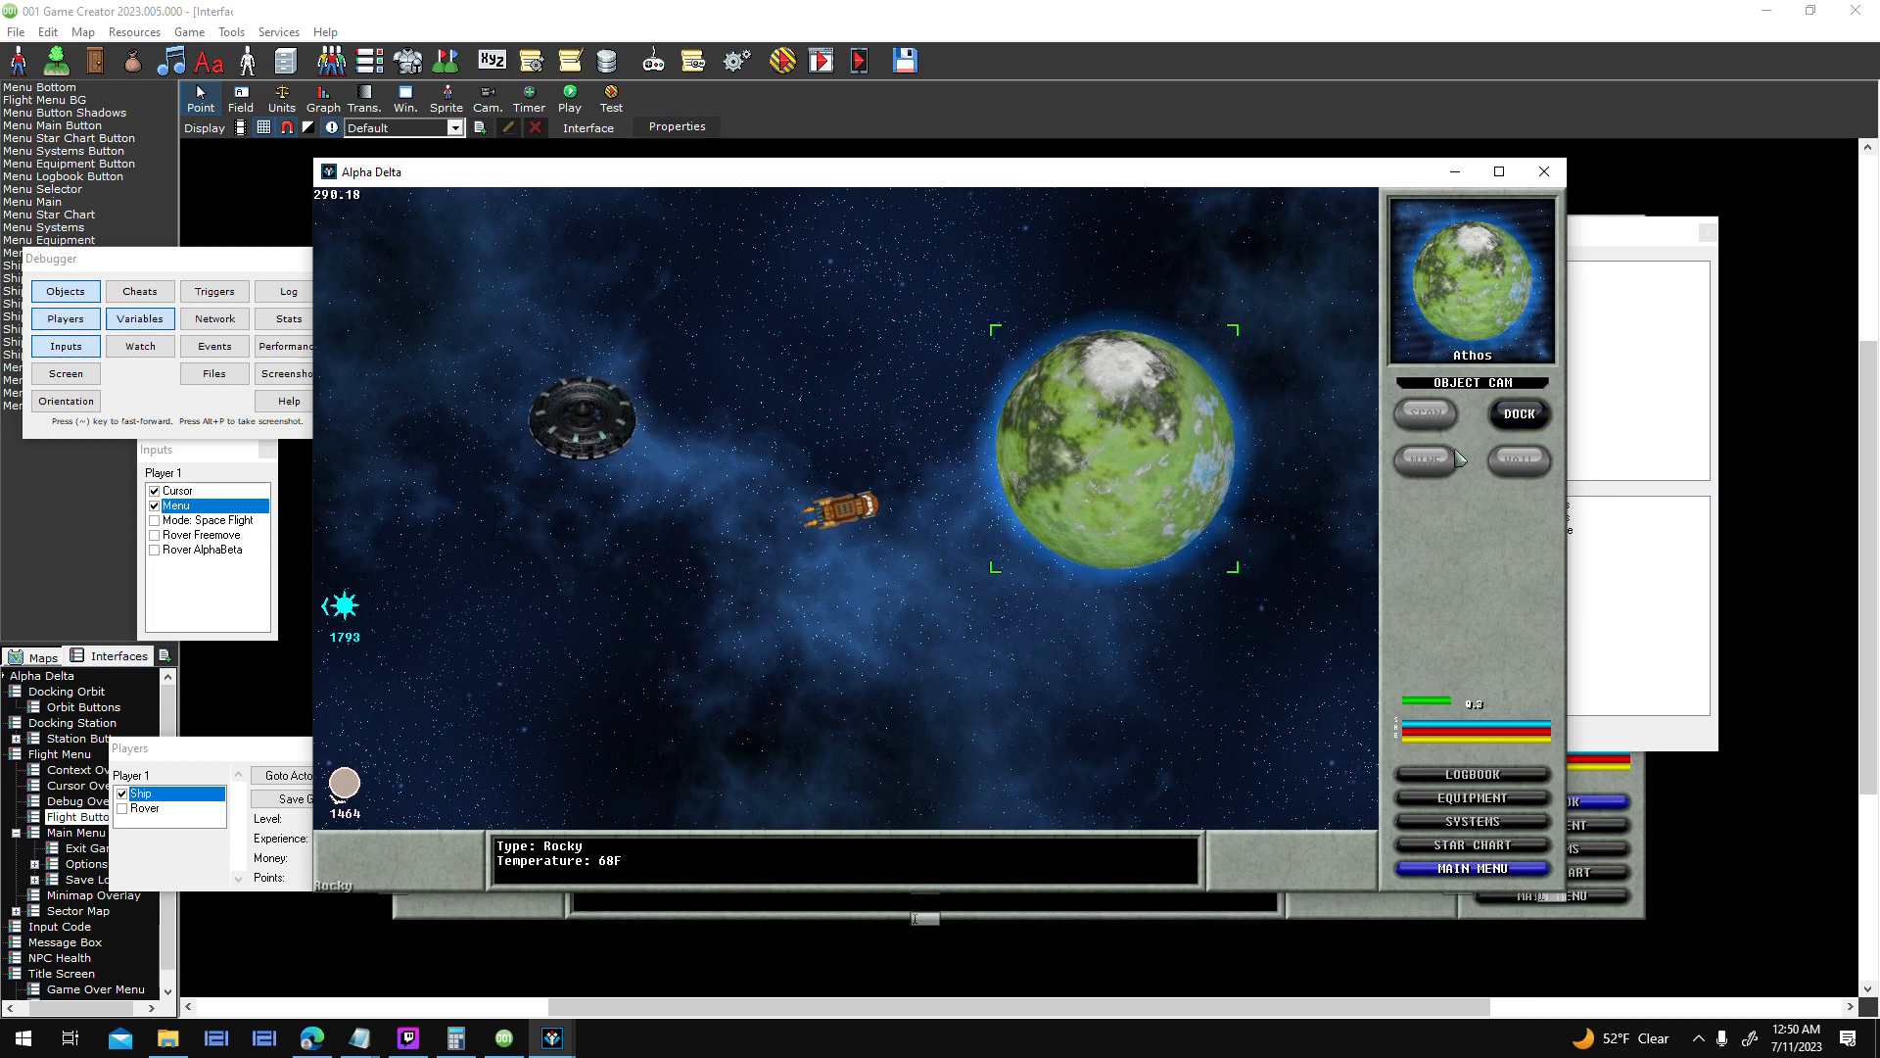
key(Left)
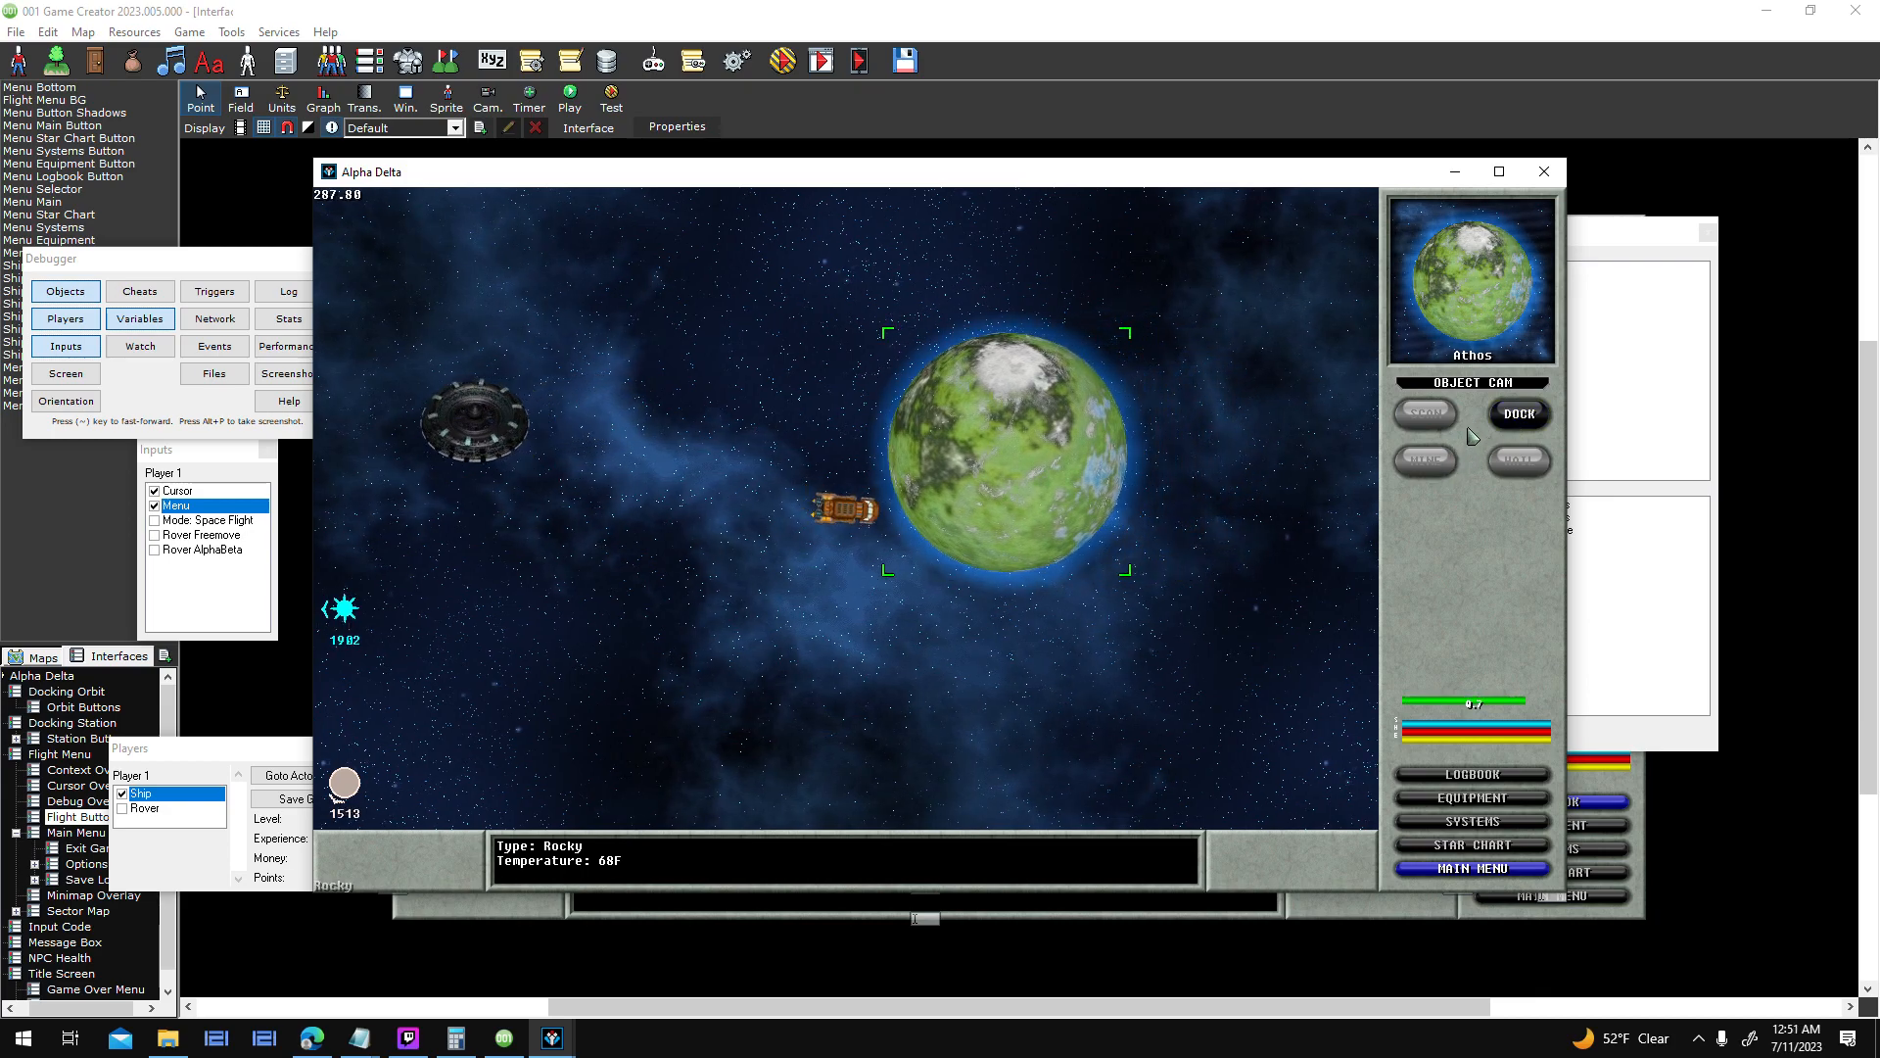
key(Left)
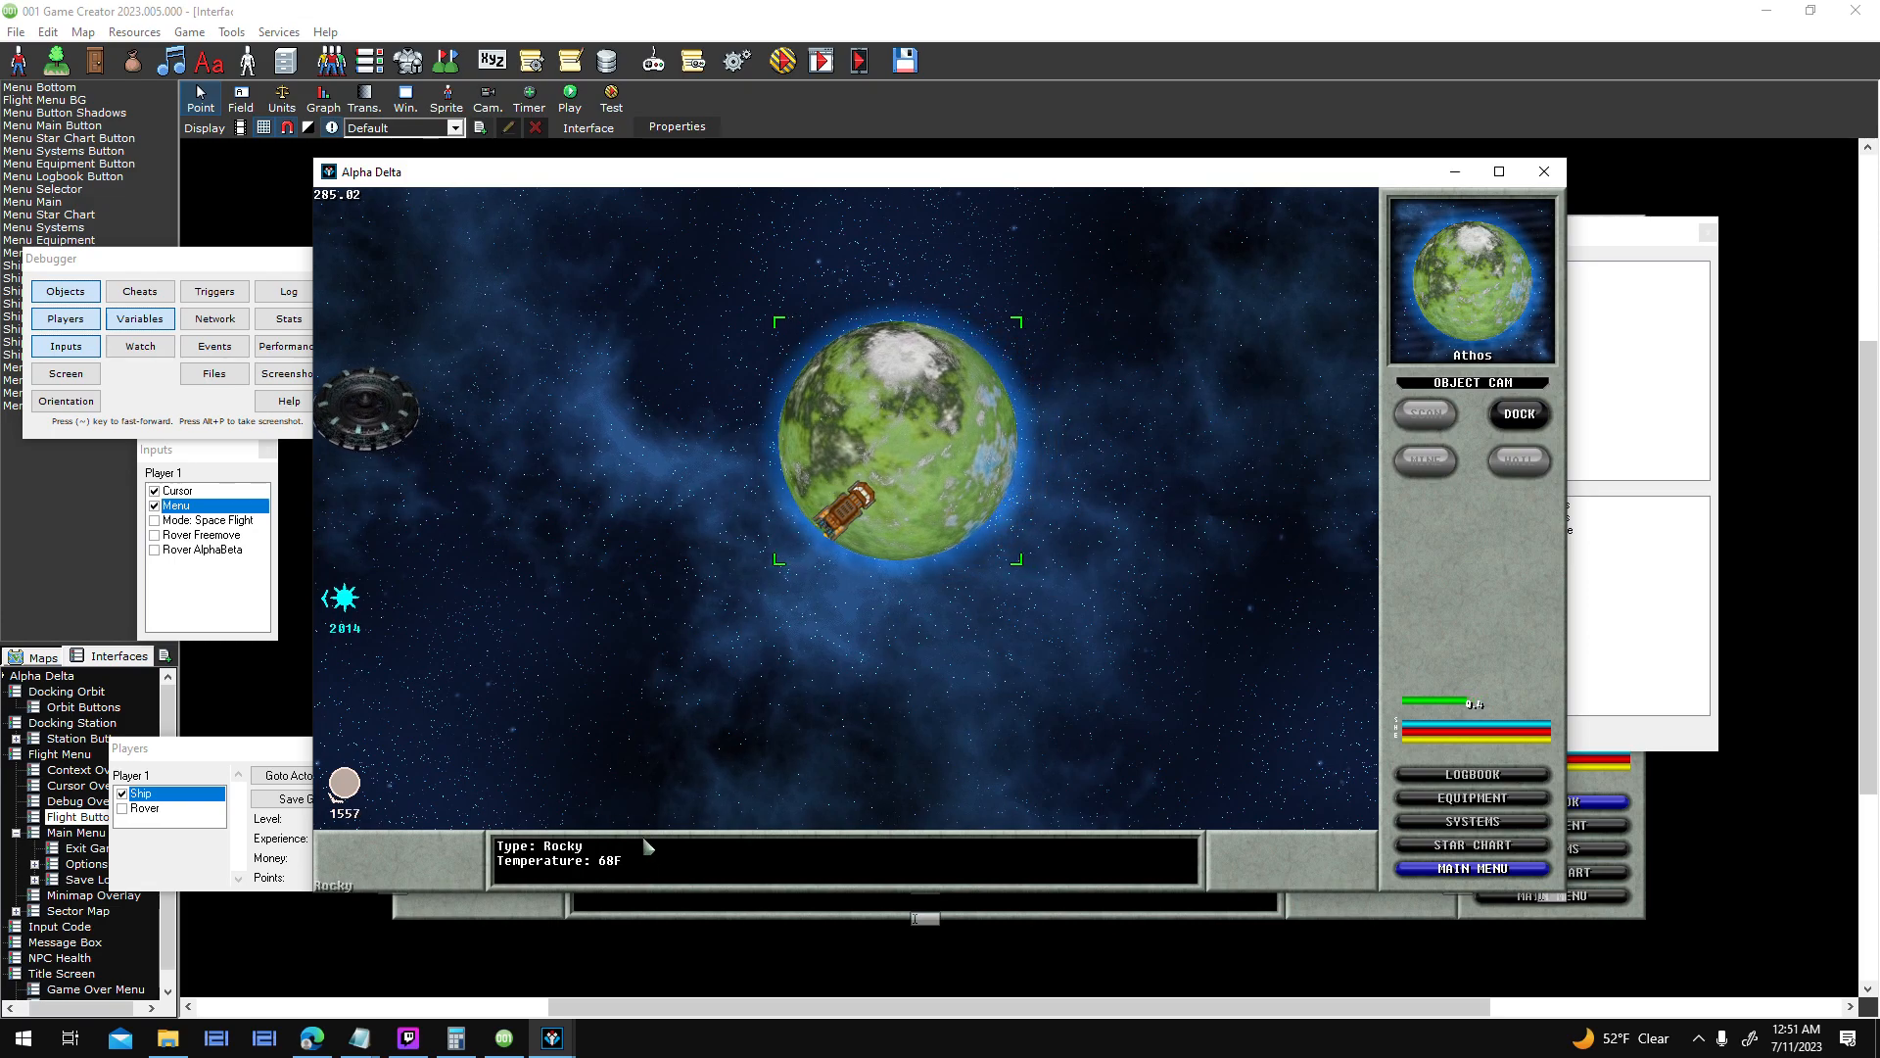
key(Left)
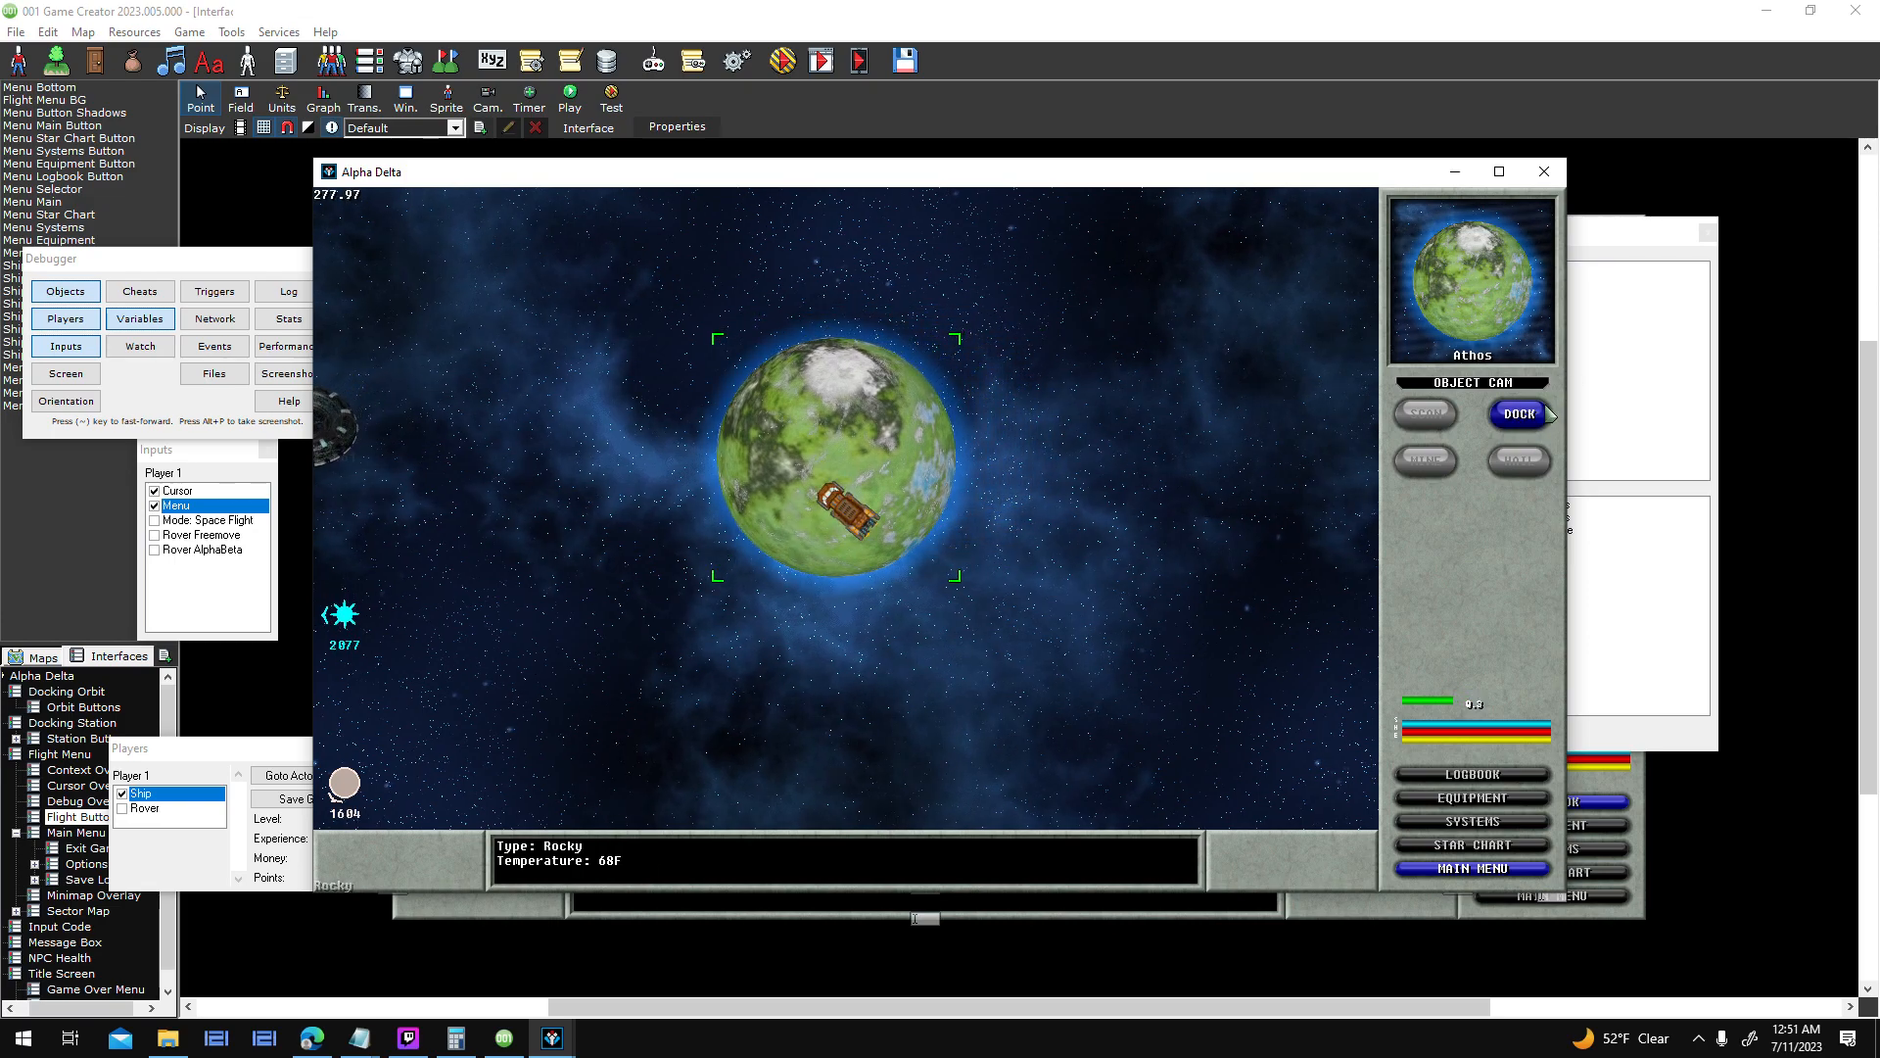
click(1544, 171)
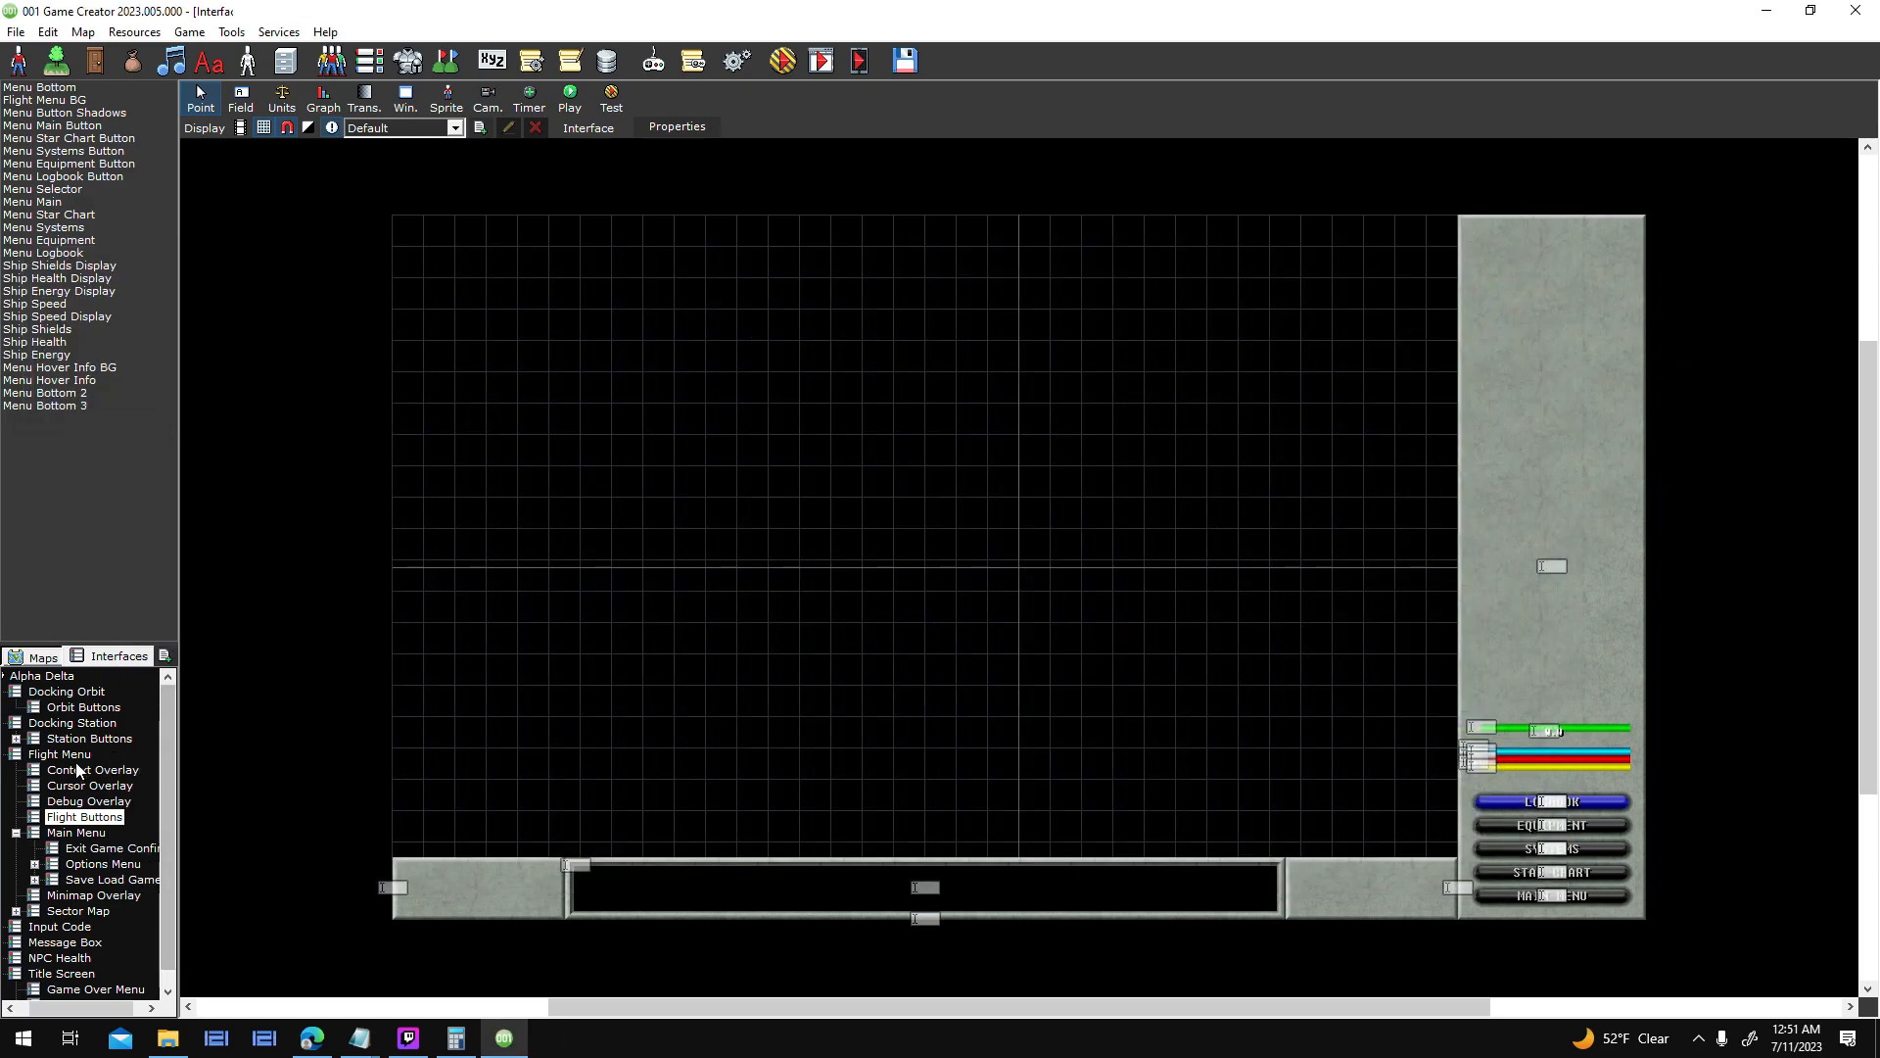
- Add an interface variable named Context_Hover to the Context Overlay interface and save its properties
click(103, 771)
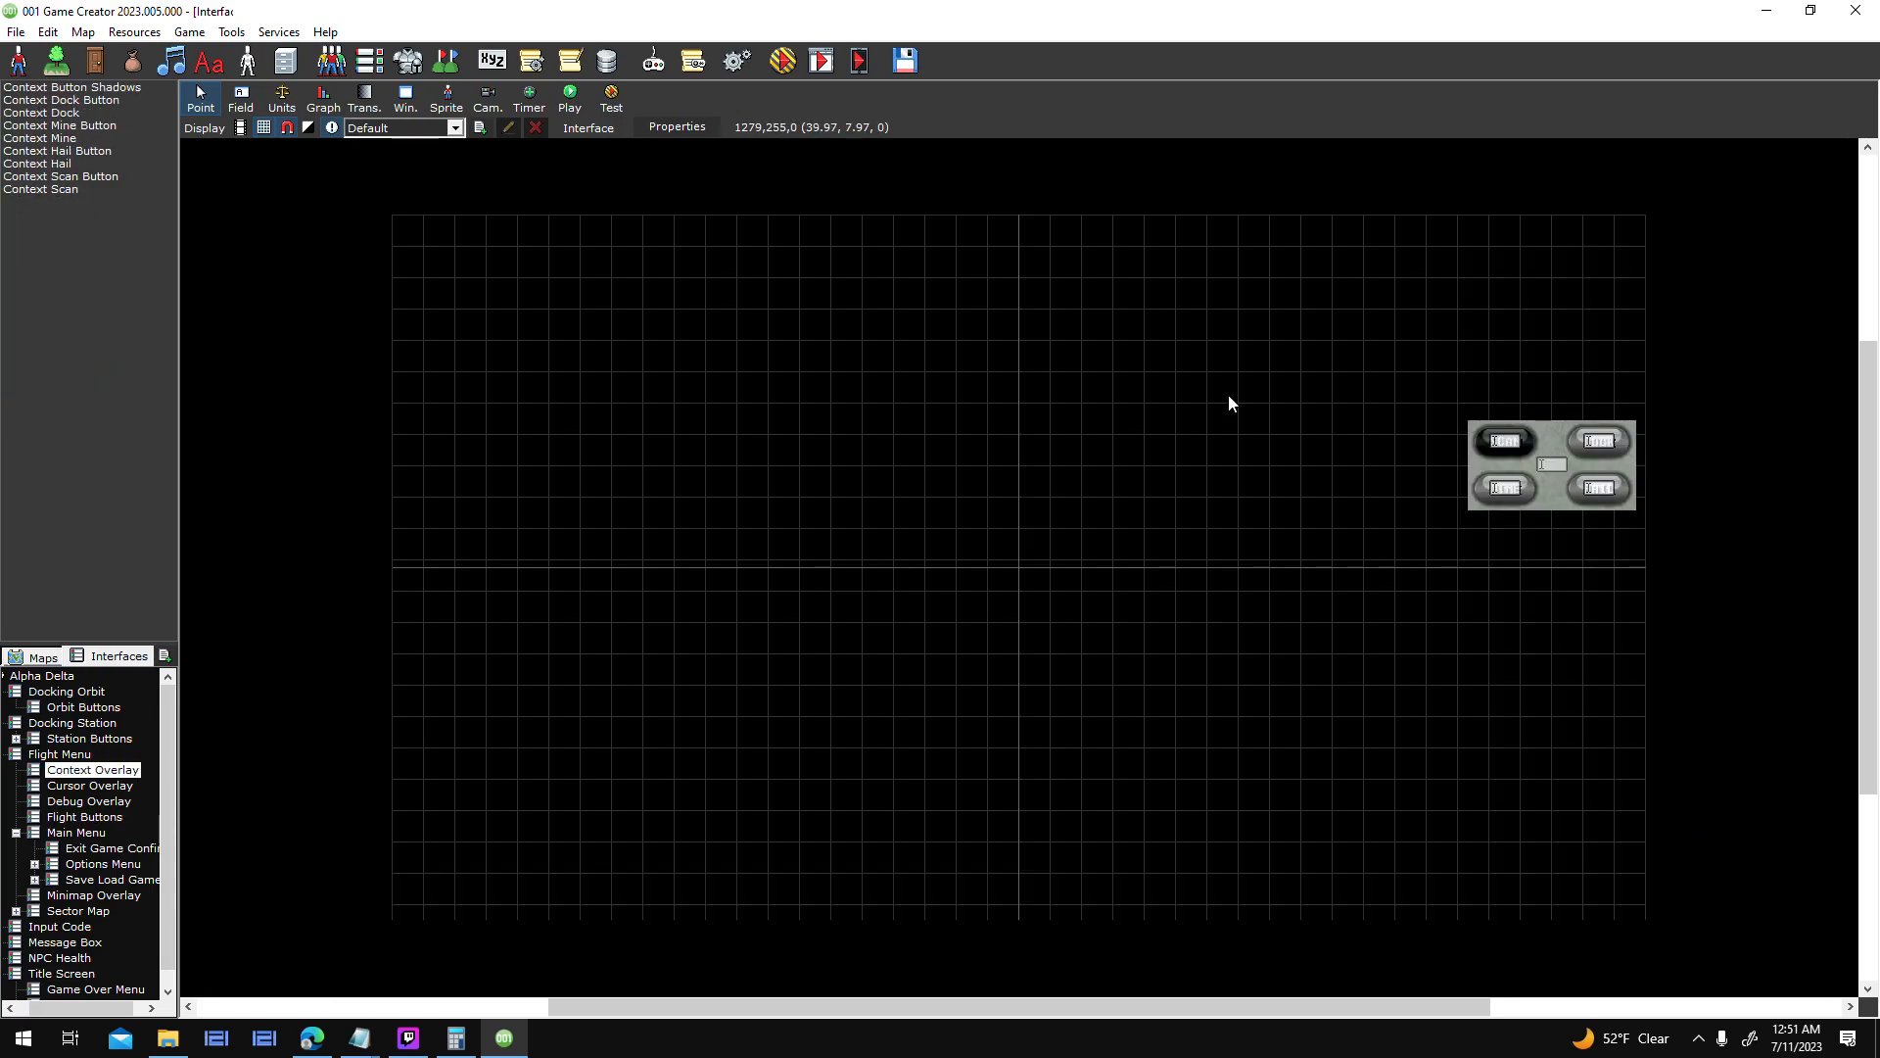
click(649, 127)
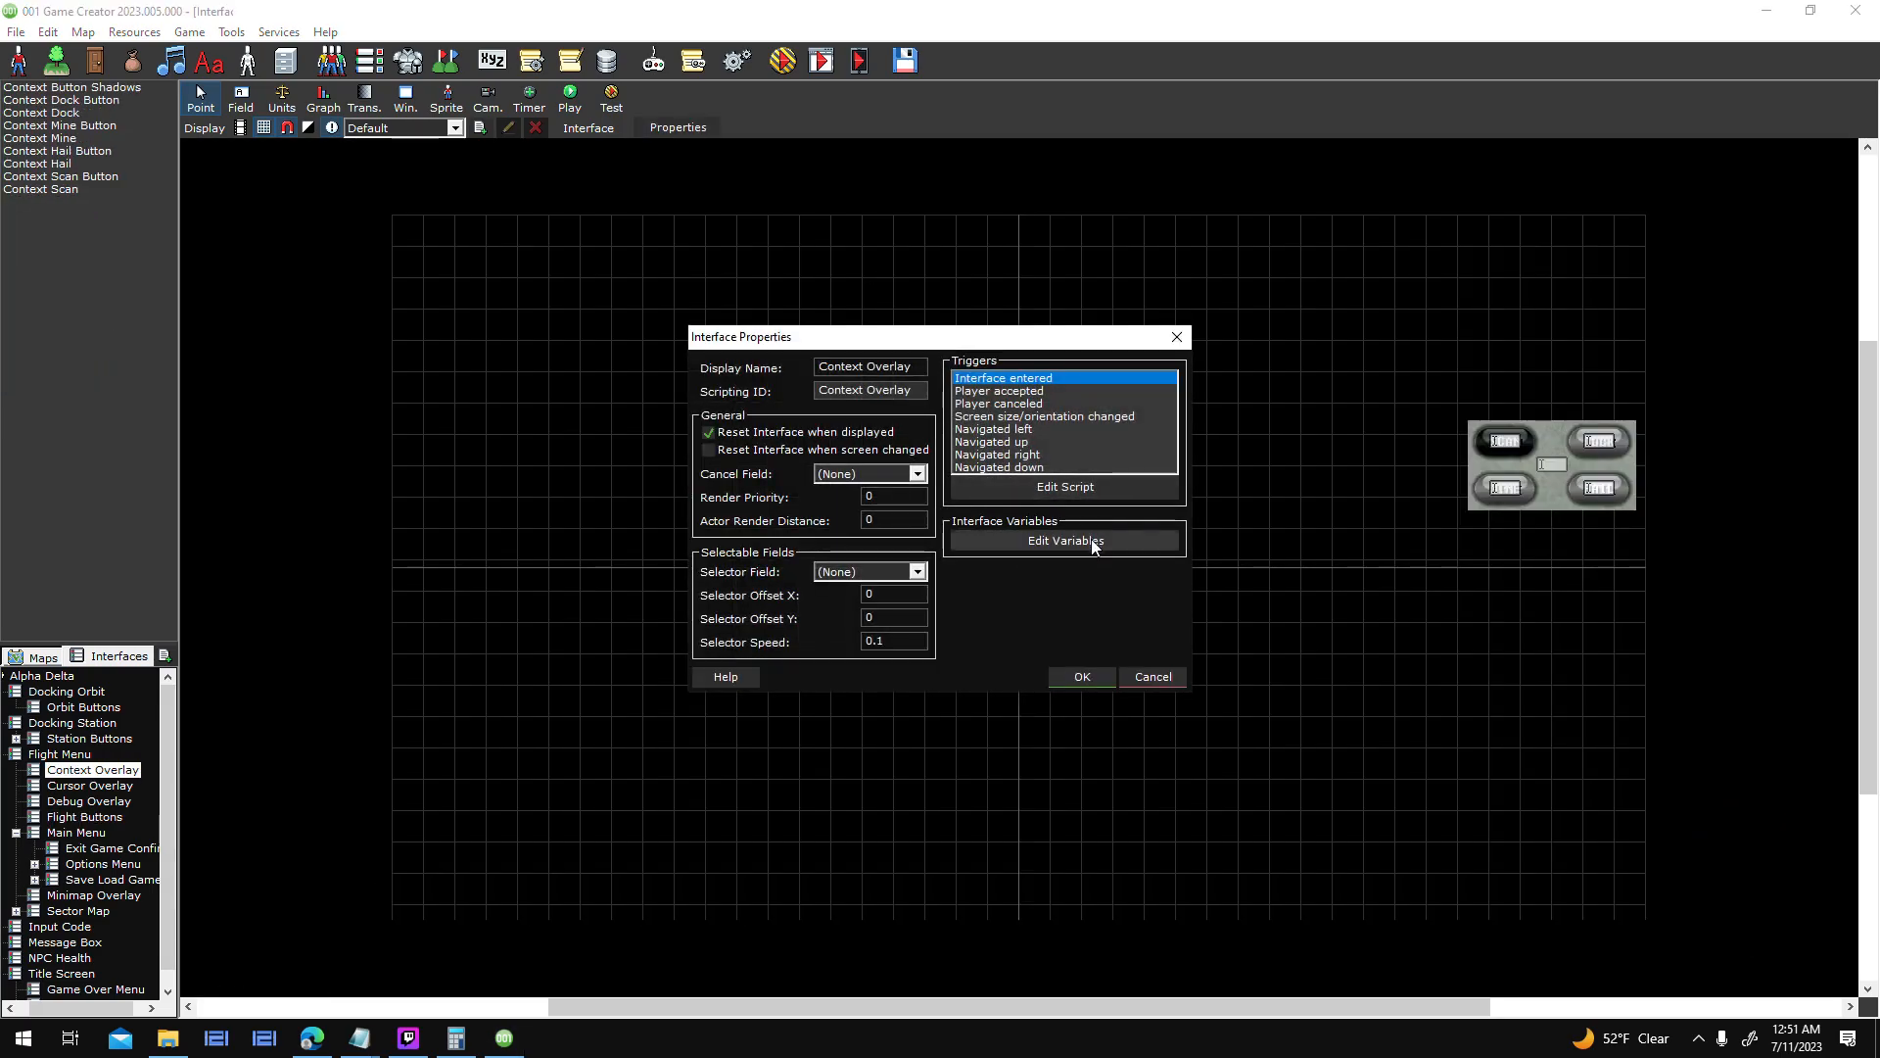
click(1082, 539)
click(941, 356)
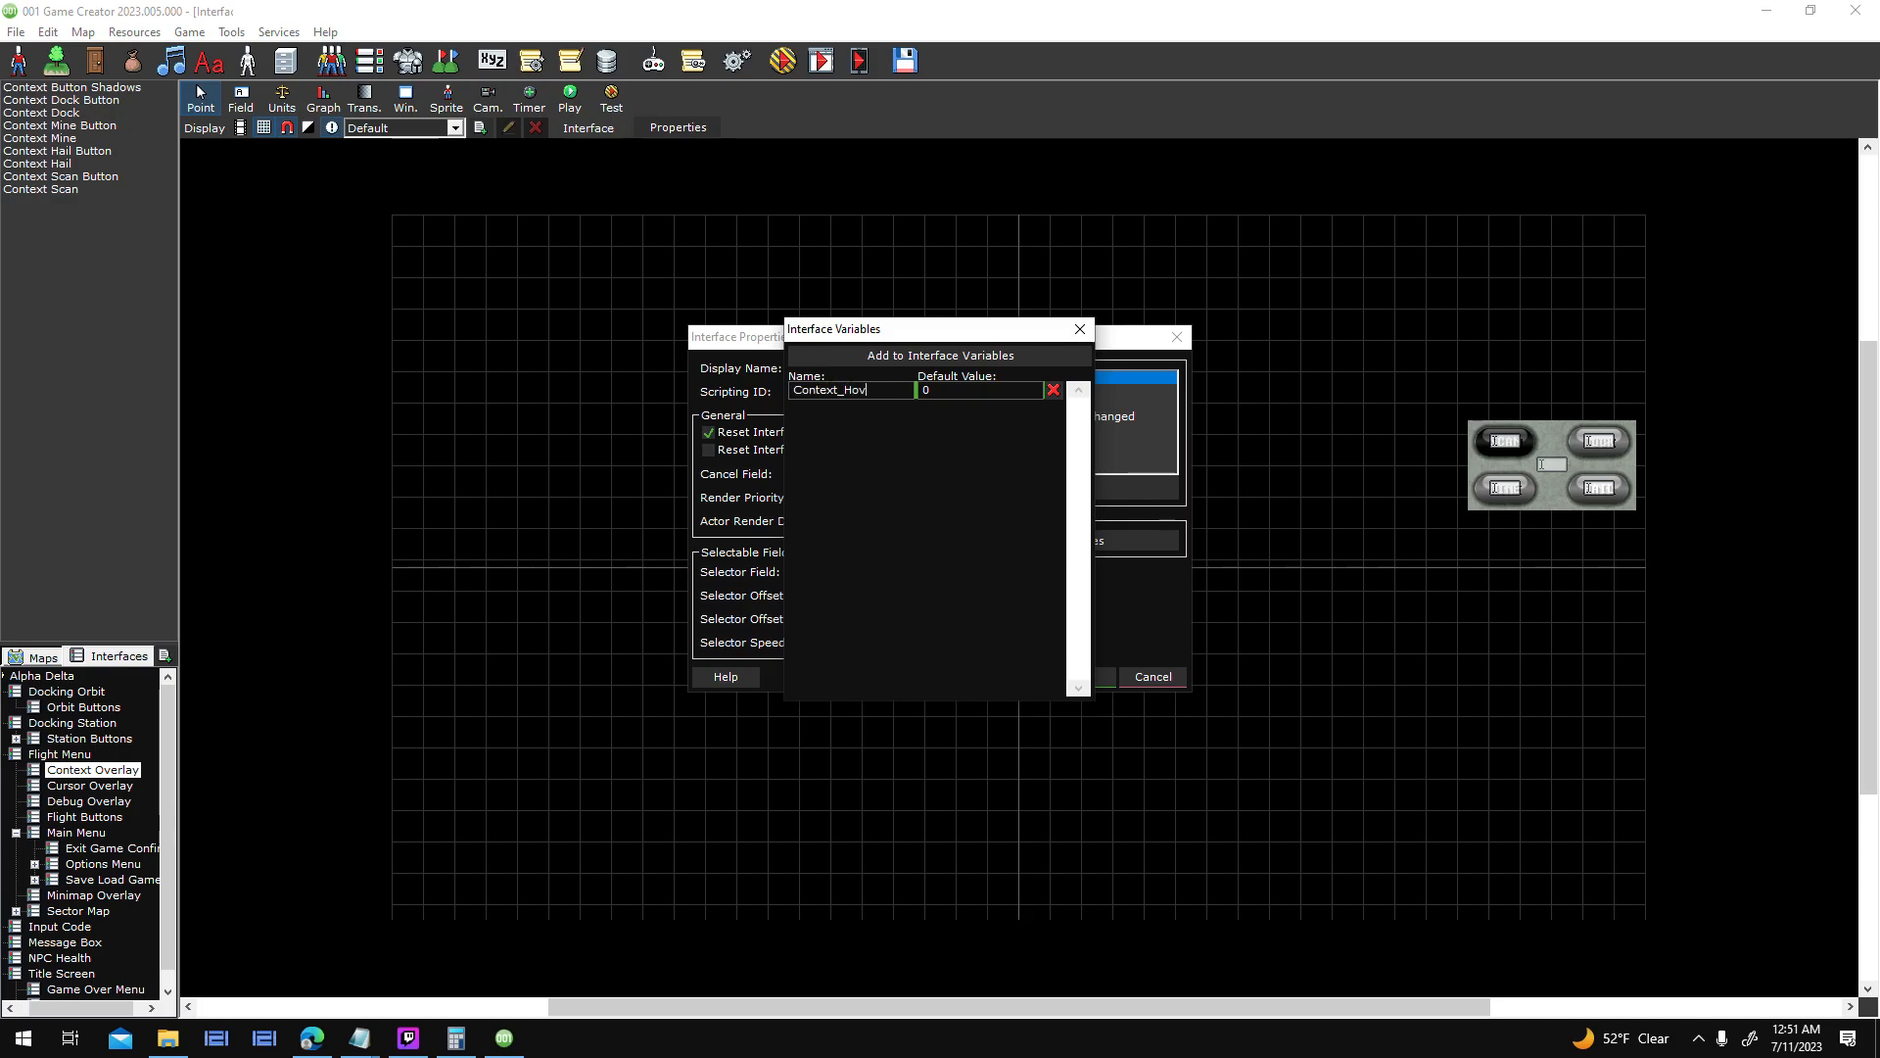
click(1079, 329)
click(1112, 676)
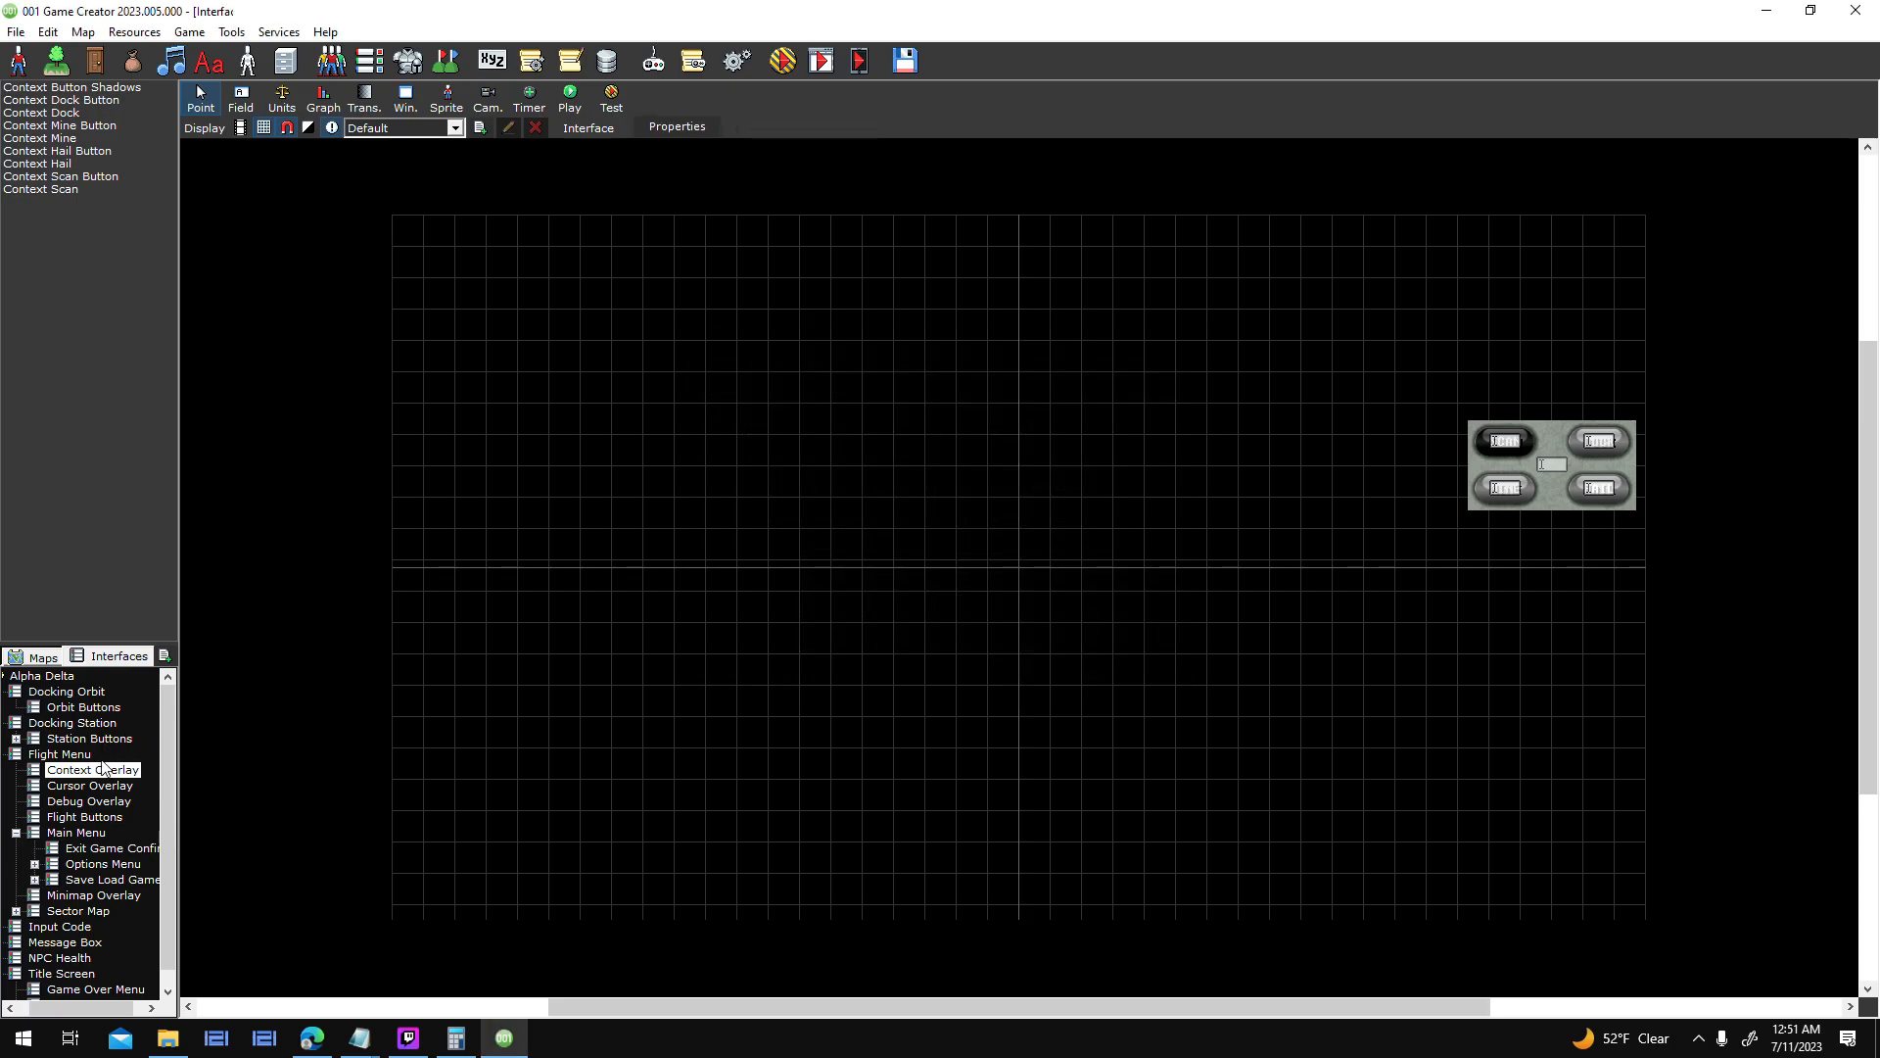
- Check the interface variables of Context Overlay and close its properties without changes
click(676, 128)
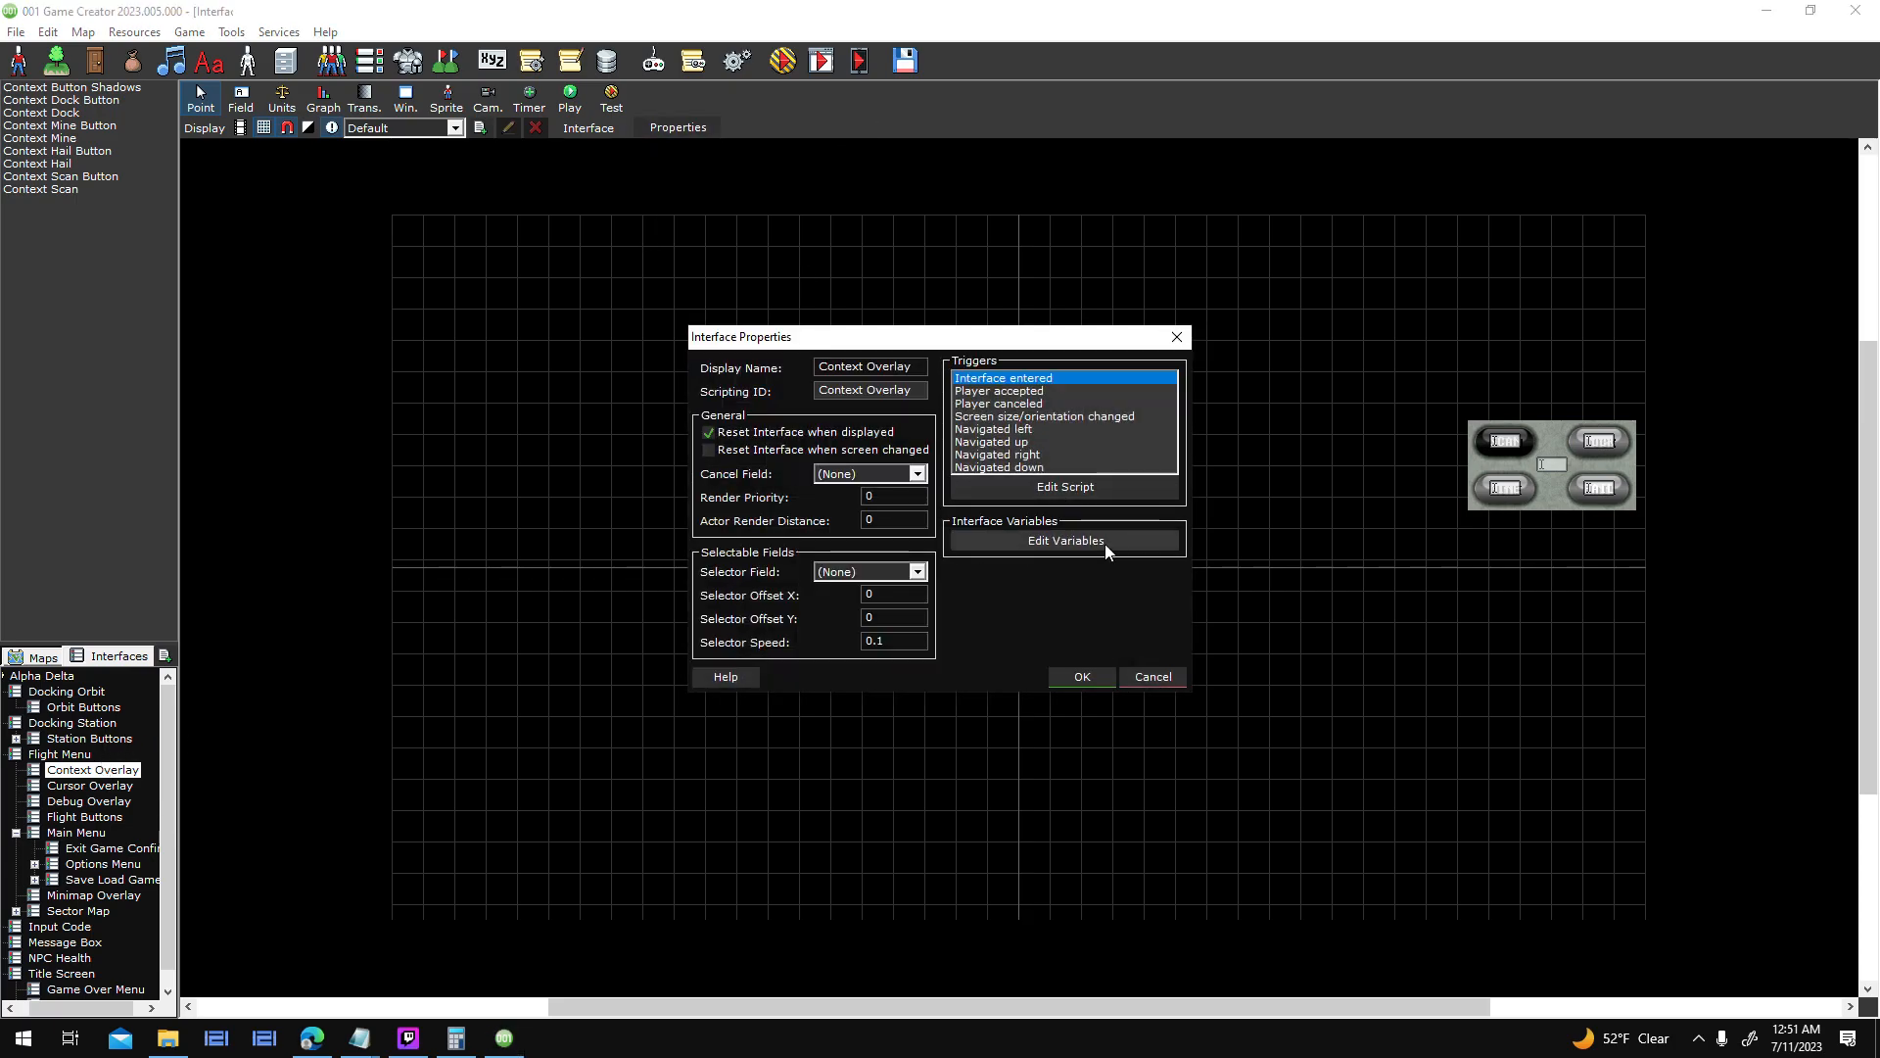
click(1105, 541)
click(1079, 330)
click(1155, 676)
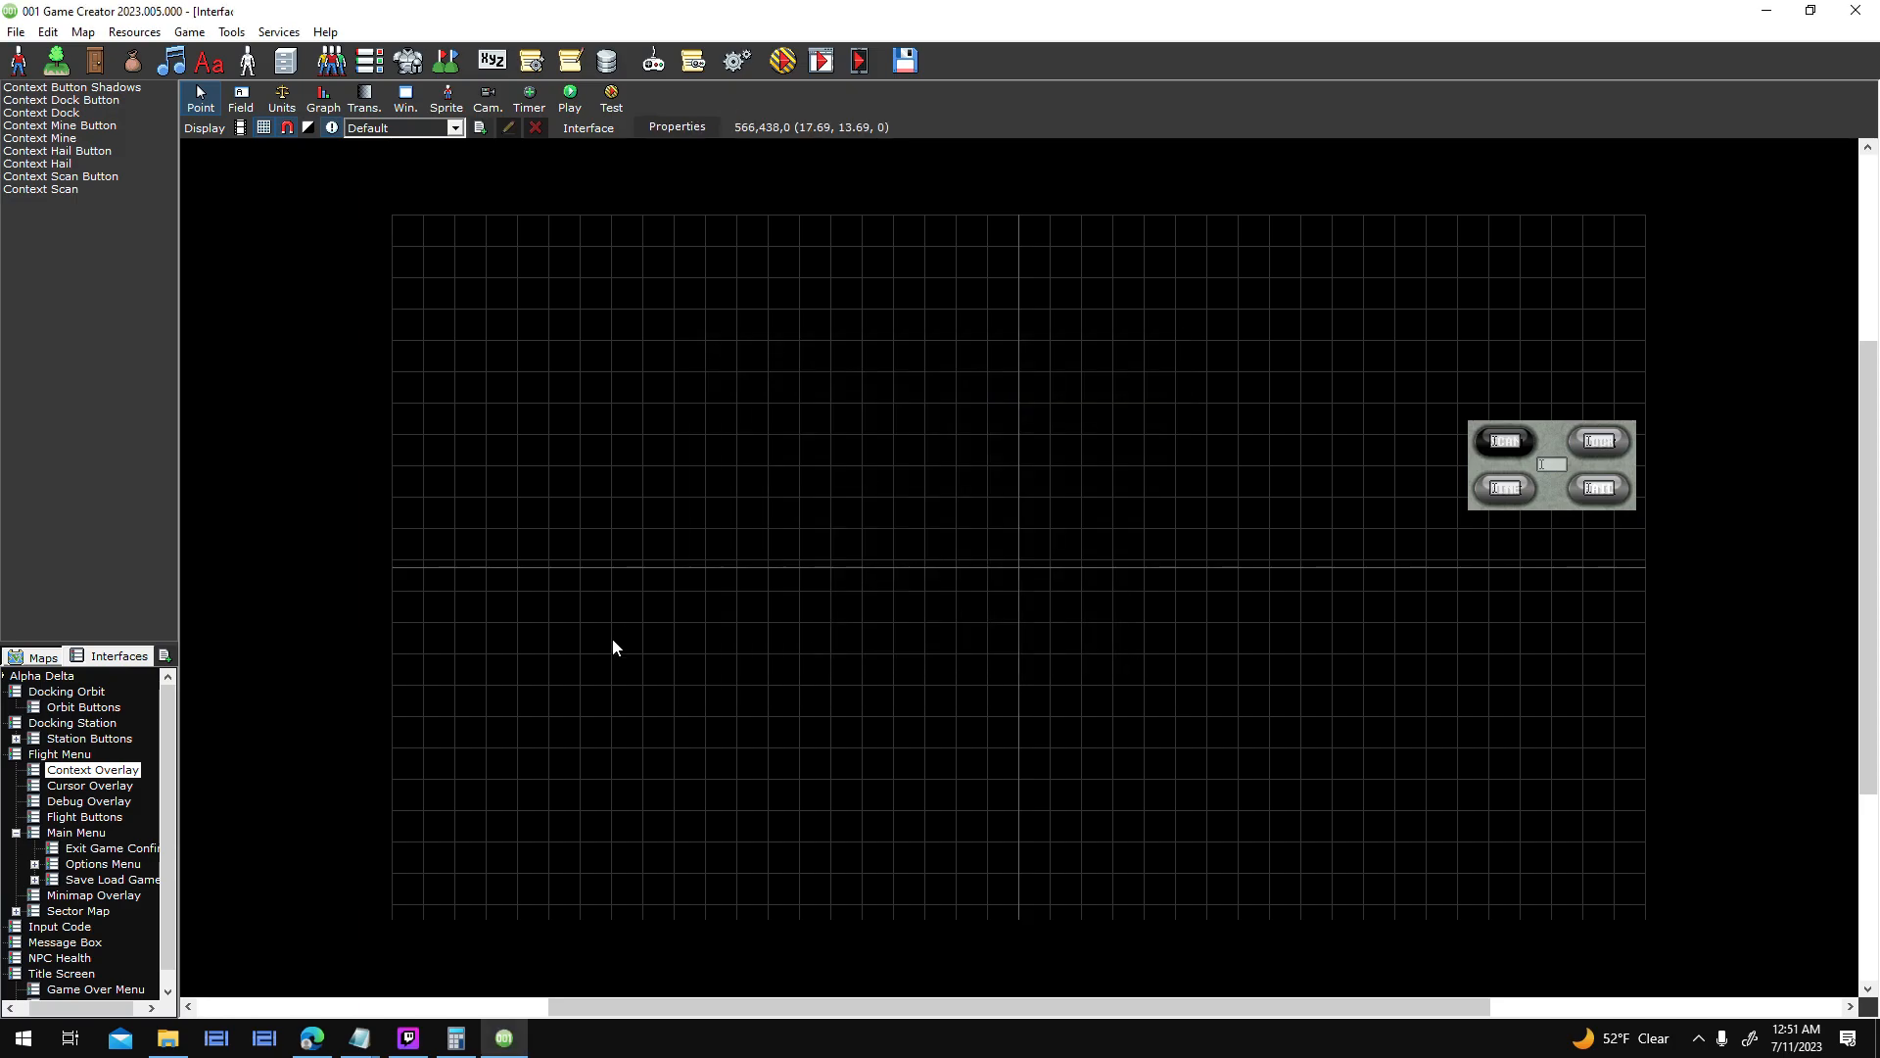
- Check the default value of Flight_Hover in the Flight Buttons interface variables, and display the Flight Menu interface
click(86, 817)
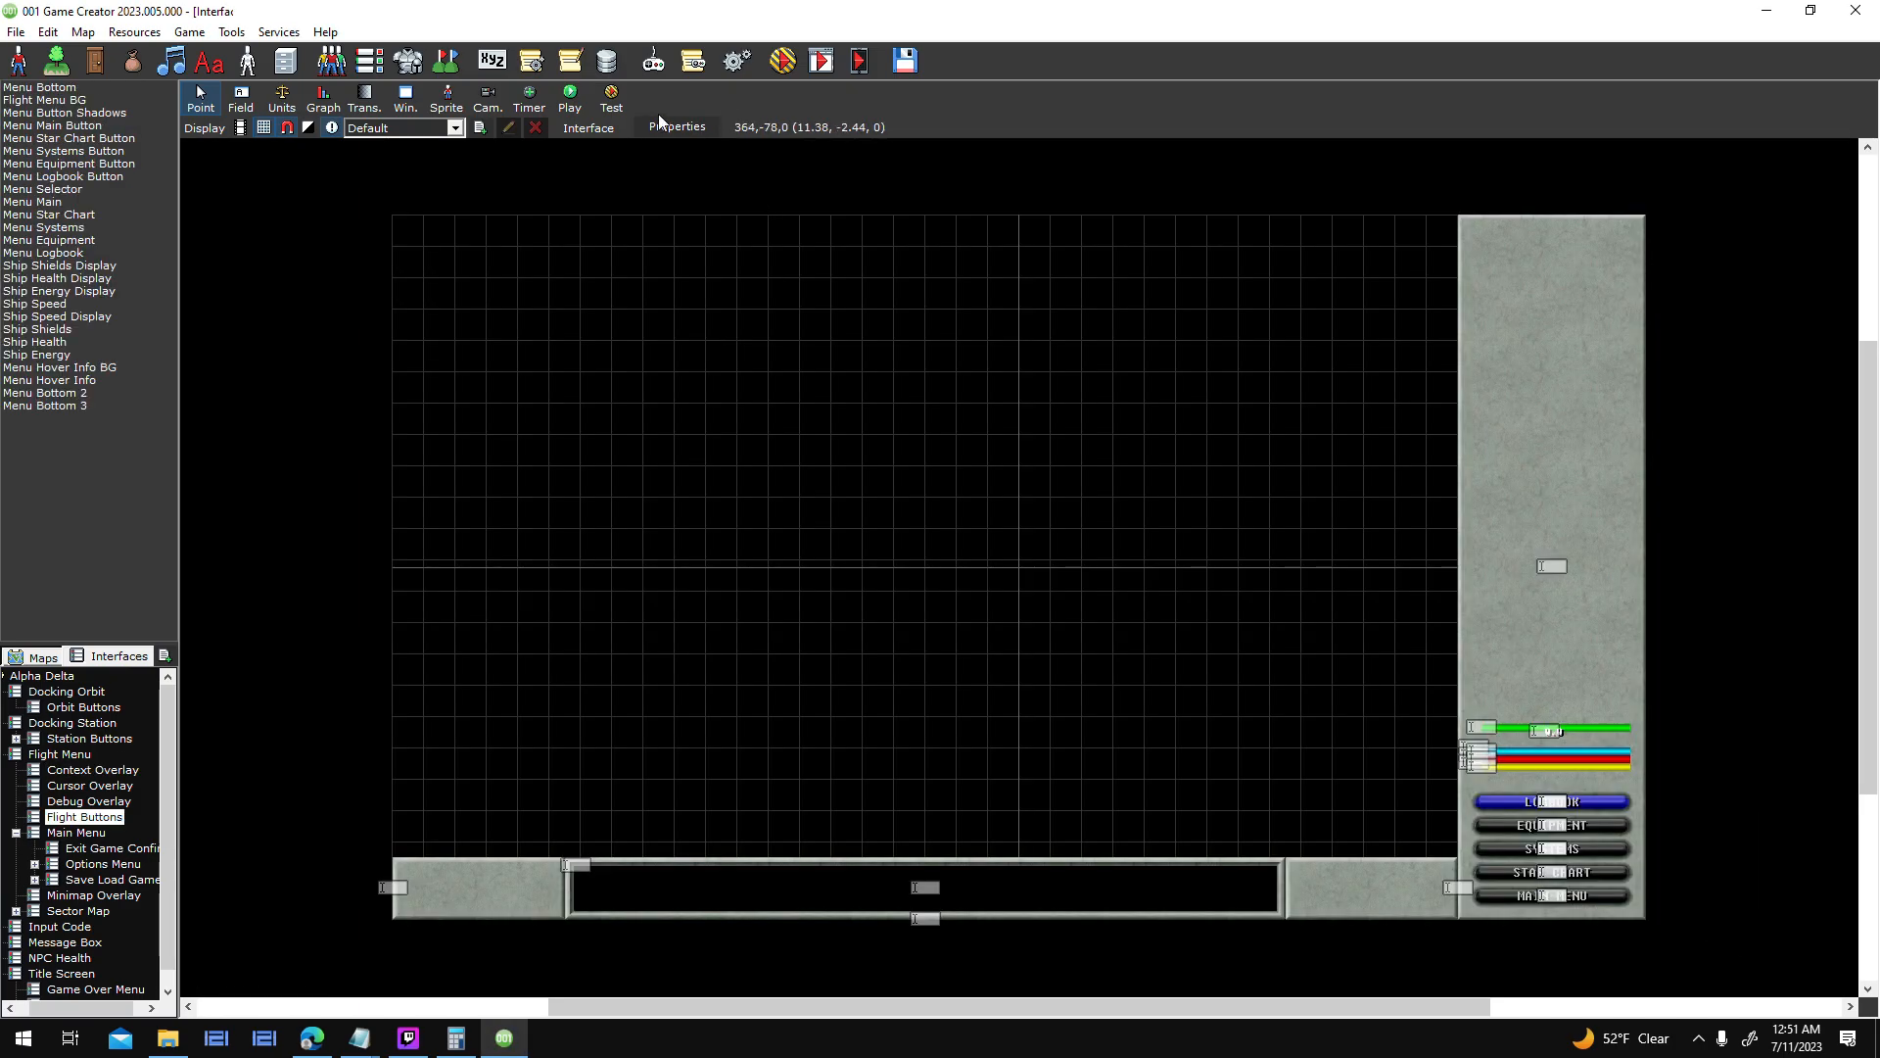
click(677, 127)
click(1066, 541)
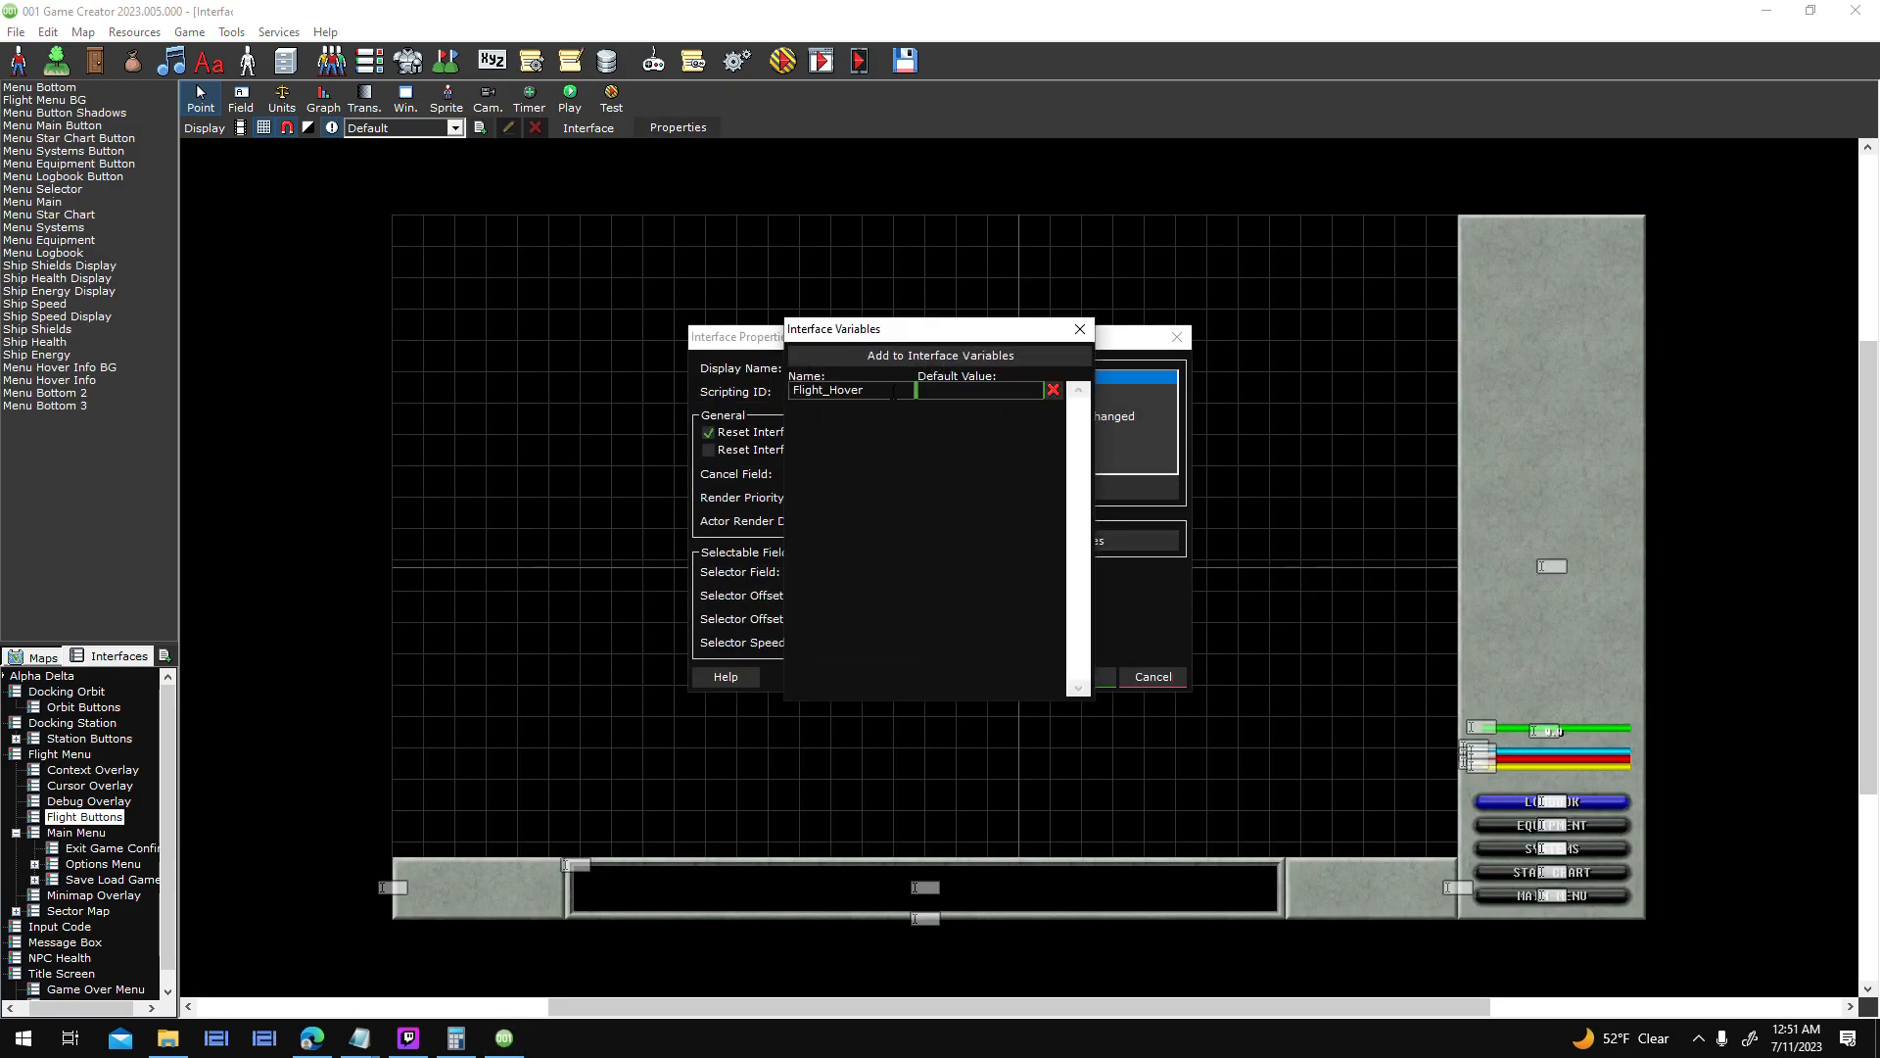
click(1080, 329)
click(1155, 677)
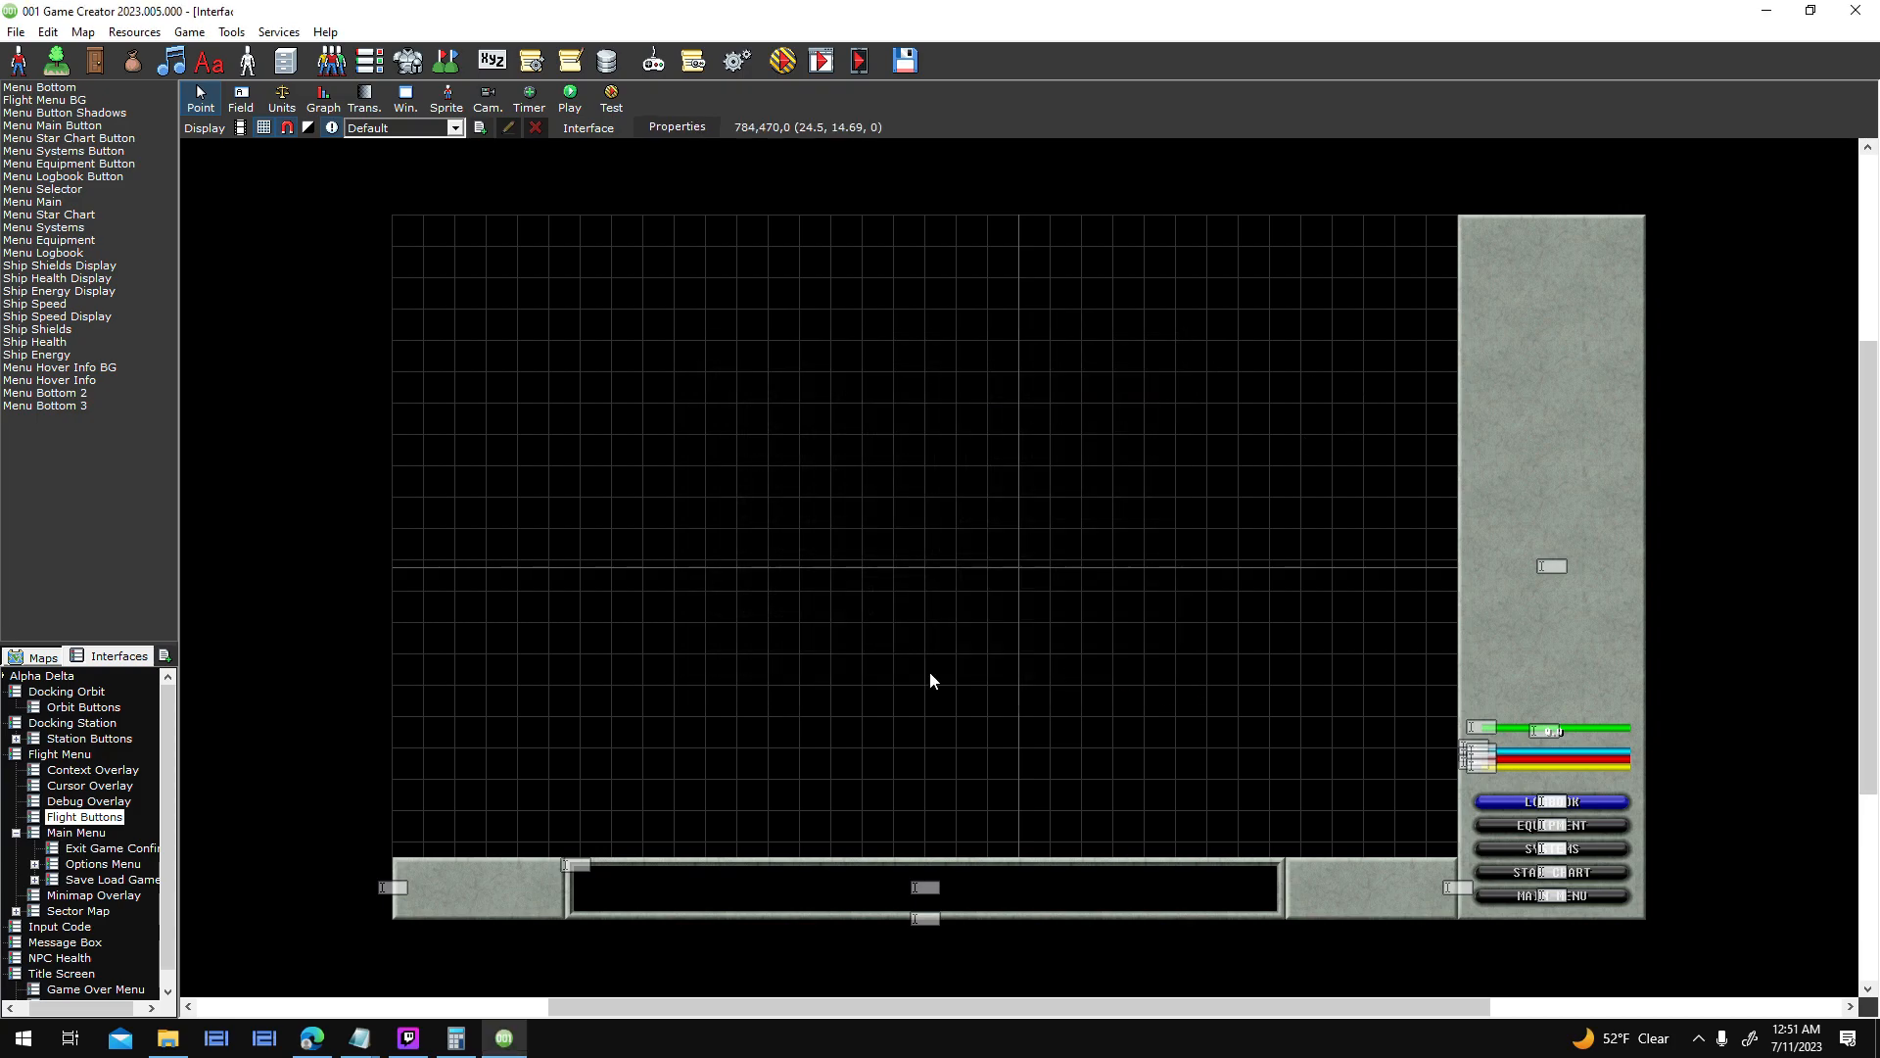
click(82, 757)
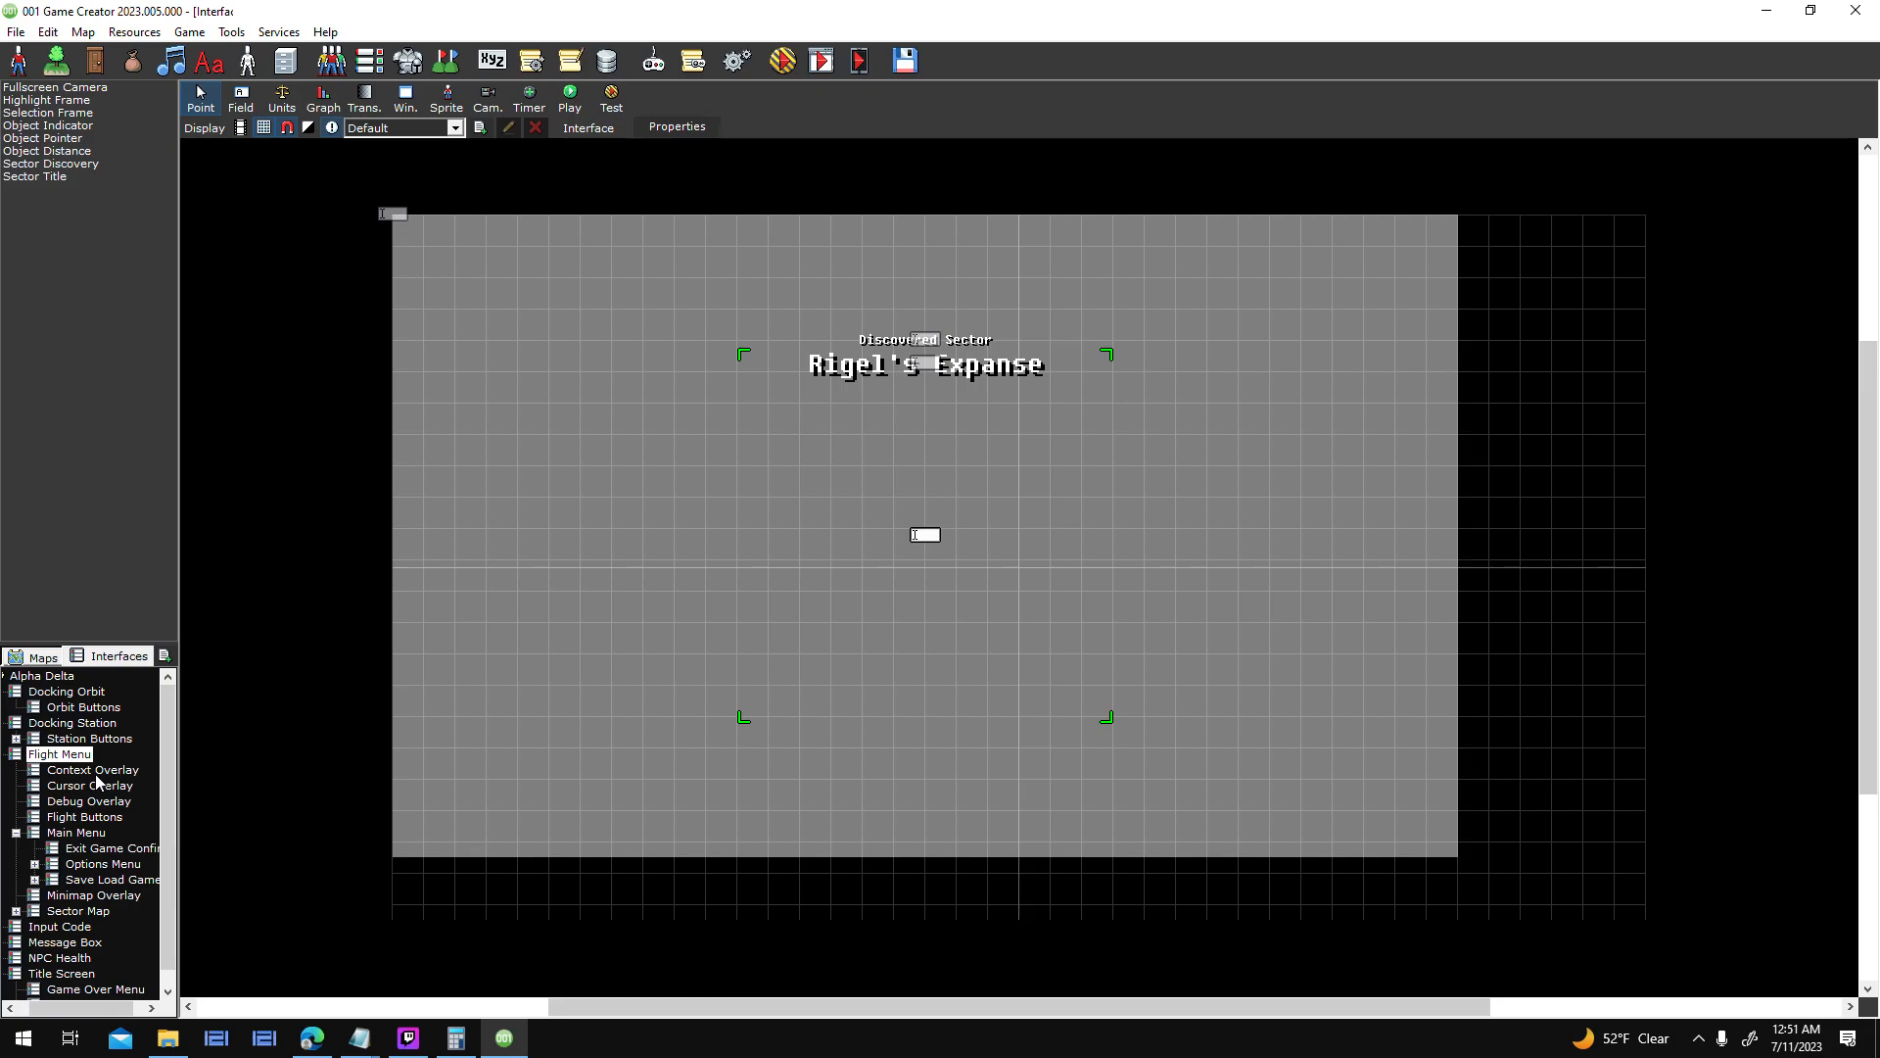
- Copy the Mouse/Touch Enter trigger of the Menu Logbook field in the Flight Buttons interface and close the field without changes
click(95, 818)
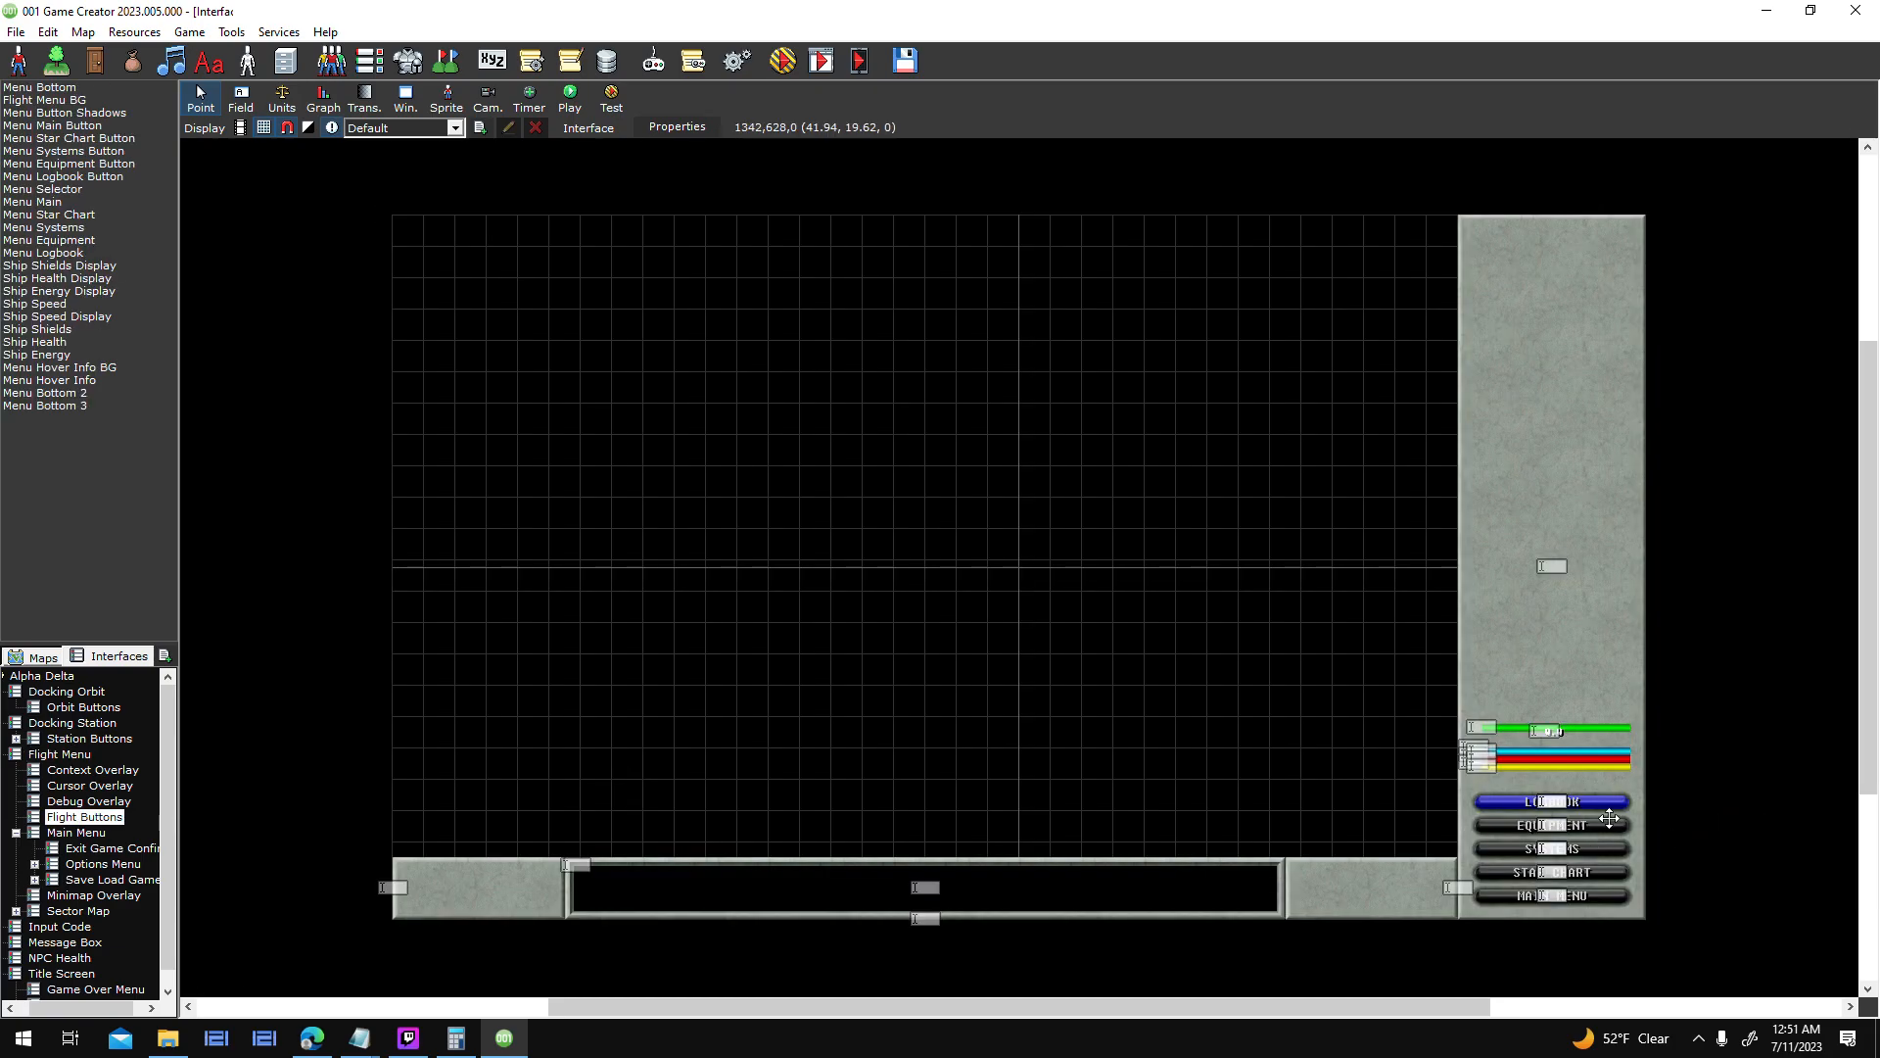
double_click(1552, 798)
right_click(1197, 328)
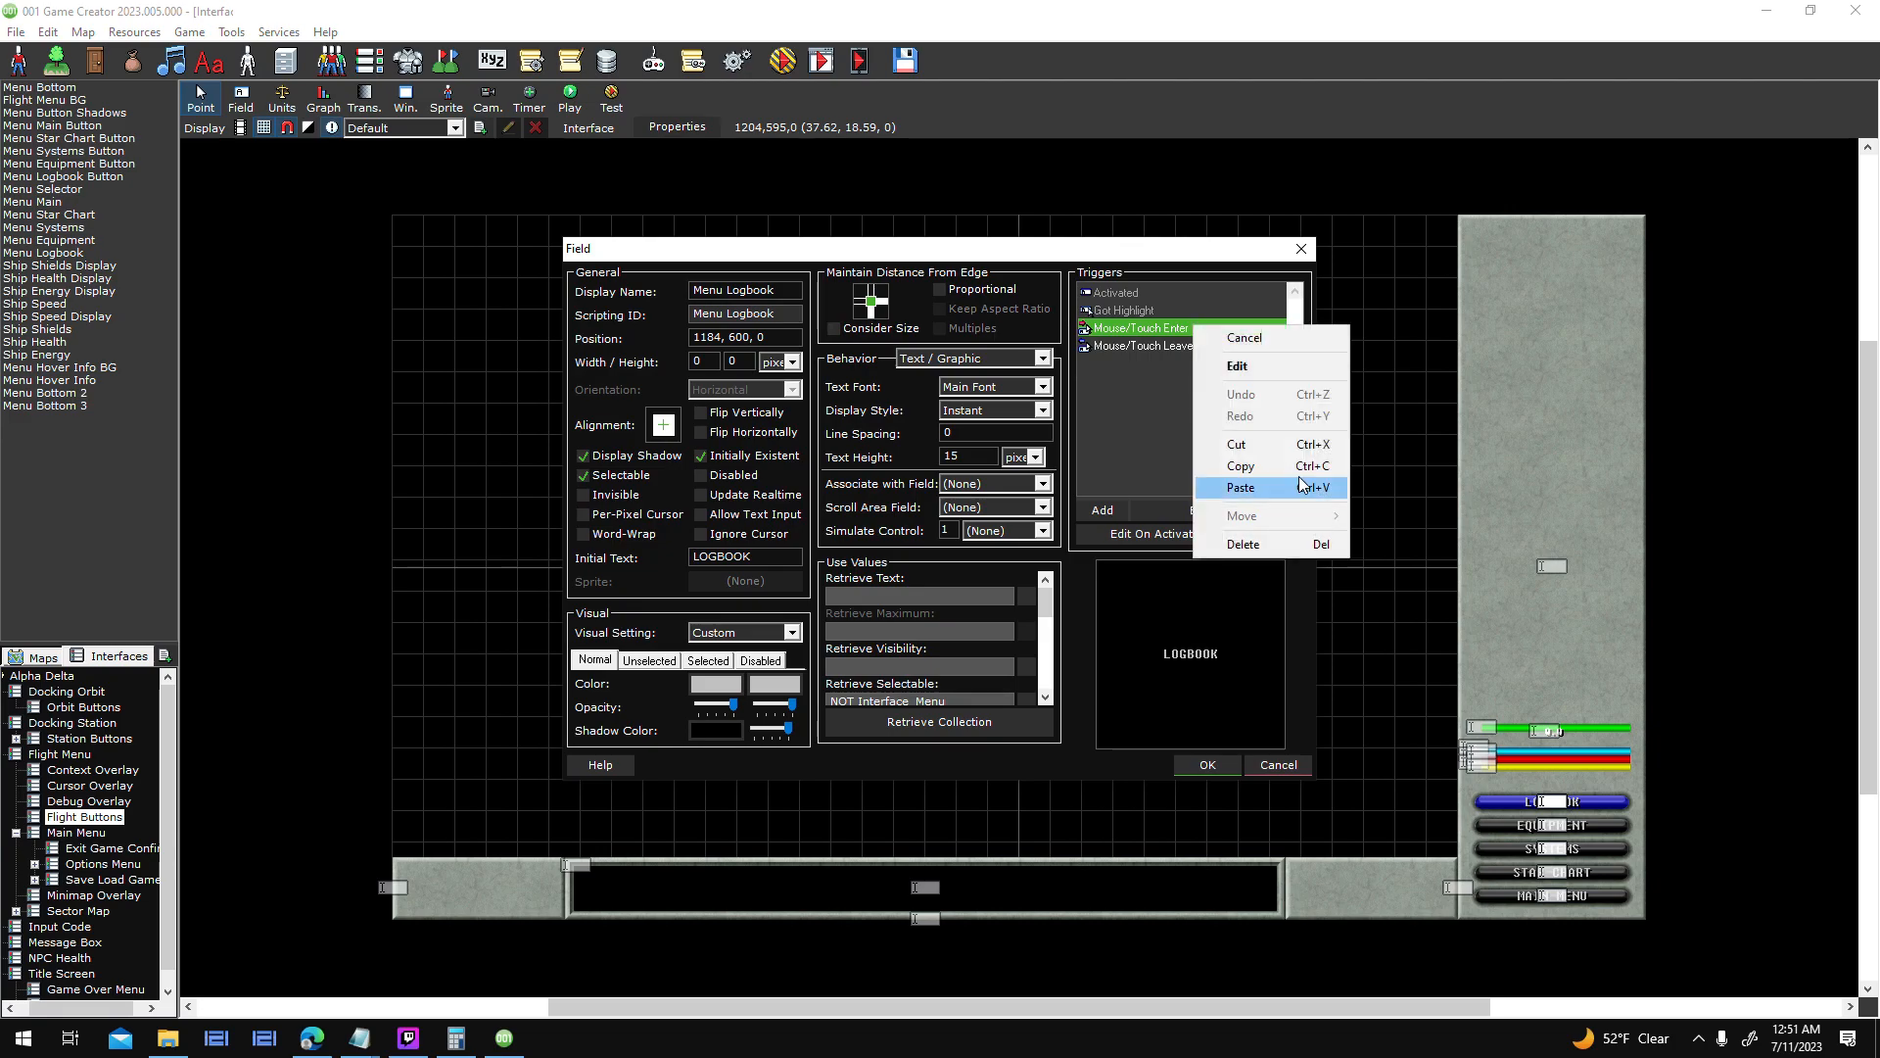
click(1258, 467)
click(1279, 765)
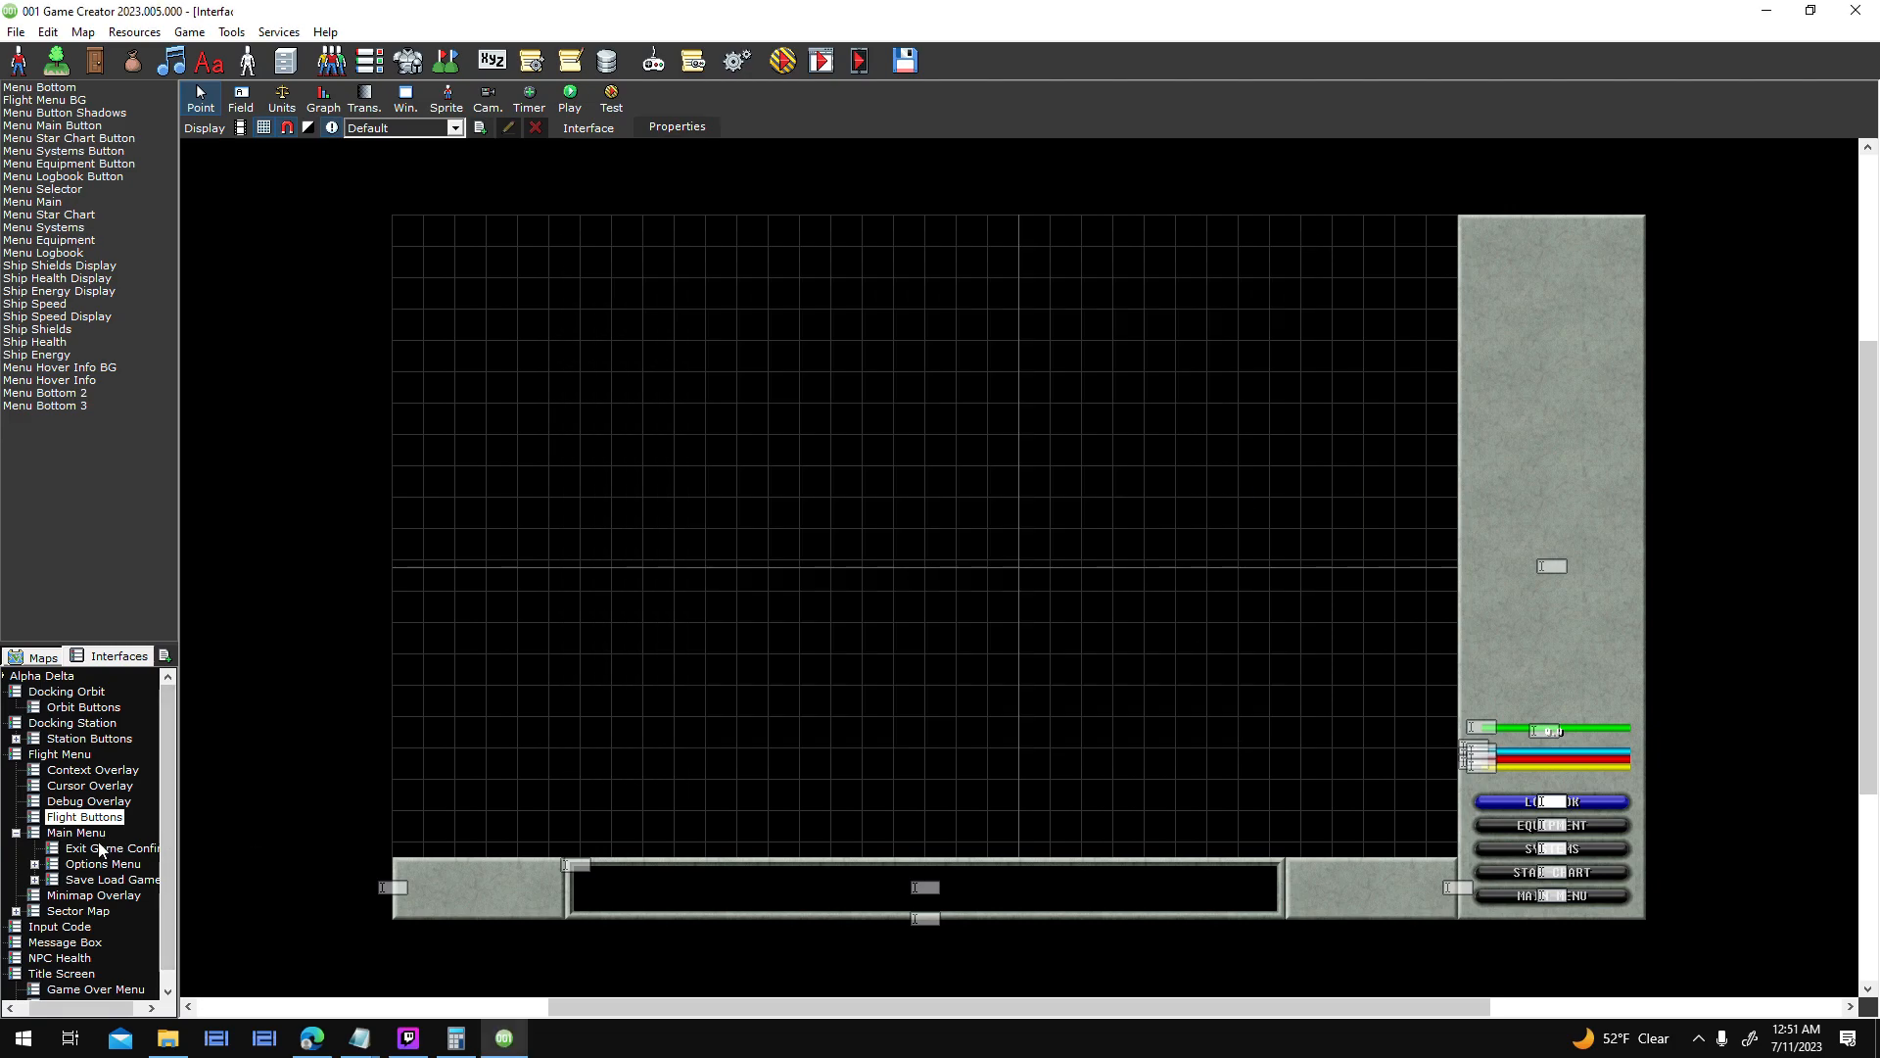
- Paste the copied Mouse/Touch Enter trigger into the Context Scan field of the Context Overlay interface
click(119, 772)
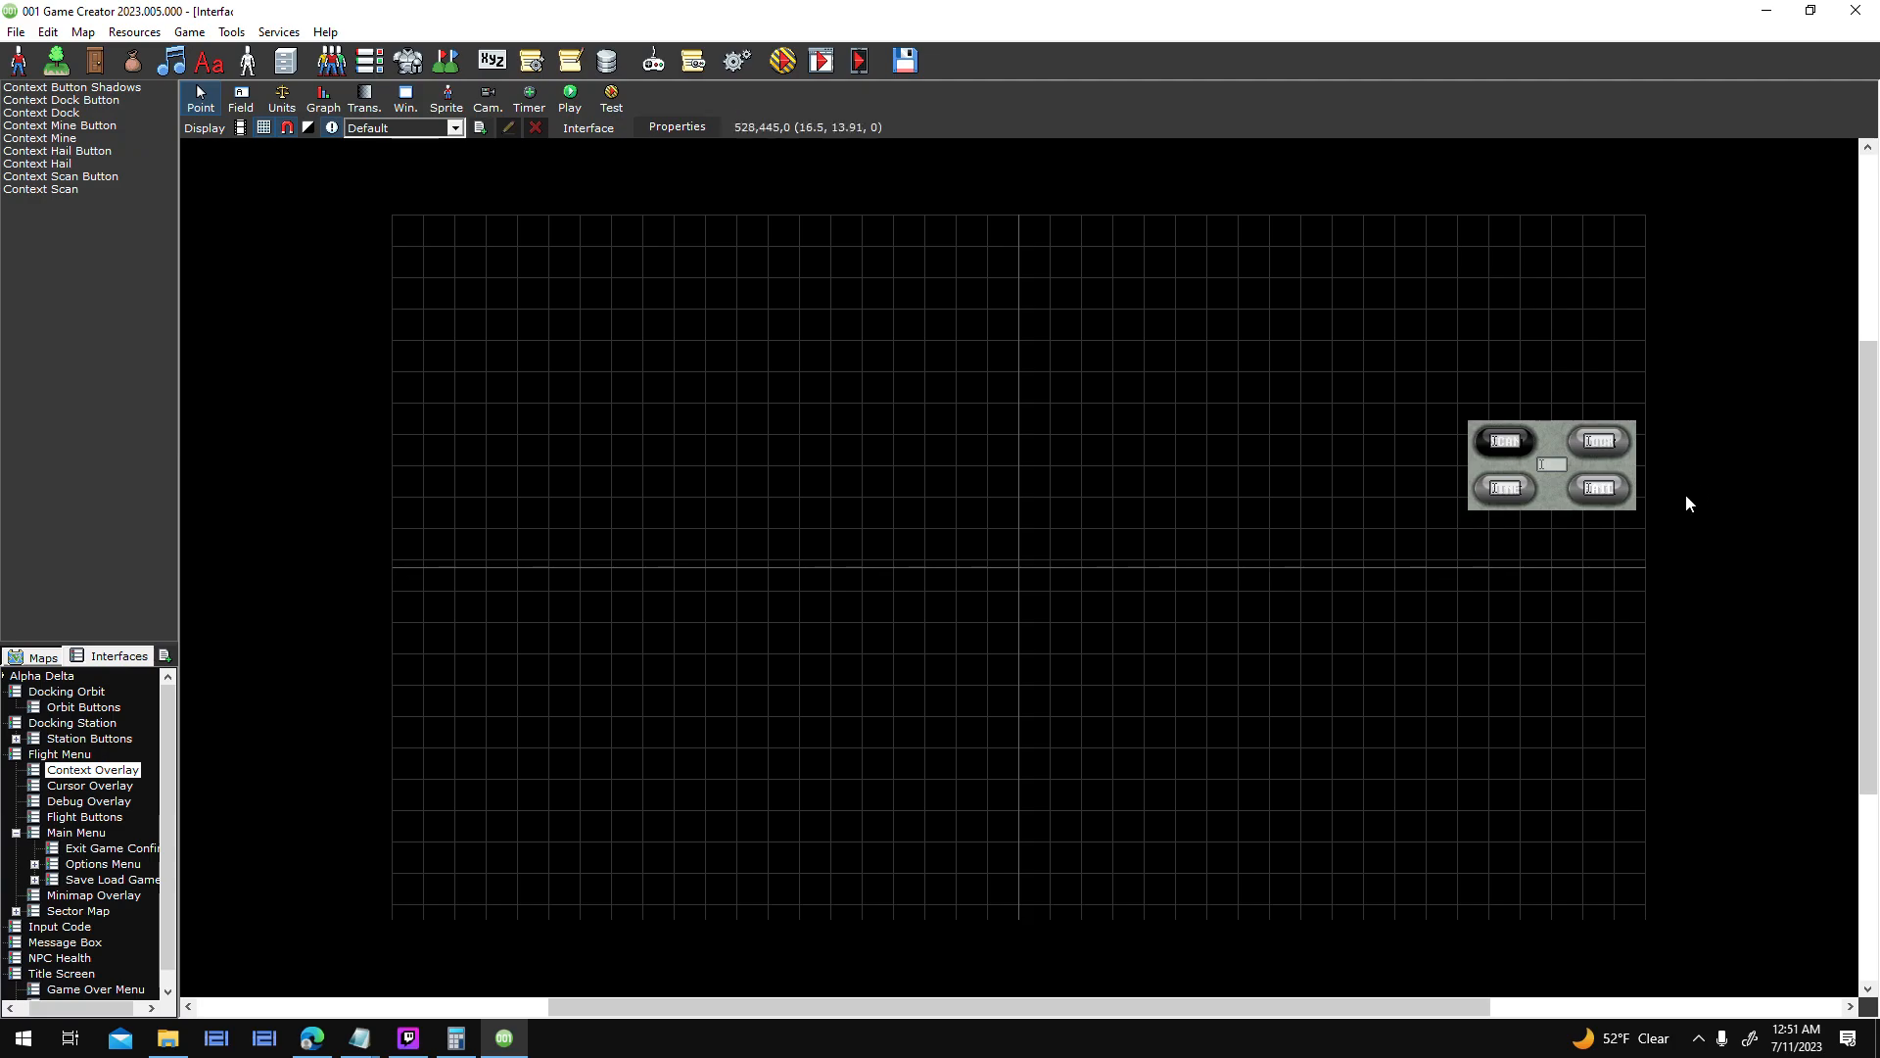
click(71, 190)
double_click(1096, 349)
right_click(1174, 421)
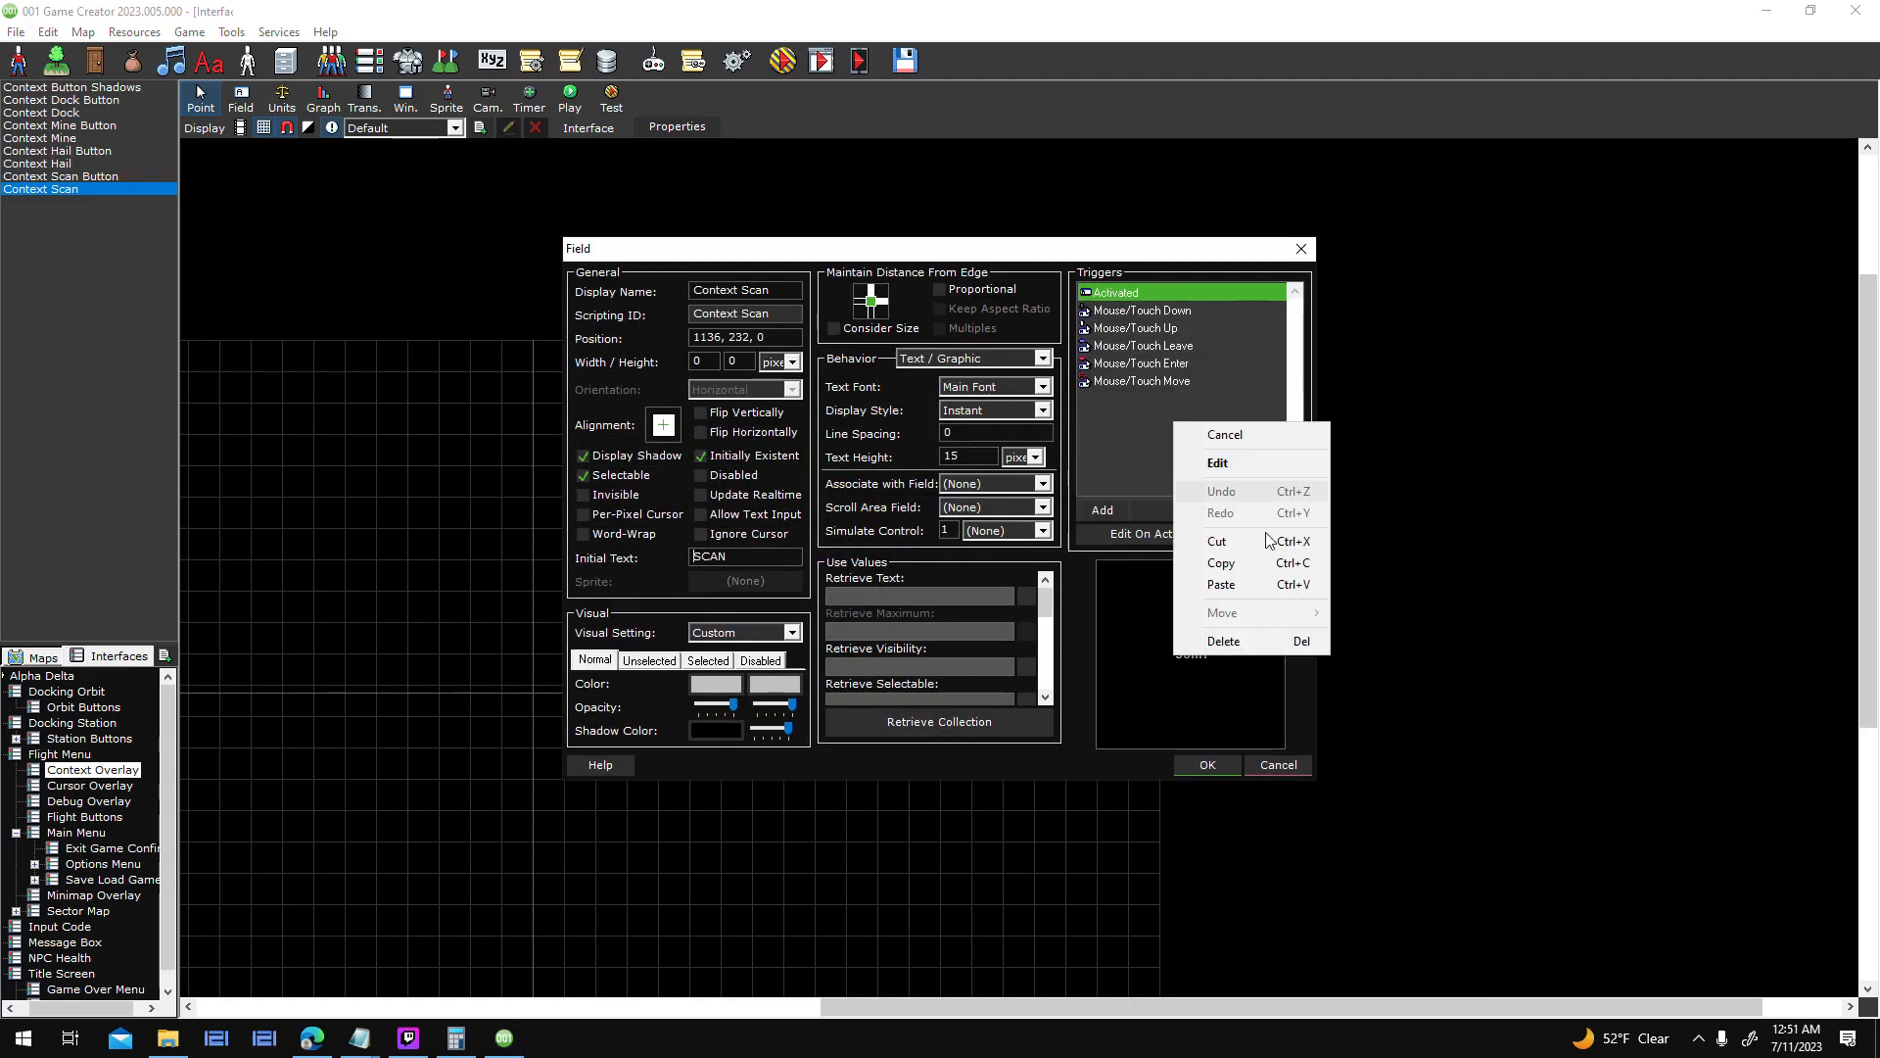
click(1245, 587)
- Copy the Interface Variable Operation and Update Interface events from the pasted trigger's script, and delete that pasted trigger
double_click(1185, 400)
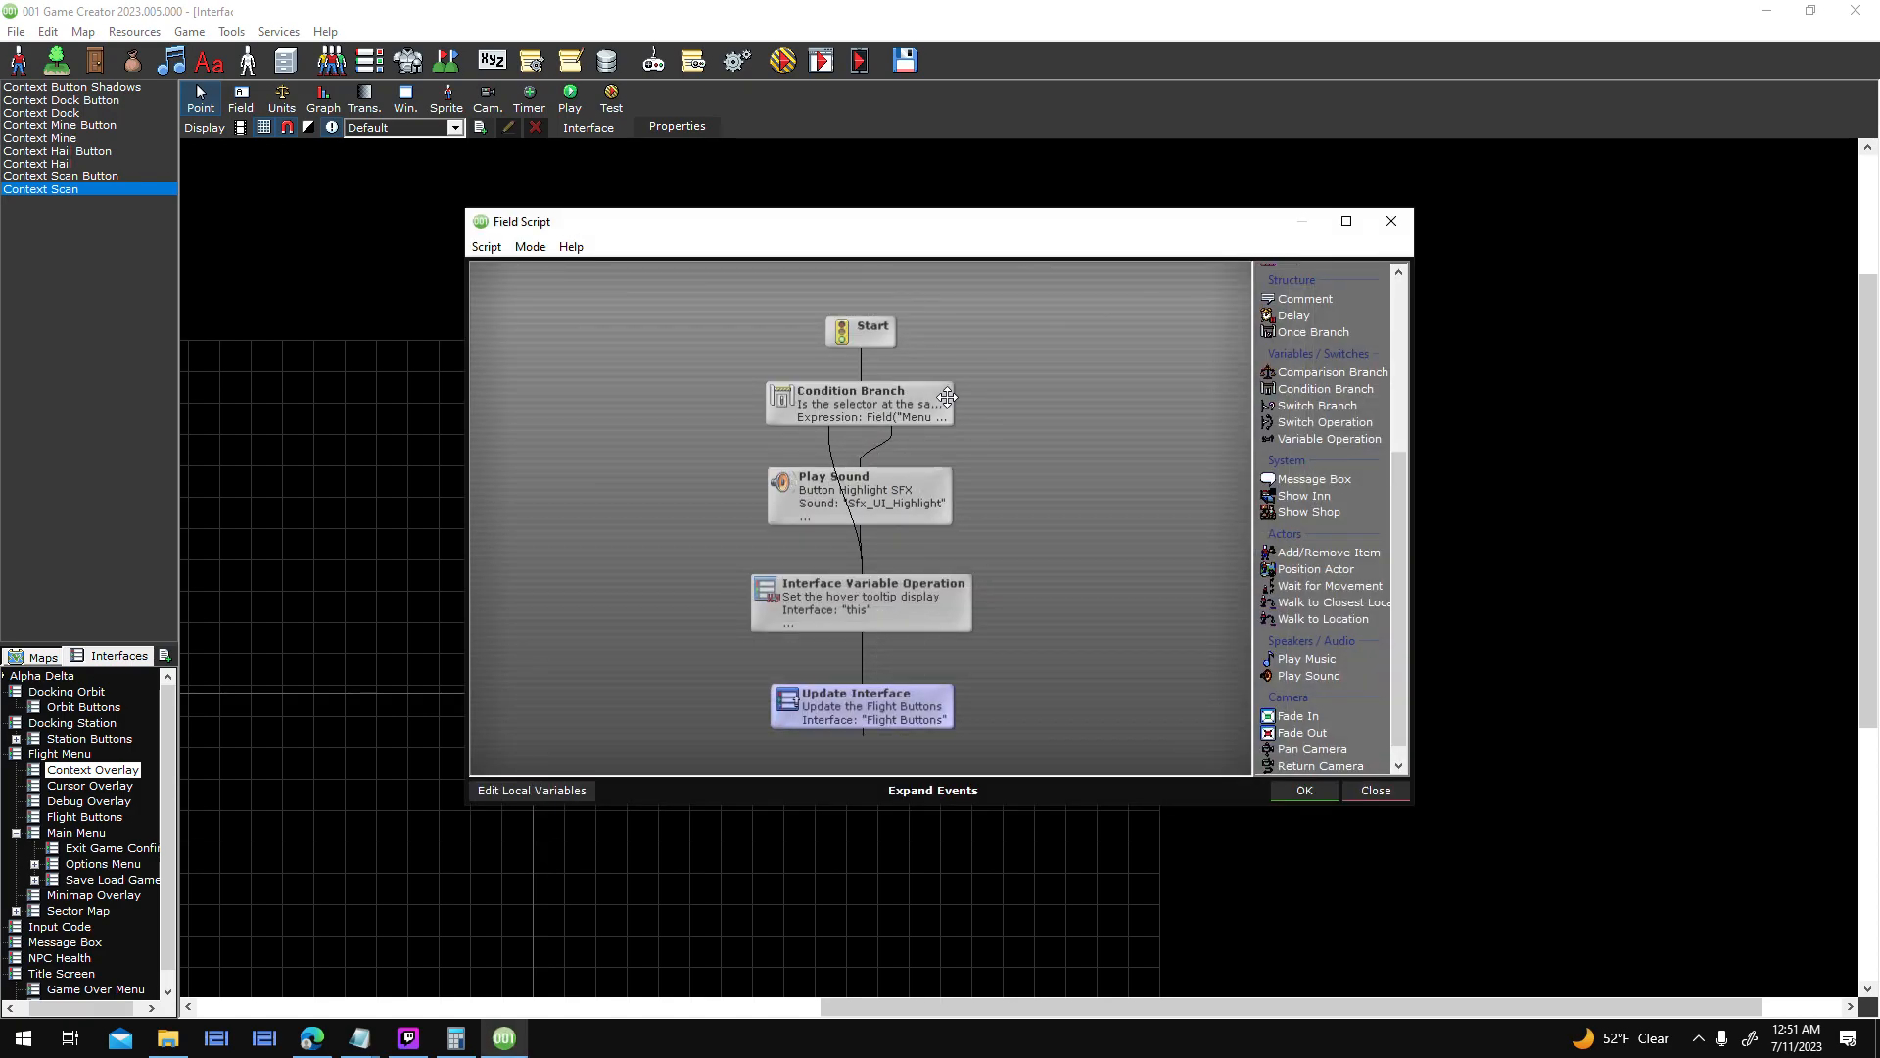
drag(1052, 405, 979, 457)
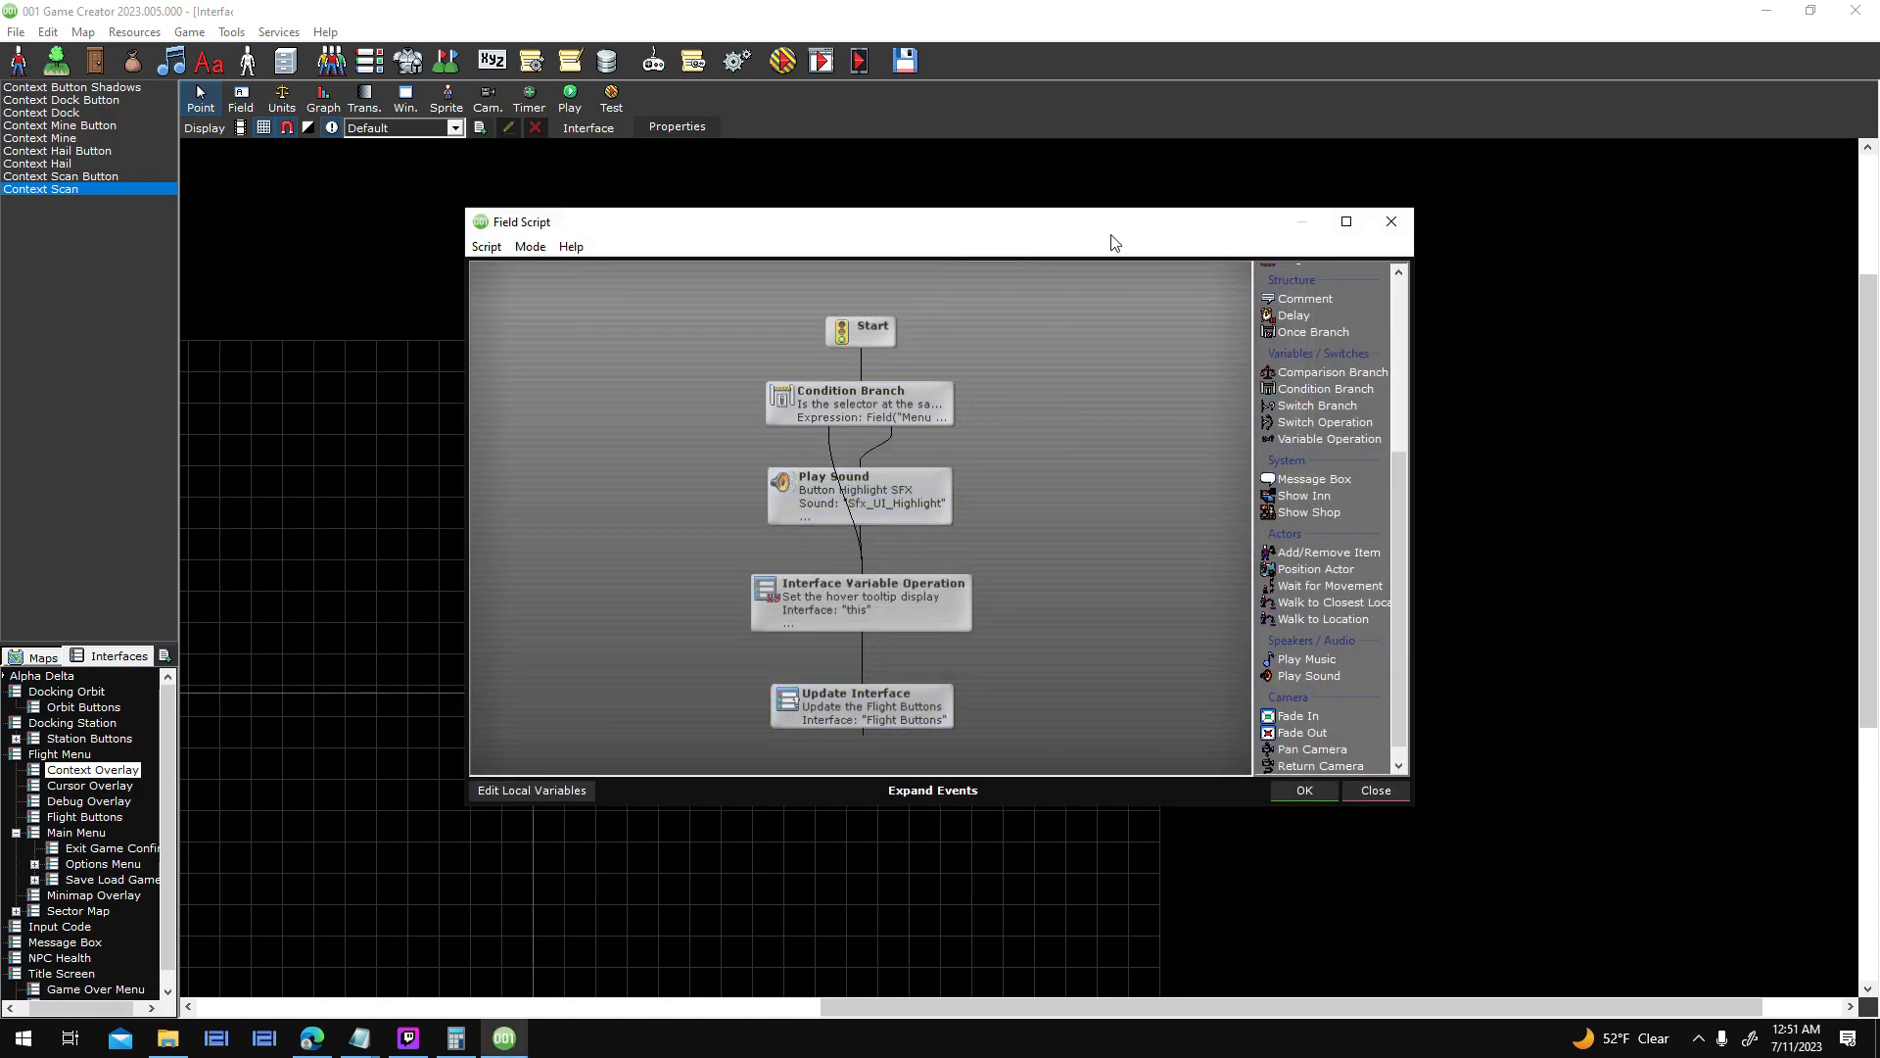
drag(1124, 233, 736, 297)
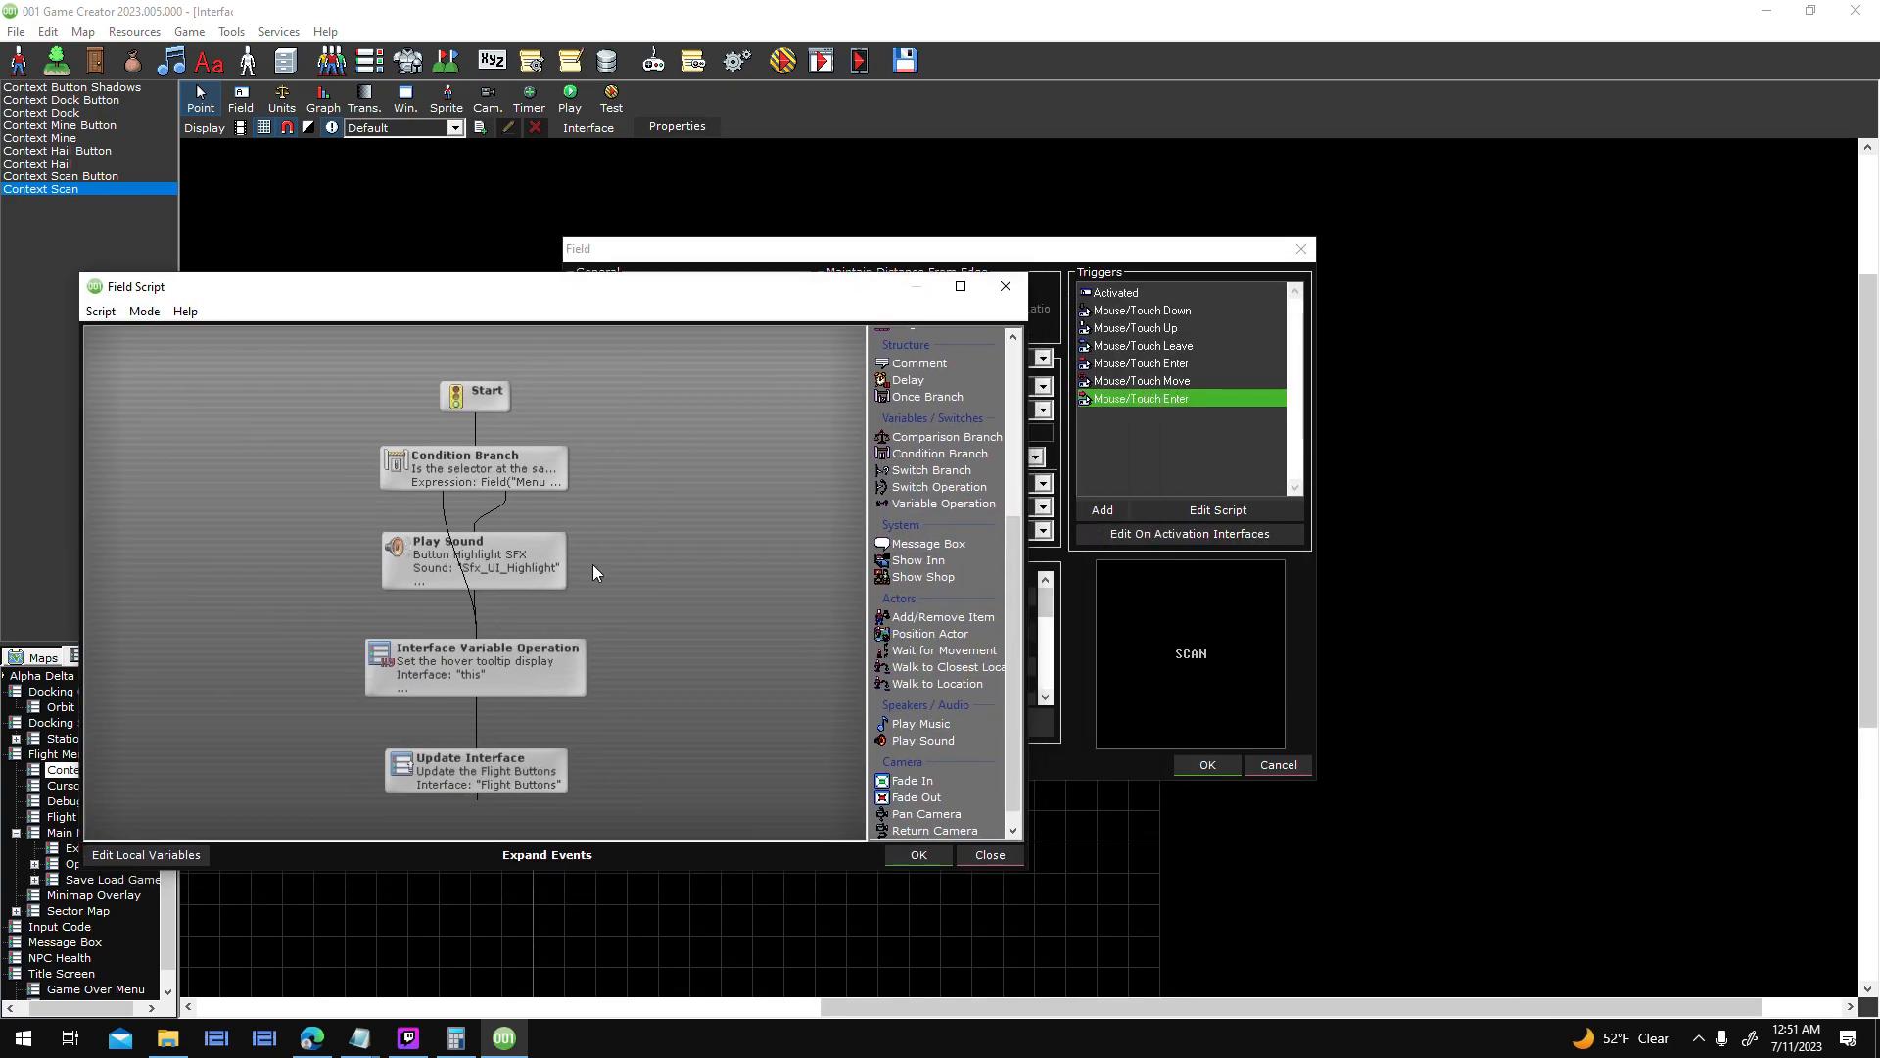
click(573, 655)
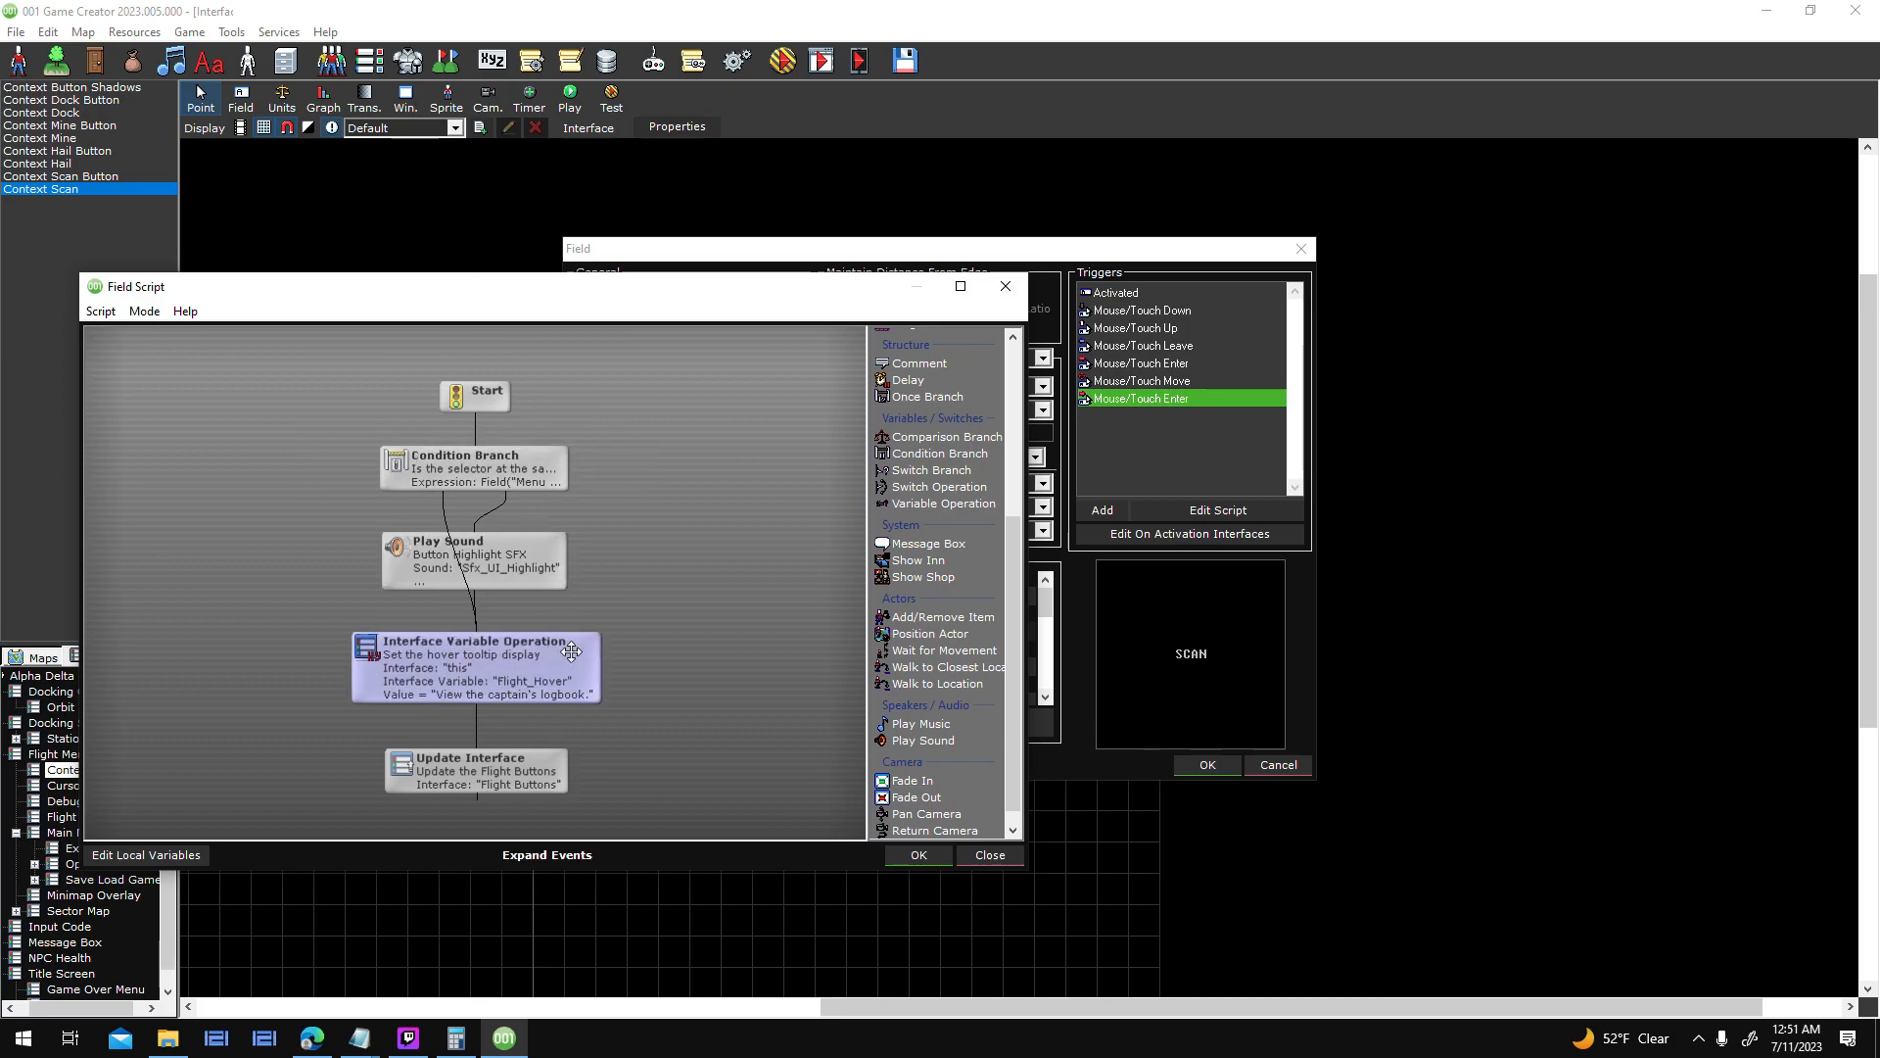
drag(522, 779, 524, 782)
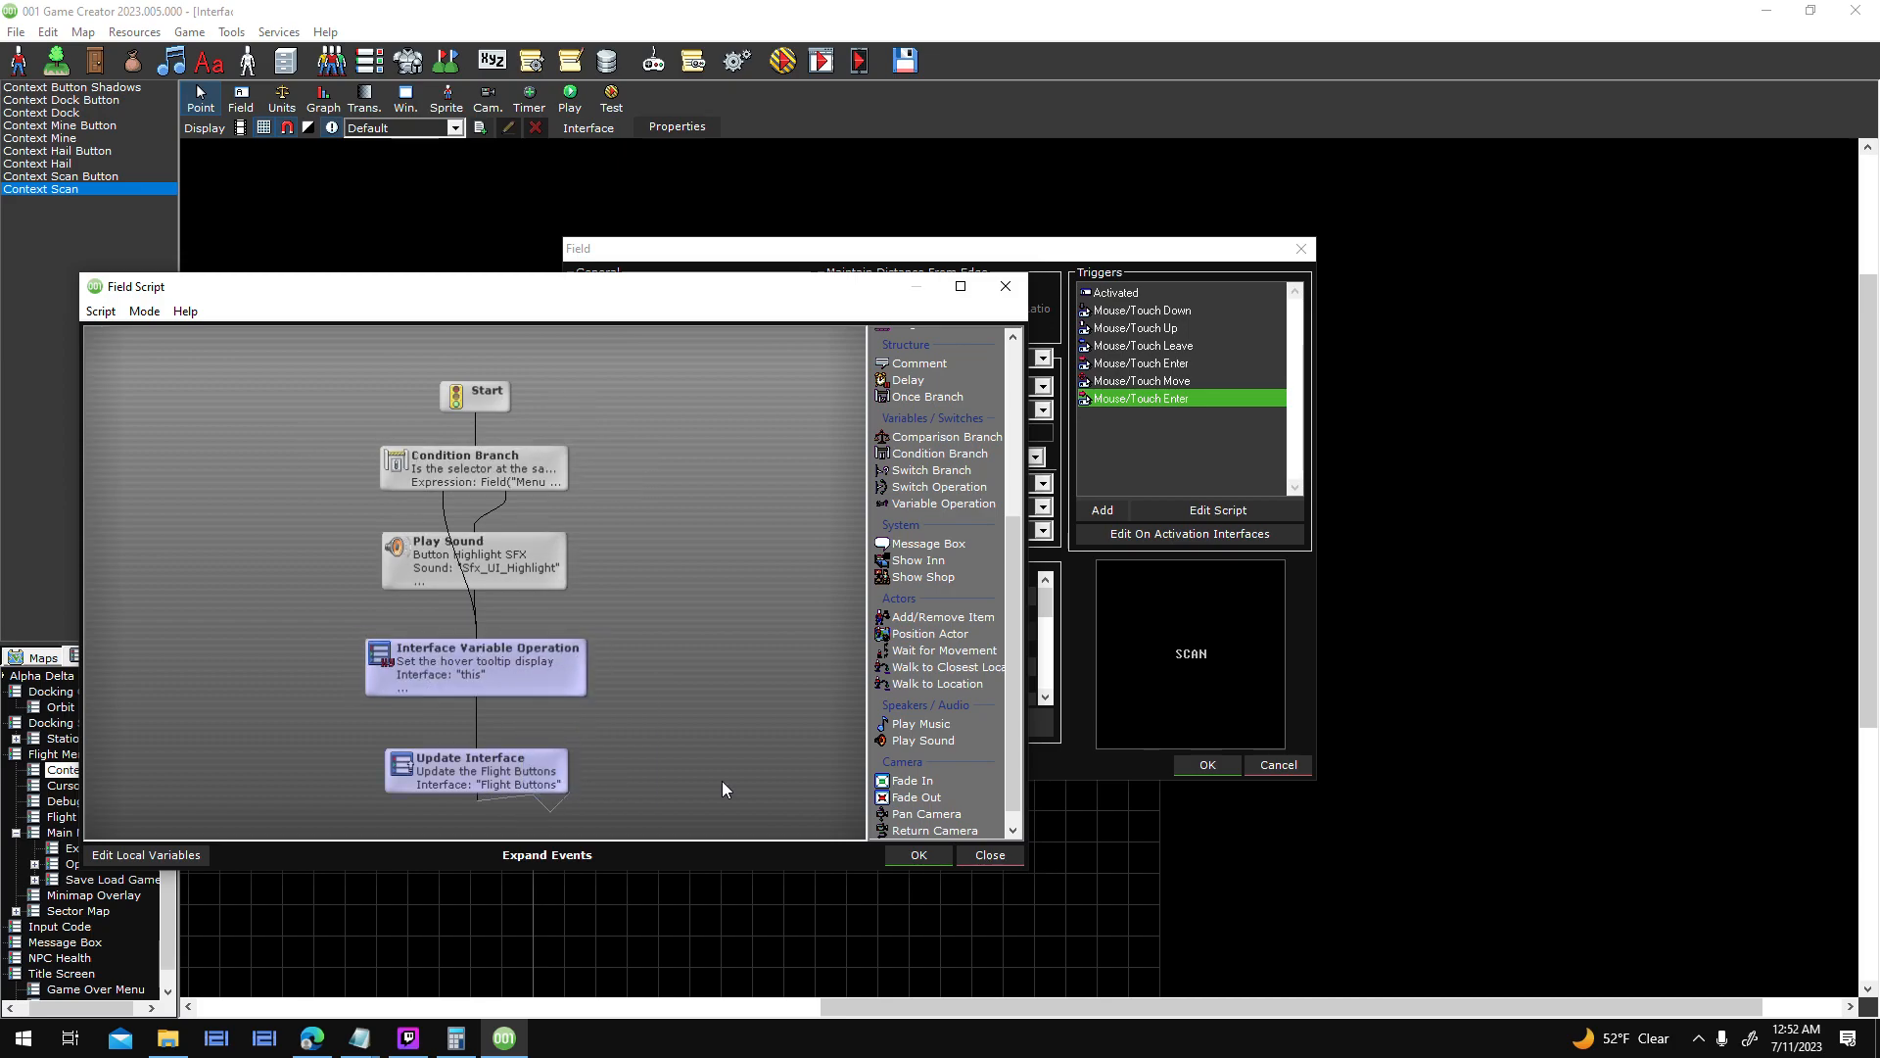
click(1006, 854)
right_click(1180, 397)
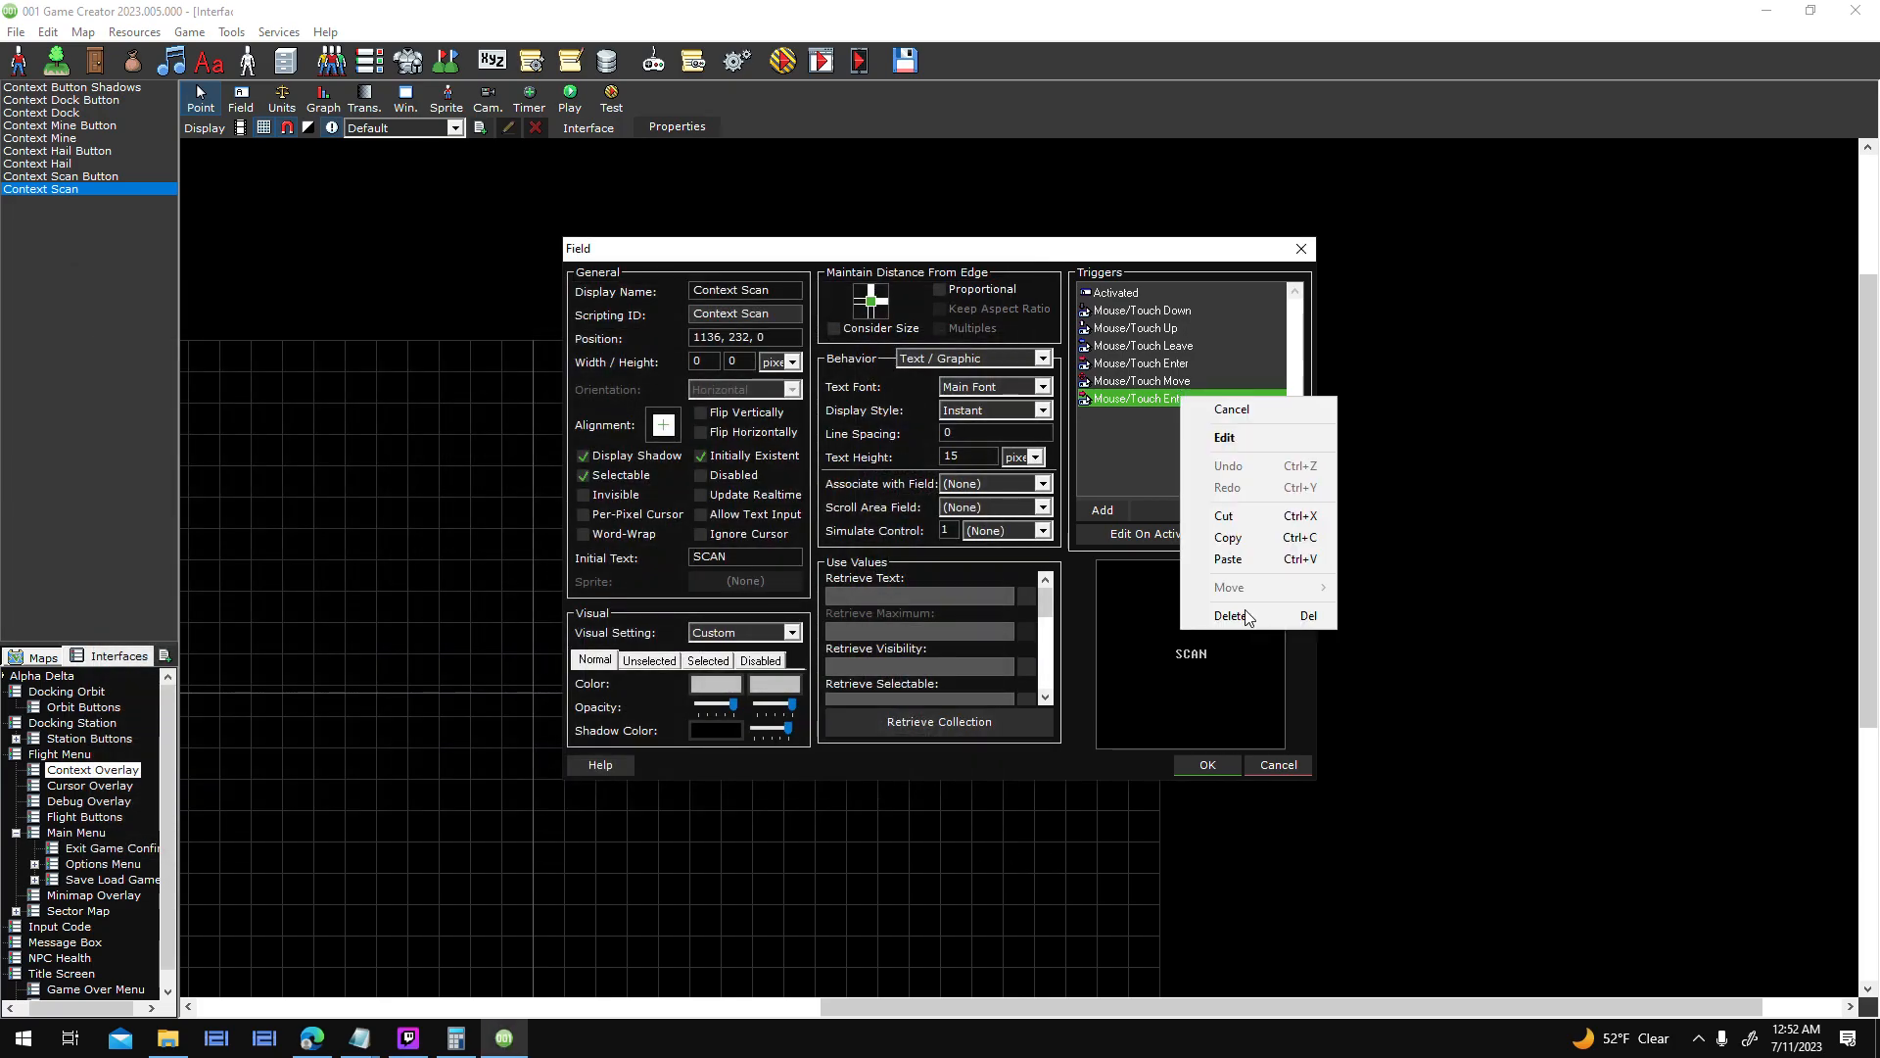
click(1231, 616)
- Paste the two hover events into Context Scan's original Mouse/Touch Enter script and connect Start to the Interface Variable Operation
double_click(1193, 363)
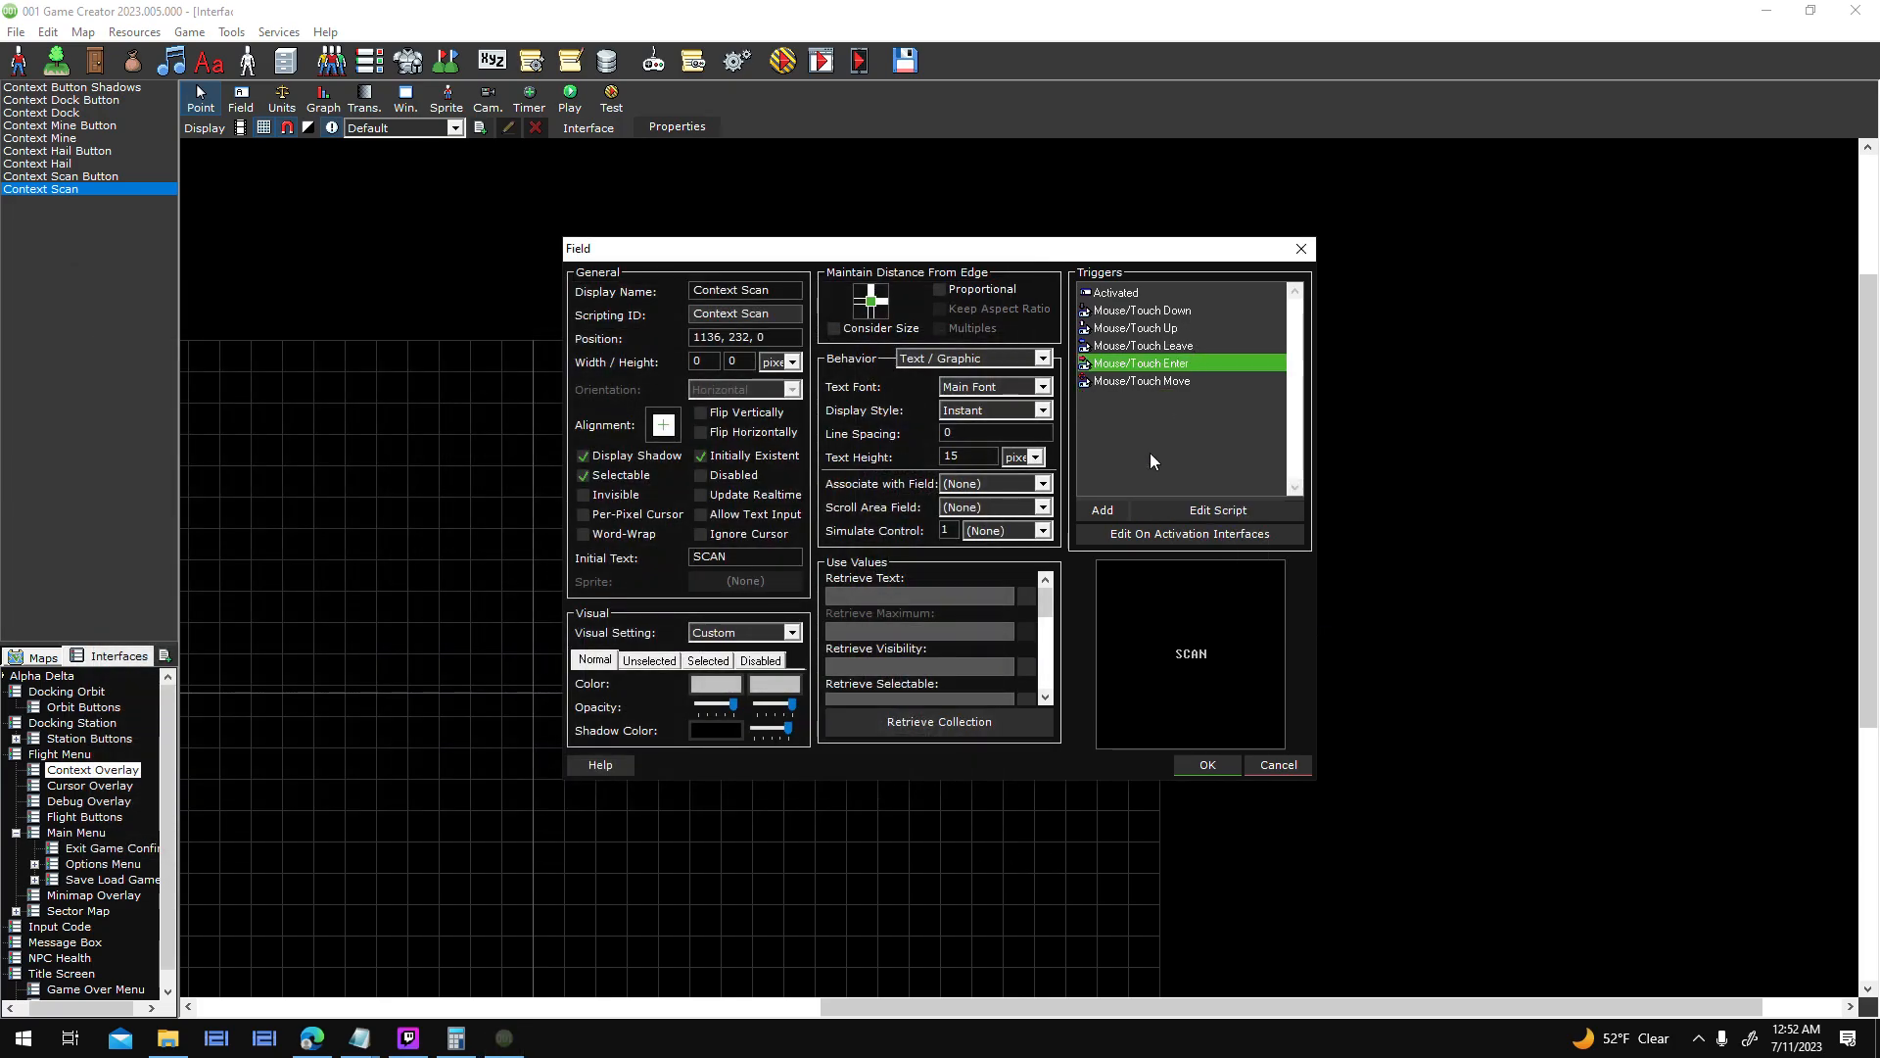
click(1346, 224)
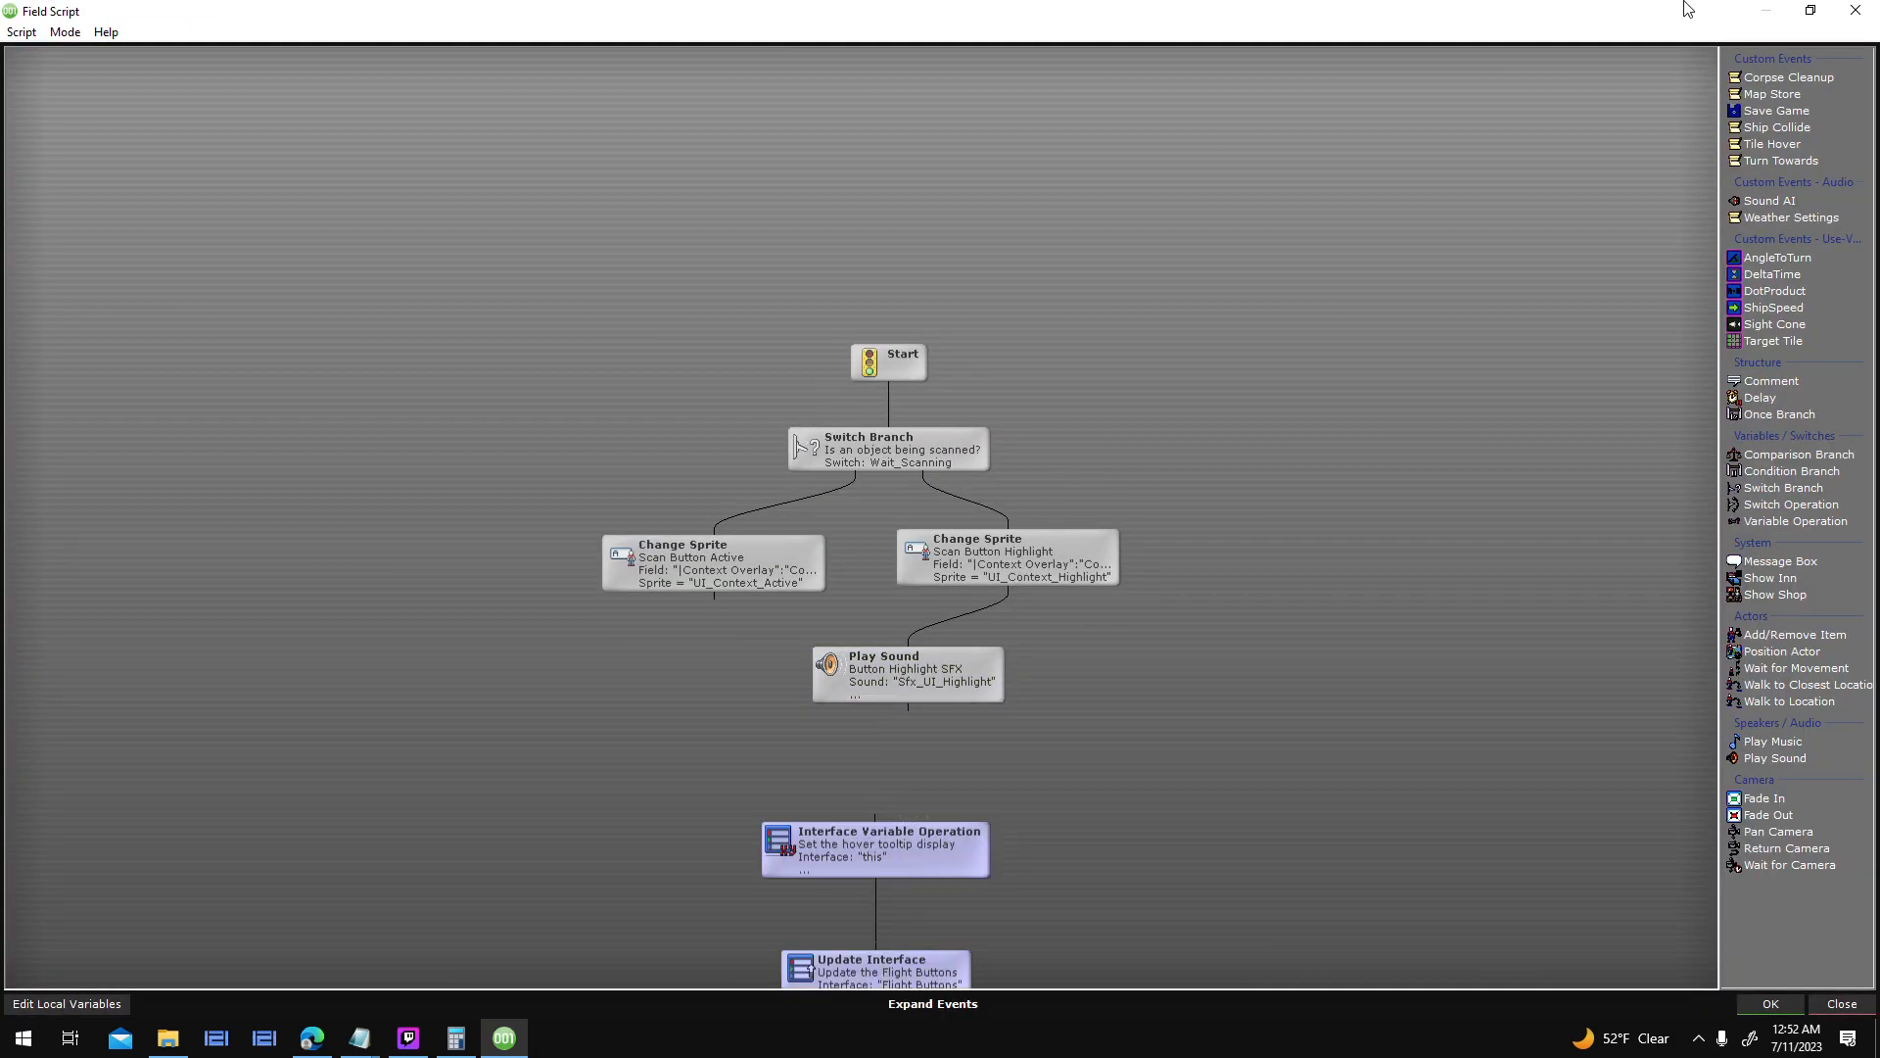
click(1810, 10)
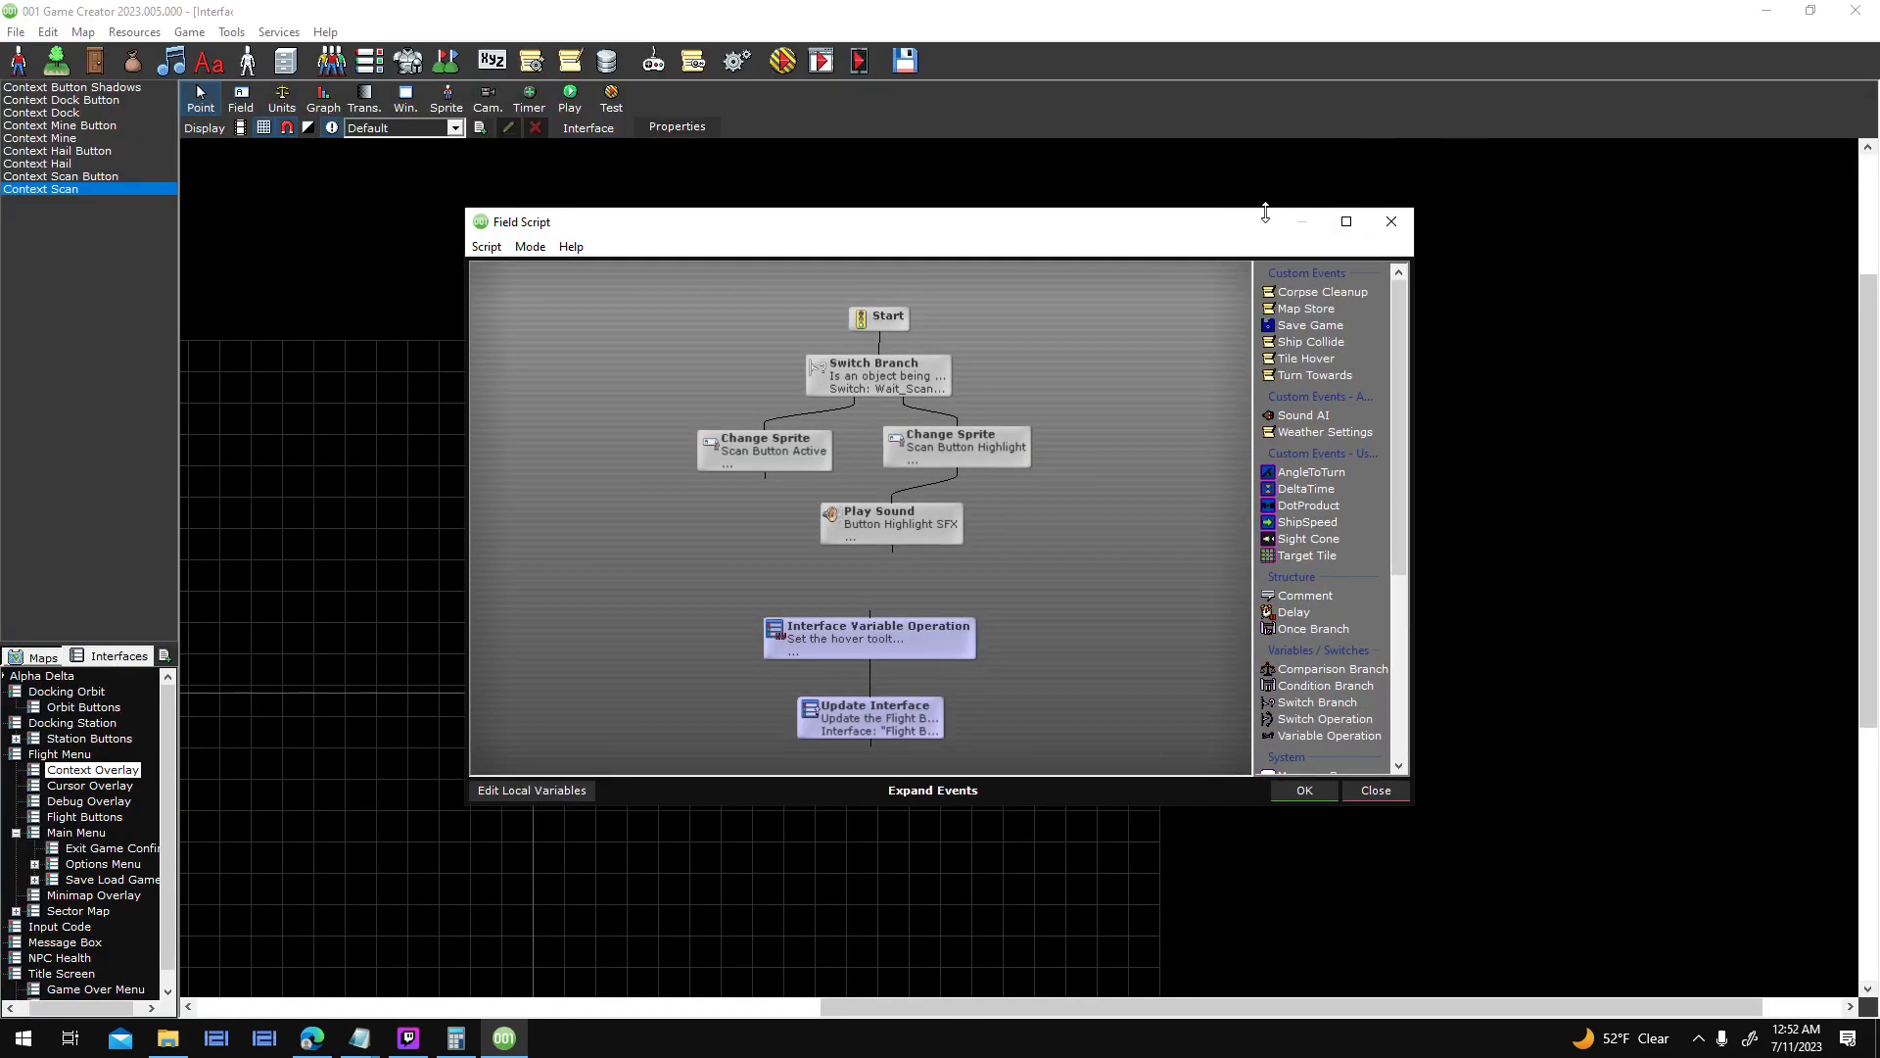
drag(1171, 227, 1007, 212)
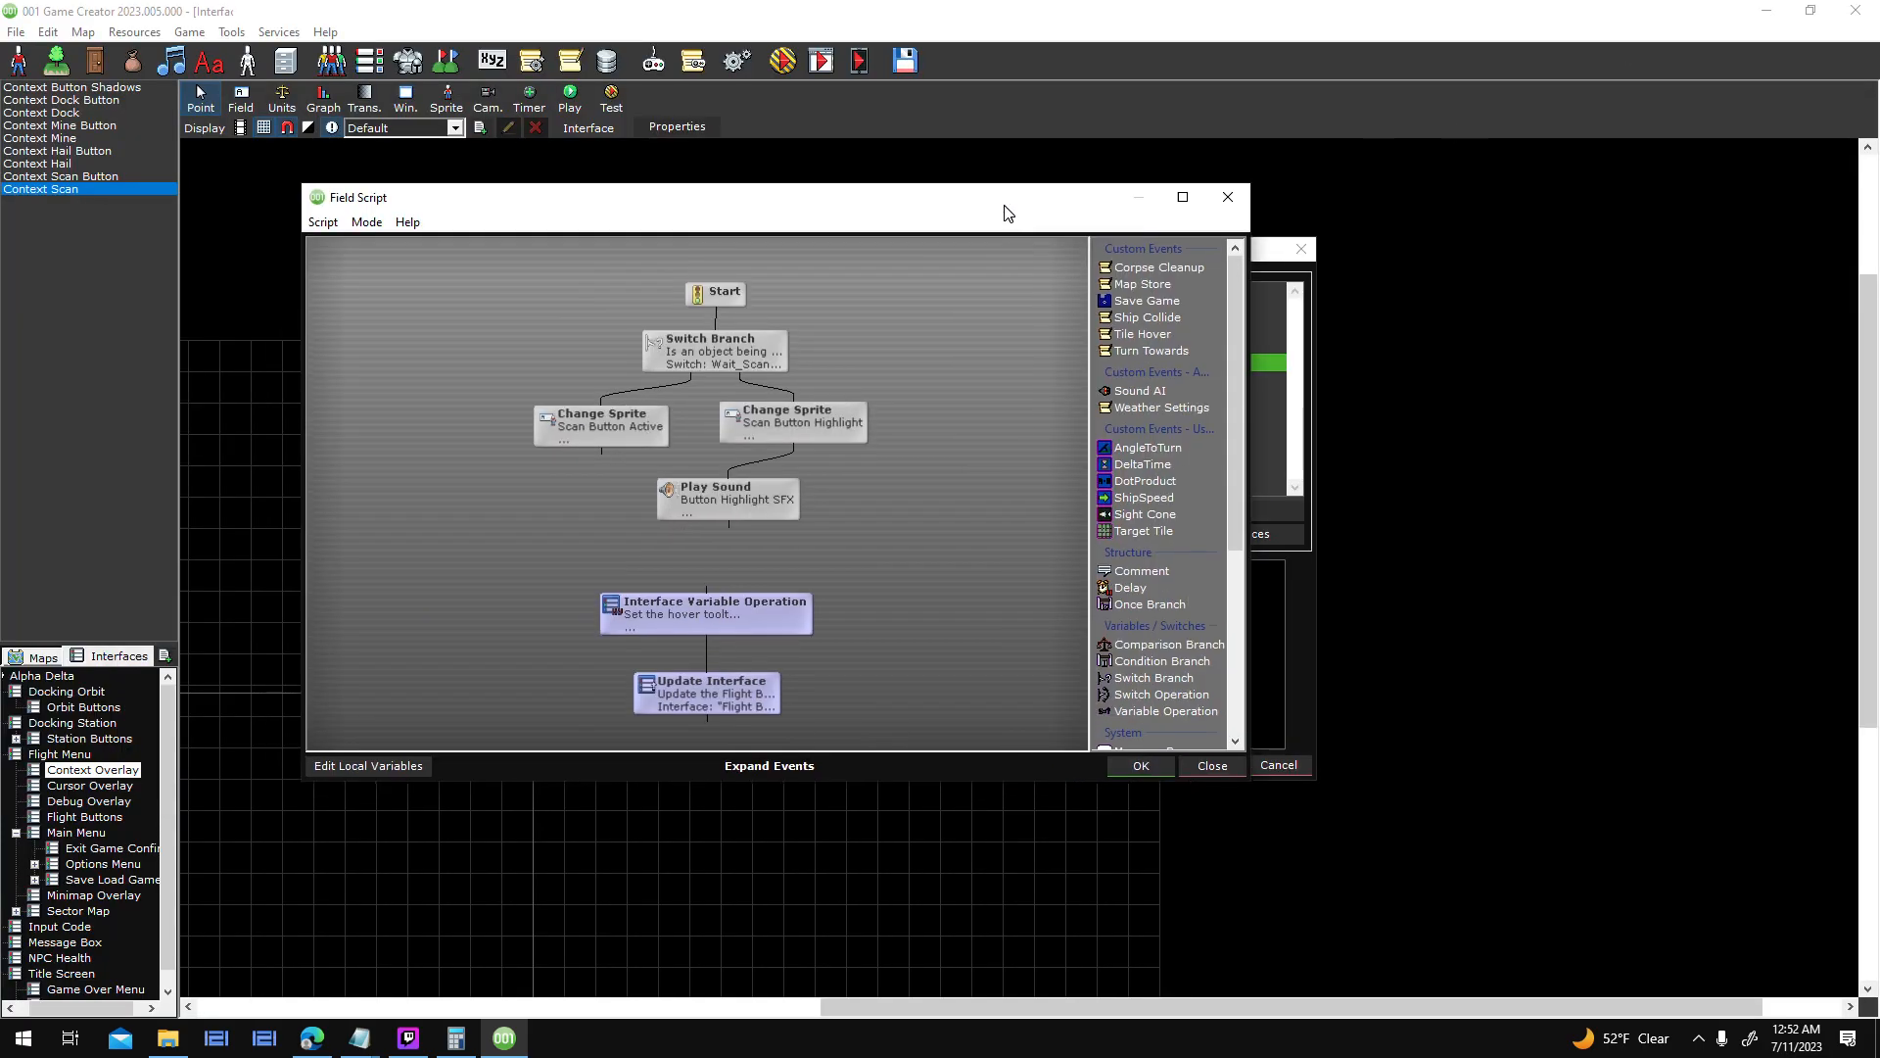
click(1180, 199)
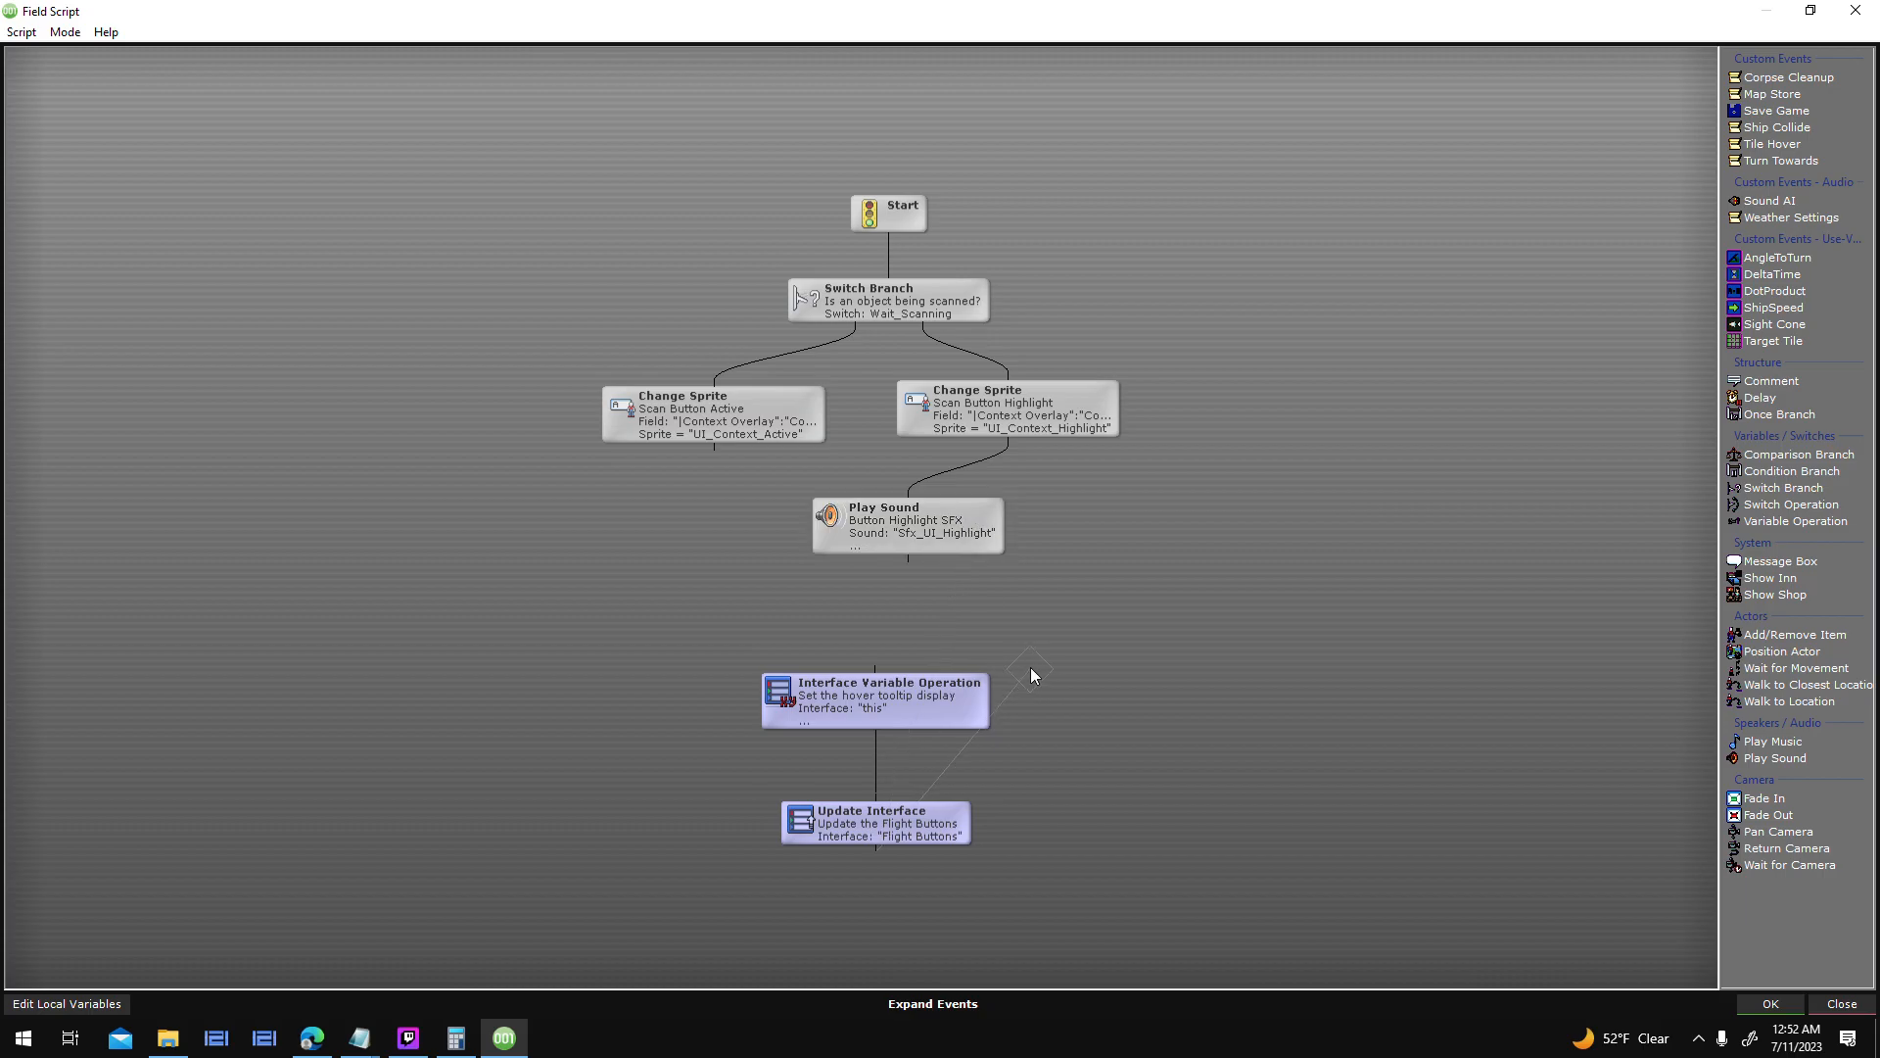
drag(691, 640, 916, 838)
drag(914, 825, 440, 291)
middle_drag(694, 299, 702, 584)
drag(886, 494, 411, 445)
- Set the hover tooltip value in the Interface Variable Operation to "Scan the currently selected object."
double_click(421, 449)
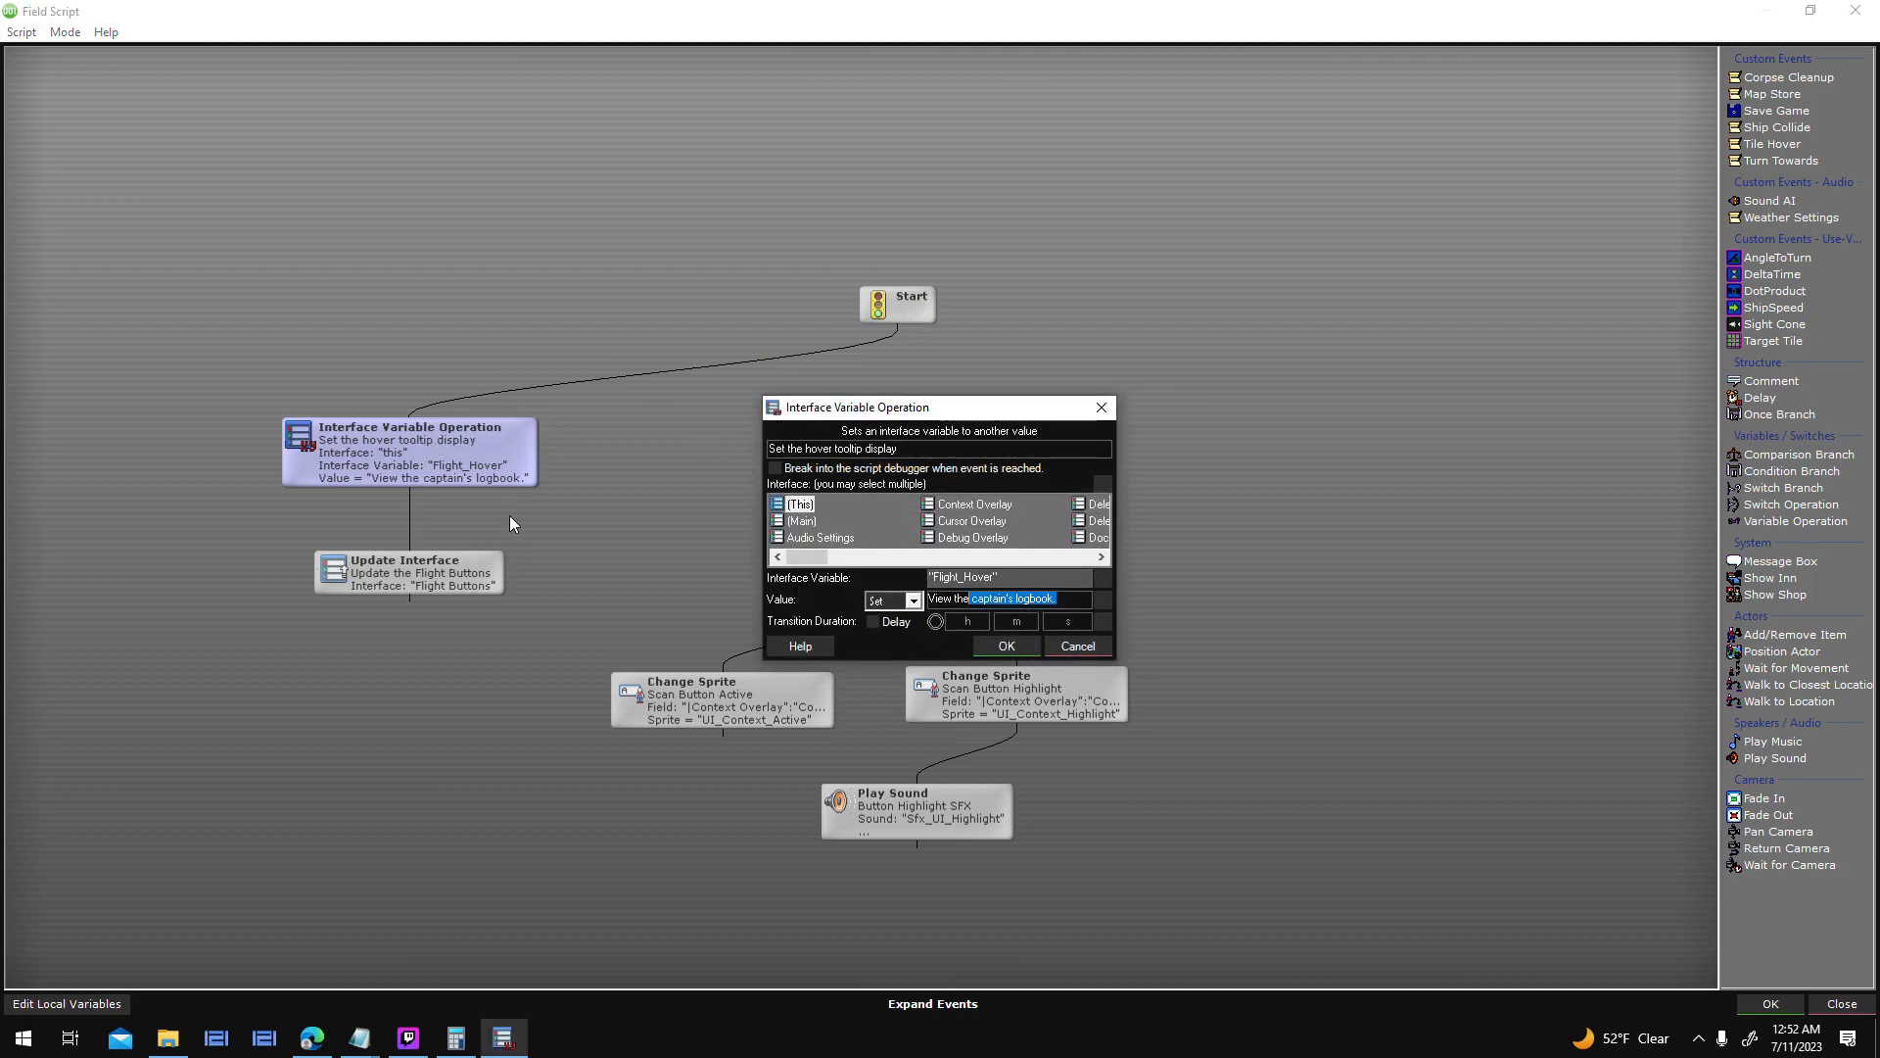
text(Scan the currently selected)
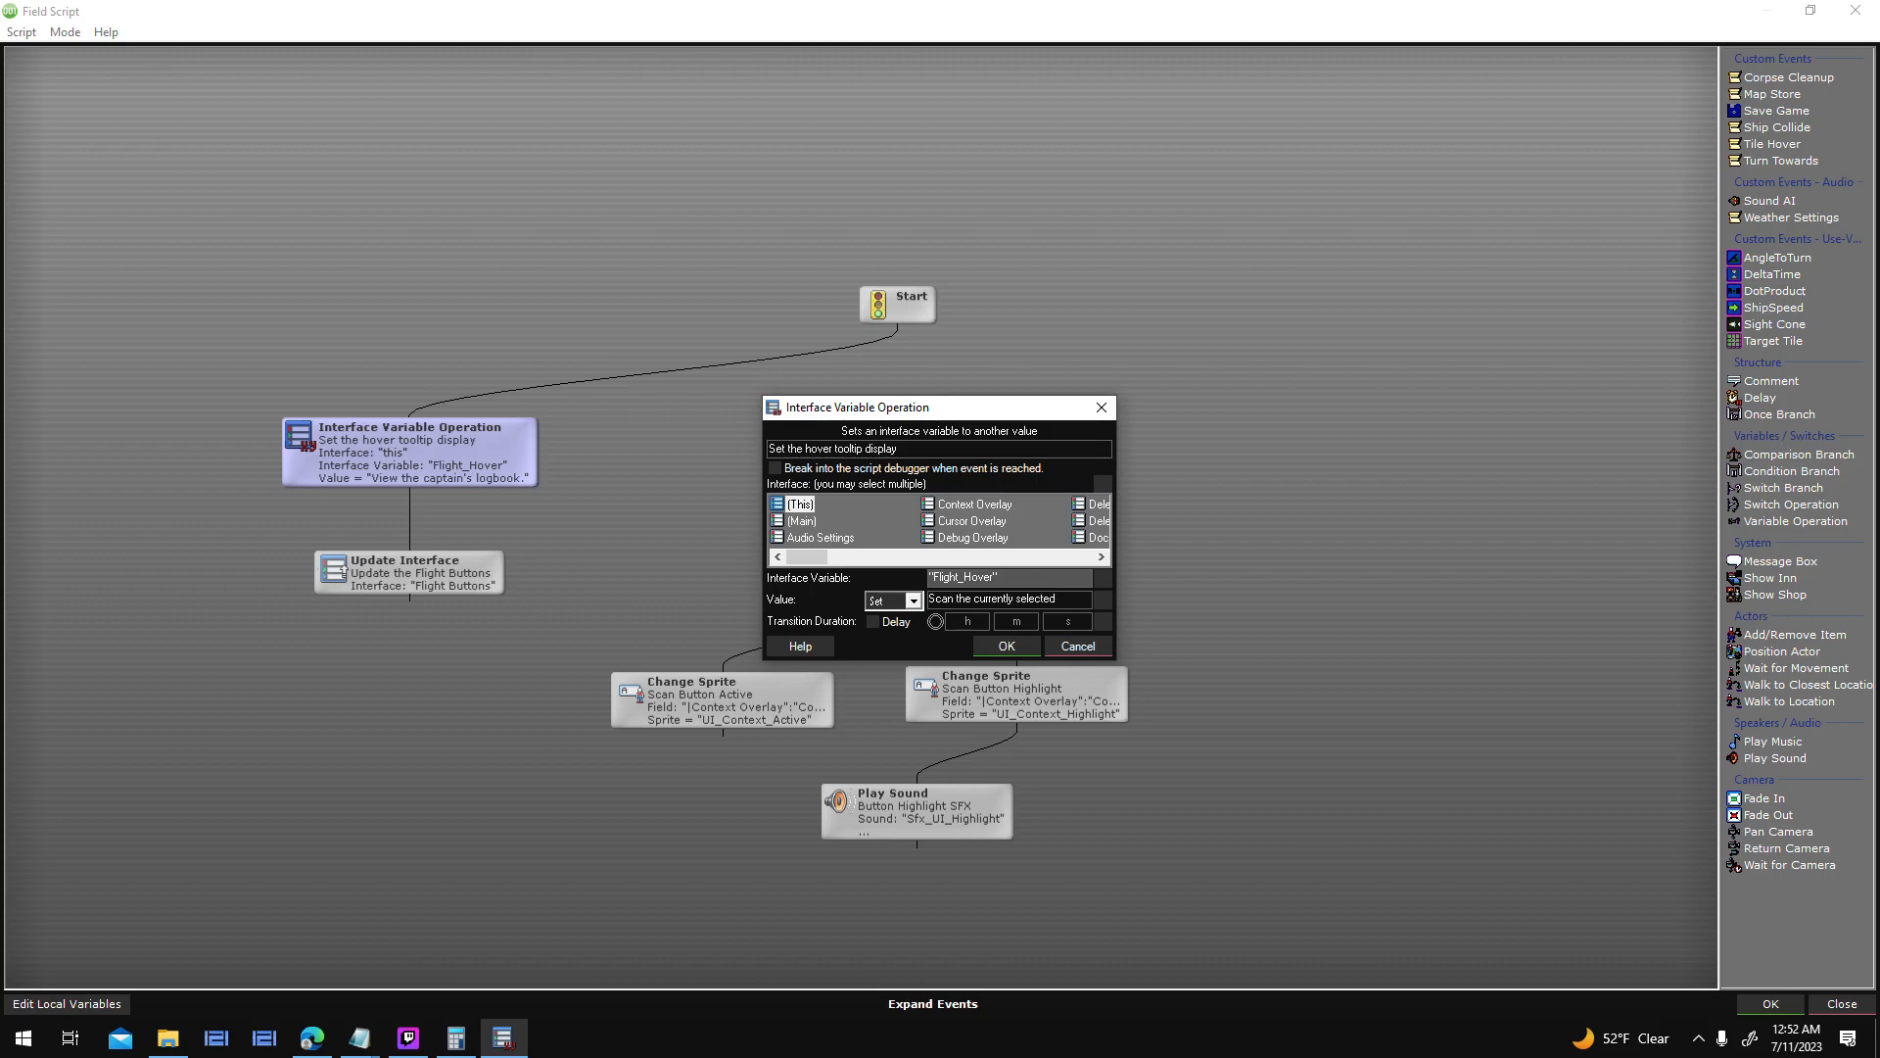
text( objec)
text(t.)
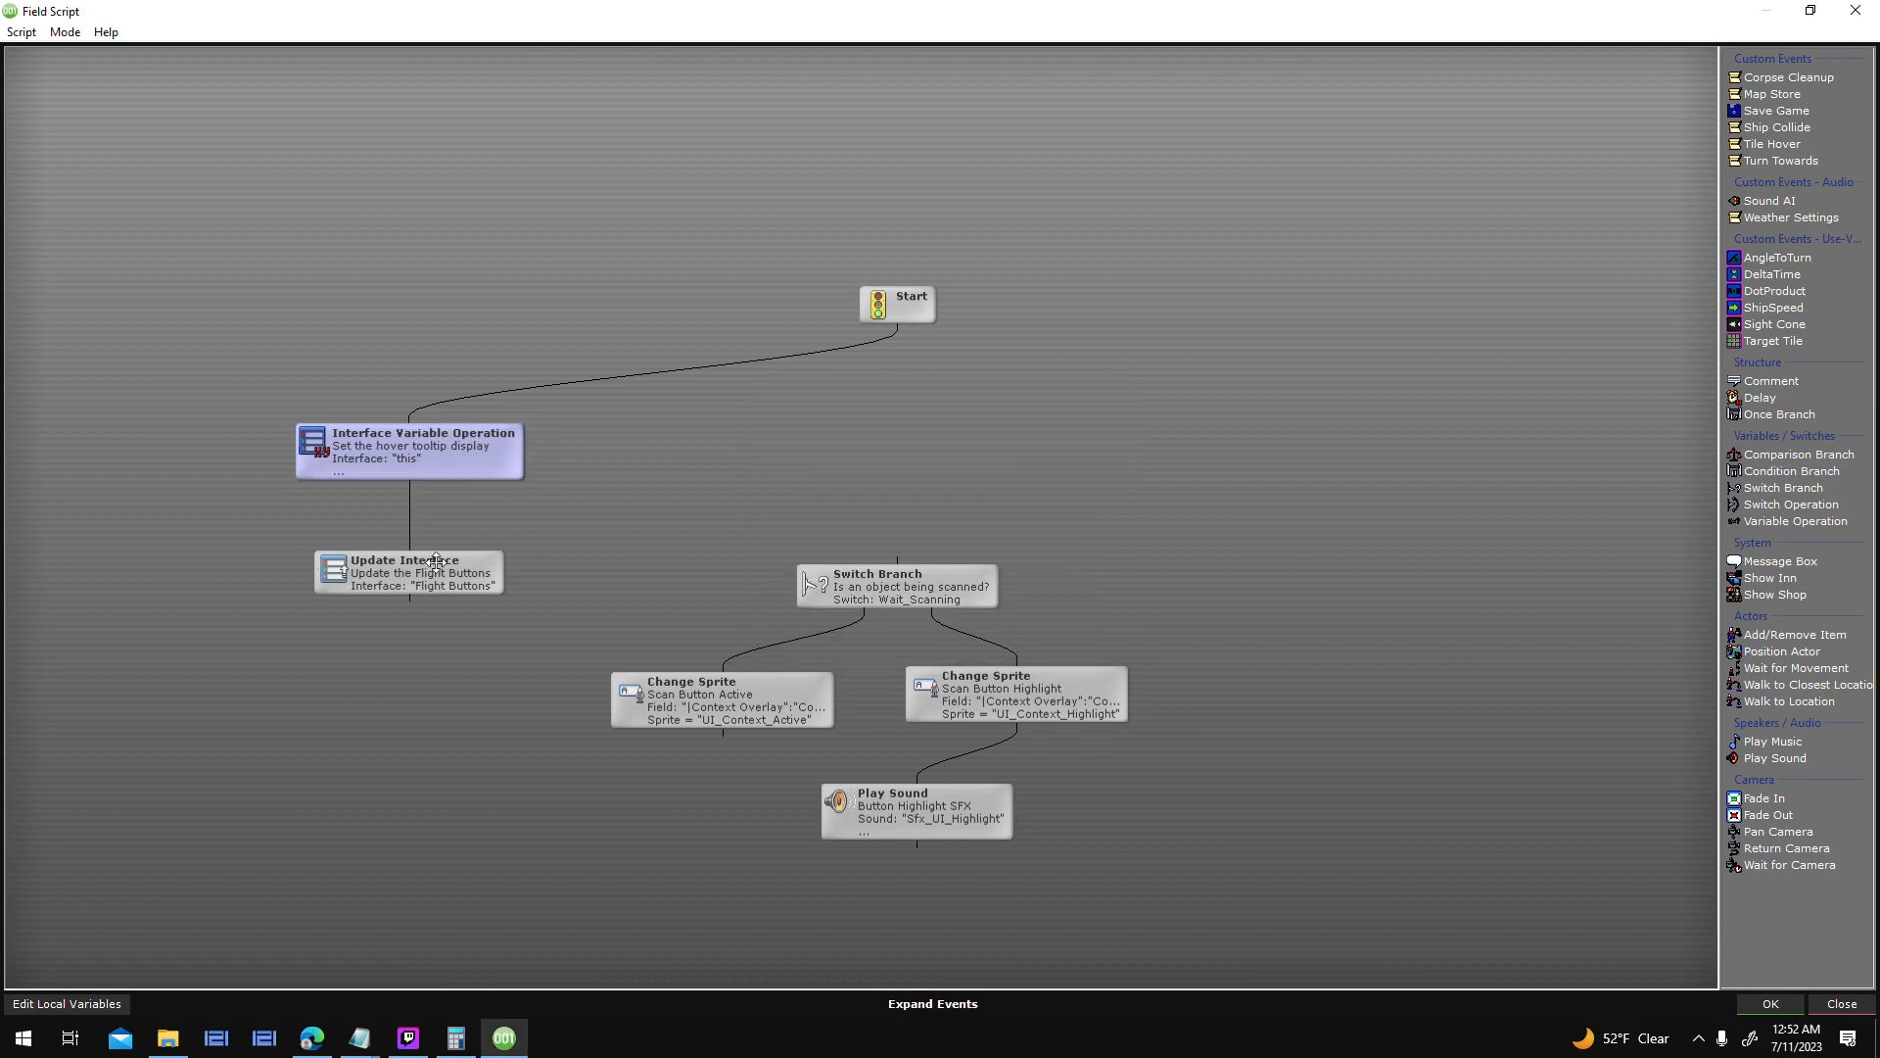
- Connect Update Interface to the Switch Branch, copy the two hover events, and save the script and the Context Scan field
drag(409, 601, 897, 559)
drag(571, 436, 397, 567)
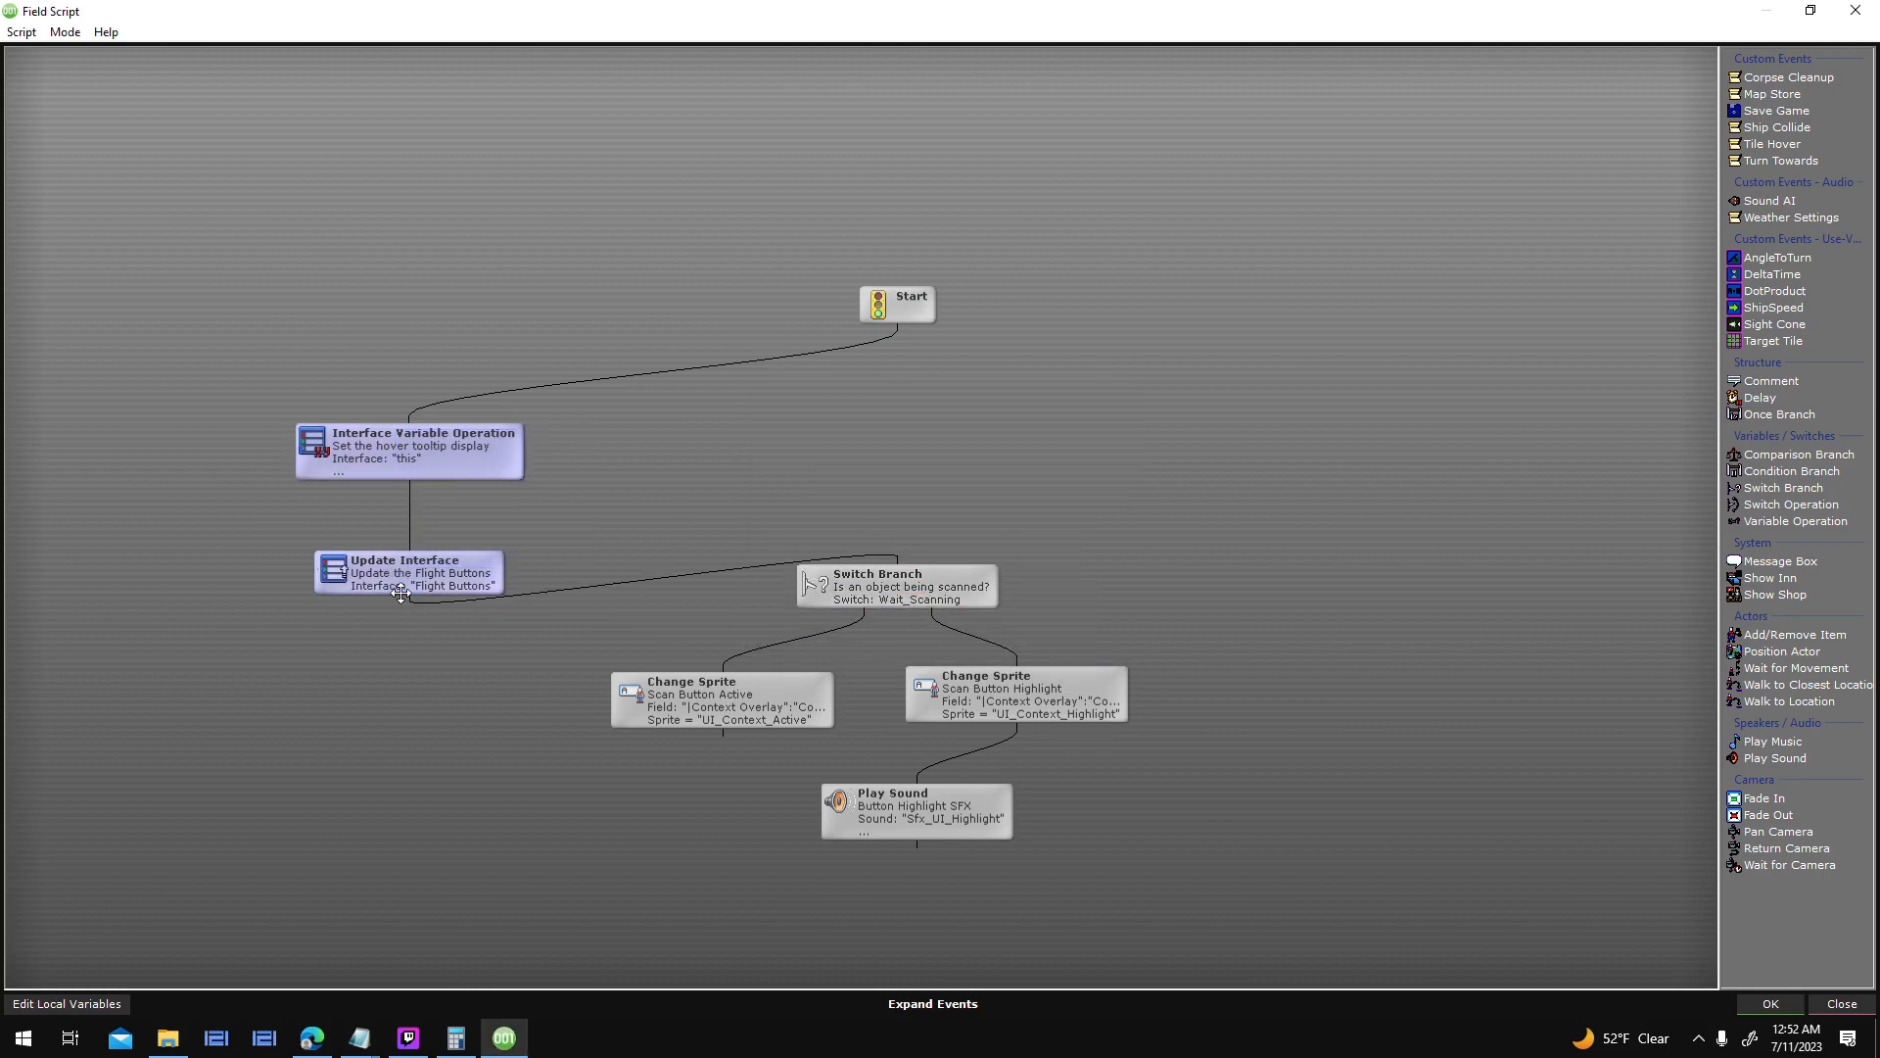
click(1760, 998)
click(1207, 763)
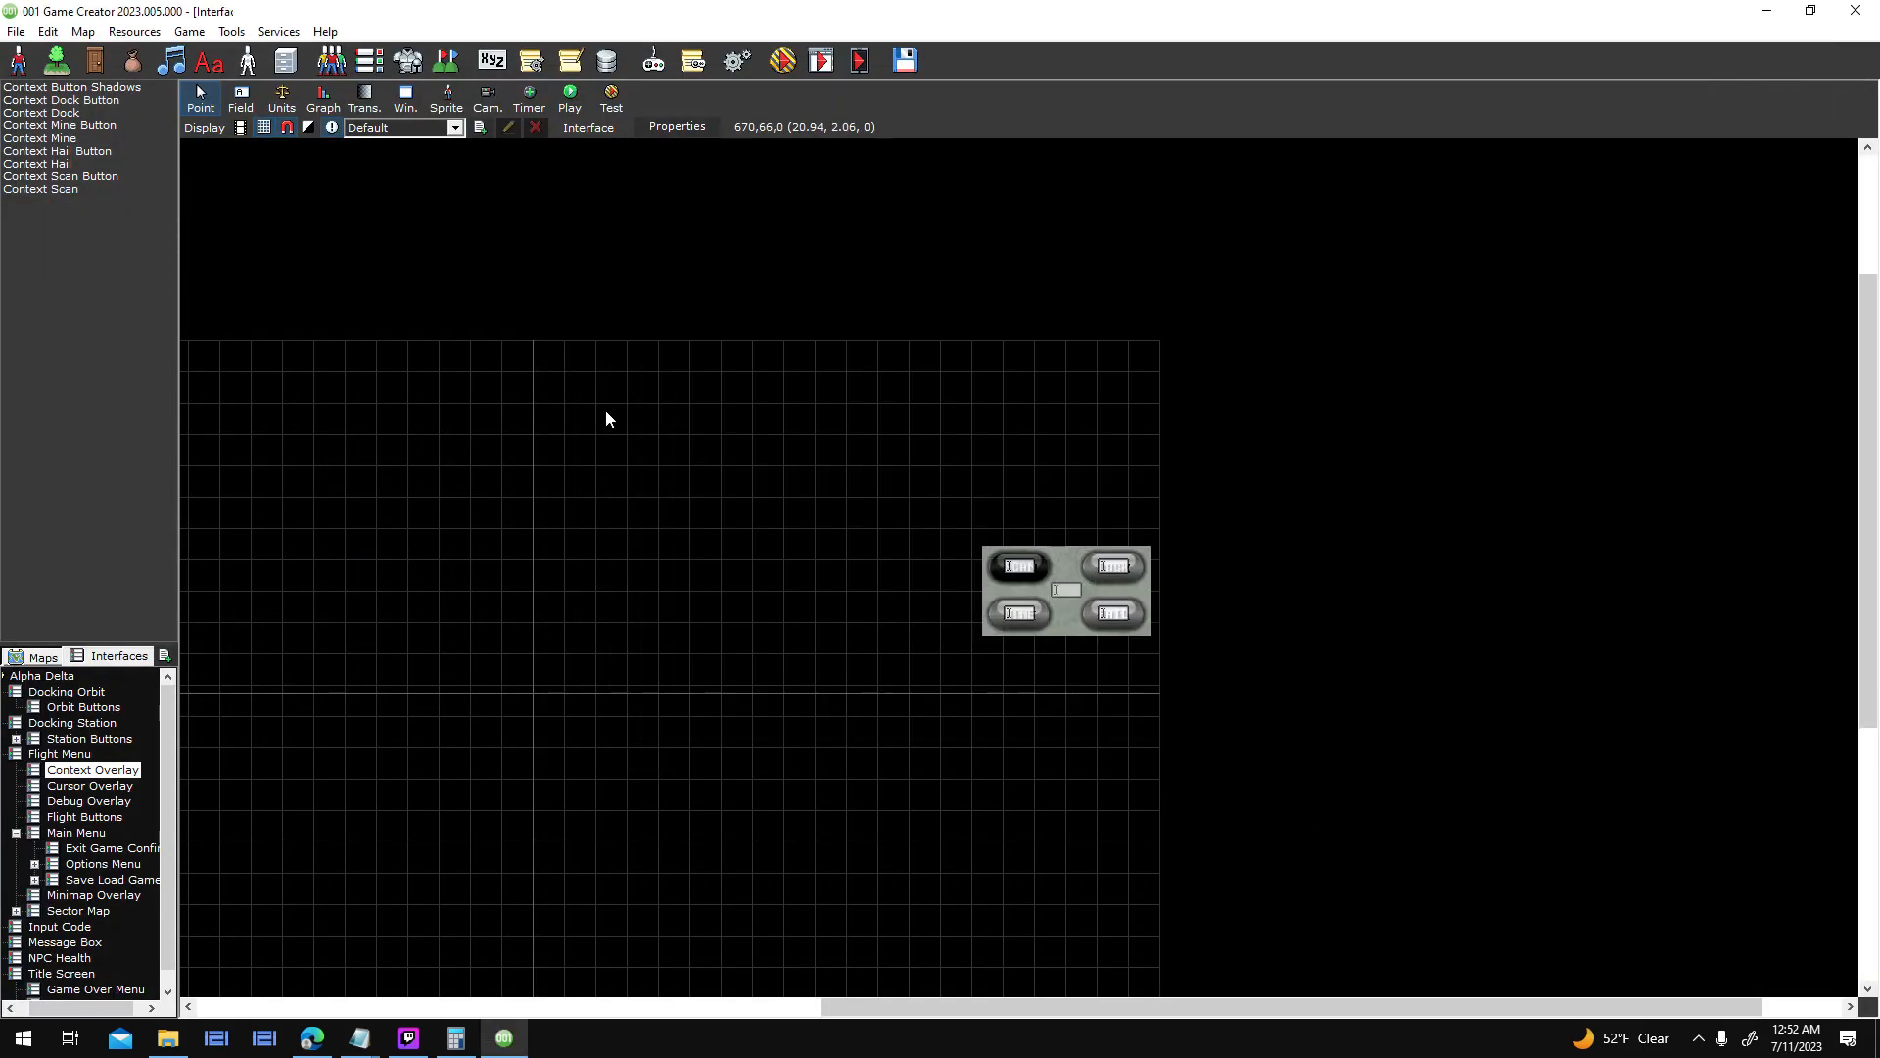
- Paste the two hover events into the Context Dock field's Mouse/Touch Enter script and connect Start to the Interface Variable Operation
click(126, 114)
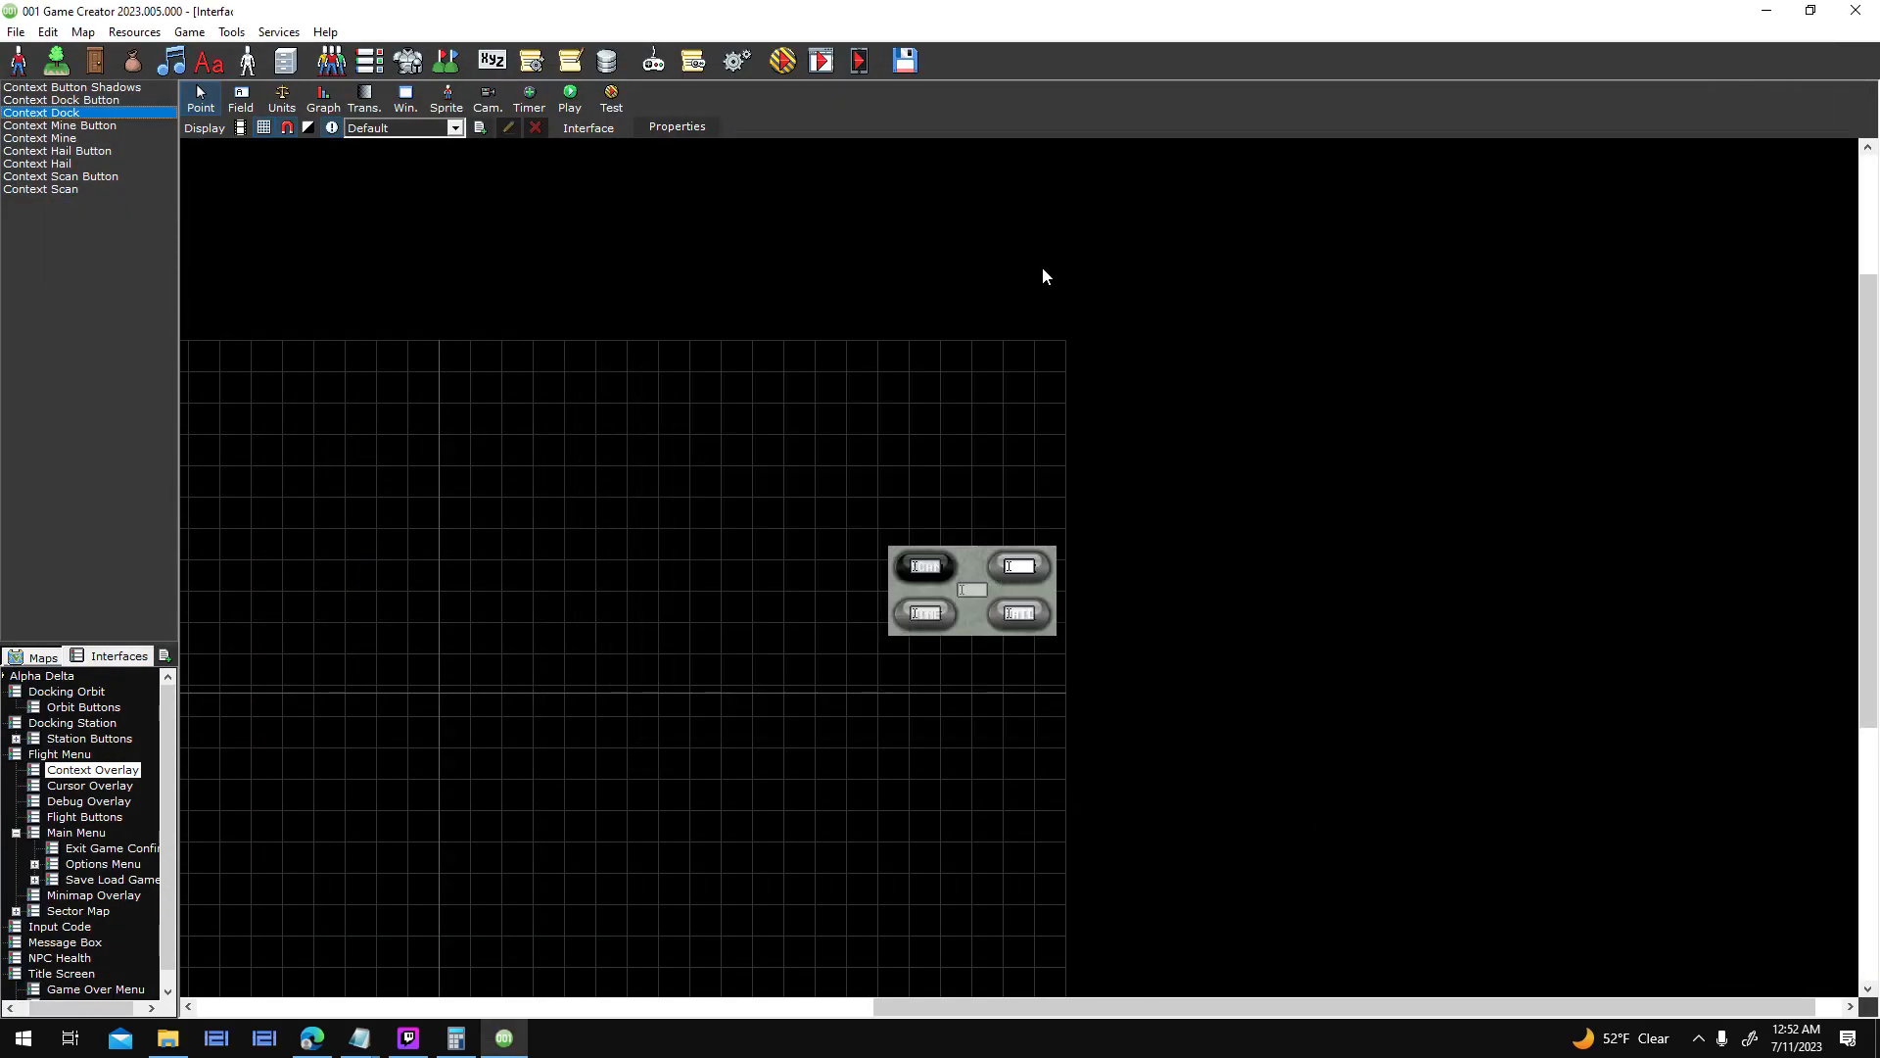
double_click(1042, 267)
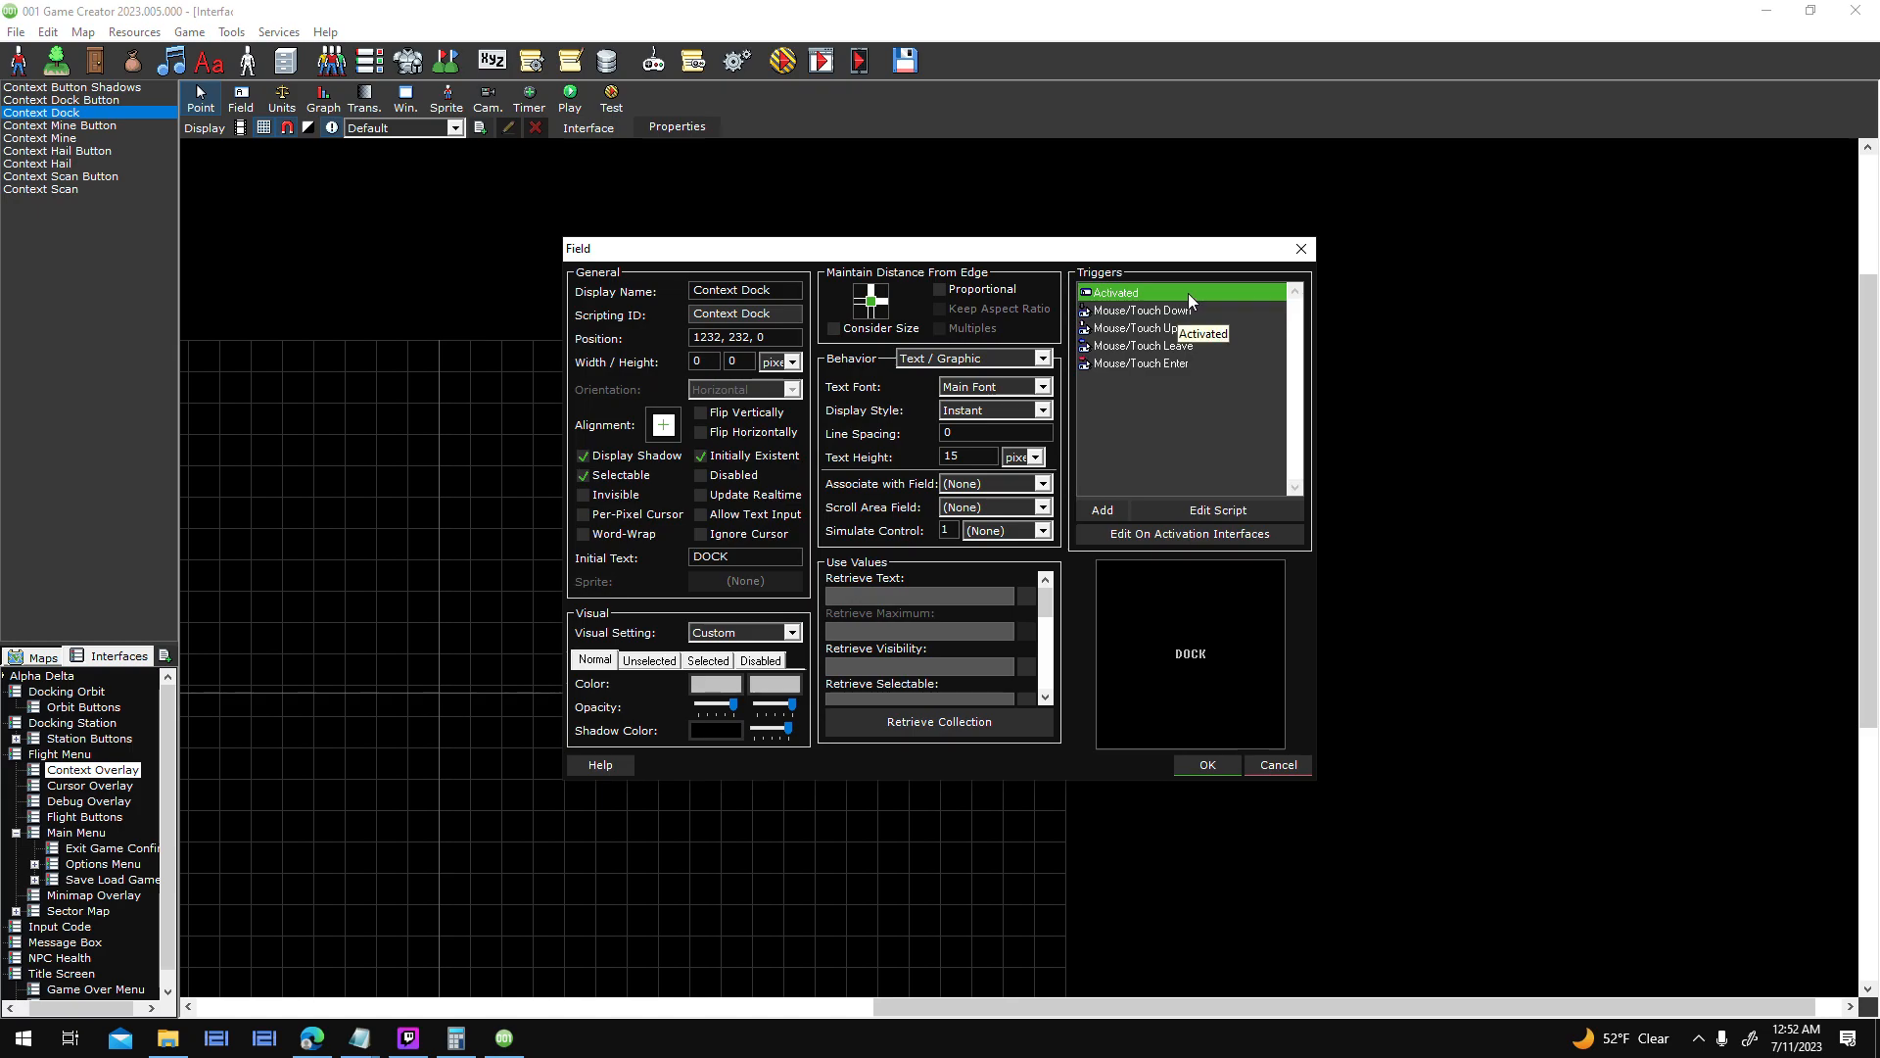
click(1175, 346)
click(1195, 363)
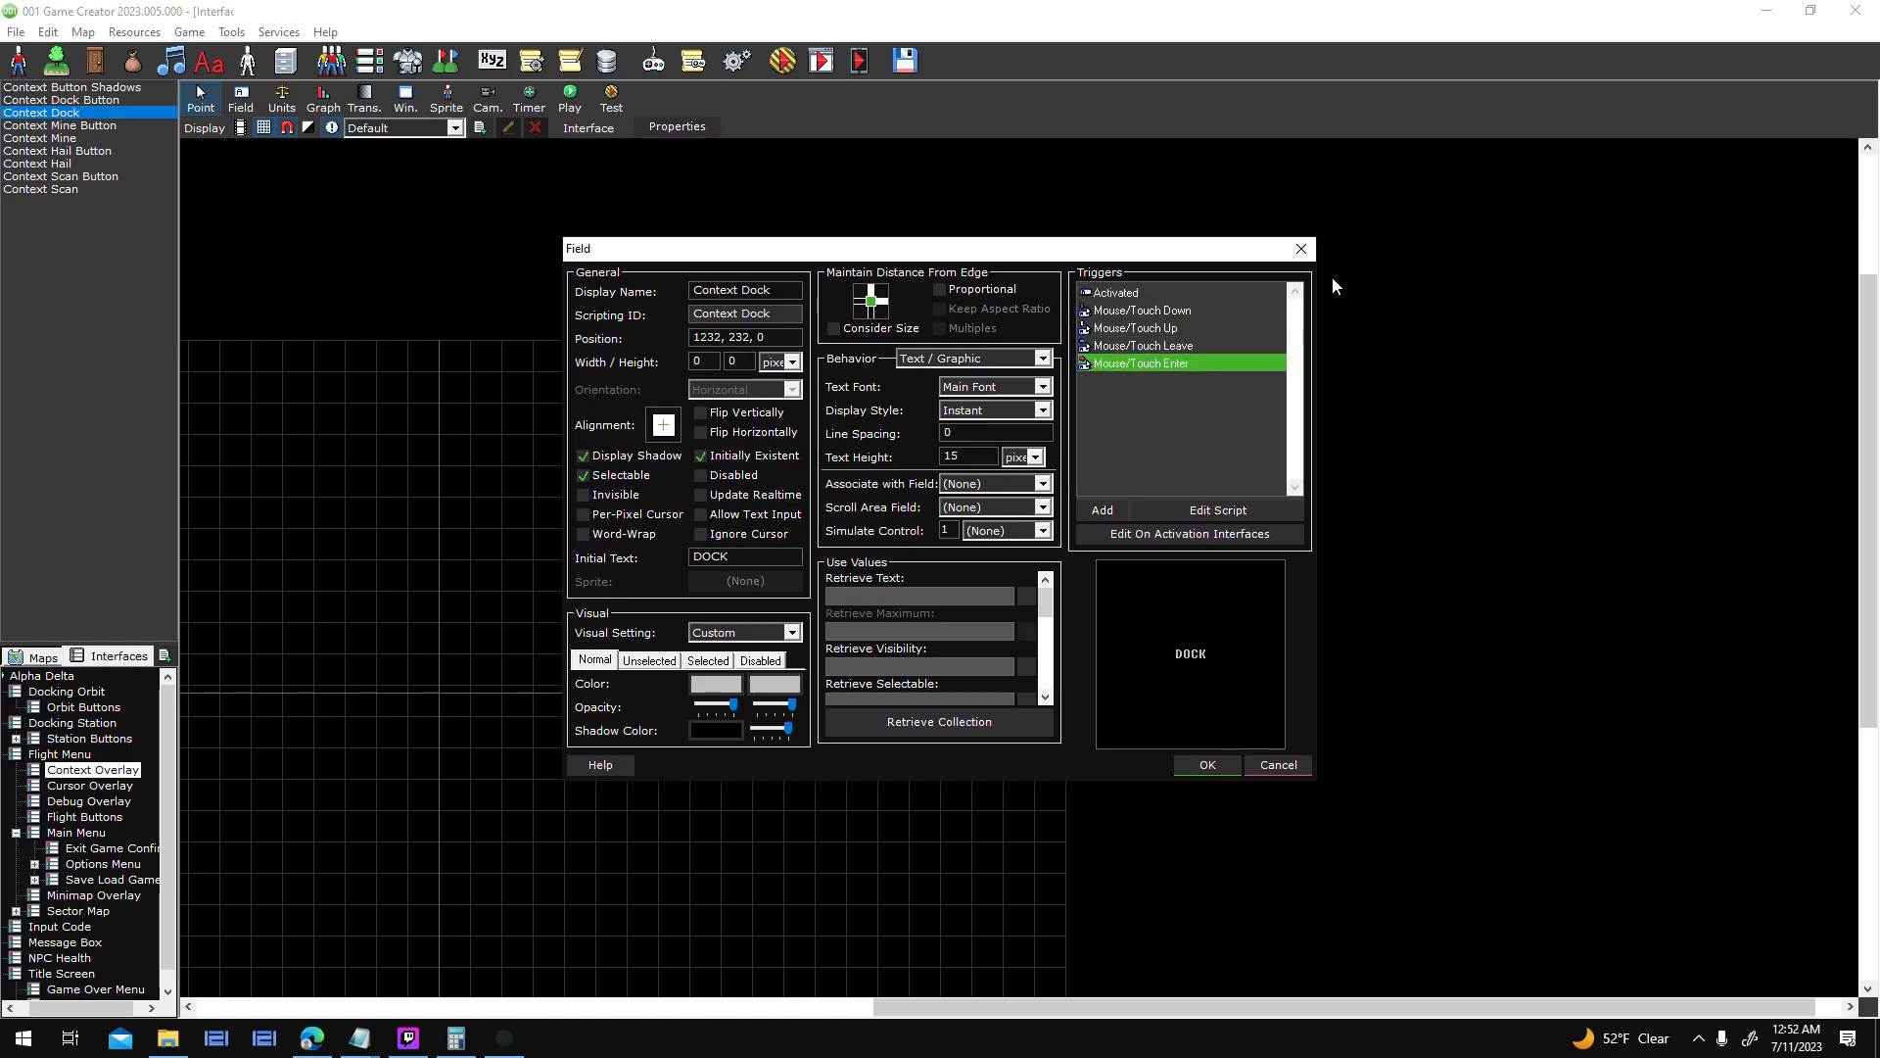
click(1347, 226)
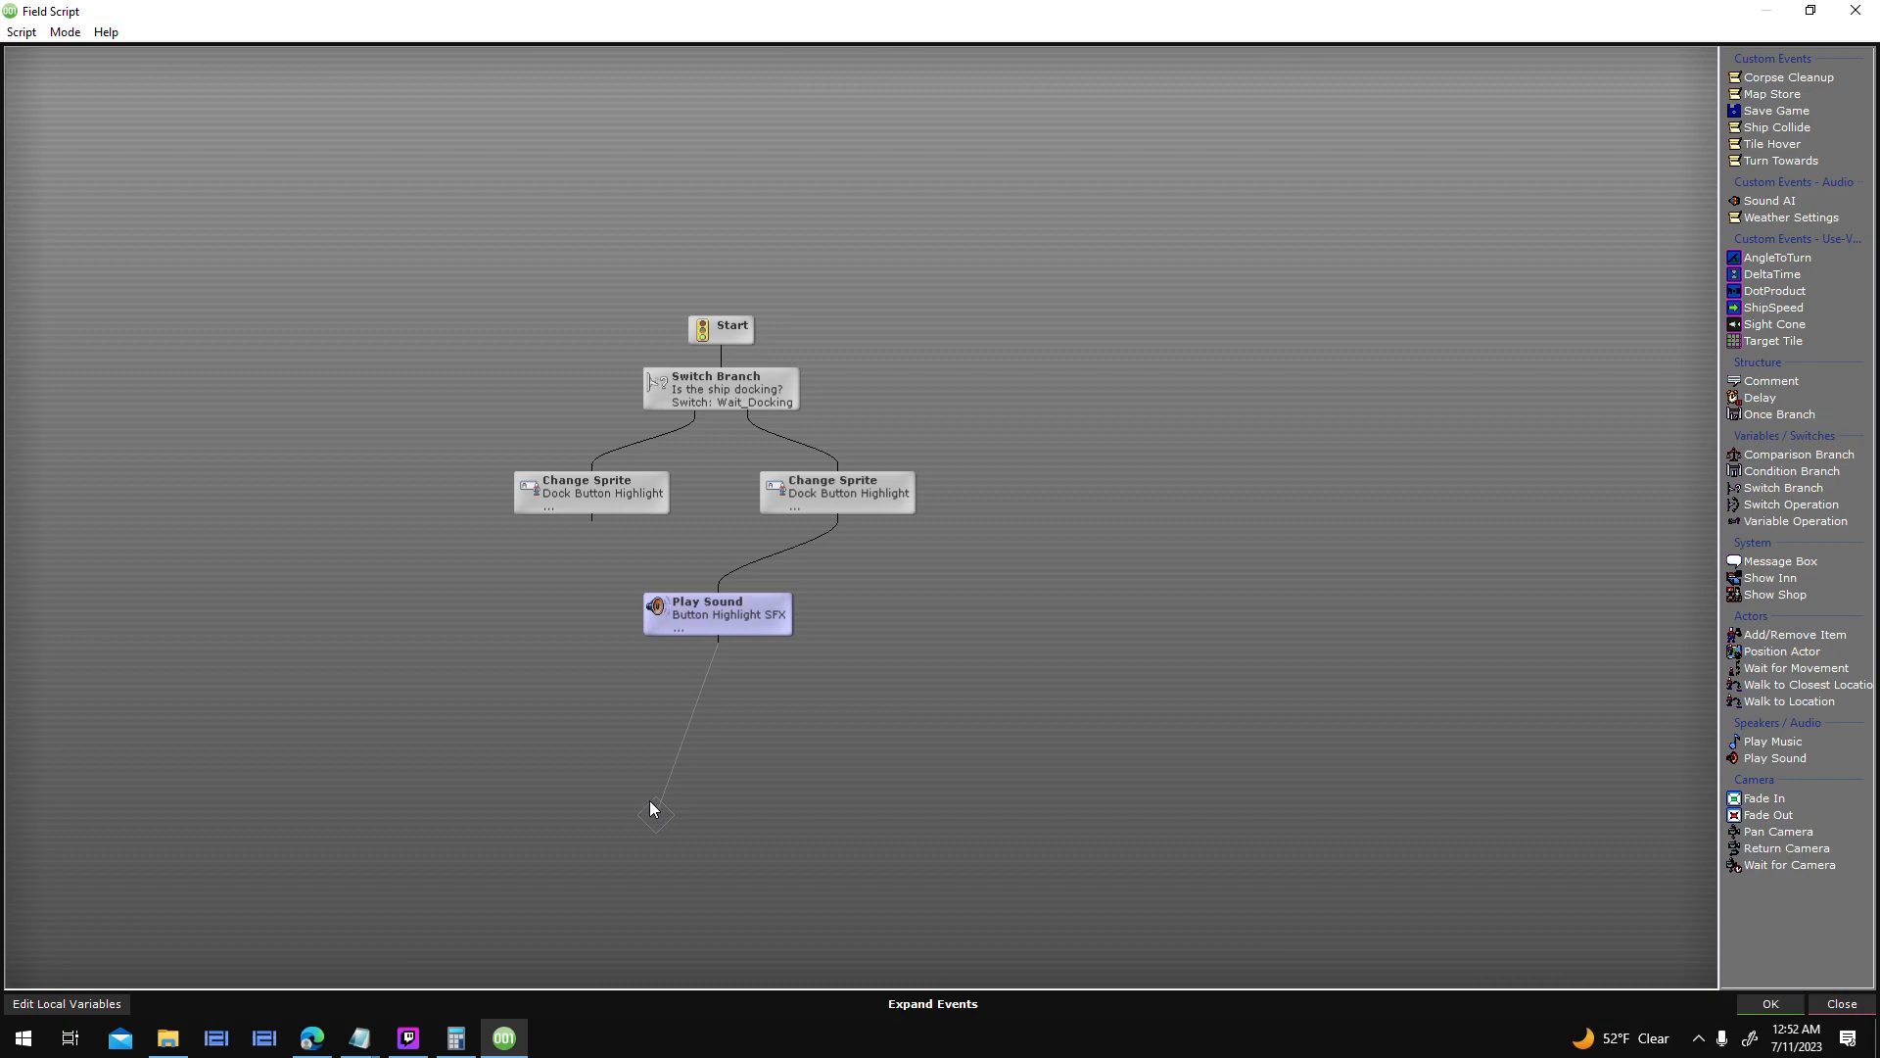
drag(722, 317, 1048, 251)
- Clear the value of the Context Dock script's Interface Variable Operation and set its interface to Flight Buttons
double_click(1069, 266)
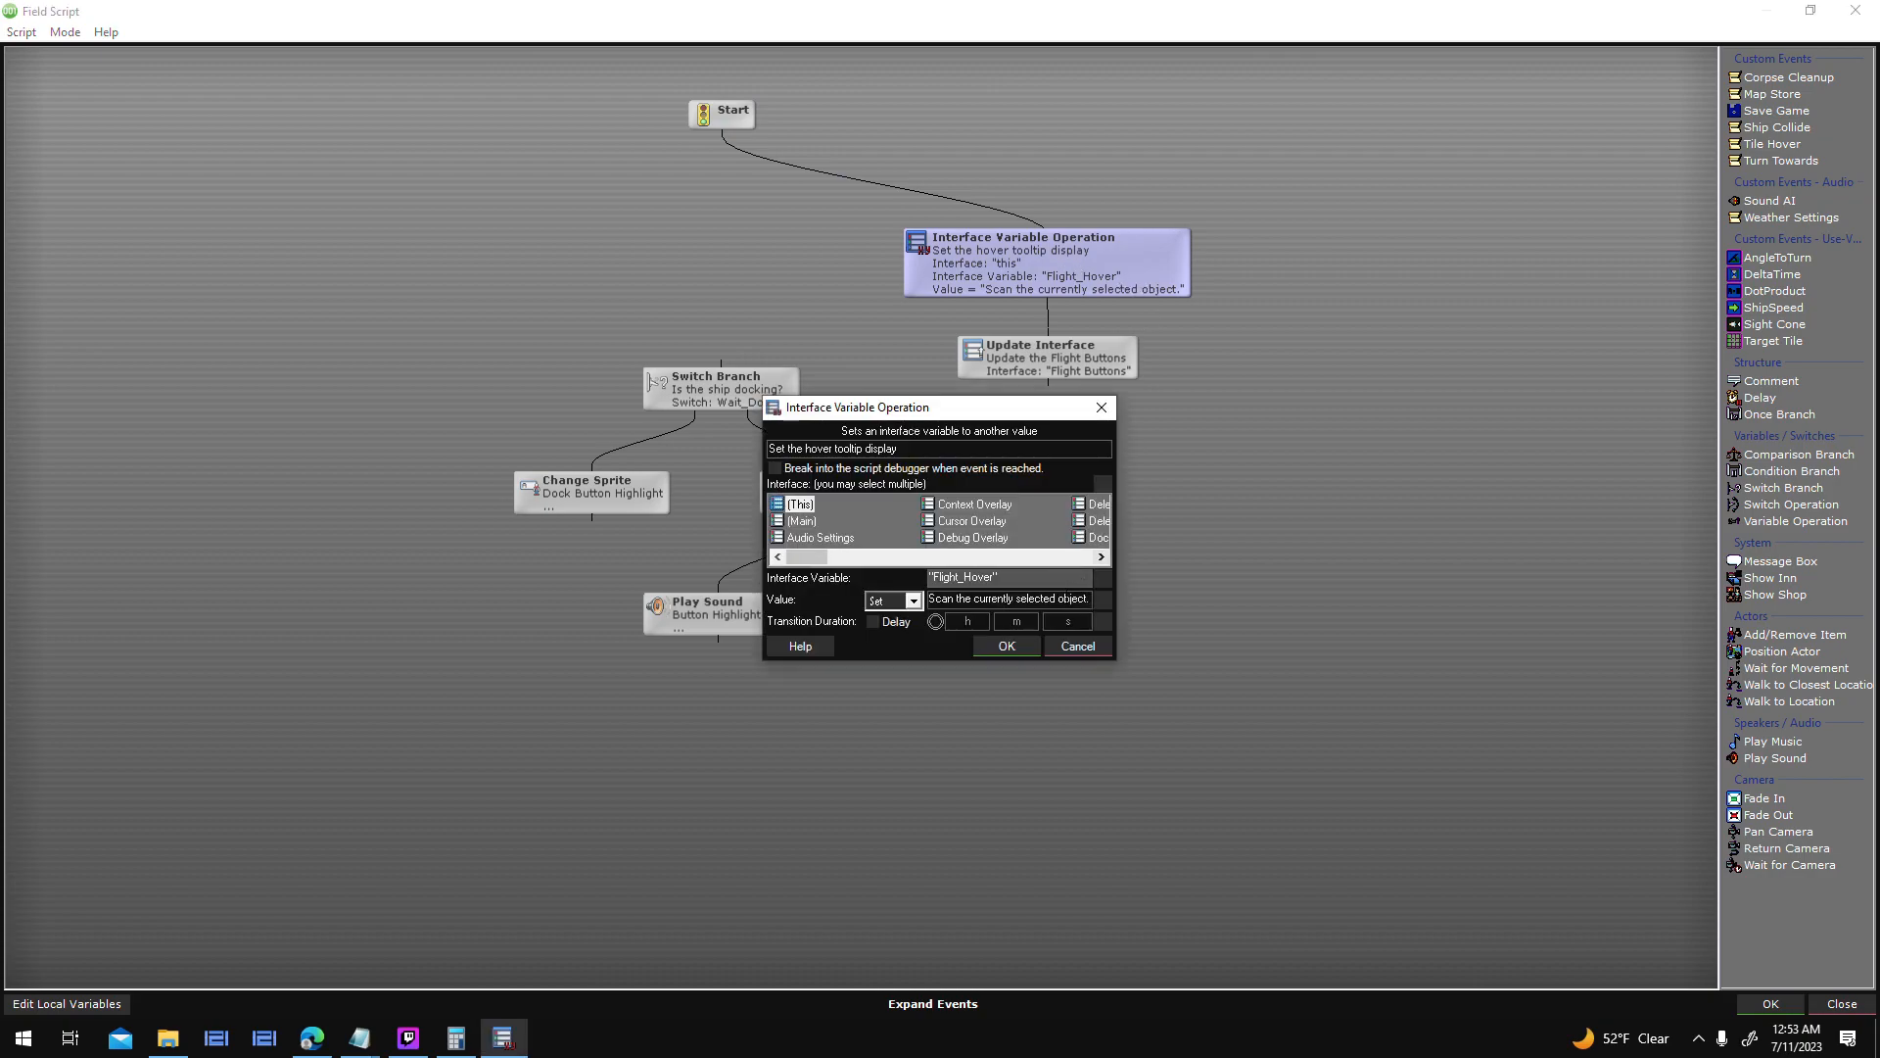
key(ctrl+a)
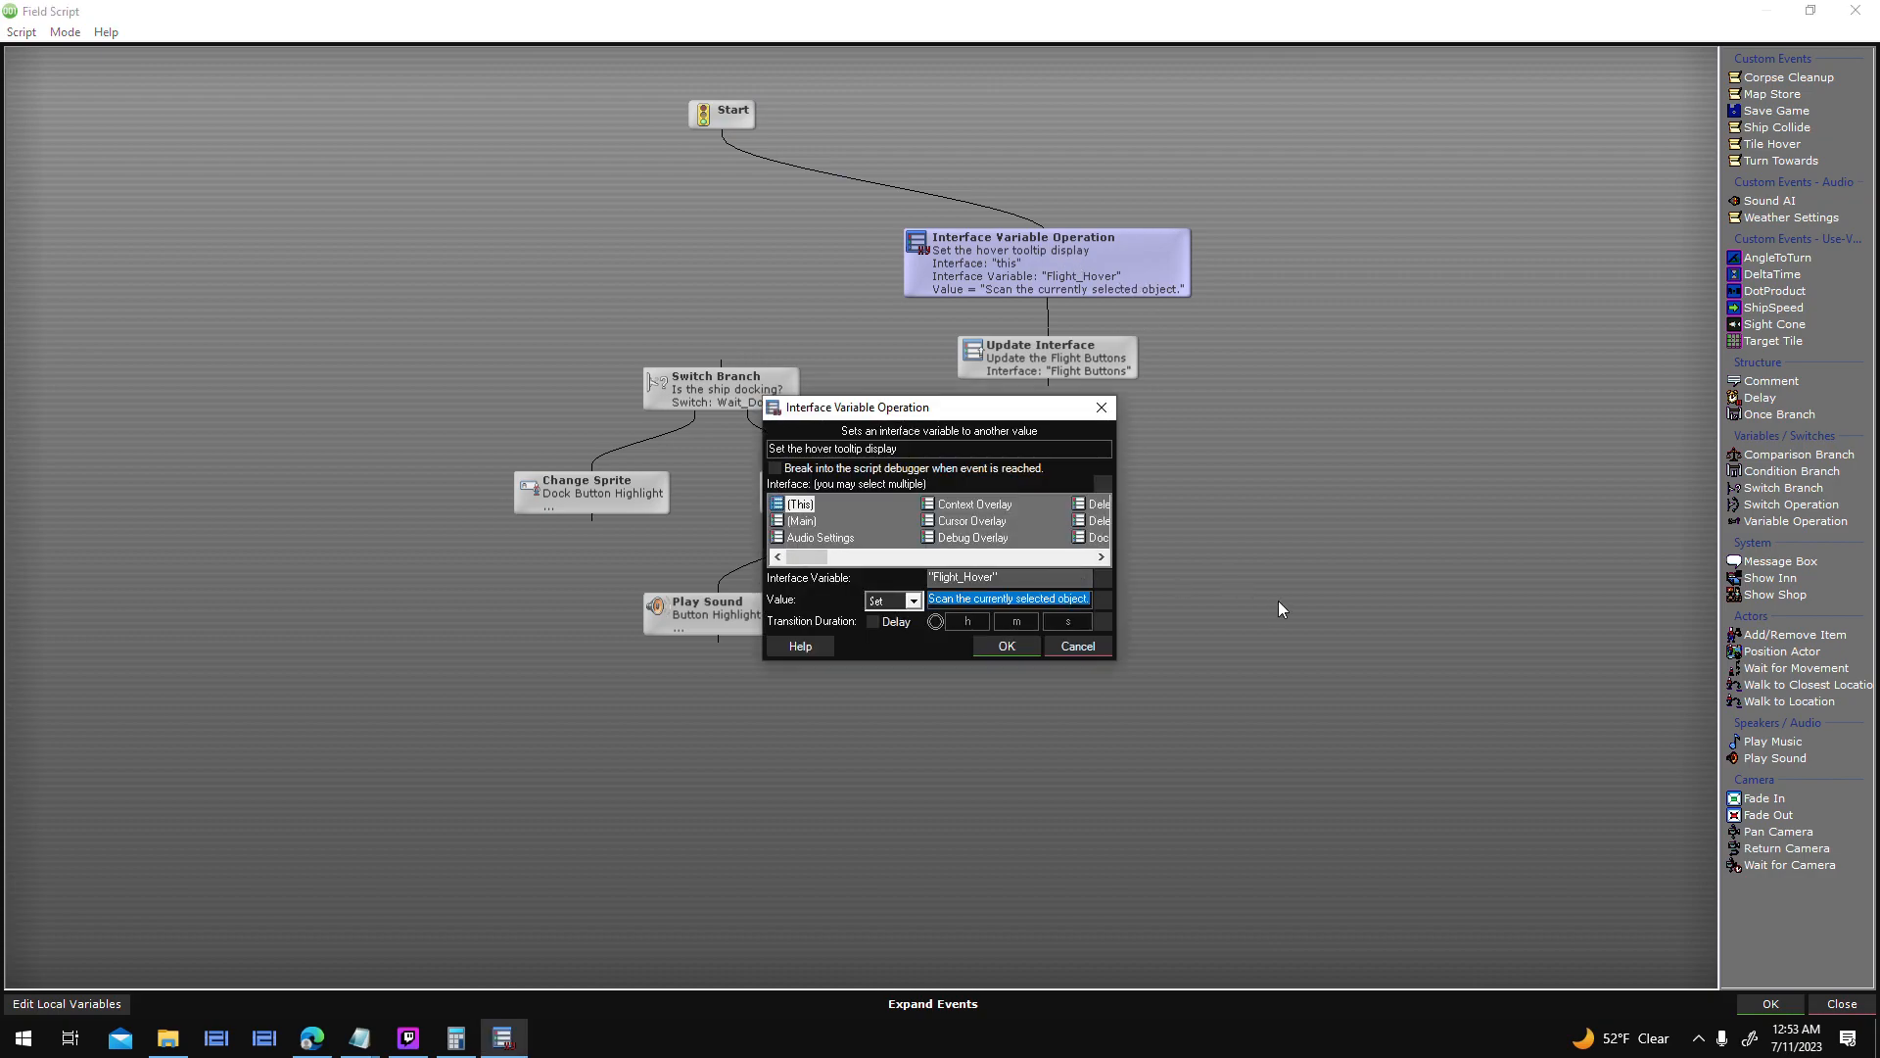
key(BackSpace)
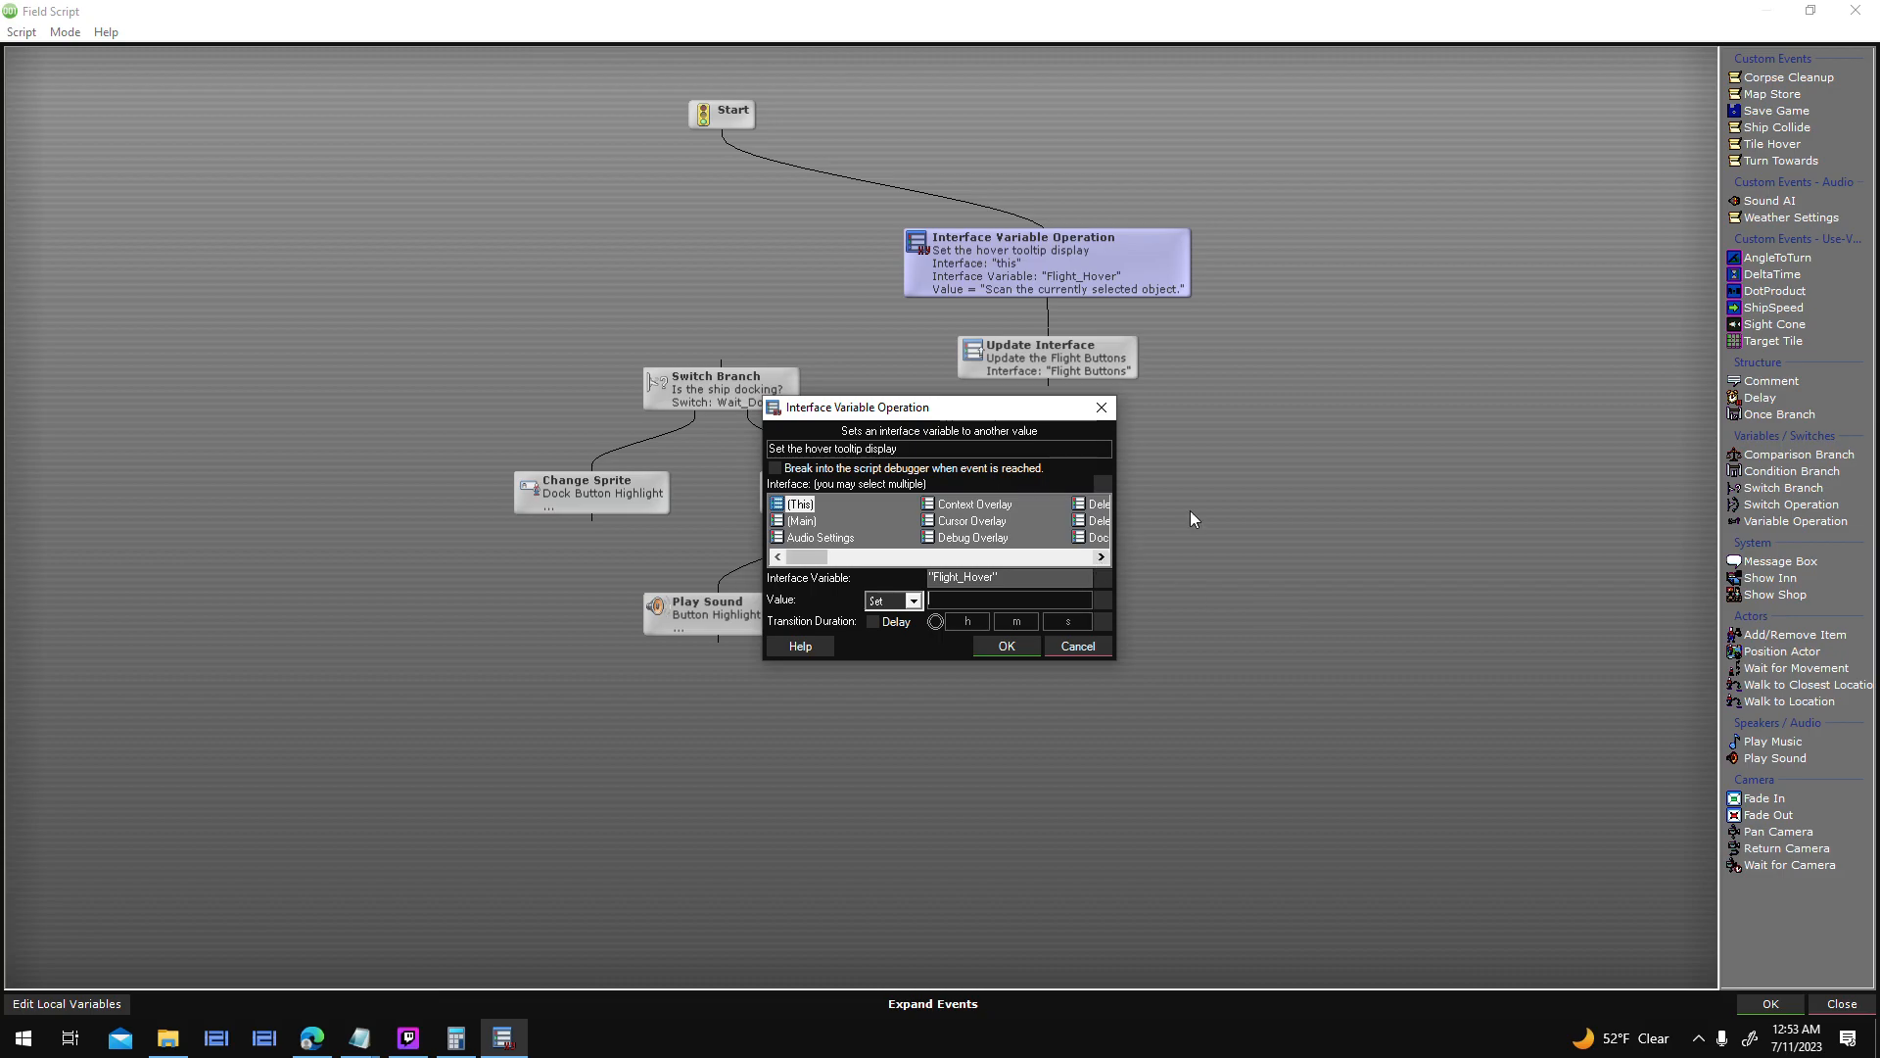
drag(807, 556, 868, 556)
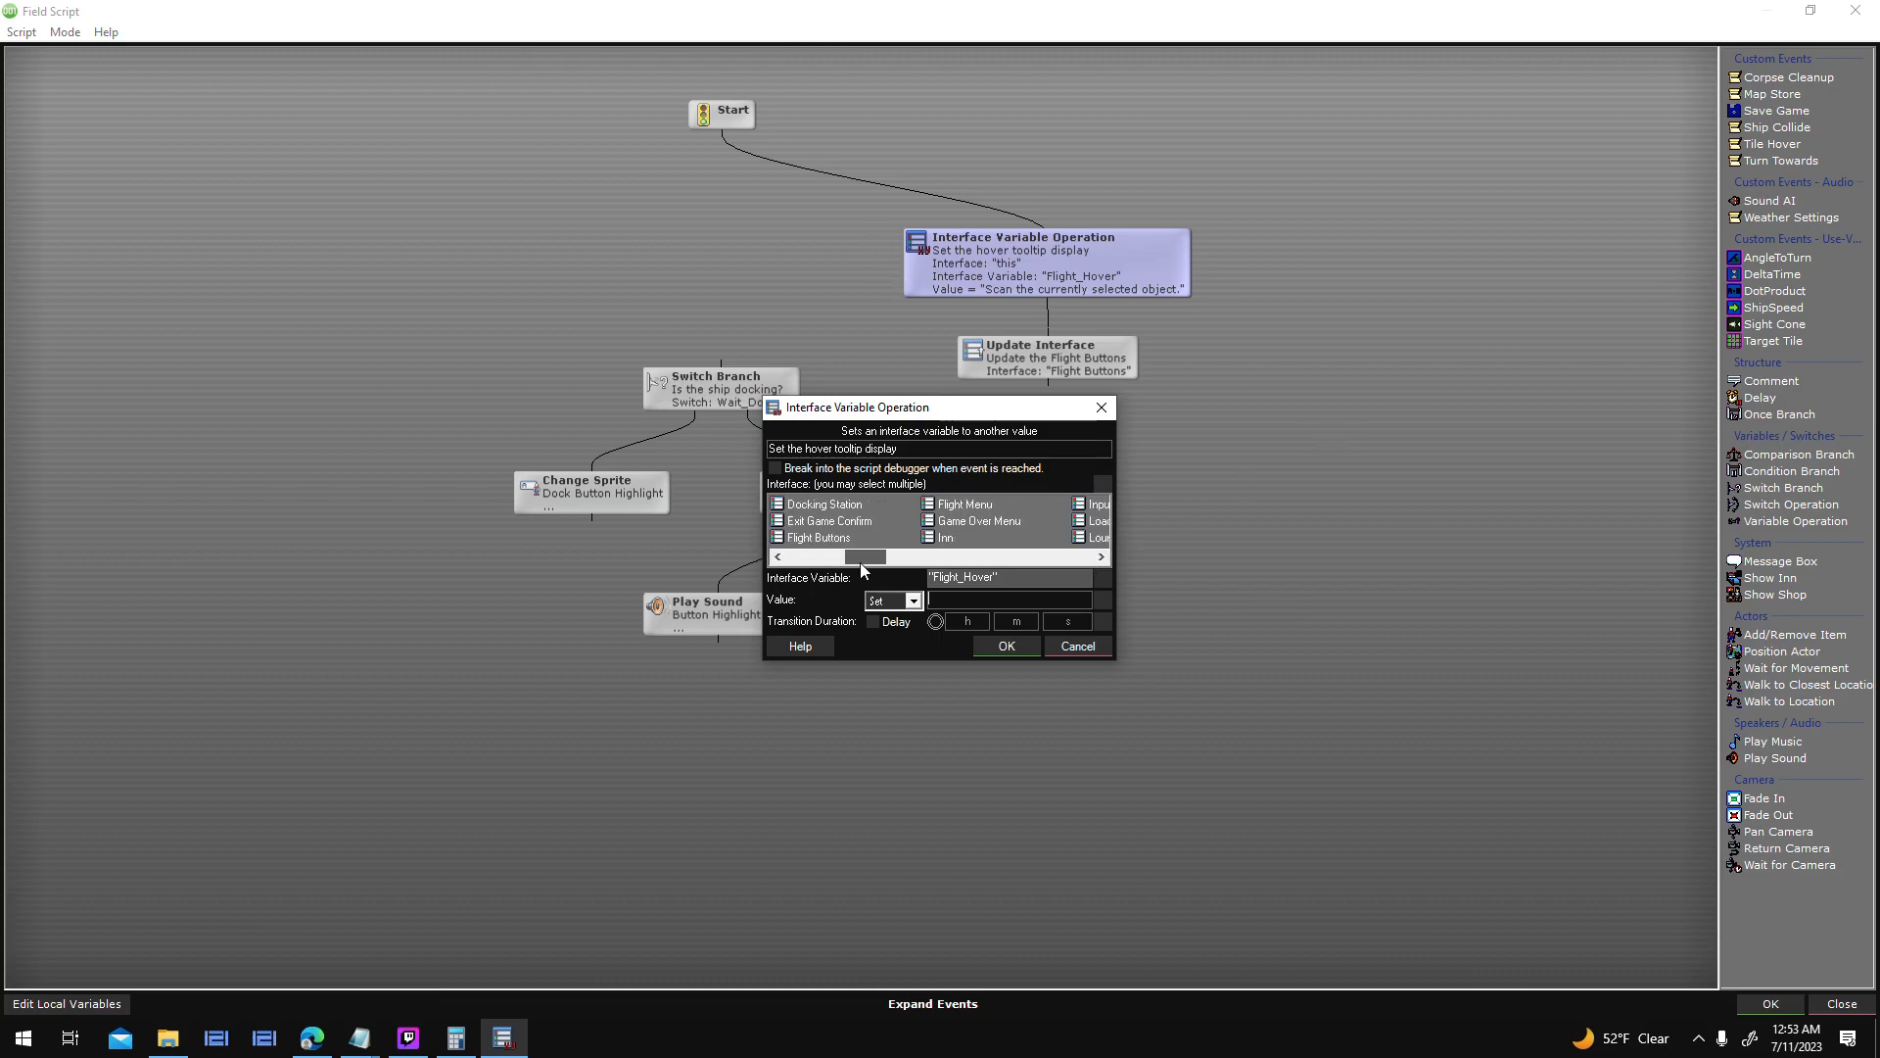
click(827, 541)
click(1007, 645)
- Enter a Flight_Hover tooltip text about docking with a space object in the Interface Variable Operation, ending it with a period
double_click(1073, 242)
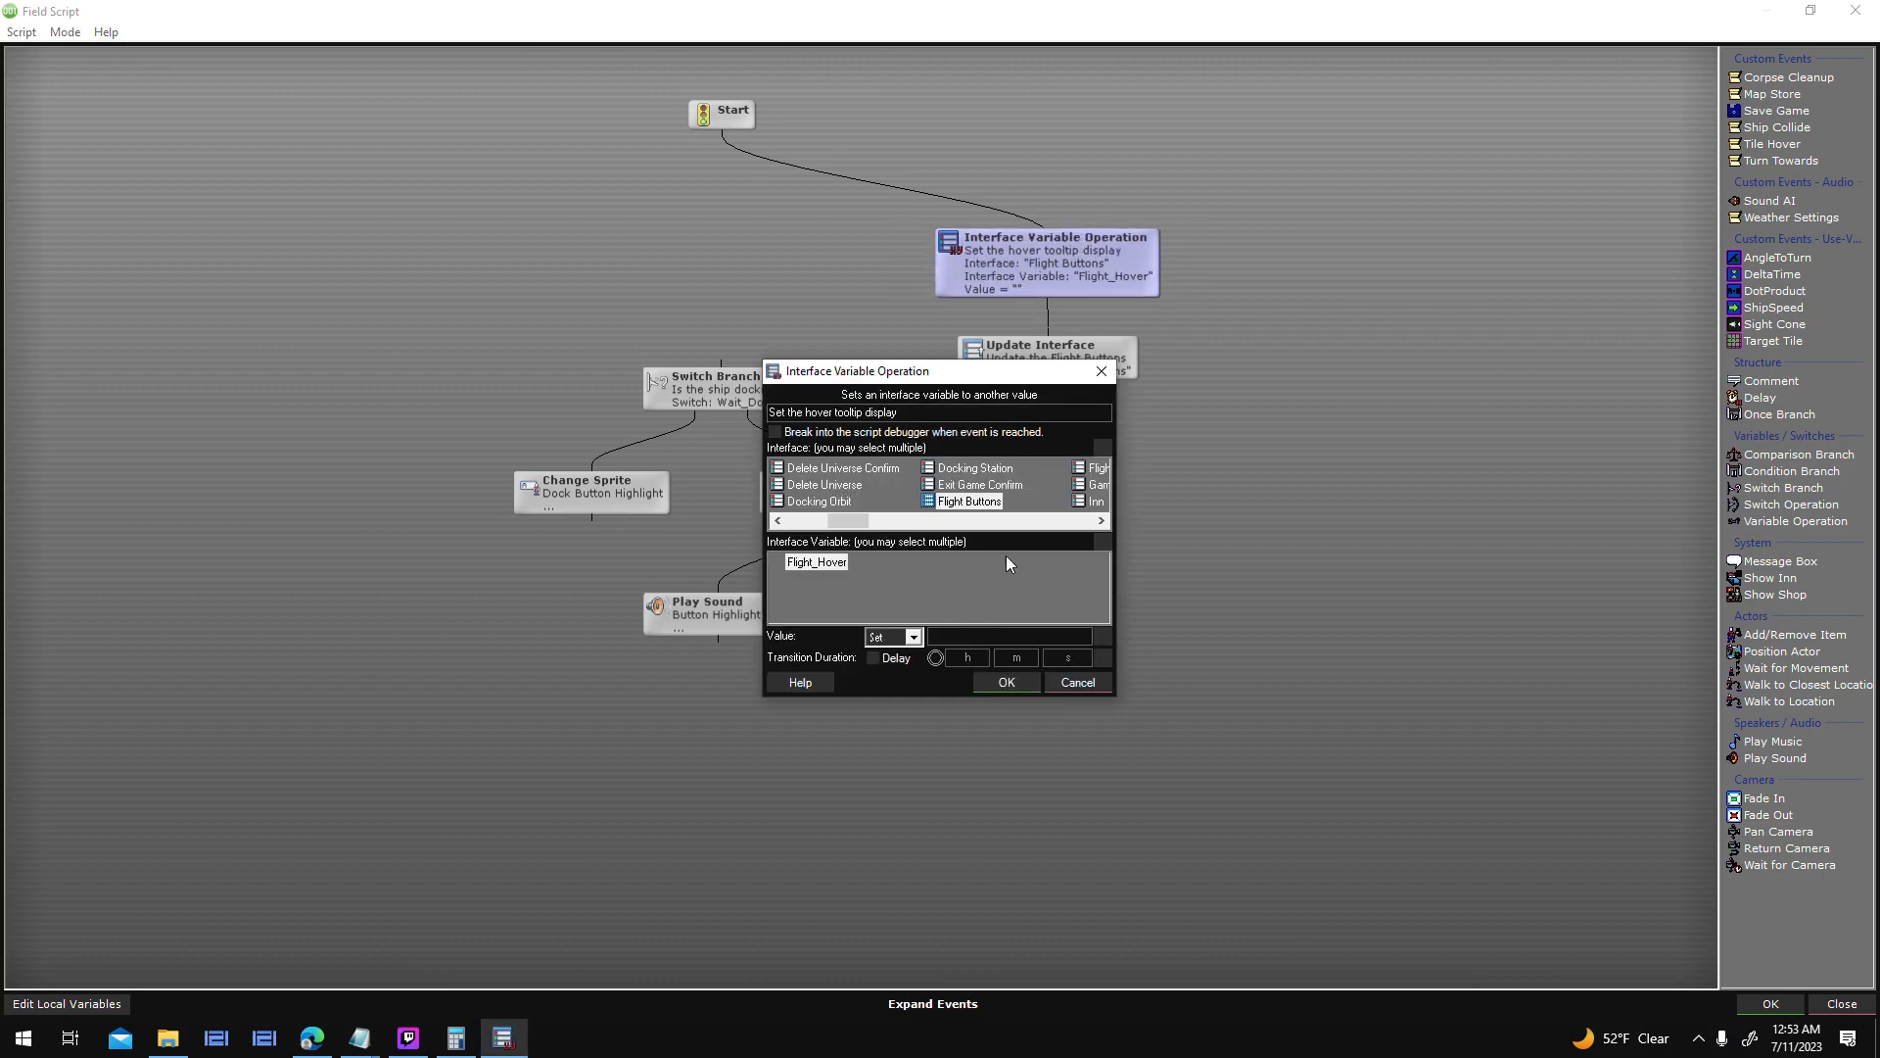
text(Dock)
text(pace object.)
key(Return)
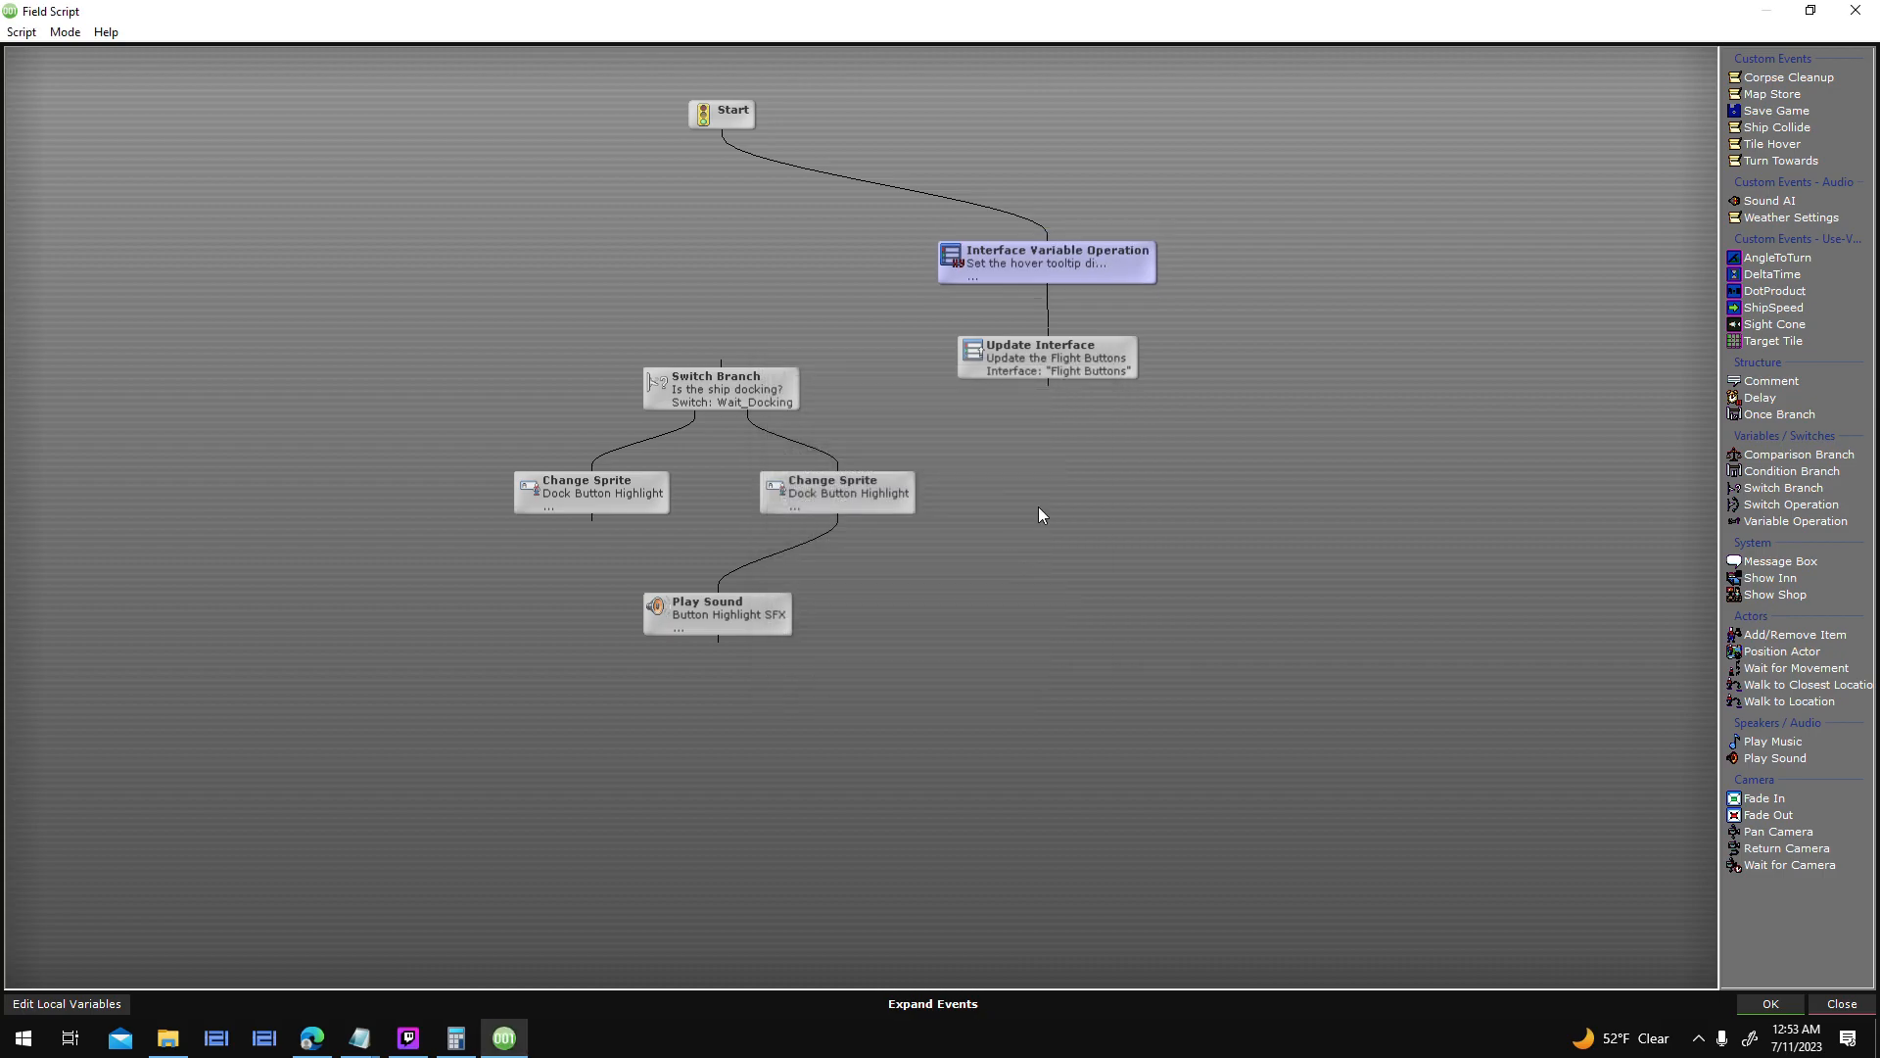
double_click(1125, 257)
drag(1010, 635, 1547, 664)
key(Right)
text(.)
key(Return)
- Connect Update Interface to the docking Switch Branch, and save the script and the Context Dock field
drag(1048, 386, 721, 377)
click(1776, 1006)
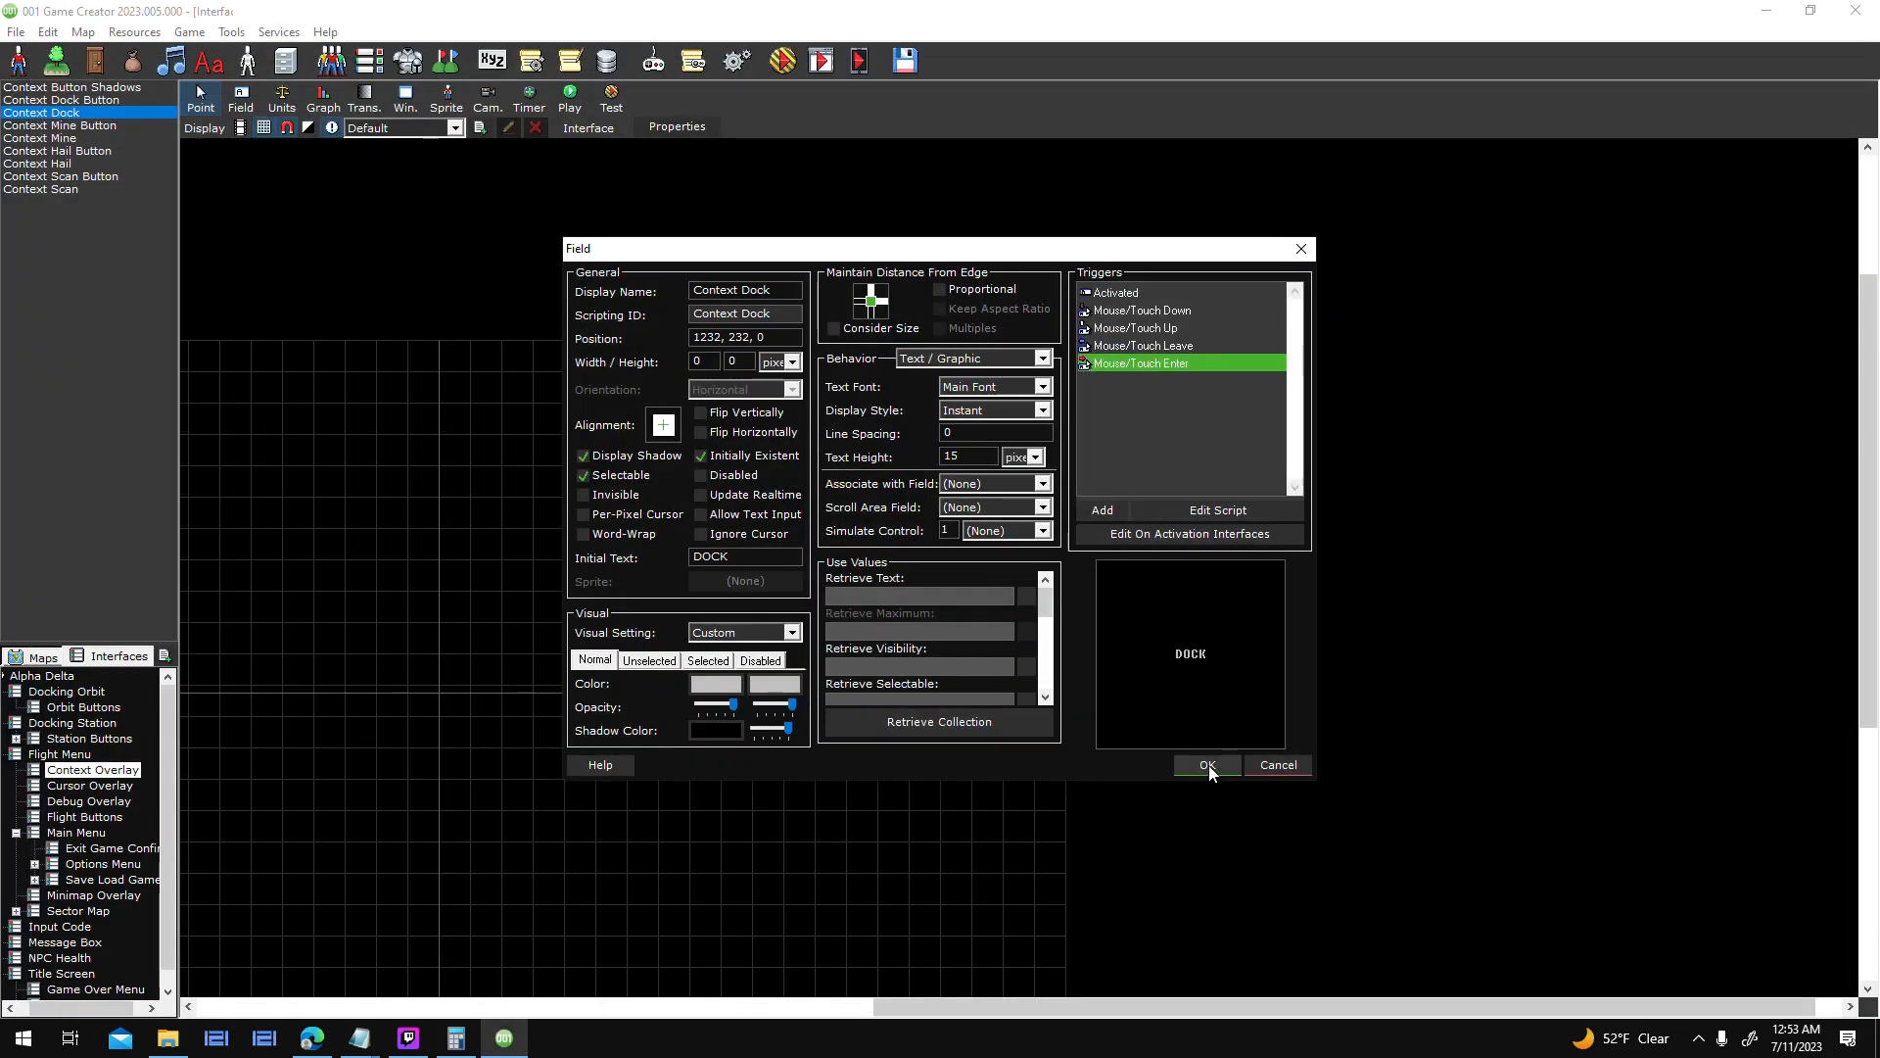
click(1206, 770)
- In the Context Scan field's Mouse/Touch Enter script, set the Interface Variable Operation's interface to Flight Buttons and save the script
double_click(925, 566)
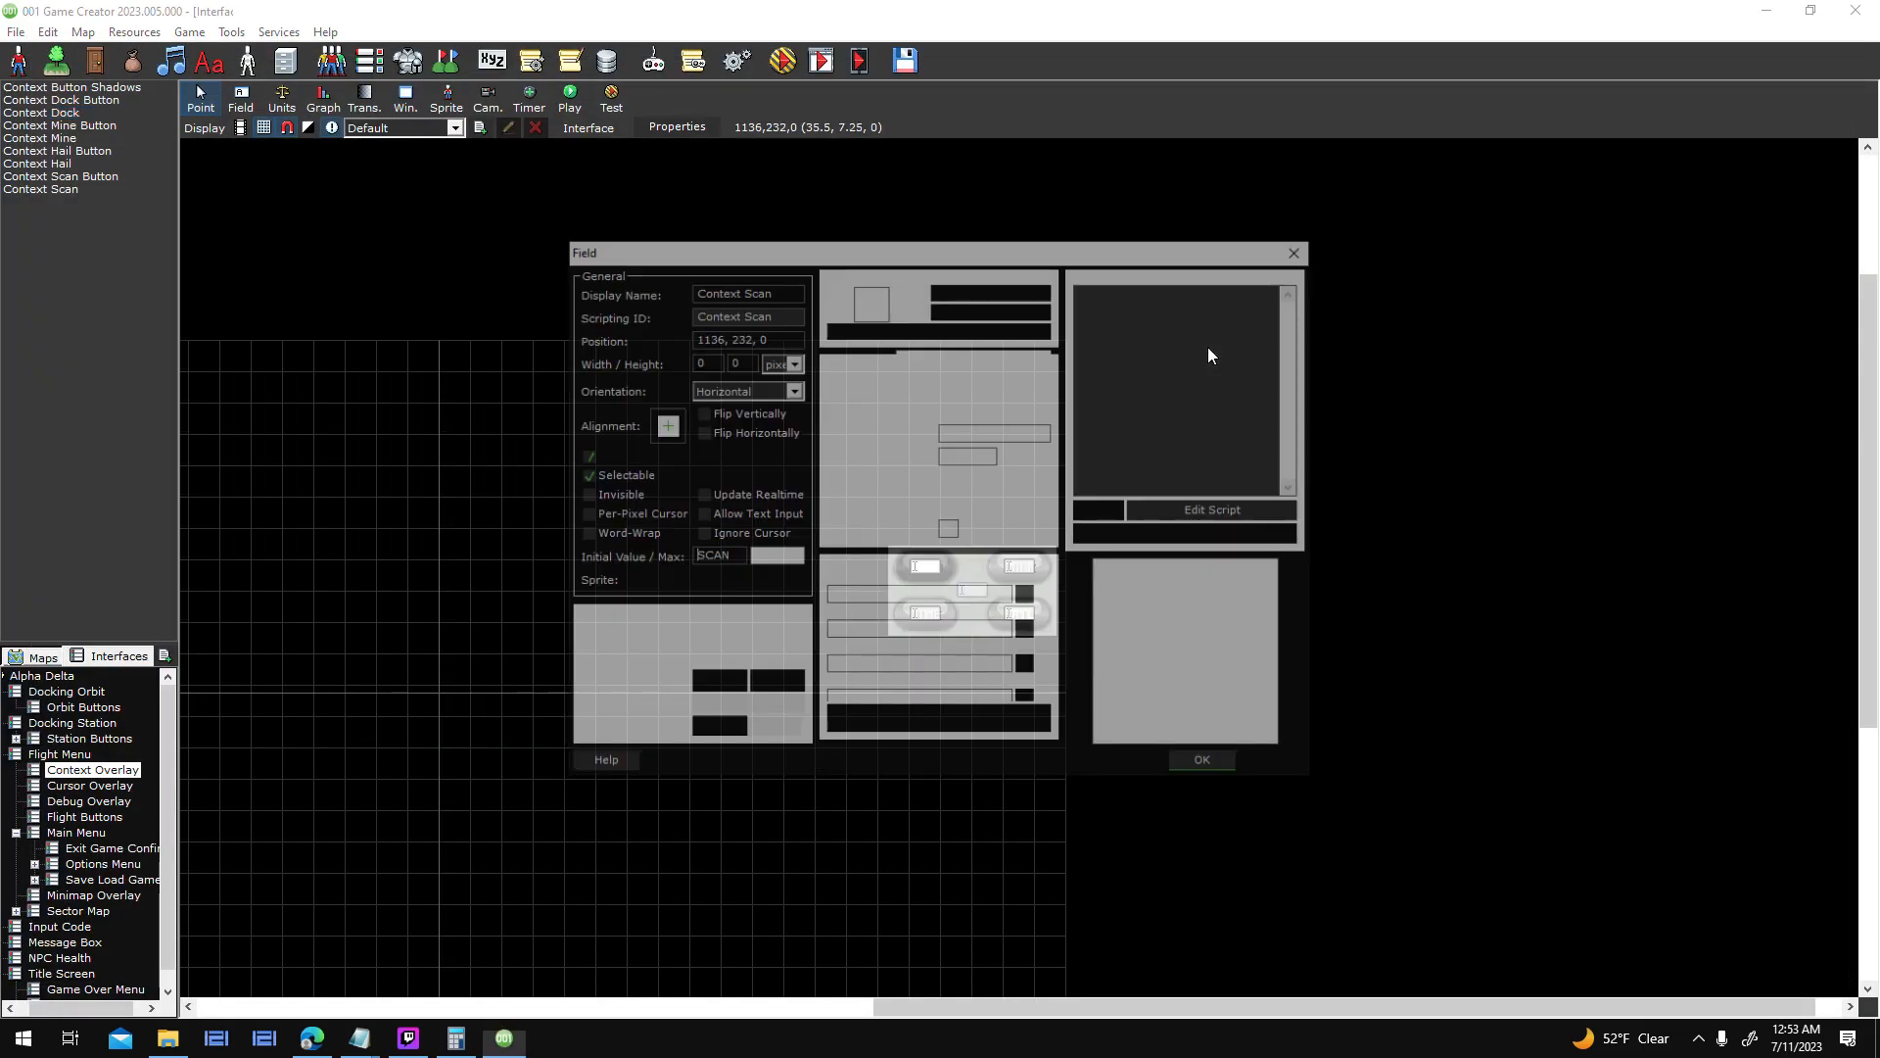
double_click(1198, 359)
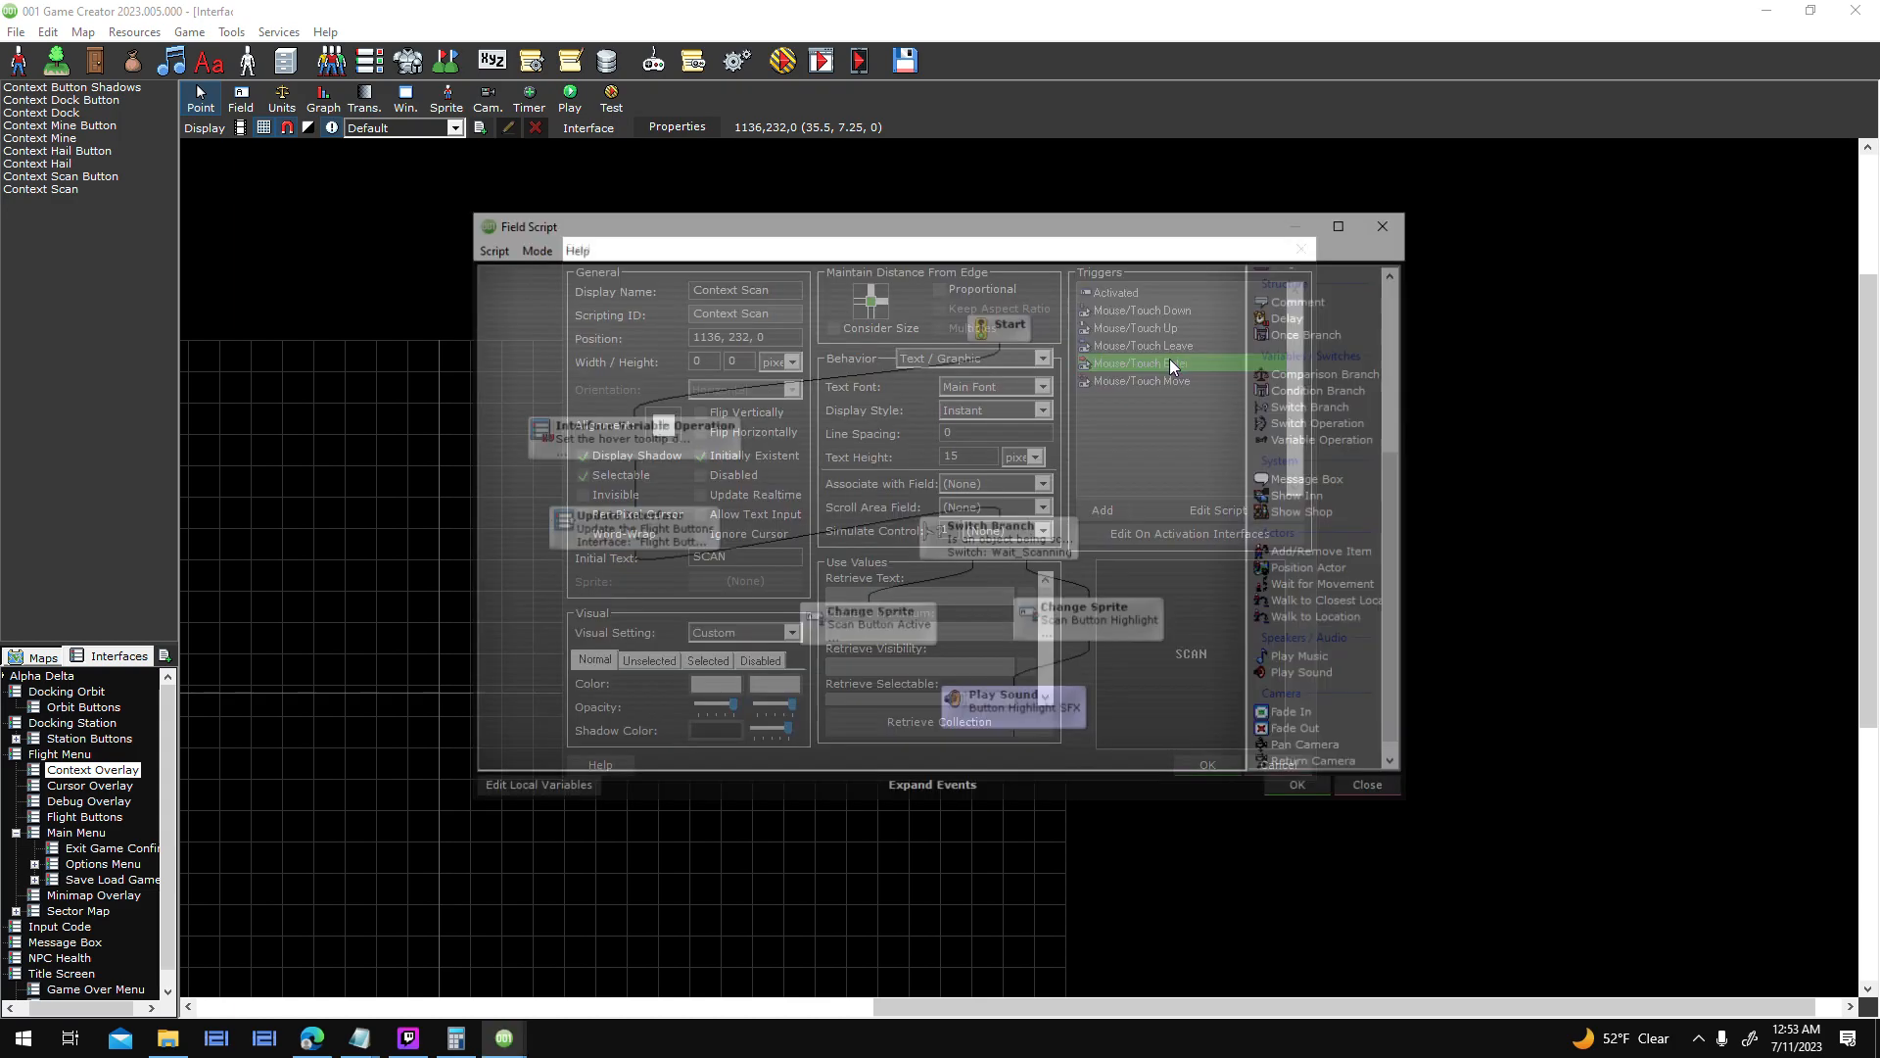
double_click(532, 424)
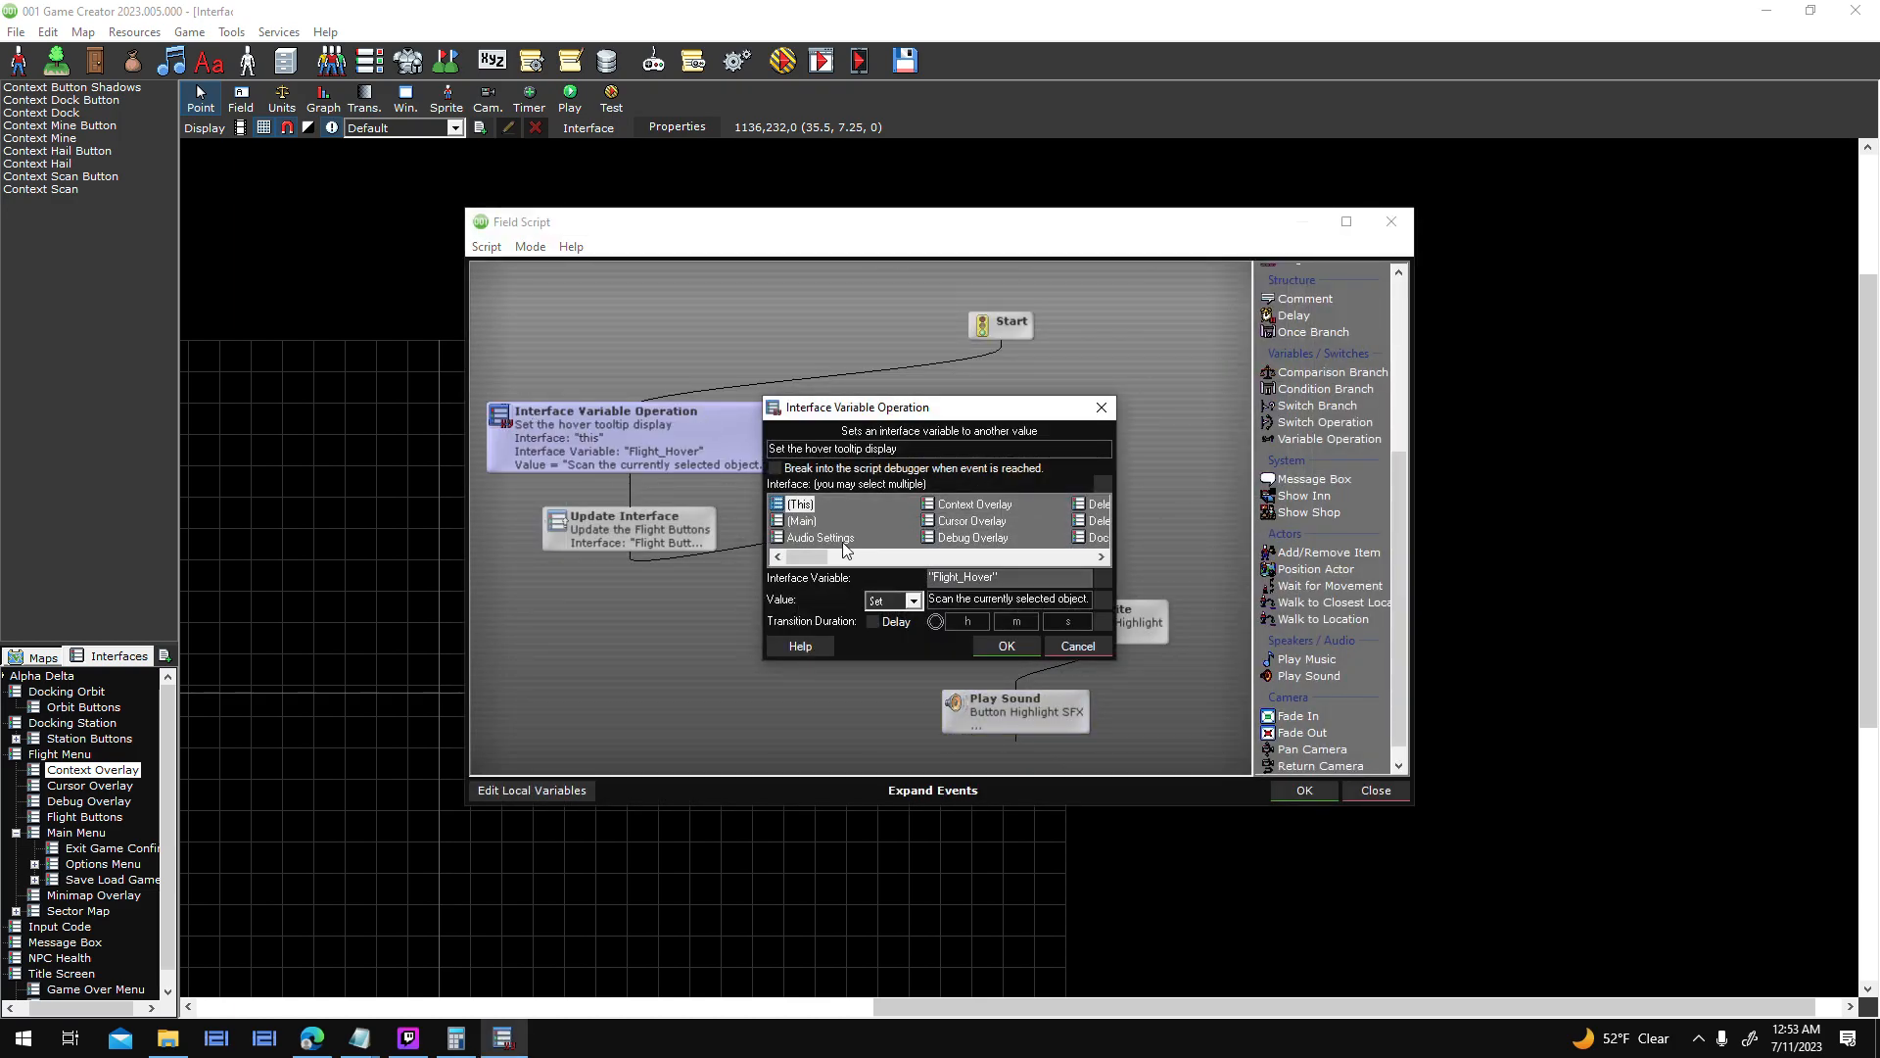
click(821, 539)
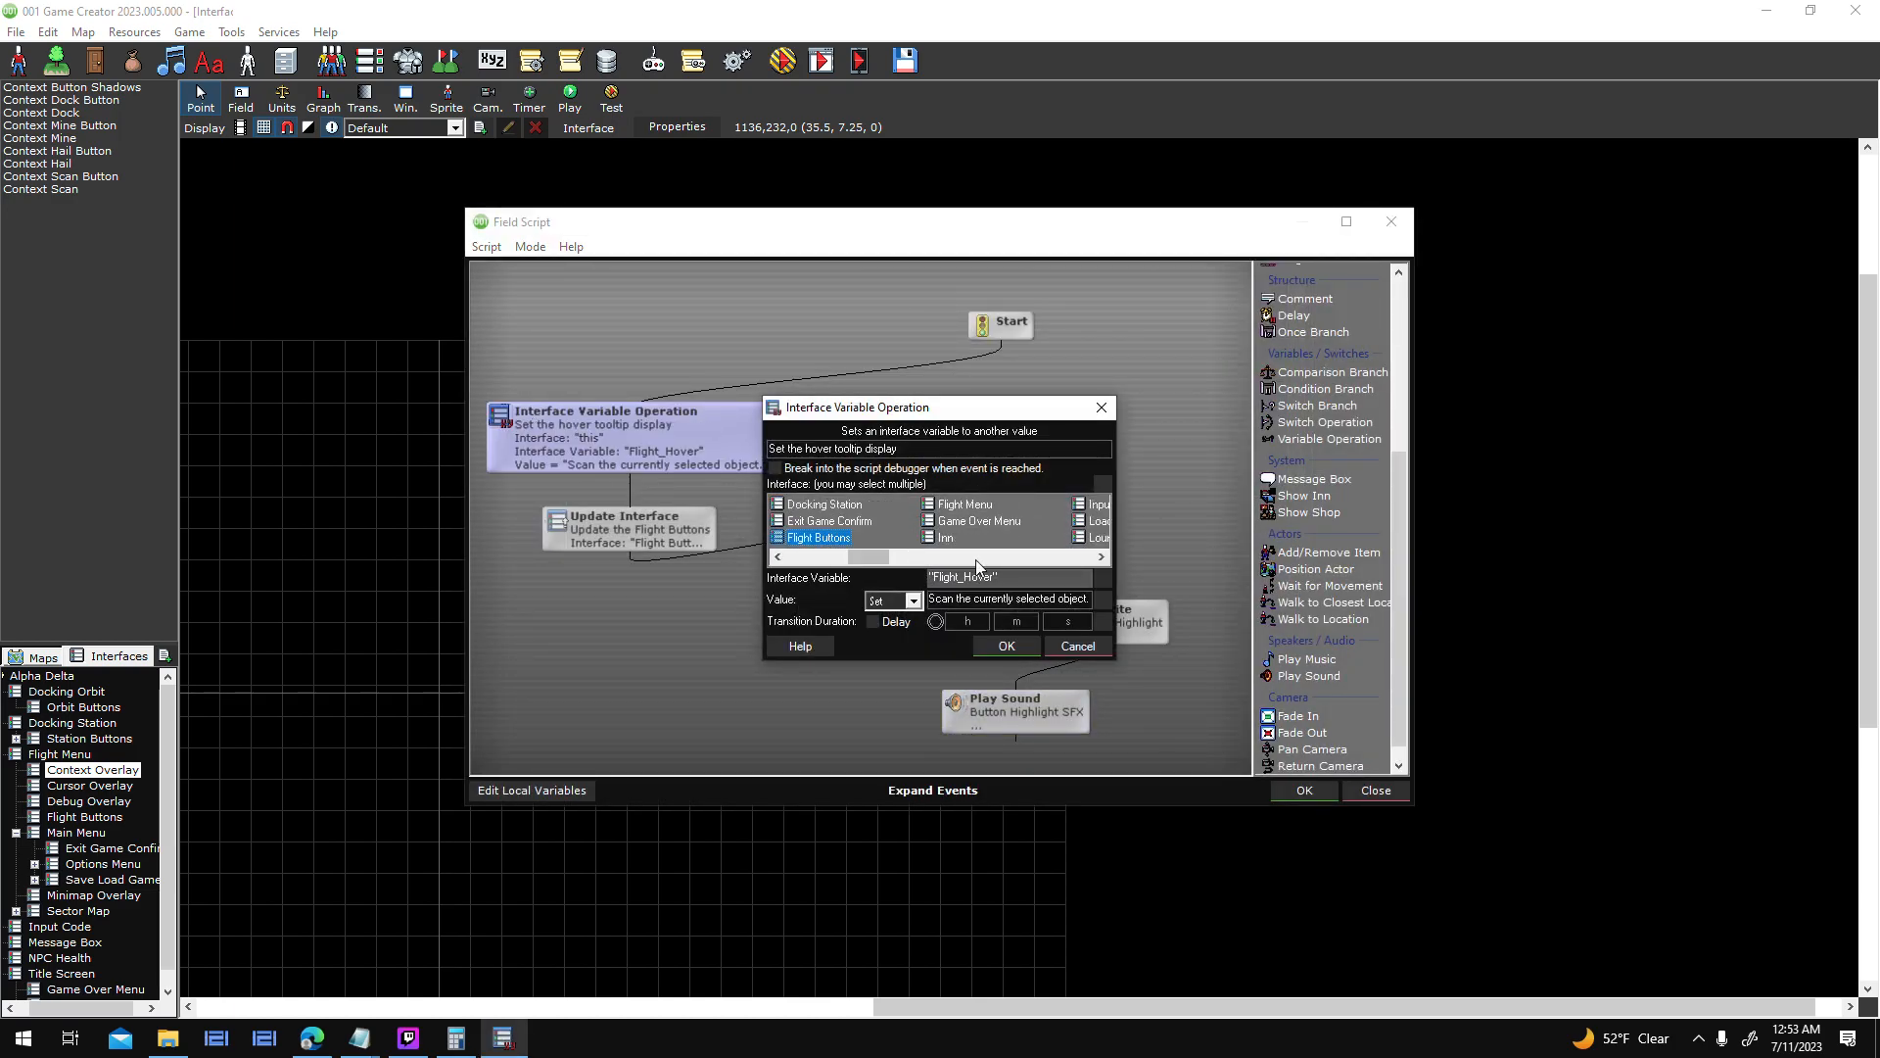
click(1008, 646)
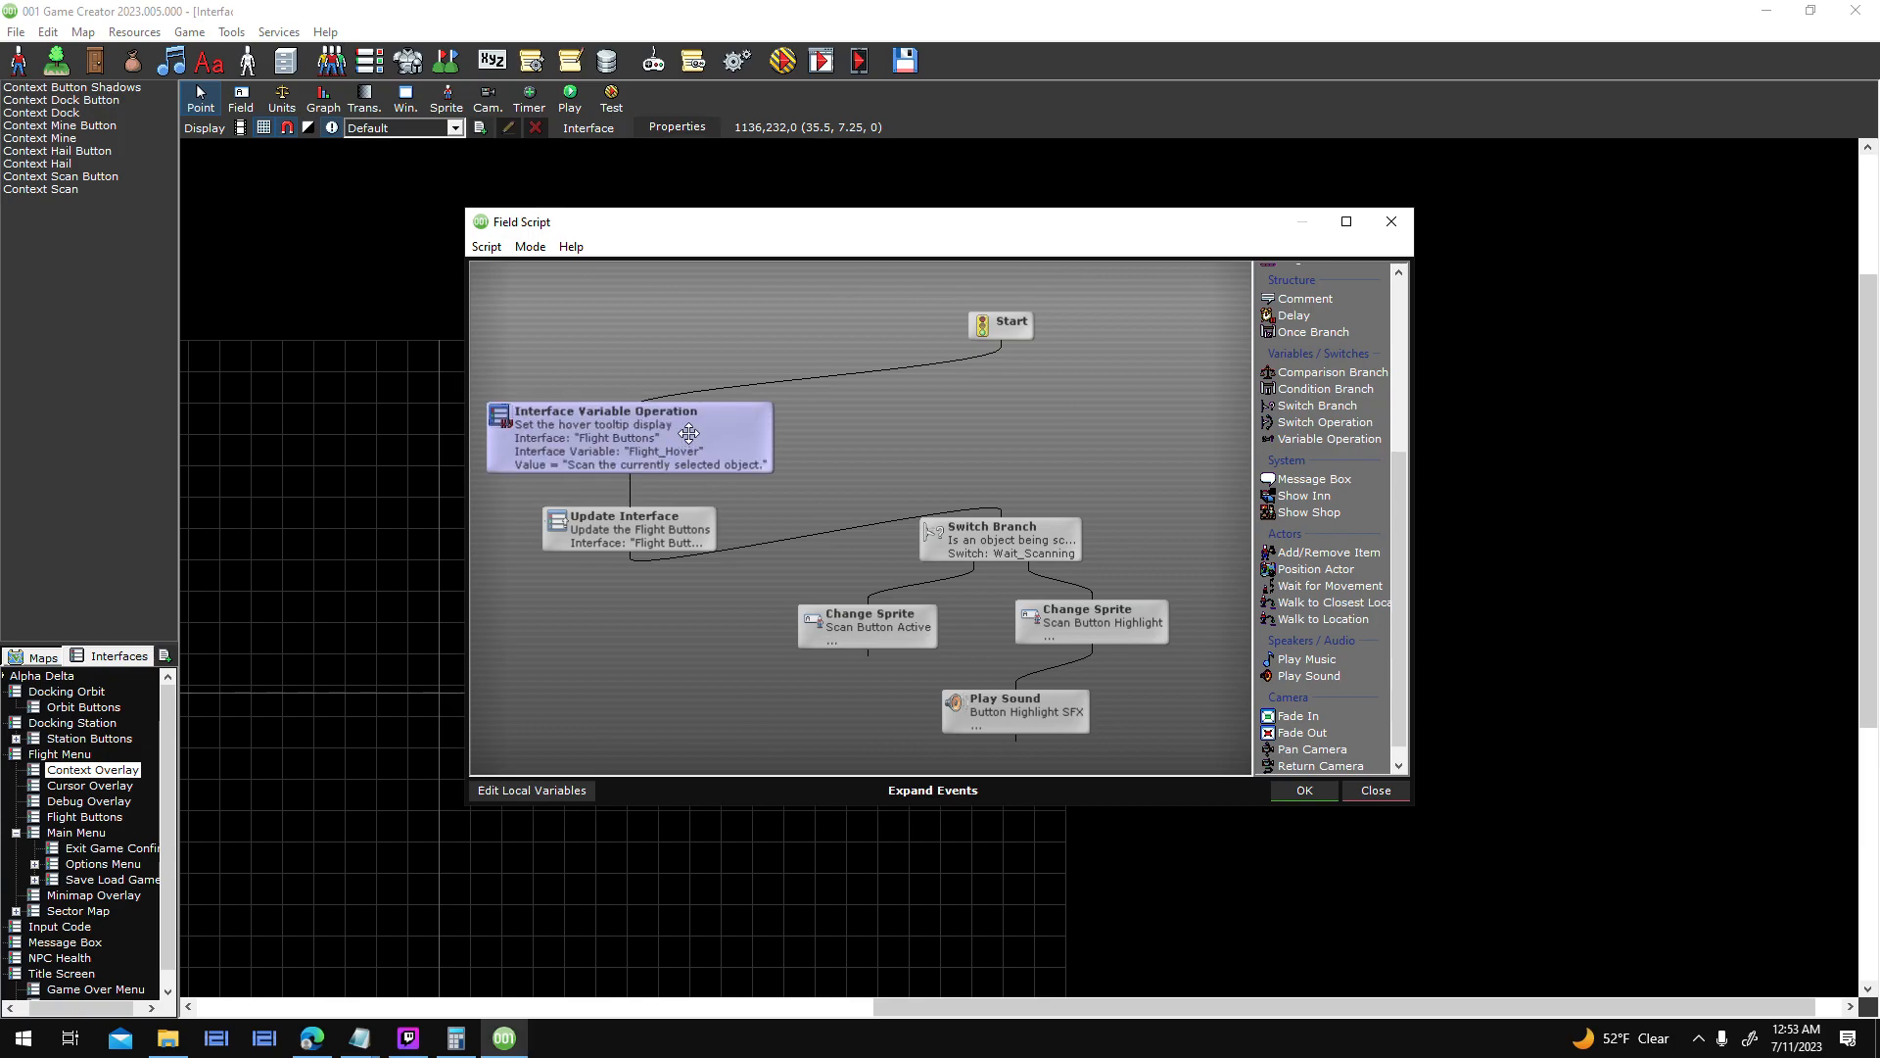
click(1305, 790)
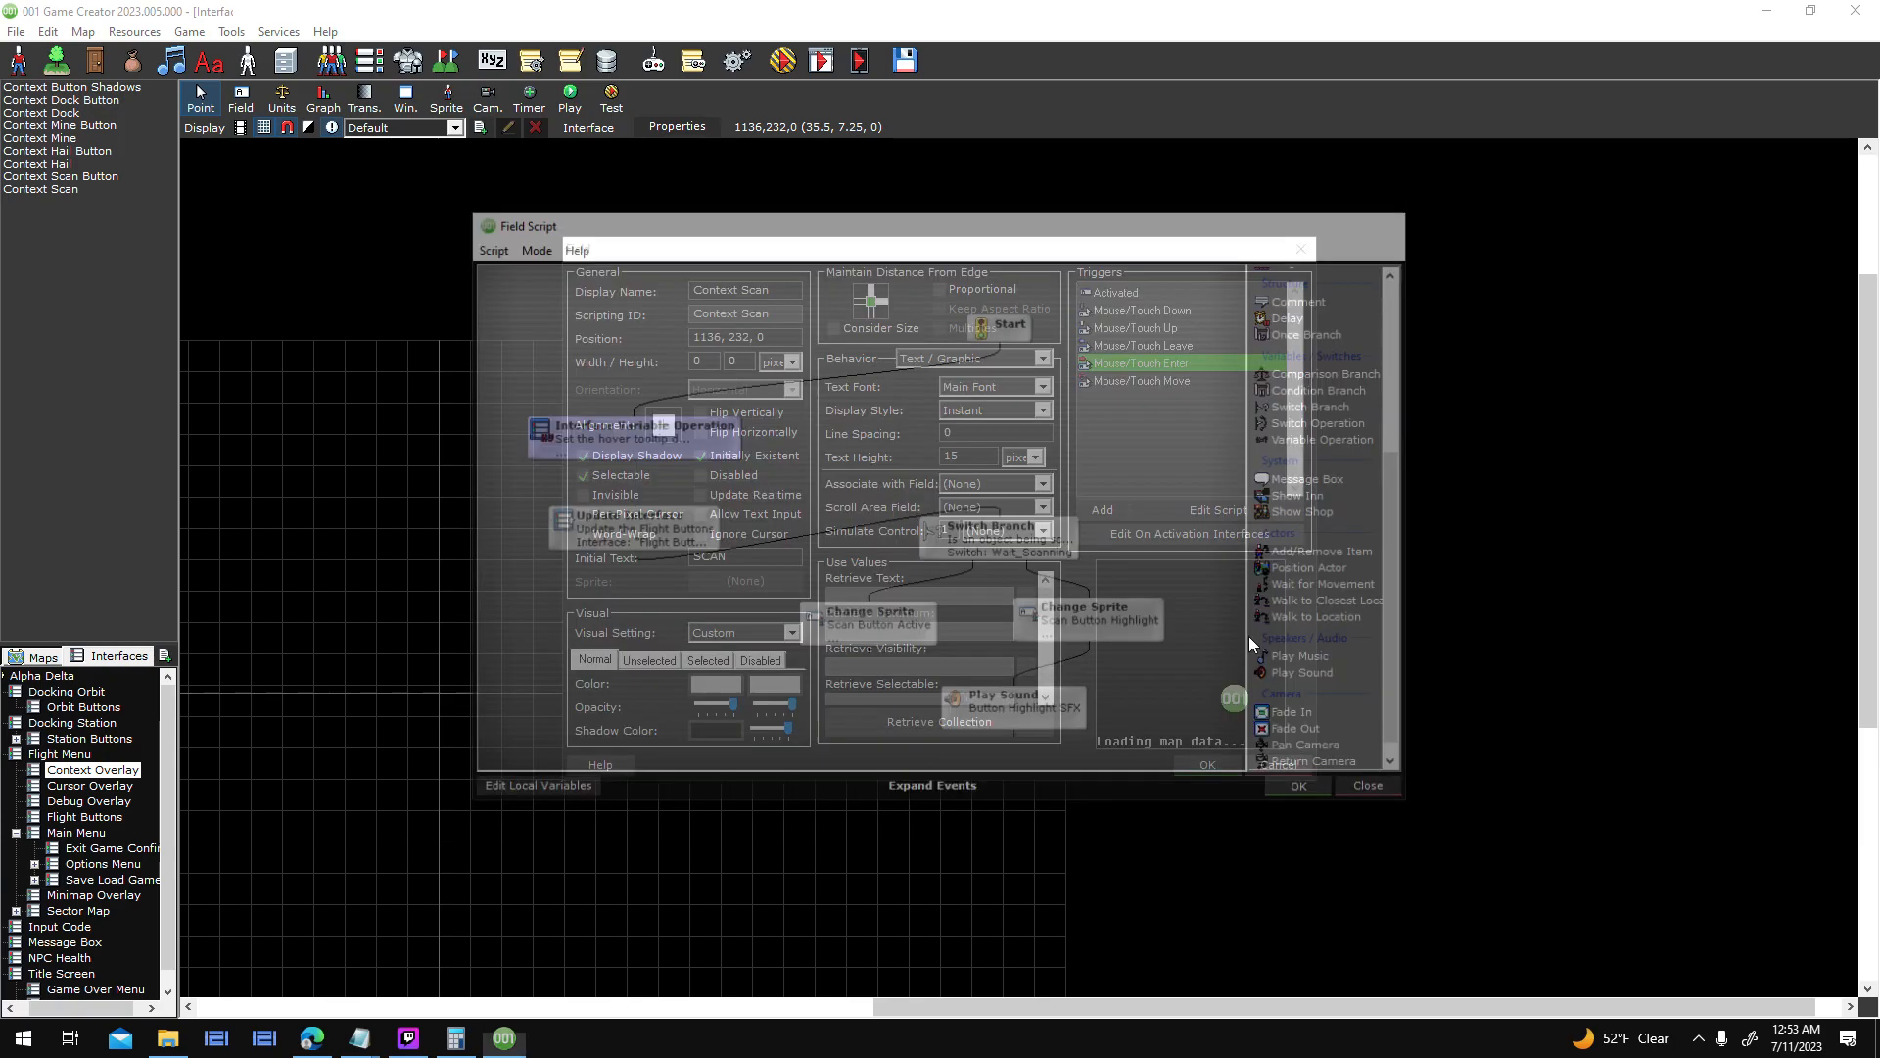
- Paste the Interface Variable Operation into Context Scan's Mouse/Touch Leave script and connect Change Field Shadow Color to it
double_click(1177, 351)
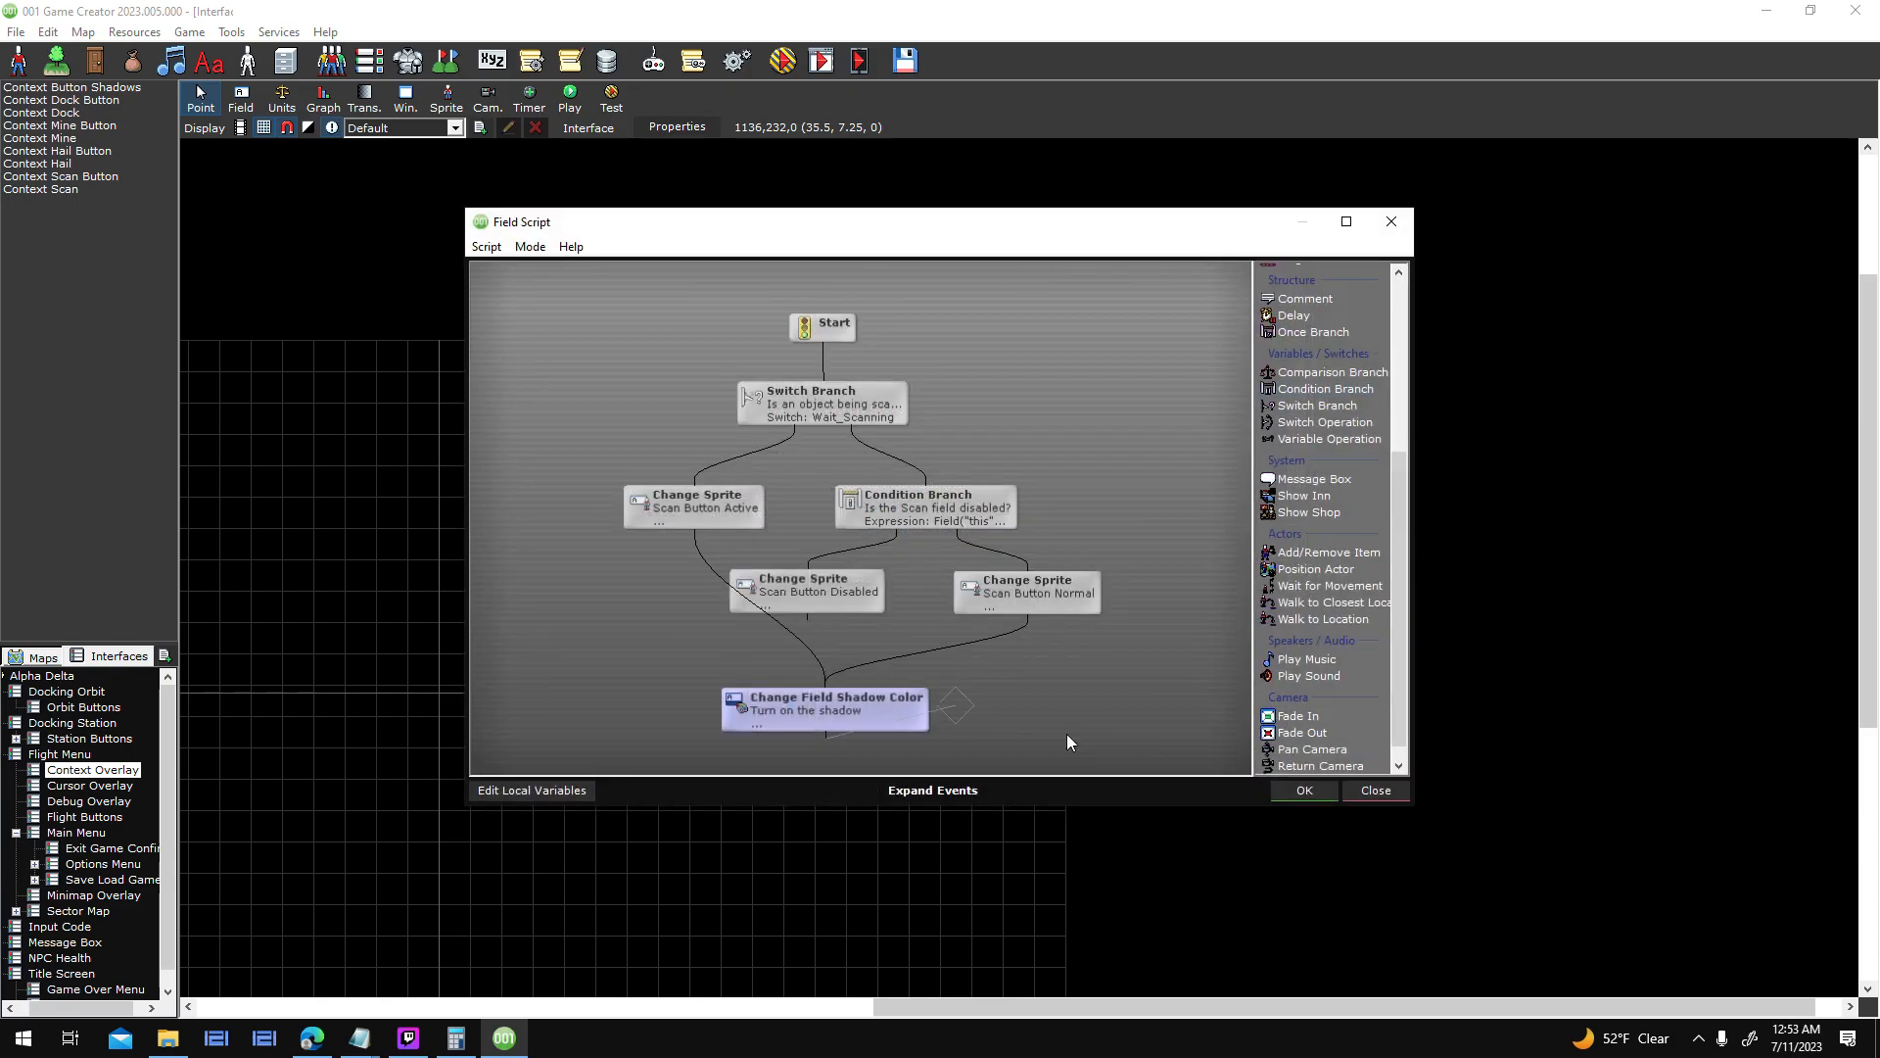
drag(1038, 715, 1071, 544)
key(ctrl+v)
drag(888, 671, 965, 663)
drag(1173, 512, 1143, 605)
drag(943, 741, 989, 709)
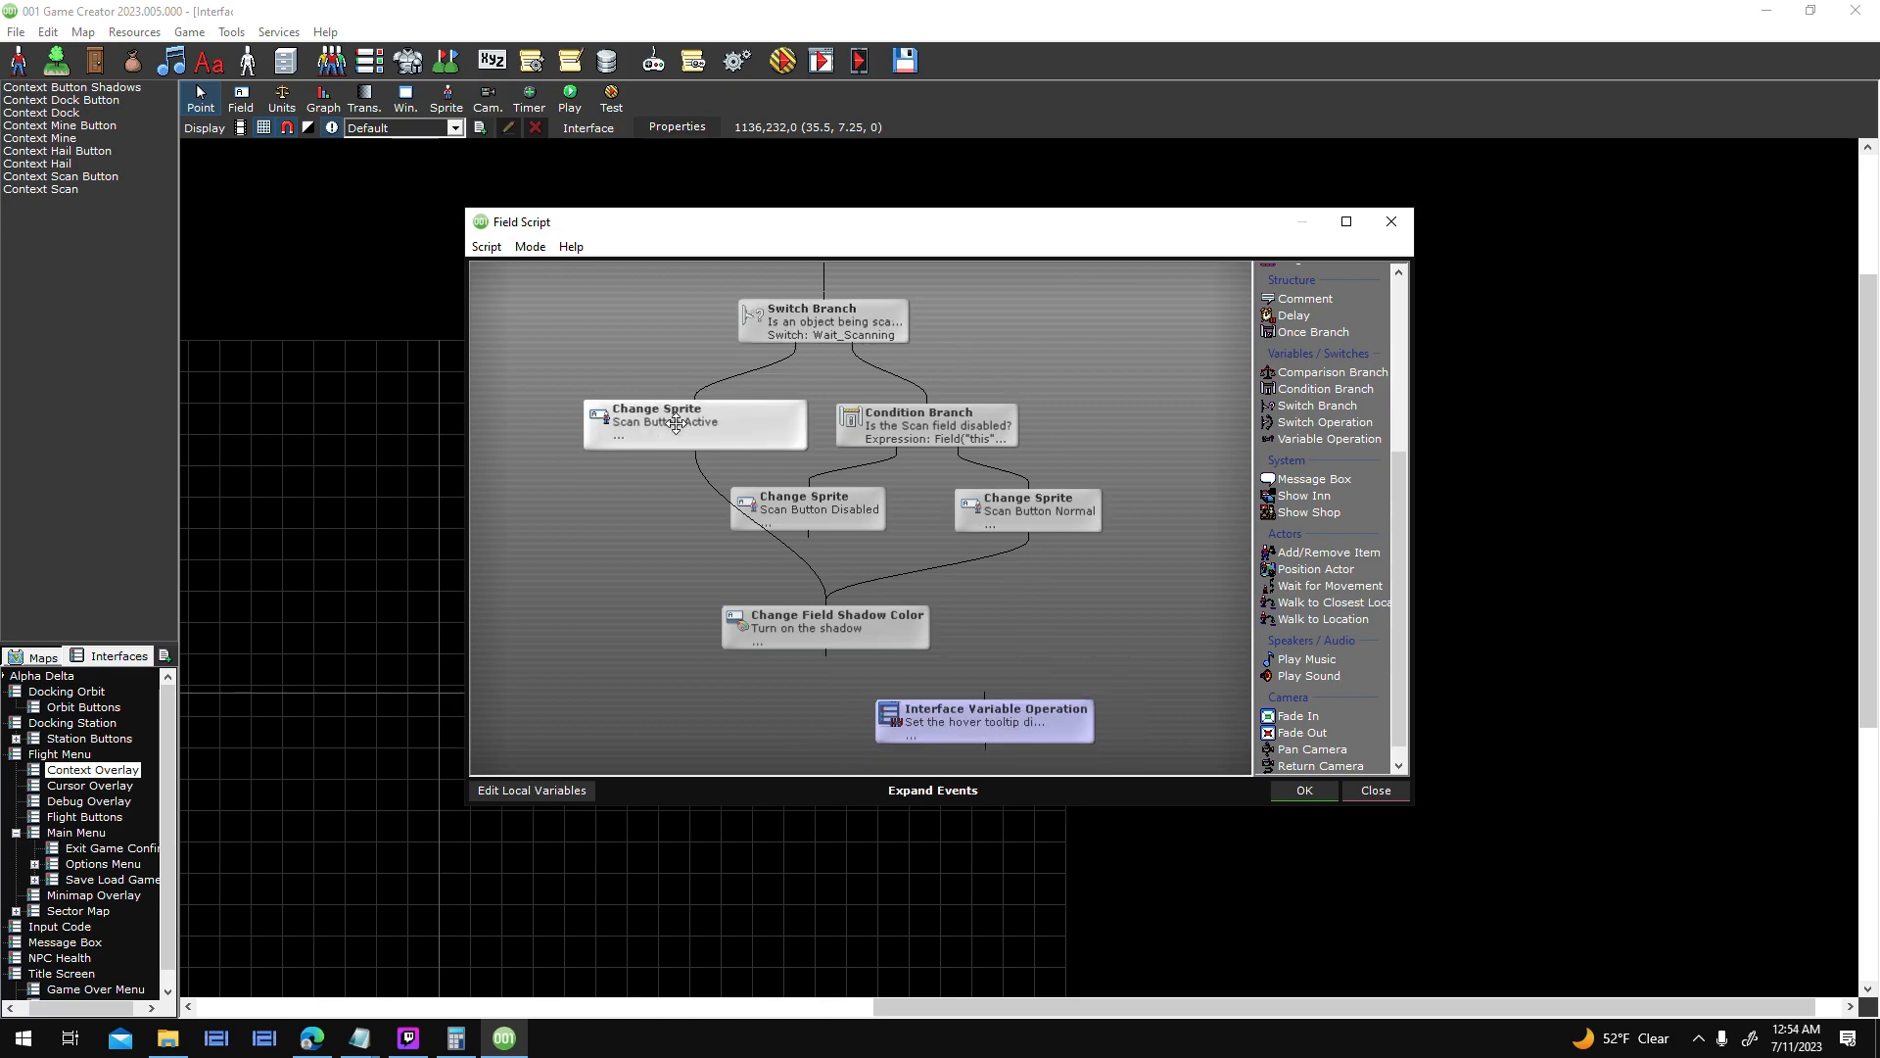
drag(830, 652, 990, 720)
- Clear the Flight_Hover value in the Leave script's Interface Variable Operation, and save the script and the Context Scan field
double_click(1068, 695)
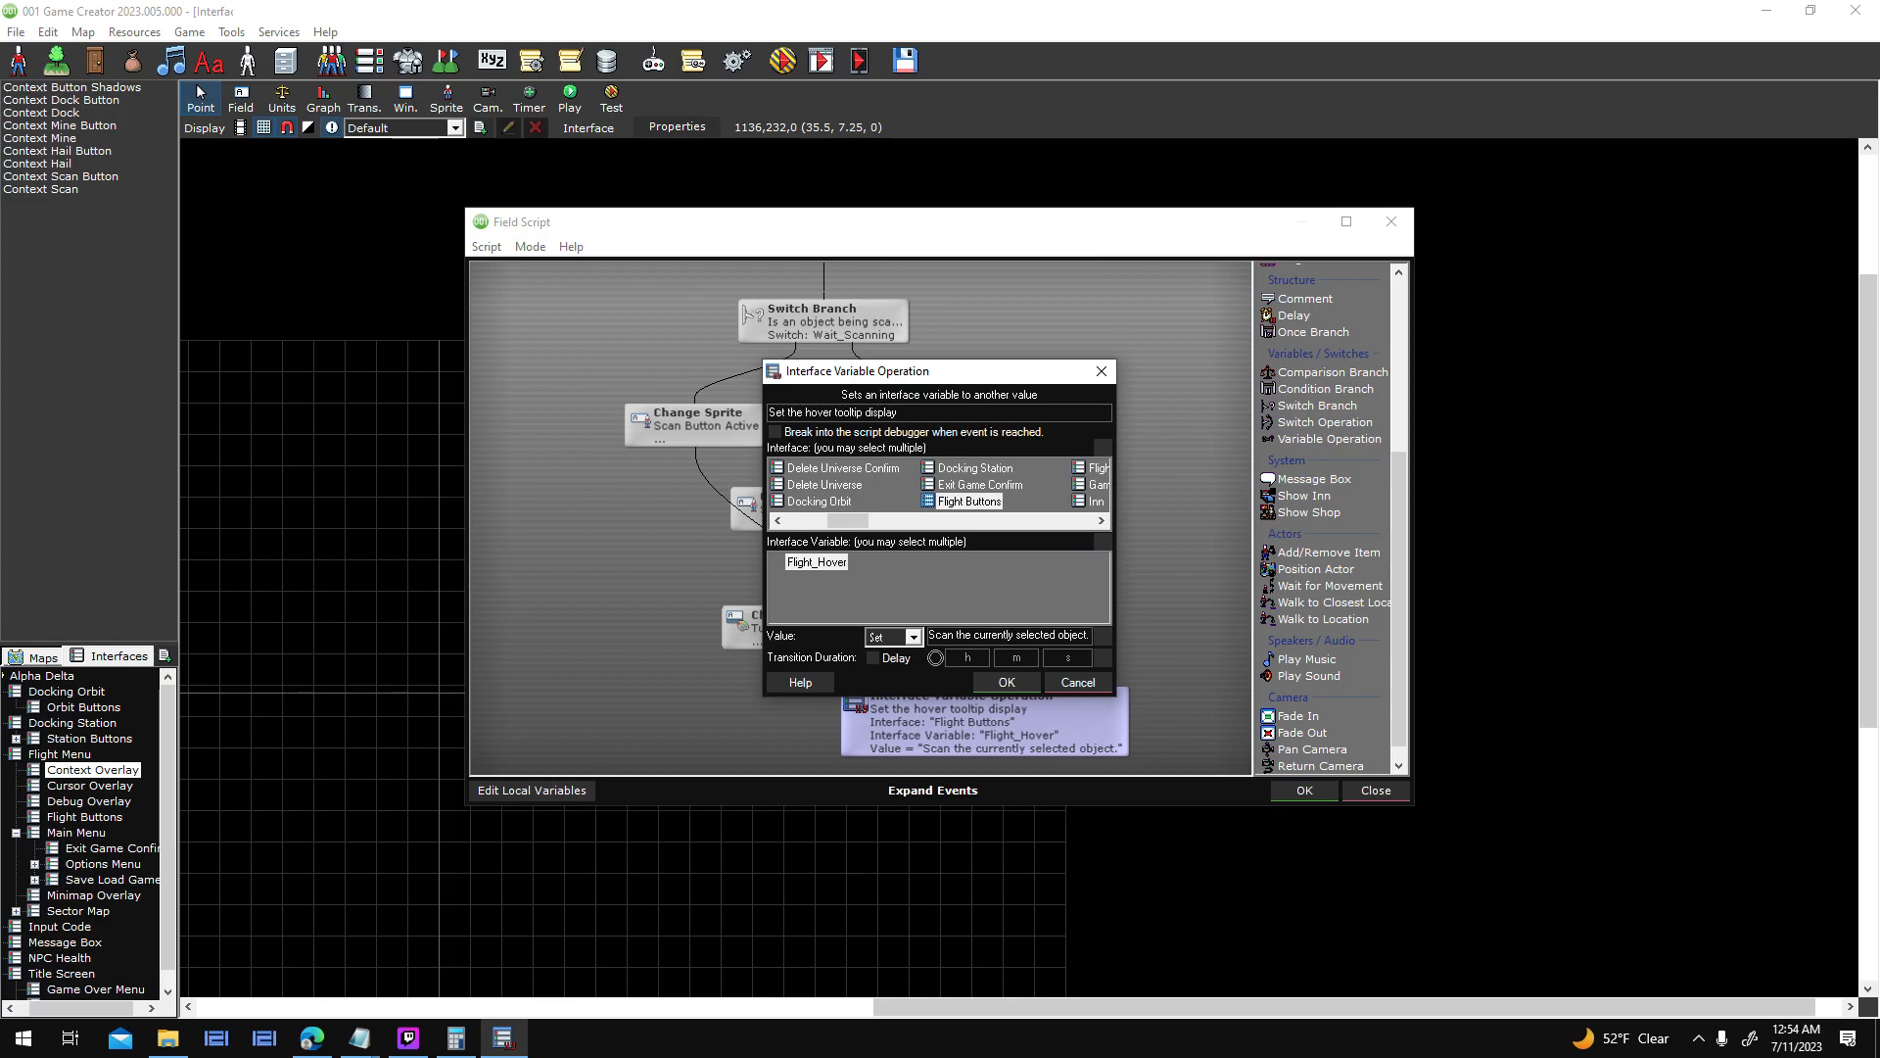
key(ctrl+a)
key(BackSpace)
key(Return)
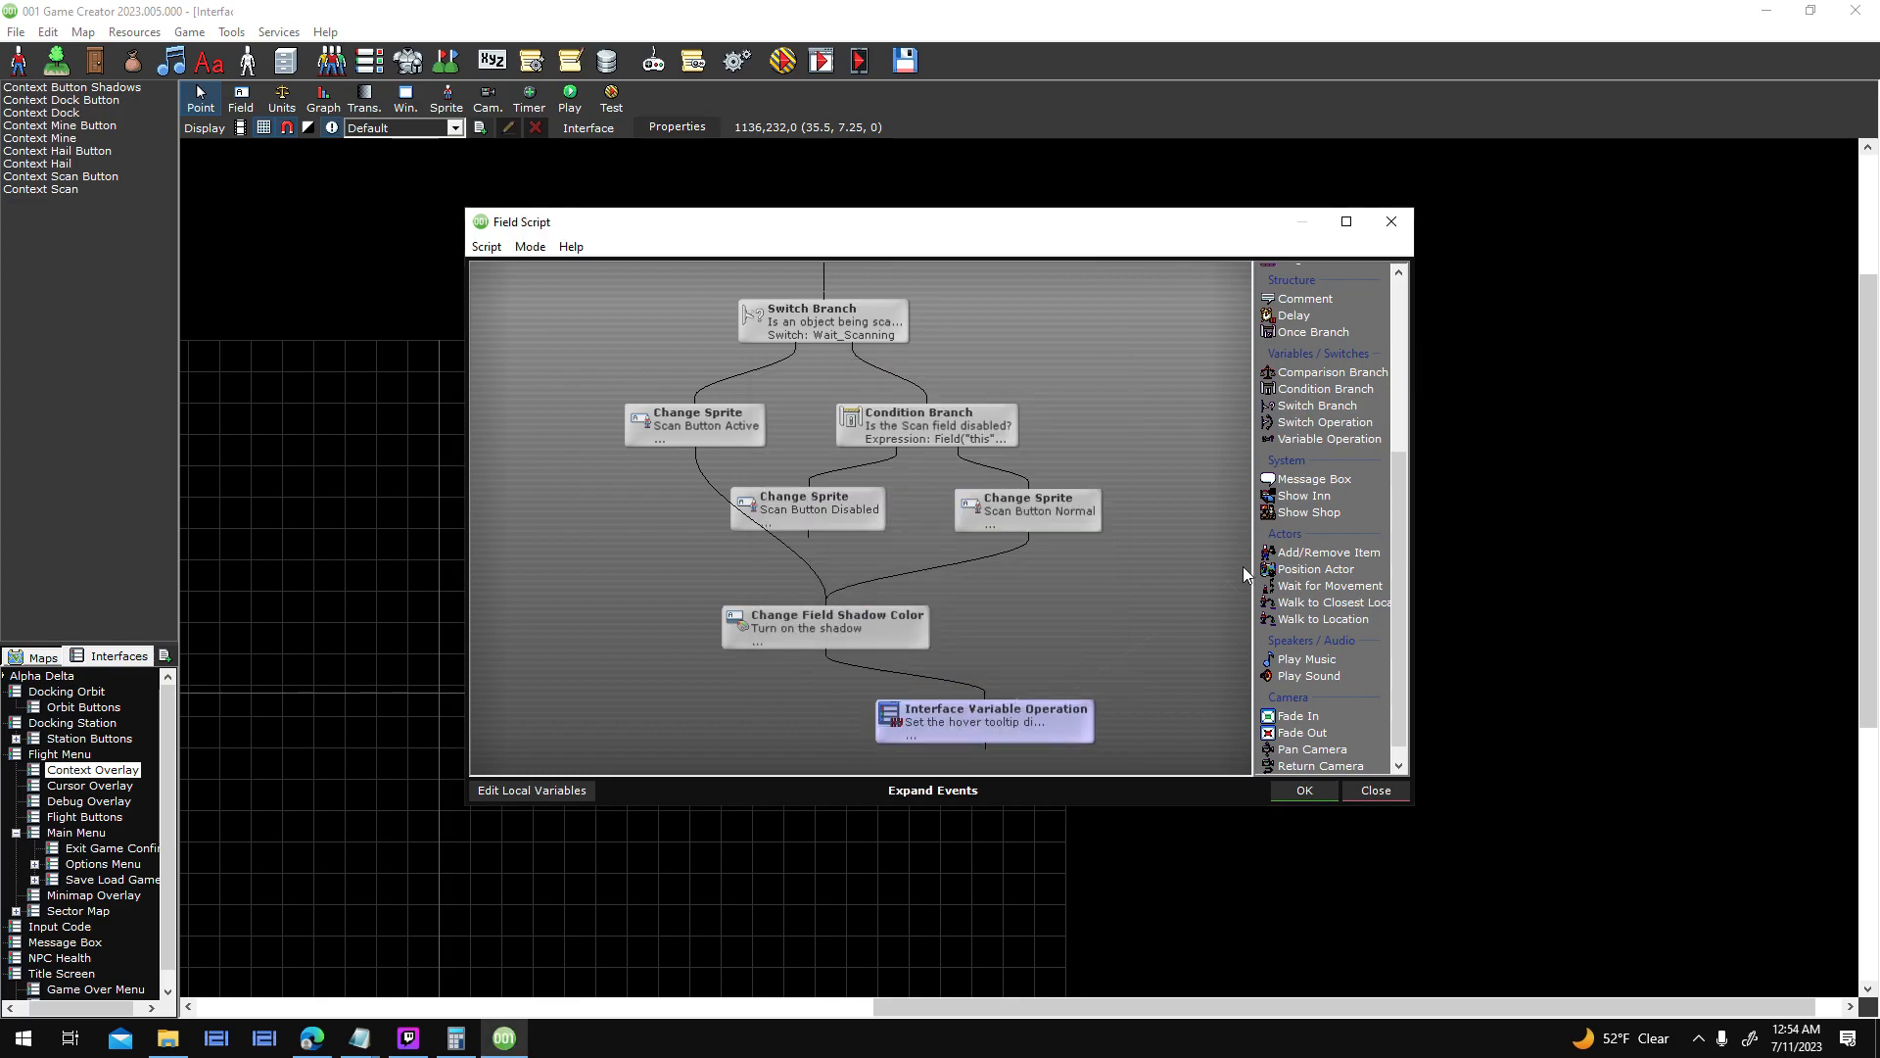
mouse_move(1216, 437)
mouse_down()
mouse_move(1202, 562)
mouse_move(1200, 434)
mouse_up()
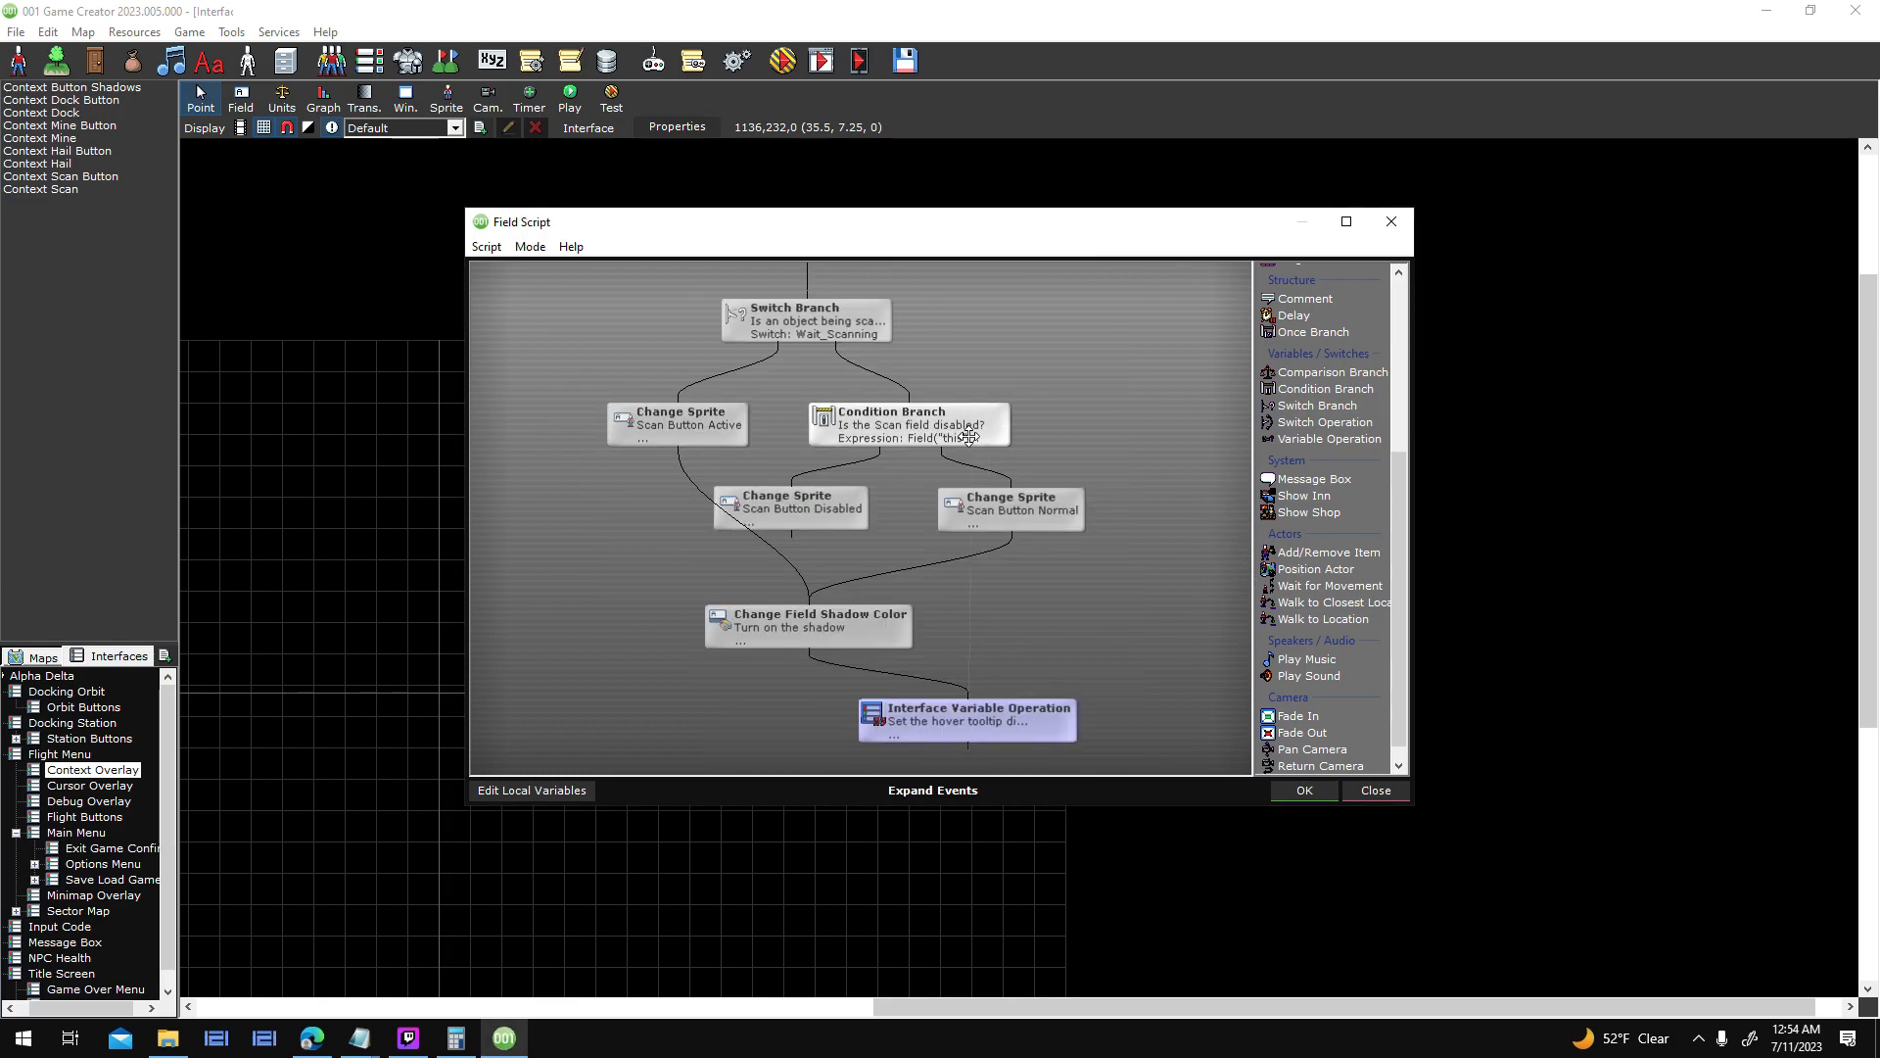
mouse_move(852, 507)
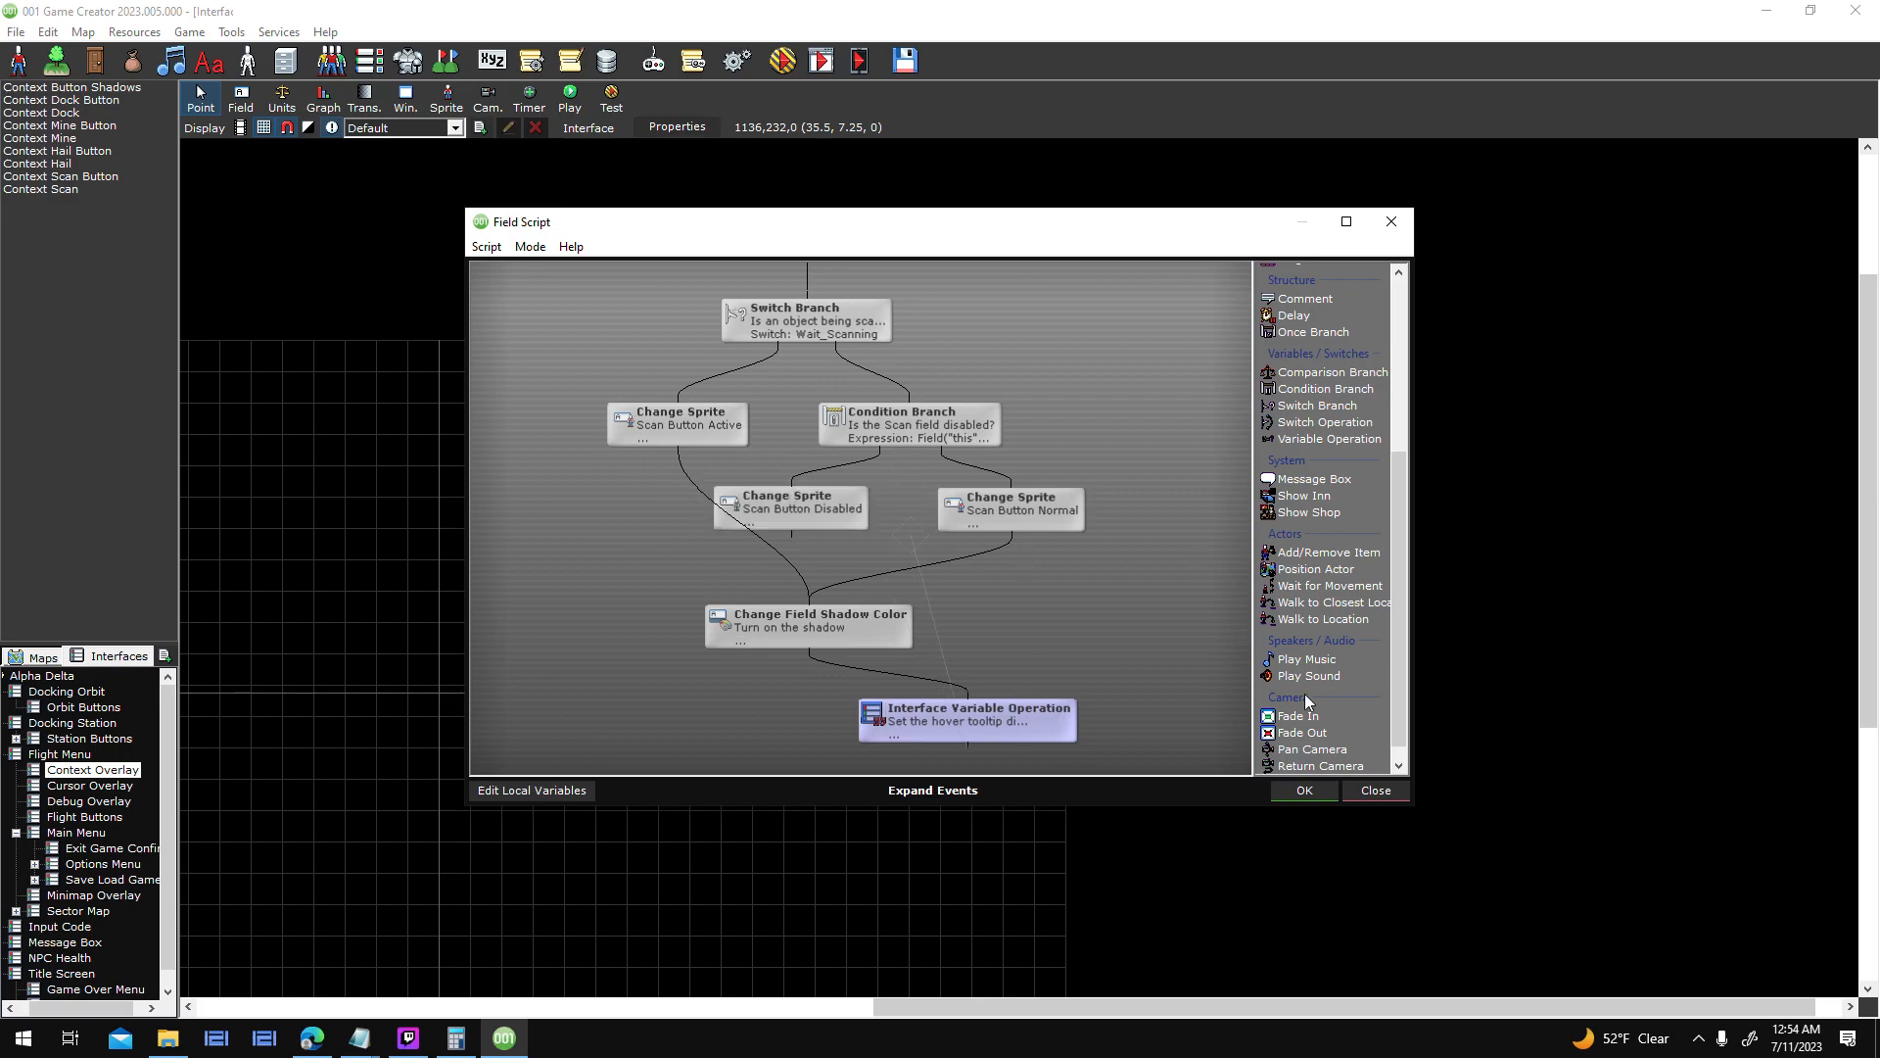
click(1304, 790)
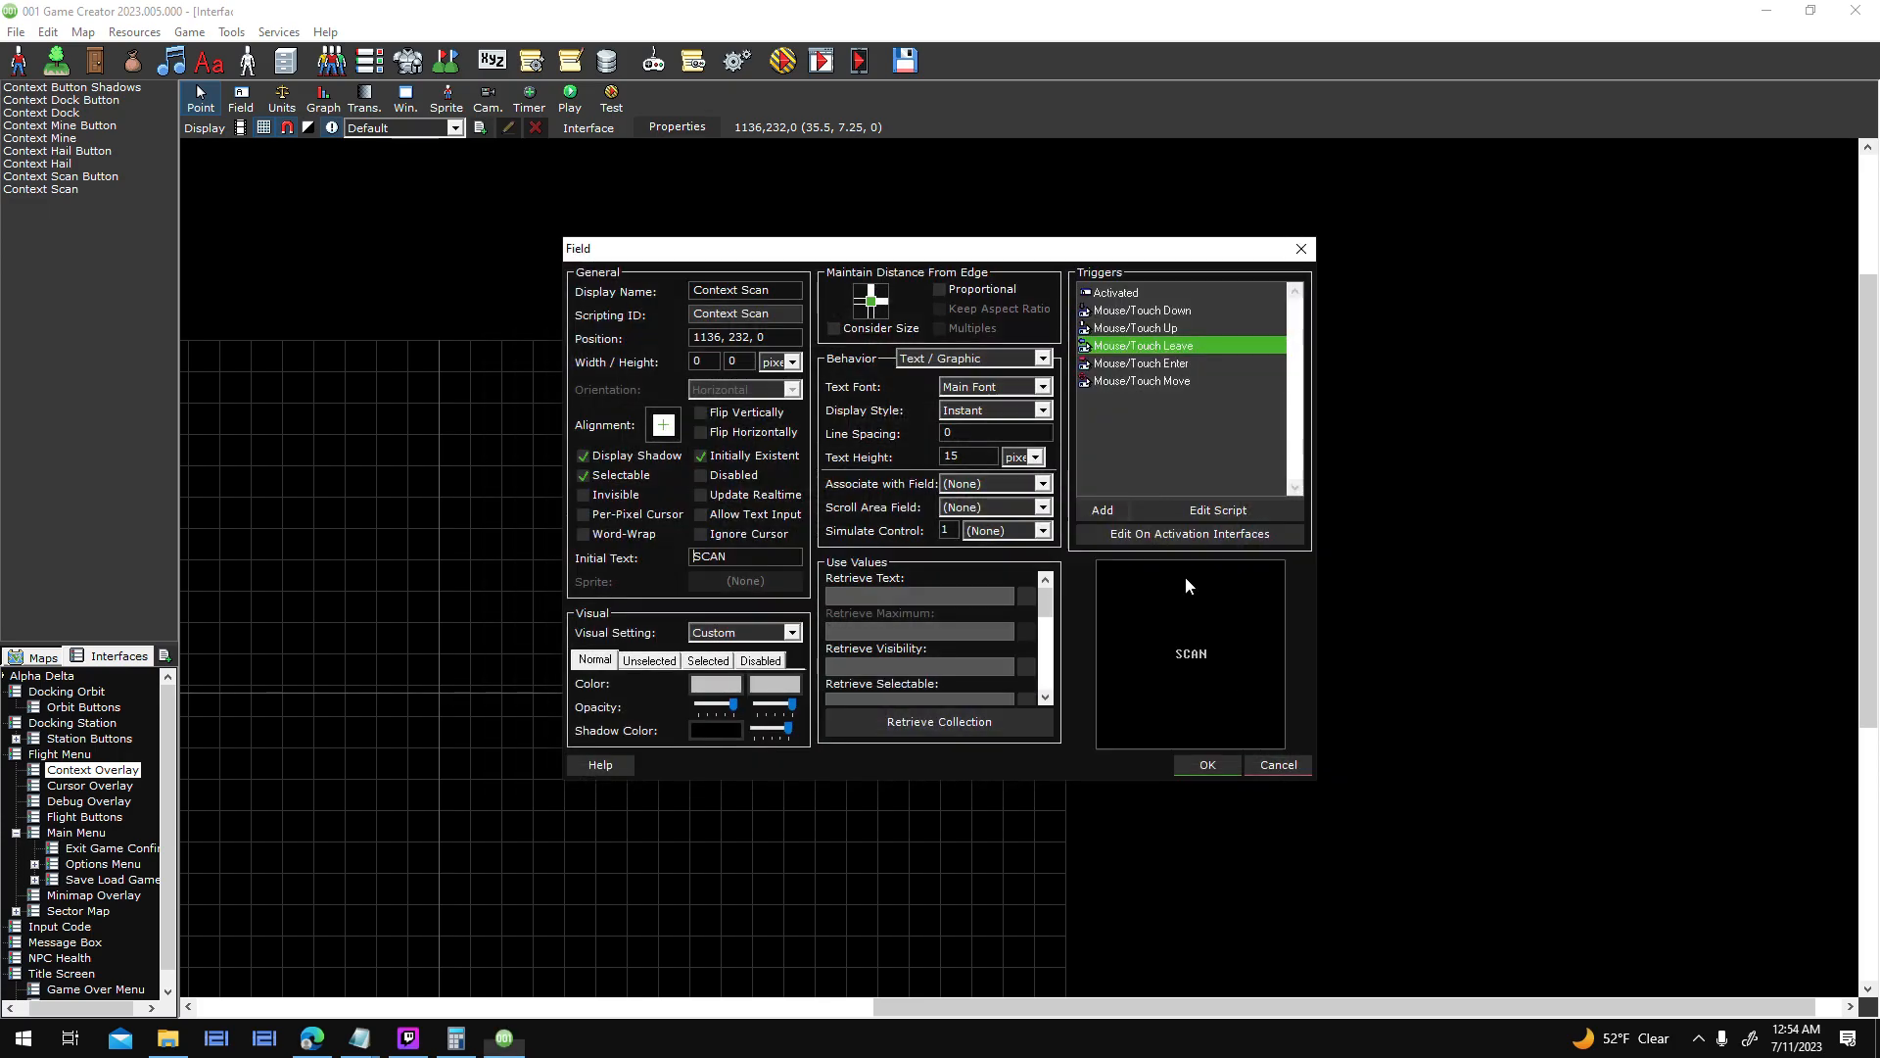
double_click(1152, 347)
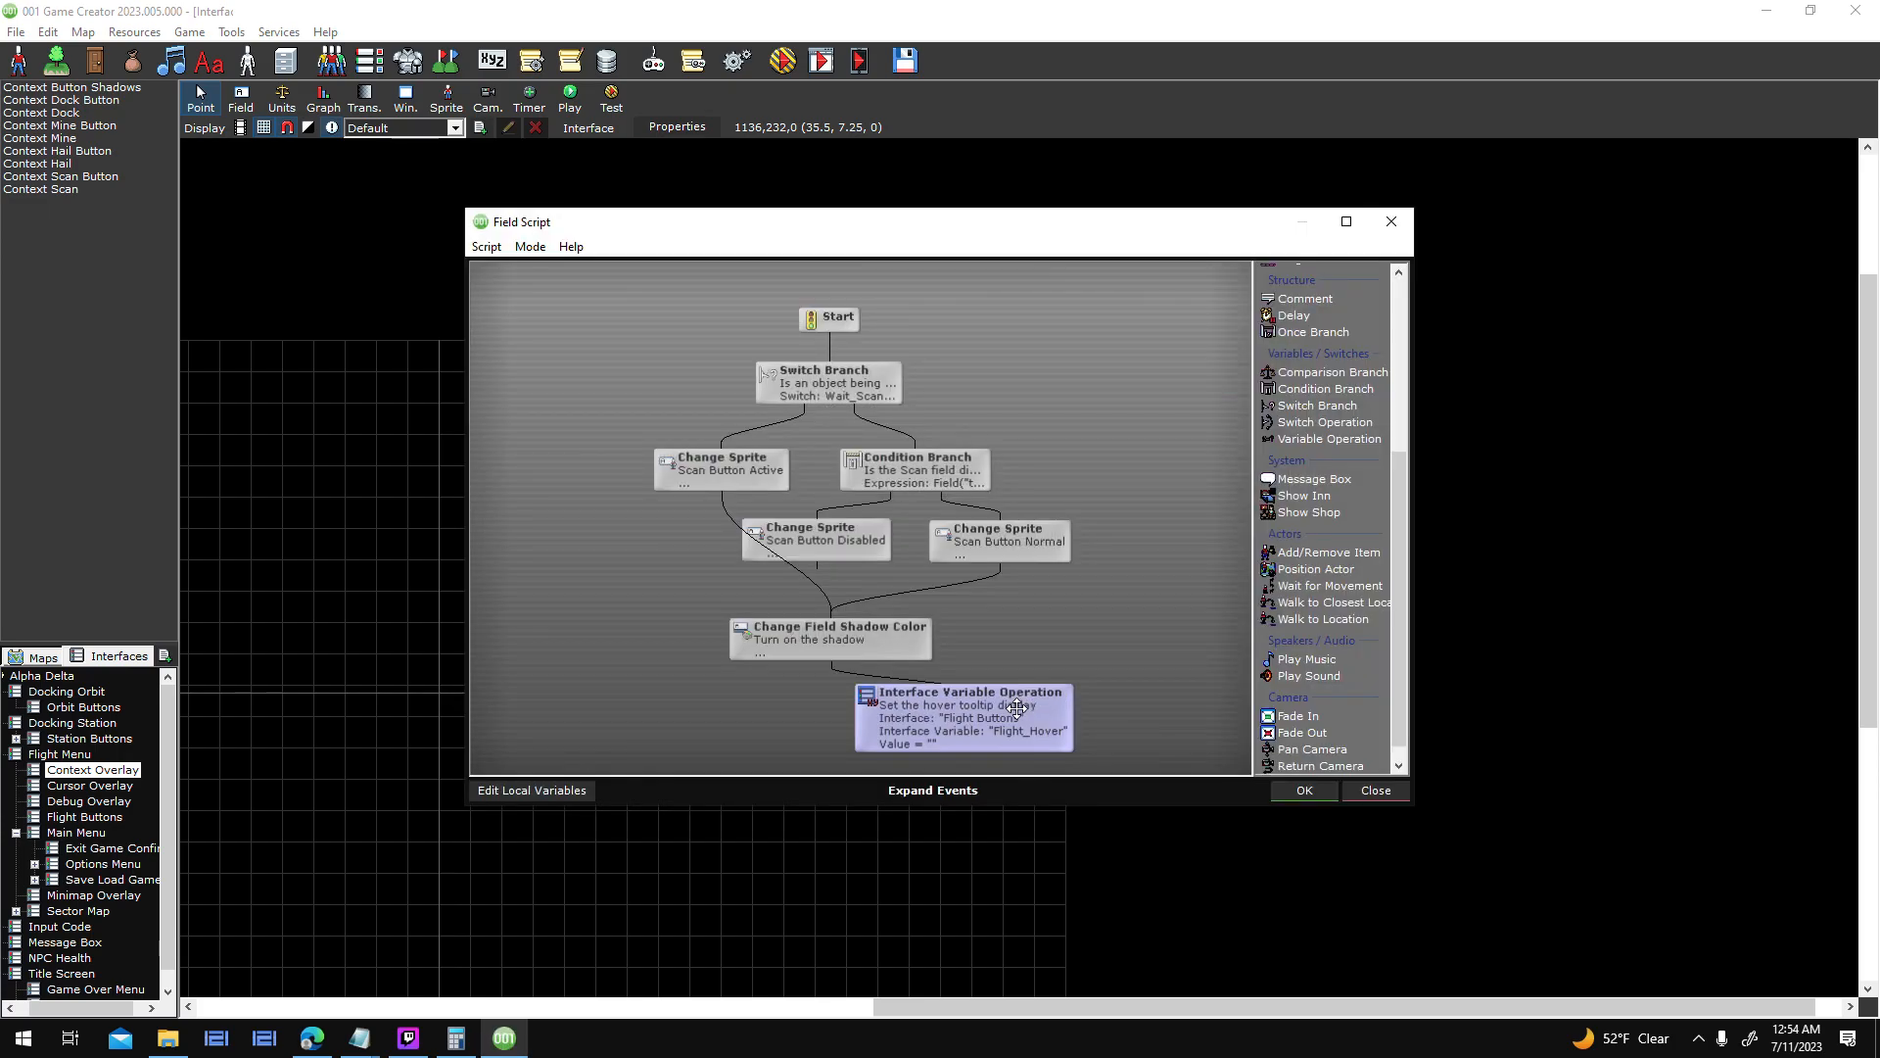
click(1285, 790)
click(1190, 762)
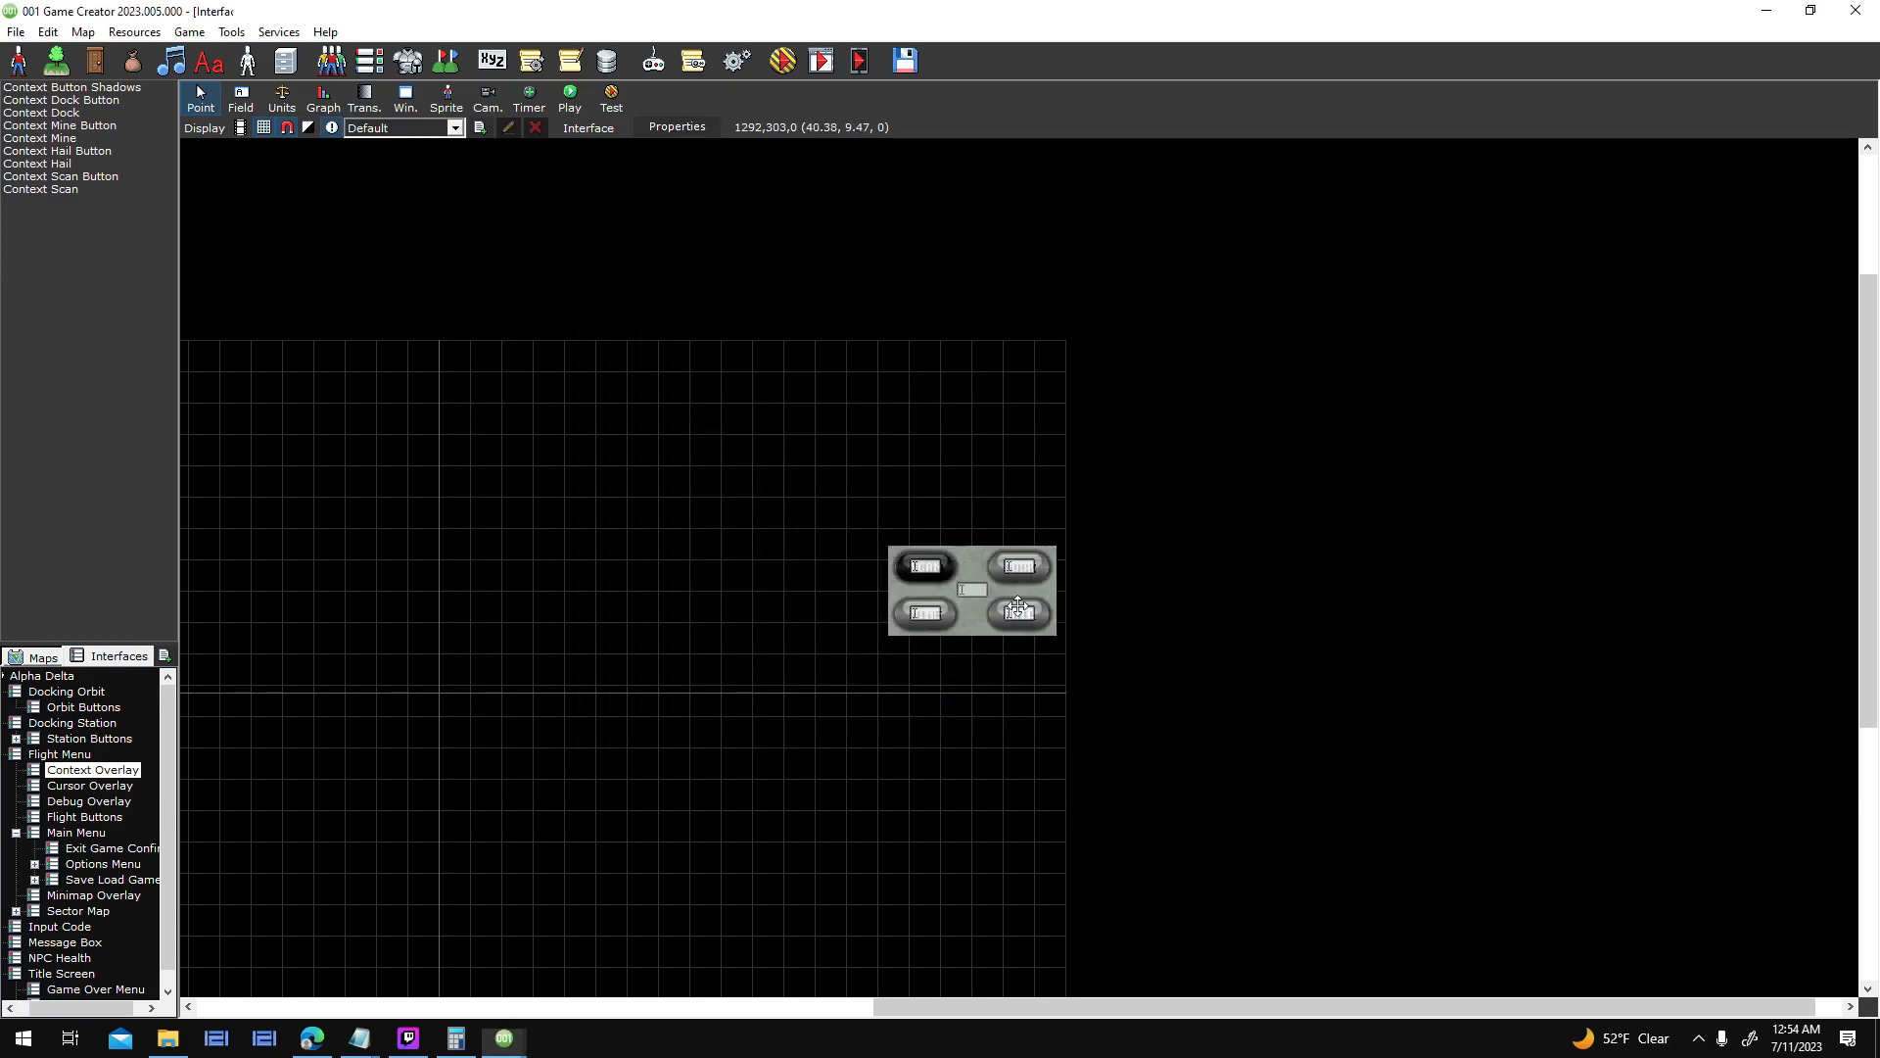
- Check the Context Dock field's Mouse/Touch Leave script and copy the Update Interface event from its Mouse/Touch Enter script
double_click(58, 113)
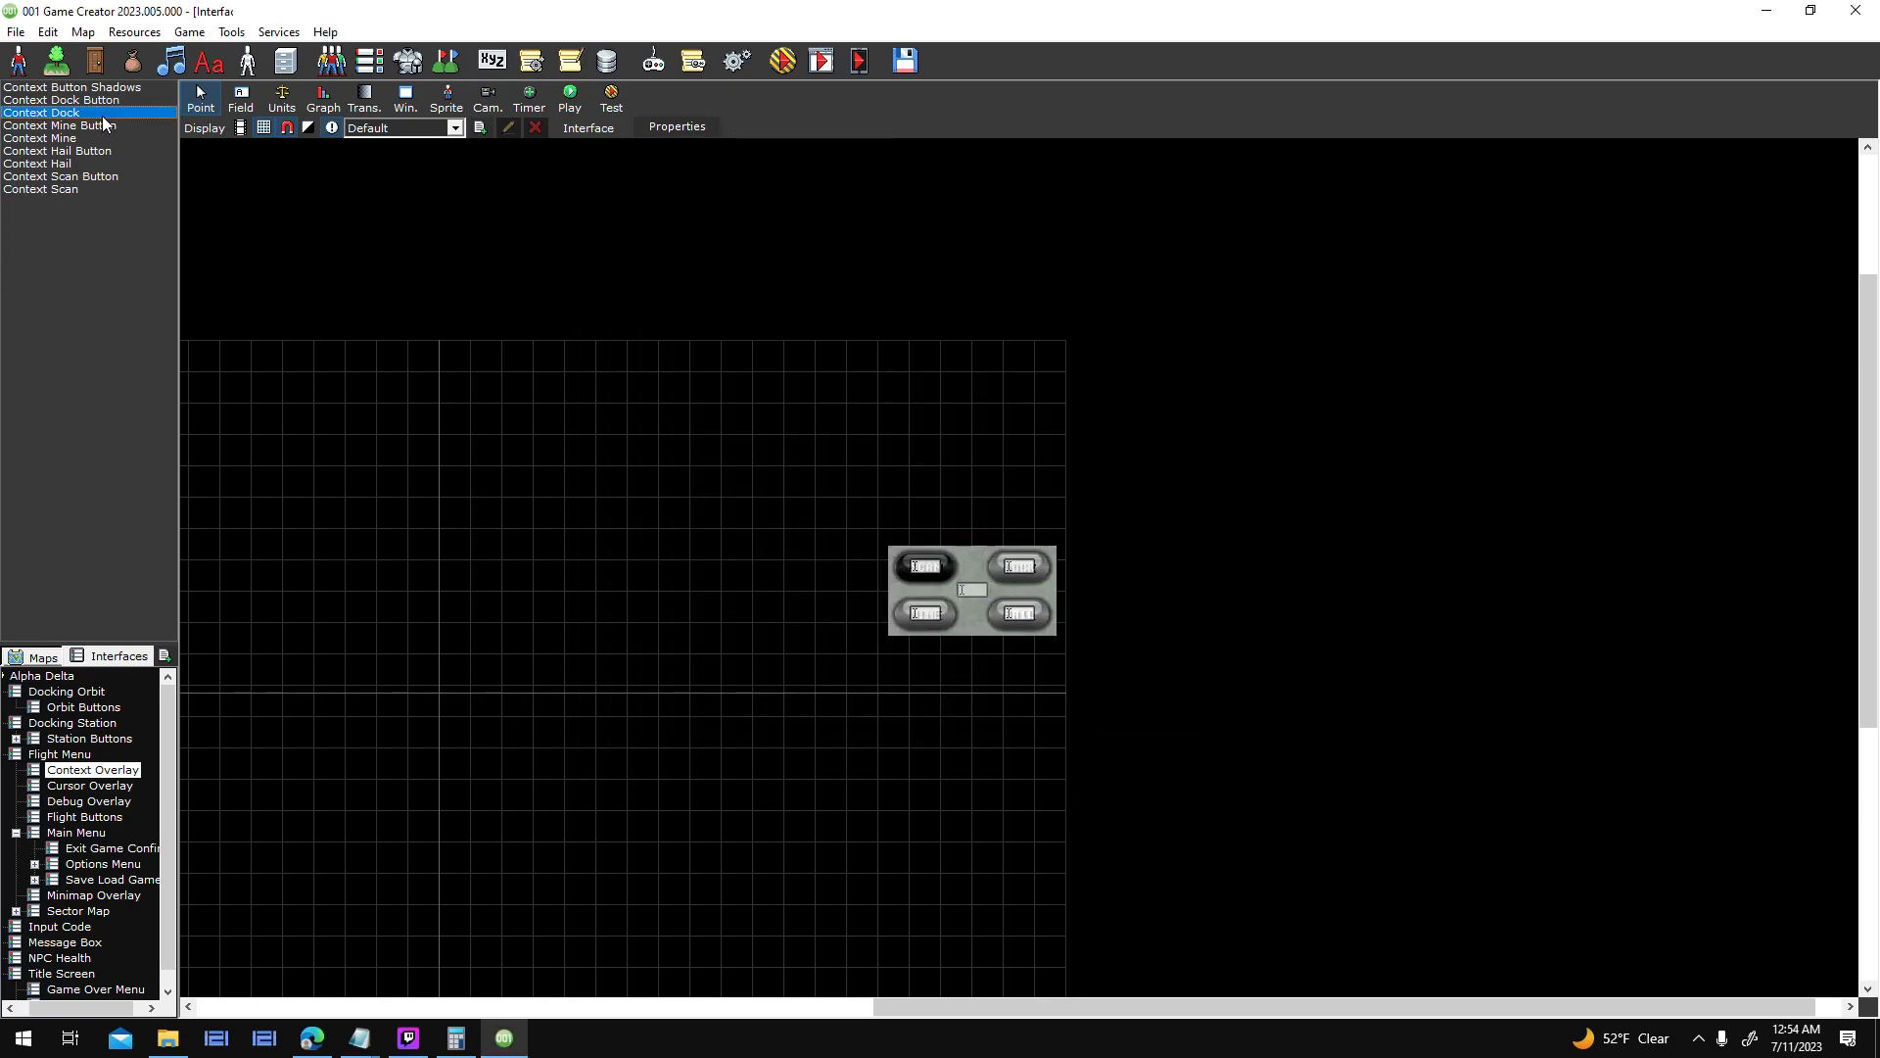
double_click(1189, 346)
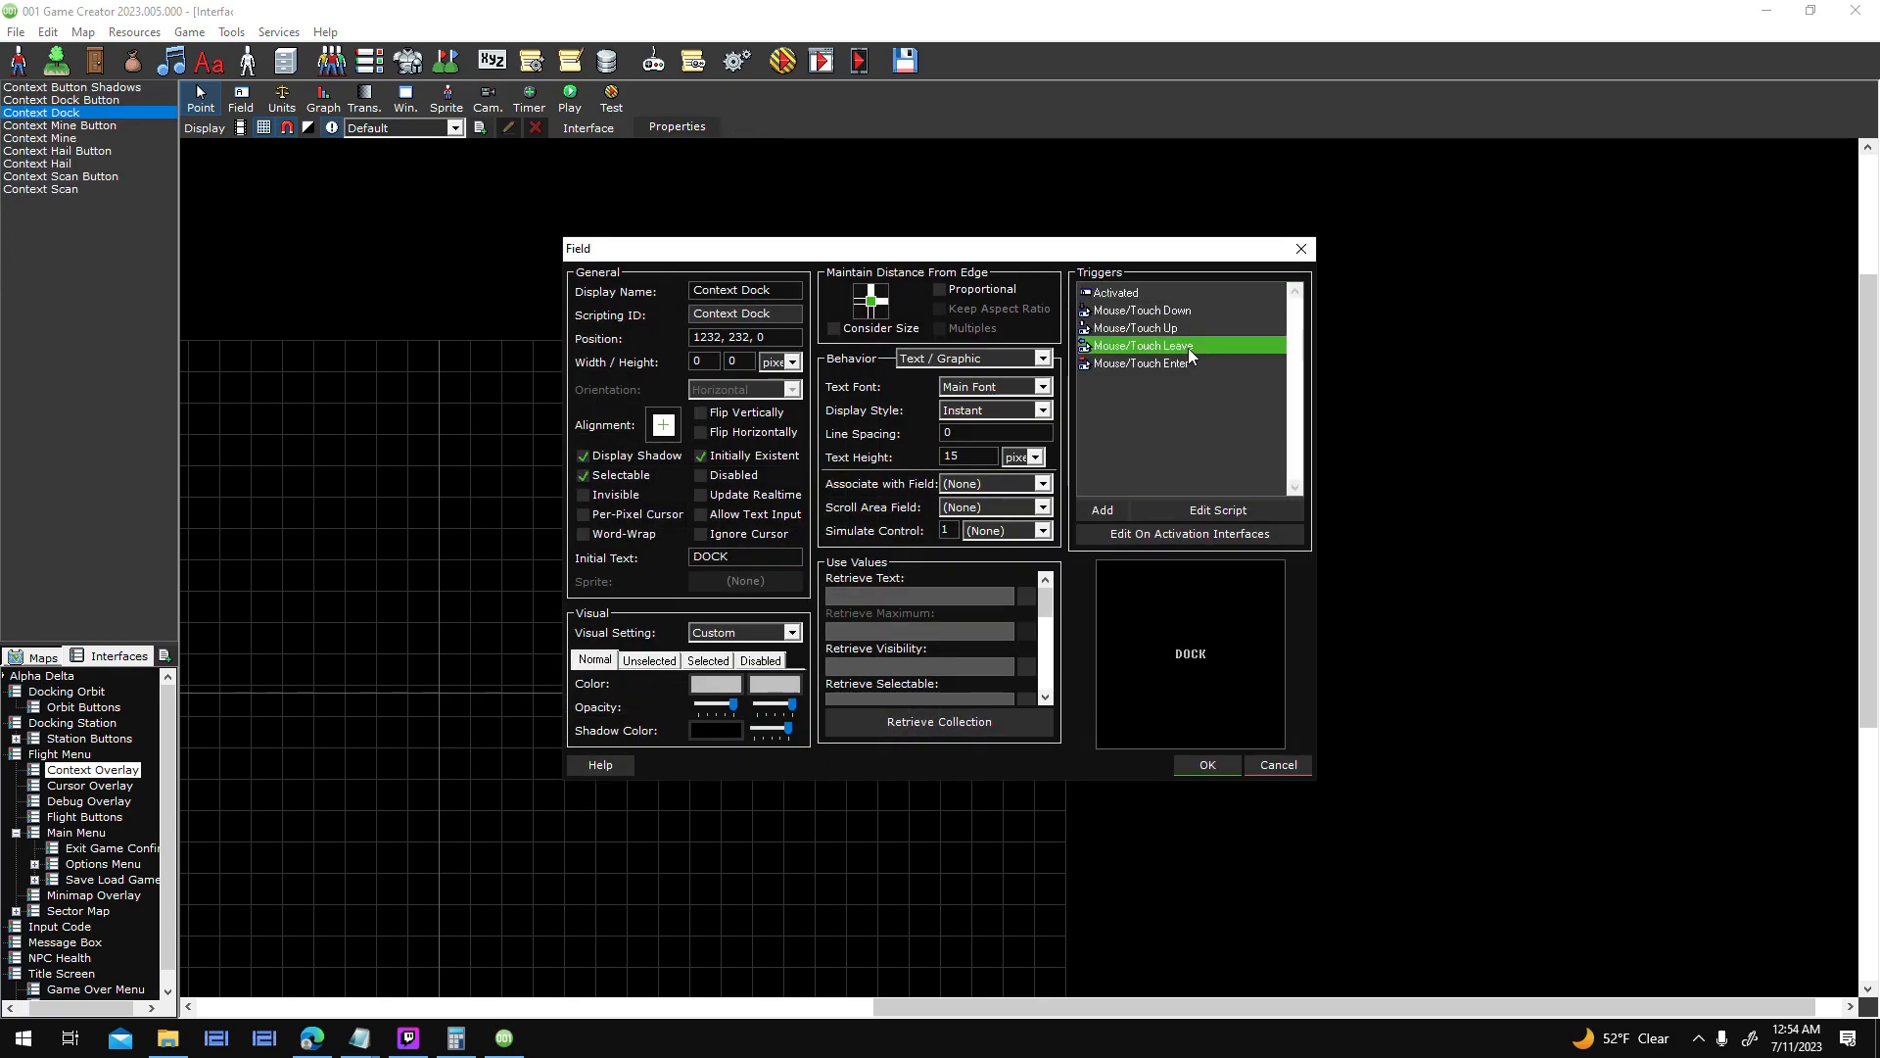
click(906, 649)
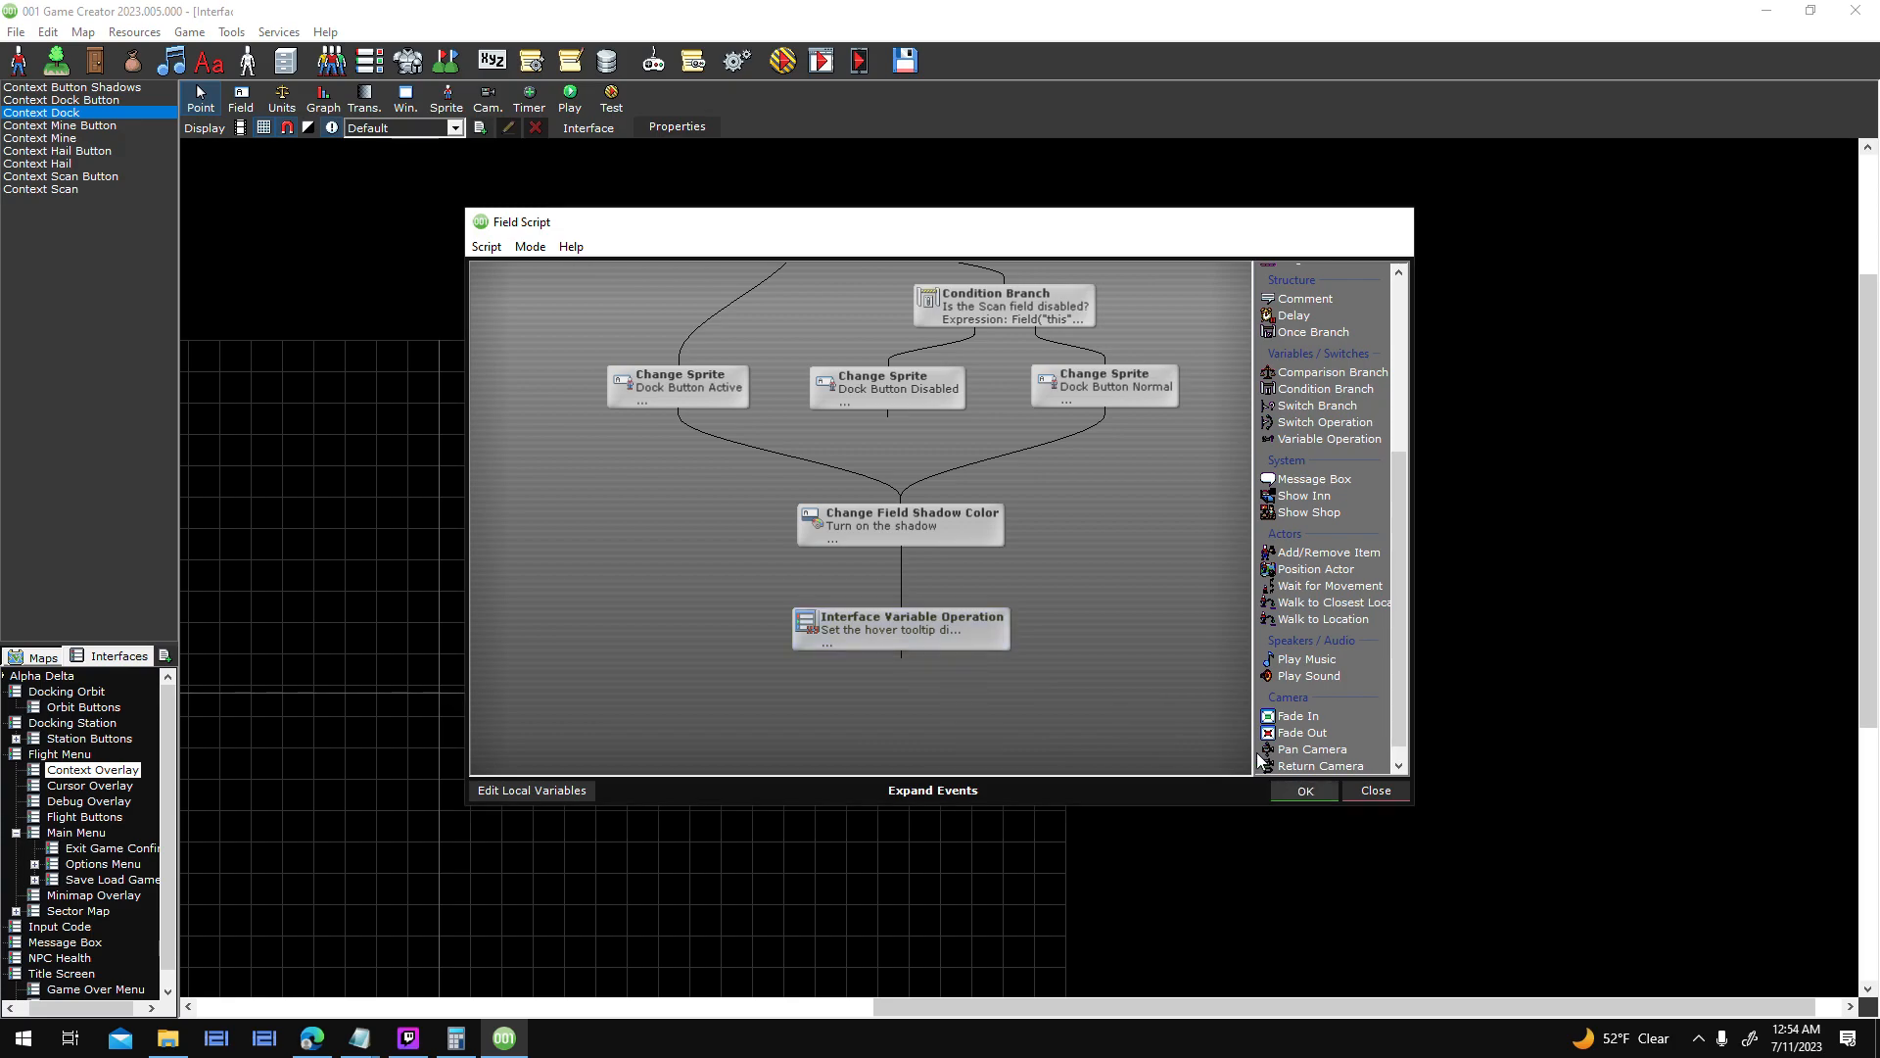
click(1302, 791)
double_click(1213, 362)
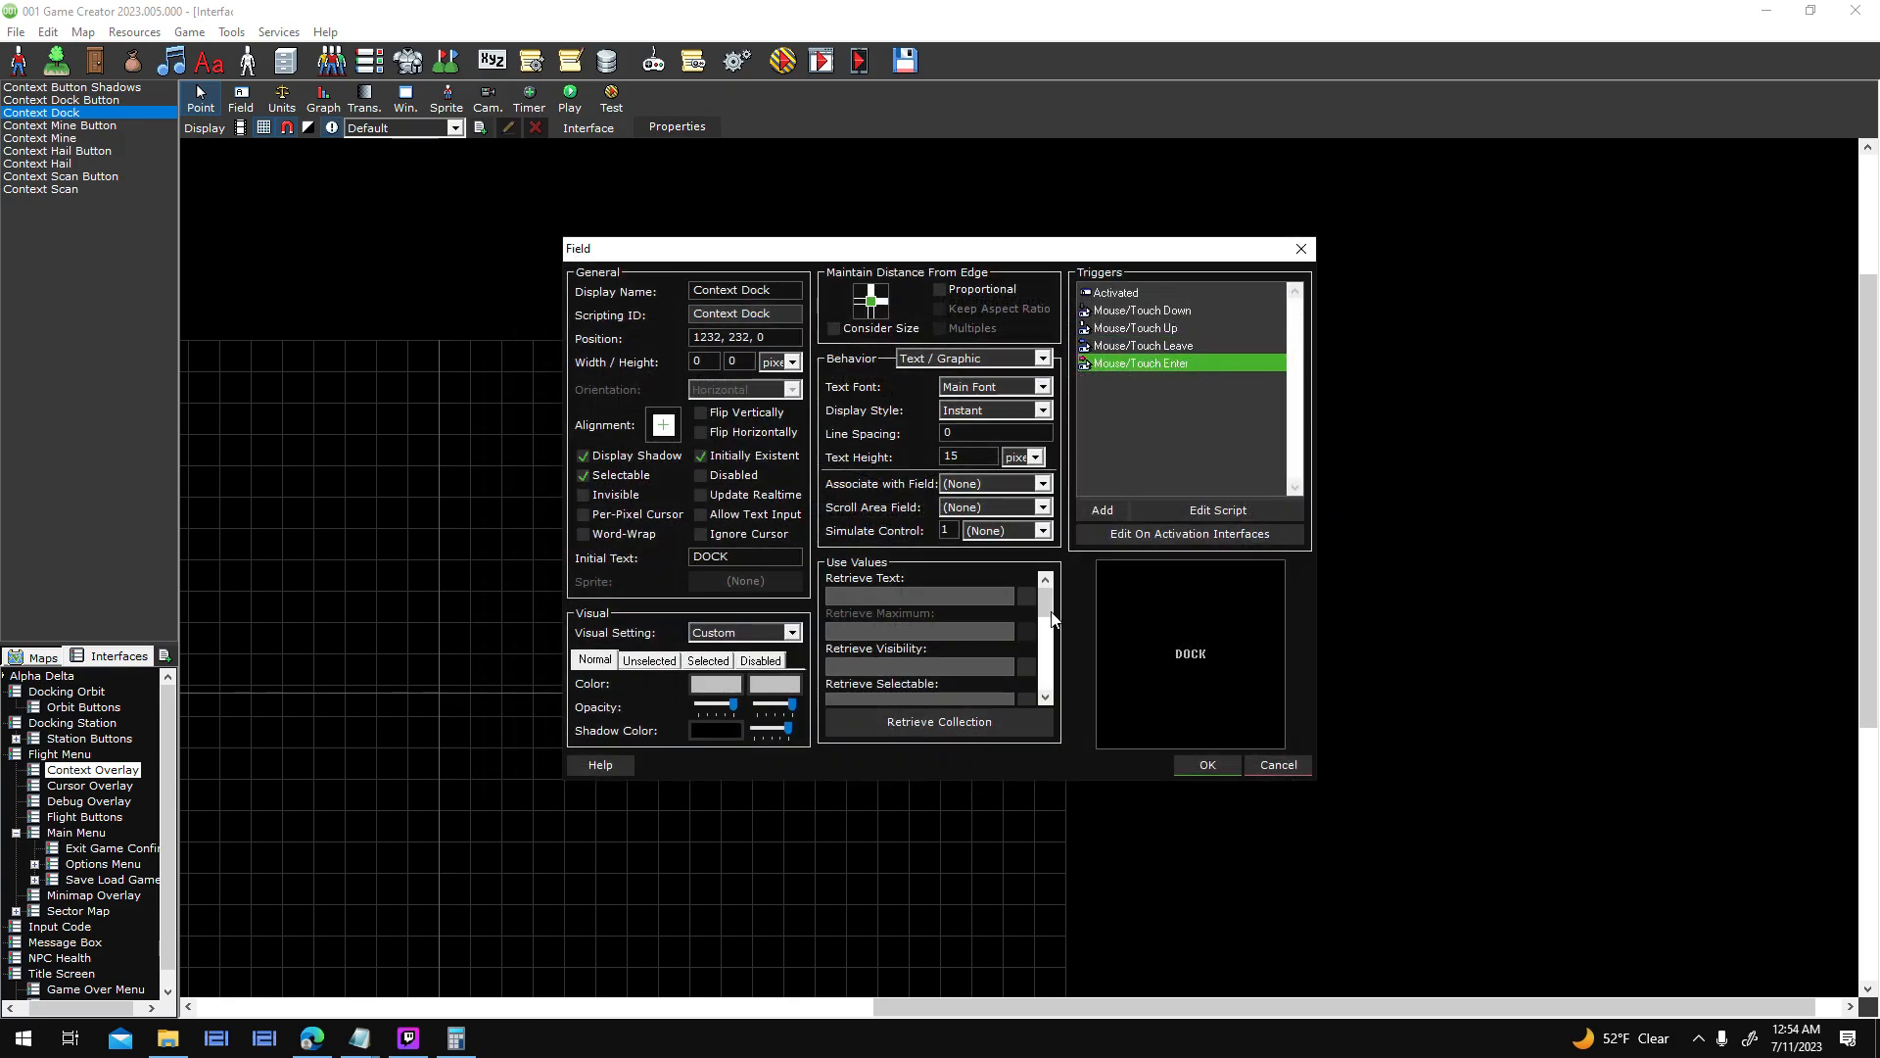
click(1066, 527)
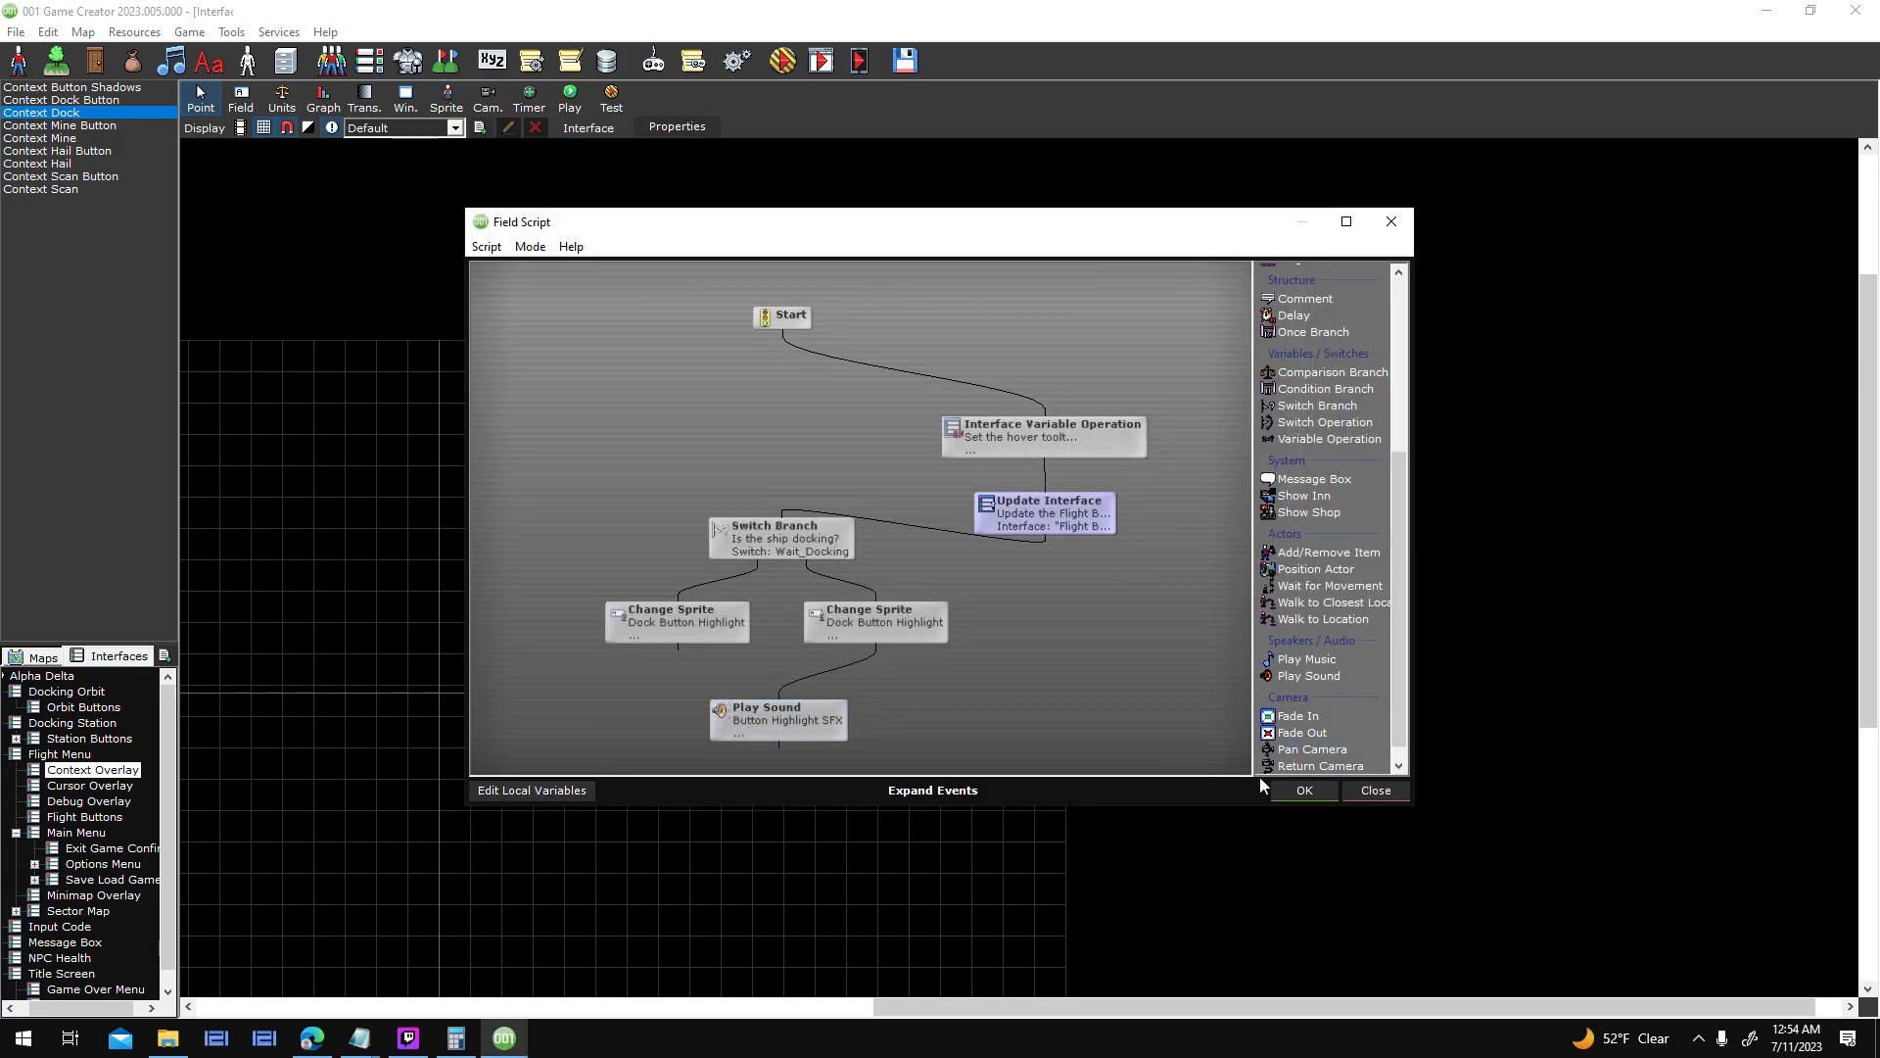
click(1306, 790)
- Paste Update Interface into Context Dock's Mouse/Touch Leave script, connect the Interface Variable Operation to it, and save the field
double_click(1178, 346)
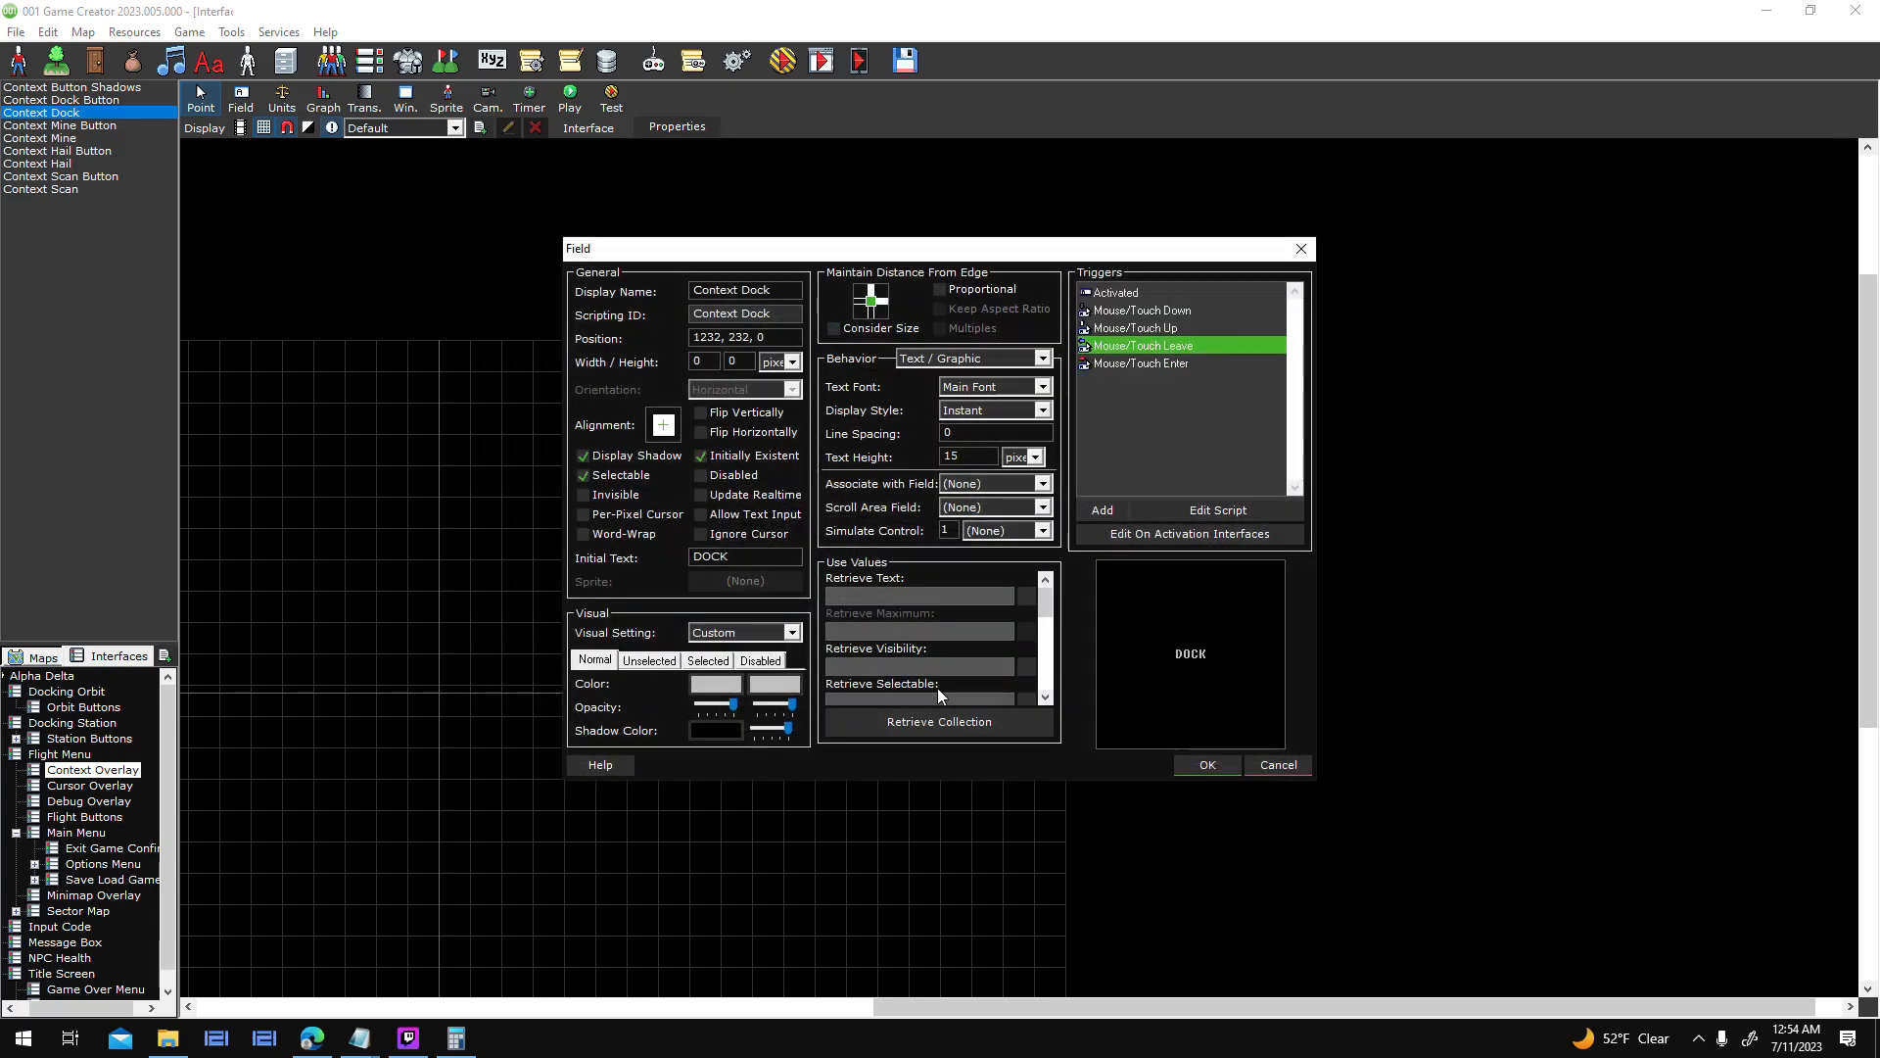
scroll(929, 580, down, 3)
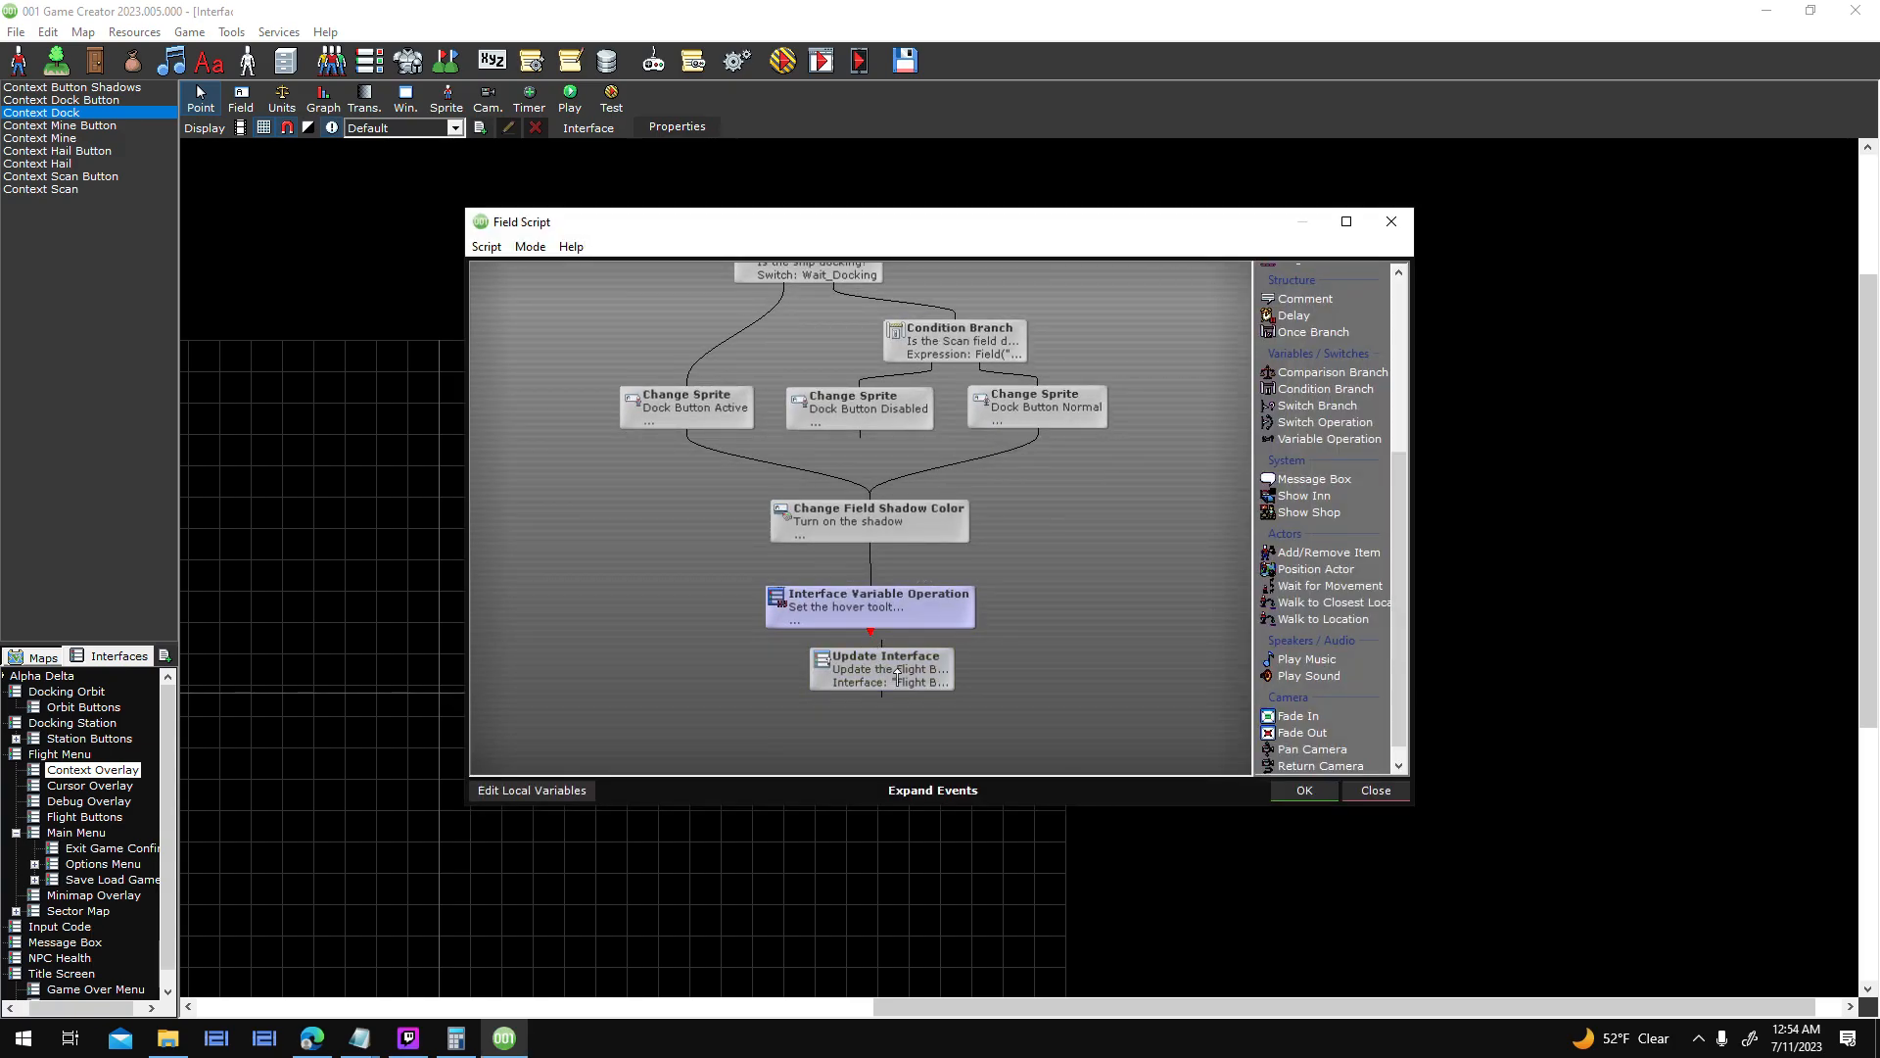
click(1295, 790)
click(1214, 762)
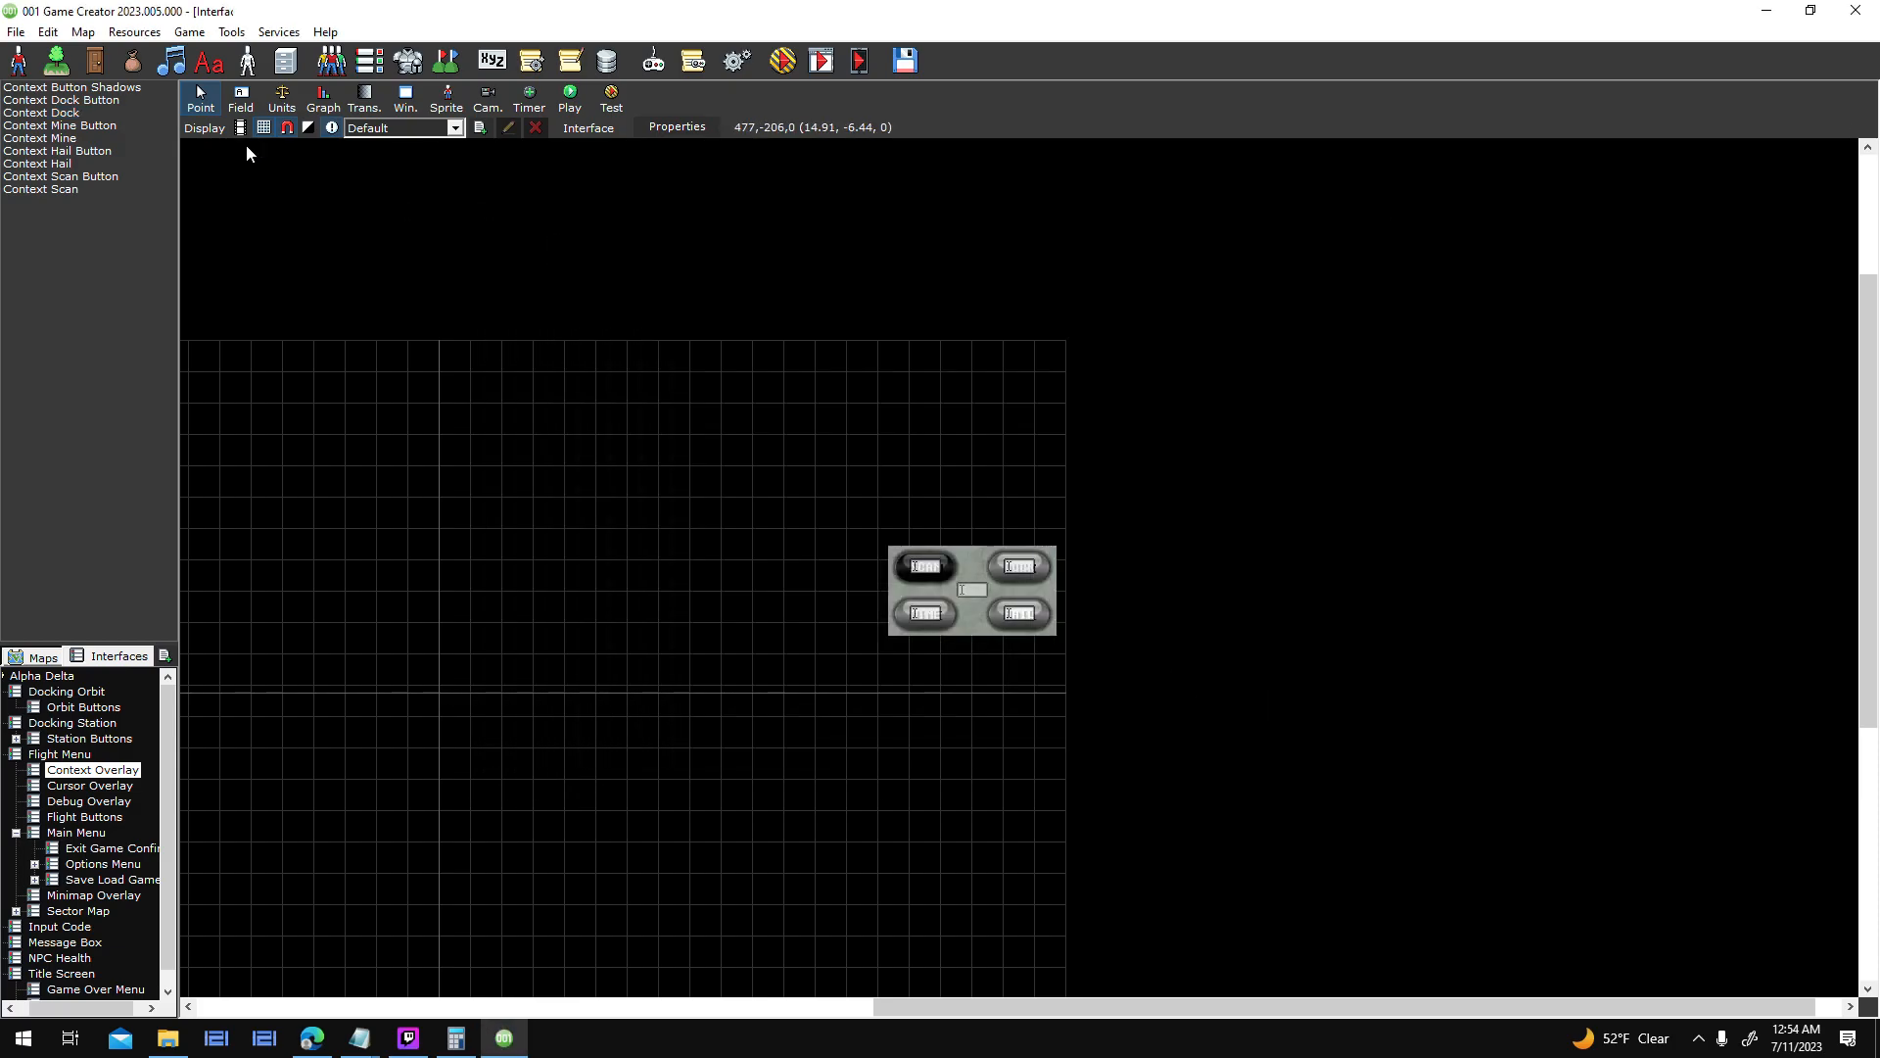
- Review the event connections in the Context Dock field's Mouse/Touch Leave and Mouse/Touch Enter scripts
double_click(87, 113)
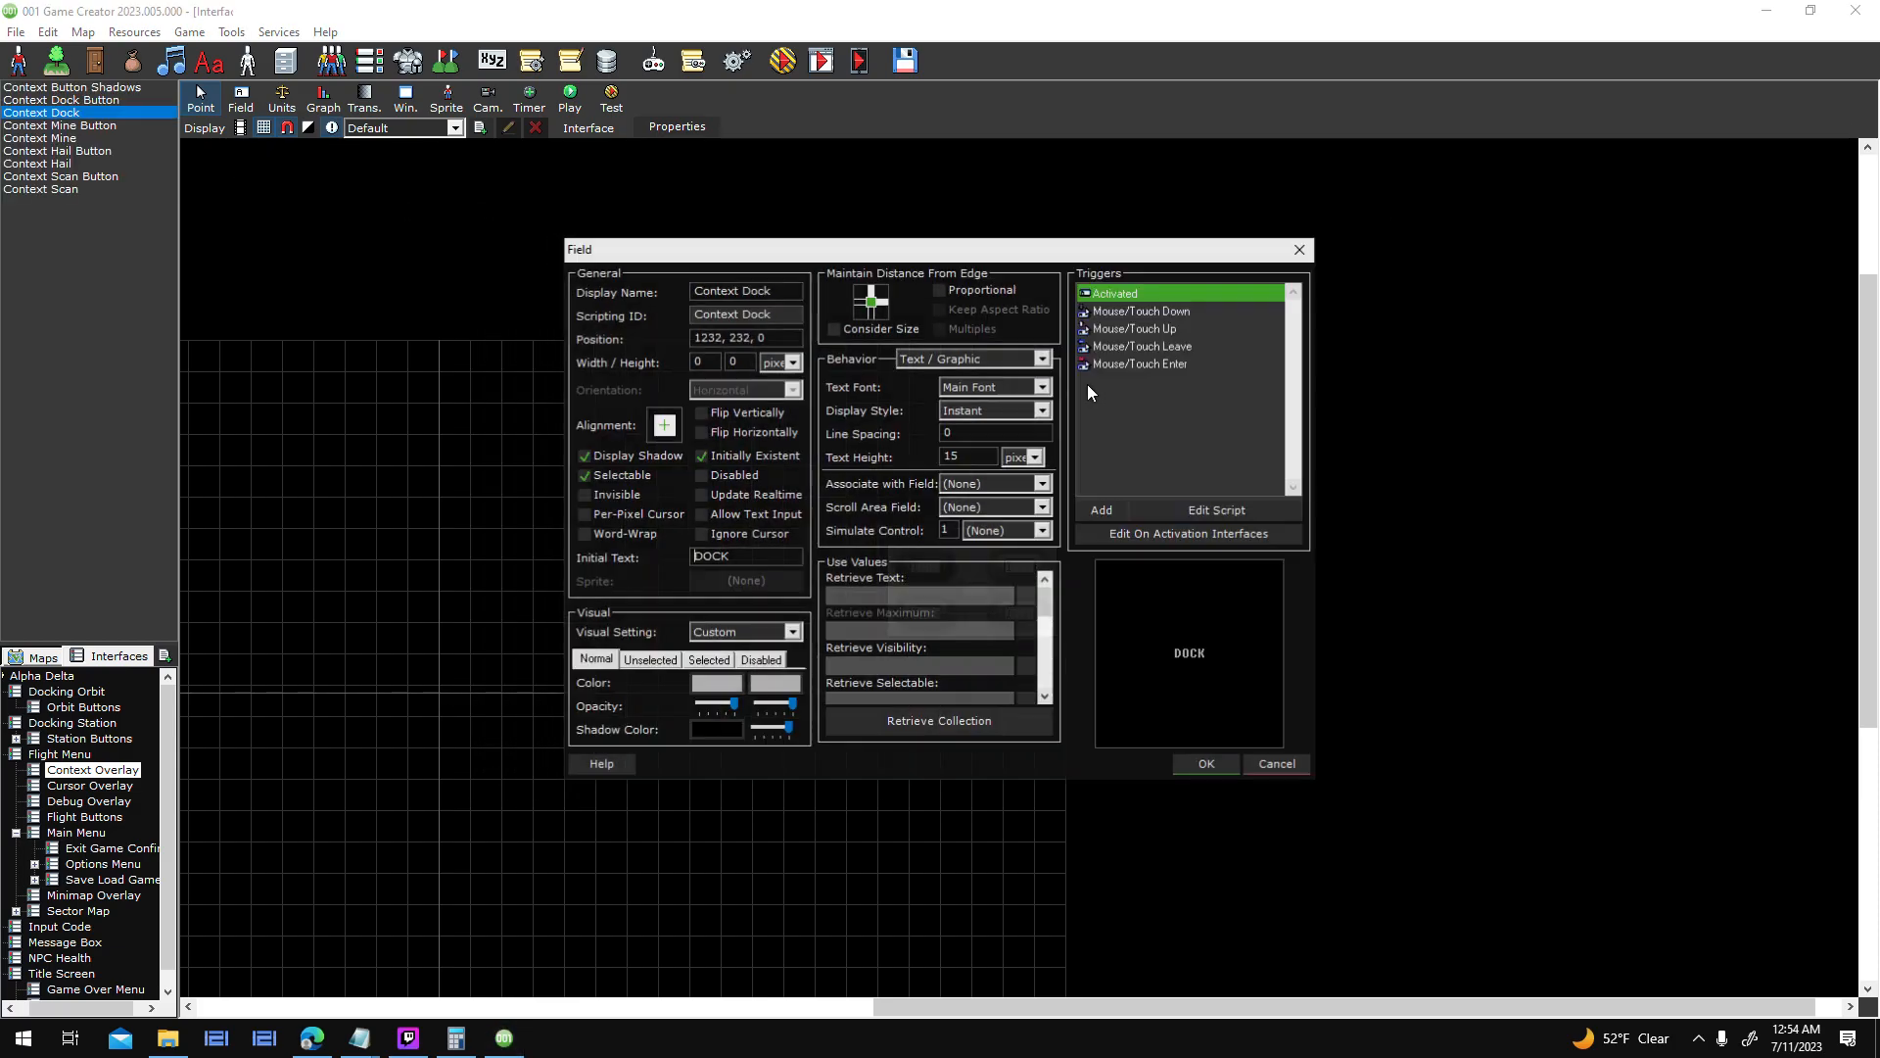
double_click(1203, 342)
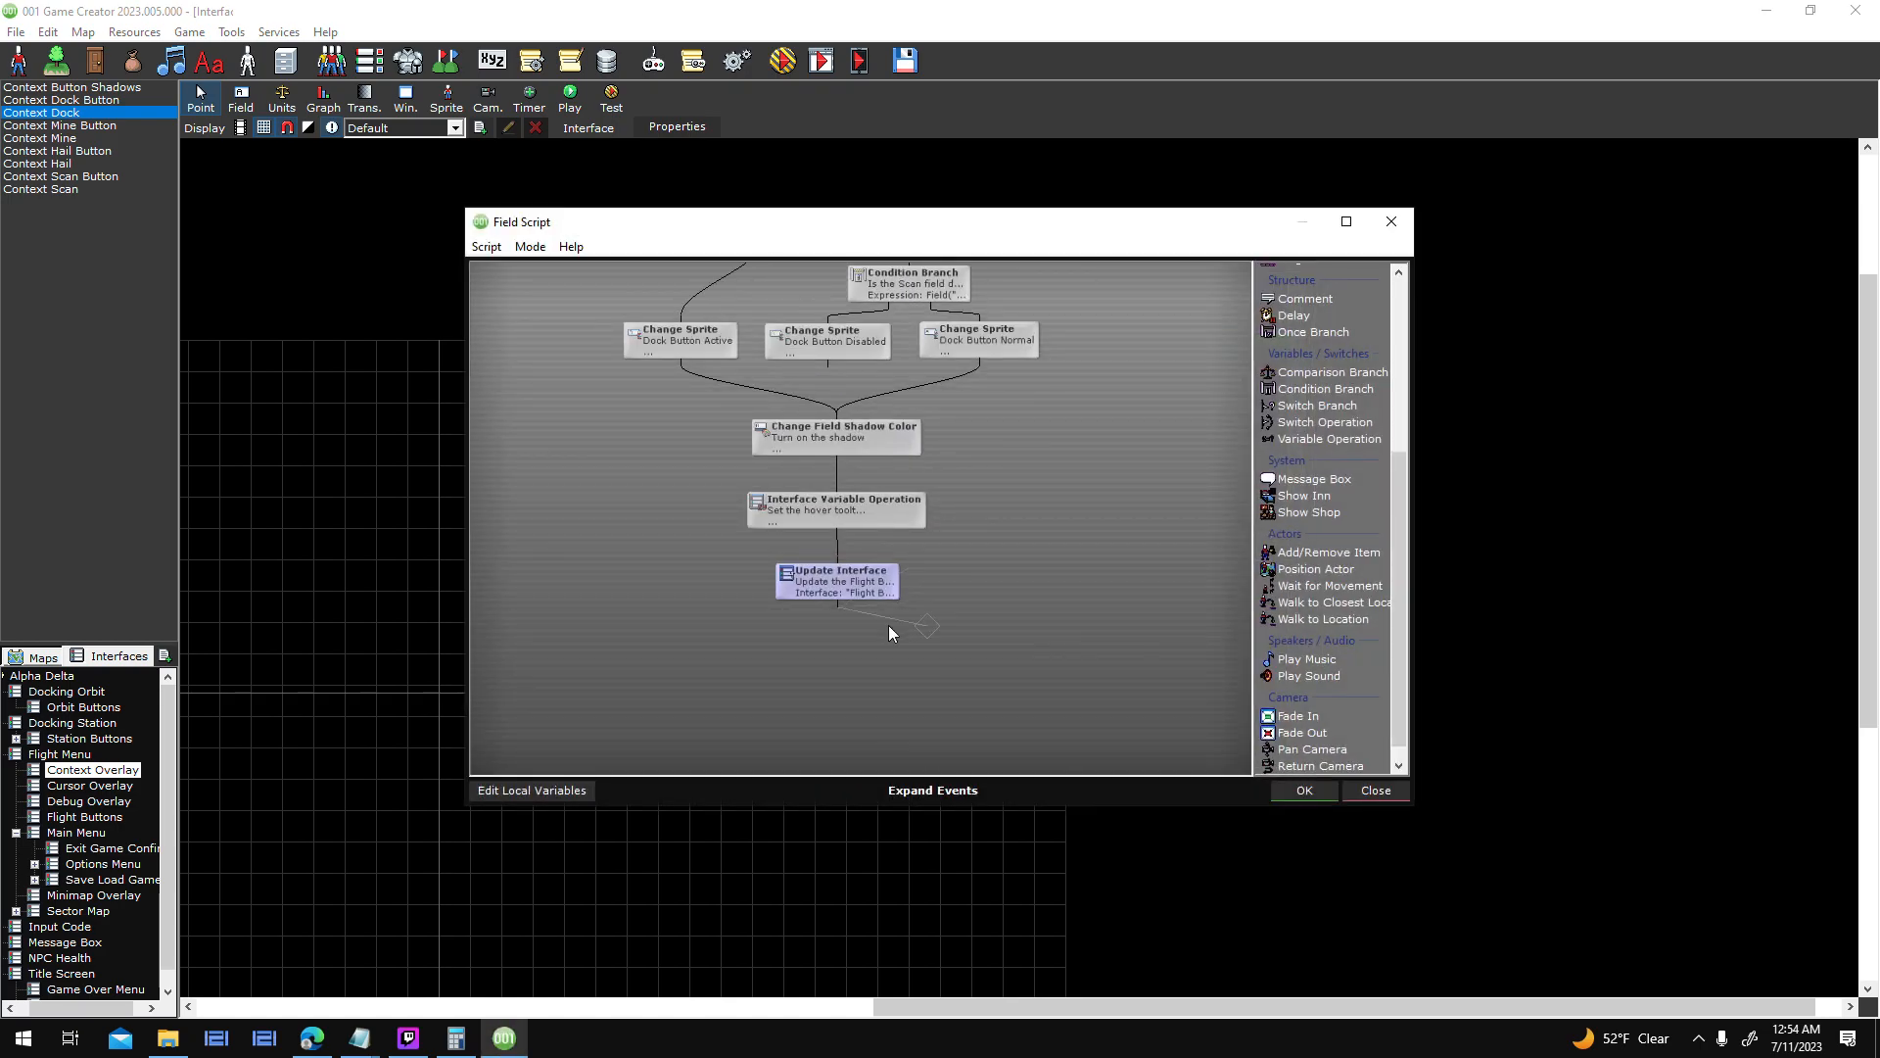
click(1301, 789)
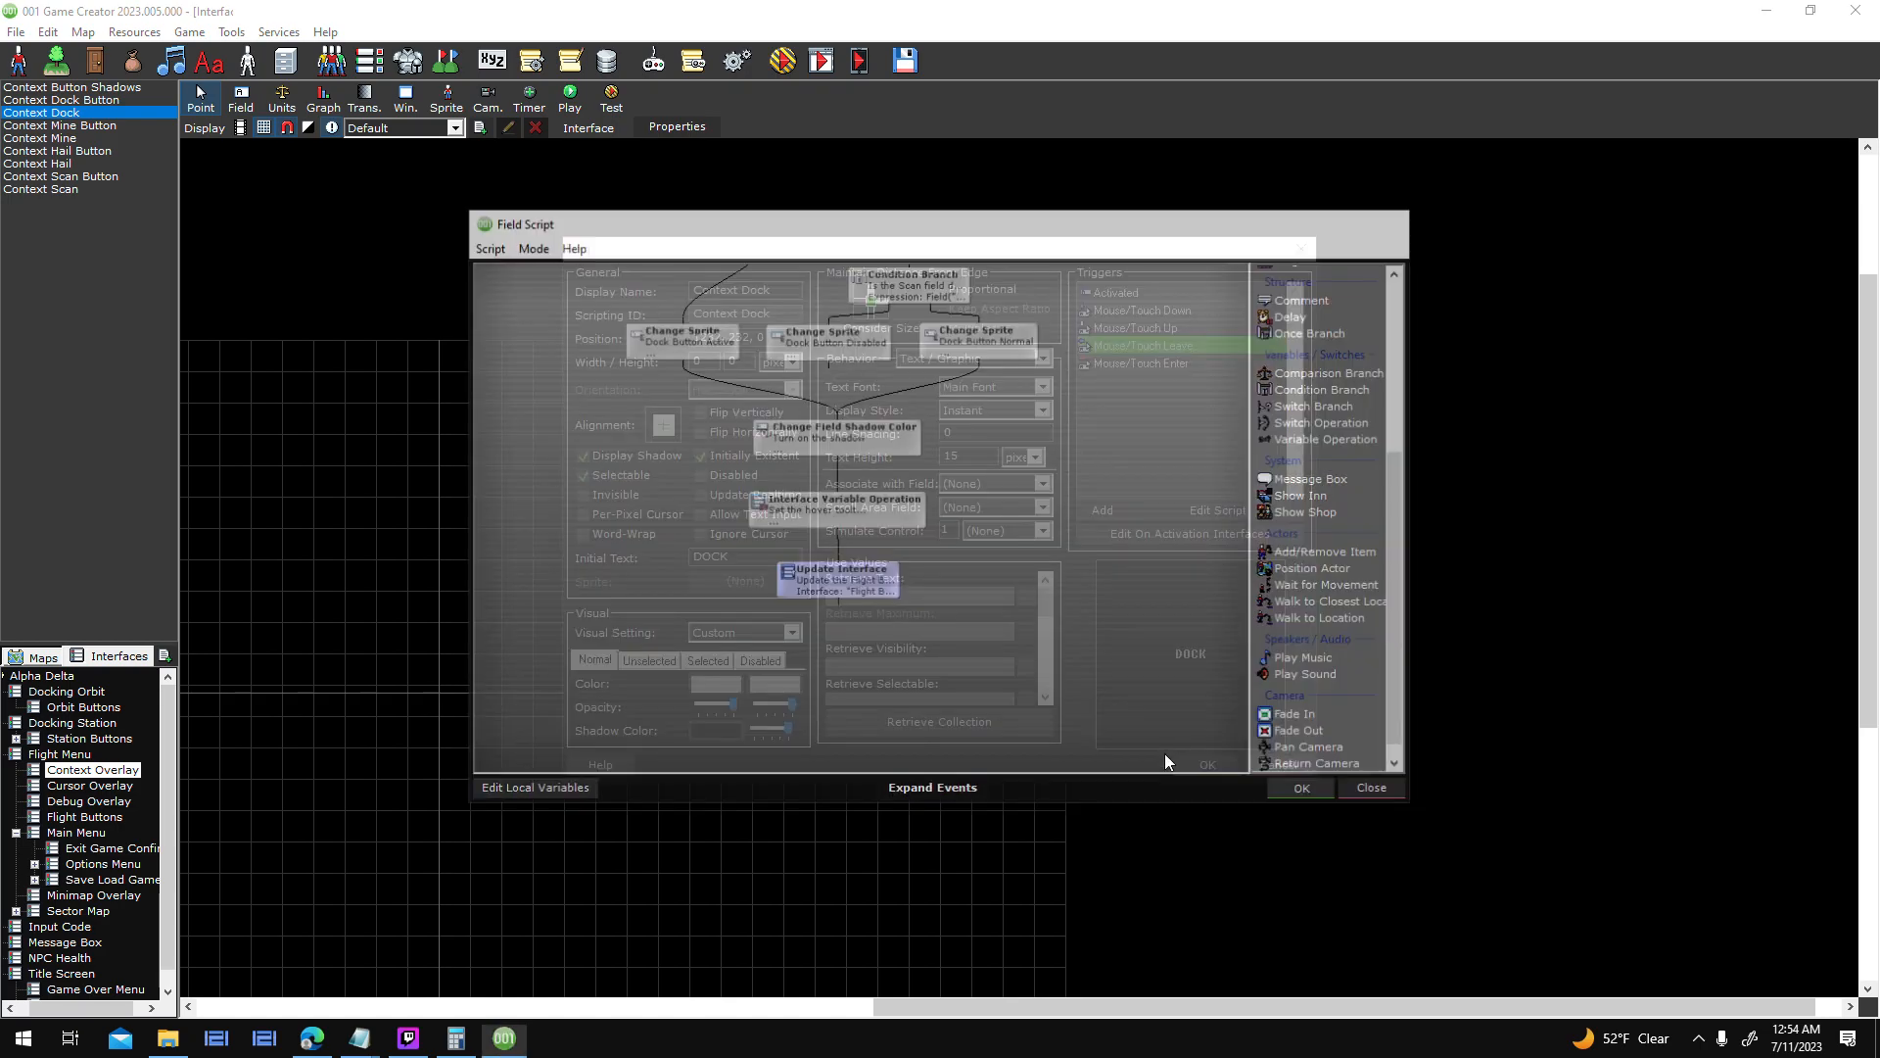
click(1198, 765)
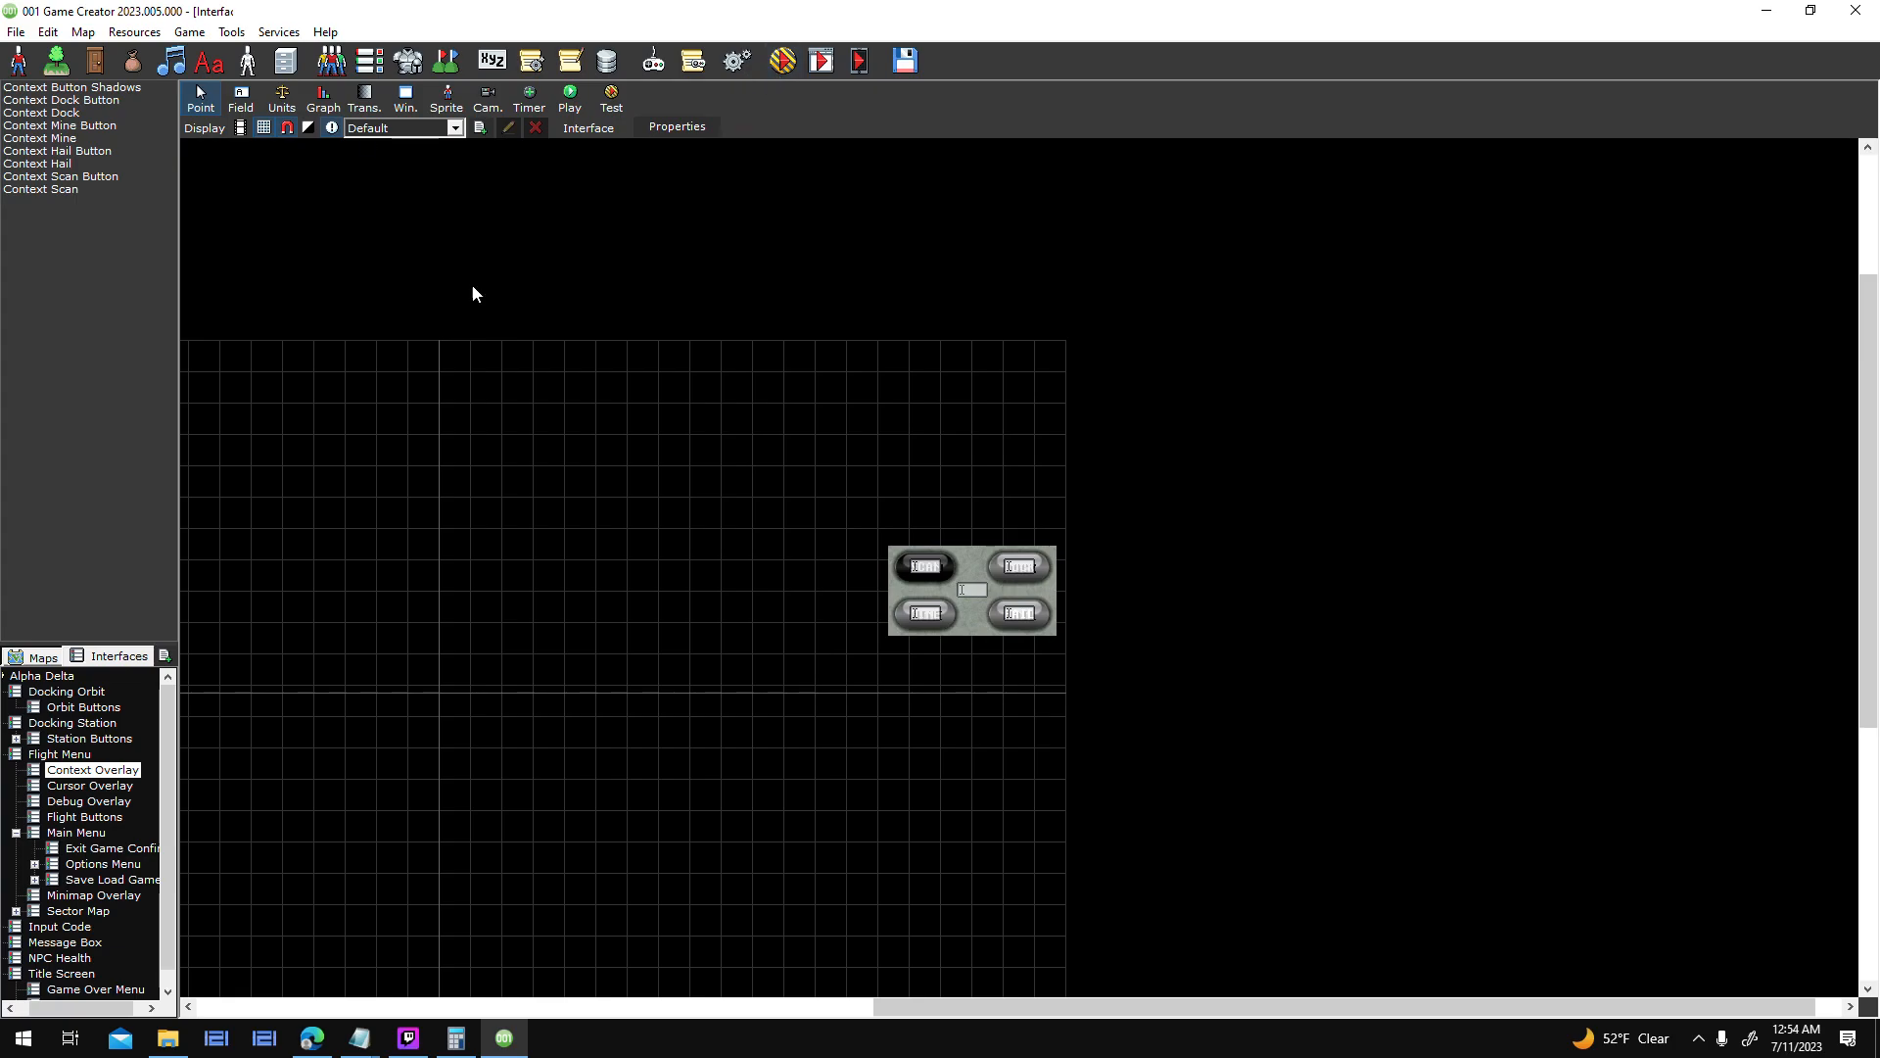
click(90, 112)
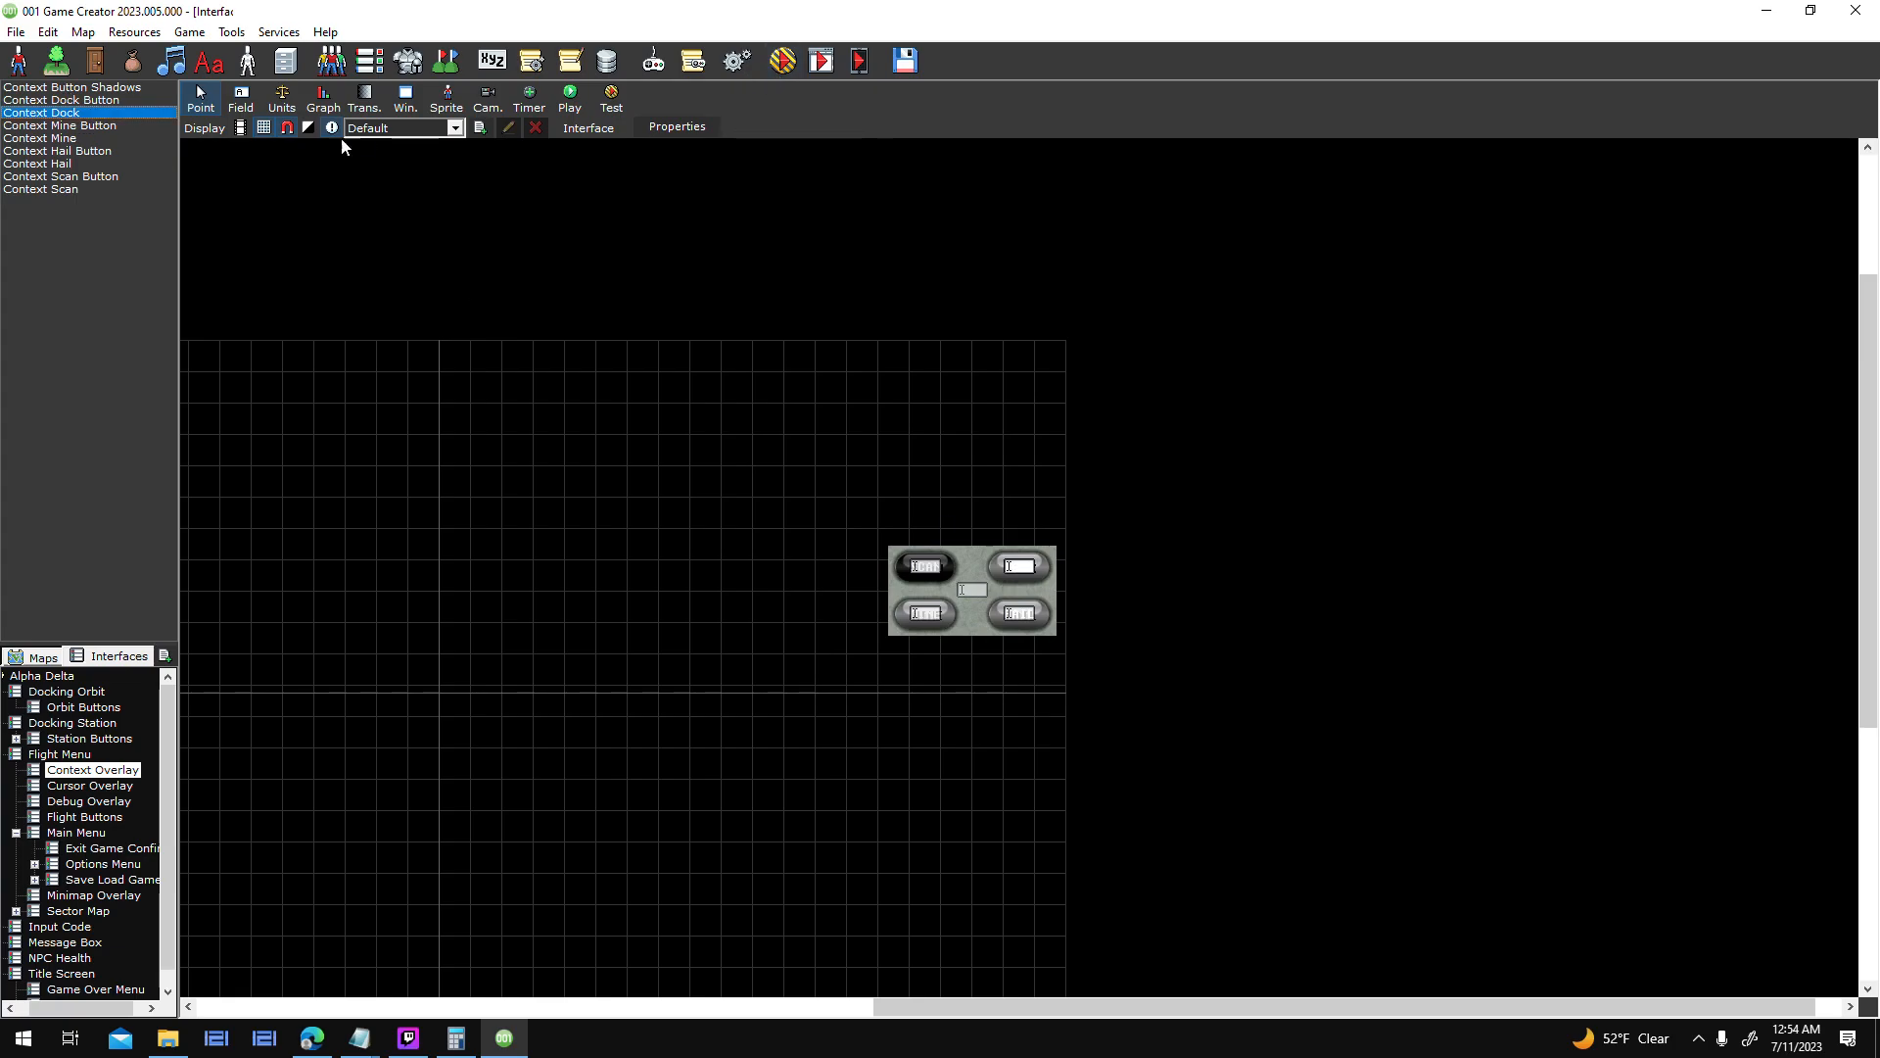
double_click(172, 114)
click(1196, 364)
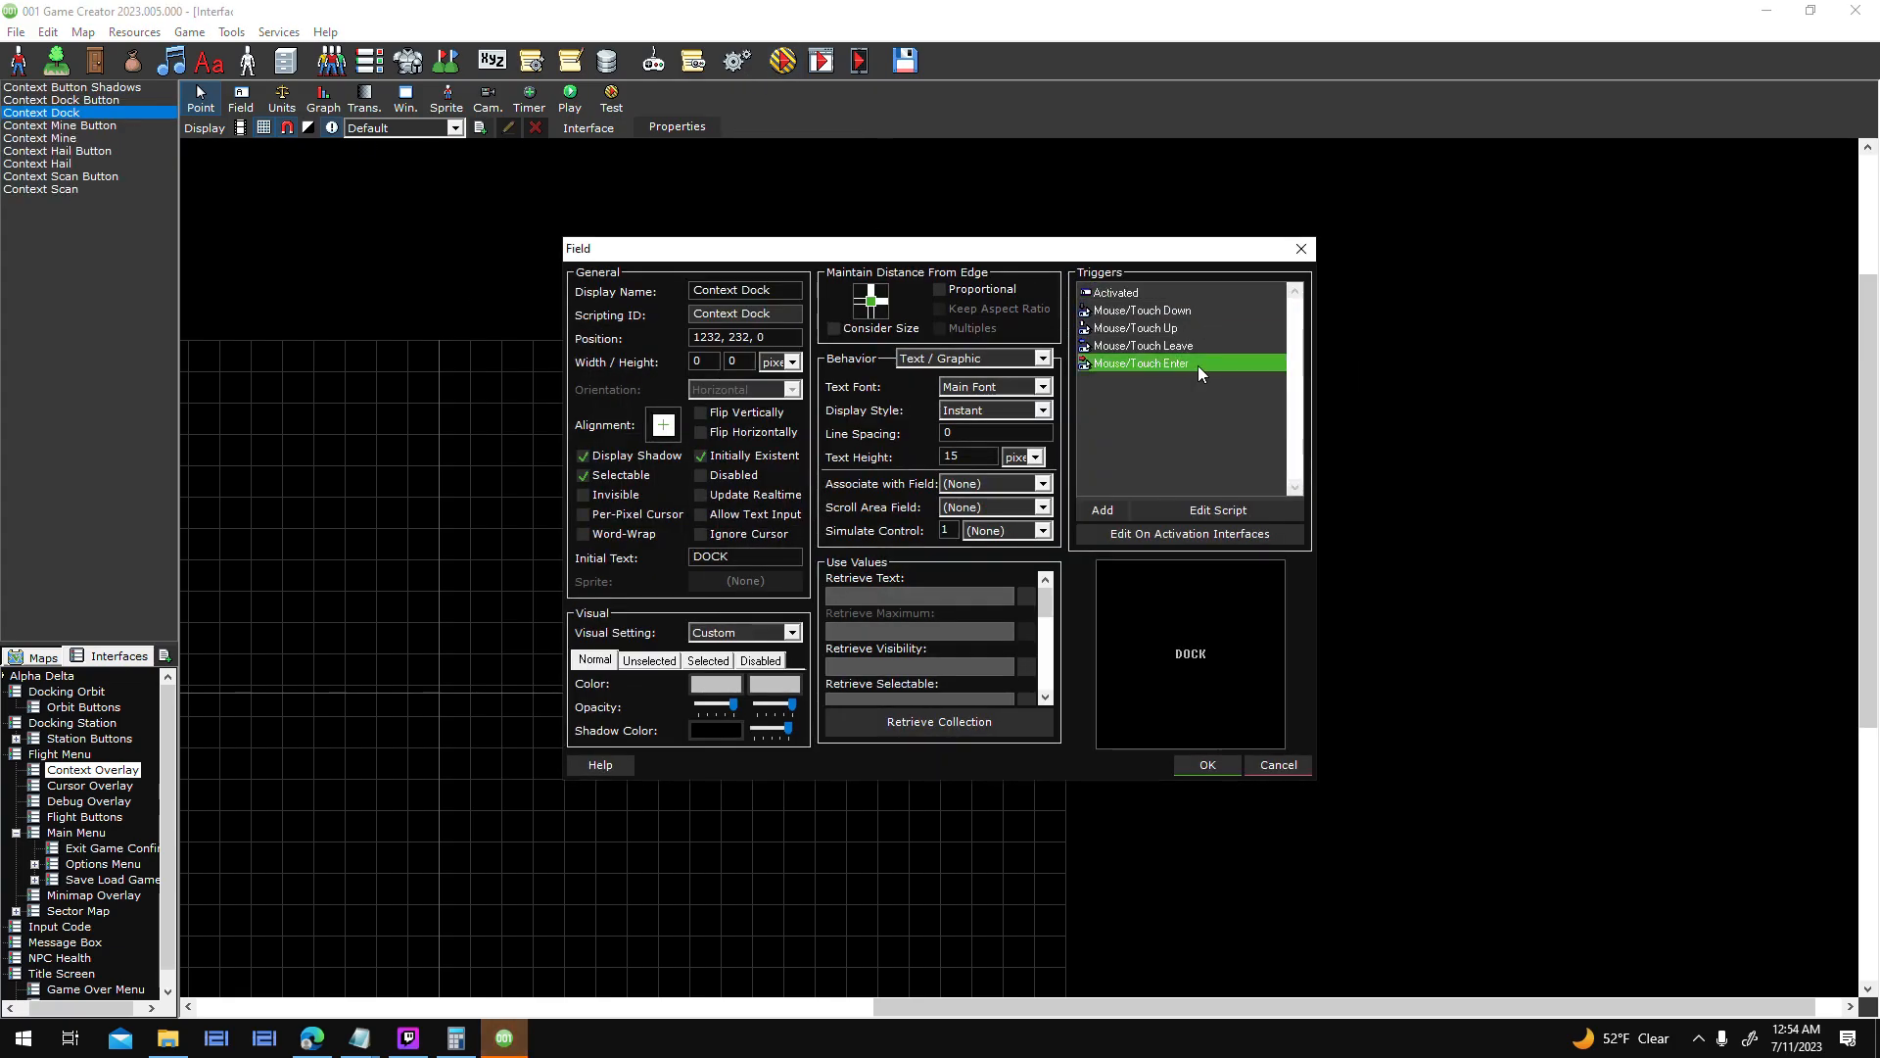
double_click(1197, 364)
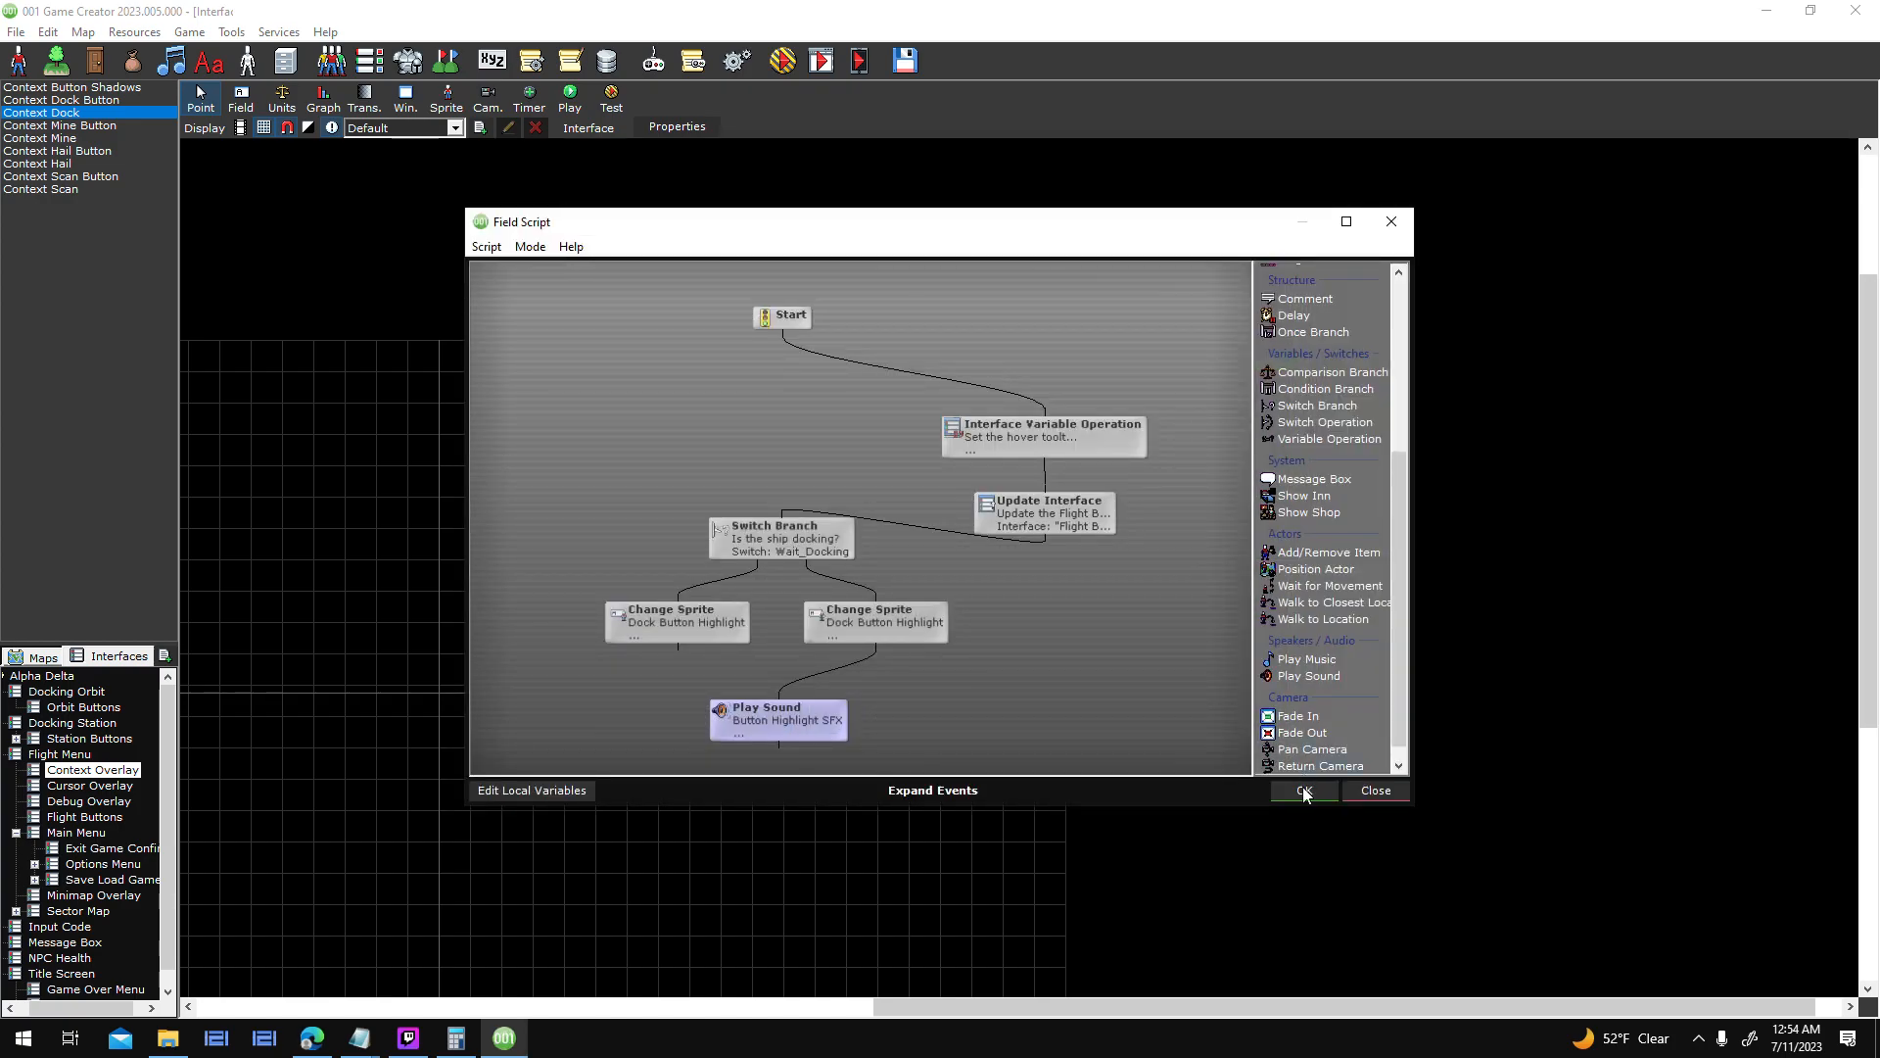
click(1303, 789)
click(1171, 762)
- Test-run the game, enter space flight and select the planet Athos to try the context buttons, then close the game
click(774, 68)
key(Return)
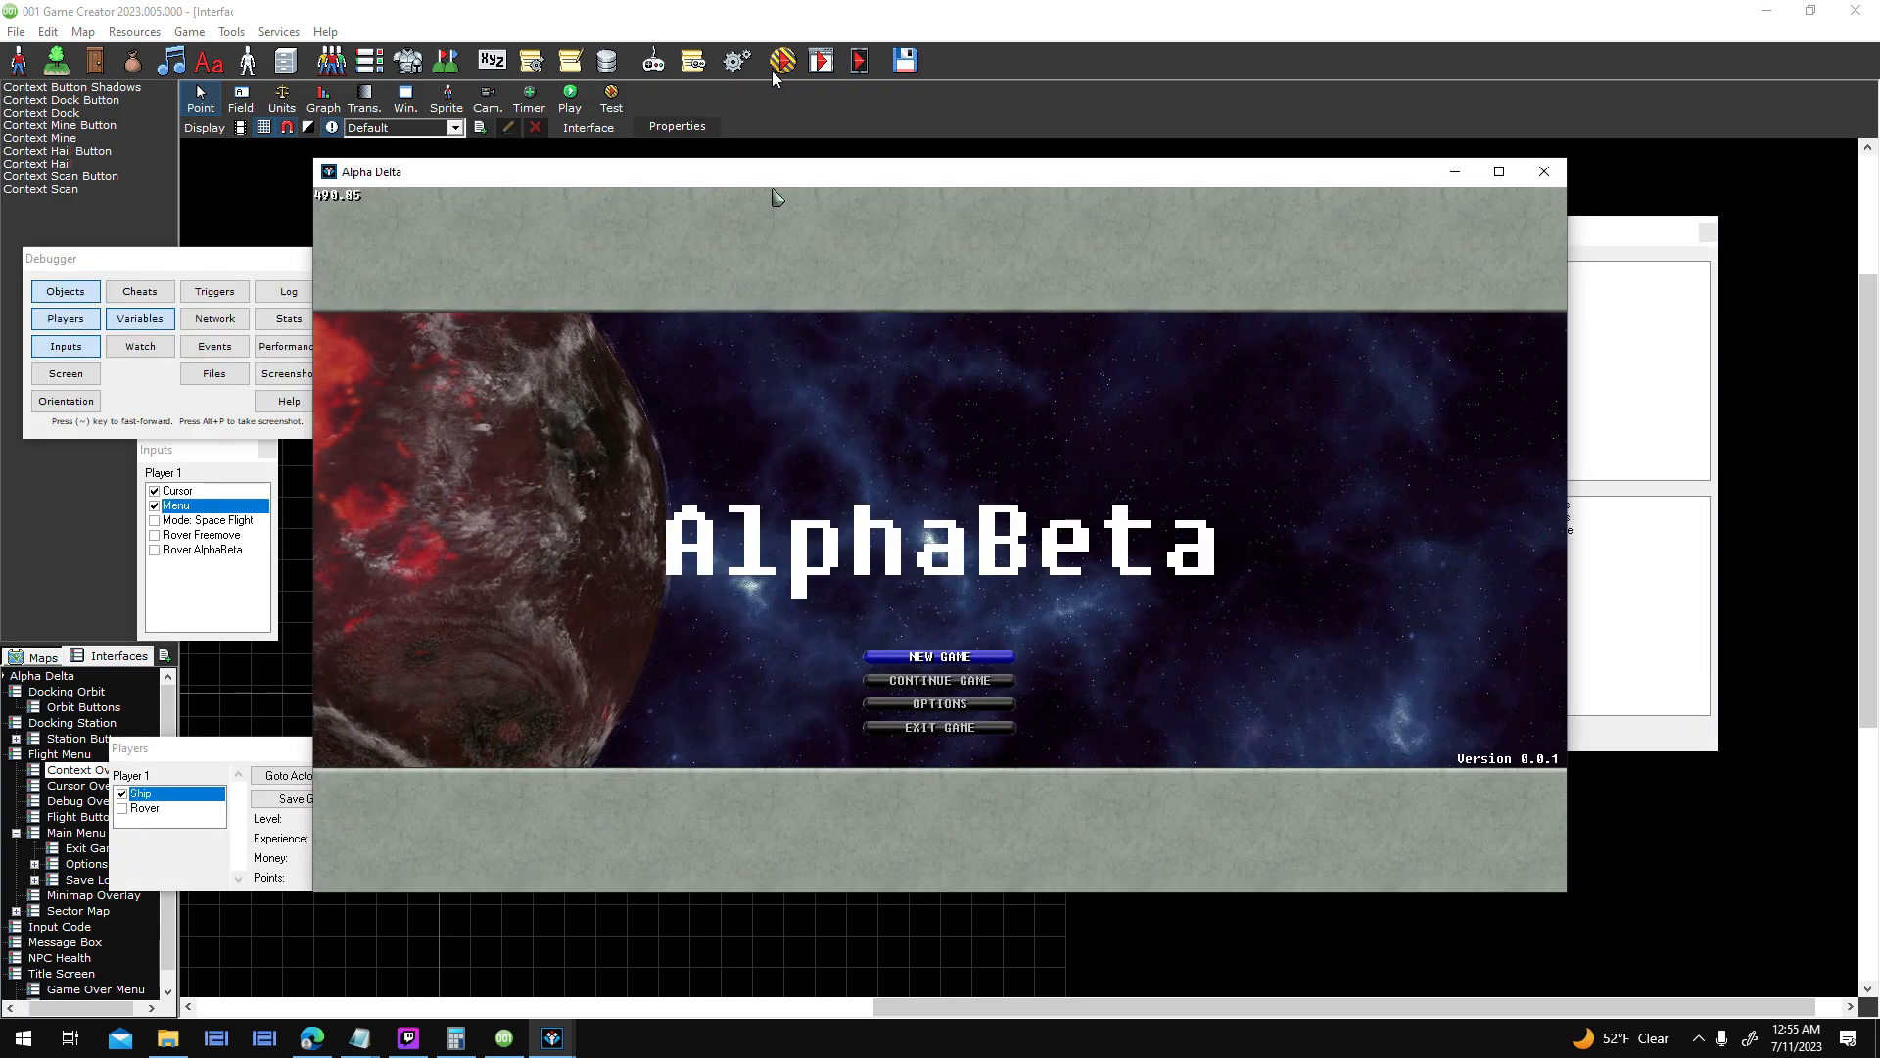
key(Return)
key(Down)
key(Up)
key(Up)
key(Return)
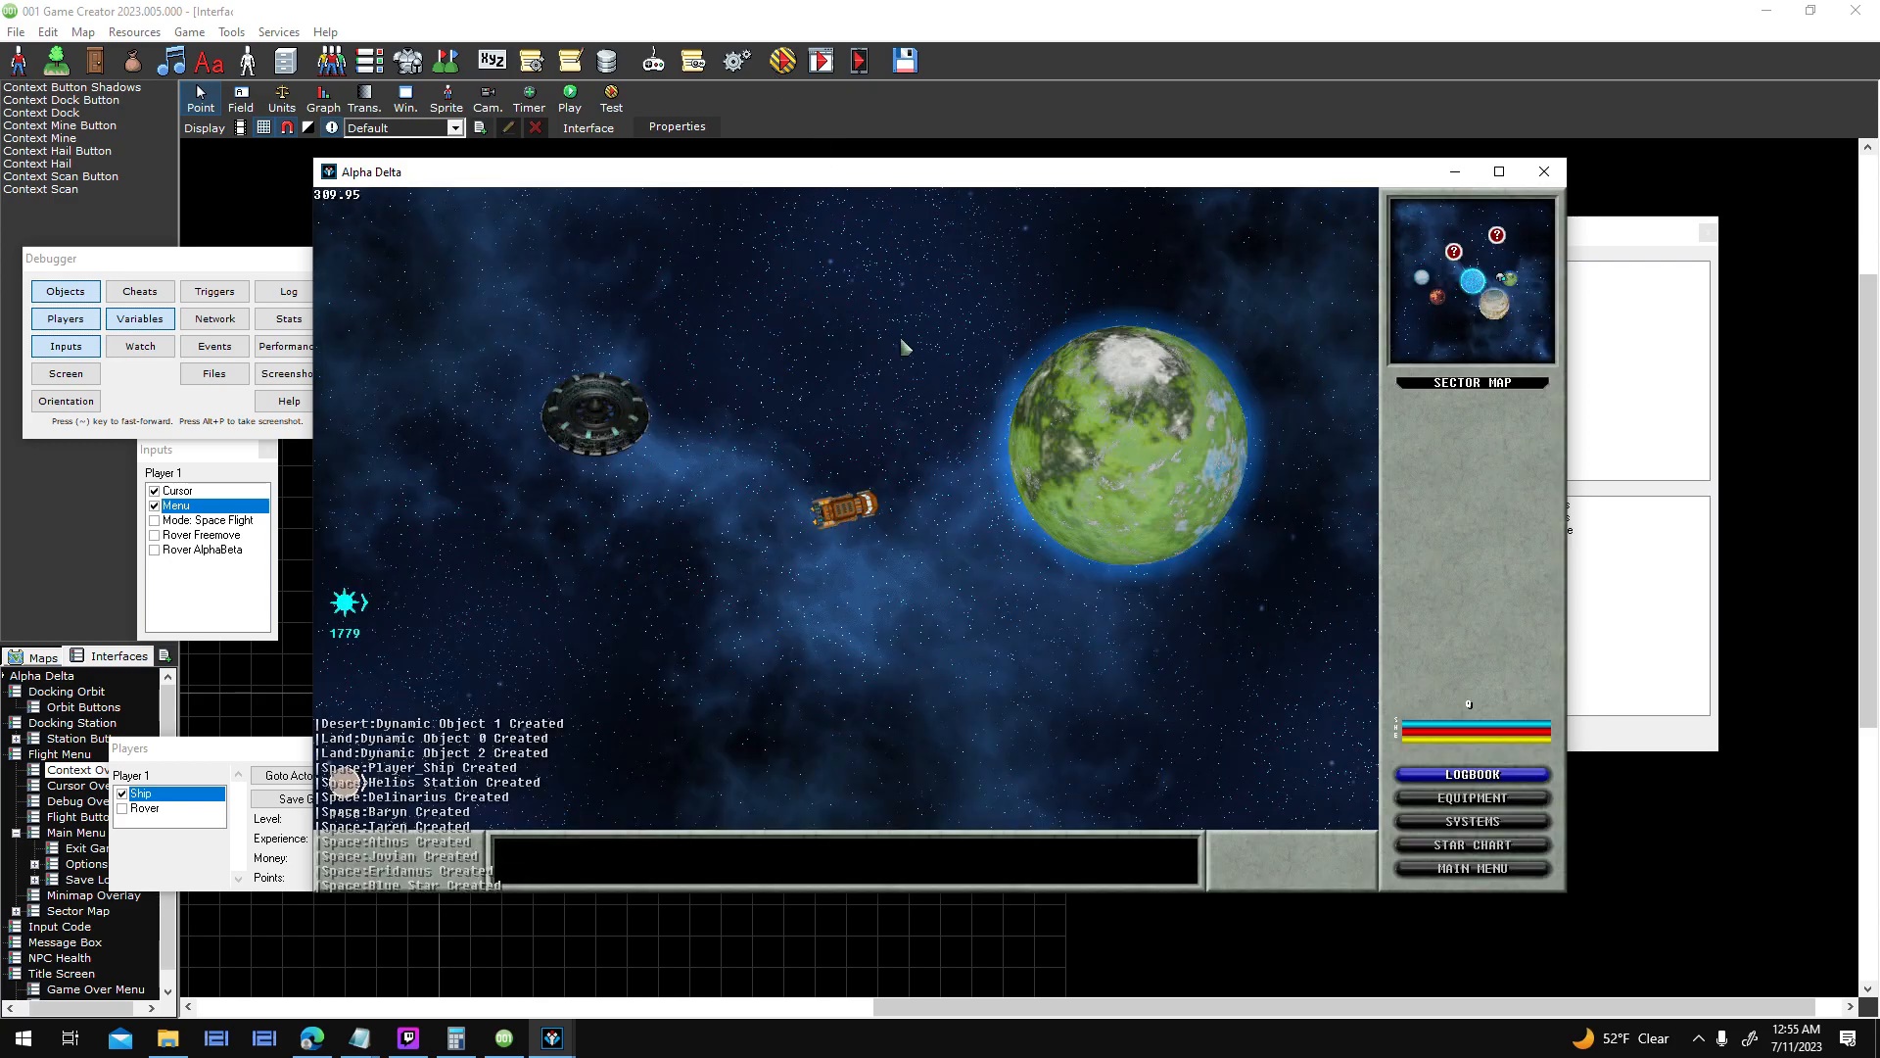
click(1124, 434)
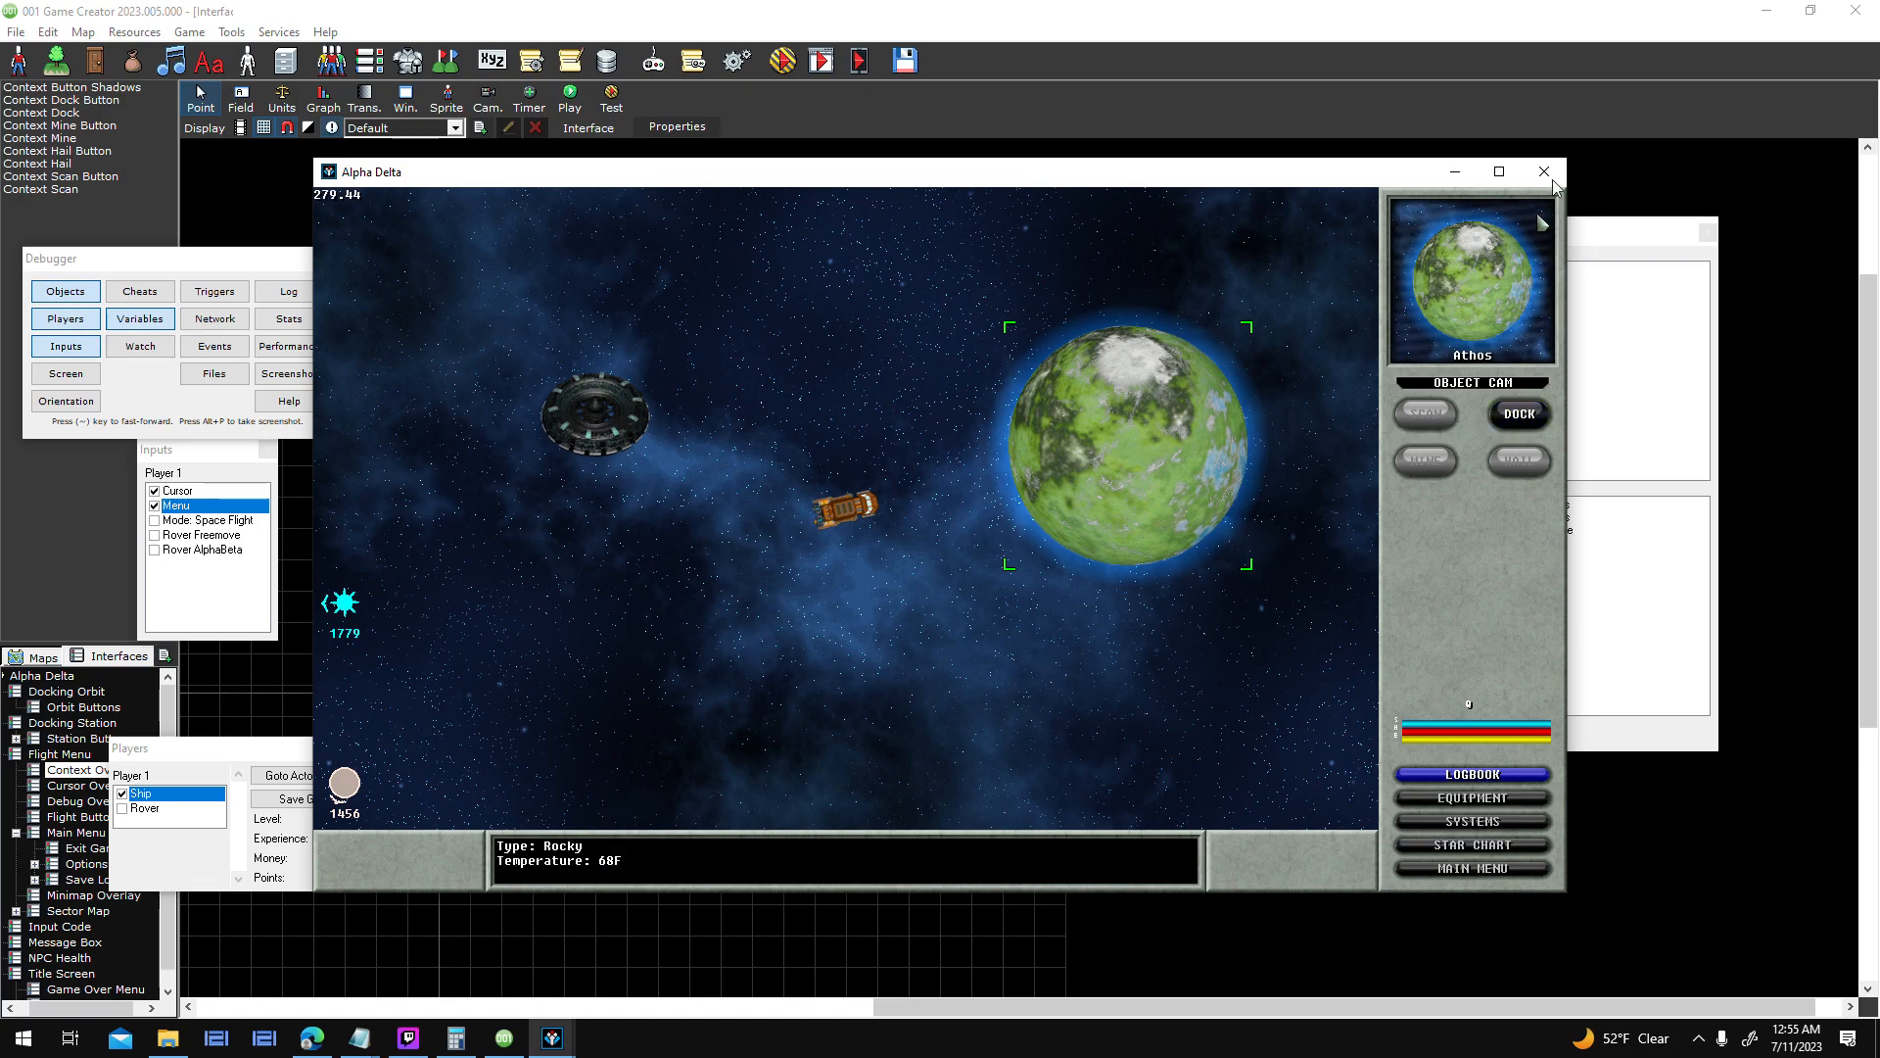
key(alt+F4)
- Check the Play Sound event in the Context Overlay interface's Player accepted script
click(677, 126)
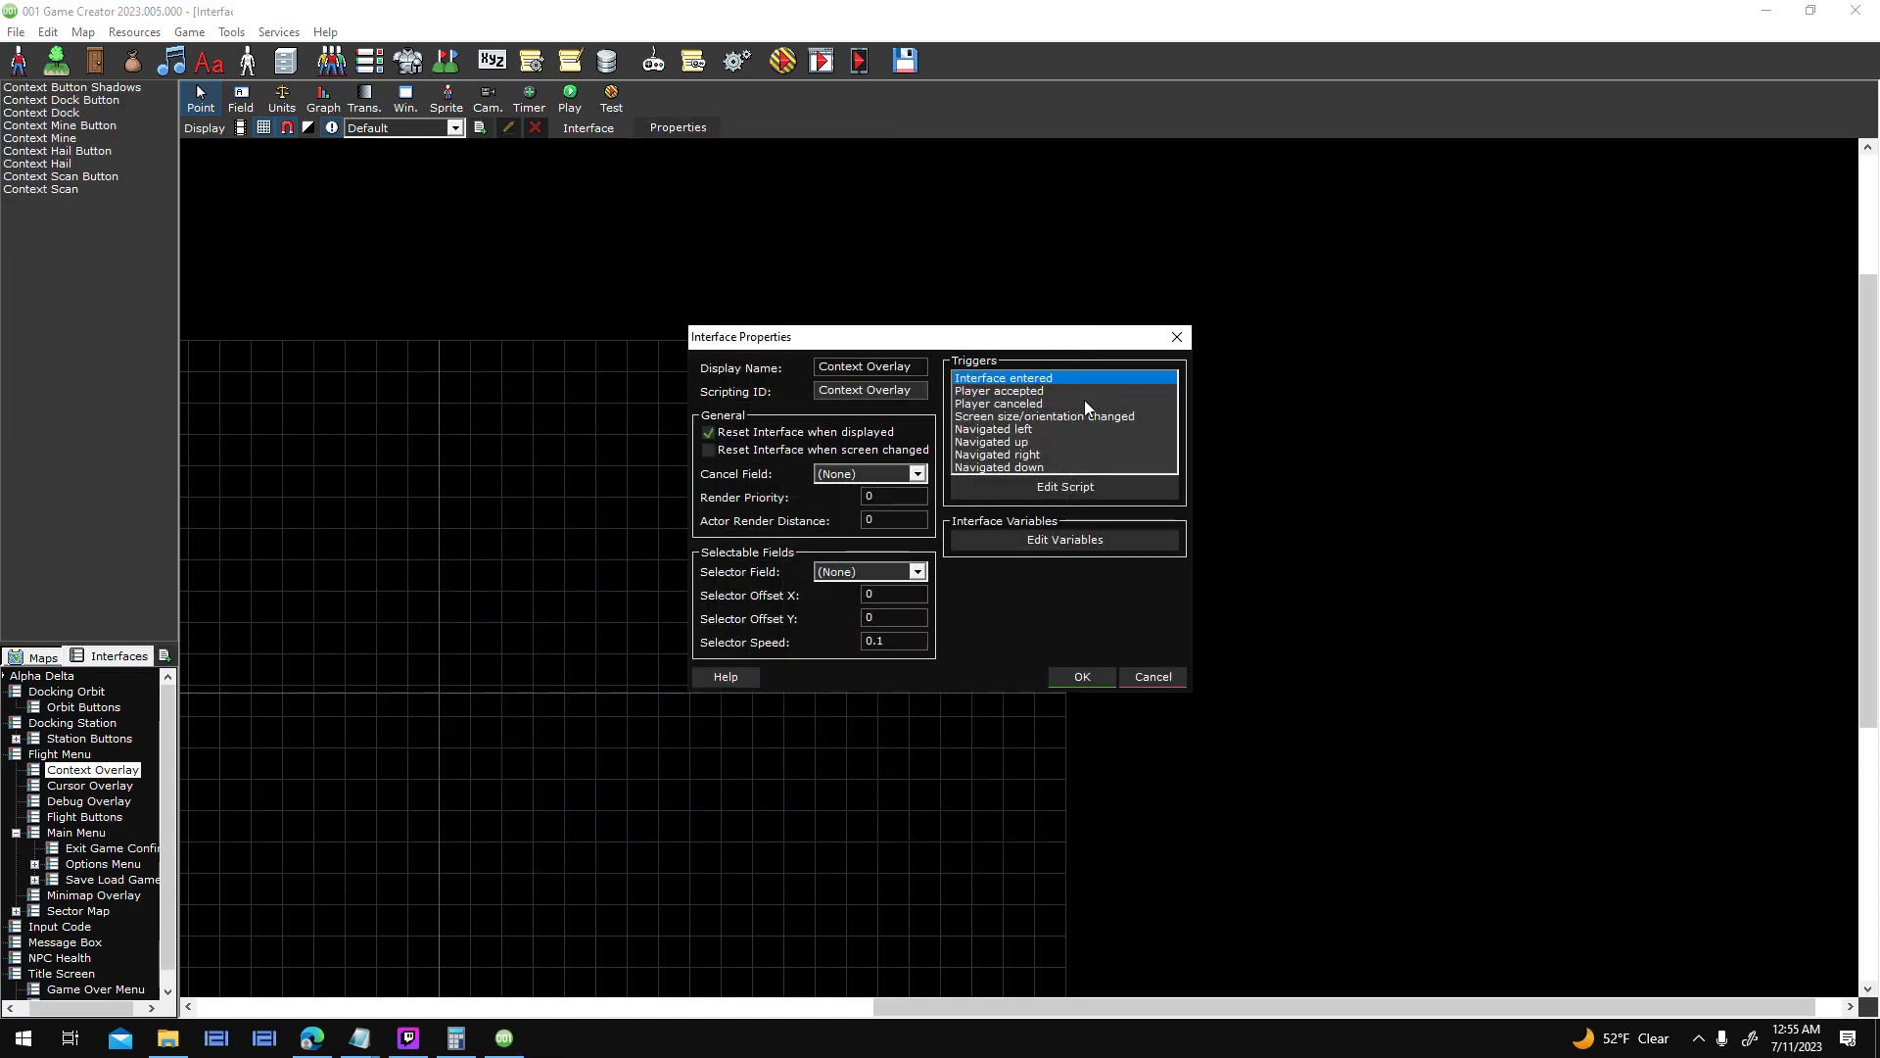
double_click(1023, 391)
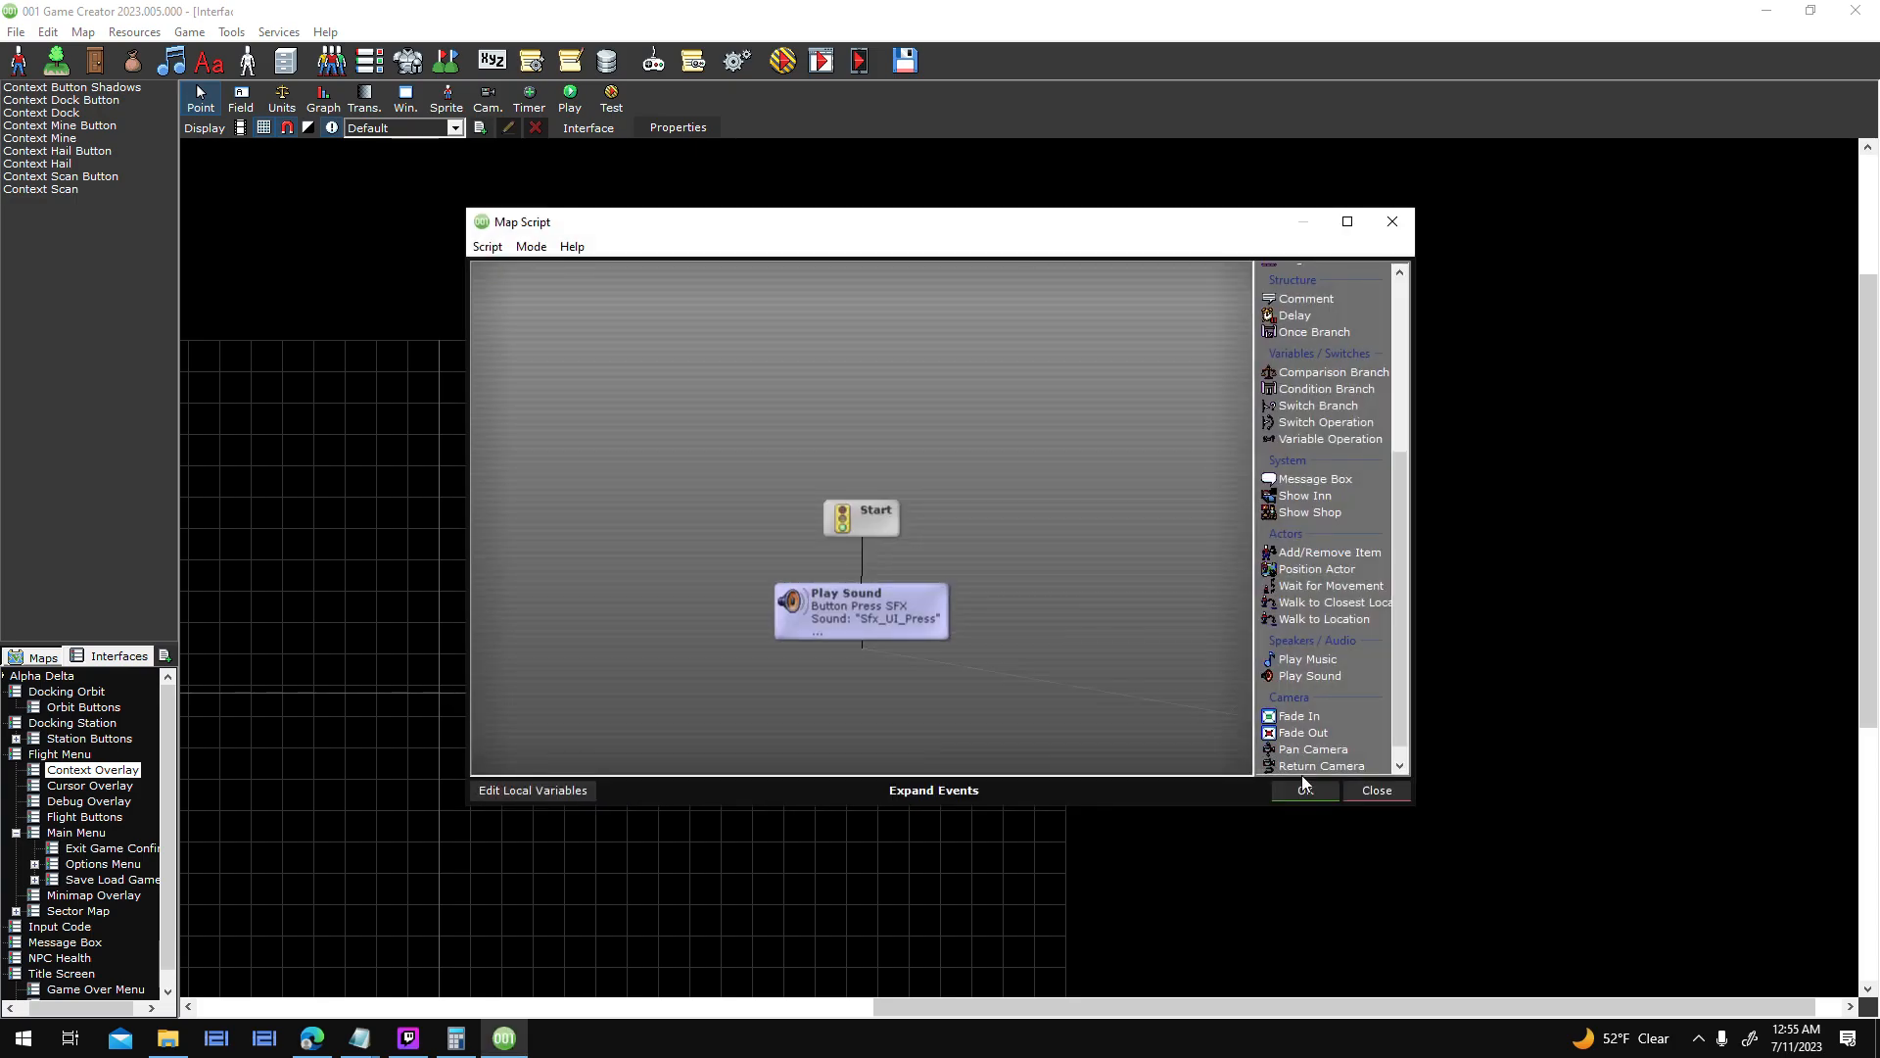
click(1305, 791)
click(1091, 673)
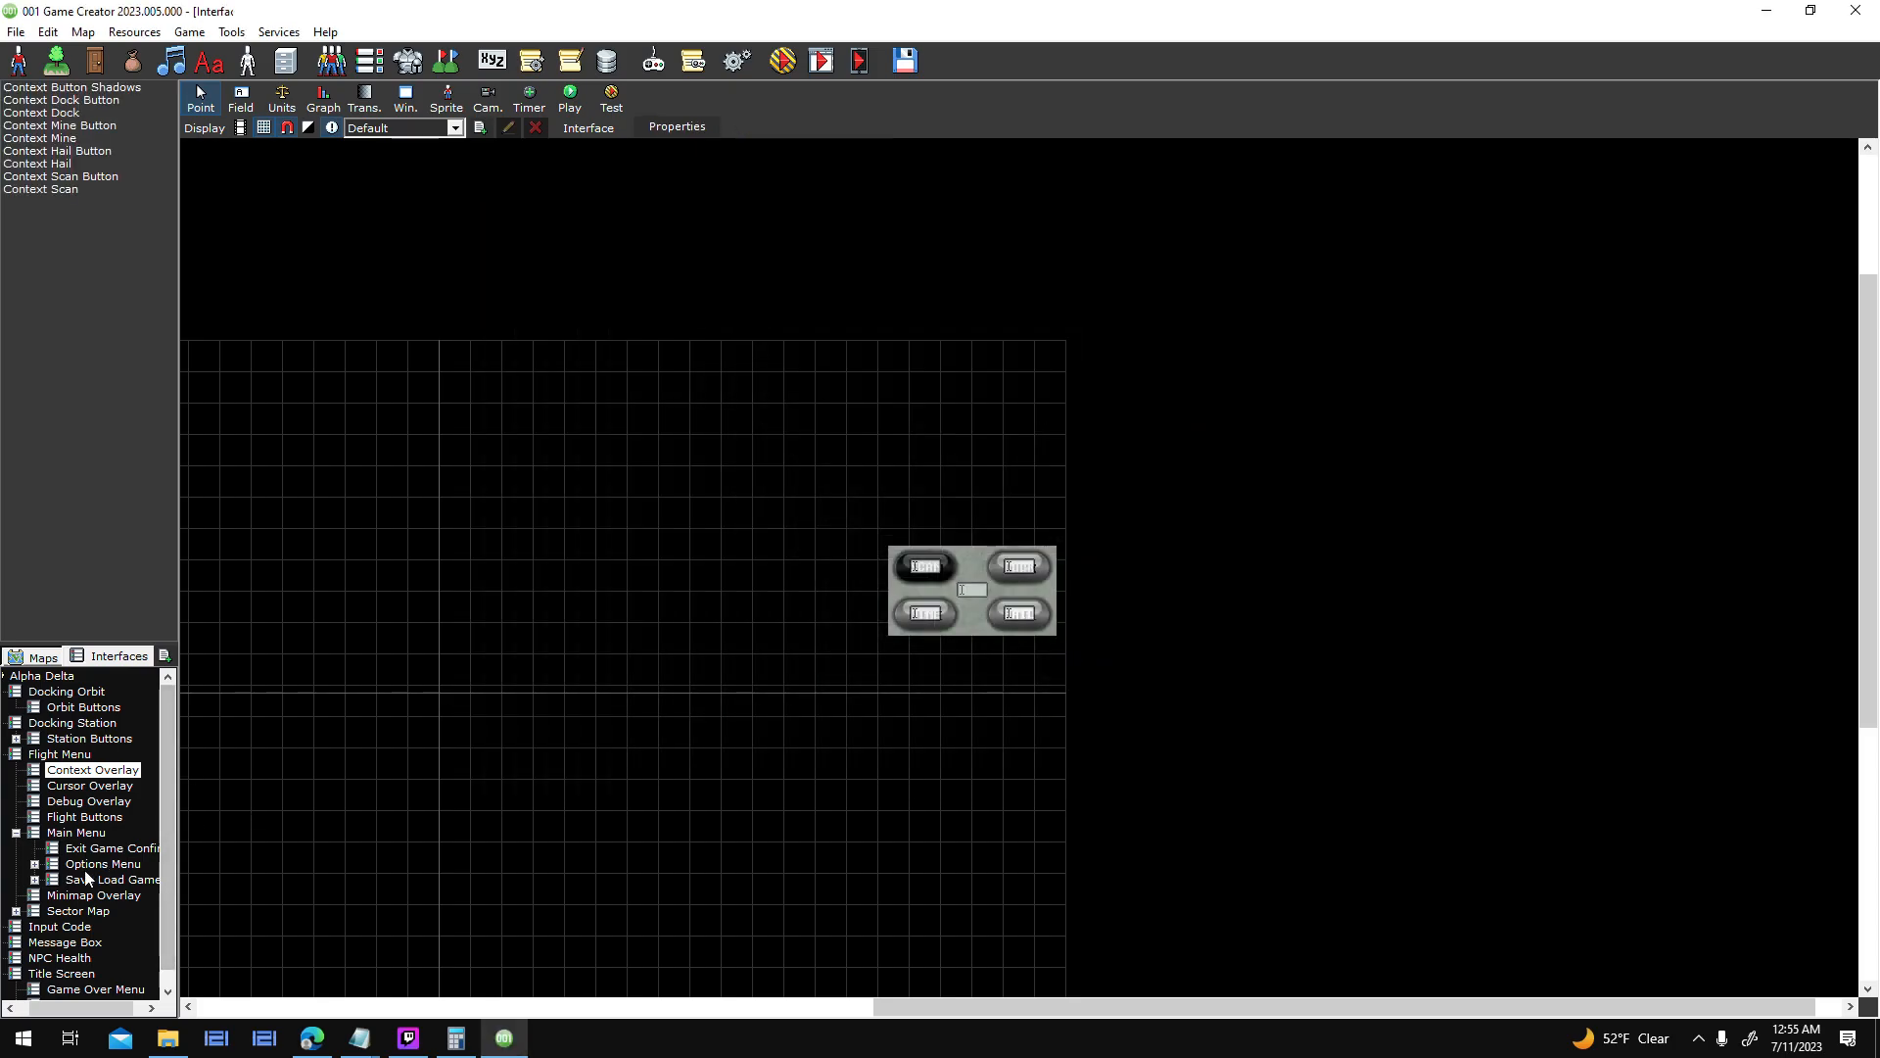
- Save Context Overlay, open Flight Buttons and copy the Flight_Hover Condition Branch and Play Sound events from its Player accepted script
double_click(88, 818)
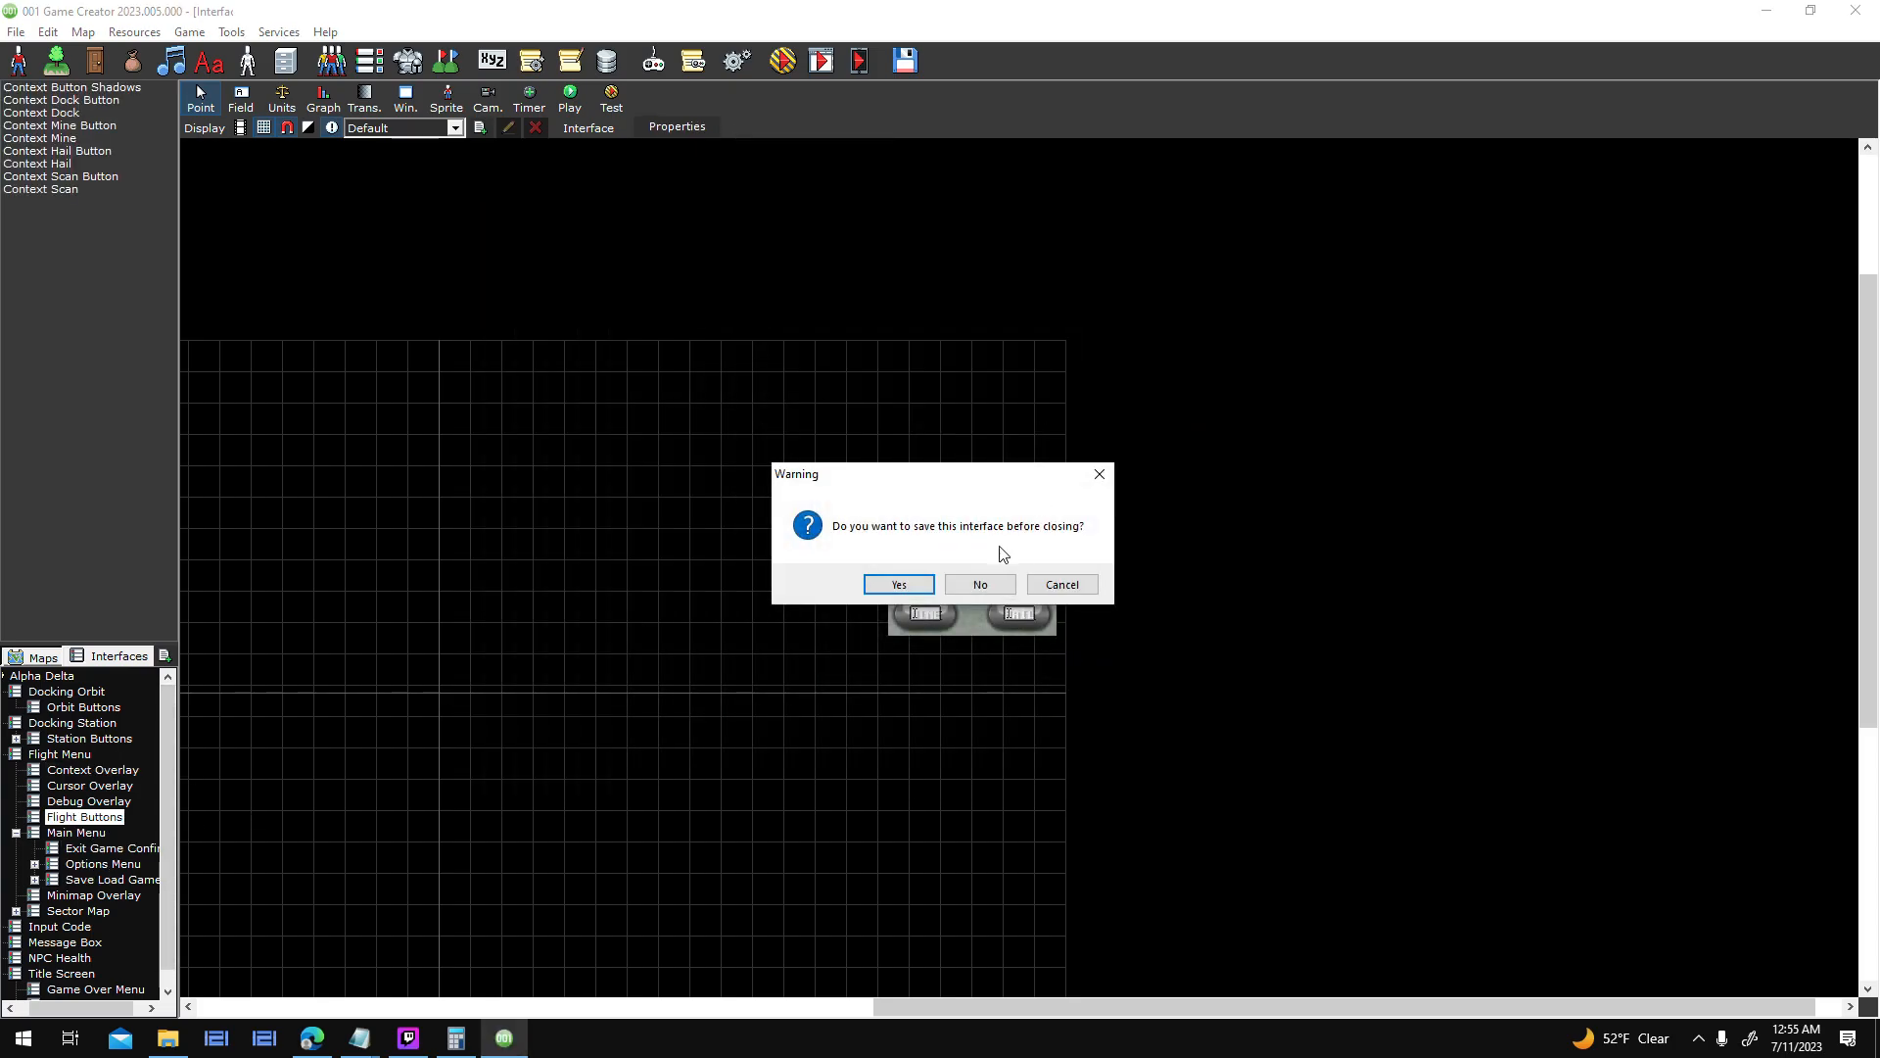
click(895, 587)
click(667, 126)
click(1018, 403)
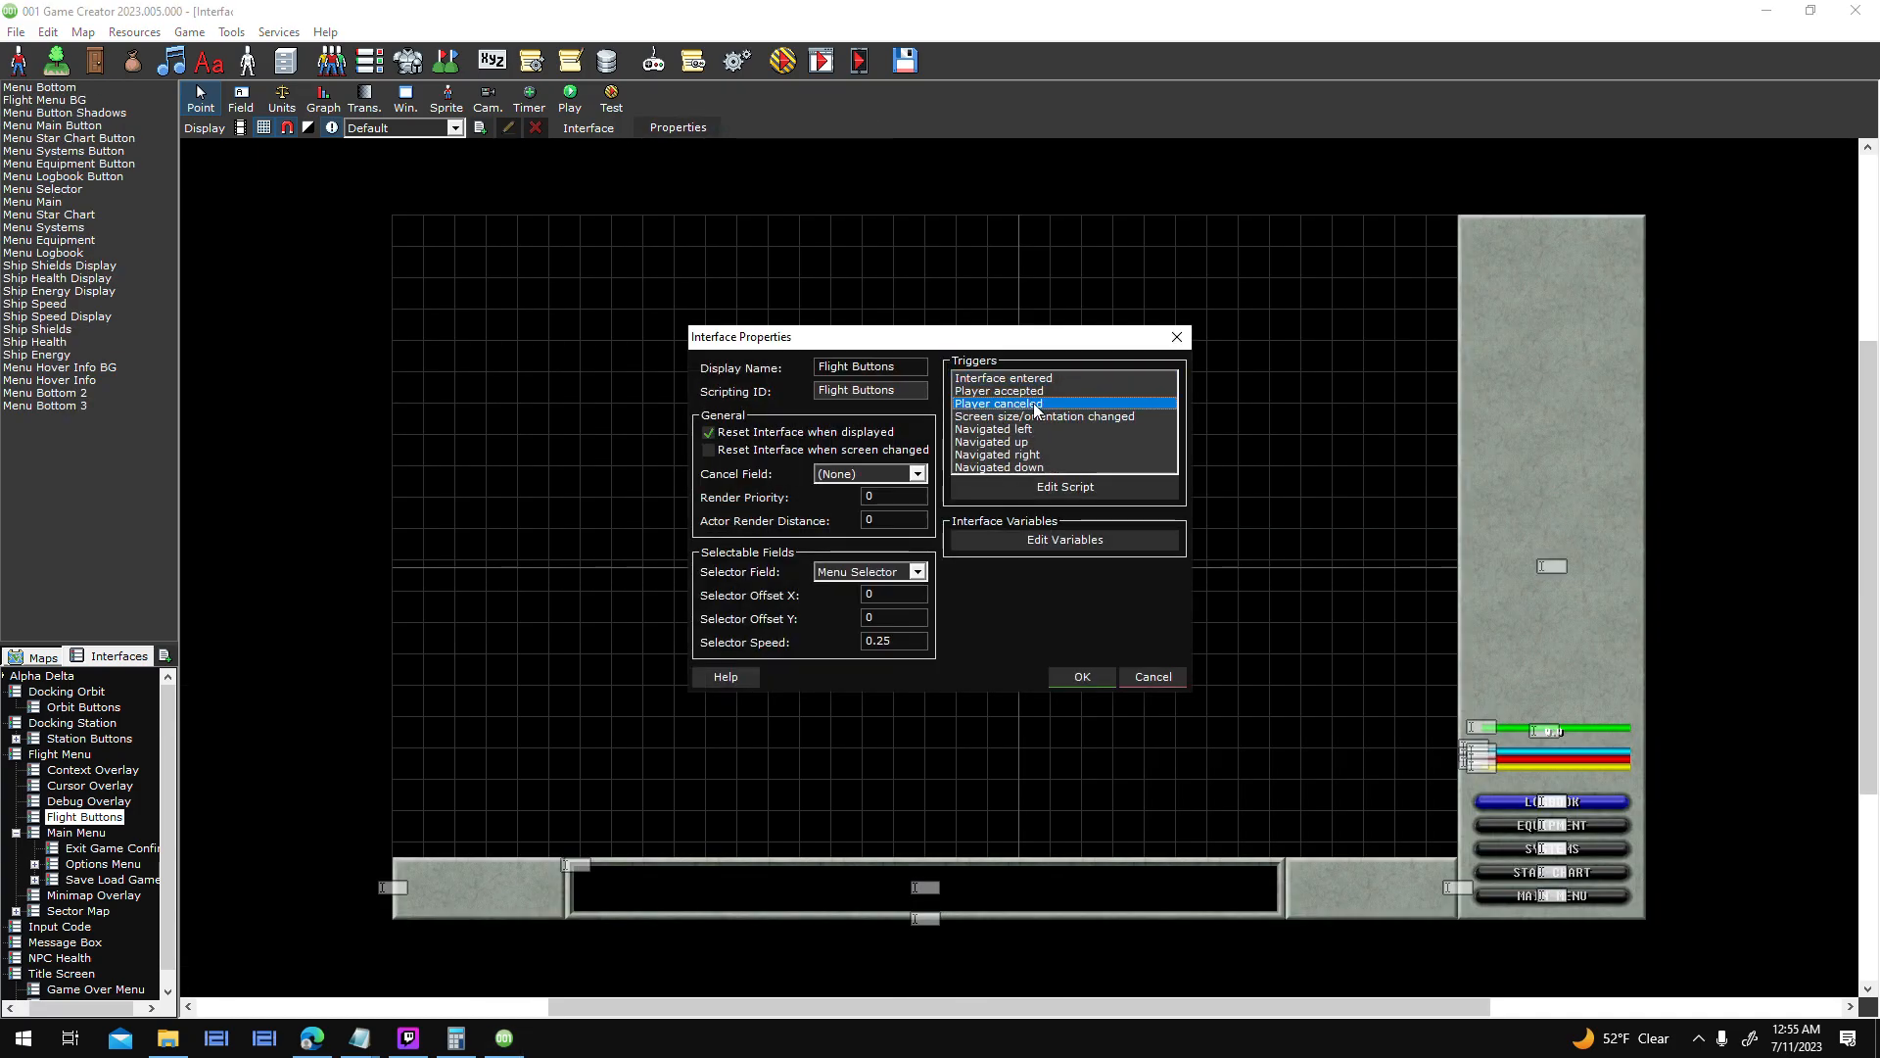
click(999, 390)
click(1065, 487)
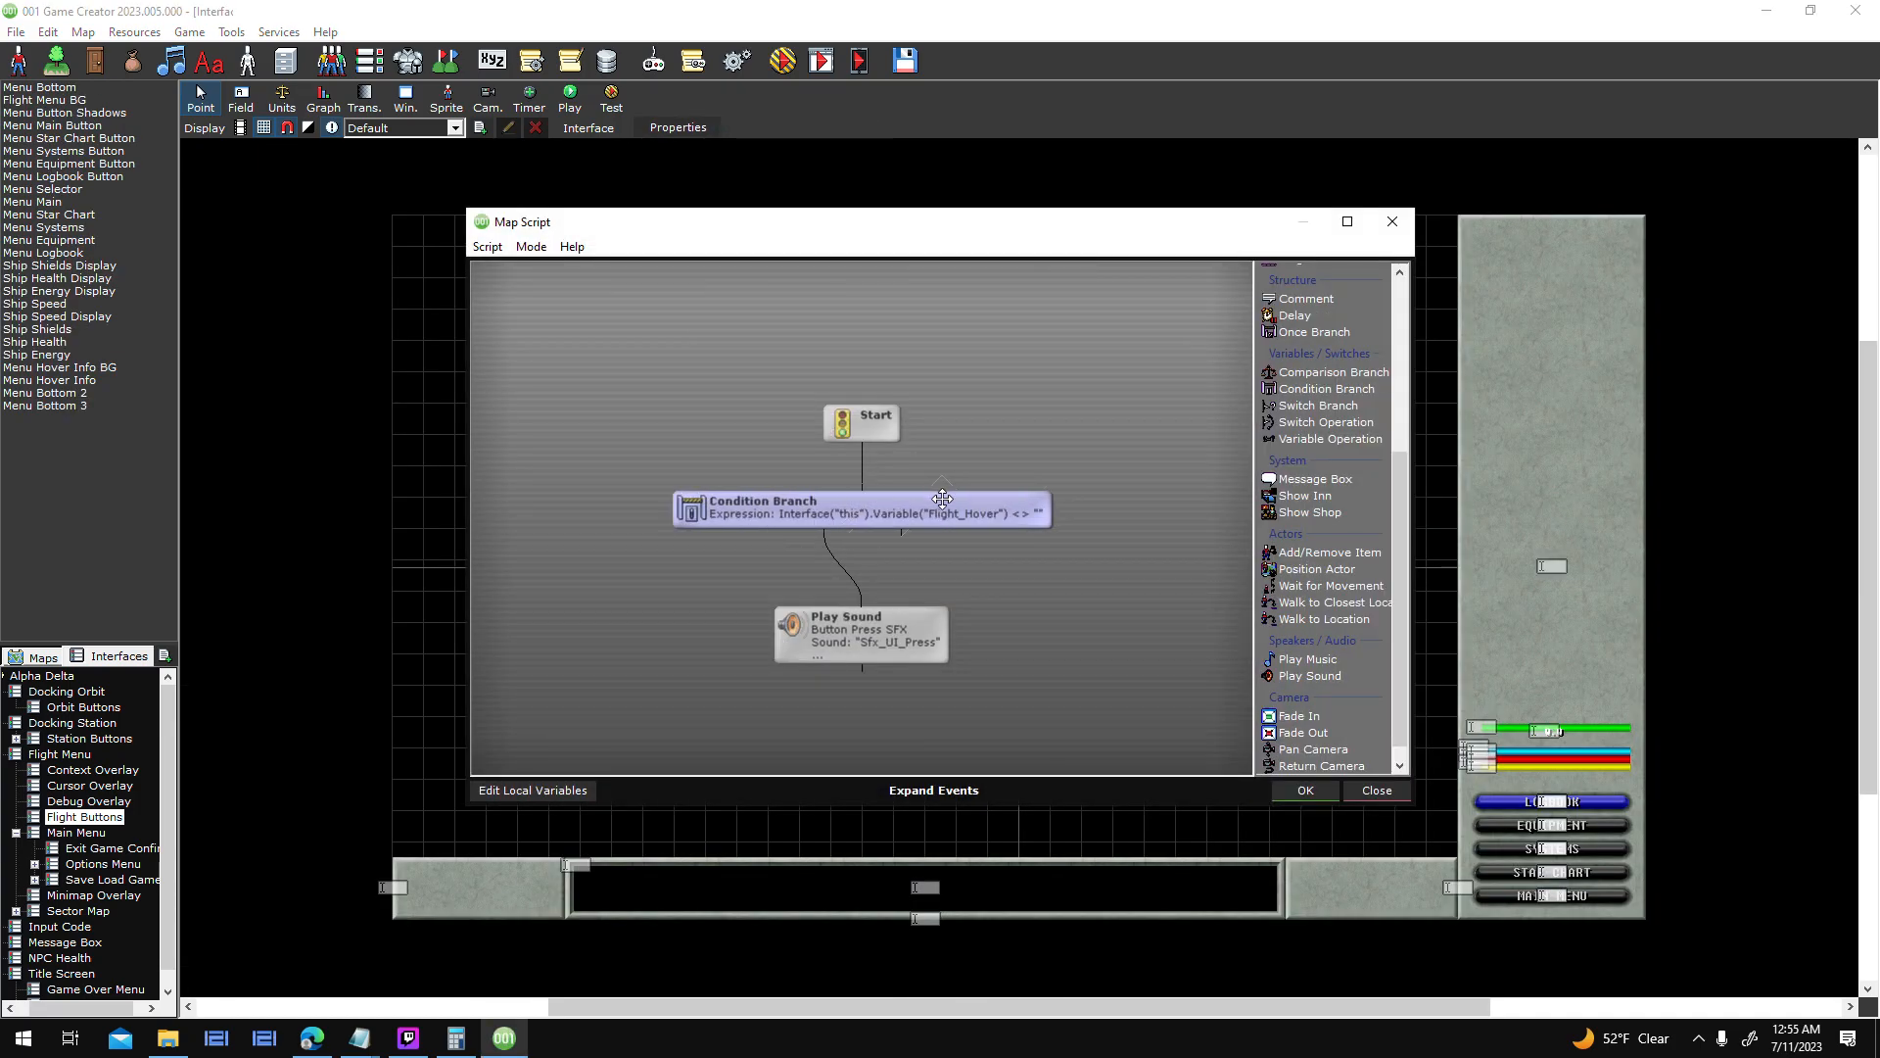
click(1307, 790)
click(1081, 677)
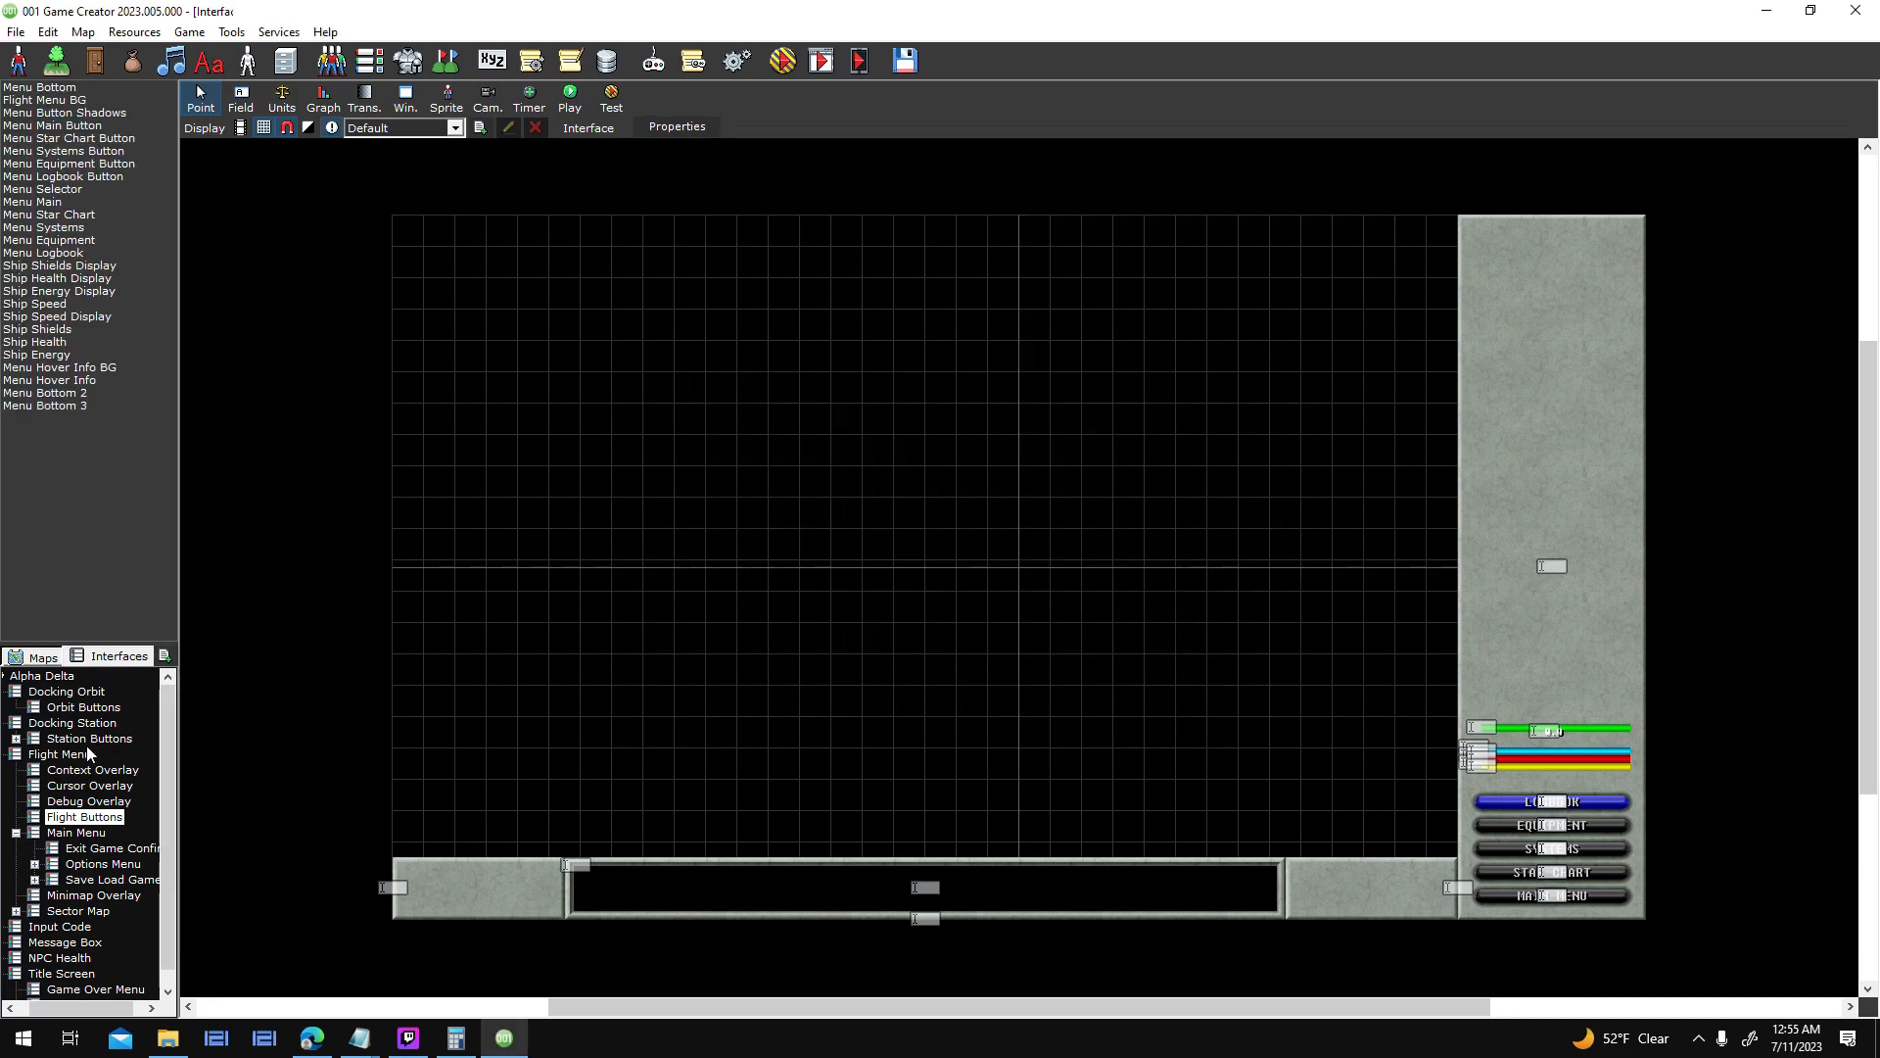
- Paste the events into Context Overlay's Player accepted script, delete the duplicate Play Sound and connect the Condition Branch between Start and Play Sound
click(93, 770)
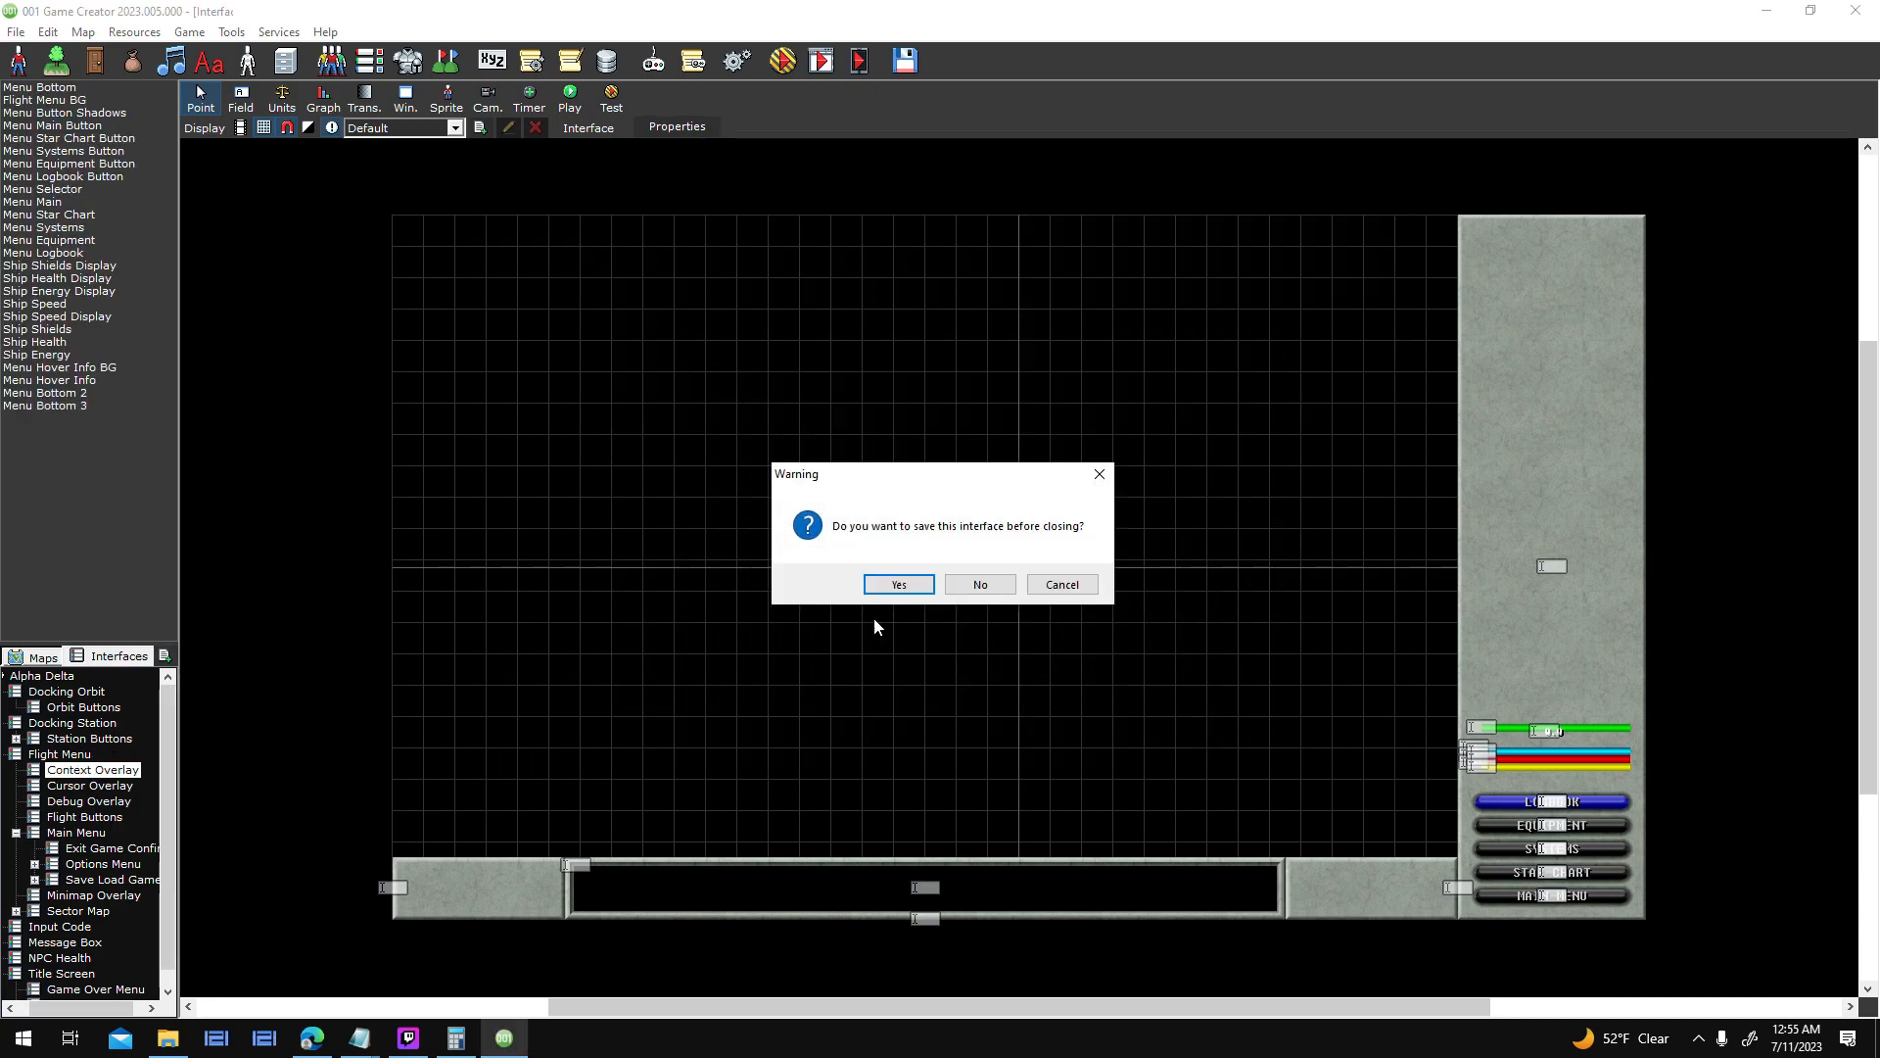
click(960, 587)
click(678, 128)
double_click(1053, 391)
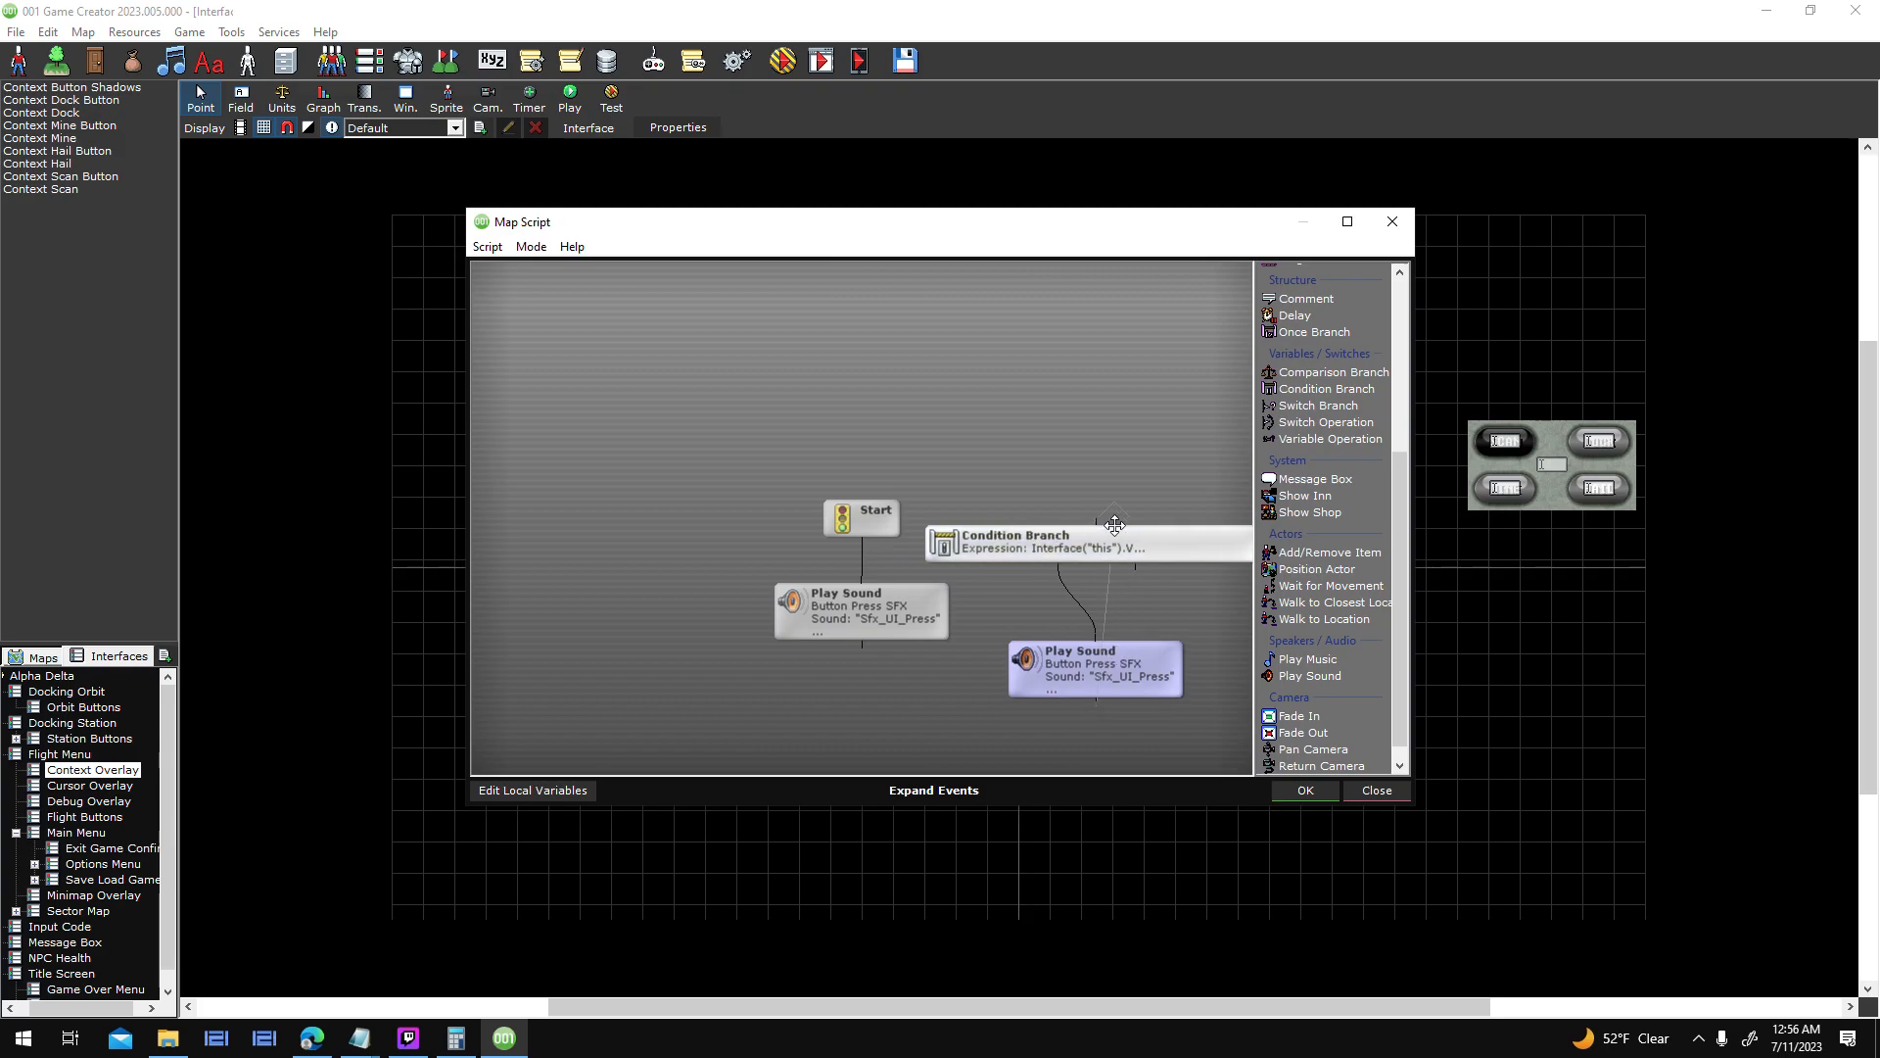
key(Delete)
drag(886, 509, 889, 378)
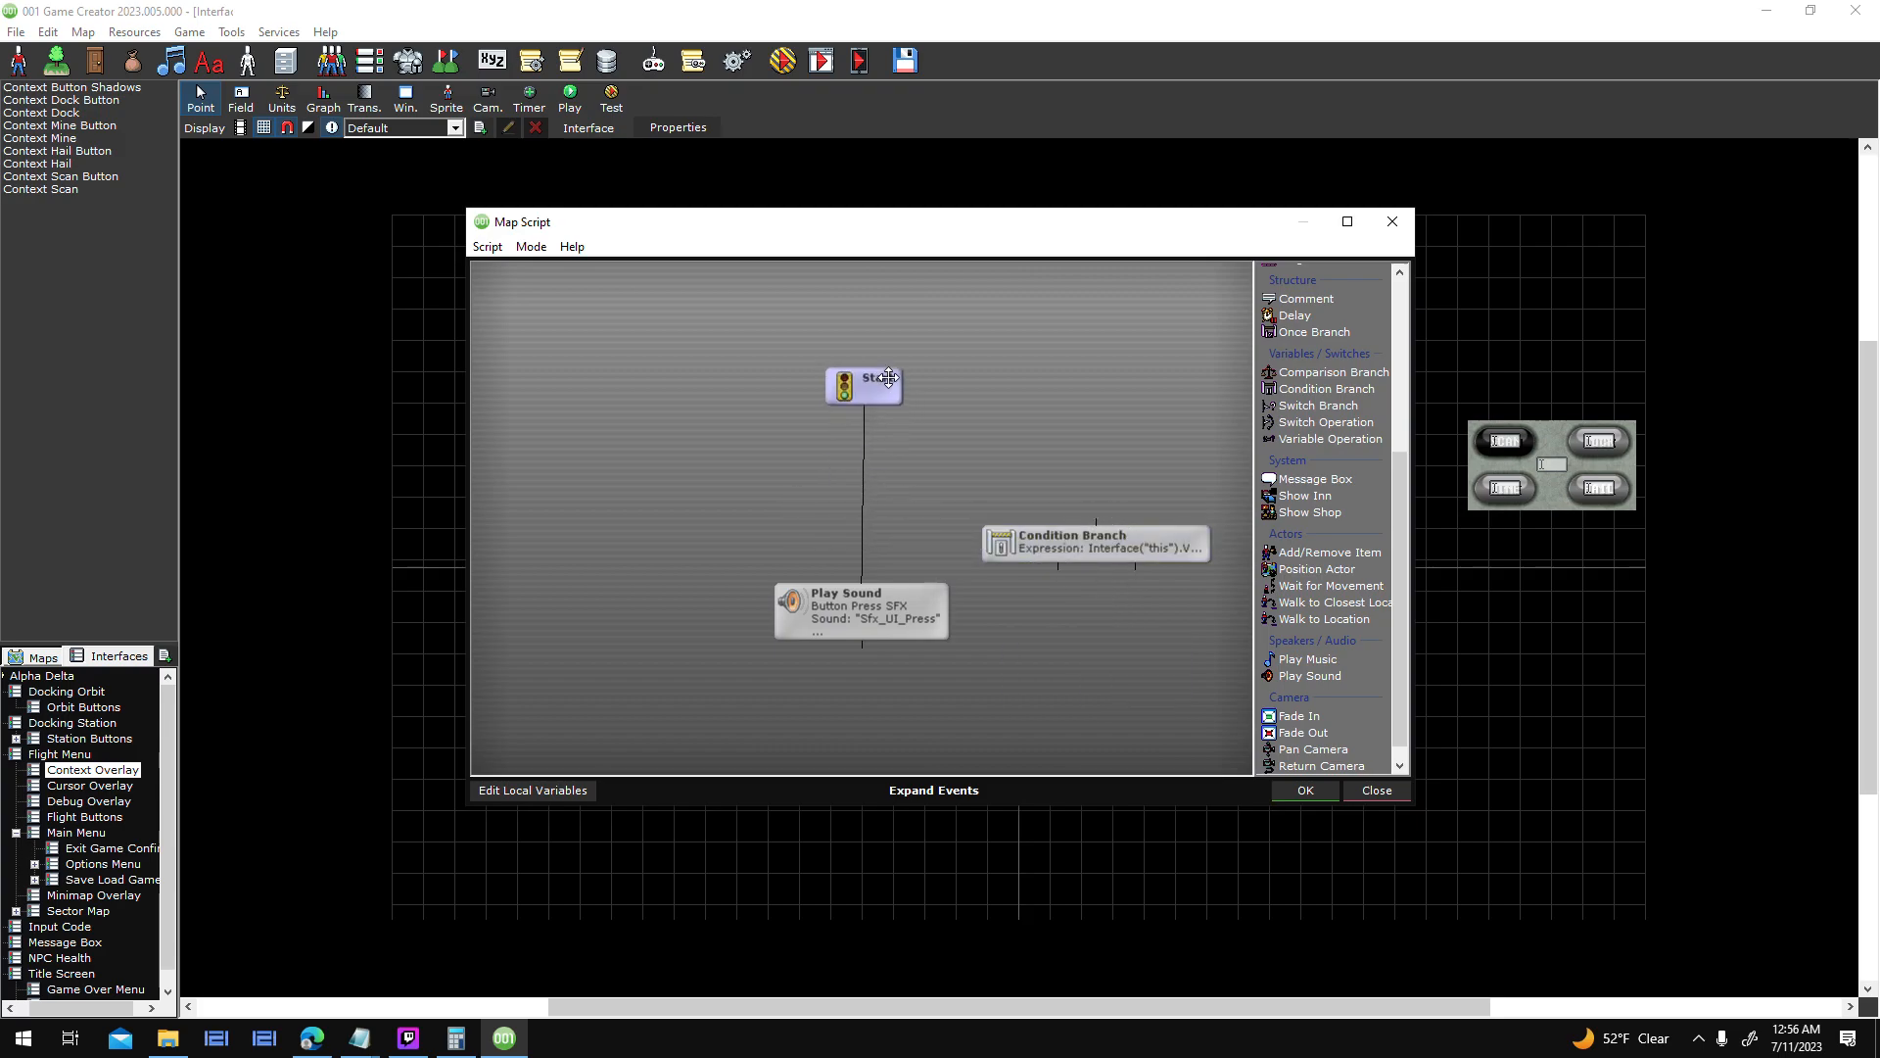
drag(1048, 538, 866, 593)
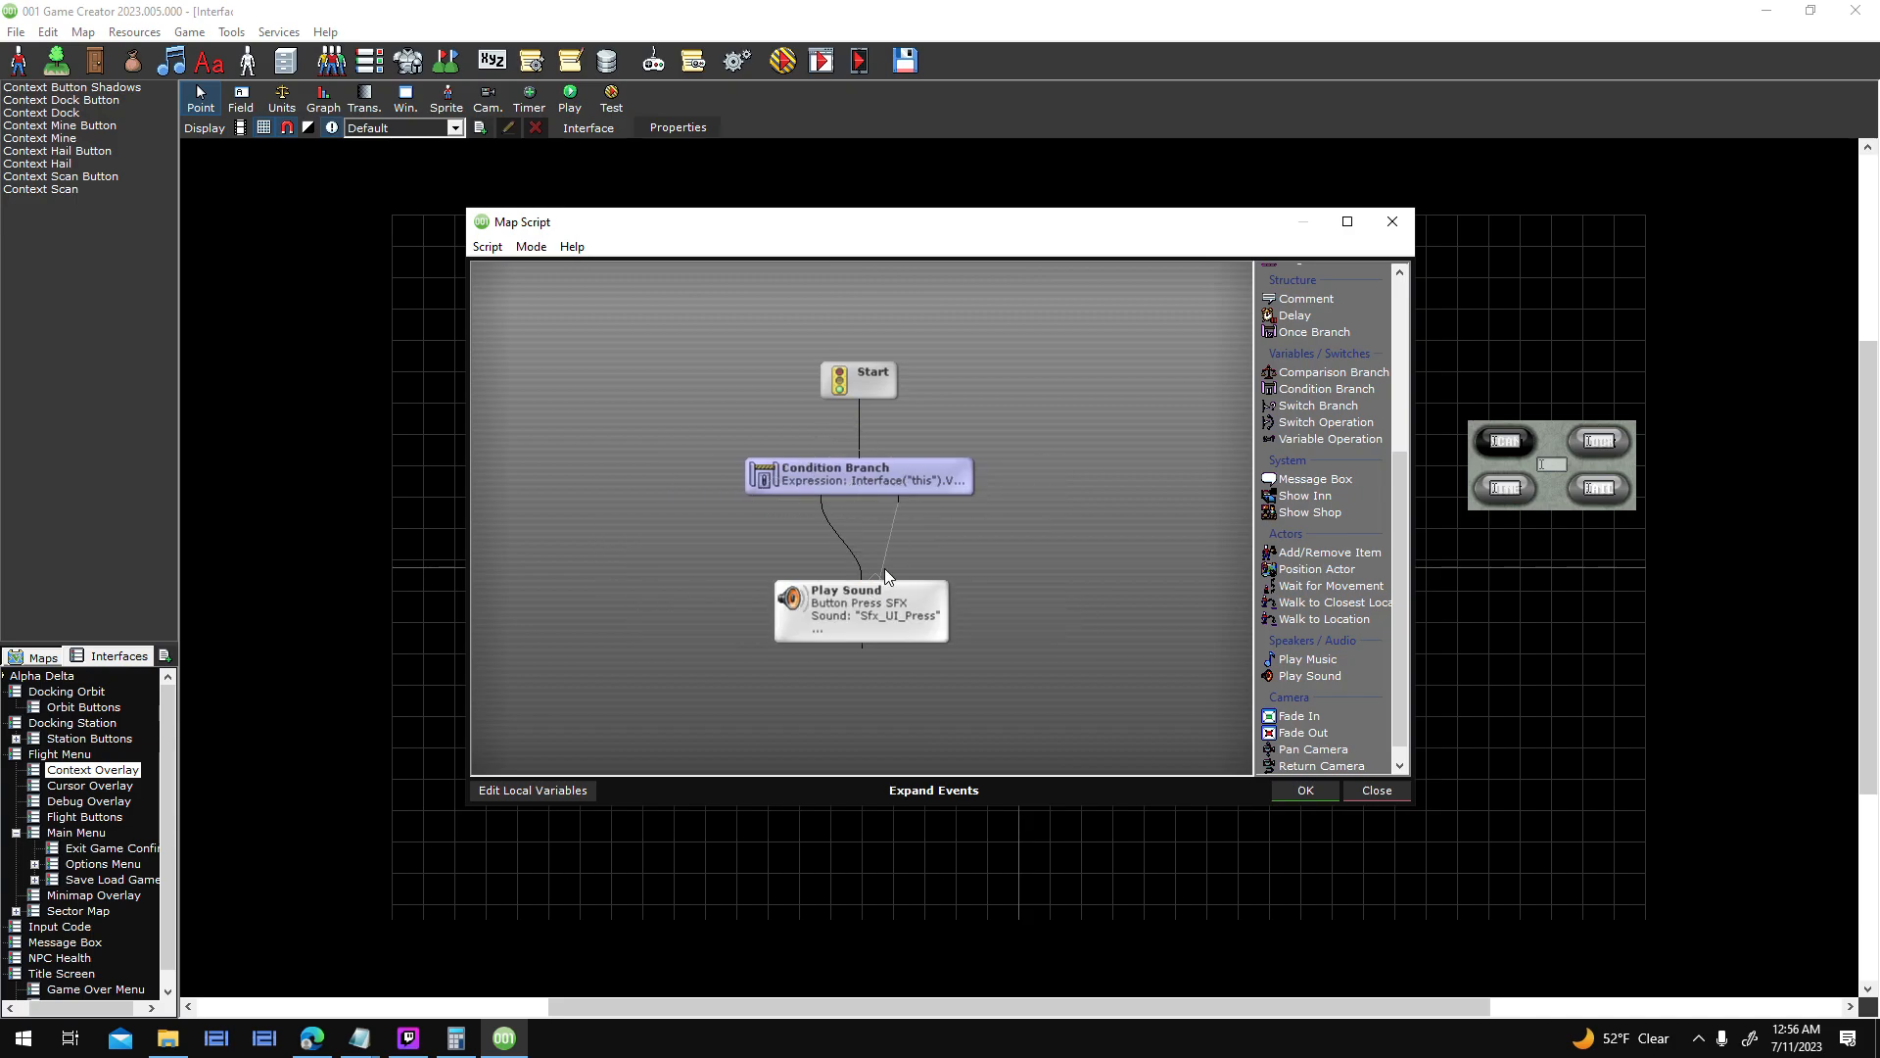
- Make the Condition Branch expression reference the Flight Buttons interface instead of "this", and accept the script and interface properties
double_click(901, 488)
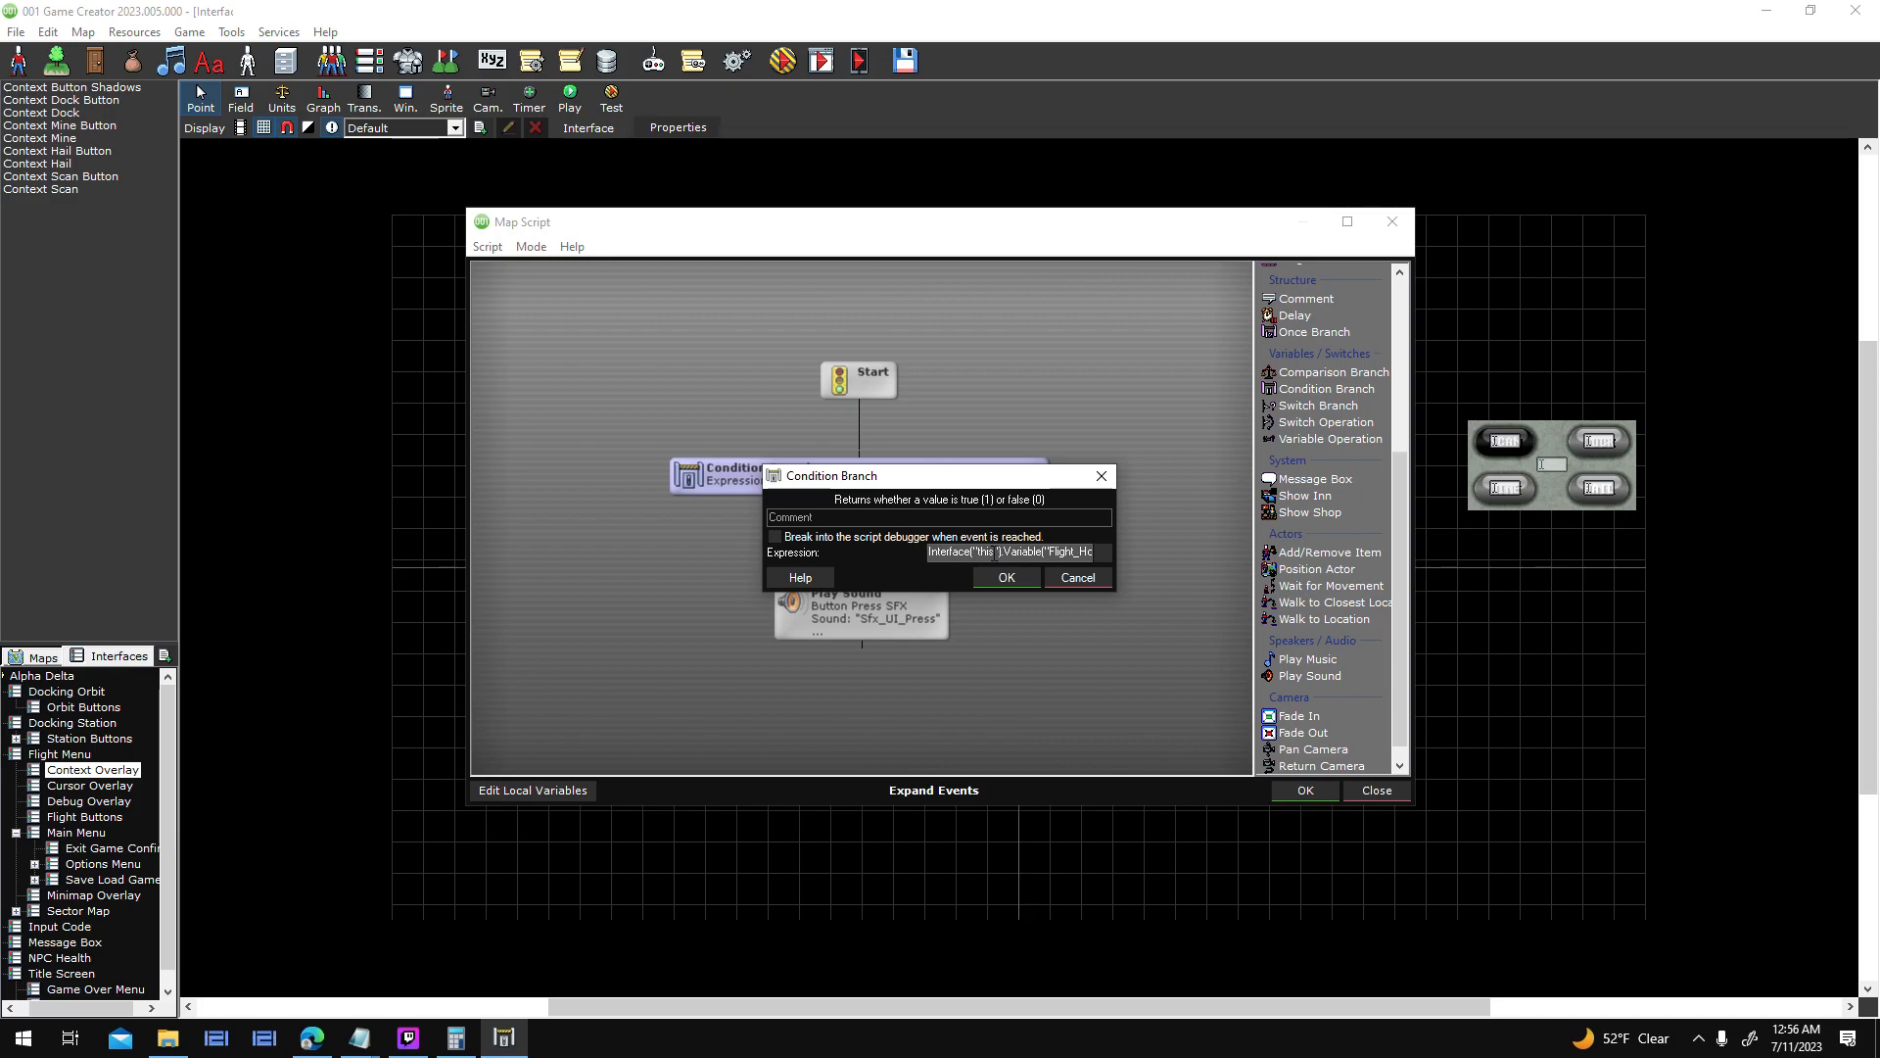
text(Flig)
key(Return)
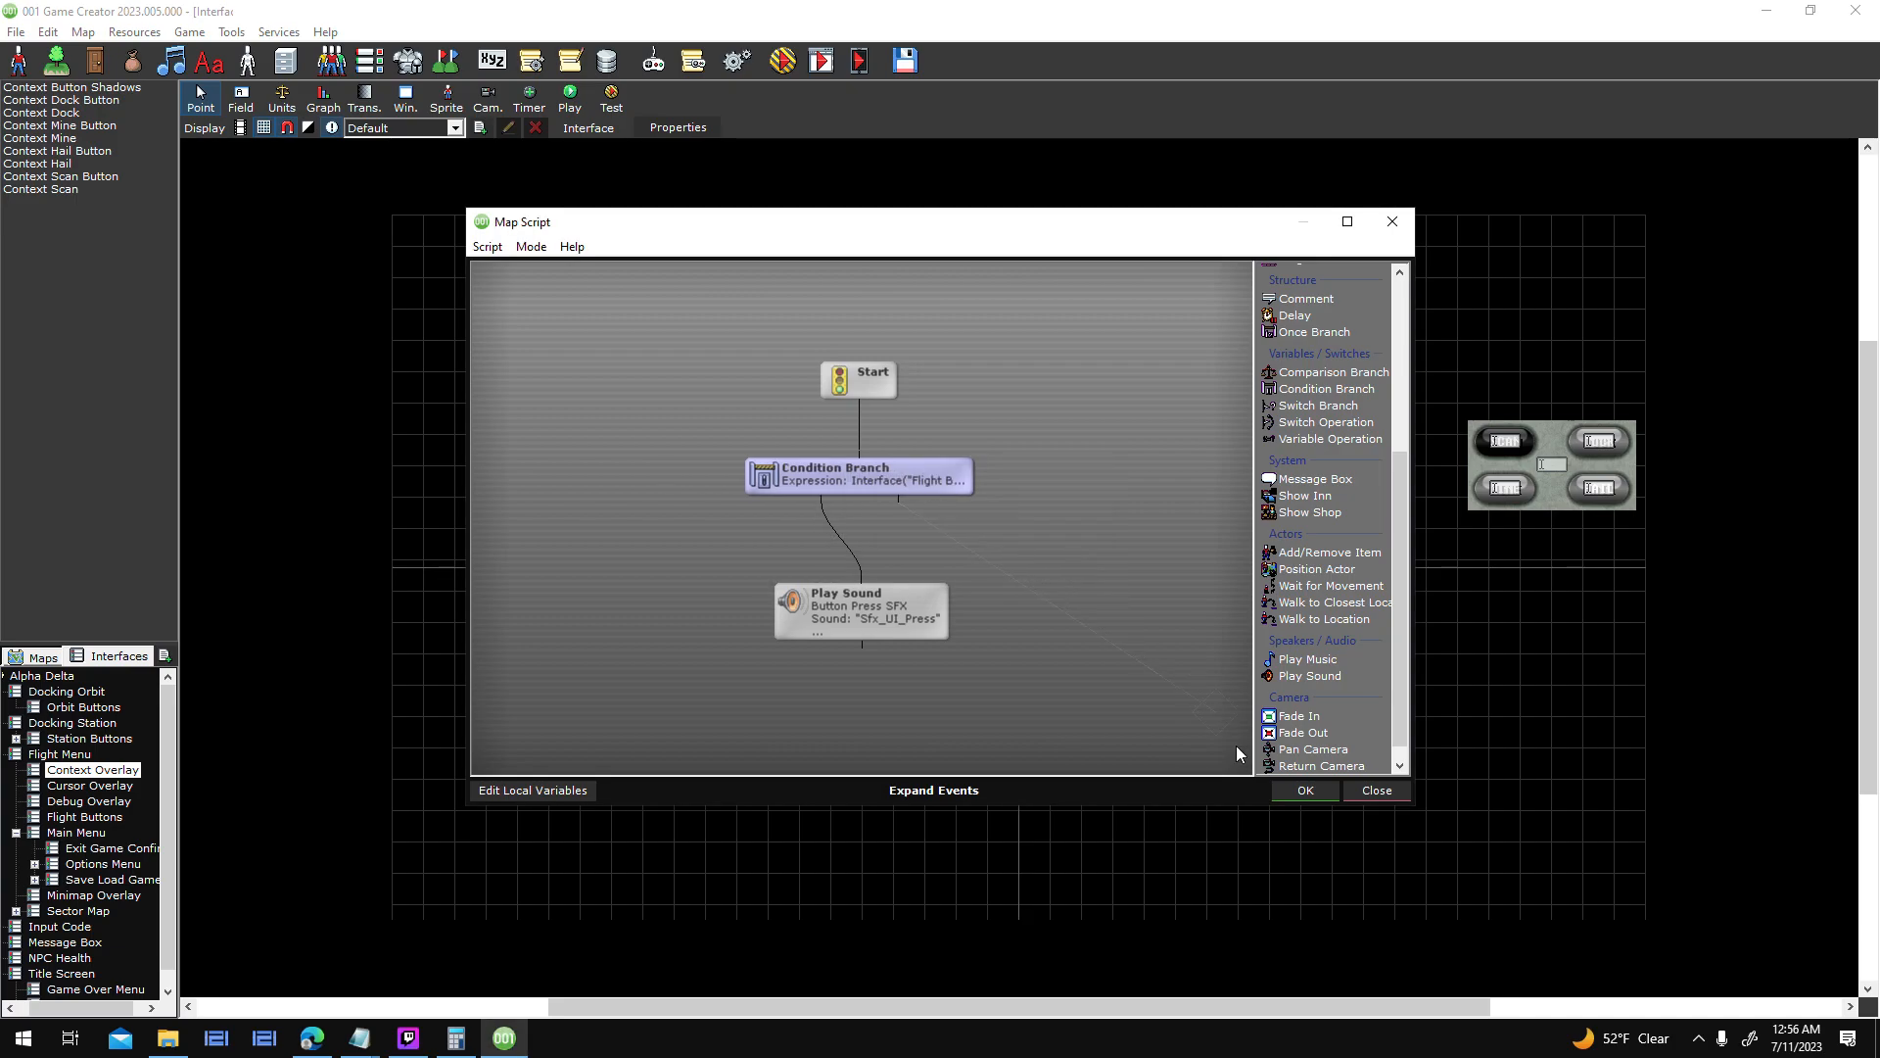
click(1285, 789)
click(1083, 676)
- Save the interface, test-run the game and continue from the All Planets Scanned save
click(780, 61)
click(899, 583)
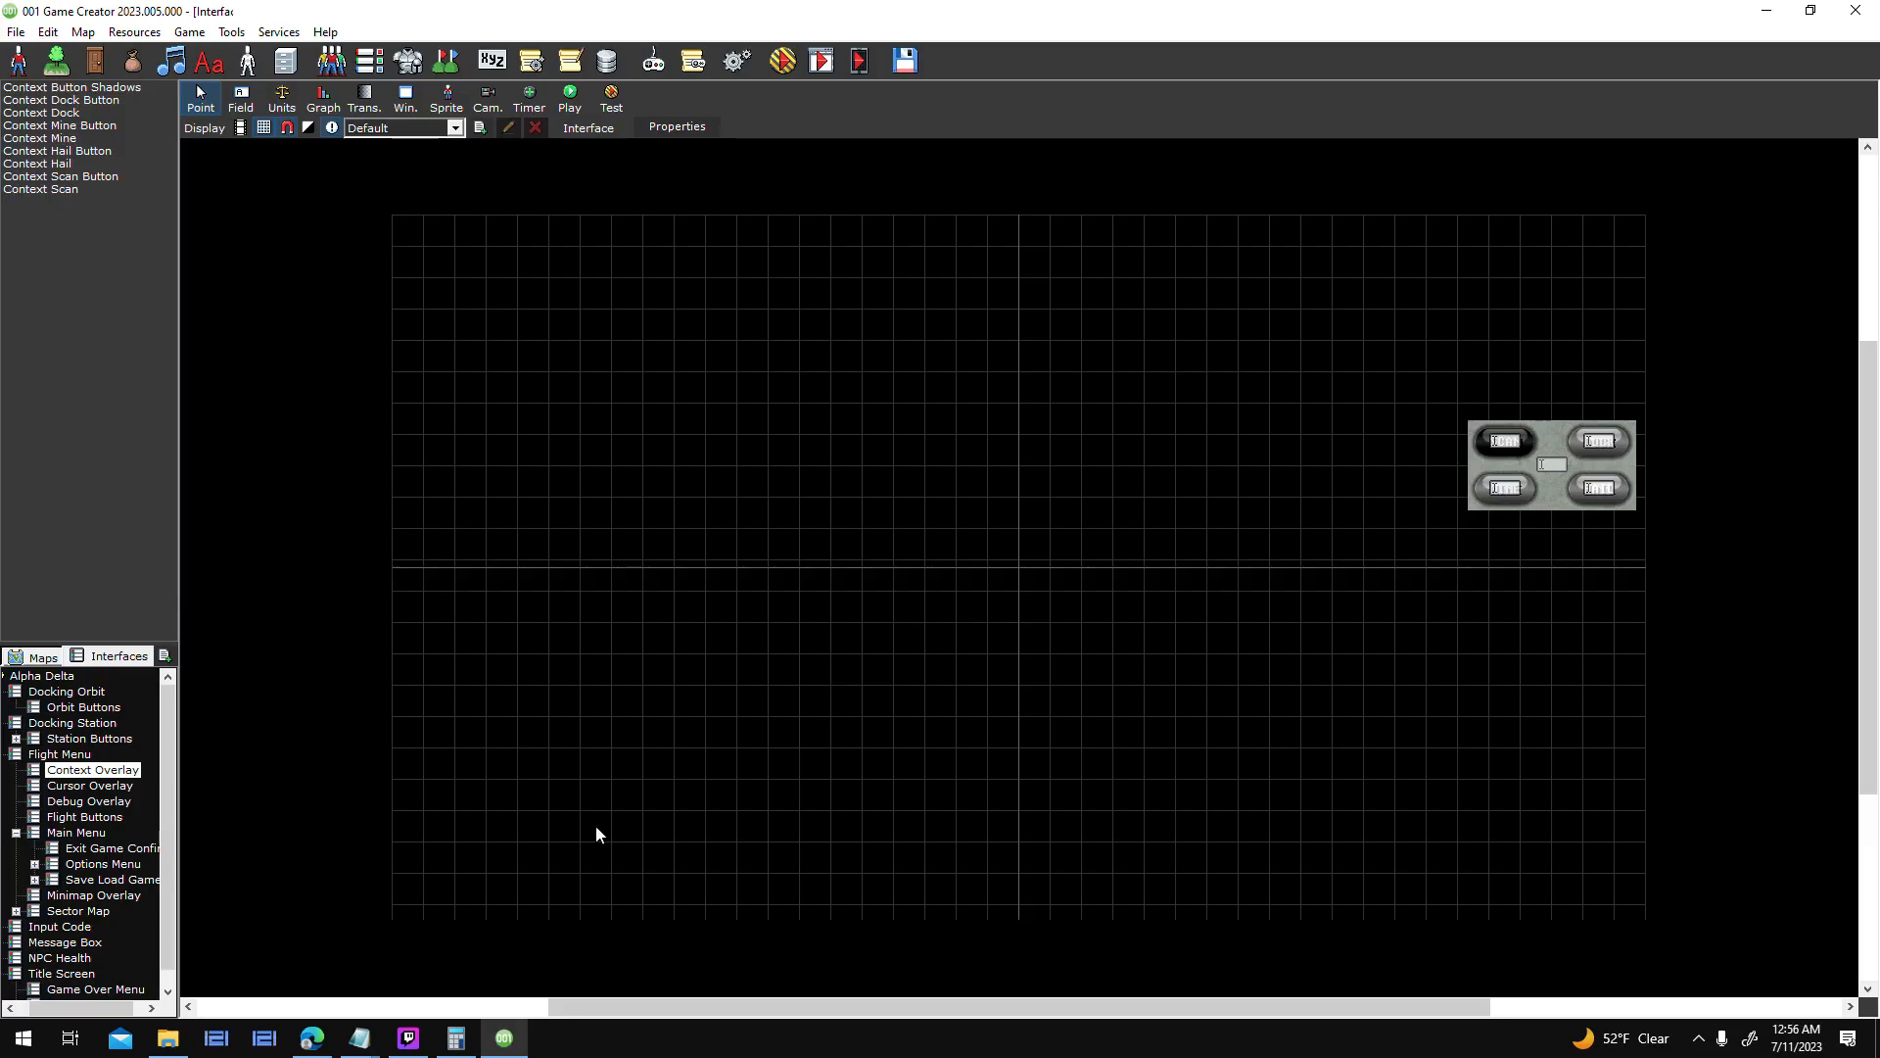
click(409, 1036)
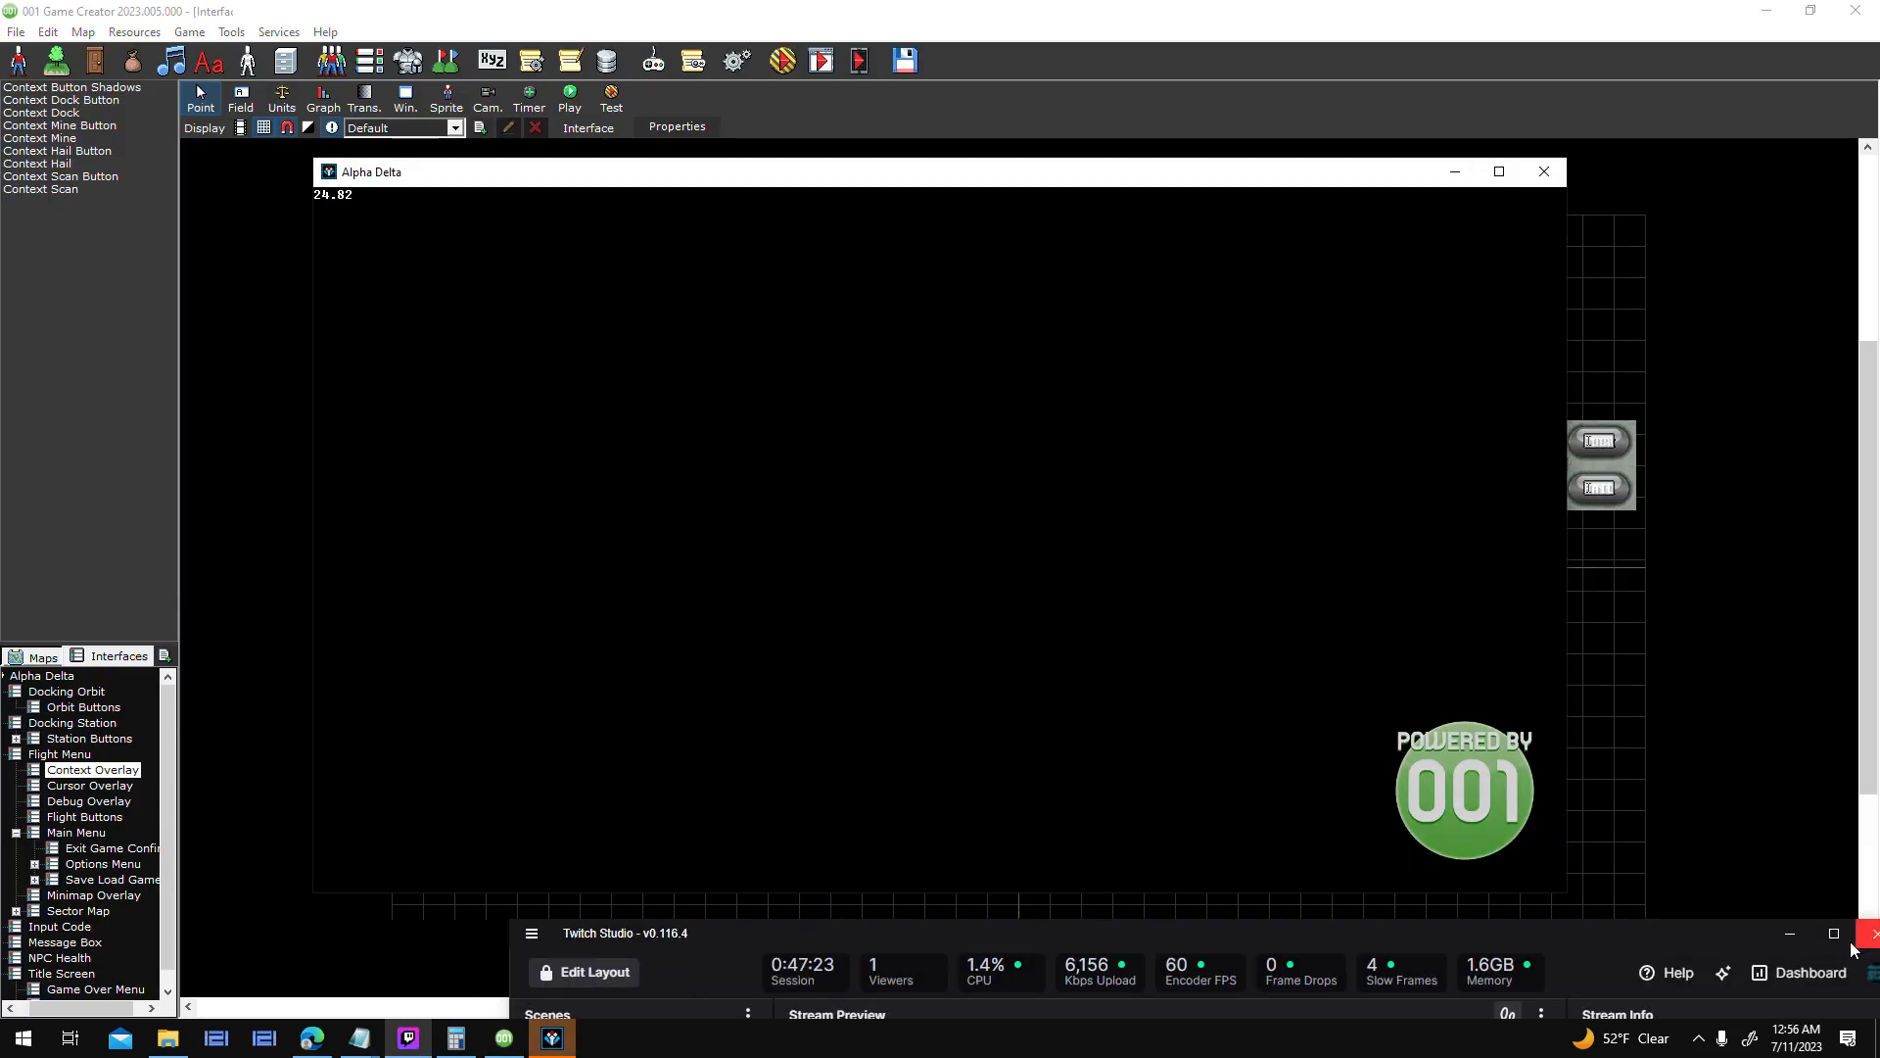
click(1804, 938)
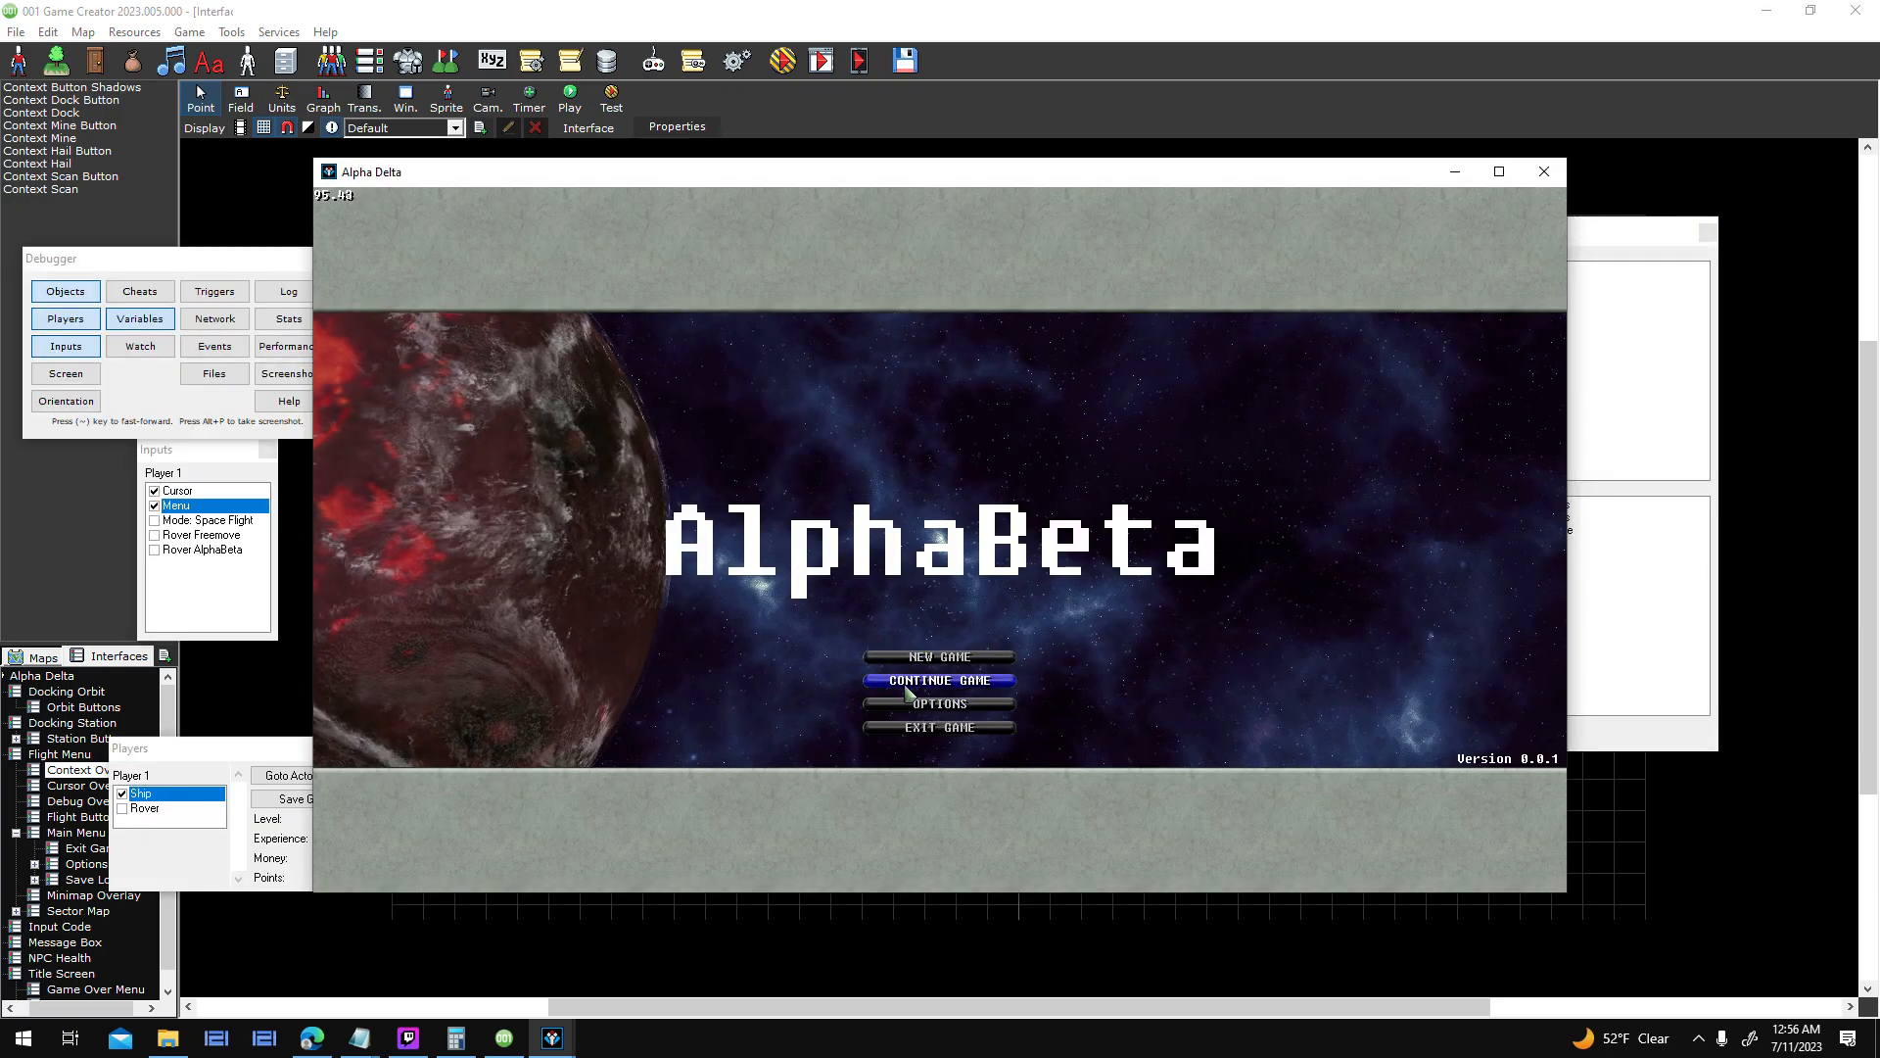
click(905, 682)
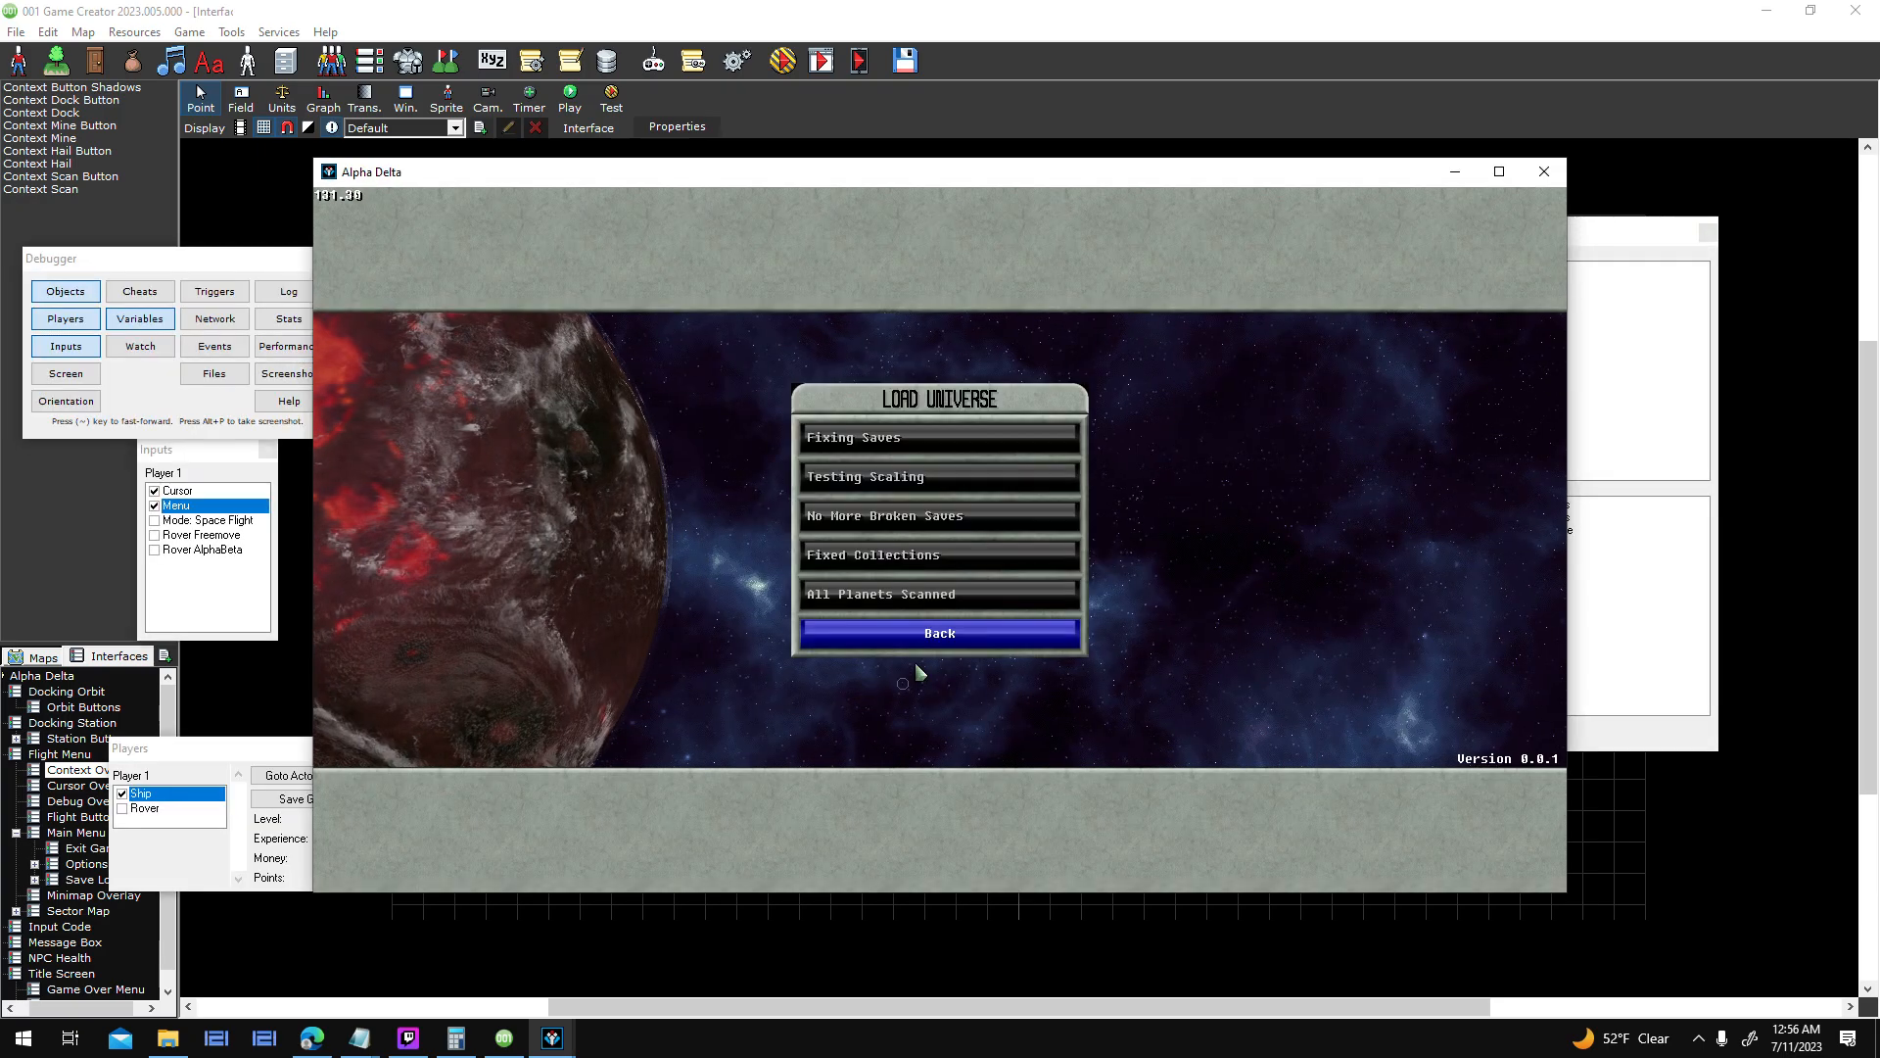
click(939, 597)
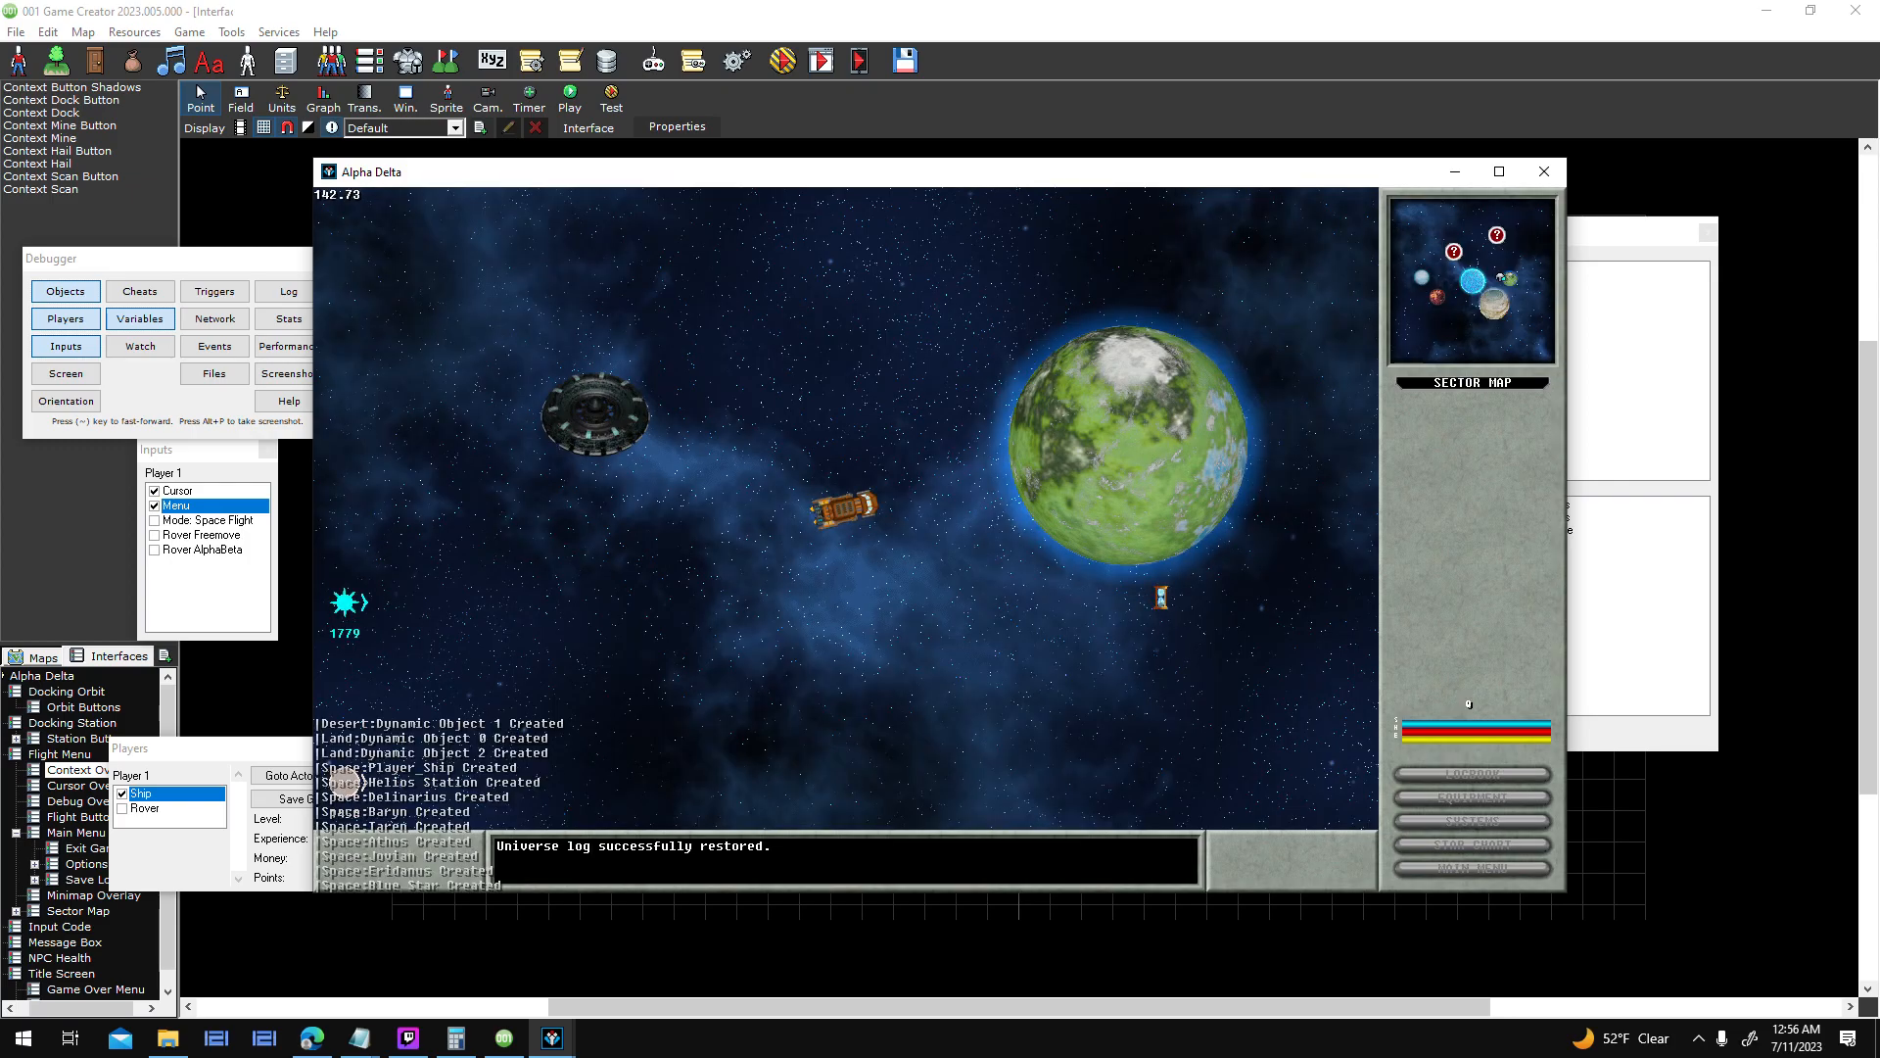
- Test selecting and deselecting the planet Athos in space flight, then open and close the Star Chart
click(1183, 487)
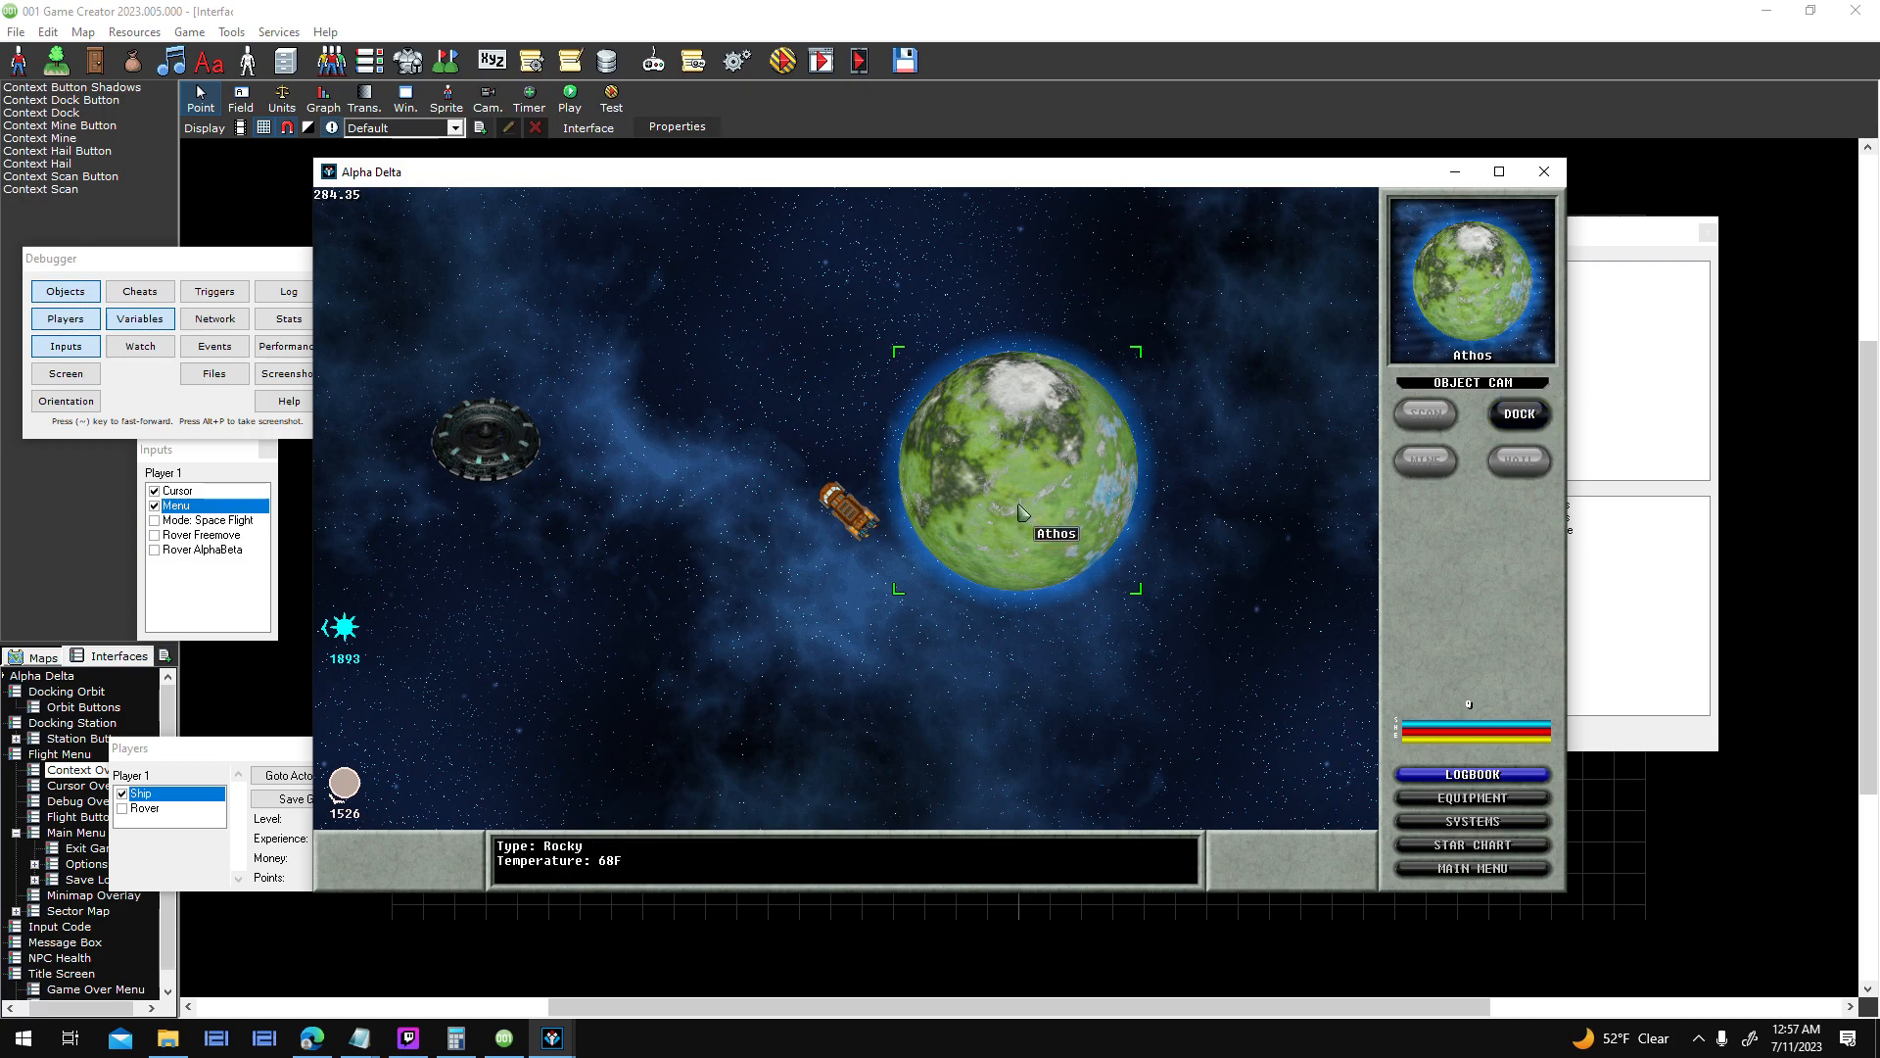
click(789, 442)
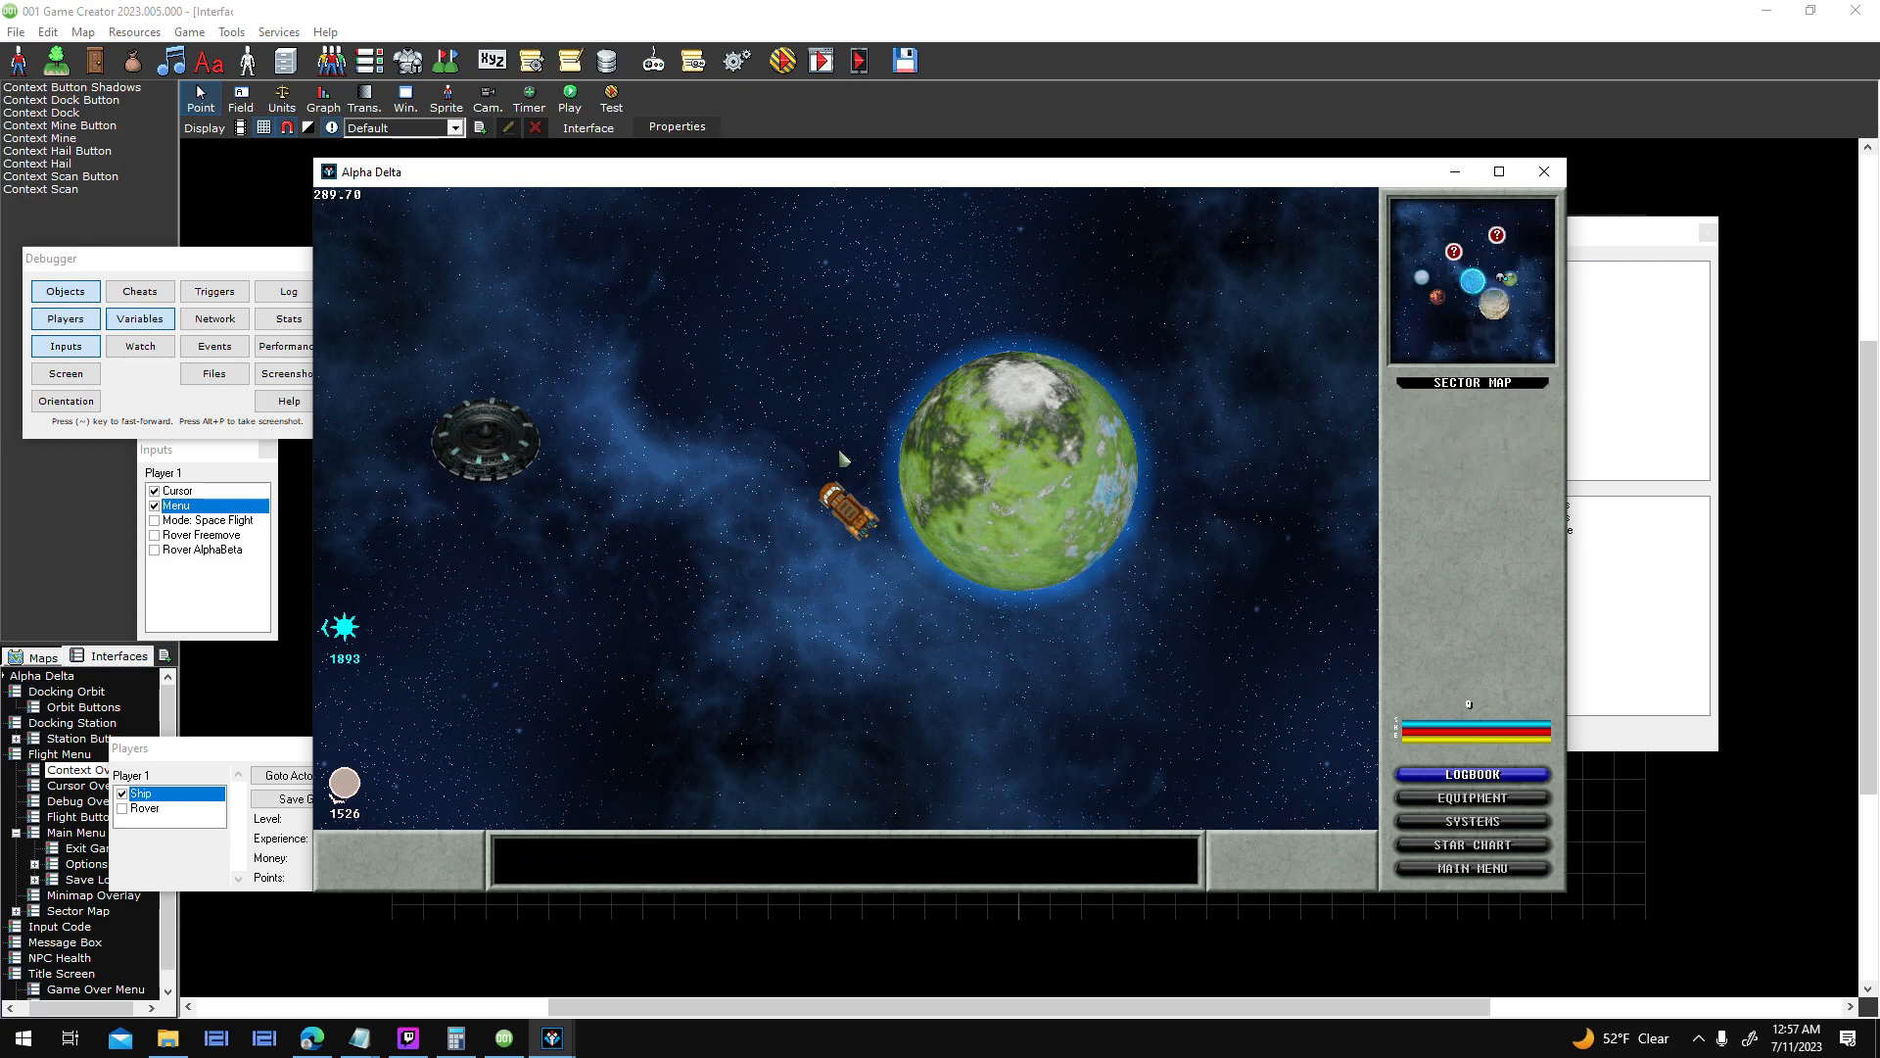
click(999, 460)
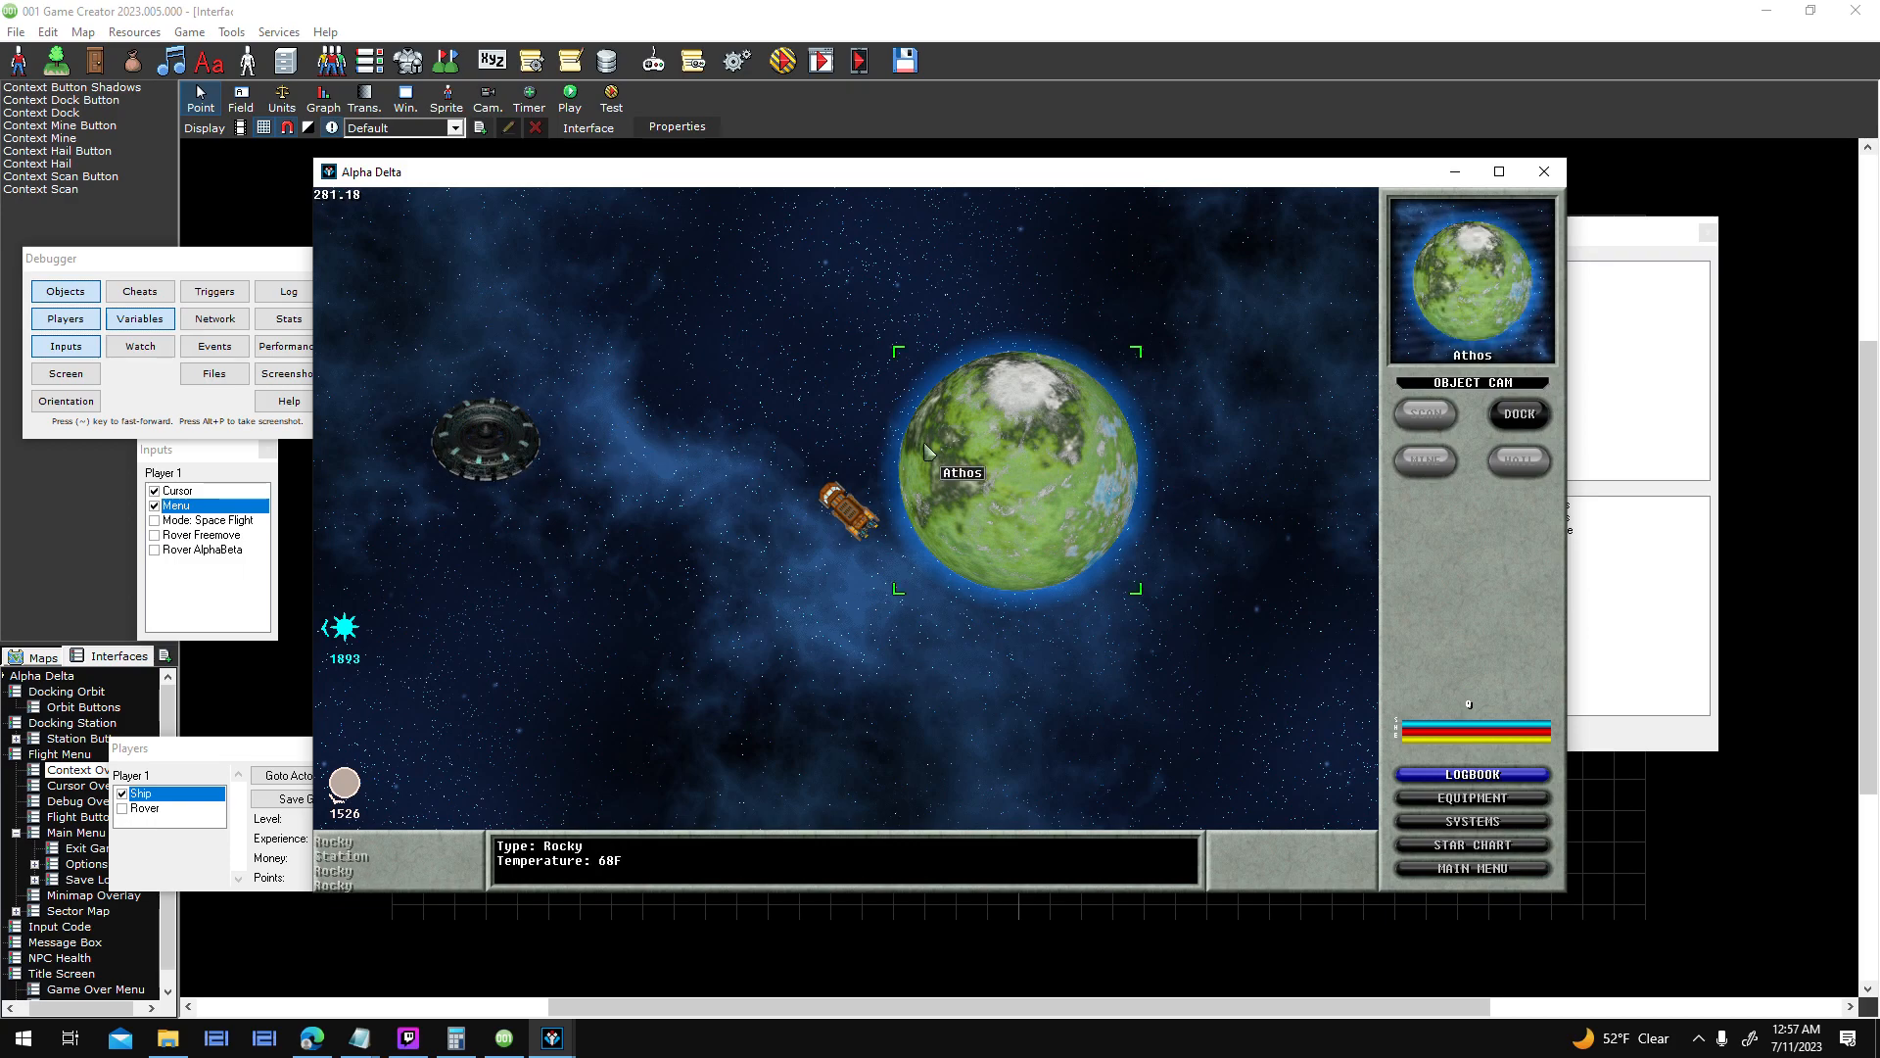
click(1530, 850)
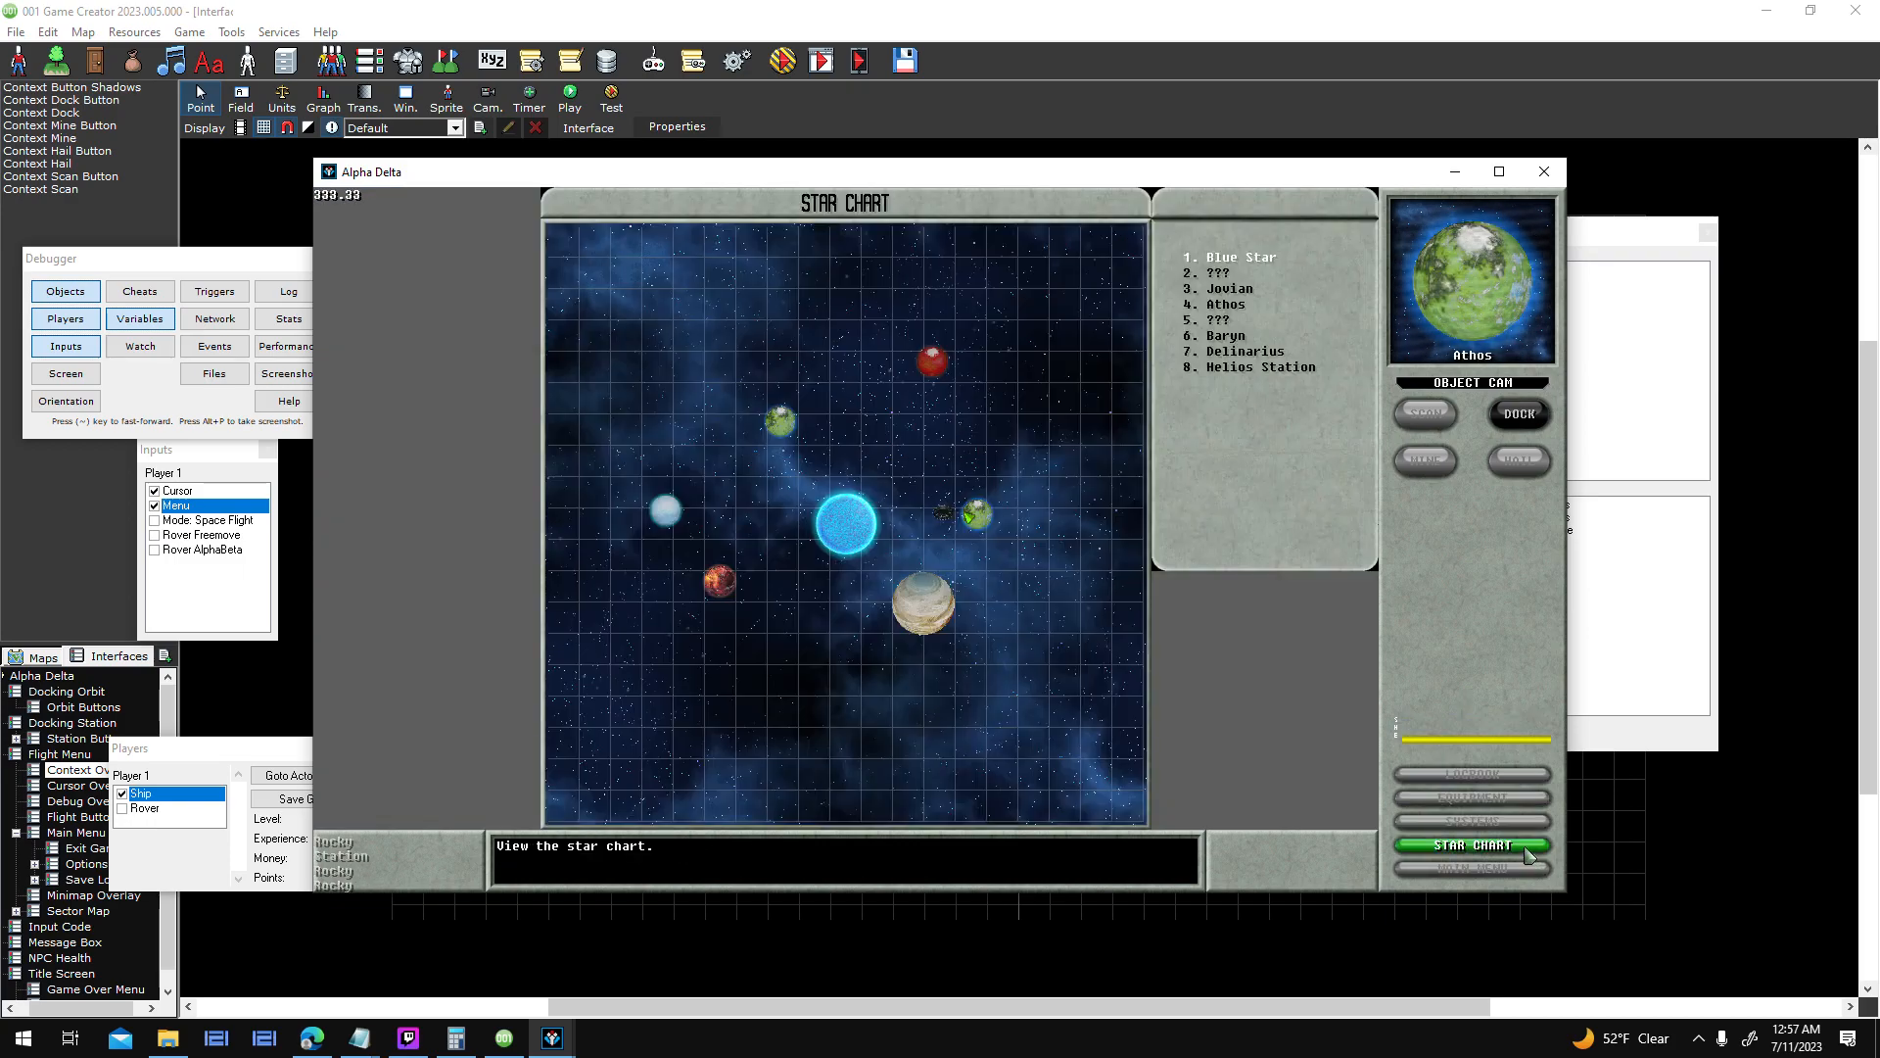
click(1530, 852)
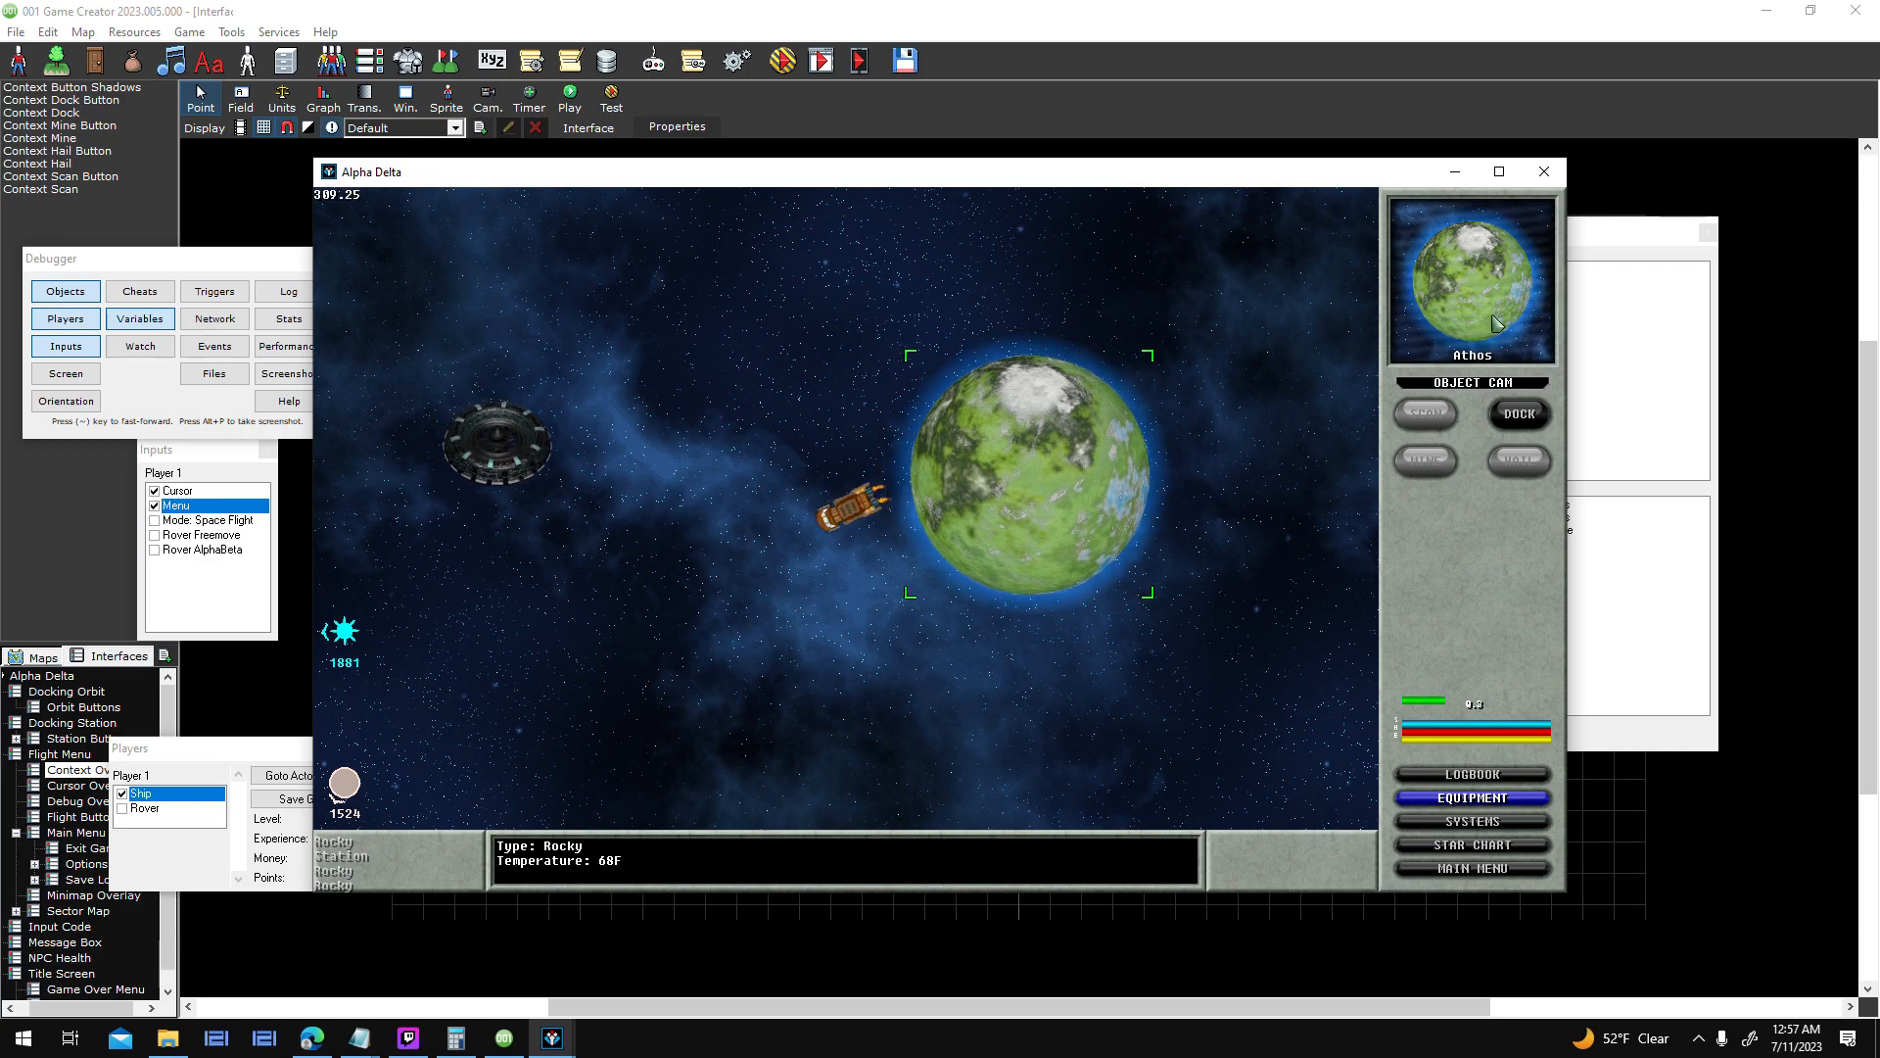
- Maximize the game window, dock at Helios Station, and enter and leave its Story Node
click(1499, 172)
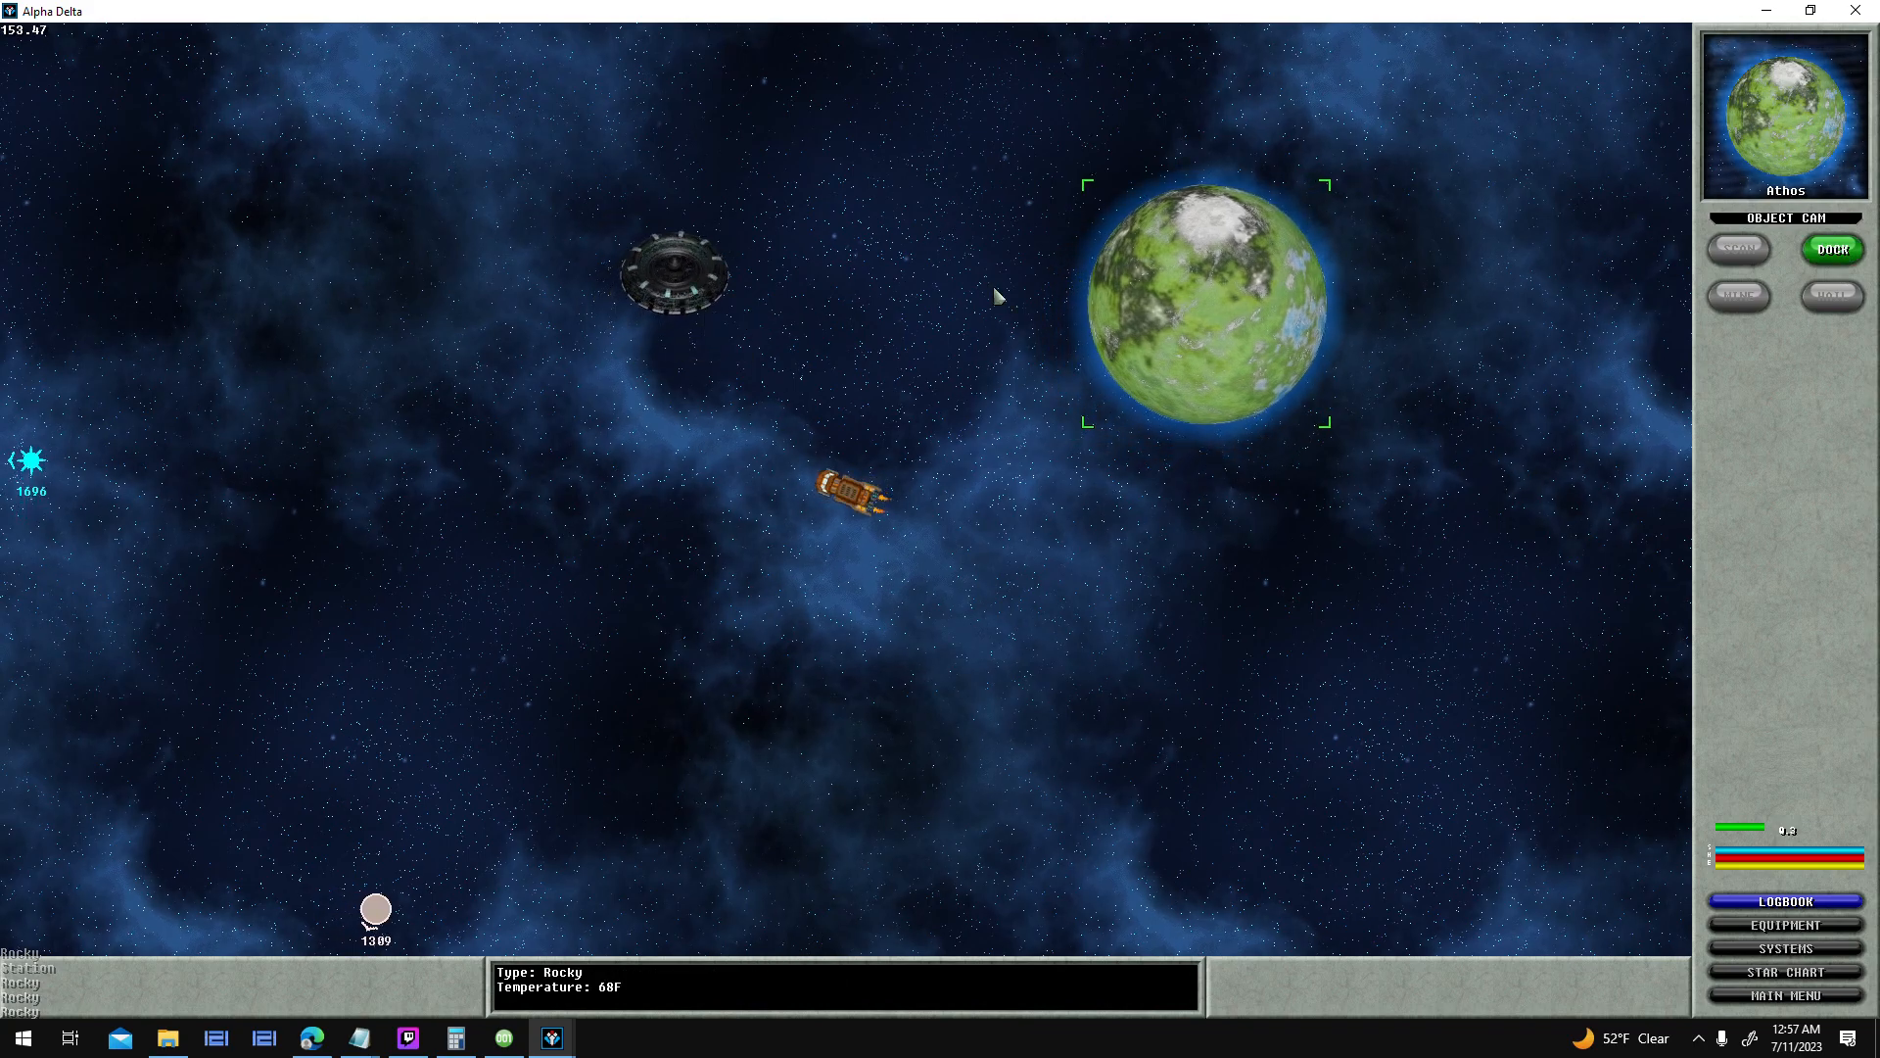
click(762, 327)
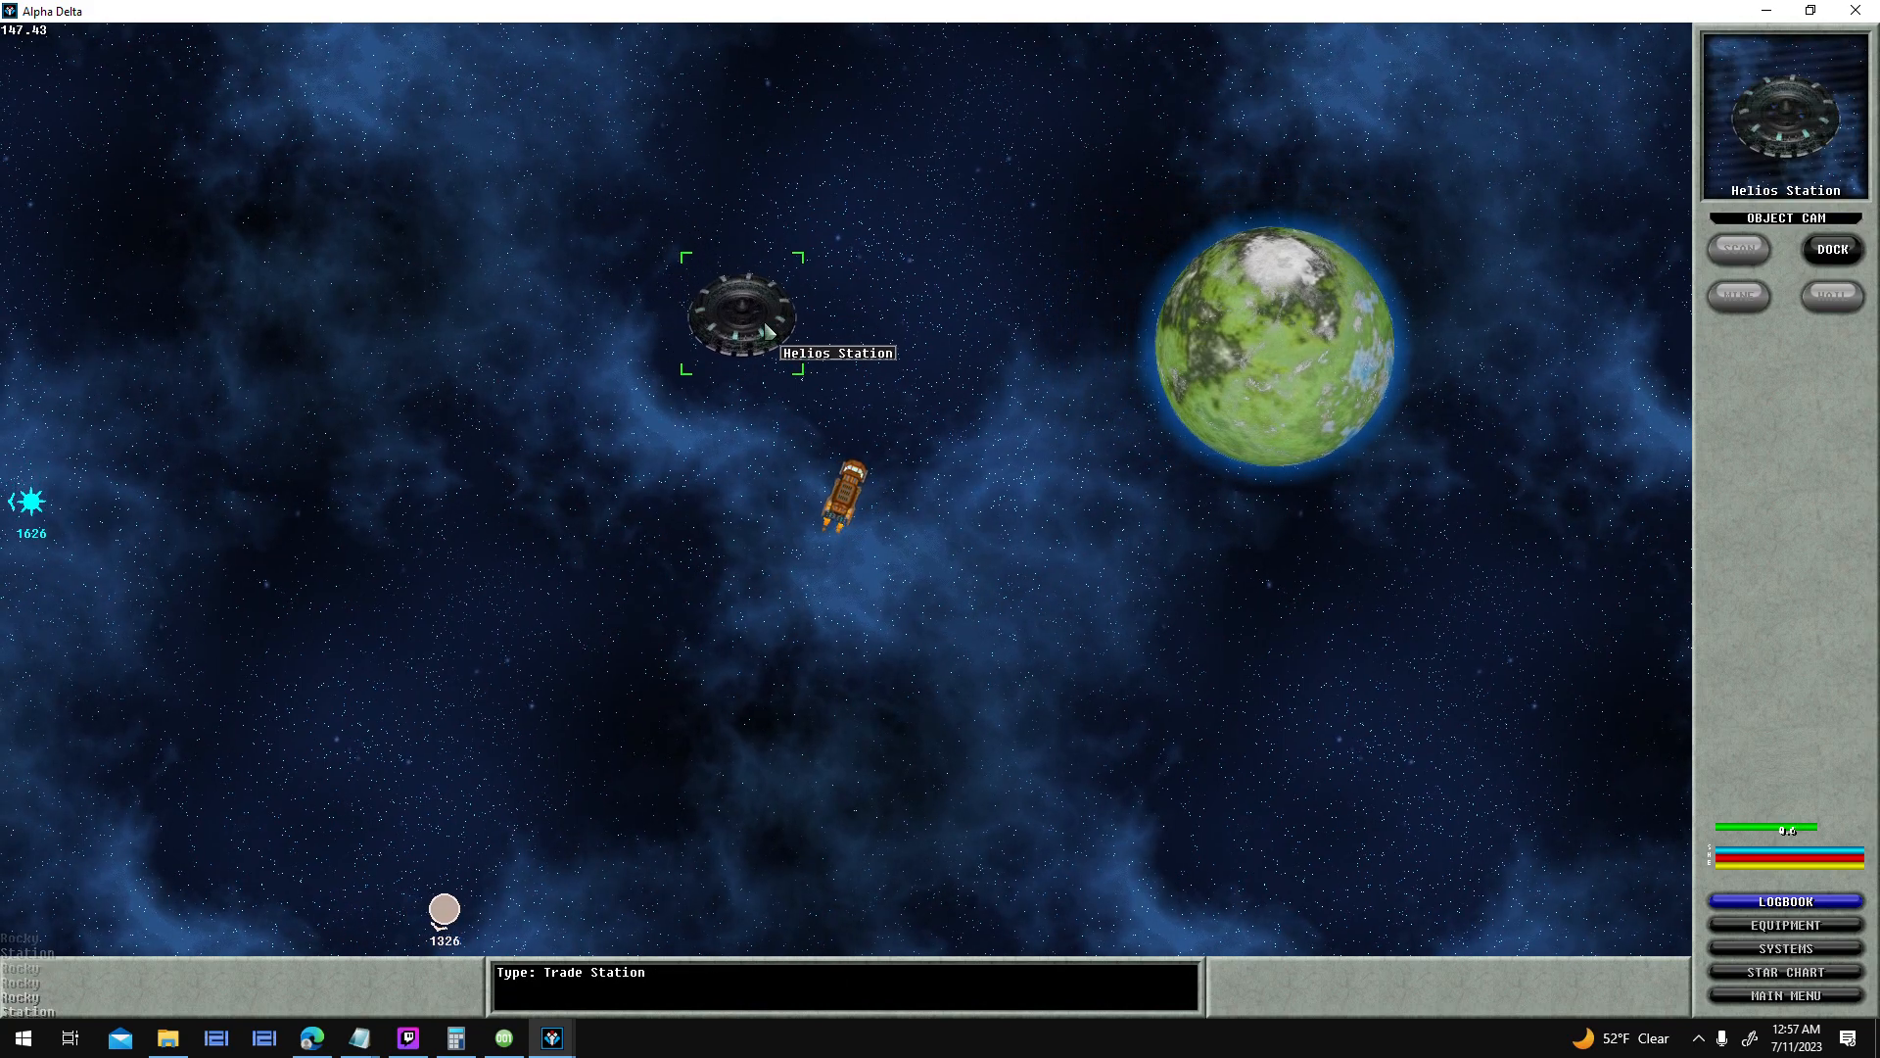
click(1813, 256)
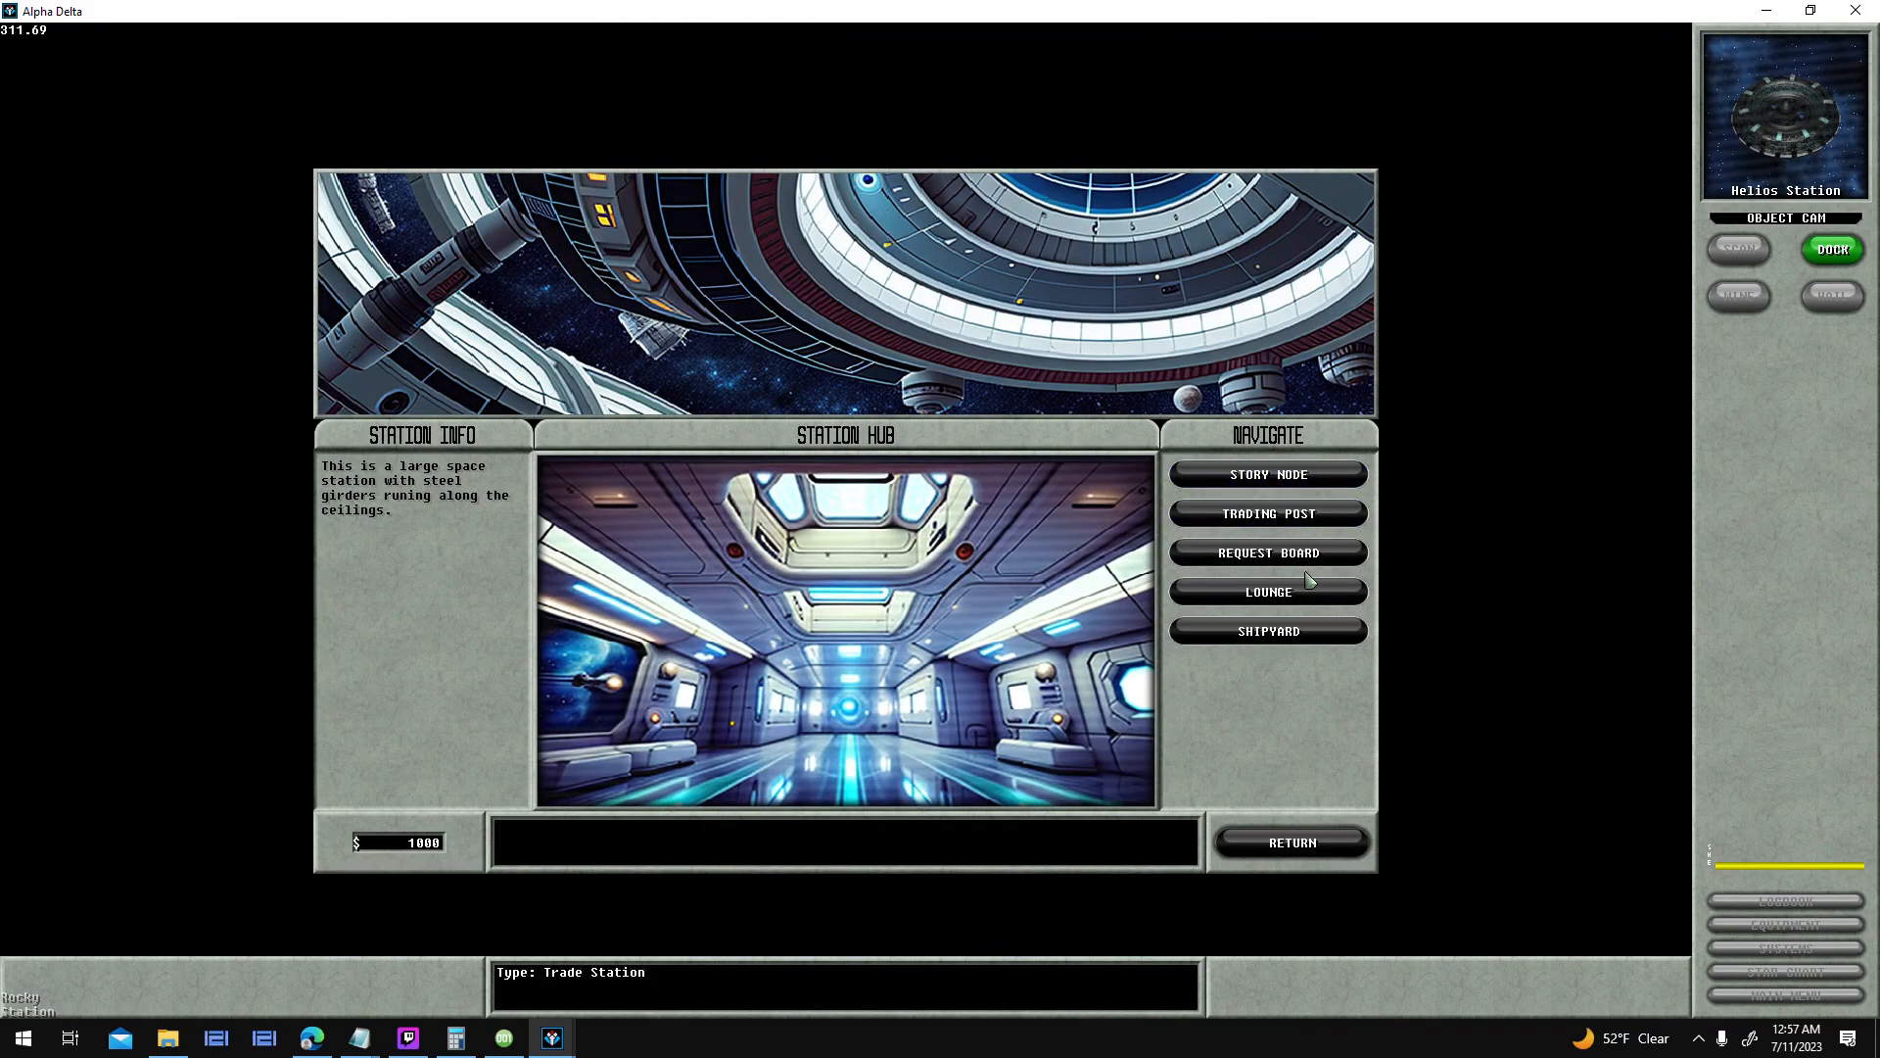
click(1305, 476)
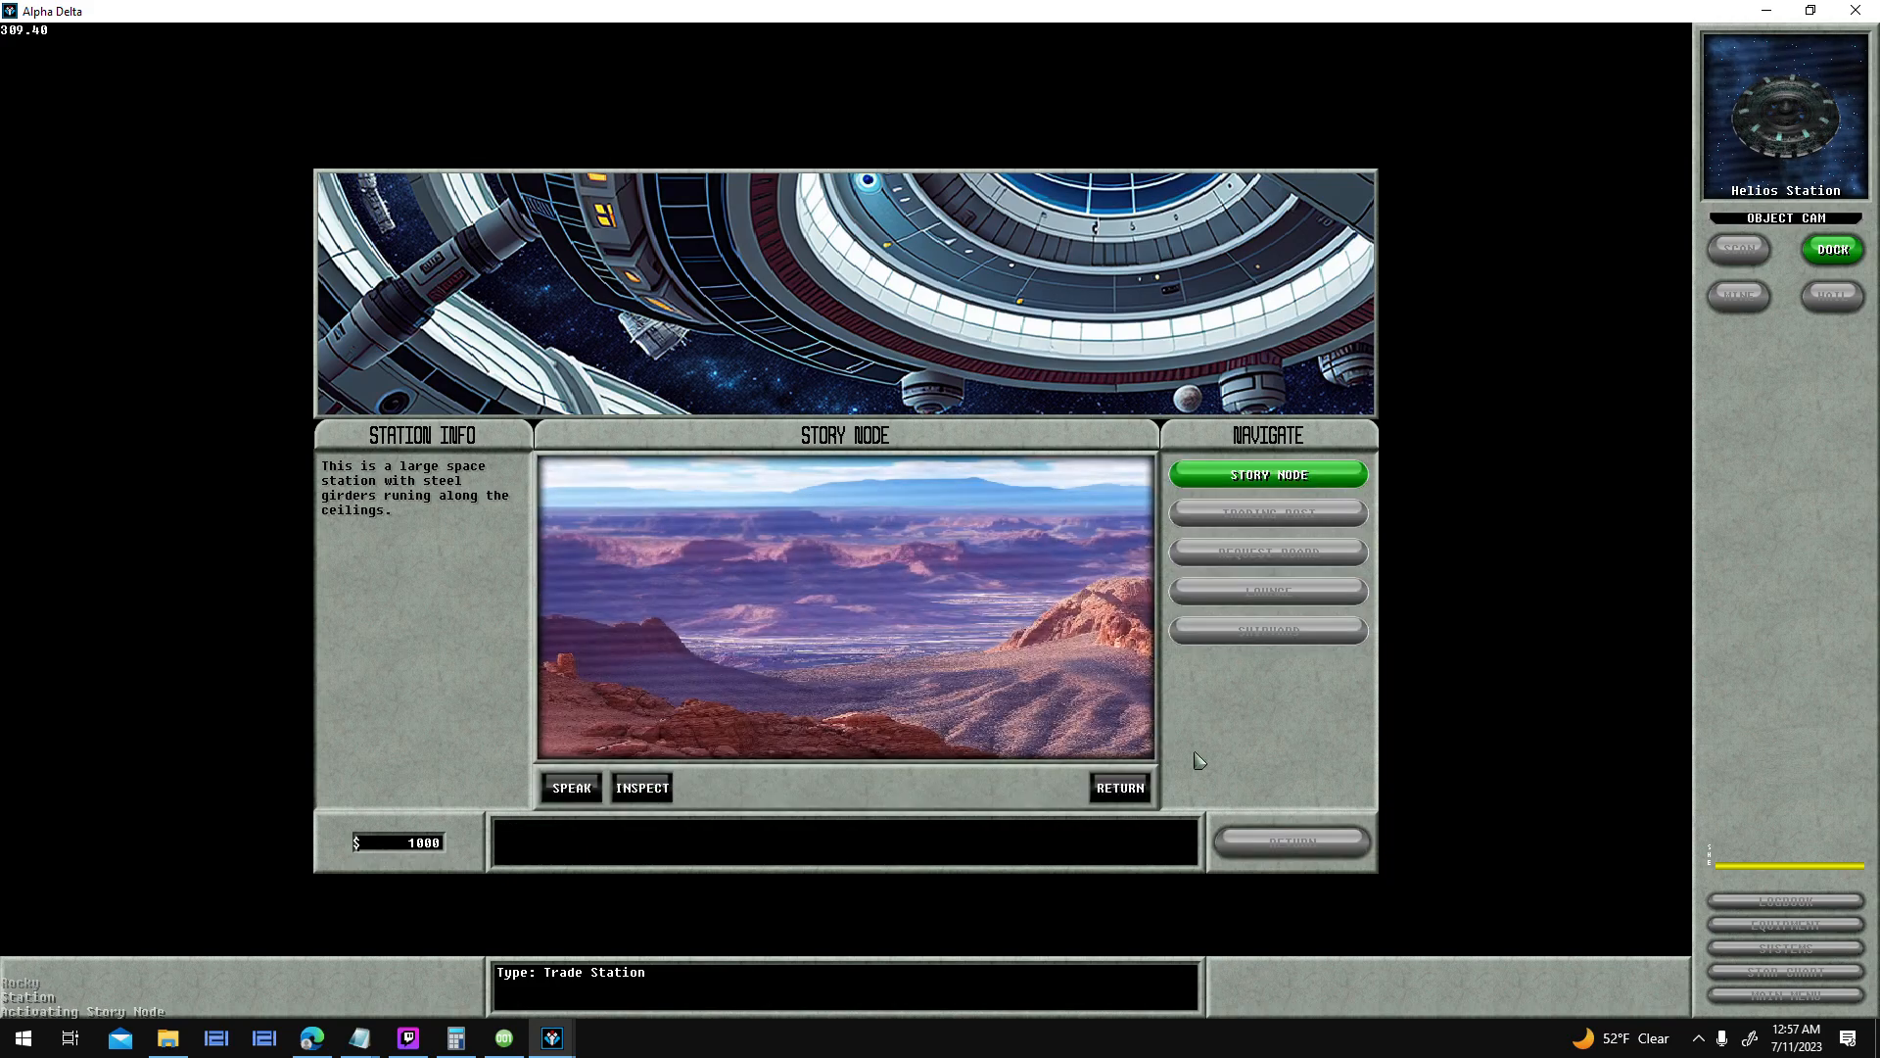
click(1134, 783)
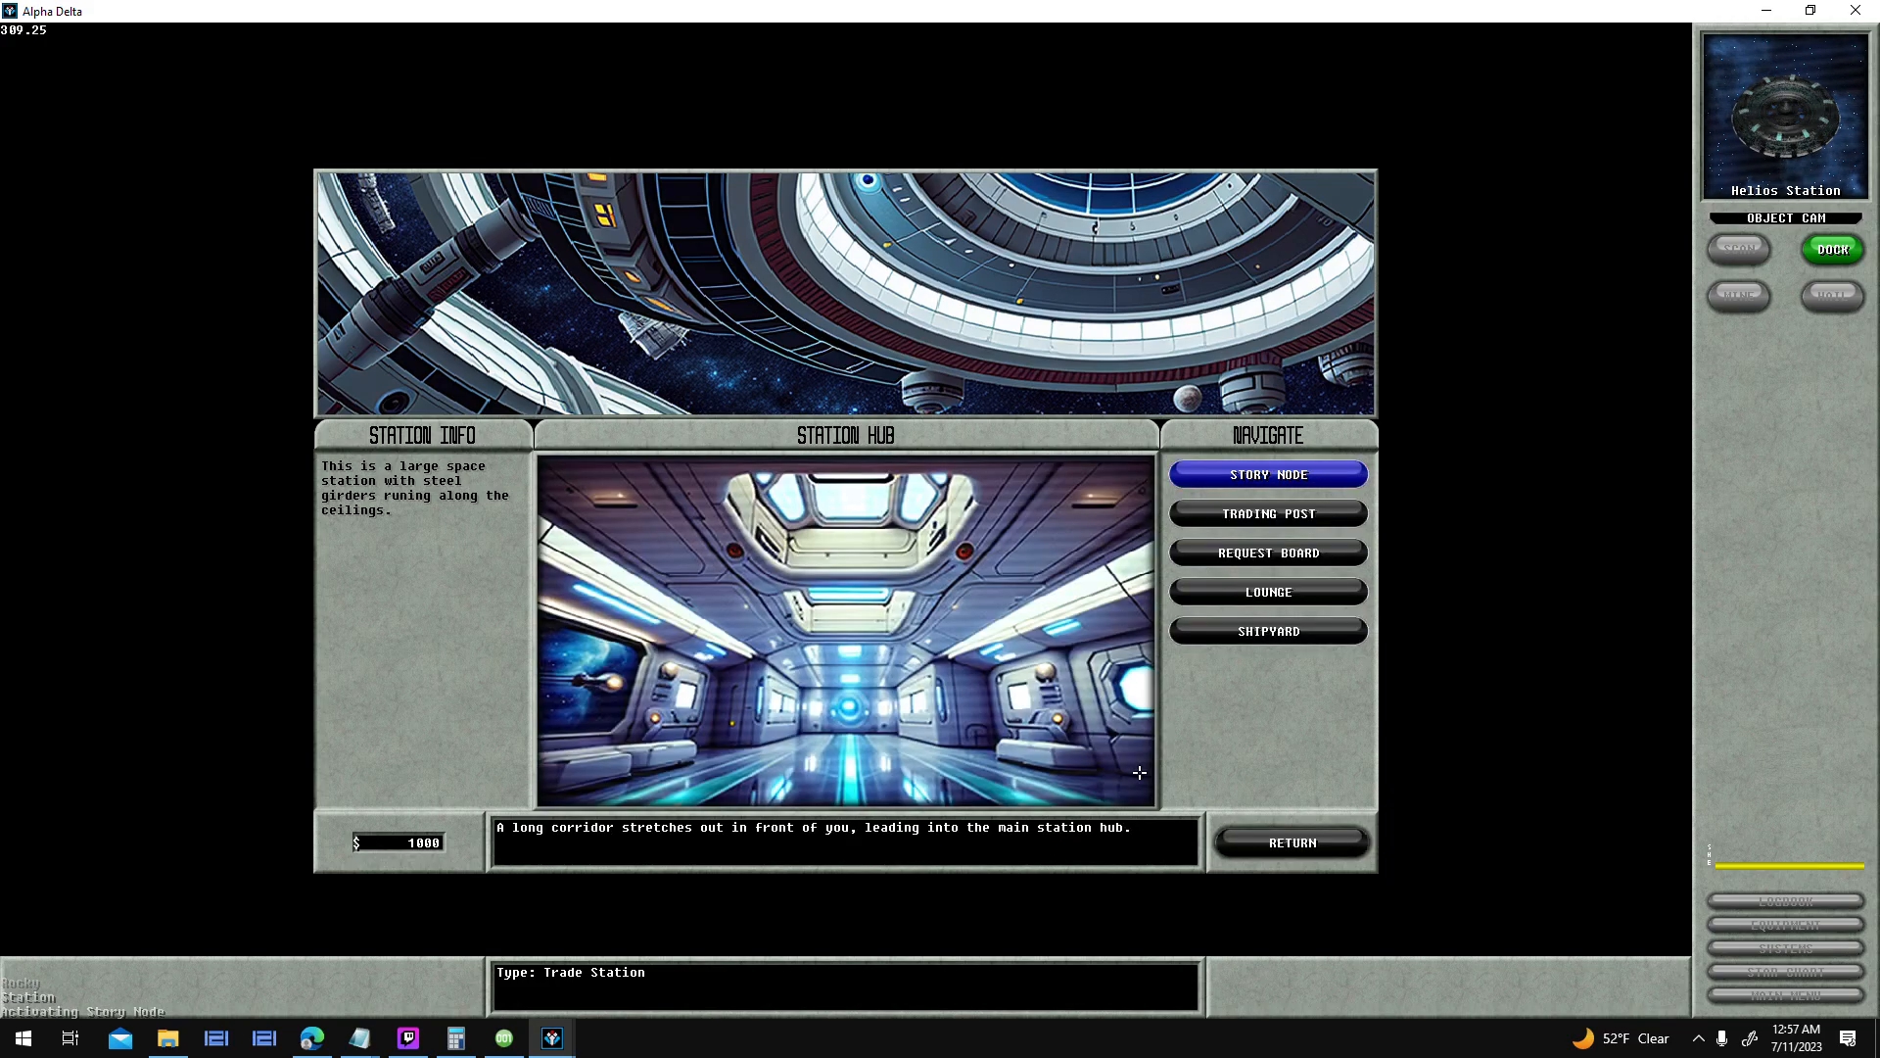
- Test entering and leaving the station's Lounge and Trading Post, then return to space flight
click(1254, 595)
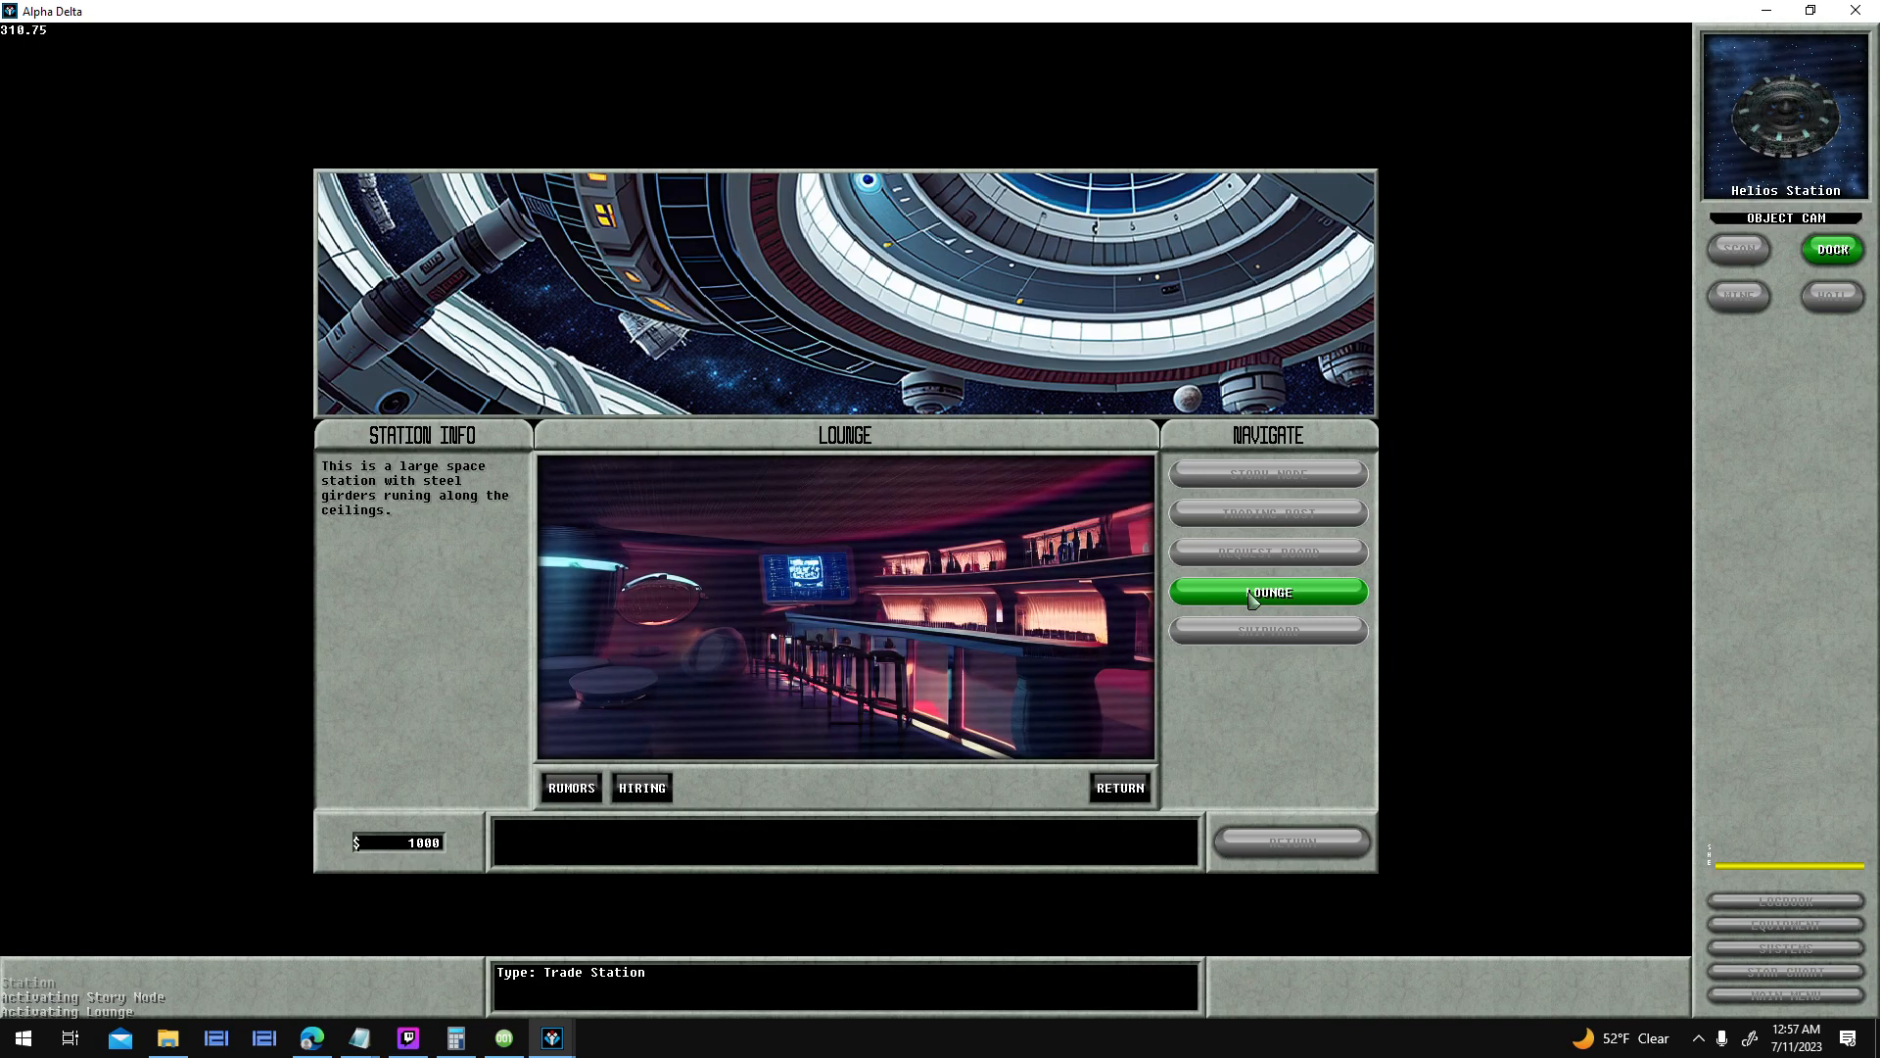
click(1254, 595)
key(Up)
key(Return)
key(Escape)
key(Return)
key(Escape)
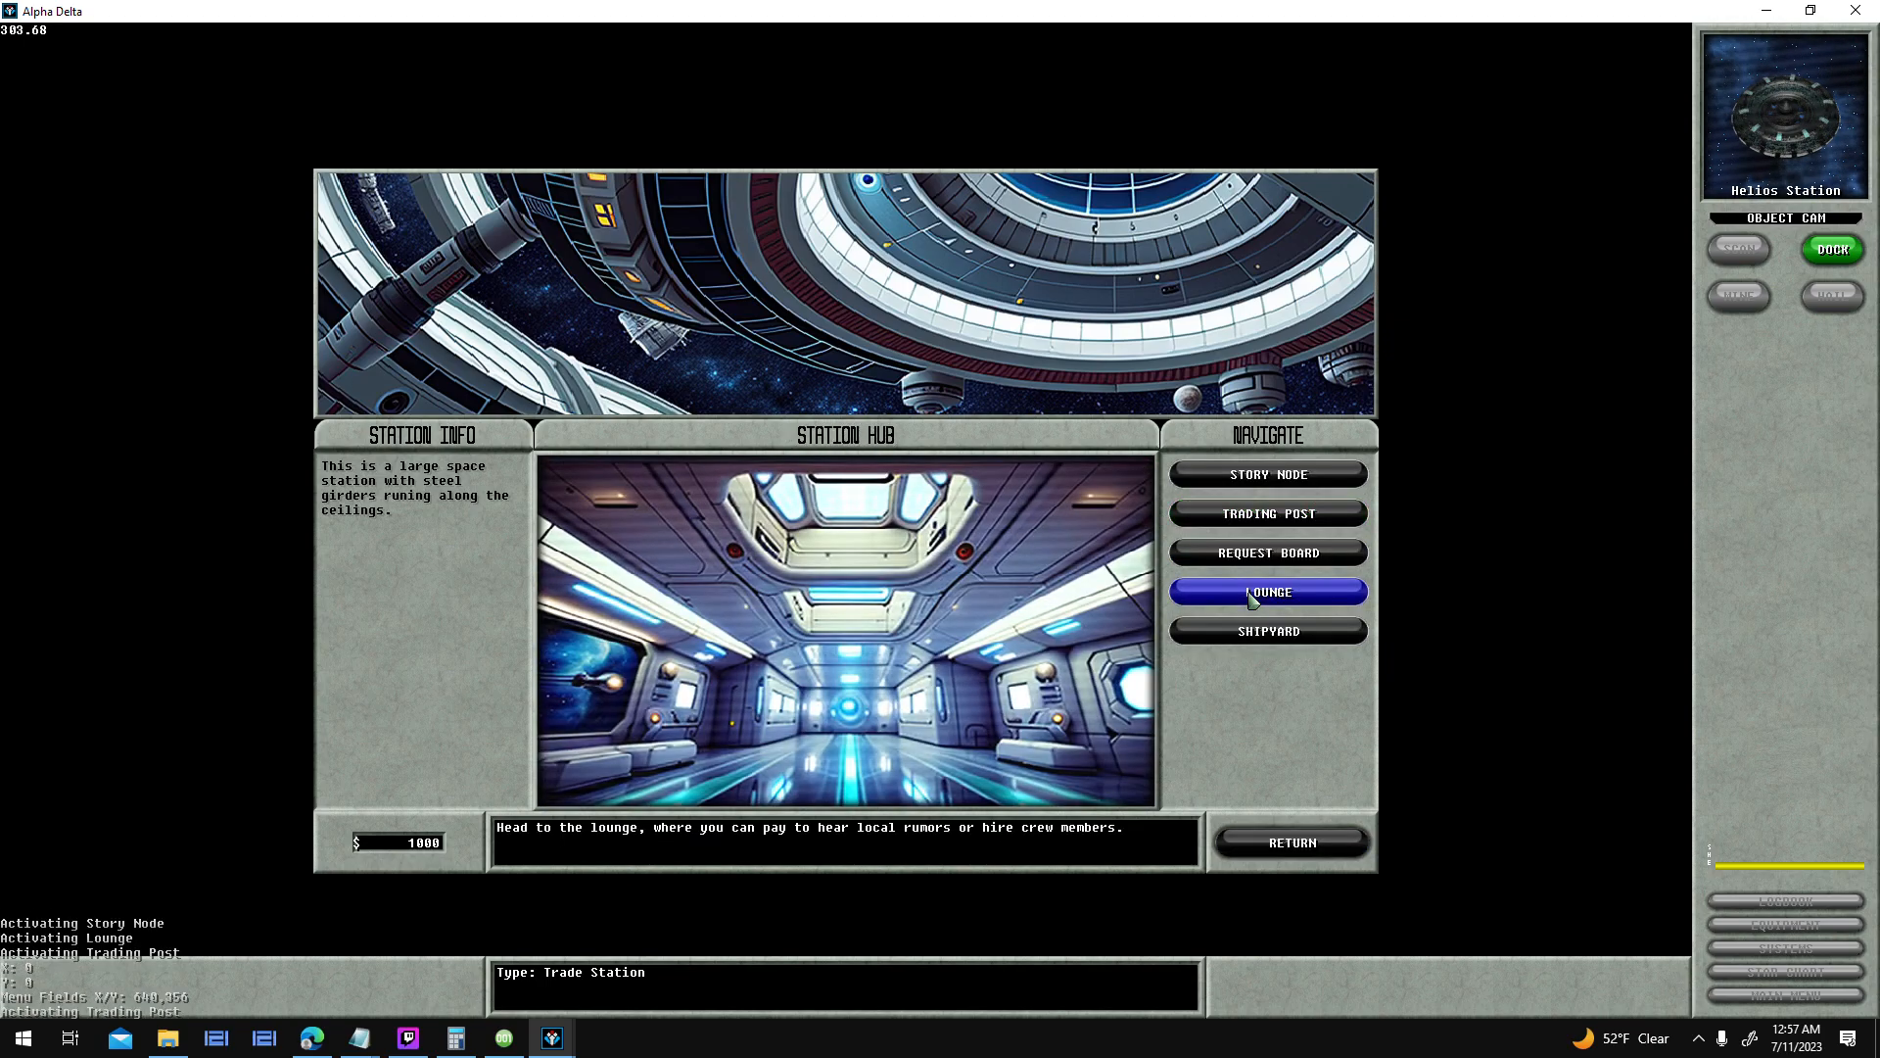
key(Escape)
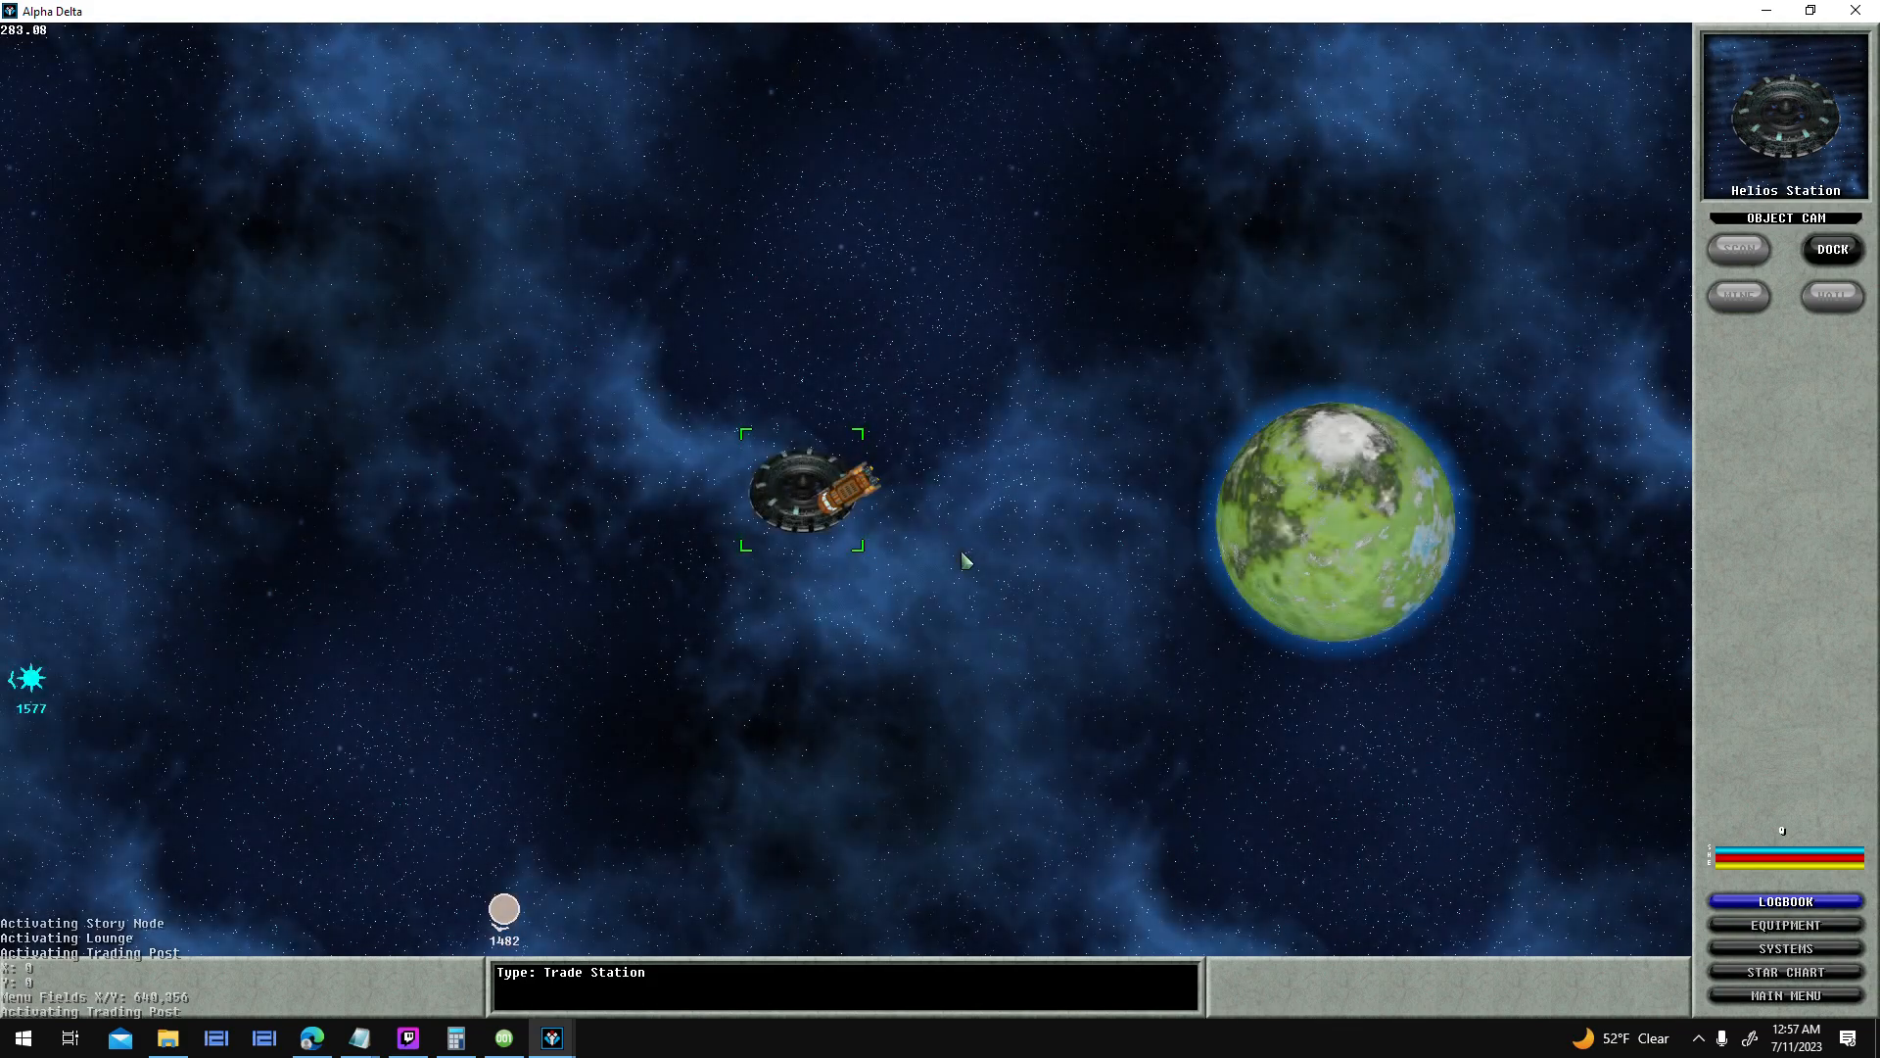
- Dock at Helios Station and return to flight, restore the game window's size, and dock at the station again
click(1832, 249)
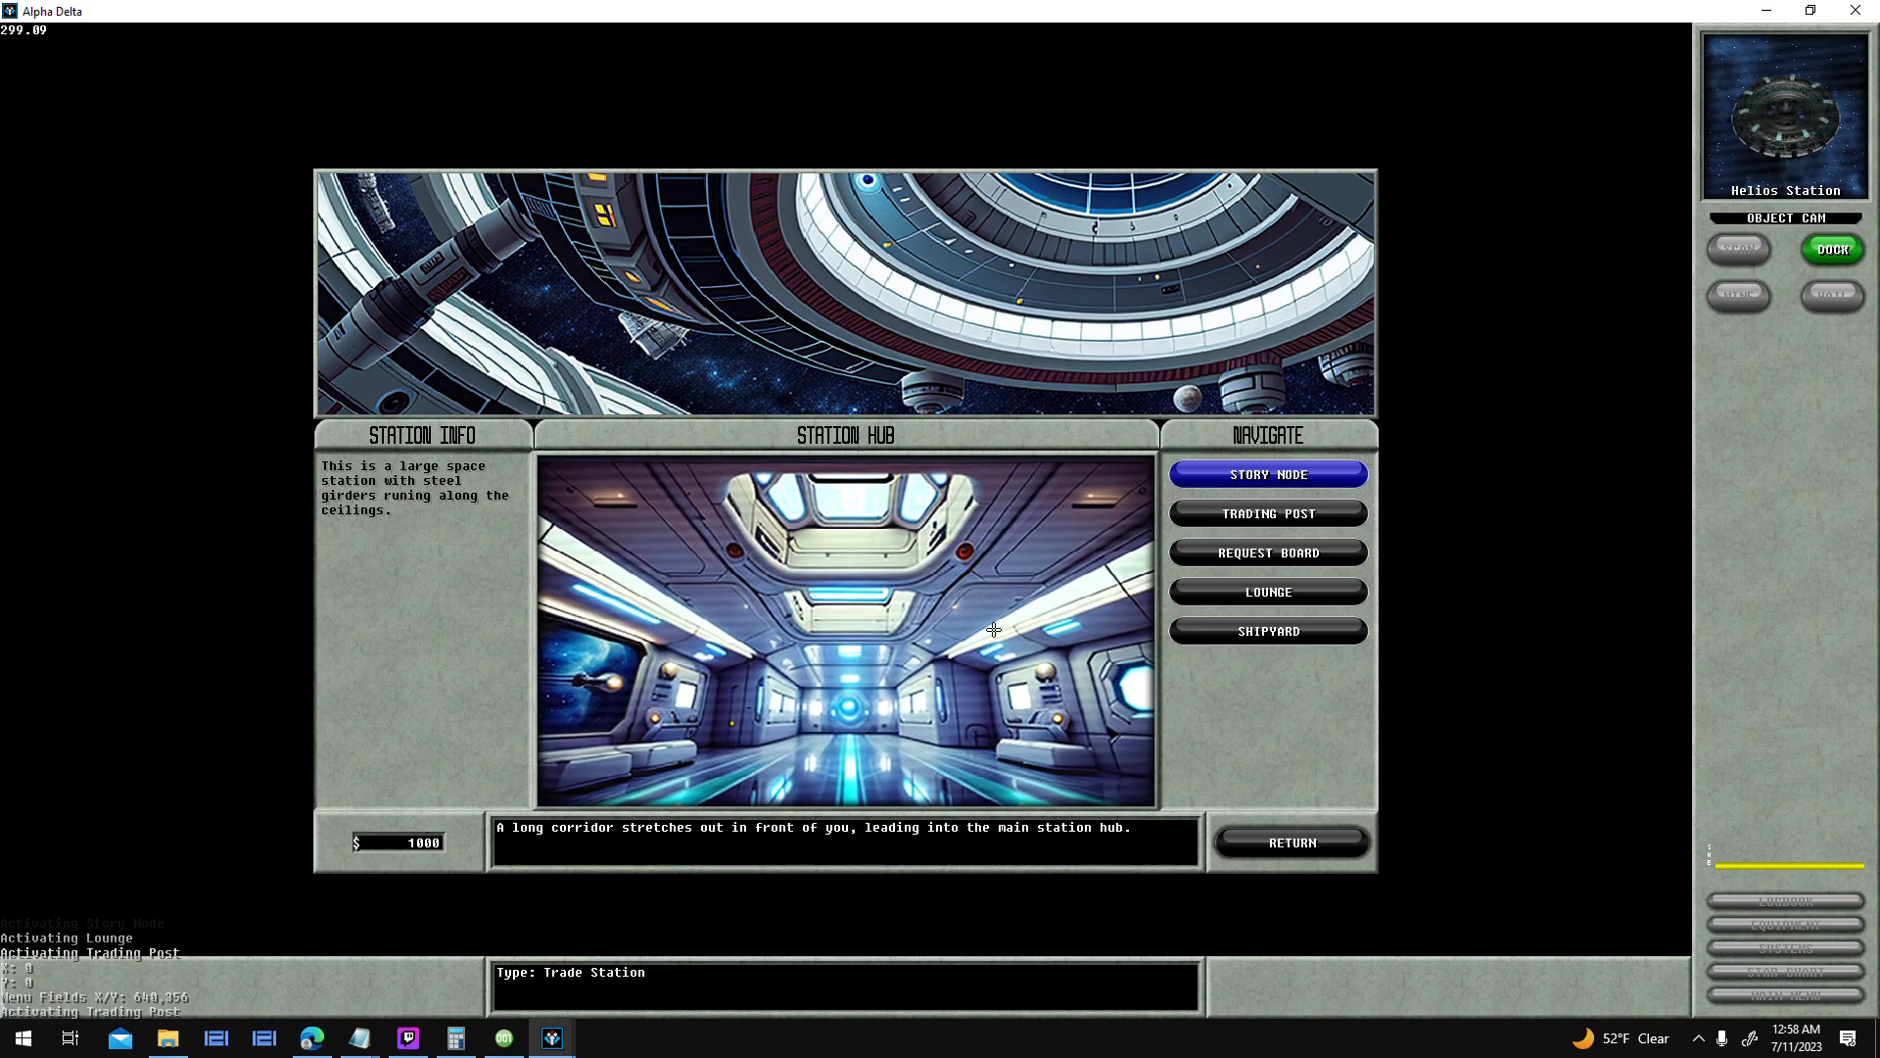
click(1291, 844)
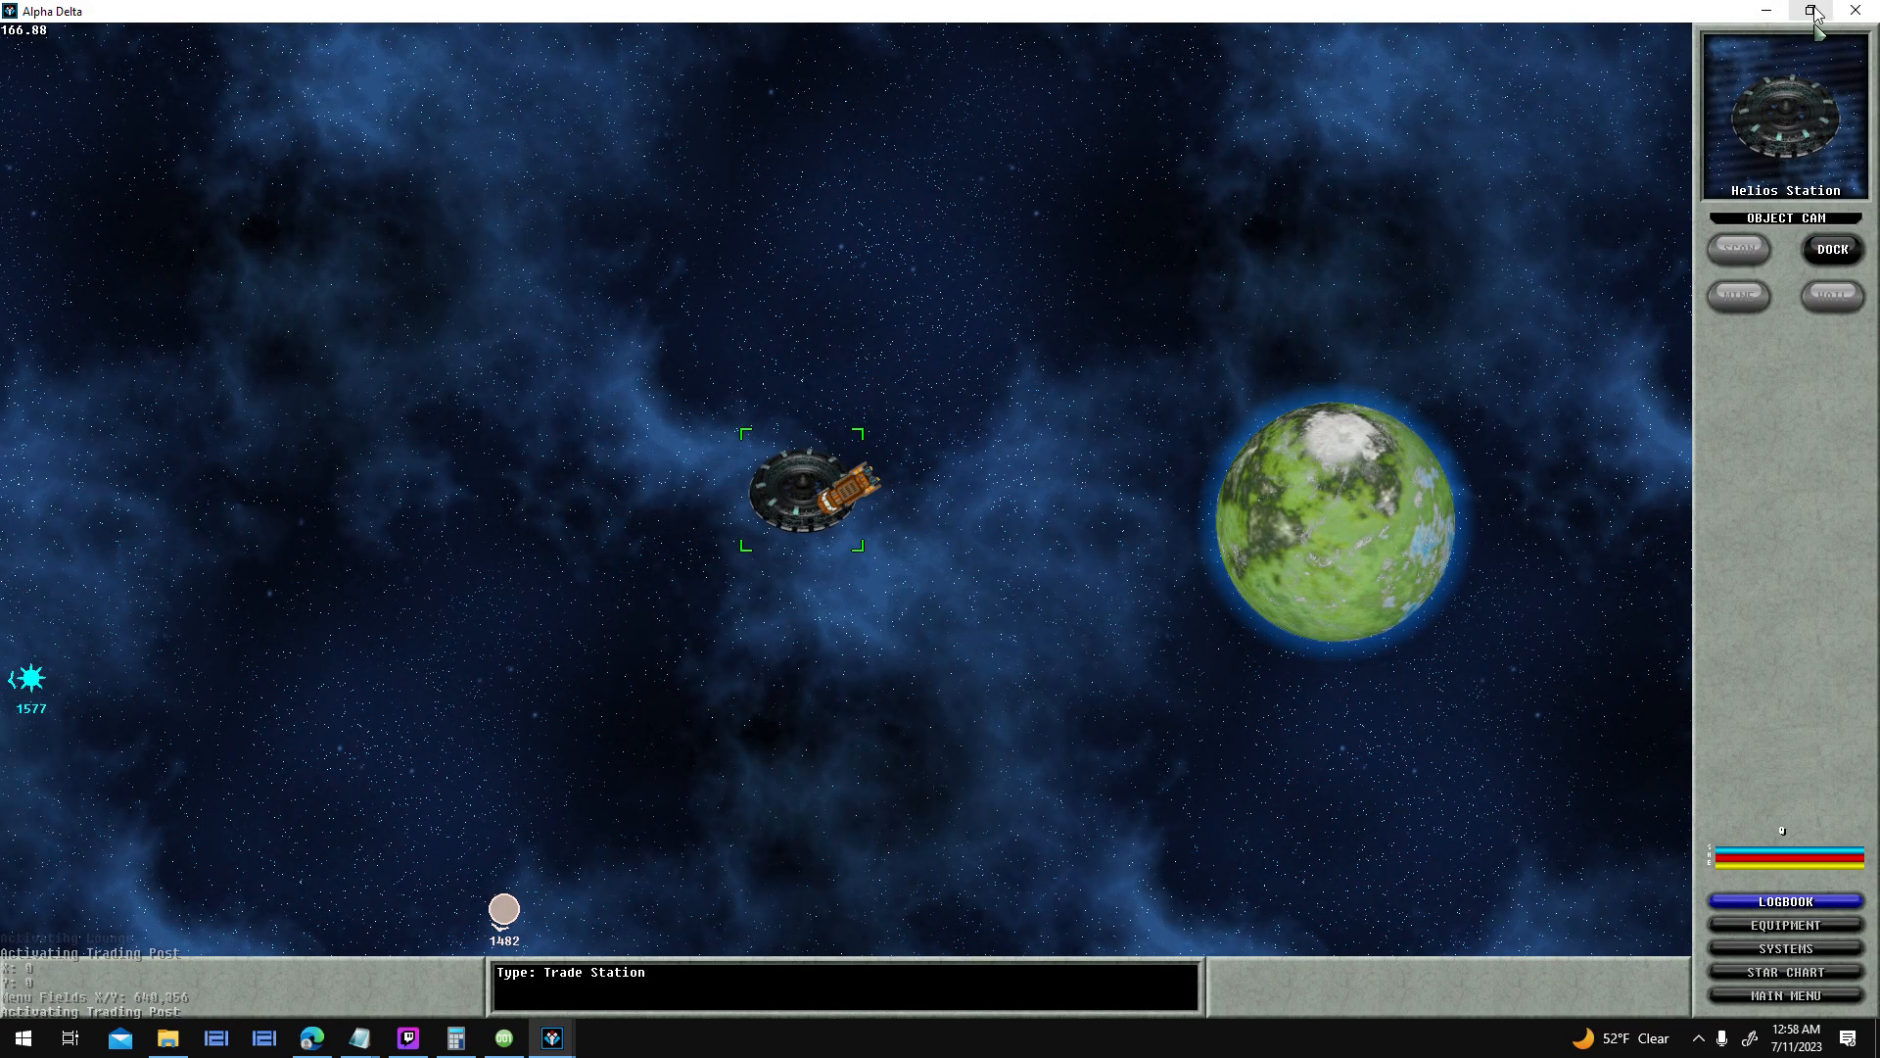
click(1810, 11)
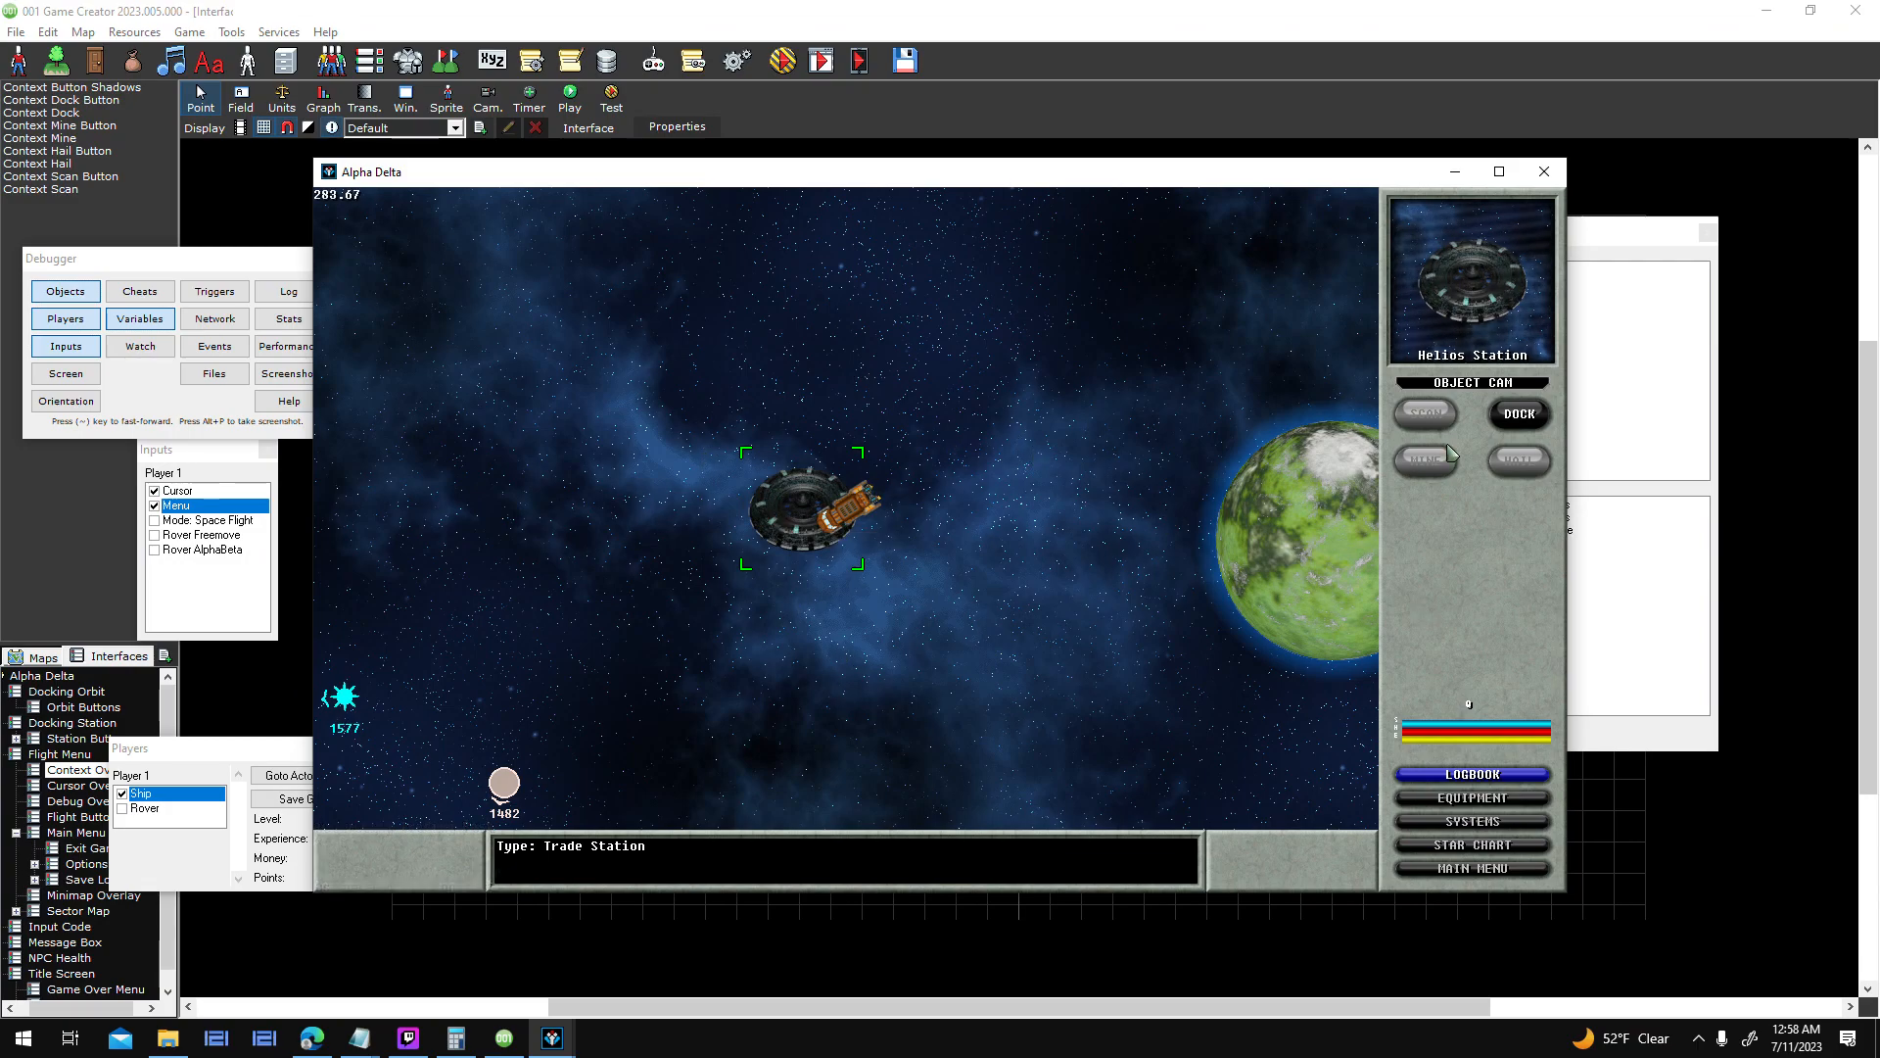
click(1498, 415)
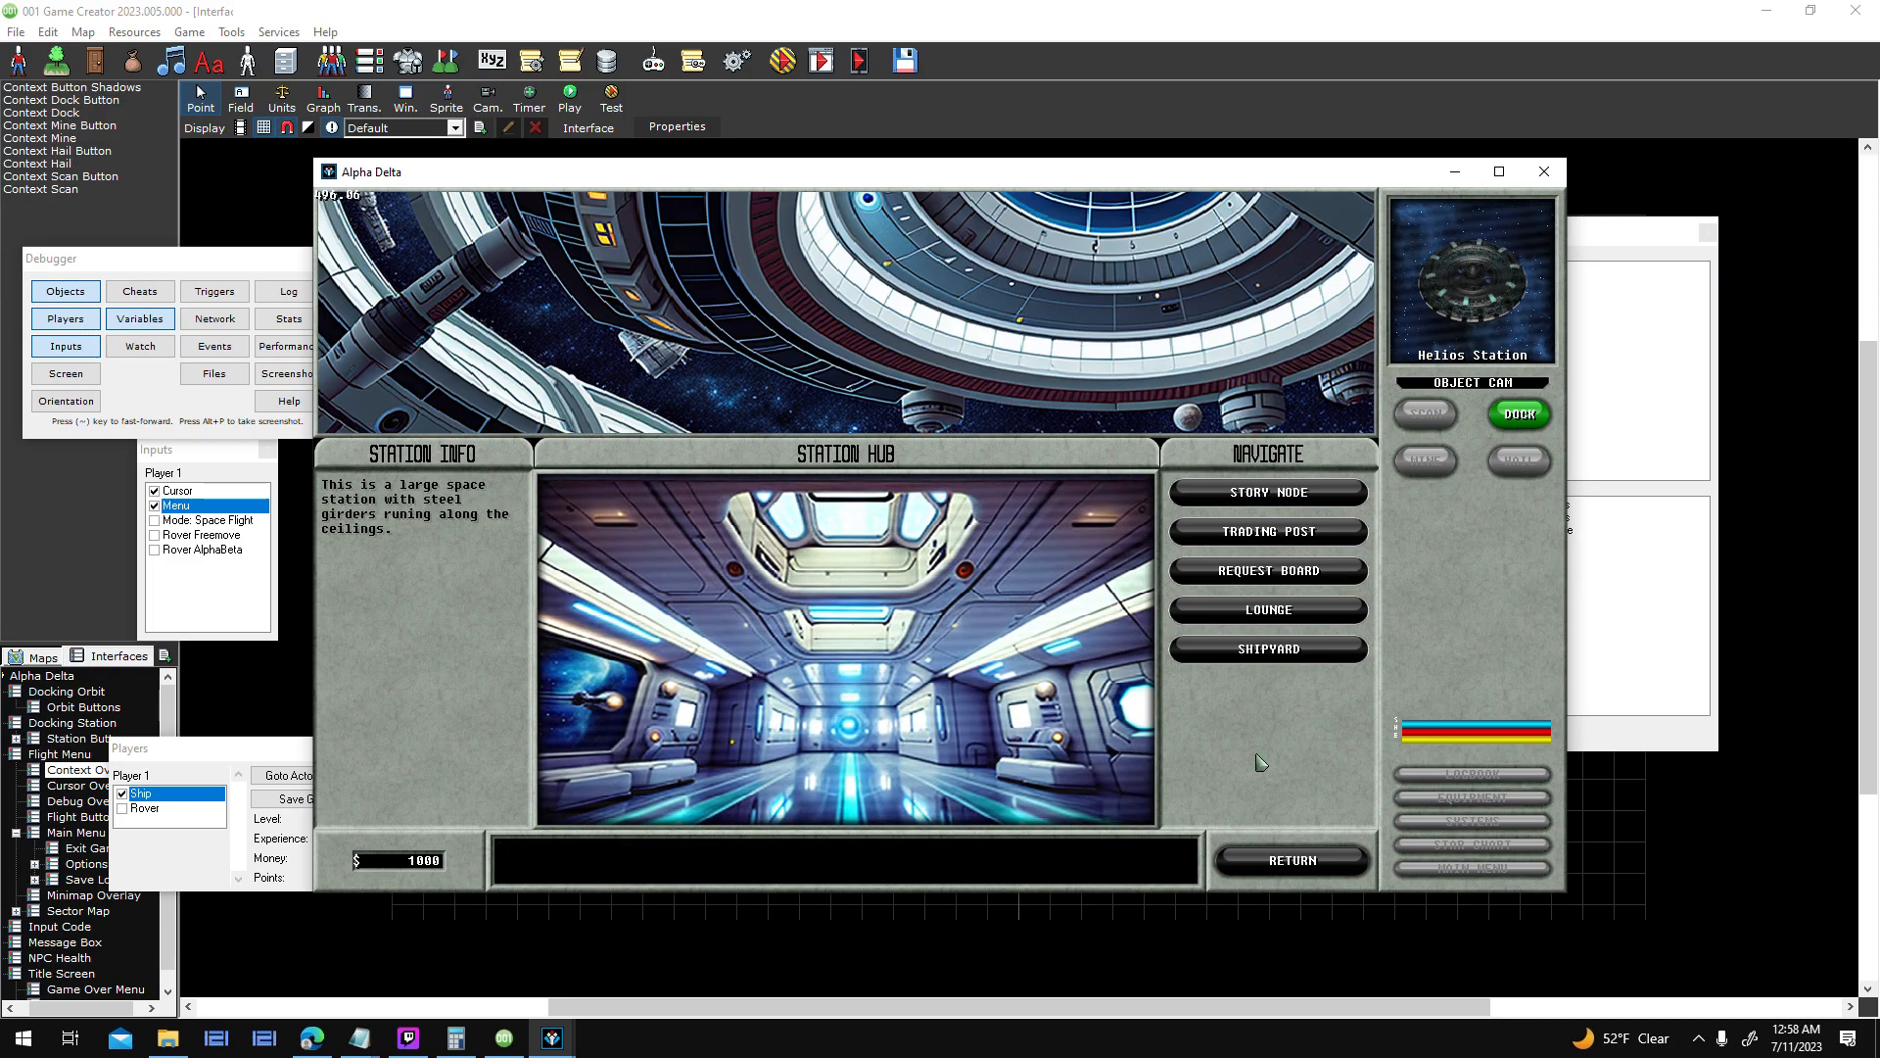
- Leave Helios Station for space flight, switch the game to fullscreen, and clear the station selection
click(1099, 523)
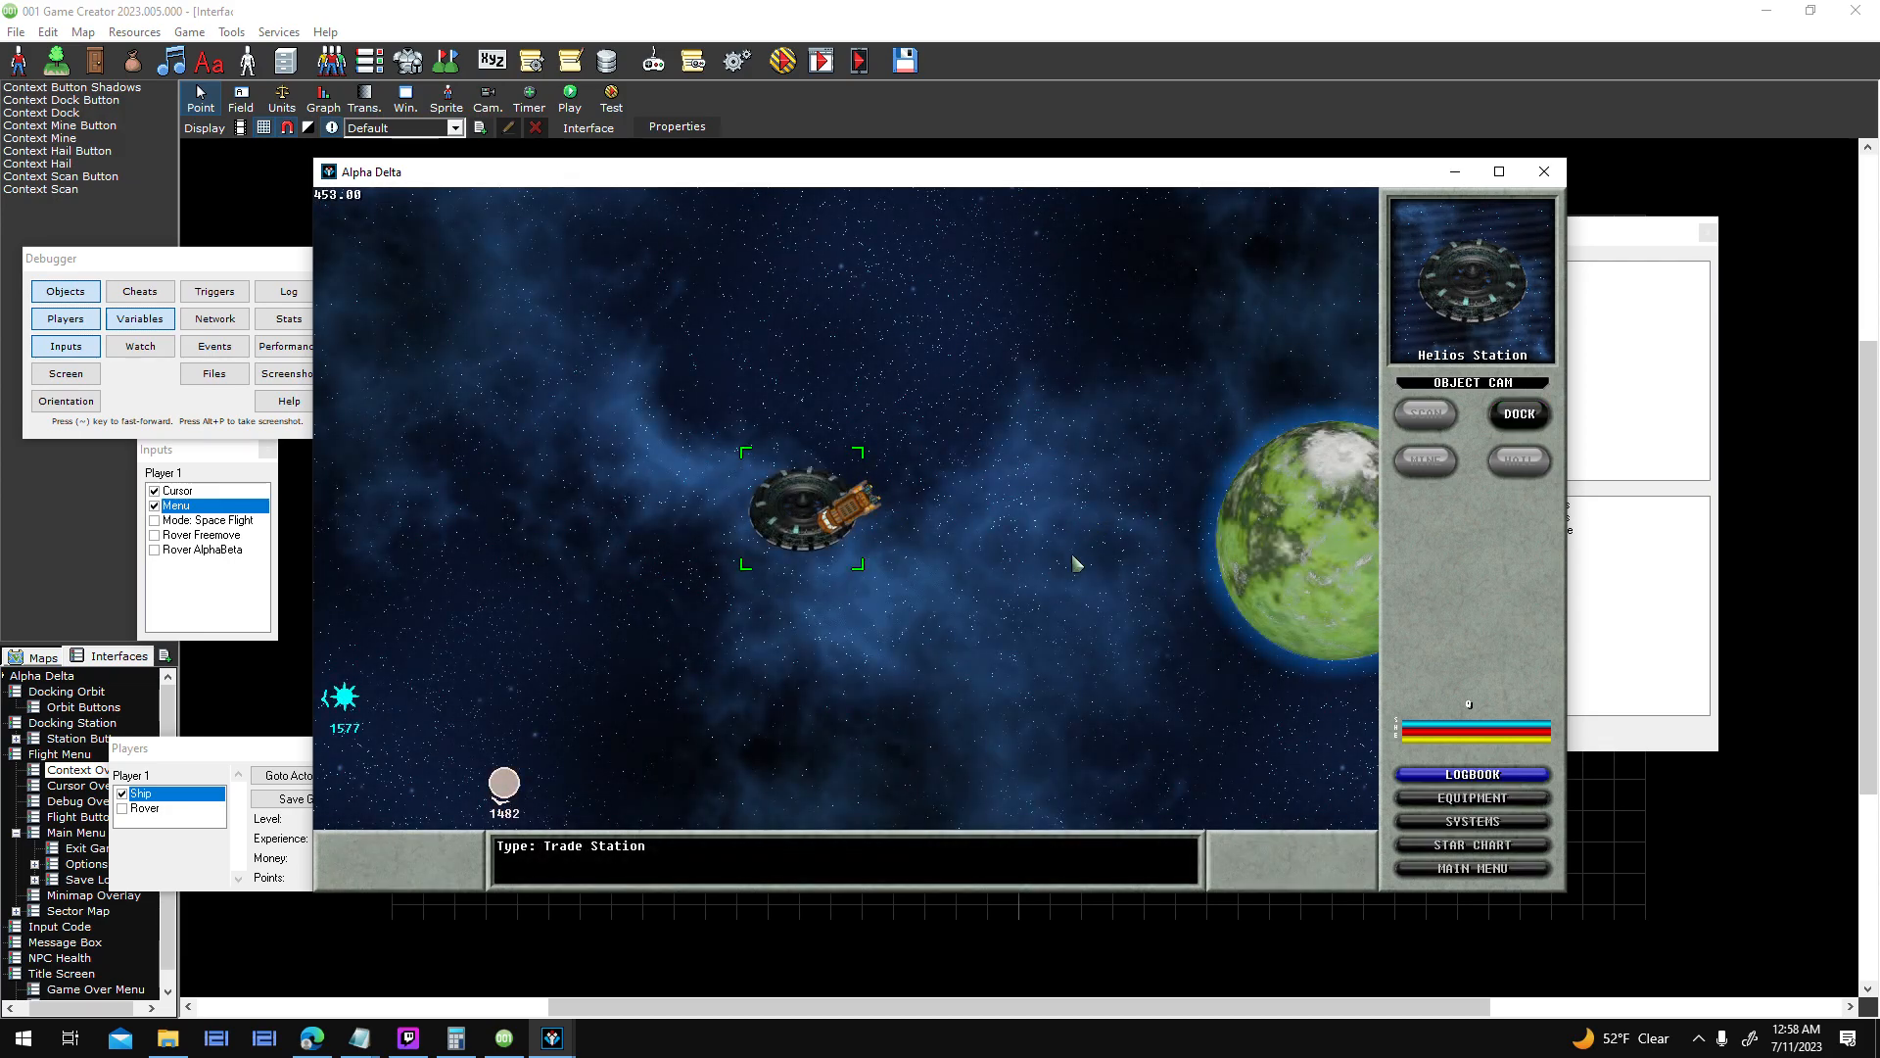
key(alt+Return)
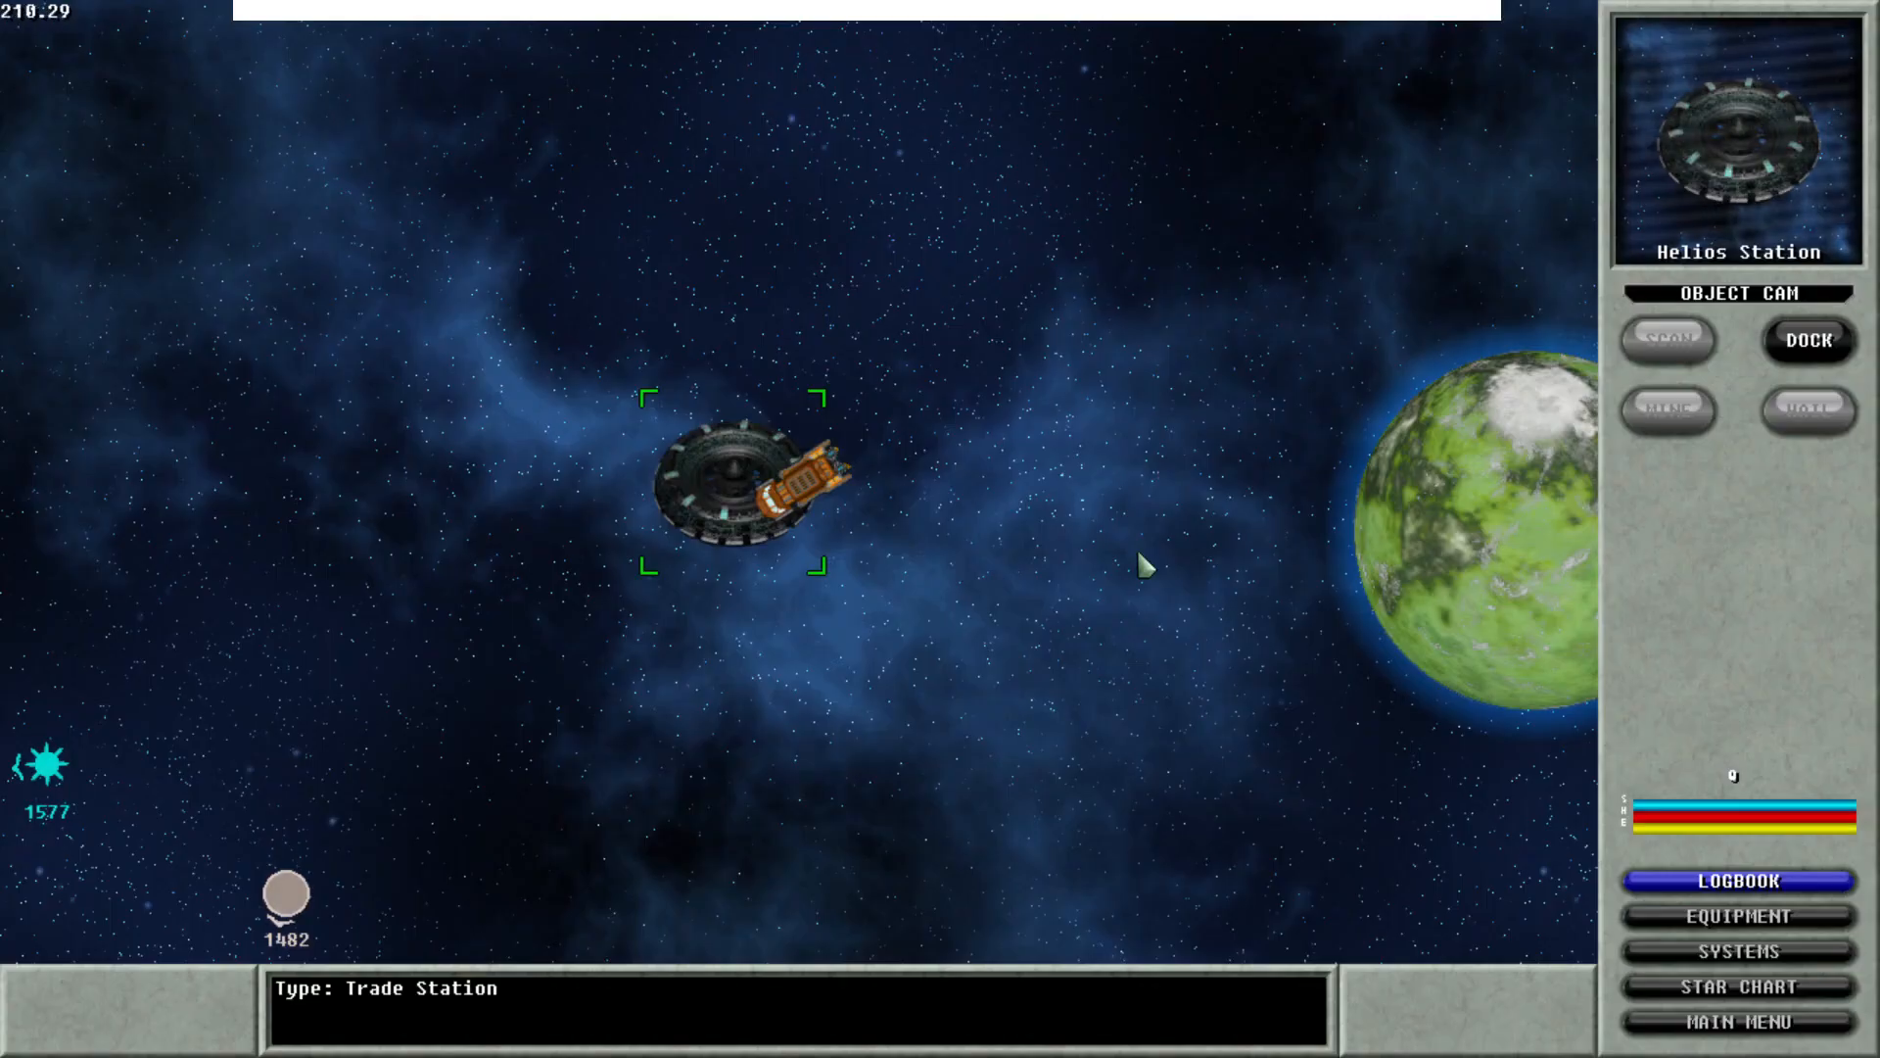
click(995, 366)
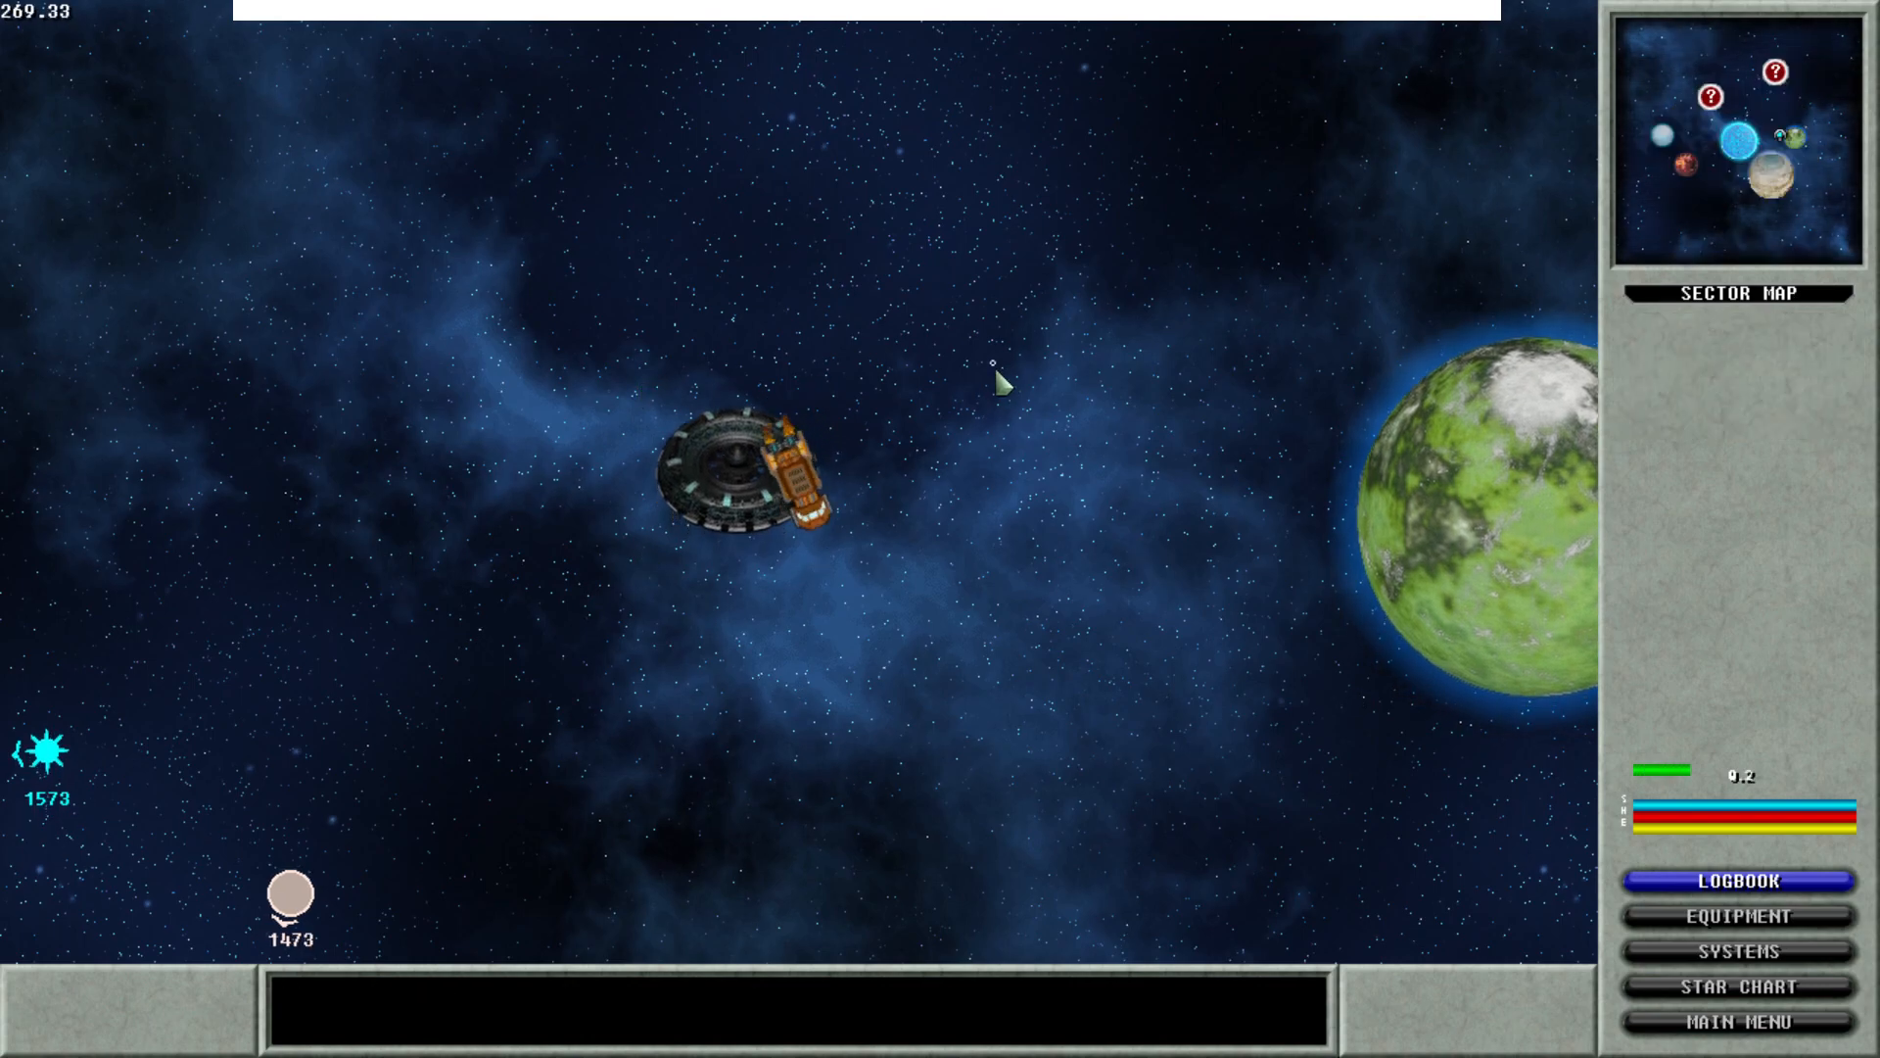
- Test flying the ship past the planet in fullscreen, then return the game to a window and move it clear of the screen corner
mouse_move(998, 366)
mouse_down()
mouse_move(1054, 329)
mouse_move(923, 291)
mouse_move(999, 274)
mouse_up()
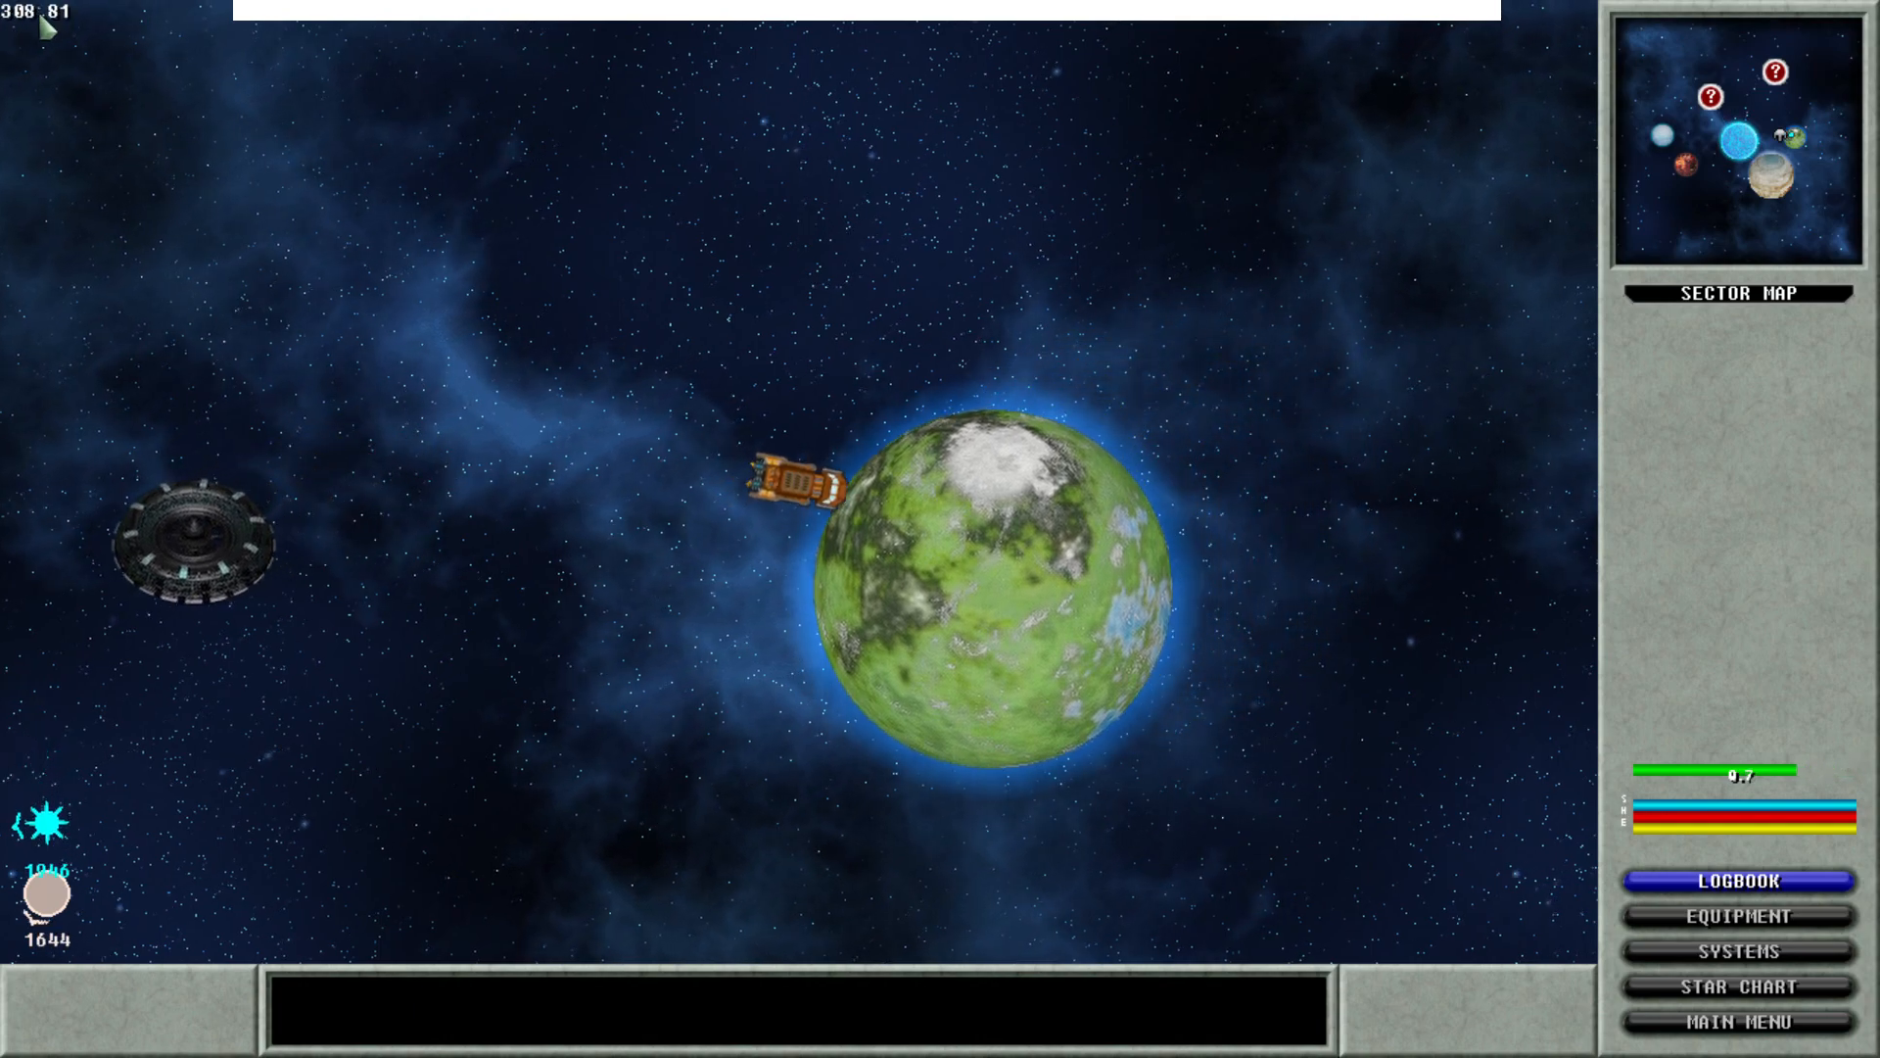
mouse_move(1120, 294)
mouse_down()
mouse_move(1154, 346)
mouse_move(1061, 368)
mouse_move(1077, 364)
mouse_move(878, 512)
mouse_move(970, 450)
mouse_move(851, 604)
mouse_move(873, 343)
mouse_move(702, 239)
mouse_move(8, 50)
mouse_move(31, 12)
mouse_up()
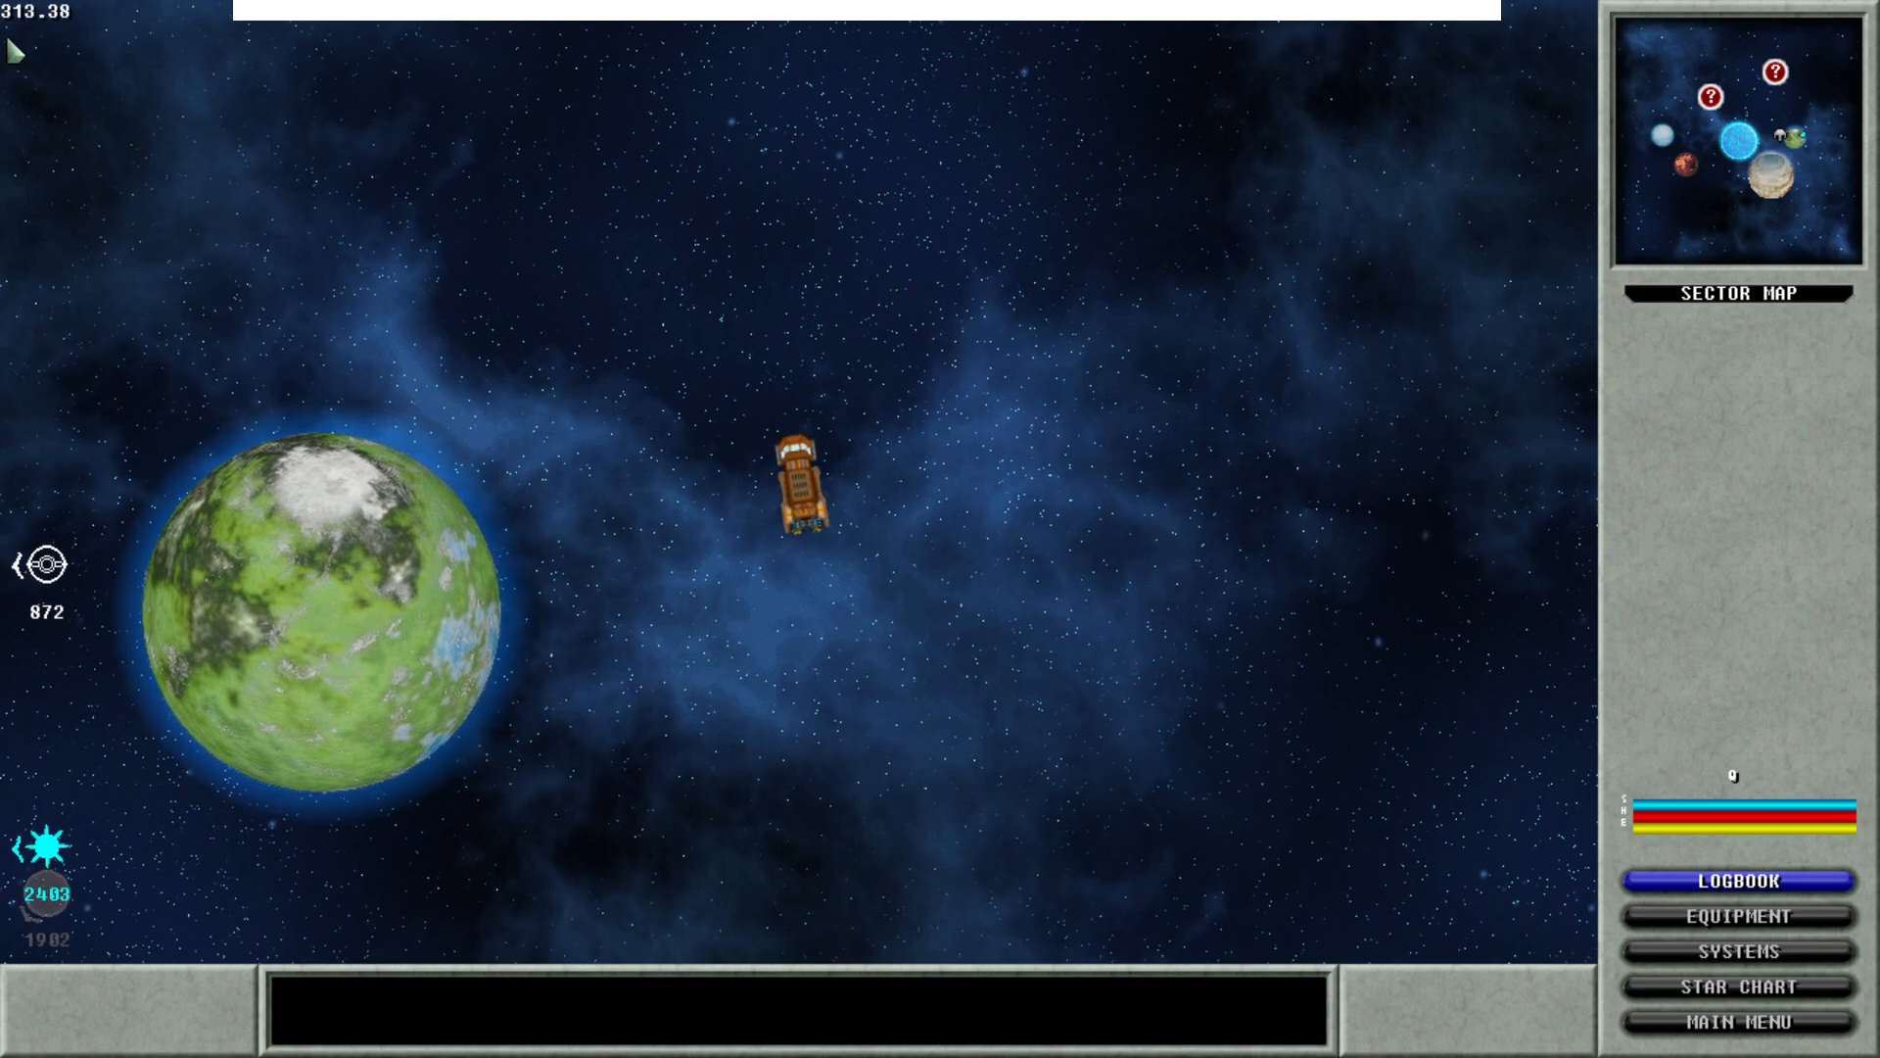
key(alt+Return)
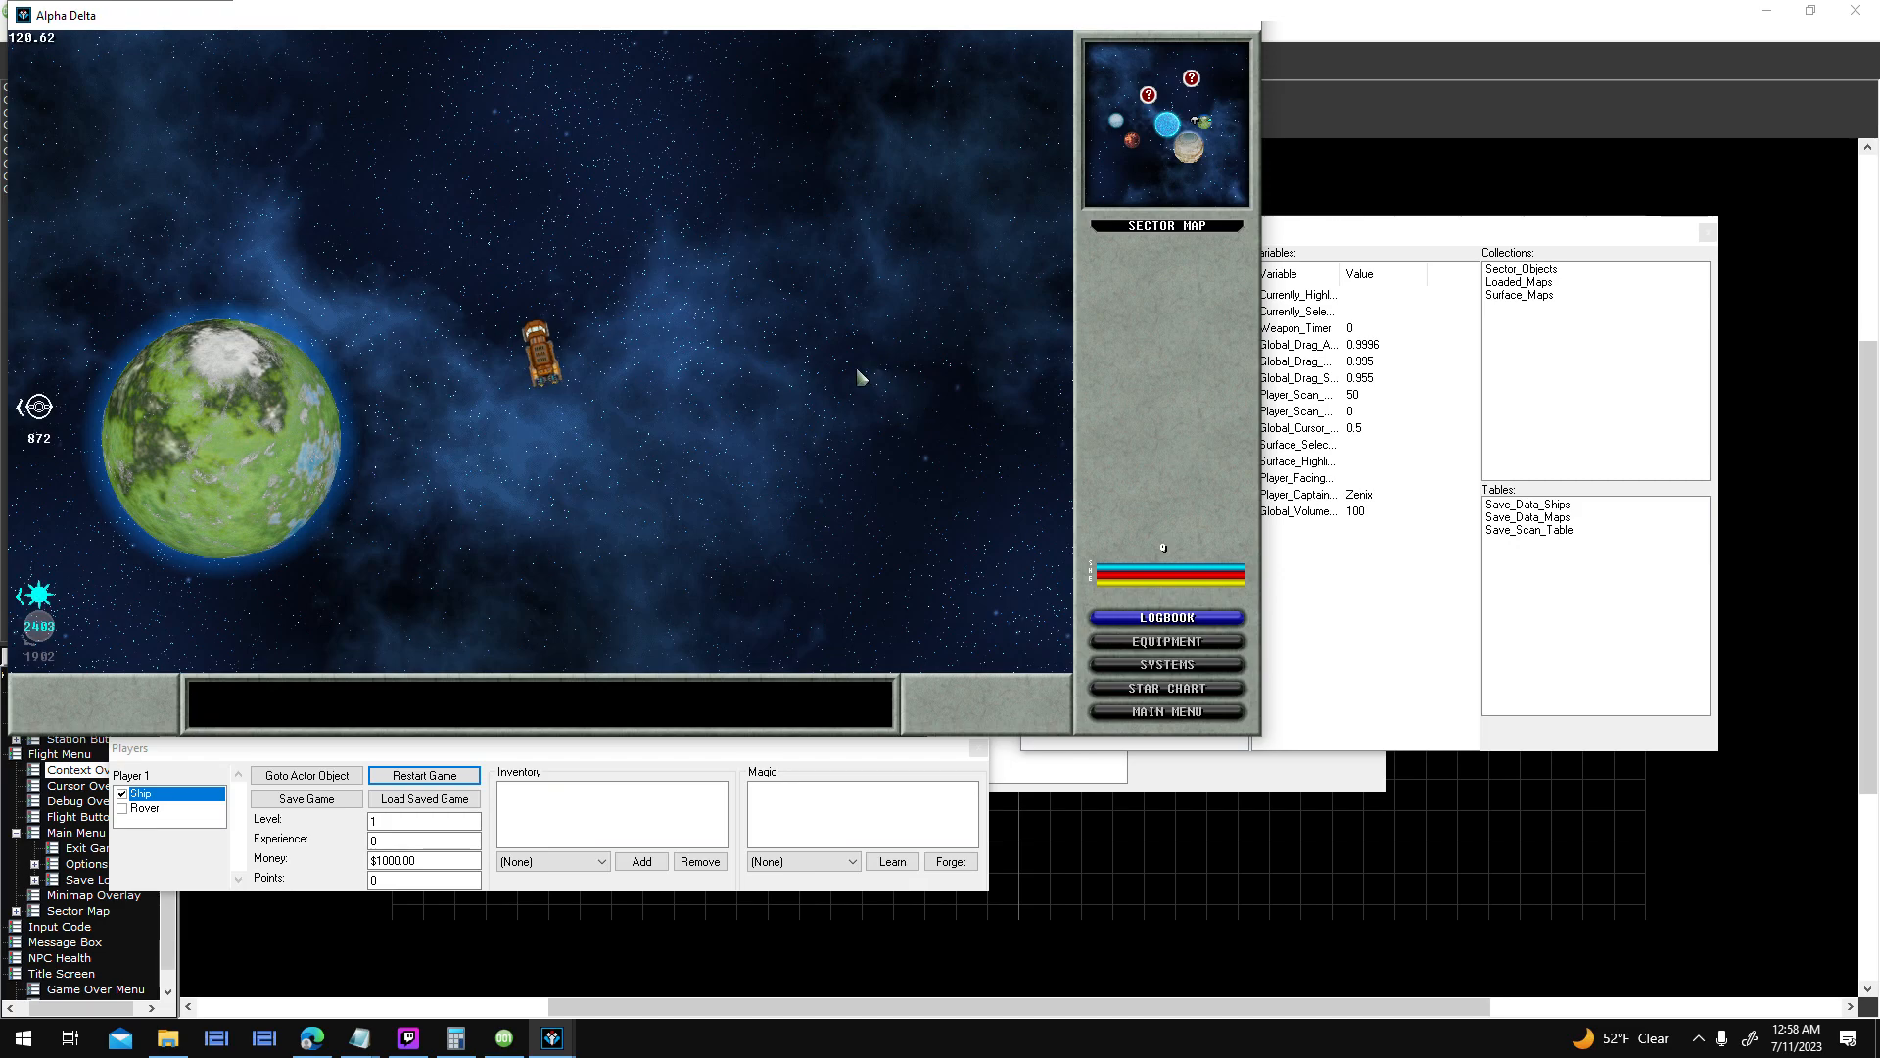
drag(745, 29, 1125, 241)
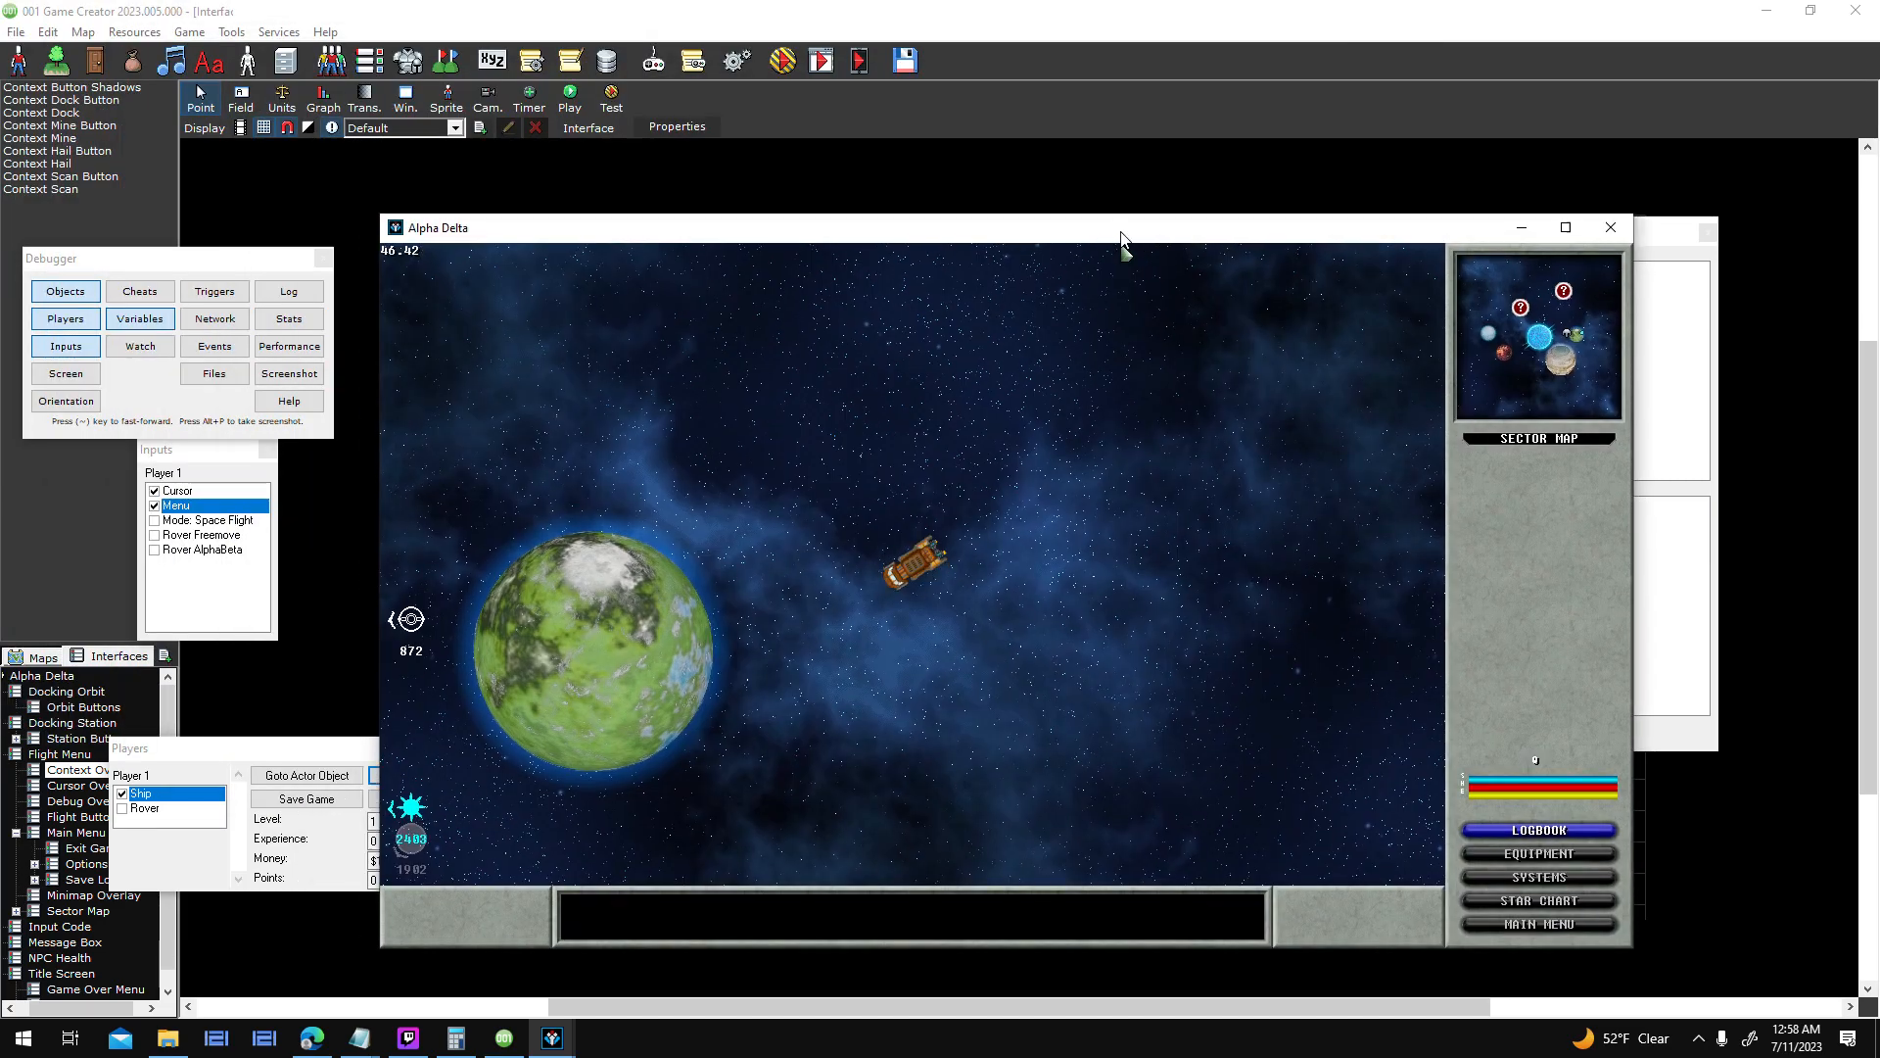
- Fly the ship back past Athos towards Helios Station and select the station on the way
key(w)
key(d)
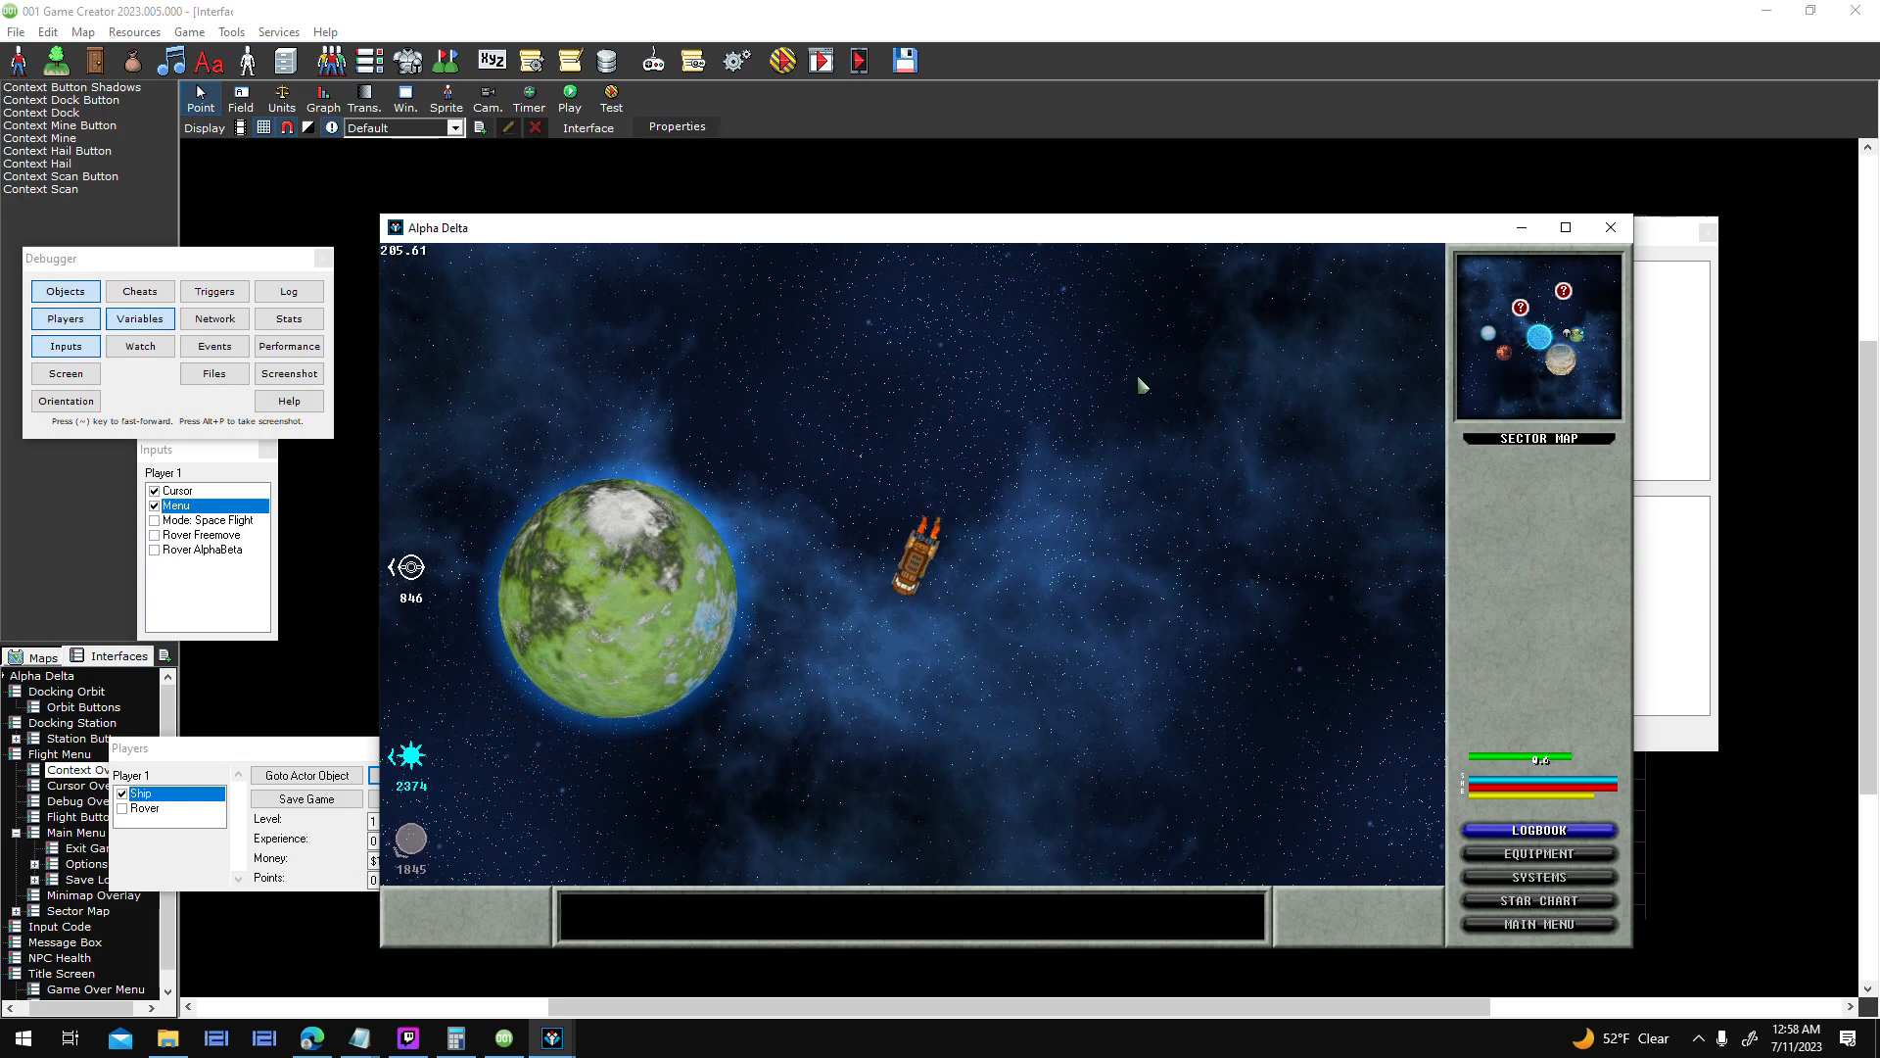
key(d)
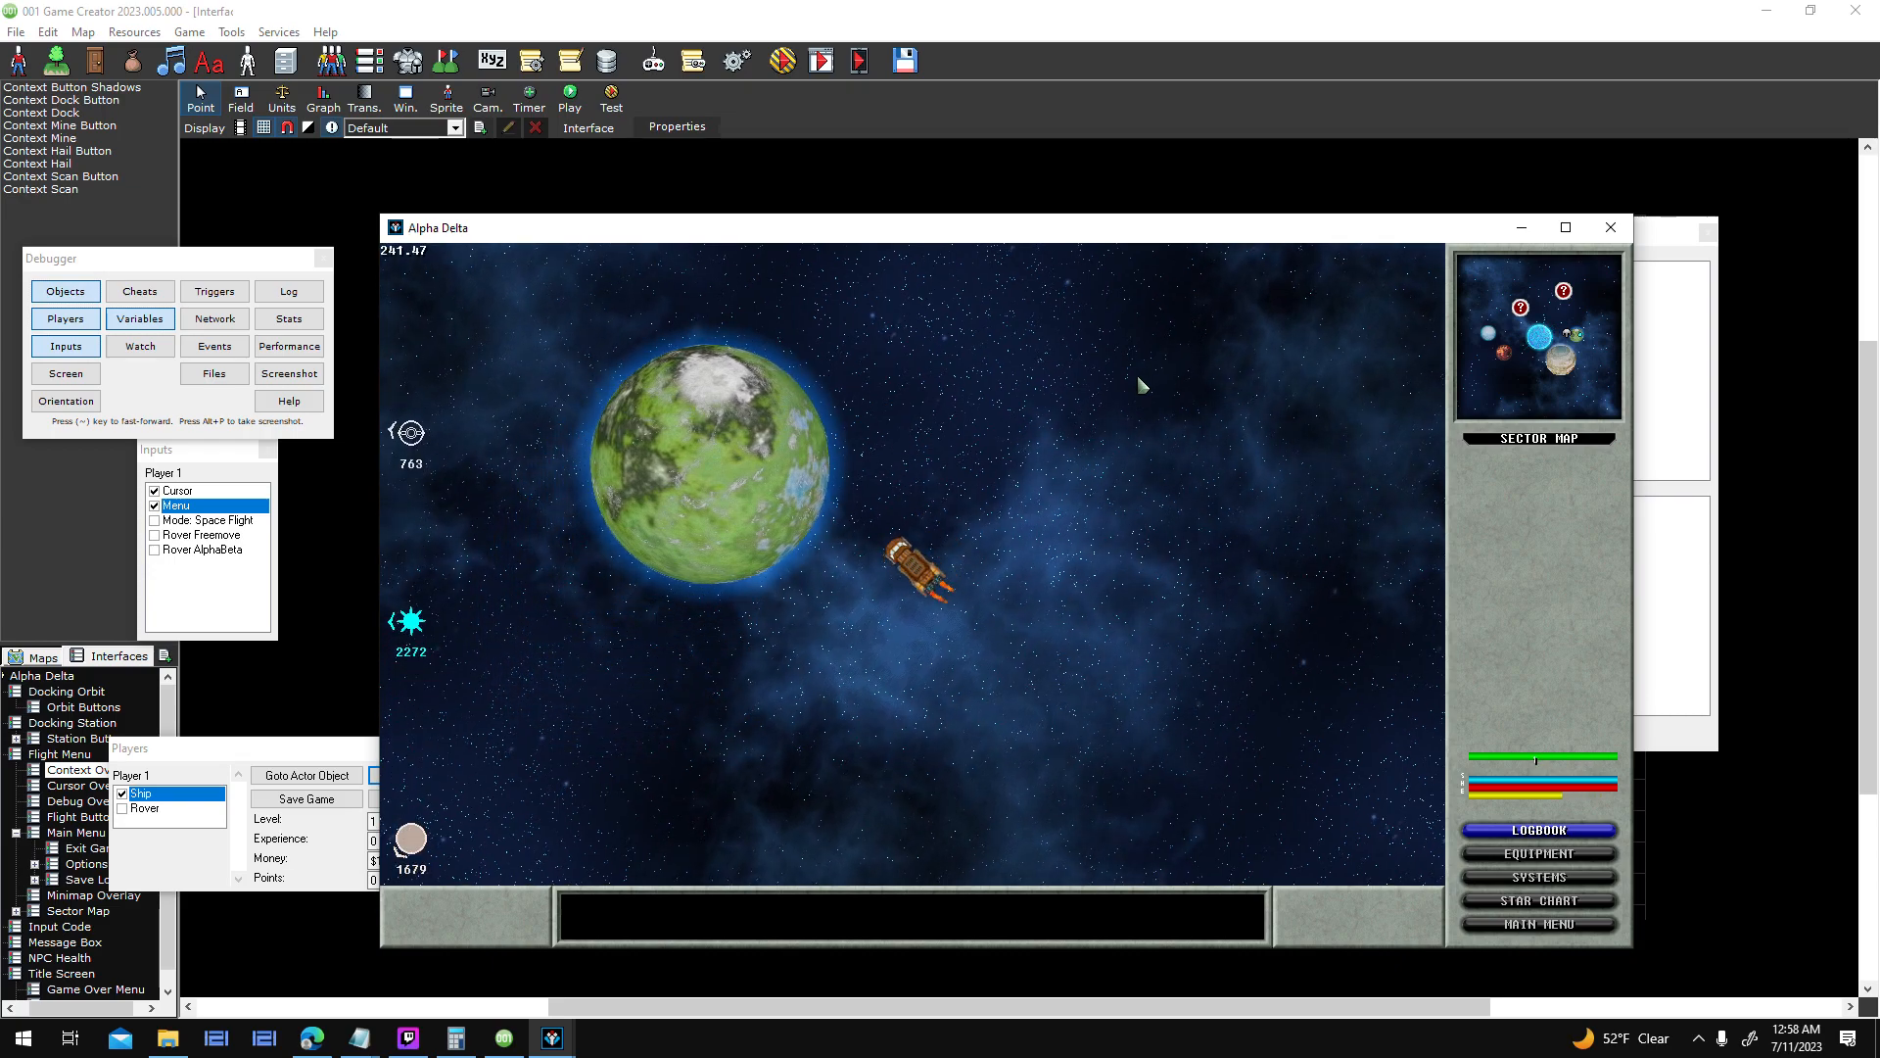
key(w)
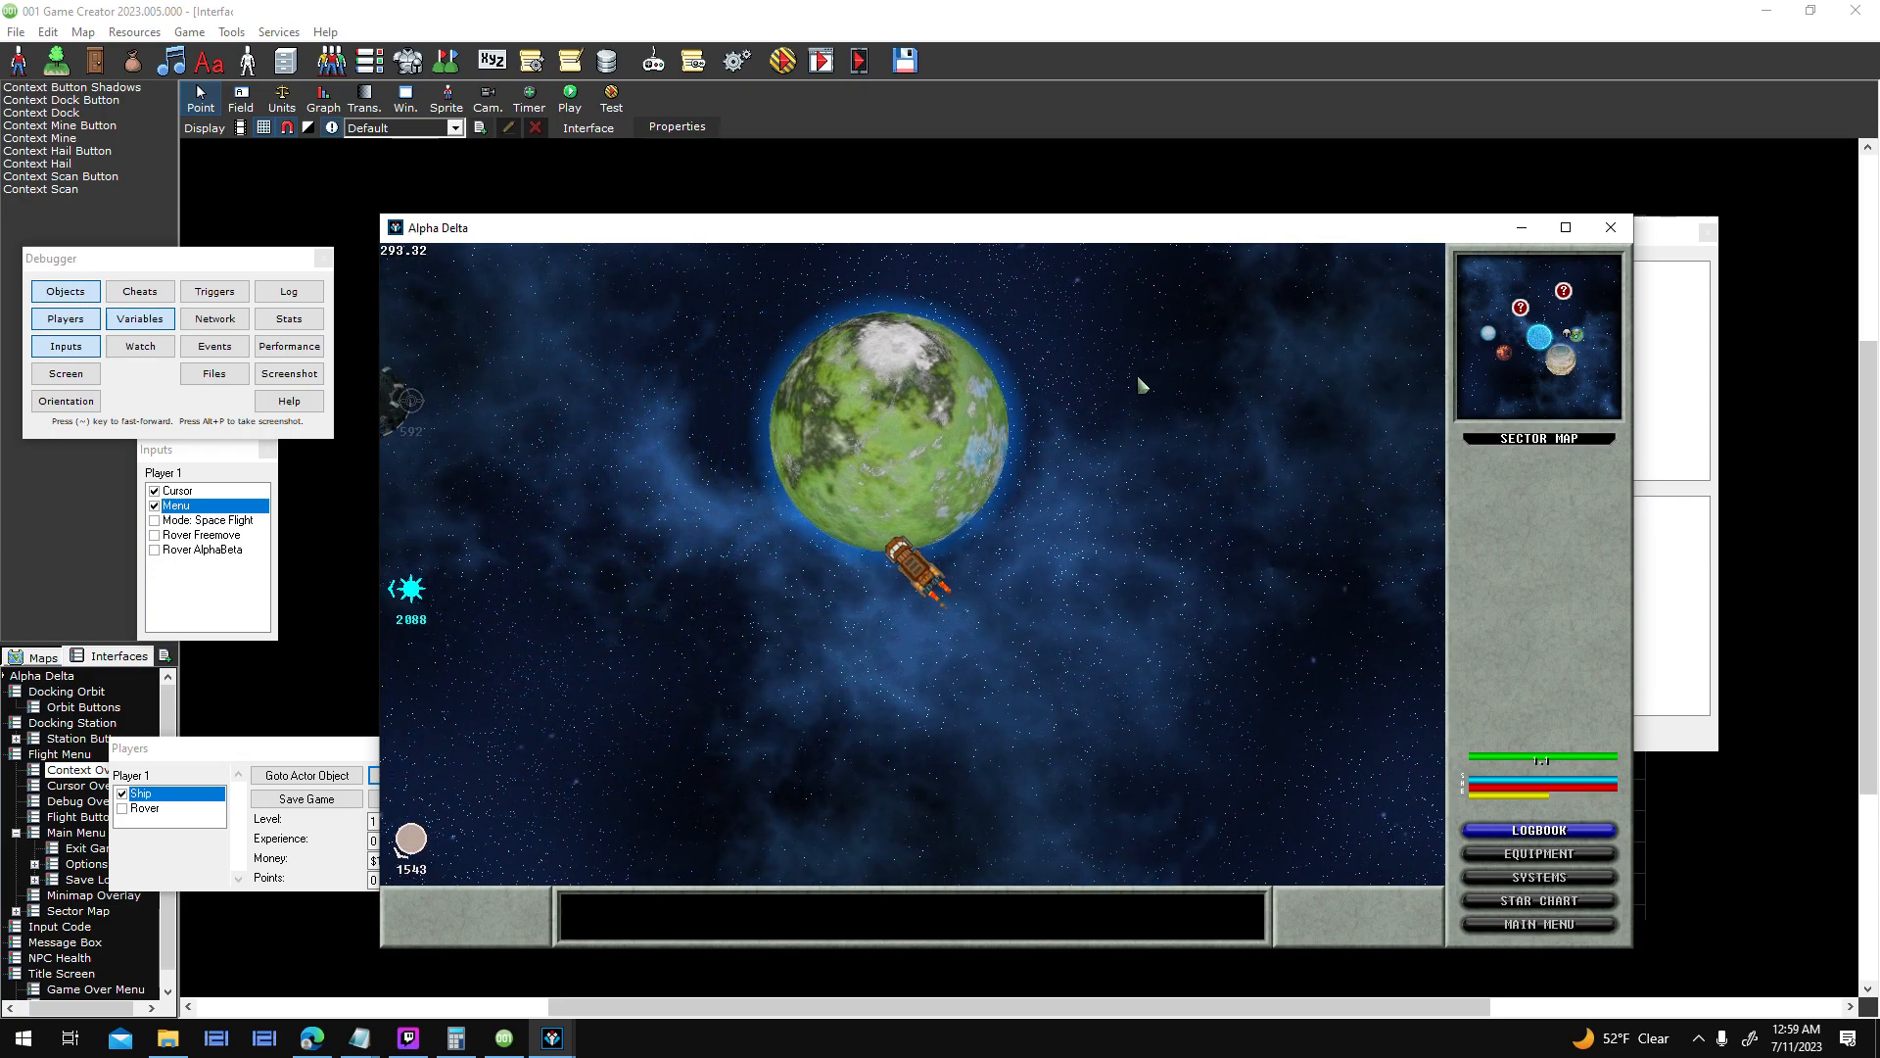
key(a)
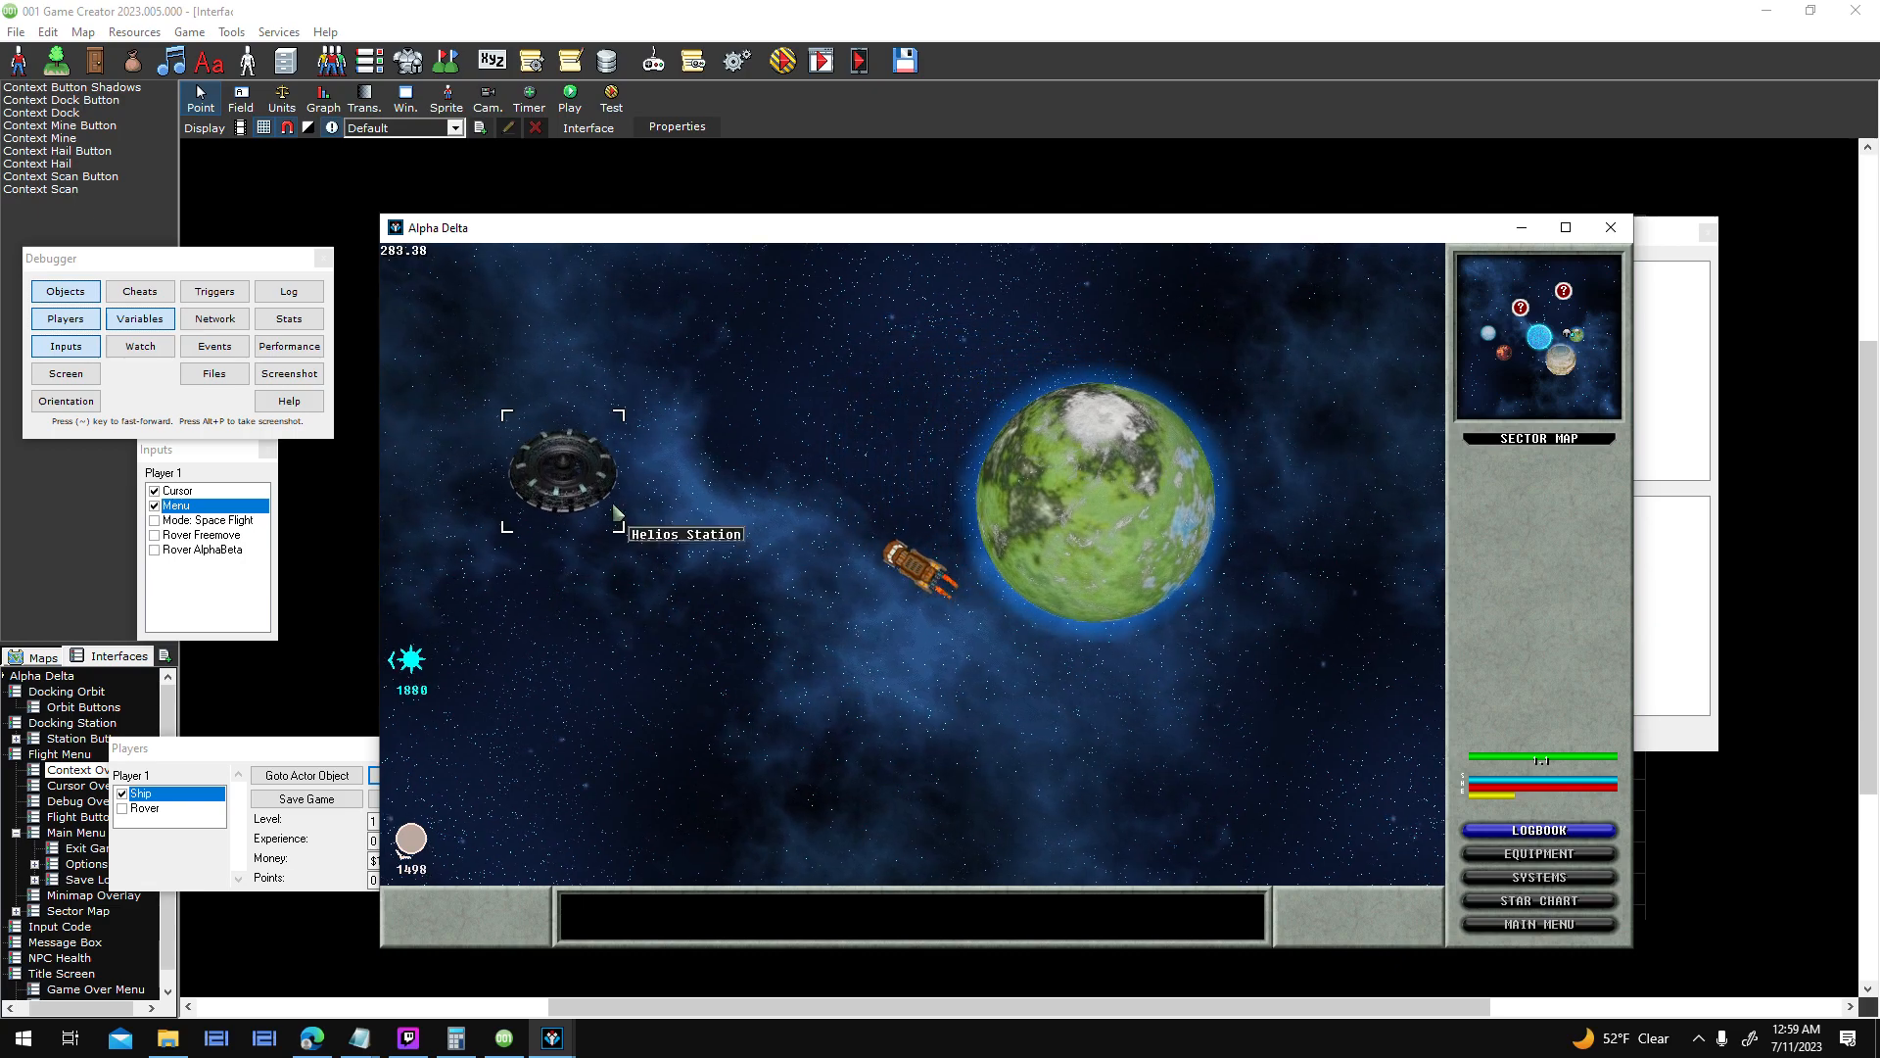
click(615, 512)
key(a)
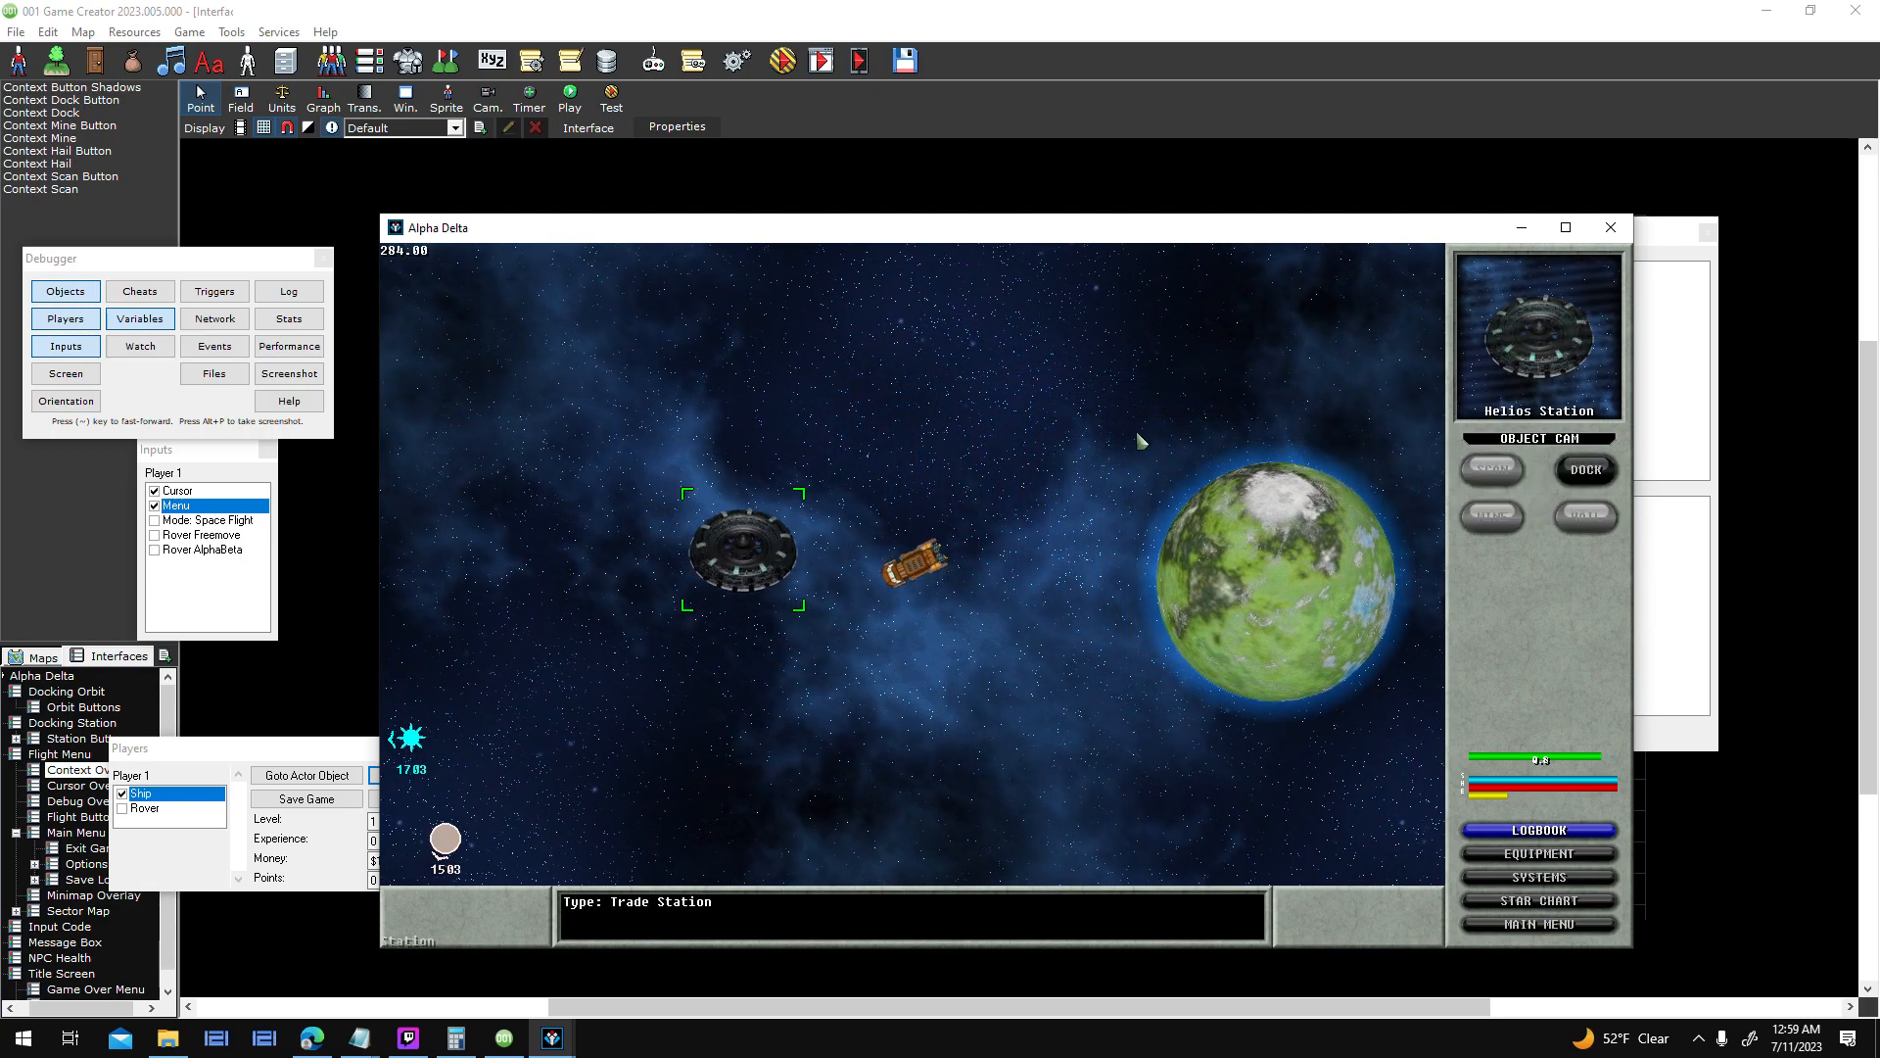
key(w)
- Dock at the planet Athos and check its orbit menu with the game window maximized and restored
click(1316, 555)
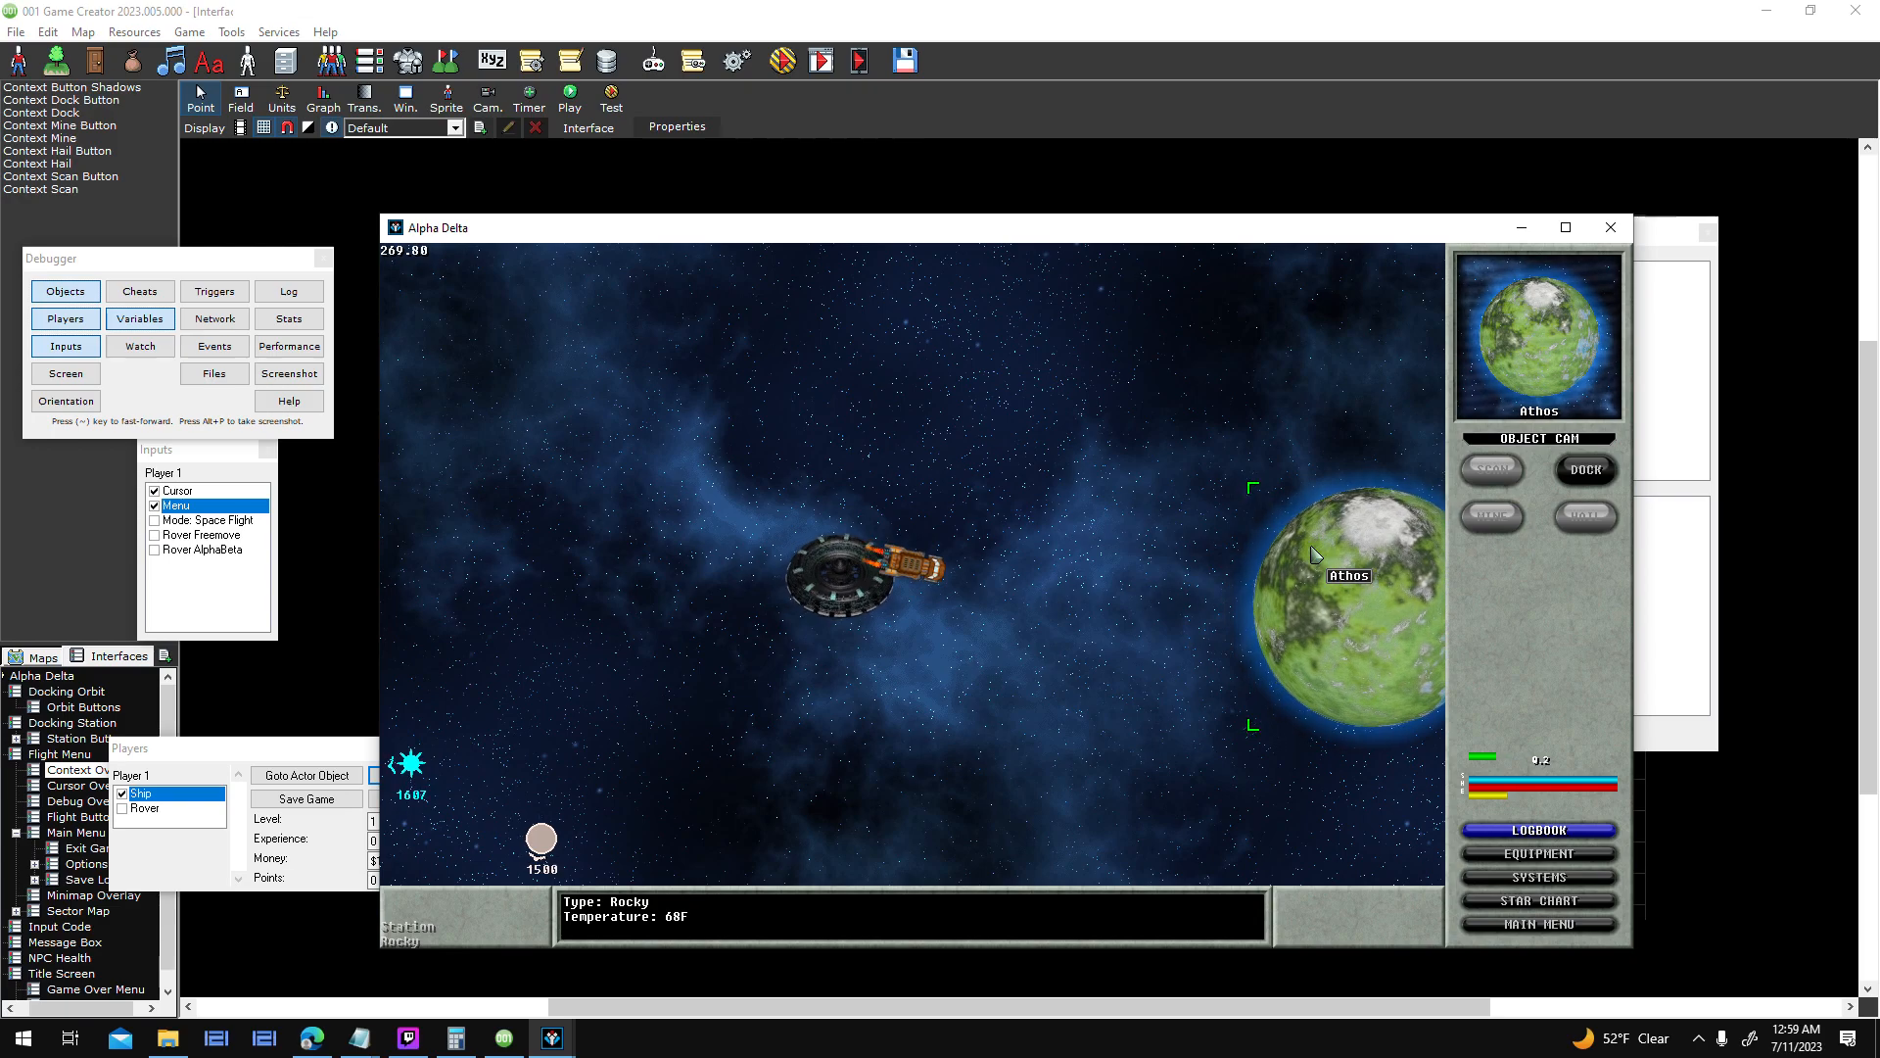
click(1583, 477)
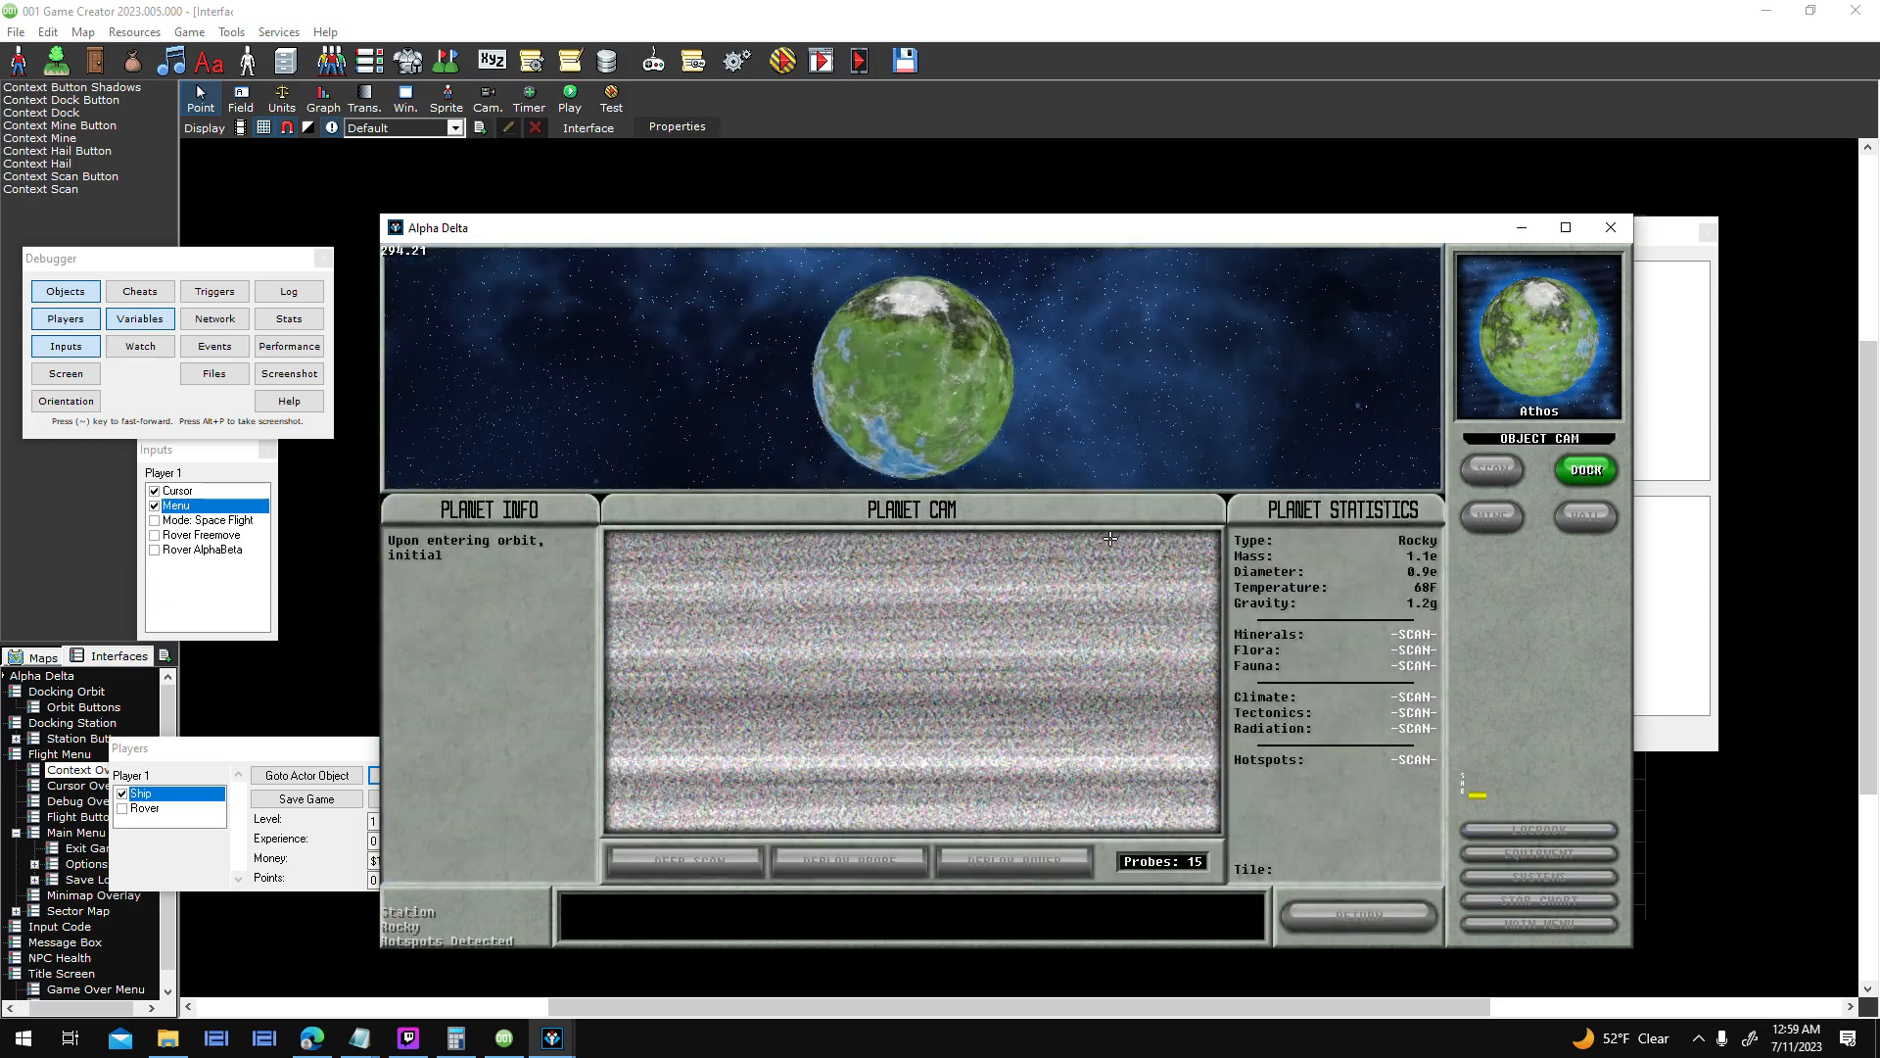
click(1566, 227)
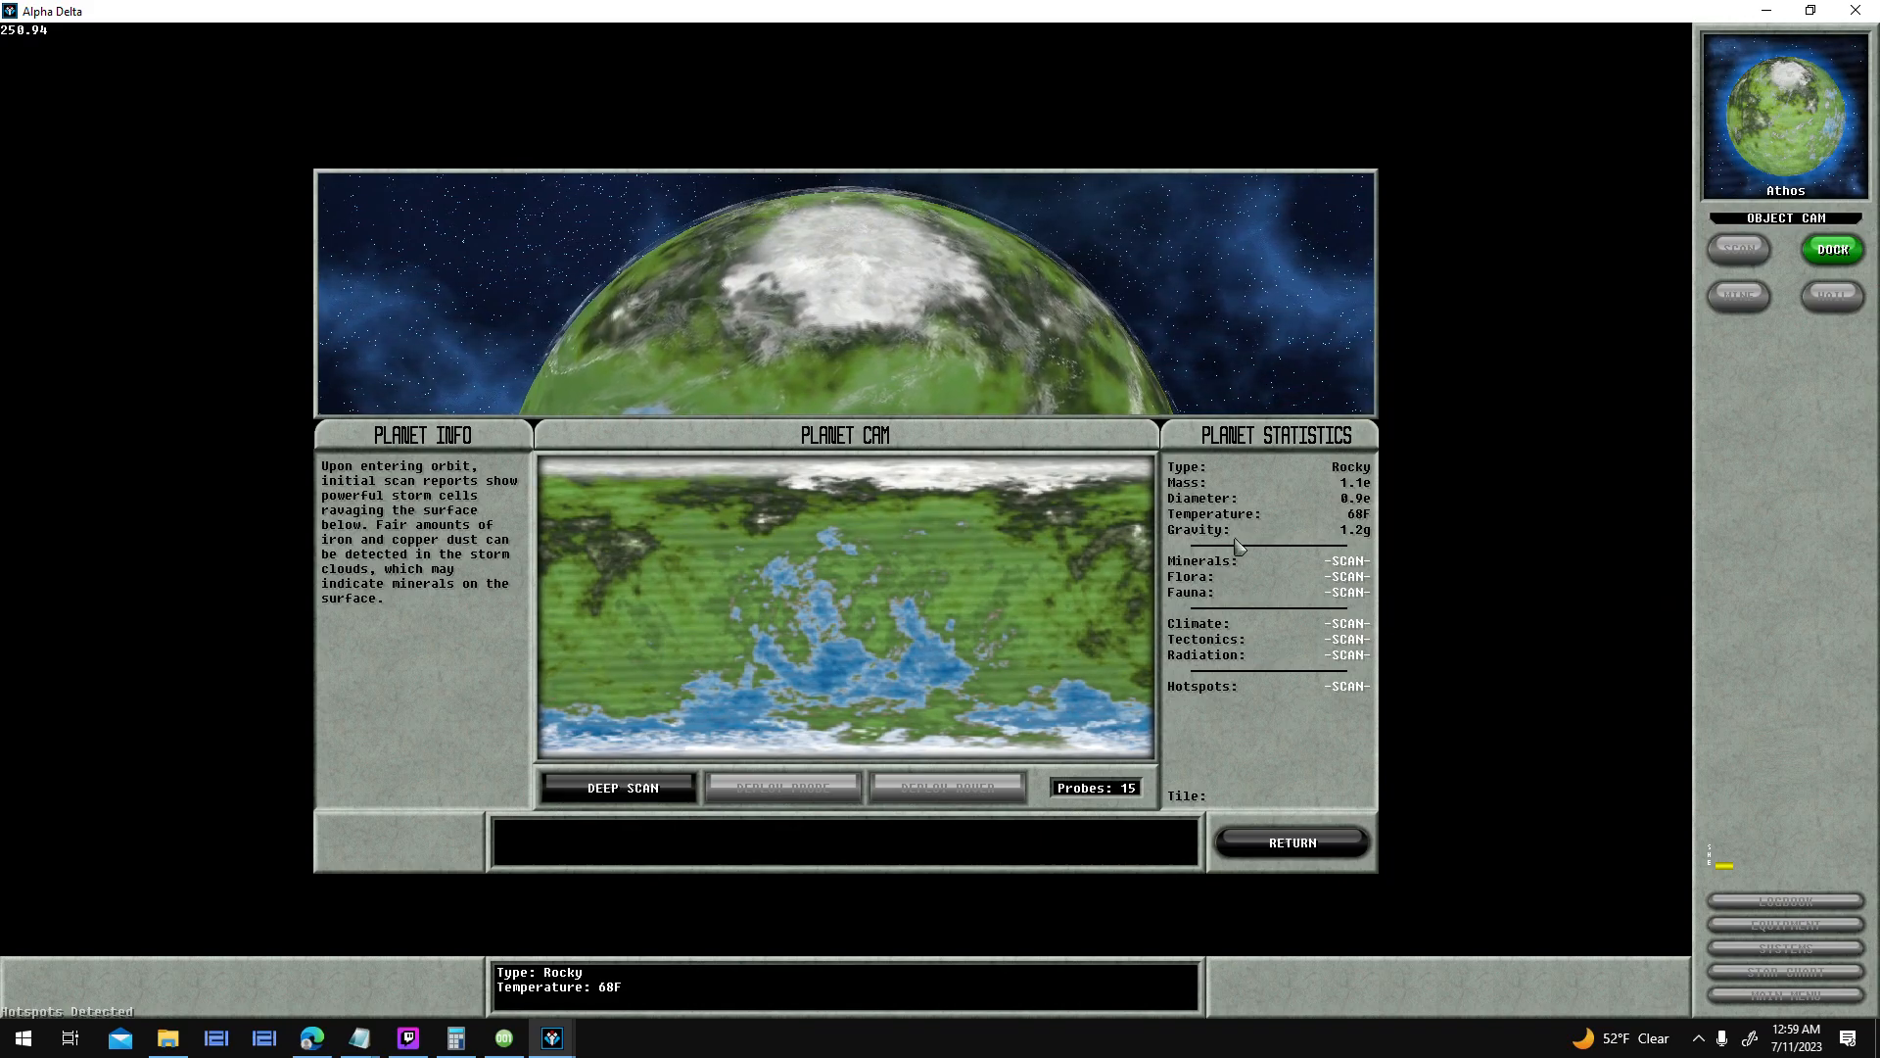
click(1812, 18)
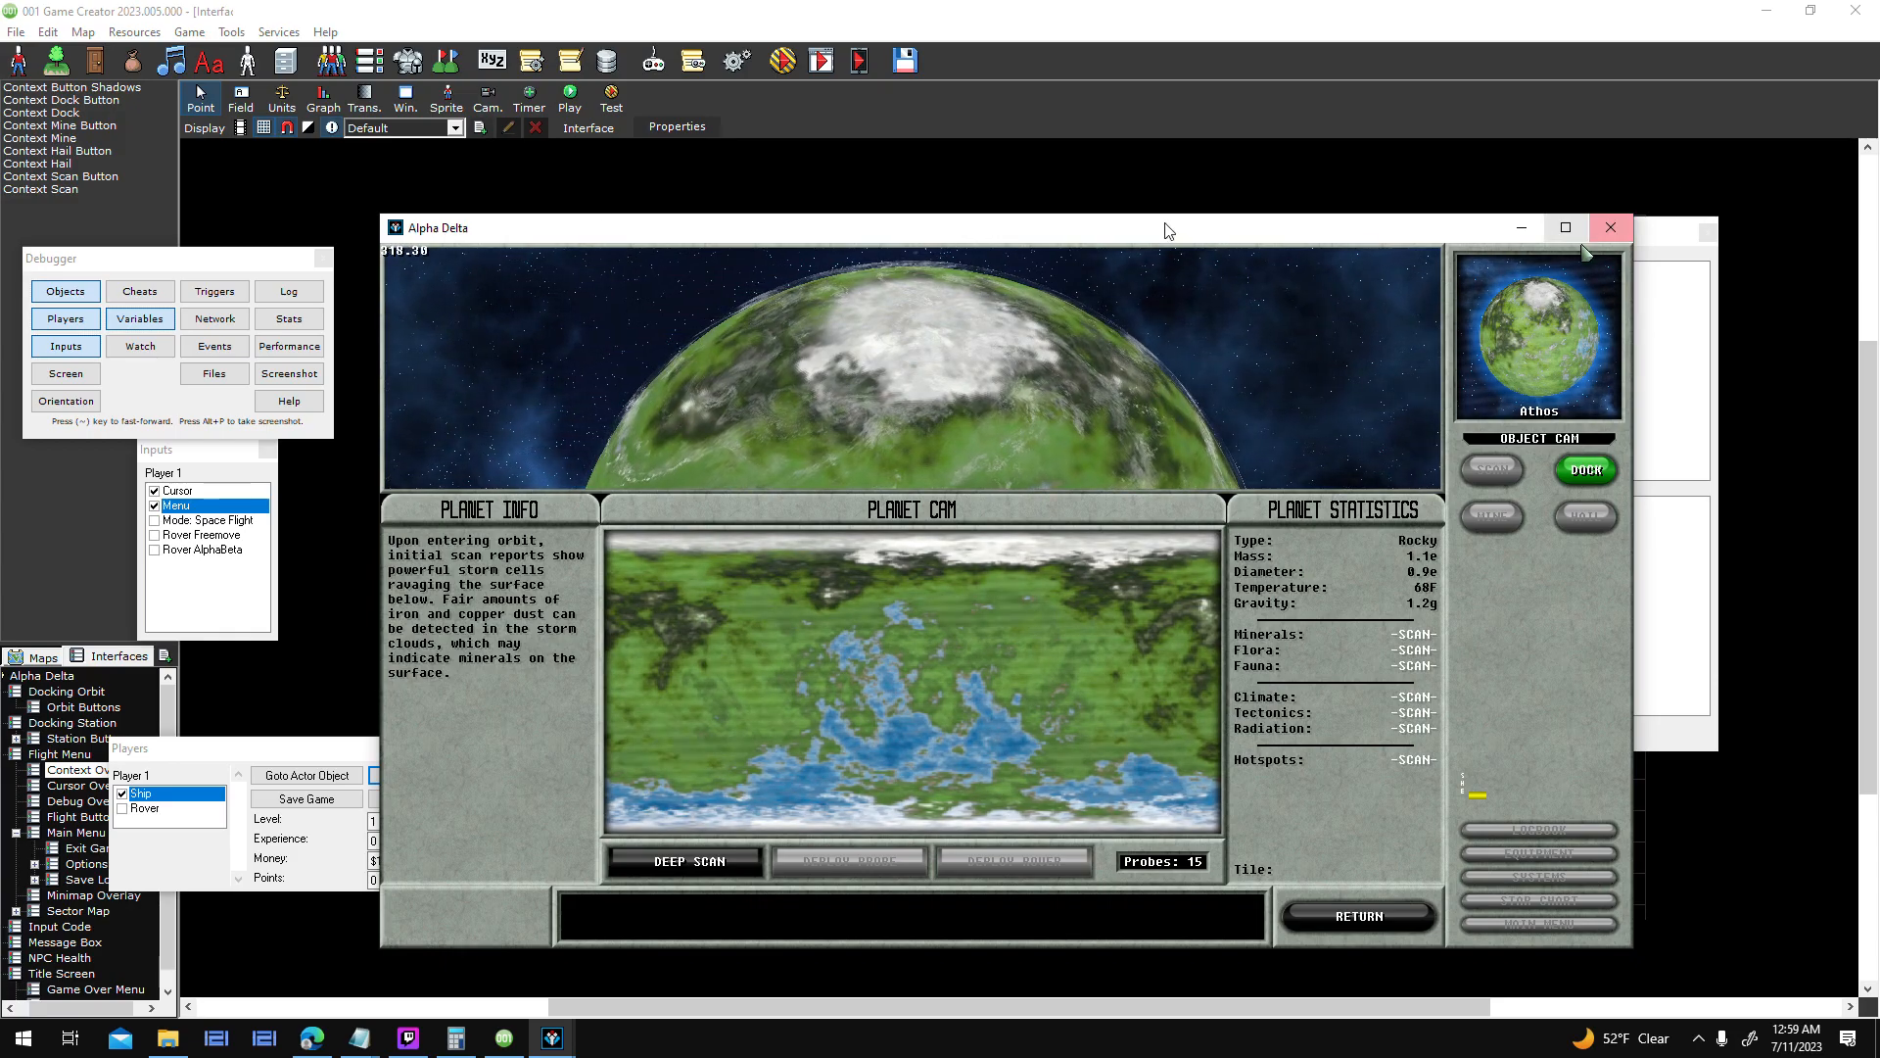
- Enlarge the game window to examine the orbit menu's layout at larger sizes, then close the game test
drag(381, 215, 190, 94)
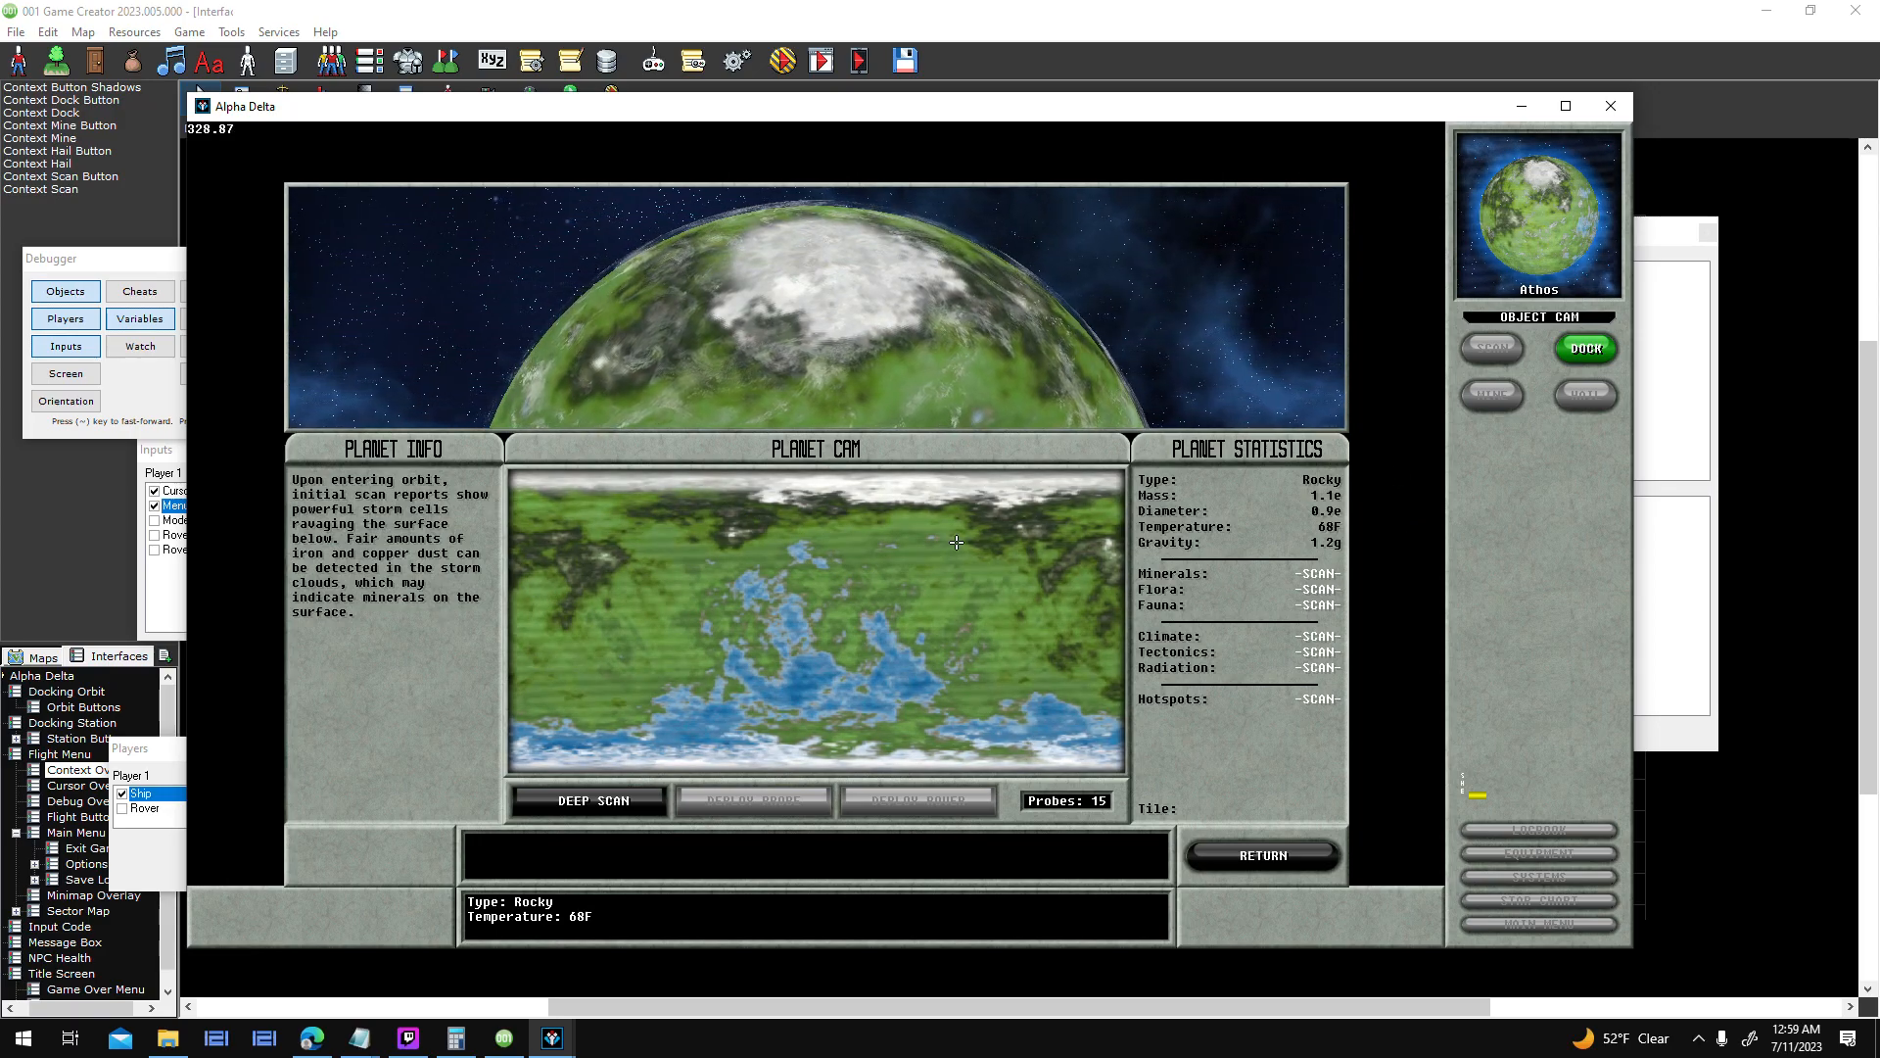
drag(184, 92, 3, 50)
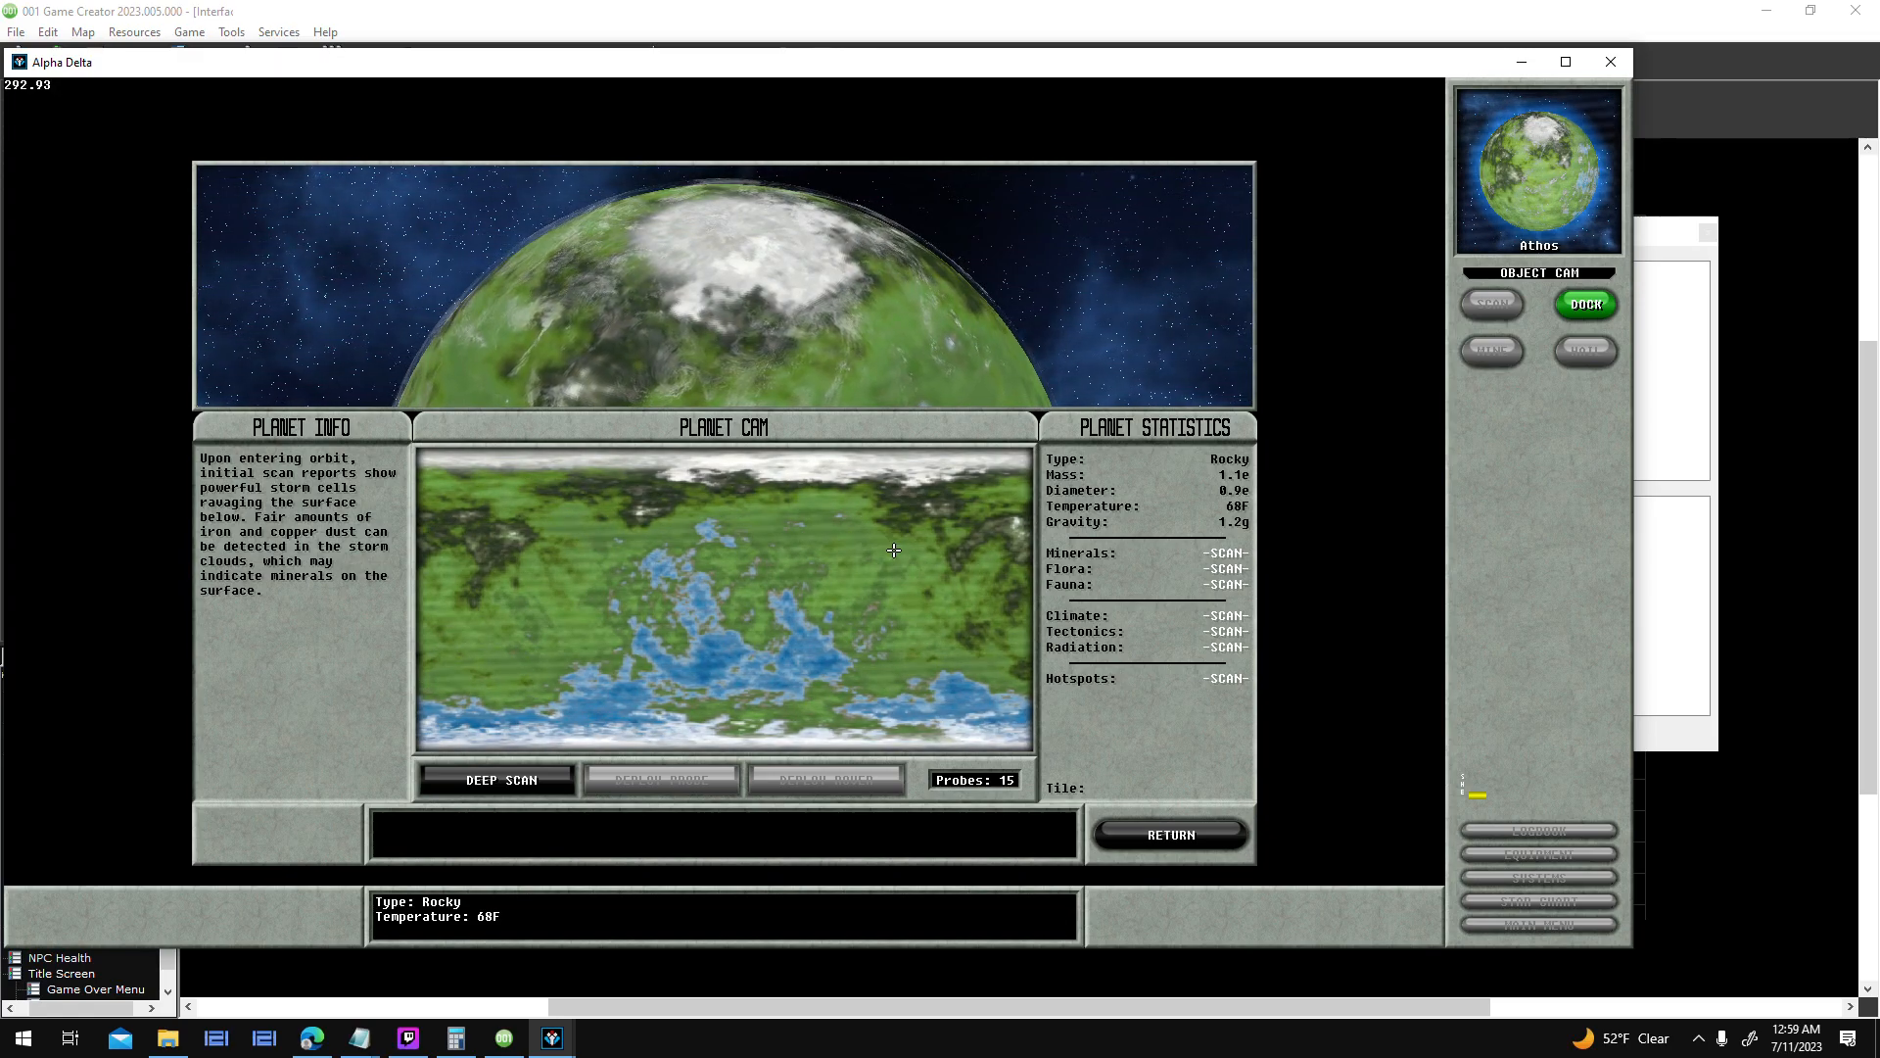
click(1609, 62)
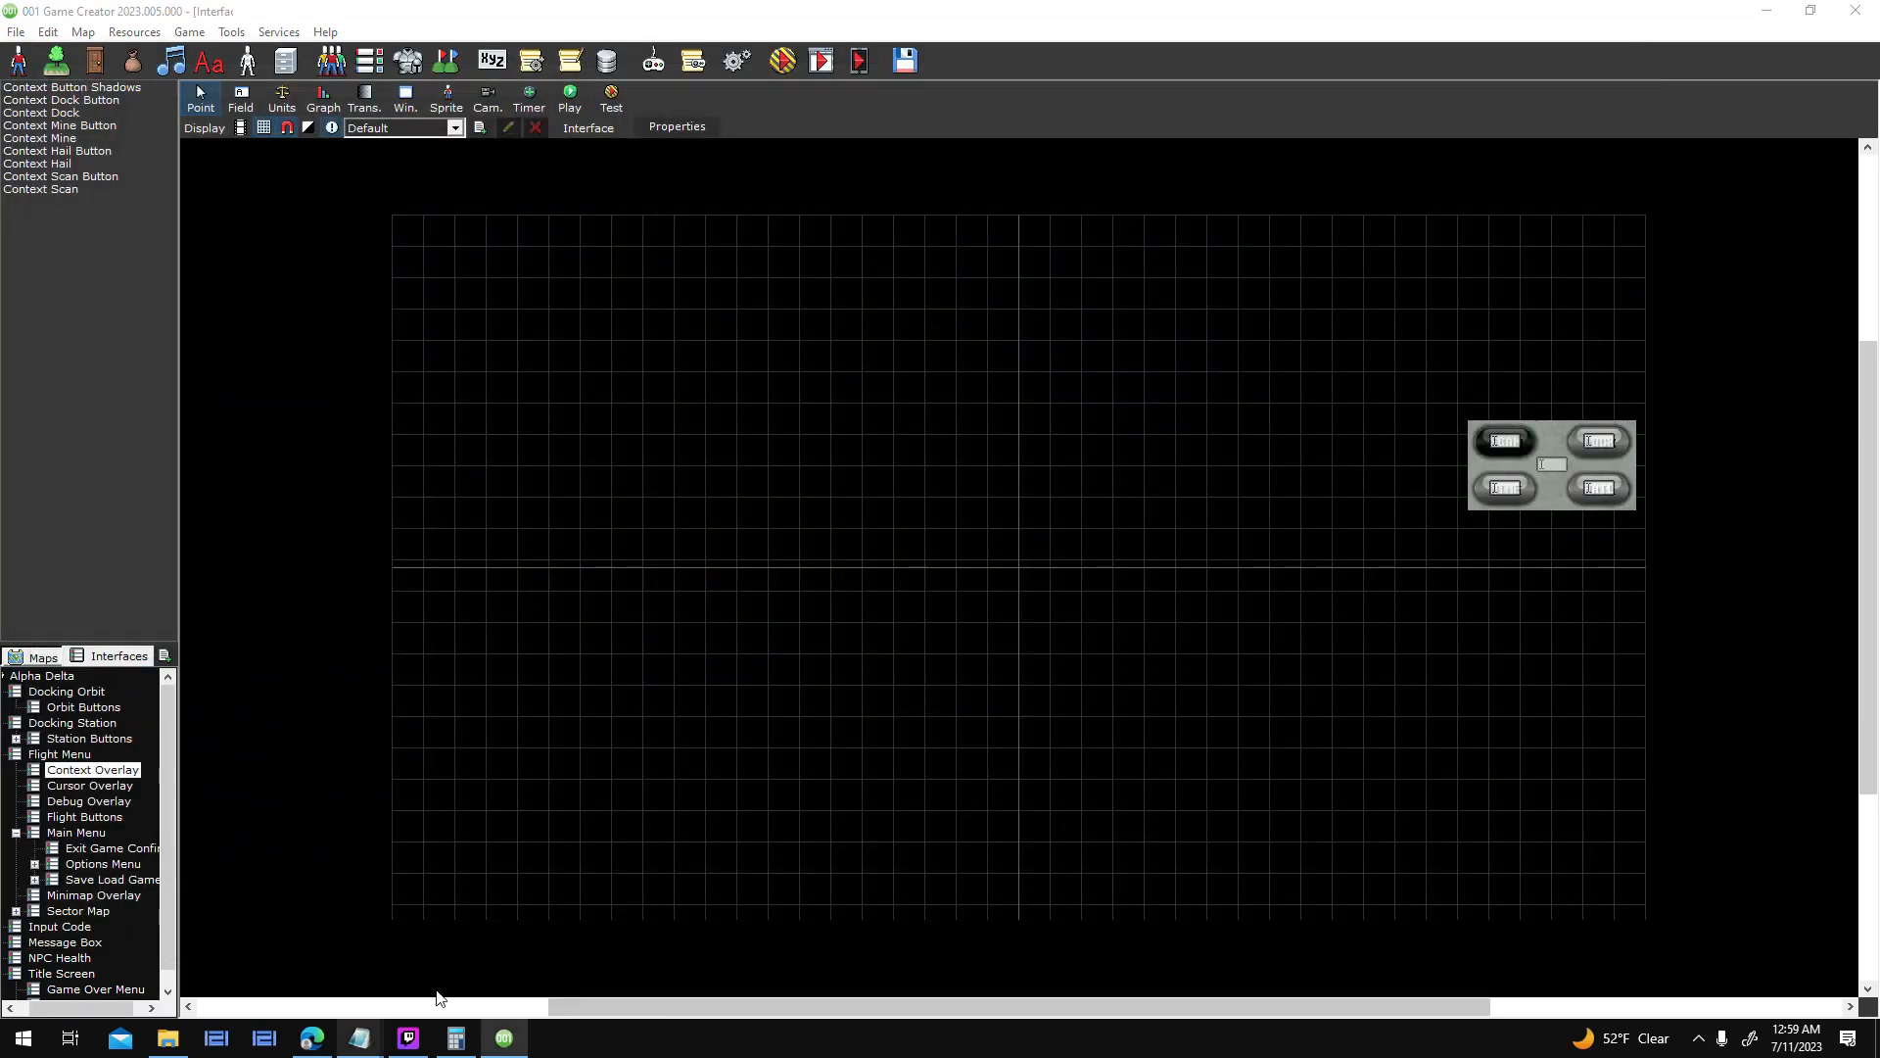
- Switch to To Do.txt in Notepad, move its window further into view, and save the file
mouse_move(359, 1038)
click(529, 942)
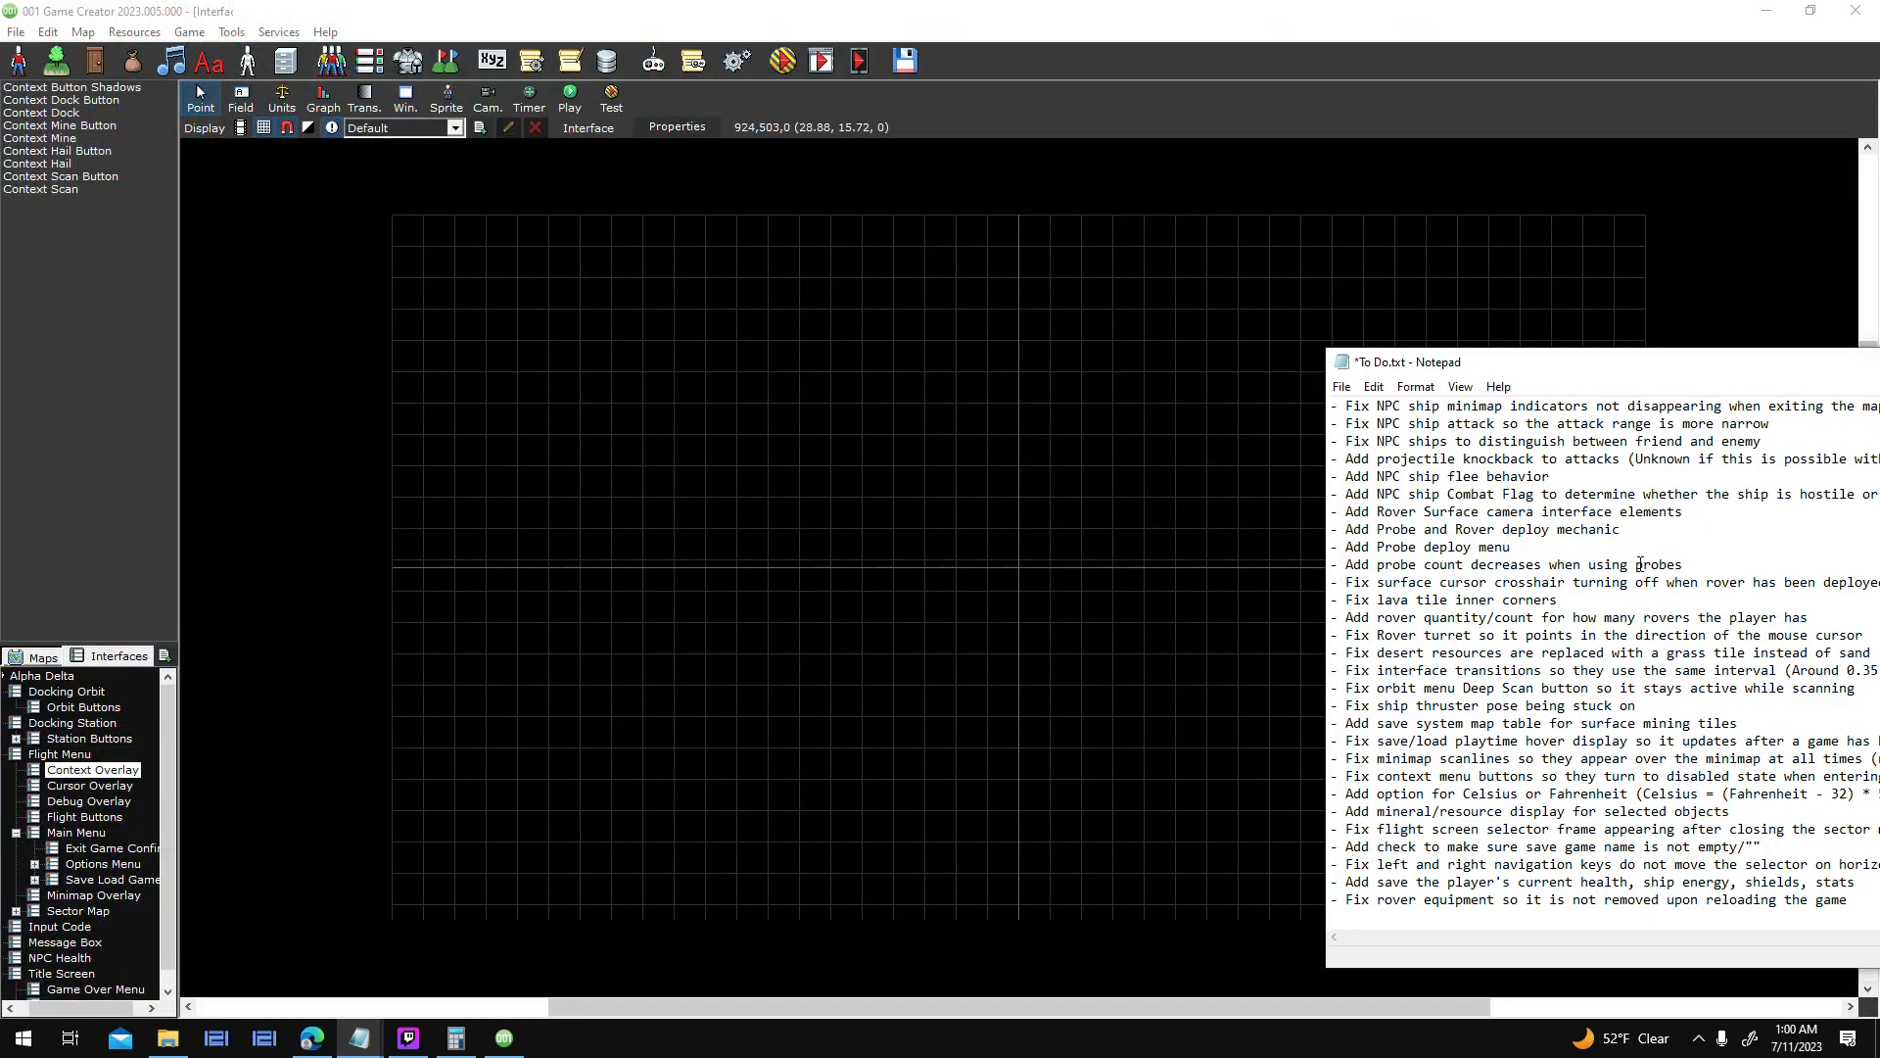
drag(1534, 368, 1281, 355)
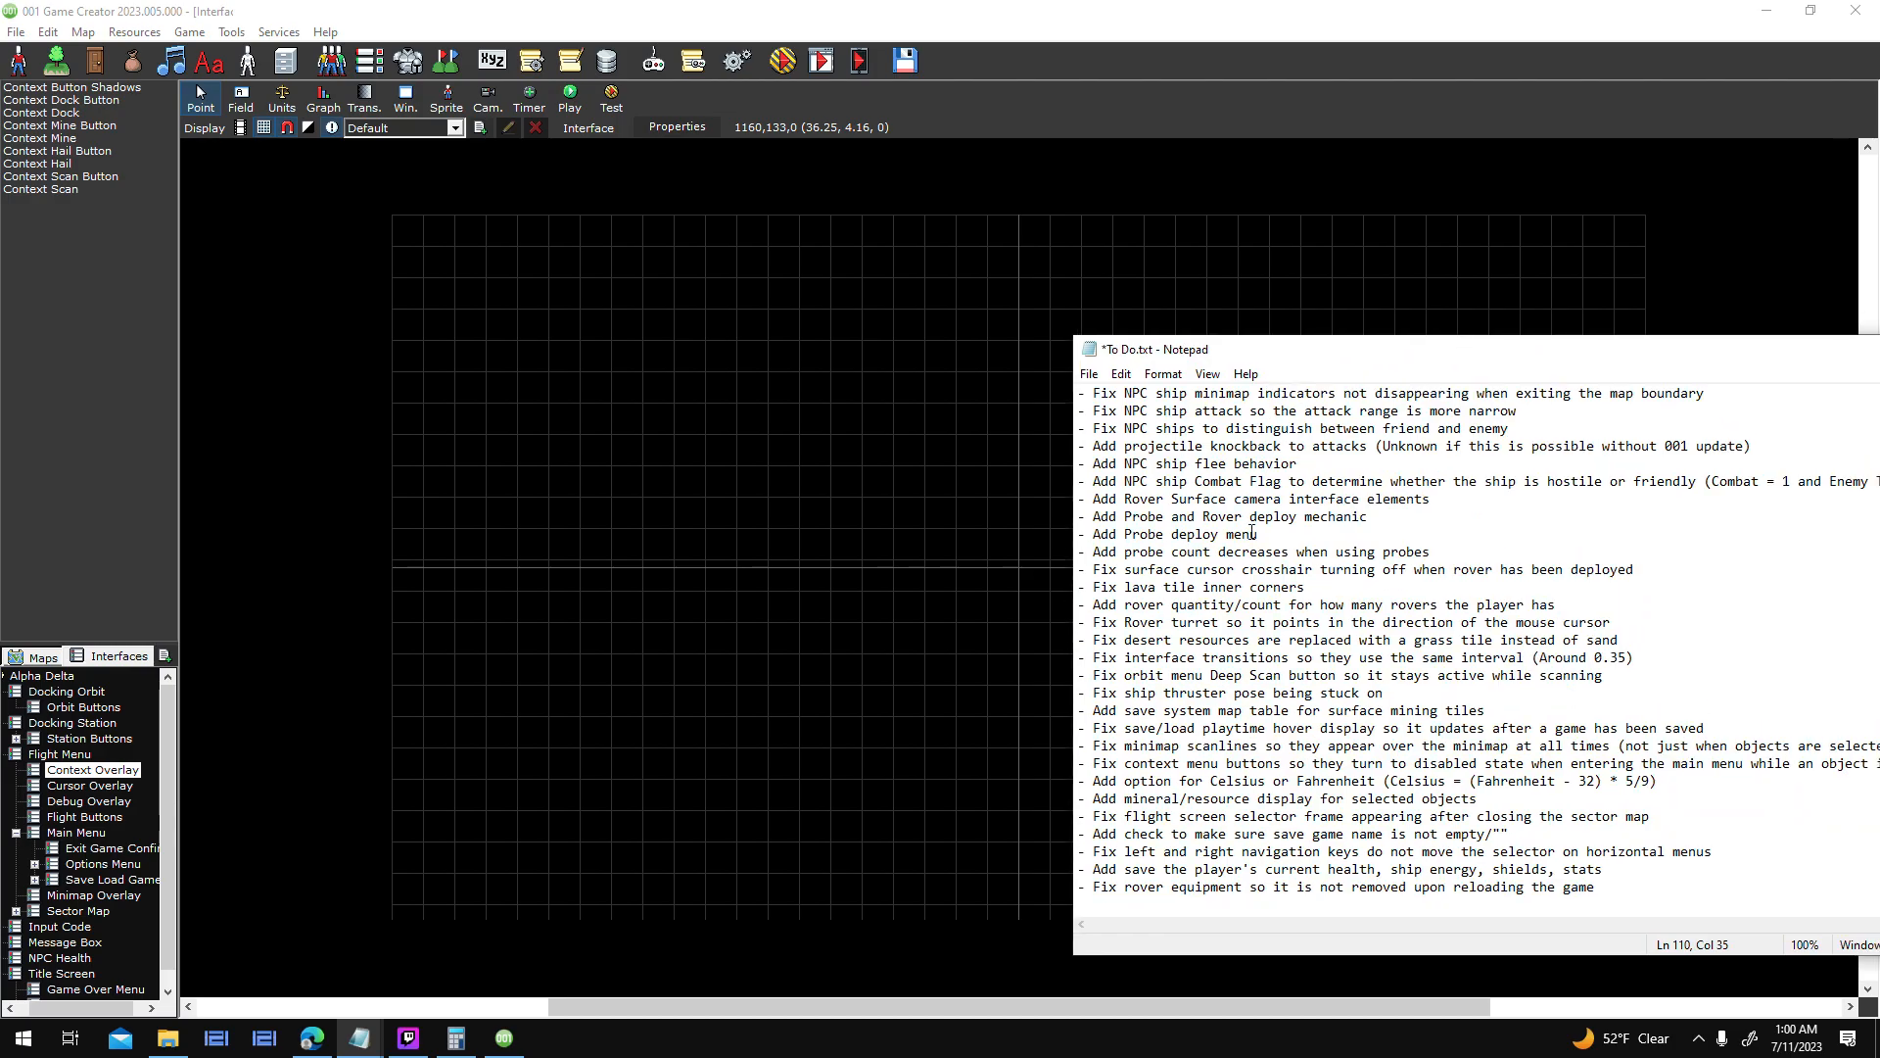
mouse_move(1653, 884)
mouse_down()
mouse_move(1140, 869)
mouse_move(1685, 878)
mouse_up()
click(1089, 374)
click(1114, 460)
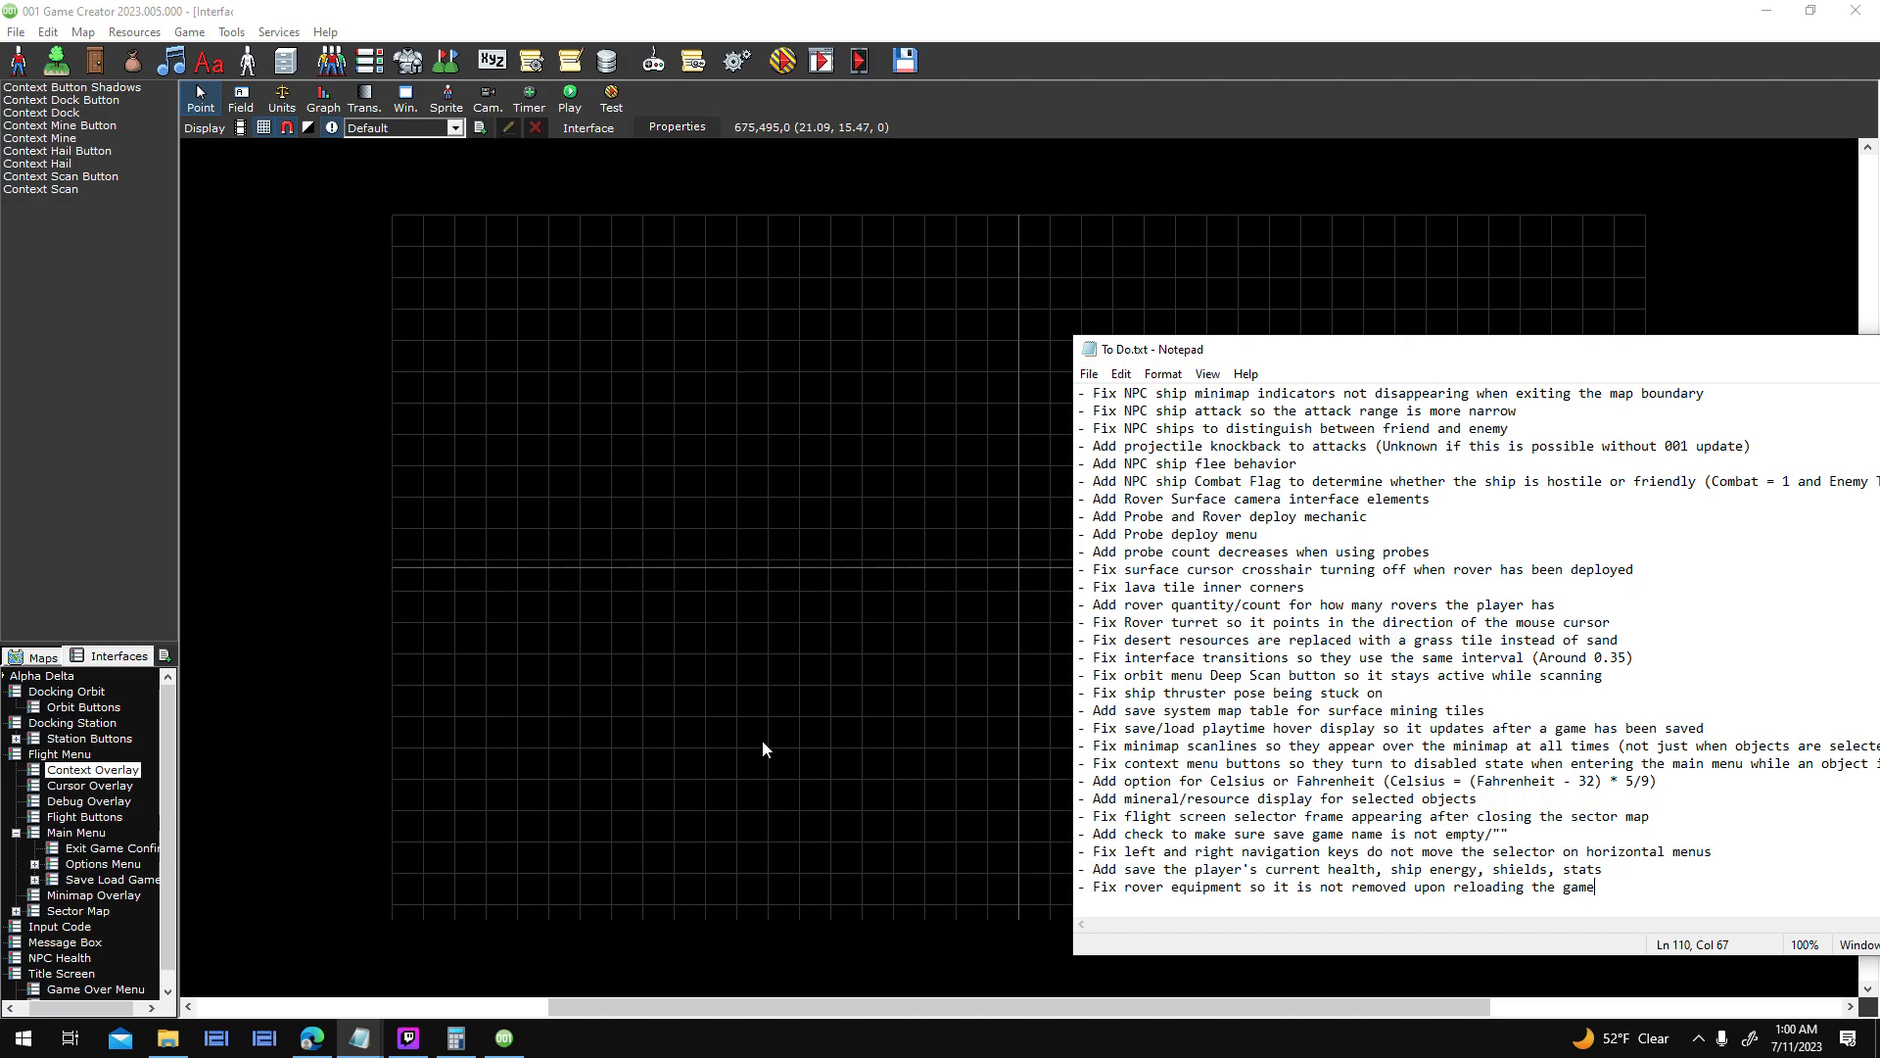
- Return to the game editor, open the Flight Menu interface, and check the stream status in Twitch Studio
click(540, 733)
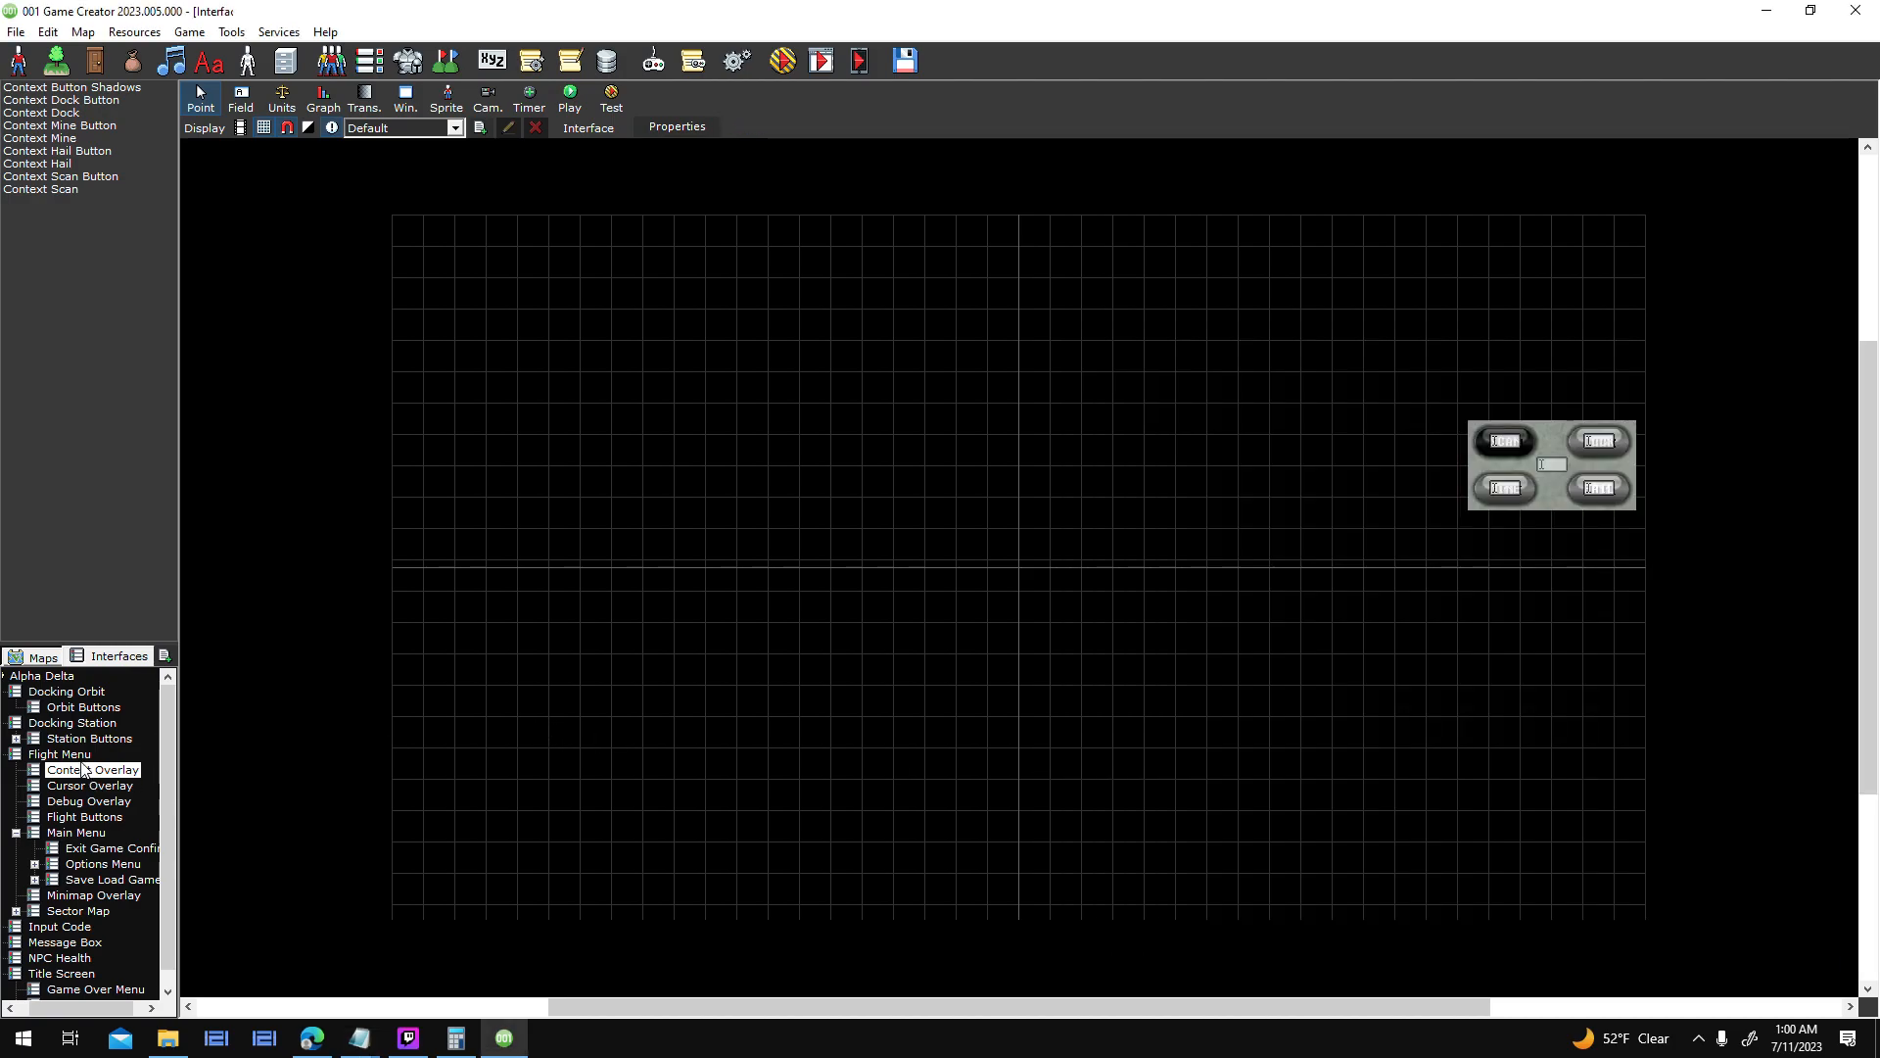
click(59, 754)
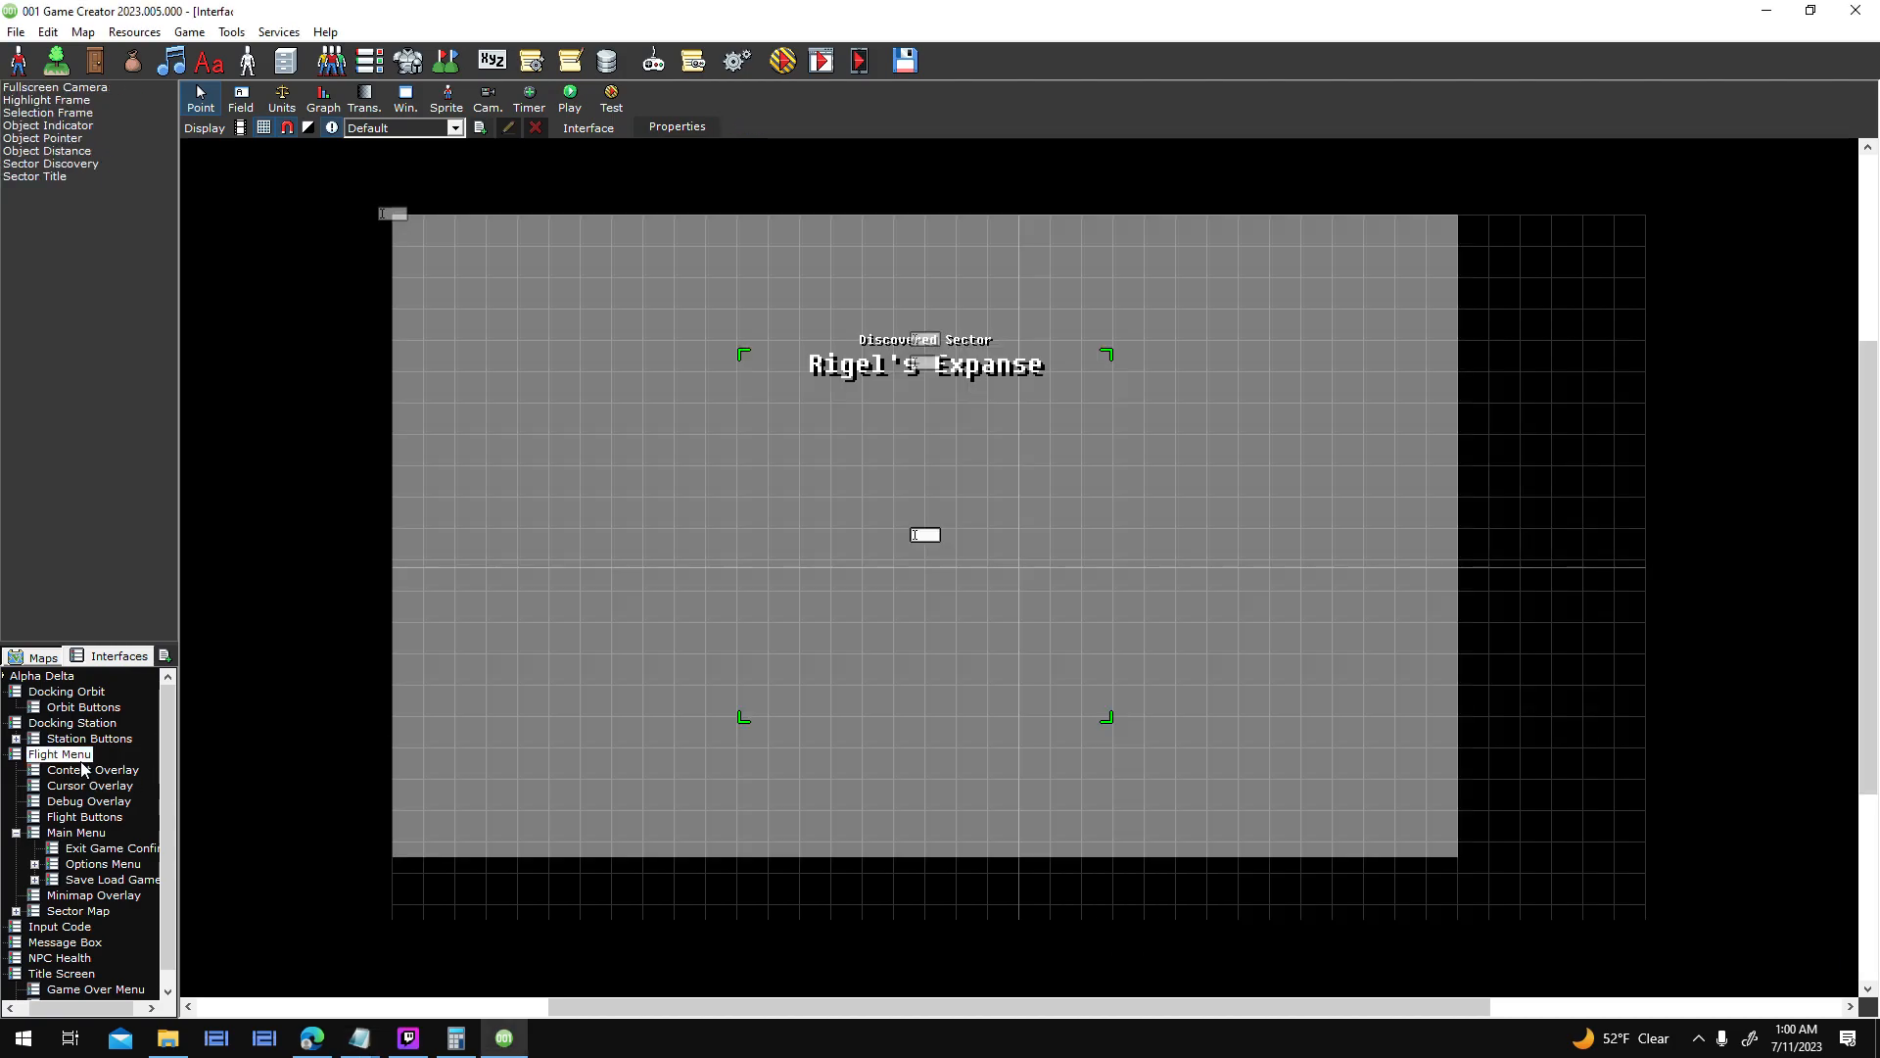
click(408, 1038)
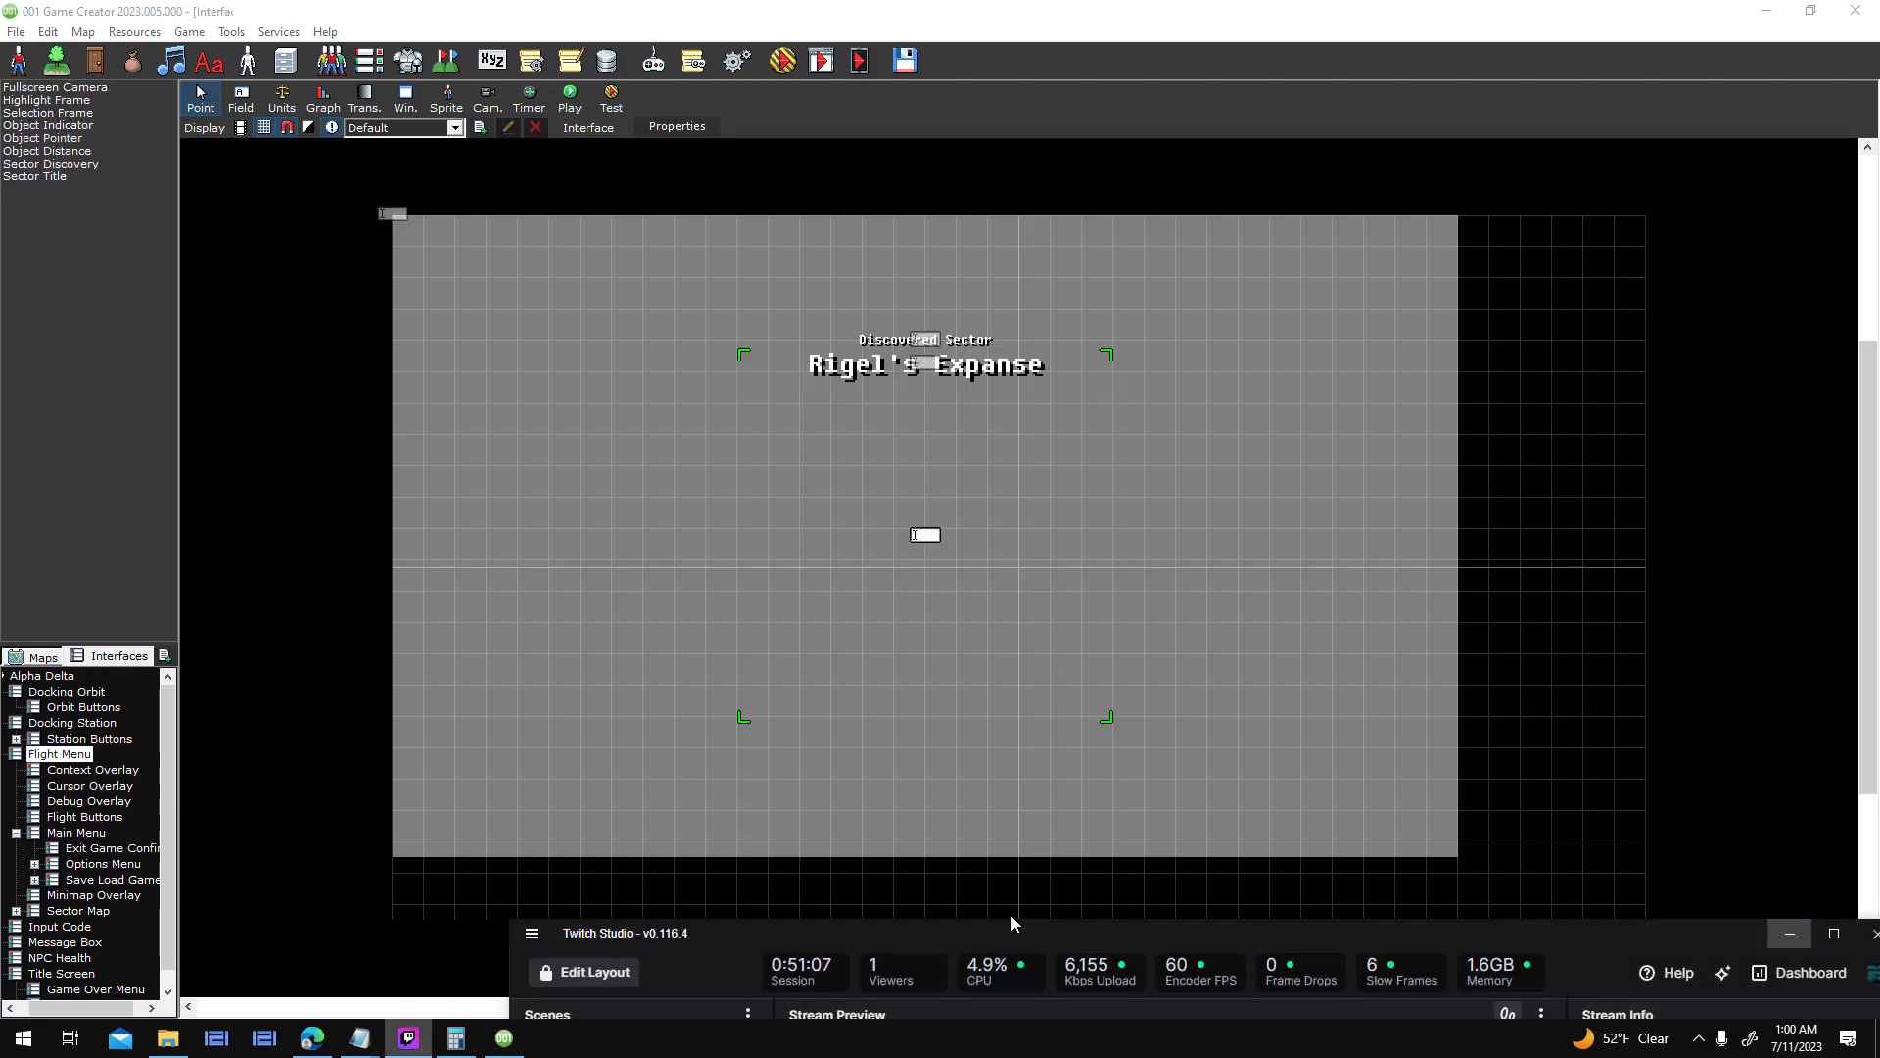
click(1740, 701)
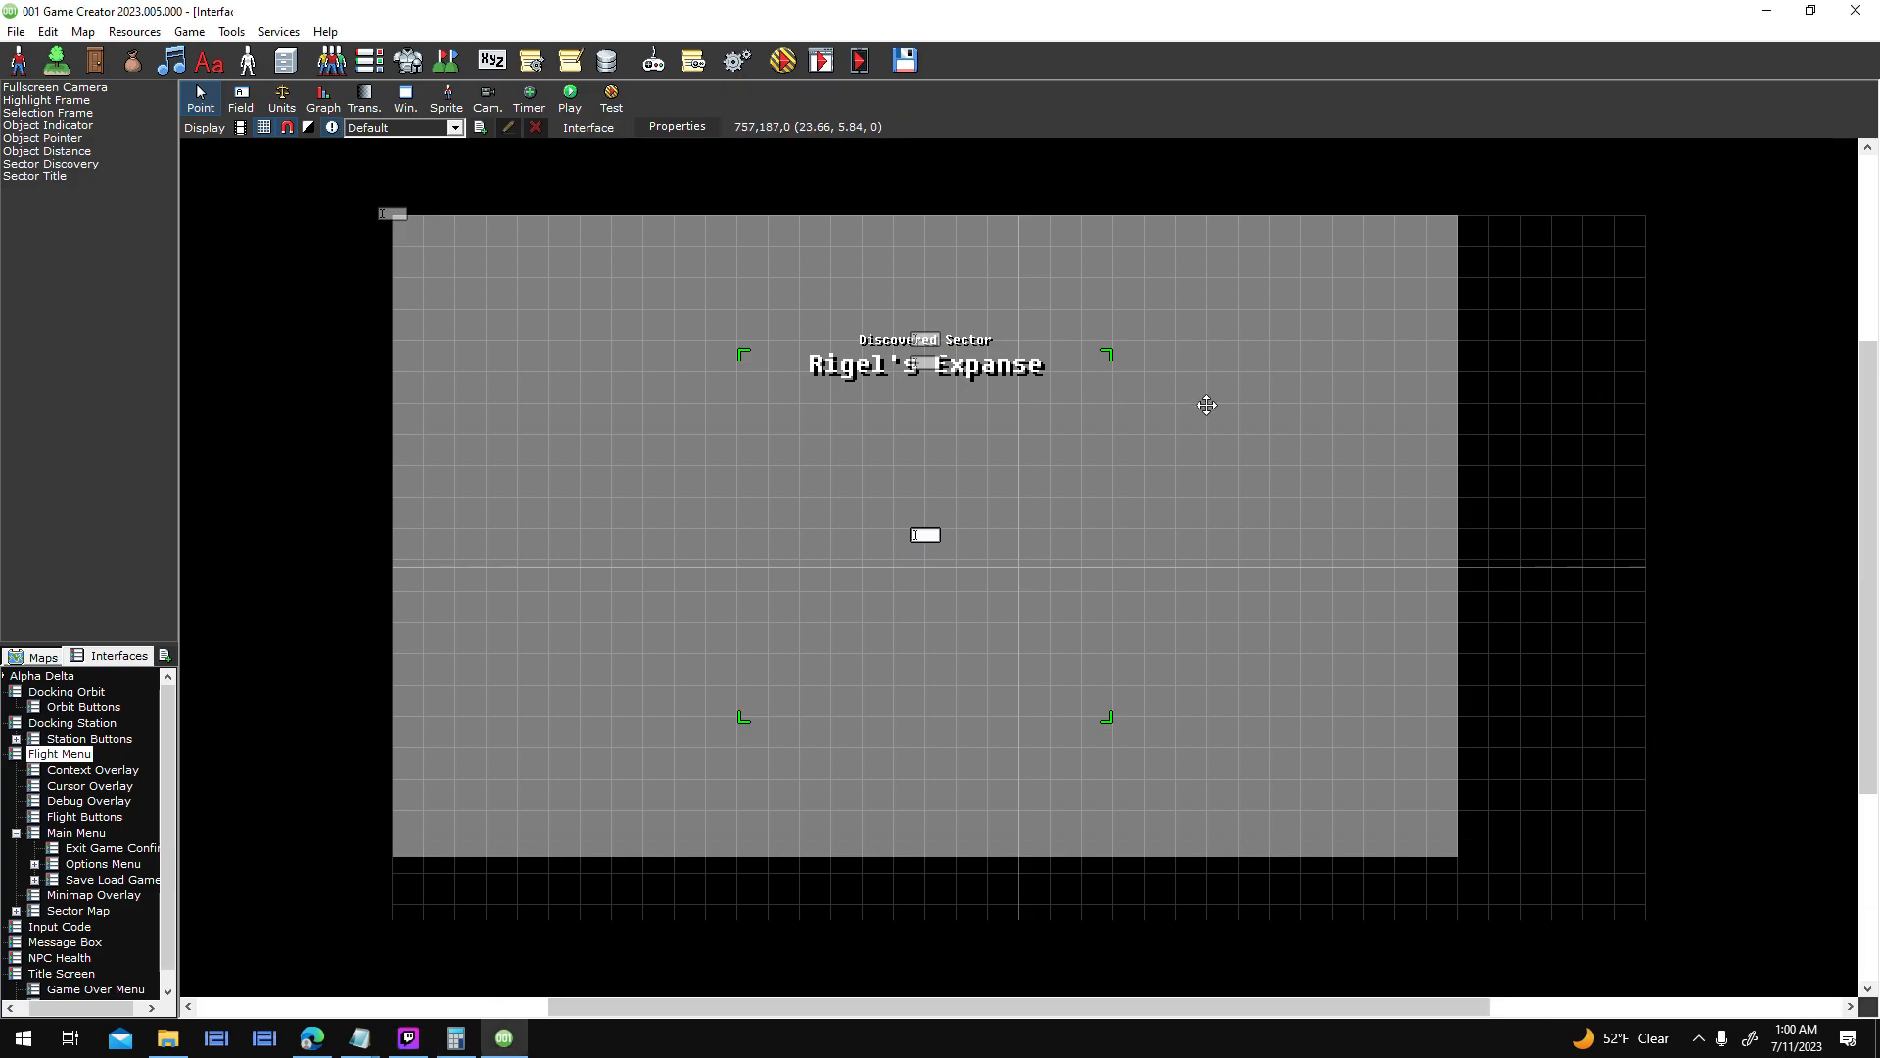
- Look through the ship statistics, damage types and weapon types in Ship Statistics.txt, then put the notes away
click(360, 1038)
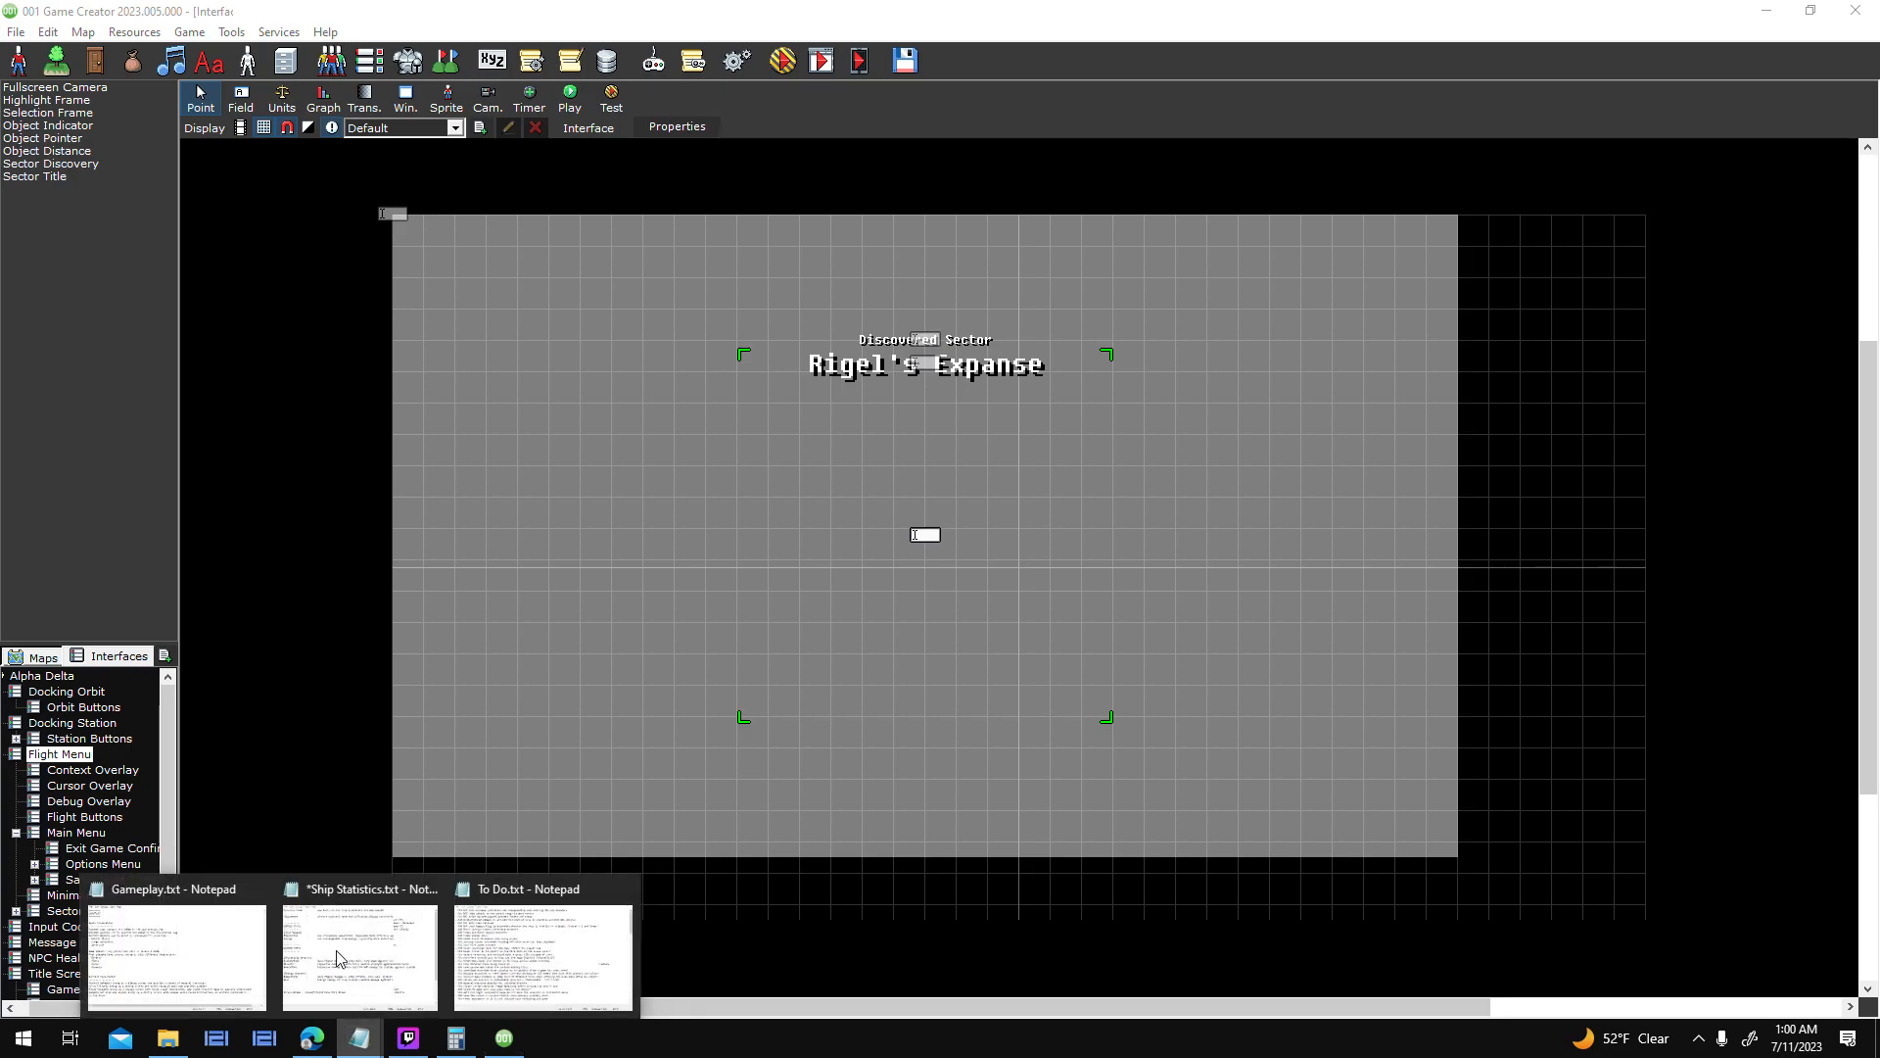
click(336, 965)
click(1281, 412)
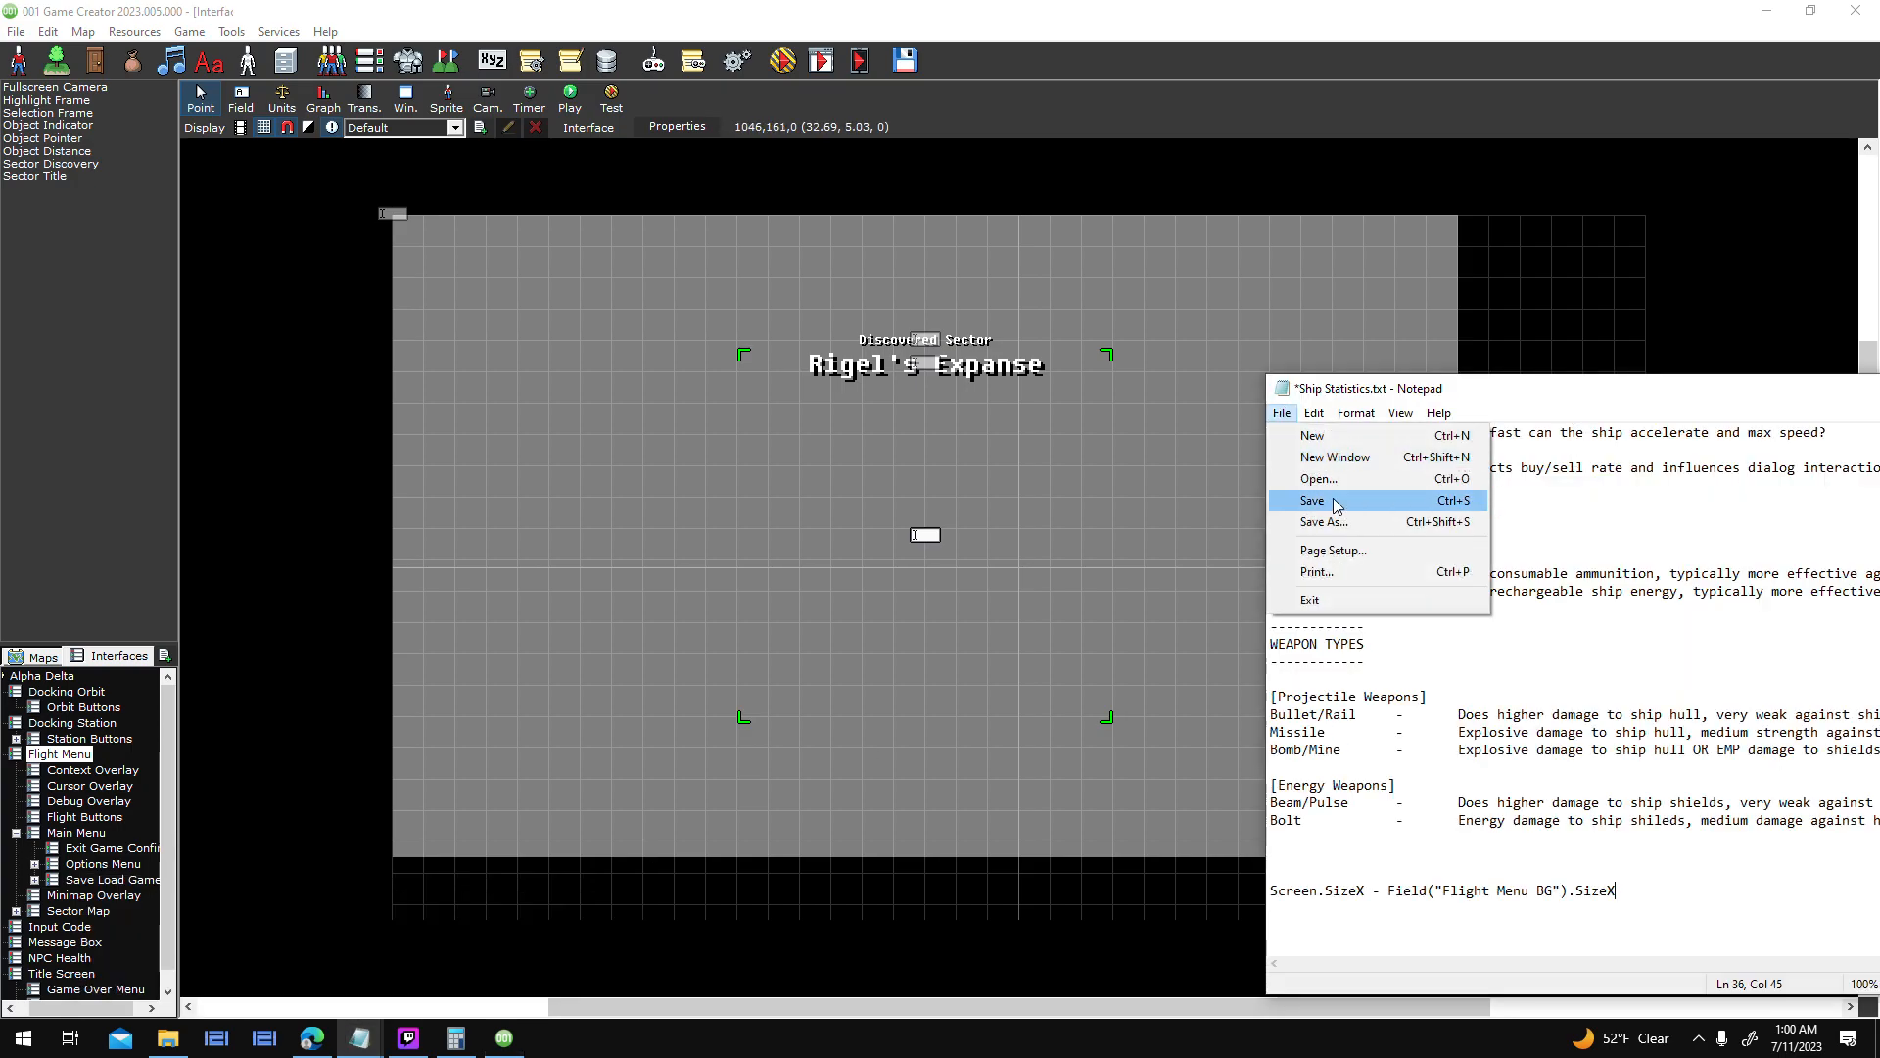
click(1712, 914)
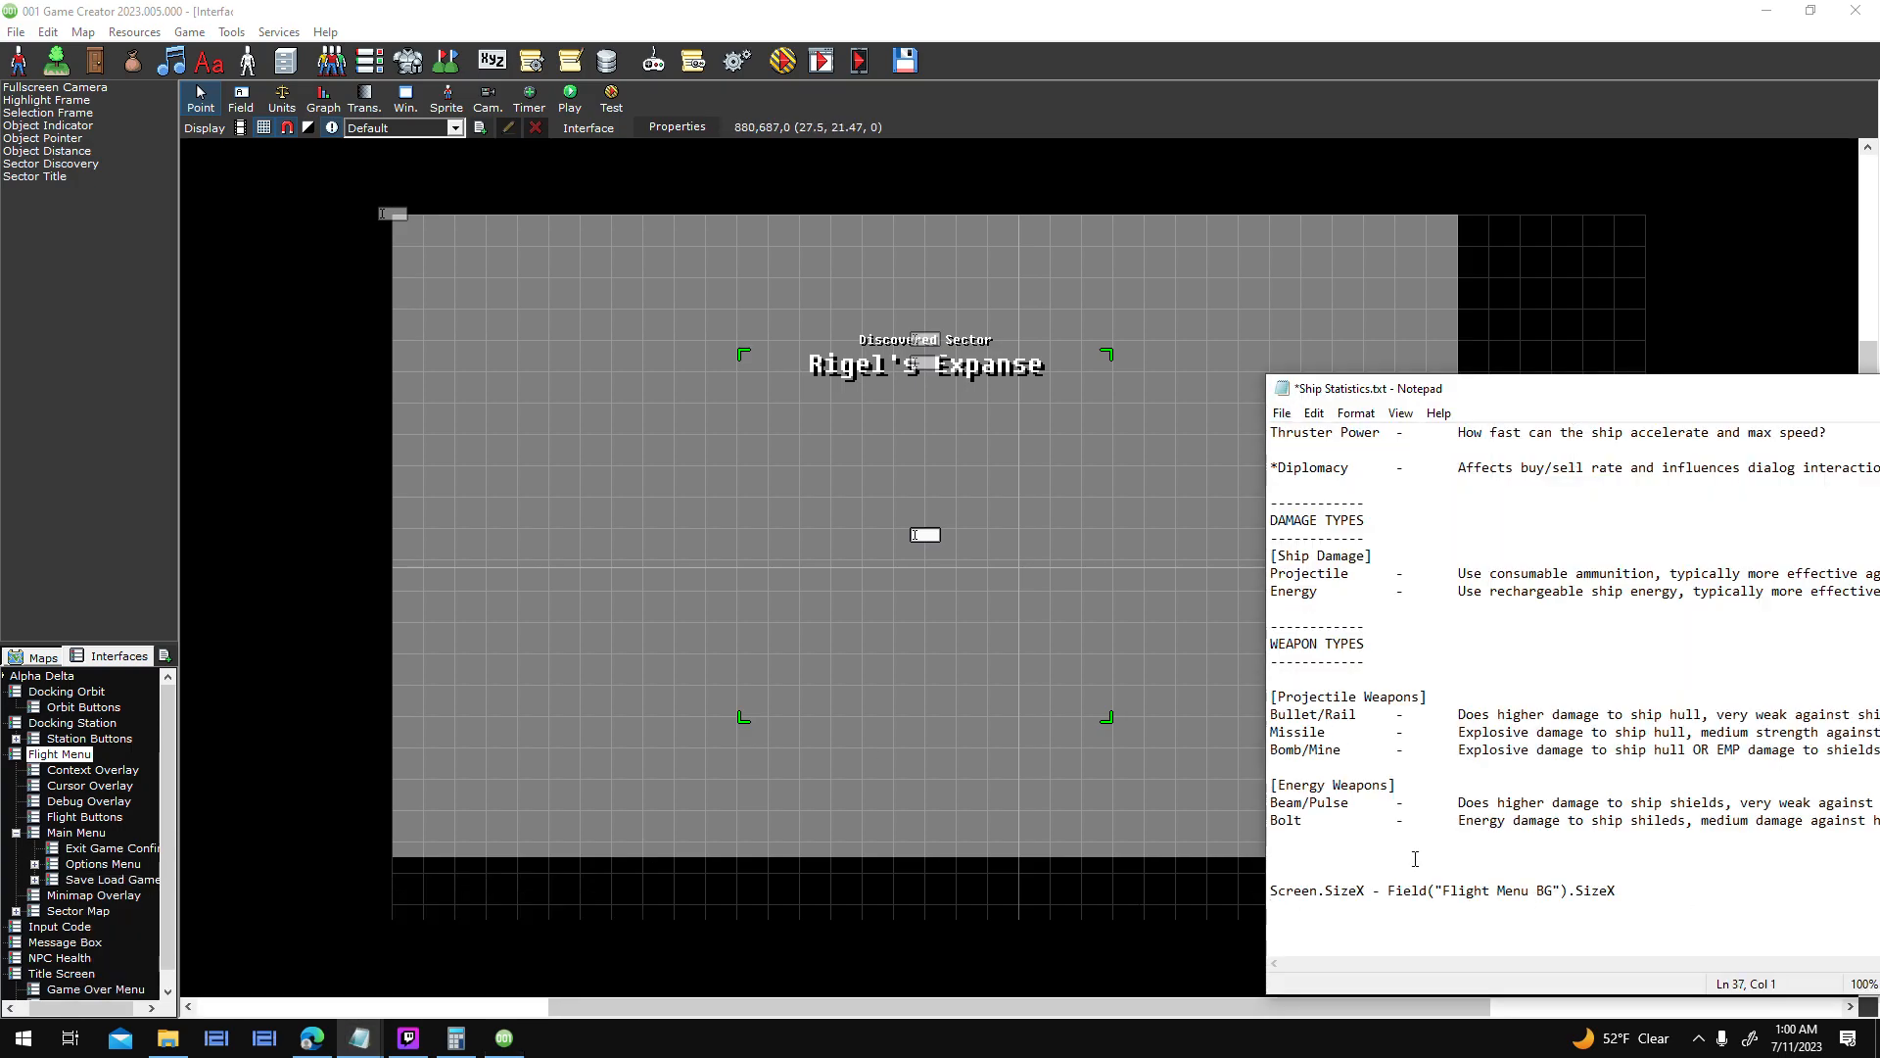
scroll(1416, 854, up, 3)
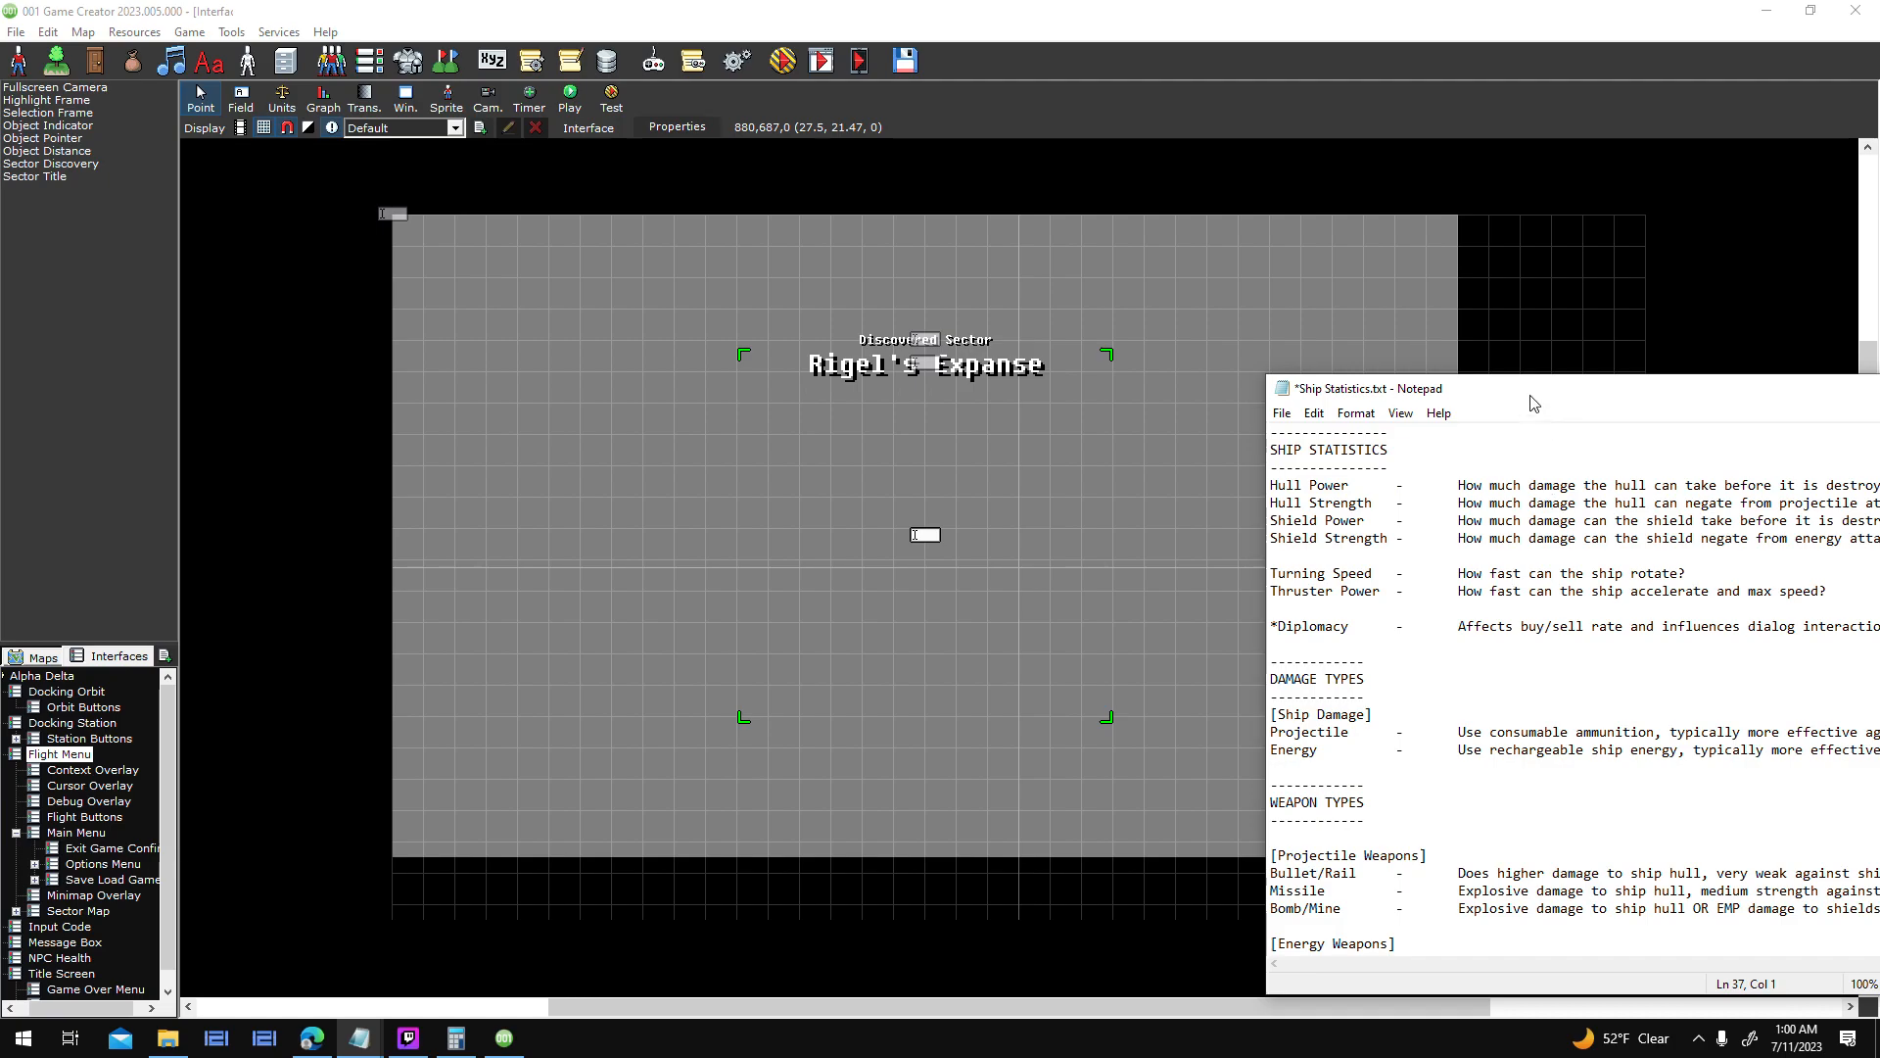
mouse_move(1526, 380)
mouse_down()
mouse_move(1448, 392)
mouse_move(1532, 354)
mouse_move(1549, 371)
mouse_up()
click(1553, 324)
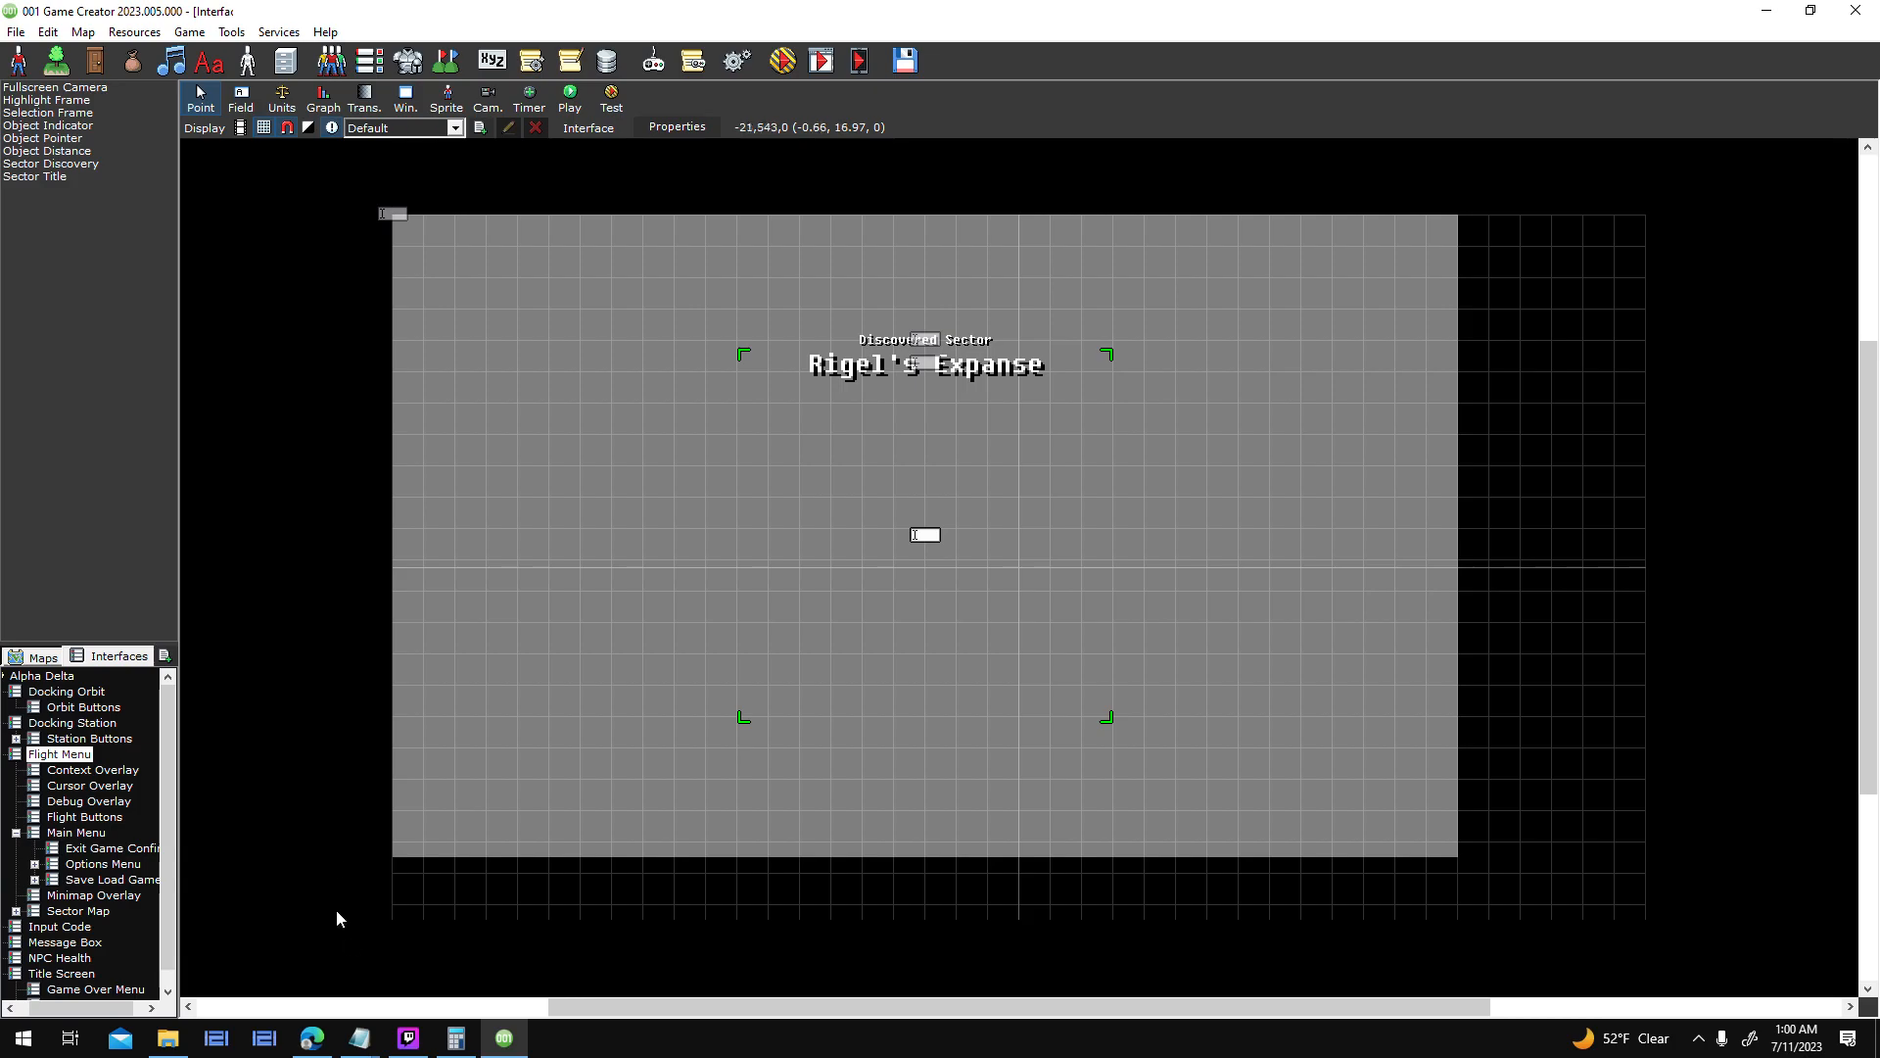
- Review the space and surface exploration notes in Gameplay.txt, then minimize the file
mouse_move(360, 1036)
click(172, 945)
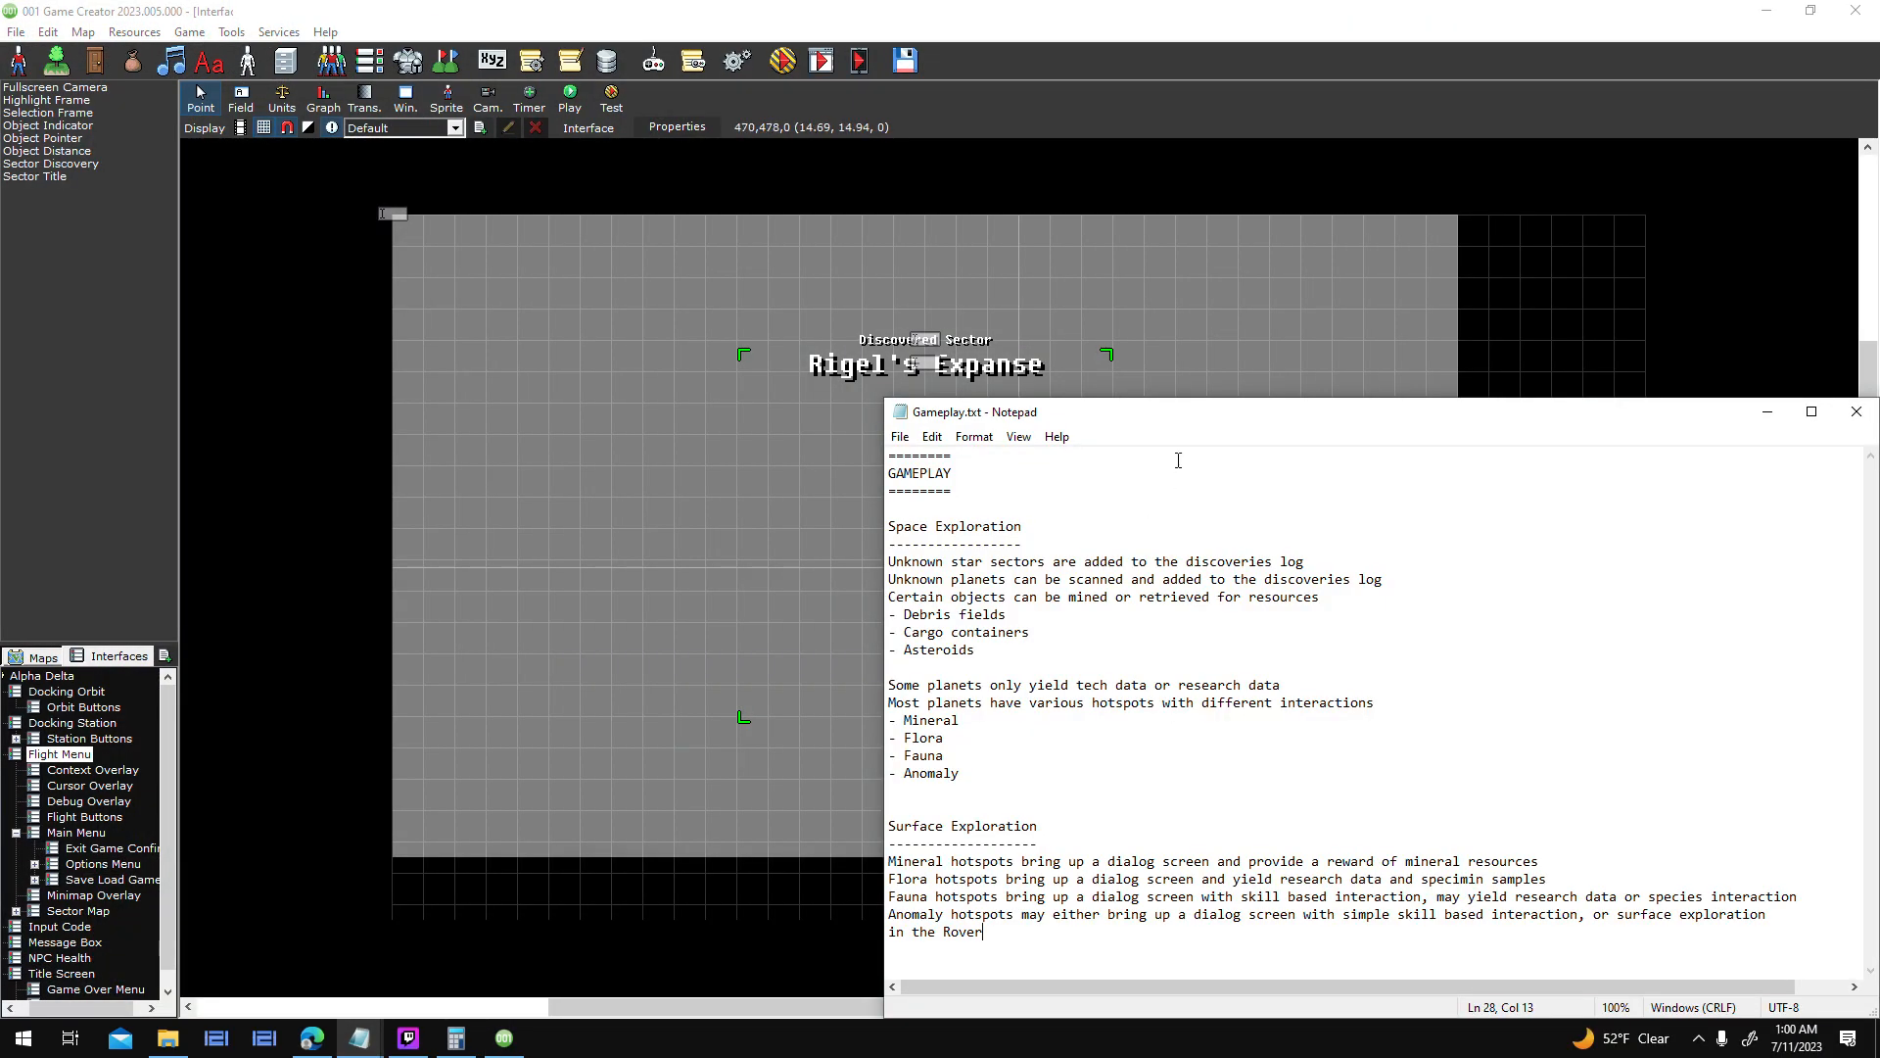
click(1768, 411)
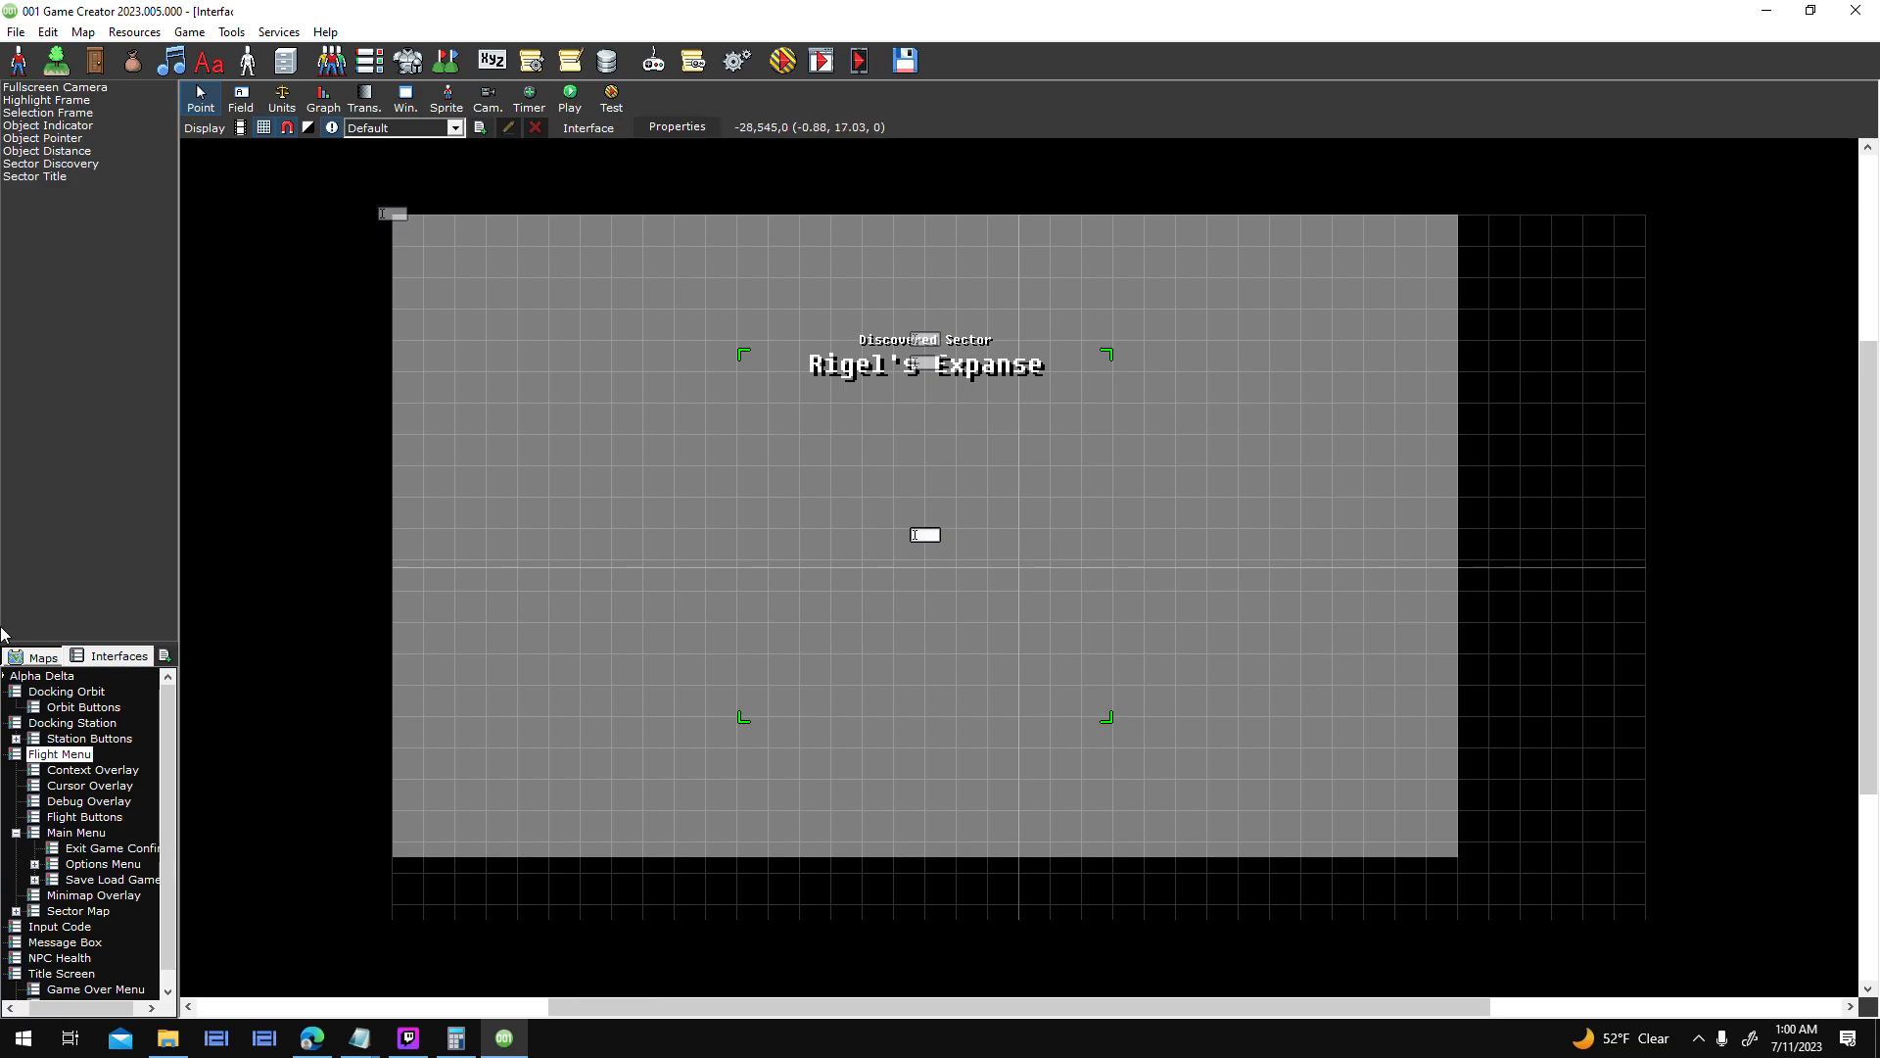
- View the Orbit Buttons interface and open its parent Docking Orbit interface in the game editor
click(83, 707)
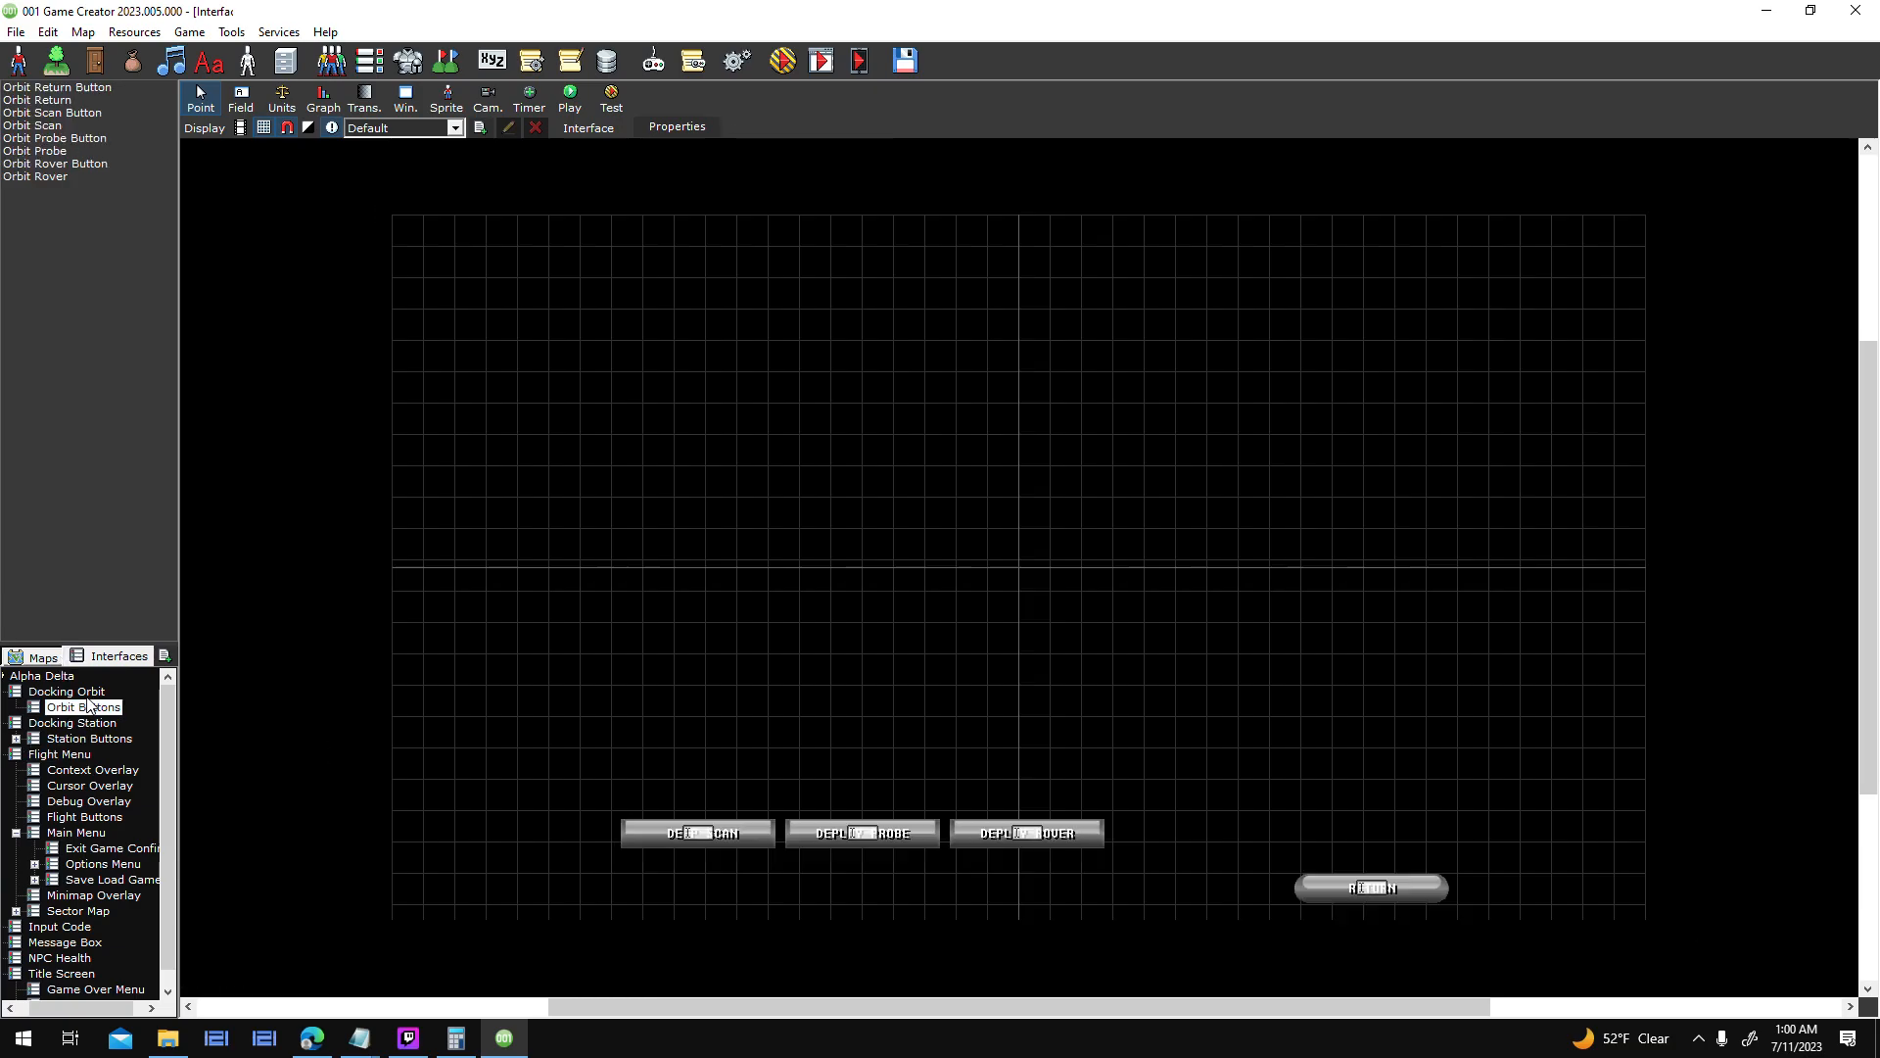
click(80, 691)
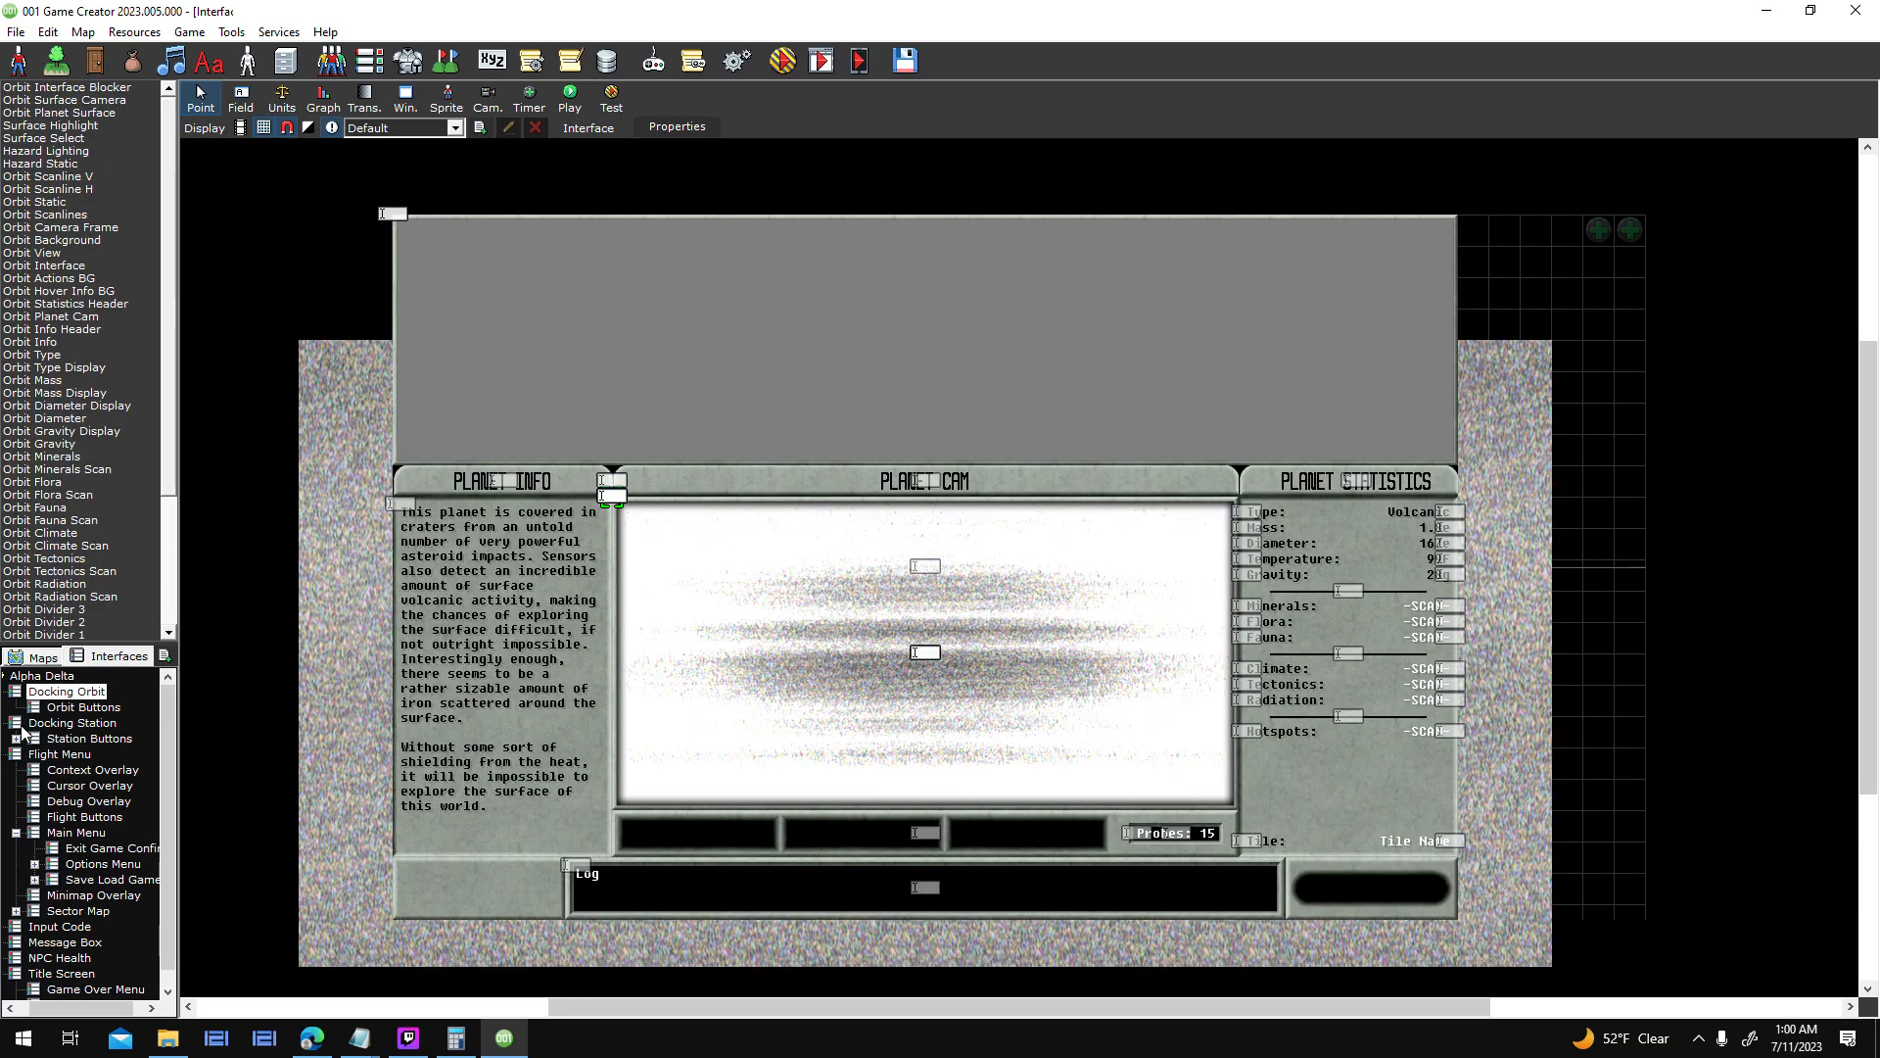
- View the Docking Station, Flight Menu and Docking Orbit interfaces in turn, ending on Docking Station
click(72, 722)
click(61, 754)
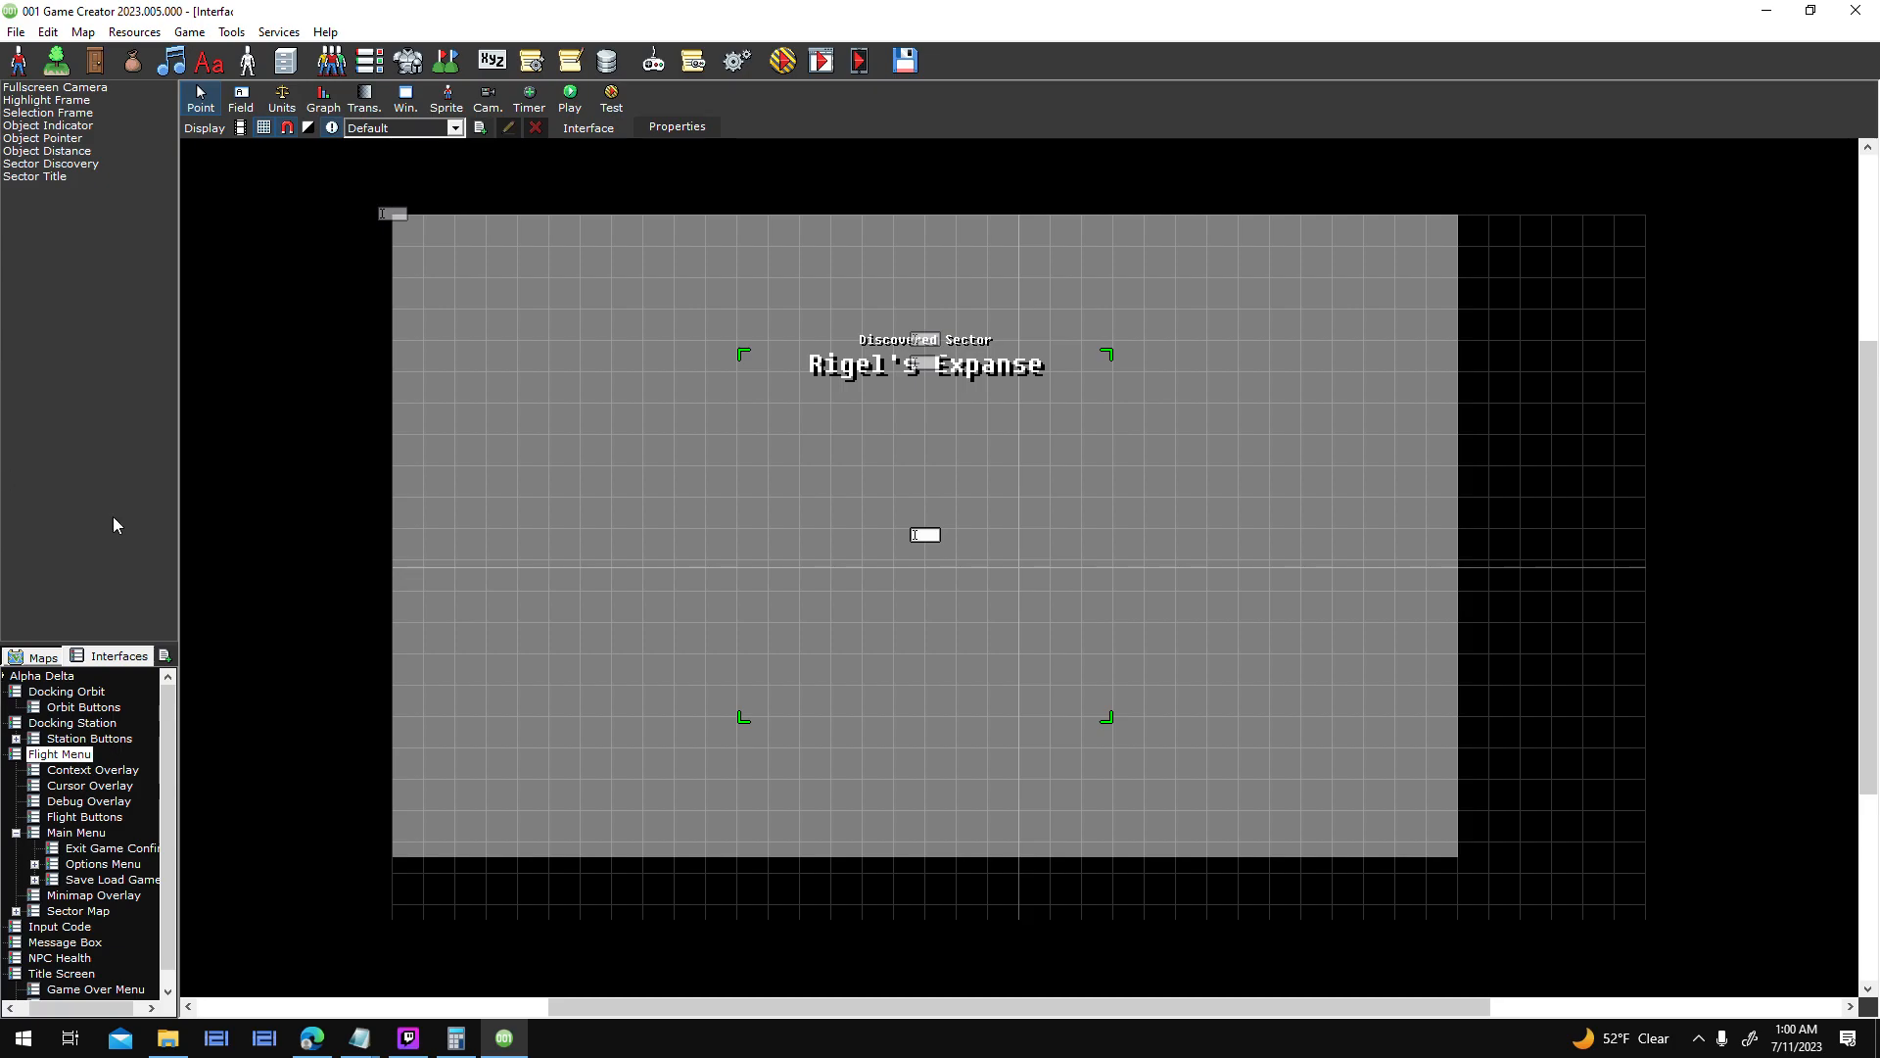
click(91, 695)
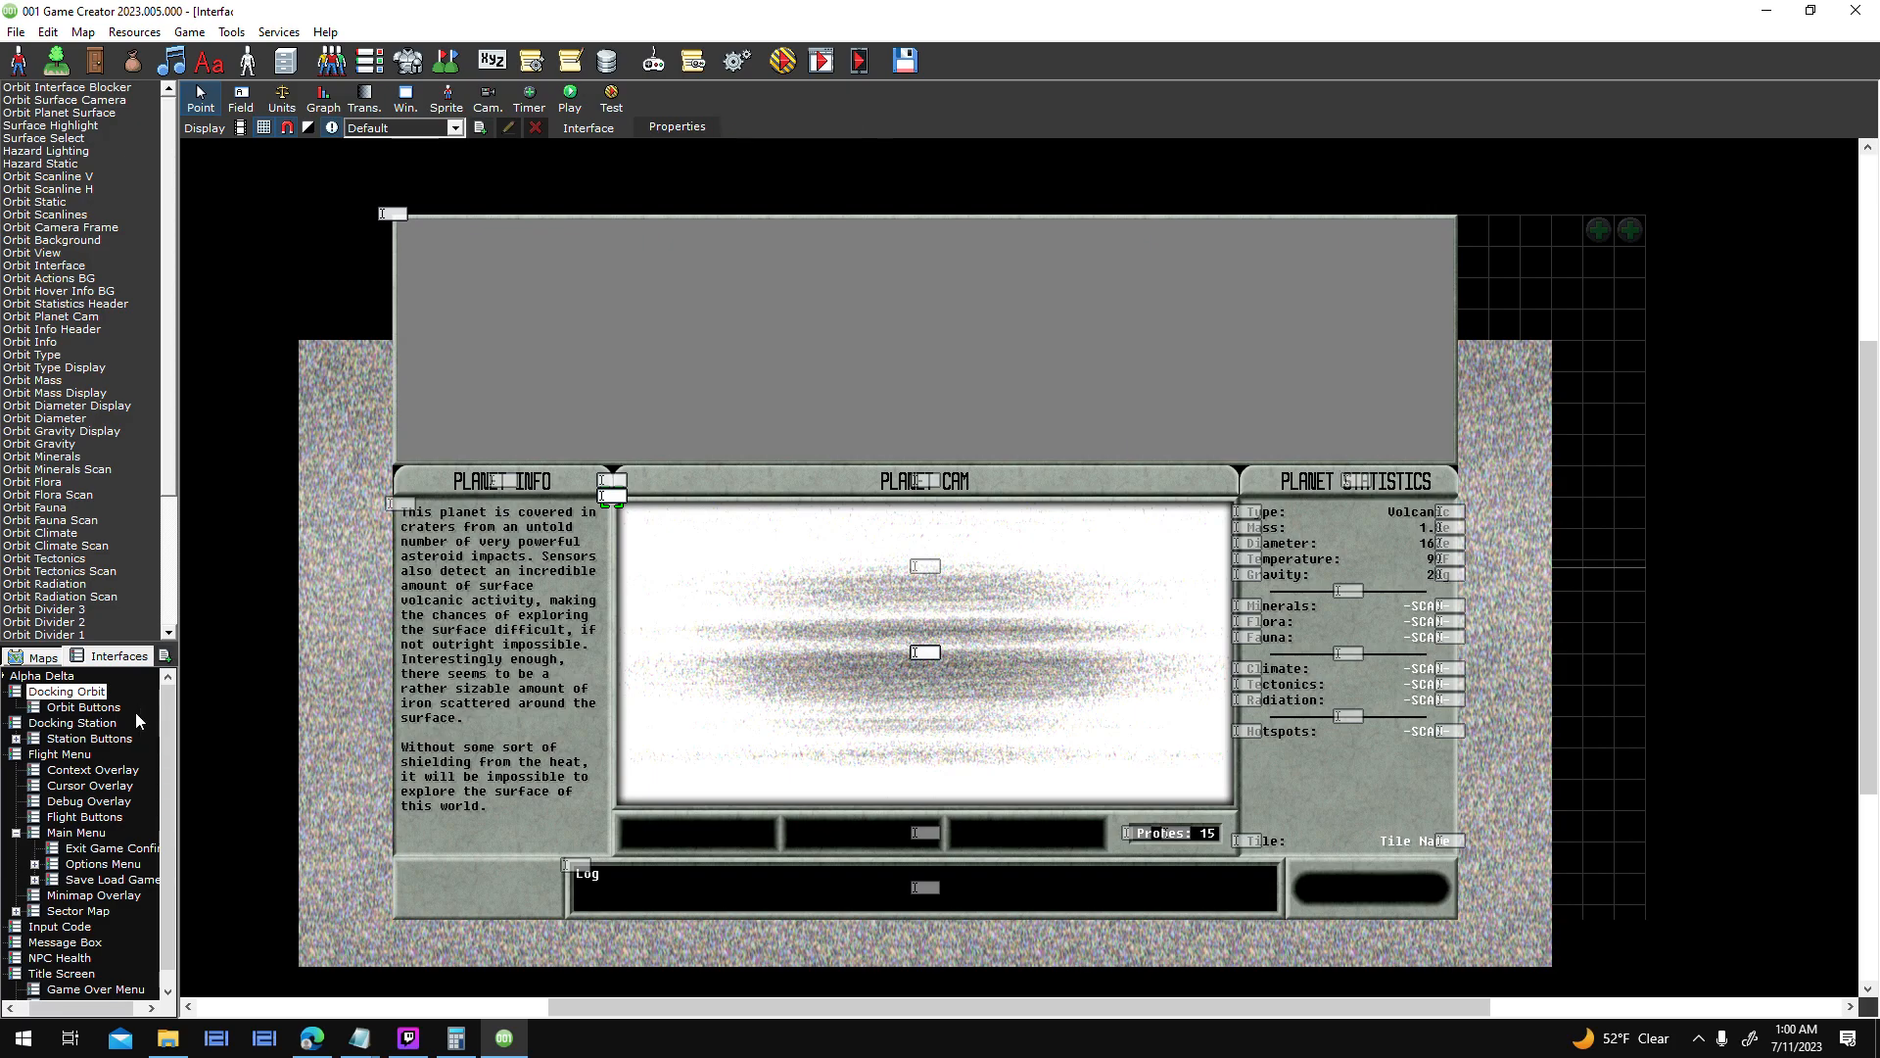
click(109, 726)
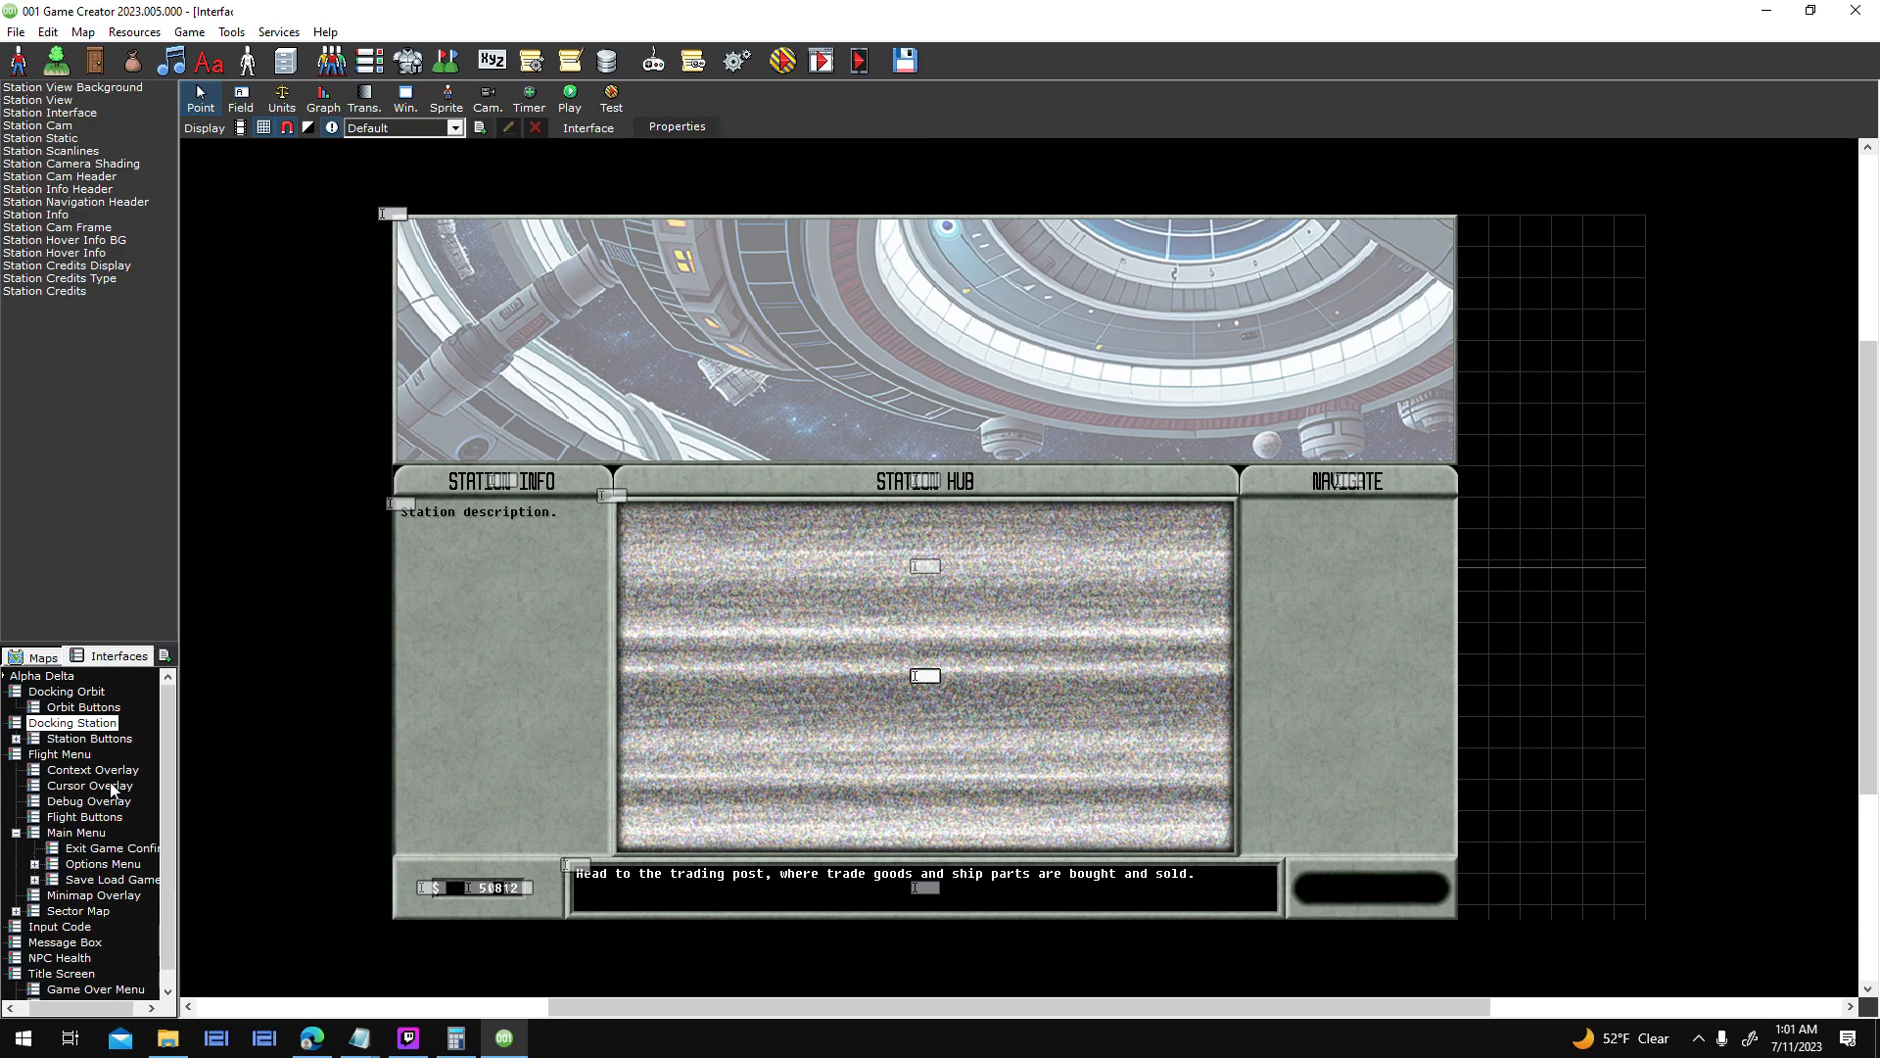
click(65, 767)
- Open the Sector 0 (Space) map and look over the area around the blue star, space station and green planet
click(56, 659)
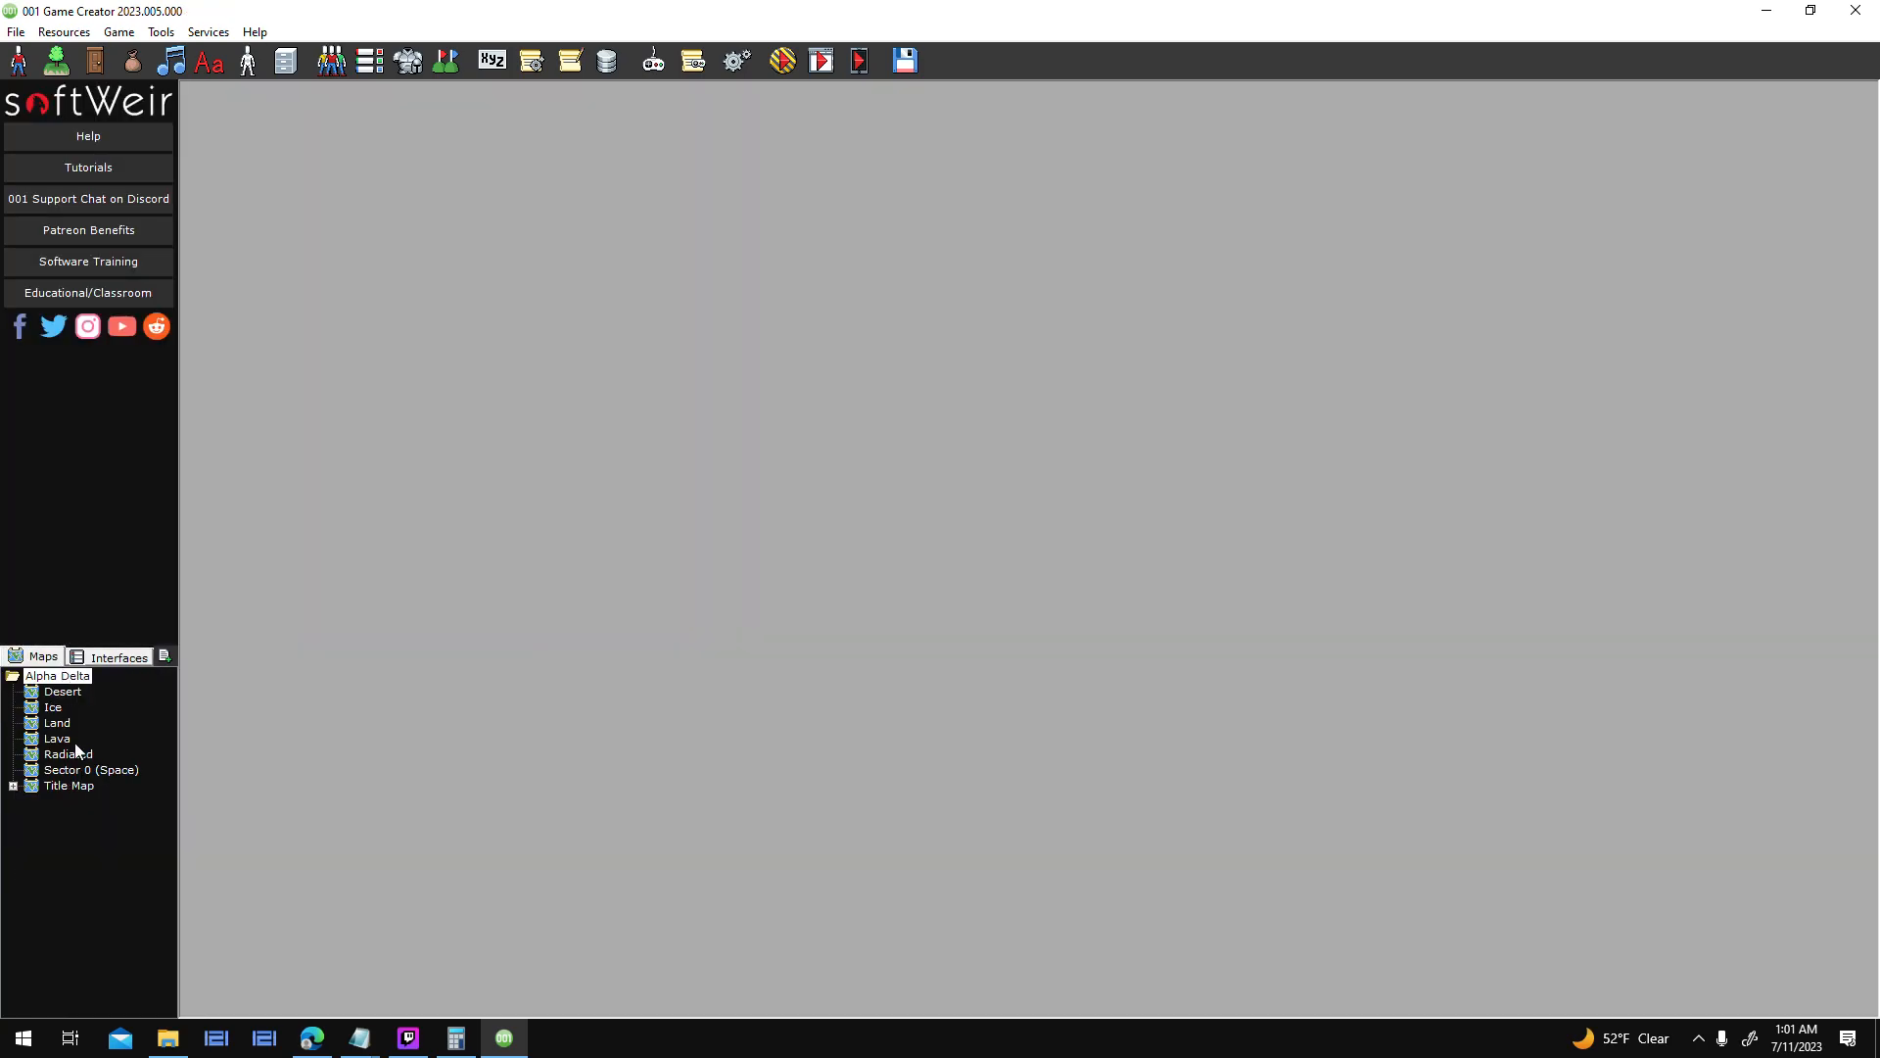
double_click(97, 775)
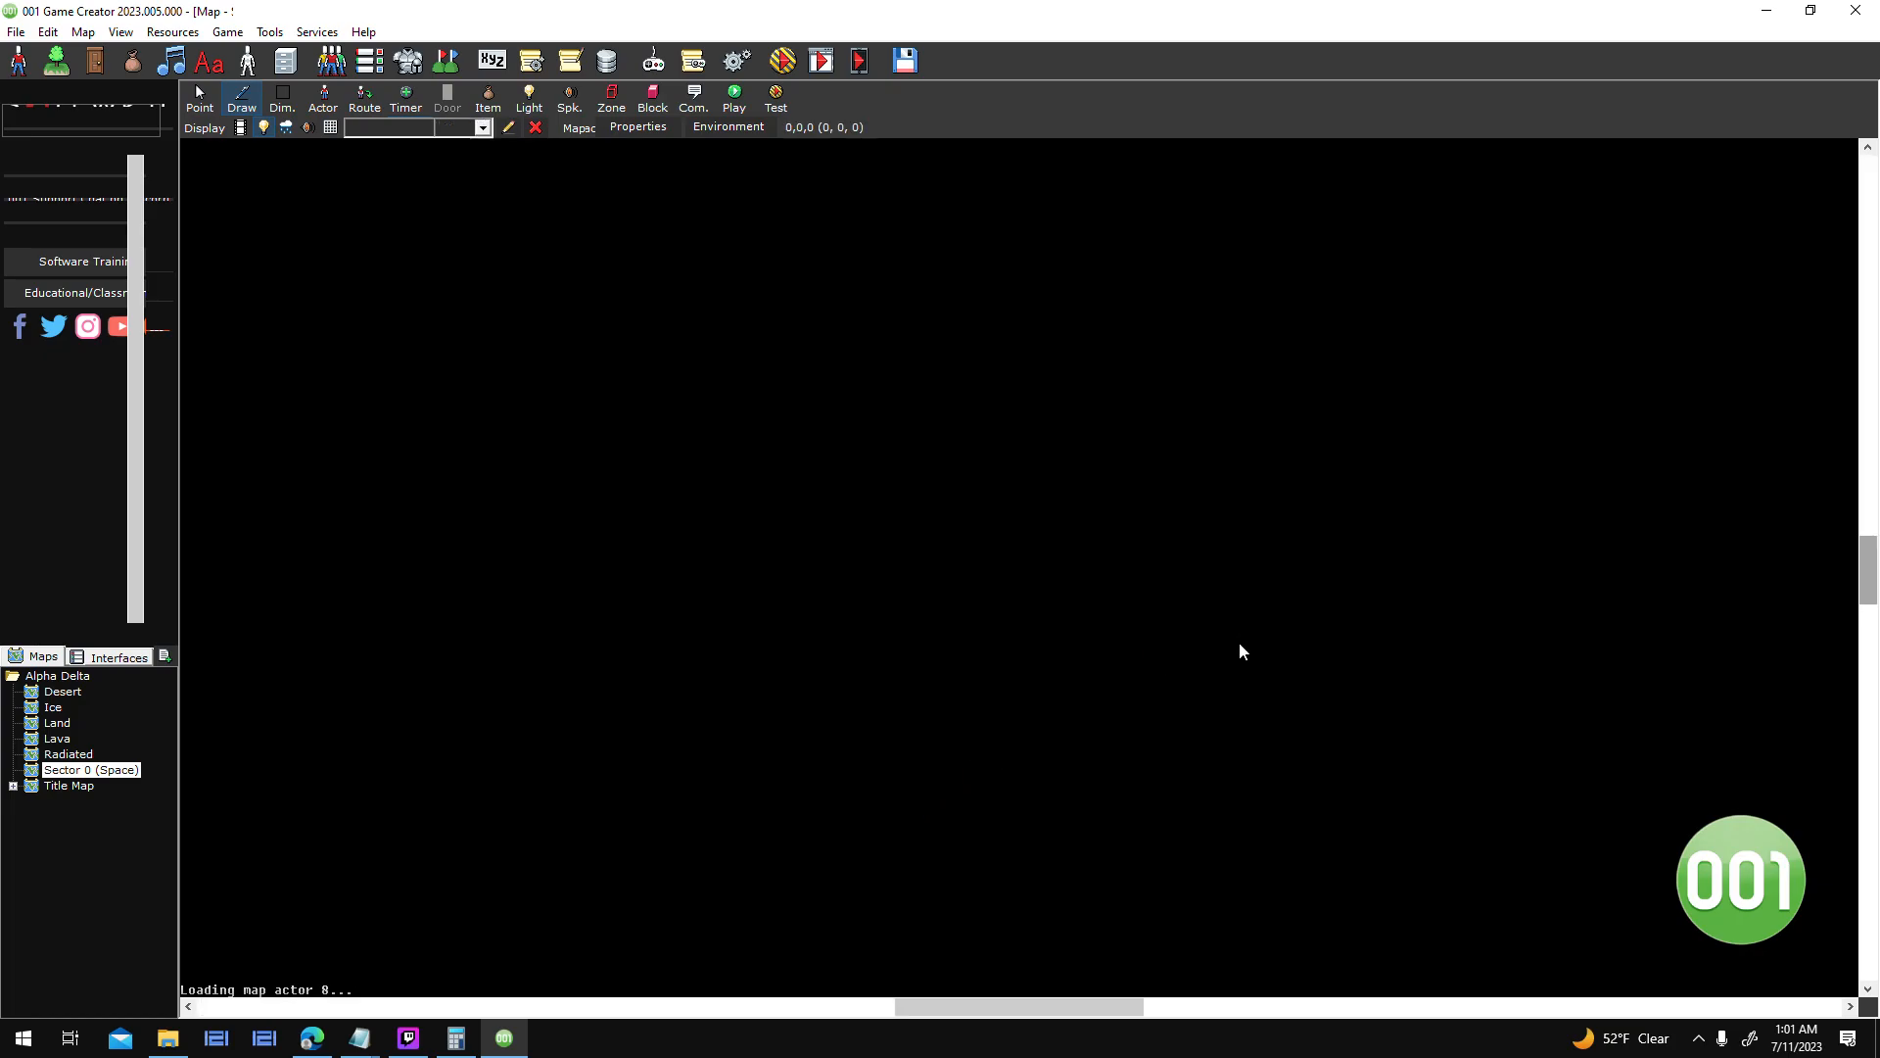
key(Down)
key(Right)
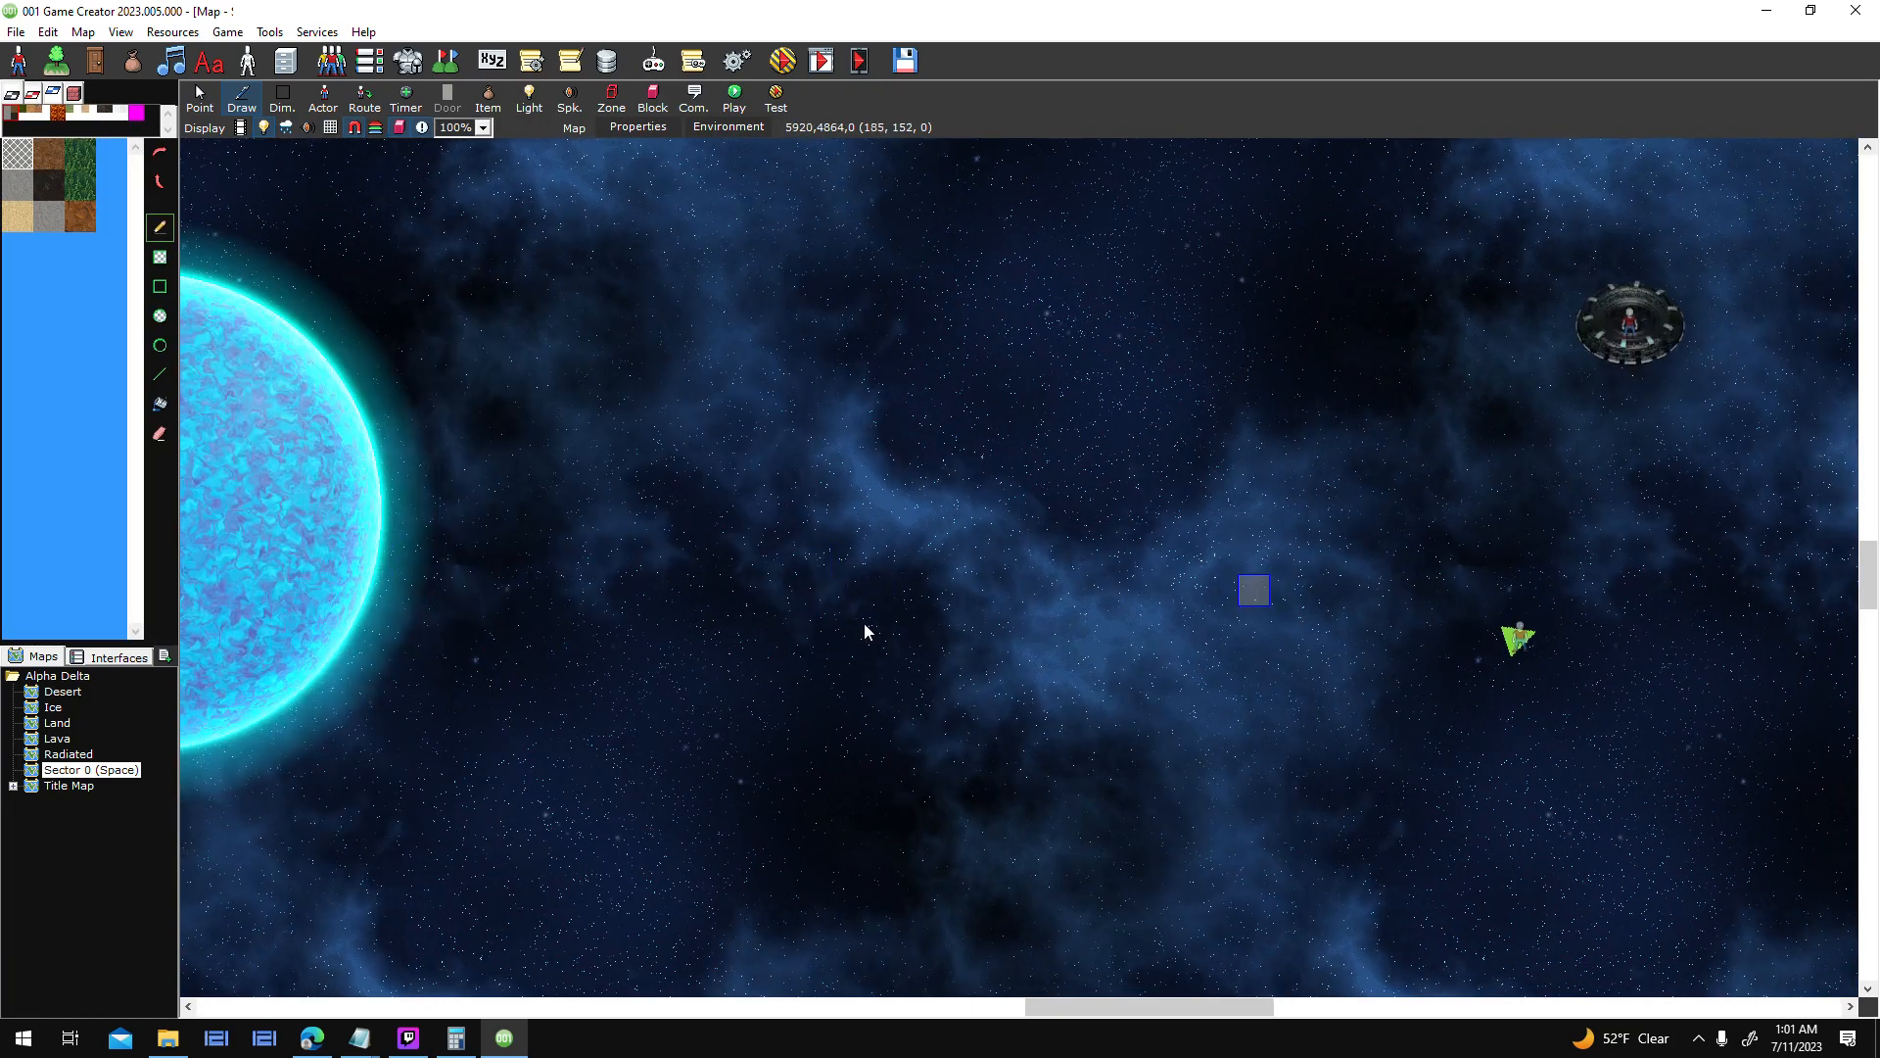
key(Right)
key(Up)
key(Right)
key(Up)
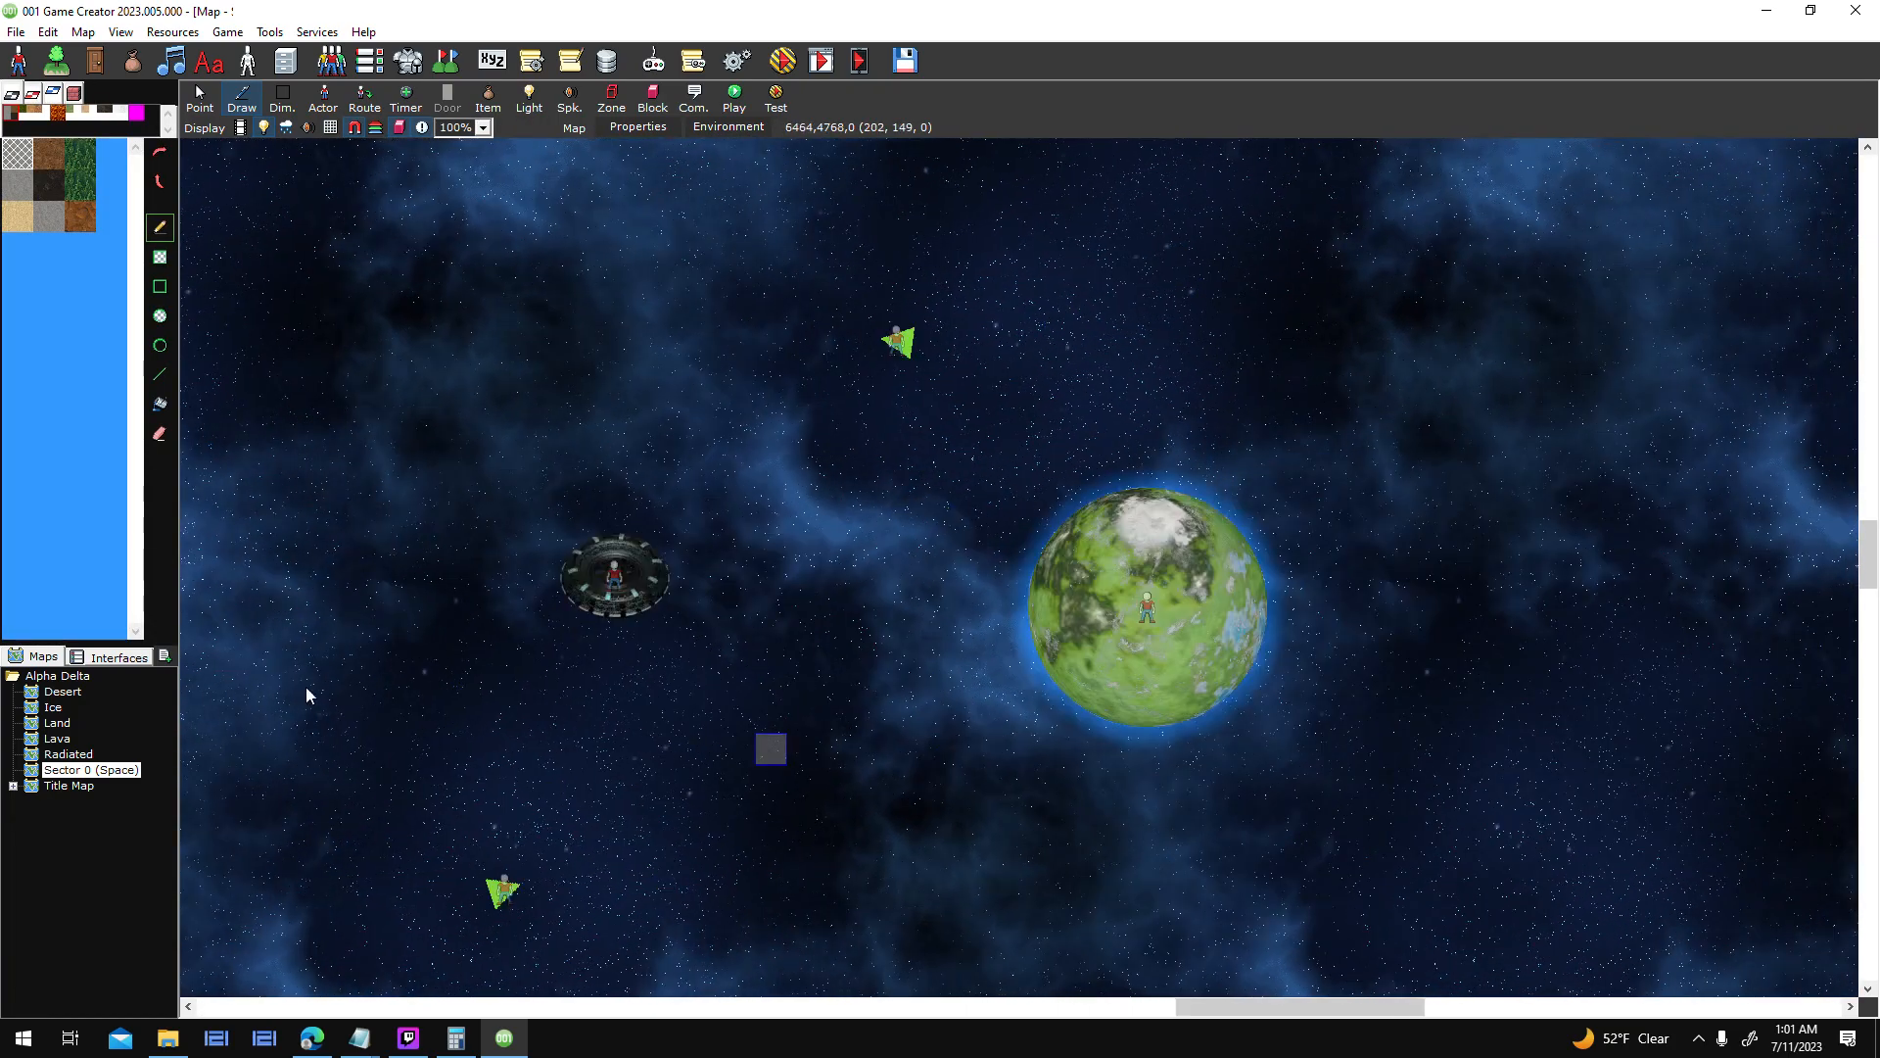
- Leave the map for the Flight Menu interface, check Ship Statistics.txt, and return to the game editor
double_click(59, 755)
click(109, 656)
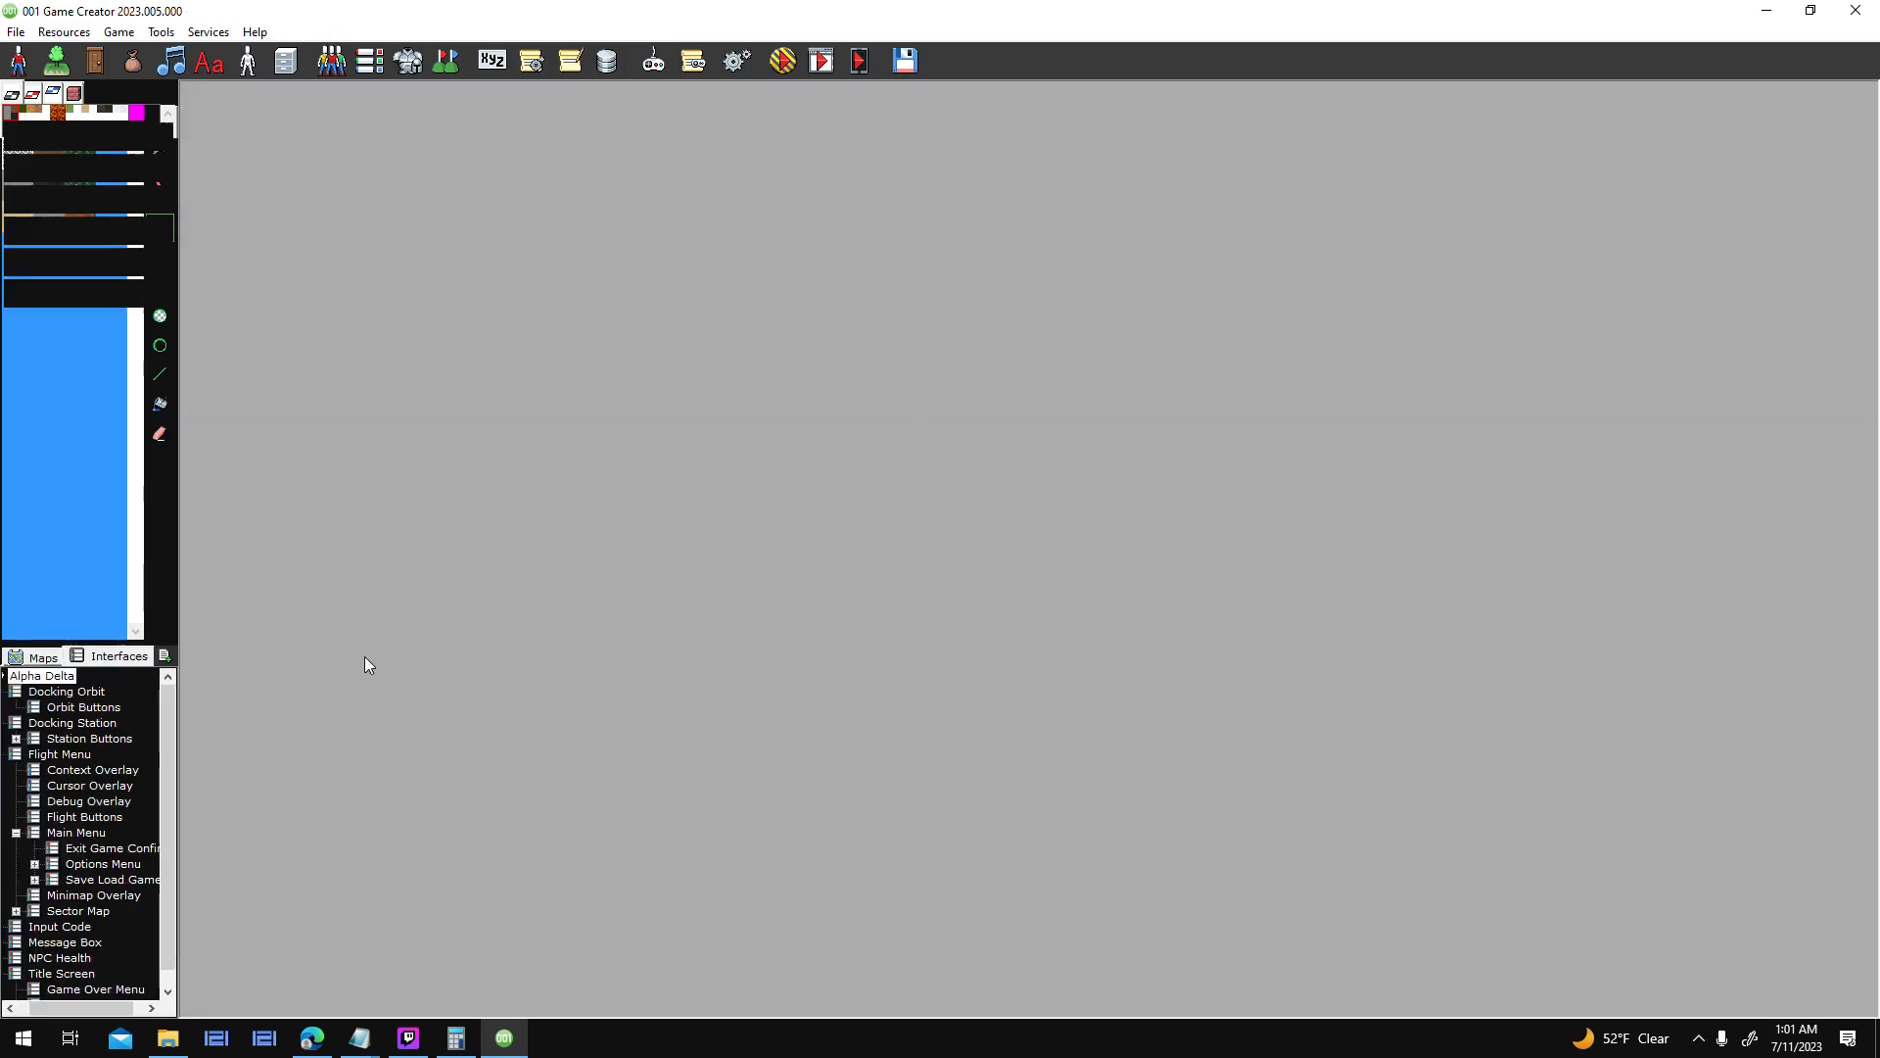
double_click(78, 758)
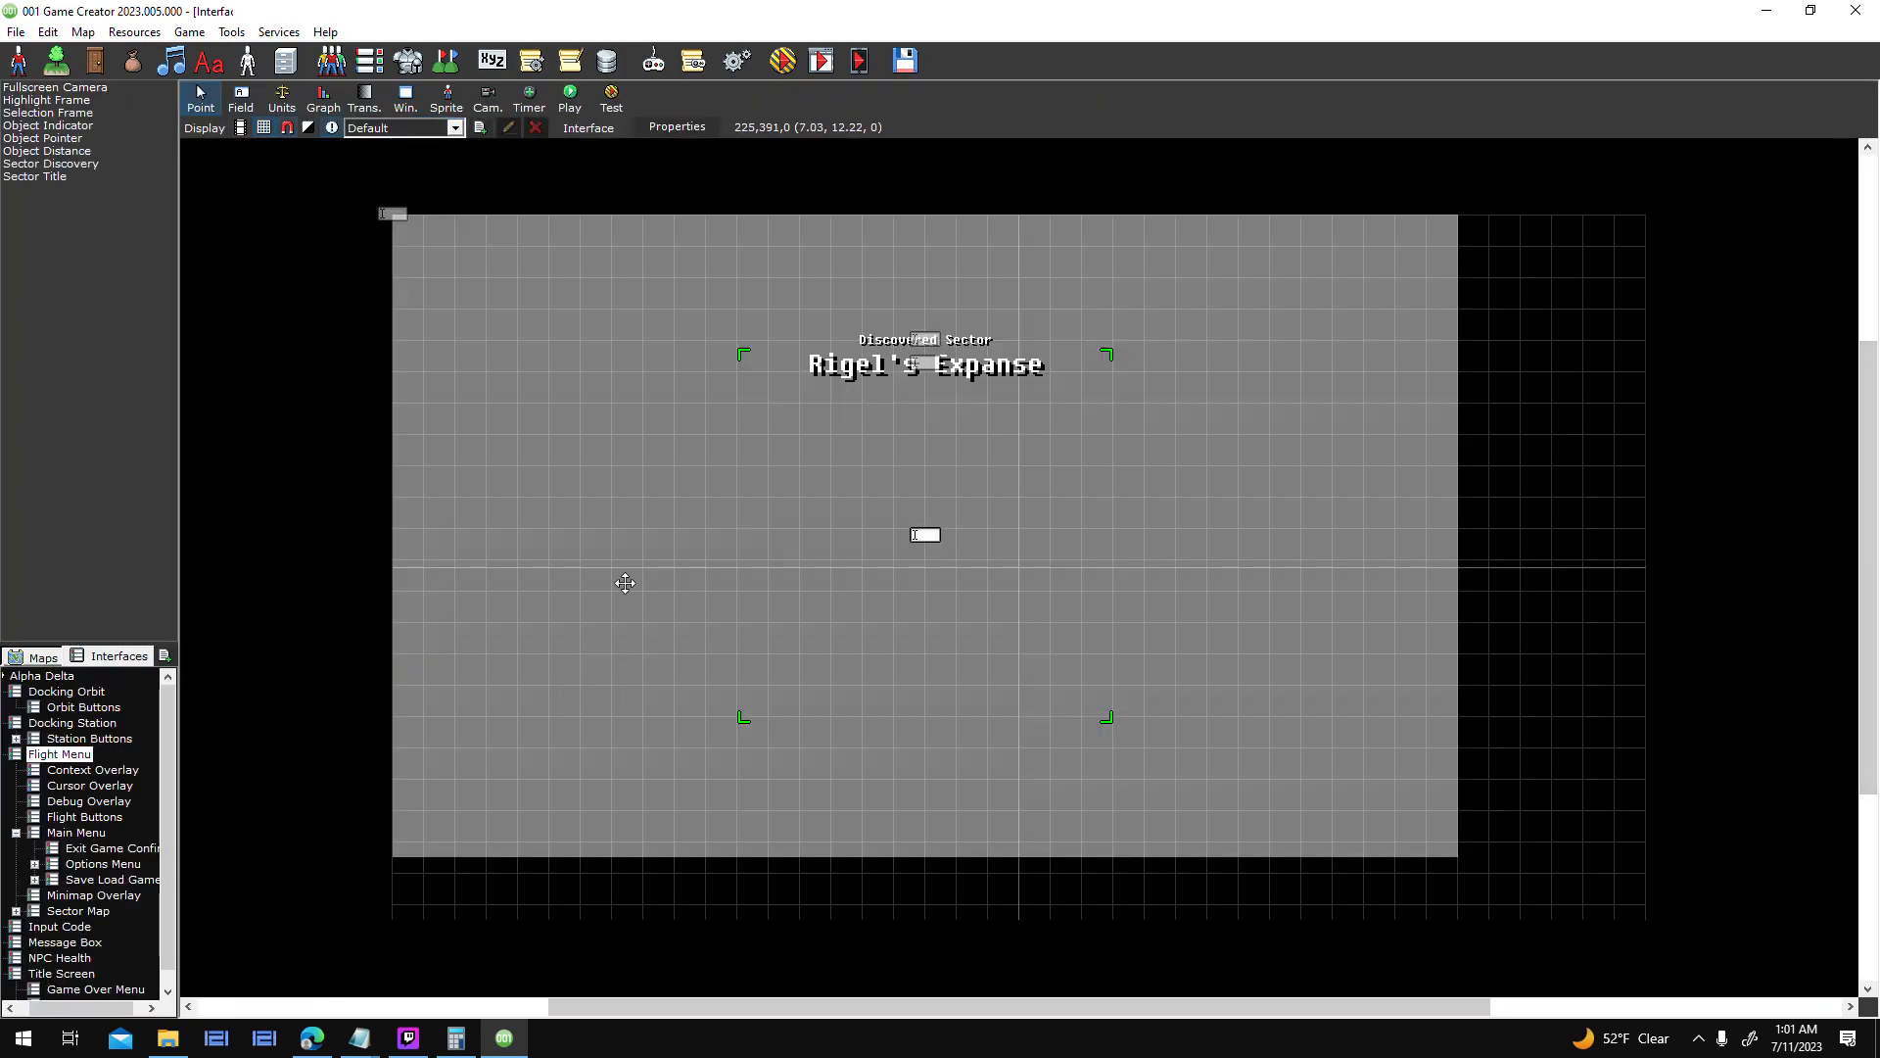
mouse_move(359, 1038)
click(360, 945)
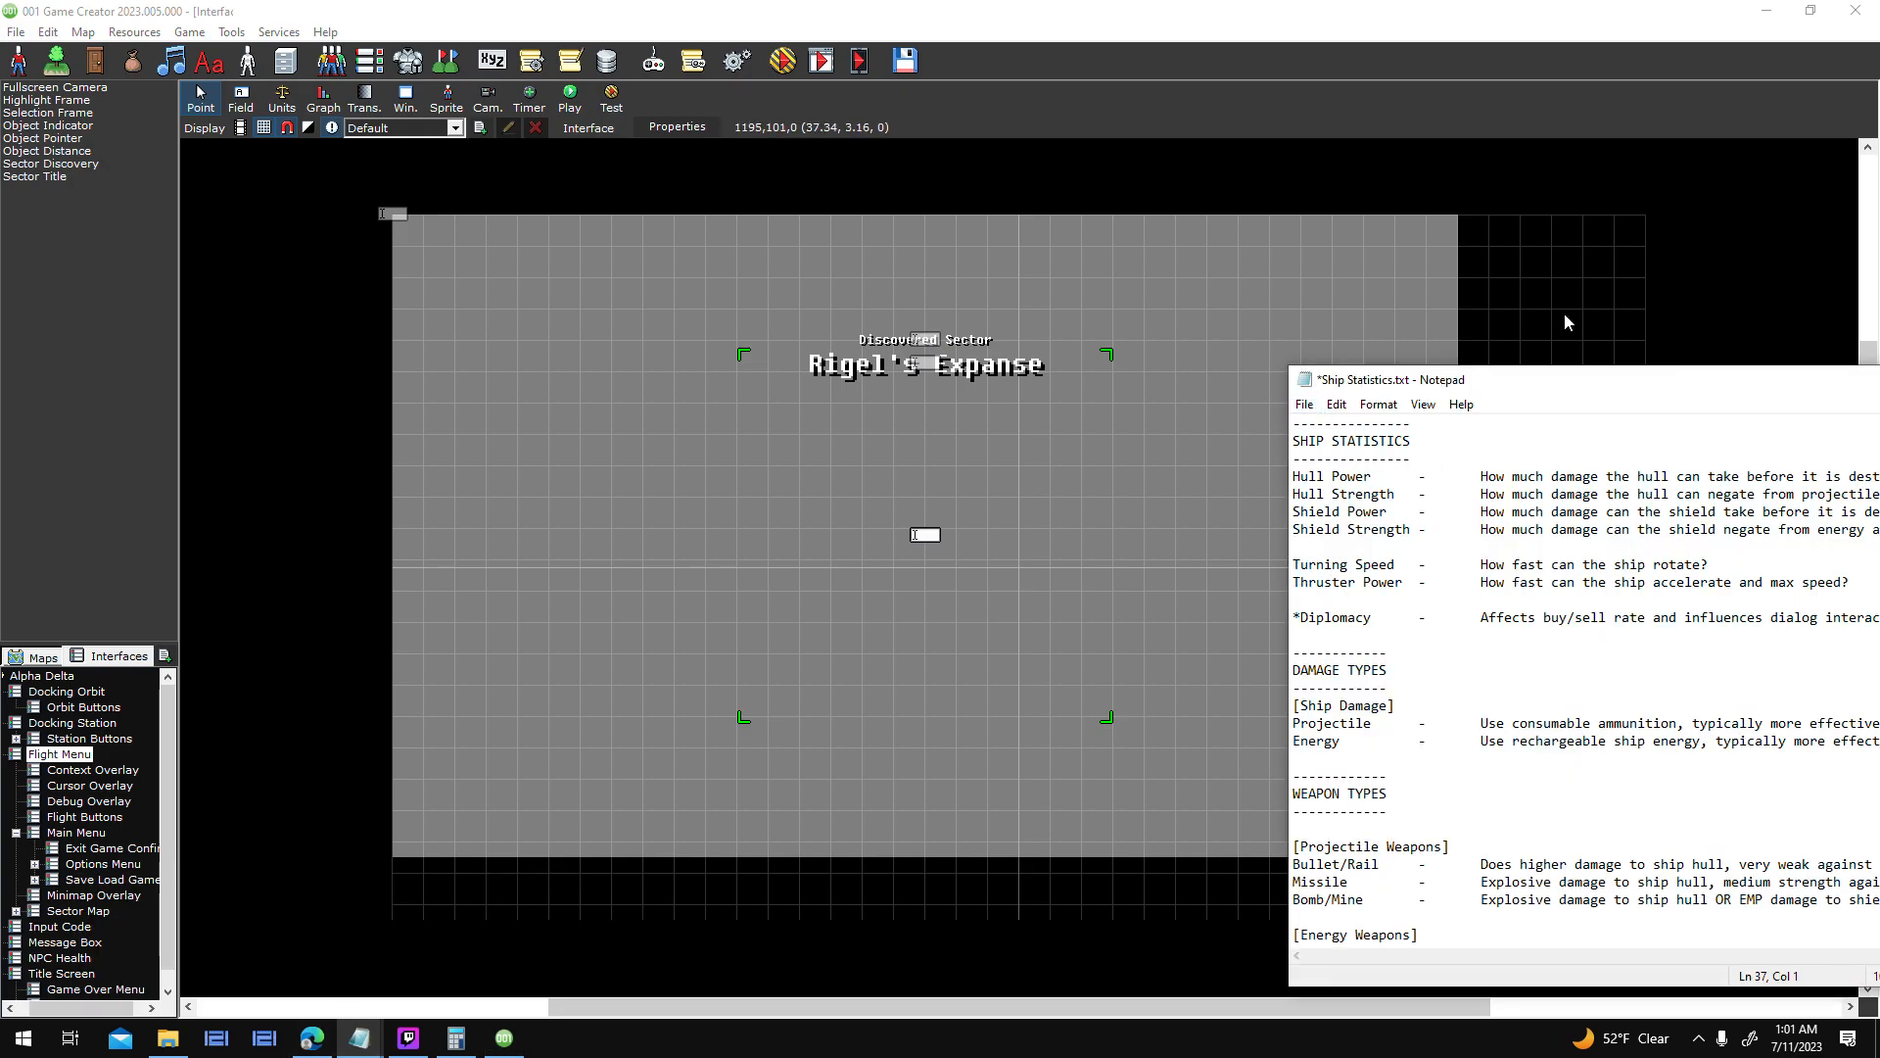
click(1449, 319)
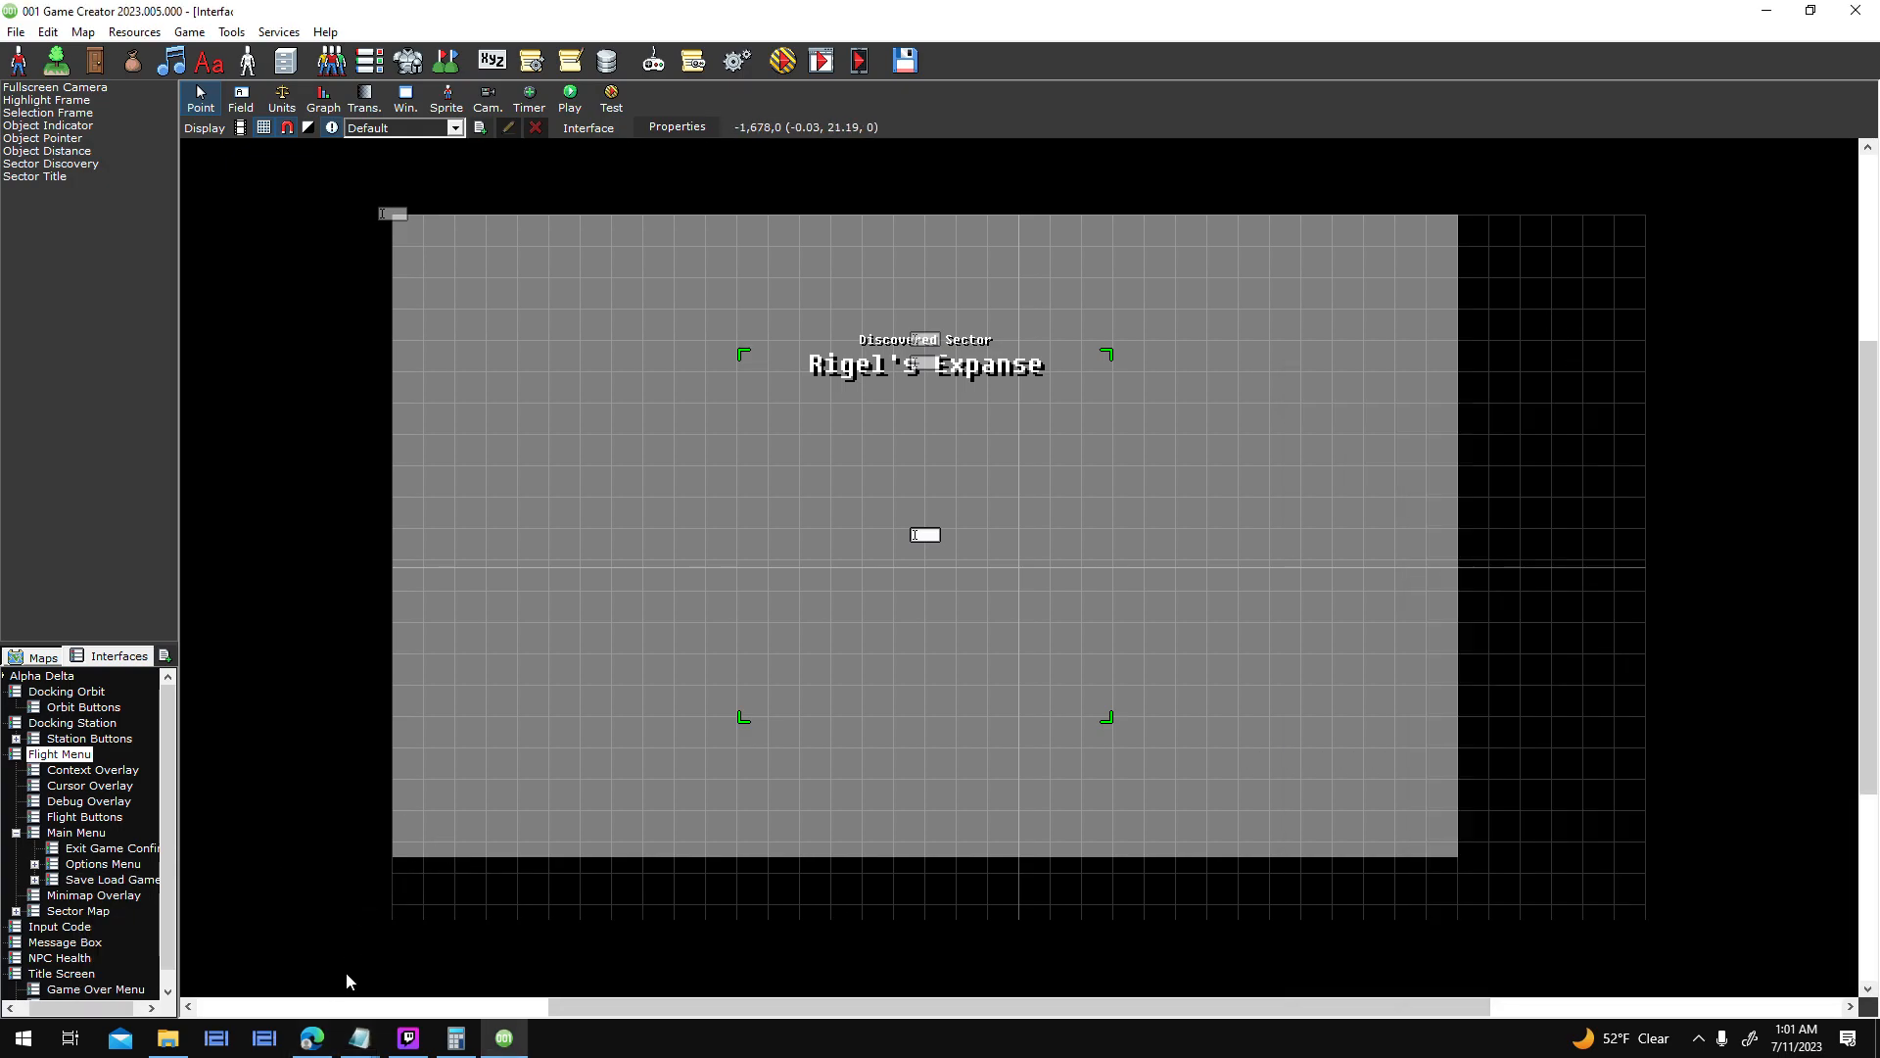
- Switch to the Screaming Brain Studios website in the browser and look through the graphics packs on its Downloads page
click(313, 1038)
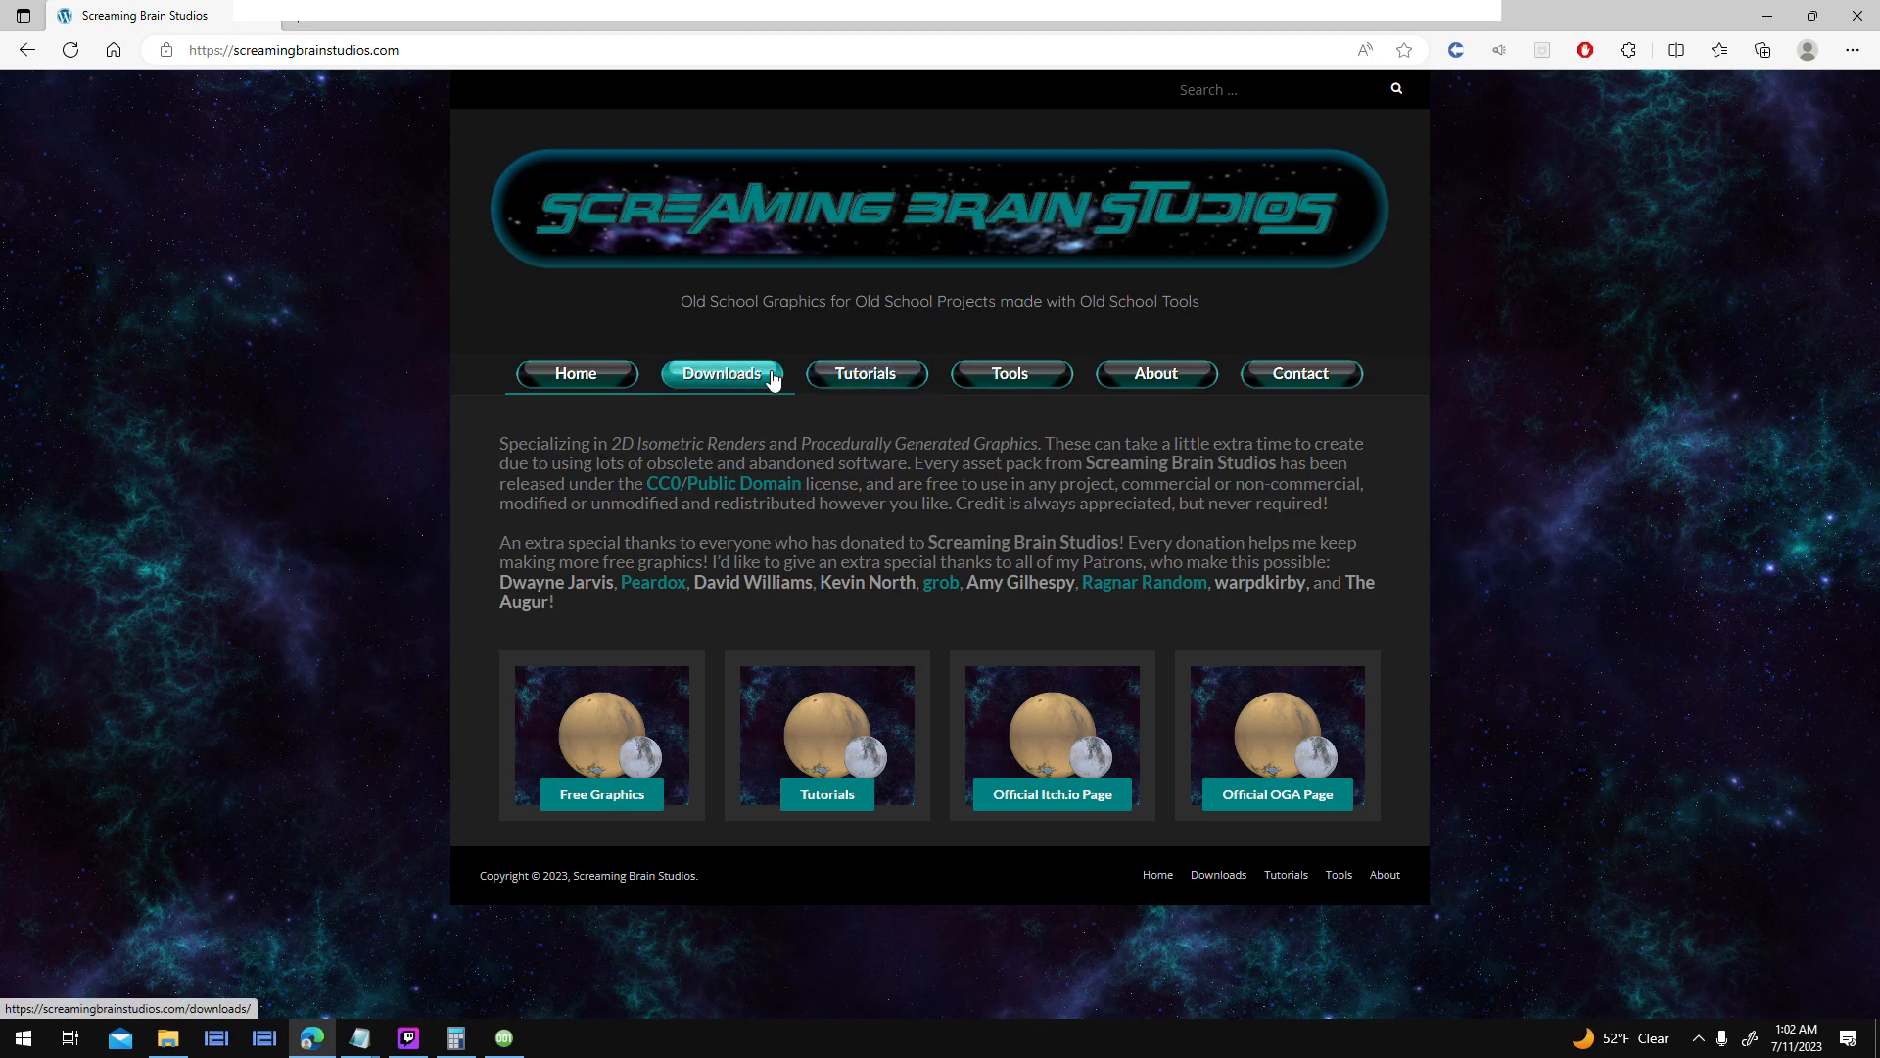
click(722, 375)
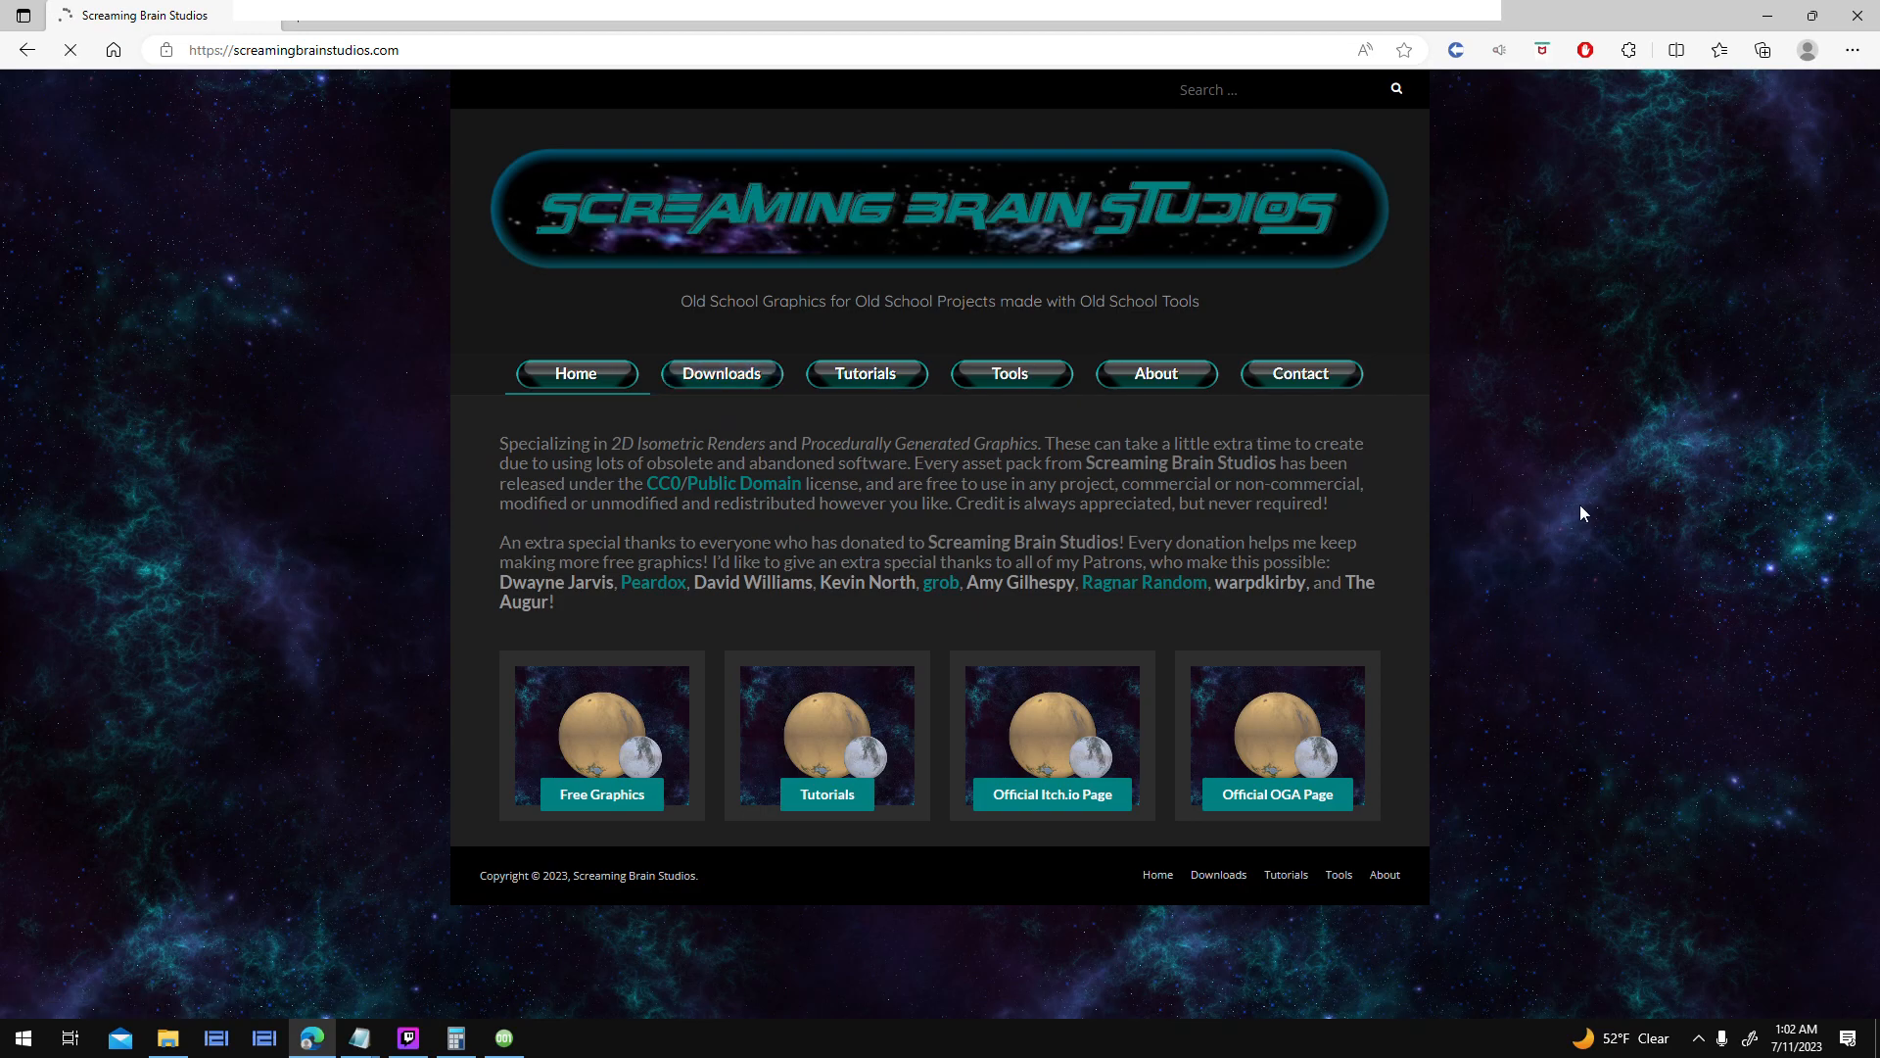
scroll(1529, 550, down, 5)
scroll(1565, 568, down, 13)
scroll(1567, 574, up, 15)
scroll(1567, 574, down, 8)
scroll(1568, 576, up, 12)
scroll(1568, 576, down, 17)
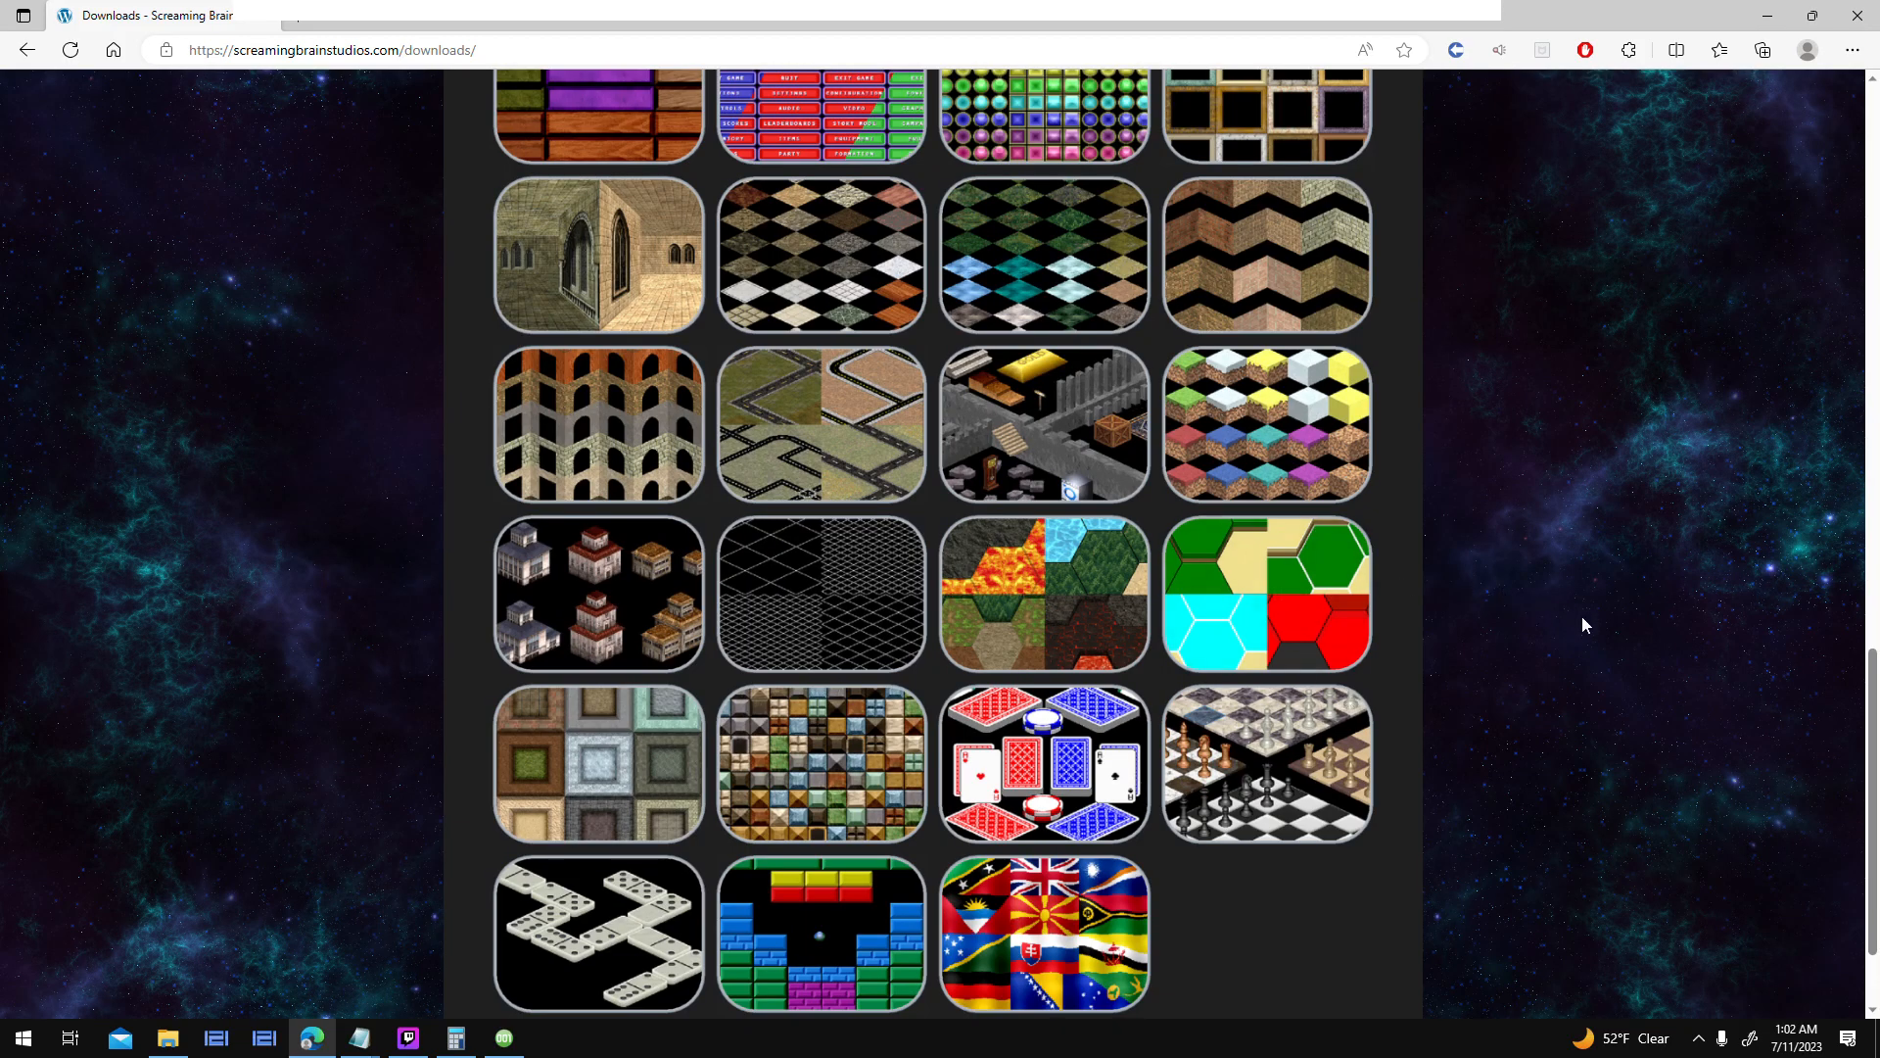
scroll(1582, 623, up, 4)
scroll(1582, 623, up, 6)
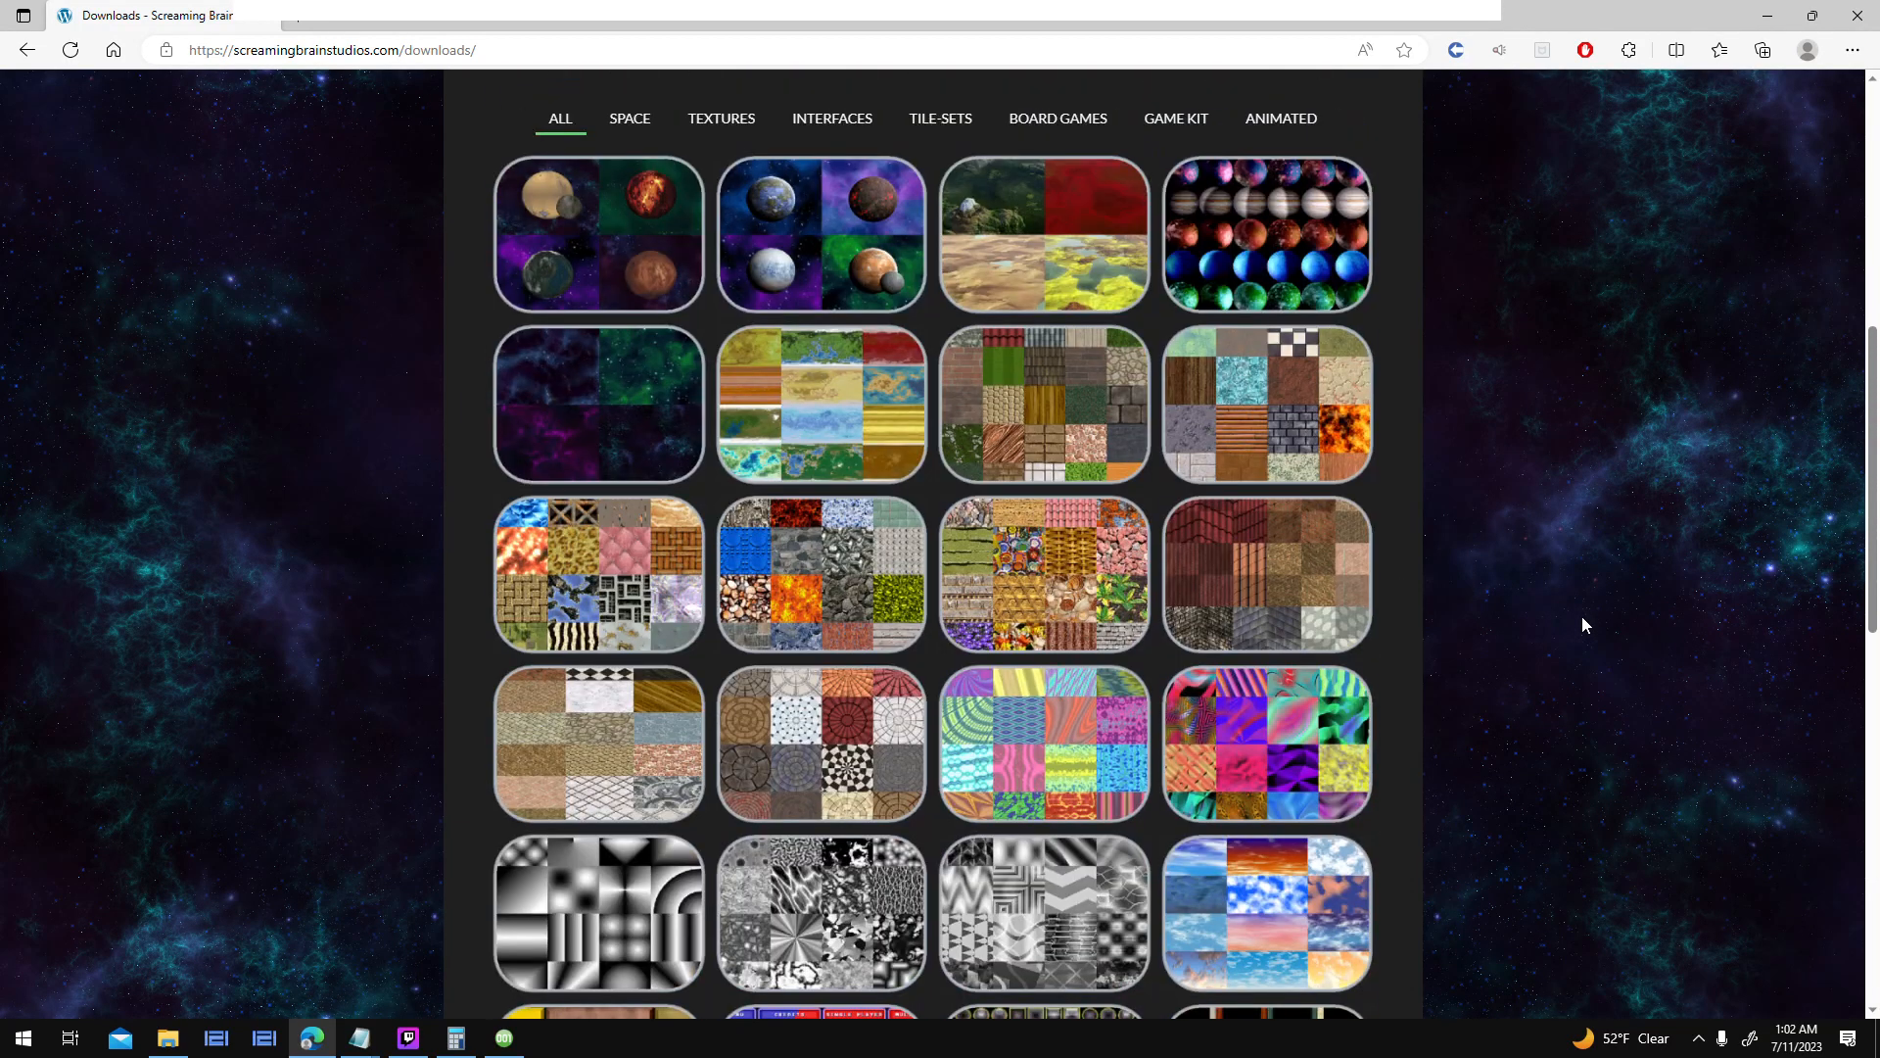
scroll(1583, 624, down, 2)
scroll(1582, 624, down, 4)
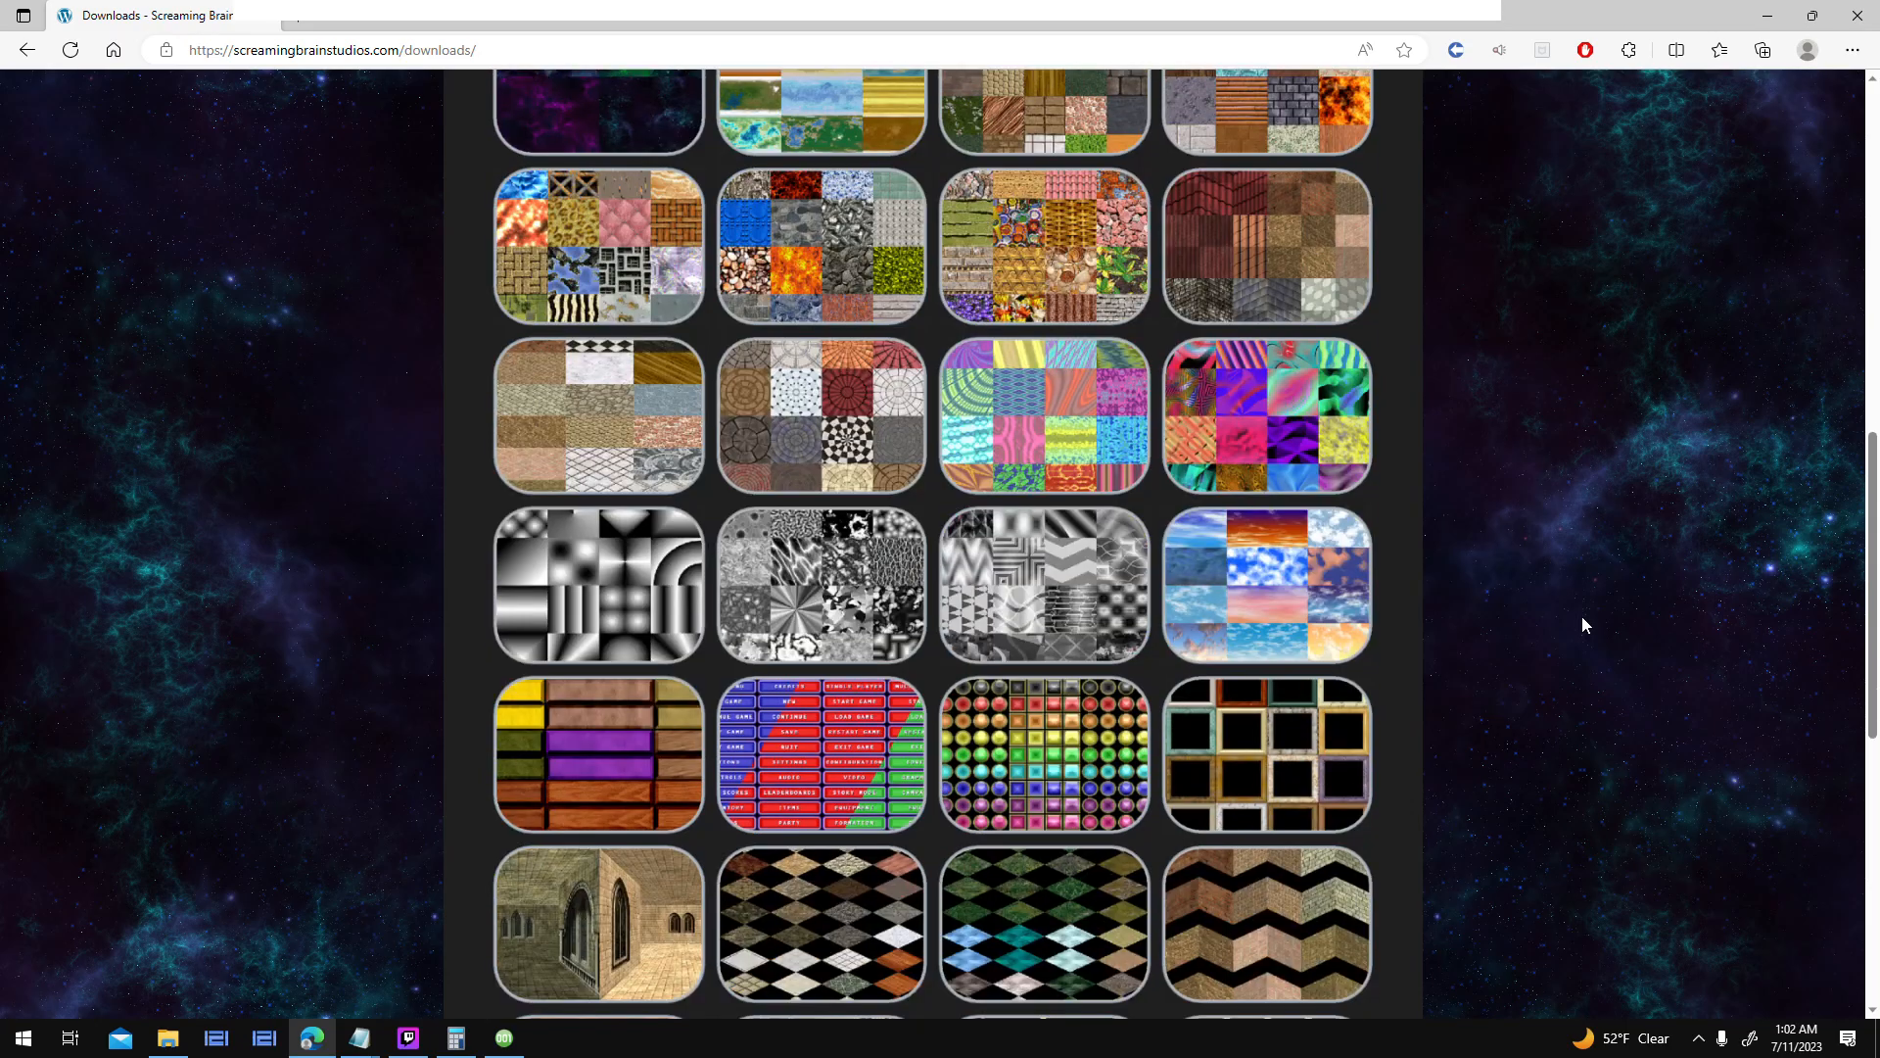
scroll(1583, 624, up, 9)
scroll(1584, 625, up, 5)
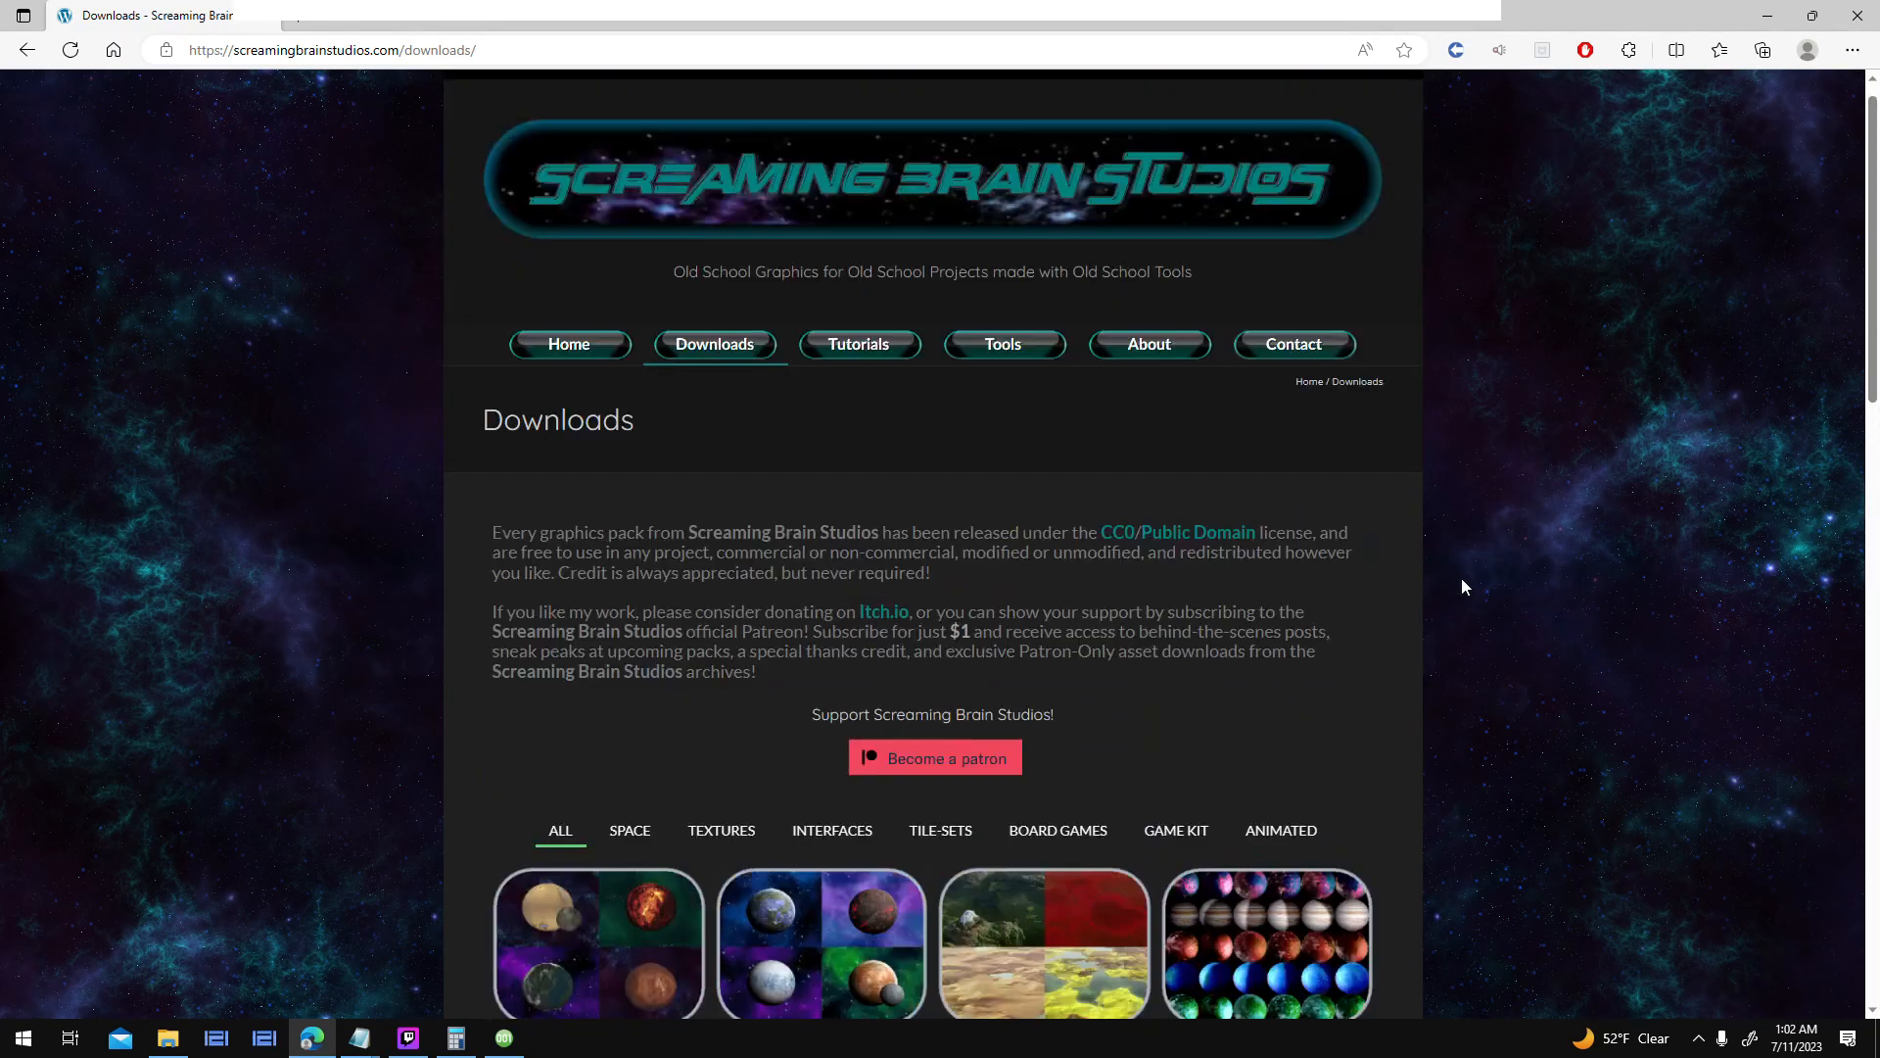
- Open the site's Tutorials page and look through the list of texture, isometric and planet tutorials
click(903, 361)
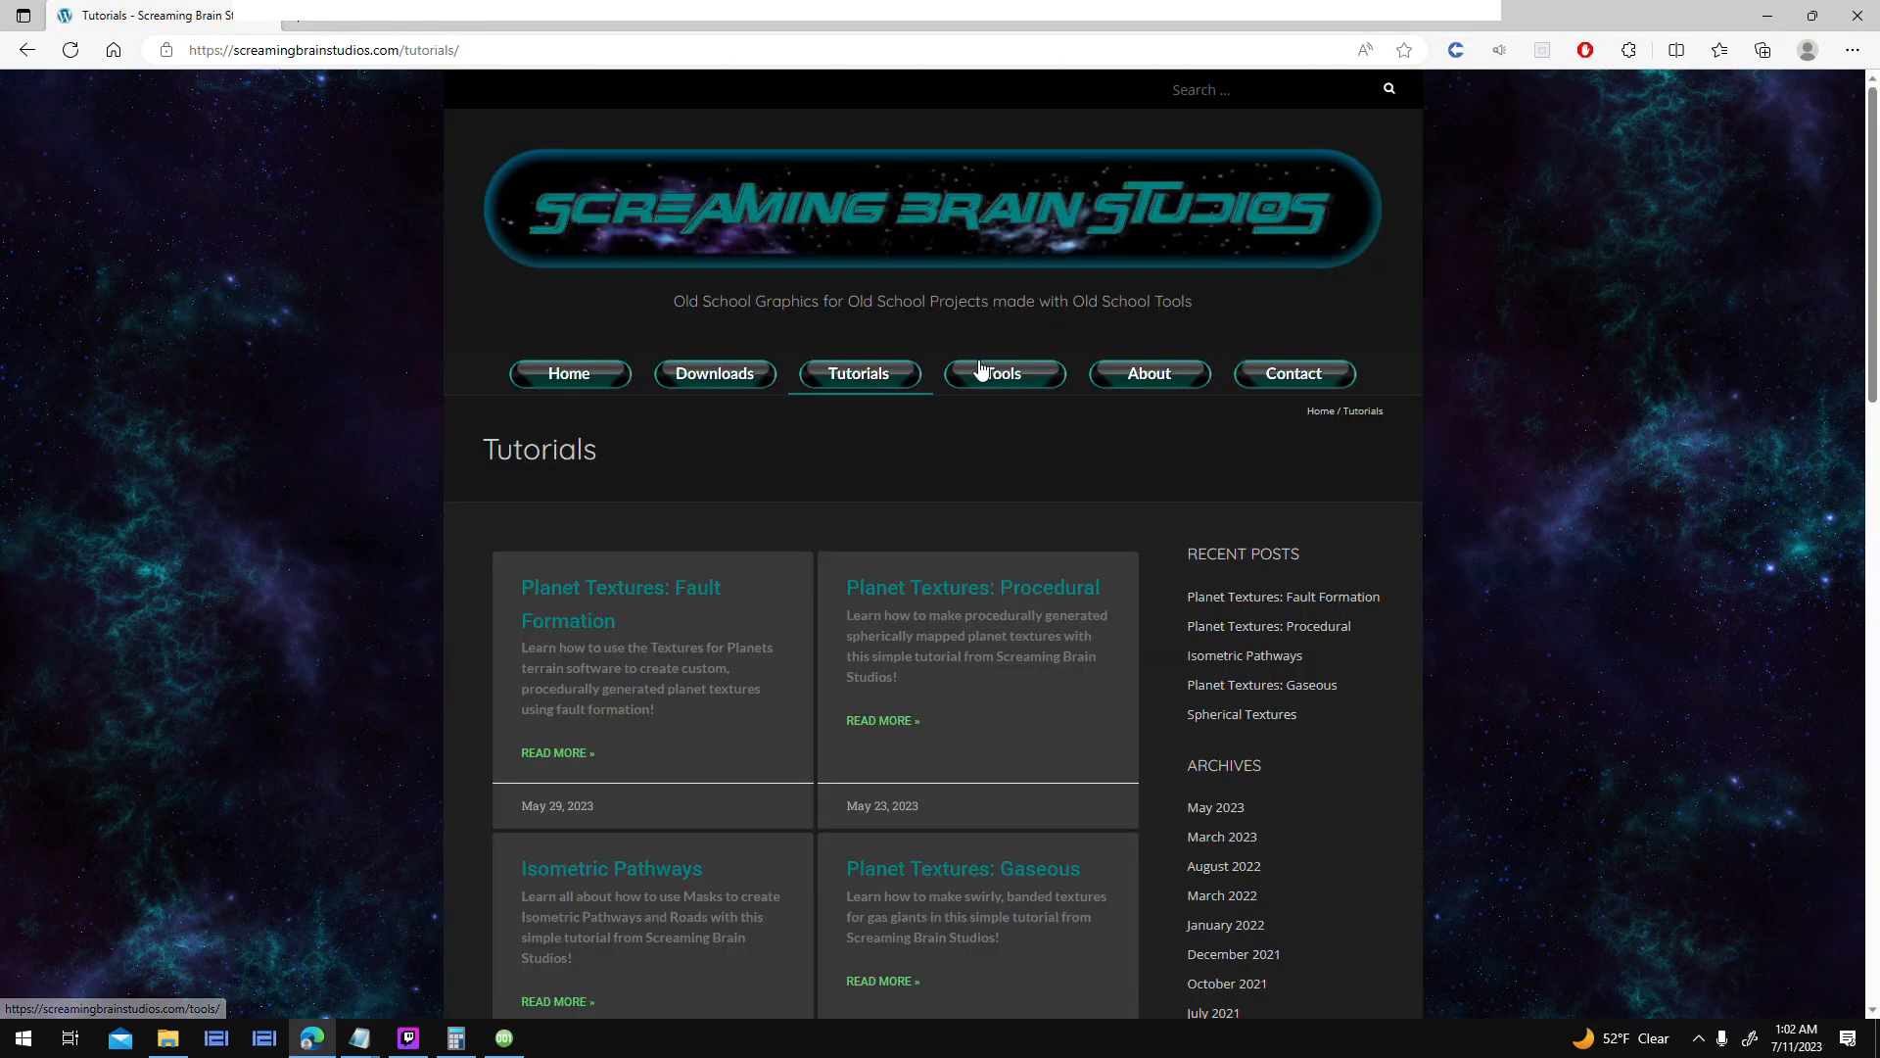
scroll(1478, 476, down, 6)
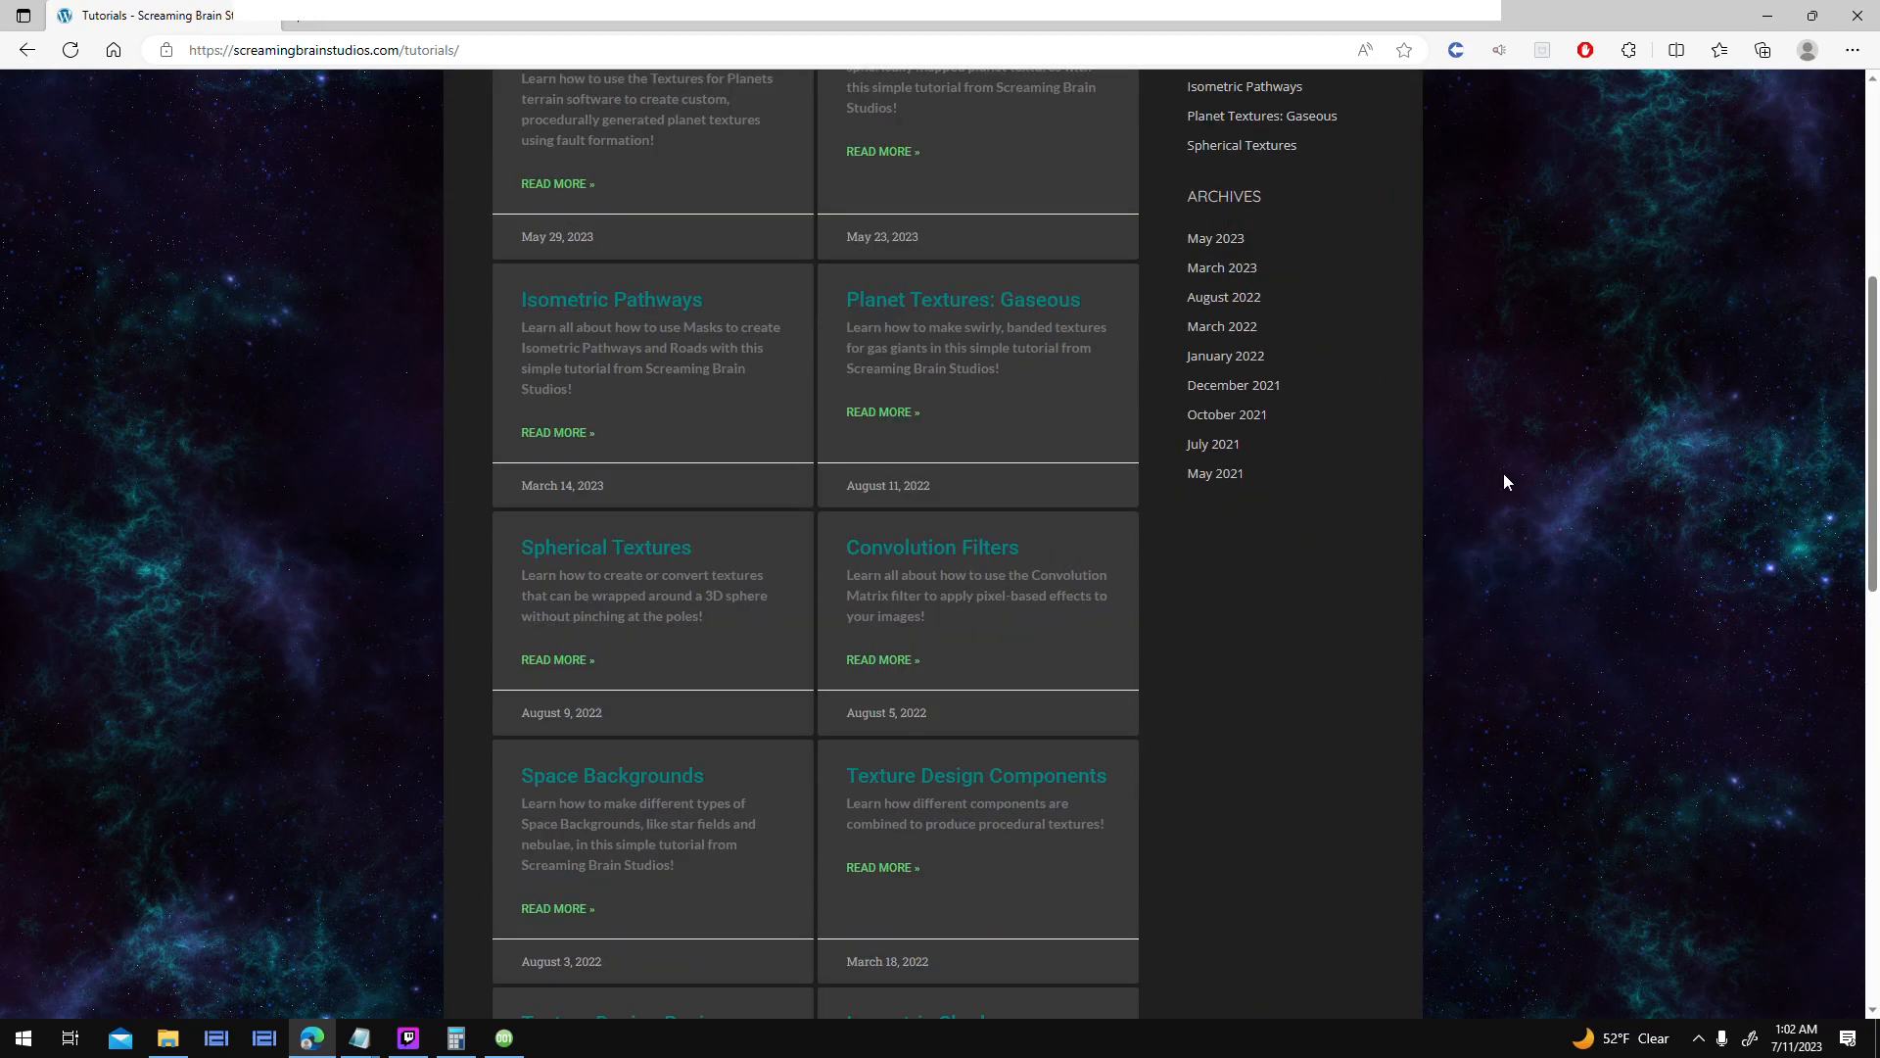
scroll(1504, 474, down, 11)
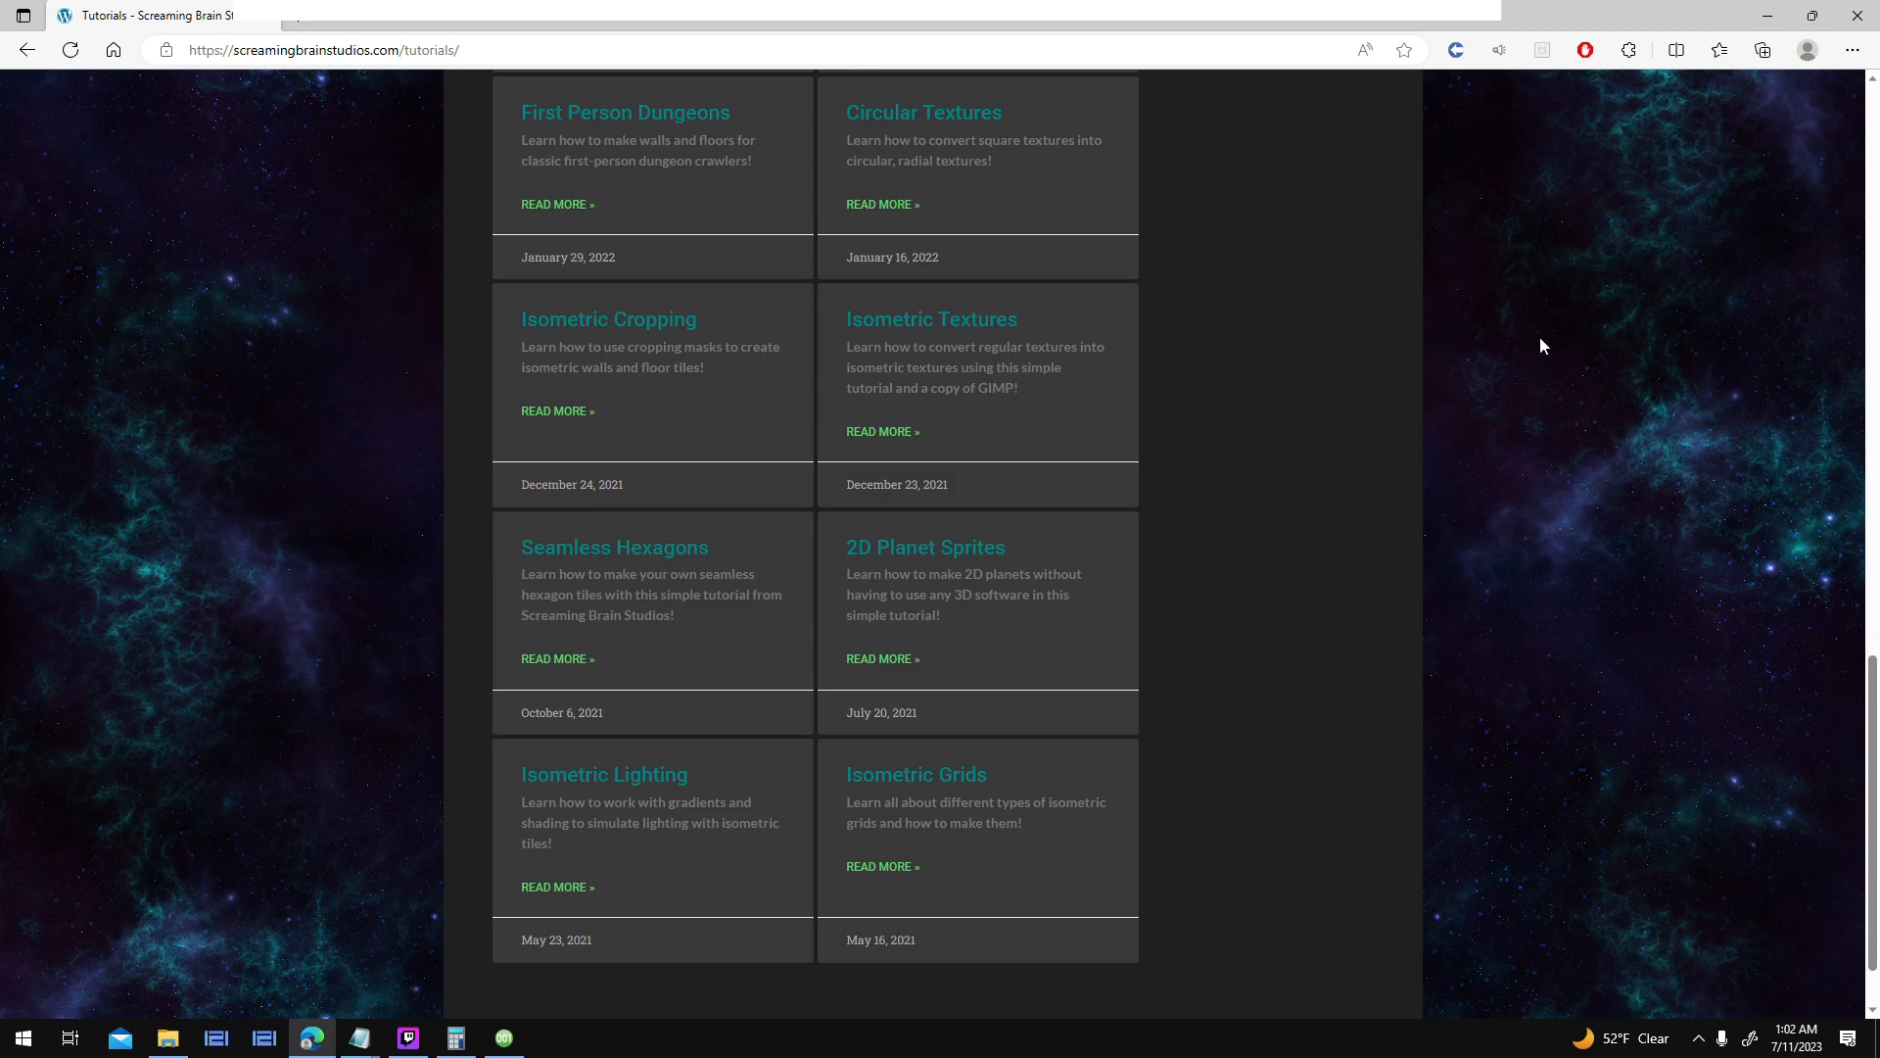
scroll(1430, 361, up, 17)
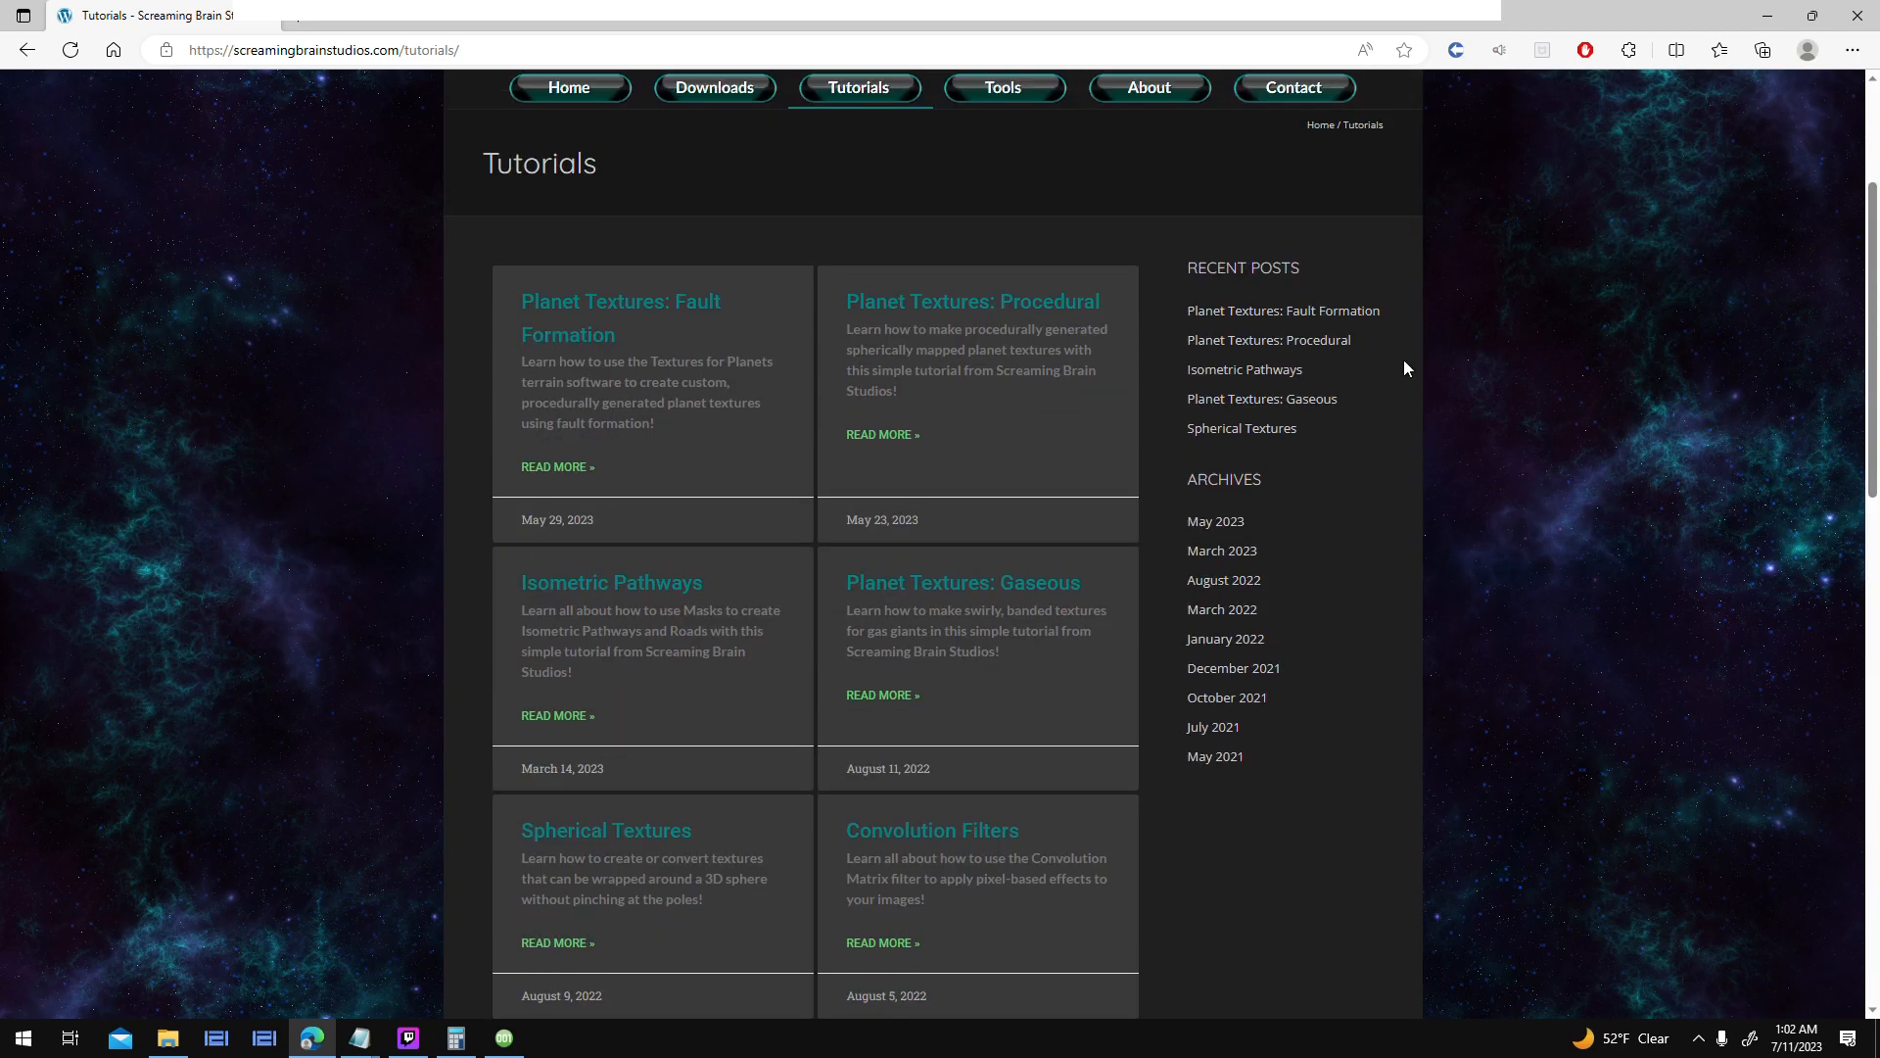
scroll(1273, 387, down, 3)
scroll(1277, 558, down, 6)
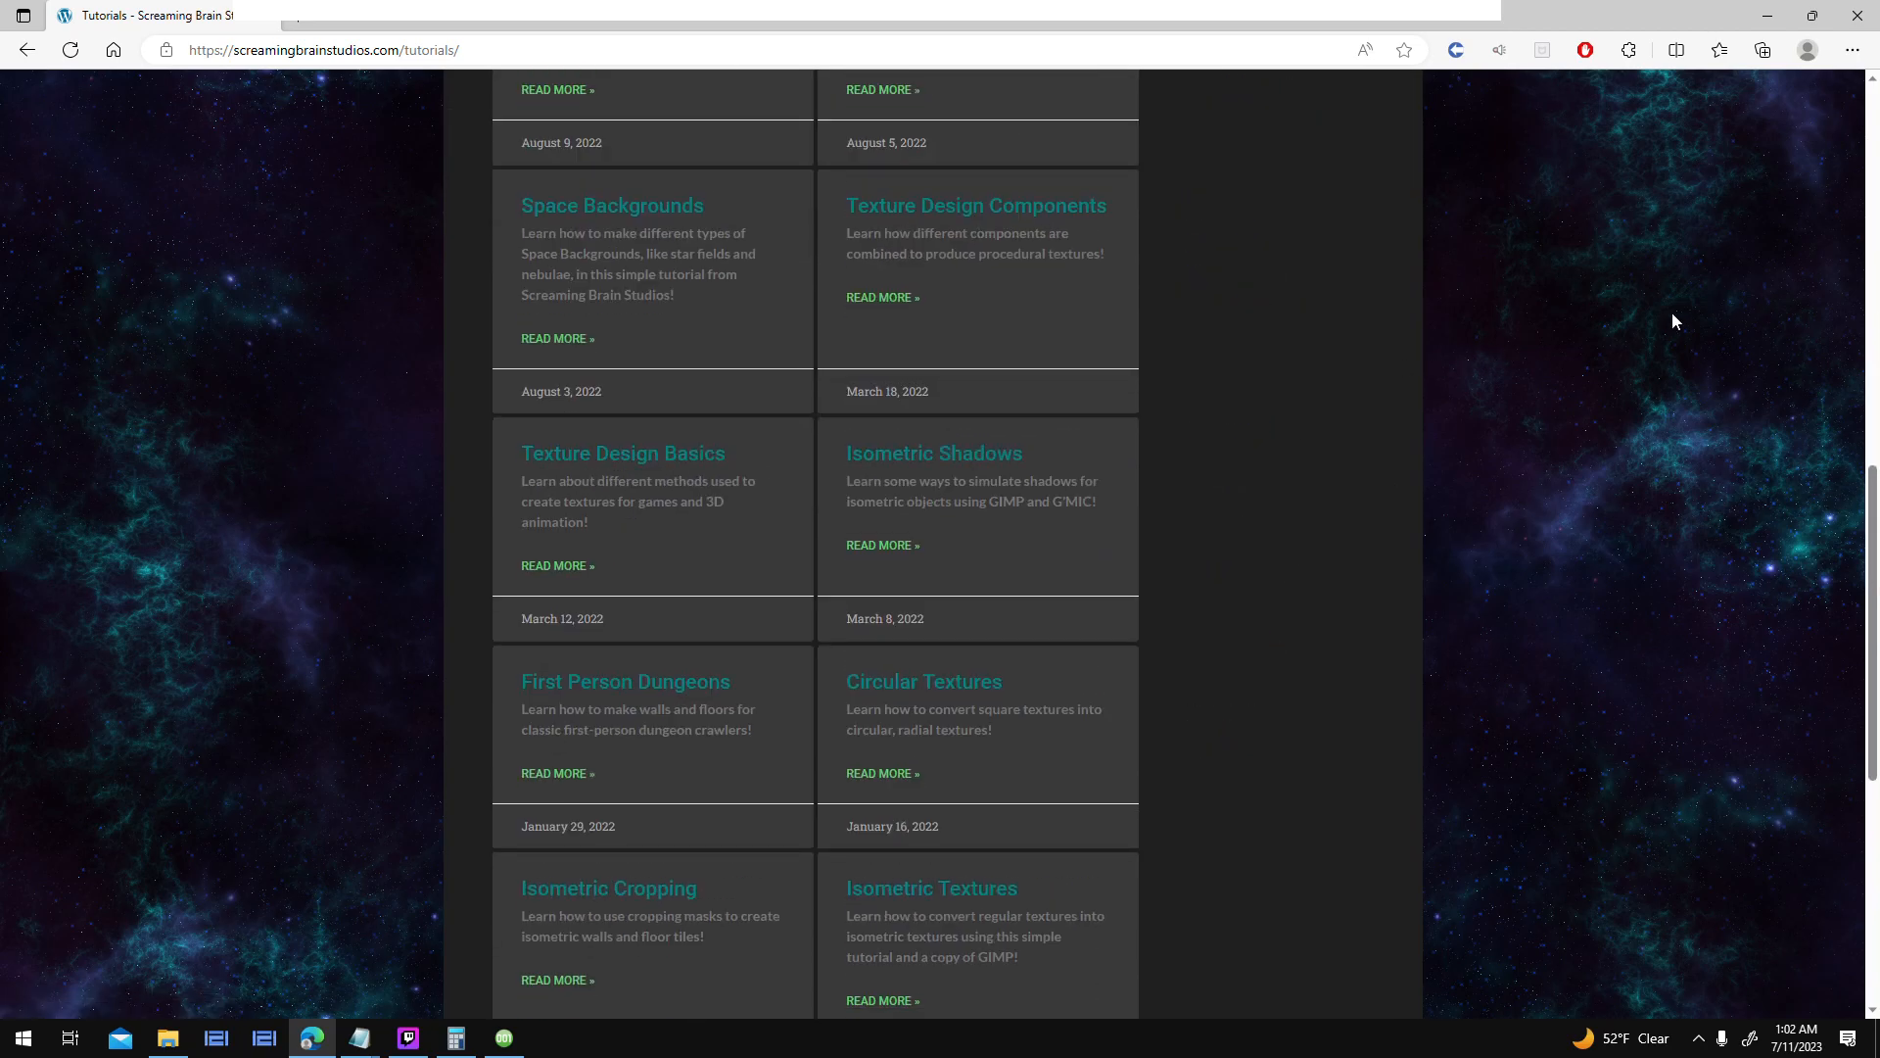
scroll(1290, 554, up, 13)
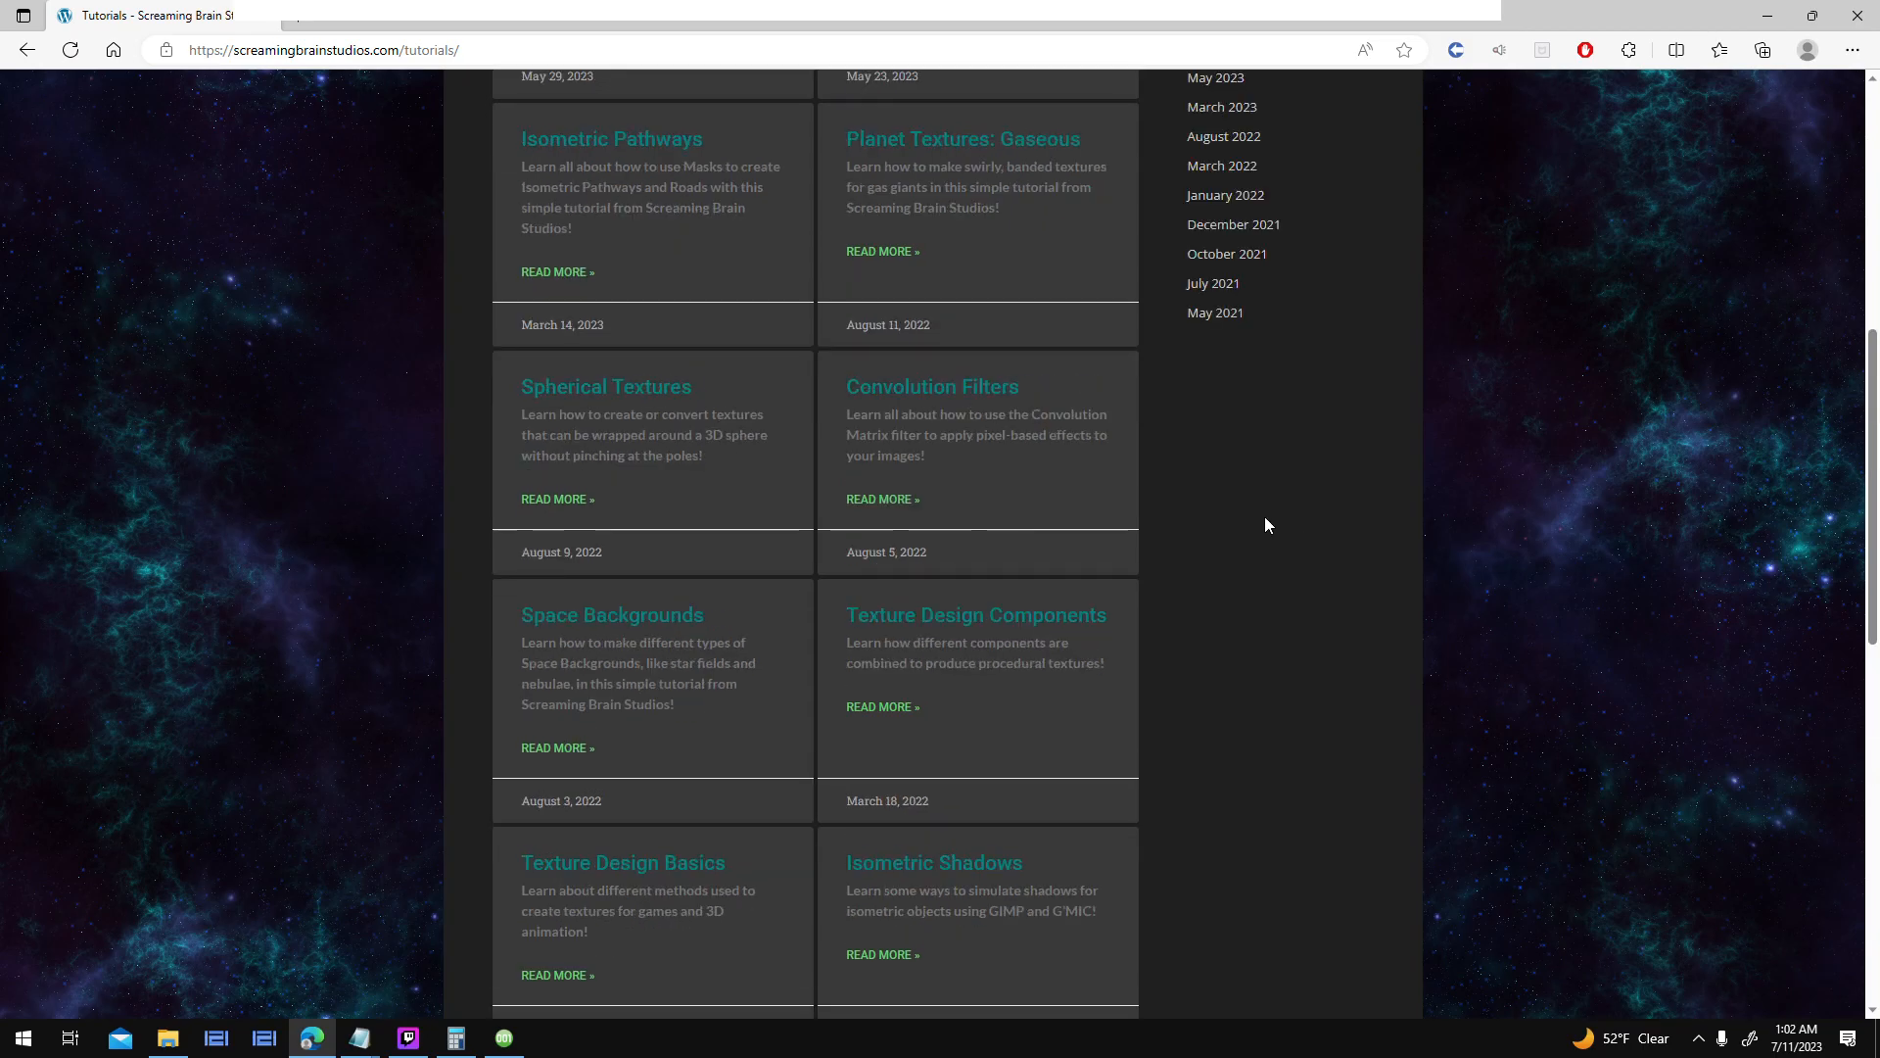
- Open the site's Tools page and review the recommended graphics, terrain, 3D modeling, mapping and utility programs
click(1034, 395)
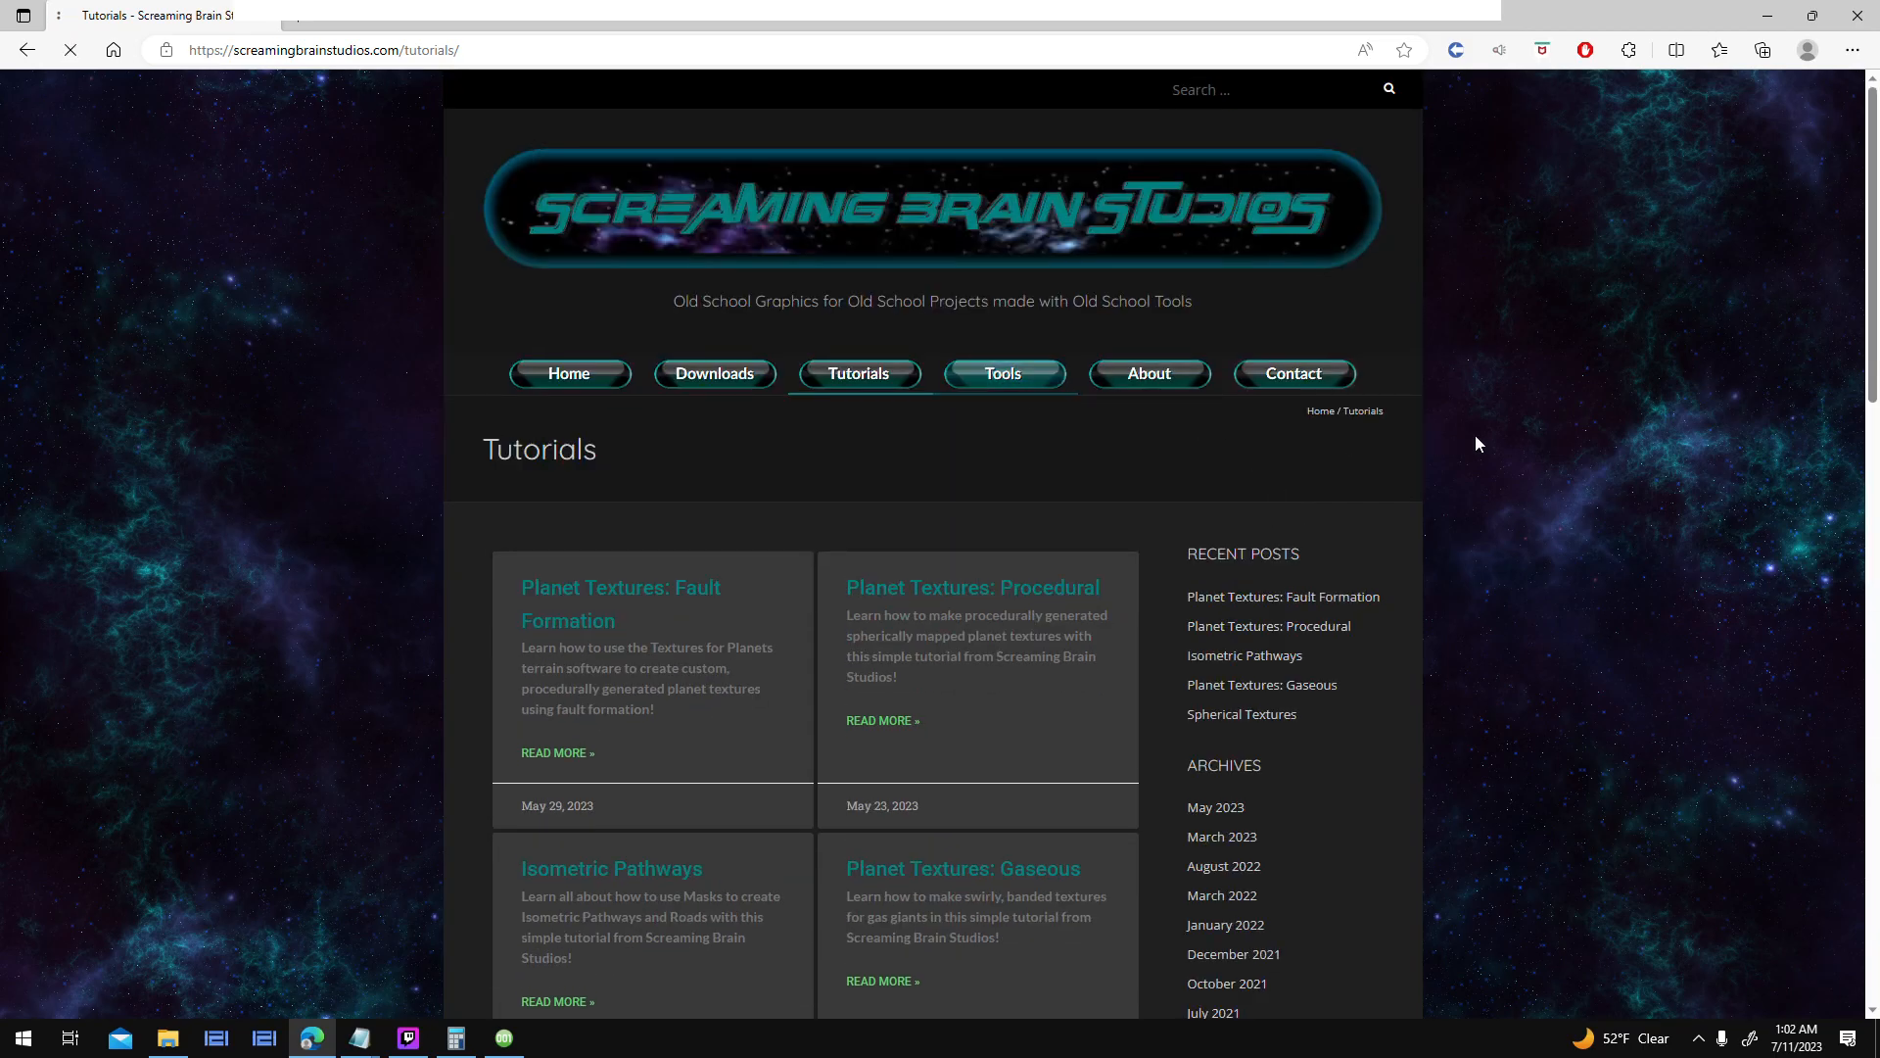
scroll(1555, 468, down, 3)
scroll(1560, 473, down, 5)
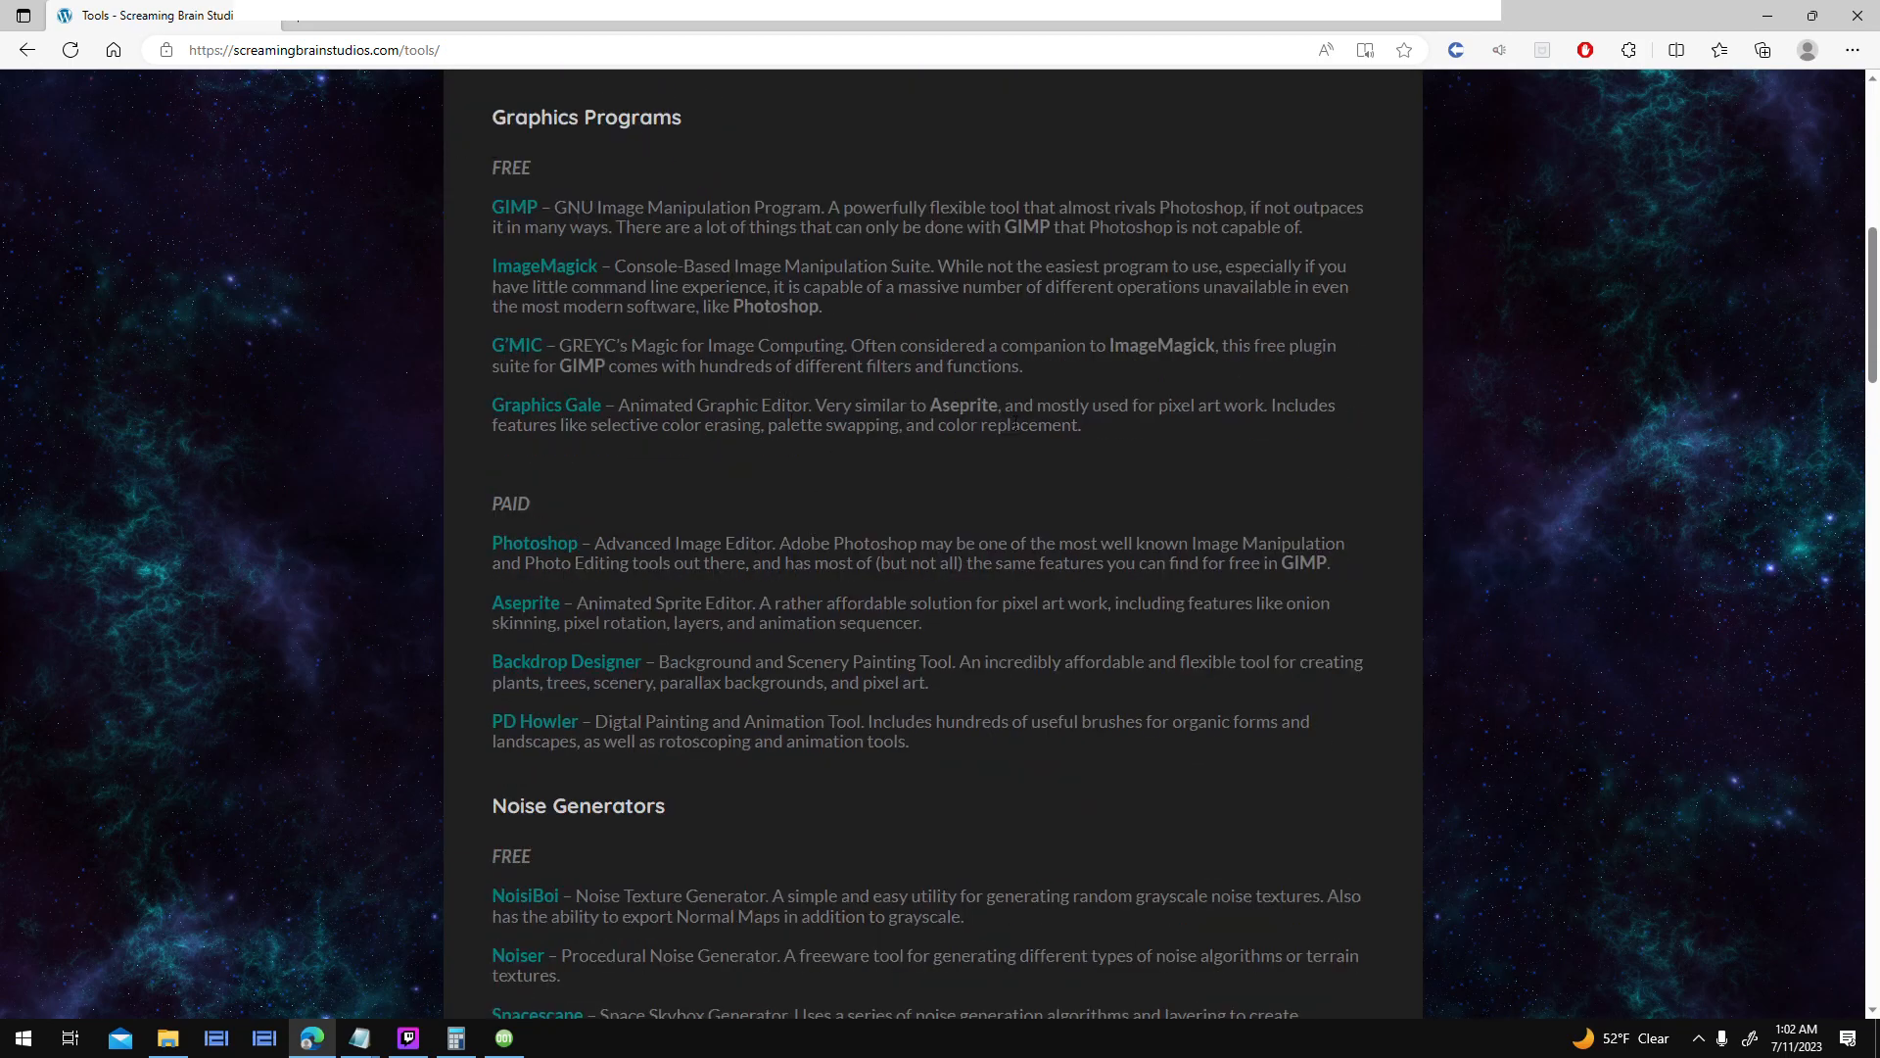
scroll(1073, 474, down, 13)
scroll(1073, 474, up, 5)
scroll(566, 425, down, 5)
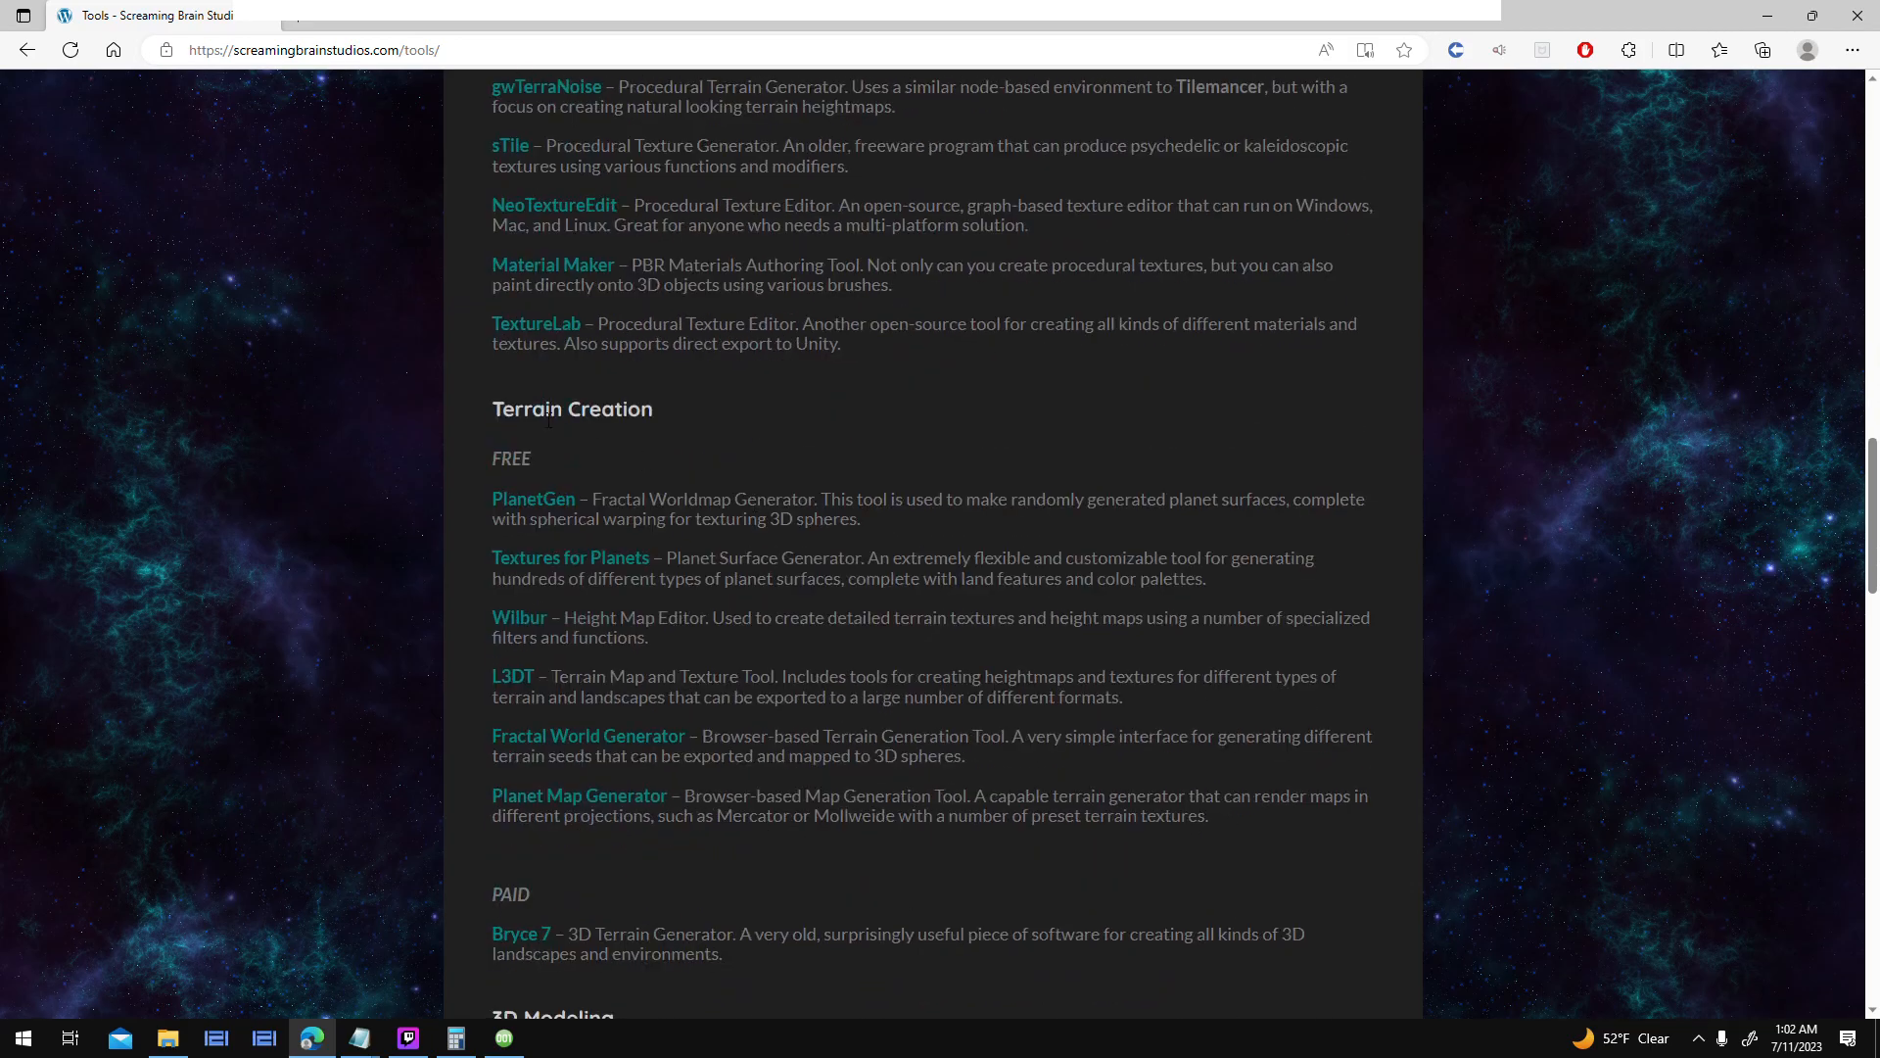
scroll(1249, 426, down, 4)
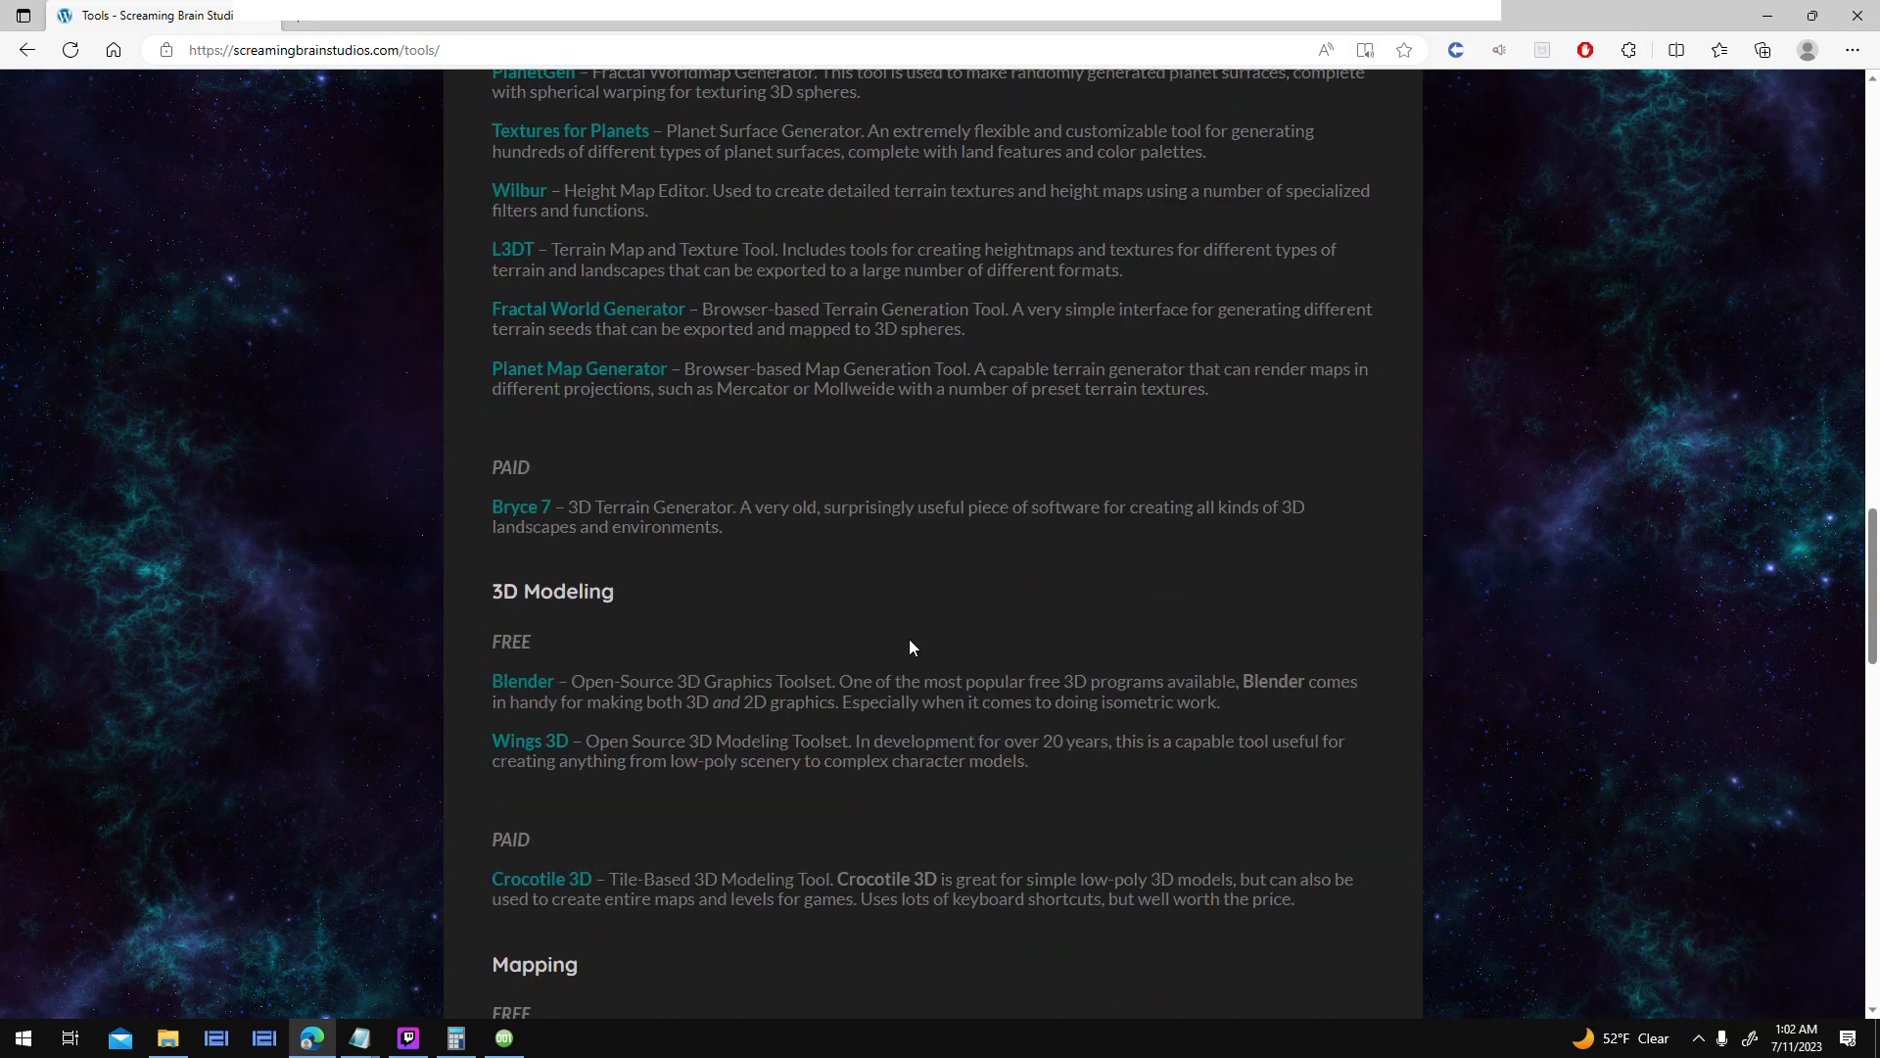
scroll(1242, 555, down, 5)
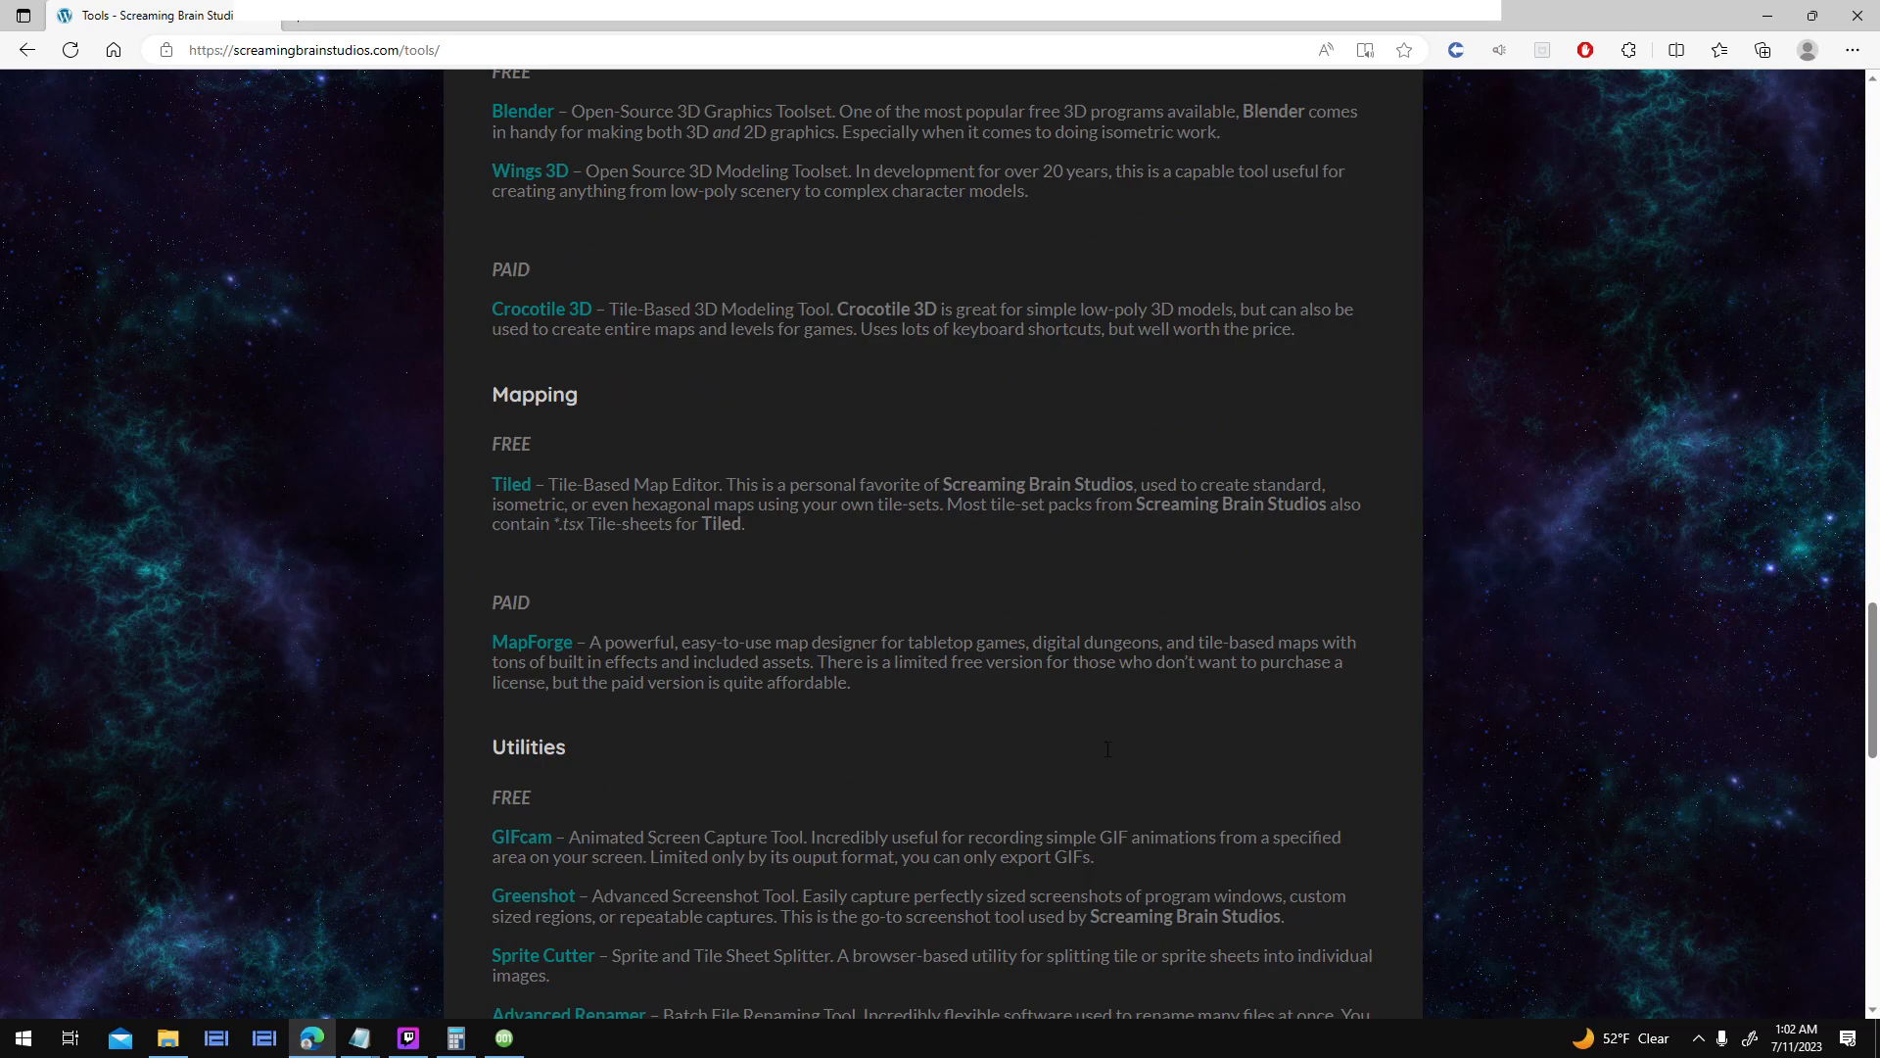
scroll(1351, 427, up, 20)
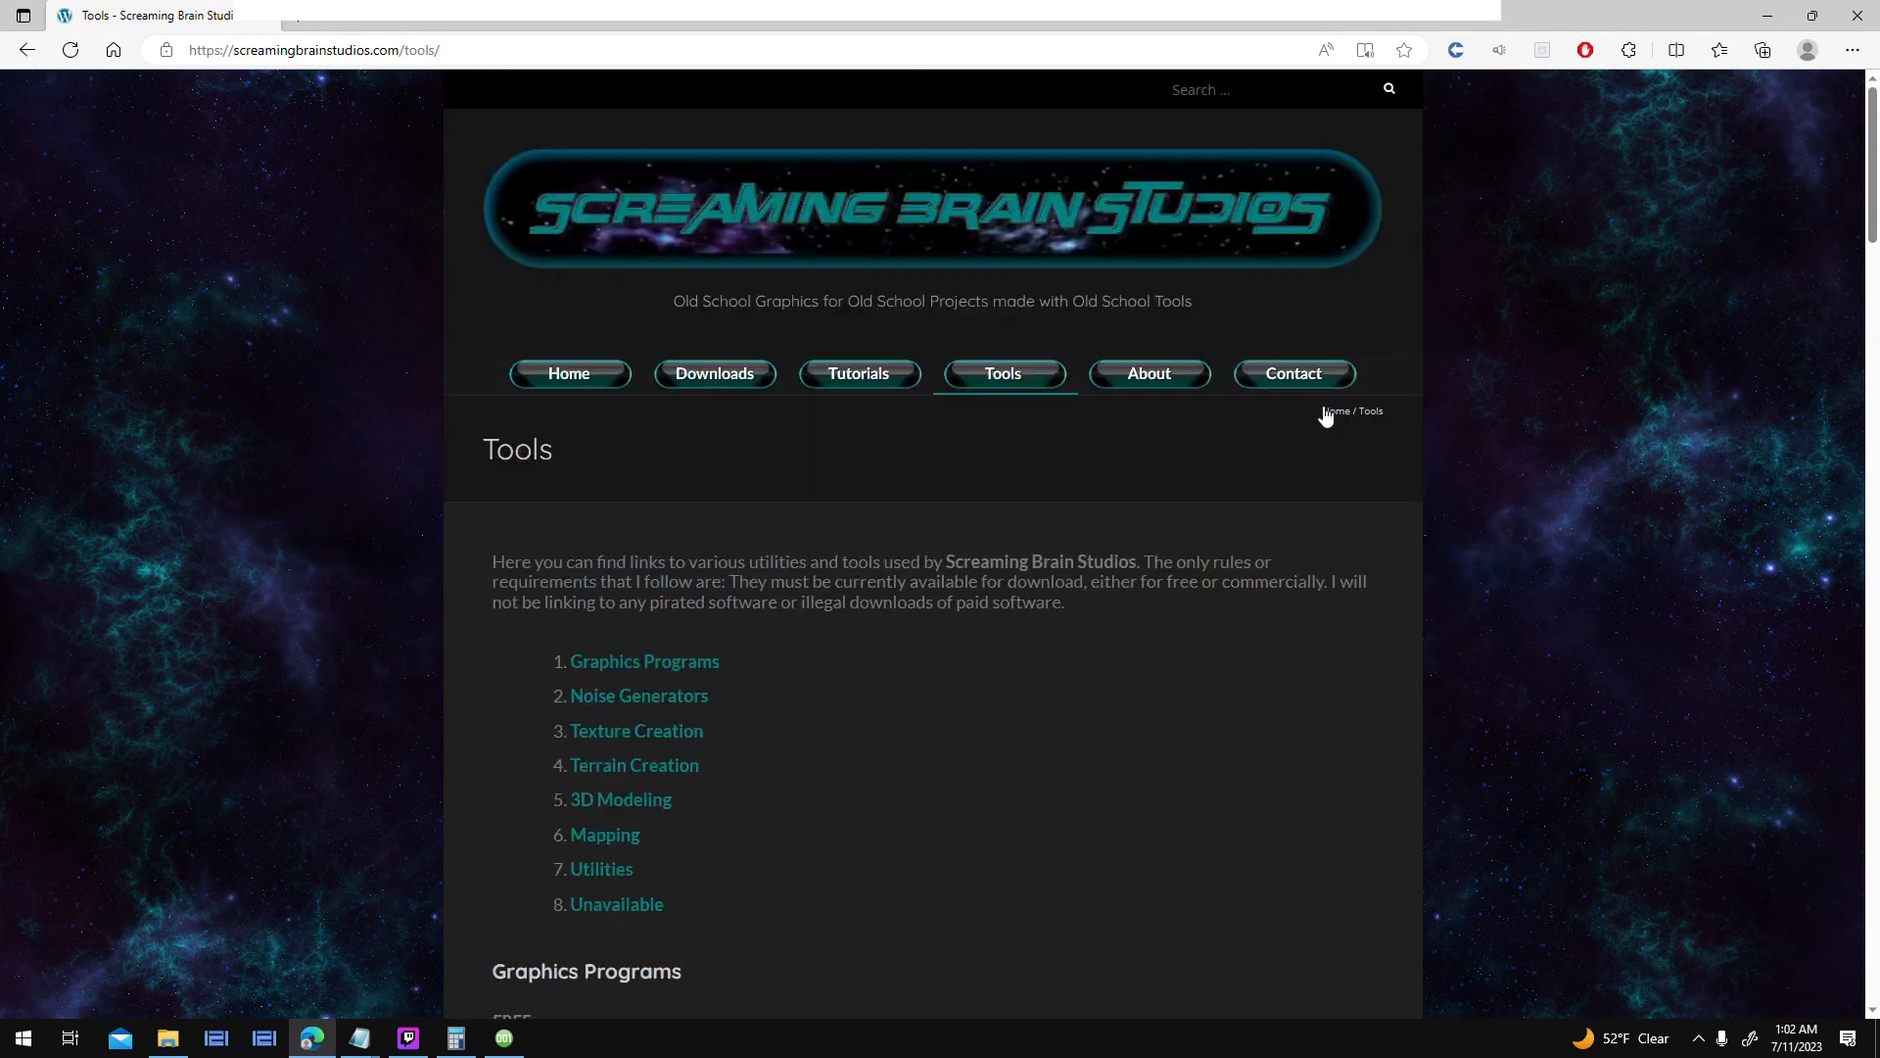
- Return to the site's home page, reopen Downloads, and look over the space, texture and interface packs again
click(572, 382)
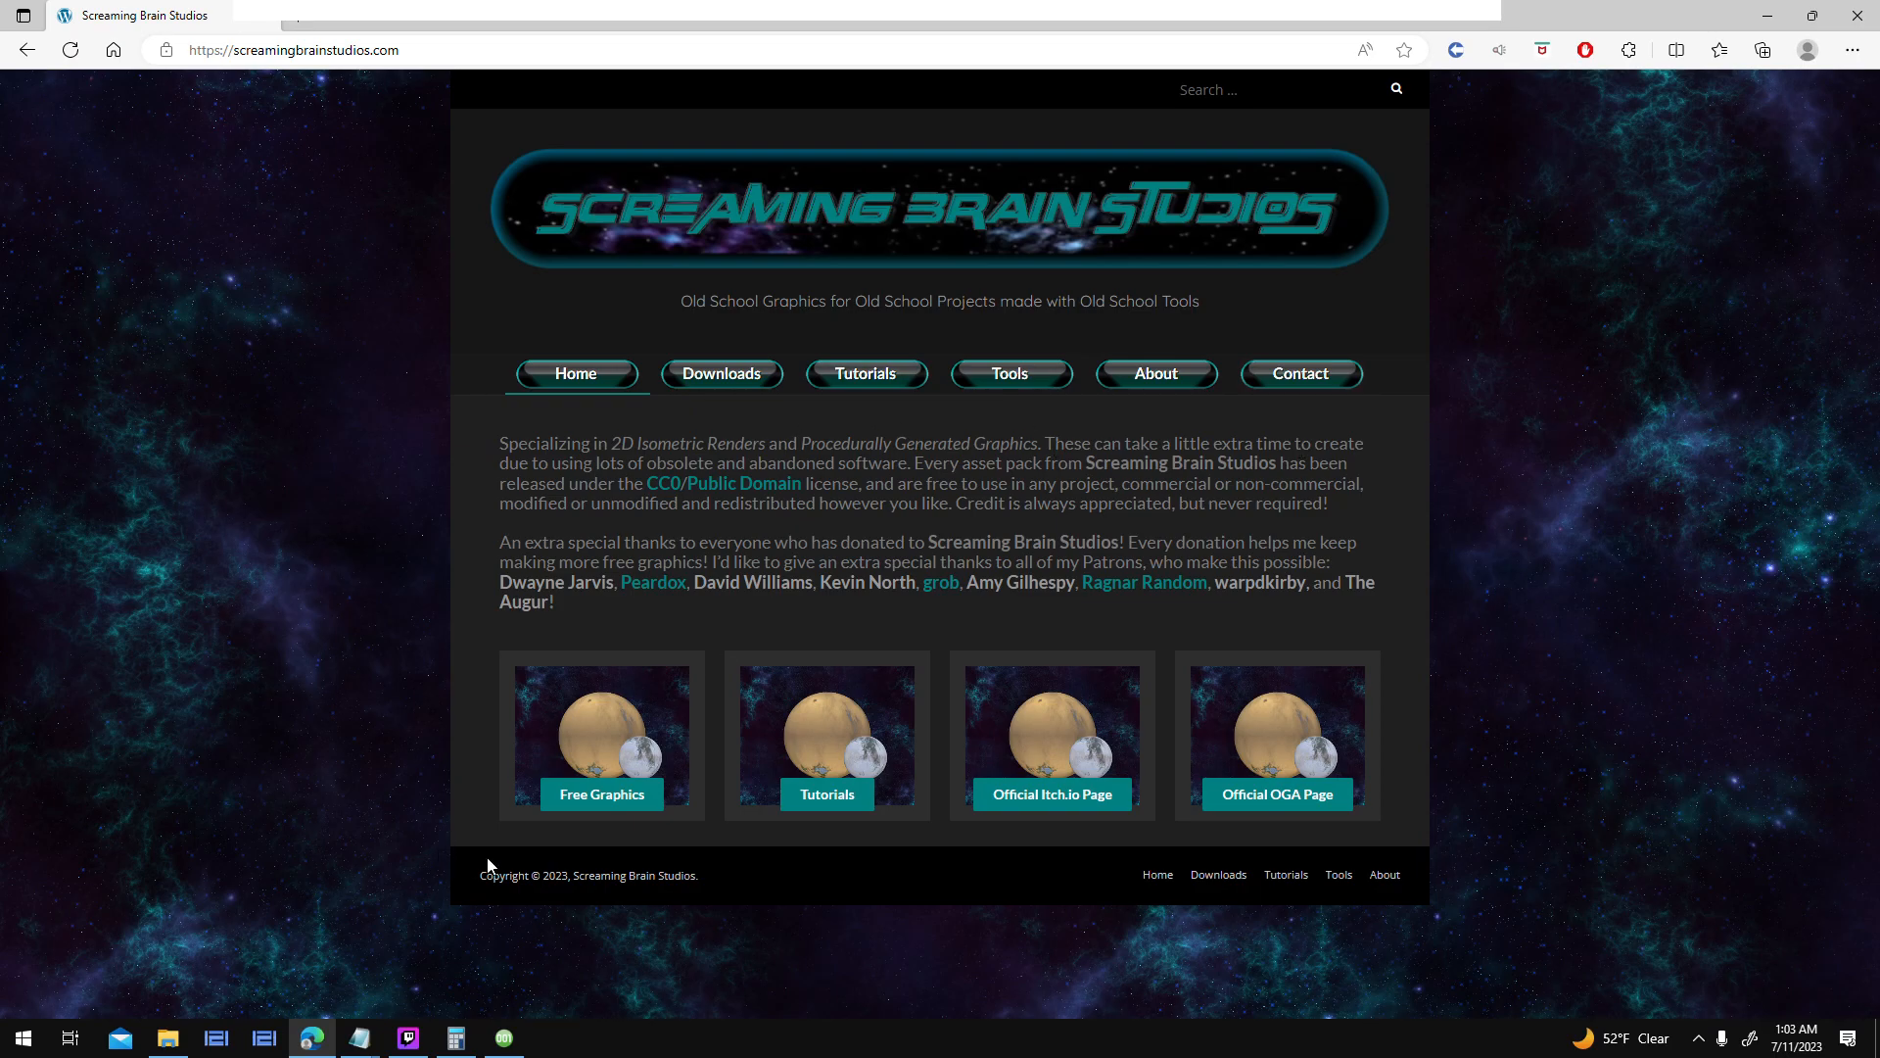
click(772, 382)
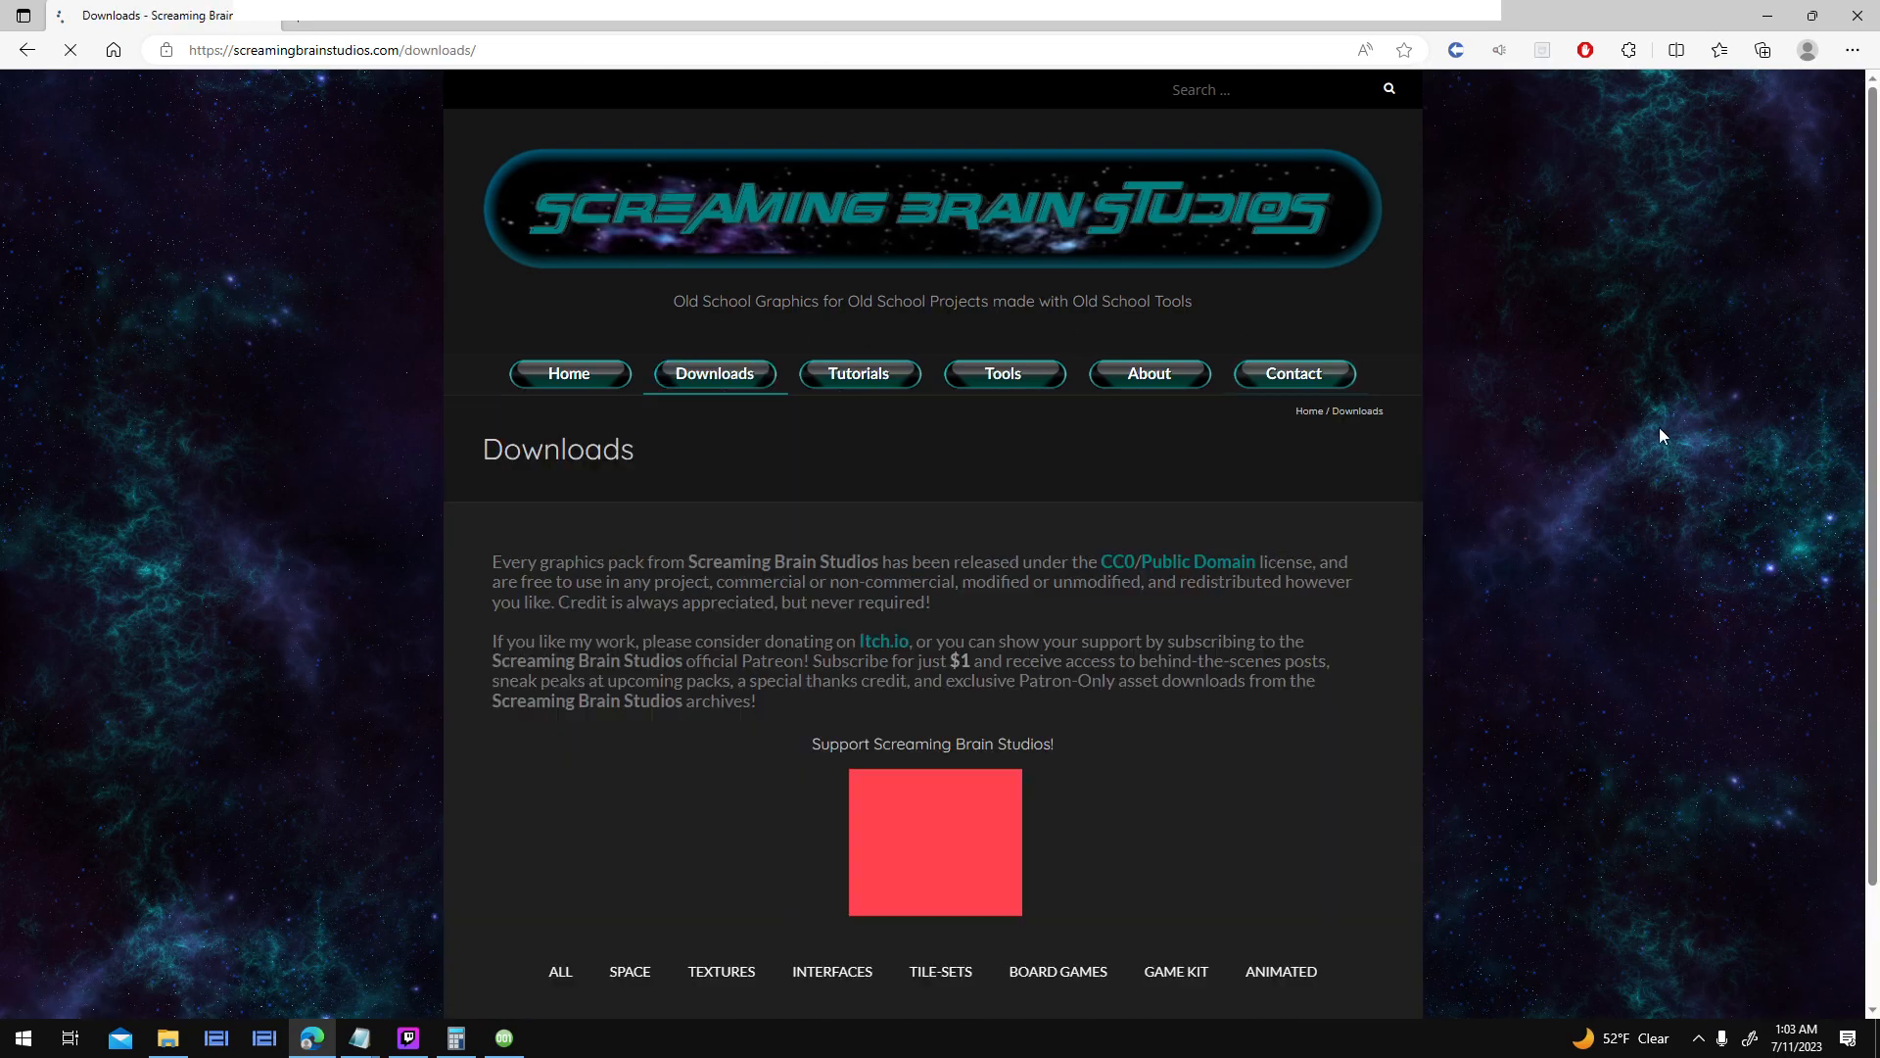
scroll(1541, 615, down, 7)
scroll(1440, 573, down, 2)
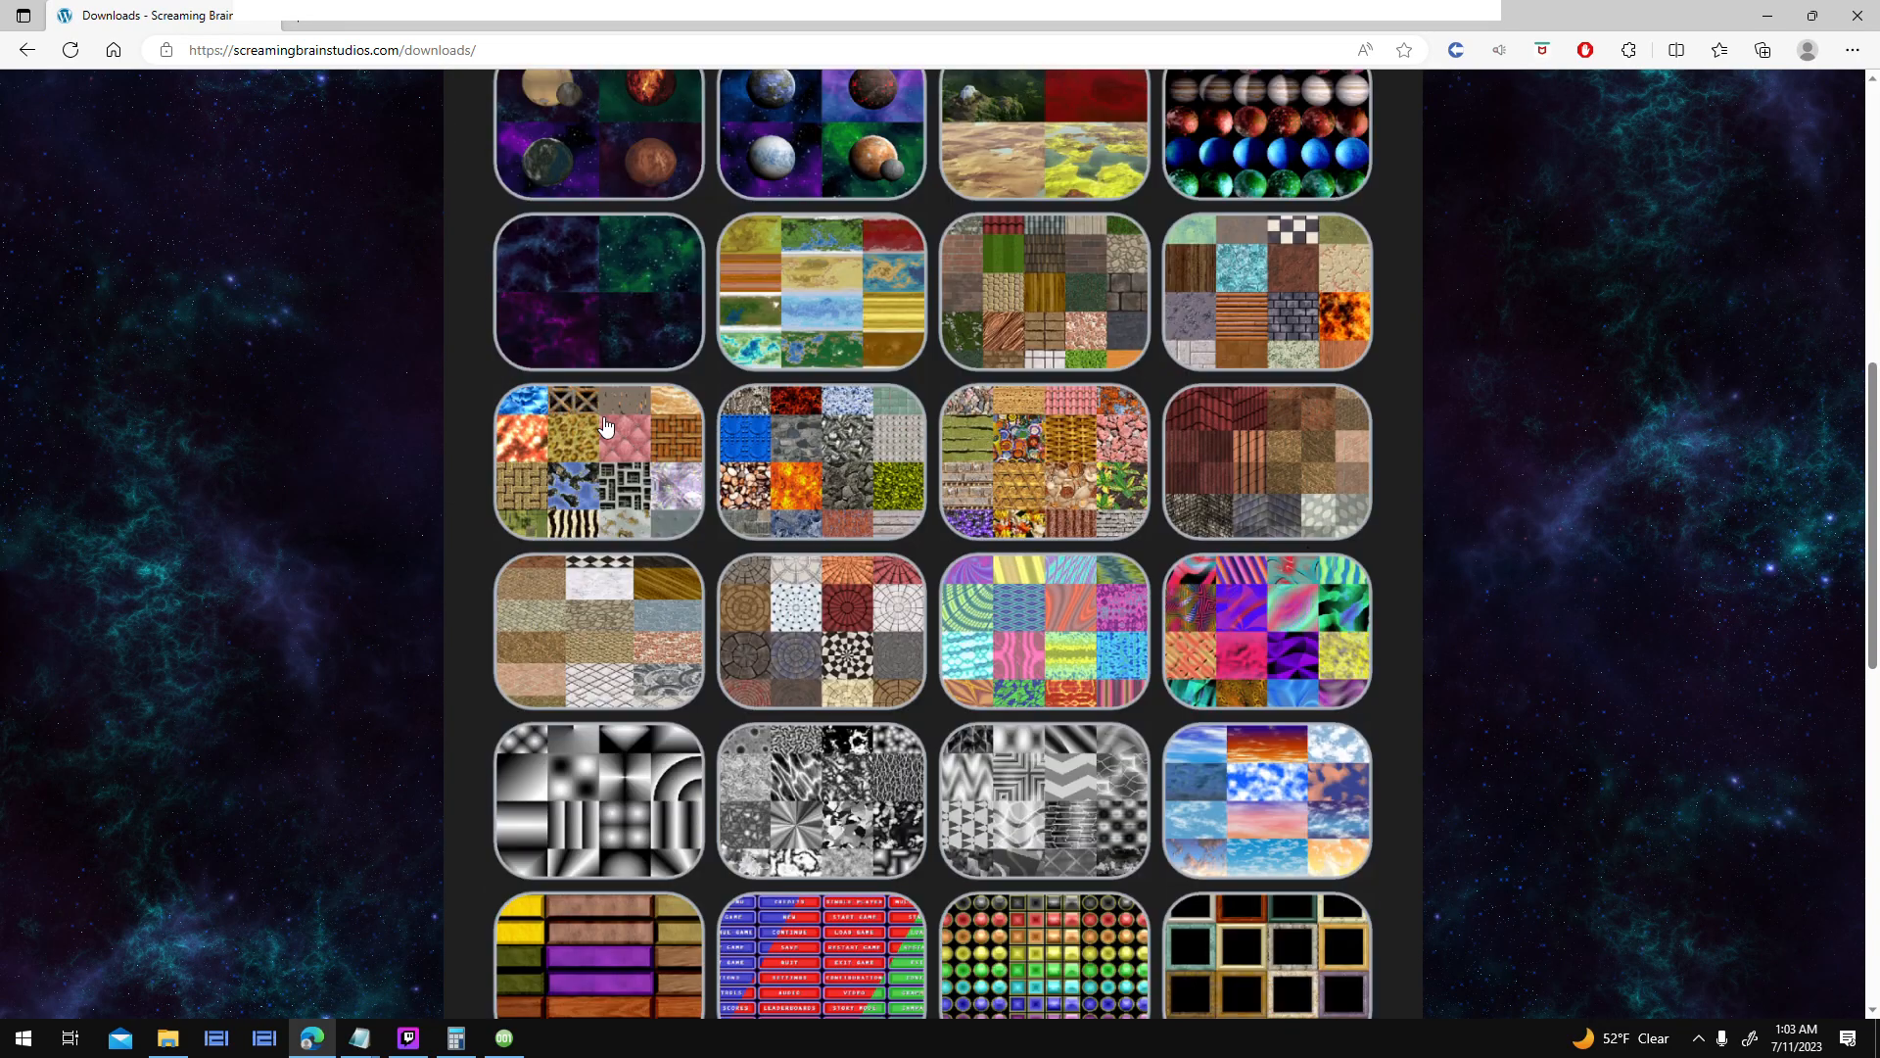
scroll(1525, 601, up, 4)
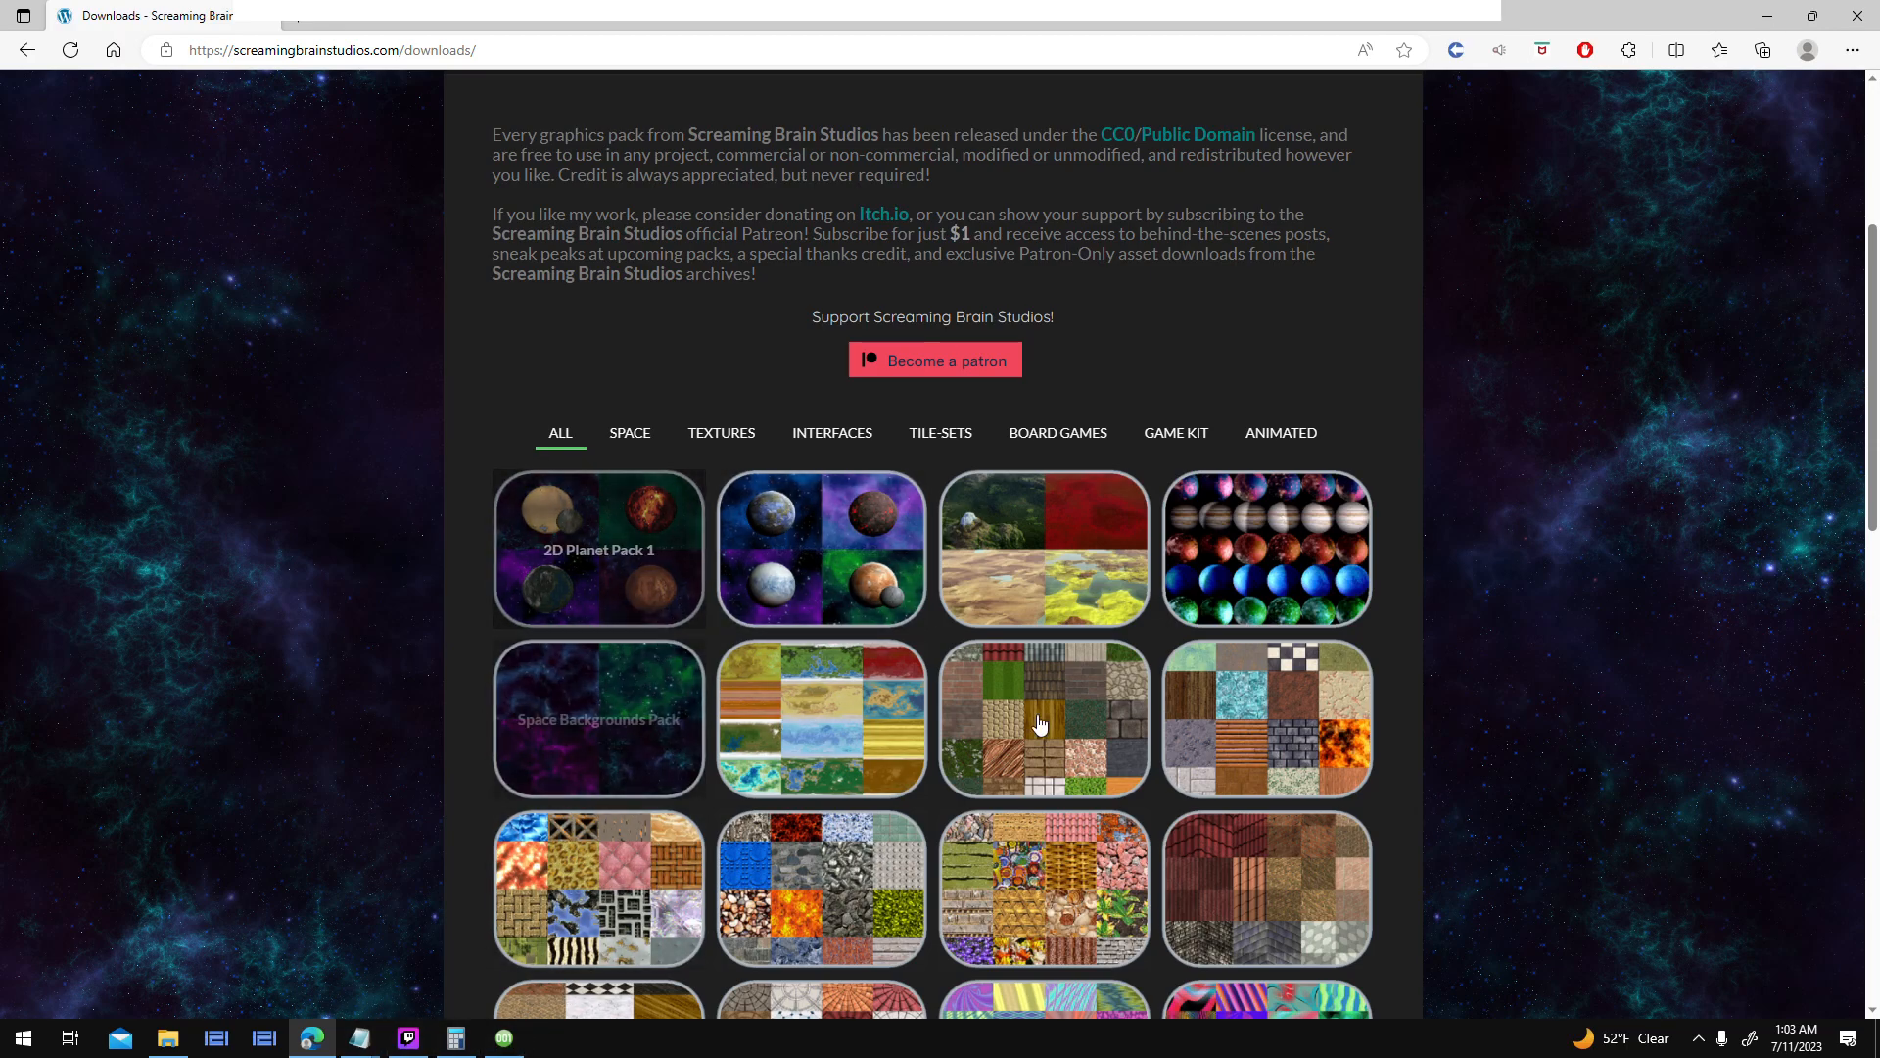
scroll(1531, 755, down, 2)
scroll(1544, 765, down, 10)
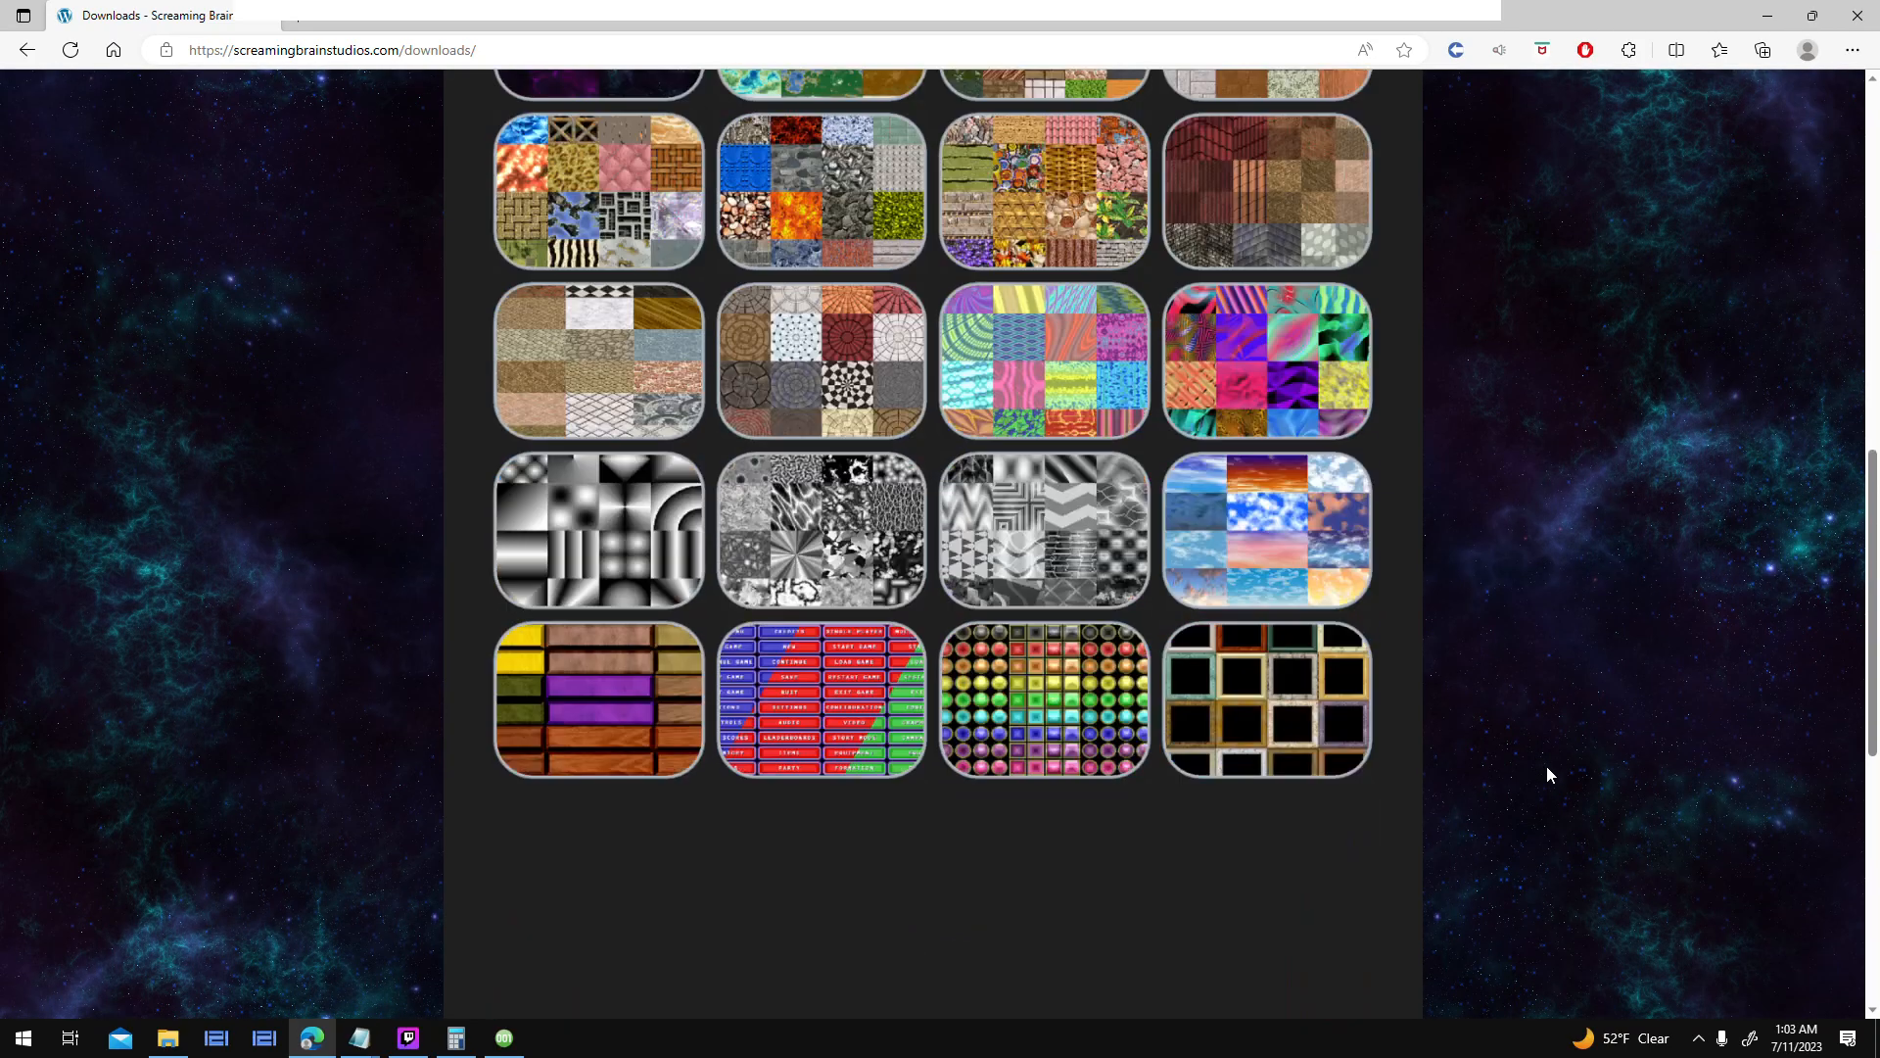
scroll(1684, 656, up, 5)
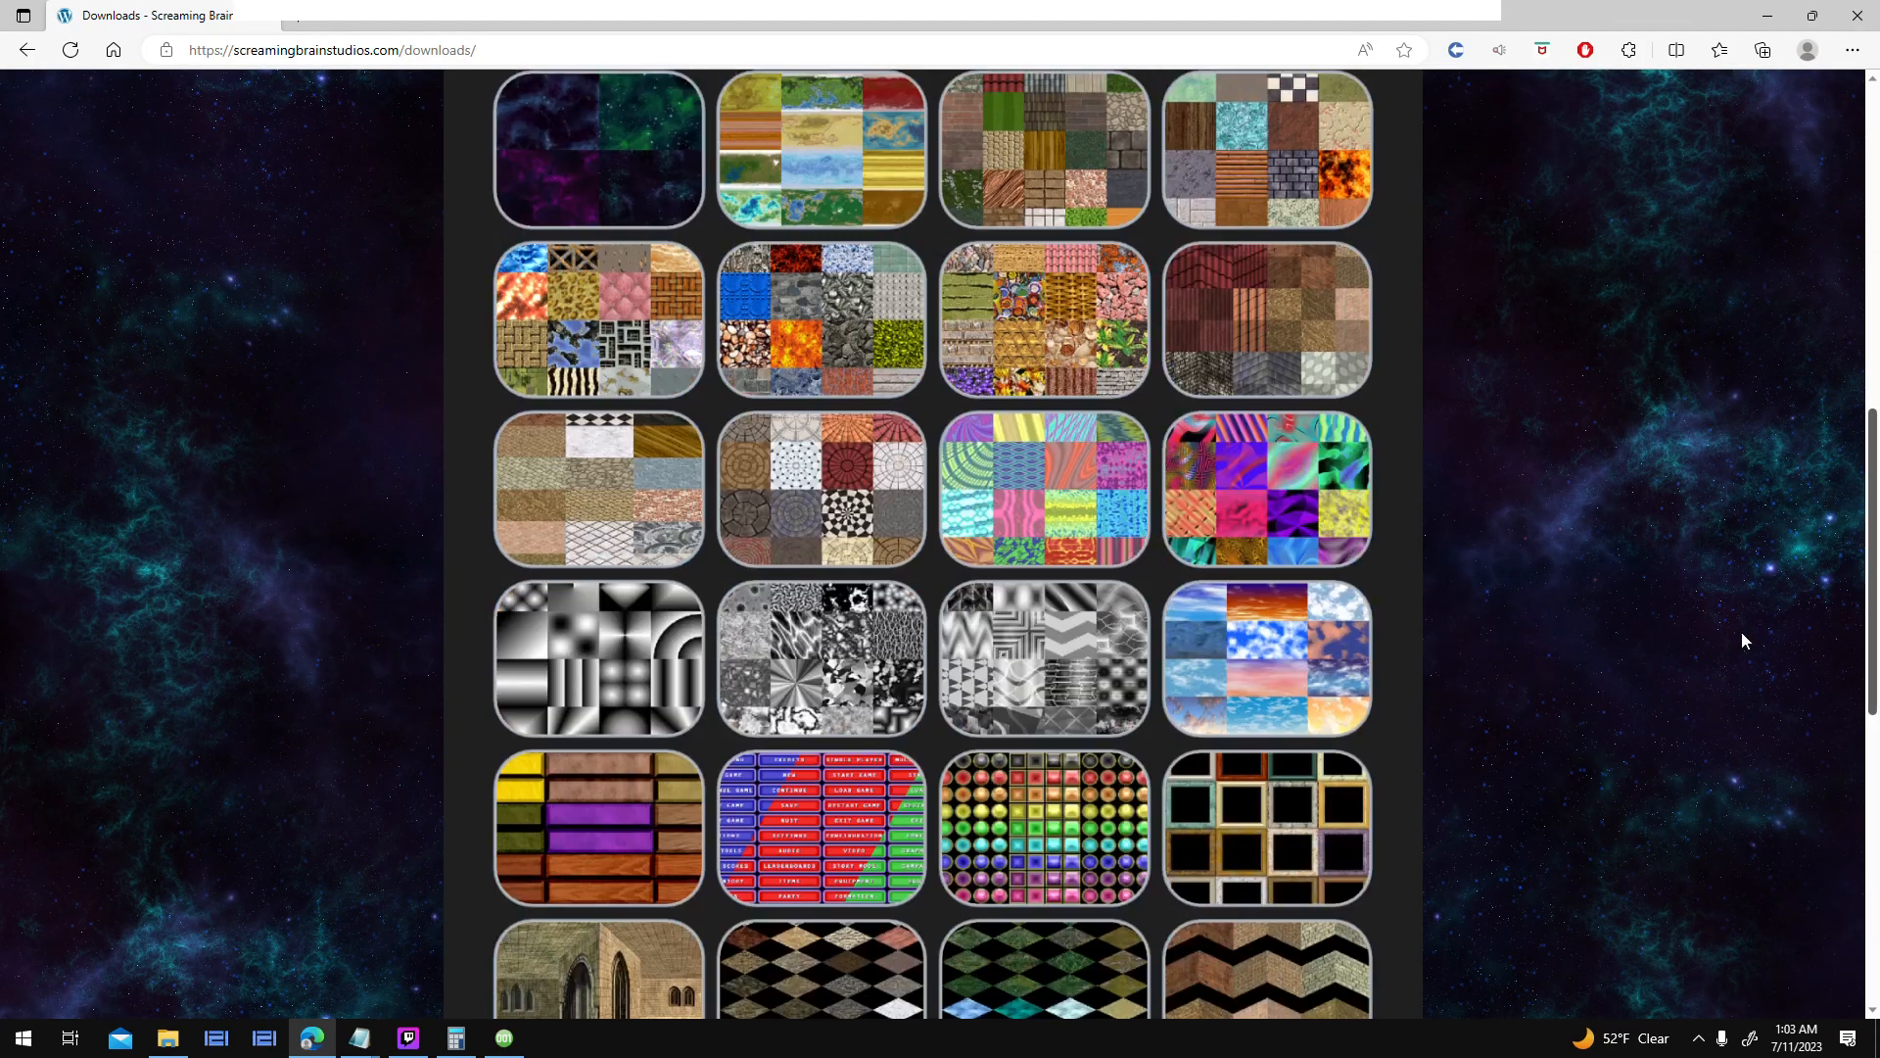
- Return to the beginning of the Downloads page and switch to To Do.txt in Notepad to look through the game's pending fixes and additions
scroll(1661, 709, up, 5)
scroll(1645, 676, up, 4)
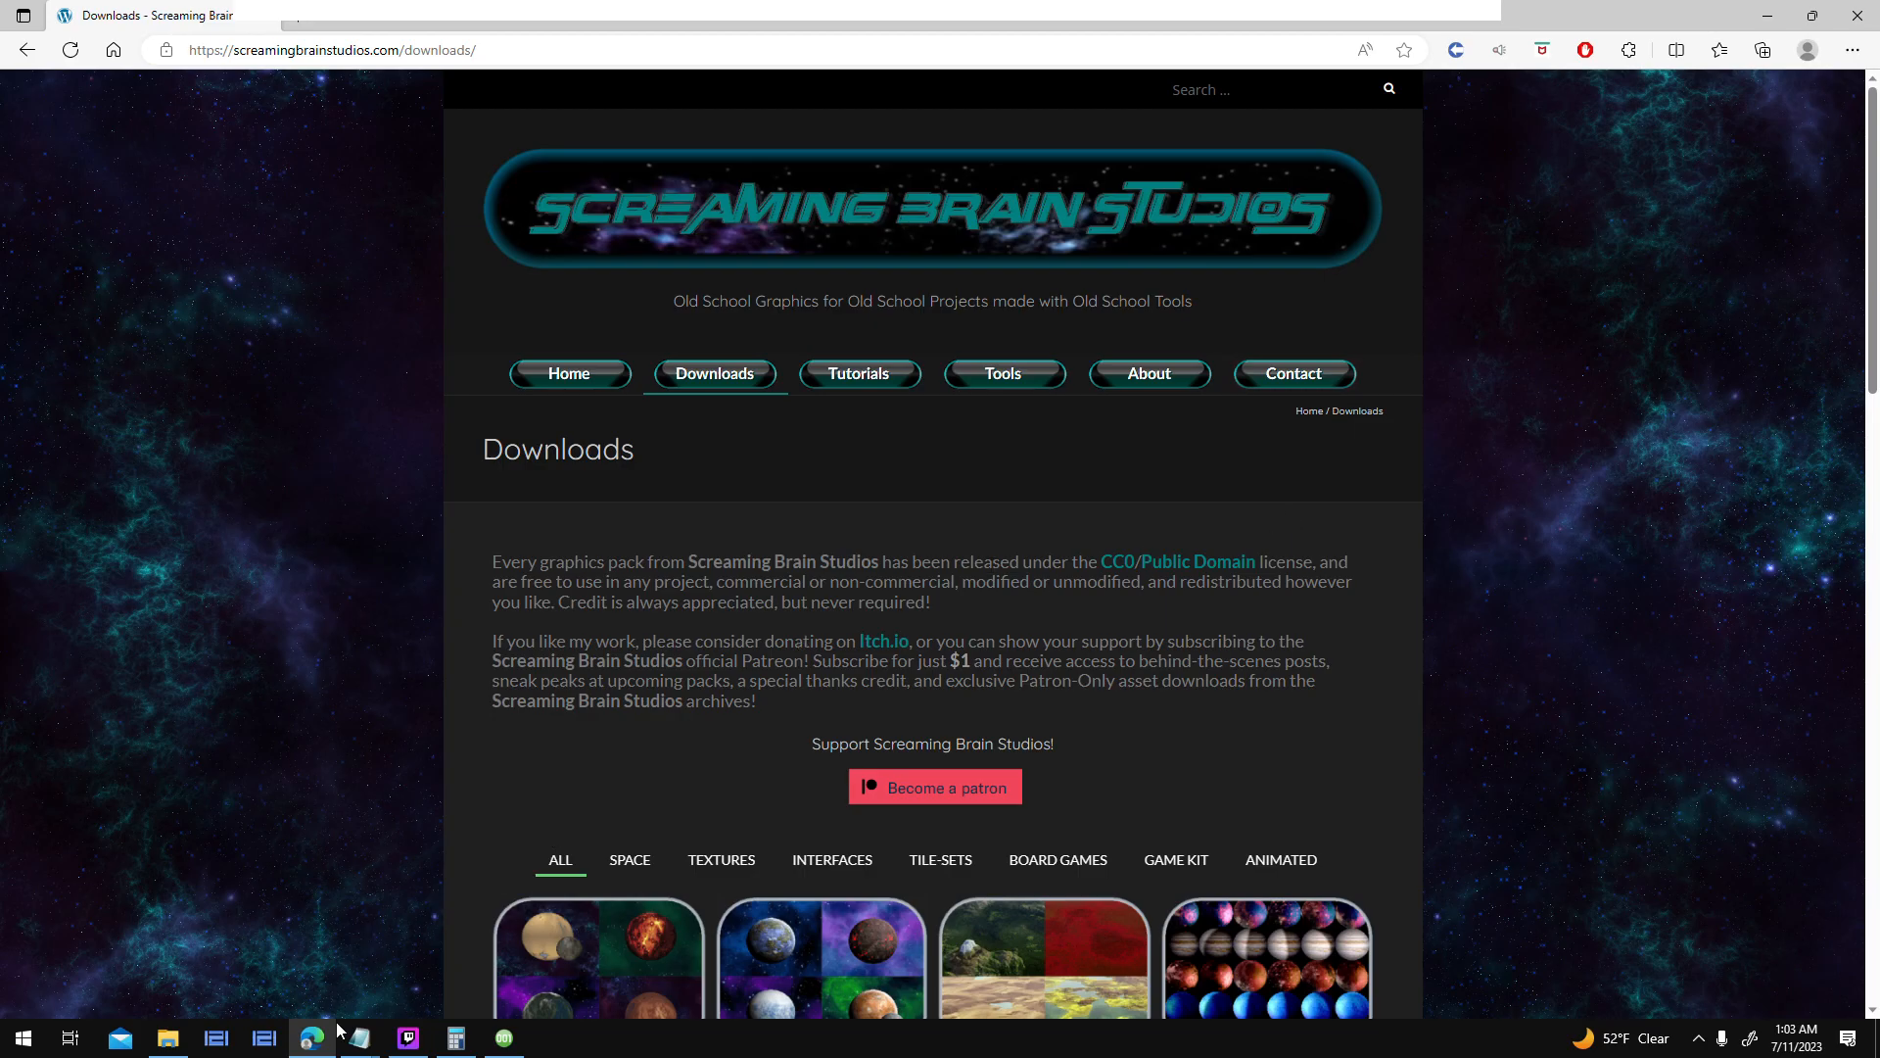
mouse_move(359, 1037)
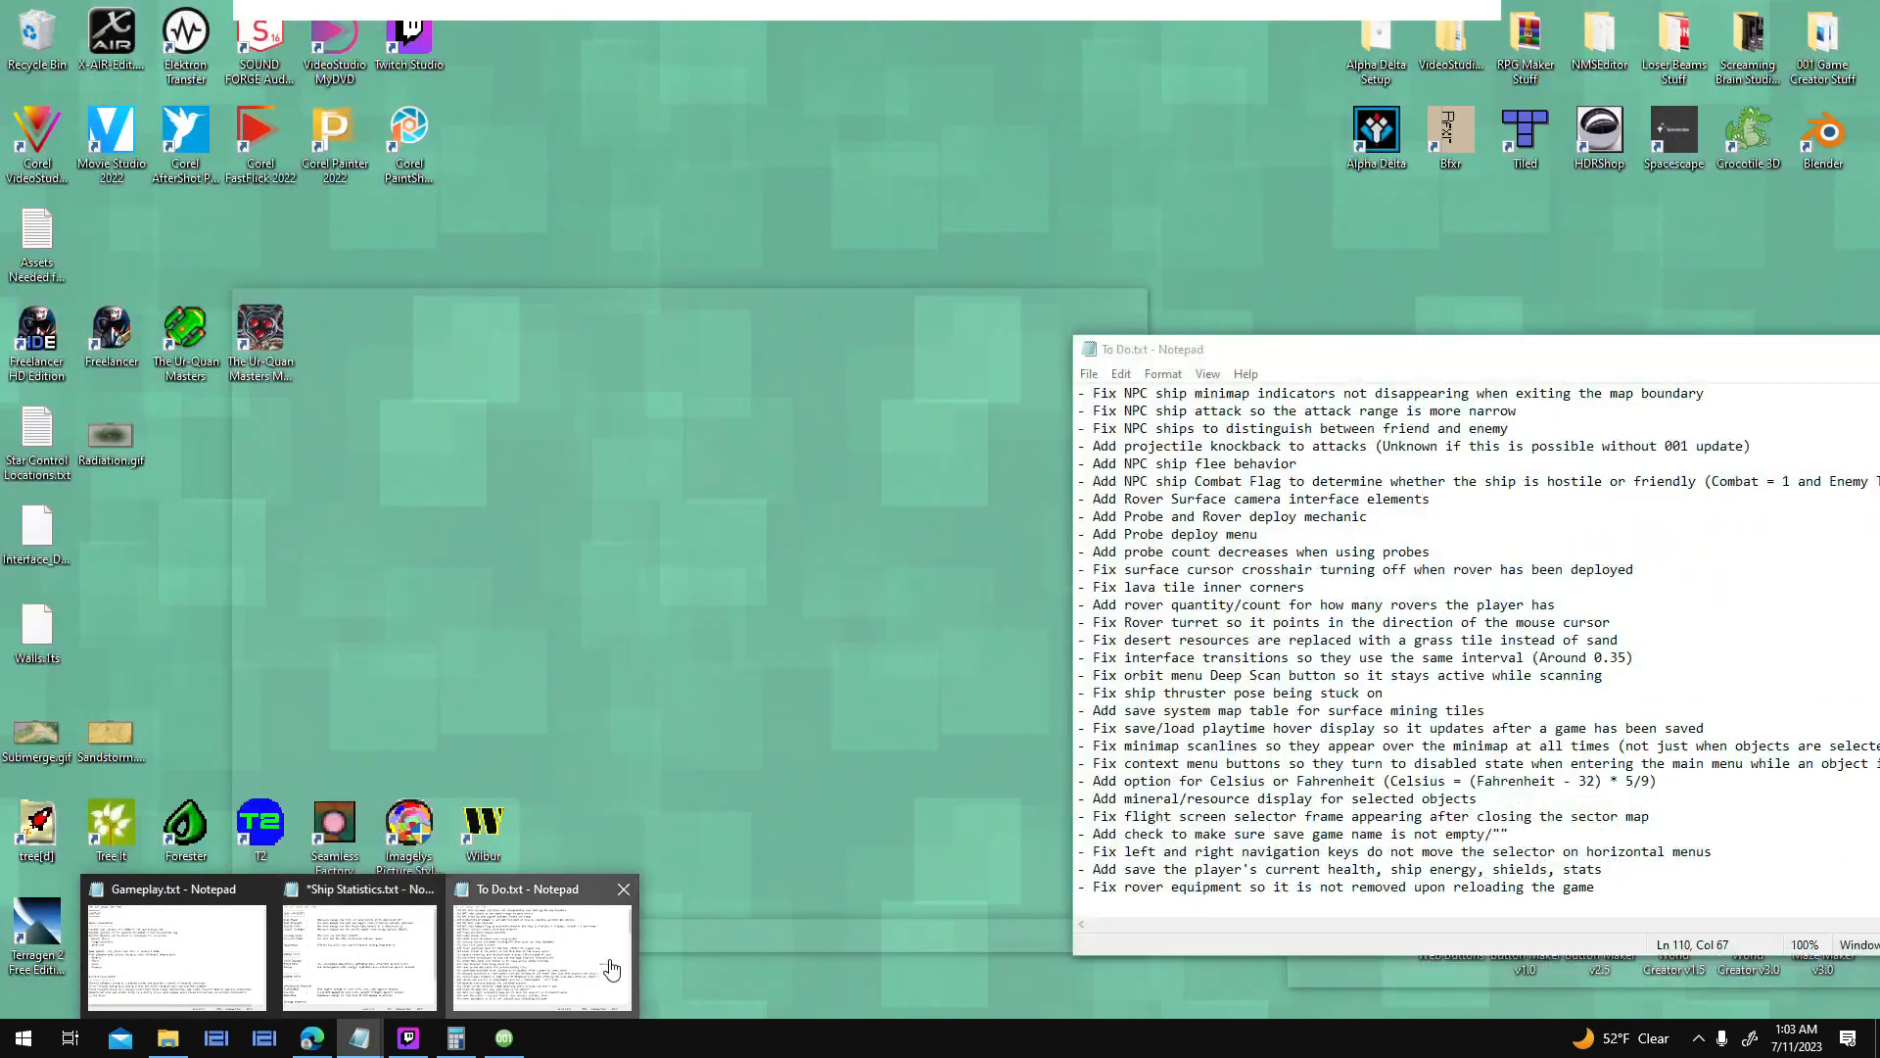
click(611, 968)
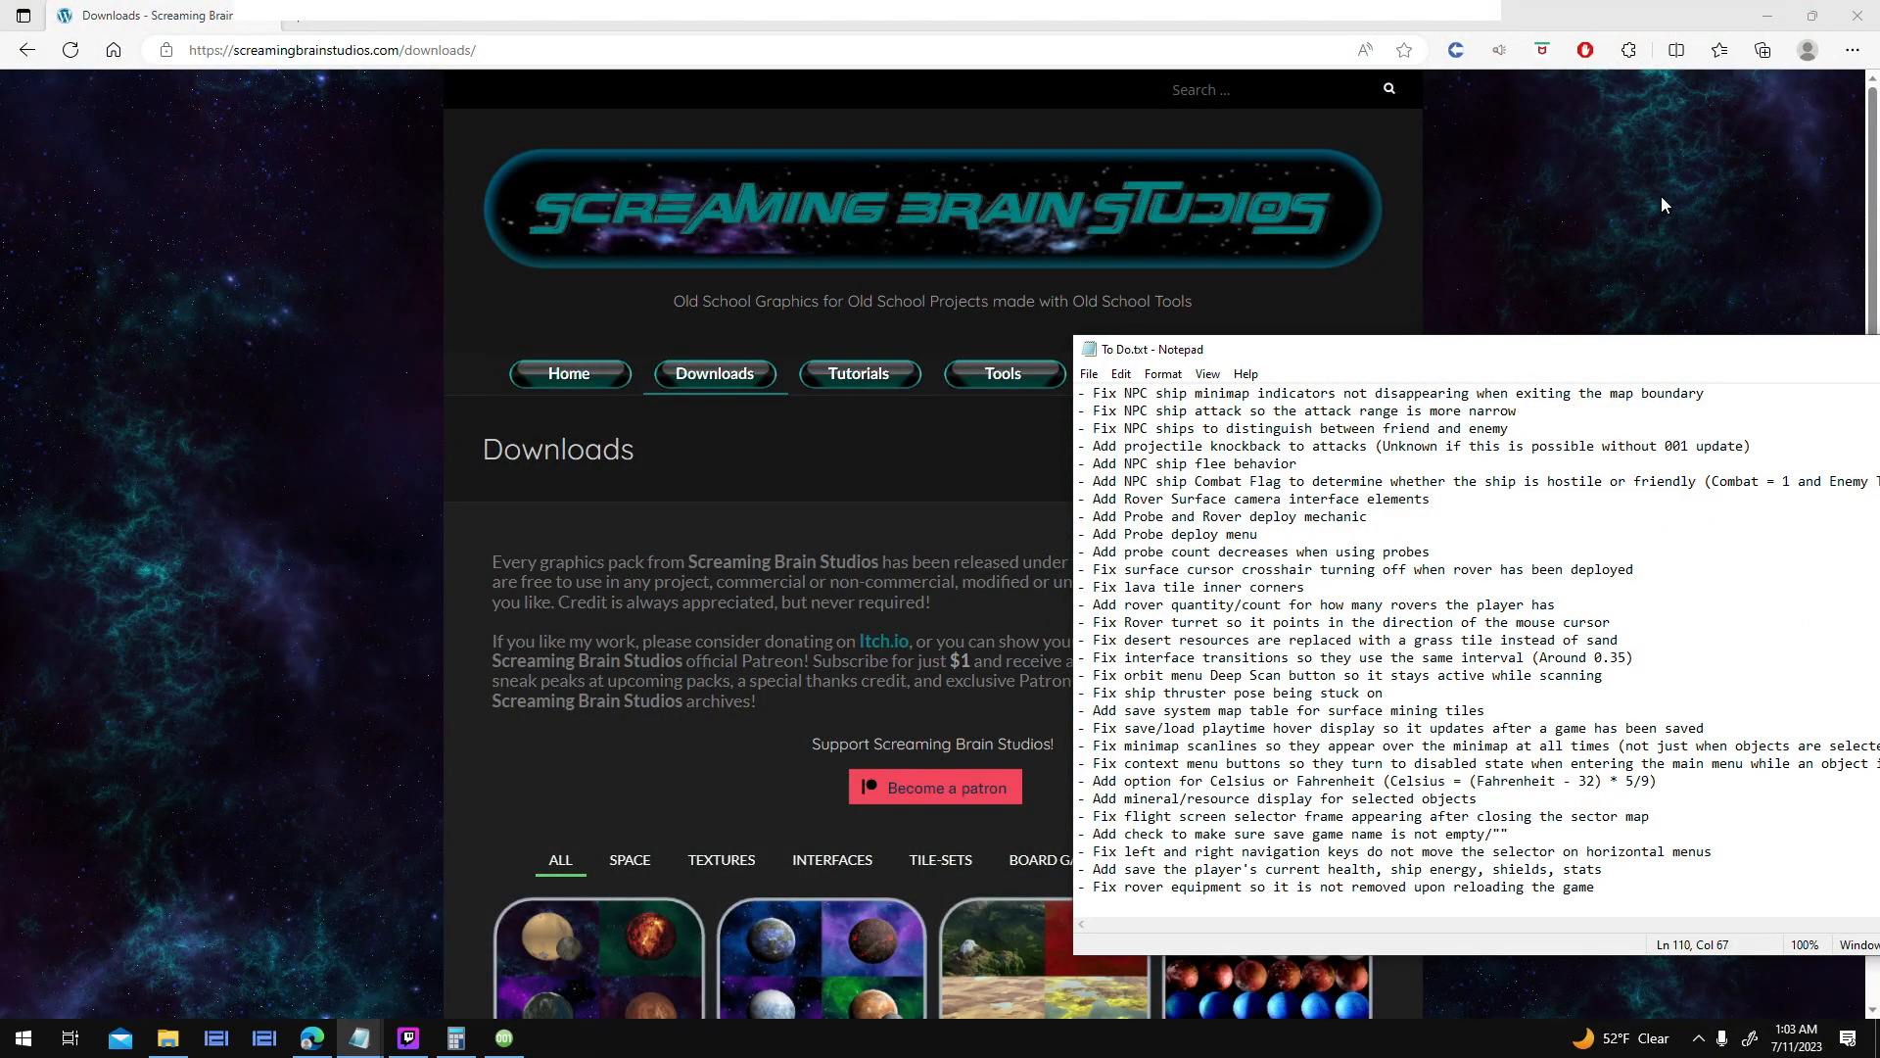
click(1662, 198)
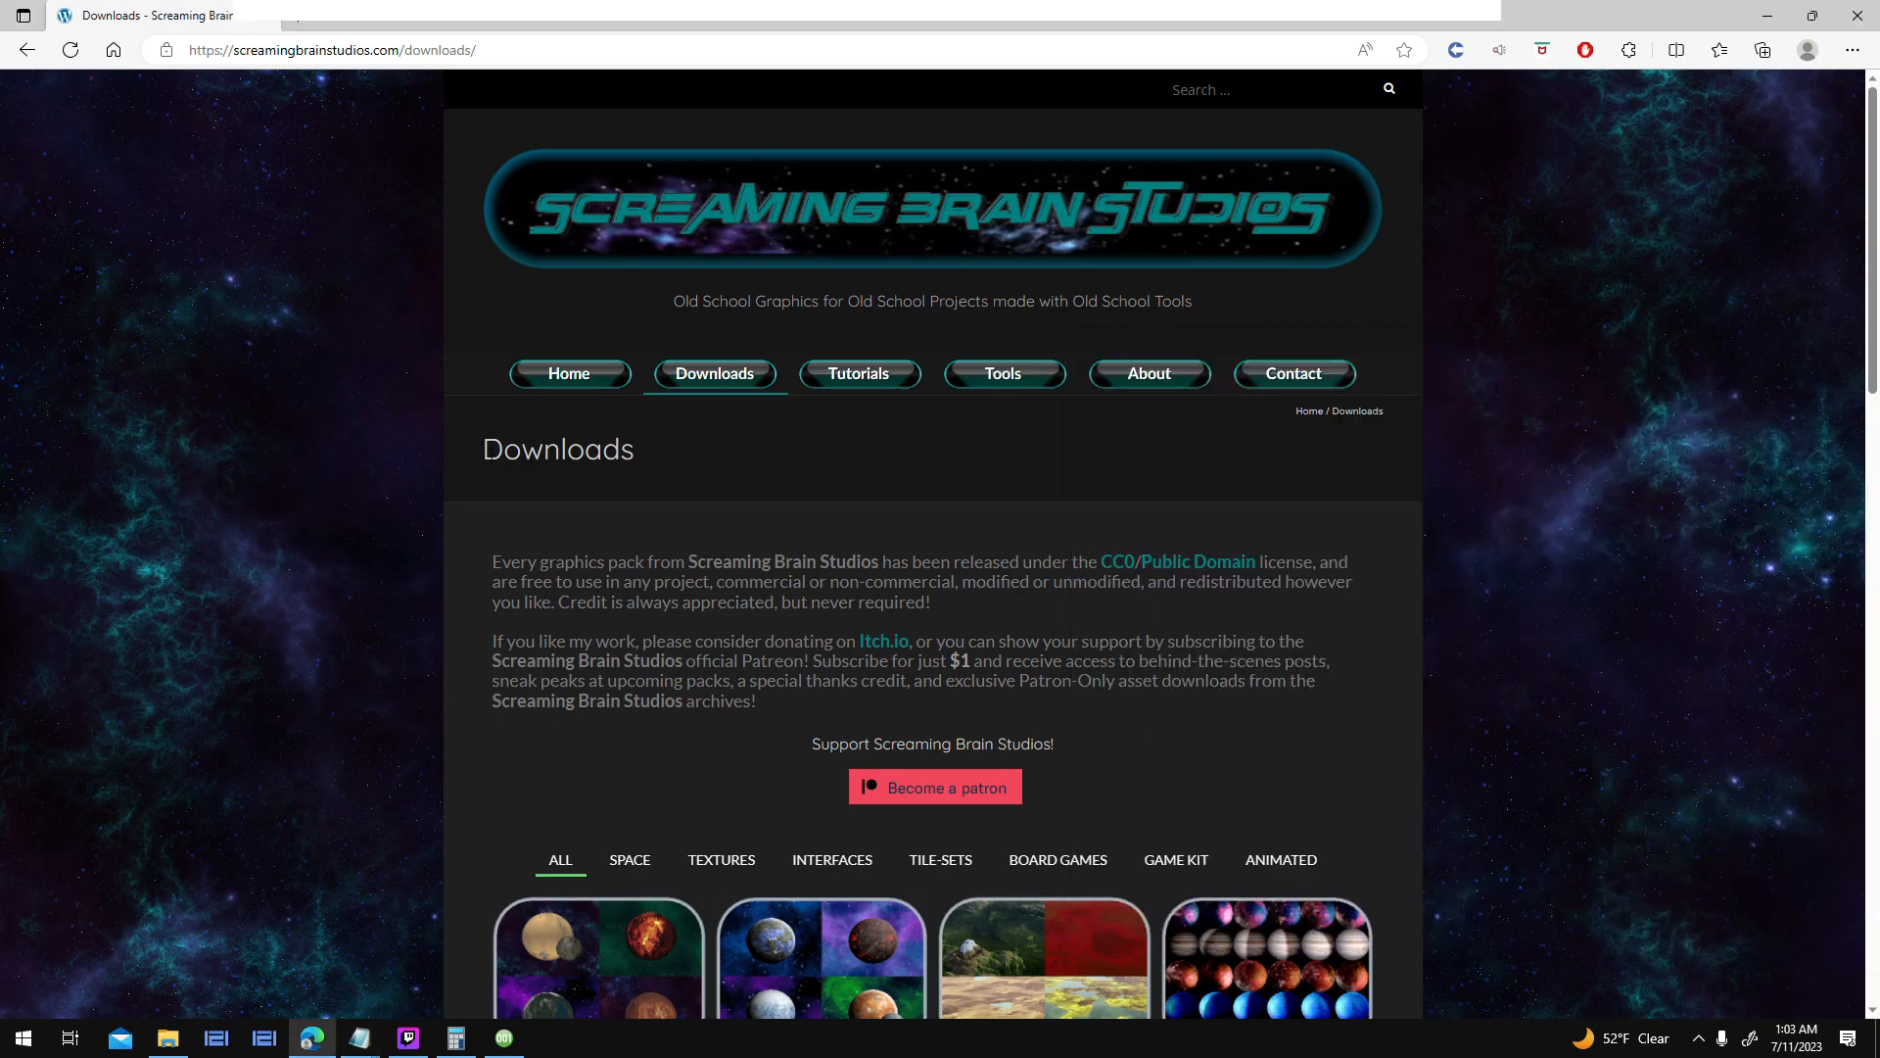
click(360, 1037)
click(513, 999)
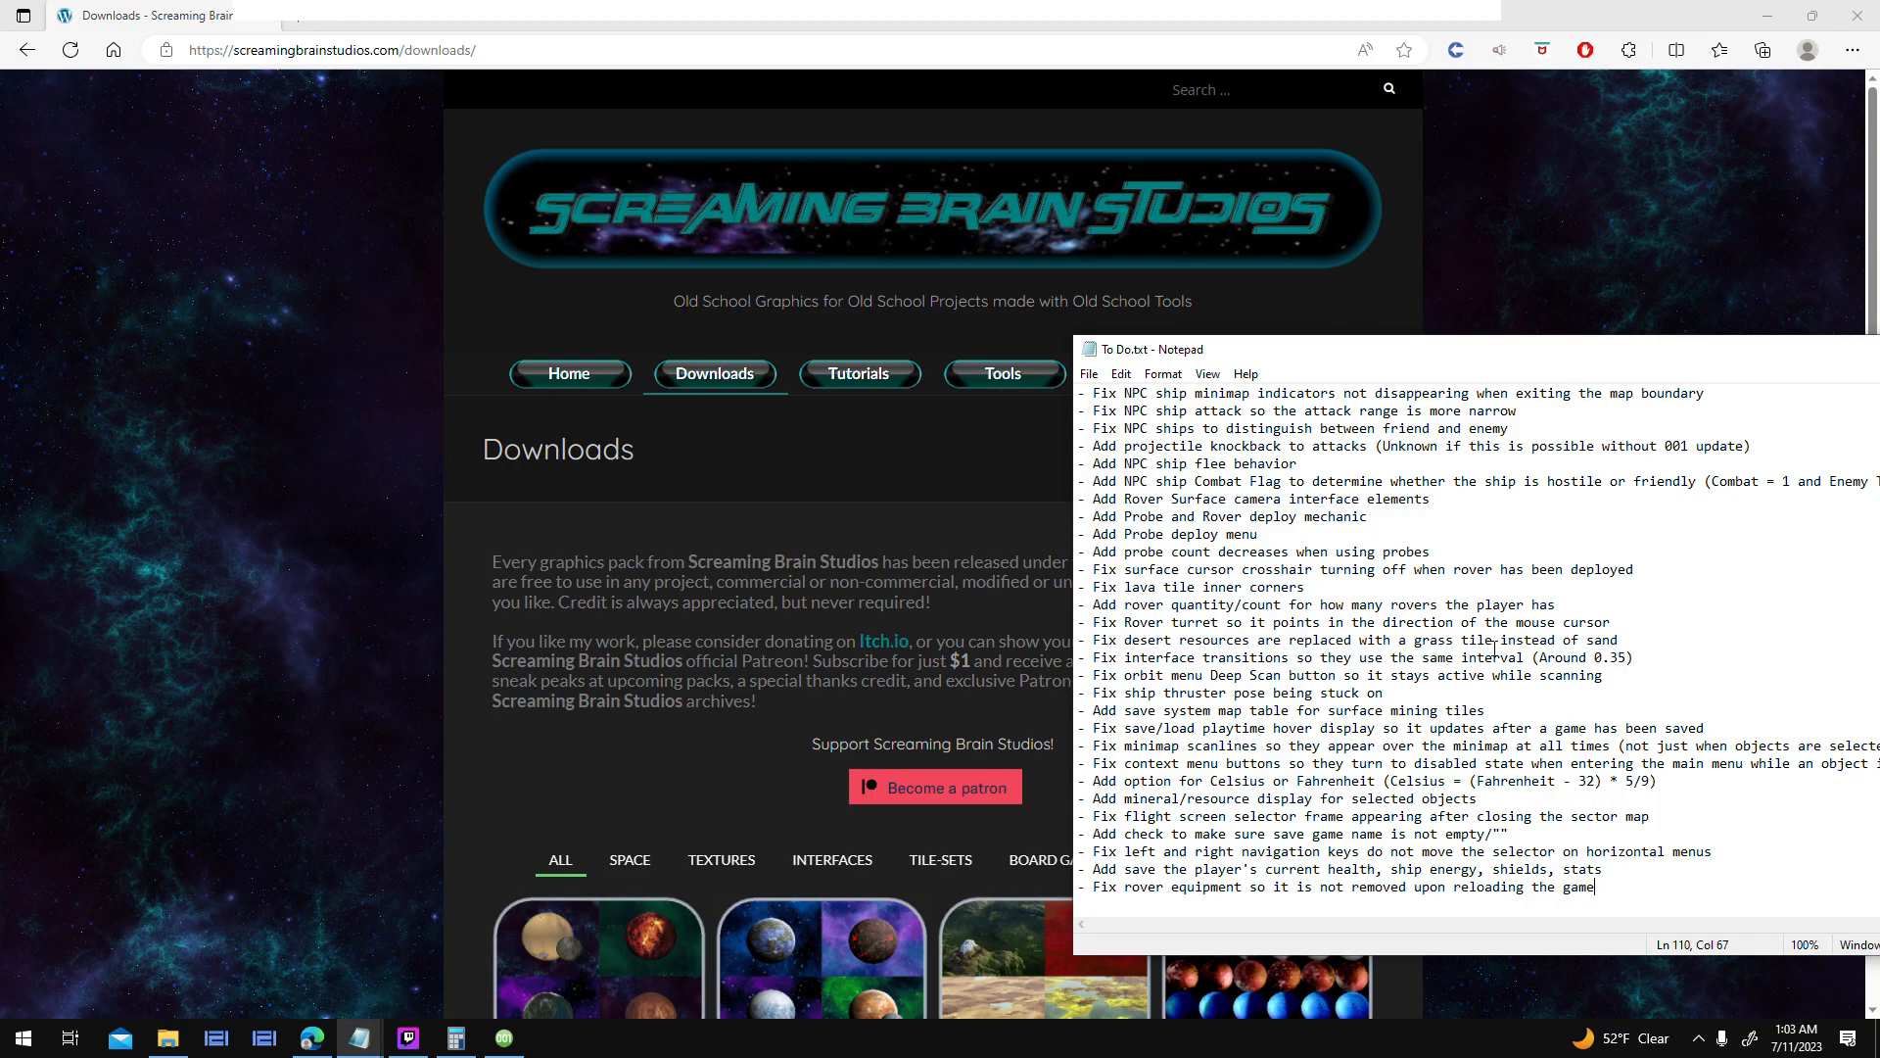
scroll(1496, 648, down, 4)
scroll(1495, 648, up, 4)
- Look over the website's Downloads page again, check the Flight Menu interface in 001 Game Creator, and return to the browser
click(1620, 277)
scroll(1493, 411, down, 5)
scroll(1501, 431, up, 5)
click(504, 1038)
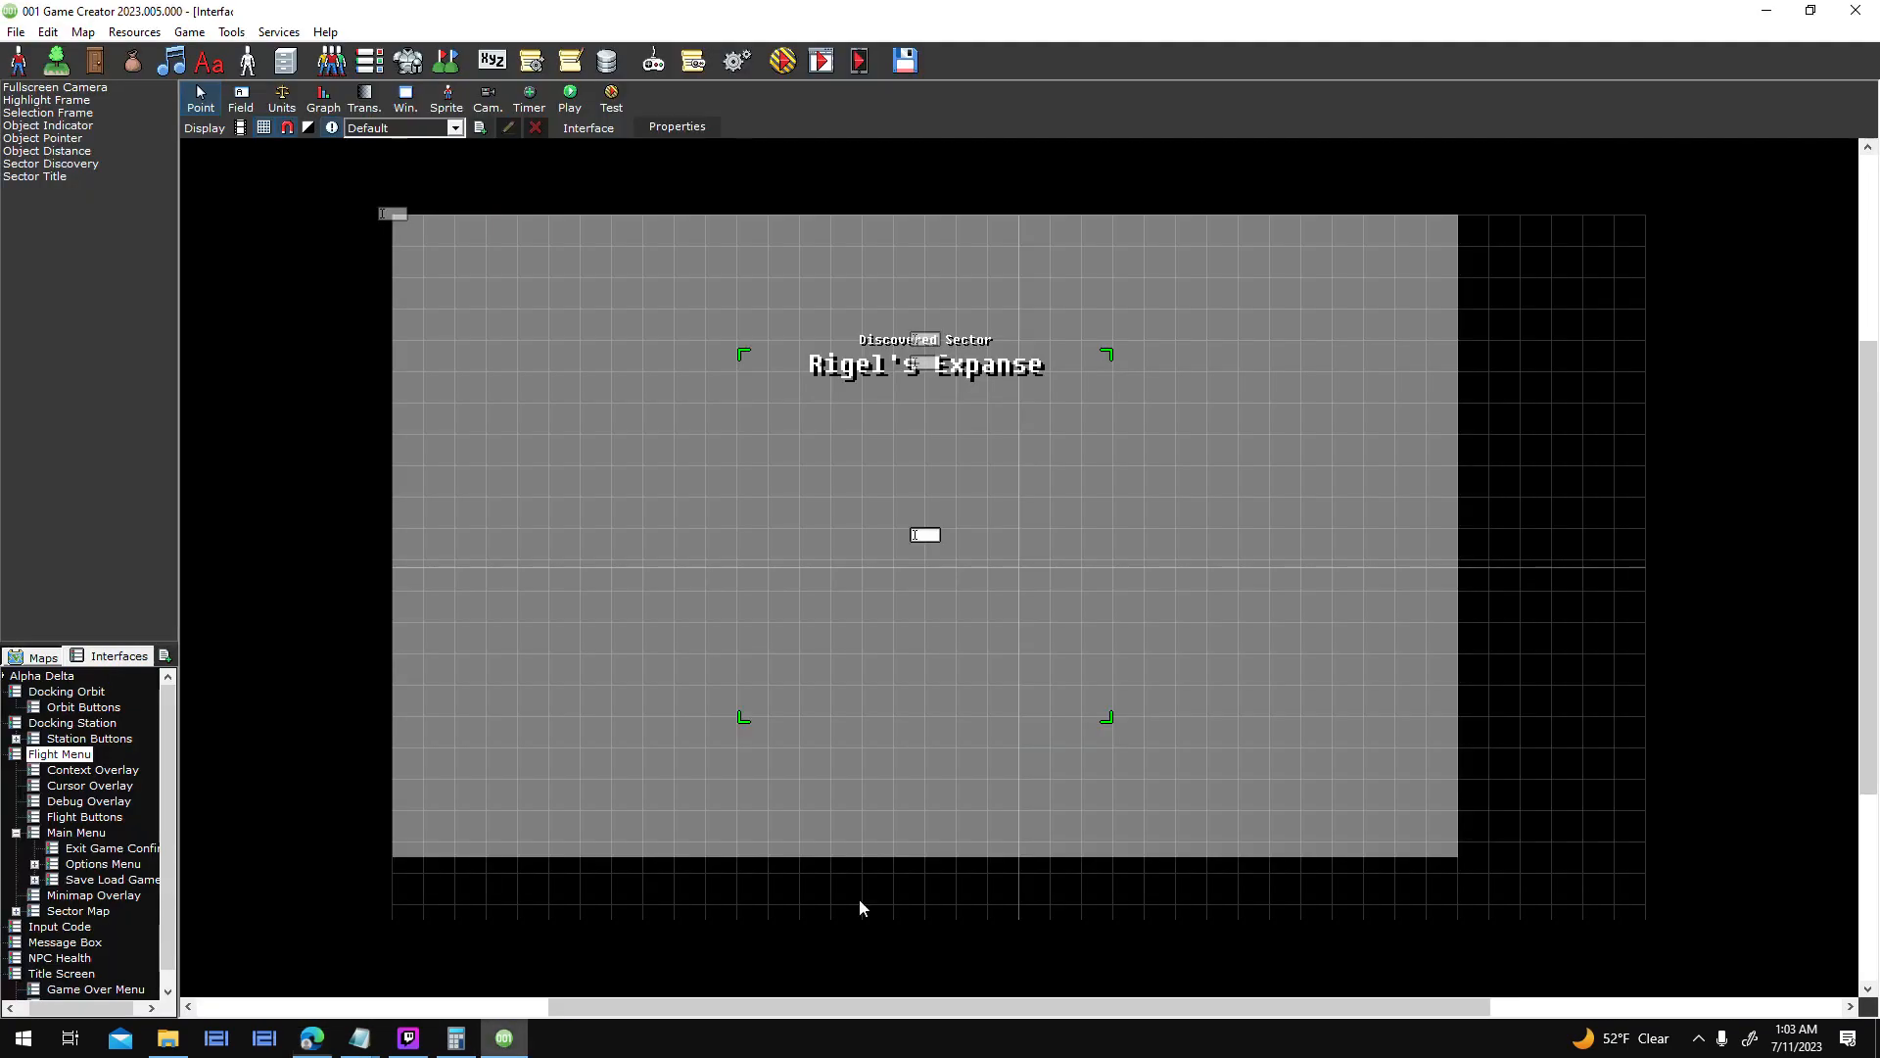
click(312, 1038)
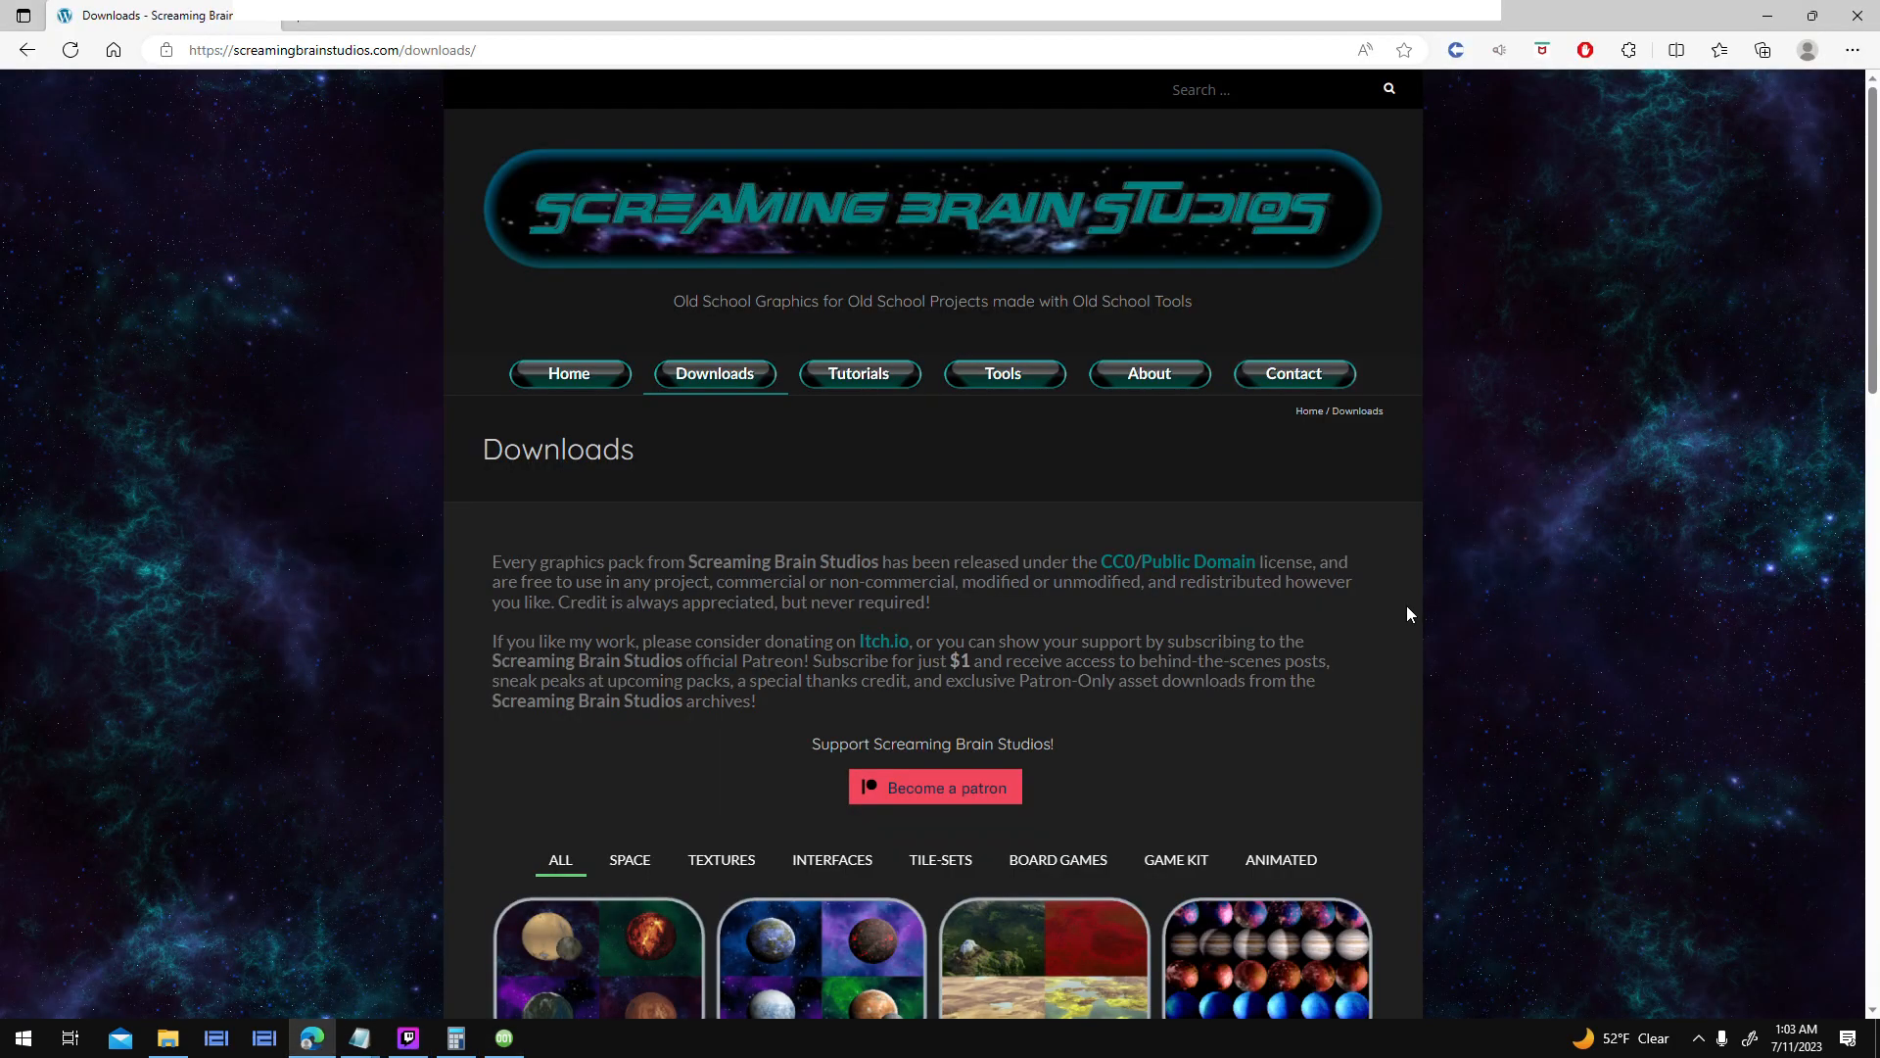